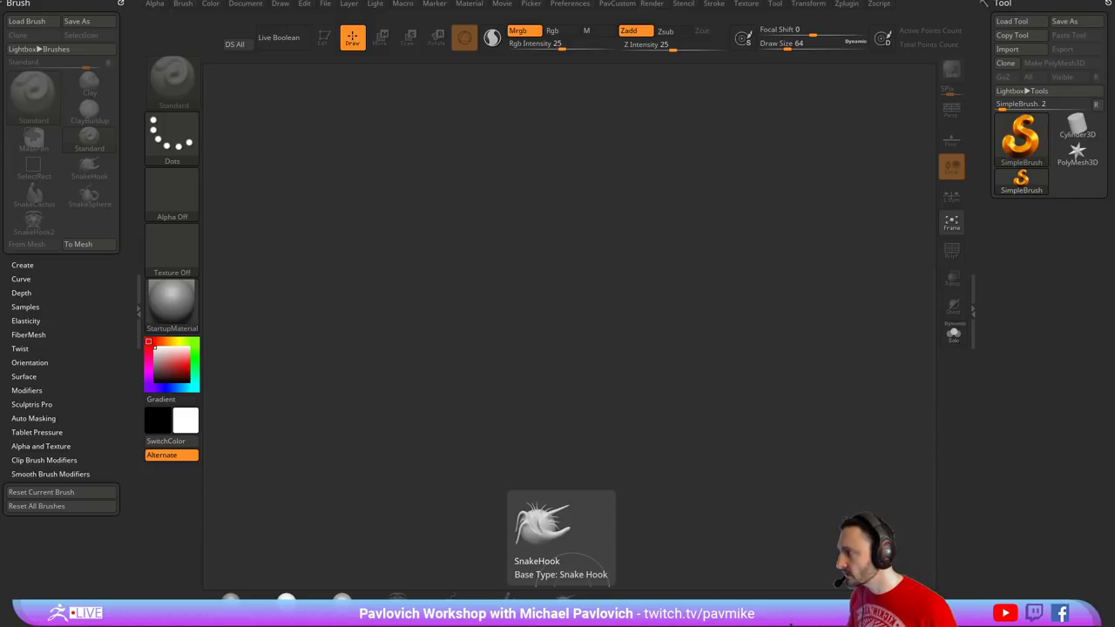
- Add all the images in the MarioWorld\Kart\Reference folder to the reference viewer
{"action": "left_click", "coordinate": [57, 454]}
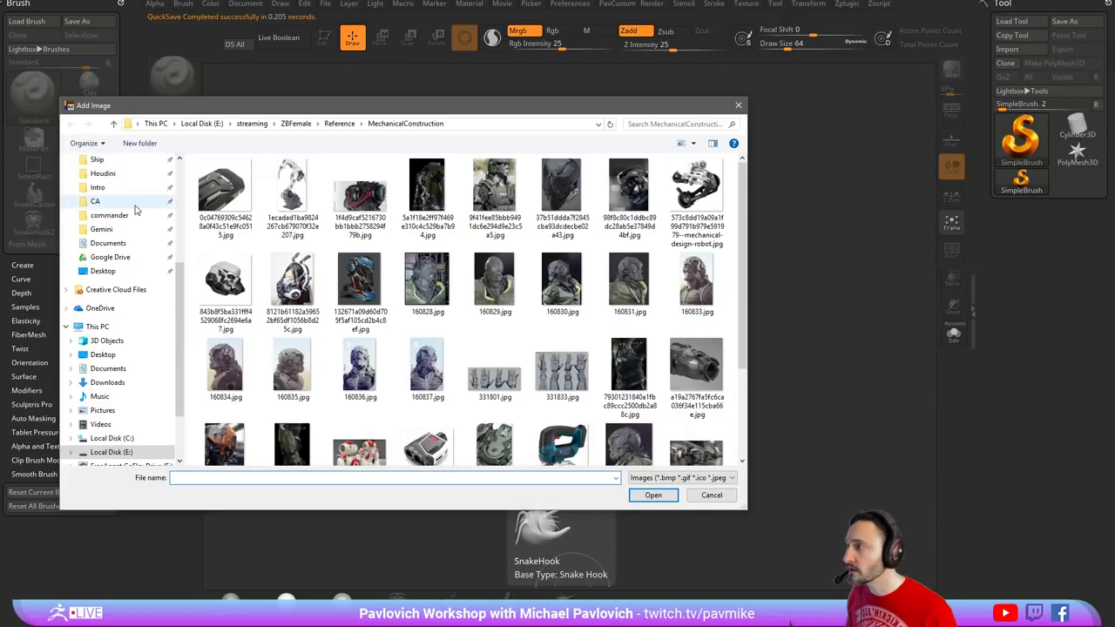
{"action": "scroll", "coordinate": [137, 209], "scroll_direction": "up", "scroll_amount": 4}
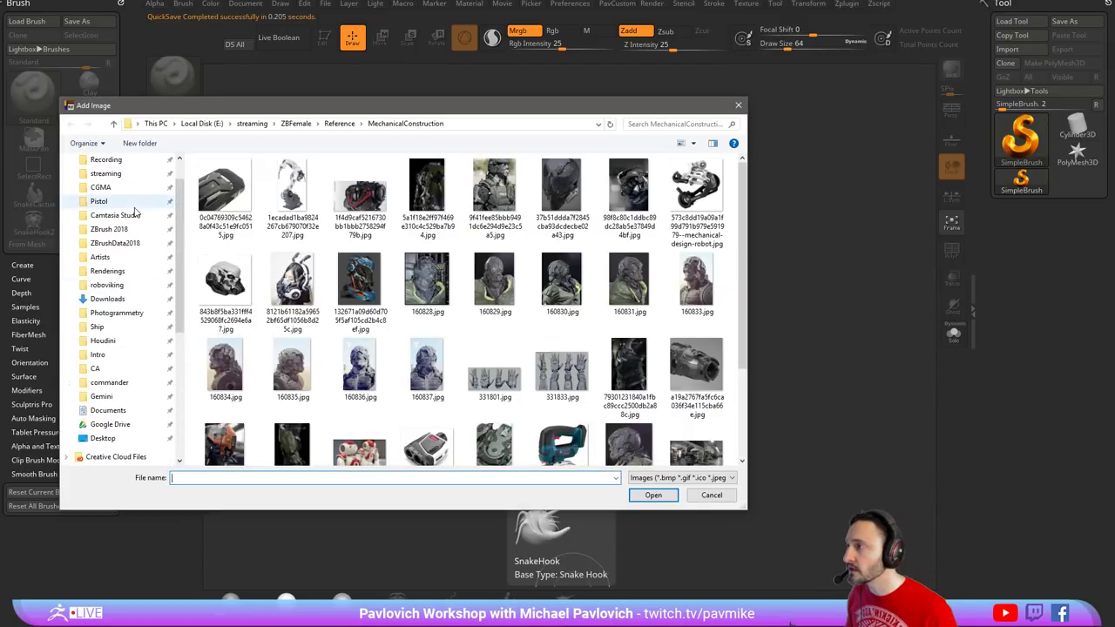
{"action": "left_click", "coordinate": [251, 124]}
{"action": "double_click", "coordinate": [253, 177]}
{"action": "double_click", "coordinate": [254, 179]}
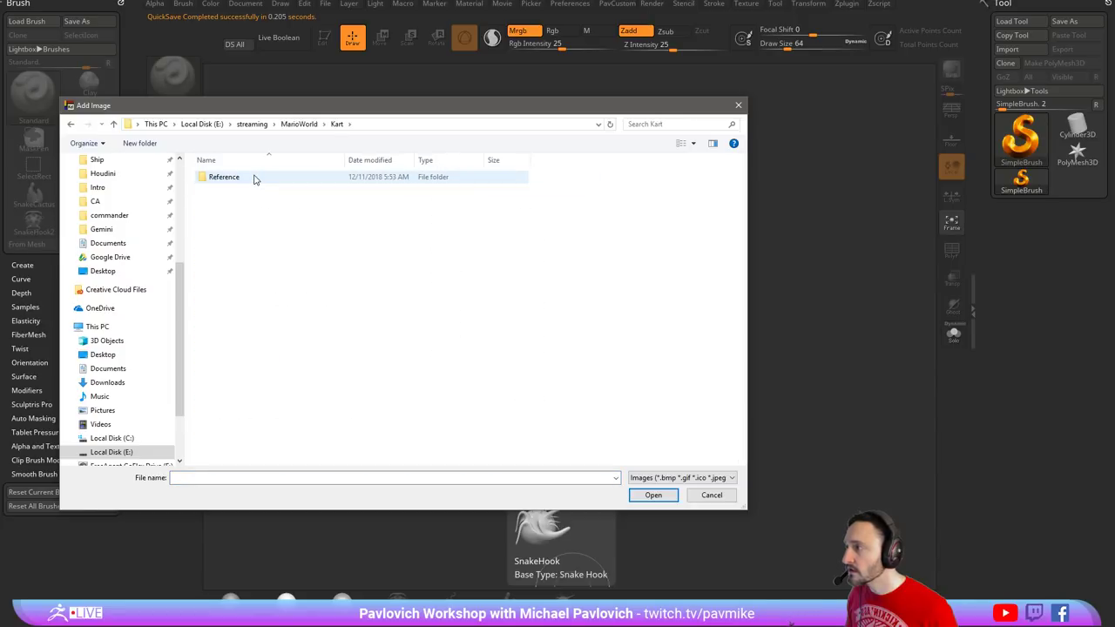
{"action": "double_click", "coordinate": [256, 179]}
{"action": "left_click", "coordinate": [249, 182]}
{"action": "left_click", "coordinate": [617, 285], "text": "shift"}
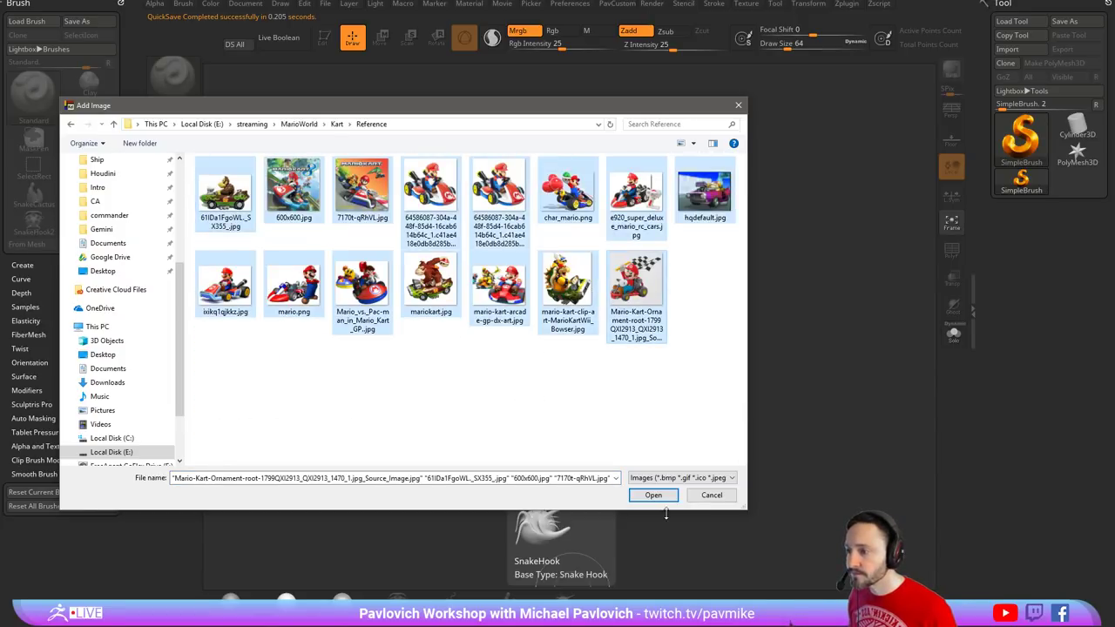
{"action": "left_click", "coordinate": [669, 498]}
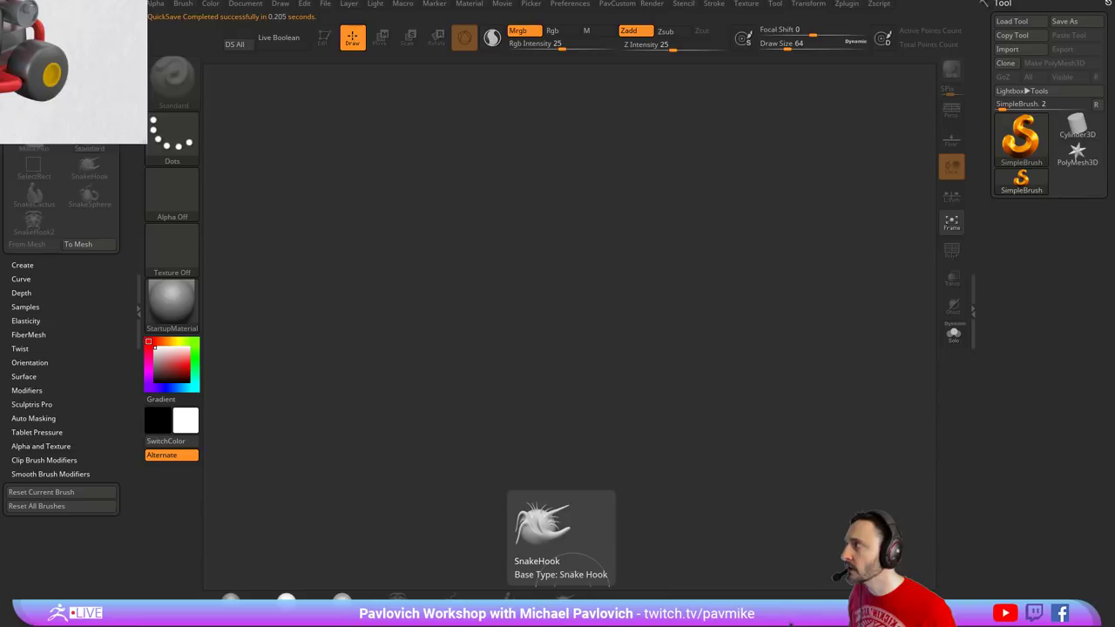
- Save the reference image layout as a preset named KartRef in the Reference folder
{"action": "key", "text": "ctrl+s"}
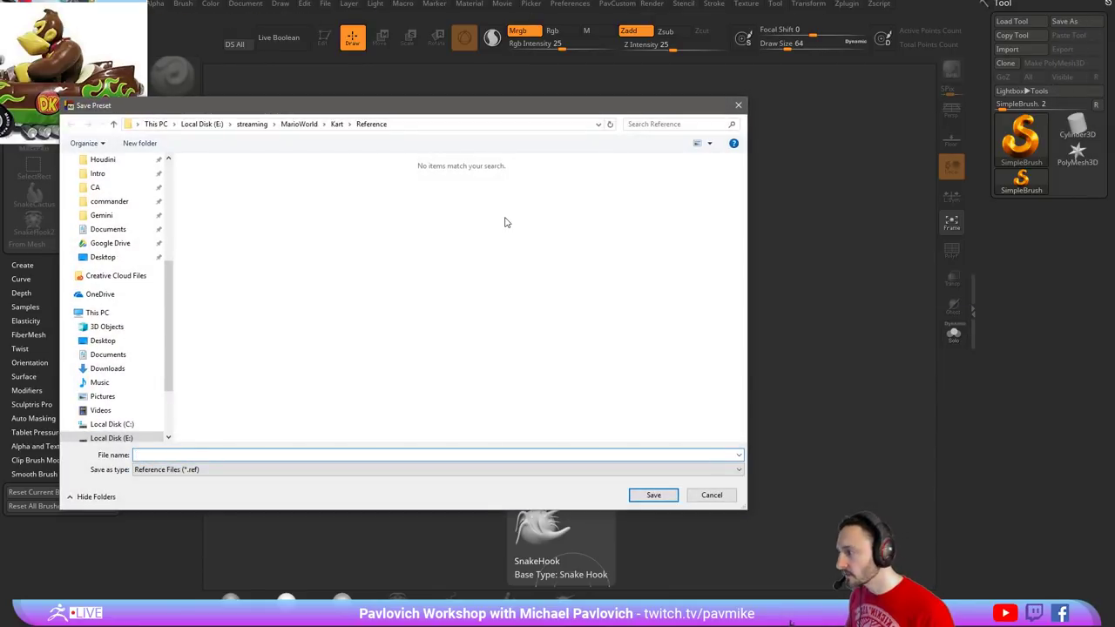
{"action": "type", "text": "Kart"}
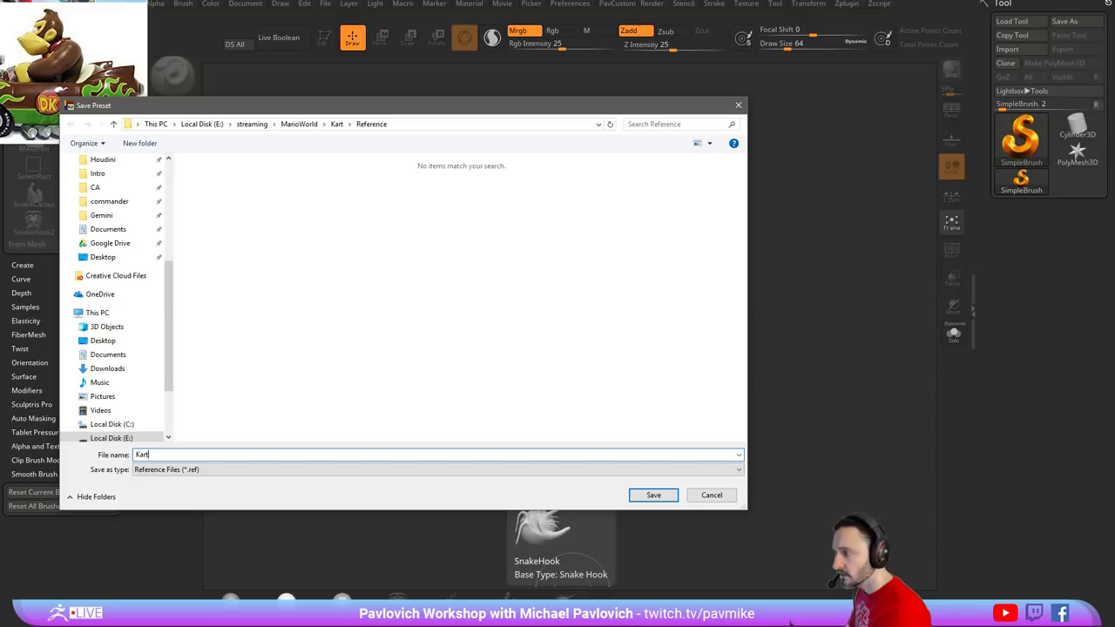
{"action": "type", "text": "Ref"}
{"action": "key", "text": "Return"}
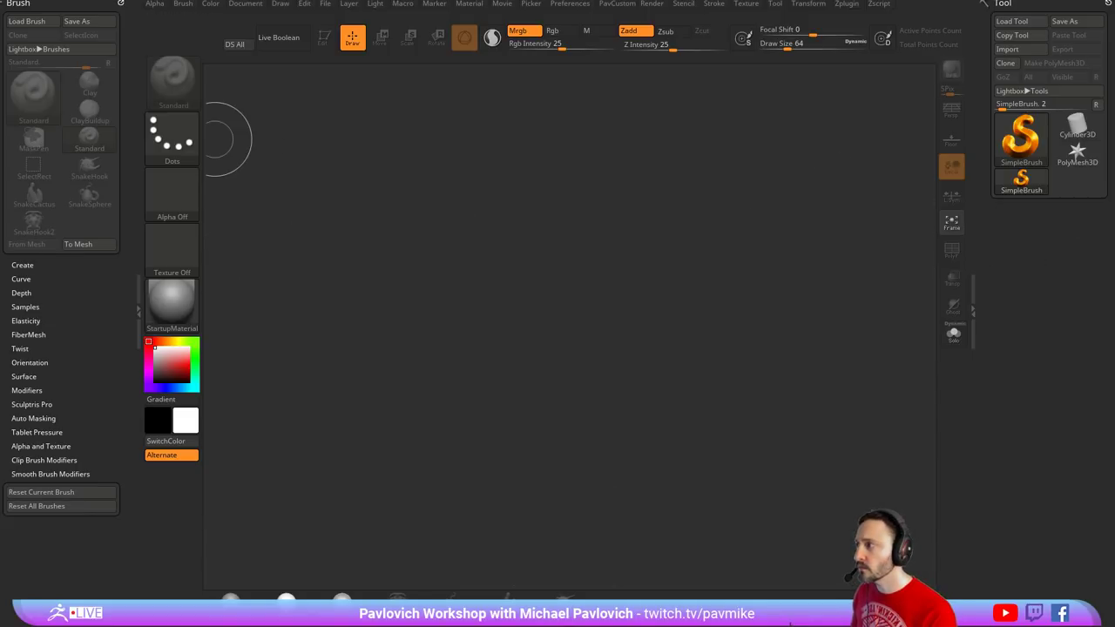
- Draw a Sphere3D near the middle of the empty canvas and make it editable
{"action": "key", "text": "s"}
{"action": "left_click", "coordinate": [555, 250]}
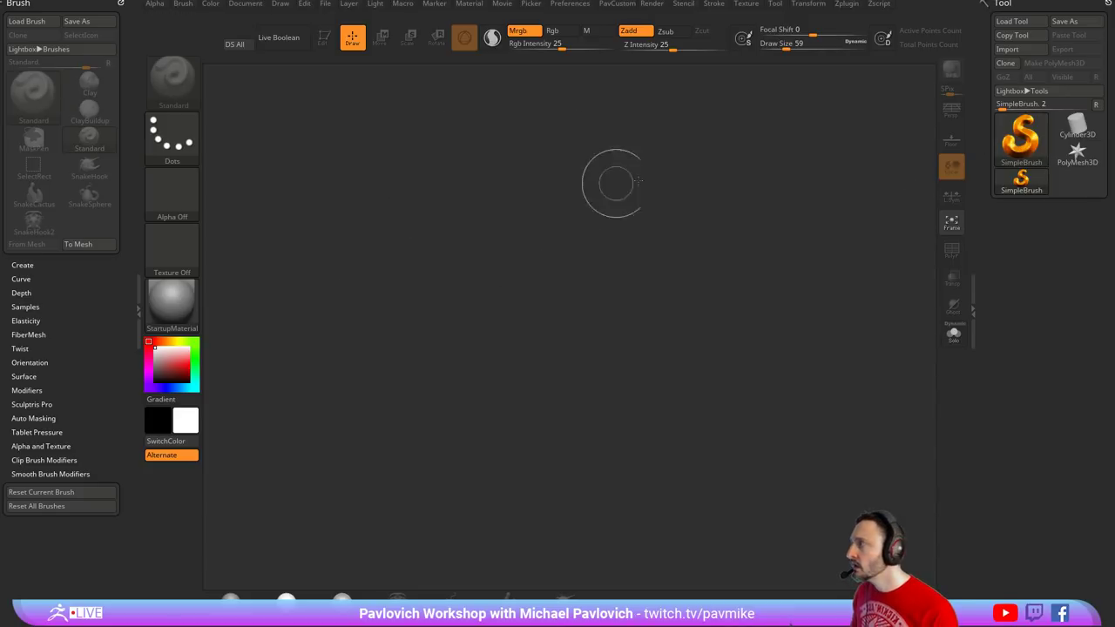
{"action": "left_click", "coordinate": [1015, 141]}
{"action": "left_click", "coordinate": [450, 194]}
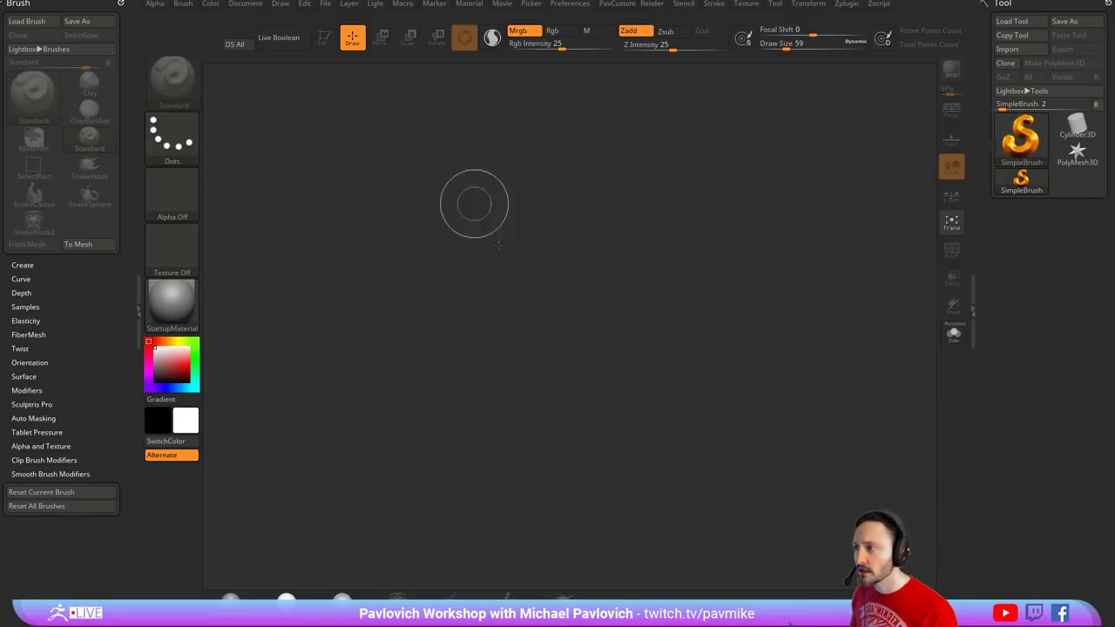
{"action": "left_click_drag", "start_coordinate": [531, 363], "coordinate": [563, 294]}
{"action": "left_click", "coordinate": [323, 41]}
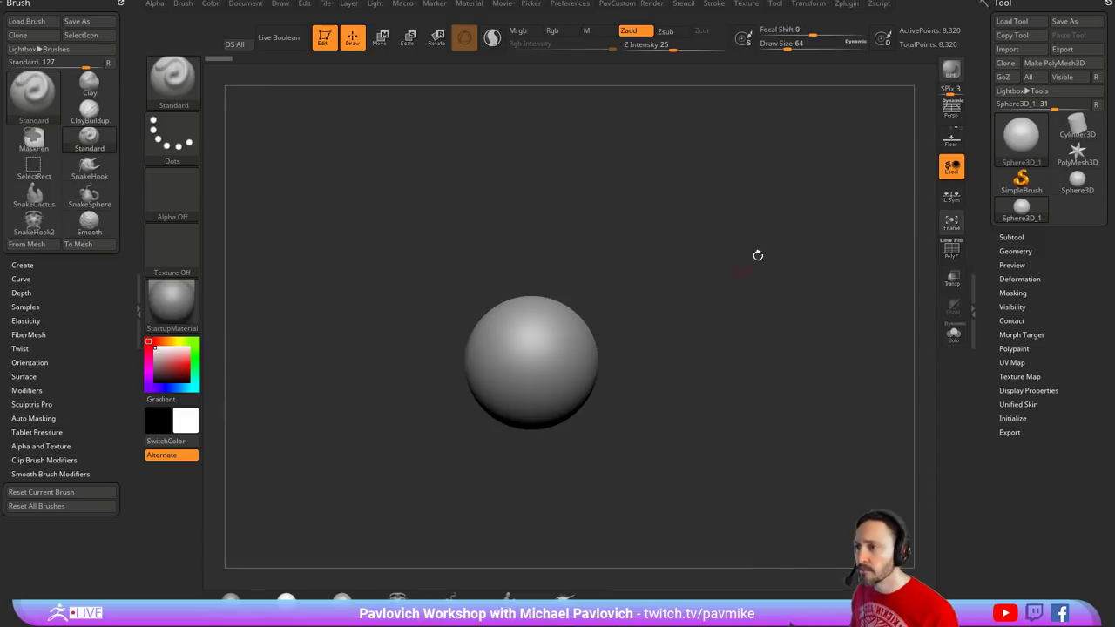
- Toggle X symmetry for the sphere and set the draw size to 177
{"action": "key", "text": "x"}
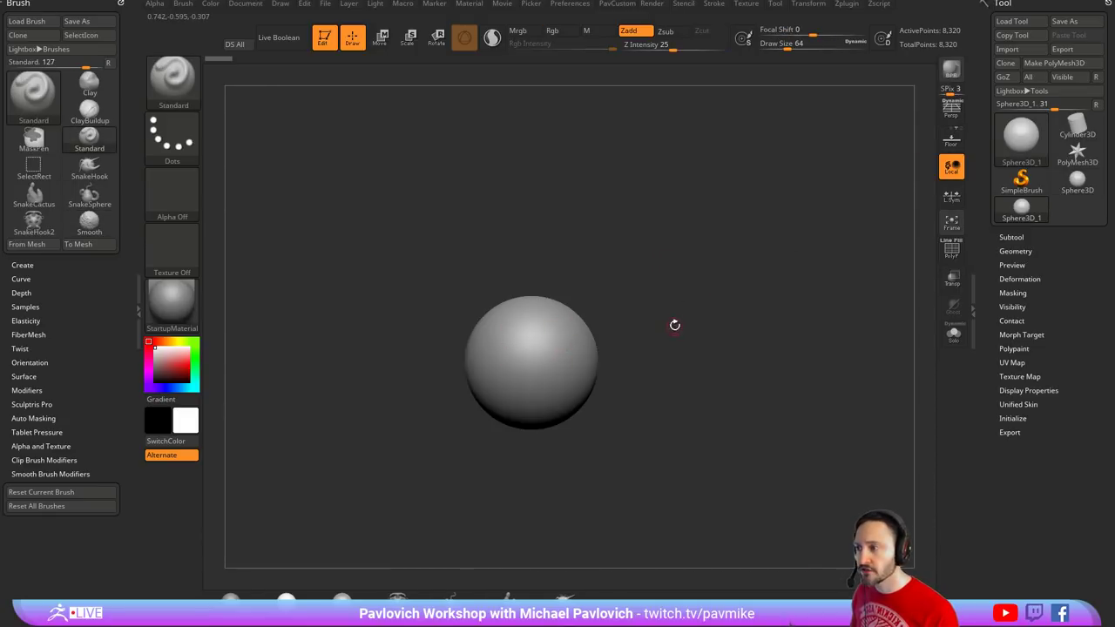
{"action": "key", "text": "s"}
{"action": "left_click_drag", "start_coordinate": [676, 324], "coordinate": [695, 323]}
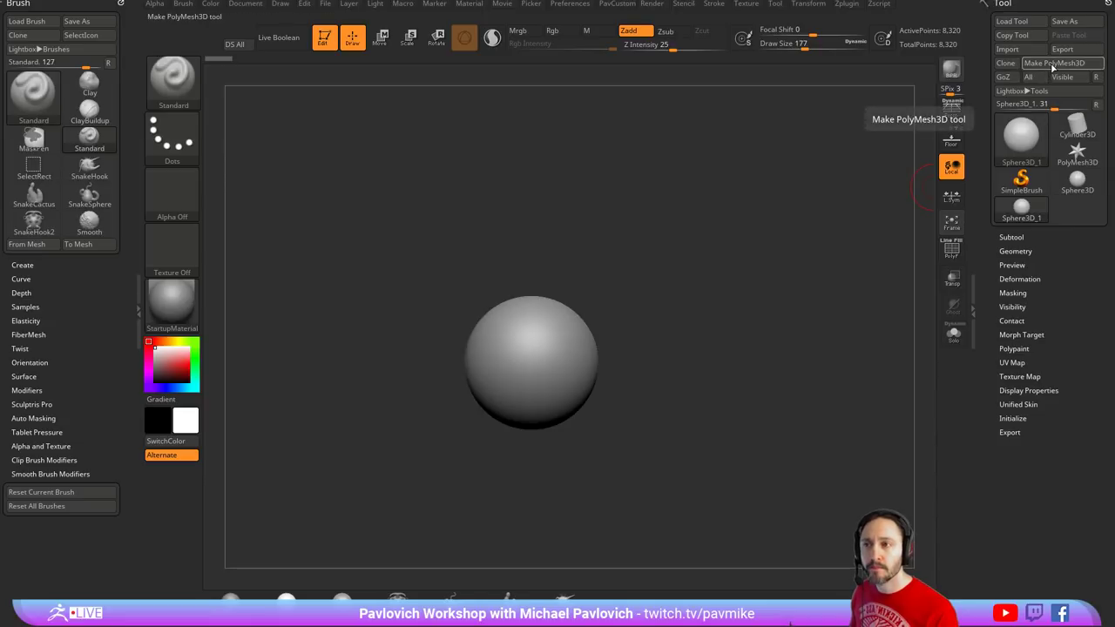
- Convert the sphere to a PolyMesh3D with its polyframe shown and stretch it lengthwise to about twice its length
{"action": "left_click", "coordinate": [1052, 64]}
{"action": "key", "text": "shift+f"}
{"action": "key", "text": "w"}
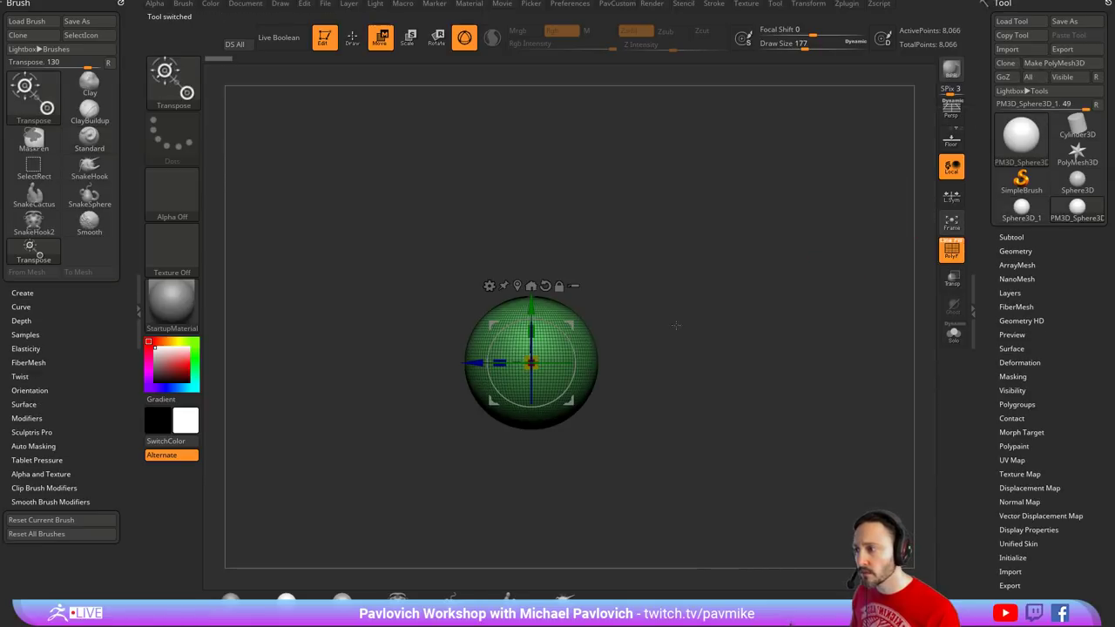
{"action": "left_click_drag", "start_coordinate": [501, 363], "coordinate": [438, 363]}
{"action": "key", "text": "q"}
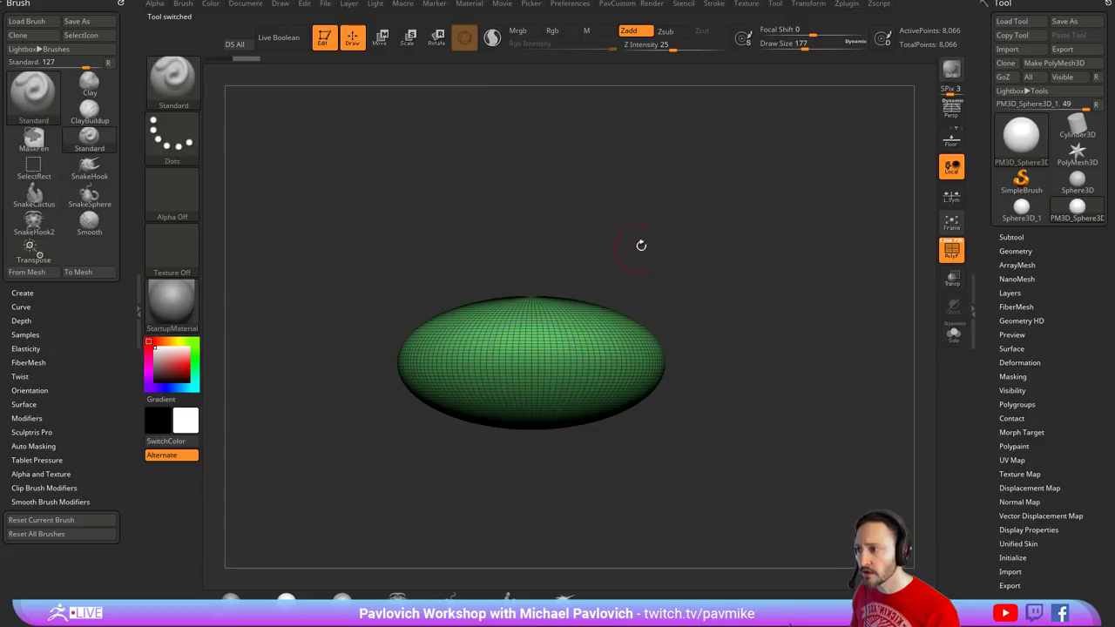
- Try clipping both ends of the stretched ellipsoid flat with the ClipCurve brush
{"action": "left_click", "coordinate": [177, 90], "text": "ctrl+shift"}
{"action": "left_click", "coordinate": [628, 151], "text": "ctrl+shift"}
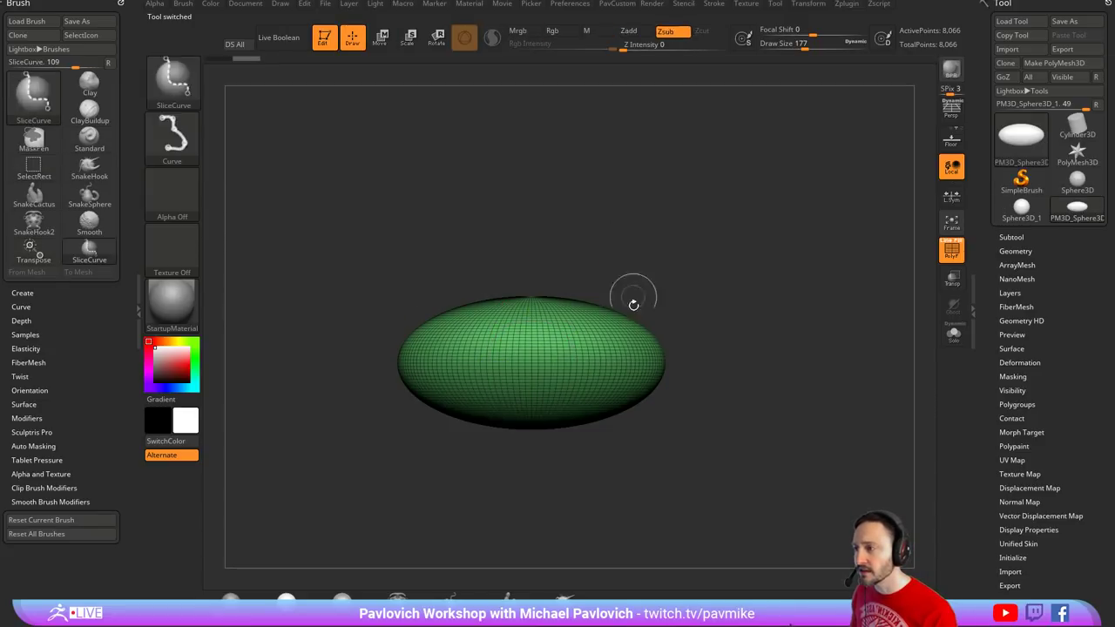
{"action": "mouse_move", "coordinate": [733, 279]}
{"action": "left_mouse_down"}
{"action": "mouse_move", "coordinate": [734, 292]}
{"action": "mouse_move", "coordinate": [721, 286]}
{"action": "left_mouse_up"}
{"action": "left_click", "coordinate": [179, 92], "text": "ctrl+shift"}
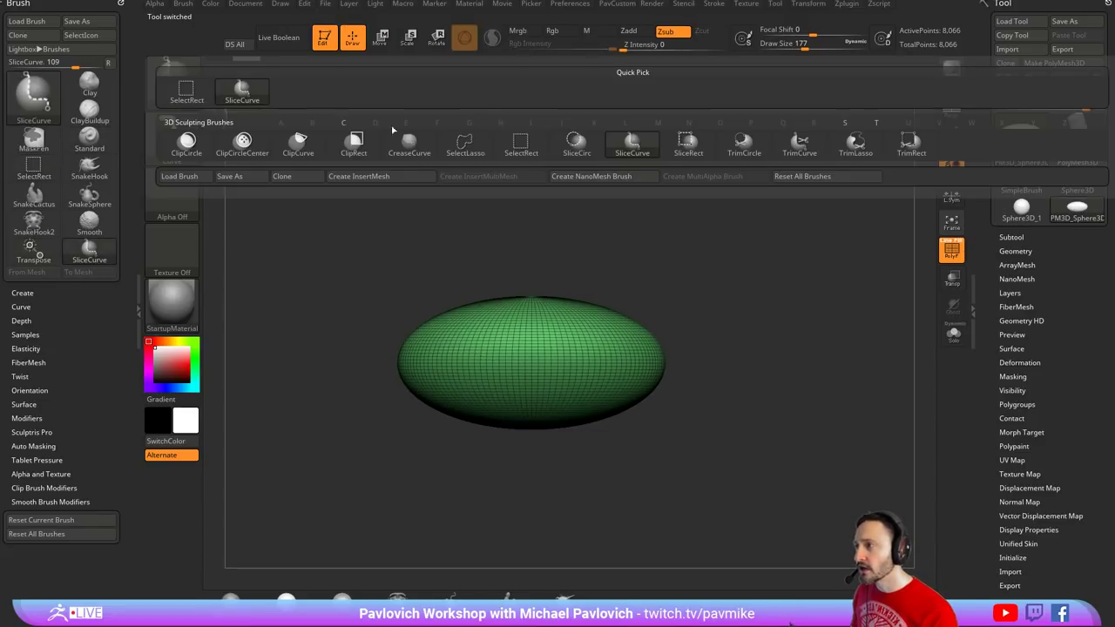
{"action": "left_click", "coordinate": [300, 147], "text": "ctrl+shift"}
{"action": "mouse_move", "coordinate": [657, 209]}
{"action": "left_mouse_down", "text": "ctrl+shift"}
{"action": "mouse_move", "coordinate": [627, 521]}
{"action": "mouse_move", "coordinate": [641, 521]}
{"action": "left_mouse_up", "text": "ctrl+shift"}
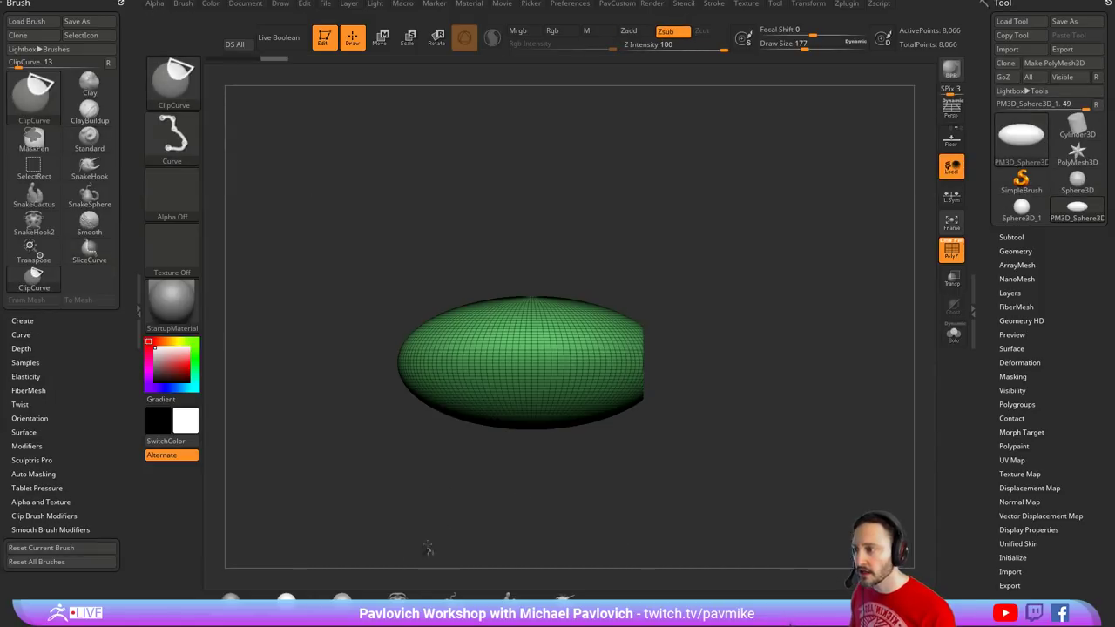
{"action": "left_click_drag", "start_coordinate": [426, 548], "coordinate": [406, 174], "text": "ctrl+shift"}
- Try widening the clipped ellipsoid across its short horizontal axis and inspect its flat ends with the polyframe off and on
{"action": "left_click_drag", "start_coordinate": [729, 229], "coordinate": [702, 283]}
{"action": "key", "text": "w"}
{"action": "left_click_drag", "start_coordinate": [512, 314], "coordinate": [466, 306]}
{"action": "key", "text": "q"}
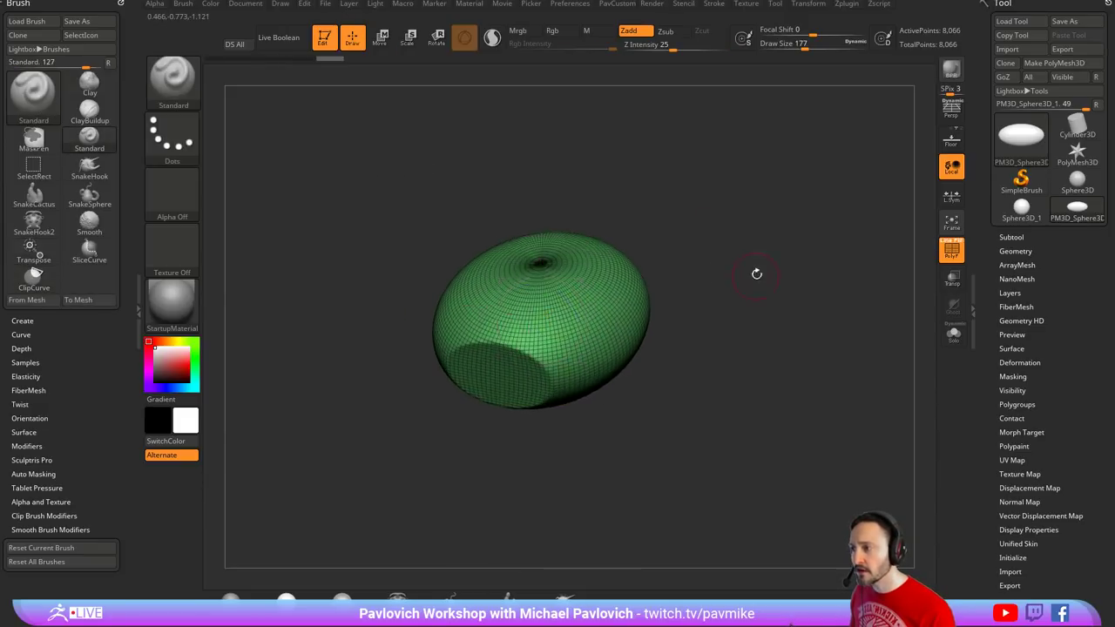
{"action": "mouse_move", "coordinate": [757, 274]}
{"action": "left_mouse_down"}
{"action": "mouse_move", "coordinate": [753, 247]}
{"action": "mouse_move", "coordinate": [756, 268]}
{"action": "left_mouse_up"}
{"action": "left_click", "coordinate": [951, 250]}
{"action": "left_click_drag", "start_coordinate": [831, 266], "coordinate": [660, 296]}
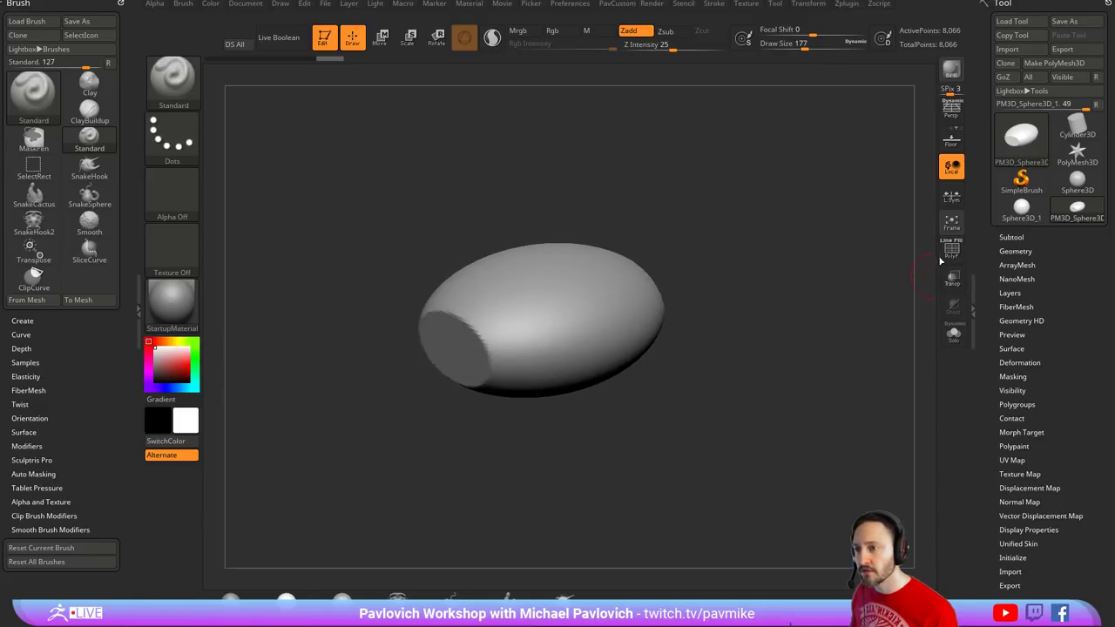
{"action": "key", "text": "shift+f"}
{"action": "mouse_move", "coordinate": [805, 297]}
{"action": "left_mouse_down"}
{"action": "mouse_move", "coordinate": [823, 295]}
{"action": "mouse_move", "coordinate": [799, 281]}
{"action": "left_mouse_up"}
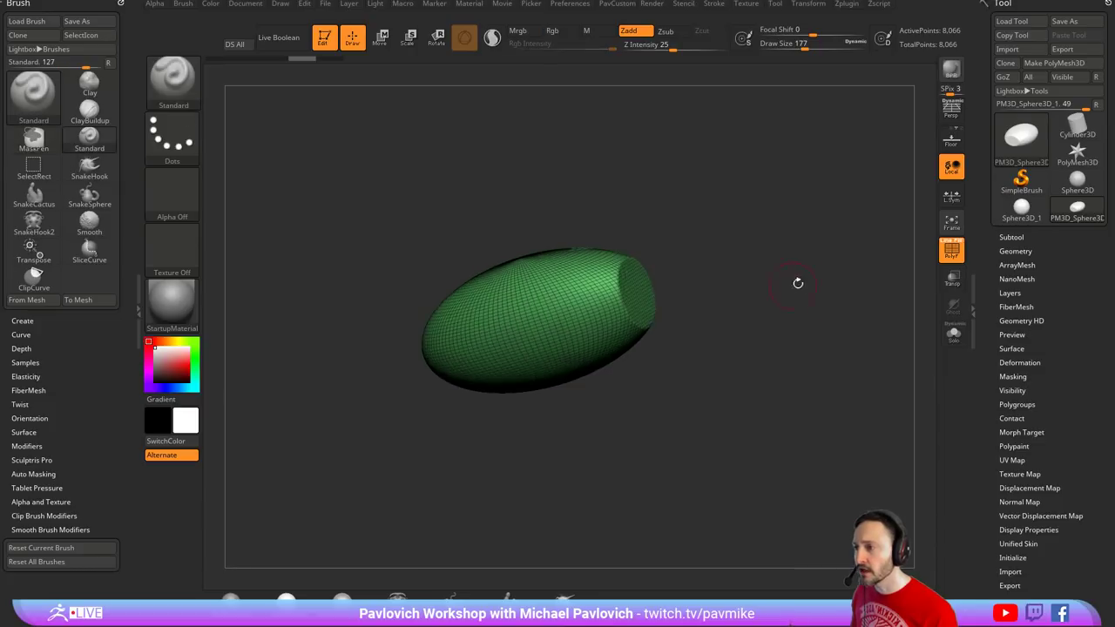
- Scale the ellipsoid wider across its short horizontal axis to rough out the kart's body volume
{"action": "left_click_drag", "start_coordinate": [853, 307], "coordinate": [752, 279]}
{"action": "key", "text": "w"}
{"action": "left_click_drag", "start_coordinate": [513, 311], "coordinate": [475, 300]}
{"action": "key", "text": "q"}
{"action": "left_click_drag", "start_coordinate": [699, 252], "coordinate": [709, 284]}
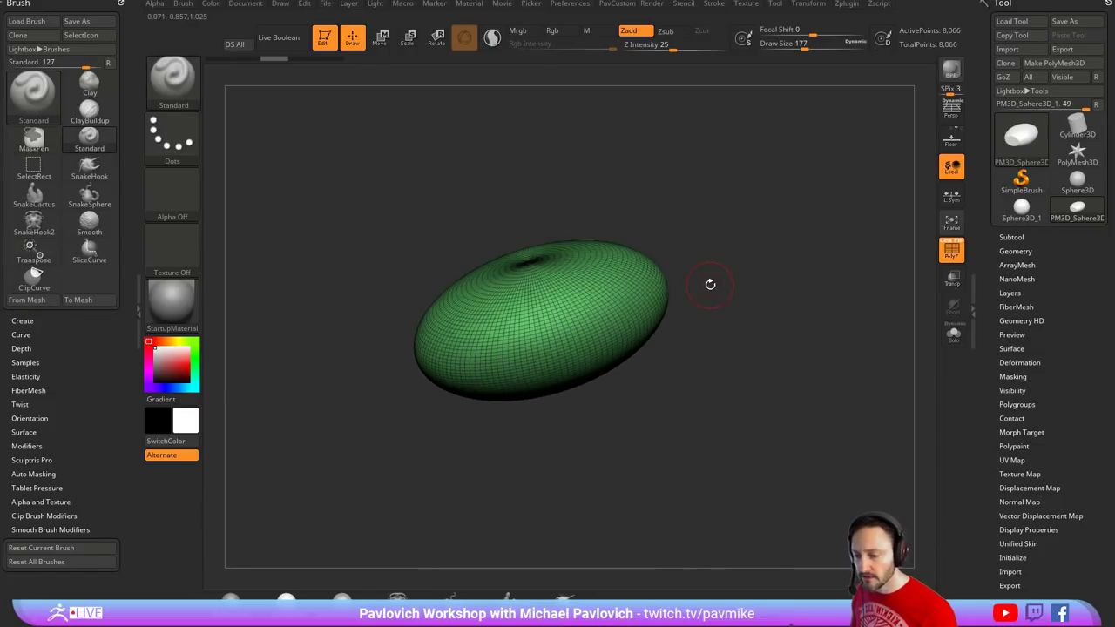
- Import mariokart.jpg from the streaming\MarioWorld\Kart\Reference folder as a texture
{"action": "left_click", "coordinate": [748, 4]}
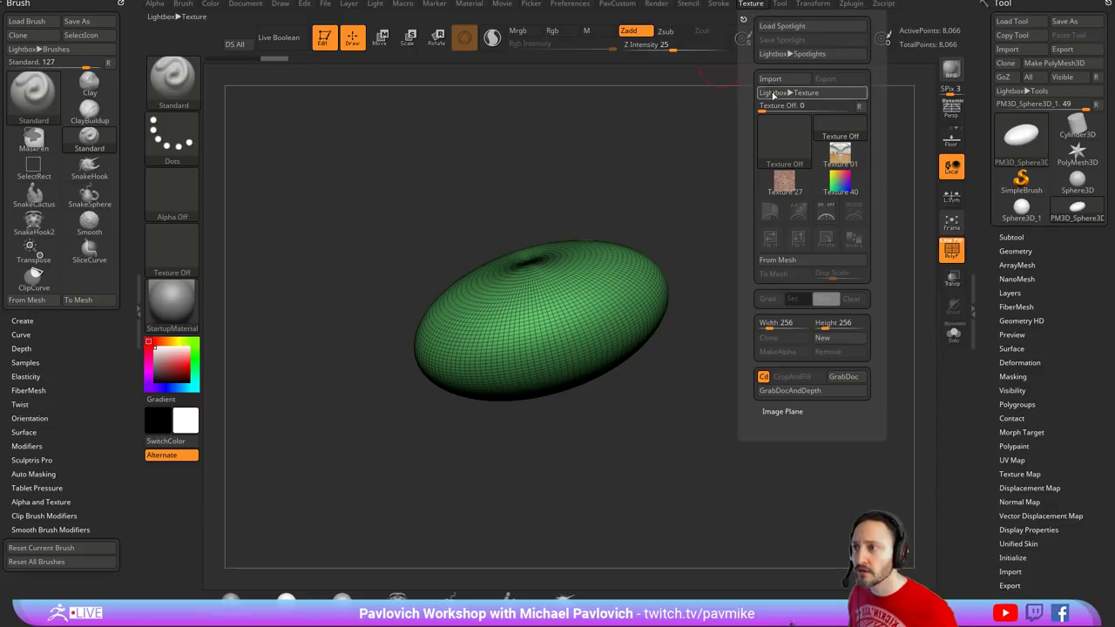
{"action": "left_click", "coordinate": [771, 82]}
{"action": "scroll", "coordinate": [180, 209], "scroll_direction": "up", "scroll_amount": 5}
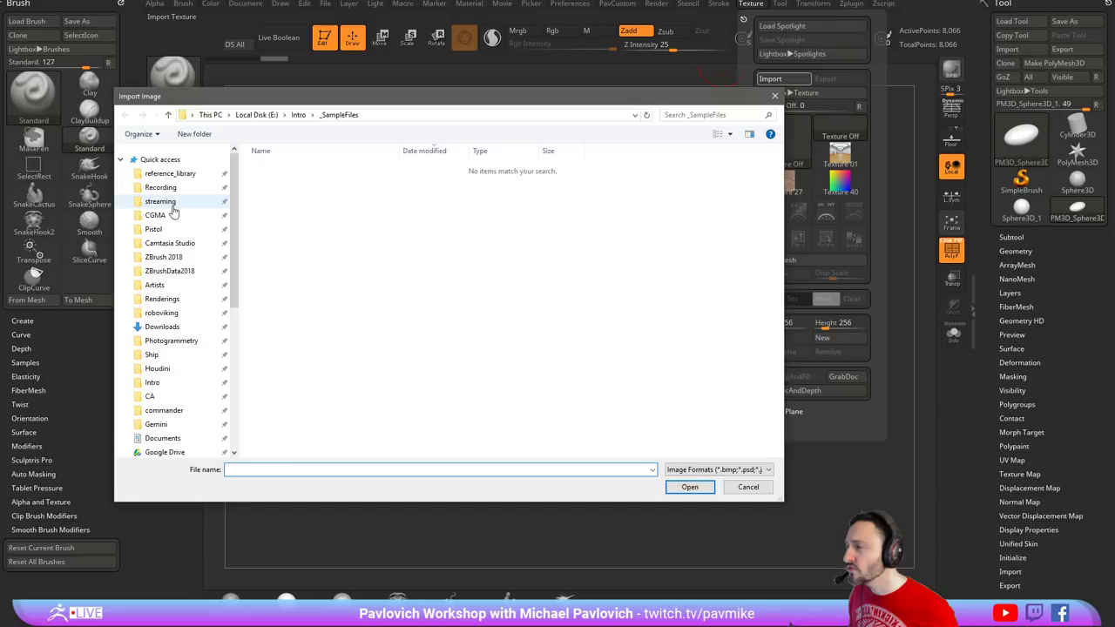
{"action": "left_click", "coordinate": [172, 202]}
{"action": "double_click", "coordinate": [296, 168]}
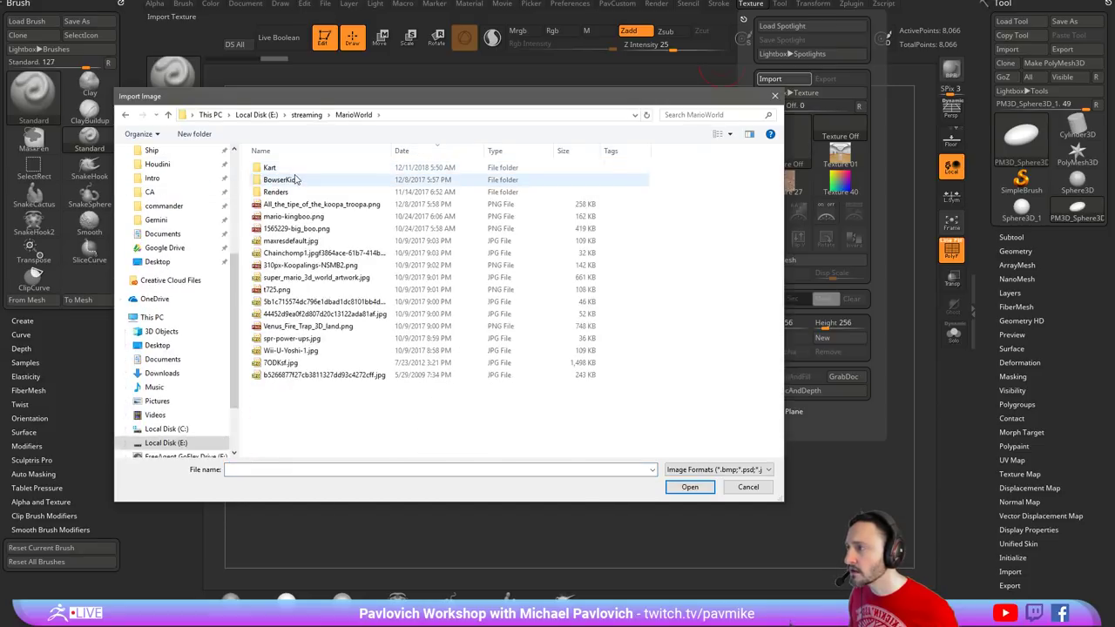
{"action": "double_click", "coordinate": [299, 170]}
{"action": "double_click", "coordinate": [299, 171]}
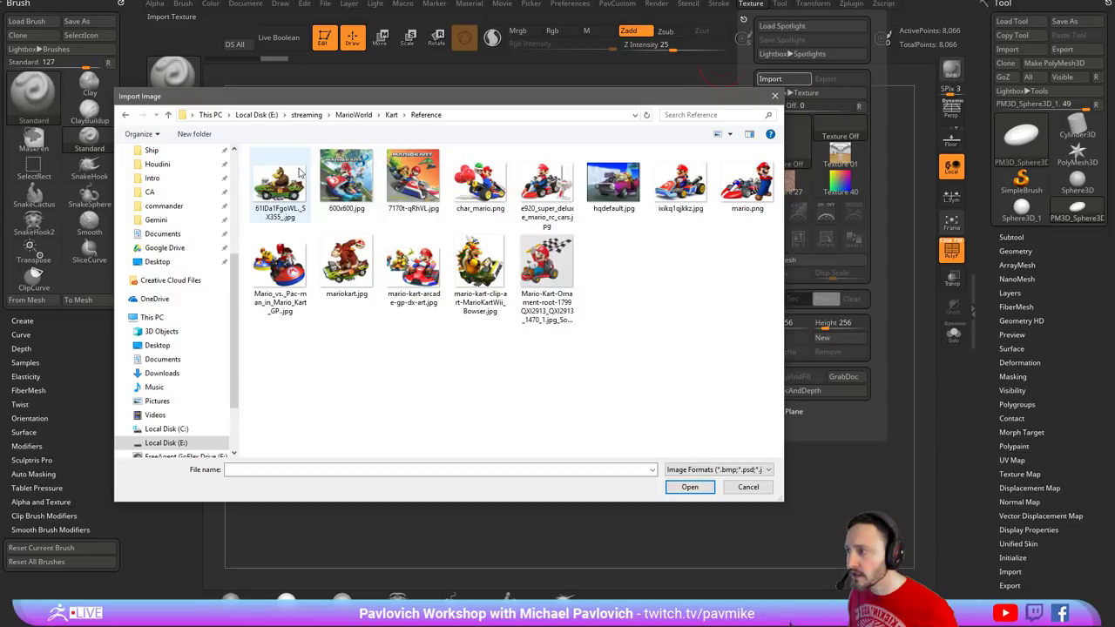
{"action": "double_click", "coordinate": [346, 265]}
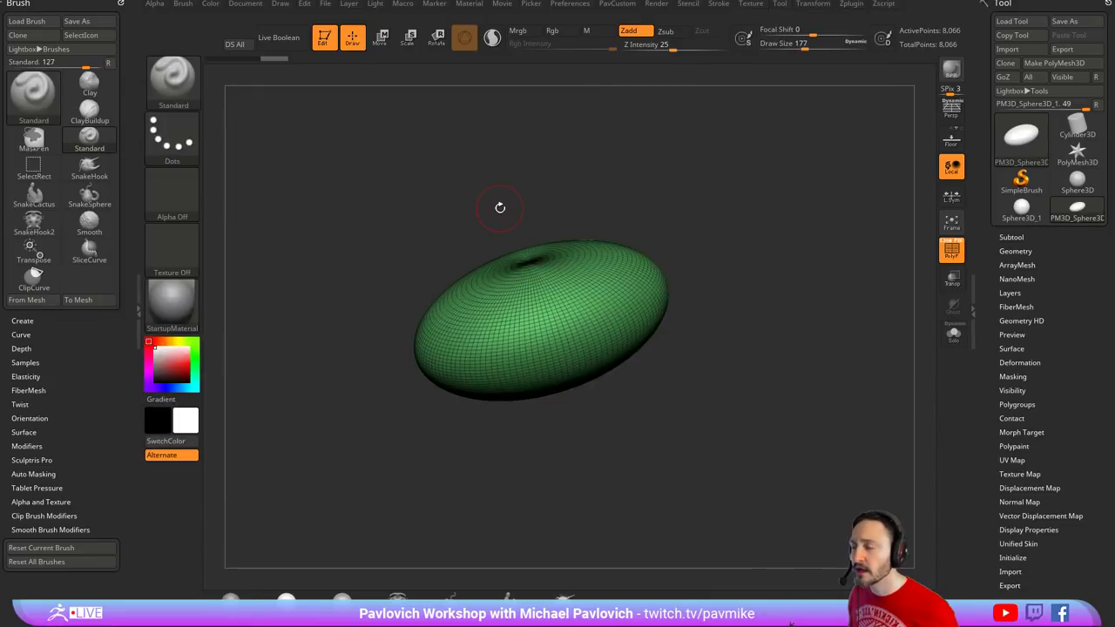
- Add the mariokart texture to Spotlight, lower its opacity so the mesh shows through, and leave Spotlight editing
{"action": "left_click", "coordinate": [751, 5]}
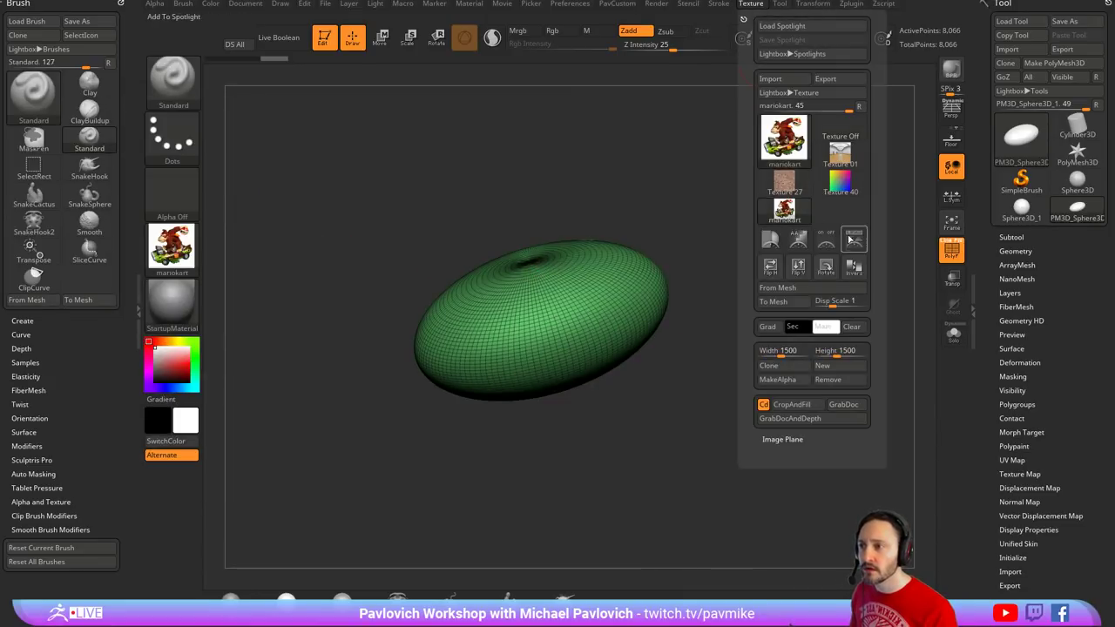
{"action": "left_click", "coordinate": [852, 239]}
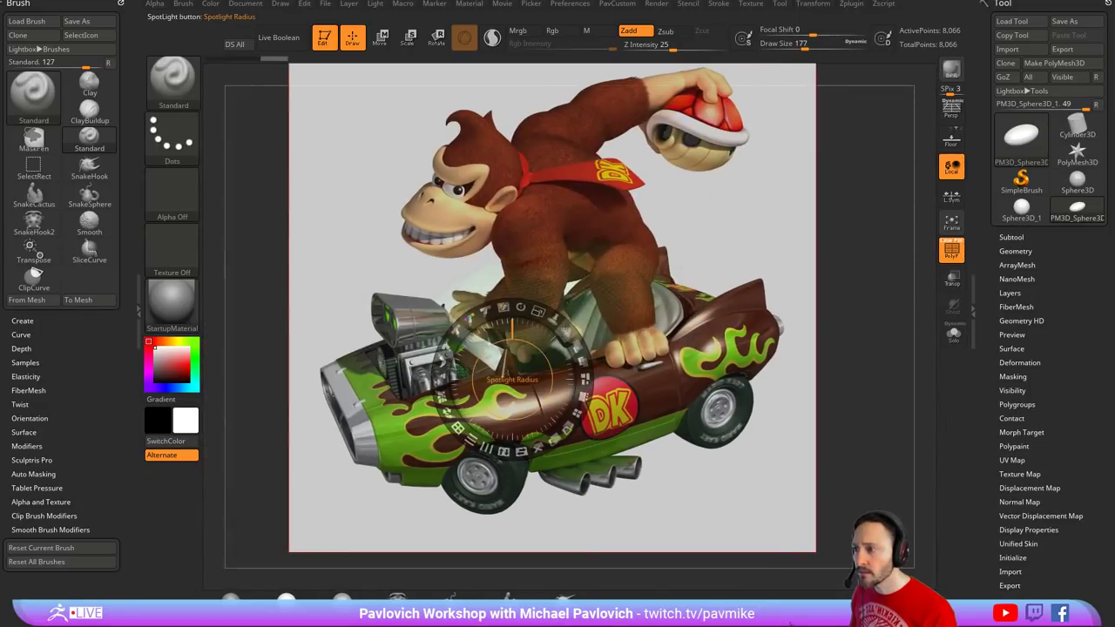
{"action": "left_click_drag", "start_coordinate": [576, 343], "coordinate": [529, 308]}
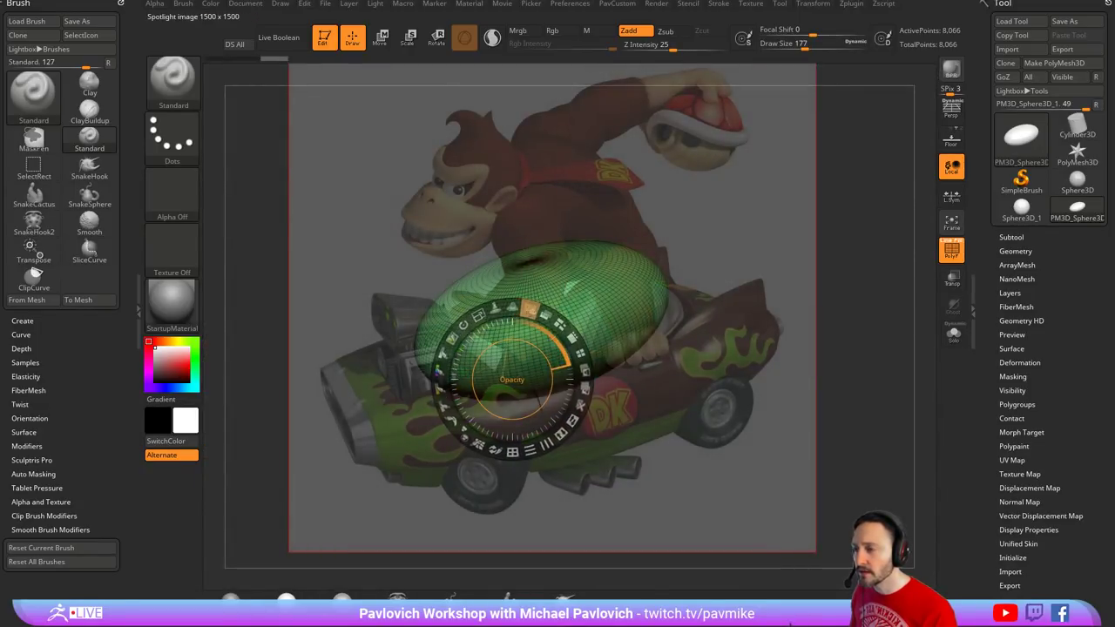
{"action": "key", "text": "z"}
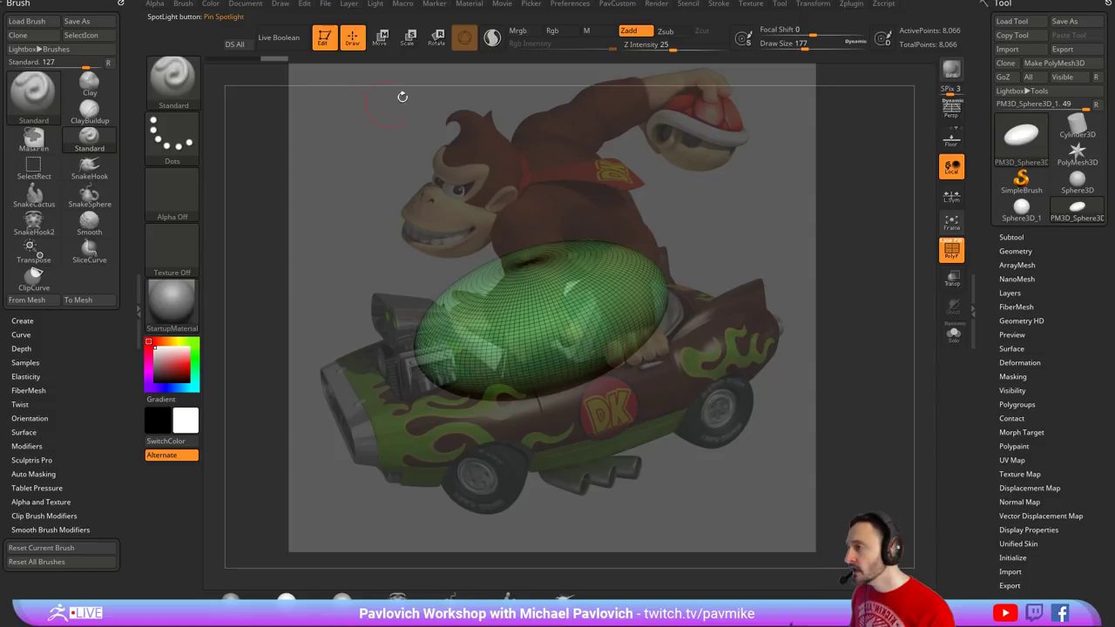
- Show the movie timeline above the canvas
{"action": "mouse_move", "coordinate": [504, 6]}
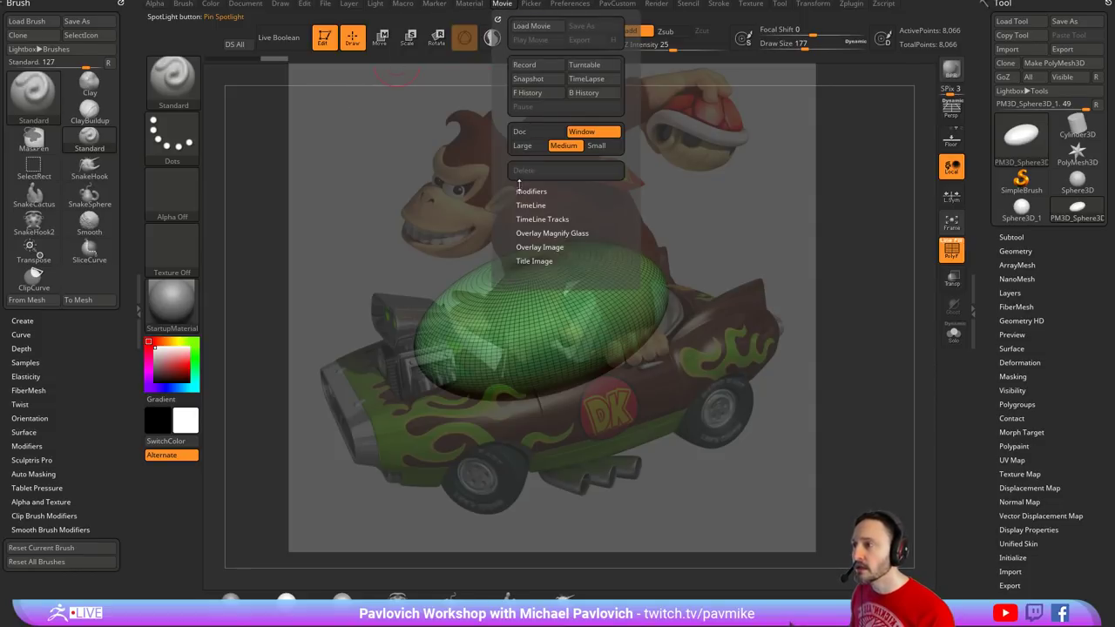
{"action": "left_click", "coordinate": [530, 204]}
{"action": "left_click", "coordinate": [537, 229]}
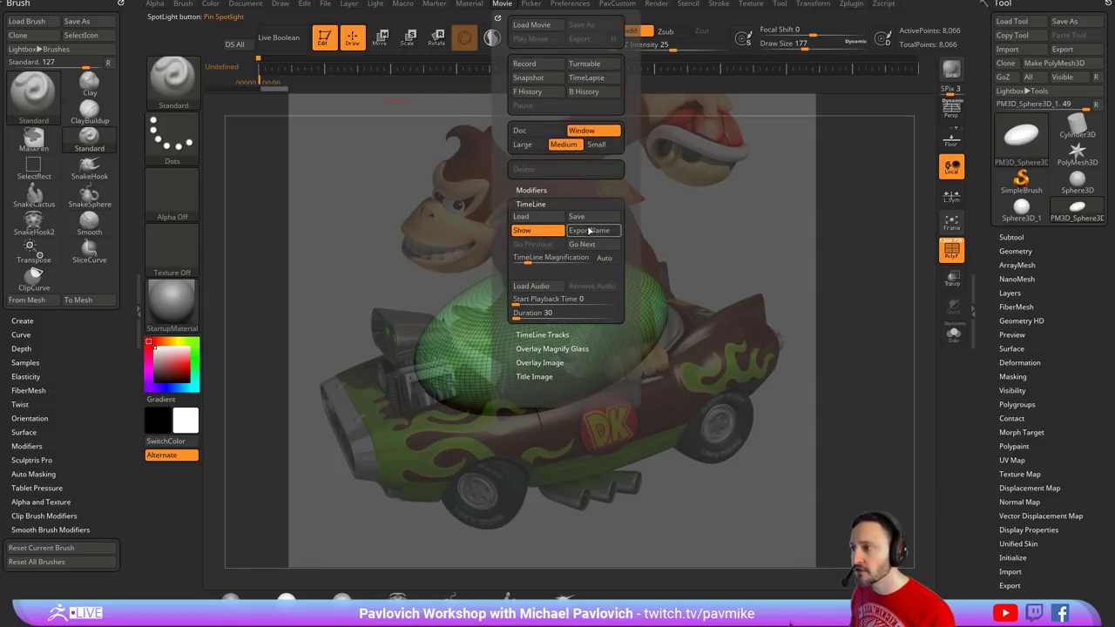
- Turn on perspective and align the view so the ellipsoid covers the kart in the Spotlight image
{"action": "left_click_drag", "start_coordinate": [719, 245], "coordinate": [834, 272]}
{"action": "left_click", "coordinate": [950, 110]}
{"action": "left_click_drag", "start_coordinate": [865, 227], "coordinate": [848, 258]}
{"action": "left_click_drag", "start_coordinate": [855, 264], "coordinate": [858, 267]}
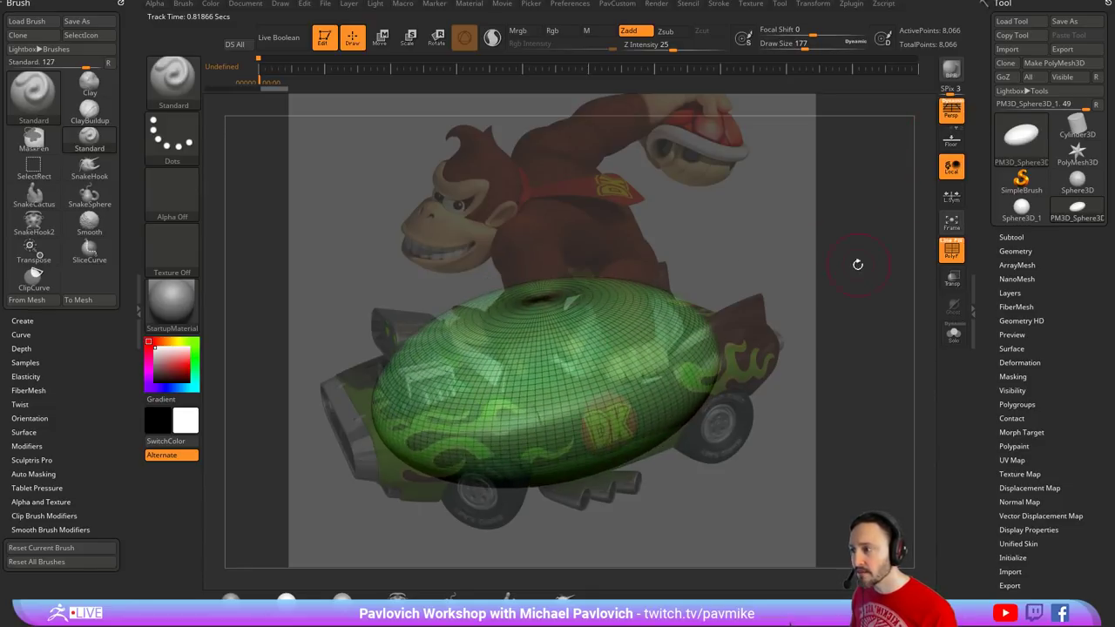
{"action": "right_click_drag", "start_coordinate": [859, 267], "coordinate": [866, 291], "text": "ctrl"}
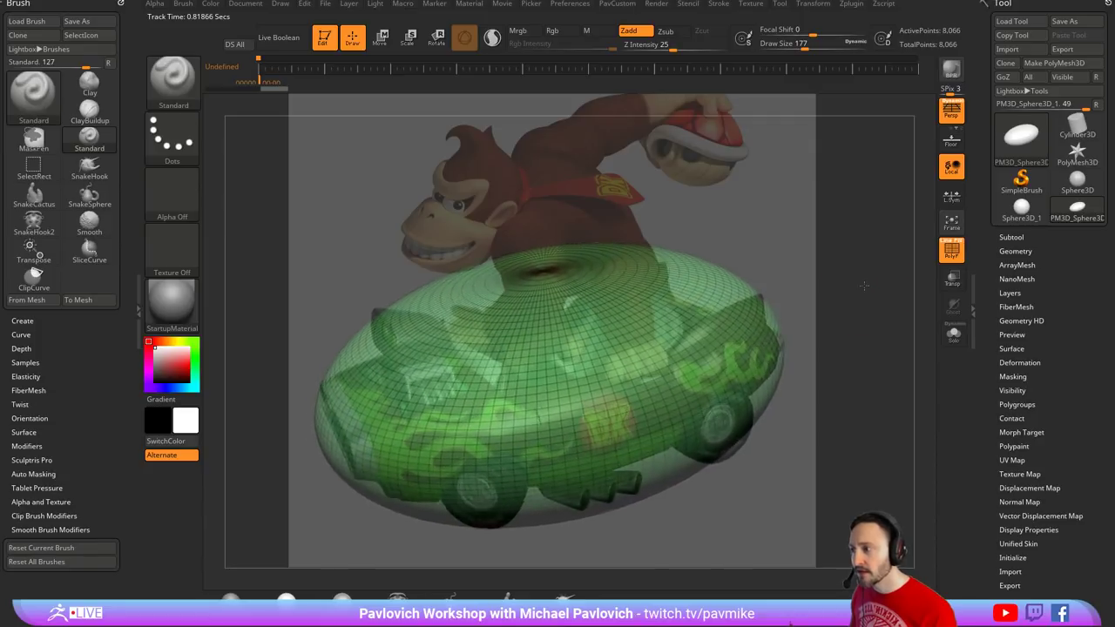
- Flatten the ellipsoid vertically and narrow its width with the gizmo so it matches the kart body in the reference
{"action": "key", "text": "w"}
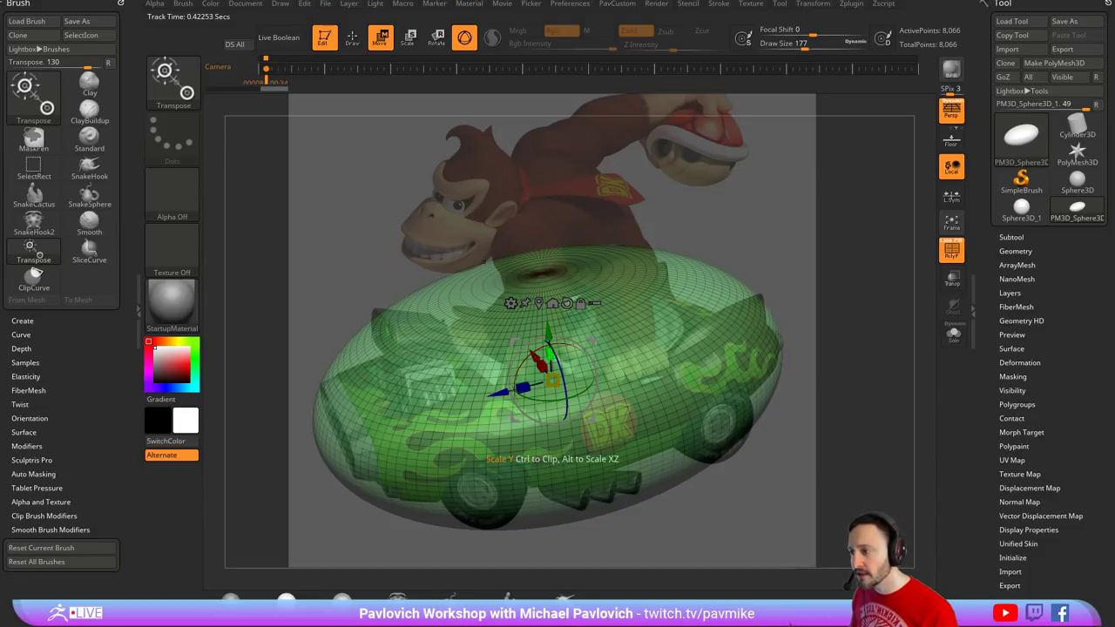
{"action": "left_click_drag", "start_coordinate": [550, 353], "coordinate": [548, 418]}
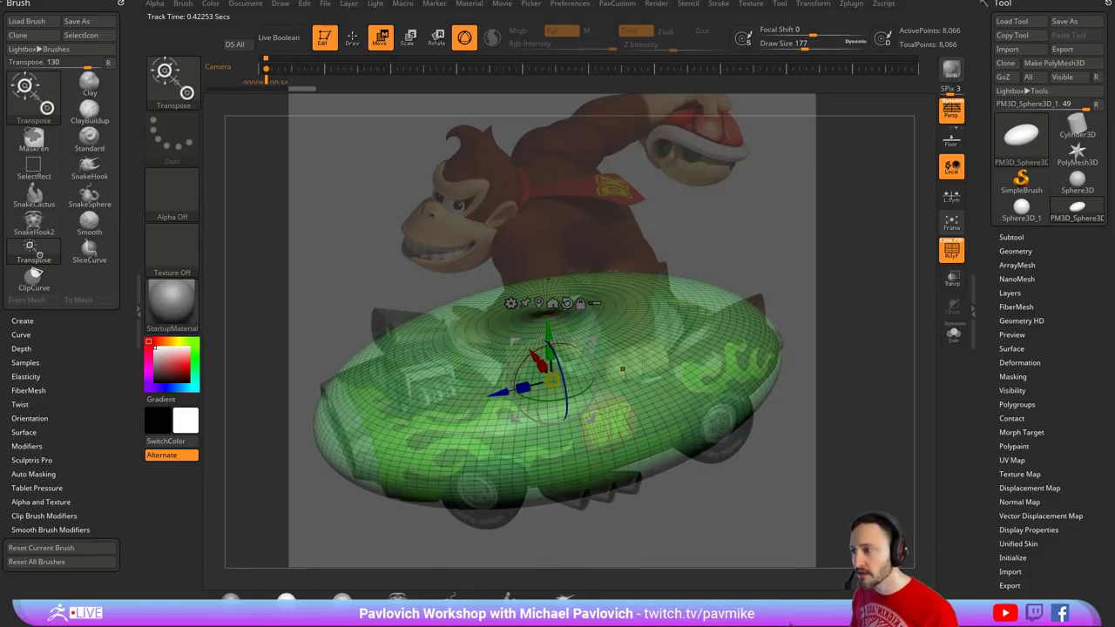
{"action": "key", "text": "q"}
{"action": "key", "text": "w"}
{"action": "left_click_drag", "start_coordinate": [540, 365], "coordinate": [559, 394]}
{"action": "key", "text": "q"}
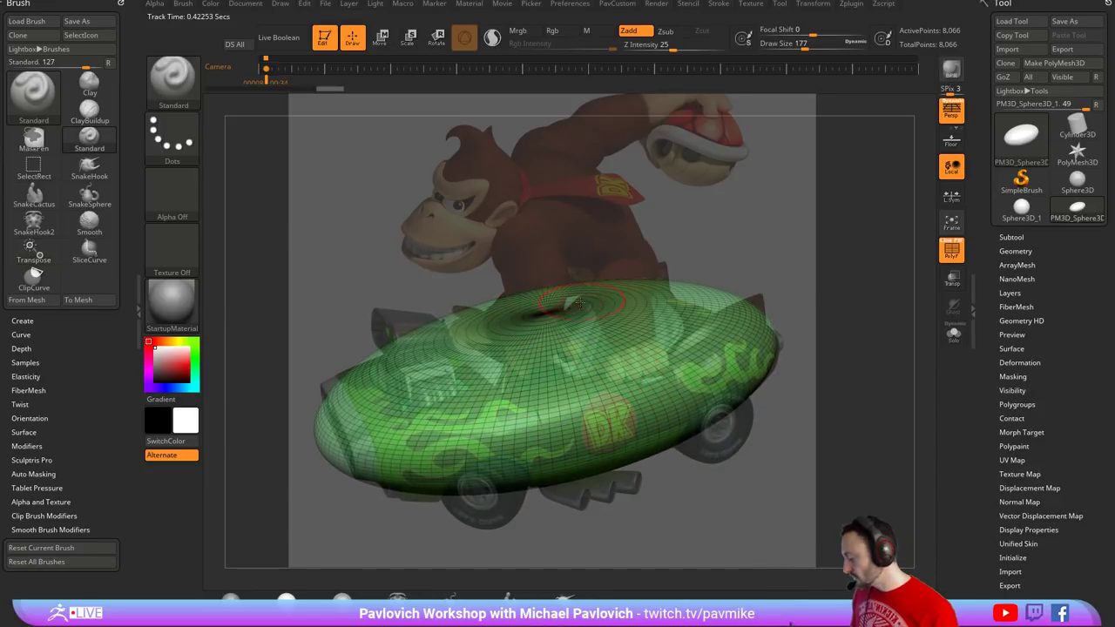
- Check the mesh with the Spotlight image hidden and shown, then restore the camera view stored in the timeline keyframe
{"action": "key", "text": "shift+z"}
{"action": "key", "text": "s"}
{"action": "left_click_drag", "start_coordinate": [723, 237], "coordinate": [717, 237]}
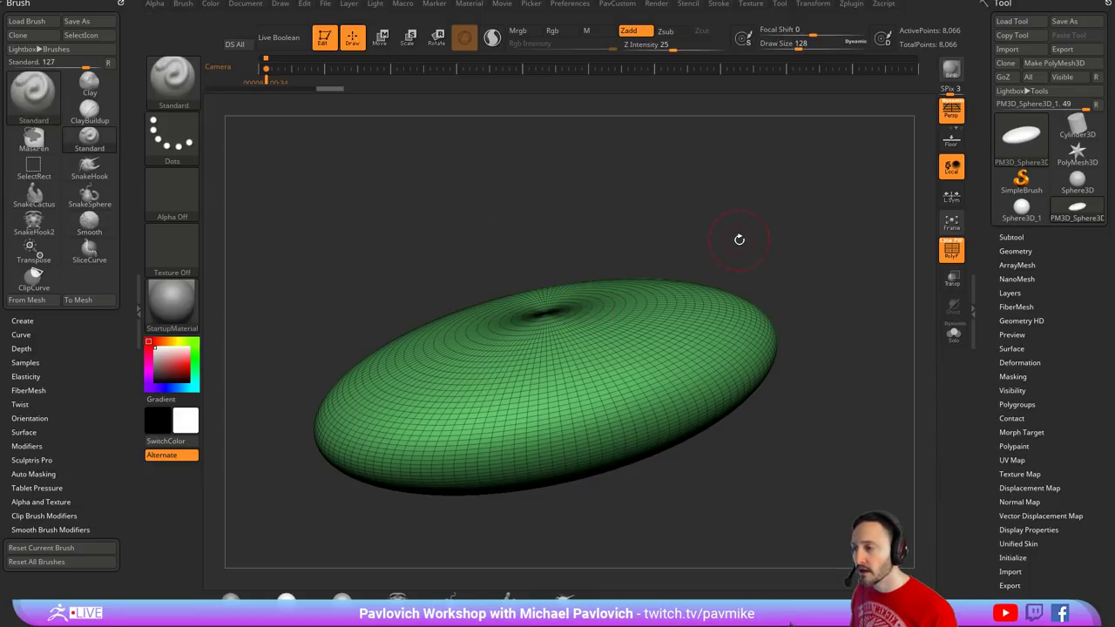
{"action": "key", "text": "shift+z"}
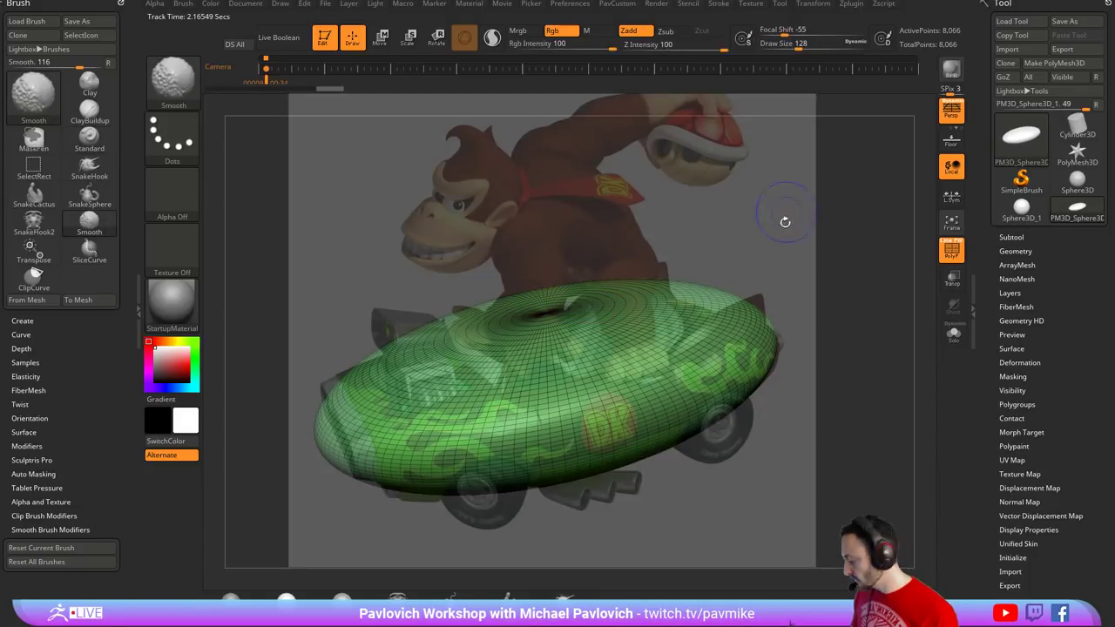
{"action": "key", "text": "shift+z"}
{"action": "right_click_drag", "start_coordinate": [784, 219], "coordinate": [818, 286], "text": "ctrl"}
{"action": "key", "text": "shift+z"}
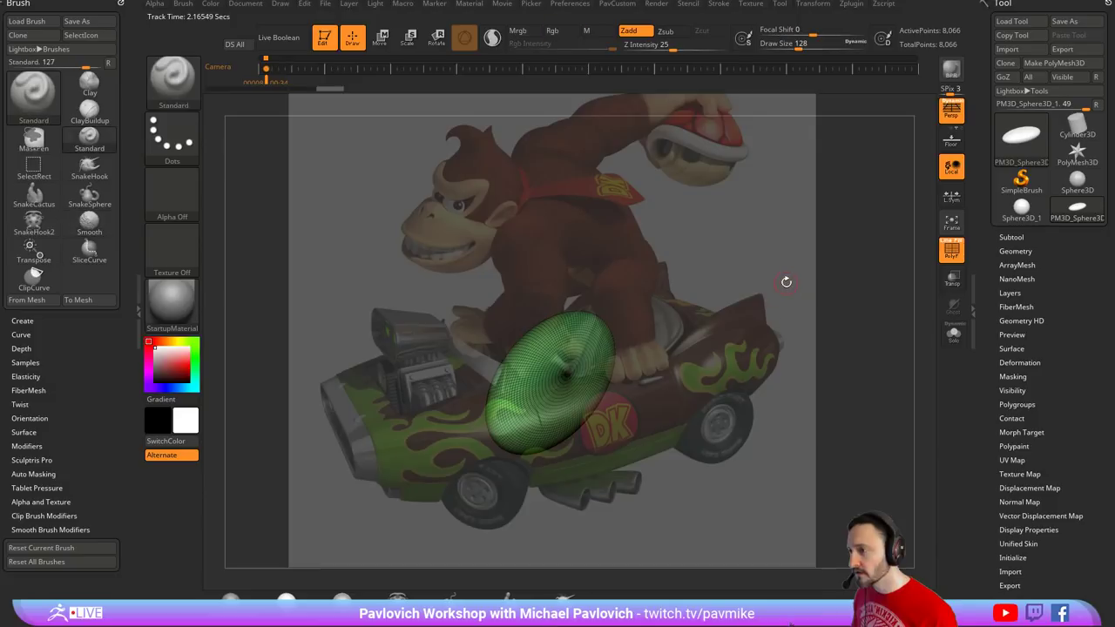
{"action": "key", "text": "Right"}
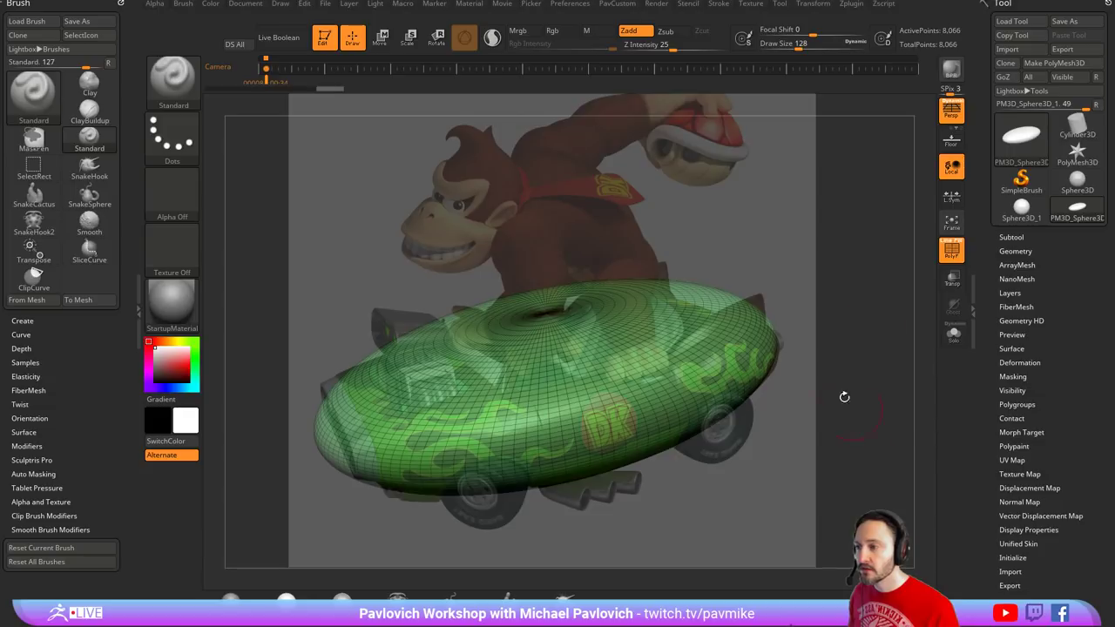
- Hide the Spotlight image and try to clip the ellipsoid's front end with ClipCurve from the side in perspective, then undo the clip
{"action": "key", "text": "s"}
{"action": "left_click", "coordinate": [713, 211]}
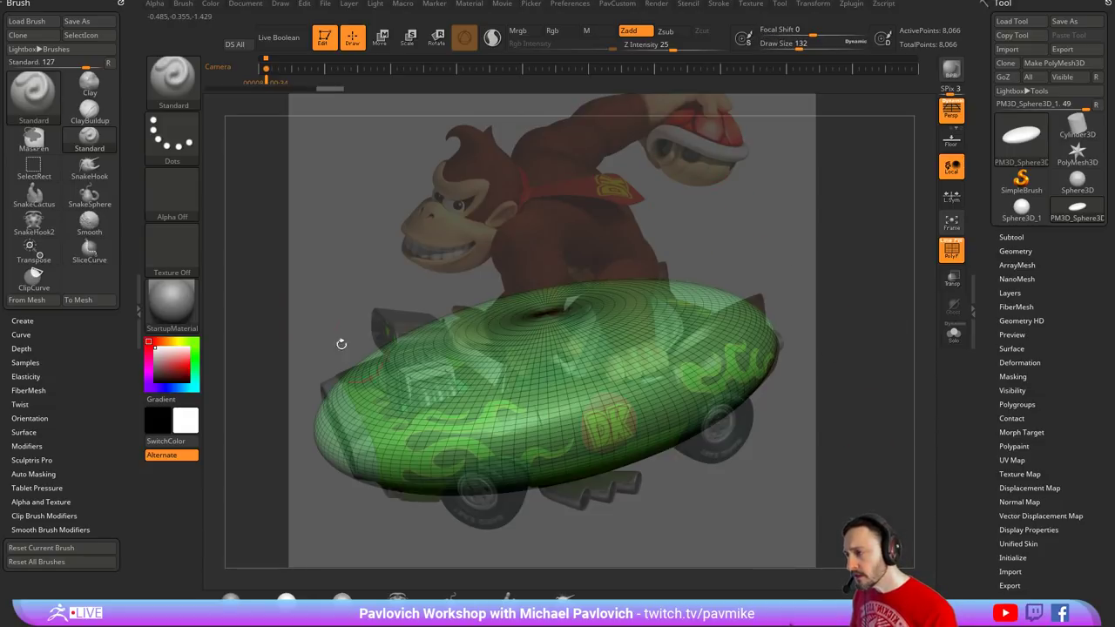
{"action": "key", "text": "shift+z"}
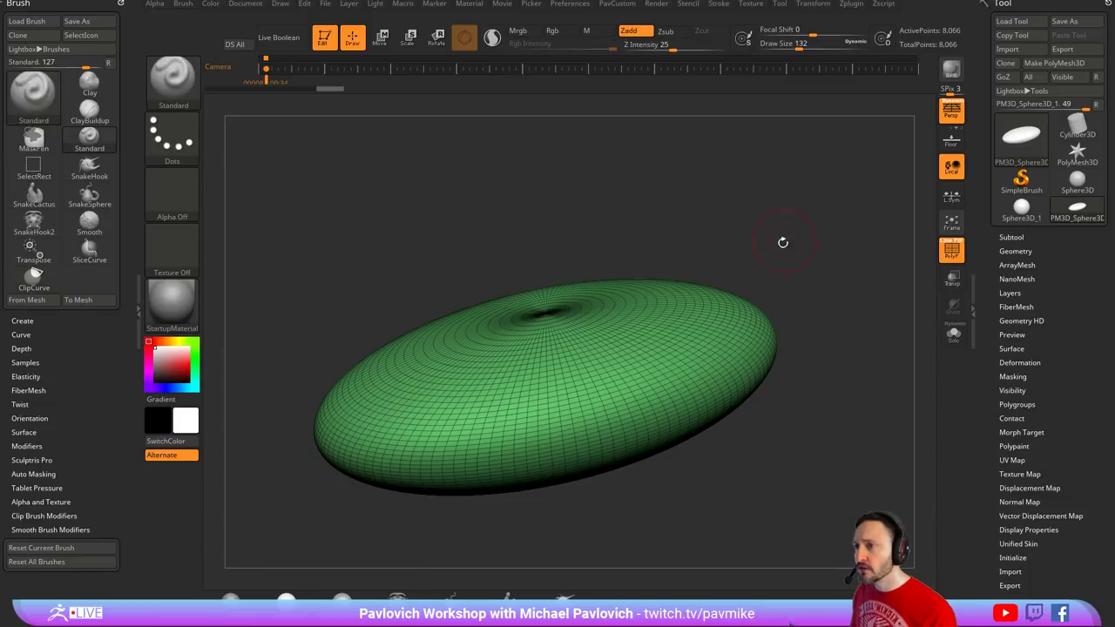
{"action": "left_click_drag", "start_coordinate": [781, 241], "coordinate": [809, 235], "text": "shift"}
{"action": "left_click", "coordinate": [949, 116]}
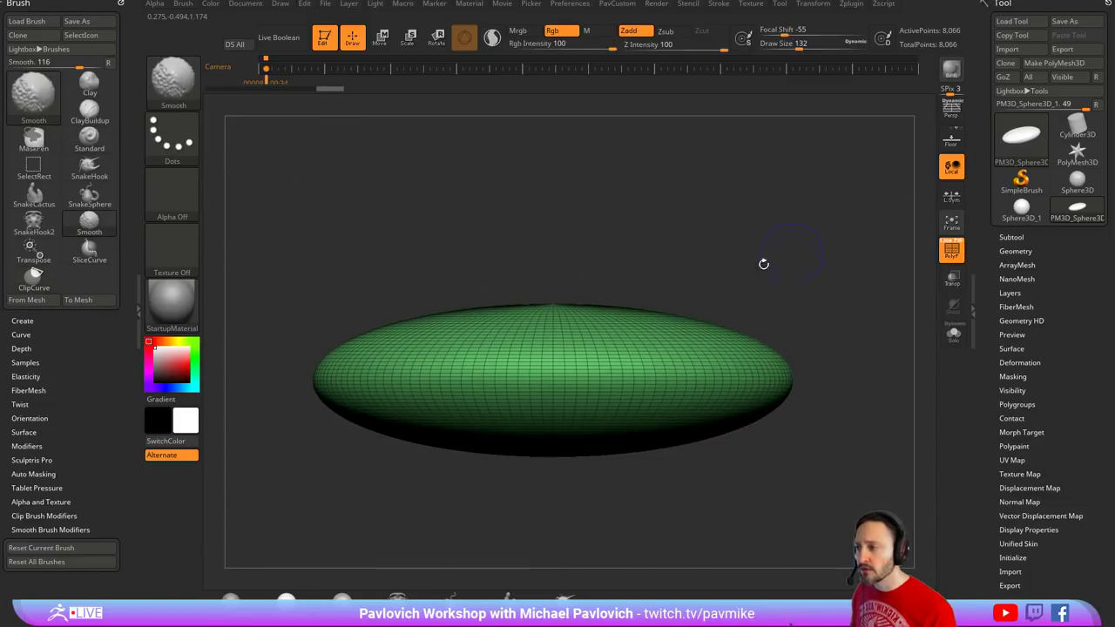
{"action": "left_click", "coordinate": [949, 112]}
{"action": "mouse_move", "coordinate": [363, 499]}
{"action": "left_mouse_down", "text": "ctrl+shift"}
{"action": "mouse_move", "coordinate": [386, 160]}
{"action": "mouse_move", "coordinate": [371, 185]}
{"action": "left_mouse_up", "text": "ctrl+shift"}
{"action": "left_click_drag", "start_coordinate": [759, 231], "coordinate": [775, 381]}
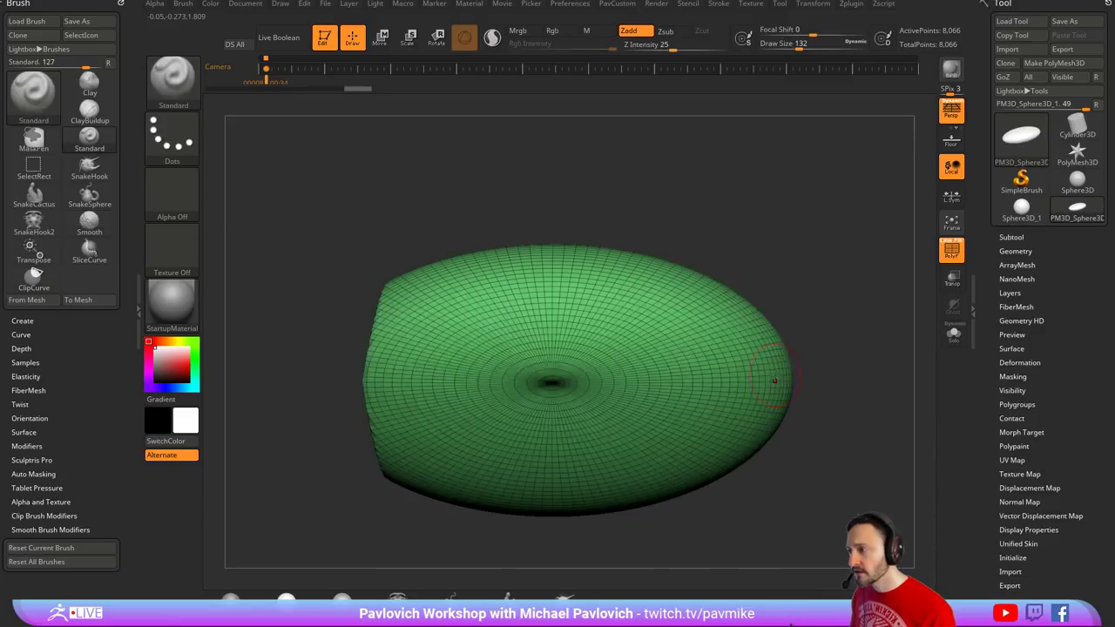
{"action": "left_click", "coordinate": [951, 115]}
{"action": "key", "text": "ctrl+z"}
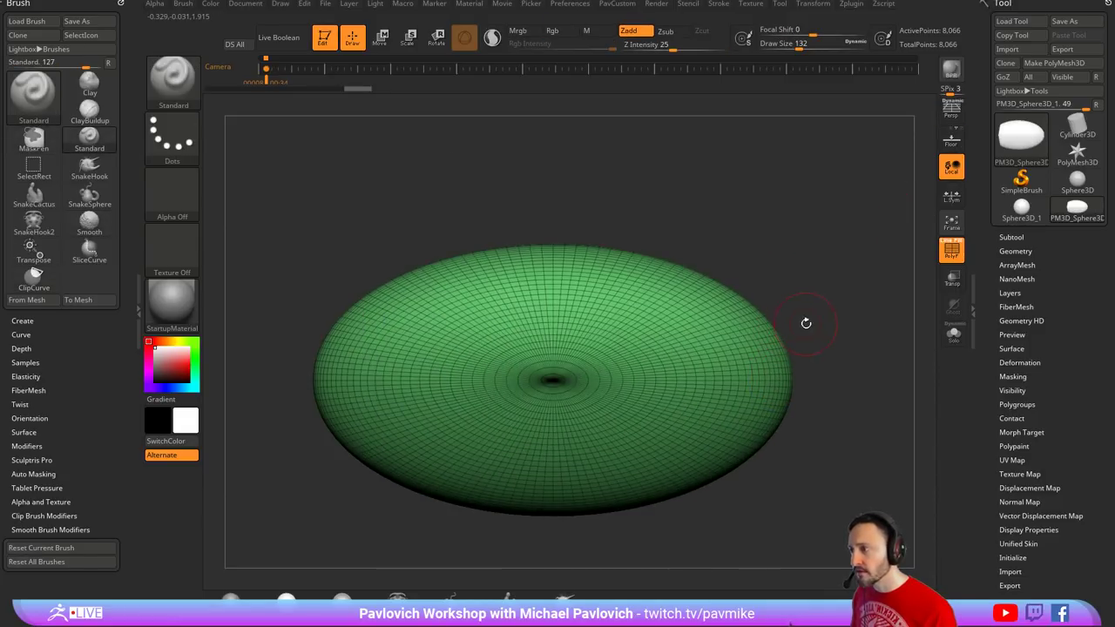
- Try a straight ClipCurve cut on the front end from the side with perspective off, inspect the flattened face, and undo it
{"action": "left_click_drag", "start_coordinate": [871, 213], "coordinate": [870, 187], "text": "shift"}
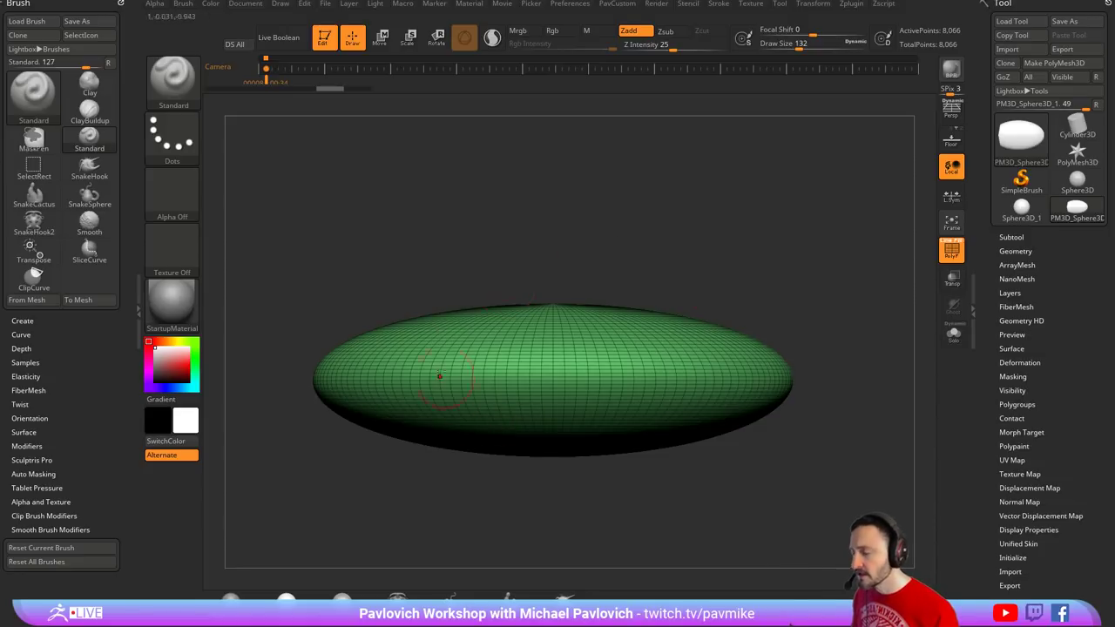
{"action": "mouse_move", "coordinate": [338, 511]}
{"action": "left_mouse_down", "text": "ctrl+shift"}
{"action": "mouse_move", "coordinate": [346, 176]}
{"action": "mouse_move", "coordinate": [383, 204]}
{"action": "left_mouse_up", "text": "ctrl+shift"}
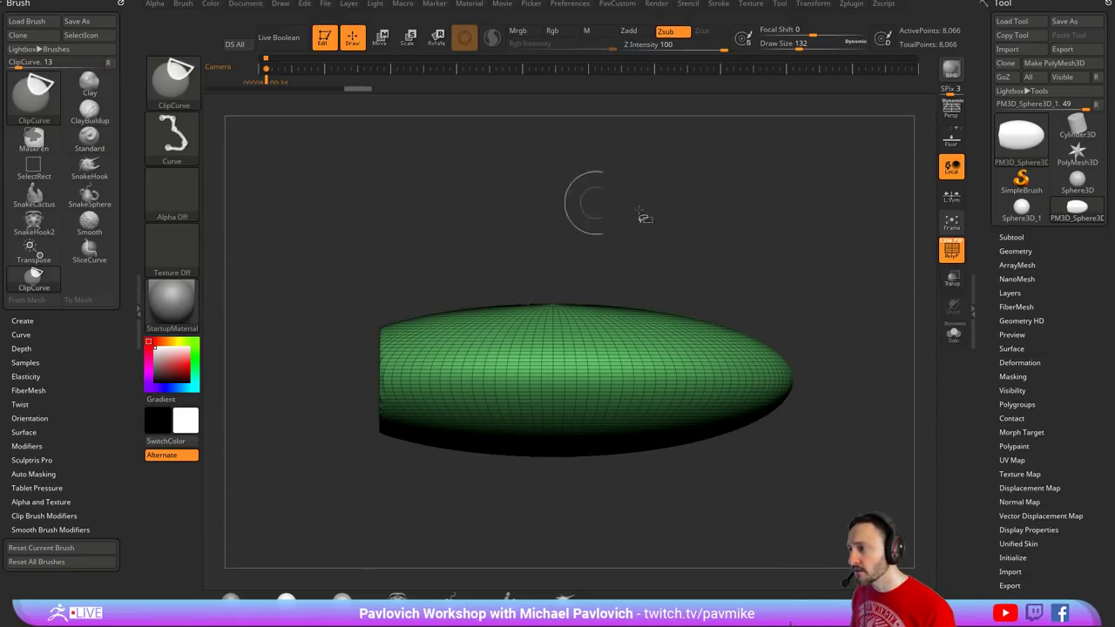
{"action": "left_click_drag", "start_coordinate": [644, 217], "coordinate": [698, 296]}
{"action": "left_click_drag", "start_coordinate": [603, 478], "coordinate": [542, 527]}
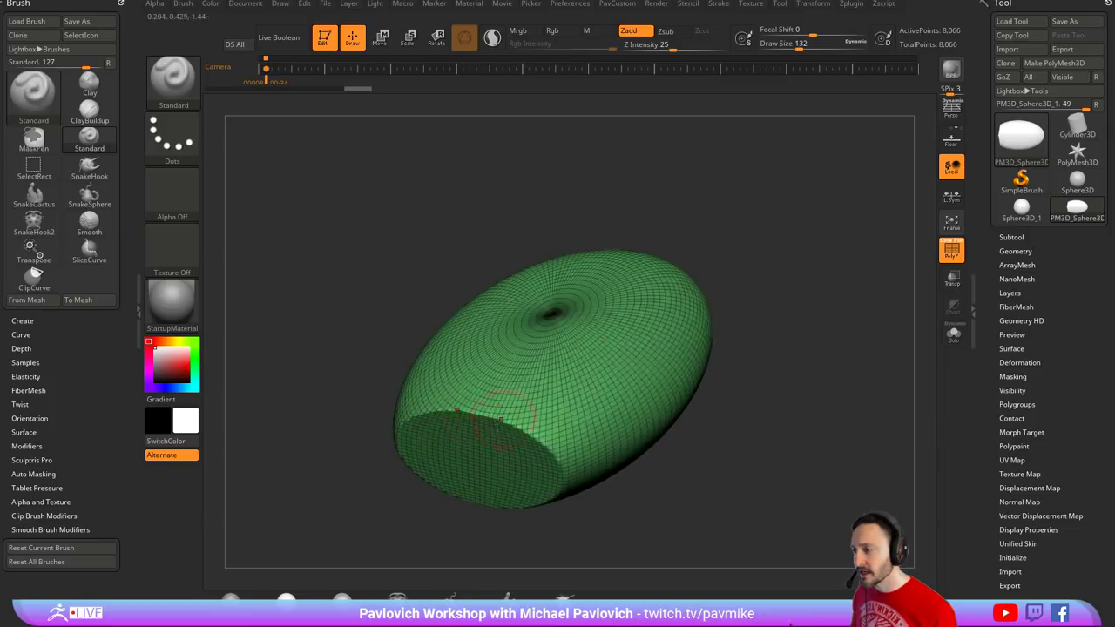
{"action": "key", "text": "ctrl+z"}
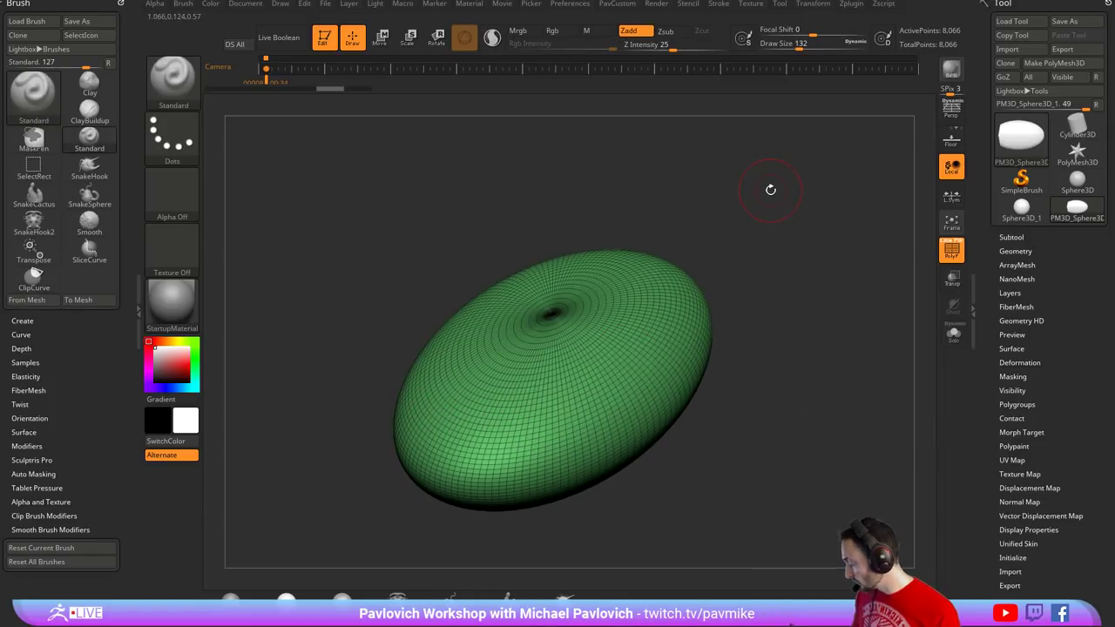
- Try clipping the front end with ClipCurve's PolyGroup option enabled, inspect the cut edge, and undo the clip
{"action": "key", "text": "ctrl+shift"}
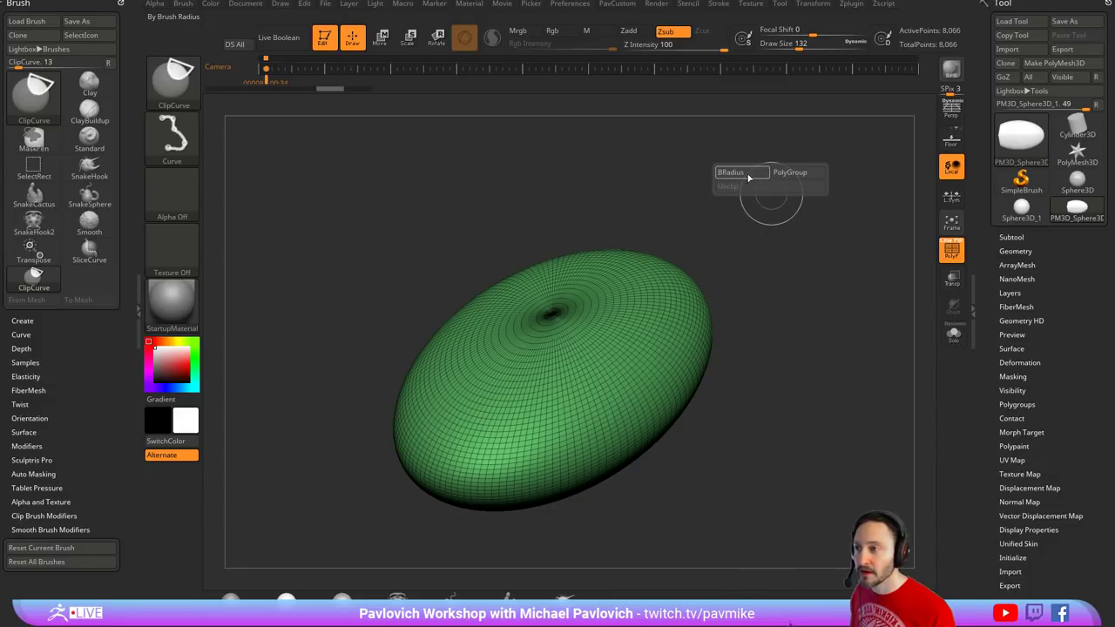
{"action": "left_click", "coordinate": [791, 172], "text": "ctrl+shift"}
{"action": "left_click_drag", "start_coordinate": [828, 315], "coordinate": [786, 301], "text": "shift"}
{"action": "mouse_move", "coordinate": [377, 530]}
{"action": "left_mouse_down", "text": "ctrl+shift"}
{"action": "mouse_move", "coordinate": [372, 411]}
{"action": "mouse_move", "coordinate": [397, 170]}
{"action": "left_mouse_up", "text": "ctrl+shift"}
{"action": "left_click_drag", "start_coordinate": [709, 214], "coordinate": [766, 243]}
{"action": "mouse_move", "coordinate": [726, 355]}
{"action": "left_mouse_down"}
{"action": "mouse_move", "coordinate": [557, 418]}
{"action": "mouse_move", "coordinate": [430, 500]}
{"action": "left_mouse_up"}
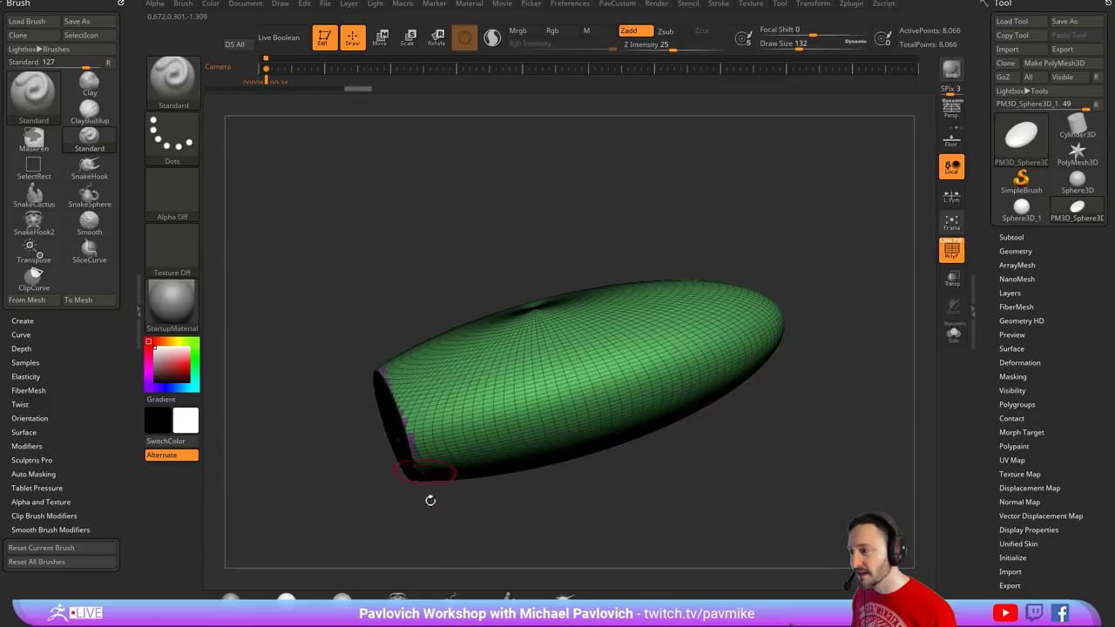
{"action": "key", "text": "ctrl+z"}
- Try slicing the front end into its own polygroup with SliceCurve, isolate and unhide a group, and undo the slice
{"action": "left_click", "coordinate": [169, 84], "text": "ctrl+shift"}
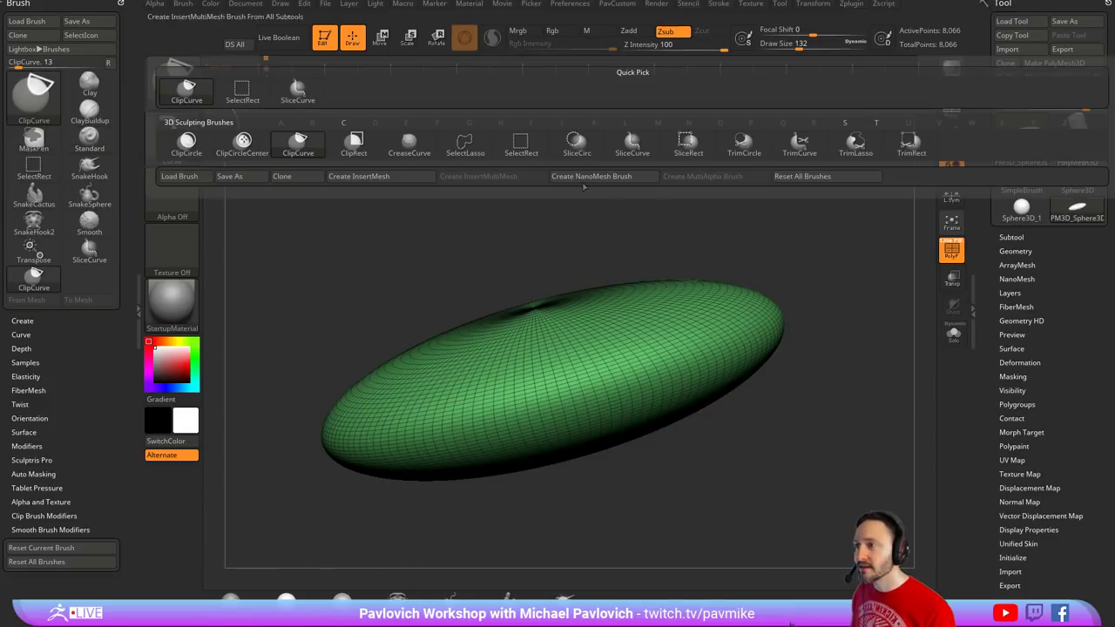
{"action": "left_click", "coordinate": [632, 144], "text": "ctrl+shift"}
{"action": "left_click_drag", "start_coordinate": [695, 249], "coordinate": [655, 298], "text": "shift"}
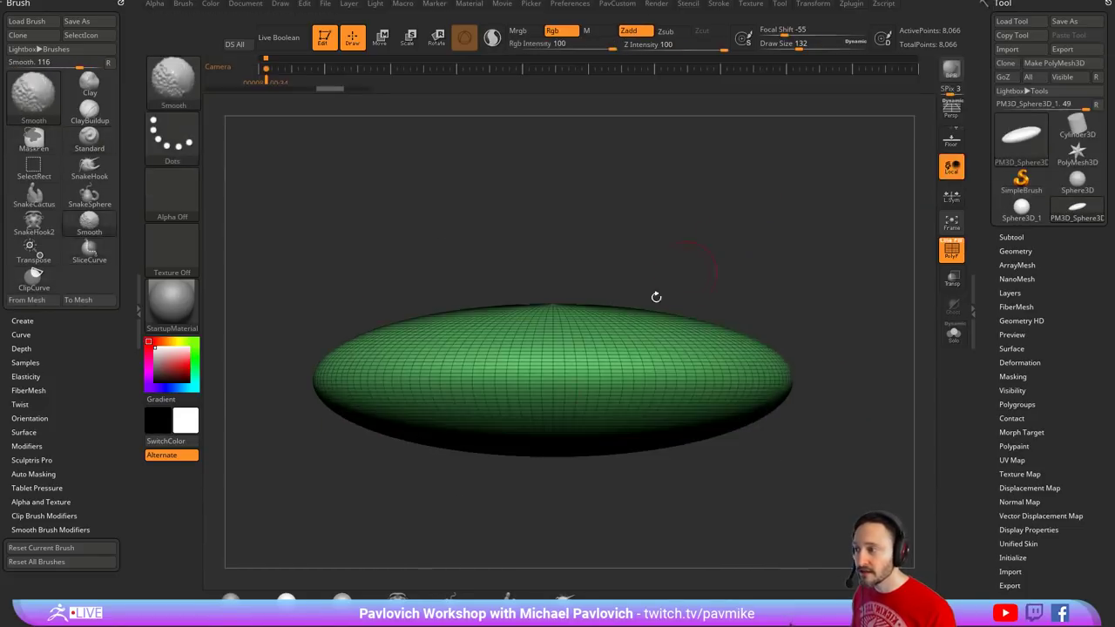
{"action": "mouse_move", "coordinate": [397, 544]}
{"action": "left_mouse_down", "text": "ctrl+shift"}
{"action": "mouse_move", "coordinate": [396, 190]}
{"action": "mouse_move", "coordinate": [381, 184]}
{"action": "left_mouse_up", "text": "ctrl+shift"}
{"action": "left_click_drag", "start_coordinate": [749, 196], "coordinate": [771, 275]}
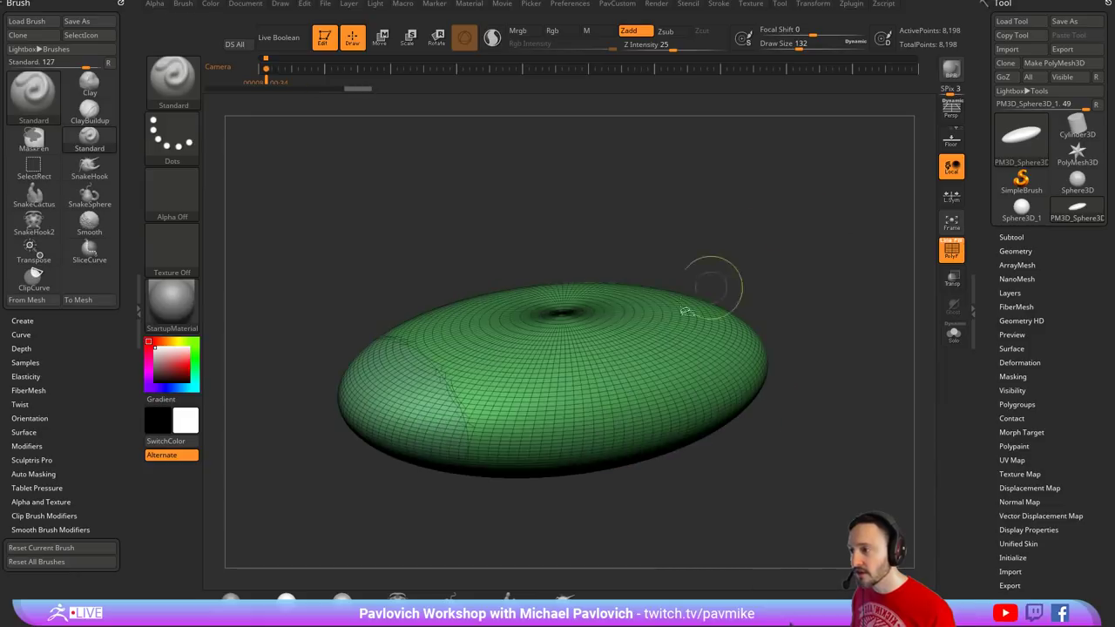
{"action": "left_click", "coordinate": [698, 312], "text": "ctrl+shift"}
{"action": "left_click", "coordinate": [818, 286], "text": "ctrl+shift"}
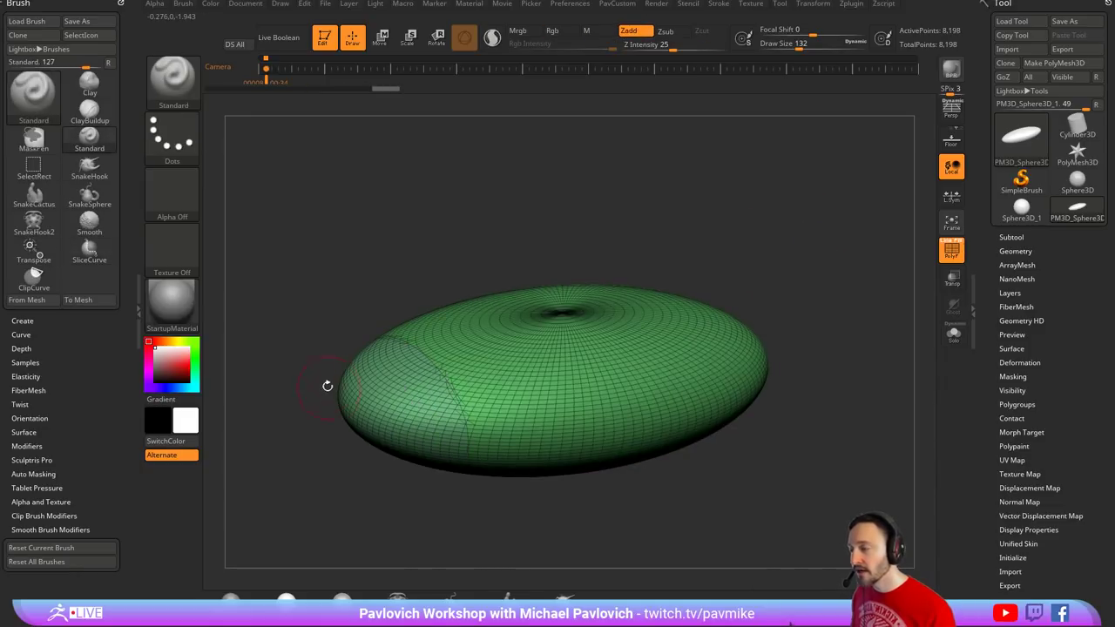
{"action": "key", "text": "ctrl+z"}
{"action": "key", "text": "ctrl+z"}
{"action": "key", "text": "ctrl+z"}
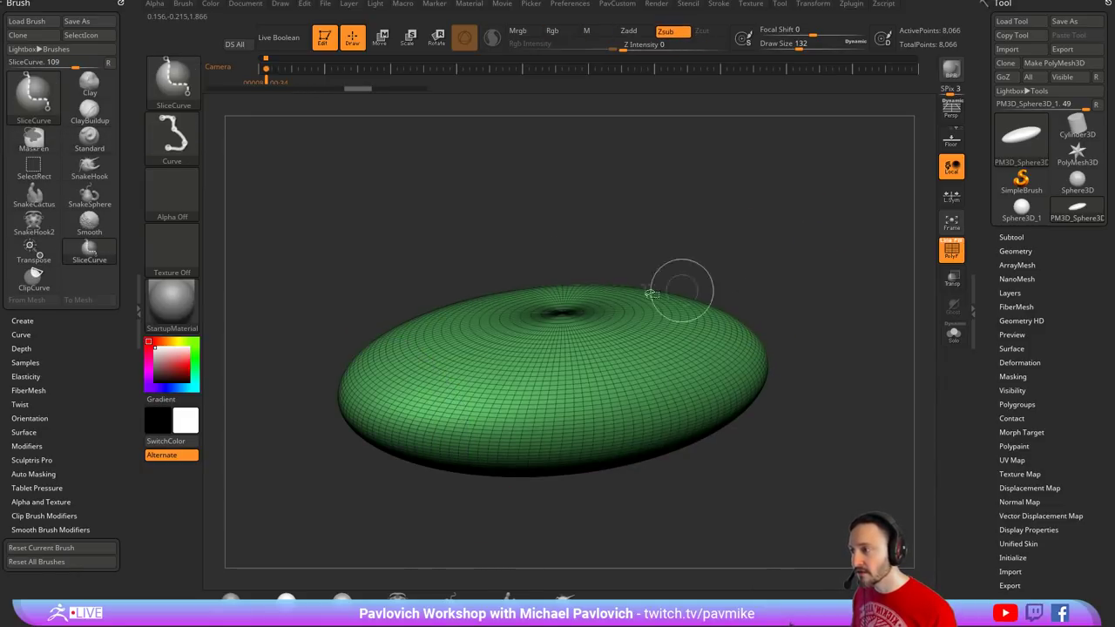
- Trim off the ellipsoid's front end with a vertical TrimCurve cut in side view and inspect the capped face
{"action": "left_click", "coordinate": [174, 83]}
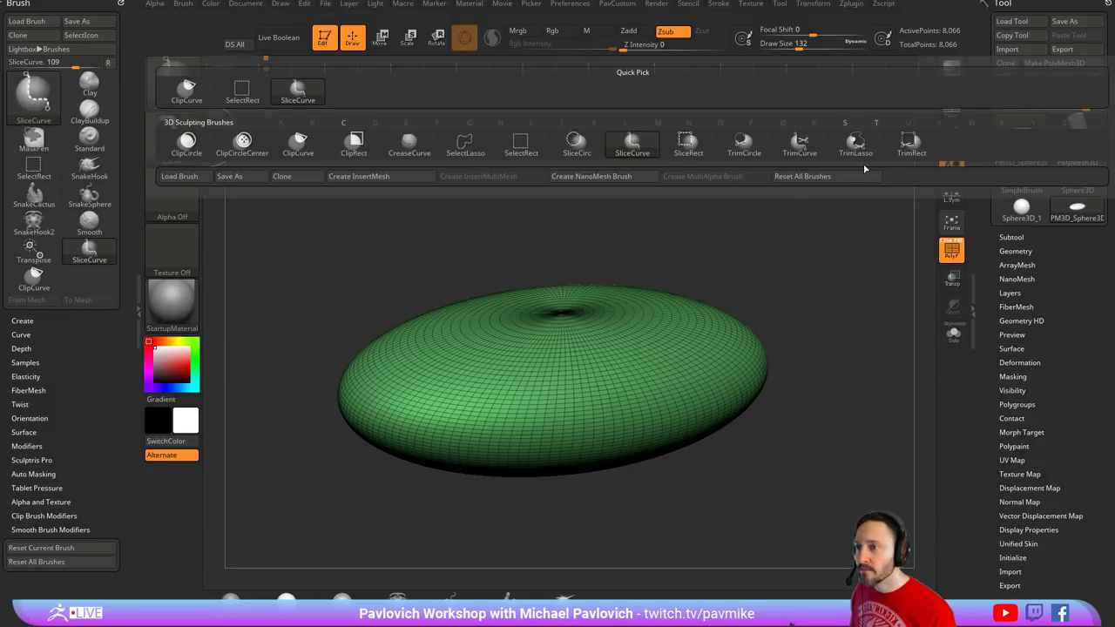
{"action": "left_click", "coordinate": [782, 147]}
{"action": "left_click_drag", "start_coordinate": [850, 290], "coordinate": [831, 252], "text": "shift"}
{"action": "left_click_drag", "start_coordinate": [406, 543], "coordinate": [407, 190], "text": "ctrl+shift"}
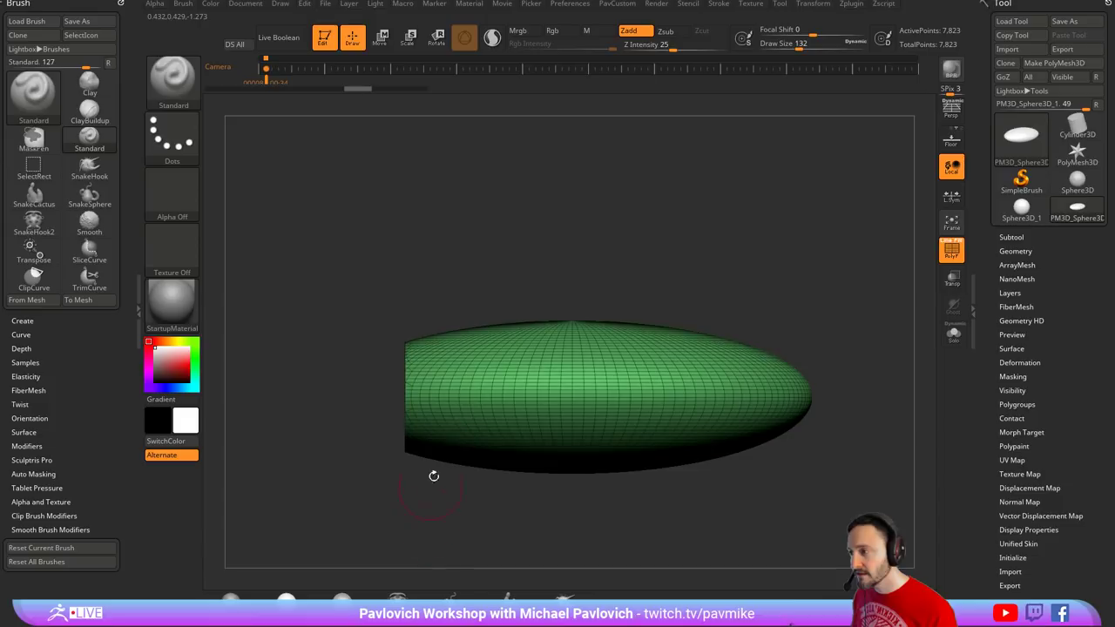
{"action": "left_click_drag", "start_coordinate": [434, 476], "coordinate": [638, 290]}
{"action": "right_click_drag", "start_coordinate": [704, 442], "coordinate": [847, 347]}
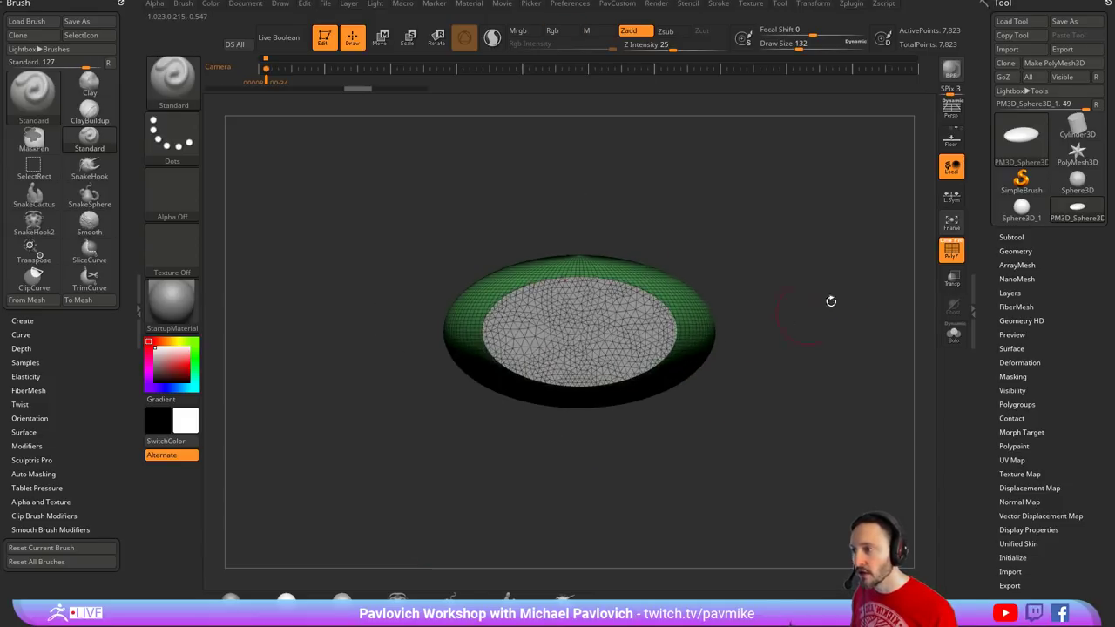
- Mirror the trimmed mesh across its centre line so the front cap's topology is symmetrical
{"action": "right_click_drag", "start_coordinate": [831, 301], "coordinate": [800, 351], "text": "alt"}
{"action": "key", "text": "3"}
{"action": "left_click", "coordinate": [784, 195]}
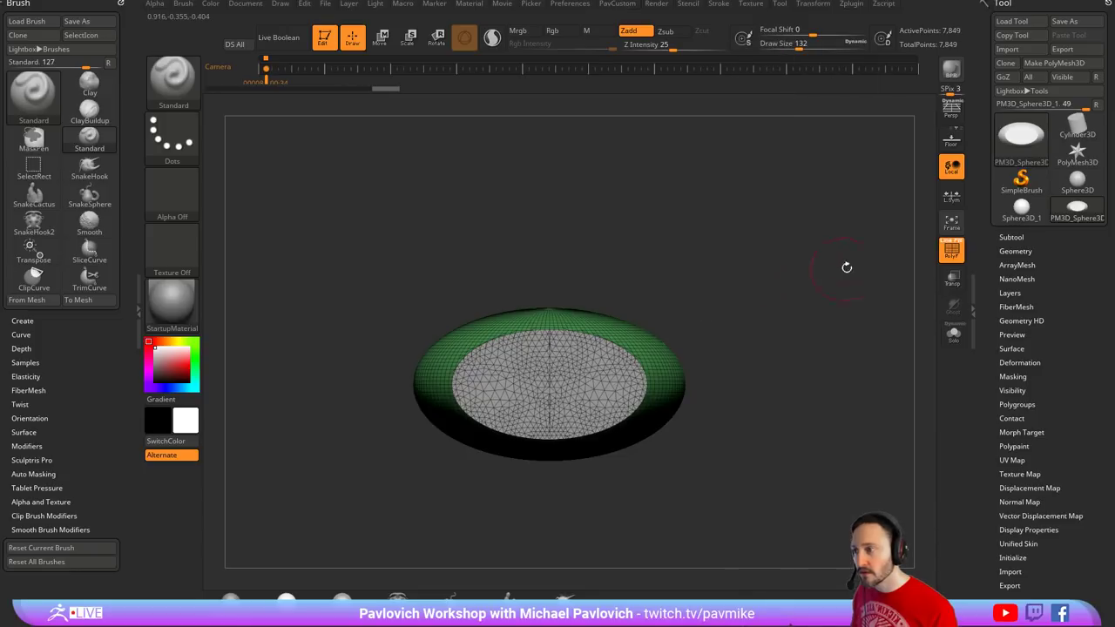
- Trim off the ellipsoid's rear end with a vertical TrimCurve cut in side view
{"action": "mouse_move", "coordinate": [847, 268]}
{"action": "right_mouse_down"}
{"action": "mouse_move", "coordinate": [701, 252]}
{"action": "mouse_move", "coordinate": [796, 247]}
{"action": "mouse_move", "coordinate": [816, 262]}
{"action": "right_mouse_up"}
{"action": "mouse_move", "coordinate": [713, 215]}
{"action": "left_mouse_down", "text": "ctrl+shift"}
{"action": "mouse_move", "coordinate": [711, 453]}
{"action": "mouse_move", "coordinate": [689, 532]}
{"action": "left_mouse_up", "text": "ctrl+shift"}
{"action": "mouse_move", "coordinate": [813, 273]}
{"action": "right_mouse_down"}
{"action": "mouse_move", "coordinate": [842, 264]}
{"action": "mouse_move", "coordinate": [827, 276]}
{"action": "right_mouse_up"}
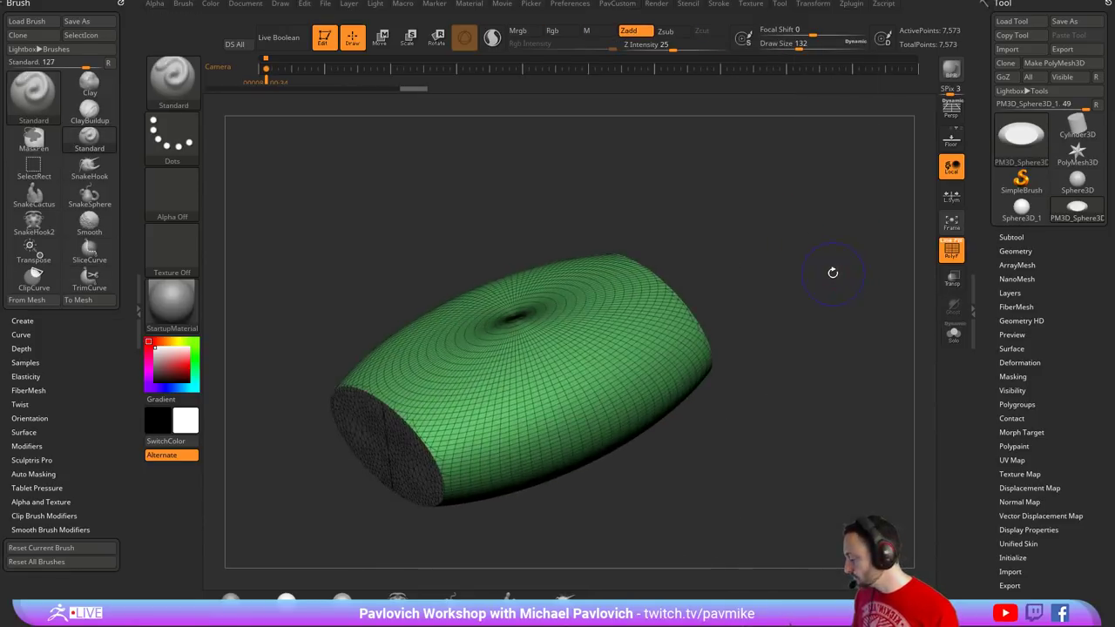
- Show the Spotlight image, restore the stored camera view, and stretch the trimmed body lengthwise to reach the kart's nose
{"action": "key", "text": "shift+z"}
{"action": "key", "text": "Left"}
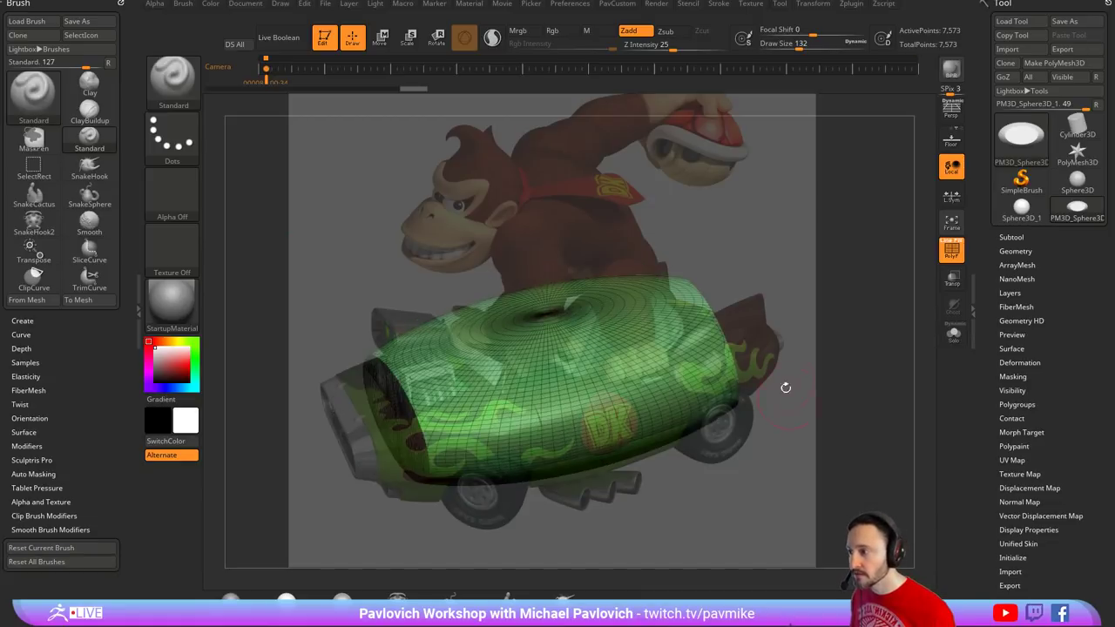
{"action": "key", "text": "w"}
{"action": "mouse_move", "coordinate": [522, 389]}
{"action": "left_mouse_down"}
{"action": "mouse_move", "coordinate": [492, 395]}
{"action": "mouse_move", "coordinate": [505, 393]}
{"action": "left_mouse_up"}
{"action": "mouse_move", "coordinate": [499, 395]}
{"action": "left_mouse_down"}
{"action": "mouse_move", "coordinate": [462, 403]}
{"action": "mouse_move", "coordinate": [494, 397]}
{"action": "left_mouse_up"}
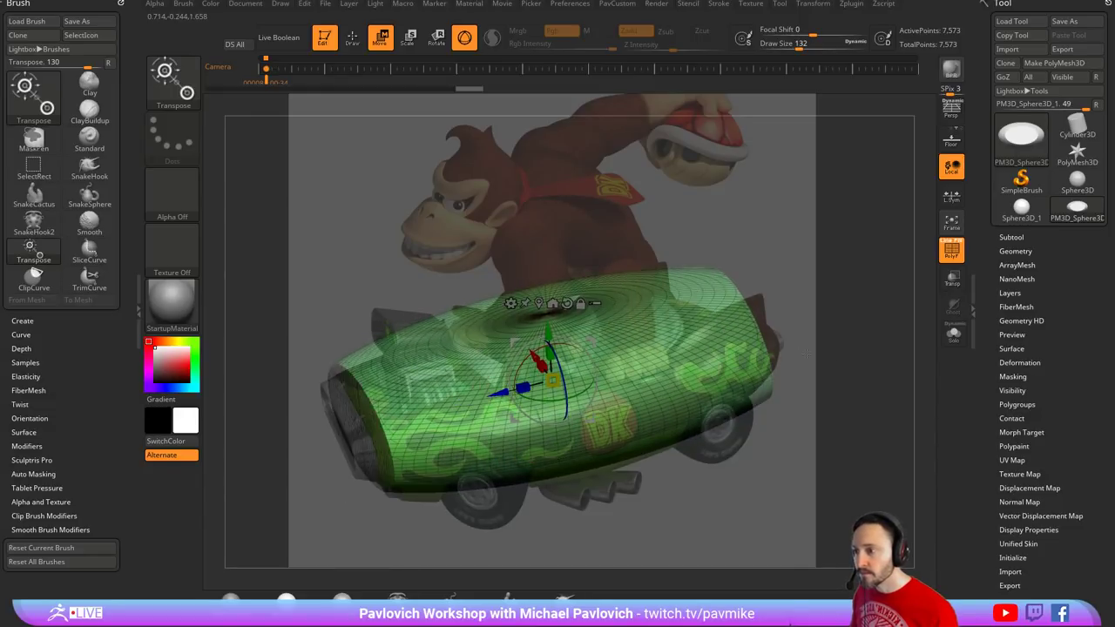
- Turn on perspective and refine the body's fit over the kart in the Spotlight image with the gizmo
{"action": "left_click", "coordinate": [950, 120]}
{"action": "mouse_move", "coordinate": [851, 334]}
{"action": "left_mouse_down"}
{"action": "mouse_move", "coordinate": [845, 304]}
{"action": "mouse_move", "coordinate": [843, 339]}
{"action": "mouse_move", "coordinate": [848, 329]}
{"action": "left_mouse_up"}
{"action": "left_click_drag", "start_coordinate": [550, 381], "coordinate": [546, 388]}
- Place the gizmo on the body's rear surface, recentre it on the unmasked mesh, and reset its orientation
{"action": "left_click", "coordinate": [738, 334], "text": "alt"}
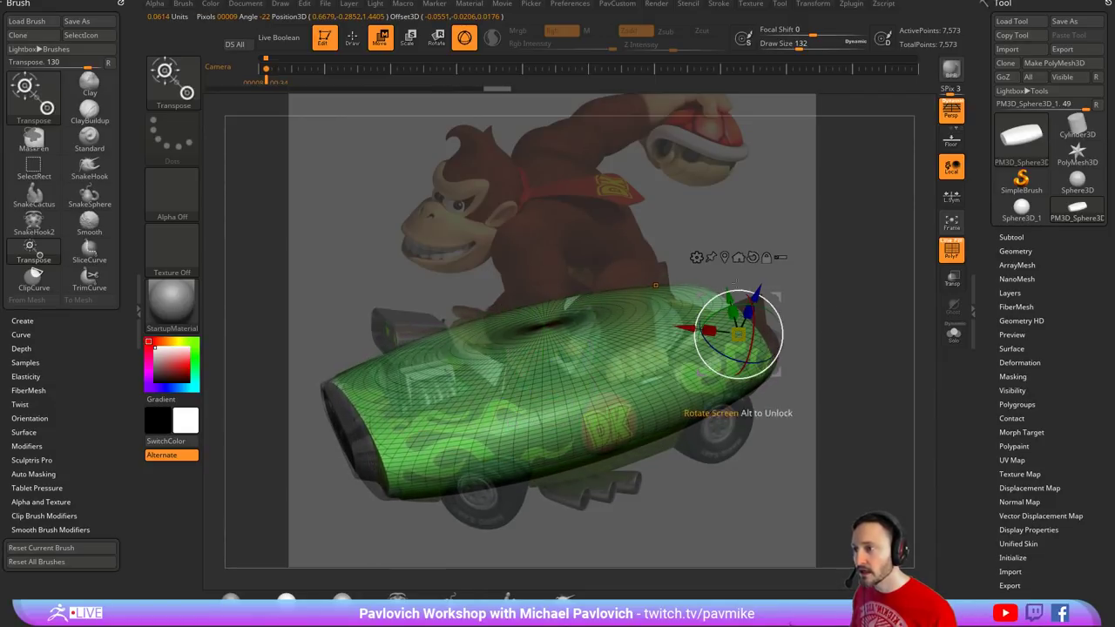
{"action": "left_click", "coordinate": [724, 257]}
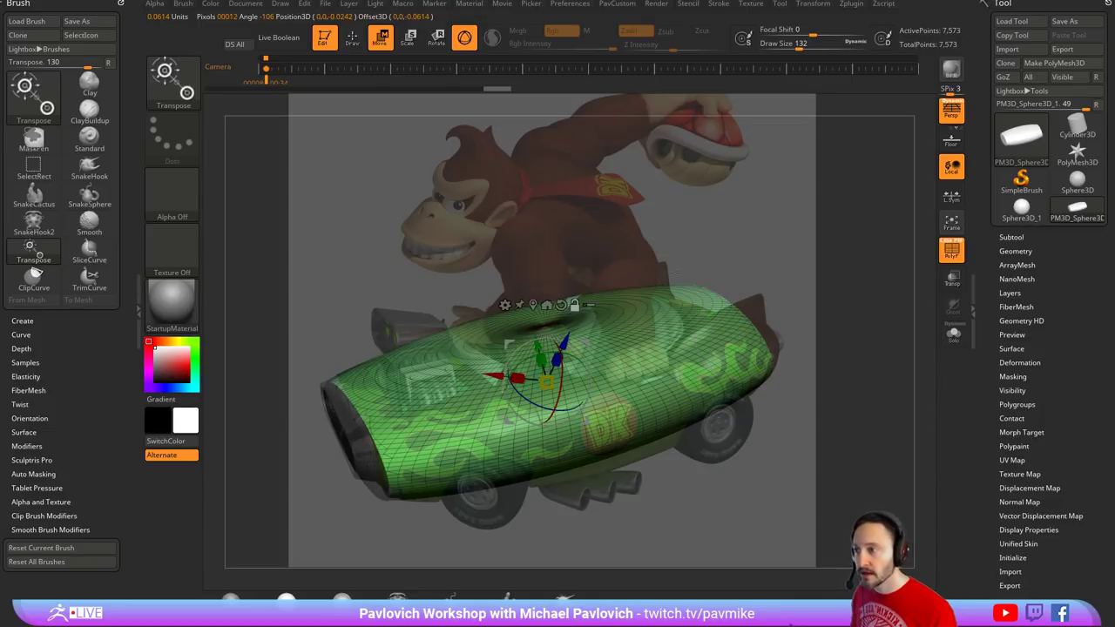
{"action": "left_click", "coordinate": [561, 304]}
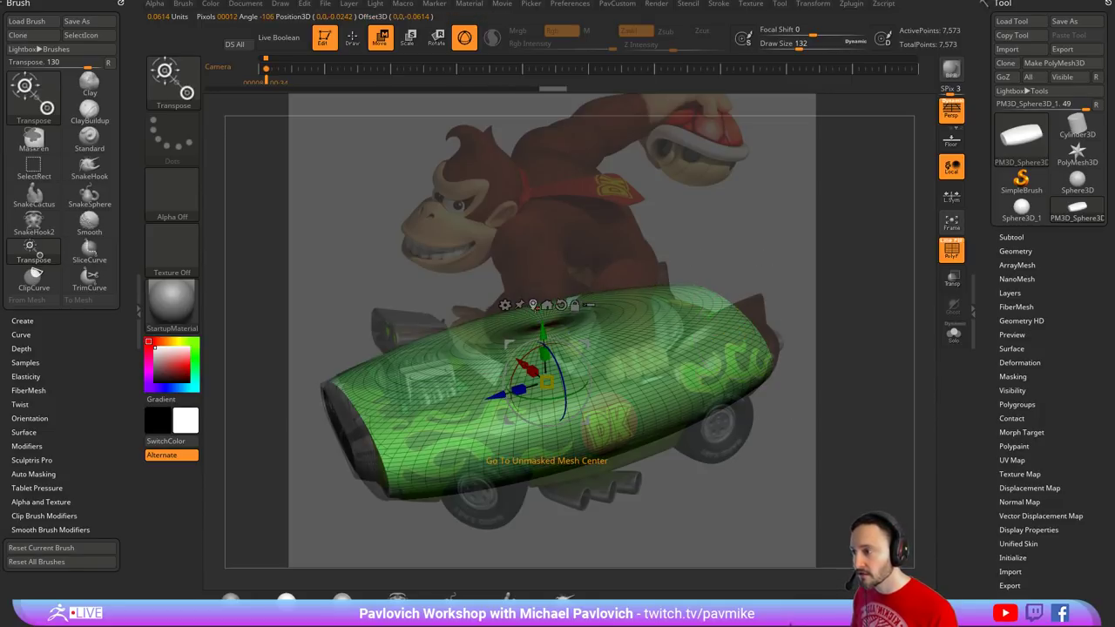
{"action": "left_click", "coordinate": [533, 305]}
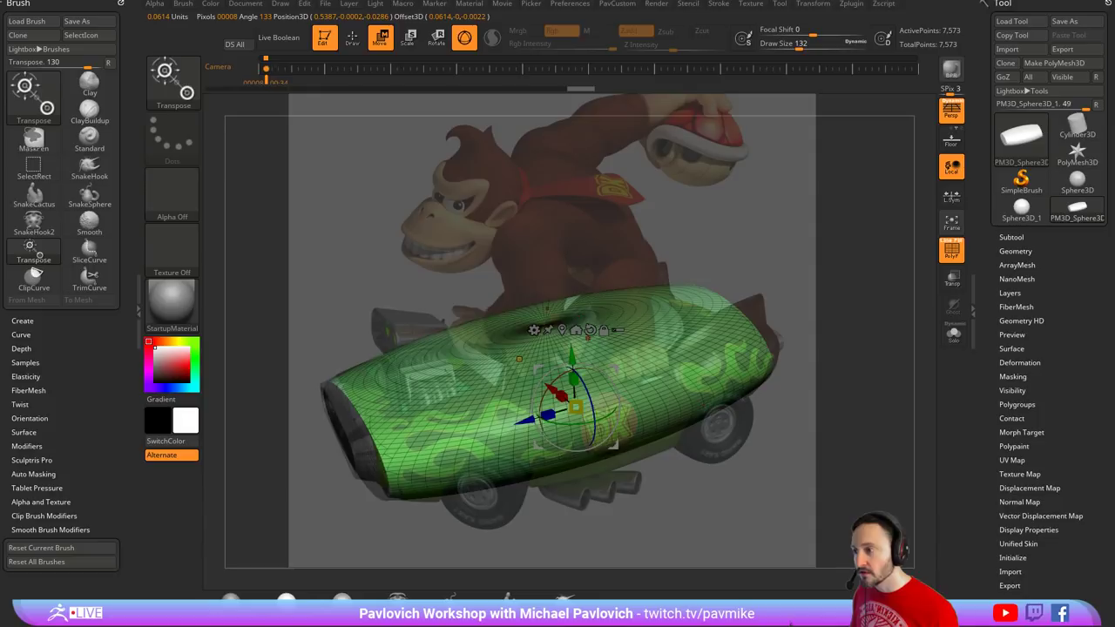
{"action": "mouse_move", "coordinate": [868, 301]}
{"action": "left_mouse_down"}
{"action": "mouse_move", "coordinate": [865, 322]}
{"action": "mouse_move", "coordinate": [882, 320]}
{"action": "mouse_move", "coordinate": [872, 318]}
{"action": "left_mouse_up"}
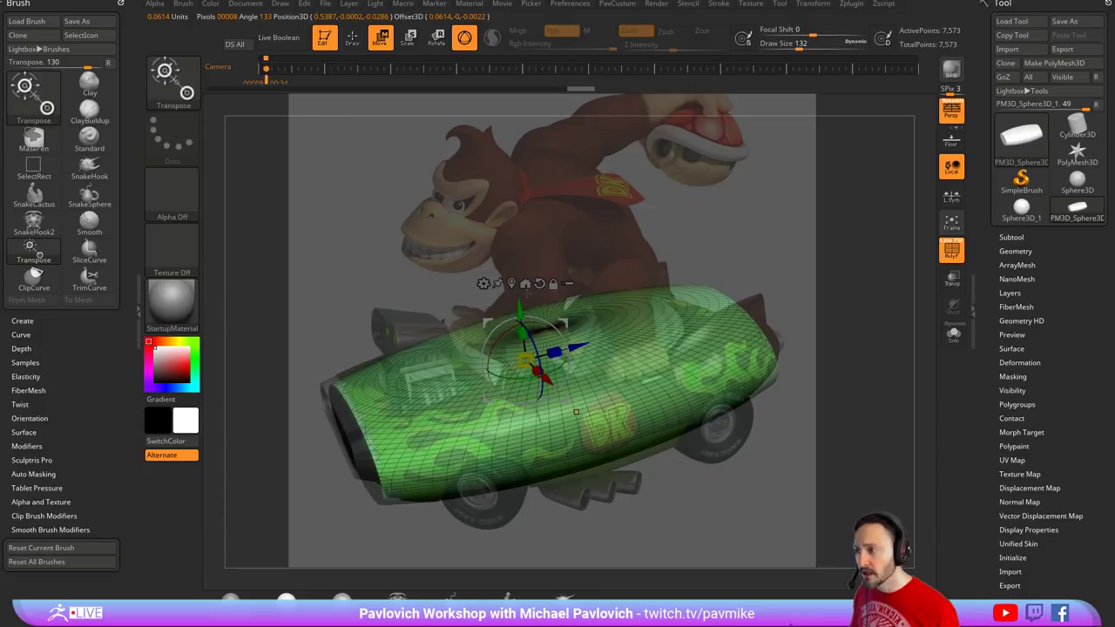
- Switch back to Draw mode with the Standard brush and set the draw size to 158
{"action": "left_click", "coordinate": [526, 284]}
{"action": "key", "text": "s"}
{"action": "left_click", "coordinate": [846, 282]}
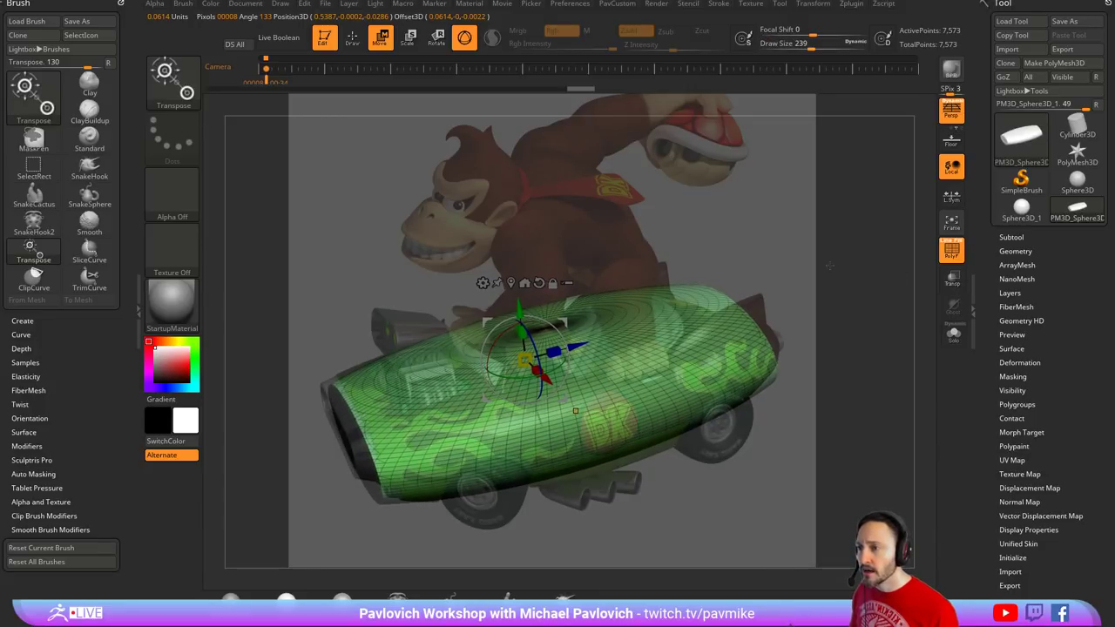
{"action": "key", "text": "s"}
{"action": "left_click", "coordinate": [775, 280]}
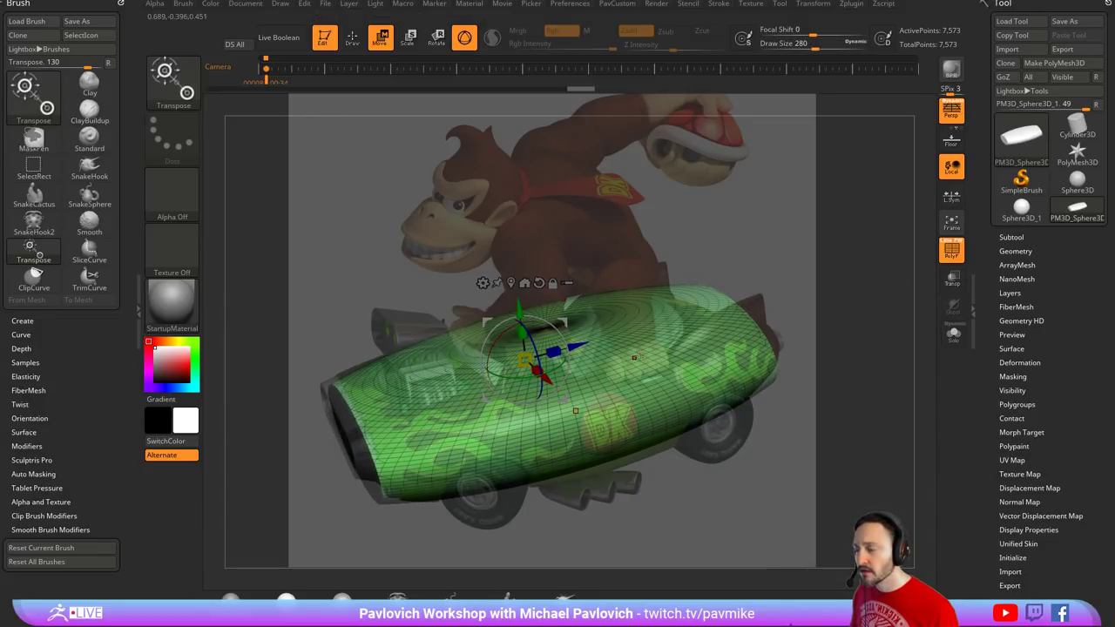
{"action": "key", "text": "q"}
{"action": "key", "text": "s"}
{"action": "left_click", "coordinate": [682, 320]}
{"action": "key", "text": "5"}
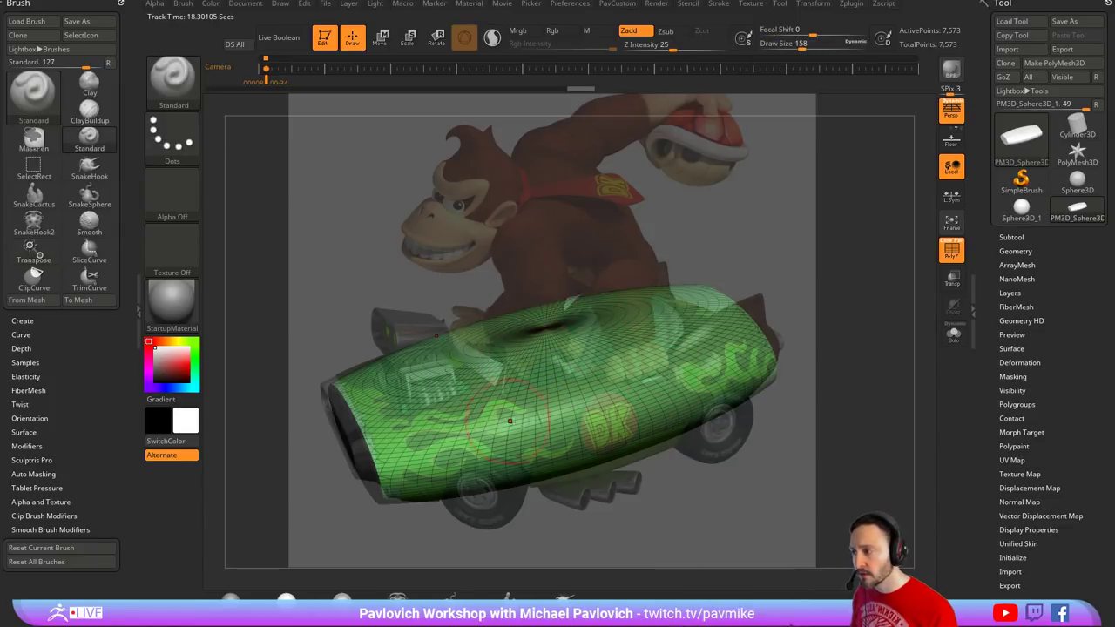
{"action": "key", "text": "w"}
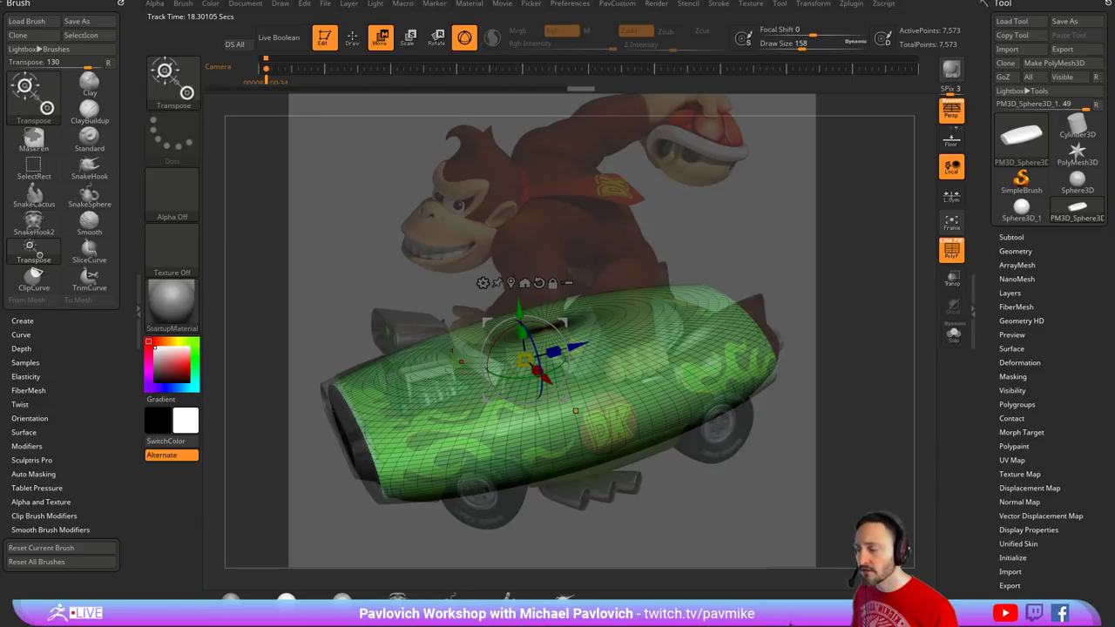
{"action": "key", "text": "q"}
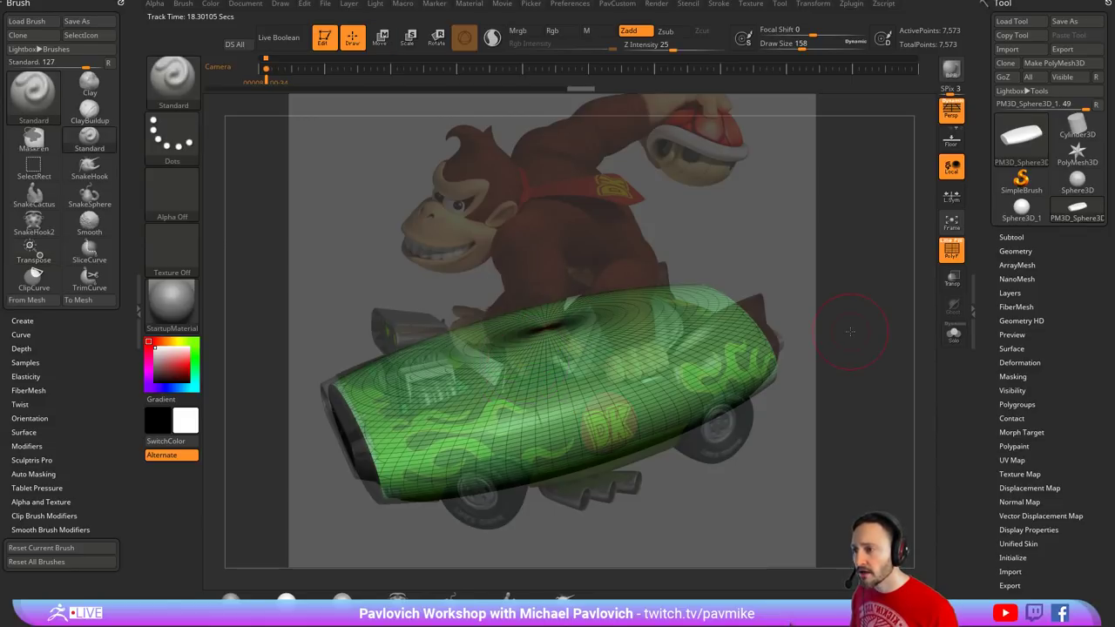
- Hide the body's flat end caps and the Spotlight image, and delete the hidden geometry
{"action": "key", "text": "ctrl+shift"}
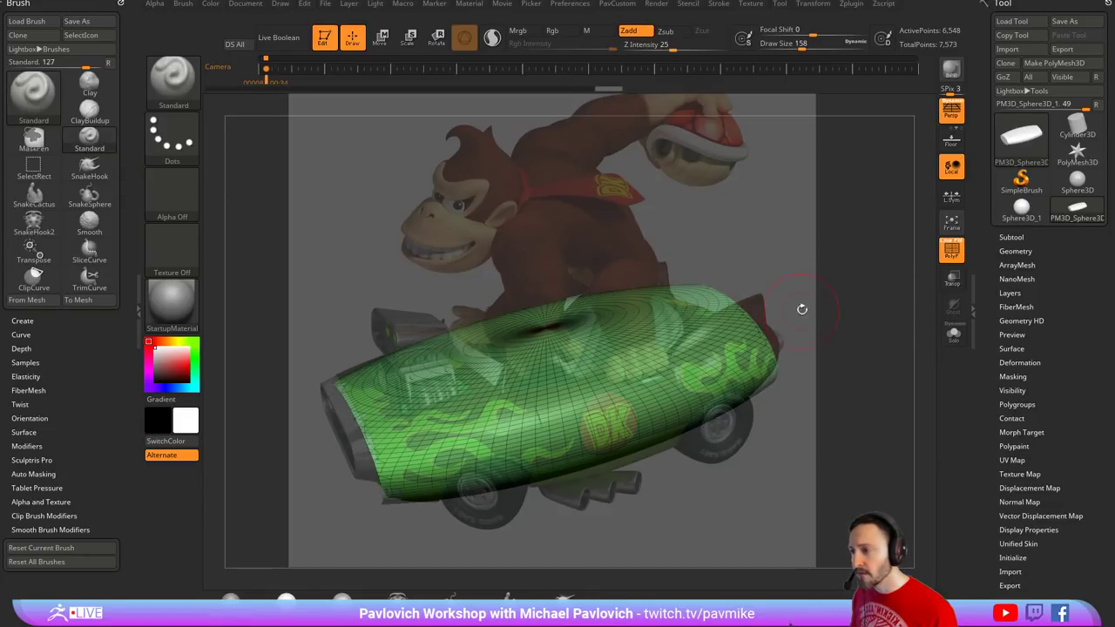
{"action": "key", "text": "1"}
{"action": "key", "text": "shift+z"}
{"action": "key", "text": "1"}
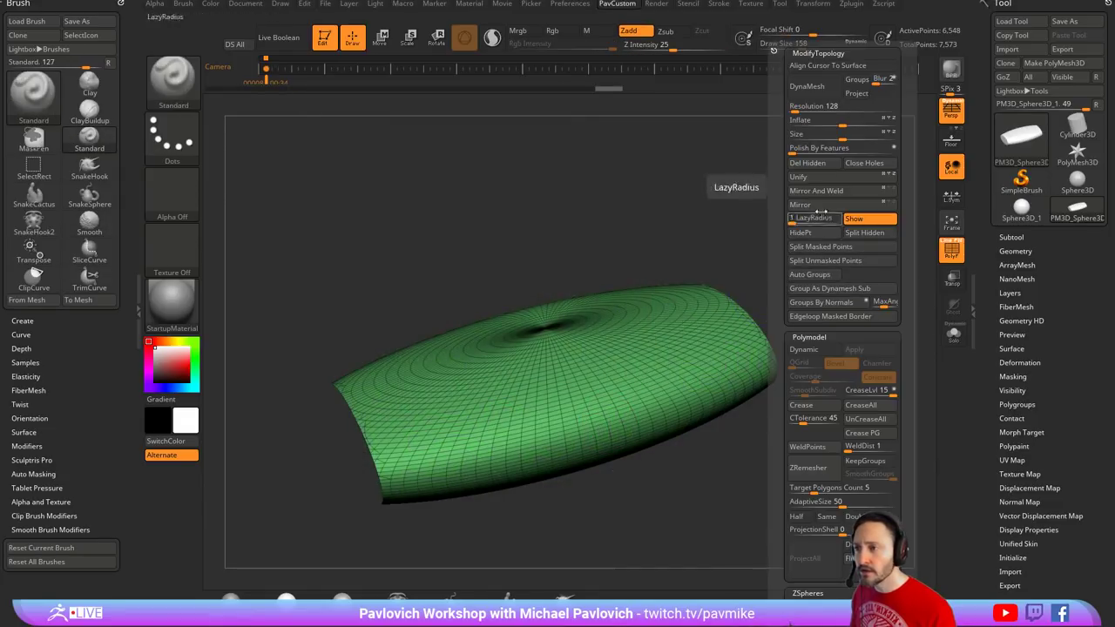
{"action": "left_click", "coordinate": [822, 166]}
{"action": "key", "text": "1"}
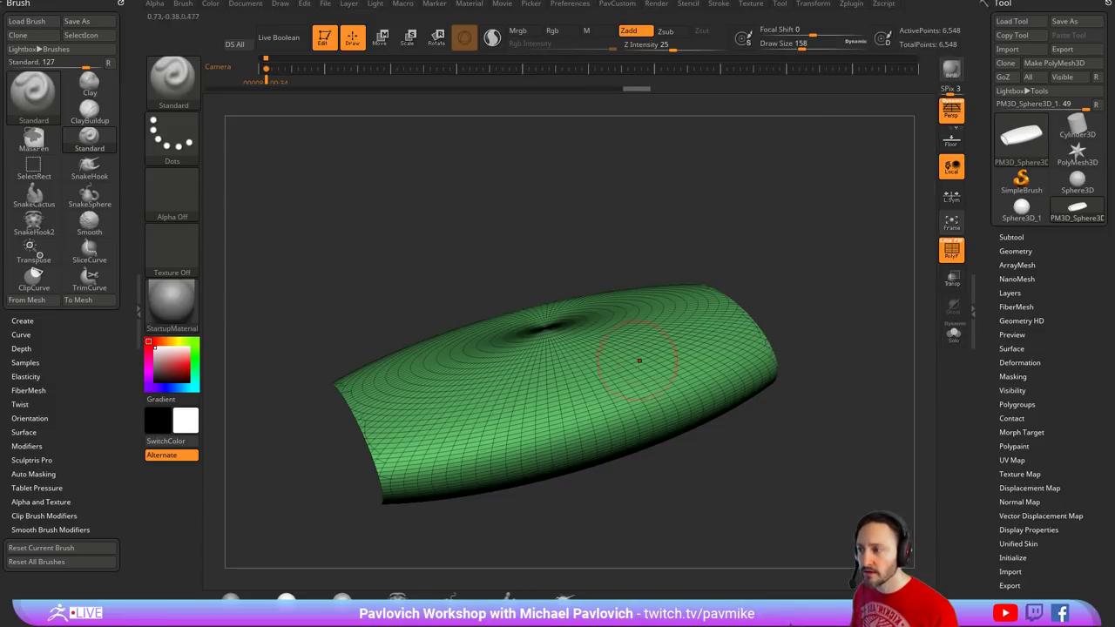
- Remesh the open shell with ZRemesher using Half and an AdaptiveSize of 0, and assign it one new polygroup
{"action": "key", "text": "space"}
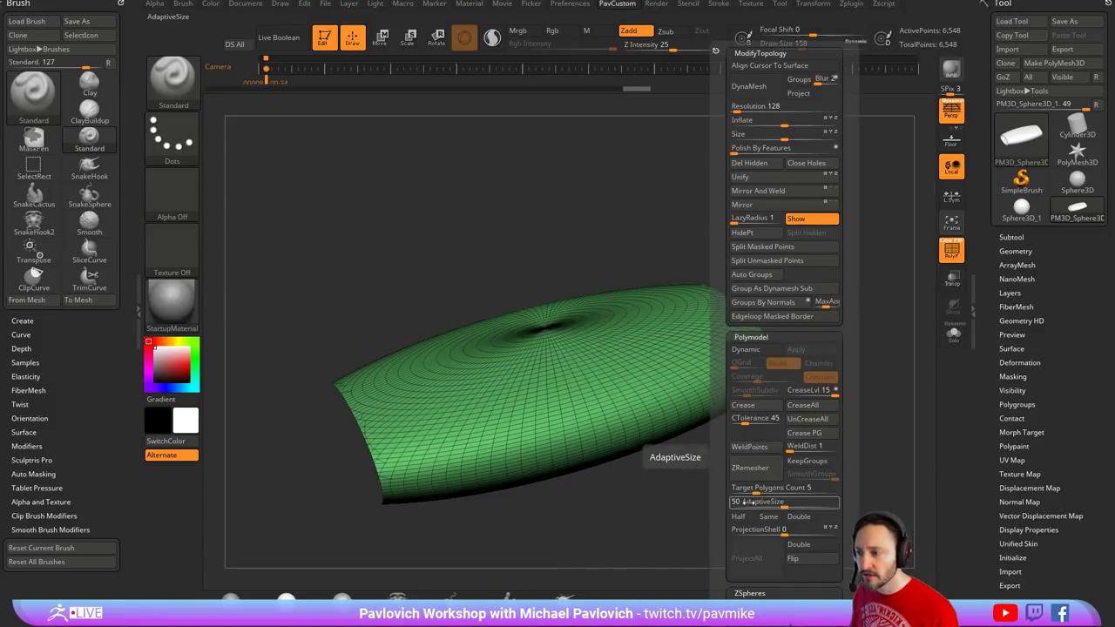
{"action": "left_click_drag", "start_coordinate": [749, 505], "coordinate": [729, 506]}
{"action": "left_click", "coordinate": [744, 517]}
{"action": "left_click", "coordinate": [772, 478]}
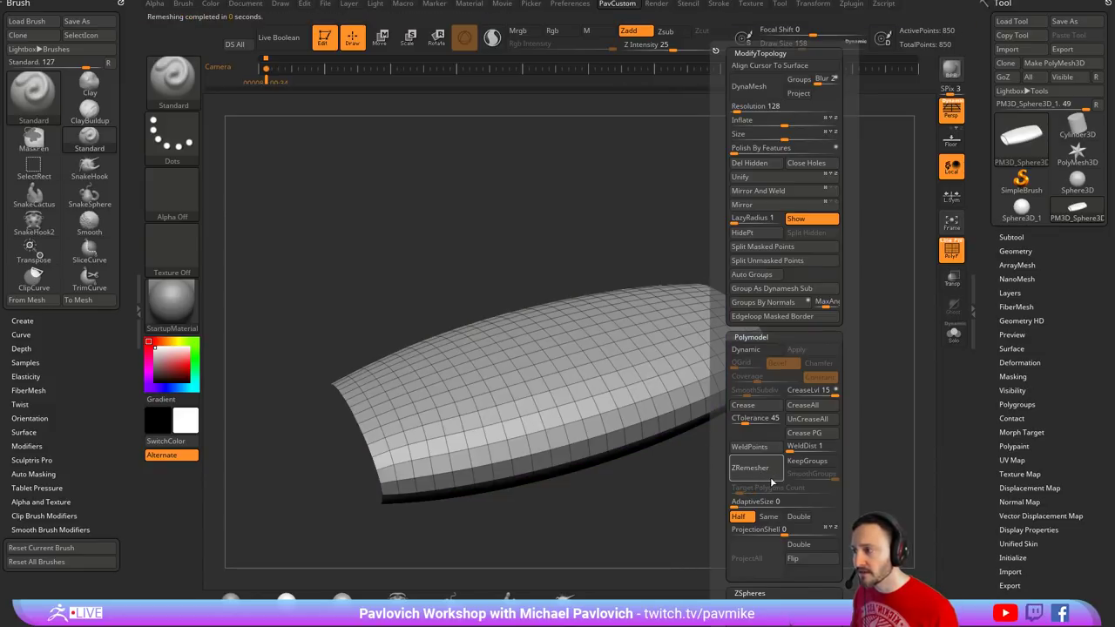
{"action": "left_click_drag", "start_coordinate": [768, 259], "coordinate": [828, 268]}
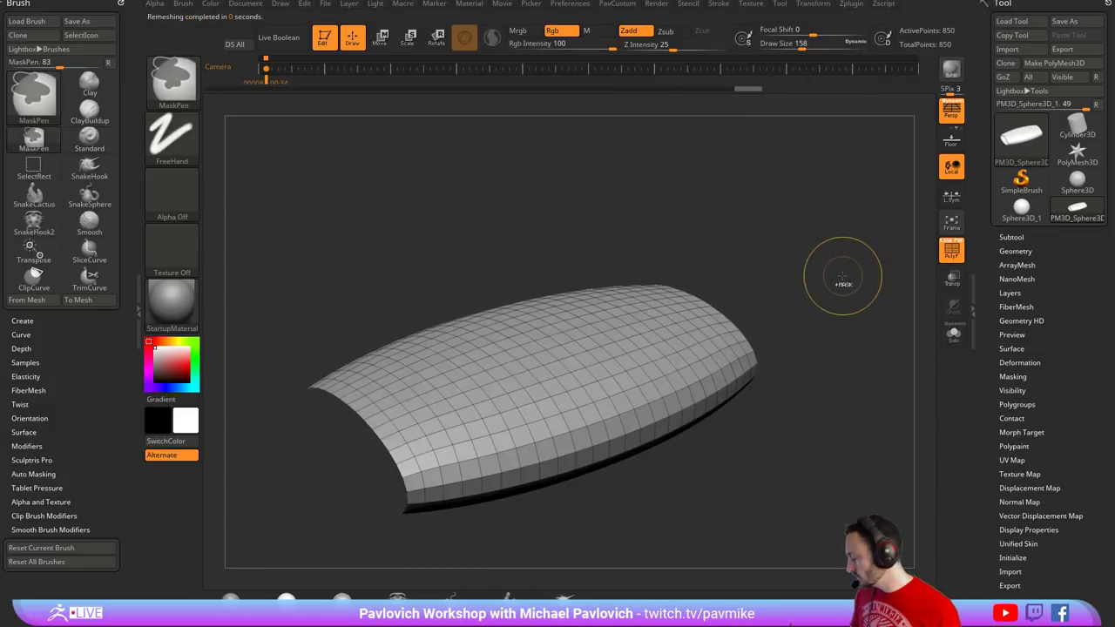
{"action": "key", "text": "ctrl+w"}
- Cap both open ends of the shell with ZModeler's edge action for closing convex holes
{"action": "mouse_move", "coordinate": [833, 381]}
{"action": "left_mouse_down"}
{"action": "mouse_move", "coordinate": [860, 312]}
{"action": "mouse_move", "coordinate": [847, 334]}
{"action": "left_mouse_up"}
{"action": "key", "text": "b"}
{"action": "key", "text": "z"}
{"action": "key", "text": "m"}
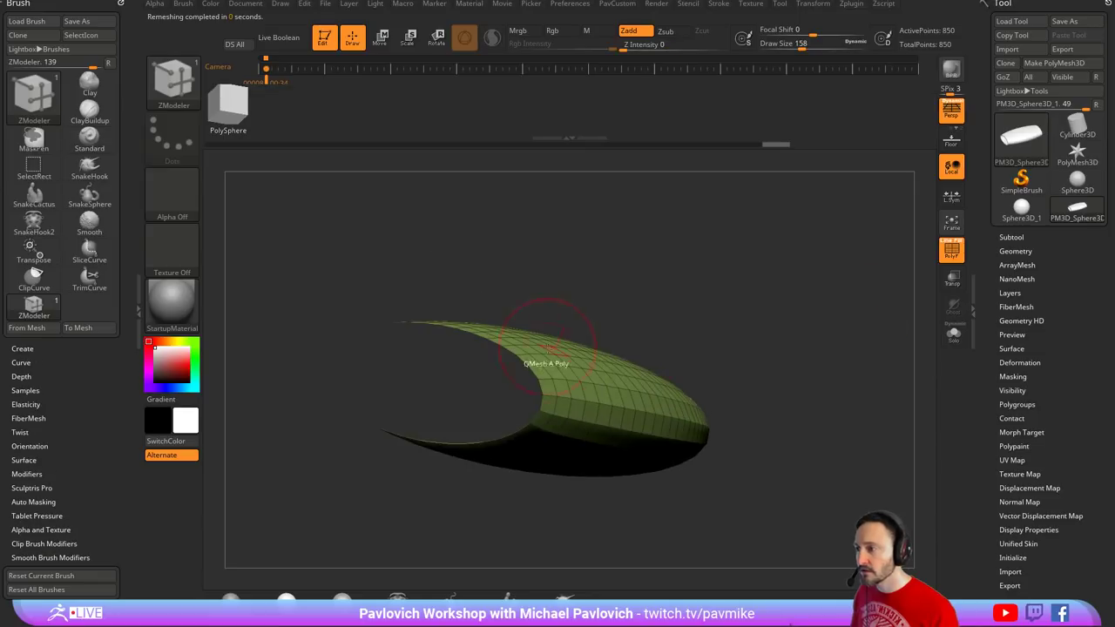
{"action": "key", "text": "space"}
{"action": "left_click", "coordinate": [460, 336]}
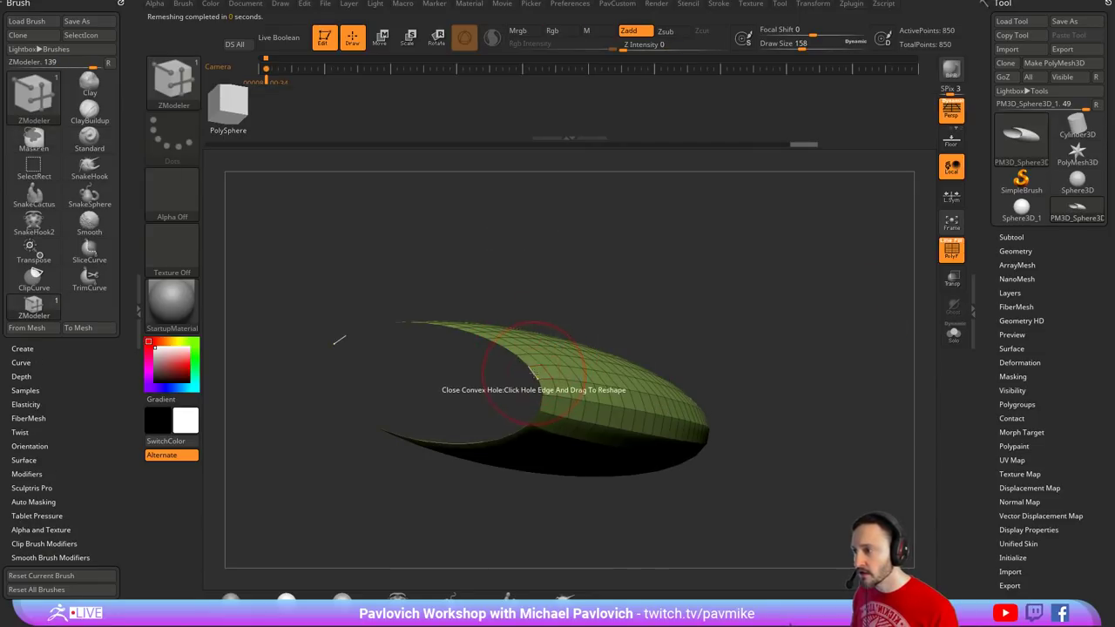
{"action": "left_click", "coordinate": [533, 374]}
{"action": "left_click_drag", "start_coordinate": [817, 342], "coordinate": [625, 226]}
{"action": "key", "text": "f"}
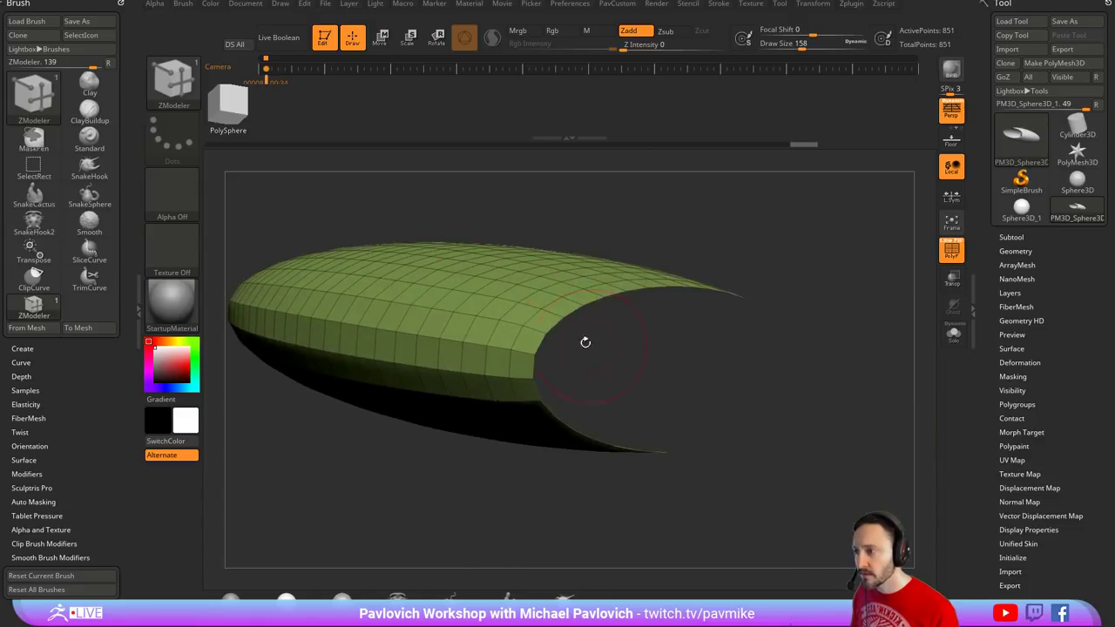
{"action": "left_click", "coordinate": [573, 316]}
- Turn off perspective, isolate the two end caps, and group them into their own polygroup before showing the whole mesh
{"action": "left_click", "coordinate": [949, 121]}
{"action": "left_click_drag", "start_coordinate": [828, 187], "coordinate": [810, 283], "text": "alt"}
{"action": "mouse_move", "coordinate": [809, 283]}
{"action": "left_mouse_down"}
{"action": "mouse_move", "coordinate": [772, 294]}
{"action": "mouse_move", "coordinate": [814, 296]}
{"action": "left_mouse_up"}
{"action": "left_click", "coordinate": [750, 399], "text": "ctrl+shift"}
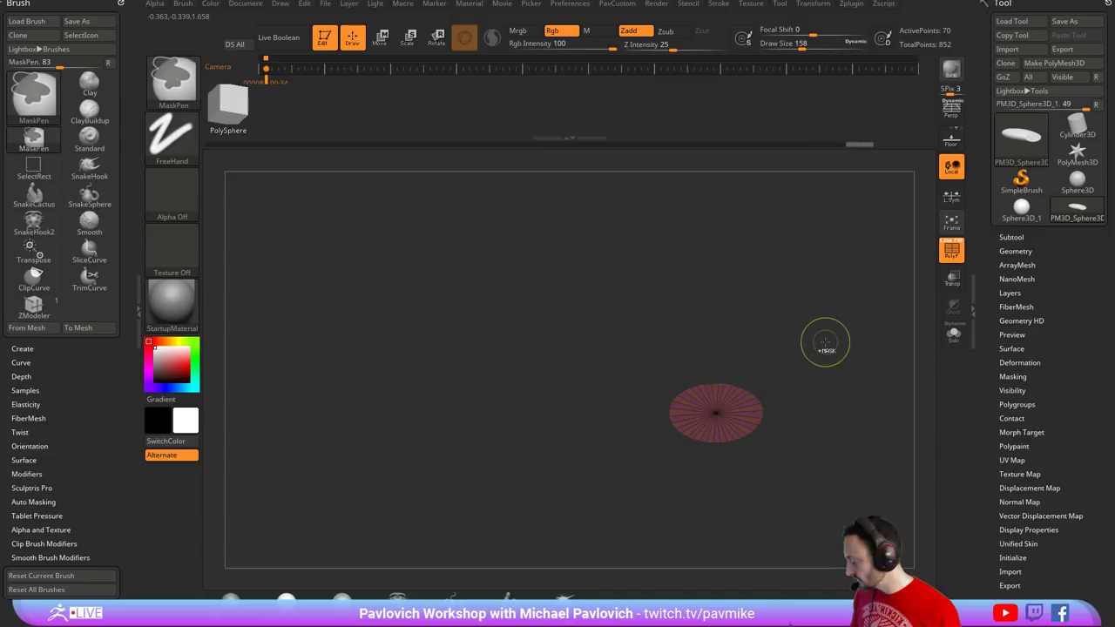
{"action": "key", "text": "ctrl+w"}
{"action": "left_click", "coordinate": [810, 348], "text": "ctrl+shift"}
{"action": "left_click_drag", "start_coordinate": [871, 326], "coordinate": [811, 326]}
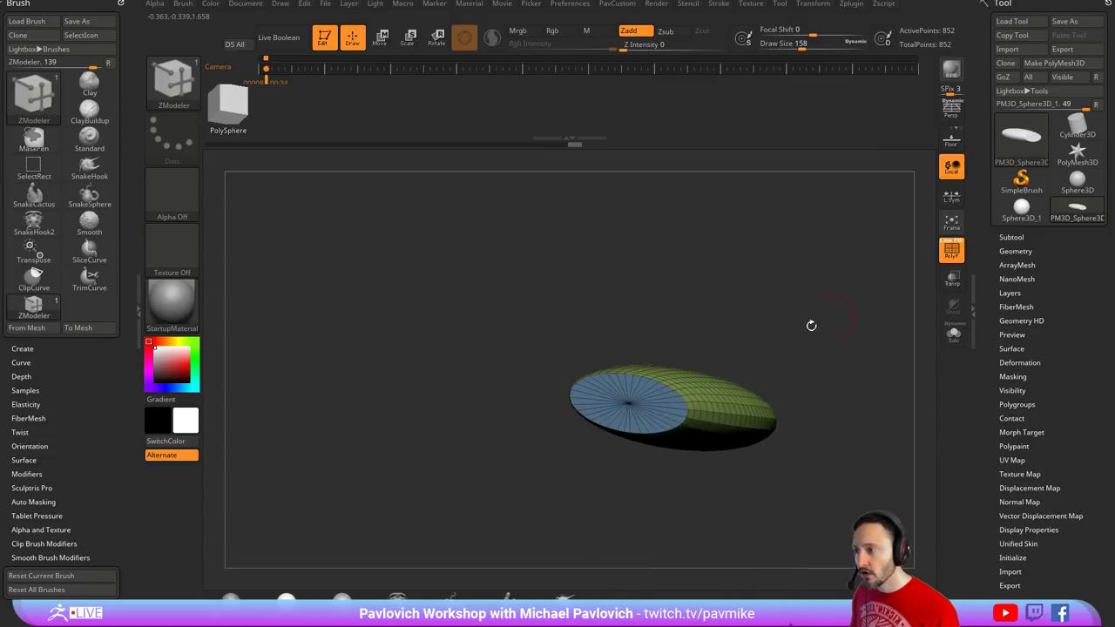
- Isolate the end caps to inspect their shared polygroup, and restore full mesh visibility
{"action": "left_click", "coordinate": [629, 403], "text": "ctrl+shift"}
{"action": "key", "text": "2"}
{"action": "left_click", "coordinate": [777, 274]}
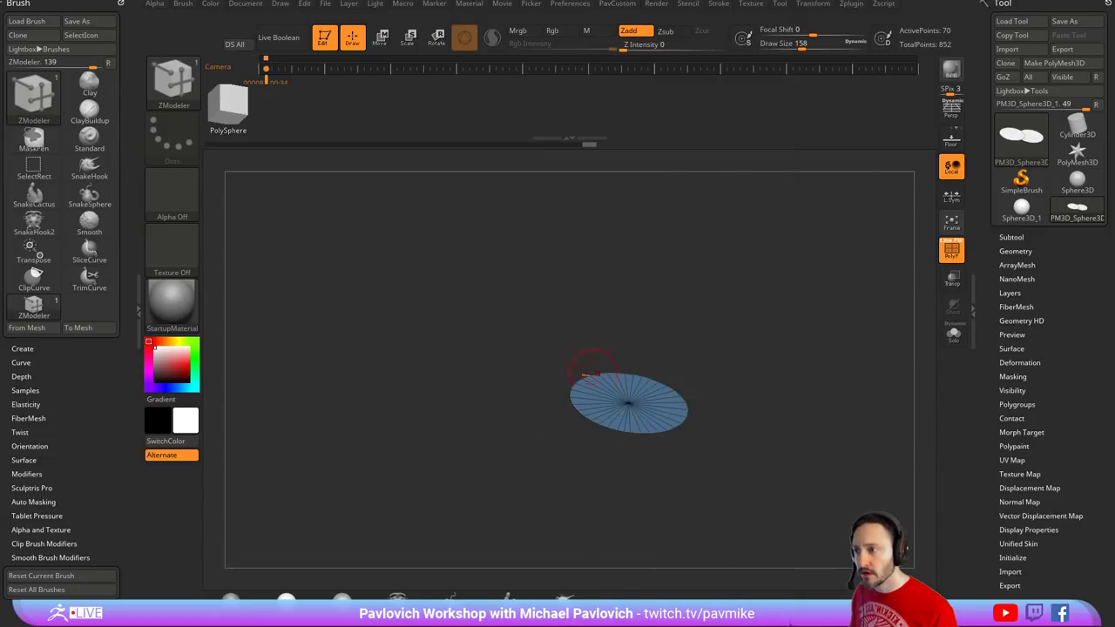
{"action": "left_click", "coordinate": [858, 343], "text": "ctrl+shift"}
- Try to taper the body lengthwise in top view with the gizmo's Taper deformer
{"action": "left_click_drag", "start_coordinate": [859, 343], "coordinate": [808, 346]}
{"action": "key", "text": "w"}
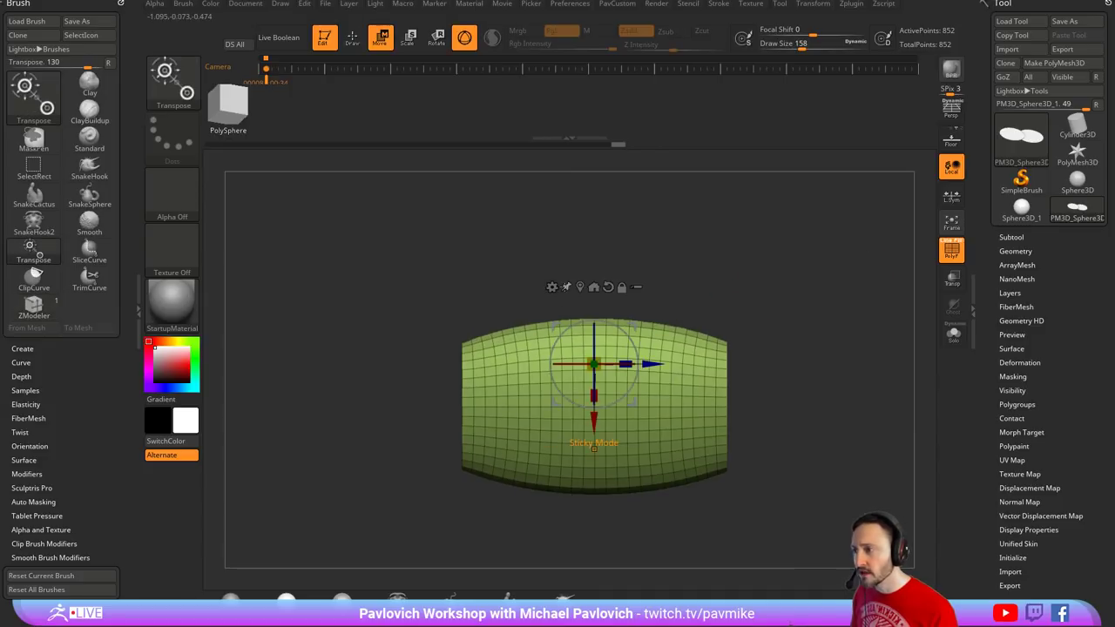
{"action": "left_click", "coordinate": [551, 286]}
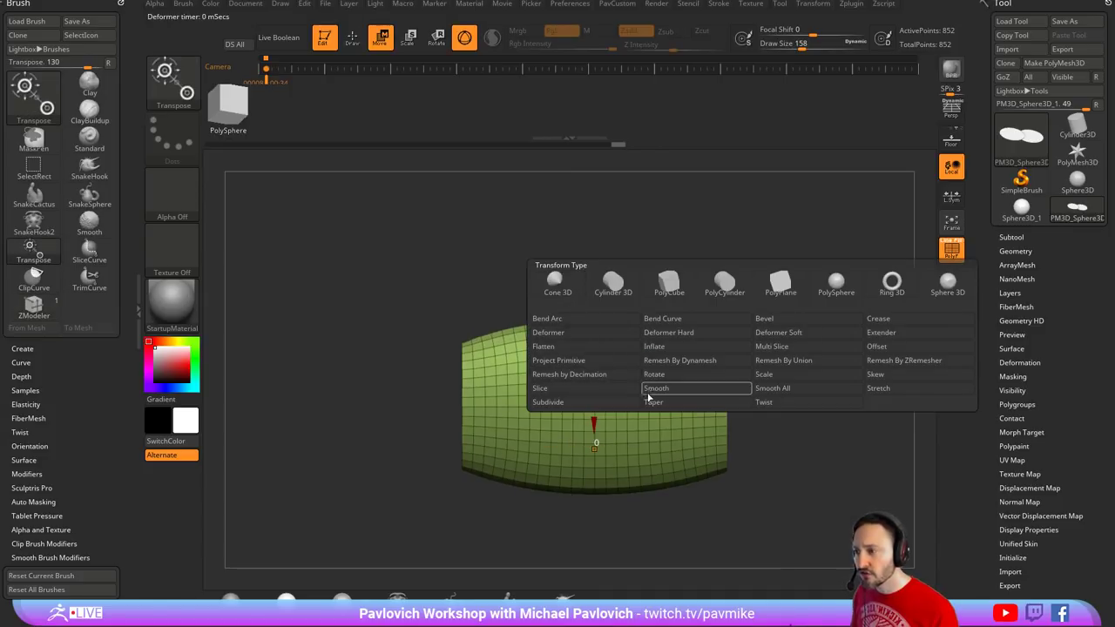
{"action": "left_click", "coordinate": [681, 400]}
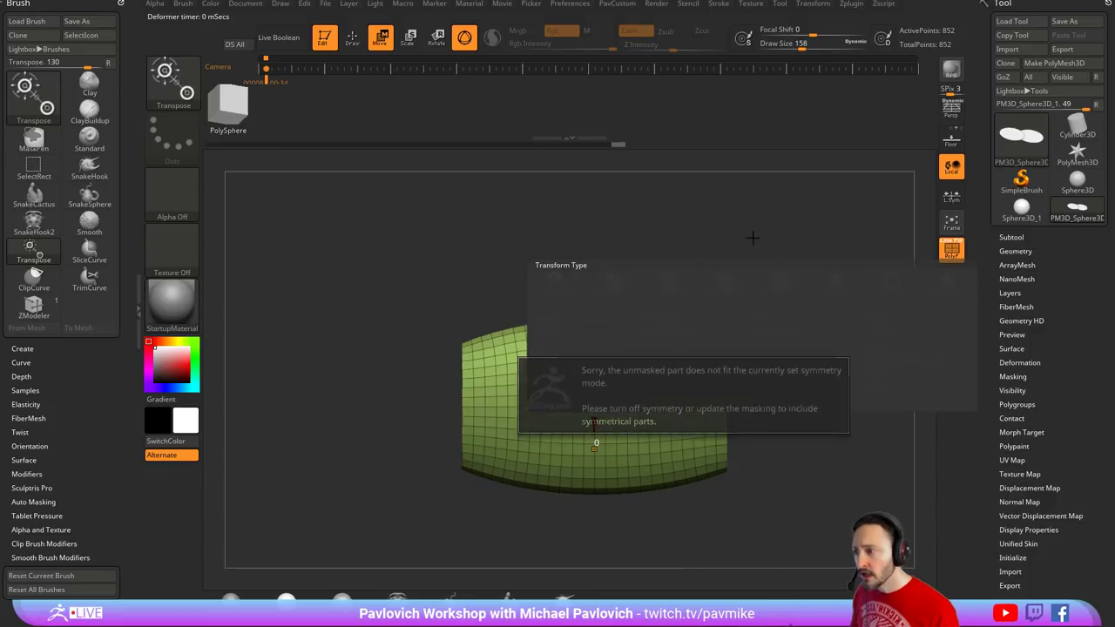
{"action": "left_click", "coordinate": [552, 286]}
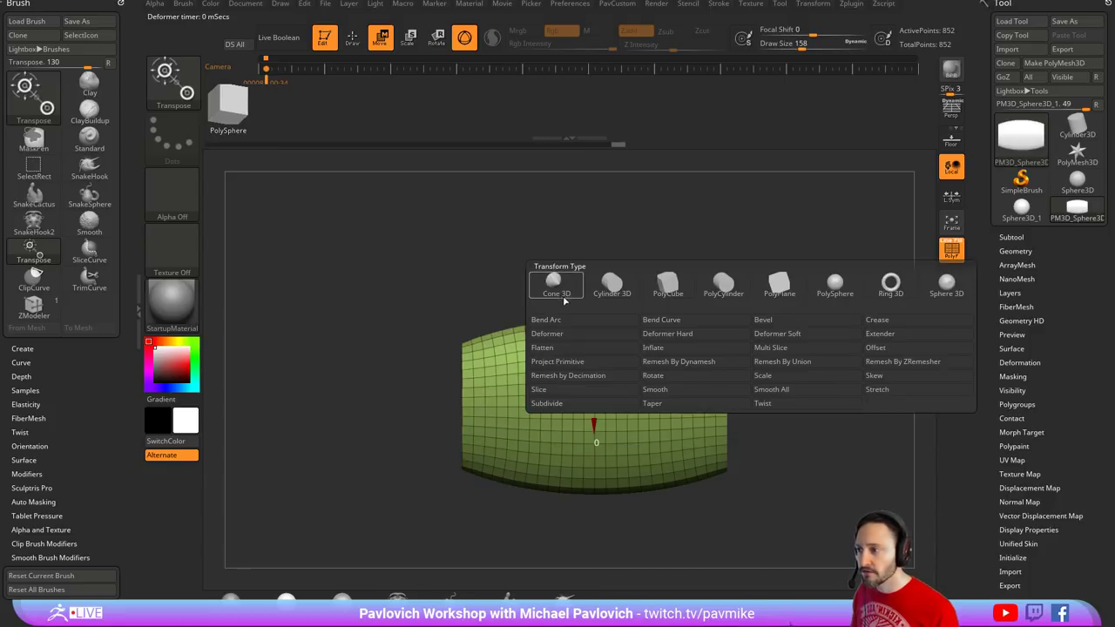
{"action": "left_click", "coordinate": [653, 403]}
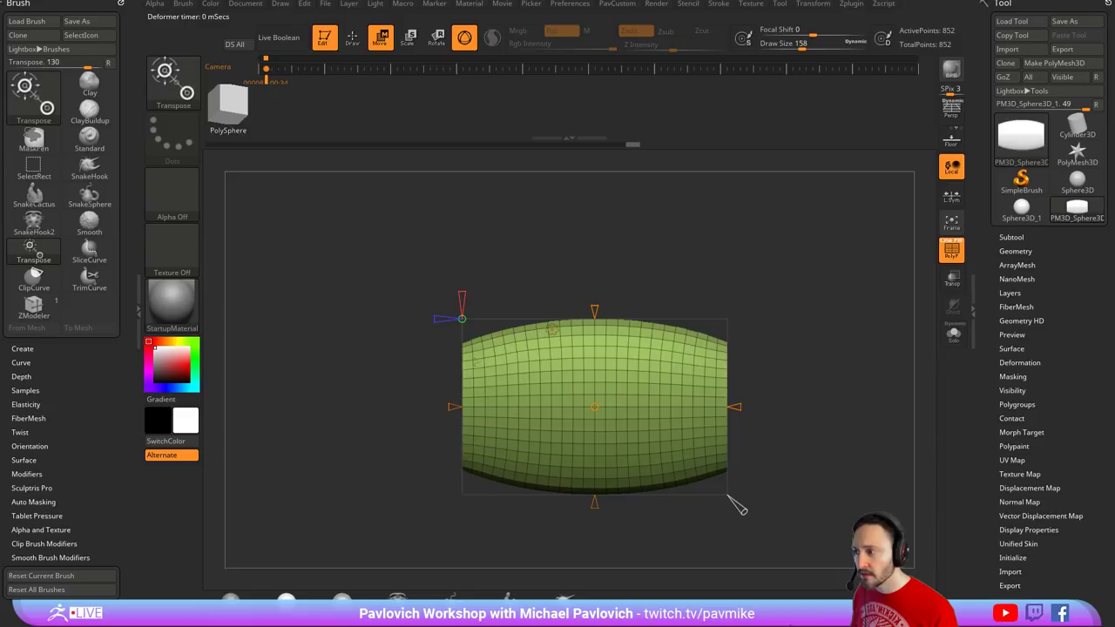
{"action": "left_click_drag", "start_coordinate": [447, 407], "coordinate": [483, 419]}
{"action": "left_click_drag", "start_coordinate": [734, 407], "coordinate": [750, 415]}
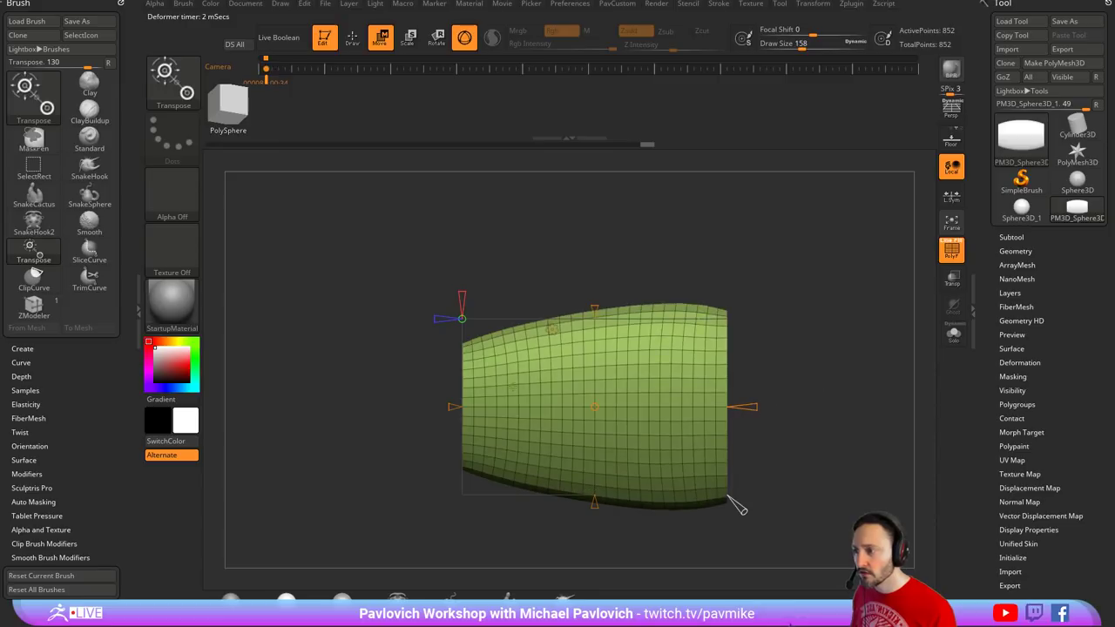
{"action": "key", "text": "ctrl+z"}
- Apply a Deformer Soft cage to the body and set its X symmetry to mirror
{"action": "left_click", "coordinate": [550, 331]}
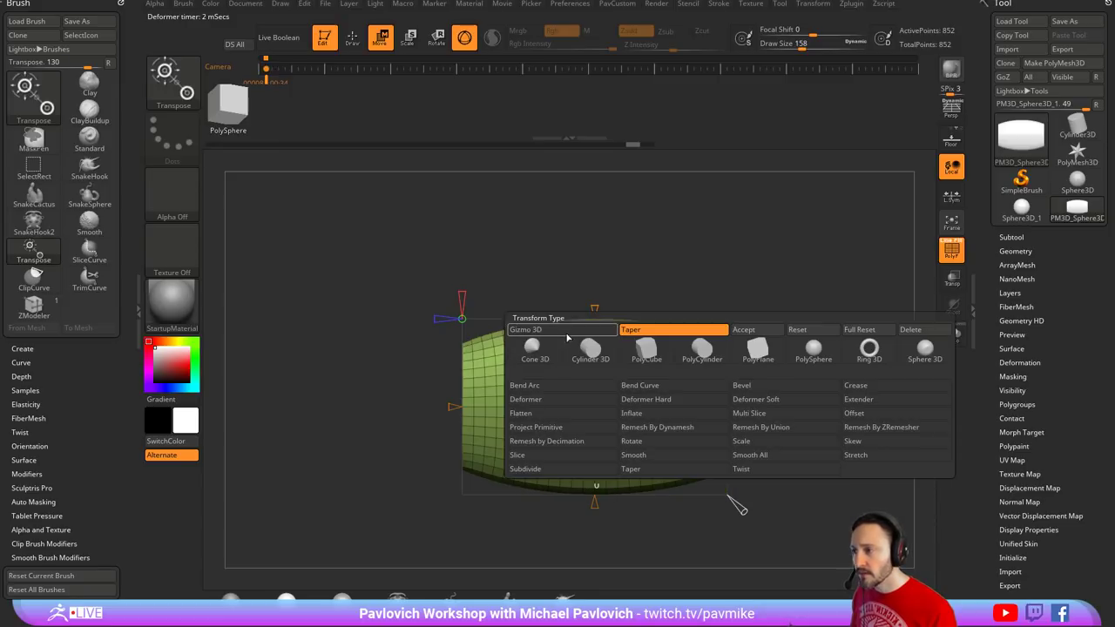
{"action": "left_click", "coordinate": [575, 404]}
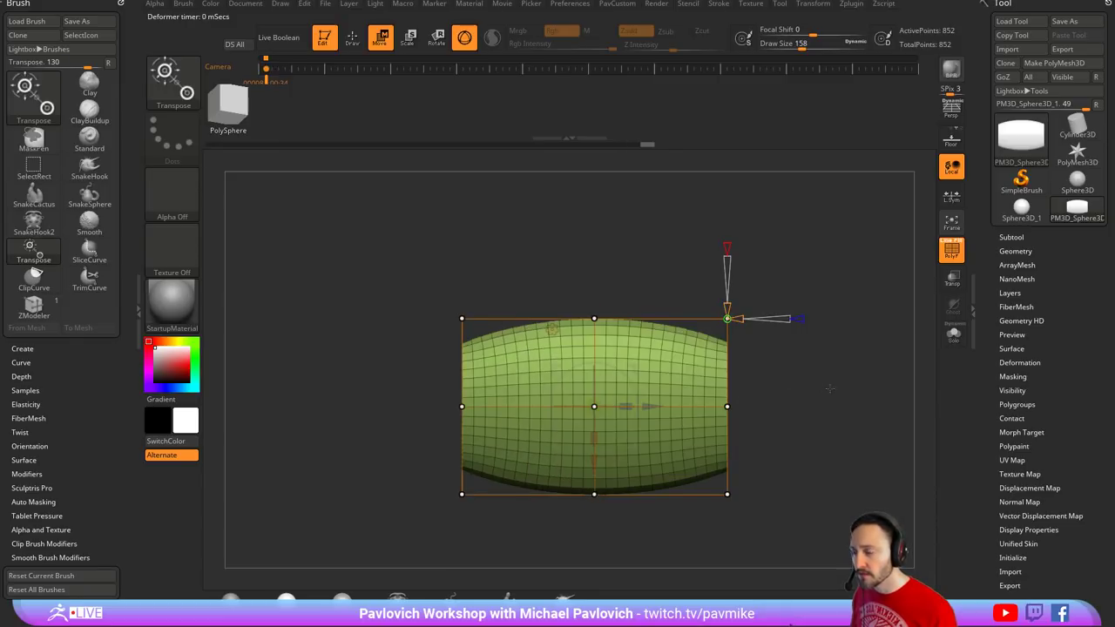
{"action": "left_click", "coordinate": [539, 329]}
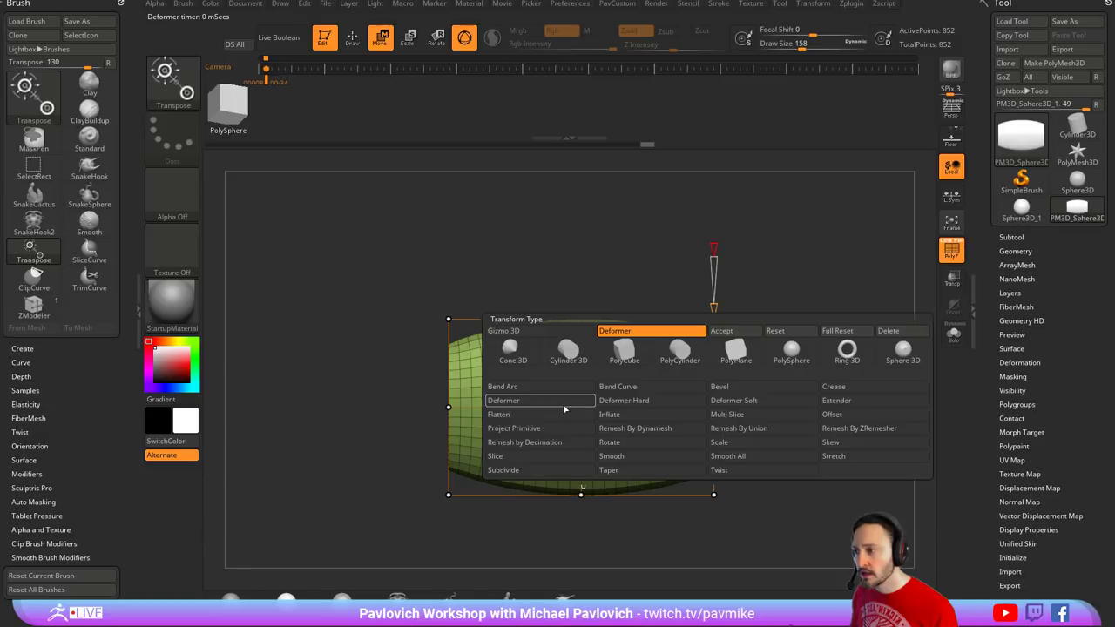
{"action": "left_click", "coordinate": [767, 405]}
{"action": "left_click_drag", "start_coordinate": [773, 282], "coordinate": [789, 283], "text": "alt"}
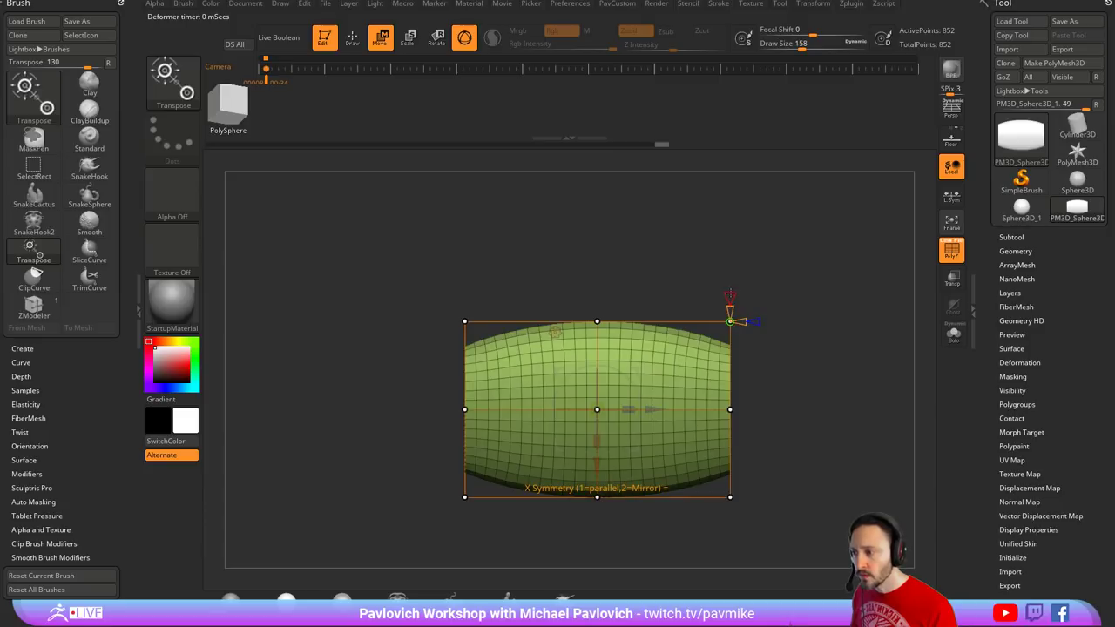
{"action": "left_click_drag", "start_coordinate": [730, 294], "coordinate": [732, 279]}
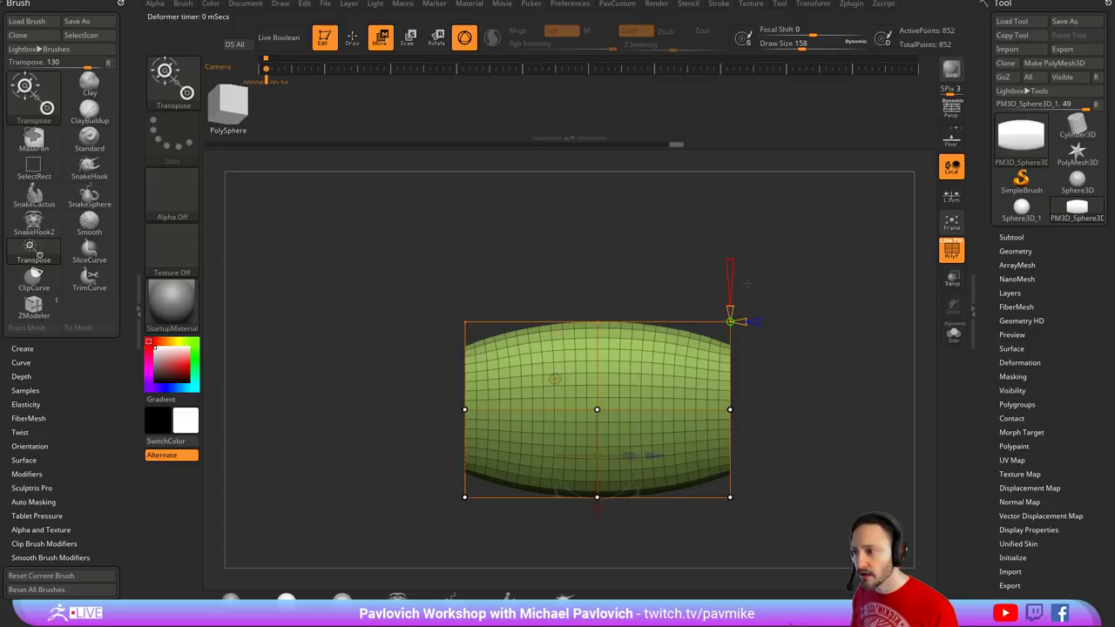
- Try to select the cage's corner control point and reshape the body's end by scaling and moving it
{"action": "left_click_drag", "start_coordinate": [806, 266], "coordinate": [703, 348], "text": "ctrl"}
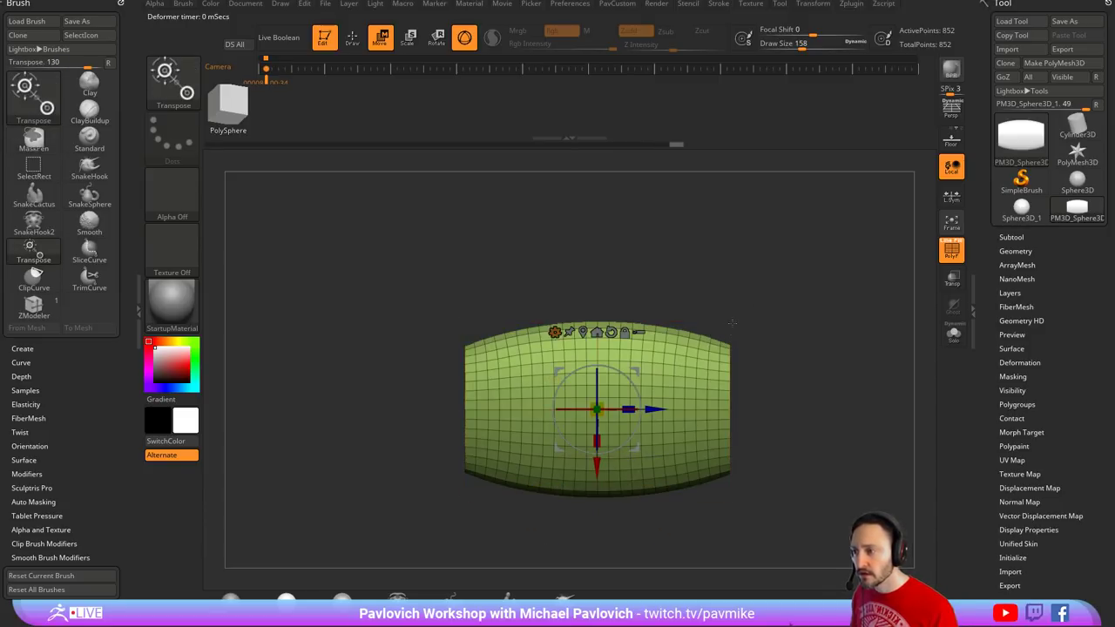
{"action": "key", "text": "ctrl+z"}
{"action": "left_click_drag", "start_coordinate": [716, 255], "coordinate": [803, 351], "text": "ctrl"}
{"action": "left_click_drag", "start_coordinate": [831, 266], "coordinate": [745, 331], "text": "ctrl"}
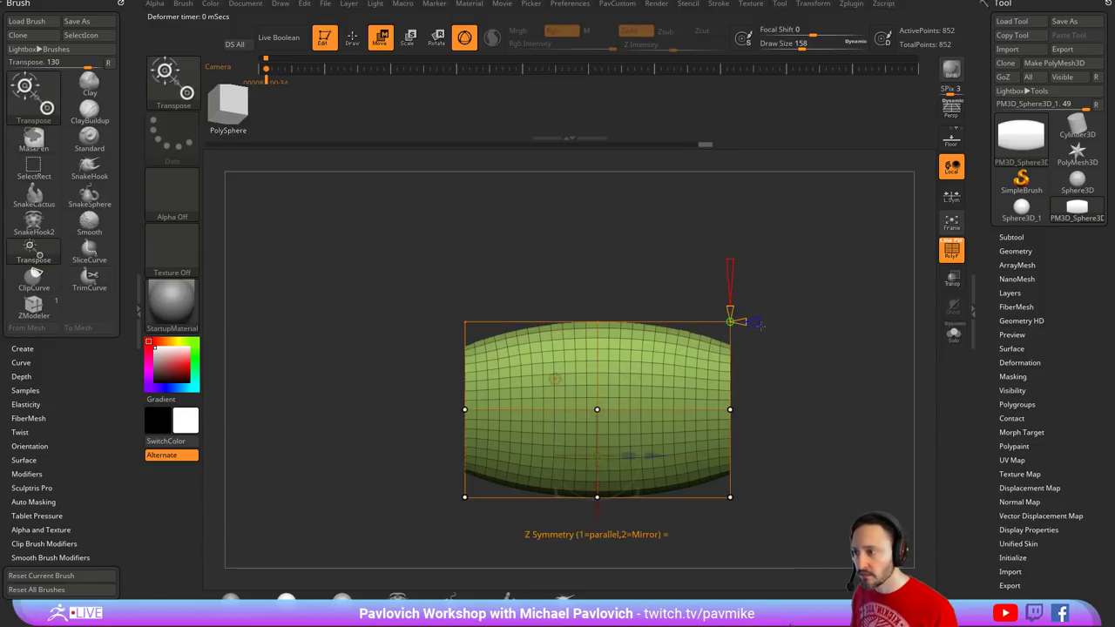
{"action": "left_click_drag", "start_coordinate": [794, 464], "coordinate": [708, 502], "text": "ctrl"}
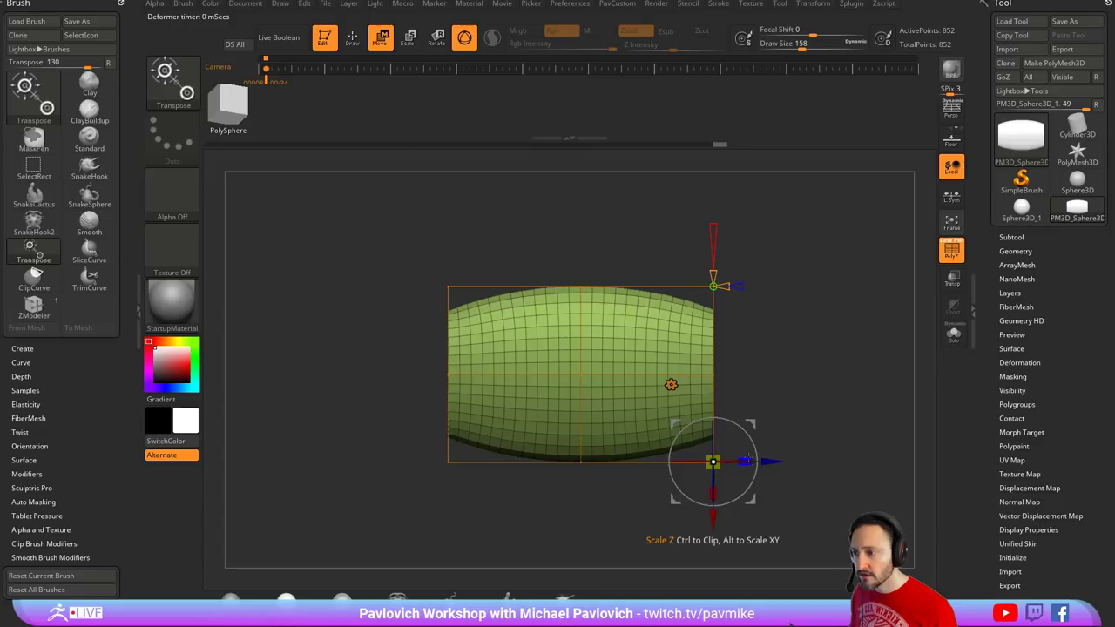
{"action": "mouse_move", "coordinate": [747, 428]}
{"action": "left_mouse_down"}
{"action": "mouse_move", "coordinate": [739, 419]}
{"action": "mouse_move", "coordinate": [757, 441]}
{"action": "left_mouse_up"}
{"action": "key", "text": "ctrl+z"}
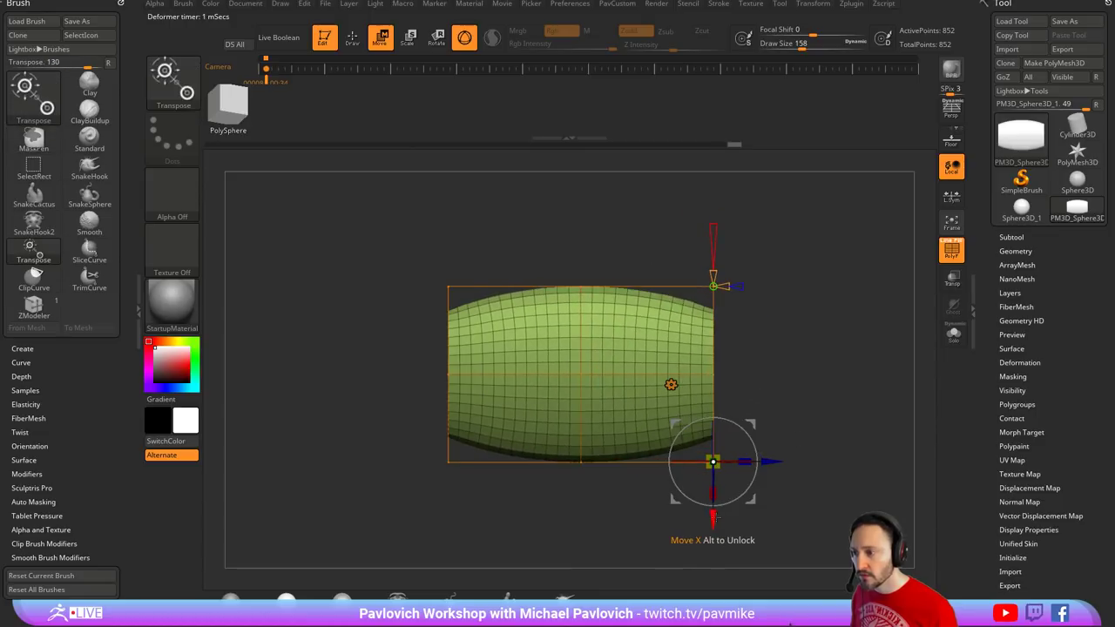
{"action": "left_click_drag", "start_coordinate": [712, 509], "coordinate": [710, 519]}
{"action": "key", "text": "ctrl+z"}
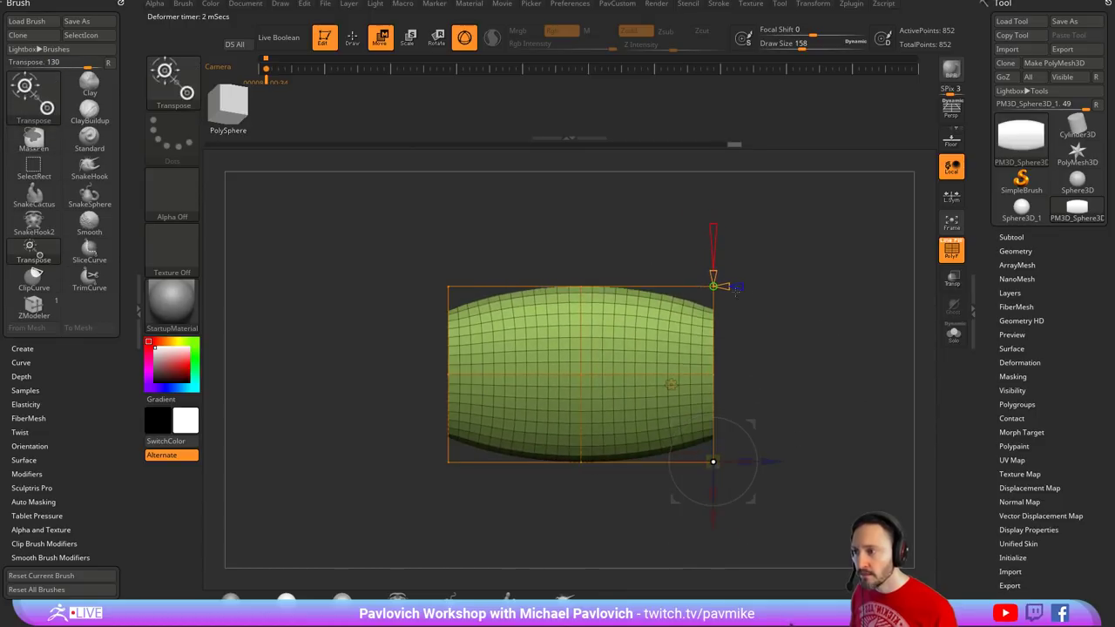
- Widen one end of the body by moving the Deformer Soft cage's end points outward, and leave the cage for Draw mode
{"action": "left_click_drag", "start_coordinate": [728, 284], "coordinate": [732, 283]}
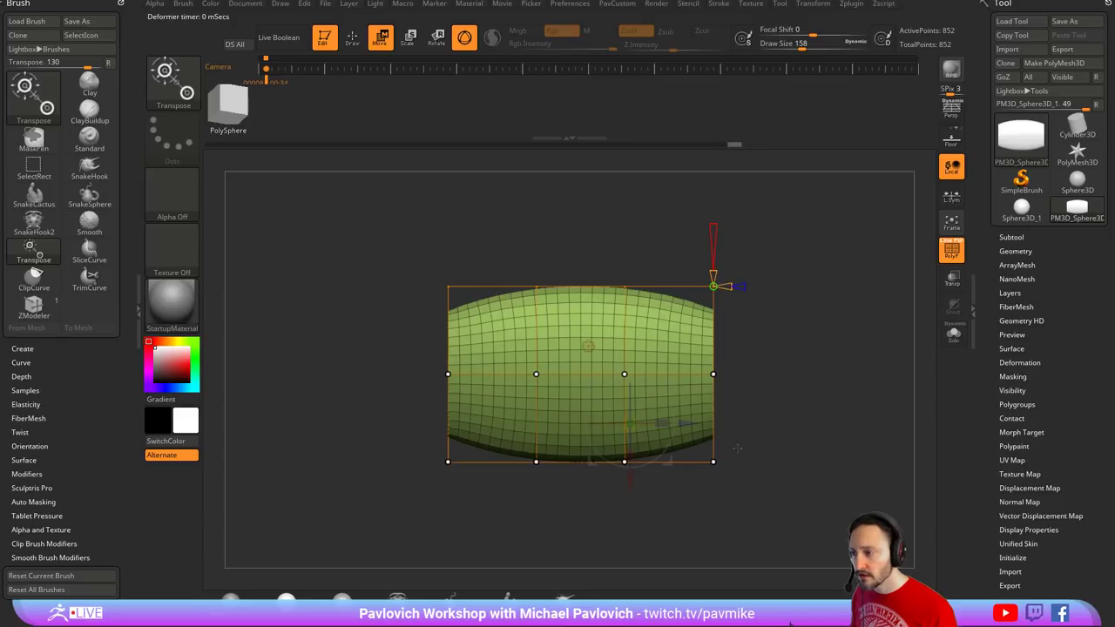
{"action": "left_click_drag", "start_coordinate": [712, 461], "coordinate": [712, 481]}
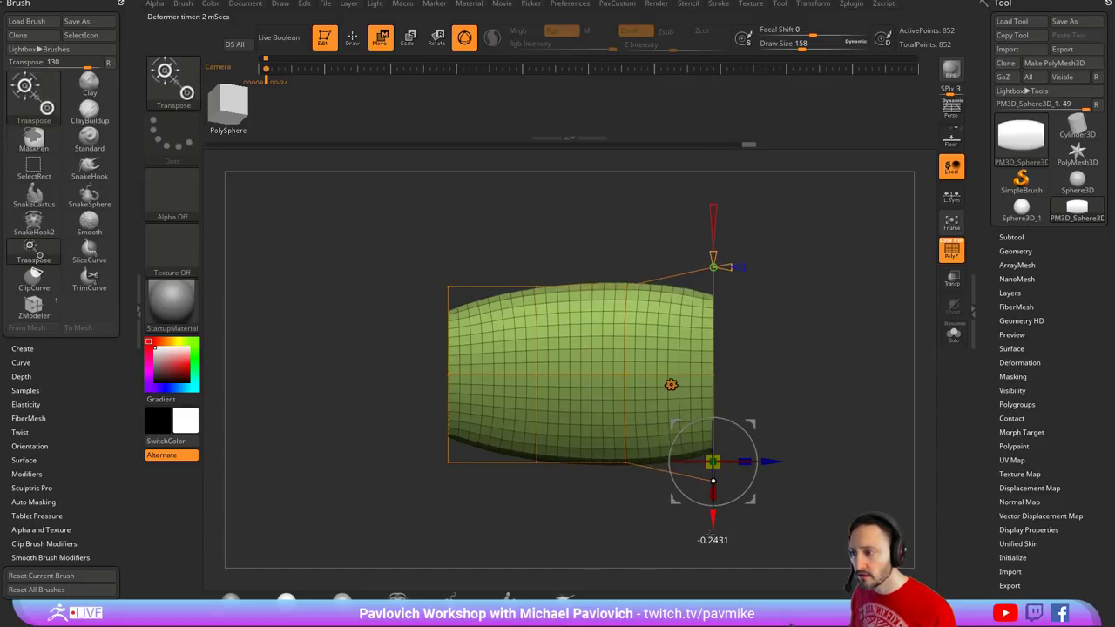
{"action": "left_click_drag", "start_coordinate": [710, 534], "coordinate": [709, 535]}
{"action": "left_click_drag", "start_coordinate": [390, 245], "coordinate": [483, 311], "text": "ctrl"}
{"action": "mouse_move", "coordinate": [392, 418]}
{"action": "left_mouse_down", "text": "ctrl"}
{"action": "mouse_move", "coordinate": [458, 477]}
{"action": "mouse_move", "coordinate": [446, 529]}
{"action": "mouse_move", "coordinate": [447, 514]}
{"action": "left_mouse_up", "text": "ctrl"}
{"action": "key", "text": "q"}
{"action": "mouse_move", "coordinate": [801, 417]}
{"action": "left_mouse_down"}
{"action": "mouse_move", "coordinate": [790, 288]}
{"action": "mouse_move", "coordinate": [884, 391]}
{"action": "mouse_move", "coordinate": [821, 352]}
{"action": "mouse_move", "coordinate": [862, 368]}
{"action": "left_mouse_up"}
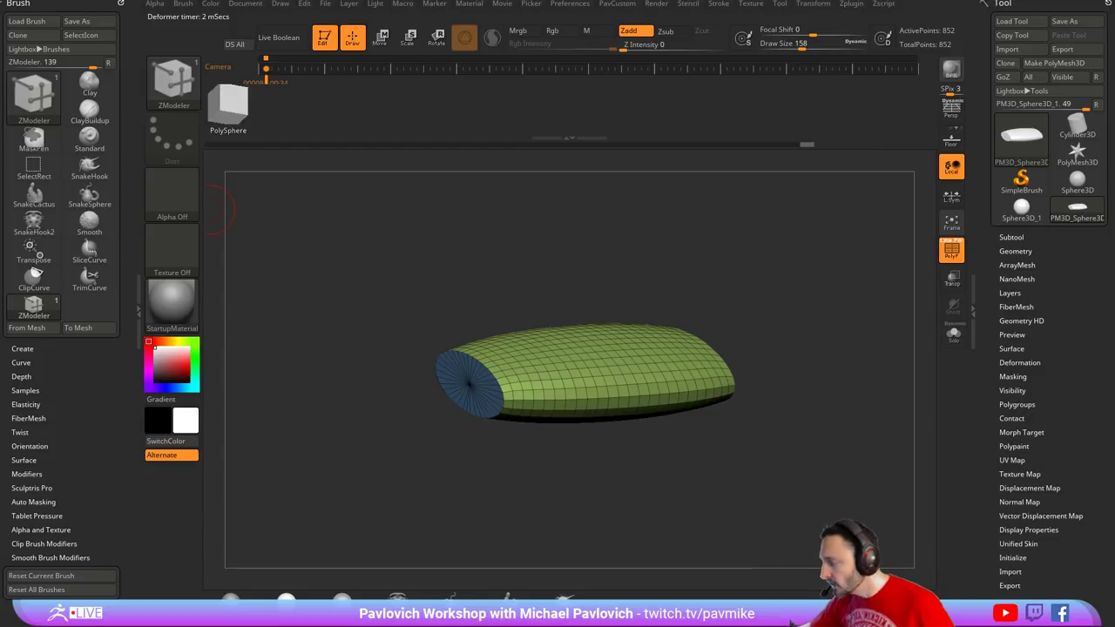
{"action": "left_click_drag", "start_coordinate": [777, 300], "coordinate": [802, 298]}
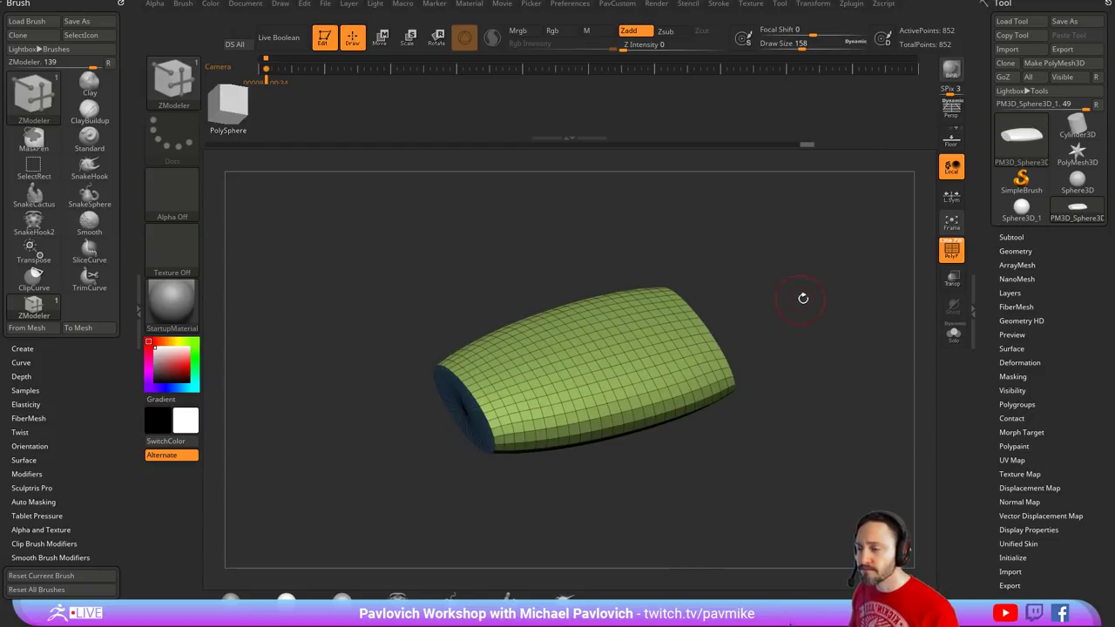
- Duplicate the body subtool and hide the original so only the copy is shown
{"action": "left_click", "coordinate": [1008, 238]}
{"action": "left_click", "coordinate": [1011, 570]}
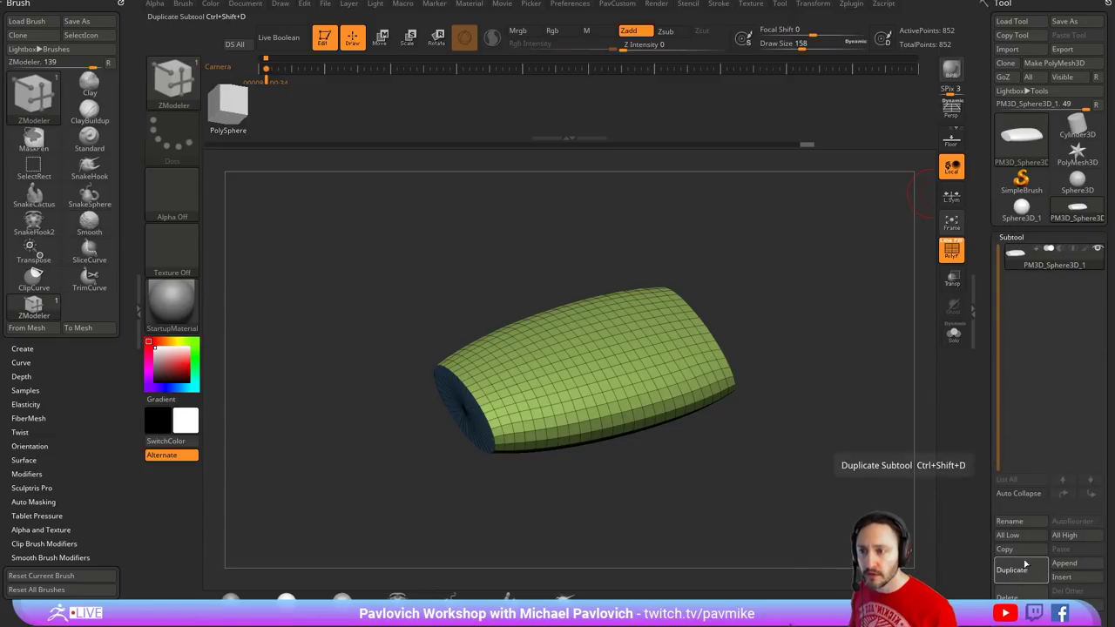
{"action": "left_click", "coordinate": [1098, 249]}
{"action": "left_click_drag", "start_coordinate": [814, 240], "coordinate": [812, 294], "text": "alt"}
{"action": "left_click", "coordinate": [942, 250]}
{"action": "left_click", "coordinate": [951, 252]}
- Reset the gizmo's orientation on the duplicate and apply the Project Primitive deformer to it
{"action": "key", "text": "w"}
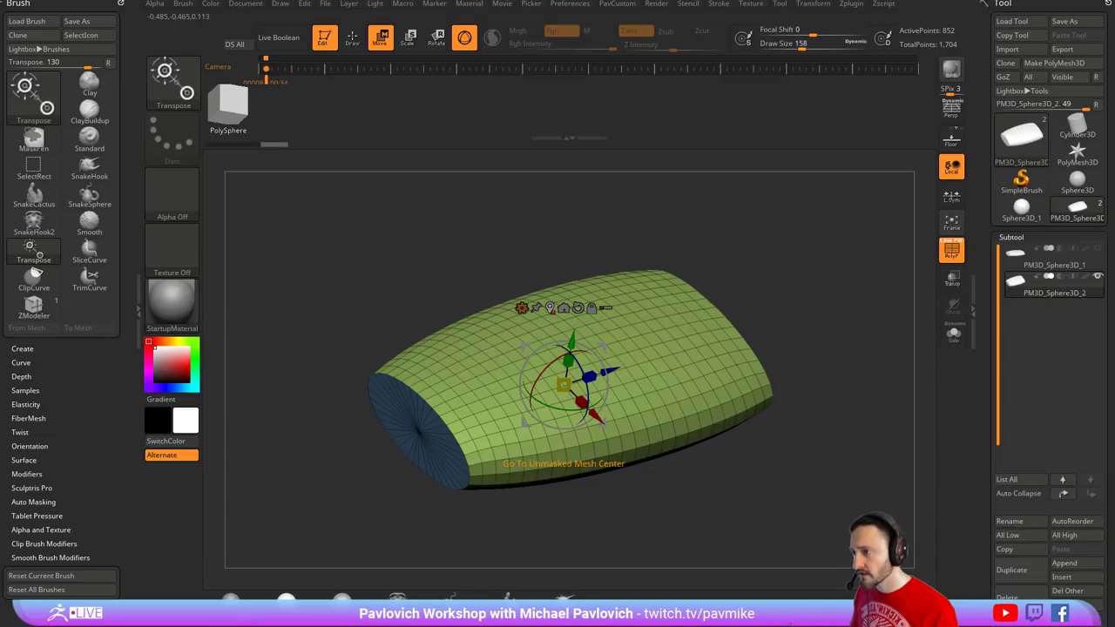
{"action": "left_click", "coordinate": [577, 307]}
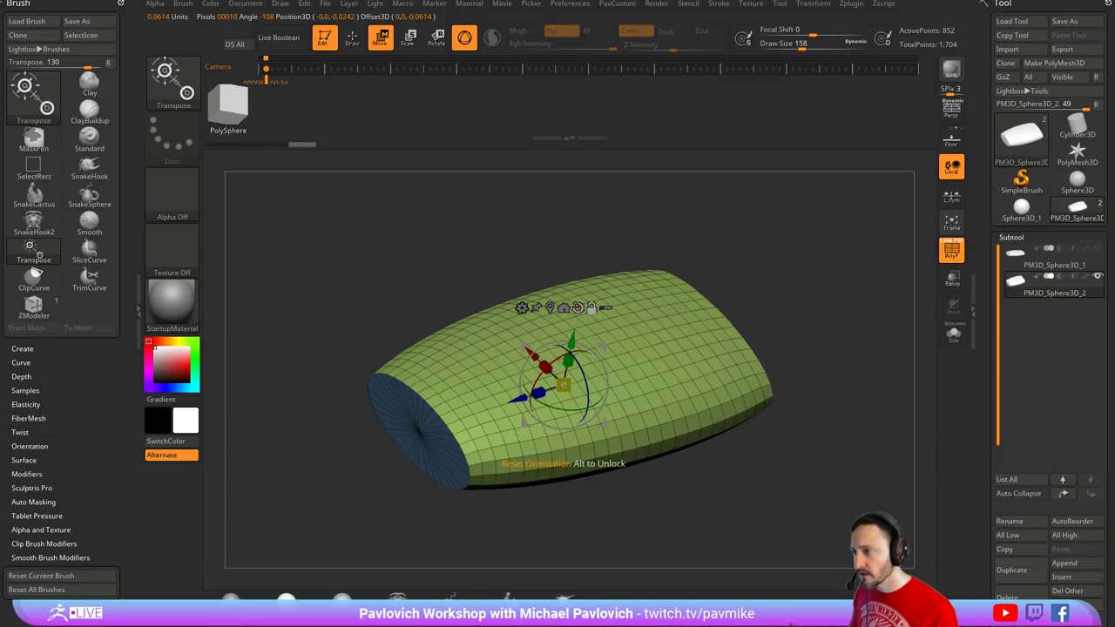
{"action": "mouse_move", "coordinate": [742, 258]}
{"action": "left_mouse_down", "text": "shift"}
{"action": "mouse_move", "coordinate": [806, 246]}
{"action": "mouse_move", "coordinate": [745, 230]}
{"action": "mouse_move", "coordinate": [736, 270]}
{"action": "left_mouse_up", "text": "shift"}
{"action": "left_click", "coordinate": [521, 308]}
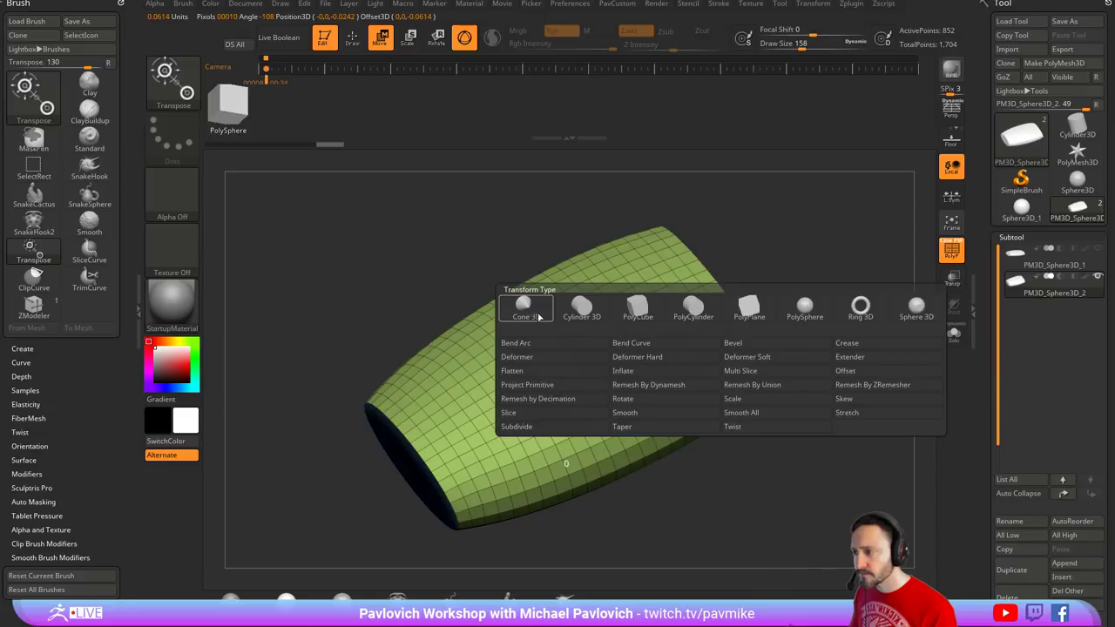
{"action": "left_click", "coordinate": [809, 337]}
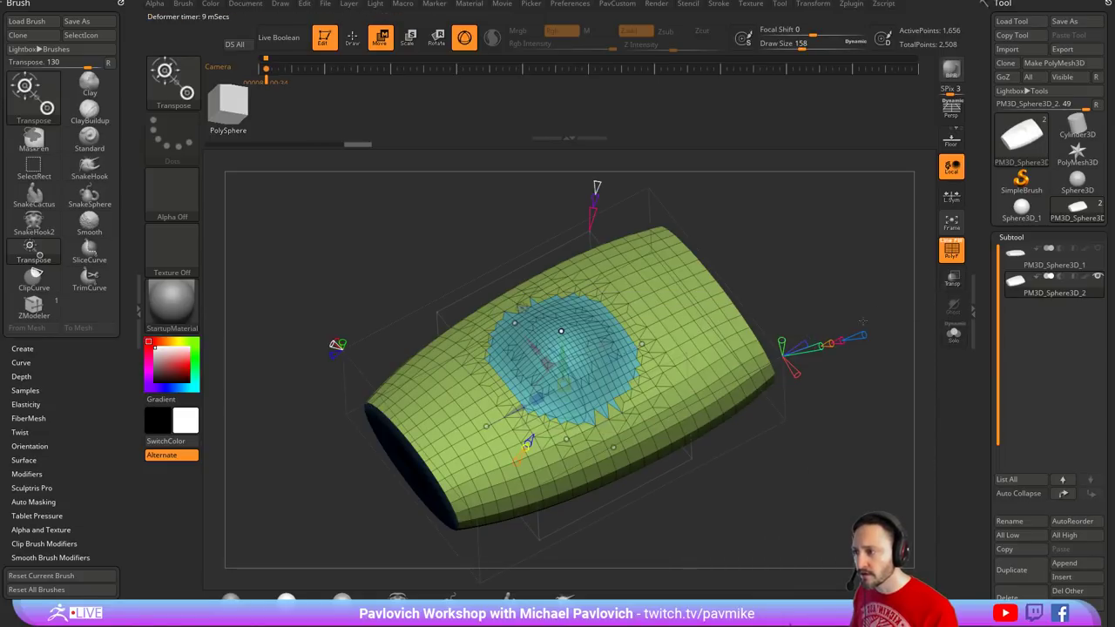
{"action": "left_click_drag", "start_coordinate": [810, 261], "coordinate": [784, 232]}
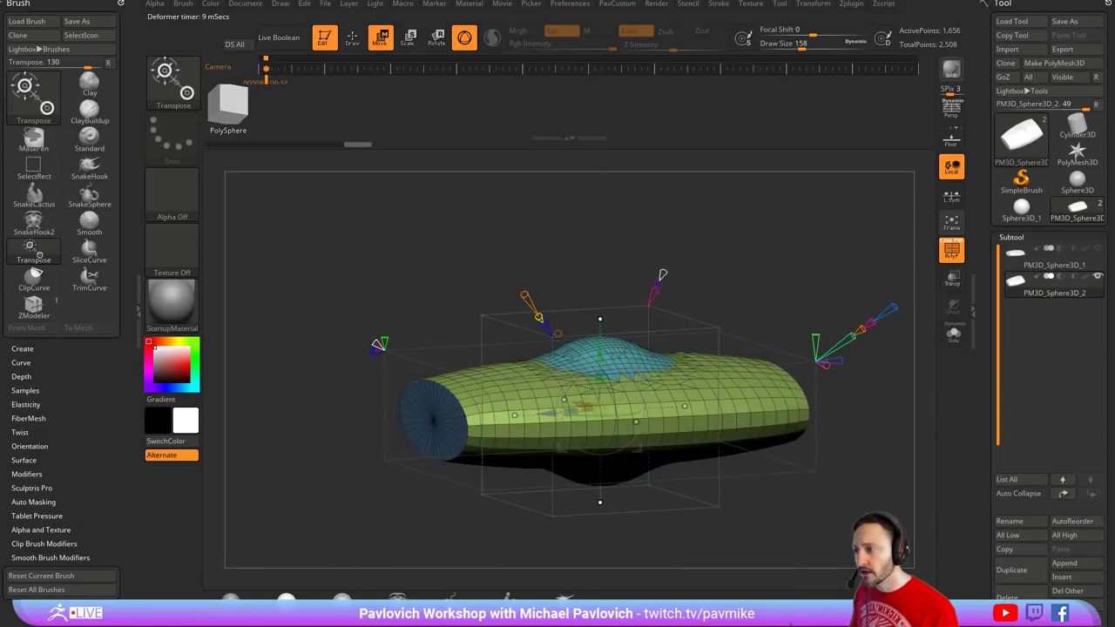
- Move the projection primitive up by about 0.55 and adjust its shape controls to explore the cut in the body
{"action": "left_click_drag", "start_coordinate": [599, 357], "coordinate": [587, 296]}
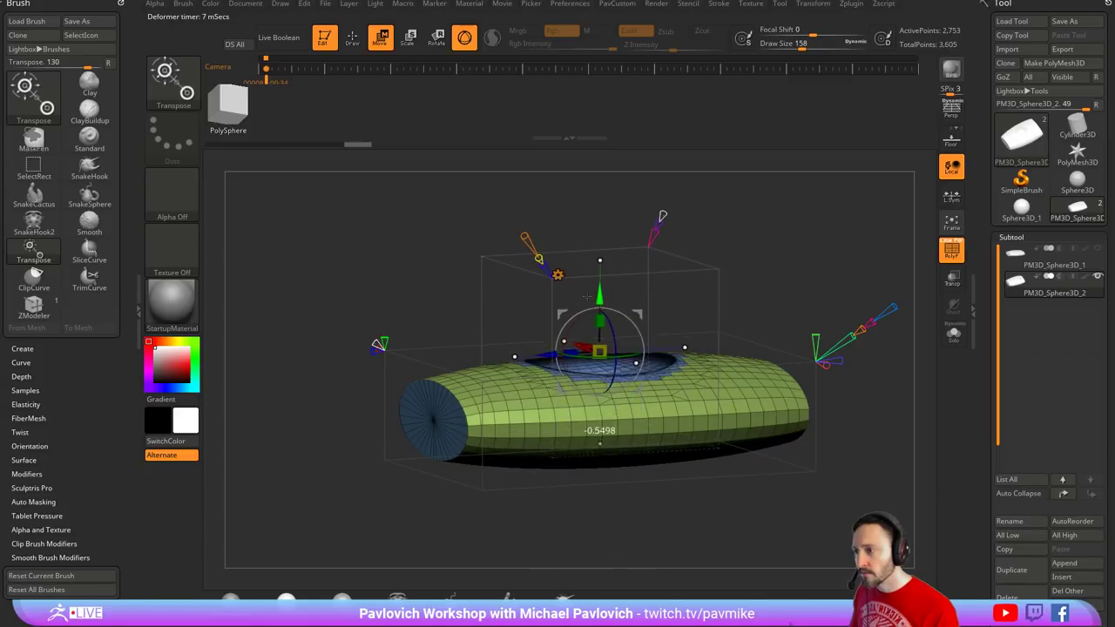
{"action": "left_click_drag", "start_coordinate": [801, 228], "coordinate": [736, 257]}
{"action": "left_click_drag", "start_coordinate": [540, 367], "coordinate": [518, 375]}
{"action": "left_click_drag", "start_coordinate": [862, 273], "coordinate": [890, 323]}
{"action": "left_click_drag", "start_coordinate": [781, 314], "coordinate": [754, 286]}
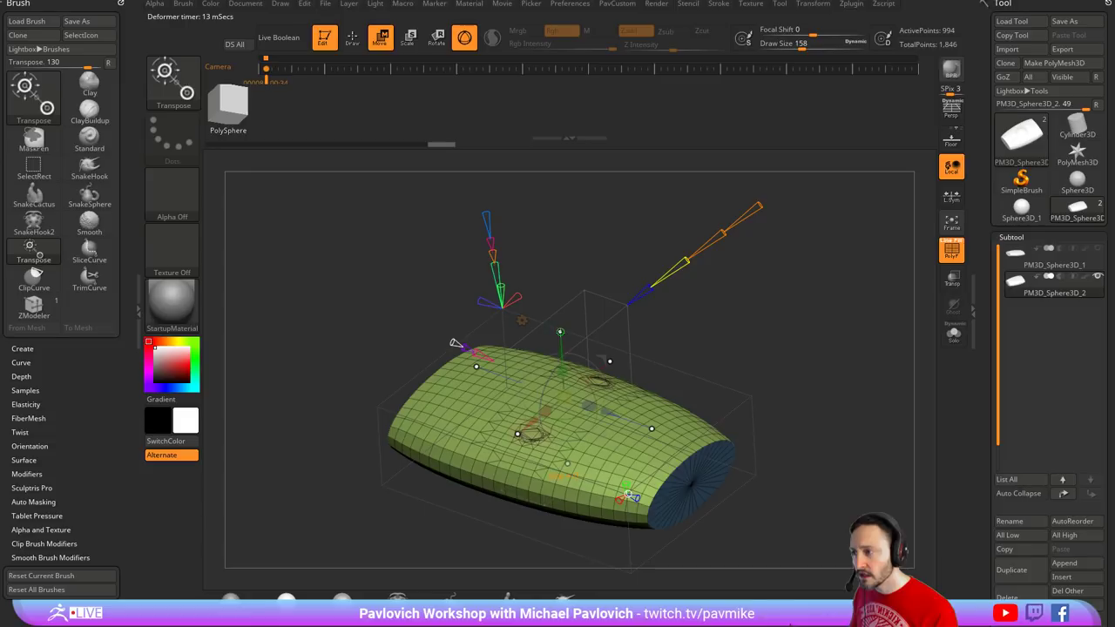
- Lower the ring-shaped primitive into the body and adjust its opacity, blend and projection controls to form an arched handle
{"action": "left_click_drag", "start_coordinate": [561, 350], "coordinate": [562, 368]}
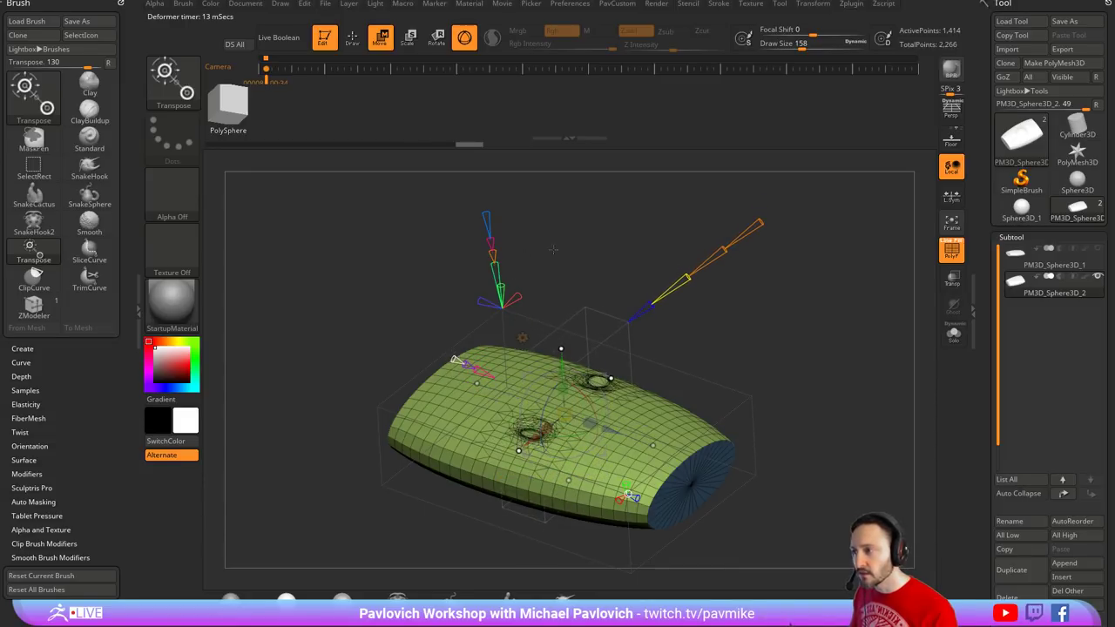
{"action": "left_click_drag", "start_coordinate": [553, 250], "coordinate": [471, 244]}
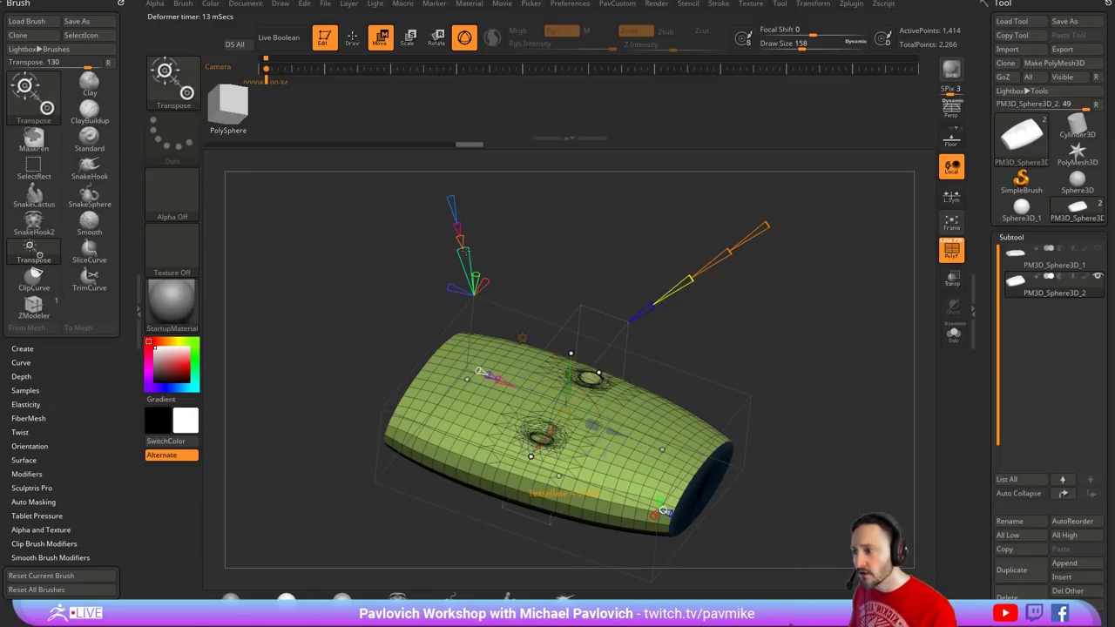
{"action": "left_click", "coordinate": [458, 227]}
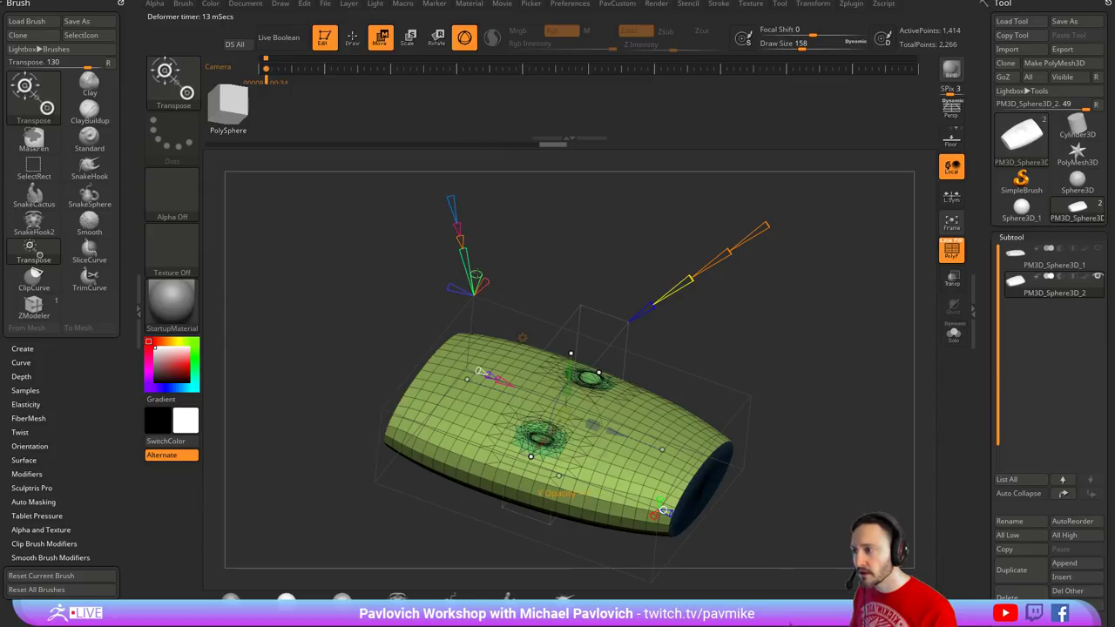
{"action": "left_click_drag", "start_coordinate": [808, 346], "coordinate": [767, 329]}
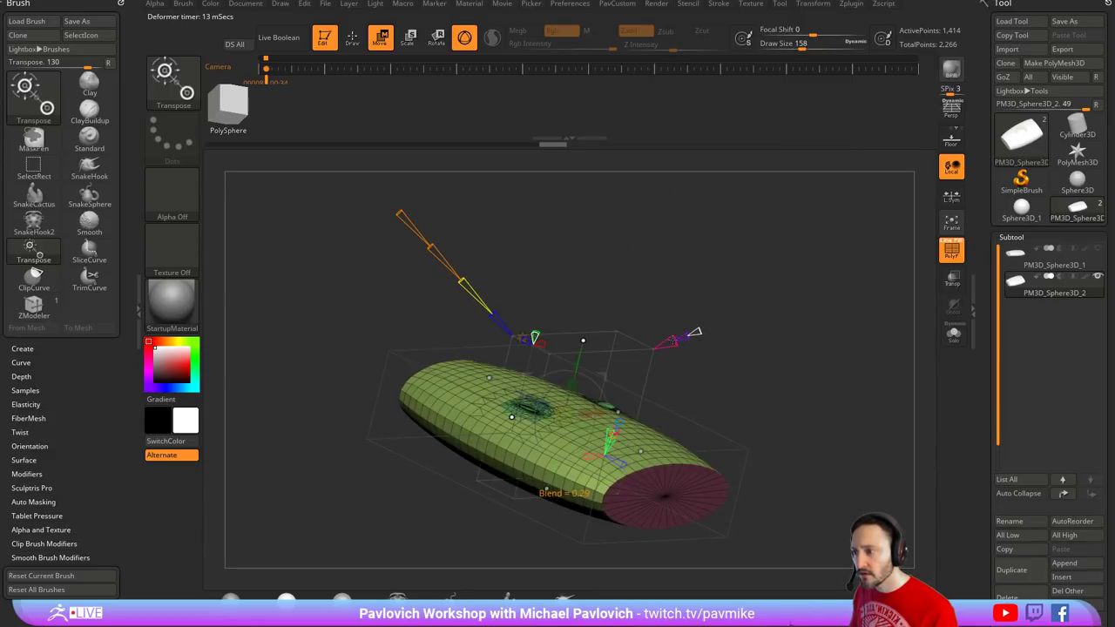
{"action": "left_click", "coordinate": [686, 336]}
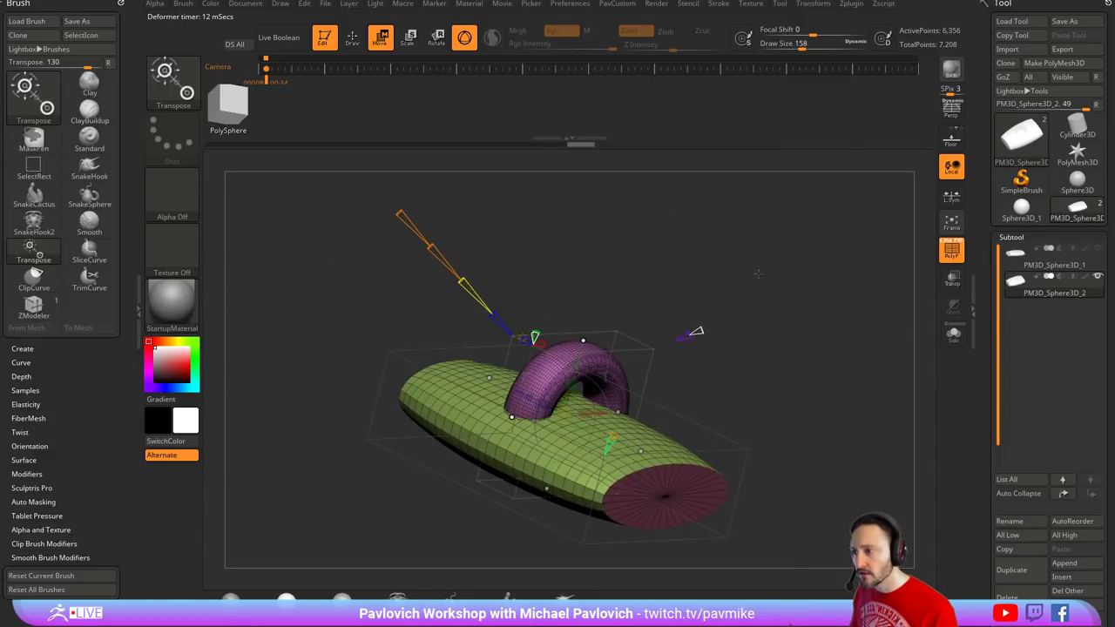
- Scale the ring primitive along Z and morph its shape into a large dome on the body
{"action": "left_click_drag", "start_coordinate": [753, 330], "coordinate": [801, 336]}
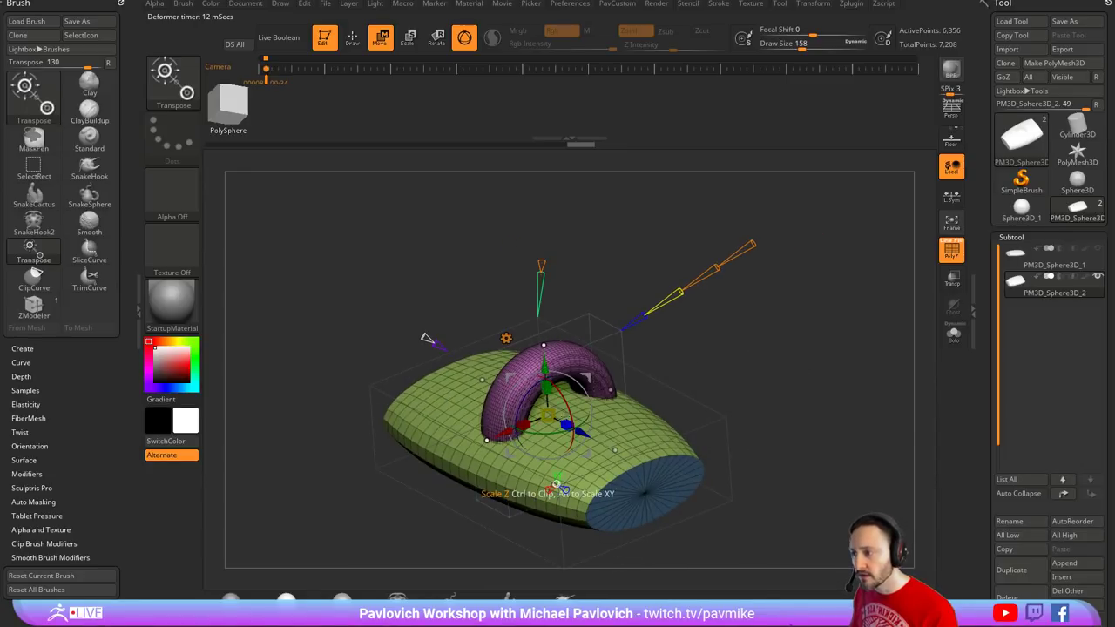
{"action": "left_click_drag", "start_coordinate": [567, 425], "coordinate": [562, 423]}
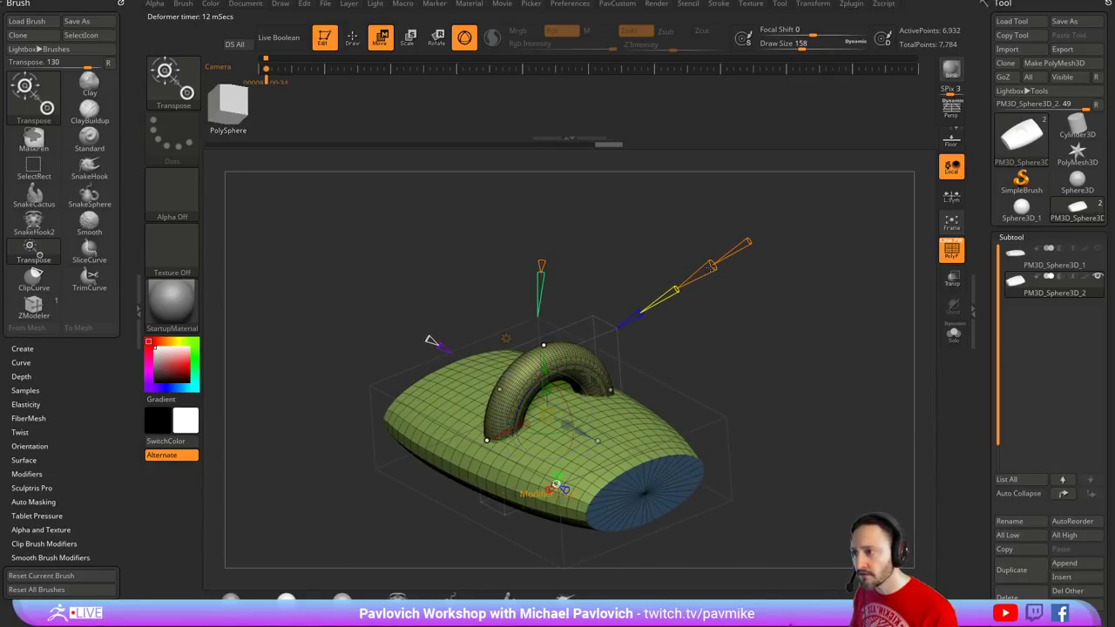
{"action": "mouse_move", "coordinate": [747, 242]}
{"action": "left_mouse_down"}
{"action": "mouse_move", "coordinate": [730, 251]}
{"action": "mouse_move", "coordinate": [756, 236]}
{"action": "mouse_move", "coordinate": [730, 251]}
{"action": "mouse_move", "coordinate": [752, 239]}
{"action": "mouse_move", "coordinate": [754, 251]}
{"action": "mouse_move", "coordinate": [697, 281]}
{"action": "mouse_move", "coordinate": [771, 228]}
{"action": "mouse_move", "coordinate": [753, 238]}
{"action": "left_mouse_up"}
{"action": "mouse_move", "coordinate": [756, 300]}
{"action": "left_mouse_down"}
{"action": "mouse_move", "coordinate": [853, 307]}
{"action": "mouse_move", "coordinate": [767, 303]}
{"action": "left_mouse_up"}
{"action": "left_click_drag", "start_coordinate": [681, 294], "coordinate": [656, 309]}
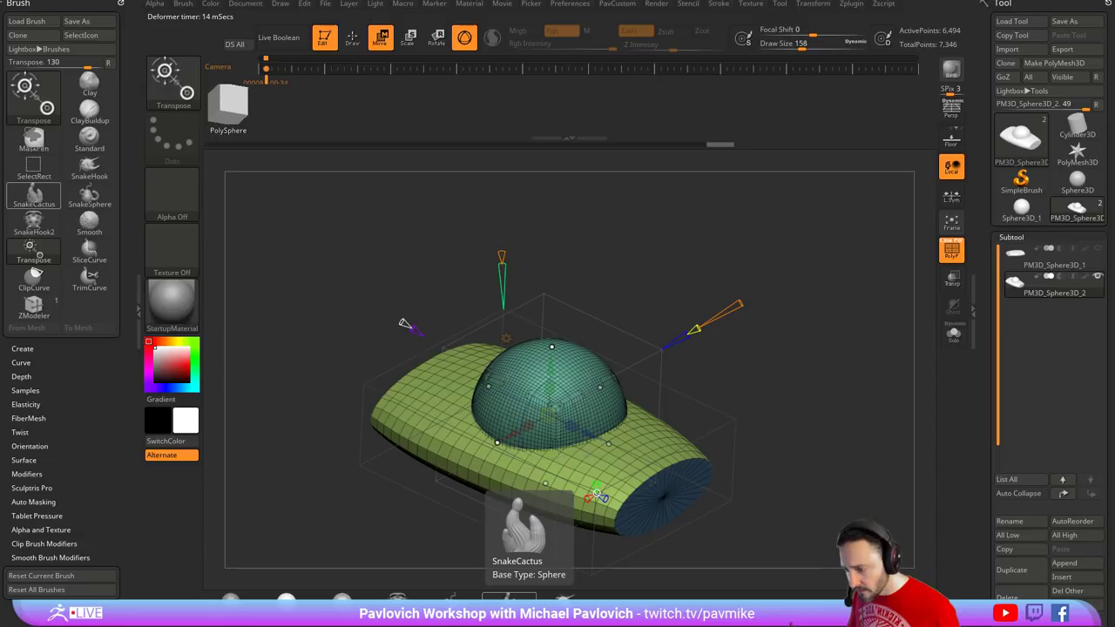
- Switch to YouTube in the browser and browse the ZBrush 2018 What's New playlist for the Project Primitive videos
{"action": "left_click_drag", "start_coordinate": [923, 622], "coordinate": [737, 6]}
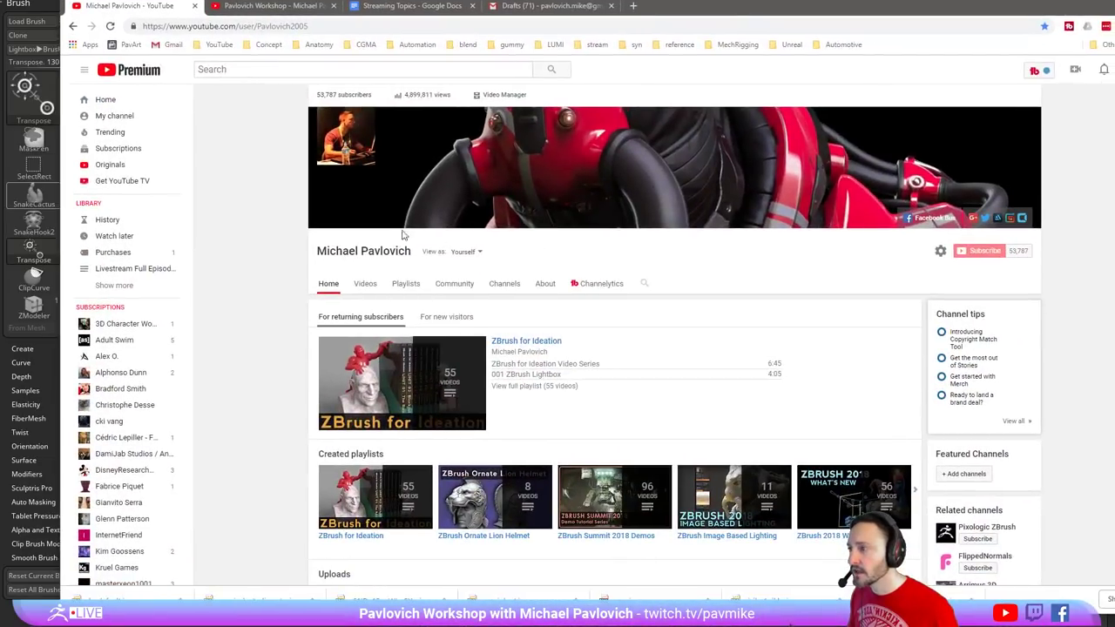
{"action": "left_click", "coordinate": [406, 284]}
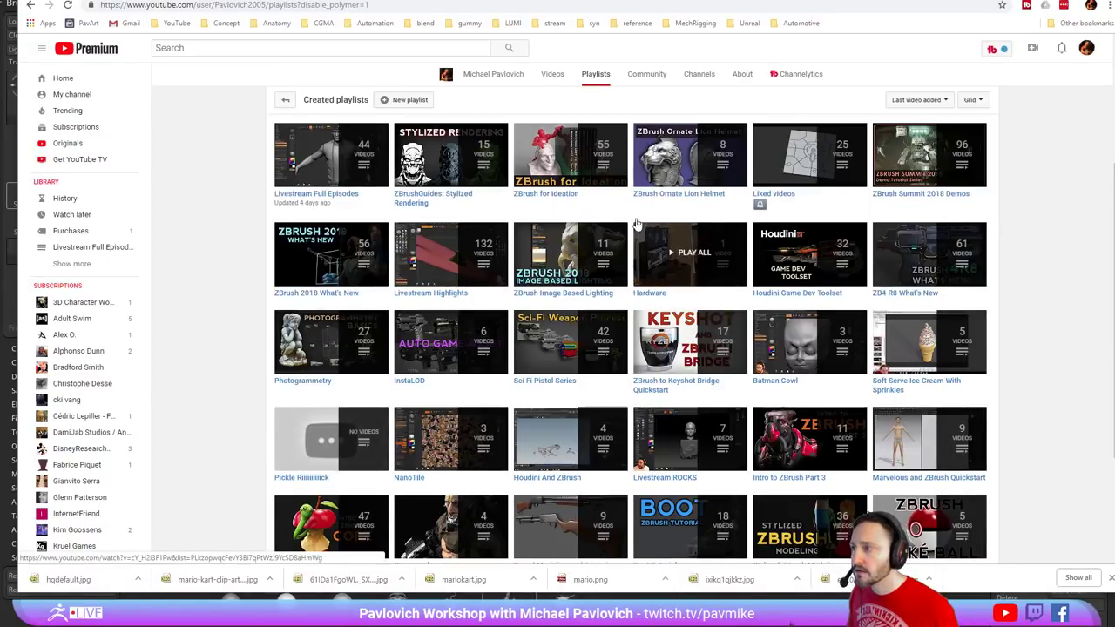
{"action": "left_click", "coordinate": [329, 293]}
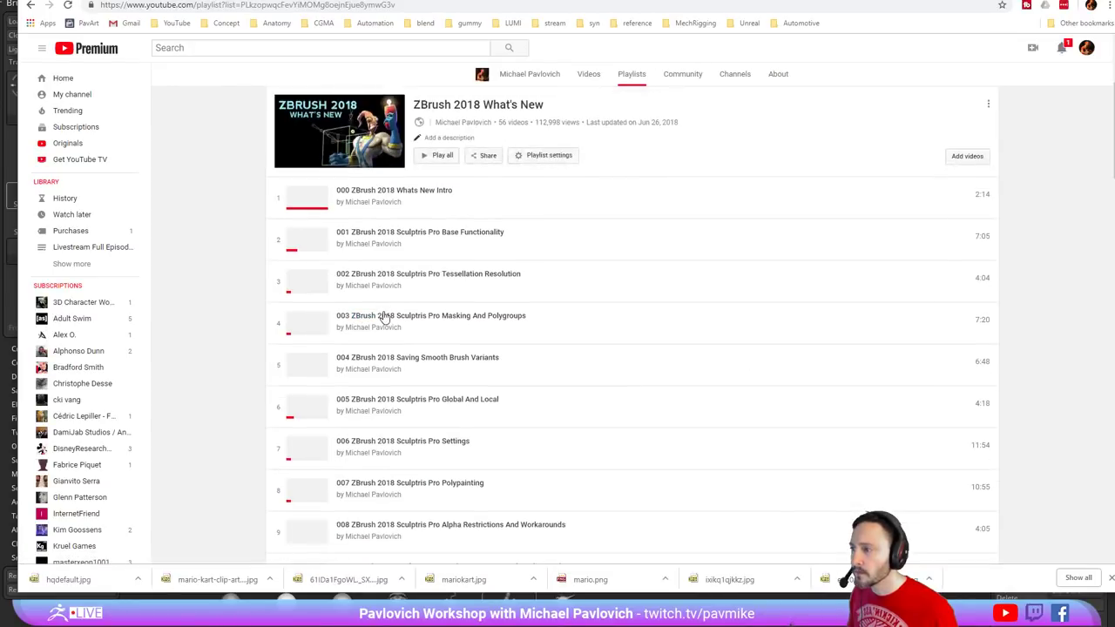
{"action": "scroll", "coordinate": [444, 341], "scroll_direction": "down", "scroll_amount": 5}
{"action": "scroll", "coordinate": [596, 342], "scroll_direction": "down", "scroll_amount": 11}
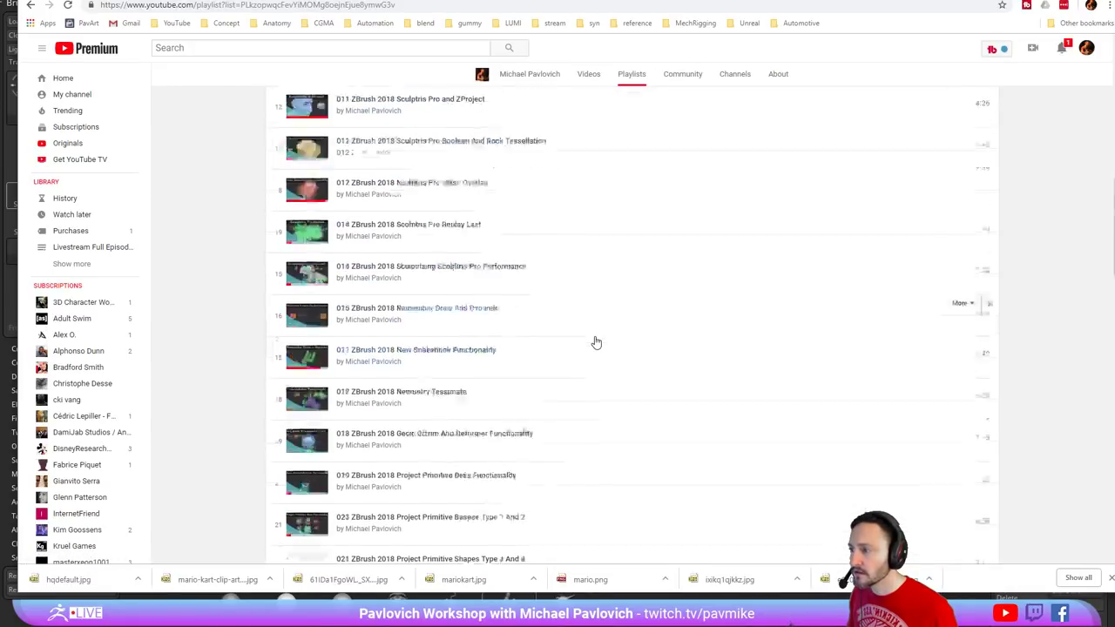
{"action": "scroll", "coordinate": [597, 342], "scroll_direction": "up", "scroll_amount": 5}
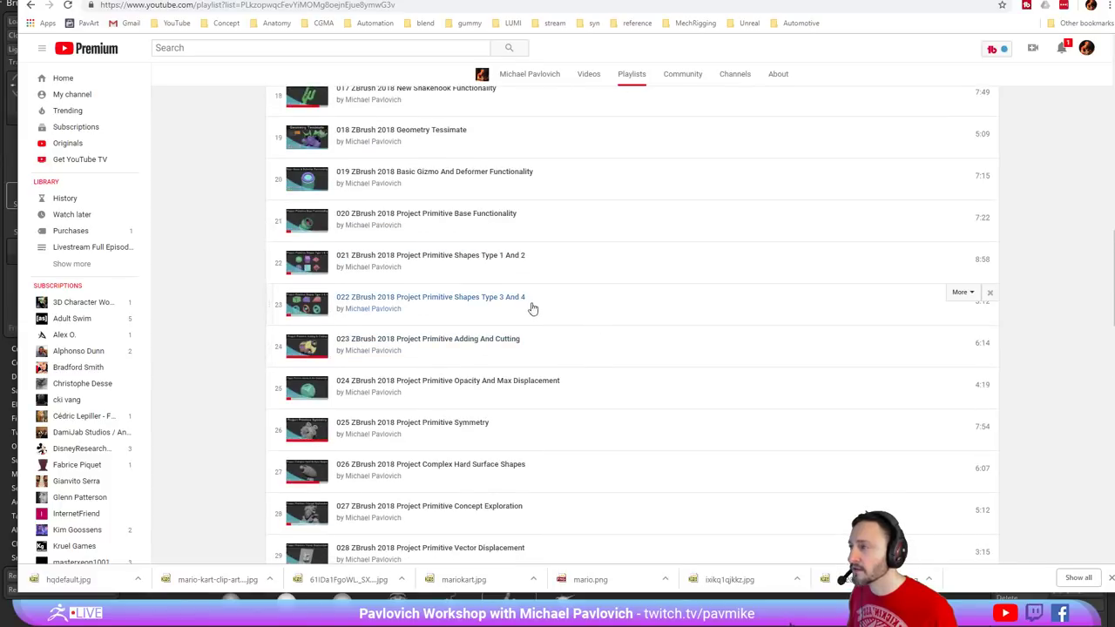
- Select the playlist's web address for sharing and switch back to ZBrush
{"action": "key", "text": "ctrl+l"}
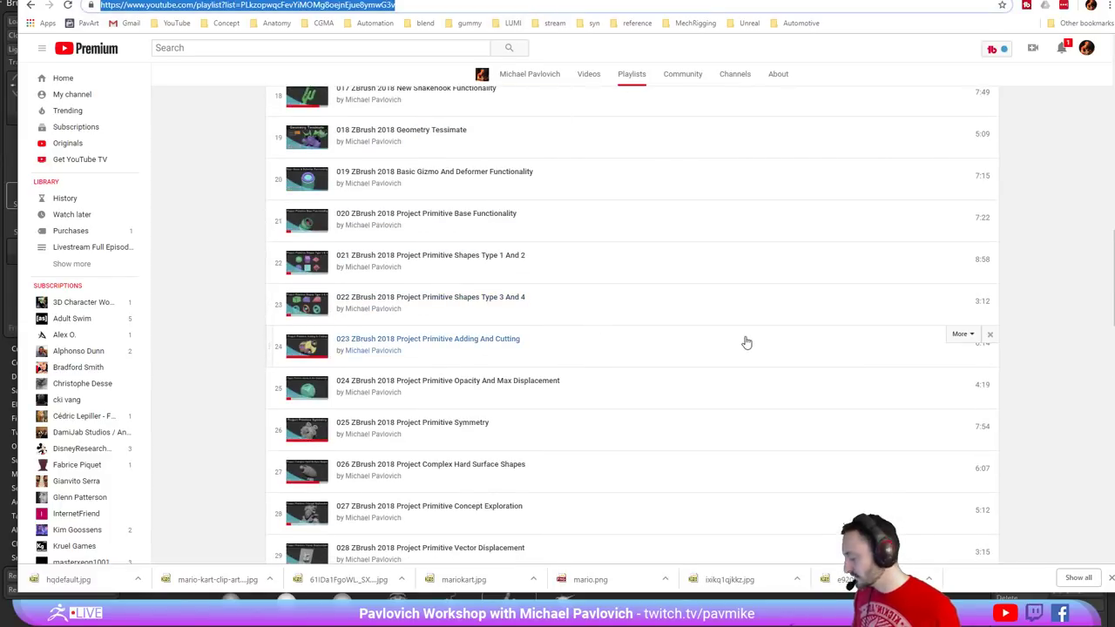
{"action": "key", "text": "alt+Tab"}
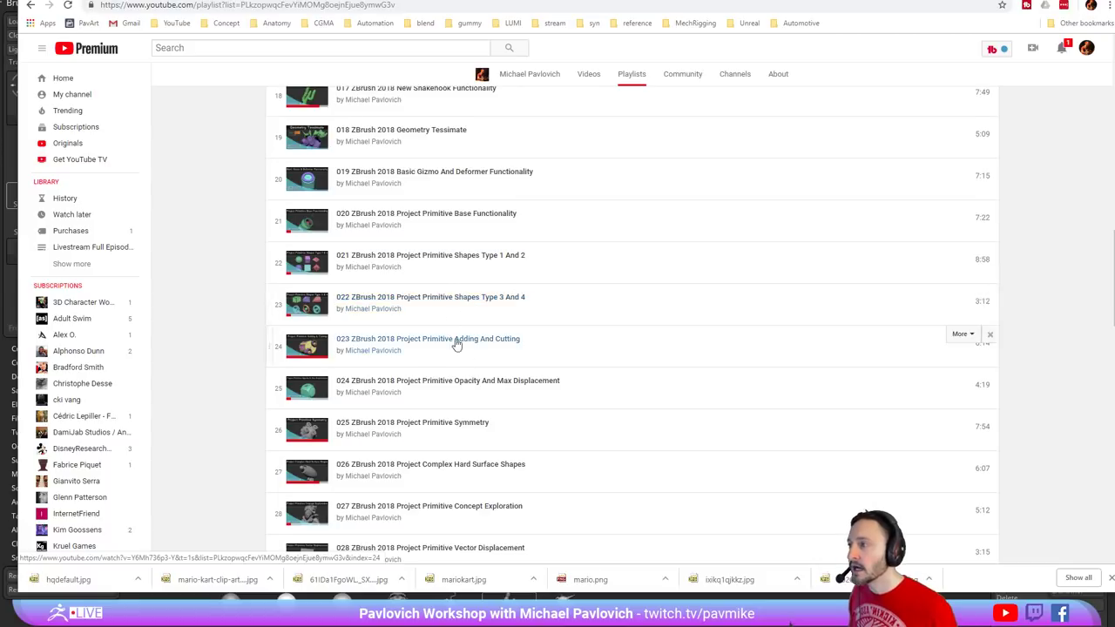
{"action": "scroll", "coordinate": [456, 288], "scroll_direction": "up", "scroll_amount": 2}
{"action": "key", "text": "alt+Tab"}
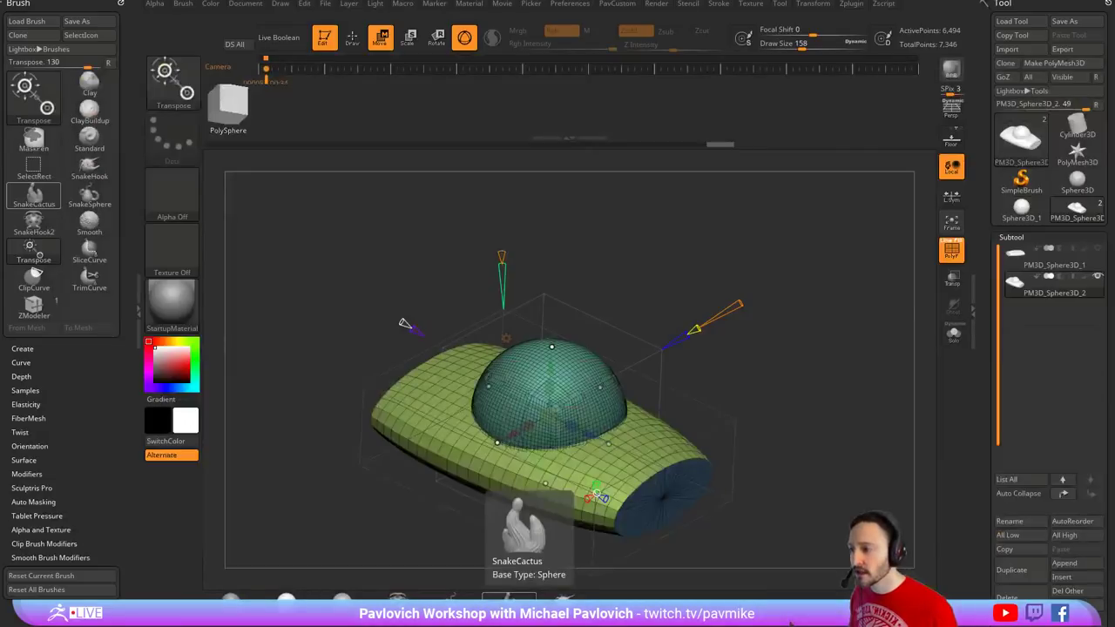
{"action": "left_click_drag", "start_coordinate": [809, 276], "coordinate": [758, 284]}
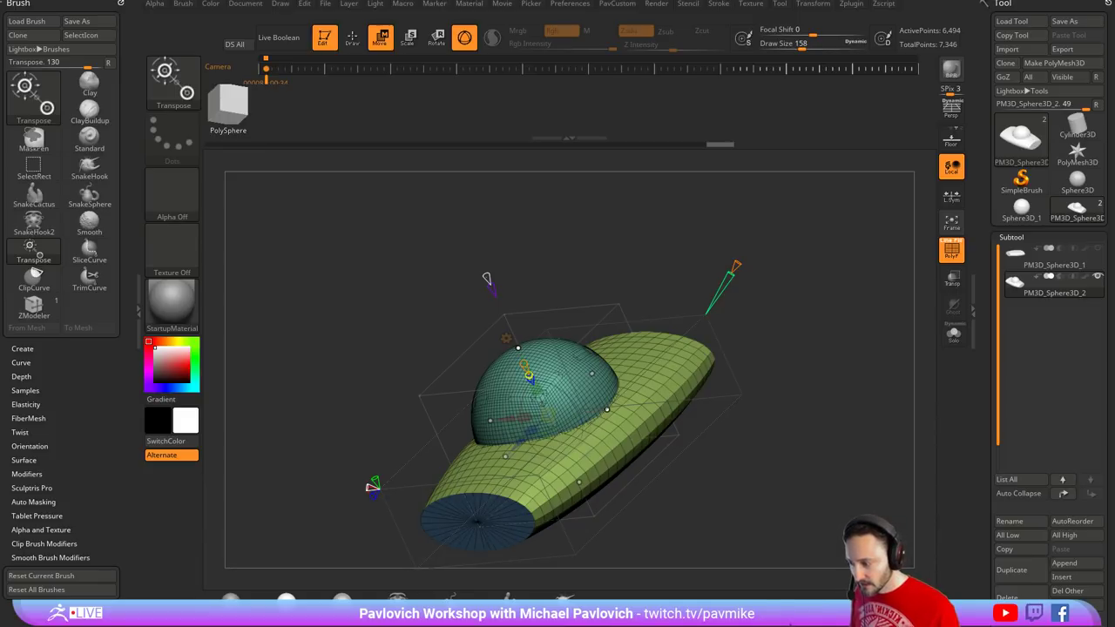
{"action": "left_click_drag", "start_coordinate": [673, 545], "coordinate": [836, 368]}
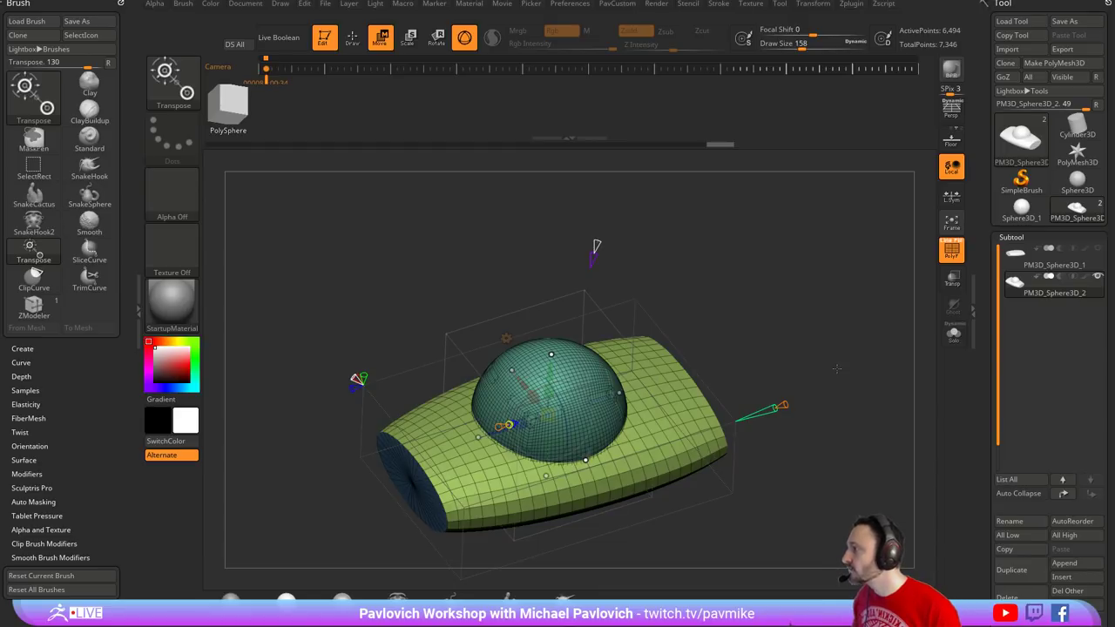
- Clear the canvas, draw a PolyMesh3D star on it, and turn on Edit mode
{"action": "left_click", "coordinate": [324, 37]}
{"action": "key", "text": "ctrl+n"}
{"action": "left_click", "coordinate": [1077, 152]}
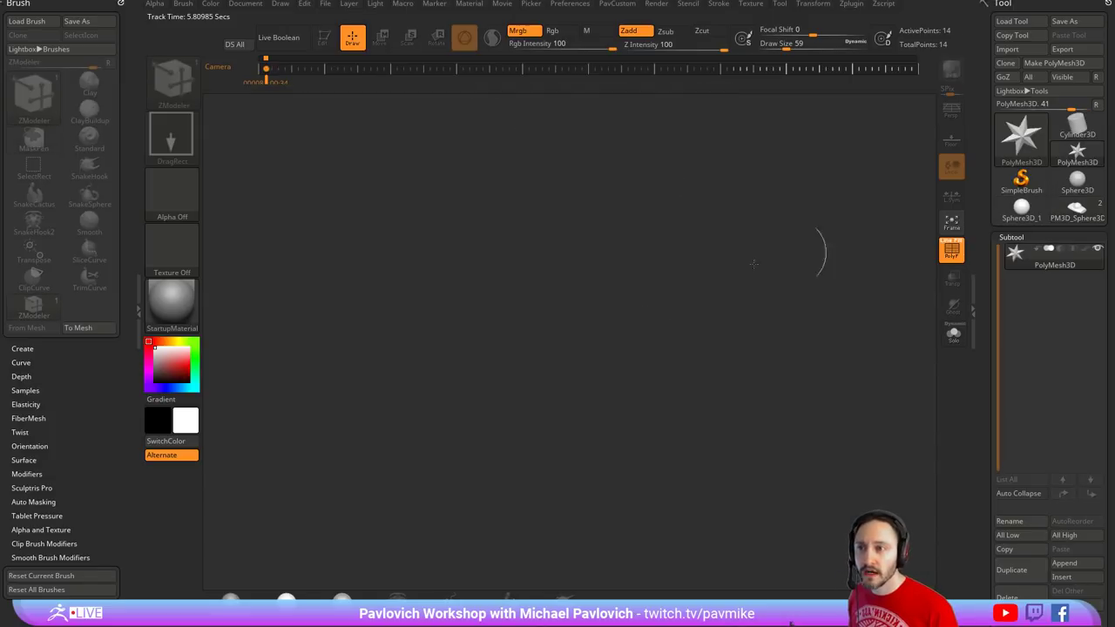
{"action": "left_click_drag", "start_coordinate": [605, 310], "coordinate": [682, 448]}
{"action": "left_click", "coordinate": [322, 41]}
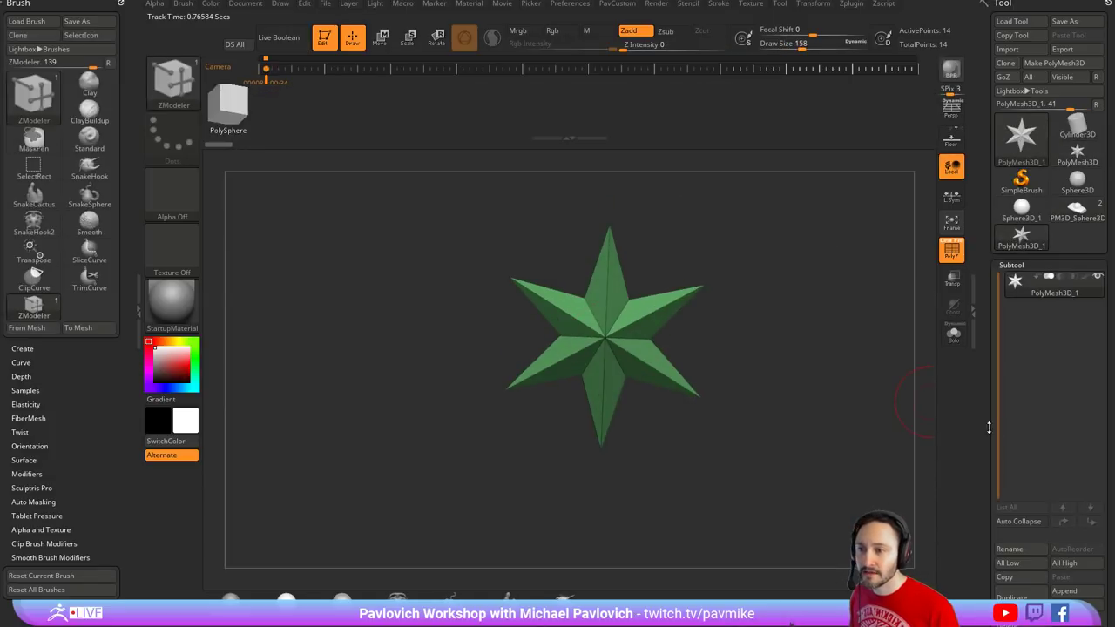
- Initialize the star as a QCube with X, Y and Z resolution 2, and set the draw size to 80
{"action": "left_click_drag", "start_coordinate": [988, 427], "coordinate": [980, 248]}
{"action": "left_click", "coordinate": [1016, 242], "text": "shift"}
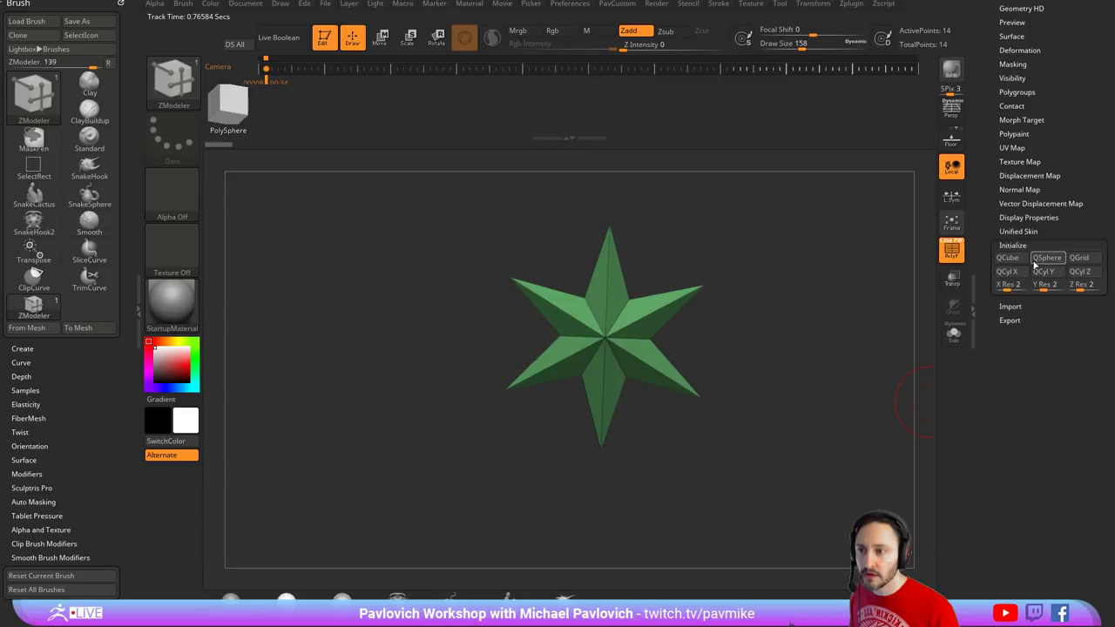
{"action": "left_click", "coordinate": [1018, 261]}
{"action": "left_click_drag", "start_coordinate": [887, 317], "coordinate": [698, 345], "text": "shift"}
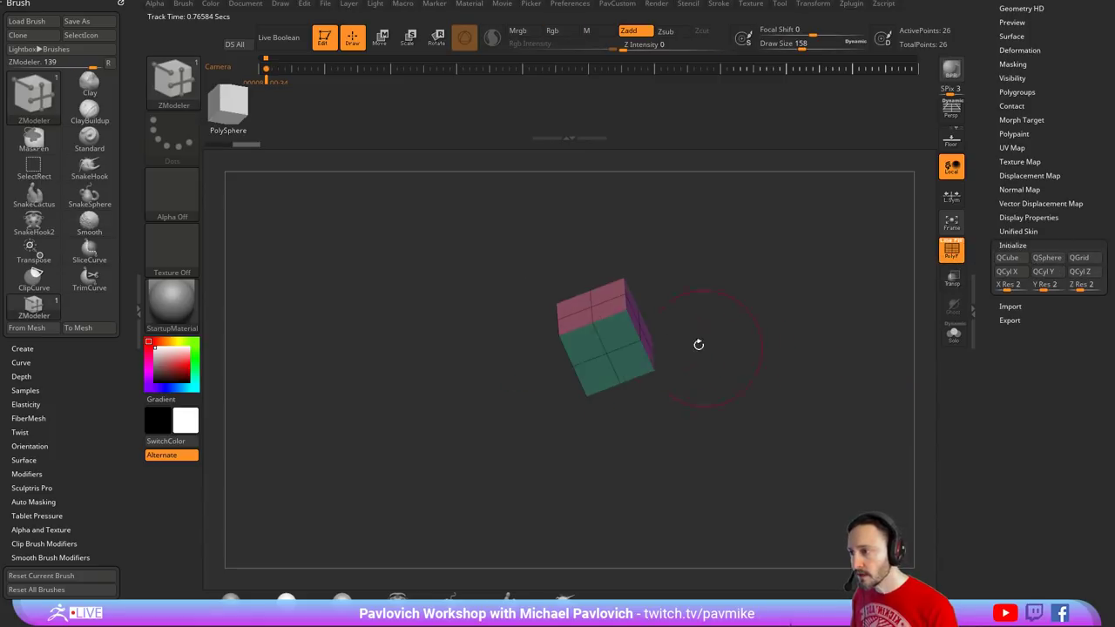
{"action": "left_click_drag", "start_coordinate": [707, 296], "coordinate": [777, 264]}
{"action": "mouse_move", "coordinate": [777, 263]}
{"action": "left_mouse_down", "text": "alt"}
{"action": "mouse_move", "coordinate": [764, 323]}
{"action": "mouse_move", "coordinate": [747, 314]}
{"action": "left_mouse_up", "text": "alt"}
{"action": "key", "text": "s"}
{"action": "left_click", "coordinate": [743, 325]}
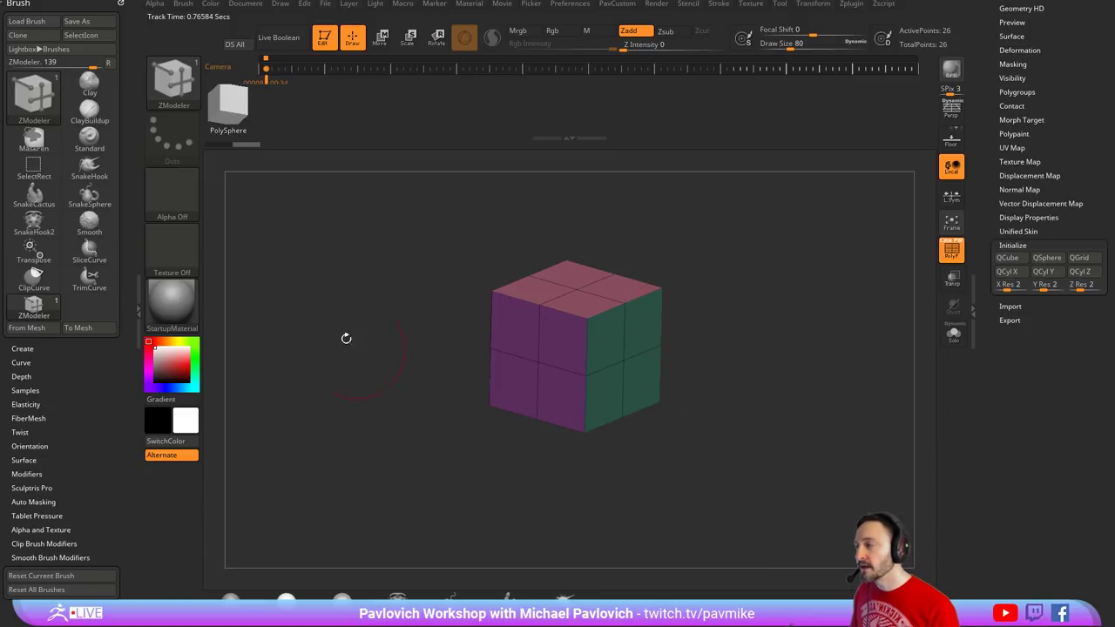
- Set the ZModeler polygon action to Insert NanoMesh with target Polygroup All and insert small cubes across the cube's side polygroup
{"action": "left_click_drag", "start_coordinate": [623, 244], "coordinate": [736, 313]}
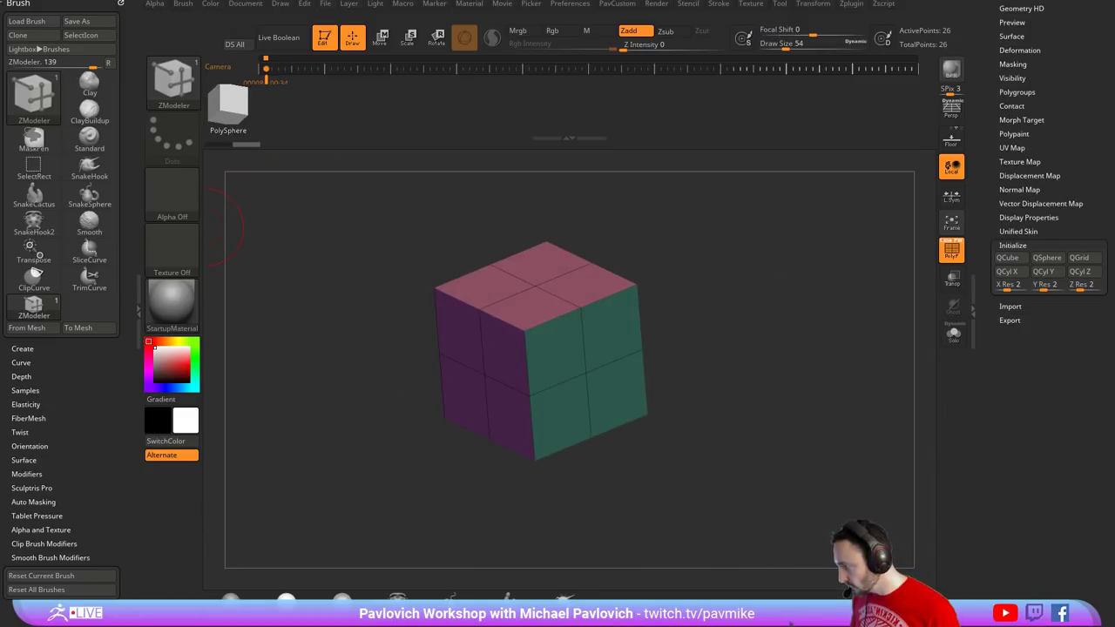
{"action": "left_click_drag", "start_coordinate": [737, 246], "coordinate": [704, 265]}
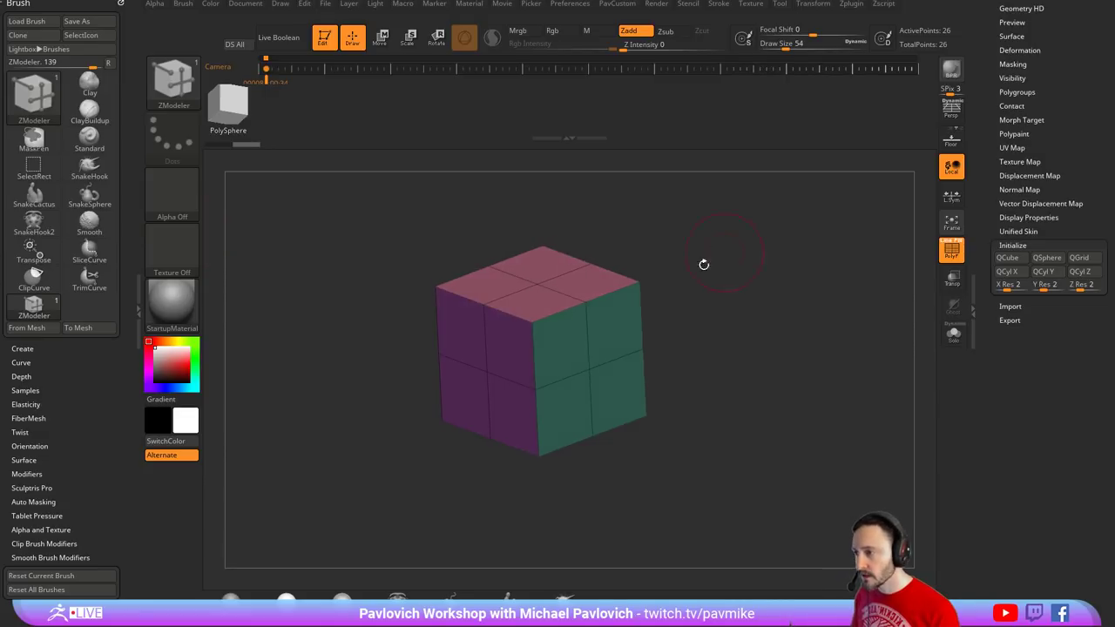
{"action": "key", "text": "space"}
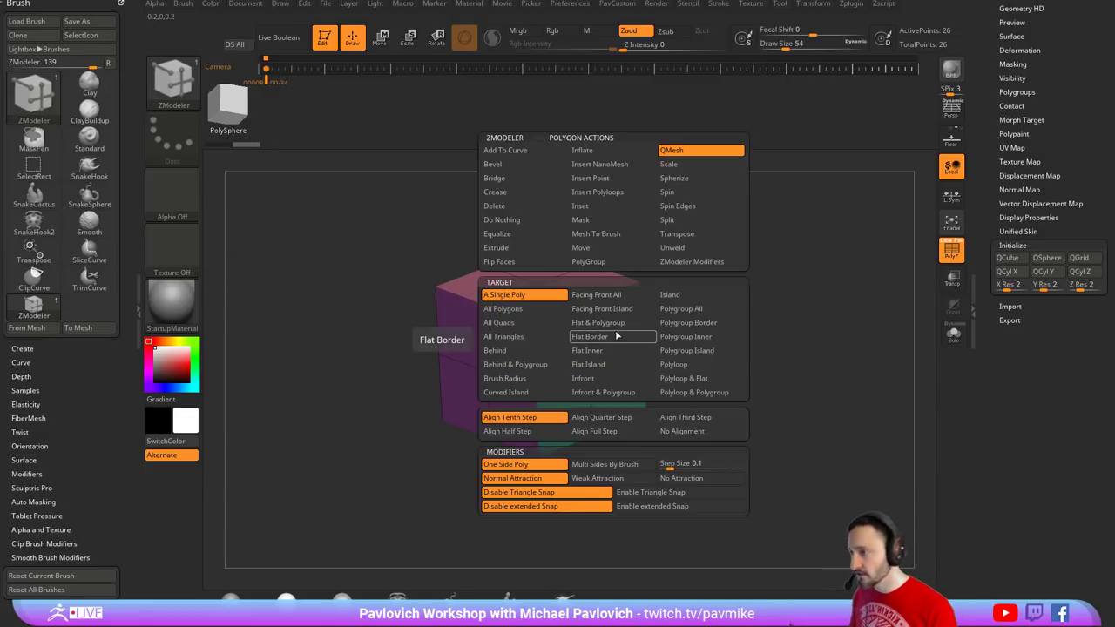
{"action": "left_click", "coordinate": [625, 166]}
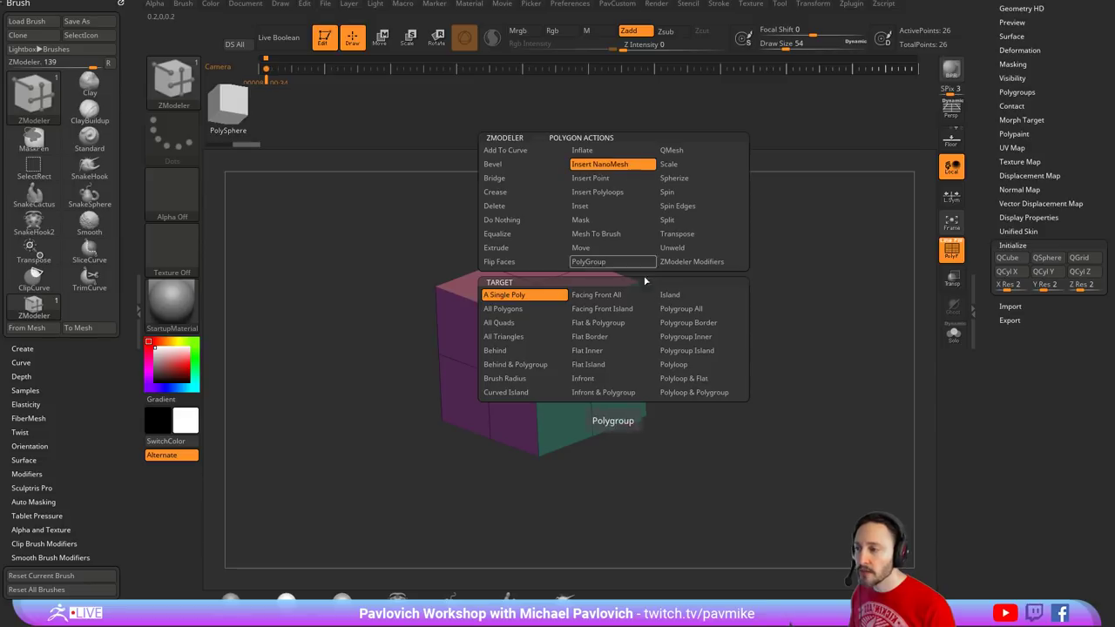
{"action": "left_click", "coordinate": [690, 322]}
{"action": "left_click", "coordinate": [691, 310]}
{"action": "left_click_drag", "start_coordinate": [633, 330], "coordinate": [819, 423]}
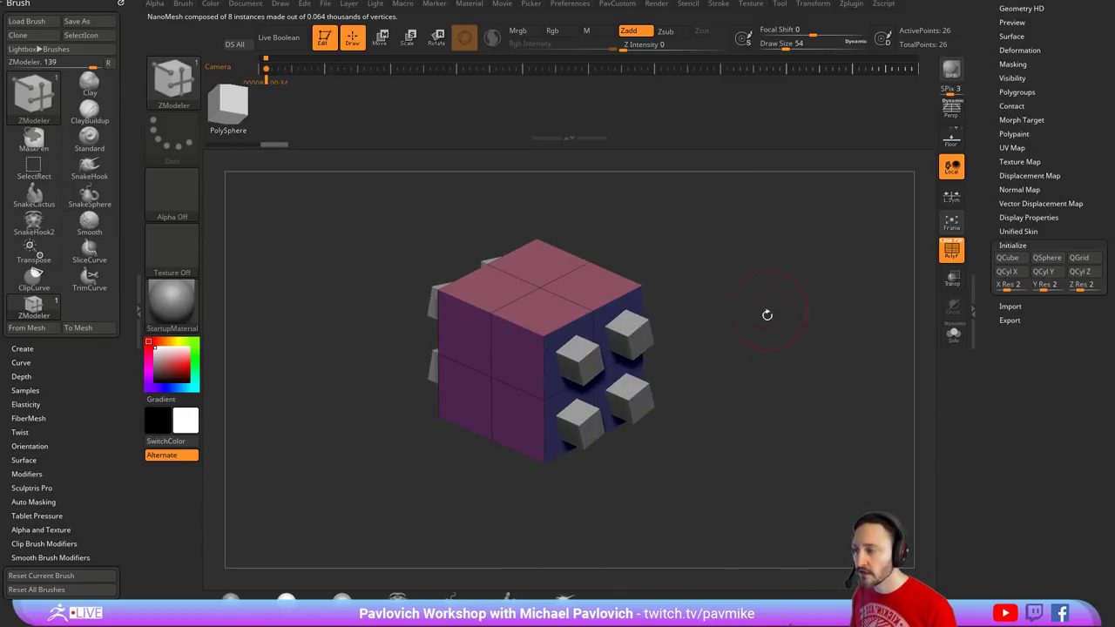
{"action": "left_click_drag", "start_coordinate": [768, 316], "coordinate": [793, 288]}
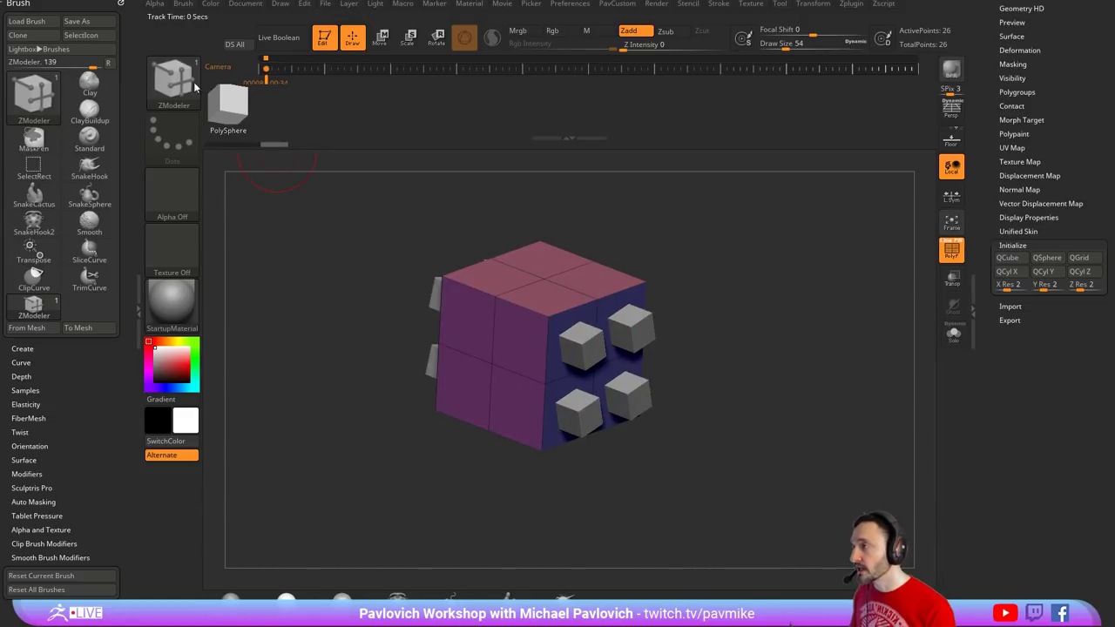
{"action": "mouse_move", "coordinate": [787, 311]}
{"action": "left_mouse_down", "text": "alt"}
{"action": "mouse_move", "coordinate": [749, 323]}
{"action": "mouse_move", "coordinate": [767, 315]}
{"action": "mouse_move", "coordinate": [714, 312]}
{"action": "mouse_move", "coordinate": [806, 299]}
{"action": "mouse_move", "coordinate": [819, 318]}
{"action": "mouse_move", "coordinate": [790, 304]}
{"action": "mouse_move", "coordinate": [824, 339]}
{"action": "mouse_move", "coordinate": [826, 303]}
{"action": "left_mouse_up", "text": "alt"}
- Convert the NanoMesh cubes to real geometry with One To Mesh and set the draw size to 18
{"action": "left_click_drag", "start_coordinate": [990, 131], "coordinate": [989, 217]}
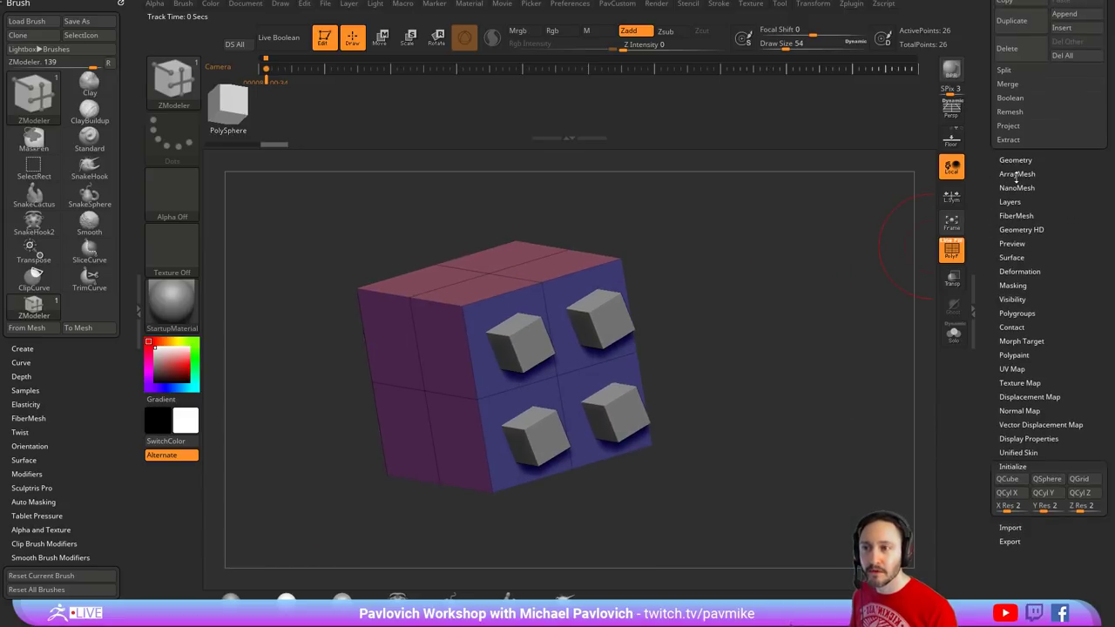
{"action": "left_click", "coordinate": [1016, 187]}
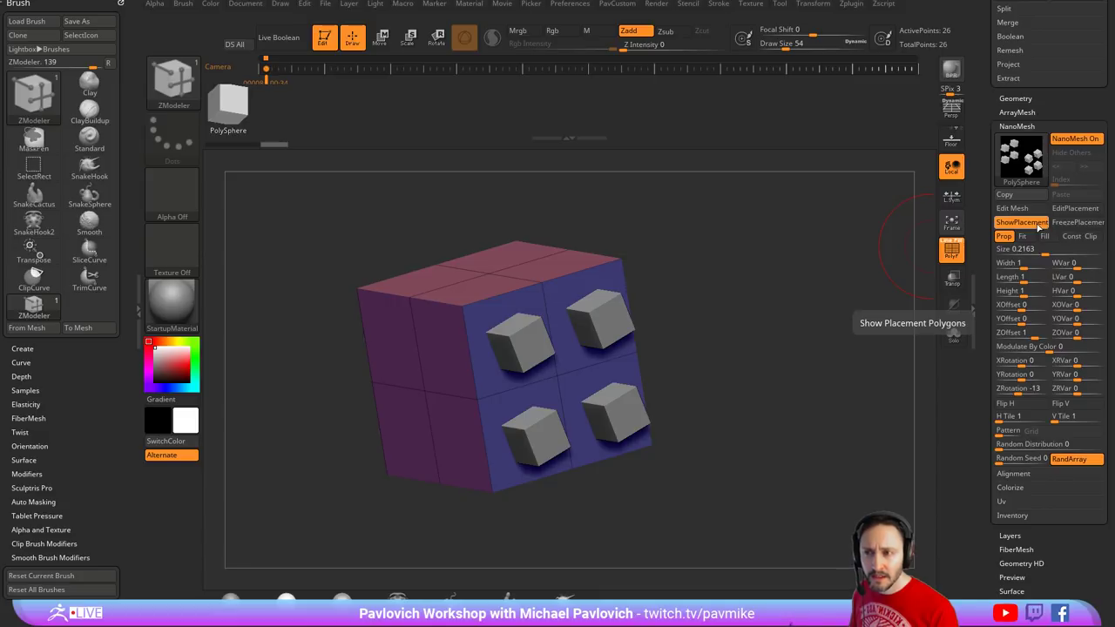
{"action": "left_click", "coordinate": [1012, 515]}
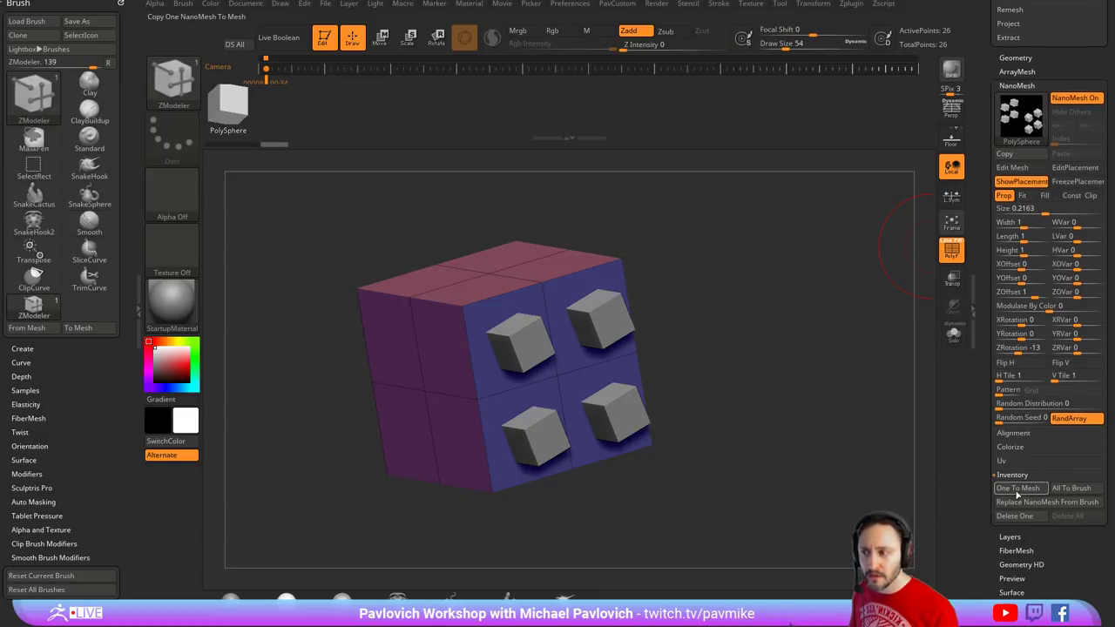
{"action": "left_click", "coordinate": [1017, 493]}
{"action": "mouse_move", "coordinate": [775, 375]}
{"action": "left_mouse_down", "text": "alt"}
{"action": "mouse_move", "coordinate": [841, 368]}
{"action": "mouse_move", "coordinate": [705, 365]}
{"action": "mouse_move", "coordinate": [852, 360]}
{"action": "mouse_move", "coordinate": [821, 323]}
{"action": "mouse_move", "coordinate": [829, 337]}
{"action": "left_mouse_up", "text": "alt"}
{"action": "key", "text": "s"}
{"action": "left_click", "coordinate": [820, 338]}
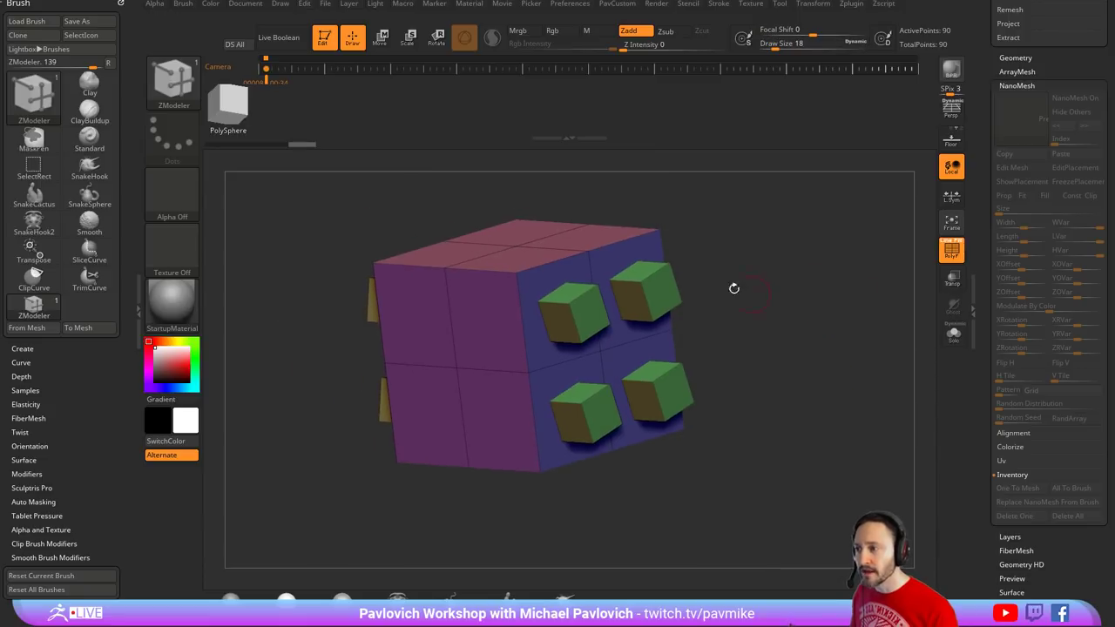
- Isolate the small cubes and use Split Hidden to separate the large cube into its own subtool
{"action": "left_click", "coordinate": [643, 279], "text": "ctrl+shift"}
{"action": "key", "text": "space"}
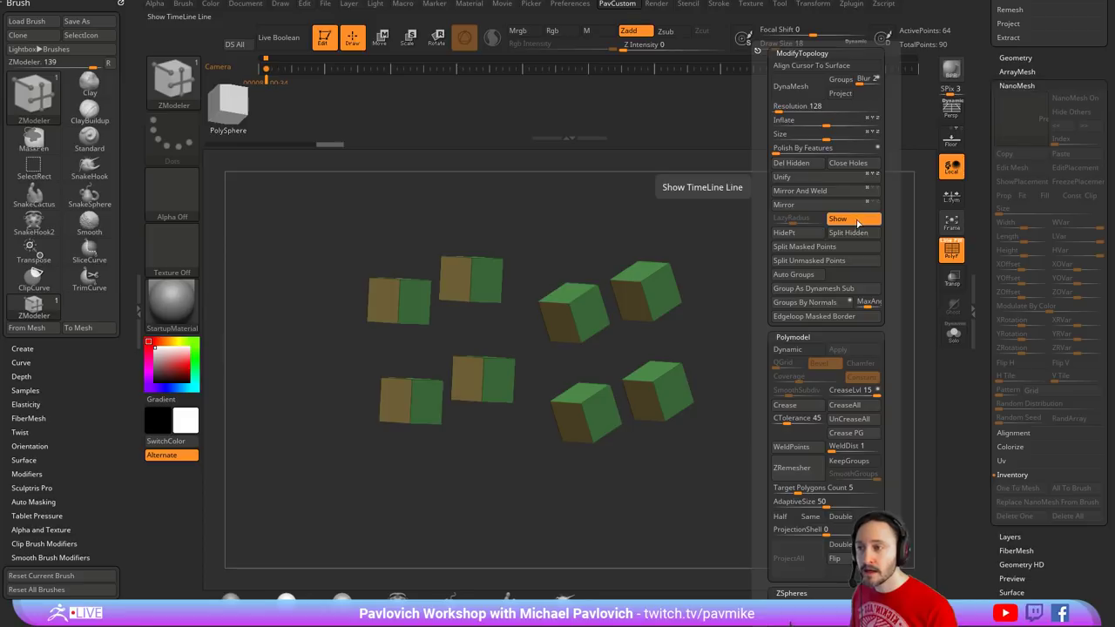
{"action": "left_click", "coordinate": [832, 248]}
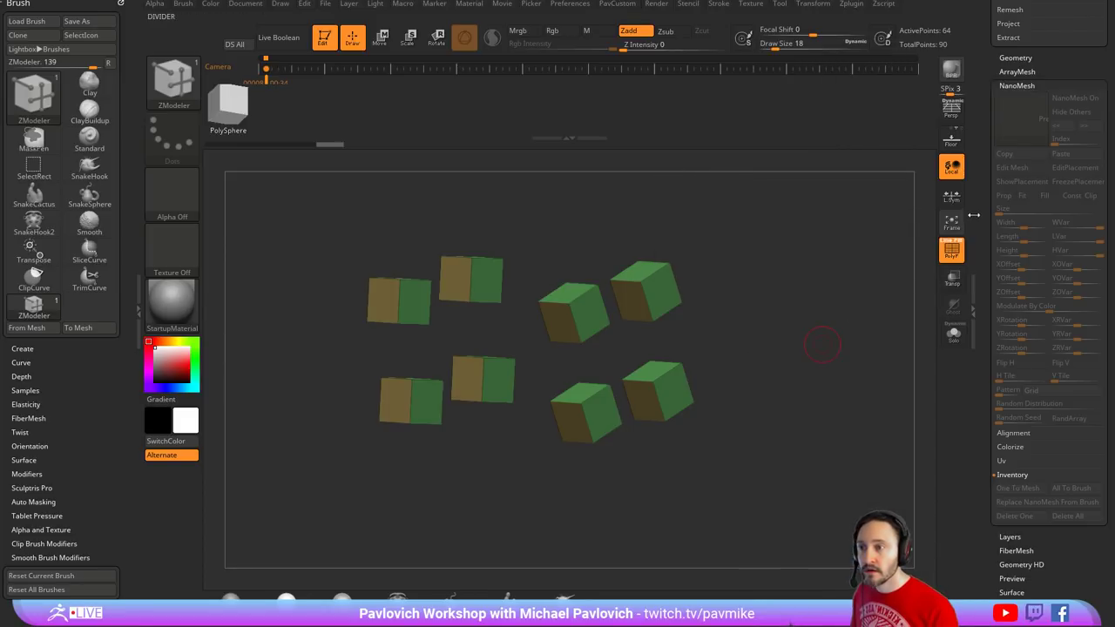
{"action": "left_click_drag", "start_coordinate": [975, 207], "coordinate": [977, 405]}
{"action": "key", "text": "space"}
{"action": "left_click", "coordinate": [830, 235]}
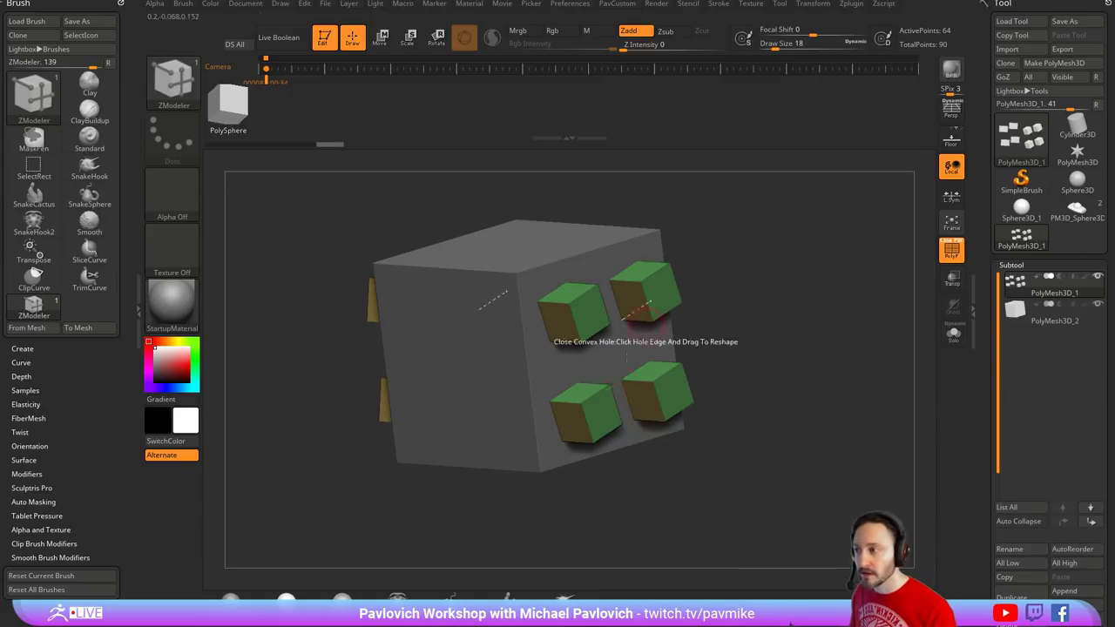
- Subdivide the small cubes several times to round them into spheres and turn off the polyframe display
{"action": "key", "text": "ctrl+d"}
{"action": "key", "text": "ctrl+d"}
{"action": "key", "text": "ctrl+d"}
{"action": "key", "text": "ctrl+d"}
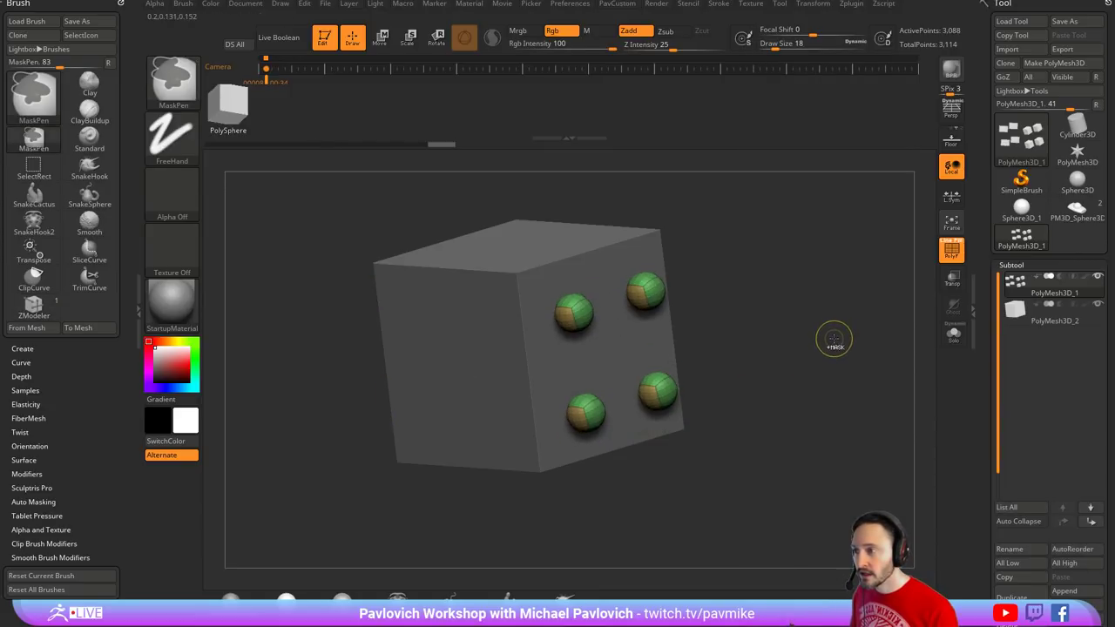
{"action": "left_click", "coordinate": [951, 250]}
{"action": "mouse_move", "coordinate": [846, 313]}
{"action": "left_mouse_down"}
{"action": "mouse_move", "coordinate": [881, 316]}
{"action": "mouse_move", "coordinate": [837, 304]}
{"action": "left_mouse_up"}
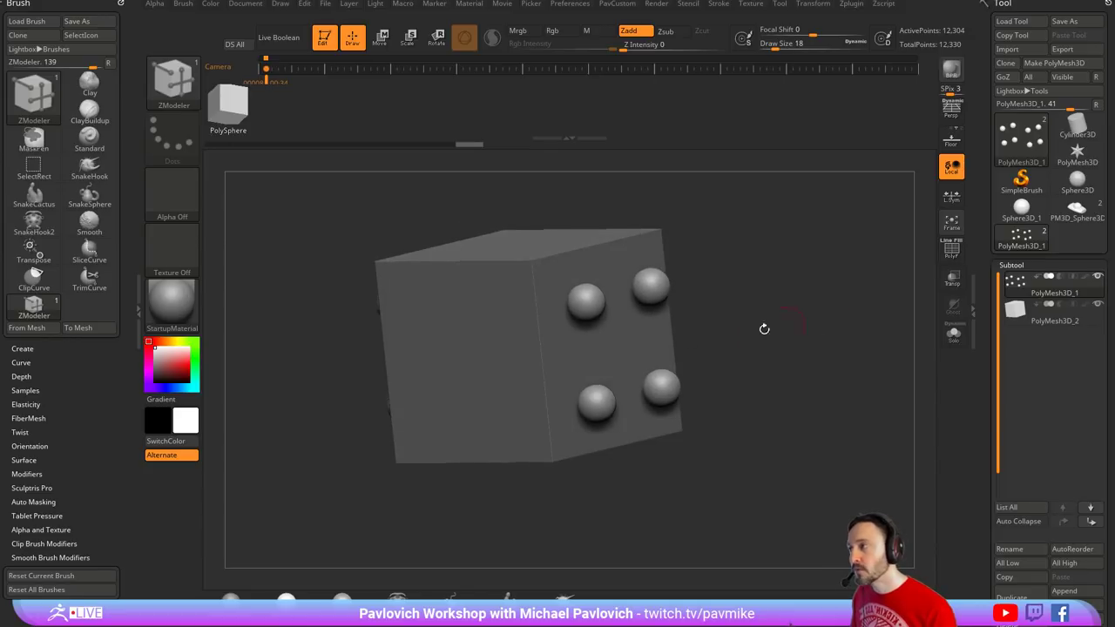
- Delete the subtool holding the small spheres and turn the polyframe display back on for the large cube
{"action": "left_click_drag", "start_coordinate": [1001, 536], "coordinate": [1003, 443]}
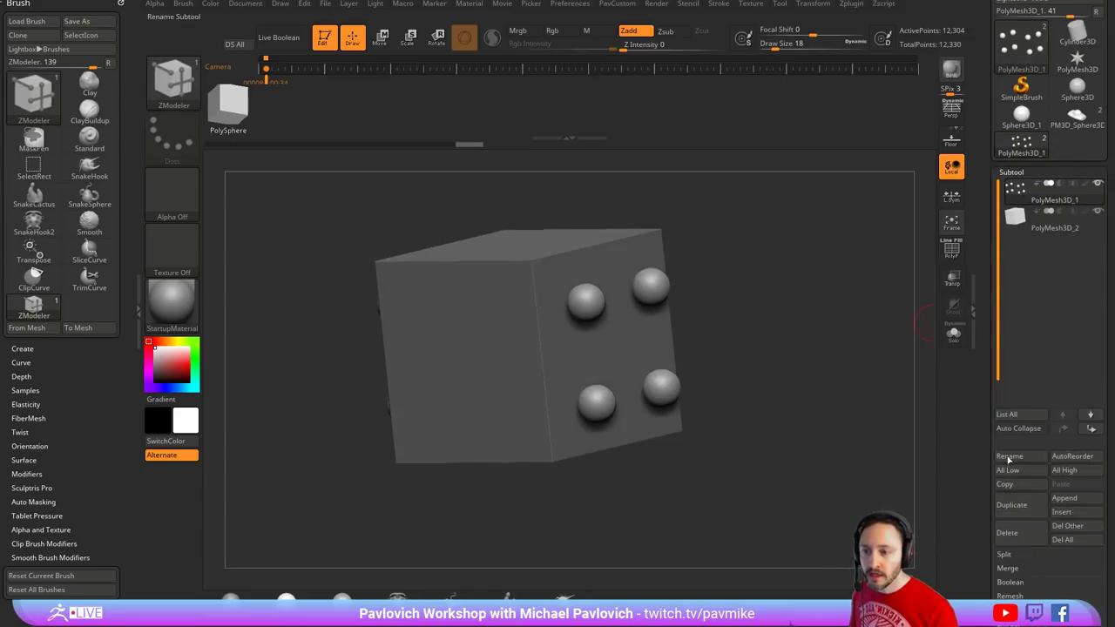
{"action": "left_click", "coordinate": [1011, 534]}
{"action": "left_click", "coordinate": [913, 558]}
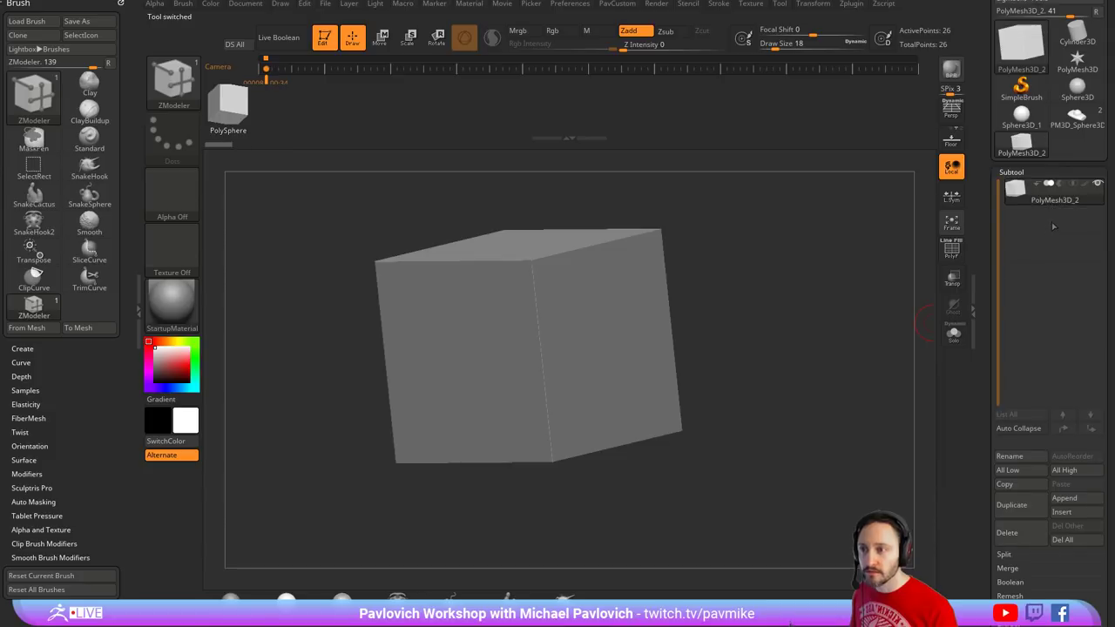
{"action": "key", "text": "shift+f"}
{"action": "left_click_drag", "start_coordinate": [799, 311], "coordinate": [771, 329]}
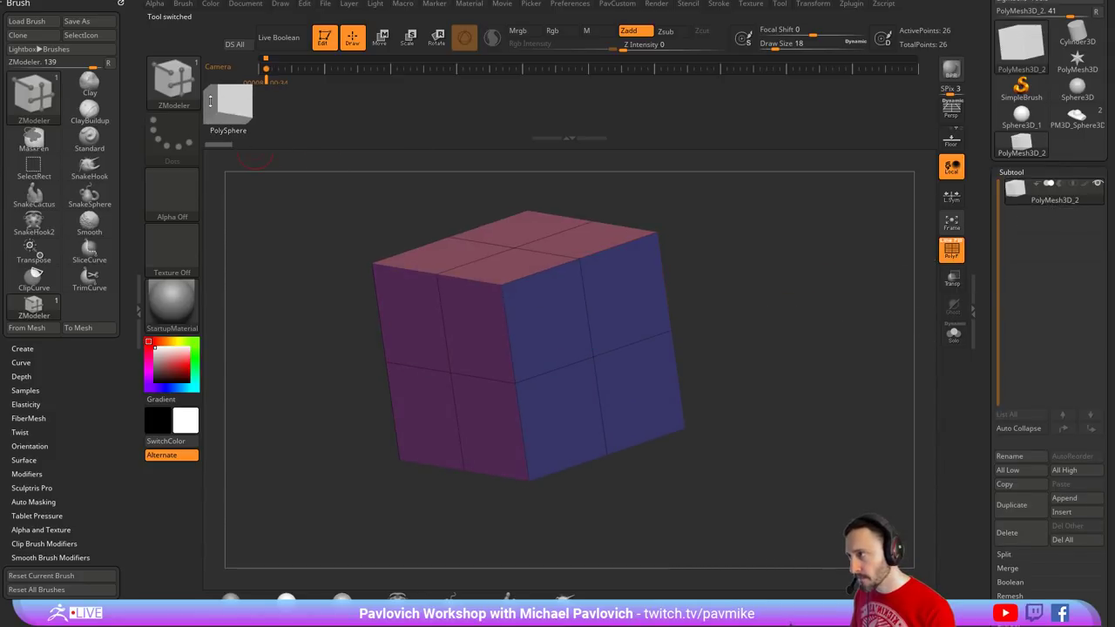
{"action": "left_click_drag", "start_coordinate": [797, 288], "coordinate": [369, 187]}
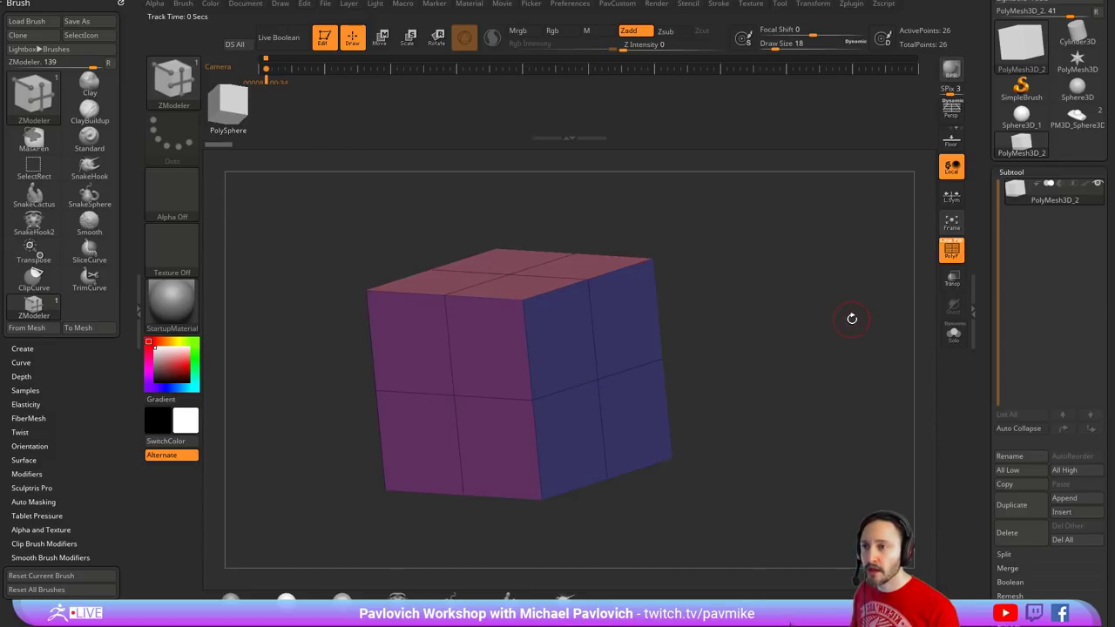
{"action": "left_click_drag", "start_coordinate": [810, 318], "coordinate": [791, 324]}
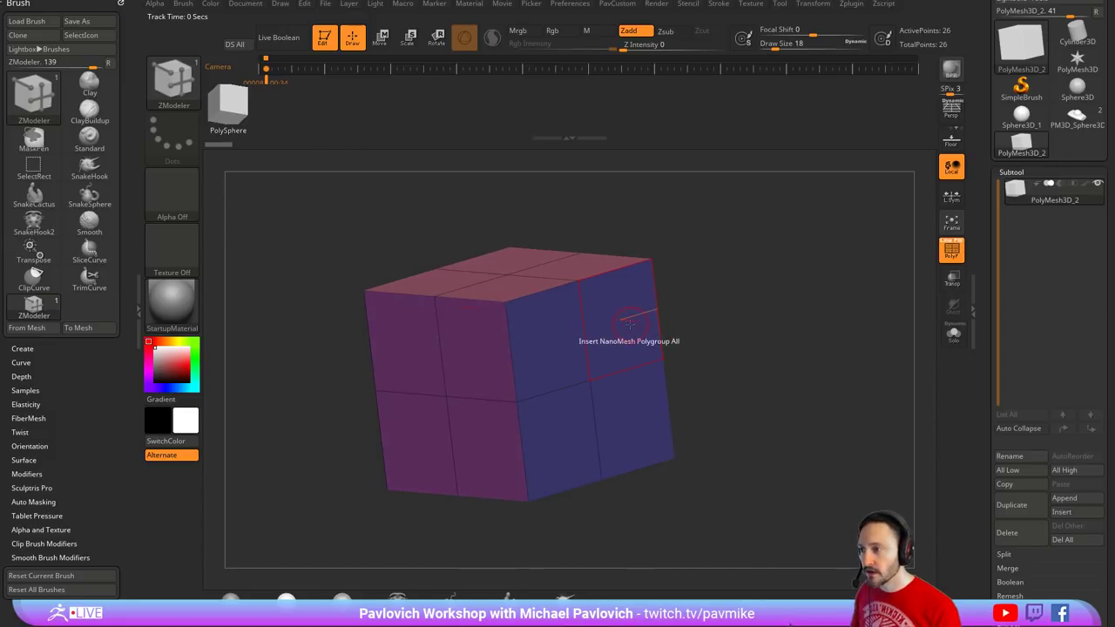
- Try inserting PolySphere NanoMesh cubes across the large cube's side polygroup
{"action": "key", "text": "space"}
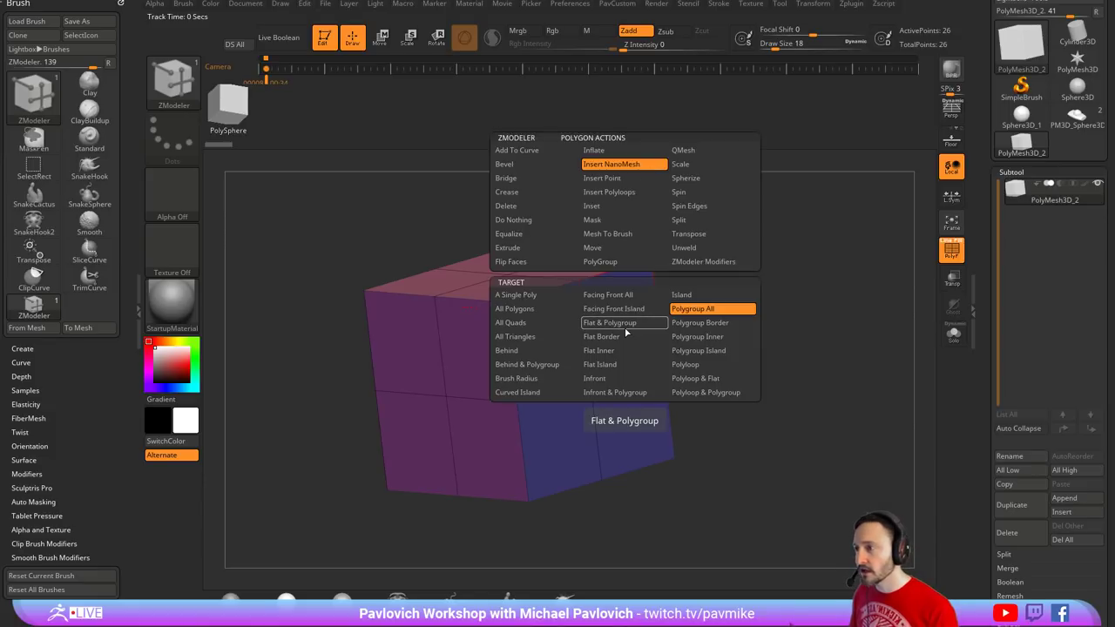
{"action": "left_click_drag", "start_coordinate": [604, 333], "coordinate": [624, 395]}
{"action": "left_click_drag", "start_coordinate": [838, 352], "coordinate": [814, 347]}
{"action": "left_click_drag", "start_coordinate": [794, 343], "coordinate": [822, 340]}
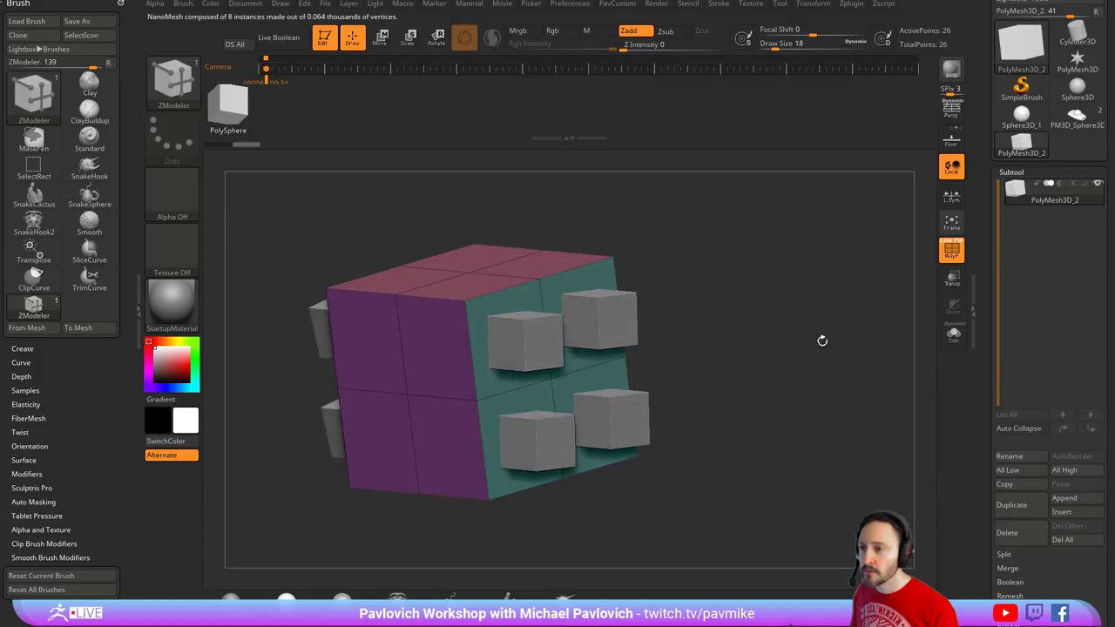
{"action": "key", "text": "ctrl+z"}
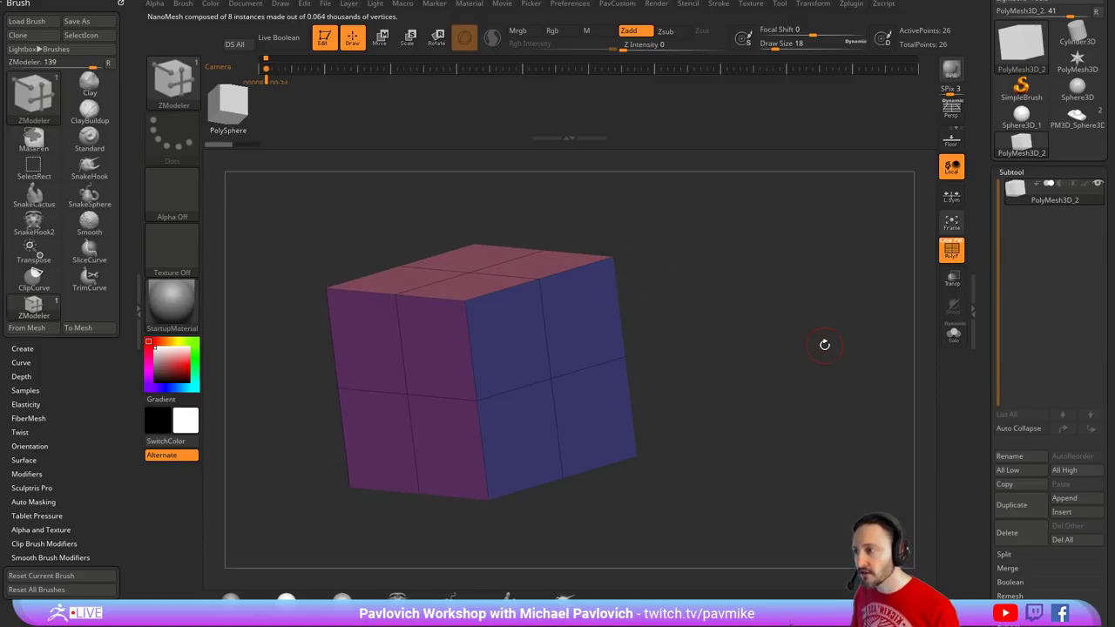
- Insert the PM3D_Sphere3D saucer as a NanoMesh on the side polygroup, and replace it with Spiral3D
{"action": "key", "text": "F1"}
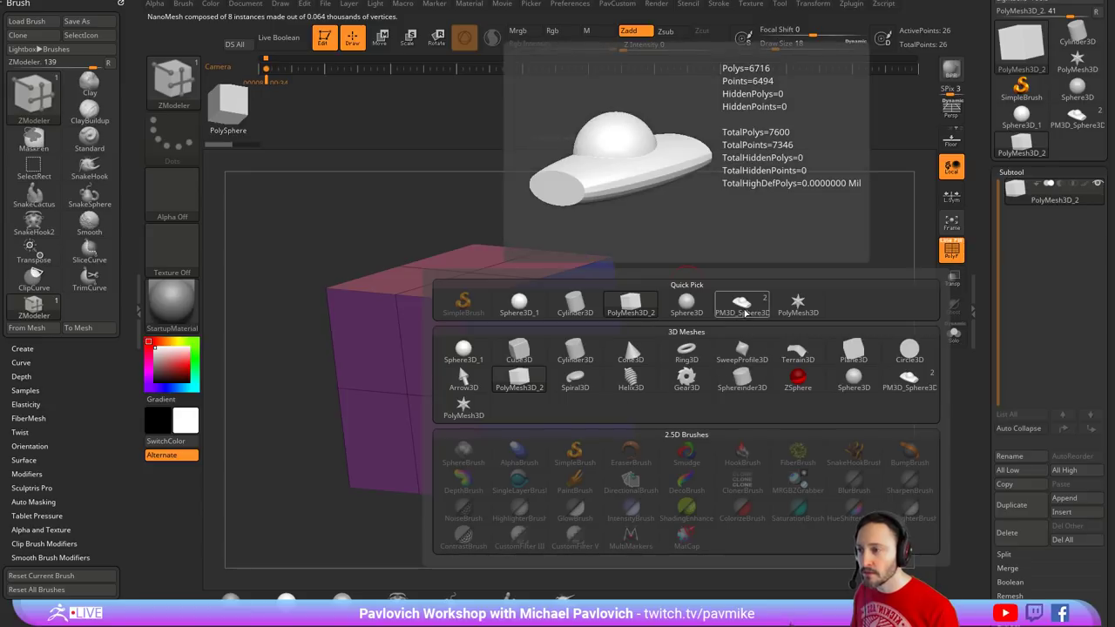
{"action": "left_click", "coordinate": [742, 307]}
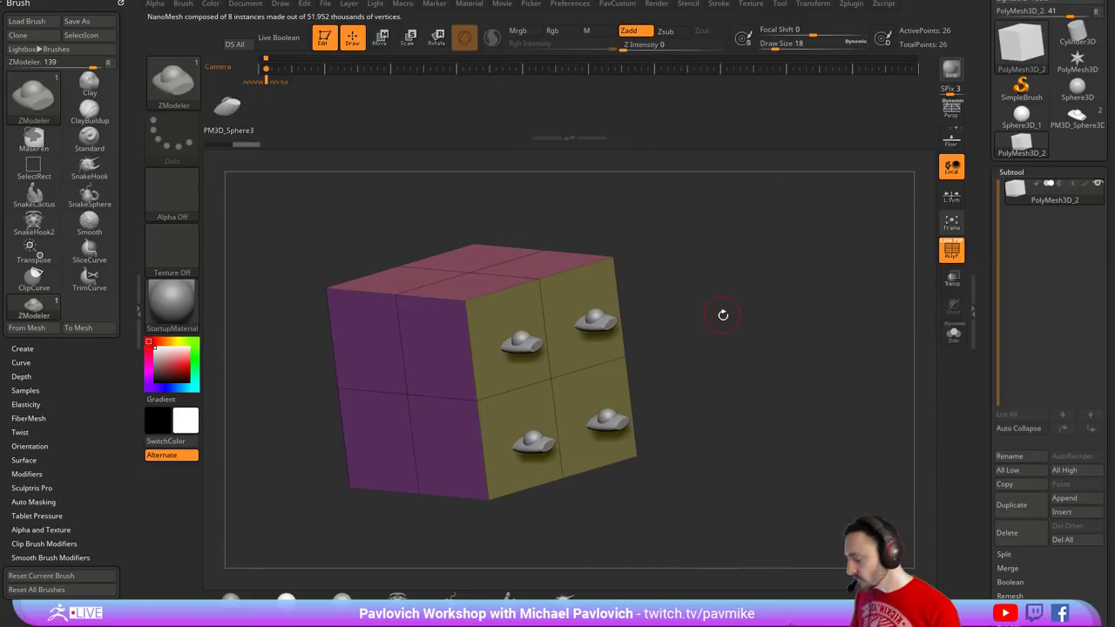
{"action": "key", "text": "F1"}
{"action": "left_click", "coordinate": [610, 423]}
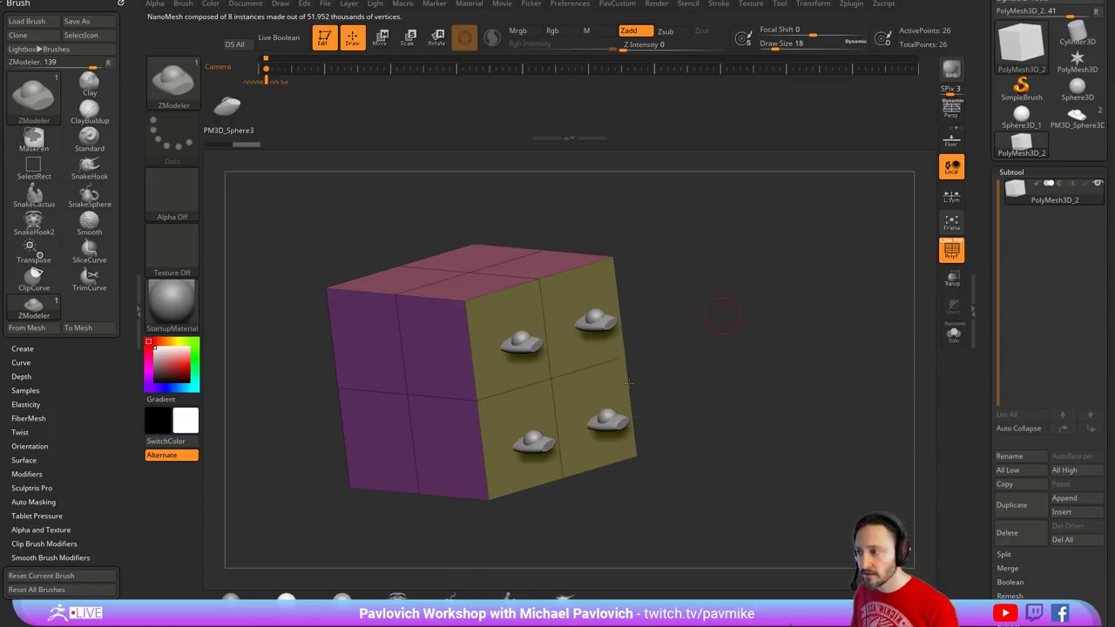
{"action": "left_click", "coordinate": [561, 321]}
{"action": "mouse_move", "coordinate": [829, 334]}
{"action": "left_mouse_down"}
{"action": "mouse_move", "coordinate": [851, 366]}
{"action": "mouse_move", "coordinate": [845, 317]}
{"action": "left_mouse_up"}
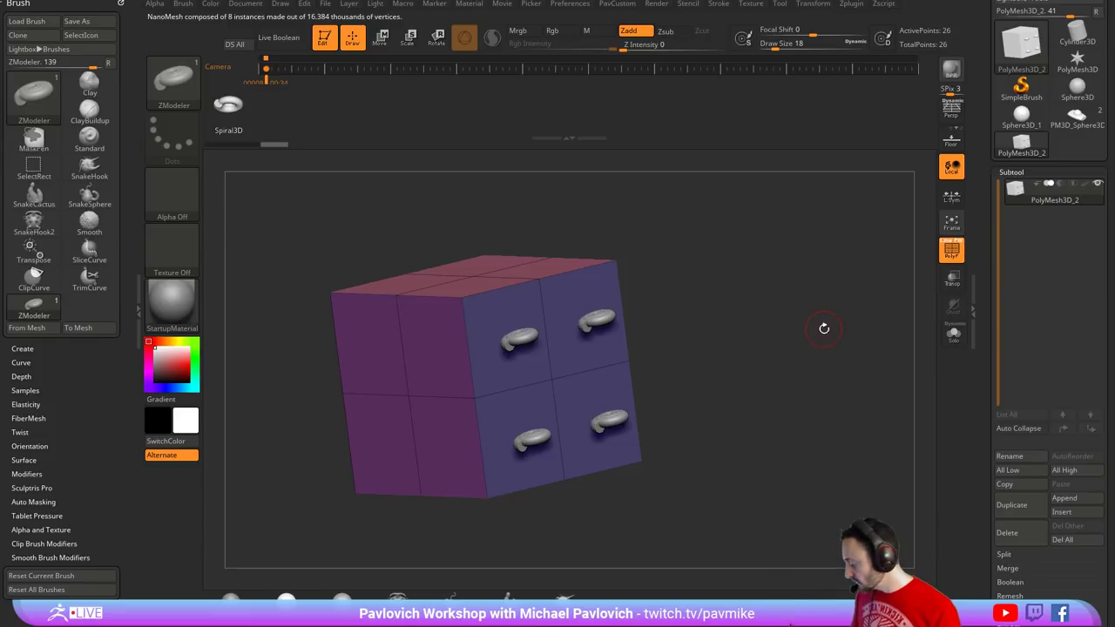
- Choose Cube3D as the NanoMesh shape and insert it across the large cube's side polygroup
{"action": "key", "text": "F1"}
{"action": "left_click", "coordinate": [649, 394]}
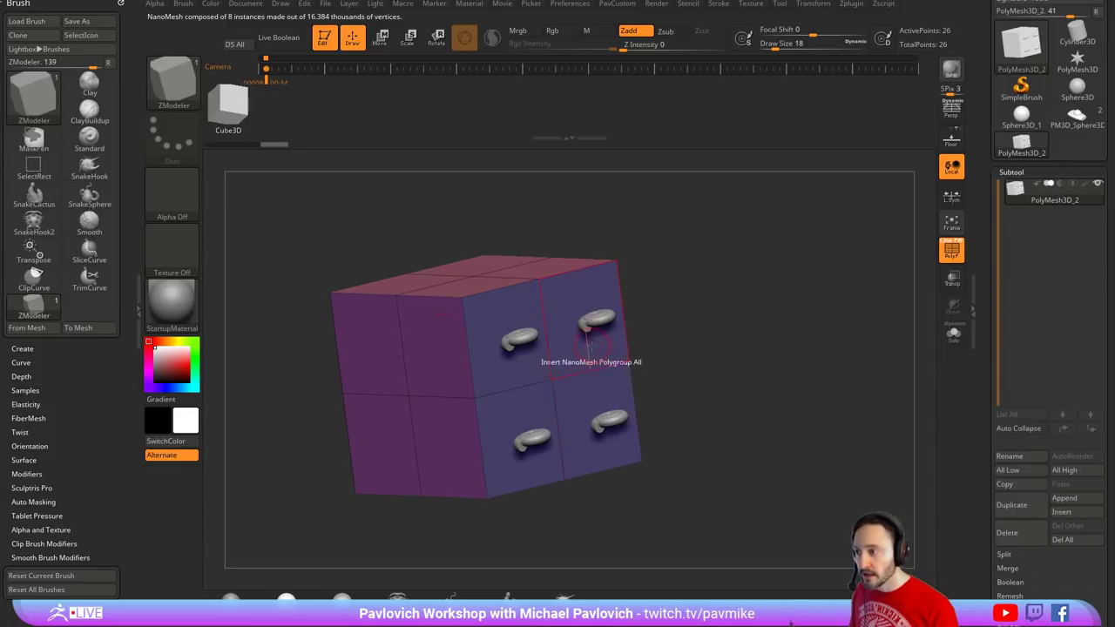
{"action": "left_click", "coordinate": [544, 347]}
{"action": "left_click_drag", "start_coordinate": [769, 293], "coordinate": [774, 316]}
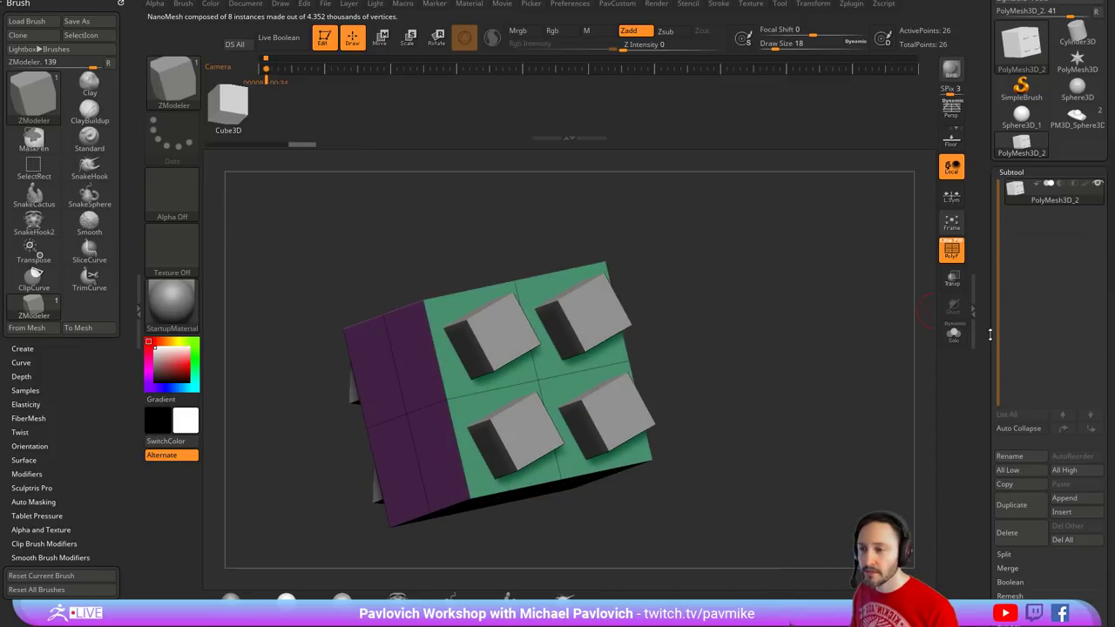
- Enable Edit Mesh for the Cube3D NanoMesh and show the source cube in Solo mode
{"action": "left_click_drag", "start_coordinate": [983, 357], "coordinate": [988, 237]}
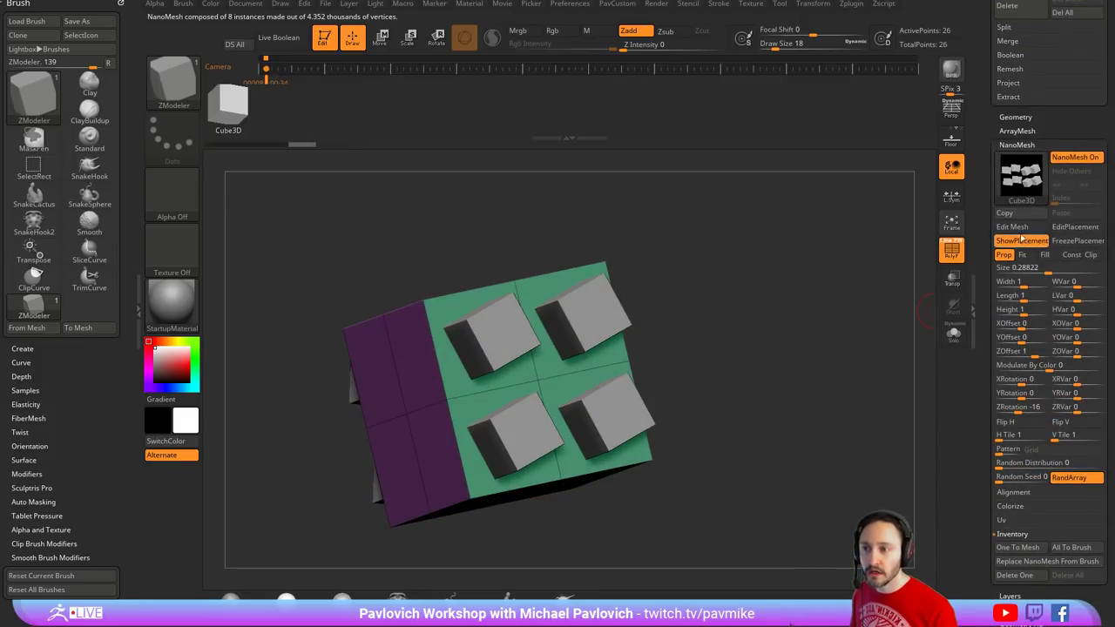
{"action": "left_click", "coordinate": [1012, 227]}
{"action": "mouse_move", "coordinate": [836, 300]}
{"action": "left_mouse_down"}
{"action": "mouse_move", "coordinate": [802, 263]}
{"action": "mouse_move", "coordinate": [837, 308]}
{"action": "left_mouse_up"}
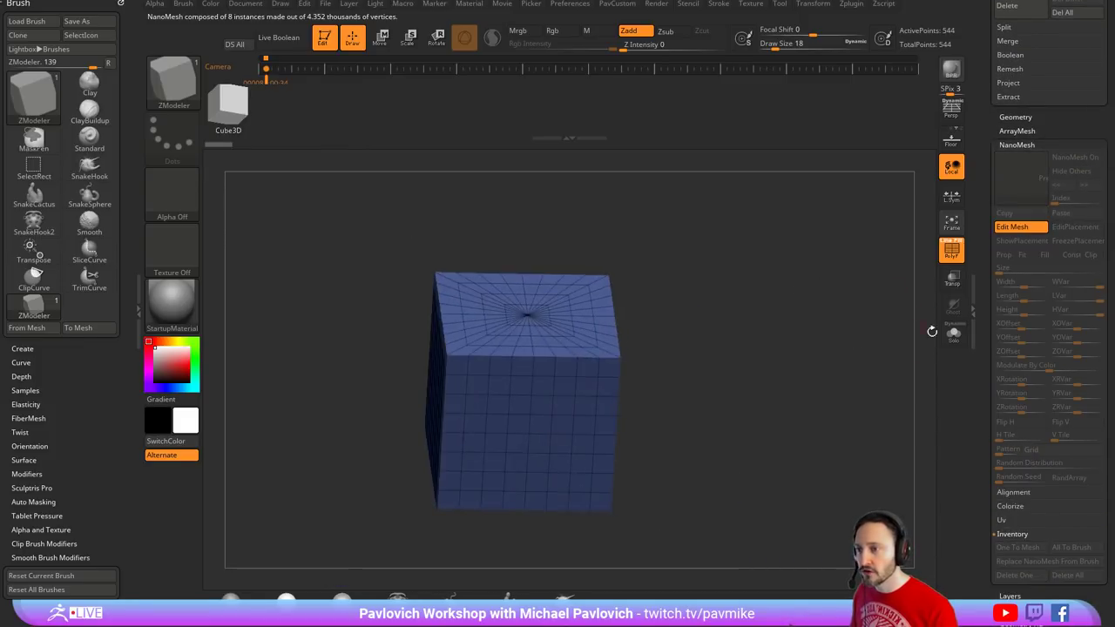
{"action": "left_click", "coordinate": [952, 335]}
{"action": "left_click_drag", "start_coordinate": [836, 357], "coordinate": [820, 338]}
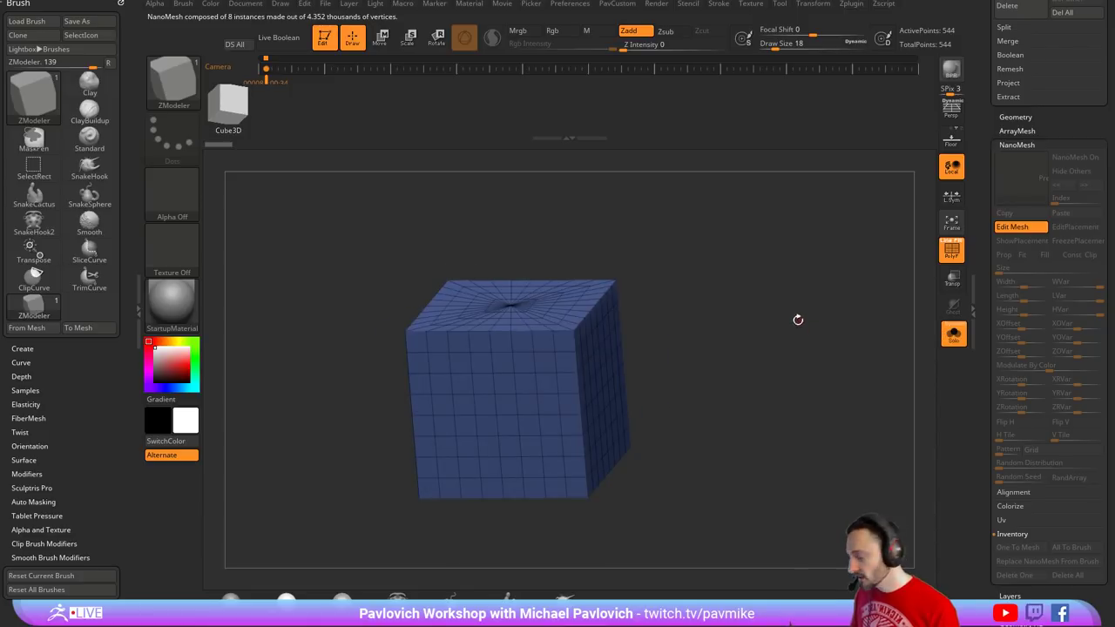
- Select the IMM Clothing hardware brush and, in Move mode, replace the source cube with the Snap Top Half mesh
{"action": "key", "text": "b"}
{"action": "key", "text": "i"}
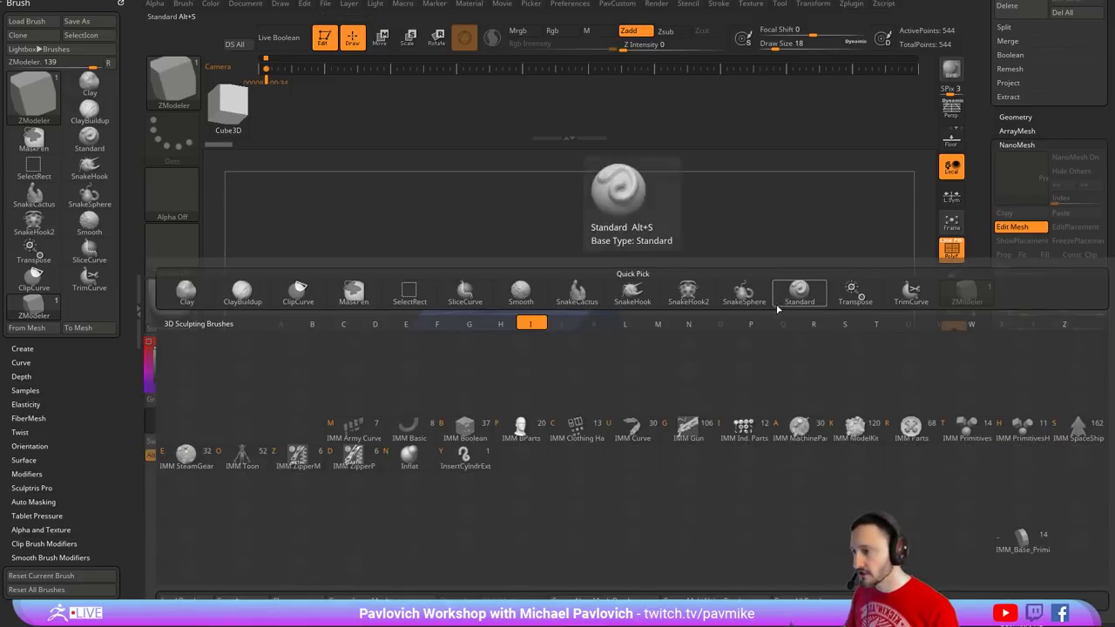
{"action": "left_click", "coordinate": [577, 429]}
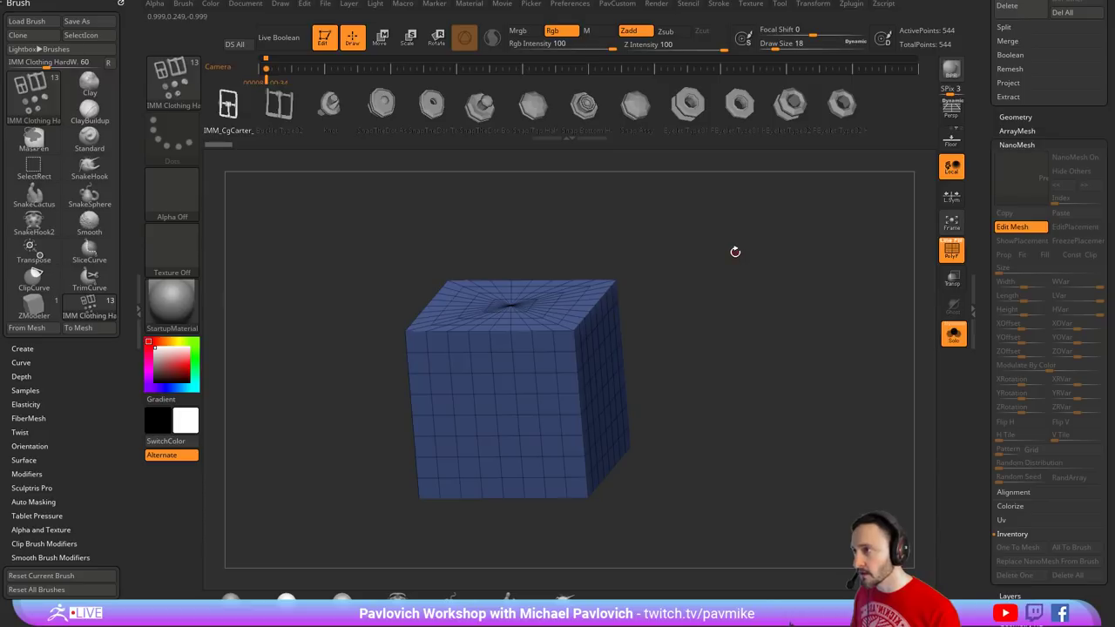
{"action": "key", "text": "w"}
{"action": "left_click", "coordinate": [531, 105]}
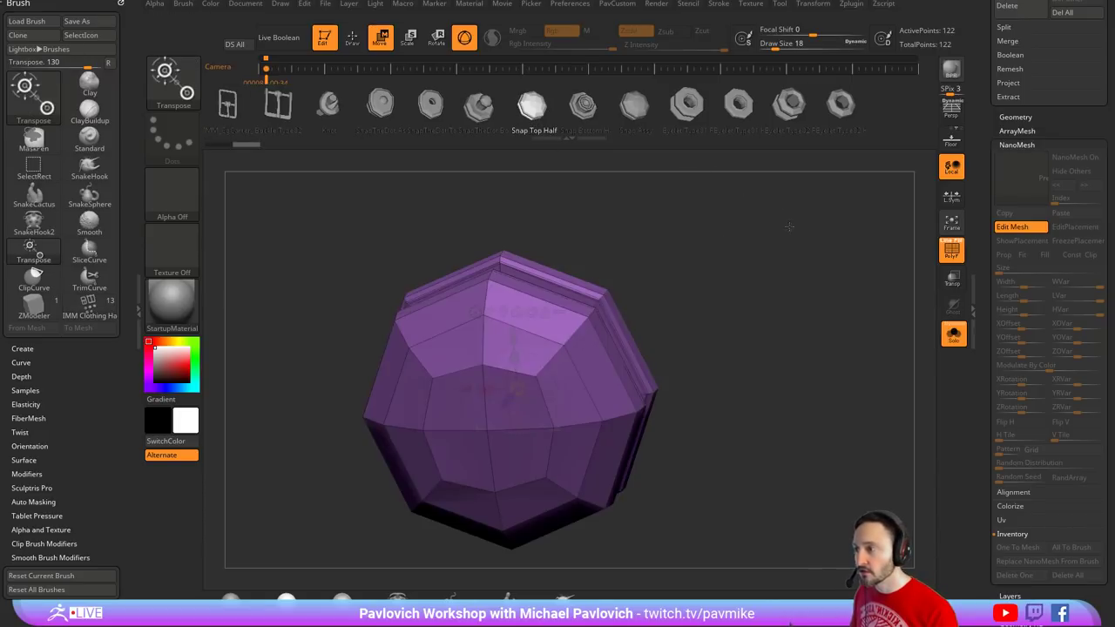
- Leave Edit Mesh to apply the Snap Top Half replacement to the cube's NanoMesh instances
{"action": "left_click", "coordinate": [1019, 228]}
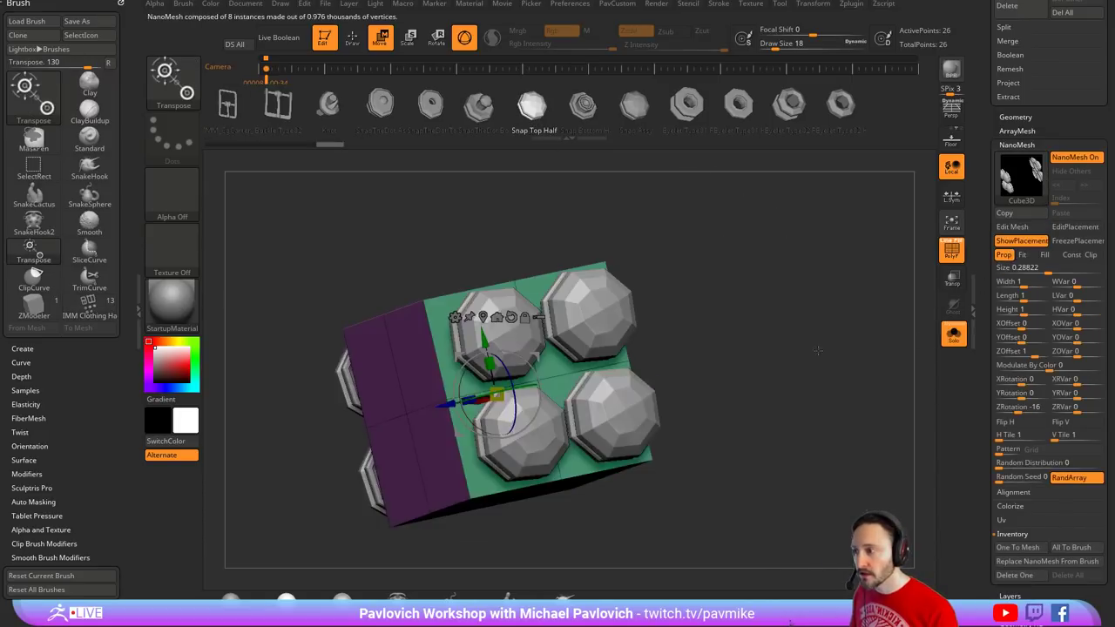
{"action": "left_click_drag", "start_coordinate": [819, 343], "coordinate": [849, 357]}
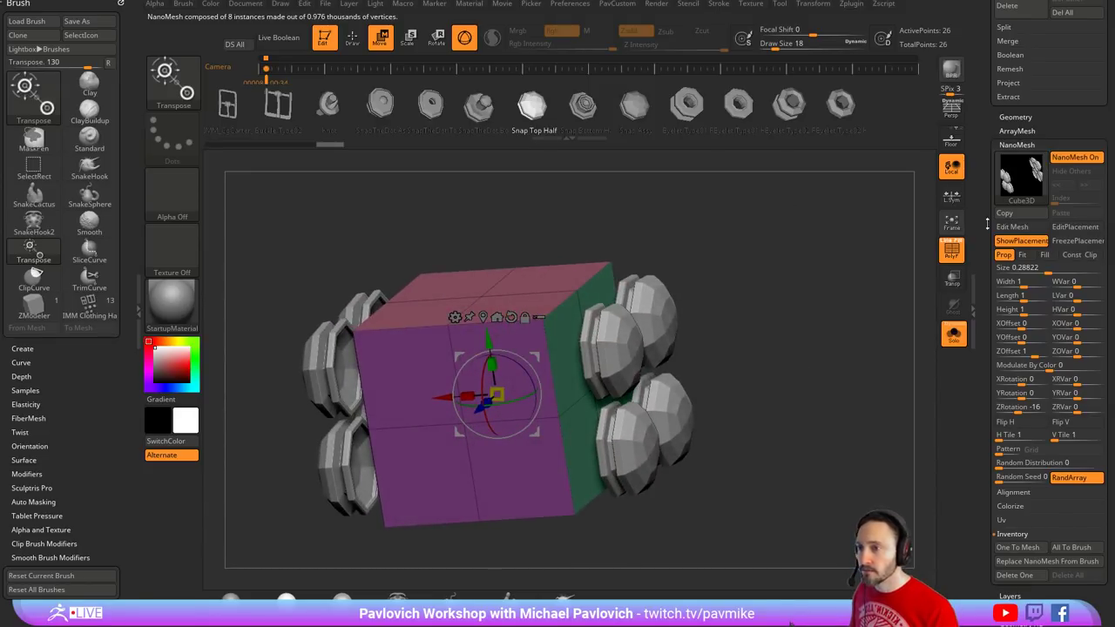
{"action": "left_click_drag", "start_coordinate": [986, 213], "coordinate": [1005, 408]}
- Return to Draw mode and create a NanoMesh brush from the IMM Clothing hardware brush, then select the new brush
{"action": "key", "text": "q"}
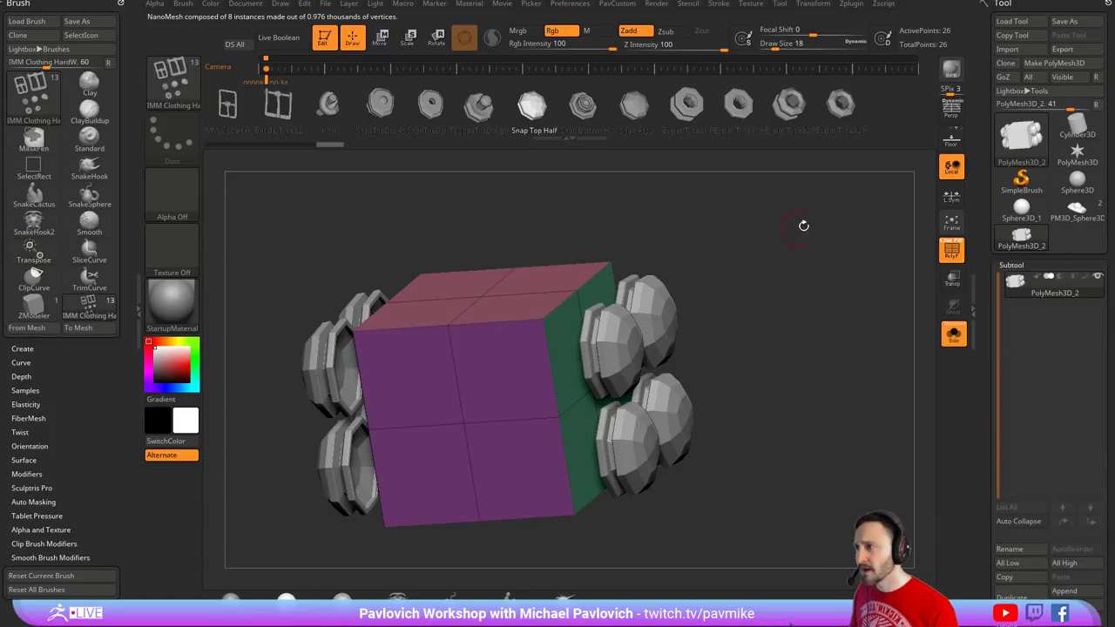
{"action": "mouse_move", "coordinate": [777, 294]}
{"action": "left_mouse_down"}
{"action": "mouse_move", "coordinate": [790, 308]}
{"action": "mouse_move", "coordinate": [790, 248]}
{"action": "left_mouse_up"}
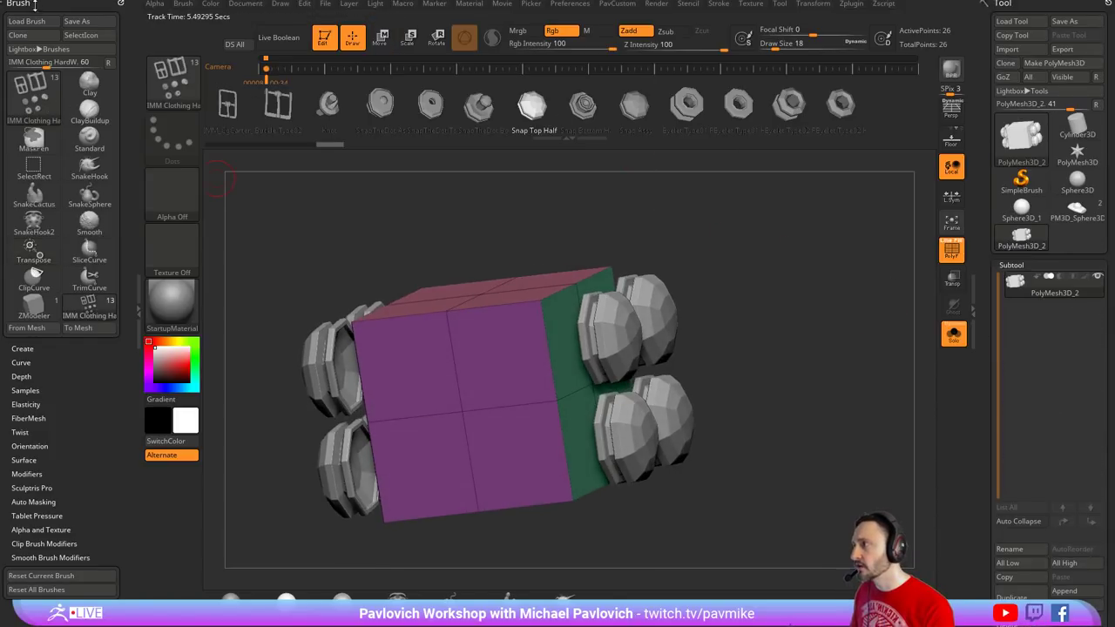
{"action": "left_click", "coordinate": [26, 348]}
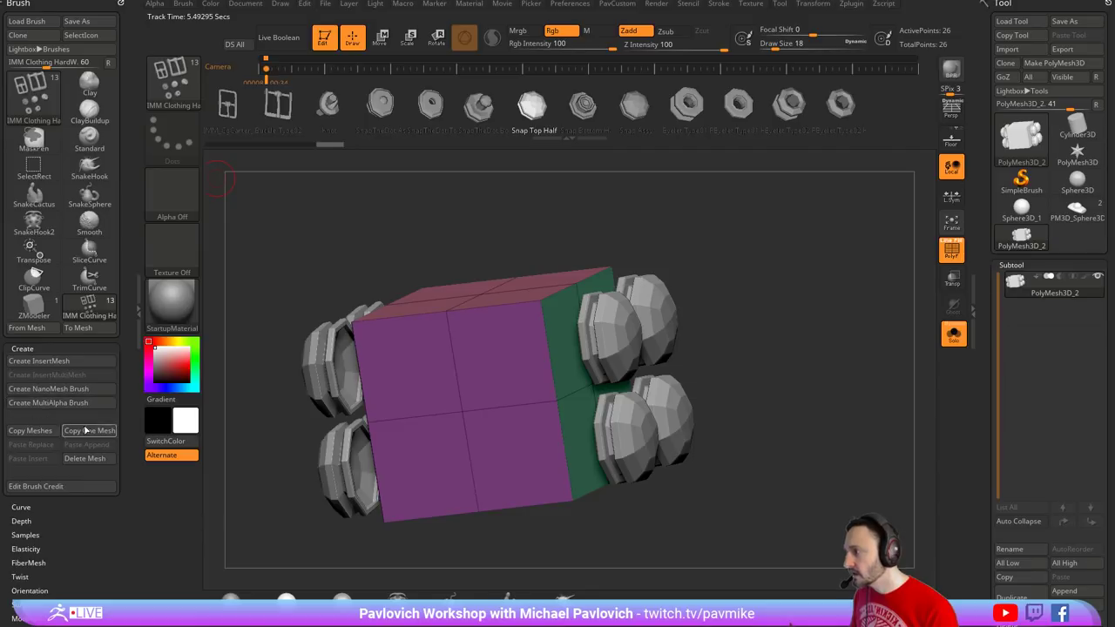
{"action": "left_click", "coordinate": [73, 390]}
{"action": "key", "text": "b"}
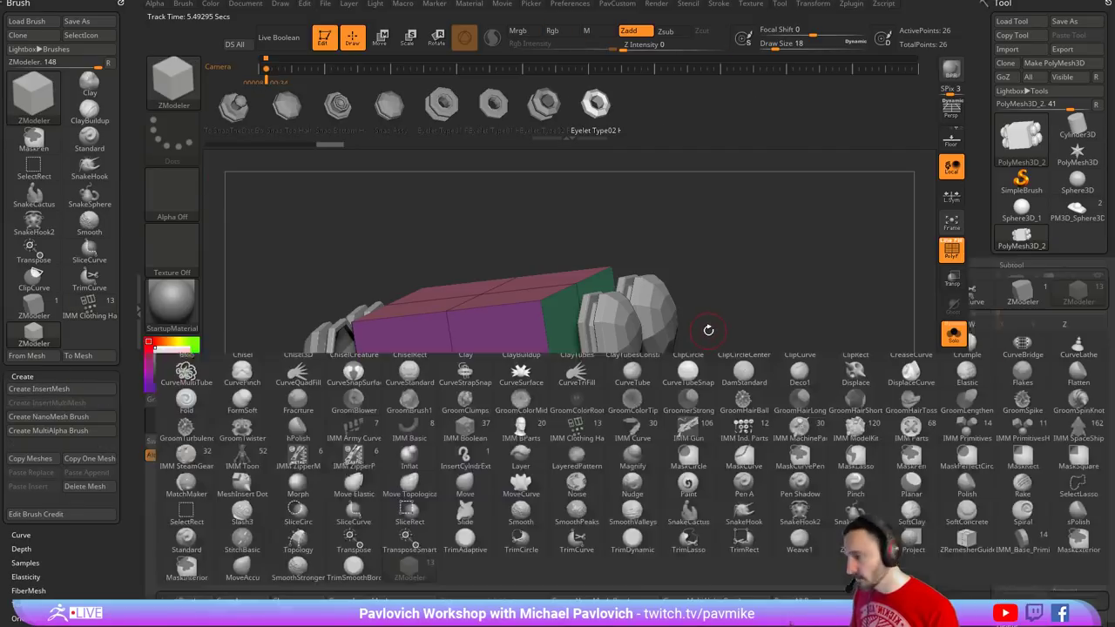
{"action": "left_click", "coordinate": [414, 571]}
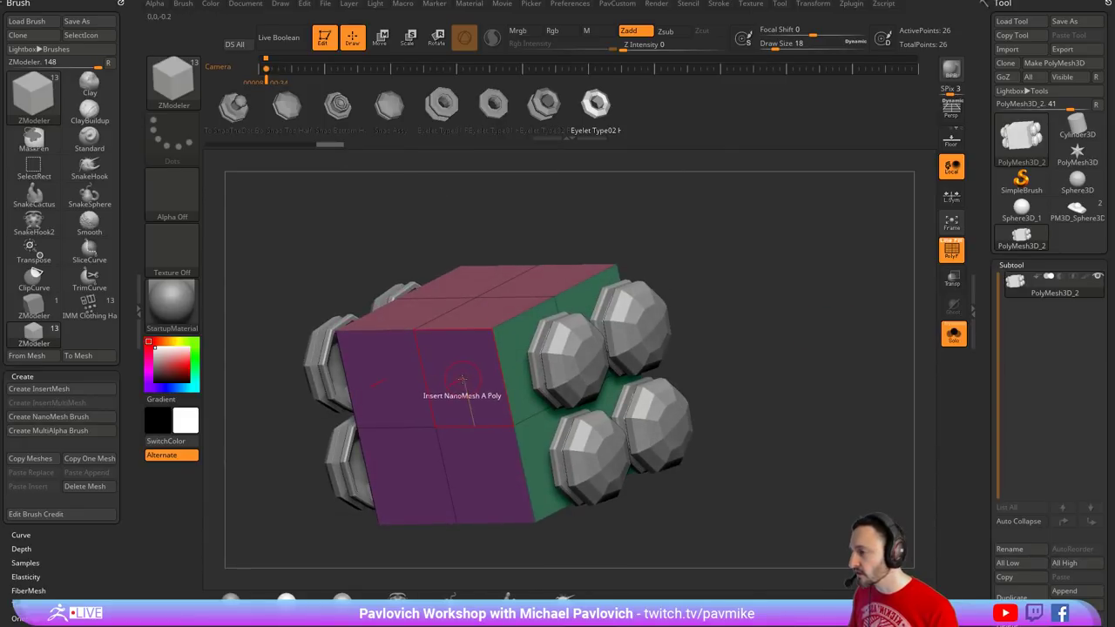
- Set Insert NanoMesh to target Polygroup All, try the SnapTheDot mesh on the purple polygroup, and undo that insertion
{"action": "key", "text": "space"}
{"action": "left_click_drag", "start_coordinate": [389, 113], "coordinate": [505, 118]}
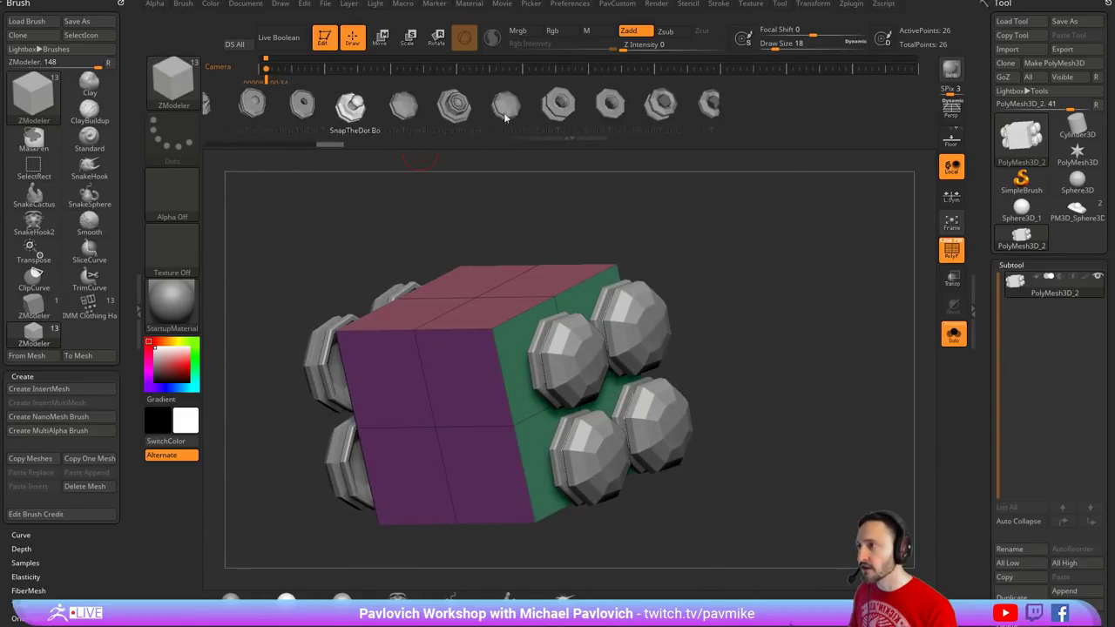
{"action": "key", "text": "space"}
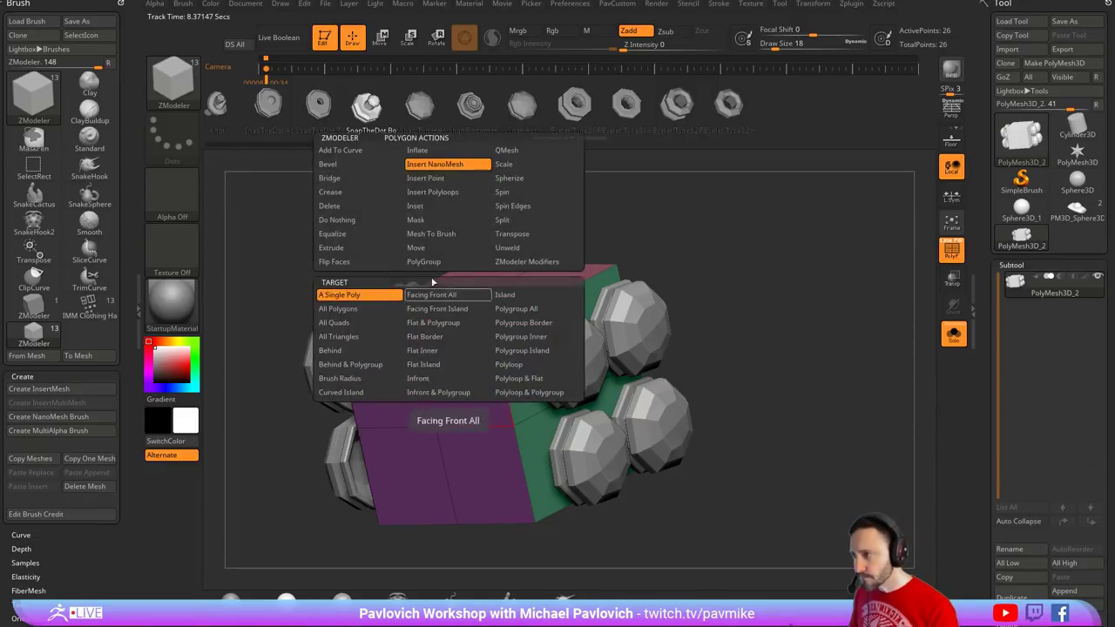
{"action": "left_click", "coordinate": [523, 309]}
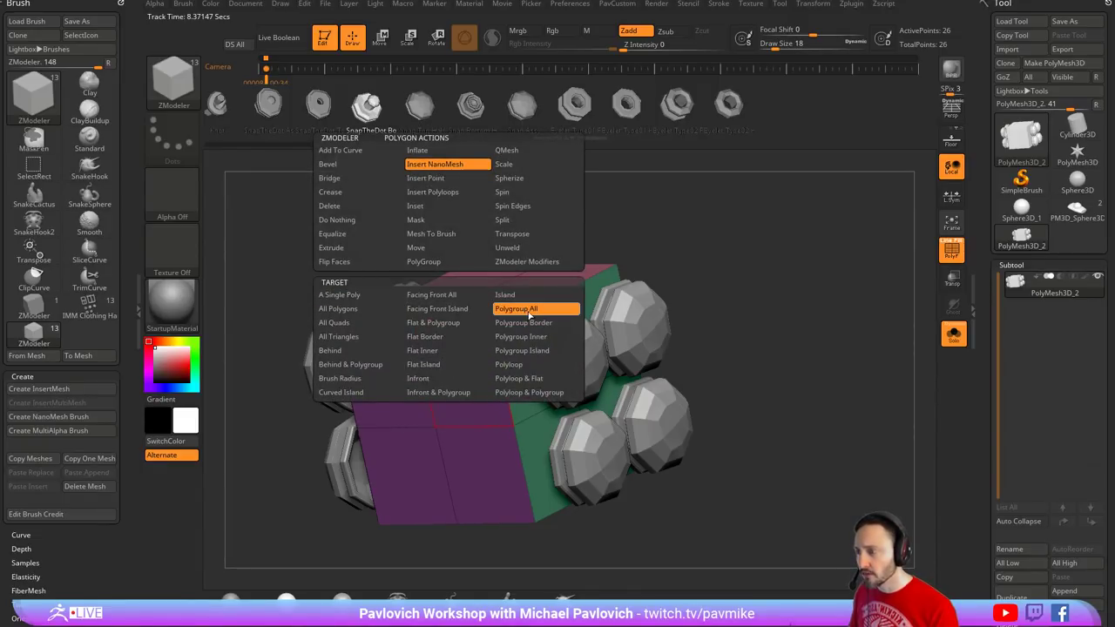
{"action": "left_click", "coordinate": [453, 383]}
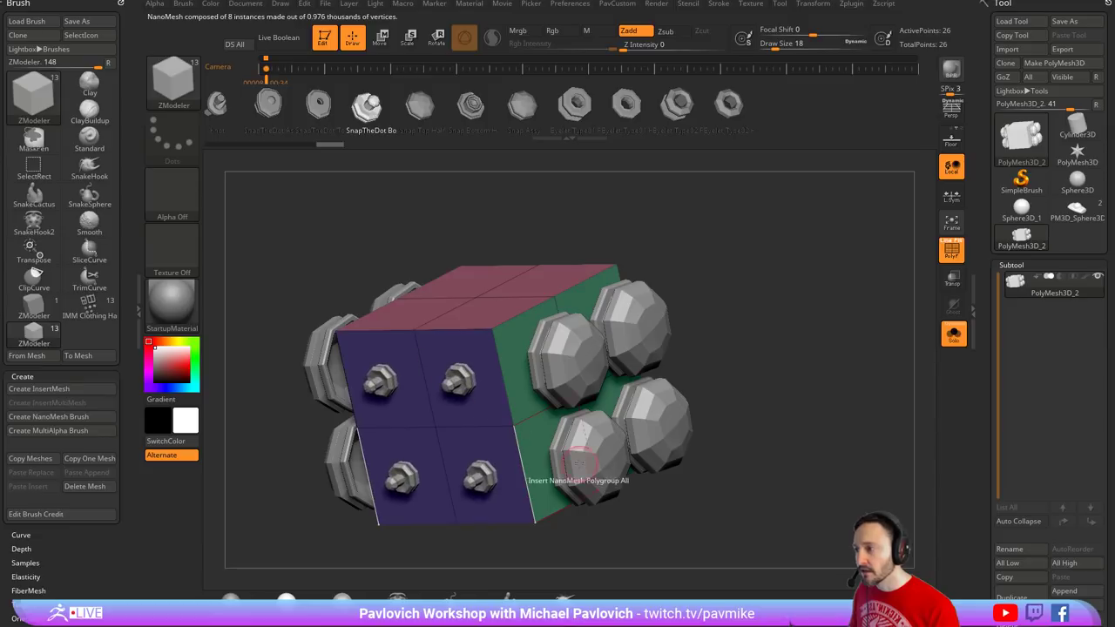
{"action": "key", "text": "ctrl+z"}
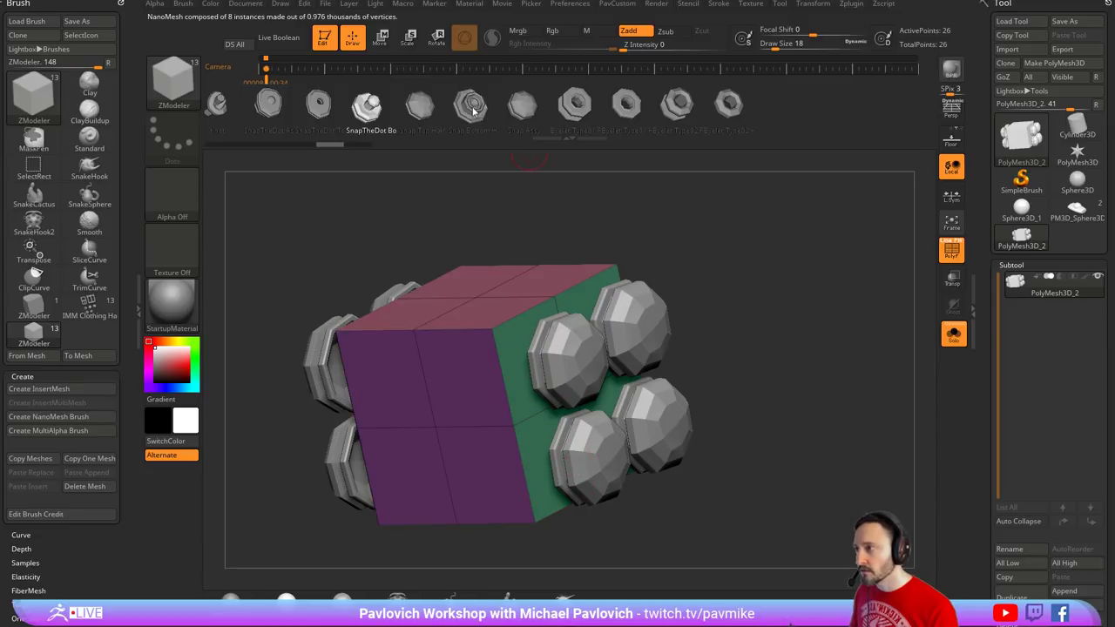
- Insert the Snap Bottom Half NanoMesh across the purple polygroup and make NanoMesh index 1 active
{"action": "left_click", "coordinate": [472, 108]}
{"action": "left_click", "coordinate": [473, 360]}
{"action": "left_click_drag", "start_coordinate": [772, 396], "coordinate": [900, 332]}
{"action": "left_click_drag", "start_coordinate": [982, 388], "coordinate": [984, 252]}
{"action": "left_click_drag", "start_coordinate": [1084, 211], "coordinate": [1054, 211]}
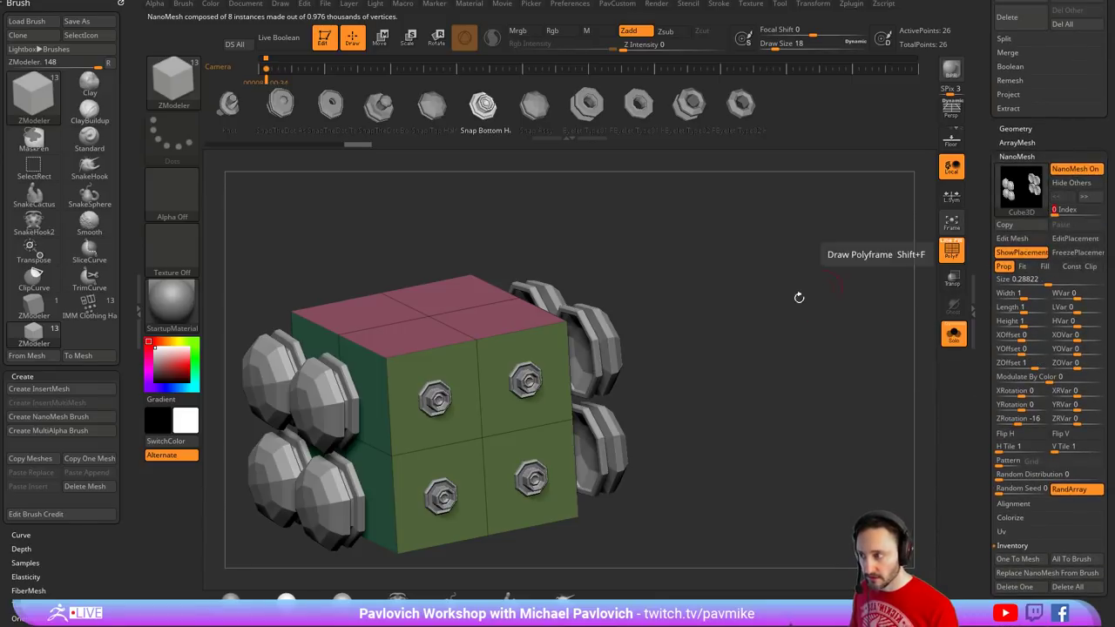
{"action": "left_click_drag", "start_coordinate": [799, 298], "coordinate": [888, 243]}
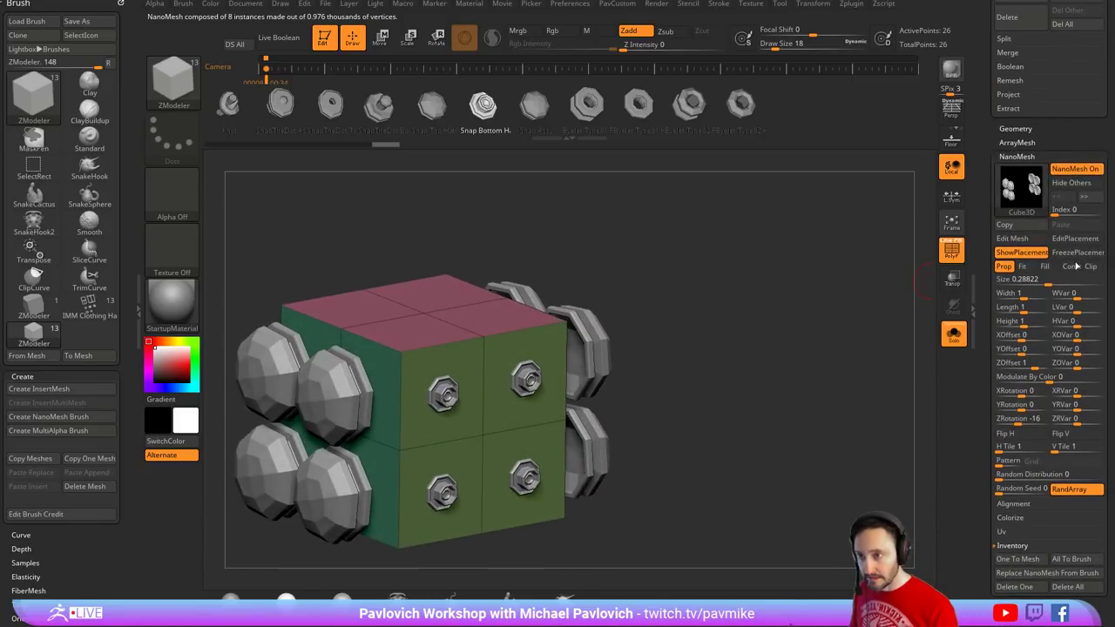
{"action": "left_click", "coordinate": [1086, 212]}
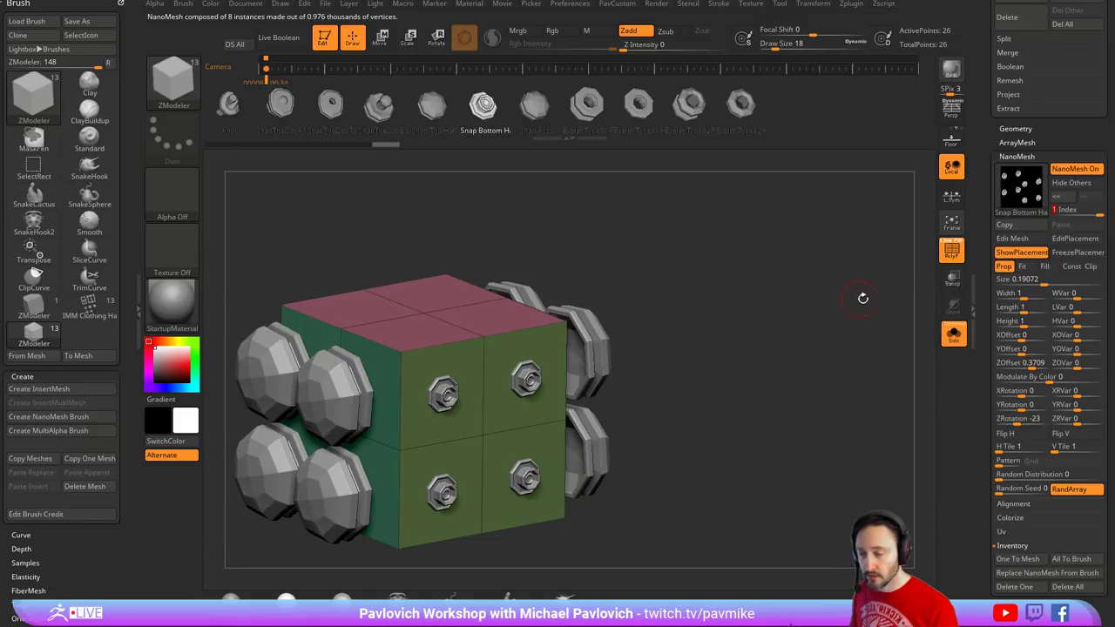
- Enable Edit Mesh for the Snap Bottom Half NanoMesh and replace its source mesh with Snap Top Half in Move mode
{"action": "left_click", "coordinate": [1012, 239]}
{"action": "left_click_drag", "start_coordinate": [801, 366], "coordinate": [828, 327]}
{"action": "key", "text": "w"}
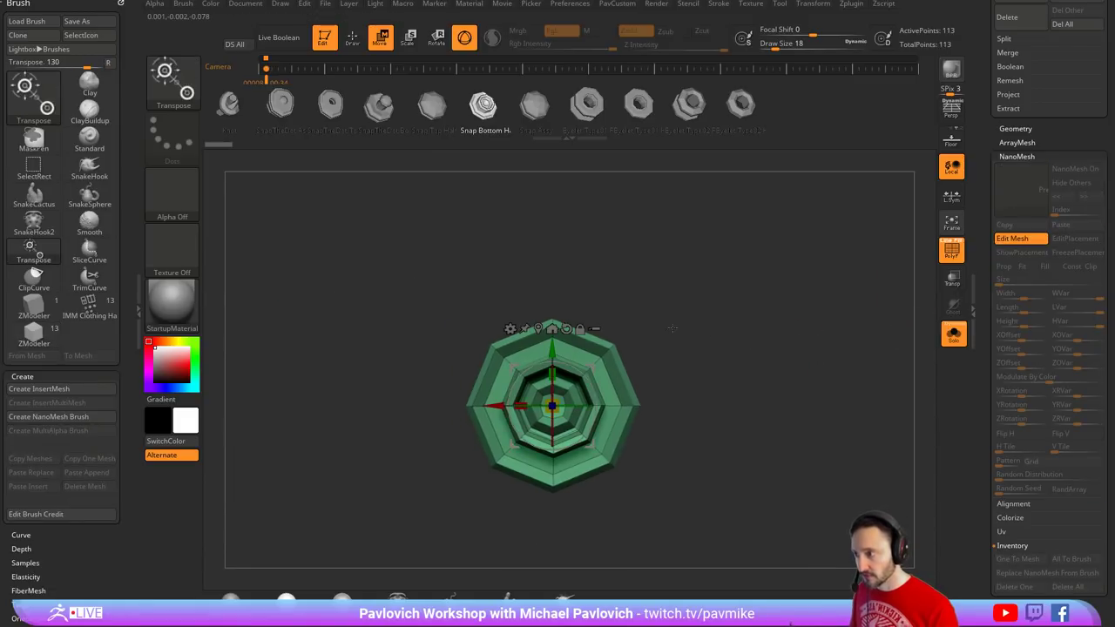
{"action": "left_click", "coordinate": [278, 112]}
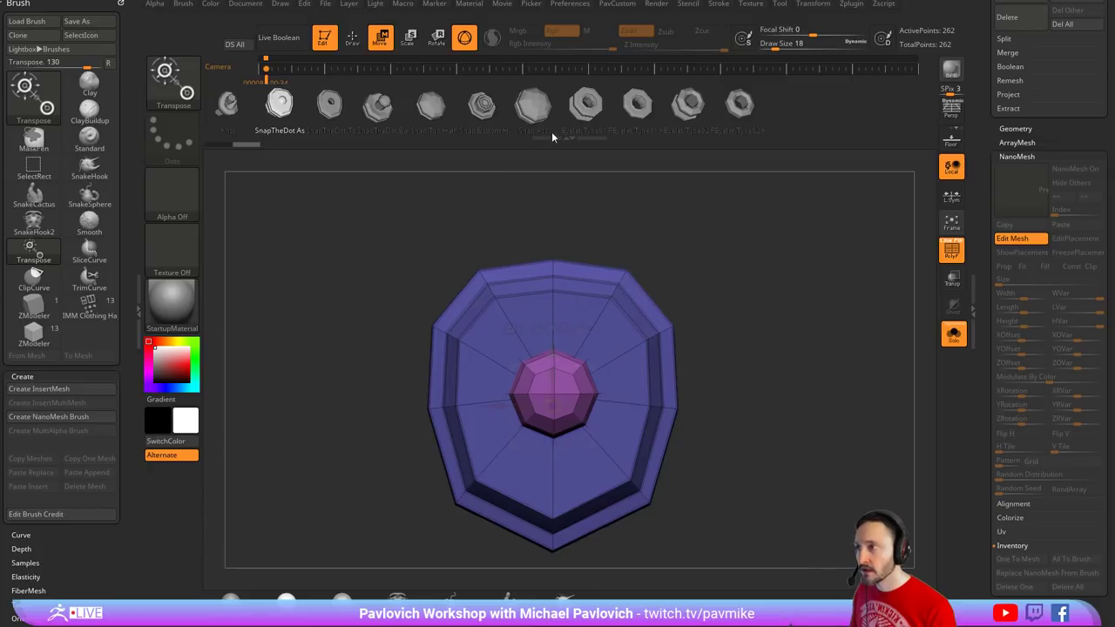
{"action": "left_click", "coordinate": [441, 114]}
{"action": "left_click_drag", "start_coordinate": [740, 340], "coordinate": [813, 319]}
- With the standard ZModeler brush, assign a new polygroup to a polyloop on the Snap Top Half dome using the PolyGroup edge action
{"action": "key", "text": "q"}
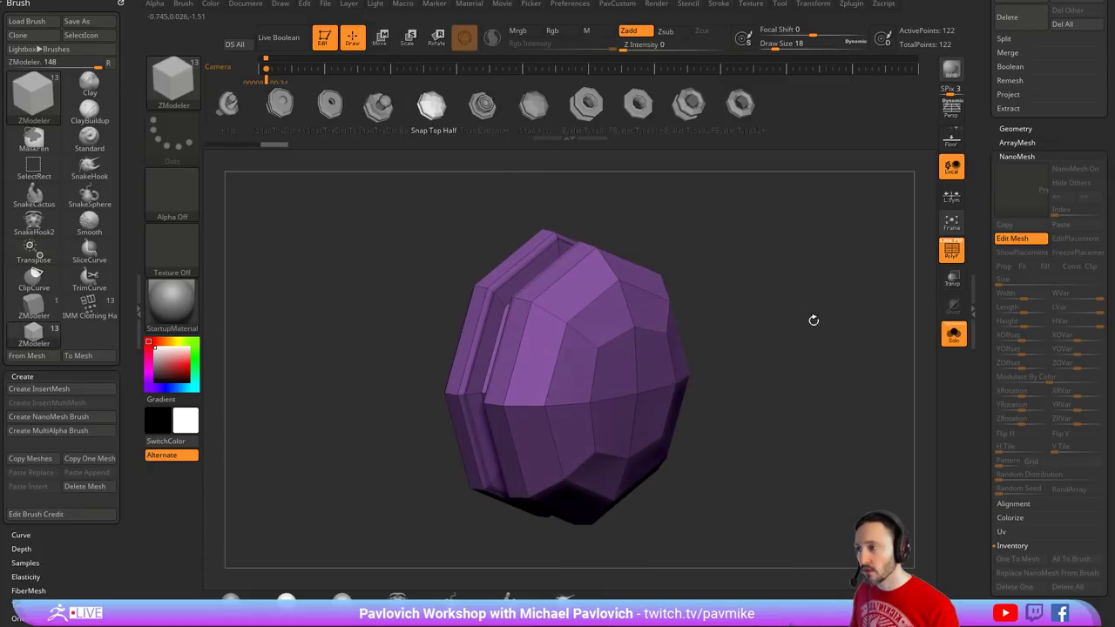
{"action": "key", "text": "space"}
{"action": "left_click", "coordinate": [579, 303]}
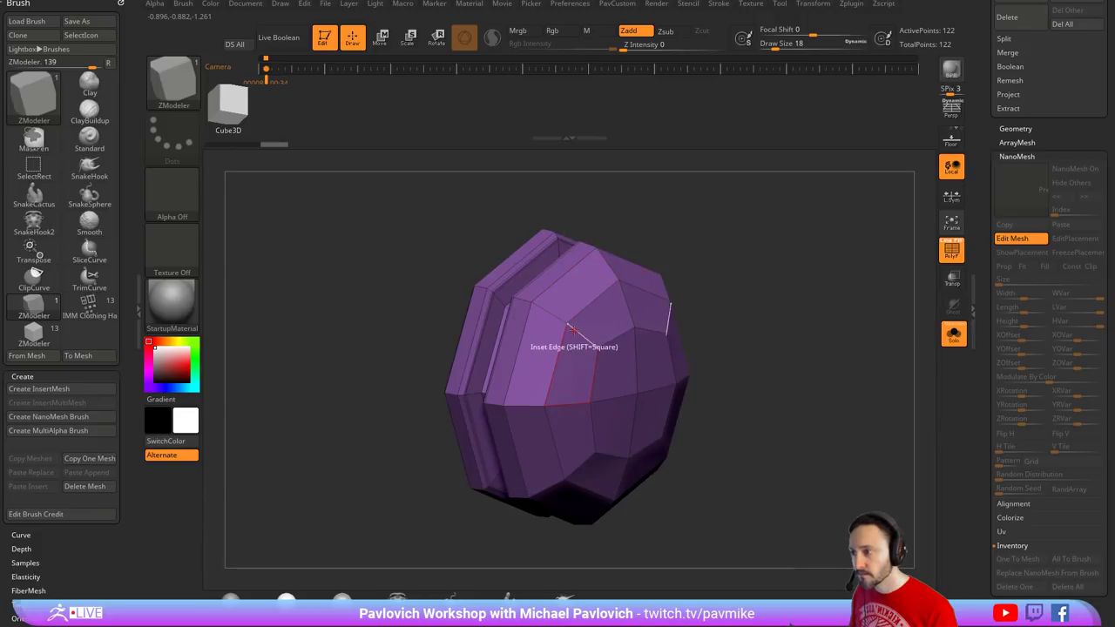
{"action": "key", "text": "space"}
{"action": "left_click", "coordinate": [564, 388]}
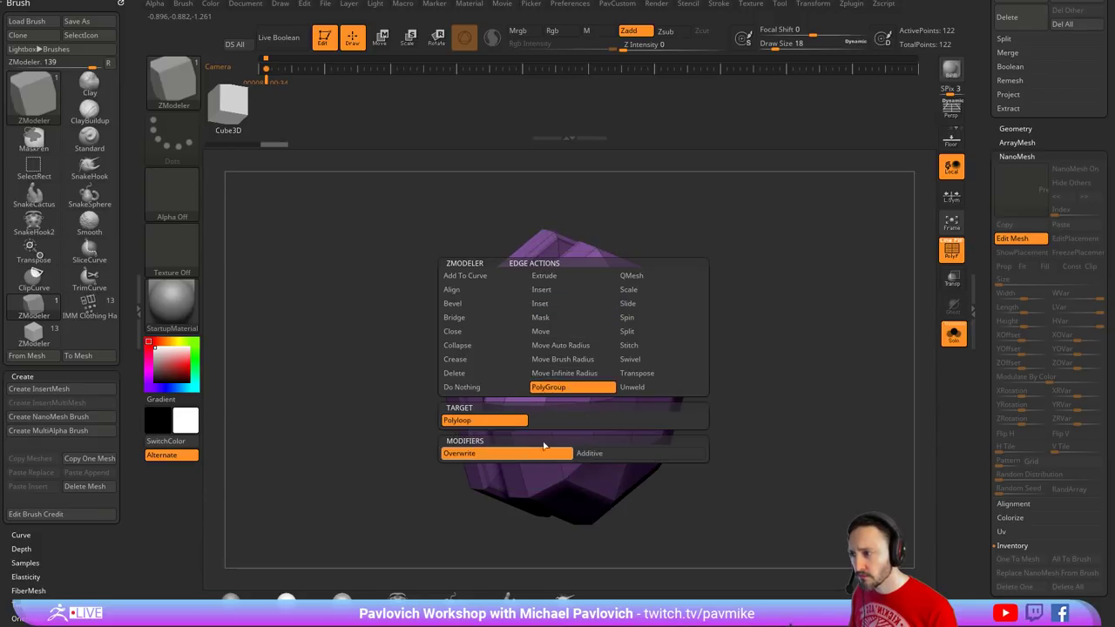
{"action": "left_click", "coordinate": [587, 339]}
{"action": "left_click", "coordinate": [586, 339]}
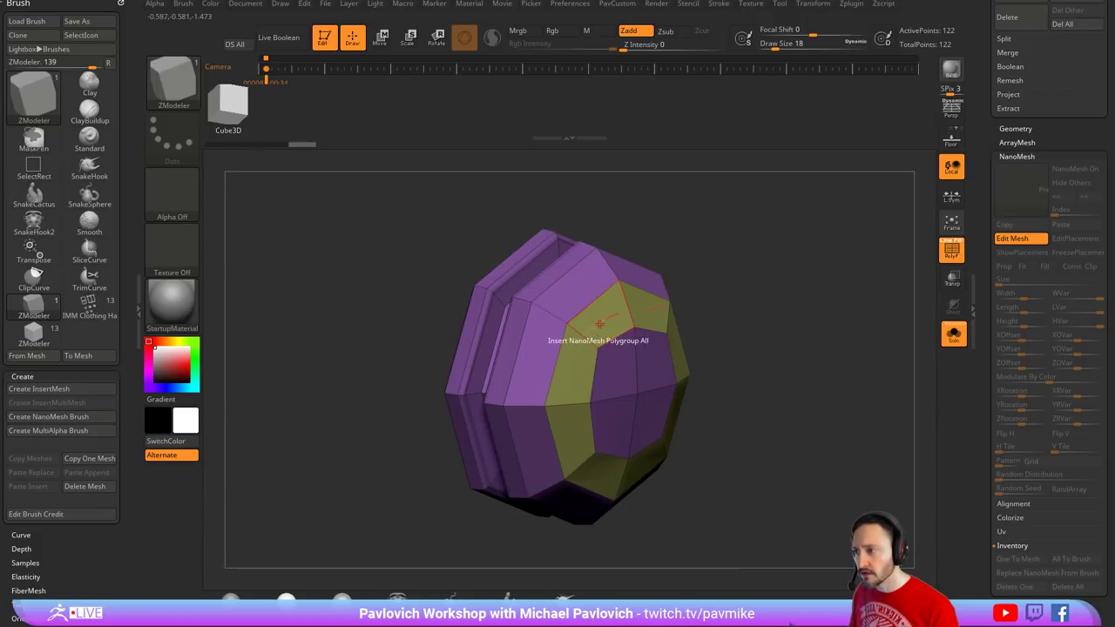
- Inset each face of the dome's new polygroup ring and push the inset panels inward using QMesh with Polygroup All
{"action": "key", "text": "space"}
{"action": "left_click", "coordinate": [659, 309]}
{"action": "left_click_drag", "start_coordinate": [594, 331], "coordinate": [610, 319]}
{"action": "left_click", "coordinate": [672, 151]}
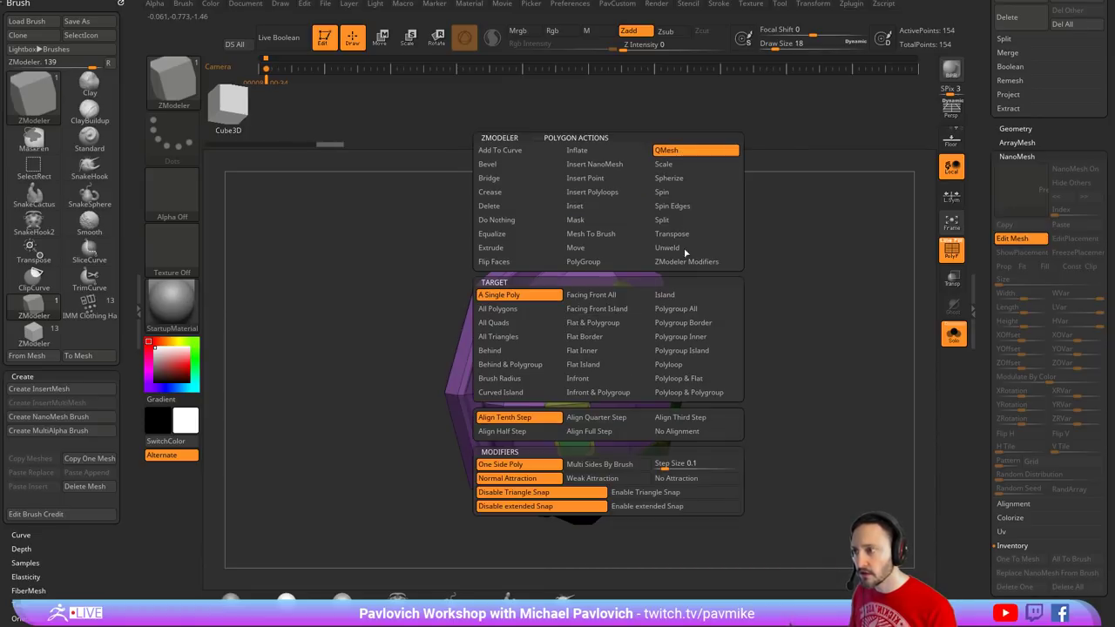
{"action": "left_click", "coordinate": [674, 309]}
{"action": "left_click_drag", "start_coordinate": [608, 310], "coordinate": [594, 334]}
- Leave Edit Mesh and distort the host cube's NanoMesh sides with the Move brush
{"action": "left_click_drag", "start_coordinate": [876, 339], "coordinate": [893, 278]}
{"action": "left_click", "coordinate": [1009, 241]}
{"action": "mouse_move", "coordinate": [809, 334]}
{"action": "left_mouse_down"}
{"action": "mouse_move", "coordinate": [728, 310]}
{"action": "mouse_move", "coordinate": [739, 291]}
{"action": "mouse_move", "coordinate": [806, 259]}
{"action": "mouse_move", "coordinate": [810, 302]}
{"action": "mouse_move", "coordinate": [784, 334]}
{"action": "mouse_move", "coordinate": [817, 332]}
{"action": "left_mouse_up"}
{"action": "key", "text": "s"}
{"action": "left_click_drag", "start_coordinate": [658, 338], "coordinate": [651, 300]}
{"action": "key", "text": "b"}
{"action": "key", "text": "m"}
{"action": "key", "text": "v"}
{"action": "mouse_move", "coordinate": [545, 380]}
{"action": "left_mouse_down"}
{"action": "mouse_move", "coordinate": [557, 271]}
{"action": "mouse_move", "coordinate": [591, 435]}
{"action": "mouse_move", "coordinate": [576, 375]}
{"action": "left_mouse_up"}
{"action": "mouse_move", "coordinate": [806, 294]}
{"action": "left_mouse_down"}
{"action": "mouse_move", "coordinate": [614, 280]}
{"action": "mouse_move", "coordinate": [747, 292]}
{"action": "mouse_move", "coordinate": [811, 331]}
{"action": "left_mouse_up"}
{"action": "key", "text": "s"}
{"action": "mouse_move", "coordinate": [811, 334]}
{"action": "left_mouse_down"}
{"action": "mouse_move", "coordinate": [777, 335]}
{"action": "mouse_move", "coordinate": [812, 343]}
{"action": "left_mouse_up"}
- Compare the Fit and Fill modes for the index 1 NanoMesh, keep Fit, and set its Size to 1
{"action": "left_click", "coordinate": [1028, 267]}
{"action": "left_click", "coordinate": [1050, 265]}
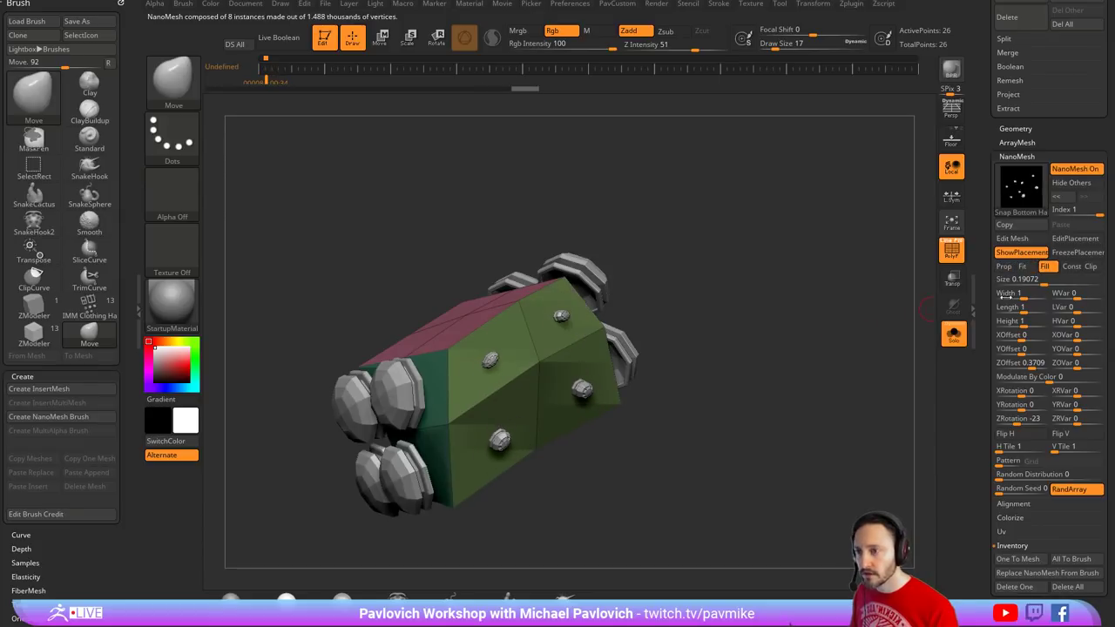
{"action": "left_click", "coordinate": [1025, 267]}
{"action": "left_click_drag", "start_coordinate": [1043, 281], "coordinate": [1039, 281]}
{"action": "type", "text": "1"}
{"action": "key", "text": "Return"}
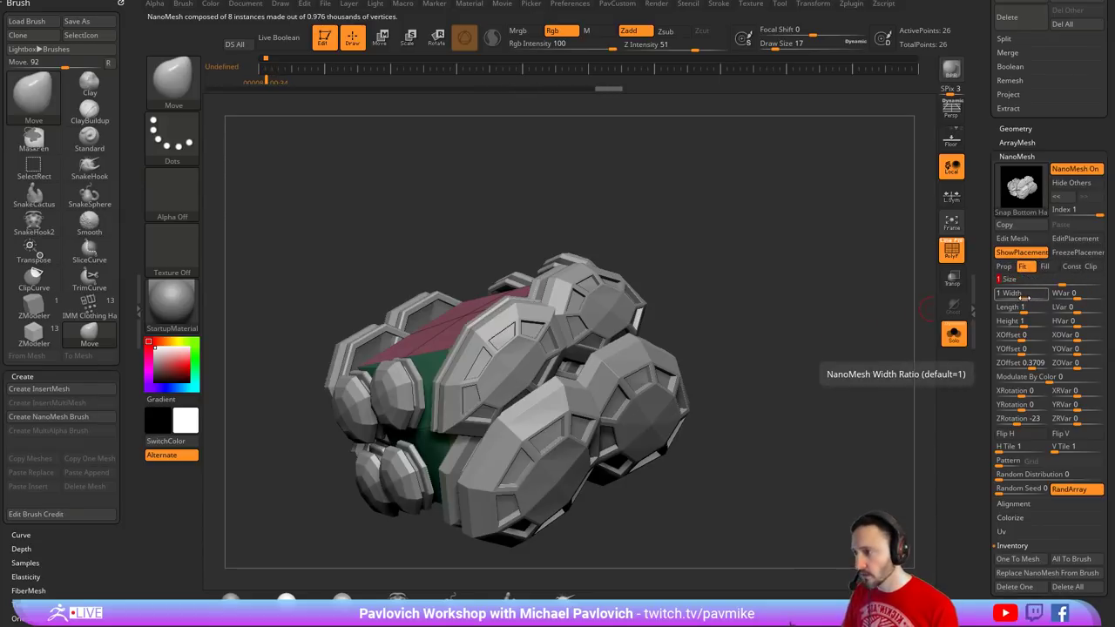
{"action": "left_click_drag", "start_coordinate": [772, 328], "coordinate": [835, 271]}
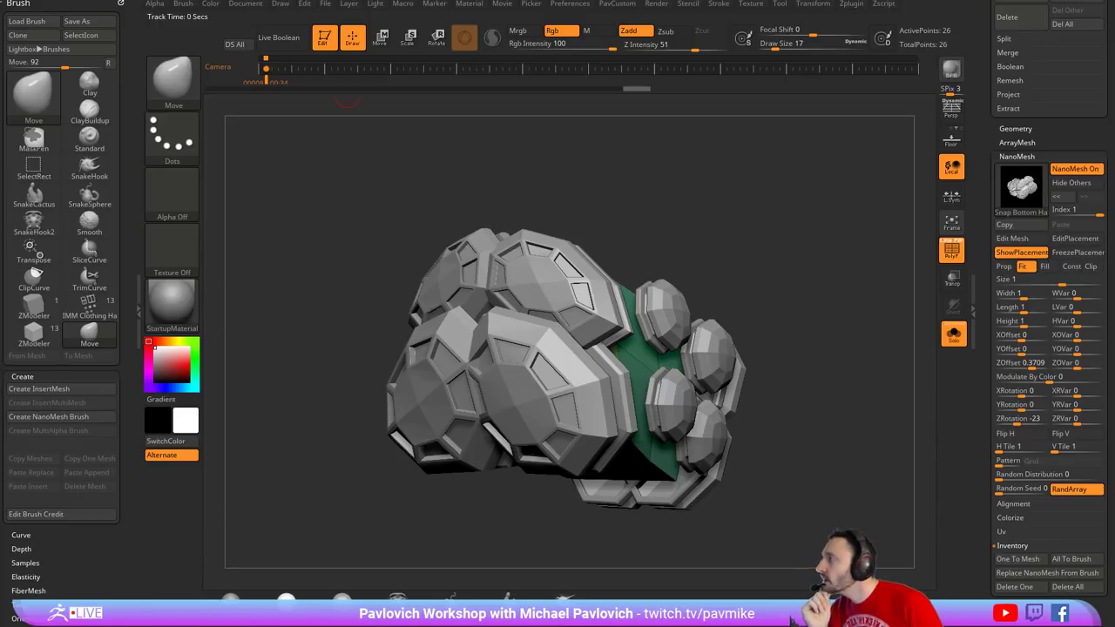
{"action": "left_click_drag", "start_coordinate": [545, 151], "coordinate": [666, 201]}
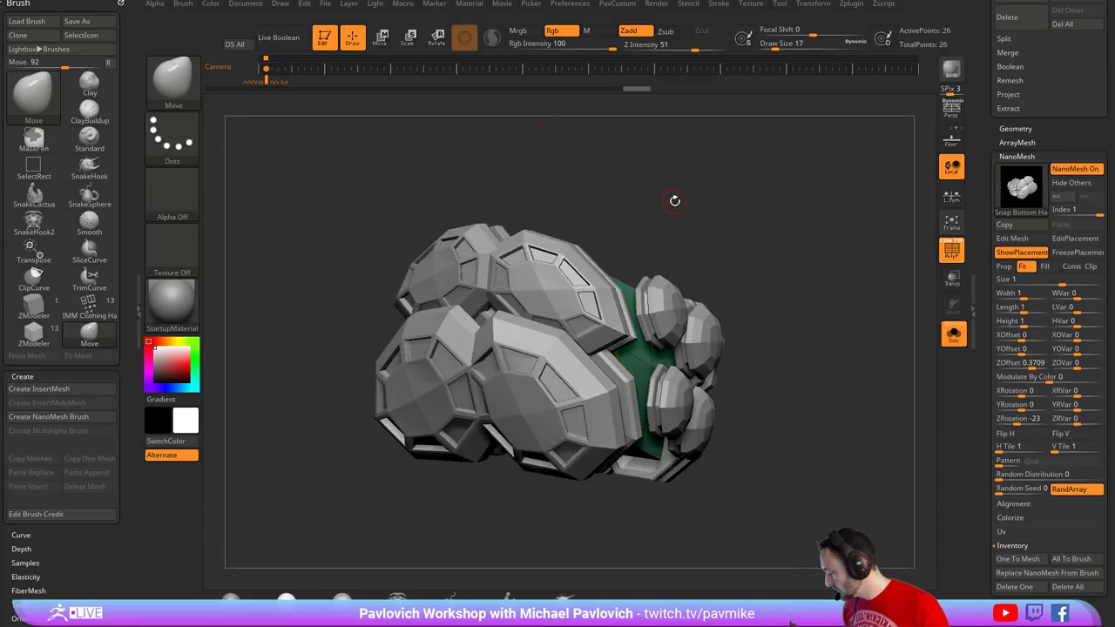
- Switch back to the ZModeler brush and bring the start of the Tool palette into view
{"action": "key", "text": "b"}
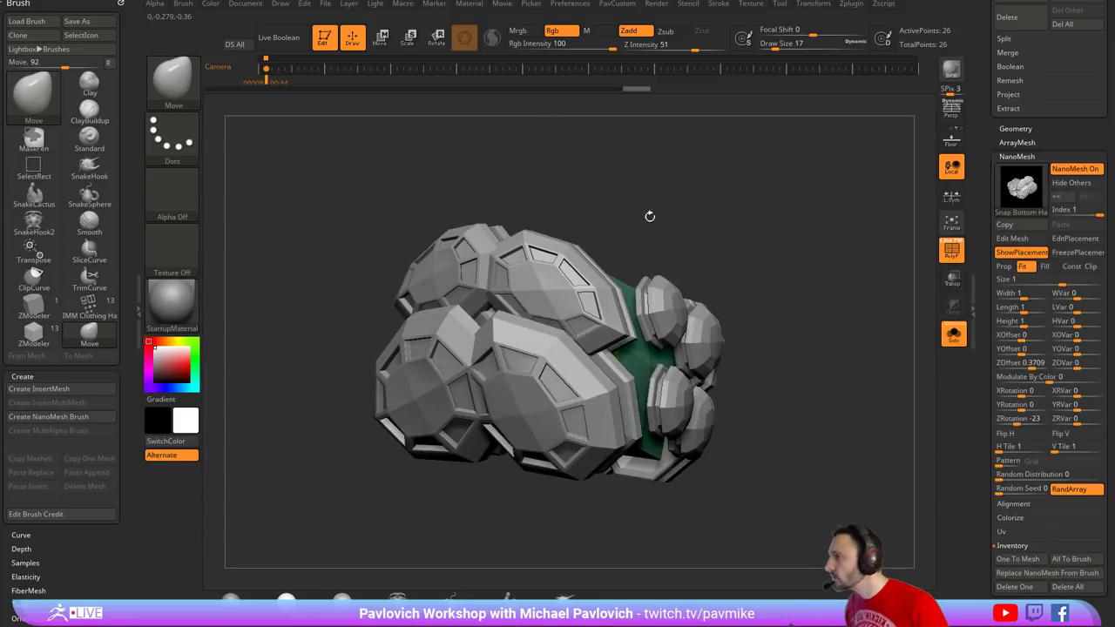
{"action": "key", "text": "b"}
{"action": "key", "text": "z"}
{"action": "key", "text": "m"}
{"action": "left_click_drag", "start_coordinate": [674, 192], "coordinate": [688, 247]}
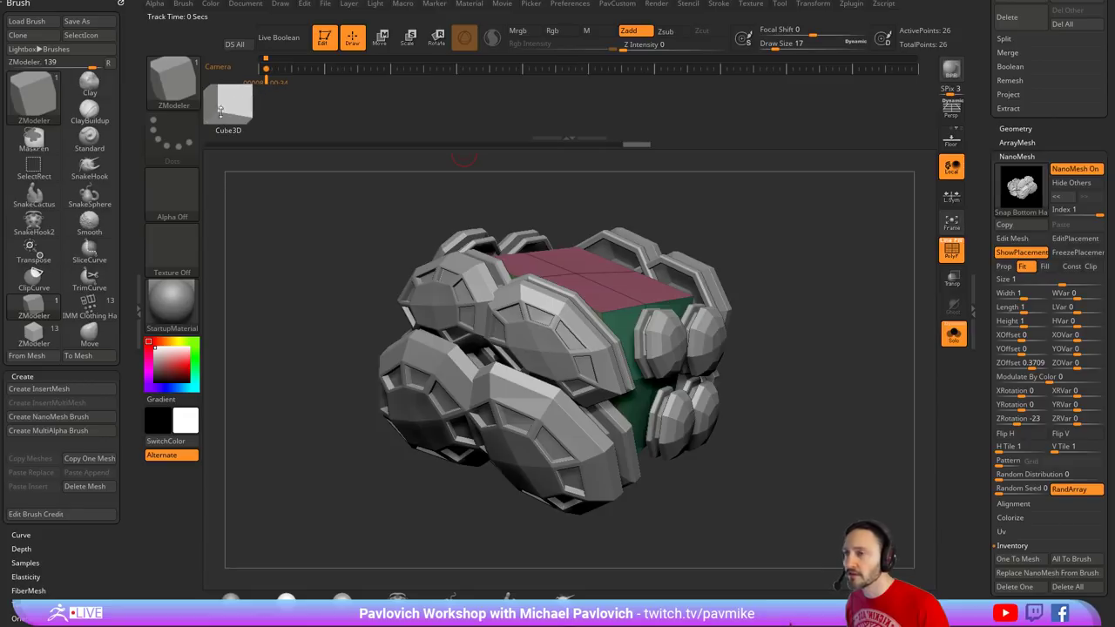
{"action": "left_click_drag", "start_coordinate": [981, 137], "coordinate": [990, 428]}
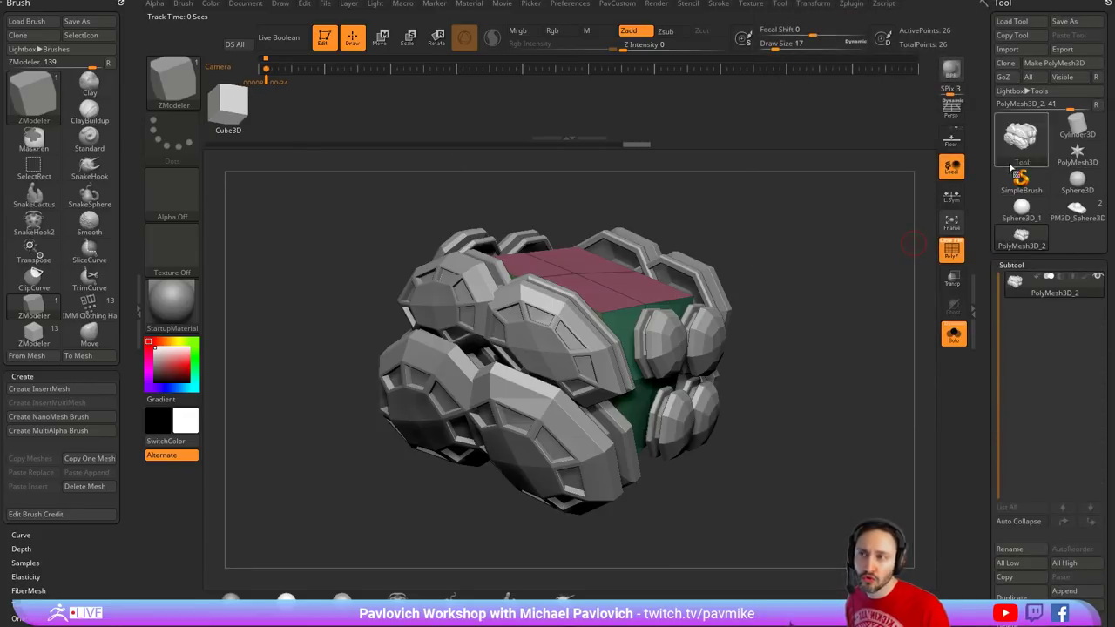
{"action": "mouse_move", "coordinate": [1093, 207]}
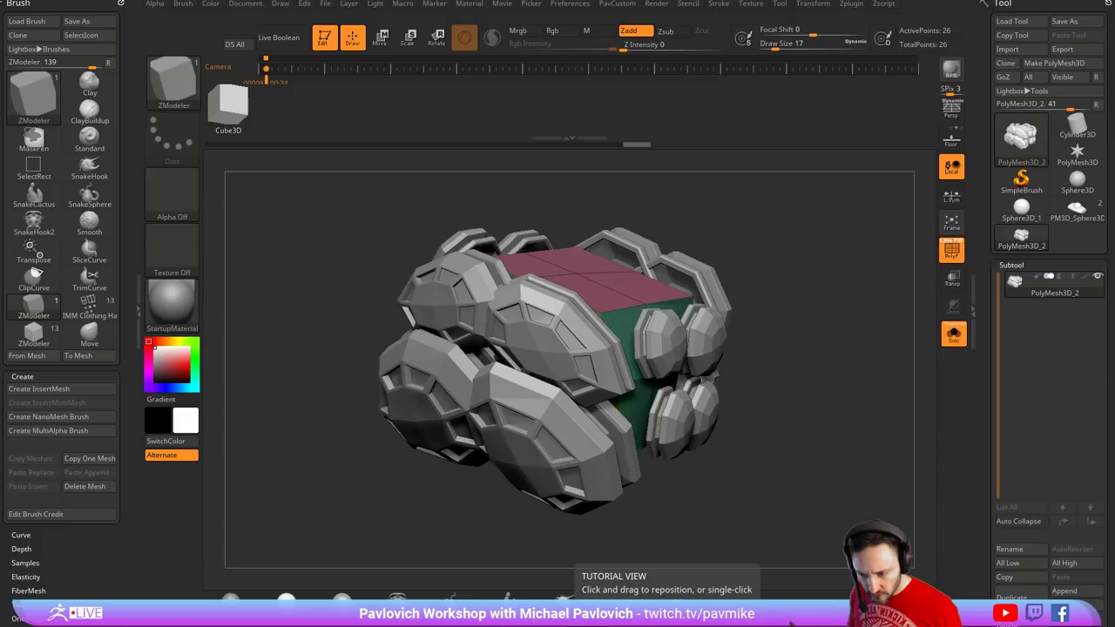
- Switch to the ArtStation portfolio in the browser, open the MCC: Halo 2 Anniversary artwork, and examine its armor renders and blobby sketches
{"action": "left_click_drag", "start_coordinate": [1001, 626], "coordinate": [855, 0]}
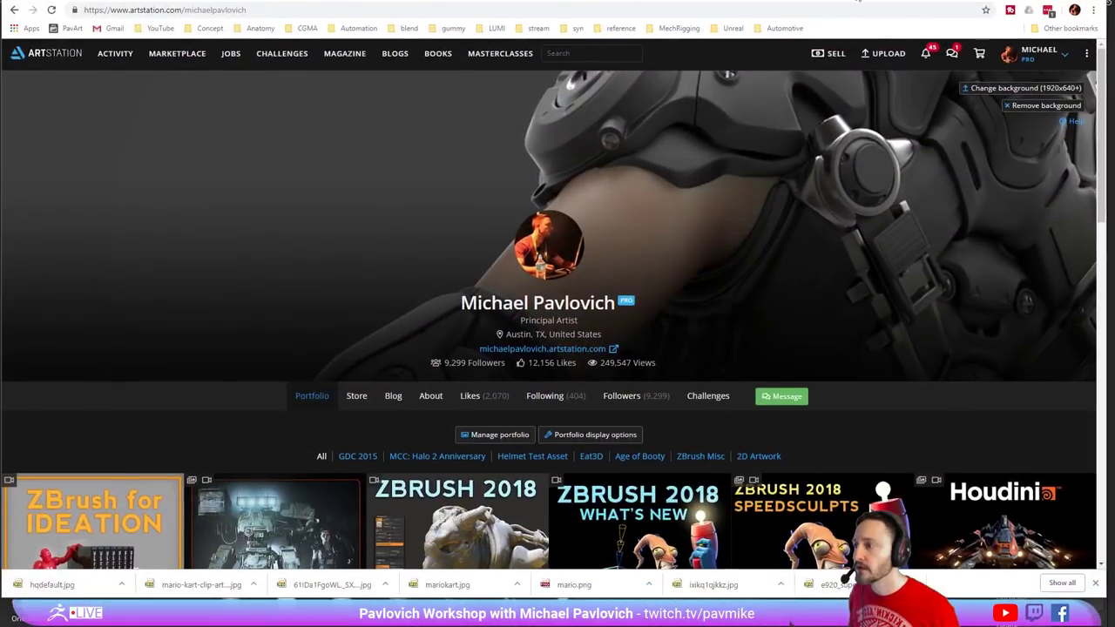
{"action": "scroll", "coordinate": [478, 360], "scroll_direction": "down", "scroll_amount": 5}
{"action": "scroll", "coordinate": [476, 360], "scroll_direction": "down", "scroll_amount": 4}
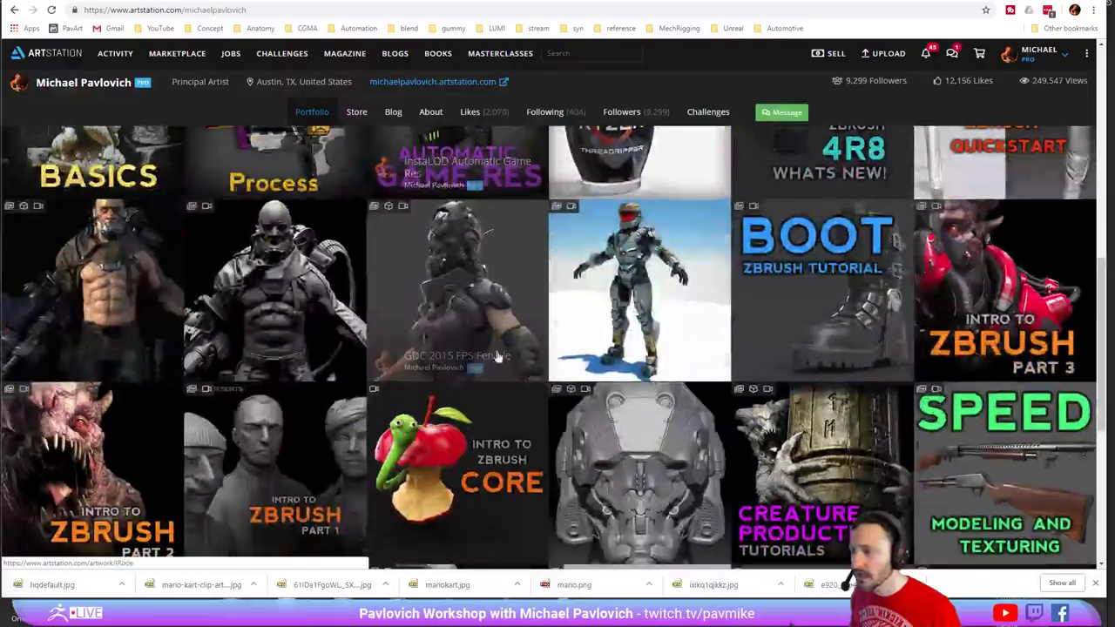
{"action": "left_click", "coordinate": [612, 274]}
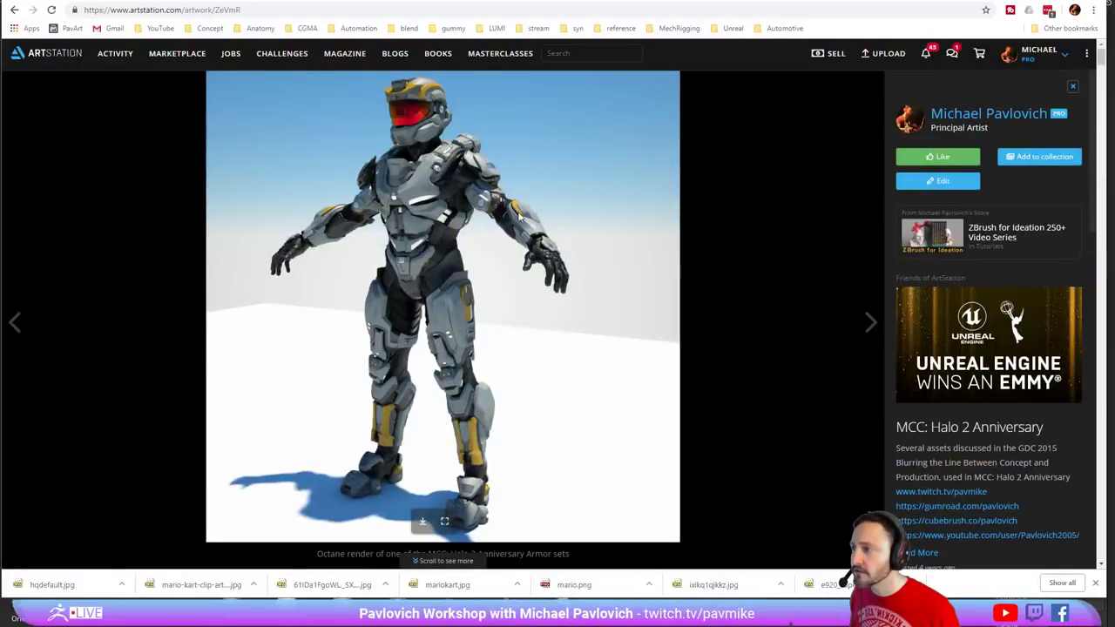
{"action": "scroll", "coordinate": [519, 231], "scroll_direction": "down", "scroll_amount": 3}
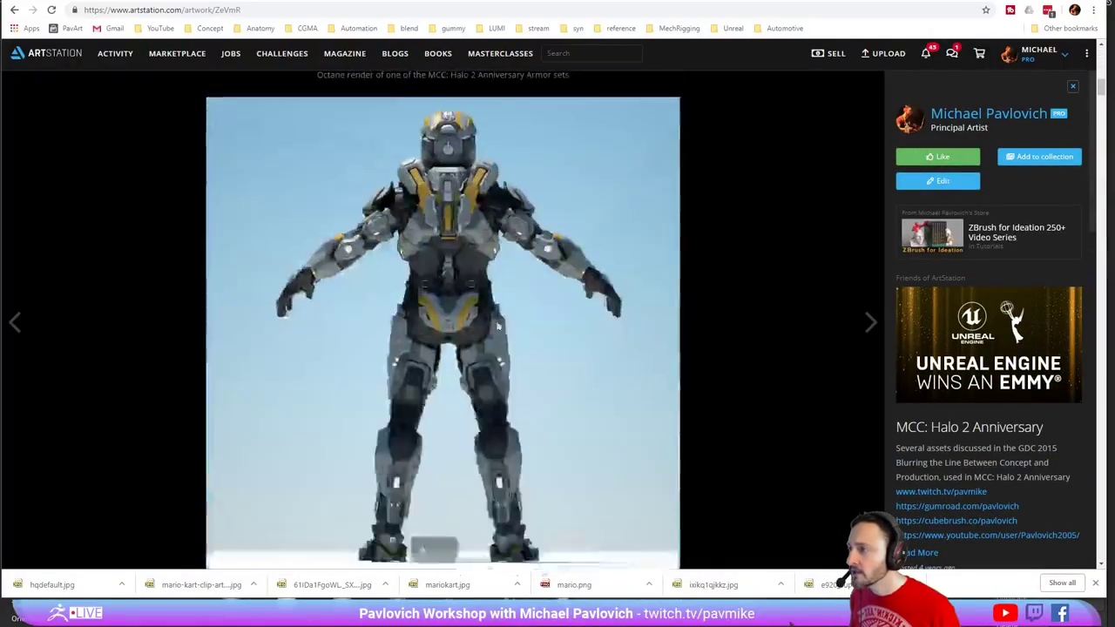
{"action": "scroll", "coordinate": [492, 326], "scroll_direction": "down", "scroll_amount": 15}
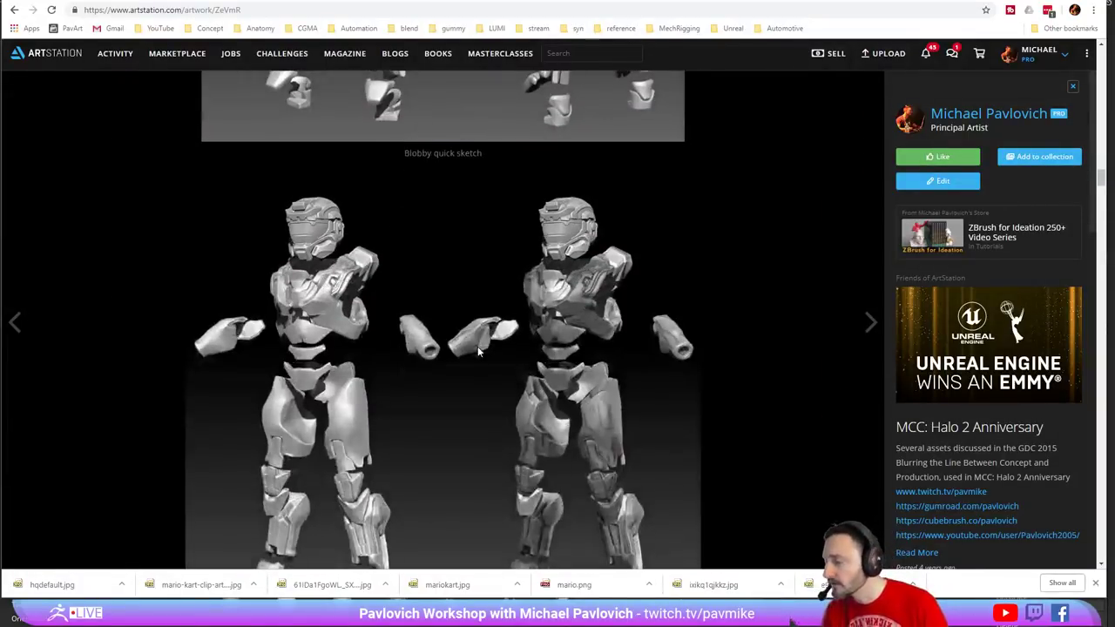
- Examine the armor sketch, Spotlight overlay, shape refinement and final render images in the MCC: Halo 2 Anniversary artwork
{"action": "scroll", "coordinate": [477, 333], "scroll_direction": "up", "scroll_amount": 2}
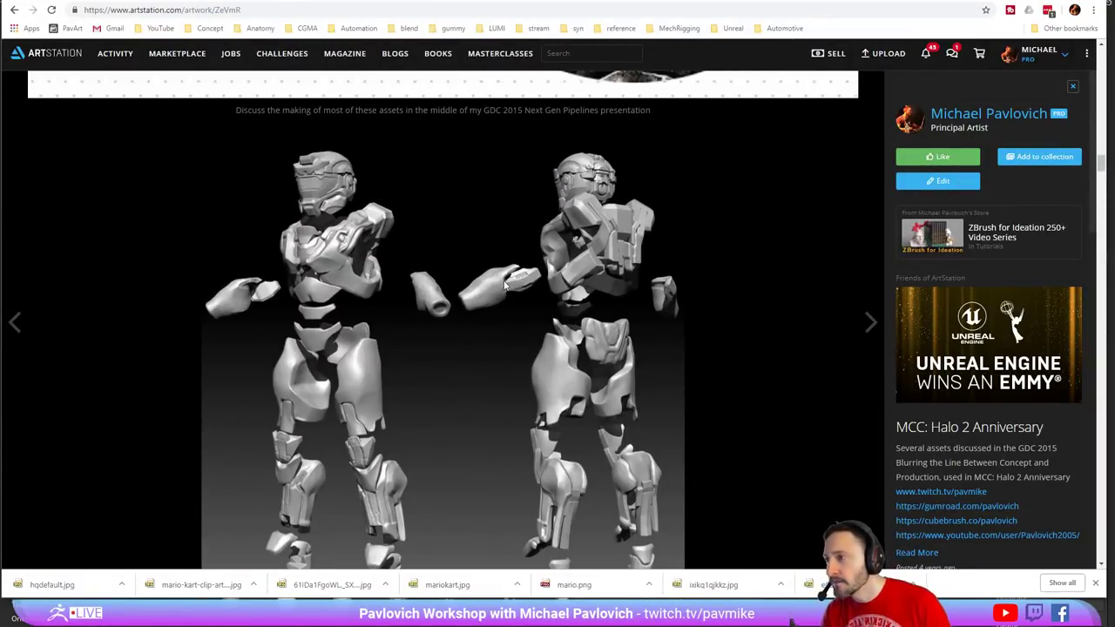
{"action": "scroll", "coordinate": [427, 299], "scroll_direction": "down", "scroll_amount": 8}
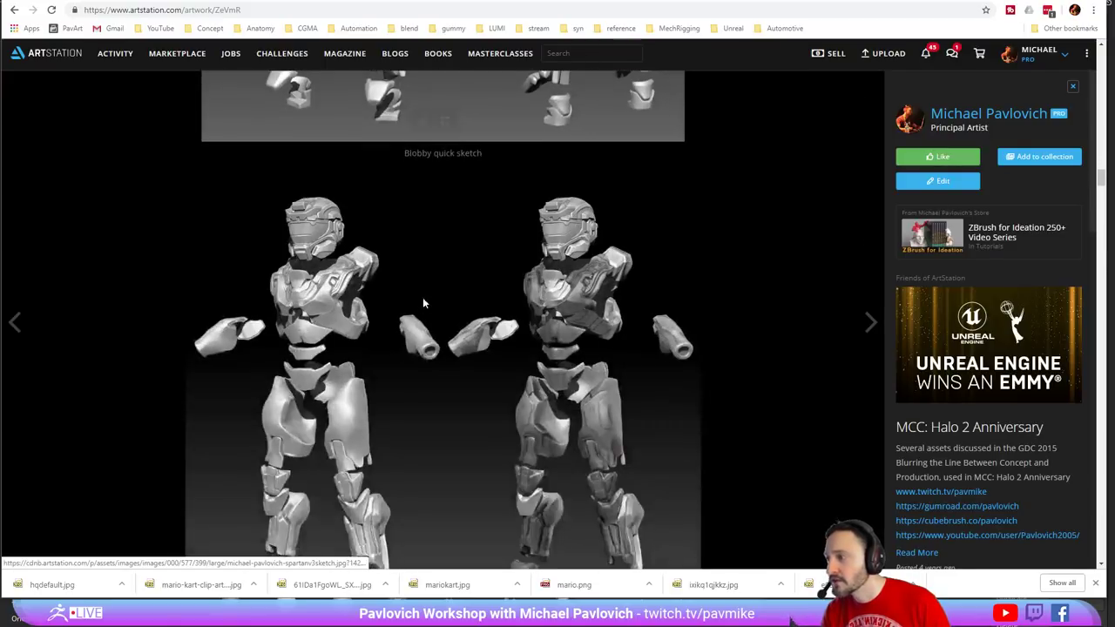
{"action": "scroll", "coordinate": [473, 214], "scroll_direction": "down", "scroll_amount": 6}
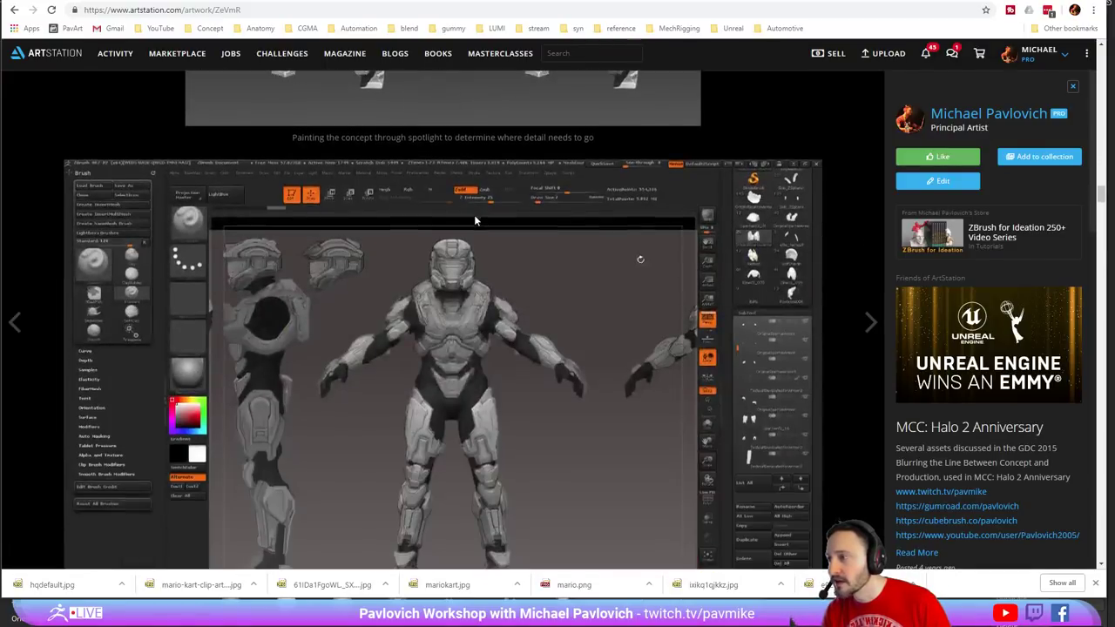
{"action": "scroll", "coordinate": [490, 190], "scroll_direction": "down", "scroll_amount": 6}
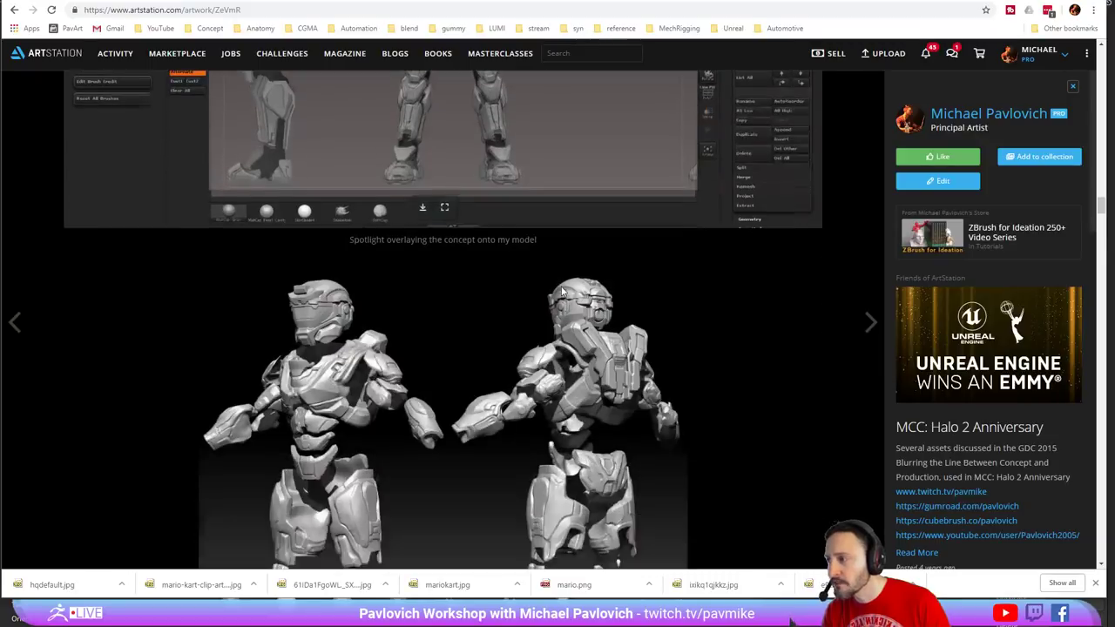
{"action": "scroll", "coordinate": [489, 171], "scroll_direction": "down", "scroll_amount": 5}
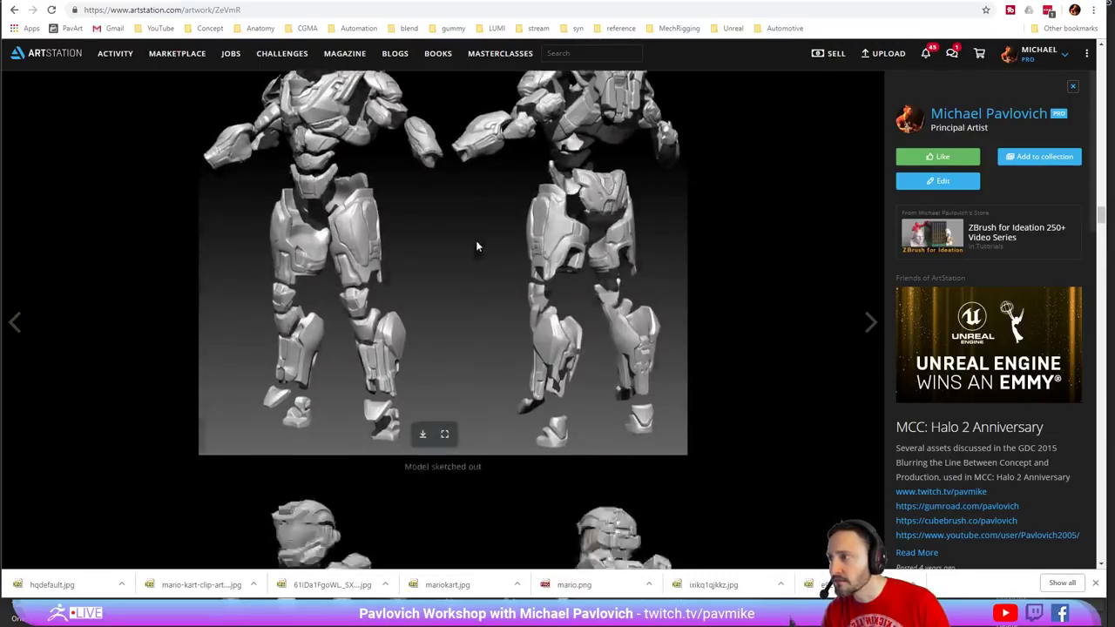
{"action": "scroll", "coordinate": [494, 287], "scroll_direction": "down", "scroll_amount": 6}
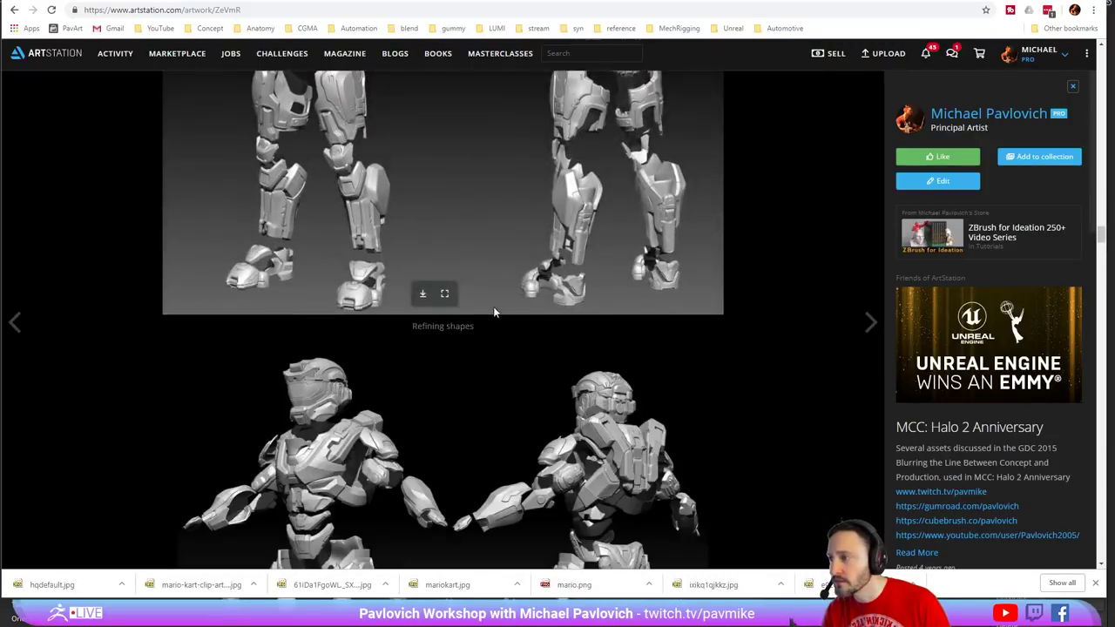
{"action": "scroll", "coordinate": [514, 296], "scroll_direction": "down", "scroll_amount": 6}
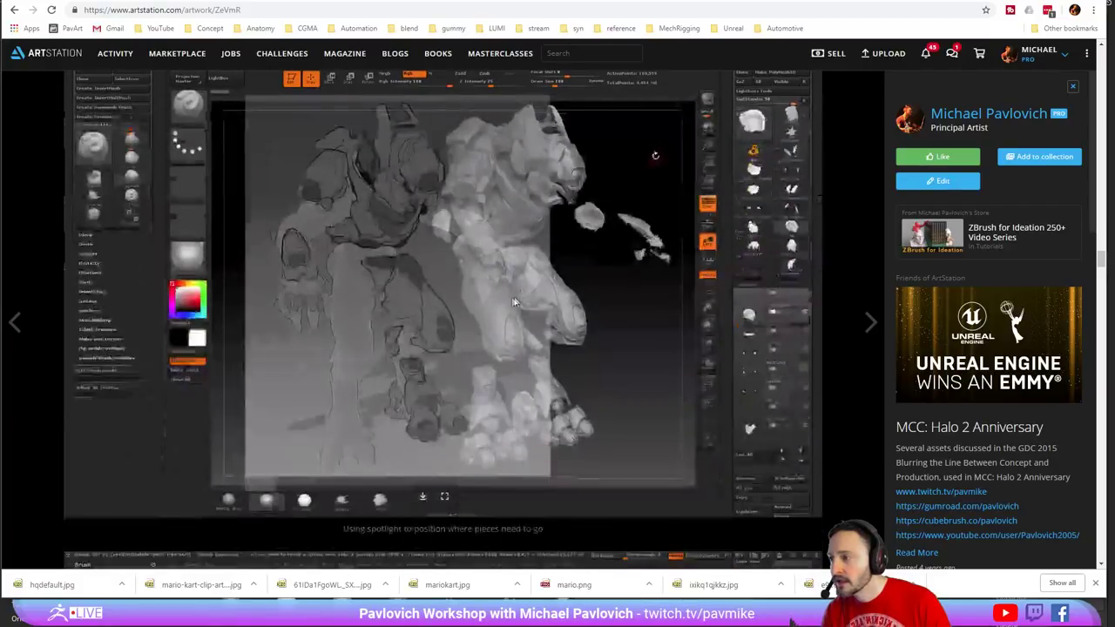
{"action": "scroll", "coordinate": [535, 335], "scroll_direction": "up", "scroll_amount": 8}
{"action": "scroll", "coordinate": [521, 366], "scroll_direction": "up", "scroll_amount": 3}
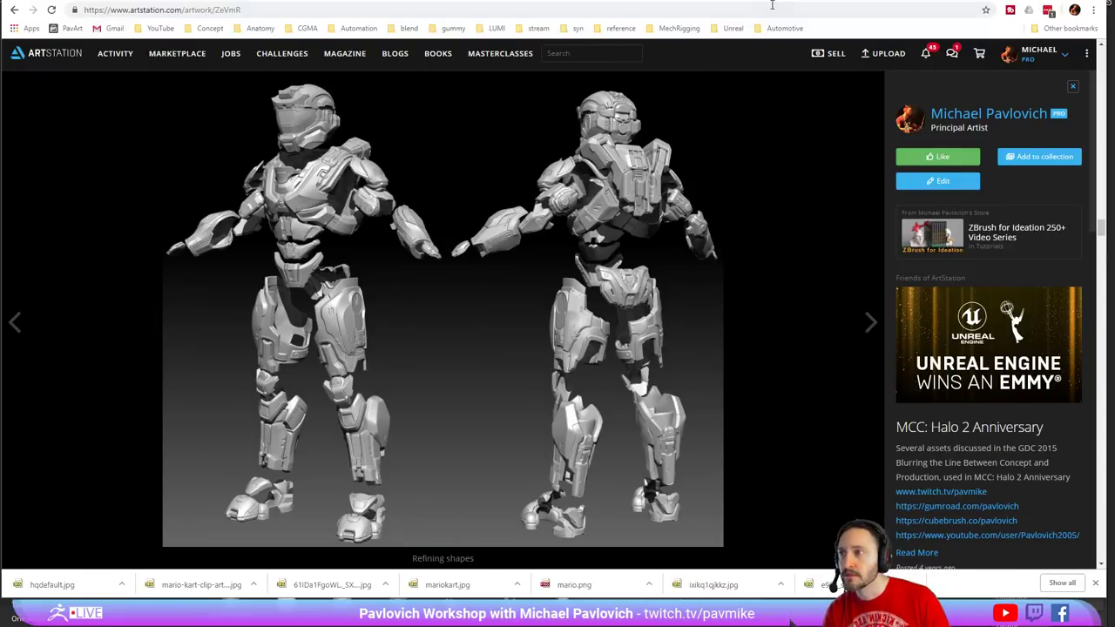
{"action": "mouse_move", "coordinate": [771, 1]}
{"action": "left_mouse_down"}
{"action": "mouse_move", "coordinate": [841, 560]}
{"action": "mouse_move", "coordinate": [768, 0]}
{"action": "mouse_move", "coordinate": [751, 0]}
{"action": "left_mouse_up"}
{"action": "scroll", "coordinate": [569, 347], "scroll_direction": "down", "scroll_amount": 20}
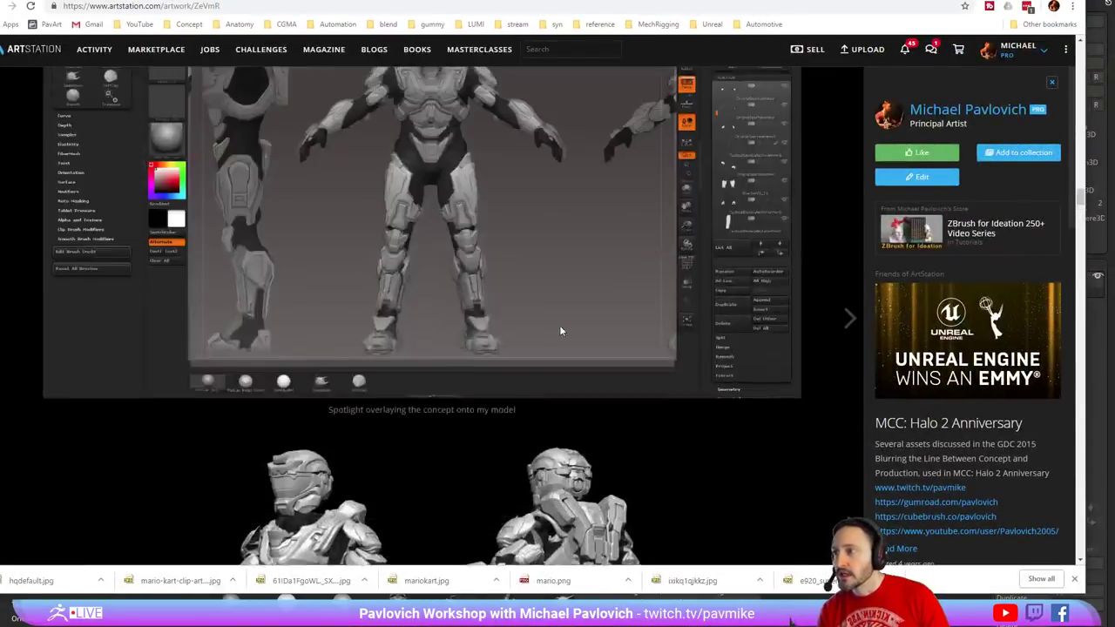
{"action": "scroll", "coordinate": [503, 276], "scroll_direction": "down", "scroll_amount": 15}
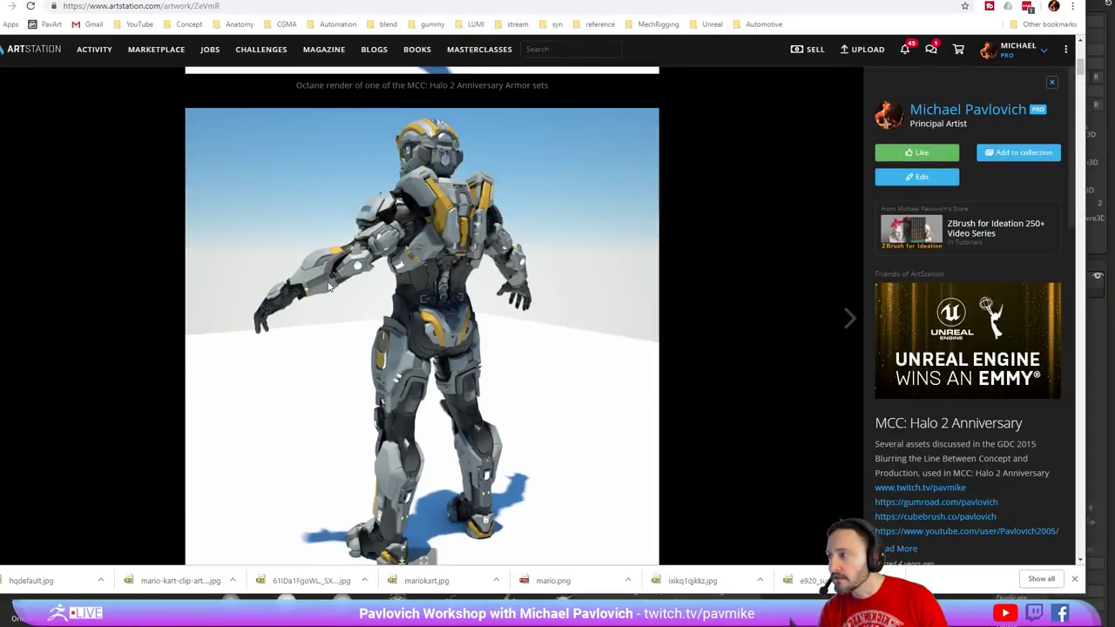
- Switch back to ZBrush, leave Edit mode and clear the canvas with the SimpleBrush tool selected
{"action": "left_click", "coordinate": [1010, 0]}
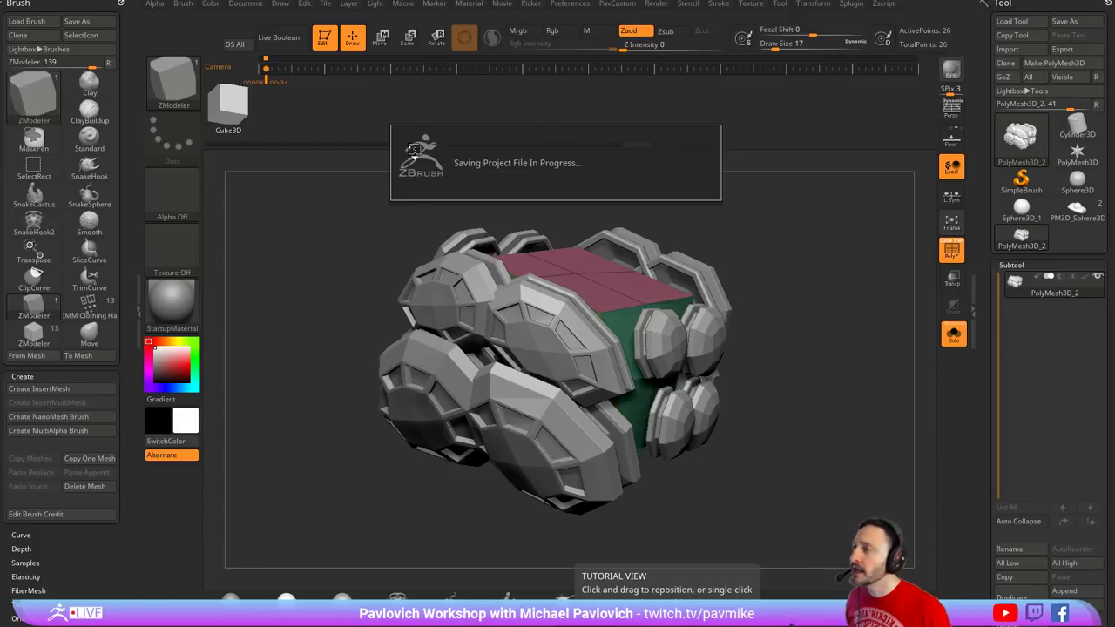
{"action": "key", "text": "t"}
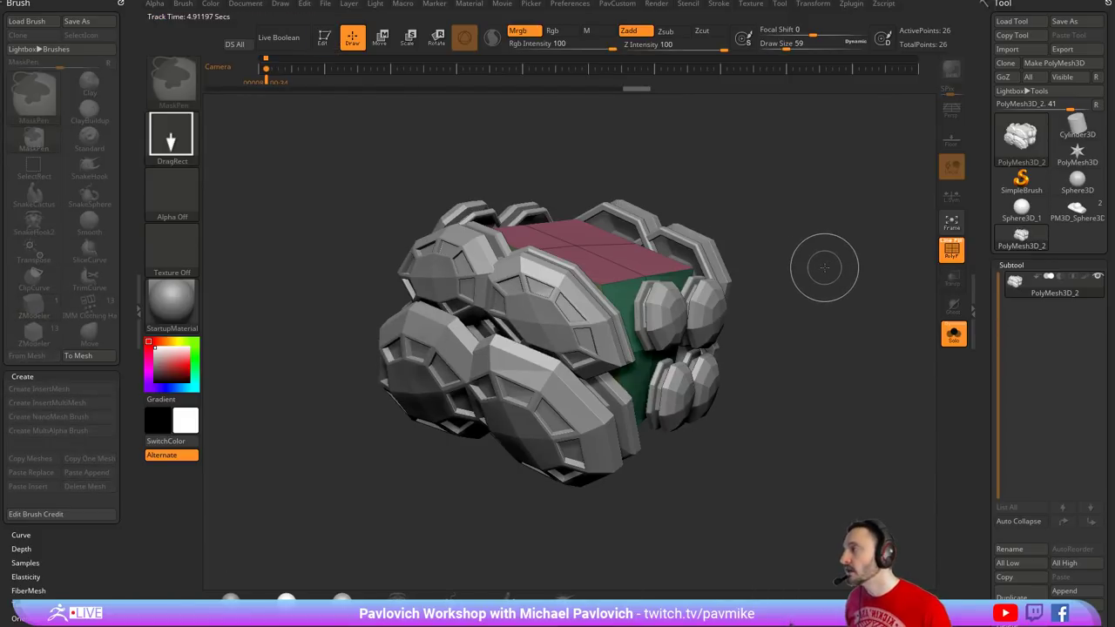
{"action": "key", "text": "ctrl+n"}
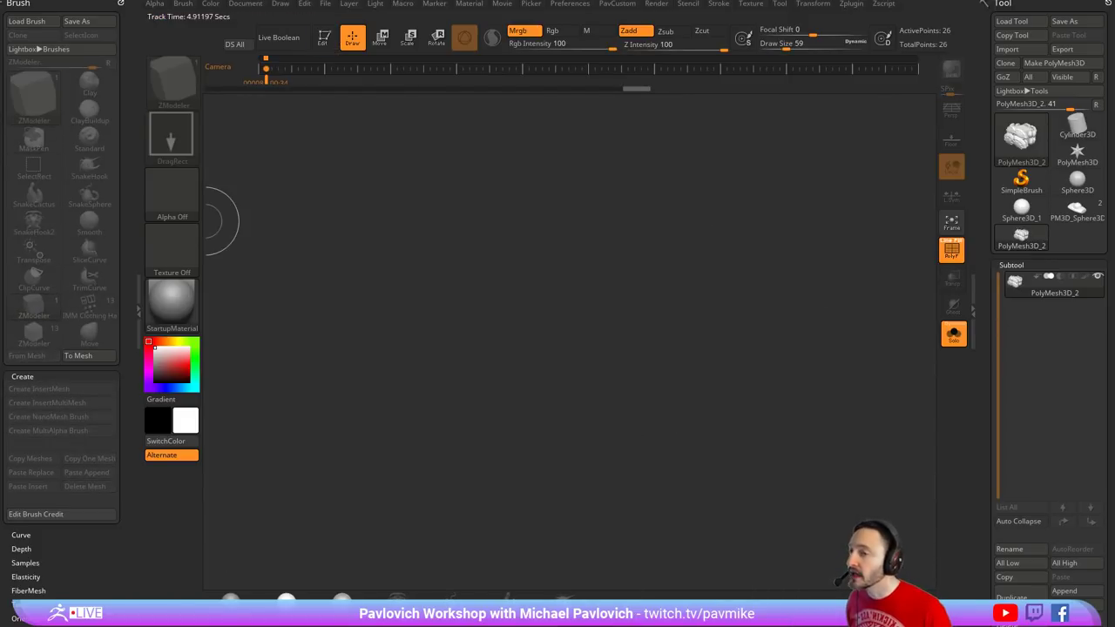
{"action": "left_click", "coordinate": [1021, 180]}
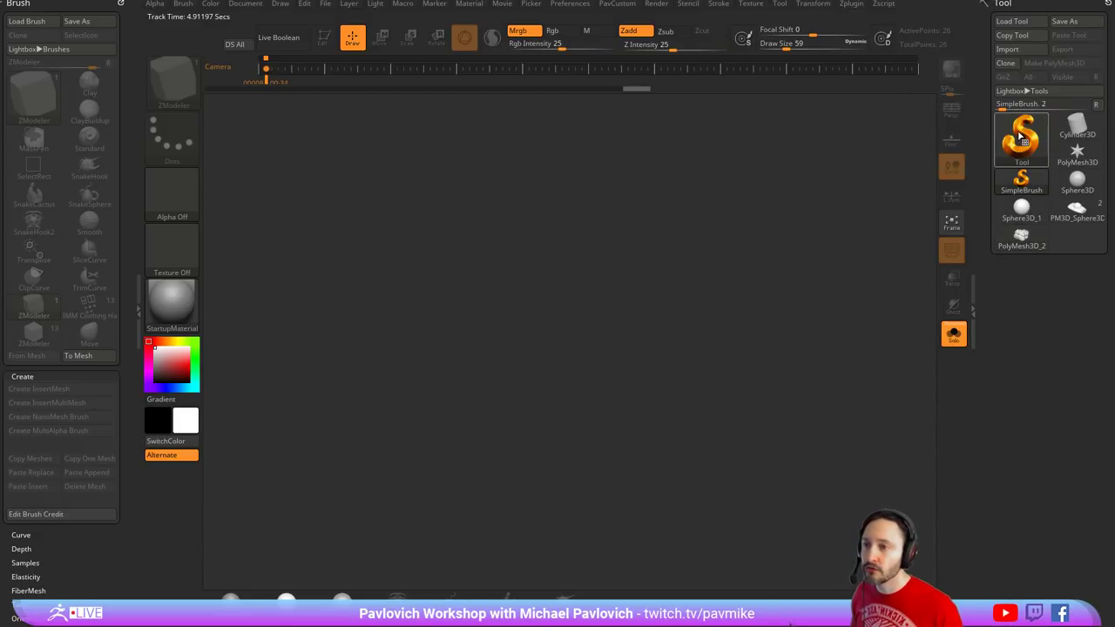
{"action": "left_click", "coordinate": [1020, 137]}
- Load the Nickz_humanMaleAverage.ZTL tool from LightBox, draw the figure on the canvas and put it in Edit mode
{"action": "key", "text": "comma"}
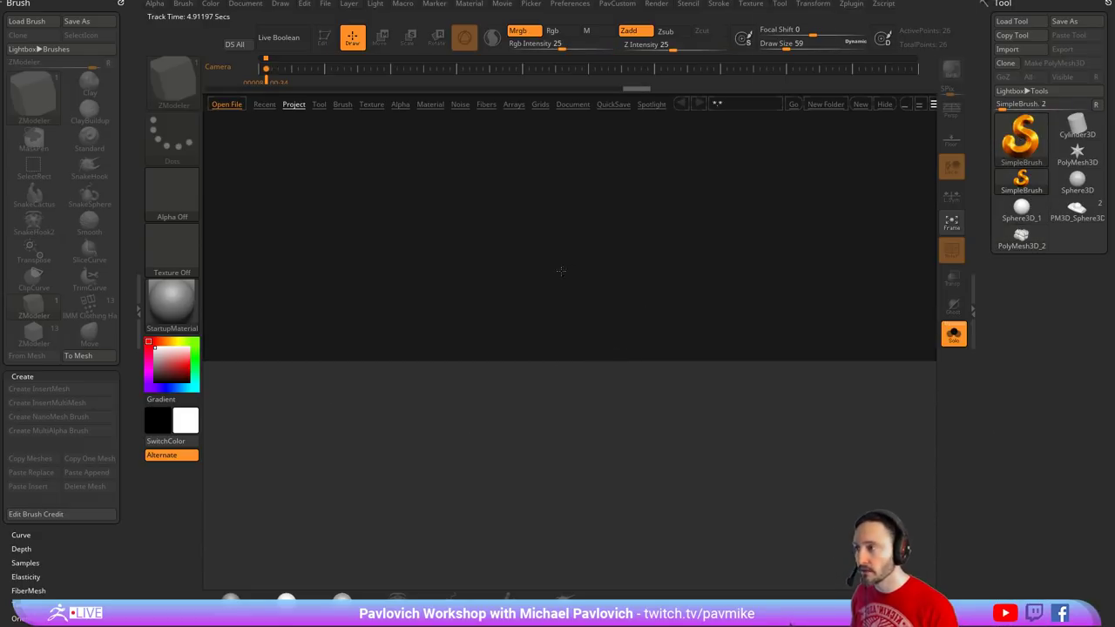
{"action": "left_click", "coordinate": [319, 105]}
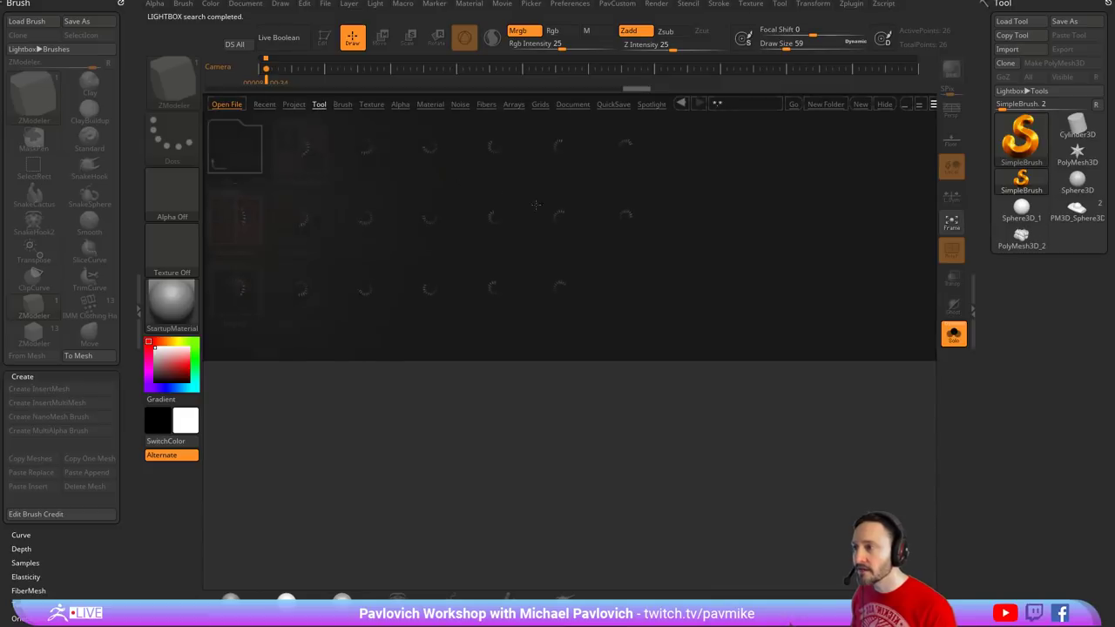
{"action": "double_click", "coordinate": [495, 290]}
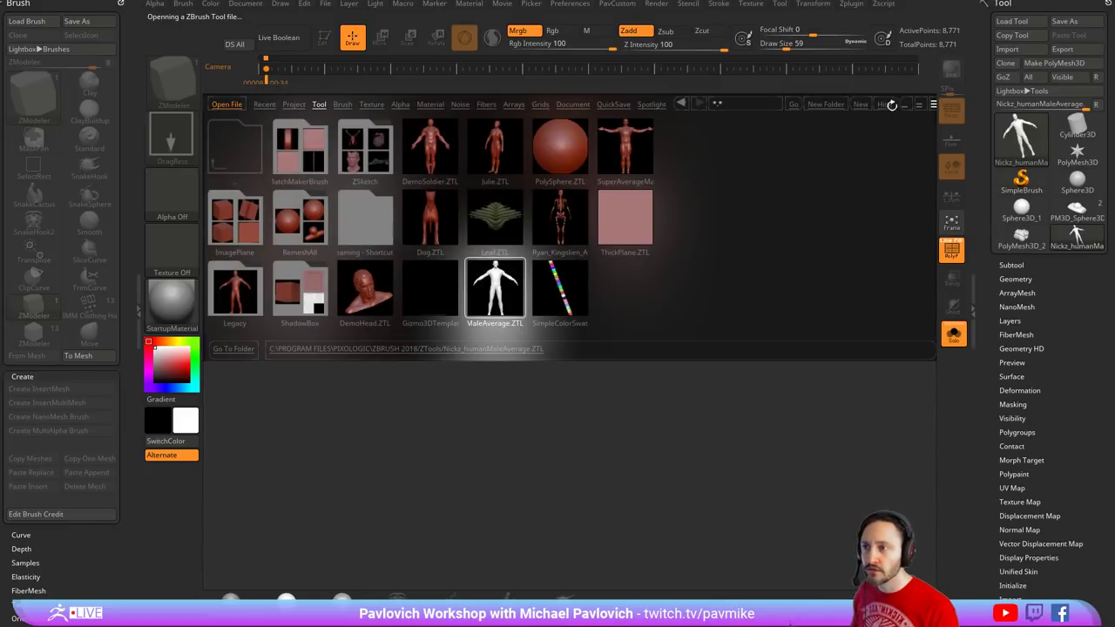
{"action": "left_click", "coordinate": [890, 105]}
{"action": "left_click_drag", "start_coordinate": [557, 369], "coordinate": [592, 340]}
{"action": "left_click", "coordinate": [324, 39]}
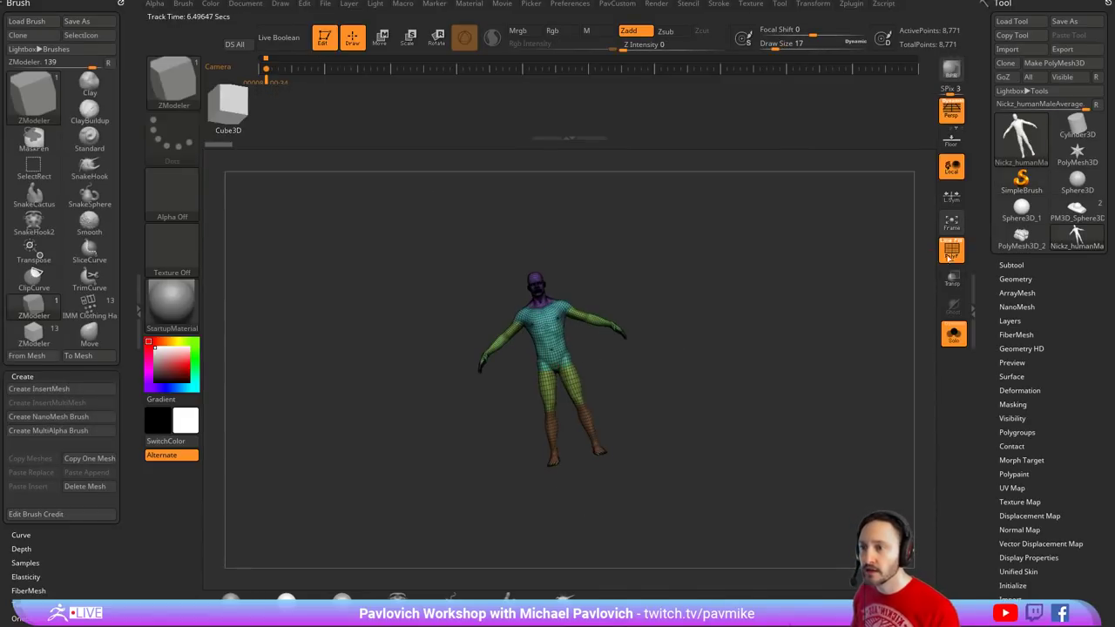
- Frame the whole male figure and view it at a three-quarter angle with PolyFrame shown
{"action": "left_click", "coordinate": [949, 257]}
{"action": "key", "text": "f"}
{"action": "left_click_drag", "start_coordinate": [809, 316], "coordinate": [833, 321], "text": "shift"}
{"action": "key", "text": "shift+f"}
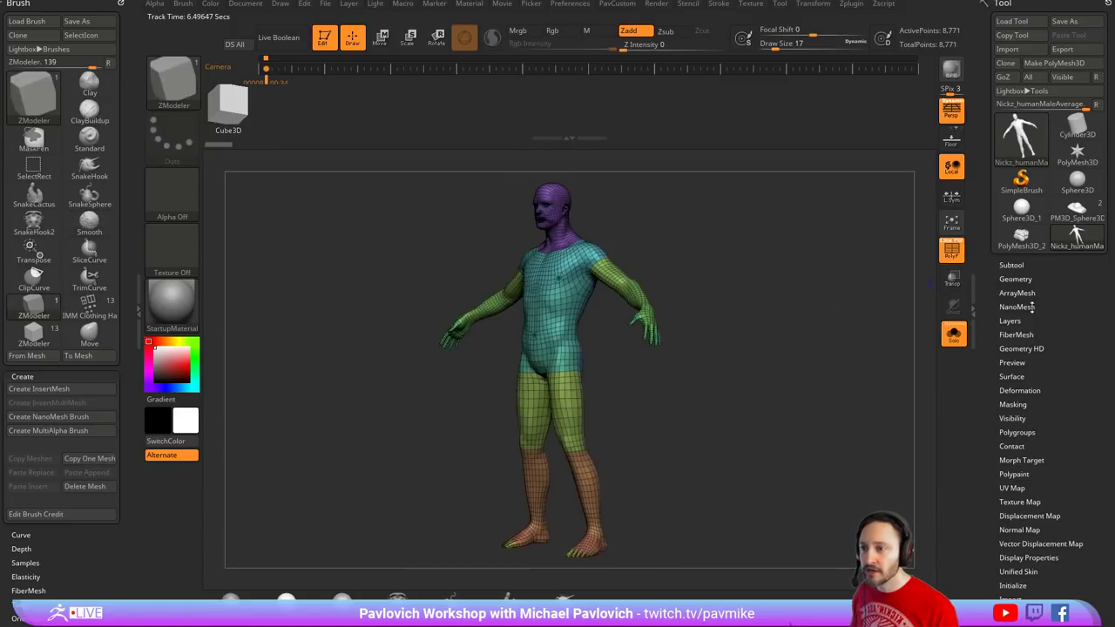
{"action": "key", "text": "shift"}
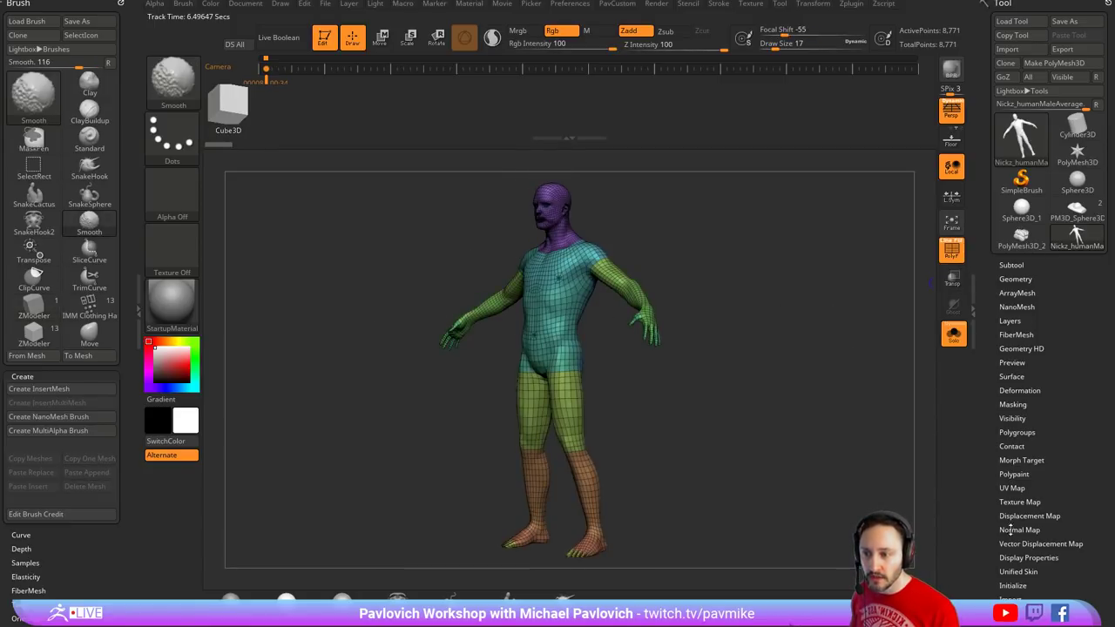
- Duplicate the male figure's subtool with PolyFrame hidden
{"action": "left_click", "coordinate": [1009, 321]}
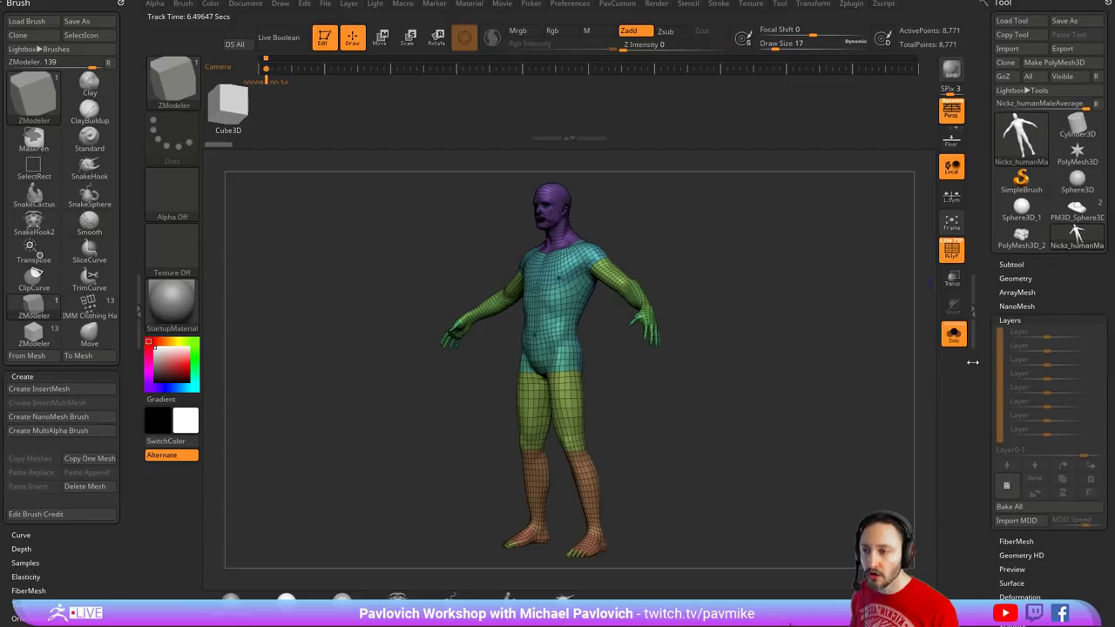
{"action": "left_click", "coordinate": [1014, 265]}
{"action": "mouse_move", "coordinate": [843, 271]}
{"action": "left_mouse_down", "text": "shift"}
{"action": "mouse_move", "coordinate": [854, 293]}
{"action": "mouse_move", "coordinate": [806, 286]}
{"action": "mouse_move", "coordinate": [799, 353]}
{"action": "mouse_move", "coordinate": [816, 328]}
{"action": "mouse_move", "coordinate": [851, 350]}
{"action": "left_mouse_up", "text": "shift"}
{"action": "left_click", "coordinate": [951, 252]}
{"action": "key", "text": "s"}
{"action": "key", "text": "s"}
{"action": "key", "text": "s"}
{"action": "left_click_drag", "start_coordinate": [986, 344], "coordinate": [985, 281]}
{"action": "left_click", "coordinate": [1021, 460]}
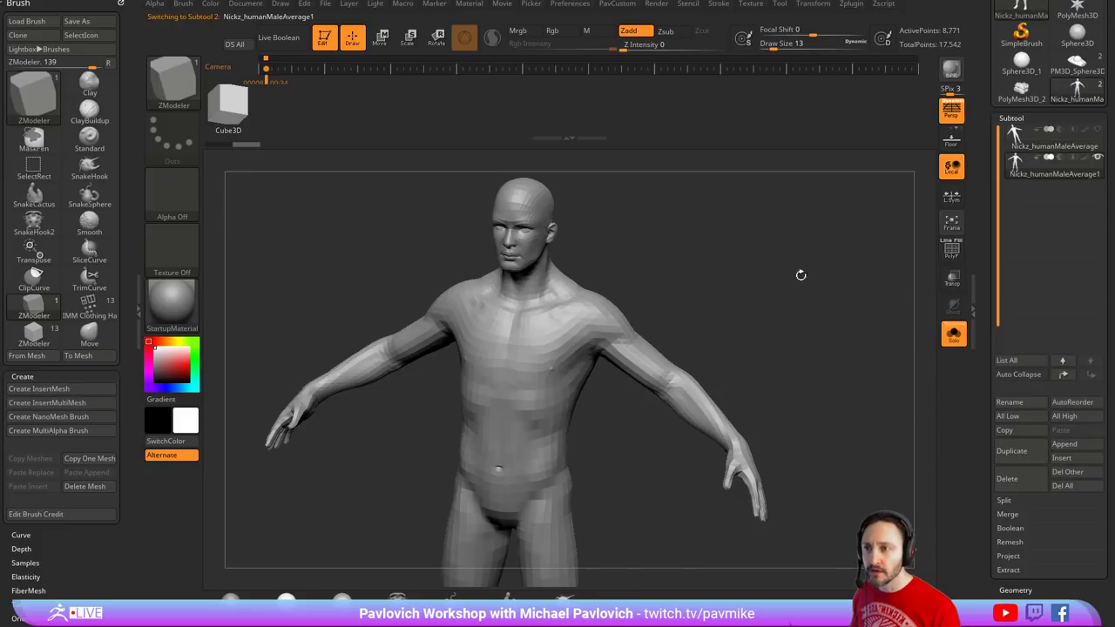
- Show PolyFrame on the duplicate from the front and merge the whole mesh into a single polygroup
{"action": "left_click_drag", "start_coordinate": [801, 273], "coordinate": [889, 323], "text": "shift"}
{"action": "key", "text": "shift+f"}
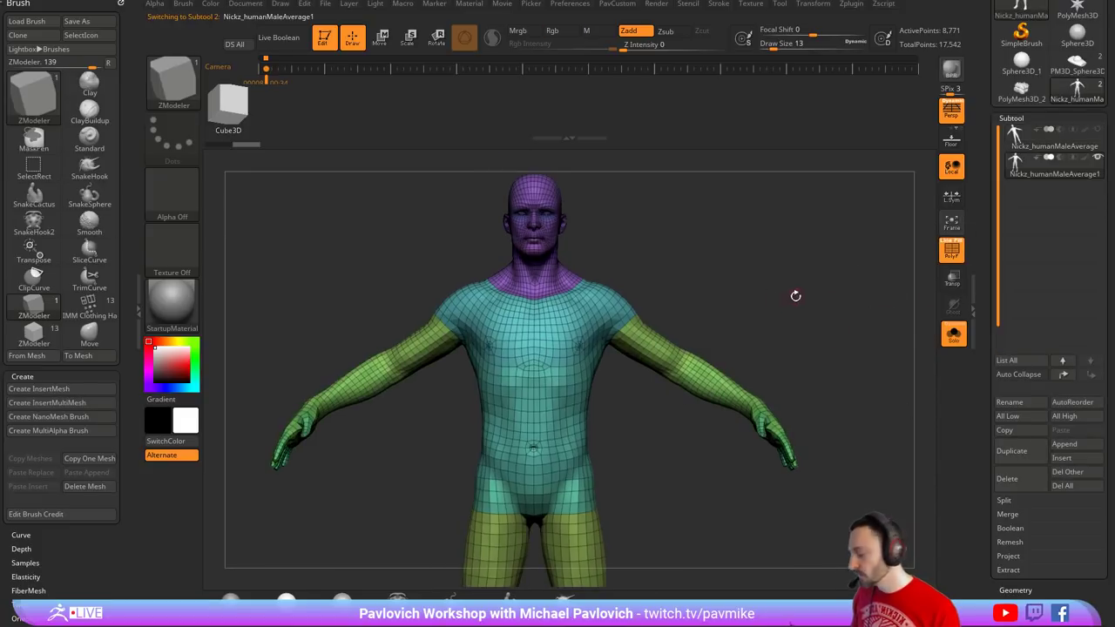
{"action": "key", "text": "ctrl+w"}
- Slice the duplicate figure's arm below the elbow and at the wrist with the SliceCurve brush to separate the forearm polygroup
{"action": "left_click", "coordinate": [178, 87], "text": "ctrl+shift"}
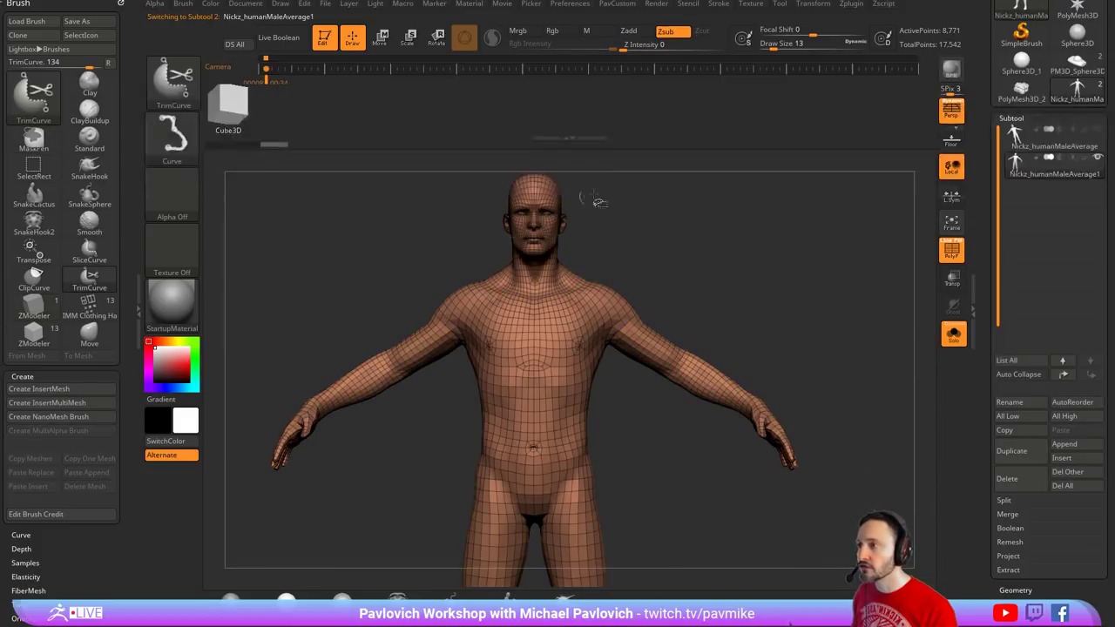
{"action": "left_click", "coordinate": [177, 86], "text": "ctrl+shift"}
{"action": "left_click", "coordinate": [628, 155], "text": "ctrl+shift"}
{"action": "mouse_move", "coordinate": [751, 250]}
{"action": "left_mouse_down", "text": "alt"}
{"action": "mouse_move", "coordinate": [813, 278]}
{"action": "mouse_move", "coordinate": [804, 246]}
{"action": "left_mouse_up", "text": "alt"}
{"action": "mouse_move", "coordinate": [746, 179]}
{"action": "left_mouse_down", "text": "ctrl+shift"}
{"action": "mouse_move", "coordinate": [614, 315]}
{"action": "mouse_move", "coordinate": [609, 293]}
{"action": "mouse_move", "coordinate": [642, 529]}
{"action": "left_mouse_up", "text": "ctrl+shift"}
{"action": "key", "text": "alt"}
{"action": "key", "text": "alt"}
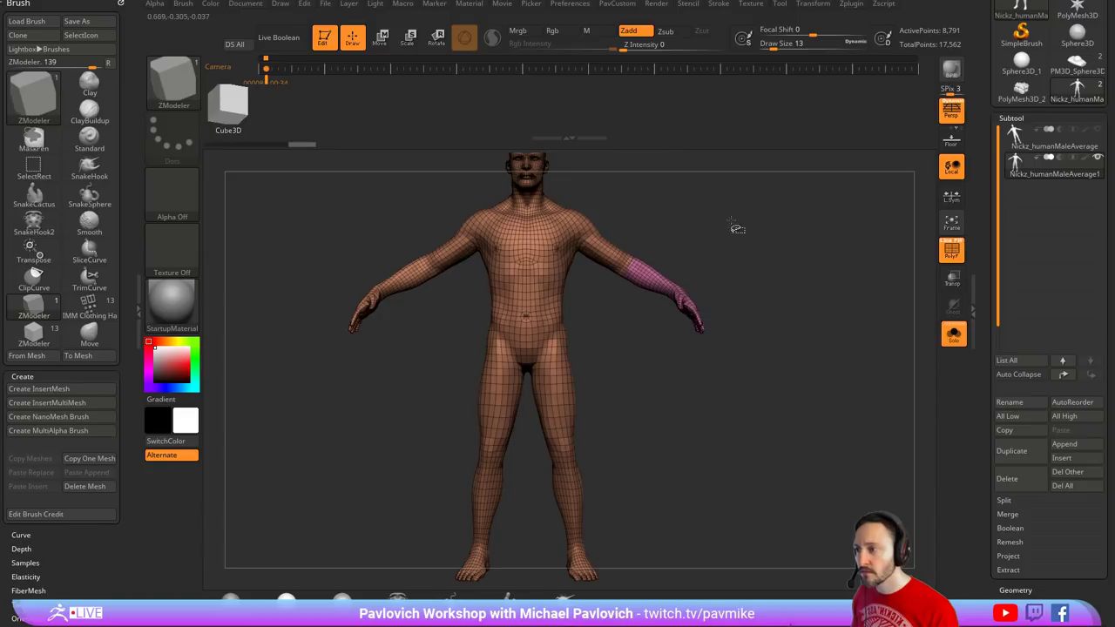
{"action": "left_click_drag", "start_coordinate": [732, 190], "coordinate": [661, 385], "text": "ctrl+shift"}
{"action": "key", "text": "alt"}
{"action": "key", "text": "alt"}
- Isolate the sliced forearm polygroup, delete the hidden rest of the body and frame the forearm
{"action": "left_click_drag", "start_coordinate": [845, 262], "coordinate": [799, 309]}
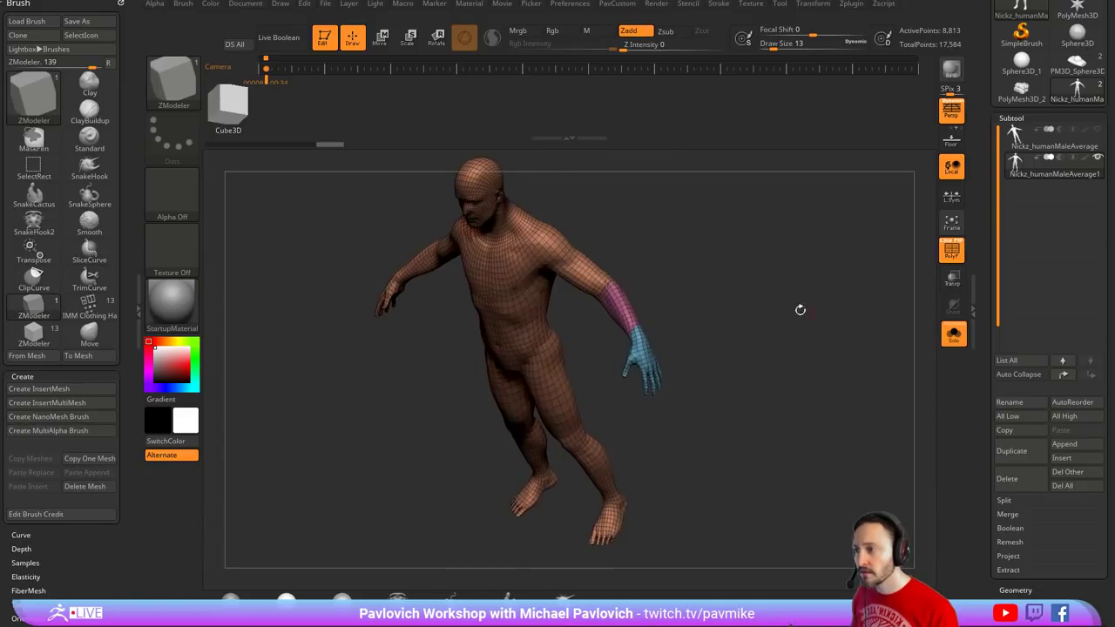
{"action": "left_click", "coordinate": [617, 305], "text": "ctrl+shift"}
{"action": "key", "text": "2"}
{"action": "left_click", "coordinate": [714, 163]}
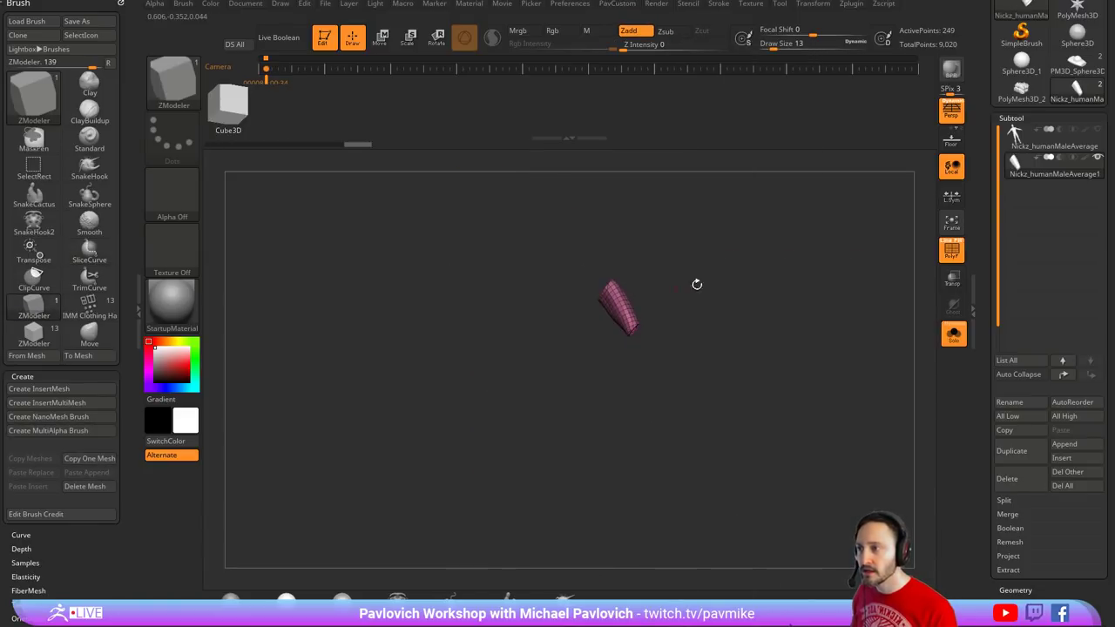
{"action": "key", "text": "f"}
- Set ZRemesher to Same with AdaptiveSize 0 and try to remesh the forearm
{"action": "key", "text": "p"}
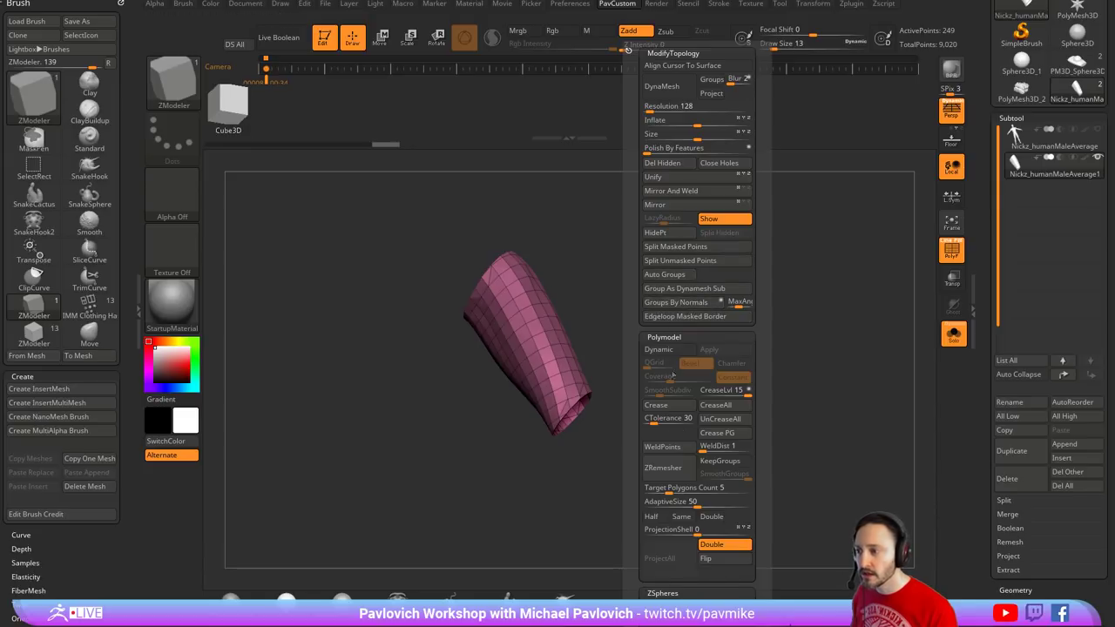
{"action": "left_click", "coordinate": [679, 517]}
{"action": "left_click_drag", "start_coordinate": [672, 503], "coordinate": [645, 503]}
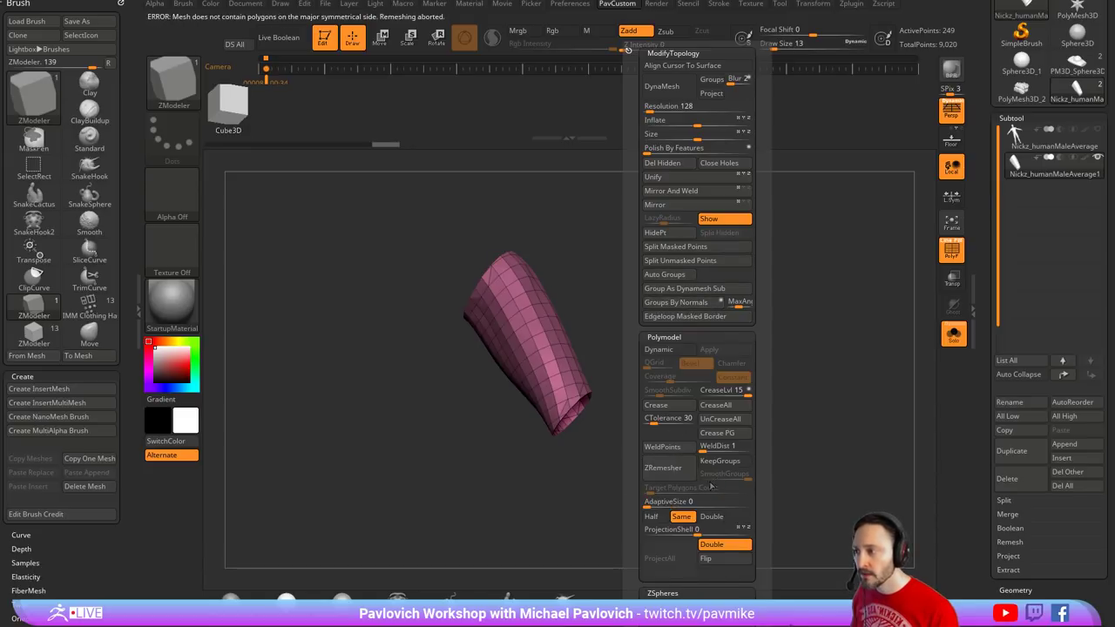
- Remesh the forearm piece with ZRemesher using the Same polygon count option
{"action": "key", "text": "p"}
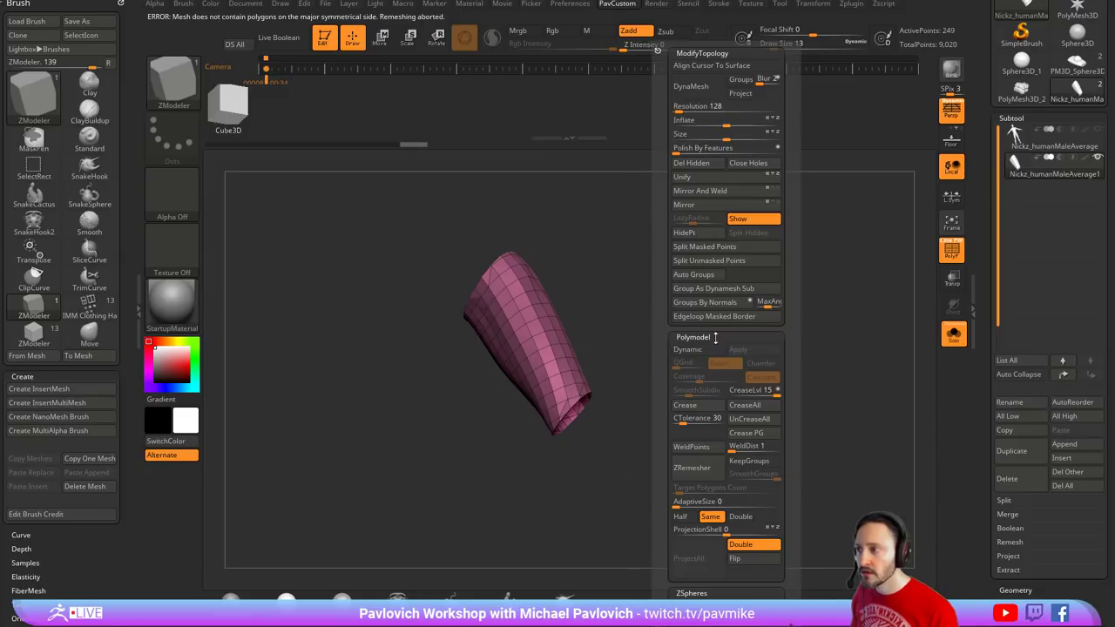
{"action": "left_click", "coordinate": [677, 163]}
{"action": "key", "text": "p"}
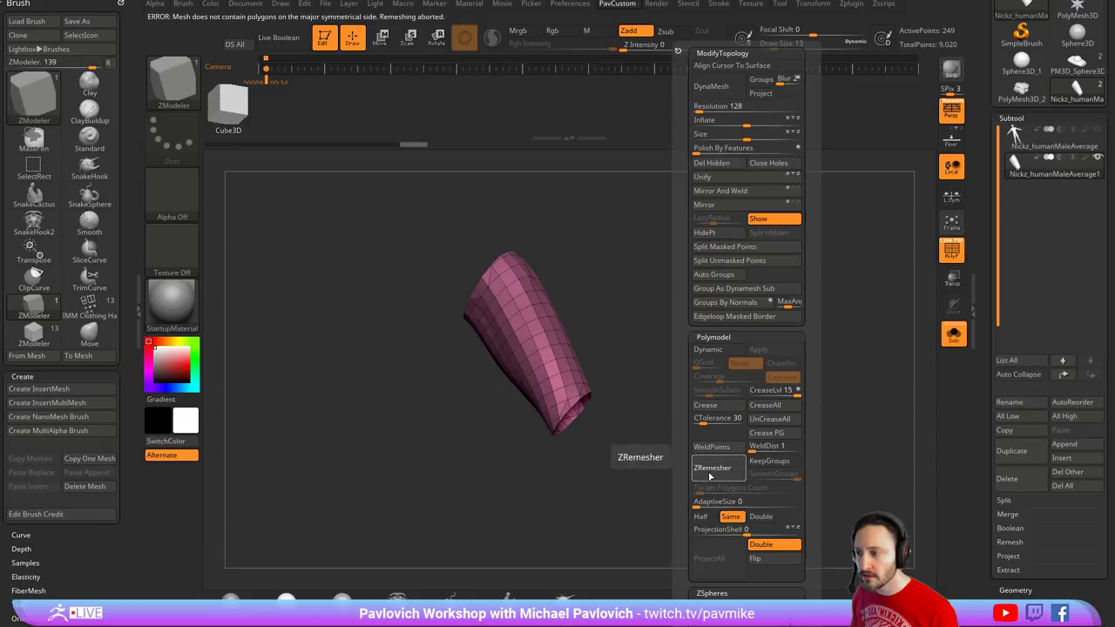
{"action": "right_click_drag", "start_coordinate": [547, 339], "coordinate": [570, 250], "text": "ctrl"}
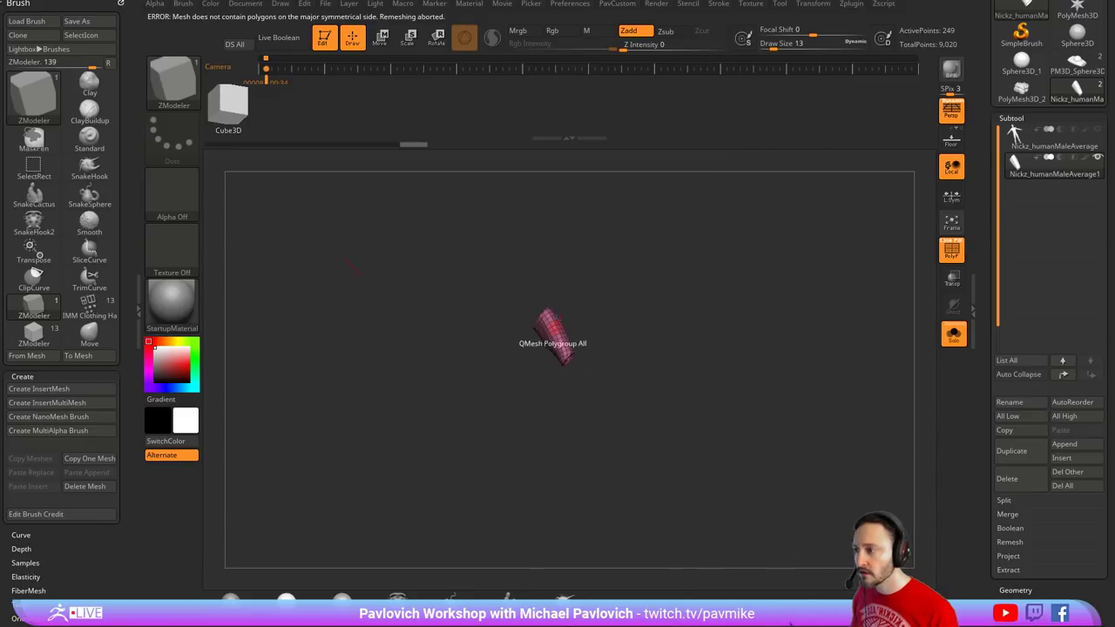
{"action": "right_click_drag", "start_coordinate": [639, 290], "coordinate": [752, 420], "text": "ctrl"}
{"action": "key", "text": "p"}
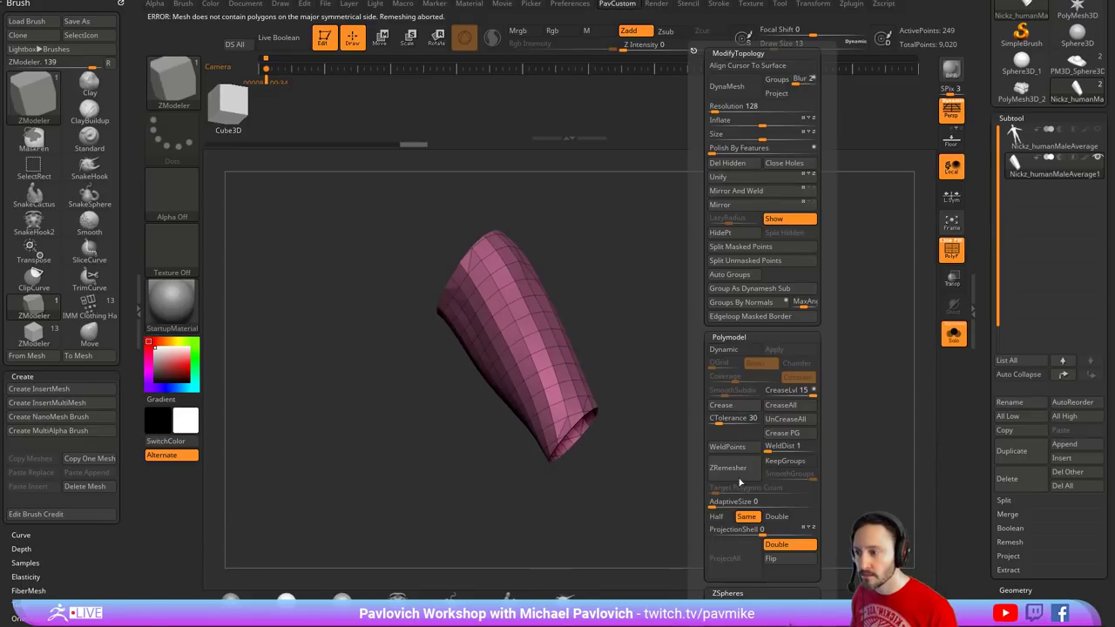
{"action": "left_click", "coordinate": [727, 467]}
- Mark the polygon strips along one side of the forearm as a temporary ZModeler polygroup
{"action": "right_click_drag", "start_coordinate": [670, 383], "coordinate": [654, 415]}
{"action": "key", "text": "space"}
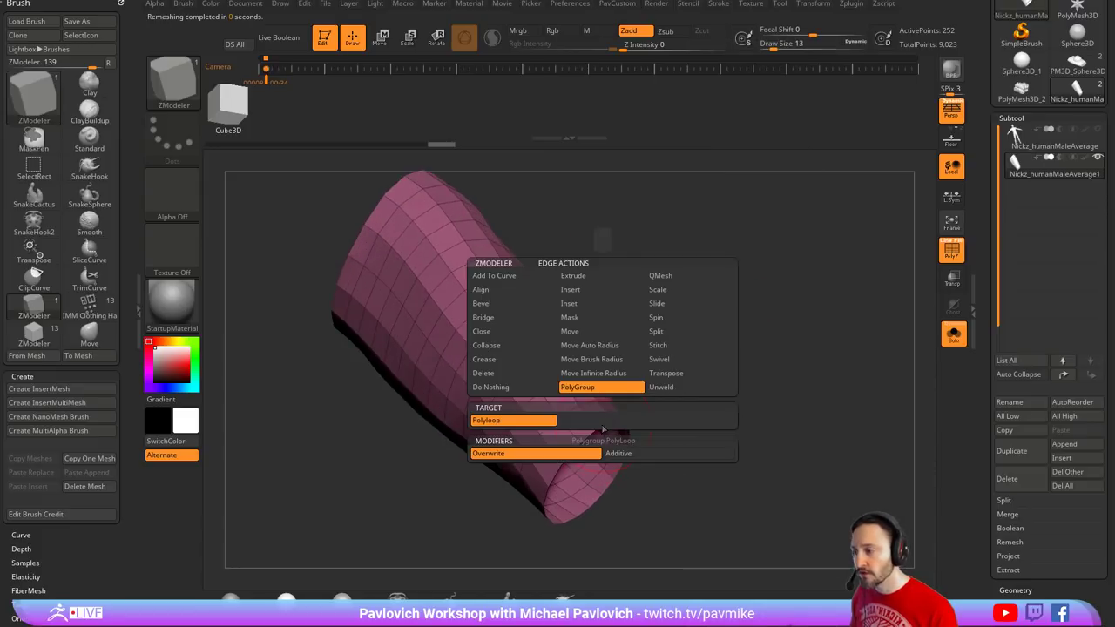
{"action": "left_click", "coordinate": [520, 311]}
{"action": "mouse_move", "coordinate": [732, 348]}
{"action": "right_mouse_down"}
{"action": "mouse_move", "coordinate": [781, 334]}
{"action": "mouse_move", "coordinate": [773, 267]}
{"action": "mouse_move", "coordinate": [695, 310]}
{"action": "right_mouse_up"}
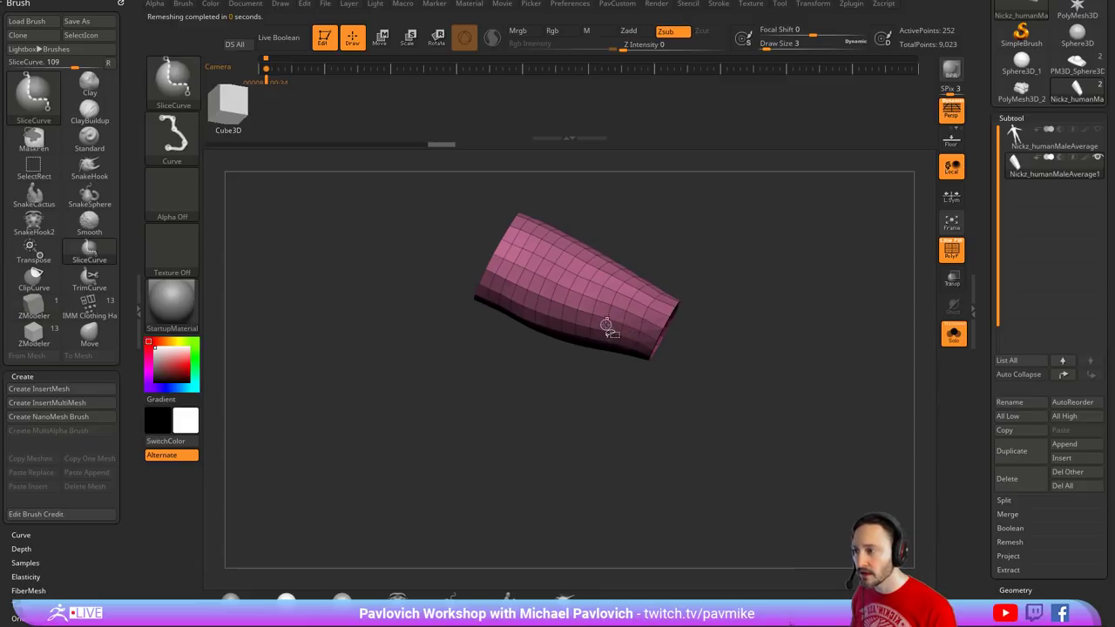
{"action": "key", "text": "space"}
{"action": "mouse_move", "coordinate": [787, 357]}
{"action": "left_mouse_down"}
{"action": "mouse_move", "coordinate": [806, 254]}
{"action": "mouse_move", "coordinate": [819, 276]}
{"action": "left_mouse_up"}
{"action": "mouse_move", "coordinate": [493, 254]}
{"action": "left_mouse_down", "text": "alt"}
{"action": "mouse_move", "coordinate": [681, 251]}
{"action": "mouse_move", "coordinate": [493, 265]}
{"action": "mouse_move", "coordinate": [653, 286]}
{"action": "left_mouse_up", "text": "alt"}
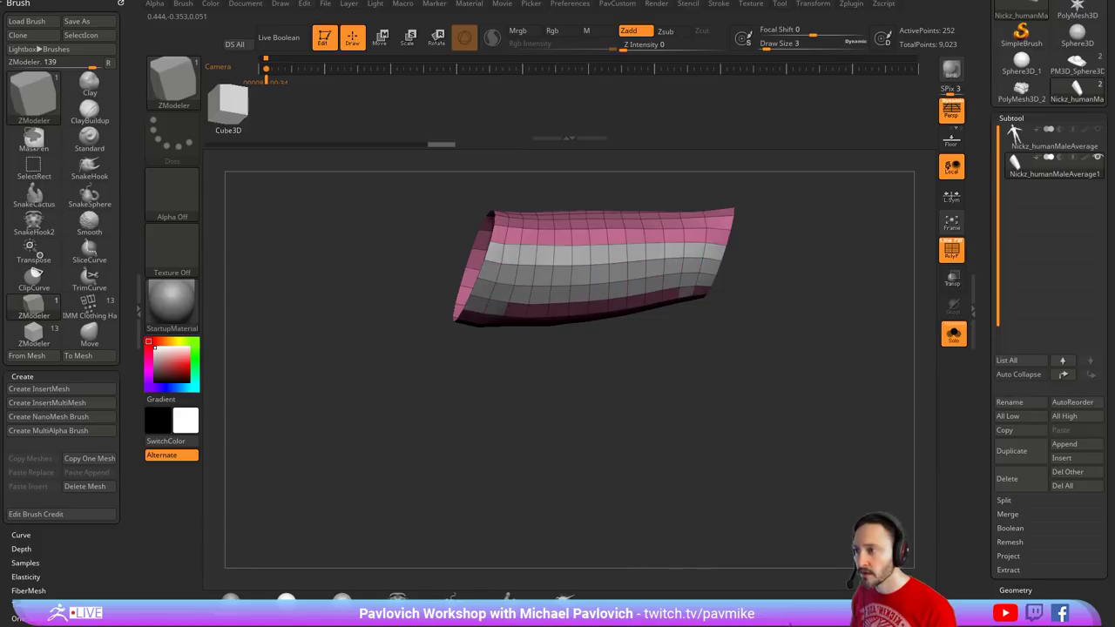
{"action": "left_click_drag", "start_coordinate": [601, 346], "coordinate": [605, 301]}
{"action": "mouse_move", "coordinate": [512, 311]}
{"action": "left_mouse_down", "text": "alt"}
{"action": "mouse_move", "coordinate": [702, 304]}
{"action": "mouse_move", "coordinate": [586, 328]}
{"action": "mouse_move", "coordinate": [465, 325]}
{"action": "left_mouse_up", "text": "alt"}
{"action": "left_click_drag", "start_coordinate": [815, 281], "coordinate": [804, 249]}
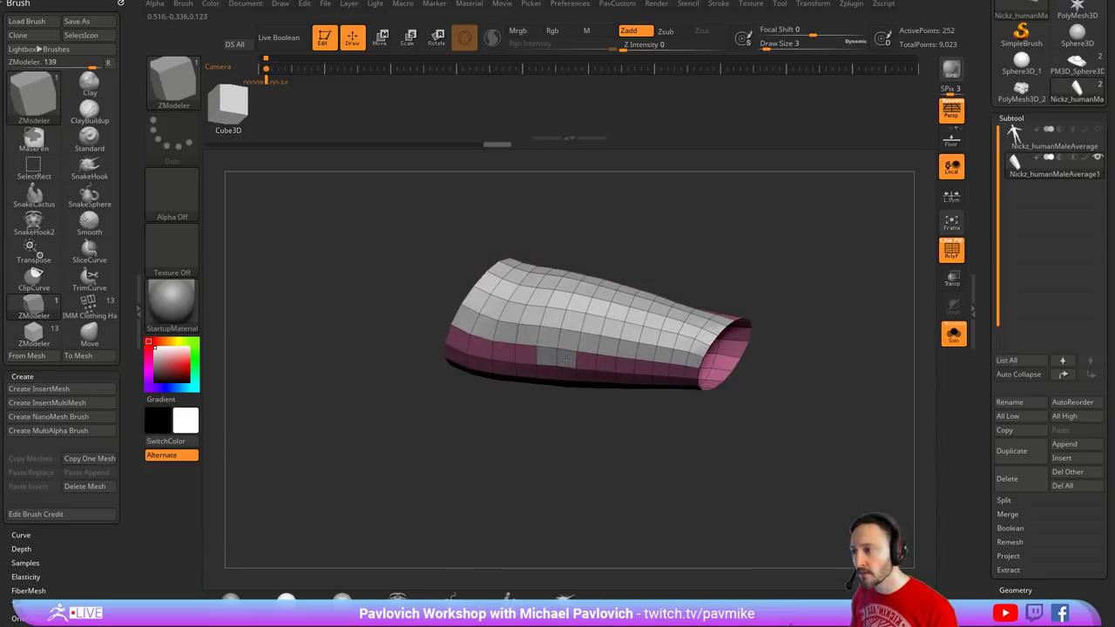
- Isolate the marked forearm strips, assign them their own polygroup and show the whole forearm again
{"action": "left_click", "coordinate": [562, 359]}
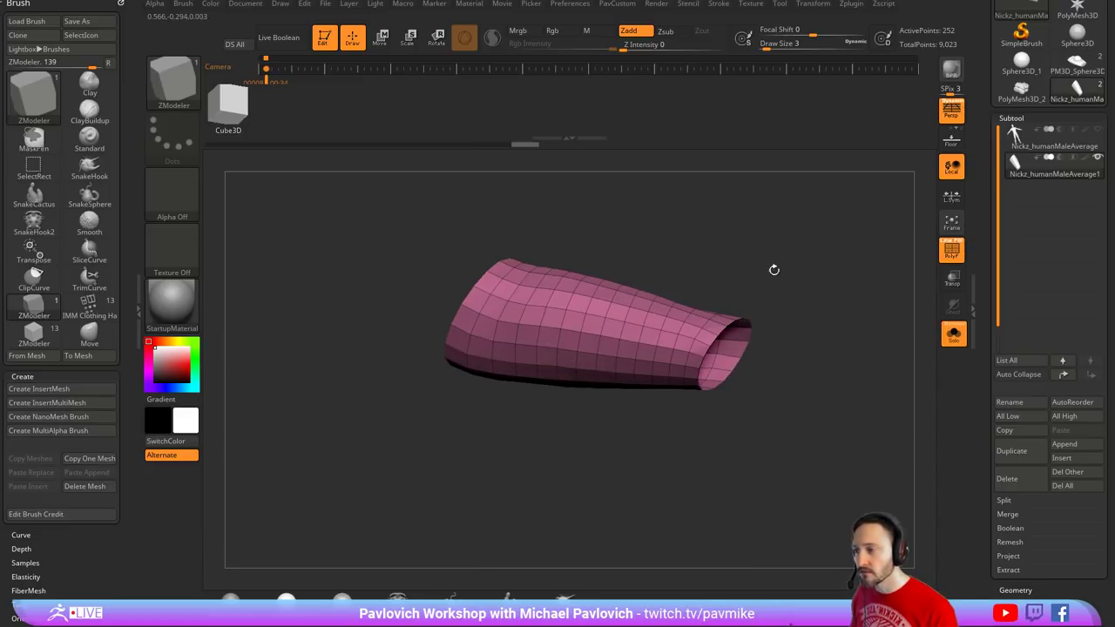
{"action": "left_click_drag", "start_coordinate": [773, 270], "coordinate": [794, 280]}
{"action": "key", "text": "ctrl+z"}
{"action": "left_click", "coordinate": [594, 318], "text": "ctrl+shift"}
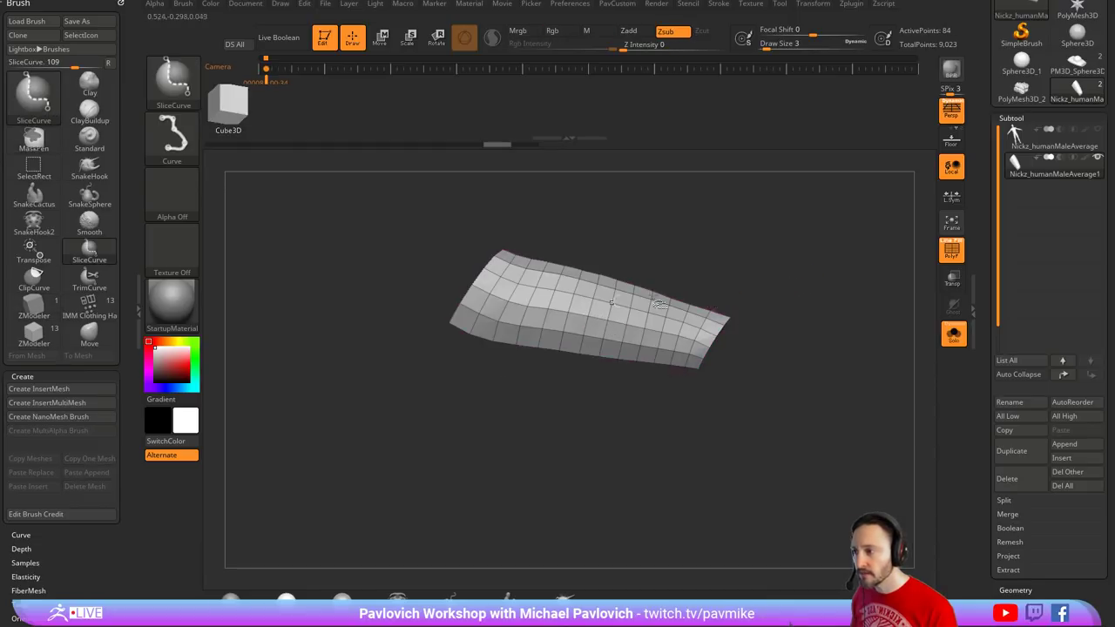
{"action": "key", "text": "ctrl+w"}
{"action": "left_click", "coordinate": [821, 310], "text": "ctrl+shift"}
{"action": "left_click_drag", "start_coordinate": [829, 310], "coordinate": [784, 303]}
{"action": "left_click_drag", "start_coordinate": [742, 236], "coordinate": [746, 253]}
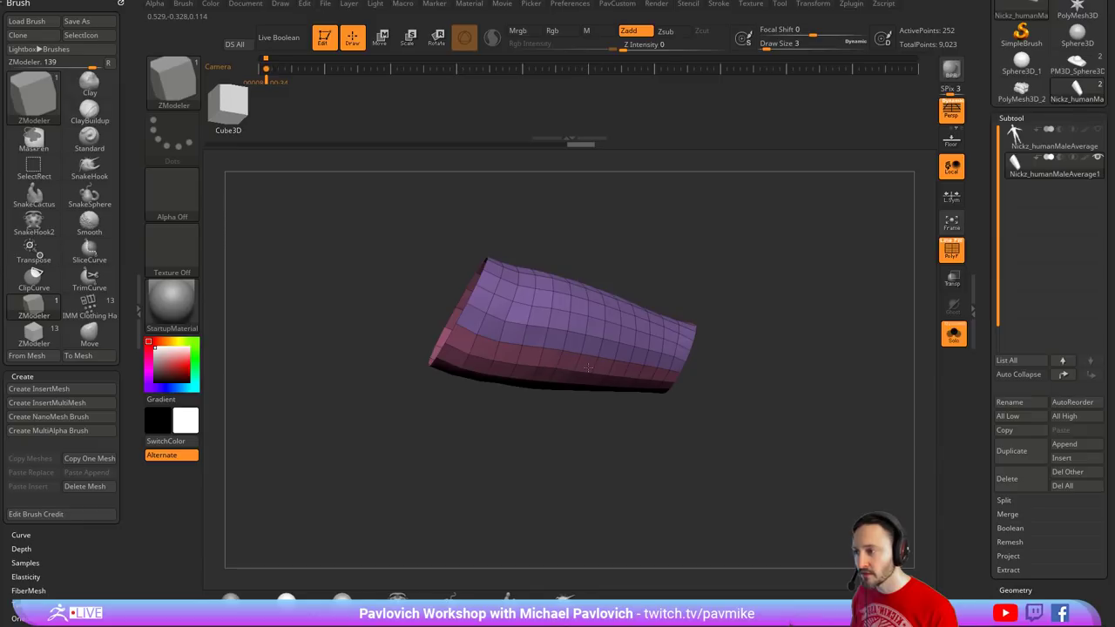
- Reassign polygons along the border between the two forearm polygroups to cut stepped notches into it
{"action": "left_click_drag", "start_coordinate": [808, 304], "coordinate": [789, 348]}
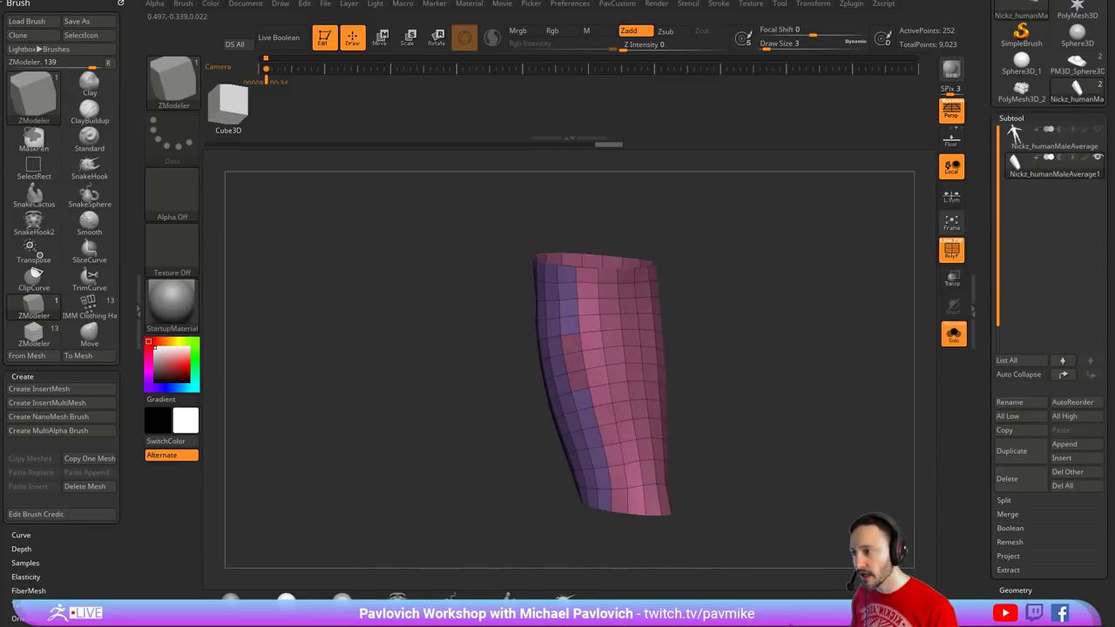
{"action": "left_click_drag", "start_coordinate": [724, 329], "coordinate": [612, 255]}
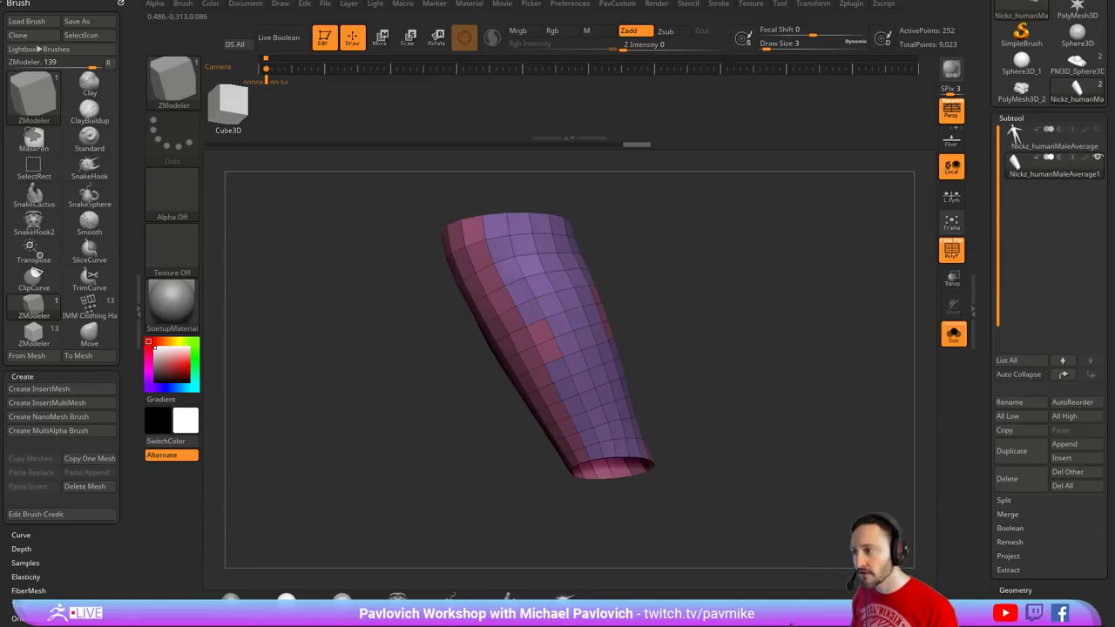
{"action": "left_click_drag", "start_coordinate": [533, 305], "coordinate": [552, 352]}
{"action": "mouse_move", "coordinate": [758, 321]}
{"action": "left_mouse_down"}
{"action": "mouse_move", "coordinate": [766, 310]}
{"action": "mouse_move", "coordinate": [754, 306]}
{"action": "left_mouse_up"}
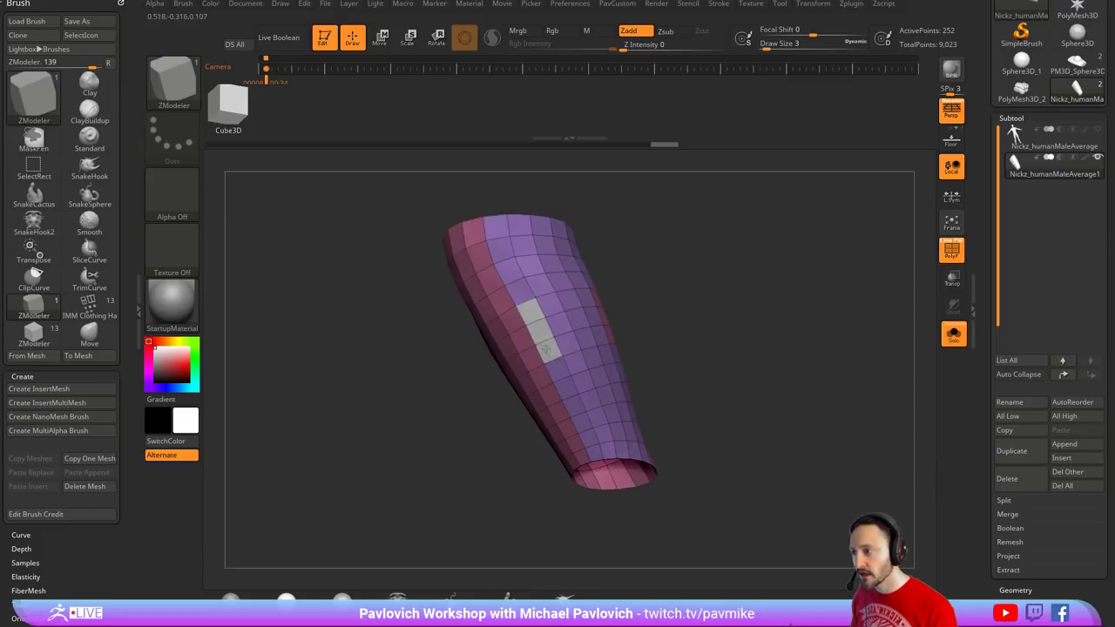
{"action": "left_click_drag", "start_coordinate": [537, 374], "coordinate": [540, 377]}
- Isolate the pink forearm polygroup and delete the hidden polygons
{"action": "mouse_move", "coordinate": [754, 328]}
{"action": "left_mouse_down"}
{"action": "mouse_move", "coordinate": [770, 326]}
{"action": "mouse_move", "coordinate": [714, 296]}
{"action": "mouse_move", "coordinate": [818, 264]}
{"action": "mouse_move", "coordinate": [769, 291]}
{"action": "left_mouse_up"}
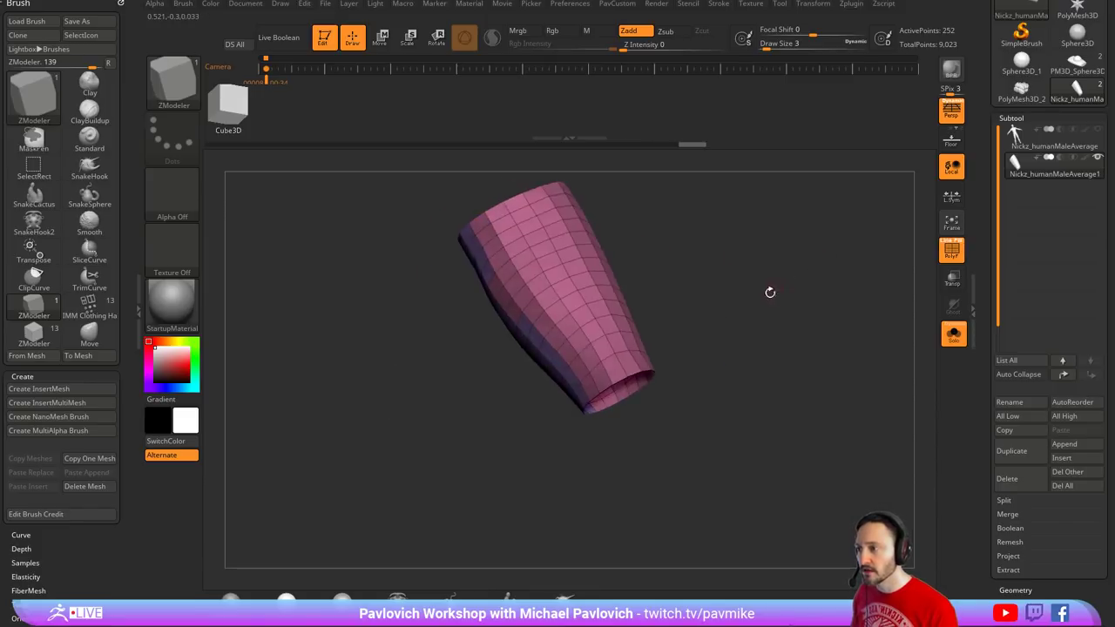
{"action": "left_click", "coordinate": [584, 291], "text": "ctrl+shift"}
{"action": "key", "text": "grave"}
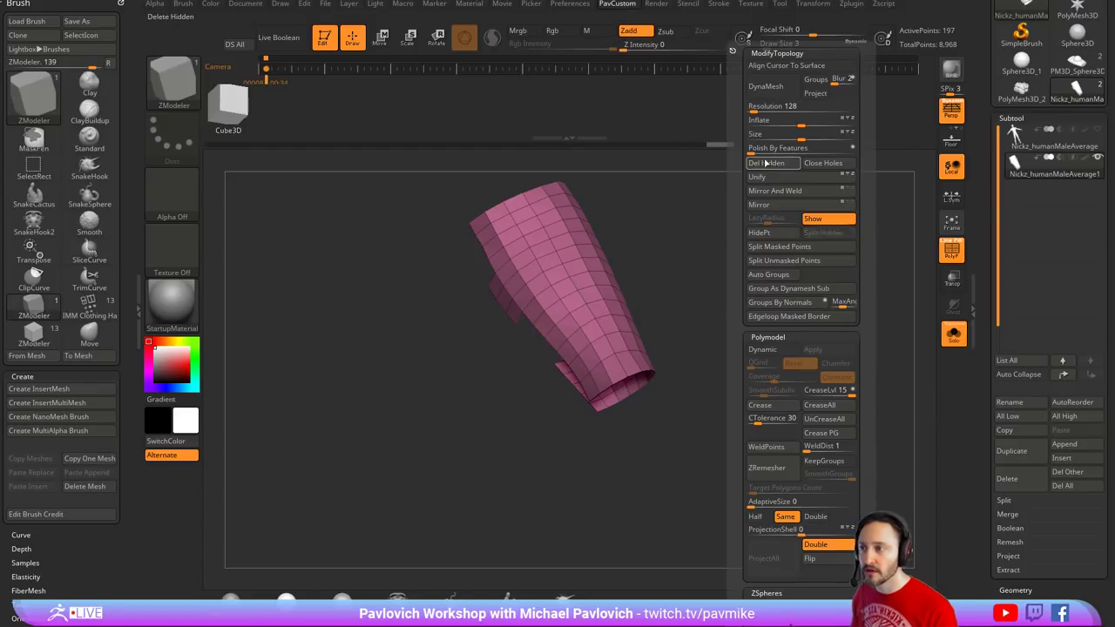
{"action": "left_click", "coordinate": [766, 163]}
- QMesh the open forearm shell outward with the Polygroup All target to give it thickness, and inspect it from several angles
{"action": "key", "text": "space"}
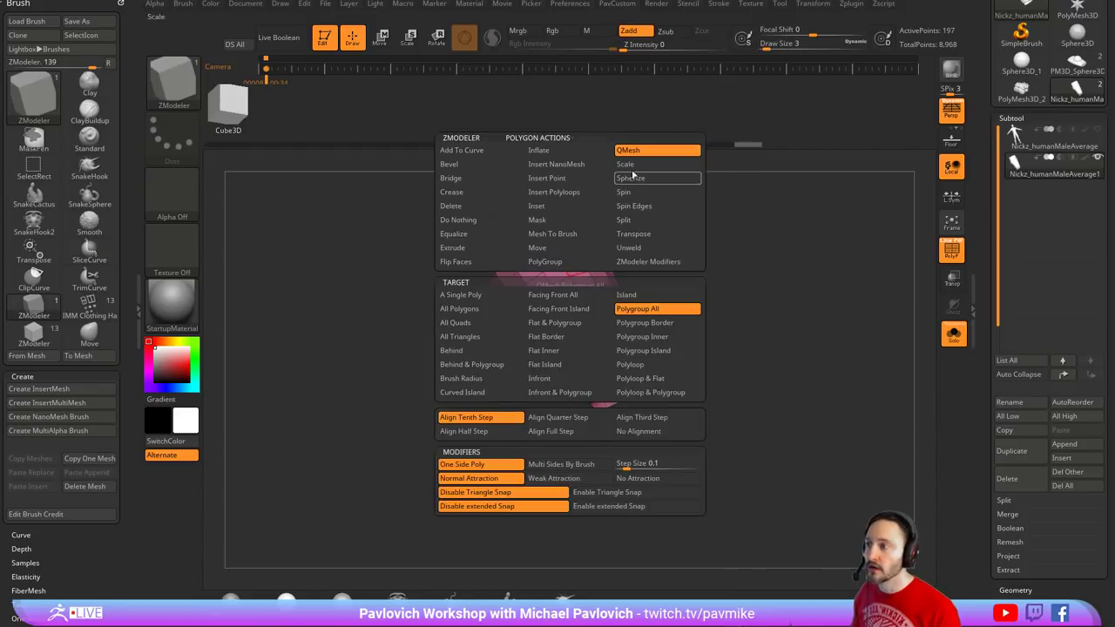
{"action": "left_click_drag", "start_coordinate": [775, 305], "coordinate": [721, 291]}
{"action": "left_click_drag", "start_coordinate": [606, 288], "coordinate": [618, 280]}
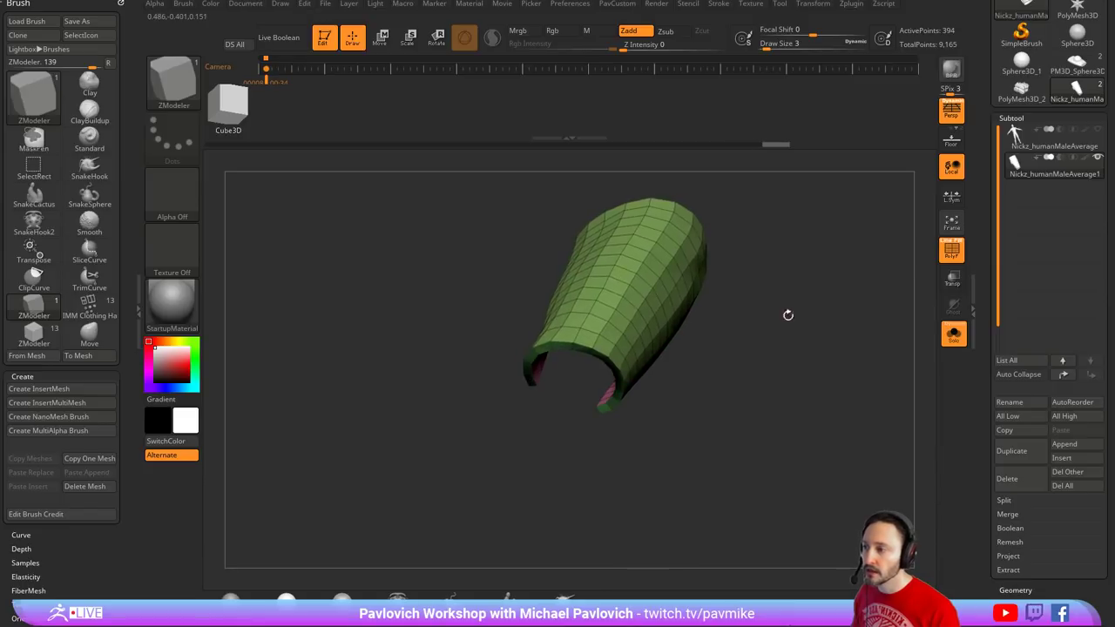
{"action": "left_click_drag", "start_coordinate": [788, 315], "coordinate": [486, 298]}
{"action": "left_click_drag", "start_coordinate": [825, 296], "coordinate": [645, 270]}
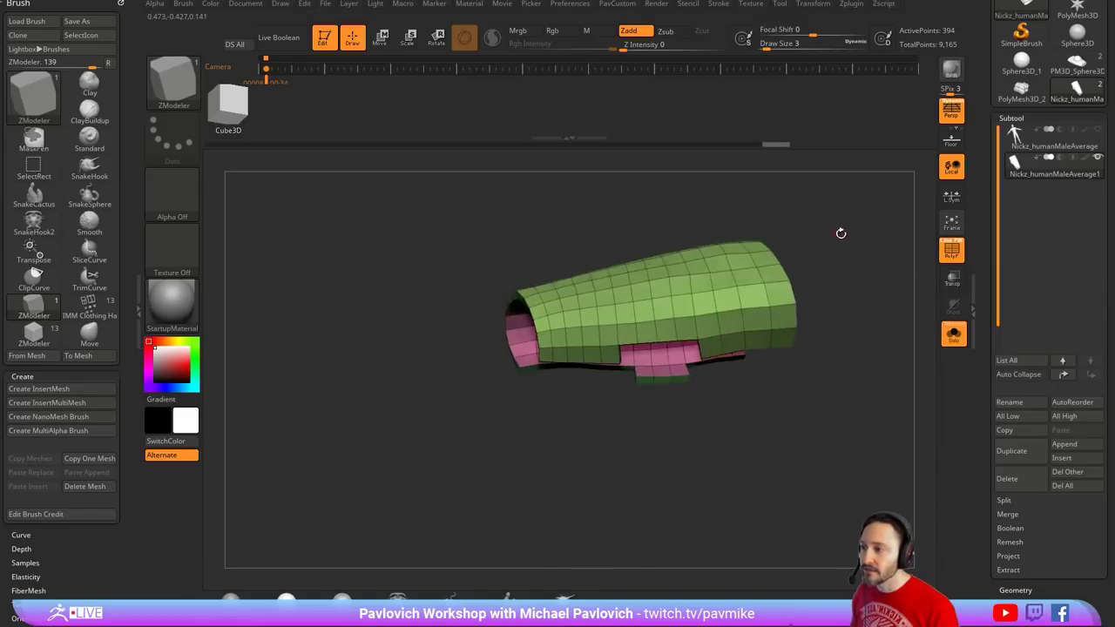
{"action": "left_click_drag", "start_coordinate": [841, 233], "coordinate": [905, 253]}
{"action": "mouse_move", "coordinate": [905, 247]}
{"action": "left_mouse_down"}
{"action": "mouse_move", "coordinate": [841, 319]}
{"action": "mouse_move", "coordinate": [753, 340]}
{"action": "mouse_move", "coordinate": [784, 381]}
{"action": "mouse_move", "coordinate": [856, 372]}
{"action": "mouse_move", "coordinate": [816, 323]}
{"action": "mouse_move", "coordinate": [853, 286]}
{"action": "mouse_move", "coordinate": [826, 317]}
{"action": "mouse_move", "coordinate": [803, 301]}
{"action": "mouse_move", "coordinate": [806, 318]}
{"action": "left_mouse_up"}
- Undo the shell thickness and polygon deletion, and assign the whole forearm tube to a single polygroup
{"action": "key", "text": "ctrl+z"}
{"action": "key", "text": "ctrl+z"}
{"action": "key", "text": "ctrl+z"}
{"action": "key", "text": "ctrl+w"}
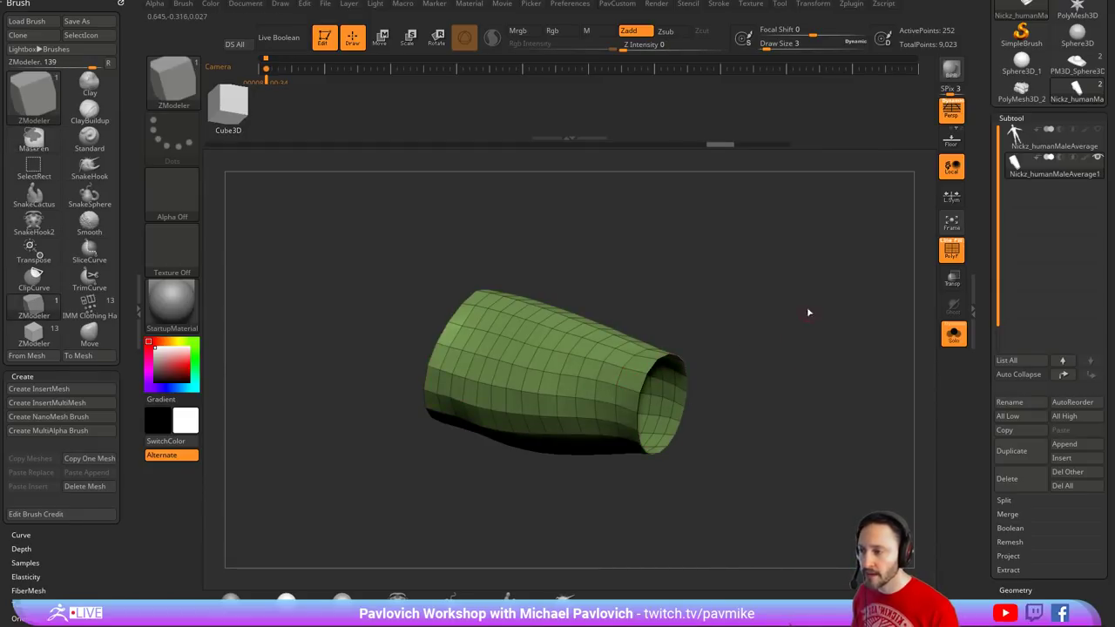
- Close the holes at both ends of the forearm tube
{"action": "key", "text": "space"}
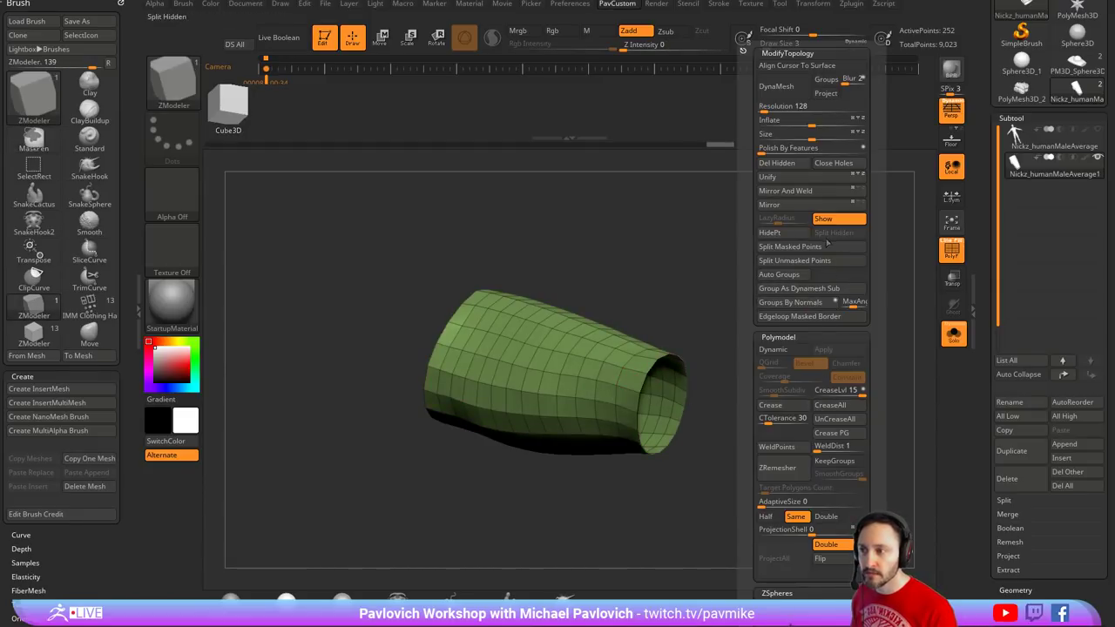
{"action": "left_click", "coordinate": [821, 163]}
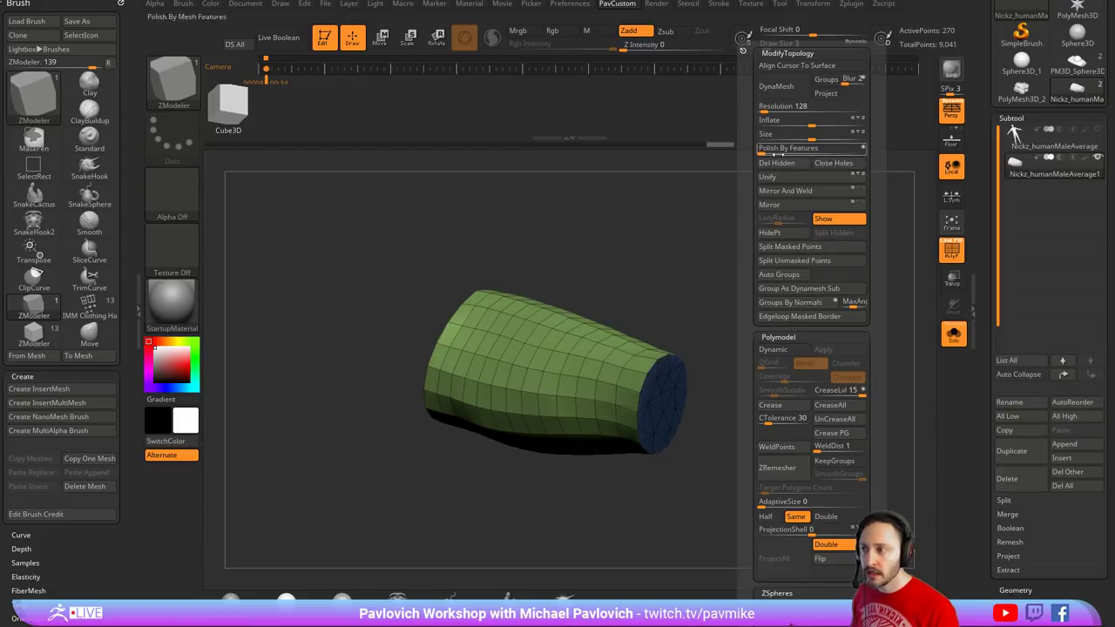
{"action": "left_click_drag", "start_coordinate": [798, 303], "coordinate": [810, 322], "text": "alt"}
- Crease the forearm by polygroup, subdivide it twice and turn off the polyframe display
{"action": "key", "text": "space"}
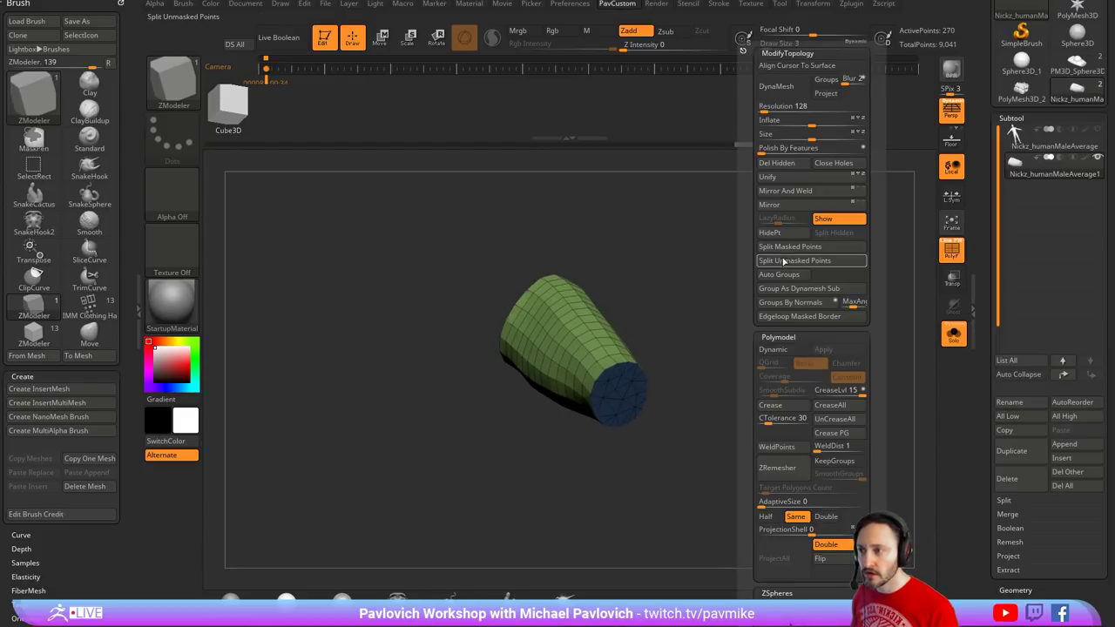
{"action": "left_click", "coordinate": [833, 434]}
{"action": "key", "text": "ctrl+d"}
{"action": "key", "text": "ctrl+d"}
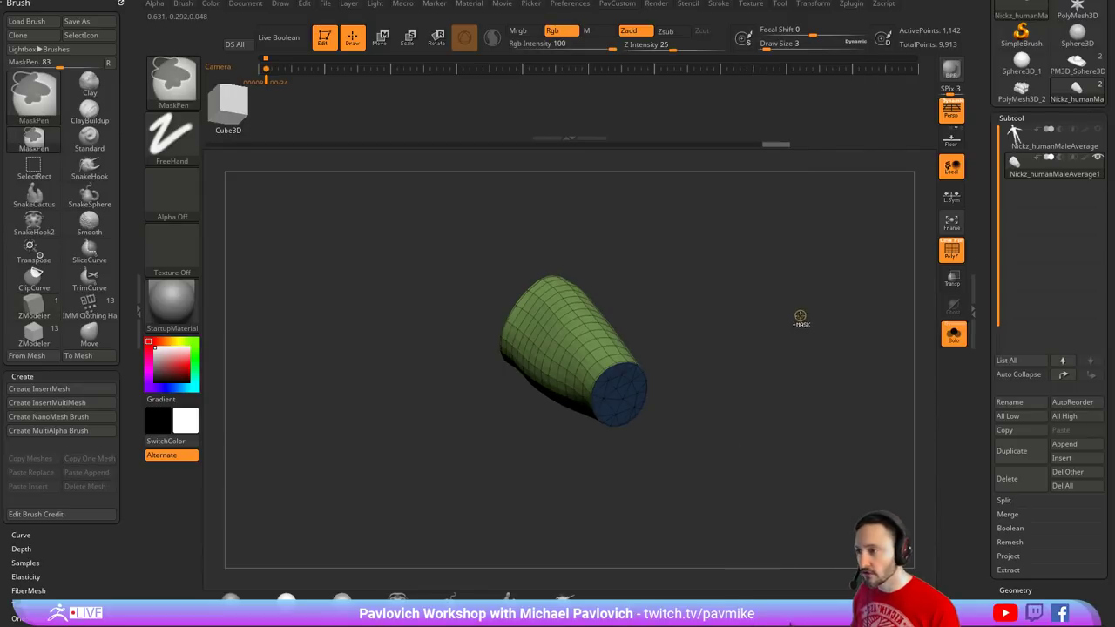
{"action": "left_click", "coordinate": [951, 259]}
{"action": "left_click_drag", "start_coordinate": [848, 300], "coordinate": [829, 319]}
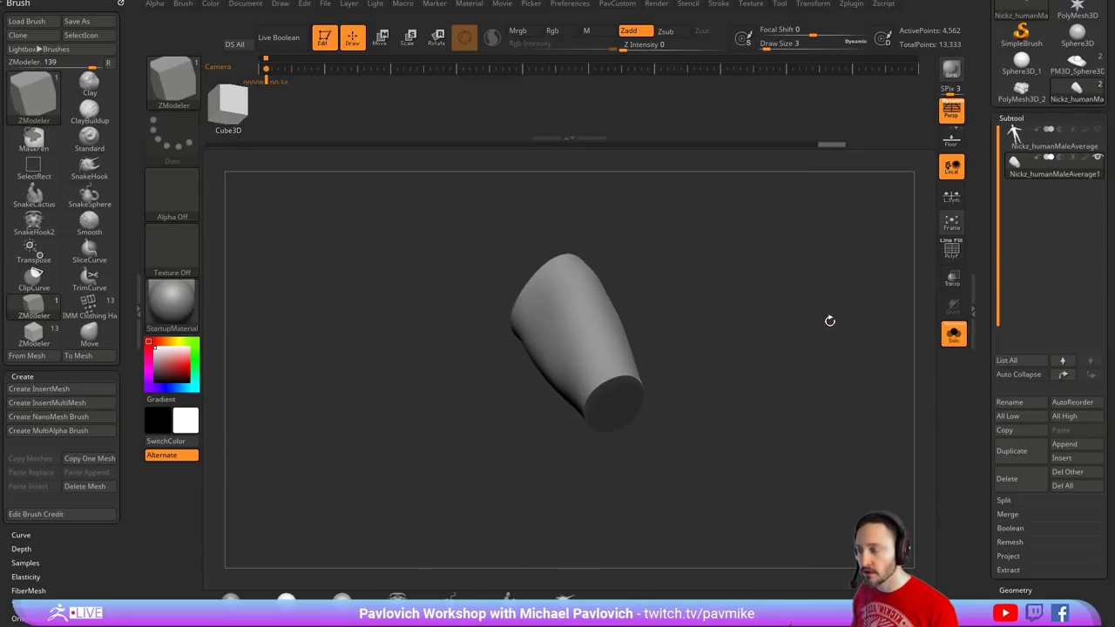
- Try to DynaMesh the subdivided forearm at resolution 128
{"action": "key", "text": "space"}
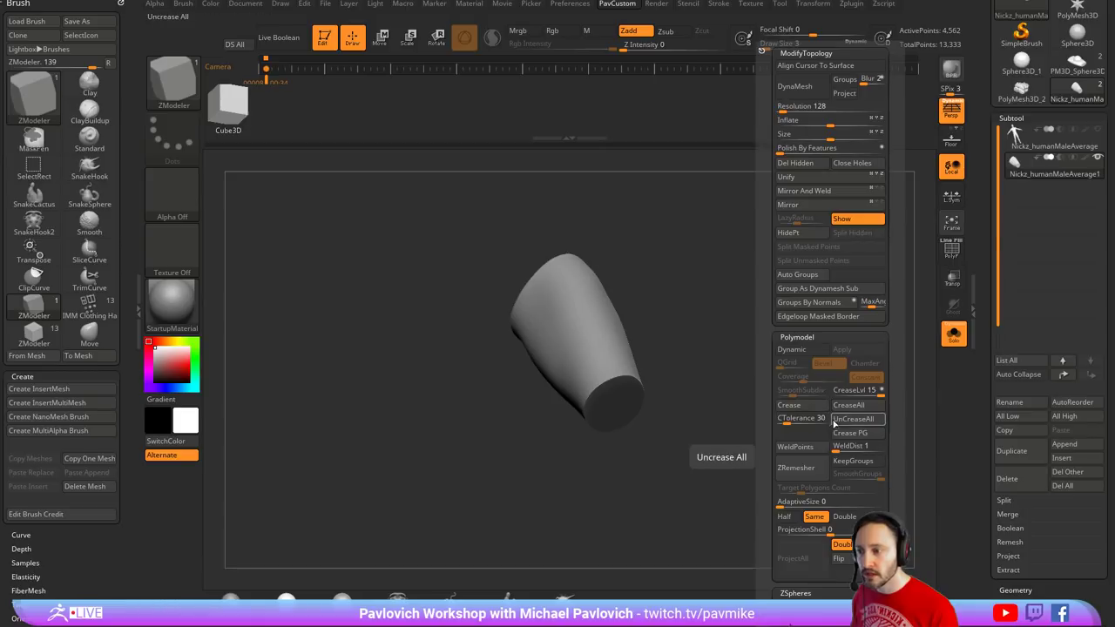
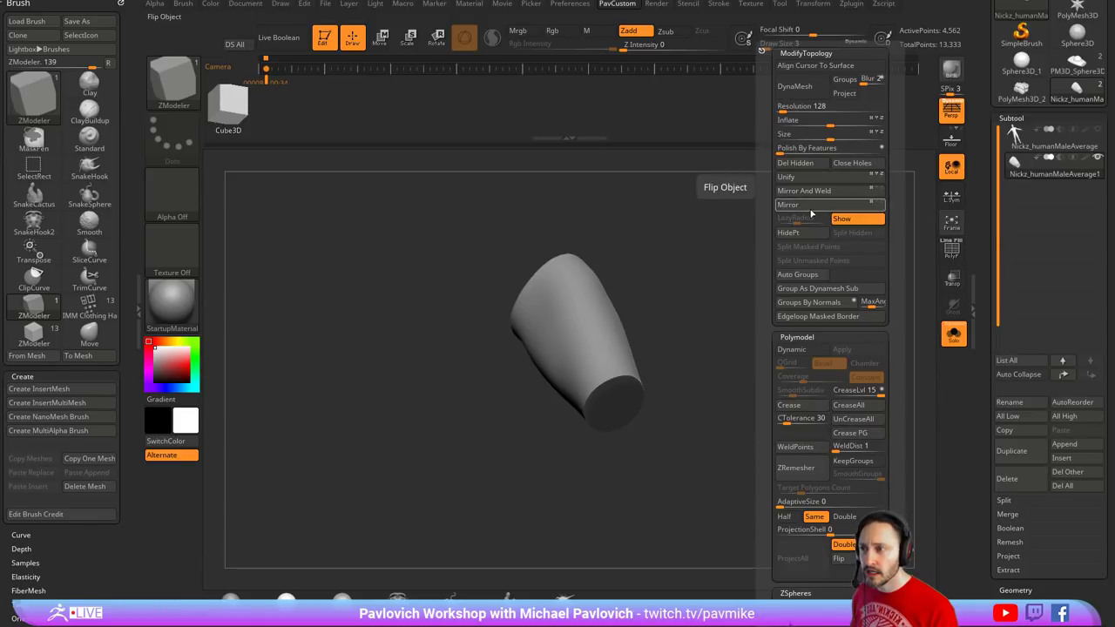
{"action": "left_click", "coordinate": [799, 93]}
{"action": "left_click", "coordinate": [754, 114]}
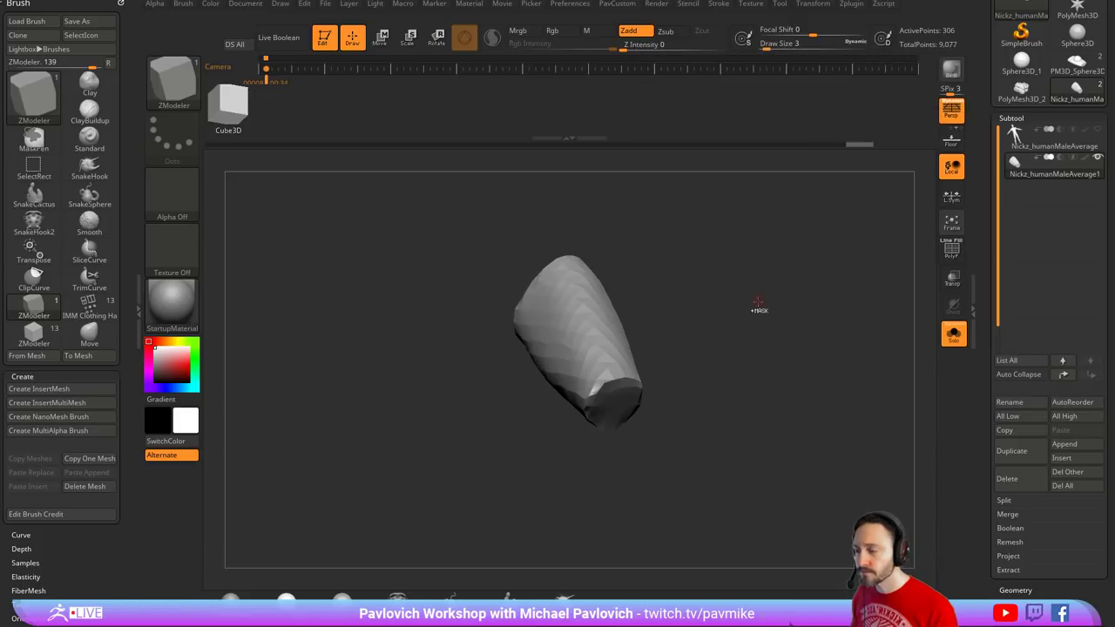
{"action": "key", "text": "ctrl+z"}
- DynaMesh the capped forearm at resolution 552 with Blur 0
{"action": "key", "text": "1"}
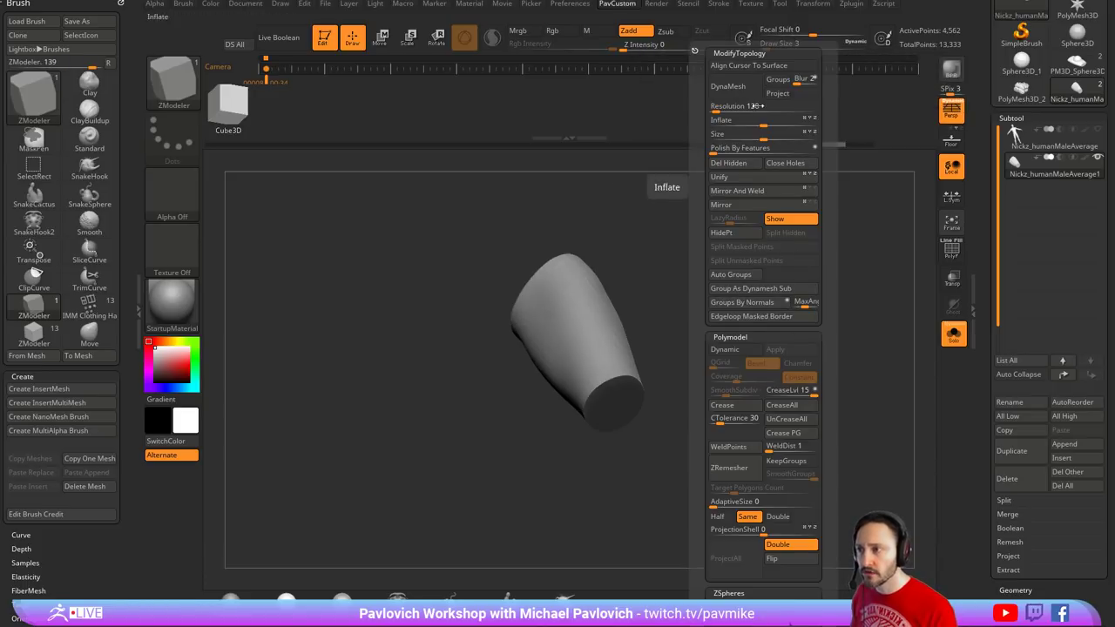
{"action": "left_click", "coordinate": [729, 108]}
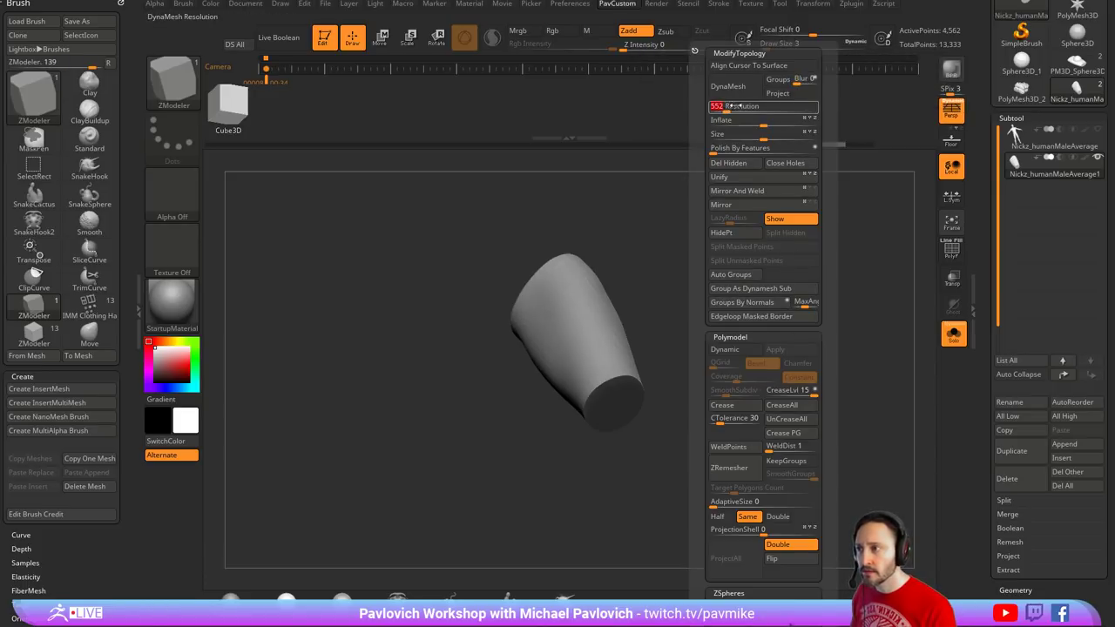
{"action": "left_click", "coordinate": [738, 91]}
{"action": "left_click", "coordinate": [694, 112]}
{"action": "left_click_drag", "start_coordinate": [768, 322], "coordinate": [714, 296]}
{"action": "left_click_drag", "start_coordinate": [826, 298], "coordinate": [797, 286]}
- Turn off perspective and Solo mode, and make the male body subtool visible alongside the forearm piece
{"action": "left_click", "coordinate": [946, 133]}
{"action": "left_click", "coordinate": [949, 113]}
{"action": "left_click", "coordinate": [953, 333]}
{"action": "left_click_drag", "start_coordinate": [837, 322], "coordinate": [792, 319]}
{"action": "left_click", "coordinate": [1097, 130]}
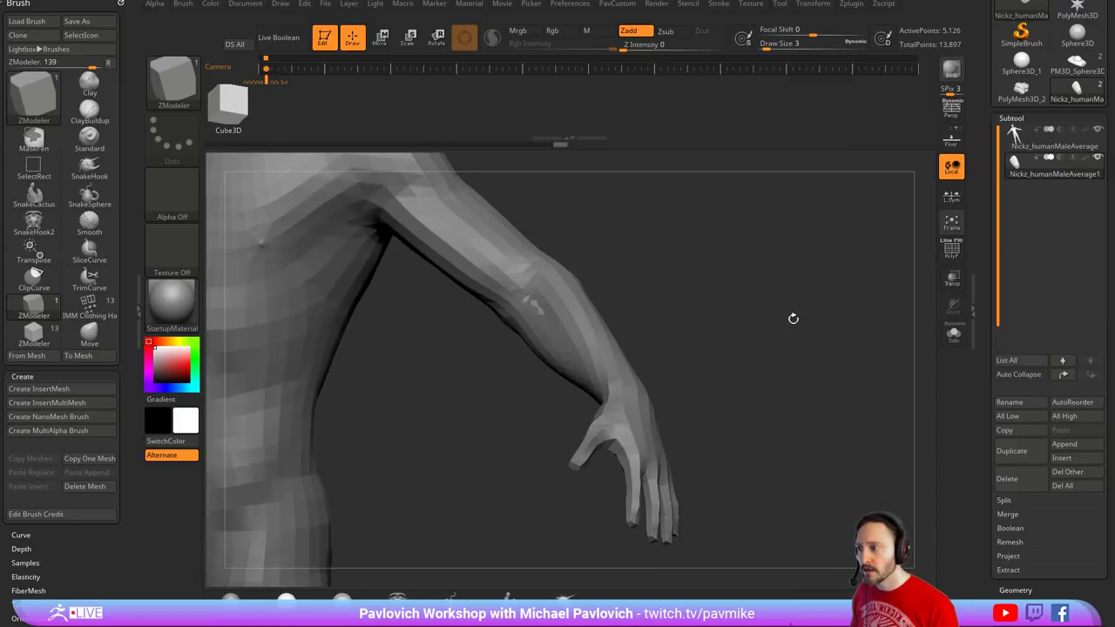
- Inflate the forearm piece slightly so it sits outside the figure's arm
{"action": "key", "text": "space"}
{"action": "left_click_drag", "start_coordinate": [797, 124], "coordinate": [800, 125]}
{"action": "left_click_drag", "start_coordinate": [696, 269], "coordinate": [637, 266]}
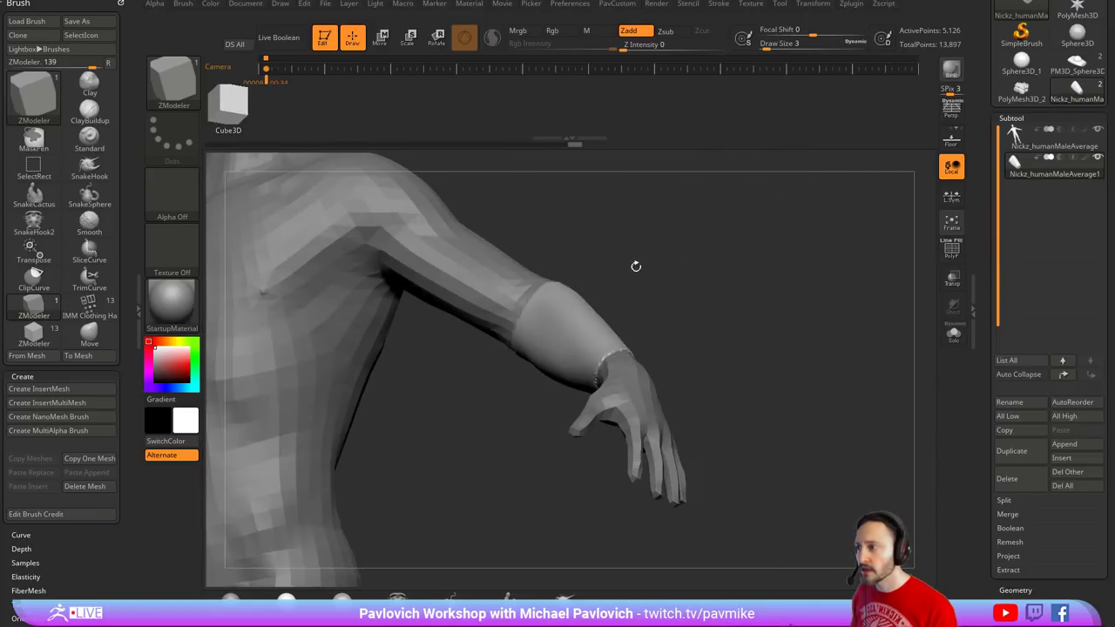
- Clip the wrist end of the forearm piece straight with the ClipCurve brush
{"action": "left_click", "coordinate": [189, 103], "text": "ctrl+shift"}
{"action": "left_click", "coordinate": [298, 144], "text": "ctrl+shift"}
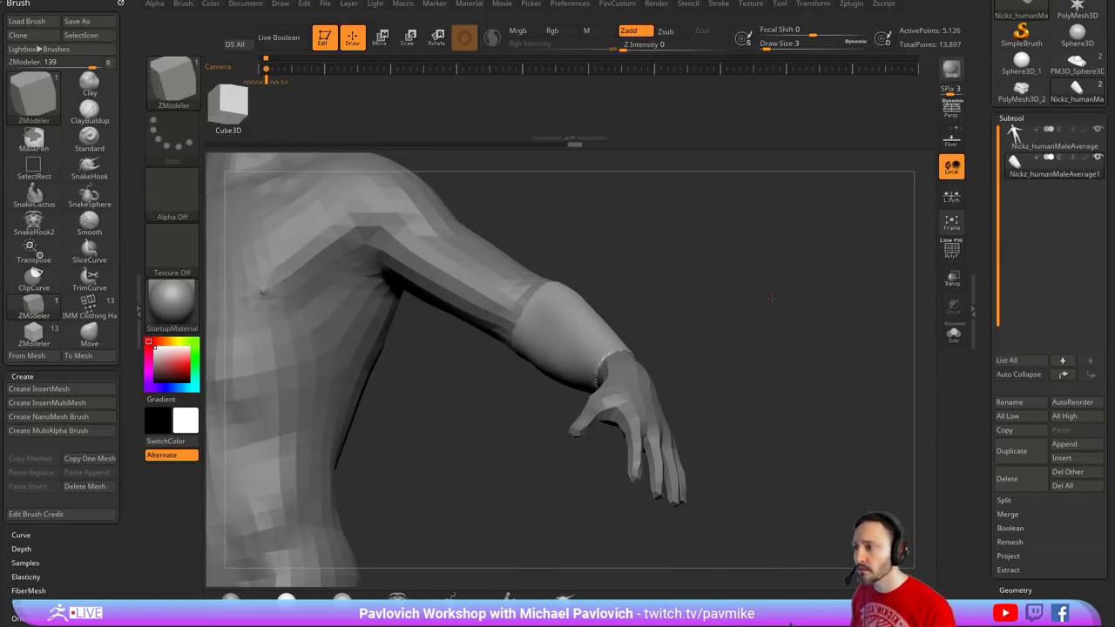
{"action": "left_click_drag", "start_coordinate": [732, 292], "coordinate": [766, 283]}
{"action": "left_click_drag", "start_coordinate": [659, 259], "coordinate": [584, 413], "text": "ctrl+shift"}
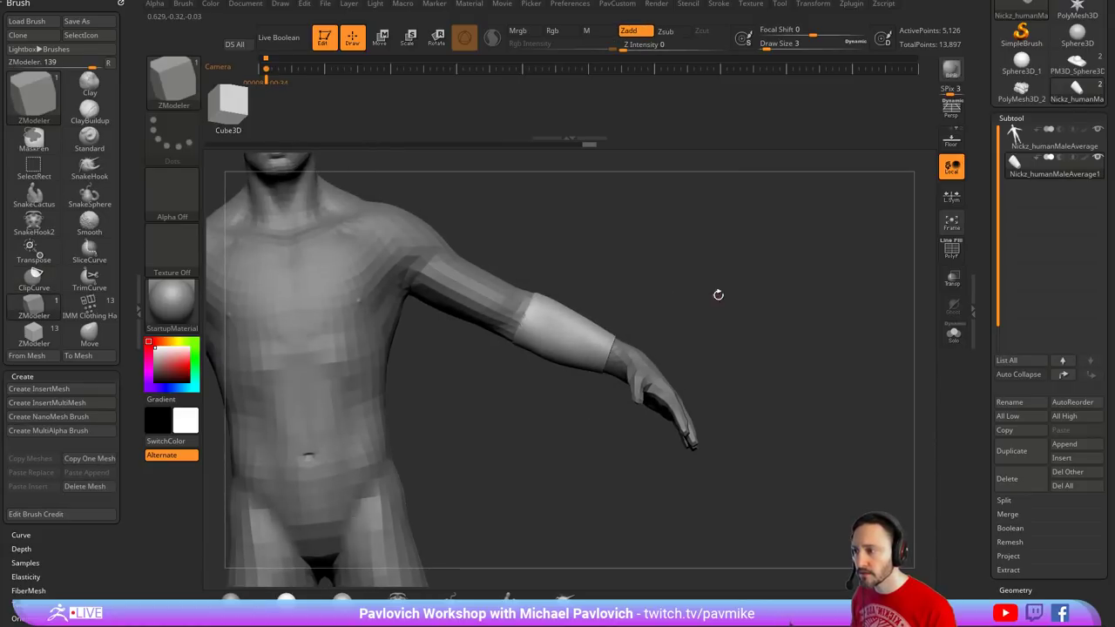
- Mask all but the wrist end of the forearm piece, extend that end toward the hand, clear the mask and update the DynaMesh
{"action": "mouse_move", "coordinate": [716, 294]}
{"action": "left_mouse_down"}
{"action": "mouse_move", "coordinate": [749, 327]}
{"action": "mouse_move", "coordinate": [767, 303]}
{"action": "mouse_move", "coordinate": [816, 352]}
{"action": "mouse_move", "coordinate": [801, 341]}
{"action": "left_mouse_up"}
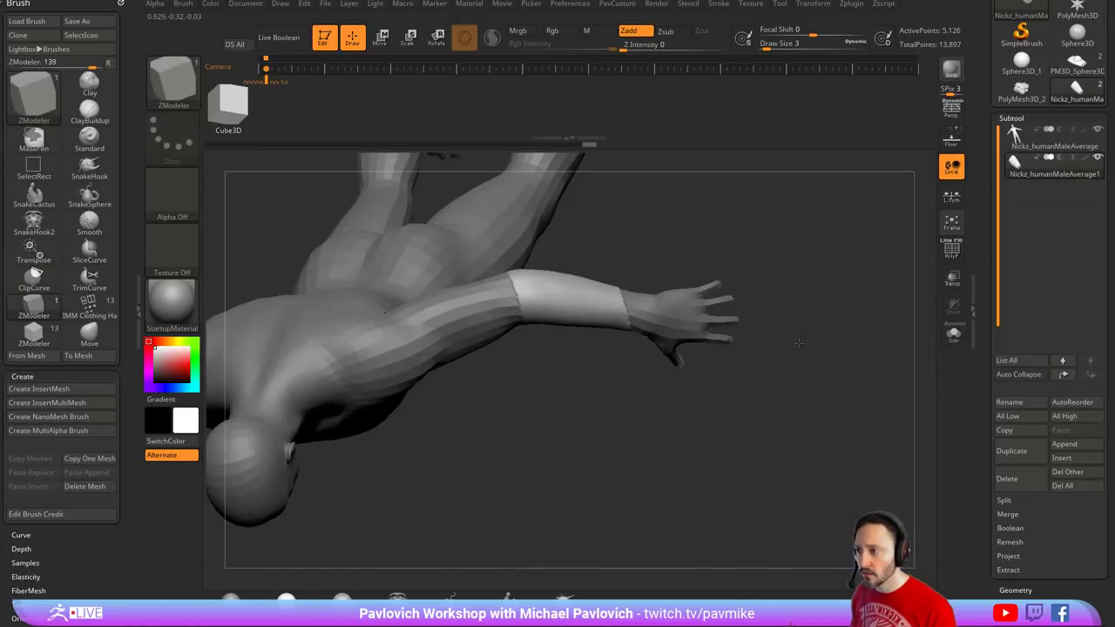
{"action": "left_click_drag", "start_coordinate": [756, 204], "coordinate": [606, 380], "text": "ctrl"}
{"action": "left_click", "coordinate": [608, 379], "text": "ctrl"}
{"action": "key", "text": "w"}
{"action": "left_click_drag", "start_coordinate": [669, 361], "coordinate": [684, 289]}
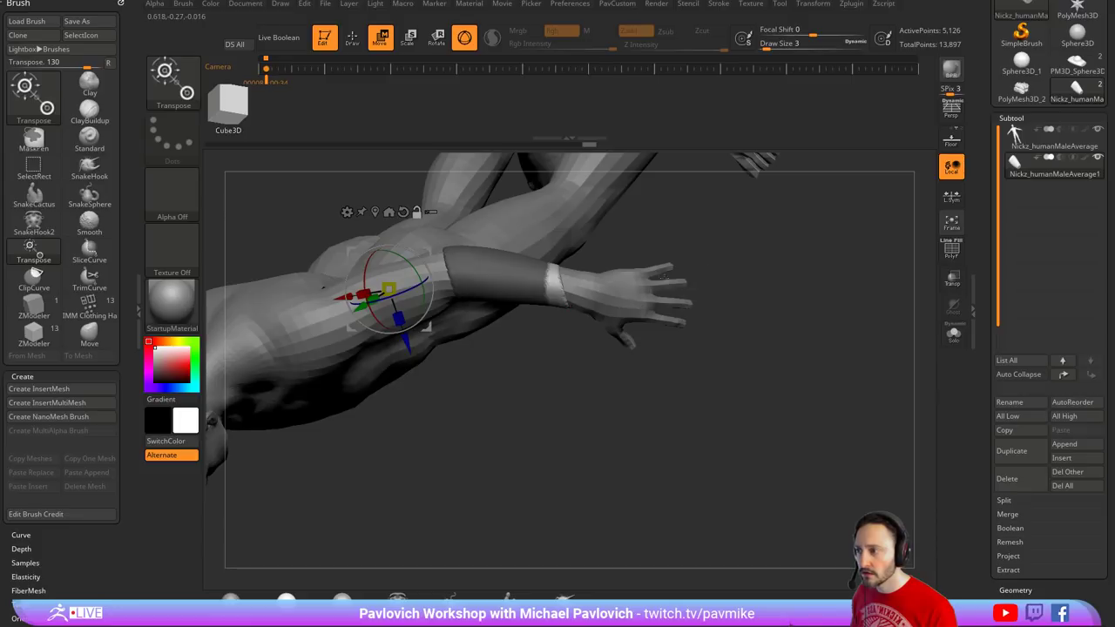
{"action": "mouse_move", "coordinate": [560, 279]}
{"action": "left_mouse_down", "text": "alt"}
{"action": "mouse_move", "coordinate": [566, 301]}
{"action": "mouse_move", "coordinate": [600, 293]}
{"action": "left_mouse_up", "text": "alt"}
{"action": "left_click_drag", "start_coordinate": [729, 267], "coordinate": [756, 296], "text": "ctrl"}
{"action": "key", "text": "q"}
- Set the Standard brush to Z Intensity 36 and LazyRadius 1 for sculpting the forearm piece
{"action": "mouse_move", "coordinate": [767, 300]}
{"action": "left_mouse_down"}
{"action": "mouse_move", "coordinate": [801, 323]}
{"action": "mouse_move", "coordinate": [804, 302]}
{"action": "mouse_move", "coordinate": [842, 322]}
{"action": "left_mouse_up"}
{"action": "mouse_move", "coordinate": [810, 319]}
{"action": "left_mouse_down"}
{"action": "mouse_move", "coordinate": [742, 321]}
{"action": "mouse_move", "coordinate": [697, 283]}
{"action": "left_mouse_up"}
{"action": "key", "text": "s"}
{"action": "left_click_drag", "start_coordinate": [623, 296], "coordinate": [626, 296]}
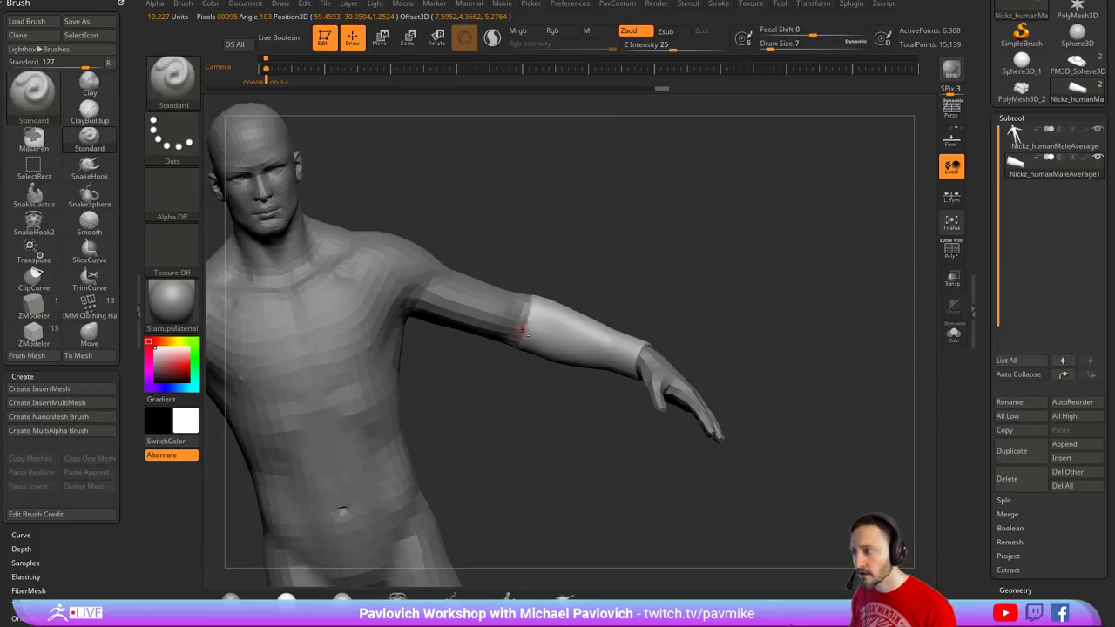
{"action": "left_click_drag", "start_coordinate": [638, 249], "coordinate": [653, 227], "text": "alt"}
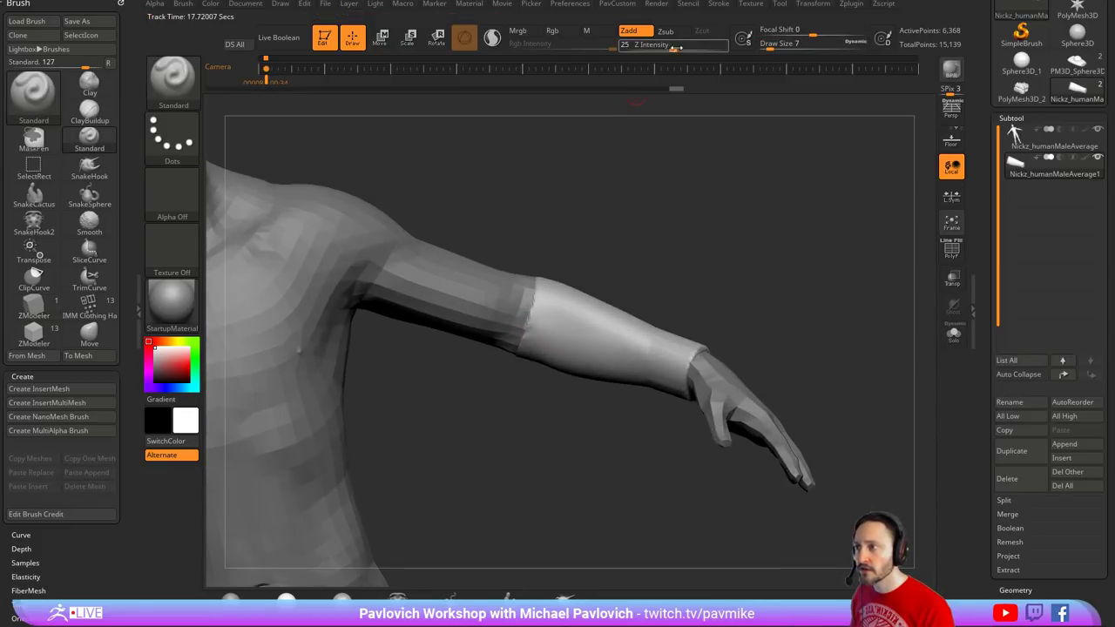
{"action": "left_click_drag", "start_coordinate": [675, 47], "coordinate": [686, 48]}
{"action": "key", "text": "space"}
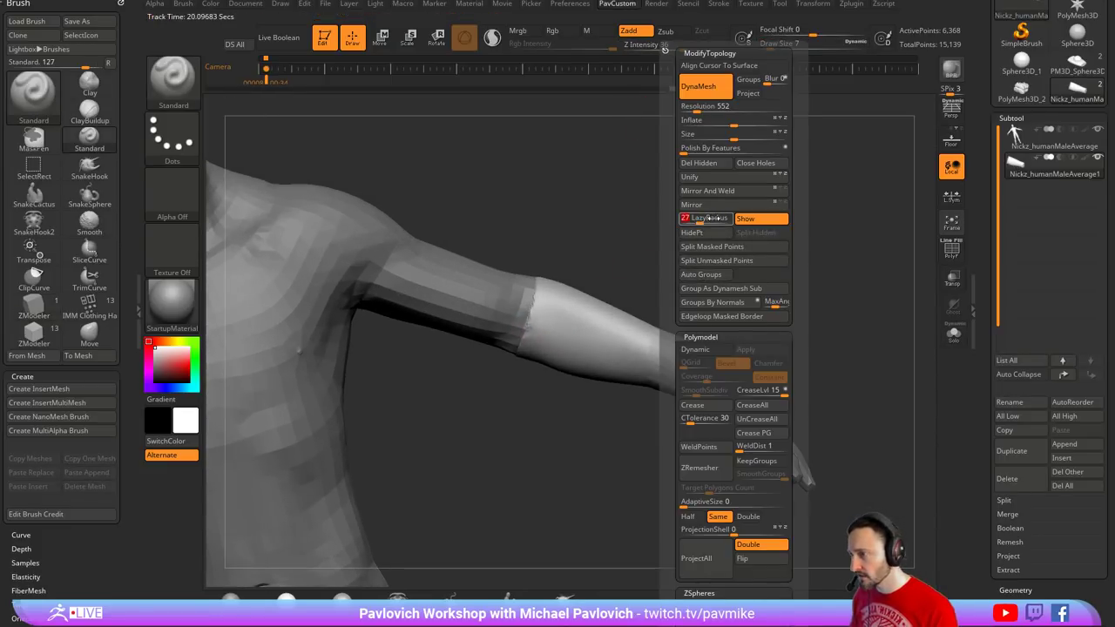
{"action": "type", "text": "1"}
{"action": "key", "text": "Return"}
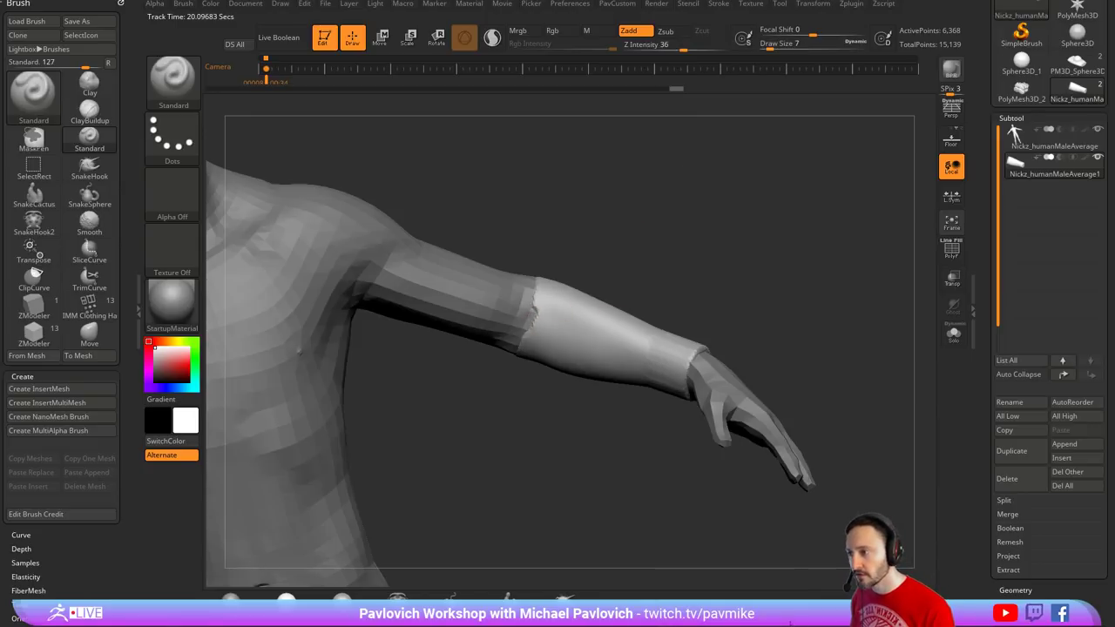
- Build up a raised block at the elbow end of the forearm piece with the ClayTubes brush at Z Intensity 27
{"action": "mouse_move", "coordinate": [830, 243]}
{"action": "left_mouse_down"}
{"action": "mouse_move", "coordinate": [522, 377]}
{"action": "mouse_move", "coordinate": [515, 367]}
{"action": "mouse_move", "coordinate": [496, 398]}
{"action": "mouse_move", "coordinate": [809, 323]}
{"action": "mouse_move", "coordinate": [768, 284]}
{"action": "left_mouse_up"}
{"action": "key", "text": "bracketright"}
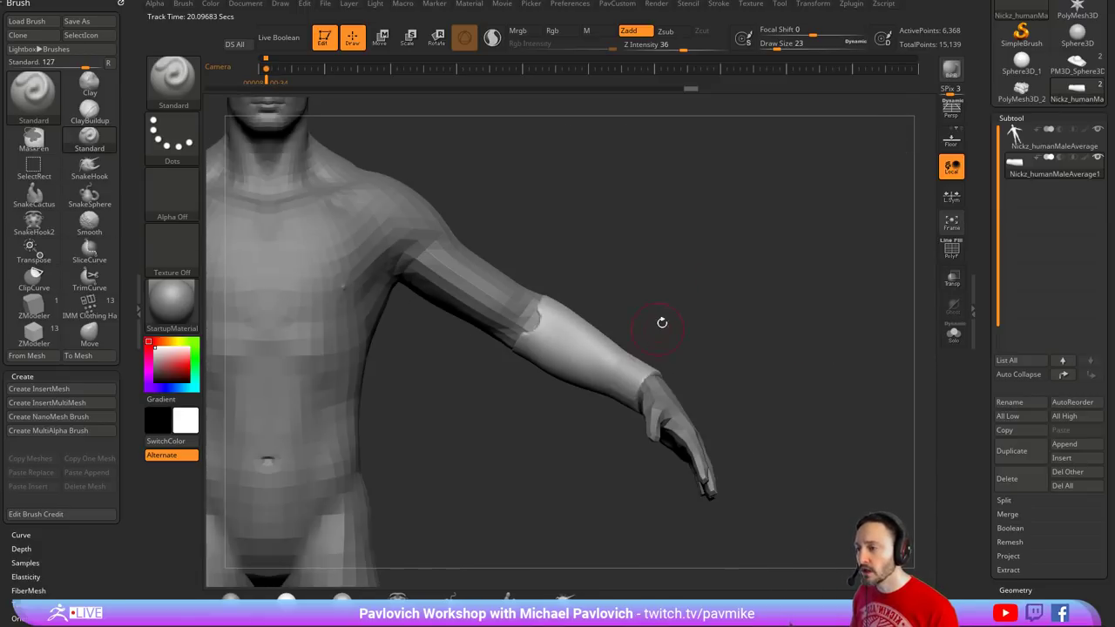
{"action": "left_click_drag", "start_coordinate": [661, 323], "coordinate": [633, 329]}
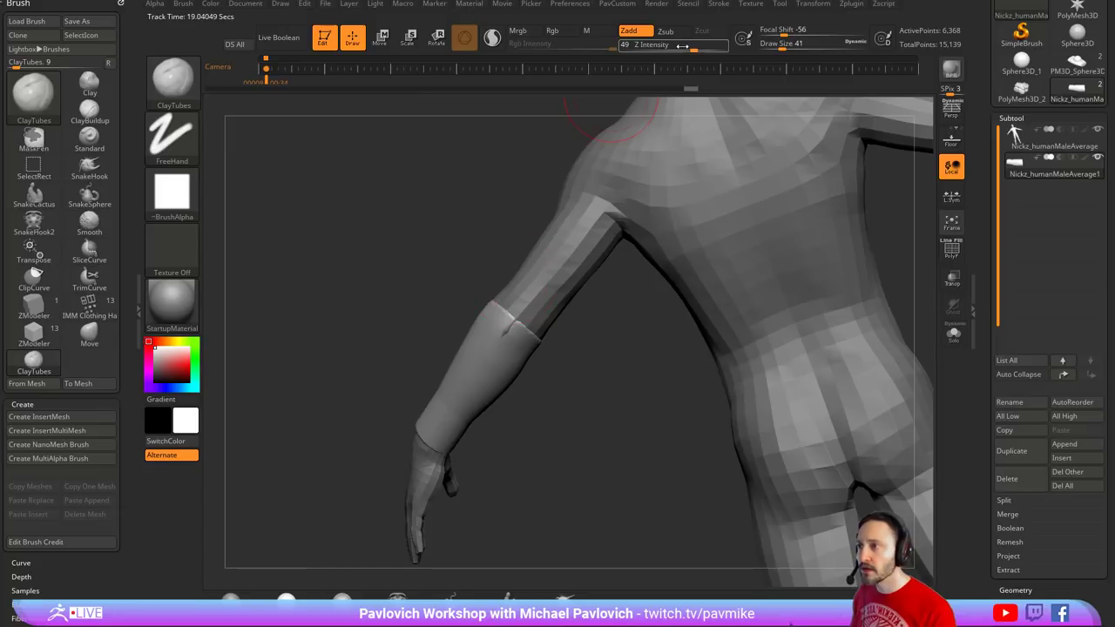
{"action": "left_click", "coordinate": [675, 46]}
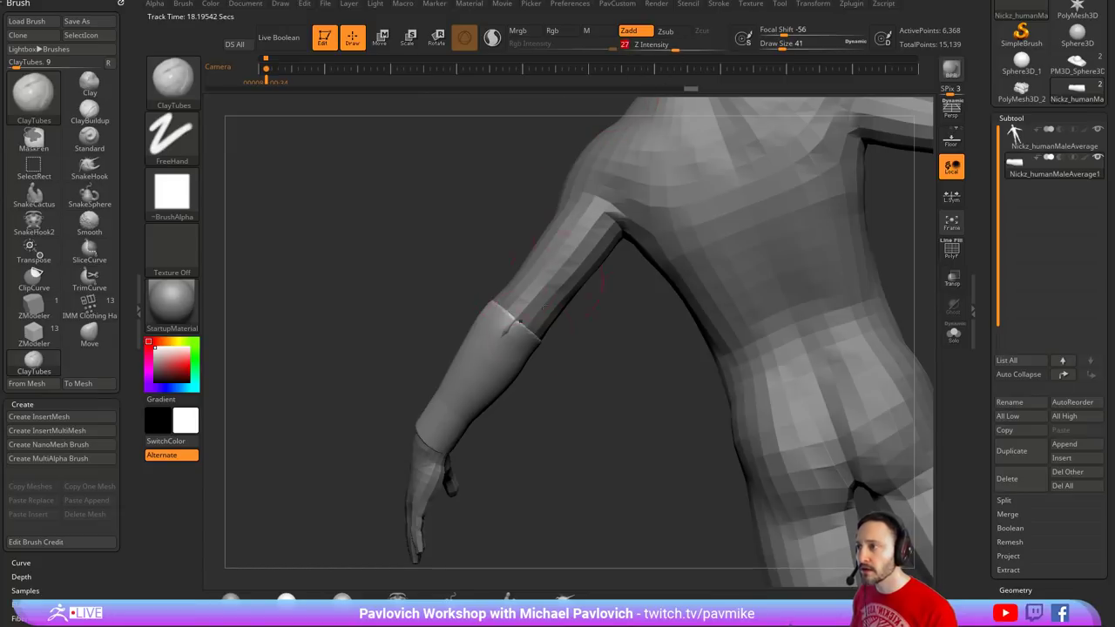
{"action": "key", "text": "s"}
{"action": "left_click", "coordinate": [517, 342]}
{"action": "left_click_drag", "start_coordinate": [505, 347], "coordinate": [500, 354]}
{"action": "left_click_drag", "start_coordinate": [557, 383], "coordinate": [659, 369]}
{"action": "left_click_drag", "start_coordinate": [493, 331], "coordinate": [520, 400]}
{"action": "left_click_drag", "start_coordinate": [656, 394], "coordinate": [630, 323]}
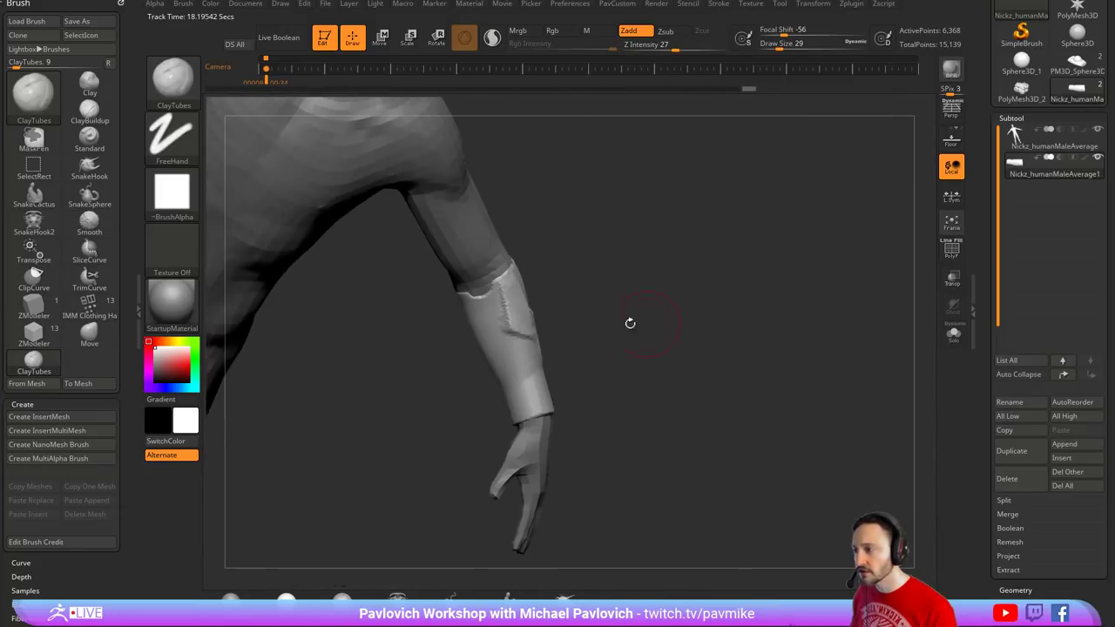
- Mask a long panel along the outer forearm from elbow to wrist with the MaskPen, and invert the mask
{"action": "left_click_drag", "start_coordinate": [495, 283], "coordinate": [523, 357], "text": "ctrl"}
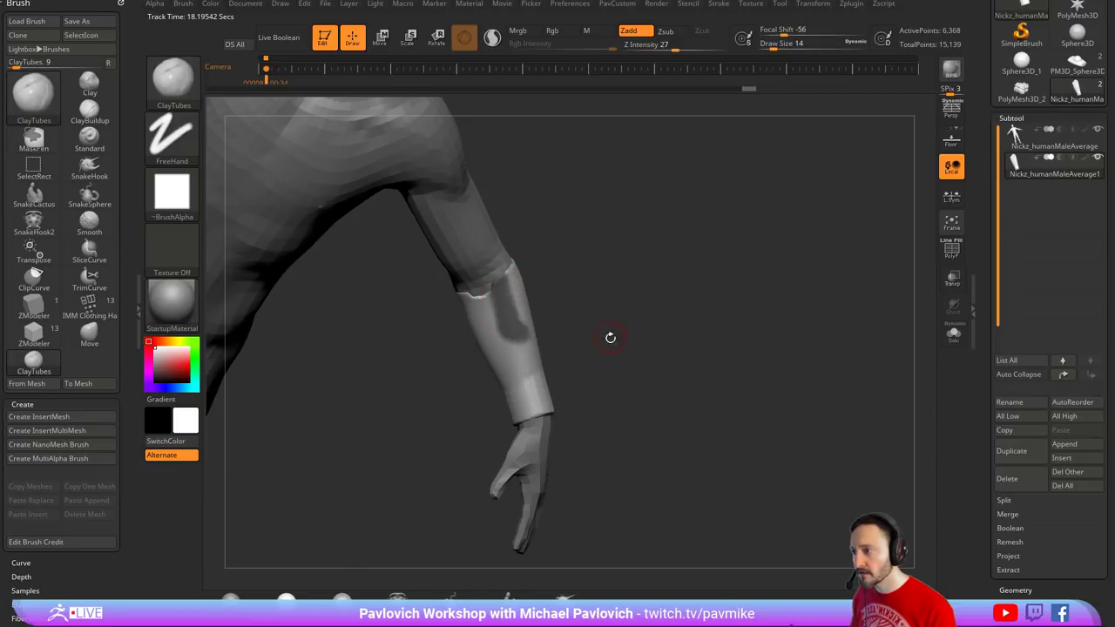
{"action": "mouse_move", "coordinate": [609, 336]}
{"action": "left_mouse_down"}
{"action": "mouse_move", "coordinate": [570, 331]}
{"action": "mouse_move", "coordinate": [547, 396]}
{"action": "left_mouse_up"}
{"action": "mouse_move", "coordinate": [644, 352]}
{"action": "left_mouse_down"}
{"action": "mouse_move", "coordinate": [585, 334]}
{"action": "mouse_move", "coordinate": [545, 268]}
{"action": "mouse_move", "coordinate": [493, 401]}
{"action": "mouse_move", "coordinate": [515, 366]}
{"action": "left_mouse_up"}
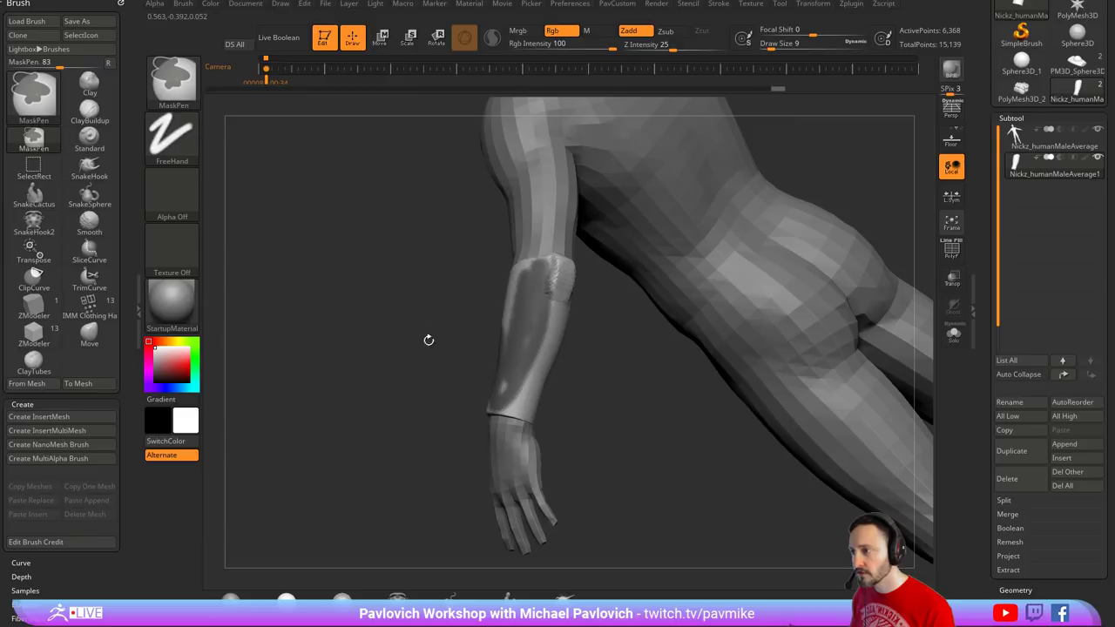
{"action": "left_click_drag", "start_coordinate": [429, 339], "coordinate": [500, 343]}
{"action": "mouse_move", "coordinate": [531, 383]}
{"action": "left_mouse_down", "text": "ctrl"}
{"action": "mouse_move", "coordinate": [521, 409]}
{"action": "mouse_move", "coordinate": [519, 291]}
{"action": "left_mouse_up", "text": "ctrl"}
{"action": "key", "text": "s"}
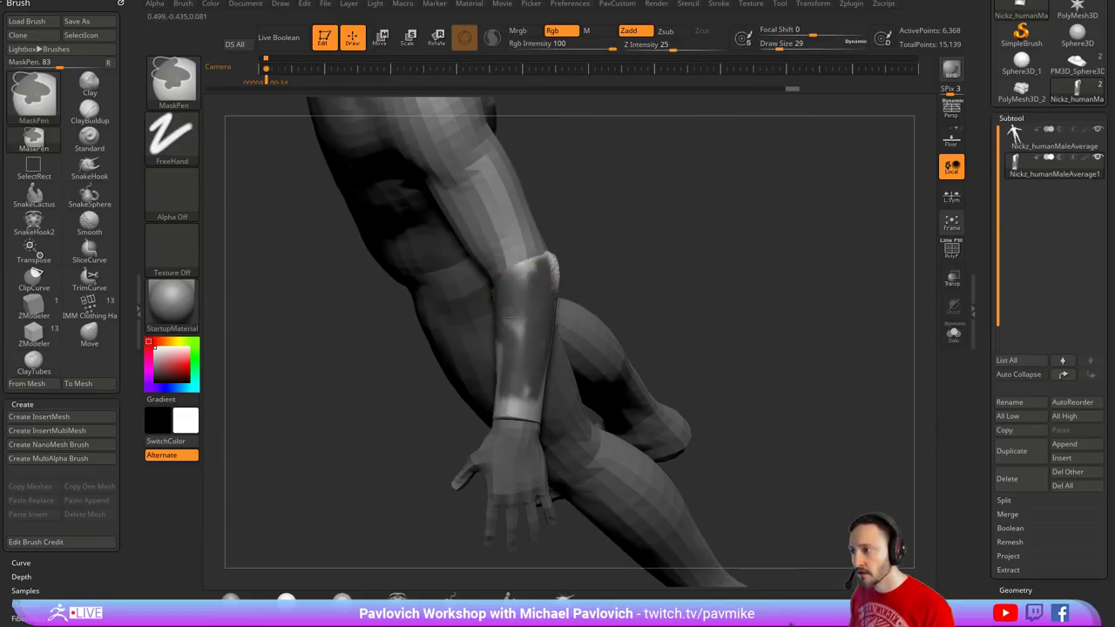
{"action": "left_click", "coordinate": [675, 264], "text": "ctrl"}
{"action": "left_click_drag", "start_coordinate": [677, 264], "coordinate": [719, 258]}
- Center and orient the gizmo on the unmasked panel, and pull the panel outward from the forearm
{"action": "key", "text": "w"}
{"action": "left_click_drag", "start_coordinate": [630, 230], "coordinate": [577, 242]}
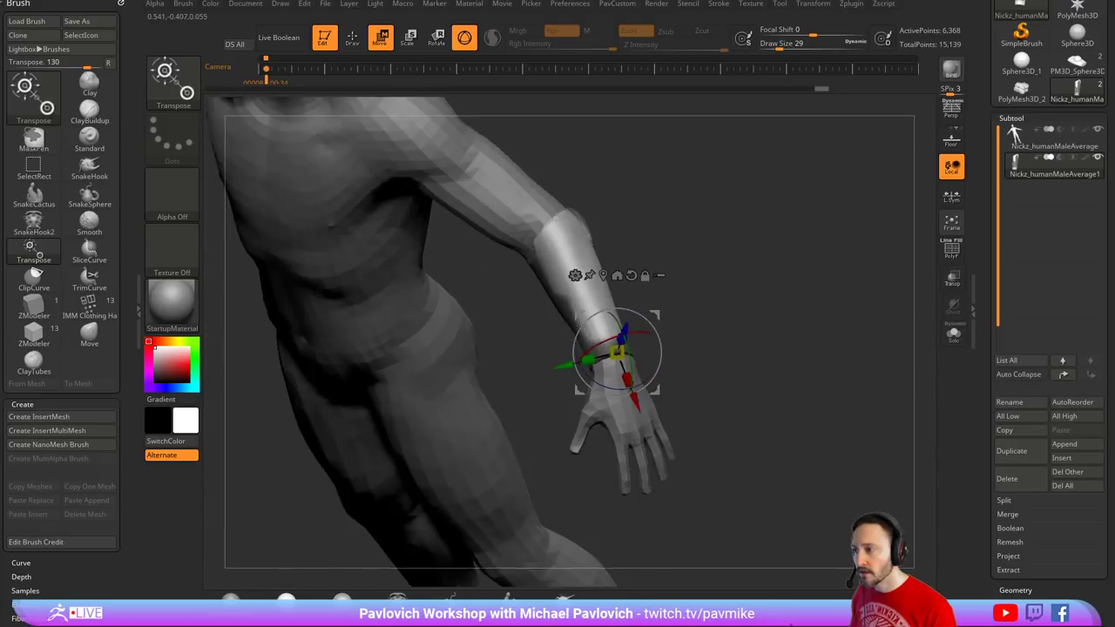
{"action": "left_click", "coordinate": [576, 247], "text": "alt"}
{"action": "left_click_drag", "start_coordinate": [653, 218], "coordinate": [698, 207]}
{"action": "left_click_drag", "start_coordinate": [615, 208], "coordinate": [627, 188]}
{"action": "left_click_drag", "start_coordinate": [737, 185], "coordinate": [624, 225]}
{"action": "left_click_drag", "start_coordinate": [556, 231], "coordinate": [568, 232]}
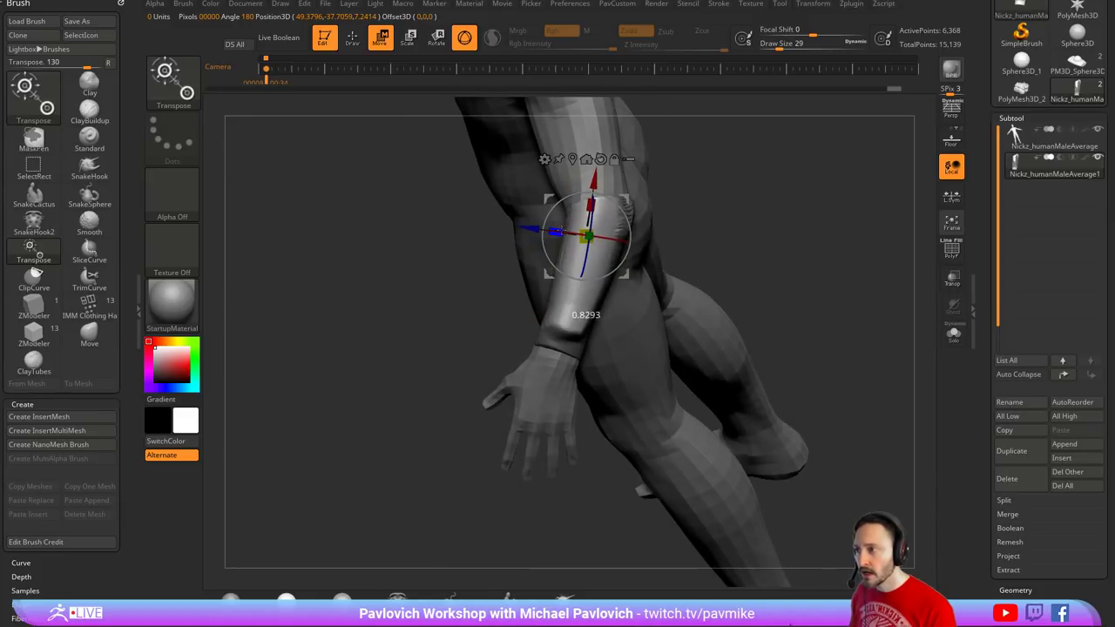
- Shape the raised forearm panel with the Move brush, clear the mask and update the DynaMesh
{"action": "key", "text": "q"}
{"action": "mouse_move", "coordinate": [714, 228]}
{"action": "left_mouse_down"}
{"action": "mouse_move", "coordinate": [767, 209]}
{"action": "mouse_move", "coordinate": [747, 215]}
{"action": "mouse_move", "coordinate": [712, 198]}
{"action": "mouse_move", "coordinate": [666, 207]}
{"action": "left_mouse_up"}
{"action": "key", "text": "s"}
{"action": "mouse_move", "coordinate": [549, 266]}
{"action": "left_mouse_down"}
{"action": "mouse_move", "coordinate": [561, 266]}
{"action": "mouse_move", "coordinate": [539, 235]}
{"action": "left_mouse_up"}
{"action": "key", "text": "b"}
{"action": "key", "text": "m"}
{"action": "key", "text": "v"}
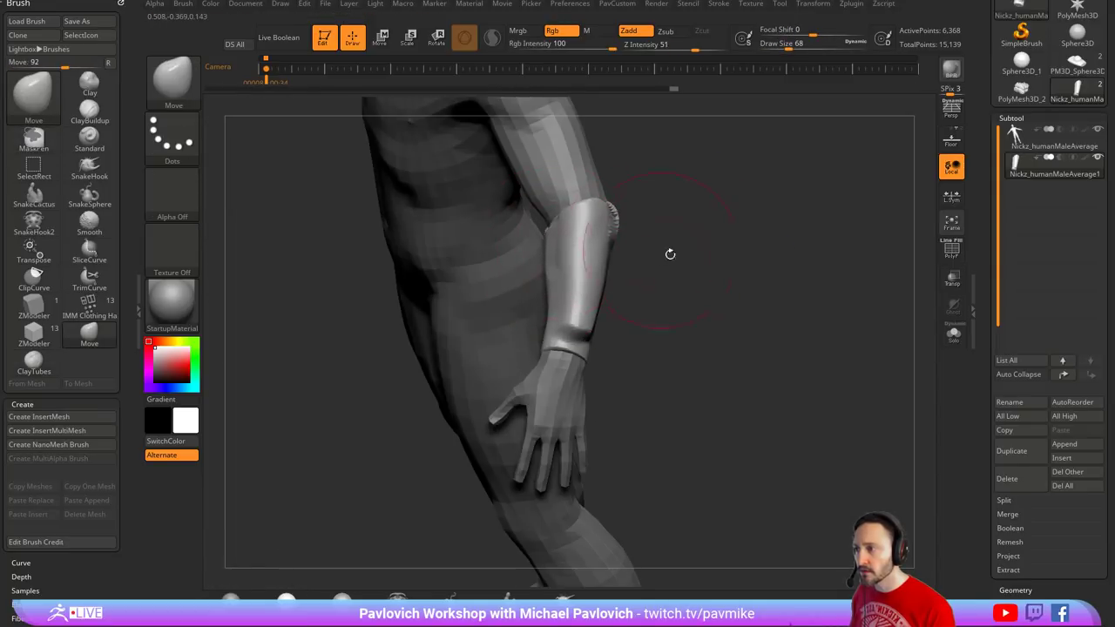
{"action": "mouse_move", "coordinate": [669, 255]}
{"action": "left_mouse_down"}
{"action": "mouse_move", "coordinate": [633, 255]}
{"action": "mouse_move", "coordinate": [624, 326]}
{"action": "mouse_move", "coordinate": [664, 444]}
{"action": "left_mouse_up"}
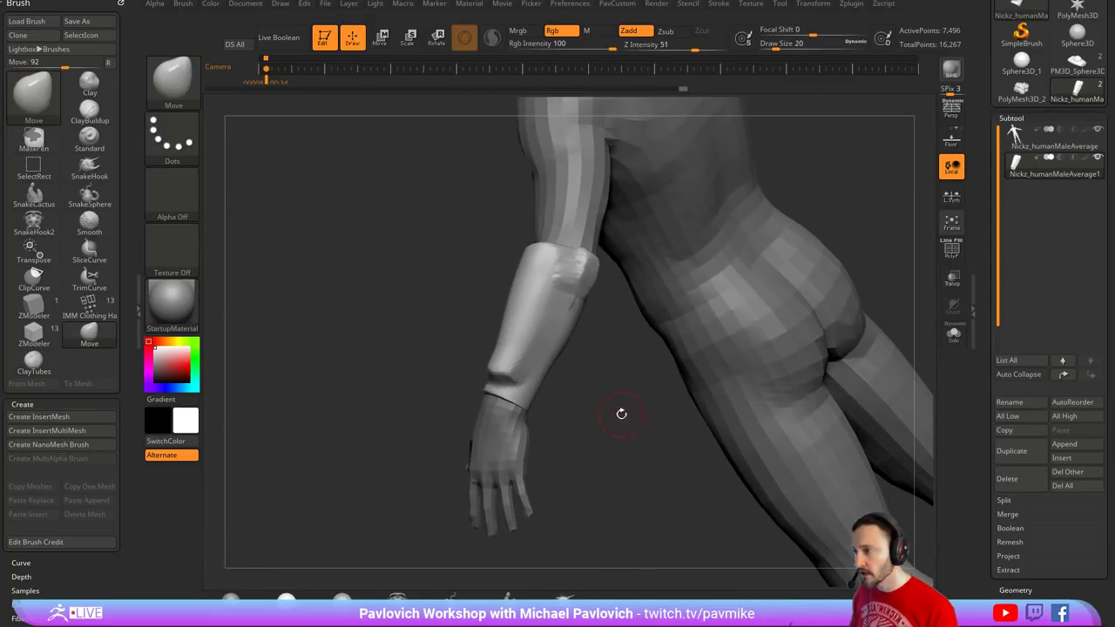
- Carve a crease around the raised elbow block with DamStandard and adjust the form with the Move brush
{"action": "left_click_drag", "start_coordinate": [621, 414], "coordinate": [607, 356]}
{"action": "key", "text": "b"}
{"action": "key", "text": "d"}
{"action": "key", "text": "s"}
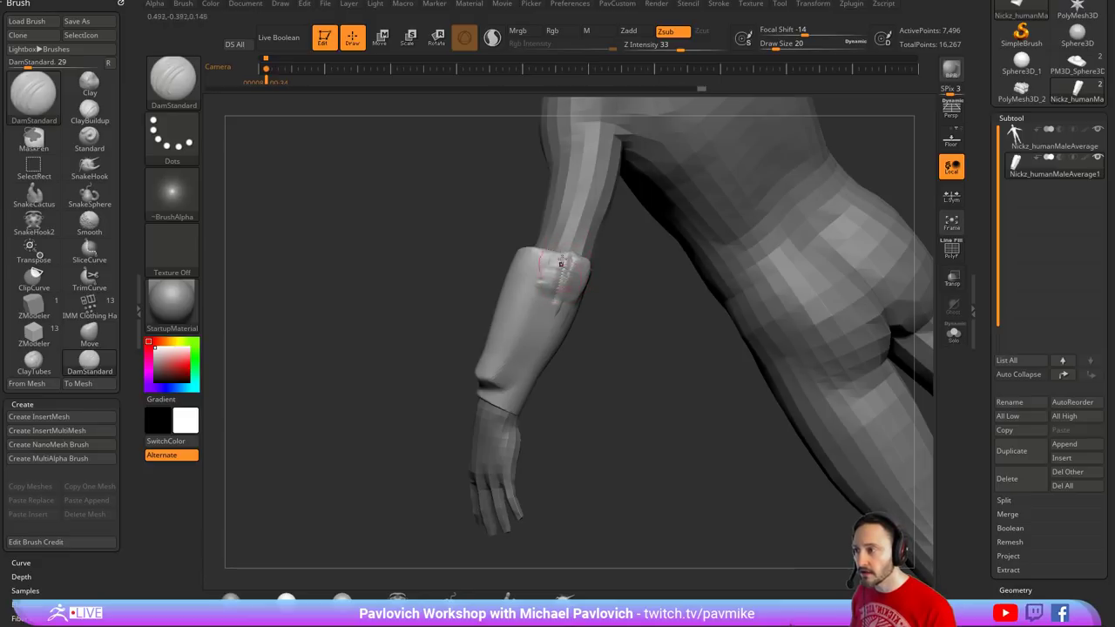
{"action": "mouse_move", "coordinate": [603, 334]}
{"action": "left_mouse_down"}
{"action": "mouse_move", "coordinate": [651, 316]}
{"action": "mouse_move", "coordinate": [579, 316]}
{"action": "mouse_move", "coordinate": [771, 291]}
{"action": "mouse_move", "coordinate": [723, 309]}
{"action": "left_mouse_up"}
{"action": "key", "text": "b"}
{"action": "key", "text": "m"}
{"action": "key", "text": "v"}
- Carve DamStandard creases around the elbow end and along the side of the forearm's raised panel
{"action": "key", "text": "b"}
{"action": "key", "text": "d"}
{"action": "key", "text": "s"}
{"action": "left_click_drag", "start_coordinate": [733, 249], "coordinate": [614, 270]}
{"action": "key", "text": "s"}
{"action": "left_click_drag", "start_coordinate": [543, 290], "coordinate": [552, 290]}
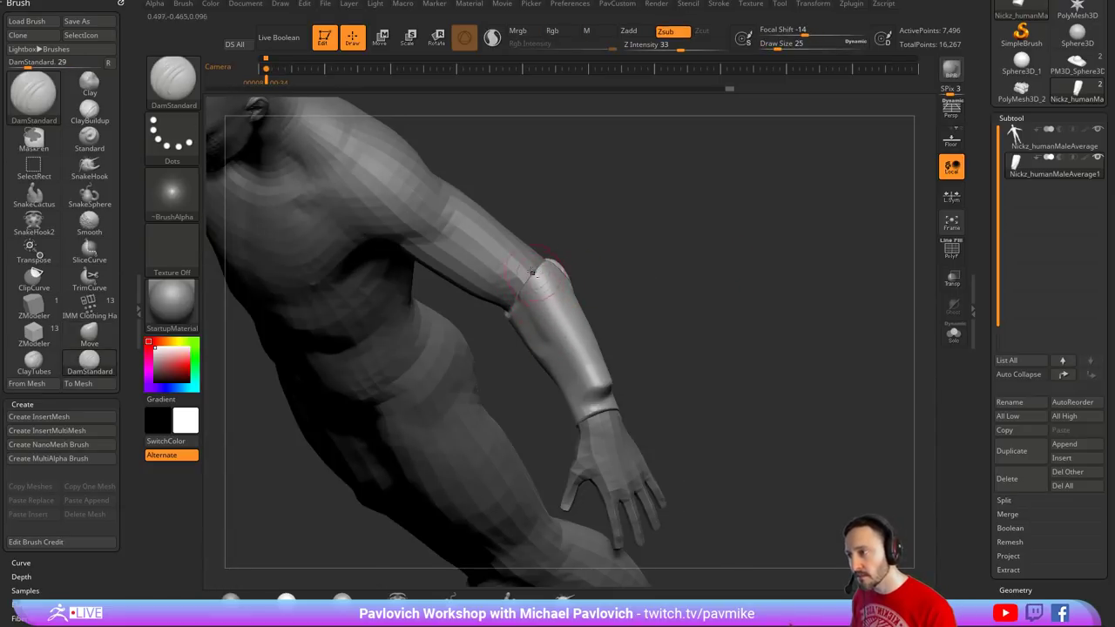
{"action": "left_click_drag", "start_coordinate": [711, 325], "coordinate": [618, 289]}
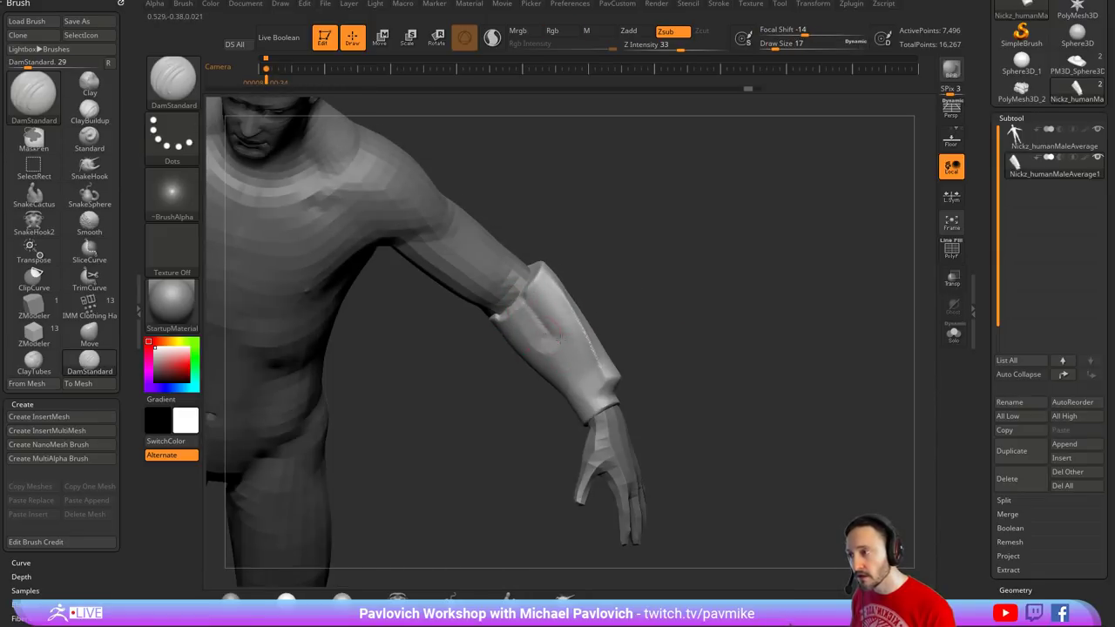
{"action": "left_click_drag", "start_coordinate": [679, 339], "coordinate": [648, 335]}
{"action": "left_click_drag", "start_coordinate": [734, 335], "coordinate": [674, 394]}
{"action": "left_click_drag", "start_coordinate": [641, 447], "coordinate": [649, 464]}
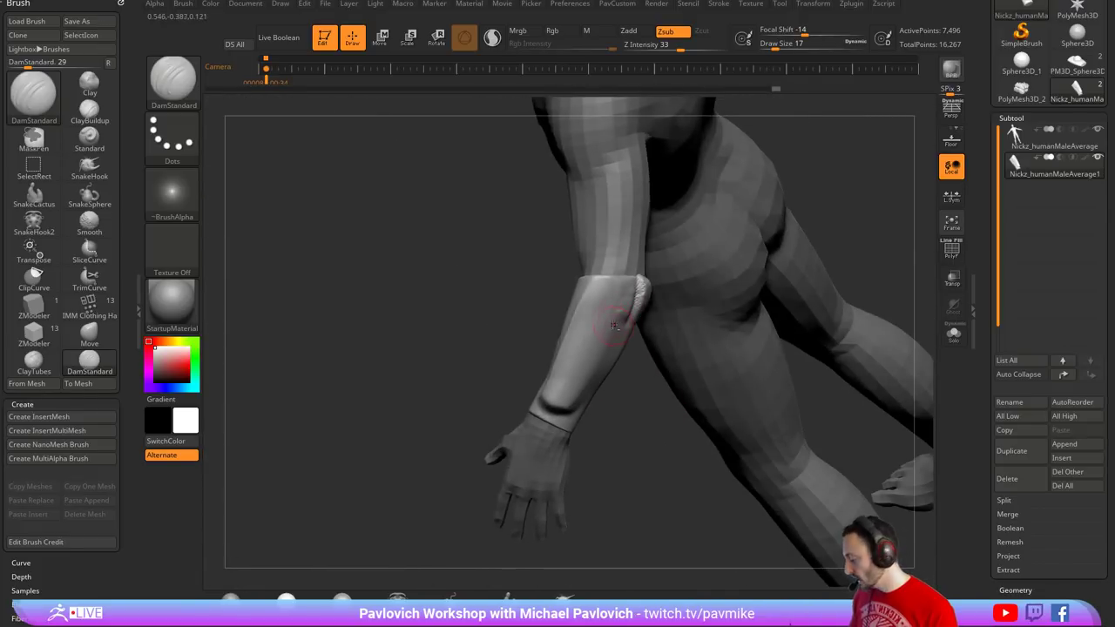
- Compare the MoveAccu brush with the Move brush and reveal the Curve settings that contain AccuCurve
{"action": "key", "text": "b"}
{"action": "key", "text": "m"}
{"action": "key", "text": "a"}
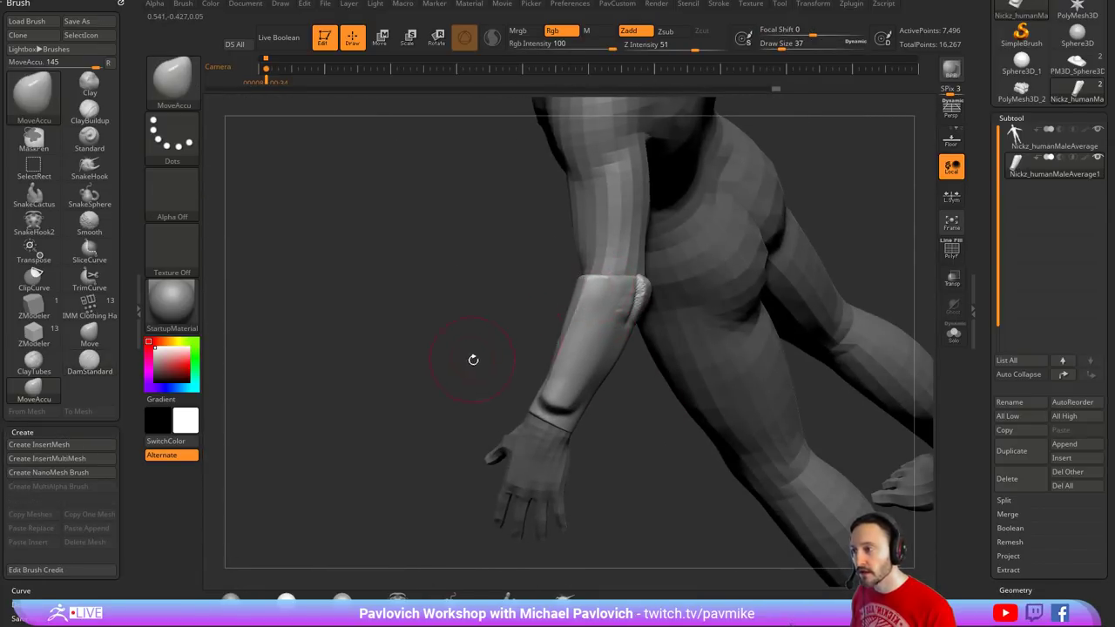
{"action": "left_click_drag", "start_coordinate": [473, 359], "coordinate": [796, 257]}
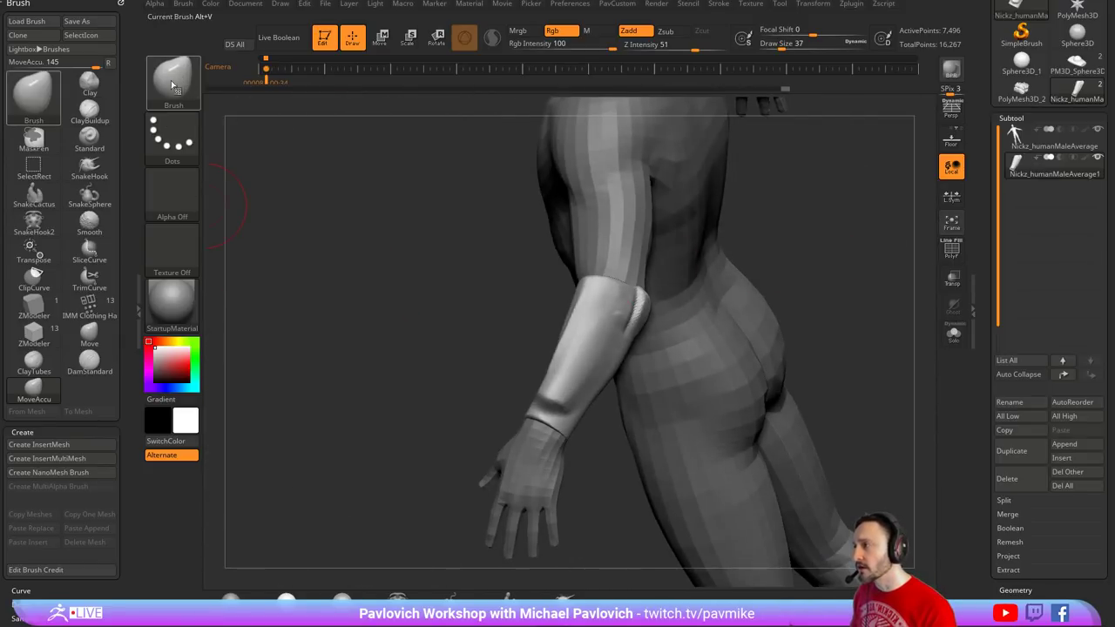
{"action": "key", "text": "b"}
{"action": "key", "text": "m"}
{"action": "key", "text": "v"}
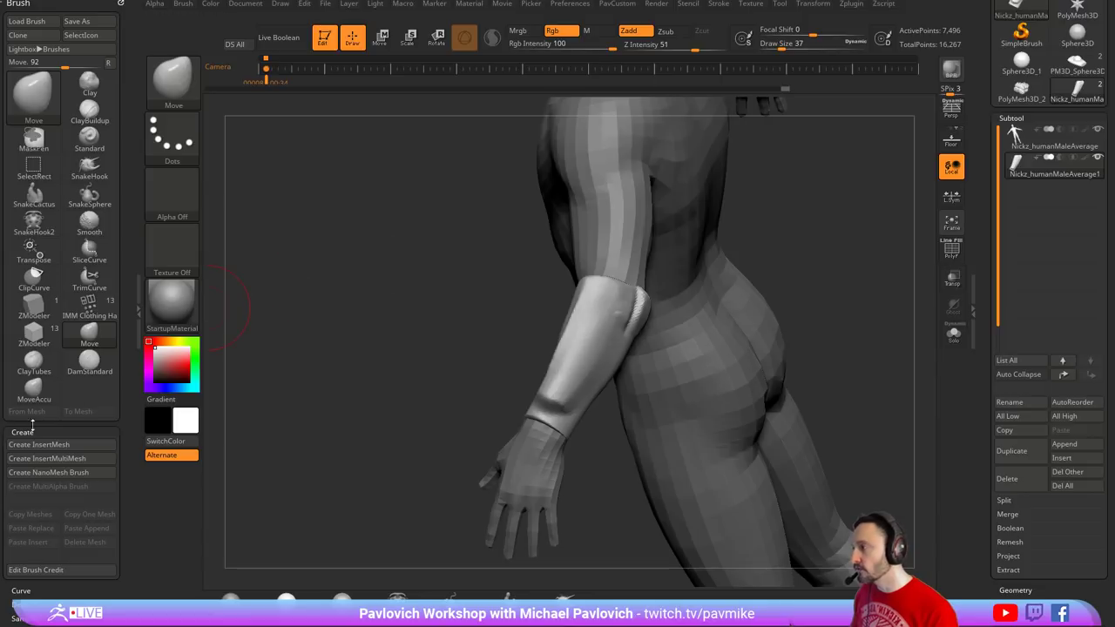
{"action": "left_click_drag", "start_coordinate": [127, 390], "coordinate": [115, 283]}
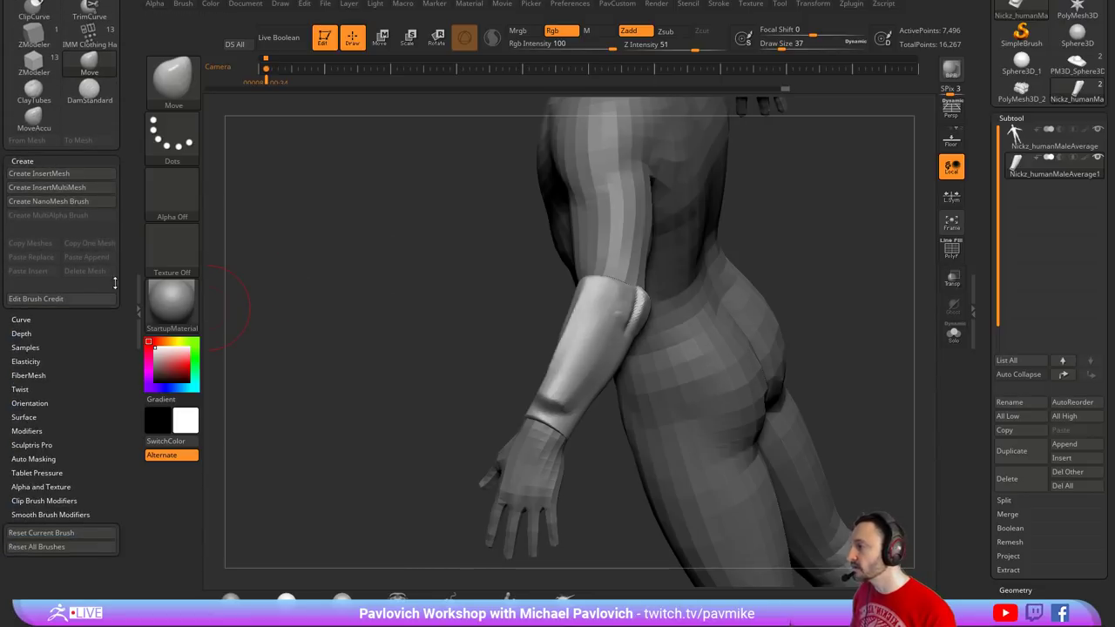
{"action": "left_click", "coordinate": [21, 320]}
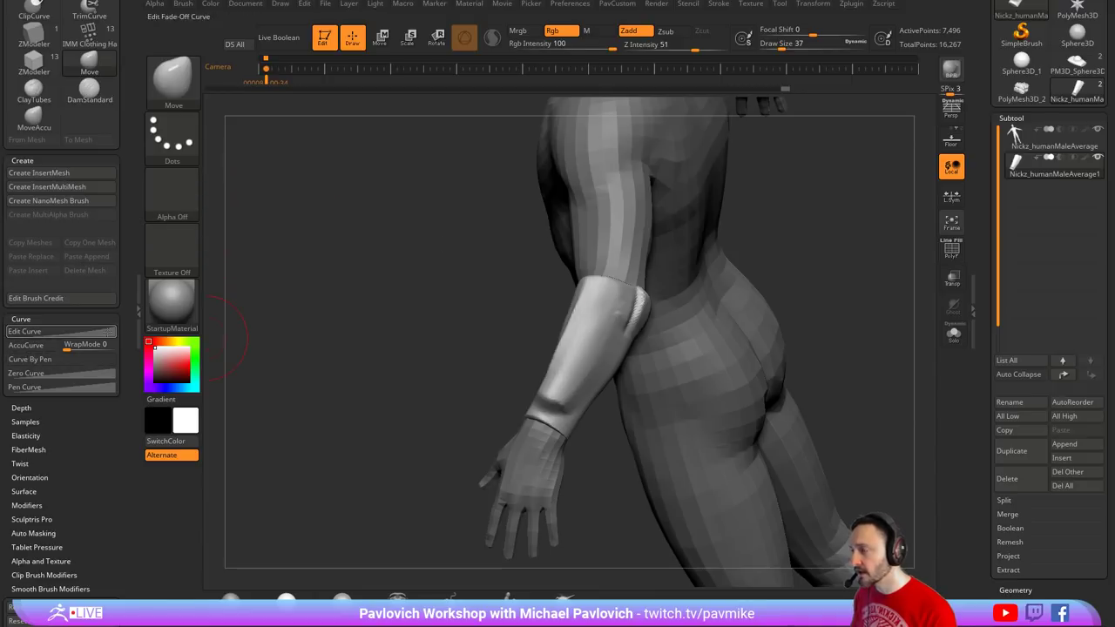
- Reshape the wrist edge and pull the elbow-end rim up into a rounded flap with the Move brush
{"action": "key", "text": "s"}
{"action": "left_click", "coordinate": [579, 305]}
{"action": "right_click_drag", "start_coordinate": [492, 375], "coordinate": [555, 386]}
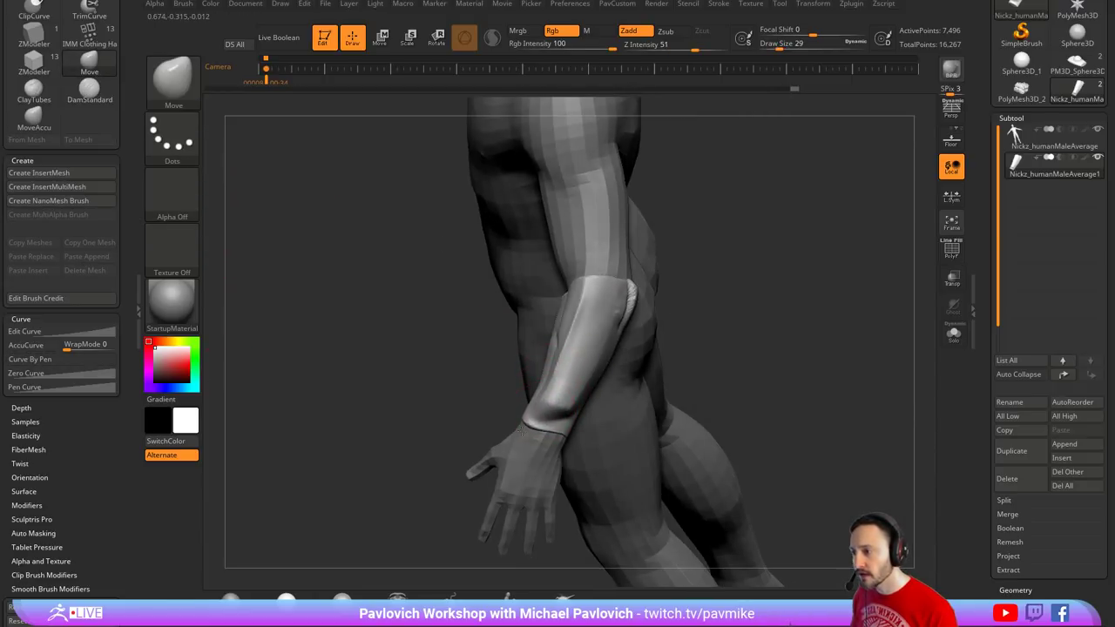
{"action": "left_click_drag", "start_coordinate": [522, 429], "coordinate": [531, 421]}
{"action": "right_click_drag", "start_coordinate": [600, 294], "coordinate": [634, 295]}
{"action": "key", "text": "s"}
{"action": "left_click", "coordinate": [604, 294]}
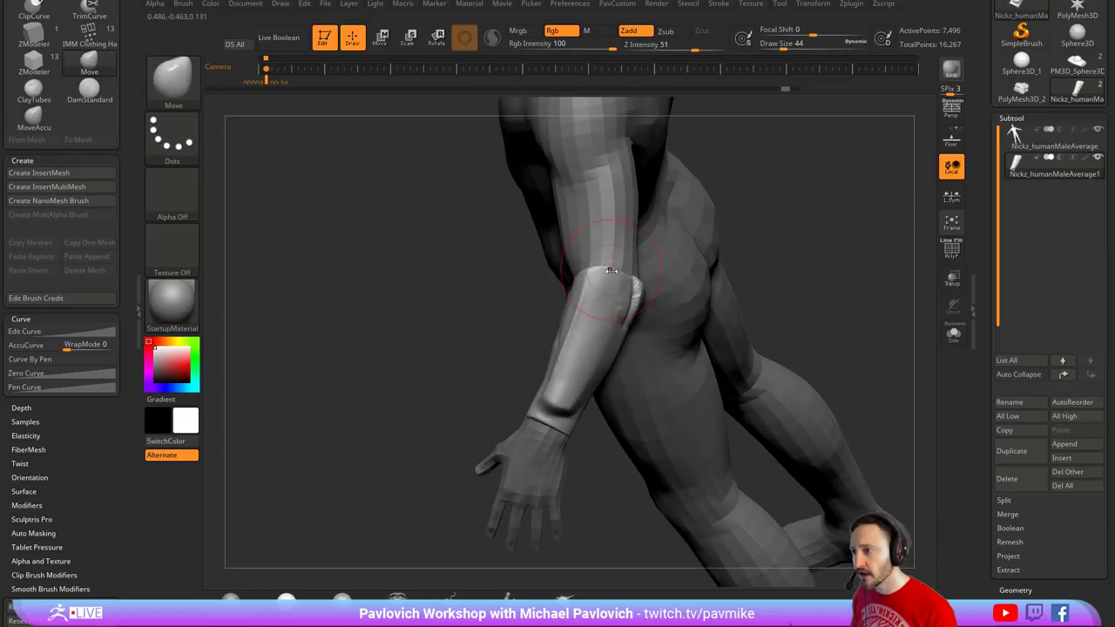
{"action": "mouse_move", "coordinate": [765, 240]}
{"action": "left_mouse_down"}
{"action": "mouse_move", "coordinate": [836, 270]}
{"action": "mouse_move", "coordinate": [714, 253]}
{"action": "mouse_move", "coordinate": [775, 241]}
{"action": "left_mouse_up"}
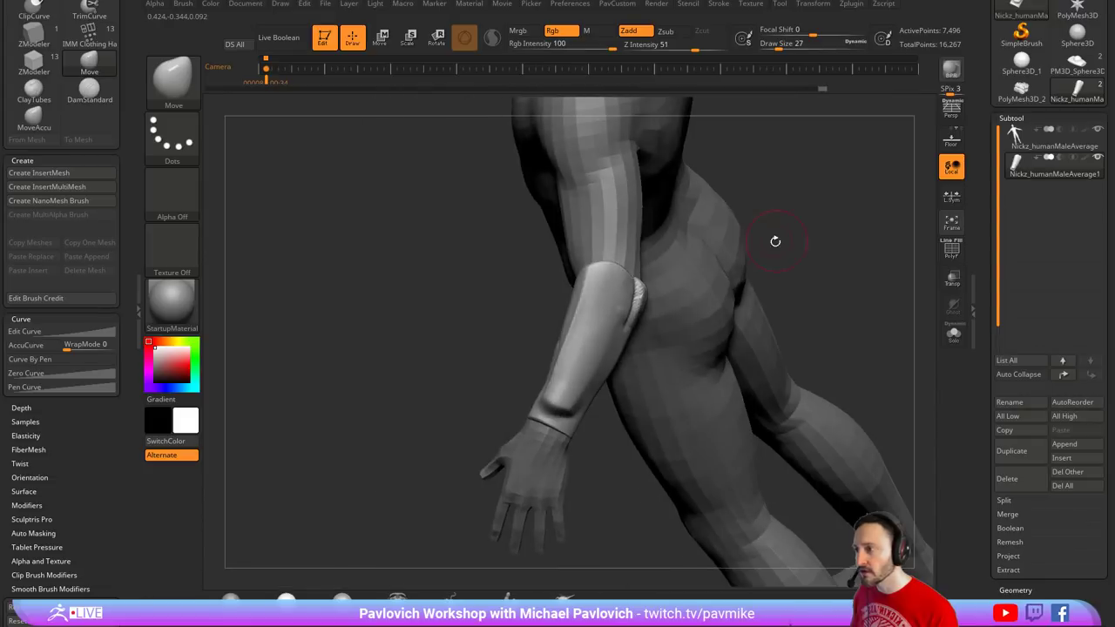
{"action": "right_click_drag", "start_coordinate": [615, 297], "coordinate": [602, 281]}
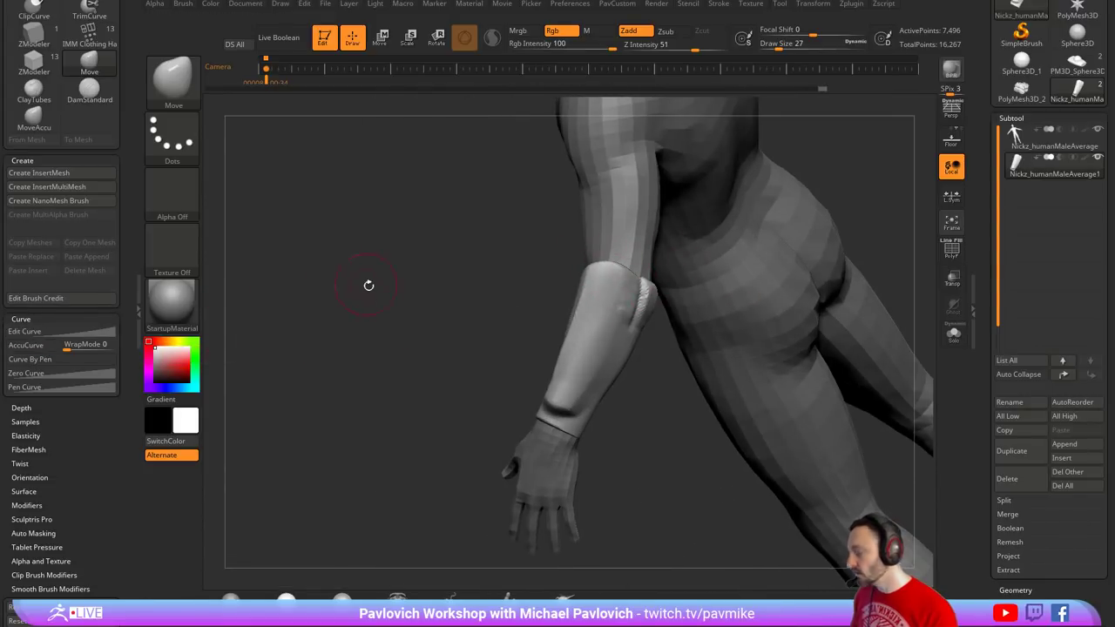
- Pull the corners of the elbow-end rim into sharper points with the MoveAccu brush
{"action": "key", "text": "1"}
{"action": "right_click_drag", "start_coordinate": [634, 226], "coordinate": [584, 281]}
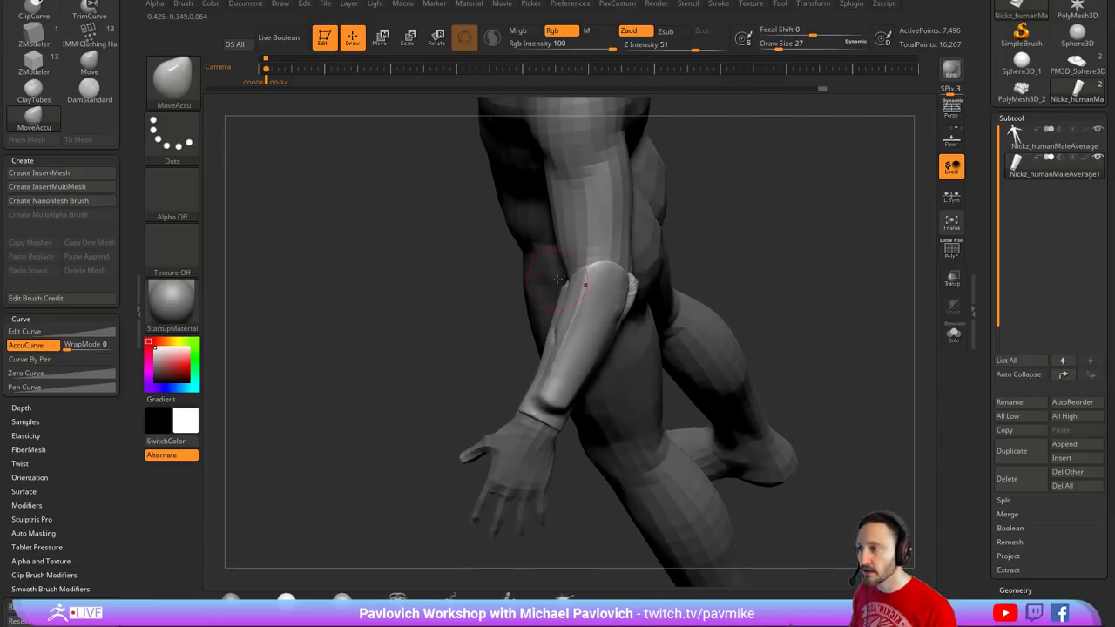
{"action": "right_click_drag", "start_coordinate": [644, 261], "coordinate": [588, 269]}
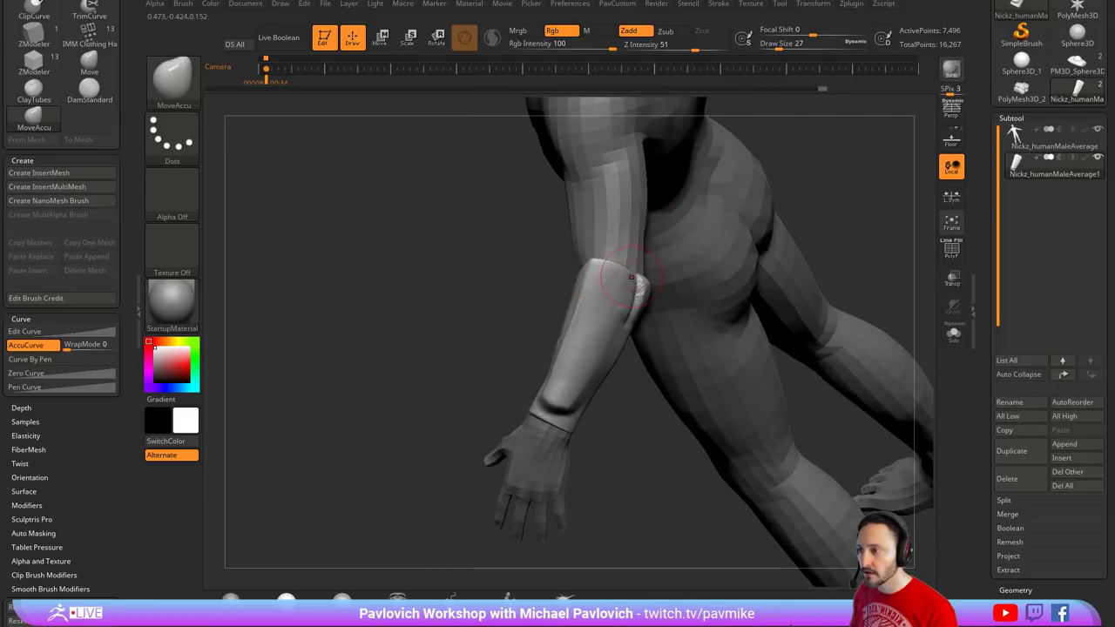
{"action": "left_click_drag", "start_coordinate": [804, 212], "coordinate": [759, 246]}
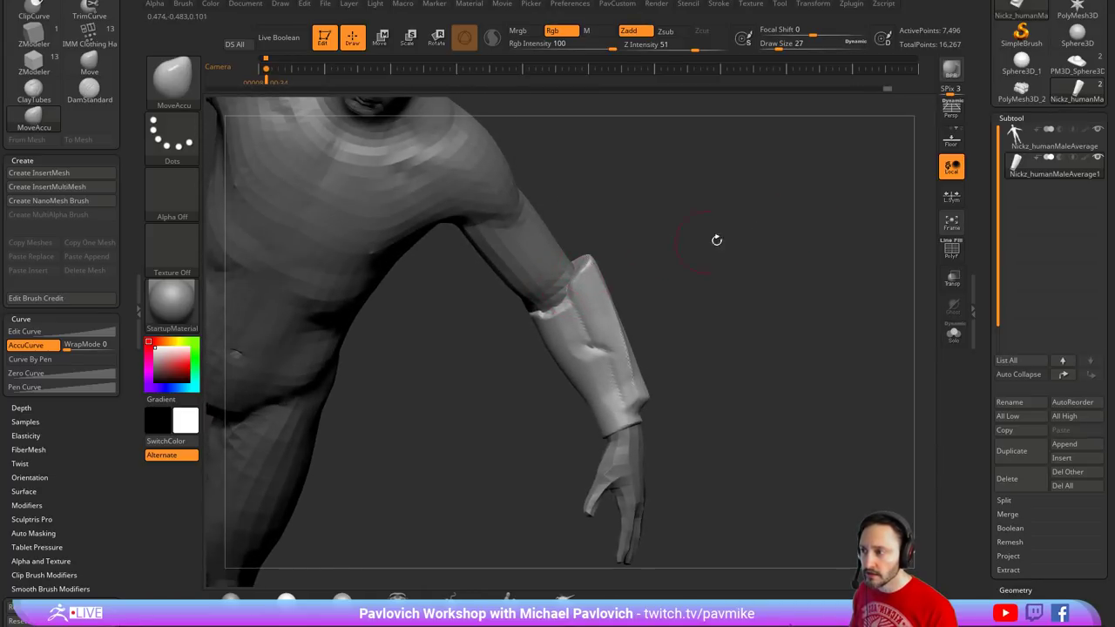
{"action": "mouse_move", "coordinate": [716, 239]}
{"action": "left_mouse_down"}
{"action": "mouse_move", "coordinate": [633, 262]}
{"action": "mouse_move", "coordinate": [628, 277]}
{"action": "mouse_move", "coordinate": [710, 305]}
{"action": "mouse_move", "coordinate": [642, 281]}
{"action": "left_mouse_up"}
{"action": "left_click_drag", "start_coordinate": [629, 305], "coordinate": [627, 315]}
- Isolate the forearm piece in Solo mode and flatten its elbow-end cap with the hPolish brush
{"action": "left_click", "coordinate": [956, 338]}
{"action": "mouse_move", "coordinate": [805, 229]}
{"action": "left_mouse_down"}
{"action": "mouse_move", "coordinate": [841, 286]}
{"action": "mouse_move", "coordinate": [821, 246]}
{"action": "left_mouse_up"}
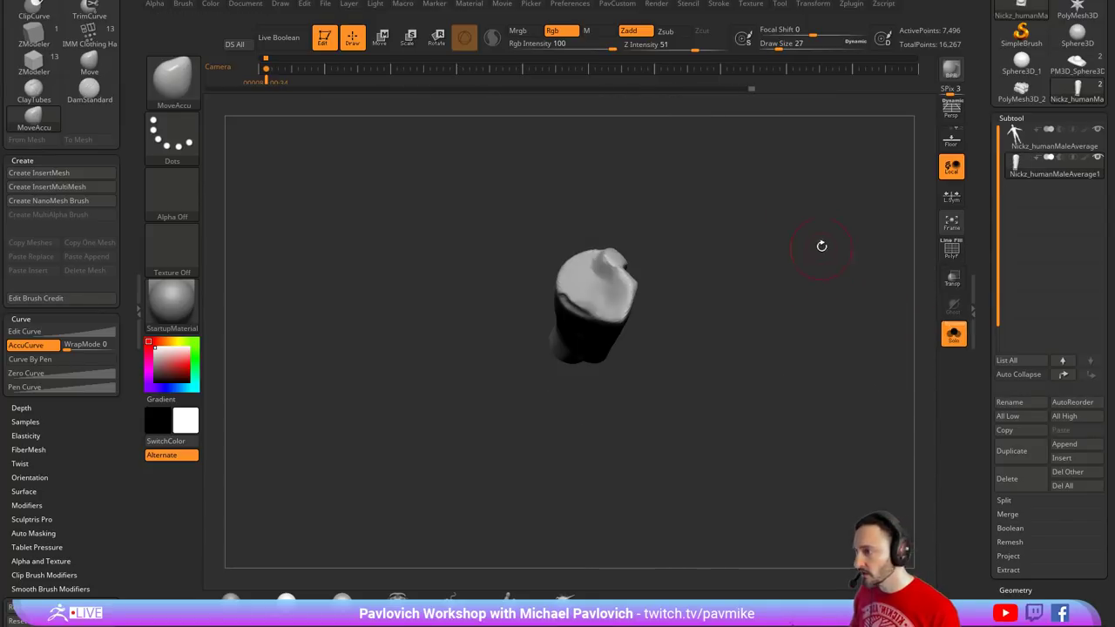
{"action": "key", "text": "b"}
{"action": "key", "text": "h"}
{"action": "key", "text": "p"}
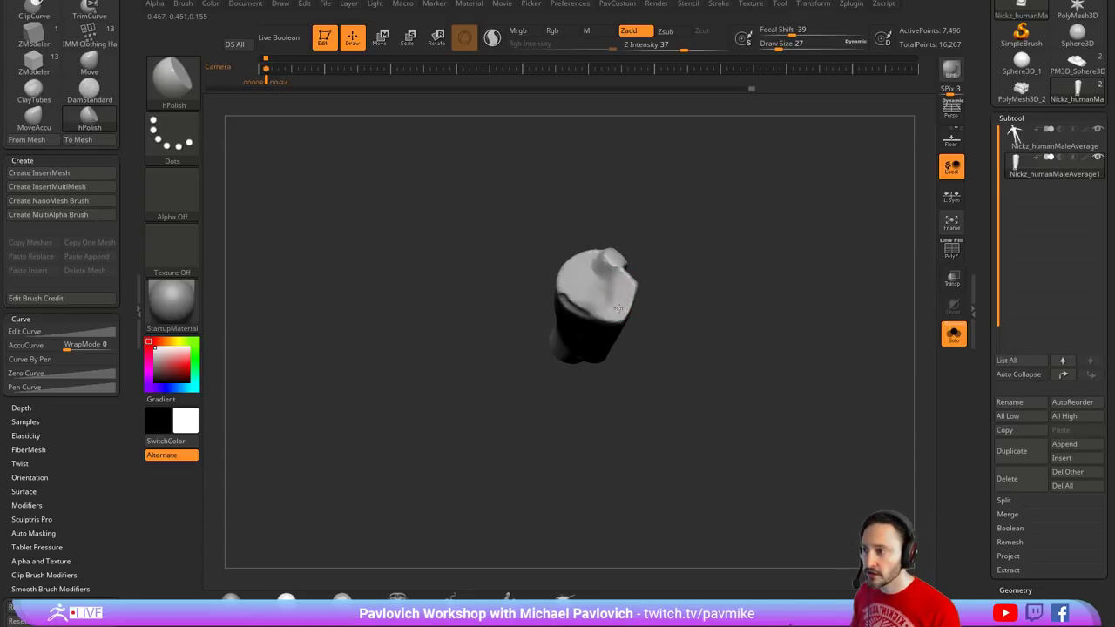
{"action": "mouse_move", "coordinate": [654, 273]}
{"action": "left_mouse_down"}
{"action": "mouse_move", "coordinate": [715, 239]}
{"action": "mouse_move", "coordinate": [618, 310]}
{"action": "left_mouse_up"}
{"action": "left_click_drag", "start_coordinate": [663, 251], "coordinate": [624, 285]}
{"action": "mouse_move", "coordinate": [680, 198]}
{"action": "left_mouse_down"}
{"action": "mouse_move", "coordinate": [769, 302]}
{"action": "mouse_move", "coordinate": [644, 293]}
{"action": "left_mouse_up"}
- Polish the planes around the forearm piece's elbow end with the hPolish brush, adjusting the draw size between strokes
{"action": "key", "text": "s"}
{"action": "left_click_drag", "start_coordinate": [593, 258], "coordinate": [585, 273]}
{"action": "mouse_move", "coordinate": [592, 284]}
{"action": "right_mouse_down"}
{"action": "mouse_move", "coordinate": [607, 252]}
{"action": "mouse_move", "coordinate": [590, 252]}
{"action": "right_mouse_up"}
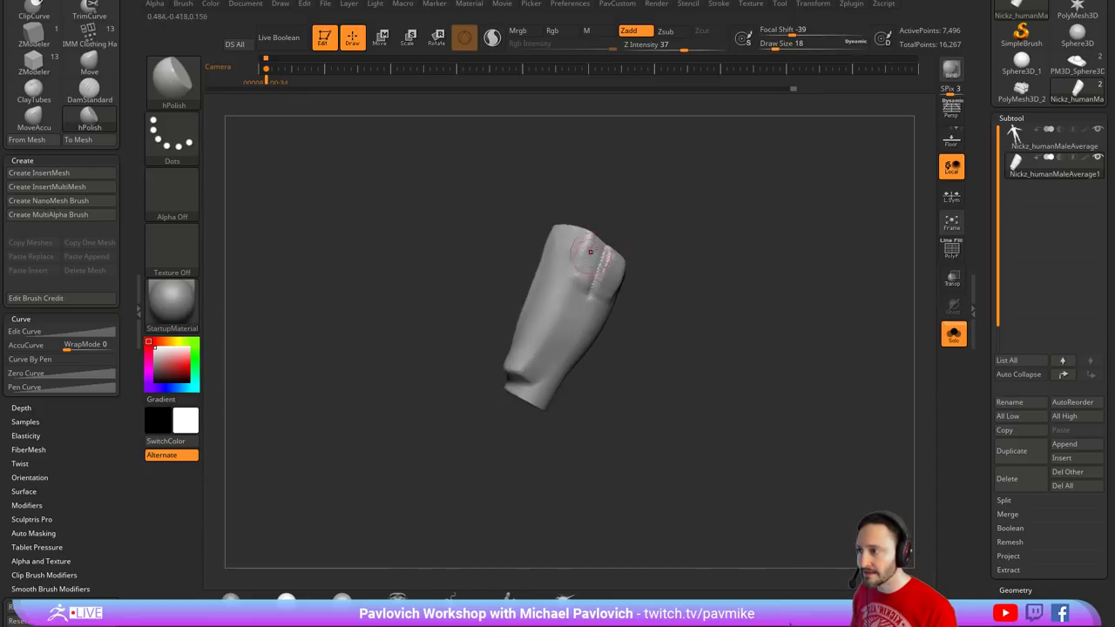
{"action": "right_click_drag", "start_coordinate": [574, 303], "coordinate": [672, 233]}
{"action": "key", "text": "]"}
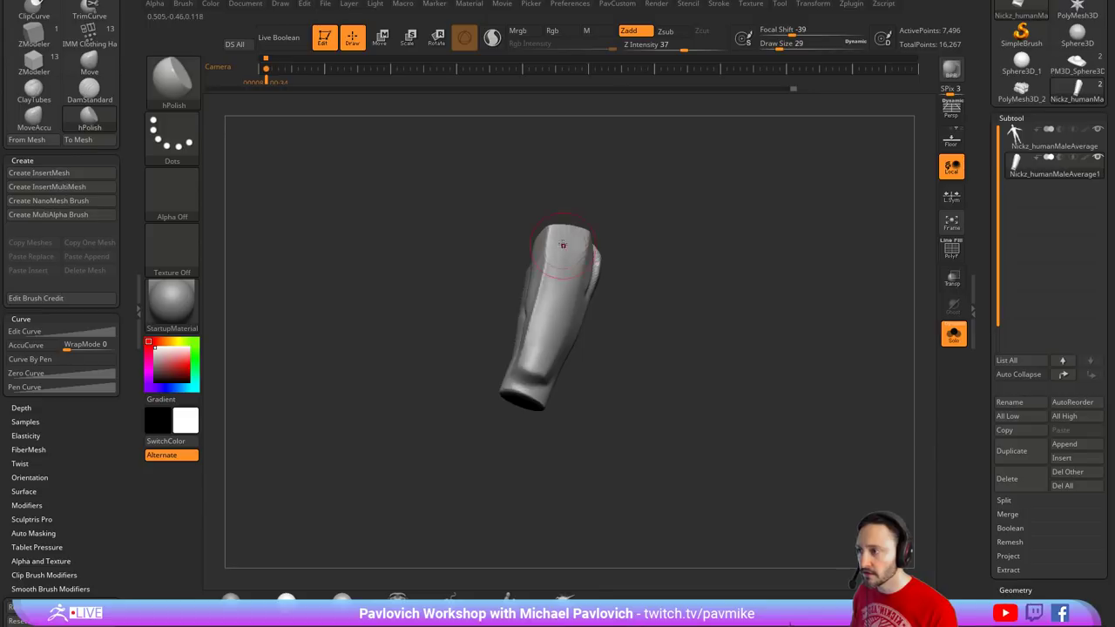
{"action": "right_click_drag", "start_coordinate": [556, 292], "coordinate": [624, 223]}
{"action": "key", "text": "["}
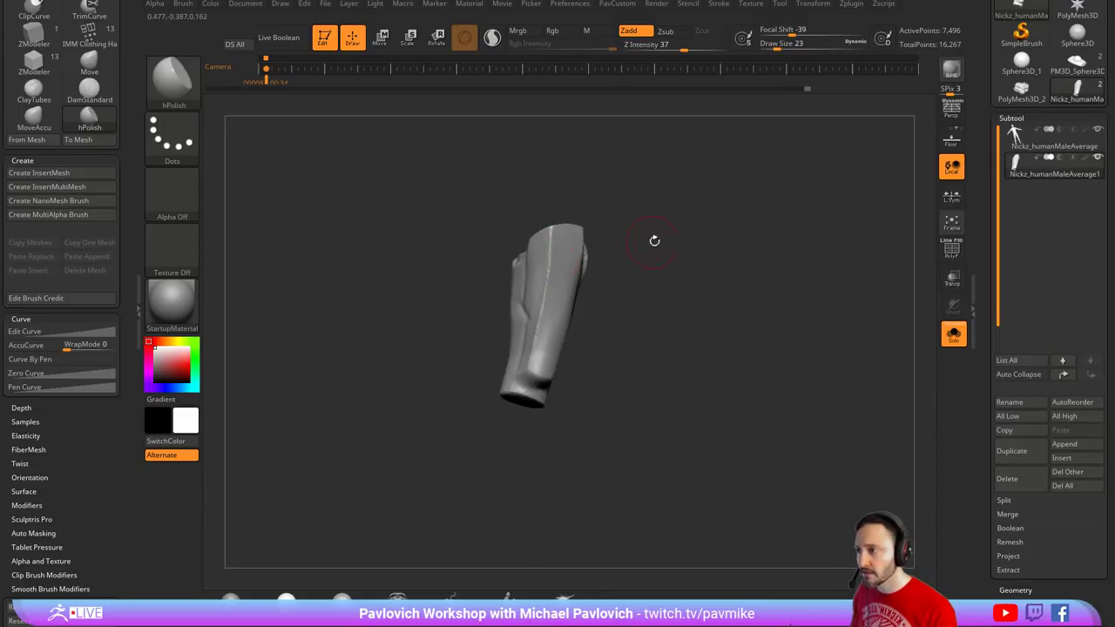
{"action": "left_click_drag", "start_coordinate": [654, 241], "coordinate": [744, 280]}
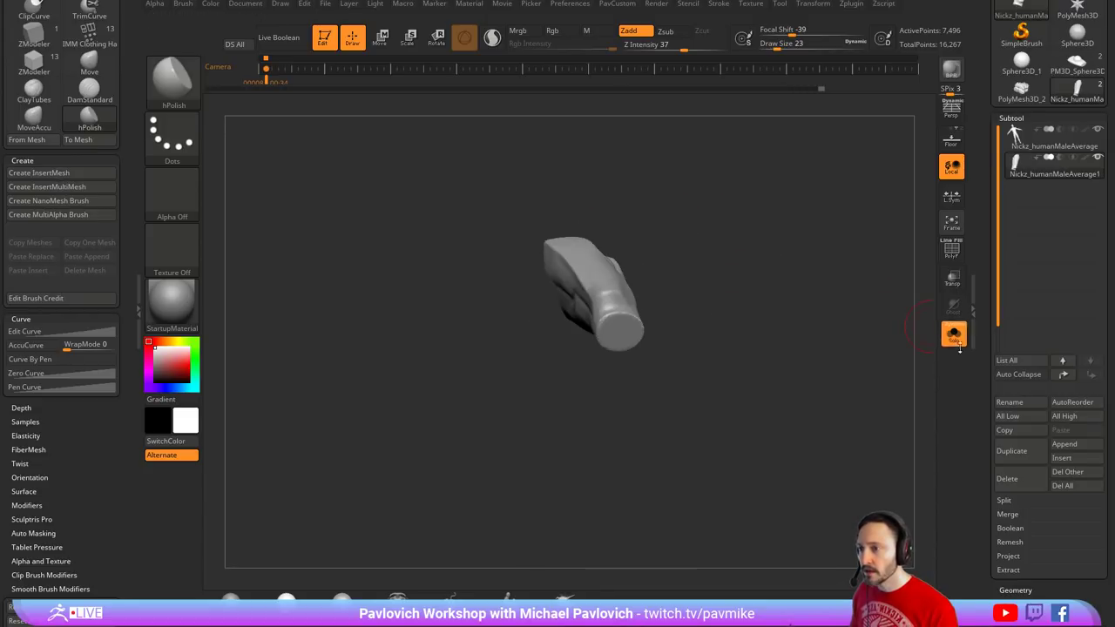
- Turn off Solo mode to show the full figure and switch to a resized Move brush for the forearm piece
{"action": "left_click", "coordinate": [958, 342]}
{"action": "mouse_move", "coordinate": [826, 334]}
{"action": "left_mouse_down"}
{"action": "mouse_move", "coordinate": [696, 380]}
{"action": "mouse_move", "coordinate": [751, 413]}
{"action": "mouse_move", "coordinate": [671, 383]}
{"action": "left_mouse_up"}
{"action": "key", "text": "s"}
{"action": "left_click", "coordinate": [527, 338]}
{"action": "key", "text": "b"}
{"action": "key", "text": "m"}
{"action": "key", "text": "v"}
{"action": "mouse_move", "coordinate": [540, 401]}
{"action": "left_mouse_down"}
{"action": "mouse_move", "coordinate": [745, 286]}
{"action": "mouse_move", "coordinate": [746, 266]}
{"action": "mouse_move", "coordinate": [711, 240]}
{"action": "left_mouse_up"}
- Pull the wrist-end corner of the forearm's outer plate outward with the MoveAccu brush
{"action": "key", "text": "b"}
{"action": "key", "text": "m"}
{"action": "key", "text": "a"}
{"action": "left_click_drag", "start_coordinate": [733, 297], "coordinate": [735, 291]}
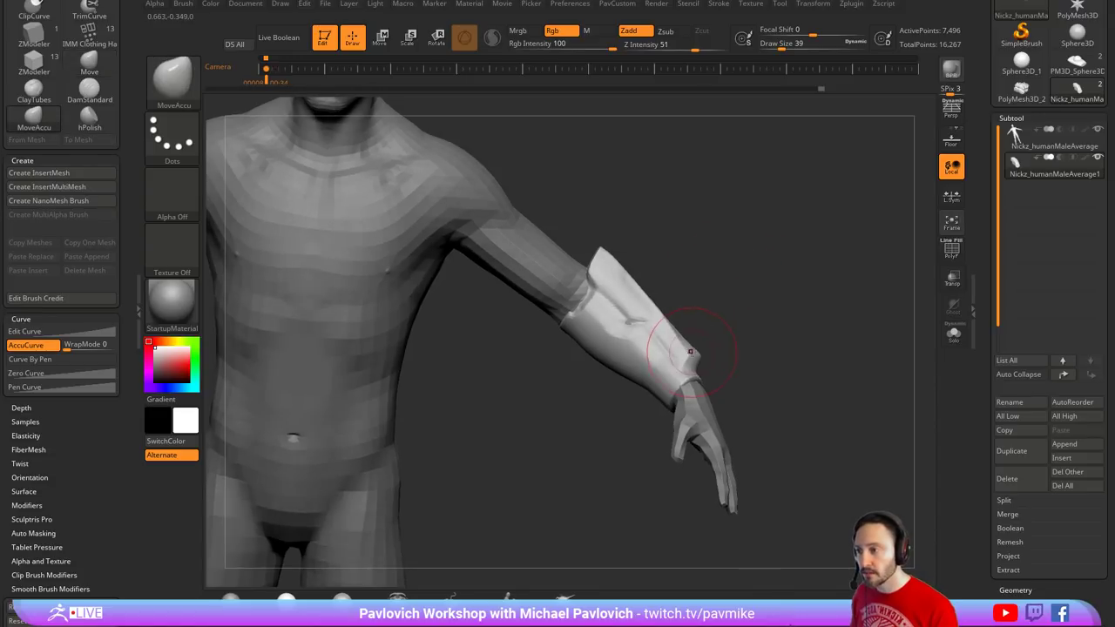
{"action": "key", "text": "s"}
{"action": "left_click", "coordinate": [689, 353]}
{"action": "left_click_drag", "start_coordinate": [687, 347], "coordinate": [693, 337]}
- Flatten the forearm's outer plane and its adjoining side from wrist to elbow with the hPolish brush
{"action": "mouse_move", "coordinate": [767, 320]}
{"action": "left_mouse_down"}
{"action": "mouse_move", "coordinate": [501, 326]}
{"action": "mouse_move", "coordinate": [587, 314]}
{"action": "left_mouse_up"}
{"action": "key", "text": "b"}
{"action": "key", "text": "h"}
{"action": "key", "text": "p"}
{"action": "left_click_drag", "start_coordinate": [515, 343], "coordinate": [706, 284]}
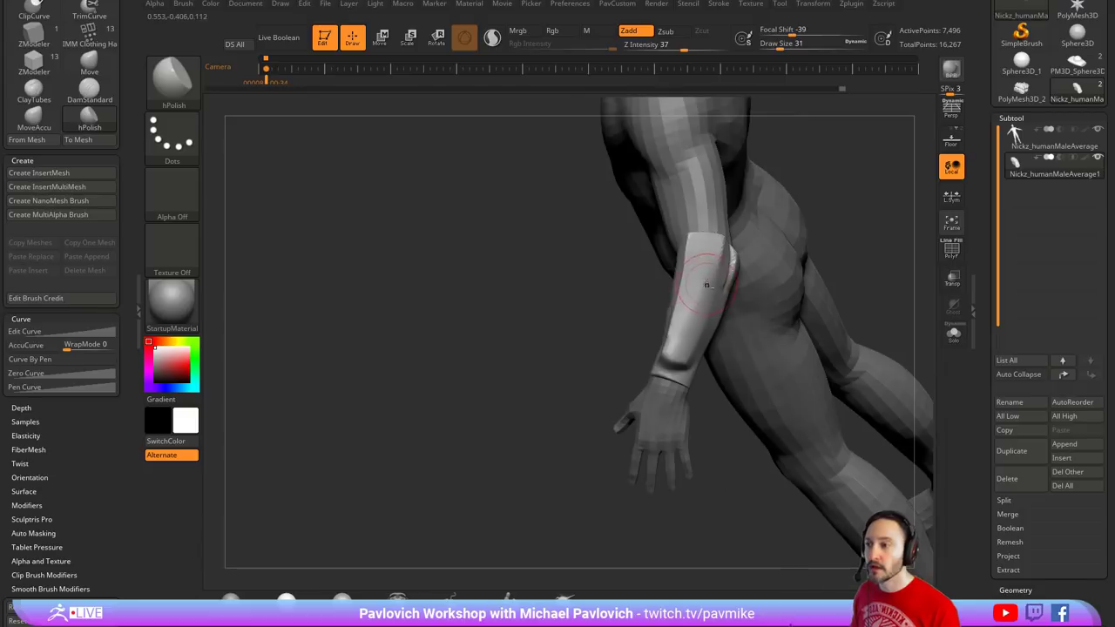
{"action": "key", "text": "s"}
{"action": "left_click", "coordinate": [690, 320]}
{"action": "left_click_drag", "start_coordinate": [677, 329], "coordinate": [711, 242]}
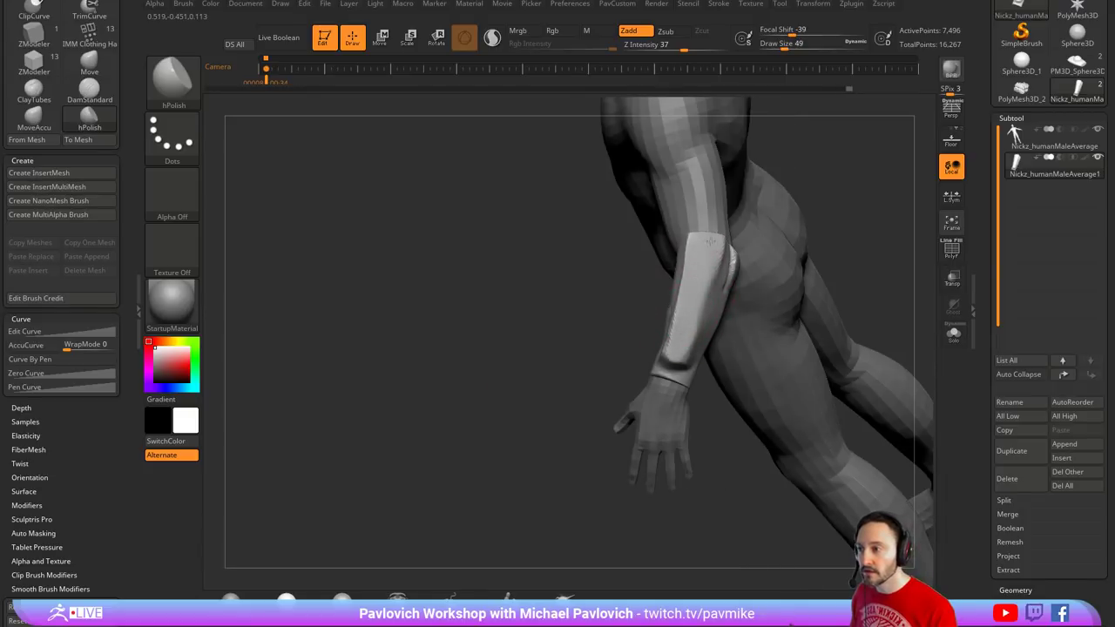
{"action": "left_click_drag", "start_coordinate": [610, 318], "coordinate": [707, 303]}
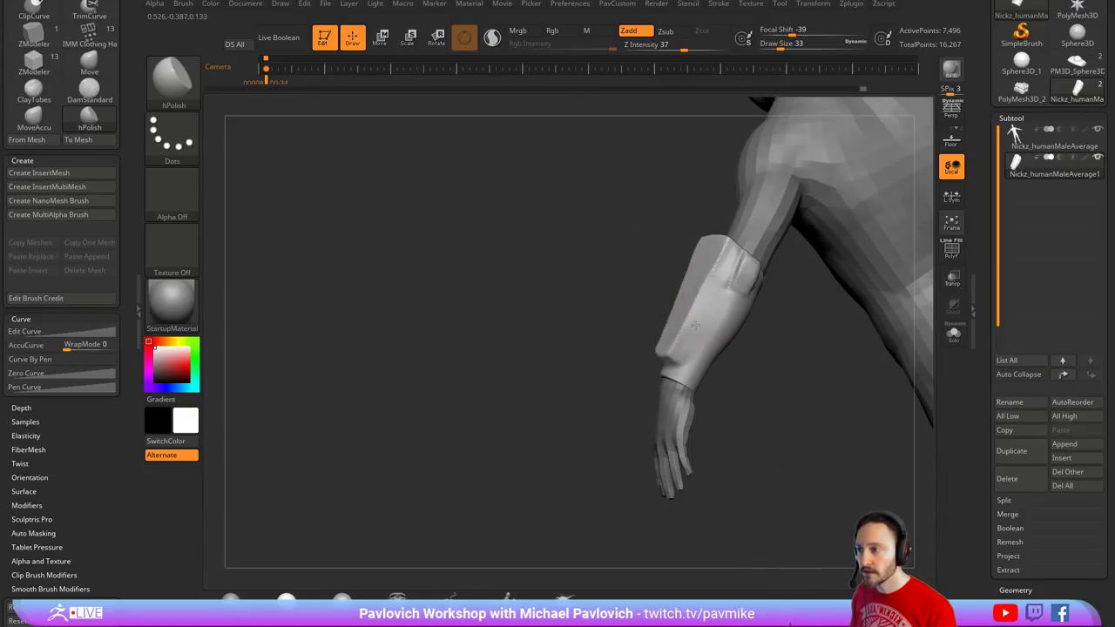
- Cut a step into the outer forearm plate with the ClipCurve brush and remesh the piece with DynaMesh
{"action": "mouse_move", "coordinate": [605, 355]}
{"action": "left_mouse_down"}
{"action": "mouse_move", "coordinate": [705, 319]}
{"action": "mouse_move", "coordinate": [834, 294]}
{"action": "mouse_move", "coordinate": [824, 308]}
{"action": "mouse_move", "coordinate": [847, 228]}
{"action": "left_mouse_up"}
{"action": "left_click_drag", "start_coordinate": [749, 245], "coordinate": [766, 231]}
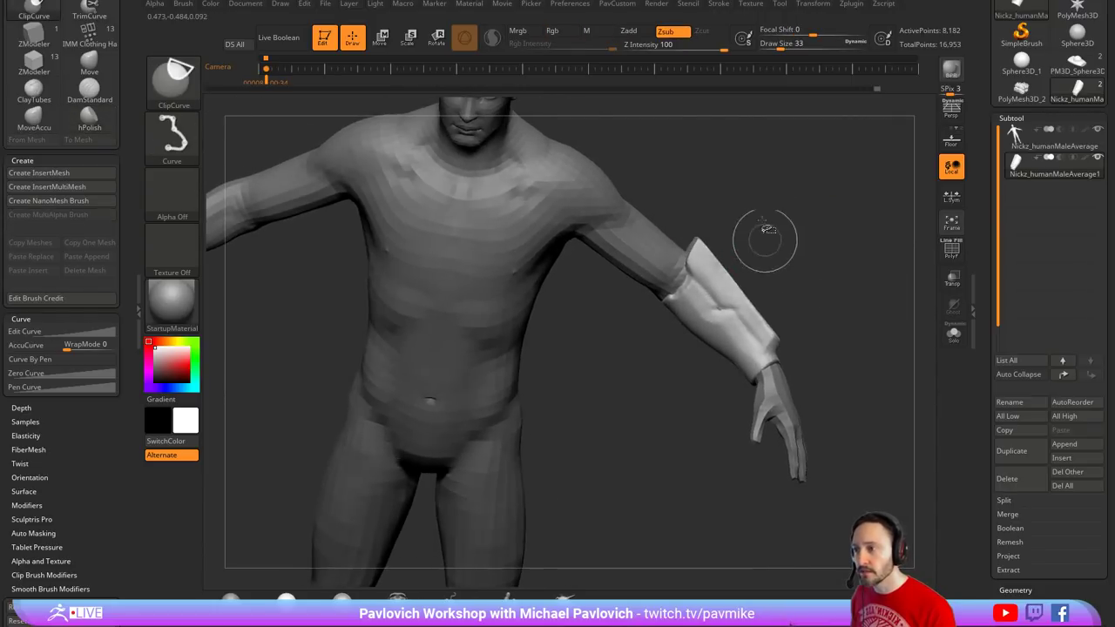
{"action": "mouse_move", "coordinate": [741, 301]}
{"action": "left_mouse_down", "text": "ctrl+shift"}
{"action": "mouse_move", "coordinate": [771, 179]}
{"action": "mouse_move", "coordinate": [759, 156]}
{"action": "left_mouse_up", "text": "ctrl+shift"}
{"action": "left_click_drag", "start_coordinate": [747, 312], "coordinate": [780, 352], "text": "ctrl+shift"}
{"action": "left_click_drag", "start_coordinate": [912, 302], "coordinate": [767, 324]}
{"action": "left_click_drag", "start_coordinate": [519, 289], "coordinate": [612, 360], "text": "ctrl"}
- Polish the stepped outer plate of the forearm piece flat with a resized hPolish brush
{"action": "left_click_drag", "start_coordinate": [809, 331], "coordinate": [784, 278]}
{"action": "mouse_move", "coordinate": [683, 248]}
{"action": "left_mouse_down"}
{"action": "mouse_move", "coordinate": [763, 259]}
{"action": "mouse_move", "coordinate": [654, 348]}
{"action": "left_mouse_up"}
{"action": "left_click_drag", "start_coordinate": [740, 337], "coordinate": [661, 352]}
{"action": "key", "text": "s"}
{"action": "left_click", "coordinate": [663, 350]}
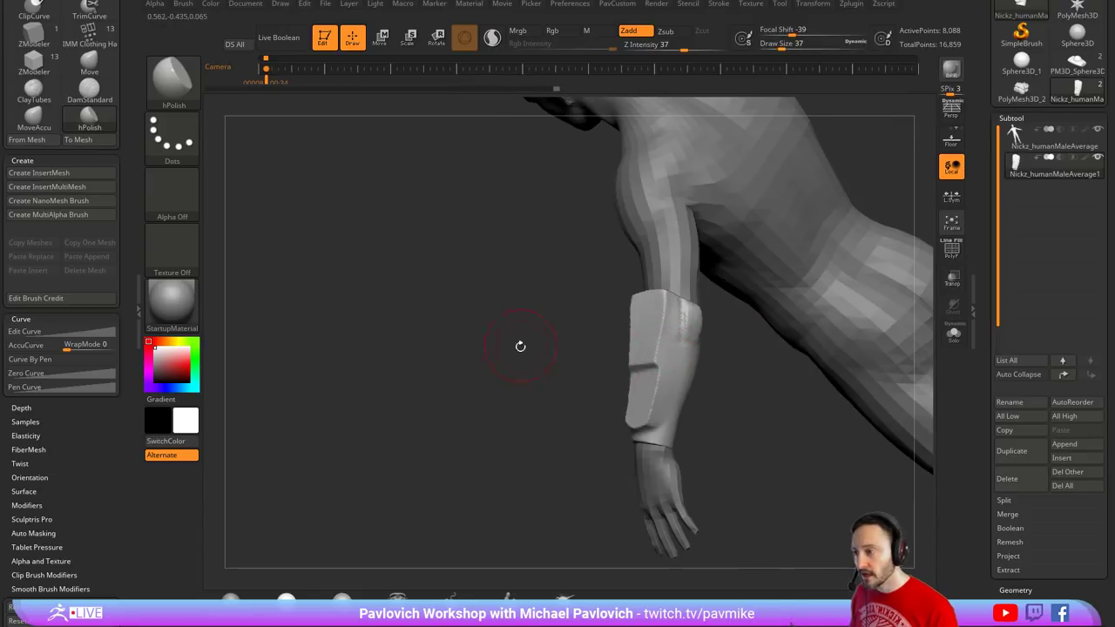
- Switch to the MoveAccu brush, remesh the forearm piece with DynaMesh and frame the model
{"action": "left_click_drag", "start_coordinate": [520, 347], "coordinate": [601, 335]}
{"action": "key", "text": "1"}
{"action": "left_click_drag", "start_coordinate": [821, 199], "coordinate": [697, 270]}
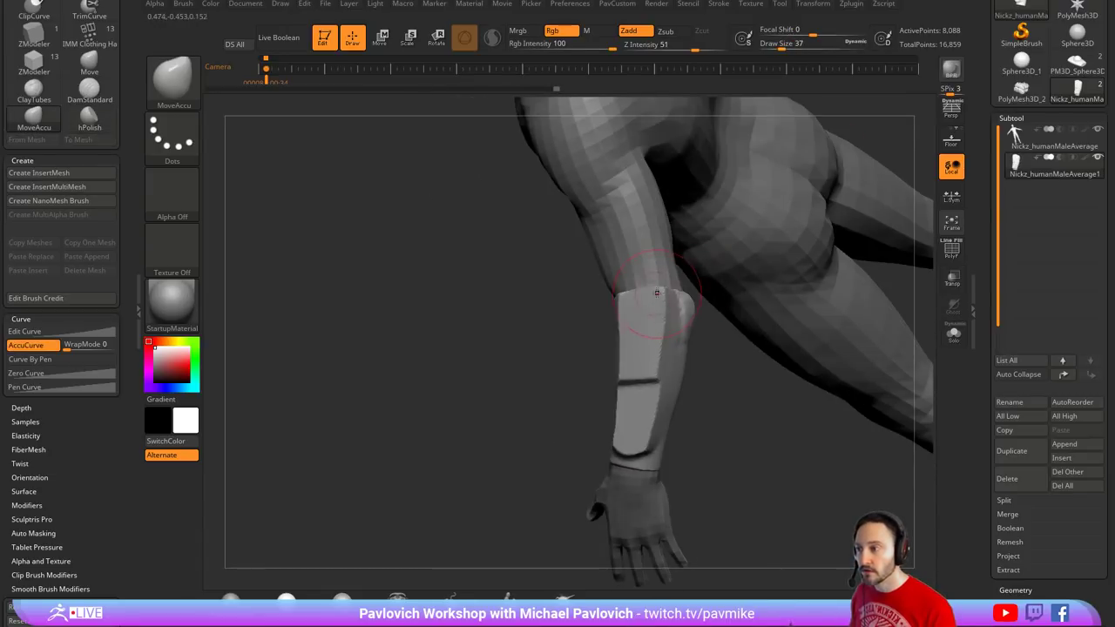
{"action": "left_click_drag", "start_coordinate": [723, 400], "coordinate": [786, 412], "text": "ctrl"}
{"action": "key", "text": "f"}
{"action": "mouse_move", "coordinate": [814, 369]}
{"action": "left_mouse_down"}
{"action": "mouse_move", "coordinate": [846, 317]}
{"action": "mouse_move", "coordinate": [850, 377]}
{"action": "mouse_move", "coordinate": [802, 293]}
{"action": "mouse_move", "coordinate": [819, 315]}
{"action": "mouse_move", "coordinate": [847, 307]}
{"action": "left_mouse_up"}
{"action": "key", "text": "f"}
- Activate the Move gizmo and send it to the unmasked mesh center of the forearm piece
{"action": "key", "text": "w"}
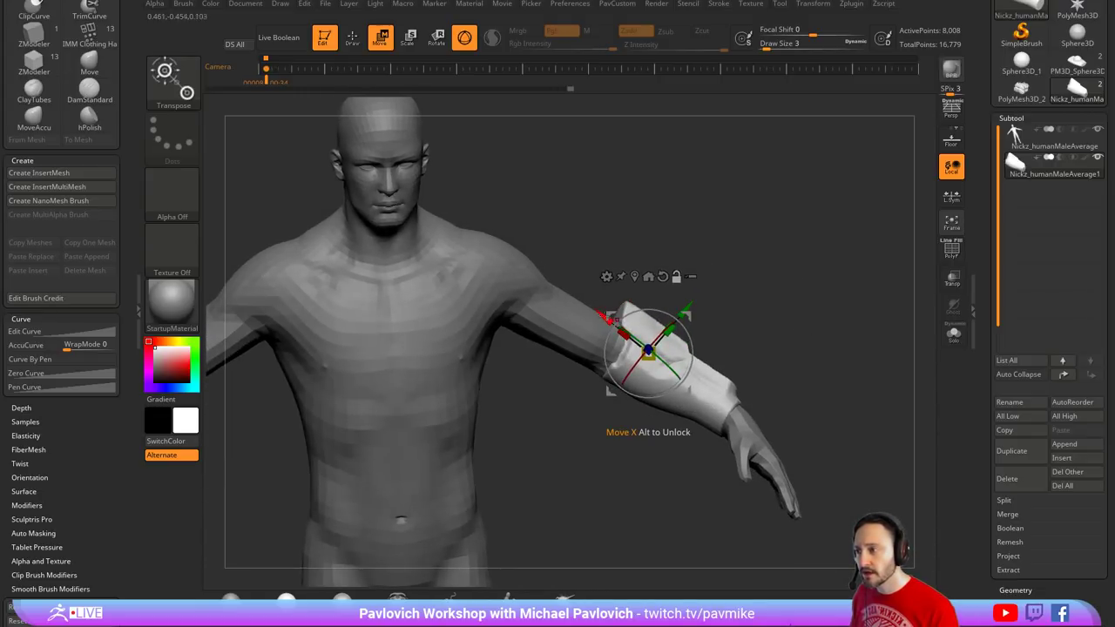
{"action": "left_click", "coordinate": [650, 290]}
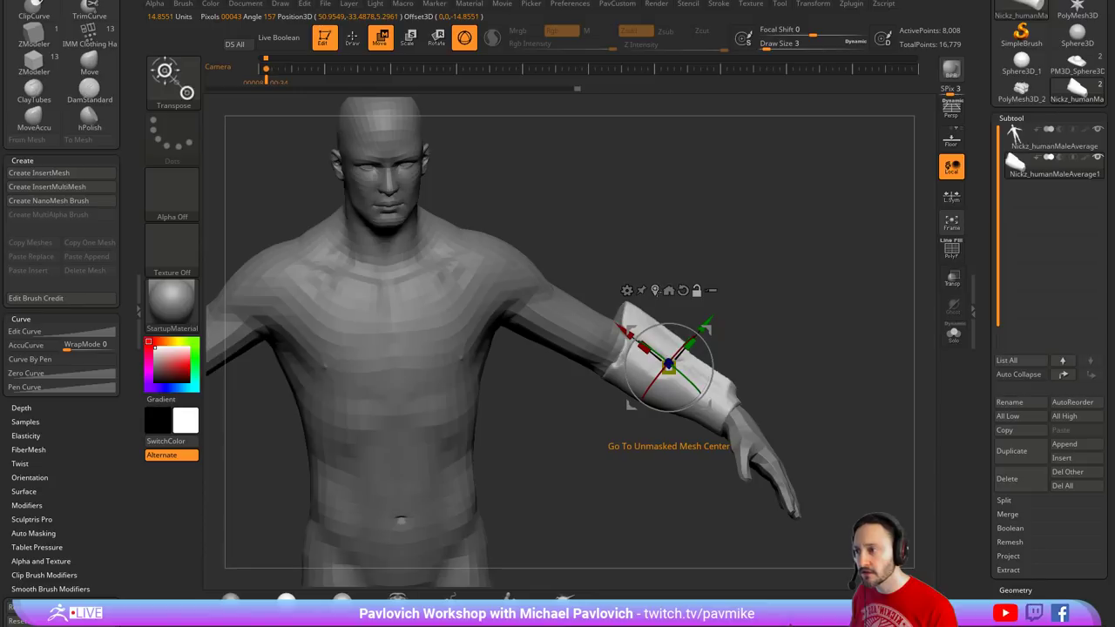
{"action": "mouse_move", "coordinate": [815, 262]}
{"action": "left_mouse_down"}
{"action": "mouse_move", "coordinate": [703, 279]}
{"action": "mouse_move", "coordinate": [809, 280]}
{"action": "left_mouse_up"}
- Mask the elbow end of the forearm piece, invert the mask and place the Move gizmo on the unmasked end
{"action": "key", "text": "q"}
{"action": "left_click_drag", "start_coordinate": [562, 252], "coordinate": [637, 381], "text": "ctrl"}
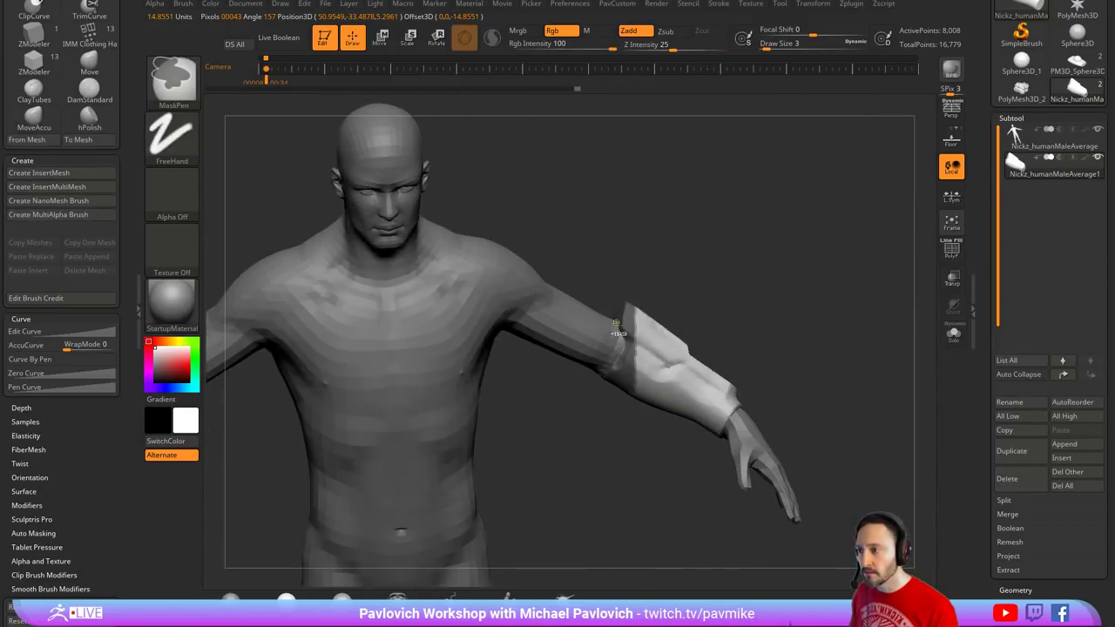
{"action": "left_click", "coordinate": [820, 296], "text": "ctrl"}
{"action": "key", "text": "w"}
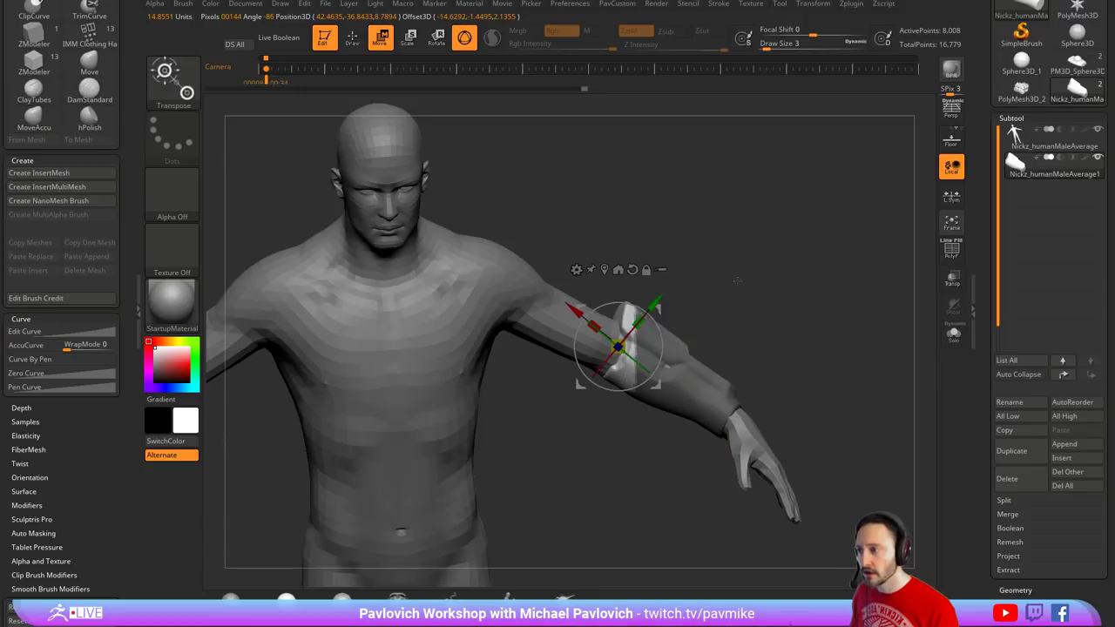
{"action": "left_click_drag", "start_coordinate": [826, 273], "coordinate": [799, 292]}
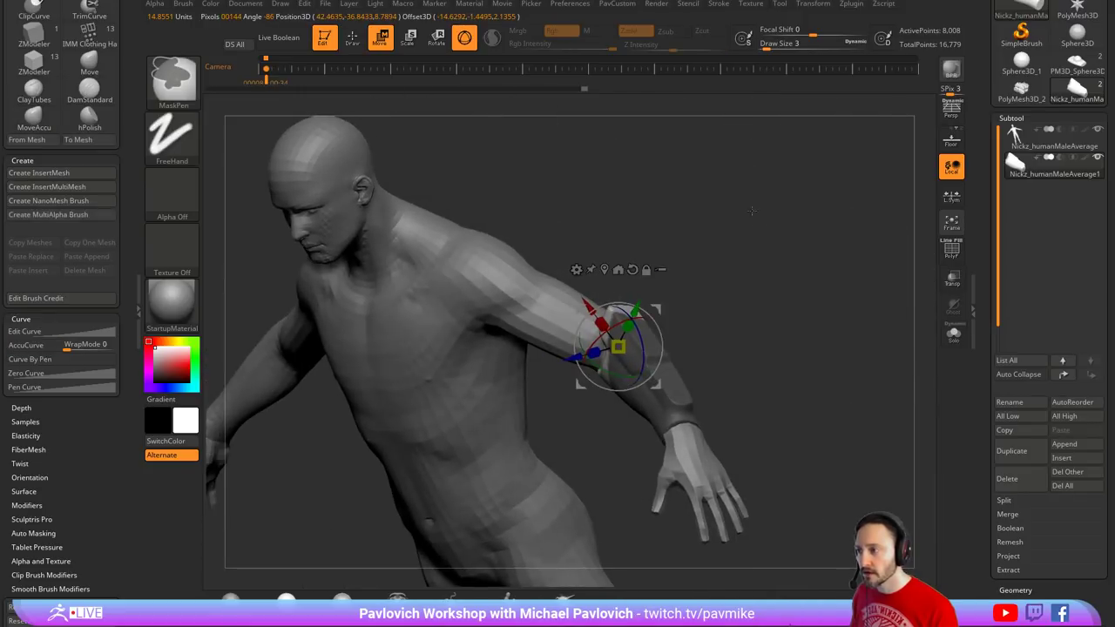
- Clear the mask, recenter the gizmo on the whole forearm piece and rotate only the gizmo into alignment with the arm
{"action": "left_click_drag", "start_coordinate": [754, 212], "coordinate": [768, 229], "text": "ctrl"}
{"action": "left_click", "coordinate": [604, 270]}
{"action": "left_click_drag", "start_coordinate": [811, 287], "coordinate": [775, 346]}
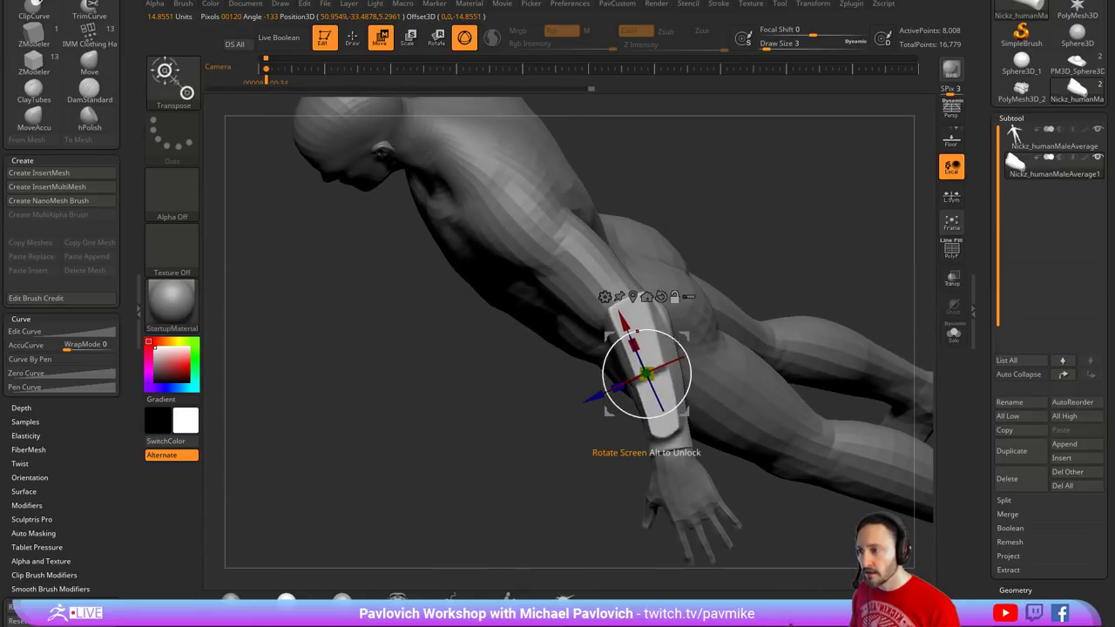
{"action": "mouse_move", "coordinate": [756, 306]}
{"action": "left_mouse_down"}
{"action": "mouse_move", "coordinate": [819, 244]}
{"action": "mouse_move", "coordinate": [742, 308]}
{"action": "mouse_move", "coordinate": [742, 322]}
{"action": "left_mouse_up"}
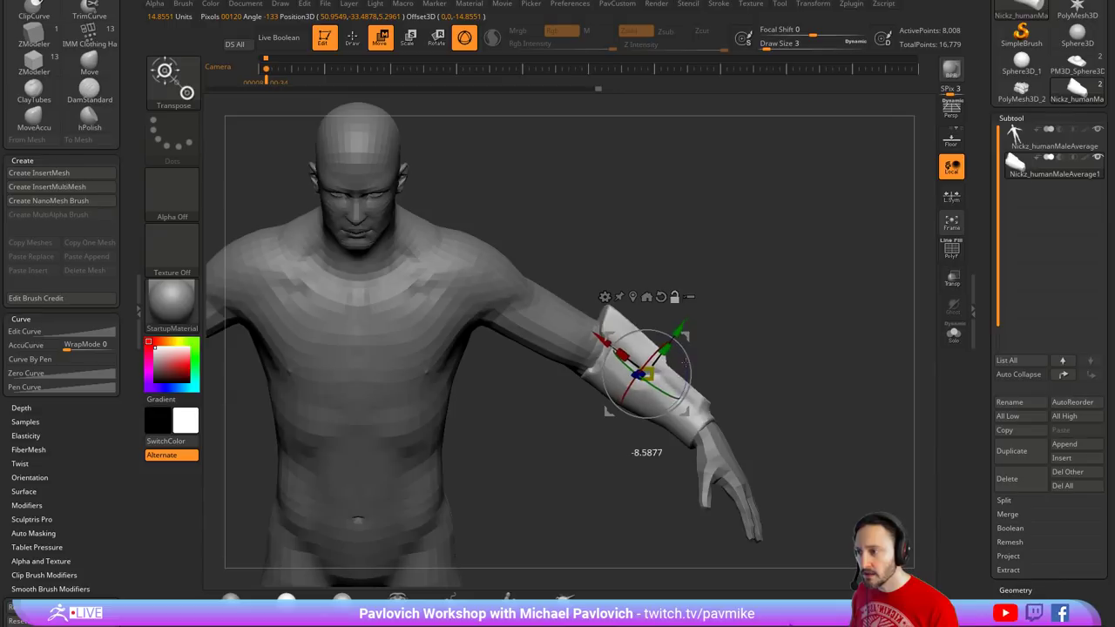
{"action": "left_click_drag", "start_coordinate": [685, 364], "coordinate": [685, 366], "text": "alt"}
- Try bending the forearm piece with the Bend Arc deformer, testing its cone handles and undoing the first bend
{"action": "left_click_drag", "start_coordinate": [777, 327], "coordinate": [778, 292]}
{"action": "left_click", "coordinate": [607, 297]}
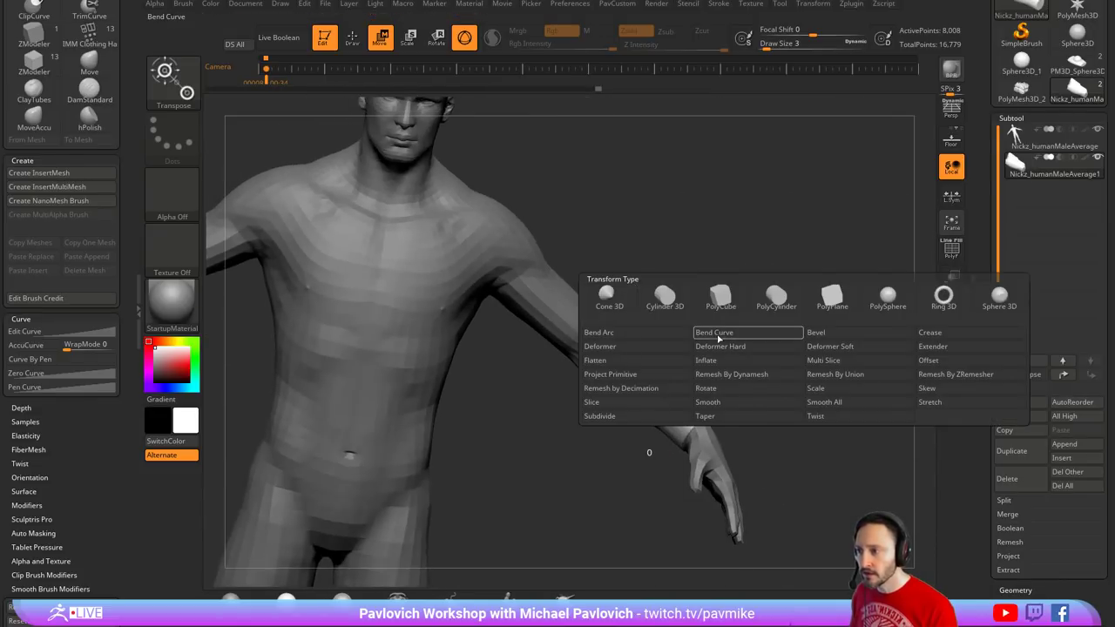
{"action": "left_click", "coordinate": [674, 332]}
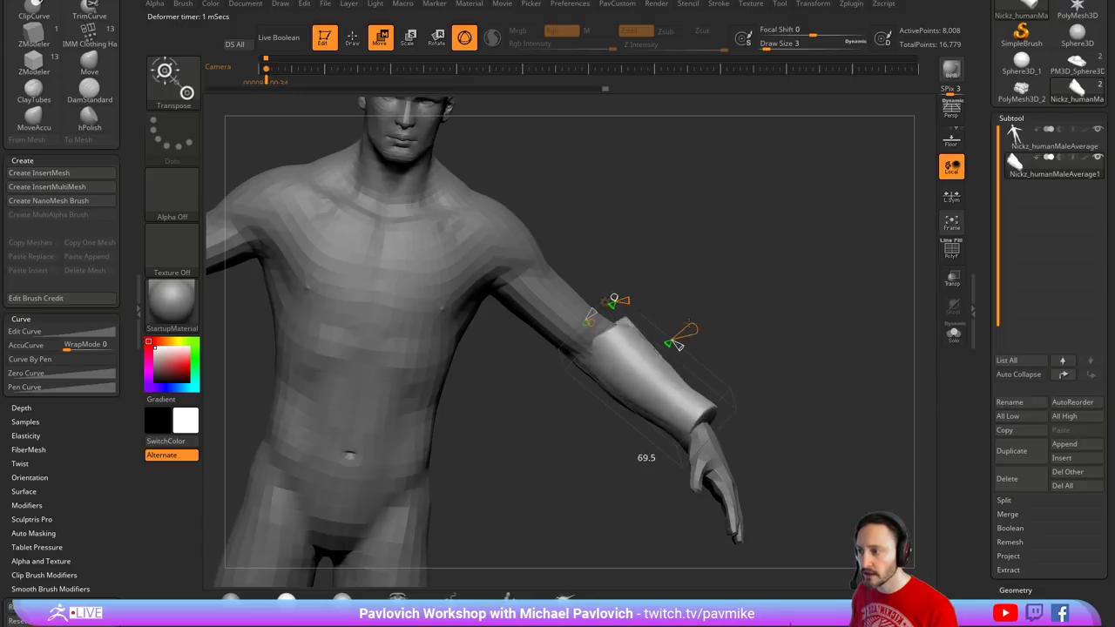
{"action": "left_click_drag", "start_coordinate": [688, 323], "coordinate": [683, 329]}
{"action": "key", "text": "ctrl+z"}
{"action": "left_click_drag", "start_coordinate": [650, 364], "coordinate": [653, 358]}
{"action": "left_click_drag", "start_coordinate": [672, 310], "coordinate": [664, 333]}
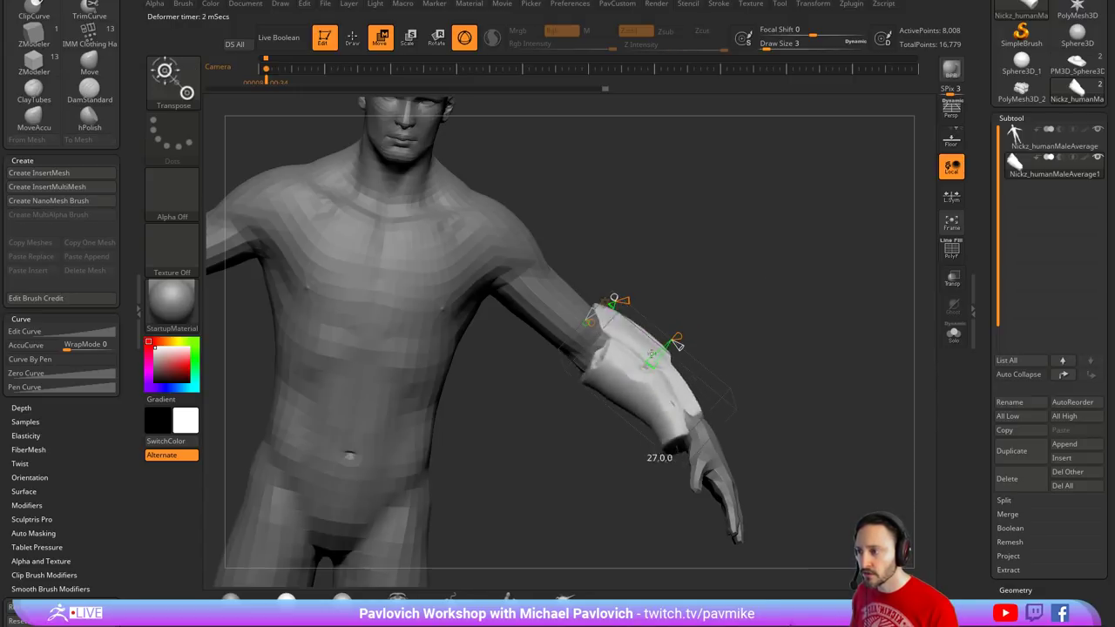
{"action": "left_click_drag", "start_coordinate": [825, 320], "coordinate": [630, 315]}
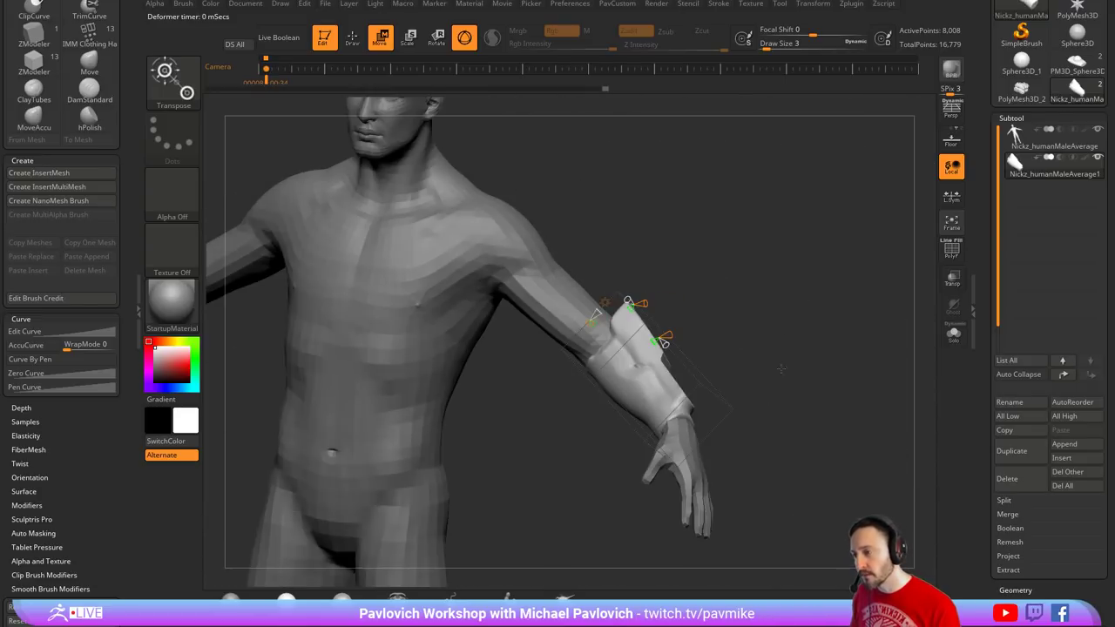
{"action": "left_click_drag", "start_coordinate": [781, 369], "coordinate": [808, 298]}
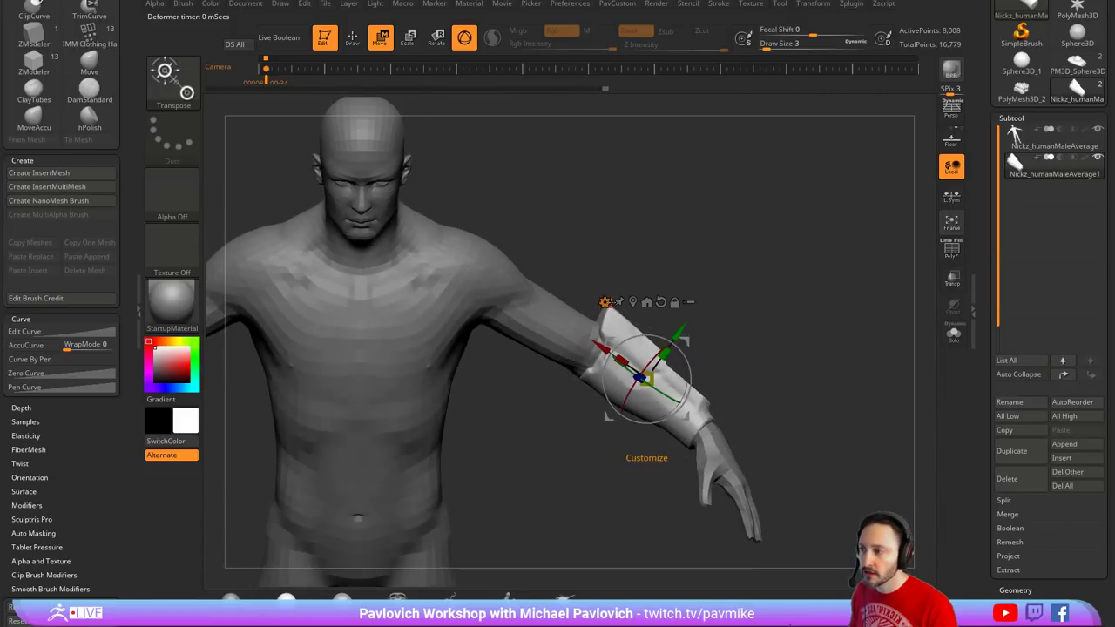
{"action": "left_click", "coordinate": [605, 301]}
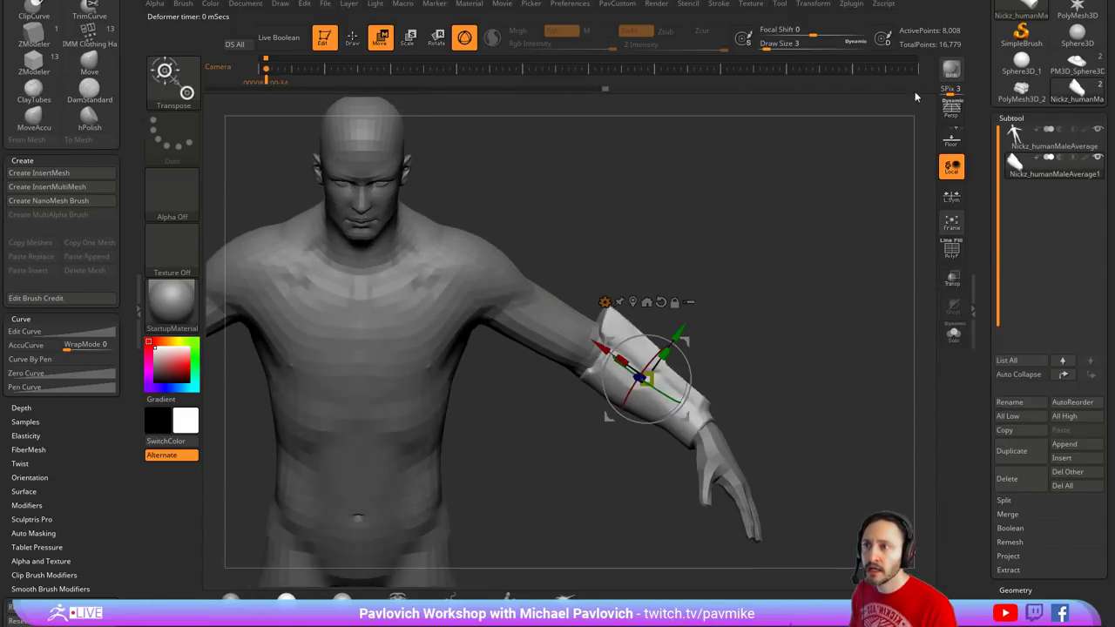
{"action": "left_click", "coordinate": [605, 301]}
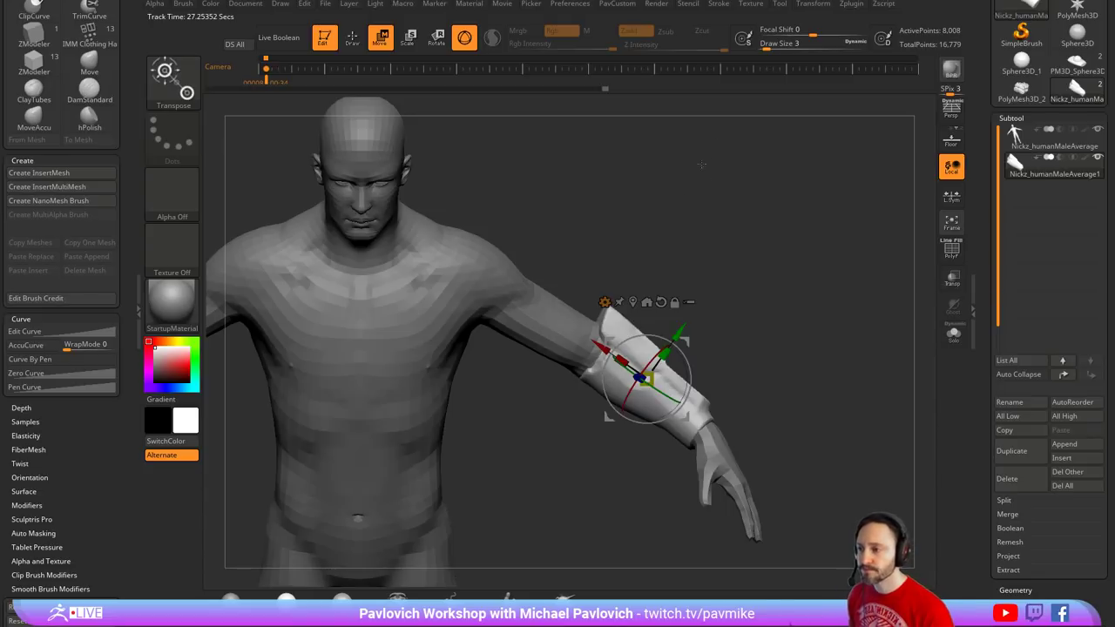
- Return from the gizmo to the MoveAccu brush and set its draw size to 9
{"action": "key", "text": "q"}
{"action": "mouse_move", "coordinate": [787, 286]}
{"action": "left_mouse_down"}
{"action": "mouse_move", "coordinate": [766, 290]}
{"action": "mouse_move", "coordinate": [751, 320]}
{"action": "mouse_move", "coordinate": [758, 271]}
{"action": "mouse_move", "coordinate": [818, 352]}
{"action": "left_mouse_up"}
{"action": "key", "text": "s"}
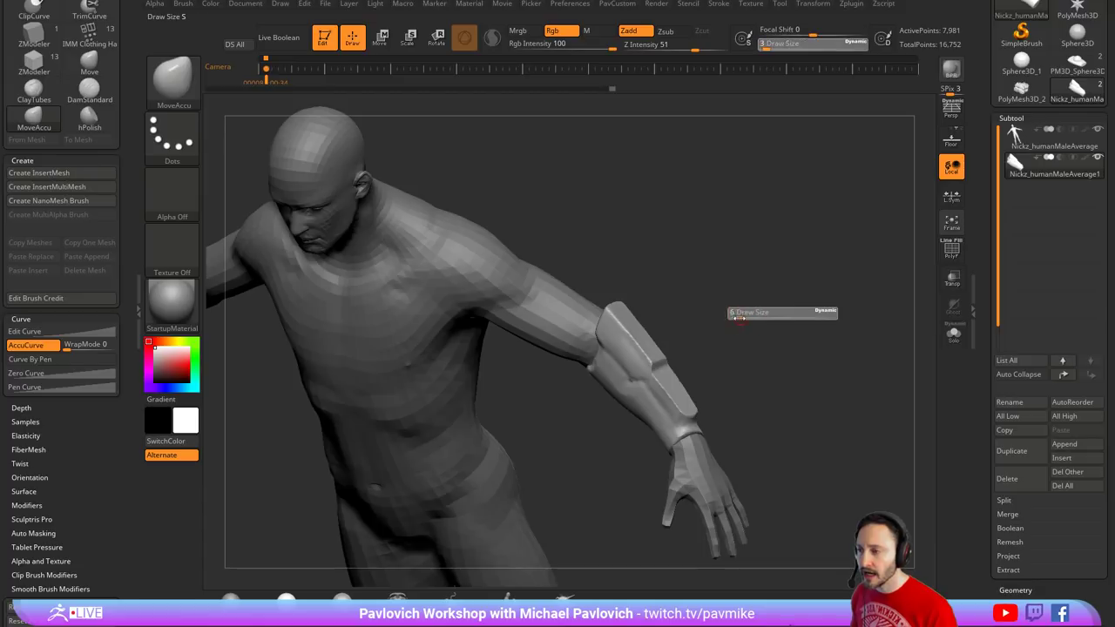
{"action": "left_click_drag", "start_coordinate": [732, 317], "coordinate": [738, 317]}
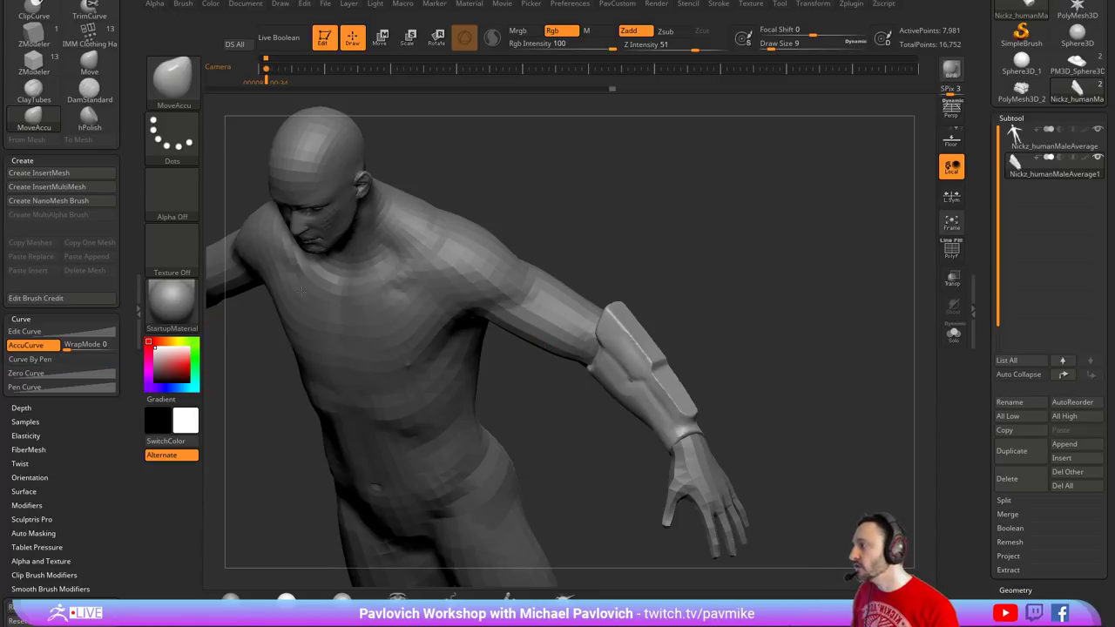
- Clear the canvas and draw the Sphere3D_1 primitive, enter Edit mode, show its PolyFrame and frame it
{"action": "left_click", "coordinate": [325, 37]}
{"action": "key", "text": "ctrl+n"}
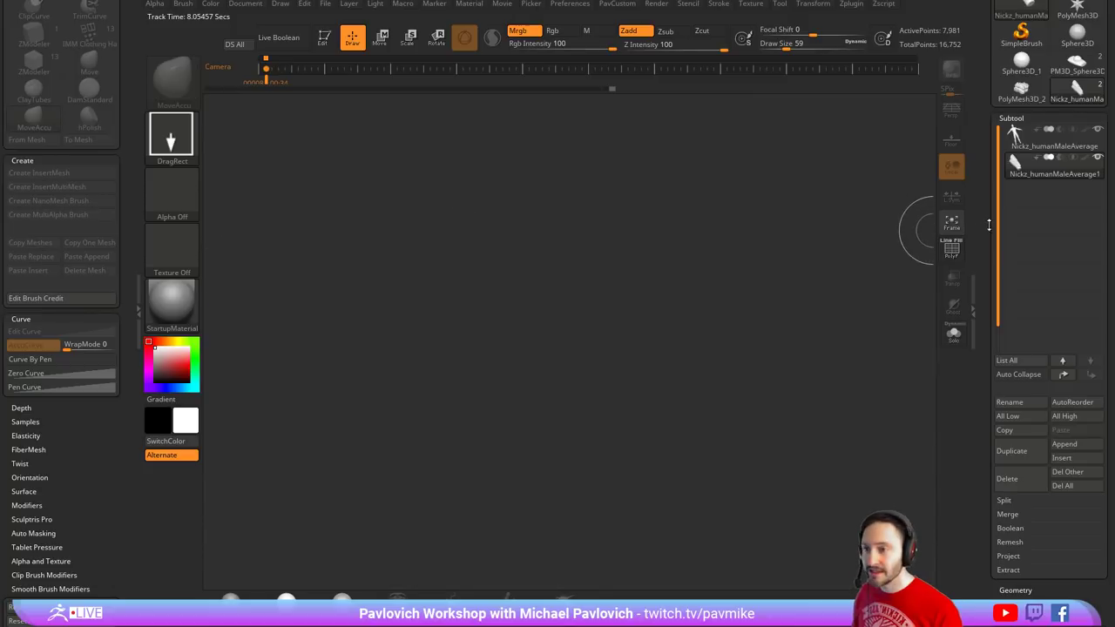
{"action": "left_click_drag", "start_coordinate": [998, 237], "coordinate": [1003, 385]}
{"action": "left_click", "coordinate": [1023, 205]}
{"action": "left_click_drag", "start_coordinate": [511, 372], "coordinate": [568, 457]}
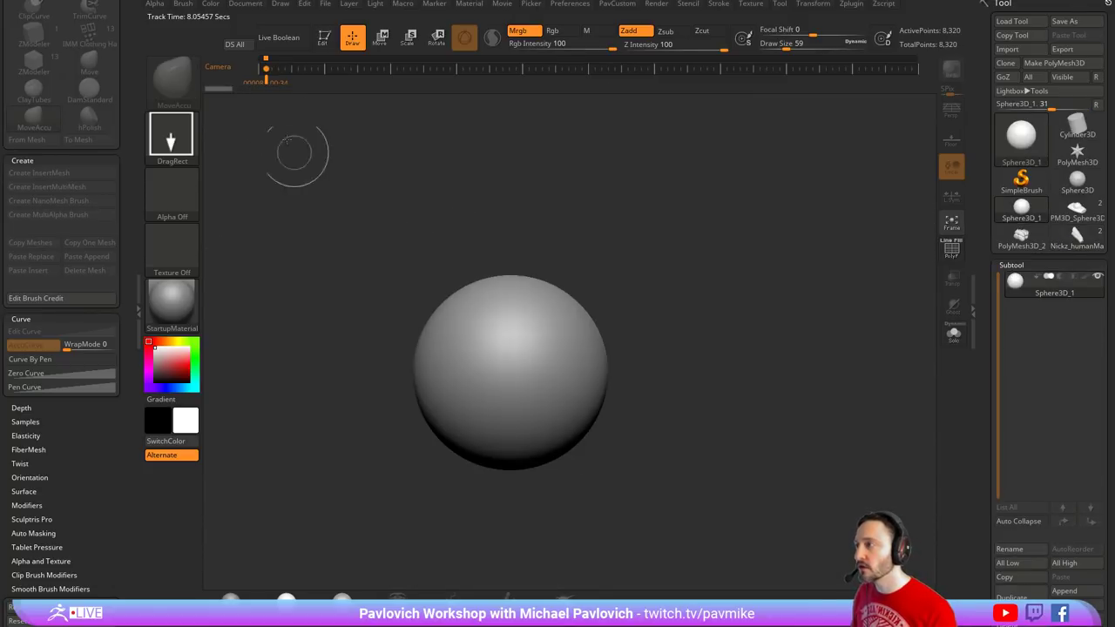
{"action": "left_click", "coordinate": [324, 38]}
{"action": "key", "text": "shift+f"}
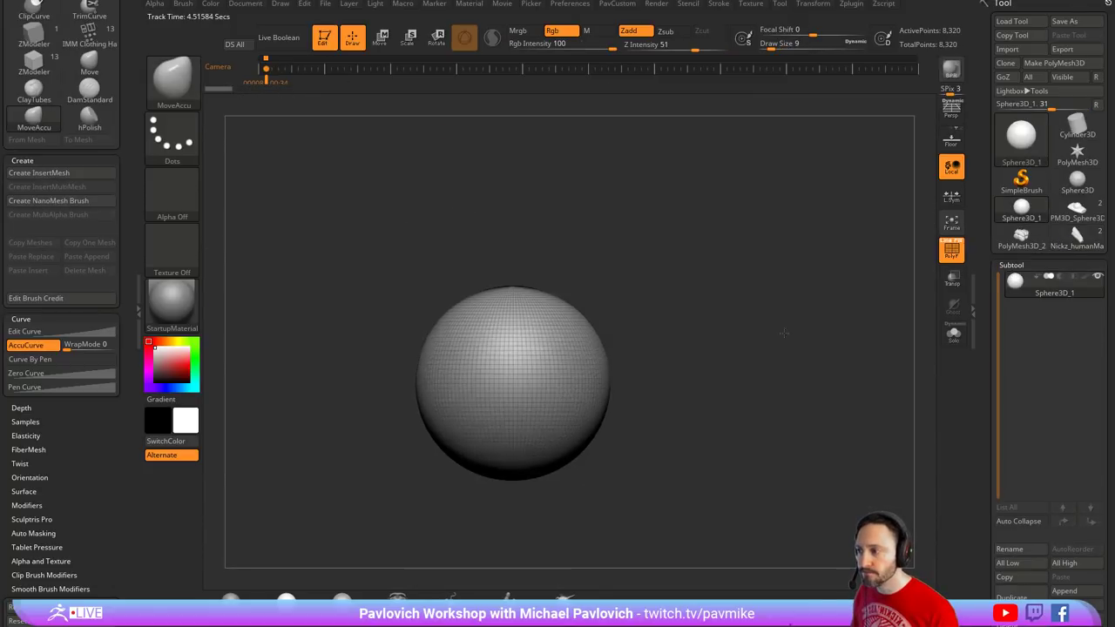
{"action": "key", "text": "f"}
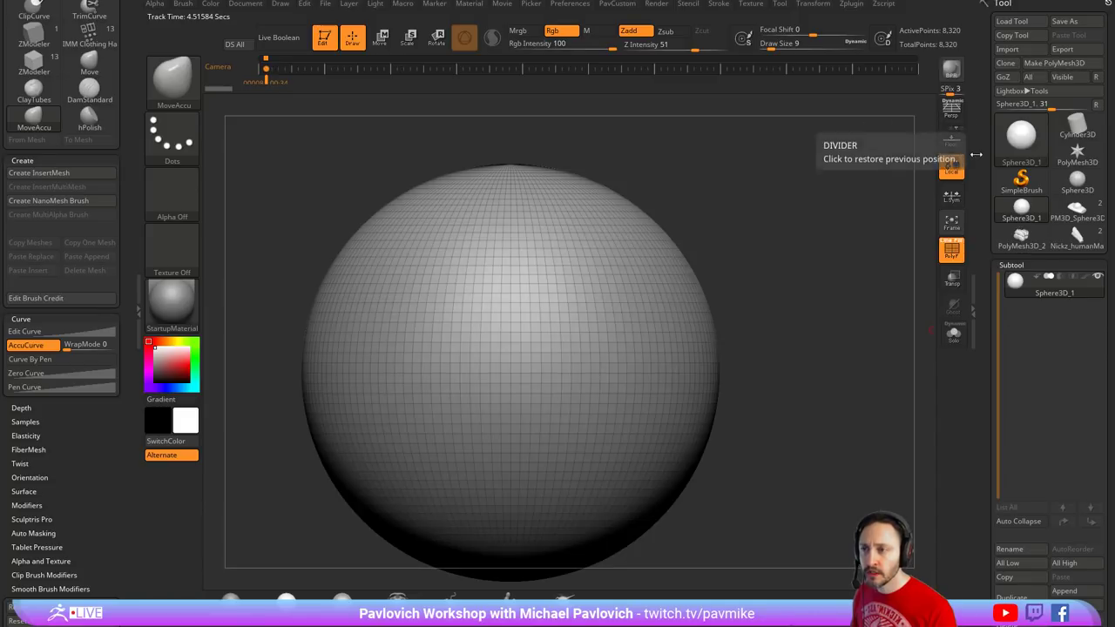
- Initialize the sphere with HDivide 16 and VDivide 16 and convert it to a PolyMesh3D
{"action": "left_click_drag", "start_coordinate": [993, 198], "coordinate": [980, 26]}
{"action": "left_click", "coordinate": [1014, 227], "text": "shift"}
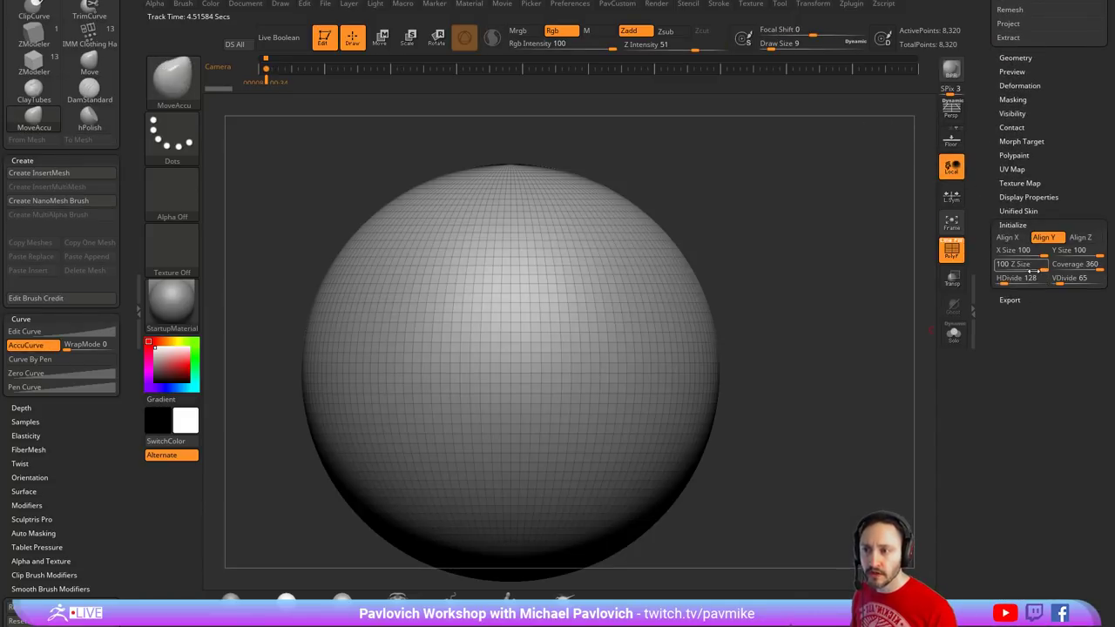
{"action": "left_click", "coordinate": [1007, 281]}
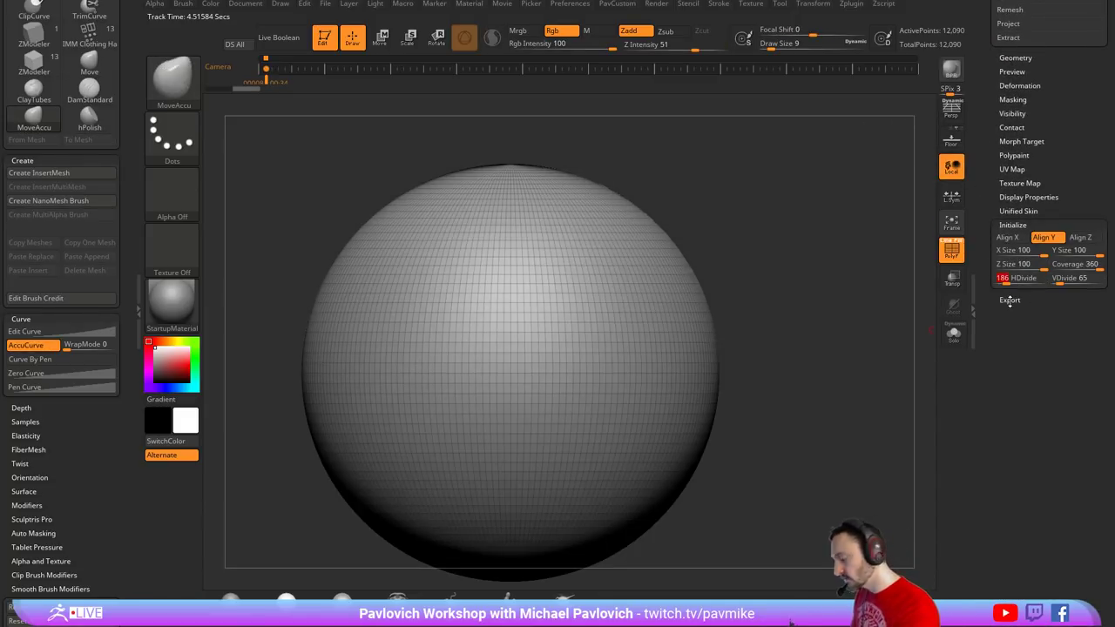
{"action": "type", "text": "16"}
{"action": "key", "text": "Tab"}
{"action": "type", "text": "16"}
{"action": "key", "text": "Tab"}
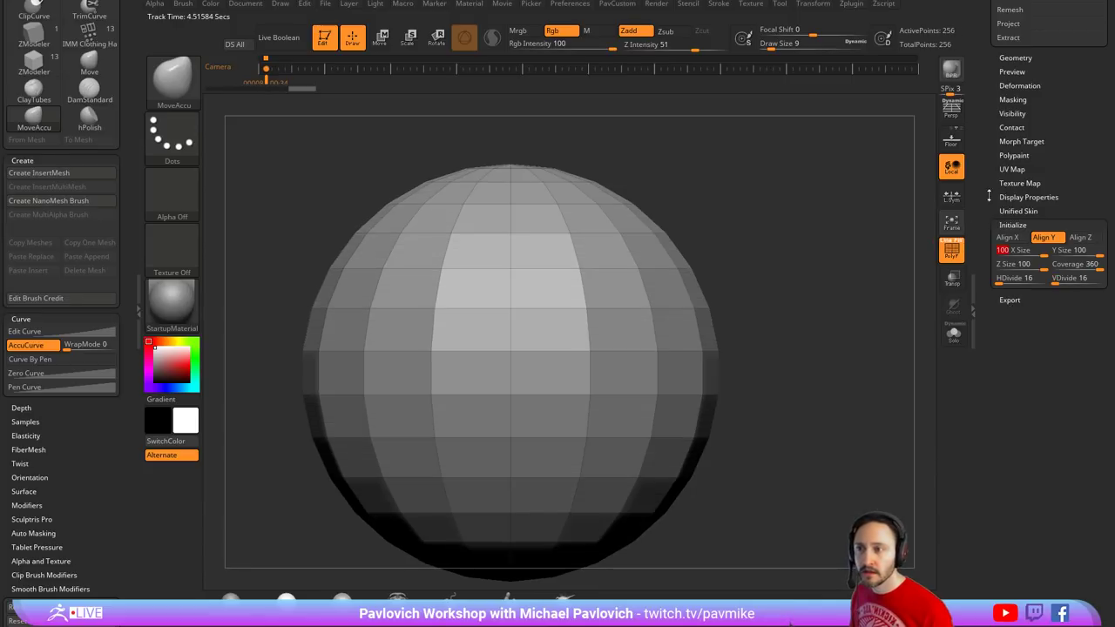
{"action": "left_click_drag", "start_coordinate": [988, 196], "coordinate": [1010, 310]}
{"action": "left_click", "coordinate": [1070, 66]}
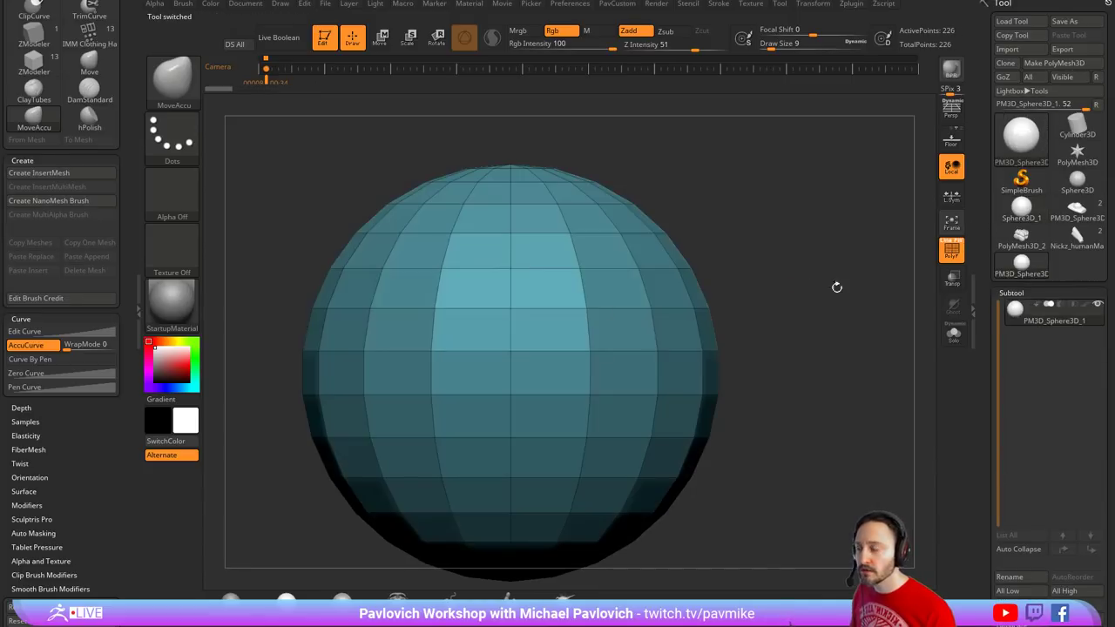
- Switch to the ZModeler brush for the low-resolution sphere
{"action": "right_click_drag", "start_coordinate": [837, 287], "coordinate": [809, 253], "text": "ctrl"}
{"action": "right_click_drag", "start_coordinate": [809, 253], "coordinate": [826, 266], "text": "alt"}
{"action": "key", "text": "b"}
{"action": "key", "text": "z"}
{"action": "key", "text": "m"}
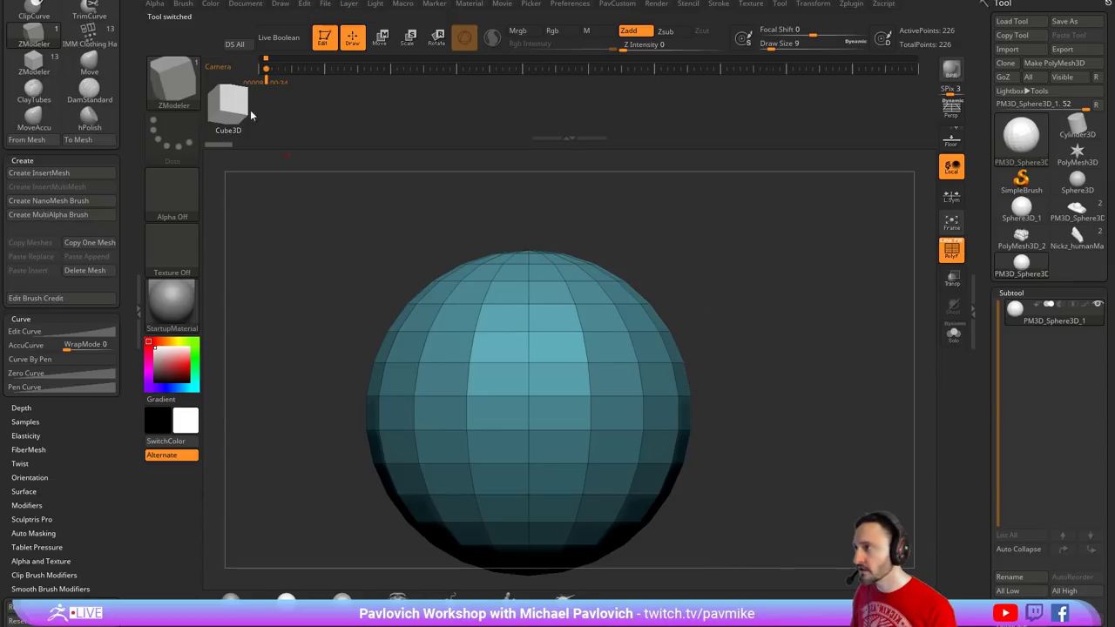
{"action": "mouse_move", "coordinate": [823, 323]}
{"action": "right_mouse_down", "text": "alt"}
{"action": "mouse_move", "coordinate": [811, 294]}
{"action": "mouse_move", "coordinate": [819, 308]}
{"action": "right_mouse_up", "text": "alt"}
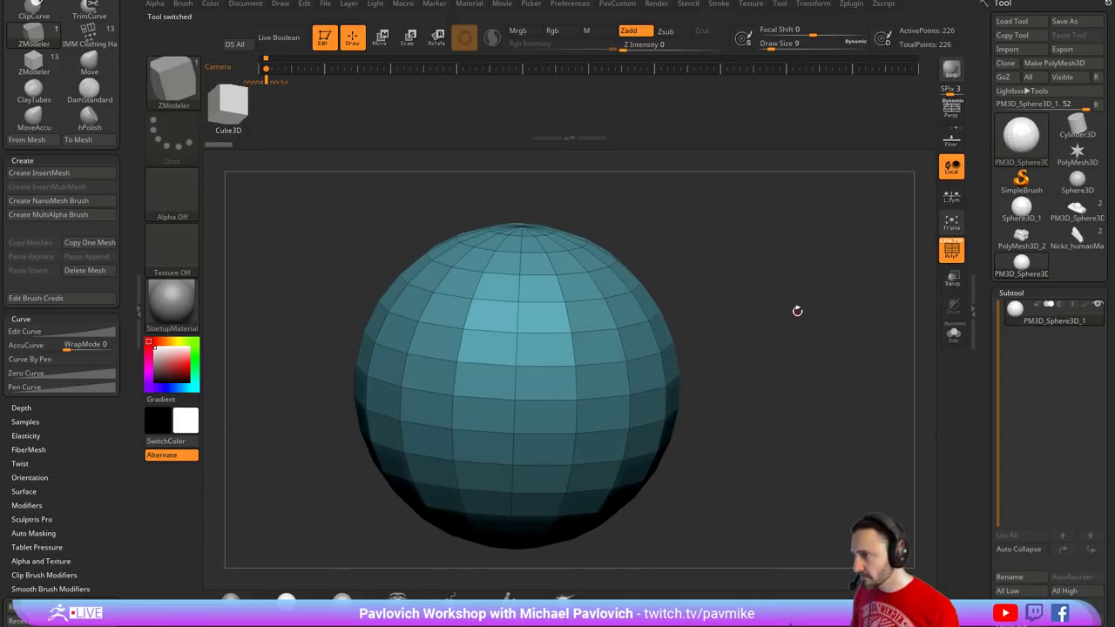
- Leave Edit mode, clear the canvas, draw the PolyMesh3D star and enter Edit mode on it
{"action": "left_click", "coordinate": [328, 44]}
{"action": "key", "text": "ctrl+n"}
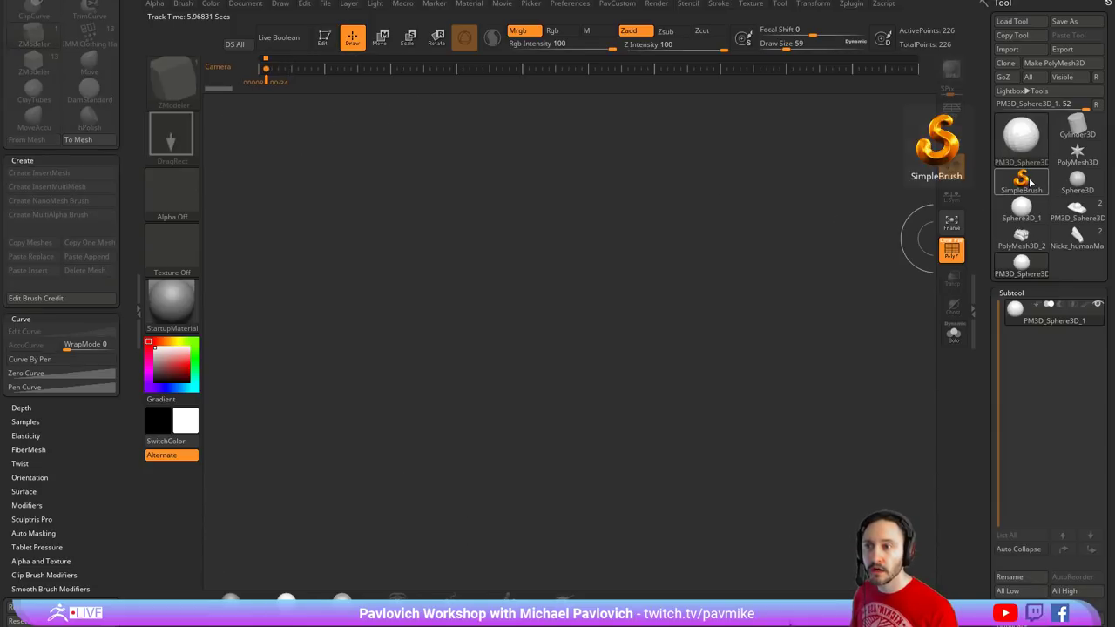
{"action": "left_click", "coordinate": [1026, 181]}
{"action": "left_click", "coordinate": [1077, 153]}
{"action": "left_click_drag", "start_coordinate": [568, 341], "coordinate": [492, 277]}
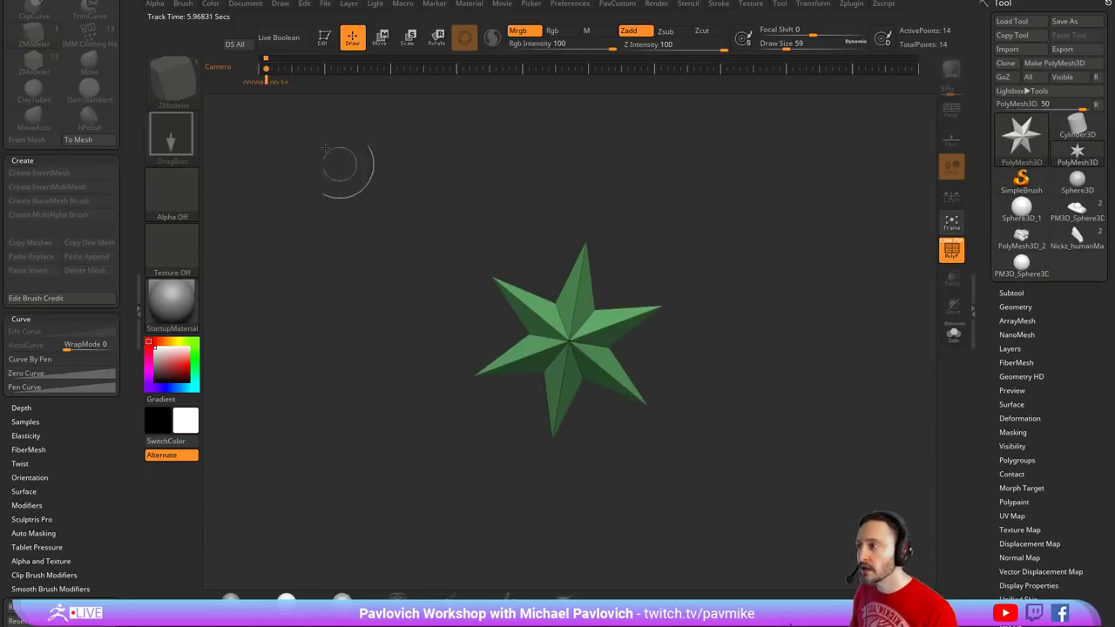
{"action": "left_click", "coordinate": [324, 37]}
- Initialize the star as a QSphere with X, Y and Z Res at 2
{"action": "left_click_drag", "start_coordinate": [1002, 376], "coordinate": [999, 243]}
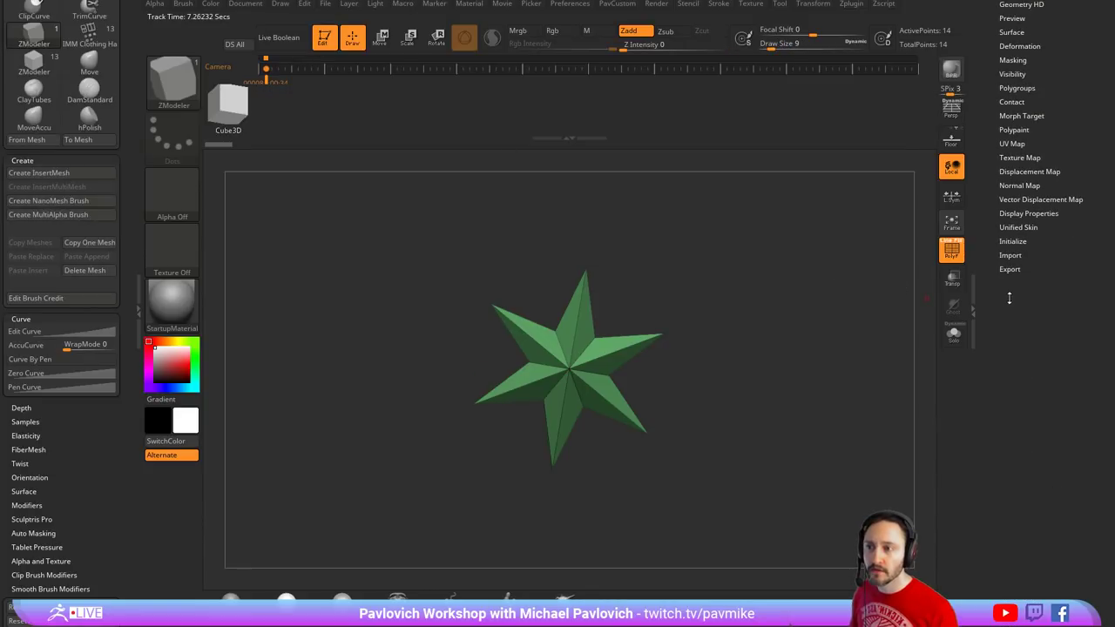
{"action": "left_click", "coordinate": [1012, 242]}
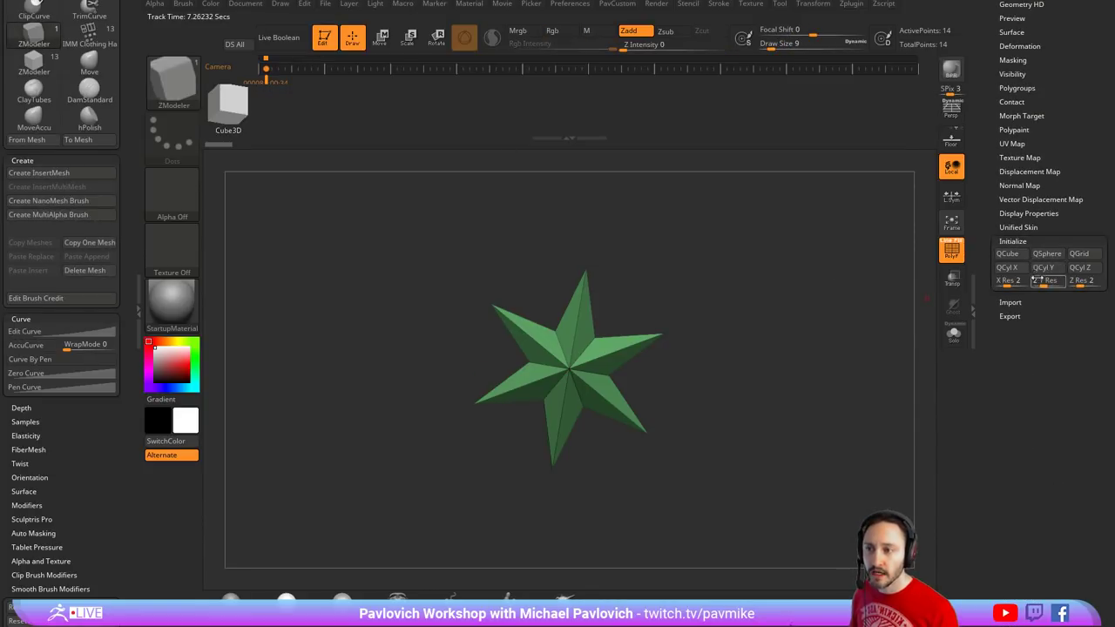
{"action": "left_click", "coordinate": [1048, 253]}
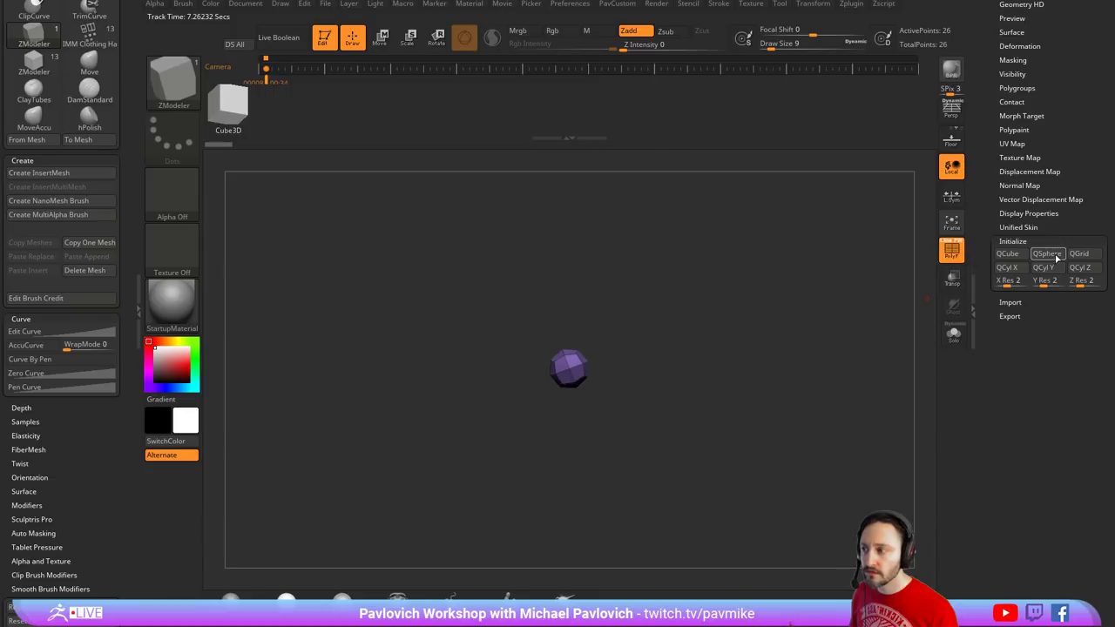
{"action": "left_click_drag", "start_coordinate": [987, 274], "coordinate": [977, 466]}
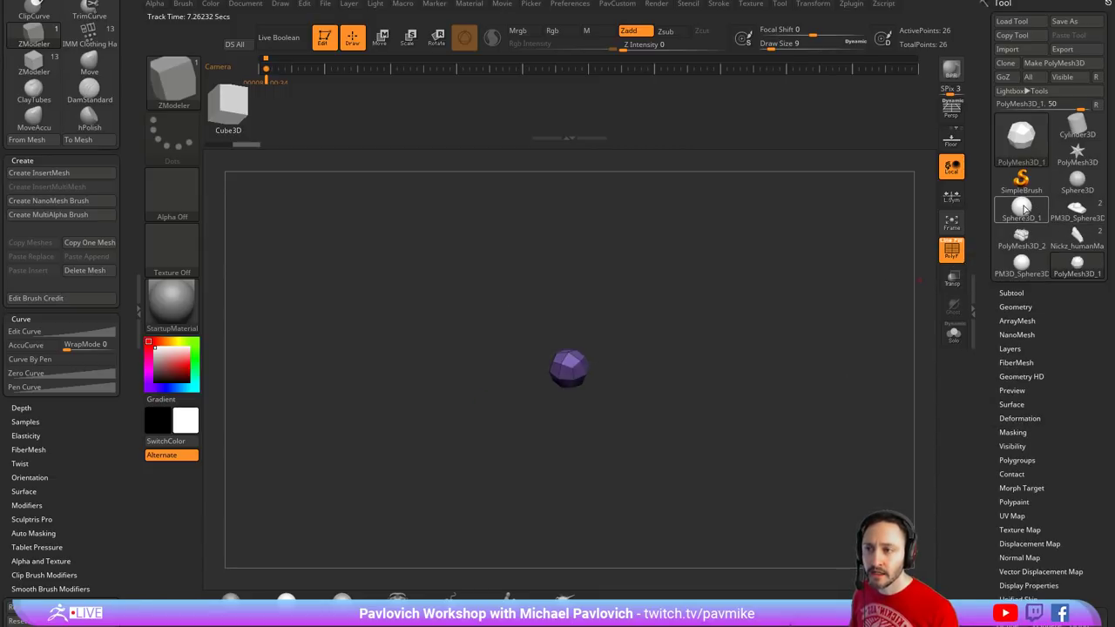
- Frame the QSphere and create a new InsertMesh brush from it
{"action": "key", "text": "f"}
{"action": "key", "text": "b"}
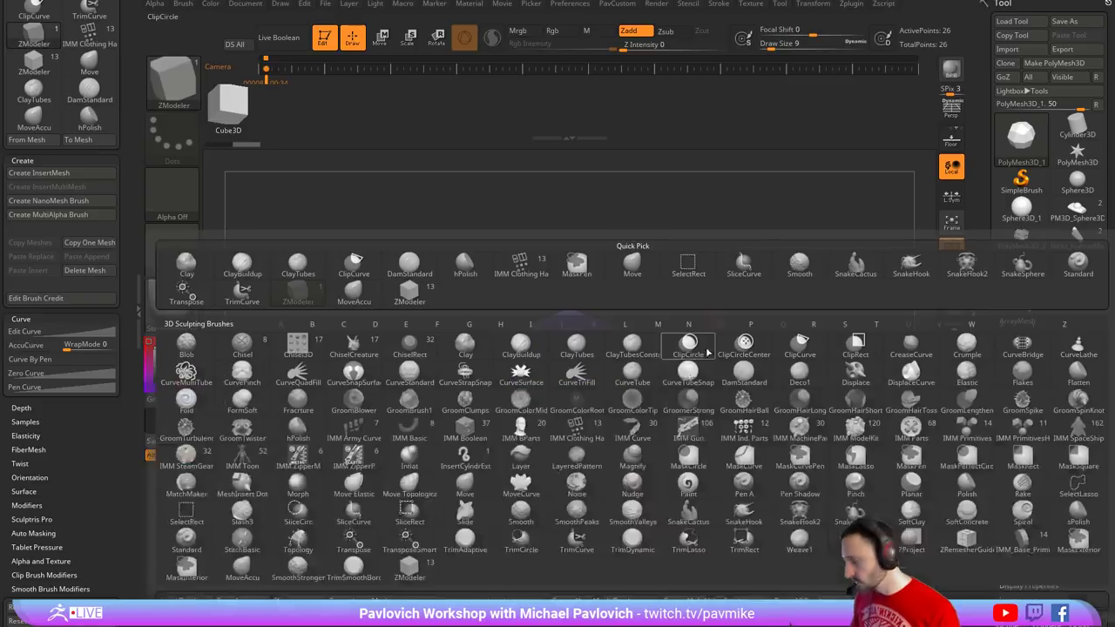
{"action": "left_click", "coordinate": [385, 600]}
{"action": "left_click", "coordinate": [493, 201]}
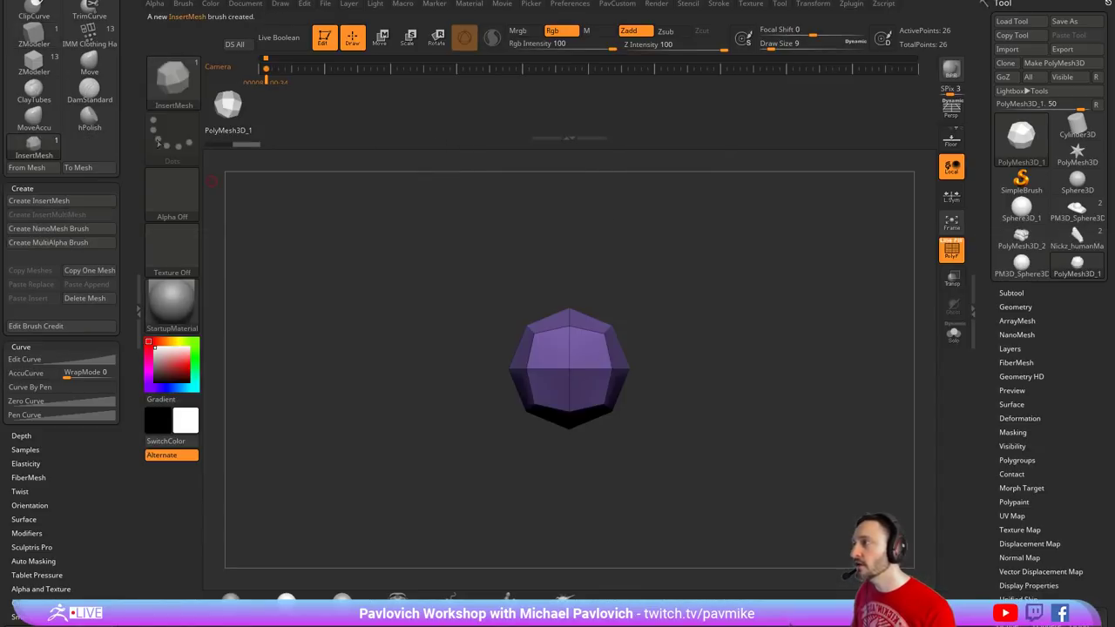
- Create a NanoMesh brush from the low-poly ball and bring the PM3D_Sphere3D tool into view
{"action": "left_click", "coordinate": [61, 231]}
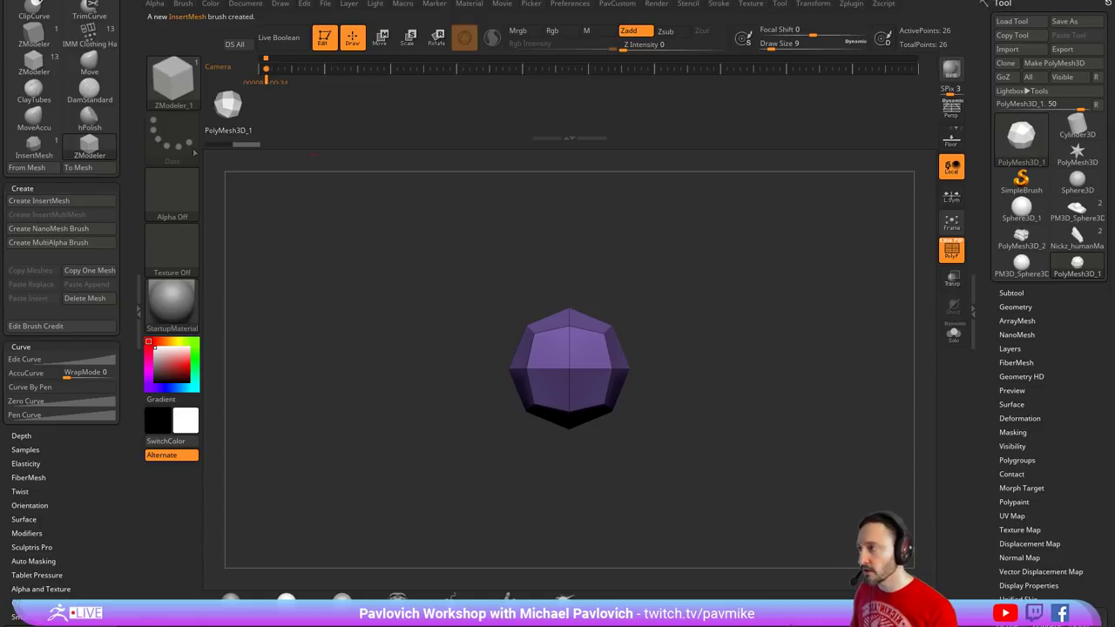
{"action": "mouse_move", "coordinate": [1077, 248]}
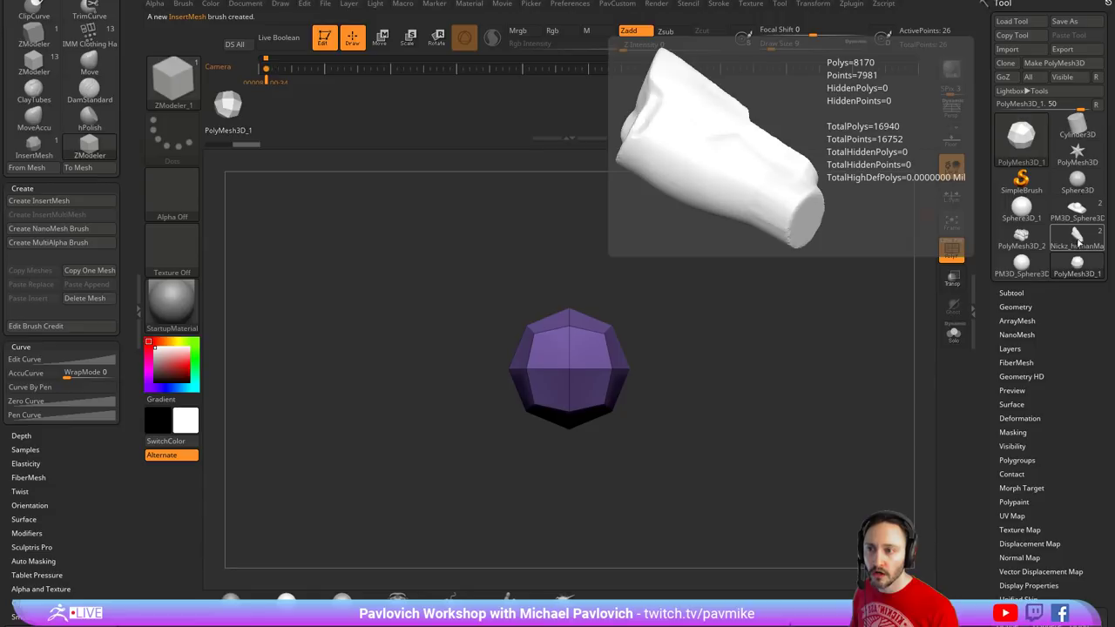
{"action": "left_click", "coordinate": [1021, 263]}
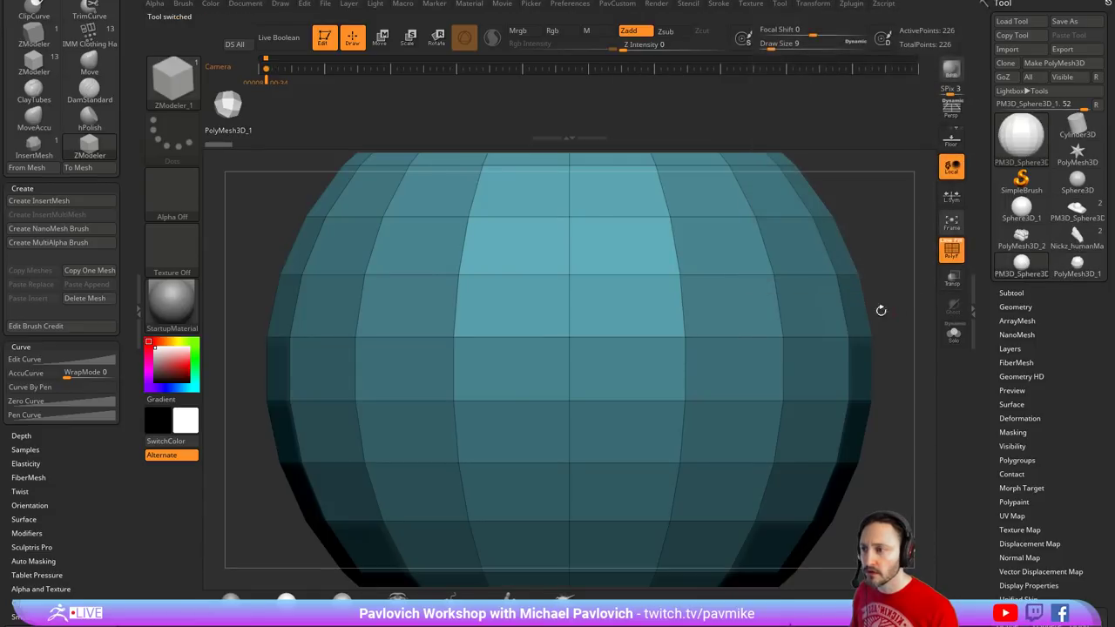
{"action": "key", "text": "f"}
- Assign every other horizontal band of the sphere to one new polygroup, using the ZModeler PolyGroup edge action with the Polyloop target
{"action": "left_click_drag", "start_coordinate": [851, 233], "coordinate": [907, 286]}
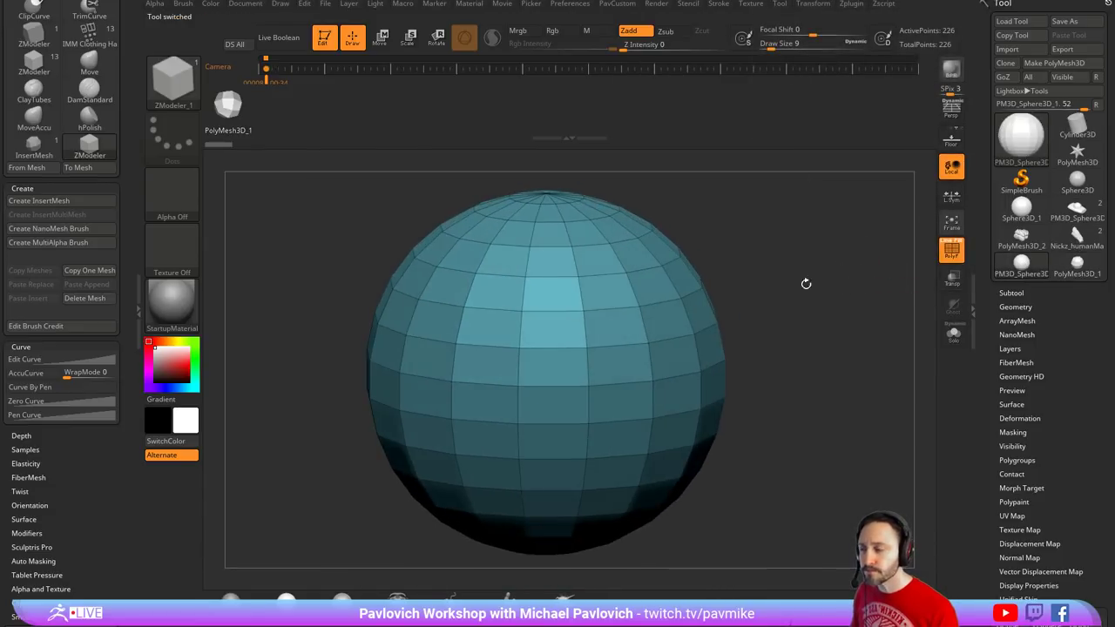
{"action": "left_click_drag", "start_coordinate": [806, 284], "coordinate": [817, 282]}
{"action": "key", "text": "b"}
{"action": "key", "text": "z"}
{"action": "key", "text": "m"}
{"action": "key", "text": "space"}
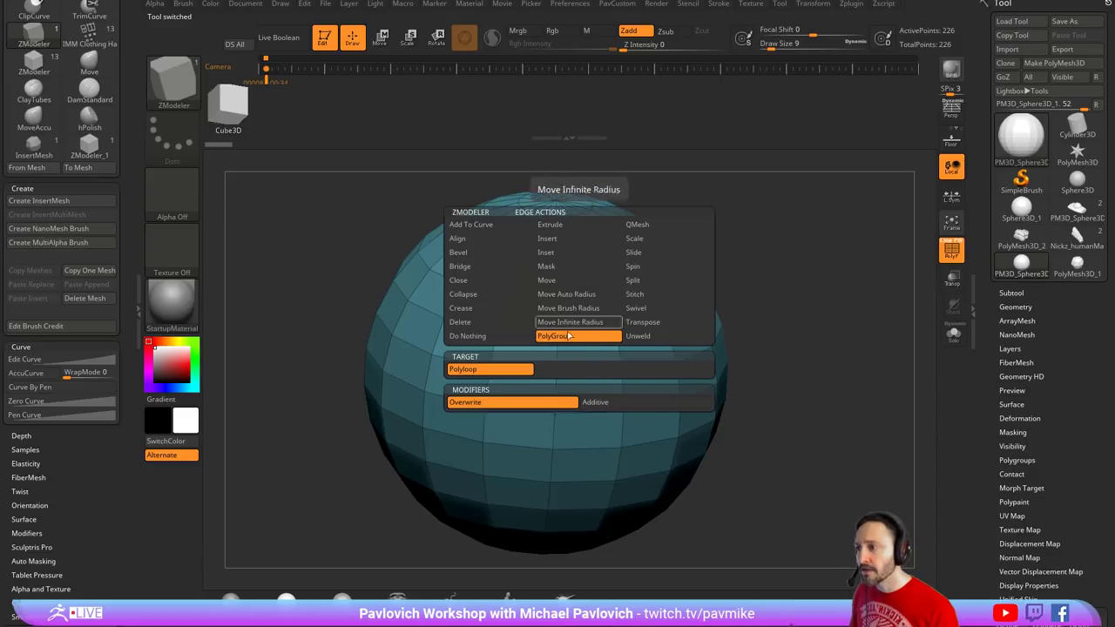
{"action": "left_click", "coordinate": [568, 336]}
{"action": "left_click", "coordinate": [579, 225]}
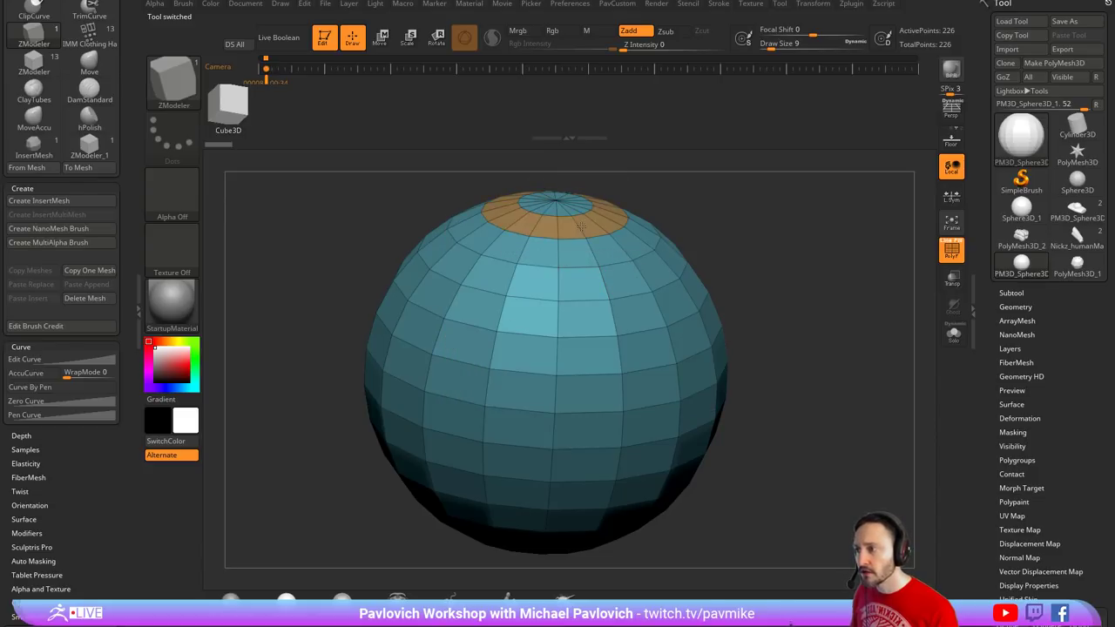
{"action": "left_click", "coordinate": [600, 280]}
{"action": "left_click", "coordinate": [619, 351]}
{"action": "left_click_drag", "start_coordinate": [801, 335], "coordinate": [802, 295]}
{"action": "left_click", "coordinate": [624, 425]}
{"action": "left_click_drag", "start_coordinate": [788, 414], "coordinate": [788, 362]}
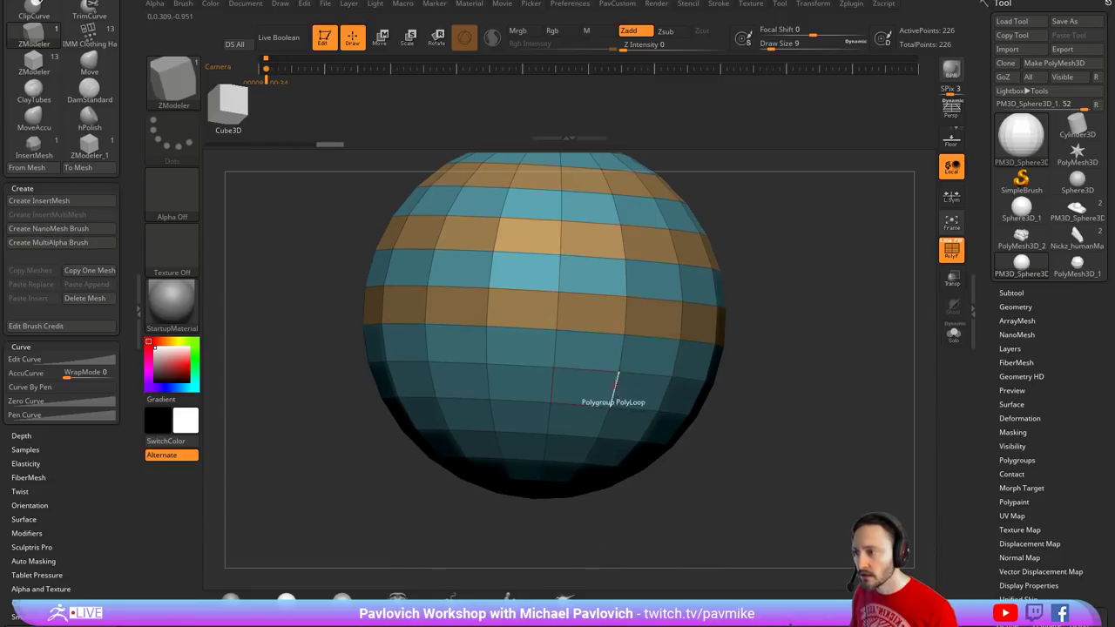
{"action": "left_click", "coordinate": [615, 385]}
{"action": "left_click_drag", "start_coordinate": [779, 414], "coordinate": [779, 361]}
{"action": "left_click", "coordinate": [587, 452]}
{"action": "left_click", "coordinate": [544, 511]}
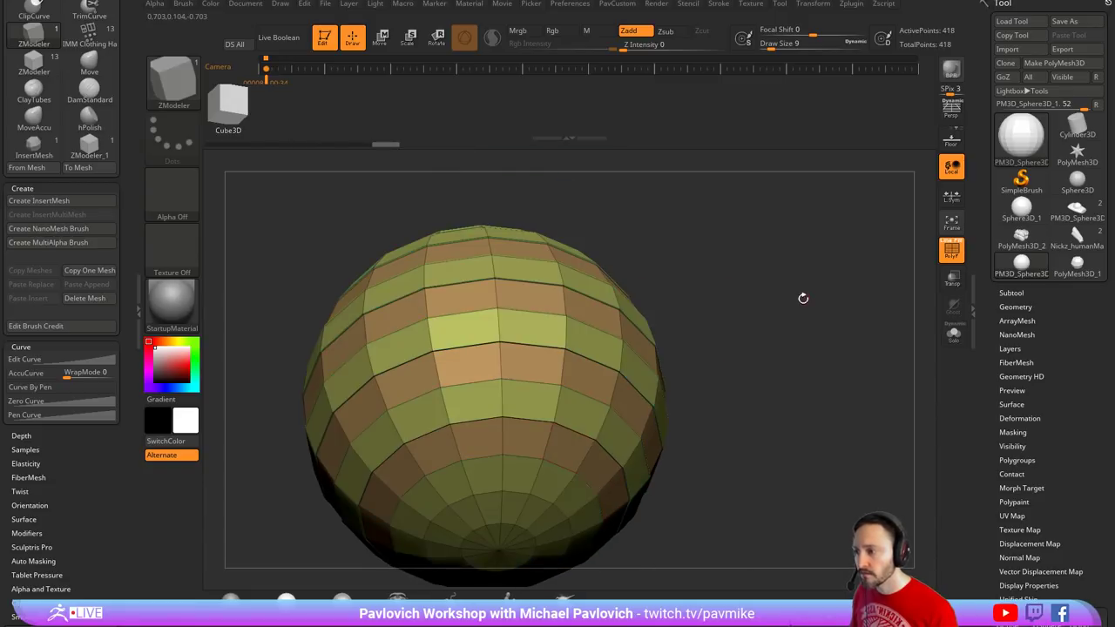
{"action": "key", "text": "ctrl+z"}
- Try inserting PolyMesh3D_1 as a NanoMesh on the orange bands with the Polygroup All target, and undo the insertion
{"action": "left_click_drag", "start_coordinate": [828, 287], "coordinate": [810, 367]}
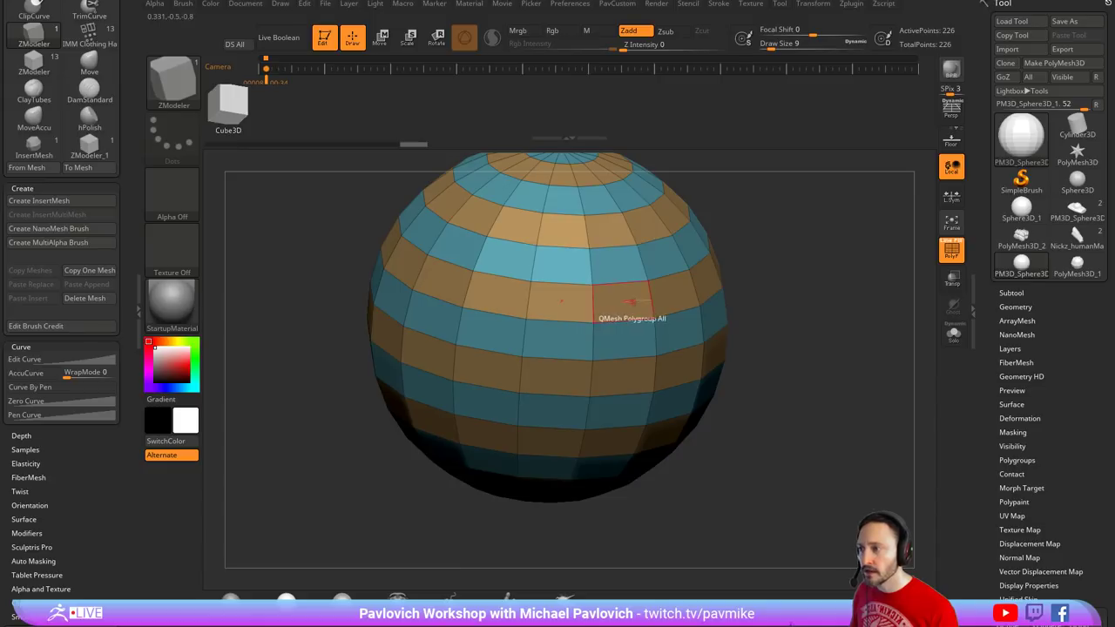
{"action": "key", "text": "space"}
{"action": "left_click", "coordinate": [615, 164]}
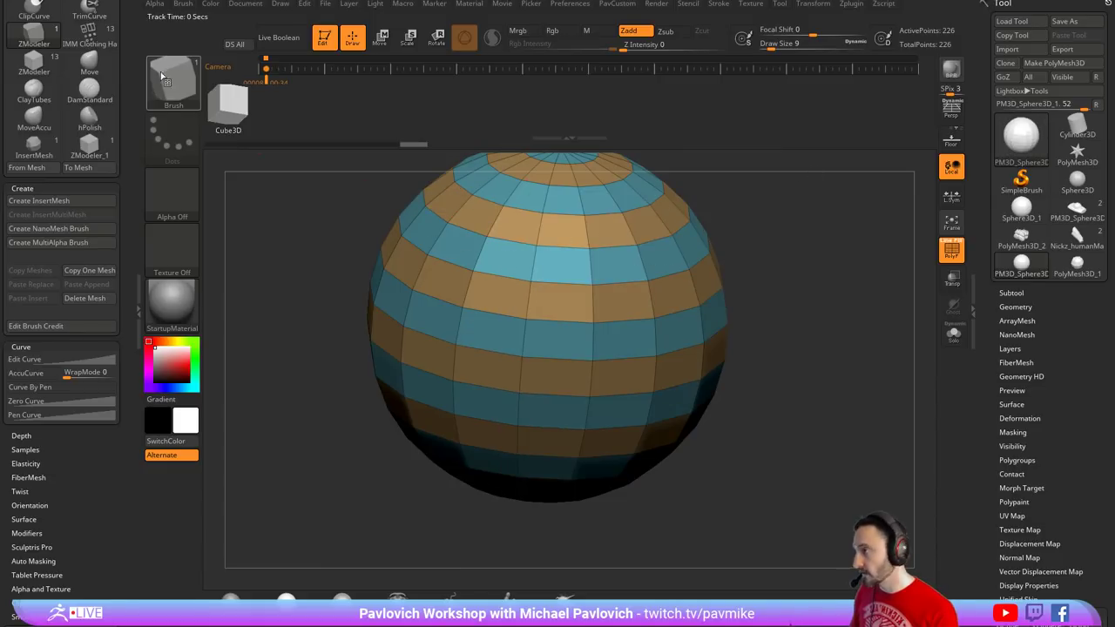
{"action": "key", "text": "b"}
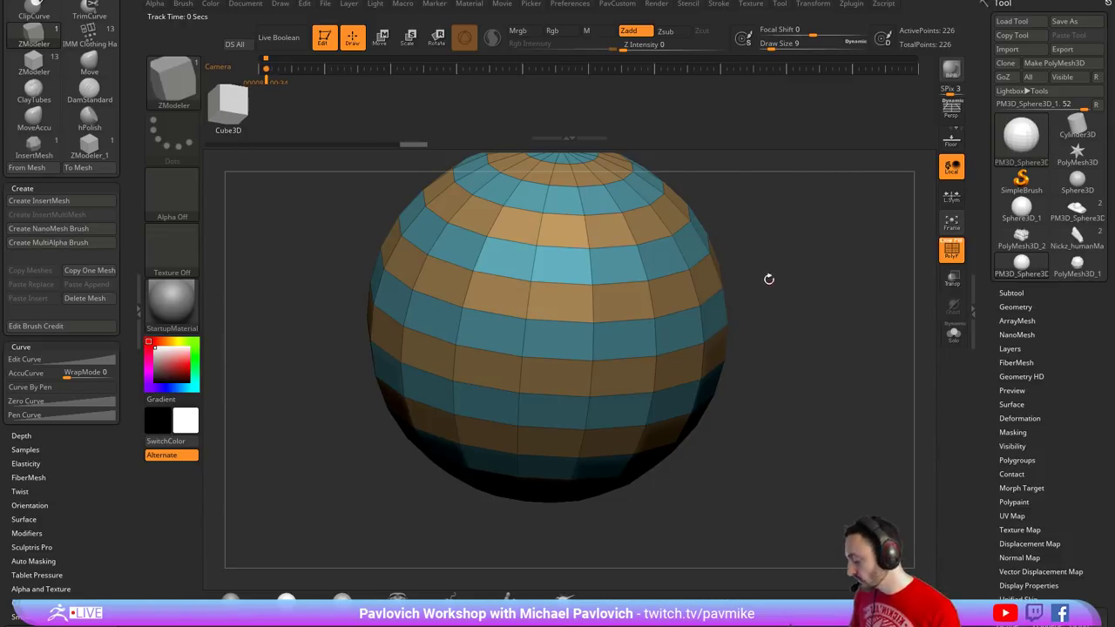
{"action": "key", "text": "F1"}
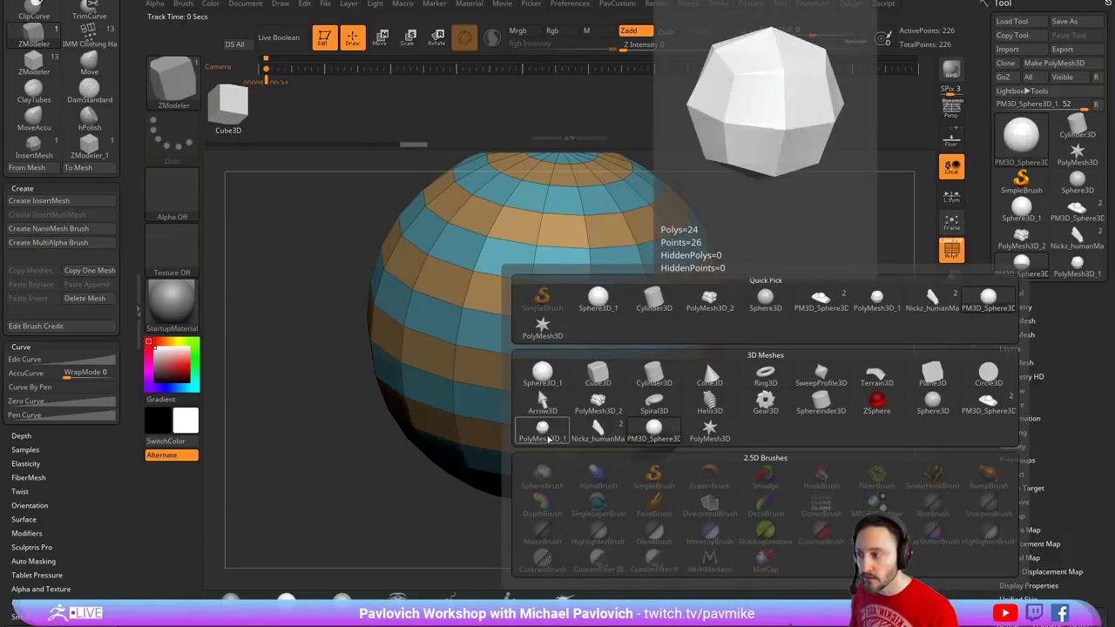
{"action": "left_click", "coordinate": [548, 439]}
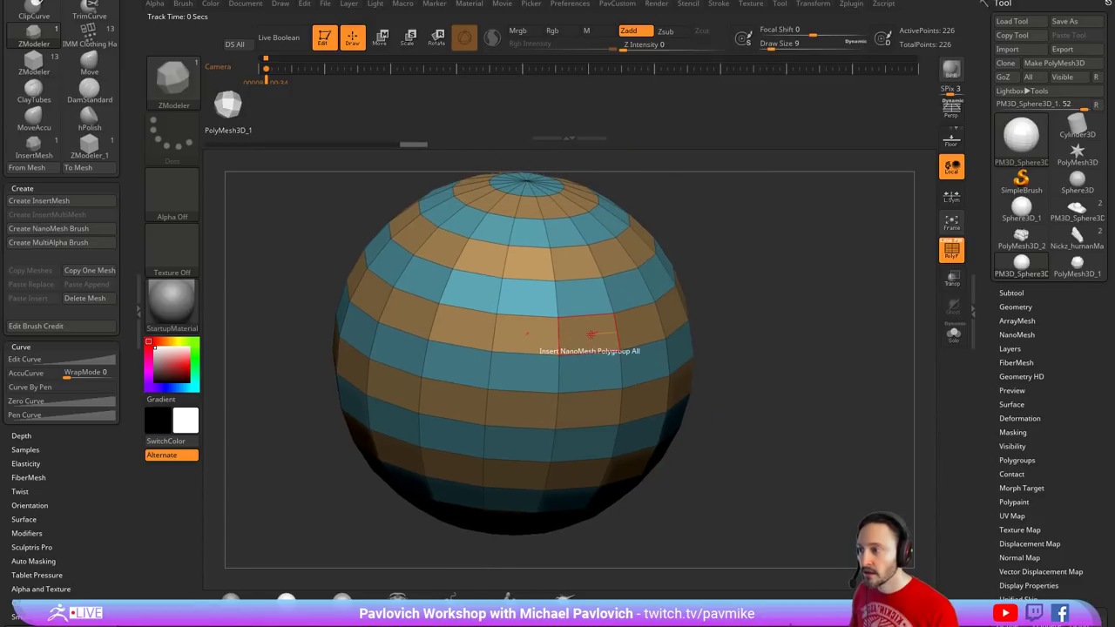
{"action": "left_click_drag", "start_coordinate": [591, 334], "coordinate": [723, 337]}
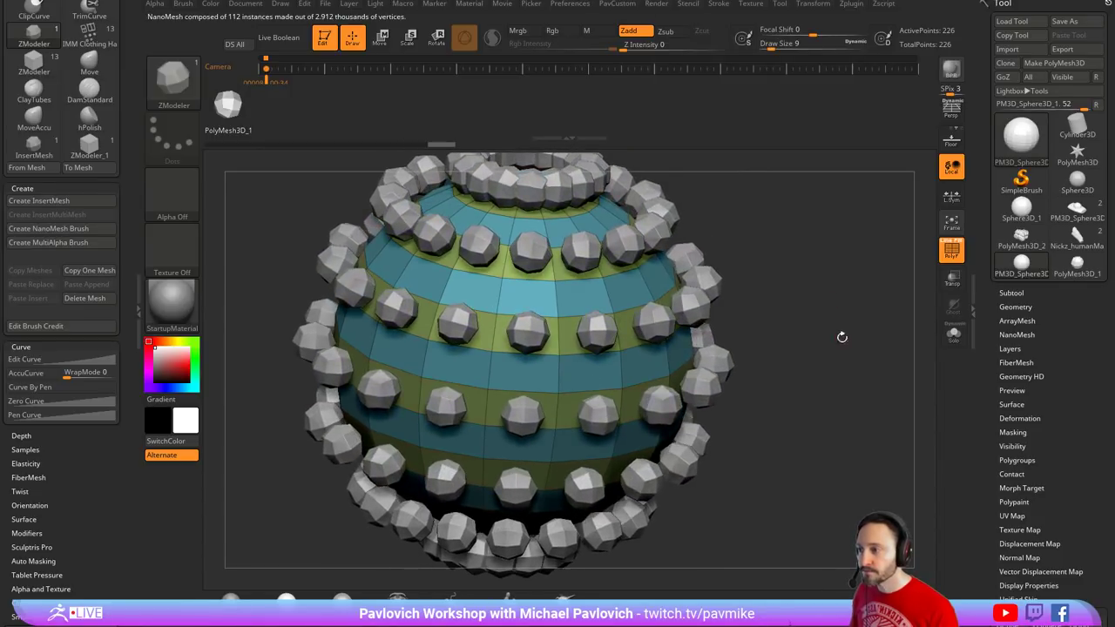
{"action": "left_click_drag", "start_coordinate": [841, 336], "coordinate": [859, 329]}
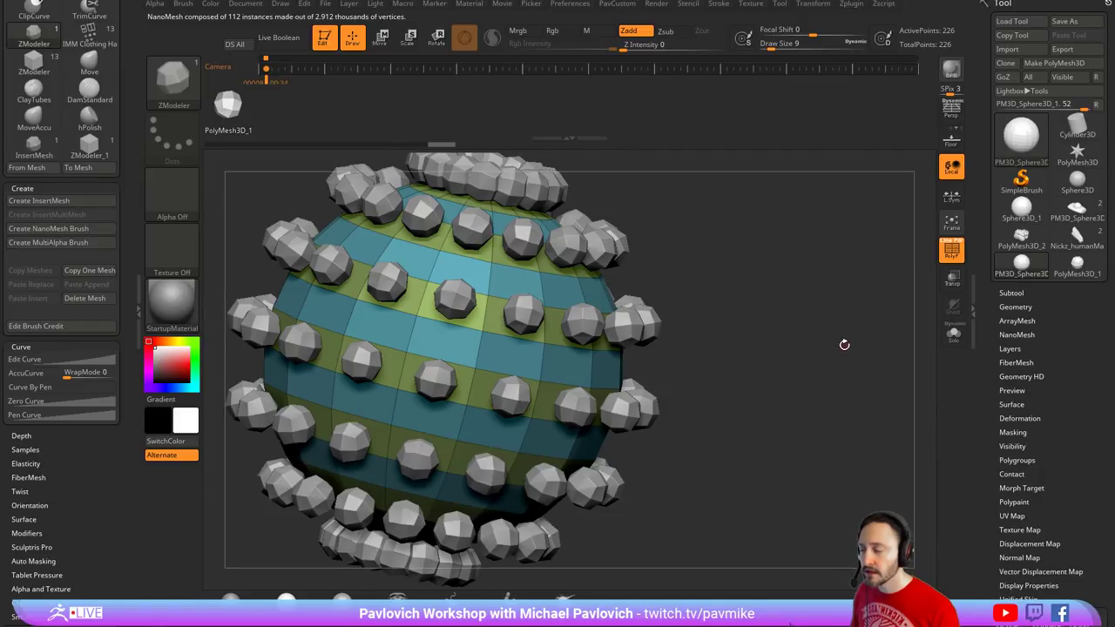
{"action": "key", "text": "ctrl+z"}
- Switch to the PolyMesh3D_1 tool and flatten the ball along its green vertical axis
{"action": "left_click", "coordinate": [1077, 264]}
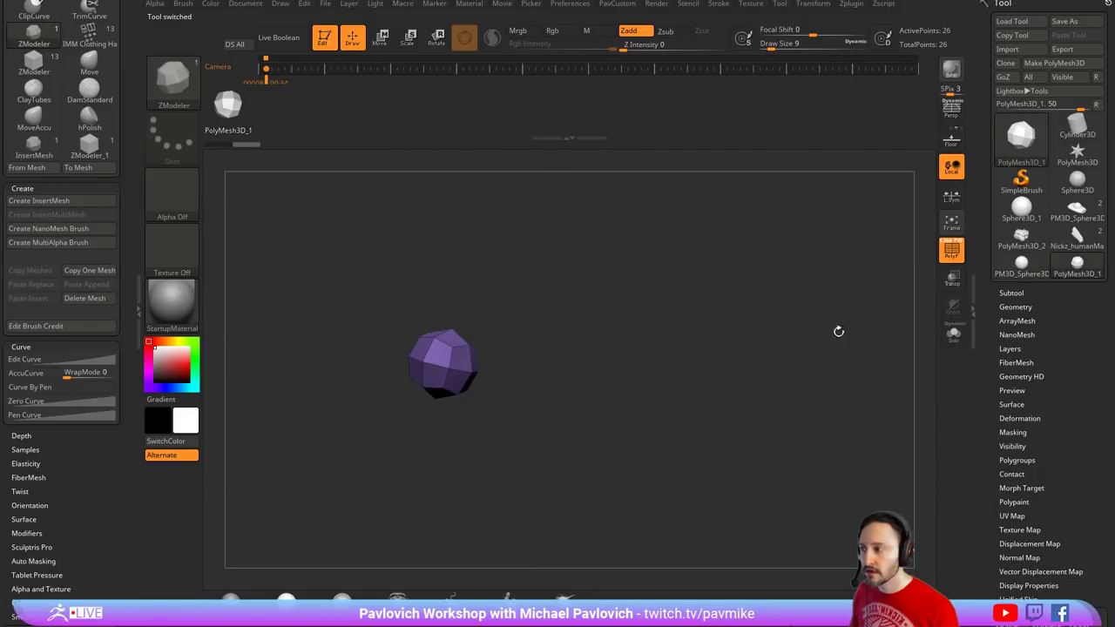
{"action": "key", "text": "w"}
{"action": "left_click_drag", "start_coordinate": [451, 332], "coordinate": [445, 360]}
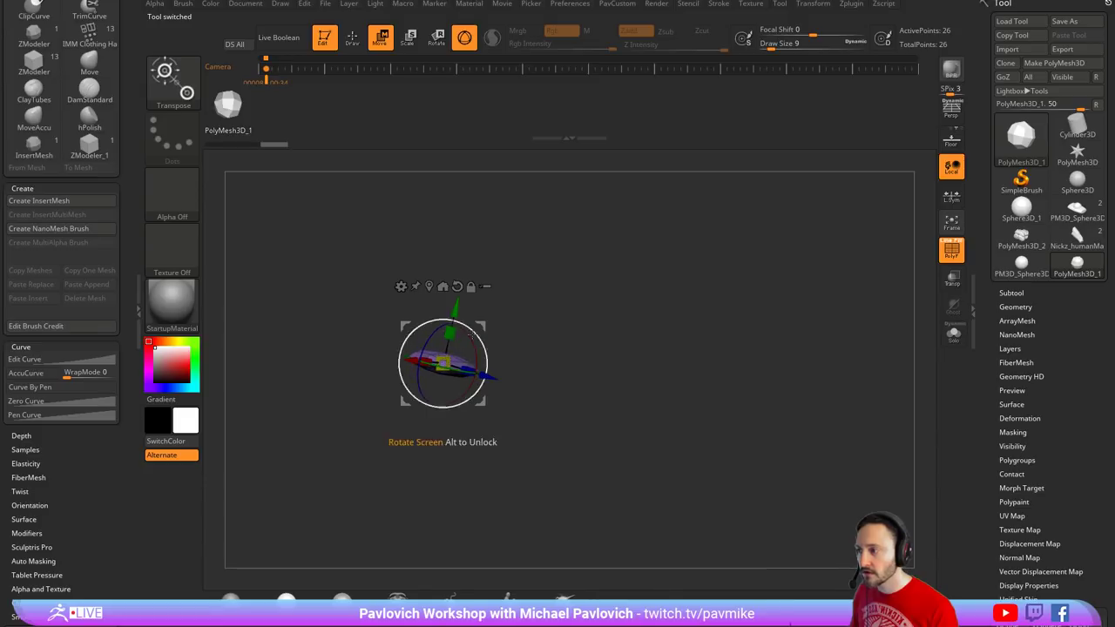
{"action": "key", "text": "q"}
- Create a new, separate InsertMesh brush from the flattened ball as seen from directly above
{"action": "left_click_drag", "start_coordinate": [676, 335], "coordinate": [774, 386]}
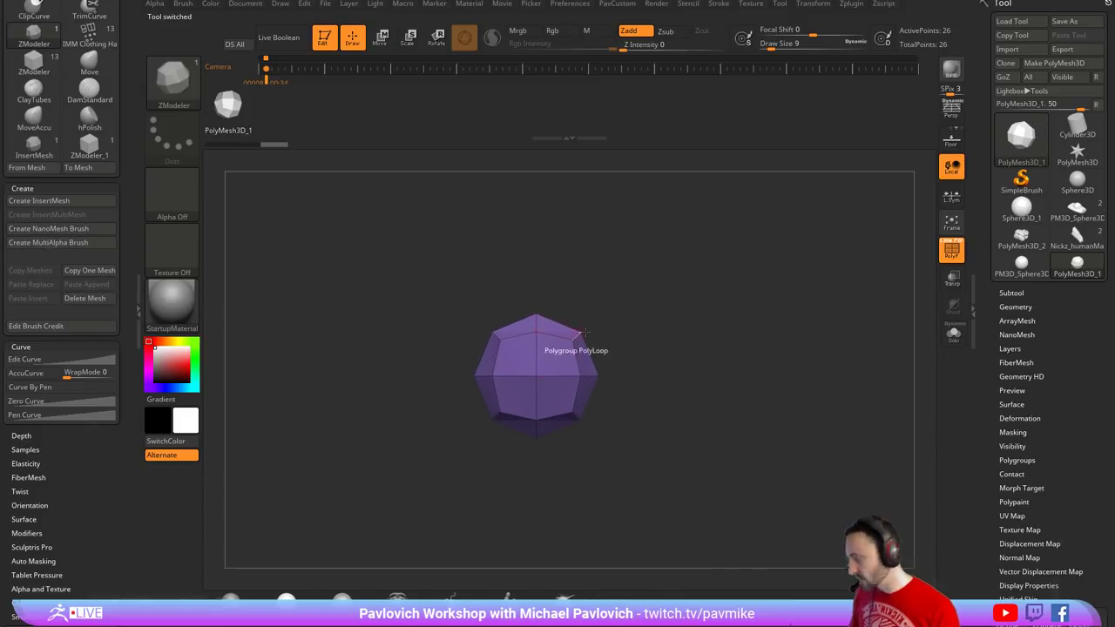
{"action": "key", "text": "b"}
{"action": "left_click", "coordinate": [39, 200]}
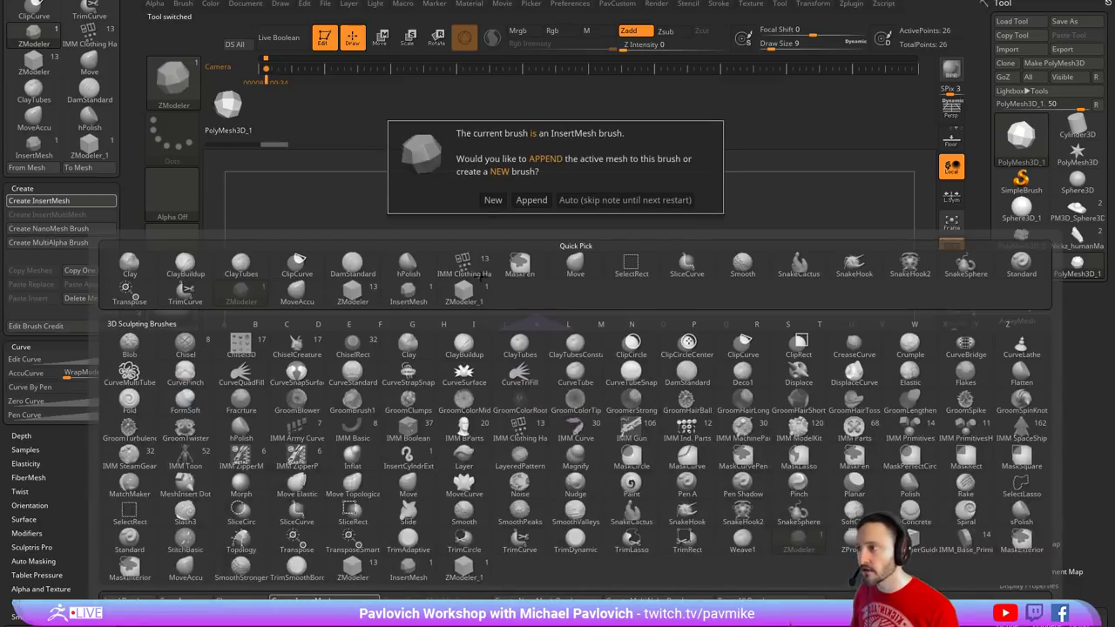
{"action": "left_click", "coordinate": [493, 200]}
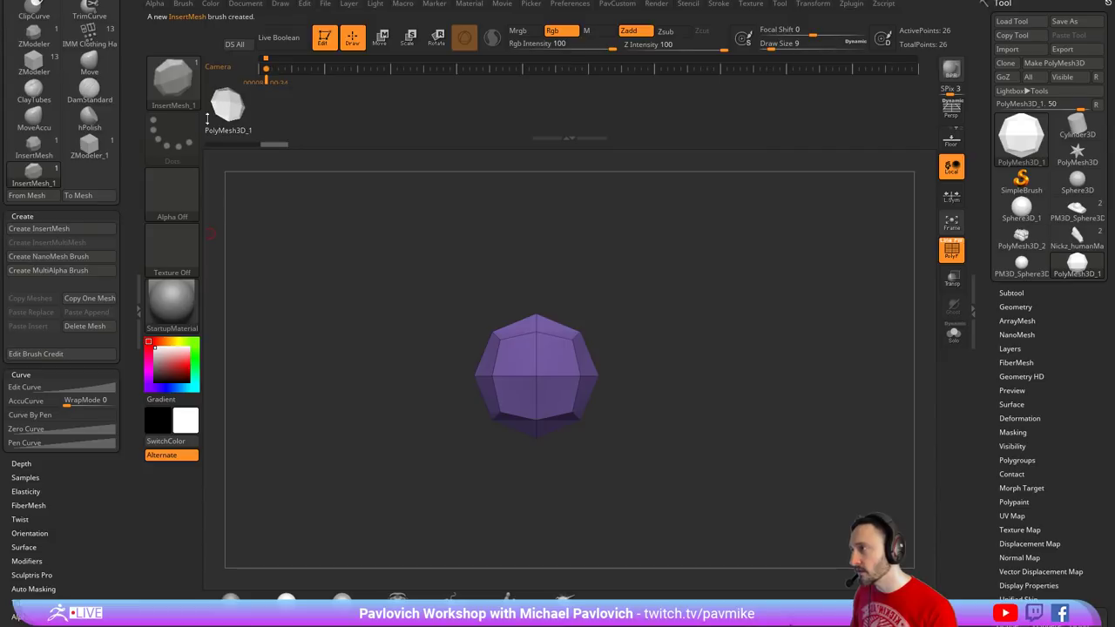
- Create a NanoMesh brush from the flattened ball and switch back to the striped PM3D_Sphere3D
{"action": "left_click", "coordinate": [67, 259]}
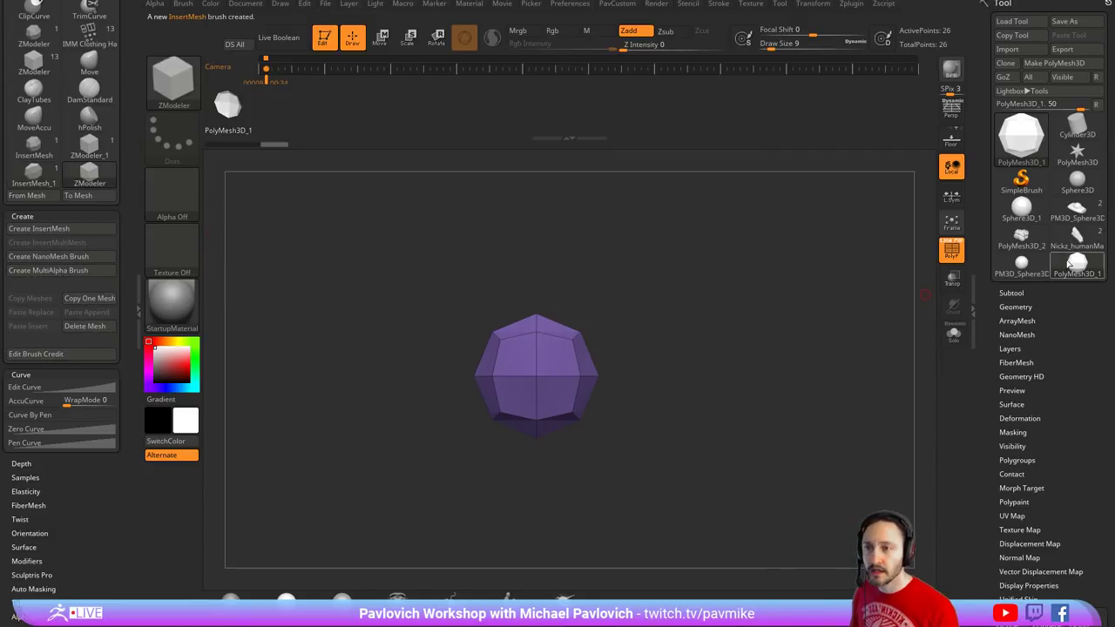
{"action": "left_click", "coordinate": [1027, 269]}
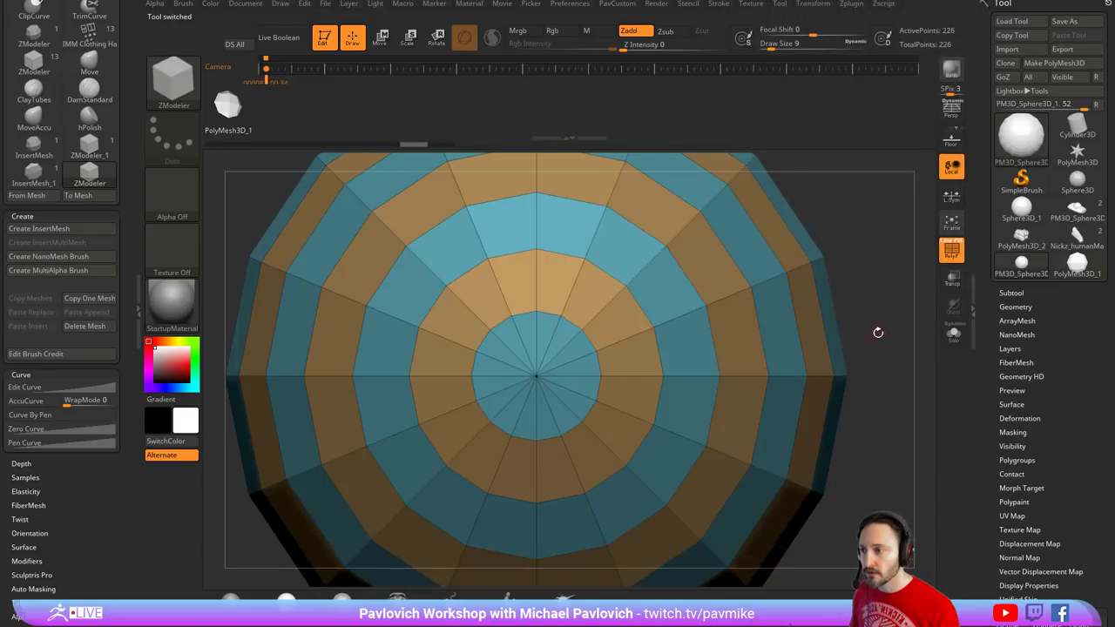
{"action": "left_click_drag", "start_coordinate": [876, 332], "coordinate": [831, 261]}
- Try inserting the flattened NanoMesh on single polygons of the sphere, and undo the insertion
{"action": "left_click_drag", "start_coordinate": [600, 364], "coordinate": [603, 400]}
{"action": "left_click_drag", "start_coordinate": [826, 319], "coordinate": [794, 322]}
{"action": "key", "text": "ctrl+z"}
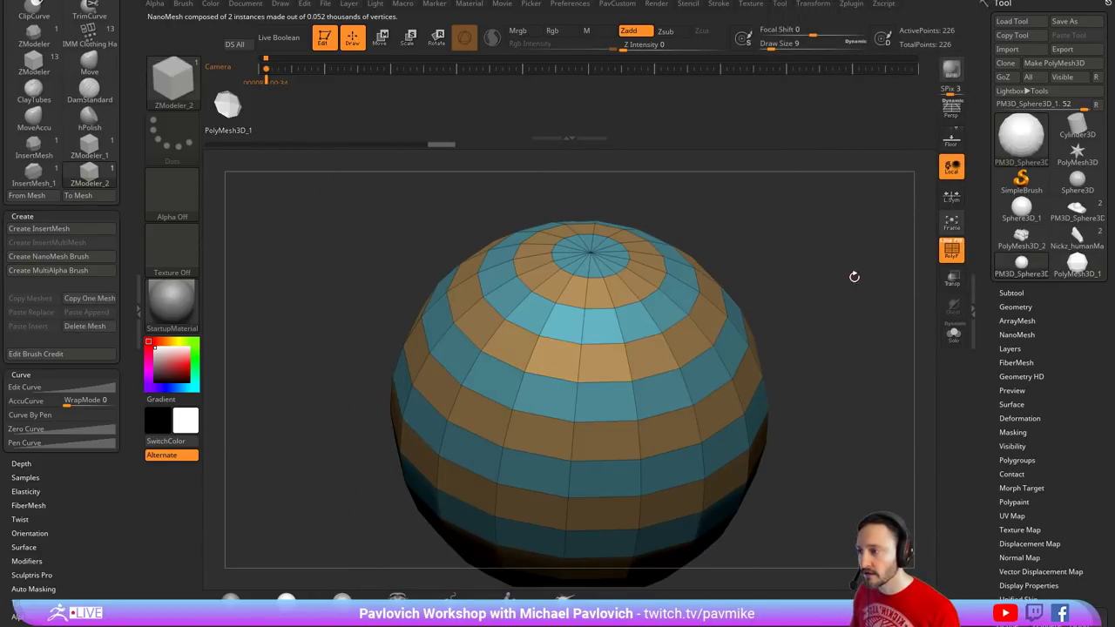
- Insert the flattened NanoMesh on all orange bands with the Polygroup All target, at a size of about 0.53
{"action": "mouse_move", "coordinate": [853, 276]}
{"action": "left_mouse_down", "text": "alt"}
{"action": "mouse_move", "coordinate": [814, 292]}
{"action": "mouse_move", "coordinate": [836, 286]}
{"action": "left_mouse_up", "text": "alt"}
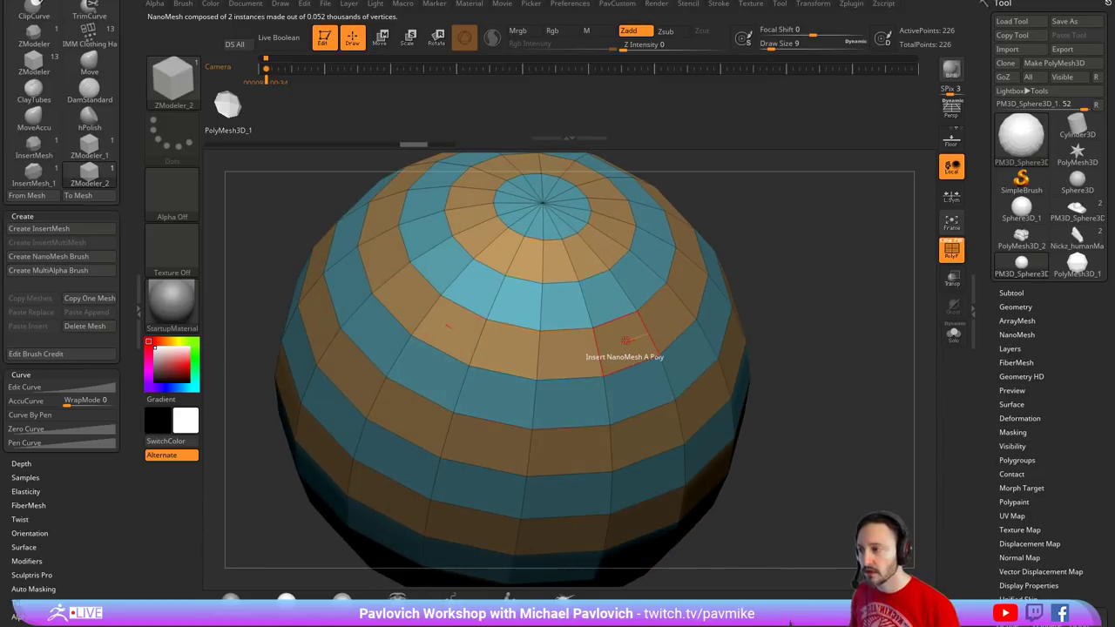
{"action": "key", "text": "space"}
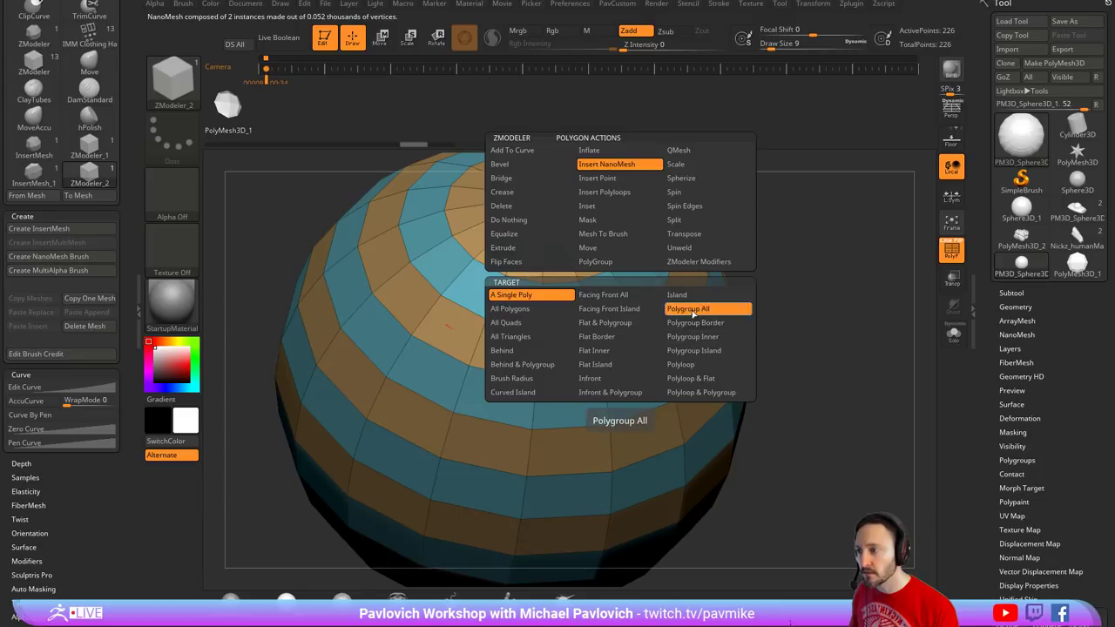
{"action": "left_click", "coordinate": [693, 313]}
{"action": "left_click_drag", "start_coordinate": [620, 338], "coordinate": [731, 374]}
{"action": "left_click_drag", "start_coordinate": [846, 385], "coordinate": [845, 335]}
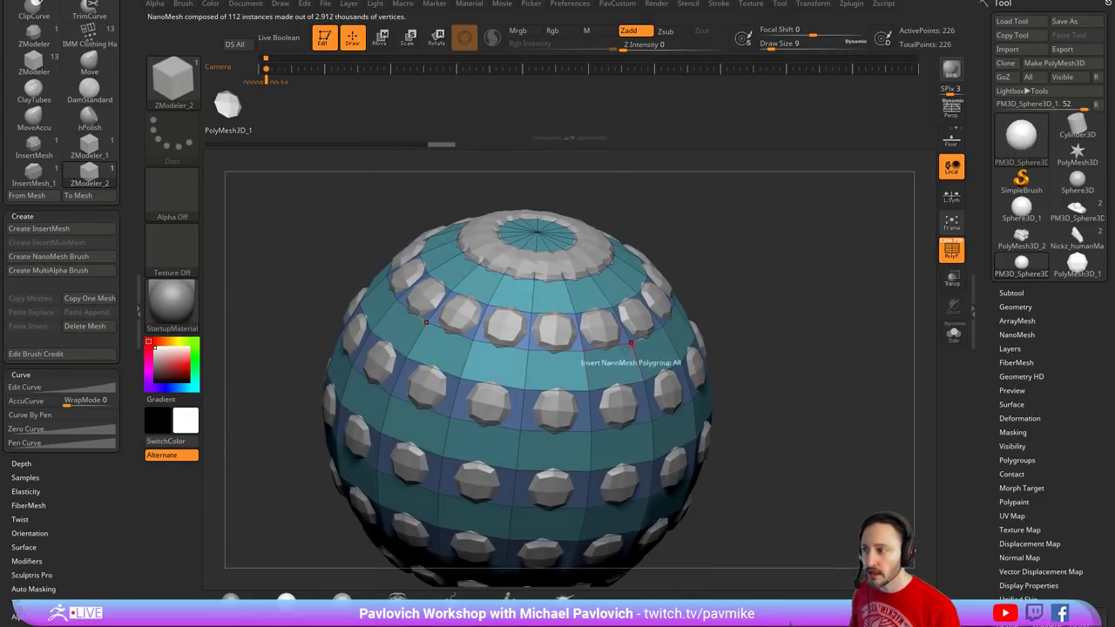
- Open the NanoMesh settings while trying the same NanoMesh on the teal bands, and undo that second insertion
{"action": "left_click_drag", "start_coordinate": [612, 369], "coordinate": [631, 433]}
{"action": "left_click", "coordinate": [1008, 334], "text": "shift"}
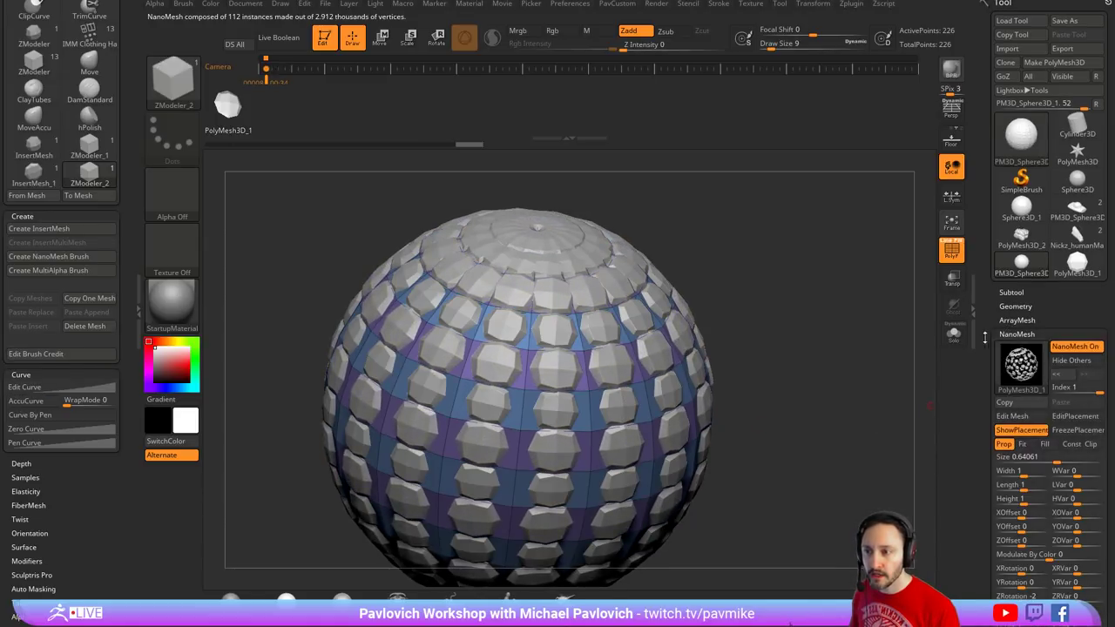
{"action": "key", "text": "ctrl+z"}
- Set the NanoMesh size to 1
{"action": "left_click_drag", "start_coordinate": [854, 358], "coordinate": [923, 348]}
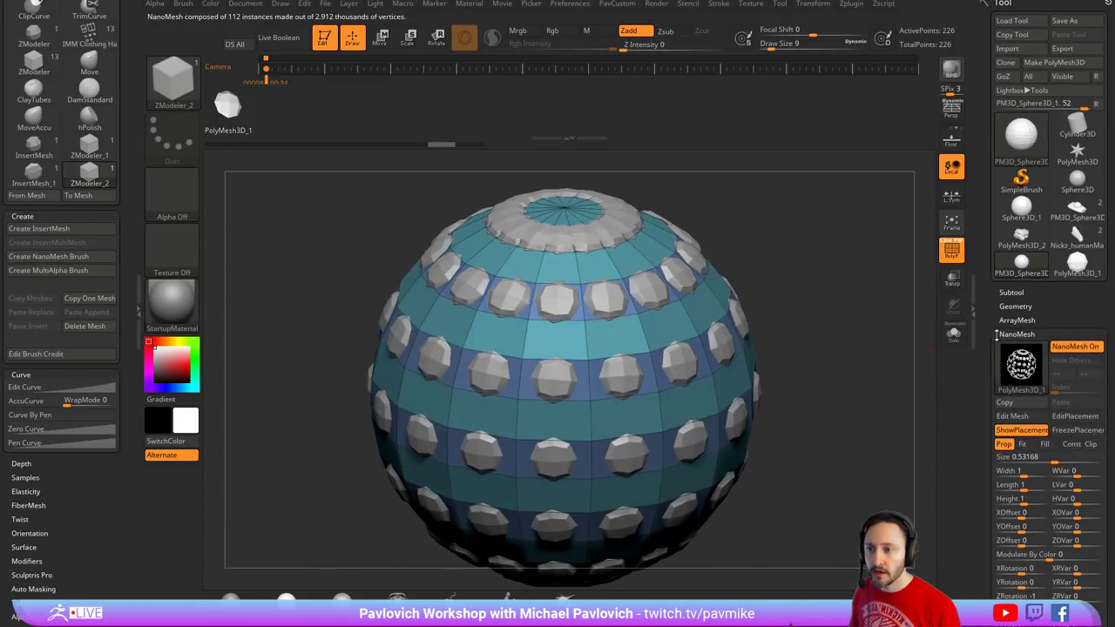
{"action": "left_click_drag", "start_coordinate": [996, 334], "coordinate": [992, 199]}
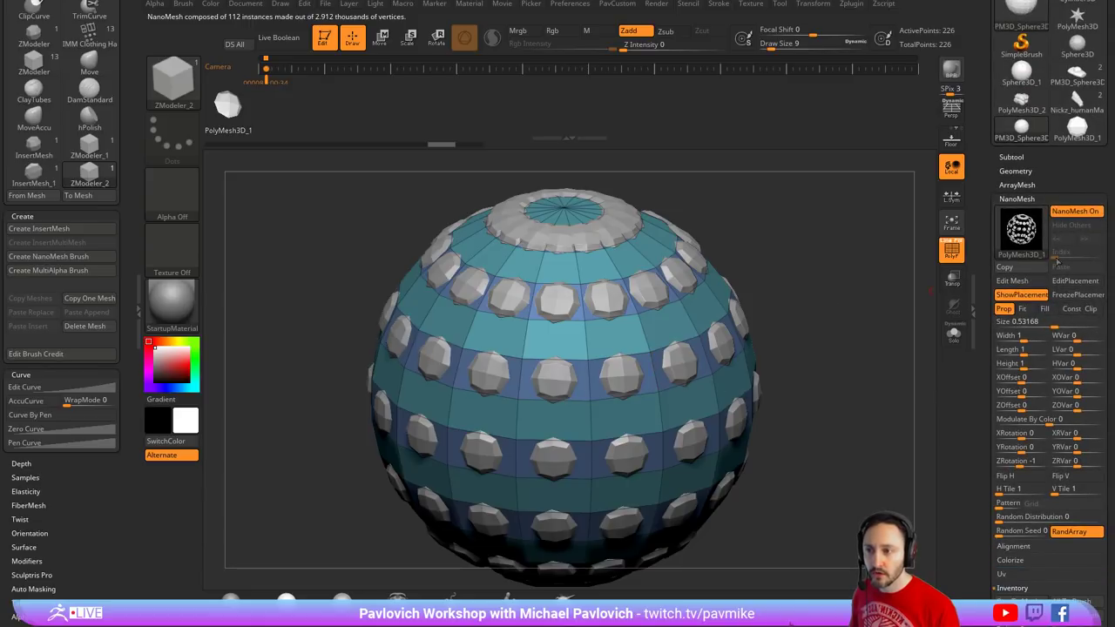
{"action": "left_click_drag", "start_coordinate": [987, 317], "coordinate": [987, 243]}
{"action": "left_click", "coordinate": [1049, 251]}
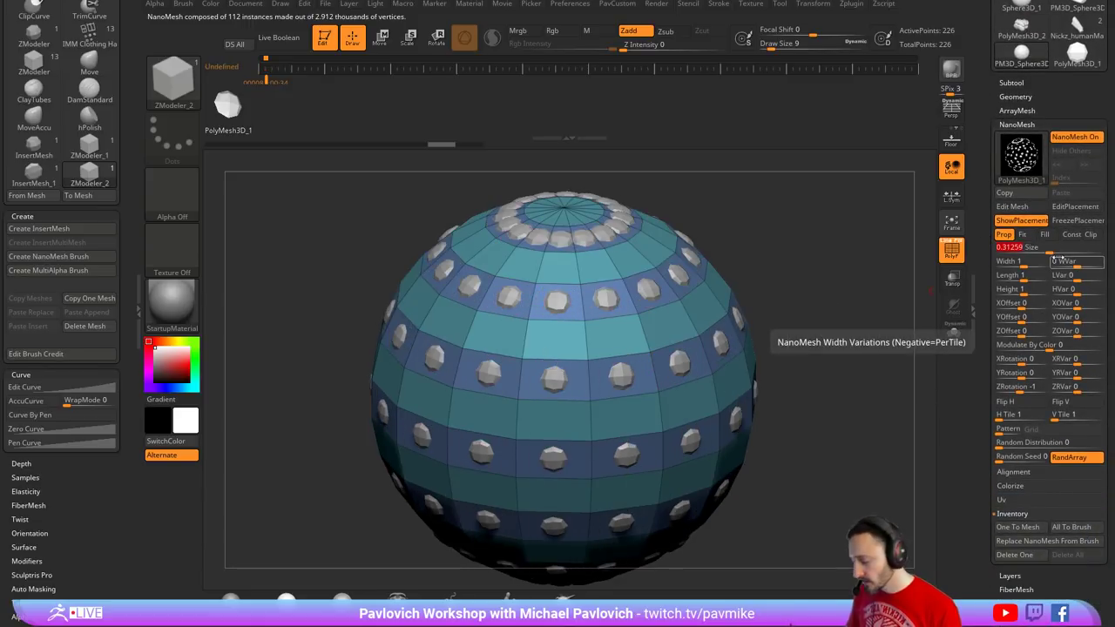
{"action": "key", "text": "Return"}
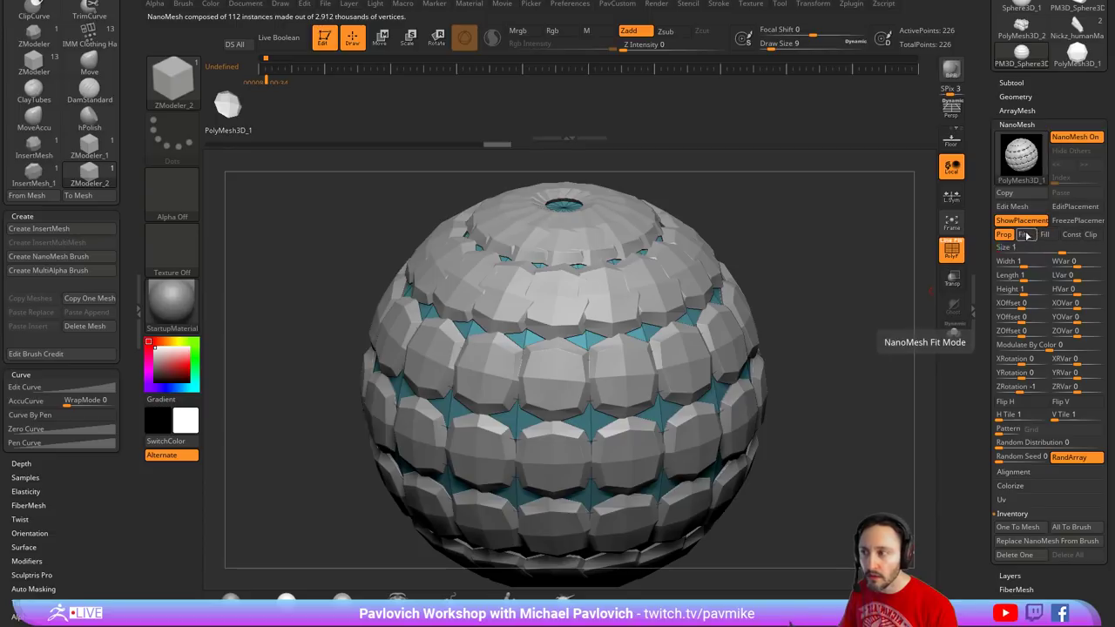
- Try the NanoMesh Fit and Fill modes, and return to the Prop mode
{"action": "left_click", "coordinate": [1024, 235]}
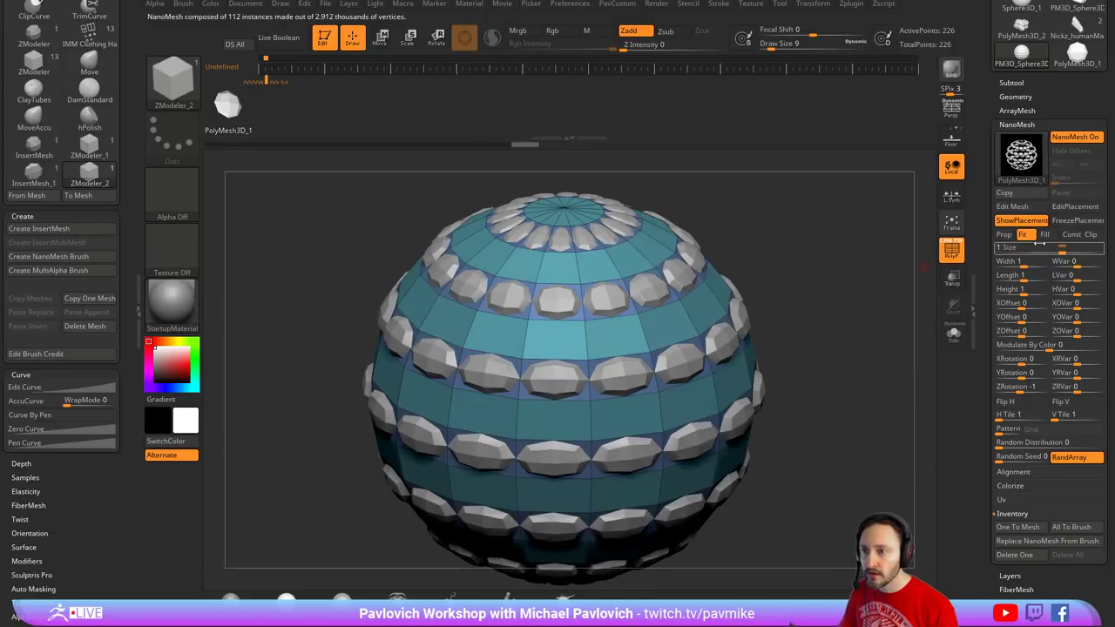
{"action": "left_click", "coordinate": [1045, 235]}
{"action": "left_click", "coordinate": [1007, 235]}
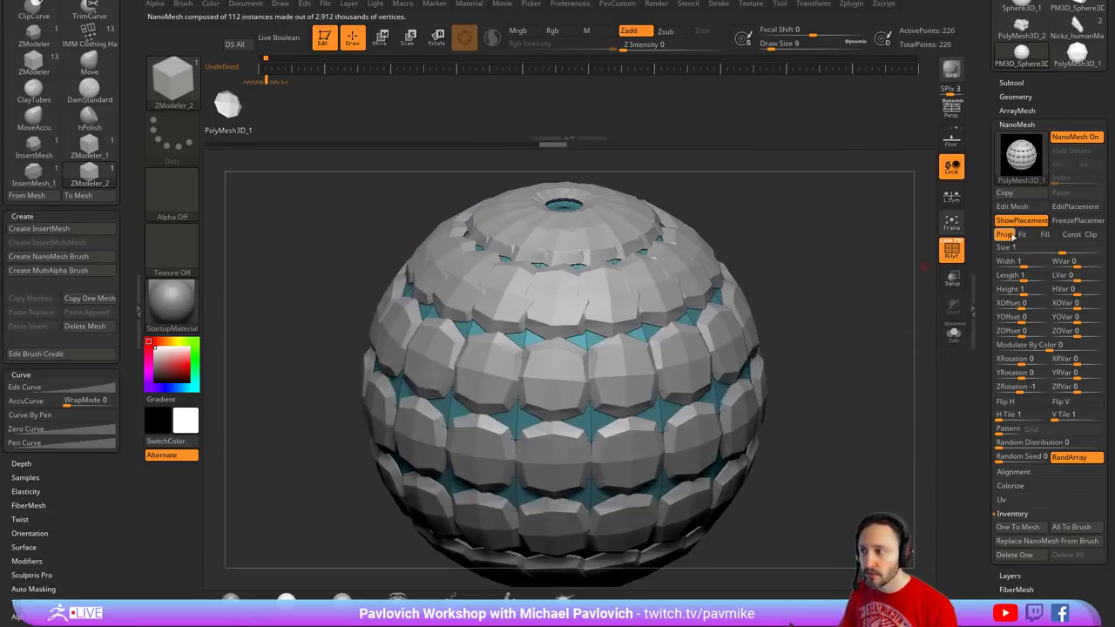
- Set the NanoMesh size to about 0.46 and its ZRotation to 0
{"action": "left_click_drag", "start_coordinate": [1060, 248], "coordinate": [1054, 248]}
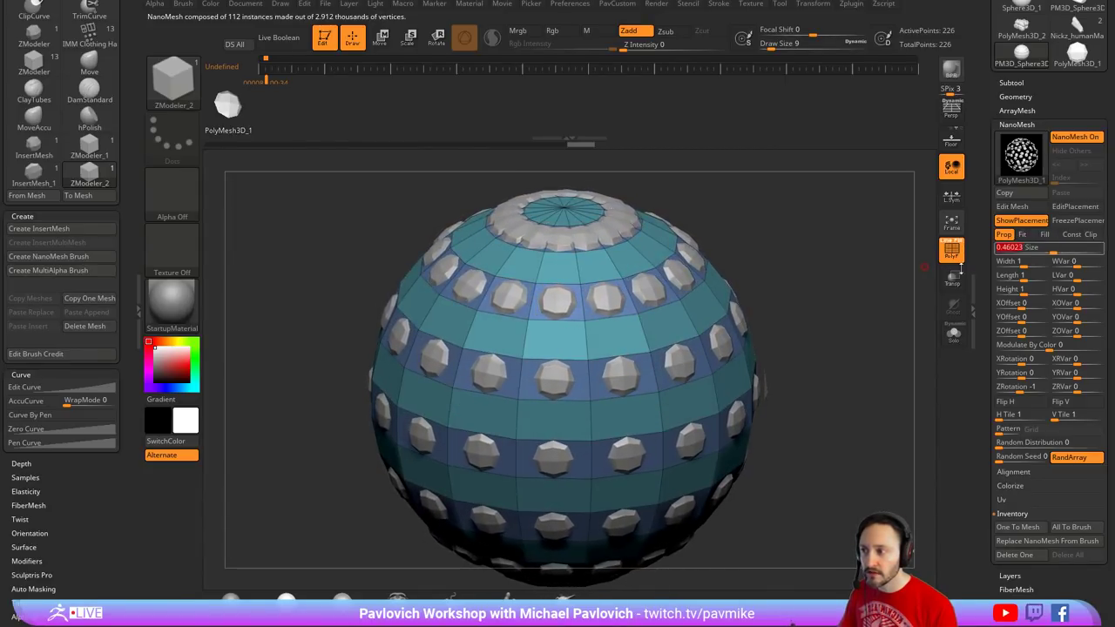
{"action": "left_click_drag", "start_coordinate": [1017, 386], "coordinate": [1019, 387]}
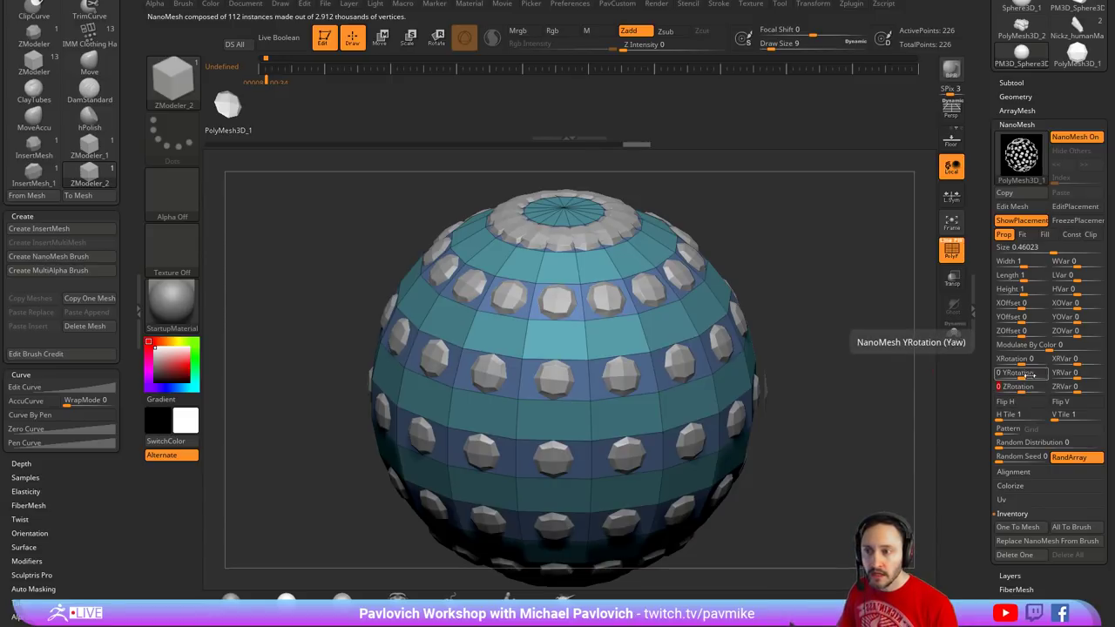
- Try an XOffset of about 0.25 on the blue-band NanoMesh instances, and undo it
{"action": "left_click_drag", "start_coordinate": [912, 343], "coordinate": [929, 370]}
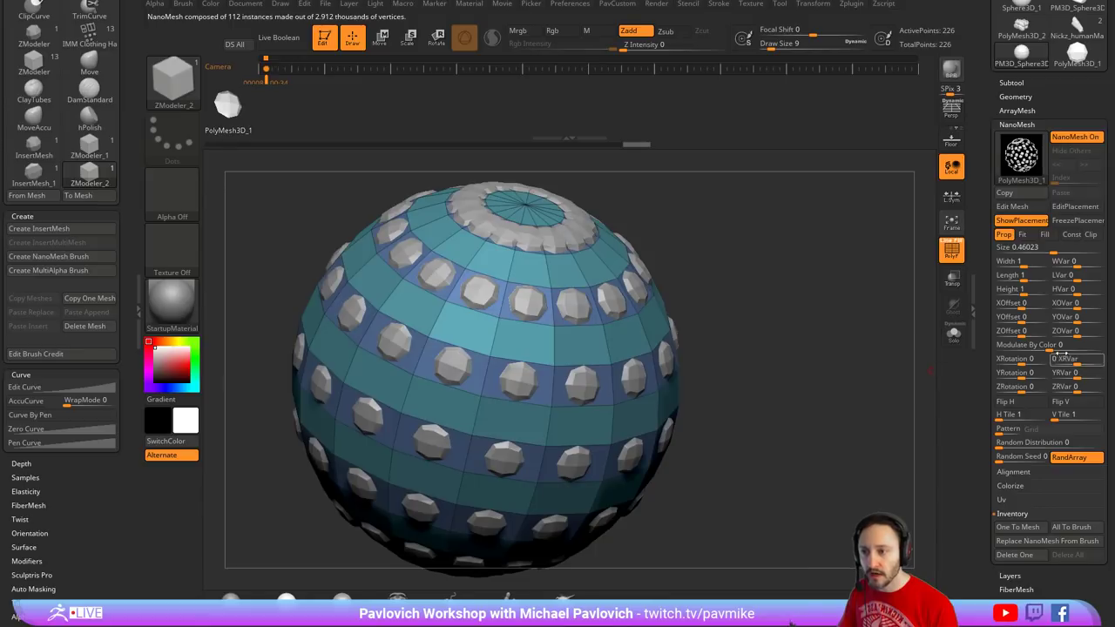
{"action": "left_click_drag", "start_coordinate": [1023, 317], "coordinate": [1029, 322]}
{"action": "left_click", "coordinate": [1029, 322]}
{"action": "key", "text": "ctrl+z"}
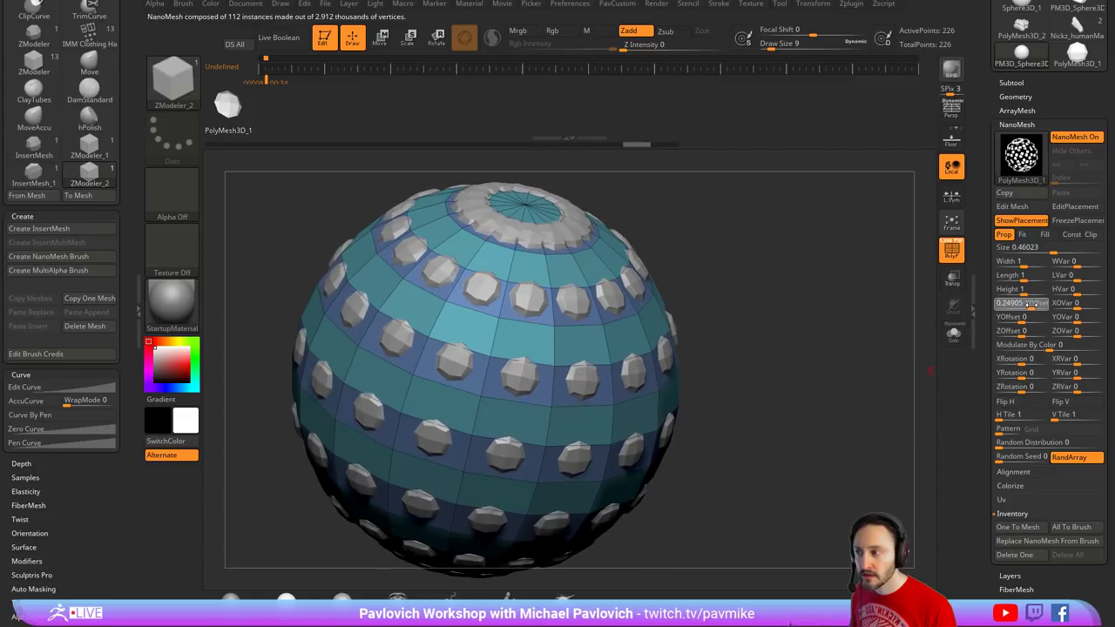
- Set the NanoMesh ZOffset to about 0.138 and insert the same NanoMesh across the teal polygroup bands
{"action": "left_click_drag", "start_coordinate": [1024, 332], "coordinate": [1030, 334]}
{"action": "left_click_drag", "start_coordinate": [851, 409], "coordinate": [770, 393]}
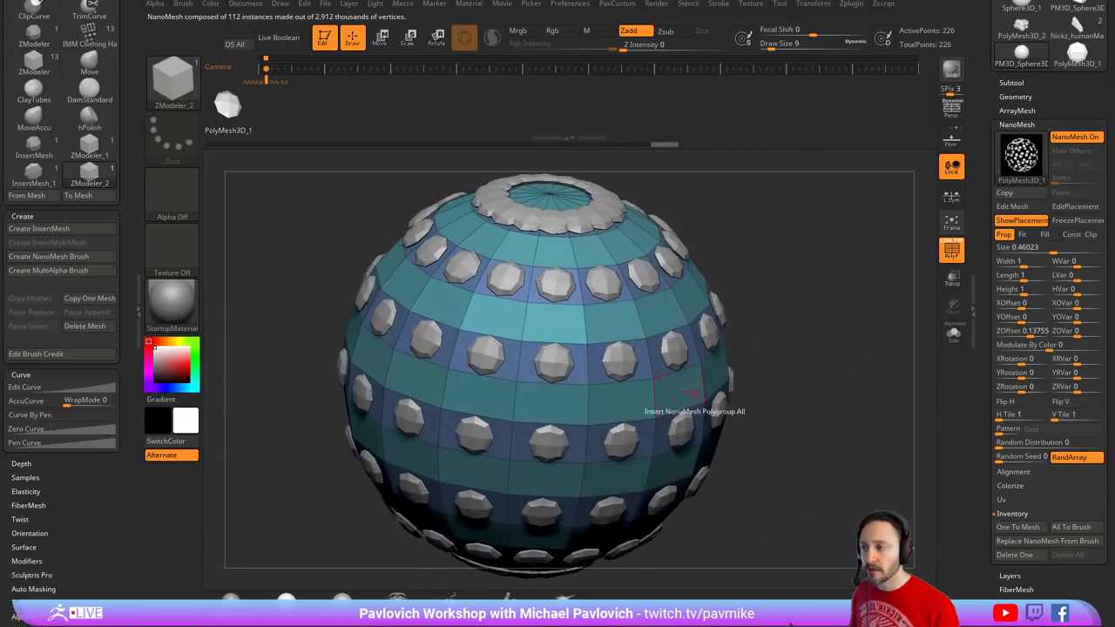
{"action": "left_click_drag", "start_coordinate": [886, 325], "coordinate": [889, 290]}
{"action": "left_click_drag", "start_coordinate": [615, 324], "coordinate": [640, 359]}
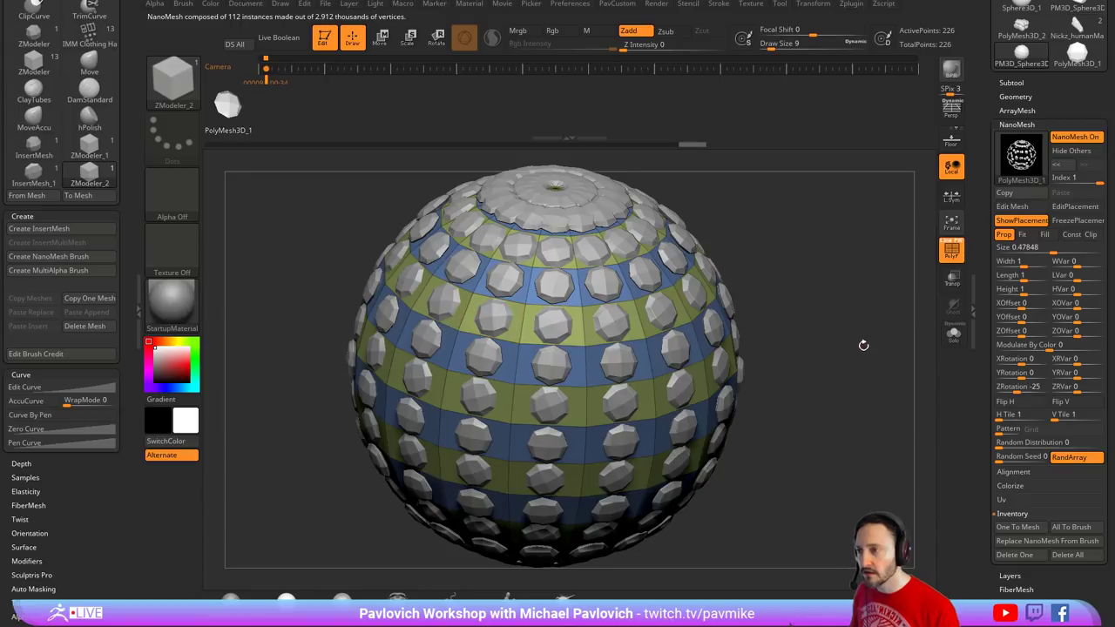
- Copy the NanoMesh modifiers from index 0 and paste them onto the NanoMesh at index 1
{"action": "left_click", "coordinate": [1056, 180]}
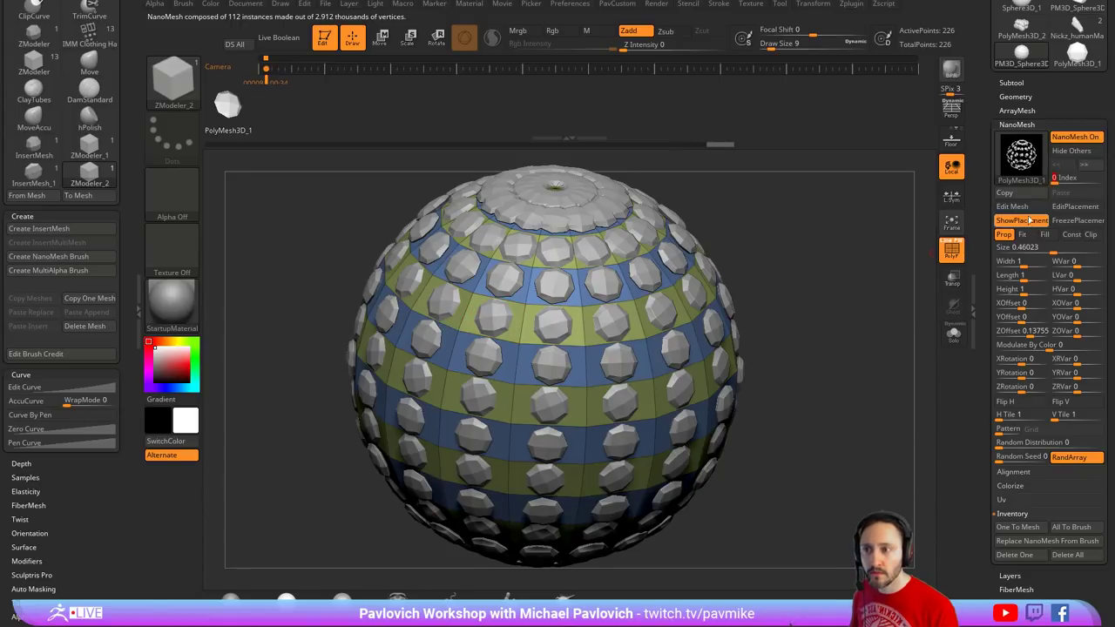
{"action": "left_click", "coordinate": [1026, 193]}
{"action": "left_click", "coordinate": [1094, 180]}
{"action": "left_click", "coordinate": [1074, 194]}
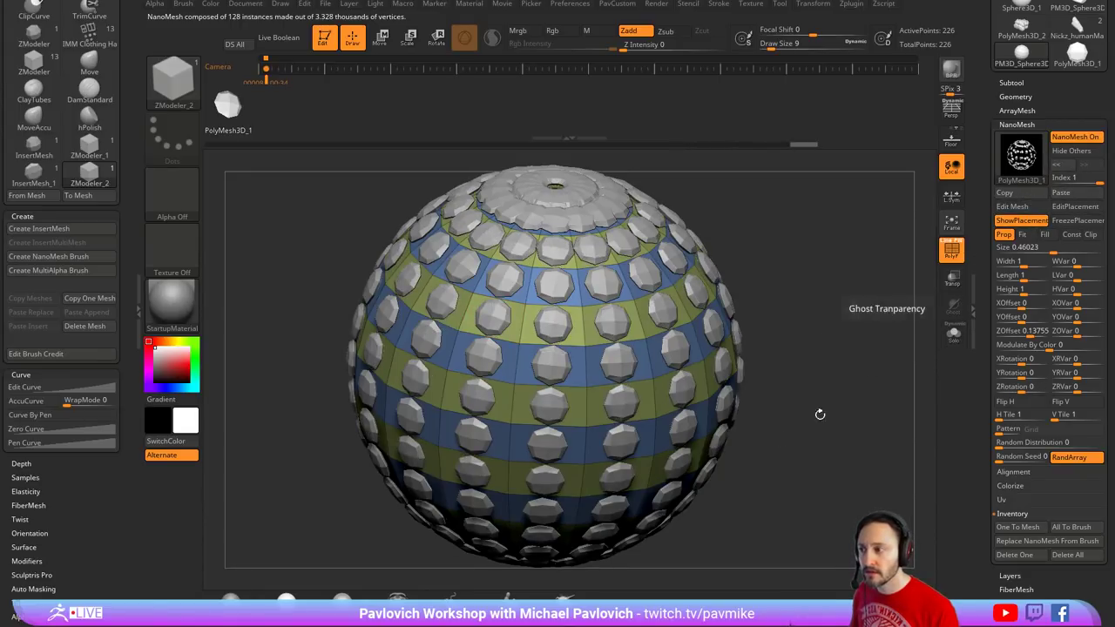
- Try a YOffset of about 1.44 on the index 1 NanoMesh, and undo it
{"action": "left_click_drag", "start_coordinate": [986, 352], "coordinate": [987, 315]}
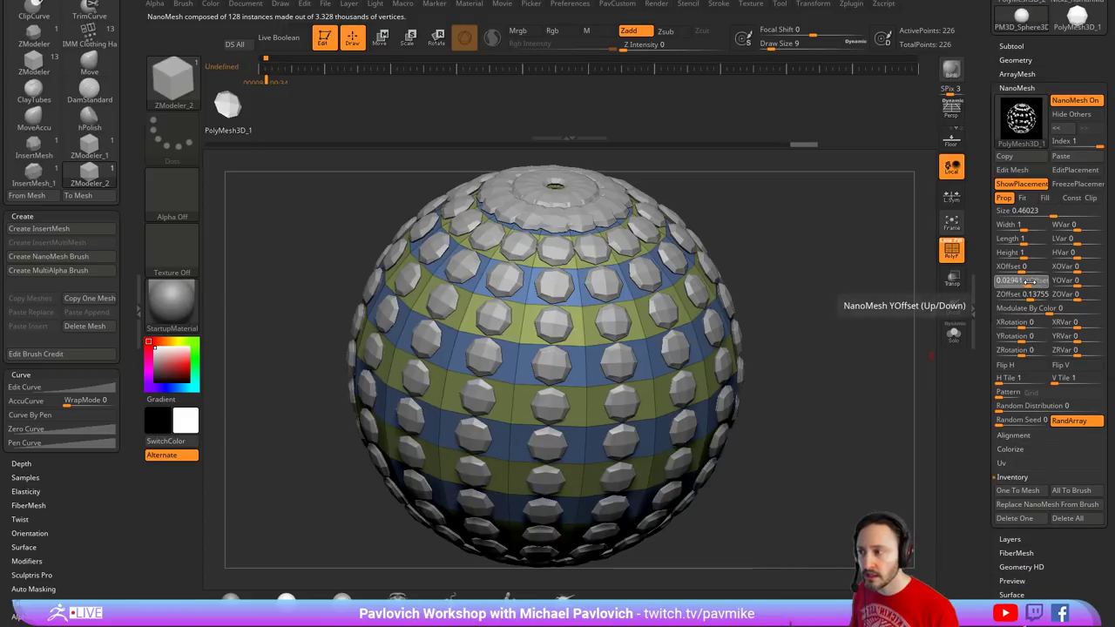
{"action": "left_click_drag", "start_coordinate": [1025, 281], "coordinate": [1039, 281]}
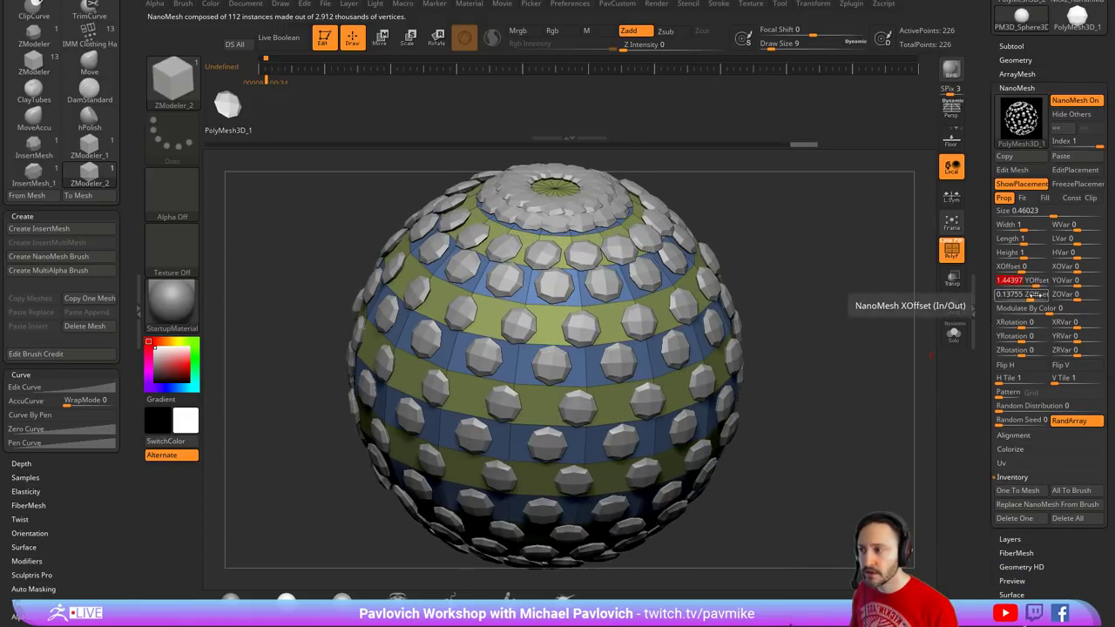
{"action": "key", "text": "ctrl+z"}
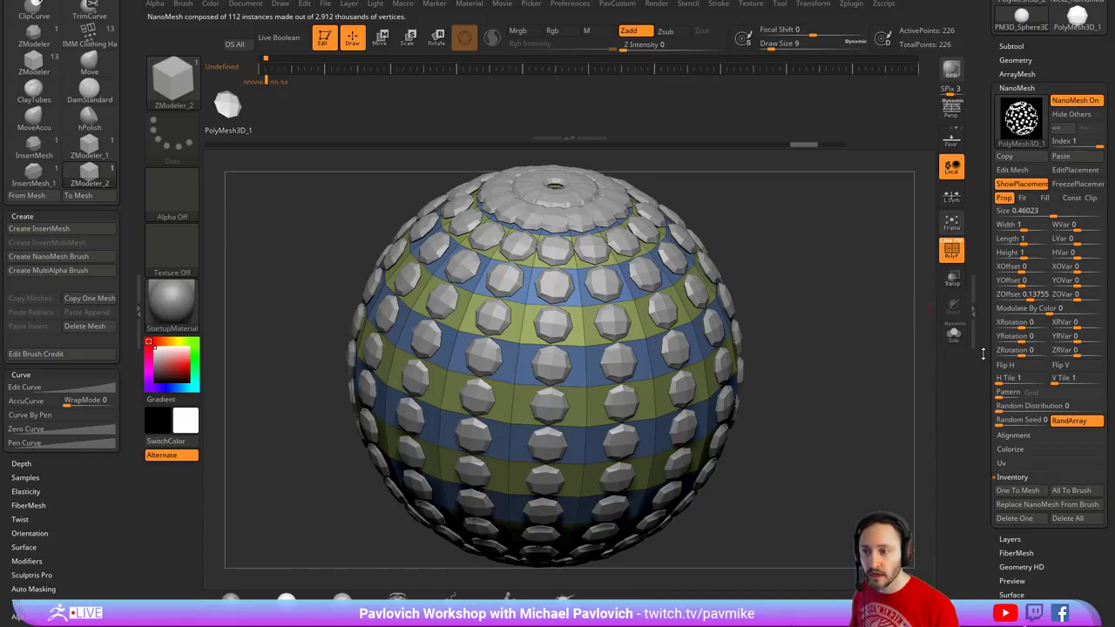
- Set the index 1 NanoMesh to Align To Normal, try rotating its instances, and undo the rotations
{"action": "left_click_drag", "start_coordinate": [983, 353], "coordinate": [984, 212]}
{"action": "left_click", "coordinate": [1016, 294]}
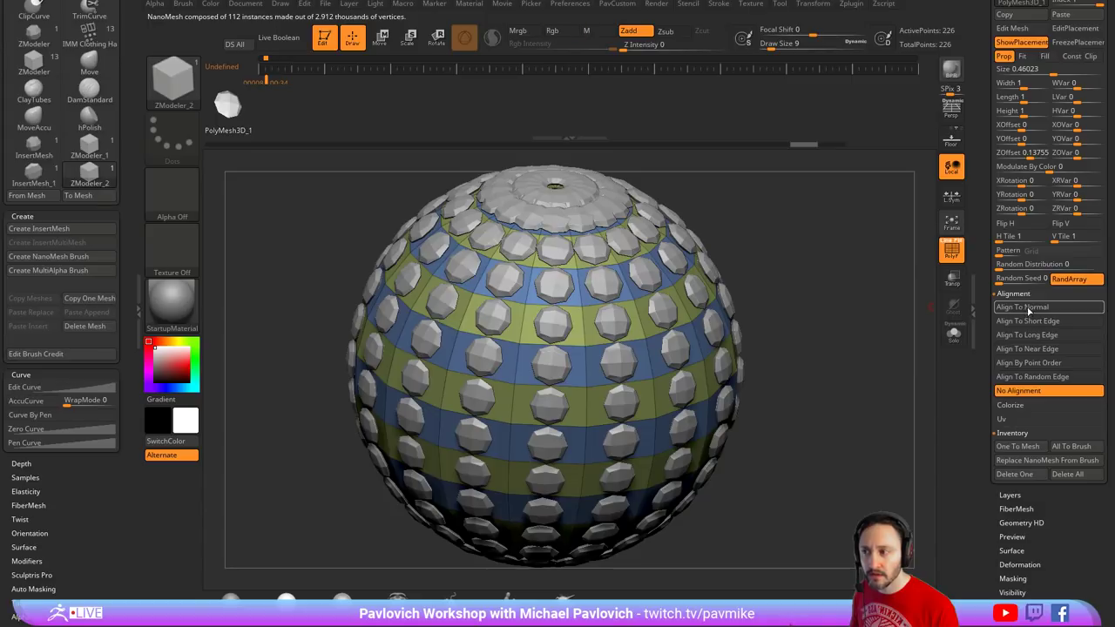
{"action": "left_click", "coordinate": [1029, 309]}
{"action": "left_click_drag", "start_coordinate": [1020, 181], "coordinate": [1030, 209]}
{"action": "key", "text": "ctrl+z"}
{"action": "key", "text": "ctrl+z"}
{"action": "key", "text": "ctrl+z"}
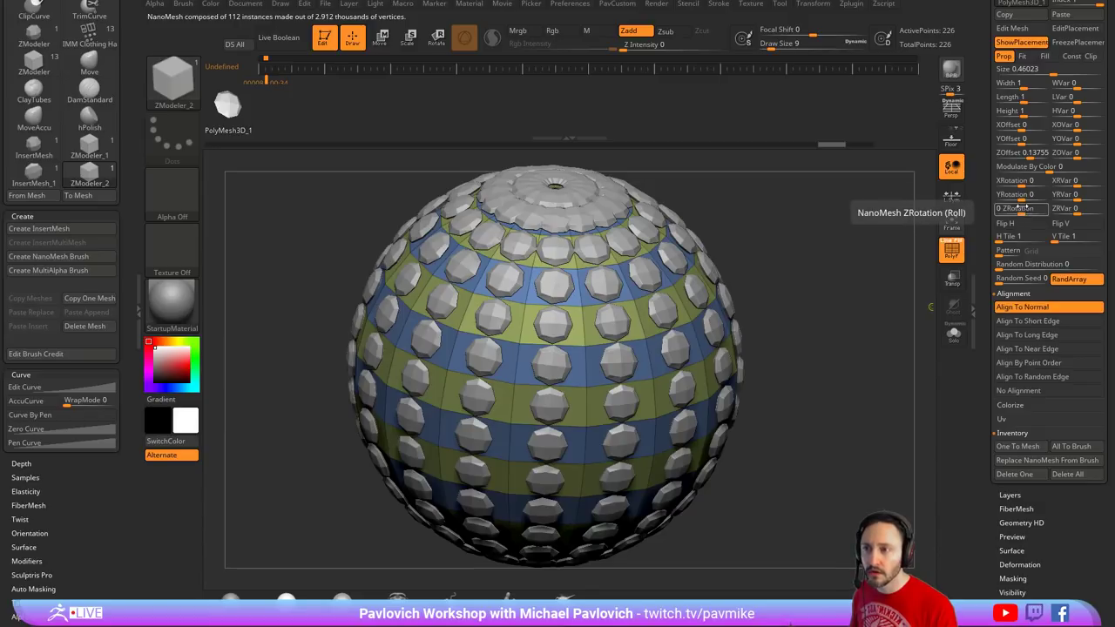
- Try an XOffset of about 1.72 on the index 1 NanoMesh, and undo back past the alignment change and the pasted modifiers
{"action": "mouse_move", "coordinate": [1025, 126]}
{"action": "left_mouse_down"}
{"action": "mouse_move", "coordinate": [1037, 128]}
{"action": "mouse_move", "coordinate": [1022, 142]}
{"action": "mouse_move", "coordinate": [1030, 156]}
{"action": "left_mouse_up"}
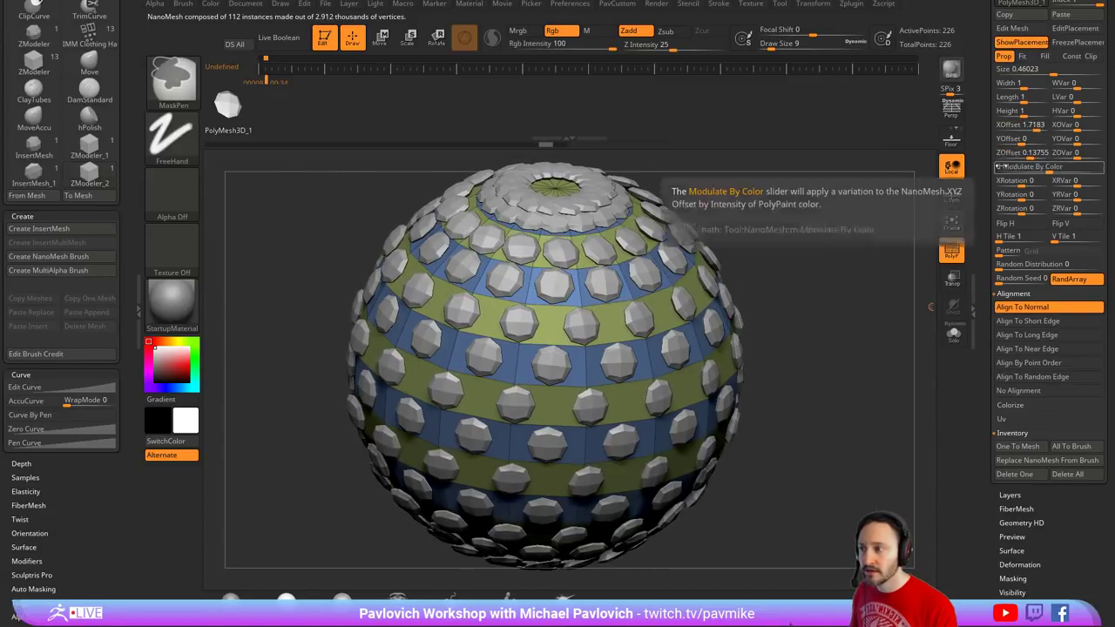
{"action": "key", "text": "ctrl+z"}
{"action": "key", "text": "ctrl+z"}
{"action": "key", "text": "ctrl+z"}
{"action": "key", "text": "ctrl+z"}
{"action": "key", "text": "ctrl+z"}
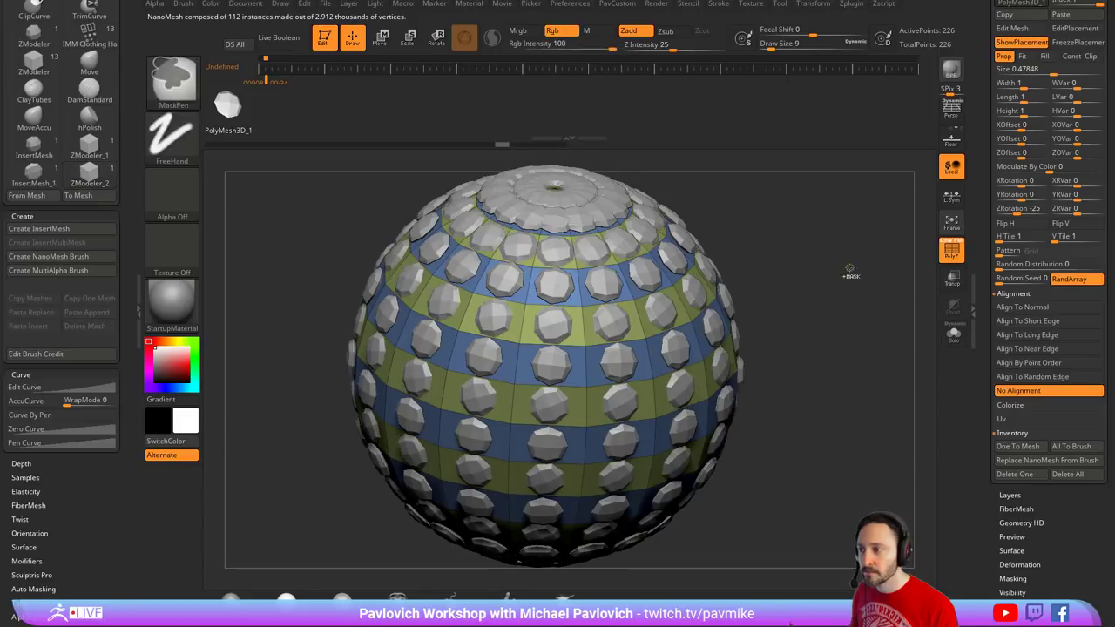
{"action": "key", "text": "ctrl+z"}
{"action": "mouse_move", "coordinate": [850, 268]}
{"action": "left_mouse_down"}
{"action": "mouse_move", "coordinate": [827, 268]}
{"action": "mouse_move", "coordinate": [862, 269]}
{"action": "left_mouse_up"}
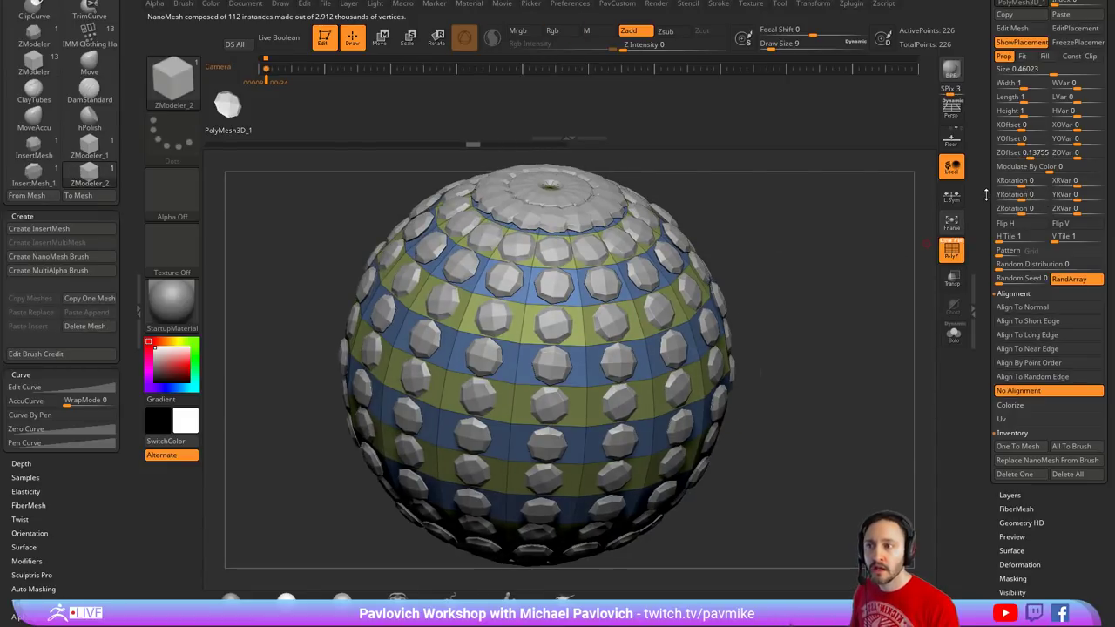
- Copy the index 0 NanoMesh modifiers and paste them onto the index 1 NanoMesh so both band sets match
{"action": "scroll", "coordinate": [1054, 173], "scroll_direction": "up", "scroll_amount": 3}
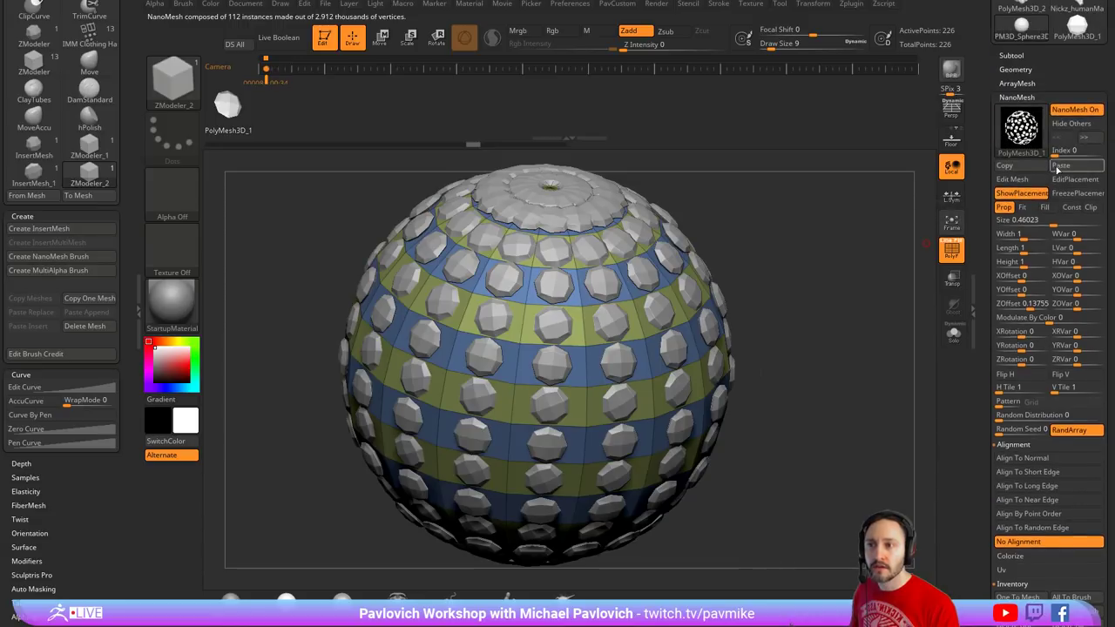
{"action": "left_click", "coordinate": [1010, 165]}
{"action": "left_click", "coordinate": [1086, 153]}
{"action": "left_click", "coordinate": [1079, 165]}
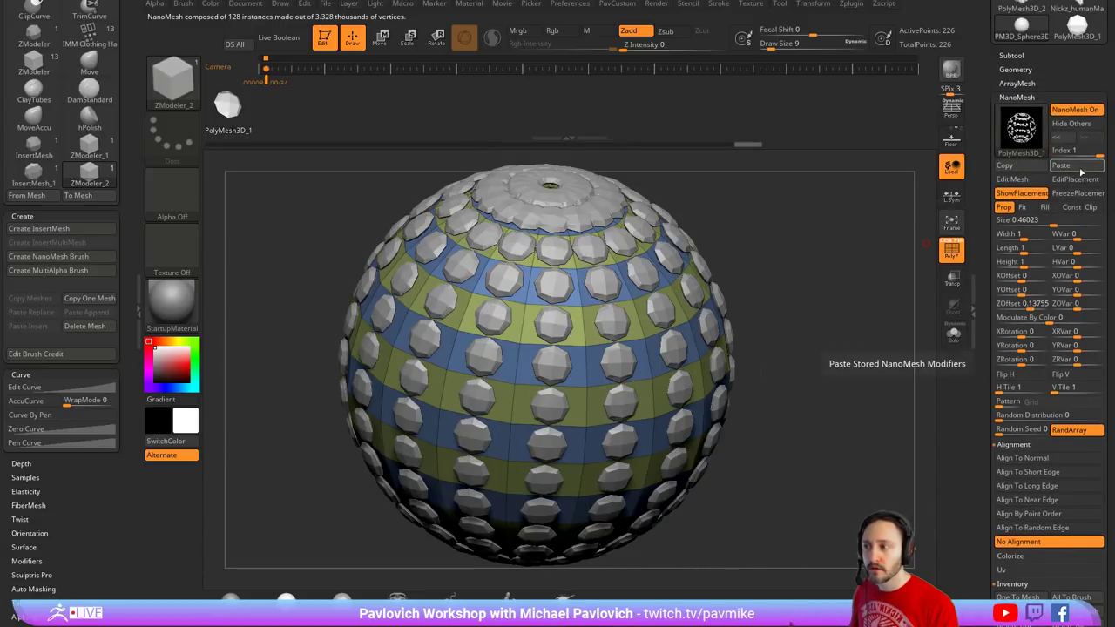
{"action": "left_click_drag", "start_coordinate": [855, 290], "coordinate": [881, 259], "text": "alt"}
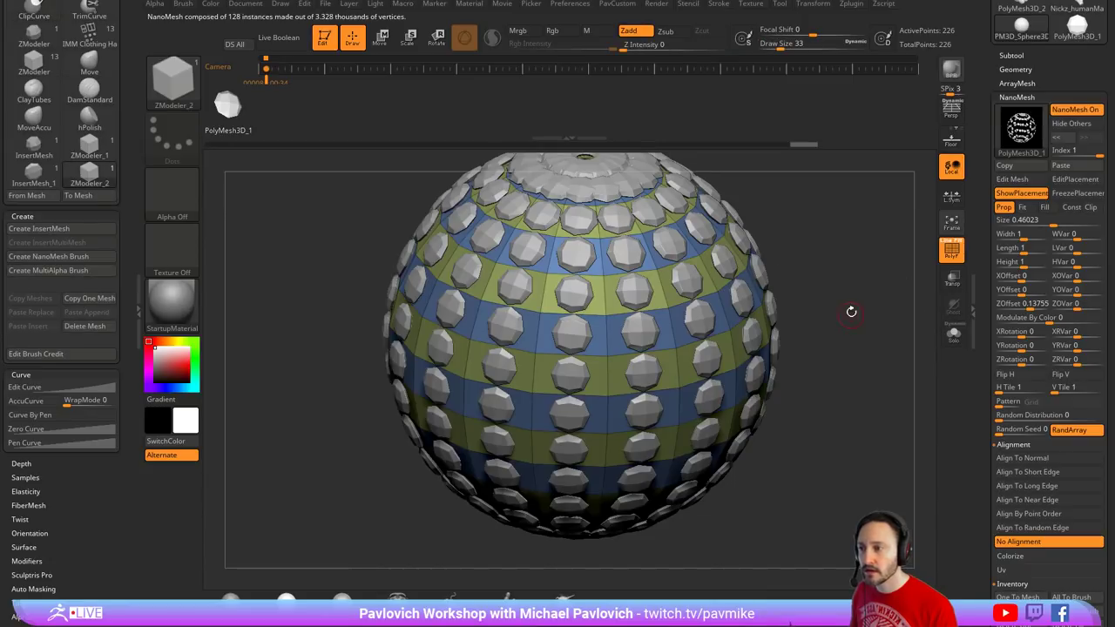
- With SelectRect as the selection brush and Solo on, turn off the NanoMesh display and isolate the yellow-green polygroup bands
{"action": "left_click", "coordinate": [174, 82], "text": "ctrl+shift"}
{"action": "left_click", "coordinate": [247, 98], "text": "ctrl+shift"}
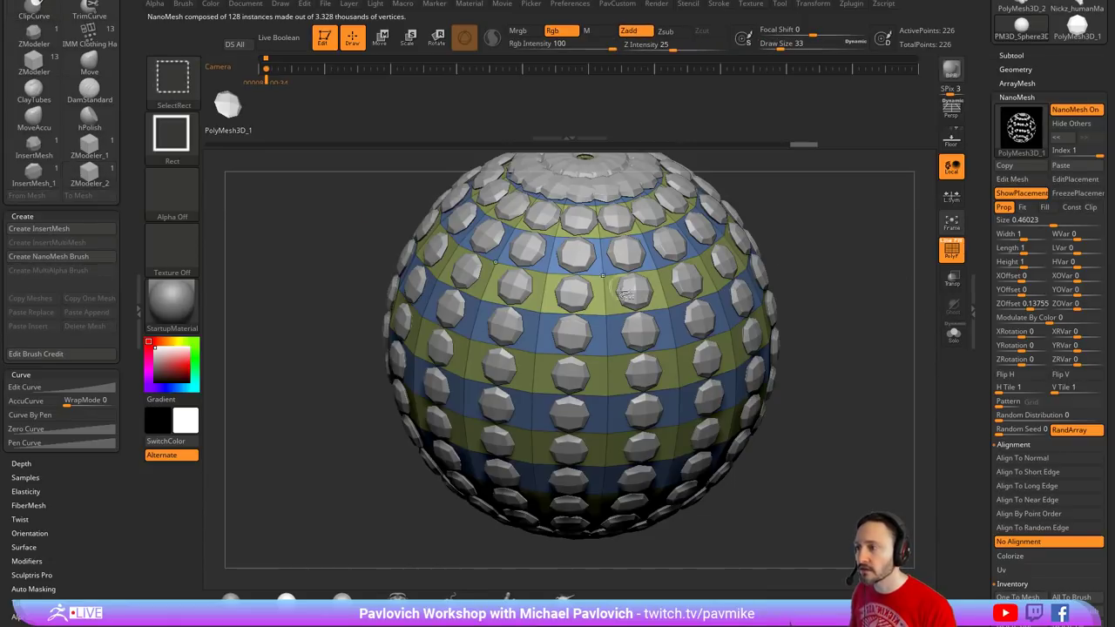
{"action": "mouse_move", "coordinate": [820, 274]}
{"action": "left_mouse_down"}
{"action": "mouse_move", "coordinate": [867, 252]}
{"action": "mouse_move", "coordinate": [888, 316]}
{"action": "mouse_move", "coordinate": [850, 363]}
{"action": "left_mouse_up"}
{"action": "left_click", "coordinate": [954, 334]}
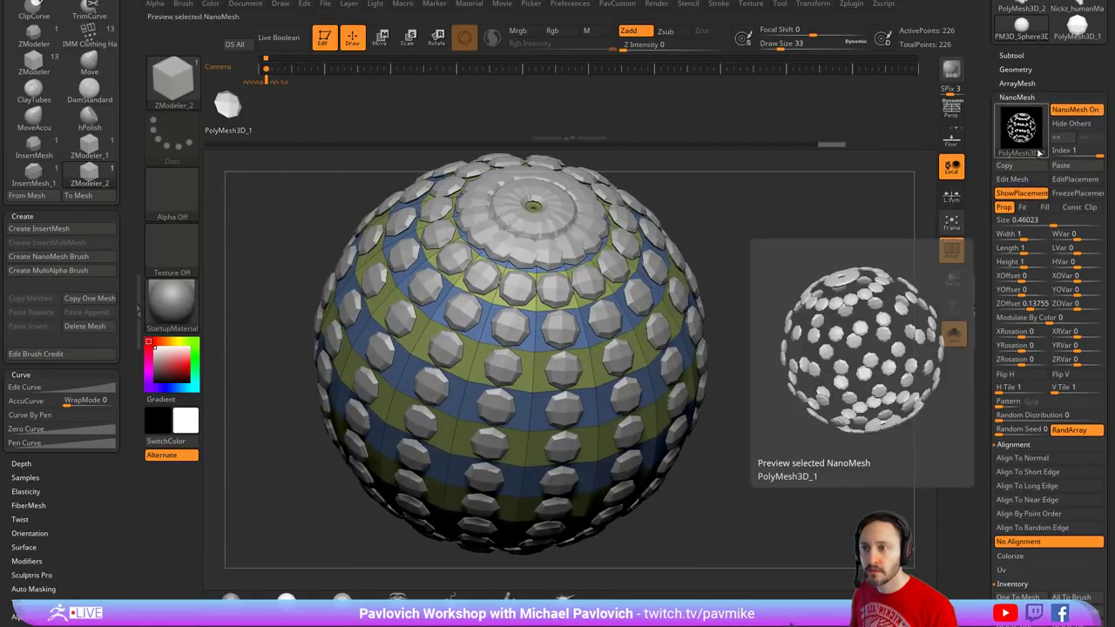
{"action": "left_click", "coordinate": [1074, 109]}
{"action": "left_click", "coordinate": [533, 209], "text": "ctrl+shift"}
{"action": "left_click_drag", "start_coordinate": [856, 272], "coordinate": [848, 236]}
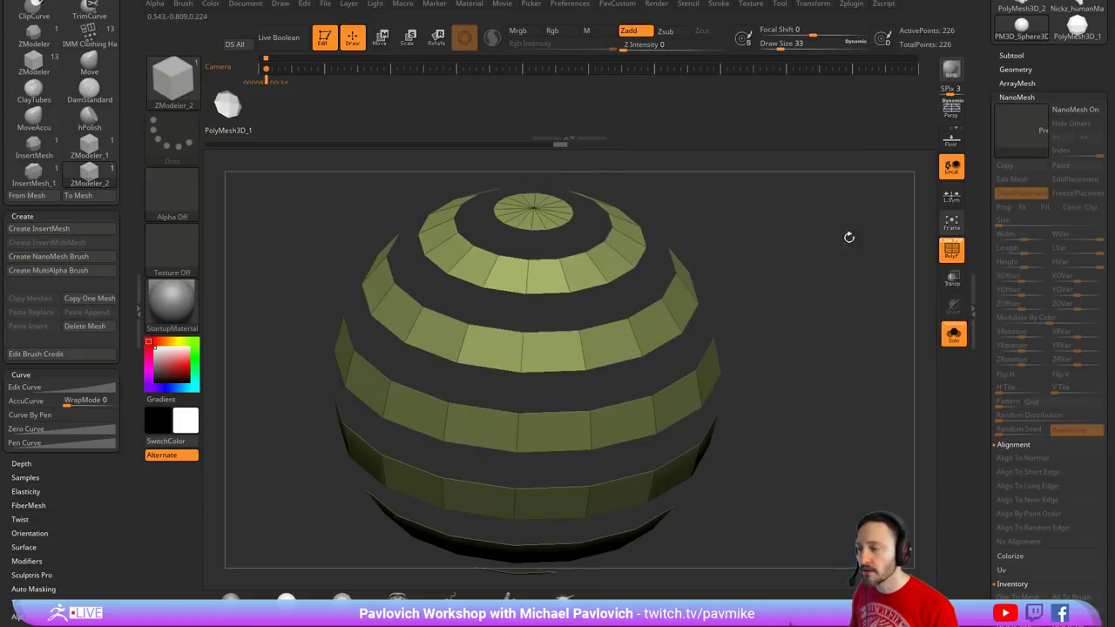
- Split the hidden blue bands into a separate subtool and turn the NanoMesh back on for the yellow-green bands
{"action": "key", "text": "2"}
{"action": "left_click", "coordinate": [880, 237]}
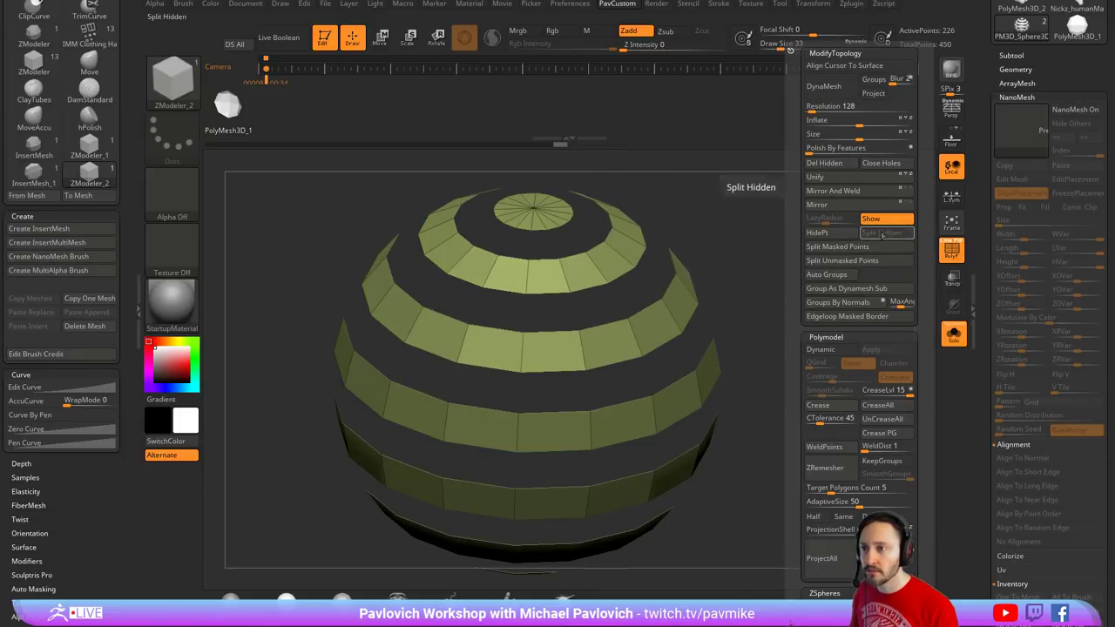
{"action": "left_click", "coordinate": [1075, 108]}
{"action": "mouse_move", "coordinate": [821, 283]}
{"action": "left_mouse_down"}
{"action": "mouse_move", "coordinate": [829, 266]}
{"action": "mouse_move", "coordinate": [839, 279]}
{"action": "left_mouse_up"}
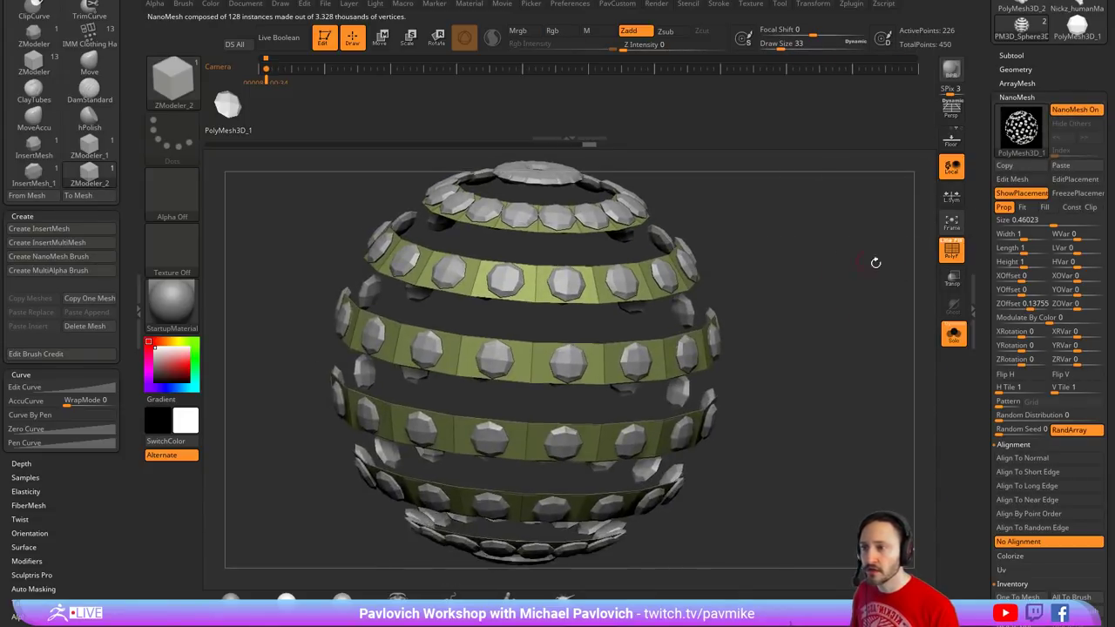
- Turn off Solo, make the blue-band subtool active and turn on its NanoMesh
{"action": "left_click", "coordinate": [953, 335]}
{"action": "left_click_drag", "start_coordinate": [892, 323], "coordinate": [849, 311]}
{"action": "left_click", "coordinate": [680, 327], "text": "alt"}
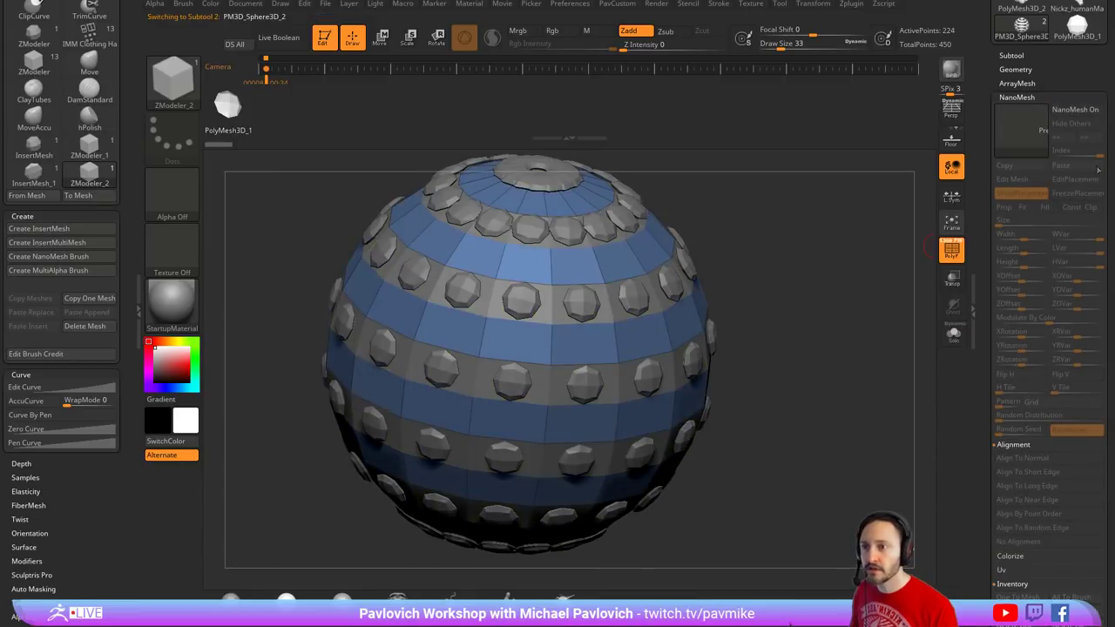
{"action": "left_click", "coordinate": [1078, 110]}
{"action": "left_click_drag", "start_coordinate": [867, 271], "coordinate": [810, 252]}
- Try moving the blue-band subtool, undo the move, and return to Draw mode
{"action": "key", "text": "w"}
{"action": "left_click_drag", "start_coordinate": [559, 355], "coordinate": [556, 354]}
{"action": "key", "text": "ctrl+z"}
{"action": "mouse_move", "coordinate": [781, 314]}
{"action": "left_mouse_down"}
{"action": "mouse_move", "coordinate": [883, 348]}
{"action": "mouse_move", "coordinate": [843, 333]}
{"action": "mouse_move", "coordinate": [834, 294]}
{"action": "mouse_move", "coordinate": [820, 335]}
{"action": "mouse_move", "coordinate": [802, 305]}
{"action": "mouse_move", "coordinate": [824, 360]}
{"action": "mouse_move", "coordinate": [862, 343]}
{"action": "left_mouse_up"}
{"action": "key", "text": "q"}
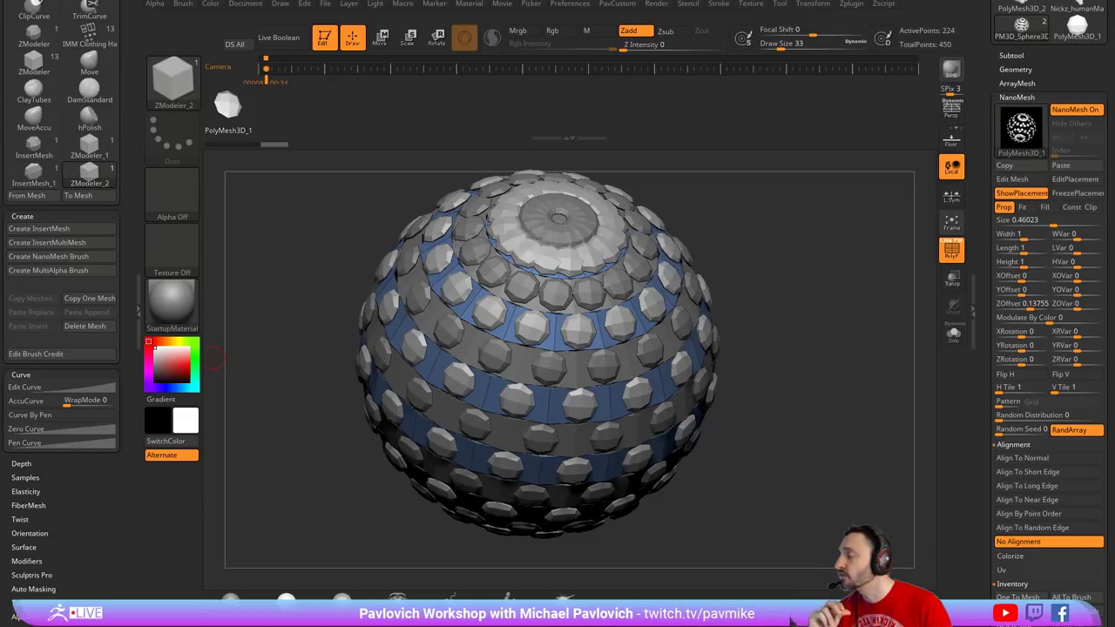
- Look over the custom ModifyTopology and Polymodel commands available for the banded sphere
{"action": "left_click_drag", "start_coordinate": [798, 257], "coordinate": [785, 243]}
{"action": "key", "text": "space"}
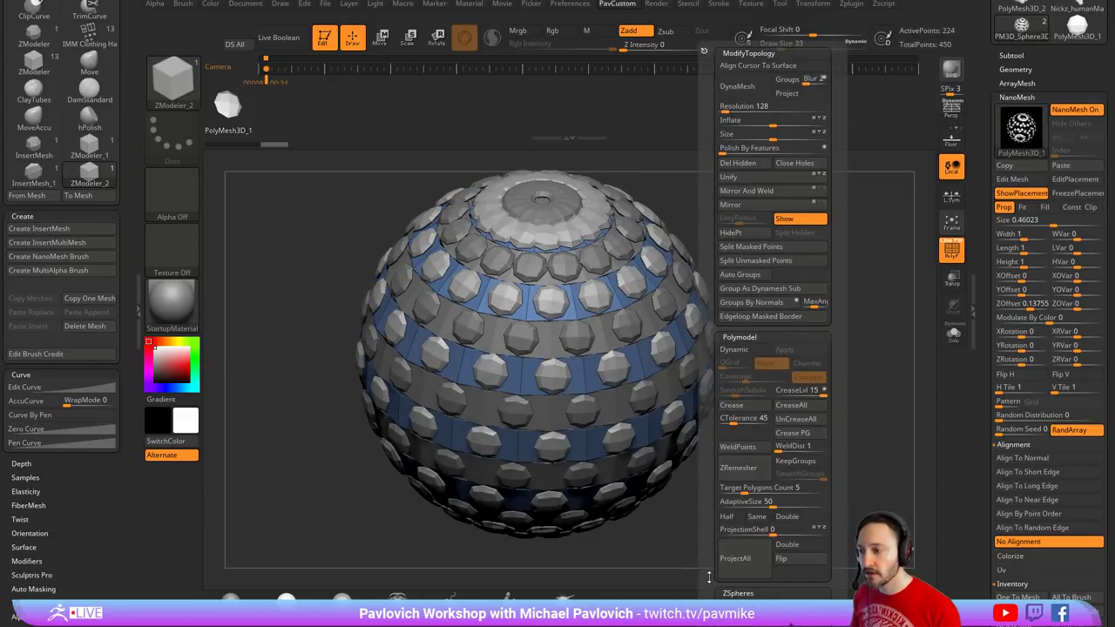
{"action": "left_click_drag", "start_coordinate": [708, 577], "coordinate": [723, 516]}
{"action": "left_click_drag", "start_coordinate": [713, 446], "coordinate": [718, 519]}
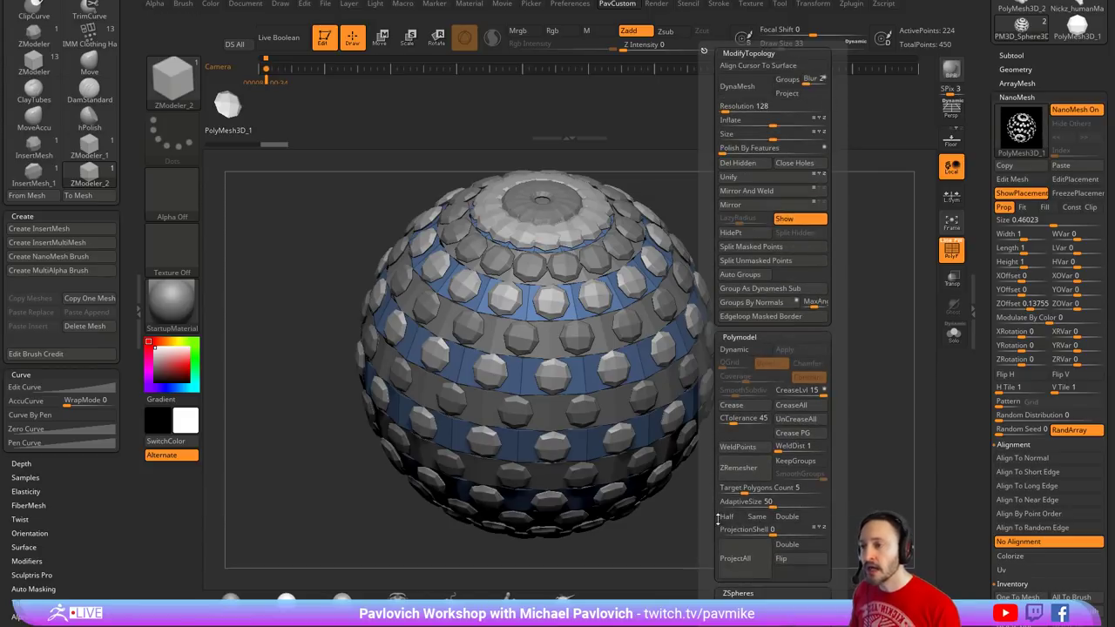
- Leave Edit mode, clear the canvas and choose the ZSphere tool
{"action": "left_click_drag", "start_coordinate": [985, 223], "coordinate": [970, 395]}
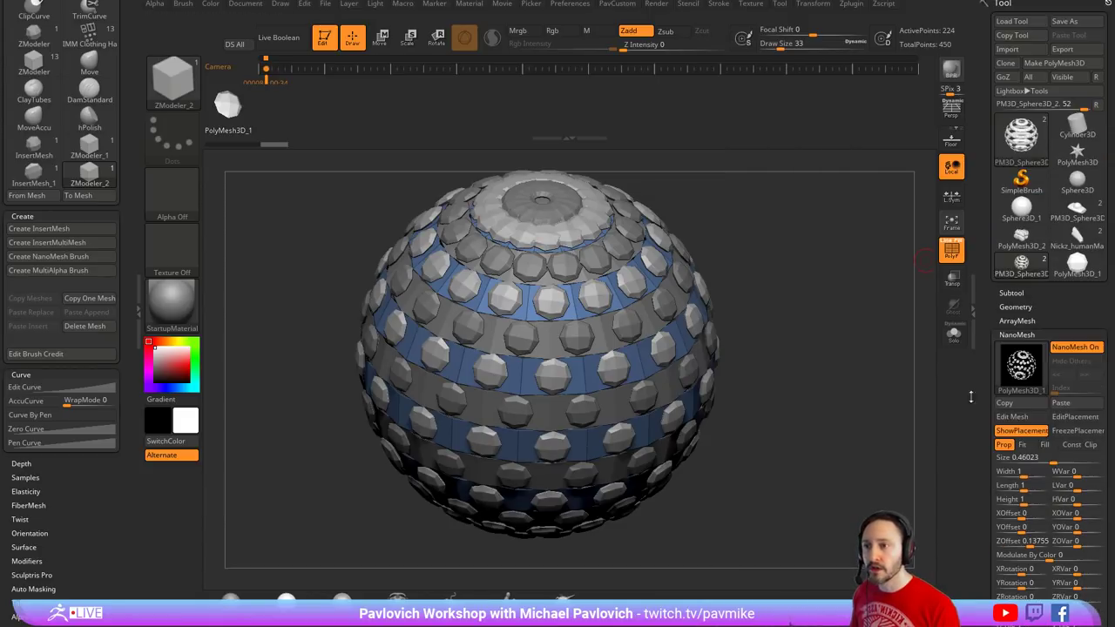
{"action": "left_click", "coordinate": [324, 40]}
{"action": "key", "text": "ctrl+n"}
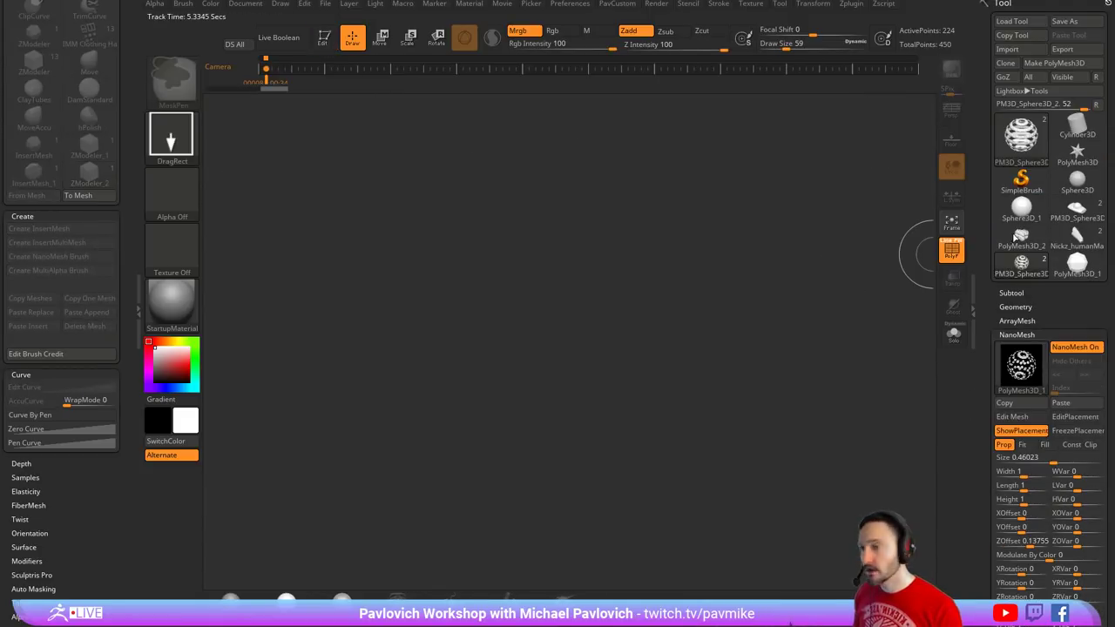
{"action": "left_click", "coordinate": [1032, 181]}
{"action": "left_click", "coordinate": [1027, 143]}
{"action": "left_click", "coordinate": [842, 248]}
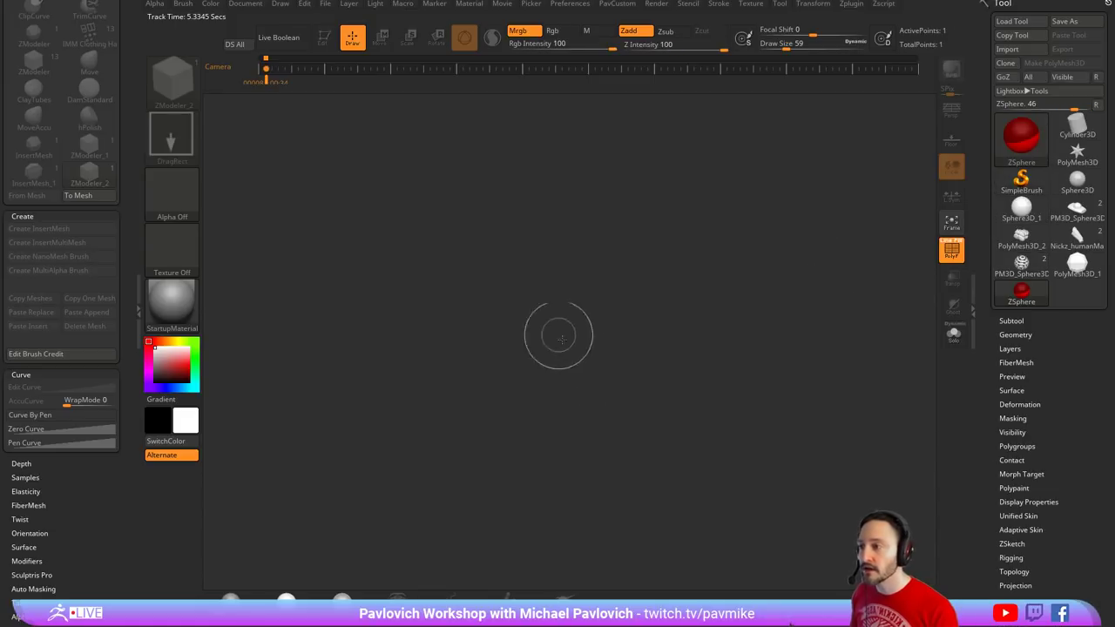
- Draw a ZSphere in the middle of the canvas, make it editable and frame it
{"action": "left_click_drag", "start_coordinate": [562, 341], "coordinate": [606, 408]}
{"action": "left_click", "coordinate": [324, 40]}
{"action": "left_click_drag", "start_coordinate": [727, 265], "coordinate": [727, 313], "text": "shift"}
{"action": "key", "text": "f"}
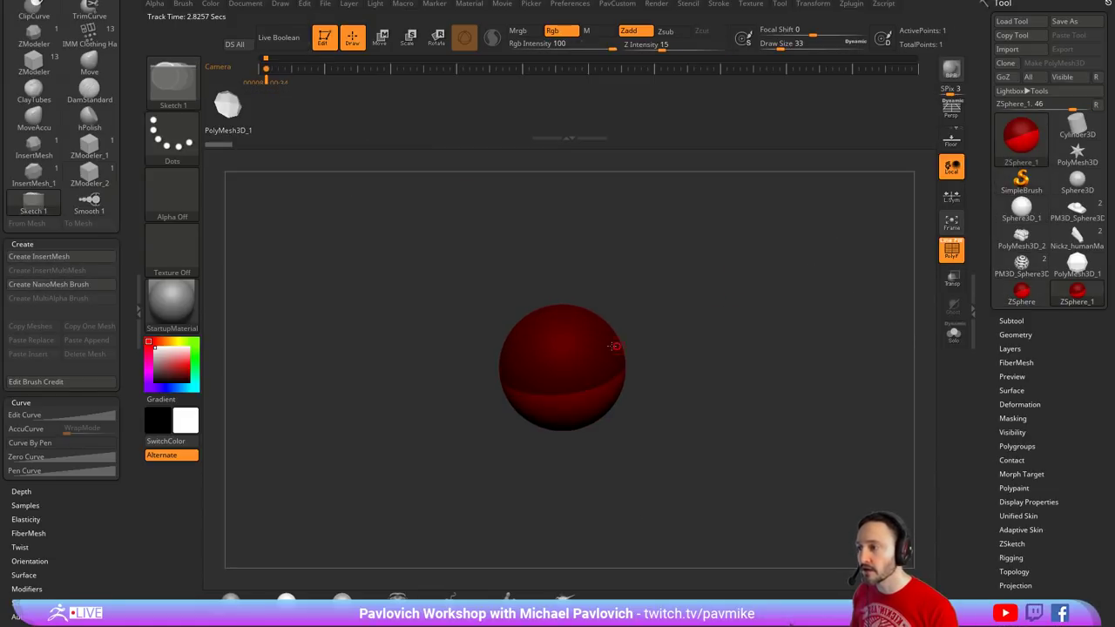
- Grow a bent two-segment chain from the root ZSphere, going up and then out to the side
{"action": "mouse_move", "coordinate": [572, 330]}
{"action": "left_mouse_down"}
{"action": "mouse_move", "coordinate": [691, 249]}
{"action": "mouse_move", "coordinate": [505, 248]}
{"action": "left_mouse_up"}
{"action": "key", "text": "w"}
{"action": "left_click_drag", "start_coordinate": [799, 308], "coordinate": [795, 302]}
{"action": "key", "text": "q"}
- Examine the custom commands offered for ZSpheres, including Edit Topology and Make Adaptive Skin
{"action": "key", "text": "space"}
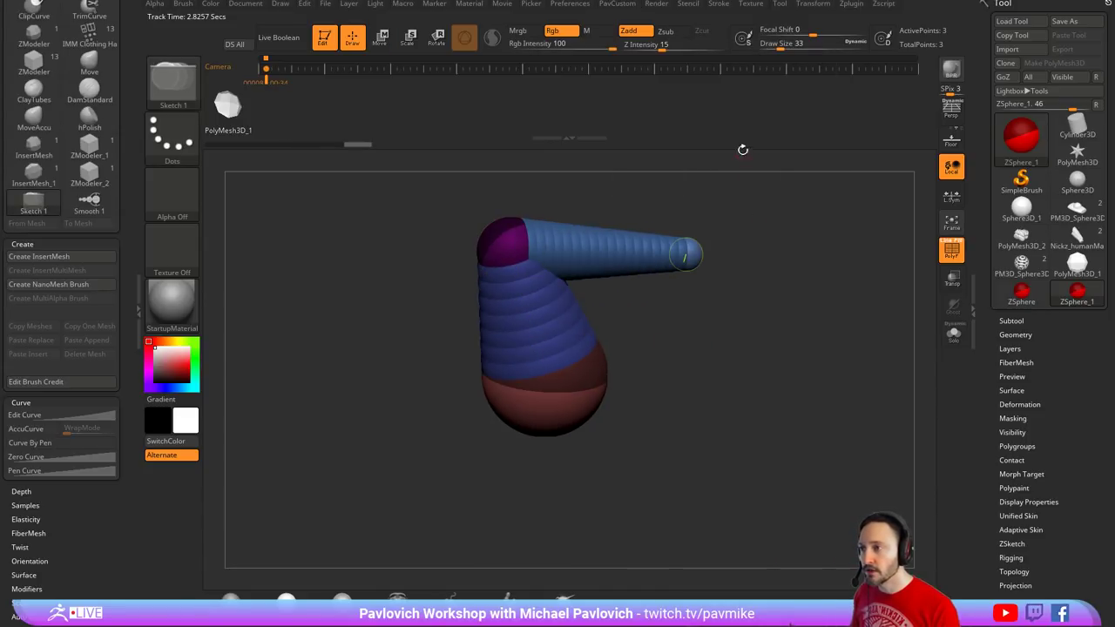
{"action": "key", "text": "space"}
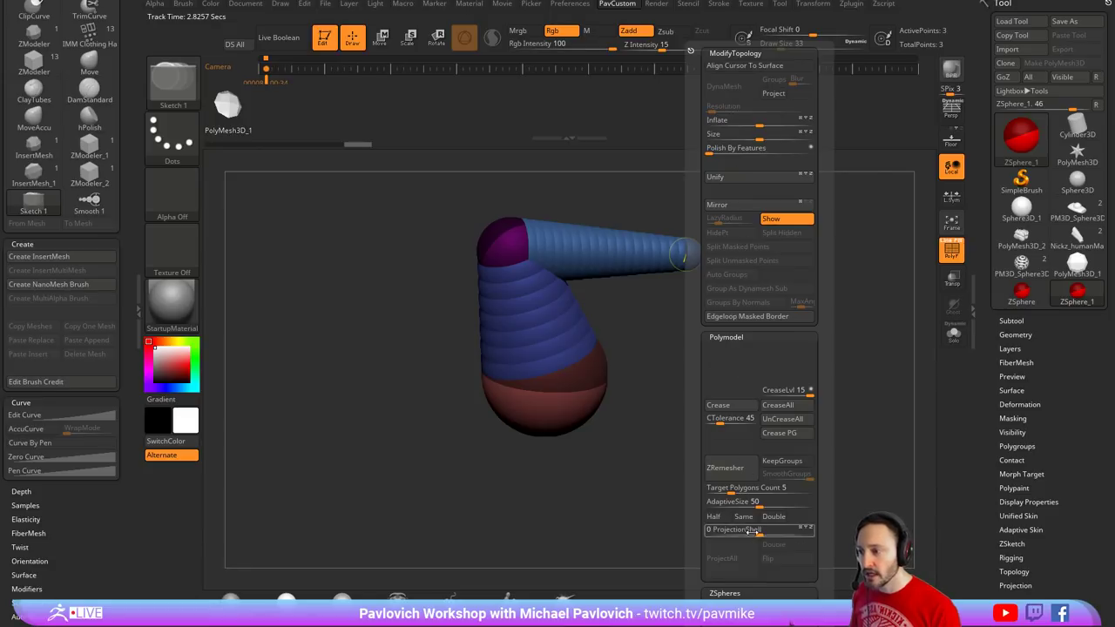
{"action": "left_click", "coordinate": [726, 593]}
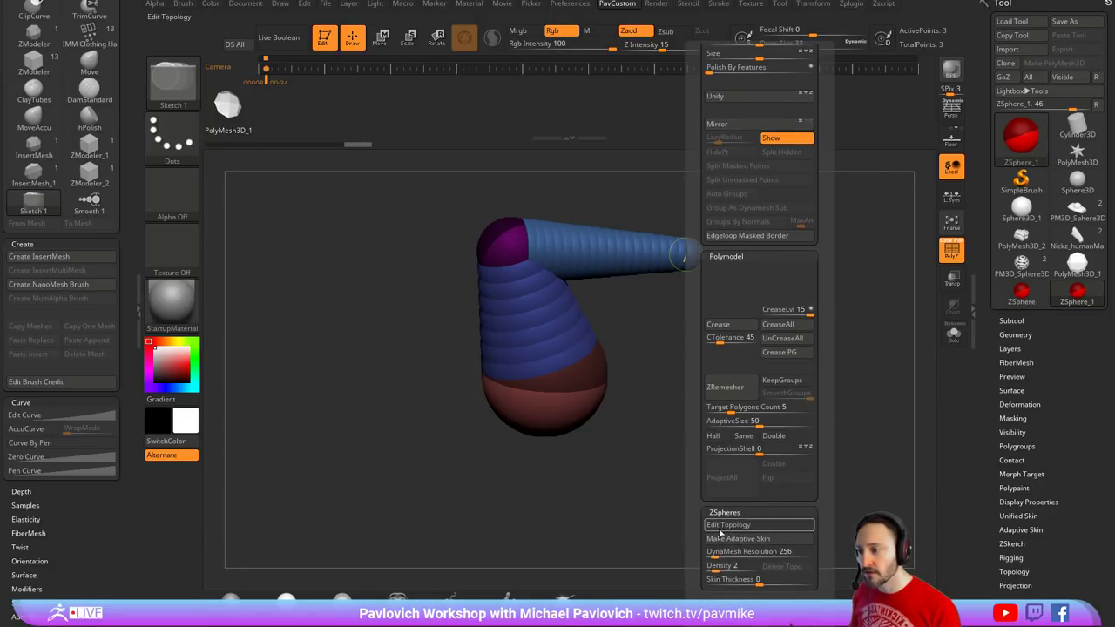
{"action": "left_click_drag", "start_coordinate": [702, 397], "coordinate": [703, 501]}
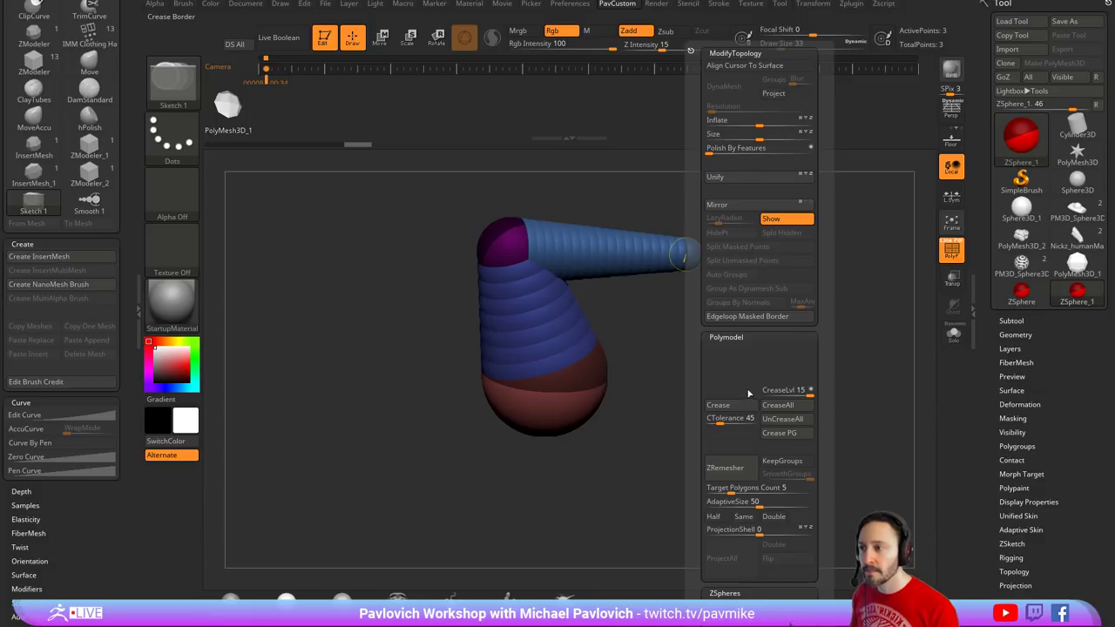
- Compare the custom topology commands offered for the star PolyMesh3D tool with those offered for the ZSphere chain
{"action": "left_click", "coordinate": [1074, 152]}
{"action": "key", "text": "space"}
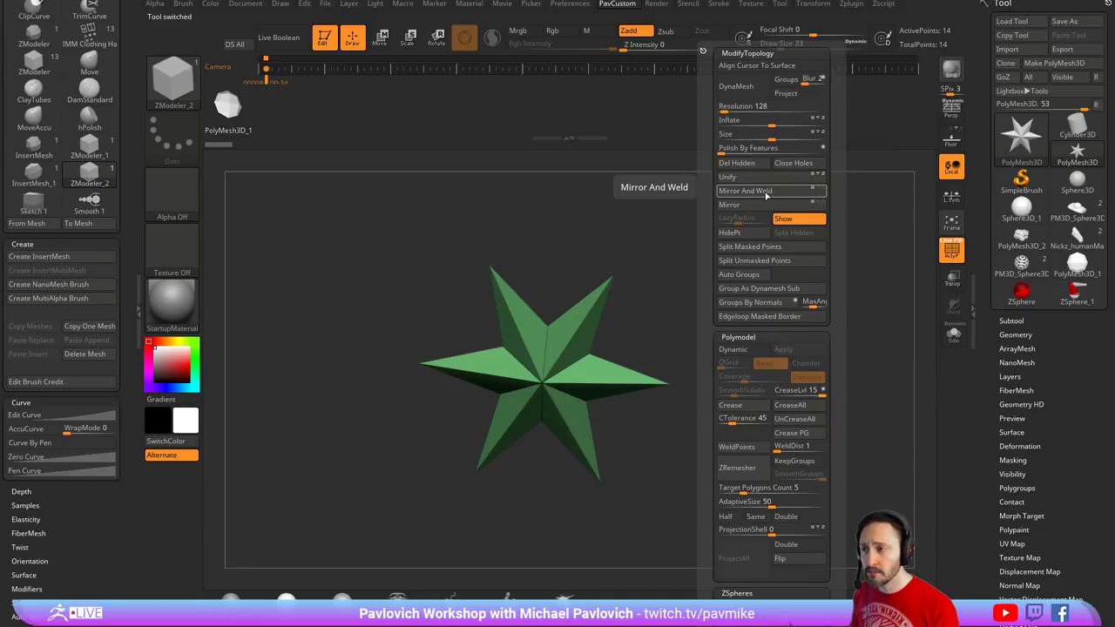
{"action": "left_click", "coordinate": [1021, 292]}
{"action": "left_click", "coordinate": [1076, 292]}
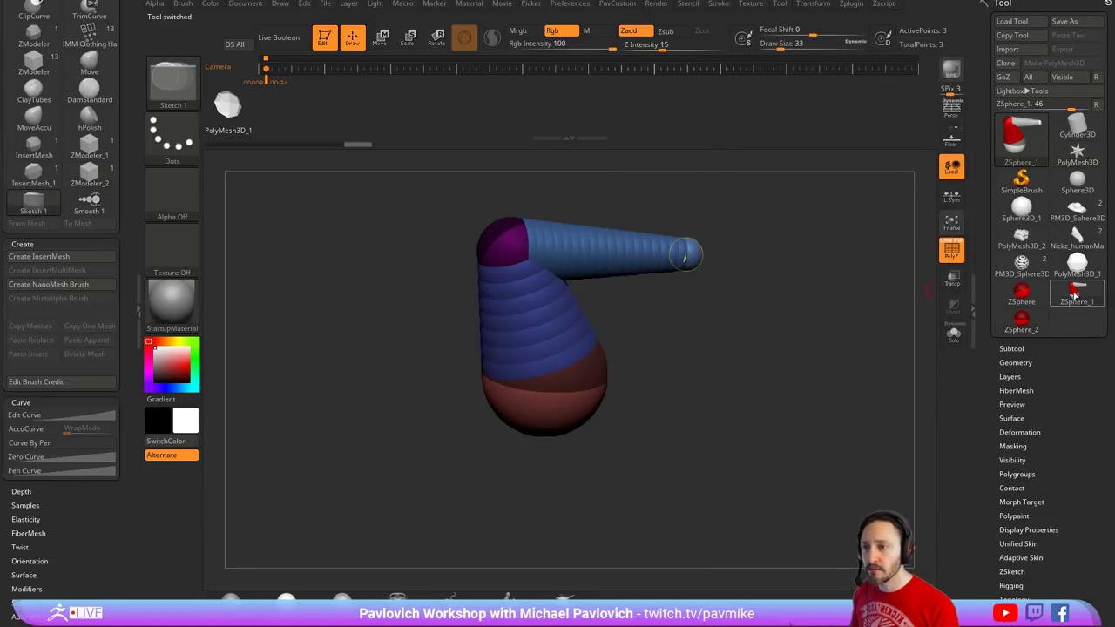
{"action": "key", "text": "space"}
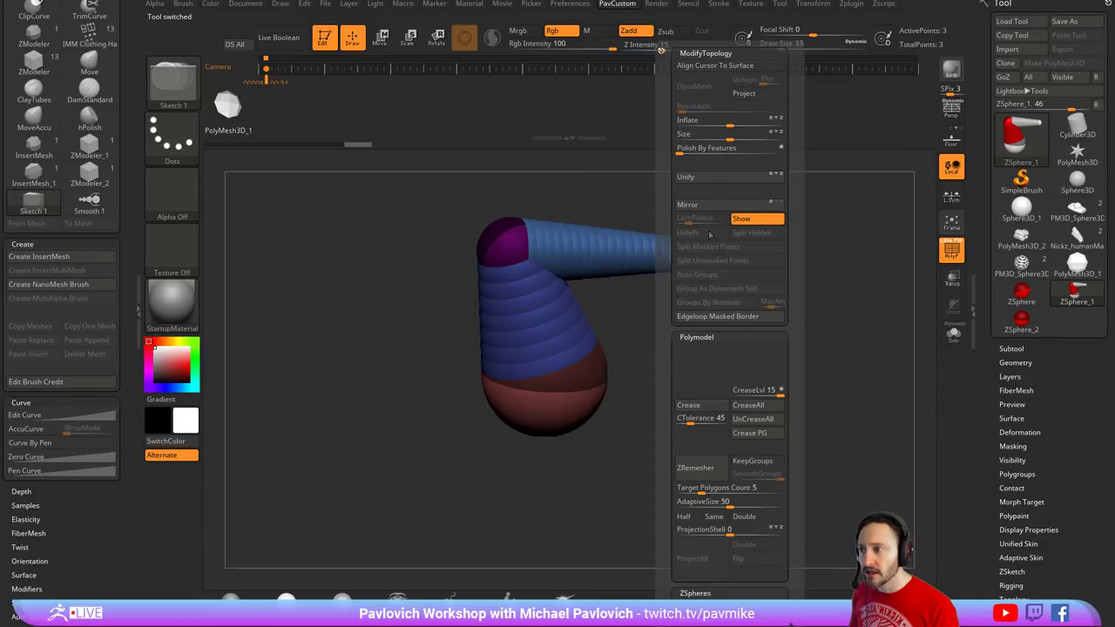
- Examine the Geometry options and custom commands of the ZSphere chain, and compare them with those of the PolyMesh3D_1 tool
{"action": "left_click", "coordinate": [1015, 362]}
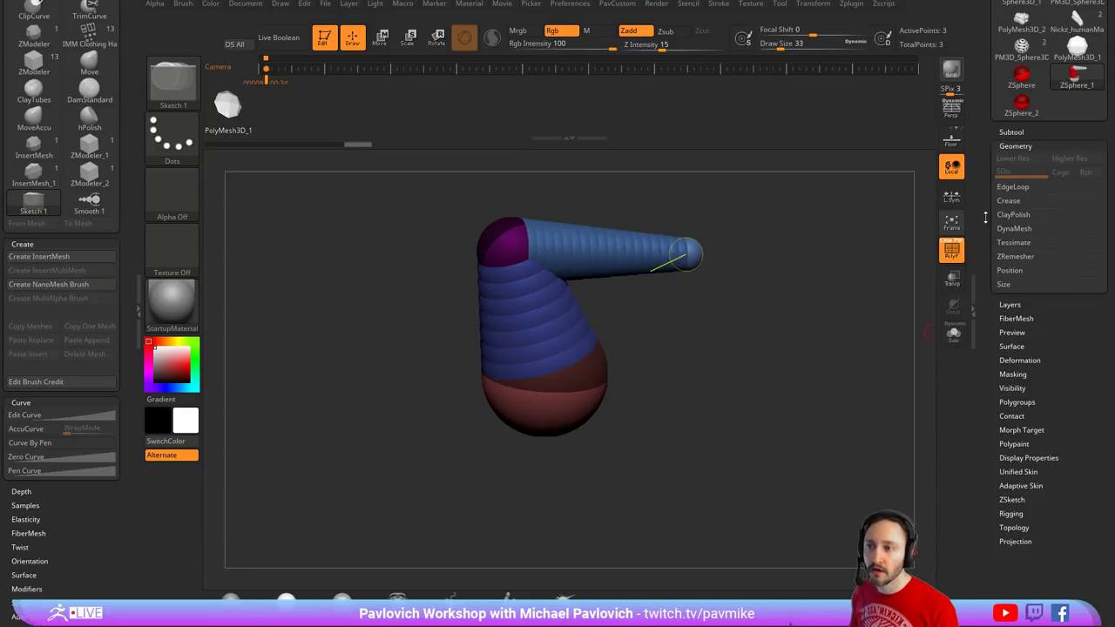
{"action": "left_click_drag", "start_coordinate": [985, 216], "coordinate": [989, 298]}
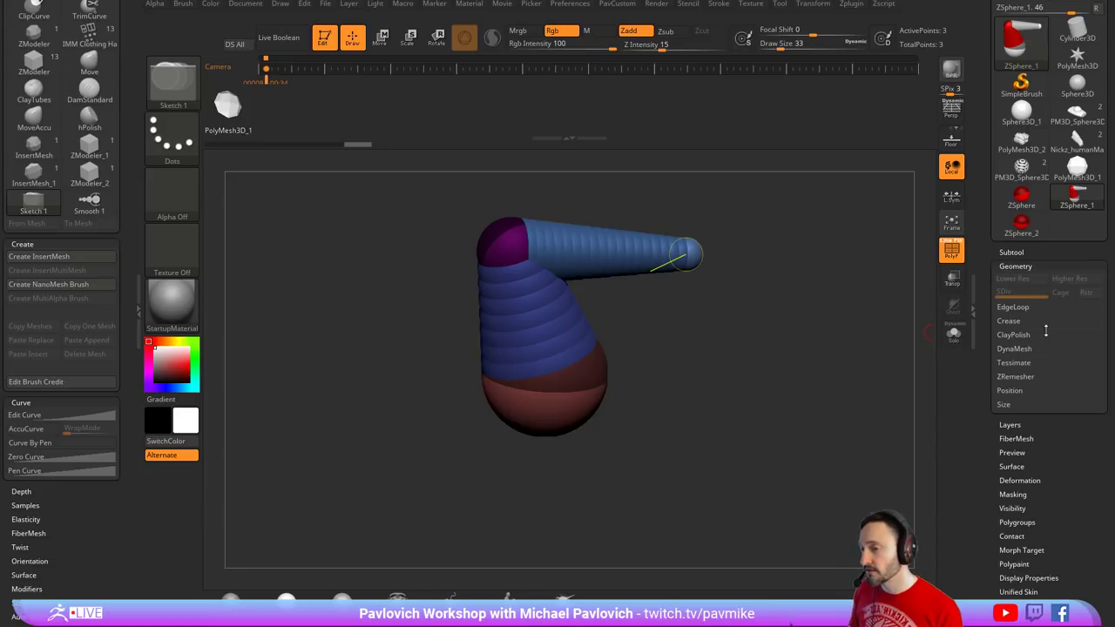
{"action": "key", "text": "grave"}
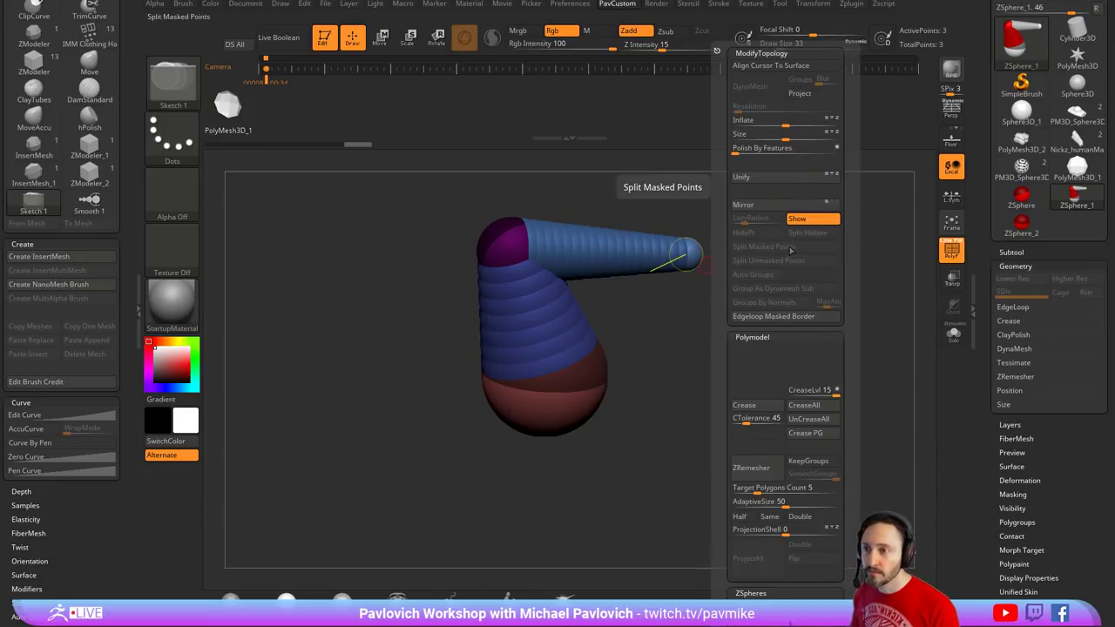
{"action": "left_click", "coordinate": [1077, 168]}
{"action": "key", "text": "grave"}
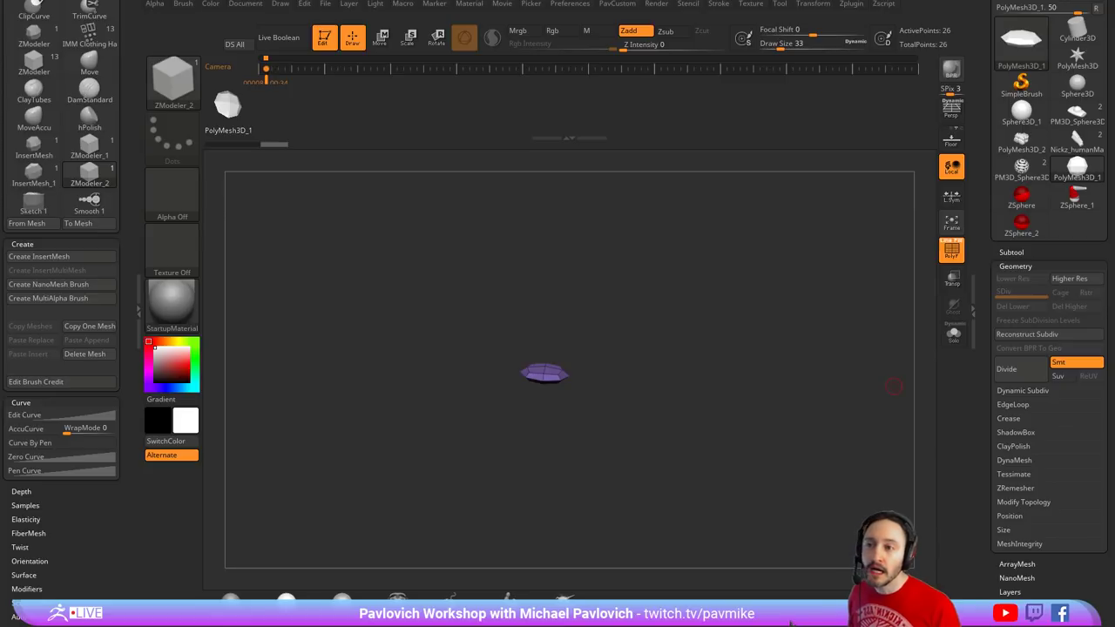
- Switch to the human male tool, turn off PolyFrame and flatten the bracer's elbow end with the TrimDynamic brush
{"action": "left_click", "coordinate": [1073, 141]}
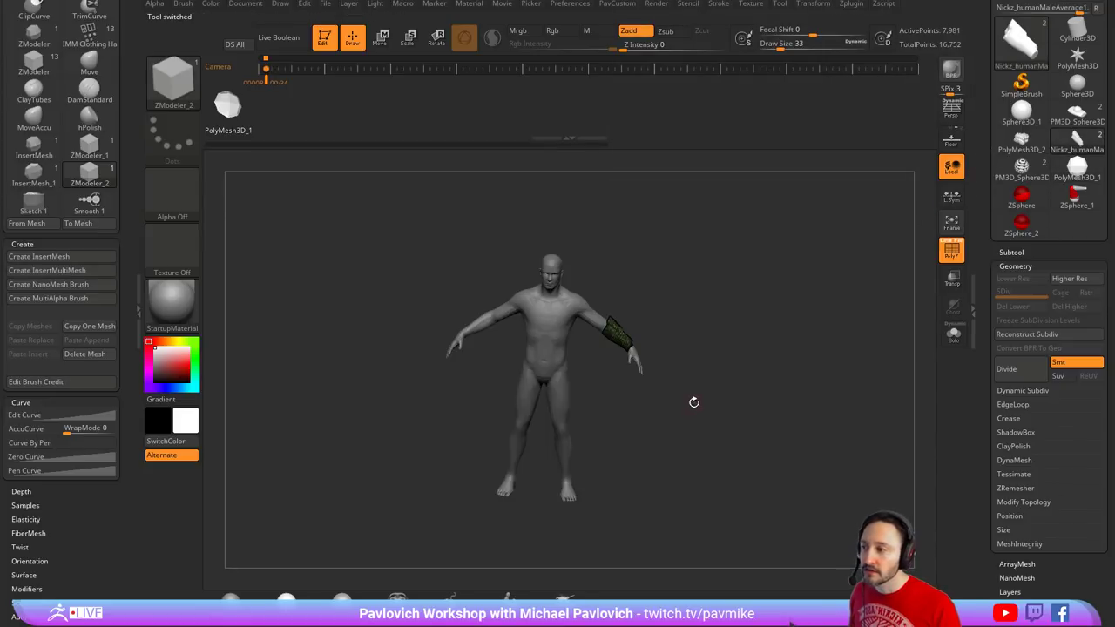
{"action": "left_click", "coordinate": [948, 255]}
{"action": "mouse_move", "coordinate": [821, 349]}
{"action": "right_mouse_down", "text": "ctrl"}
{"action": "mouse_move", "coordinate": [809, 428]}
{"action": "mouse_move", "coordinate": [821, 311]}
{"action": "mouse_move", "coordinate": [807, 340]}
{"action": "mouse_move", "coordinate": [819, 317]}
{"action": "mouse_move", "coordinate": [788, 340]}
{"action": "mouse_move", "coordinate": [866, 371]}
{"action": "mouse_move", "coordinate": [862, 399]}
{"action": "mouse_move", "coordinate": [817, 391]}
{"action": "mouse_move", "coordinate": [859, 319]}
{"action": "mouse_move", "coordinate": [775, 301]}
{"action": "mouse_move", "coordinate": [779, 362]}
{"action": "right_mouse_up", "text": "ctrl"}
{"action": "key", "text": "b"}
{"action": "key", "text": "t"}
{"action": "key", "text": "d"}
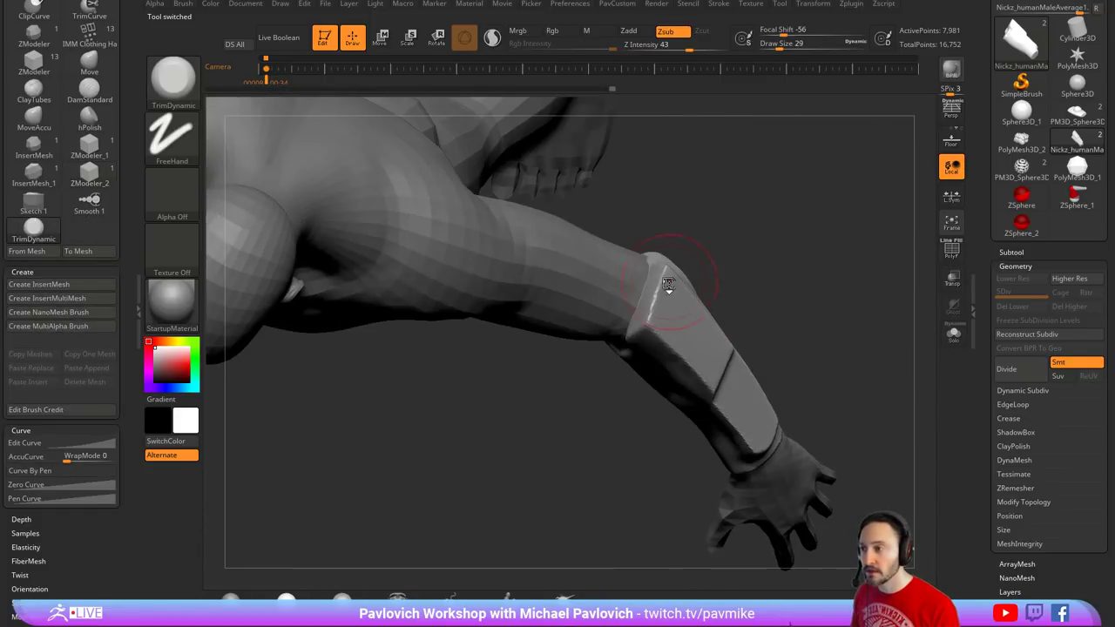
{"action": "mouse_move", "coordinate": [668, 284]}
{"action": "left_mouse_down"}
{"action": "mouse_move", "coordinate": [667, 270]}
{"action": "mouse_move", "coordinate": [649, 329]}
{"action": "left_mouse_up"}
{"action": "right_click_drag", "start_coordinate": [744, 242], "coordinate": [662, 319]}
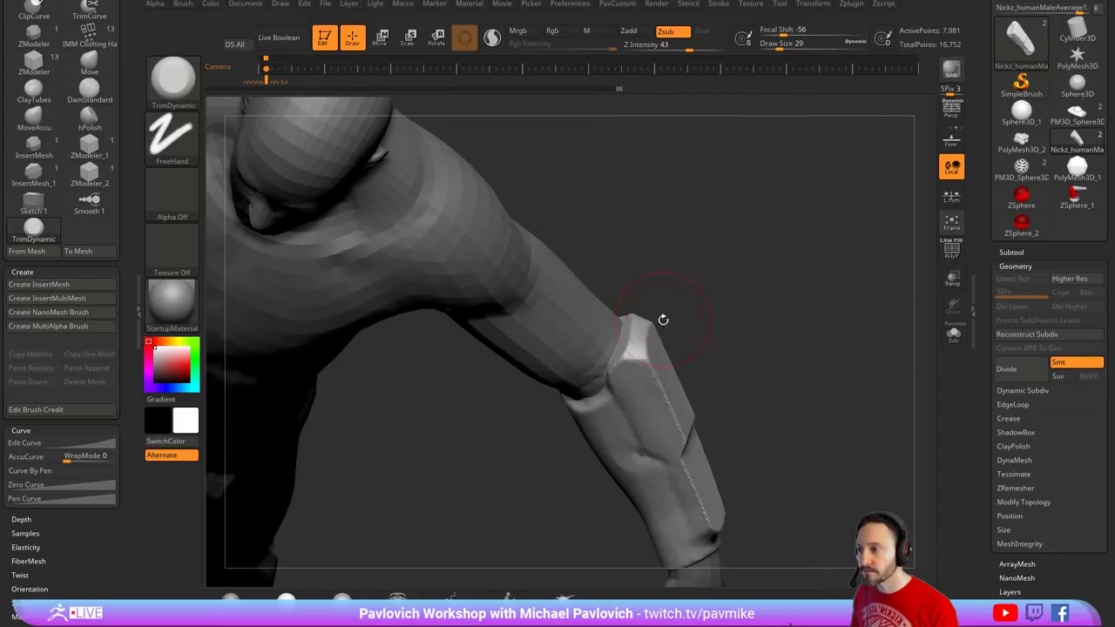
{"action": "left_click_drag", "start_coordinate": [634, 360], "coordinate": [643, 349]}
{"action": "mouse_move", "coordinate": [782, 358]}
{"action": "right_mouse_down"}
{"action": "mouse_move", "coordinate": [760, 280]}
{"action": "mouse_move", "coordinate": [653, 337]}
{"action": "right_mouse_up"}
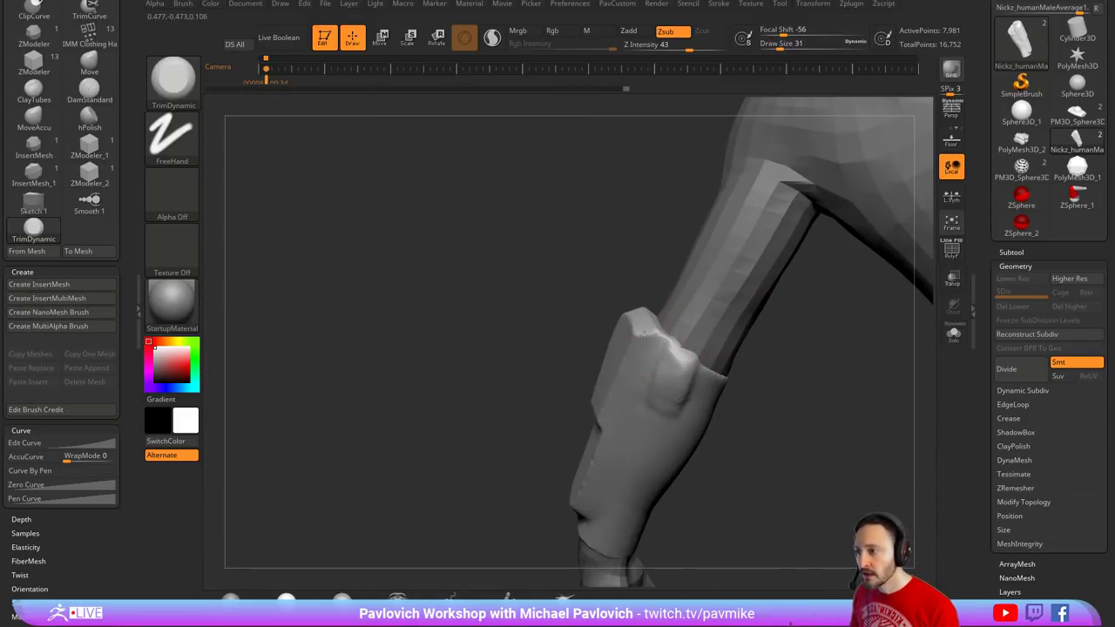
- Switch to the DamStandard brush and set its draw size to 33 for working on the bracer
{"action": "mouse_move", "coordinate": [510, 428]}
{"action": "right_mouse_down"}
{"action": "mouse_move", "coordinate": [696, 349]}
{"action": "mouse_move", "coordinate": [754, 284]}
{"action": "mouse_move", "coordinate": [776, 331]}
{"action": "mouse_move", "coordinate": [766, 315]}
{"action": "mouse_move", "coordinate": [817, 304]}
{"action": "mouse_move", "coordinate": [779, 284]}
{"action": "mouse_move", "coordinate": [644, 331]}
{"action": "right_mouse_up"}
{"action": "key", "text": "b"}
{"action": "key", "text": "d"}
{"action": "key", "text": "s"}
{"action": "key", "text": "s"}
{"action": "left_click_drag", "start_coordinate": [633, 334], "coordinate": [611, 335]}
{"action": "right_click_drag", "start_coordinate": [691, 309], "coordinate": [629, 306]}
{"action": "key", "text": "s"}
{"action": "left_click_drag", "start_coordinate": [578, 300], "coordinate": [585, 300]}
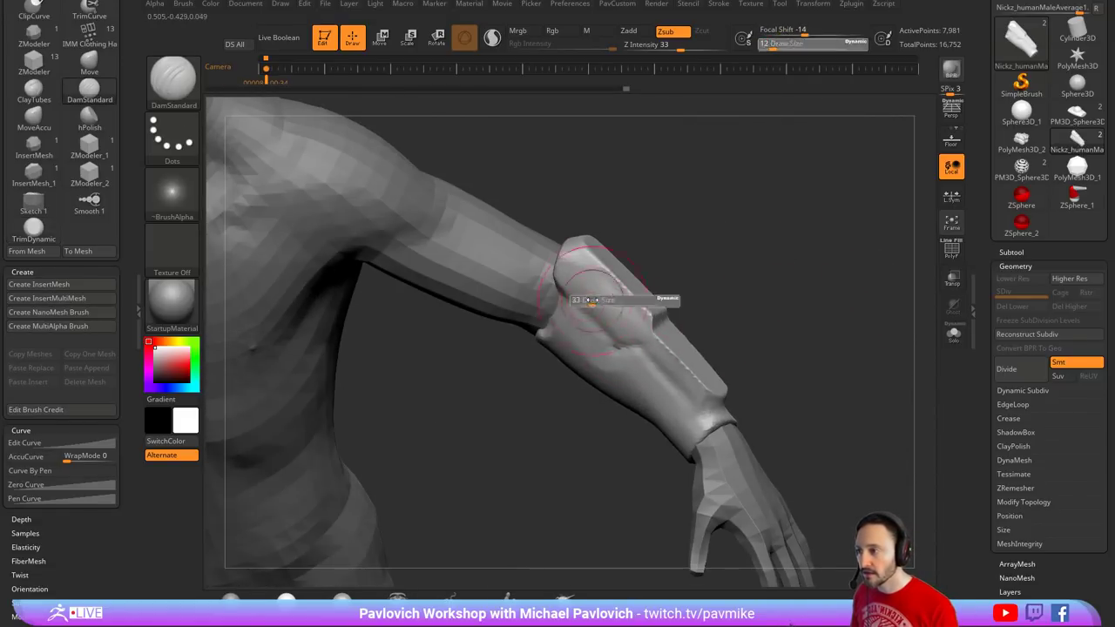
{"action": "mouse_move", "coordinate": [766, 261]}
{"action": "right_mouse_down"}
{"action": "mouse_move", "coordinate": [808, 249]}
{"action": "mouse_move", "coordinate": [853, 294]}
{"action": "right_mouse_up"}
- Raise the bracer's DynaMesh resolution to 808, smooth its edge at draw size 8 and remesh it
{"action": "key", "text": "grave"}
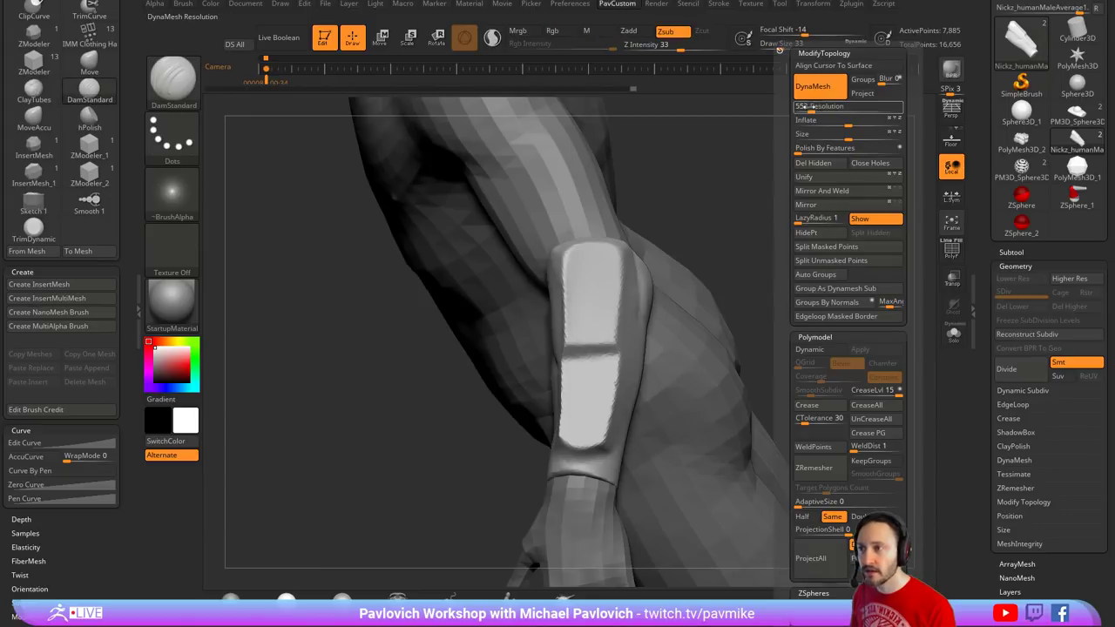
{"action": "key", "text": "s"}
{"action": "left_click_drag", "start_coordinate": [699, 261], "coordinate": [688, 261]}
{"action": "left_click_drag", "start_coordinate": [644, 275], "coordinate": [646, 284], "text": "shift"}
{"action": "left_click_drag", "start_coordinate": [768, 197], "coordinate": [803, 308], "text": "ctrl"}
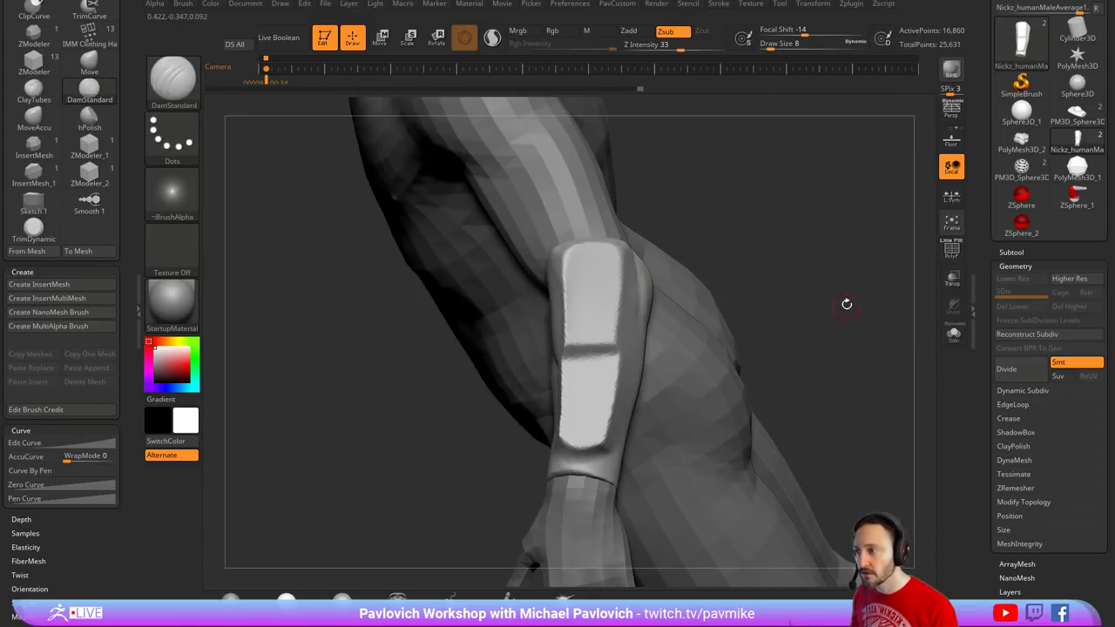
- Carve a crease along the side of the bracer's raised panels down to the wrist with the DamStandard brush
{"action": "mouse_move", "coordinate": [846, 304]}
{"action": "right_mouse_down"}
{"action": "mouse_move", "coordinate": [792, 341]}
{"action": "mouse_move", "coordinate": [851, 336]}
{"action": "mouse_move", "coordinate": [766, 293]}
{"action": "right_mouse_up"}
{"action": "key", "text": "s"}
{"action": "left_click_drag", "start_coordinate": [543, 292], "coordinate": [546, 292]}
{"action": "right_click_drag", "start_coordinate": [710, 194], "coordinate": [656, 197]}
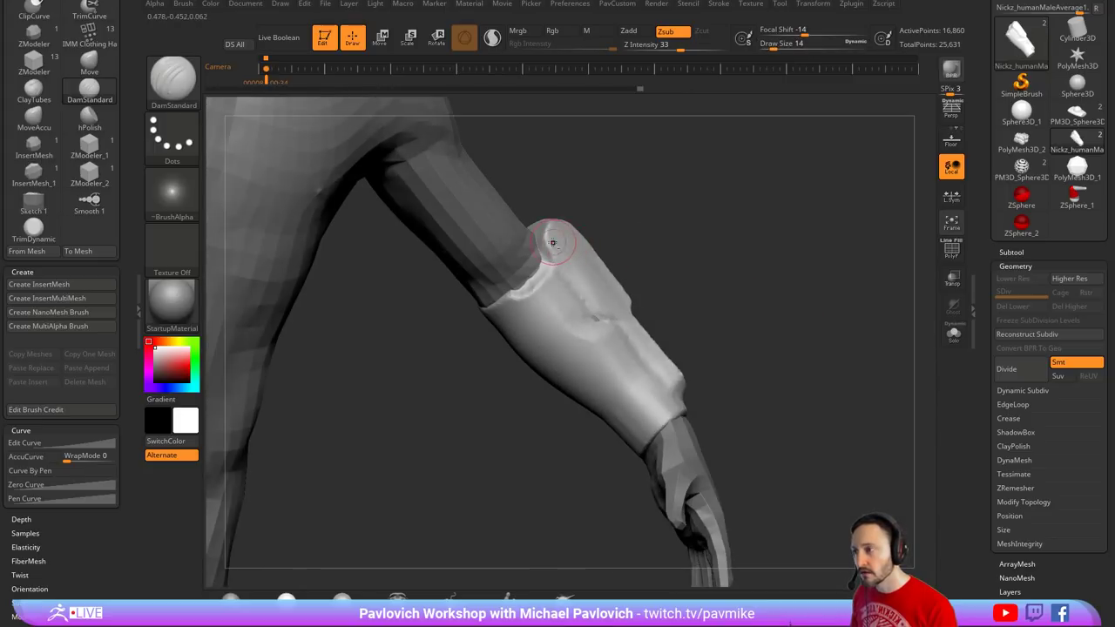
{"action": "left_click_drag", "start_coordinate": [581, 288], "coordinate": [605, 313]}
{"action": "right_click_drag", "start_coordinate": [653, 296], "coordinate": [620, 302]}
{"action": "mouse_move", "coordinate": [599, 314]}
{"action": "left_mouse_down"}
{"action": "mouse_move", "coordinate": [629, 319]}
{"action": "mouse_move", "coordinate": [658, 380]}
{"action": "left_mouse_up"}
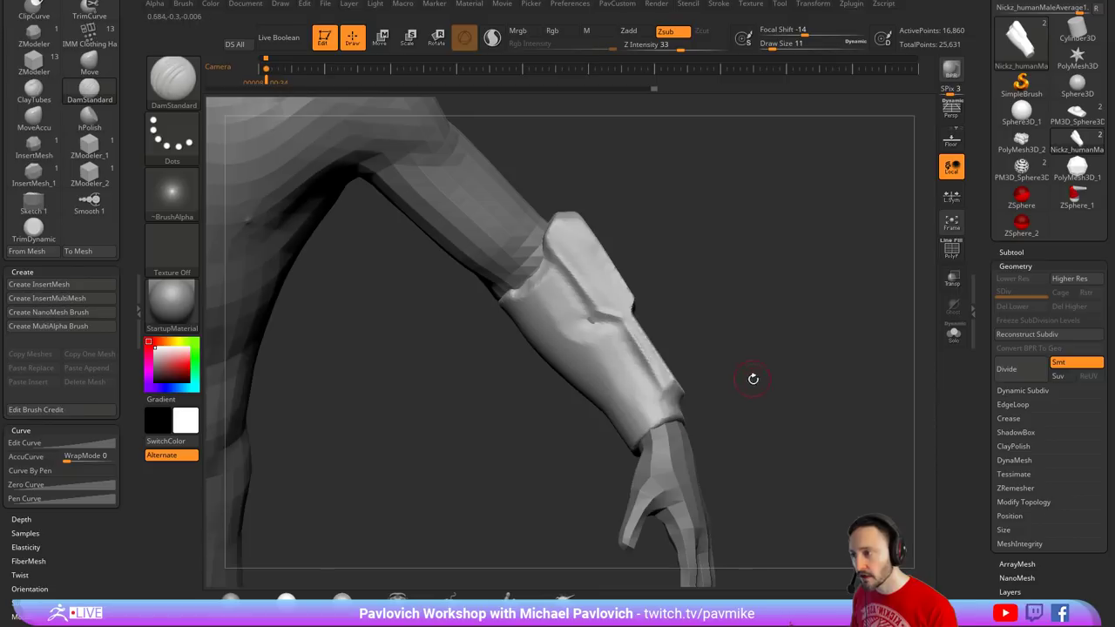
{"action": "right_click_drag", "start_coordinate": [754, 379], "coordinate": [693, 380]}
{"action": "mouse_move", "coordinate": [784, 373]}
{"action": "right_mouse_down"}
{"action": "mouse_move", "coordinate": [766, 325]}
{"action": "mouse_move", "coordinate": [713, 291]}
{"action": "mouse_move", "coordinate": [682, 293]}
{"action": "right_mouse_up"}
{"action": "key", "text": "b"}
{"action": "key", "text": "c"}
{"action": "key", "text": "l"}
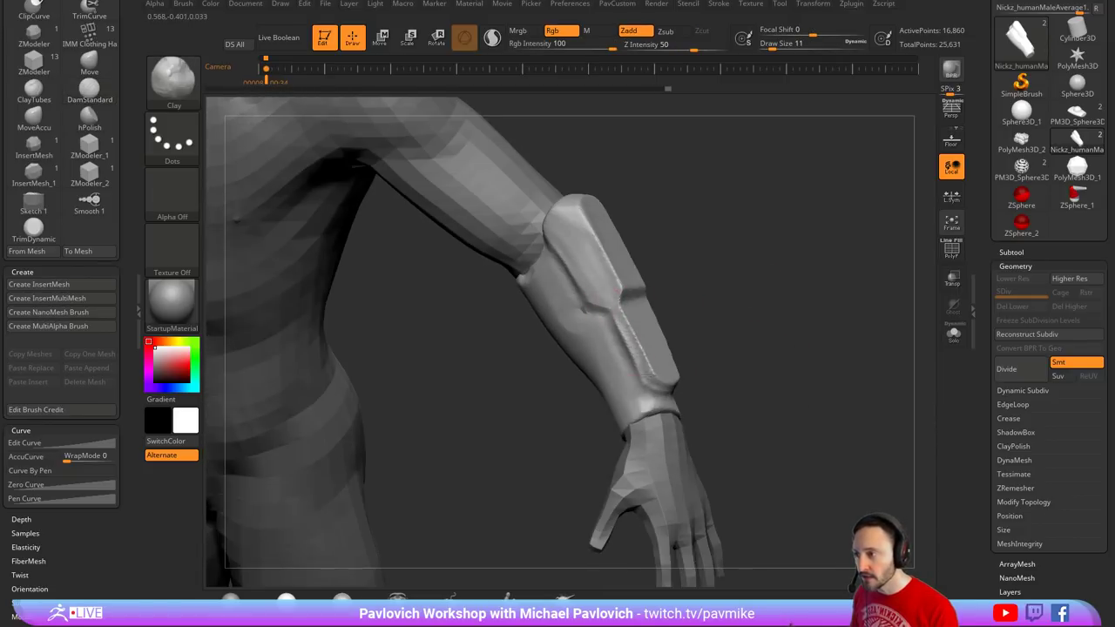
{"action": "left_click_drag", "start_coordinate": [720, 366], "coordinate": [697, 350]}
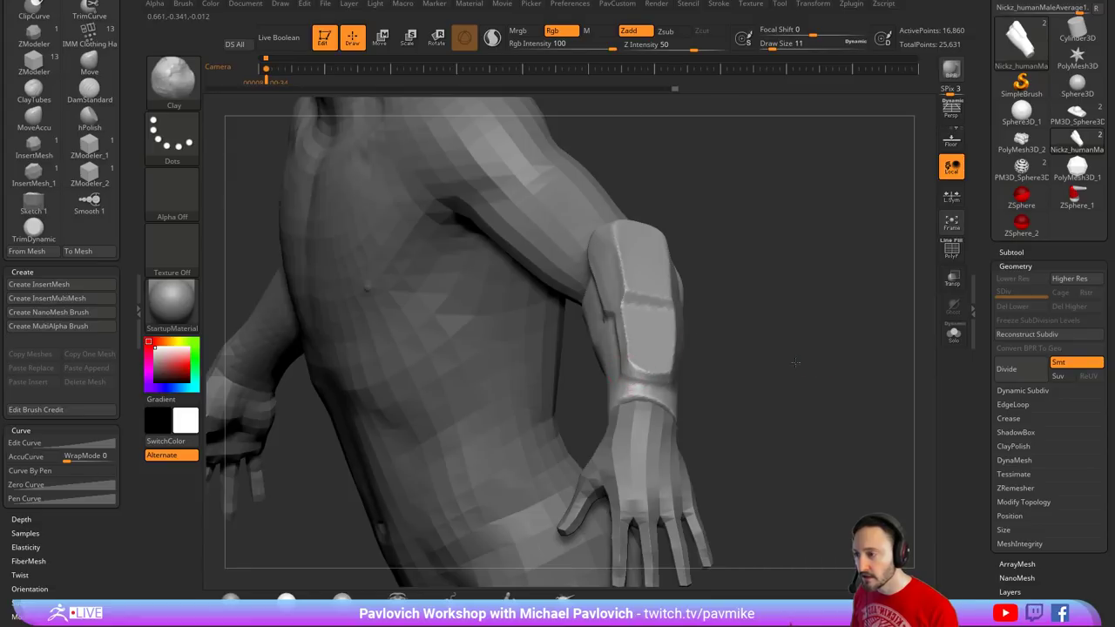
- Carve a panel line from the wrist towards the elbow on the bracer's opposite side with the DamStandard brush
{"action": "left_click_drag", "start_coordinate": [795, 362], "coordinate": [760, 354]}
{"action": "key", "text": "b"}
{"action": "key", "text": "d"}
{"action": "key", "text": "s"}
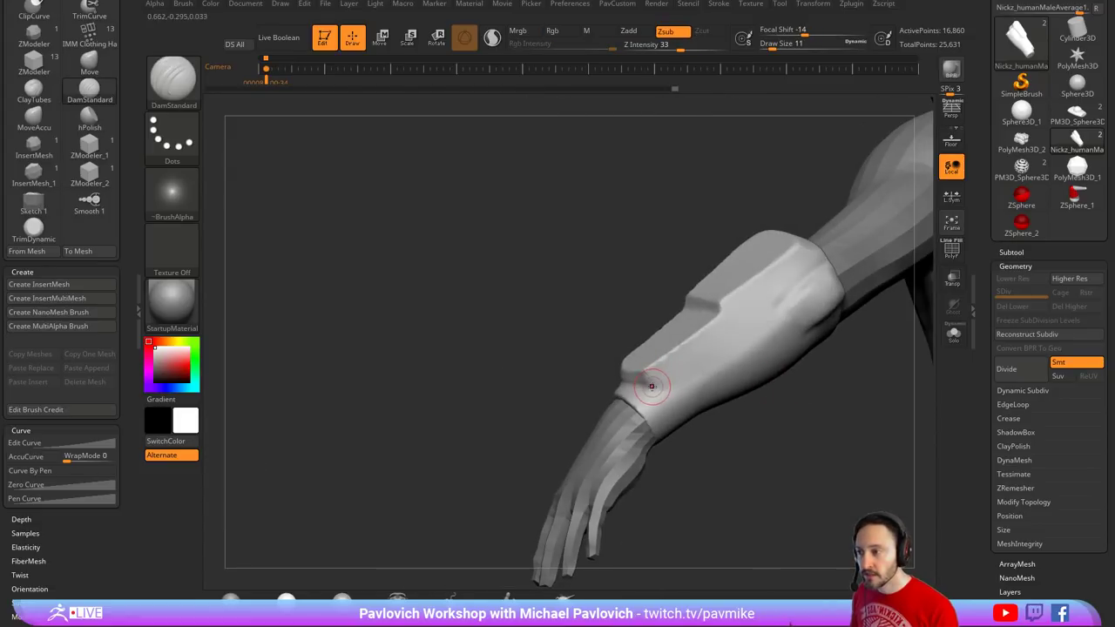
{"action": "left_click_drag", "start_coordinate": [667, 392], "coordinate": [742, 355]}
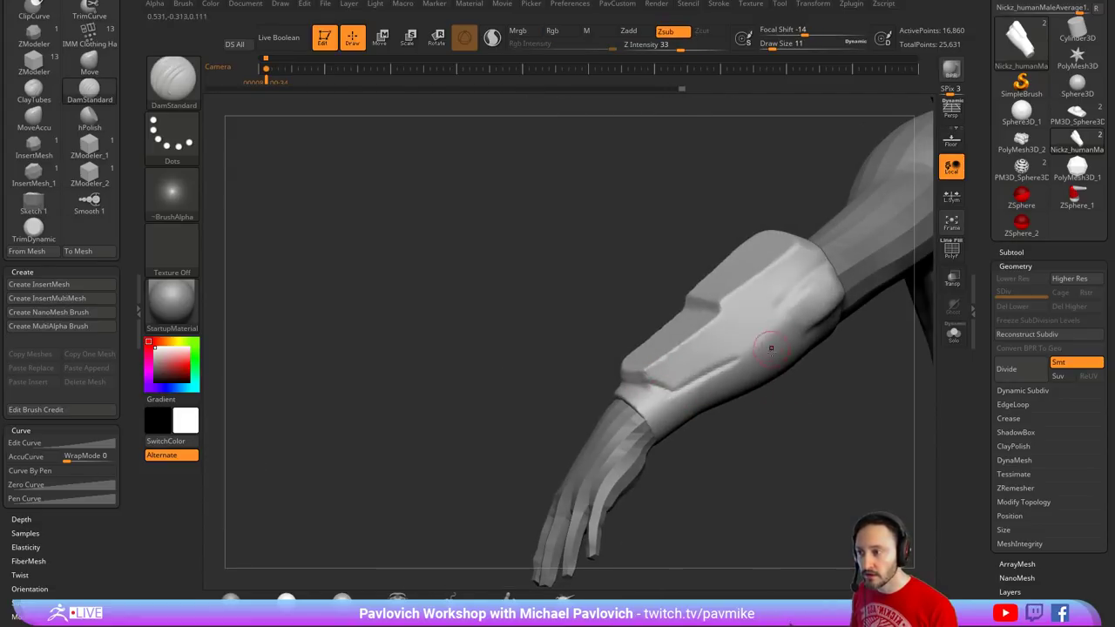
{"action": "right_click_drag", "start_coordinate": [769, 349], "coordinate": [759, 340]}
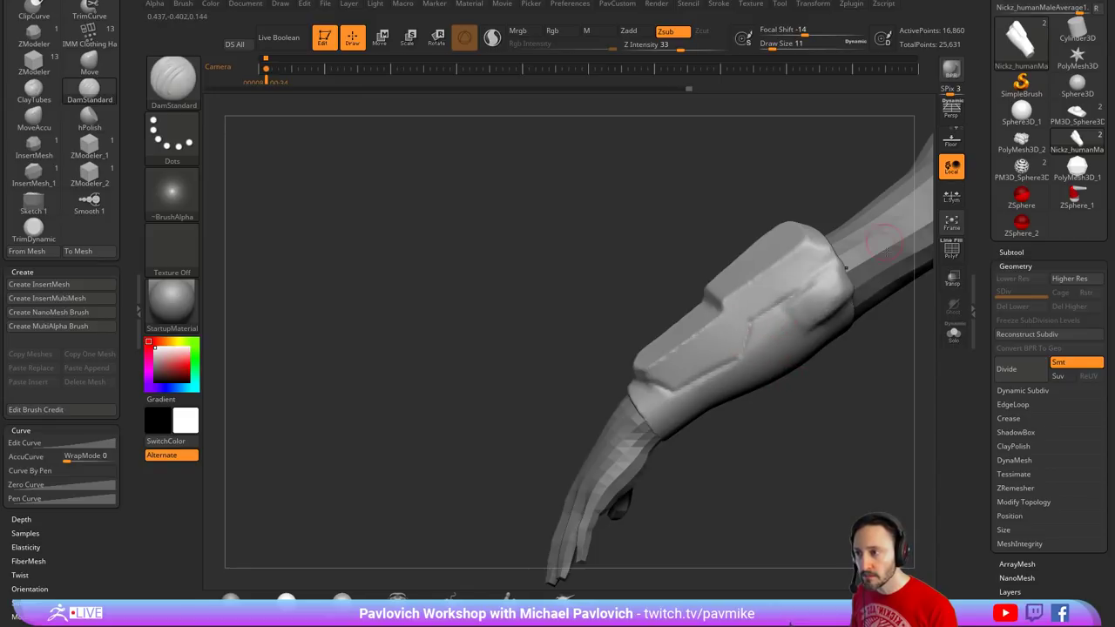
{"action": "right_click_drag", "start_coordinate": [885, 247], "coordinate": [828, 338]}
{"action": "right_click_drag", "start_coordinate": [775, 449], "coordinate": [714, 174]}
{"action": "mouse_move", "coordinate": [657, 296]}
{"action": "right_mouse_down"}
{"action": "mouse_move", "coordinate": [687, 261]}
{"action": "mouse_move", "coordinate": [676, 303]}
{"action": "right_mouse_up"}
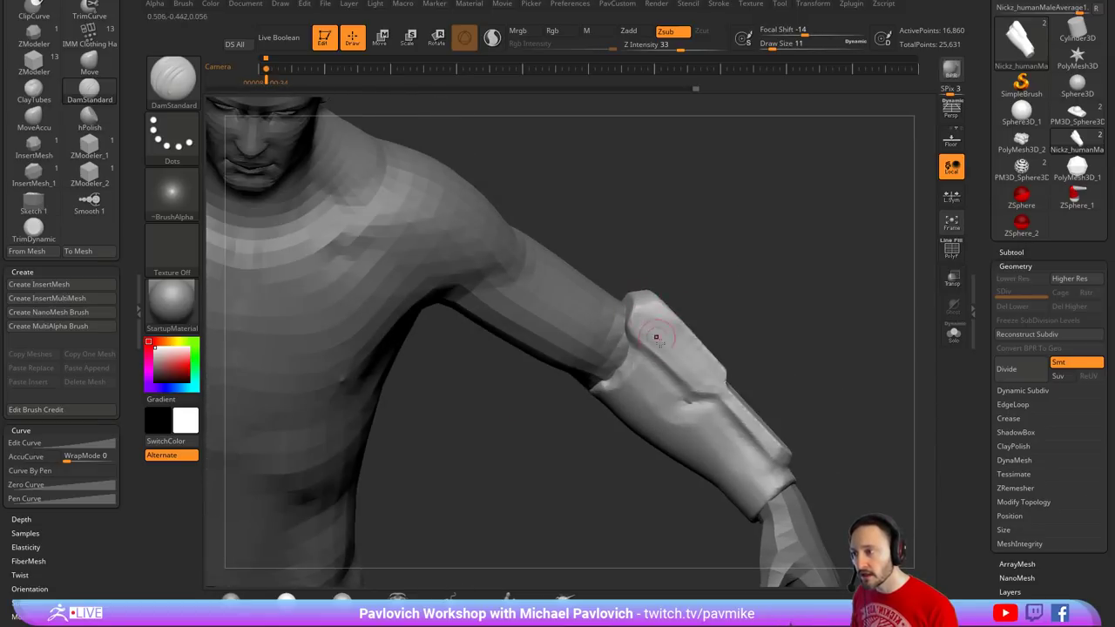
- Insert a Cube from the primitives insert-mesh brush onto the bracer's upper panel
{"action": "mouse_move", "coordinate": [791, 376]}
{"action": "right_mouse_down"}
{"action": "mouse_move", "coordinate": [786, 365]}
{"action": "mouse_move", "coordinate": [781, 401]}
{"action": "mouse_move", "coordinate": [699, 94]}
{"action": "mouse_move", "coordinate": [794, 393]}
{"action": "mouse_move", "coordinate": [816, 346]}
{"action": "right_mouse_up"}
{"action": "key", "text": "m"}
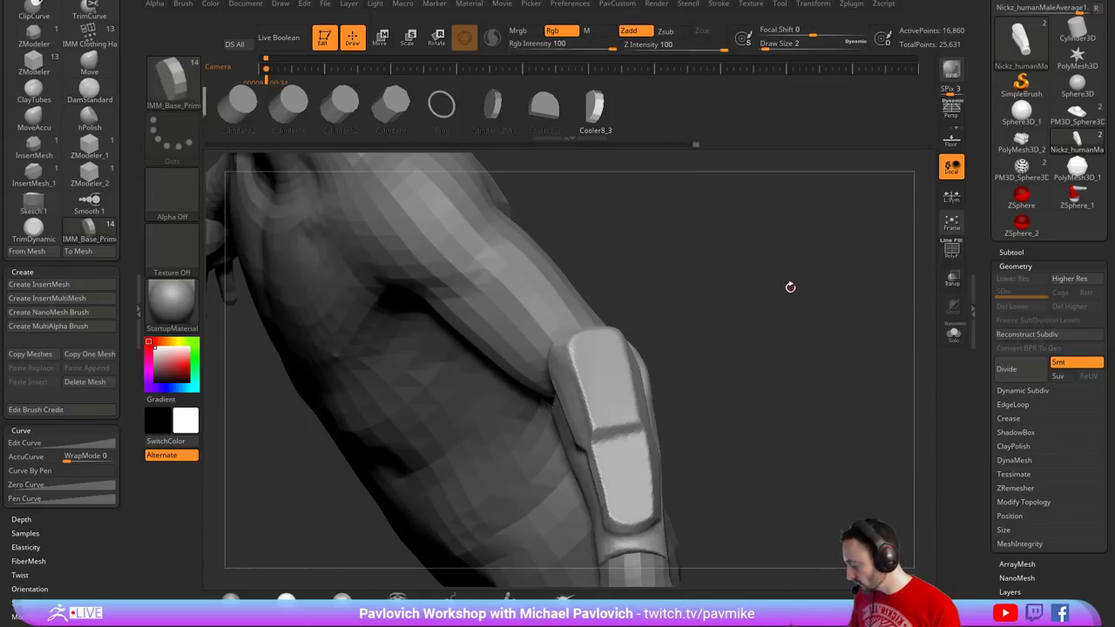
{"action": "key", "text": "b"}
{"action": "key", "text": "i"}
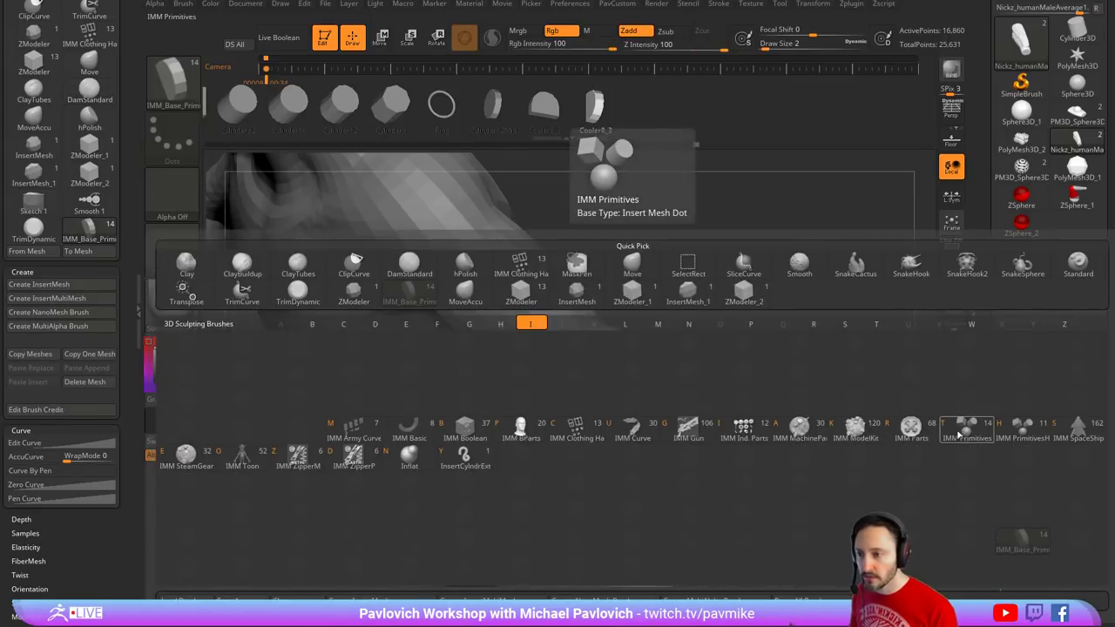
{"action": "left_click", "coordinate": [959, 433]}
{"action": "key", "text": "m"}
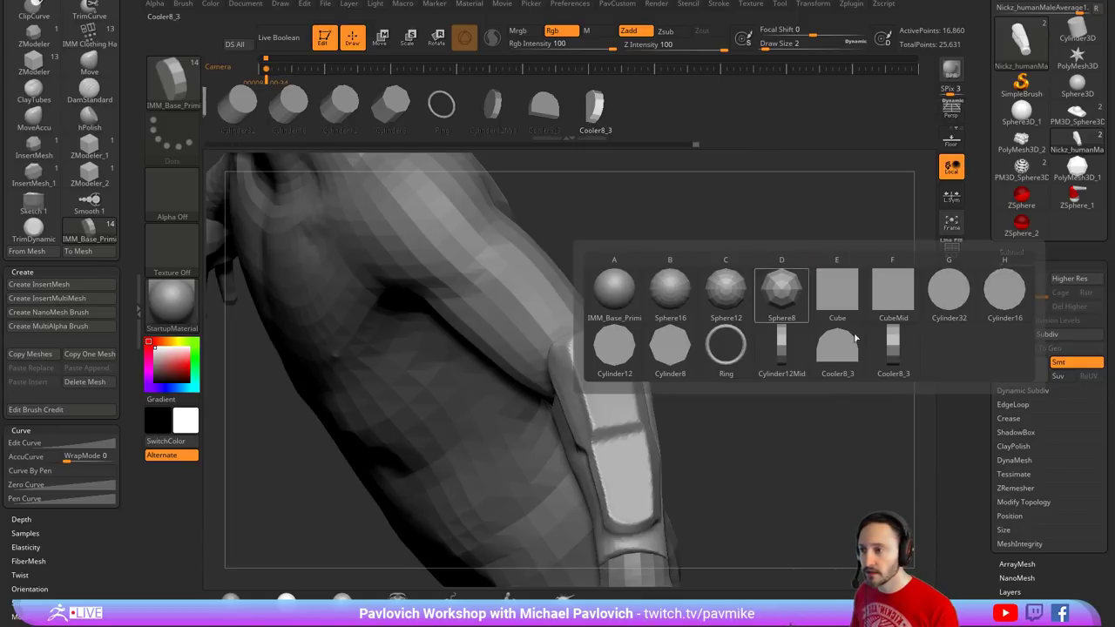
{"action": "left_click", "coordinate": [832, 295]}
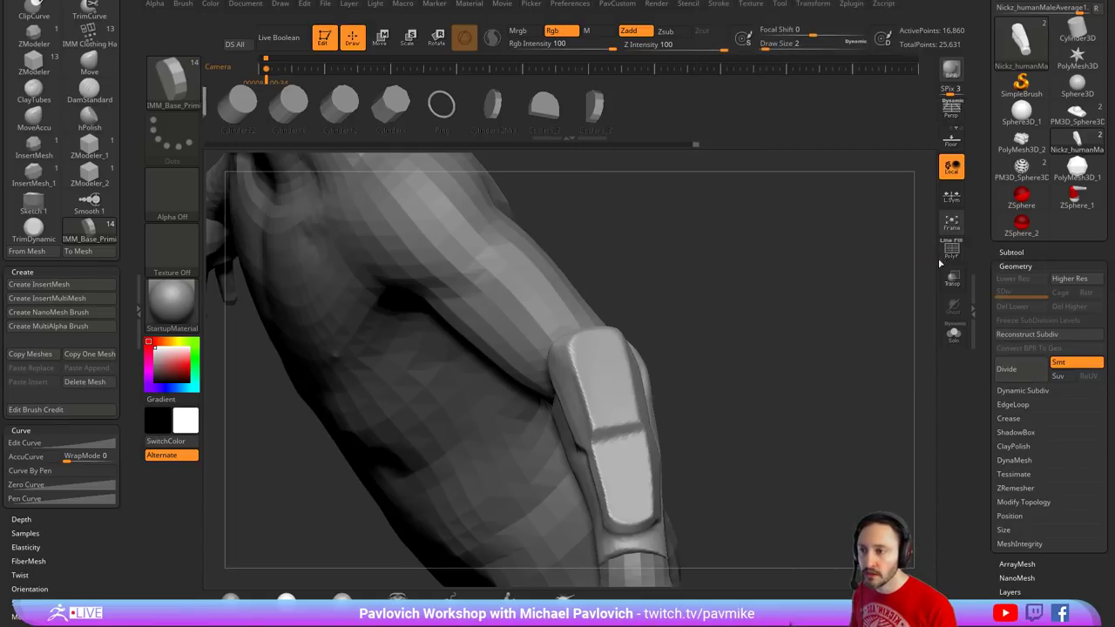
{"action": "left_click", "coordinate": [950, 251]}
{"action": "left_click_drag", "start_coordinate": [809, 351], "coordinate": [831, 301]}
{"action": "left_click", "coordinate": [940, 251]}
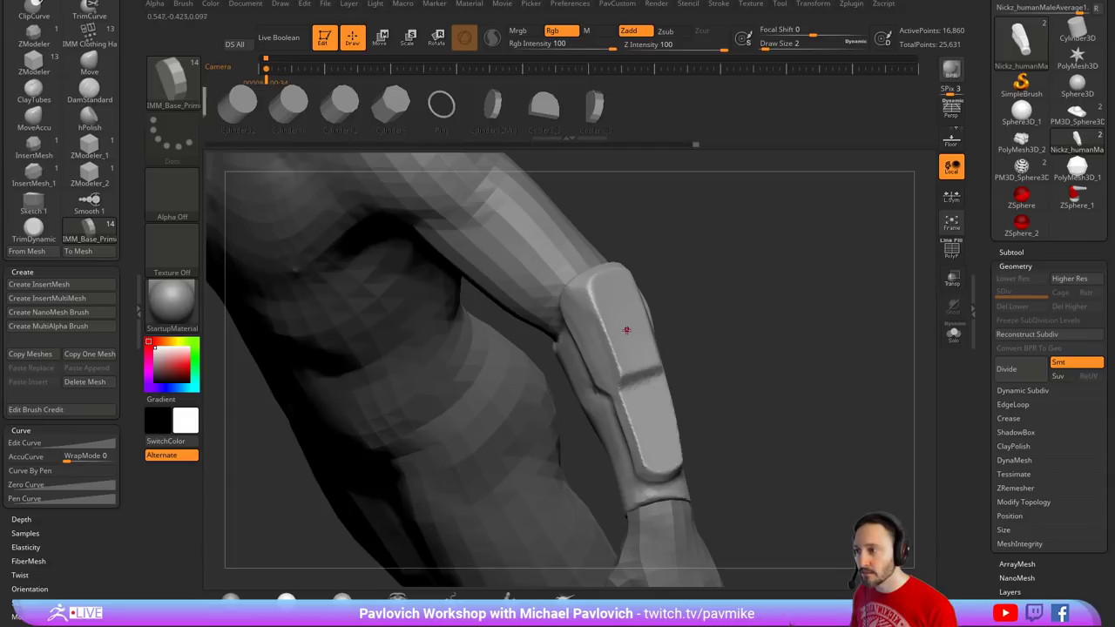
{"action": "left_click_drag", "start_coordinate": [627, 330], "coordinate": [676, 345]}
- Split the masked bracer from the inserted cube into separate subtools and leave only those two visible
{"action": "key", "text": "2"}
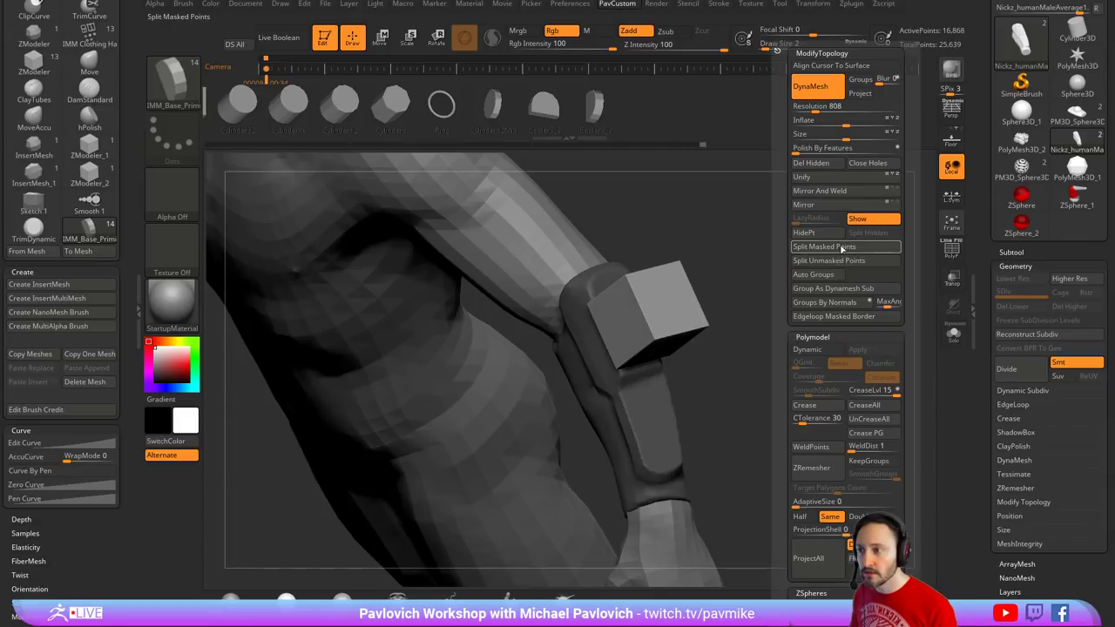
{"action": "left_click", "coordinate": [843, 247]}
{"action": "left_click", "coordinate": [1017, 250]}
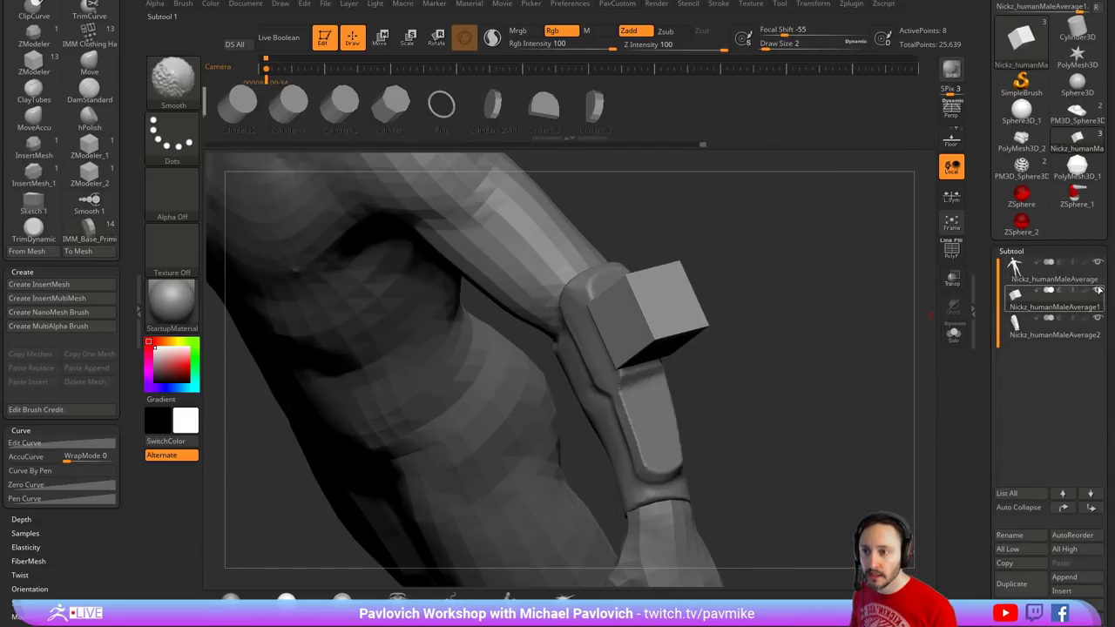
{"action": "left_click", "coordinate": [1097, 289], "text": "shift"}
{"action": "left_click", "coordinate": [1097, 318]}
- Reposition the cube over the bracer's upper panel, turn on transparency and stretch it into a longer block
{"action": "left_click_drag", "start_coordinate": [902, 315], "coordinate": [800, 331]}
{"action": "key", "text": "w"}
{"action": "mouse_move", "coordinate": [655, 313]}
{"action": "left_mouse_down"}
{"action": "mouse_move", "coordinate": [645, 319]}
{"action": "mouse_move", "coordinate": [665, 309]}
{"action": "mouse_move", "coordinate": [644, 323]}
{"action": "left_mouse_up"}
{"action": "left_click", "coordinate": [952, 279]}
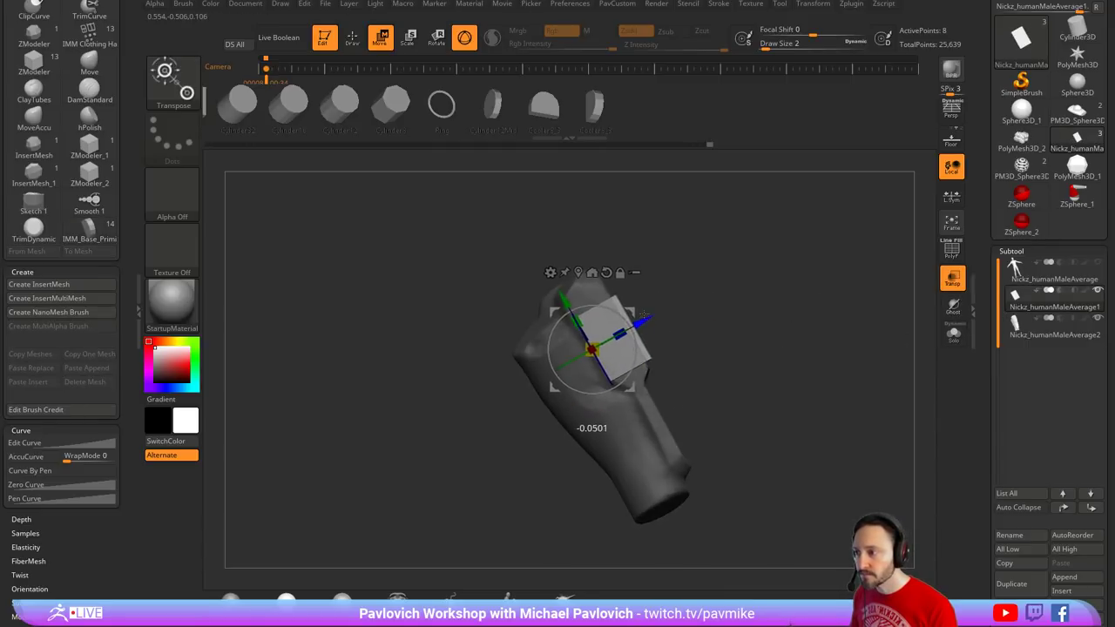
{"action": "left_click_drag", "start_coordinate": [836, 252], "coordinate": [751, 263]}
{"action": "left_click_drag", "start_coordinate": [535, 343], "coordinate": [543, 344]}
{"action": "right_click_drag", "start_coordinate": [558, 343], "coordinate": [602, 335]}
{"action": "left_click_drag", "start_coordinate": [603, 306], "coordinate": [607, 277]}
{"action": "key", "text": "q"}
- Turn on PolyFrame and use ZModeler's Insert Multiple EdgeLoops to add one lengthwise loop through the middle of the block
{"action": "mouse_move", "coordinate": [734, 278]}
{"action": "left_mouse_down"}
{"action": "mouse_move", "coordinate": [763, 274]}
{"action": "mouse_move", "coordinate": [745, 264]}
{"action": "mouse_move", "coordinate": [759, 255]}
{"action": "mouse_move", "coordinate": [768, 284]}
{"action": "mouse_move", "coordinate": [843, 301]}
{"action": "mouse_move", "coordinate": [683, 305]}
{"action": "left_mouse_up"}
{"action": "left_click", "coordinate": [952, 251]}
{"action": "key", "text": "b"}
{"action": "key", "text": "z"}
{"action": "key", "text": "m"}
{"action": "key", "text": "space"}
{"action": "left_click", "coordinate": [559, 232]}
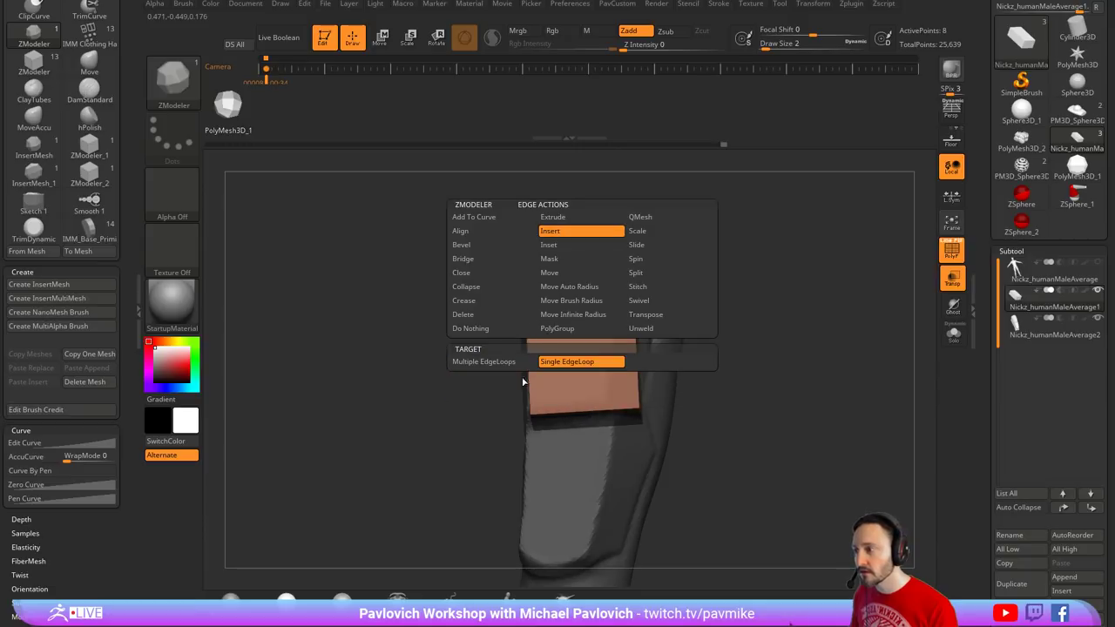
{"action": "left_click", "coordinate": [512, 360]}
{"action": "left_click", "coordinate": [581, 222]}
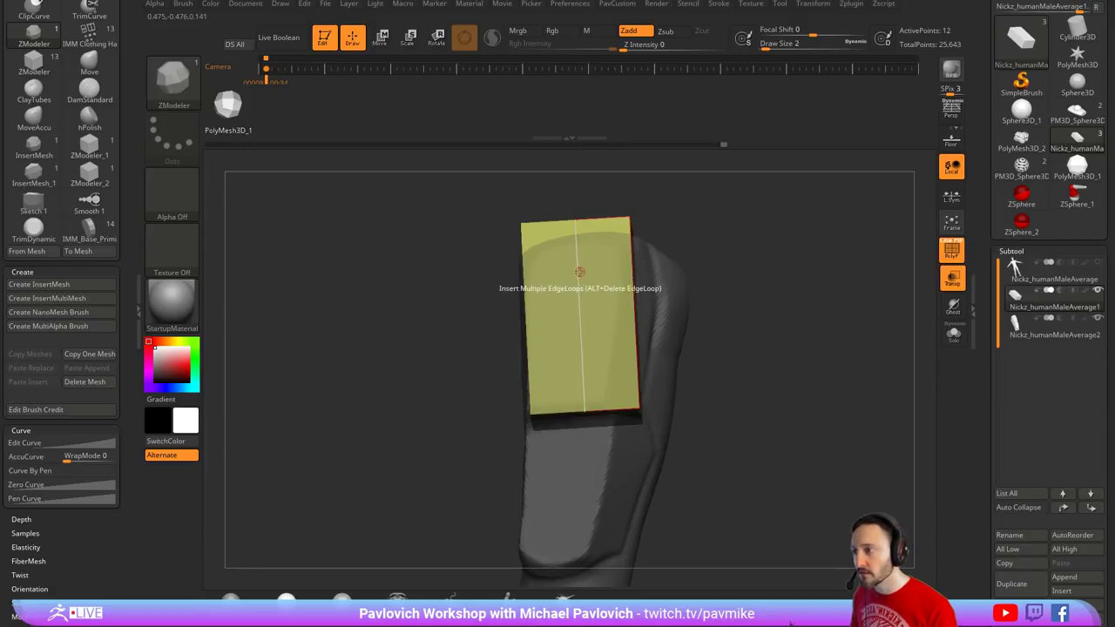
- Bevel the block's complete middle edge loop with ZModeler to form a wide central band
{"action": "key", "text": "space"}
{"action": "left_click", "coordinate": [485, 299]}
{"action": "left_click", "coordinate": [567, 414]}
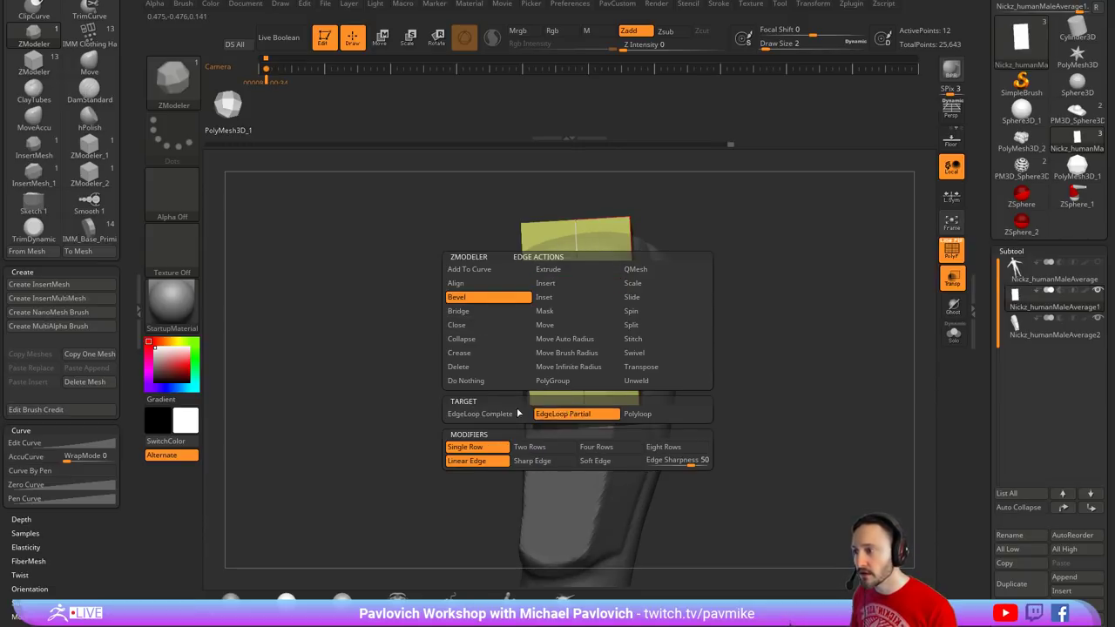
{"action": "left_click", "coordinate": [516, 414]}
{"action": "left_click_drag", "start_coordinate": [573, 286], "coordinate": [607, 283]}
- Set the ZModeler edge action to Mask with EdgeLoop Complete and mask the loops on the block's two outer sides
{"action": "left_click_drag", "start_coordinate": [667, 238], "coordinate": [824, 244]}
{"action": "key", "text": "space"}
{"action": "left_click", "coordinate": [610, 269]}
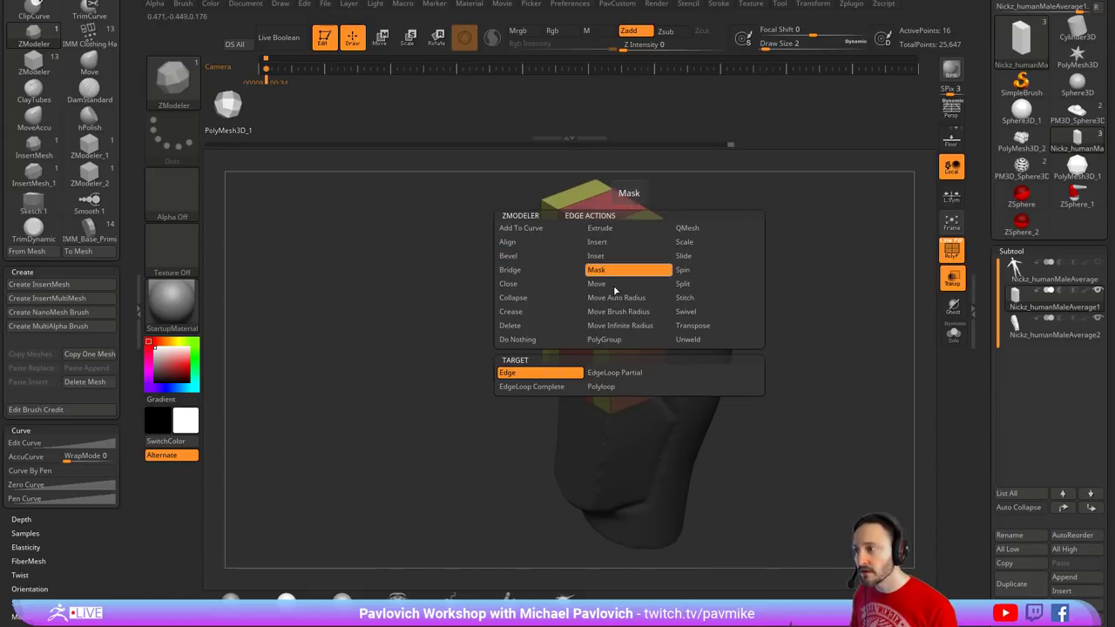
{"action": "left_click", "coordinate": [547, 385]}
{"action": "left_click", "coordinate": [630, 230]}
{"action": "left_click", "coordinate": [561, 193]}
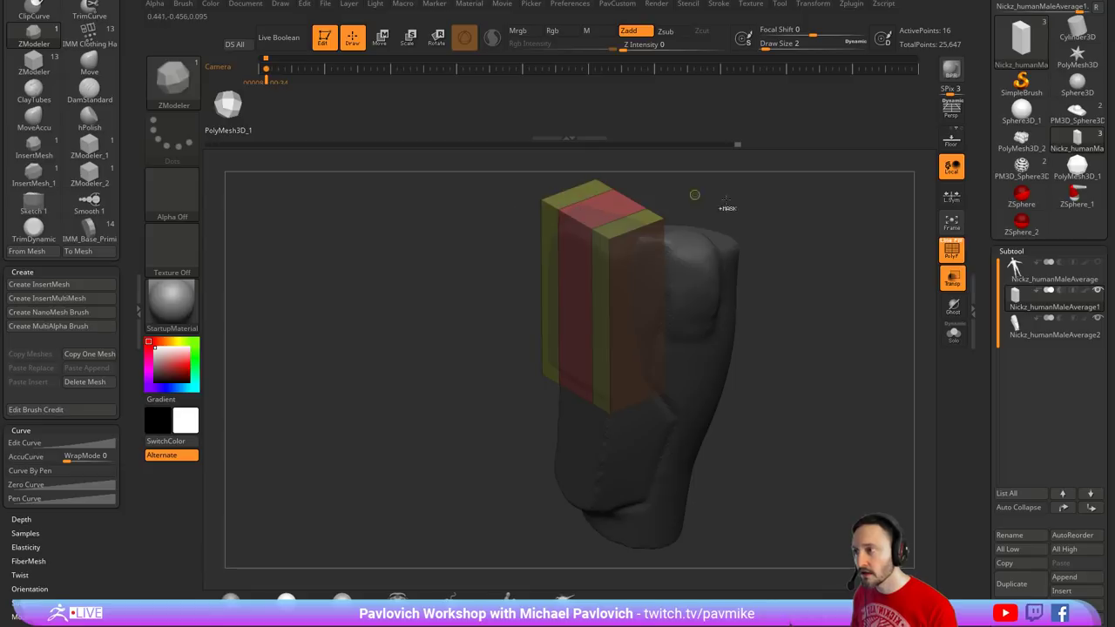
- Invert the mask, move the block's outer loops down to slope its long edges, and clear the mask
{"action": "left_click", "coordinate": [694, 193], "text": "ctrl"}
{"action": "key", "text": "w"}
{"action": "left_click_drag", "start_coordinate": [634, 235], "coordinate": [633, 253]}
{"action": "mouse_move", "coordinate": [771, 237]}
{"action": "left_mouse_down"}
{"action": "mouse_move", "coordinate": [890, 250]}
{"action": "mouse_move", "coordinate": [881, 305]}
{"action": "left_mouse_up"}
{"action": "key", "text": "q"}
{"action": "mouse_move", "coordinate": [876, 329]}
{"action": "left_mouse_down", "text": "ctrl"}
{"action": "mouse_move", "coordinate": [864, 352]}
{"action": "mouse_move", "coordinate": [825, 287]}
{"action": "mouse_move", "coordinate": [883, 278]}
{"action": "mouse_move", "coordinate": [789, 299]}
{"action": "left_mouse_up", "text": "ctrl"}
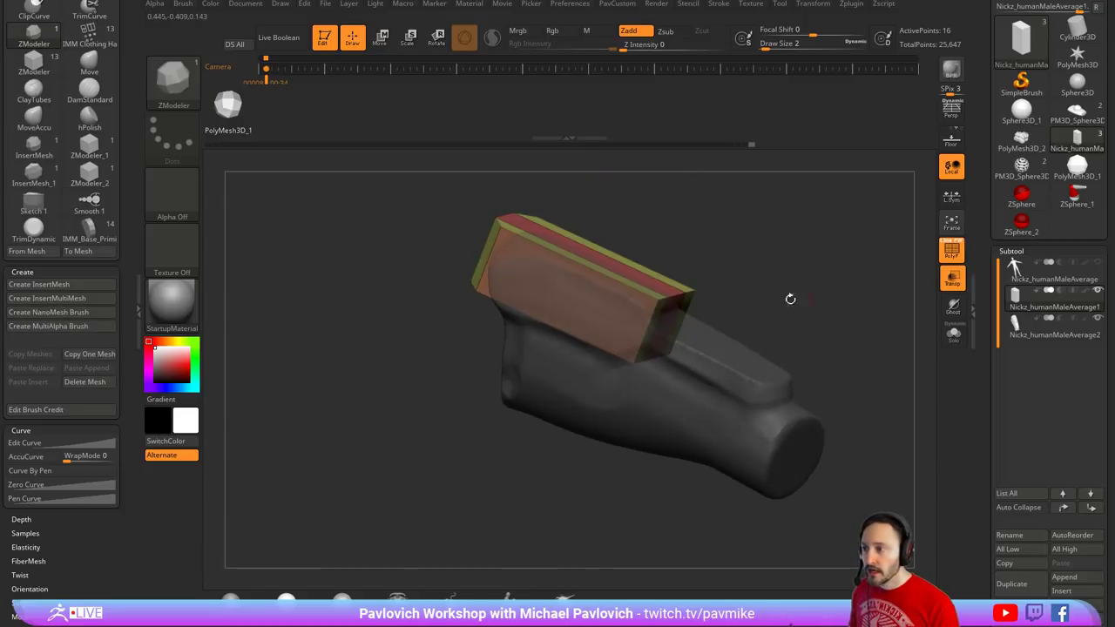
- Insert a single edge loop along the block's sides with ZModeler and enable Ghost transparency
{"action": "key", "text": "space"}
{"action": "left_click", "coordinate": [640, 289]}
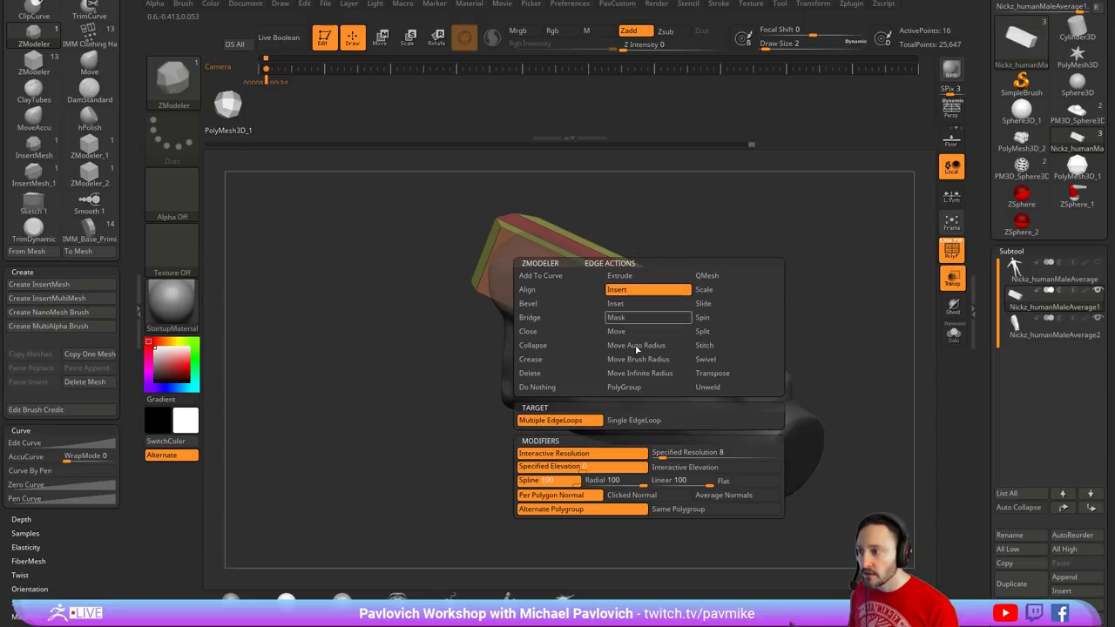
{"action": "left_click", "coordinate": [621, 423]}
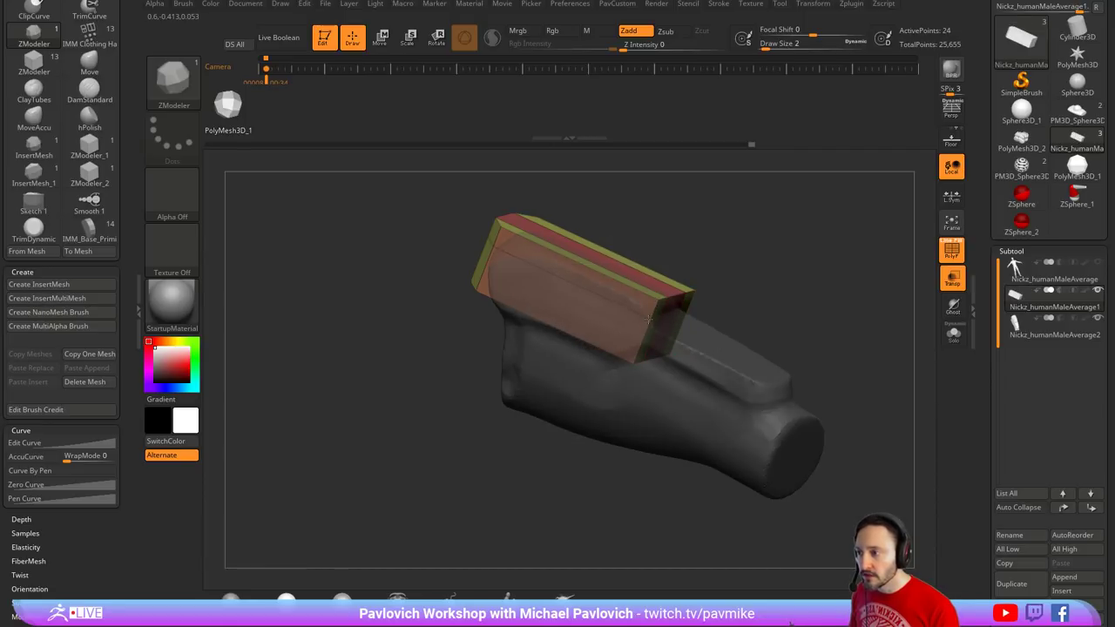
{"action": "left_click_drag", "start_coordinate": [793, 294], "coordinate": [773, 274]}
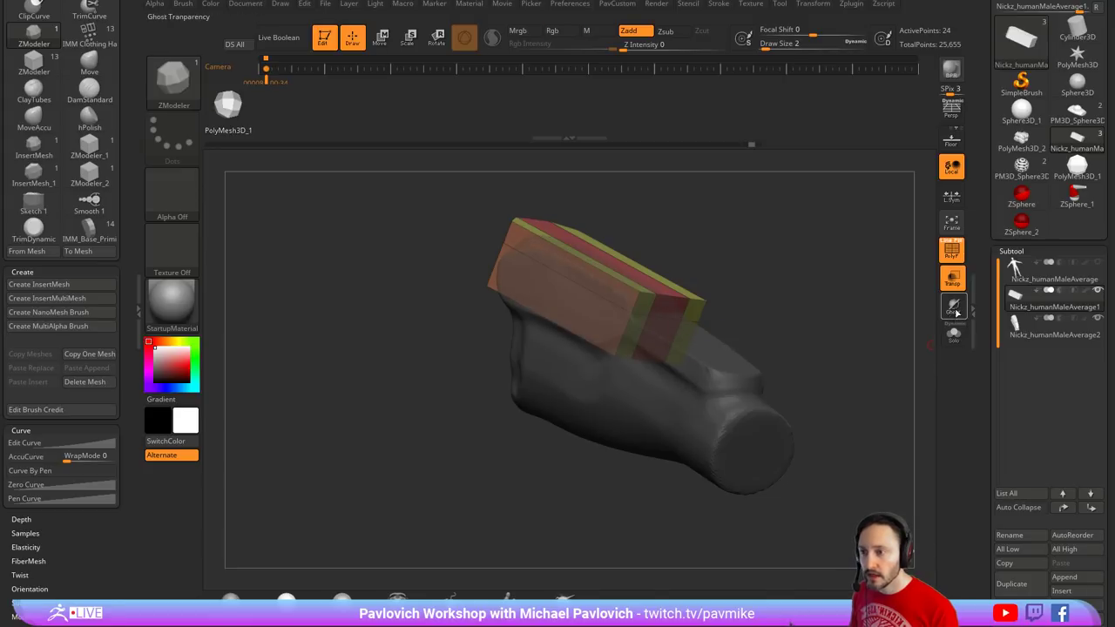
{"action": "left_click", "coordinate": [953, 307]}
- Extend the lower part of the block's wrist-side end toward the wrist using ZModeler's QMesh with Polygroup All
{"action": "left_click_drag", "start_coordinate": [831, 303], "coordinate": [638, 331]}
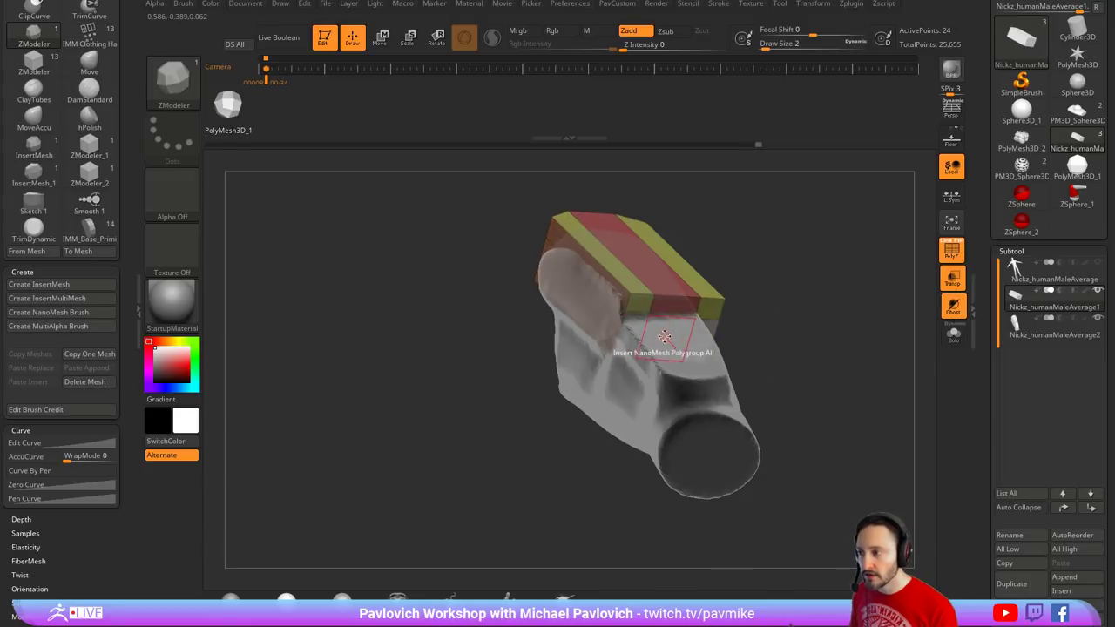
{"action": "key", "text": "space"}
{"action": "left_click", "coordinate": [755, 158]}
{"action": "left_click_drag", "start_coordinate": [818, 294], "coordinate": [773, 315]}
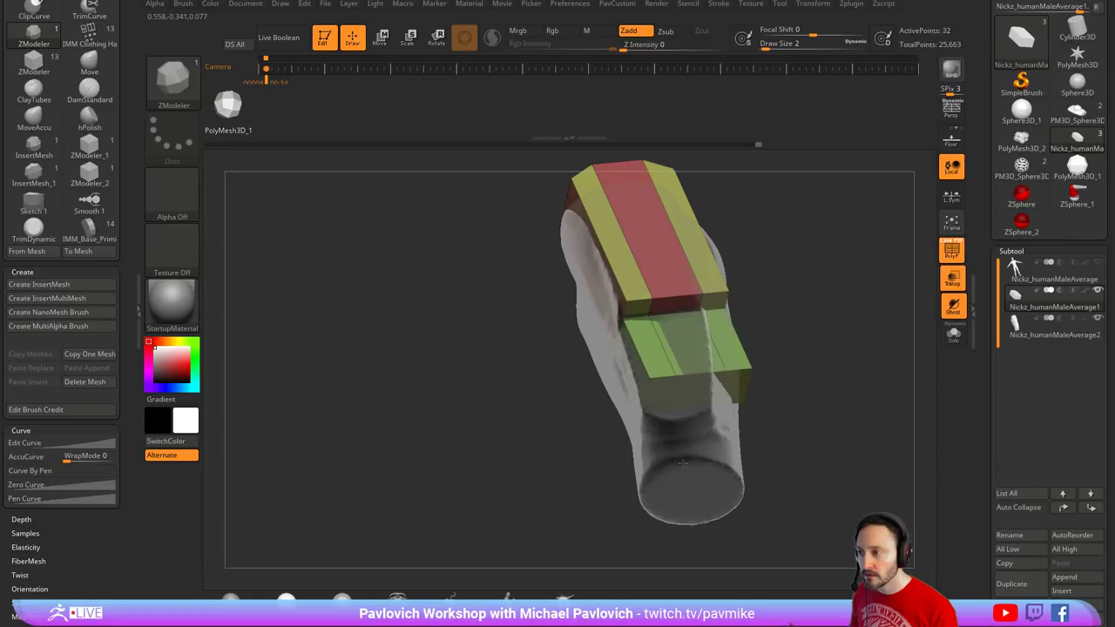
{"action": "left_click_drag", "start_coordinate": [682, 464], "coordinate": [686, 479]}
- Rotate and move the stepped block with the gizmo to line it up along the forearm
{"action": "left_click_drag", "start_coordinate": [877, 338], "coordinate": [841, 380]}
{"action": "key", "text": "w"}
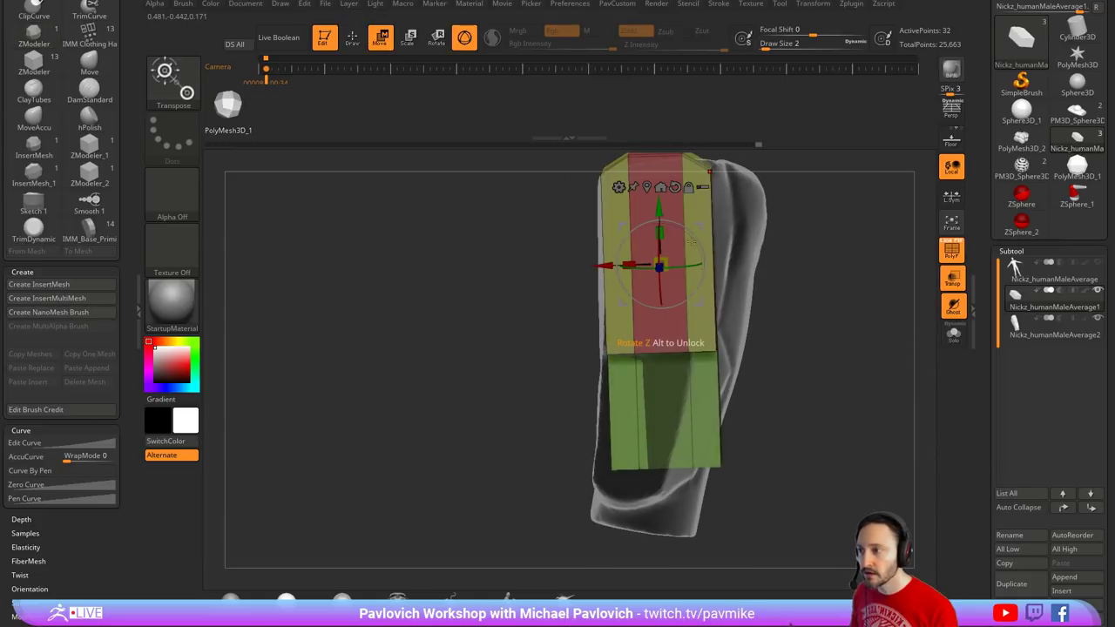
{"action": "mouse_move", "coordinate": [692, 241]}
{"action": "left_mouse_down"}
{"action": "mouse_move", "coordinate": [705, 245]}
{"action": "mouse_move", "coordinate": [670, 233]}
{"action": "left_mouse_up"}
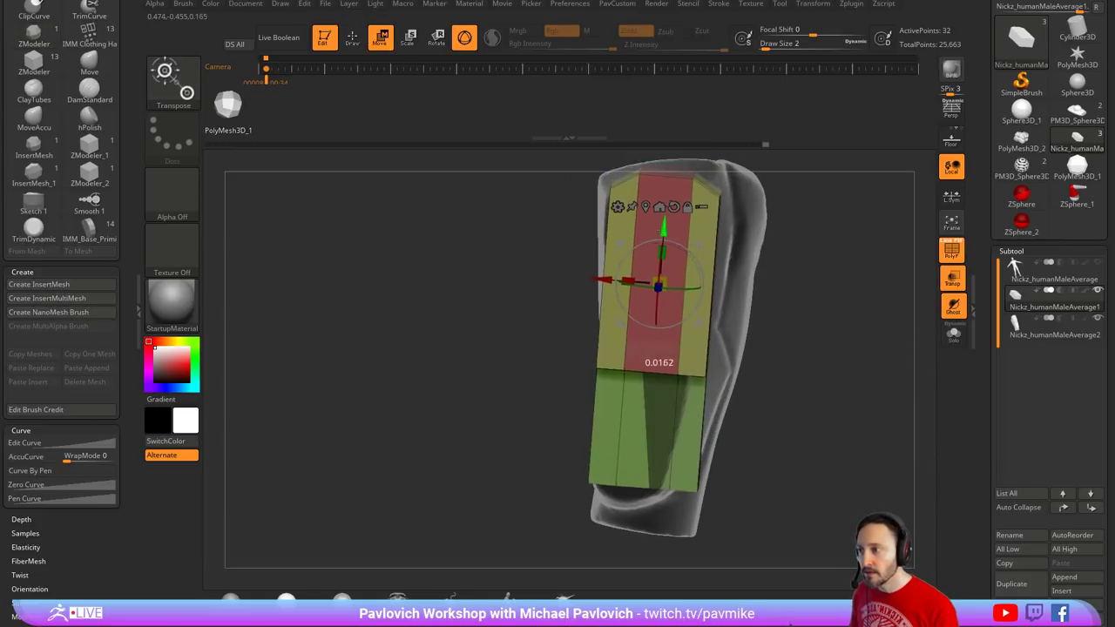
{"action": "key", "text": "q"}
{"action": "mouse_move", "coordinate": [837, 300]}
{"action": "left_mouse_down"}
{"action": "mouse_move", "coordinate": [851, 273]}
{"action": "mouse_move", "coordinate": [888, 254]}
{"action": "mouse_move", "coordinate": [869, 334]}
{"action": "left_mouse_up"}
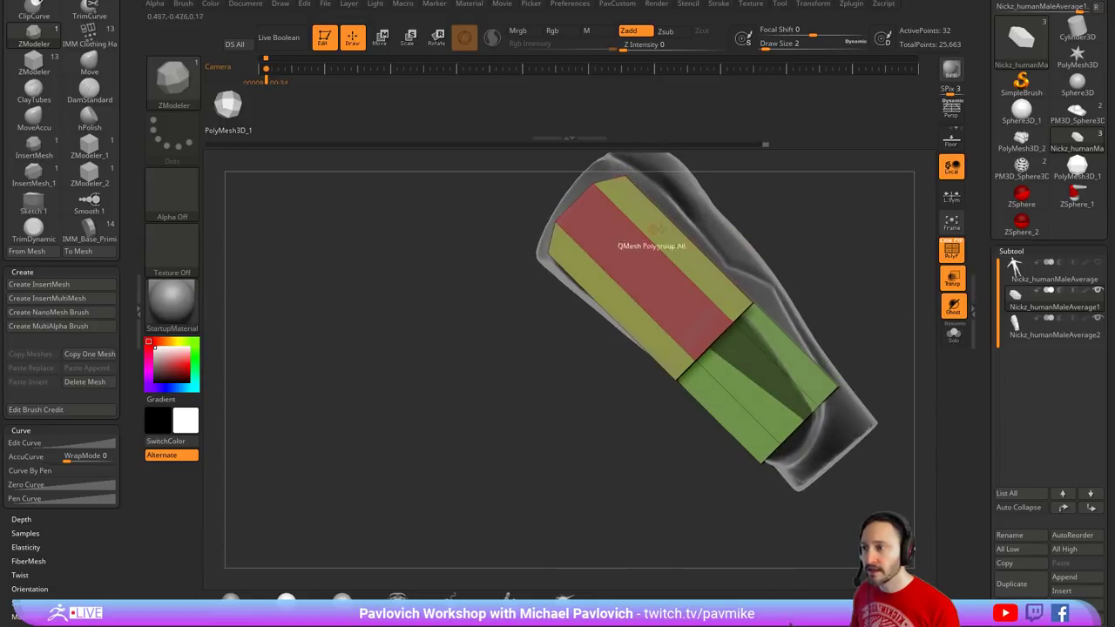
{"action": "mouse_move", "coordinate": [843, 277]}
{"action": "left_mouse_down"}
{"action": "mouse_move", "coordinate": [805, 300]}
{"action": "mouse_move", "coordinate": [853, 260]}
{"action": "left_mouse_up"}
- Insert Multiple EdgeLoops across the upper and lower sections of the stepped block
{"action": "key", "text": "space"}
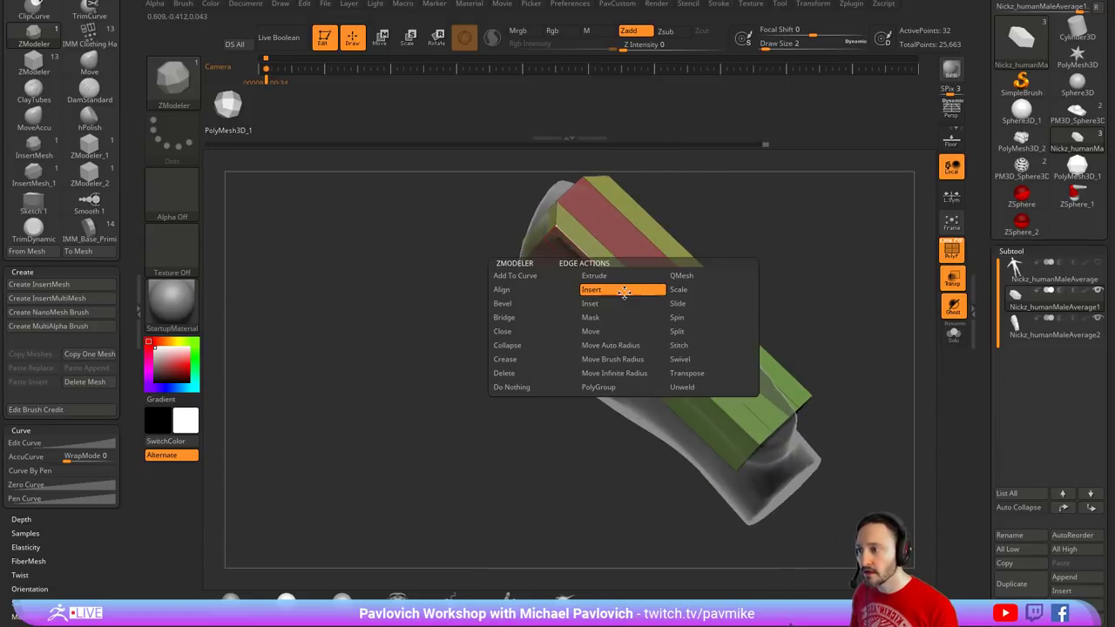
{"action": "left_click", "coordinate": [548, 427]}
{"action": "left_click_drag", "start_coordinate": [626, 272], "coordinate": [631, 263]}
{"action": "left_click_drag", "start_coordinate": [717, 405], "coordinate": [726, 374]}
- Try the Bend Arc deformer on the block, then undo the bend
{"action": "left_click_drag", "start_coordinate": [844, 301], "coordinate": [826, 313]}
{"action": "key", "text": "w"}
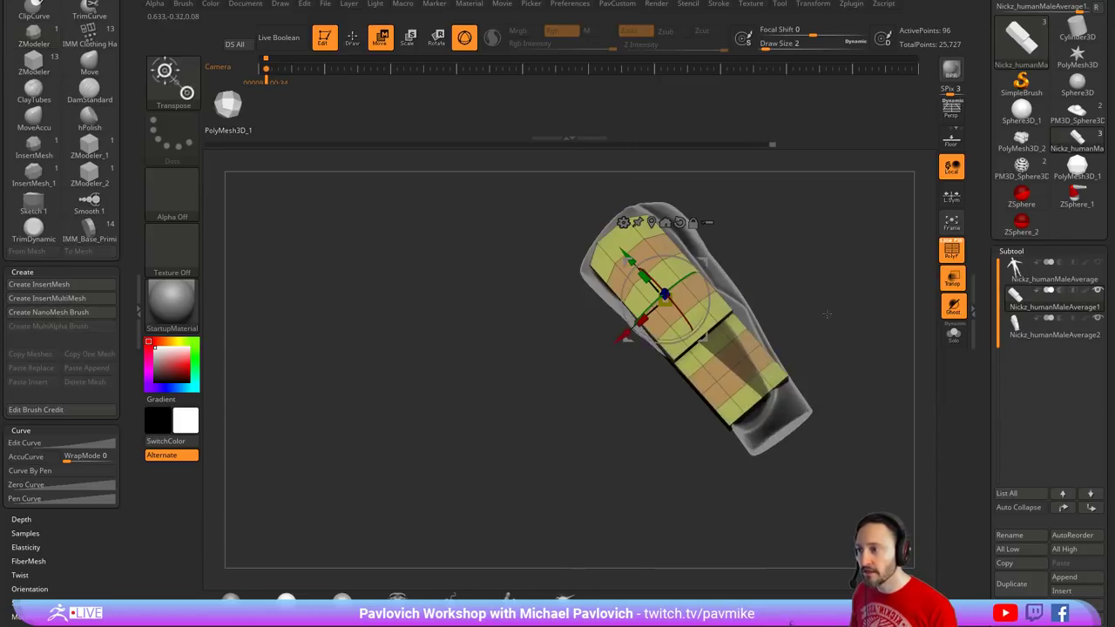
{"action": "left_click", "coordinate": [622, 223]}
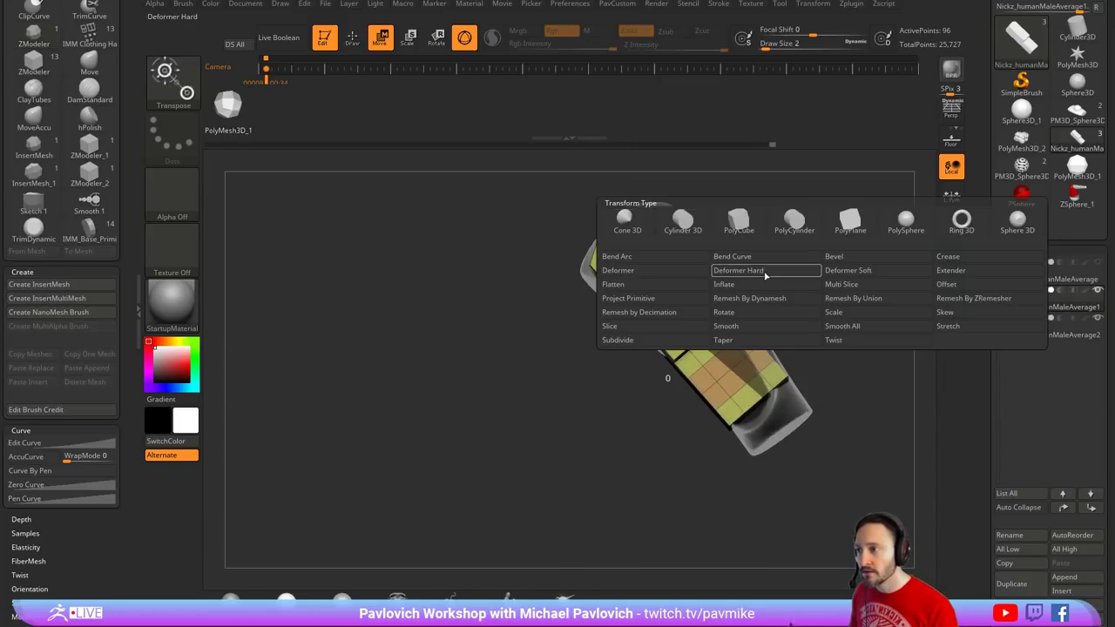
{"action": "left_click", "coordinate": [694, 258]}
{"action": "mouse_move", "coordinate": [670, 330]}
{"action": "left_mouse_down"}
{"action": "mouse_move", "coordinate": [635, 321]}
{"action": "mouse_move", "coordinate": [631, 365]}
{"action": "left_mouse_up"}
{"action": "key", "text": "ctrl+z"}
{"action": "key", "text": "ctrl+z"}
- Switch the block's deformer to Bend Curve and adjust its handles against the forearm
{"action": "left_click", "coordinate": [644, 241]}
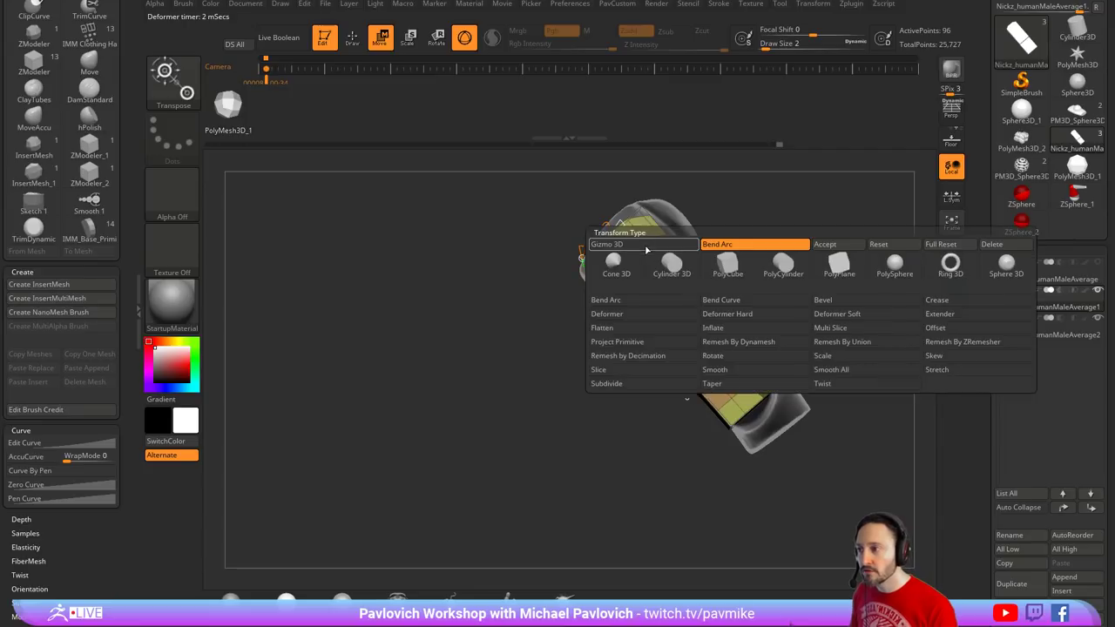
{"action": "left_click", "coordinate": [742, 299]}
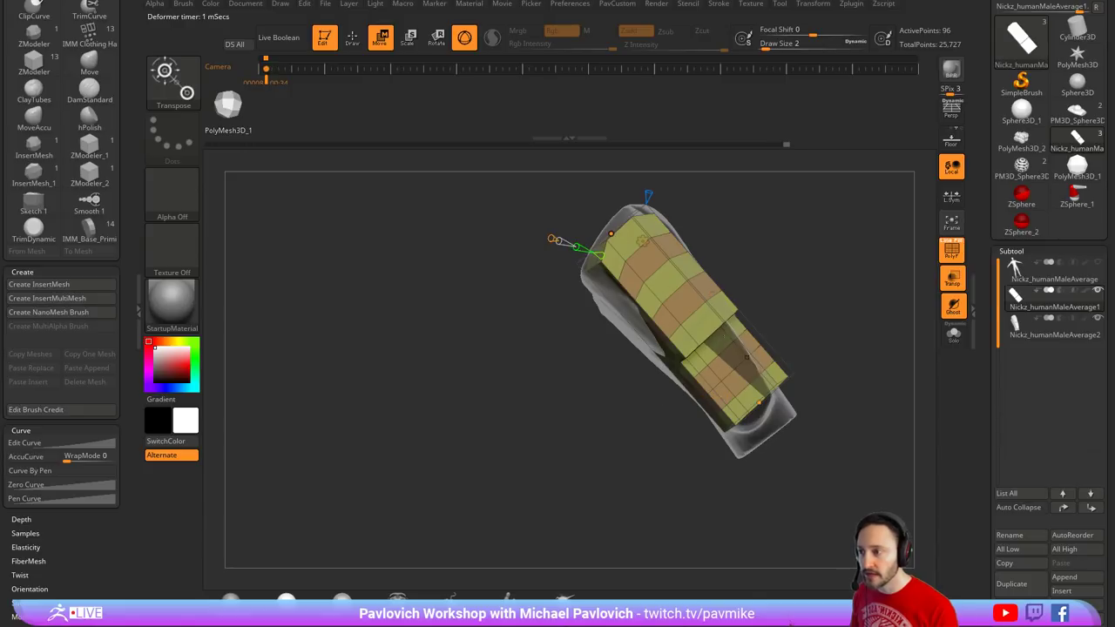
{"action": "left_click_drag", "start_coordinate": [825, 366], "coordinate": [822, 314]}
{"action": "key", "text": "w"}
{"action": "key", "text": "w"}
{"action": "left_click_drag", "start_coordinate": [688, 243], "coordinate": [641, 260]}
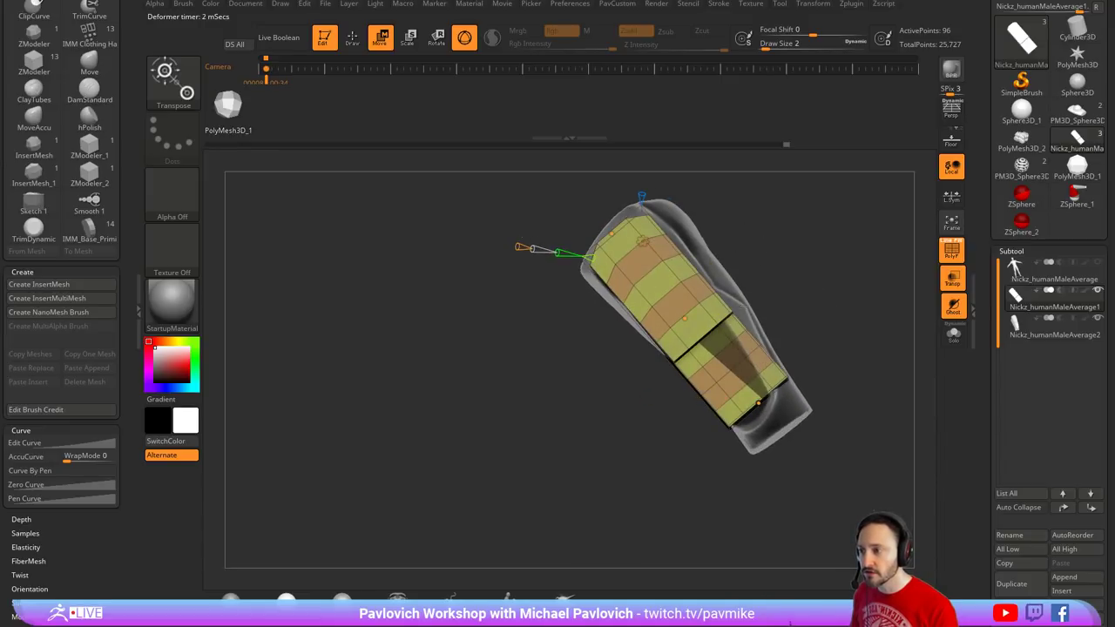
{"action": "left_click_drag", "start_coordinate": [609, 388], "coordinate": [618, 396]}
- Move the Bend Curve control points at the block's wrist end, elbow end and middle to follow the forearm's curve
{"action": "left_click_drag", "start_coordinate": [759, 408], "coordinate": [756, 424]}
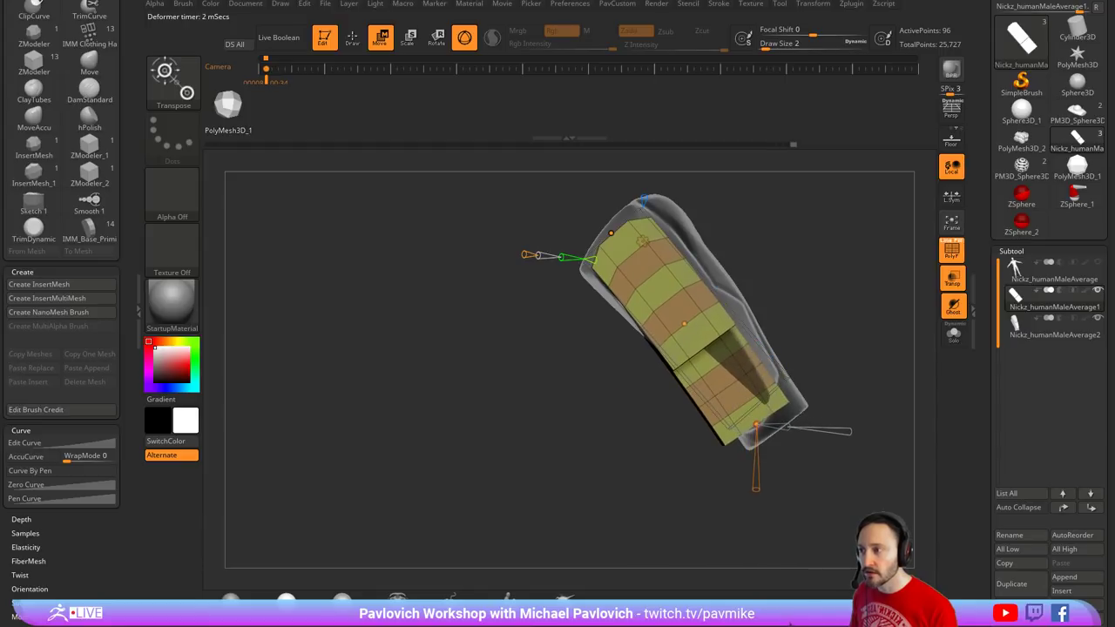
{"action": "left_click_drag", "start_coordinate": [611, 232], "coordinate": [601, 230]}
{"action": "left_click_drag", "start_coordinate": [683, 322], "coordinate": [690, 317]}
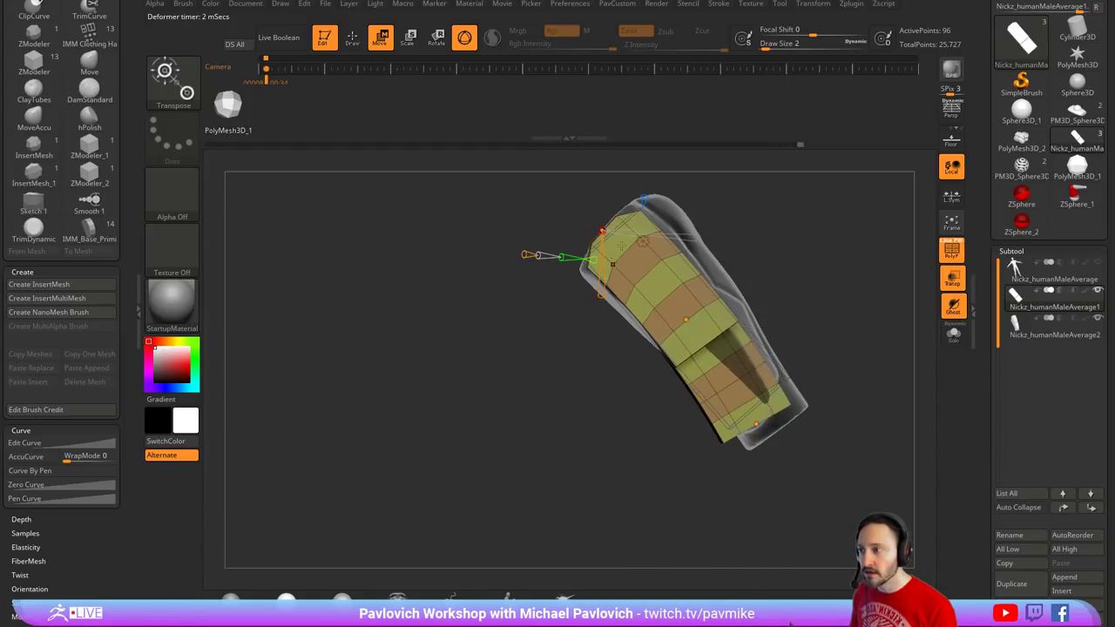
- Widen the block's elbow end and adjust its wrist end with the Bend Curve Squeeze handles
{"action": "left_click_drag", "start_coordinate": [634, 231], "coordinate": [647, 233]}
{"action": "left_click_drag", "start_coordinate": [819, 319], "coordinate": [811, 331]}
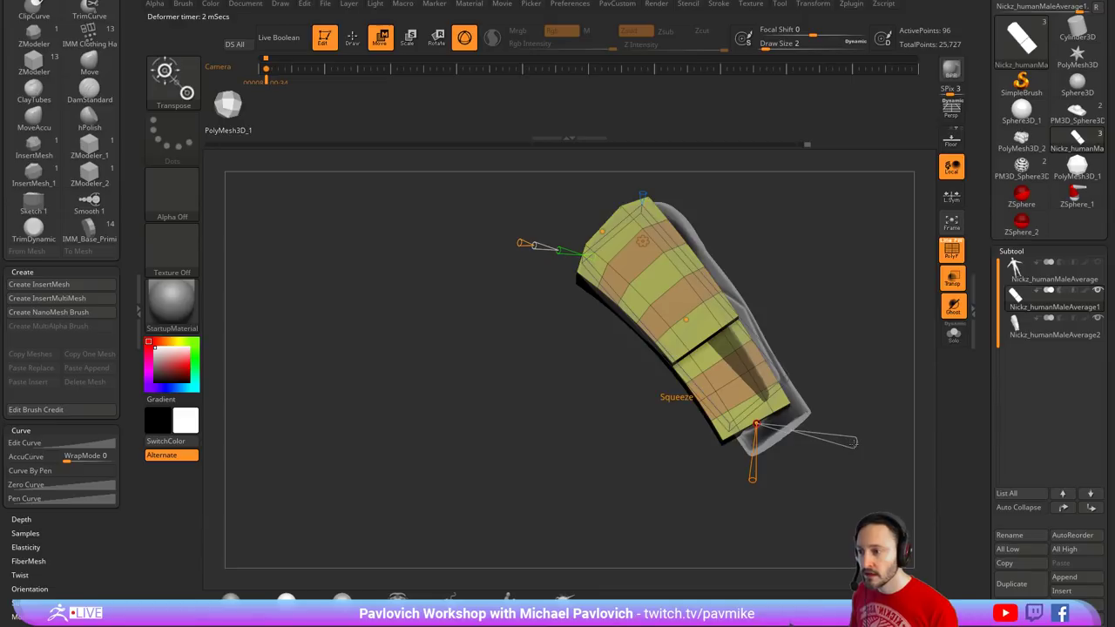
{"action": "left_click_drag", "start_coordinate": [853, 441], "coordinate": [785, 429]}
{"action": "mouse_move", "coordinate": [855, 374]}
{"action": "left_mouse_down"}
{"action": "mouse_move", "coordinate": [858, 262]}
{"action": "mouse_move", "coordinate": [874, 246]}
{"action": "mouse_move", "coordinate": [848, 278]}
{"action": "mouse_move", "coordinate": [873, 275]}
{"action": "mouse_move", "coordinate": [868, 322]}
{"action": "mouse_move", "coordinate": [883, 279]}
{"action": "mouse_move", "coordinate": [872, 296]}
{"action": "left_mouse_up"}
{"action": "key", "text": "q"}
- Try collapsing the edges of the block's step into a slope with ZModeler, then undo it
{"action": "left_click_drag", "start_coordinate": [780, 271], "coordinate": [795, 294]}
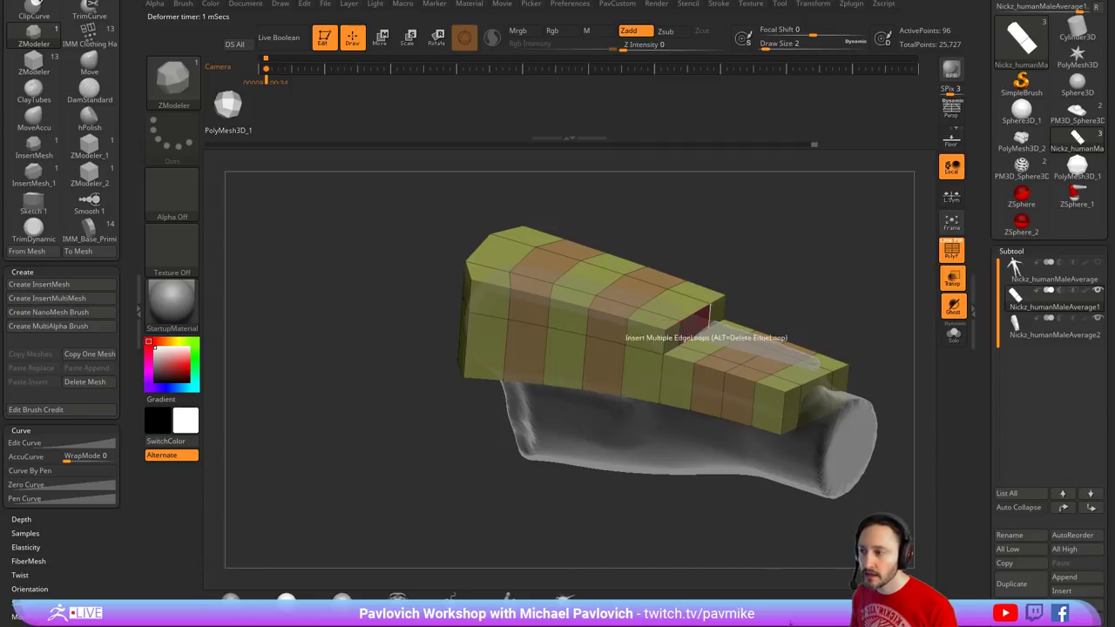
{"action": "key", "text": "space"}
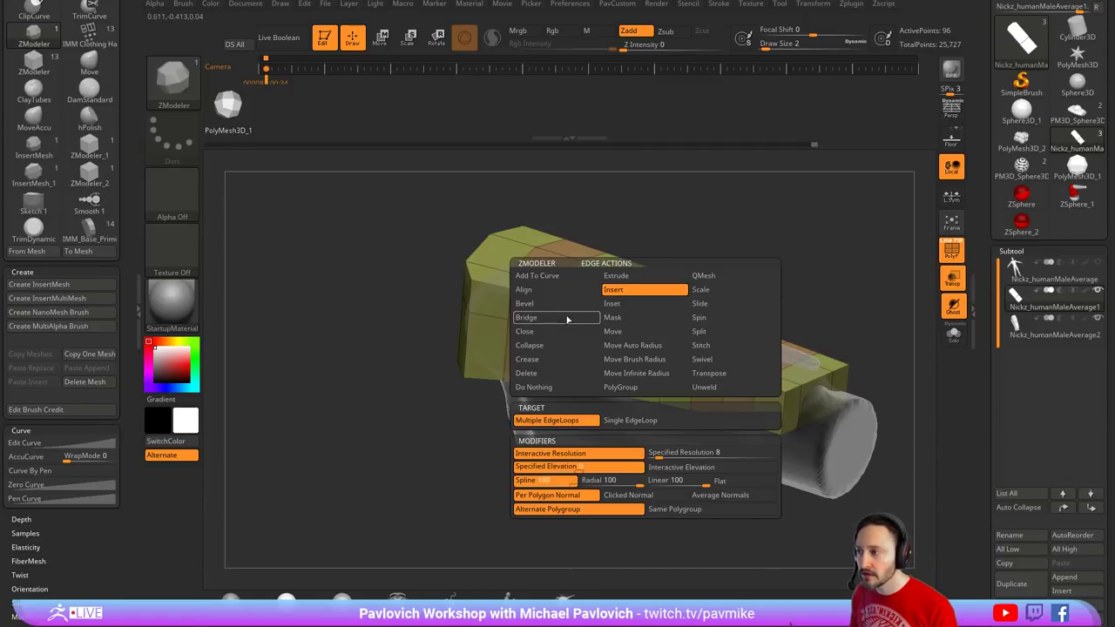
{"action": "left_click", "coordinate": [531, 345]}
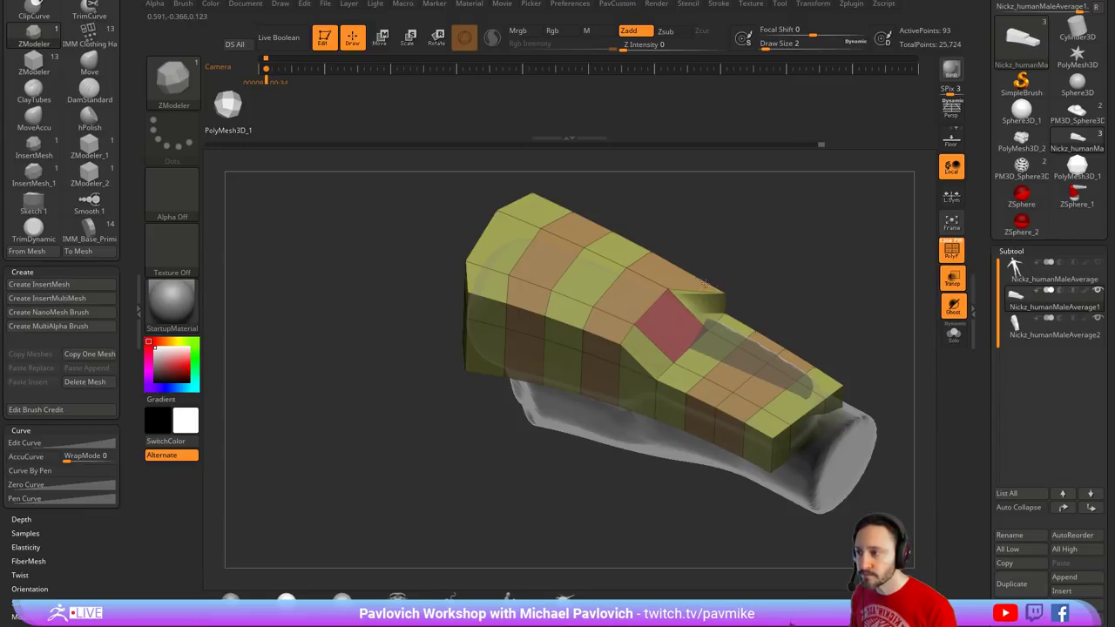
{"action": "mouse_move", "coordinate": [807, 275]}
{"action": "left_mouse_down"}
{"action": "mouse_move", "coordinate": [810, 223]}
{"action": "mouse_move", "coordinate": [802, 259]}
{"action": "left_mouse_up"}
{"action": "key", "text": "ctrl+z"}
{"action": "key", "text": "ctrl+z"}
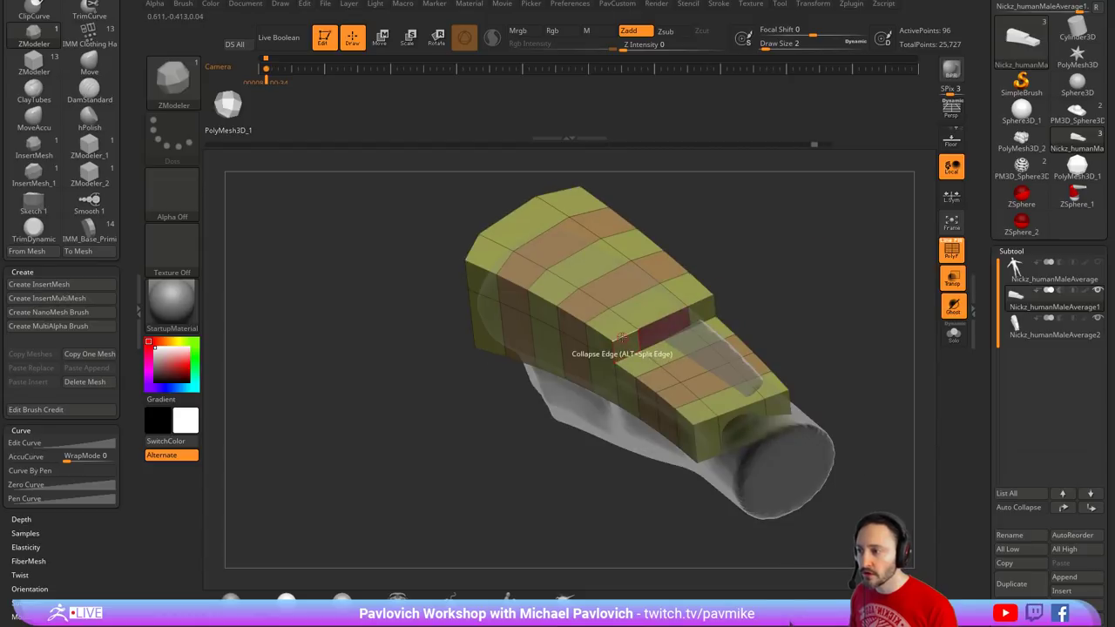
- Try sloping the block's step with ZModeler's Slide edge action set to EdgeLoop Complete
{"action": "key", "text": "space"}
{"action": "left_click", "coordinate": [682, 306]}
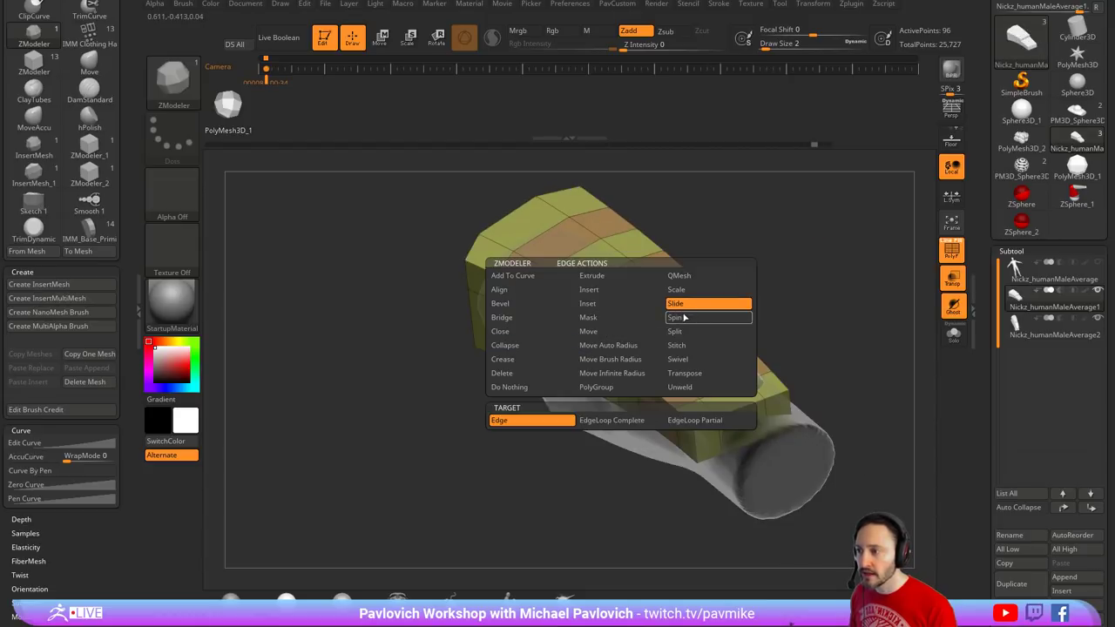
{"action": "left_click", "coordinate": [622, 418]}
{"action": "right_click_drag", "start_coordinate": [623, 413], "coordinate": [677, 327]}
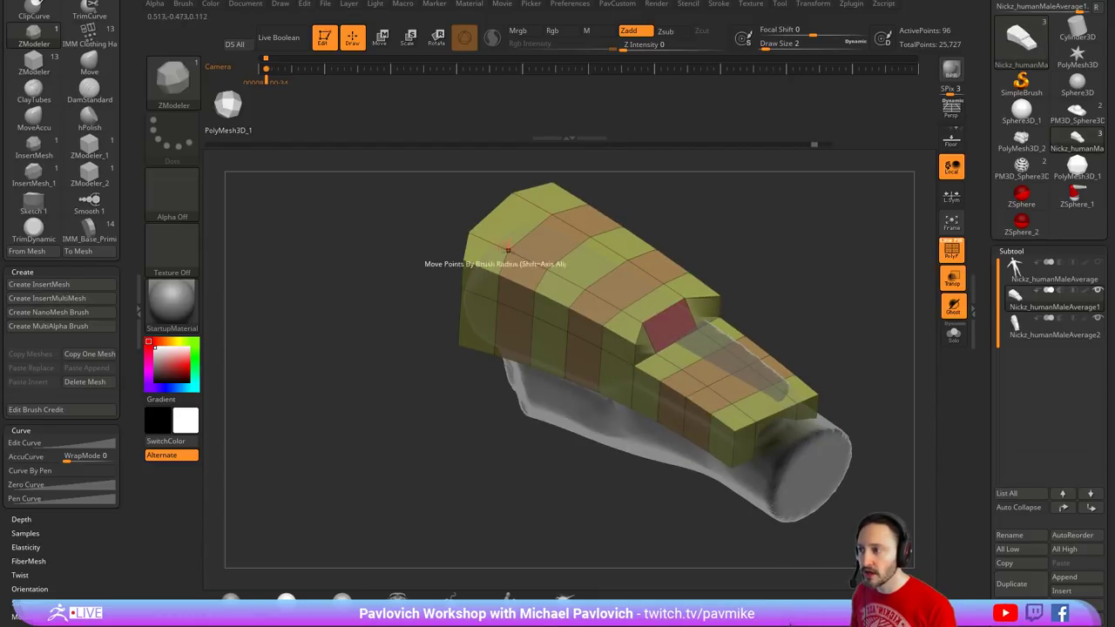
- Mask the edges along the step's upper lip with ZModeler, invert the mask and move them back to slope the step
{"action": "key", "text": "space"}
{"action": "left_click", "coordinate": [647, 316]}
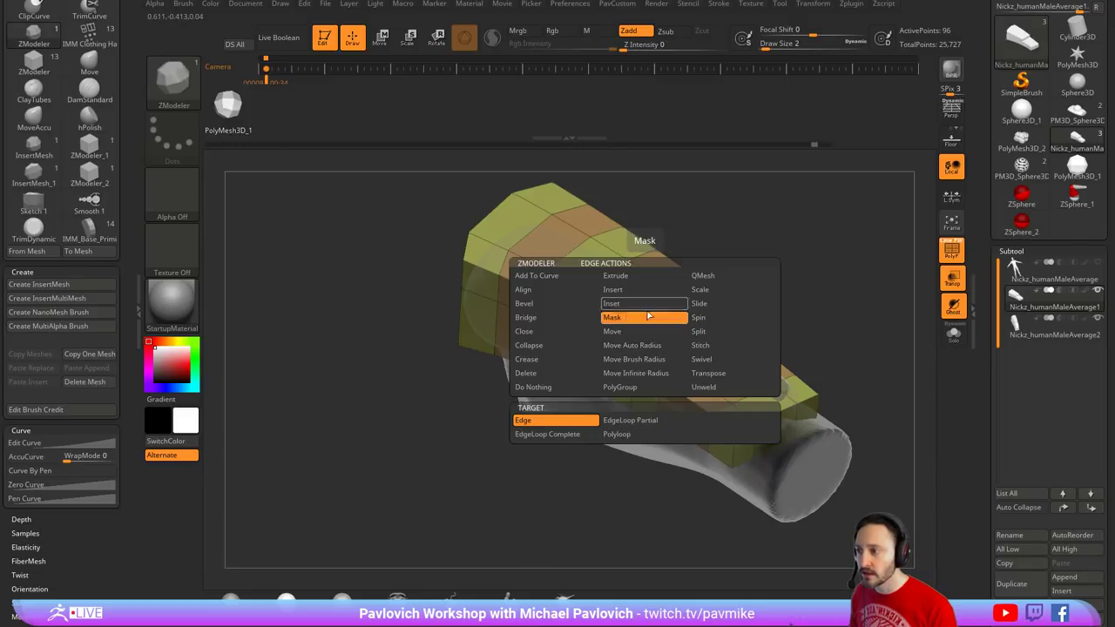
{"action": "left_click", "coordinate": [578, 420]}
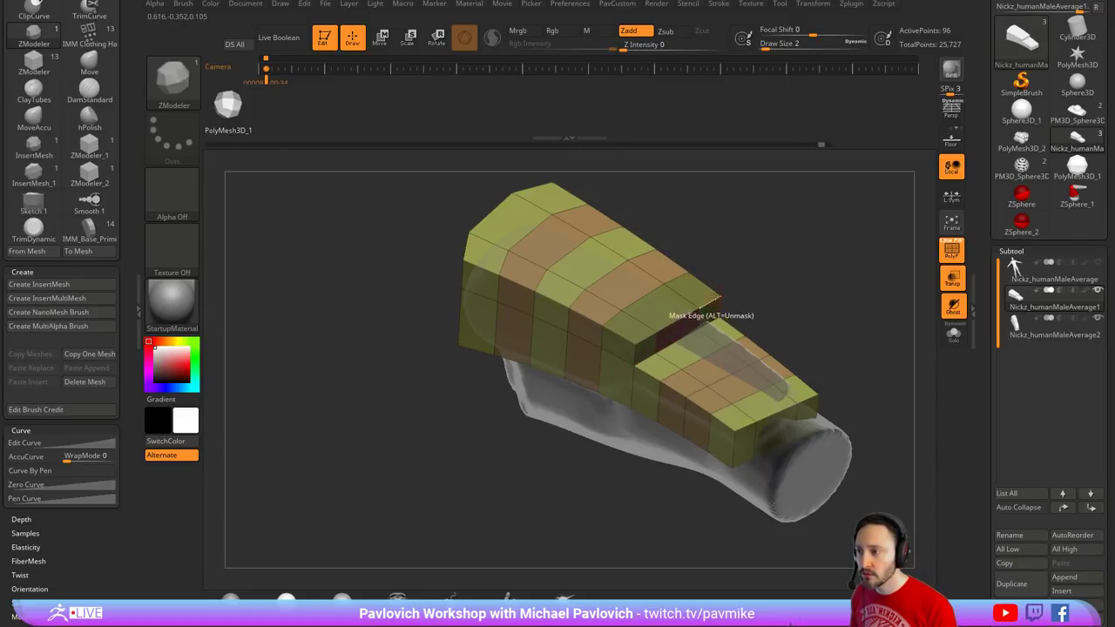
{"action": "key", "text": "w"}
{"action": "key", "text": "y"}
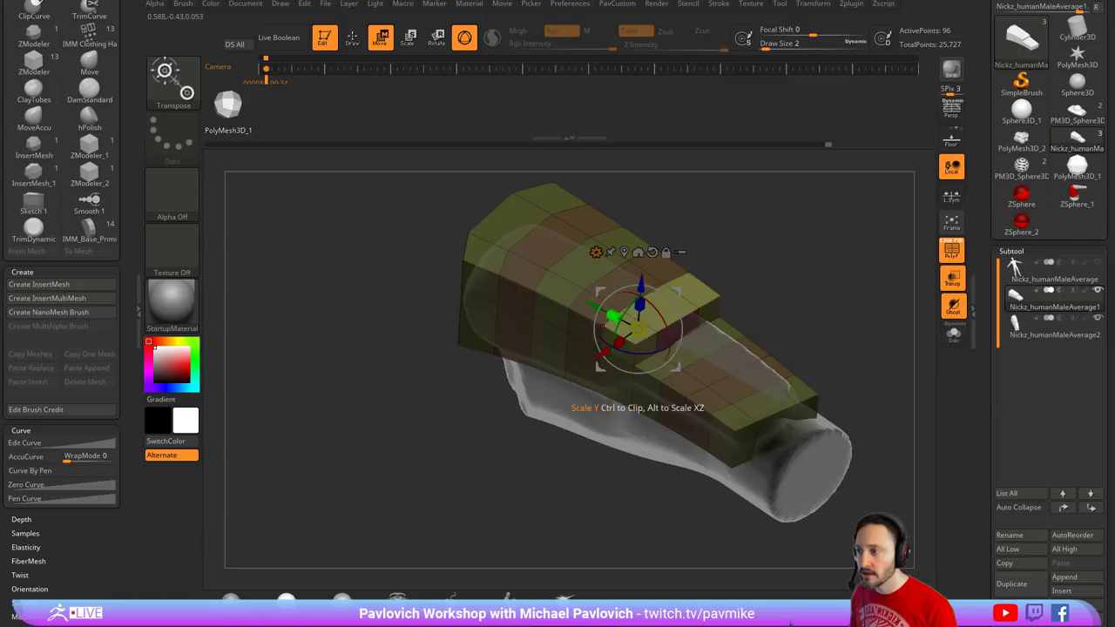
{"action": "key", "text": "q"}
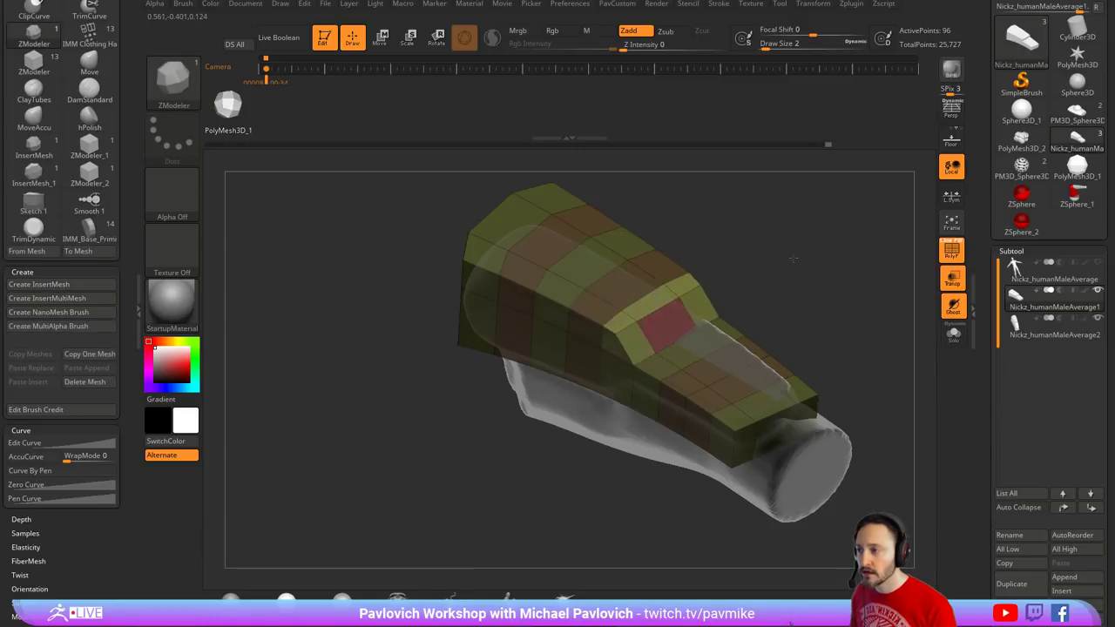
- Isolate the block with Solo, inspect its step without PolyFrame, clear the mask and turn PolyFrame back on
{"action": "mouse_move", "coordinate": [792, 253]}
{"action": "left_mouse_down"}
{"action": "mouse_move", "coordinate": [807, 229]}
{"action": "mouse_move", "coordinate": [798, 259]}
{"action": "mouse_move", "coordinate": [782, 247]}
{"action": "mouse_move", "coordinate": [814, 274]}
{"action": "left_mouse_up"}
{"action": "left_click_drag", "start_coordinate": [814, 274], "coordinate": [703, 372]}
{"action": "left_click", "coordinate": [951, 251]}
{"action": "left_click", "coordinate": [953, 333]}
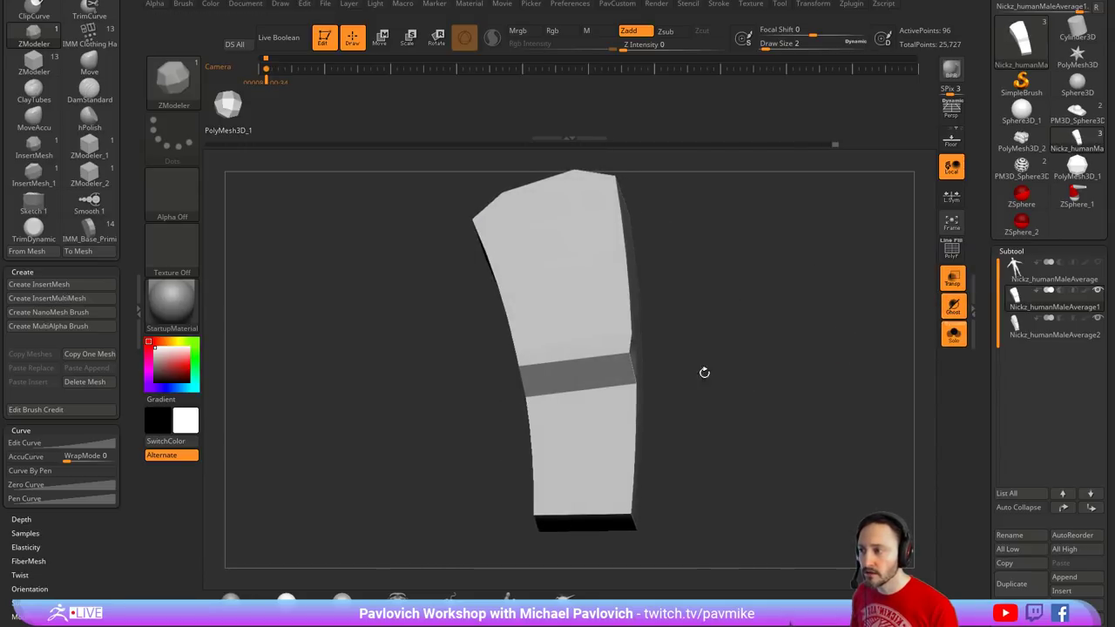
{"action": "left_click", "coordinate": [795, 346], "text": "ctrl"}
{"action": "mouse_move", "coordinate": [785, 331]}
{"action": "left_mouse_down"}
{"action": "mouse_move", "coordinate": [794, 347]}
{"action": "mouse_move", "coordinate": [765, 331]}
{"action": "mouse_move", "coordinate": [789, 304]}
{"action": "mouse_move", "coordinate": [786, 357]}
{"action": "mouse_move", "coordinate": [804, 331]}
{"action": "left_mouse_up"}
{"action": "left_click", "coordinate": [951, 249]}
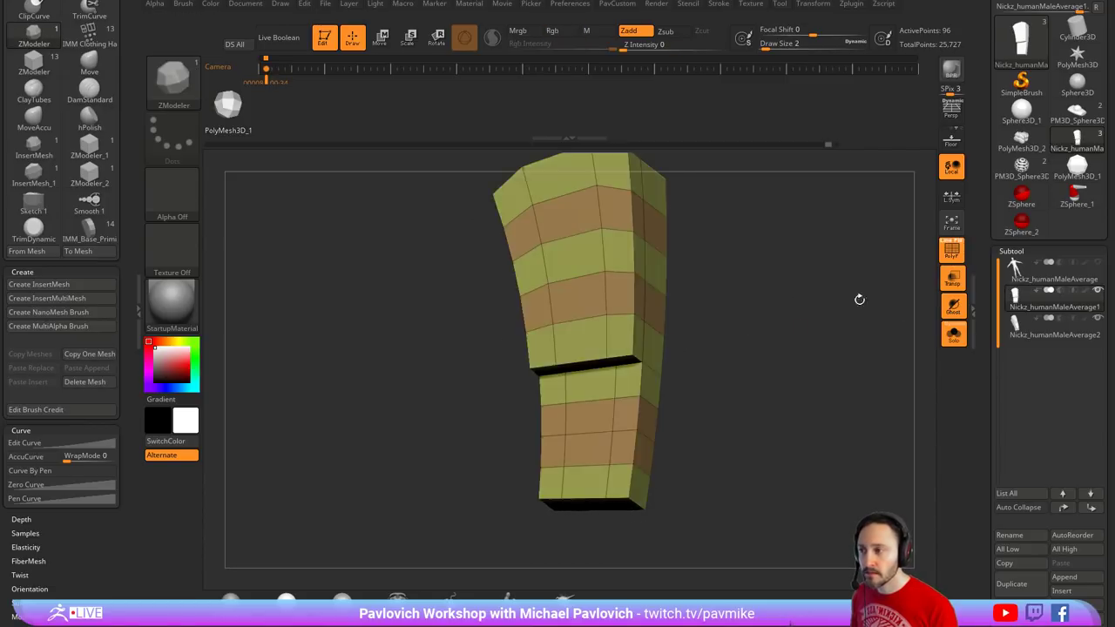
- Slide the side edges of the block's step with ZModeler's Slide action to angle the ledge's corners
{"action": "left_click_drag", "start_coordinate": [858, 298], "coordinate": [818, 330]}
{"action": "key", "text": "space"}
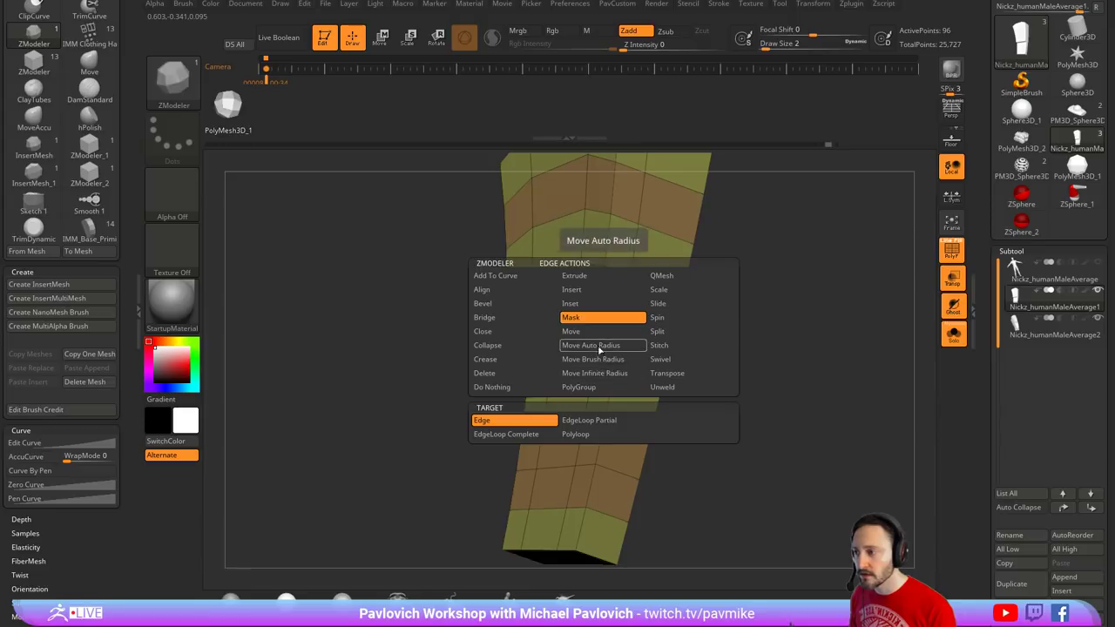
{"action": "left_click", "coordinate": [663, 303]}
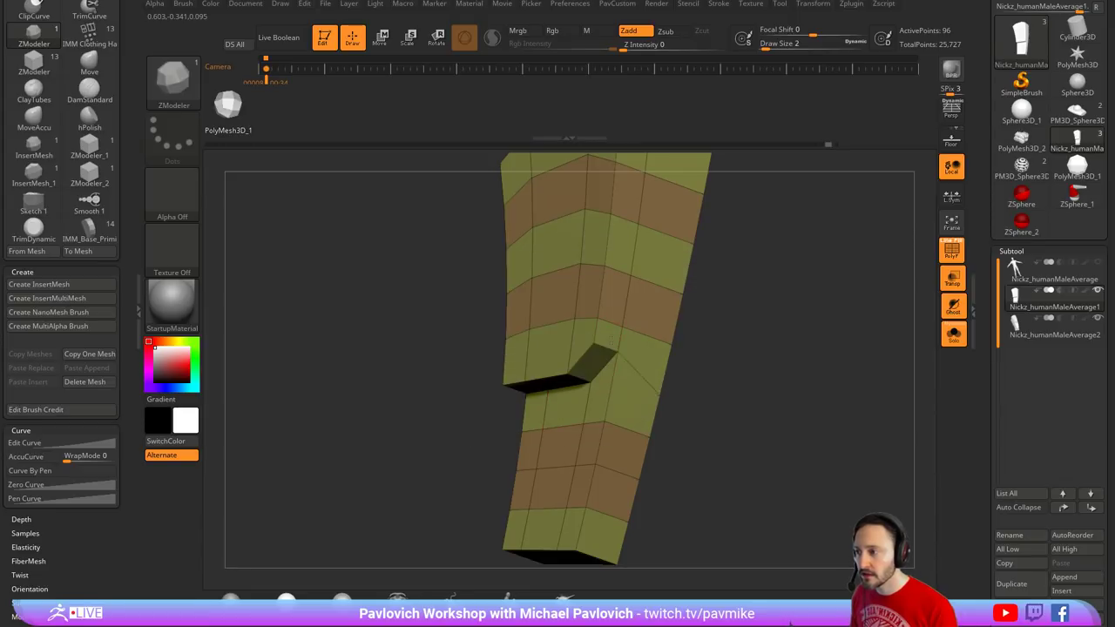
{"action": "left_click_drag", "start_coordinate": [612, 338], "coordinate": [836, 283]}
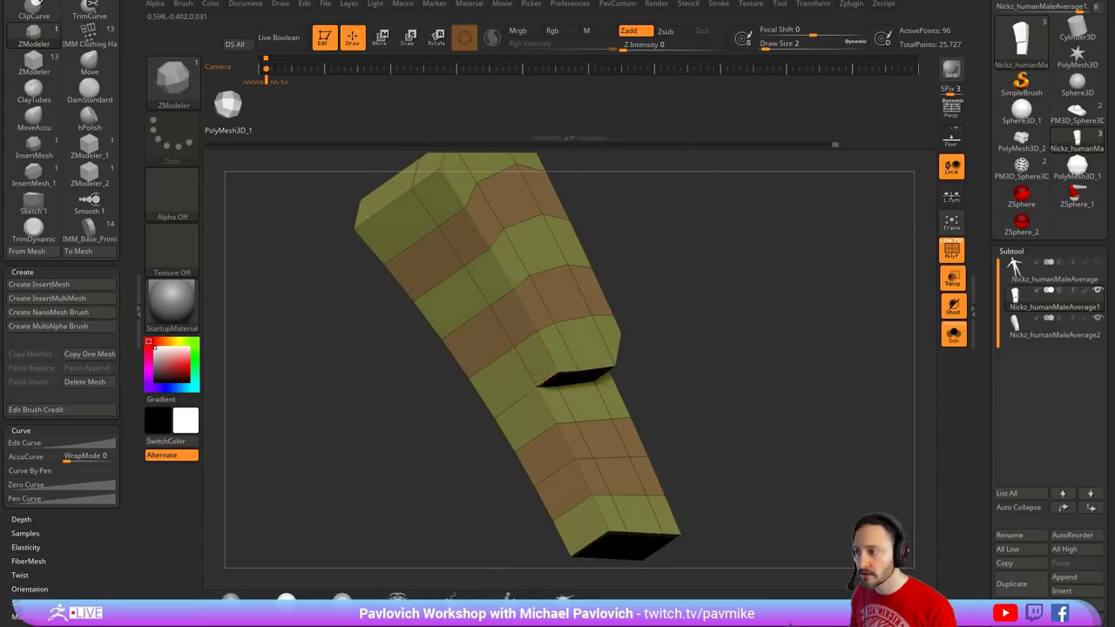
{"action": "left_click_drag", "start_coordinate": [767, 322], "coordinate": [693, 266]}
- Mask the front face of the block's step with ZModeler's Mask A Single Poly, invert the mask and move the face
{"action": "key", "text": "space"}
{"action": "left_click", "coordinate": [590, 220]}
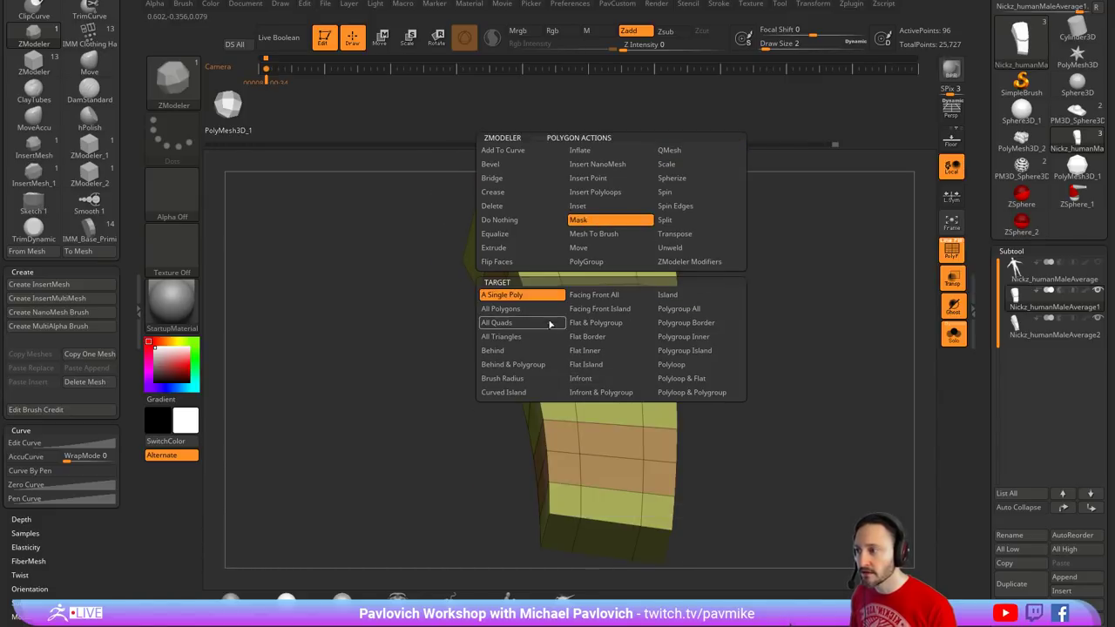
{"action": "left_click", "coordinate": [621, 383]}
{"action": "left_click", "coordinate": [776, 323], "text": "ctrl"}
{"action": "key", "text": "w"}
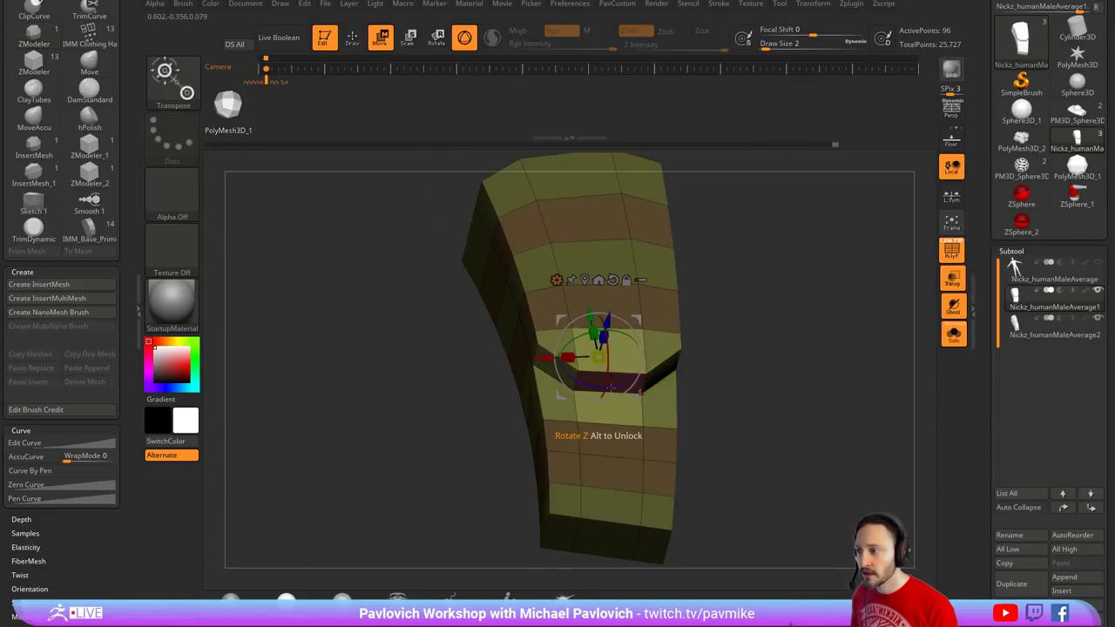
{"action": "left_click_drag", "start_coordinate": [590, 315], "coordinate": [583, 284]}
- Recentre the gizmo on the unmasked step face and shift it to refine the ledge's shape
{"action": "mouse_move", "coordinate": [759, 278]}
{"action": "left_mouse_down"}
{"action": "mouse_move", "coordinate": [897, 315]}
{"action": "mouse_move", "coordinate": [781, 289]}
{"action": "mouse_move", "coordinate": [766, 241]}
{"action": "left_mouse_up"}
{"action": "key", "text": "ctrl+s"}
{"action": "left_click", "coordinate": [739, 485]}
{"action": "key", "text": "q"}
{"action": "key", "text": "w"}
{"action": "left_click", "coordinate": [858, 233], "text": "alt"}
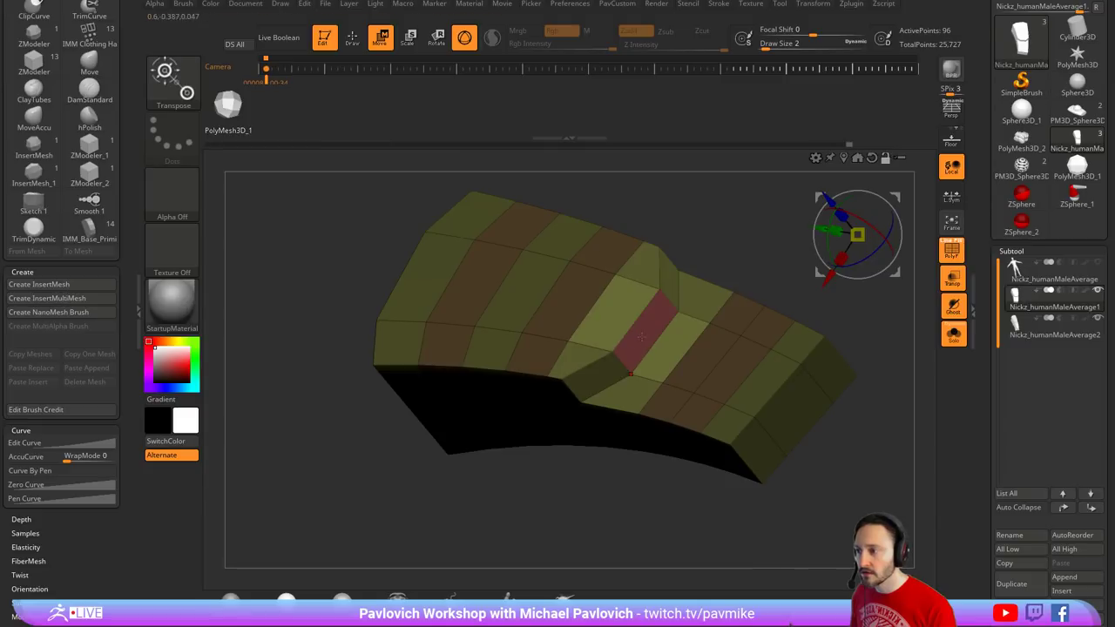
{"action": "left_click", "coordinate": [844, 155]}
{"action": "left_click_drag", "start_coordinate": [843, 188], "coordinate": [816, 291]}
{"action": "mouse_move", "coordinate": [689, 359]}
{"action": "left_mouse_down"}
{"action": "mouse_move", "coordinate": [658, 345]}
{"action": "mouse_move", "coordinate": [672, 352]}
{"action": "left_mouse_up"}
{"action": "left_click_drag", "start_coordinate": [839, 273], "coordinate": [807, 287], "text": "alt"}
{"action": "key", "text": "q"}
{"action": "mouse_move", "coordinate": [806, 286]}
{"action": "left_mouse_down"}
{"action": "mouse_move", "coordinate": [788, 301]}
{"action": "mouse_move", "coordinate": [841, 233]}
{"action": "mouse_move", "coordinate": [840, 301]}
{"action": "mouse_move", "coordinate": [826, 277]}
{"action": "mouse_move", "coordinate": [810, 327]}
{"action": "left_mouse_up"}
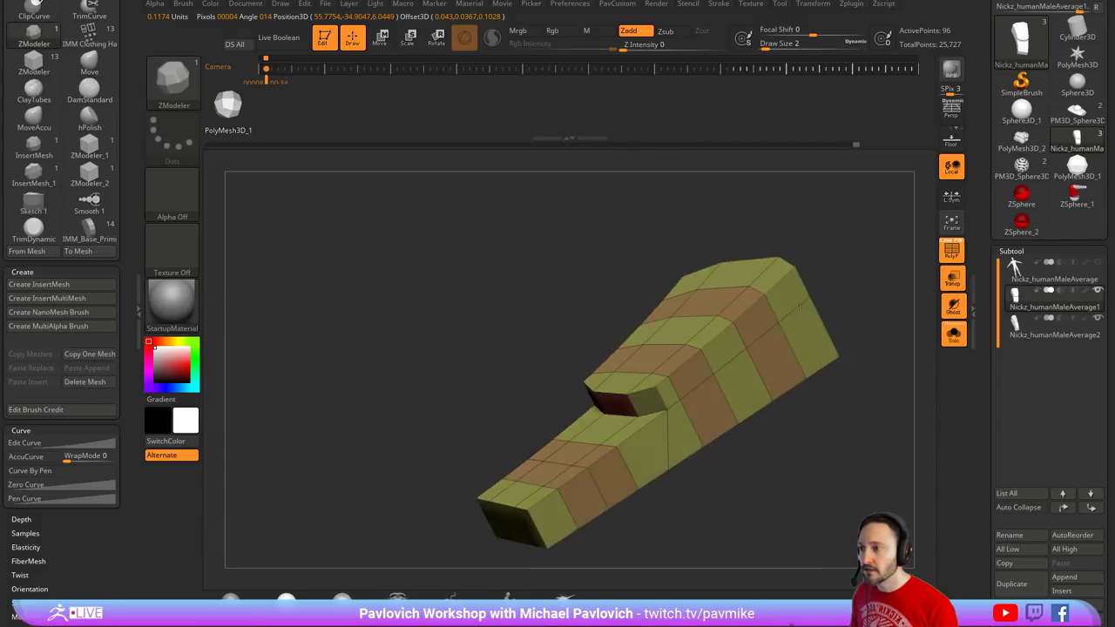
- Mask the lengthwise edges along the side of the block's upper section with ZModeler's Mask edge action, undoing the last stray mask
{"action": "key", "text": "space"}
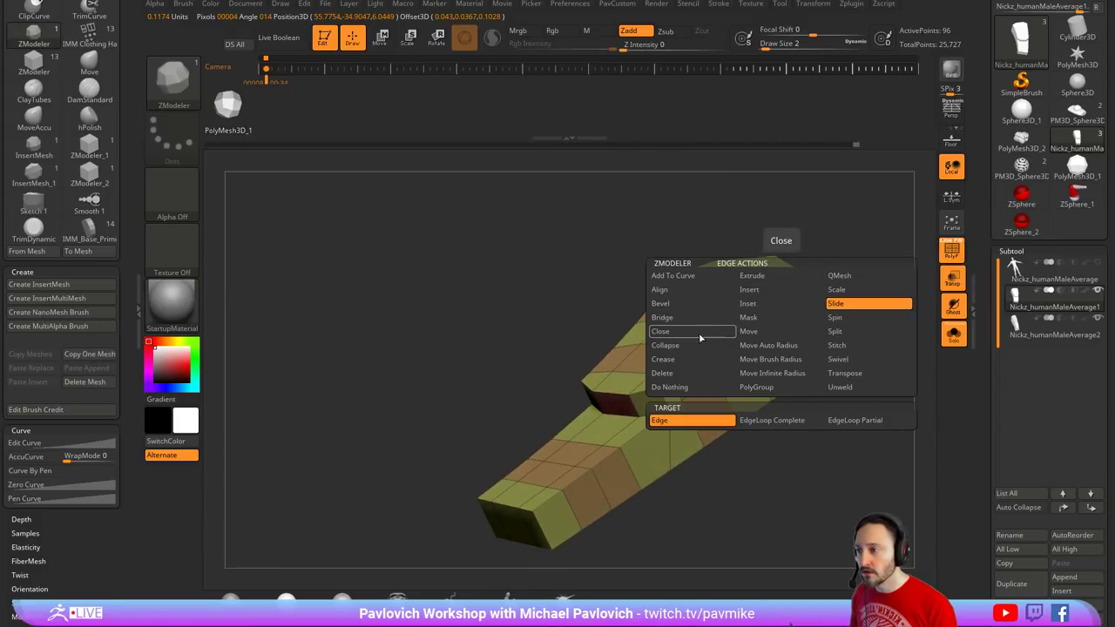
{"action": "left_click", "coordinate": [747, 317]}
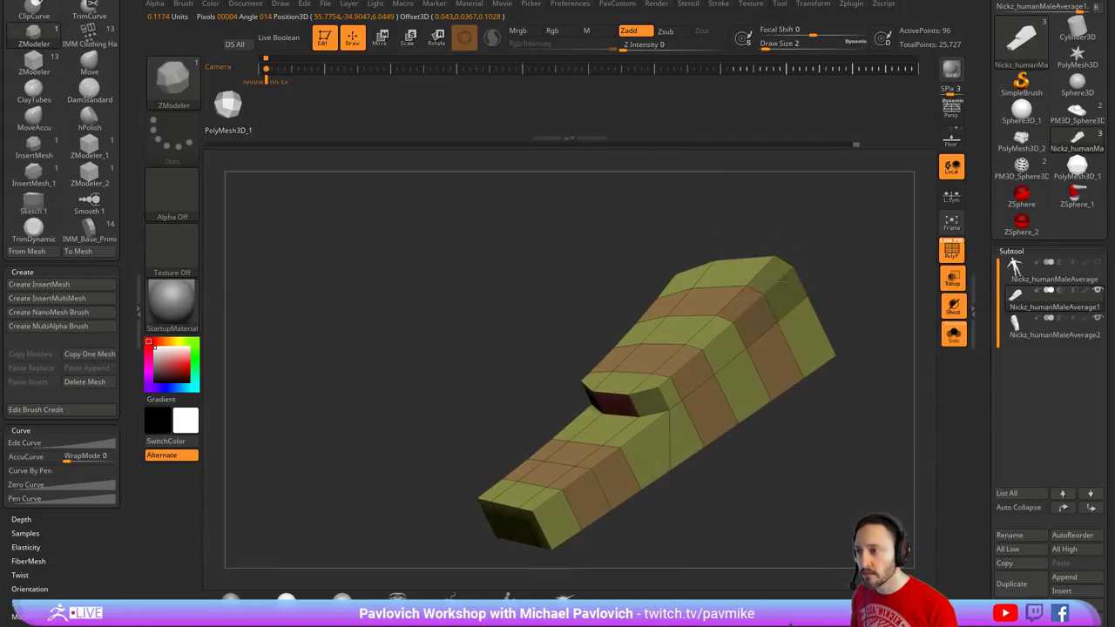
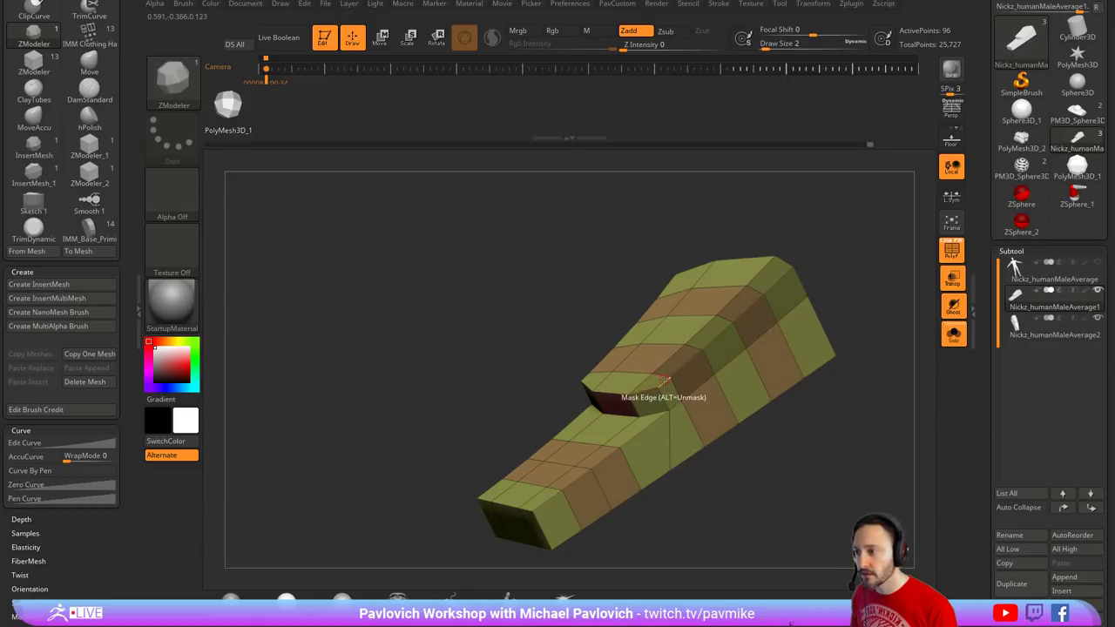
{"action": "left_click_drag", "start_coordinate": [799, 253], "coordinate": [902, 265]}
{"action": "left_click", "coordinate": [501, 257]}
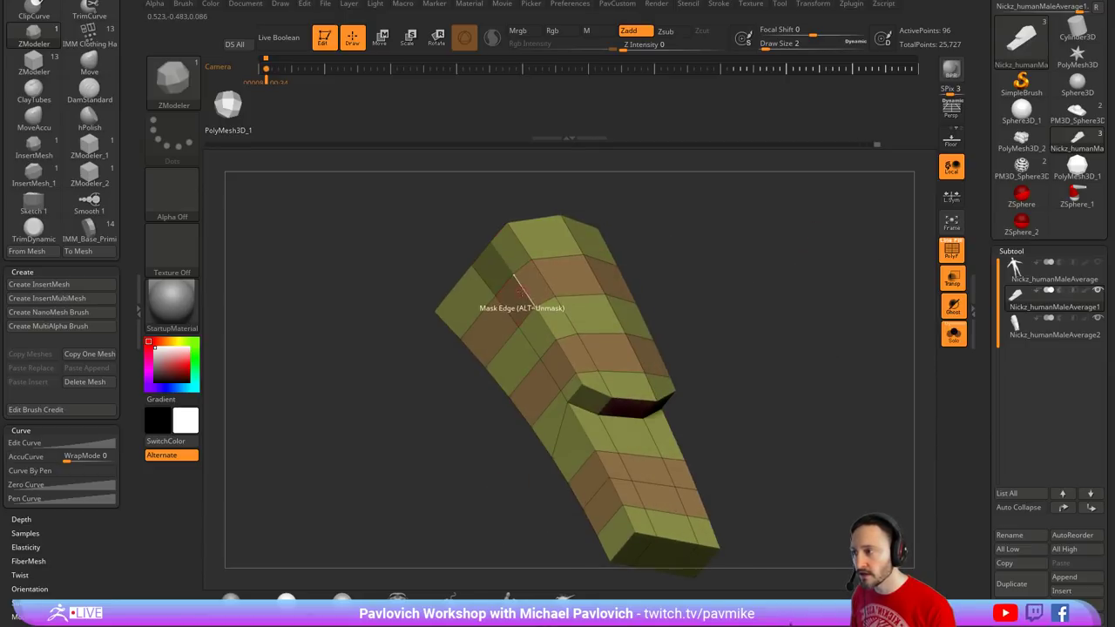
{"action": "left_click", "coordinate": [521, 290]}
{"action": "left_click", "coordinate": [541, 325]}
{"action": "key", "text": "ctrl+z"}
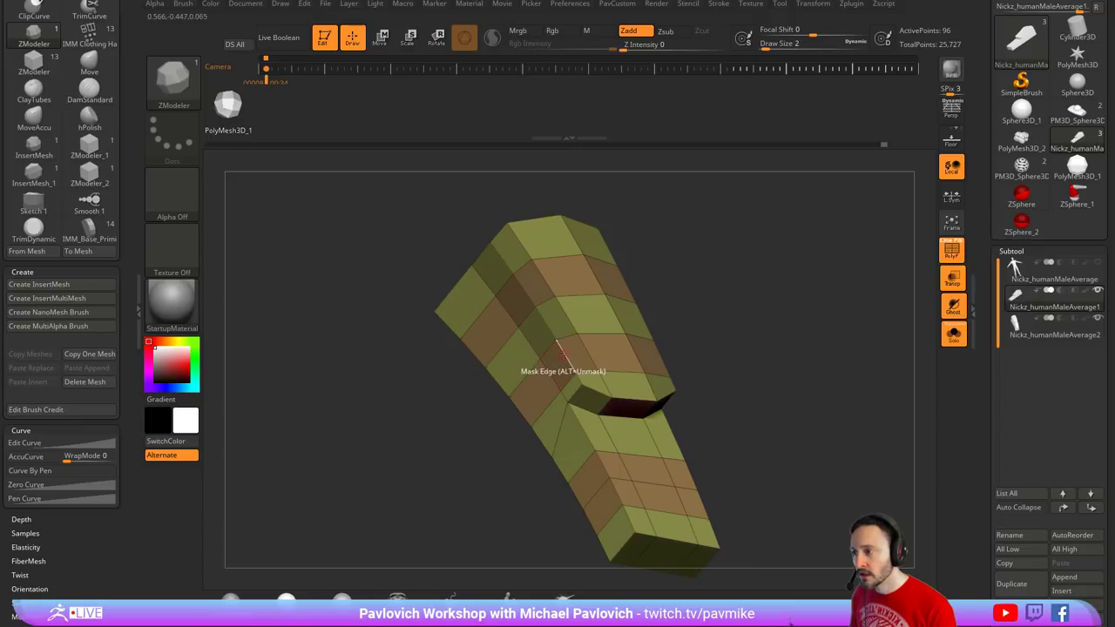
- Invert the edge mask and centre the gizmo on the block's upper section
{"action": "left_click", "coordinate": [795, 337], "text": "ctrl"}
{"action": "key", "text": "w"}
{"action": "left_click_drag", "start_coordinate": [859, 348], "coordinate": [770, 334]}
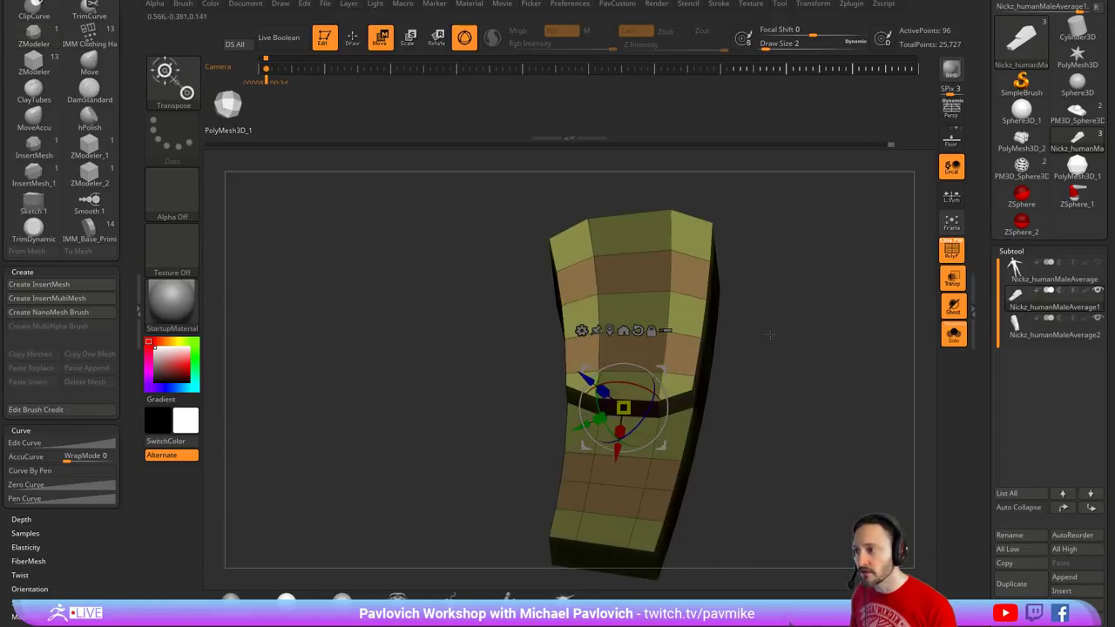
{"action": "left_click", "coordinate": [609, 331]}
{"action": "left_click", "coordinate": [656, 223]}
{"action": "left_click", "coordinate": [641, 223]}
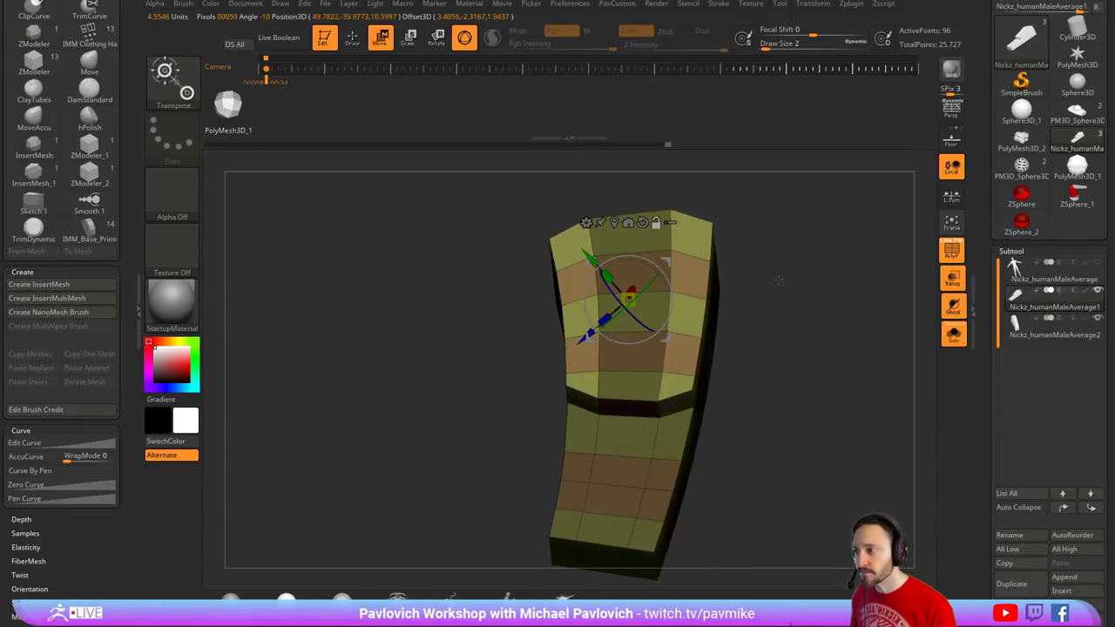
- Realign the gizmo to the block and scale the upper section narrower across its width to about 0.82
{"action": "left_click_drag", "start_coordinate": [699, 253], "coordinate": [699, 326]}
{"action": "left_click", "coordinate": [699, 326], "text": "alt"}
{"action": "left_click_drag", "start_coordinate": [803, 251], "coordinate": [843, 237]}
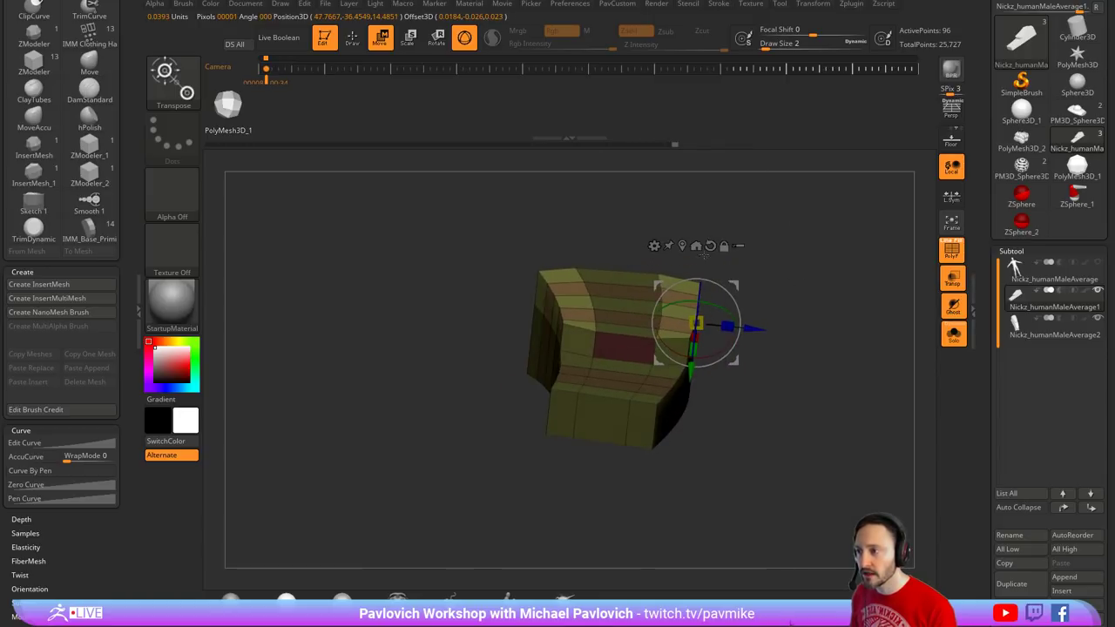
{"action": "left_click", "coordinate": [685, 245]}
{"action": "left_click_drag", "start_coordinate": [654, 304], "coordinate": [640, 301]}
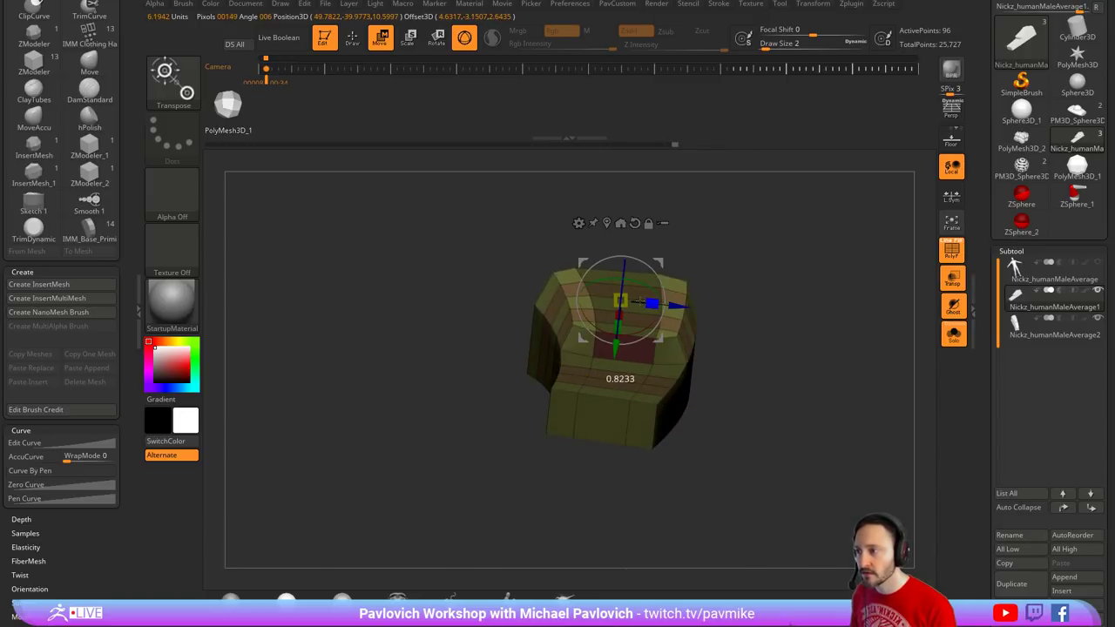
{"action": "mouse_move", "coordinate": [728, 281]}
{"action": "left_mouse_down"}
{"action": "mouse_move", "coordinate": [841, 281]}
{"action": "mouse_move", "coordinate": [781, 296]}
{"action": "mouse_move", "coordinate": [859, 291]}
{"action": "left_mouse_up"}
{"action": "key", "text": "q"}
{"action": "right_click_drag", "start_coordinate": [859, 292], "coordinate": [807, 295]}
- Delete the stepped block subtool and turn PolyFrame off to show the sculpted bracer
{"action": "left_click_drag", "start_coordinate": [985, 477], "coordinate": [981, 468]}
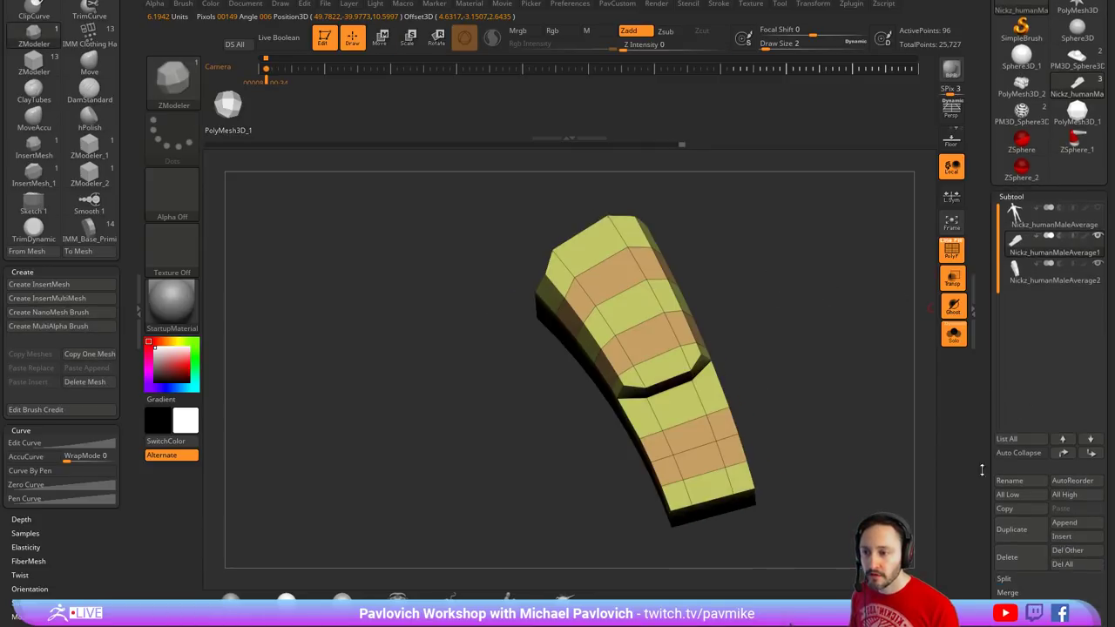
{"action": "left_click", "coordinate": [1018, 557]}
{"action": "right_click_drag", "start_coordinate": [869, 317], "coordinate": [799, 381]}
{"action": "key", "text": "shift+f"}
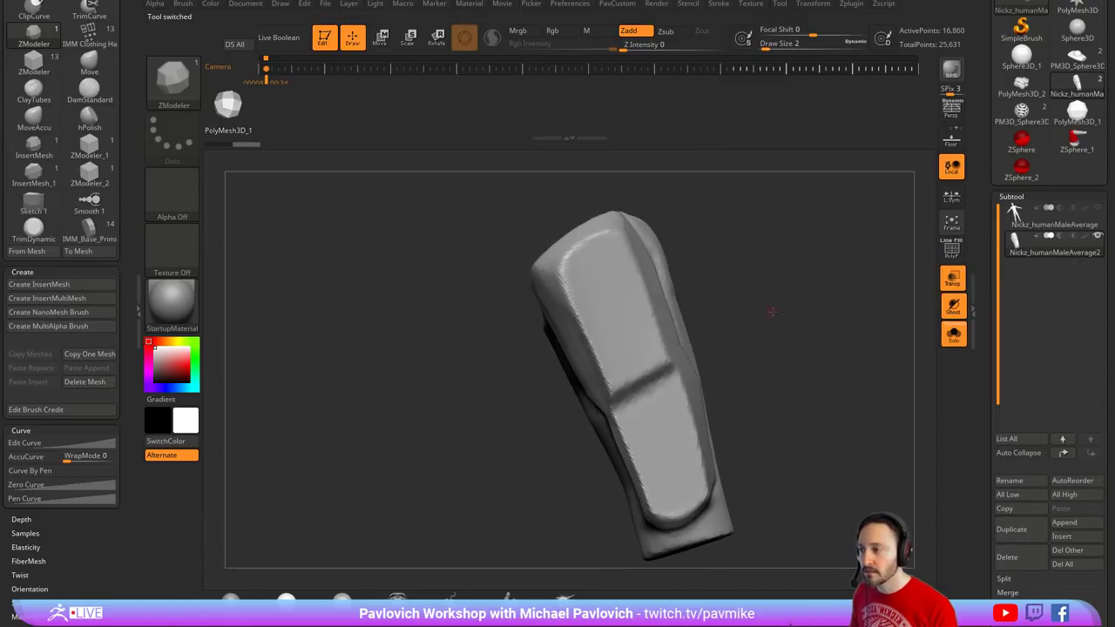
{"action": "mouse_move", "coordinate": [772, 312]}
{"action": "right_mouse_down"}
{"action": "mouse_move", "coordinate": [786, 284]}
{"action": "mouse_move", "coordinate": [774, 314]}
{"action": "mouse_move", "coordinate": [714, 329]}
{"action": "right_mouse_up"}
- Set the draw size to 8, then append a ZSphere as a new subtool and select it
{"action": "key", "text": "s"}
{"action": "left_click", "coordinate": [781, 292]}
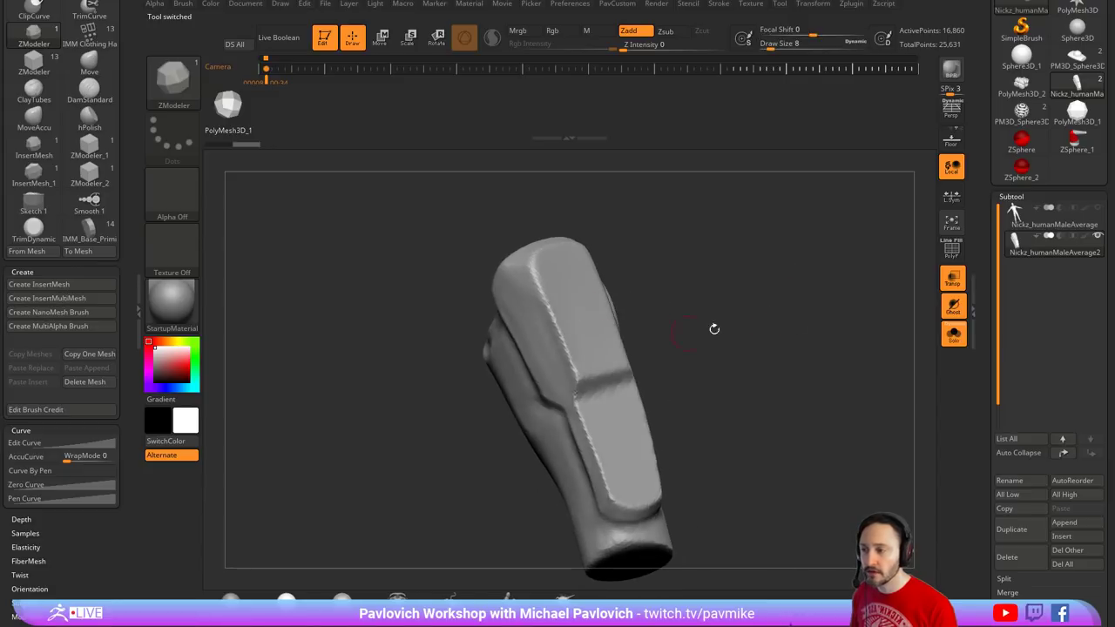
{"action": "left_click_drag", "start_coordinate": [982, 414], "coordinate": [982, 392]}
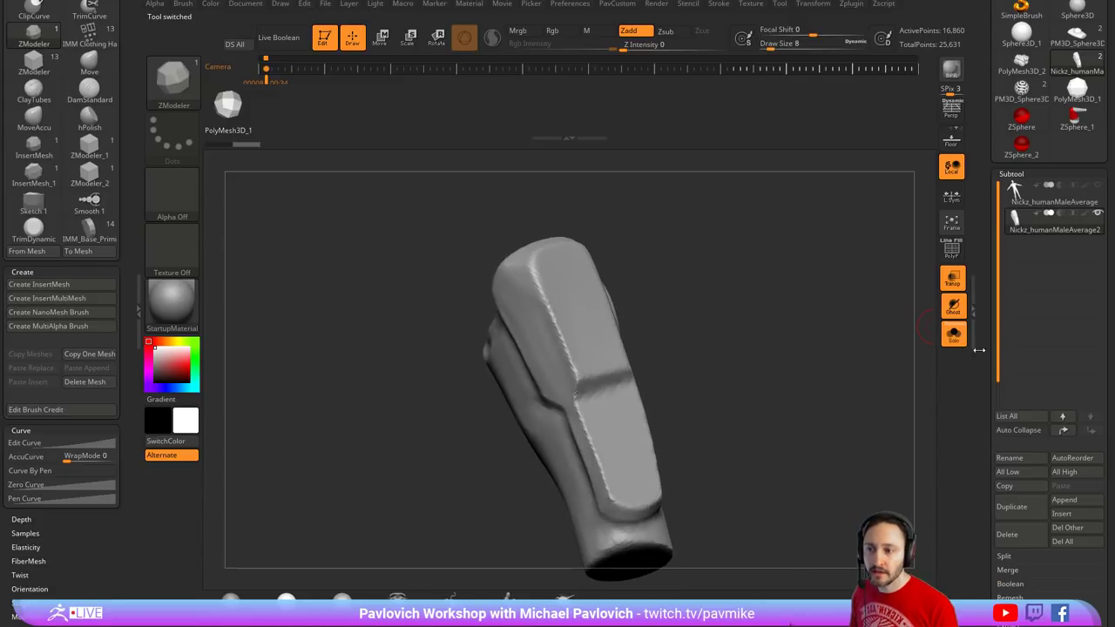
{"action": "left_click", "coordinate": [1067, 503]}
{"action": "left_click", "coordinate": [673, 466]}
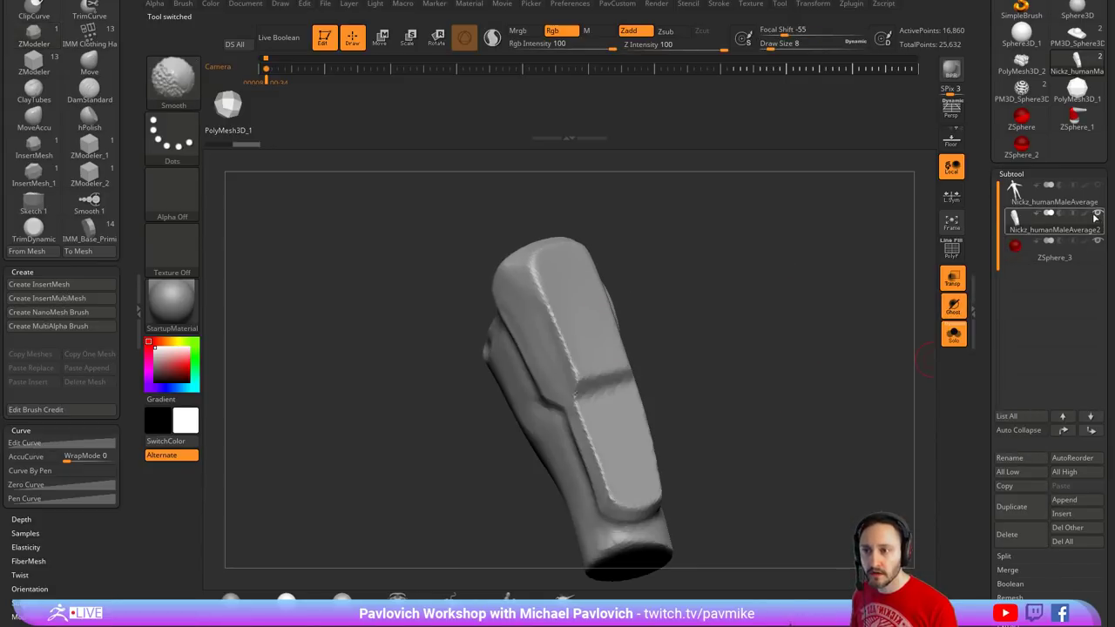
{"action": "left_click", "coordinate": [1063, 249]}
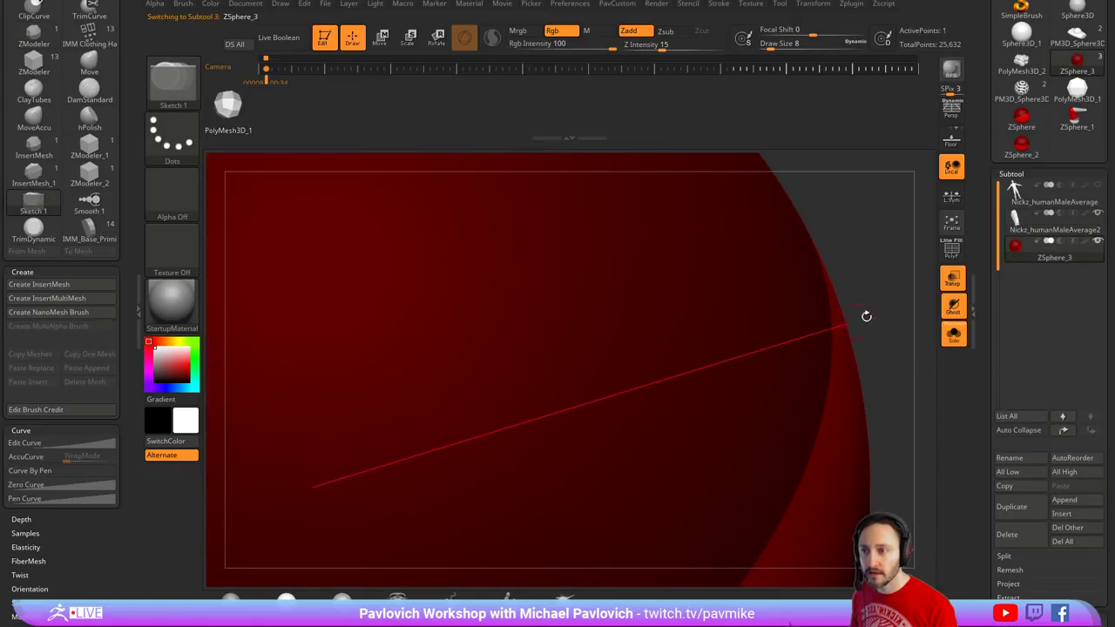
- Turn off Solo and transparency and scale the large ZSphere down until it is smaller than the bracer
{"action": "left_click", "coordinate": [947, 337]}
{"action": "left_click_drag", "start_coordinate": [868, 209], "coordinate": [696, 161], "text": "alt"}
{"action": "mouse_move", "coordinate": [824, 276]}
{"action": "left_mouse_down"}
{"action": "mouse_move", "coordinate": [845, 244]}
{"action": "mouse_move", "coordinate": [879, 261]}
{"action": "mouse_move", "coordinate": [846, 271]}
{"action": "mouse_move", "coordinate": [830, 336]}
{"action": "left_mouse_up"}
{"action": "left_click", "coordinate": [951, 278]}
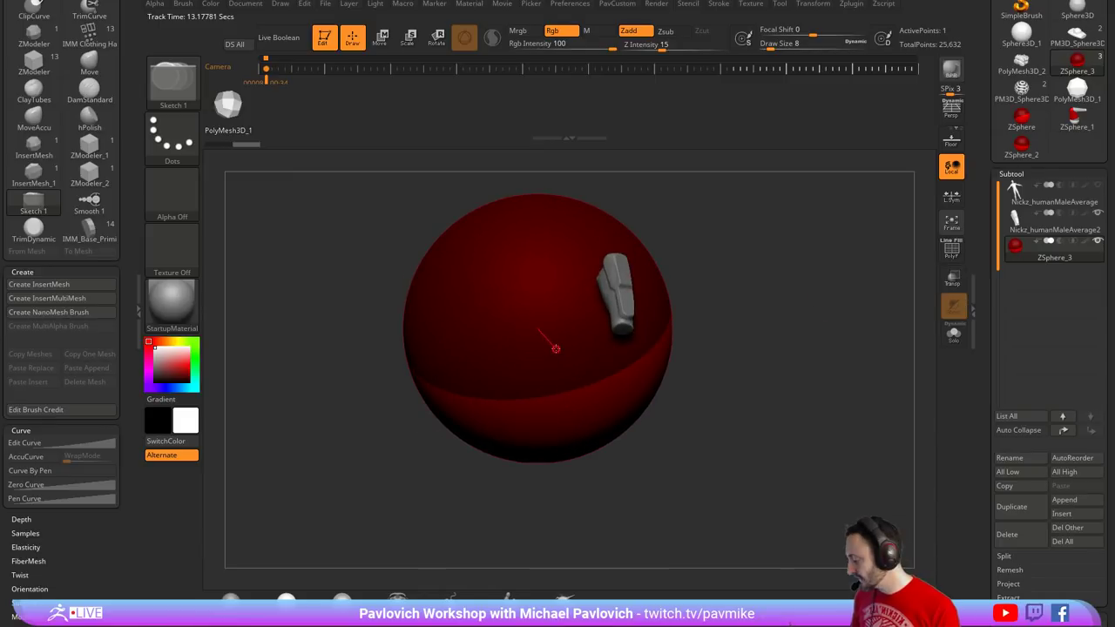
{"action": "key", "text": "e"}
{"action": "mouse_move", "coordinate": [555, 348]}
{"action": "left_mouse_down"}
{"action": "mouse_move", "coordinate": [523, 322]}
{"action": "mouse_move", "coordinate": [140, 173]}
{"action": "left_mouse_up"}
{"action": "left_click_drag", "start_coordinate": [558, 329], "coordinate": [453, 261]}
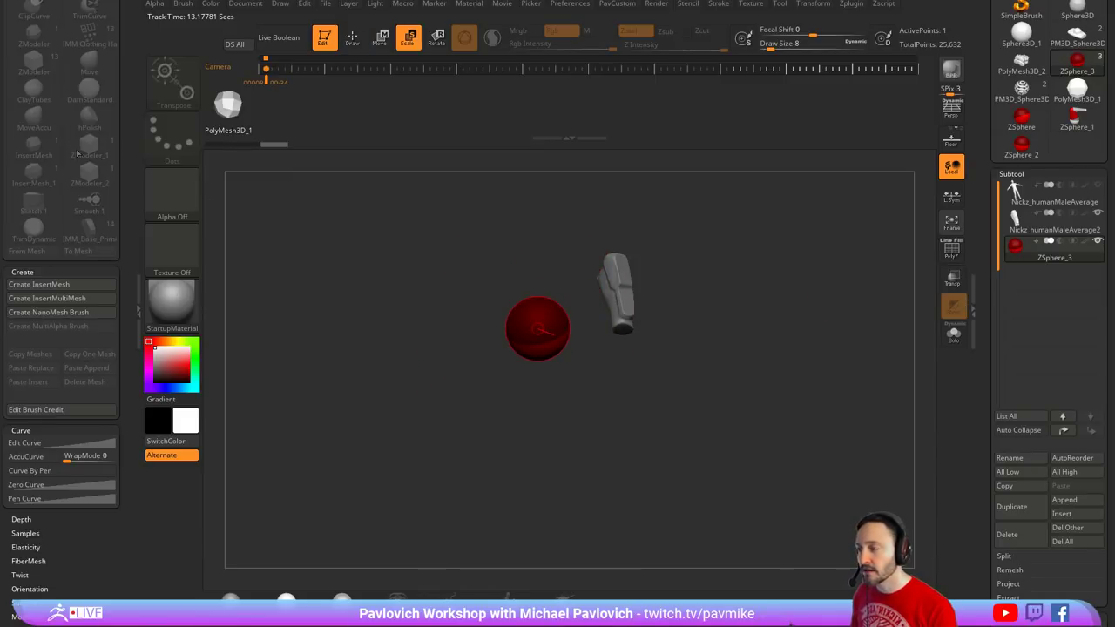
{"action": "left_click_drag", "start_coordinate": [568, 368], "coordinate": [575, 359], "text": "shift"}
{"action": "left_click_drag", "start_coordinate": [537, 324], "coordinate": [181, 177]}
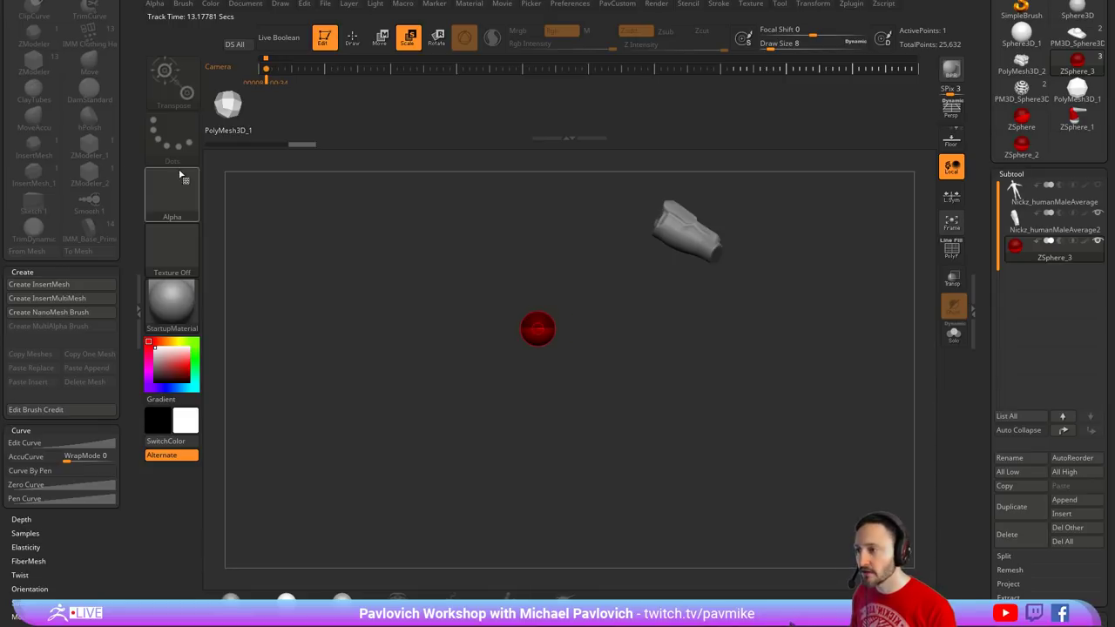
- Position the ZSphere inside the bracer and adjust its size to fit, using transparency only while placing it
{"action": "left_click", "coordinate": [952, 278]}
{"action": "left_click_drag", "start_coordinate": [791, 292], "coordinate": [750, 397], "text": "alt"}
{"action": "key", "text": "w"}
{"action": "left_click_drag", "start_coordinate": [493, 403], "coordinate": [710, 258]}
{"action": "left_click_drag", "start_coordinate": [845, 223], "coordinate": [653, 317], "text": "alt"}
{"action": "left_click_drag", "start_coordinate": [401, 338], "coordinate": [366, 336]}
{"action": "key", "text": "e"}
{"action": "left_click_drag", "start_coordinate": [575, 287], "coordinate": [658, 370]}
{"action": "key", "text": "q"}
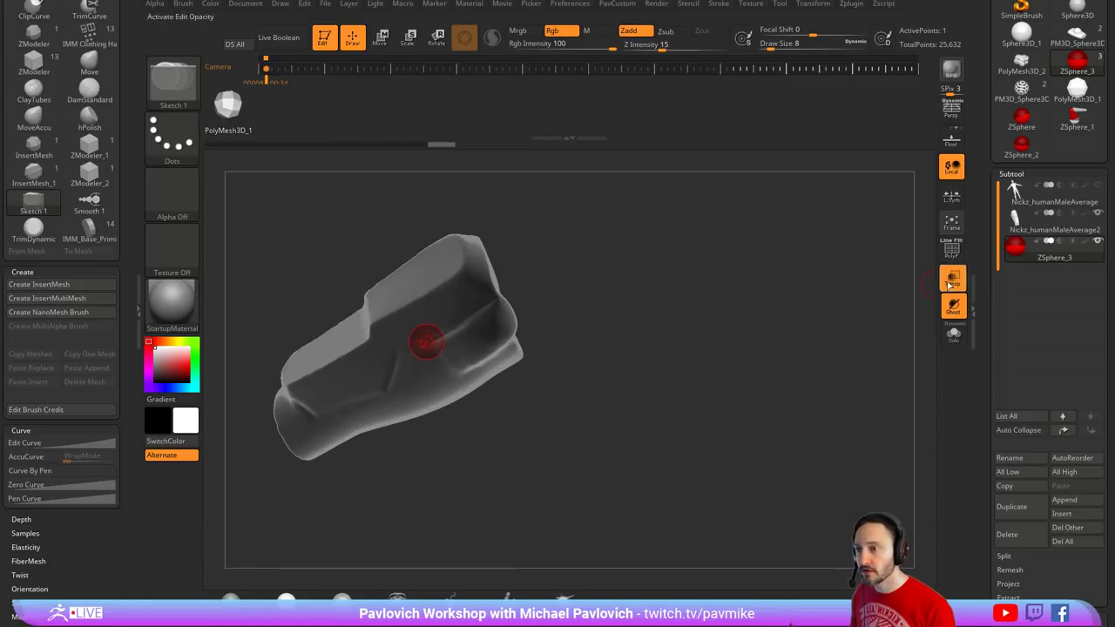
{"action": "left_click", "coordinate": [951, 278]}
- Turn on Edit Topology for the ZSphere with DynaMesh Resolution 0 and Density 1
{"action": "left_click_drag", "start_coordinate": [827, 301], "coordinate": [725, 315]}
{"action": "key", "text": "space"}
{"action": "left_click_drag", "start_coordinate": [766, 263], "coordinate": [675, 351]}
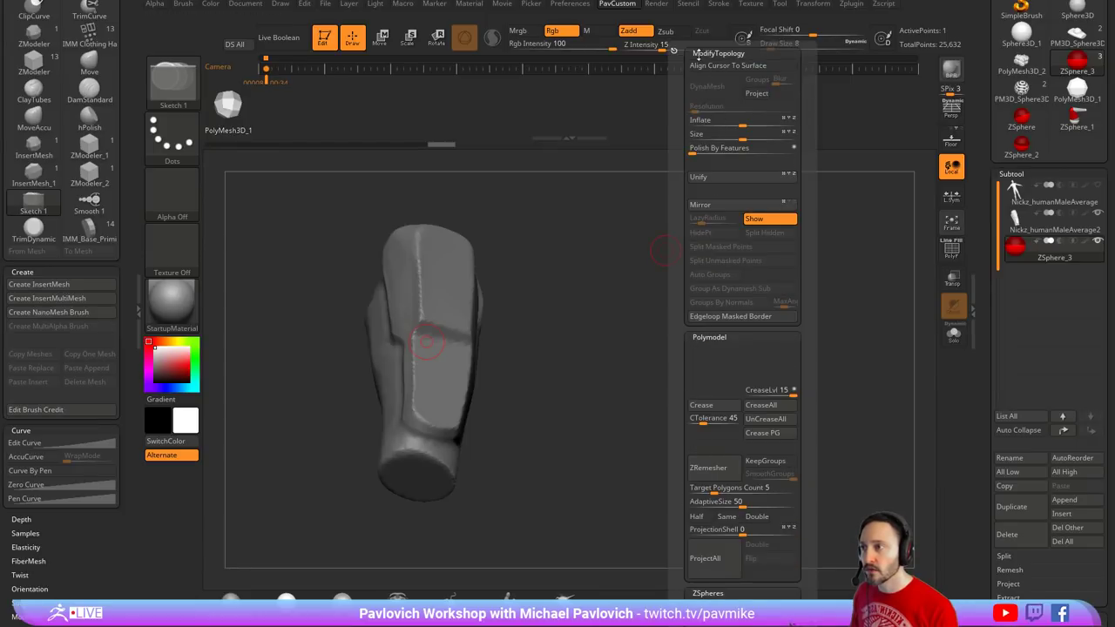
{"action": "left_click_drag", "start_coordinate": [678, 201], "coordinate": [678, 17]}
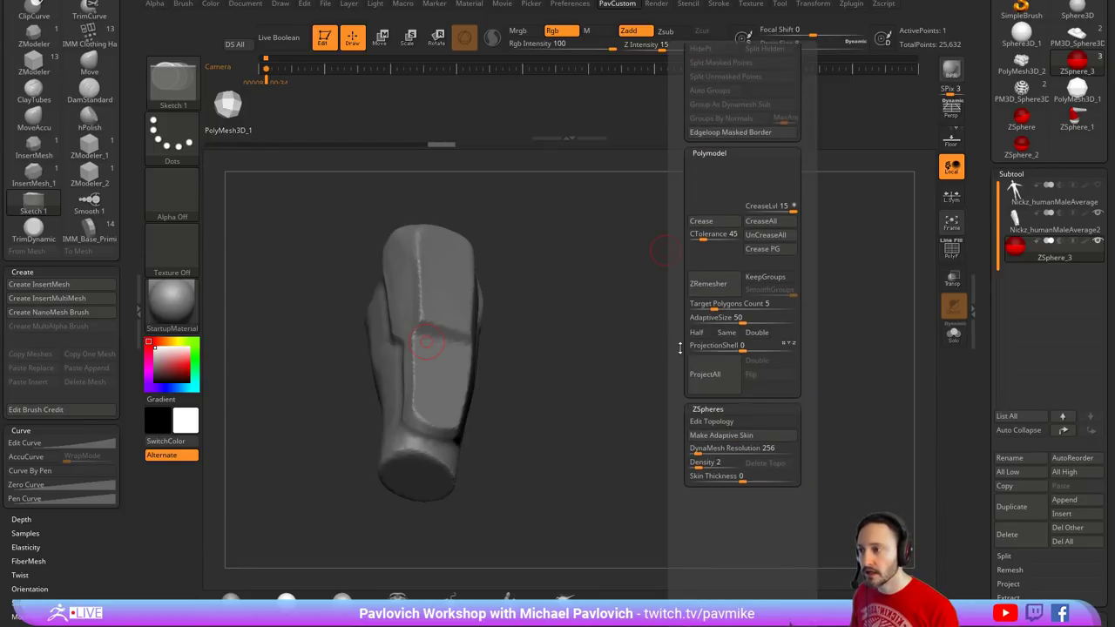
{"action": "left_click_drag", "start_coordinate": [680, 347], "coordinate": [680, 458]}
{"action": "left_click", "coordinate": [721, 265]}
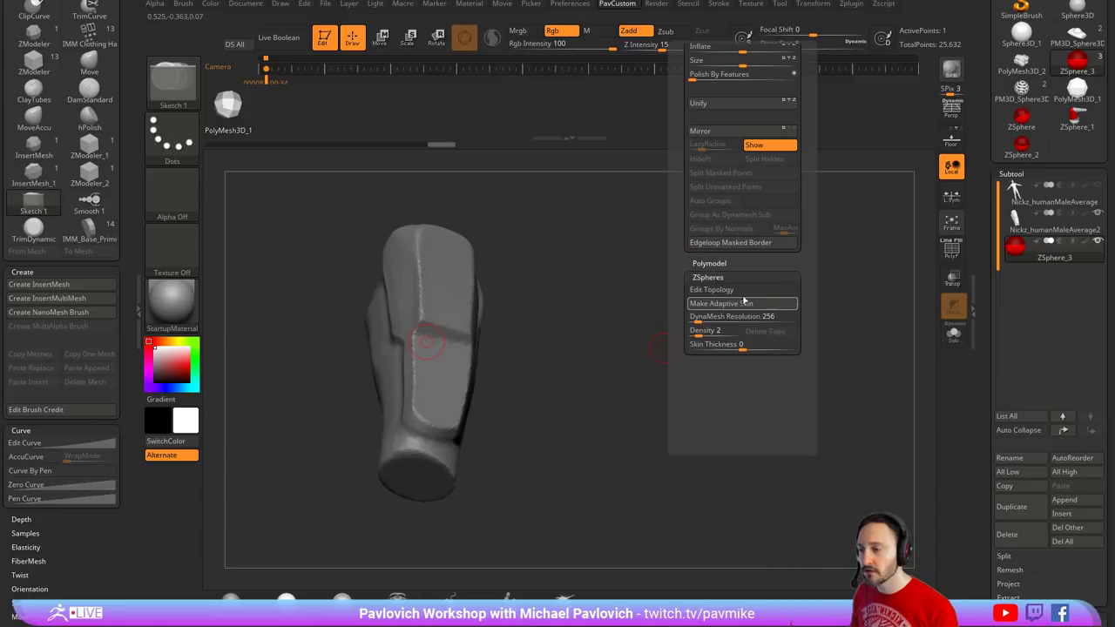
{"action": "left_click", "coordinate": [712, 289]}
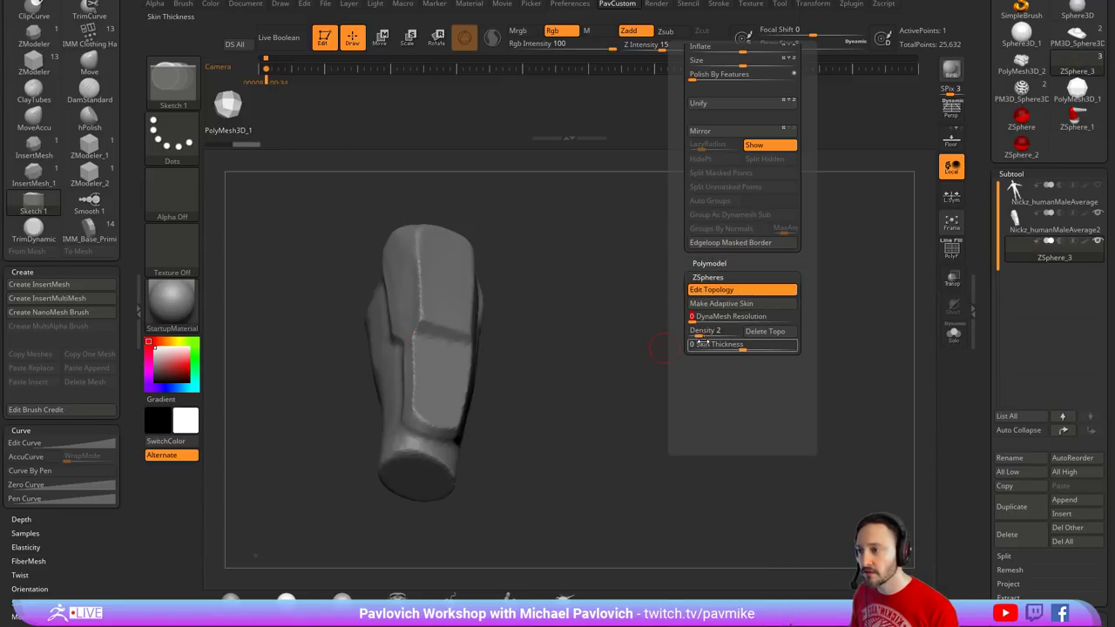
{"action": "left_click_drag", "start_coordinate": [707, 333], "coordinate": [730, 342]}
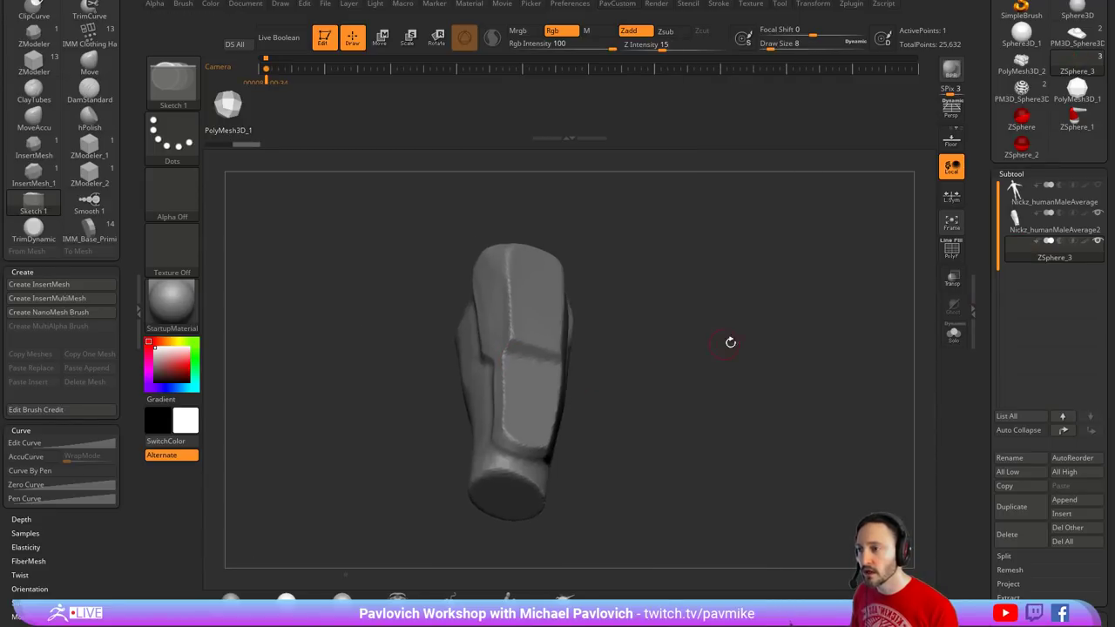
- Switch to the MatCap Pearl material with a dark grey color and reduce the draw size to 1
{"action": "left_click", "coordinate": [342, 598]}
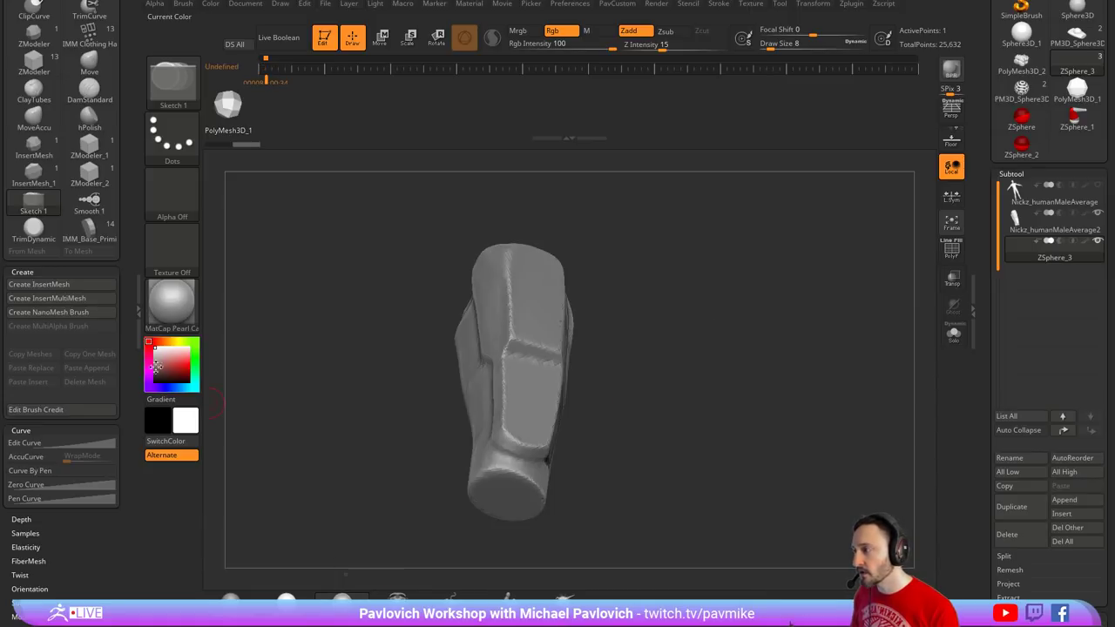
{"action": "left_click", "coordinate": [155, 366]}
{"action": "left_click_drag", "start_coordinate": [751, 291], "coordinate": [732, 314]}
{"action": "key", "text": "2"}
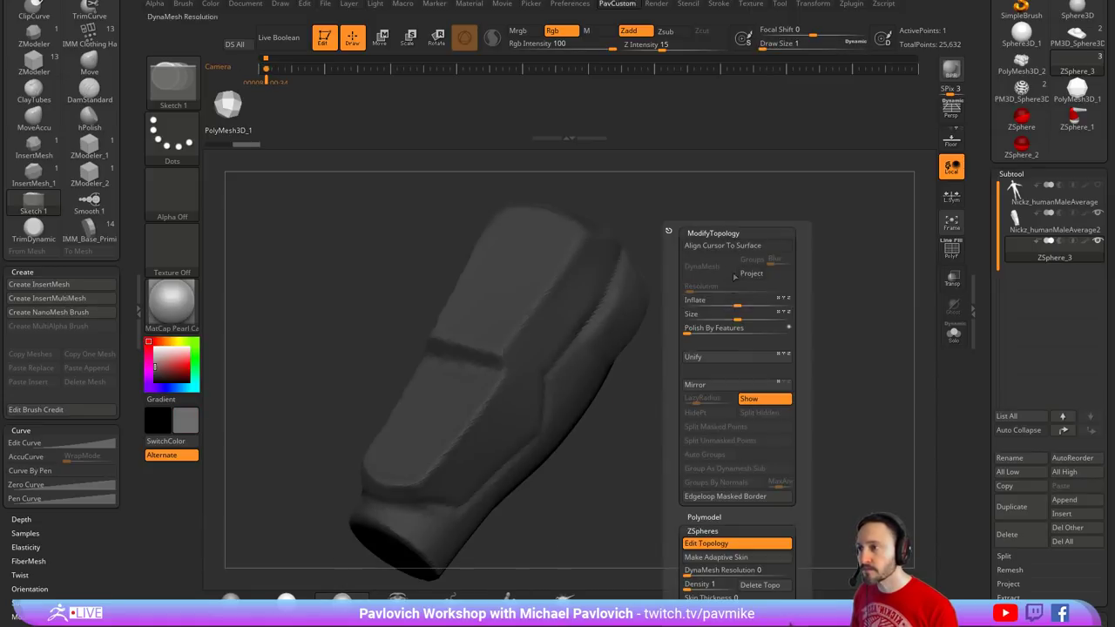
{"action": "left_click_drag", "start_coordinate": [707, 225], "coordinate": [633, 226]}
- Place topology points around the bracer's upper flat panel, close its outline and add the step face below it
{"action": "left_click", "coordinate": [539, 247]}
{"action": "left_click", "coordinate": [557, 238]}
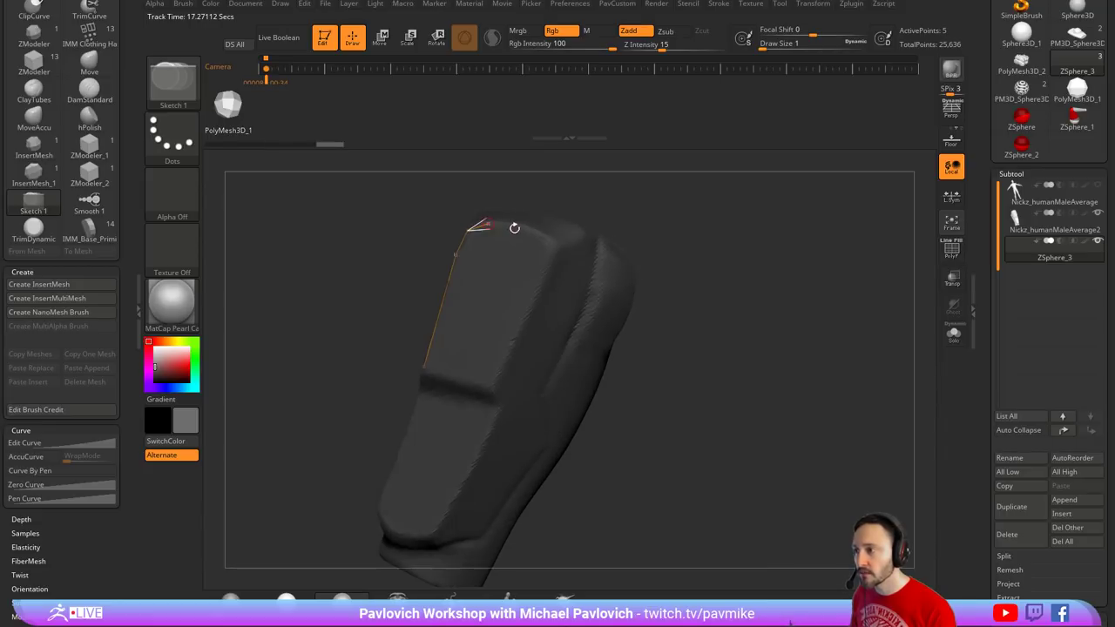
{"action": "left_click", "coordinate": [542, 232]}
{"action": "left_click", "coordinate": [557, 243]}
{"action": "left_click_drag", "start_coordinate": [712, 324], "coordinate": [534, 318], "text": "alt"}
{"action": "left_click", "coordinate": [505, 298]}
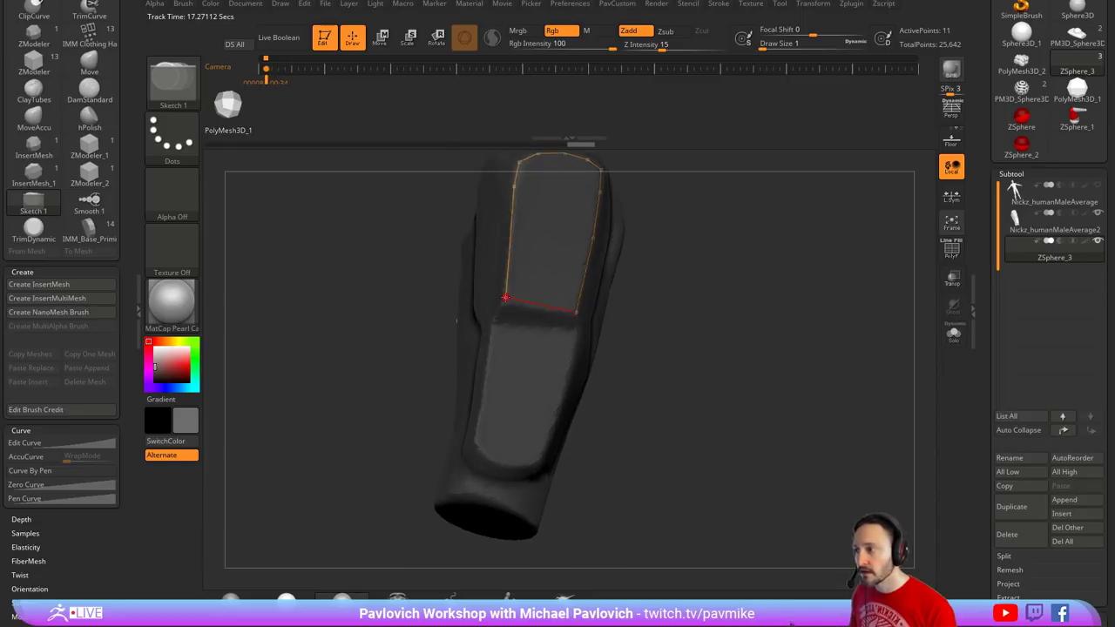
{"action": "left_click", "coordinate": [494, 323]}
{"action": "left_click", "coordinate": [578, 331]}
- Continue the topology outline from the step around the edge of the bracer's lower flat panel
{"action": "left_click_drag", "start_coordinate": [694, 353], "coordinate": [721, 319]}
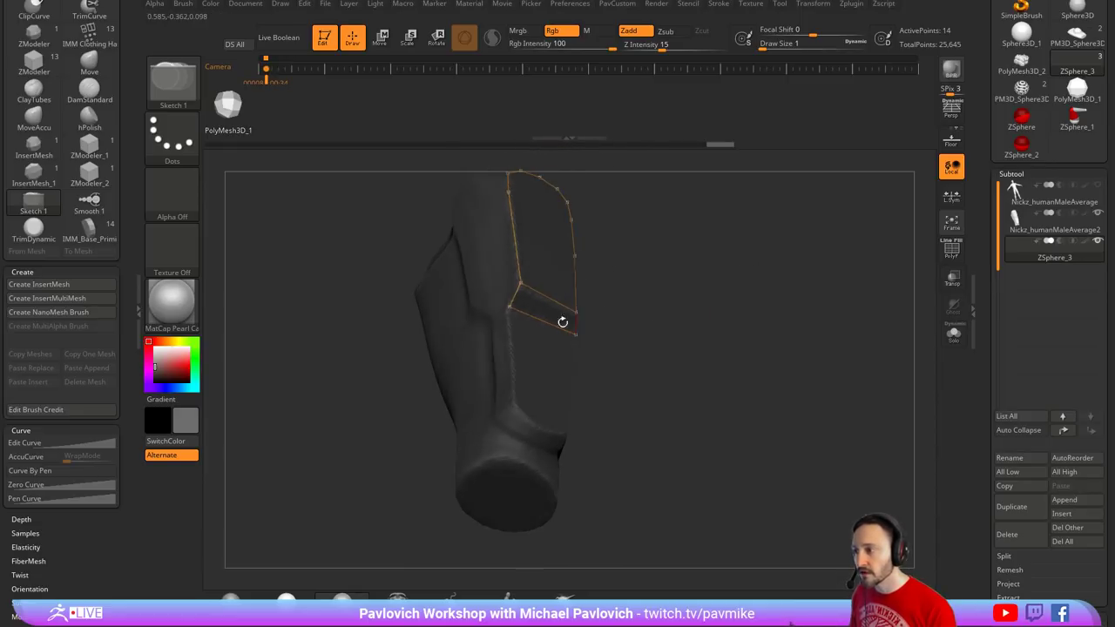
{"action": "left_click", "coordinate": [513, 385]}
{"action": "left_click", "coordinate": [513, 406]}
{"action": "left_click_drag", "start_coordinate": [647, 398], "coordinate": [587, 397]}
{"action": "left_click", "coordinate": [469, 414]}
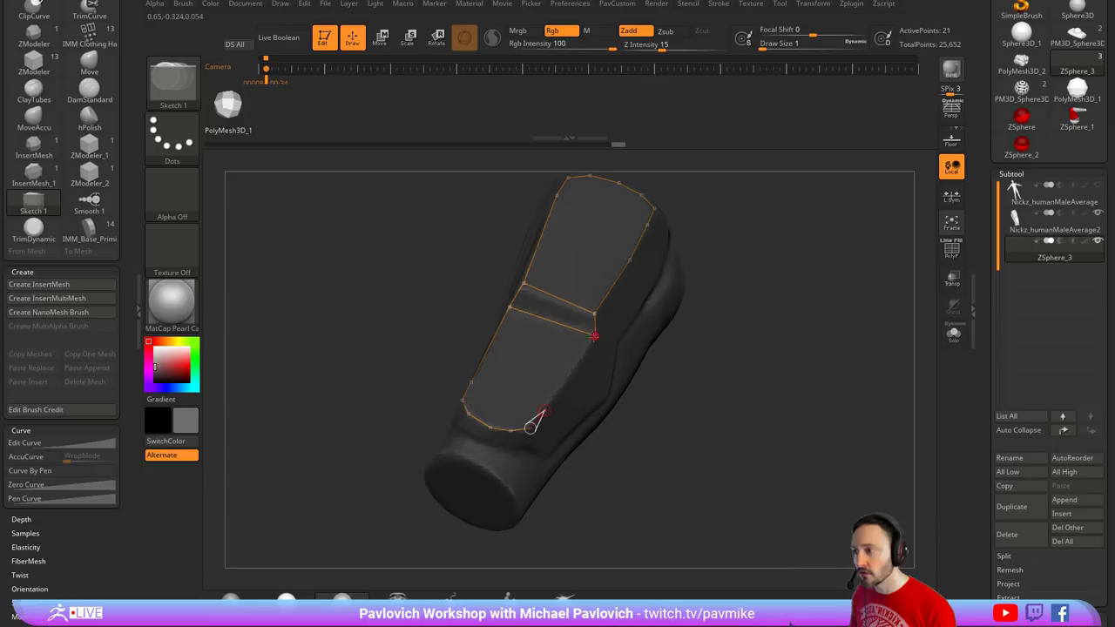
{"action": "left_click", "coordinate": [545, 410]}
- Split the lower panel, the step face and the upper panel lengthwise with a topology line through their middles
{"action": "left_click_drag", "start_coordinate": [798, 339], "coordinate": [517, 378]}
{"action": "left_click", "coordinate": [484, 425]}
{"action": "left_click", "coordinate": [552, 323]}
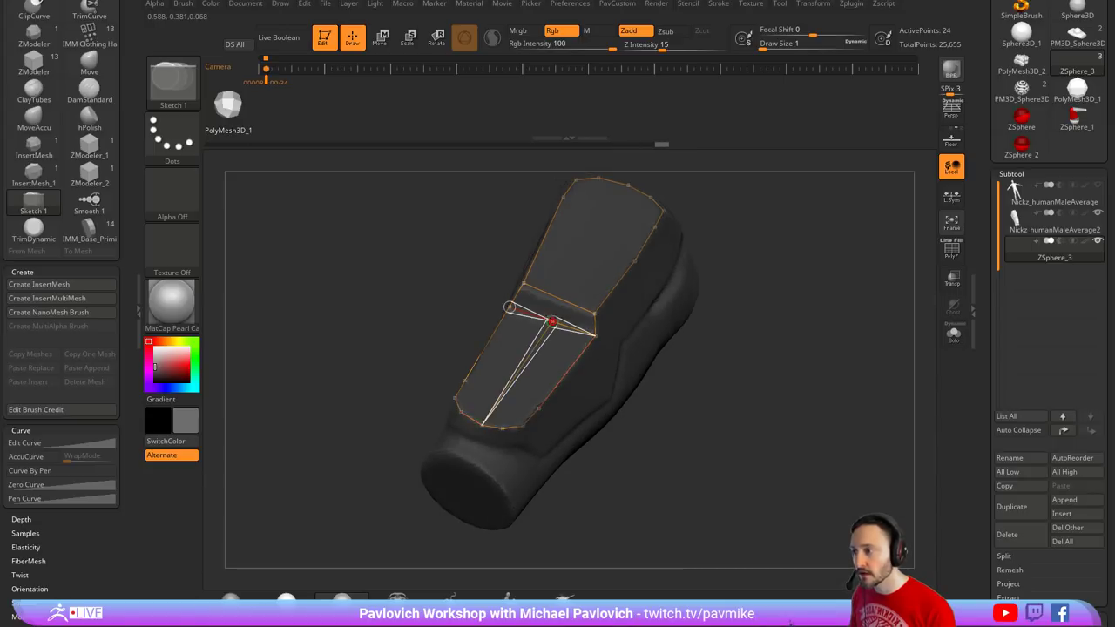
{"action": "left_click", "coordinate": [559, 299]}
{"action": "left_click_drag", "start_coordinate": [764, 240], "coordinate": [750, 264]}
{"action": "left_click_drag", "start_coordinate": [731, 223], "coordinate": [719, 320], "text": "alt"}
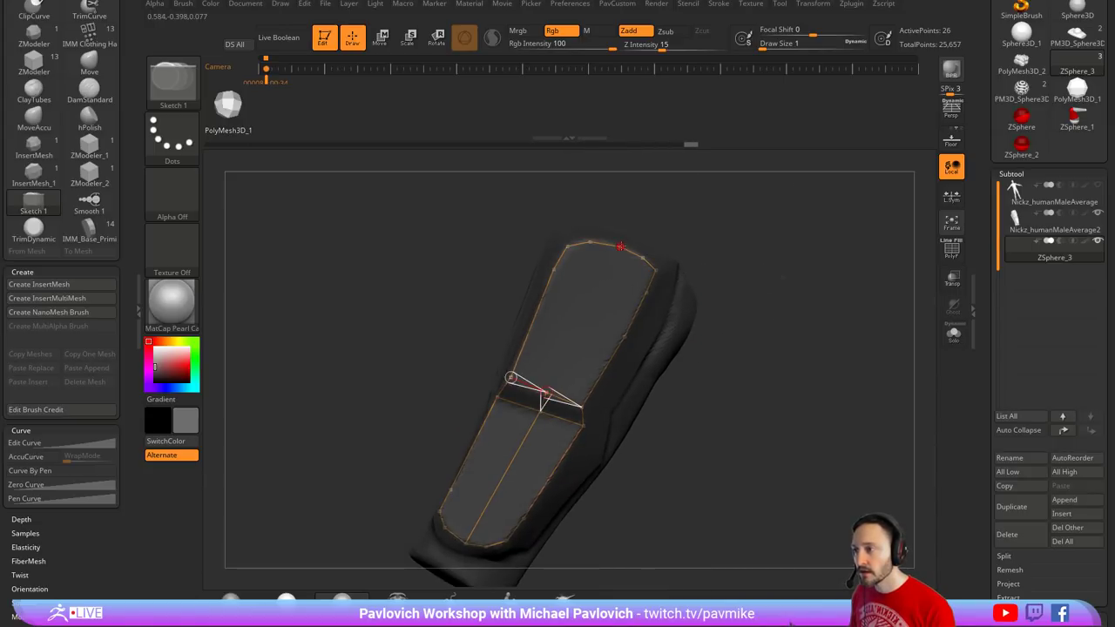
{"action": "left_click", "coordinate": [620, 247]}
{"action": "left_click_drag", "start_coordinate": [775, 287], "coordinate": [738, 275]}
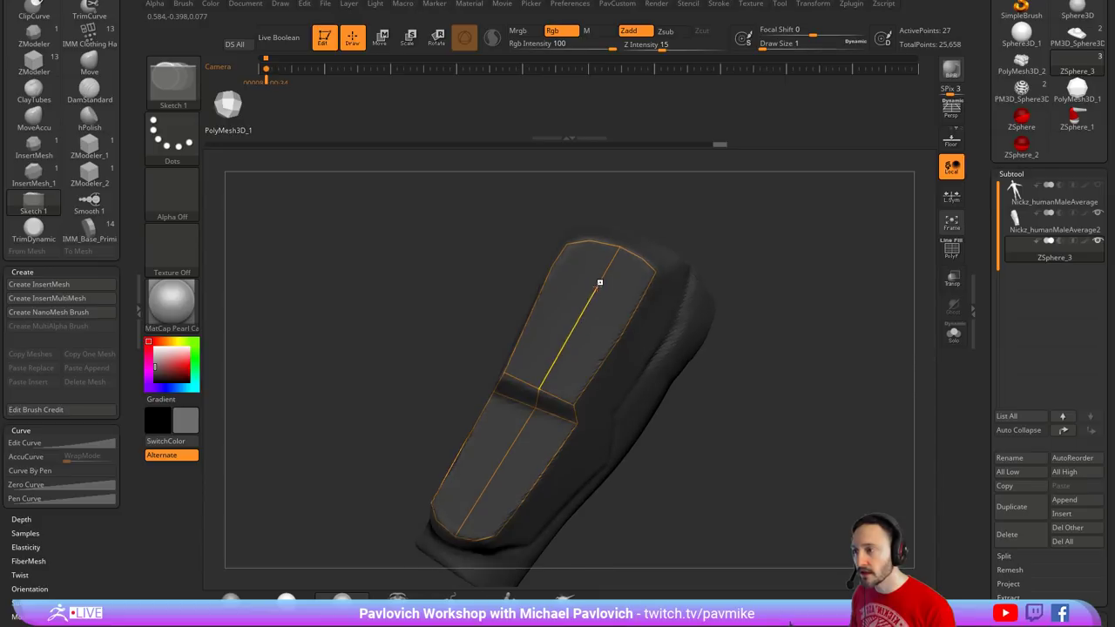
- Add a crosswise topology edge over the upper panel near its wide end, joining both outline edges through the center line
{"action": "left_click", "coordinate": [599, 282]}
{"action": "left_click", "coordinate": [645, 294]}
{"action": "left_click", "coordinate": [745, 269]}
{"action": "left_click", "coordinate": [600, 282]}
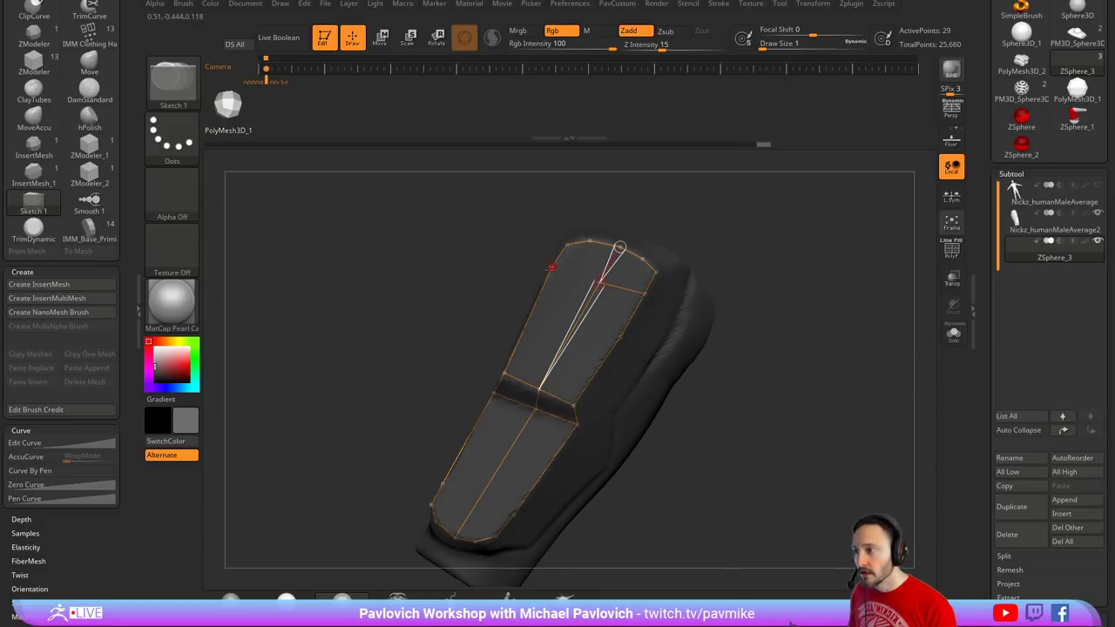
{"action": "left_click", "coordinate": [550, 267]}
{"action": "left_click_drag", "start_coordinate": [806, 281], "coordinate": [801, 249]}
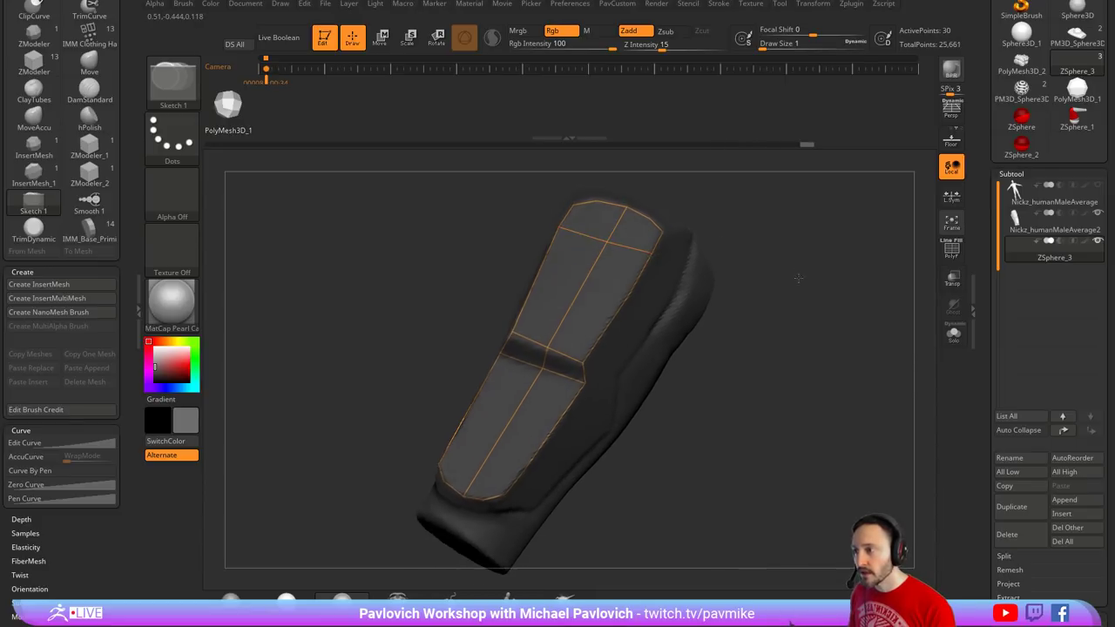
- Add a second crosswise edge midway along the upper panel and move its point on the panel outline into place
{"action": "left_click", "coordinate": [578, 294]}
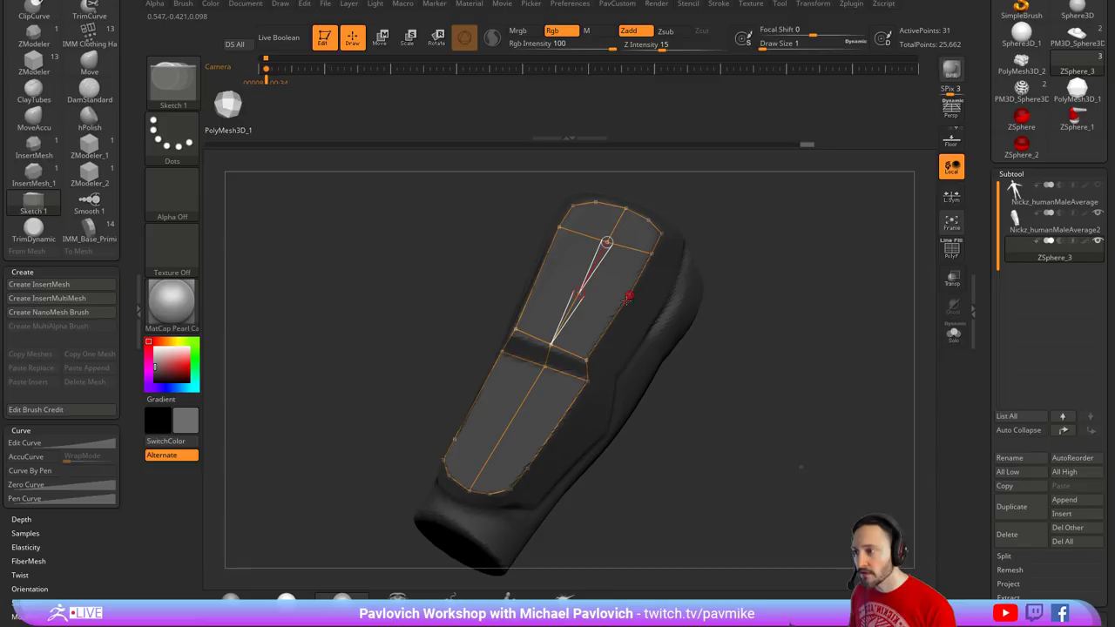
{"action": "left_click", "coordinate": [537, 279]}
{"action": "left_click", "coordinate": [796, 266]}
{"action": "key", "text": "w"}
{"action": "left_click_drag", "start_coordinate": [622, 305], "coordinate": [583, 294]}
{"action": "key", "text": "q"}
{"action": "mouse_move", "coordinate": [804, 281]}
{"action": "left_mouse_down"}
{"action": "mouse_move", "coordinate": [809, 300]}
{"action": "mouse_move", "coordinate": [619, 264]}
{"action": "left_mouse_up"}
- Place topology points from the upper panel's corner along the groove on the bracer's side, past the step's level
{"action": "left_click", "coordinate": [615, 258]}
{"action": "left_click_drag", "start_coordinate": [749, 297], "coordinate": [672, 272]}
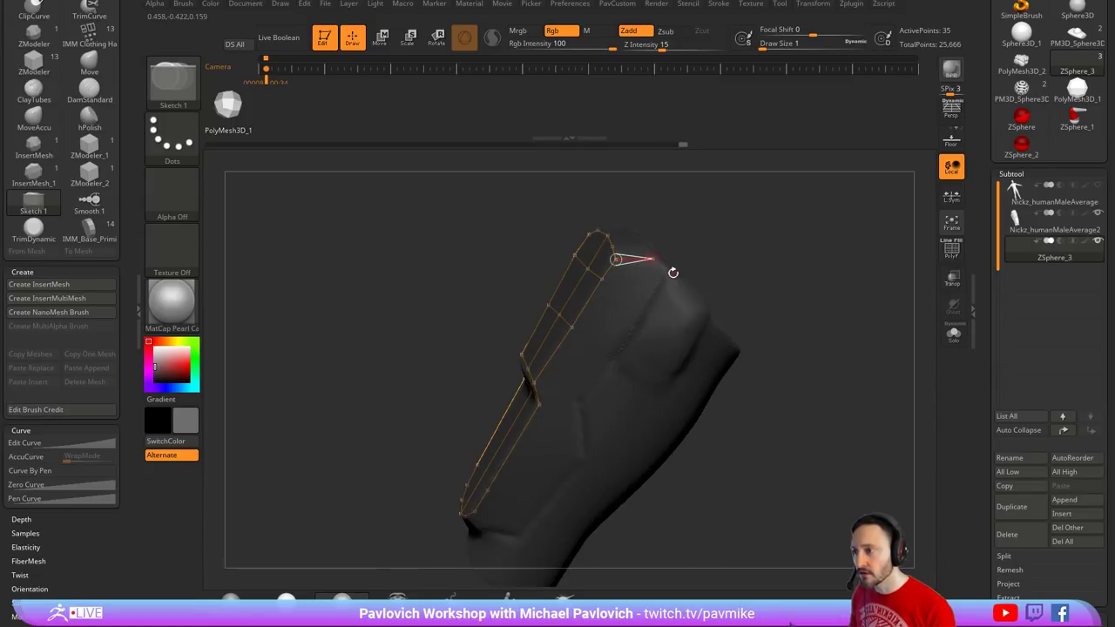
{"action": "left_click", "coordinate": [650, 261]}
{"action": "left_click_drag", "start_coordinate": [764, 311], "coordinate": [595, 381]}
{"action": "left_click", "coordinate": [664, 275]}
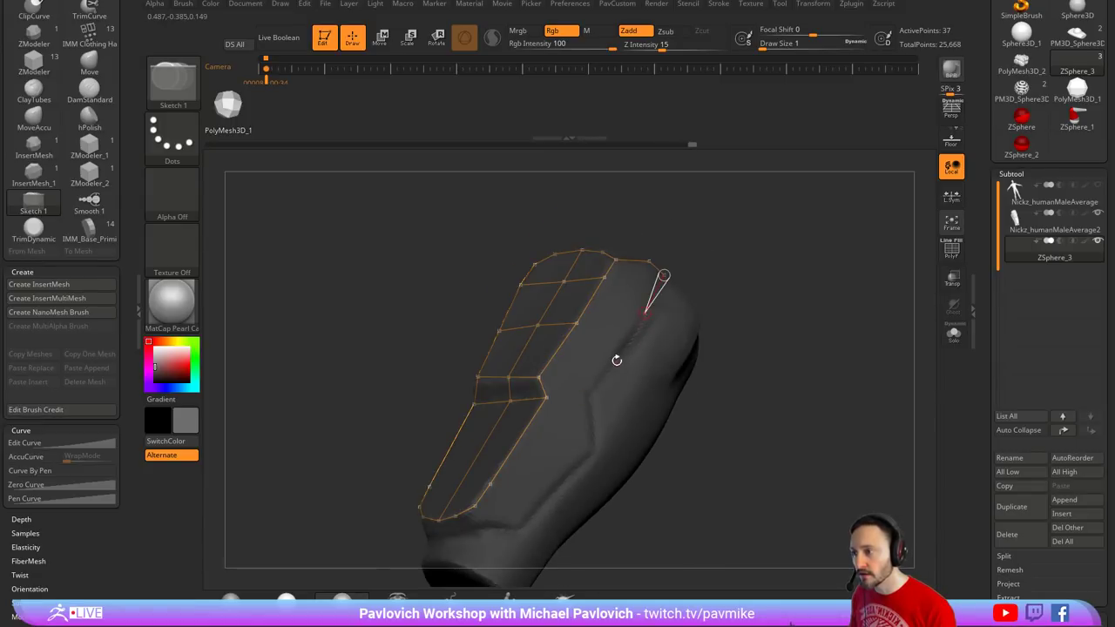
{"action": "left_click", "coordinate": [644, 314]}
{"action": "left_click", "coordinate": [616, 357]}
{"action": "left_click_drag", "start_coordinate": [636, 454], "coordinate": [681, 310], "text": "alt"}
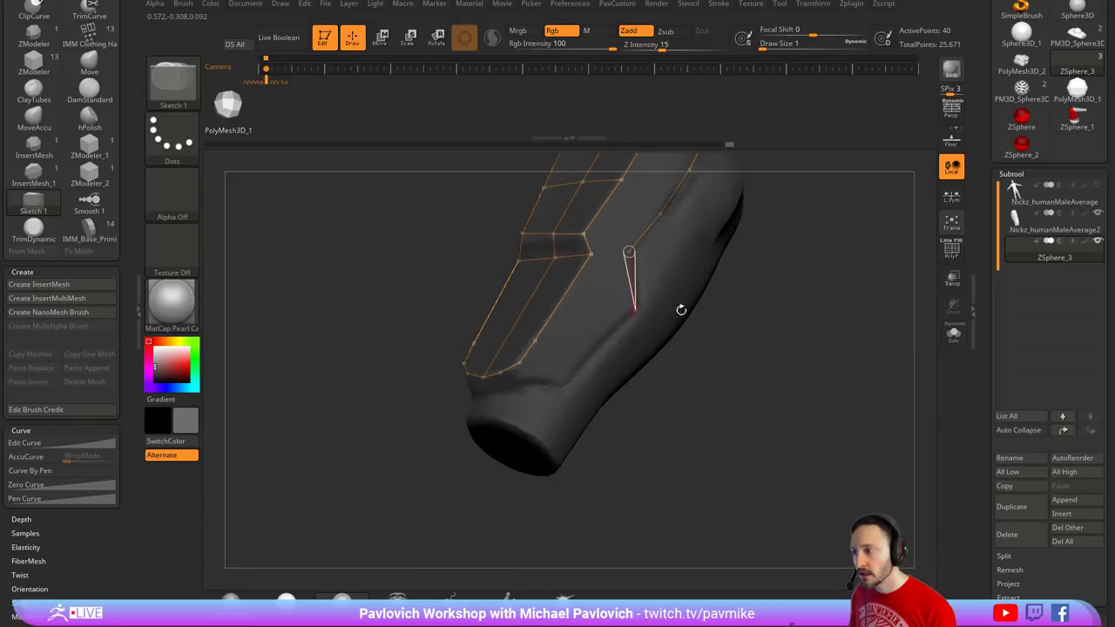
{"action": "left_click", "coordinate": [635, 309]}
- Continue the side outline toward the bracer's narrow end and around it, just below the lower panel
{"action": "left_click_drag", "start_coordinate": [723, 386], "coordinate": [771, 325]}
{"action": "left_click", "coordinate": [658, 336]}
{"action": "left_click", "coordinate": [622, 332]}
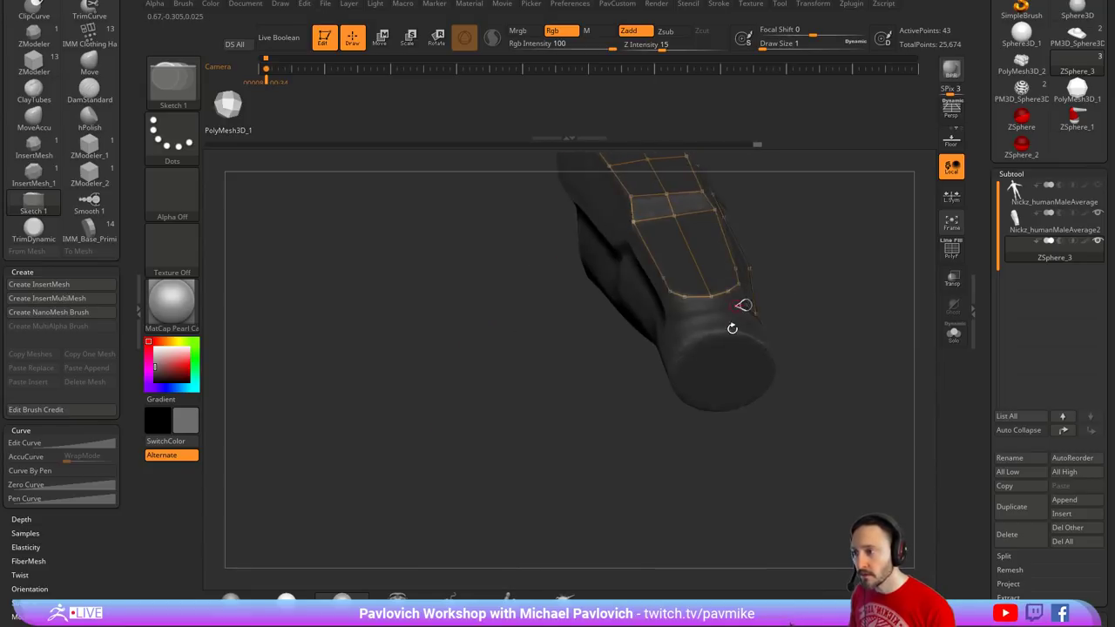
{"action": "left_click", "coordinate": [709, 309]}
{"action": "left_click", "coordinate": [686, 311]}
{"action": "right_click_drag", "start_coordinate": [688, 315], "coordinate": [734, 365]}
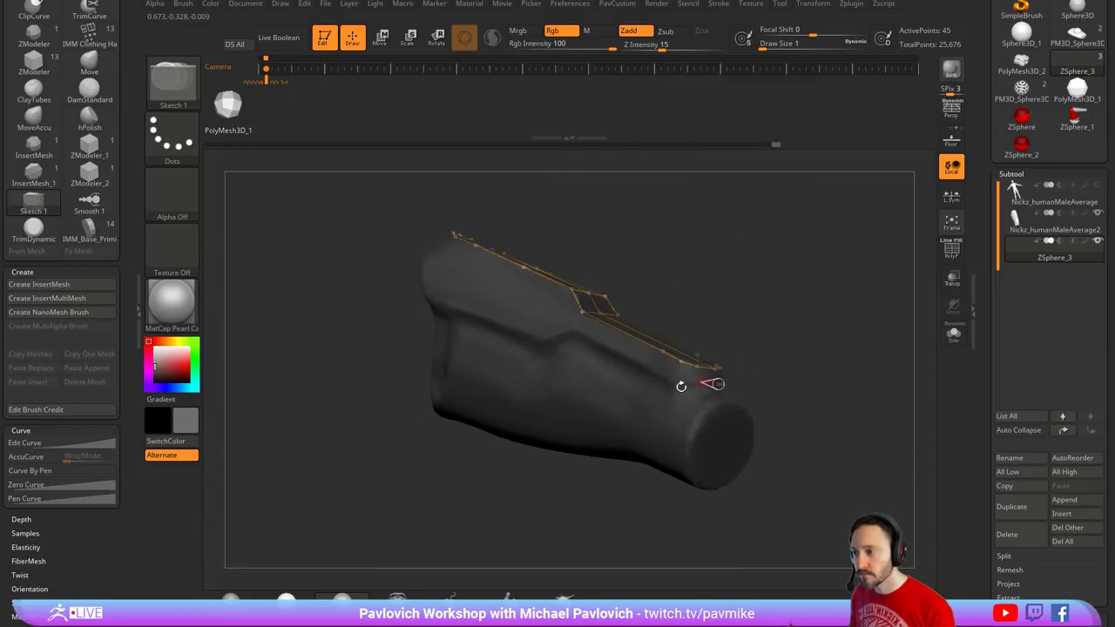
- Run the outline back along the groove on the bracer's opposite side, from the narrow end to the wide end
{"action": "left_click", "coordinate": [658, 364]}
{"action": "right_click_drag", "start_coordinate": [667, 372], "coordinate": [730, 342]}
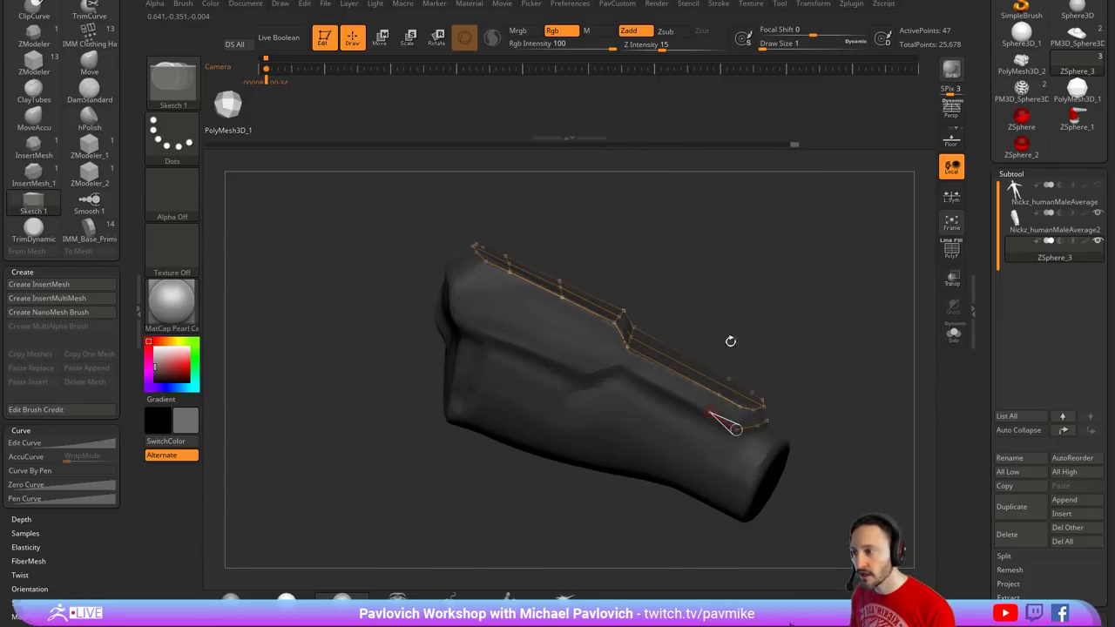
{"action": "left_click", "coordinate": [710, 412]}
{"action": "left_click", "coordinate": [621, 364]}
{"action": "right_click_drag", "start_coordinate": [711, 290], "coordinate": [705, 315]}
{"action": "left_click", "coordinate": [510, 337]}
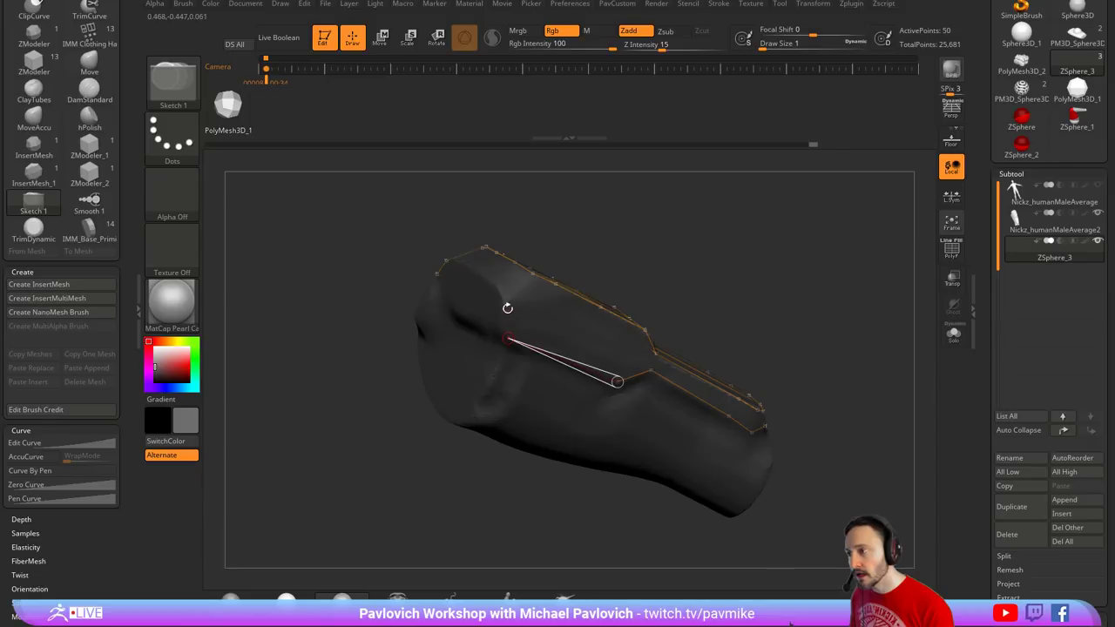
{"action": "left_click", "coordinate": [508, 307]}
- Place a row of points along the rim of the wide end and close the lower outline of the end face
{"action": "right_click_drag", "start_coordinate": [604, 226], "coordinate": [579, 302]}
{"action": "left_click_drag", "start_coordinate": [543, 329], "coordinate": [593, 275]}
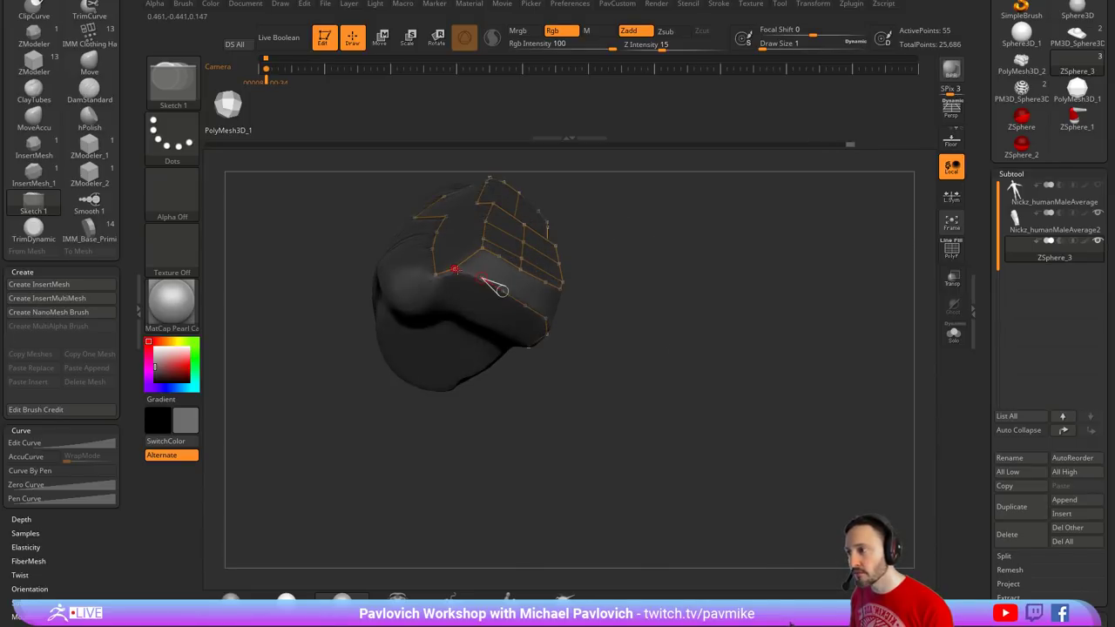
{"action": "left_click", "coordinate": [456, 269]}
{"action": "left_click_drag", "start_coordinate": [684, 226], "coordinate": [530, 371]}
{"action": "left_click", "coordinate": [518, 373]}
{"action": "left_click_drag", "start_coordinate": [714, 311], "coordinate": [564, 357]}
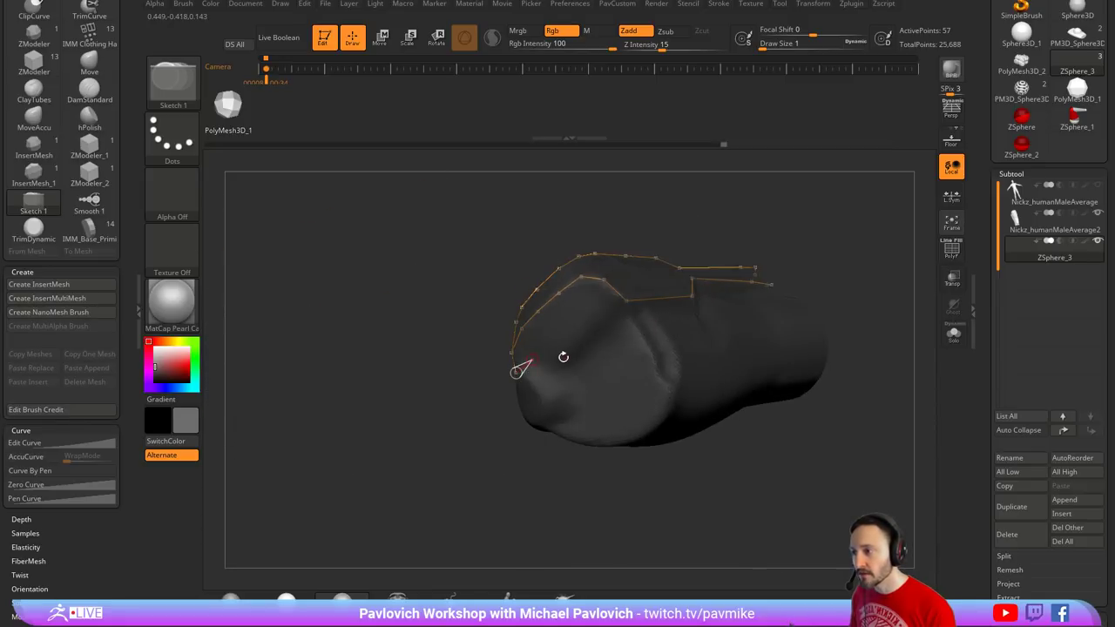
{"action": "left_click", "coordinate": [626, 300]}
{"action": "left_click_drag", "start_coordinate": [729, 234], "coordinate": [786, 202]}
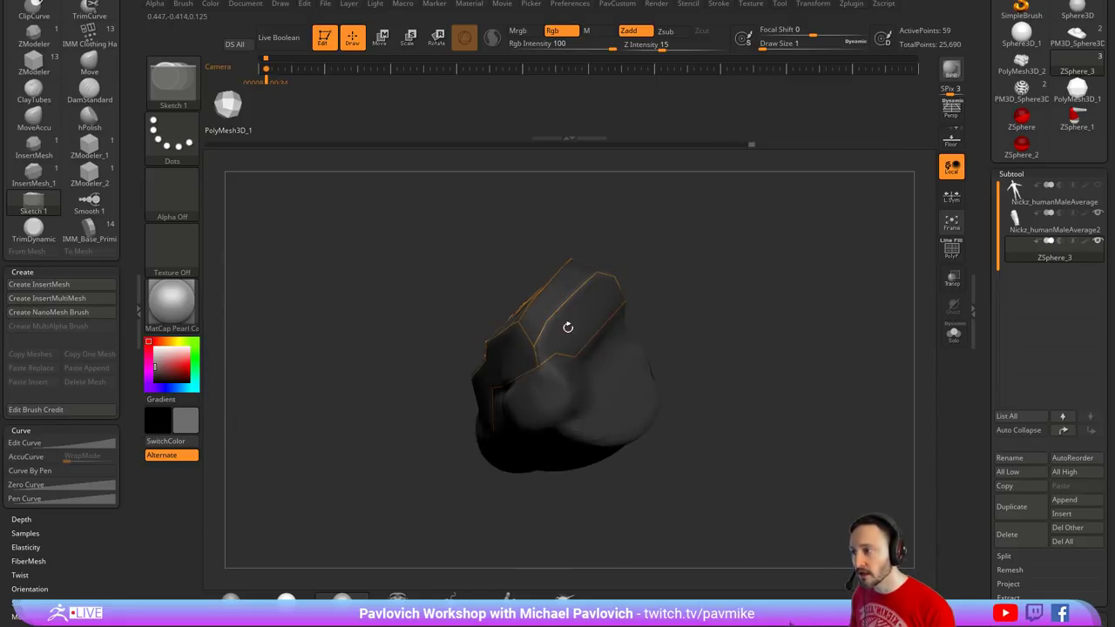
- Divide the end face at the wide end with edges from the rim points to its lower outline
{"action": "left_click", "coordinate": [555, 353]}
{"action": "left_click_drag", "start_coordinate": [679, 270], "coordinate": [649, 270]}
{"action": "left_click", "coordinate": [564, 305]}
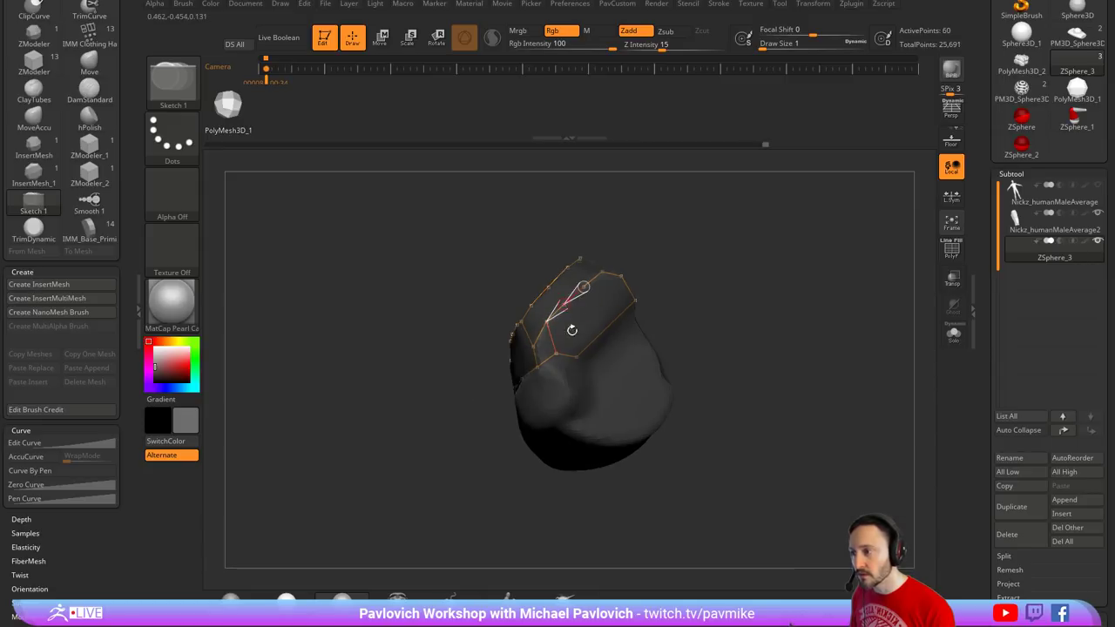
{"action": "left_click", "coordinate": [576, 356]}
{"action": "left_click", "coordinate": [584, 288]}
{"action": "left_click", "coordinate": [592, 343]}
{"action": "left_click", "coordinate": [703, 244]}
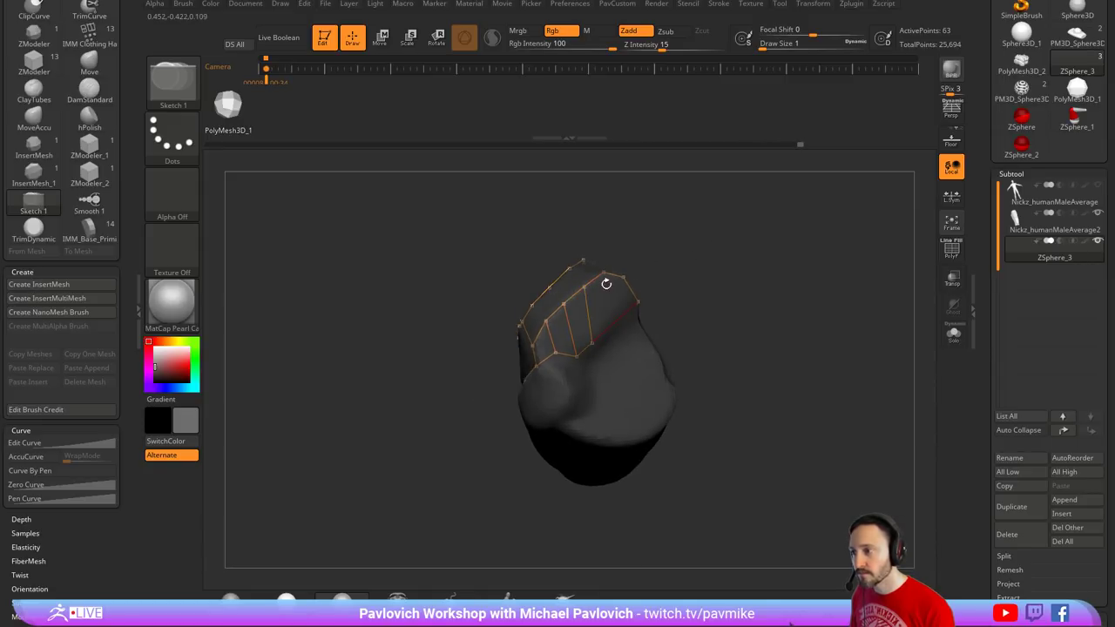
{"action": "left_click", "coordinate": [604, 275]}
{"action": "left_click", "coordinate": [614, 323]}
{"action": "left_click_drag", "start_coordinate": [675, 255], "coordinate": [553, 327]}
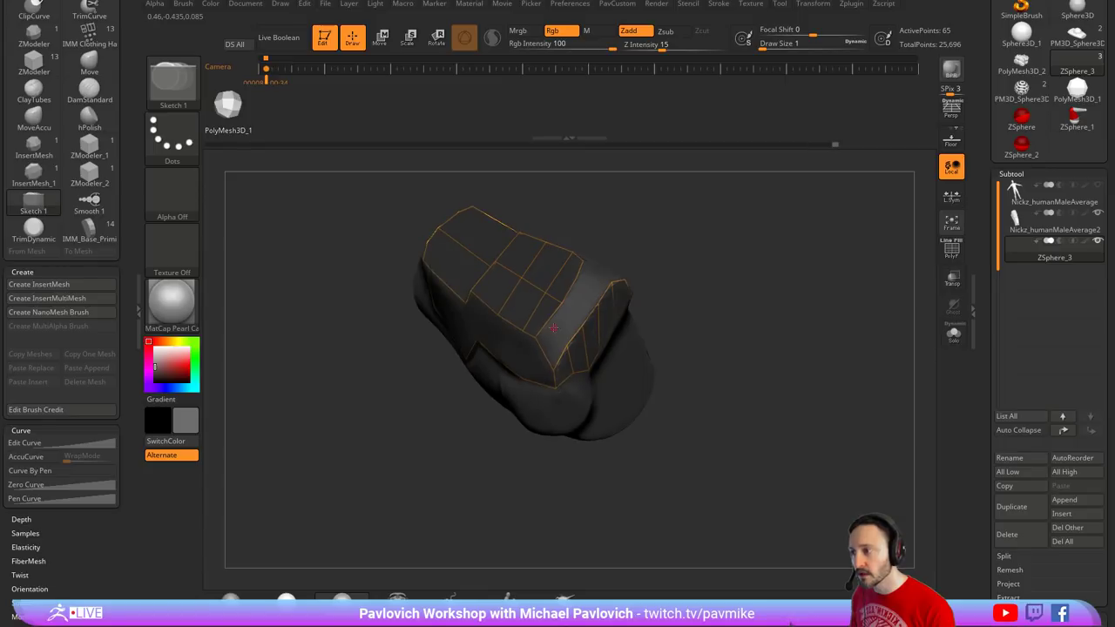
- Connect the upper panel's end points to the wide end's rim, undoing the last edge and redrawing it further along
{"action": "left_click", "coordinate": [547, 324]}
{"action": "left_click", "coordinate": [567, 345]}
{"action": "left_click", "coordinate": [561, 303]}
{"action": "left_click", "coordinate": [583, 327]}
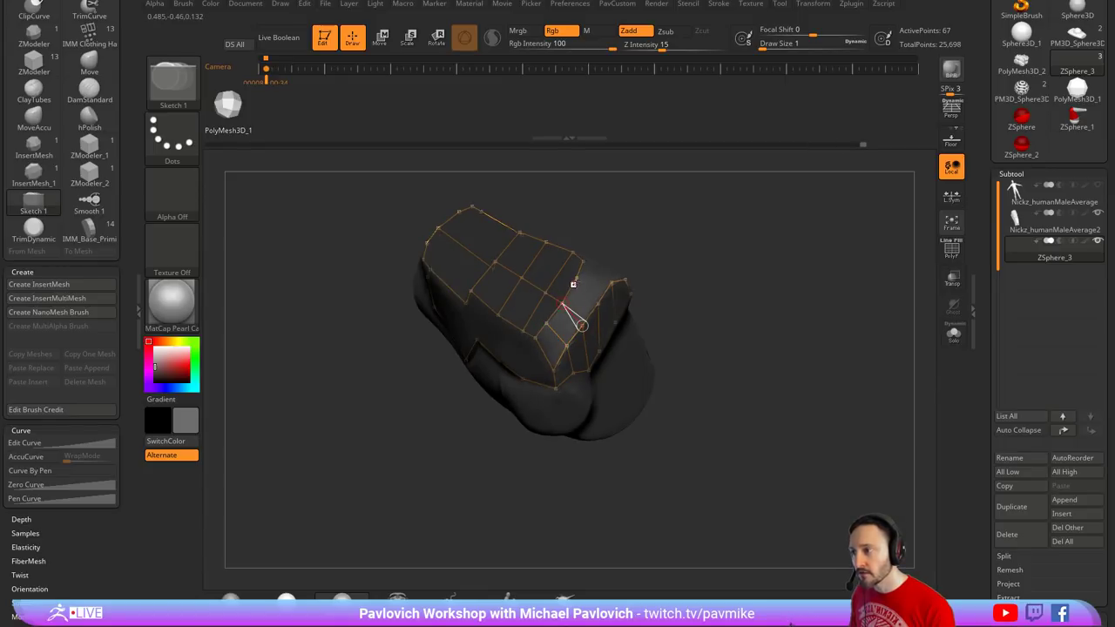
{"action": "left_click", "coordinate": [576, 279]}
{"action": "left_click", "coordinate": [597, 305]}
{"action": "left_click_drag", "start_coordinate": [672, 251], "coordinate": [672, 344]}
{"action": "key", "text": "ctrl+z"}
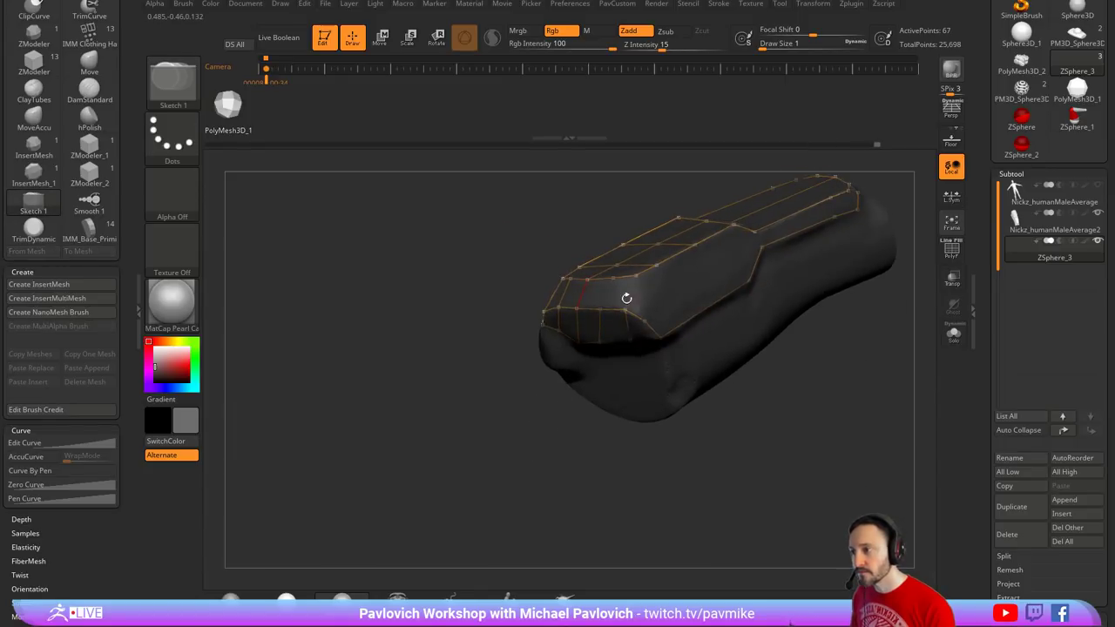
{"action": "left_click", "coordinate": [610, 289]}
{"action": "left_click", "coordinate": [602, 309]}
- Add the remaining rim connection at the wide end and move the rim points to space them more evenly
{"action": "mouse_move", "coordinate": [524, 458]}
{"action": "left_mouse_down"}
{"action": "mouse_move", "coordinate": [509, 487]}
{"action": "mouse_move", "coordinate": [557, 346]}
{"action": "mouse_move", "coordinate": [592, 370]}
{"action": "left_mouse_up"}
{"action": "left_click", "coordinate": [581, 365]}
{"action": "key", "text": "w"}
{"action": "mouse_move", "coordinate": [666, 370]}
{"action": "left_mouse_down"}
{"action": "mouse_move", "coordinate": [723, 349]}
{"action": "mouse_move", "coordinate": [675, 342]}
{"action": "left_mouse_up"}
{"action": "key", "text": "q"}
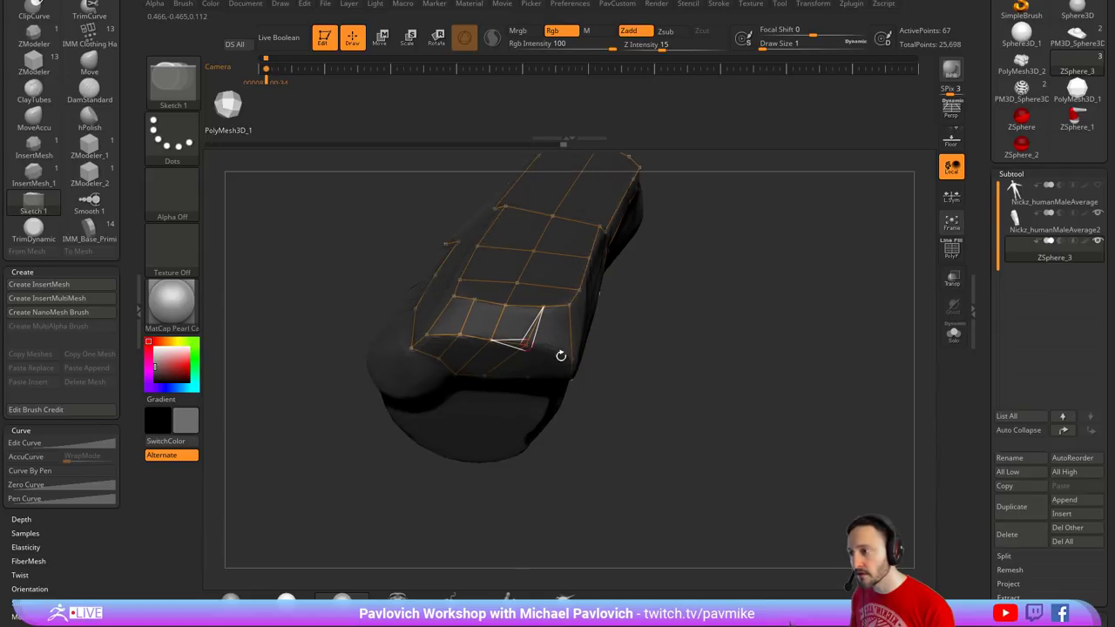
{"action": "key", "text": "w"}
{"action": "left_click_drag", "start_coordinate": [528, 345], "coordinate": [541, 347]}
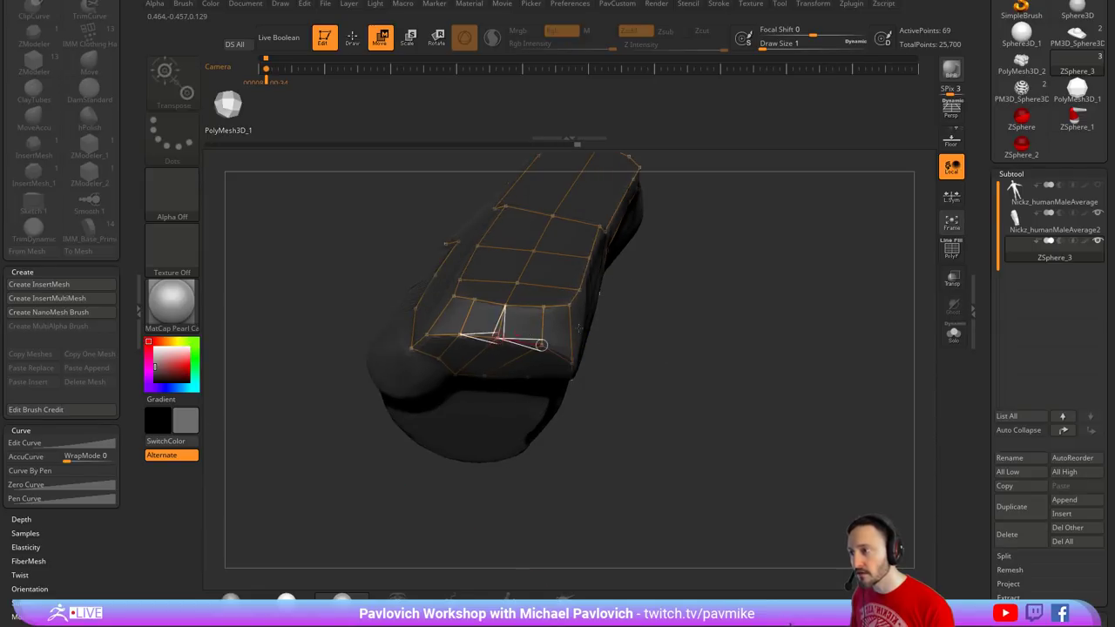
{"action": "key", "text": "q"}
{"action": "mouse_move", "coordinate": [730, 362]}
{"action": "left_mouse_down"}
{"action": "mouse_move", "coordinate": [723, 338]}
{"action": "mouse_move", "coordinate": [660, 321]}
{"action": "mouse_move", "coordinate": [640, 283]}
{"action": "left_mouse_up"}
- Connect the moved rim point down to the end face's lower outline, delete the extra point there and rejoin that edge
{"action": "left_click", "coordinate": [541, 345]}
{"action": "left_click", "coordinate": [538, 400]}
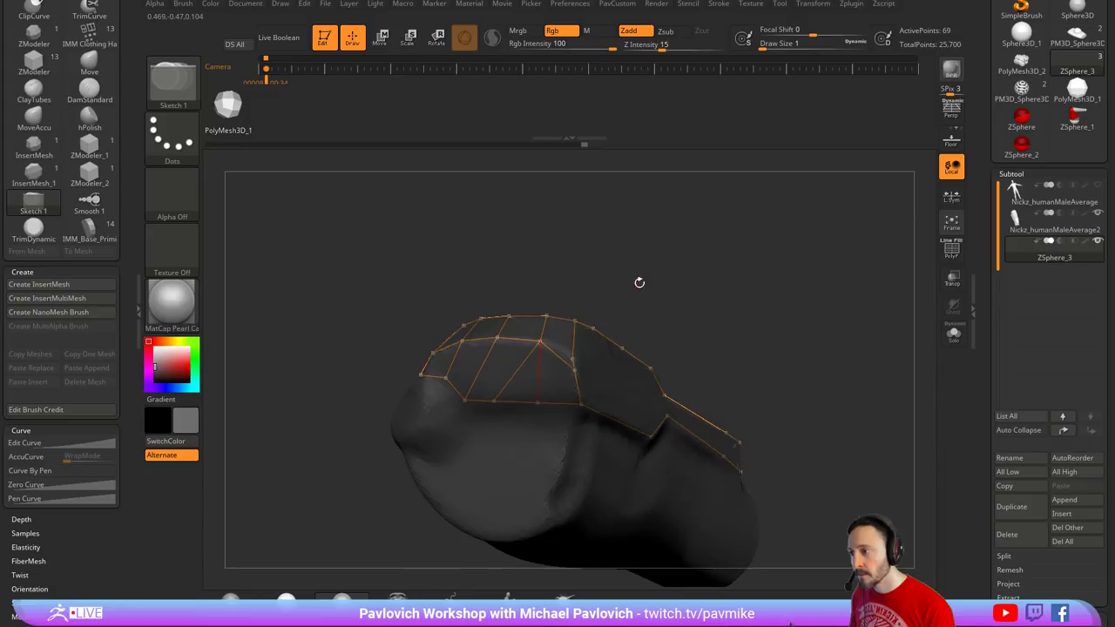
{"action": "left_click", "coordinate": [495, 404], "text": "alt"}
{"action": "left_click", "coordinate": [466, 402]}
{"action": "left_click", "coordinate": [538, 403]}
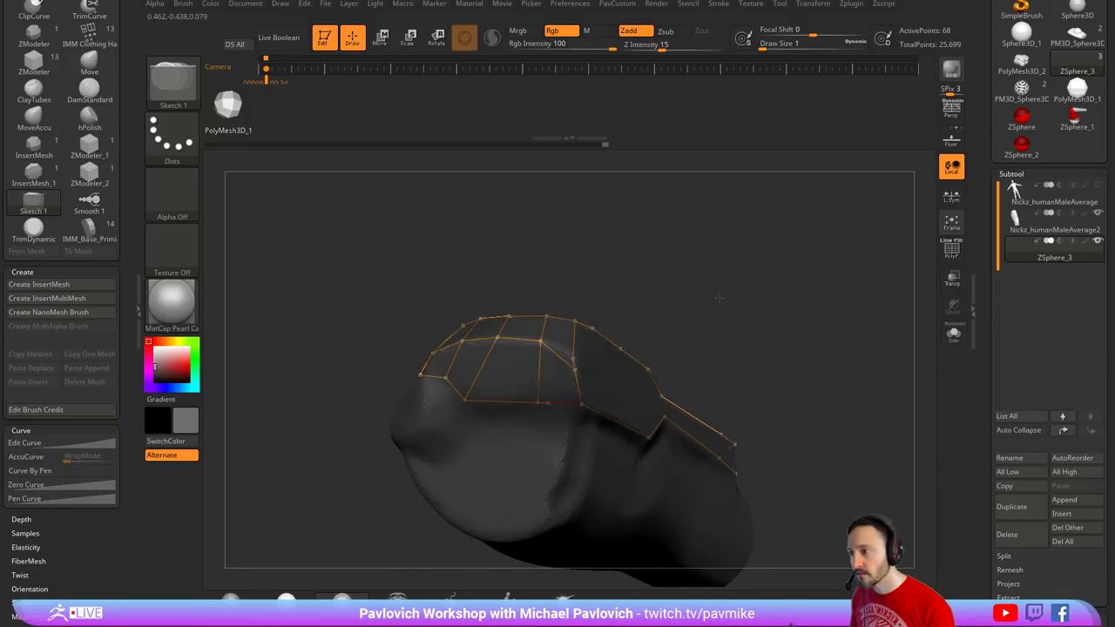
{"action": "left_click_drag", "start_coordinate": [800, 271], "coordinate": [801, 283]}
{"action": "key", "text": "ctrl+z"}
{"action": "key", "text": "ctrl+z"}
{"action": "left_click", "coordinate": [466, 400]}
{"action": "left_click", "coordinate": [537, 402]}
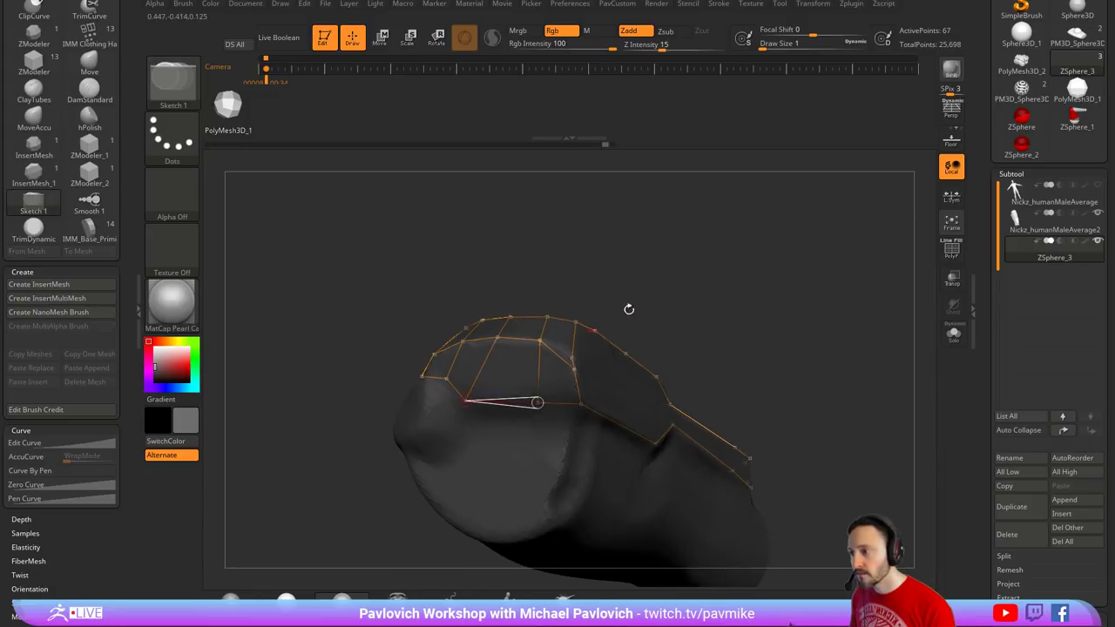
- Connect the upper panel's outline to the end face's side edge across the start of the side panel
{"action": "left_click_drag", "start_coordinate": [628, 310], "coordinate": [767, 299]}
{"action": "key", "text": "w"}
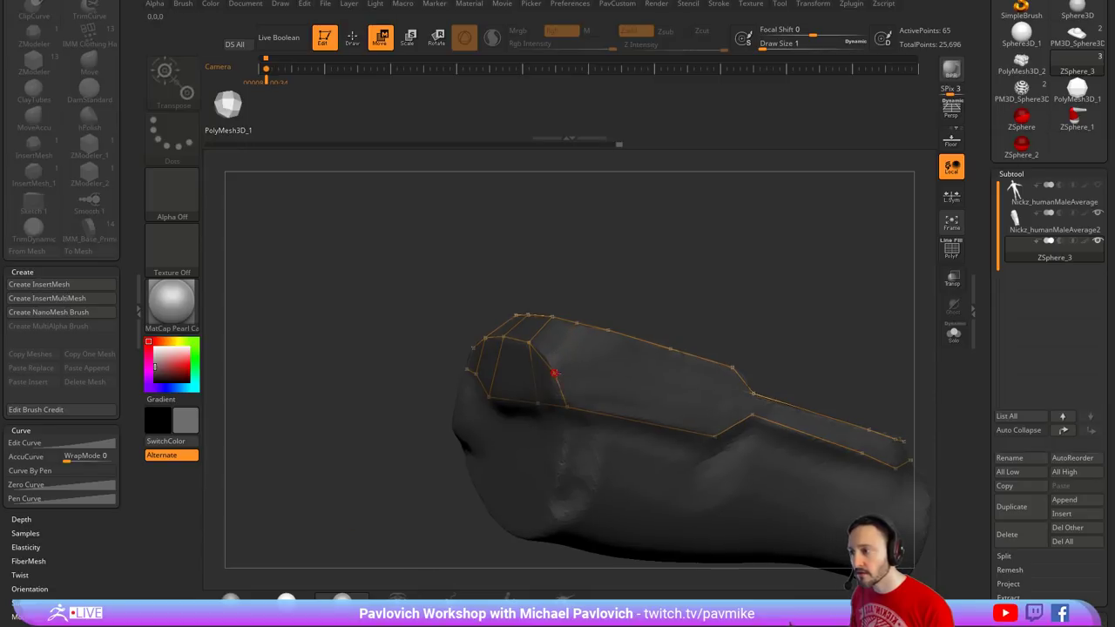
{"action": "key", "text": "q"}
{"action": "left_click", "coordinate": [576, 323]}
{"action": "left_click_drag", "start_coordinate": [707, 269], "coordinate": [616, 250], "text": "alt"}
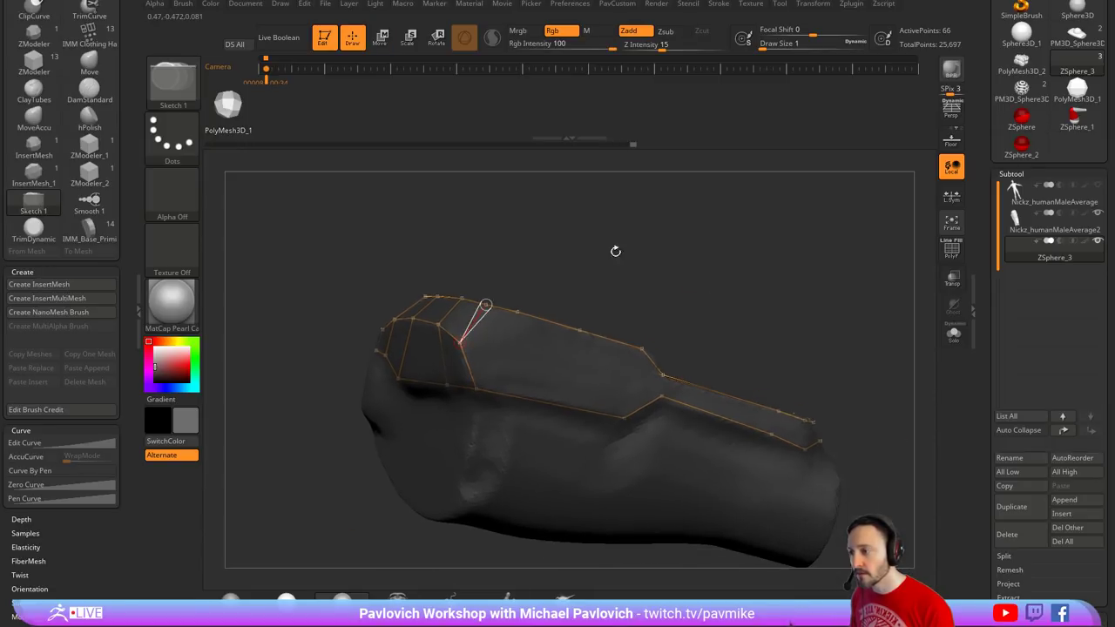
{"action": "left_click", "coordinate": [460, 342]}
{"action": "right_click_drag", "start_coordinate": [617, 343], "coordinate": [597, 365]}
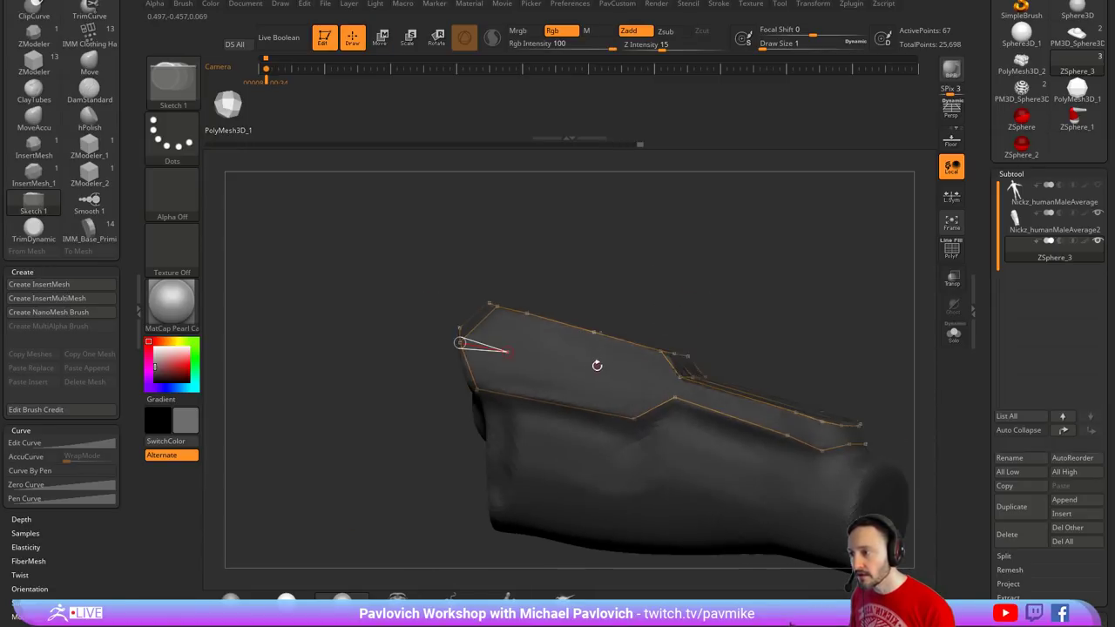
- Run a lengthwise row of points through the side panel to the step's corner and tie it to the lower outline
{"action": "left_click", "coordinate": [506, 351]}
{"action": "left_click", "coordinate": [586, 370]}
{"action": "left_click", "coordinate": [649, 383]}
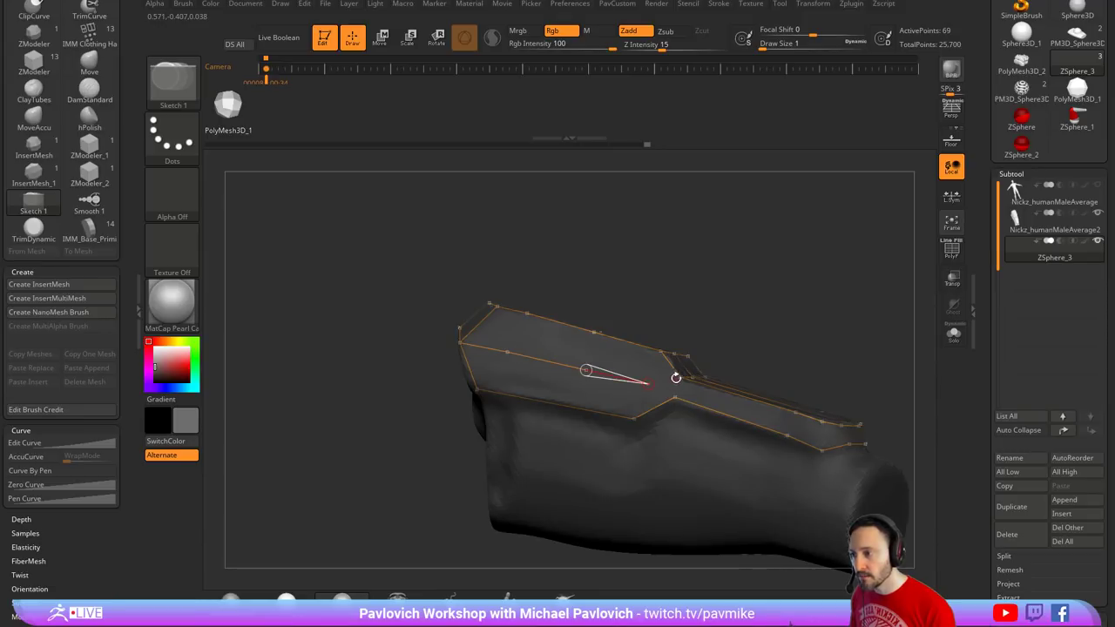
{"action": "left_click", "coordinate": [678, 377]}
{"action": "right_click_drag", "start_coordinate": [738, 358], "coordinate": [745, 359]}
{"action": "left_click", "coordinate": [634, 418]}
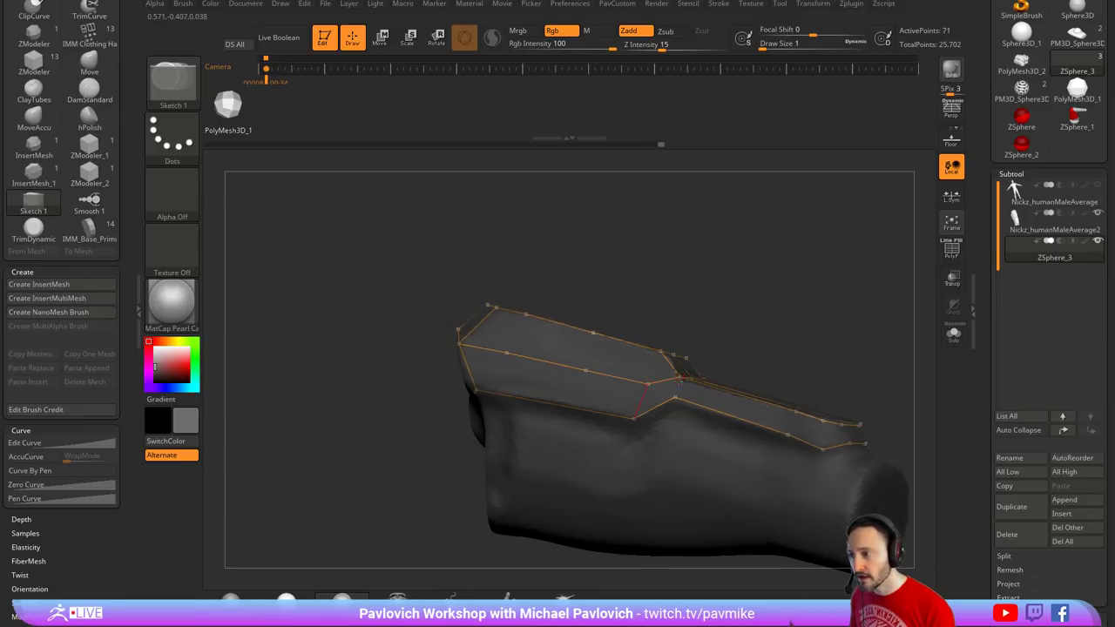
{"action": "left_click_drag", "start_coordinate": [737, 313], "coordinate": [646, 330]}
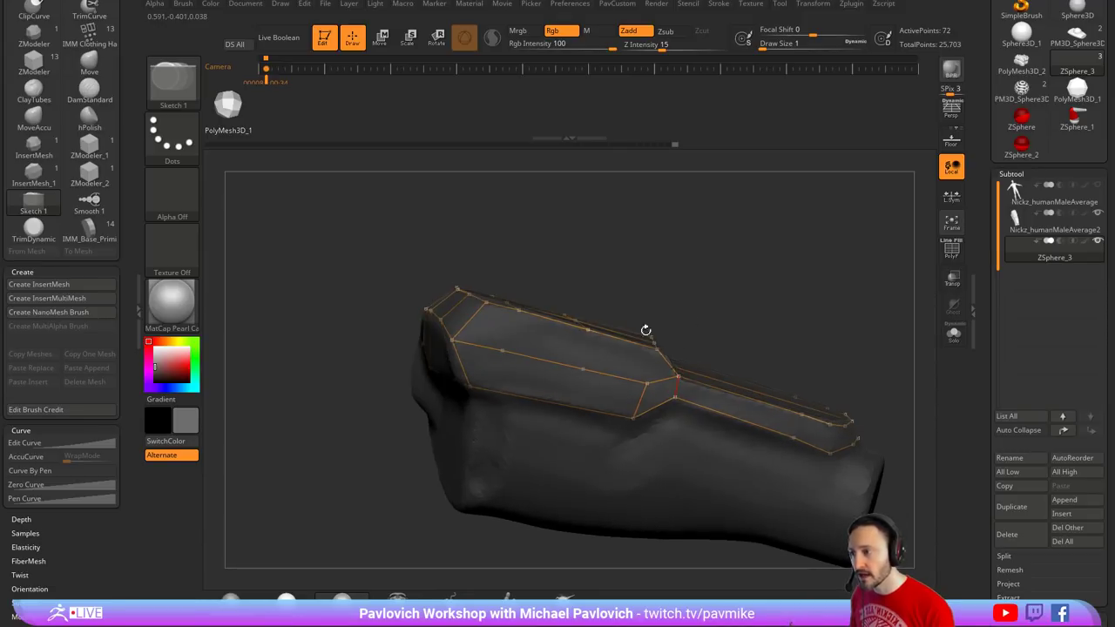
- Add crosswise edges through the side panel's middle row, joining the upper panel's outline to the groove outline
{"action": "left_click", "coordinate": [520, 312]}
{"action": "left_click", "coordinate": [503, 349]}
{"action": "right_click_drag", "start_coordinate": [529, 326], "coordinate": [532, 326]}
{"action": "left_click", "coordinate": [503, 351]}
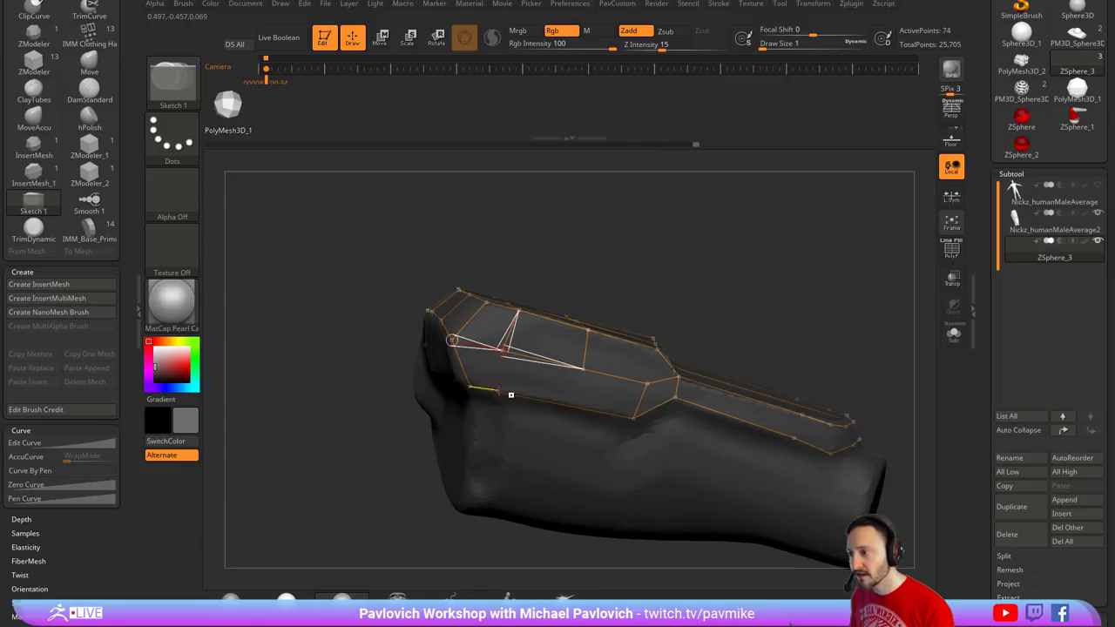
{"action": "left_click", "coordinate": [511, 394]}
{"action": "left_click", "coordinate": [584, 369]}
{"action": "left_click", "coordinate": [572, 406]}
{"action": "left_click_drag", "start_coordinate": [774, 287], "coordinate": [772, 314]}
{"action": "left_click", "coordinate": [465, 366]}
- Tie the top panel's outline to the groove outline with crosswise edges along the first half of the bracer's wrist end
{"action": "left_click_drag", "start_coordinate": [637, 372], "coordinate": [629, 374]}
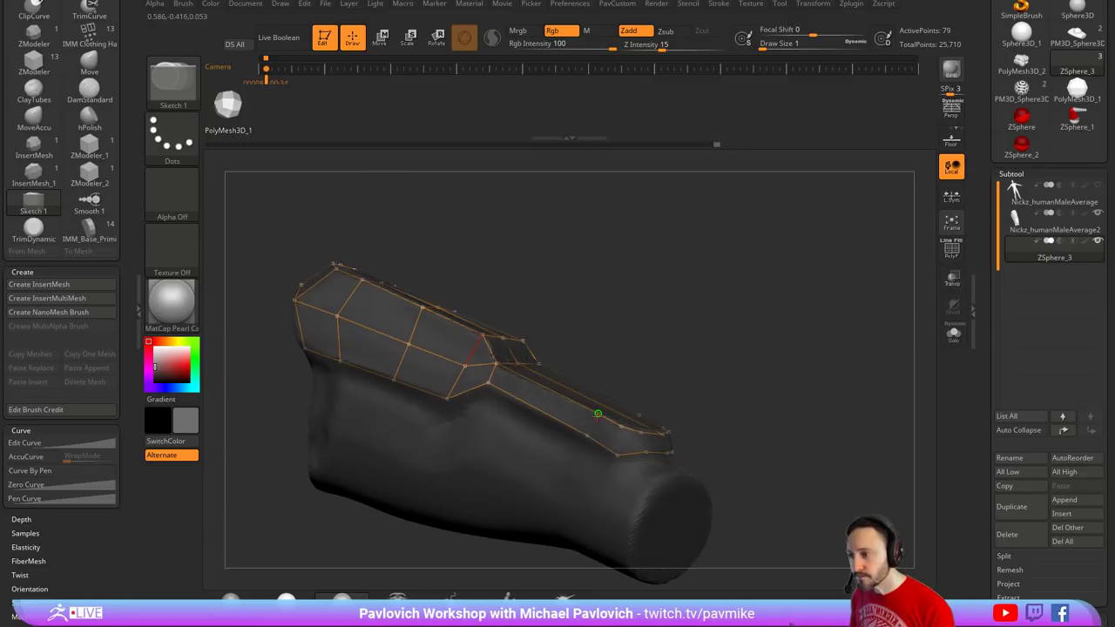
{"action": "left_click", "coordinate": [597, 415]}
{"action": "left_click", "coordinate": [621, 426]}
{"action": "left_click", "coordinate": [617, 454]}
{"action": "left_click_drag", "start_coordinate": [732, 393], "coordinate": [697, 404]}
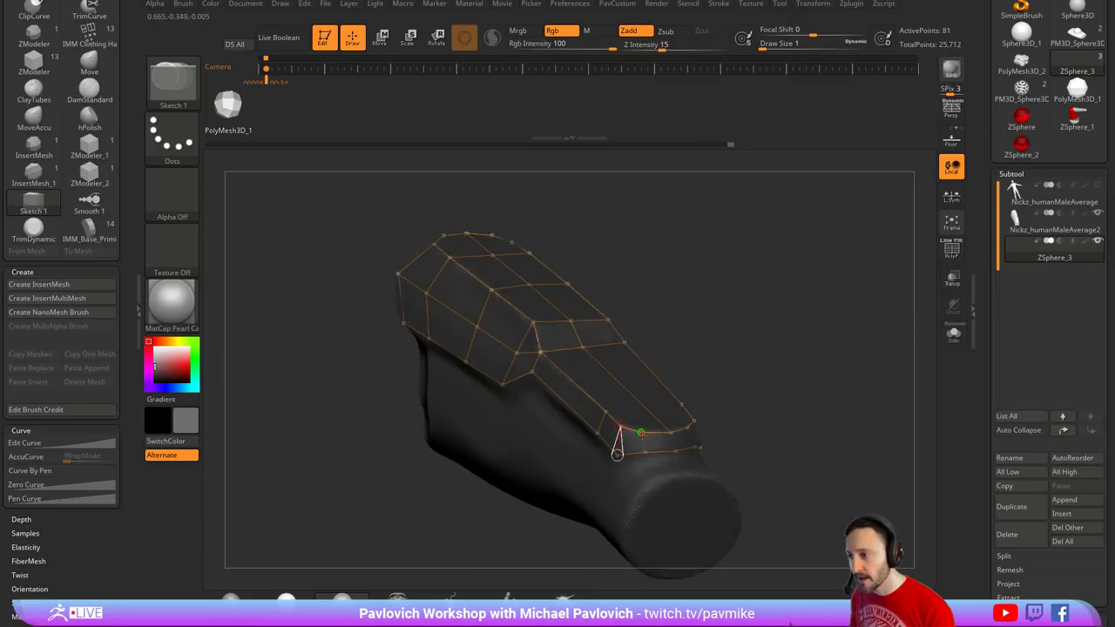
{"action": "left_click", "coordinate": [641, 434]}
{"action": "left_click", "coordinate": [647, 452]}
- Continue the short edges between the top outline and the groove outline around the other half of the wrist end
{"action": "left_click_drag", "start_coordinate": [782, 381], "coordinate": [658, 381]}
{"action": "left_click", "coordinate": [562, 409]}
{"action": "left_click", "coordinate": [566, 428]}
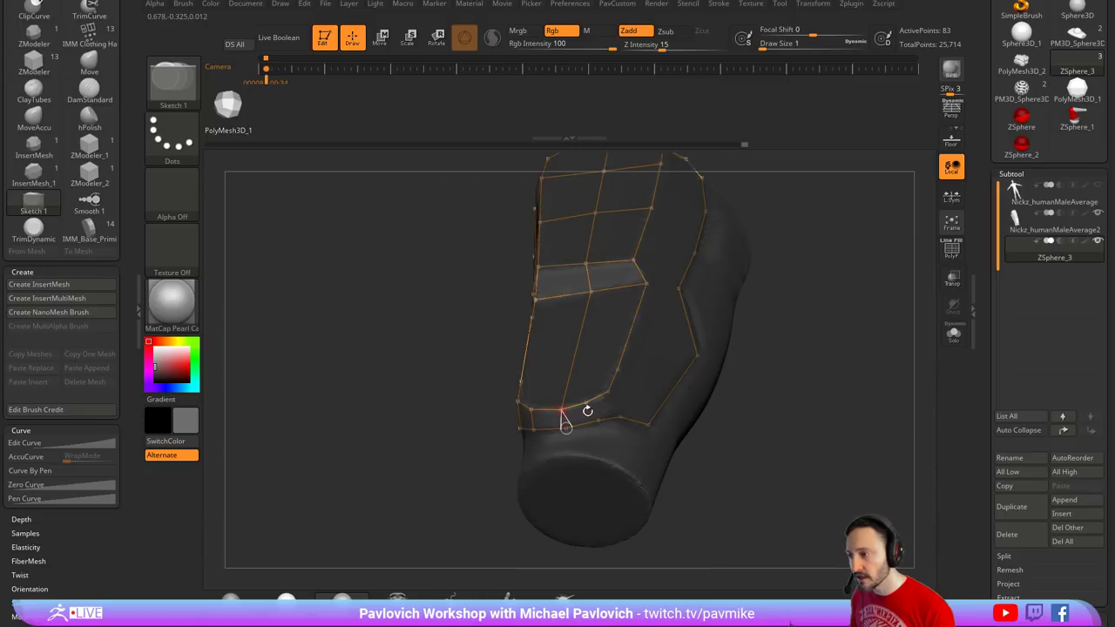
{"action": "left_click", "coordinate": [586, 404]}
{"action": "left_click", "coordinate": [595, 421]}
{"action": "left_click", "coordinate": [607, 392]}
{"action": "left_click", "coordinate": [620, 416]}
- Connect the opposite side panel's upper outline to the groove outline near the wrist and at both corners of the step
{"action": "left_click_drag", "start_coordinate": [756, 386], "coordinate": [682, 384]}
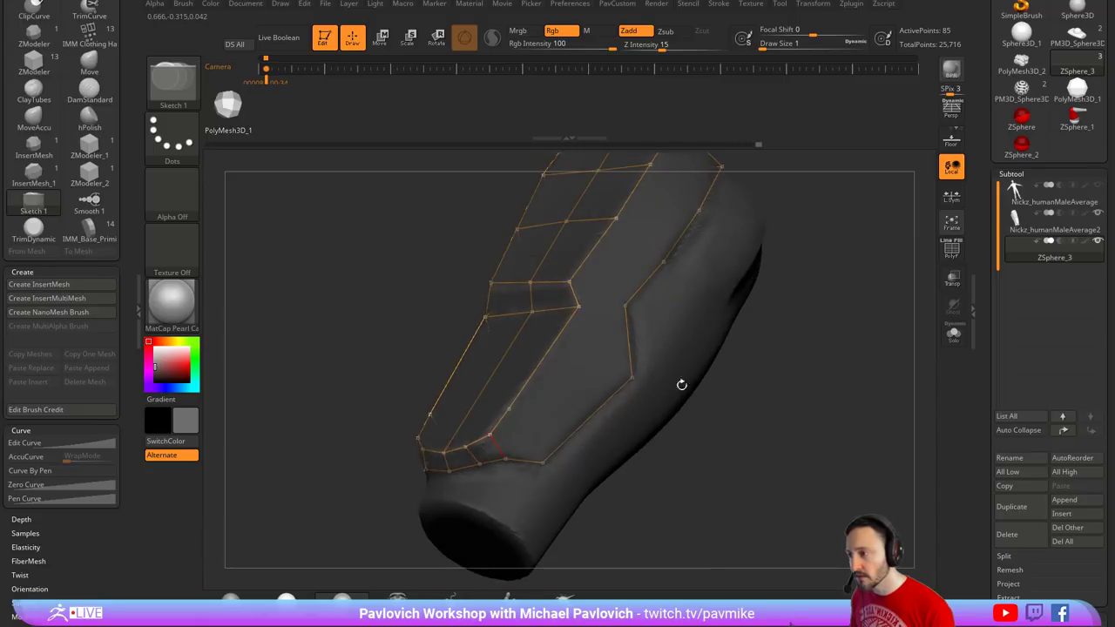
{"action": "left_click", "coordinate": [509, 408]}
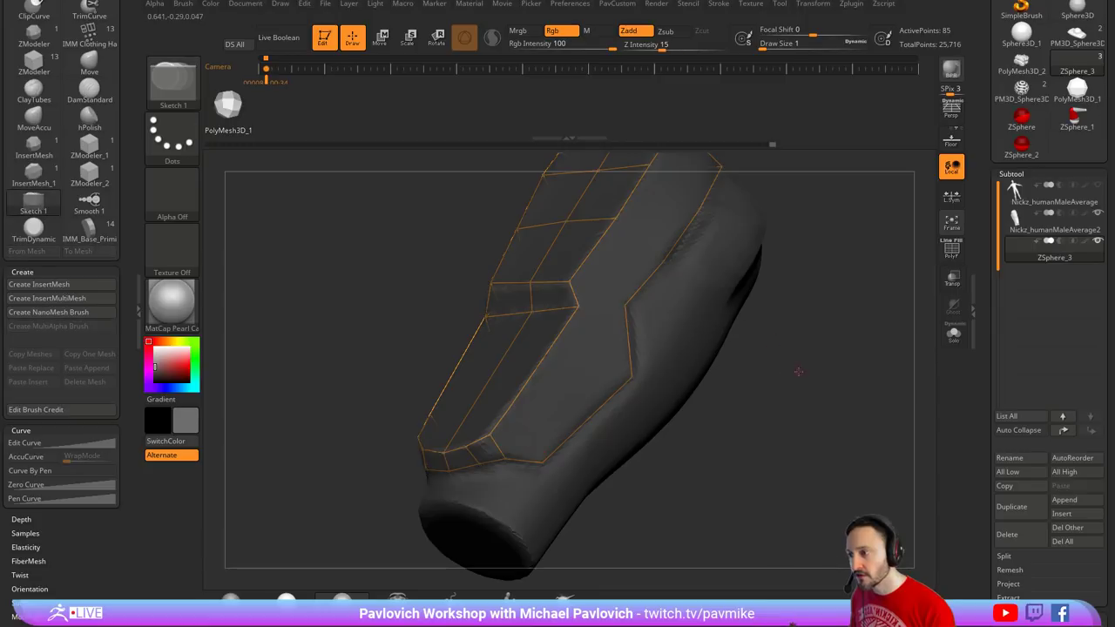
{"action": "left_click_drag", "start_coordinate": [798, 371], "coordinate": [790, 372]}
{"action": "left_click", "coordinate": [509, 409]}
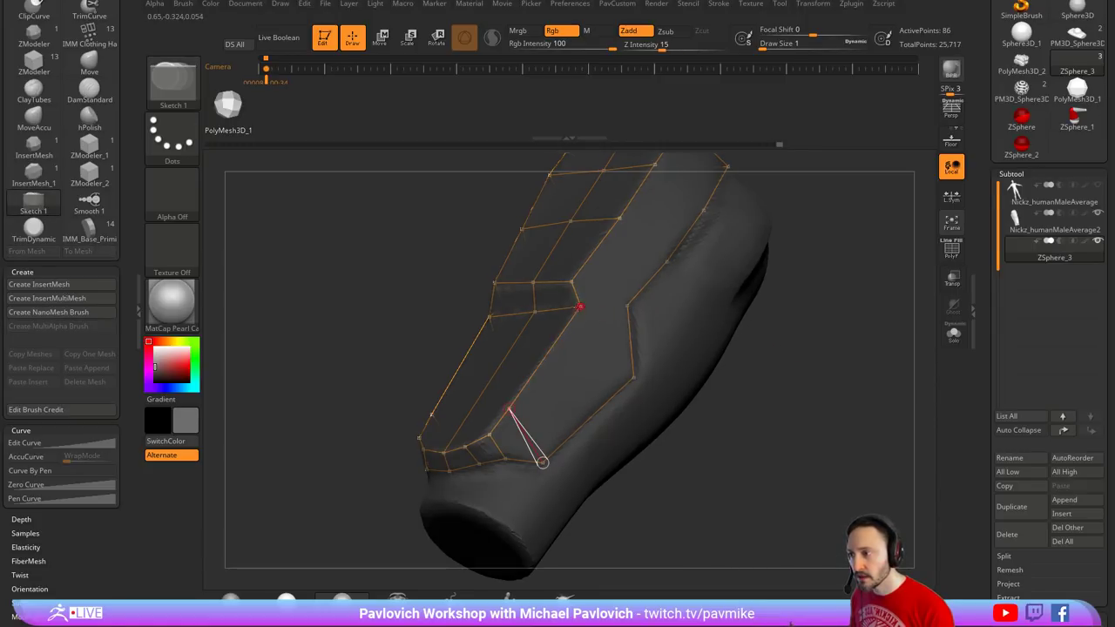
{"action": "left_click", "coordinate": [580, 306]}
{"action": "left_click", "coordinate": [634, 377]}
{"action": "left_click_drag", "start_coordinate": [603, 305], "coordinate": [599, 292]}
{"action": "left_click", "coordinate": [572, 283]}
{"action": "left_click", "coordinate": [628, 306]}
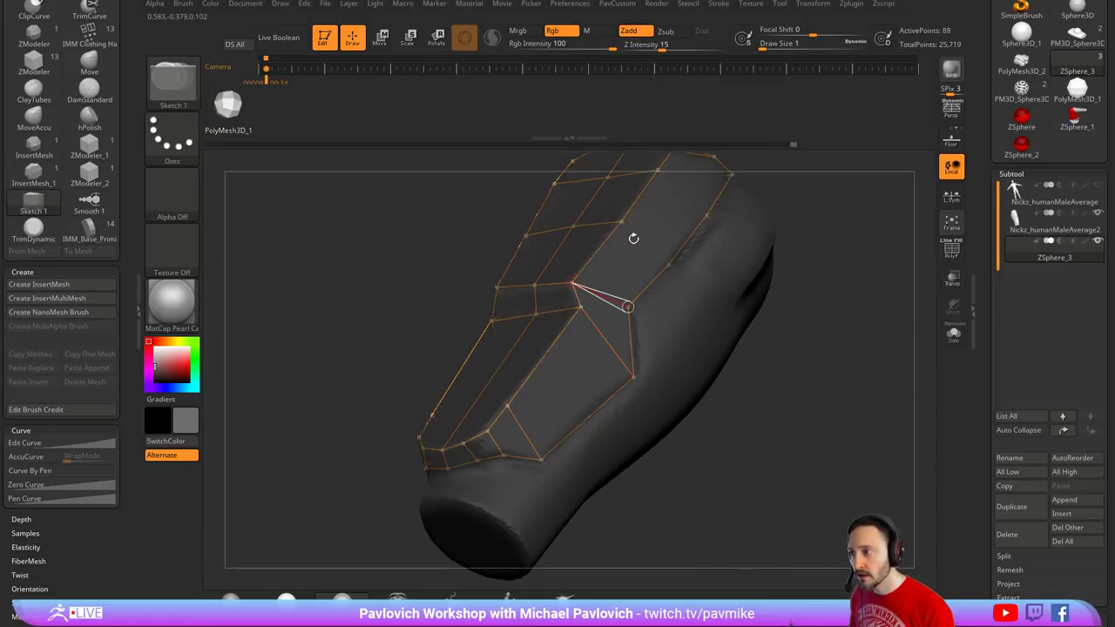
- Add two crosswise edges through the wide part of the opposite side panel, joining the top outline to the groove outline
{"action": "left_click", "coordinate": [622, 221]}
{"action": "left_click", "coordinate": [669, 264]}
{"action": "left_click_drag", "start_coordinate": [796, 219], "coordinate": [749, 320], "text": "alt"}
{"action": "left_click", "coordinate": [612, 272]}
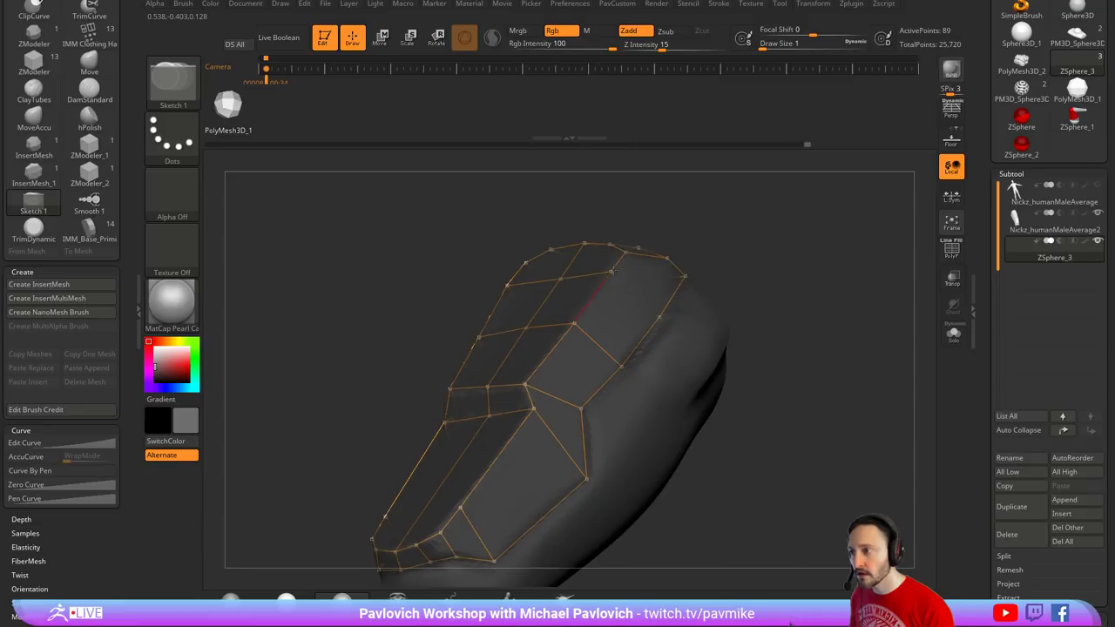
{"action": "left_click", "coordinate": [659, 317]}
{"action": "mouse_move", "coordinate": [772, 253]}
{"action": "left_mouse_down"}
{"action": "mouse_move", "coordinate": [786, 293]}
{"action": "mouse_move", "coordinate": [818, 301]}
{"action": "mouse_move", "coordinate": [799, 304]}
{"action": "mouse_move", "coordinate": [793, 328]}
{"action": "mouse_move", "coordinate": [833, 323]}
{"action": "mouse_move", "coordinate": [846, 304]}
{"action": "mouse_move", "coordinate": [838, 293]}
{"action": "mouse_move", "coordinate": [784, 322]}
{"action": "mouse_move", "coordinate": [769, 356]}
{"action": "mouse_move", "coordinate": [810, 328]}
{"action": "mouse_move", "coordinate": [755, 323]}
{"action": "mouse_move", "coordinate": [760, 315]}
{"action": "left_mouse_up"}
- Preview the topology's adaptive skin in isolation with polyframe on, and return to the topology edges over the sculpt
{"action": "key", "text": "a"}
{"action": "left_click", "coordinate": [952, 334]}
{"action": "left_click", "coordinate": [951, 250]}
{"action": "key", "text": "a"}
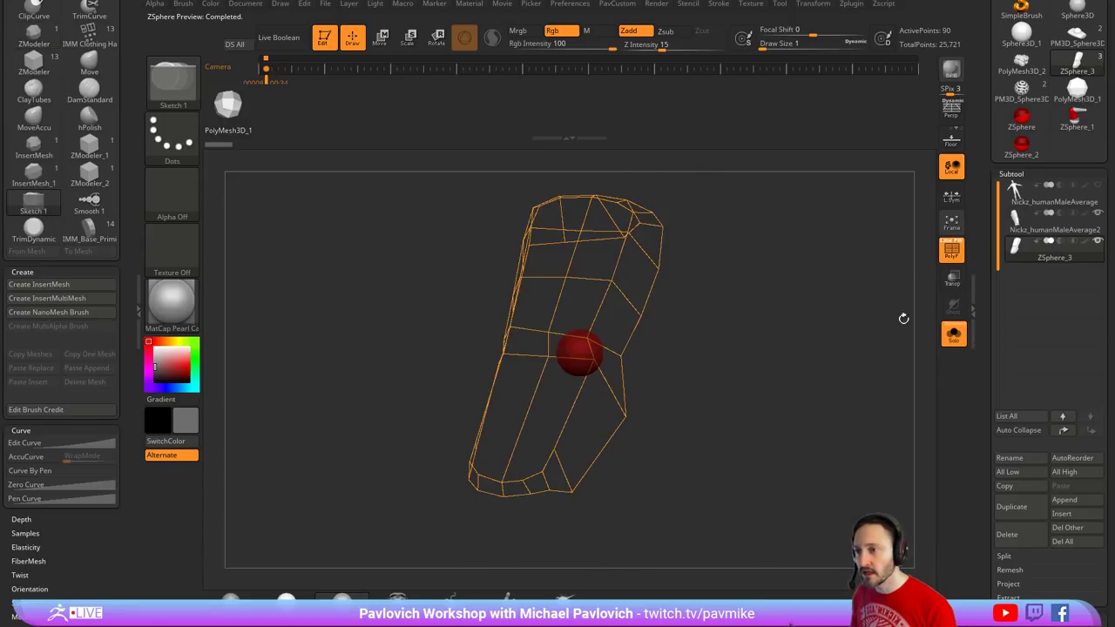
{"action": "left_click_drag", "start_coordinate": [981, 401], "coordinate": [981, 236]}
{"action": "left_click", "coordinate": [1010, 312]}
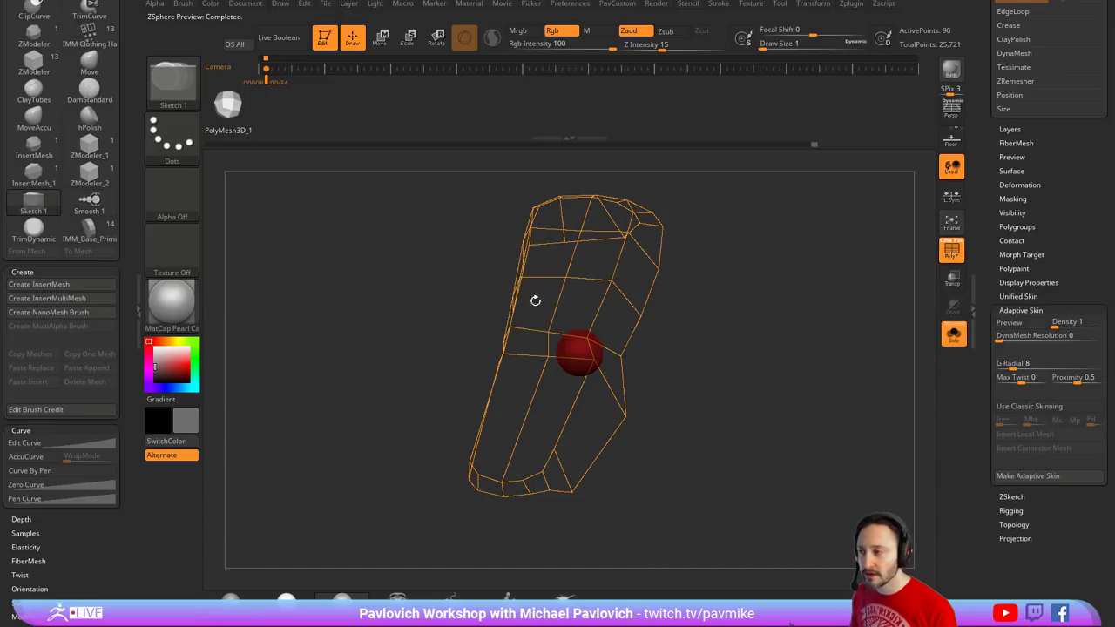
{"action": "key", "text": "a"}
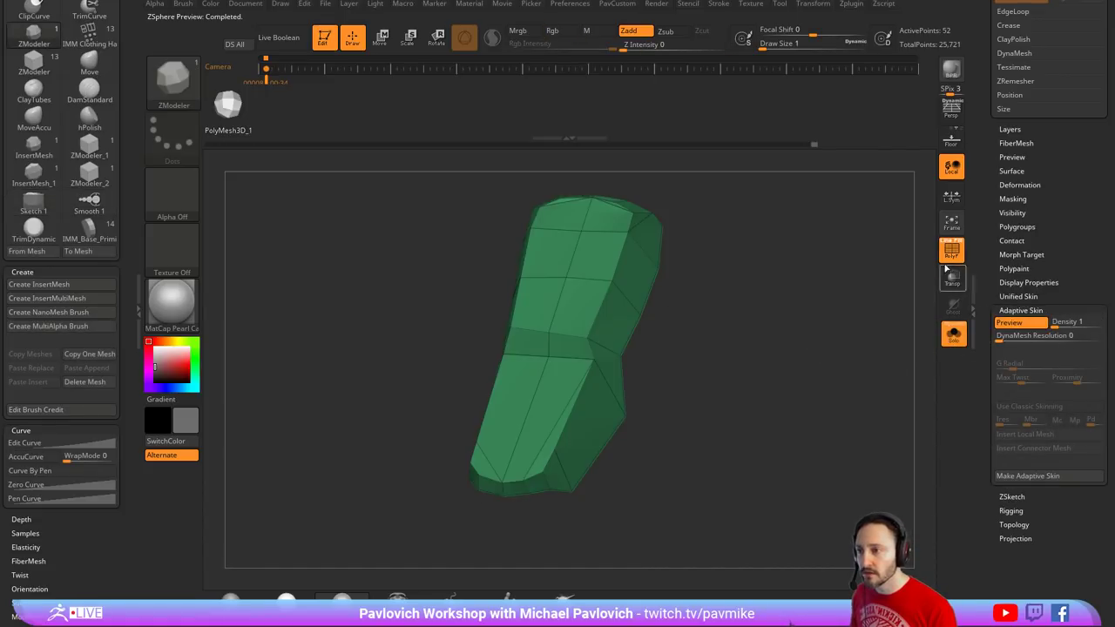
{"action": "left_click", "coordinate": [951, 253]}
{"action": "key", "text": "a"}
{"action": "left_click_drag", "start_coordinate": [842, 330], "coordinate": [632, 215]}
{"action": "left_click", "coordinate": [953, 335]}
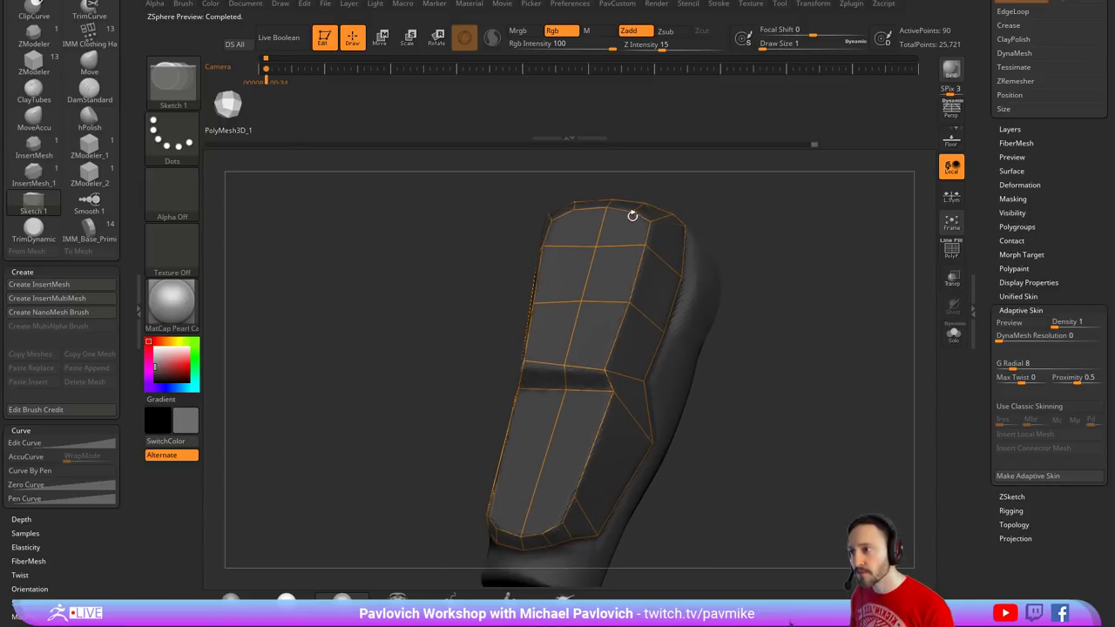
- Run a lengthwise row of points down one half of the top, across the step to the wrist, and tie it sideways to the outline
{"action": "left_click", "coordinate": [622, 245]}
{"action": "left_click", "coordinate": [606, 302]}
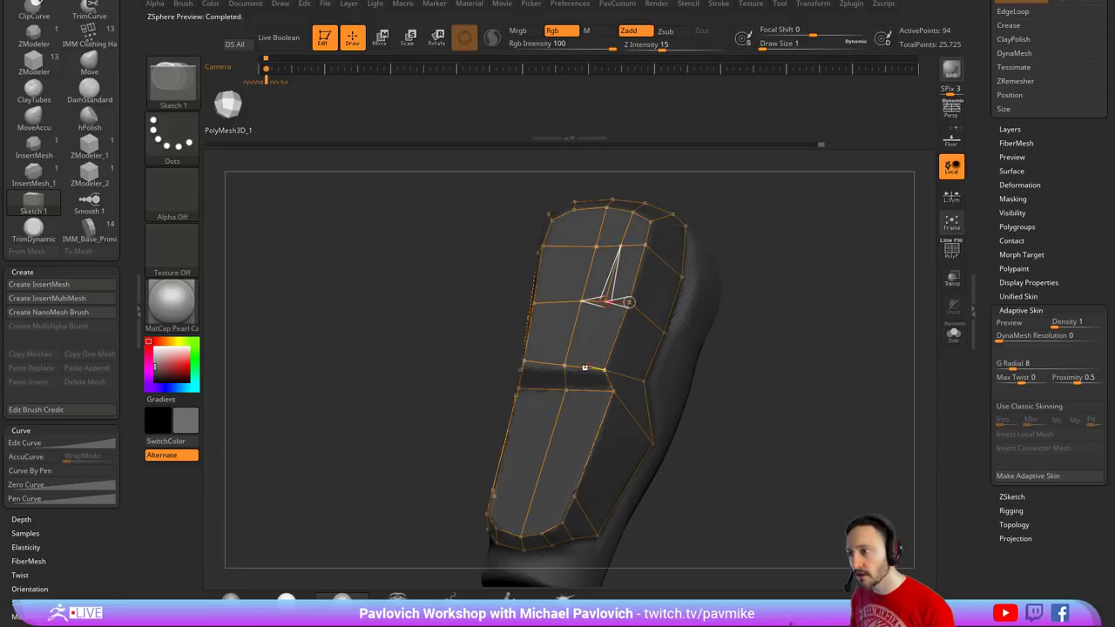
{"action": "left_click", "coordinate": [585, 369]}
{"action": "left_click", "coordinate": [590, 390]}
{"action": "left_click", "coordinate": [551, 495]}
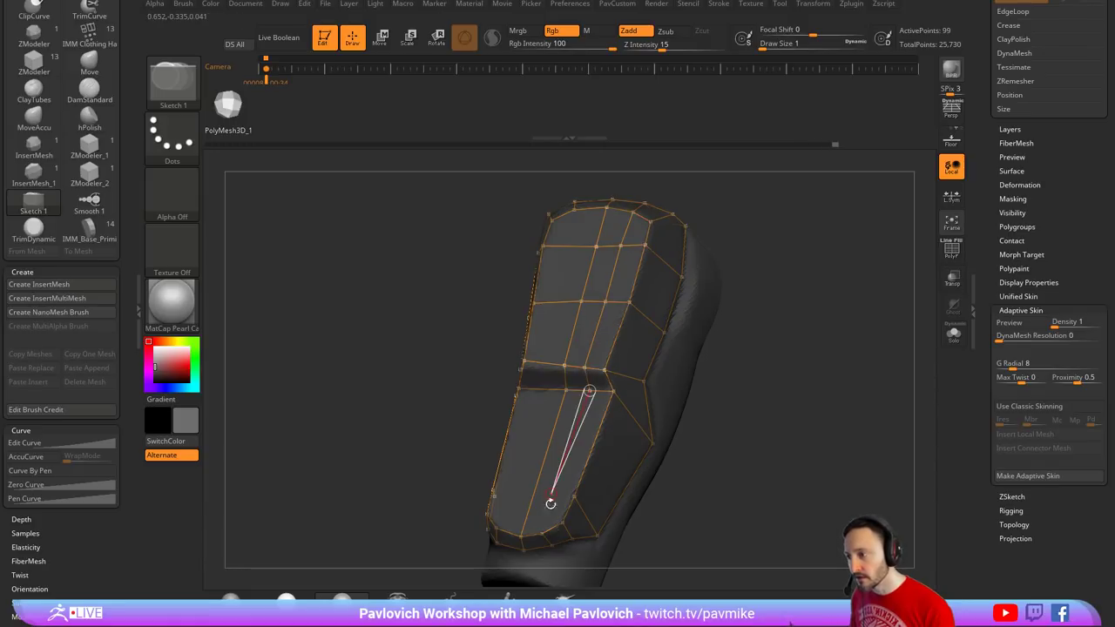
{"action": "left_click", "coordinate": [542, 532]}
{"action": "right_click_drag", "start_coordinate": [558, 504], "coordinate": [566, 503]}
{"action": "left_click", "coordinate": [552, 495]}
{"action": "left_click", "coordinate": [574, 496]}
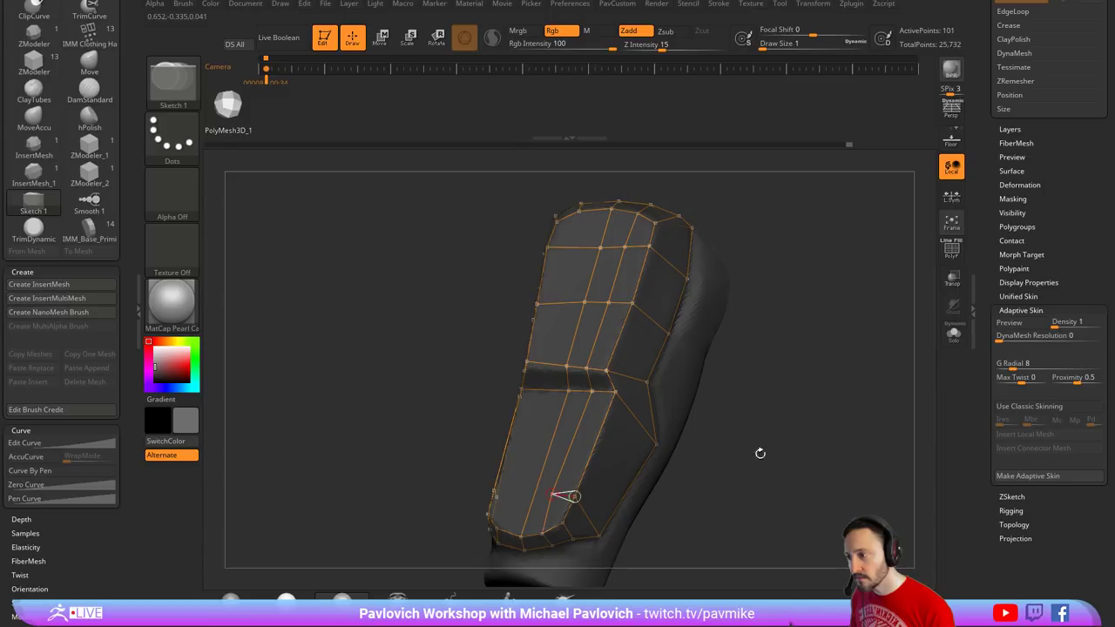
- Run a matching lengthwise row of points down the other half of the top from the wide end to the wrist rim
{"action": "left_click_drag", "start_coordinate": [760, 452], "coordinate": [801, 431]}
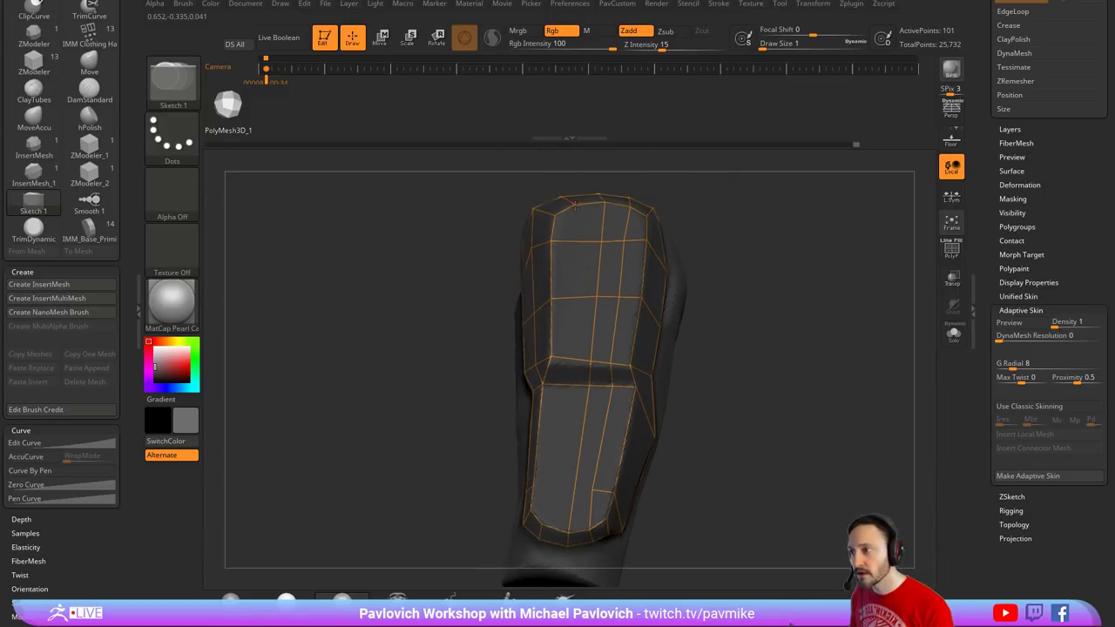
{"action": "left_click", "coordinate": [575, 205]}
{"action": "left_click", "coordinate": [575, 241]}
{"action": "left_click", "coordinate": [574, 297]}
{"action": "left_click", "coordinate": [572, 358]}
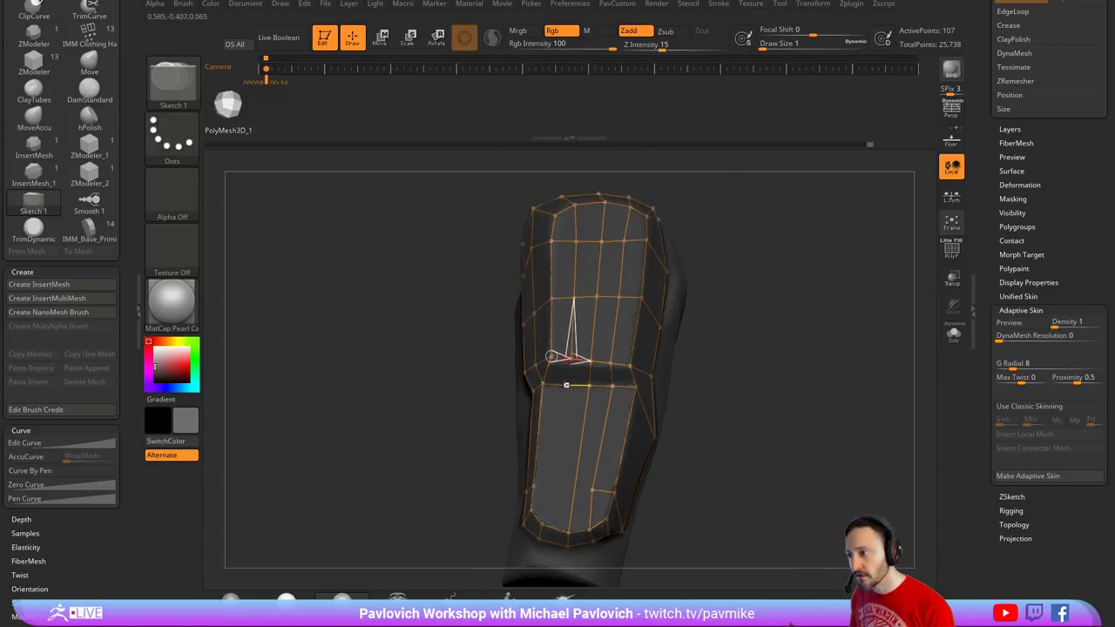
{"action": "left_click", "coordinate": [566, 384]}
{"action": "left_click", "coordinate": [551, 485]}
{"action": "left_click", "coordinate": [543, 523]}
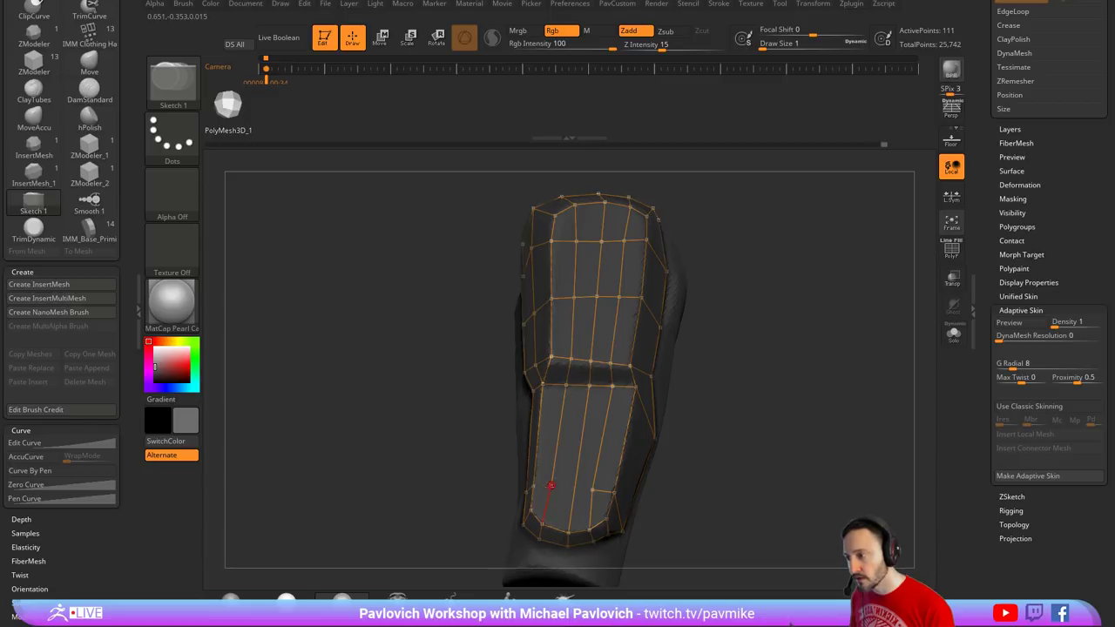
- Complete the crosswise edge row near the wrist by joining the lengthwise rows across the top
{"action": "left_click", "coordinate": [573, 487]}
{"action": "left_click", "coordinate": [552, 486]}
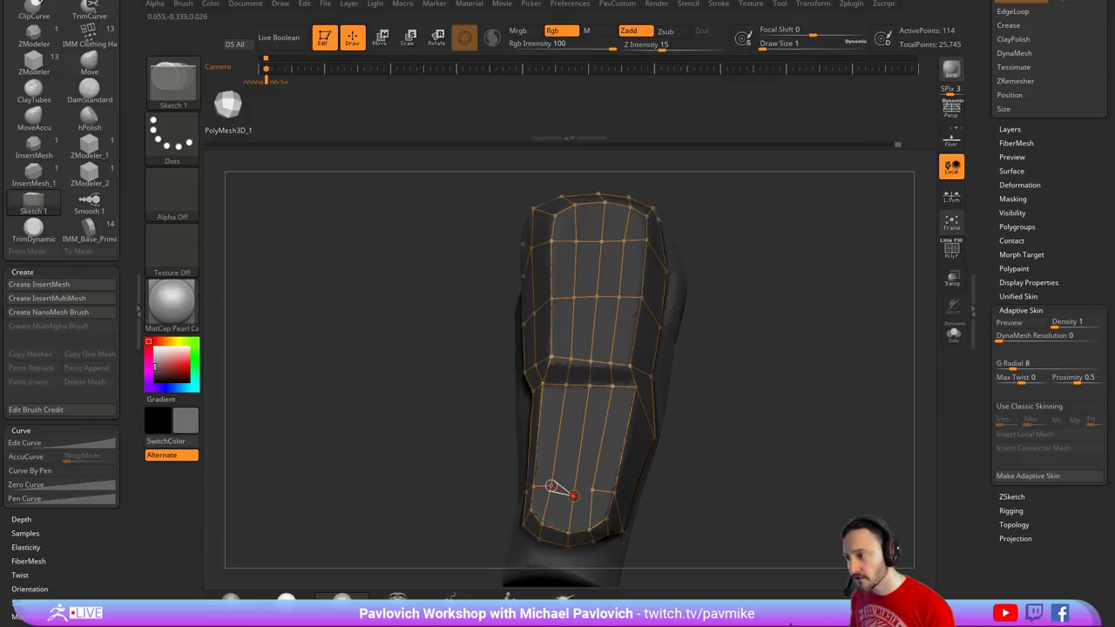
{"action": "key", "text": "w"}
{"action": "right_click_drag", "start_coordinate": [626, 462], "coordinate": [629, 464]}
{"action": "key", "text": "q"}
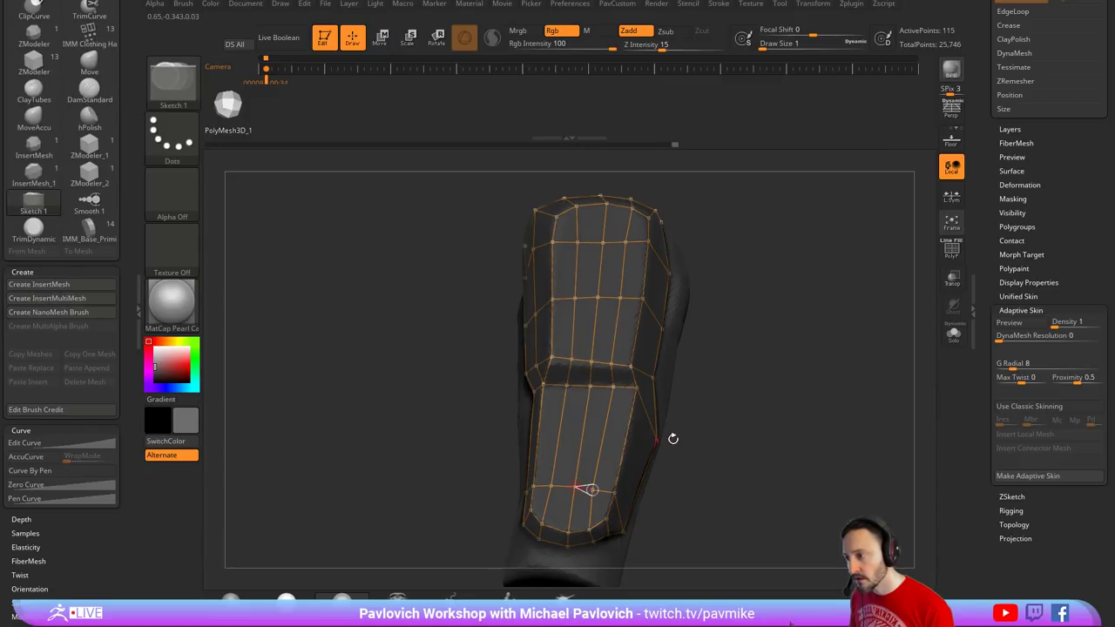
- Preview the adaptive skin in isolation with polyframe on, inspect it from the side and show the sculpt again
{"action": "left_click_drag", "start_coordinate": [672, 438], "coordinate": [796, 344]}
{"action": "key", "text": "a"}
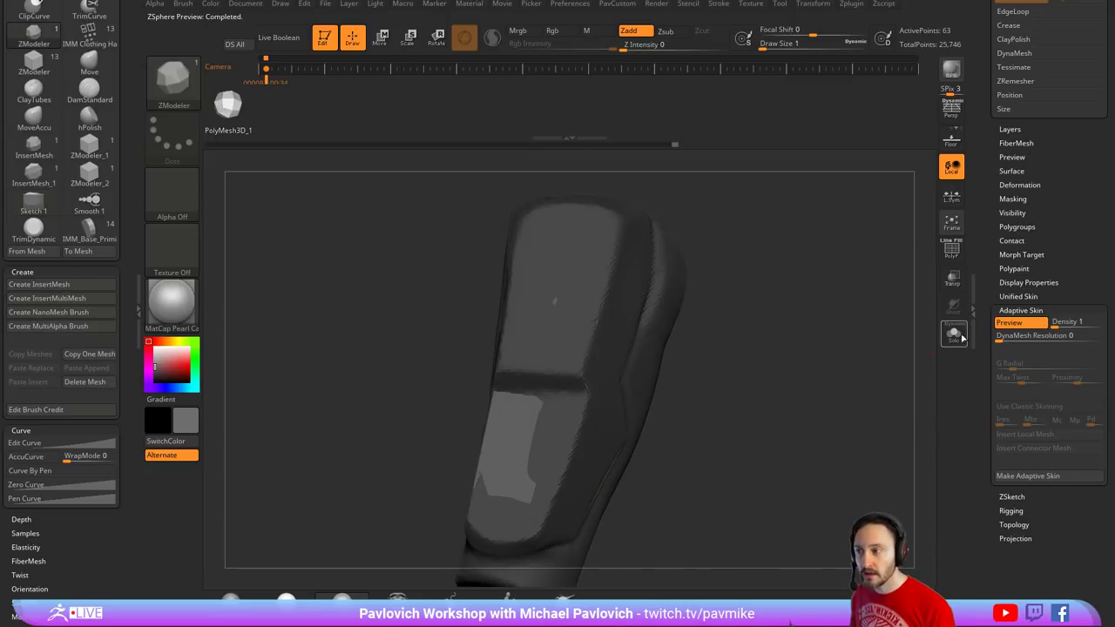
{"action": "left_click", "coordinate": [961, 337]}
{"action": "key", "text": "shift+f"}
{"action": "left_click_drag", "start_coordinate": [843, 305], "coordinate": [857, 329]}
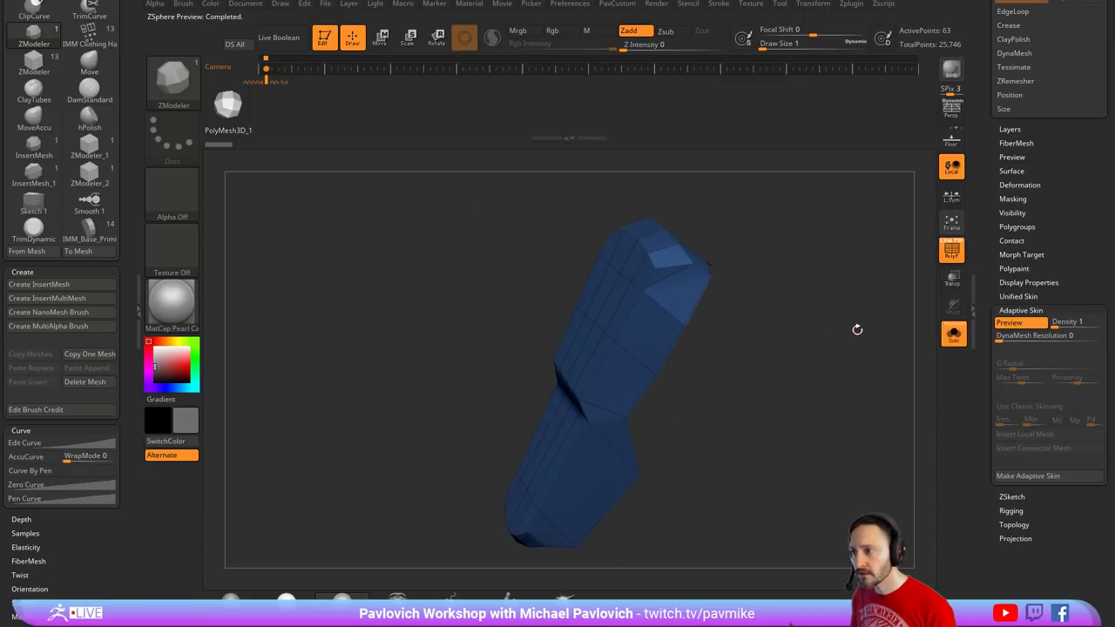
{"action": "left_click", "coordinate": [952, 259]}
{"action": "left_click", "coordinate": [953, 334]}
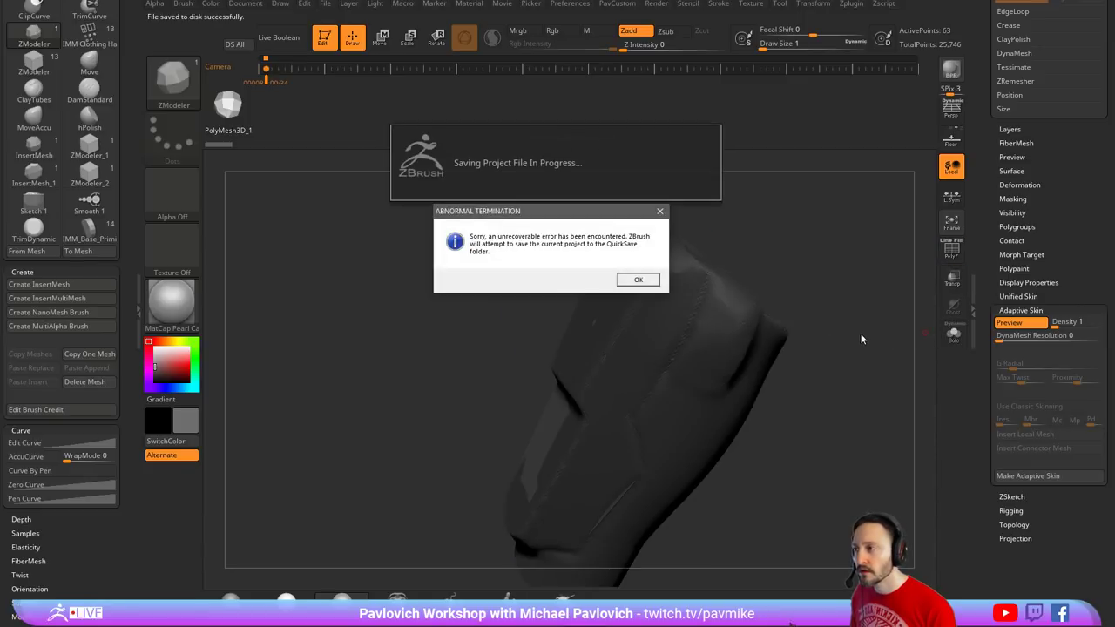
- Dismiss the crash notices, load the recovered bracer tool from the QuickSave files and place it on the canvas in Edit mode
{"action": "left_click", "coordinate": [643, 277]}
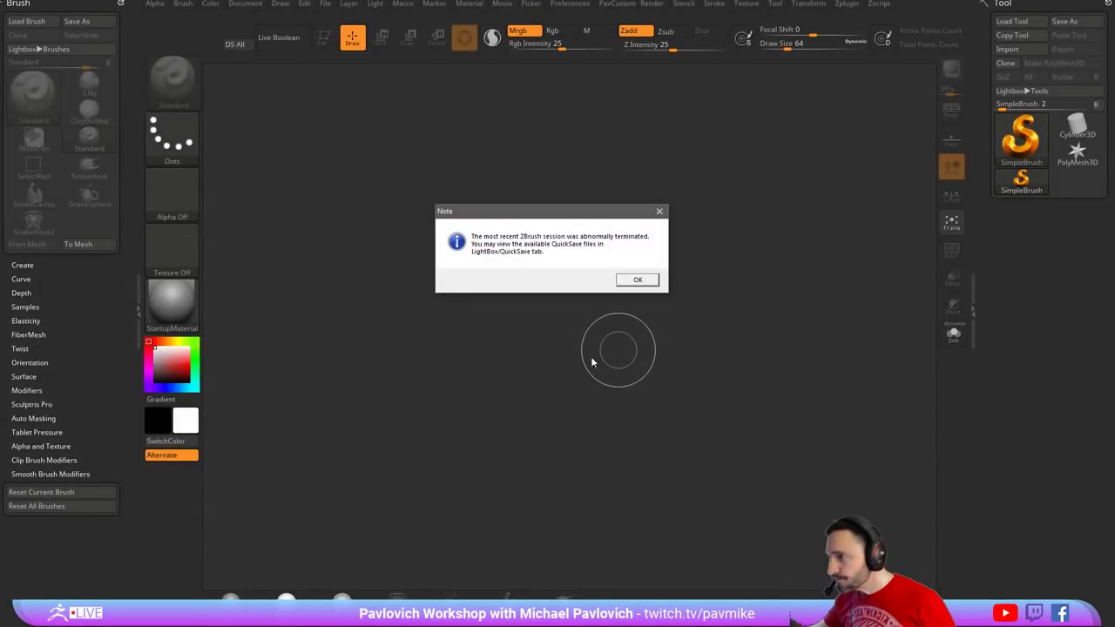
{"action": "left_click", "coordinate": [638, 279]}
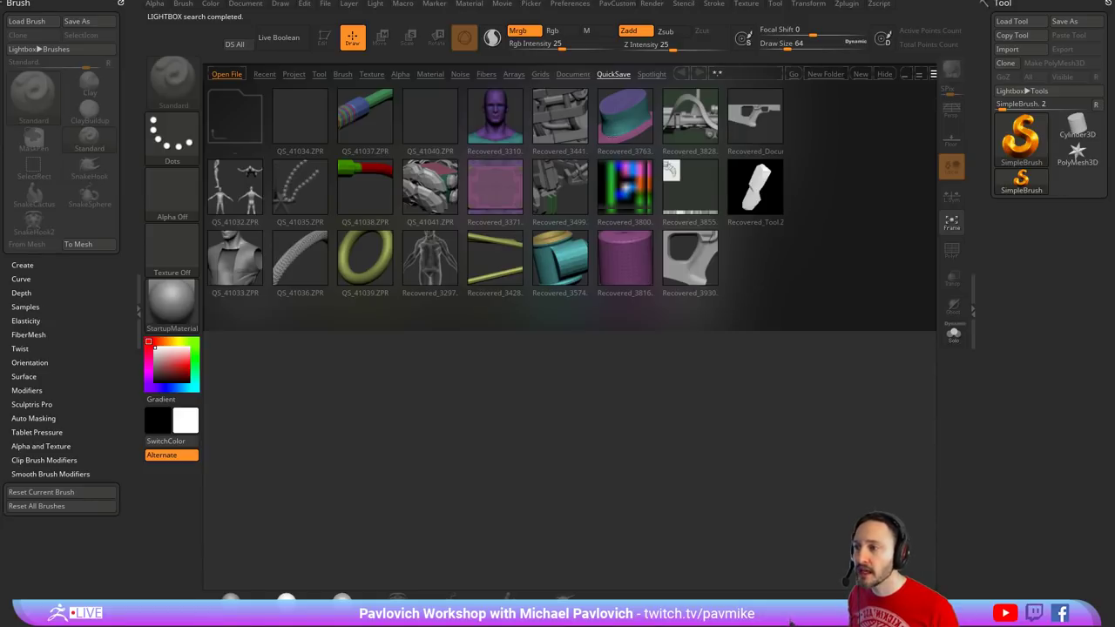
{"action": "double_click", "coordinate": [758, 190]}
{"action": "left_click", "coordinate": [884, 73]}
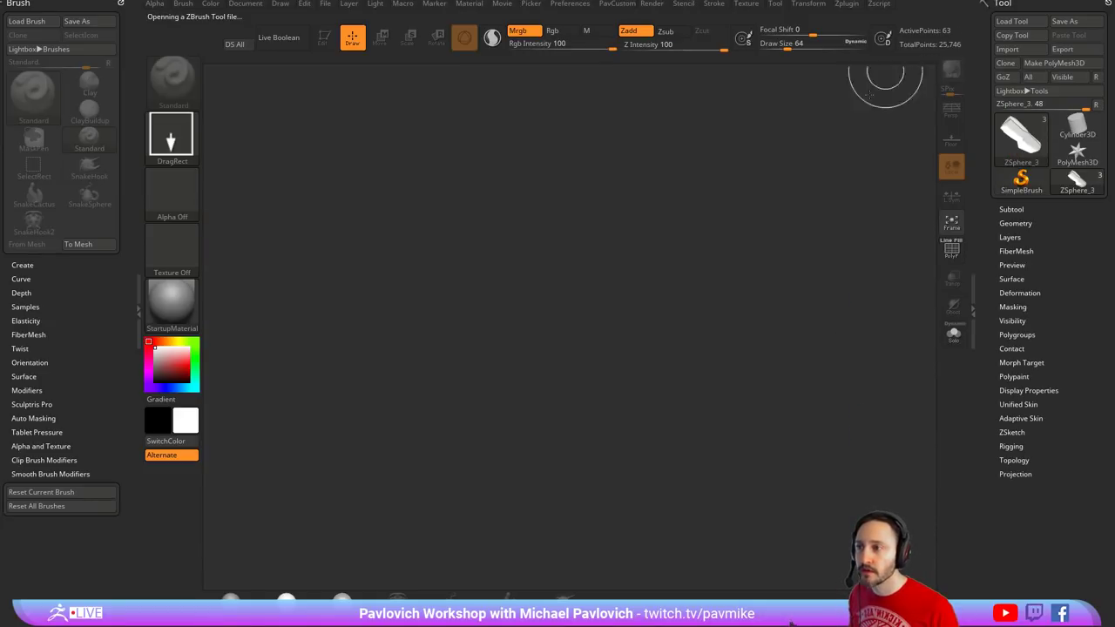
{"action": "left_click_drag", "start_coordinate": [662, 237], "coordinate": [646, 236]}
{"action": "left_click", "coordinate": [324, 38]}
- Set the draw size to 41 and open the recovered tool's Subtool list
{"action": "mouse_move", "coordinate": [754, 252]}
{"action": "left_mouse_down"}
{"action": "mouse_move", "coordinate": [813, 331]}
{"action": "mouse_move", "coordinate": [831, 292]}
{"action": "left_mouse_up"}
{"action": "left_click_drag", "start_coordinate": [991, 243], "coordinate": [991, 239]}
{"action": "key", "text": "space"}
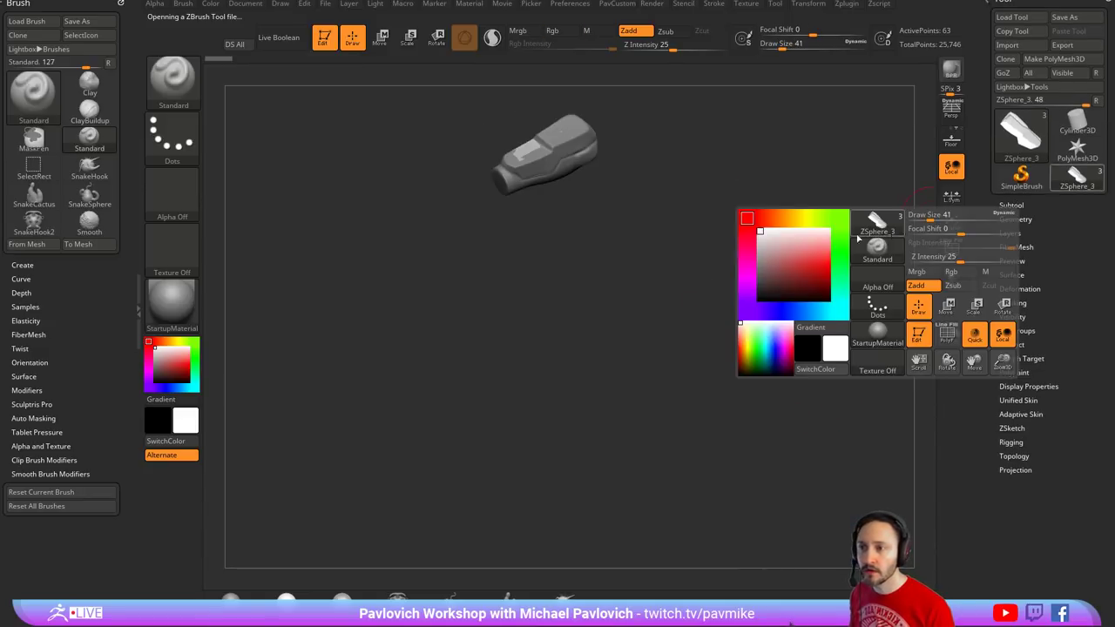
{"action": "left_click_drag", "start_coordinate": [936, 215], "coordinate": [930, 215]}
{"action": "left_click", "coordinate": [1011, 206]}
- Enable Edit Topology on the ZSphere_3 subtool using the custom ZSphere commands
{"action": "left_click_drag", "start_coordinate": [784, 195], "coordinate": [758, 356], "text": "alt"}
{"action": "key", "text": "space"}
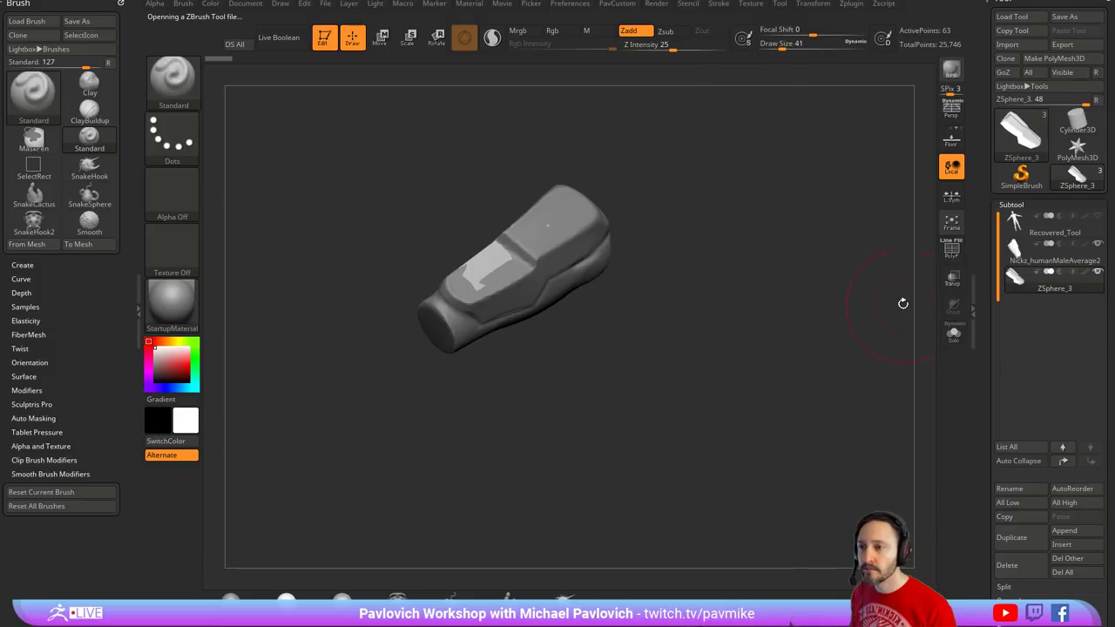
{"action": "left_click_drag", "start_coordinate": [832, 270], "coordinate": [849, 322], "text": "alt"}
{"action": "key", "text": "space"}
{"action": "left_click_drag", "start_coordinate": [798, 391], "coordinate": [794, 380]}
{"action": "left_click", "coordinate": [830, 325]}
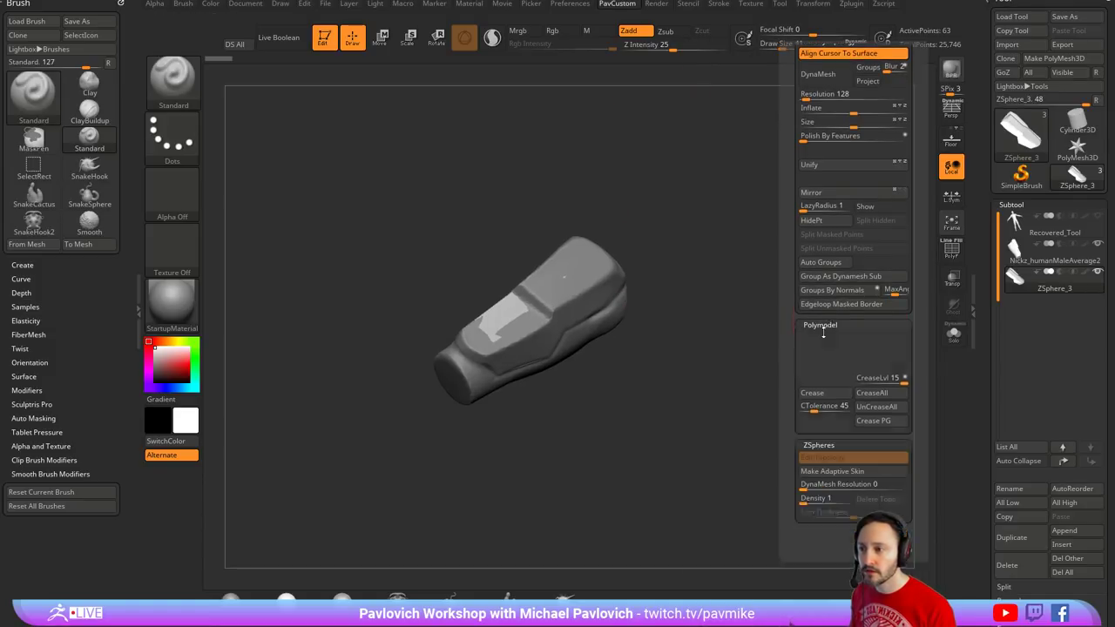
{"action": "left_click", "coordinate": [831, 353]}
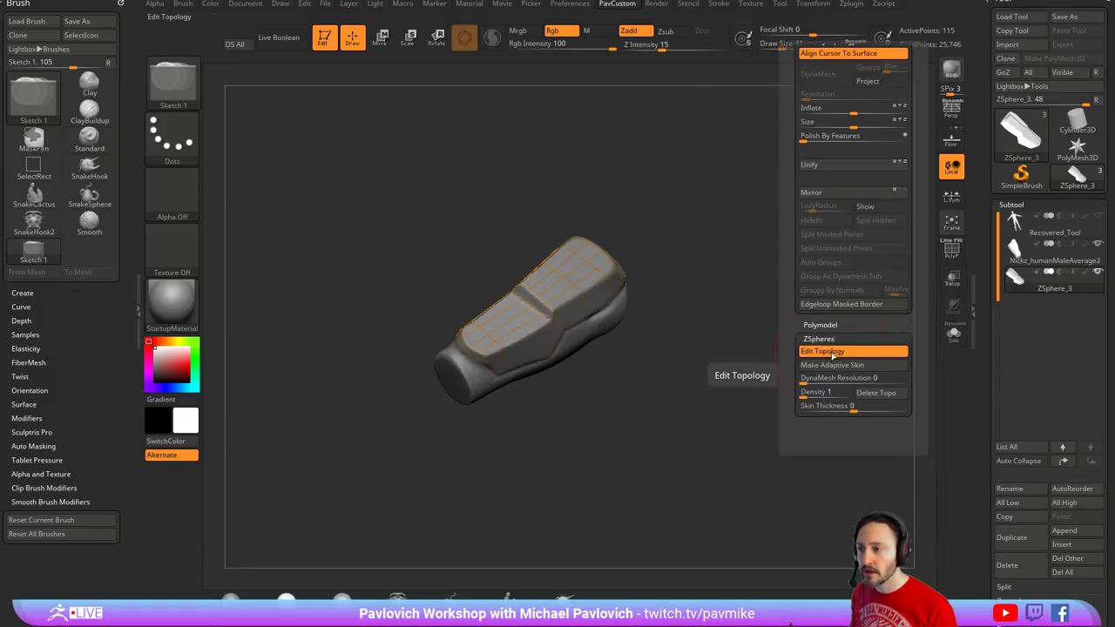
{"action": "left_click", "coordinate": [831, 355]}
{"action": "left_click", "coordinate": [834, 355]}
- Set the draw size to 4, toggling the adaptive skin preview, and re-enable Edit Topology
{"action": "key", "text": "a"}
{"action": "key", "text": "s"}
{"action": "left_click_drag", "start_coordinate": [747, 345], "coordinate": [791, 349]}
{"action": "key", "text": "a"}
{"action": "key", "text": "2"}
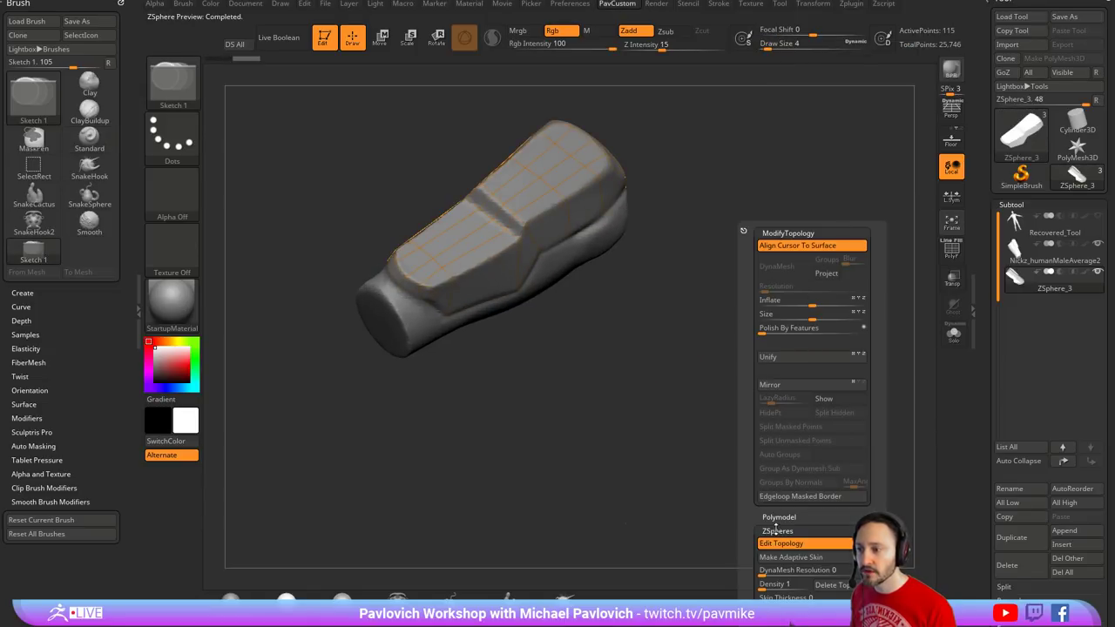
{"action": "left_click", "coordinate": [778, 544]}
{"action": "left_click", "coordinate": [780, 545]}
{"action": "left_click_drag", "start_coordinate": [704, 303], "coordinate": [754, 424], "text": "alt"}
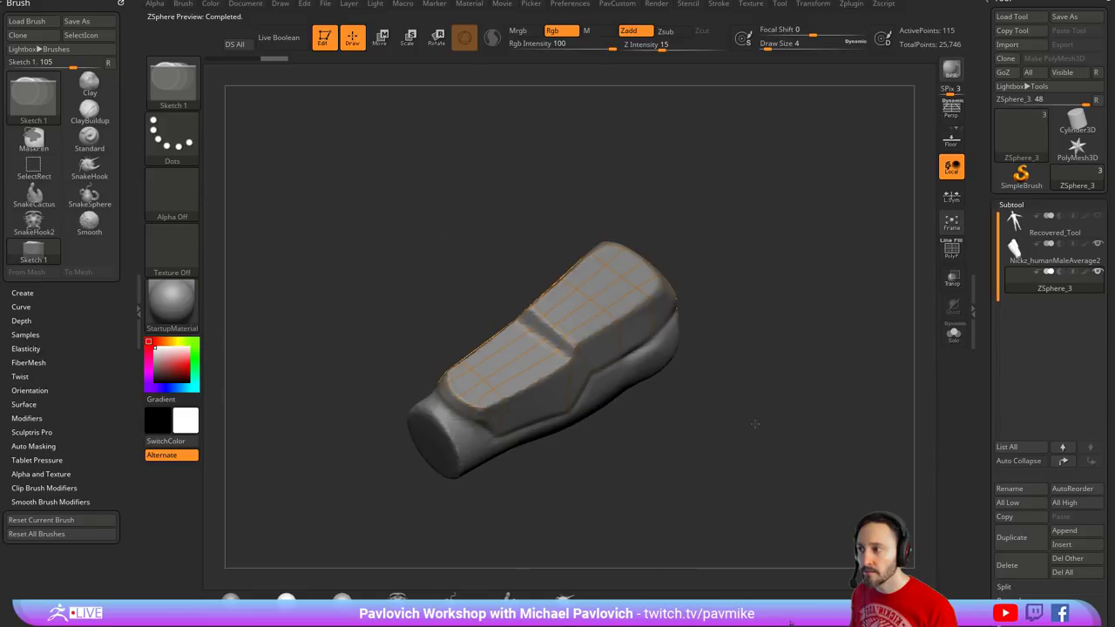
- Apply the MatCap Pearl Cavity material with a gray colour and set the draw size to 2
{"action": "left_click", "coordinate": [342, 598]}
{"action": "left_click", "coordinate": [154, 364]}
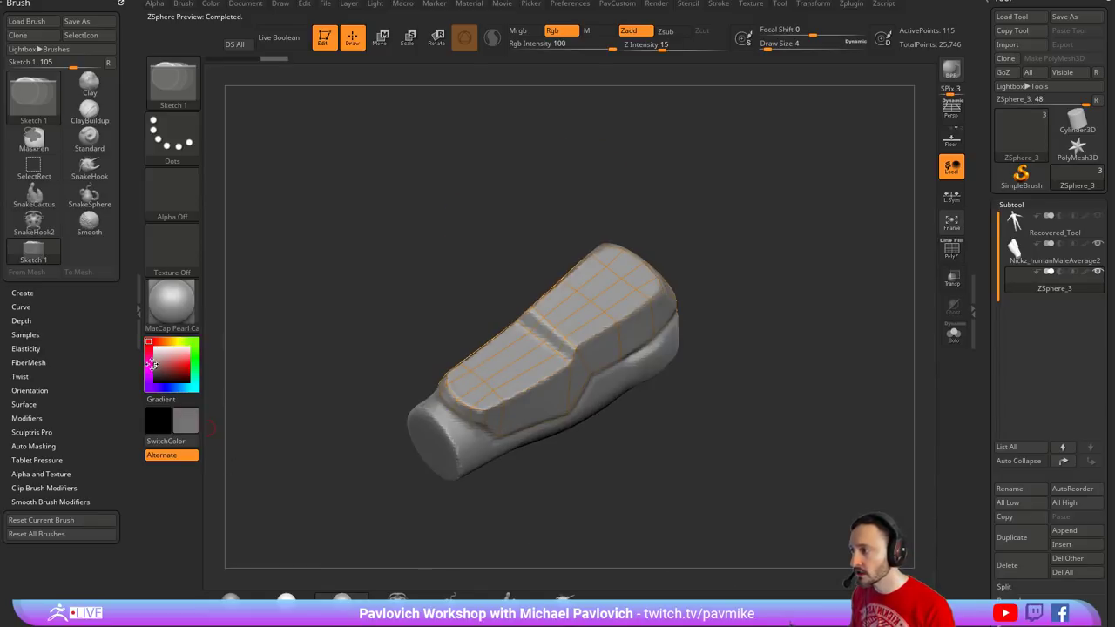
{"action": "key", "text": "s"}
{"action": "left_click_drag", "start_coordinate": [772, 310], "coordinate": [787, 328], "text": "alt"}
{"action": "left_click_drag", "start_coordinate": [813, 319], "coordinate": [857, 458], "text": "alt"}
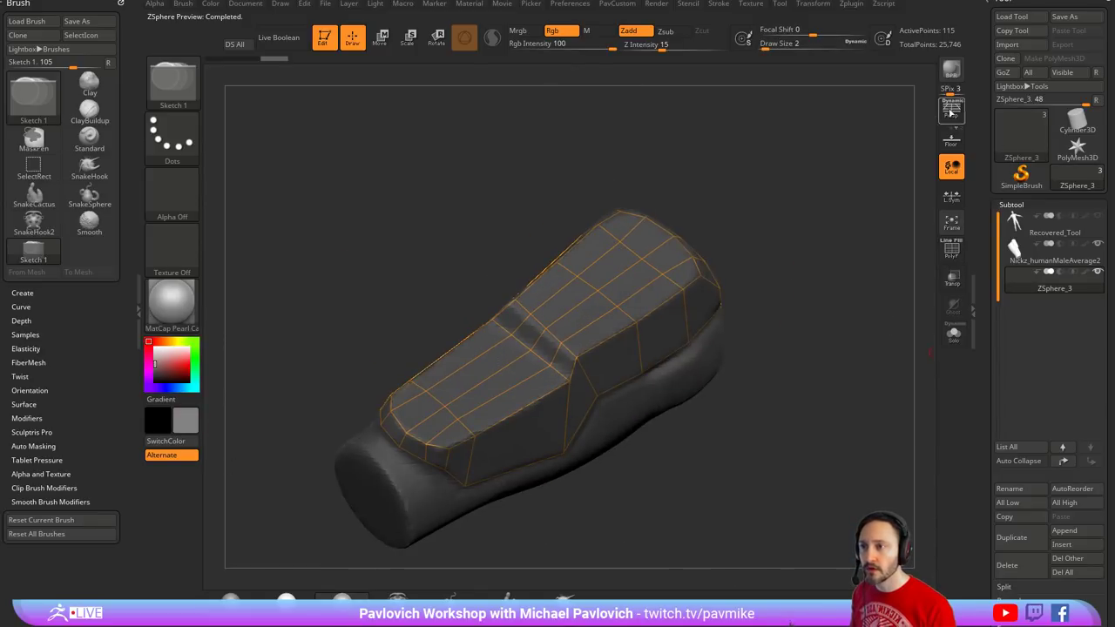
{"action": "left_click_drag", "start_coordinate": [863, 325], "coordinate": [870, 349]}
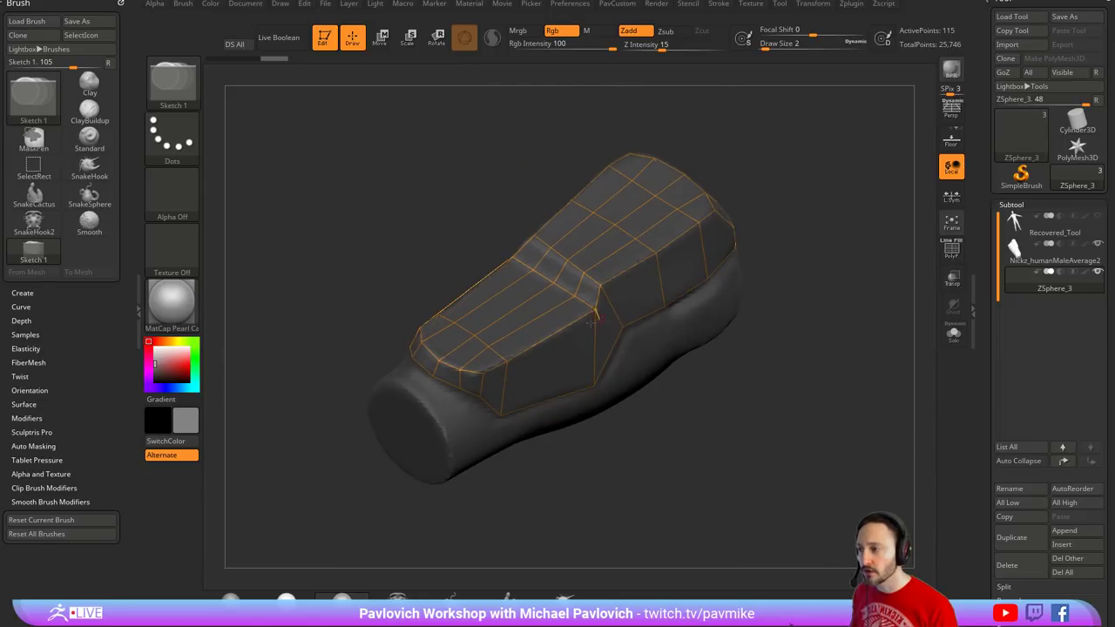
- Insert points across the cross edges of the bracer's side panels to add a lengthwise edge loop
{"action": "left_click_drag", "start_coordinate": [738, 366], "coordinate": [732, 358]}
{"action": "left_click_drag", "start_coordinate": [689, 302], "coordinate": [751, 331], "text": "alt"}
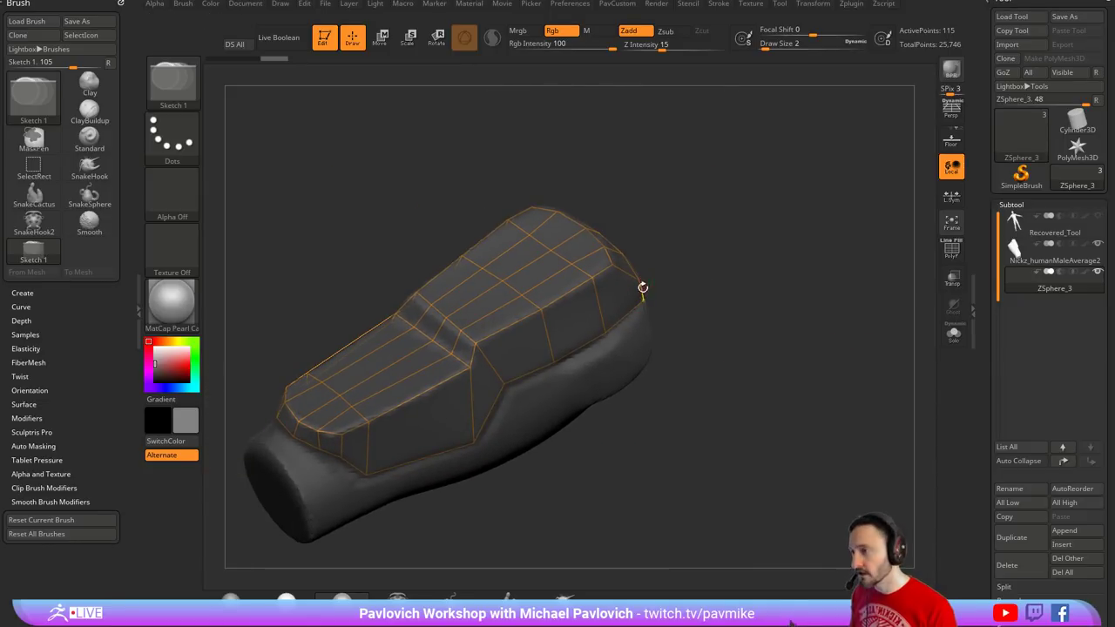
{"action": "left_click", "coordinate": [639, 280]}
{"action": "left_click", "coordinate": [599, 305]}
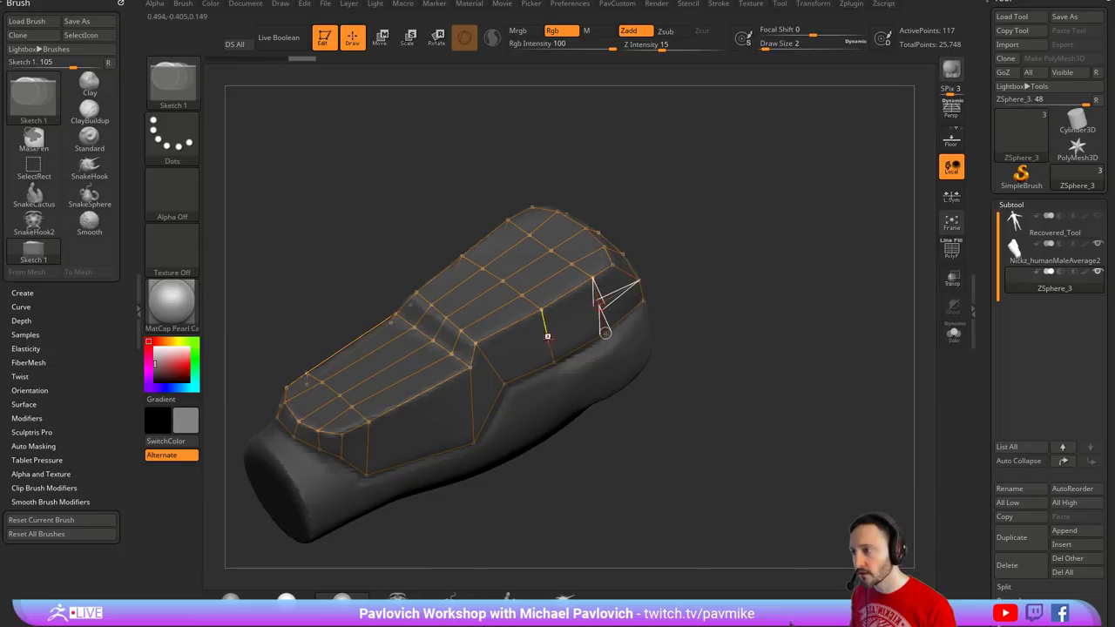
{"action": "left_click", "coordinate": [547, 336]}
{"action": "left_click", "coordinate": [490, 365]}
{"action": "right_click_drag", "start_coordinate": [402, 444], "coordinate": [467, 405], "text": "alt"}
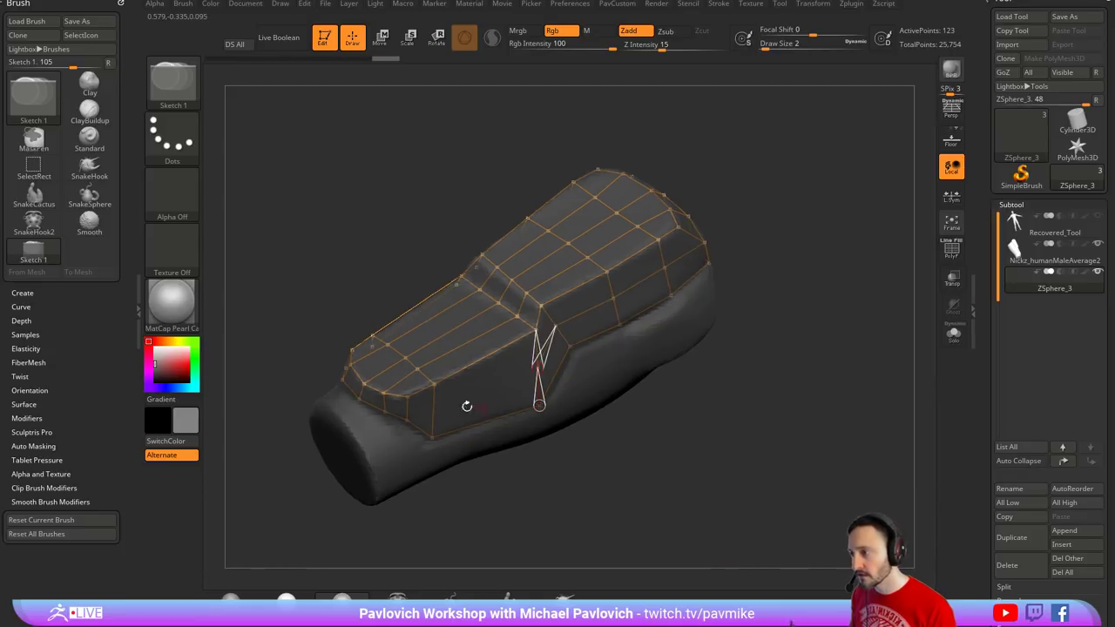
{"action": "left_click", "coordinate": [433, 411]}
- Preview the adaptive skin of ZSphere_3 in isolation with its polygon wireframe shown
{"action": "left_click", "coordinate": [839, 343]}
{"action": "mouse_move", "coordinate": [838, 343]}
{"action": "left_mouse_down"}
{"action": "mouse_move", "coordinate": [801, 341]}
{"action": "mouse_move", "coordinate": [820, 370]}
{"action": "mouse_move", "coordinate": [870, 380]}
{"action": "mouse_move", "coordinate": [839, 348]}
{"action": "mouse_move", "coordinate": [756, 340]}
{"action": "mouse_move", "coordinate": [803, 311]}
{"action": "mouse_move", "coordinate": [790, 386]}
{"action": "mouse_move", "coordinate": [824, 359]}
{"action": "mouse_move", "coordinate": [833, 305]}
{"action": "mouse_move", "coordinate": [819, 360]}
{"action": "mouse_move", "coordinate": [812, 336]}
{"action": "mouse_move", "coordinate": [839, 308]}
{"action": "left_mouse_up"}
{"action": "key", "text": "a"}
{"action": "left_click", "coordinate": [955, 345]}
{"action": "left_click", "coordinate": [952, 255]}
{"action": "right_click_drag", "start_coordinate": [838, 309], "coordinate": [833, 323]}
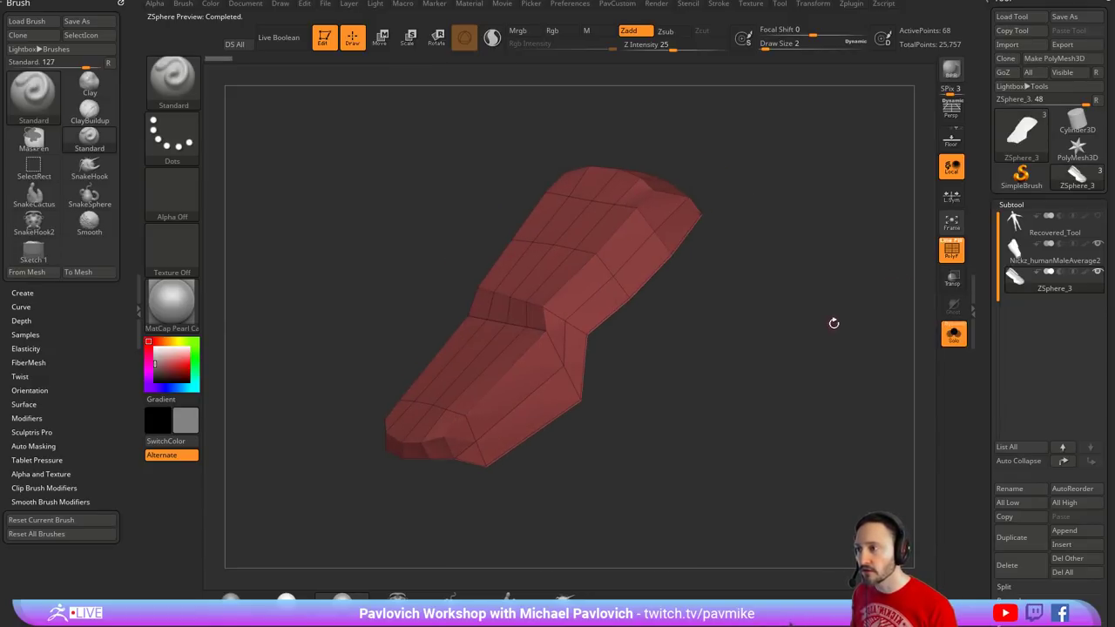
- Make an adaptive skin from ZSphere_3 using the custom ZSpheres commands and reveal the Adaptive Skin settings
{"action": "key", "text": "grave"}
{"action": "key", "text": "grave"}
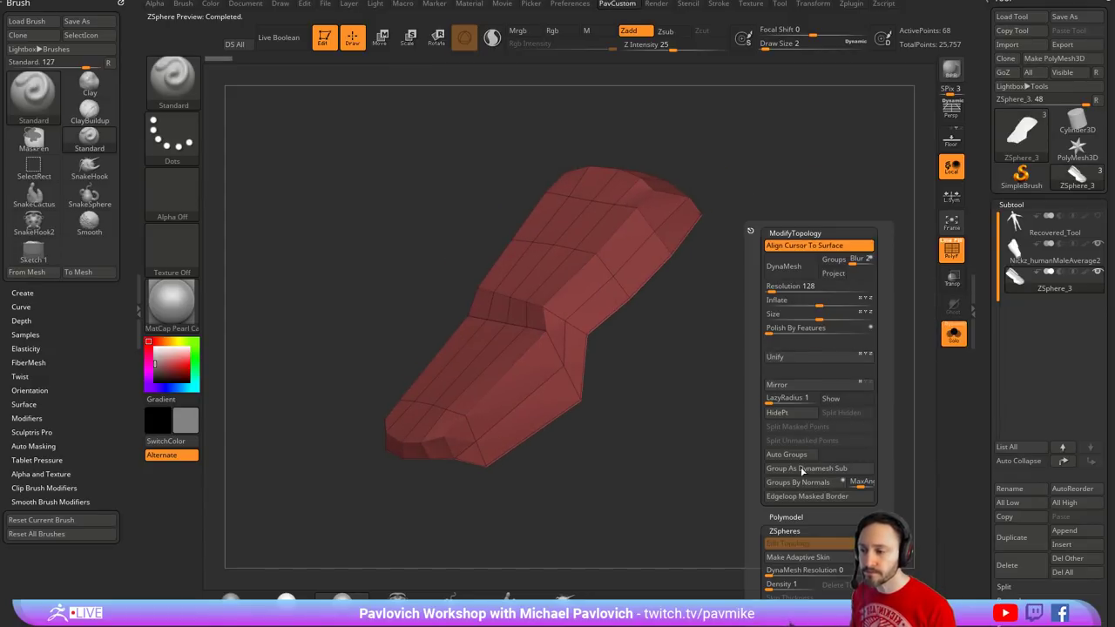
{"action": "left_click", "coordinate": [791, 558]}
{"action": "left_click_drag", "start_coordinate": [992, 523], "coordinate": [997, 174]}
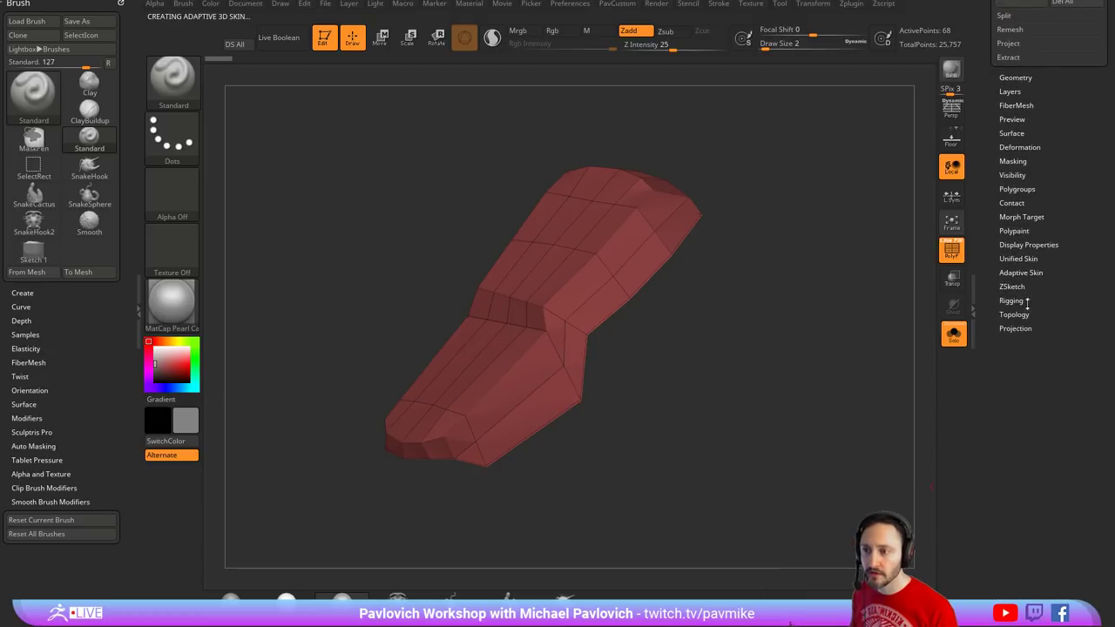
{"action": "left_click", "coordinate": [1014, 270], "text": "shift"}
{"action": "left_click_drag", "start_coordinate": [989, 35], "coordinate": [978, 378]}
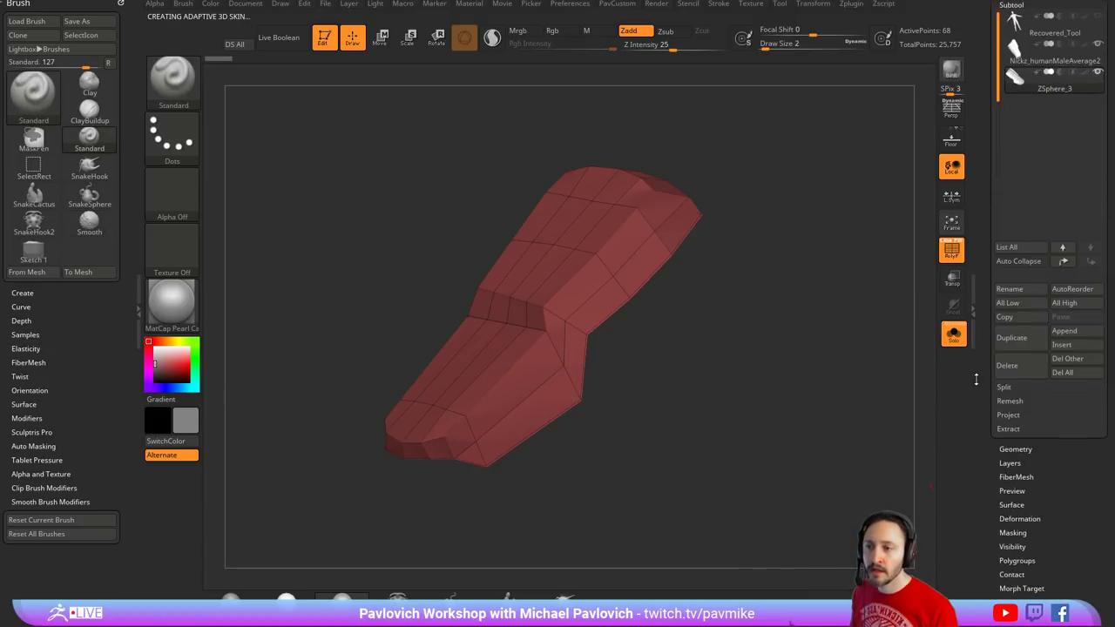
- Delete the duplicated ZSphere_4 subtool and append Skin_ZSphere_3 as a subtool
{"action": "left_click", "coordinate": [1058, 327]}
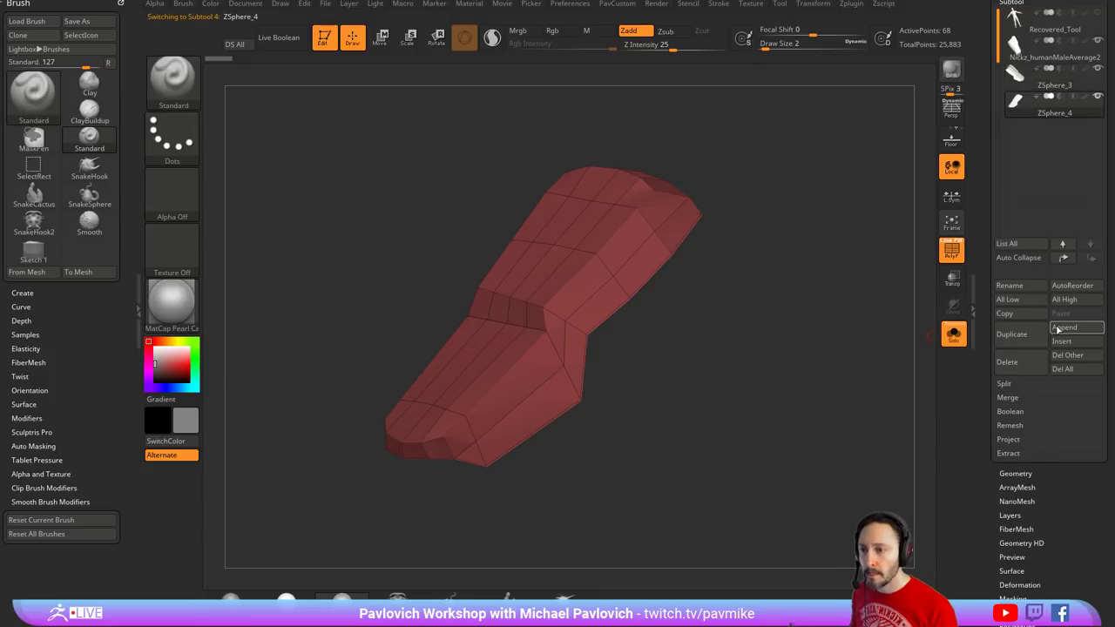
{"action": "left_click", "coordinate": [1008, 362]}
{"action": "left_click", "coordinate": [1003, 394]}
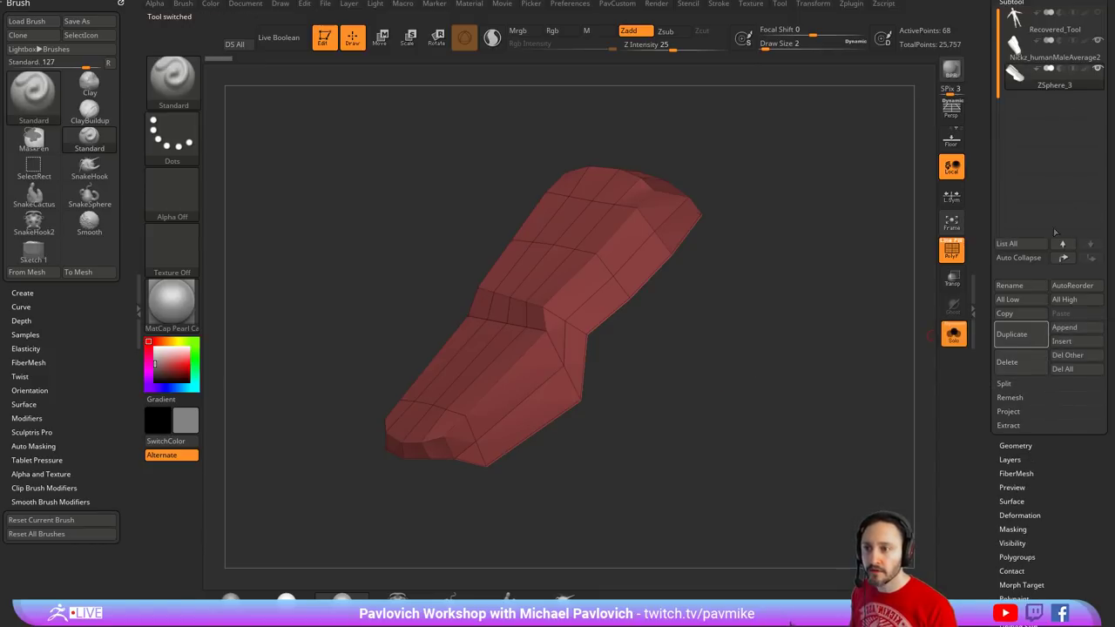
{"action": "left_click", "coordinate": [1063, 327]}
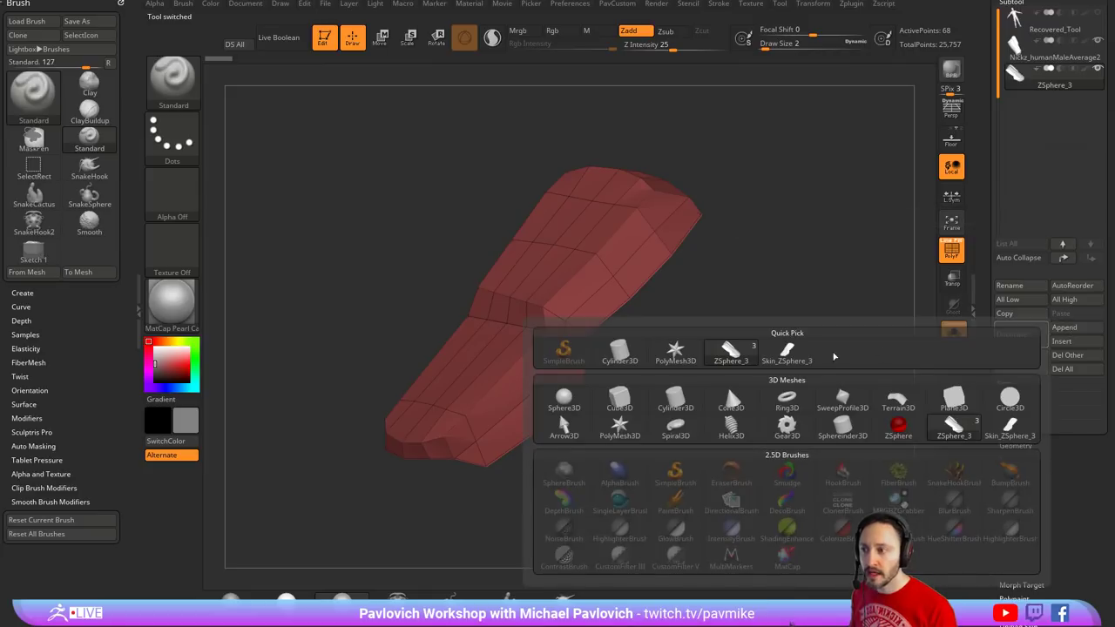
{"action": "left_click", "coordinate": [787, 353]}
- Extrude a side polygon of the preview mesh with ZModeler QMesh and mark a patch of polygons on its upper face
{"action": "left_click_drag", "start_coordinate": [872, 174], "coordinate": [858, 265]}
{"action": "key", "text": "b"}
{"action": "key", "text": "z"}
{"action": "key", "text": "m"}
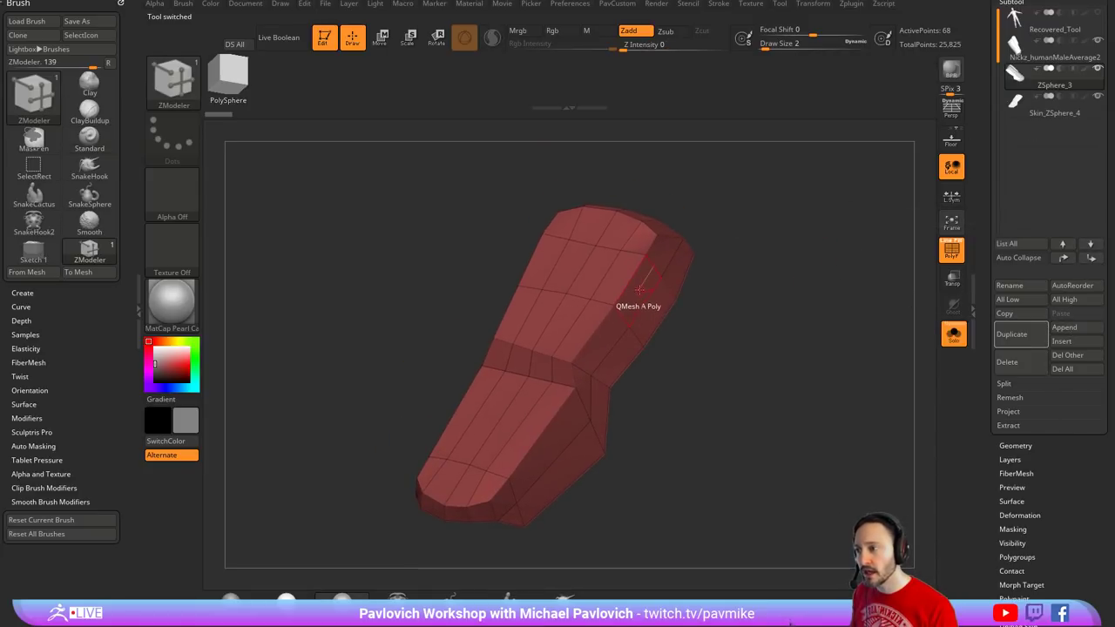
{"action": "left_click_drag", "start_coordinate": [639, 289], "coordinate": [673, 278]}
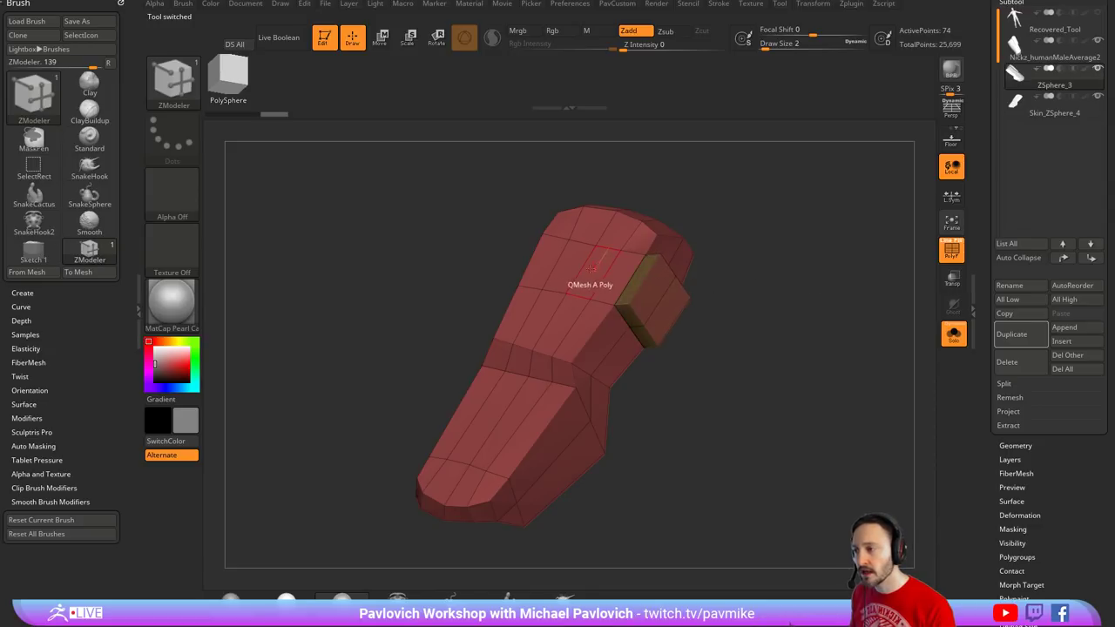
{"action": "left_click_drag", "start_coordinate": [590, 268], "coordinate": [541, 259], "text": "alt"}
- Pull the middle of the preview mesh outward with the Move brush and set the draw size to 4
{"action": "key", "text": "b"}
{"action": "key", "text": "m"}
{"action": "key", "text": "v"}
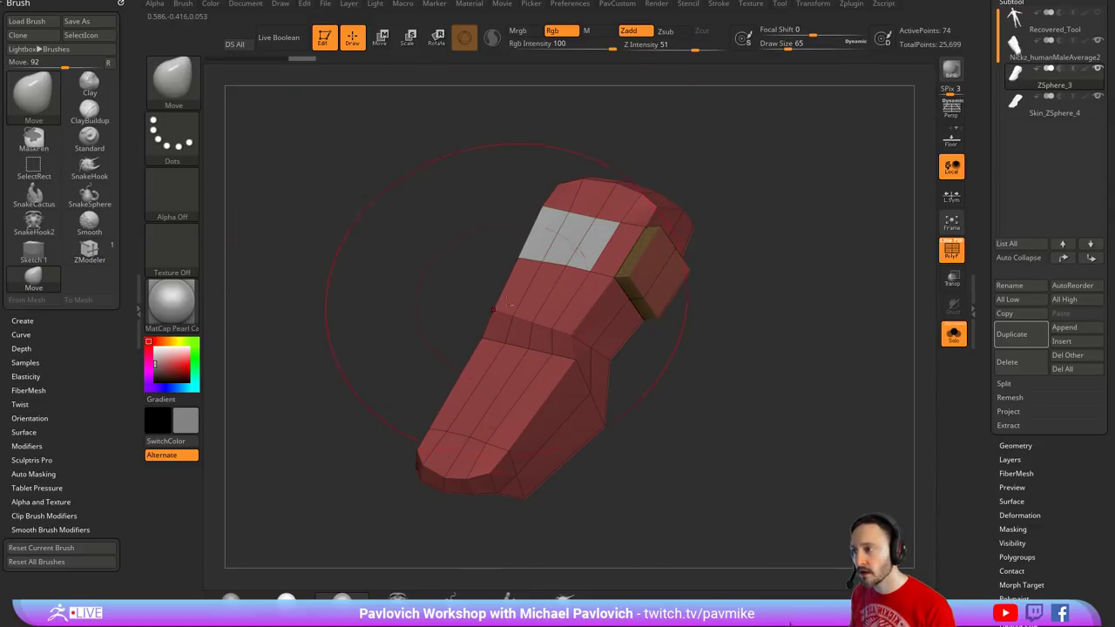
{"action": "left_click_drag", "start_coordinate": [509, 302], "coordinate": [459, 271]}
{"action": "key", "text": "s"}
{"action": "left_click_drag", "start_coordinate": [752, 341], "coordinate": [729, 340]}
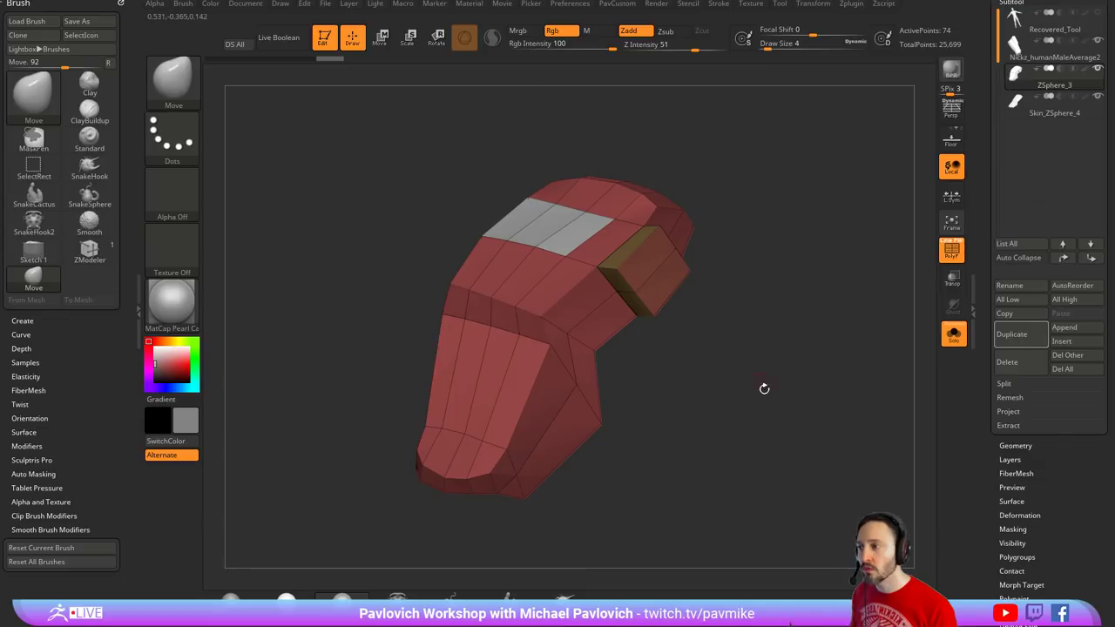
- Expand the Geometry settings of ZSphere_3 and examine which options the skin preview offers
{"action": "left_click_drag", "start_coordinate": [984, 348], "coordinate": [980, 194]}
{"action": "left_click", "coordinate": [1017, 293], "text": "shift"}
{"action": "left_click_drag", "start_coordinate": [993, 330], "coordinate": [994, 197]}
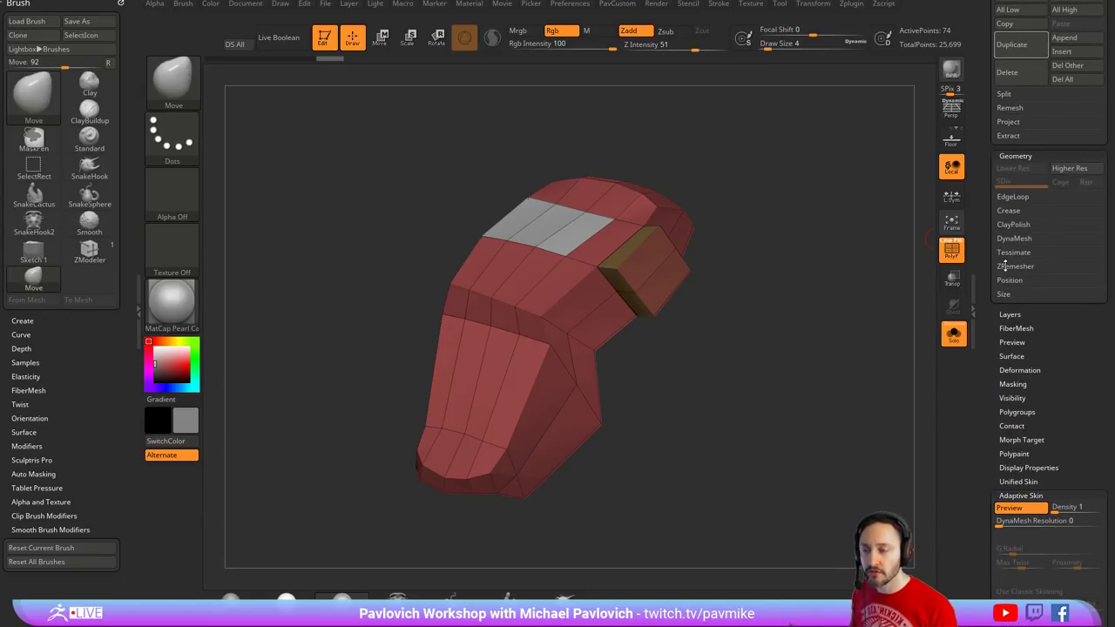
{"action": "left_click_drag", "start_coordinate": [992, 257], "coordinate": [993, 350]}
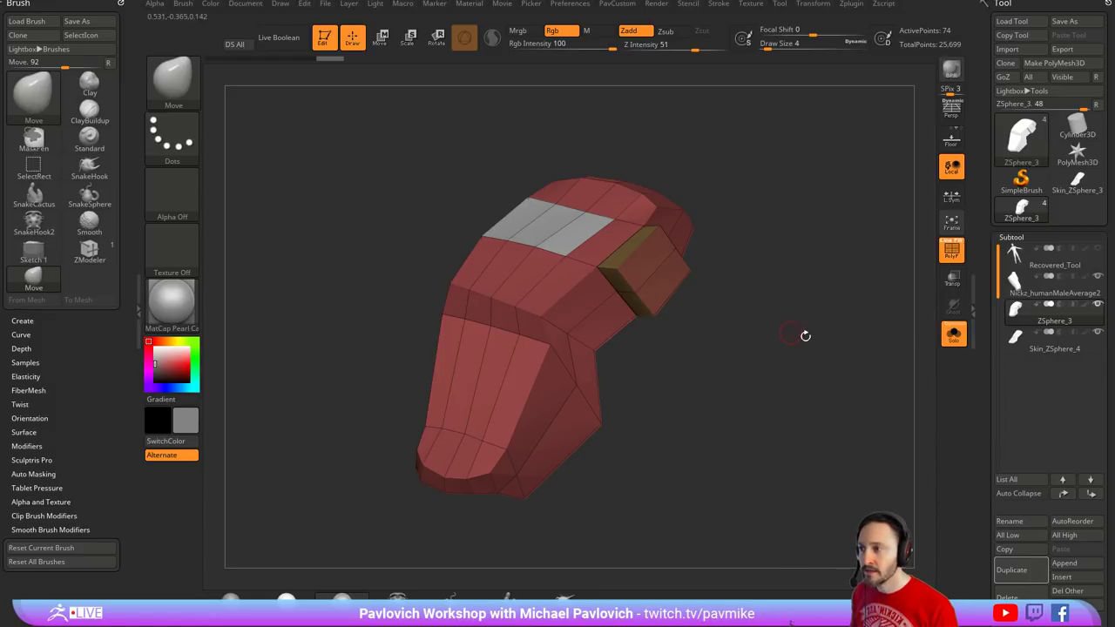
- Dismiss the abnormal termination note, load the Recovered_Tool2 QuickSave file and place it on the canvas in Edit mode
{"action": "key", "text": "alt+Tab"}
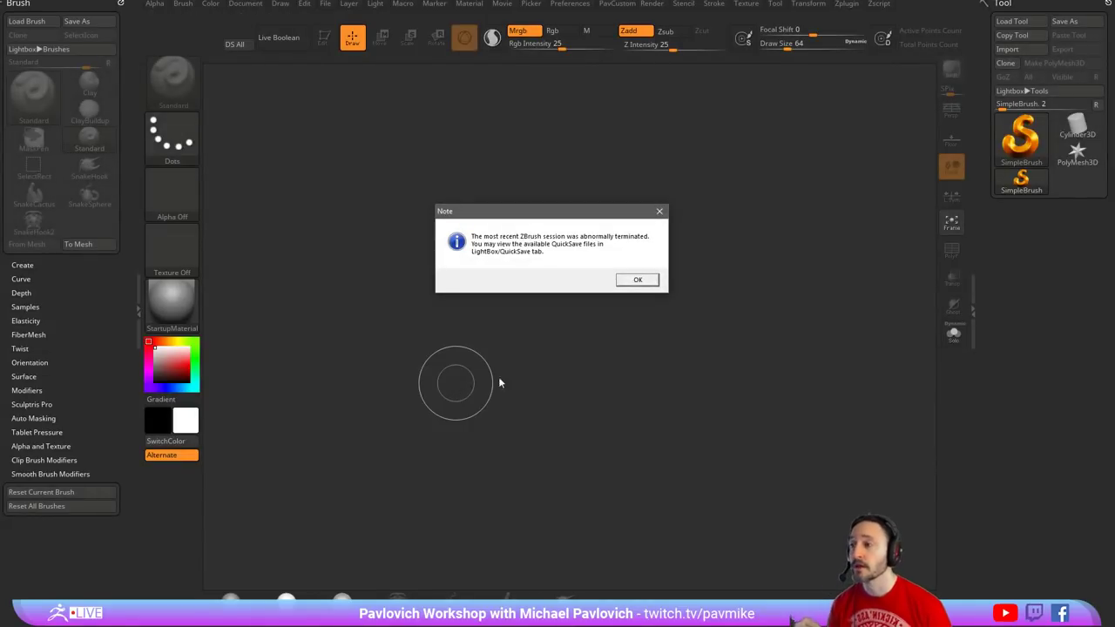
{"action": "left_click", "coordinate": [644, 286]}
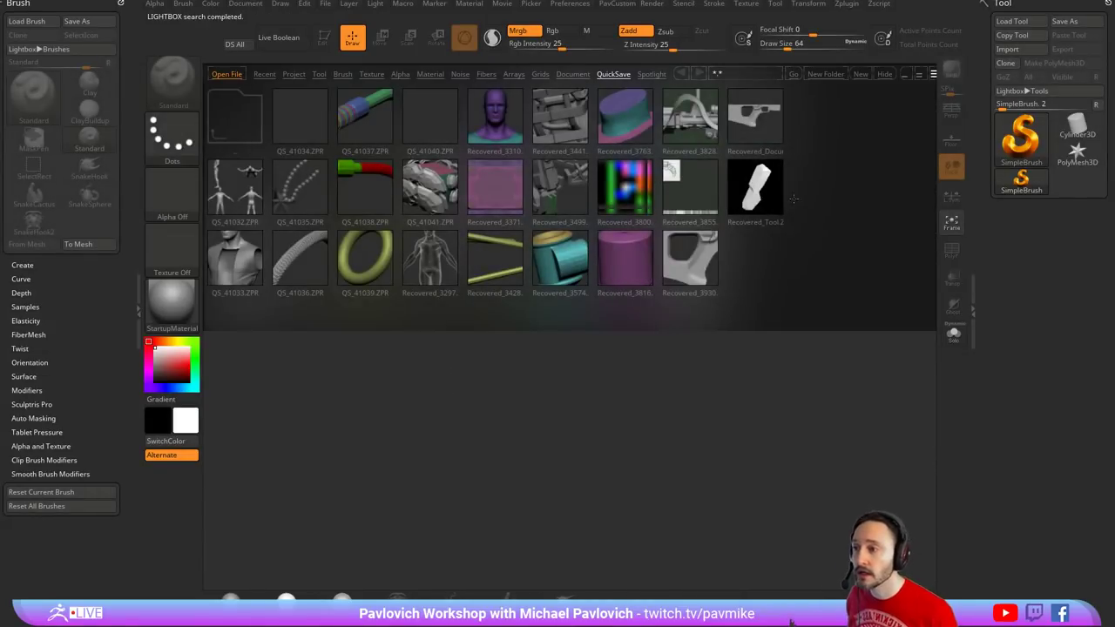
{"action": "double_click", "coordinate": [781, 185]}
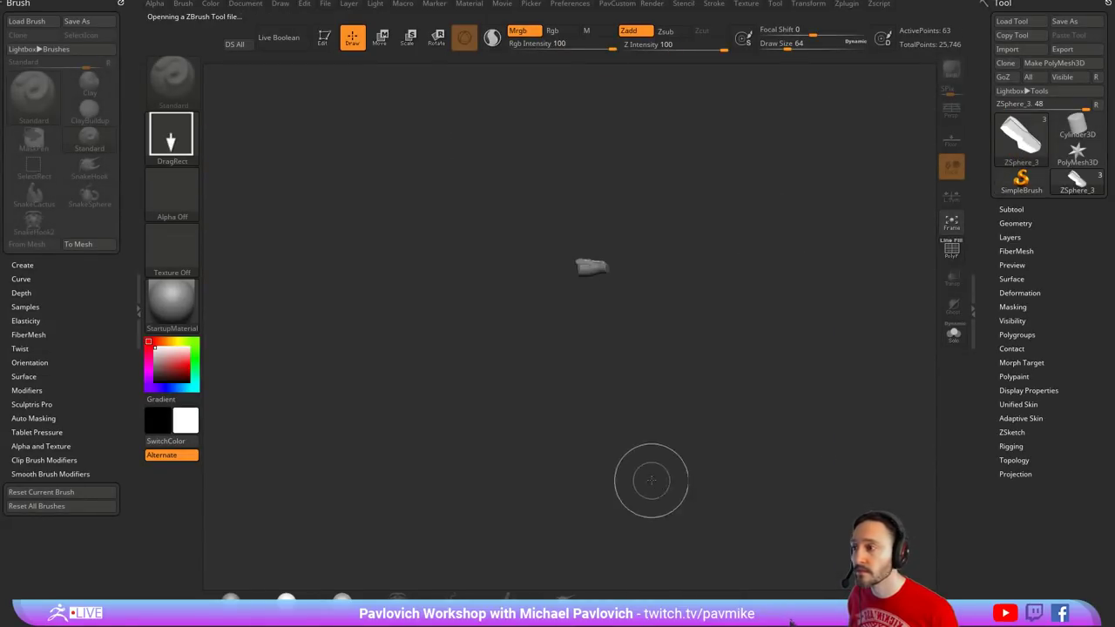
{"action": "left_click_drag", "start_coordinate": [714, 268], "coordinate": [875, 410], "text": "alt"}
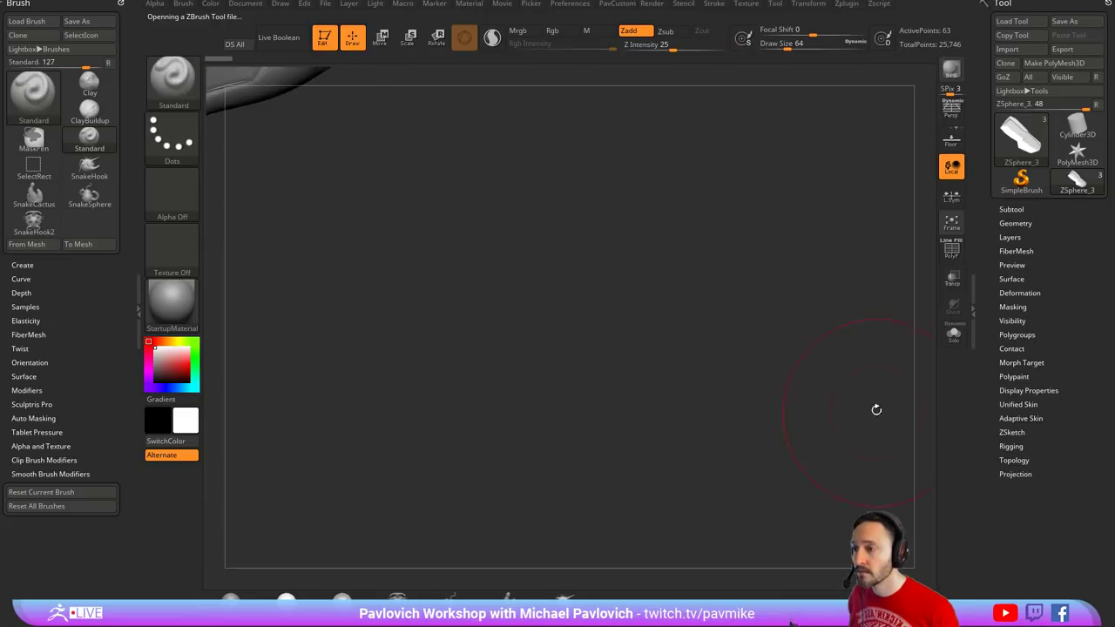
- Set the draw size to 4 and inspect the recovered ZSphere_3 preview in isolation with its wireframe shown
{"action": "left_click", "coordinate": [951, 250]}
{"action": "mouse_move", "coordinate": [764, 249]}
{"action": "left_mouse_down"}
{"action": "mouse_move", "coordinate": [785, 311]}
{"action": "mouse_move", "coordinate": [842, 305]}
{"action": "mouse_move", "coordinate": [913, 324]}
{"action": "left_mouse_up"}
{"action": "key", "text": "s"}
{"action": "left_click", "coordinate": [767, 303]}
{"action": "left_click", "coordinate": [953, 335]}
{"action": "left_click_drag", "start_coordinate": [830, 288], "coordinate": [864, 333]}
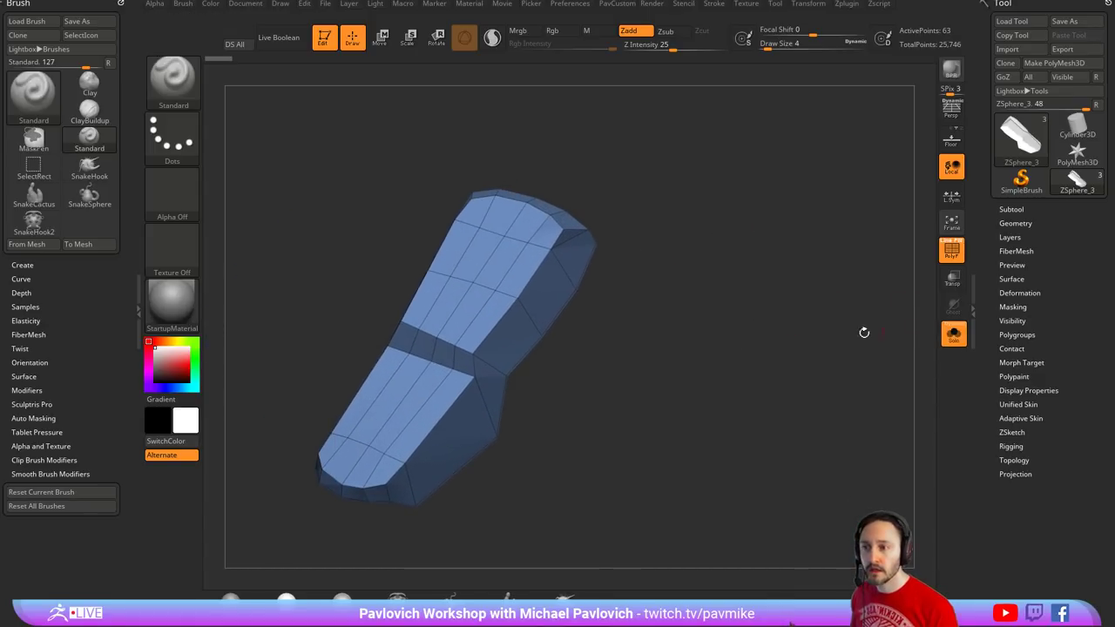
{"action": "left_click", "coordinate": [955, 333]}
{"action": "left_click", "coordinate": [954, 254]}
{"action": "left_click_drag", "start_coordinate": [707, 351], "coordinate": [777, 311]}
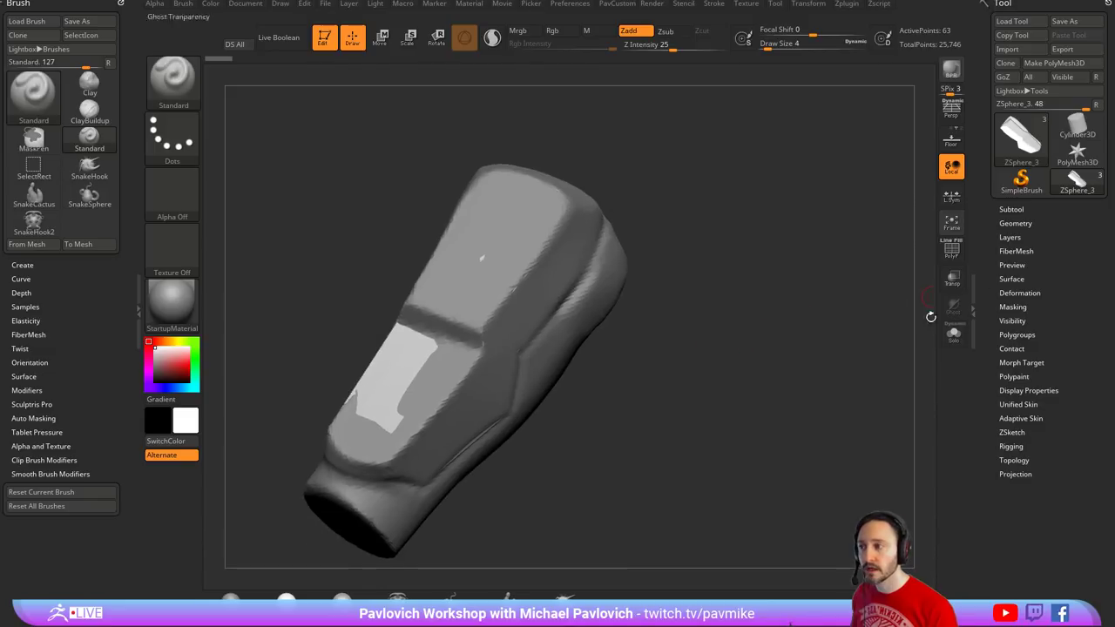
- Enable Edit Topology on the recovered ZSphere_3 using the custom ZSpheres commands
{"action": "key", "text": "3"}
{"action": "left_click", "coordinate": [757, 336]}
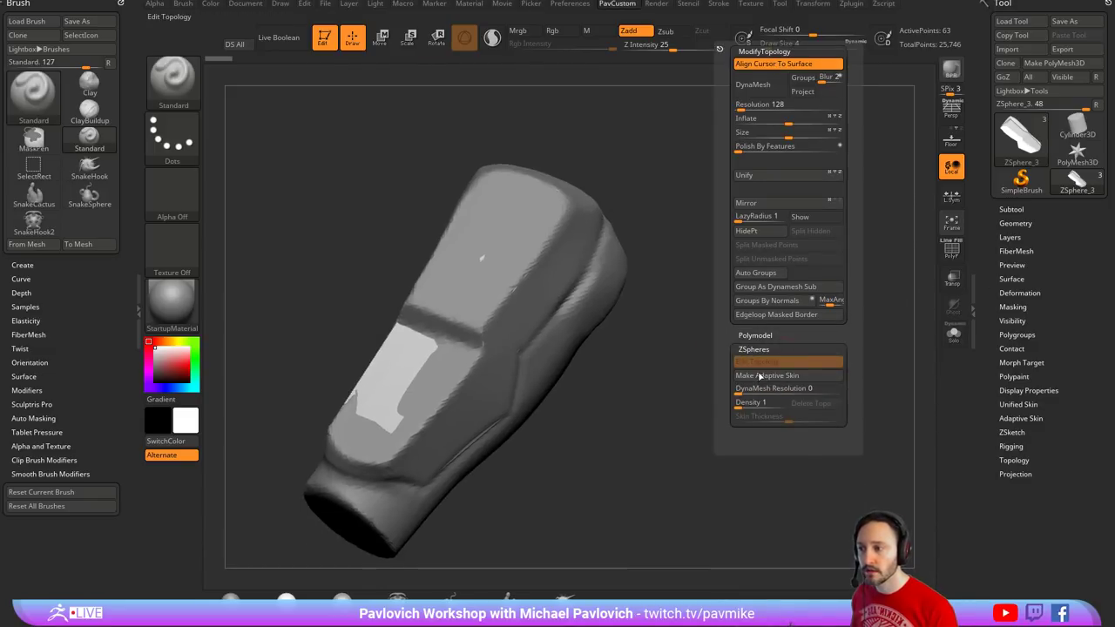
{"action": "key", "text": "a"}
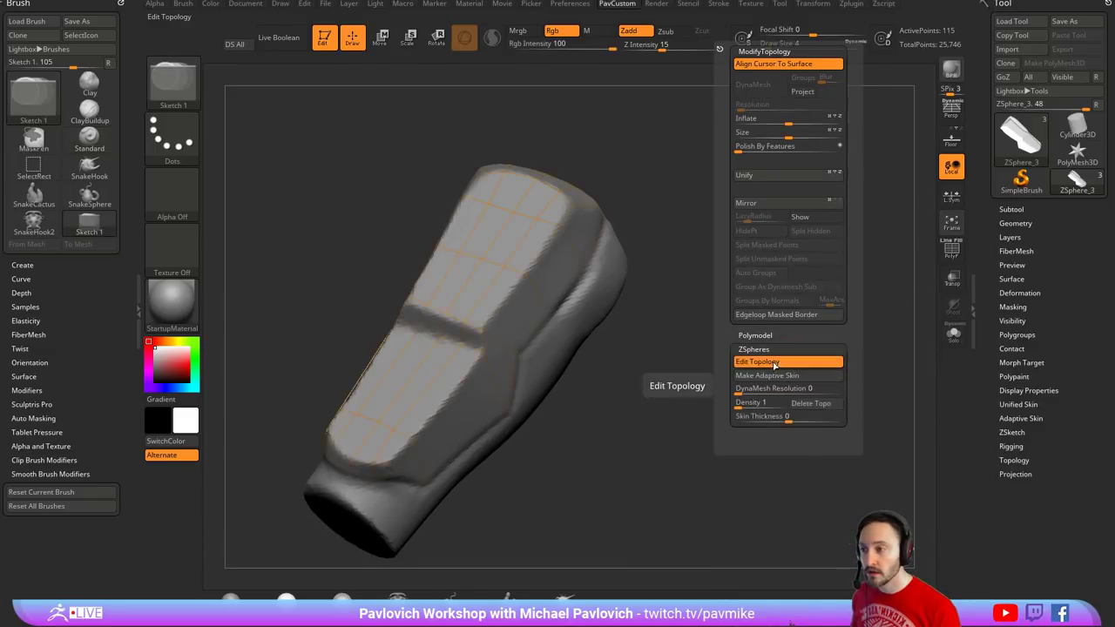
{"action": "left_click", "coordinate": [775, 362]}
{"action": "left_click", "coordinate": [776, 363]}
{"action": "left_click", "coordinate": [777, 363]}
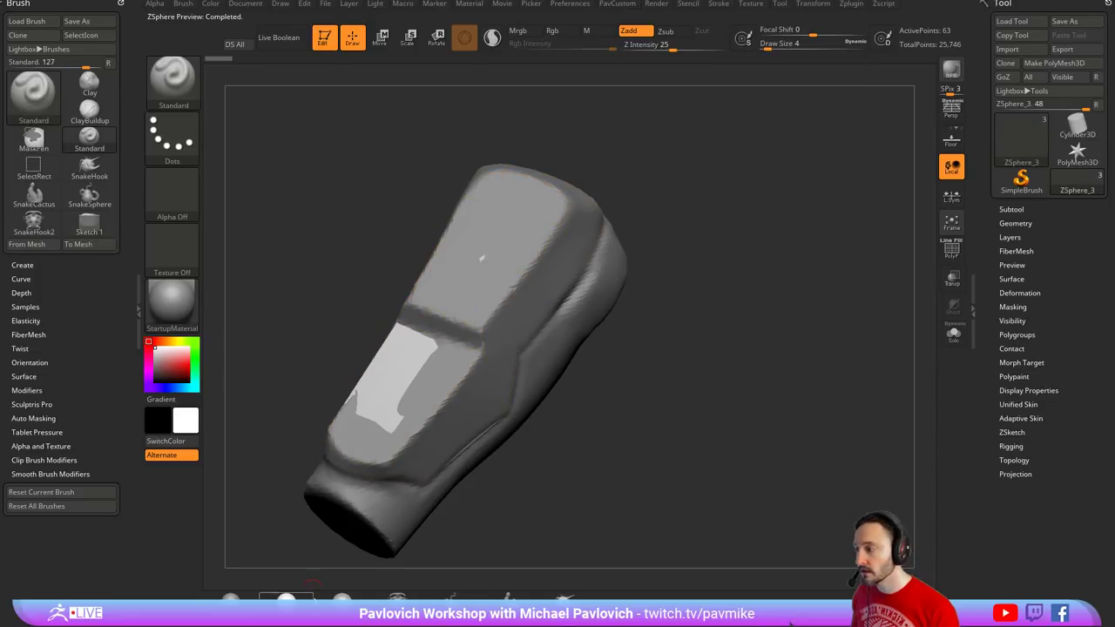
- Switch from the skin preview back to the topology and apply the MatCap Pearl Cavity material with a gray colour
{"action": "key", "text": "a"}
{"action": "left_click", "coordinate": [342, 598]}
{"action": "left_click", "coordinate": [155, 363]}
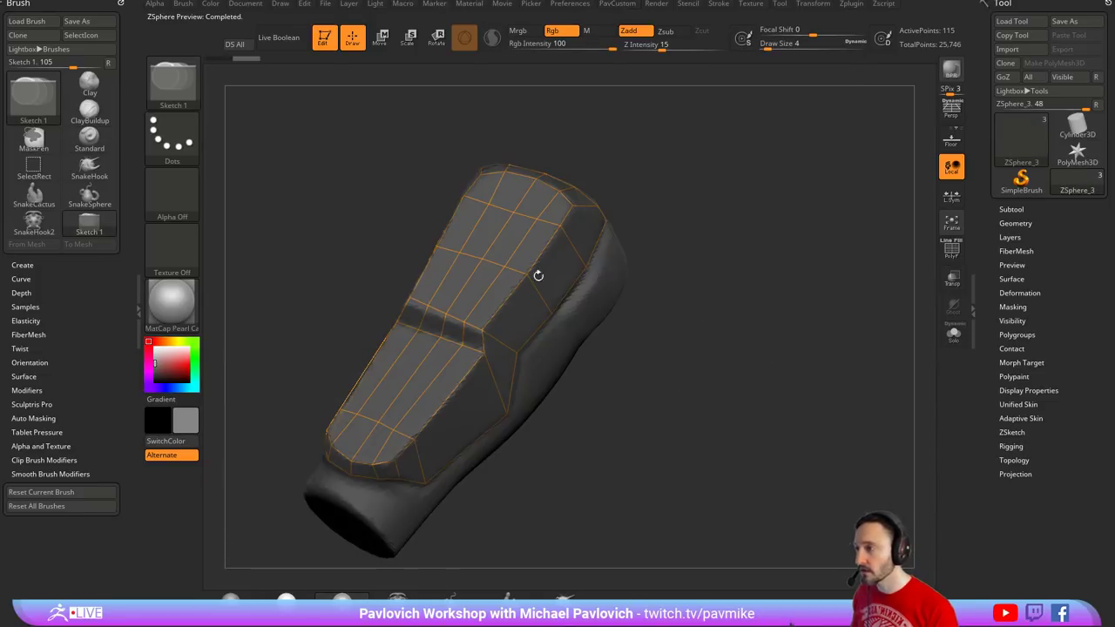
- Insert points across the side panels' cross edges from the bracer's wide end to its narrow end
{"action": "left_click_drag", "start_coordinate": [707, 250], "coordinate": [644, 276]}
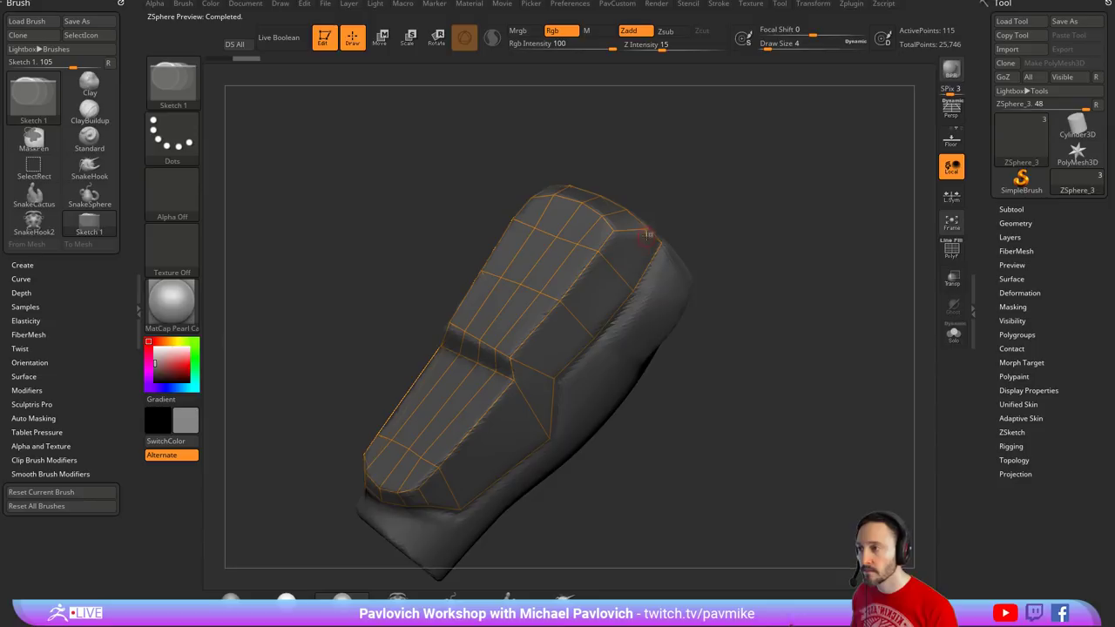
{"action": "left_click", "coordinate": [616, 272]}
{"action": "left_click", "coordinate": [577, 320]}
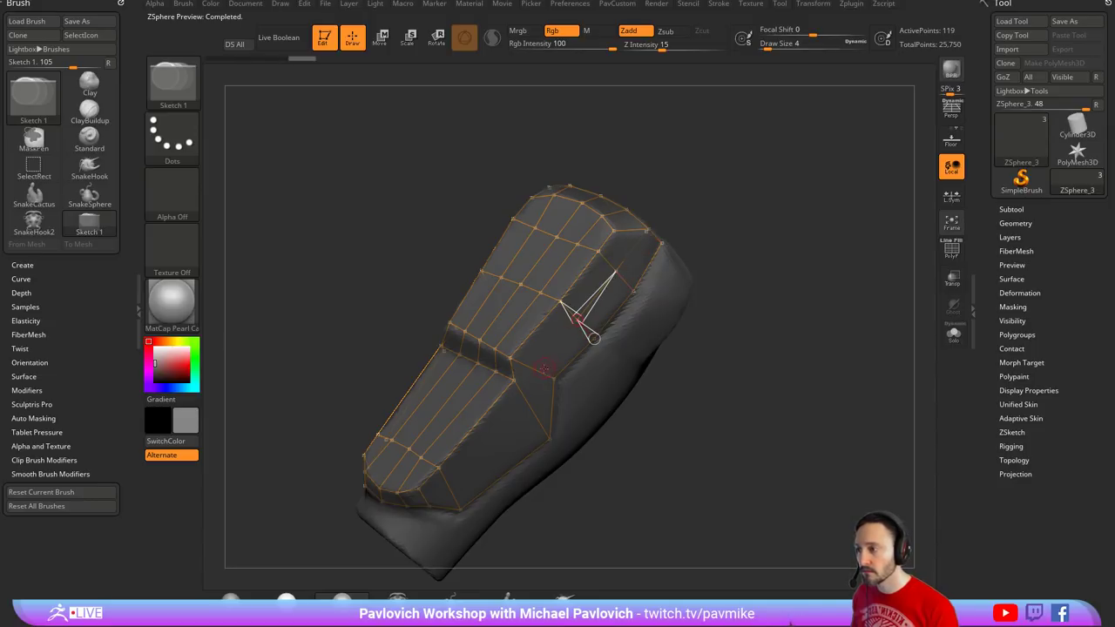
{"action": "left_click", "coordinate": [542, 375]}
{"action": "left_click", "coordinate": [532, 409]}
{"action": "left_click", "coordinate": [449, 488]}
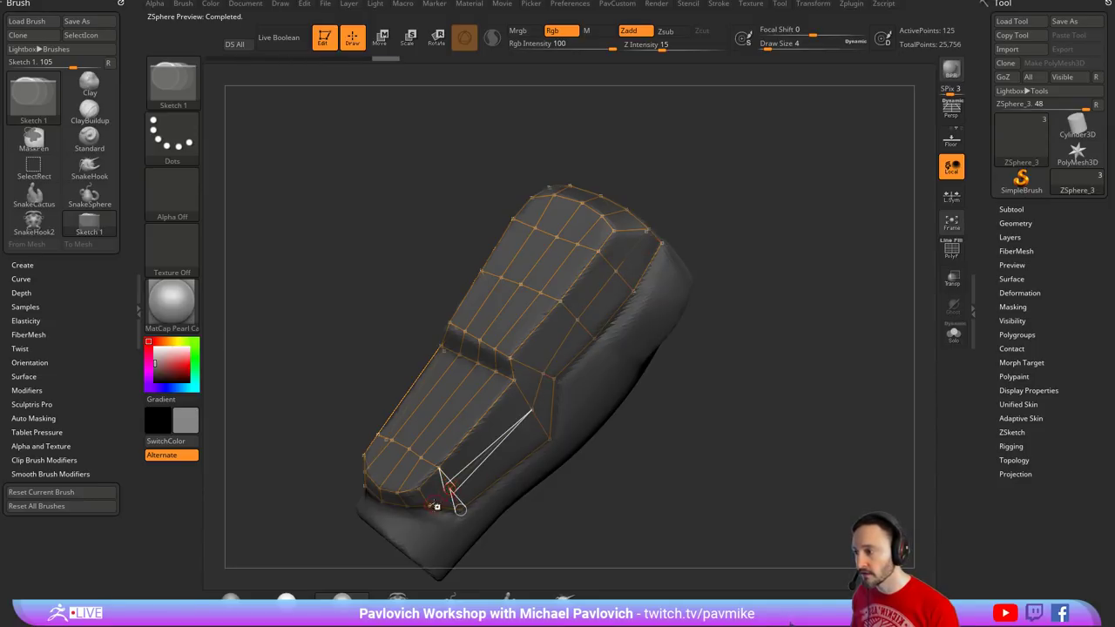
{"action": "left_click", "coordinate": [431, 505]}
- Redo the edge point at the bracer's wide end and connect it to the side panel's new edge loop
{"action": "left_click_drag", "start_coordinate": [766, 341], "coordinate": [693, 202]}
{"action": "left_click", "coordinate": [705, 157], "text": "alt"}
{"action": "left_click_drag", "start_coordinate": [757, 163], "coordinate": [741, 248]}
{"action": "left_click", "coordinate": [509, 349]}
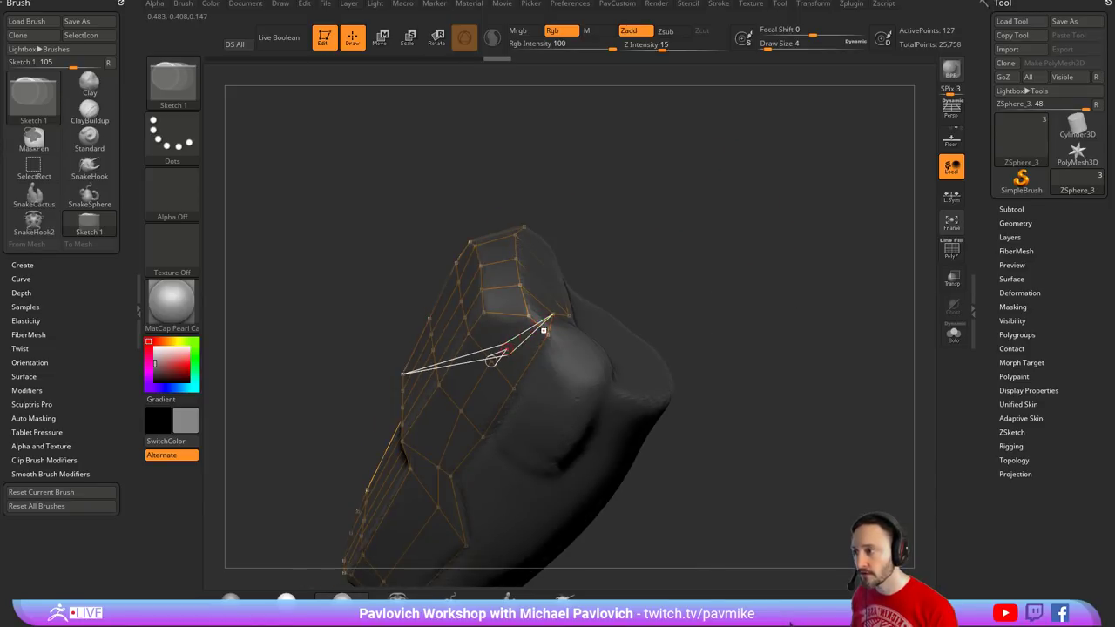
{"action": "key", "text": "ctrl+z"}
{"action": "left_click_drag", "start_coordinate": [708, 300], "coordinate": [738, 262]}
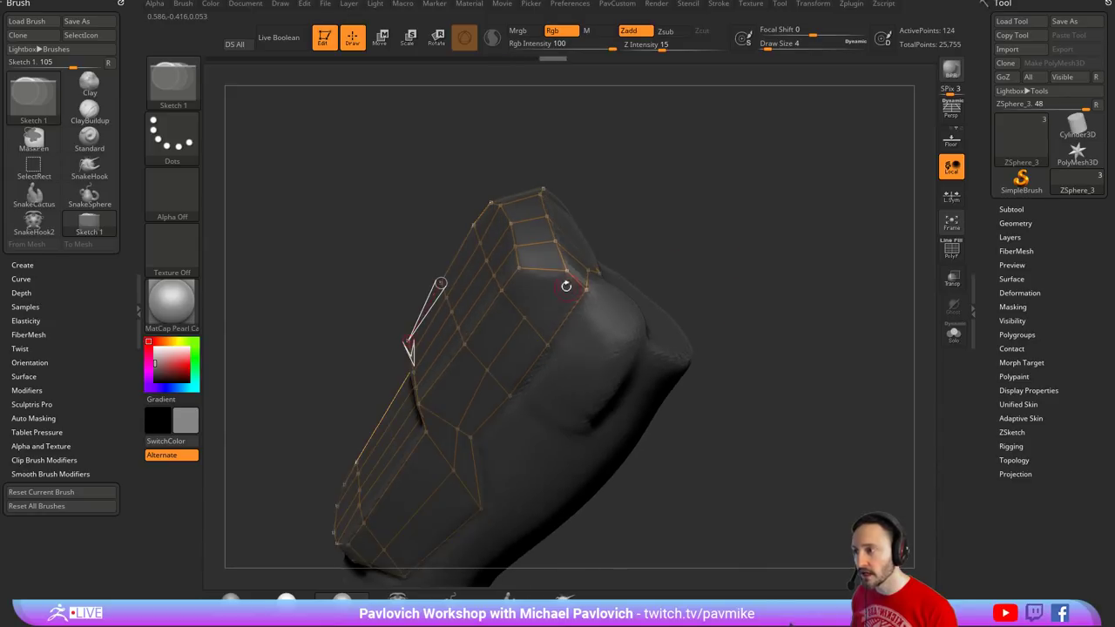
{"action": "left_click", "coordinate": [566, 270], "text": "alt"}
{"action": "left_click_drag", "start_coordinate": [635, 249], "coordinate": [660, 233], "text": "ctrl"}
{"action": "left_click", "coordinate": [566, 271]}
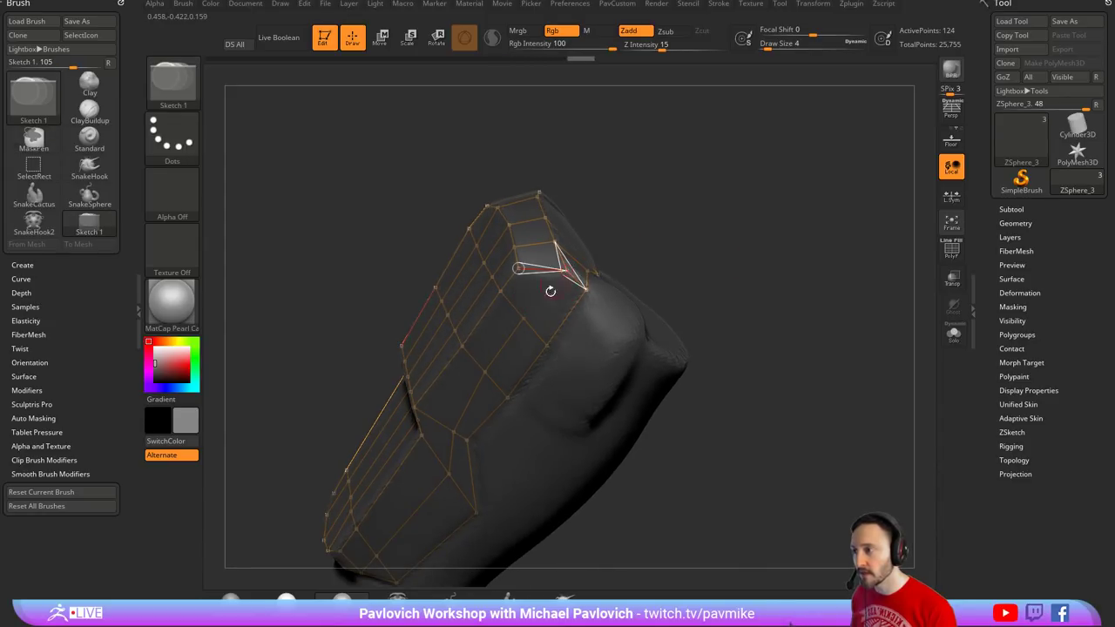
{"action": "left_click", "coordinate": [523, 319]}
{"action": "left_click_drag", "start_coordinate": [751, 315], "coordinate": [773, 284], "text": "alt"}
- Preview the adaptive skin and create a mesh from it with the custom Make Adaptive Skin command
{"action": "key", "text": "a"}
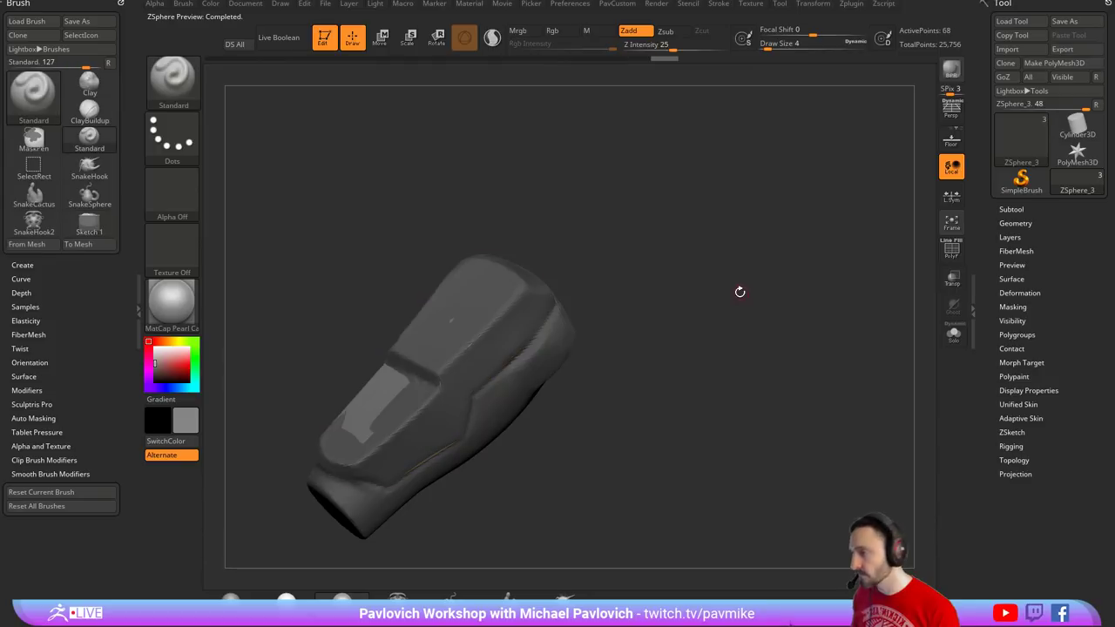
{"action": "key", "text": "2"}
{"action": "key", "text": "2"}
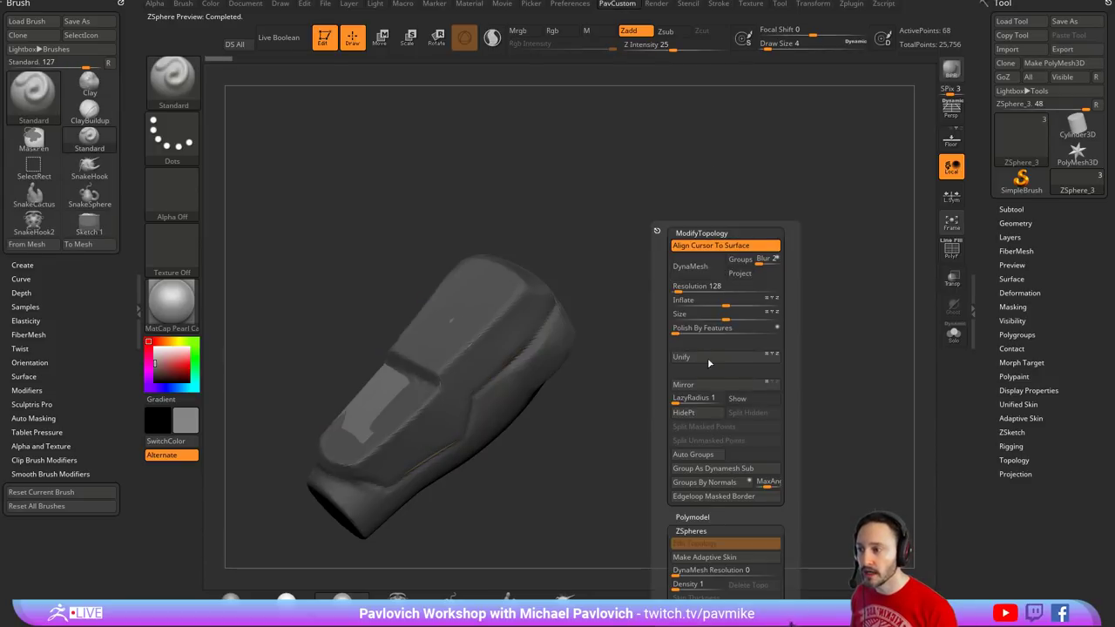
{"action": "left_click", "coordinate": [695, 556]}
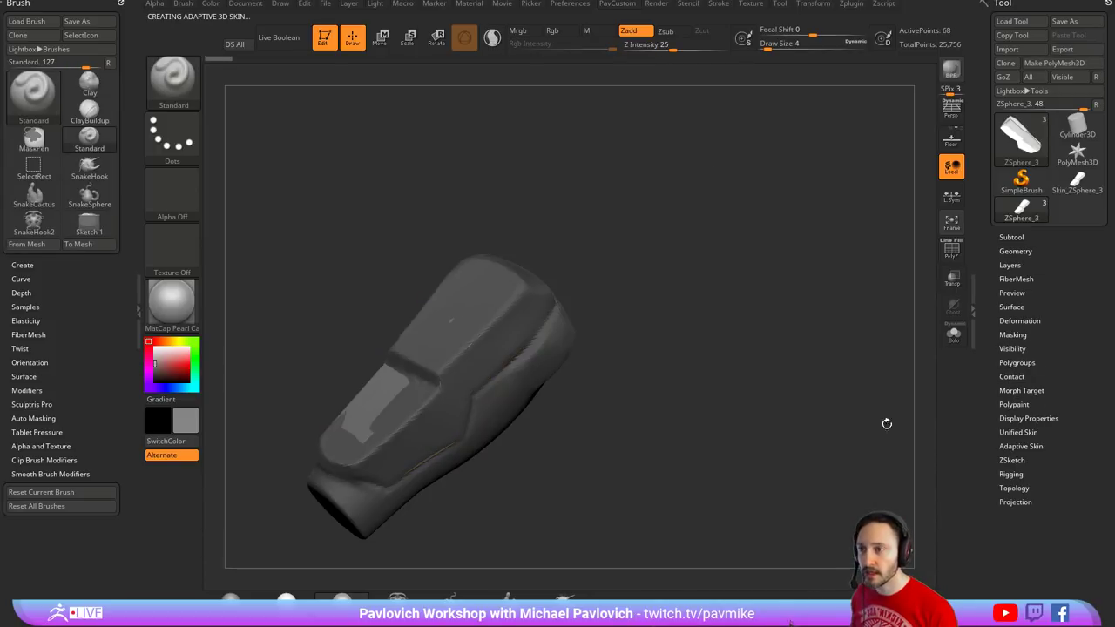
- Append the adaptive skin mesh Skin_ZSphere_4 to the current tool as a subtool
{"action": "left_click", "coordinate": [1010, 236]}
{"action": "left_click_drag", "start_coordinate": [993, 319], "coordinate": [991, 276]}
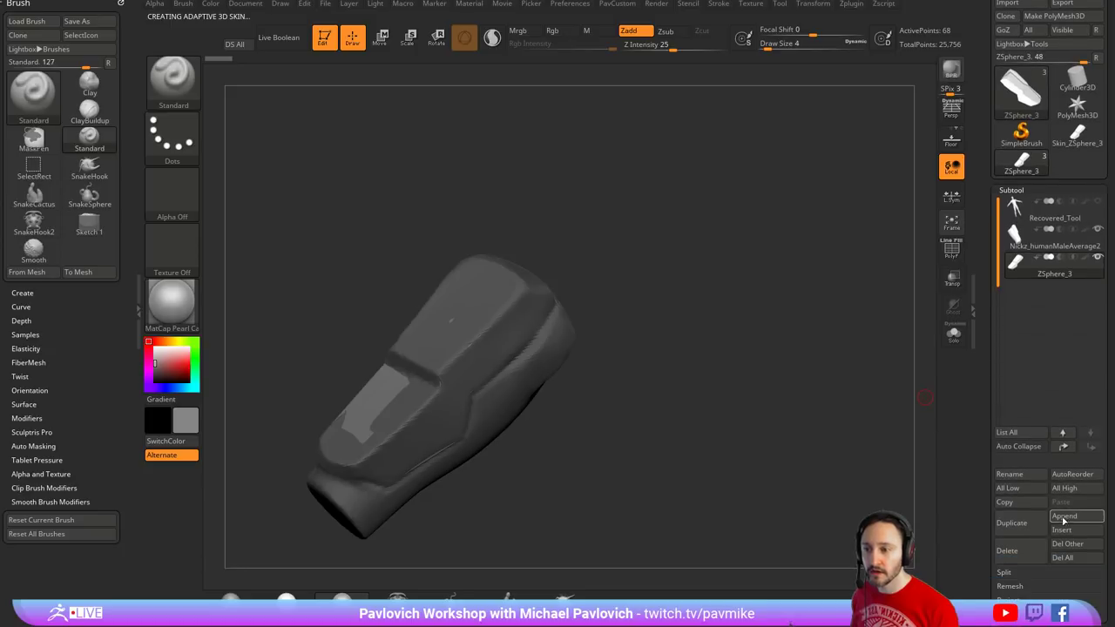
{"action": "left_click", "coordinate": [1063, 520]}
{"action": "left_click", "coordinate": [1009, 462]}
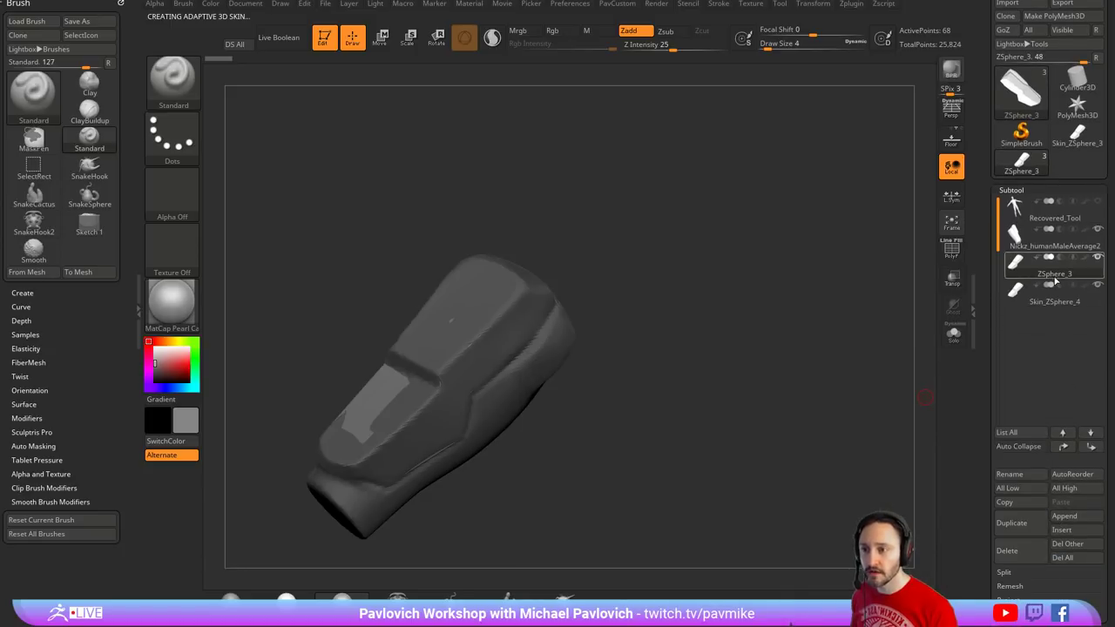
- Delete the ZSphere_3 subtool used for the retopology and confirm the deletion
{"action": "scroll", "coordinate": [984, 419], "scroll_direction": "down", "scroll_amount": 1}
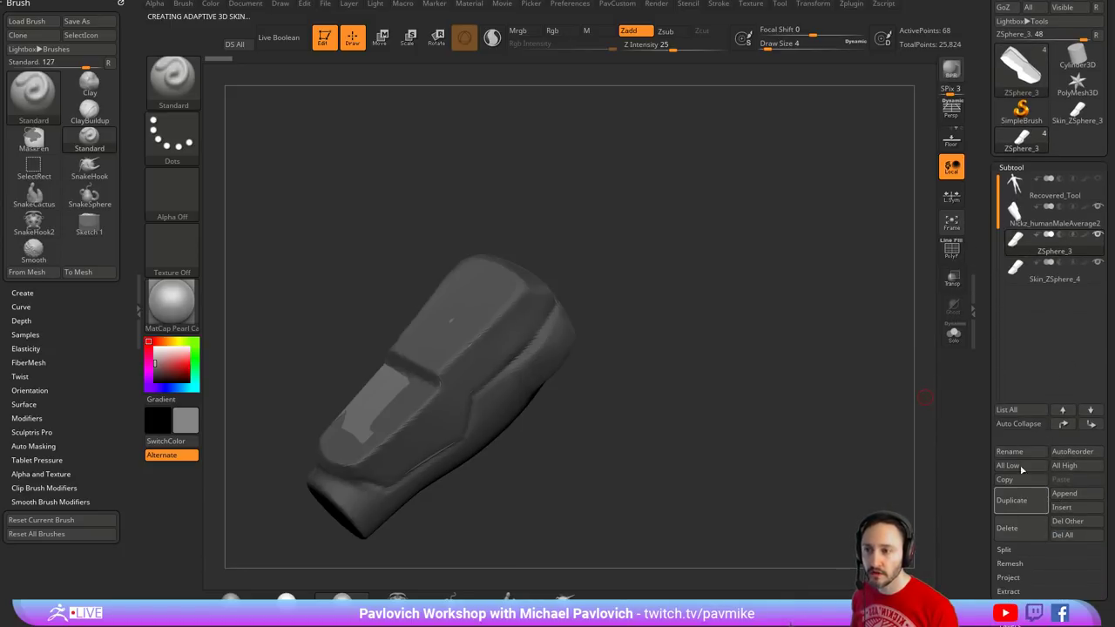
{"action": "left_click", "coordinate": [1047, 248]}
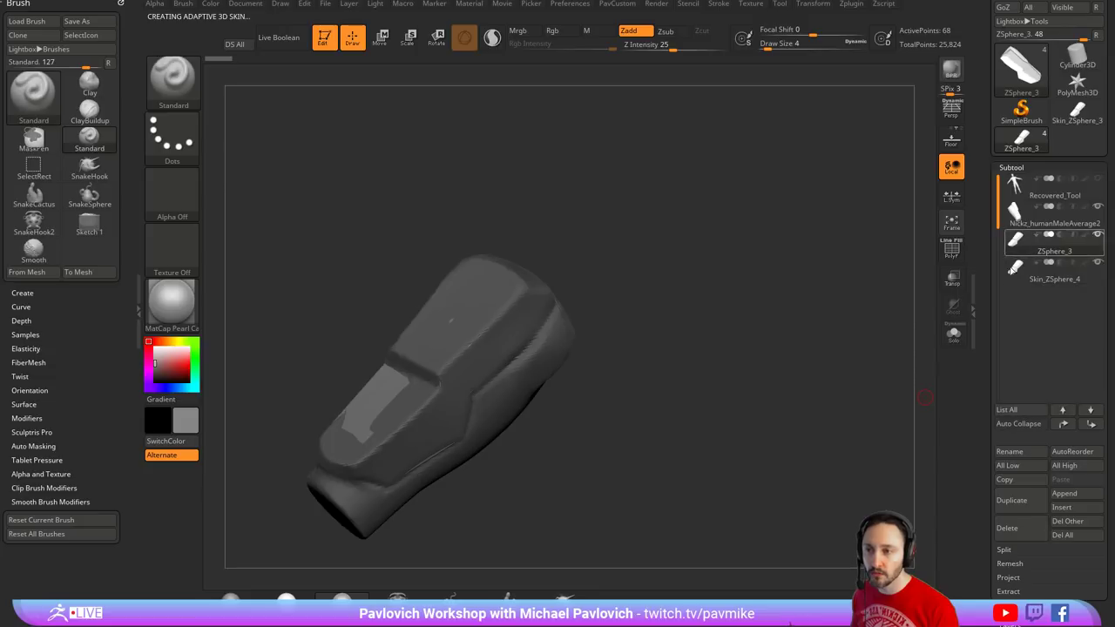
{"action": "left_click", "coordinate": [1010, 529]}
{"action": "left_click", "coordinate": [981, 554]}
- Turn on PolyFrame for the skin mesh and set the draw size to 3
{"action": "left_click_drag", "start_coordinate": [778, 337], "coordinate": [894, 313], "text": "alt"}
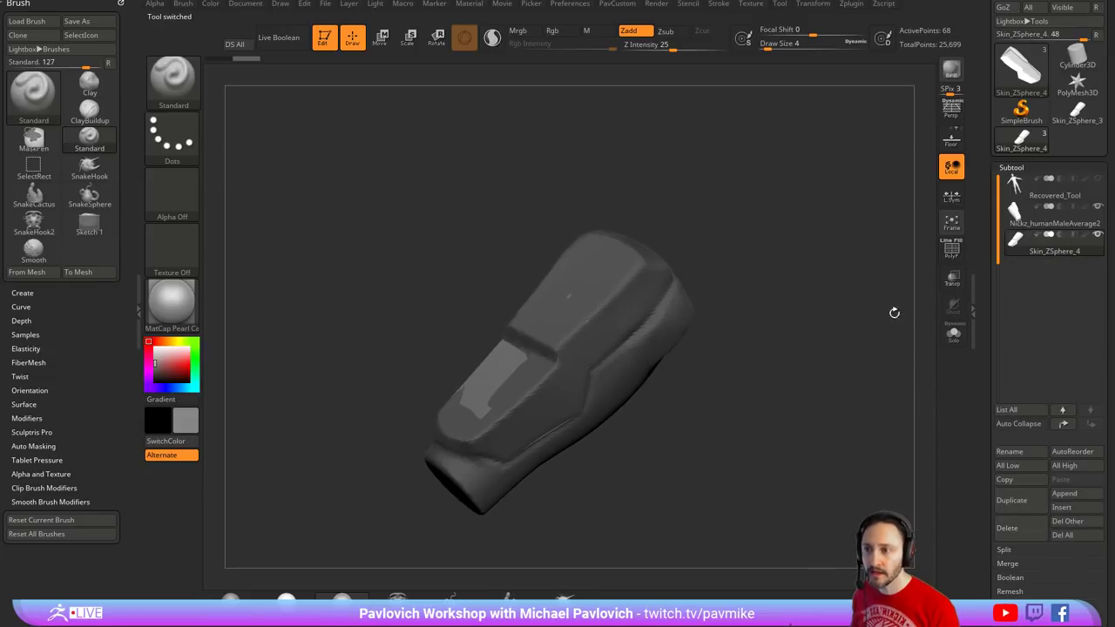
{"action": "left_click", "coordinate": [954, 257]}
{"action": "key", "text": "s"}
{"action": "left_click", "coordinate": [833, 330]}
{"action": "mouse_move", "coordinate": [834, 330]}
{"action": "left_mouse_down"}
{"action": "mouse_move", "coordinate": [808, 328]}
{"action": "mouse_move", "coordinate": [841, 331]}
{"action": "mouse_move", "coordinate": [816, 304]}
{"action": "mouse_move", "coordinate": [854, 321]}
{"action": "mouse_move", "coordinate": [757, 311]}
{"action": "left_mouse_up"}
- Append a ZSphere subtool, select it and open its Adaptive Skin and Topology settings
{"action": "left_click", "coordinate": [1060, 493]}
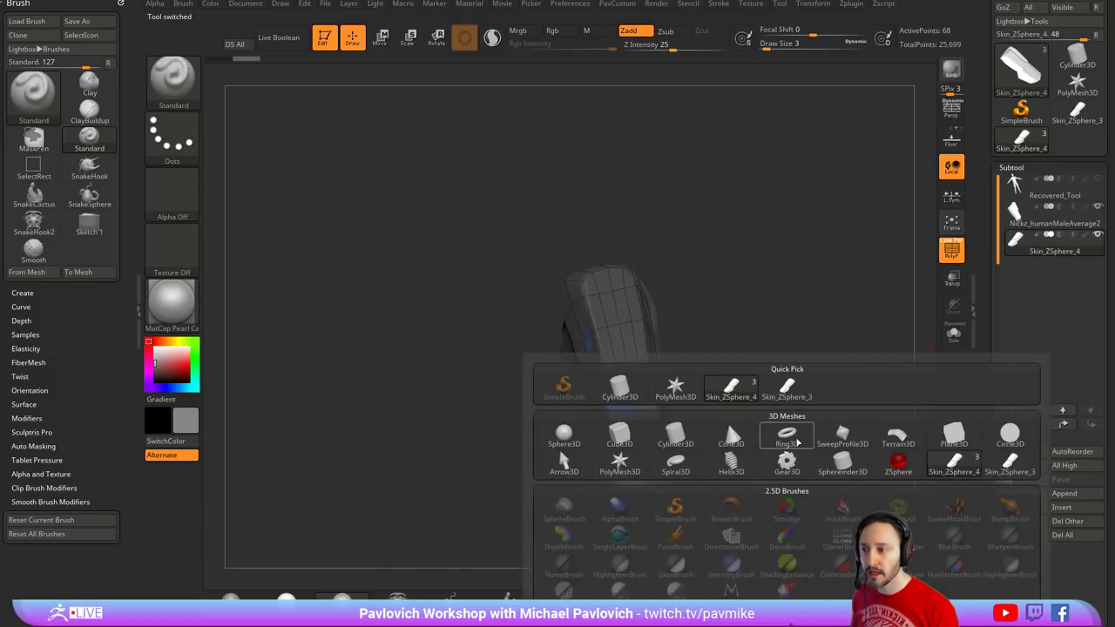
{"action": "left_click", "coordinate": [799, 442]}
{"action": "left_click", "coordinate": [1061, 280]}
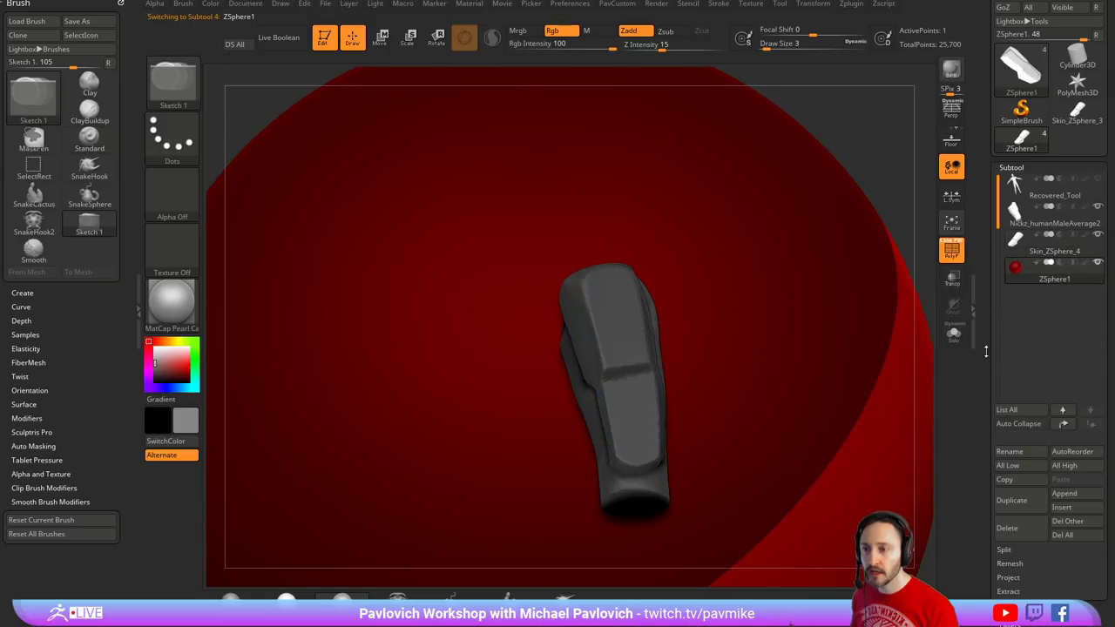
{"action": "left_click_drag", "start_coordinate": [986, 352], "coordinate": [1015, 204]}
{"action": "left_click", "coordinate": [1021, 170]}
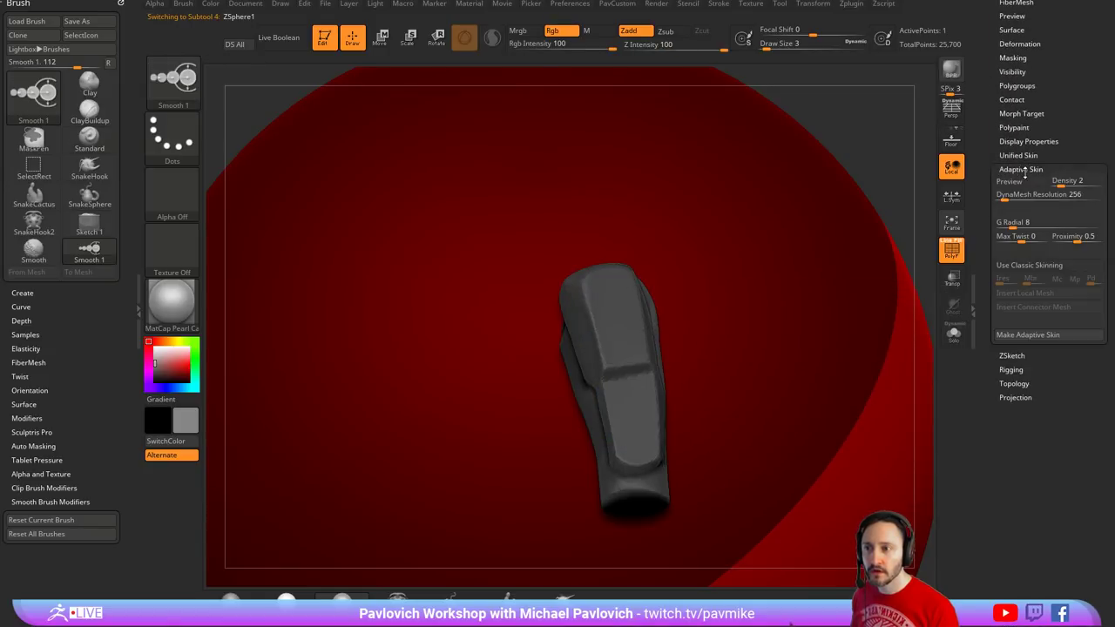
{"action": "left_click", "coordinate": [1012, 383]}
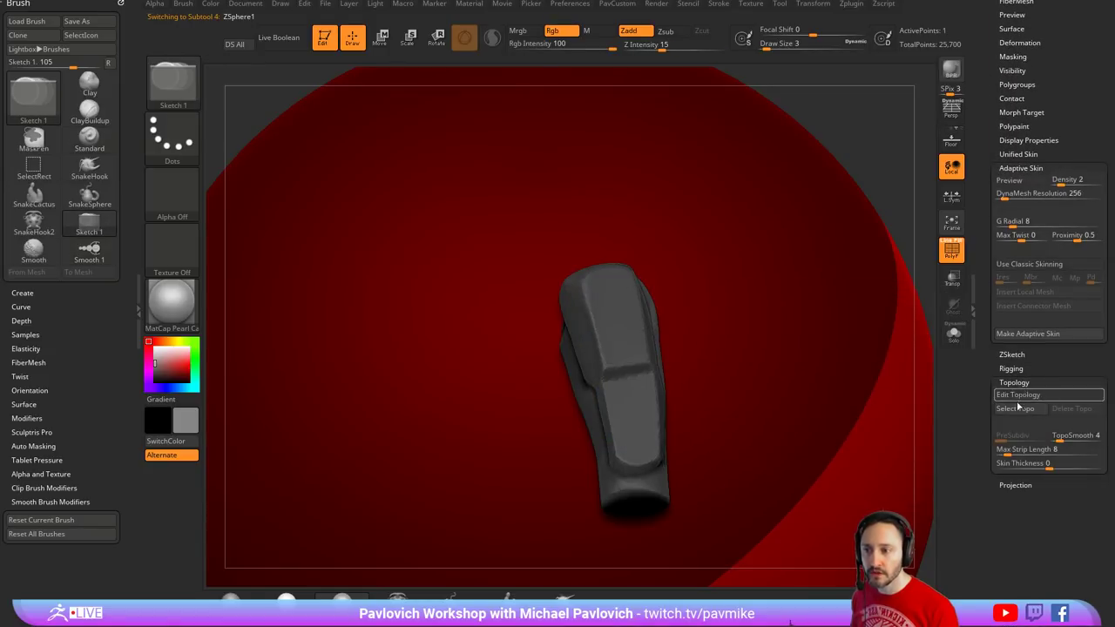
{"action": "left_click", "coordinate": [1016, 409]}
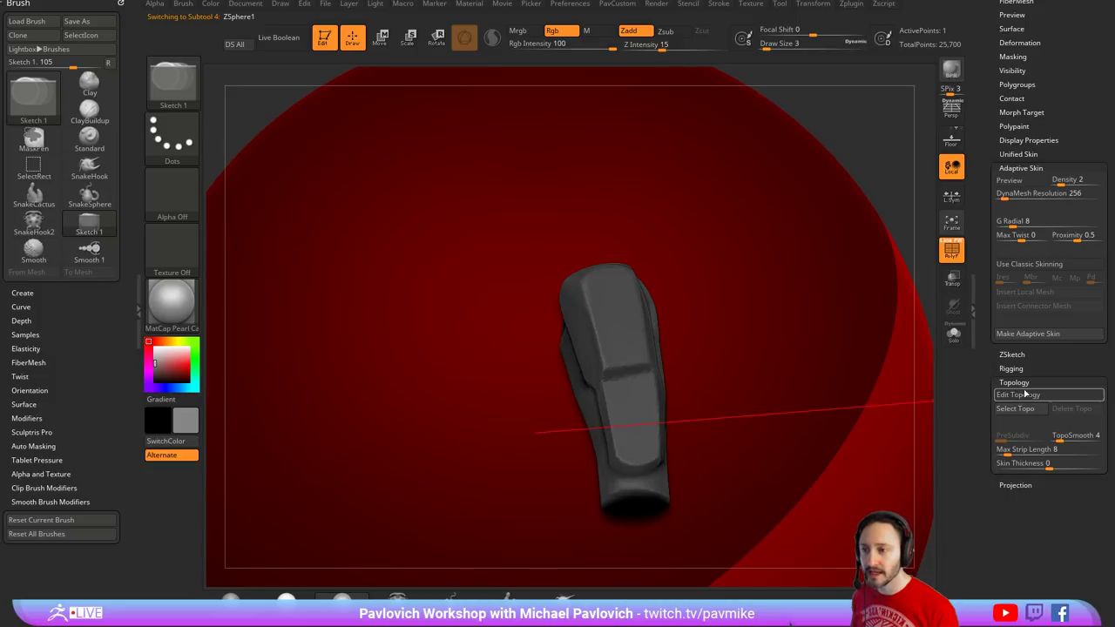
{"action": "left_click", "coordinate": [1022, 412]}
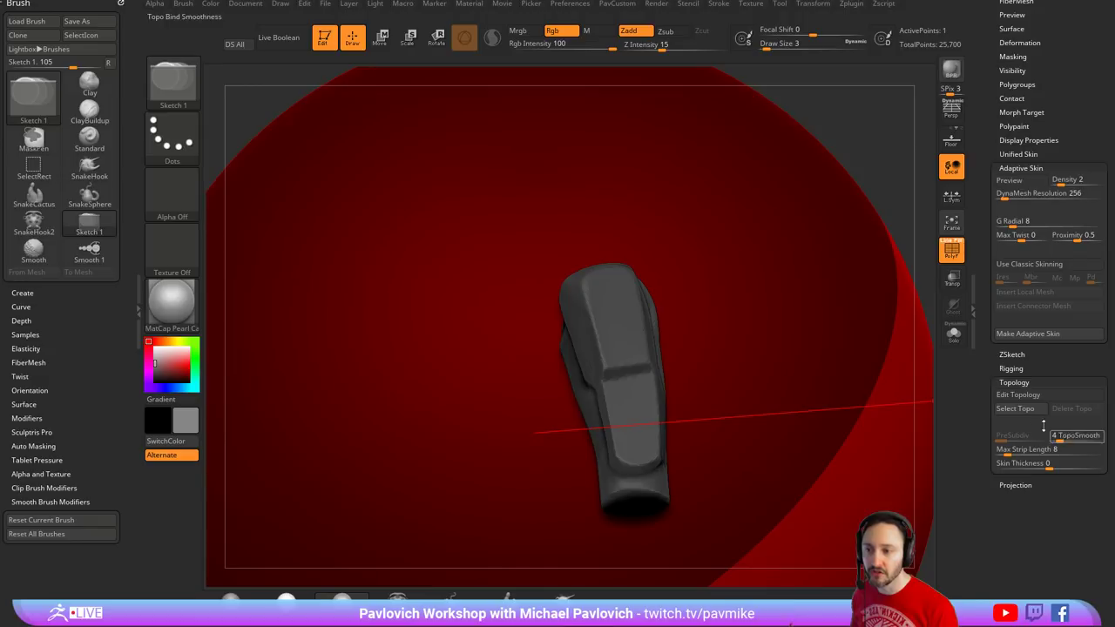
- Delete the newly appended ZSphere subtool, leaving the skin mesh selected
{"action": "left_click", "coordinate": [983, 354]}
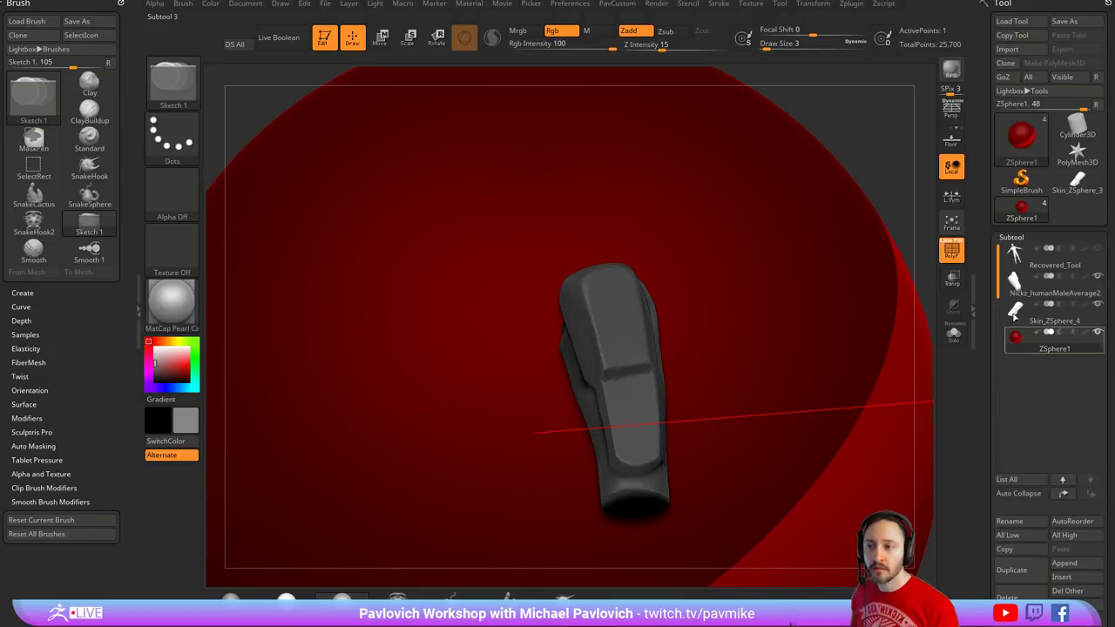
{"action": "left_click", "coordinate": [1011, 597]}
{"action": "left_click_drag", "start_coordinate": [786, 352], "coordinate": [855, 320]}
{"action": "left_click_drag", "start_coordinate": [854, 358], "coordinate": [842, 303]}
- Examine the ModifyTopology and Polymodel commands in the custom popup for polymesh tools
{"action": "key", "text": "2"}
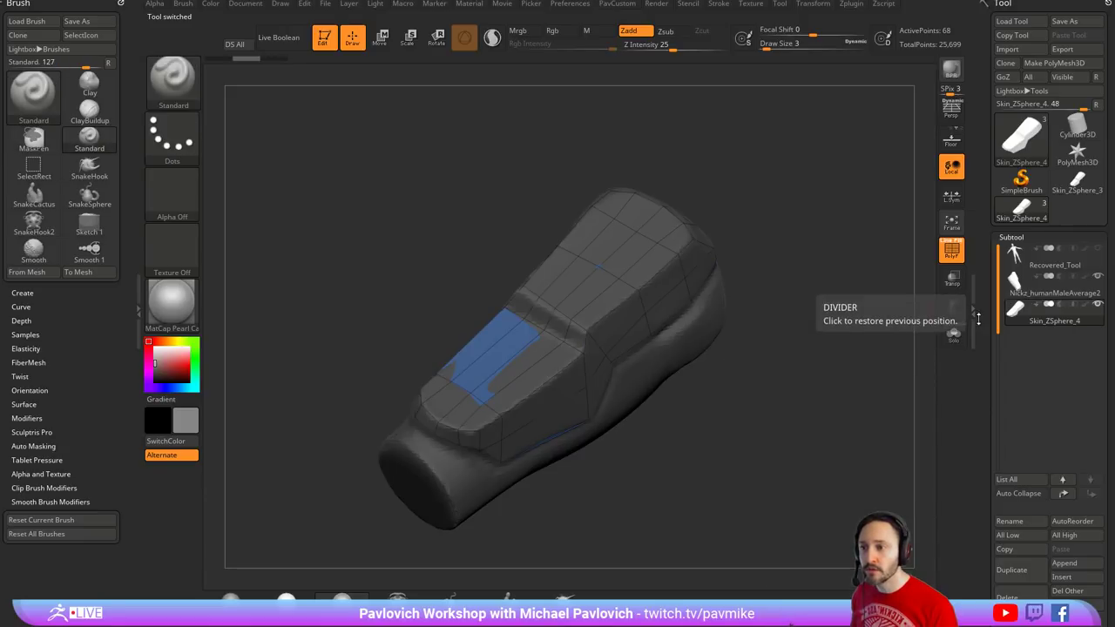
{"action": "key", "text": "2"}
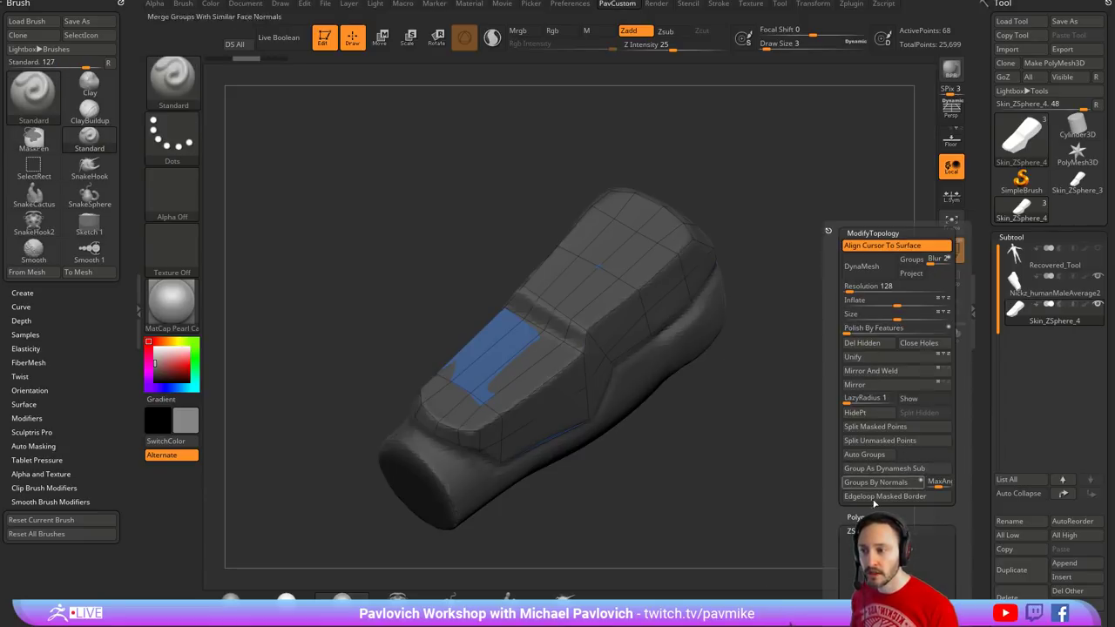
{"action": "left_click", "coordinate": [861, 518], "text": "shift"}
{"action": "left_click_drag", "start_coordinate": [835, 523], "coordinate": [835, 453]}
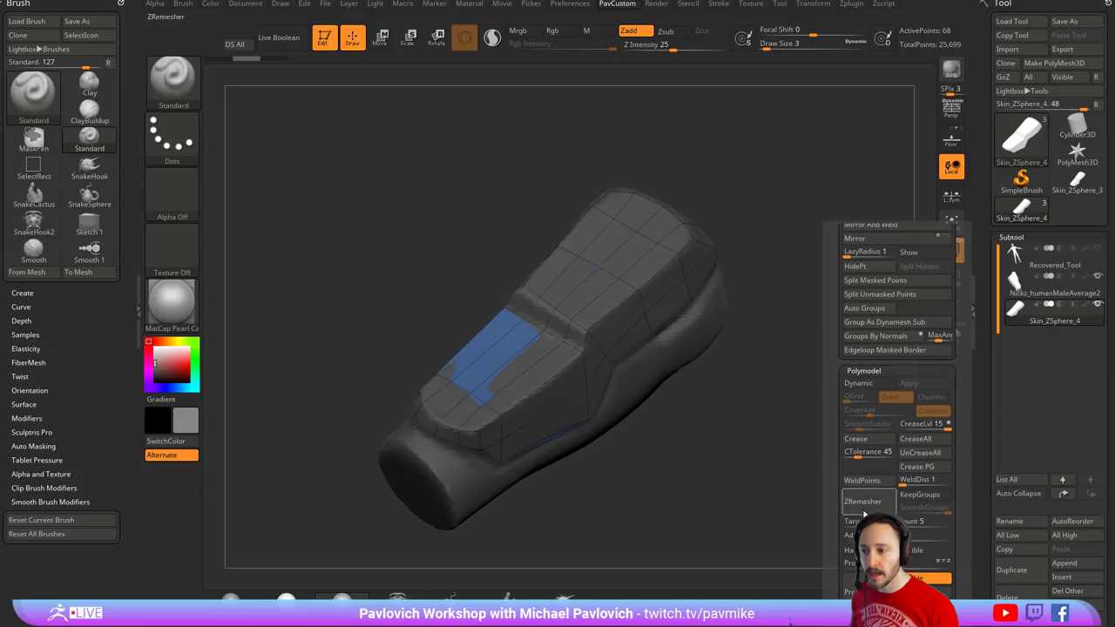
{"action": "key", "text": "2"}
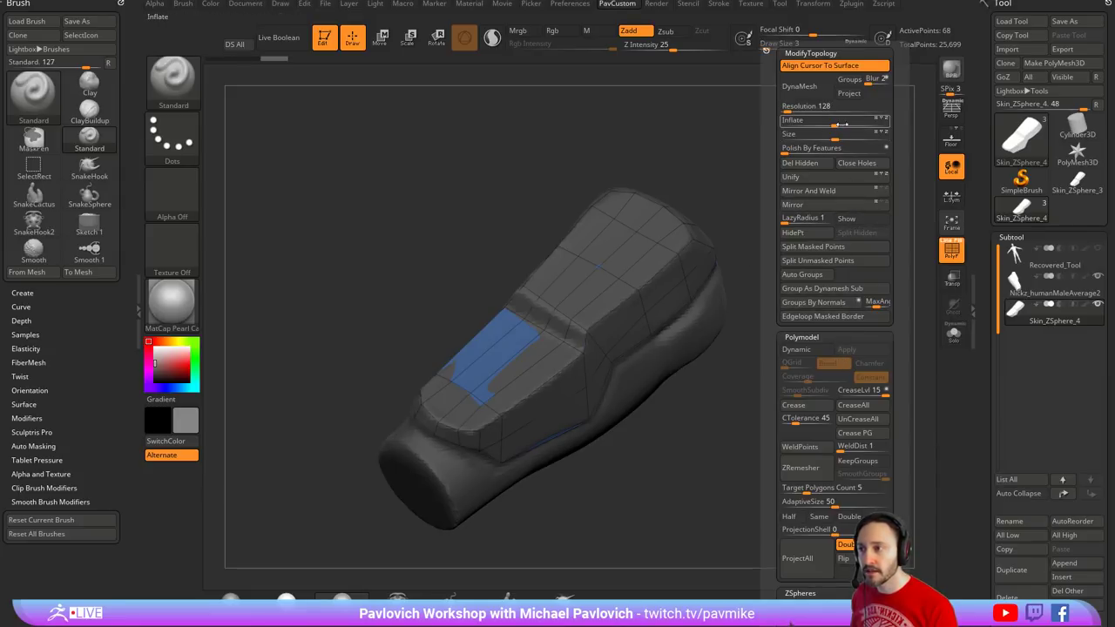
- Isolate the skin mesh with Solo and undo the trial Inflate adjustment
{"action": "left_click_drag", "start_coordinate": [837, 122], "coordinate": [838, 124]}
{"action": "left_click", "coordinate": [953, 335]}
{"action": "key", "text": "2"}
{"action": "key", "text": "ctrl+z"}
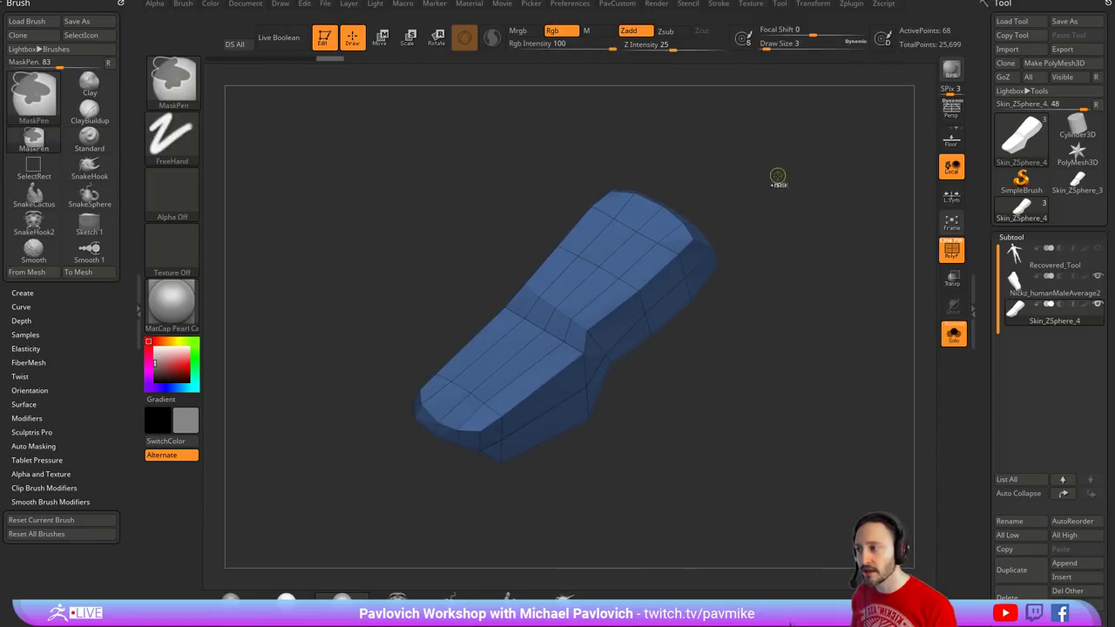
- Turn off double-sided display for the skin mesh and apply Flip in its display properties
{"action": "left_click_drag", "start_coordinate": [988, 428], "coordinate": [986, 287]}
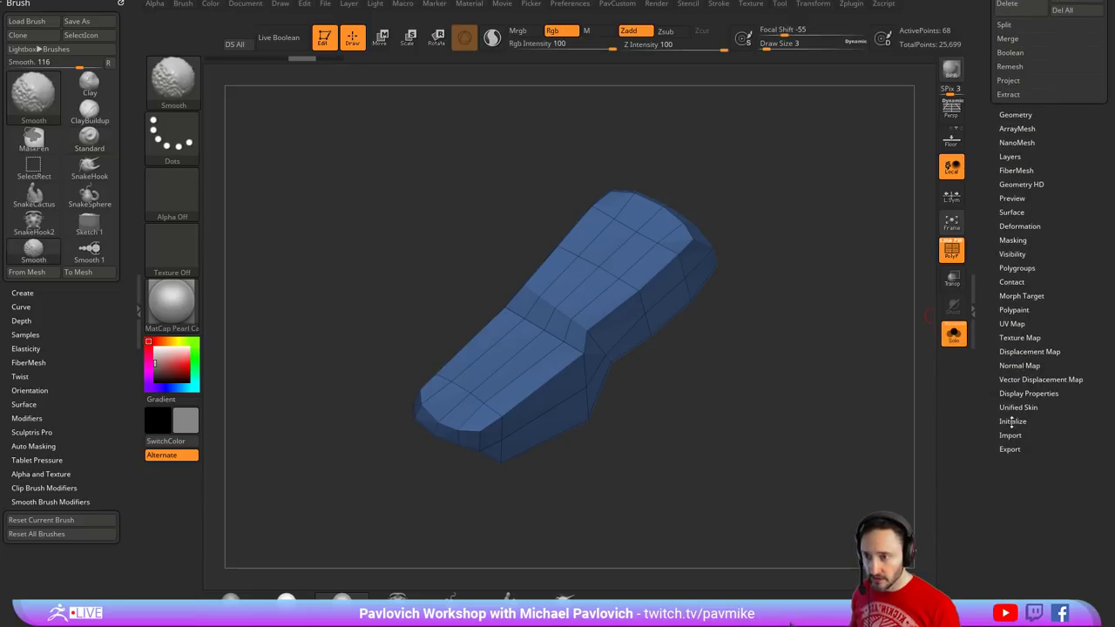
{"action": "left_click", "coordinate": [1014, 395]}
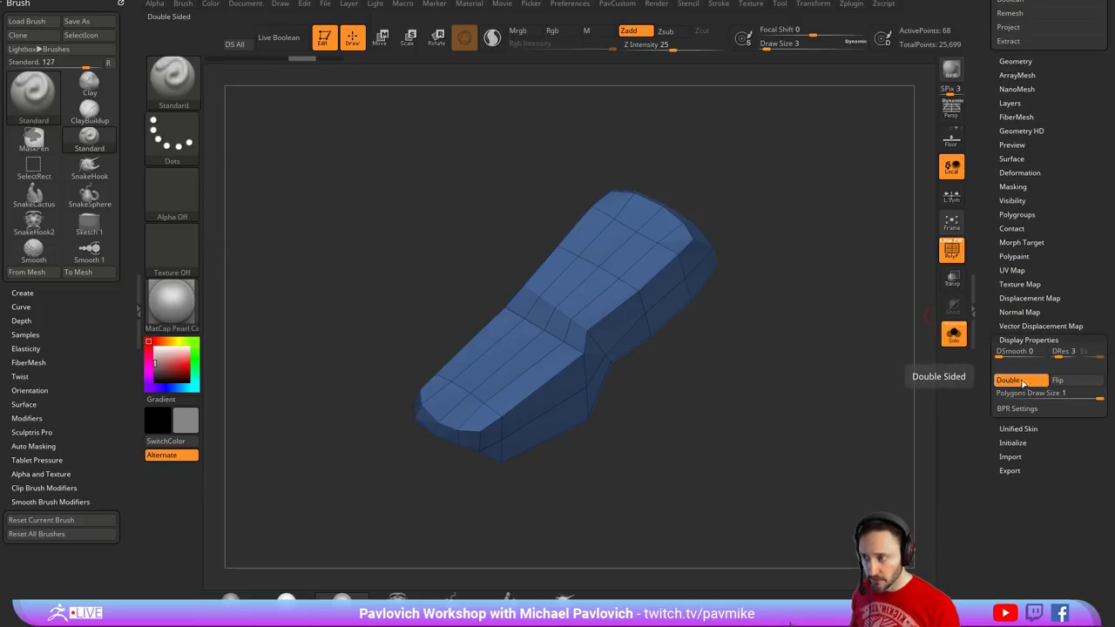
{"action": "left_click", "coordinate": [1022, 383]}
{"action": "left_click_drag", "start_coordinate": [851, 411], "coordinate": [860, 369]}
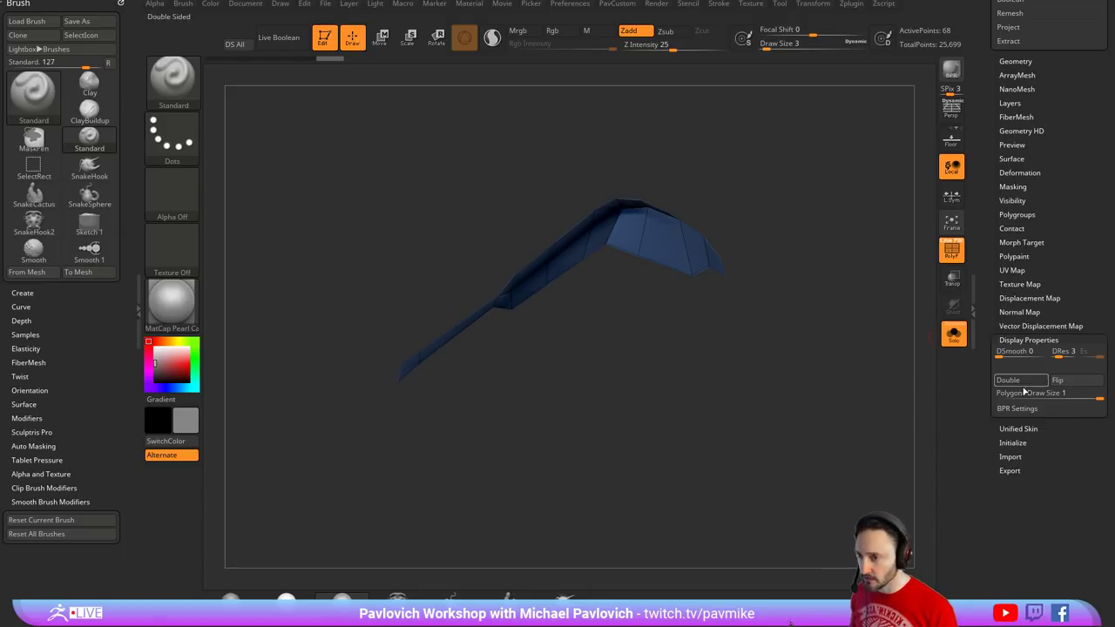
{"action": "left_click", "coordinate": [1083, 384]}
- Switch to the ZModeler brush and open its polygon actions over the bracer mesh
{"action": "mouse_move", "coordinate": [776, 250]}
{"action": "left_mouse_down"}
{"action": "mouse_move", "coordinate": [841, 281]}
{"action": "mouse_move", "coordinate": [805, 245]}
{"action": "mouse_move", "coordinate": [829, 247]}
{"action": "mouse_move", "coordinate": [757, 291]}
{"action": "left_mouse_up"}
{"action": "key", "text": "b"}
{"action": "key", "text": "z"}
{"action": "key", "text": "m"}
{"action": "key", "text": "space"}
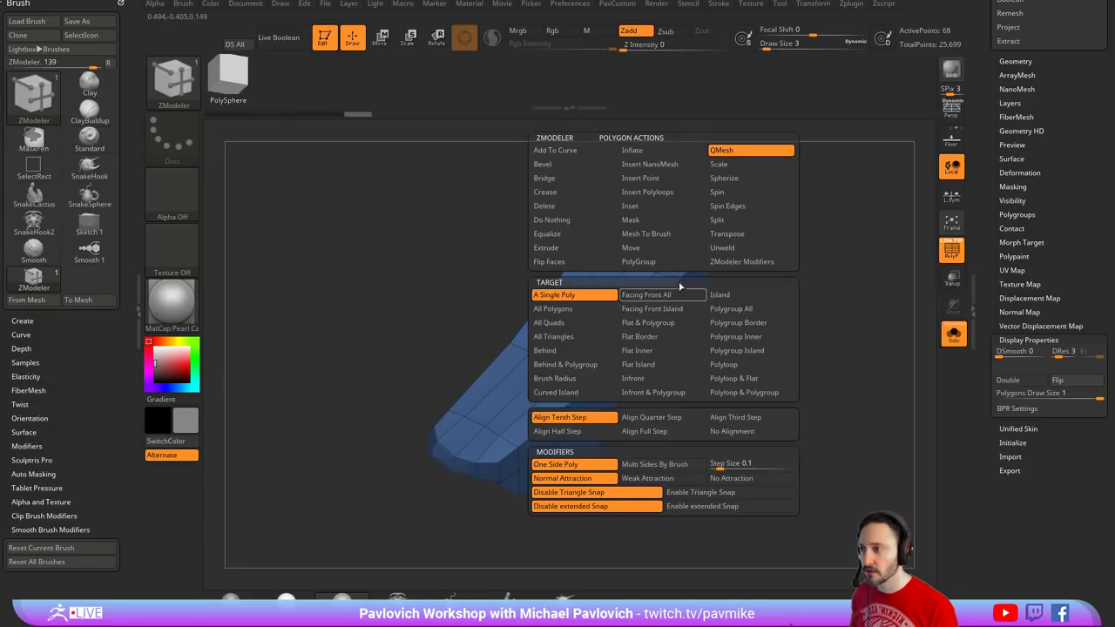
- Try a slight Inflate on the whole bracer mesh and undo it
{"action": "key", "text": "2"}
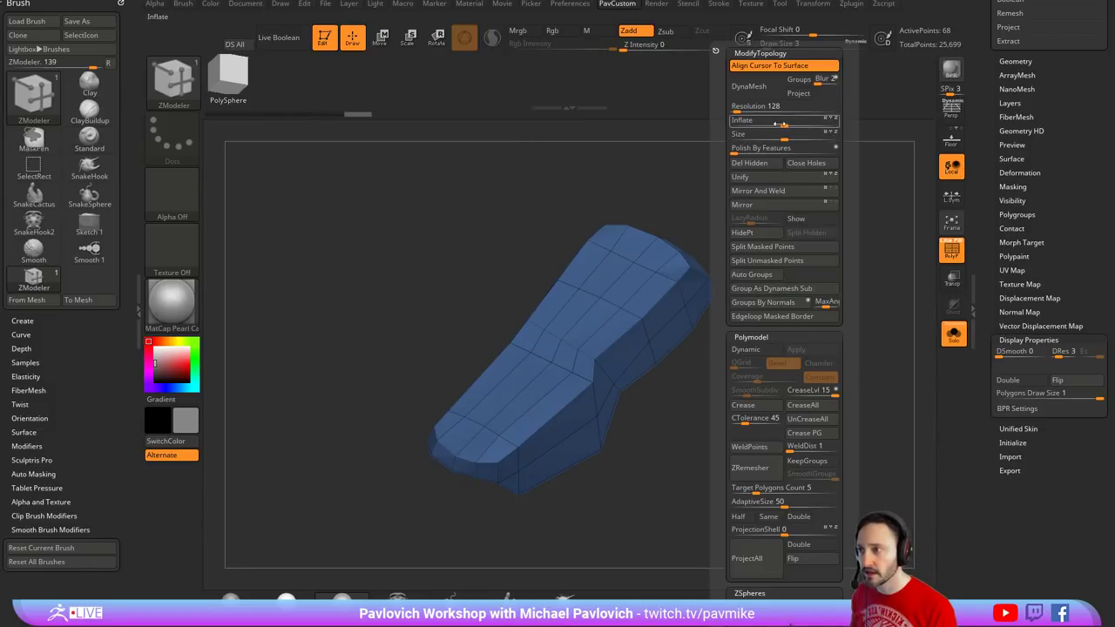
{"action": "left_click_drag", "start_coordinate": [782, 125], "coordinate": [792, 124]}
{"action": "key", "text": "ctrl+z"}
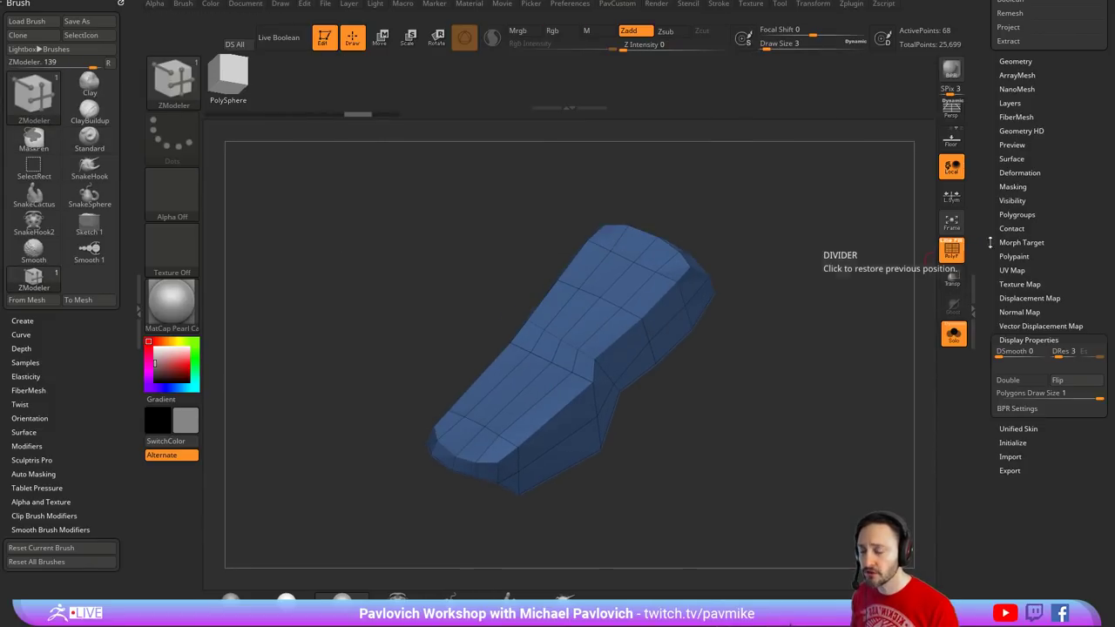
- Turn double-sided display back on and fill the bracer mesh's open underside with Close Holes
{"action": "left_click_drag", "start_coordinate": [988, 242], "coordinate": [984, 471]}
{"action": "left_click_drag", "start_coordinate": [803, 356], "coordinate": [814, 299]}
{"action": "key", "text": "2"}
{"action": "left_click", "coordinate": [850, 546]}
{"action": "left_click_drag", "start_coordinate": [835, 383], "coordinate": [841, 308]}
{"action": "key", "text": "space"}
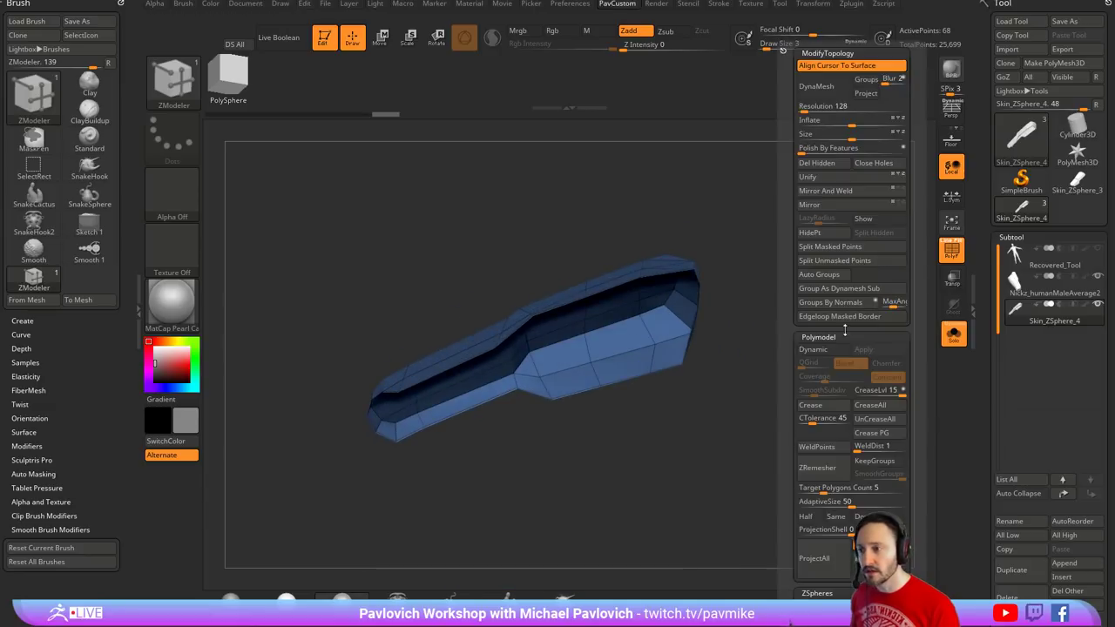
{"action": "left_click", "coordinate": [872, 164]}
- Set the ZModeler edge action to Delete and remove diagonal edges across the wide part of the filled underside
{"action": "left_click_drag", "start_coordinate": [804, 309], "coordinate": [848, 306]}
{"action": "key", "text": "space"}
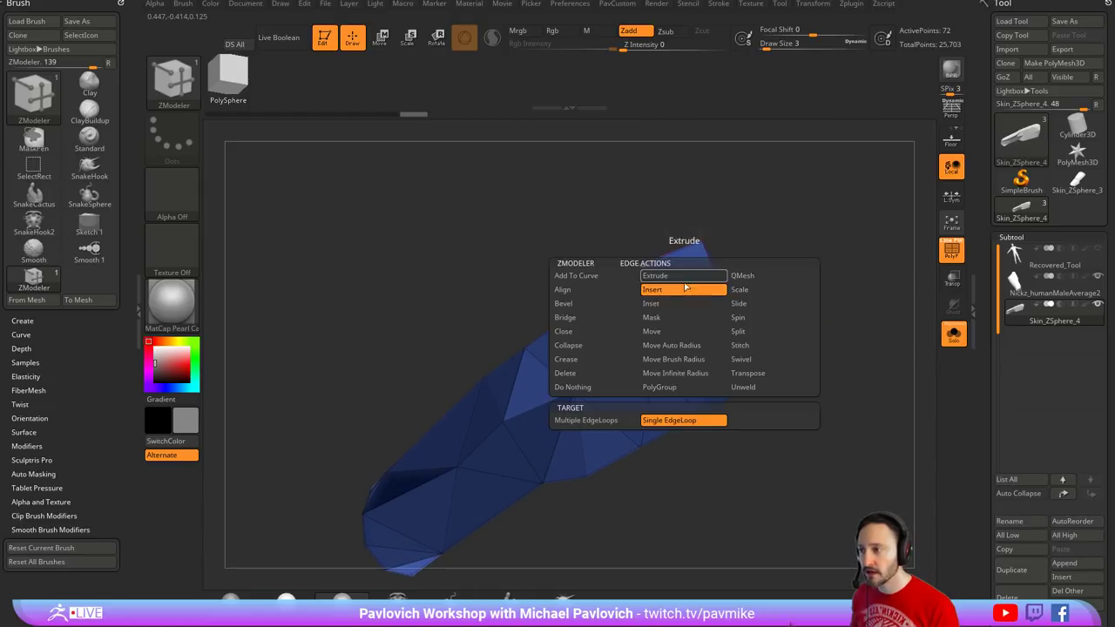
{"action": "left_click", "coordinate": [577, 361]}
{"action": "left_click", "coordinate": [578, 373]}
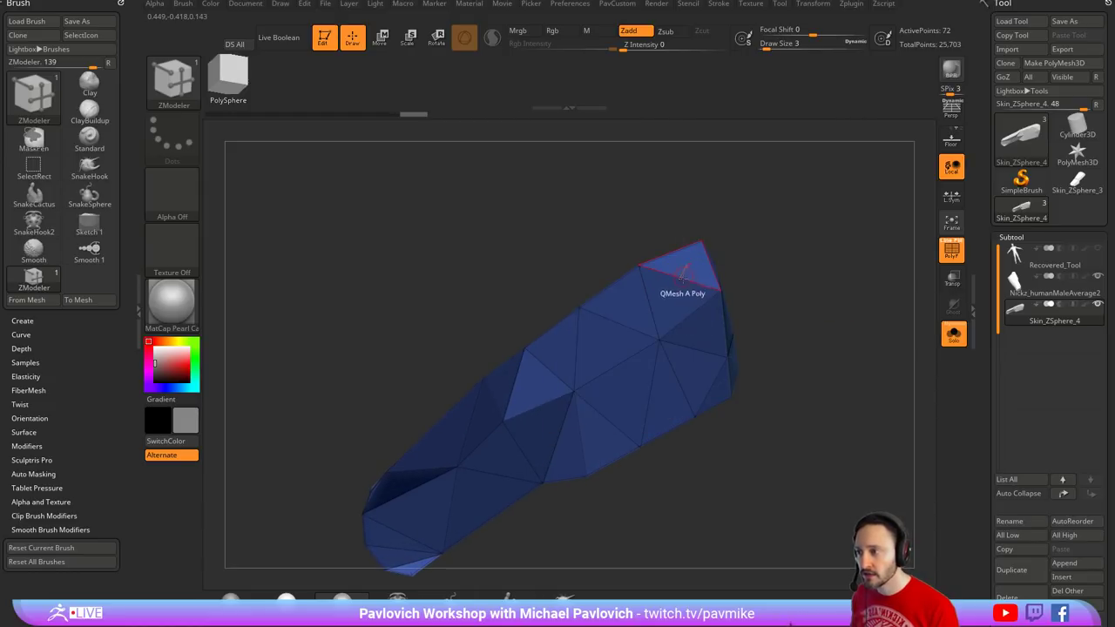
{"action": "left_click_drag", "start_coordinate": [767, 314], "coordinate": [799, 299]}
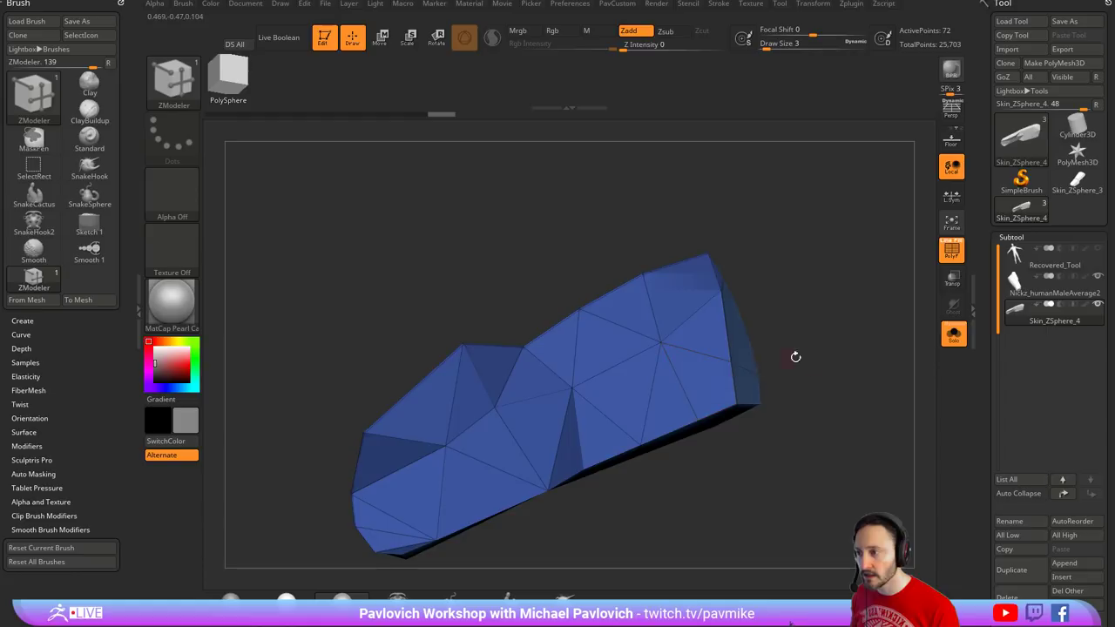
{"action": "left_click_drag", "start_coordinate": [795, 356], "coordinate": [797, 310]}
{"action": "left_click", "coordinate": [670, 338]}
{"action": "left_click_drag", "start_coordinate": [827, 322], "coordinate": [823, 290]}
{"action": "left_click", "coordinate": [577, 350]}
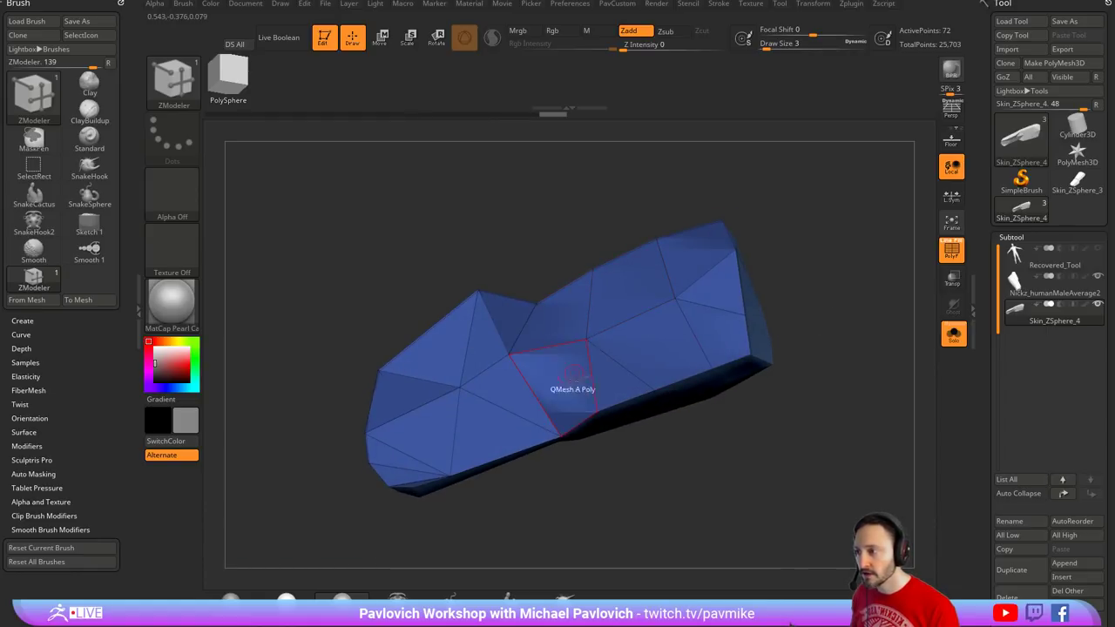
- Delete the diagonal edges between the underside's triangles toward the bracer's narrow end
{"action": "left_click_drag", "start_coordinate": [585, 498], "coordinate": [646, 443], "text": "alt"}
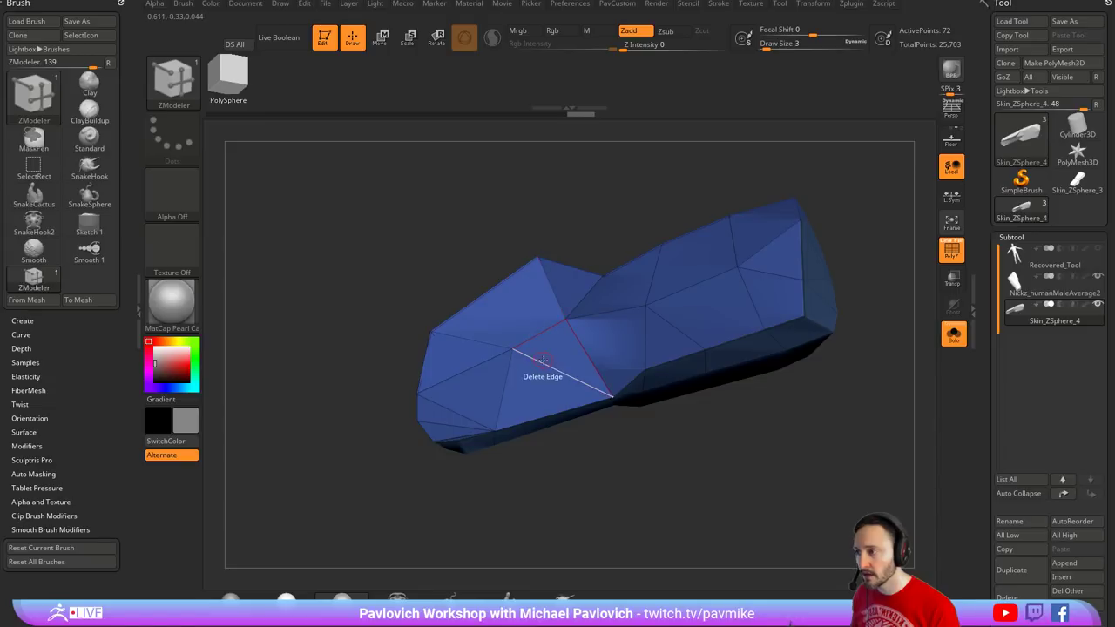
{"action": "left_click_drag", "start_coordinate": [532, 479], "coordinate": [471, 409]}
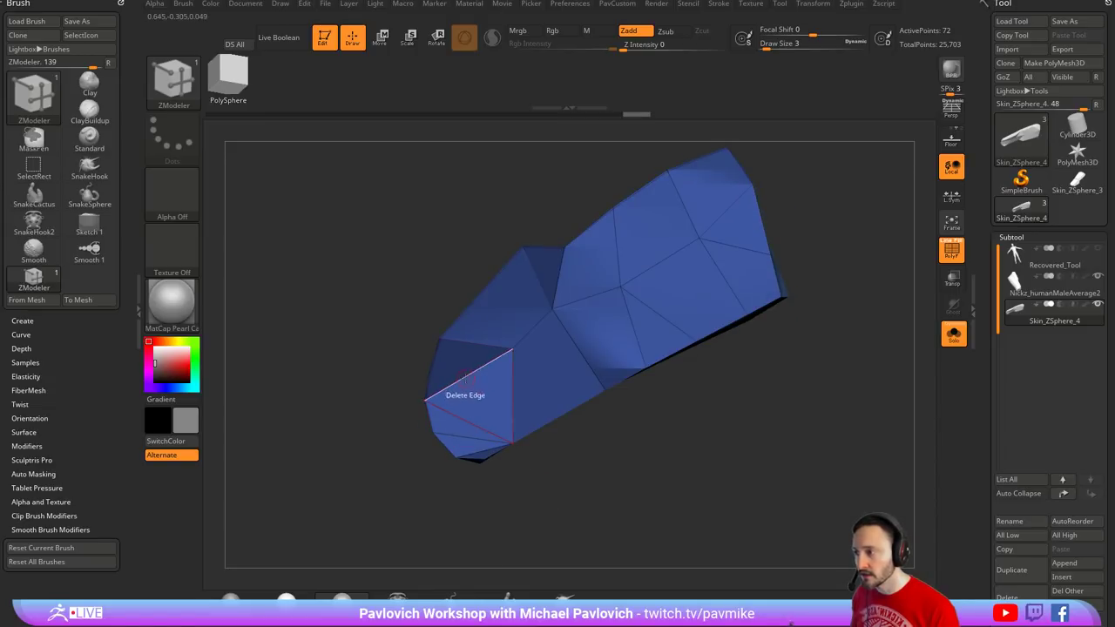
{"action": "left_click_drag", "start_coordinate": [398, 477], "coordinate": [469, 392]}
{"action": "left_click", "coordinate": [463, 380]}
{"action": "mouse_move", "coordinate": [398, 451]}
{"action": "left_mouse_down", "text": "alt"}
{"action": "mouse_move", "coordinate": [387, 522]}
{"action": "mouse_move", "coordinate": [503, 526]}
{"action": "left_mouse_up", "text": "alt"}
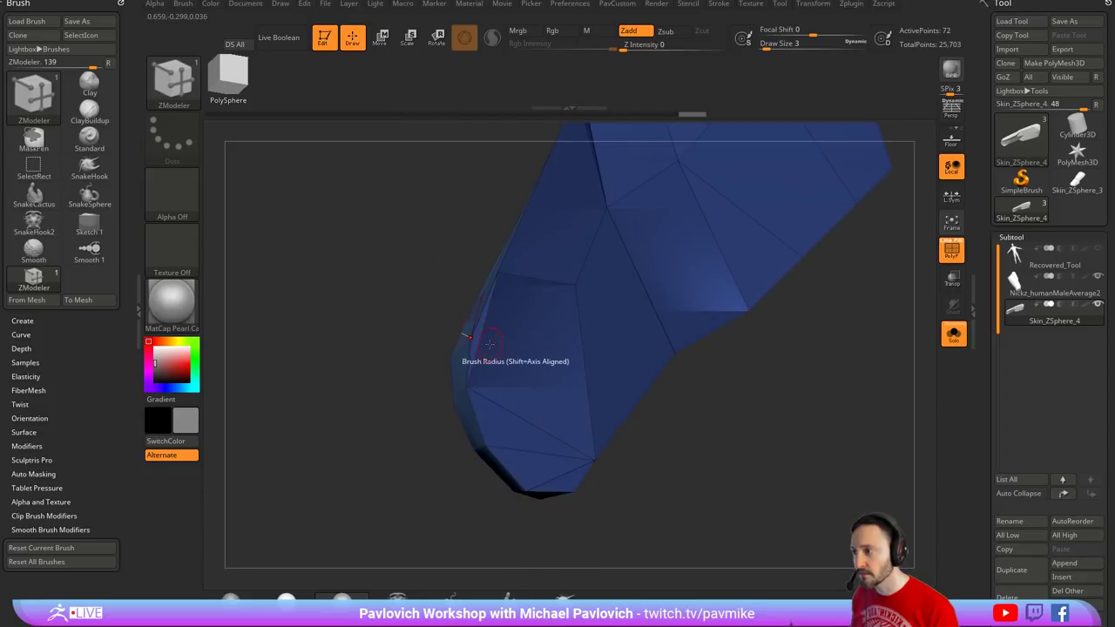
- Change the ZModeler edge action to Spin with a single edge as the target
{"action": "key", "text": "space"}
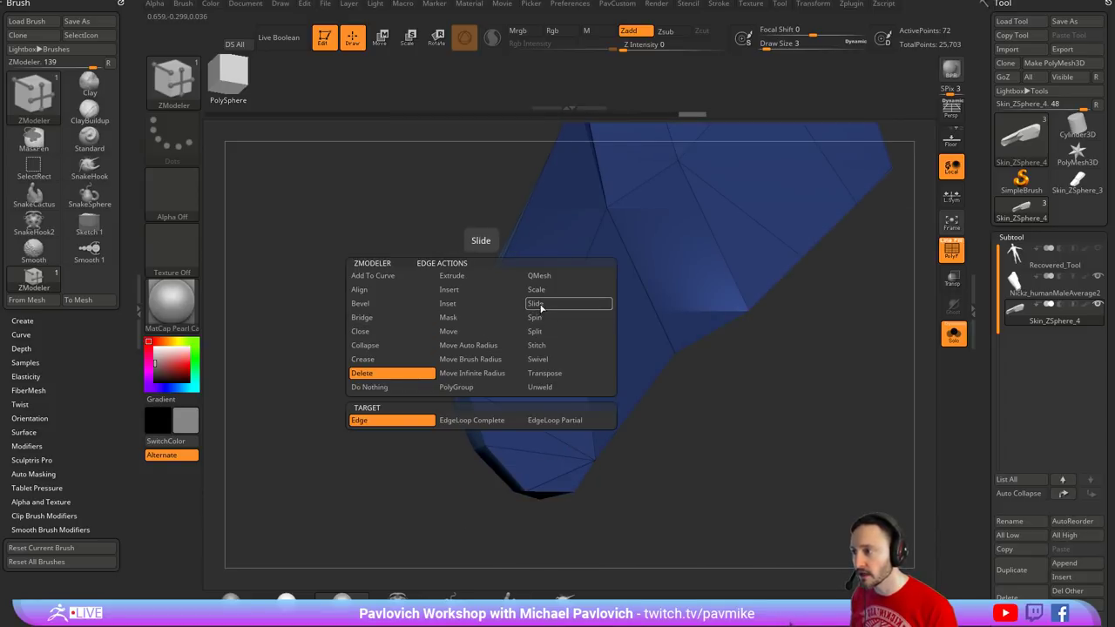
{"action": "left_click", "coordinate": [547, 317]}
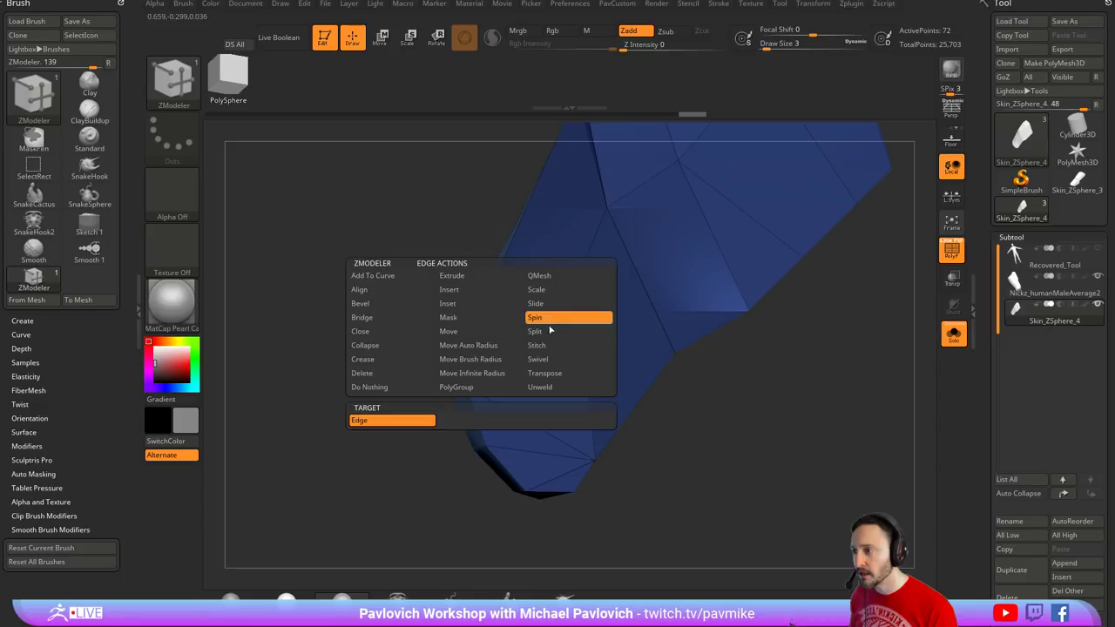
{"action": "mouse_move", "coordinate": [402, 391]}
{"action": "left_mouse_down"}
{"action": "mouse_move", "coordinate": [400, 427]}
{"action": "mouse_move", "coordinate": [379, 431]}
{"action": "mouse_move", "coordinate": [404, 387]}
{"action": "mouse_move", "coordinate": [375, 443]}
{"action": "mouse_move", "coordinate": [351, 438]}
{"action": "mouse_move", "coordinate": [366, 414]}
{"action": "left_mouse_up"}
- Set the draw size to 4 and pull the underside's inner point toward the narrow end with the Move brush
{"action": "key", "text": "s"}
{"action": "left_click_drag", "start_coordinate": [588, 328], "coordinate": [591, 326]}
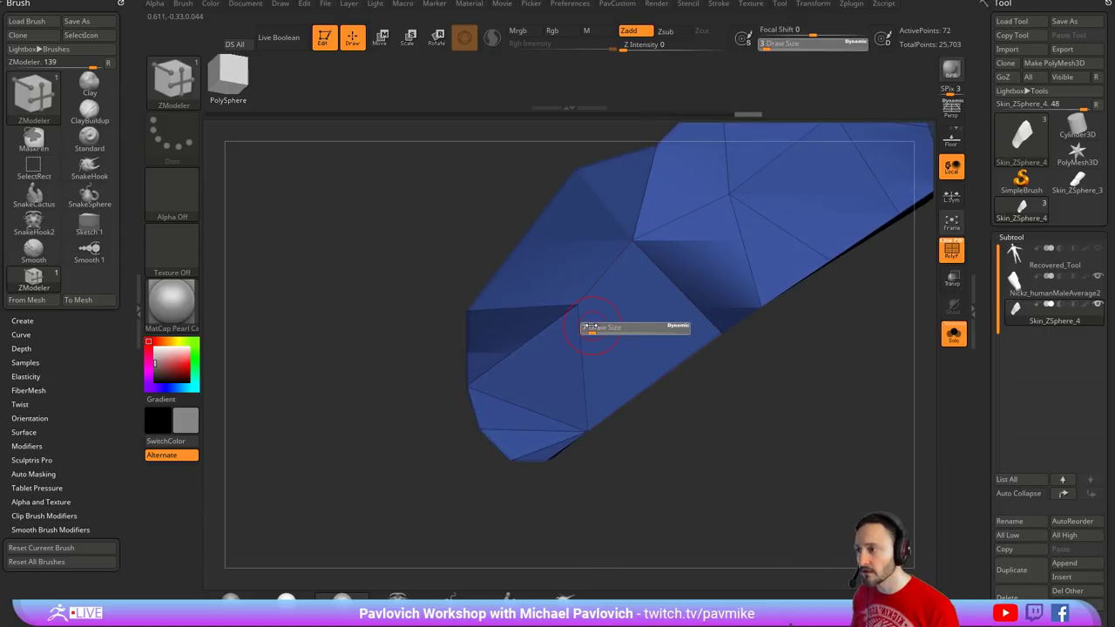
{"action": "key", "text": "b"}
{"action": "key", "text": "m"}
{"action": "key", "text": "v"}
{"action": "left_click_drag", "start_coordinate": [576, 278], "coordinate": [476, 369]}
{"action": "mouse_move", "coordinate": [434, 406]}
{"action": "left_mouse_down"}
{"action": "mouse_move", "coordinate": [702, 388]}
{"action": "mouse_move", "coordinate": [687, 387]}
{"action": "mouse_move", "coordinate": [653, 426]}
{"action": "mouse_move", "coordinate": [639, 402]}
{"action": "left_mouse_up"}
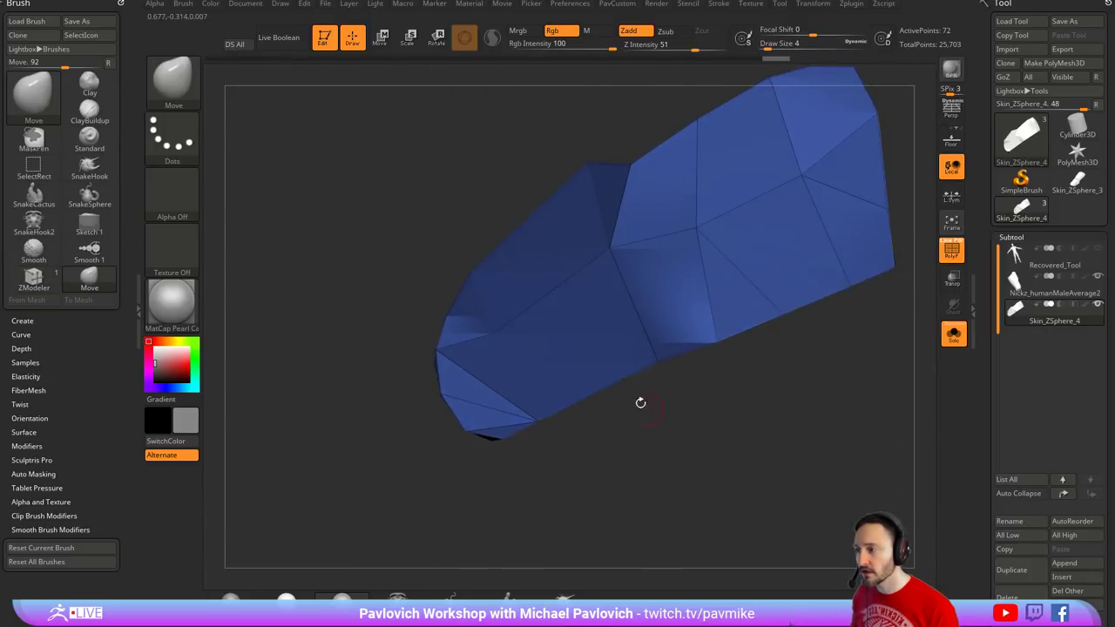
- Mark the faces at the underside's narrow end as a temporary group and delete them with the ZModeler polygon action Delete, Polygroup All
{"action": "key", "text": "b"}
{"action": "key", "text": "z"}
{"action": "key", "text": "m"}
{"action": "left_click_drag", "start_coordinate": [391, 431], "coordinate": [459, 420]}
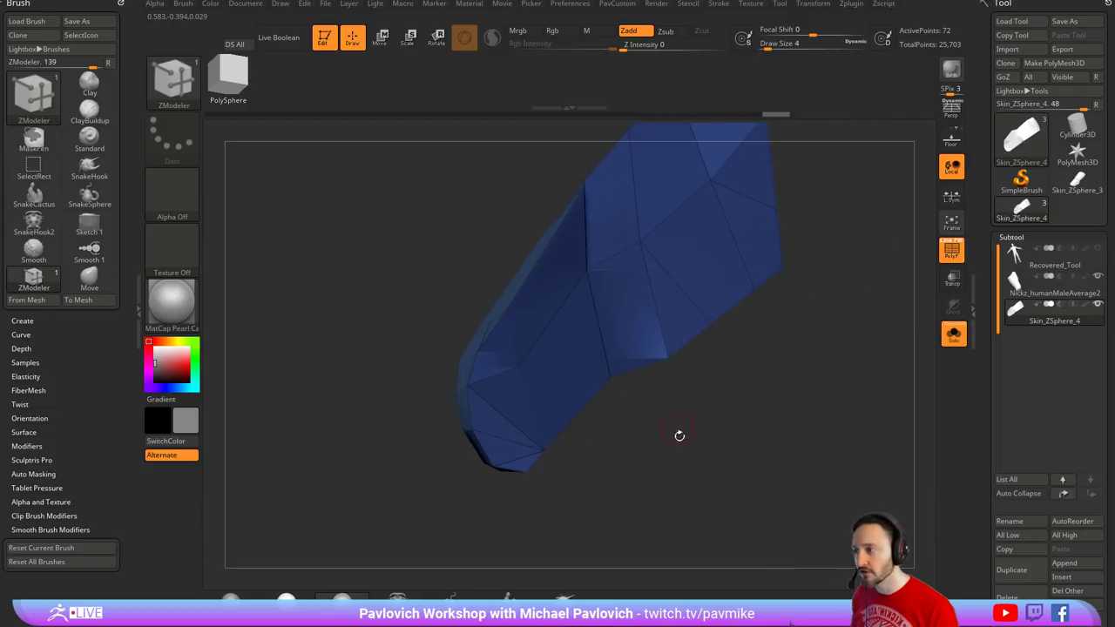
{"action": "left_click_drag", "start_coordinate": [680, 436], "coordinate": [543, 411]}
{"action": "left_click_drag", "start_coordinate": [473, 341], "coordinate": [489, 443]}
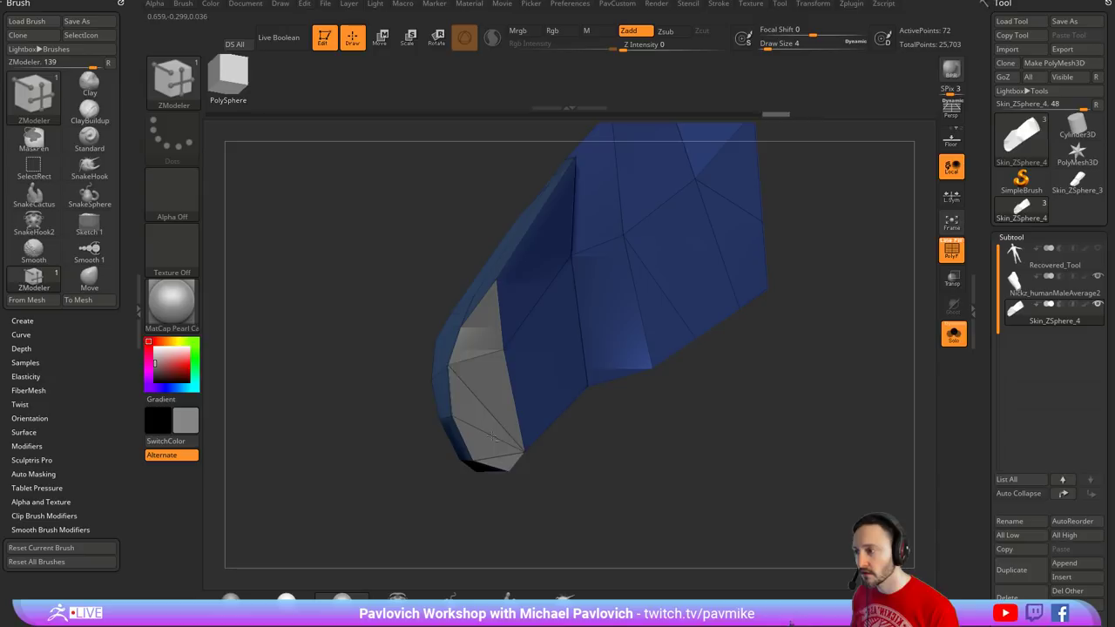
{"action": "key", "text": "space"}
{"action": "left_click", "coordinate": [383, 209]}
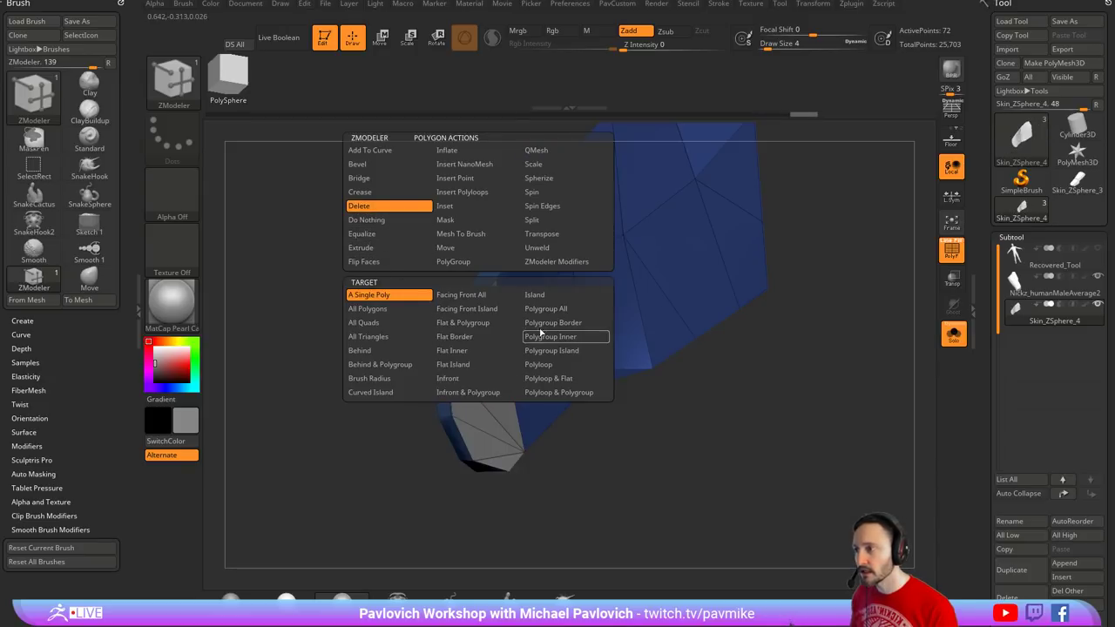
{"action": "left_click", "coordinate": [545, 309]}
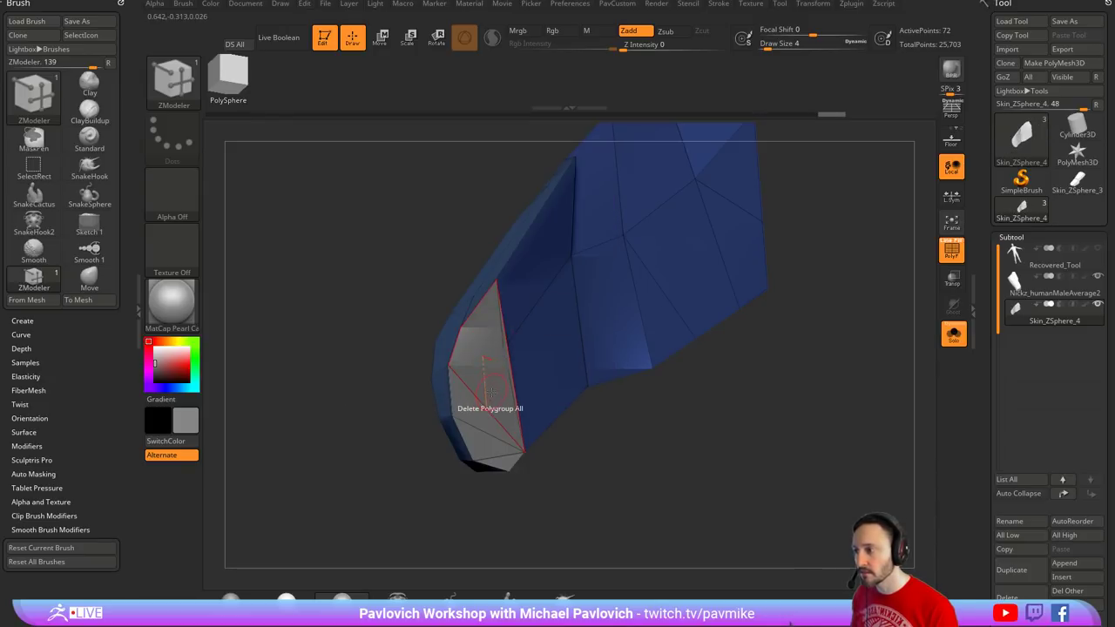
{"action": "left_click", "coordinate": [485, 367]}
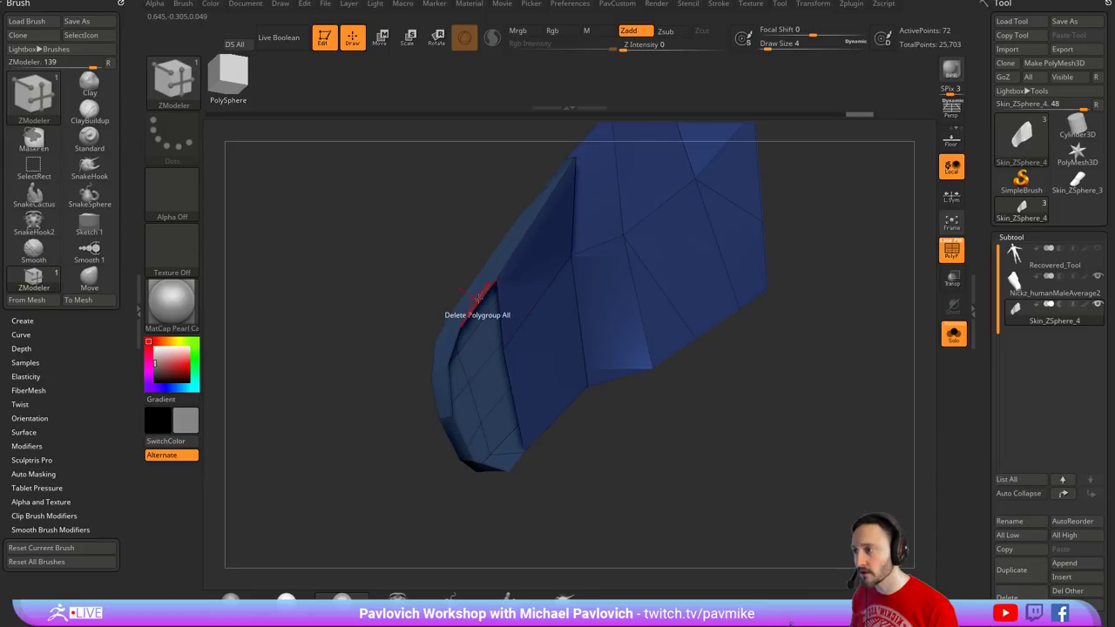
- Set the ZModeler edge action to Bridge with the Edges target and bridge opposite edges across the opening near the narrow end
{"action": "key", "text": "space"}
{"action": "left_click_drag", "start_coordinate": [579, 541], "coordinate": [527, 427]}
{"action": "key", "text": "space"}
{"action": "left_click", "coordinate": [352, 321]}
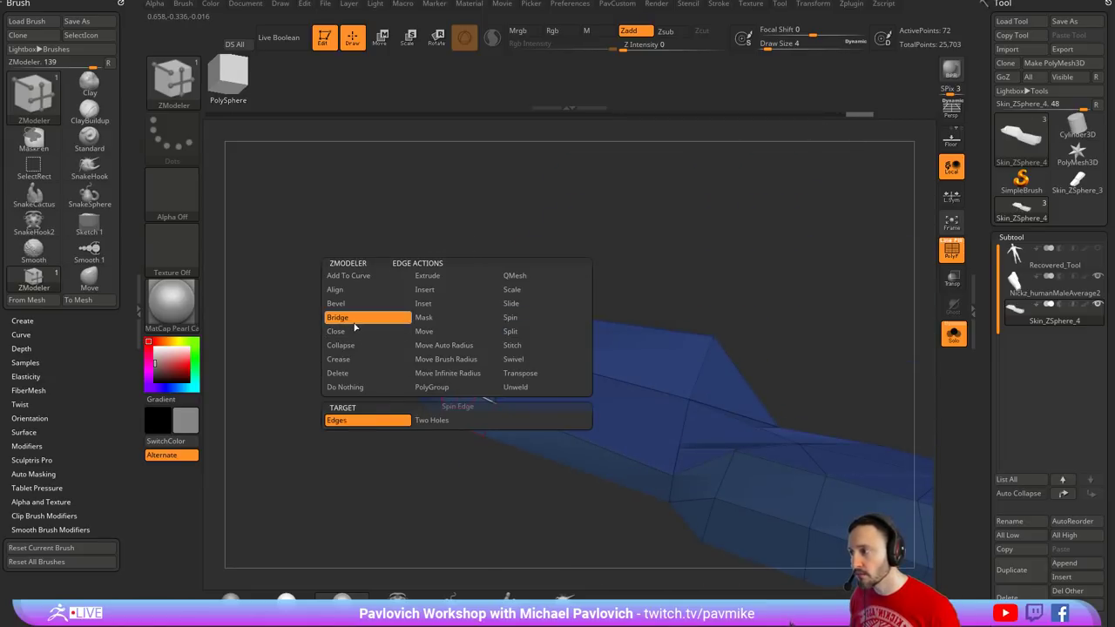
{"action": "left_click_drag", "start_coordinate": [567, 194], "coordinate": [582, 188]}
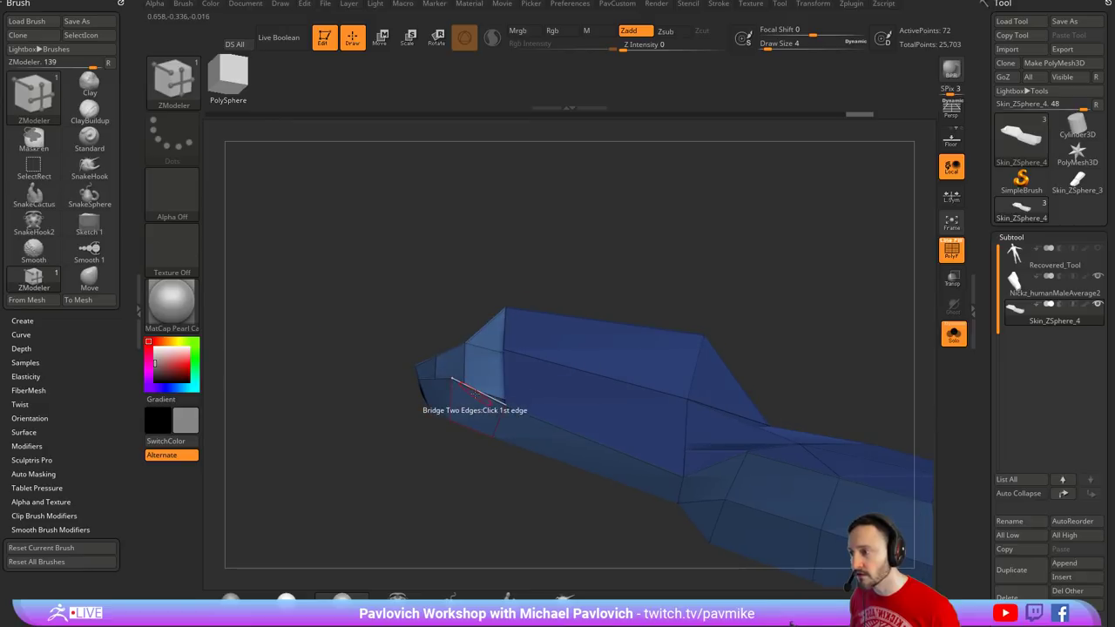
{"action": "left_click", "coordinate": [480, 325]}
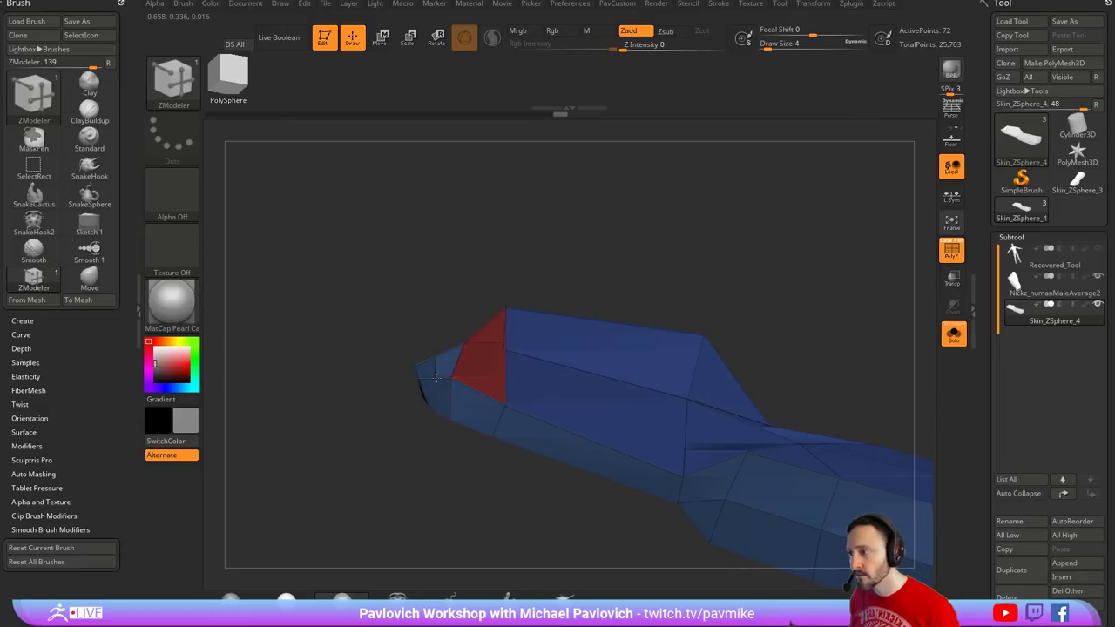
{"action": "left_click", "coordinate": [448, 348]}
{"action": "left_click_drag", "start_coordinate": [421, 301], "coordinate": [427, 345]}
- Set the edge action to Insert with Multiple EdgeLoops and add loops lengthwise and crosswise through the newly bridged faces
{"action": "key", "text": "space"}
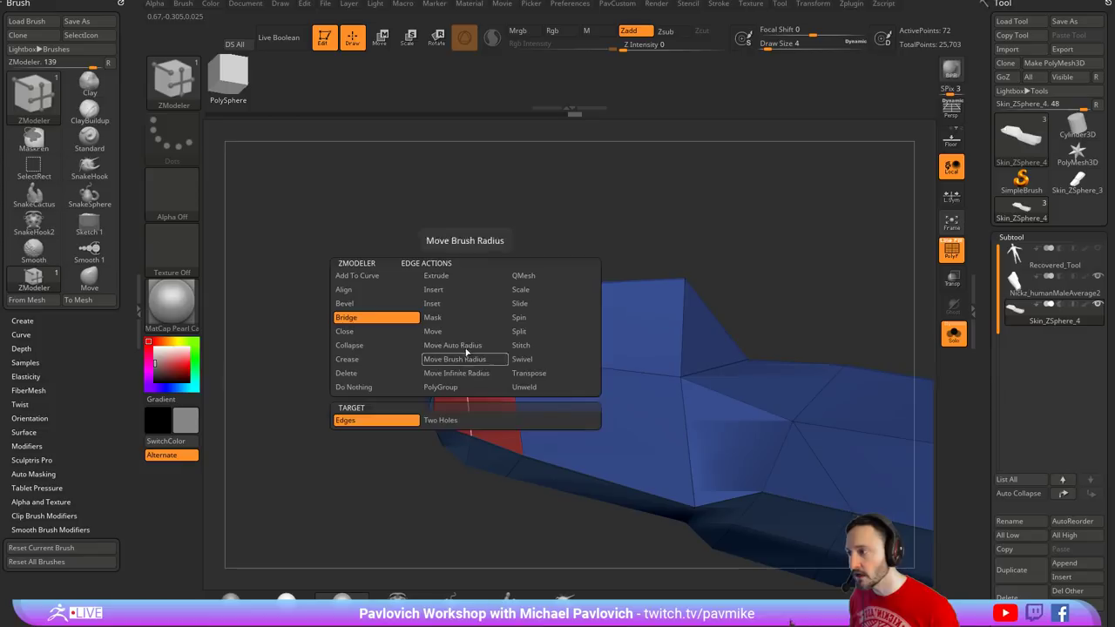
{"action": "left_click", "coordinate": [467, 292]}
{"action": "left_click", "coordinate": [392, 422]}
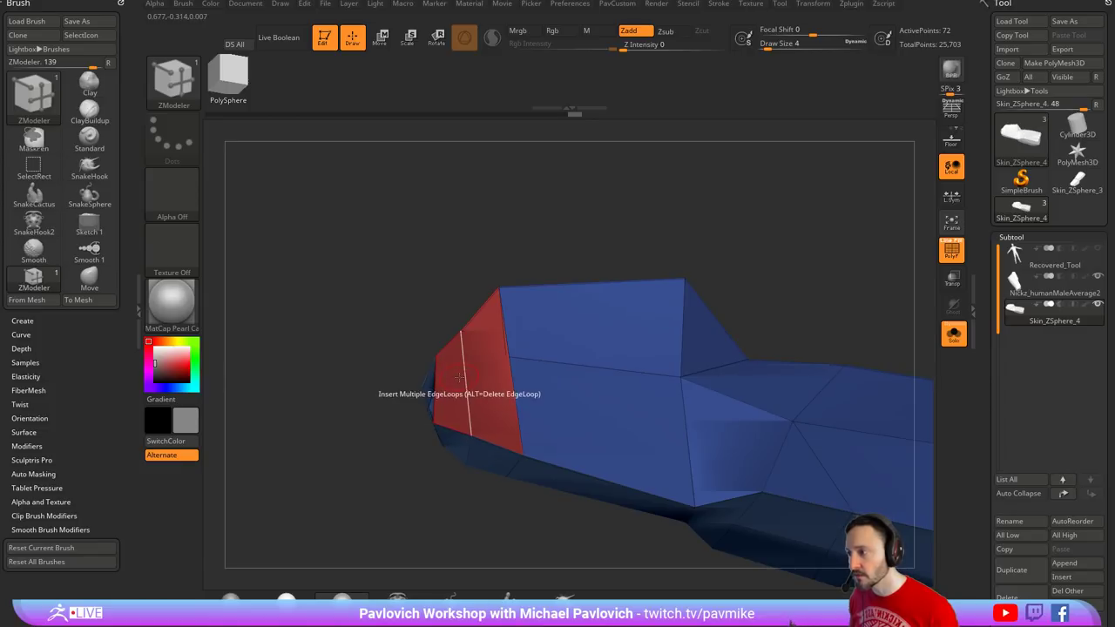
{"action": "left_click_drag", "start_coordinate": [368, 404], "coordinate": [372, 458]}
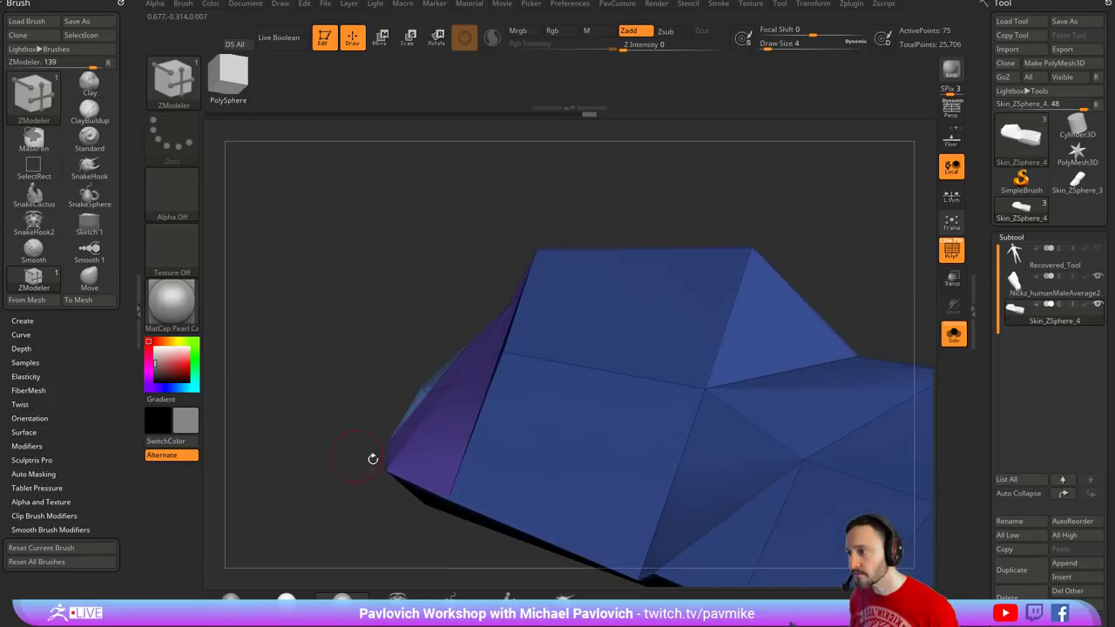
- Set the ZModeler point action to Stitch and join the bridged faces' middle point to the adjoining underside point
{"action": "key", "text": "space"}
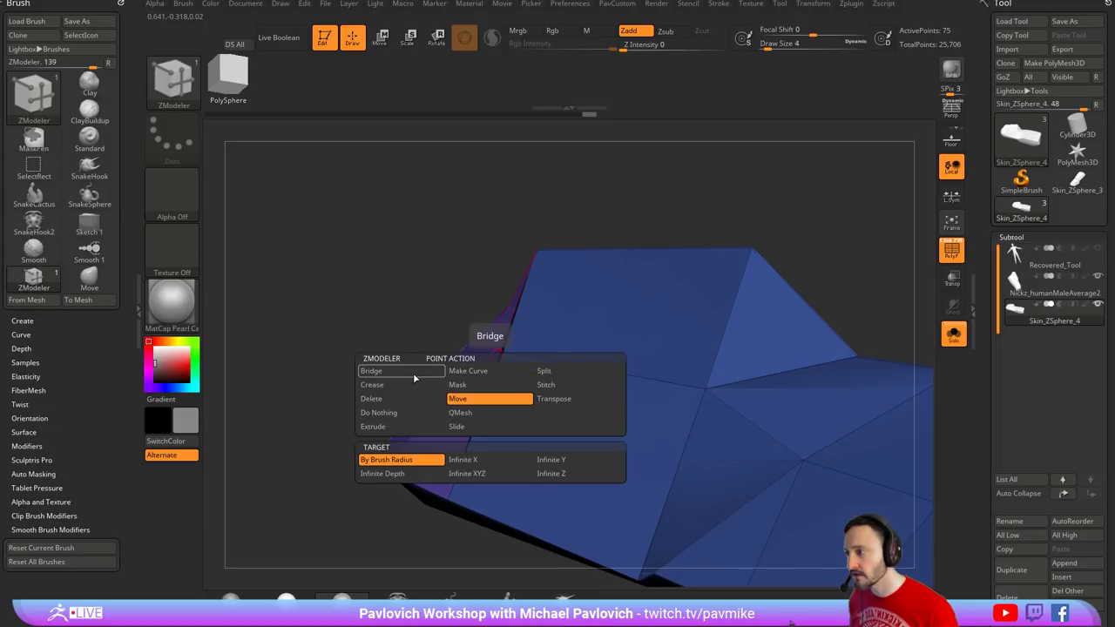
{"action": "left_click", "coordinate": [542, 386]}
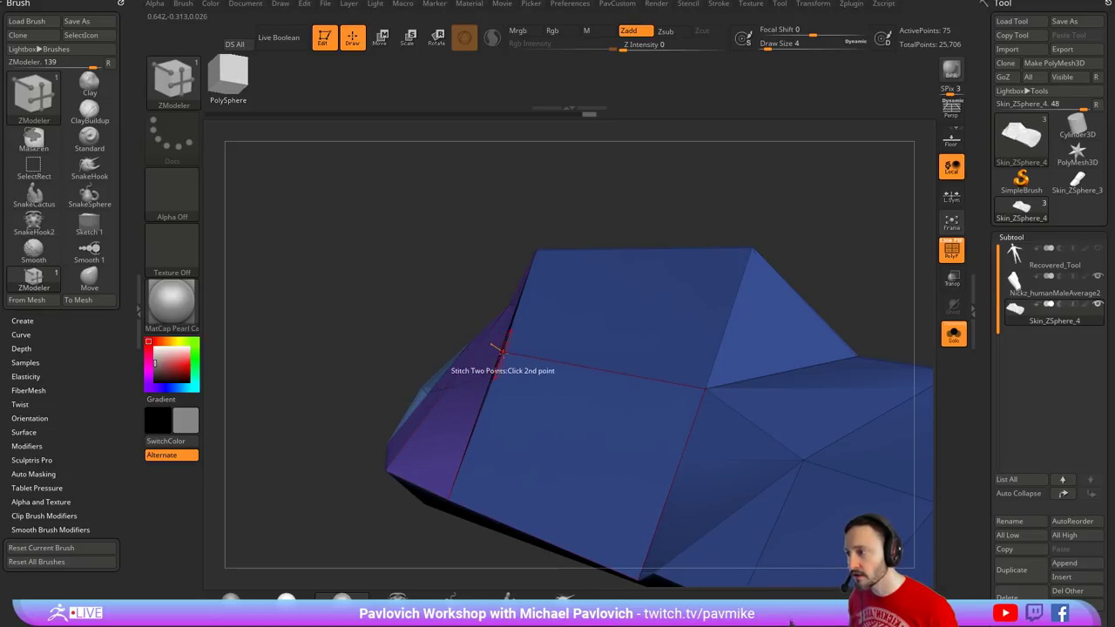
{"action": "left_click_drag", "start_coordinate": [395, 334], "coordinate": [428, 347]}
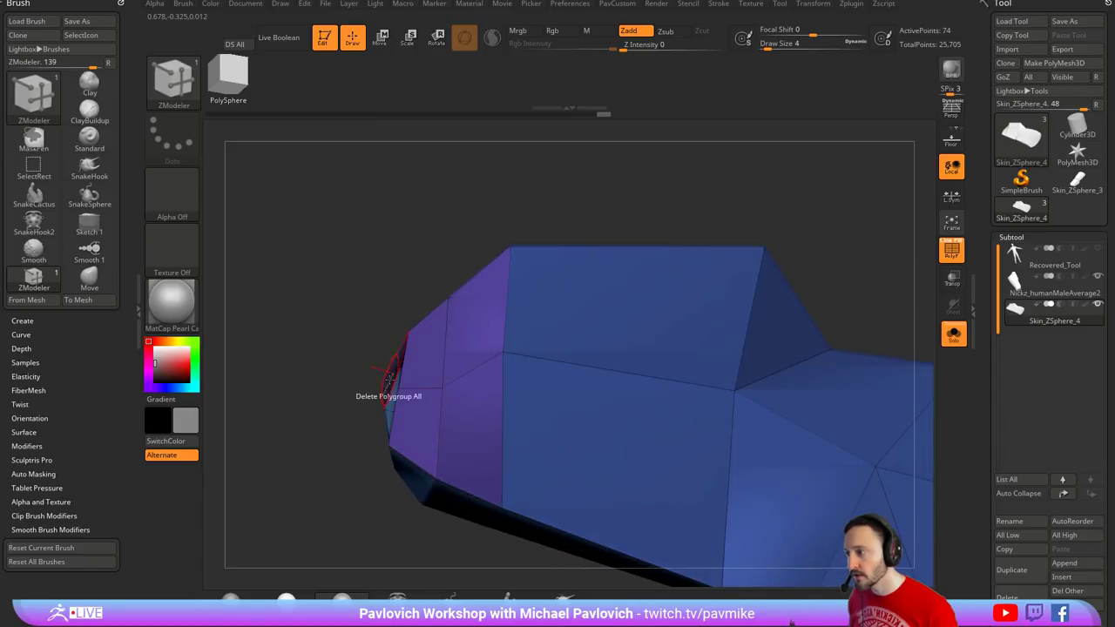
- Bridge the remaining gap at the narrow tip and stitch its middle point to the neighbouring underside point
{"action": "key", "text": "ctrl+z"}
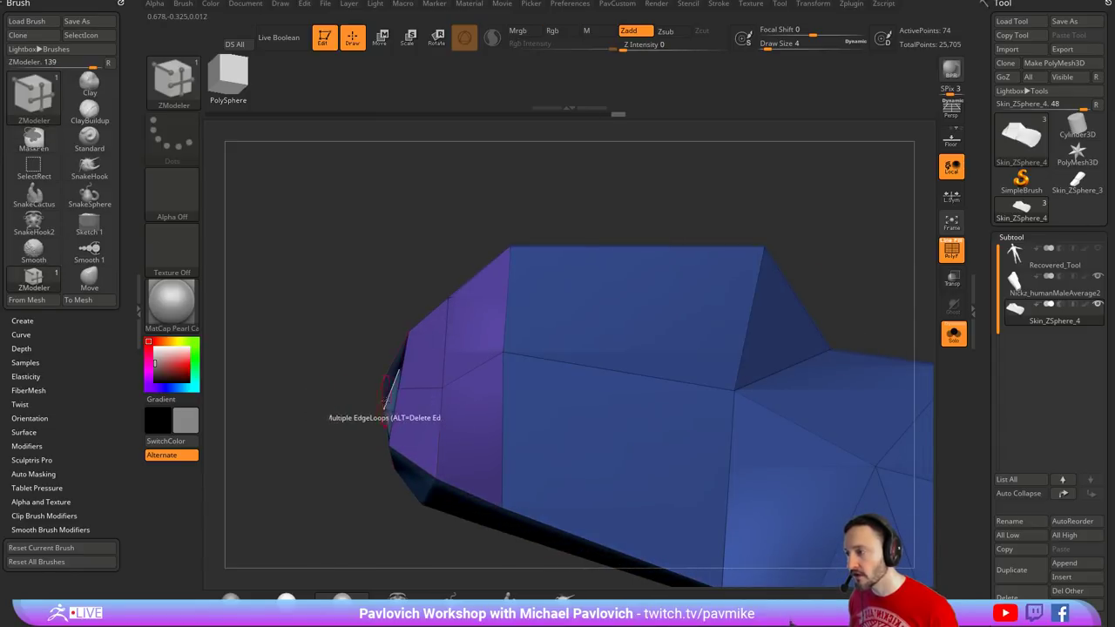
{"action": "key", "text": "space"}
{"action": "left_click", "coordinate": [305, 322]}
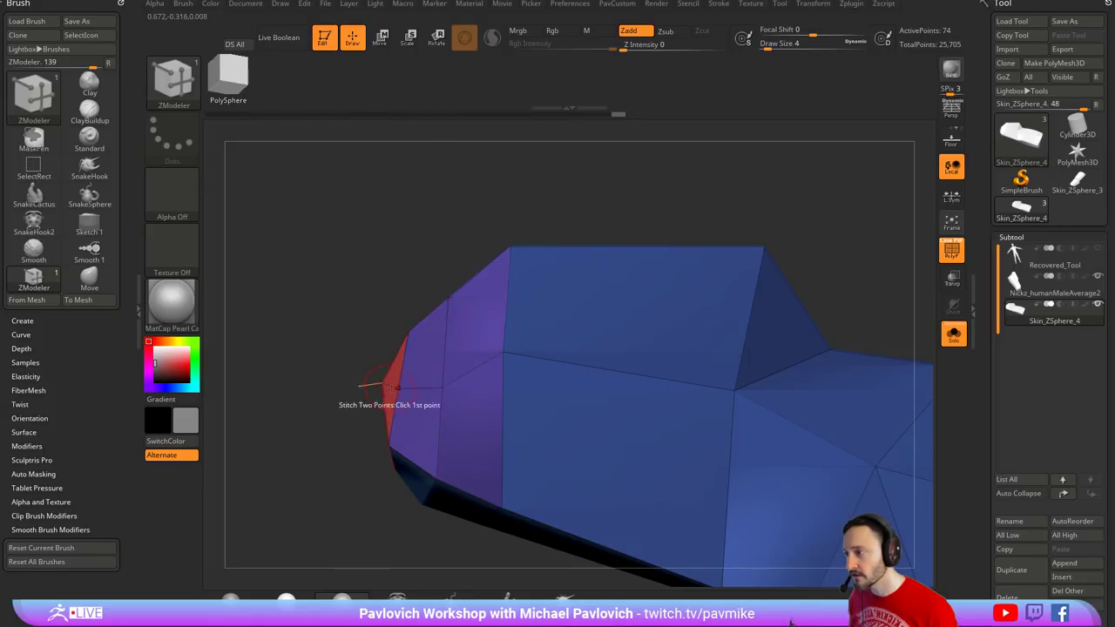
{"action": "key", "text": "space"}
{"action": "left_click", "coordinate": [282, 349]}
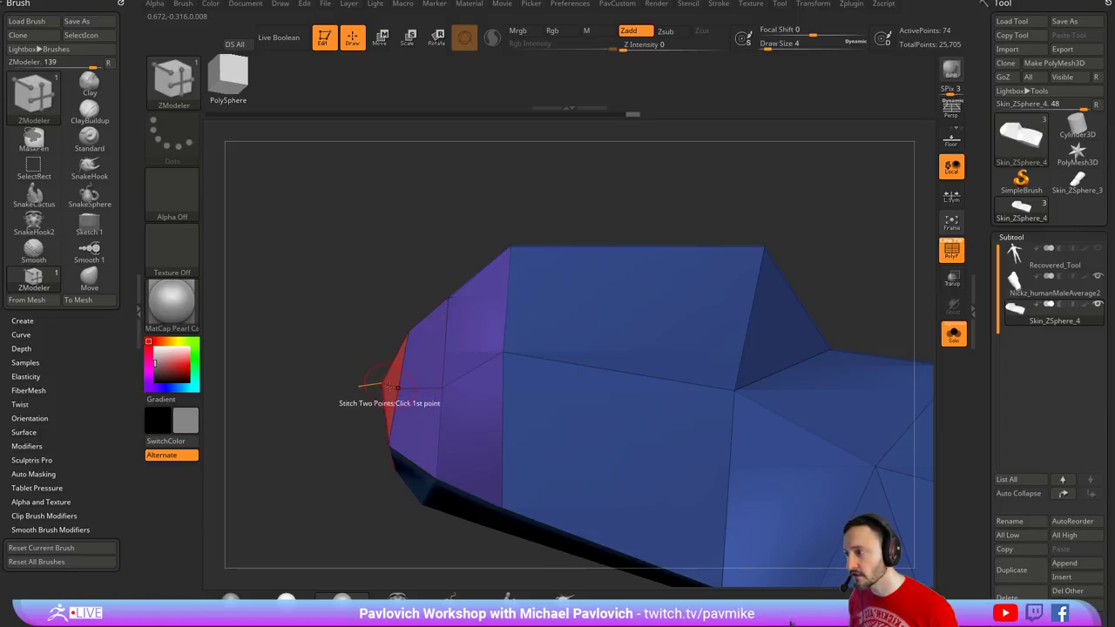
{"action": "left_click", "coordinate": [393, 386]}
{"action": "left_click_drag", "start_coordinate": [349, 461], "coordinate": [343, 379]}
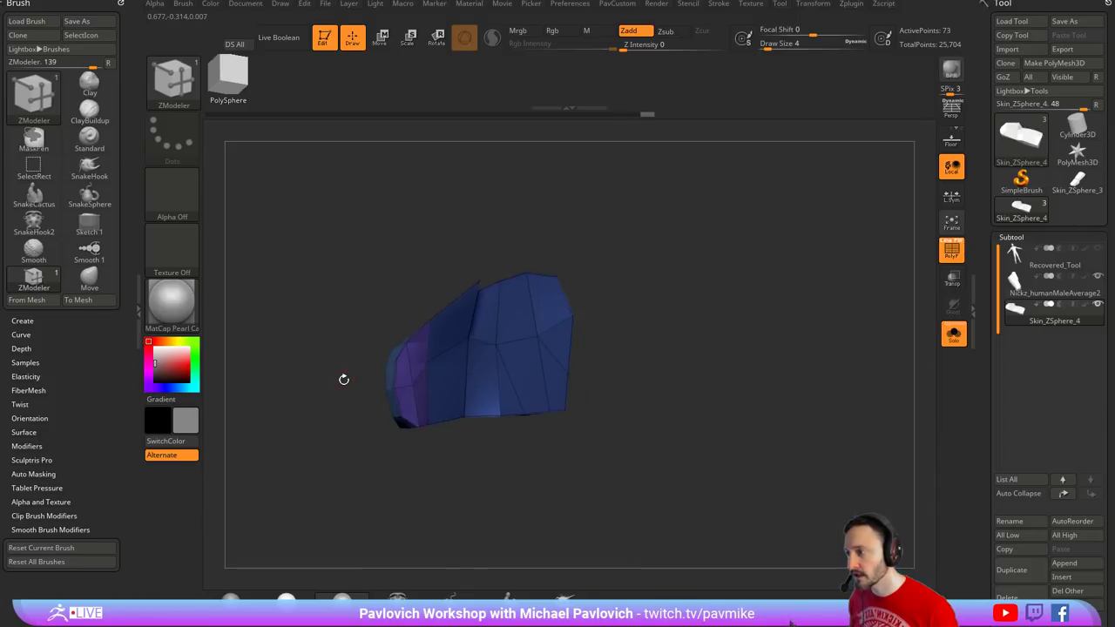
- Isolate the bracer's underside faces, assign them their own polygroup and show the whole mesh again
{"action": "left_click_drag", "start_coordinate": [765, 172], "coordinate": [614, 309]}
{"action": "mouse_move", "coordinate": [437, 386]}
{"action": "left_mouse_down", "text": "alt"}
{"action": "mouse_move", "coordinate": [403, 407]}
{"action": "mouse_move", "coordinate": [492, 435]}
{"action": "mouse_move", "coordinate": [491, 383]}
{"action": "mouse_move", "coordinate": [578, 386]}
{"action": "left_mouse_up", "text": "alt"}
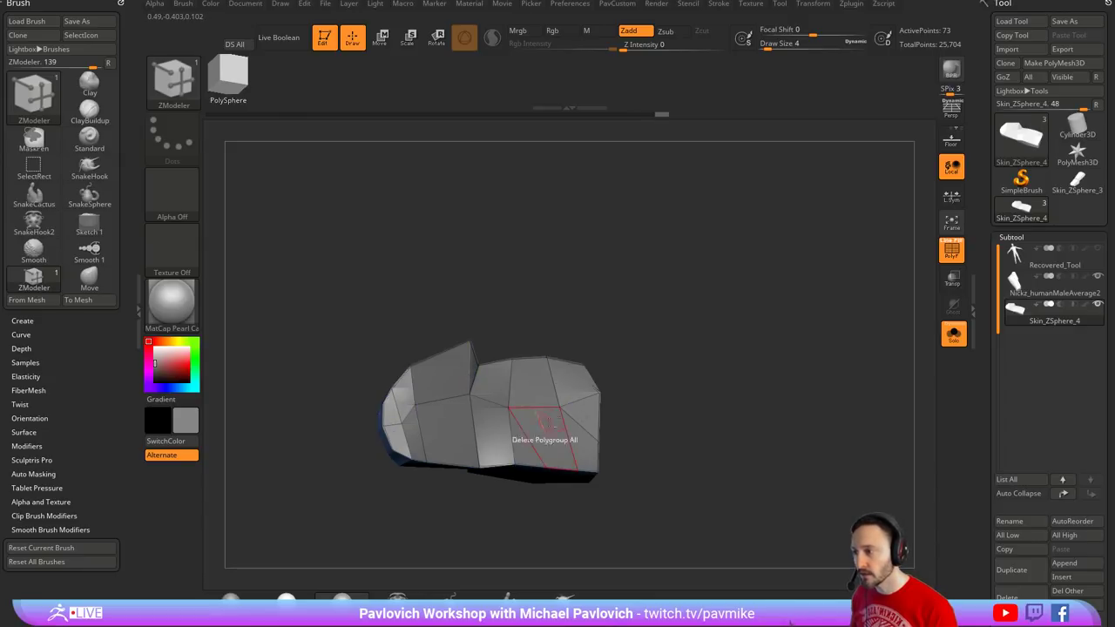
{"action": "left_click", "coordinate": [589, 386], "text": "ctrl+shift"}
{"action": "key", "text": "ctrl+w"}
{"action": "left_click", "coordinate": [698, 350], "text": "ctrl+shift"}
{"action": "left_click_drag", "start_coordinate": [686, 278], "coordinate": [693, 326]}
- Set the ZModeler polygon action to QMesh with Polygroup All and extrude the underside polygroup slightly outward
{"action": "key", "text": "space"}
{"action": "left_click", "coordinate": [604, 150]}
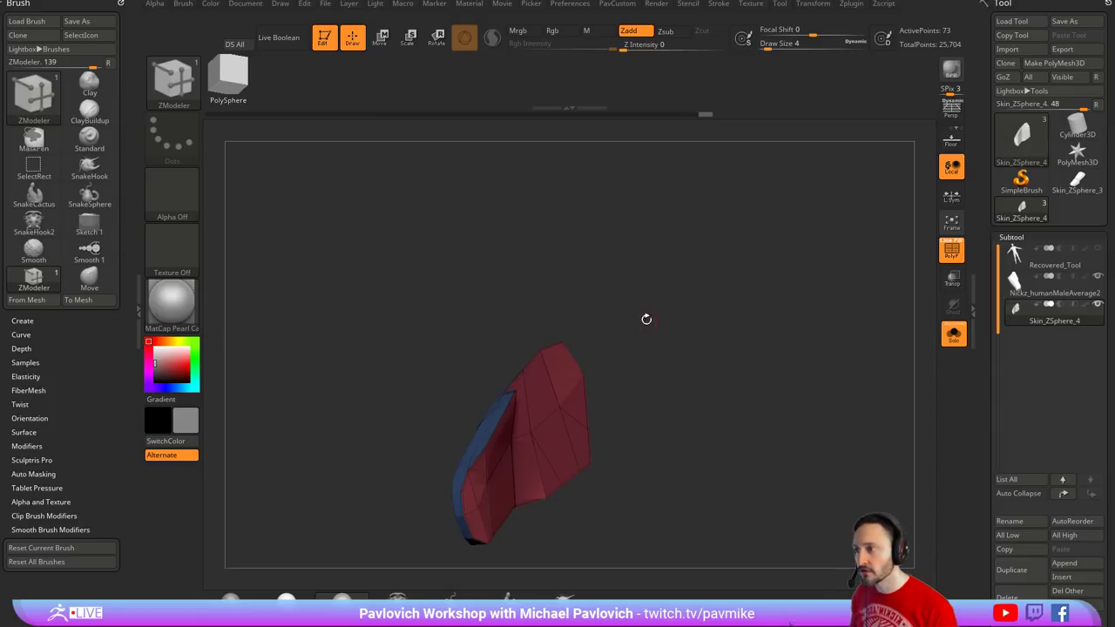
{"action": "key", "text": "space"}
{"action": "left_click", "coordinate": [644, 310]}
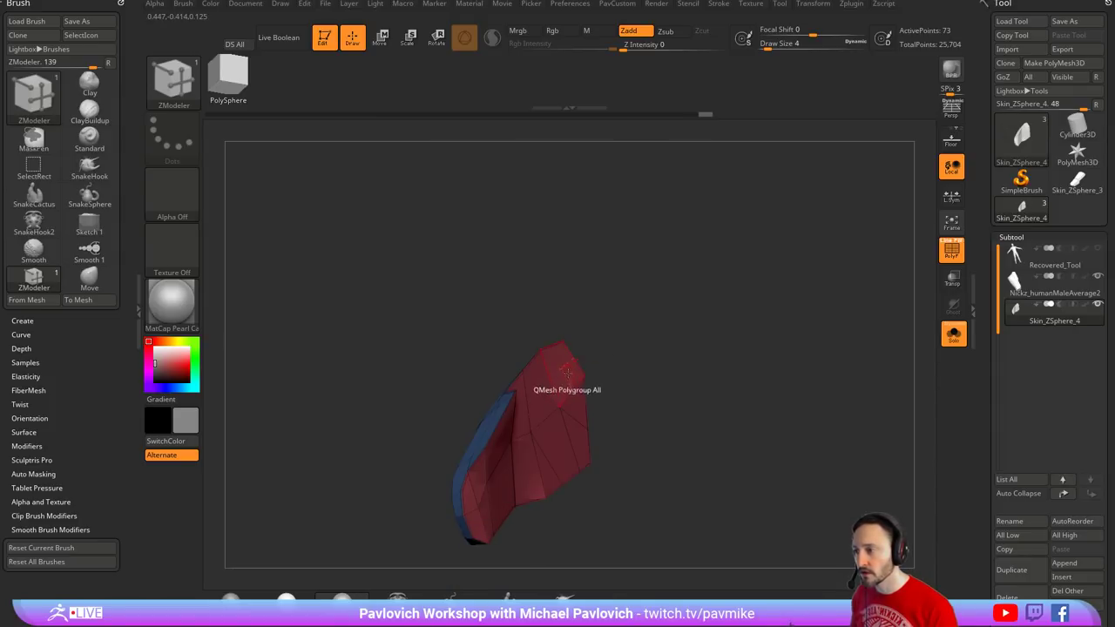
{"action": "left_click_drag", "start_coordinate": [567, 373], "coordinate": [575, 376]}
{"action": "mouse_move", "coordinate": [790, 297]}
{"action": "left_mouse_down"}
{"action": "mouse_move", "coordinate": [823, 400]}
{"action": "mouse_move", "coordinate": [784, 381]}
{"action": "mouse_move", "coordinate": [749, 386]}
{"action": "mouse_move", "coordinate": [773, 325]}
{"action": "mouse_move", "coordinate": [776, 383]}
{"action": "mouse_move", "coordinate": [747, 336]}
{"action": "mouse_move", "coordinate": [776, 326]}
{"action": "mouse_move", "coordinate": [774, 309]}
{"action": "left_mouse_up"}
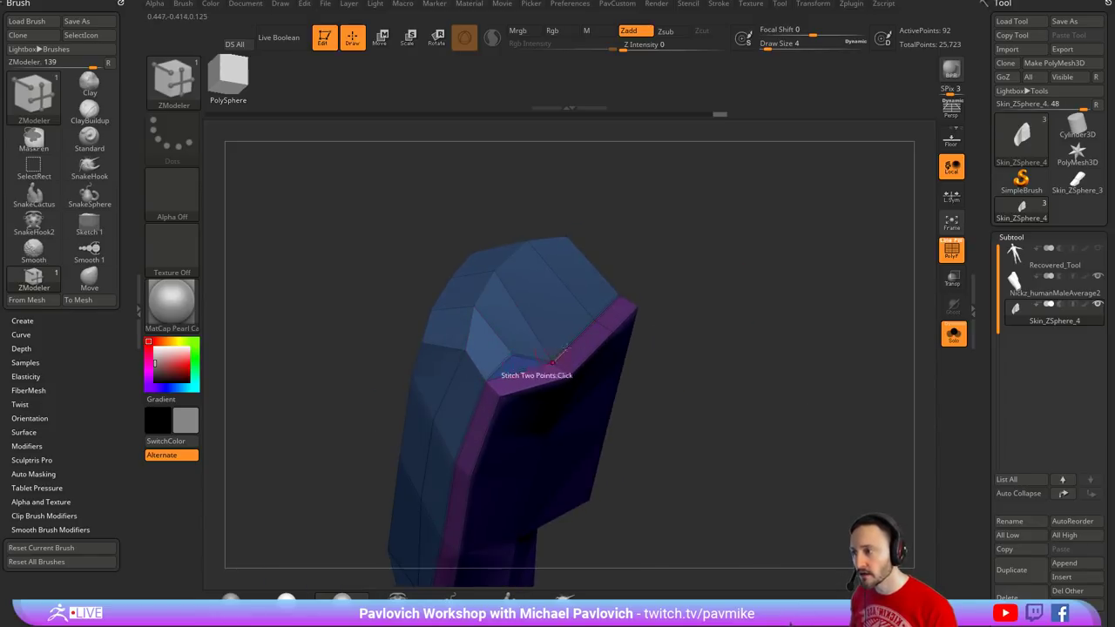
- Split the rim edge beside the notch at the extruded side band and bridge points across the band with the point action Bridge
{"action": "left_click_drag", "start_coordinate": [688, 327], "coordinate": [675, 353]}
{"action": "key", "text": "space"}
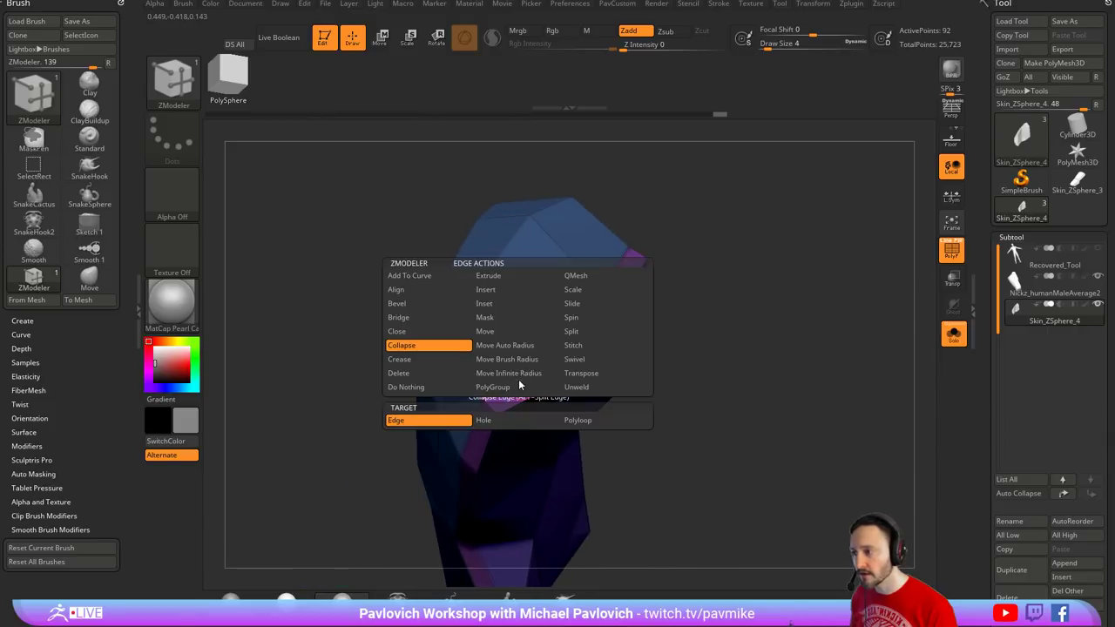
{"action": "left_click", "coordinate": [580, 332]}
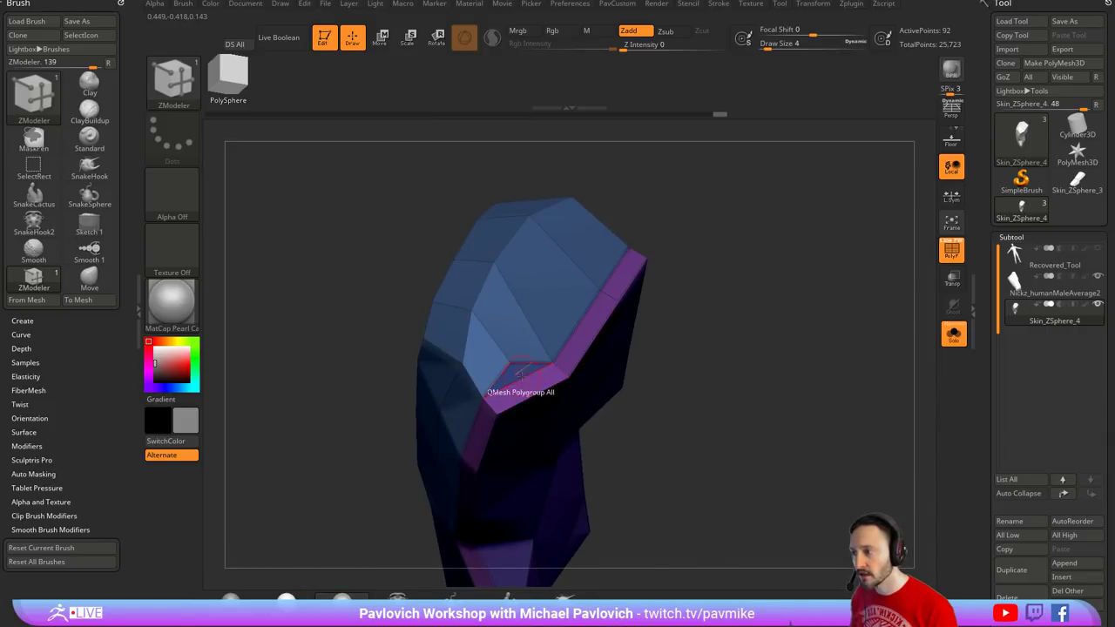
{"action": "key", "text": "space"}
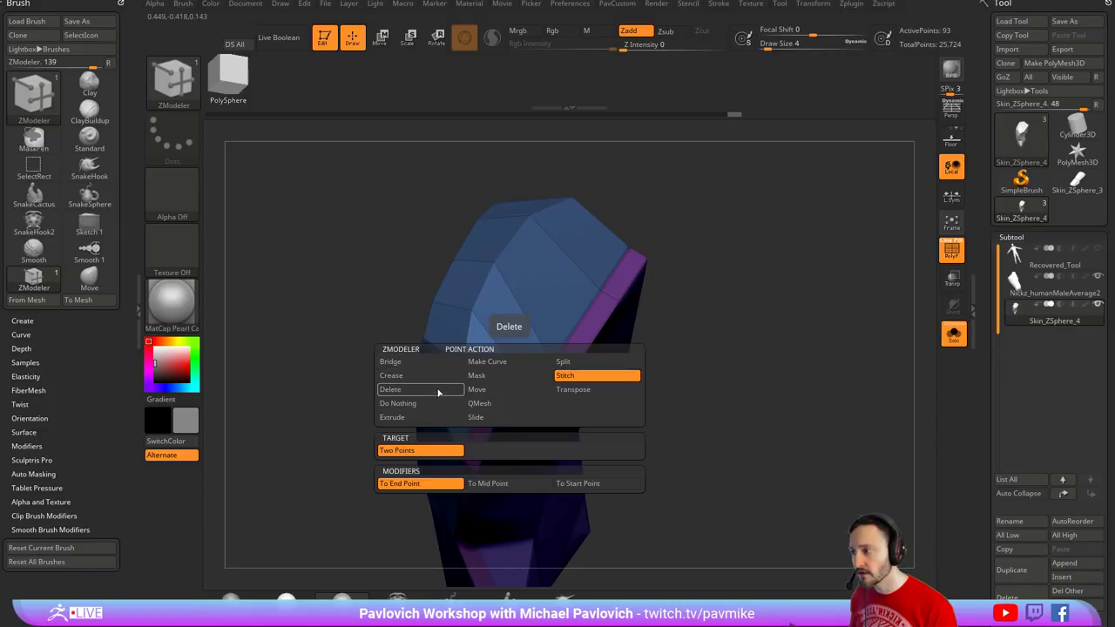
{"action": "left_click", "coordinate": [439, 363]}
{"action": "left_click", "coordinate": [492, 451]}
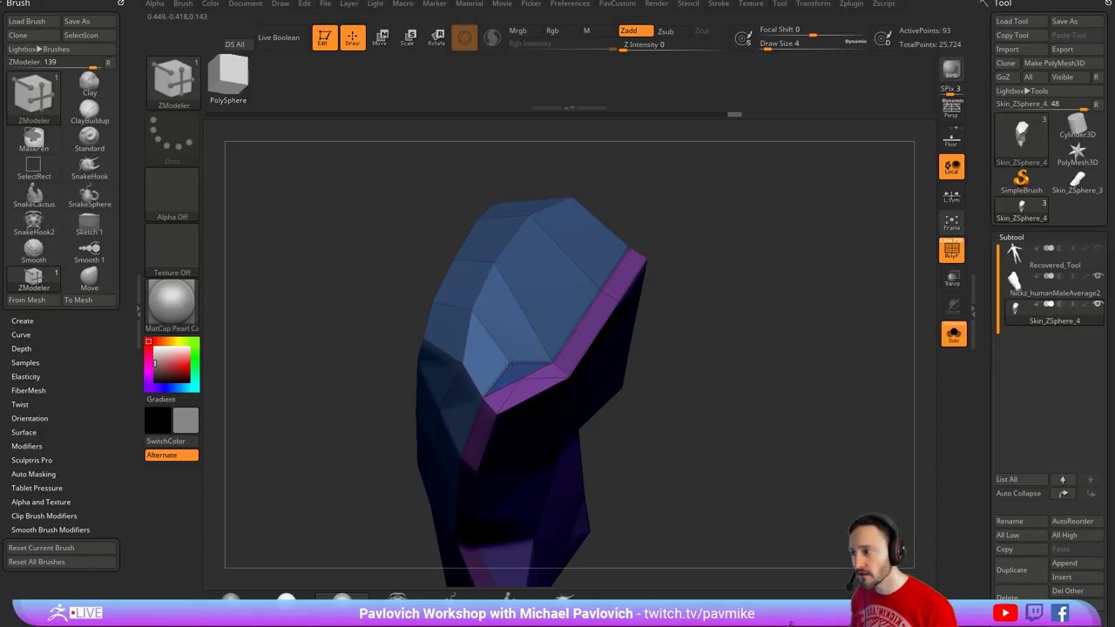
- Set the edge action to Collapse with the Edge target and collapse the short edge at the notch
{"action": "key", "text": "space"}
{"action": "left_click", "coordinate": [430, 346]}
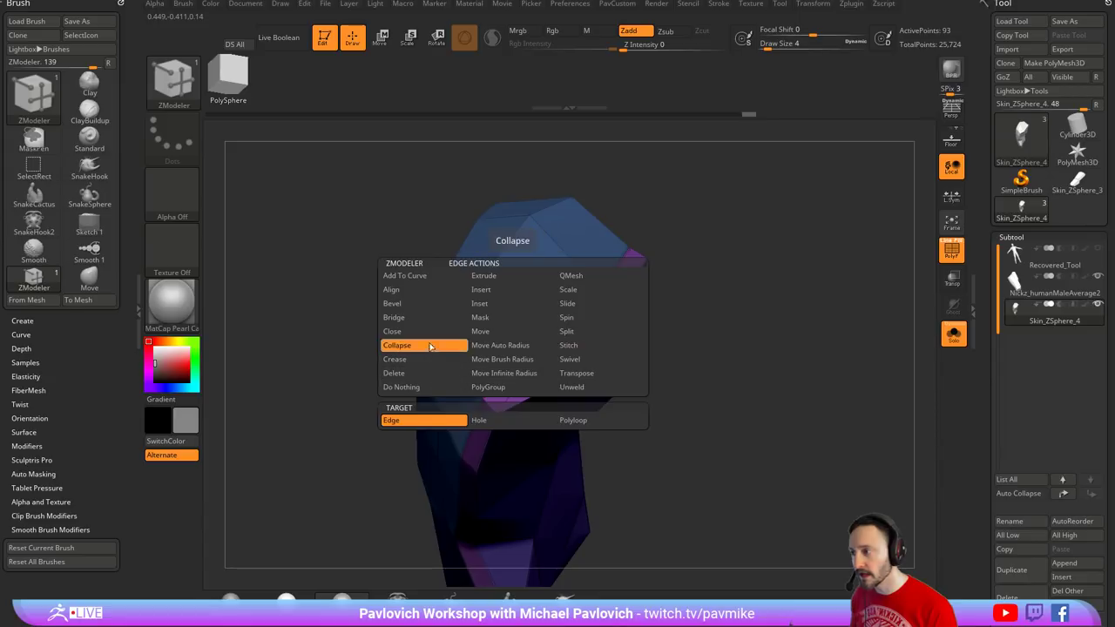
{"action": "left_click", "coordinate": [429, 421]}
{"action": "left_click", "coordinate": [512, 371]}
{"action": "left_click_drag", "start_coordinate": [775, 341], "coordinate": [717, 281], "text": "alt"}
{"action": "left_click_drag", "start_coordinate": [675, 345], "coordinate": [779, 241]}
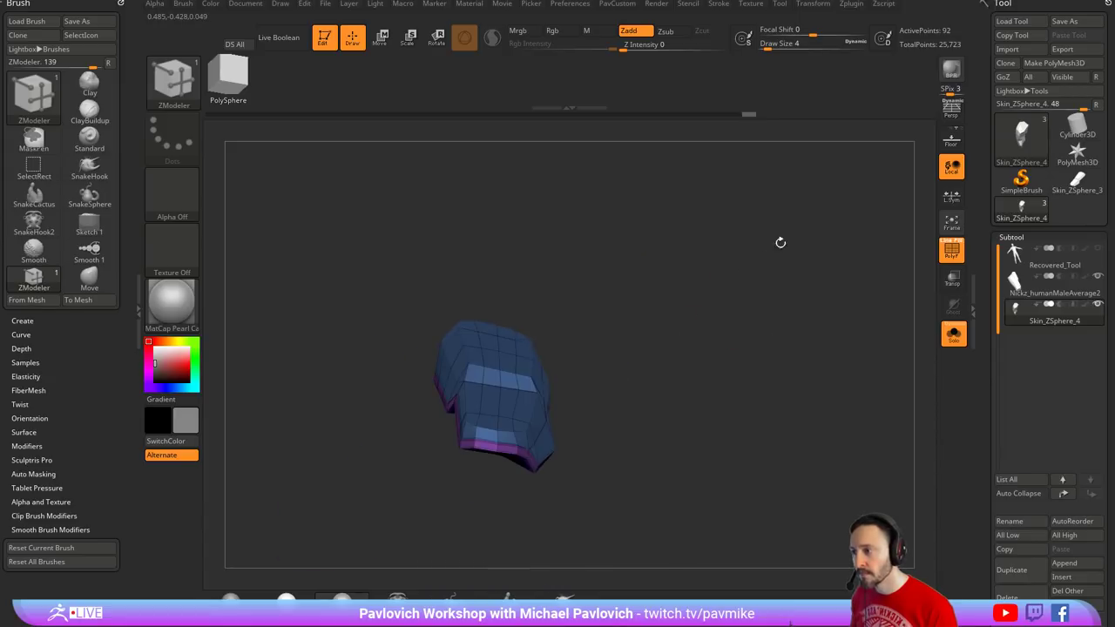
- Select the sculpted forearm subtool, give it the MatCap Gray material with white color and turn off the wireframe display
{"action": "left_click_drag", "start_coordinate": [750, 297], "coordinate": [781, 323]}
{"action": "left_click", "coordinate": [1047, 300]}
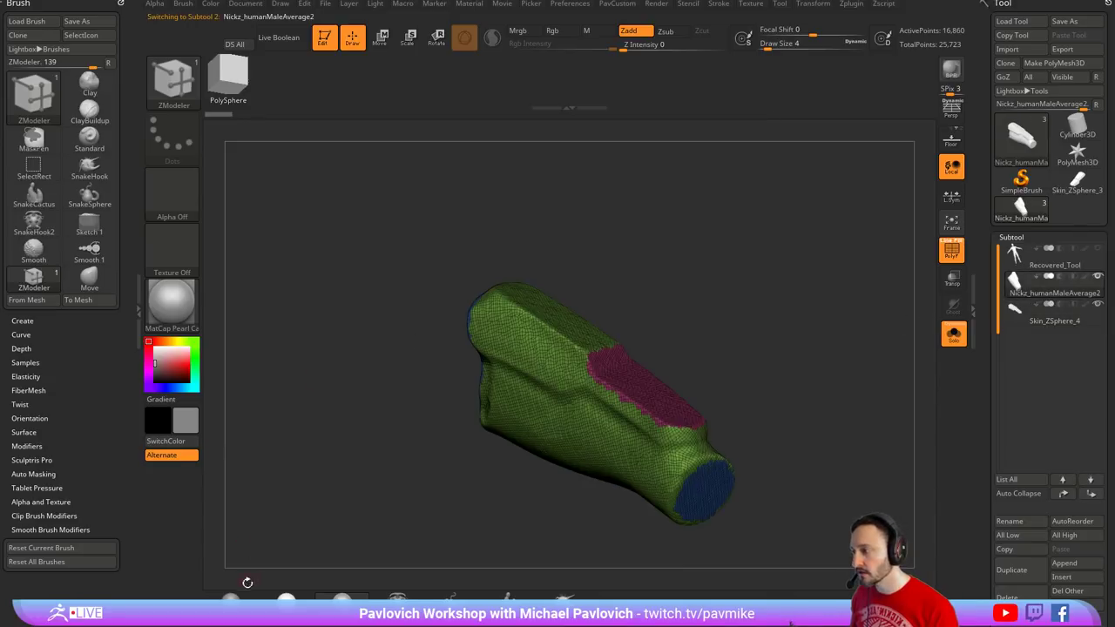
{"action": "left_click", "coordinate": [231, 597]}
{"action": "left_click", "coordinate": [156, 349]}
{"action": "left_click_drag", "start_coordinate": [754, 327], "coordinate": [815, 325], "text": "alt"}
{"action": "left_click", "coordinate": [952, 252]}
- Place canvas snapshots of the forearm sculpt from three different angles in a row across the upper part of the canvas
{"action": "left_click_drag", "start_coordinate": [815, 325], "coordinate": [778, 321], "text": "alt"}
{"action": "left_click_drag", "start_coordinate": [778, 321], "coordinate": [757, 300], "text": "alt"}
{"action": "key", "text": "shift+s"}
{"action": "left_click_drag", "start_coordinate": [758, 301], "coordinate": [748, 338]}
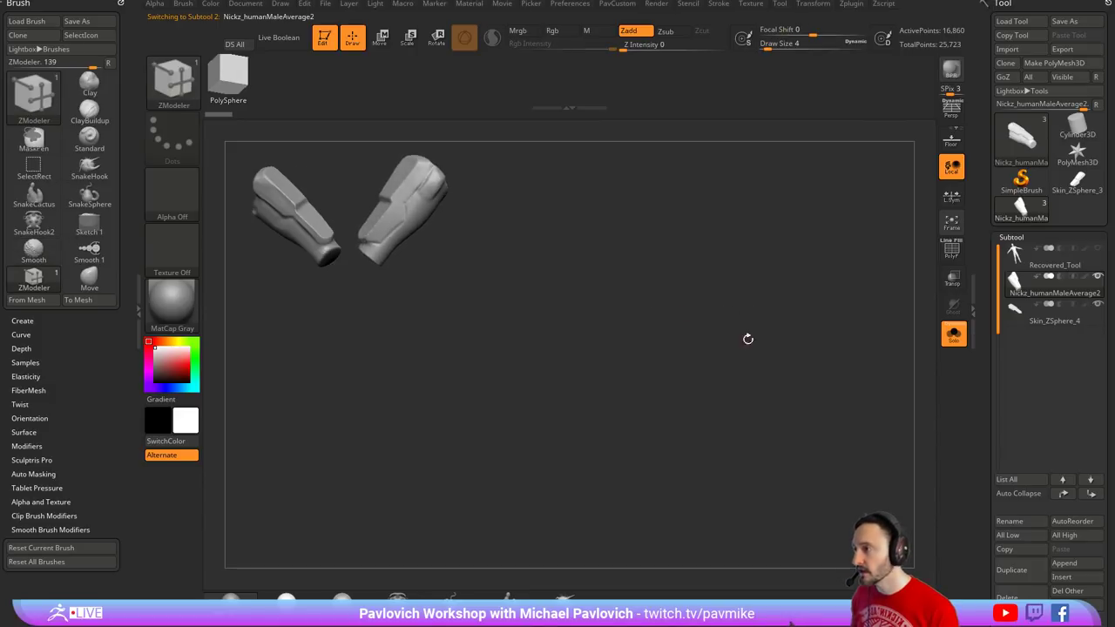
{"action": "key", "text": "shift+s"}
{"action": "left_click_drag", "start_coordinate": [651, 282], "coordinate": [784, 323], "text": "alt"}
{"action": "key", "text": "shift+s"}
{"action": "left_click_drag", "start_coordinate": [734, 294], "coordinate": [573, 349], "text": "alt"}
- Select the Skin_ZSphere_4 subtool and turn on its wireframe display
{"action": "left_click", "coordinate": [1025, 316]}
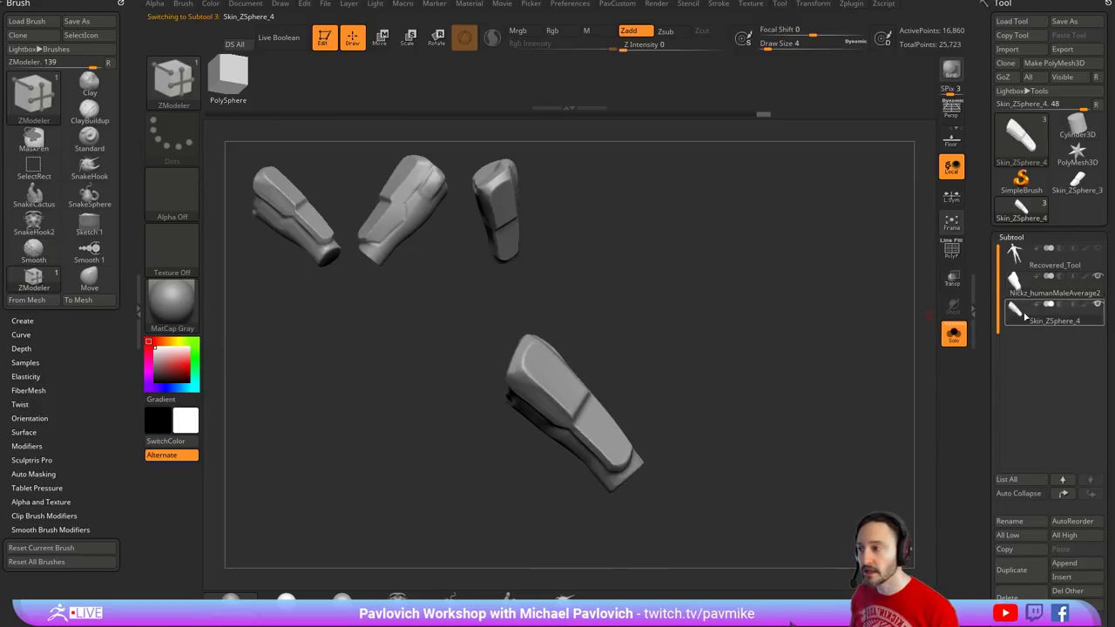
{"action": "key", "text": "shift+d"}
{"action": "left_click_drag", "start_coordinate": [849, 370], "coordinate": [918, 271]}
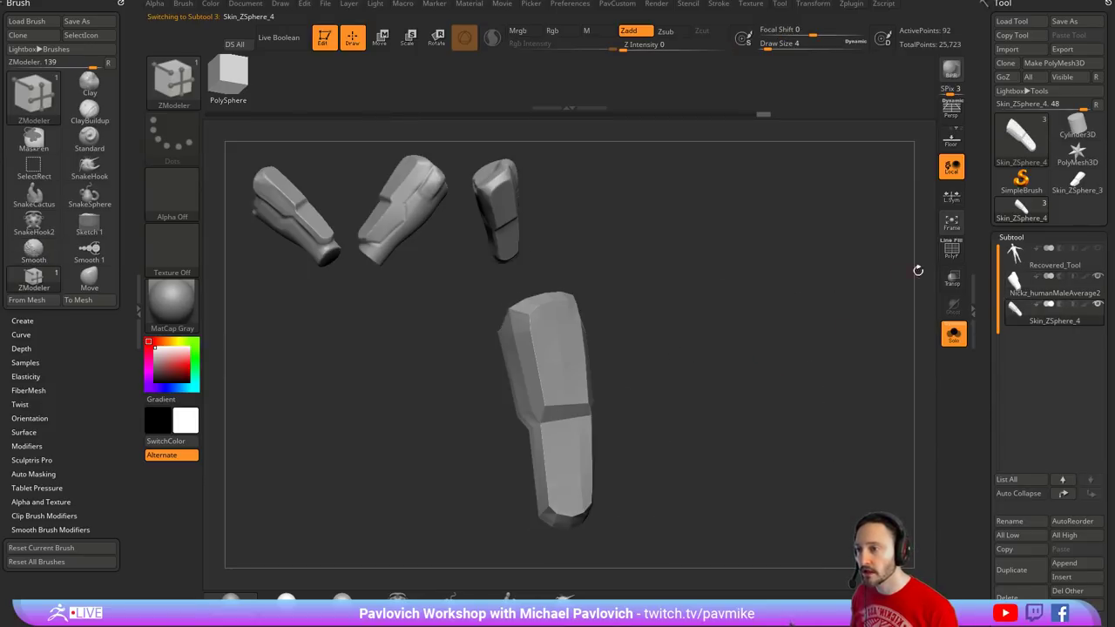
{"action": "left_click", "coordinate": [951, 250]}
{"action": "left_click_drag", "start_coordinate": [850, 319], "coordinate": [793, 338], "text": "alt"}
- Expand the Crease settings within the bracer's Geometry options
{"action": "left_click_drag", "start_coordinate": [992, 371], "coordinate": [989, 334]}
{"action": "left_click_drag", "start_coordinate": [827, 366], "coordinate": [846, 357]}
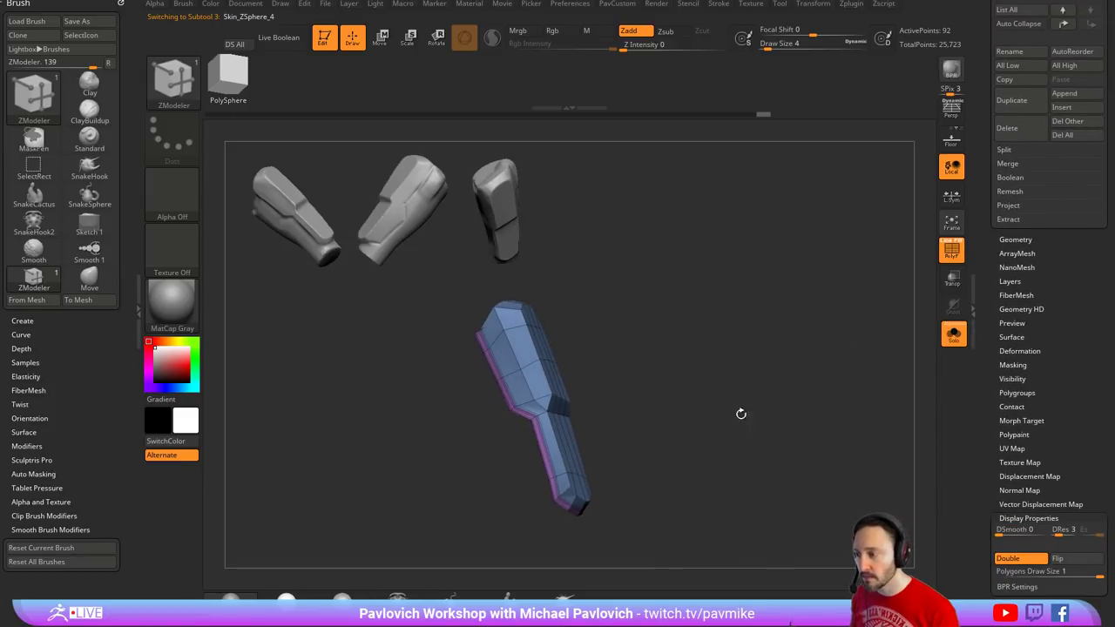
{"action": "left_click_drag", "start_coordinate": [740, 414], "coordinate": [805, 401]}
{"action": "left_click", "coordinate": [1013, 239], "text": "shift"}
{"action": "left_click_drag", "start_coordinate": [992, 329], "coordinate": [990, 235]}
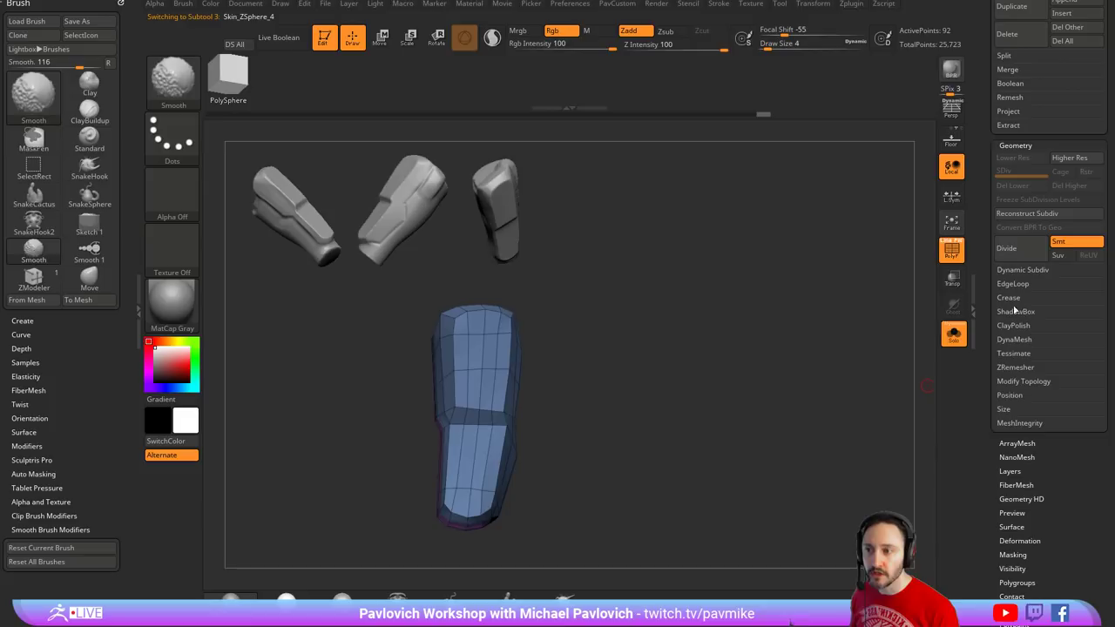
{"action": "left_click", "coordinate": [1016, 299], "text": "shift"}
{"action": "left_click_drag", "start_coordinate": [993, 351], "coordinate": [993, 308]}
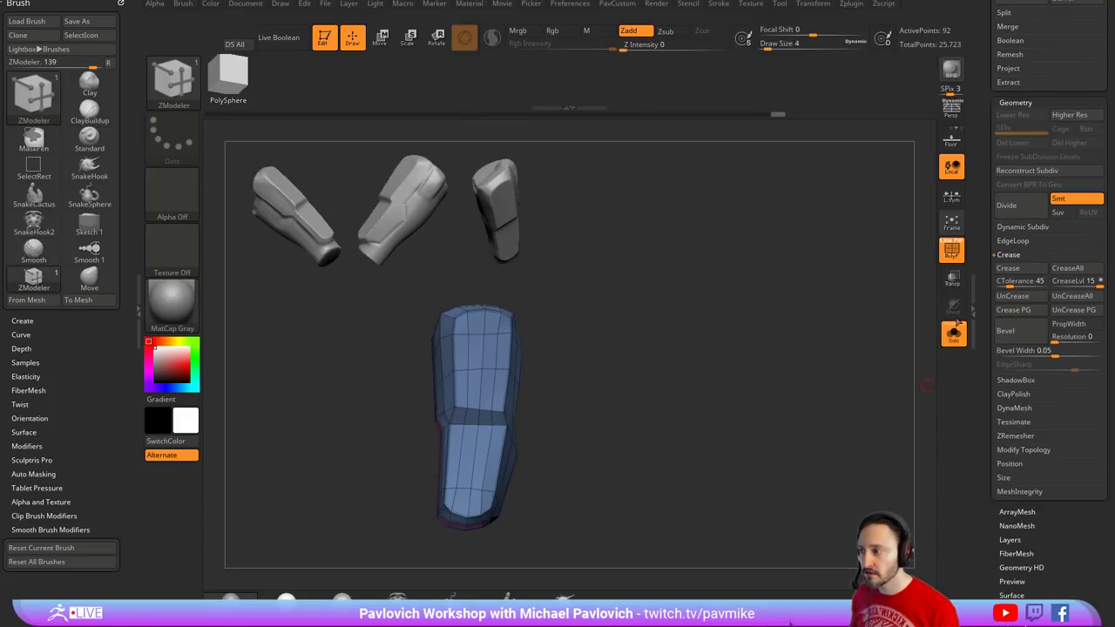
- Activate Dynamic Subdiv on the bracer mesh, choosing Always YES for auto-activation, and expand the Dynamic Subdiv settings
{"action": "left_click_drag", "start_coordinate": [727, 359], "coordinate": [801, 341], "text": "alt"}
{"action": "key", "text": "d"}
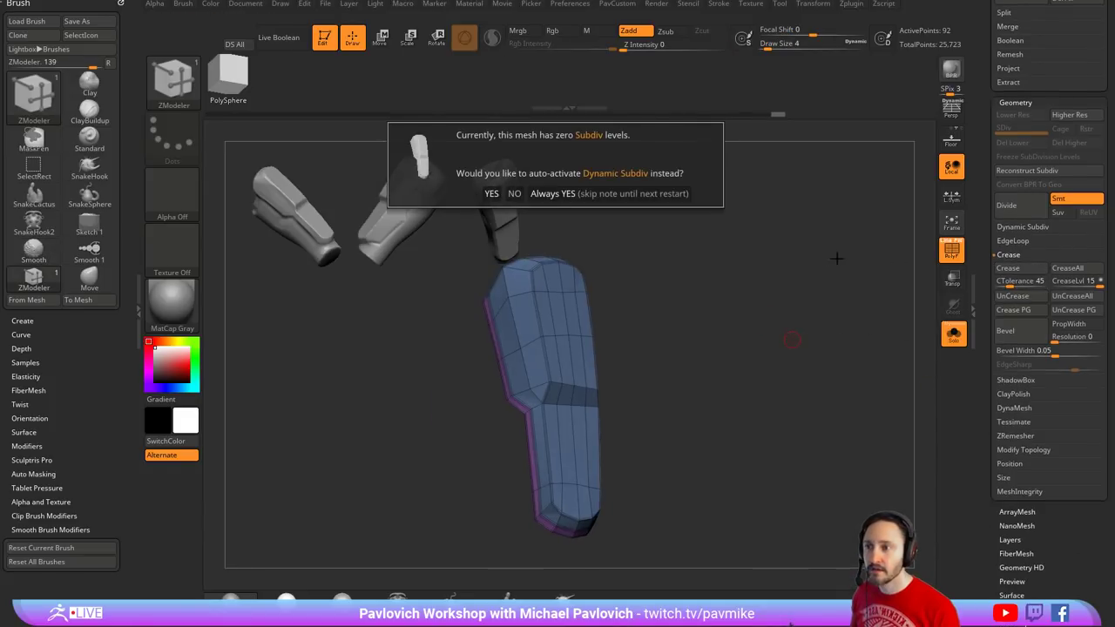
{"action": "left_click", "coordinate": [642, 195]}
{"action": "left_click", "coordinate": [1025, 229], "text": "shift"}
- Set the crease tolerance to 26 degrees and crease the bracer mesh by that angle
{"action": "left_click_drag", "start_coordinate": [876, 322], "coordinate": [910, 333]}
{"action": "left_click_drag", "start_coordinate": [1008, 339], "coordinate": [1003, 338]}
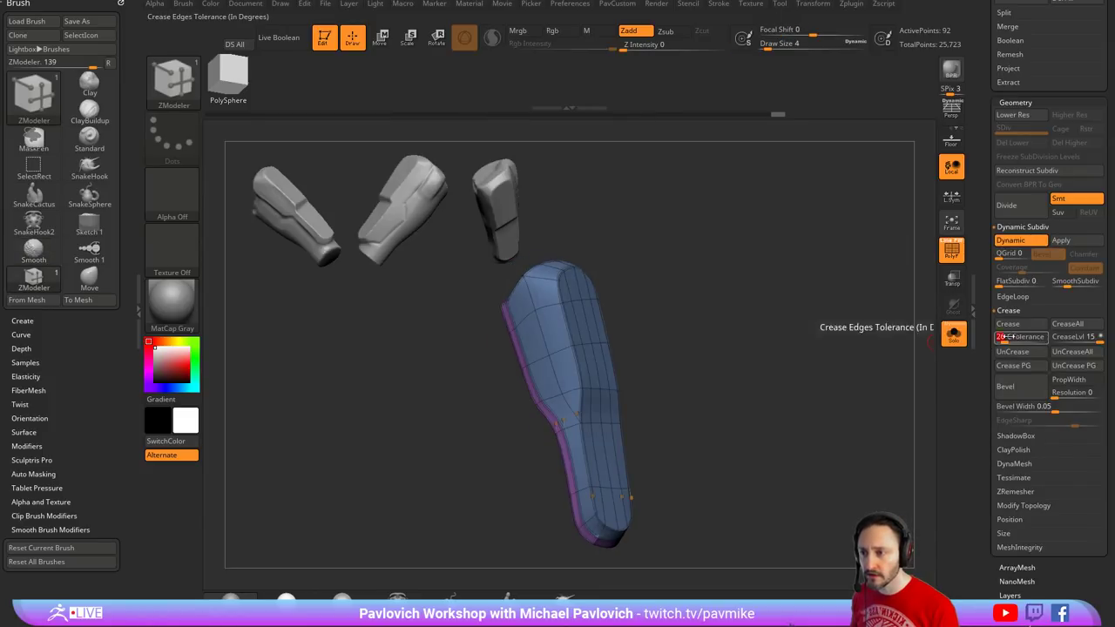
{"action": "left_click", "coordinate": [1007, 325]}
- Set the ZModeler edge action to Crease with the Edge target and crease the short diagonal edges at the bracer's upper corners
{"action": "left_click_drag", "start_coordinate": [889, 351], "coordinate": [832, 379]}
{"action": "key", "text": "space"}
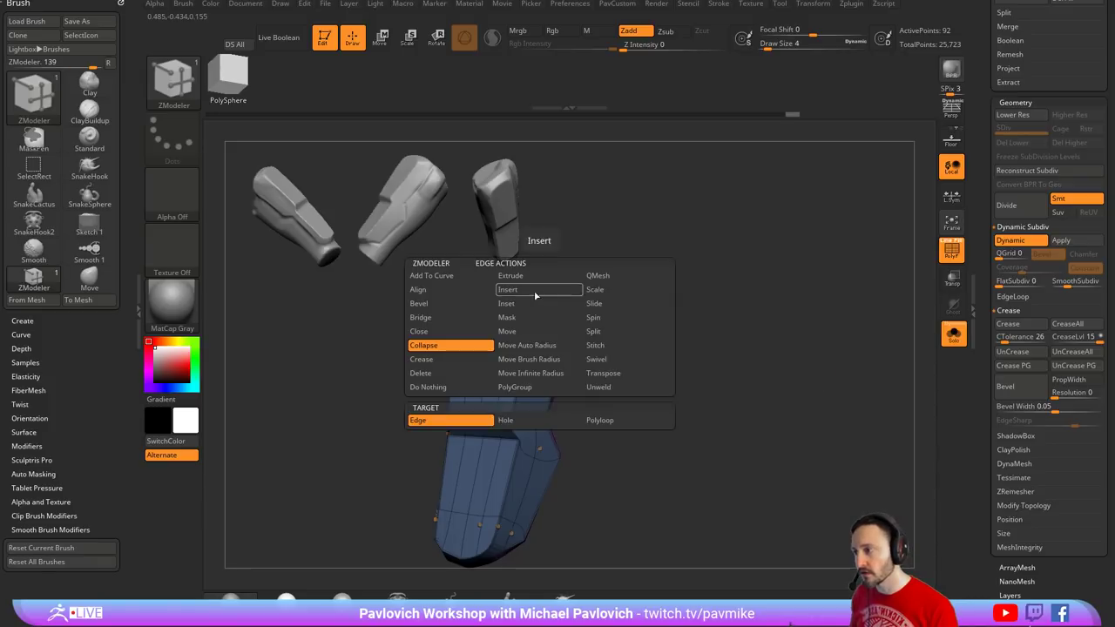
{"action": "left_click", "coordinate": [431, 359]}
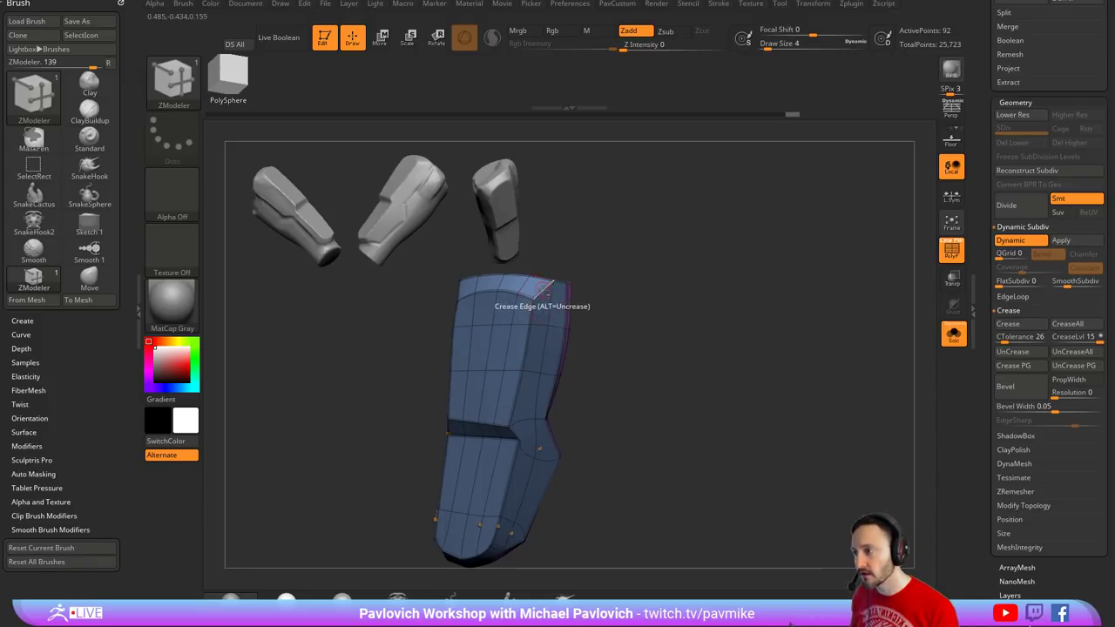
{"action": "left_click", "coordinate": [543, 289]}
{"action": "mouse_move", "coordinate": [585, 280]}
{"action": "left_mouse_down"}
{"action": "mouse_move", "coordinate": [620, 272]}
{"action": "mouse_move", "coordinate": [680, 309]}
{"action": "mouse_move", "coordinate": [732, 296]}
{"action": "mouse_move", "coordinate": [826, 313]}
{"action": "mouse_move", "coordinate": [796, 262]}
{"action": "left_mouse_up"}
{"action": "left_click", "coordinate": [455, 294]}
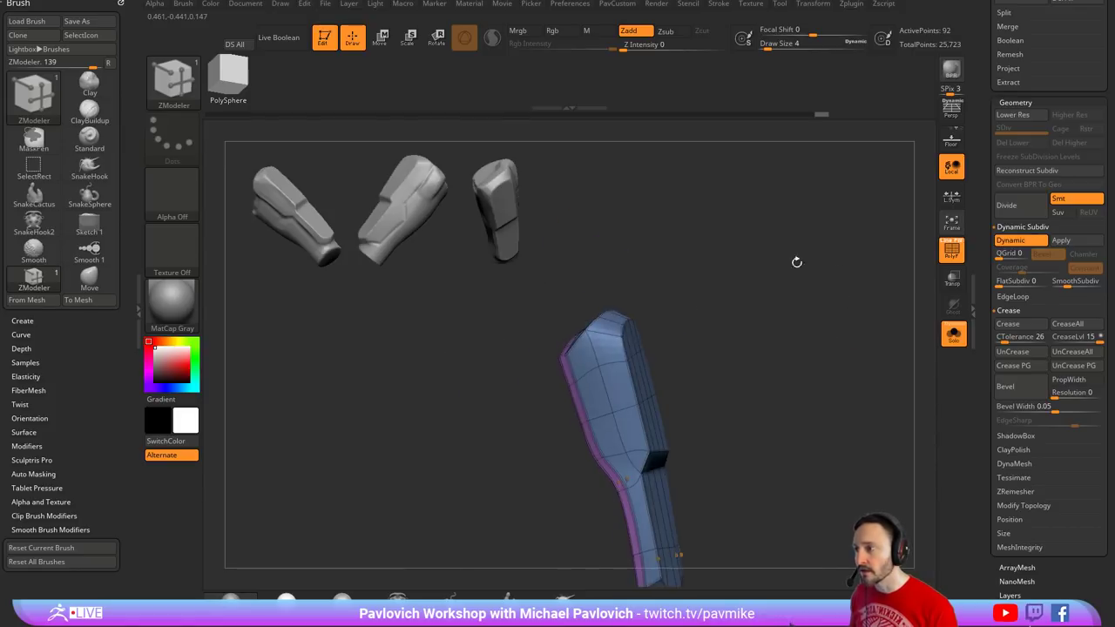
- Open the ZModeler edge actions for the edge running across the bracer's inner side
{"action": "left_click_drag", "start_coordinate": [788, 397], "coordinate": [858, 326], "text": "alt"}
{"action": "left_click_drag", "start_coordinate": [751, 401], "coordinate": [845, 323]}
{"action": "key", "text": "space"}
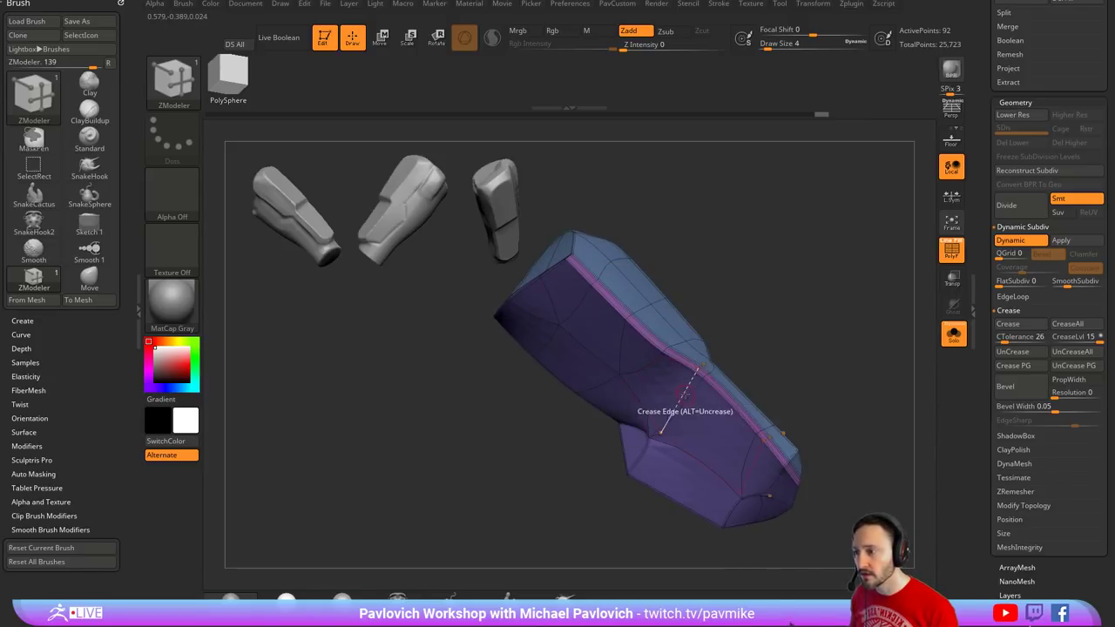
- Examine the isolated forearm armor's shape and creased edges from all sides
{"action": "left_click", "coordinate": [684, 397]}
{"action": "left_click_drag", "start_coordinate": [751, 394], "coordinate": [797, 403]}
{"action": "left_click", "coordinate": [732, 344]}
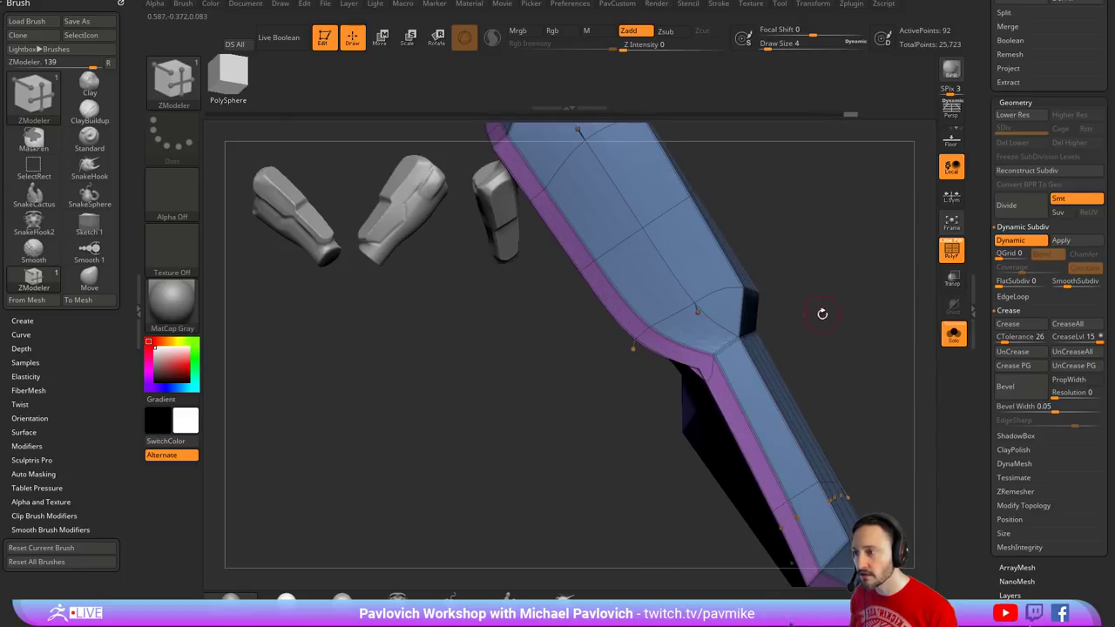
{"action": "left_click_drag", "start_coordinate": [821, 311], "coordinate": [791, 344]}
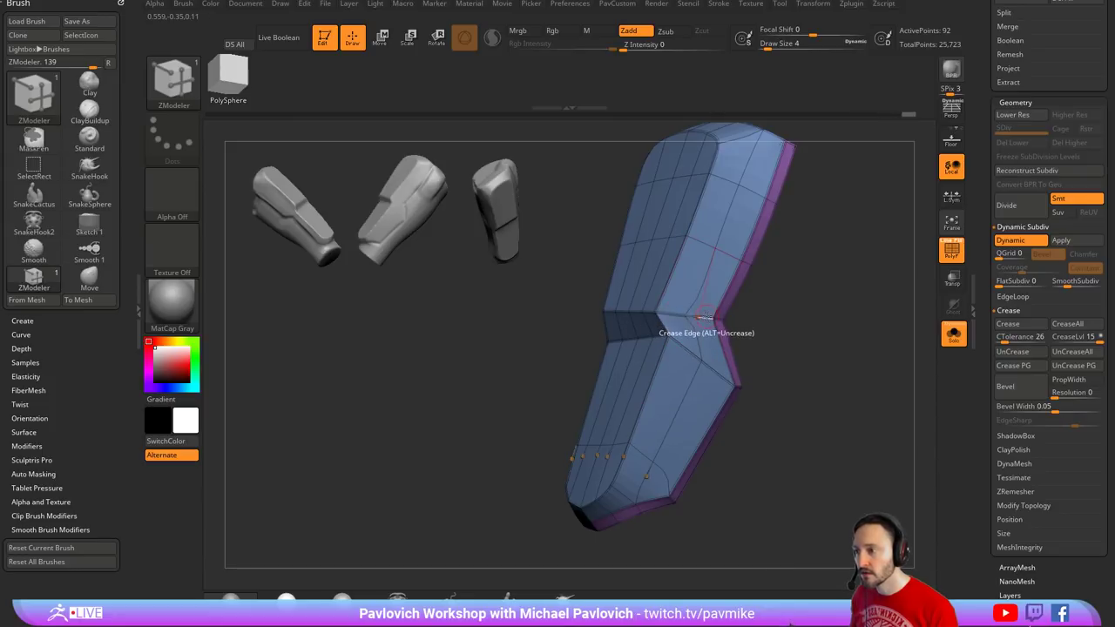
{"action": "left_click_drag", "start_coordinate": [805, 320], "coordinate": [913, 329]}
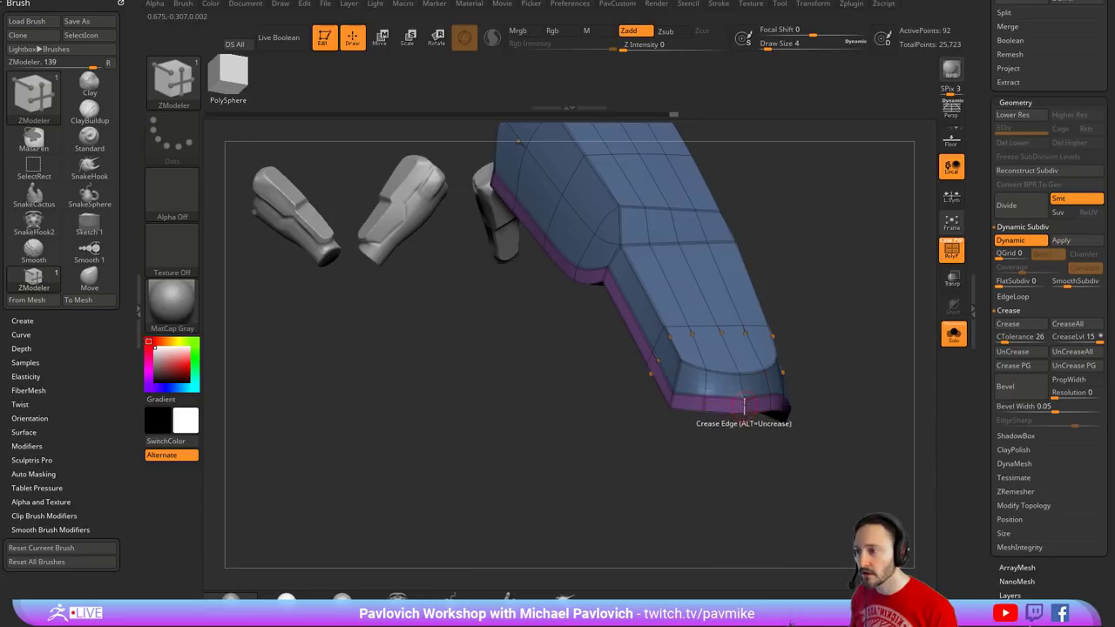
{"action": "left_click_drag", "start_coordinate": [857, 401], "coordinate": [857, 279]}
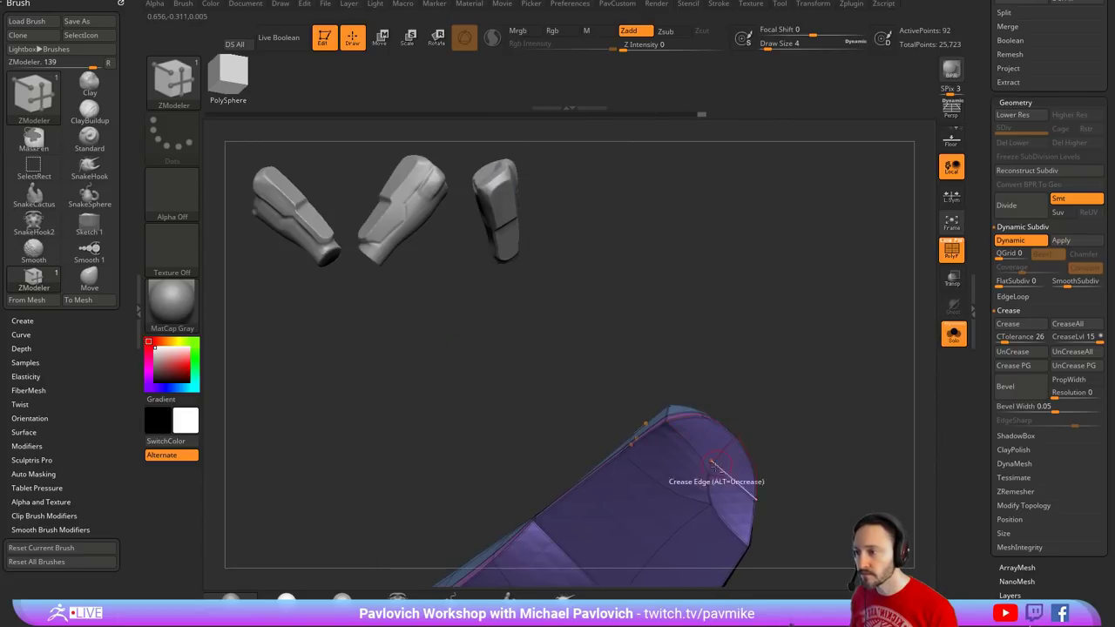
{"action": "left_click_drag", "start_coordinate": [788, 407], "coordinate": [831, 441]}
{"action": "left_click_drag", "start_coordinate": [883, 395], "coordinate": [865, 408]}
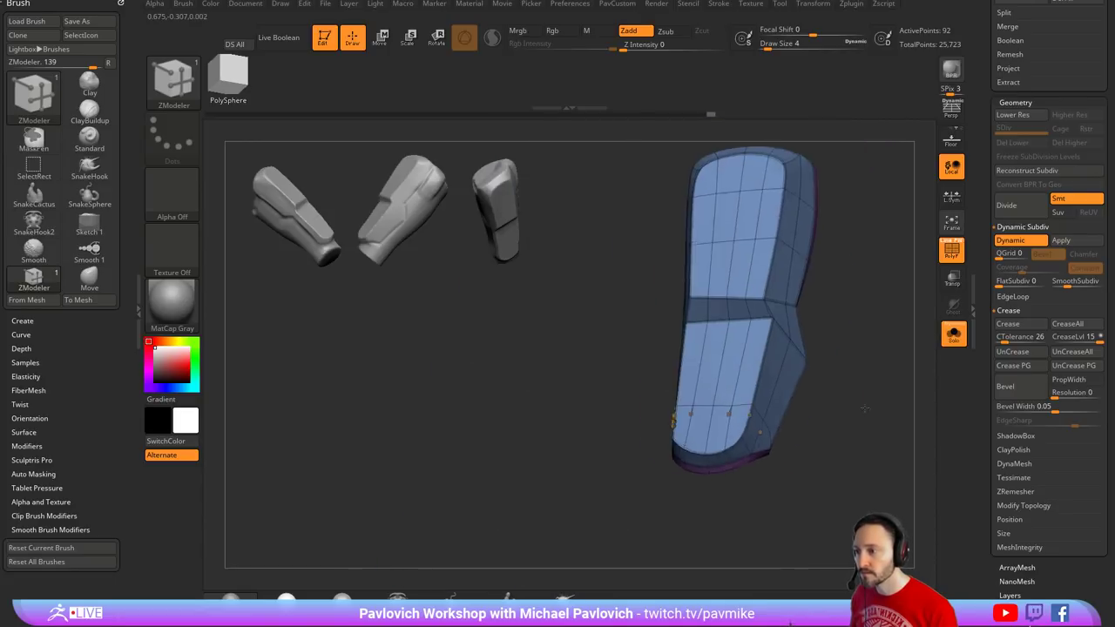
{"action": "right_click_drag", "start_coordinate": [864, 408], "coordinate": [873, 408]}
- Check the armor's fit against the forearm, with and without the wireframe, and isolate the armor again
{"action": "key", "text": "shift+f"}
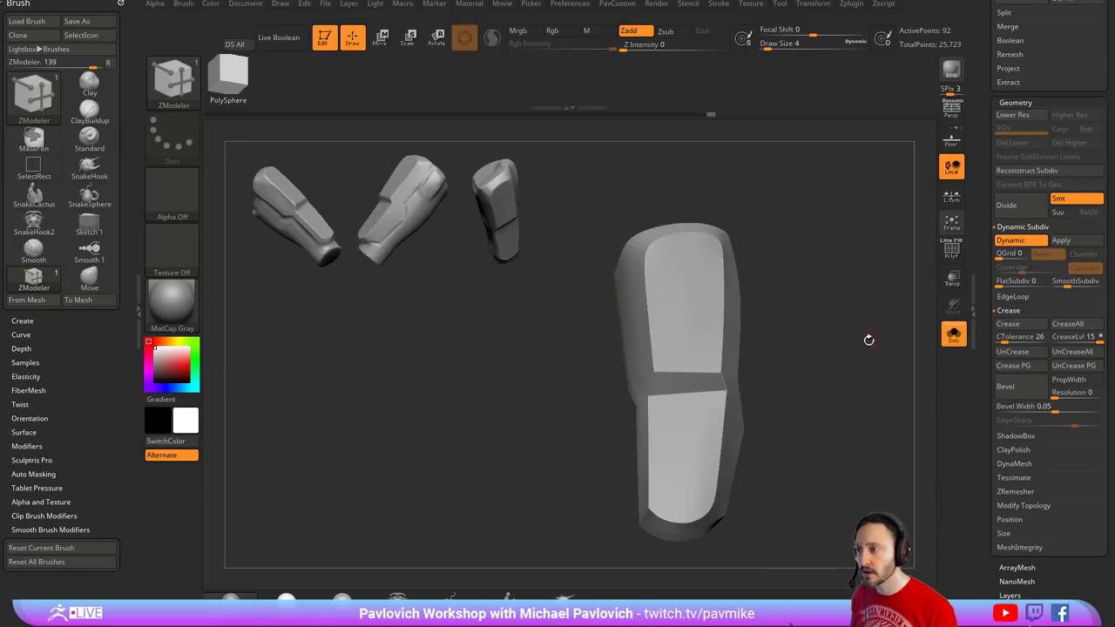
{"action": "left_click_drag", "start_coordinate": [868, 340], "coordinate": [882, 366]}
{"action": "left_click", "coordinate": [954, 335]}
{"action": "right_click_drag", "start_coordinate": [888, 364], "coordinate": [872, 342]}
{"action": "key", "text": "grave"}
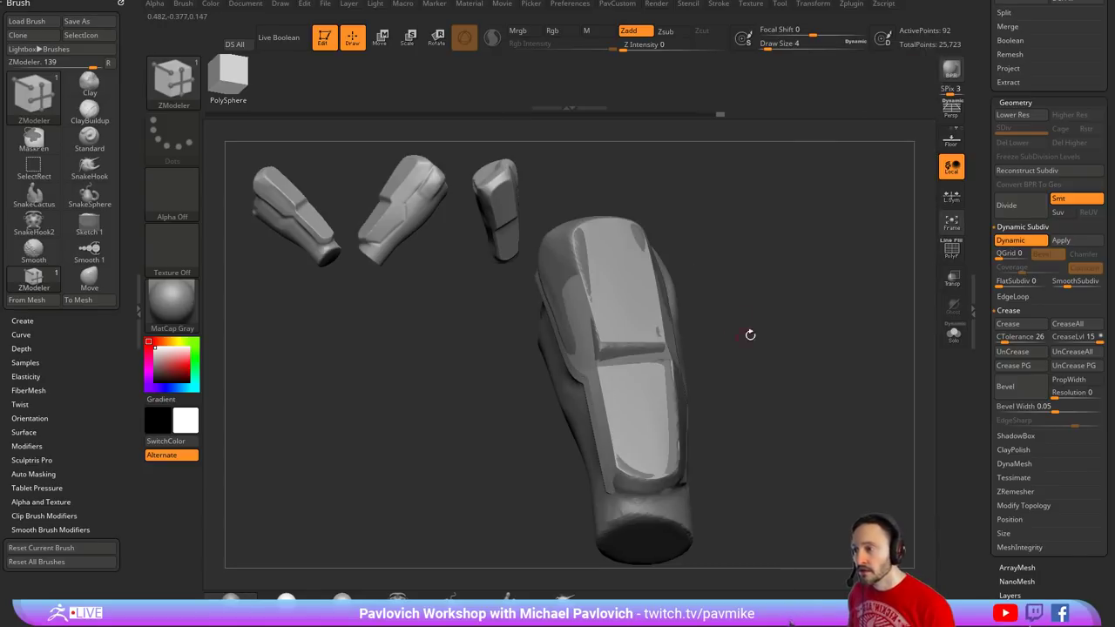
{"action": "right_click_drag", "start_coordinate": [749, 333], "coordinate": [793, 328]}
{"action": "left_click", "coordinate": [950, 252]}
{"action": "right_click_drag", "start_coordinate": [875, 283], "coordinate": [823, 287]}
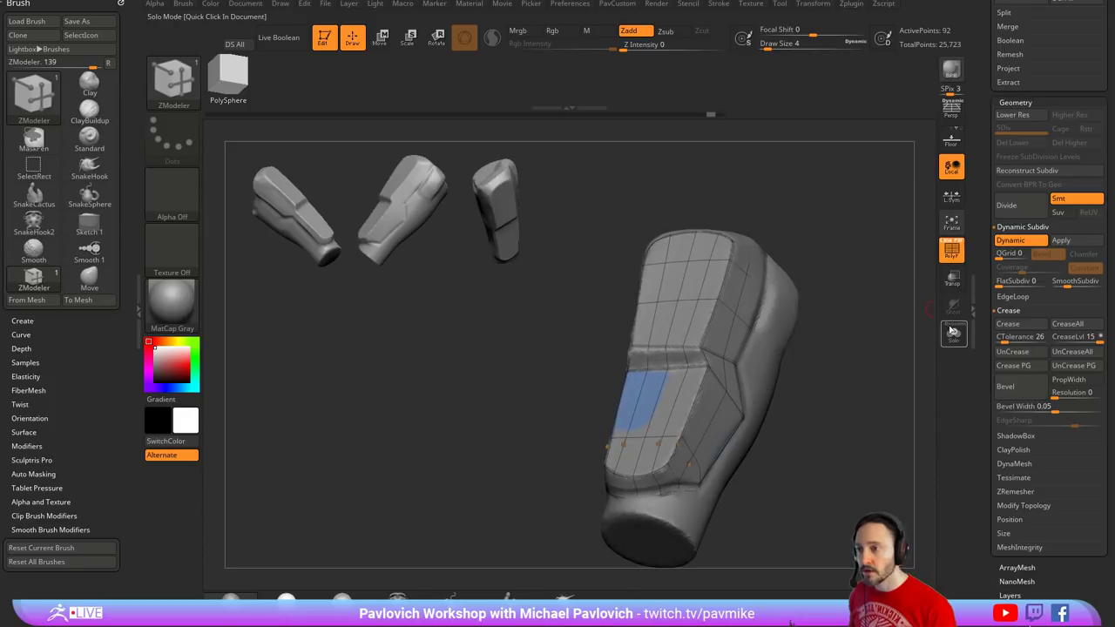
{"action": "left_click", "coordinate": [953, 332]}
{"action": "key", "text": "space"}
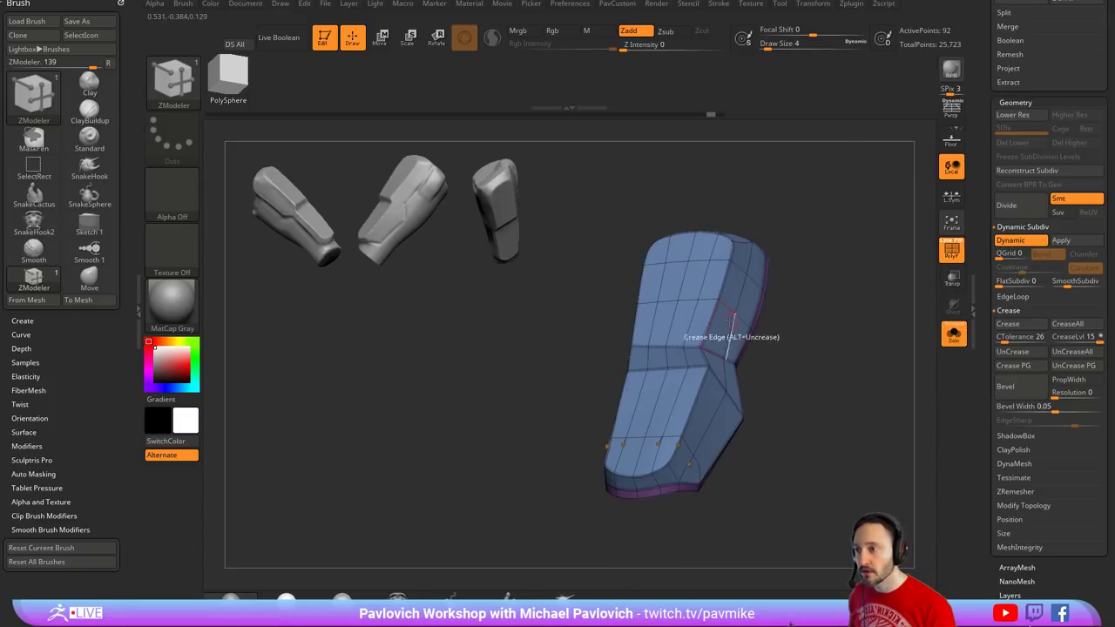
- Hide the wireframe, raise the armor's dynamic smooth subdivision level and set its crease level to 3
{"action": "left_click_drag", "start_coordinate": [720, 326], "coordinate": [729, 324]}
{"action": "mouse_move", "coordinate": [872, 344]}
{"action": "right_mouse_down"}
{"action": "mouse_move", "coordinate": [923, 346]}
{"action": "mouse_move", "coordinate": [855, 351]}
{"action": "right_mouse_up"}
{"action": "right_click_drag", "start_coordinate": [855, 351], "coordinate": [862, 375], "text": "ctrl"}
{"action": "left_click", "coordinate": [952, 252]}
{"action": "right_click_drag", "start_coordinate": [878, 314], "coordinate": [804, 303], "text": "ctrl"}
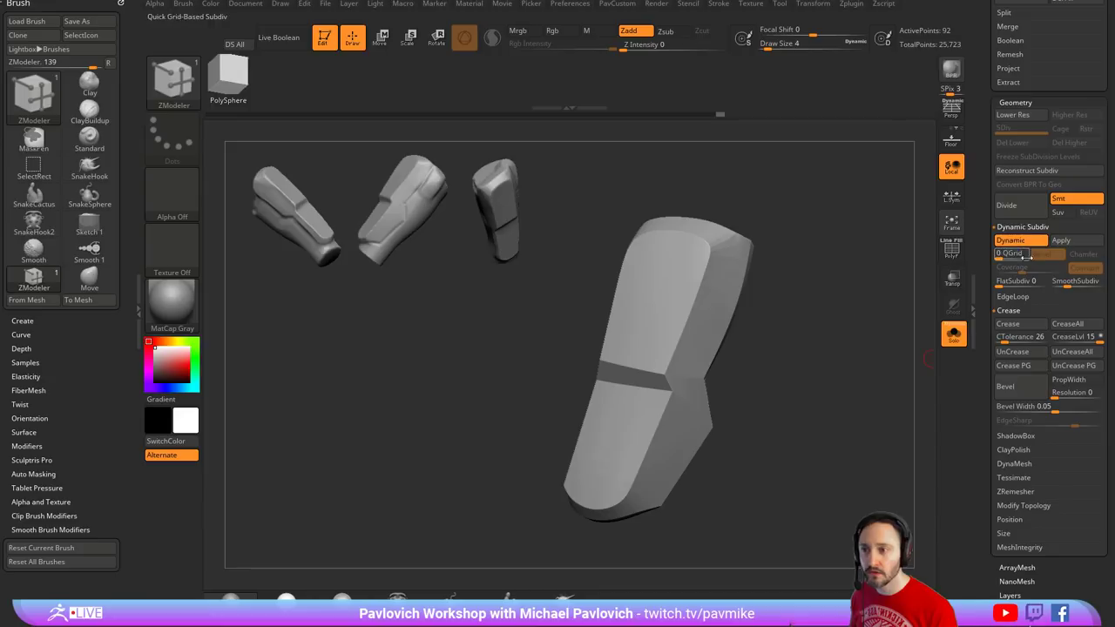
{"action": "right_click_drag", "start_coordinate": [863, 352], "coordinate": [816, 456]}
{"action": "right_click_drag", "start_coordinate": [766, 291], "coordinate": [929, 250]}
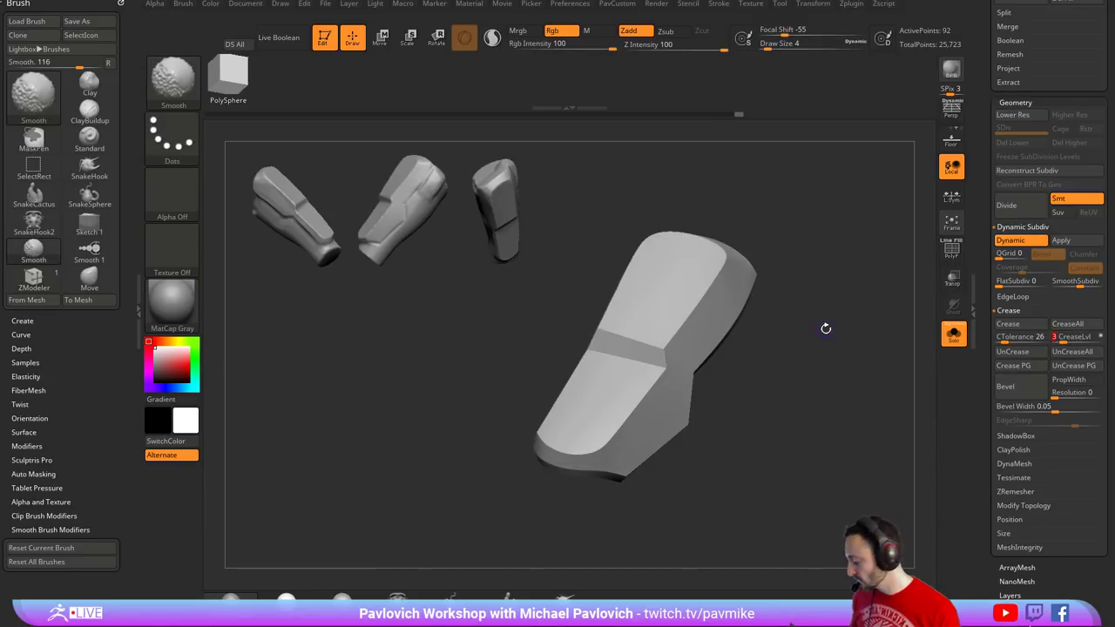
{"action": "key", "text": "shift+d"}
{"action": "key", "text": "d"}
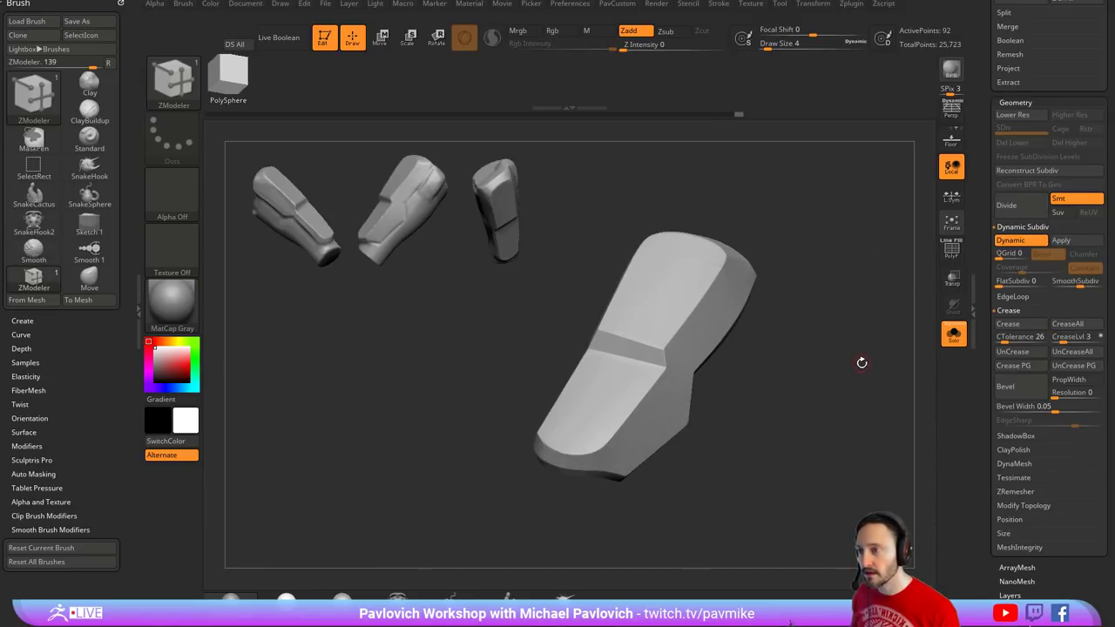
{"action": "left_click_drag", "start_coordinate": [811, 353], "coordinate": [807, 403]}
{"action": "left_click_drag", "start_coordinate": [878, 307], "coordinate": [873, 331]}
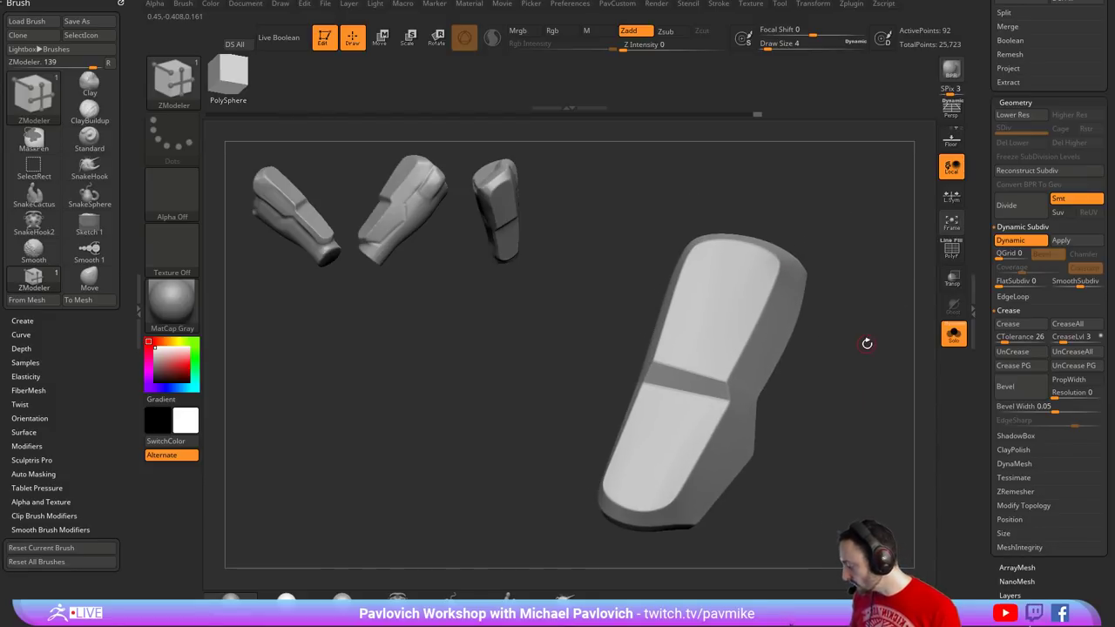
- Show the wireframe and assign the polyloop across the armor's upper section its own polygroup with the edge PolyGroup action
{"action": "left_click_drag", "start_coordinate": [984, 238], "coordinate": [980, 438]}
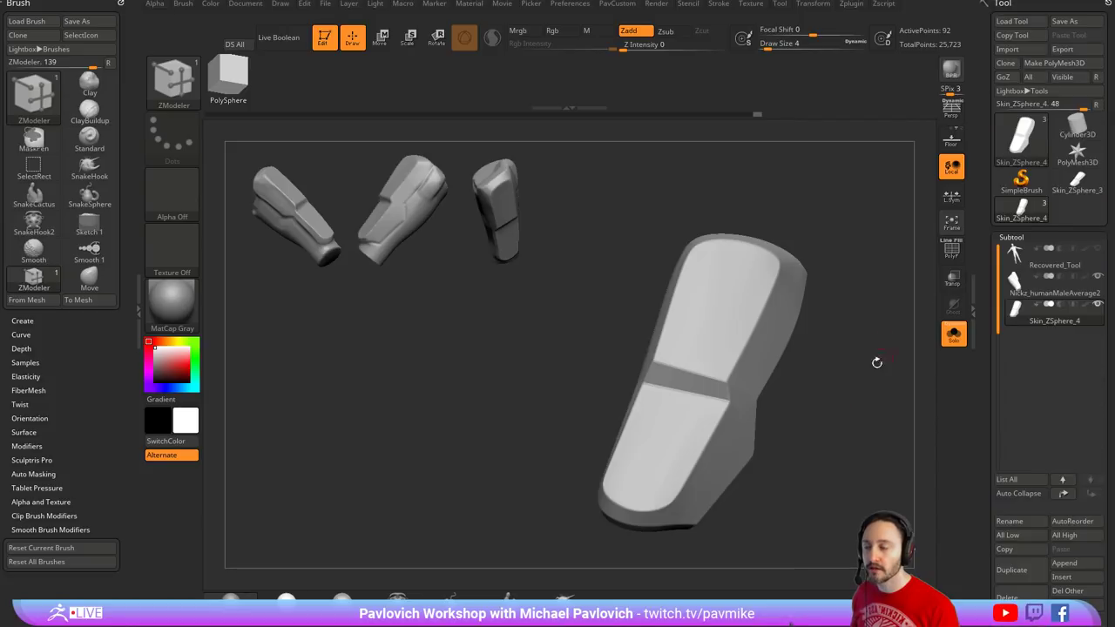
{"action": "left_click_drag", "start_coordinate": [877, 362], "coordinate": [875, 305]}
{"action": "left_click", "coordinate": [951, 252]}
{"action": "key", "text": "shift+d"}
{"action": "key", "text": "d"}
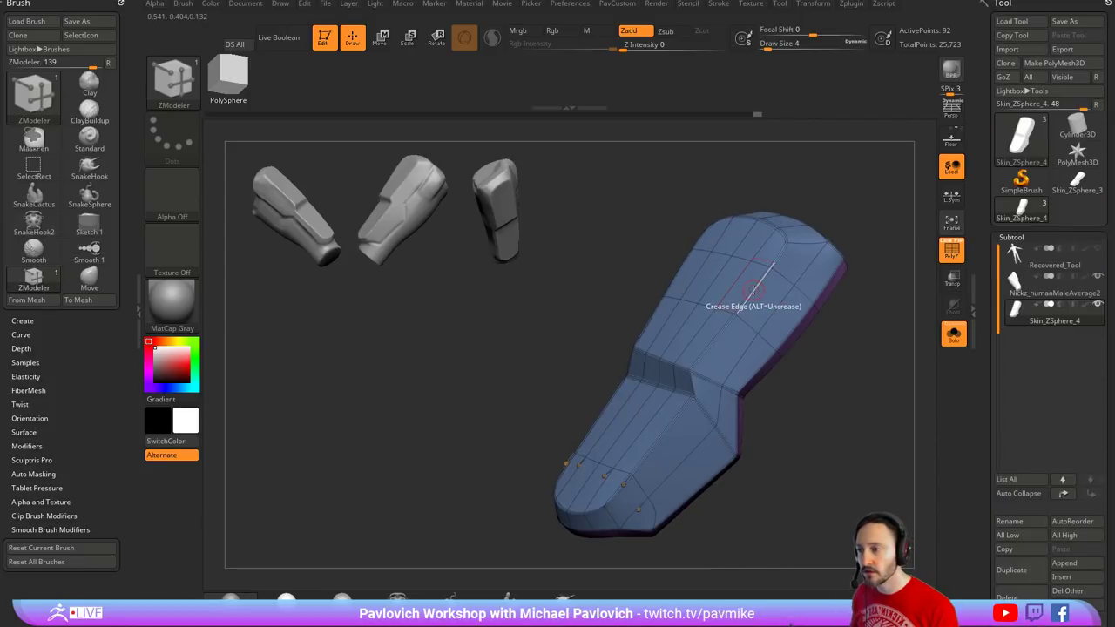
{"action": "key", "text": "space"}
{"action": "left_click", "coordinate": [727, 386]}
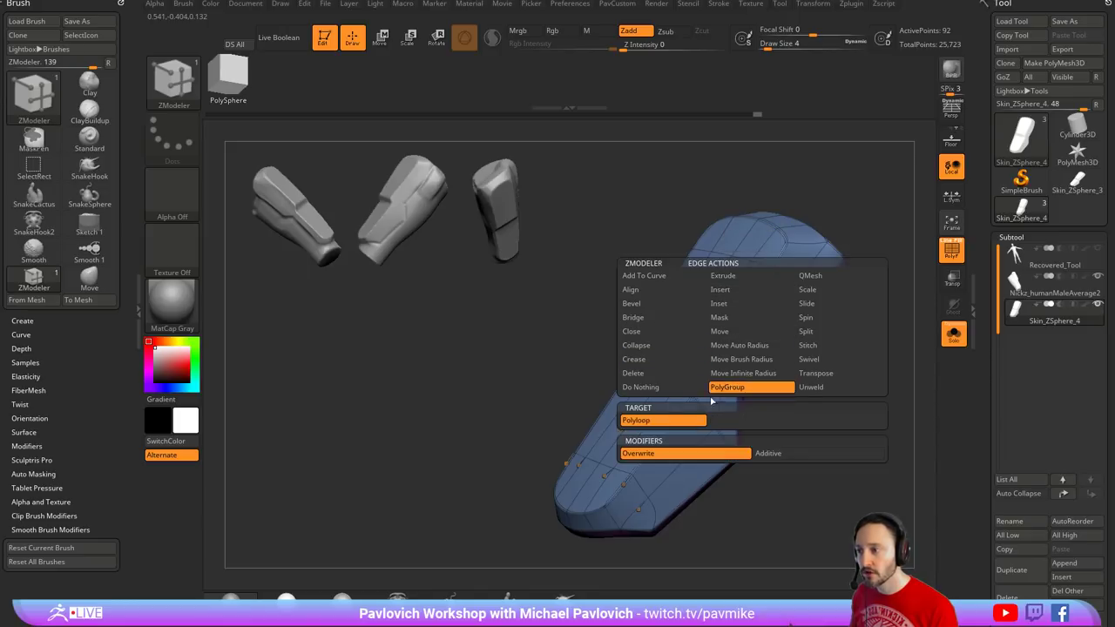
{"action": "mouse_move", "coordinate": [857, 305]}
{"action": "left_mouse_down"}
{"action": "mouse_move", "coordinate": [899, 326]}
{"action": "mouse_move", "coordinate": [874, 328]}
{"action": "mouse_move", "coordinate": [876, 298]}
{"action": "left_mouse_up"}
{"action": "key", "text": "shift+d"}
- Inset the upper band with Polygroup All and Inset Region, undoing the first inset of individual polygons
{"action": "key", "text": "space"}
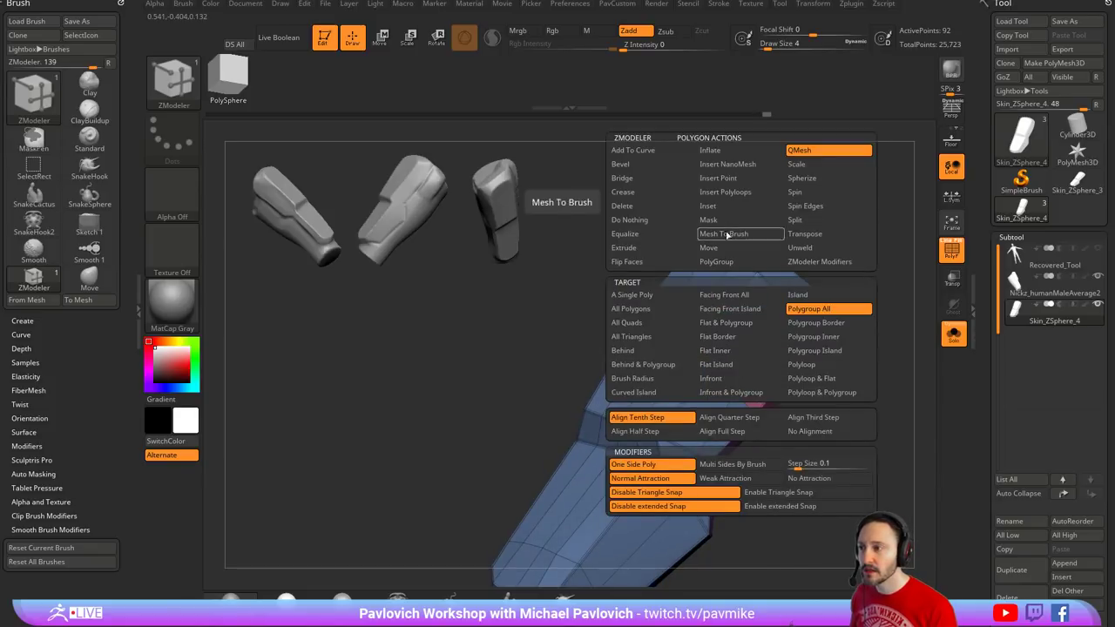
{"action": "left_click", "coordinate": [740, 205]}
{"action": "left_click", "coordinate": [809, 309]}
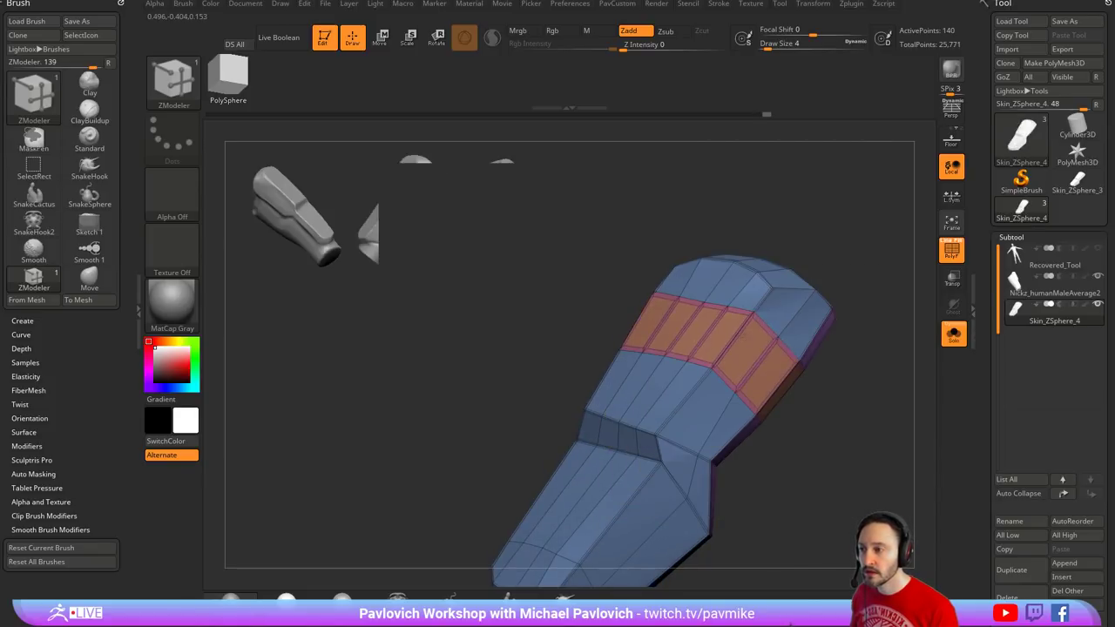
{"action": "key", "text": "space"}
{"action": "left_click", "coordinate": [776, 440]}
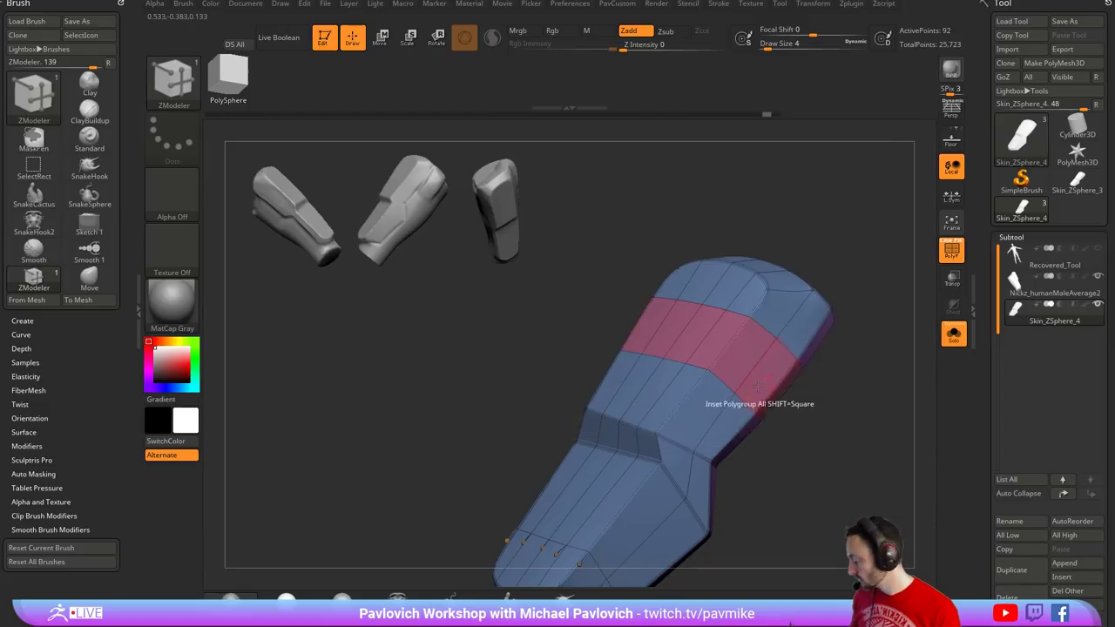
{"action": "key", "text": "ctrl+z"}
{"action": "left_click_drag", "start_coordinate": [742, 334], "coordinate": [707, 342]}
{"action": "left_click_drag", "start_coordinate": [849, 345], "coordinate": [869, 355]}
- Push the band's two polygons at the front-side corner inward with QMesh targeting A Single Poly
{"action": "key", "text": "space"}
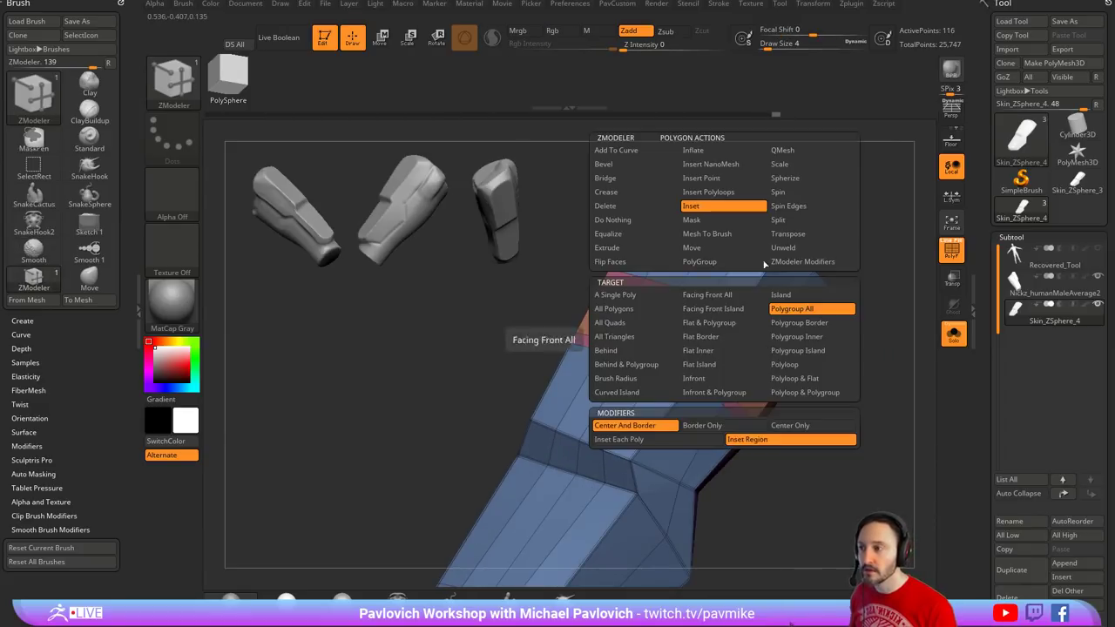
{"action": "left_click", "coordinate": [652, 296]}
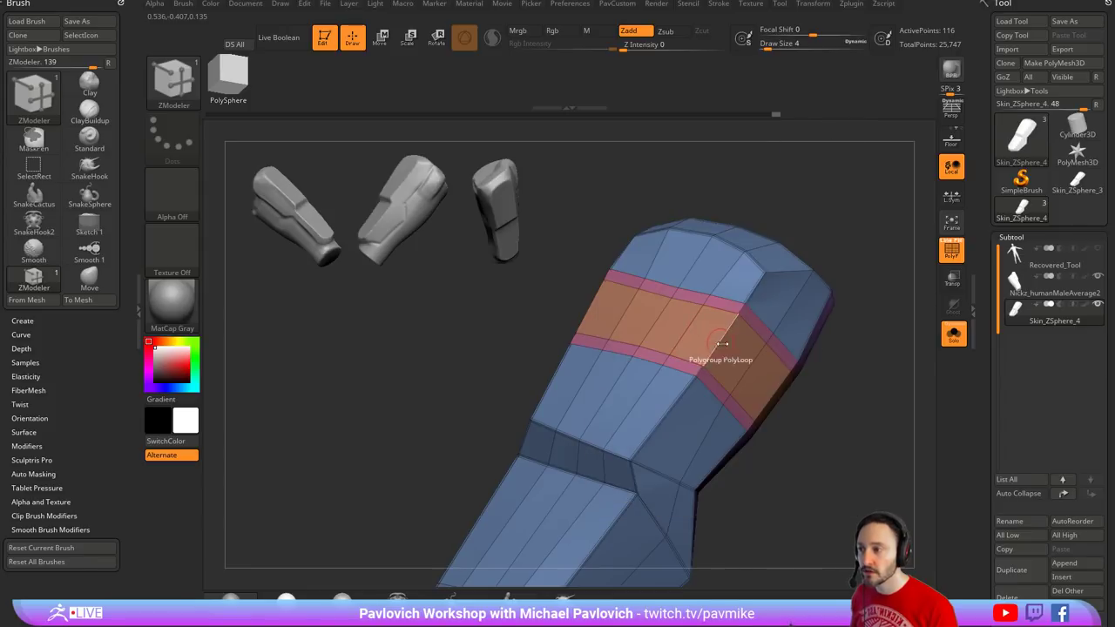
{"action": "left_click_drag", "start_coordinate": [723, 343], "coordinate": [665, 330]}
{"action": "left_click_drag", "start_coordinate": [861, 377], "coordinate": [889, 337]}
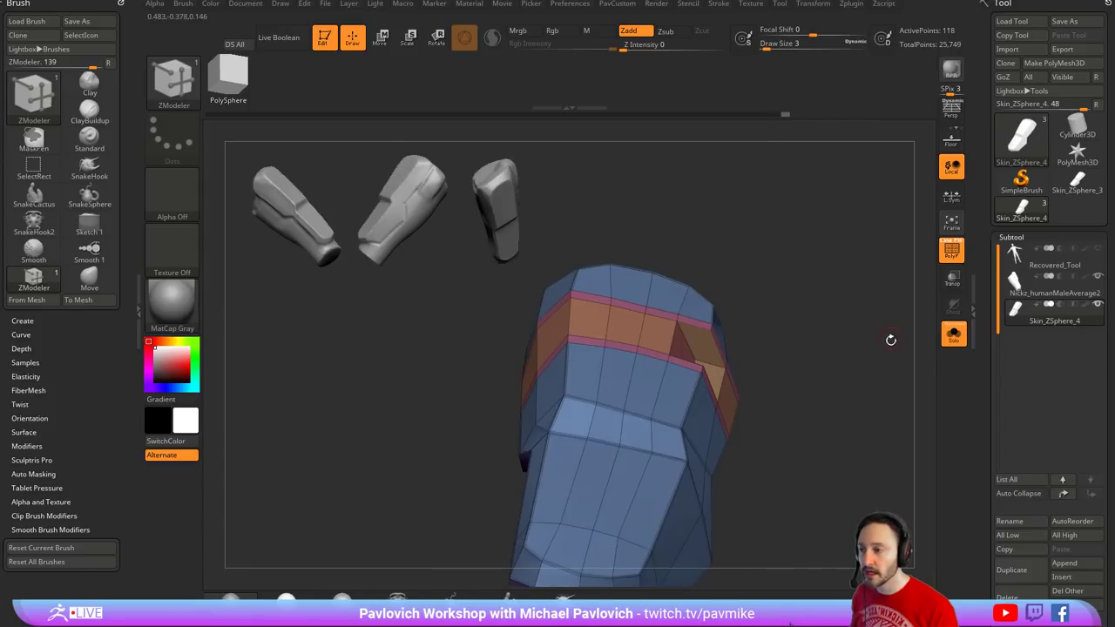
- Recrease the armor by tolerance, trying 49 and 84 before settling on 74, and preview it with dynamic subdivision
{"action": "key", "text": "`"}
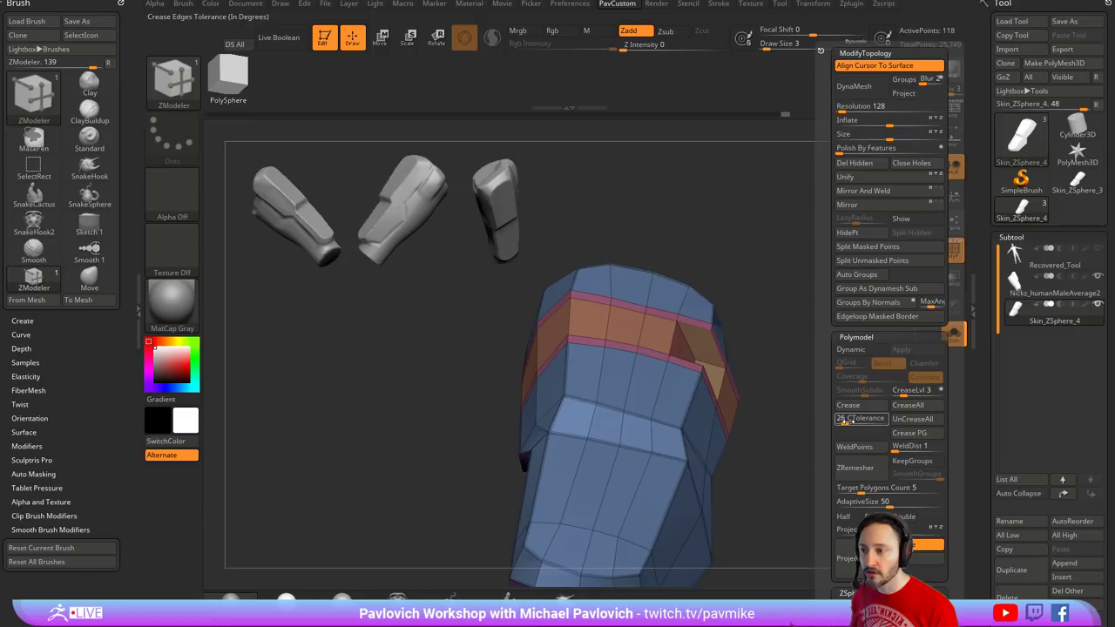
{"action": "left_click", "coordinate": [854, 417]}
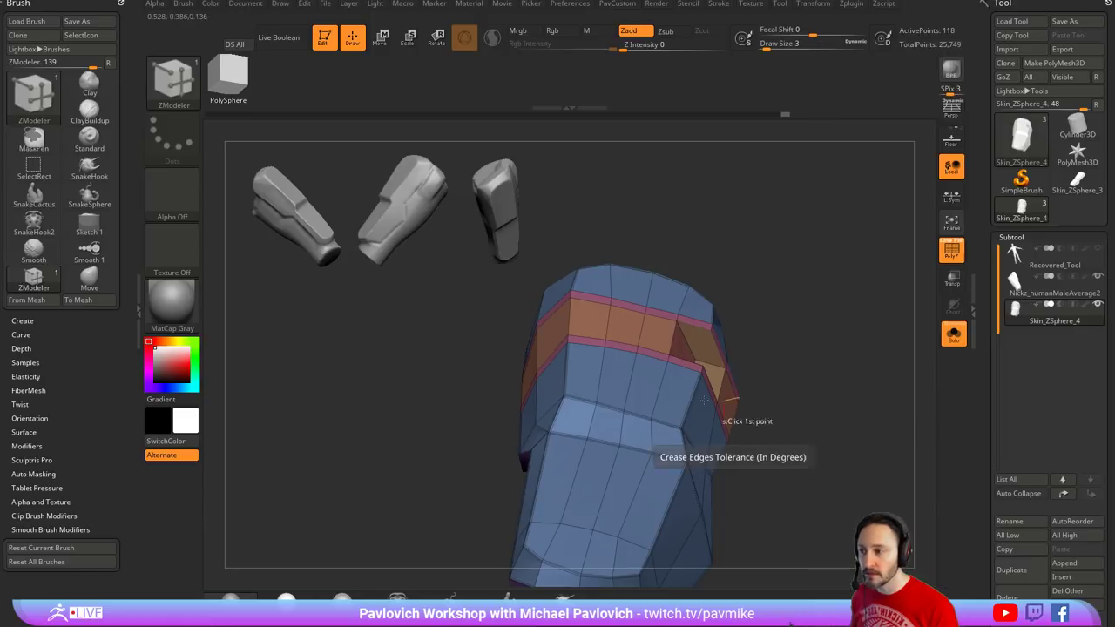
{"action": "left_click_drag", "start_coordinate": [832, 418], "coordinate": [741, 376], "text": "alt"}
{"action": "key", "text": "alt+q"}
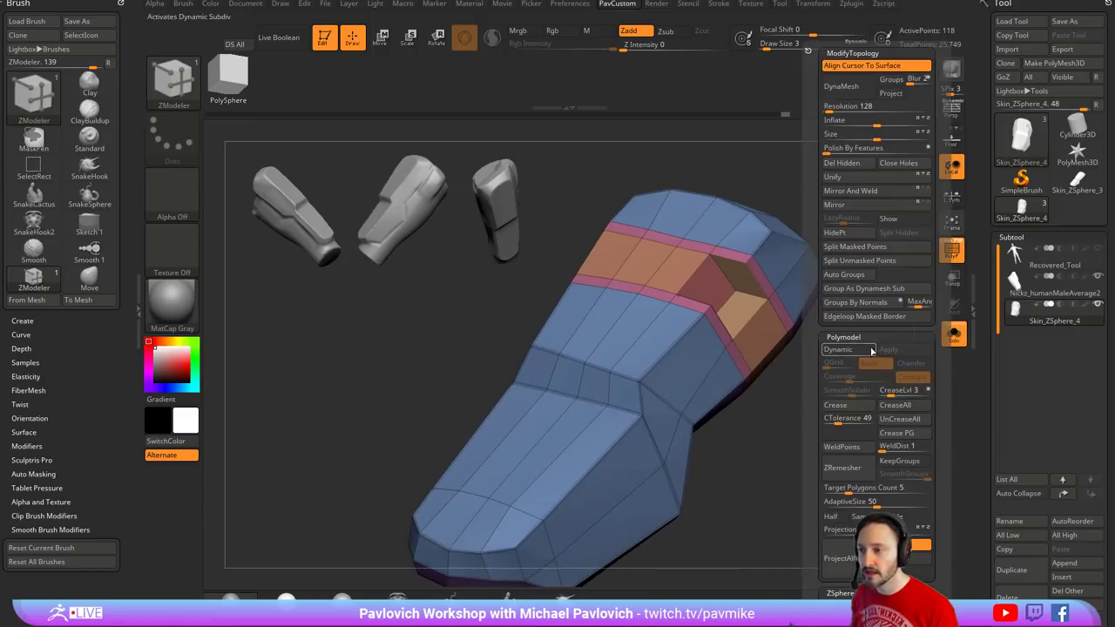
{"action": "left_click", "coordinate": [847, 419]}
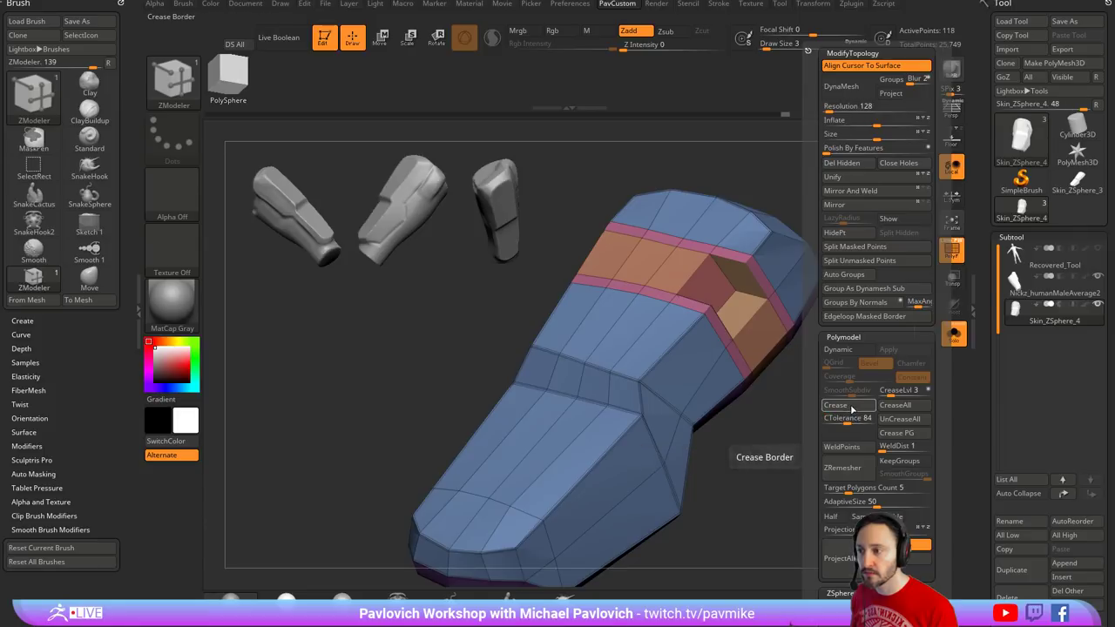
{"action": "left_click", "coordinate": [852, 410]}
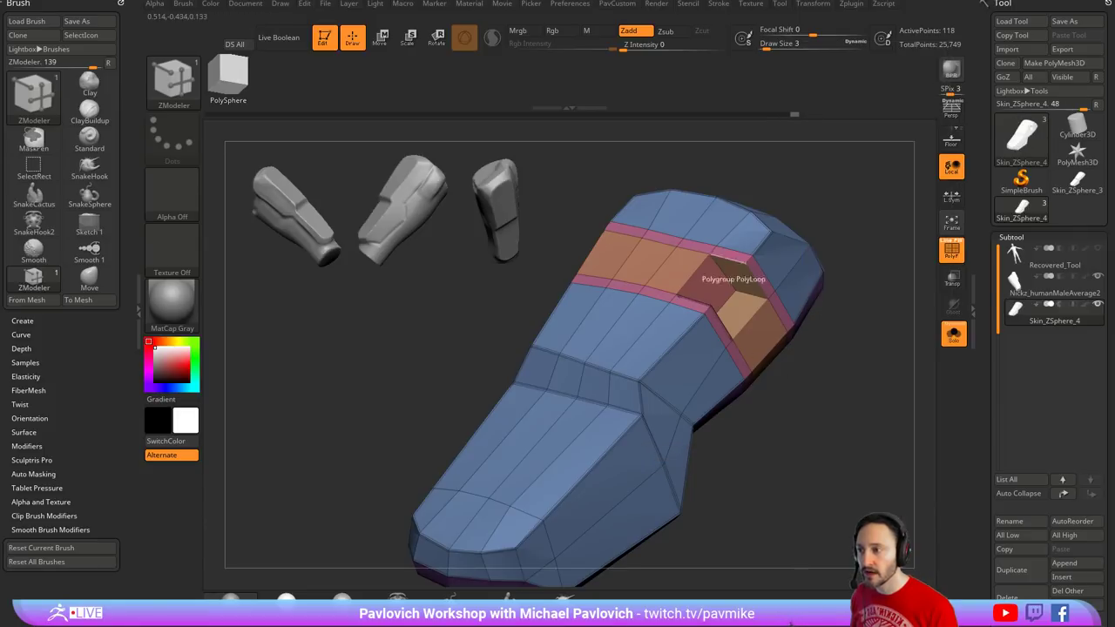
{"action": "left_click_drag", "start_coordinate": [834, 345], "coordinate": [839, 392]}
{"action": "key", "text": "d"}
{"action": "left_click_drag", "start_coordinate": [839, 391], "coordinate": [895, 319]}
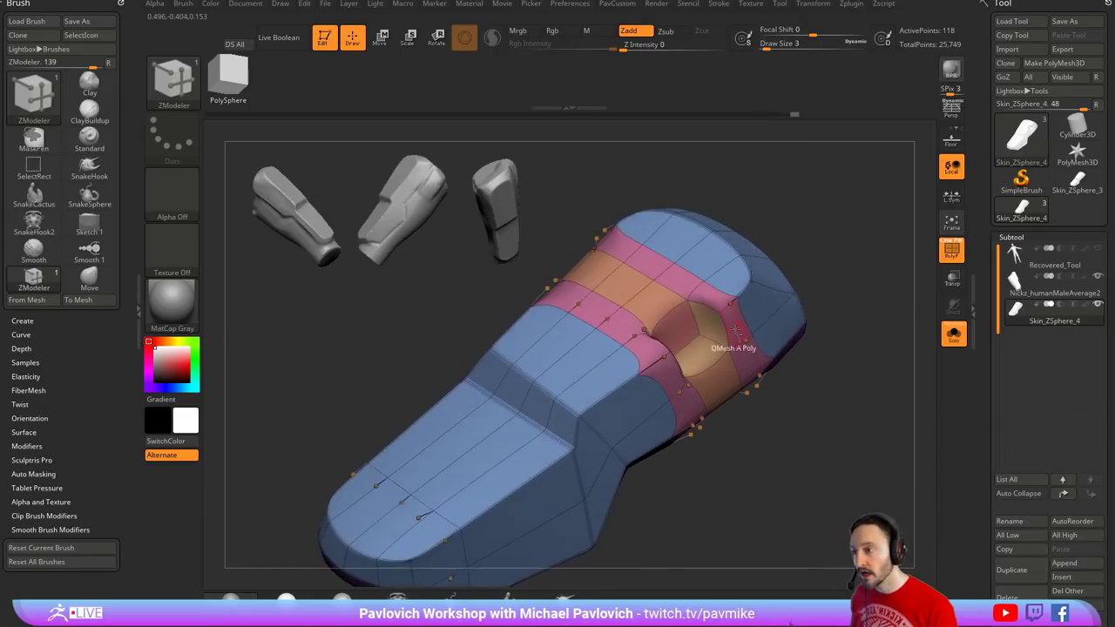
- Crease the recessed notch faces using the polygon Crease action with A Single Poly and Outer Targets, and preview them smoothed
{"action": "key", "text": "space"}
{"action": "left_click", "coordinate": [622, 192]}
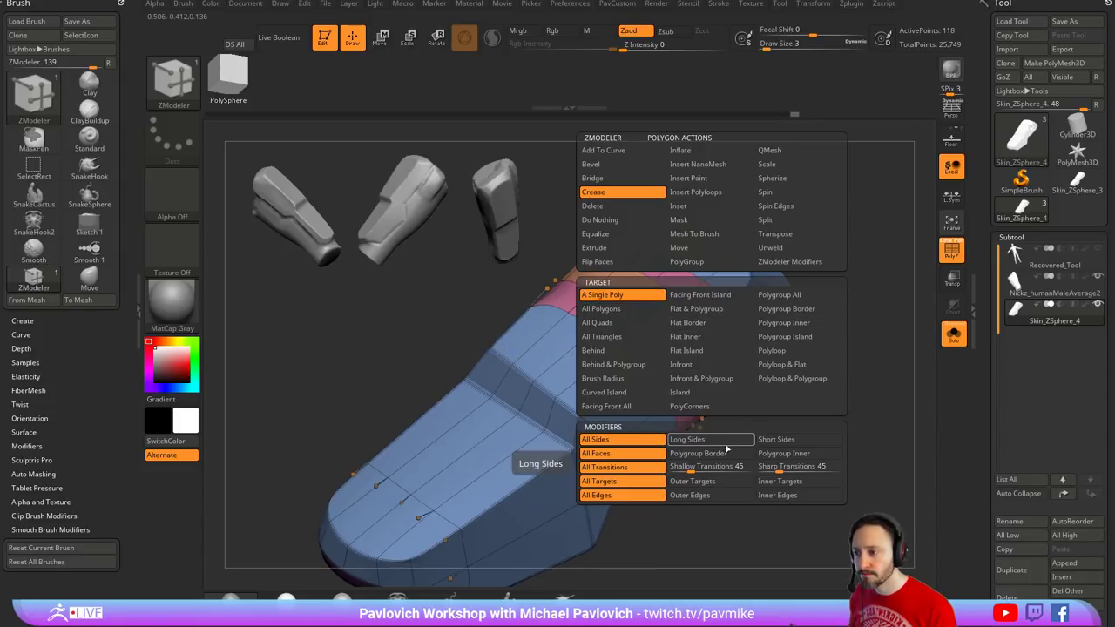
{"action": "left_click", "coordinate": [742, 482]}
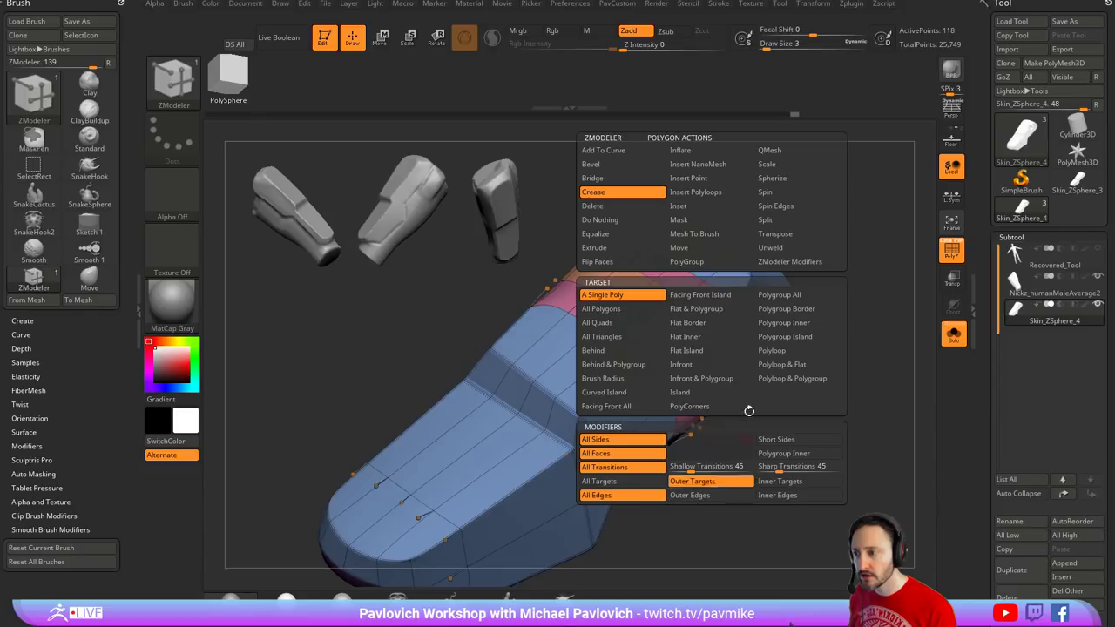
{"action": "key", "text": "shift+d"}
{"action": "left_click", "coordinate": [676, 334]}
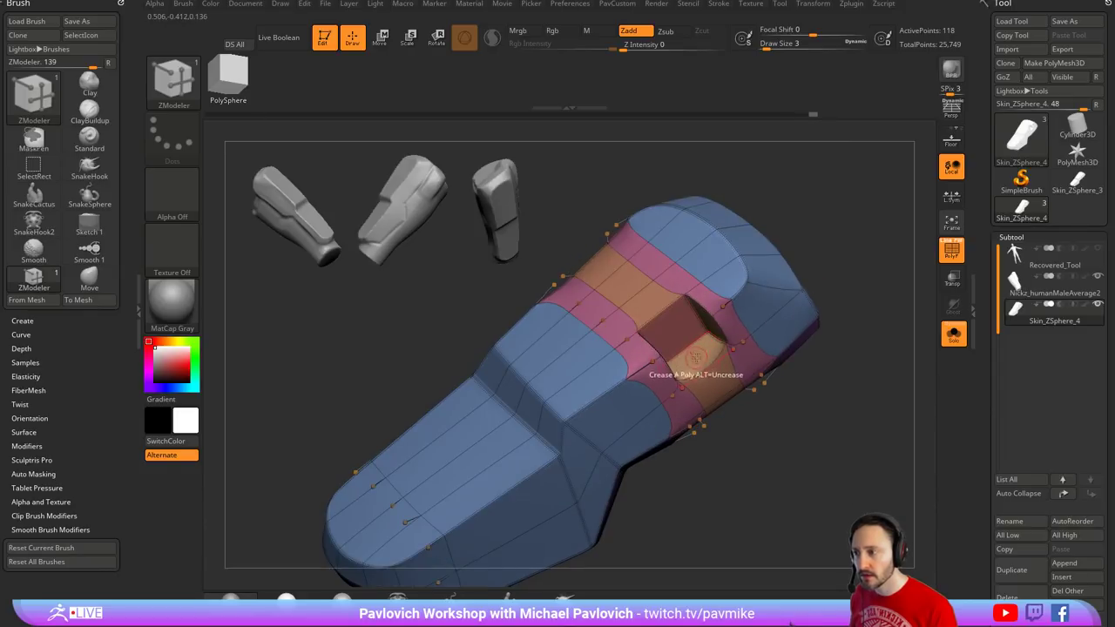
{"action": "left_click", "coordinate": [696, 359]}
{"action": "left_click_drag", "start_coordinate": [831, 331], "coordinate": [889, 308]}
{"action": "key", "text": "d"}
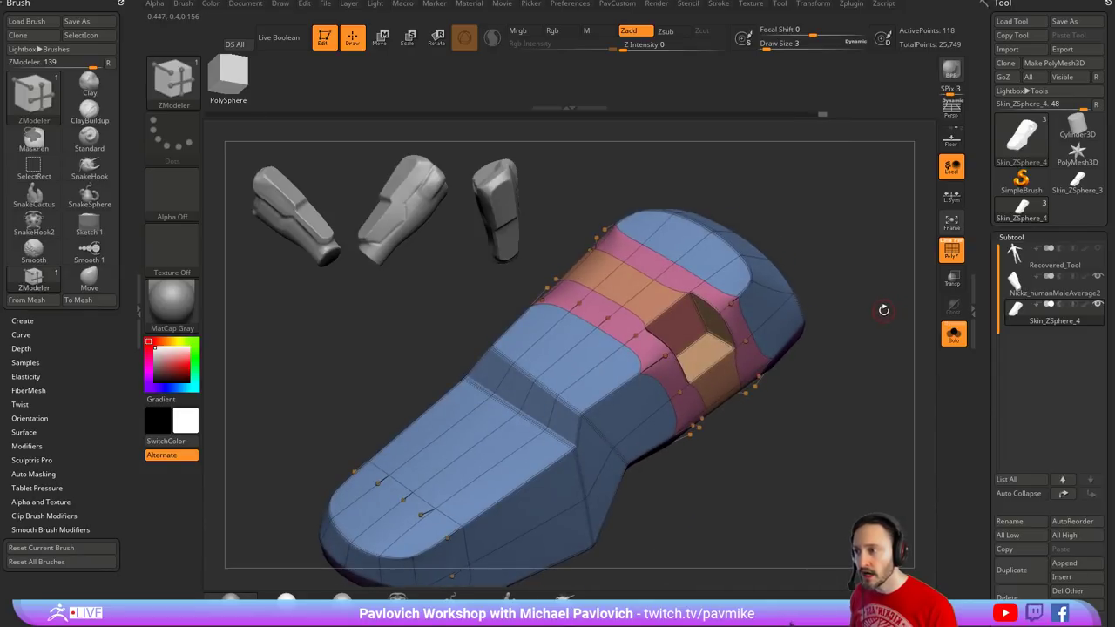
- Hide the polyframe and set the ZModeler edge action to Crease with the Edge target
{"action": "key", "text": "grave"}
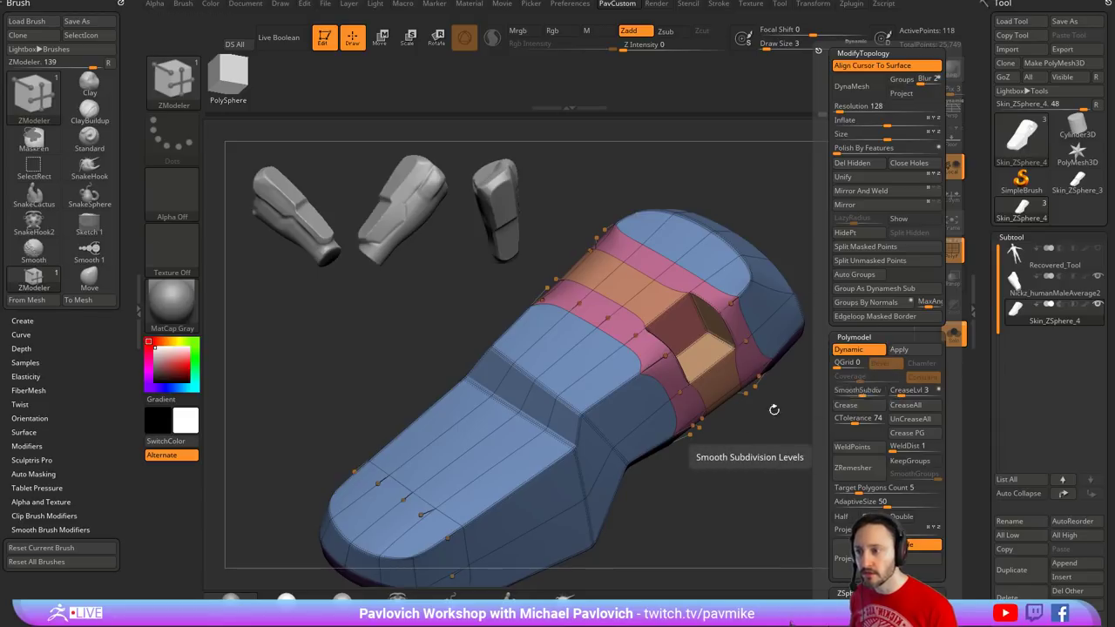
{"action": "left_click", "coordinate": [952, 250]}
{"action": "mouse_move", "coordinate": [868, 330]}
{"action": "left_mouse_down"}
{"action": "mouse_move", "coordinate": [888, 311]}
{"action": "mouse_move", "coordinate": [859, 341]}
{"action": "left_mouse_up"}
{"action": "key", "text": "space"}
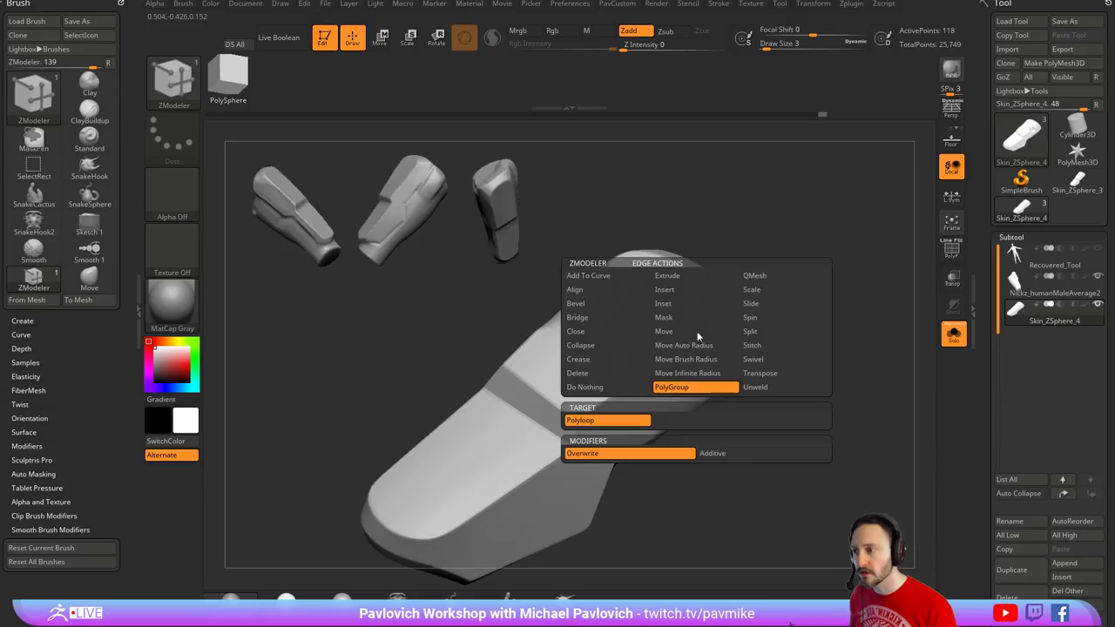
{"action": "left_click", "coordinate": [604, 335]}
{"action": "left_click", "coordinate": [598, 371]}
{"action": "left_click", "coordinate": [599, 360]}
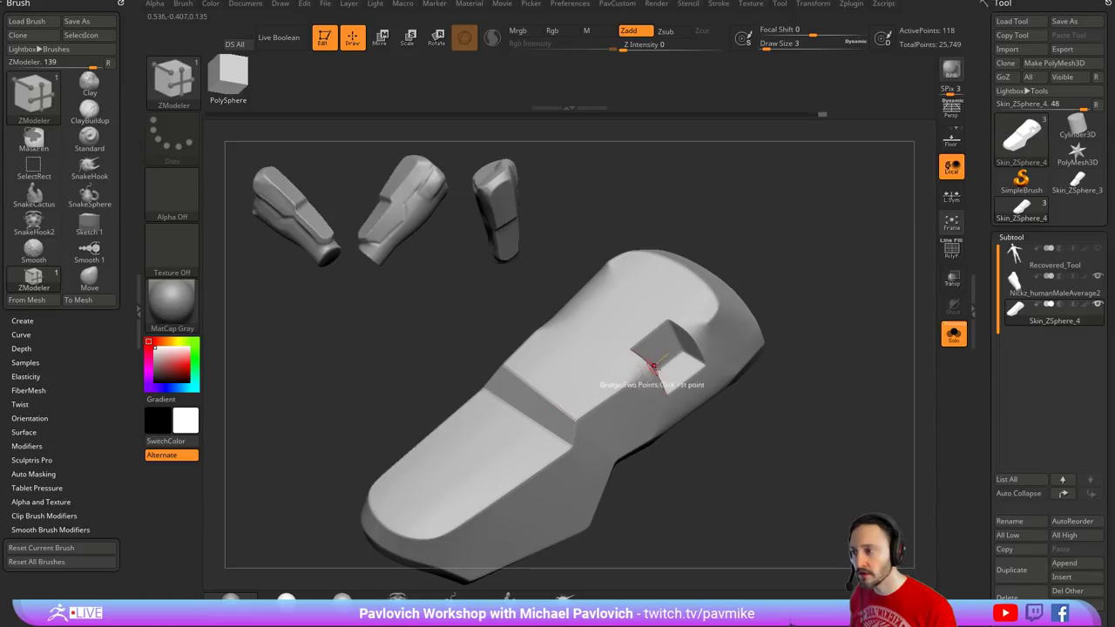
- Turn off dynamic subdivision and crease the short edges crossing the pink band borders beside the notch and on the front ridge
{"action": "left_click_drag", "start_coordinate": [840, 307], "coordinate": [932, 330], "text": "alt"}
{"action": "key", "text": "shift+f"}
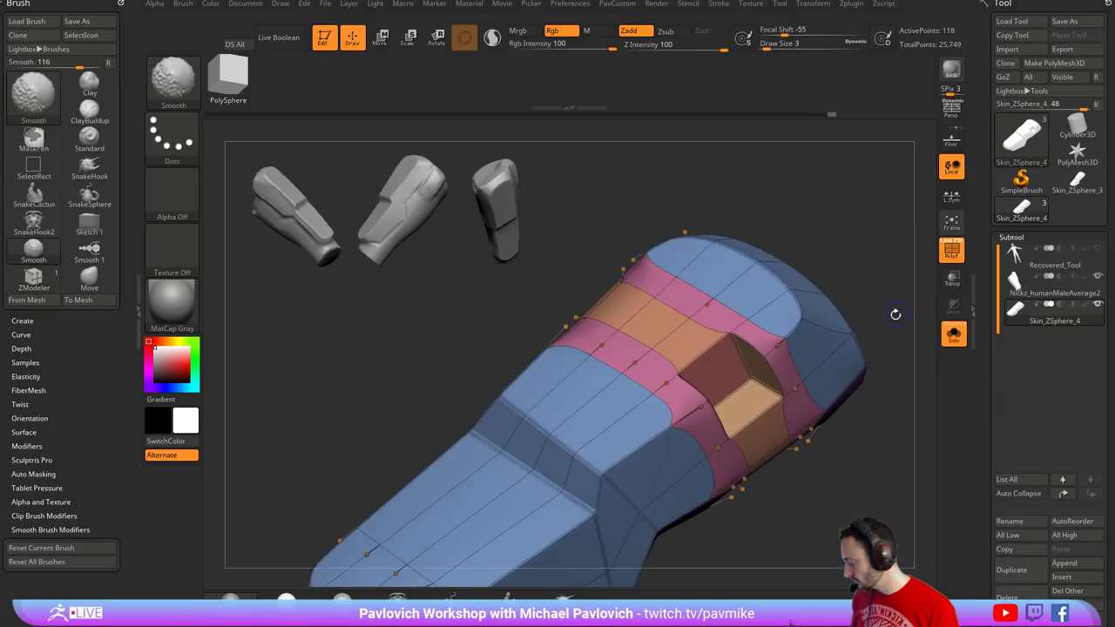
{"action": "key", "text": "ctrl+z"}
{"action": "key", "text": "shift+d"}
{"action": "key", "text": "ctrl+n"}
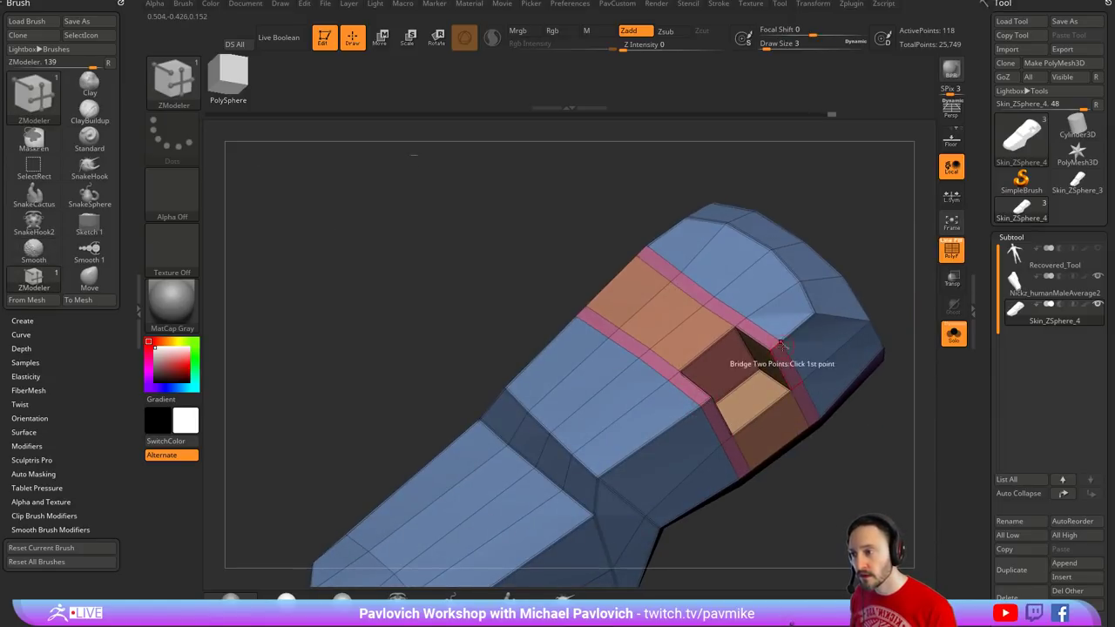
{"action": "left_click", "coordinate": [775, 345]}
{"action": "left_click_drag", "start_coordinate": [853, 206], "coordinate": [923, 233]}
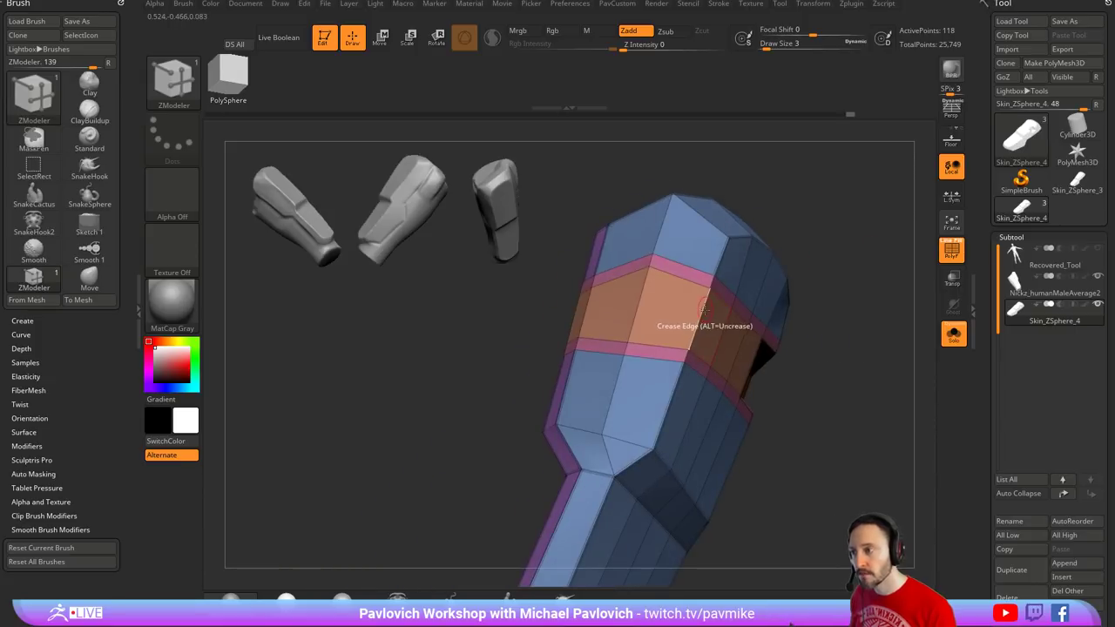
{"action": "left_click_drag", "start_coordinate": [841, 380], "coordinate": [722, 282]}
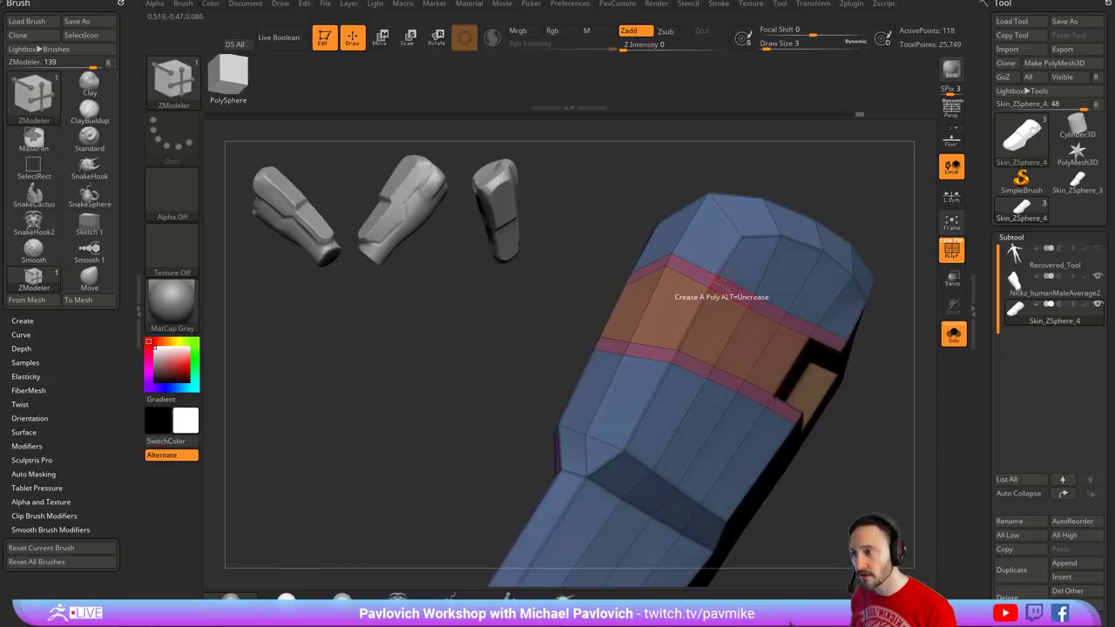
{"action": "left_click", "coordinate": [713, 282]}
- Crease the short edges where the band meets the purple rim, and preview the armor smoothed without its polyframe
{"action": "mouse_move", "coordinate": [812, 420]}
{"action": "left_mouse_down"}
{"action": "mouse_move", "coordinate": [833, 430]}
{"action": "mouse_move", "coordinate": [887, 403]}
{"action": "mouse_move", "coordinate": [806, 377]}
{"action": "mouse_move", "coordinate": [866, 377]}
{"action": "left_mouse_up"}
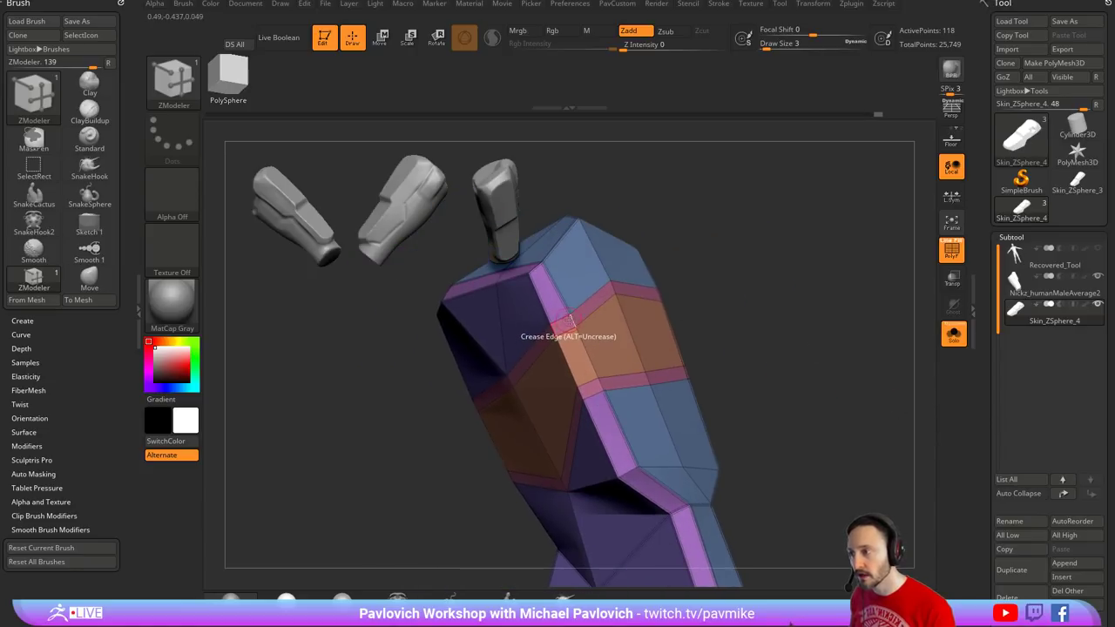
{"action": "left_click", "coordinate": [583, 347]}
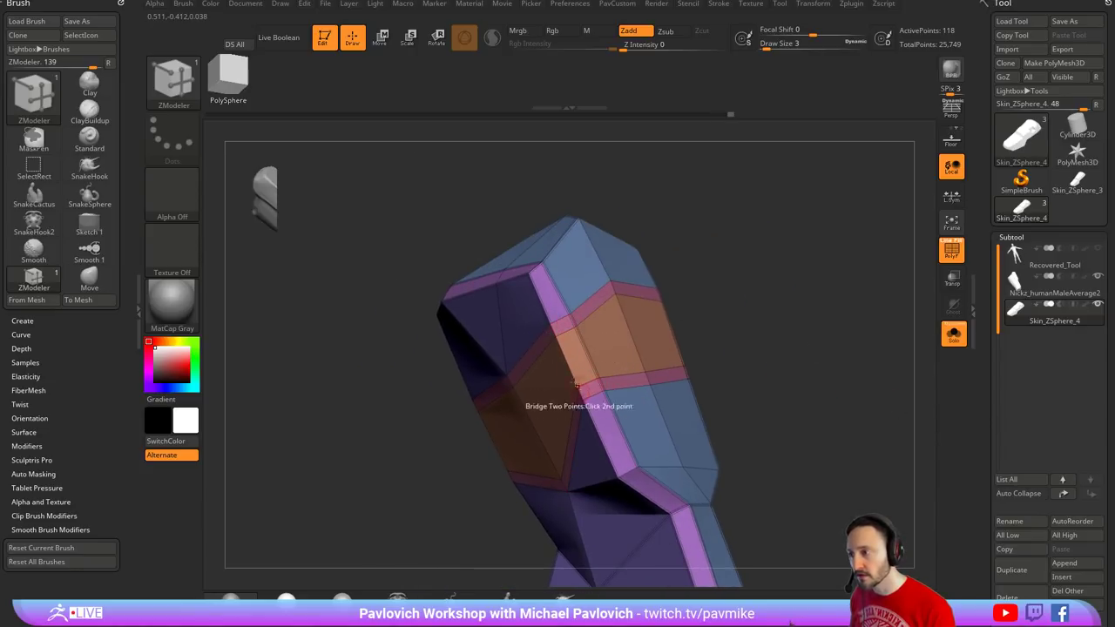
{"action": "left_click_drag", "start_coordinate": [734, 283], "coordinate": [684, 296]}
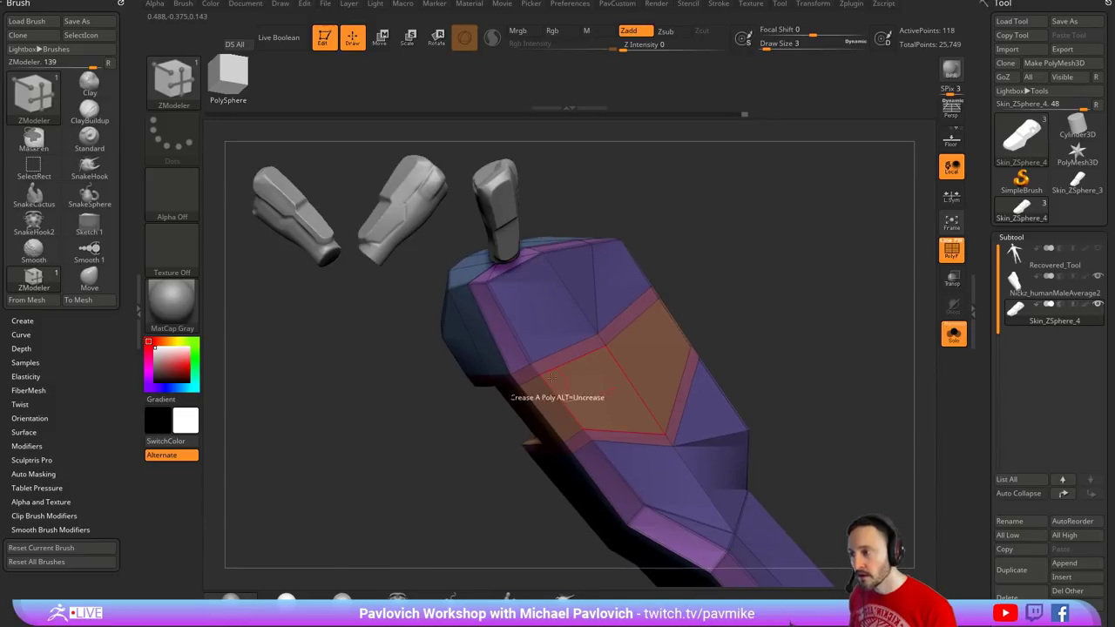
{"action": "left_click_drag", "start_coordinate": [823, 366], "coordinate": [788, 291], "text": "alt"}
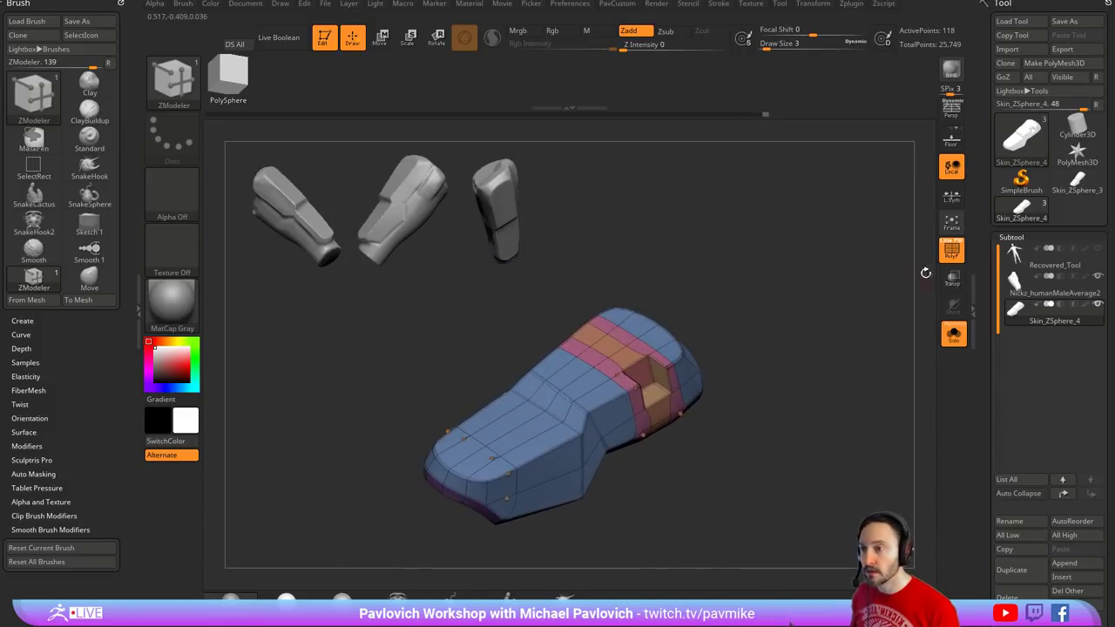
{"action": "left_click", "coordinate": [950, 251]}
{"action": "left_click_drag", "start_coordinate": [851, 311], "coordinate": [831, 294]}
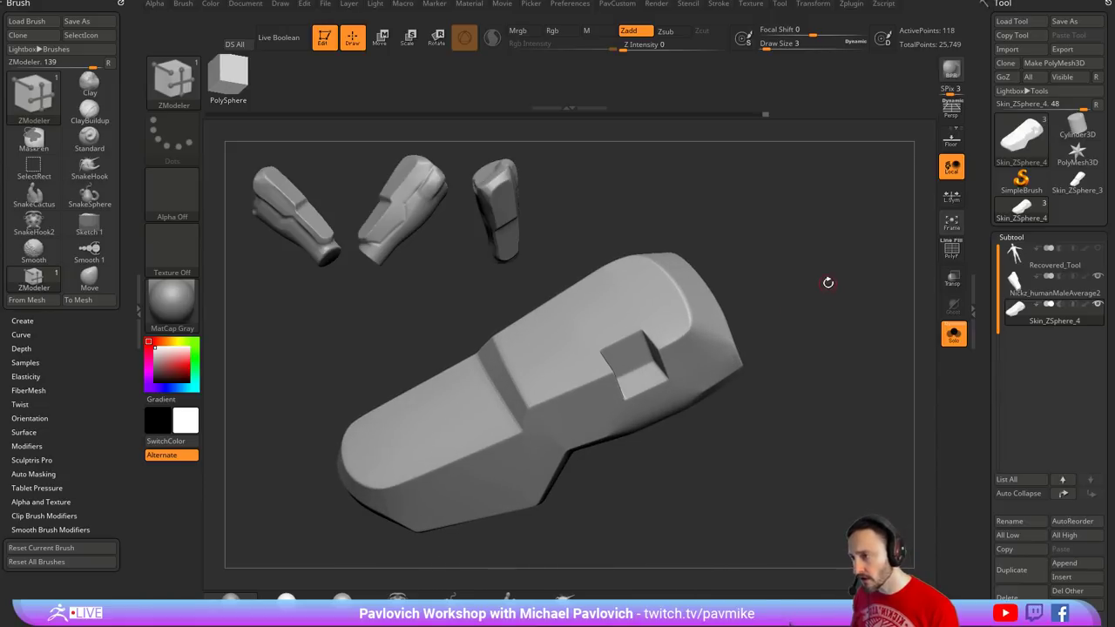
- Select the IMM Boolean insert brush
{"action": "key", "text": "b"}
{"action": "key", "text": "i"}
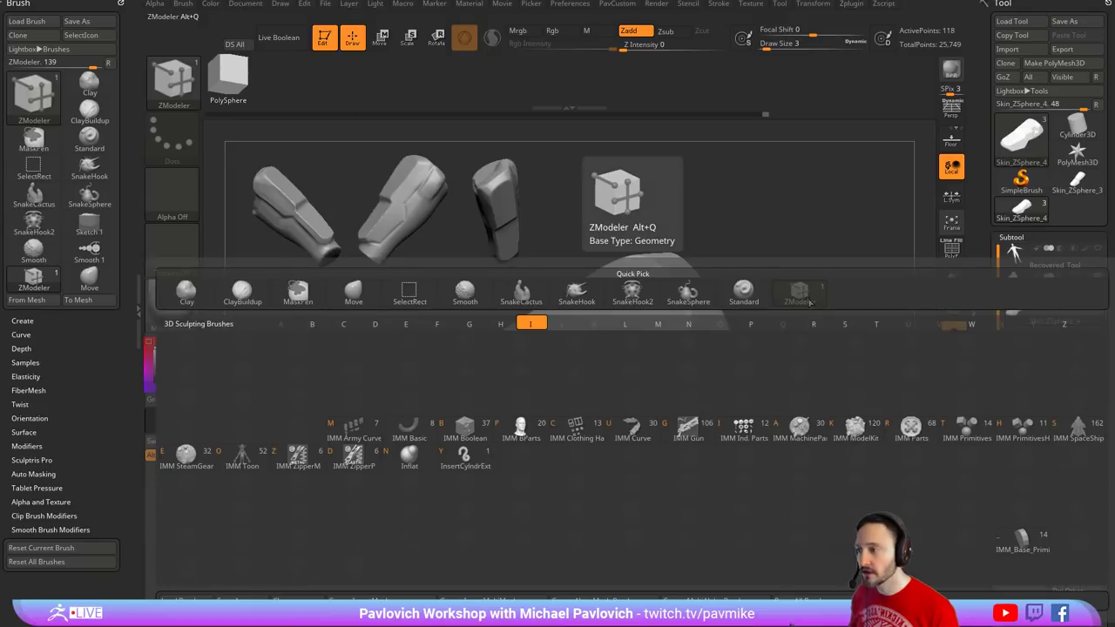
{"action": "left_click", "coordinate": [467, 429]}
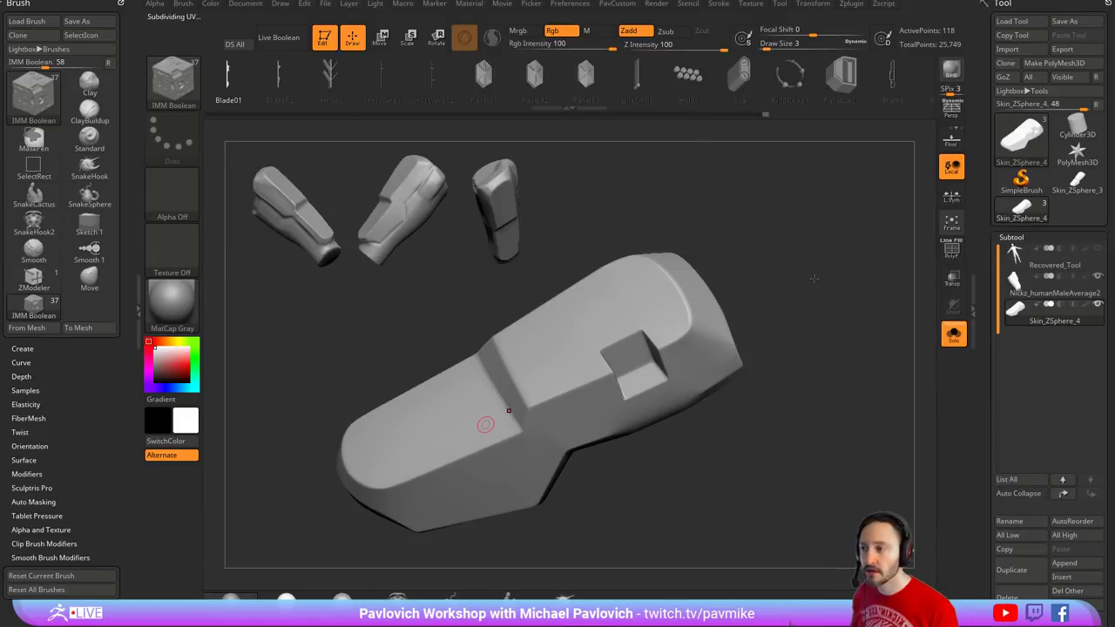
{"action": "key", "text": "m"}
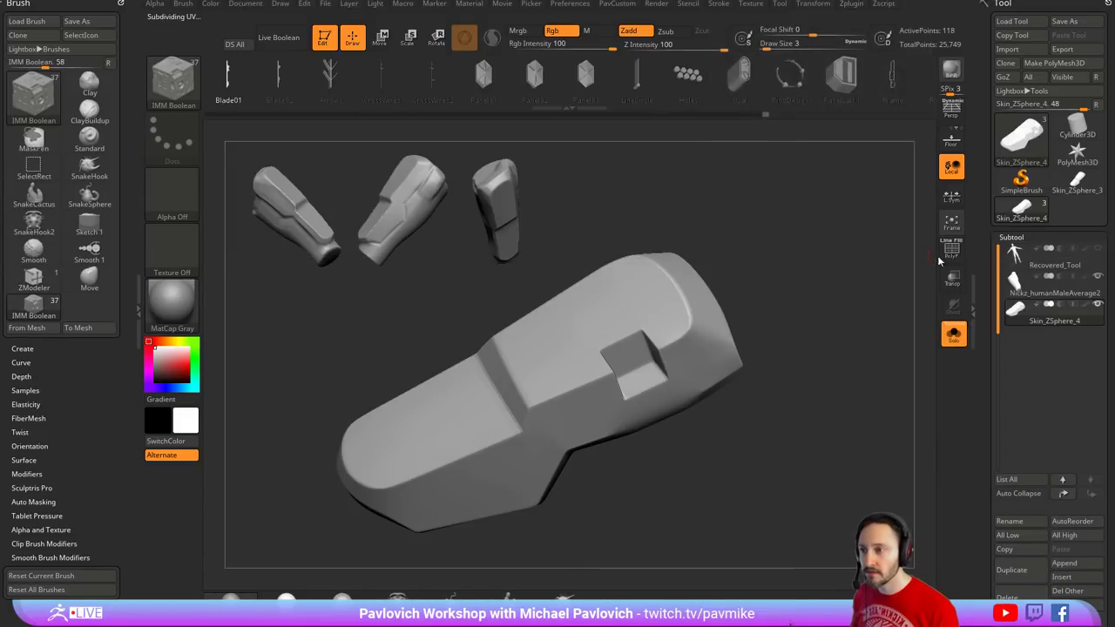
- Compare the smoothed armor with and without its polyframe around the notch and upper band
{"action": "left_click", "coordinate": [946, 252]}
{"action": "left_click_drag", "start_coordinate": [849, 272], "coordinate": [722, 294], "text": "alt"}
{"action": "left_click", "coordinate": [951, 251]}
{"action": "left_click", "coordinate": [951, 251]}
{"action": "left_click_drag", "start_coordinate": [821, 300], "coordinate": [754, 309]}
{"action": "key", "text": "shift+f"}
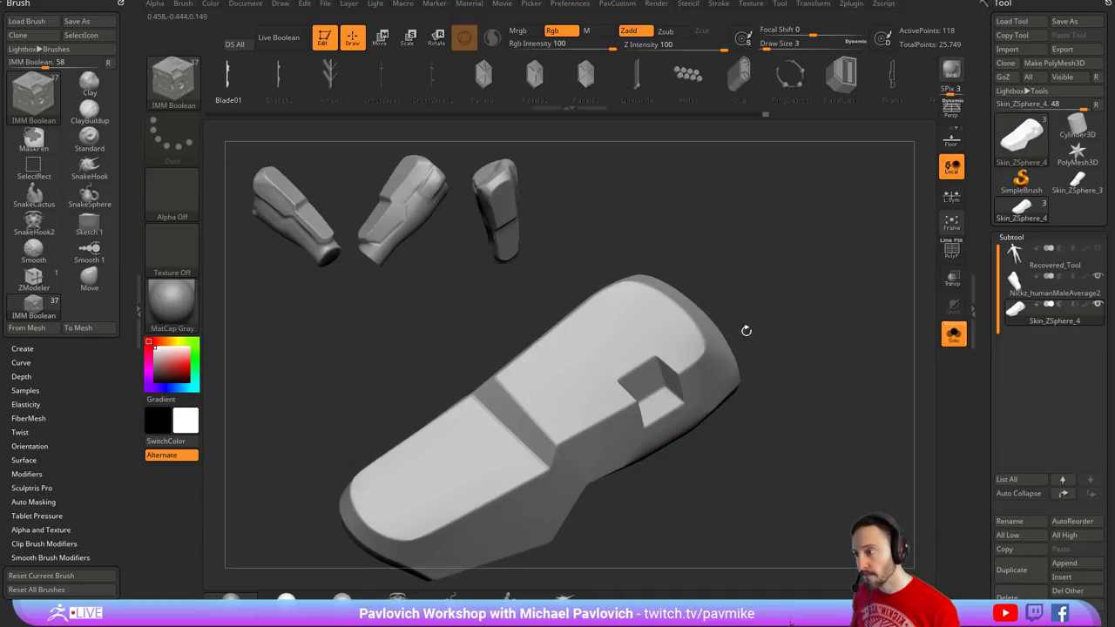
{"action": "left_click_drag", "start_coordinate": [828, 306], "coordinate": [826, 314]}
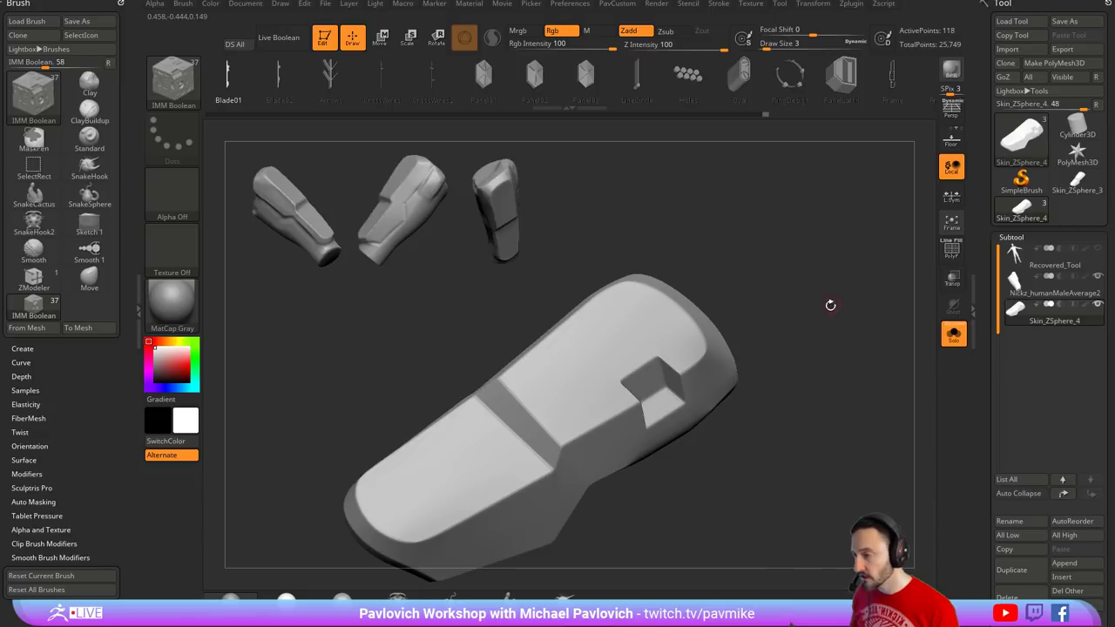
- Insert the Switch mesh from IMM Boolean on the armor's upper plate below the notch, and split it into its own subtool
{"action": "key", "text": "b"}
{"action": "key", "text": "i"}
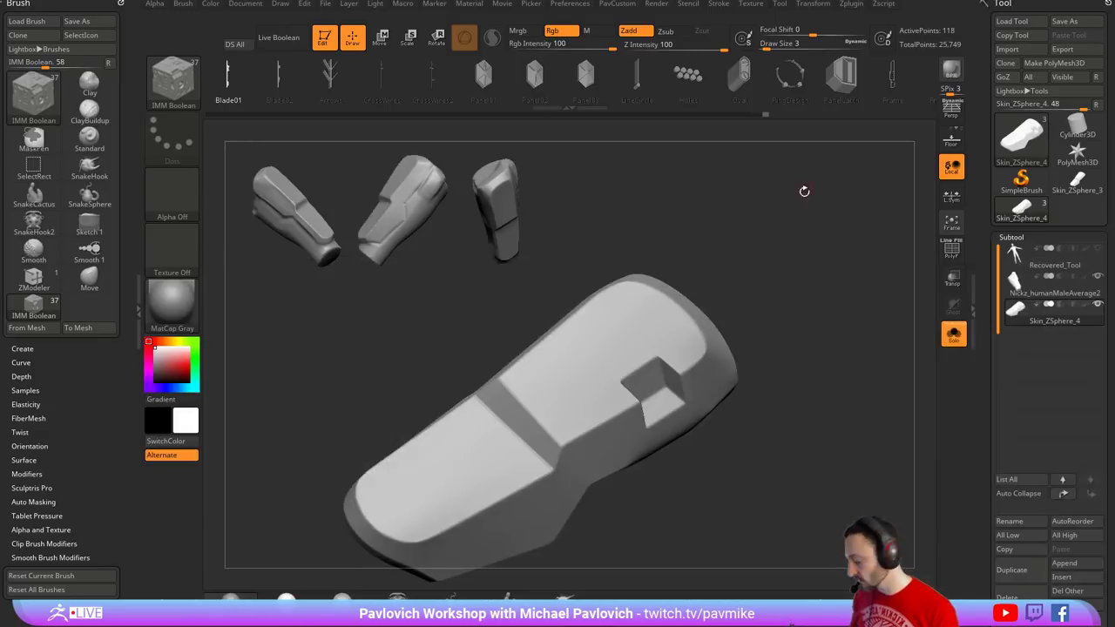
{"action": "key", "text": "m"}
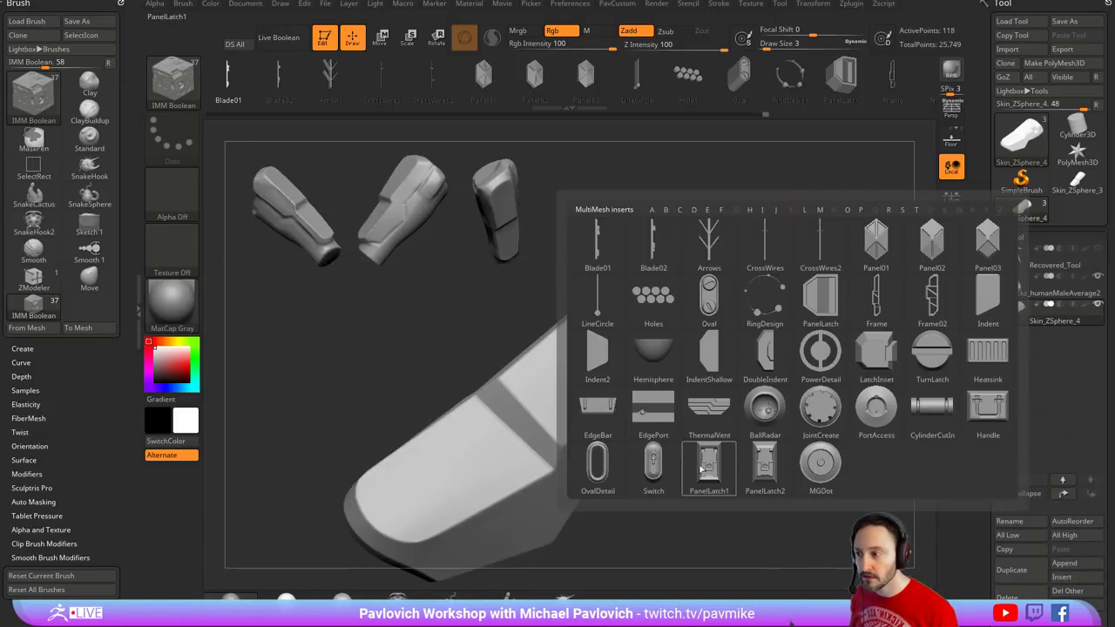
{"action": "left_click", "coordinate": [655, 467]}
{"action": "left_click_drag", "start_coordinate": [839, 391], "coordinate": [853, 328]}
{"action": "left_click_drag", "start_coordinate": [575, 341], "coordinate": [595, 349]}
{"action": "left_click_drag", "start_coordinate": [826, 353], "coordinate": [852, 292]}
{"action": "key", "text": "3"}
{"action": "left_click", "coordinate": [868, 260]}
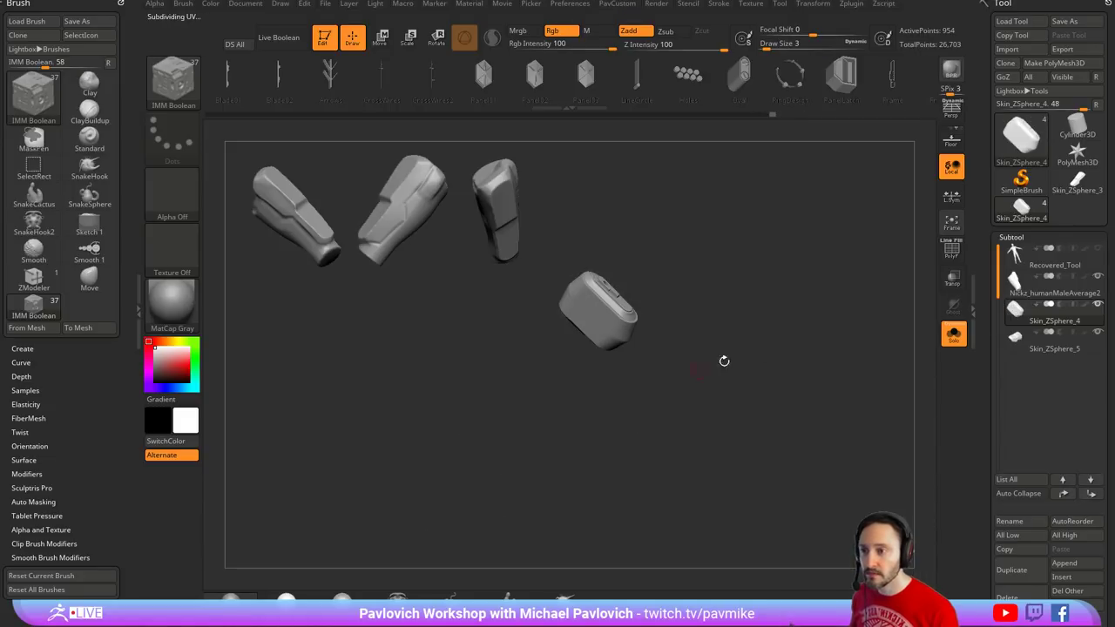
- Move the switch subtool below the armor, set it to subtract, and preview the cut with Solo off and Live Boolean on
{"action": "left_click", "coordinate": [1100, 478]}
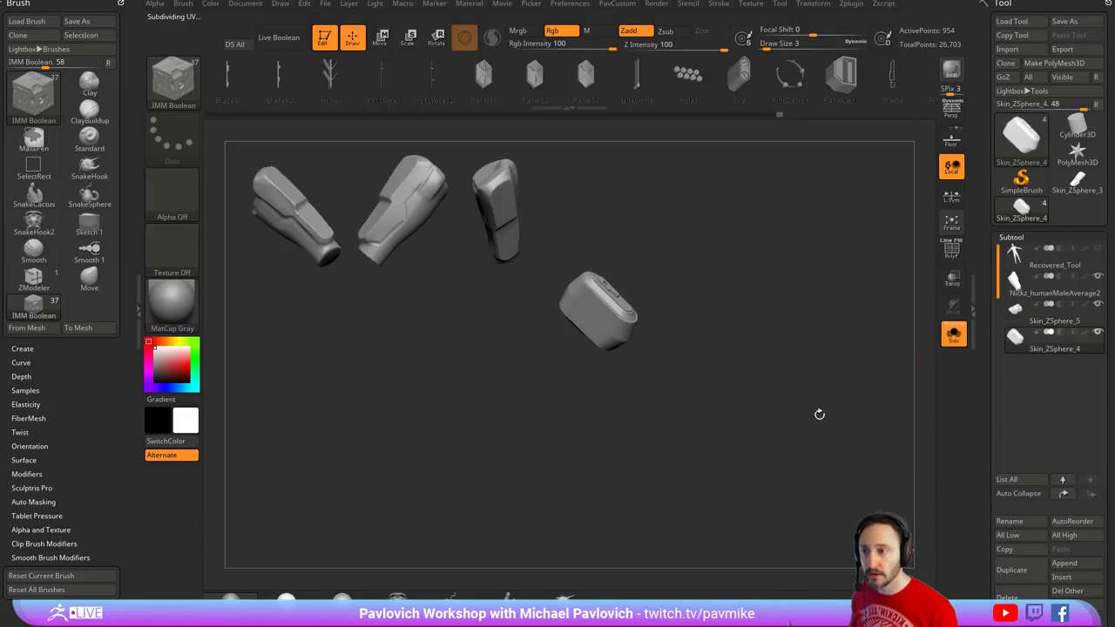
{"action": "left_click_drag", "start_coordinate": [818, 414], "coordinate": [839, 415]}
{"action": "left_click", "coordinate": [1060, 336]}
{"action": "left_click_drag", "start_coordinate": [881, 364], "coordinate": [827, 404]}
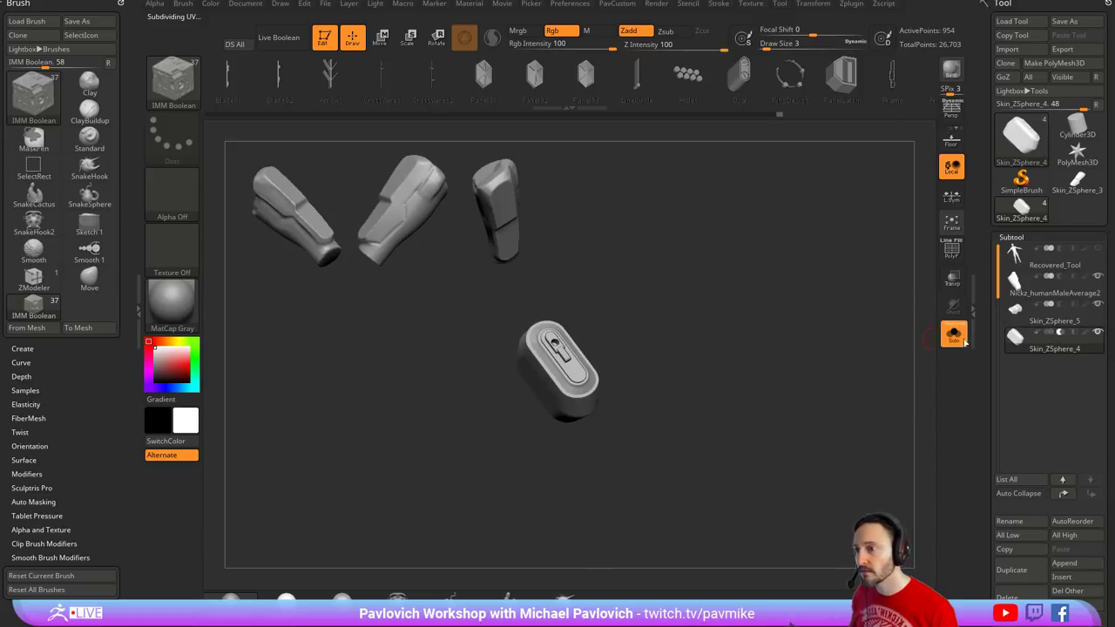
{"action": "left_click", "coordinate": [954, 334]}
{"action": "left_click", "coordinate": [283, 38]}
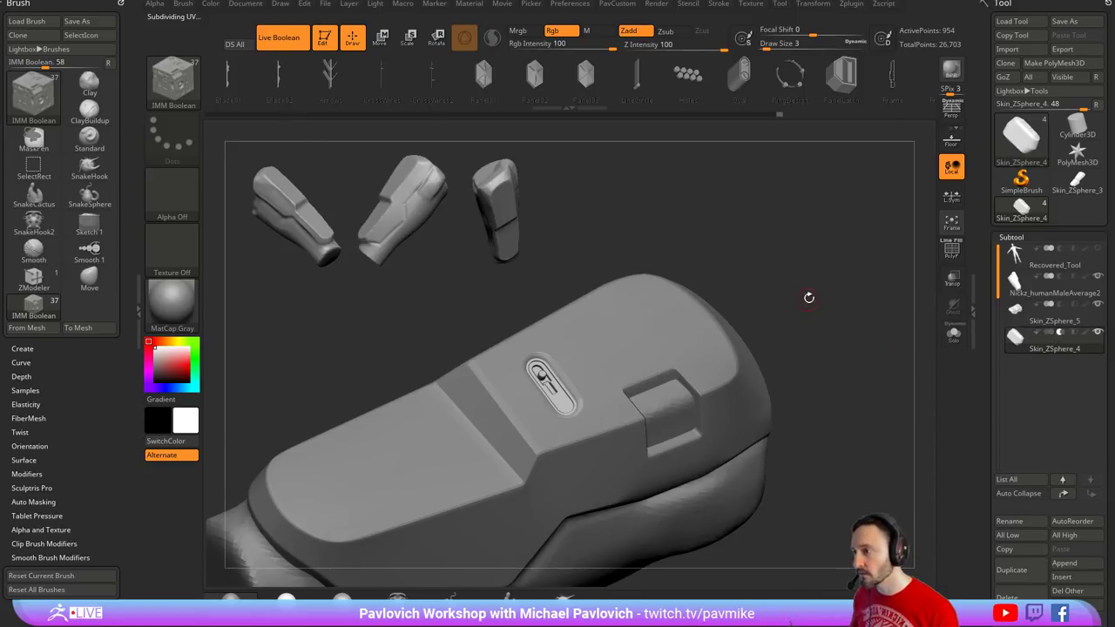
- Duplicate the switch cutter with the gizmo and place the copy near the armor's upper end, above the notch
{"action": "key", "text": "w"}
{"action": "left_click_drag", "start_coordinate": [808, 298], "coordinate": [770, 283]}
{"action": "left_click_drag", "start_coordinate": [516, 419], "coordinate": [635, 359], "text": "ctrl"}
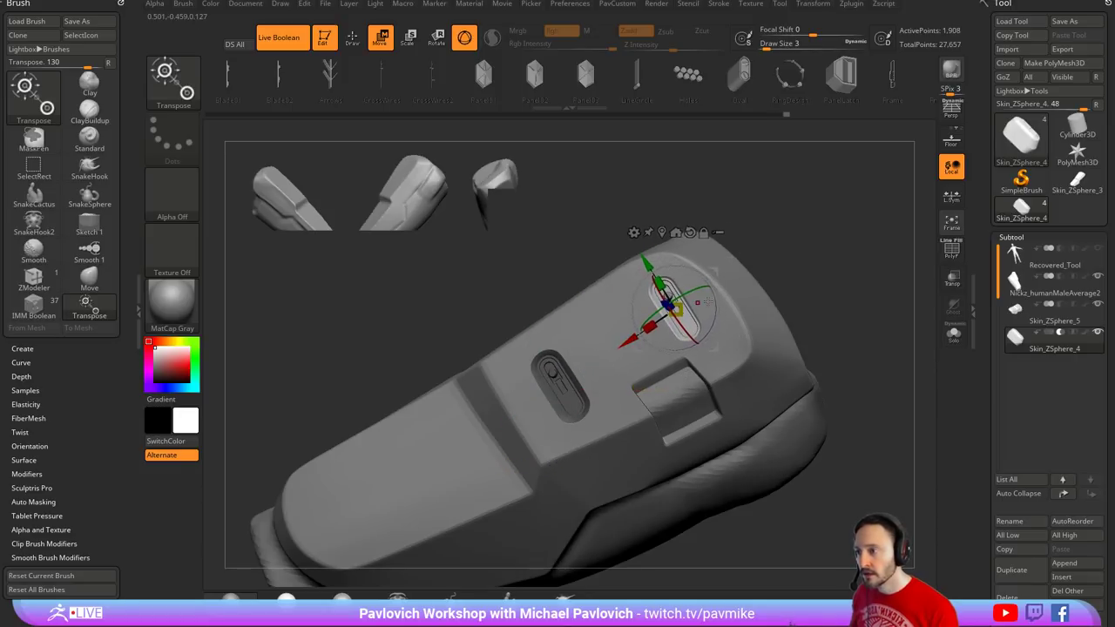
{"action": "key", "text": "q"}
{"action": "mouse_move", "coordinate": [824, 288]}
{"action": "left_mouse_down"}
{"action": "mouse_move", "coordinate": [865, 251]}
{"action": "mouse_move", "coordinate": [853, 326]}
{"action": "mouse_move", "coordinate": [823, 271]}
{"action": "left_mouse_up"}
{"action": "mouse_move", "coordinate": [824, 271]}
{"action": "left_mouse_down"}
{"action": "mouse_move", "coordinate": [876, 335]}
{"action": "mouse_move", "coordinate": [867, 297]}
{"action": "mouse_move", "coordinate": [731, 350]}
{"action": "left_mouse_up"}
{"action": "left_click_drag", "start_coordinate": [823, 362], "coordinate": [873, 364]}
- Hide the body subtool, reselect the switch subtool and clear the armor snapshots from the canvas
{"action": "left_click", "coordinate": [1050, 295]}
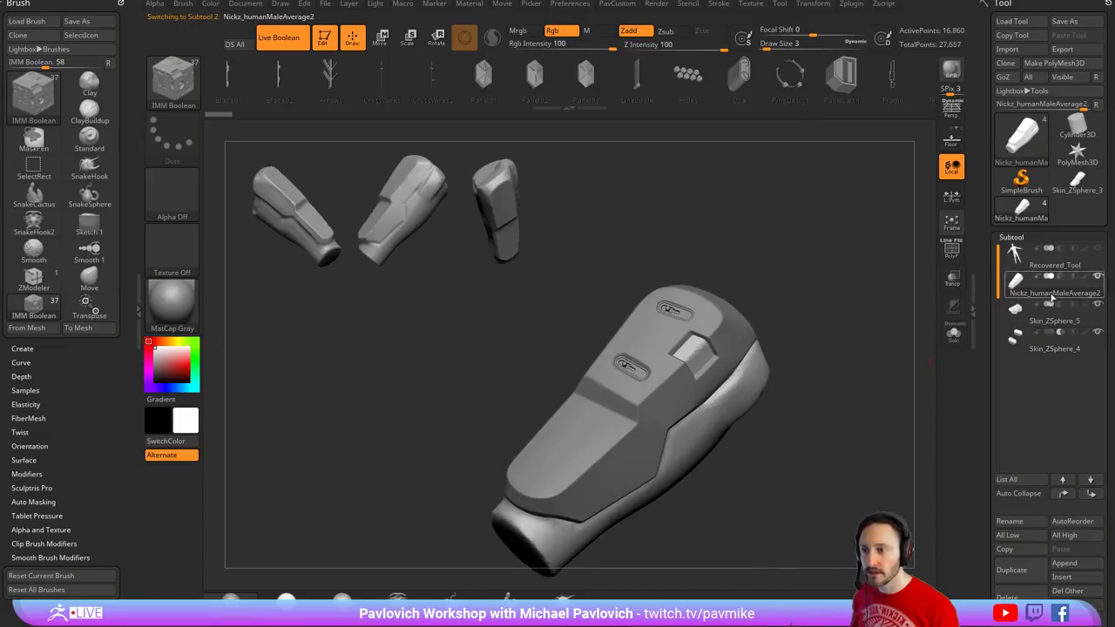
{"action": "left_click", "coordinate": [1057, 348]}
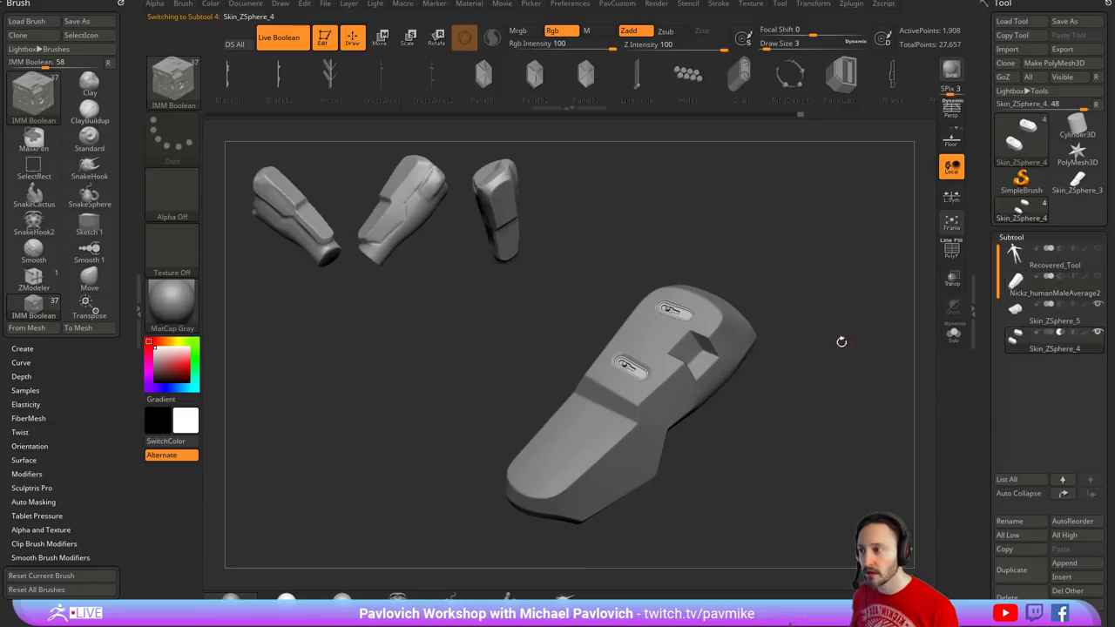
{"action": "mouse_move", "coordinate": [856, 336]}
{"action": "left_mouse_down"}
{"action": "mouse_move", "coordinate": [799, 322]}
{"action": "mouse_move", "coordinate": [859, 321]}
{"action": "left_mouse_up"}
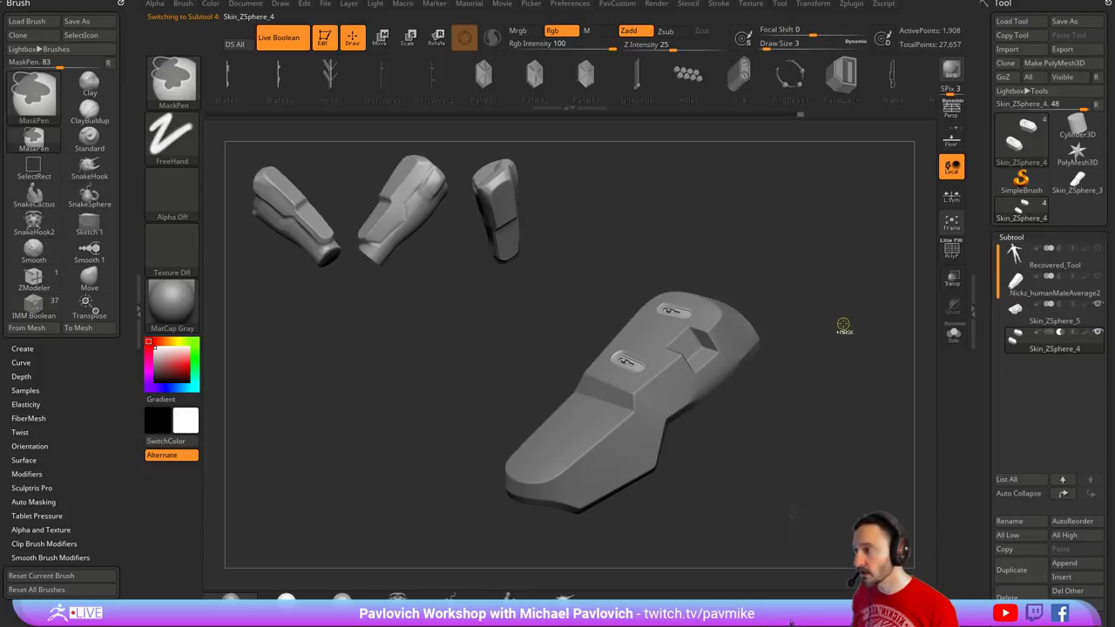
{"action": "key", "text": "ctrl+n"}
{"action": "mouse_move", "coordinate": [842, 325]}
{"action": "left_mouse_down", "text": "alt"}
{"action": "mouse_move", "coordinate": [801, 318]}
{"action": "mouse_move", "coordinate": [835, 312]}
{"action": "left_mouse_up", "text": "alt"}
- Switch to ZModeler on the armor subtool and set the edge Crease target to EdgeLoop Partial
{"action": "key", "text": "b"}
{"action": "key", "text": "z"}
{"action": "key", "text": "m"}
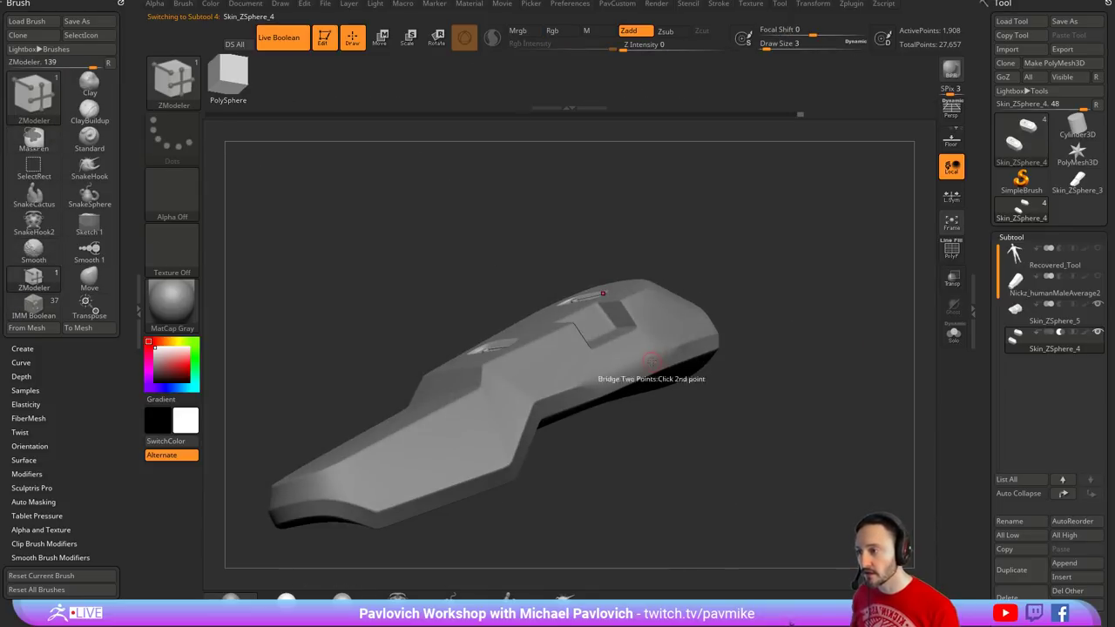
{"action": "left_click", "coordinate": [656, 358], "text": "alt"}
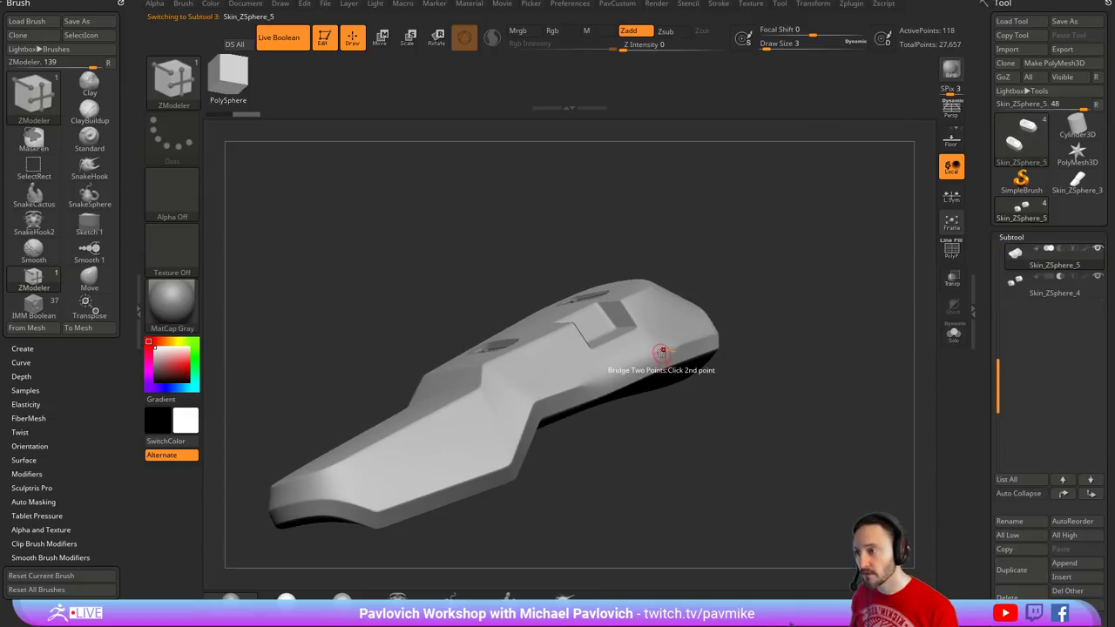
{"action": "key", "text": "space"}
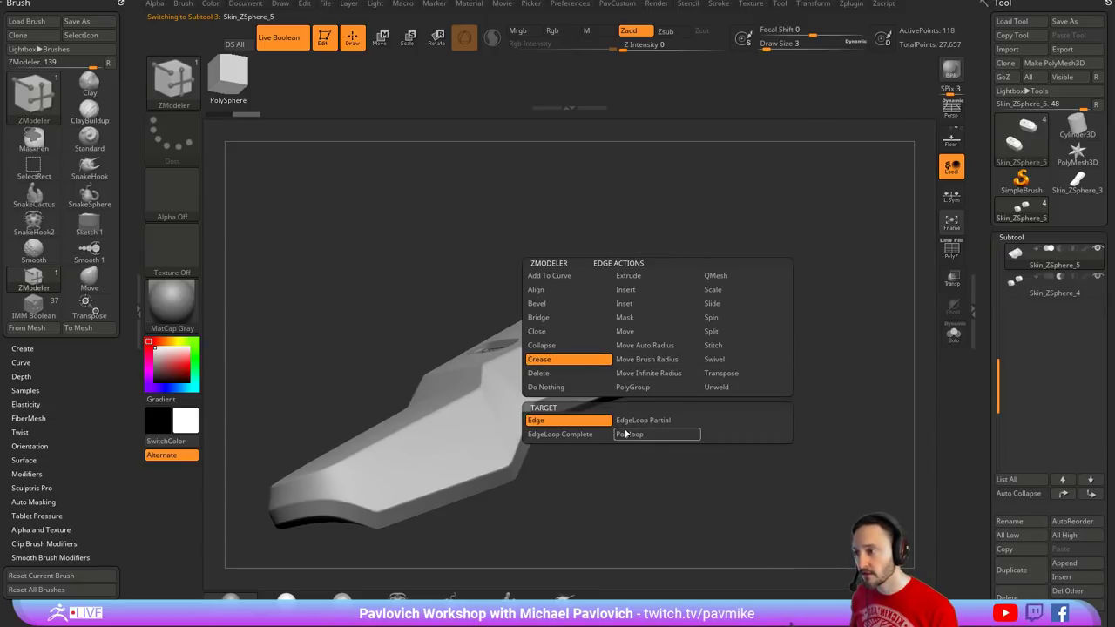
{"action": "left_click", "coordinate": [627, 422]}
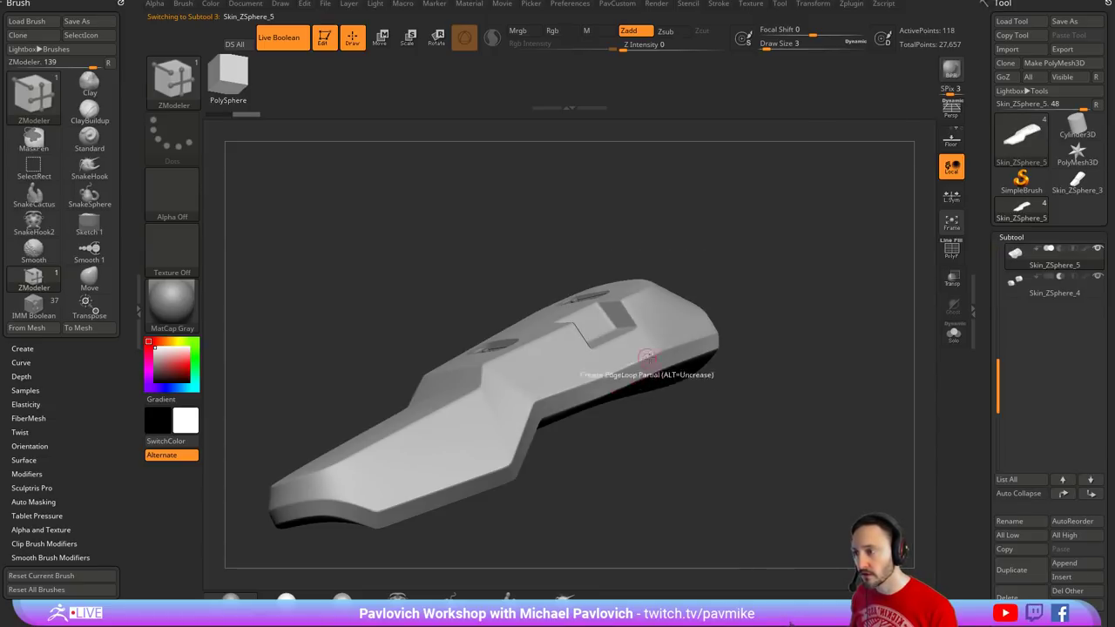
{"action": "left_click_drag", "start_coordinate": [809, 330], "coordinate": [800, 357]}
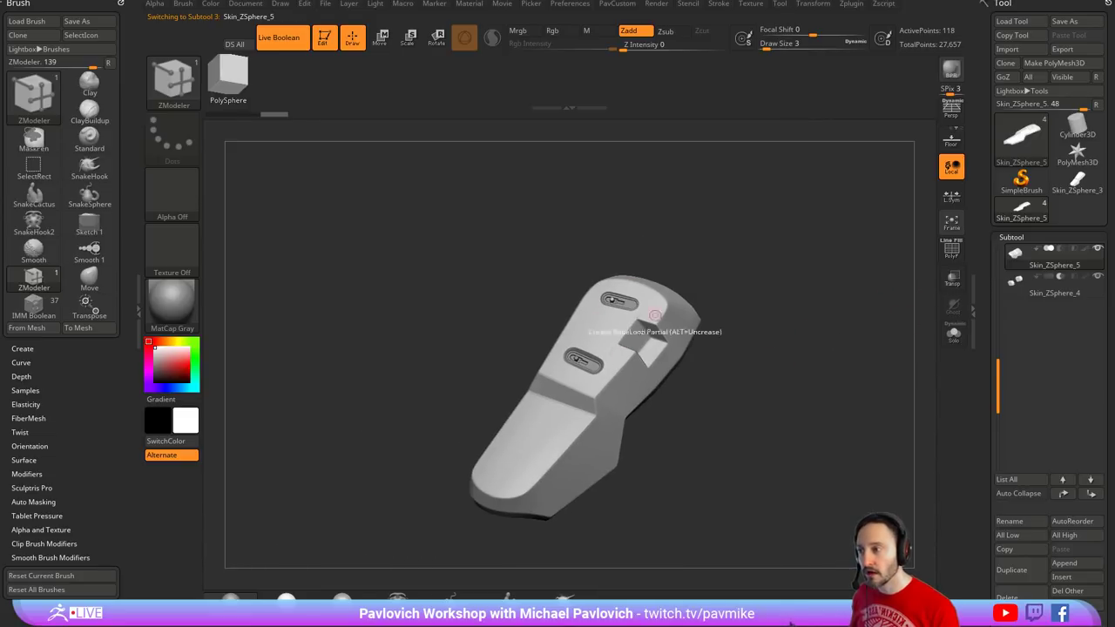
- Hide the switch cutters and show the armor's low-poly mesh with dynamic subdivision off and the polyframe on
{"action": "left_click", "coordinate": [1097, 276]}
{"action": "key", "text": "shift+d"}
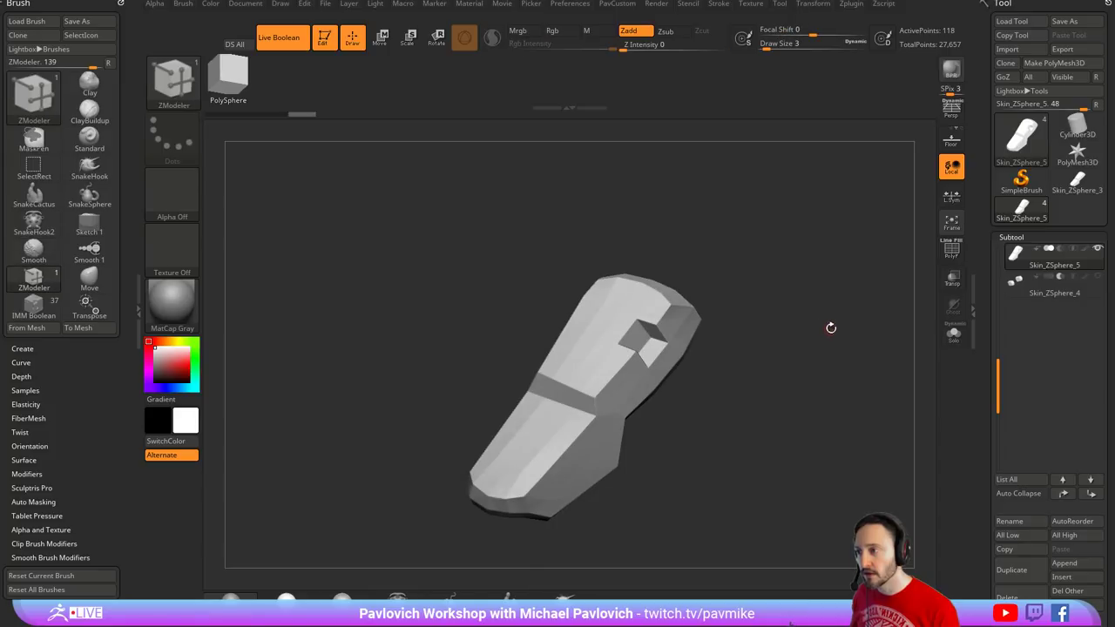
{"action": "left_click_drag", "start_coordinate": [831, 328], "coordinate": [918, 313], "text": "alt"}
{"action": "left_click", "coordinate": [952, 252]}
{"action": "mouse_move", "coordinate": [872, 273]}
{"action": "left_mouse_down"}
{"action": "mouse_move", "coordinate": [824, 282]}
{"action": "mouse_move", "coordinate": [865, 291]}
{"action": "mouse_move", "coordinate": [853, 318]}
{"action": "mouse_move", "coordinate": [868, 321]}
{"action": "mouse_move", "coordinate": [792, 336]}
{"action": "left_mouse_up"}
- Switch to the Move brush and set its draw size to 8
{"action": "key", "text": "s"}
{"action": "key", "text": "s"}
{"action": "key", "text": "b"}
{"action": "key", "text": "m"}
{"action": "key", "text": "v"}
{"action": "left_click_drag", "start_coordinate": [702, 335], "coordinate": [702, 343]}
{"action": "key", "text": "s"}
{"action": "mouse_move", "coordinate": [810, 341]}
{"action": "left_mouse_down"}
{"action": "mouse_move", "coordinate": [727, 298]}
{"action": "mouse_move", "coordinate": [833, 254]}
{"action": "mouse_move", "coordinate": [710, 248]}
{"action": "mouse_move", "coordinate": [817, 233]}
{"action": "left_mouse_up"}
{"action": "left_click_drag", "start_coordinate": [828, 311], "coordinate": [848, 364]}
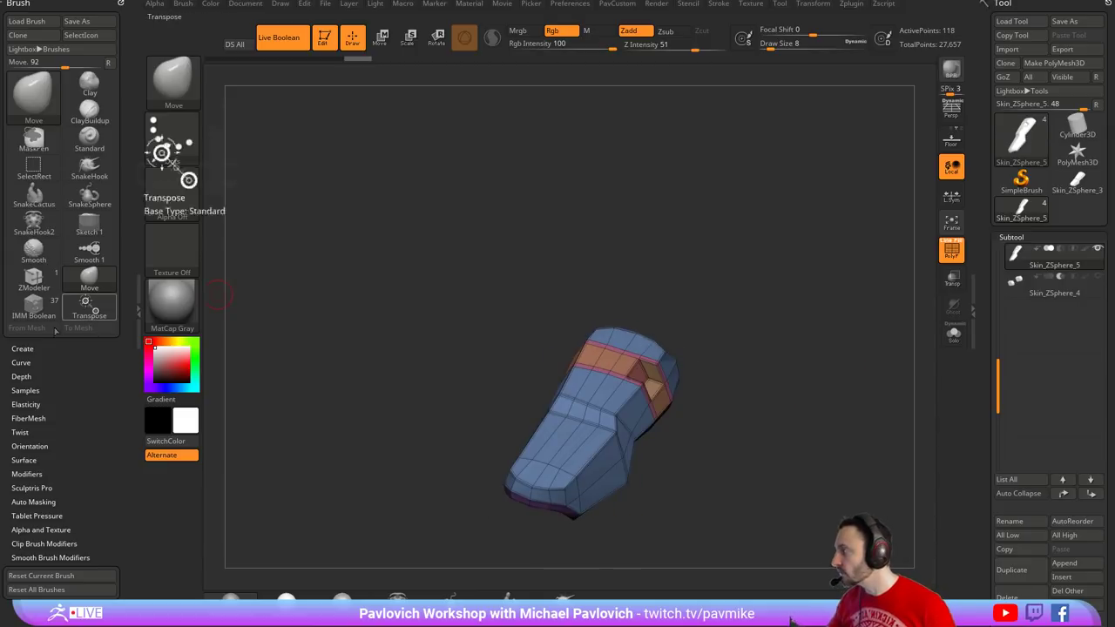
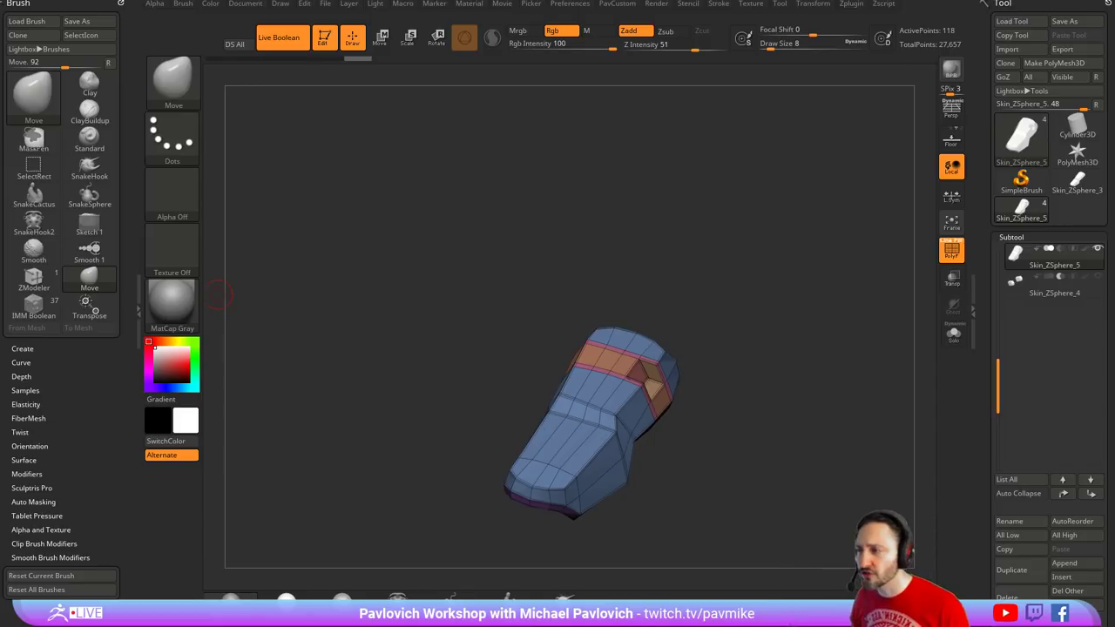
- Render a BPR preview of the low-poly armor from an angled view
{"action": "left_click_drag", "start_coordinate": [754, 231], "coordinate": [704, 209]}
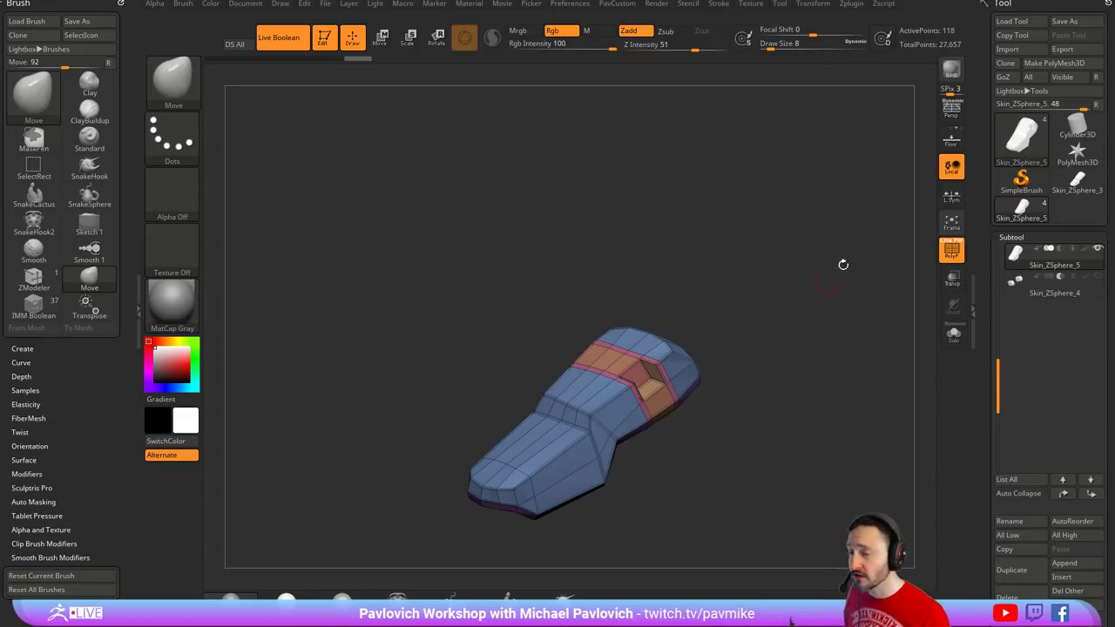
{"action": "left_click", "coordinate": [948, 75]}
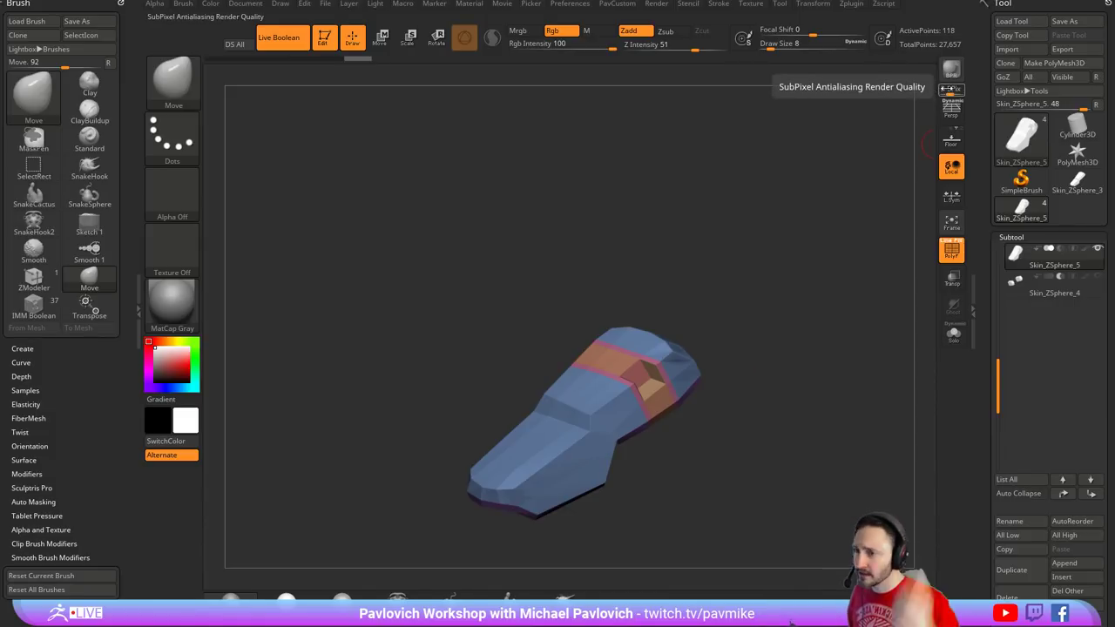
{"action": "left_click_drag", "start_coordinate": [984, 322], "coordinate": [977, 346]}
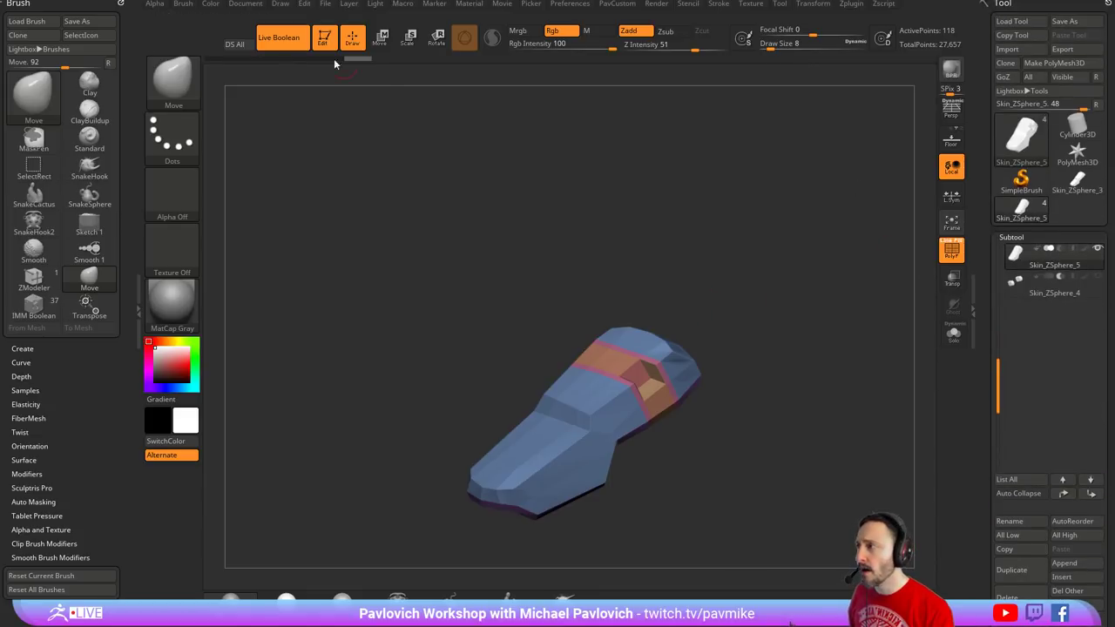
- Turn off Live Boolean, clear the canvas, draw a Cylinder3D and convert it to a PolyMesh3D
{"action": "left_click", "coordinate": [300, 40]}
{"action": "left_click", "coordinate": [322, 39]}
{"action": "key", "text": "ctrl+n"}
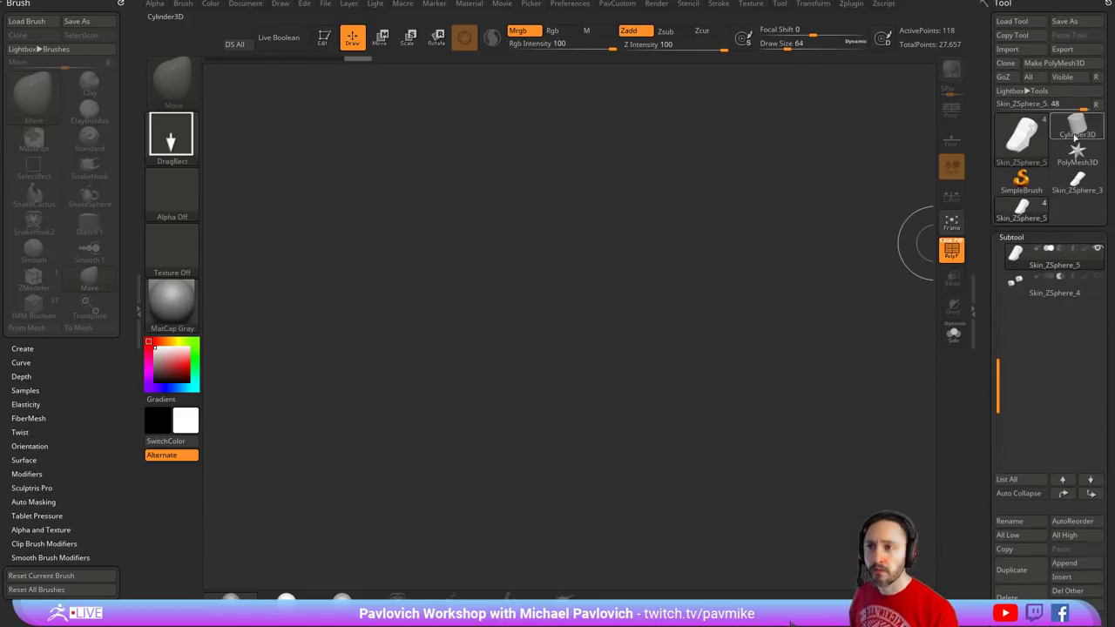
{"action": "left_click", "coordinate": [1075, 137]}
{"action": "left_click_drag", "start_coordinate": [578, 338], "coordinate": [678, 474]}
{"action": "left_click", "coordinate": [323, 38]}
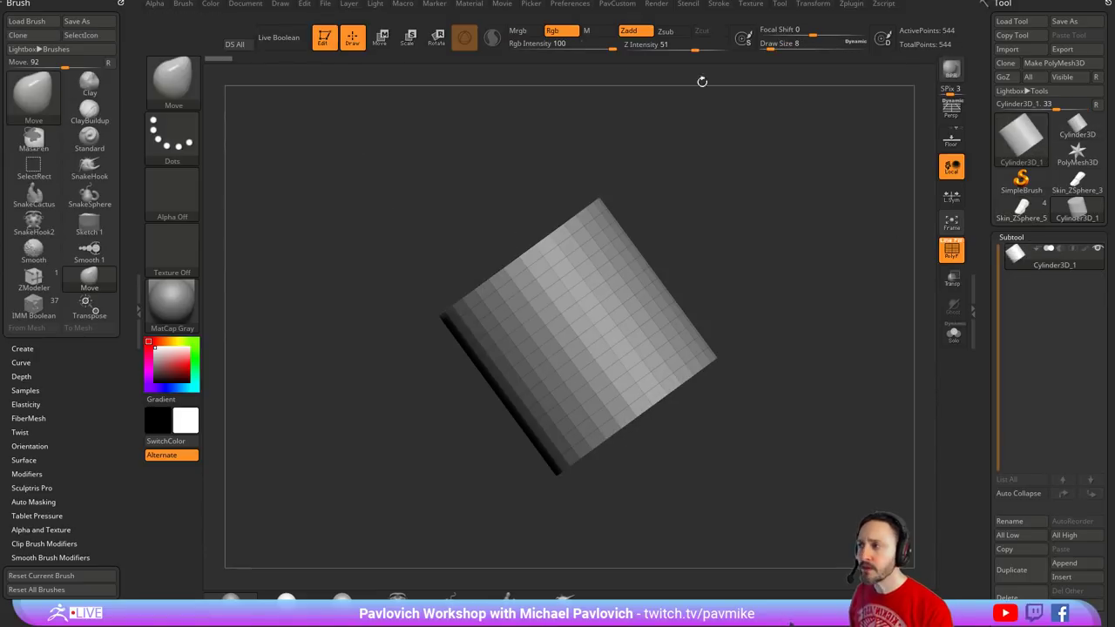
{"action": "left_click", "coordinate": [1057, 64]}
- Enlarge the brush to a draw size of 318 and mask a patch across the cylinder's cap and side
{"action": "left_click_drag", "start_coordinate": [787, 214], "coordinate": [756, 249]}
{"action": "key", "text": "s"}
{"action": "left_click", "coordinate": [543, 322]}
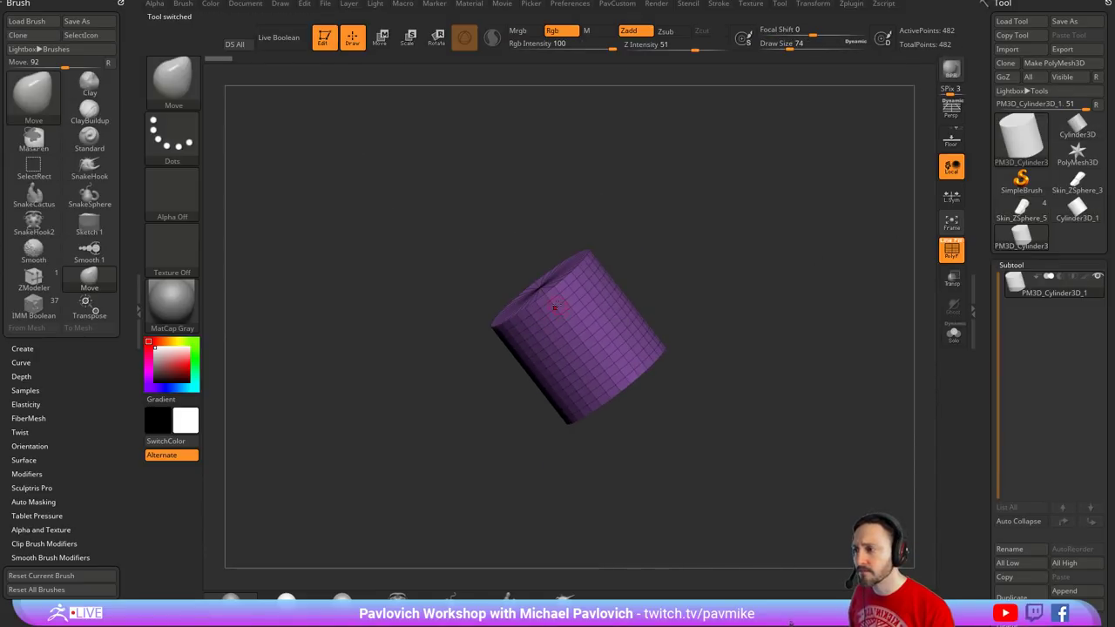
{"action": "key", "text": "s"}
{"action": "left_click", "coordinate": [584, 305]}
{"action": "left_click_drag", "start_coordinate": [580, 300], "coordinate": [561, 324], "text": "ctrl"}
- Turn on the FiberMesh preview for the masked area of the cylinder
{"action": "left_click_drag", "start_coordinate": [991, 348], "coordinate": [1016, 198]}
{"action": "left_click", "coordinate": [1002, 199]}
{"action": "left_click_drag", "start_coordinate": [629, 278], "coordinate": [823, 294]}
{"action": "left_click_drag", "start_coordinate": [1000, 375], "coordinate": [999, 239]}
{"action": "key", "text": "shift"}
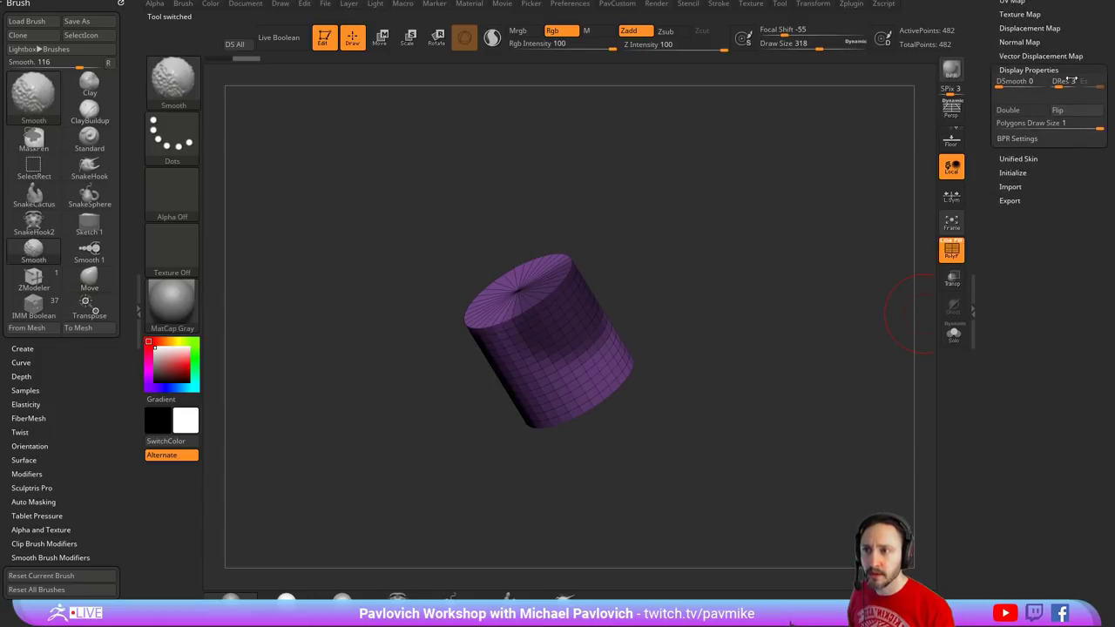
{"action": "left_click_drag", "start_coordinate": [987, 107], "coordinate": [974, 305]}
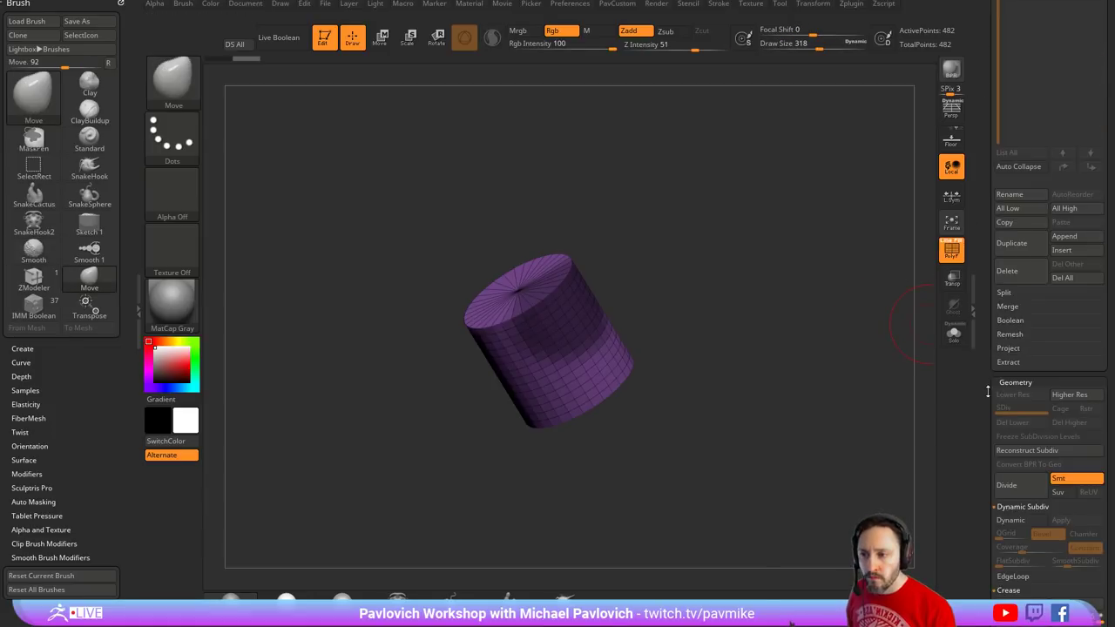
{"action": "scroll", "coordinate": [1002, 271], "scroll_direction": "down", "scroll_amount": 10}
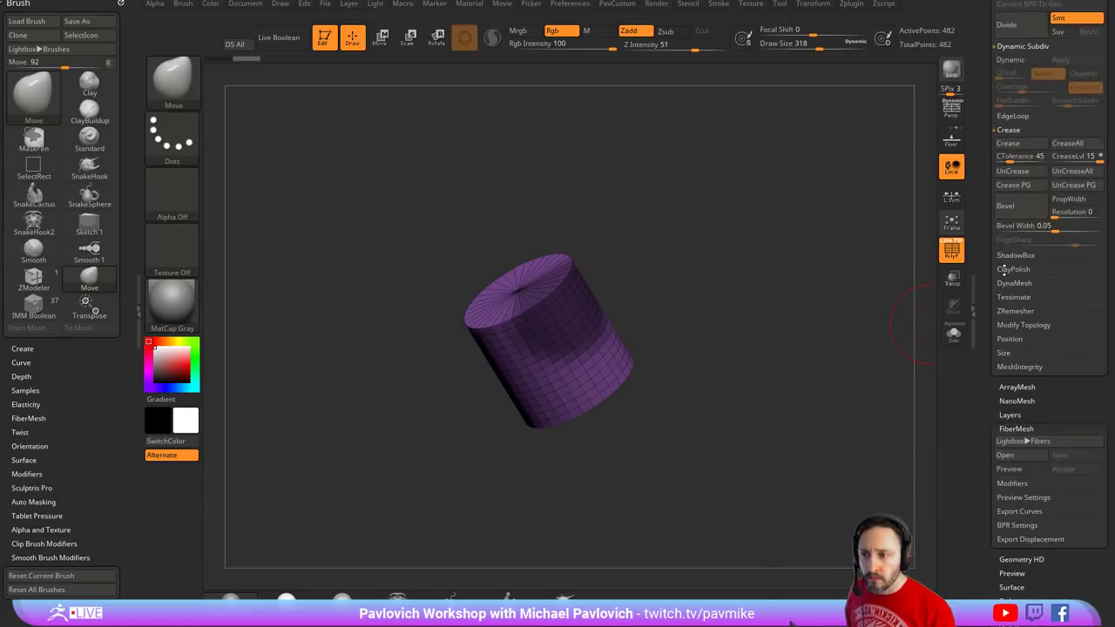
{"action": "left_click", "coordinate": [1011, 471]}
{"action": "left_click_drag", "start_coordinate": [821, 287], "coordinate": [843, 397], "text": "alt"}
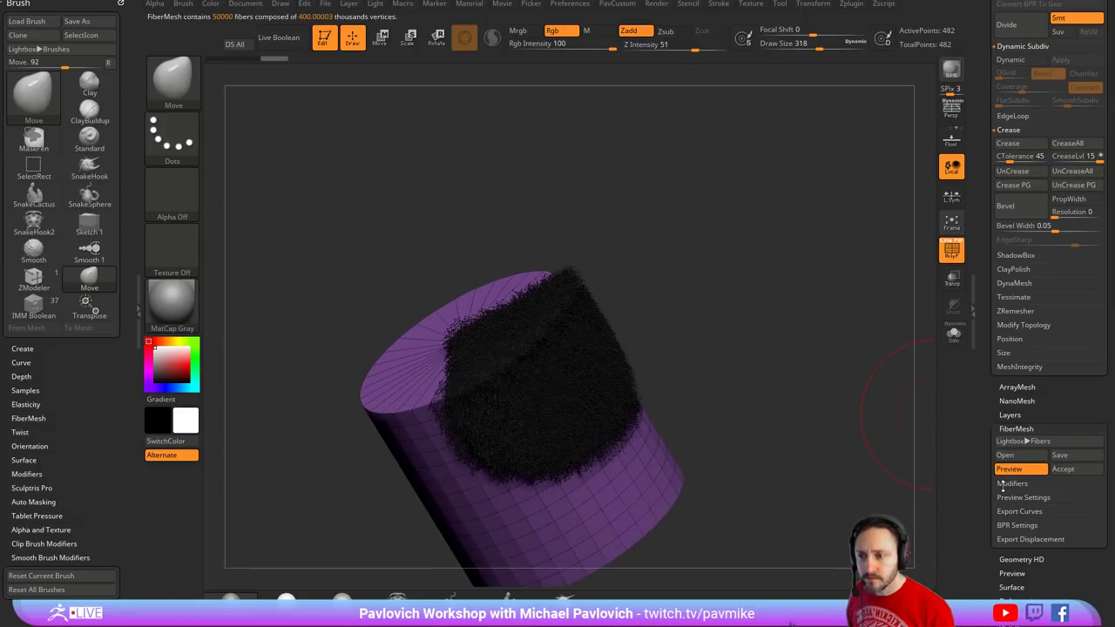
- Set the FiberMesh modifiers to about 0.417 MaxFibers, 4395 Coverage and 1497 Length
{"action": "left_click", "coordinate": [1002, 486]}
{"action": "left_click_drag", "start_coordinate": [986, 484], "coordinate": [987, 314]}
{"action": "left_click", "coordinate": [1009, 328]}
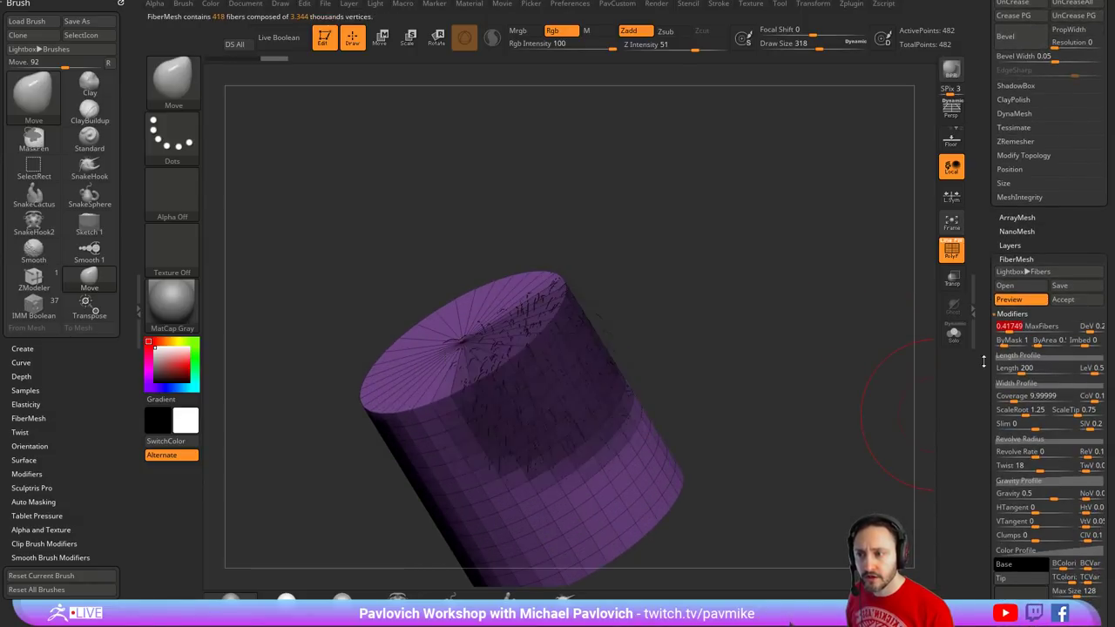
{"action": "left_click_drag", "start_coordinate": [984, 374], "coordinate": [985, 312]}
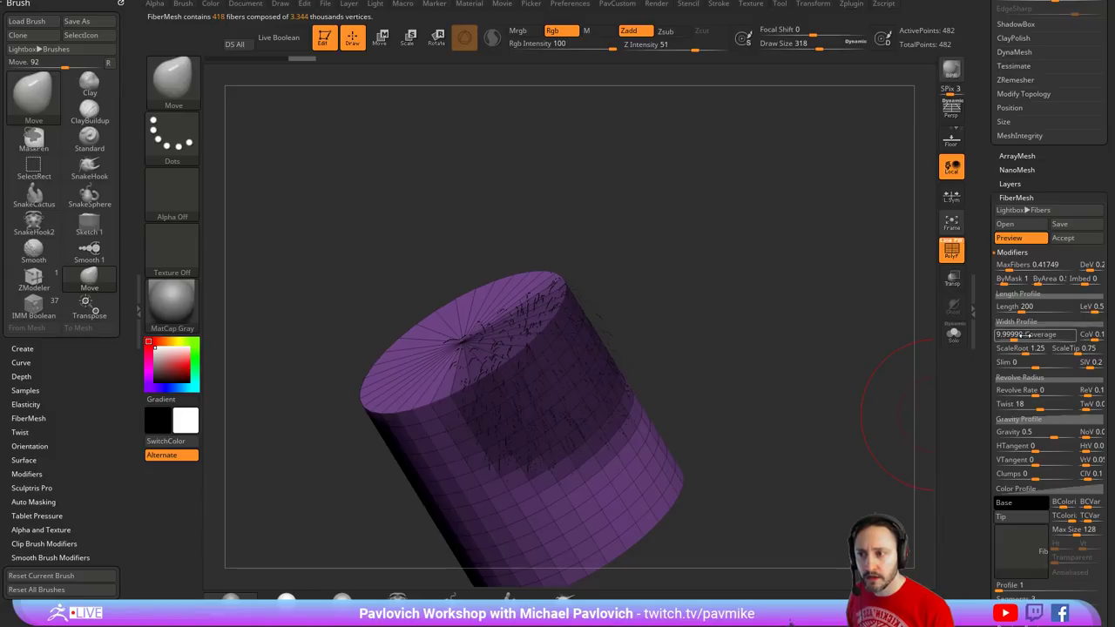
{"action": "left_click", "coordinate": [1069, 335]}
{"action": "left_click", "coordinate": [1061, 309]}
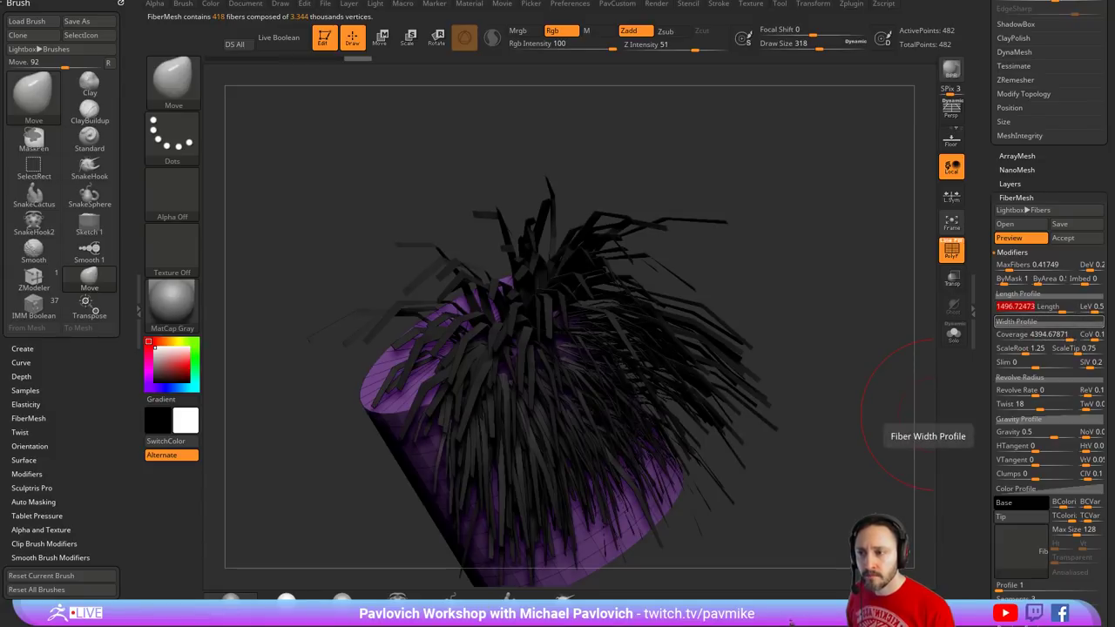
- Reduce the draw size to 167 and render a BPR preview of the black fibers
{"action": "left_click_drag", "start_coordinate": [987, 392], "coordinate": [987, 306]}
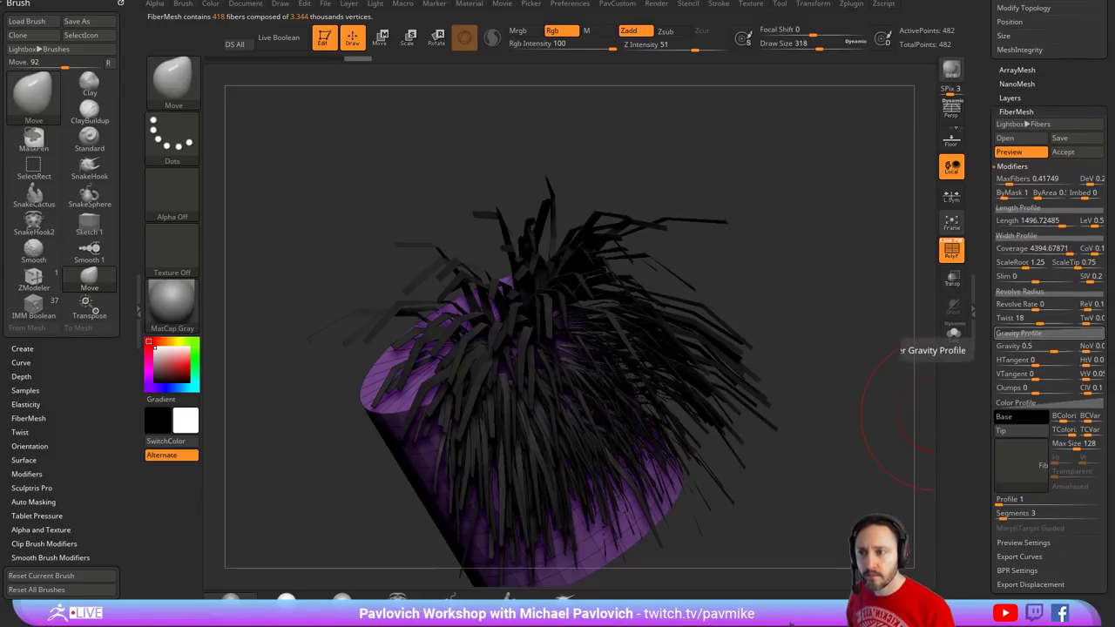
{"action": "left_click_drag", "start_coordinate": [883, 376], "coordinate": [849, 265]}
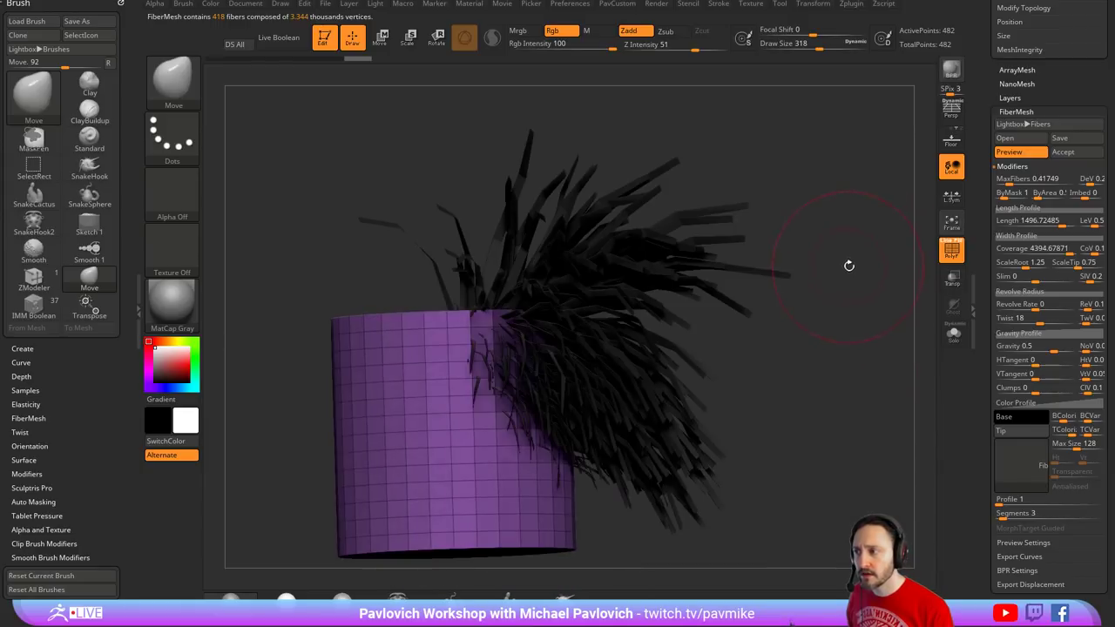
{"action": "key", "text": "s"}
{"action": "mouse_move", "coordinate": [856, 320]}
{"action": "left_mouse_down"}
{"action": "mouse_move", "coordinate": [840, 319]}
{"action": "mouse_move", "coordinate": [860, 321]}
{"action": "left_mouse_up"}
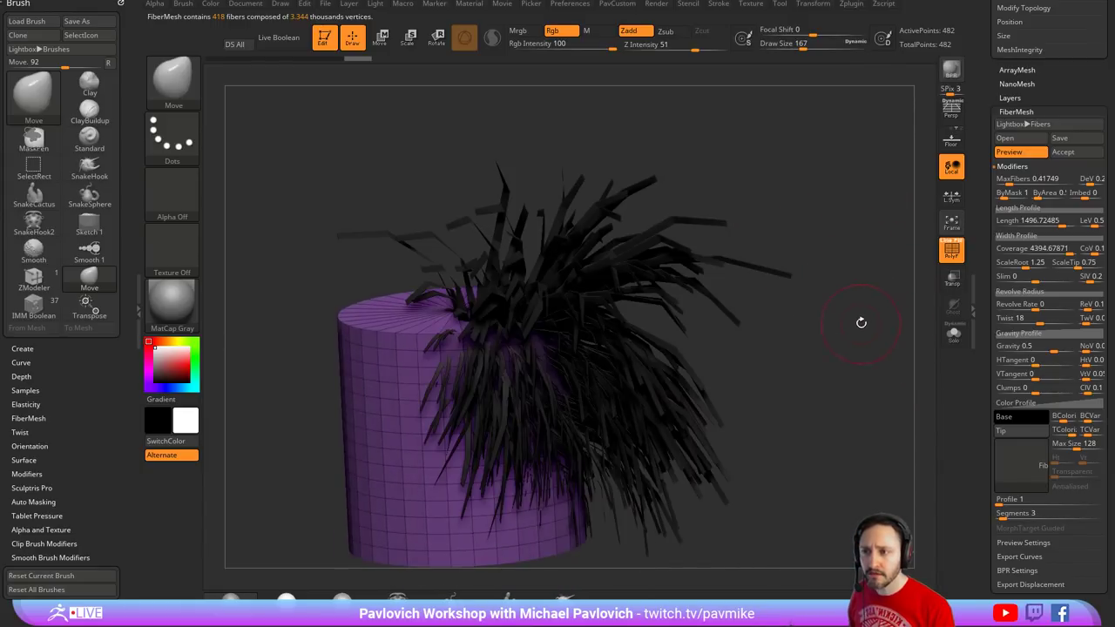
{"action": "left_click", "coordinate": [951, 72]}
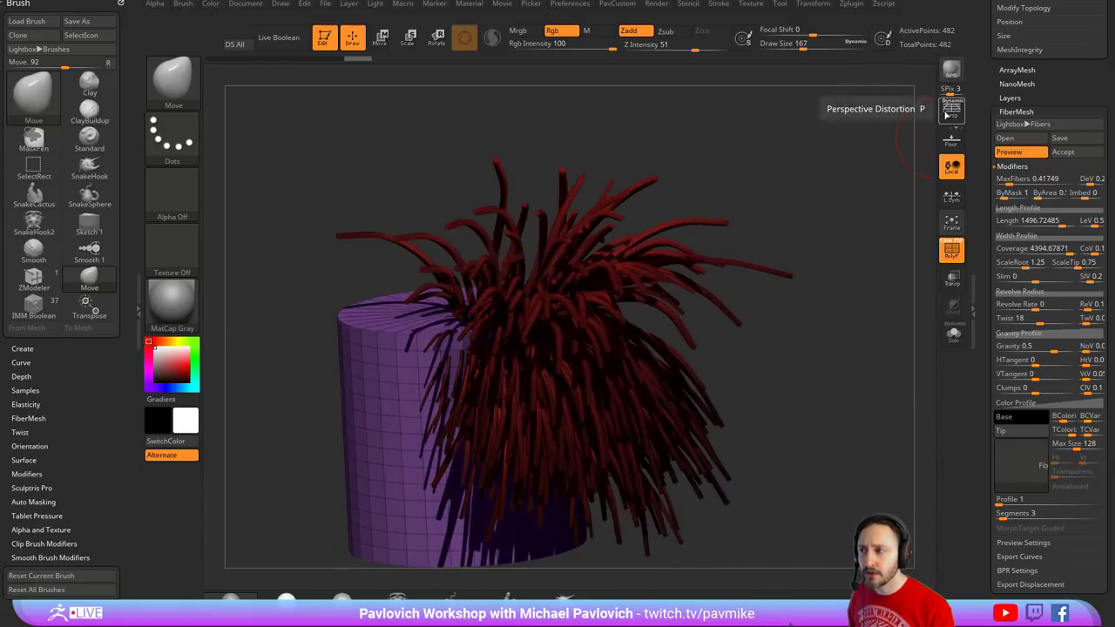
{"action": "left_click_drag", "start_coordinate": [833, 217], "coordinate": [859, 220]}
- Apply the star image Texture 12 to the fibers, always accepting texture auto-resize, and render them with BPR
{"action": "left_click_drag", "start_coordinate": [982, 419], "coordinate": [982, 266]}
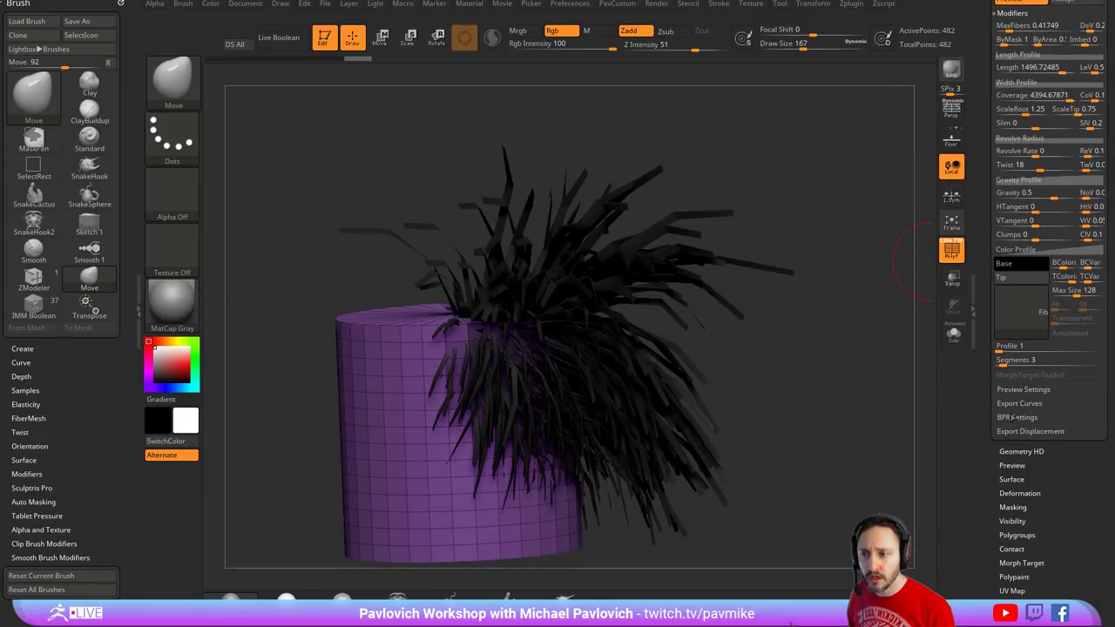
{"action": "left_click", "coordinate": [1024, 311]}
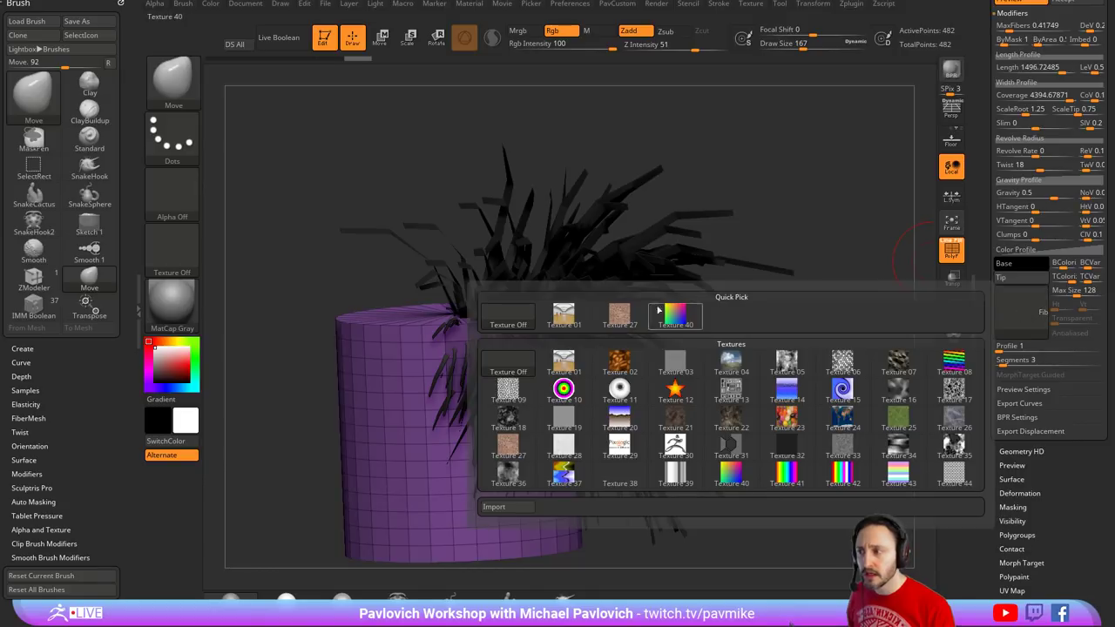
{"action": "left_click", "coordinate": [672, 389]}
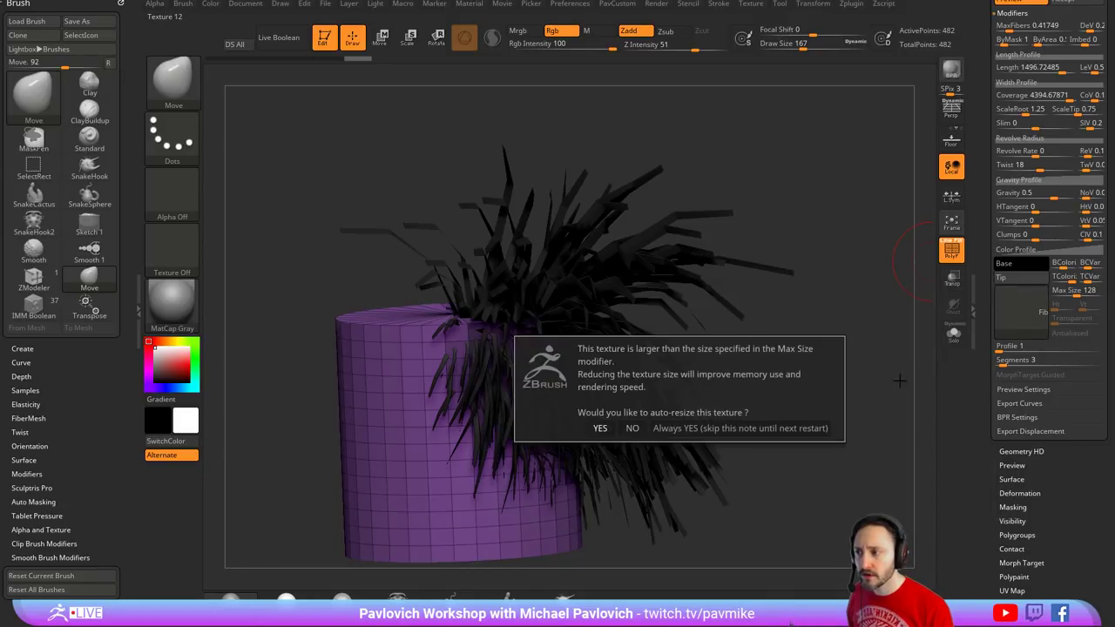
{"action": "left_click", "coordinate": [672, 426]}
{"action": "left_click_drag", "start_coordinate": [908, 293], "coordinate": [888, 395]}
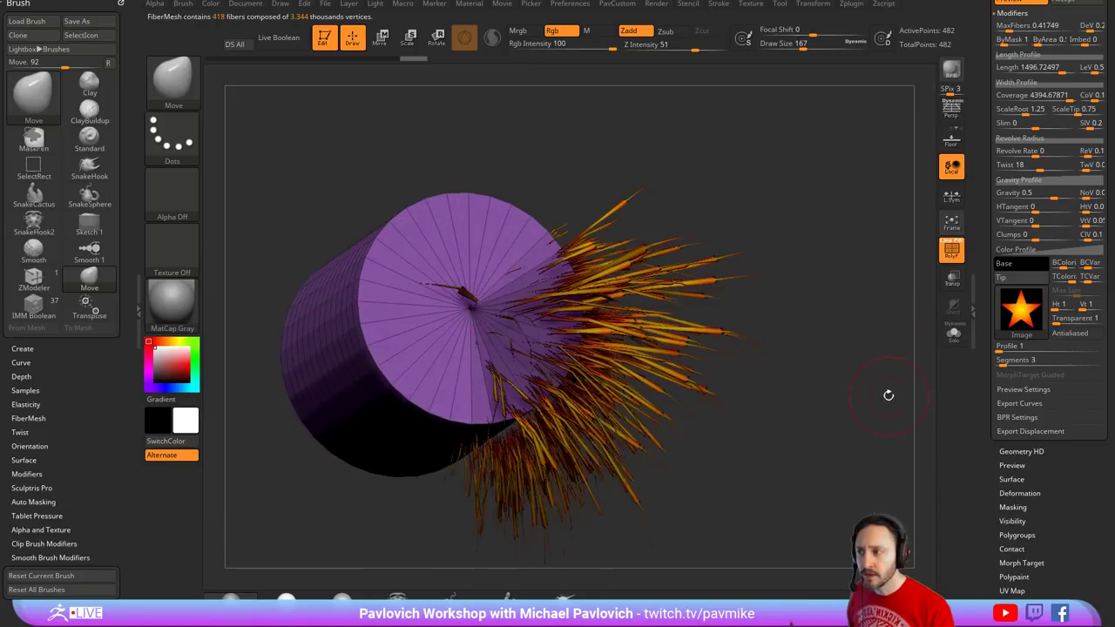
{"action": "left_click", "coordinate": [951, 72]}
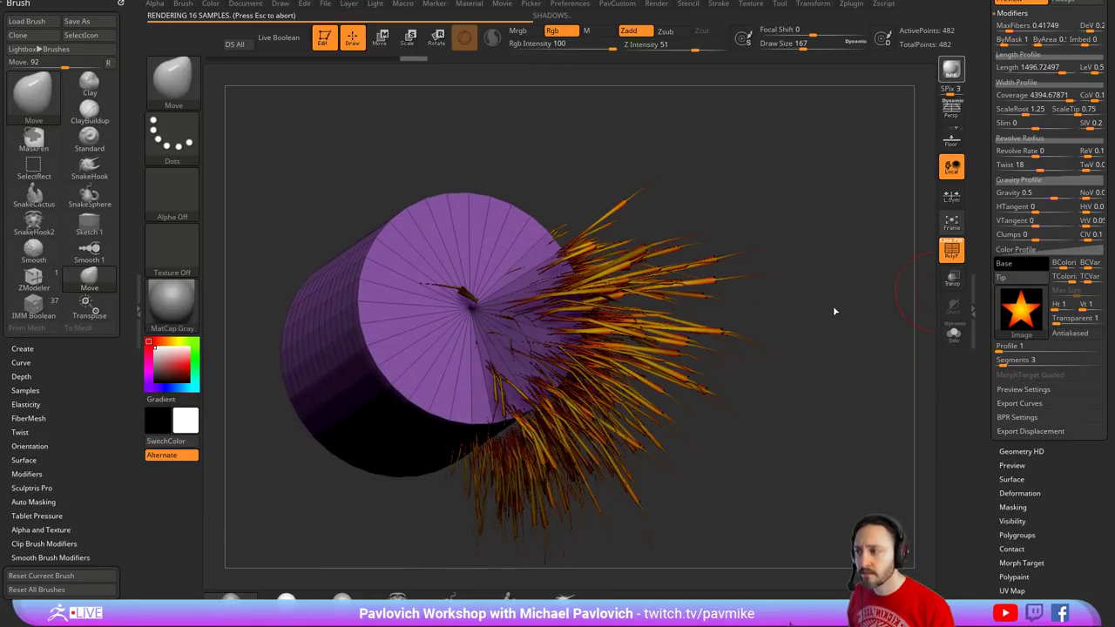
{"action": "left_click_drag", "start_coordinate": [836, 303], "coordinate": [846, 277]}
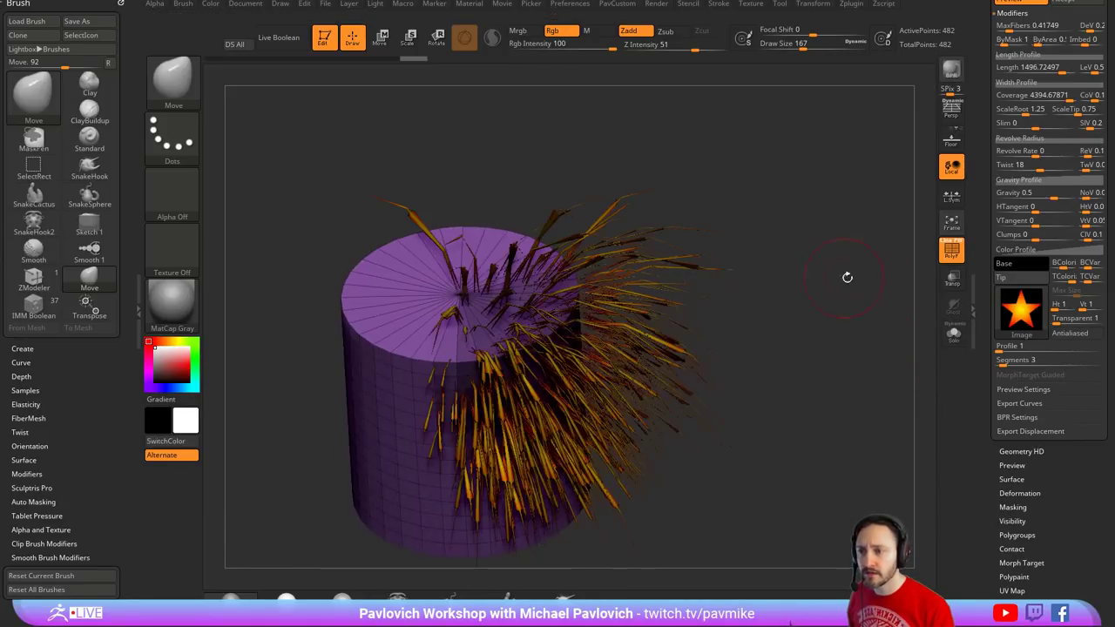
- Set the fibers' BPR Sides to 2 and render them again
{"action": "left_click", "coordinate": [1017, 417]}
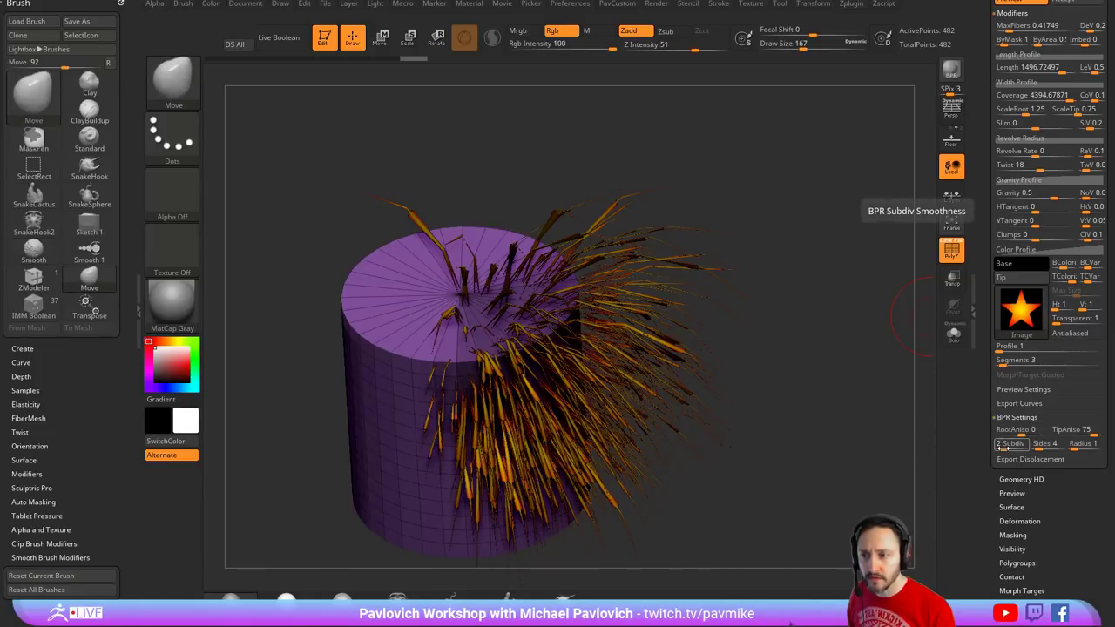
{"action": "left_click_drag", "start_coordinate": [1037, 449], "coordinate": [1031, 450]}
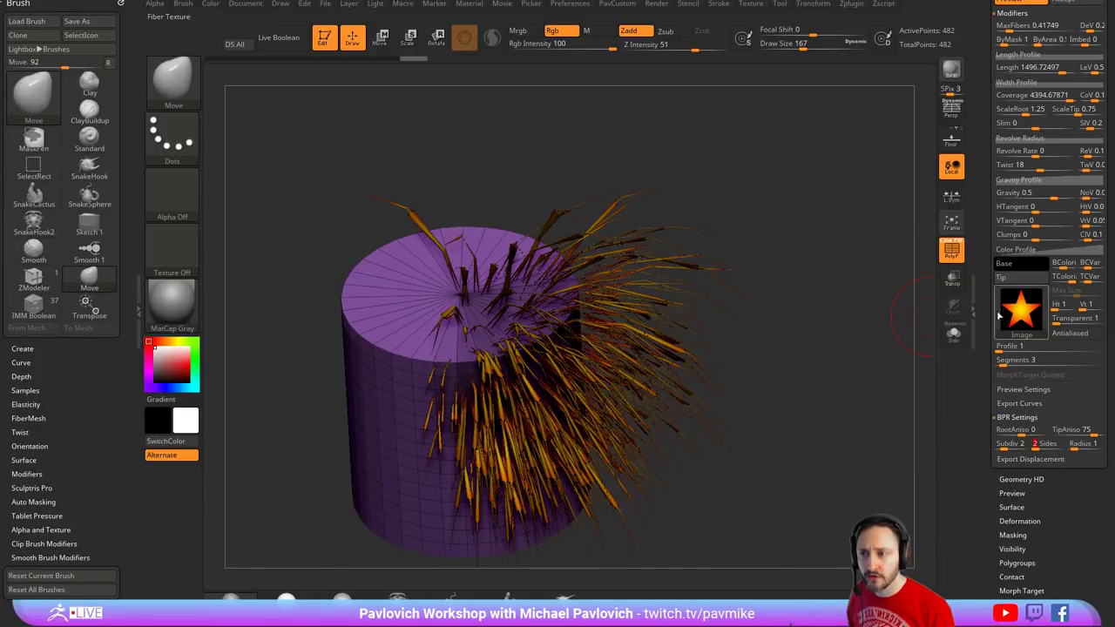
{"action": "left_click", "coordinate": [951, 71]}
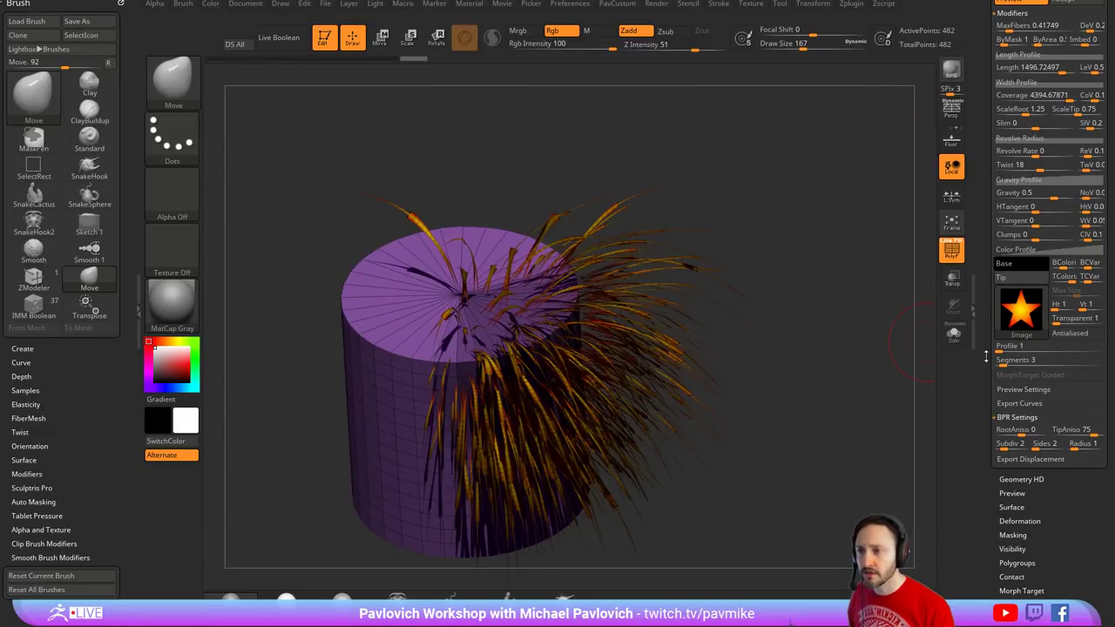
- Raise the fiber Coverage to 5000 and lift the end of the Width Profile curve so the tips widen
{"action": "left_click_drag", "start_coordinate": [985, 357], "coordinate": [984, 417]}
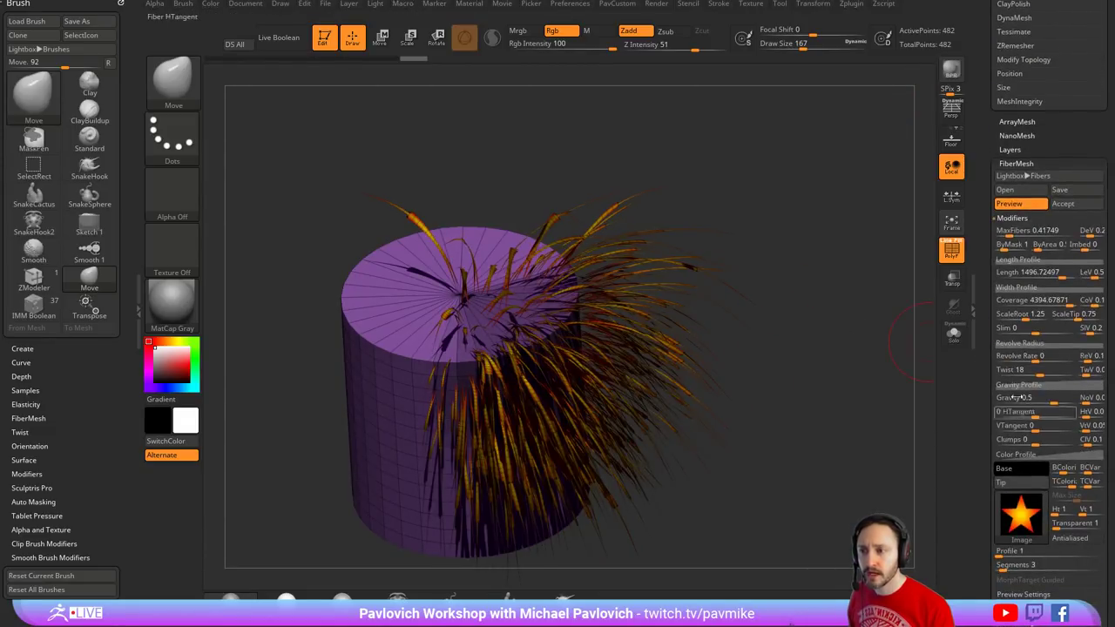
{"action": "left_click_drag", "start_coordinate": [1049, 298], "coordinate": [1057, 298]}
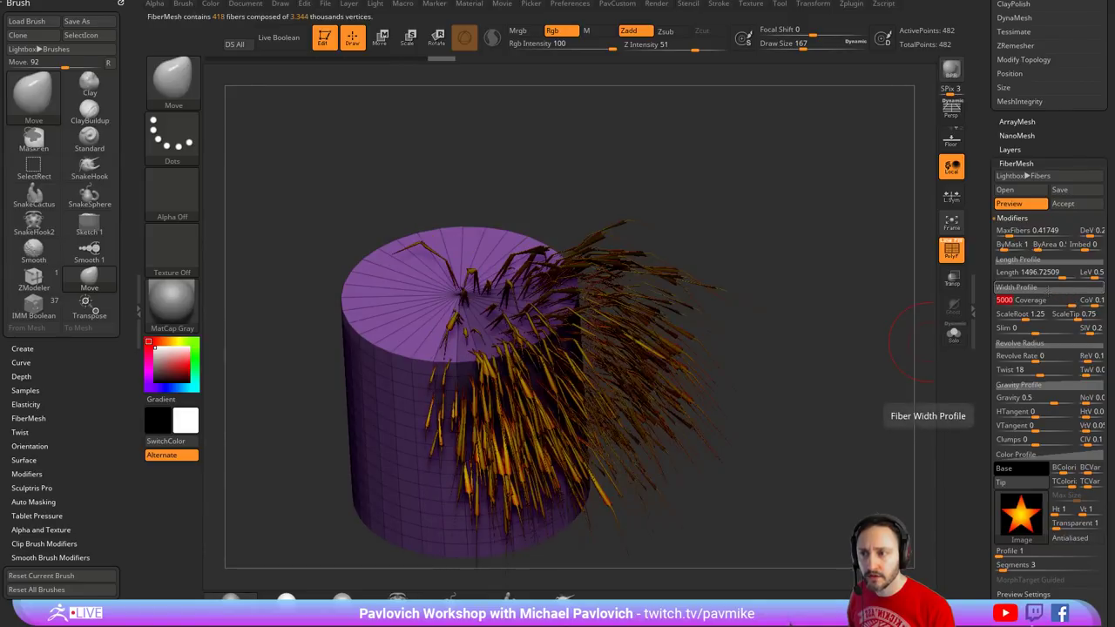
{"action": "left_click", "coordinate": [1045, 287]}
{"action": "left_click_drag", "start_coordinate": [997, 336], "coordinate": [996, 282]}
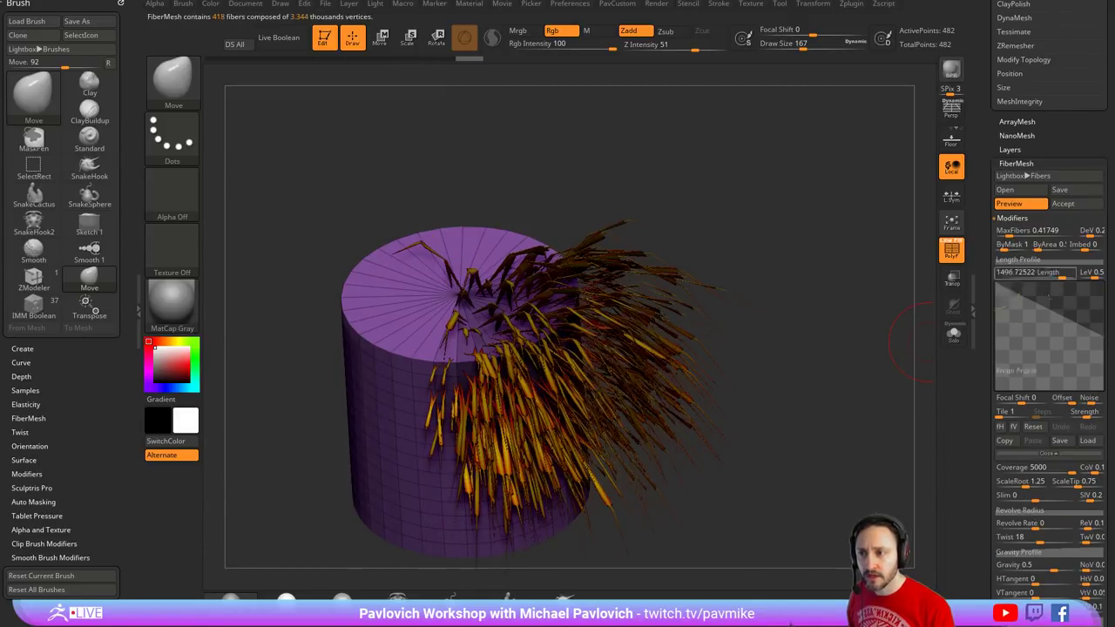
{"action": "left_click_drag", "start_coordinate": [1102, 336], "coordinate": [1103, 295]}
{"action": "left_click_drag", "start_coordinate": [882, 340], "coordinate": [837, 341]}
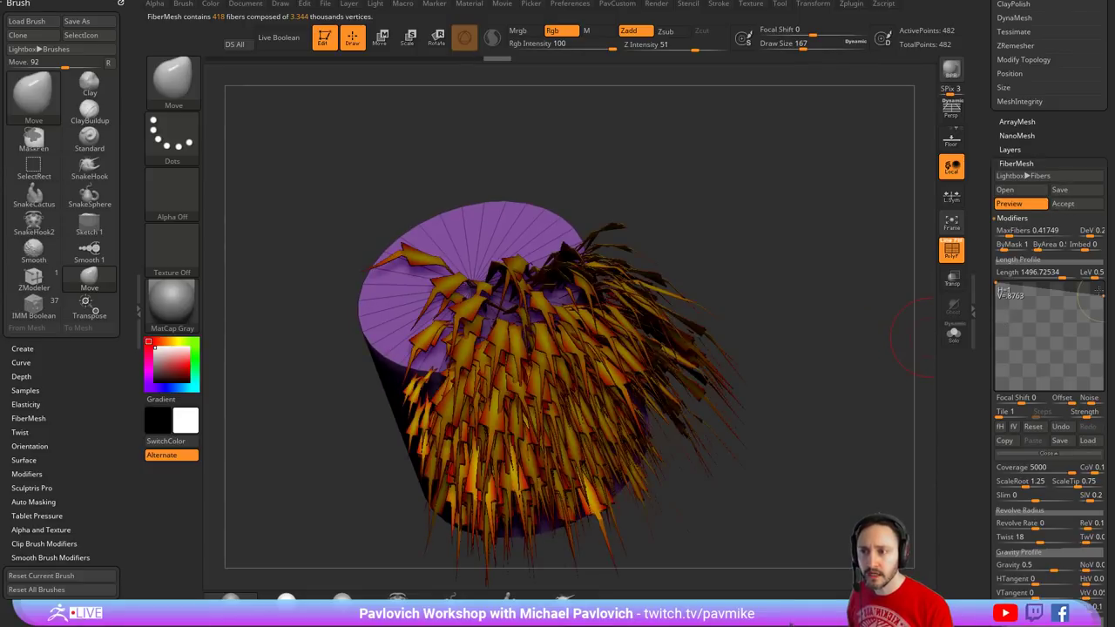
{"action": "left_click_drag", "start_coordinate": [1102, 295], "coordinate": [1102, 277]}
- Accept the previewed fibers as a separate subtool
{"action": "left_click", "coordinate": [1064, 205]}
{"action": "left_click_drag", "start_coordinate": [981, 186], "coordinate": [979, 427]}
{"action": "left_click_drag", "start_coordinate": [901, 325], "coordinate": [853, 333]}
- Choose the GroomHairToss brush and comb the star-textured fibers outward and down
{"action": "key", "text": "b"}
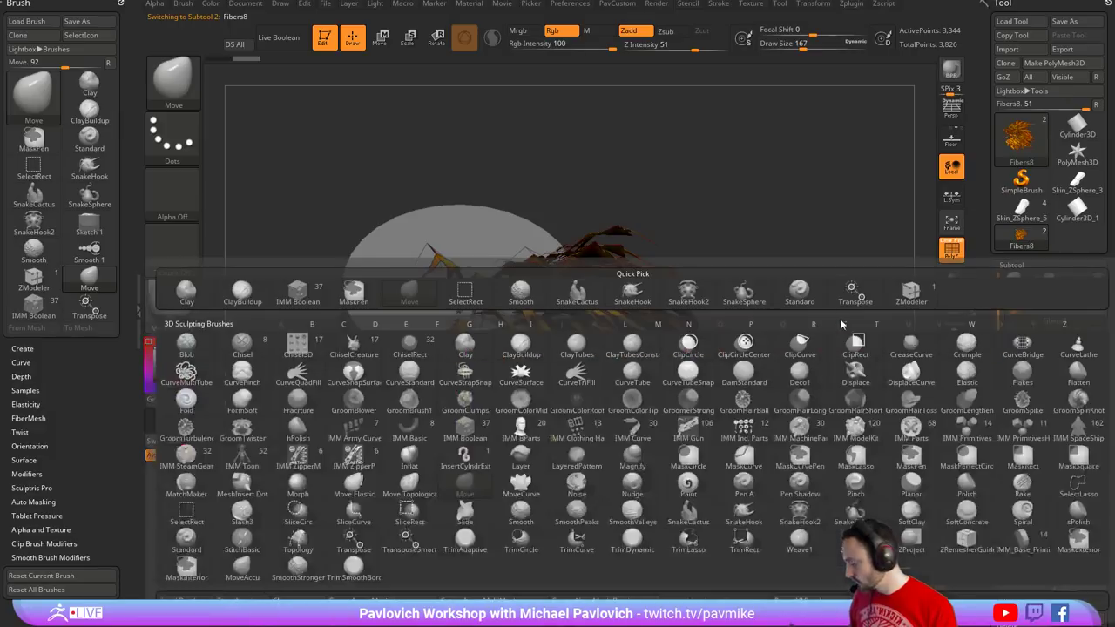
{"action": "key", "text": "g"}
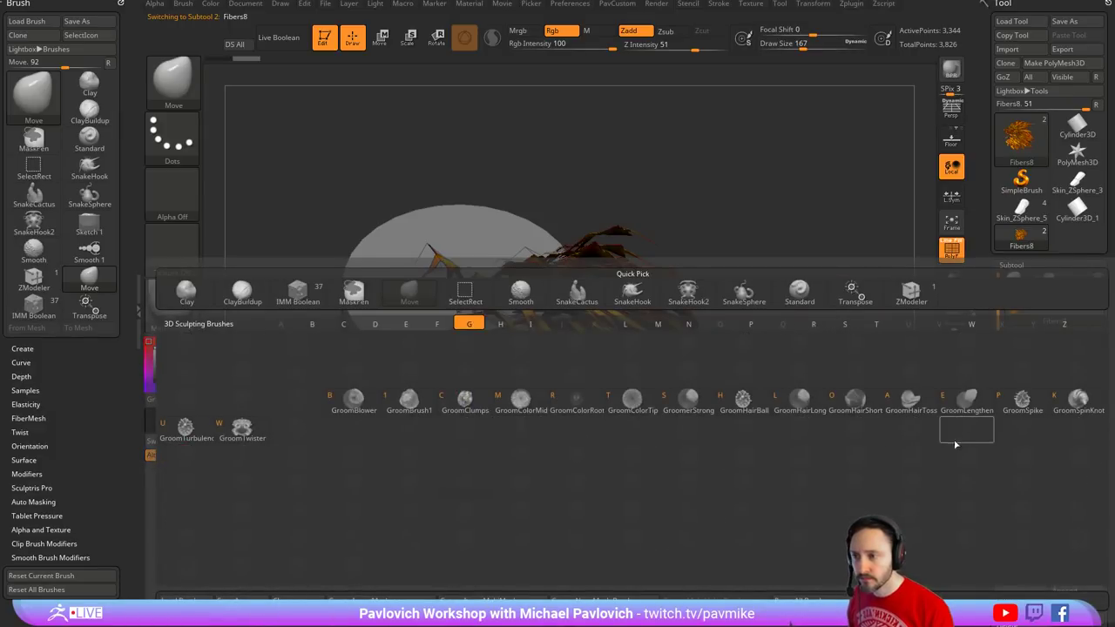
{"action": "left_click", "coordinate": [909, 400]}
{"action": "mouse_move", "coordinate": [608, 297]}
{"action": "left_mouse_down"}
{"action": "mouse_move", "coordinate": [785, 328]}
{"action": "mouse_move", "coordinate": [776, 409]}
{"action": "mouse_move", "coordinate": [740, 423]}
{"action": "left_mouse_up"}
{"action": "mouse_move", "coordinate": [592, 269]}
{"action": "left_mouse_down"}
{"action": "mouse_move", "coordinate": [751, 472]}
{"action": "mouse_move", "coordinate": [642, 452]}
{"action": "mouse_move", "coordinate": [880, 427]}
{"action": "mouse_move", "coordinate": [856, 281]}
{"action": "mouse_move", "coordinate": [877, 364]}
{"action": "mouse_move", "coordinate": [839, 358]}
{"action": "left_mouse_up"}
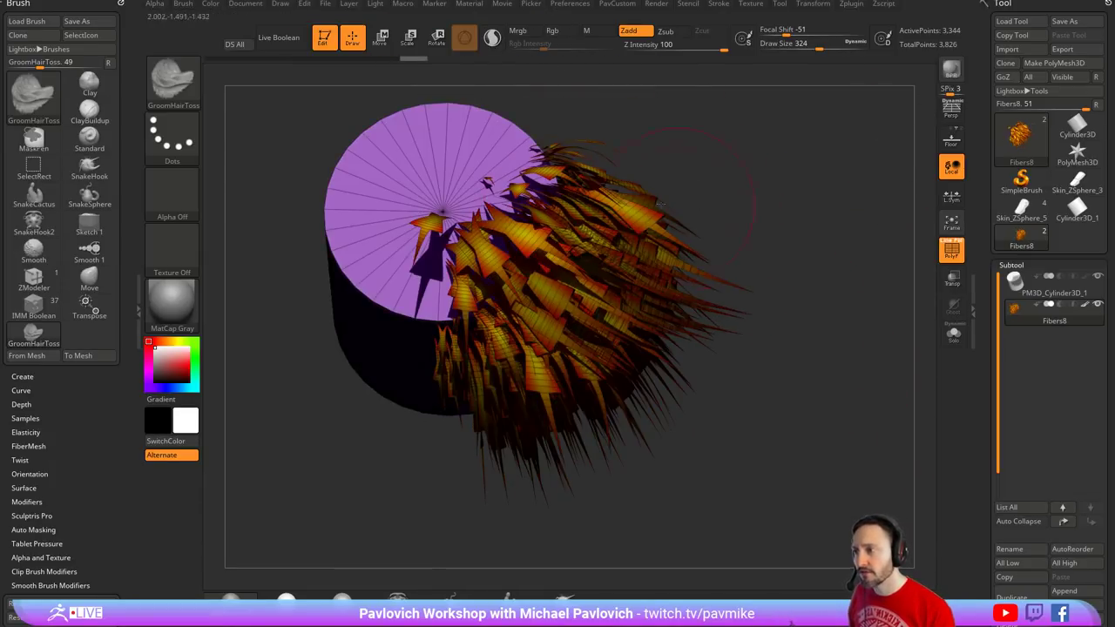
- Turn off the polyframe, render the groomed fibers with BPR and bring up the FiberMesh settings
{"action": "left_click", "coordinate": [950, 249]}
{"action": "left_click_drag", "start_coordinate": [912, 144], "coordinate": [923, 209], "text": "alt"}
{"action": "left_click", "coordinate": [952, 75]}
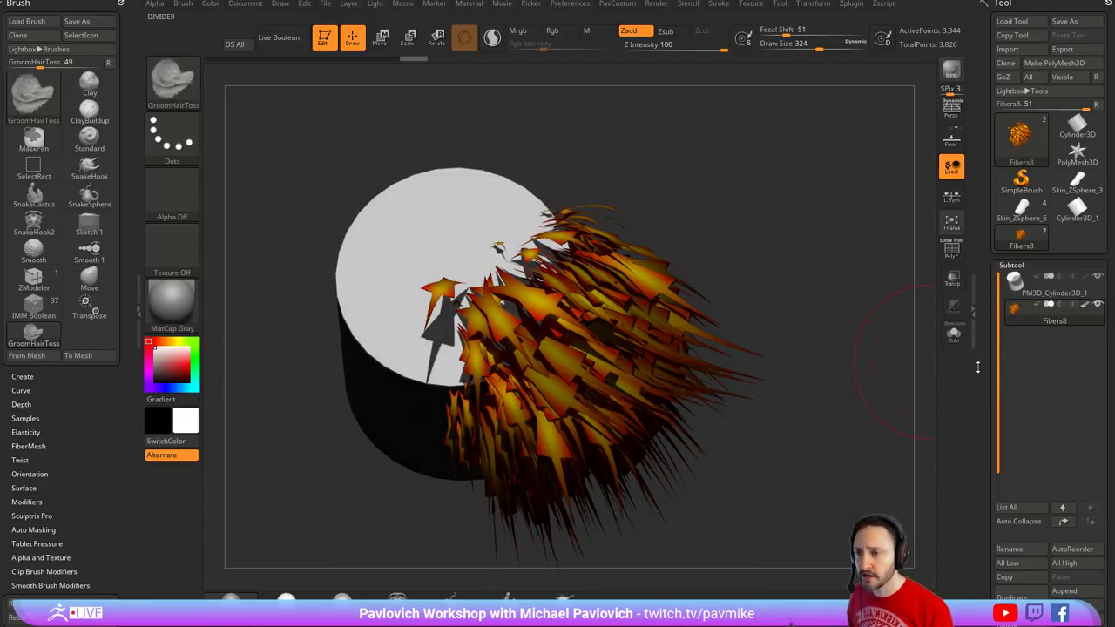
{"action": "left_click_drag", "start_coordinate": [978, 367], "coordinate": [985, 106]}
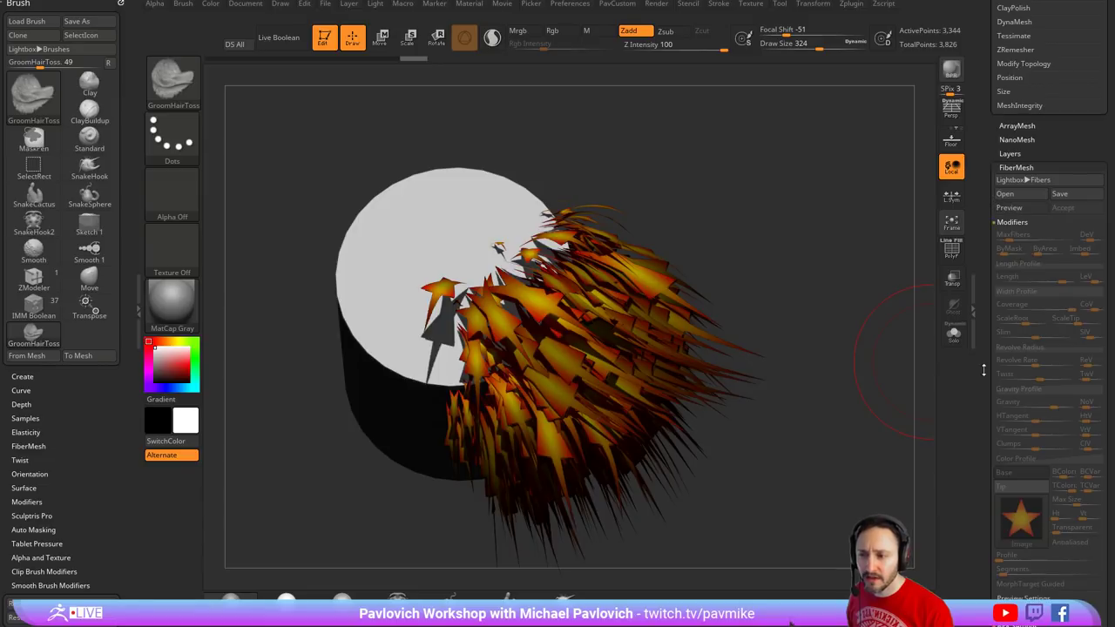
- Examine the FiberMesh BPR Settings and view the groomed fibers on the cylinder from other sides
{"action": "left_click_drag", "start_coordinate": [984, 370], "coordinate": [984, 186]}
{"action": "mouse_move", "coordinate": [1032, 358]}
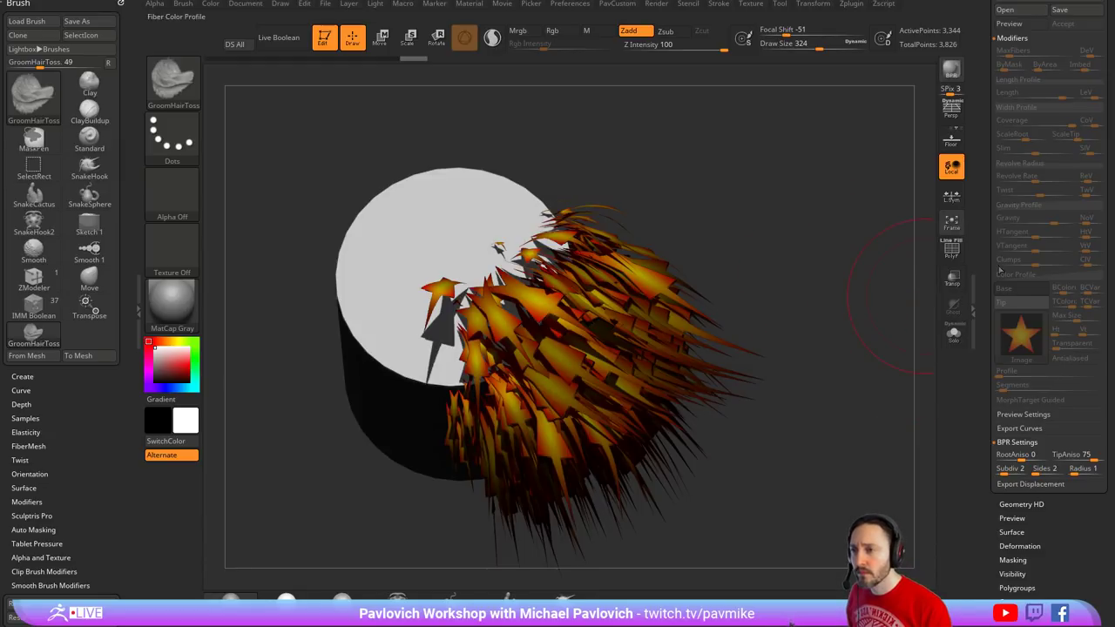
{"action": "key", "text": "s"}
{"action": "left_click_drag", "start_coordinate": [833, 301], "coordinate": [814, 301]}
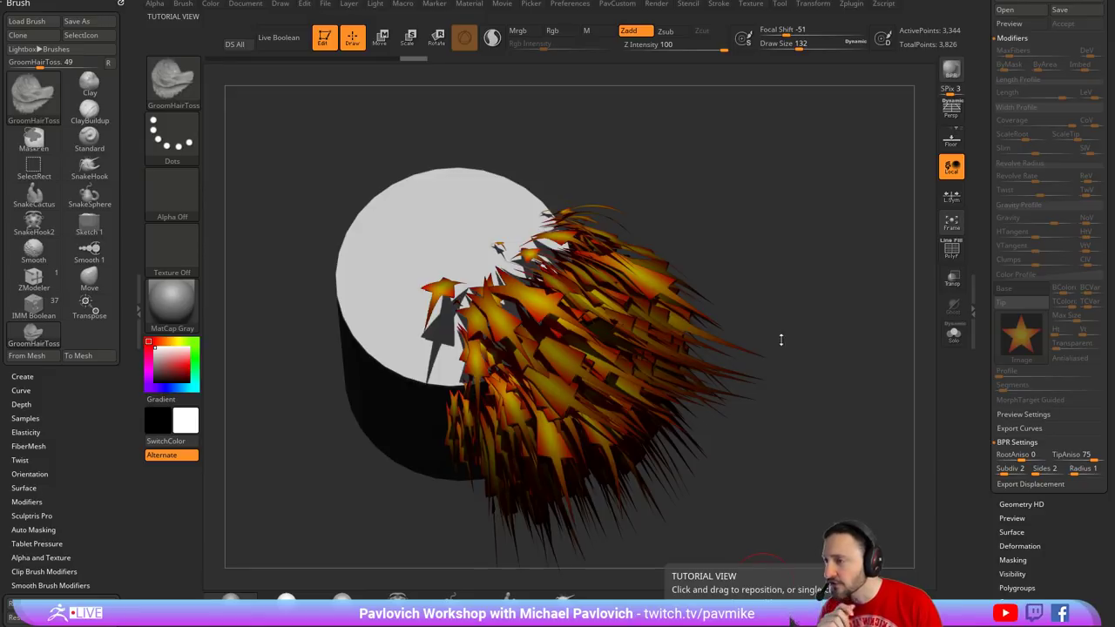
{"action": "left_click_drag", "start_coordinate": [780, 340], "coordinate": [881, 326]}
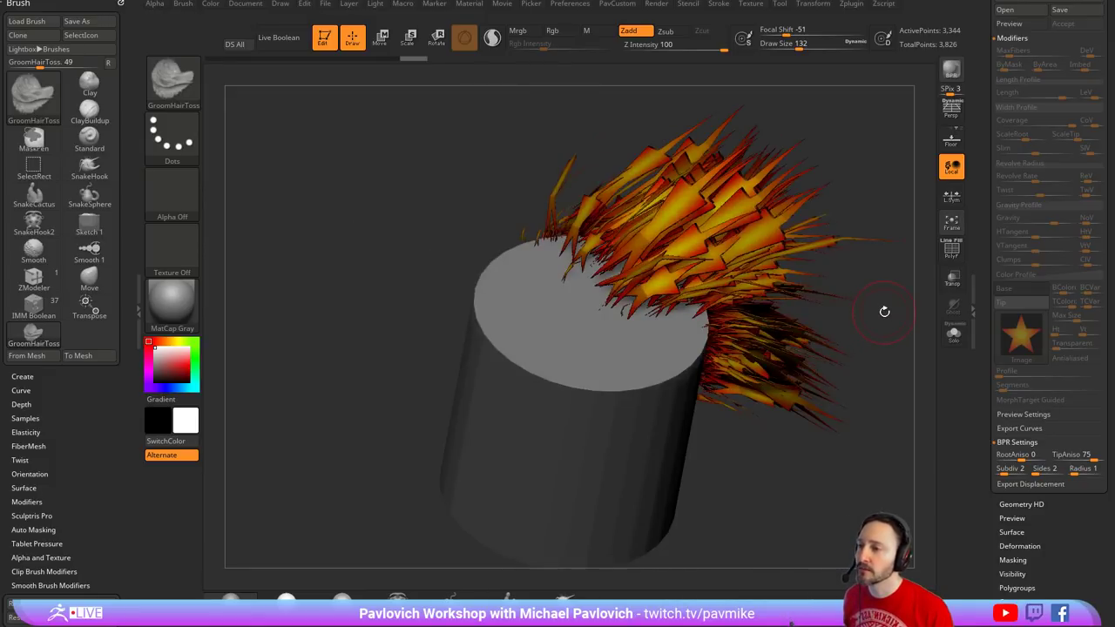
{"action": "left_click_drag", "start_coordinate": [868, 154], "coordinate": [865, 159]}
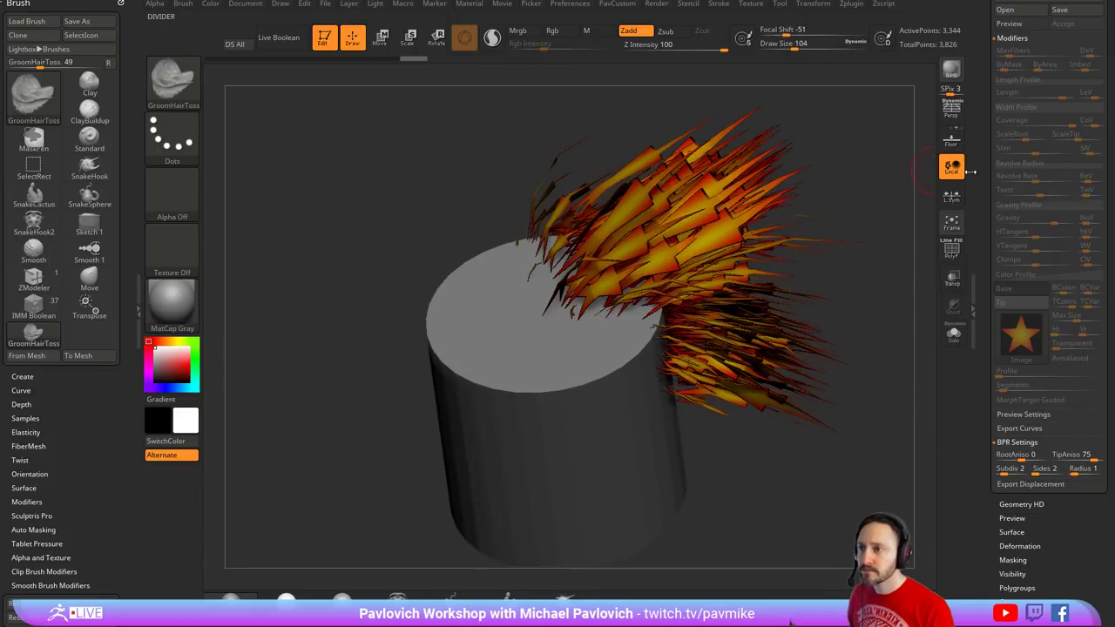
{"action": "left_click_drag", "start_coordinate": [992, 170], "coordinate": [992, 331]}
{"action": "scroll", "coordinate": [991, 332], "scroll_direction": "up", "scroll_amount": 10}
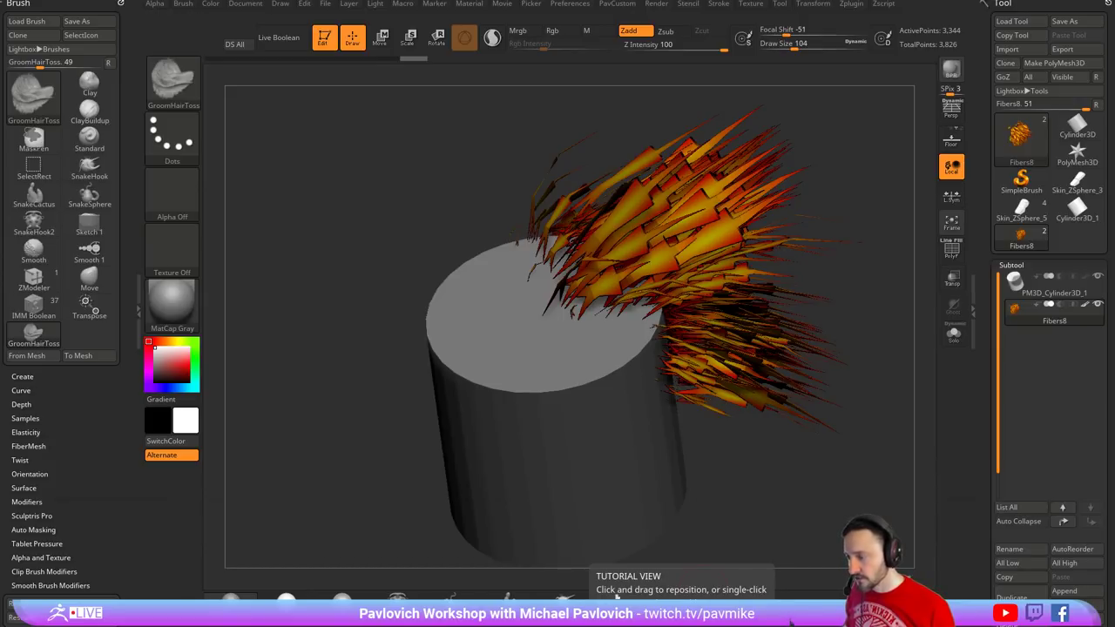
- Switch to the web browser and search the YouTube channel's videos for "fishnet"
{"action": "left_click", "coordinate": [650, 618]}
{"action": "left_click", "coordinate": [81, 59]}
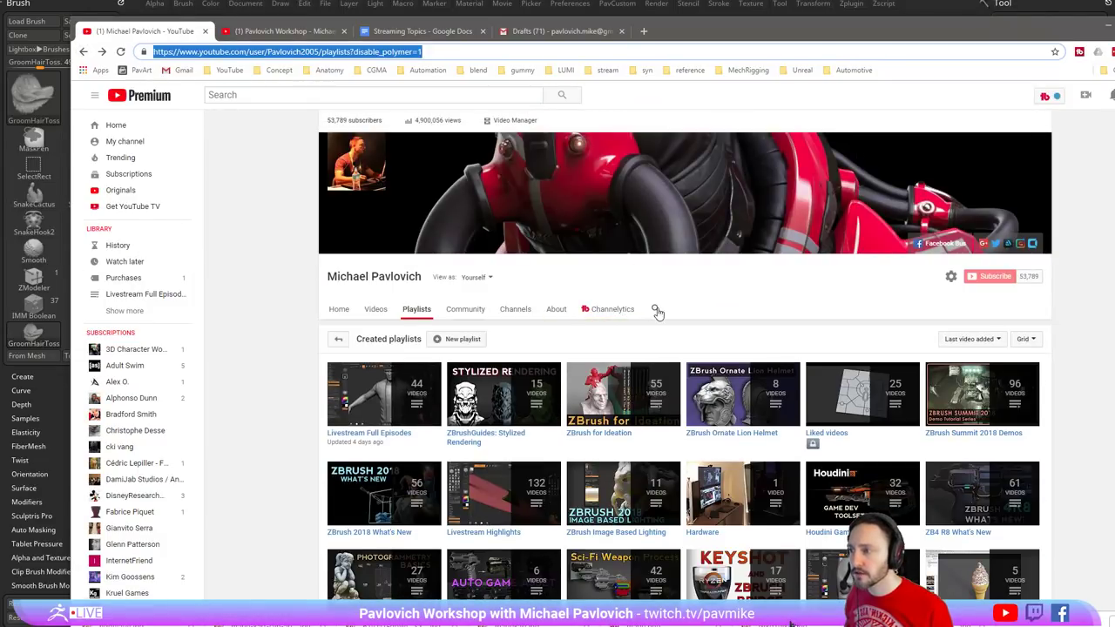
{"action": "left_click", "coordinate": [655, 308]}
{"action": "type", "text": "fishnet"}
{"action": "key", "text": "Return"}
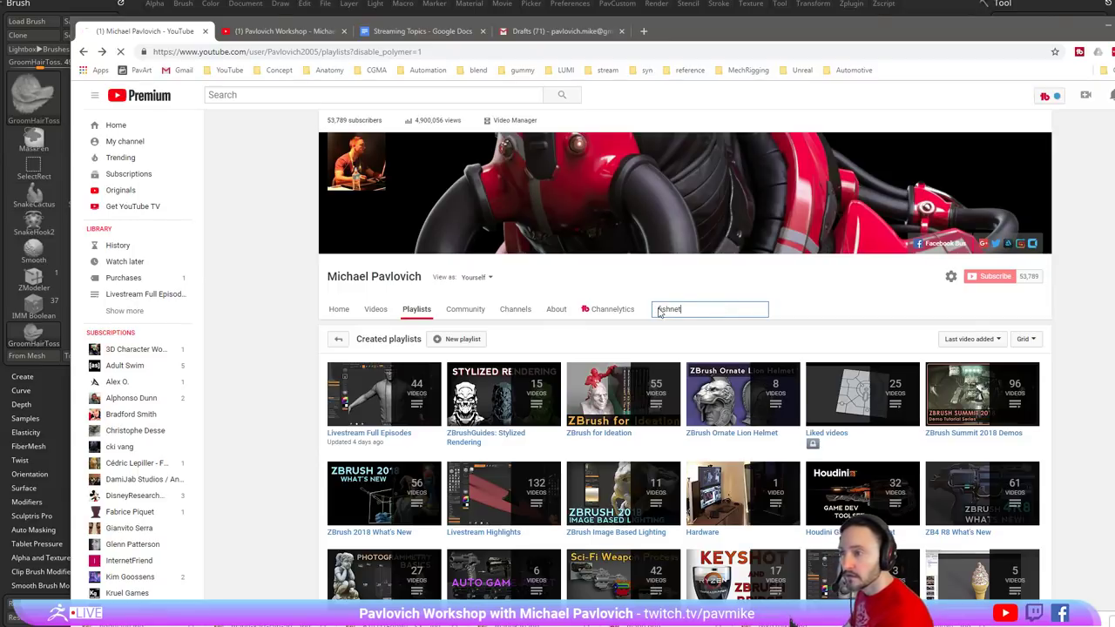
{"action": "scroll", "coordinate": [274, 310], "scroll_direction": "up", "scroll_amount": 1}
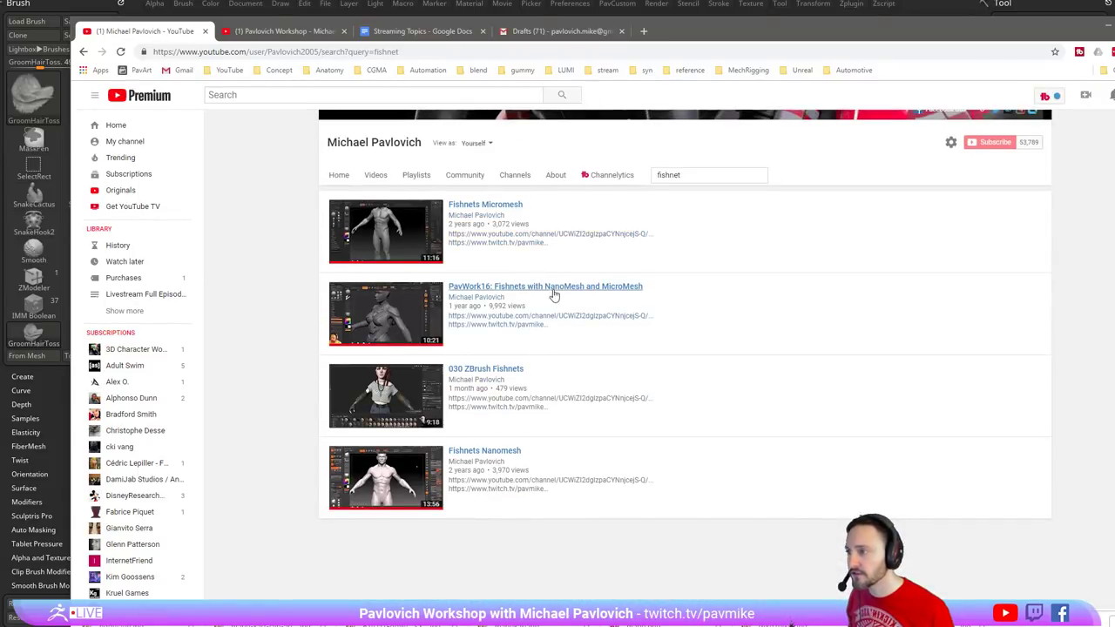
- Select the address of the fishnet search results page and switch back to ZBrush
{"action": "left_click", "coordinate": [526, 52]}
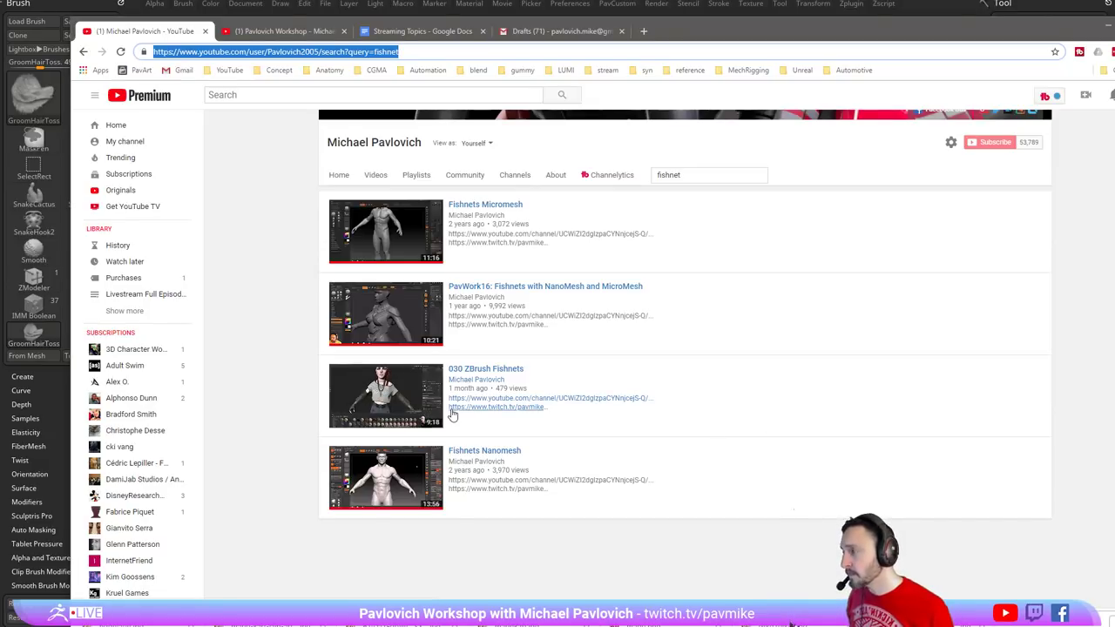
{"action": "key", "text": "alt+Tab"}
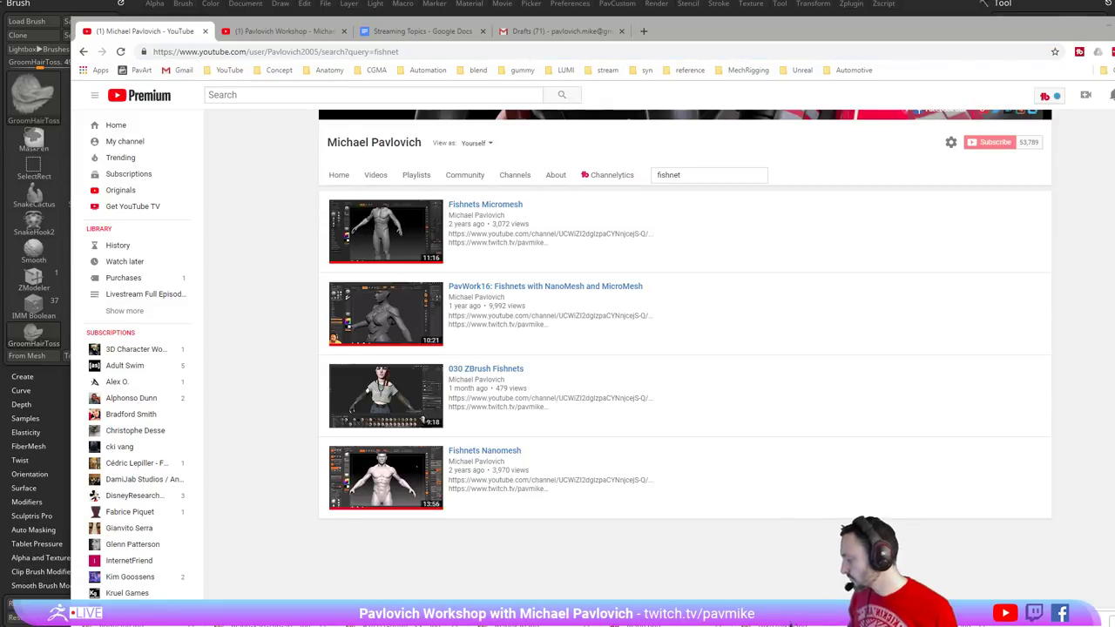
{"action": "left_click_drag", "start_coordinate": [696, 33], "coordinate": [0, 34]}
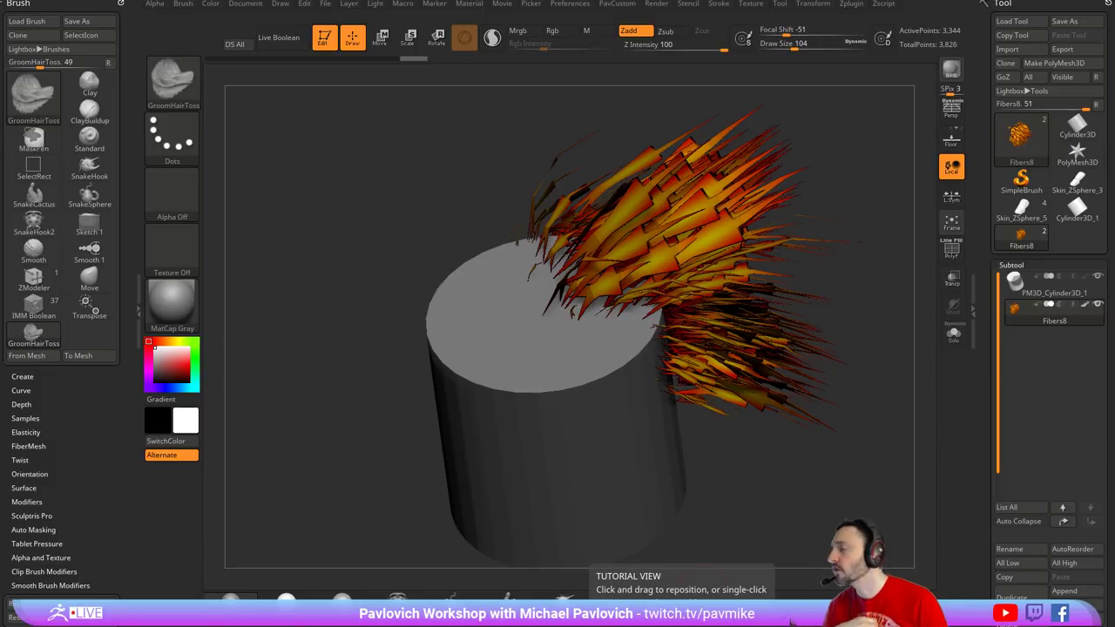
- Load the Skin_ZSphere_3 tool with its polyframe shown and frame the forearm armor shell
{"action": "left_click", "coordinate": [1078, 185]}
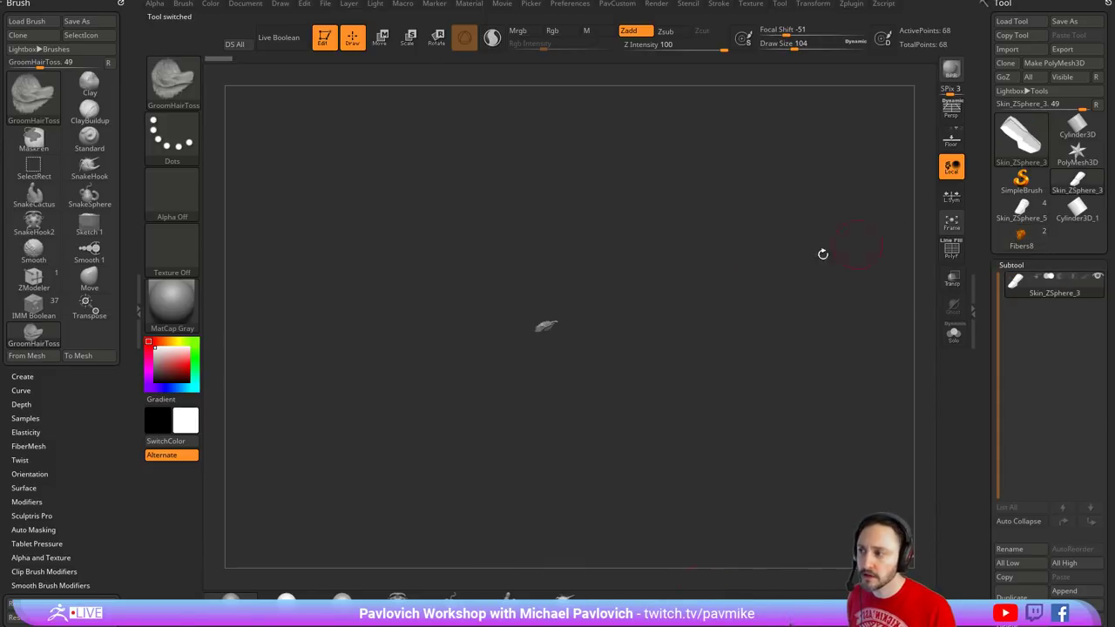
{"action": "left_click", "coordinate": [951, 250]}
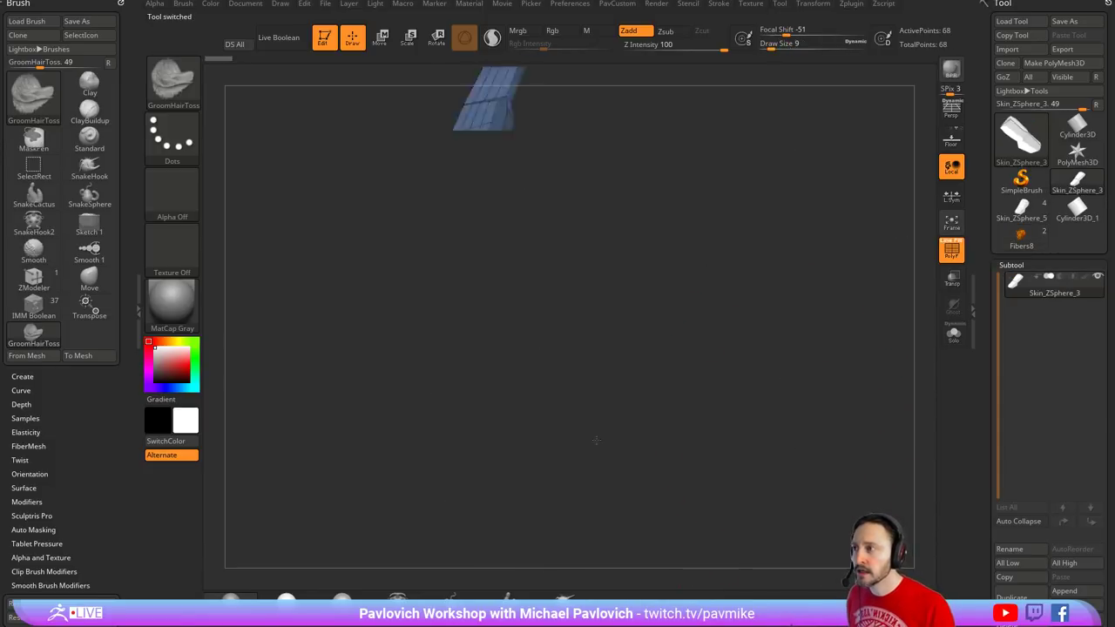
{"action": "left_click_drag", "start_coordinate": [683, 193], "coordinate": [584, 566], "text": "alt"}
{"action": "left_click_drag", "start_coordinate": [584, 565], "coordinate": [761, 471]}
{"action": "left_click_drag", "start_coordinate": [521, 441], "coordinate": [843, 427], "text": "alt"}
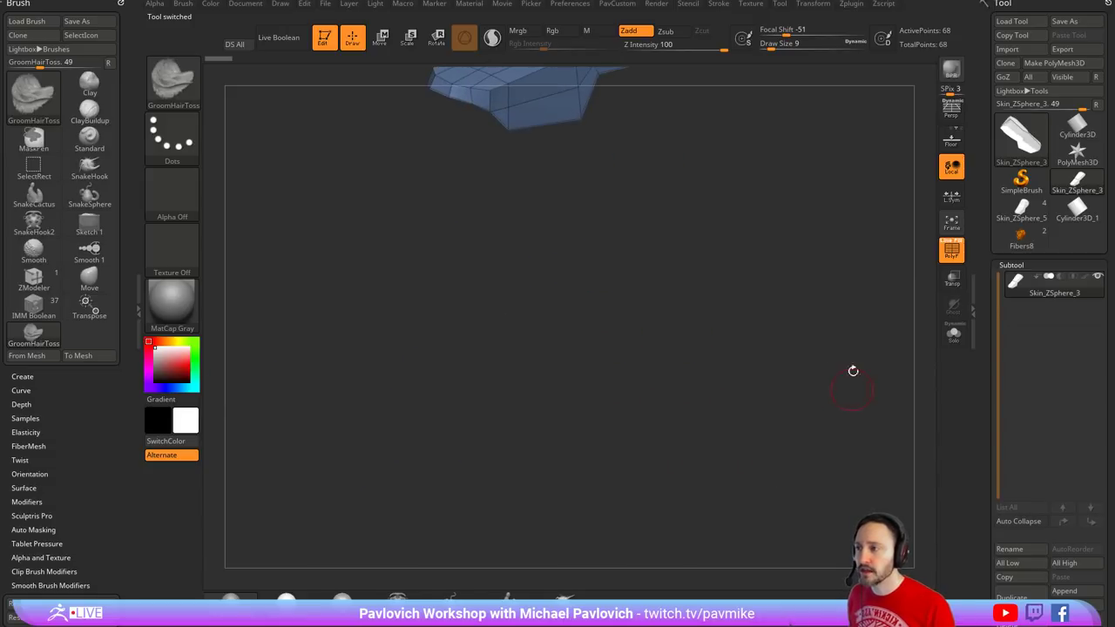
{"action": "left_click_drag", "start_coordinate": [927, 263], "coordinate": [870, 482], "text": "alt"}
{"action": "mouse_move", "coordinate": [723, 247]}
{"action": "left_mouse_down", "text": "alt"}
{"action": "mouse_move", "coordinate": [767, 262]}
{"action": "mouse_move", "coordinate": [615, 266]}
{"action": "left_mouse_up", "text": "alt"}
- Choose the ZModeler brush and thicken the open armor shell with the QMesh polygon action
{"action": "key", "text": "b"}
{"action": "key", "text": "z"}
{"action": "key", "text": "m"}
{"action": "key", "text": "space"}
{"action": "left_click", "coordinate": [620, 150]}
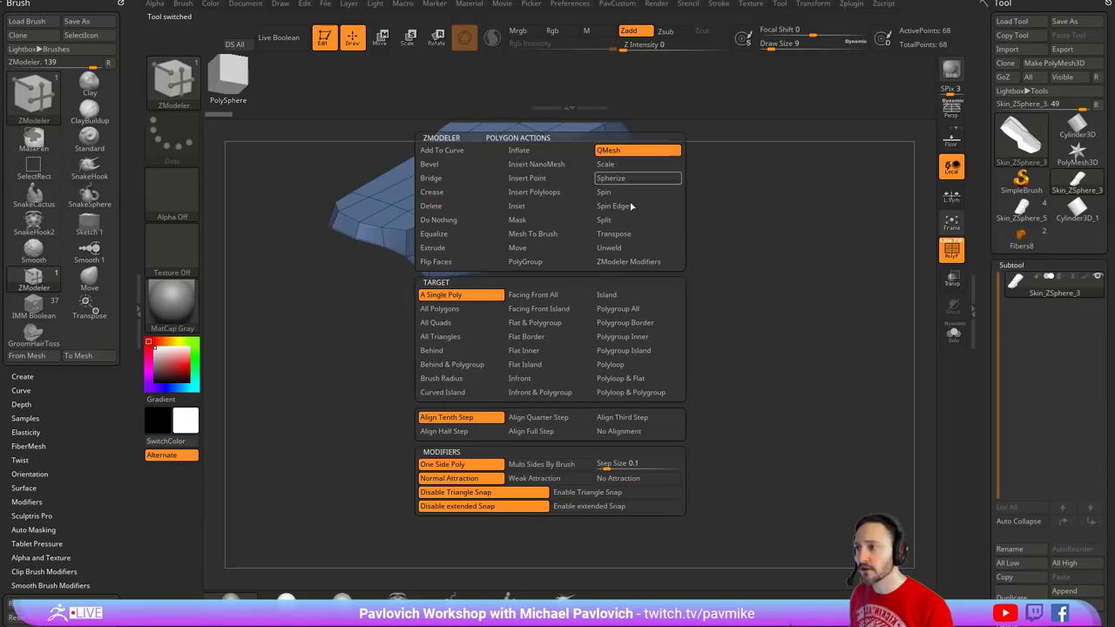
{"action": "left_click_drag", "start_coordinate": [734, 204], "coordinate": [758, 298], "text": "alt"}
{"action": "left_click_drag", "start_coordinate": [577, 263], "coordinate": [593, 277]}
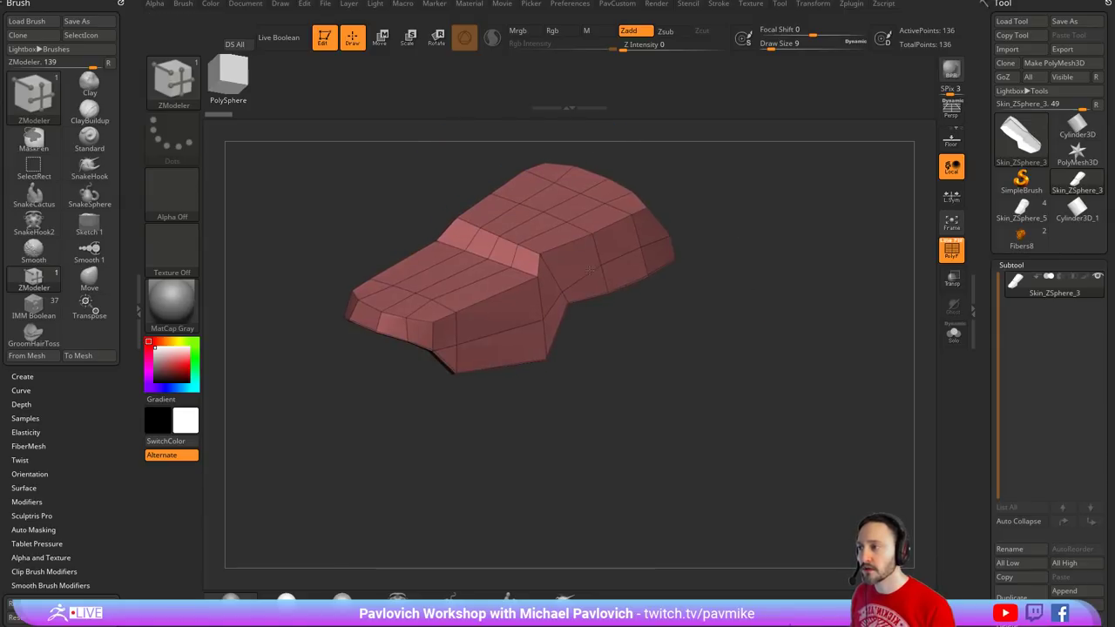
- Pull the rim faces at the shell's narrow end downward into a short tab with QMesh
{"action": "left_click_drag", "start_coordinate": [697, 384], "coordinate": [704, 361]}
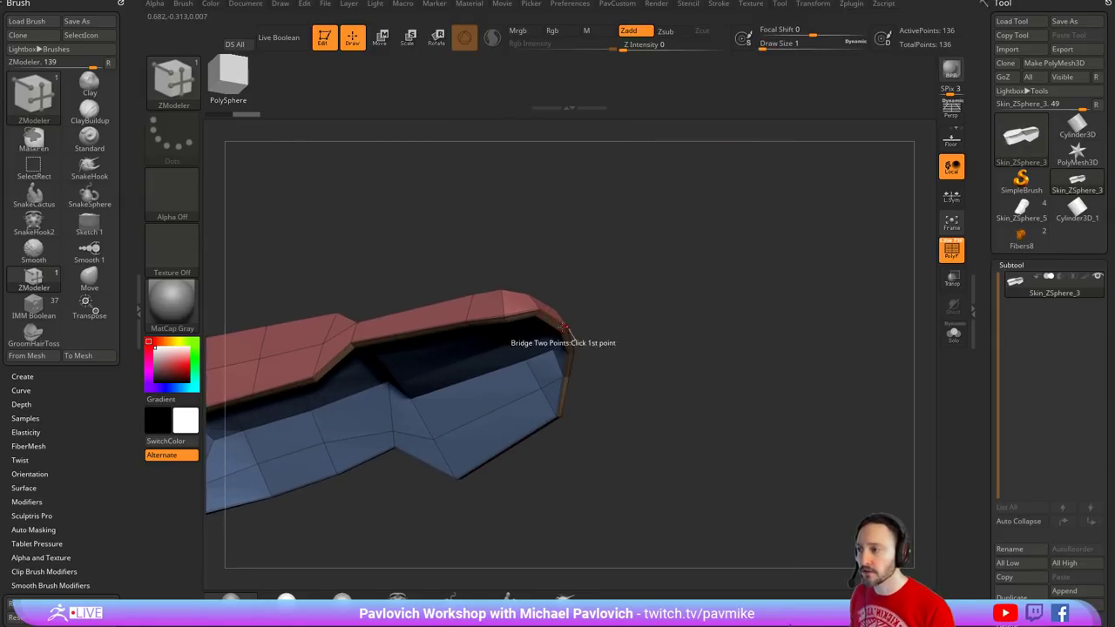
{"action": "left_click_drag", "start_coordinate": [568, 352], "coordinate": [584, 378]}
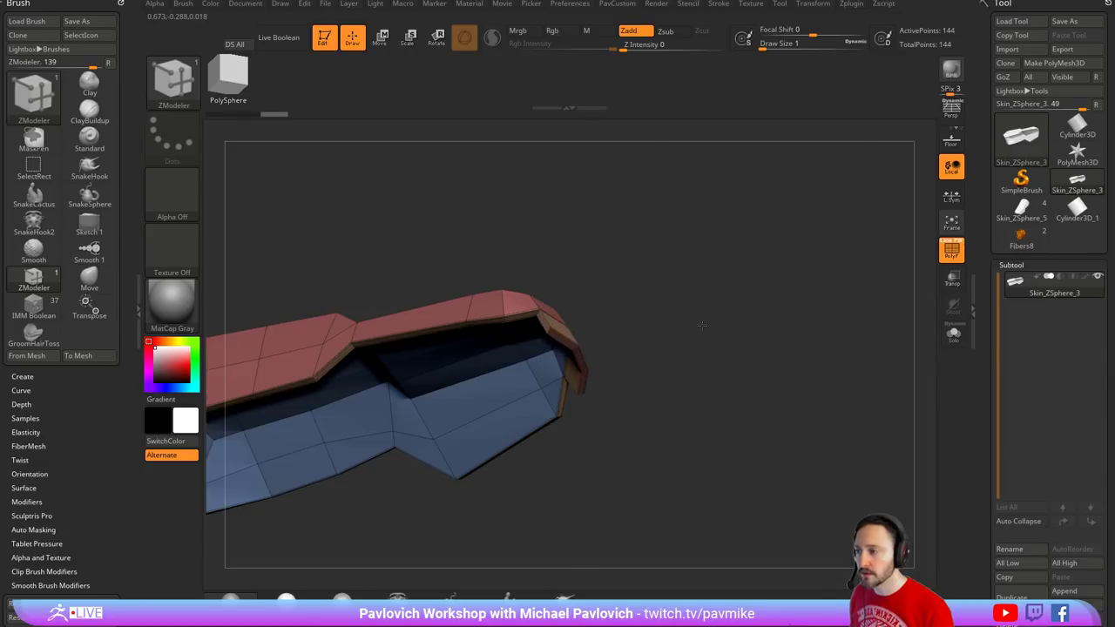
{"action": "left_click_drag", "start_coordinate": [702, 326], "coordinate": [574, 470]}
- Try to pull the rim faces along the wide part's side edge out with QMesh, and undo the attempts
{"action": "mouse_move", "coordinate": [687, 404]}
{"action": "left_mouse_down"}
{"action": "mouse_move", "coordinate": [709, 421]}
{"action": "mouse_move", "coordinate": [702, 401]}
{"action": "left_mouse_up"}
{"action": "left_click_drag", "start_coordinate": [570, 306], "coordinate": [666, 275], "text": "alt"}
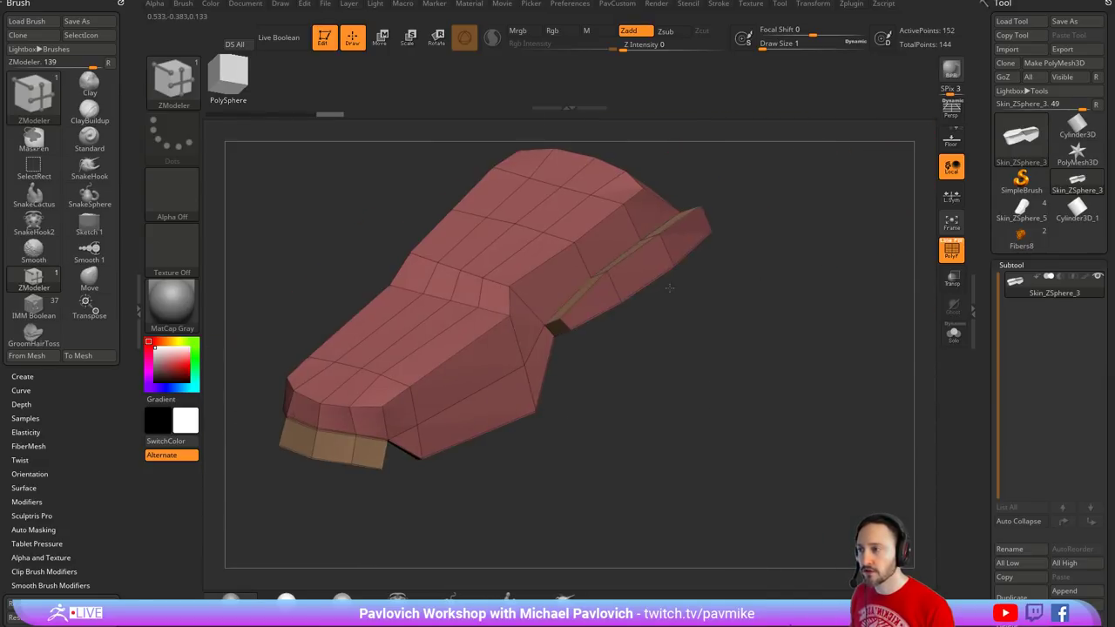
{"action": "left_click_drag", "start_coordinate": [709, 319], "coordinate": [756, 248]}
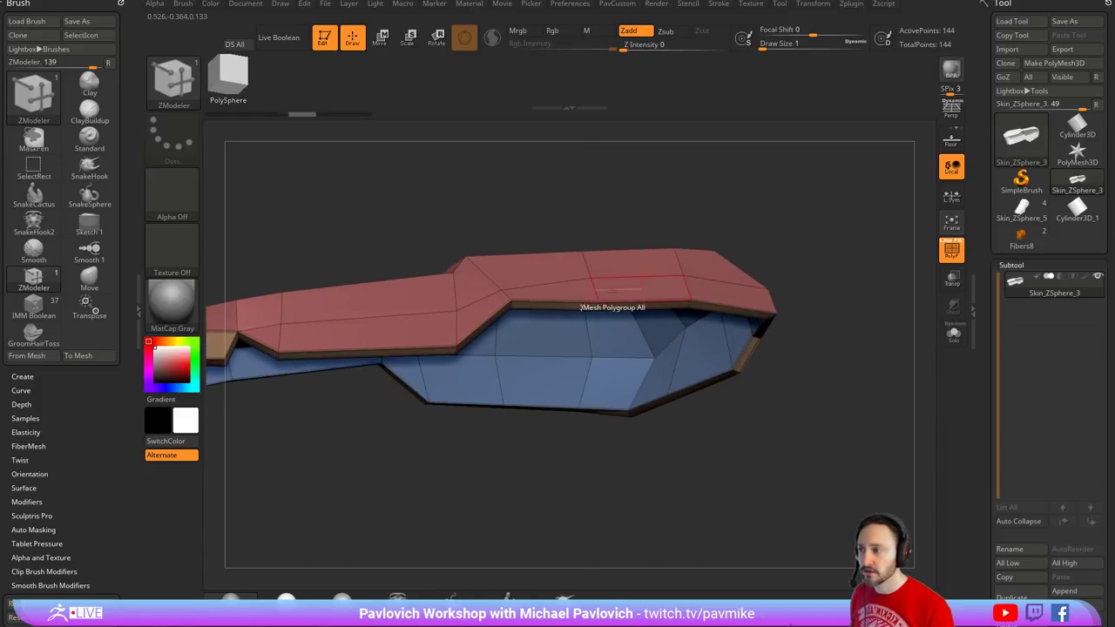
{"action": "mouse_move", "coordinate": [580, 308]}
{"action": "left_mouse_down", "text": "alt"}
{"action": "mouse_move", "coordinate": [713, 308]}
{"action": "mouse_move", "coordinate": [566, 306]}
{"action": "mouse_move", "coordinate": [618, 319]}
{"action": "left_mouse_up", "text": "alt"}
{"action": "key", "text": "ctrl+z"}
{"action": "left_click_drag", "start_coordinate": [774, 207], "coordinate": [764, 236]}
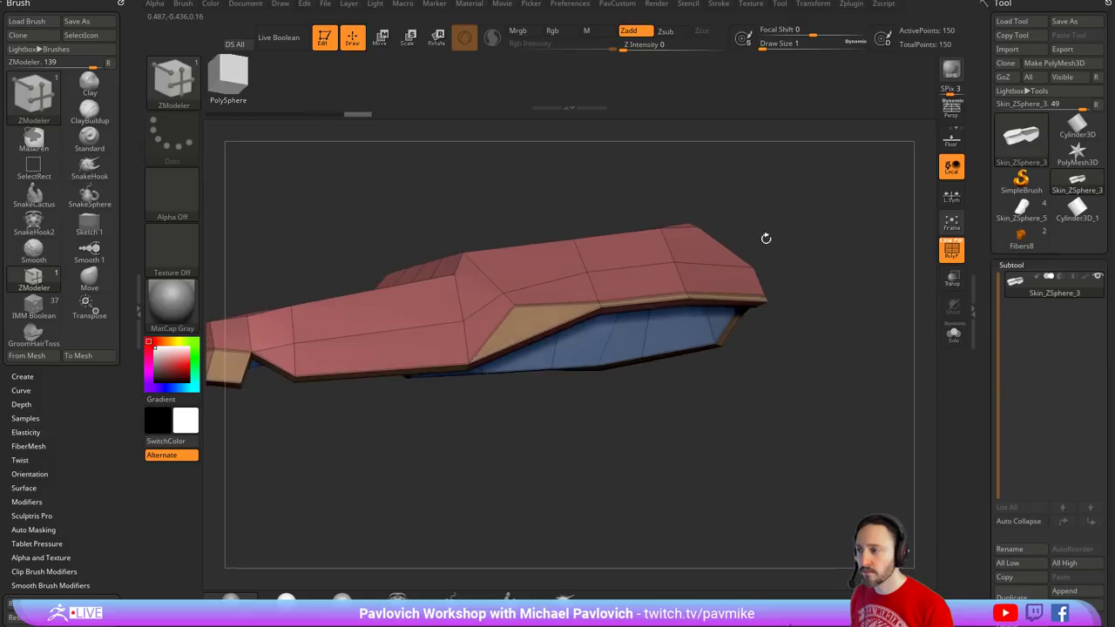
{"action": "key", "text": "ctrl+z"}
- Set the polygon action to Extrude with target Polygroup All and extrude the wide part's side rim downward
{"action": "left_click_drag", "start_coordinate": [669, 375], "coordinate": [650, 302]}
{"action": "key", "text": "space"}
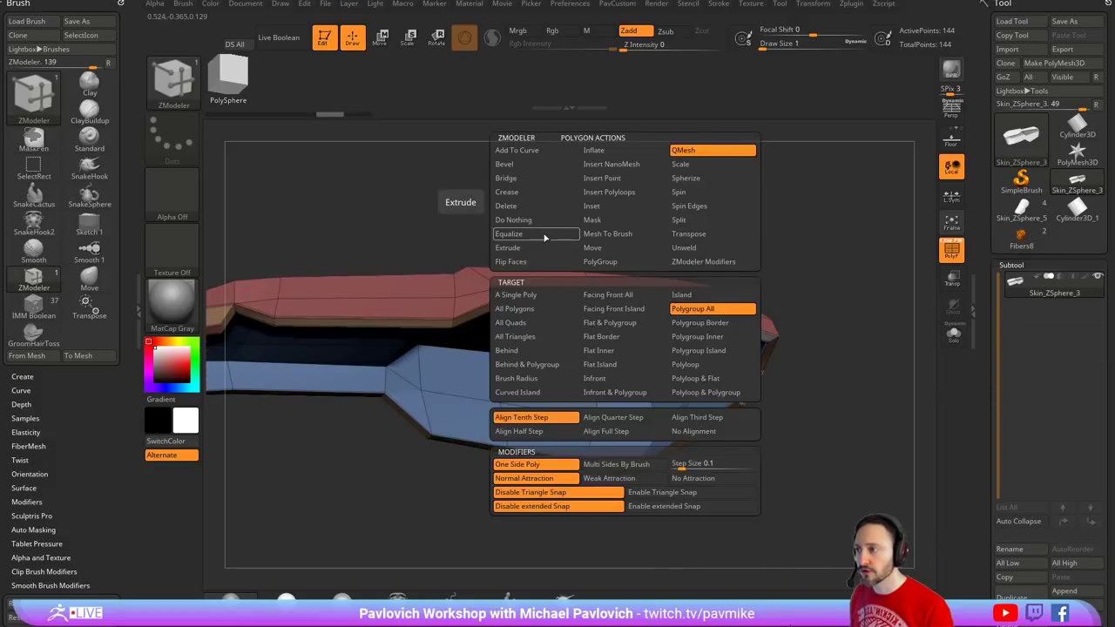
{"action": "left_click", "coordinate": [567, 250]}
{"action": "left_click", "coordinate": [750, 308]}
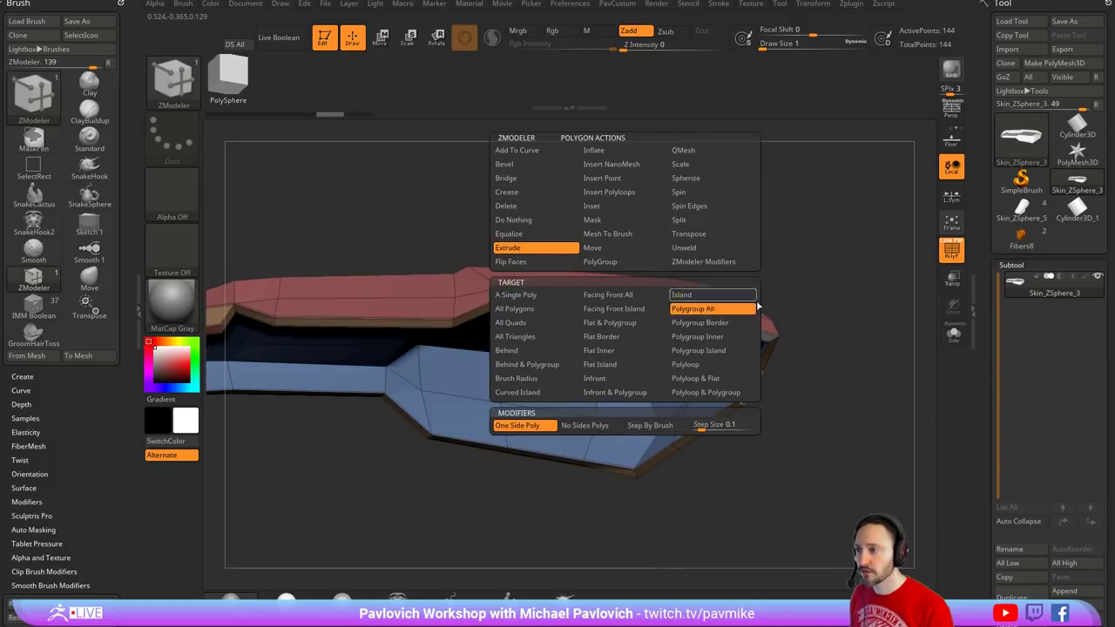
{"action": "left_click_drag", "start_coordinate": [787, 301], "coordinate": [781, 335]}
{"action": "left_click_drag", "start_coordinate": [599, 312], "coordinate": [604, 322]}
- Select the outer faces of the new side strip and extrude them outward into a flange
{"action": "left_click_drag", "start_coordinate": [721, 238], "coordinate": [695, 335]}
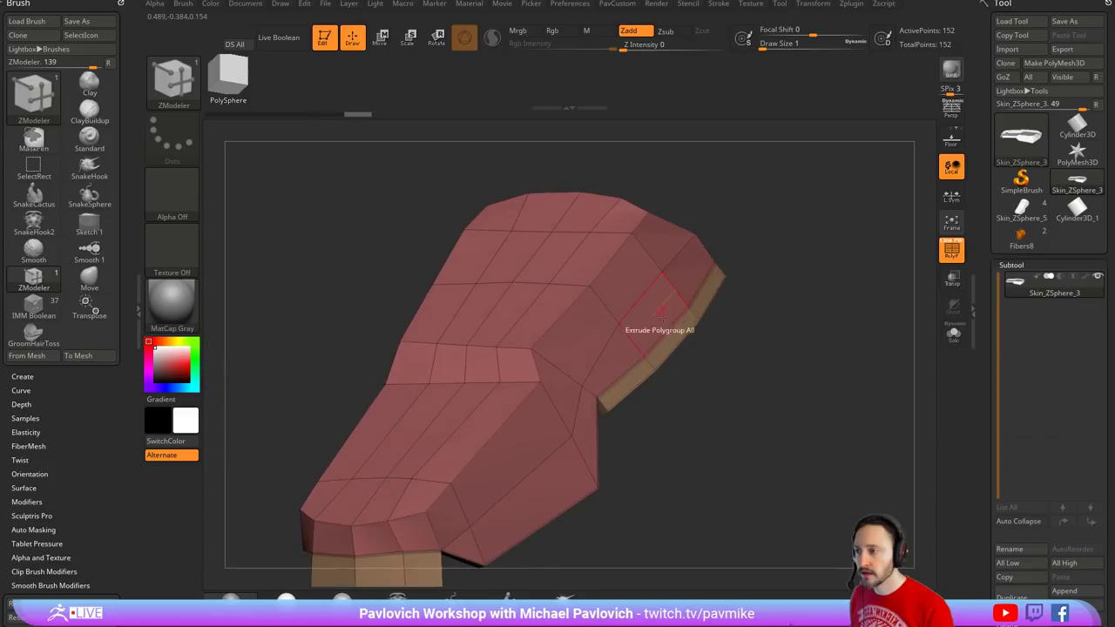
{"action": "left_click_drag", "start_coordinate": [605, 398], "coordinate": [718, 273], "text": "alt"}
{"action": "left_click_drag", "start_coordinate": [649, 359], "coordinate": [741, 313]}
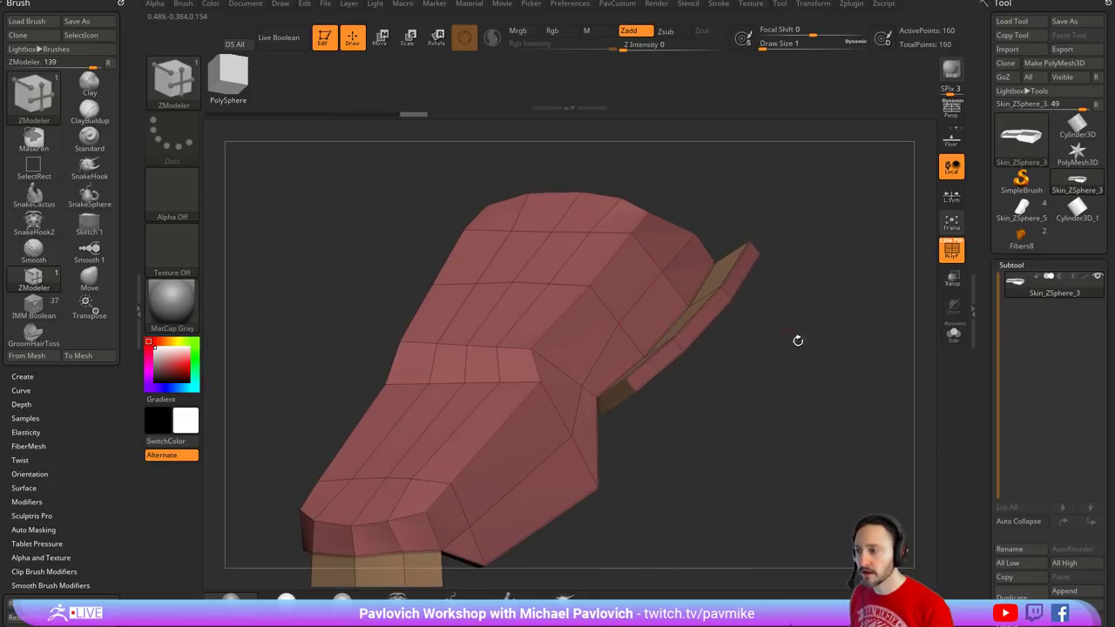
- Mask the flange's outer faces with ZModeler Mask Polygroup All, invert the mask, move them along Y and clear the mask
{"action": "left_click_drag", "start_coordinate": [796, 341], "coordinate": [723, 291]}
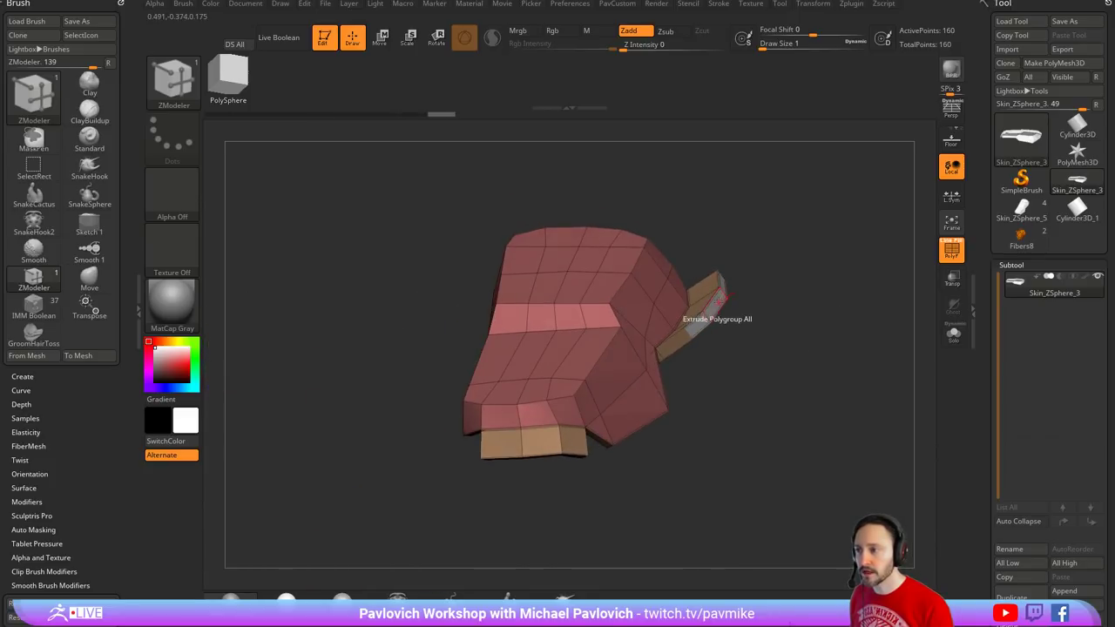
{"action": "key", "text": "space"}
{"action": "left_click", "coordinate": [700, 221]}
{"action": "left_click", "coordinate": [764, 311]}
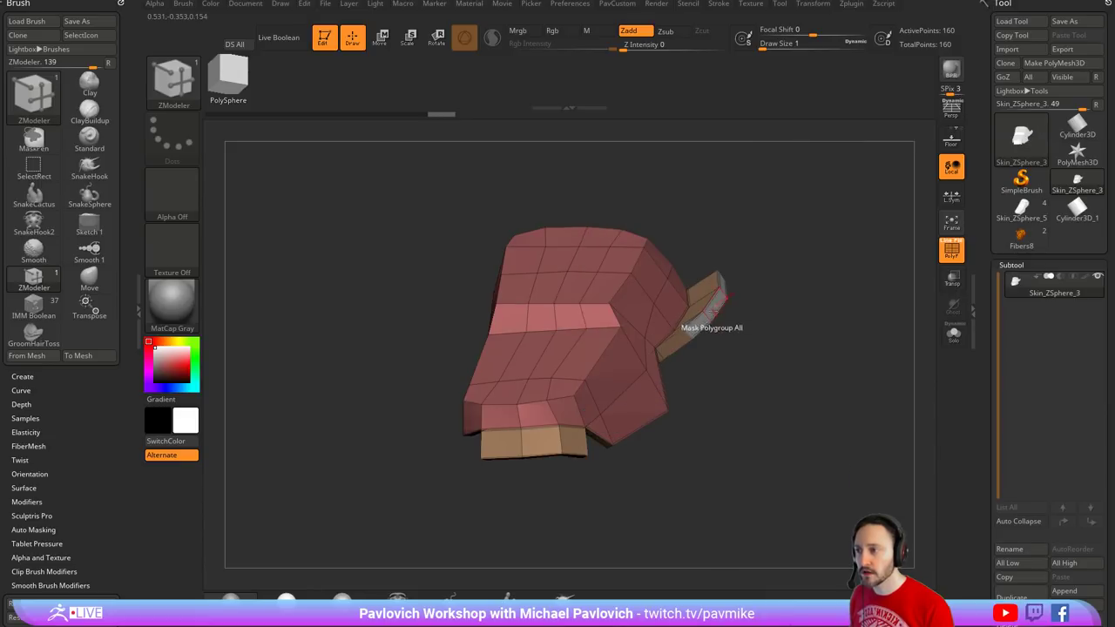
{"action": "left_click", "coordinate": [694, 325]}
{"action": "left_click", "coordinate": [804, 289], "text": "ctrl"}
{"action": "key", "text": "w"}
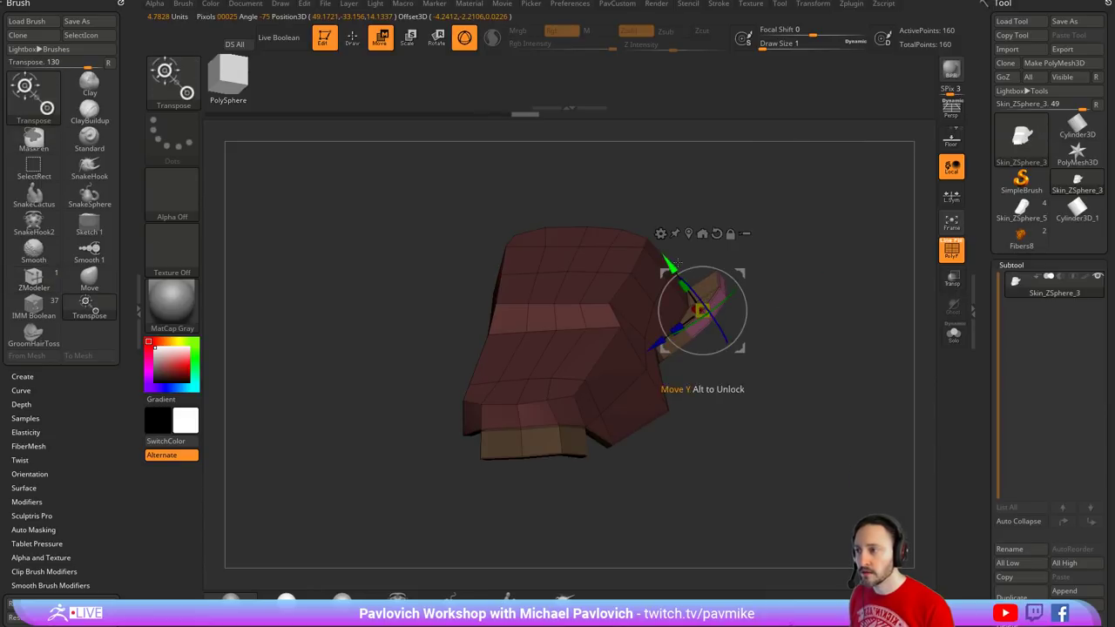
{"action": "left_click_drag", "start_coordinate": [668, 265], "coordinate": [684, 285]}
{"action": "key", "text": "q"}
{"action": "mouse_move", "coordinate": [832, 309]}
{"action": "left_mouse_down", "text": "ctrl"}
{"action": "mouse_move", "coordinate": [867, 333]}
{"action": "mouse_move", "coordinate": [843, 409]}
{"action": "mouse_move", "coordinate": [889, 335]}
{"action": "mouse_move", "coordinate": [799, 335]}
{"action": "mouse_move", "coordinate": [841, 370]}
{"action": "mouse_move", "coordinate": [846, 442]}
{"action": "left_mouse_up", "text": "ctrl"}
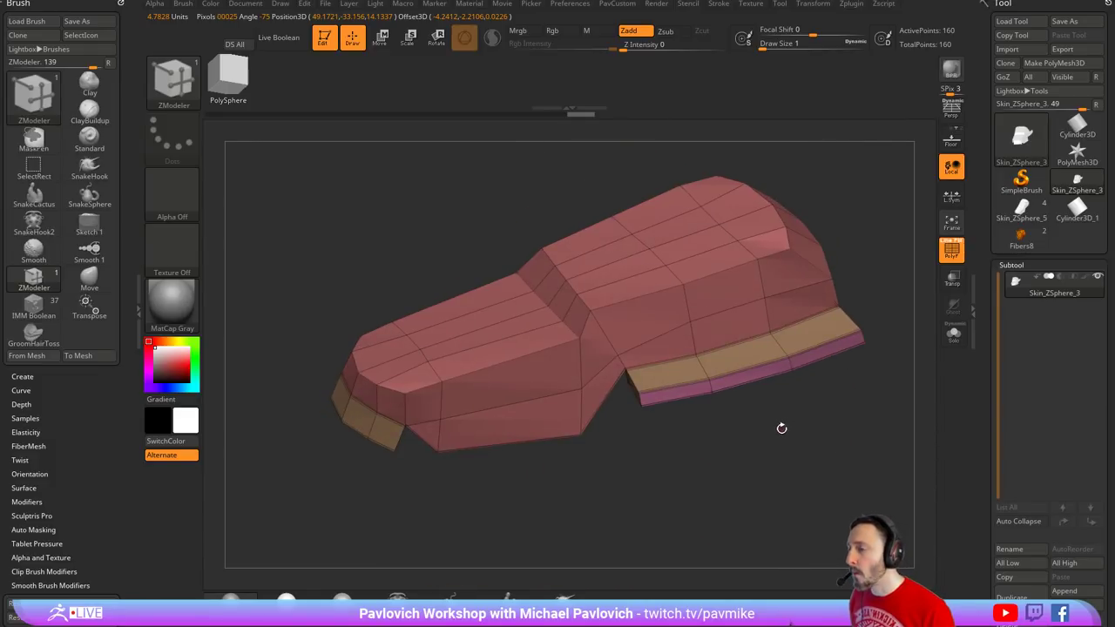
- Assign the main shell's red polygroup to the upper faces of the side flange and the narrow-end tab
{"action": "left_click_drag", "start_coordinate": [762, 457], "coordinate": [838, 448]}
{"action": "key", "text": "2"}
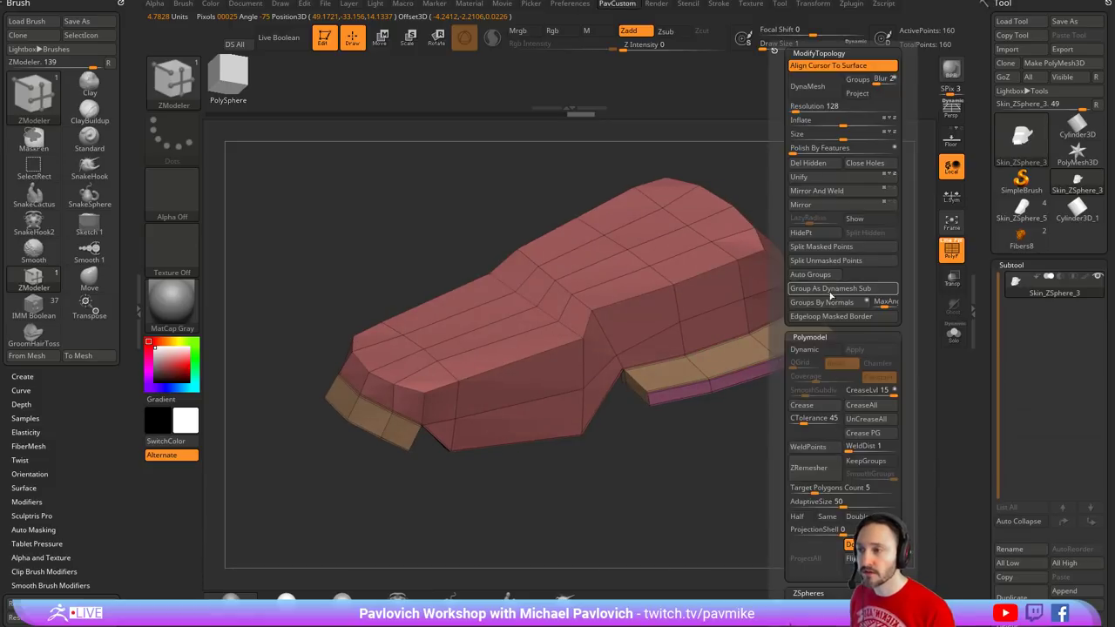
{"action": "mouse_move", "coordinate": [652, 323]}
{"action": "left_mouse_down", "text": "alt"}
{"action": "mouse_move", "coordinate": [673, 370]}
{"action": "mouse_move", "coordinate": [771, 332]}
{"action": "left_mouse_up", "text": "alt"}
{"action": "left_click_drag", "start_coordinate": [842, 255], "coordinate": [881, 269]}
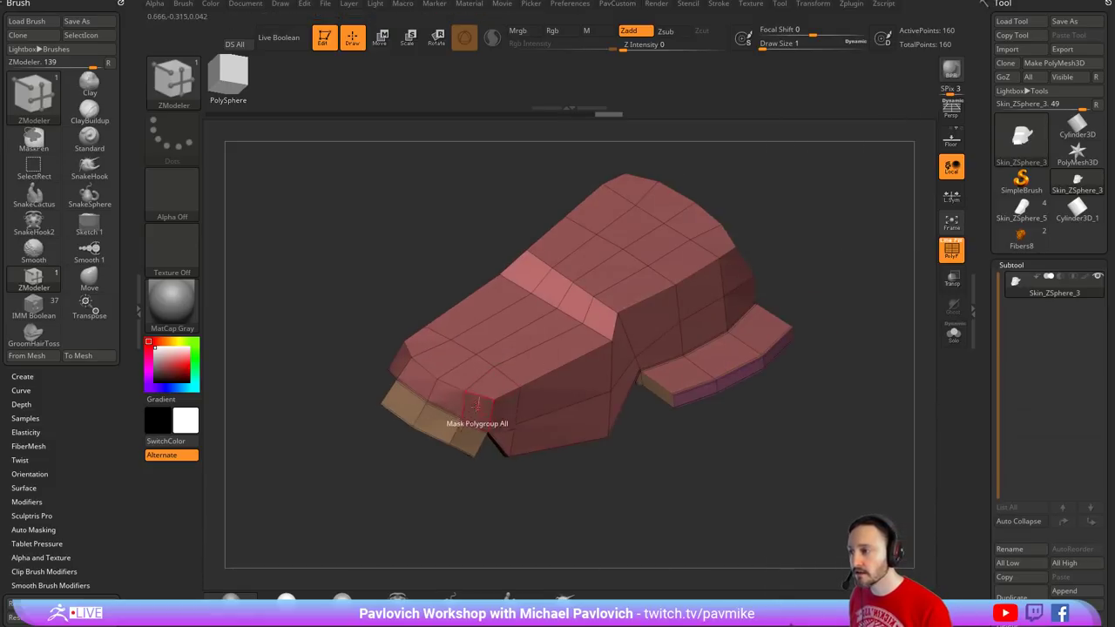
{"action": "left_click_drag", "start_coordinate": [441, 422], "coordinate": [404, 406]}
{"action": "mouse_move", "coordinate": [365, 465]}
{"action": "left_mouse_down"}
{"action": "mouse_move", "coordinate": [462, 486]}
{"action": "mouse_move", "coordinate": [365, 473]}
{"action": "left_mouse_up"}
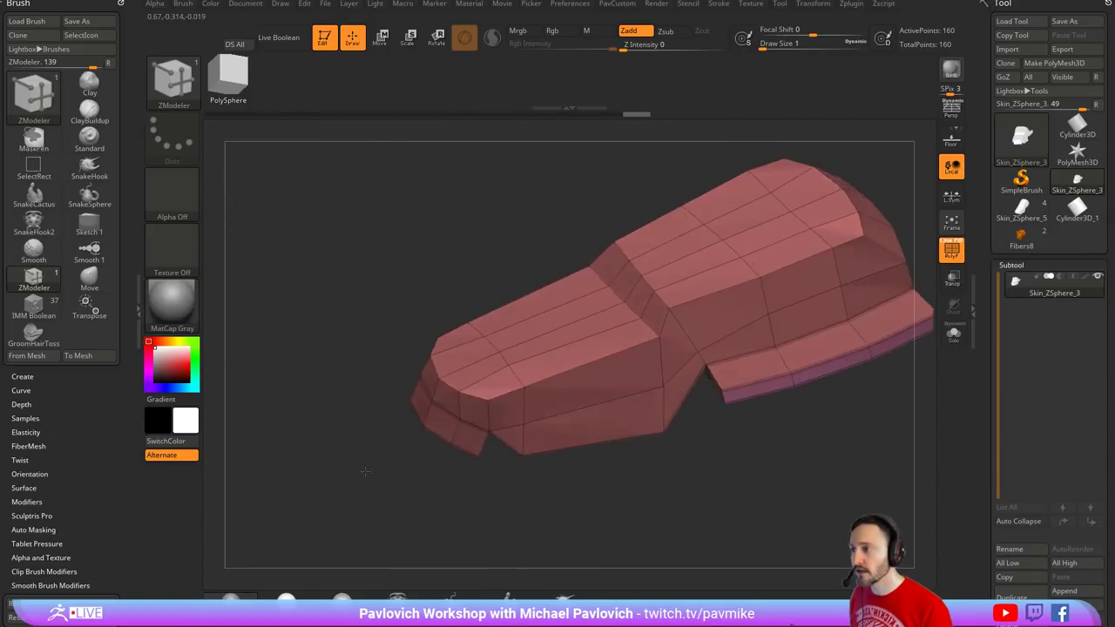
- Isolate the red polygroup and delete the hidden faces
{"action": "left_click", "coordinate": [657, 347], "text": "ctrl+shift"}
{"action": "key", "text": "1"}
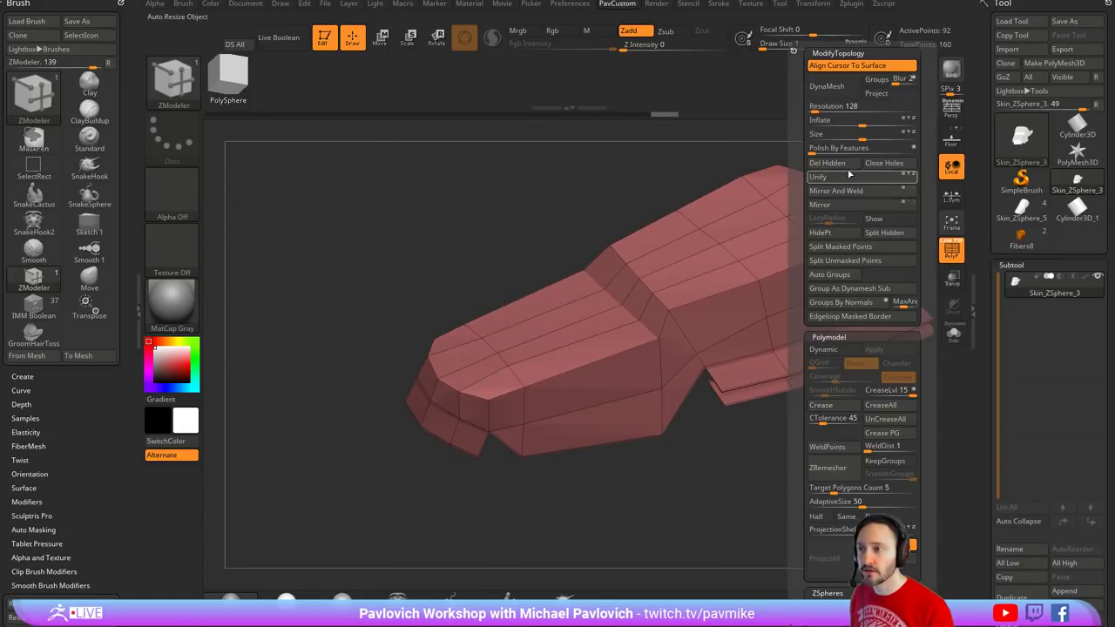
{"action": "left_click", "coordinate": [829, 163]}
- Auto-group the mesh by topology continuity, isolate the main red shell and delete the hidden loose strip
{"action": "key", "text": "1"}
{"action": "left_click", "coordinate": [765, 274]}
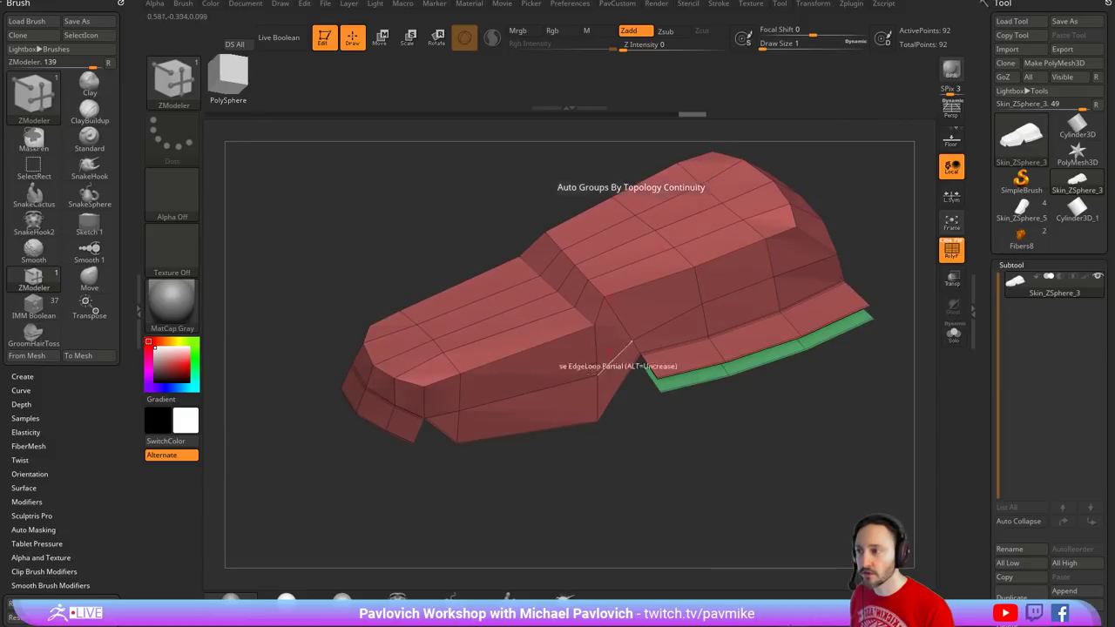
{"action": "left_click", "coordinate": [693, 283], "text": "ctrl+shift"}
{"action": "key", "text": "1"}
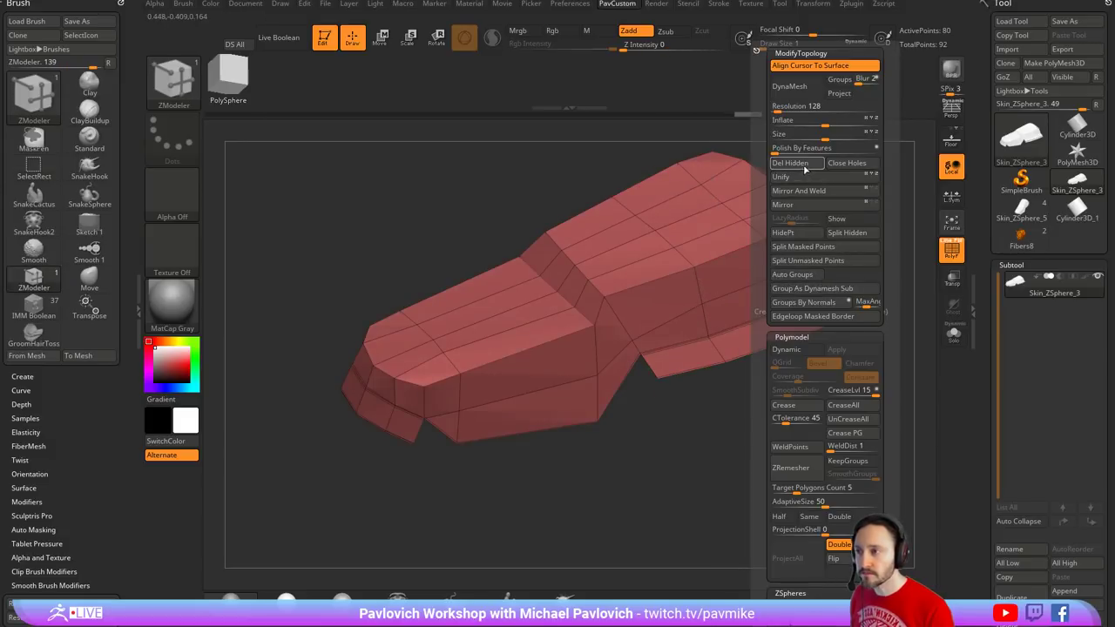
{"action": "left_click", "coordinate": [804, 164]}
{"action": "left_click_drag", "start_coordinate": [501, 205], "coordinate": [836, 222]}
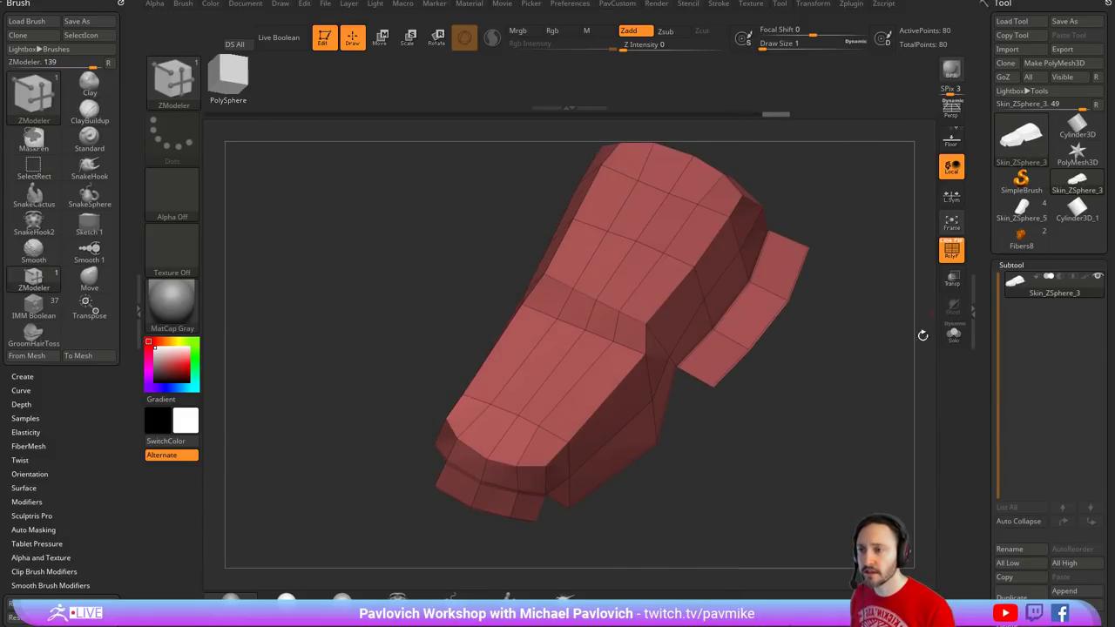
{"action": "left_click_drag", "start_coordinate": [920, 333], "coordinate": [775, 331]}
{"action": "key", "text": "1"}
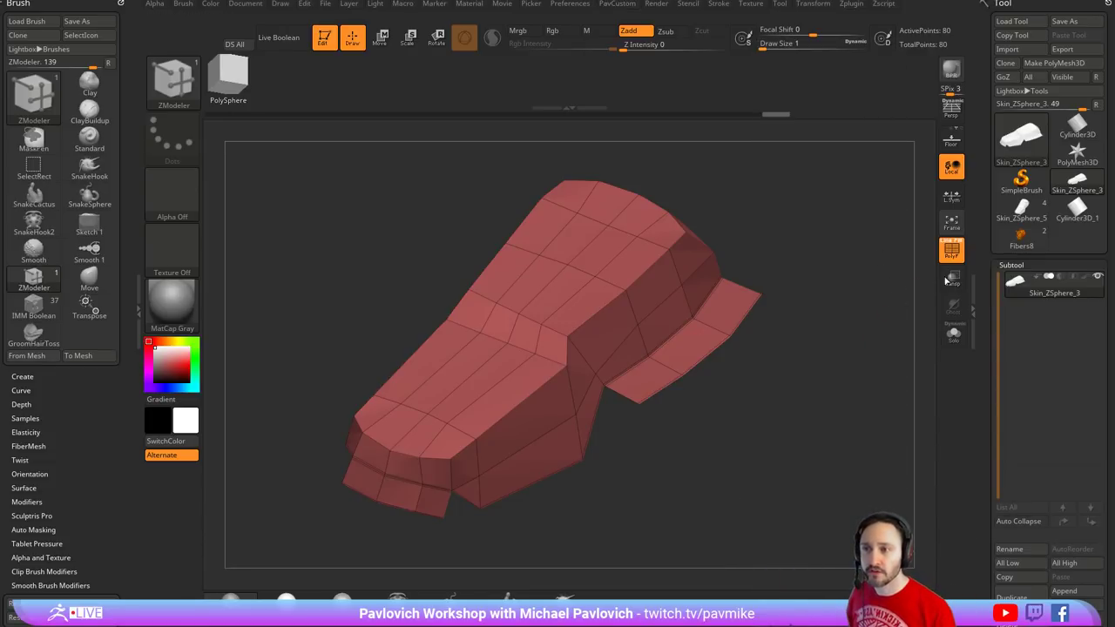
- Switch to the Skin_ZSphere_5 tool and show only its Nickz_humanMaleAverage2 forearm subtool, with the polyframe off
{"action": "left_click", "coordinate": [1024, 211]}
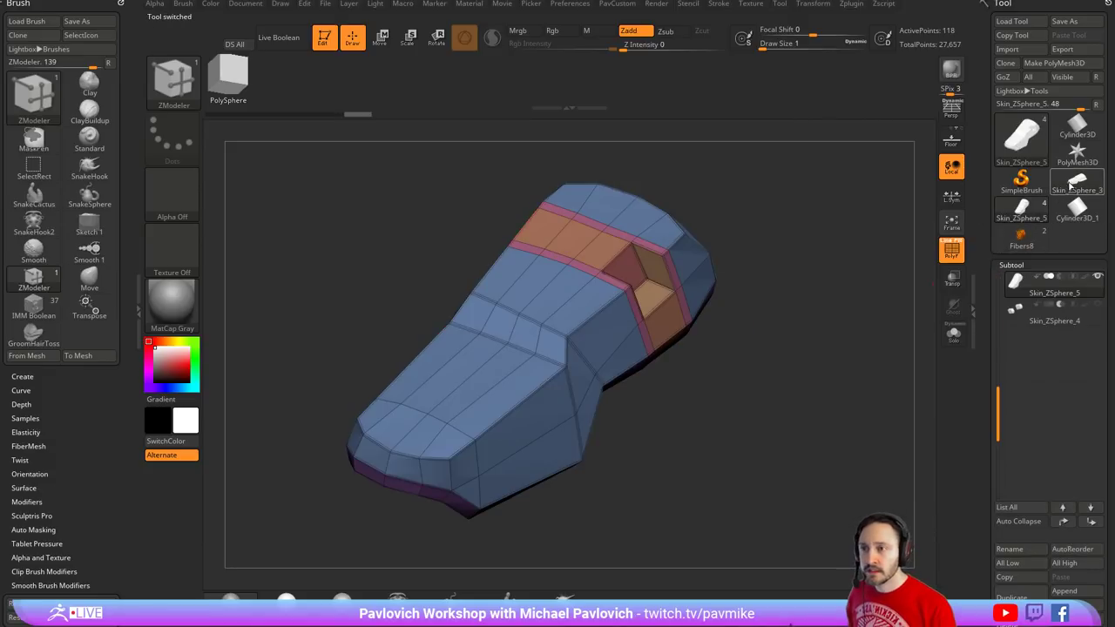
{"action": "left_click", "coordinate": [1070, 186]}
{"action": "left_click", "coordinate": [1042, 220]}
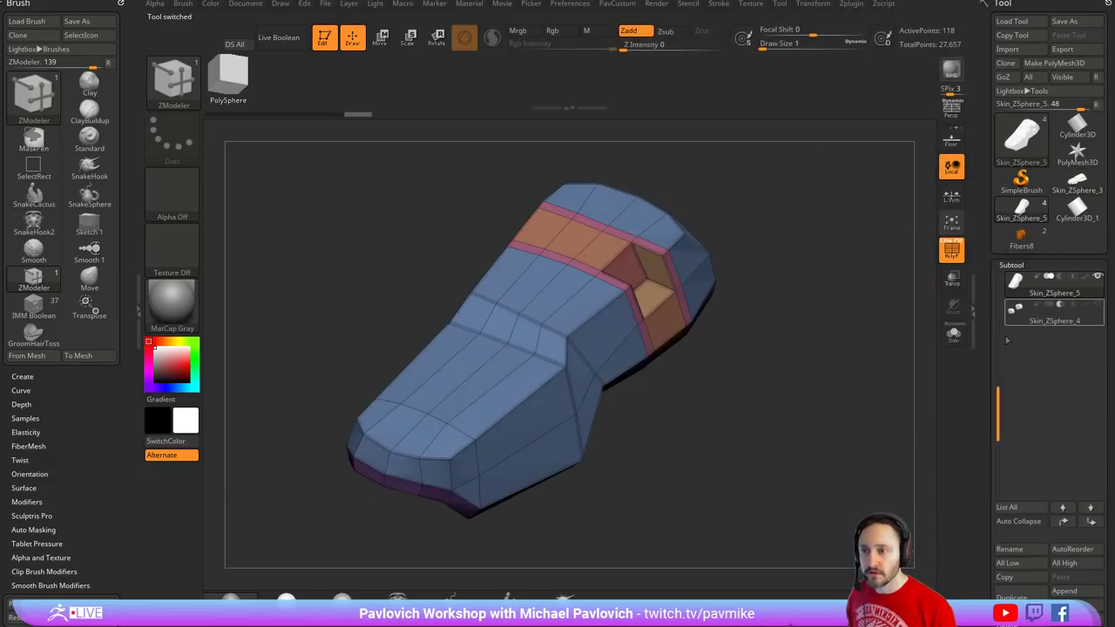
{"action": "left_click_drag", "start_coordinate": [997, 394], "coordinate": [1002, 284]}
{"action": "left_click", "coordinate": [1073, 314]}
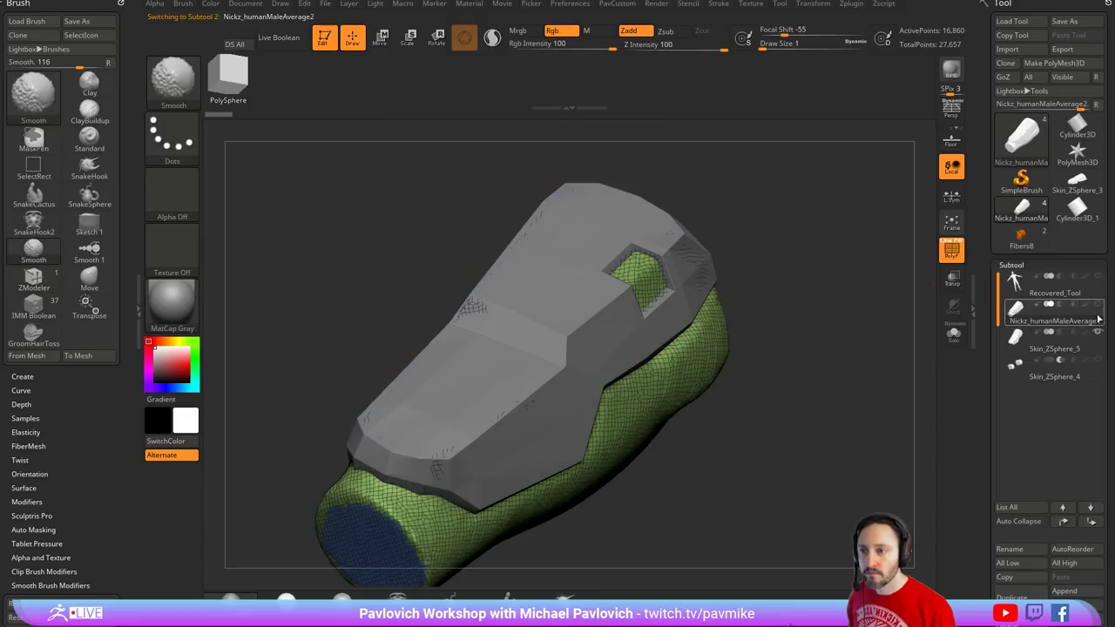
{"action": "left_click", "coordinate": [1089, 320], "text": "shift"}
{"action": "mouse_move", "coordinate": [817, 333]}
{"action": "left_mouse_down"}
{"action": "mouse_move", "coordinate": [847, 372]}
{"action": "mouse_move", "coordinate": [879, 322]}
{"action": "mouse_move", "coordinate": [763, 272]}
{"action": "left_mouse_up"}
{"action": "left_click", "coordinate": [951, 251]}
- With the Topology brush, draw two lengthwise curves along the opposite ridges of the forearm's raised plates
{"action": "key", "text": "b"}
{"action": "key", "text": "t"}
{"action": "key", "text": "b"}
{"action": "key", "text": "t"}
{"action": "key", "text": "o"}
{"action": "key", "text": "s"}
{"action": "left_click", "coordinate": [678, 264]}
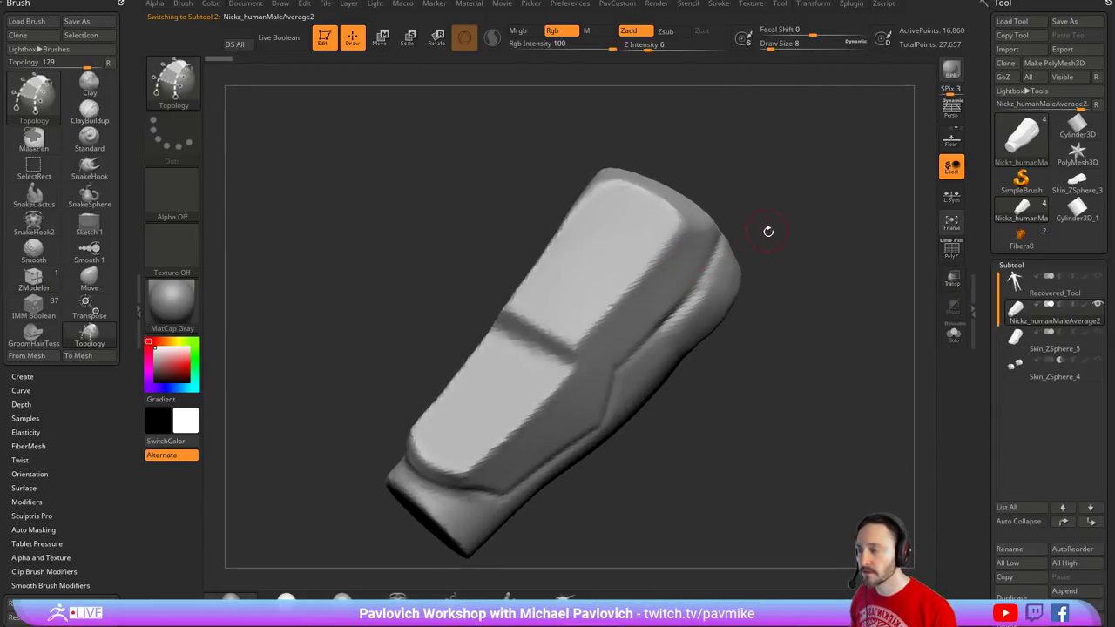
{"action": "left_click_drag", "start_coordinate": [768, 231], "coordinate": [789, 247]}
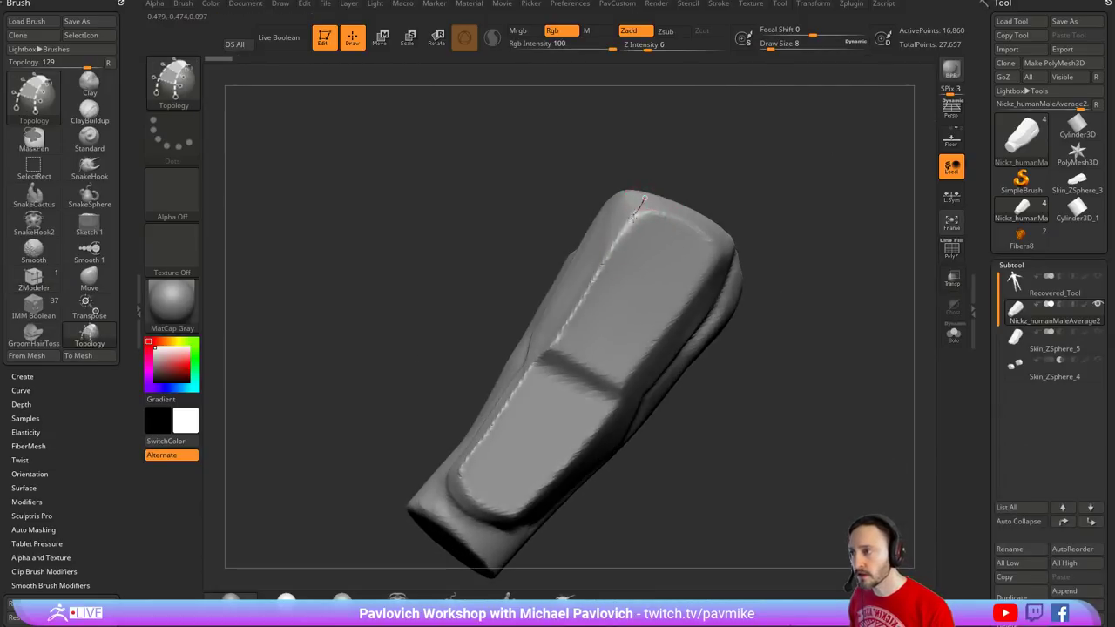
{"action": "left_click_drag", "start_coordinate": [563, 330], "coordinate": [485, 434]}
{"action": "left_click_drag", "start_coordinate": [766, 231], "coordinate": [701, 222]}
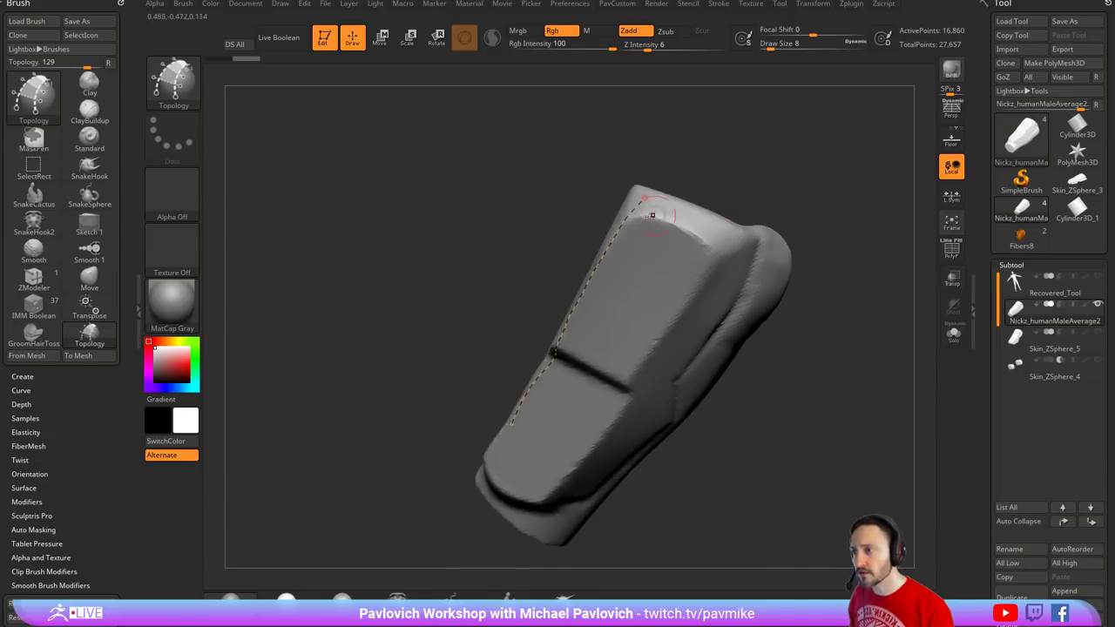
{"action": "left_click_drag", "start_coordinate": [768, 223], "coordinate": [735, 236]}
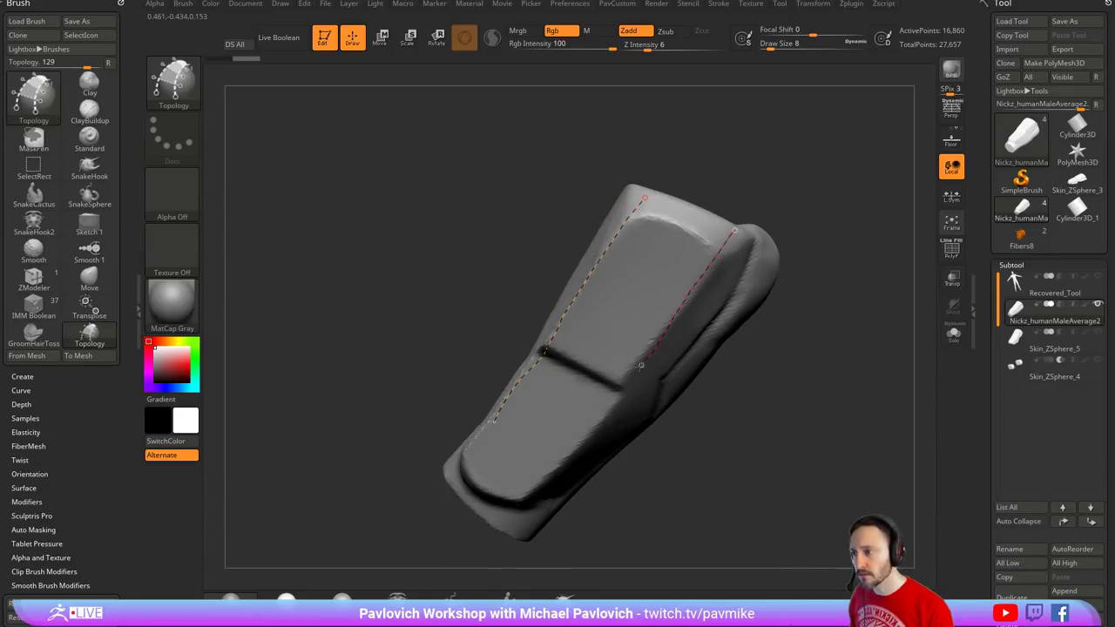
{"action": "left_click_drag", "start_coordinate": [640, 366], "coordinate": [529, 475]}
{"action": "left_click_drag", "start_coordinate": [817, 311], "coordinate": [857, 306]}
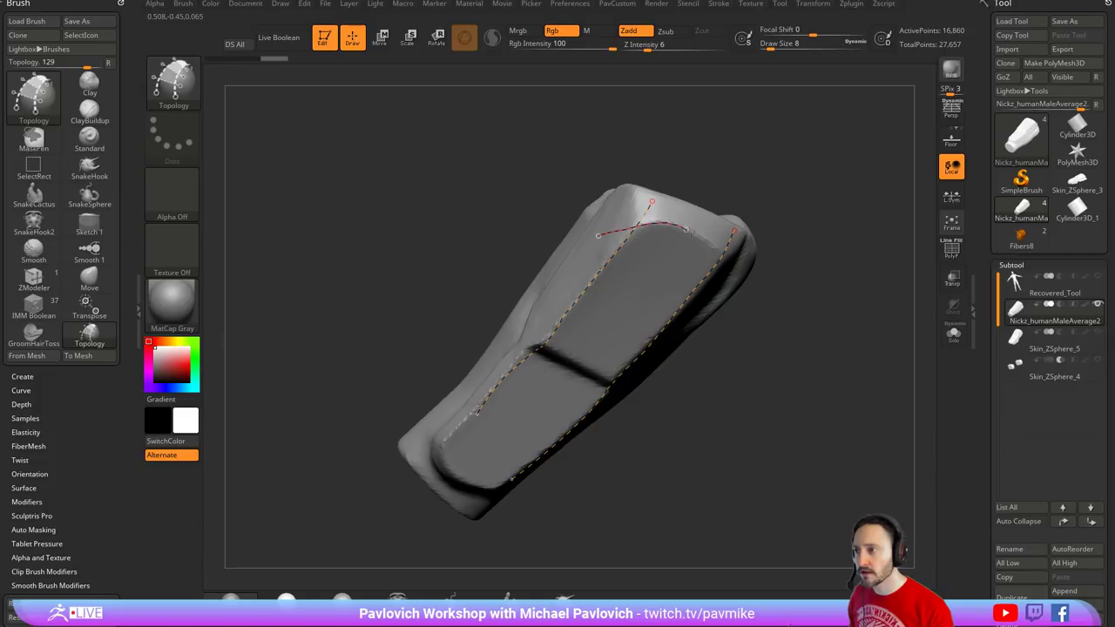
- Draw crosswise curves over the wider raised plate and two inner lengthwise curves to form a grid of topology faces
{"action": "left_click_drag", "start_coordinate": [727, 277], "coordinate": [728, 284]}
{"action": "left_click_drag", "start_coordinate": [788, 300], "coordinate": [762, 296]}
{"action": "left_click_drag", "start_coordinate": [551, 342], "coordinate": [623, 399]}
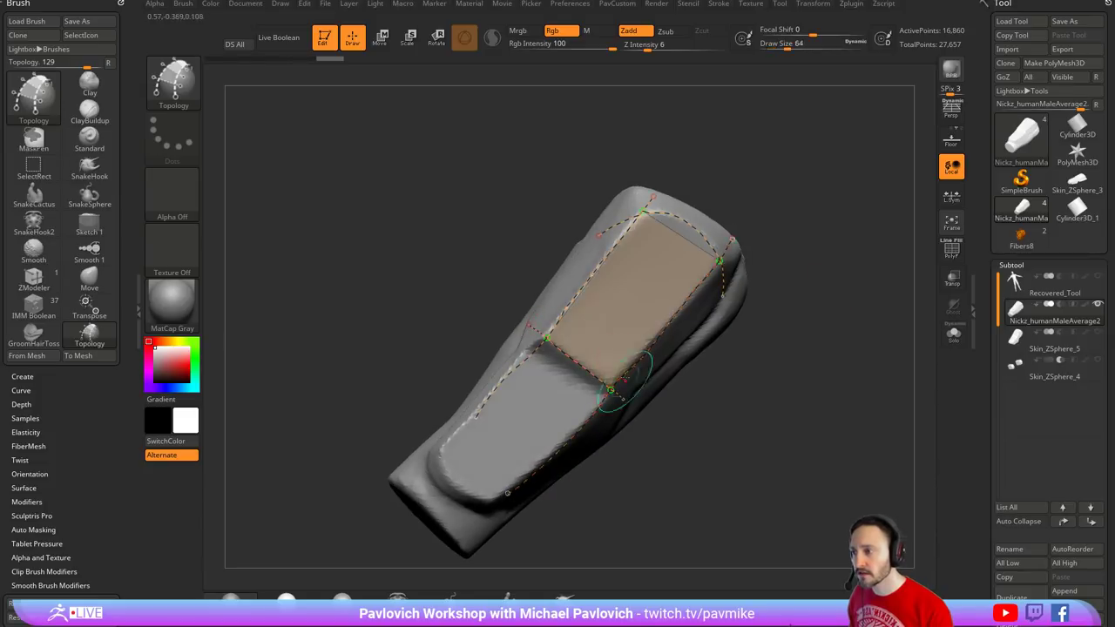
{"action": "left_click_drag", "start_coordinate": [555, 293], "coordinate": [657, 366]}
{"action": "left_click_drag", "start_coordinate": [572, 268], "coordinate": [686, 345]}
{"action": "left_click_drag", "start_coordinate": [597, 240], "coordinate": [723, 327]}
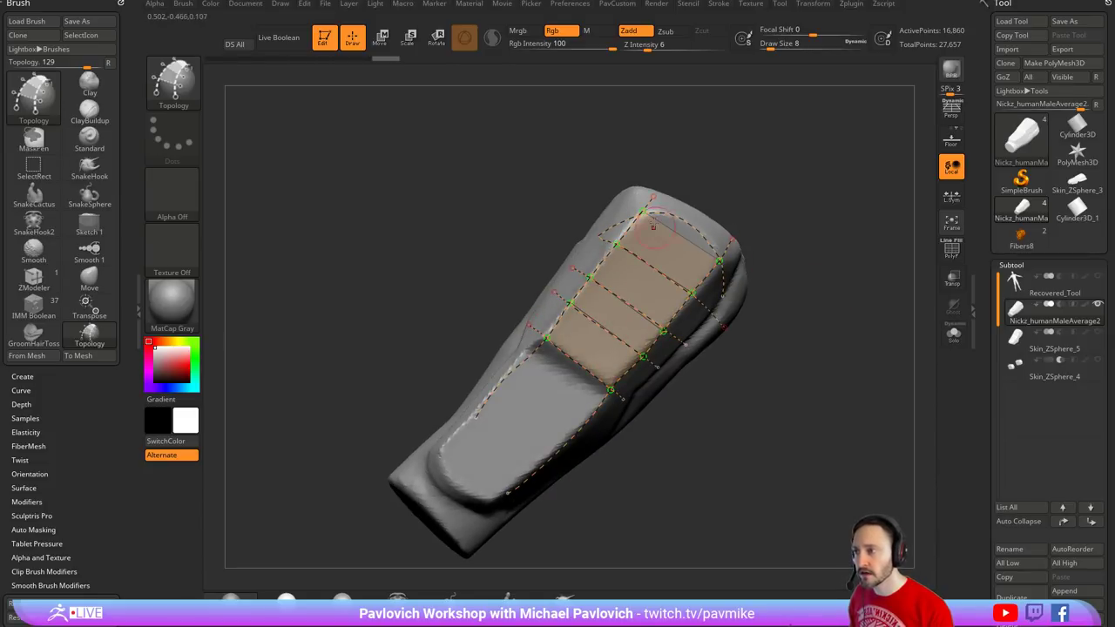
{"action": "left_click_drag", "start_coordinate": [674, 200], "coordinate": [528, 414]}
{"action": "left_click_drag", "start_coordinate": [716, 218], "coordinate": [536, 418]}
- Convert the topology grid into a thin patch at Draw Size 1, then split the masked forearm into its own subtool with the polyframe on
{"action": "key", "text": "bracketright"}
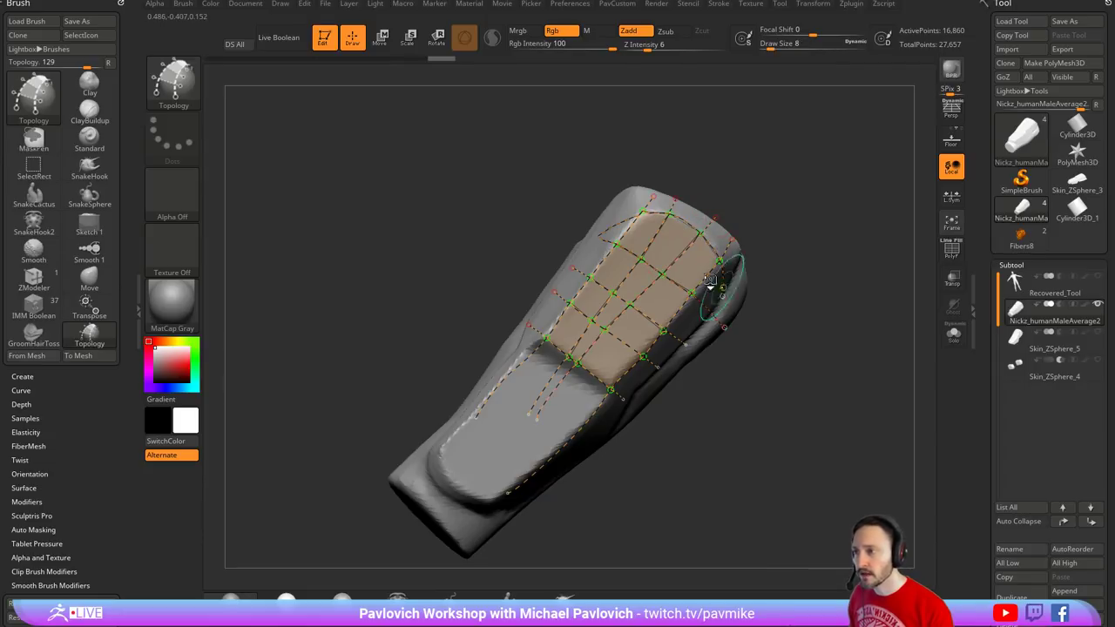
{"action": "key", "text": "ctrl+z"}
{"action": "mouse_move", "coordinate": [865, 369]}
{"action": "left_mouse_down"}
{"action": "mouse_move", "coordinate": [824, 269]}
{"action": "mouse_move", "coordinate": [798, 272]}
{"action": "left_mouse_up"}
{"action": "left_click", "coordinate": [749, 325]}
{"action": "key", "text": "ctrl+z"}
{"action": "key", "text": "s"}
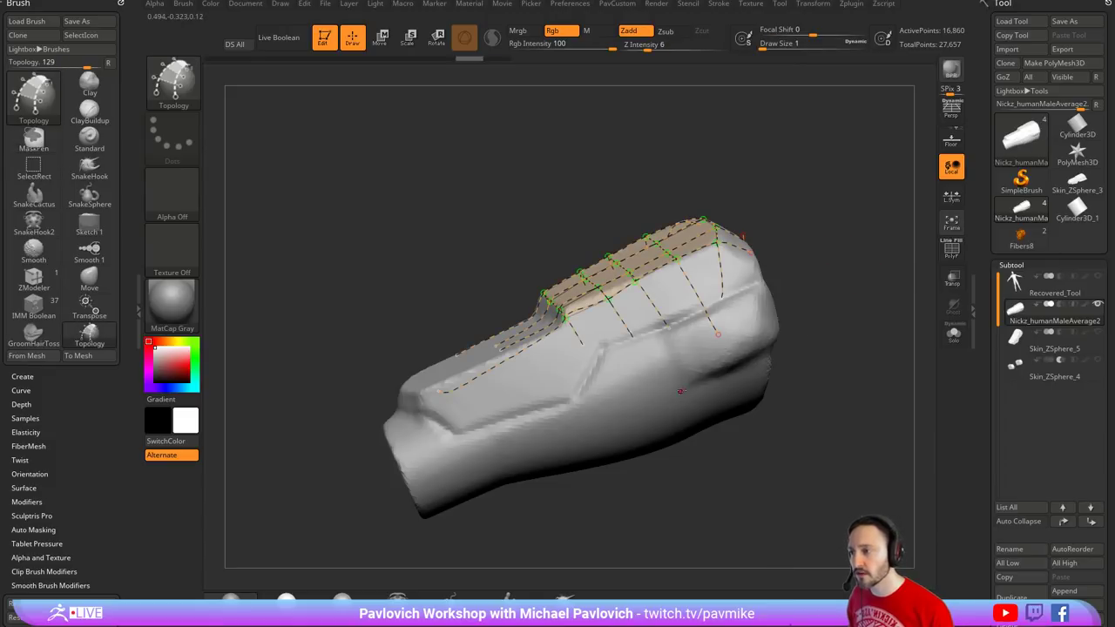
{"action": "left_click", "coordinate": [680, 391]}
{"action": "left_click_drag", "start_coordinate": [869, 163], "coordinate": [856, 241]}
{"action": "key", "text": "2"}
{"action": "left_click", "coordinate": [899, 249]}
{"action": "left_click", "coordinate": [949, 251]}
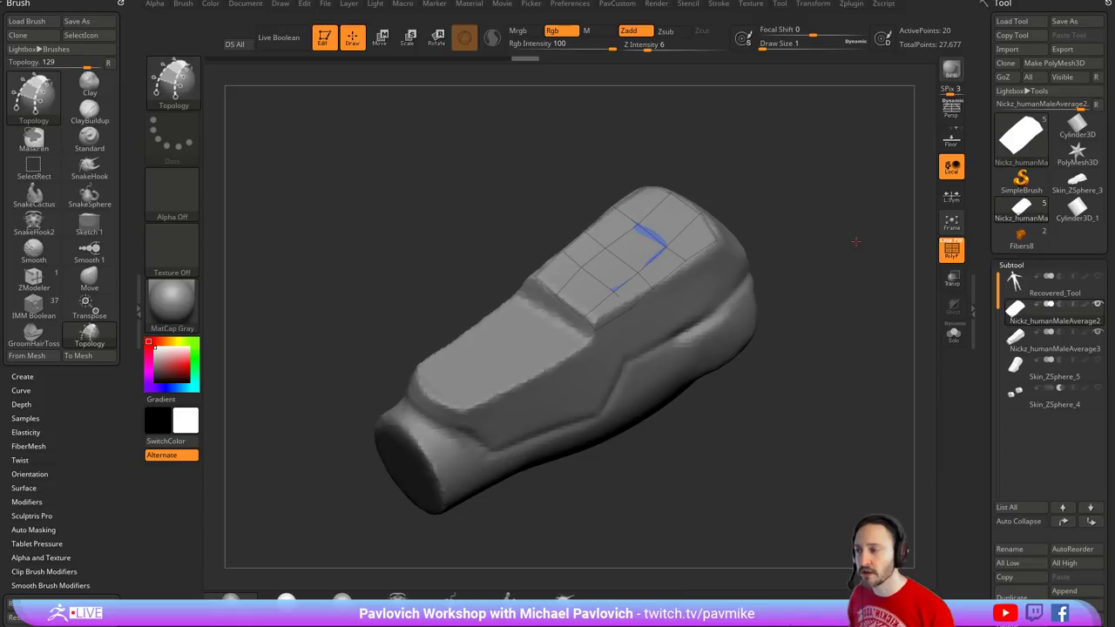
- Pull vertices of the patch with the Move brush and project the patch onto the forearm with ProjectAll
{"action": "mouse_move", "coordinate": [777, 205]}
{"action": "left_mouse_down", "text": "alt"}
{"action": "mouse_move", "coordinate": [775, 263]}
{"action": "mouse_move", "coordinate": [730, 244]}
{"action": "left_mouse_up", "text": "alt"}
{"action": "key", "text": "s"}
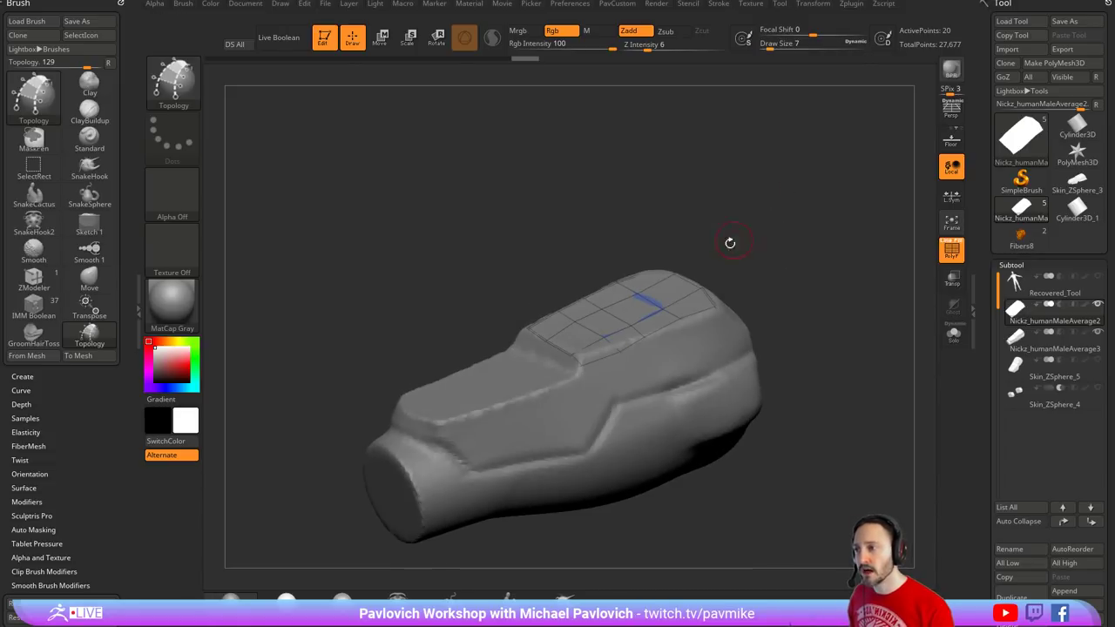
{"action": "key", "text": "b"}
{"action": "key", "text": "m"}
{"action": "key", "text": "v"}
{"action": "left_click_drag", "start_coordinate": [662, 309], "coordinate": [664, 303]}
{"action": "left_click_drag", "start_coordinate": [606, 334], "coordinate": [610, 328]}
{"action": "left_click_drag", "start_coordinate": [814, 292], "coordinate": [832, 338]}
{"action": "key", "text": "2"}
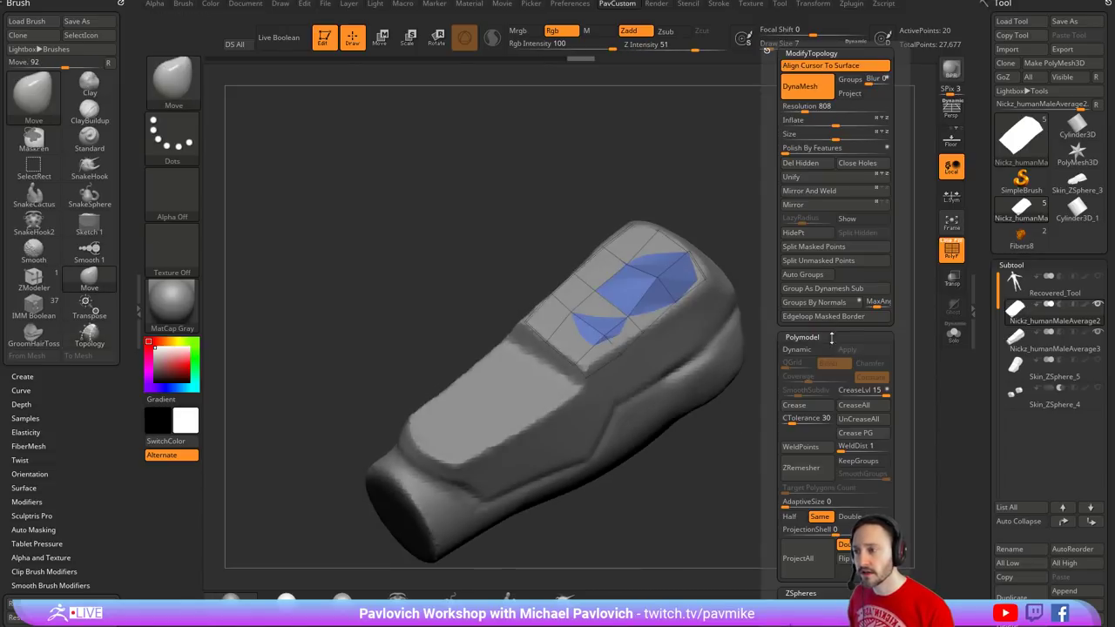
{"action": "left_click", "coordinate": [820, 573]}
- Try smoothing the patch in Solo, undo it, and nudge the patch's side edge over the redisplayed forearm at Draw Size 13
{"action": "left_click_drag", "start_coordinate": [850, 284], "coordinate": [831, 304]}
{"action": "mouse_move", "coordinate": [660, 276]}
{"action": "left_mouse_down"}
{"action": "mouse_move", "coordinate": [670, 285]}
{"action": "mouse_move", "coordinate": [632, 257]}
{"action": "mouse_move", "coordinate": [613, 296]}
{"action": "mouse_move", "coordinate": [592, 305]}
{"action": "mouse_move", "coordinate": [617, 269]}
{"action": "left_mouse_up"}
{"action": "left_click", "coordinate": [952, 333]}
{"action": "mouse_move", "coordinate": [645, 305]}
{"action": "left_mouse_down", "text": "shift"}
{"action": "mouse_move", "coordinate": [601, 338]}
{"action": "mouse_move", "coordinate": [683, 292]}
{"action": "mouse_move", "coordinate": [600, 305]}
{"action": "left_mouse_up", "text": "shift"}
{"action": "key", "text": "ctrl+z"}
{"action": "key", "text": "3"}
{"action": "left_click", "coordinate": [798, 548]}
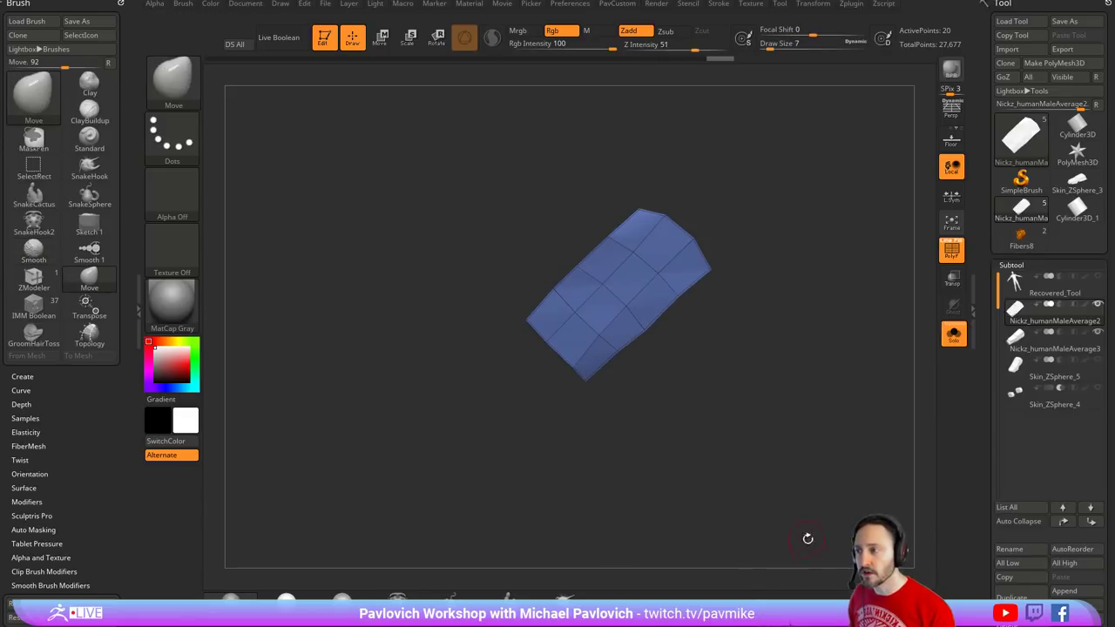
{"action": "left_click_drag", "start_coordinate": [837, 431], "coordinate": [854, 348]}
{"action": "left_click", "coordinate": [975, 334]}
{"action": "left_click", "coordinate": [954, 335]}
{"action": "left_click_drag", "start_coordinate": [823, 283], "coordinate": [811, 305]}
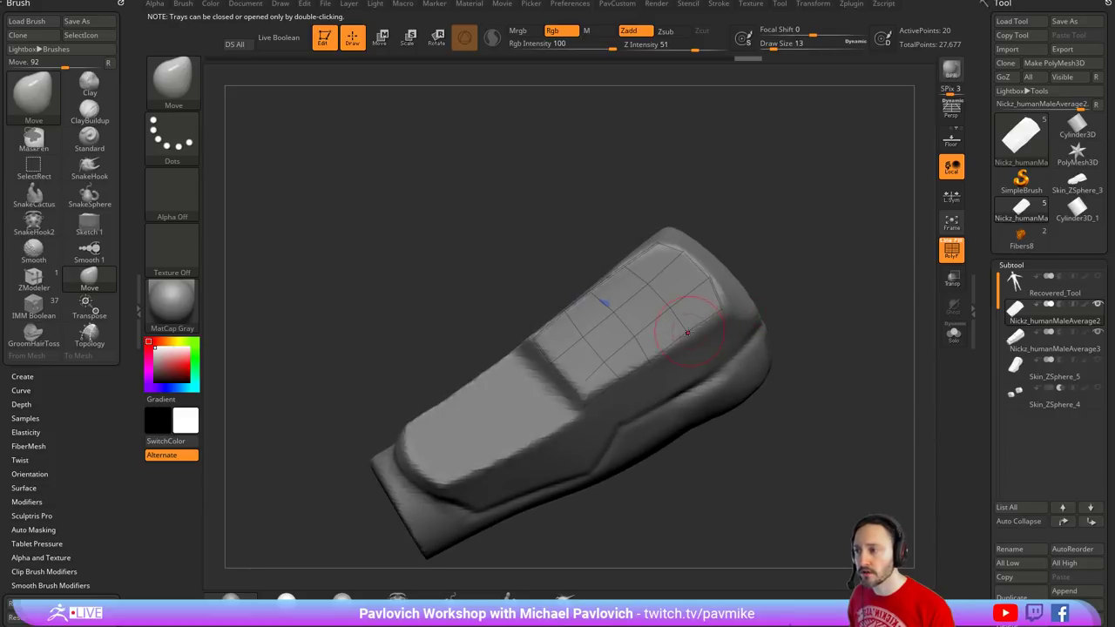
{"action": "left_click_drag", "start_coordinate": [690, 339], "coordinate": [872, 283]}
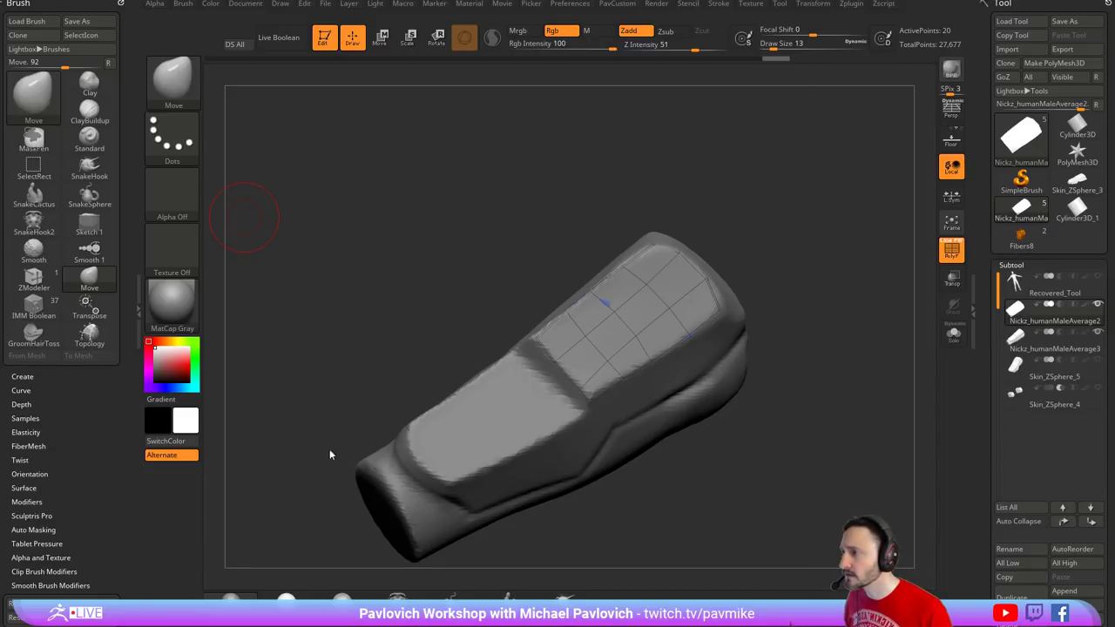
- Switch to File Explorer and check the properties of Local Disk (C:)
{"action": "key", "text": "super+e"}
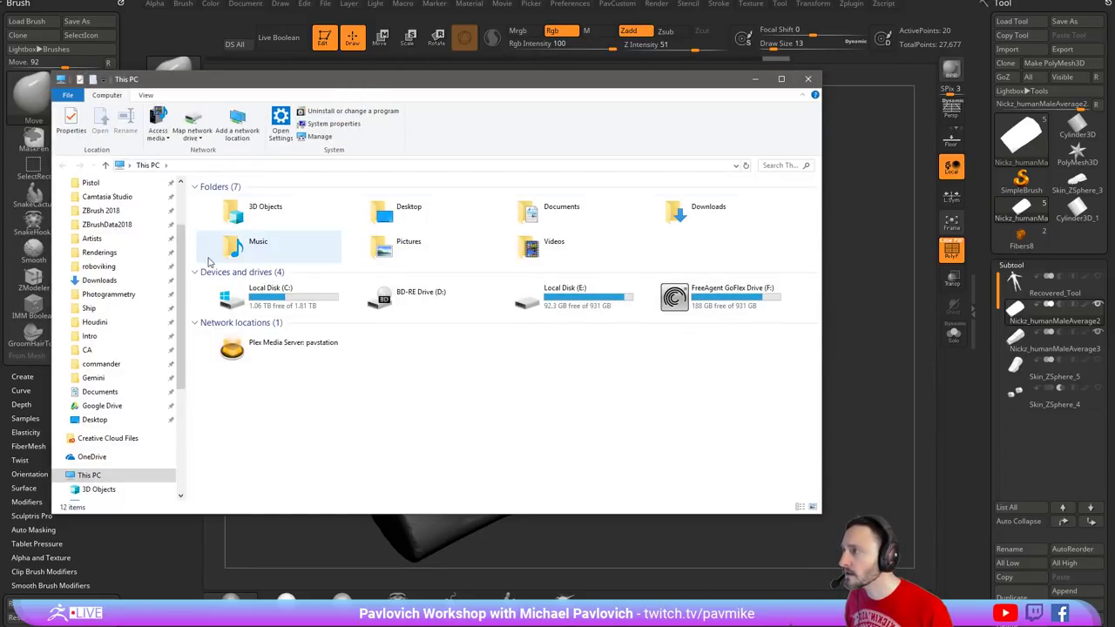
{"action": "right_click", "coordinate": [277, 298]}
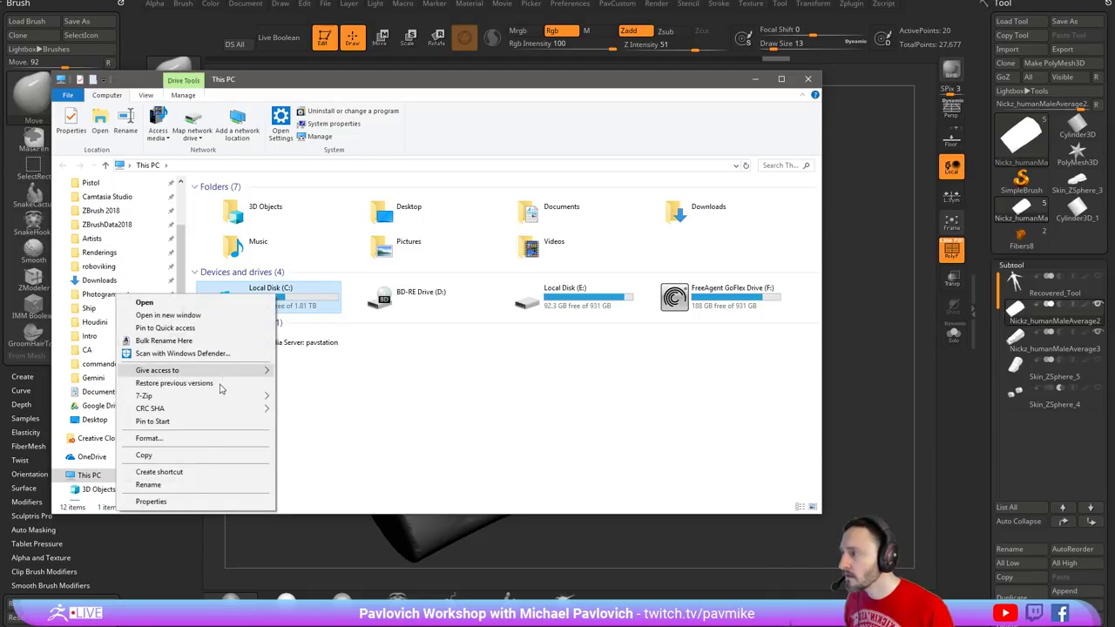
{"action": "left_click", "coordinate": [183, 501]}
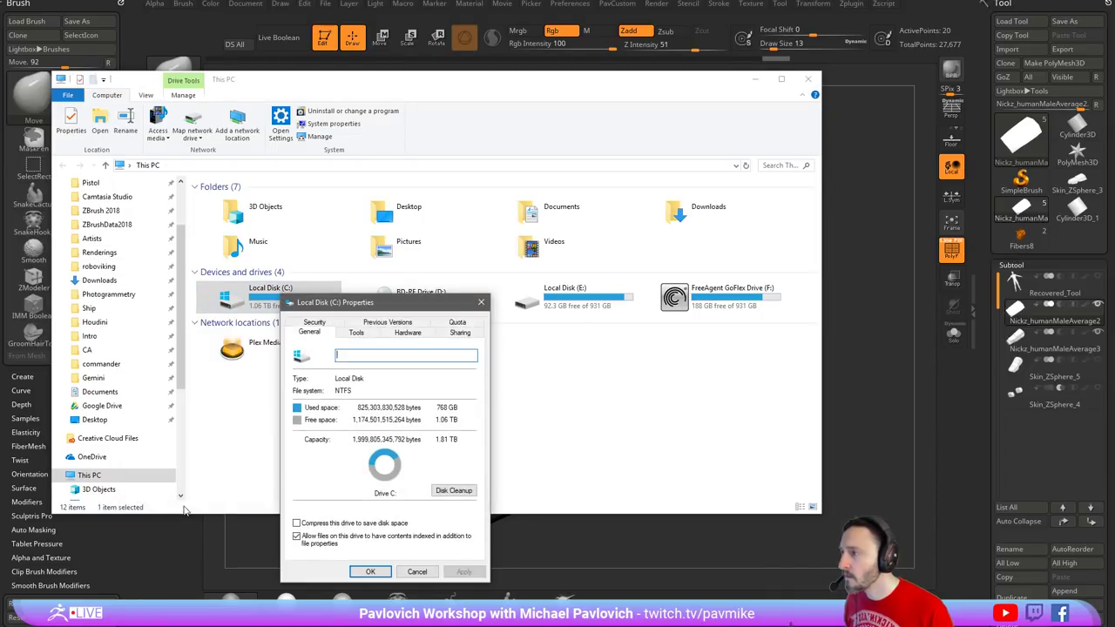
{"action": "left_click", "coordinate": [480, 303]}
- View the computer's system information for processor and memory, and close the system and File Explorer windows
{"action": "scroll", "coordinate": [125, 447], "scroll_direction": "down", "scroll_amount": 5}
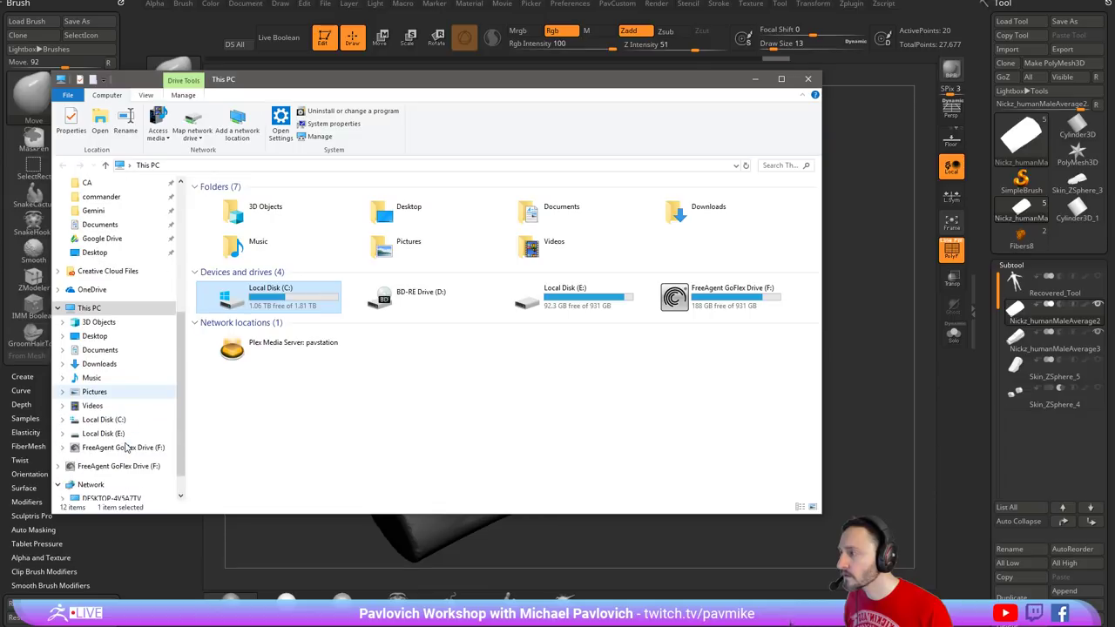
{"action": "scroll", "coordinate": [122, 427], "scroll_direction": "up", "scroll_amount": 1}
{"action": "right_click", "coordinate": [109, 349]}
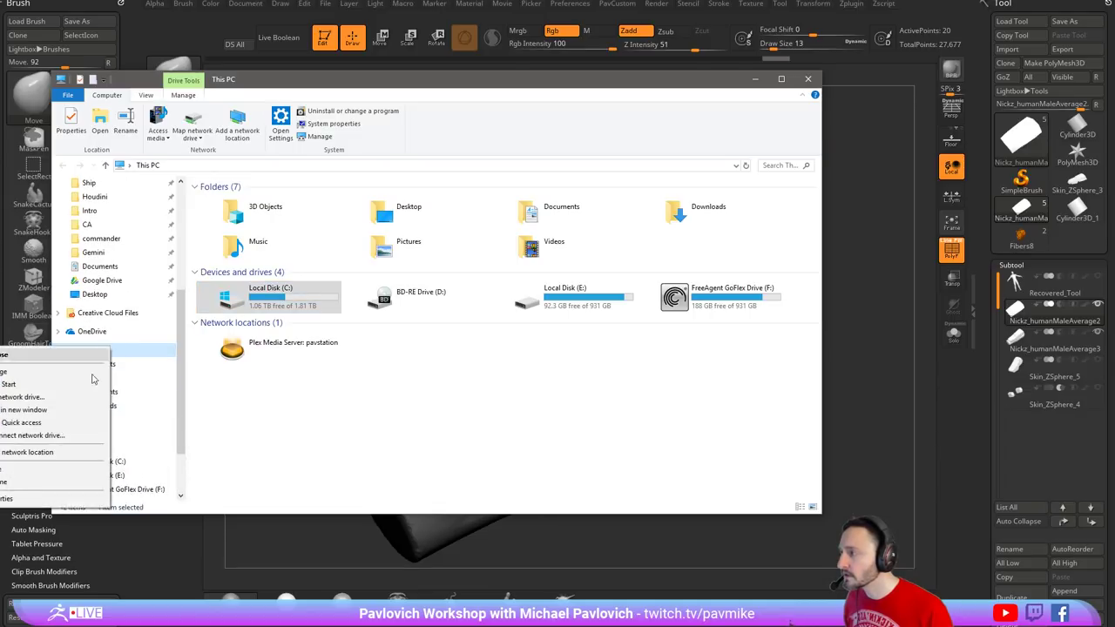
{"action": "left_click", "coordinate": [26, 498]}
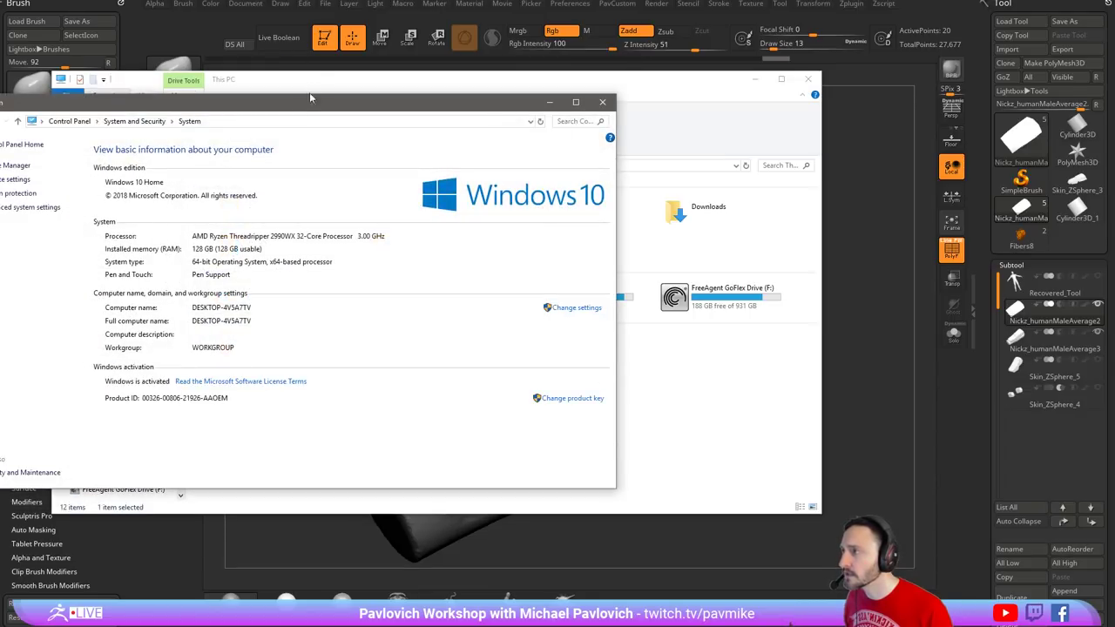
{"action": "left_click_drag", "start_coordinate": [310, 97], "coordinate": [469, 88]}
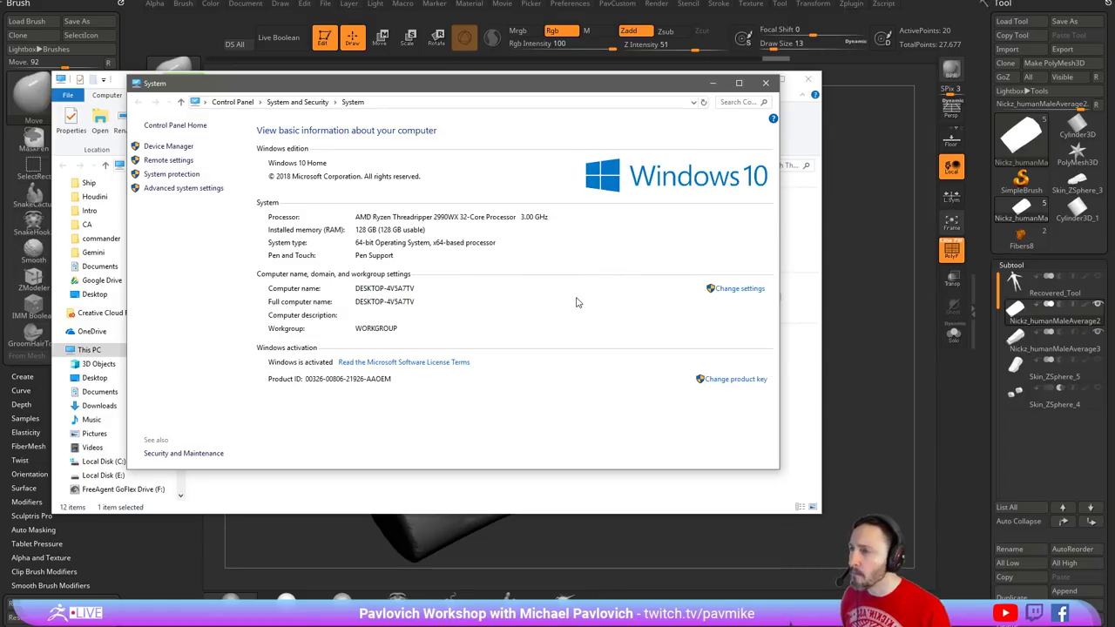
{"action": "left_click", "coordinate": [766, 83]}
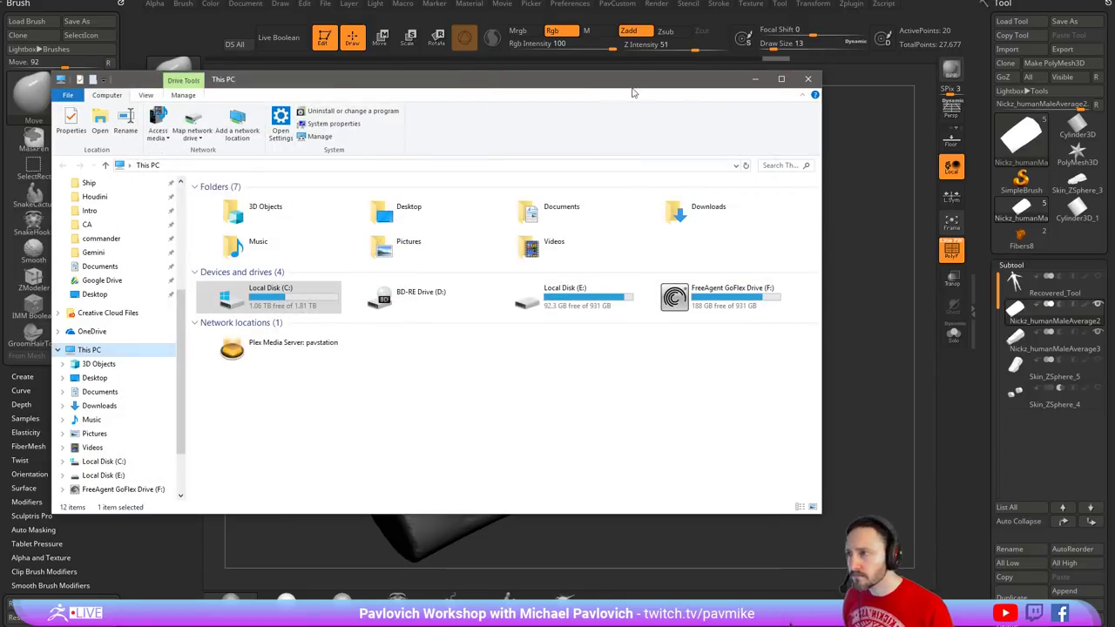
{"action": "left_click", "coordinate": [810, 77]}
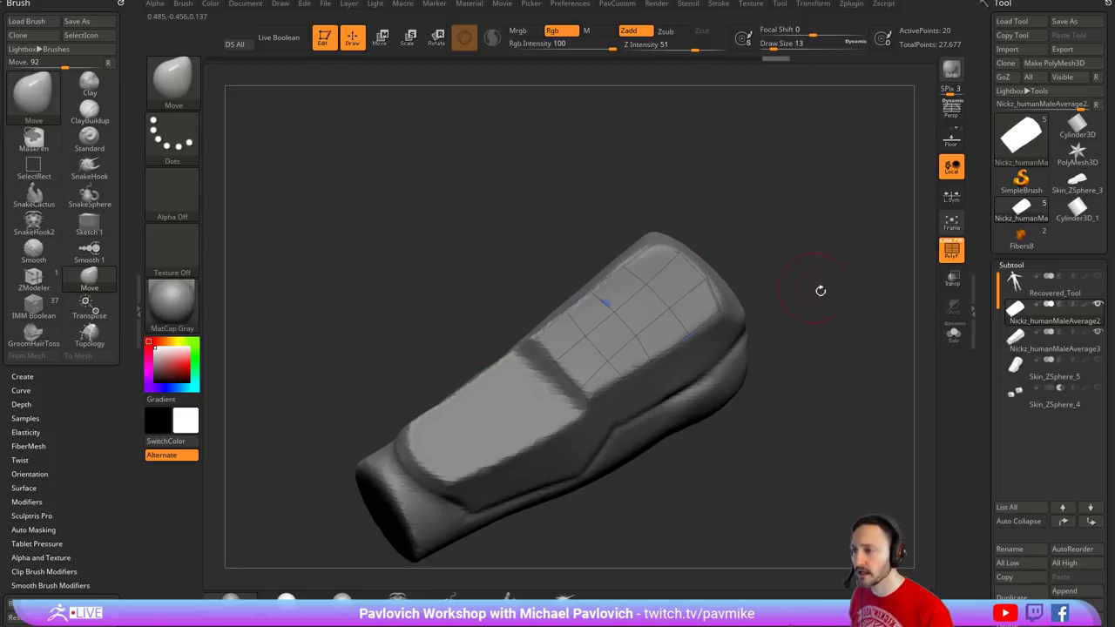
- Make the dense forearm the active subtool, hide its polyframe and subdivide its geometry to 1.093 million polygons
{"action": "left_click", "coordinate": [509, 409], "text": "alt"}
{"action": "left_click", "coordinate": [956, 253]}
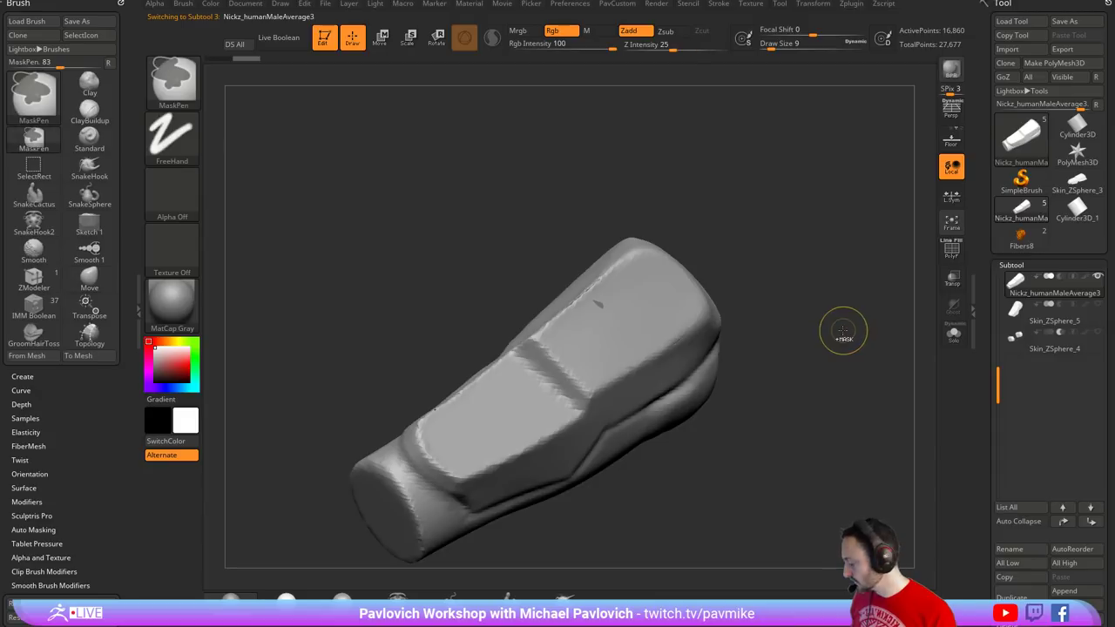
{"action": "key", "text": "ctrl+d"}
- Set up the Standard brush with the Spray stroke and Alpha 07
{"action": "left_click", "coordinate": [172, 137]}
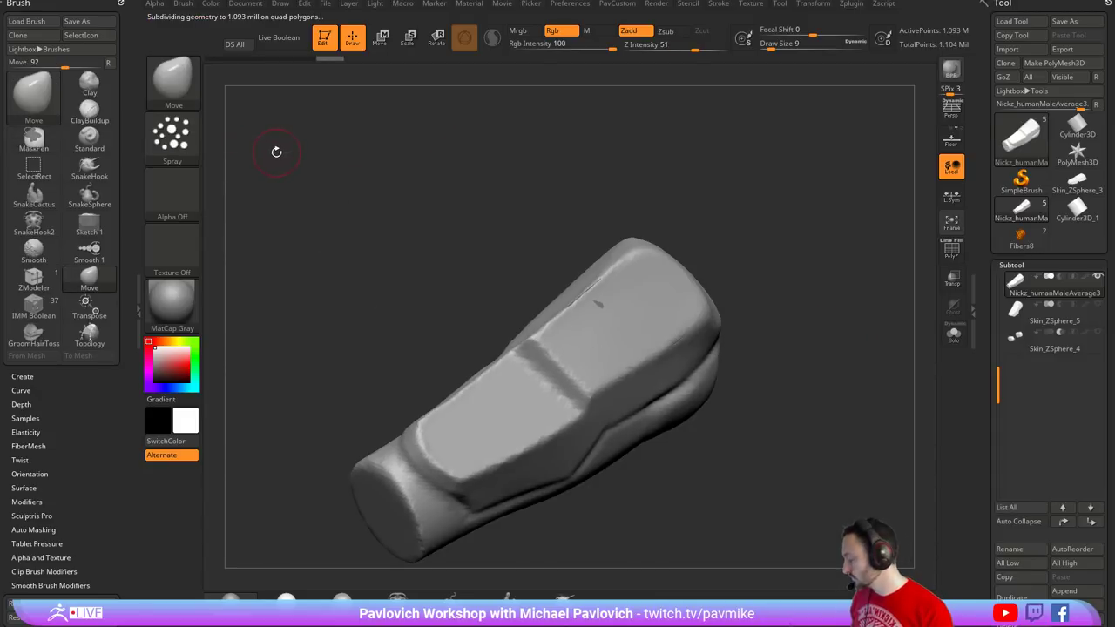
{"action": "key", "text": "b"}
{"action": "key", "text": "s"}
{"action": "key", "text": "t"}
{"action": "left_click", "coordinate": [172, 138]}
{"action": "left_click", "coordinate": [466, 149]}
{"action": "left_click", "coordinate": [181, 211]}
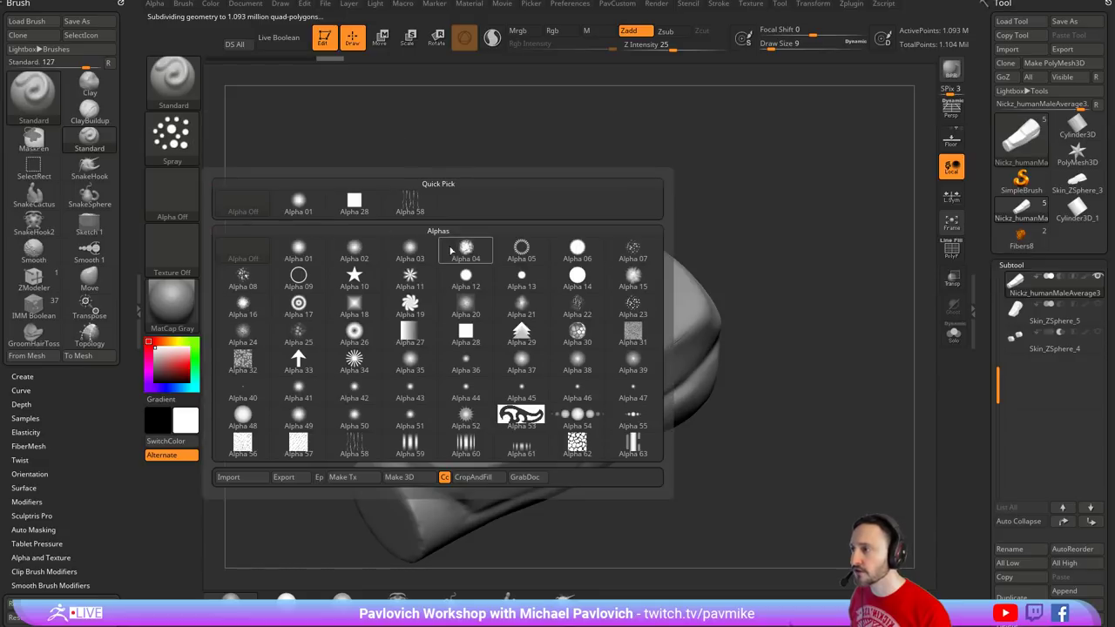
{"action": "left_click", "coordinate": [635, 252]}
- Test a spray stroke on the forearm's narrower raised plate, undo it and set Z Intensity to 6
{"action": "mouse_move", "coordinate": [524, 370]}
{"action": "left_mouse_down"}
{"action": "mouse_move", "coordinate": [558, 391]}
{"action": "mouse_move", "coordinate": [455, 448]}
{"action": "mouse_move", "coordinate": [518, 377]}
{"action": "left_mouse_up"}
{"action": "key", "text": "ctrl+z"}
{"action": "left_click", "coordinate": [647, 46]}
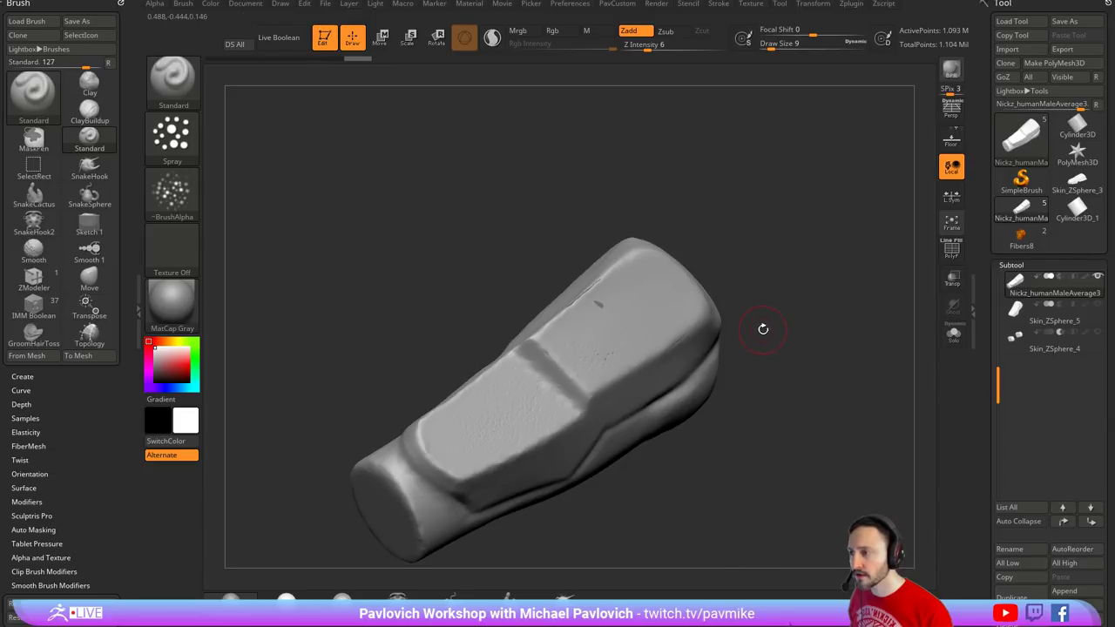
- Switch the spray alpha to Alpha 58 and spray streaky surface detail over the forearm's raised plate and side faces
{"action": "left_click", "coordinate": [172, 193]}
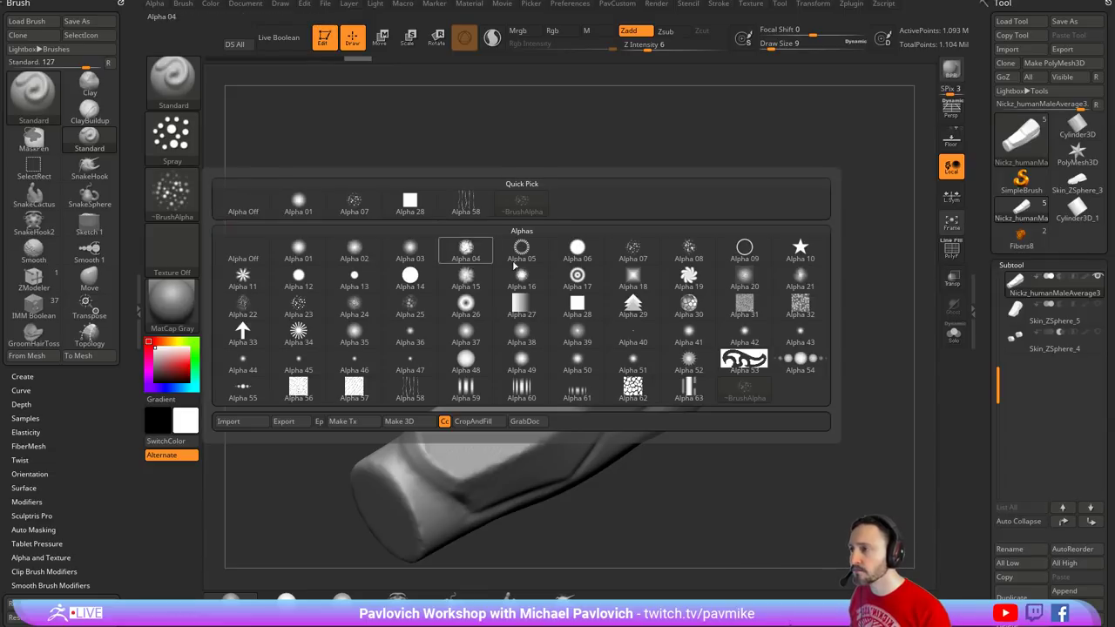
{"action": "left_click", "coordinate": [417, 389]}
{"action": "mouse_move", "coordinate": [493, 436]}
{"action": "left_mouse_down"}
{"action": "mouse_move", "coordinate": [556, 403]}
{"action": "mouse_move", "coordinate": [606, 356]}
{"action": "left_mouse_up"}
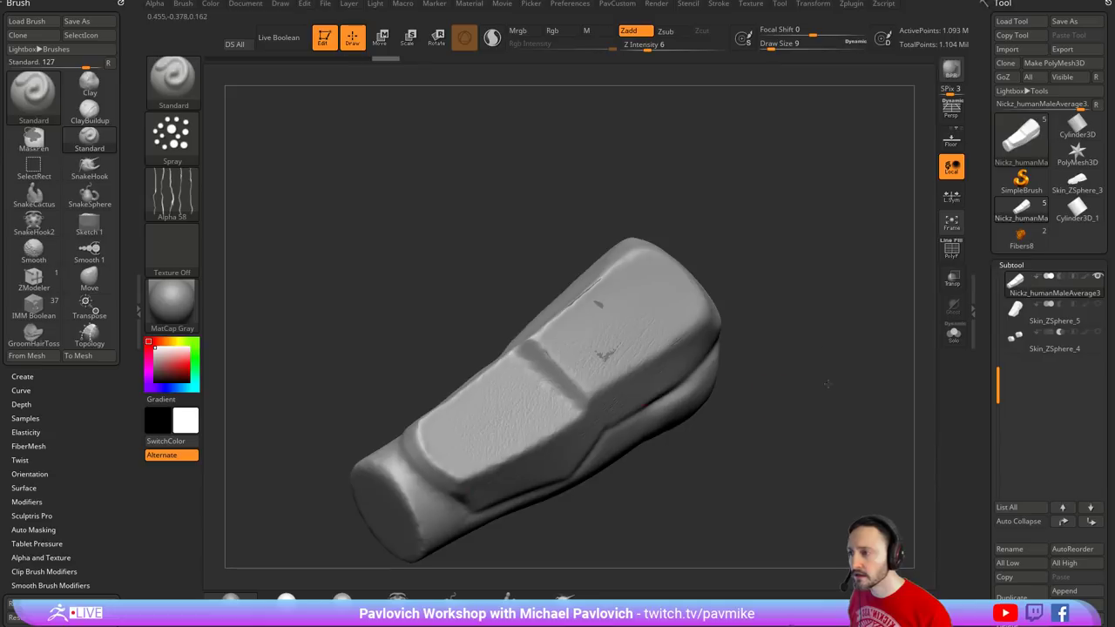
{"action": "left_click_drag", "start_coordinate": [828, 383], "coordinate": [813, 310]}
{"action": "left_click_drag", "start_coordinate": [741, 341], "coordinate": [532, 406]}
{"action": "left_click_drag", "start_coordinate": [890, 292], "coordinate": [822, 350]}
- Switch to the DamStandard brush and carve a short, thin crack outward from the corner where the raised plates step
{"action": "key", "text": "b"}
{"action": "key", "text": "d"}
{"action": "key", "text": "s"}
{"action": "mouse_move", "coordinate": [821, 298]}
{"action": "left_mouse_down"}
{"action": "mouse_move", "coordinate": [838, 308]}
{"action": "mouse_move", "coordinate": [844, 362]}
{"action": "left_mouse_up"}
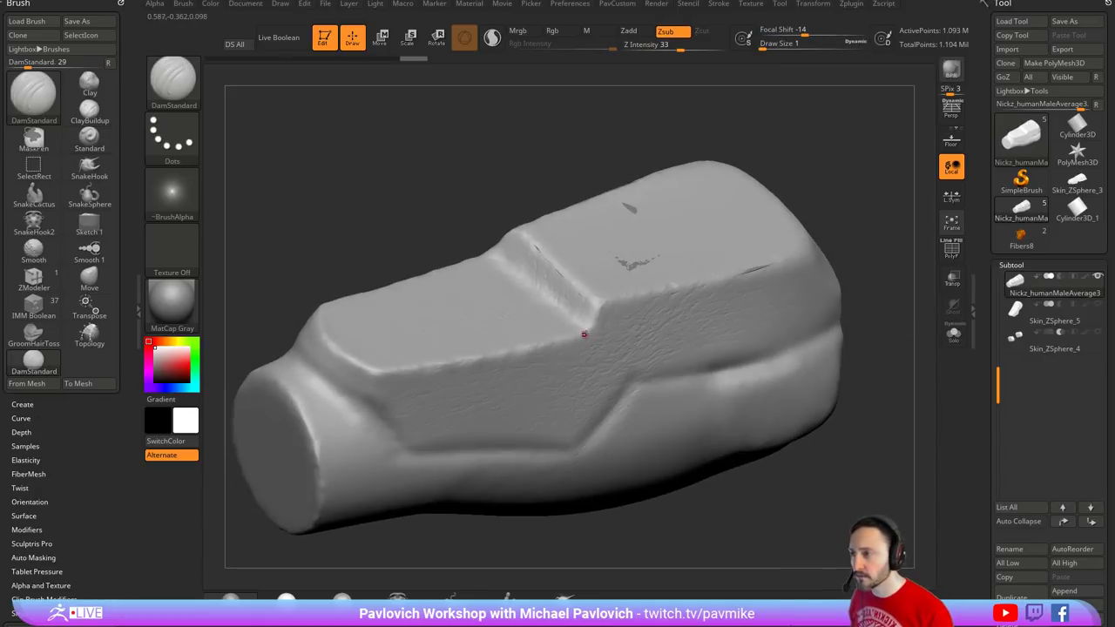
{"action": "key", "text": "s"}
{"action": "left_click_drag", "start_coordinate": [584, 333], "coordinate": [620, 344]}
- Carve further damage cuts around the plate's stepped corner with the DamStandard brush at draw size 3
{"action": "key", "text": "grave"}
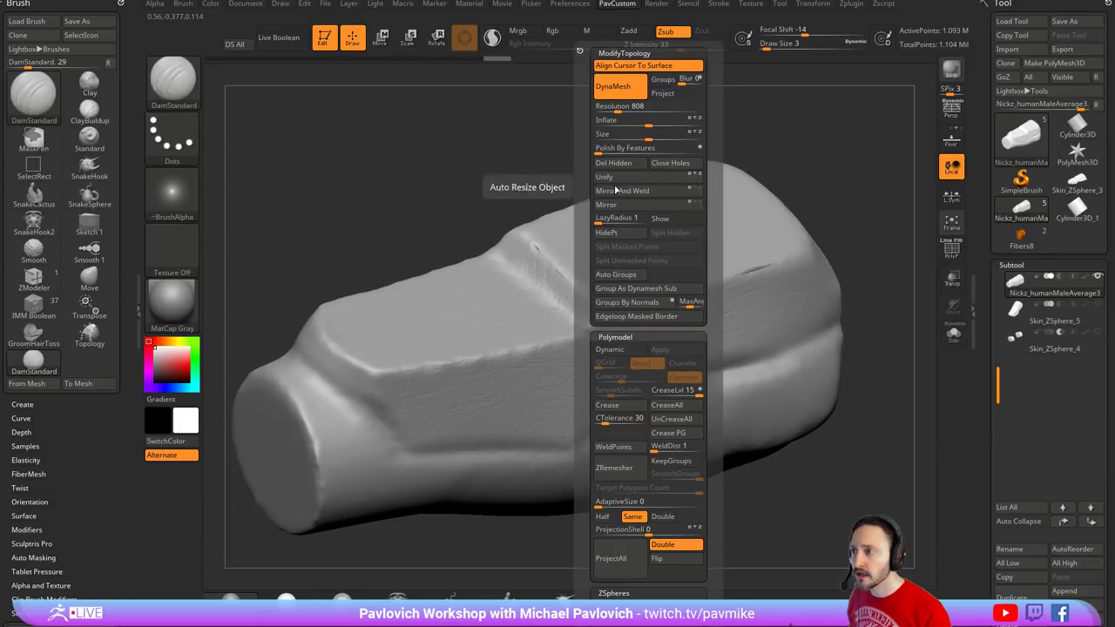
{"action": "left_click", "coordinate": [617, 216]}
{"action": "key", "text": "Return"}
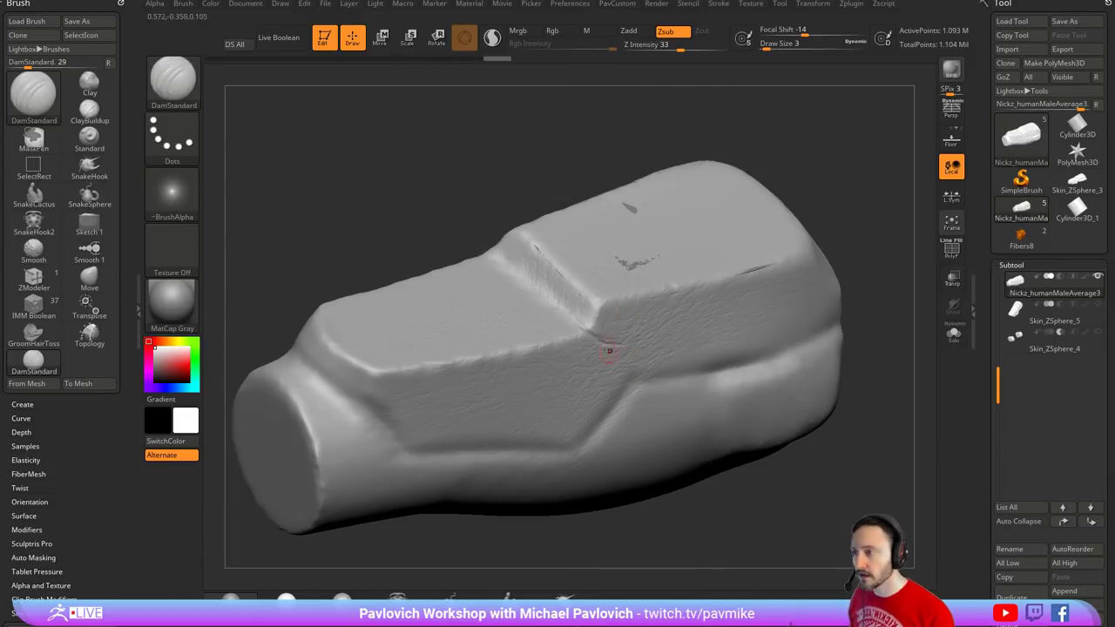
{"action": "mouse_move", "coordinate": [581, 327]}
{"action": "left_mouse_down"}
{"action": "mouse_move", "coordinate": [619, 344]}
{"action": "mouse_move", "coordinate": [597, 333]}
{"action": "mouse_move", "coordinate": [648, 328]}
{"action": "mouse_move", "coordinate": [590, 325]}
{"action": "left_mouse_up"}
{"action": "key", "text": "s"}
{"action": "key", "text": "s"}
{"action": "key", "text": "shift"}
{"action": "key", "text": "s"}
- Return to the Standard spray brush with a draw size of 6 and inspect the detailed forearm from several angles
{"action": "key", "text": "b"}
{"action": "key", "text": "s"}
{"action": "key", "text": "t"}
{"action": "key", "text": "s"}
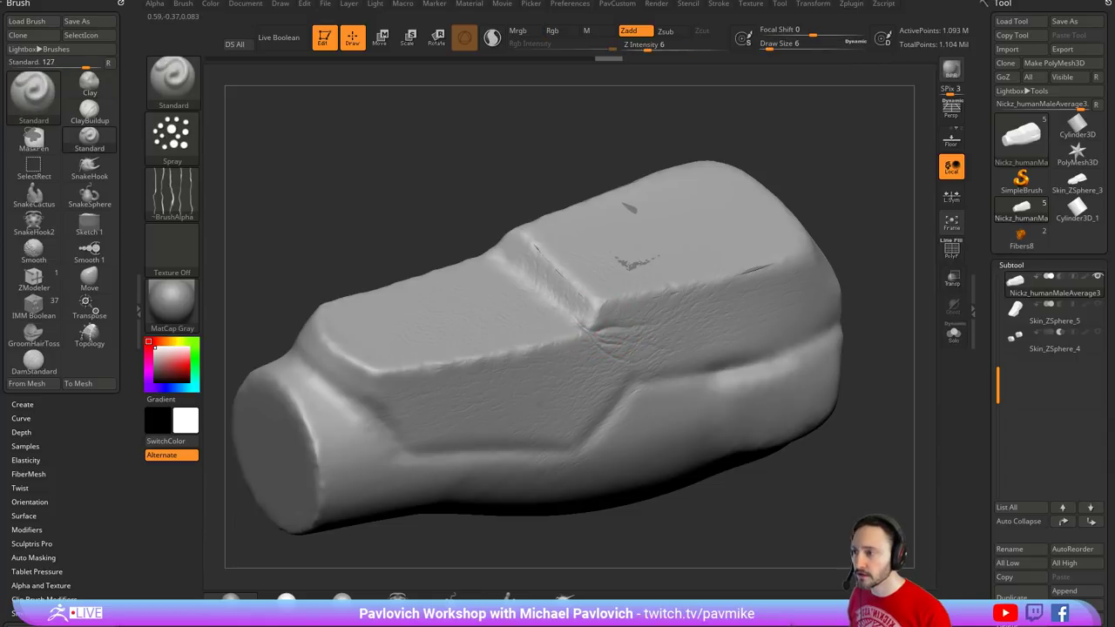
{"action": "left_click_drag", "start_coordinate": [773, 167], "coordinate": [827, 269]}
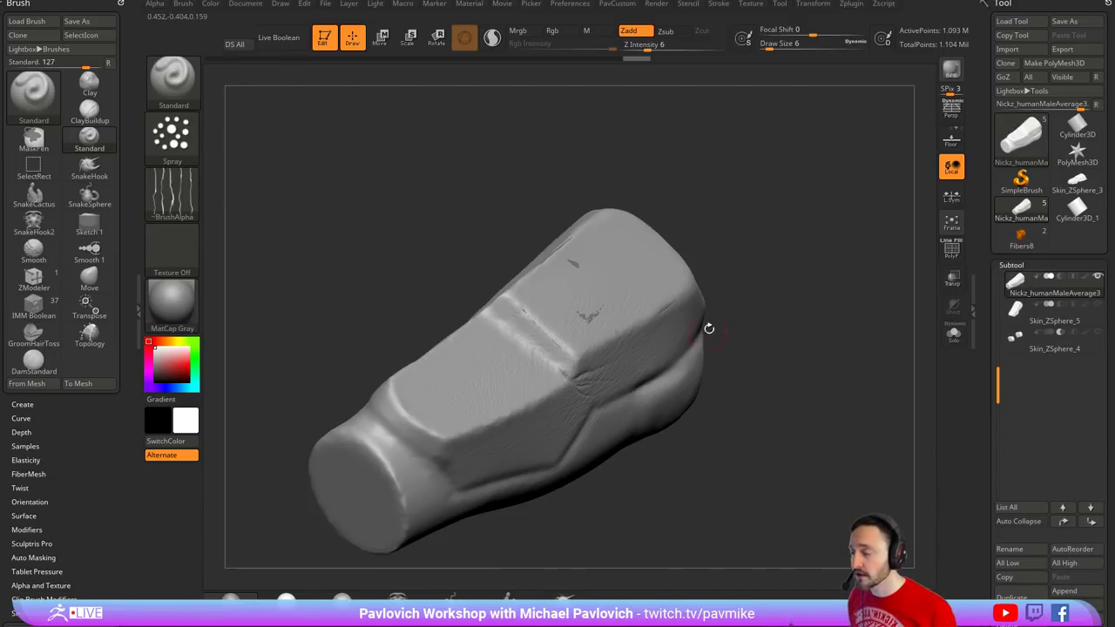
{"action": "left_click_drag", "start_coordinate": [709, 328], "coordinate": [723, 244]}
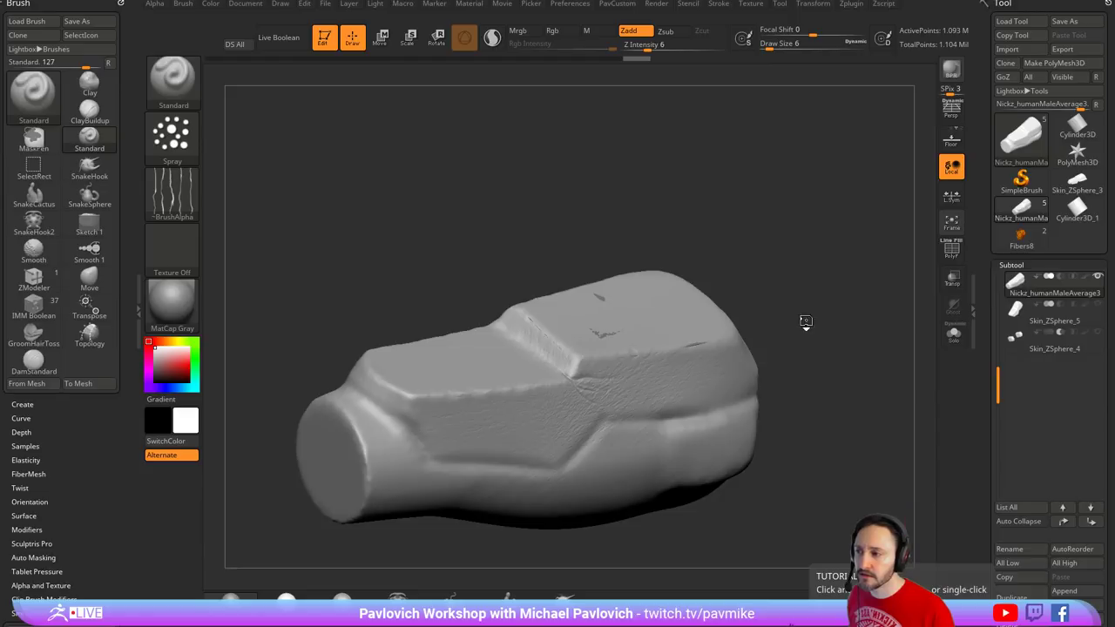
{"action": "left_click_drag", "start_coordinate": [804, 321], "coordinate": [819, 324]}
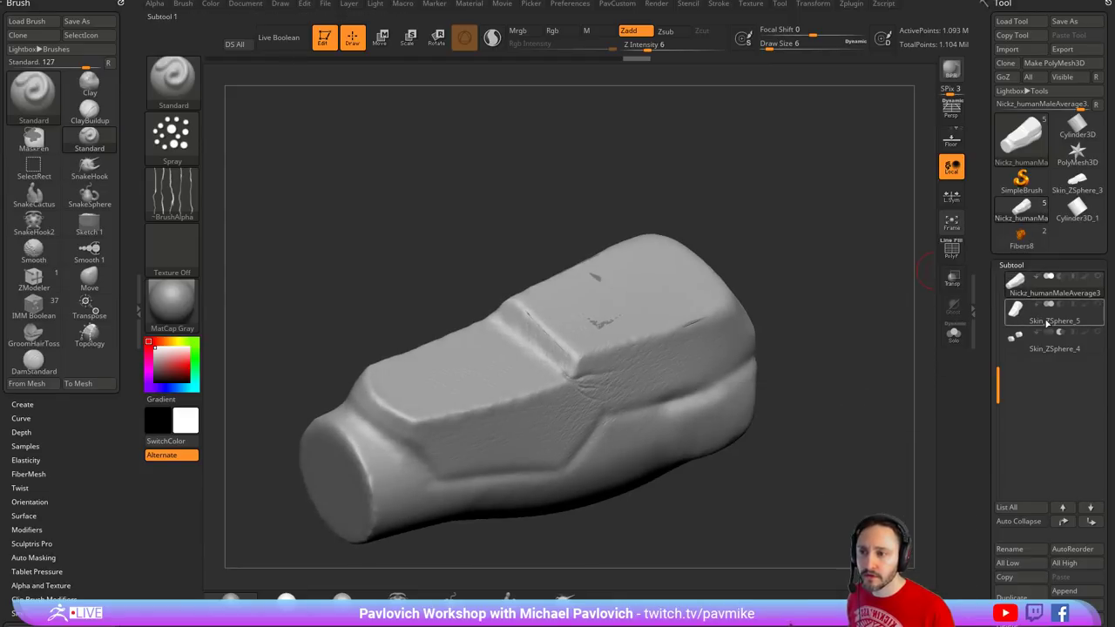
- Make the Skin_ZSphere_5 armor shell active, show Skin_ZSphere_4 with it and preview the shell with dynamic subdivision
{"action": "left_click", "coordinate": [1047, 322]}
{"action": "left_click", "coordinate": [1098, 332]}
{"action": "left_click_drag", "start_coordinate": [853, 265], "coordinate": [826, 300]}
{"action": "key", "text": "d"}
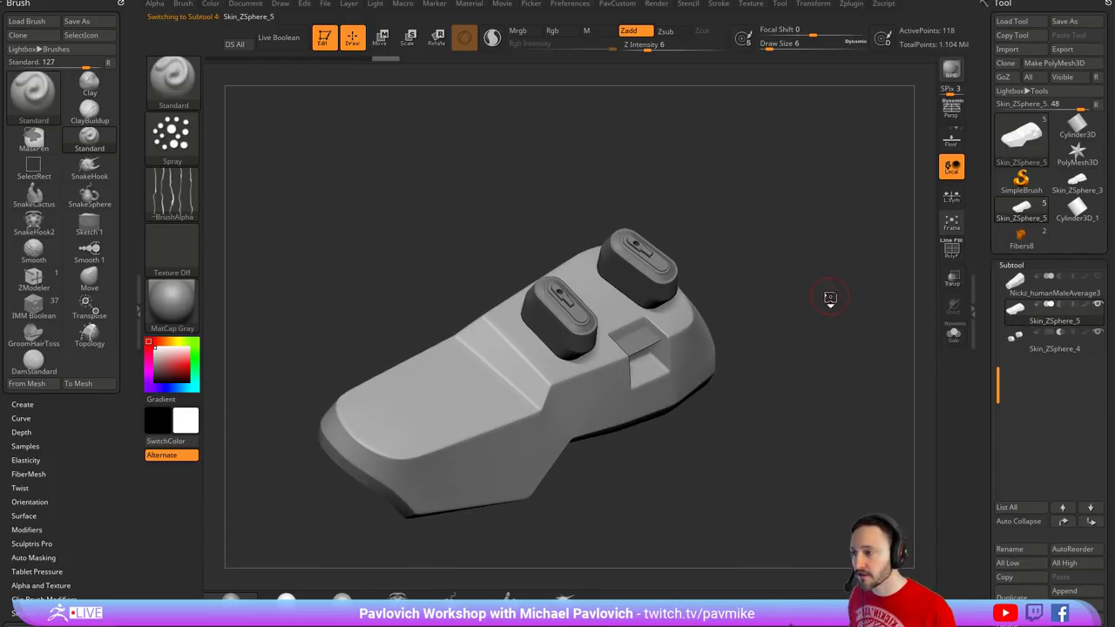
- Compare the shell's edge sharpness at different dynamic subdivision settings, ending with a crease level of 3
{"action": "key", "text": "space"}
{"action": "left_click", "coordinate": [811, 391]}
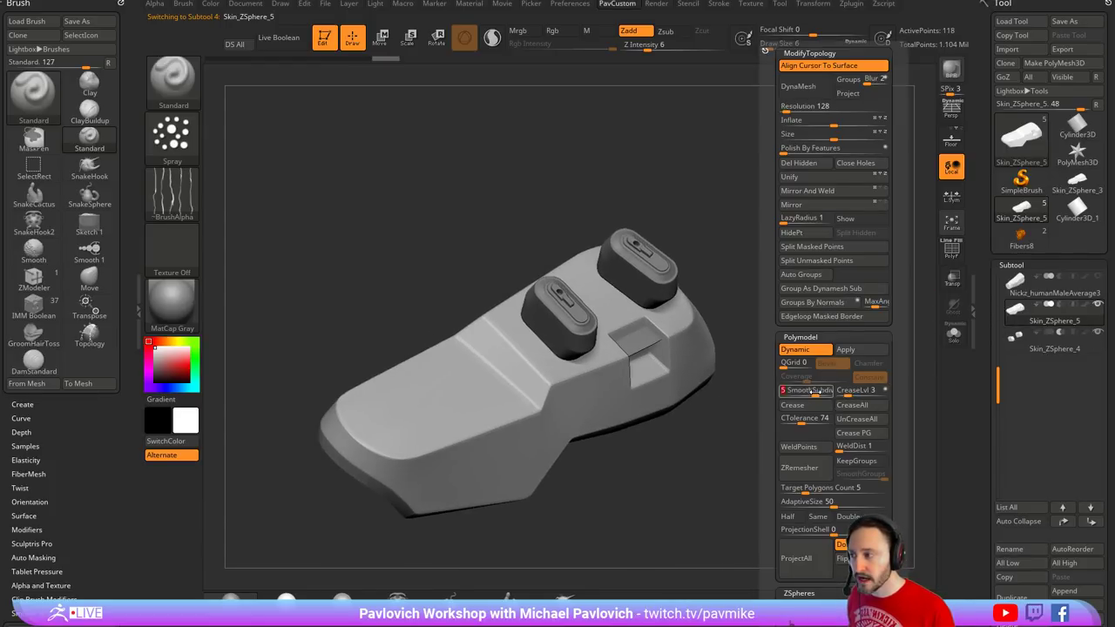
{"action": "key", "text": "g"}
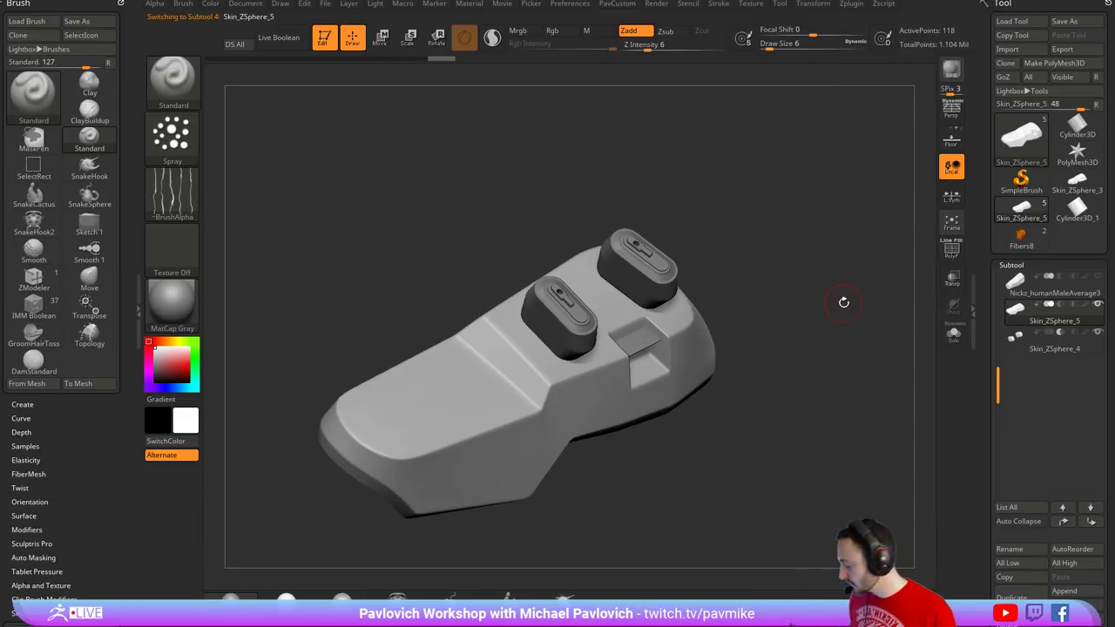
{"action": "key", "text": "g"}
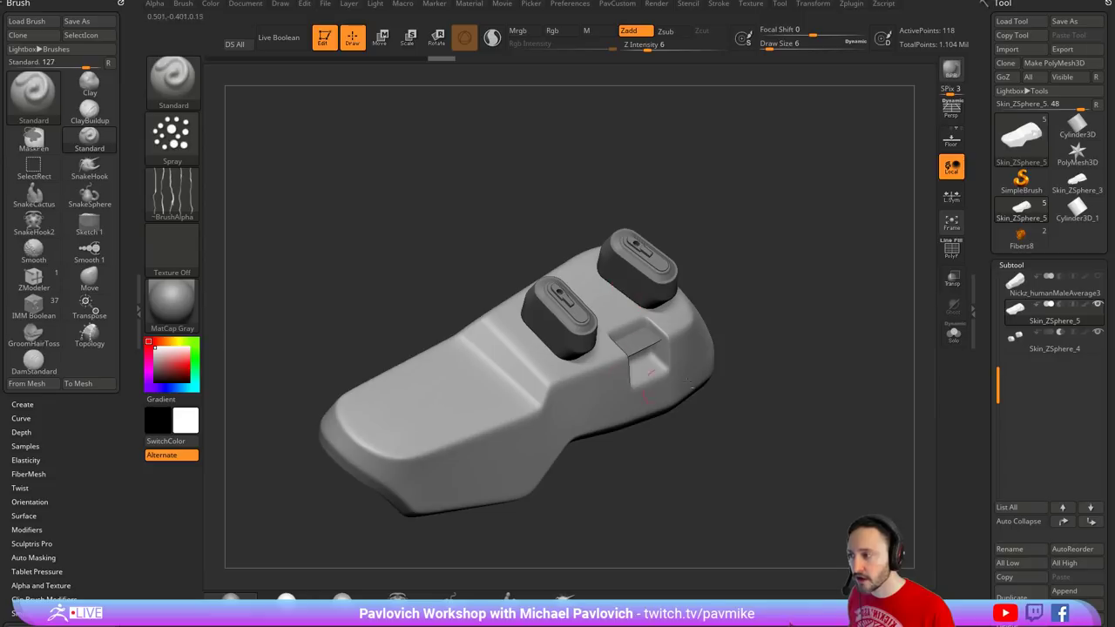
{"action": "key", "text": "g"}
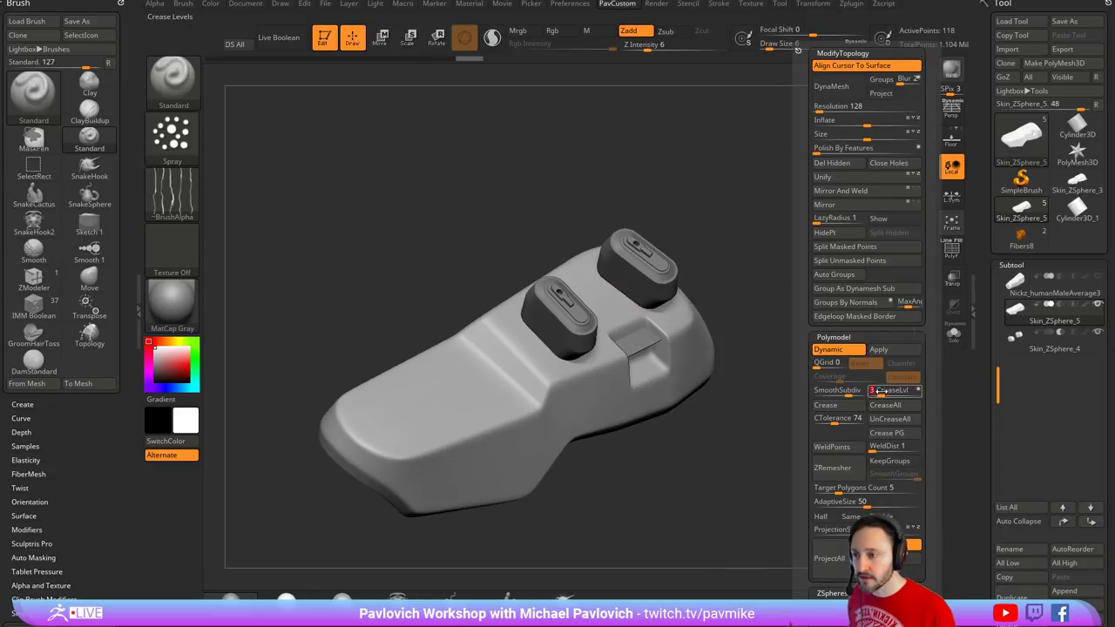
{"action": "key", "text": "g"}
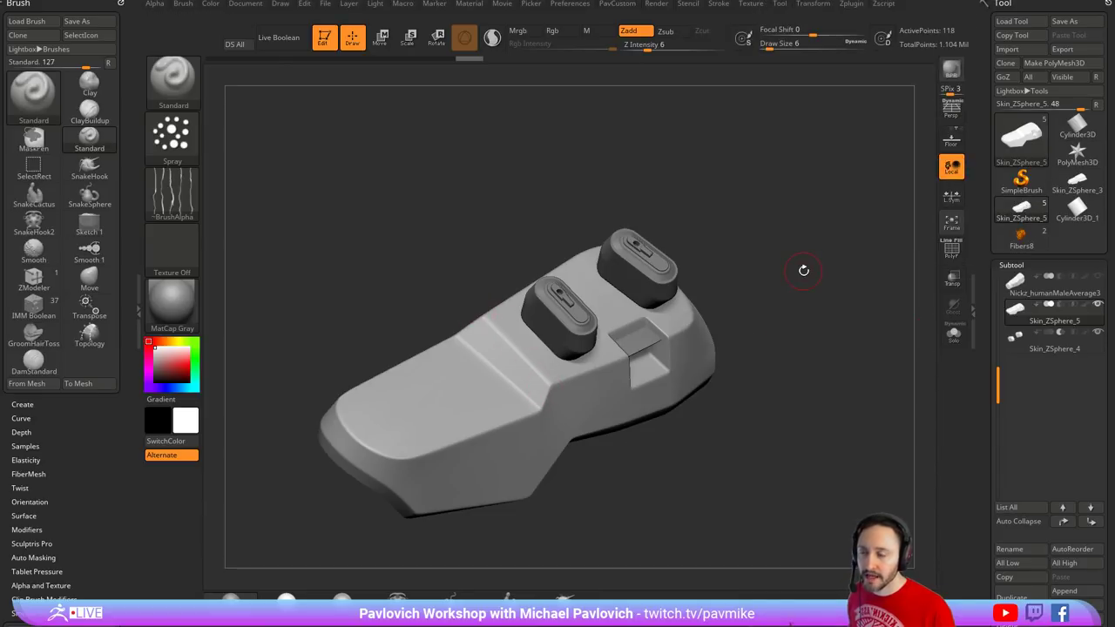
{"action": "key", "text": "g"}
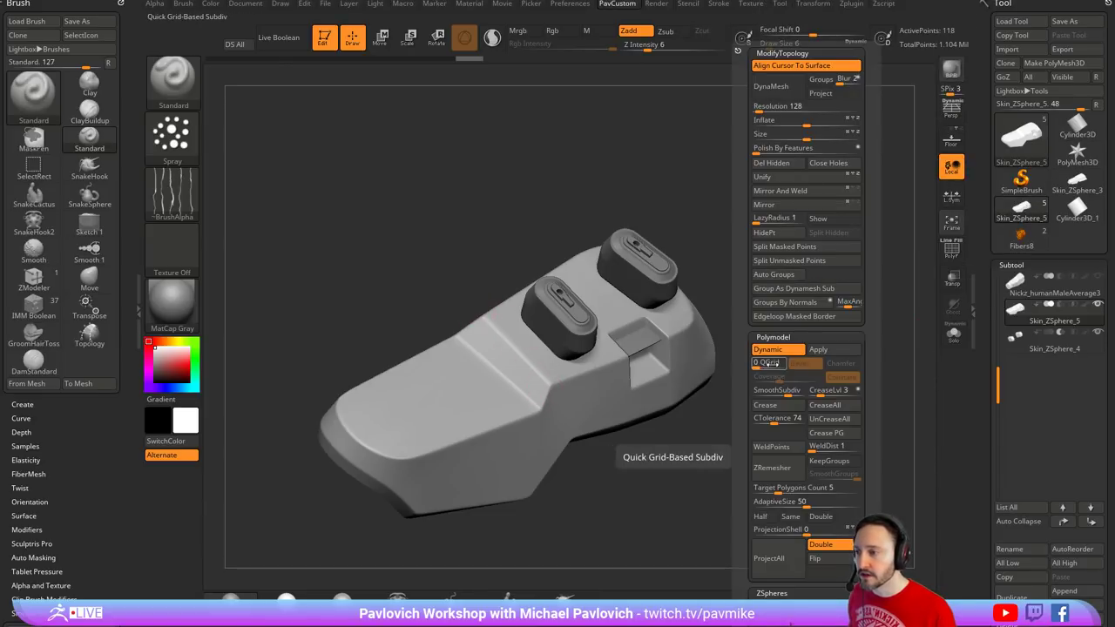
- Make the Skin_ZSphere_4 slot pieces active and set their smooth subdivision levels to 3 and crease level to 2
{"action": "left_click", "coordinate": [660, 263], "text": "alt"}
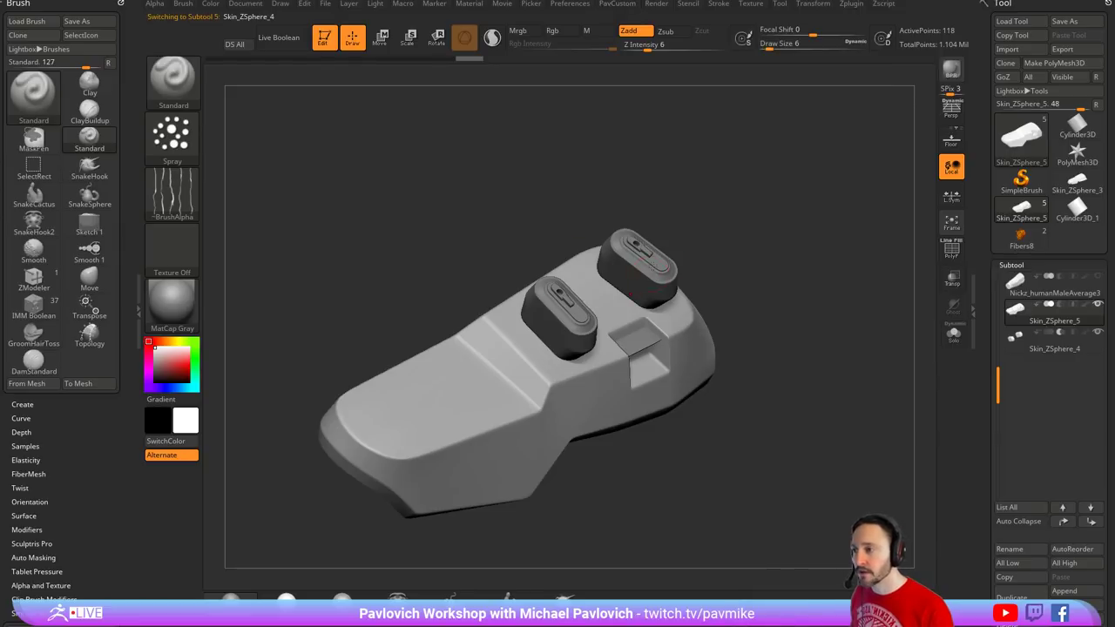
{"action": "left_click_drag", "start_coordinate": [827, 274], "coordinate": [837, 351], "text": "alt"}
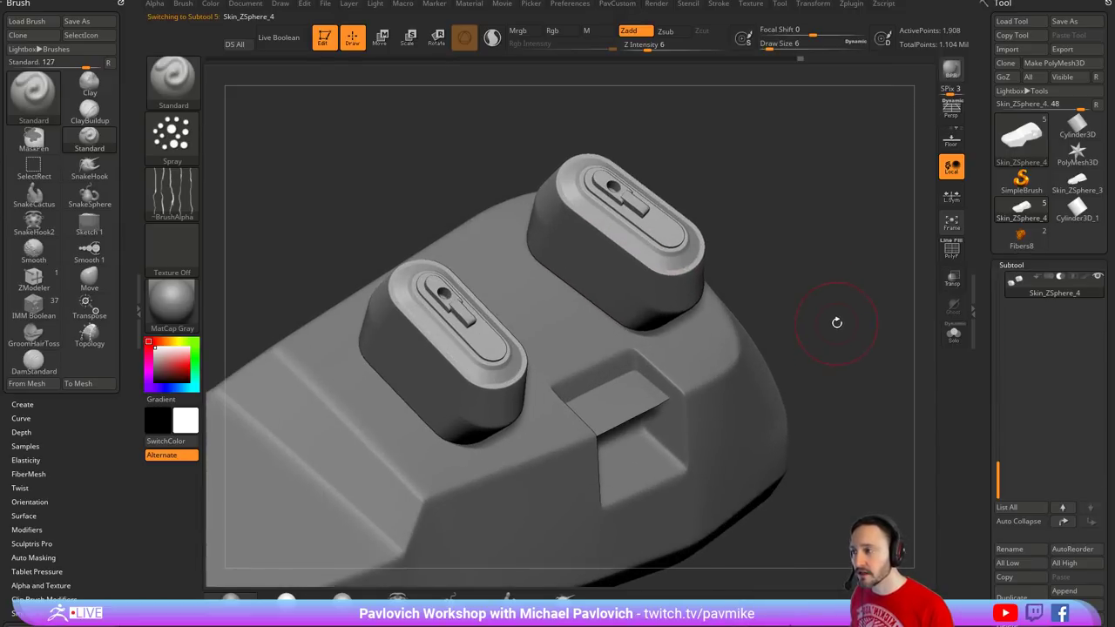
{"action": "key", "text": "g"}
{"action": "left_click_drag", "start_coordinate": [826, 391], "coordinate": [799, 394]}
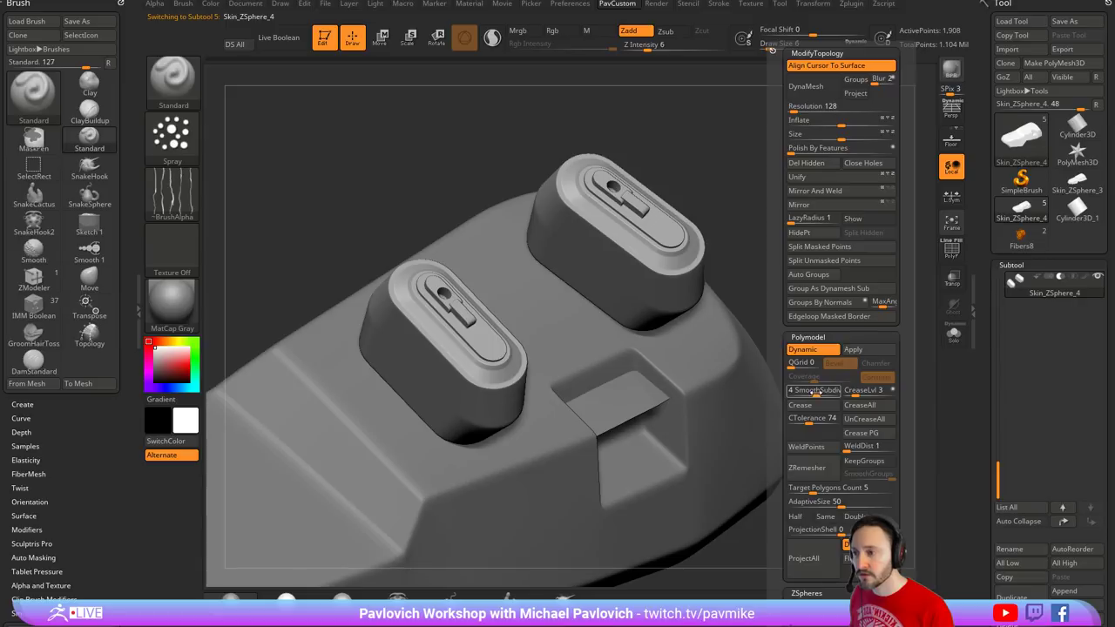
{"action": "left_click", "coordinate": [801, 393]}
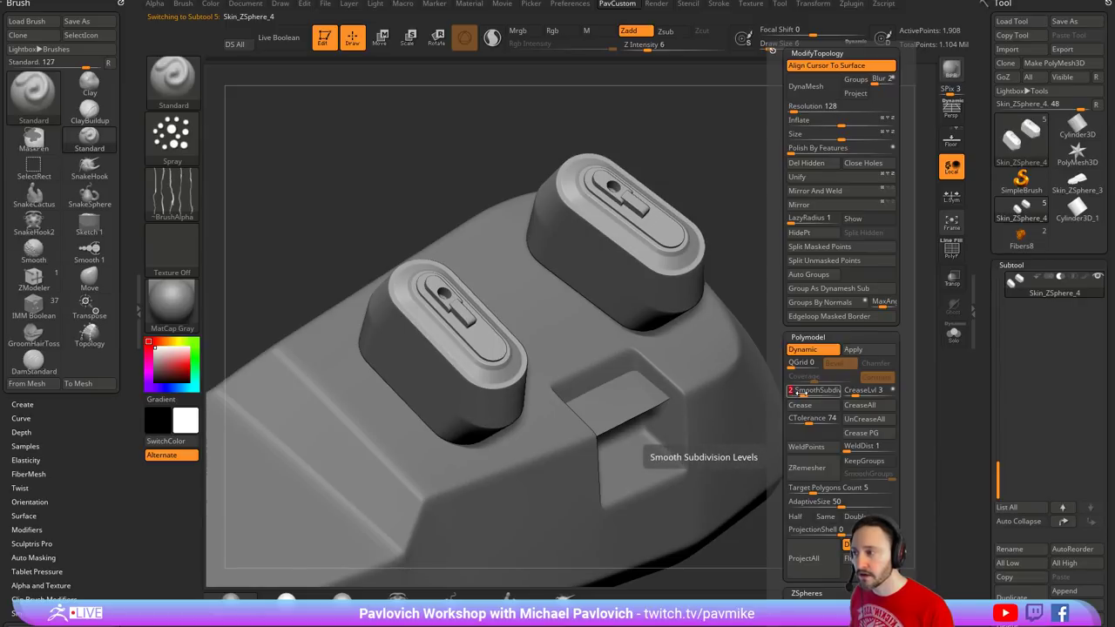
{"action": "left_click", "coordinate": [851, 395]}
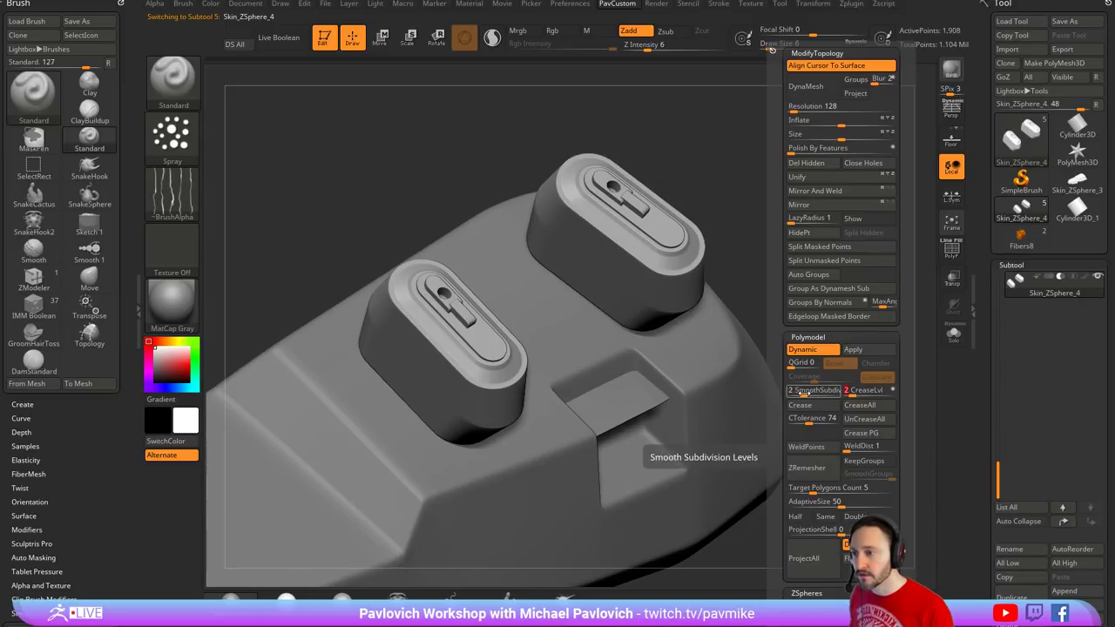
{"action": "left_click", "coordinate": [809, 394]}
- Enable Live Boolean to cut the slots into the shell and set the slot pieces' smooth subdivision levels to 5
{"action": "mouse_move", "coordinate": [857, 302]}
{"action": "left_mouse_down"}
{"action": "mouse_move", "coordinate": [823, 306]}
{"action": "mouse_move", "coordinate": [841, 306]}
{"action": "mouse_move", "coordinate": [831, 245]}
{"action": "mouse_move", "coordinate": [847, 268]}
{"action": "mouse_move", "coordinate": [858, 259]}
{"action": "left_mouse_up"}
{"action": "left_click", "coordinate": [279, 37]}
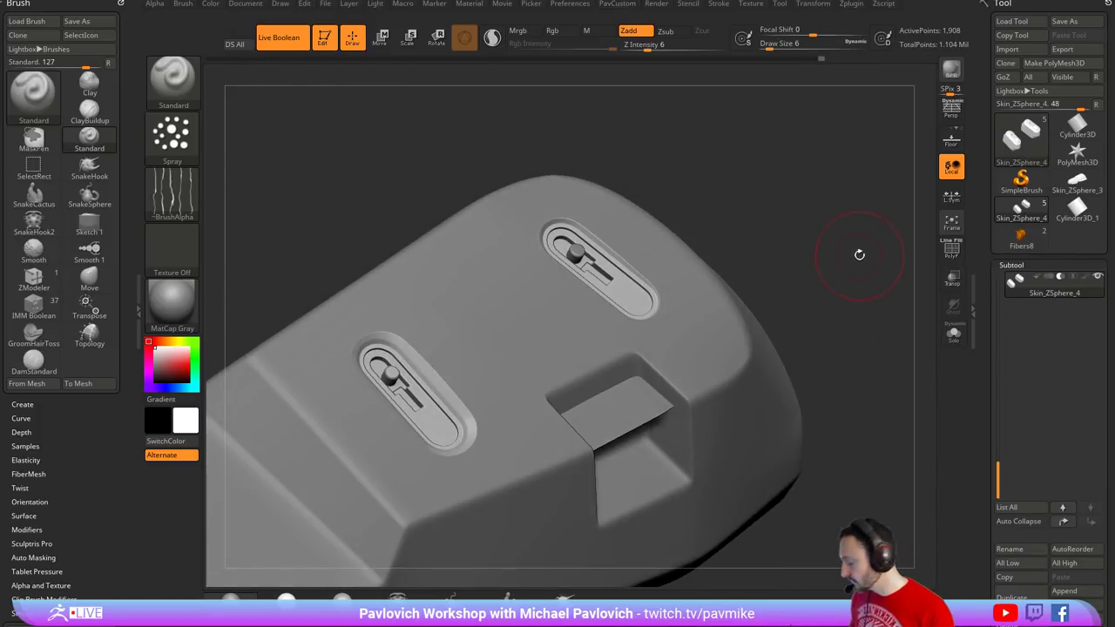
{"action": "key", "text": "shift"}
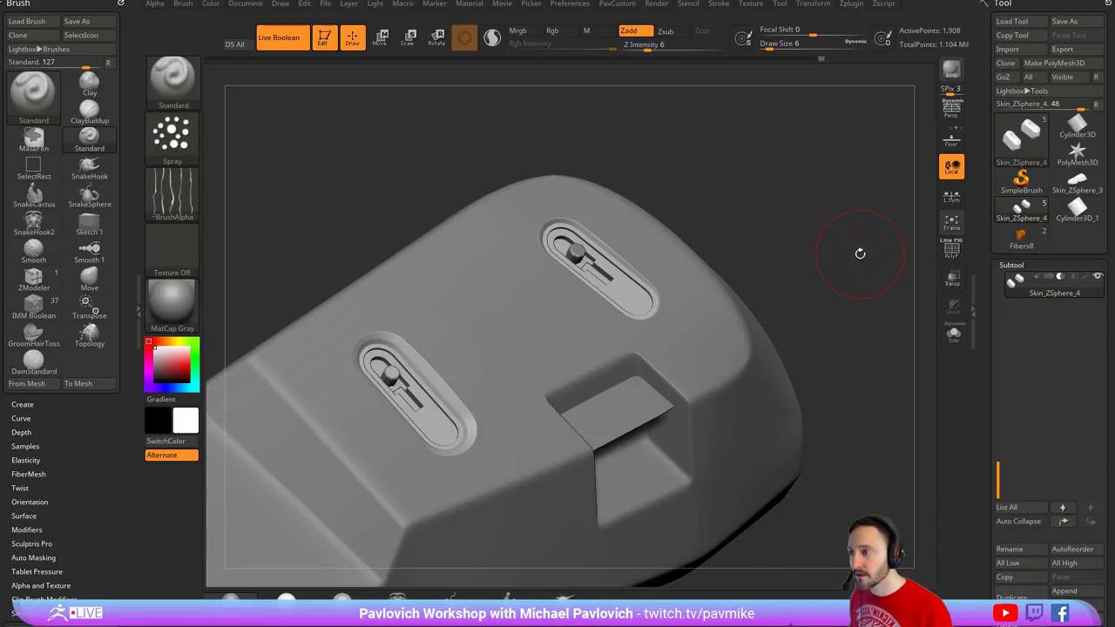
{"action": "key", "text": "space"}
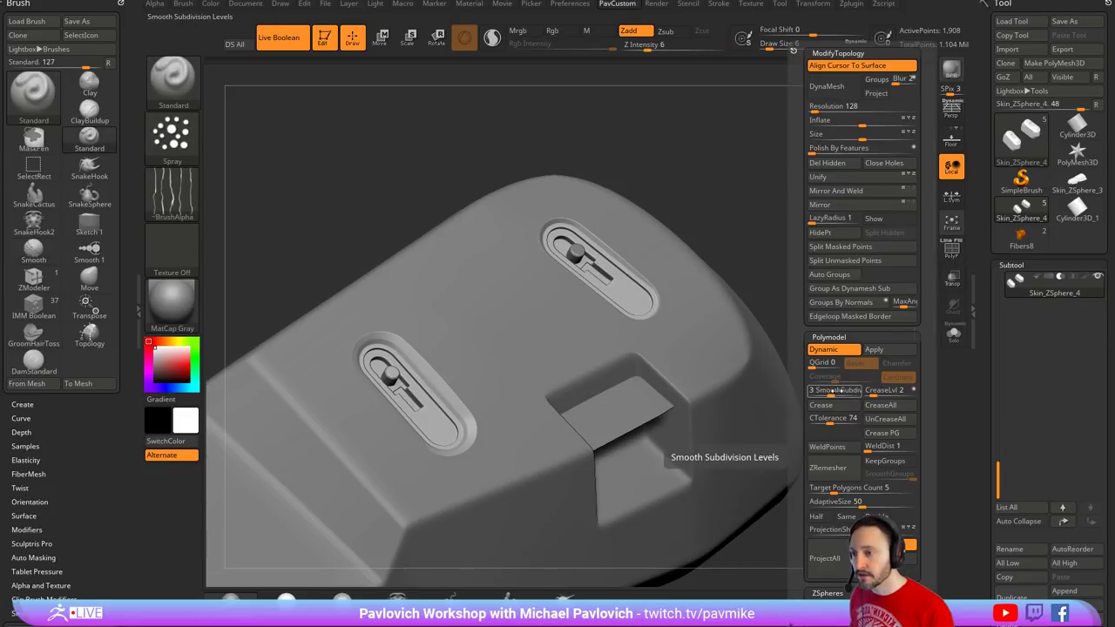
{"action": "left_click", "coordinate": [837, 391]}
{"action": "type", "text": "5"}
{"action": "key", "text": "Return"}
- Shift the slot pieces slightly with the move gizmo, and return to Draw mode with a draw size of 2
{"action": "left_click_drag", "start_coordinate": [848, 277], "coordinate": [816, 296]}
{"action": "key", "text": "w"}
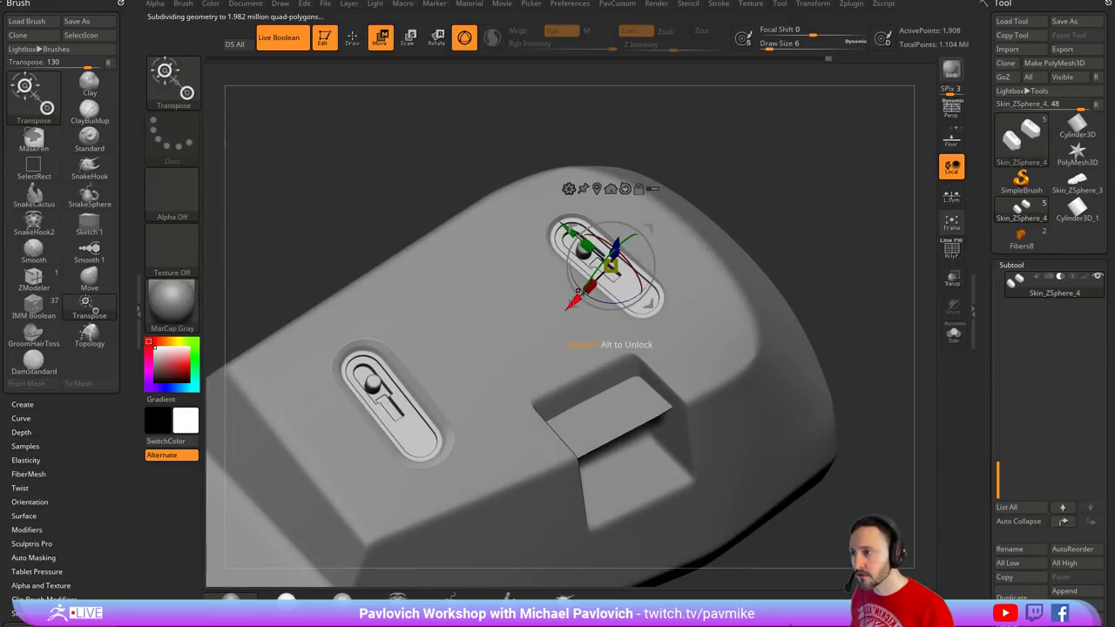
{"action": "mouse_move", "coordinate": [572, 303]}
{"action": "left_mouse_down"}
{"action": "mouse_move", "coordinate": [556, 319]}
{"action": "mouse_move", "coordinate": [579, 296]}
{"action": "left_mouse_up"}
{"action": "left_click_drag", "start_coordinate": [818, 248], "coordinate": [840, 262]}
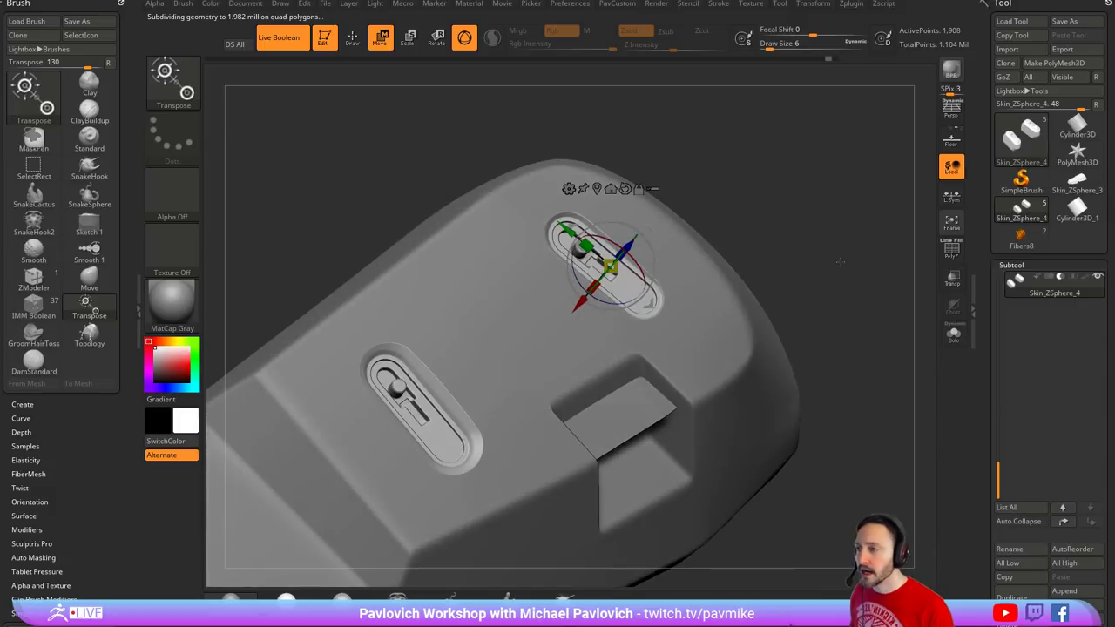
{"action": "key", "text": "q"}
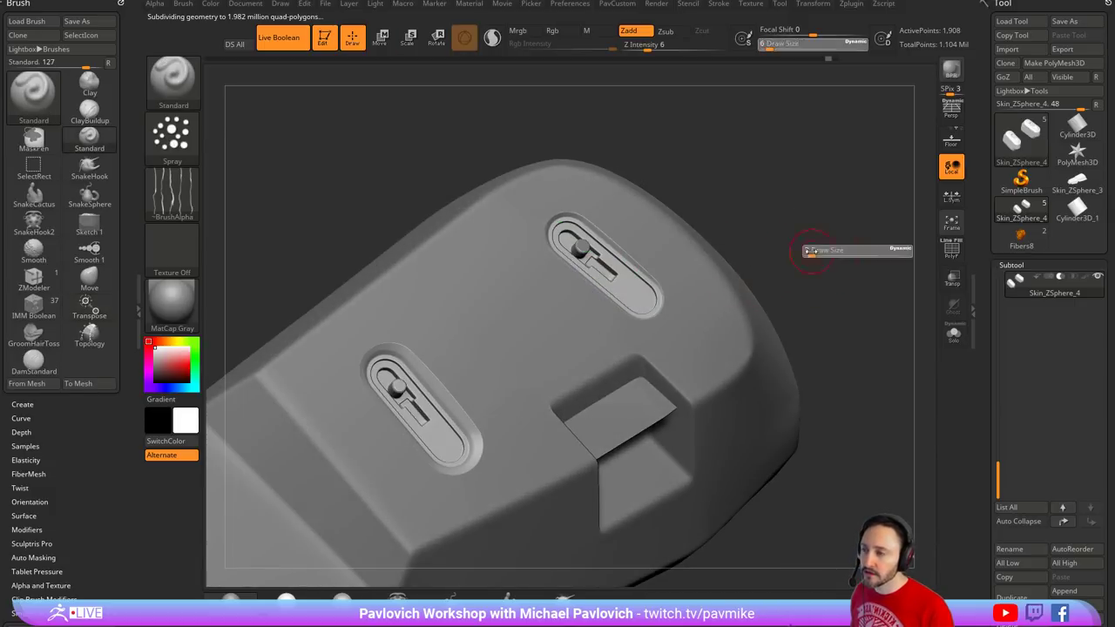
{"action": "left_click_drag", "start_coordinate": [794, 223], "coordinate": [827, 257]}
{"action": "key", "text": "space"}
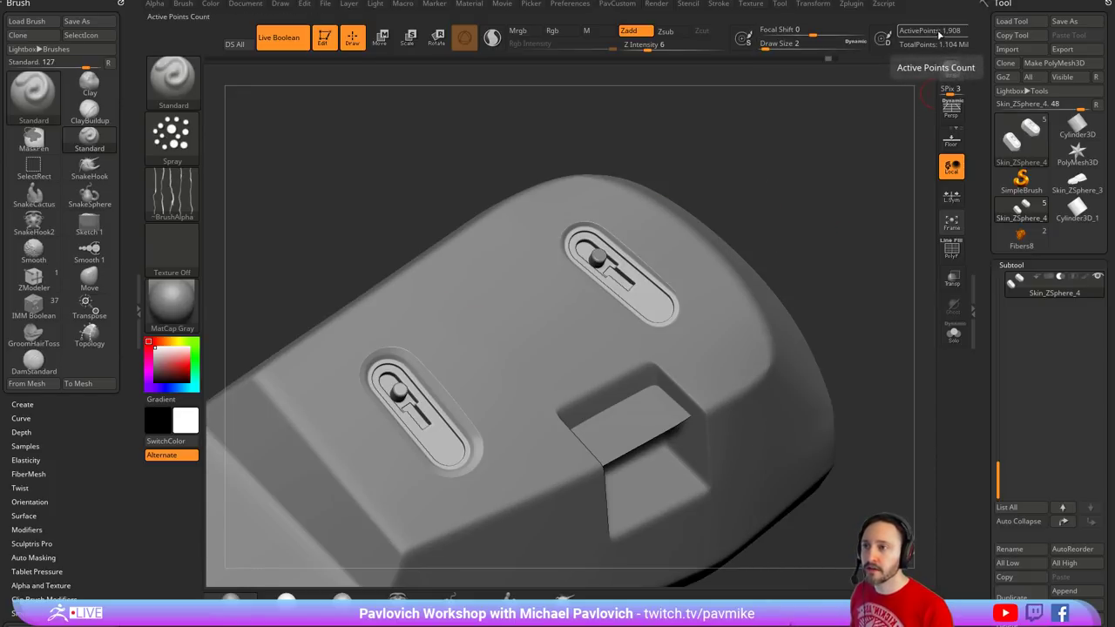
- Make the Skin_ZSphere_5 shell active, adjust its smooth subdivision levels and apply its dynamic subdivision as real geometry
{"action": "left_click", "coordinate": [773, 349], "text": "alt"}
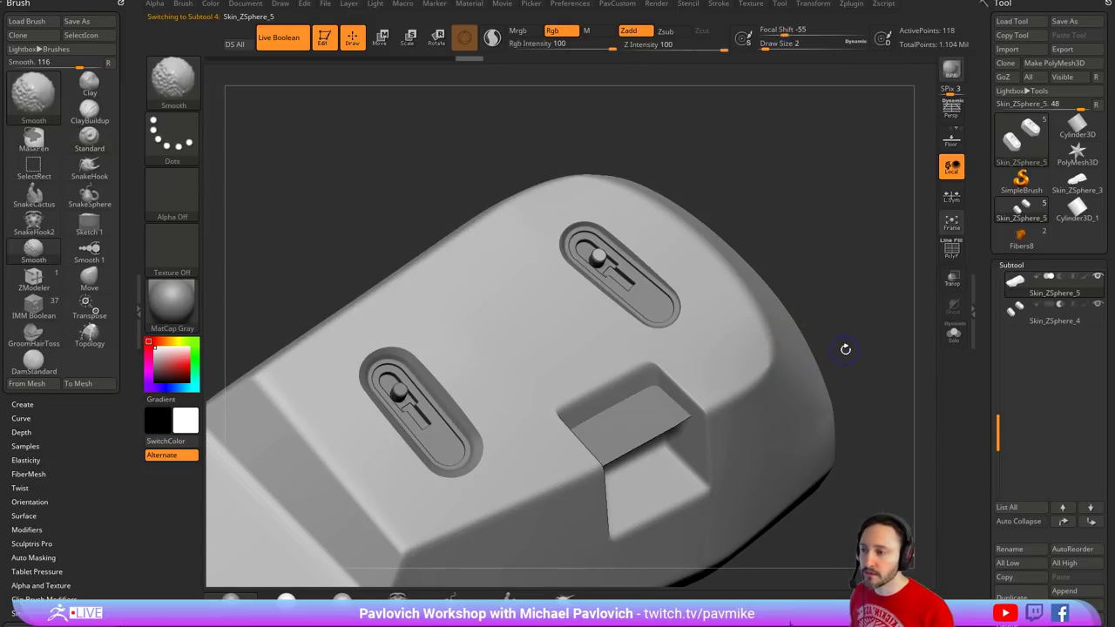
{"action": "key", "text": "4"}
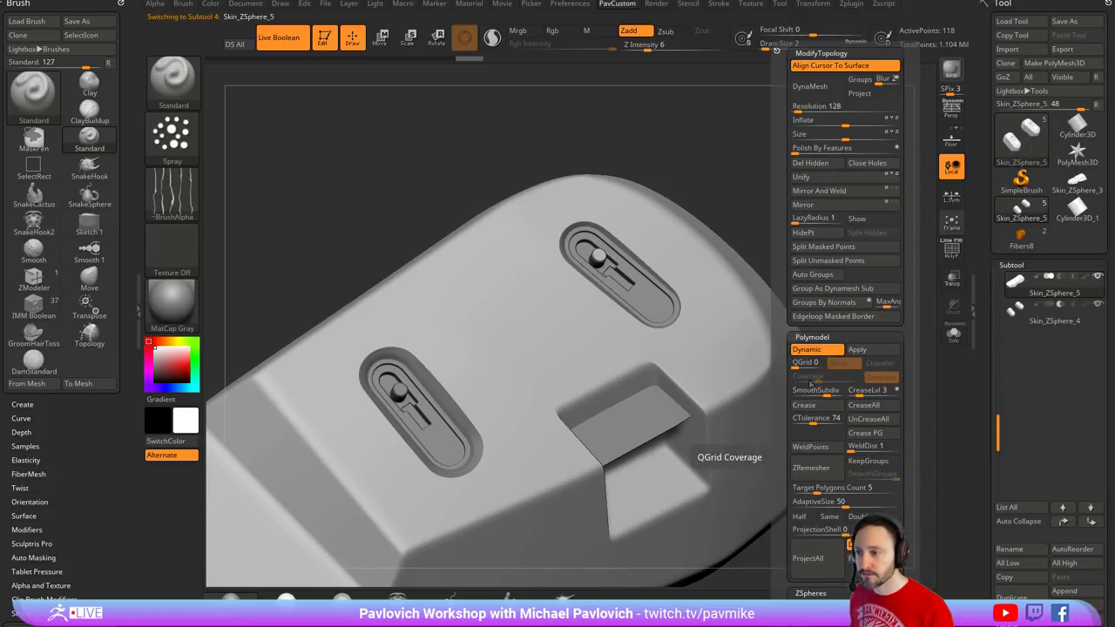
{"action": "left_click_drag", "start_coordinate": [822, 391], "coordinate": [827, 387]}
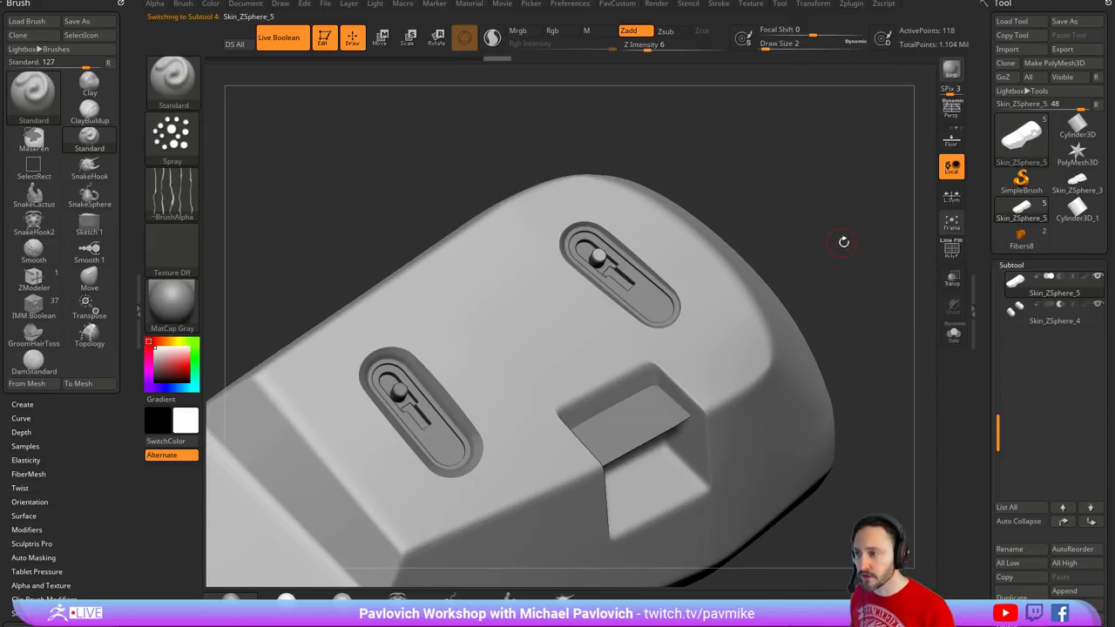
{"action": "key", "text": "space"}
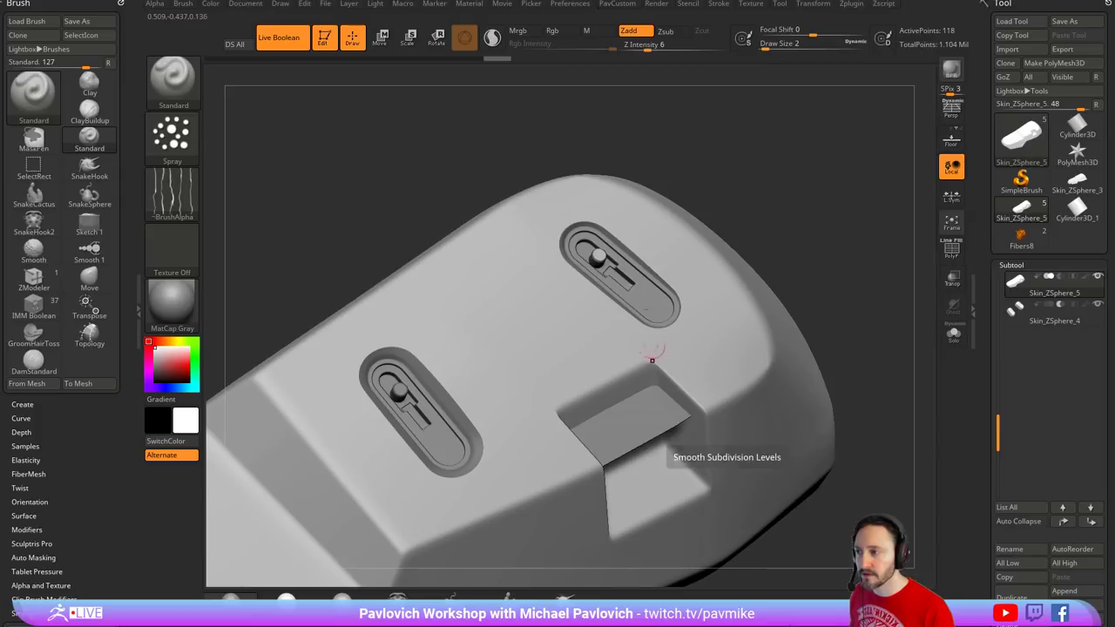
{"action": "key", "text": "space"}
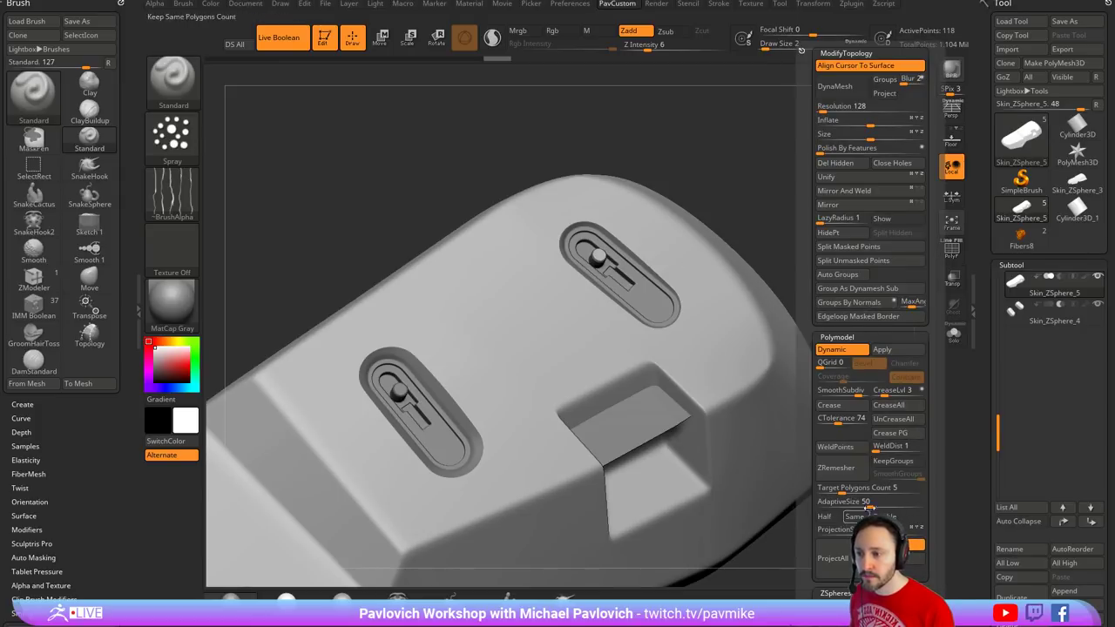
{"action": "left_click", "coordinate": [882, 349]}
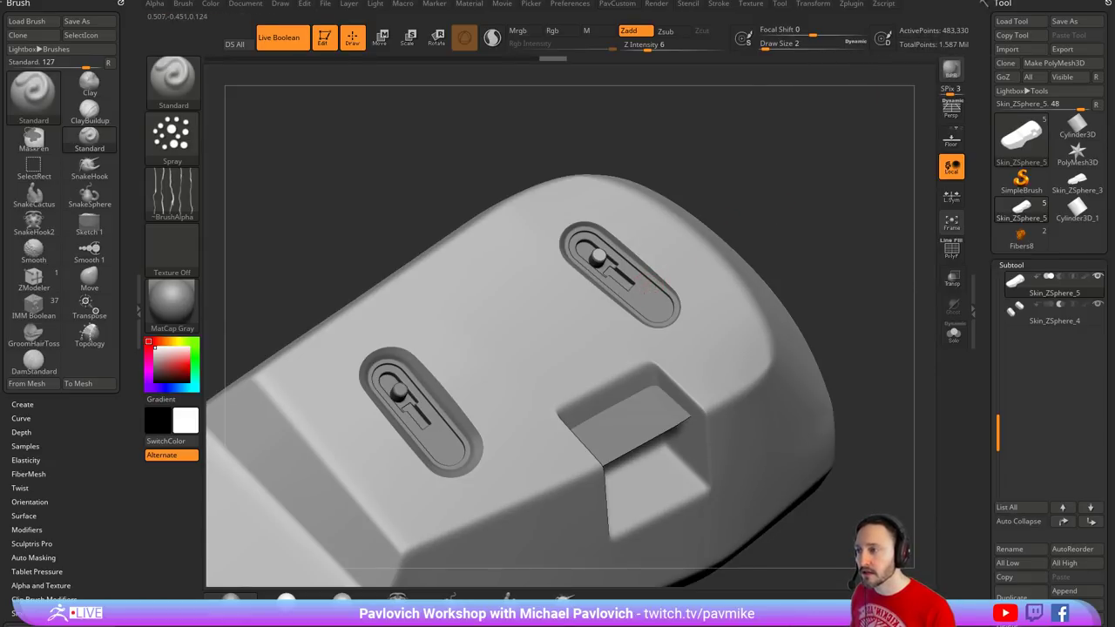
- Make the Skin_ZSphere_4 slot pieces active with the move gizmo on and set their smooth subdivision levels to 2
{"action": "left_click", "coordinate": [654, 281], "text": "alt"}
{"action": "key", "text": "3"}
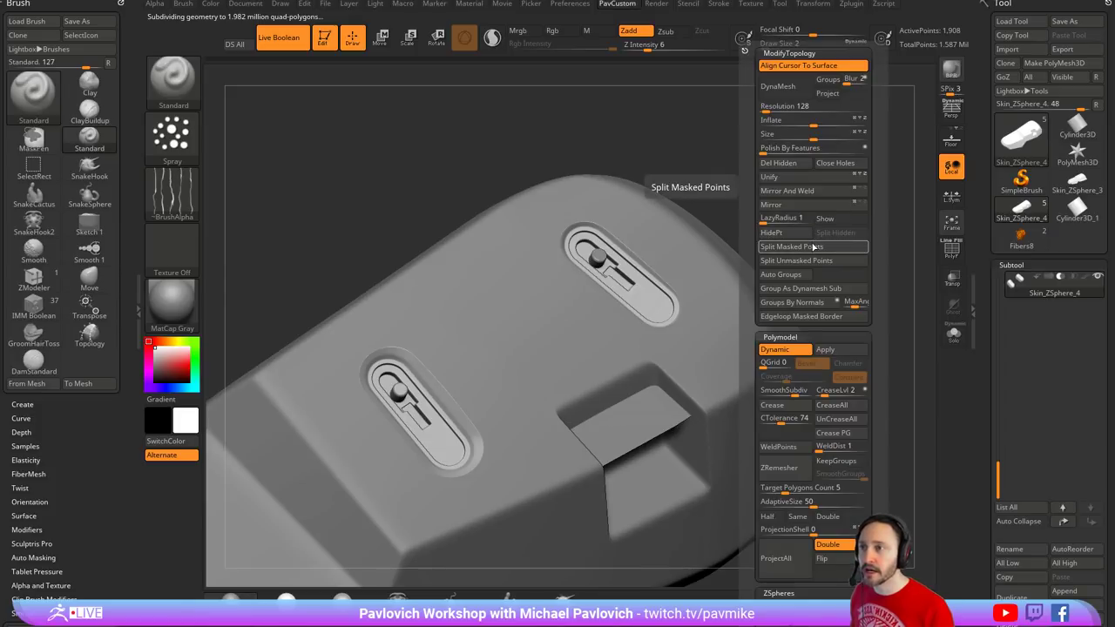
{"action": "mouse_move", "coordinate": [833, 257]}
{"action": "left_mouse_down"}
{"action": "mouse_move", "coordinate": [829, 165]}
{"action": "mouse_move", "coordinate": [830, 251]}
{"action": "left_mouse_up"}
{"action": "key", "text": "w"}
{"action": "mouse_move", "coordinate": [595, 300]}
{"action": "left_mouse_down"}
{"action": "mouse_move", "coordinate": [585, 309]}
{"action": "mouse_move", "coordinate": [602, 294]}
{"action": "mouse_move", "coordinate": [595, 300]}
{"action": "left_mouse_up"}
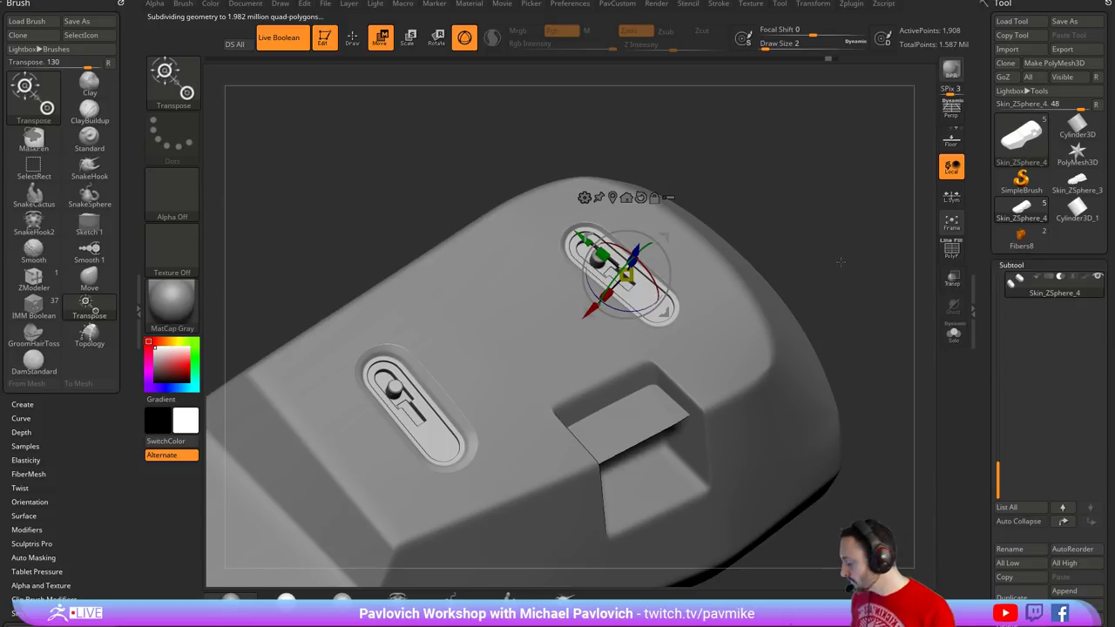
{"action": "key", "text": "1"}
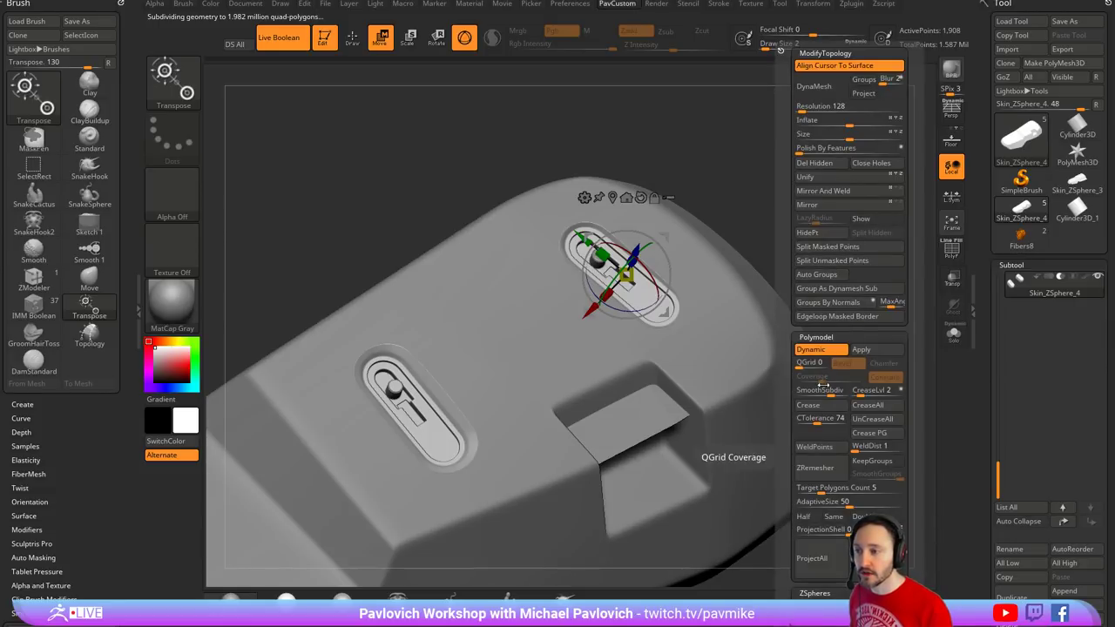
{"action": "left_click", "coordinate": [810, 395]}
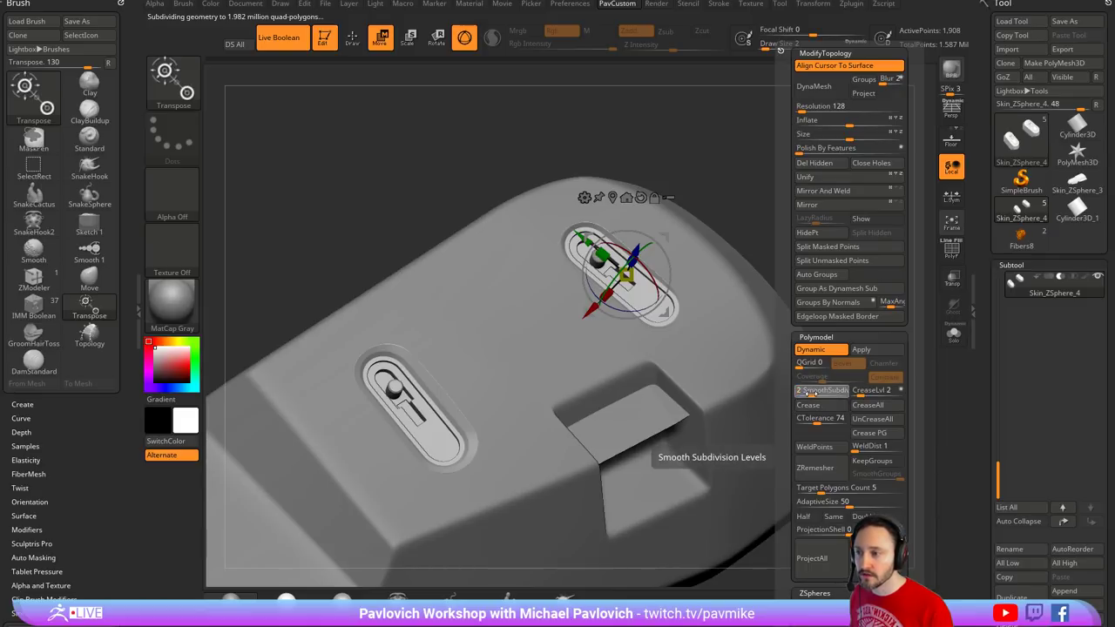
{"action": "left_click", "coordinate": [858, 393]}
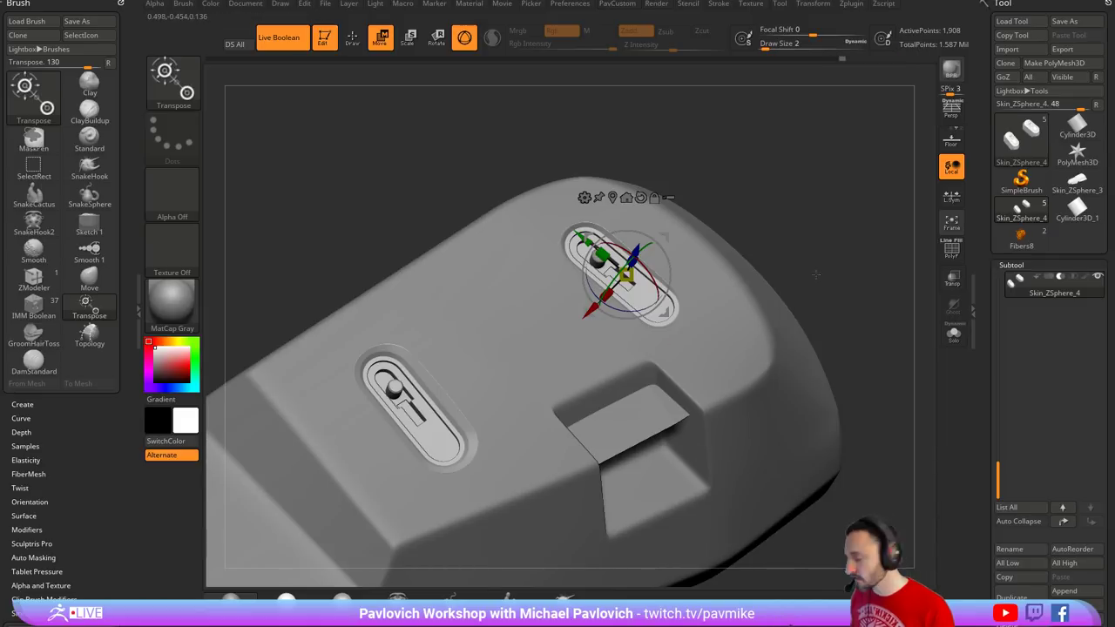
- Try shifting the slot pieces with the move gizmo, and undo the shift
{"action": "left_click_drag", "start_coordinate": [837, 257], "coordinate": [833, 270]}
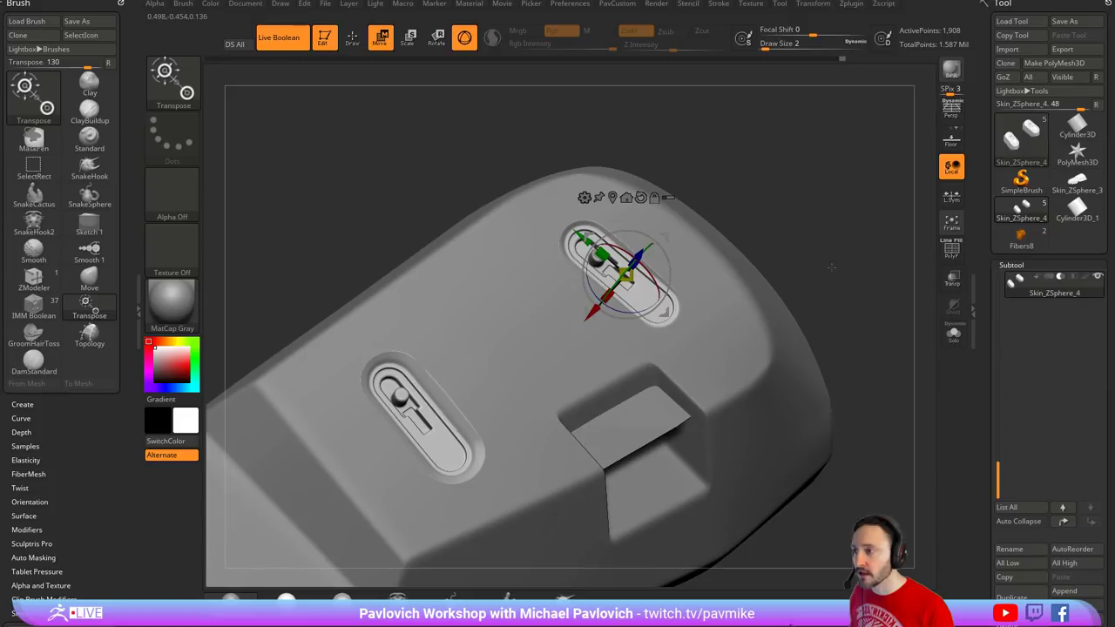
{"action": "mouse_move", "coordinate": [593, 311]}
{"action": "left_mouse_down"}
{"action": "mouse_move", "coordinate": [567, 337]}
{"action": "mouse_move", "coordinate": [599, 307]}
{"action": "mouse_move", "coordinate": [582, 323]}
{"action": "left_mouse_up"}
{"action": "key", "text": "ctrl+z"}
- Make the Skin_ZSphere_5 shell active and switch it back to dynamic subdivision
{"action": "left_click", "coordinate": [731, 335], "text": "alt"}
{"action": "key", "text": "grave"}
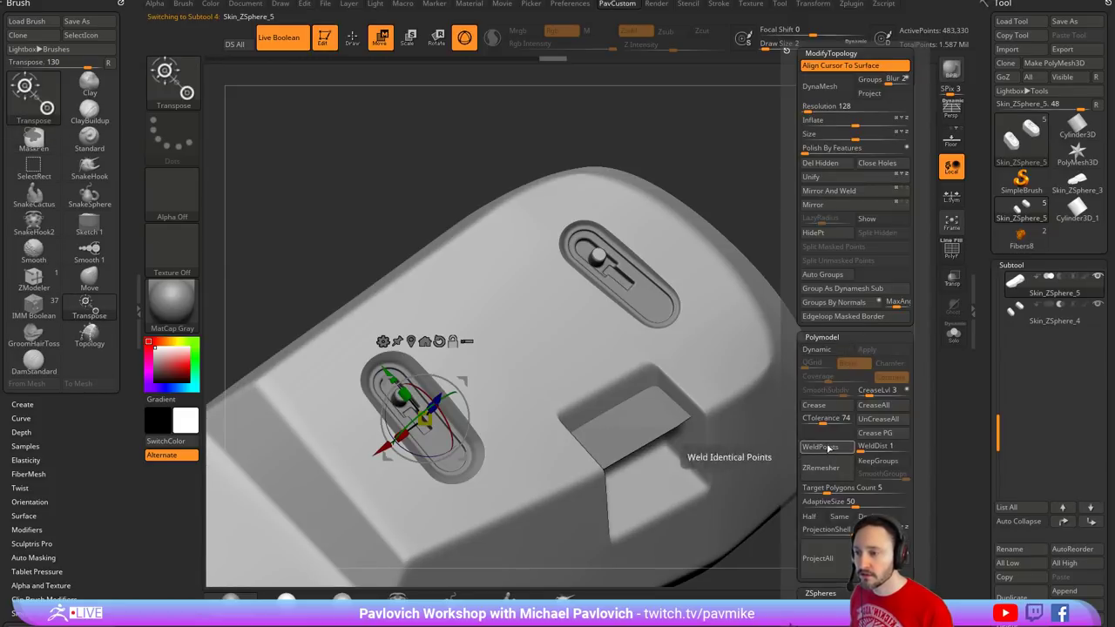
{"action": "left_click", "coordinate": [832, 349]}
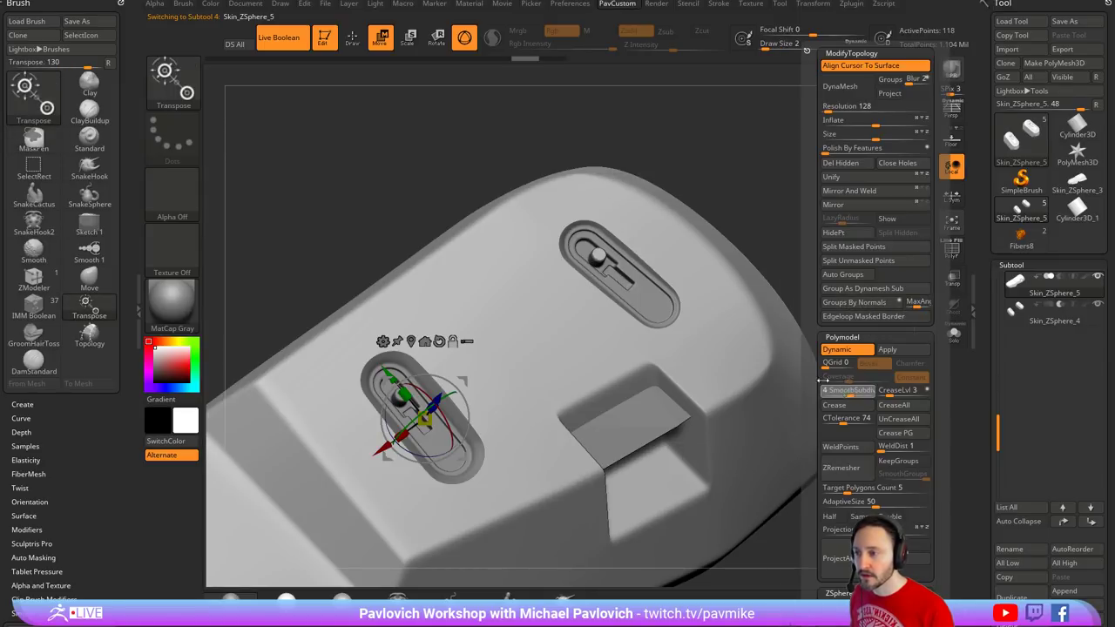
- Try a small move of the armor with the gizmo, undo it and return to Draw mode
{"action": "mouse_move", "coordinate": [886, 322]}
{"action": "right_mouse_down", "text": "ctrl"}
{"action": "mouse_move", "coordinate": [829, 325]}
{"action": "mouse_move", "coordinate": [687, 375]}
{"action": "mouse_move", "coordinate": [824, 275]}
{"action": "right_mouse_up", "text": "ctrl"}
{"action": "key", "text": "q"}
{"action": "mouse_move", "coordinate": [824, 276]}
{"action": "right_mouse_down"}
{"action": "mouse_move", "coordinate": [866, 386]}
{"action": "mouse_move", "coordinate": [831, 356]}
{"action": "mouse_move", "coordinate": [843, 341]}
{"action": "right_mouse_up"}
{"action": "left_click_drag", "start_coordinate": [843, 340], "coordinate": [908, 395]}
{"action": "right_click_drag", "start_coordinate": [907, 395], "coordinate": [826, 316]}
{"action": "right_click_drag", "start_coordinate": [826, 316], "coordinate": [847, 339], "text": "ctrl"}
{"action": "key", "text": "w"}
{"action": "mouse_move", "coordinate": [506, 378]}
{"action": "left_mouse_down"}
{"action": "mouse_move", "coordinate": [491, 389]}
{"action": "mouse_move", "coordinate": [521, 366]}
{"action": "left_mouse_up"}
{"action": "key", "text": "ctrl+z"}
{"action": "key", "text": "q"}
{"action": "key", "text": "ctrl+z"}
- Delete the Nickz_humanMaleAverage2 plane at the shell's notch and make the Skin_ZSphere_5 shell active
{"action": "mouse_move", "coordinate": [816, 308]}
{"action": "left_mouse_down"}
{"action": "mouse_move", "coordinate": [846, 235]}
{"action": "mouse_move", "coordinate": [829, 281]}
{"action": "mouse_move", "coordinate": [816, 280]}
{"action": "left_mouse_up"}
{"action": "left_click", "coordinate": [657, 345], "text": "alt"}
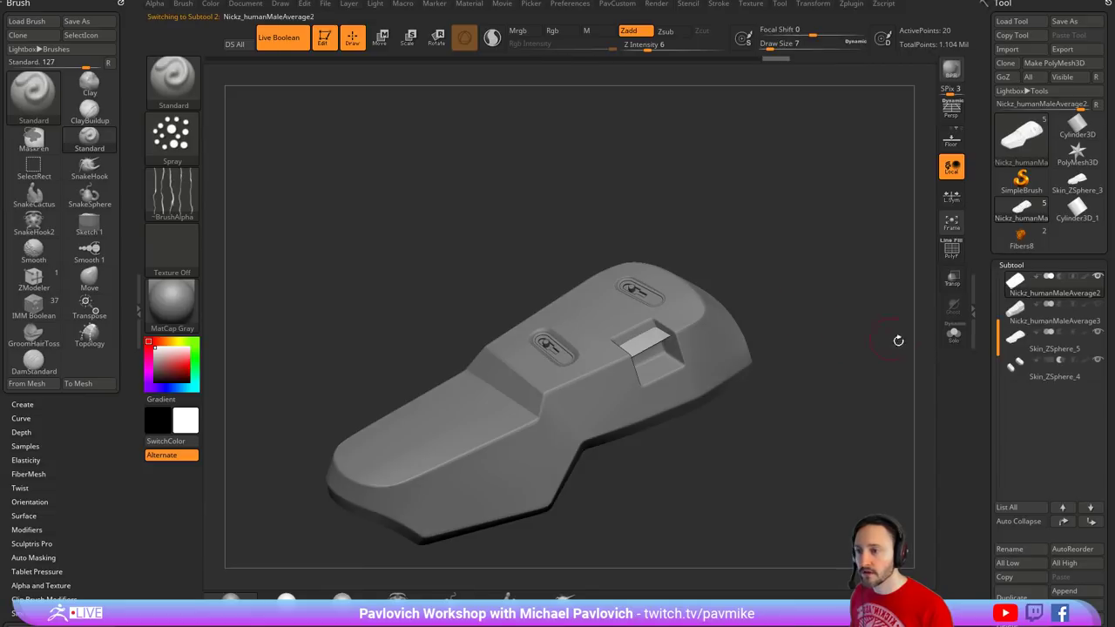
{"action": "left_click_drag", "start_coordinate": [983, 527], "coordinate": [984, 468]}
{"action": "left_click", "coordinate": [1012, 571]}
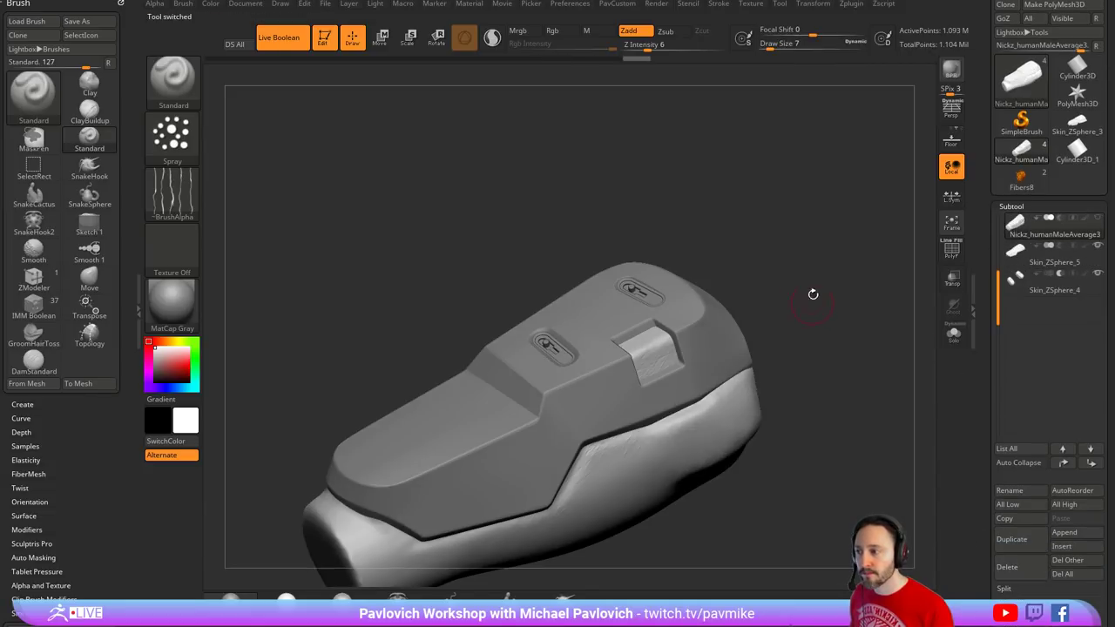
{"action": "left_click_drag", "start_coordinate": [812, 294], "coordinate": [793, 402]}
{"action": "left_click", "coordinate": [1056, 247]}
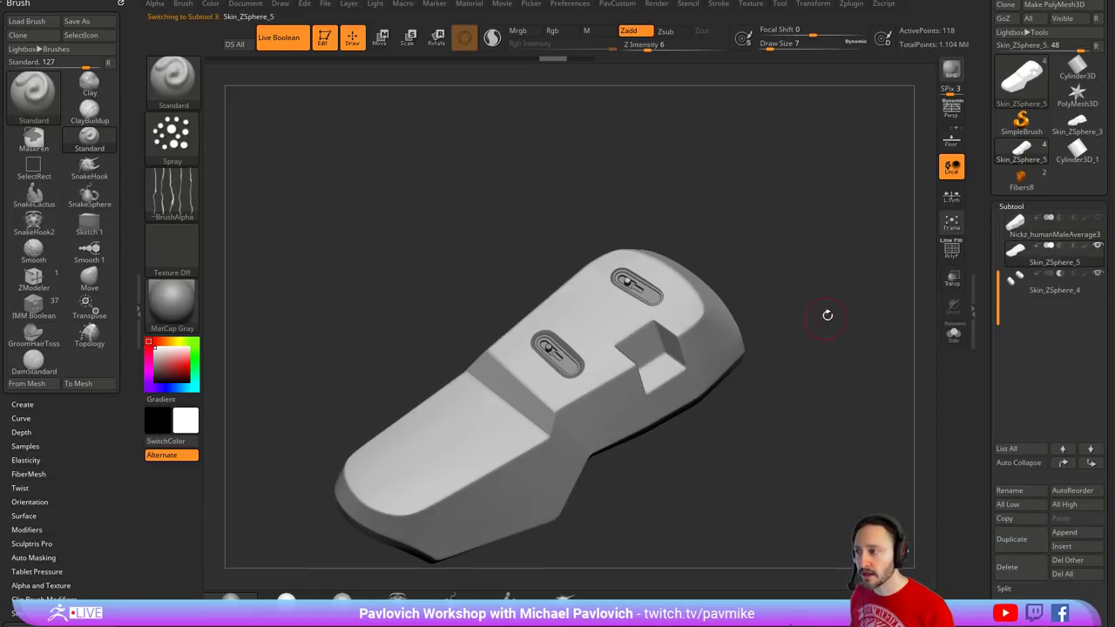
- Turn off Live Boolean and open the NanoTile Textures plugin options
{"action": "left_click_drag", "start_coordinate": [758, 313], "coordinate": [867, 310]}
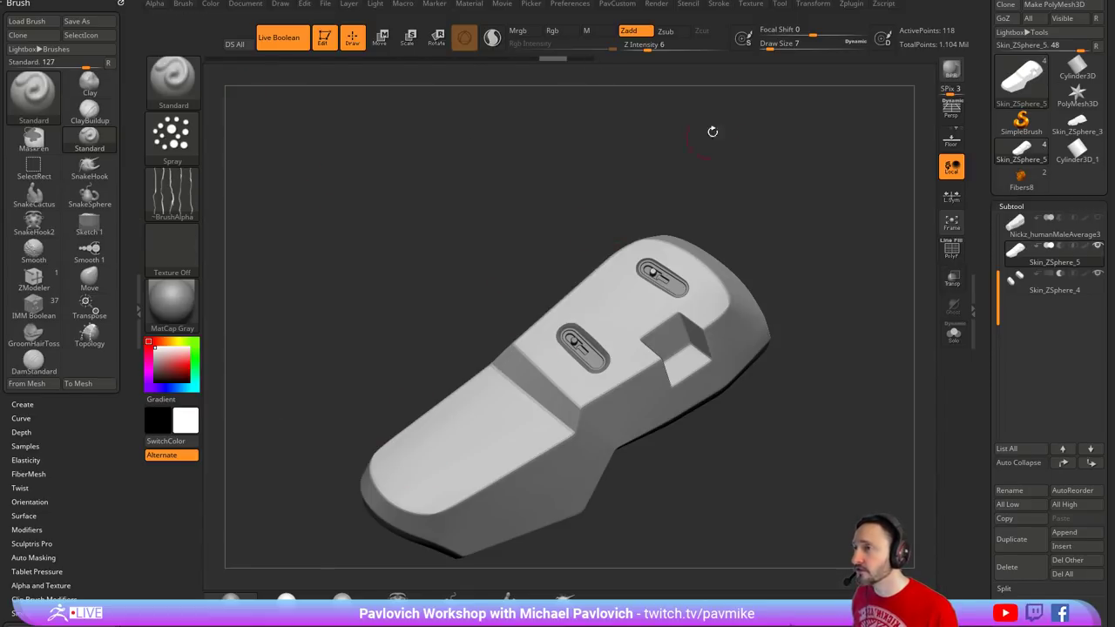
{"action": "left_click", "coordinate": [283, 38]}
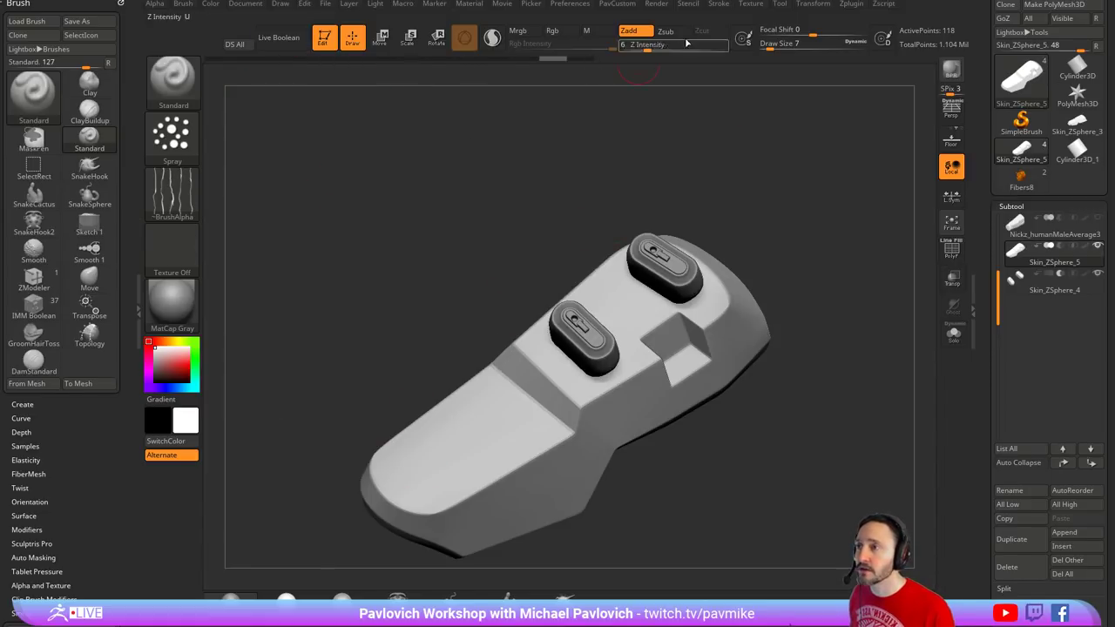
{"action": "left_click", "coordinate": [849, 7]}
{"action": "key", "text": "shift"}
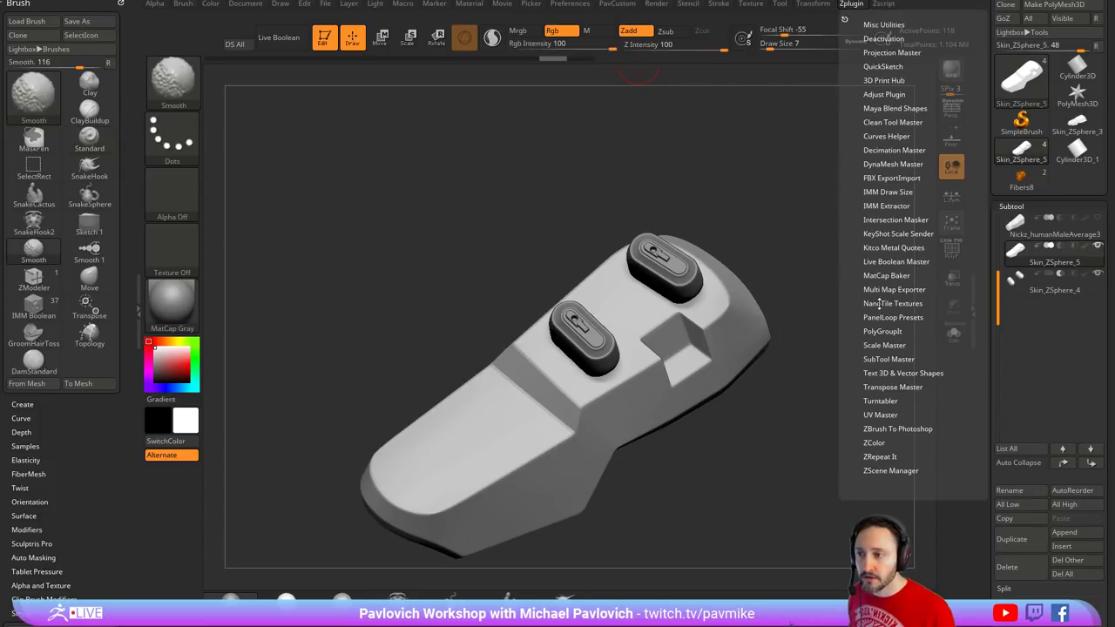
{"action": "left_click", "coordinate": [879, 303]}
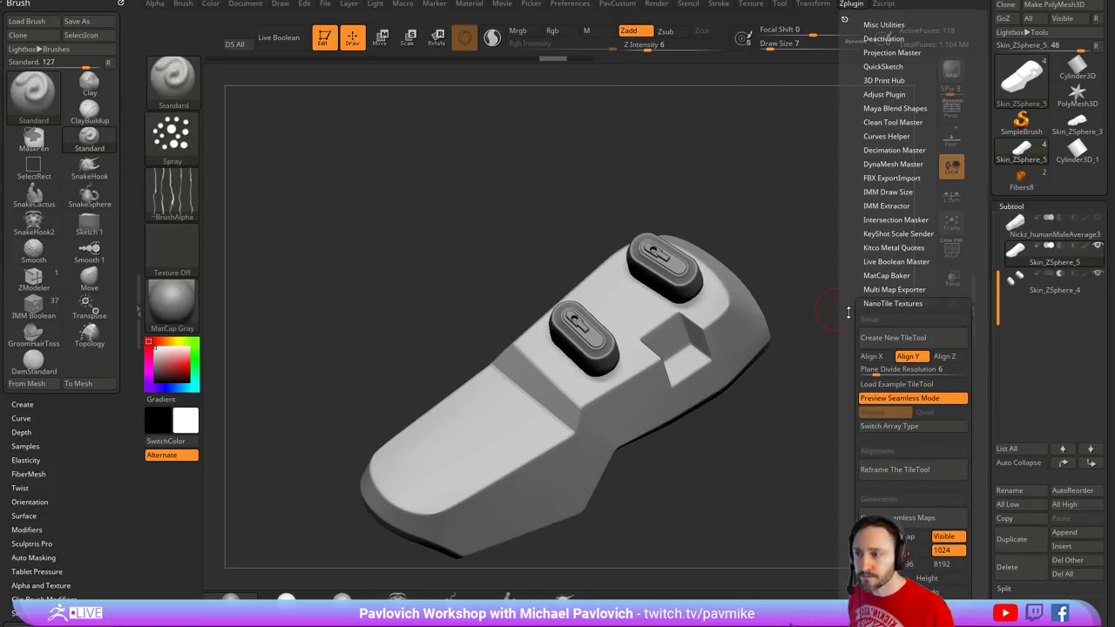
{"action": "left_click_drag", "start_coordinate": [848, 312], "coordinate": [842, 229]}
- Switch to the browser, search the YouTube channel for nanotile, and return to ZBrush
{"action": "left_click_drag", "start_coordinate": [558, 624], "coordinate": [688, 15]}
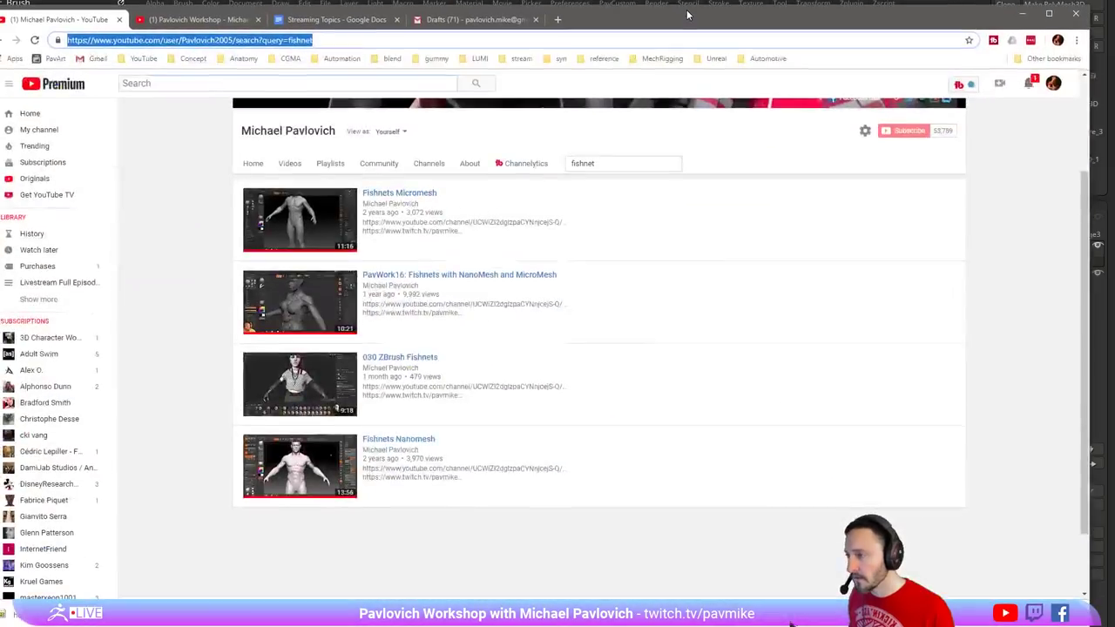
{"action": "left_click_drag", "start_coordinate": [620, 178], "coordinate": [390, 161]}
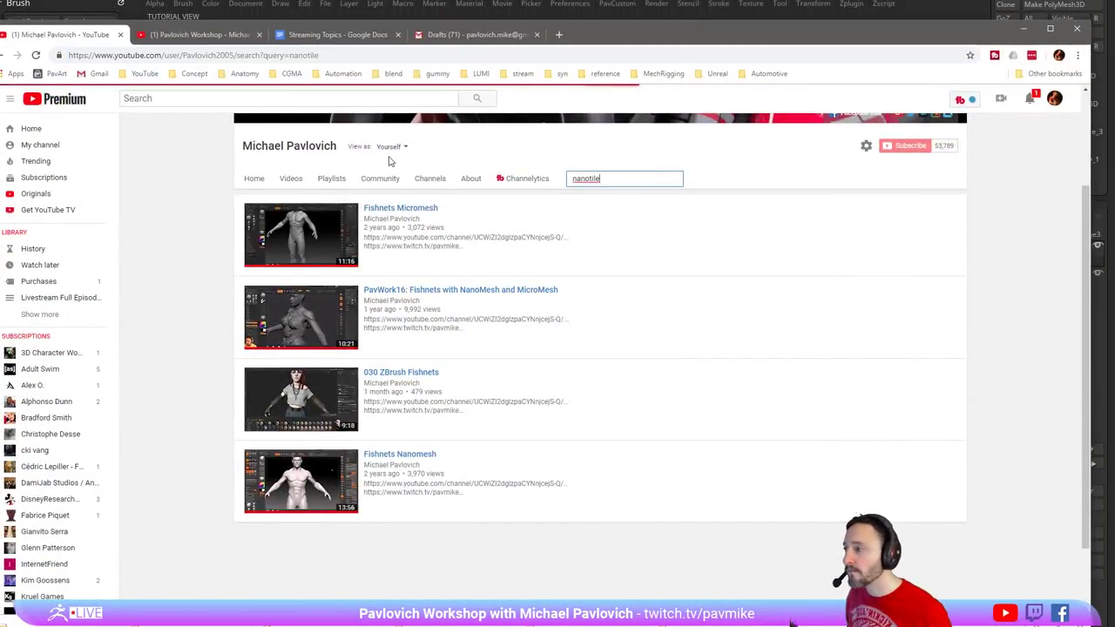
{"action": "key", "text": "Return"}
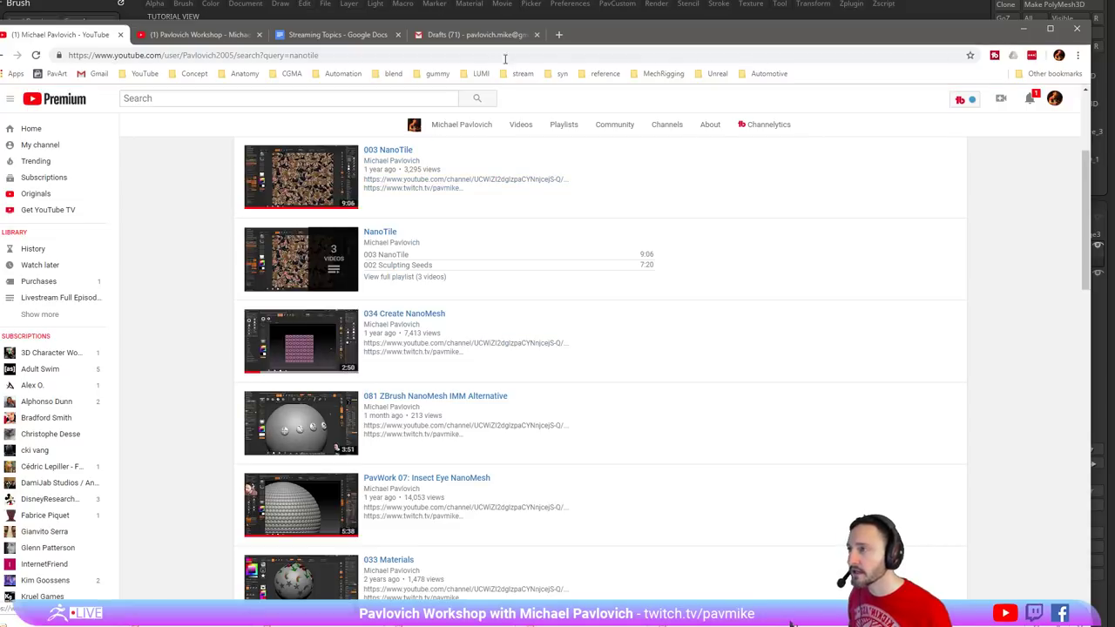
{"action": "left_click_drag", "start_coordinate": [644, 42], "coordinate": [644, 626]}
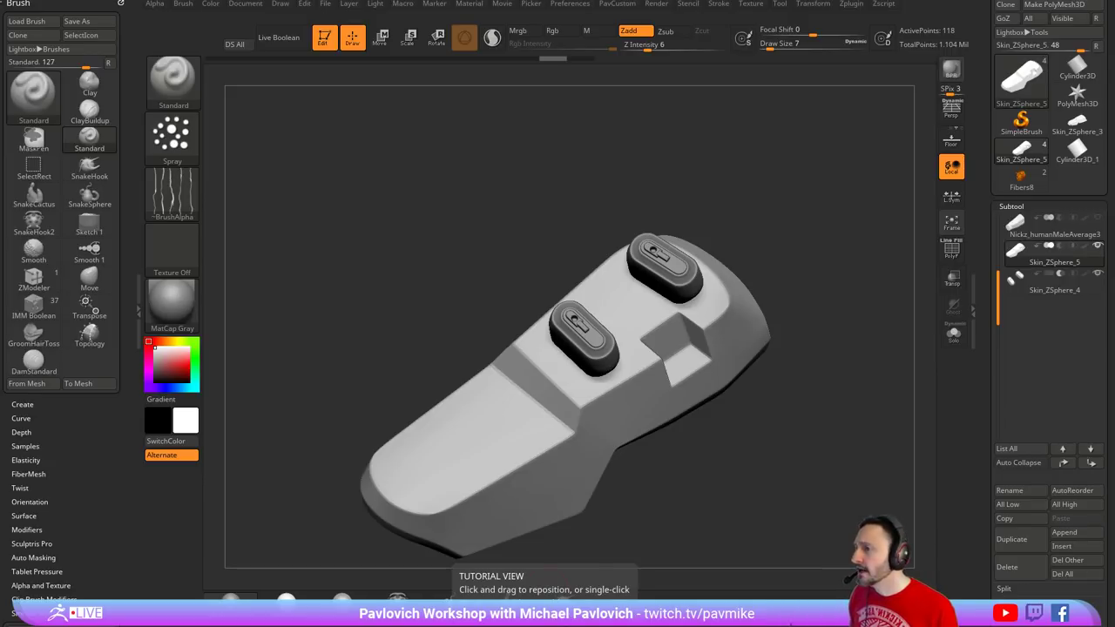
- Clear the armor from the canvas and draw a new Sphere3D in Edit mode
{"action": "left_click", "coordinate": [325, 39]}
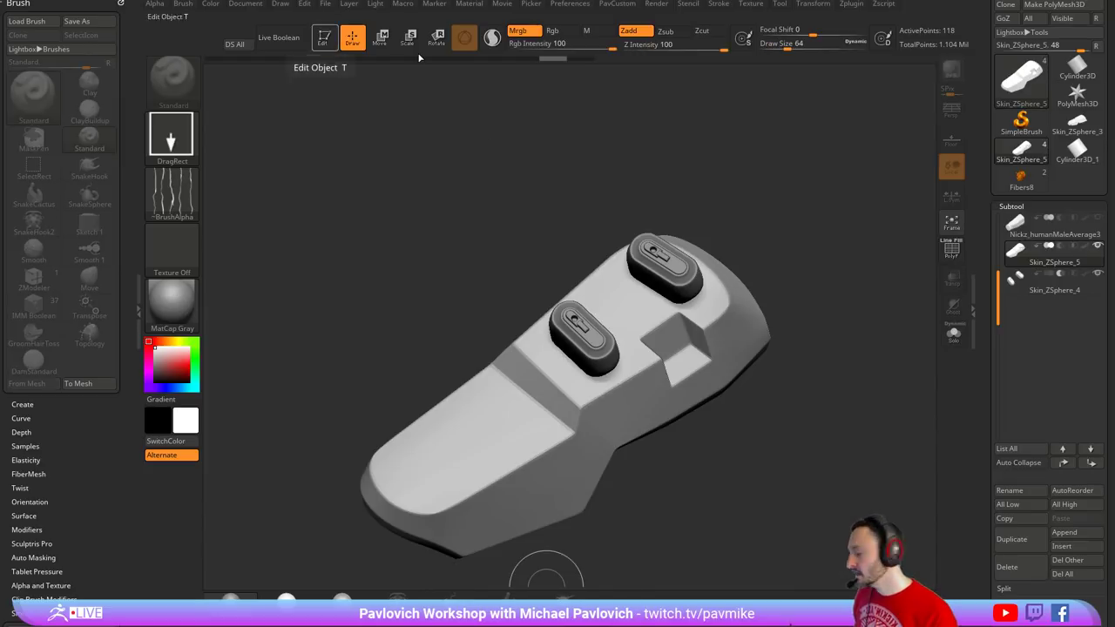
{"action": "key", "text": "ctrl+n"}
{"action": "left_click", "coordinate": [1020, 123]}
{"action": "left_click", "coordinate": [1016, 82]}
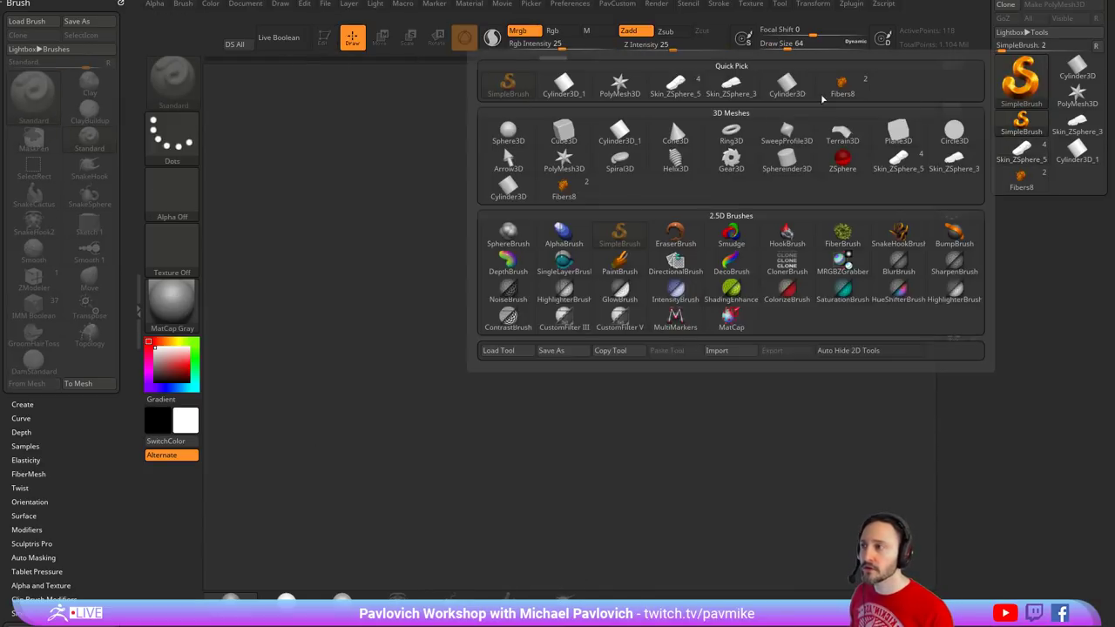
{"action": "left_click", "coordinate": [511, 128]}
{"action": "left_click_drag", "start_coordinate": [534, 363], "coordinate": [534, 407]}
{"action": "left_click", "coordinate": [329, 44]}
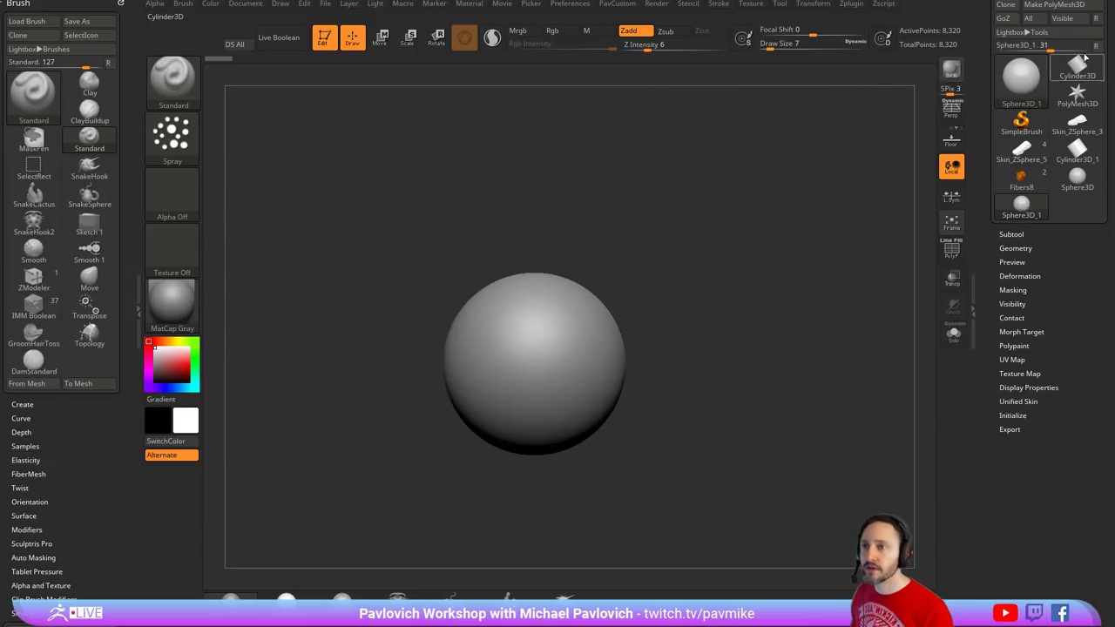
- Convert the sphere to a PolyMesh3D and scale it down uniformly with the gizmo
{"action": "left_click", "coordinate": [1043, 9]}
{"action": "key", "text": "w"}
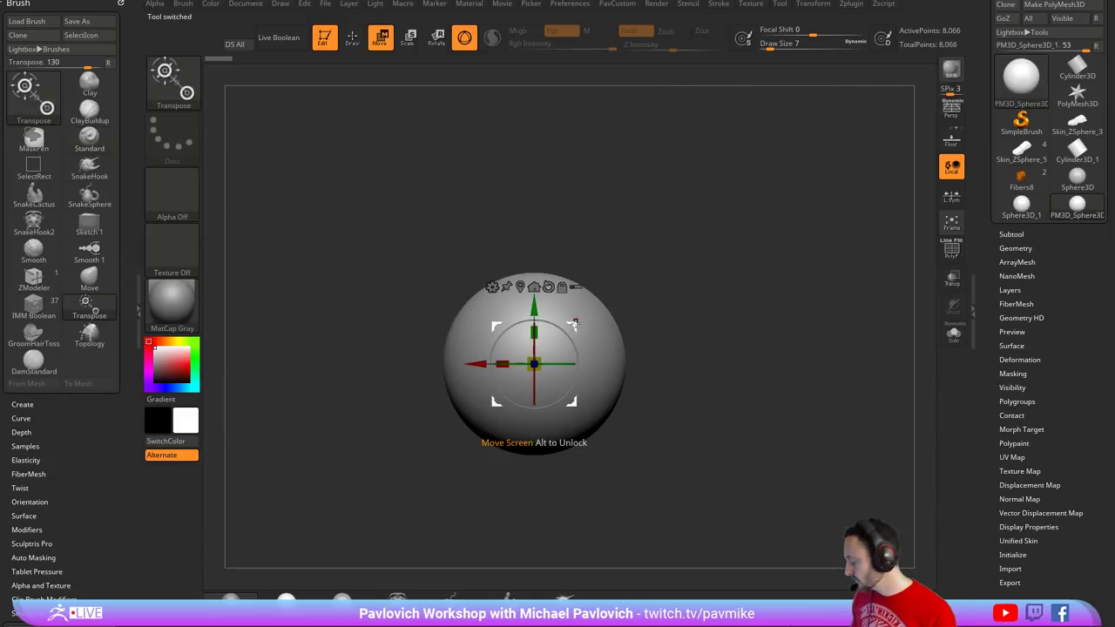
{"action": "left_click_drag", "start_coordinate": [646, 285], "coordinate": [627, 298]}
{"action": "mouse_move", "coordinate": [535, 363]}
{"action": "left_mouse_down"}
{"action": "mouse_move", "coordinate": [566, 394]}
{"action": "mouse_move", "coordinate": [505, 369]}
{"action": "left_mouse_up"}
{"action": "key", "text": "q"}
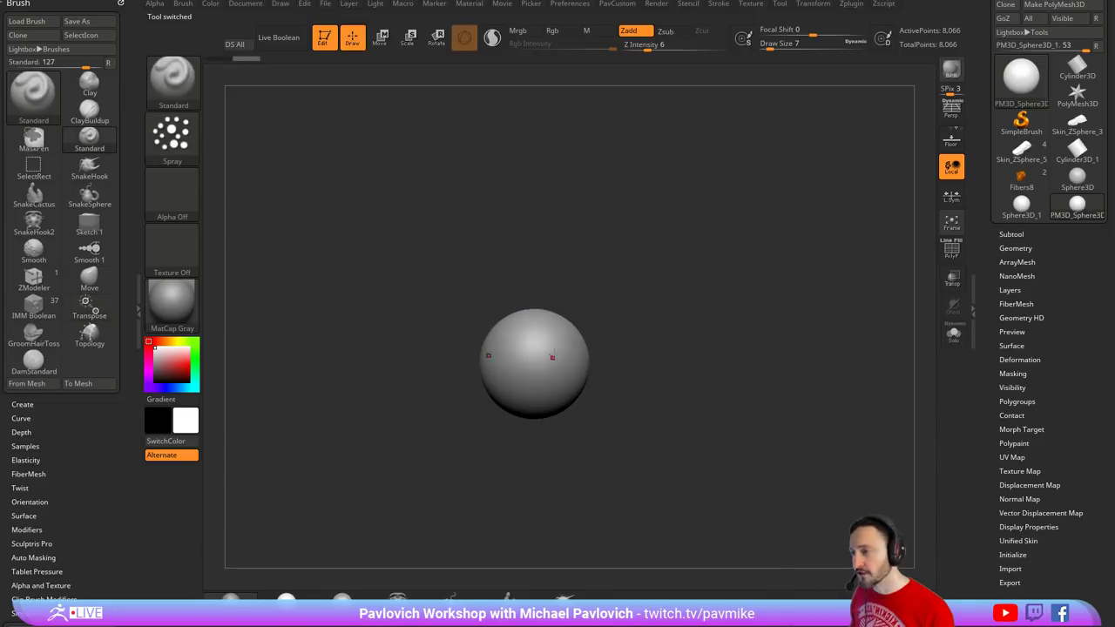
- Turn off Align Cursor To Surface and DynaMesh the sphere at resolution 128 with Blur 0
{"action": "key", "text": "grave"}
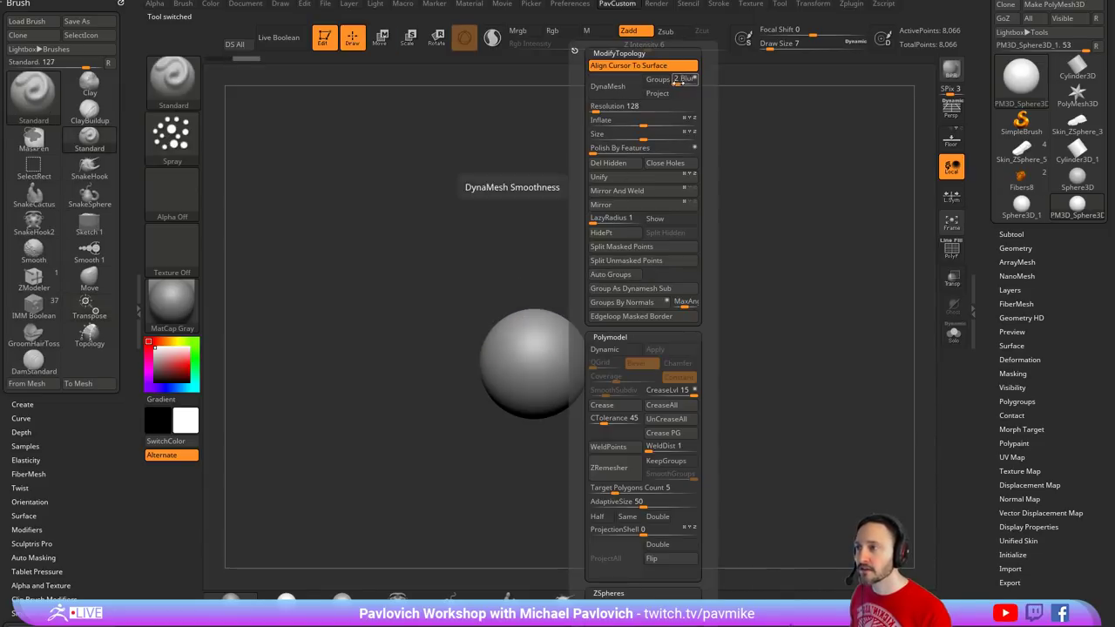
{"action": "left_click_drag", "start_coordinate": [678, 80], "coordinate": [660, 82]}
{"action": "left_click", "coordinate": [612, 67]}
{"action": "left_click", "coordinate": [602, 87]}
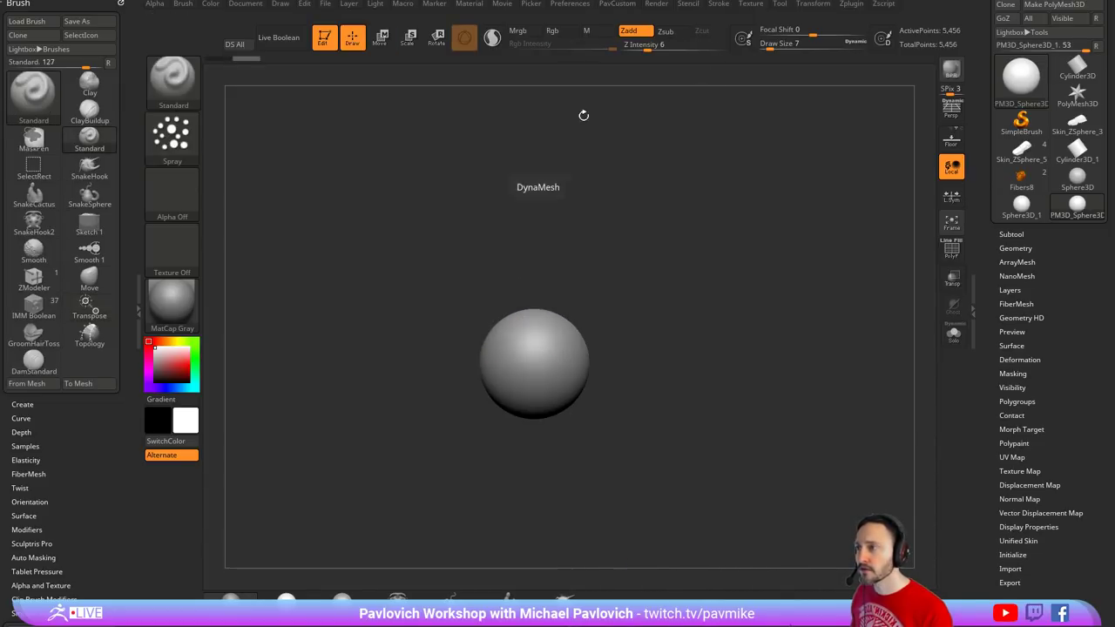
- Set the draw size to 33 and slice the sphere's sides flat with the ClipCurve brush
{"action": "key", "text": "s"}
{"action": "left_click_drag", "start_coordinate": [551, 351], "coordinate": [563, 351]}
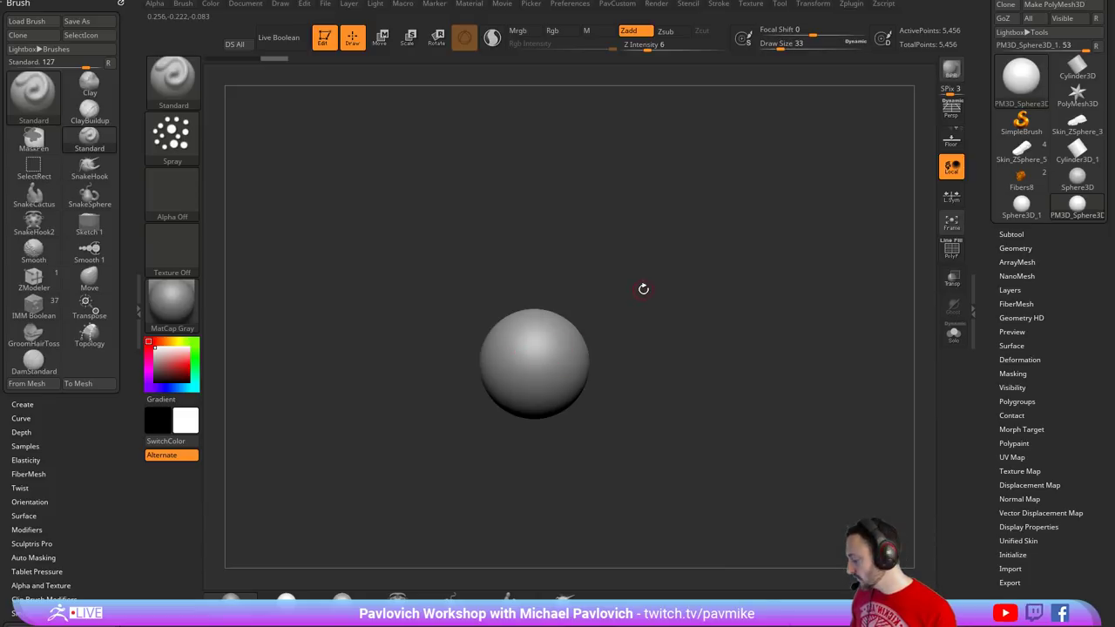
{"action": "left_click", "coordinate": [175, 86], "text": "ctrl+shift"}
{"action": "left_click", "coordinate": [297, 141], "text": "ctrl+shift"}
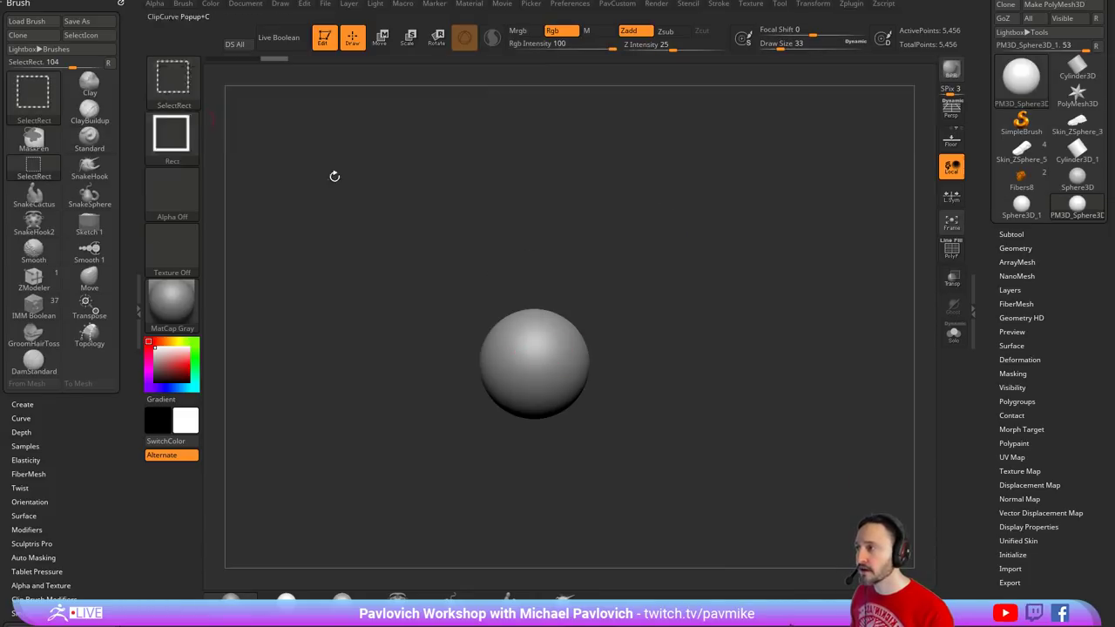
{"action": "mouse_move", "coordinate": [581, 218]}
{"action": "left_mouse_down", "text": "ctrl+shift"}
{"action": "mouse_move", "coordinate": [578, 493]}
{"action": "mouse_move", "coordinate": [565, 496]}
{"action": "left_mouse_up", "text": "ctrl+shift"}
- Pull the lower part of the disc's side profile downward with the Move brush at draw size 192
{"action": "mouse_move", "coordinate": [650, 287]}
{"action": "left_mouse_down", "text": "shift"}
{"action": "mouse_move", "coordinate": [597, 282]}
{"action": "mouse_move", "coordinate": [651, 255]}
{"action": "mouse_move", "coordinate": [688, 300]}
{"action": "left_mouse_up", "text": "shift"}
{"action": "key", "text": "s"}
{"action": "left_click_drag", "start_coordinate": [542, 343], "coordinate": [559, 341]}
{"action": "key", "text": "b"}
{"action": "key", "text": "m"}
{"action": "key", "text": "v"}
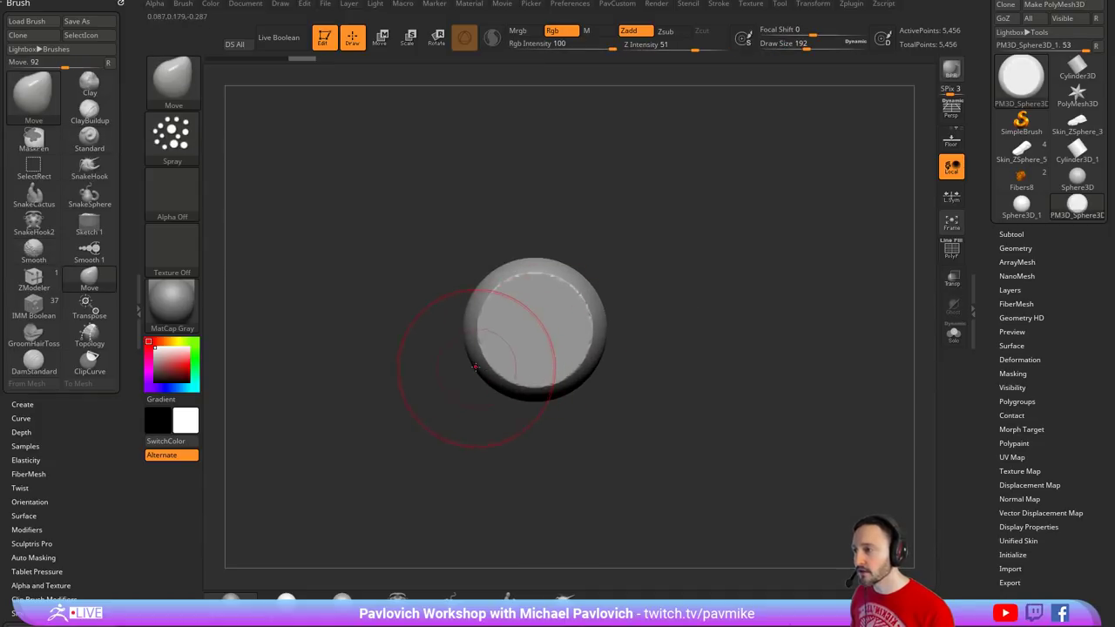
{"action": "left_click_drag", "start_coordinate": [475, 368], "coordinate": [480, 472]}
{"action": "left_click_drag", "start_coordinate": [531, 409], "coordinate": [549, 453]}
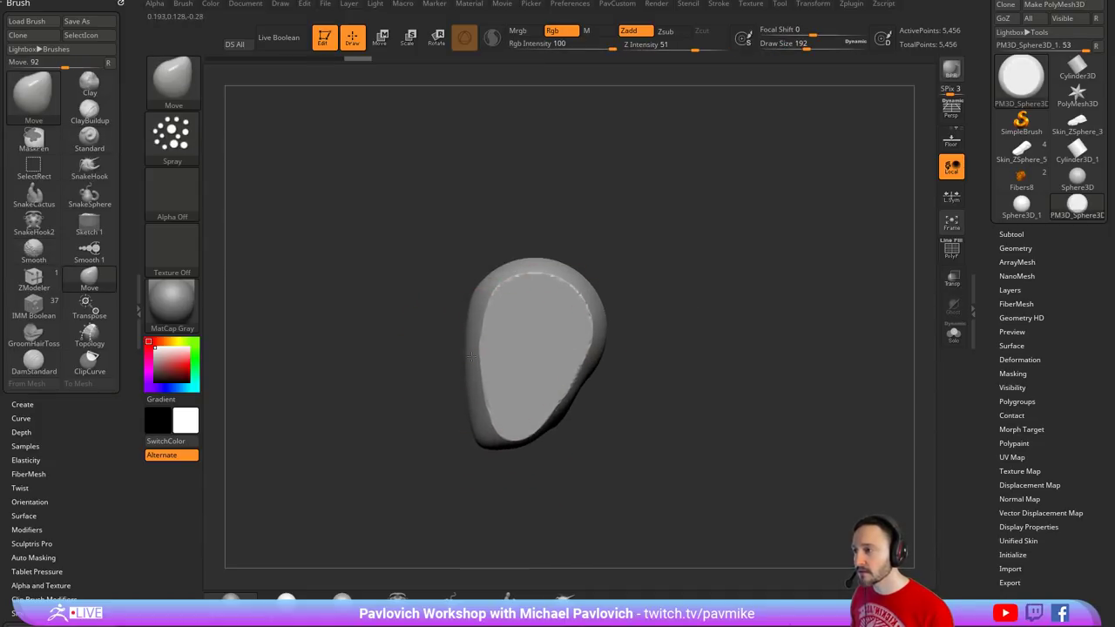
- Increase the Move brush's draw size to 262 and widen the upper part of the profile
{"action": "left_click_drag", "start_coordinate": [468, 336], "coordinate": [463, 338]}
{"action": "key", "text": "s"}
{"action": "left_click_drag", "start_coordinate": [589, 311], "coordinate": [621, 305]}
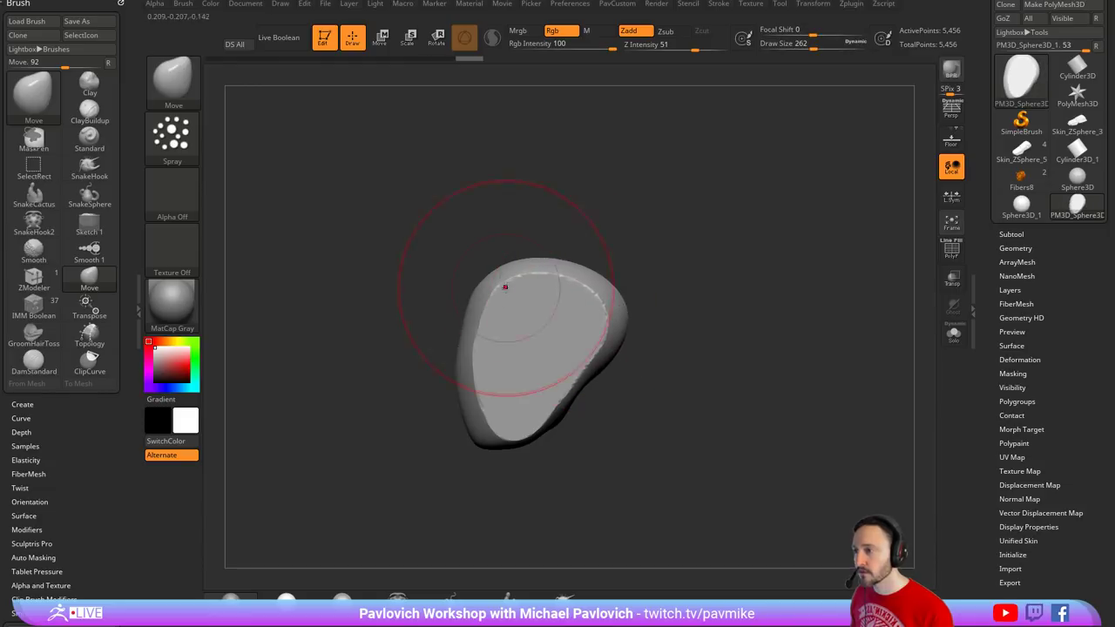
{"action": "left_click_drag", "start_coordinate": [486, 313], "coordinate": [472, 314]}
- Stretch the shape's width slightly with the gizmo and return to Draw mode
{"action": "left_click_drag", "start_coordinate": [647, 299], "coordinate": [683, 310]}
{"action": "key", "text": "w"}
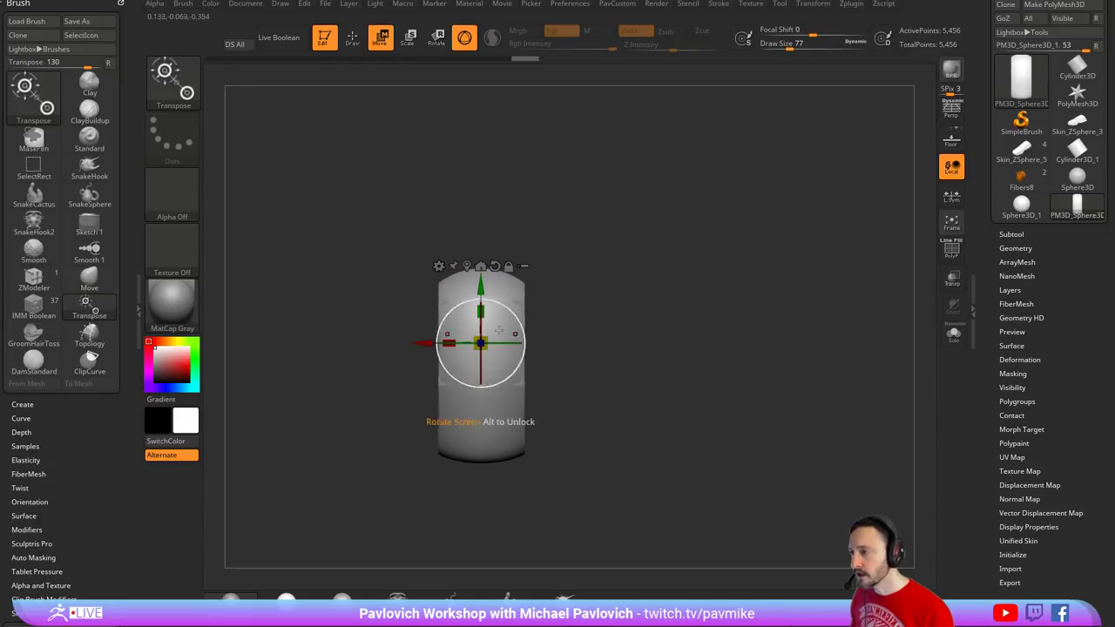
{"action": "left_click_drag", "start_coordinate": [452, 340], "coordinate": [444, 341]}
{"action": "key", "text": "q"}
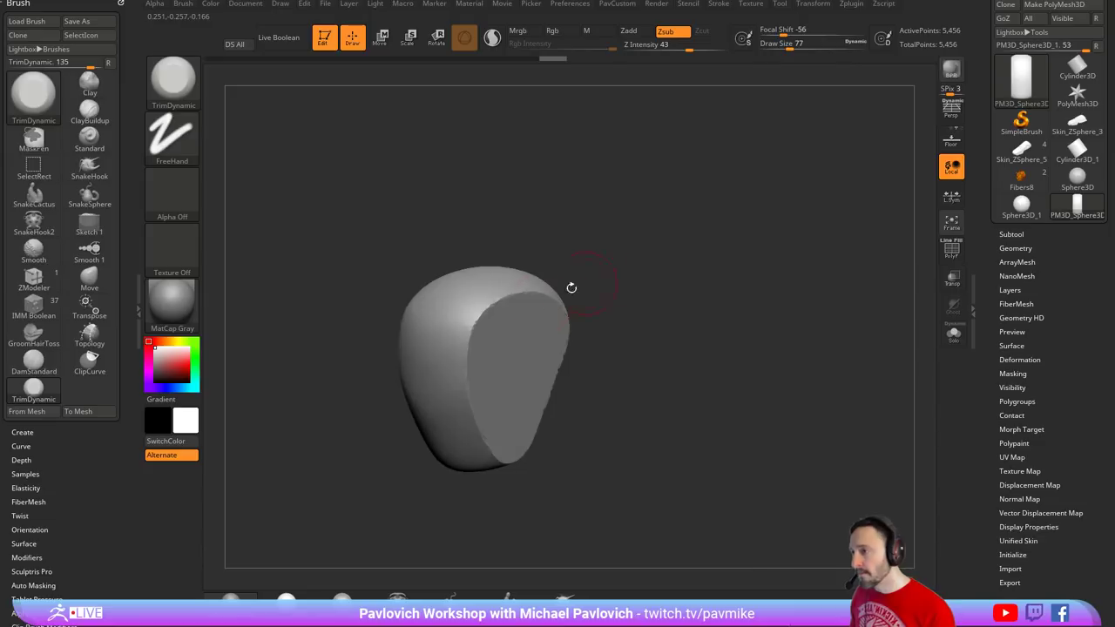
- Flatten the rim between the curved front and the flat side with the TrimDynamic brush at draw size 56
{"action": "key", "text": "s"}
{"action": "left_click_drag", "start_coordinate": [546, 297], "coordinate": [470, 371]}
{"action": "left_click_drag", "start_coordinate": [477, 320], "coordinate": [481, 387]}
{"action": "left_click_drag", "start_coordinate": [670, 310], "coordinate": [594, 291]}
- Switch to the Standard brush, reset it to its defaults and set its Z Intensity to 30
{"action": "key", "text": "b"}
{"action": "key", "text": "s"}
{"action": "key", "text": "t"}
{"action": "key", "text": "2"}
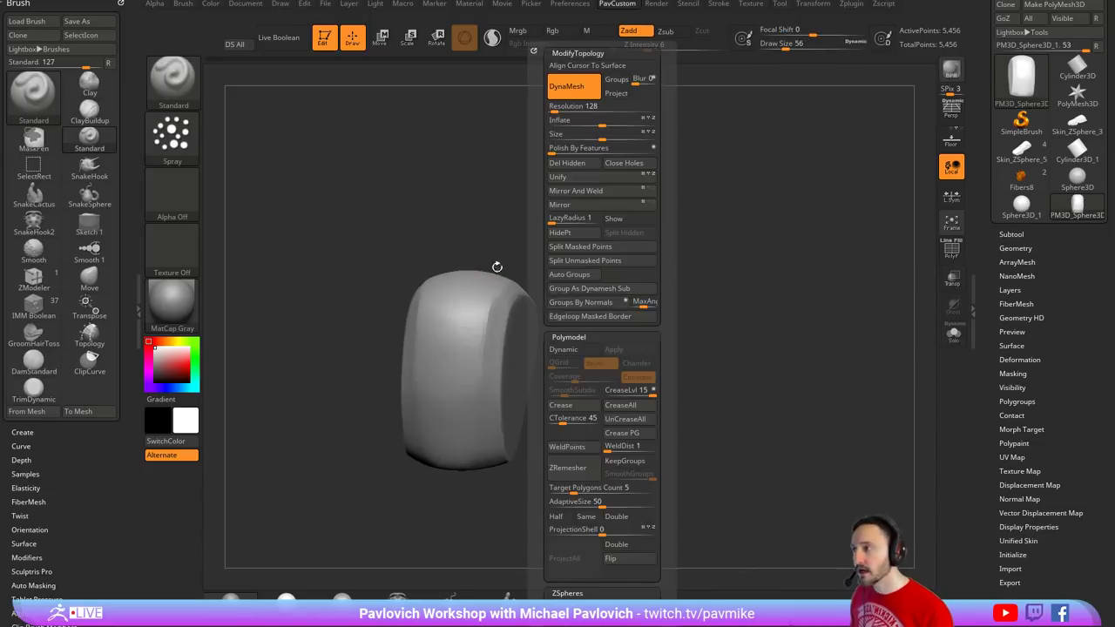
{"action": "left_click", "coordinate": [178, 139]}
{"action": "left_click", "coordinate": [184, 5]}
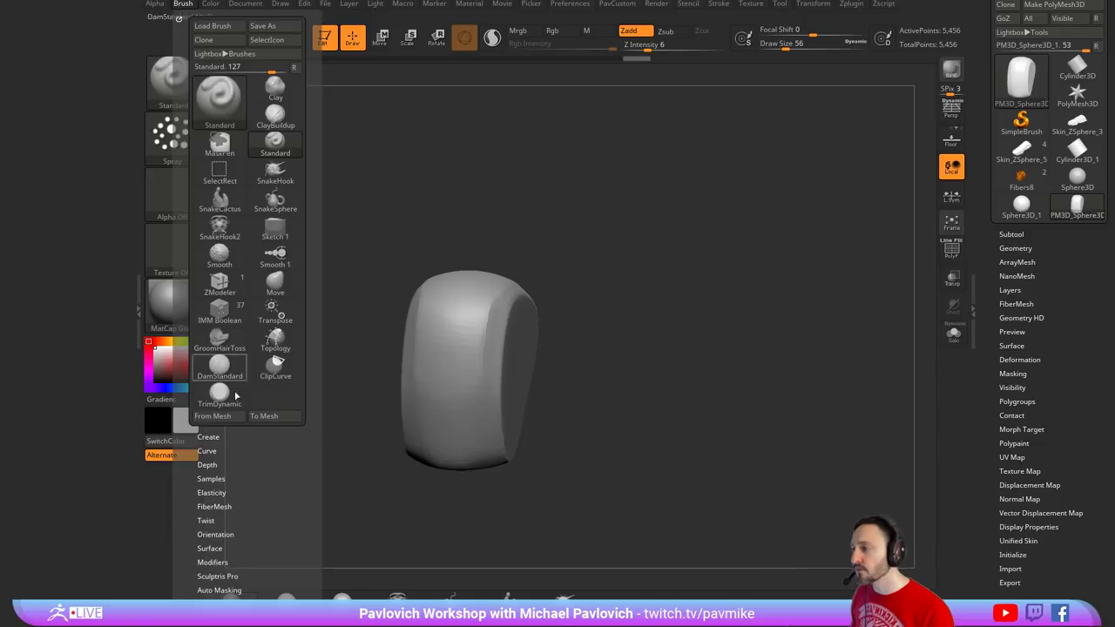
{"action": "left_click", "coordinate": [234, 419]}
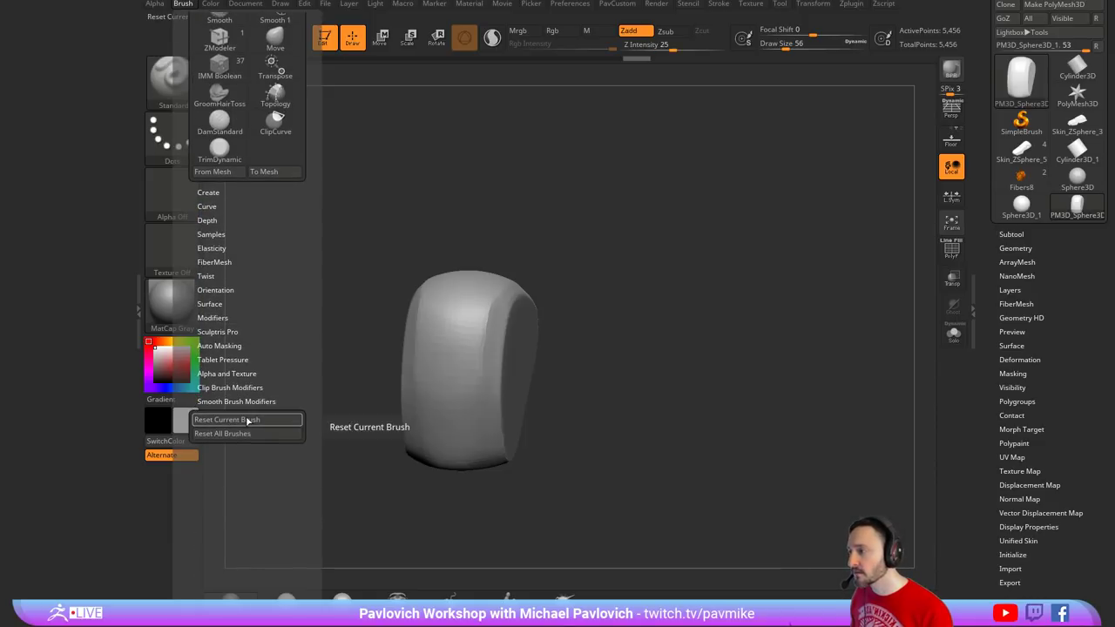
{"action": "left_click_drag", "start_coordinate": [671, 217], "coordinate": [651, 244]}
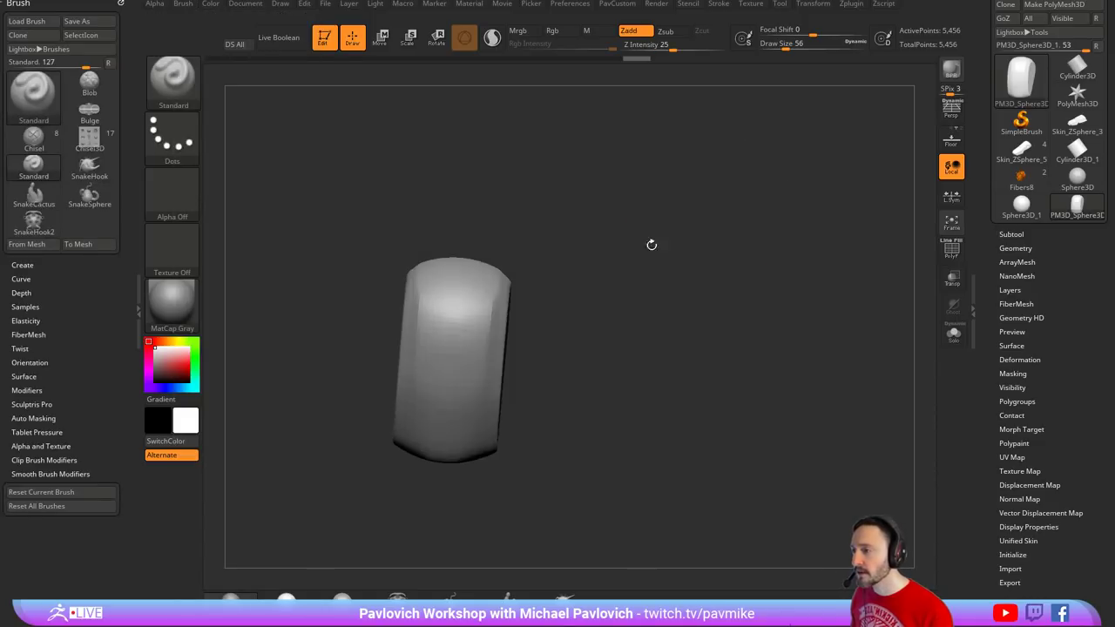
{"action": "left_click_drag", "start_coordinate": [671, 46], "coordinate": [677, 48]}
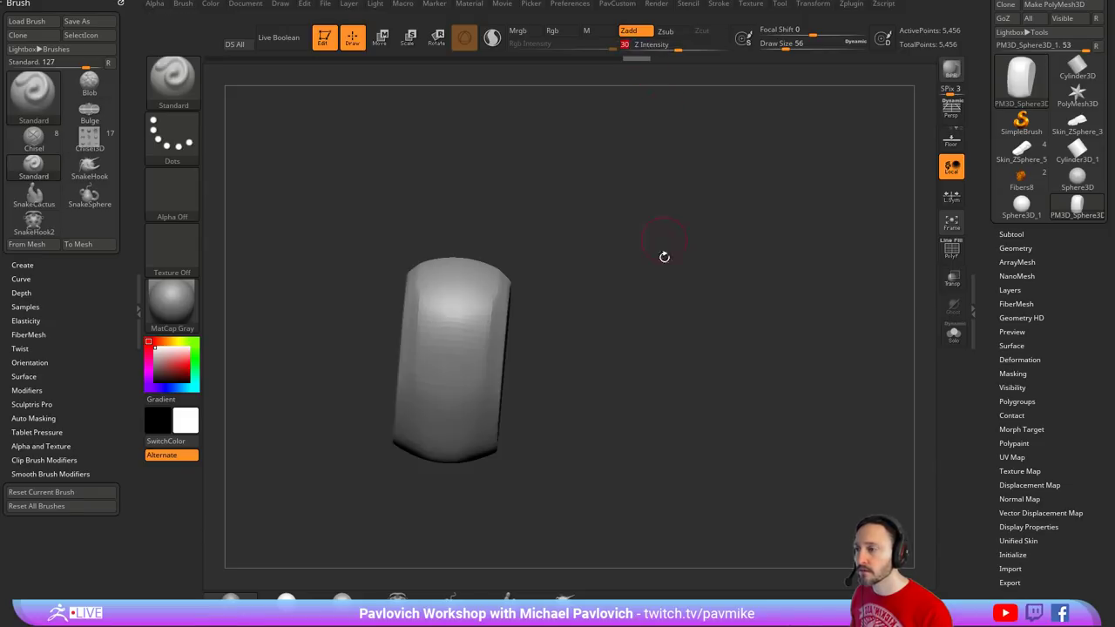
{"action": "key", "text": "2"}
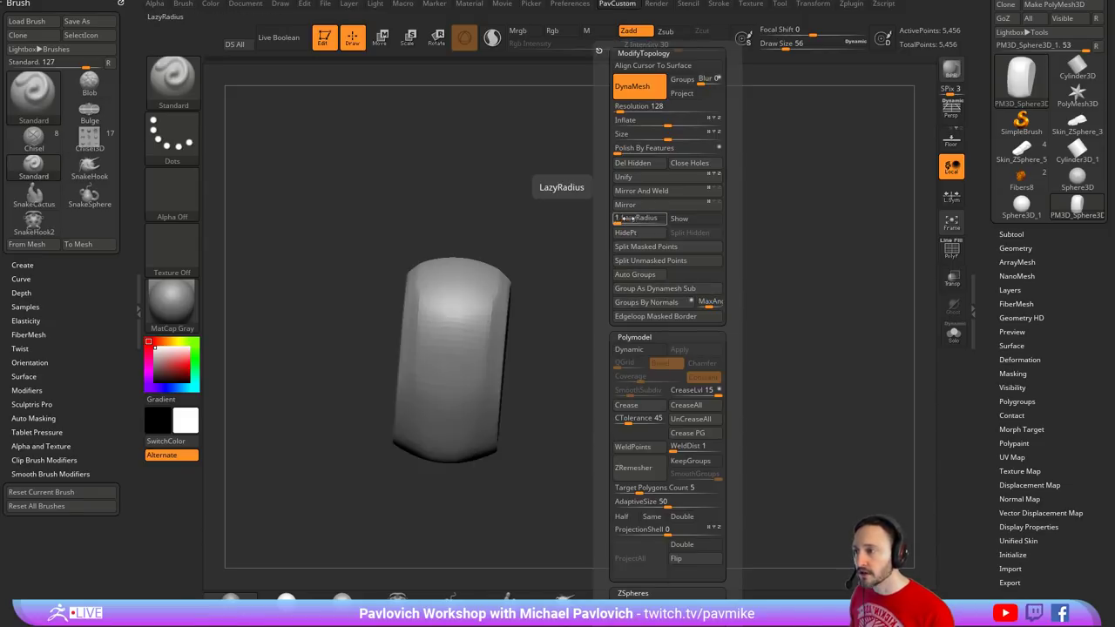
- Carve a pair of eye sockets into the front of the shape with the Standard brush at draw size 56
{"action": "left_click_drag", "start_coordinate": [566, 293], "coordinate": [474, 344]}
{"action": "left_click_drag", "start_coordinate": [474, 345], "coordinate": [485, 349], "text": "alt"}
{"action": "left_click_drag", "start_coordinate": [587, 339], "coordinate": [517, 348]}
{"action": "left_click_drag", "start_coordinate": [489, 350], "coordinate": [498, 350], "text": "alt"}
{"action": "left_click_drag", "start_coordinate": [600, 357], "coordinate": [688, 366]}
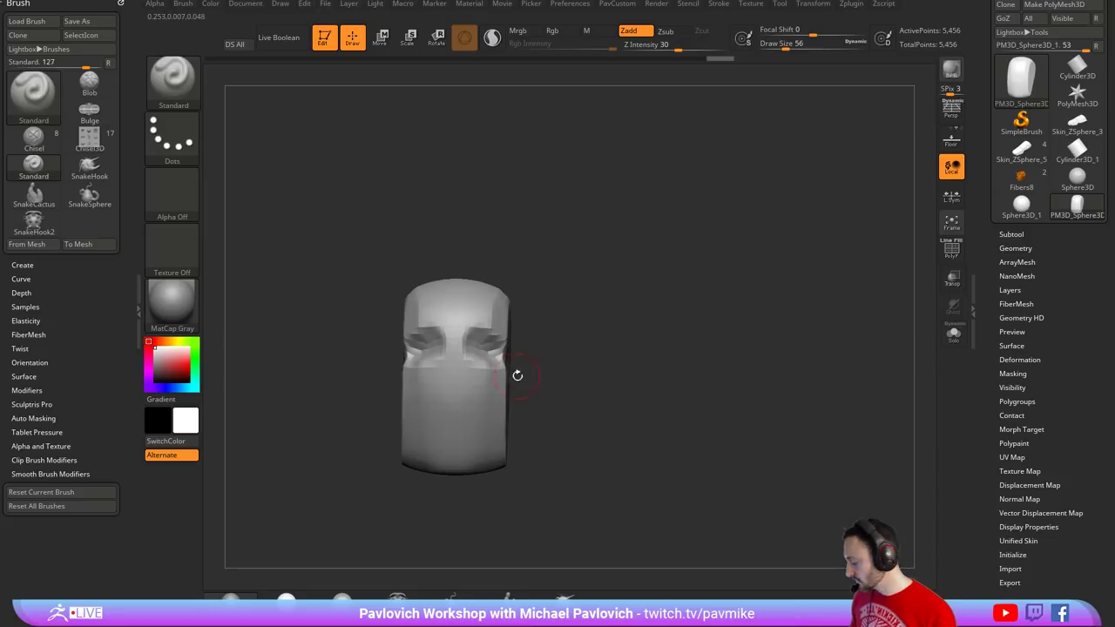
- Pull the lower front of the side profile outward into a chin with the Move brush at draw size 120
{"action": "left_click_drag", "start_coordinate": [584, 344], "coordinate": [514, 350], "text": "shift"}
{"action": "key", "text": "b"}
{"action": "key", "text": "m"}
{"action": "key", "text": "v"}
{"action": "left_click_drag", "start_coordinate": [481, 453], "coordinate": [464, 468]}
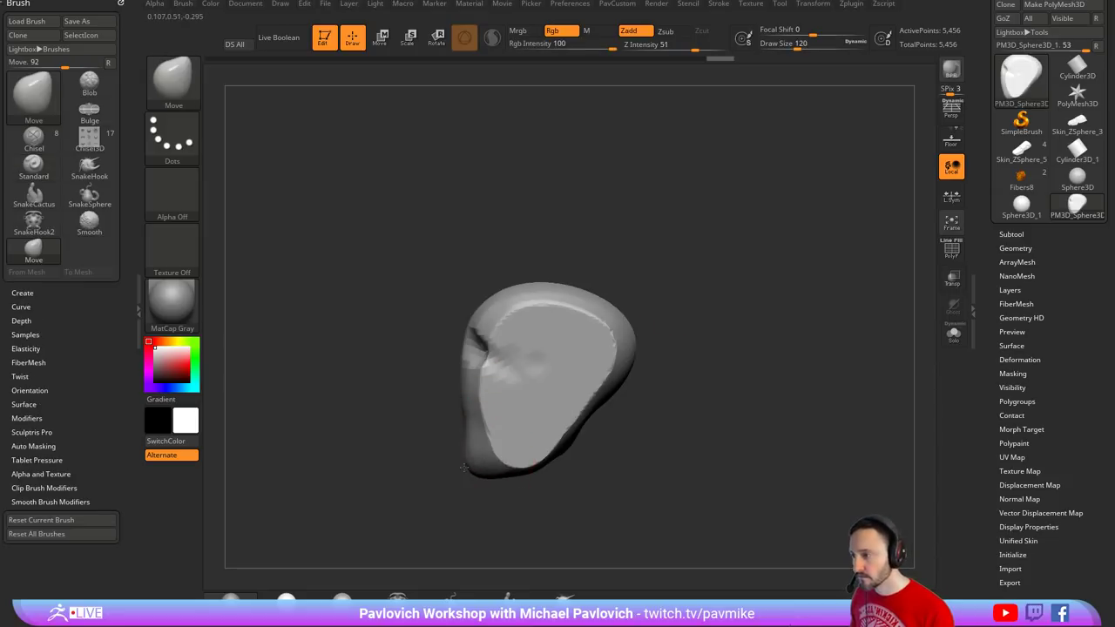
{"action": "mouse_move", "coordinate": [407, 433]}
{"action": "left_mouse_down"}
{"action": "mouse_move", "coordinate": [525, 364]}
{"action": "mouse_move", "coordinate": [512, 366]}
{"action": "left_mouse_up"}
- Show the polyframe on the head and activate Sculptris Pro mode for the Standard brush
{"action": "key", "text": "s"}
{"action": "key", "text": "shift+f"}
{"action": "left_click_drag", "start_coordinate": [882, 250], "coordinate": [588, 250], "text": "shift"}
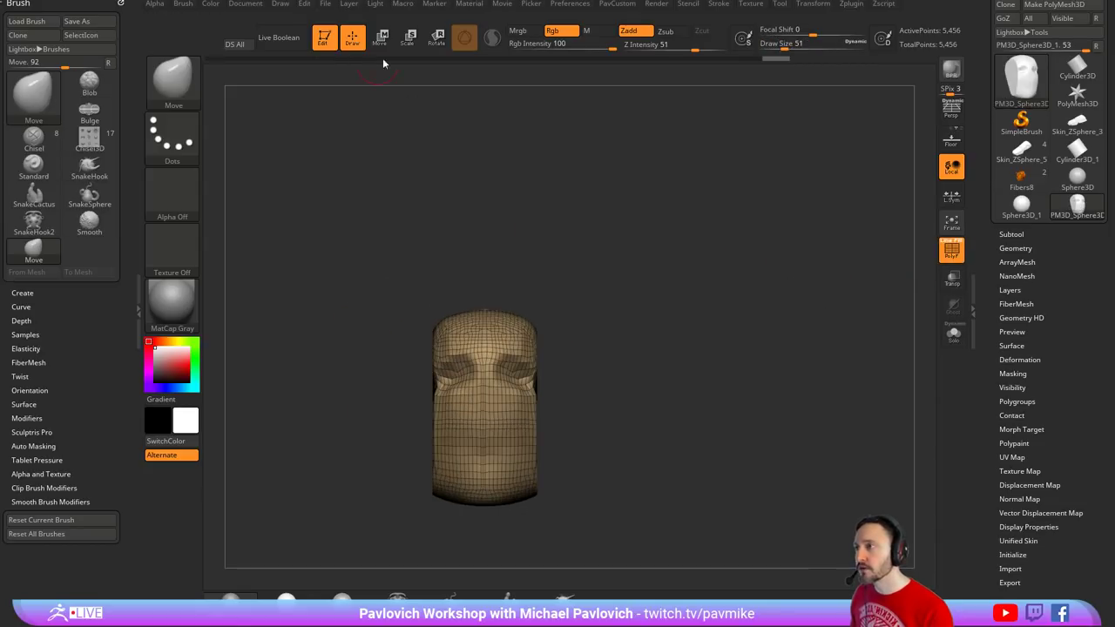
{"action": "left_click", "coordinate": [492, 38]}
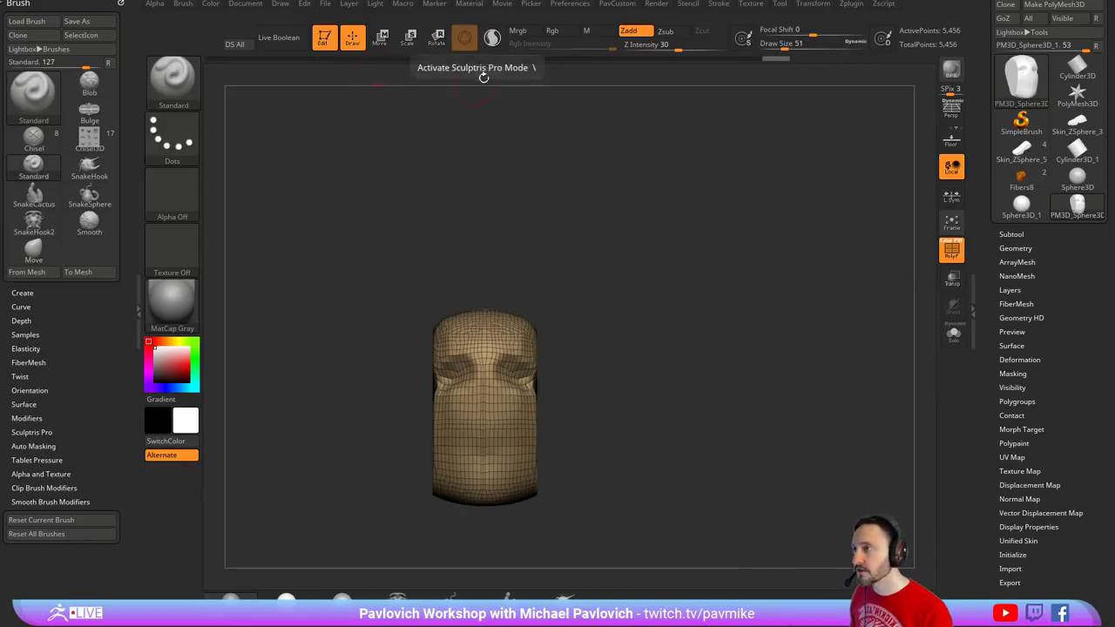
{"action": "left_click_drag", "start_coordinate": [689, 259], "coordinate": [683, 254]}
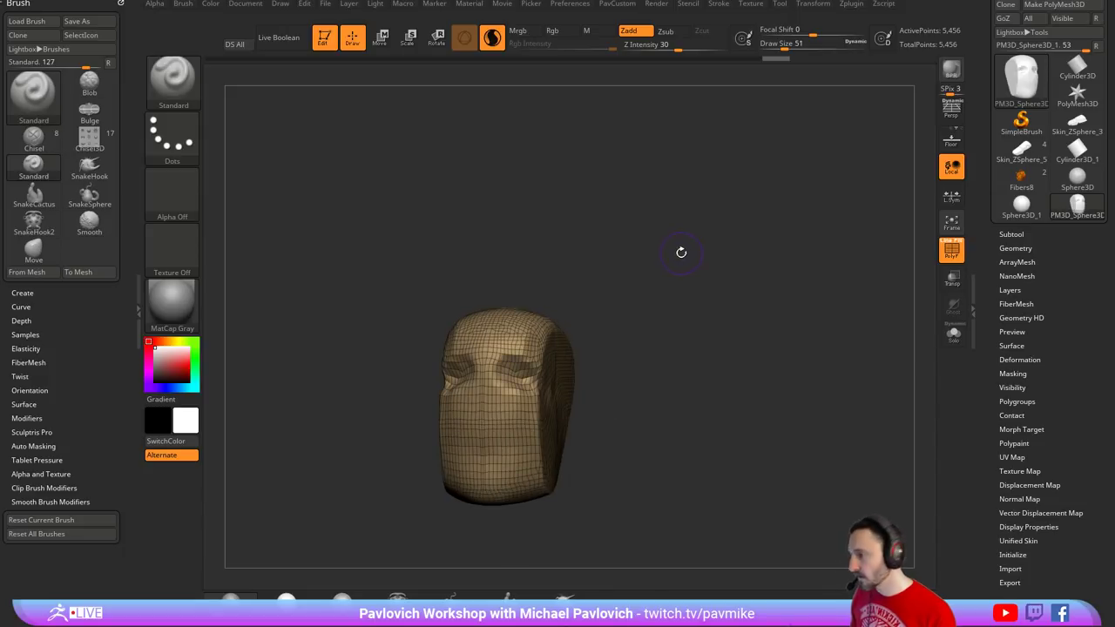
- Pull a large rounded nose out of the middle of the face with the SnakeHook brush
{"action": "left_click", "coordinate": [453, 600]}
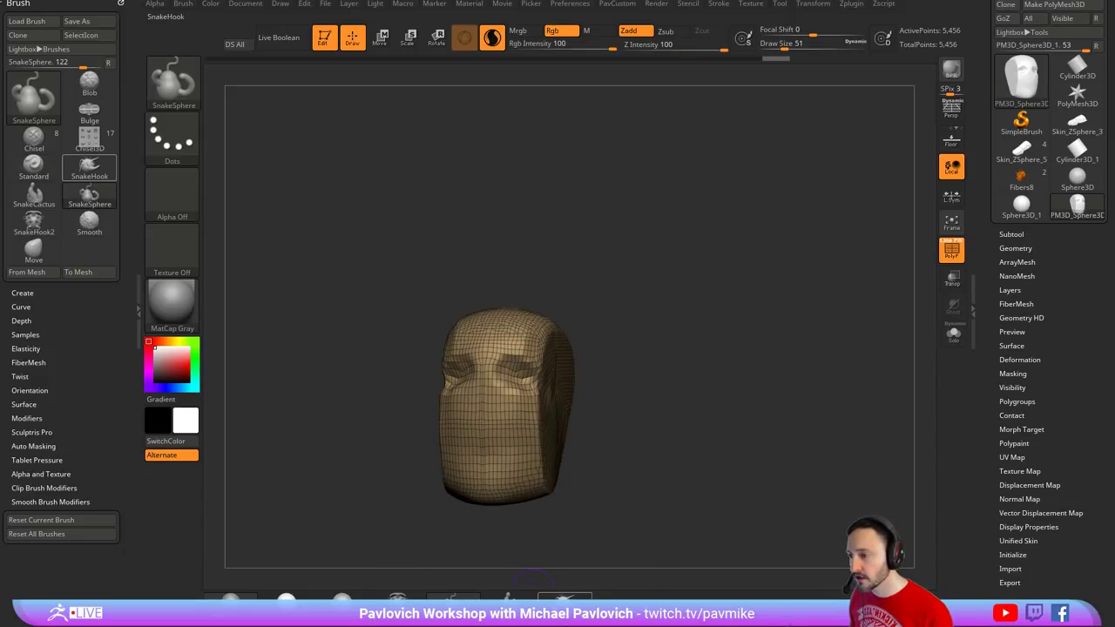
{"action": "left_click", "coordinate": [564, 601]}
{"action": "left_click_drag", "start_coordinate": [638, 304], "coordinate": [575, 308]}
{"action": "key", "text": "s"}
{"action": "left_click", "coordinate": [495, 416]}
{"action": "left_click_drag", "start_coordinate": [499, 404], "coordinate": [471, 416]}
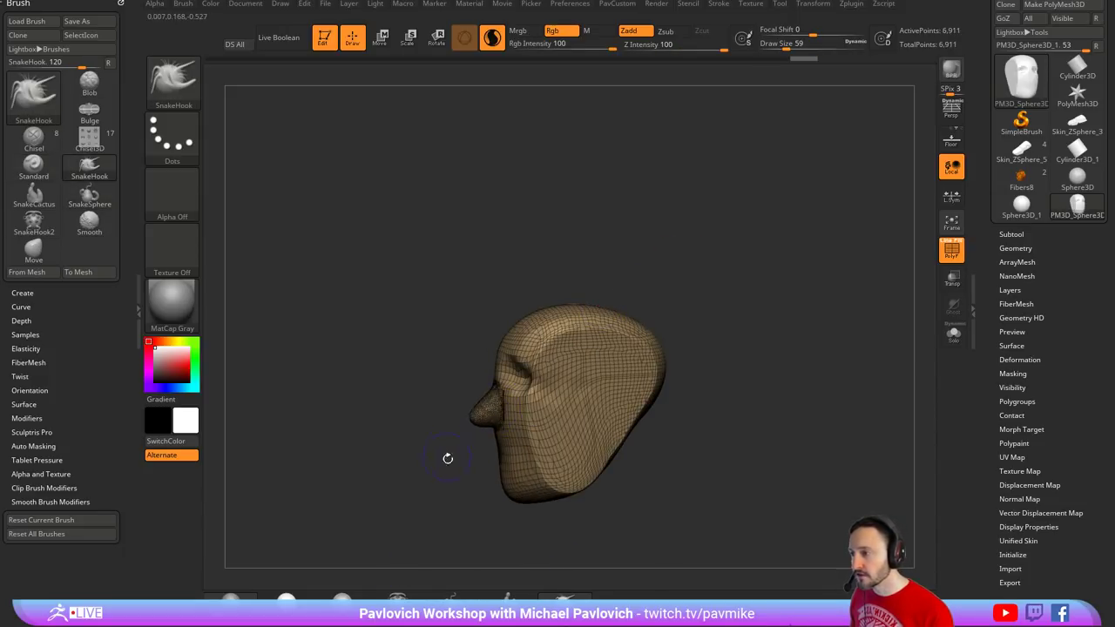
{"action": "left_click_drag", "start_coordinate": [447, 458], "coordinate": [566, 453]}
{"action": "key", "text": "ctrl+z"}
{"action": "key", "text": "s"}
{"action": "left_click", "coordinate": [542, 418]}
{"action": "left_click_drag", "start_coordinate": [531, 412], "coordinate": [545, 406]}
{"action": "left_click_drag", "start_coordinate": [481, 389], "coordinate": [512, 425]}
{"action": "left_click_drag", "start_coordinate": [481, 336], "coordinate": [571, 294]}
- Pull a pair of long curving horns out of the upper sides of the head with SnakeHook at draw size 68, and hide the polyframe
{"action": "left_click_drag", "start_coordinate": [772, 286], "coordinate": [679, 304]}
{"action": "key", "text": "ctrl+z"}
{"action": "key", "text": "s"}
{"action": "left_click", "coordinate": [665, 307]}
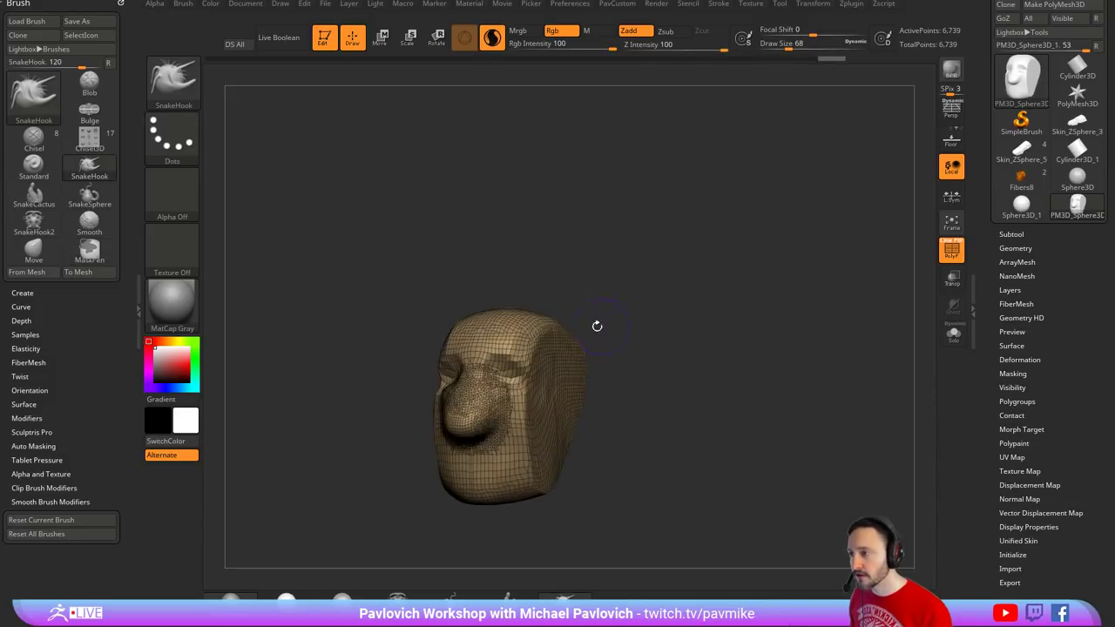
{"action": "mouse_move", "coordinate": [564, 333]}
{"action": "left_mouse_down"}
{"action": "mouse_move", "coordinate": [605, 343]}
{"action": "mouse_move", "coordinate": [578, 305]}
{"action": "mouse_move", "coordinate": [640, 256]}
{"action": "left_mouse_up"}
{"action": "key", "text": "ctrl+z"}
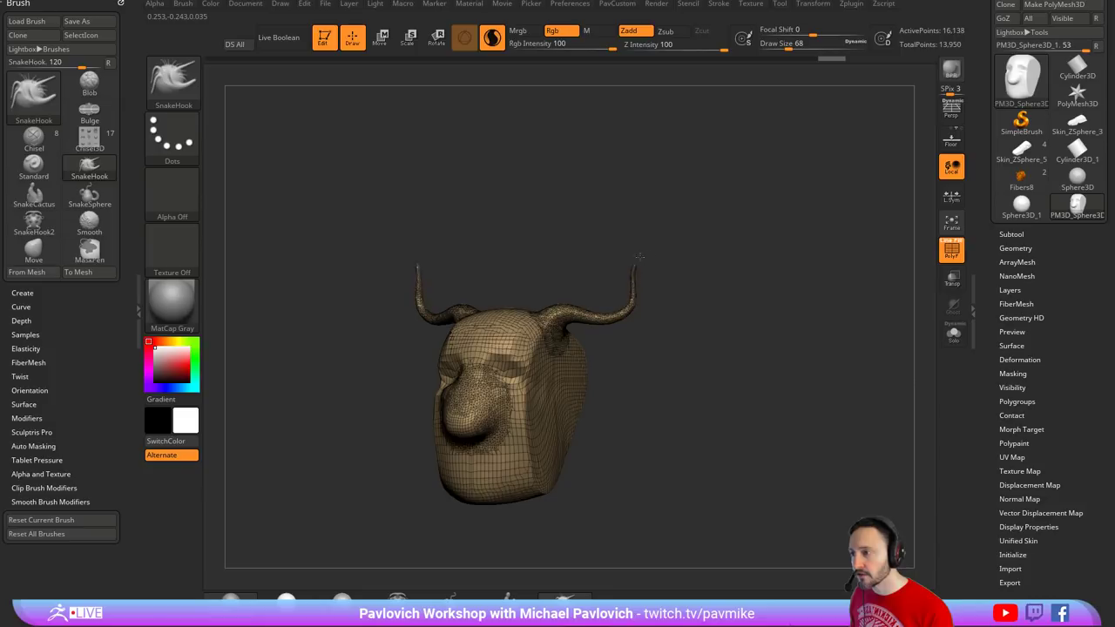
{"action": "mouse_move", "coordinate": [866, 283]}
{"action": "left_mouse_down"}
{"action": "mouse_move", "coordinate": [874, 301]}
{"action": "mouse_move", "coordinate": [890, 294]}
{"action": "mouse_move", "coordinate": [805, 259]}
{"action": "mouse_move", "coordinate": [790, 287]}
{"action": "left_mouse_up"}
{"action": "key", "text": "shift+f"}
{"action": "left_click_drag", "start_coordinate": [790, 287], "coordinate": [834, 286]}
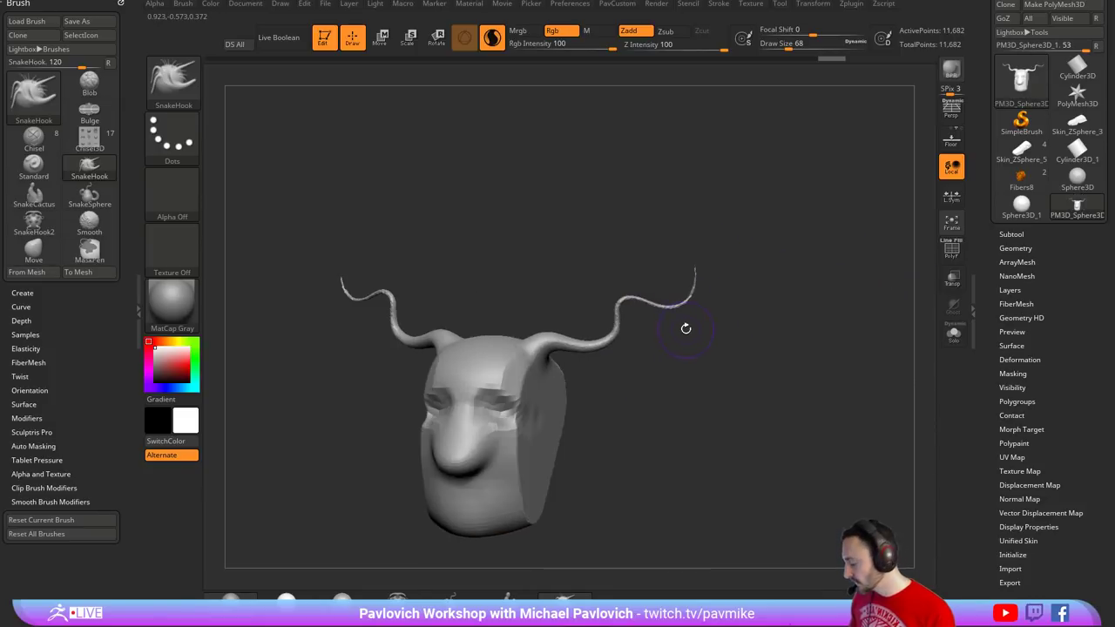
- Try thickening the horns with the Inflat brush and smoothing their thin outer ends
{"action": "key", "text": "b"}
{"action": "key", "text": "i"}
{"action": "key", "text": "n"}
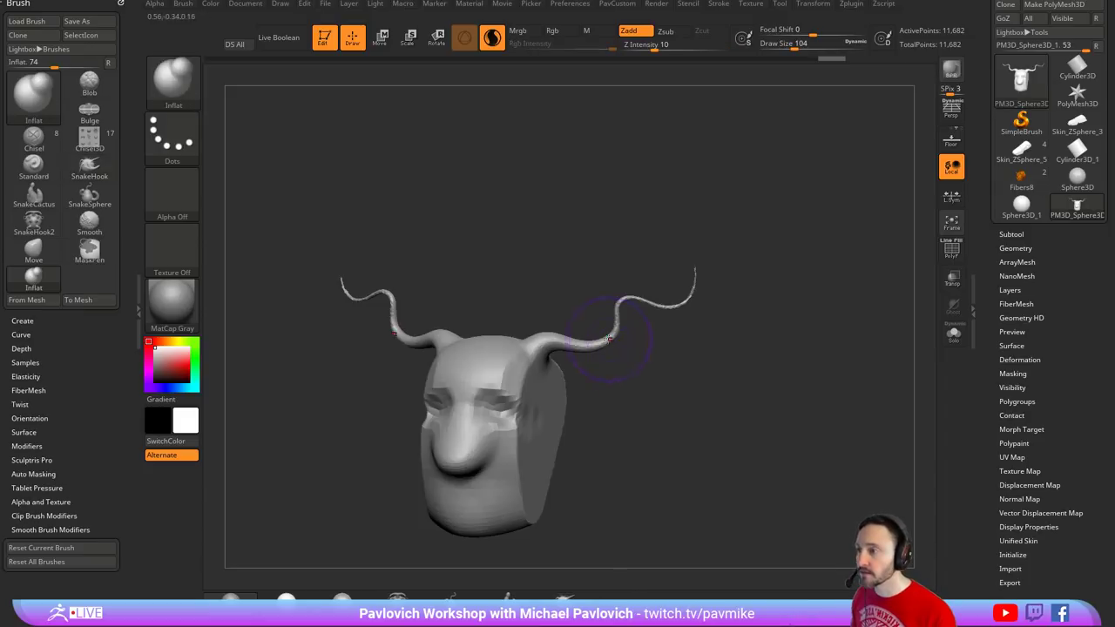
{"action": "mouse_move", "coordinate": [609, 339]}
{"action": "left_mouse_down"}
{"action": "mouse_move", "coordinate": [646, 301]}
{"action": "mouse_move", "coordinate": [676, 304]}
{"action": "mouse_move", "coordinate": [696, 274]}
{"action": "left_mouse_up"}
{"action": "key", "text": "ctrl+z"}
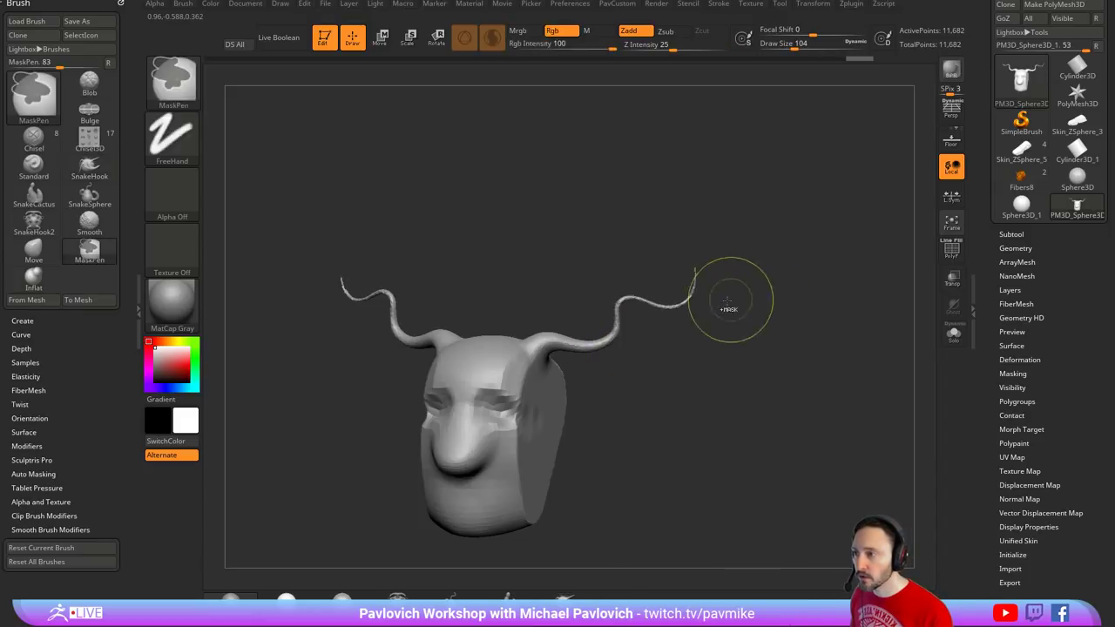
{"action": "mouse_move", "coordinate": [633, 308]}
{"action": "left_mouse_down", "text": "shift"}
{"action": "mouse_move", "coordinate": [619, 306]}
{"action": "mouse_move", "coordinate": [681, 276]}
{"action": "left_mouse_up", "text": "shift"}
{"action": "key", "text": "ctrl+z"}
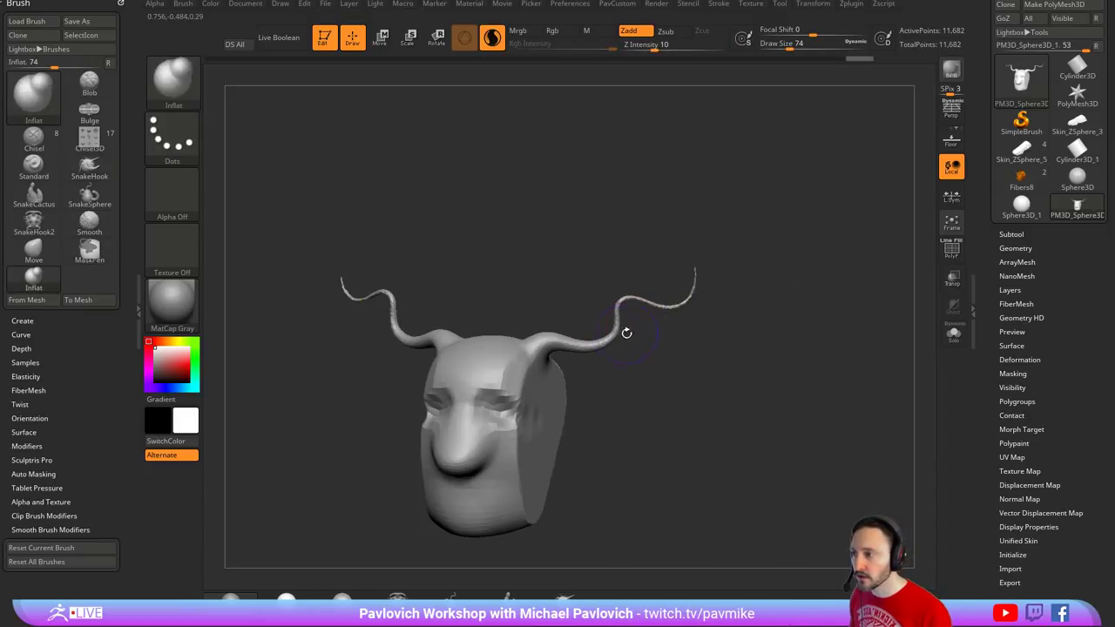
- Smooth away the thin outer ends of the horns to leave short stubs, and reduce the draw size to 56
{"action": "left_click_drag", "start_coordinate": [613, 334], "coordinate": [629, 299], "text": "shift"}
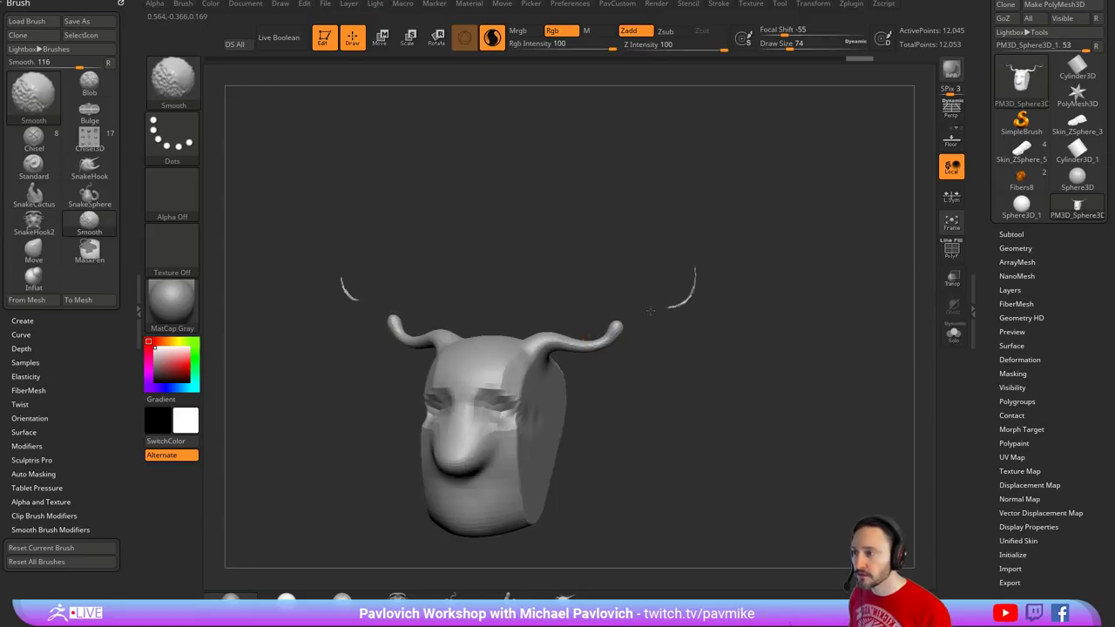
{"action": "mouse_move", "coordinate": [680, 269]}
{"action": "left_mouse_down", "text": "shift"}
{"action": "mouse_move", "coordinate": [585, 343]}
{"action": "mouse_move", "coordinate": [621, 310]}
{"action": "left_mouse_up", "text": "shift"}
{"action": "mouse_move", "coordinate": [775, 314]}
{"action": "left_mouse_down"}
{"action": "mouse_move", "coordinate": [722, 333]}
{"action": "mouse_move", "coordinate": [736, 330]}
{"action": "mouse_move", "coordinate": [740, 368]}
{"action": "mouse_move", "coordinate": [684, 349]}
{"action": "left_mouse_up"}
{"action": "key", "text": "["}
- Curl the horn tips inward with the Spiral brush at draw size 22
{"action": "key", "text": "b"}
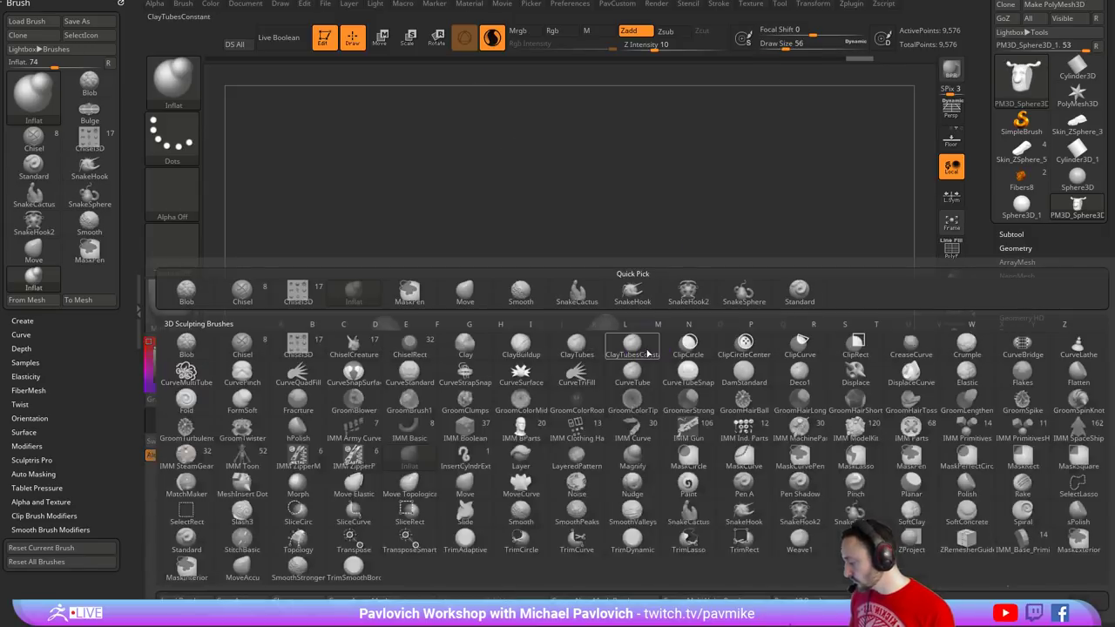
{"action": "key", "text": "s"}
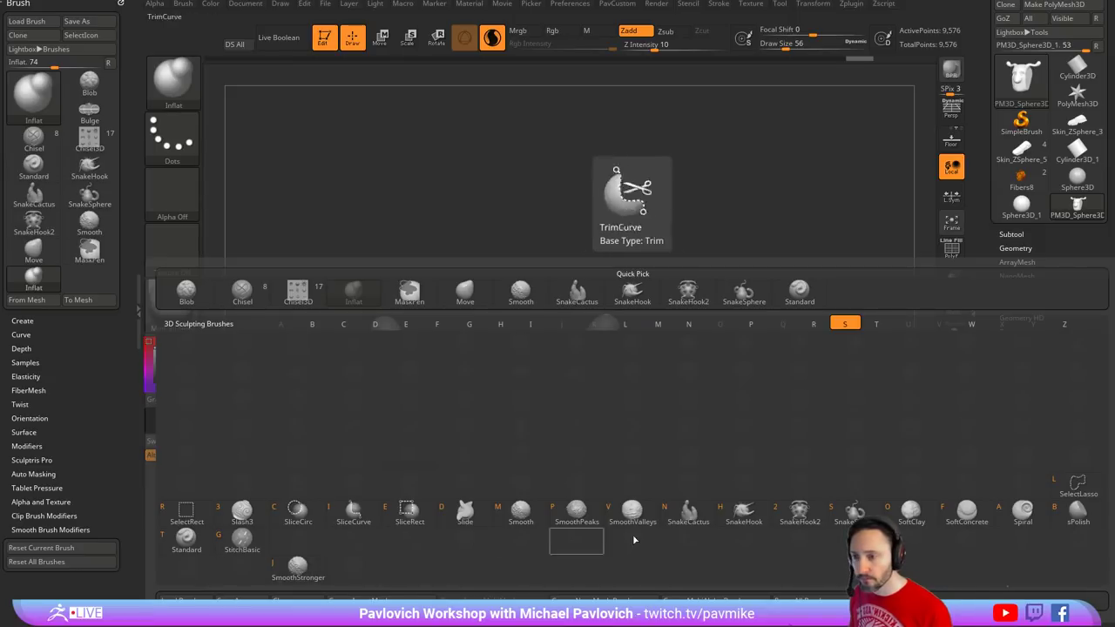
{"action": "left_click", "coordinate": [1021, 513]}
{"action": "mouse_move", "coordinate": [607, 315]}
{"action": "left_mouse_down"}
{"action": "mouse_move", "coordinate": [600, 304]}
{"action": "mouse_move", "coordinate": [706, 347]}
{"action": "left_mouse_up"}
{"action": "key", "text": "s"}
{"action": "left_click_drag", "start_coordinate": [706, 347], "coordinate": [695, 350]}
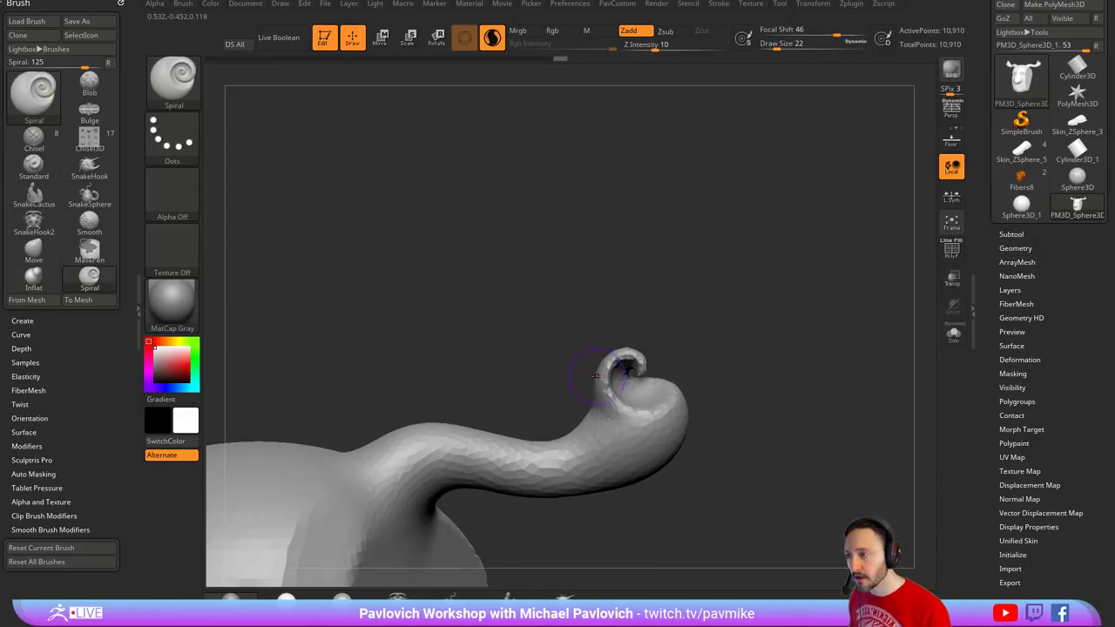
{"action": "left_click_drag", "start_coordinate": [602, 383], "coordinate": [592, 379]}
- Show the polyframe and add small spiral curls along the upper edge of the horns down to their base
{"action": "left_click", "coordinate": [951, 250]}
{"action": "left_click_drag", "start_coordinate": [594, 427], "coordinate": [581, 419]}
{"action": "mouse_move", "coordinate": [539, 450]}
{"action": "left_mouse_down"}
{"action": "mouse_move", "coordinate": [525, 438]}
{"action": "mouse_move", "coordinate": [411, 429]}
{"action": "left_mouse_up"}
{"action": "mouse_move", "coordinate": [769, 342]}
{"action": "left_mouse_down", "text": "alt"}
{"action": "mouse_move", "coordinate": [729, 308]}
{"action": "mouse_move", "coordinate": [782, 278]}
{"action": "left_mouse_up", "text": "alt"}
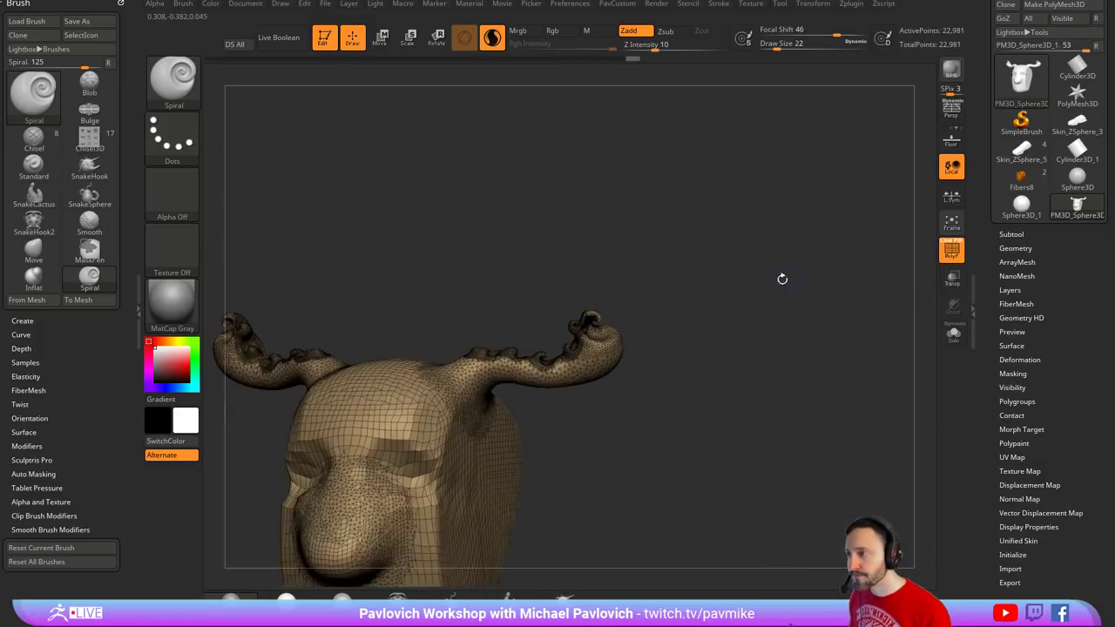
- Turn off Sculptris Pro mode and switch to the SnakeHook brush
{"action": "left_click", "coordinate": [494, 45]}
{"action": "mouse_move", "coordinate": [726, 329]}
{"action": "left_mouse_down"}
{"action": "mouse_move", "coordinate": [762, 288]}
{"action": "mouse_move", "coordinate": [653, 408]}
{"action": "left_mouse_up"}
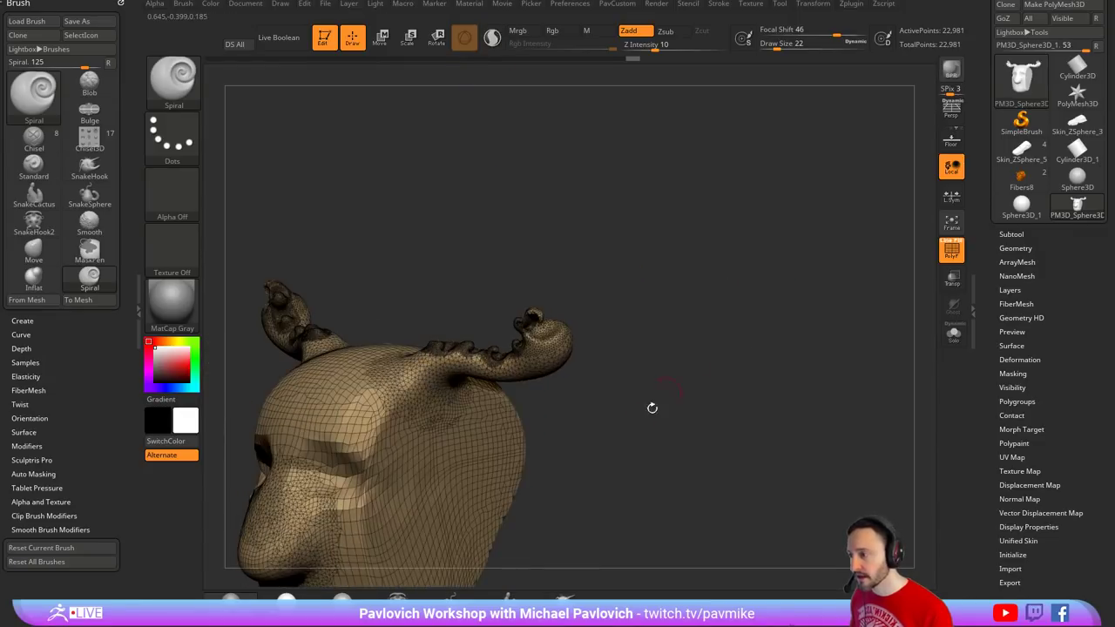
{"action": "left_click", "coordinate": [505, 596]}
{"action": "left_click", "coordinate": [563, 596]}
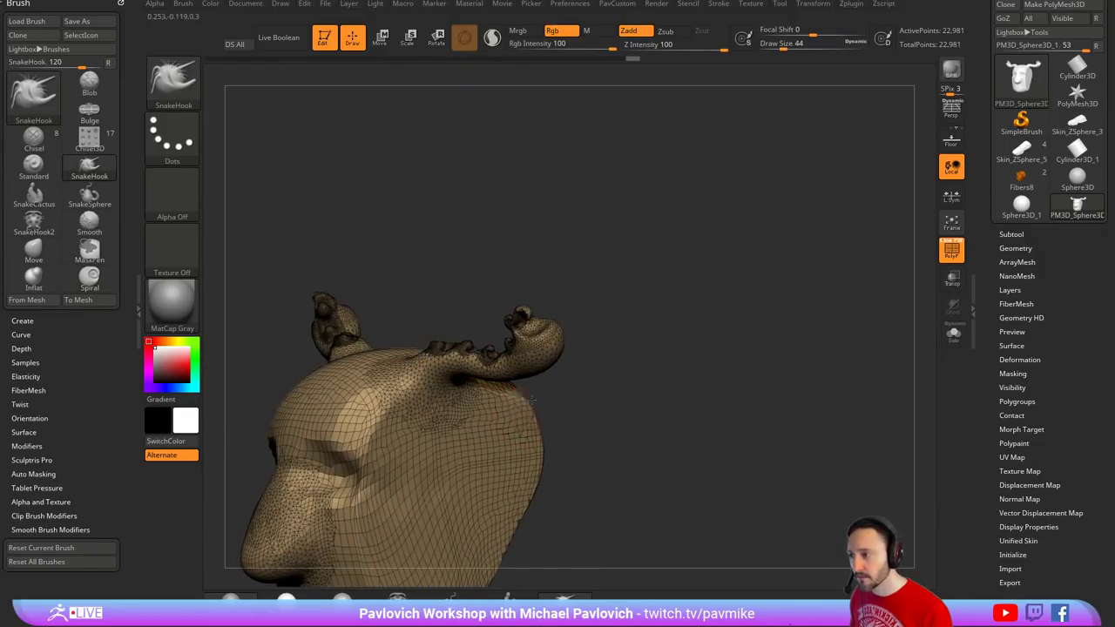
- Try pulling a spike out of the back of the head without Sculptris Pro, remeshing with DynaMesh between pulls, and undo it all
{"action": "mouse_move", "coordinate": [532, 400]}
{"action": "left_mouse_down"}
{"action": "mouse_move", "coordinate": [669, 315]}
{"action": "mouse_move", "coordinate": [714, 228]}
{"action": "mouse_move", "coordinate": [784, 155]}
{"action": "left_mouse_up"}
{"action": "mouse_move", "coordinate": [789, 196]}
{"action": "left_mouse_down"}
{"action": "mouse_move", "coordinate": [859, 394]}
{"action": "mouse_move", "coordinate": [660, 356]}
{"action": "left_mouse_up"}
{"action": "key", "text": "ctrl+z"}
{"action": "left_click_drag", "start_coordinate": [495, 421], "coordinate": [620, 383]}
{"action": "left_click_drag", "start_coordinate": [738, 319], "coordinate": [708, 407], "text": "ctrl"}
{"action": "mouse_move", "coordinate": [625, 381]}
{"action": "left_mouse_down"}
{"action": "mouse_move", "coordinate": [646, 281]}
{"action": "mouse_move", "coordinate": [707, 290]}
{"action": "left_mouse_up"}
{"action": "mouse_move", "coordinate": [857, 268]}
{"action": "left_mouse_down", "text": "ctrl"}
{"action": "mouse_move", "coordinate": [826, 364]}
{"action": "mouse_move", "coordinate": [757, 370]}
{"action": "mouse_move", "coordinate": [762, 331]}
{"action": "mouse_move", "coordinate": [778, 334]}
{"action": "left_mouse_up", "text": "ctrl"}
{"action": "key", "text": "ctrl+z"}
{"action": "key", "text": "ctrl+z"}
{"action": "key", "text": "ctrl+z"}
{"action": "key", "text": "ctrl+z"}
{"action": "key", "text": "ctrl+z"}
- Reactivate Sculptris Pro mode and pull a pair of wavy horns out of the back of the head with SnakeHook at draw size 80
{"action": "left_click", "coordinate": [492, 39]}
{"action": "left_click_drag", "start_coordinate": [672, 337], "coordinate": [691, 303]}
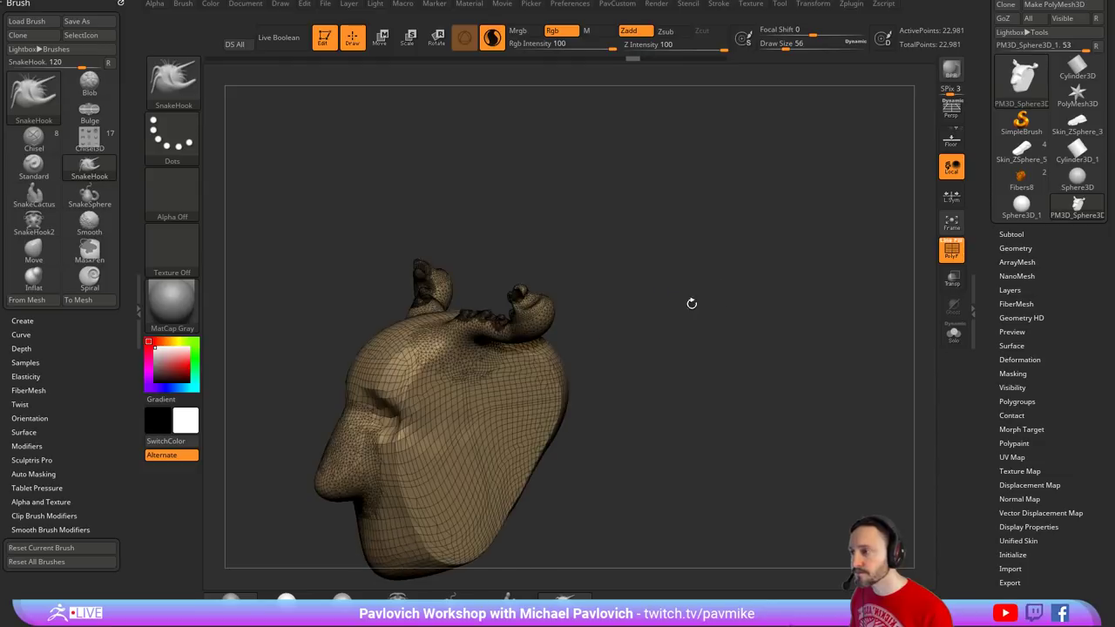
{"action": "left_click_drag", "start_coordinate": [562, 373], "coordinate": [656, 361]}
{"action": "left_click_drag", "start_coordinate": [733, 242], "coordinate": [752, 328]}
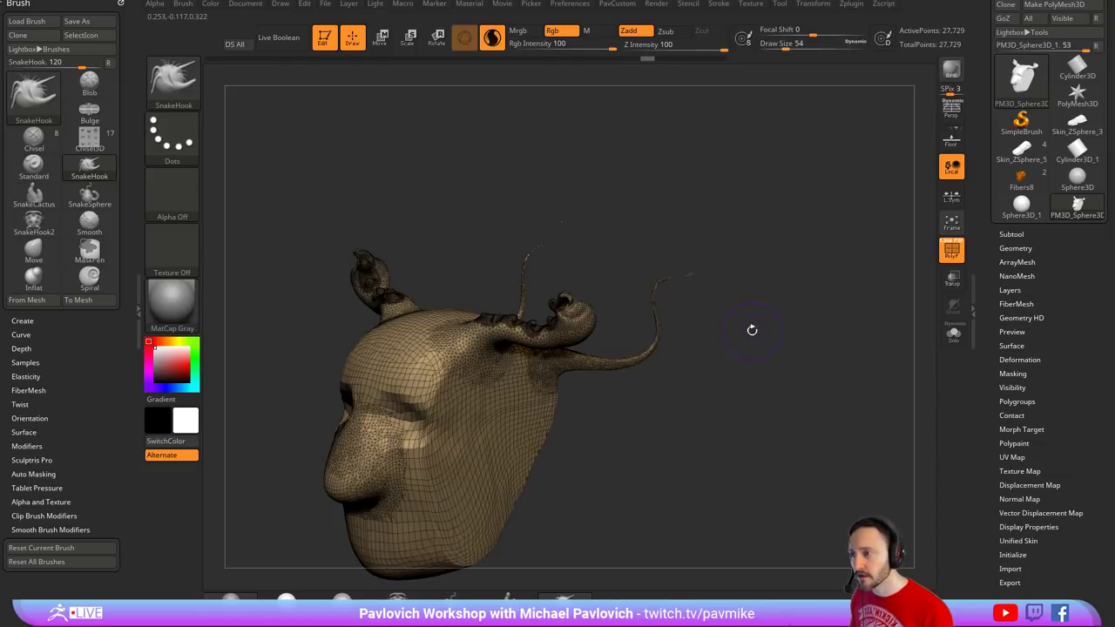
{"action": "key", "text": "ctrl+z"}
{"action": "key", "text": "bracketright"}
{"action": "key", "text": "bracketright"}
{"action": "mouse_move", "coordinate": [566, 372]}
{"action": "left_mouse_down"}
{"action": "mouse_move", "coordinate": [593, 379]}
{"action": "mouse_move", "coordinate": [668, 328]}
{"action": "mouse_move", "coordinate": [731, 341]}
{"action": "mouse_move", "coordinate": [735, 326]}
{"action": "left_mouse_up"}
{"action": "mouse_move", "coordinate": [791, 329]}
{"action": "left_mouse_down"}
{"action": "mouse_move", "coordinate": [715, 340]}
{"action": "mouse_move", "coordinate": [805, 351]}
{"action": "mouse_move", "coordinate": [799, 343]}
{"action": "left_mouse_up"}
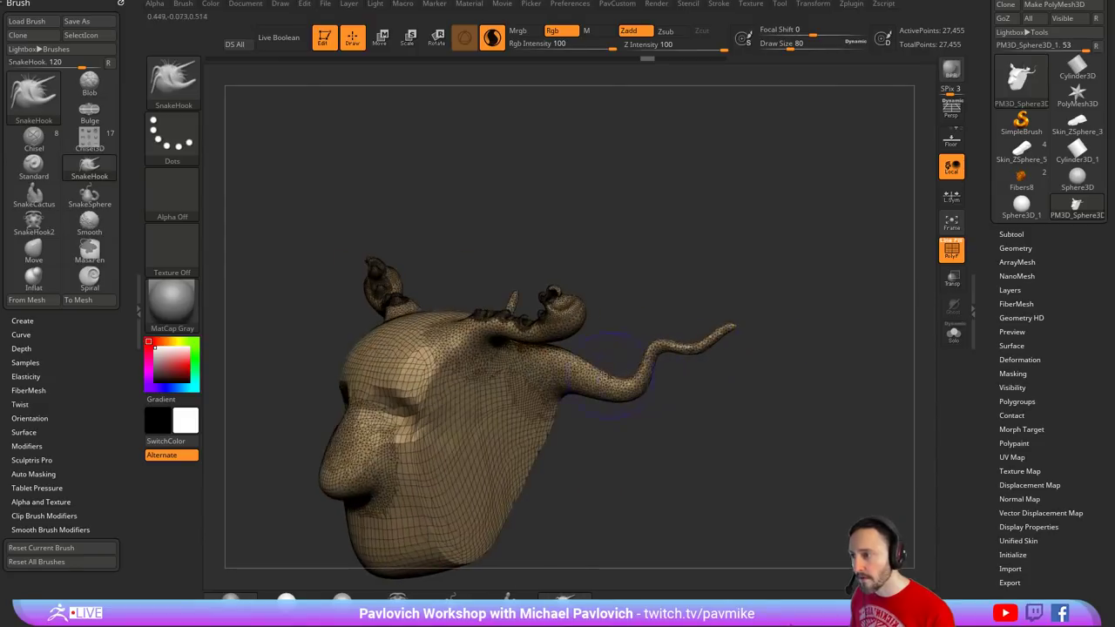
- Smooth the base of the rear horns and swell their ends into bulbs with the Inflat brush at draw size 80
{"action": "mouse_move", "coordinate": [564, 367]}
{"action": "left_mouse_down", "text": "shift"}
{"action": "mouse_move", "coordinate": [596, 374]}
{"action": "mouse_move", "coordinate": [715, 336]}
{"action": "mouse_move", "coordinate": [600, 378]}
{"action": "mouse_move", "coordinate": [682, 354]}
{"action": "mouse_move", "coordinate": [623, 381]}
{"action": "mouse_move", "coordinate": [501, 402]}
{"action": "left_mouse_up", "text": "shift"}
{"action": "left_click_drag", "start_coordinate": [763, 381], "coordinate": [779, 370]}
{"action": "key", "text": "b"}
{"action": "key", "text": "i"}
{"action": "key", "text": "n"}
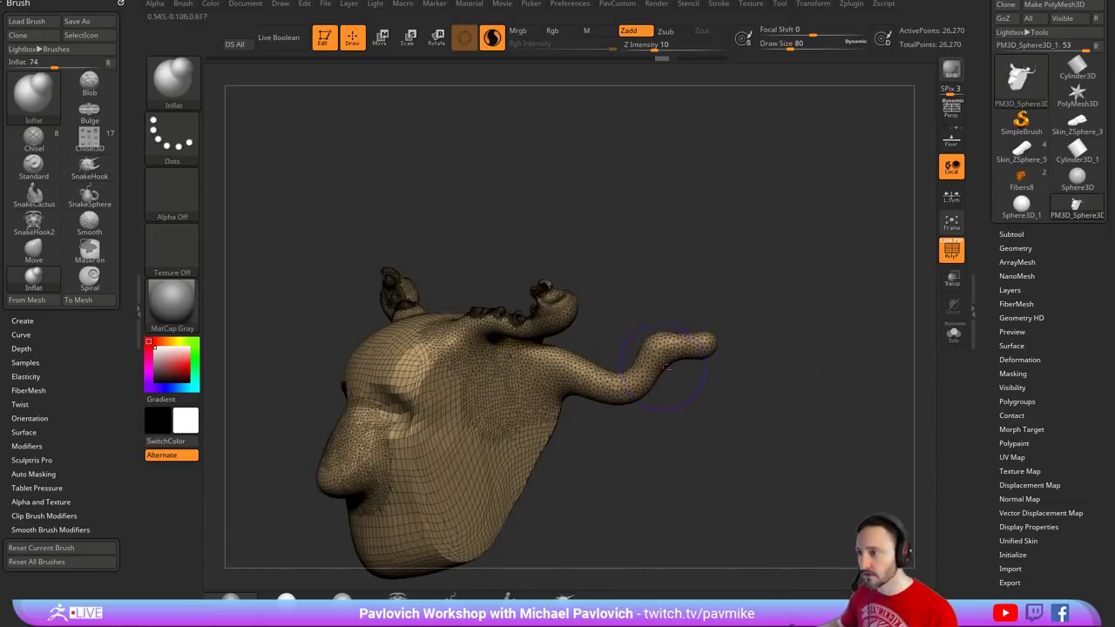
{"action": "mouse_move", "coordinate": [702, 343]}
{"action": "left_mouse_down"}
{"action": "mouse_move", "coordinate": [640, 370]}
{"action": "mouse_move", "coordinate": [693, 345]}
{"action": "mouse_move", "coordinate": [681, 346]}
{"action": "left_mouse_up"}
{"action": "mouse_move", "coordinate": [763, 343]}
{"action": "left_mouse_down"}
{"action": "mouse_move", "coordinate": [697, 338]}
{"action": "mouse_move", "coordinate": [769, 337]}
{"action": "left_mouse_up"}
- Turn off the polyframe display and Sculptris Pro mode
{"action": "left_click", "coordinate": [959, 241]}
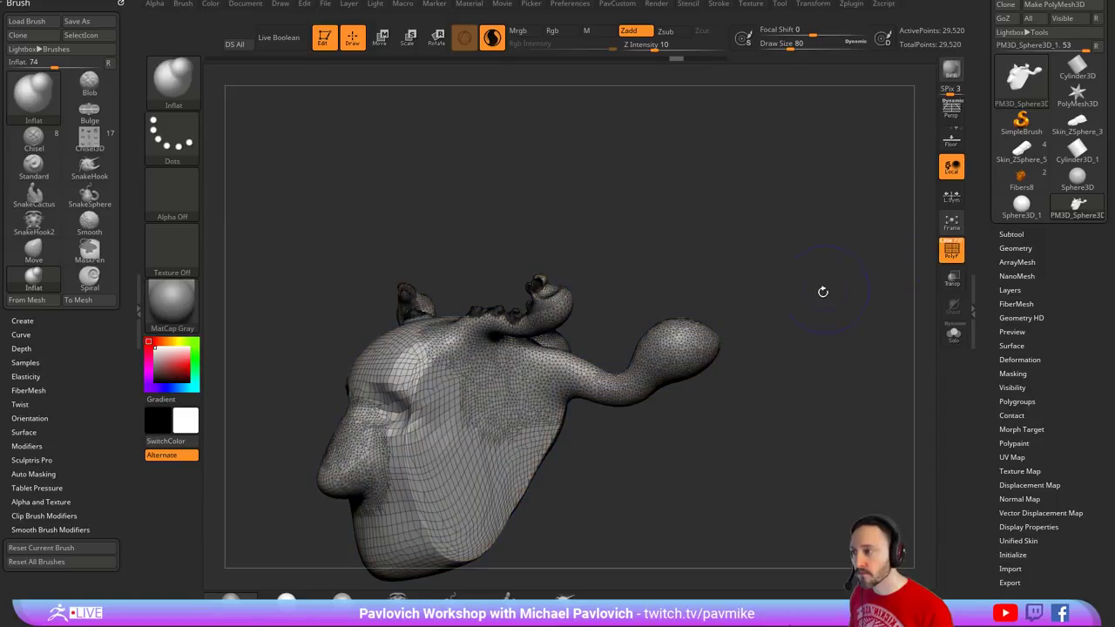
{"action": "mouse_move", "coordinate": [823, 291]}
{"action": "left_mouse_down", "text": "shift"}
{"action": "mouse_move", "coordinate": [871, 291]}
{"action": "mouse_move", "coordinate": [775, 327]}
{"action": "mouse_move", "coordinate": [801, 294]}
{"action": "mouse_move", "coordinate": [817, 303]}
{"action": "left_mouse_up", "text": "shift"}
{"action": "left_click", "coordinate": [951, 252]}
{"action": "left_click", "coordinate": [492, 39]}
- Try remeshing the horned head with DynaMesh at resolution 128, and undo the remesh
{"action": "key", "text": "grave"}
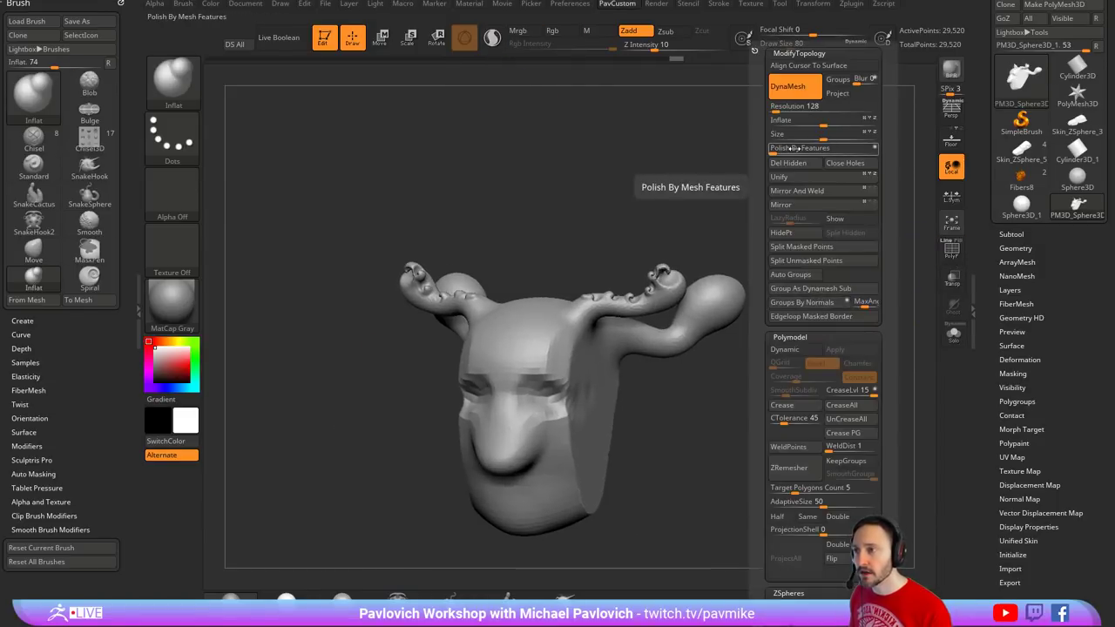
{"action": "left_click_drag", "start_coordinate": [827, 151], "coordinate": [853, 370], "text": "ctrl"}
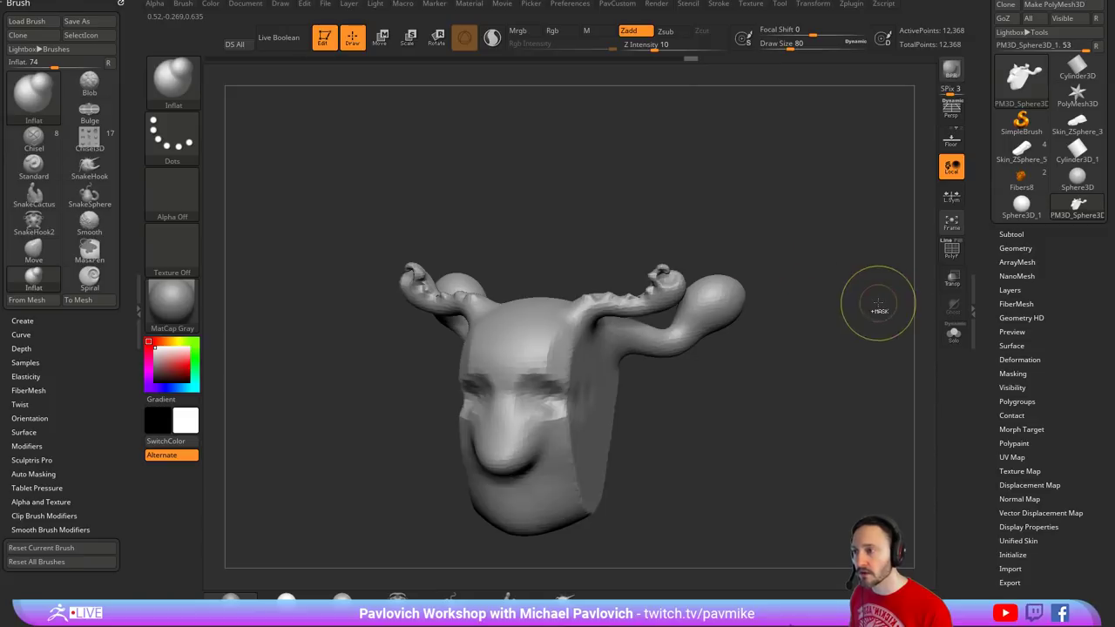
{"action": "key", "text": "ctrl+z"}
{"action": "key", "text": "grave"}
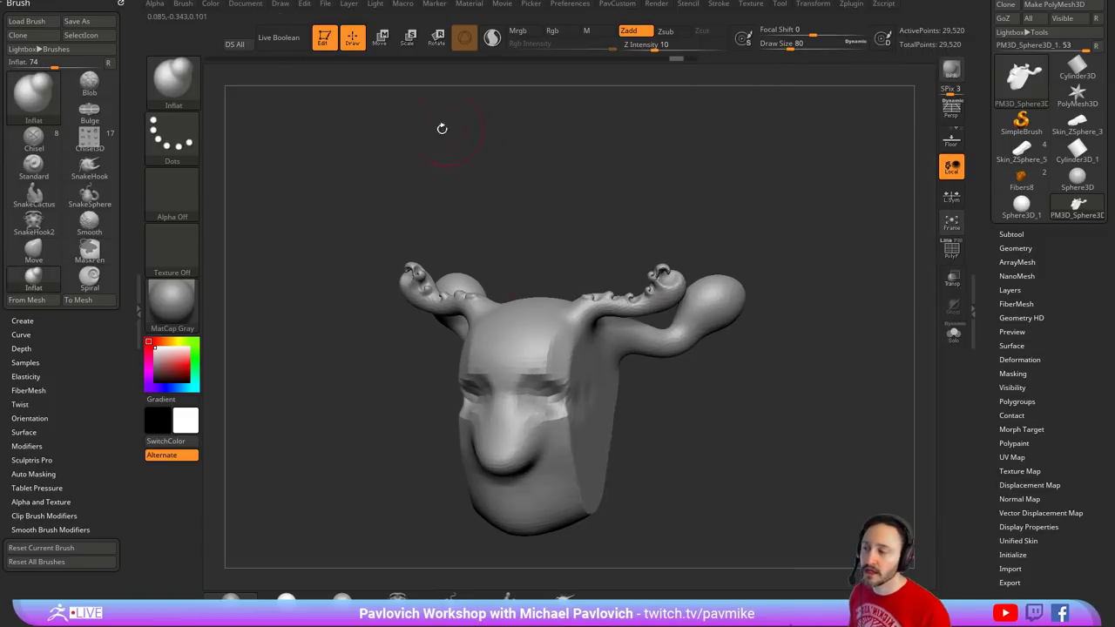
{"action": "key", "text": "grave"}
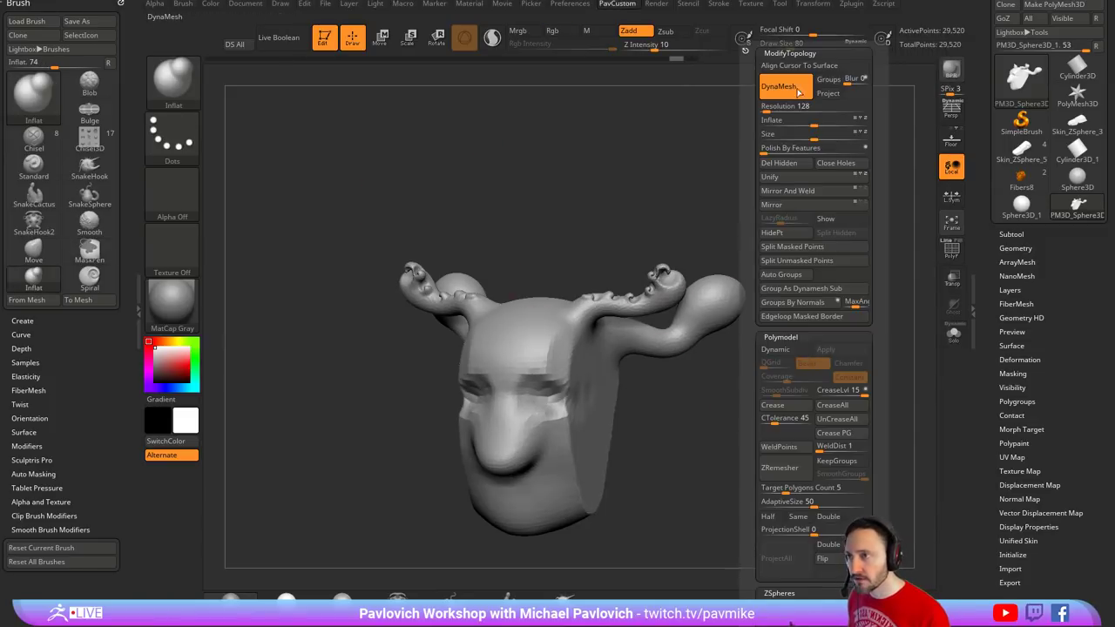
- Remesh the horned head with DynaMesh at resolution 128
{"action": "left_click_drag", "start_coordinate": [829, 118], "coordinate": [857, 189], "text": "ctrl"}
{"action": "key", "text": "s"}
{"action": "left_click_drag", "start_coordinate": [752, 361], "coordinate": [749, 331], "text": "shift"}
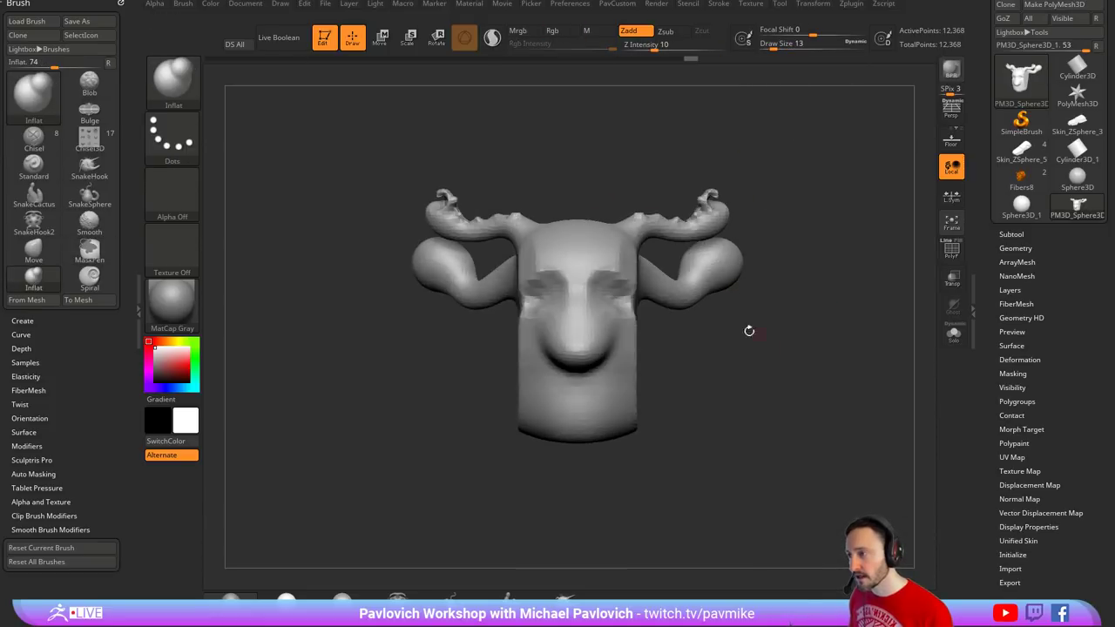
- Carve the nostrils and the underside of the nose with the Standard brush at draw size 33
{"action": "key", "text": "b"}
{"action": "key", "text": "s"}
{"action": "key", "text": "t"}
{"action": "key", "text": "s"}
{"action": "left_click_drag", "start_coordinate": [585, 308], "coordinate": [576, 308]}
{"action": "left_click_drag", "start_coordinate": [707, 361], "coordinate": [579, 359]}
{"action": "mouse_move", "coordinate": [398, 349]}
{"action": "left_mouse_down", "text": "alt"}
{"action": "mouse_move", "coordinate": [460, 382]}
{"action": "mouse_move", "coordinate": [512, 368]}
{"action": "left_mouse_up", "text": "alt"}
{"action": "key", "text": "s"}
{"action": "left_click_drag", "start_coordinate": [531, 388], "coordinate": [556, 385], "text": "alt"}
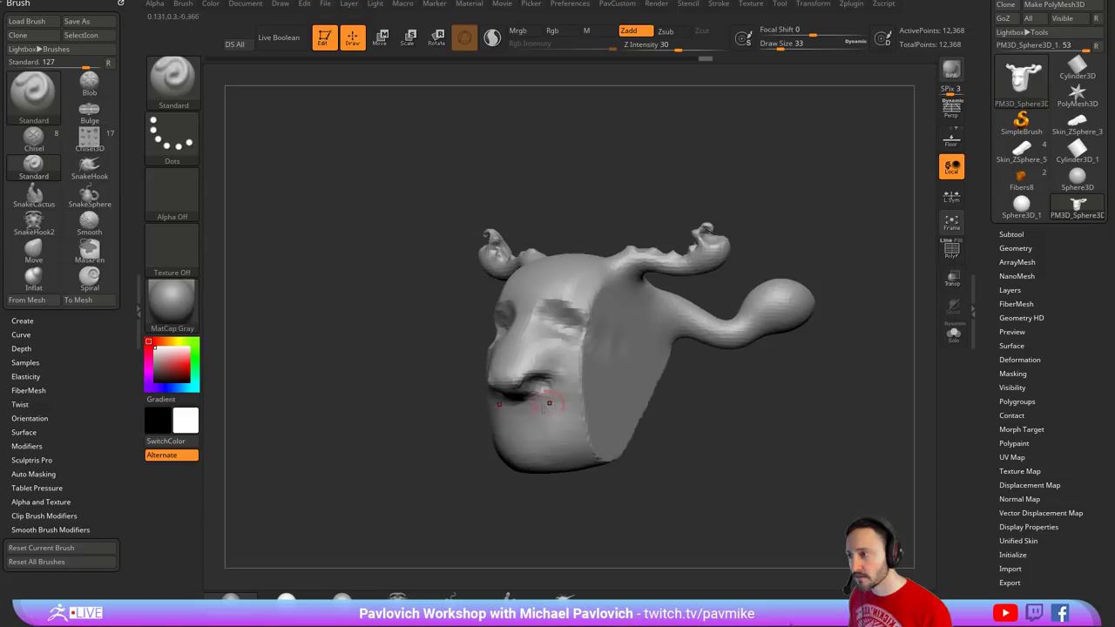
- Sculpt the lips and the mouth line below the nose with the Standard brush at draw size 33
{"action": "left_click_drag", "start_coordinate": [632, 425], "coordinate": [727, 399]}
{"action": "left_click_drag", "start_coordinate": [521, 409], "coordinate": [529, 396]}
{"action": "left_click_drag", "start_coordinate": [691, 392], "coordinate": [621, 433]}
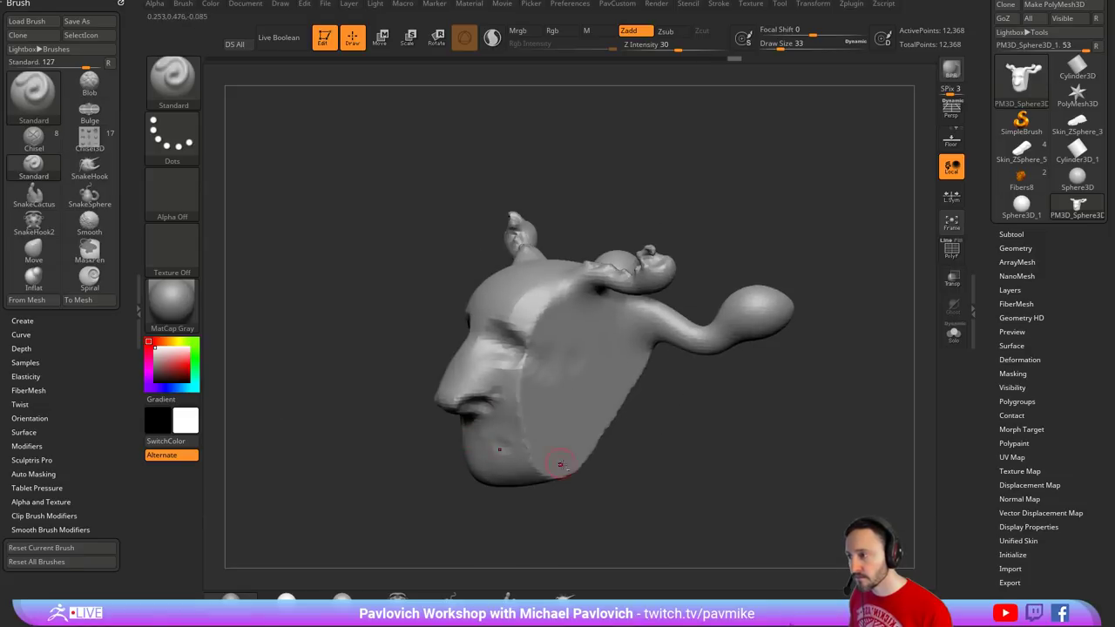
{"action": "right_click_drag", "start_coordinate": [560, 464], "coordinate": [759, 407]}
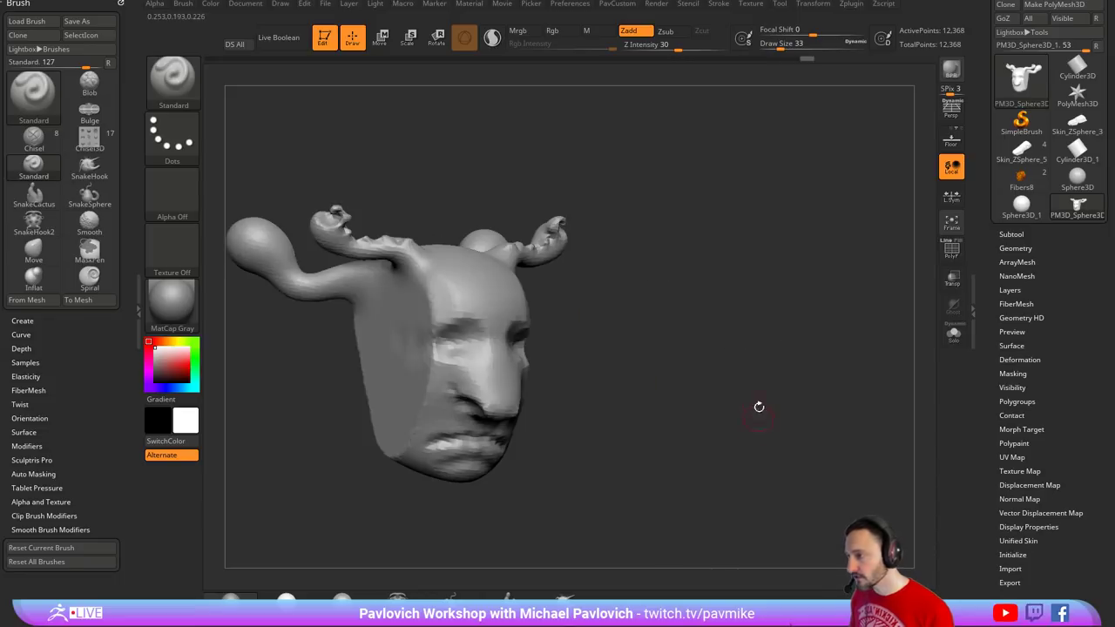
- Flatten the planes along the side of the face with the TrimDynamic brush at draw size 65
{"action": "key", "text": "b"}
{"action": "key", "text": "t"}
{"action": "key", "text": "d"}
{"action": "right_click_drag", "start_coordinate": [680, 352], "coordinate": [510, 377]}
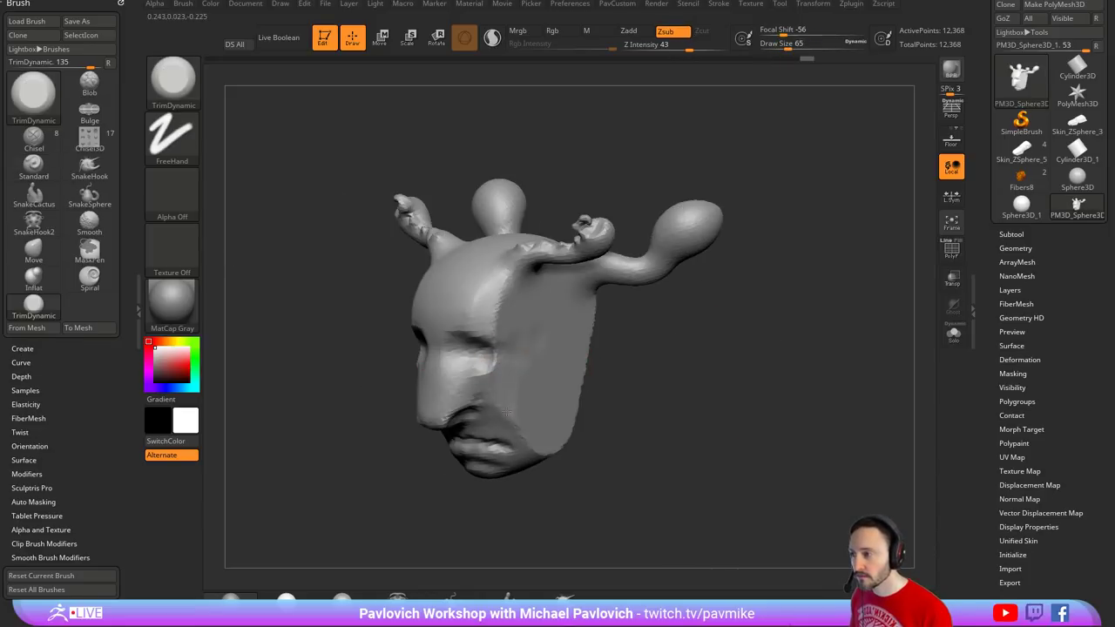
{"action": "right_click_drag", "start_coordinate": [649, 448], "coordinate": [526, 350]}
- Build up the cheekbone with the ClayTubes brush, using Z intensity 34, draw size 108 and Alpha 06
{"action": "key", "text": "b"}
{"action": "key", "text": "c"}
{"action": "key", "text": "t"}
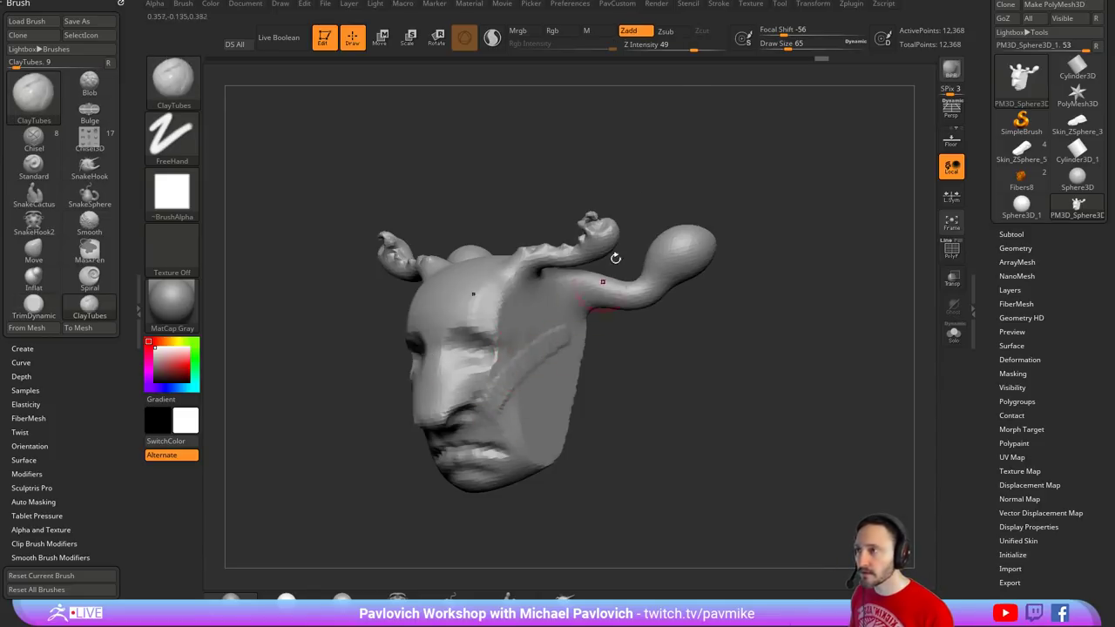
{"action": "left_click_drag", "start_coordinate": [693, 46], "coordinate": [681, 46]}
{"action": "right_click_drag", "start_coordinate": [761, 251], "coordinate": [703, 253]}
{"action": "left_click_drag", "start_coordinate": [788, 46], "coordinate": [794, 45]}
{"action": "left_click", "coordinate": [172, 193]}
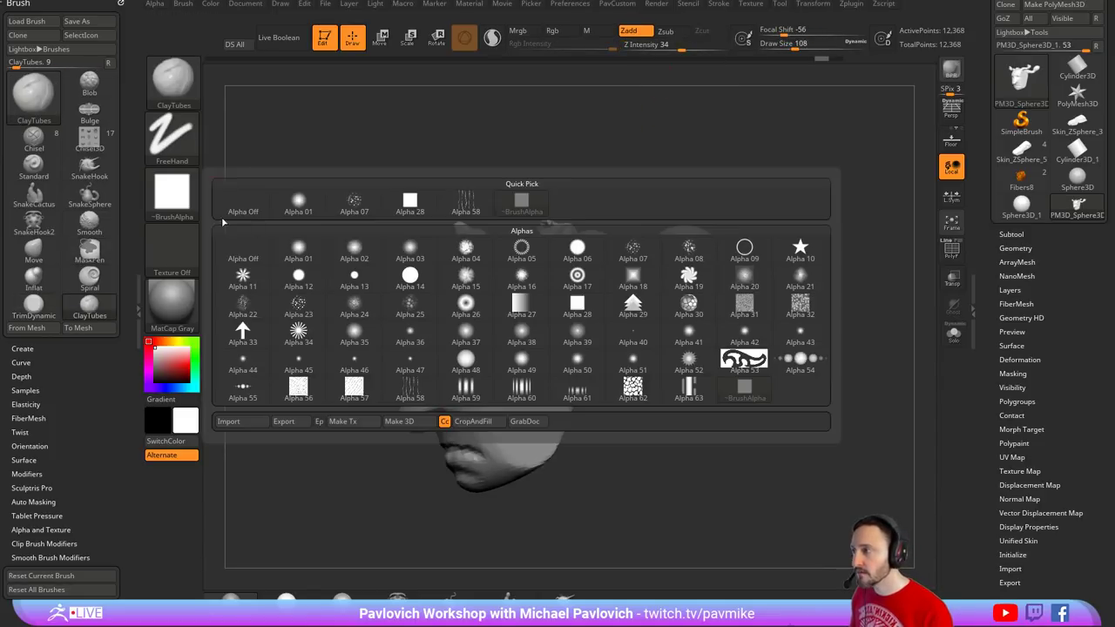
{"action": "left_click", "coordinate": [573, 251]}
{"action": "left_click_drag", "start_coordinate": [519, 359], "coordinate": [489, 352]}
{"action": "right_click_drag", "start_coordinate": [601, 359], "coordinate": [657, 358]}
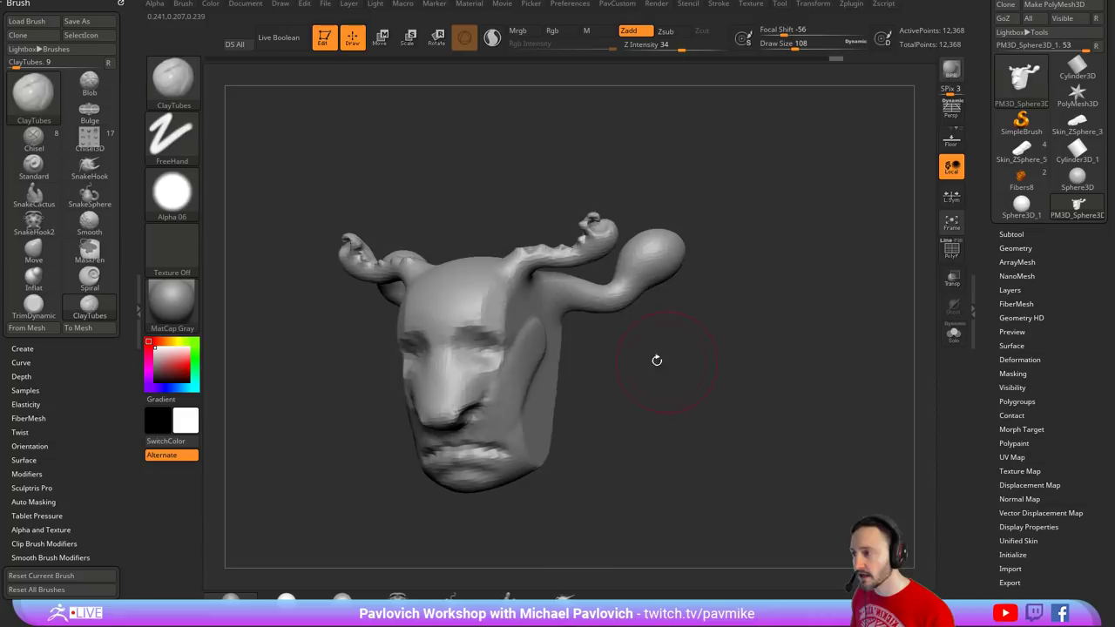
- Undo the last clay stroke and rework the cheekbones on both sides with ClayTubes at draw size 90
{"action": "key", "text": "s"}
{"action": "left_click_drag", "start_coordinate": [525, 382], "coordinate": [522, 381]}
{"action": "key", "text": "ctrl+z"}
{"action": "right_click_drag", "start_coordinate": [592, 423], "coordinate": [710, 421]}
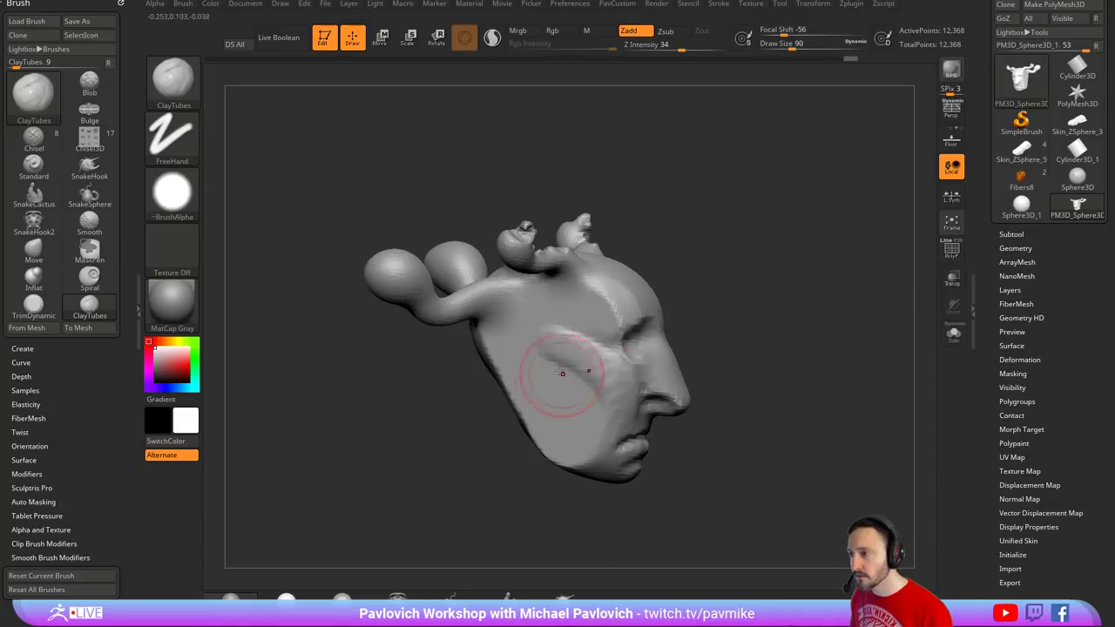
{"action": "left_click_drag", "start_coordinate": [562, 374], "coordinate": [587, 355]}
{"action": "right_click_drag", "start_coordinate": [876, 383], "coordinate": [754, 385]}
{"action": "left_click_drag", "start_coordinate": [568, 348], "coordinate": [561, 376]}
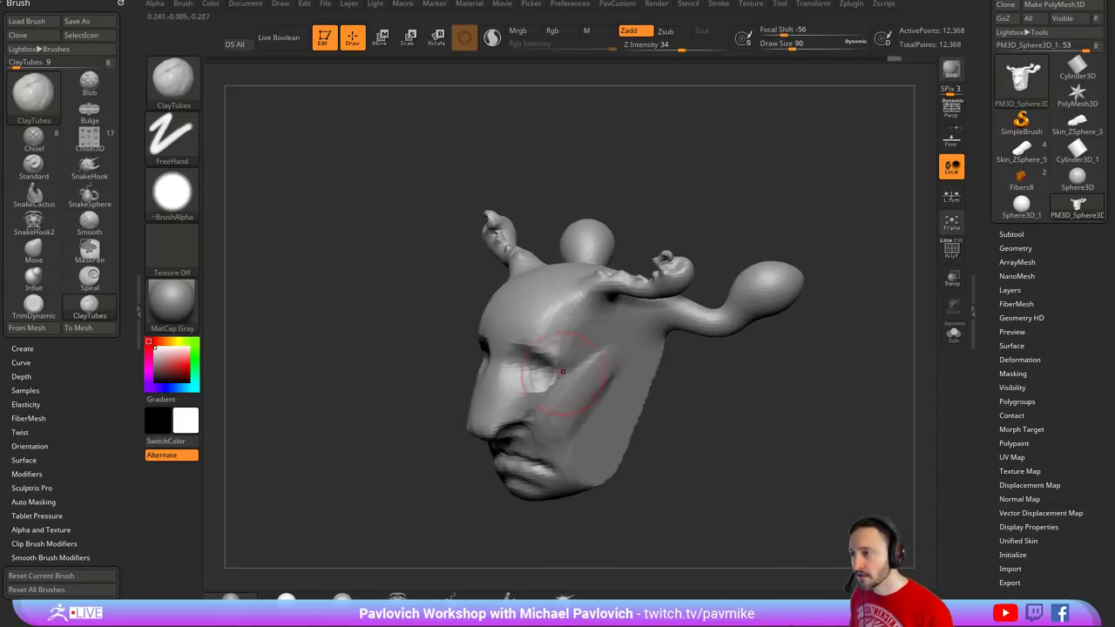
{"action": "right_click_drag", "start_coordinate": [701, 372], "coordinate": [709, 364], "text": "shift"}
- Build up the cheek and the jaw with ClayTubes, reducing the draw size to 74 for the jaw
{"action": "right_click_drag", "start_coordinate": [655, 435], "coordinate": [601, 428]}
{"action": "left_click_drag", "start_coordinate": [560, 376], "coordinate": [528, 442]}
{"action": "mouse_move", "coordinate": [619, 463]}
{"action": "right_mouse_down"}
{"action": "mouse_move", "coordinate": [619, 371]}
{"action": "mouse_move", "coordinate": [697, 377]}
{"action": "right_mouse_up"}
{"action": "key", "text": "s"}
{"action": "left_click_drag", "start_coordinate": [507, 455], "coordinate": [468, 493]}
- Switch to the Clay brush, assign it Alpha 06 and raise its Z intensity for working on the face
{"action": "key", "text": "b"}
{"action": "key", "text": "c"}
{"action": "key", "text": "l"}
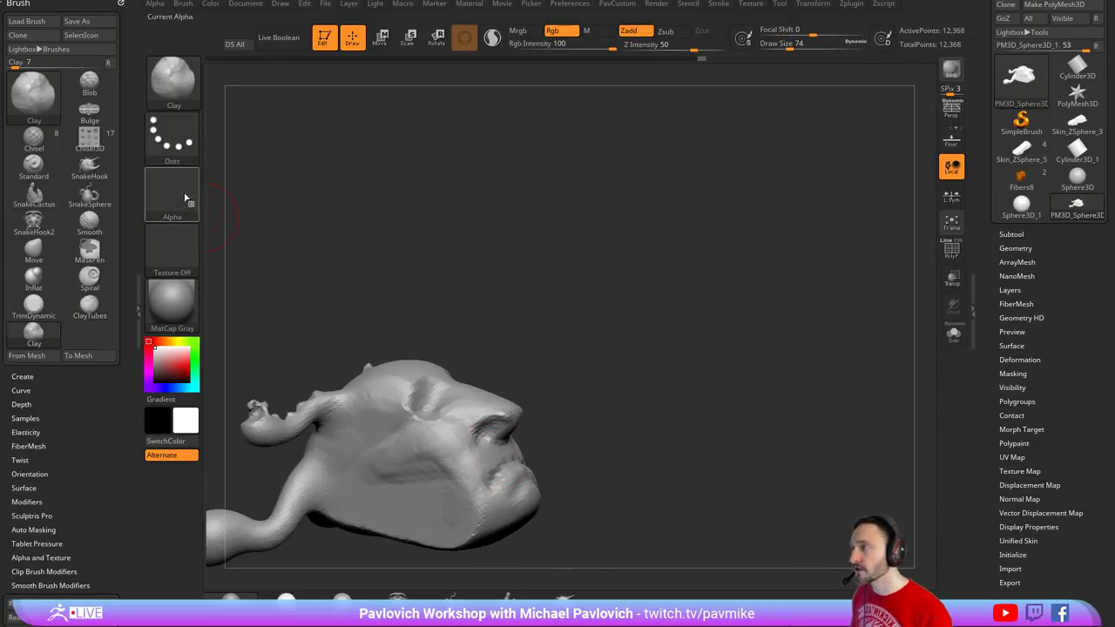
{"action": "left_click", "coordinate": [184, 198]}
{"action": "left_click", "coordinate": [580, 248]}
{"action": "left_click", "coordinate": [713, 47]}
{"action": "mouse_move", "coordinate": [727, 290]}
{"action": "right_mouse_down", "text": "alt"}
{"action": "mouse_move", "coordinate": [771, 253]}
{"action": "mouse_move", "coordinate": [581, 300]}
{"action": "right_mouse_up", "text": "alt"}
{"action": "right_click_drag", "start_coordinate": [691, 427], "coordinate": [592, 430]}
- Reshape the face and jaw proportions with the Move brush at draw size 101
{"action": "key", "text": "s"}
{"action": "key", "text": "b"}
{"action": "key", "text": "m"}
{"action": "key", "text": "v"}
{"action": "mouse_move", "coordinate": [583, 432]}
{"action": "left_mouse_down"}
{"action": "mouse_move", "coordinate": [596, 432]}
{"action": "mouse_move", "coordinate": [552, 411]}
{"action": "left_mouse_up"}
{"action": "right_click_drag", "start_coordinate": [462, 470], "coordinate": [566, 409]}
{"action": "left_click_drag", "start_coordinate": [559, 411], "coordinate": [562, 425]}
{"action": "mouse_move", "coordinate": [679, 331]}
{"action": "right_mouse_down"}
{"action": "mouse_move", "coordinate": [688, 468]}
{"action": "mouse_move", "coordinate": [744, 458]}
{"action": "mouse_move", "coordinate": [724, 455]}
{"action": "right_mouse_up"}
- Remesh the head with DynaMesh at resolution 360 and reduce the draw size to 71
{"action": "left_click", "coordinate": [616, 3]}
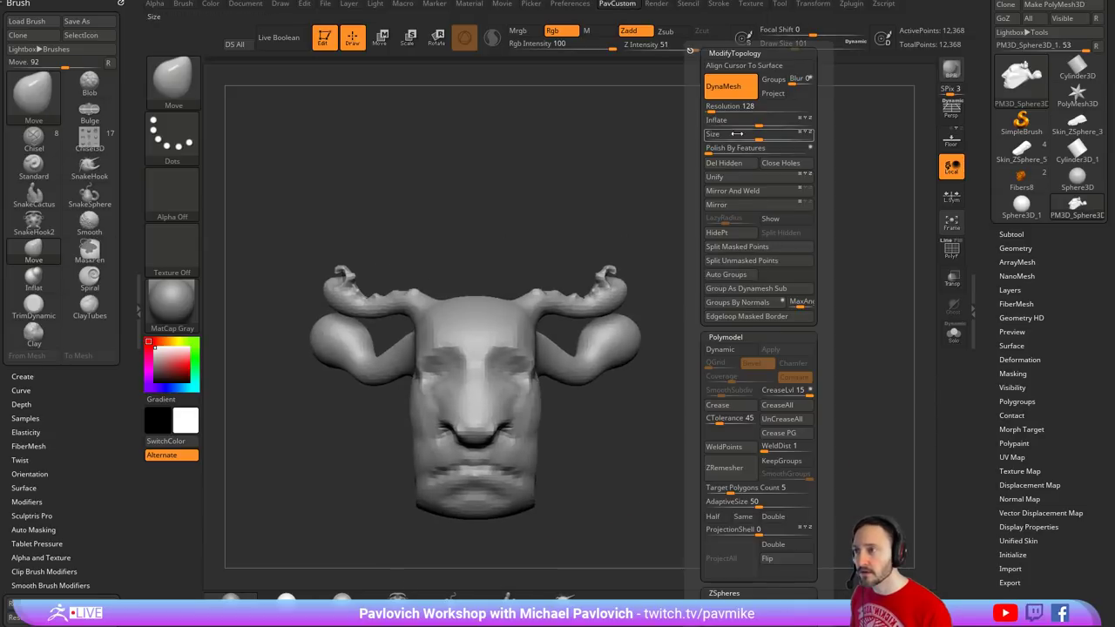
{"action": "left_click_drag", "start_coordinate": [712, 109], "coordinate": [717, 109]}
{"action": "left_click_drag", "start_coordinate": [649, 209], "coordinate": [667, 239], "text": "ctrl"}
{"action": "key", "text": "bracketleft"}
{"action": "key", "text": "bracketleft"}
{"action": "key", "text": "bracketleft"}
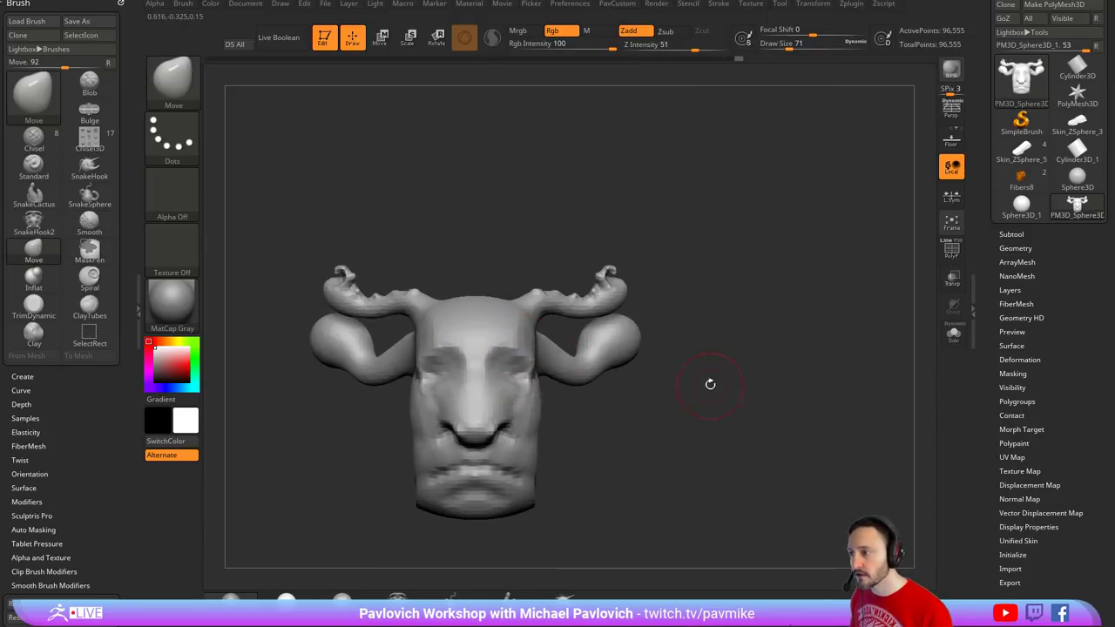
- Sculpt frown wrinkles between the brows with the Standard brush at draw size 16
{"action": "right_click_drag", "start_coordinate": [710, 384], "coordinate": [675, 381]}
{"action": "right_click_drag", "start_coordinate": [675, 382], "coordinate": [711, 388], "text": "ctrl"}
{"action": "key", "text": "b"}
{"action": "key", "text": "s"}
{"action": "key", "text": "t"}
{"action": "key", "text": "s"}
{"action": "left_click_drag", "start_coordinate": [539, 394], "coordinate": [528, 394]}
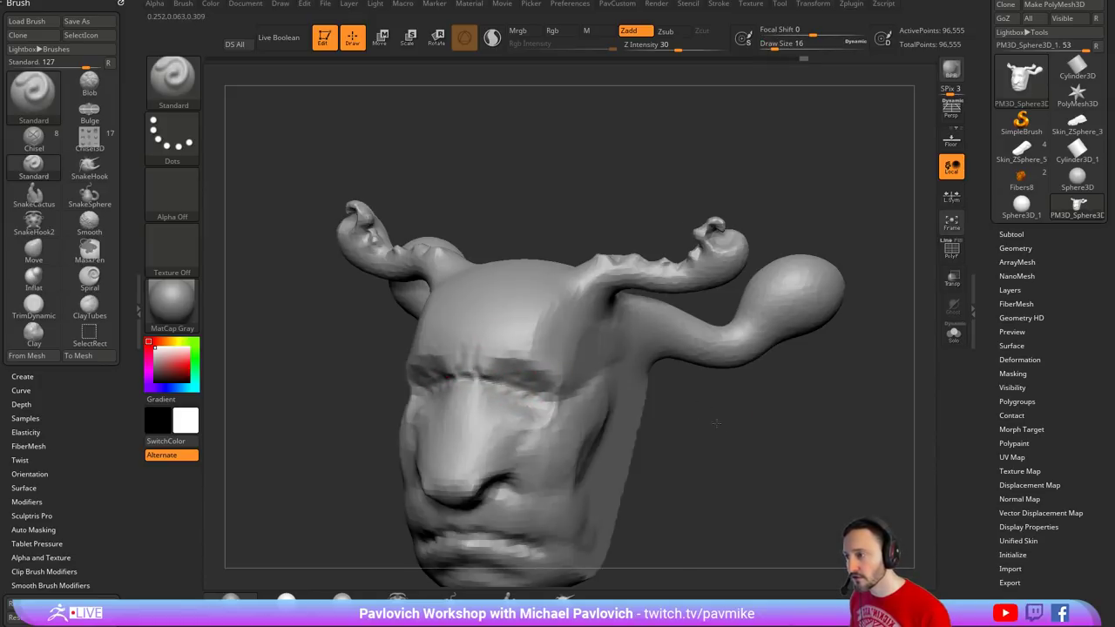
- Sculpt the lower eyelids and the folds below the eyes with the Standard brush at draw size 23
{"action": "right_click_drag", "start_coordinate": [716, 423], "coordinate": [640, 413]}
{"action": "right_click_drag", "start_coordinate": [472, 390], "coordinate": [698, 389]}
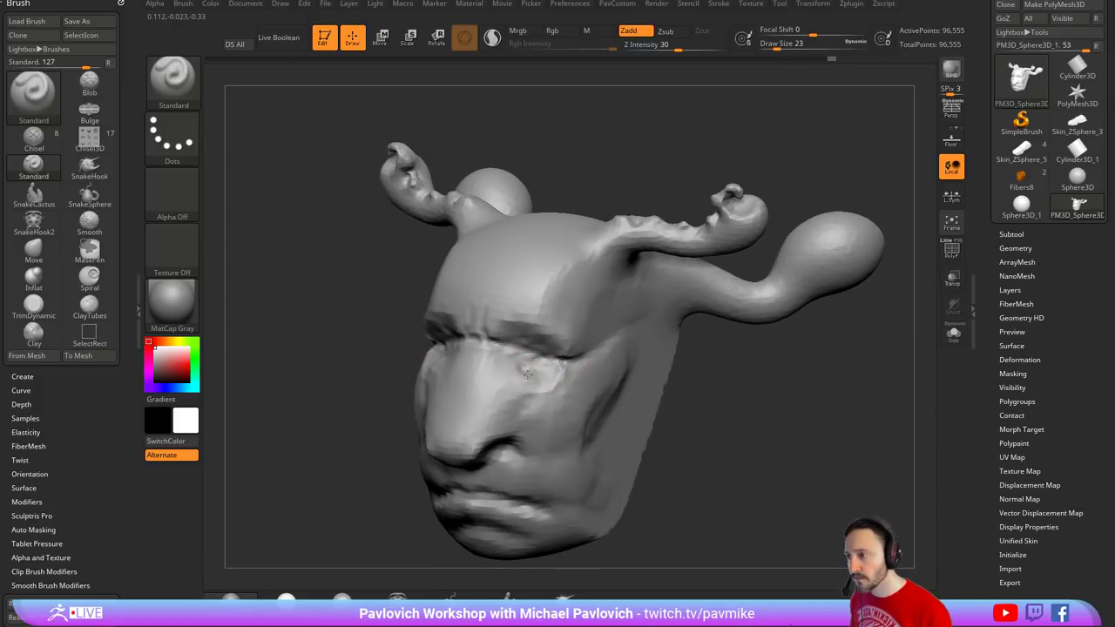
{"action": "left_click_drag", "start_coordinate": [524, 371], "coordinate": [583, 375]}
{"action": "right_click_drag", "start_coordinate": [599, 362], "coordinate": [547, 373]}
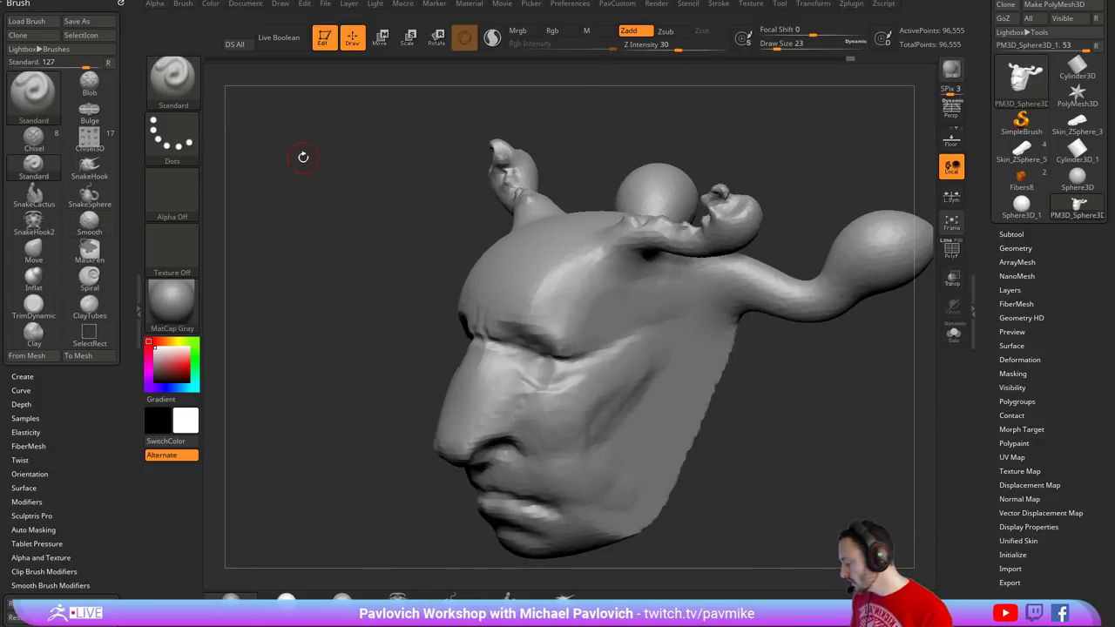
- Open the Lightbox brush library and check the current smoothing brush
{"action": "key", "text": "comma"}
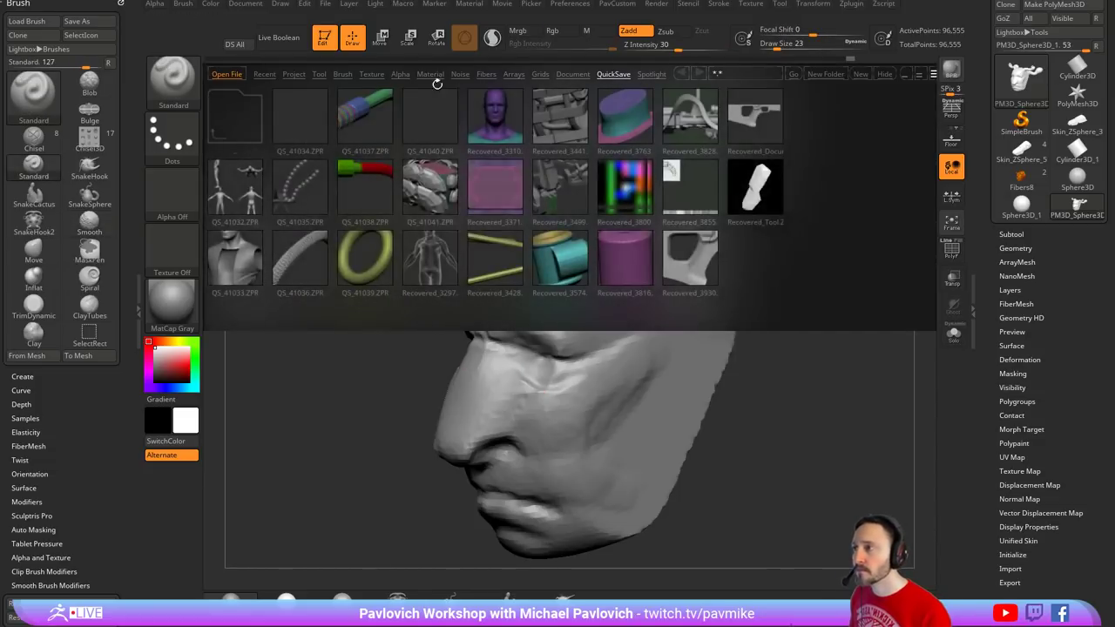
{"action": "left_click", "coordinate": [343, 74]}
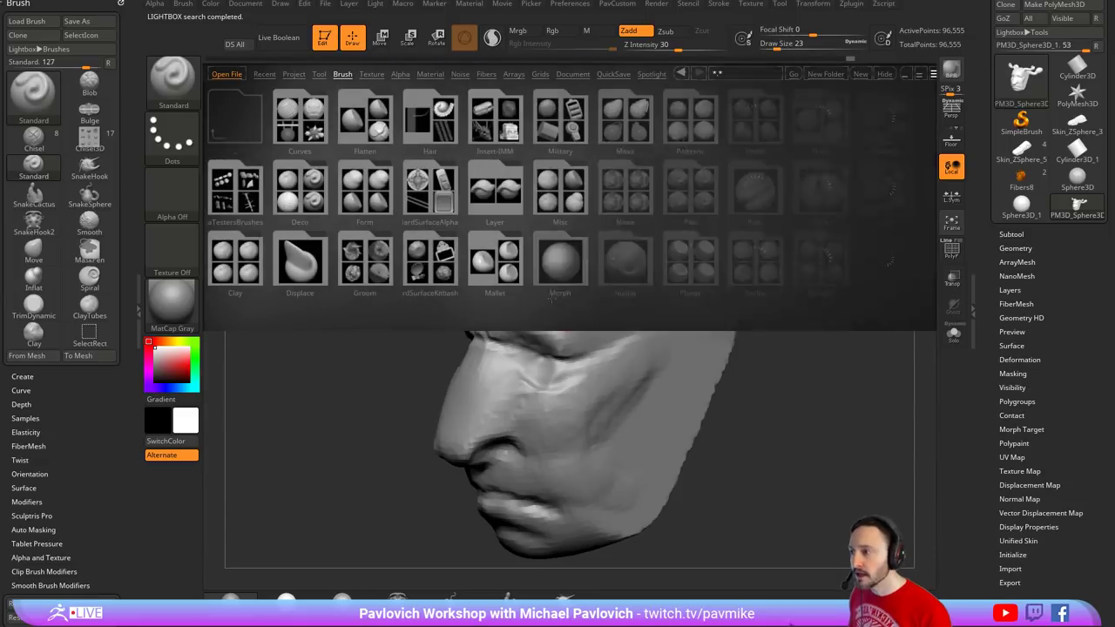
{"action": "key", "text": "shift"}
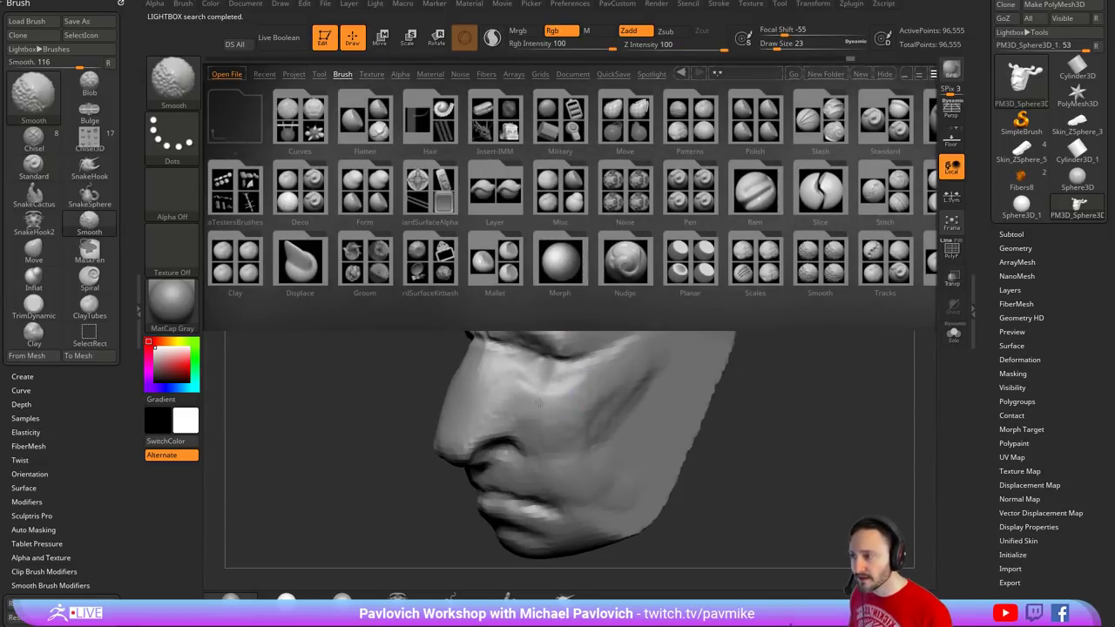
{"action": "key", "text": "ctrl"}
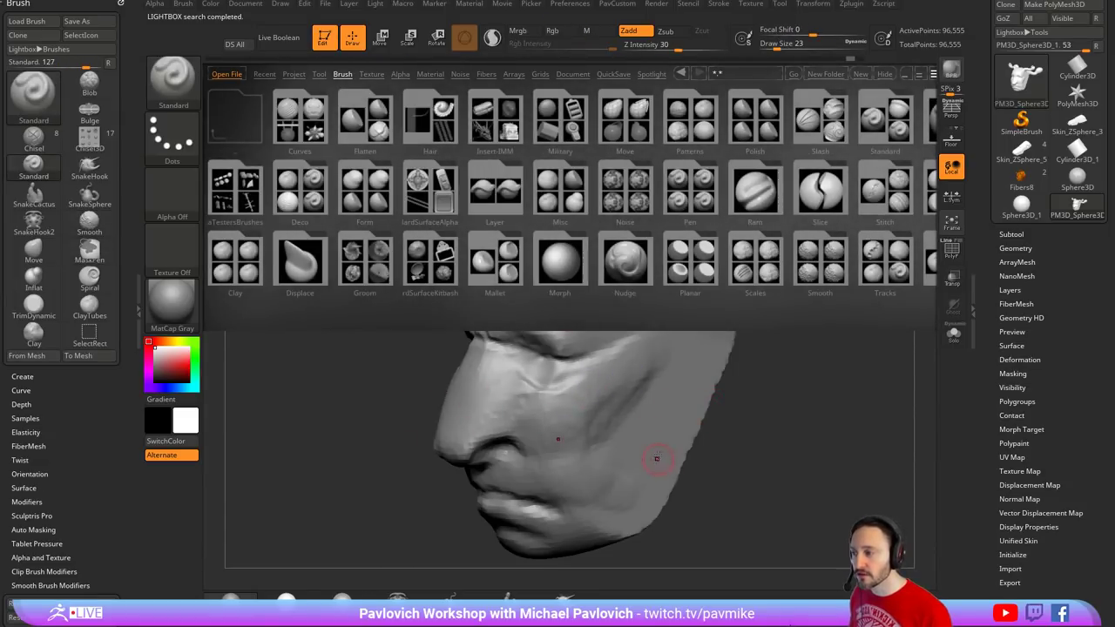
- Carve the creases around the nostrils with the DamStandard brush at draw sizes 51 and 44
{"action": "mouse_move", "coordinate": [414, 454]}
{"action": "left_mouse_down"}
{"action": "mouse_move", "coordinate": [548, 418]}
{"action": "mouse_move", "coordinate": [653, 365]}
{"action": "mouse_move", "coordinate": [678, 339]}
{"action": "left_mouse_up"}
{"action": "key", "text": "b"}
{"action": "key", "text": "d"}
{"action": "key", "text": "s"}
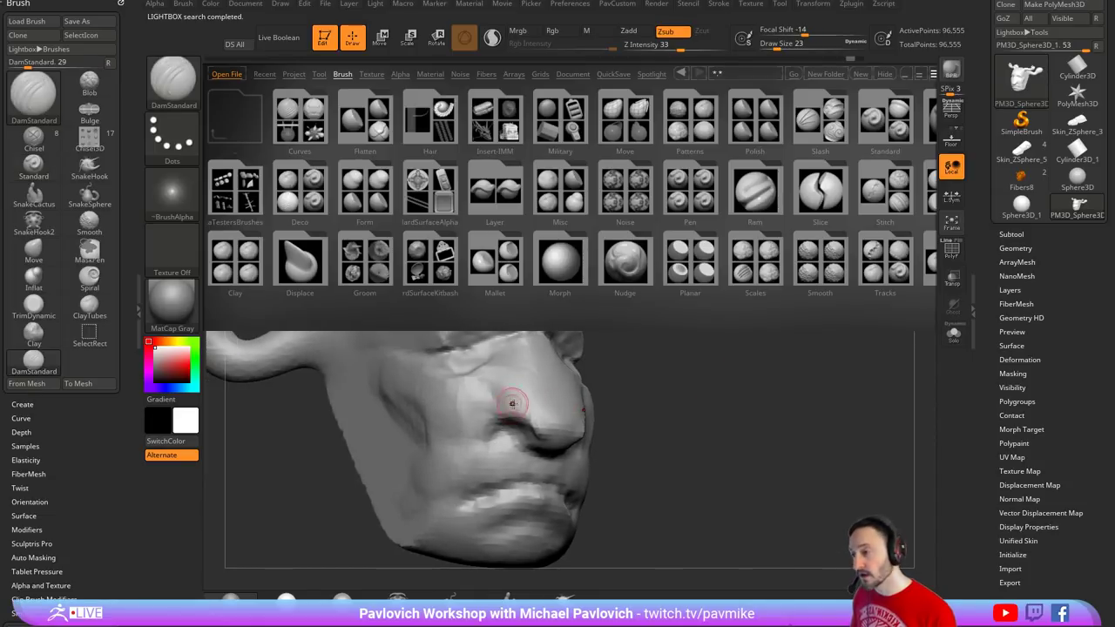
{"action": "key", "text": "s"}
{"action": "mouse_move", "coordinate": [512, 403]}
{"action": "left_mouse_down"}
{"action": "mouse_move", "coordinate": [484, 433]}
{"action": "mouse_move", "coordinate": [505, 442]}
{"action": "left_mouse_up"}
{"action": "left_click_drag", "start_coordinate": [690, 425], "coordinate": [622, 401]}
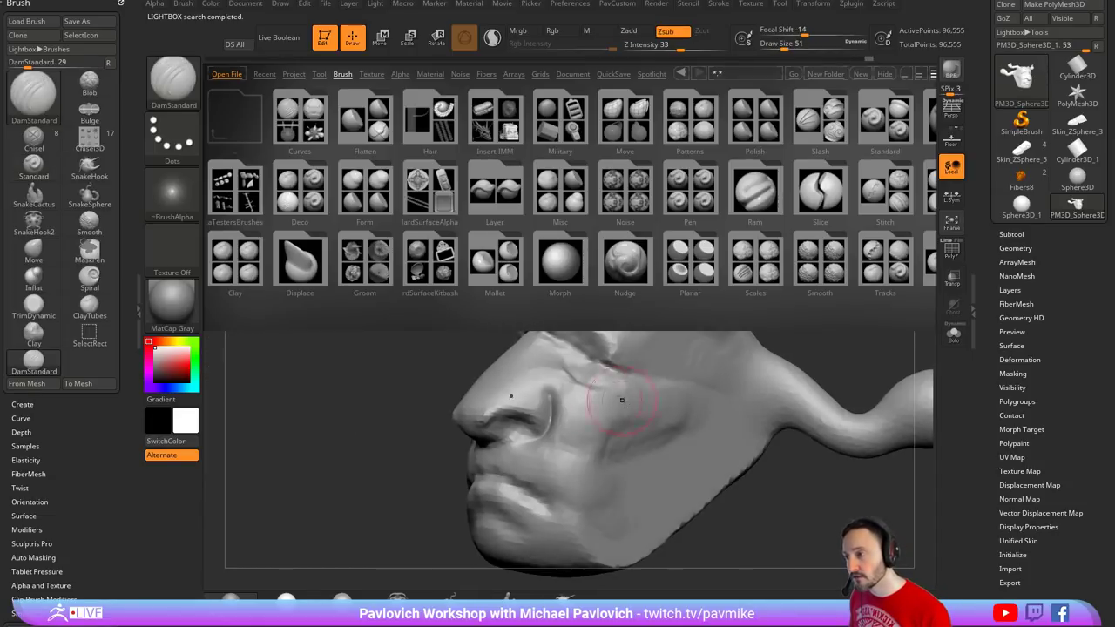
{"action": "left_click_drag", "start_coordinate": [517, 418], "coordinate": [508, 413]}
{"action": "left_click_drag", "start_coordinate": [419, 422], "coordinate": [489, 421]}
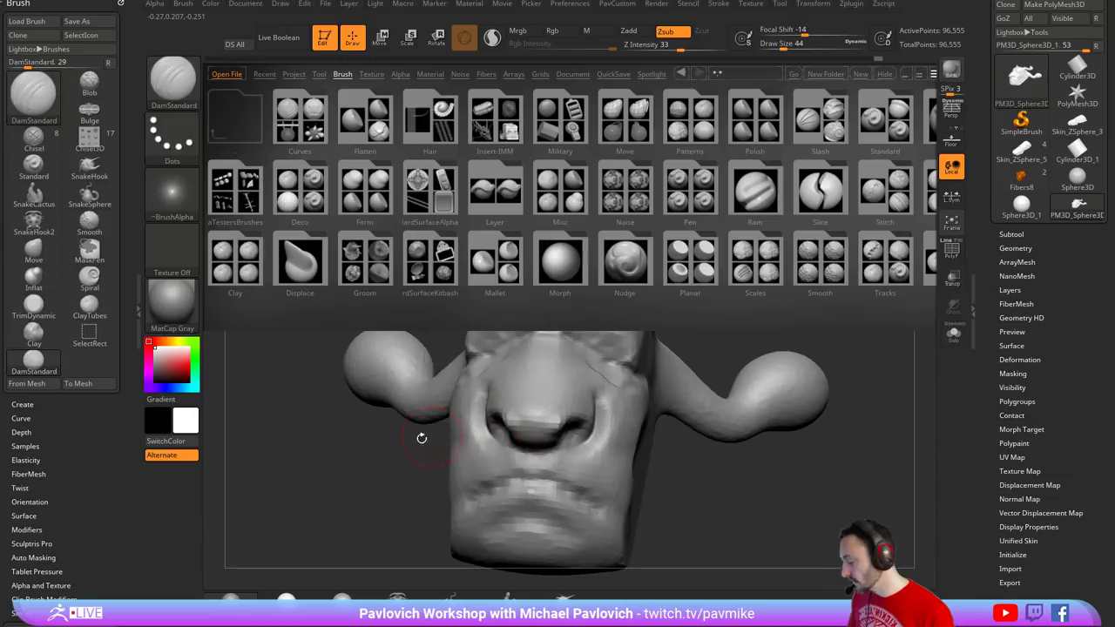
- Flatten the planes of the nose and lower face with the TrimDynamic brush at draw size 44
{"action": "key", "text": "b"}
{"action": "key", "text": "t"}
{"action": "key", "text": "d"}
{"action": "mouse_move", "coordinate": [422, 438]}
{"action": "left_mouse_down"}
{"action": "mouse_move", "coordinate": [505, 427]}
{"action": "mouse_move", "coordinate": [515, 411]}
{"action": "mouse_move", "coordinate": [570, 422]}
{"action": "left_mouse_up"}
{"action": "left_click_drag", "start_coordinate": [687, 403], "coordinate": [564, 410]}
{"action": "left_click_drag", "start_coordinate": [406, 485], "coordinate": [632, 440]}
{"action": "left_click_drag", "start_coordinate": [797, 433], "coordinate": [739, 404]}
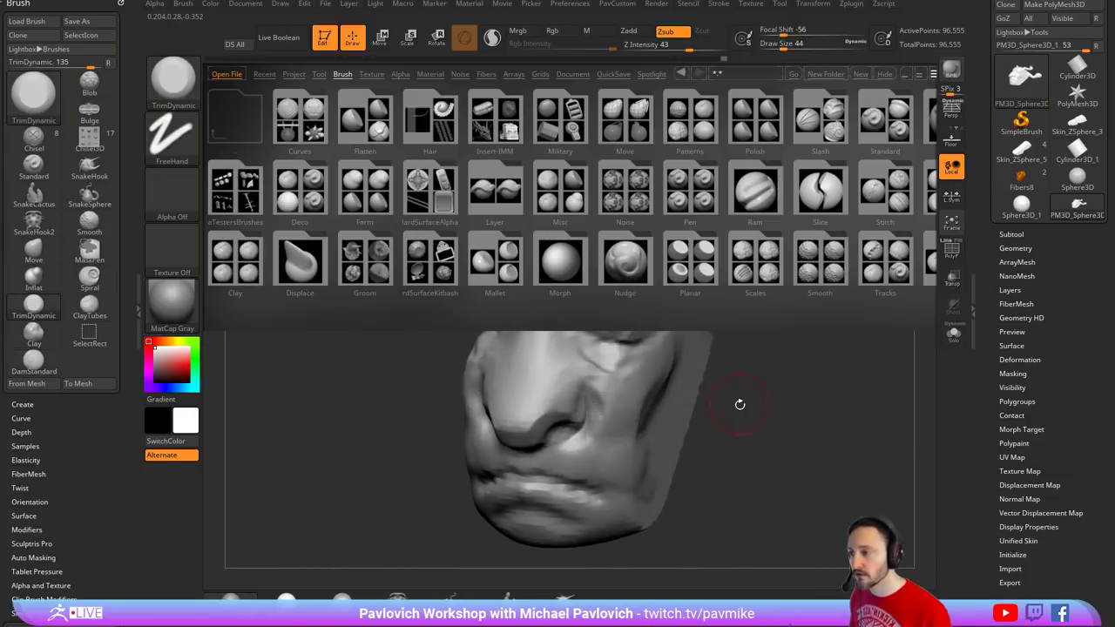
- Browse the Smooth folder of the Lightbox brushes, hide Lightbox and set SmoothStronger as the smoothing brush
{"action": "double_click", "coordinate": [667, 208]}
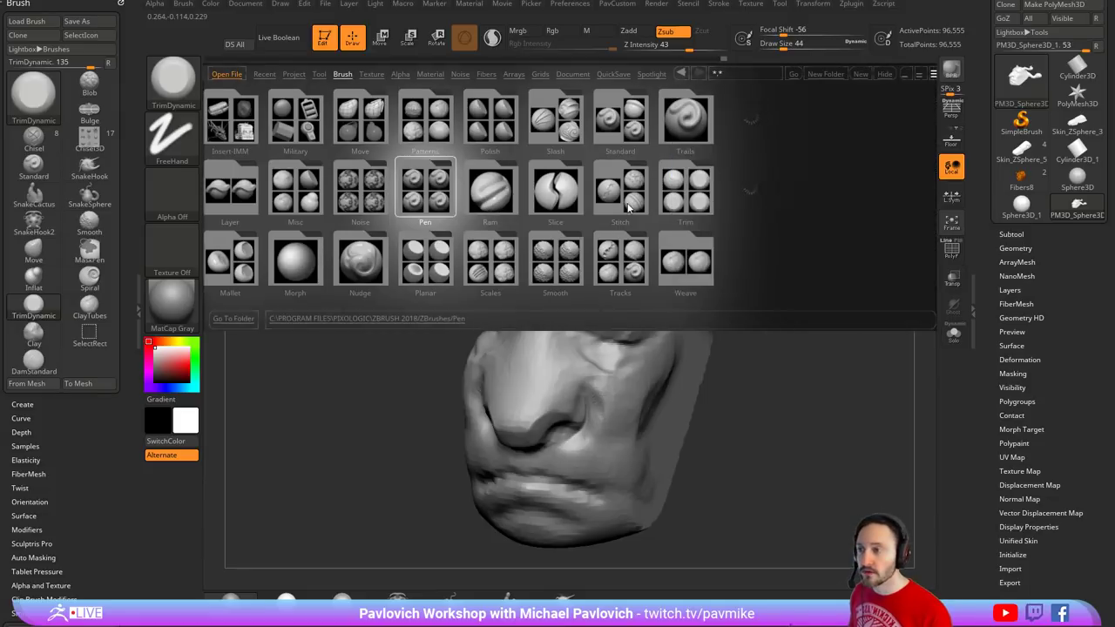
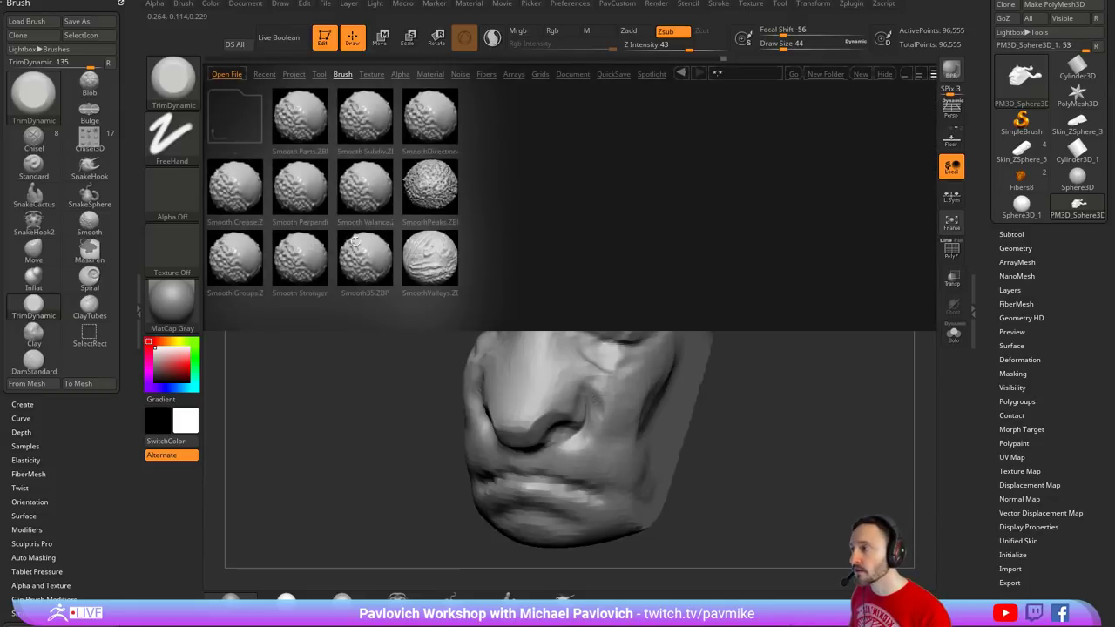
{"action": "left_click", "coordinate": [881, 71]}
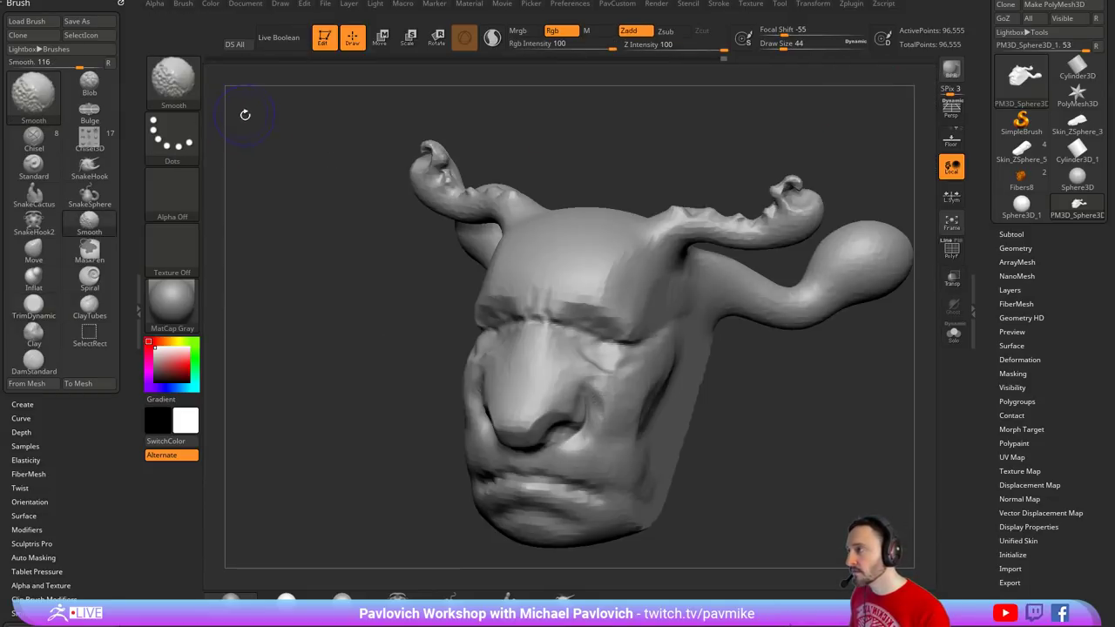
{"action": "left_click", "coordinate": [181, 84], "text": "shift"}
{"action": "left_click", "coordinate": [298, 395], "text": "shift"}
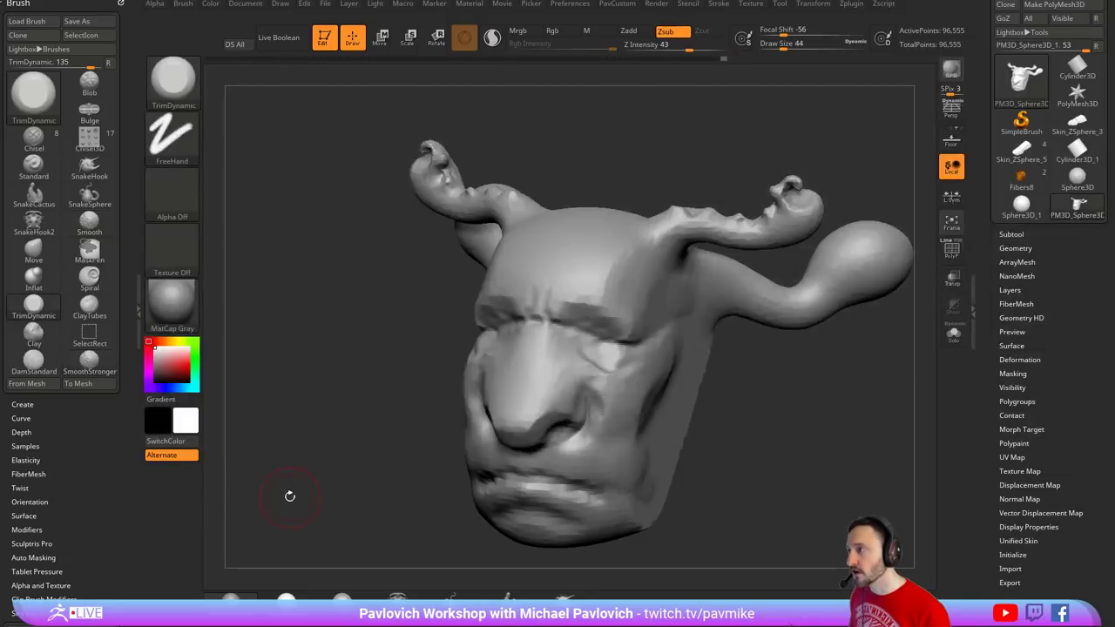
- Expand the Smooth Brush Modifiers for SmoothStronger and read the Weighted Smooth Mode options
{"action": "left_click_drag", "start_coordinate": [77, 458], "coordinate": [93, 373]}
{"action": "key", "text": "shift"}
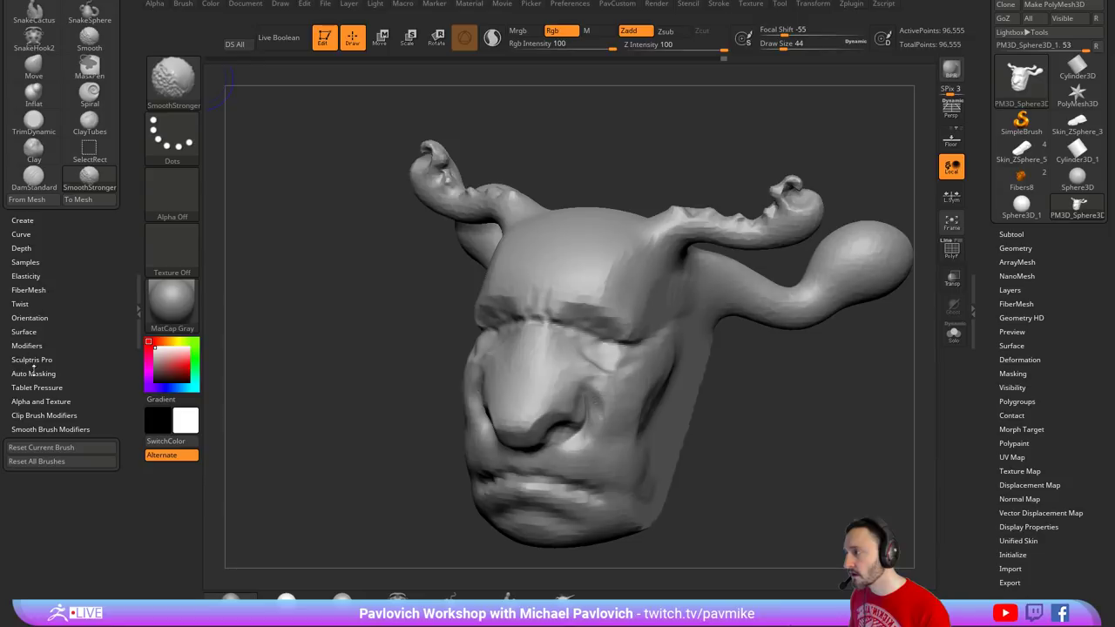
{"action": "left_click", "coordinate": [49, 428]}
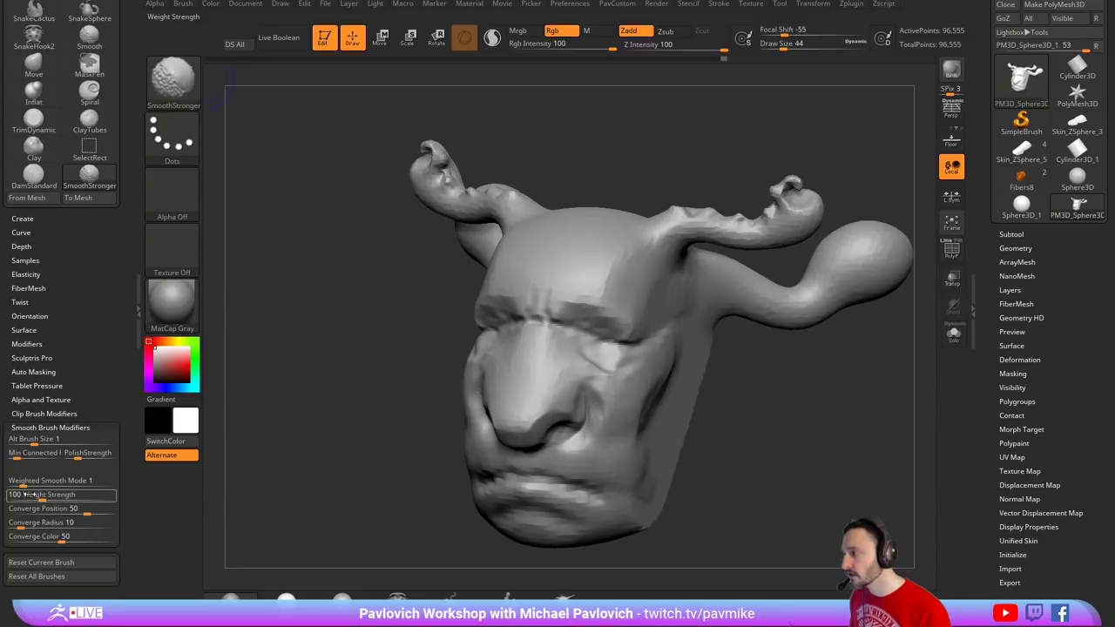
{"action": "mouse_move", "coordinate": [23, 484]}
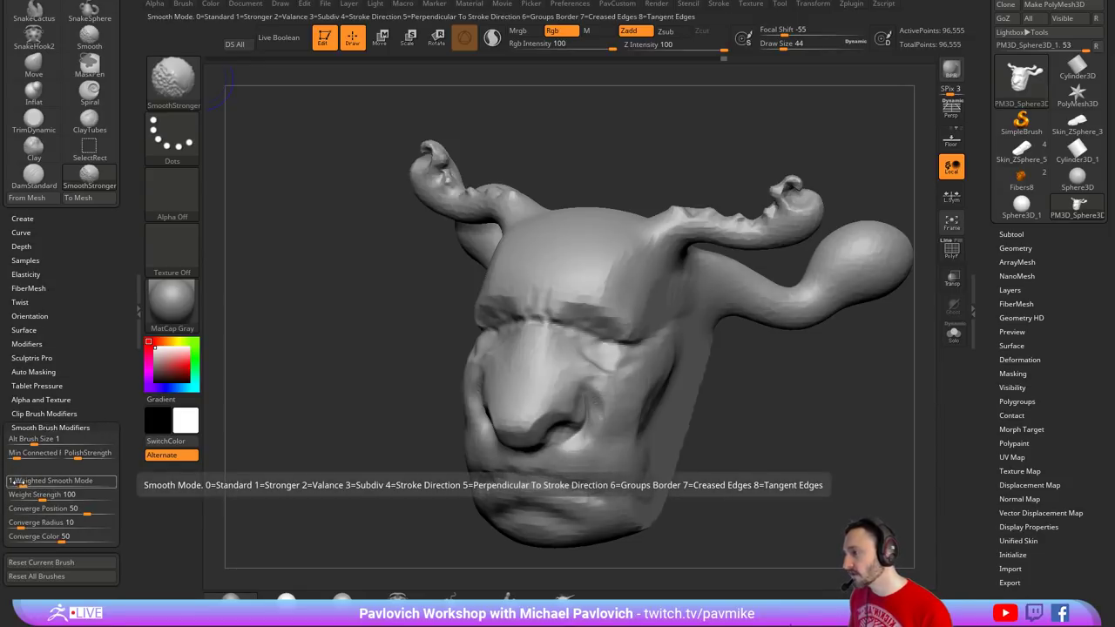
- Carve the creases around the brow with the DamStandard brush at draw size 29
{"action": "mouse_move", "coordinate": [722, 417]}
{"action": "left_mouse_down"}
{"action": "mouse_move", "coordinate": [757, 403]}
{"action": "mouse_move", "coordinate": [682, 347]}
{"action": "left_mouse_up"}
{"action": "left_click_drag", "start_coordinate": [503, 307], "coordinate": [504, 302]}
{"action": "key", "text": "bracketleft"}
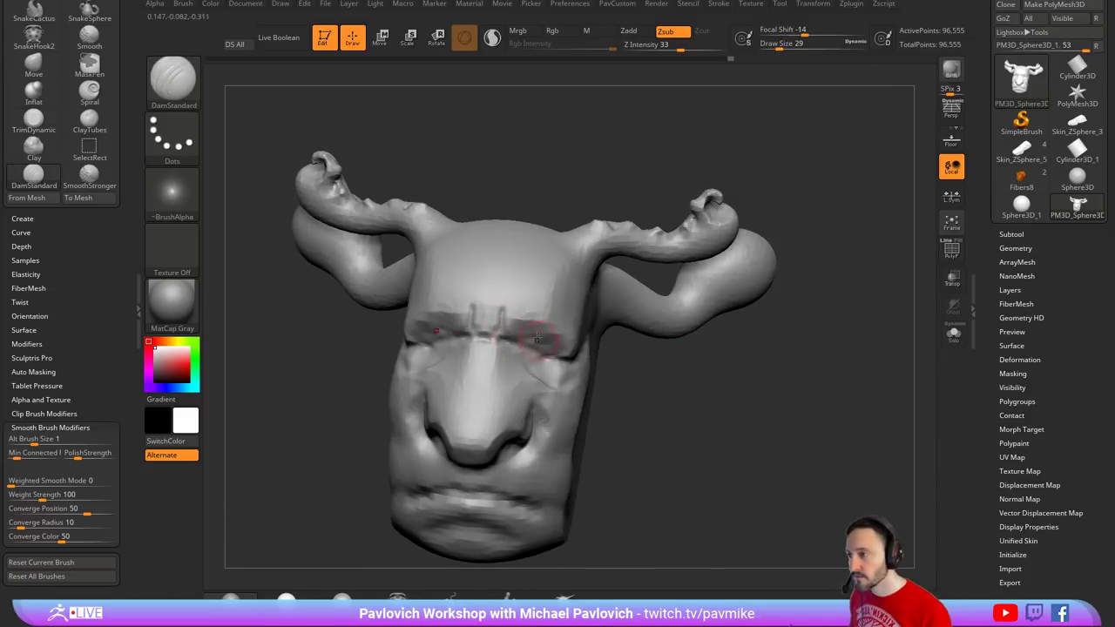
- Adjust the LazyRadius of the DamStandard brush and deepen the vertical frown lines between the brows
{"action": "key", "text": "space"}
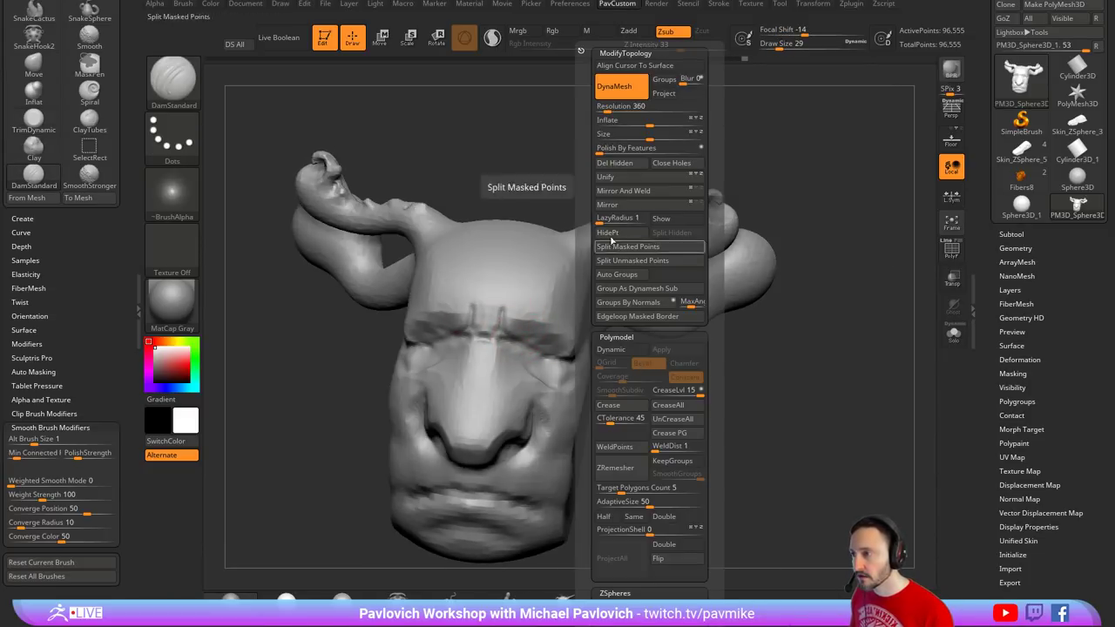
{"action": "left_click", "coordinate": [612, 219]}
{"action": "key", "text": "Return"}
{"action": "left_click_drag", "start_coordinate": [673, 395], "coordinate": [604, 369]}
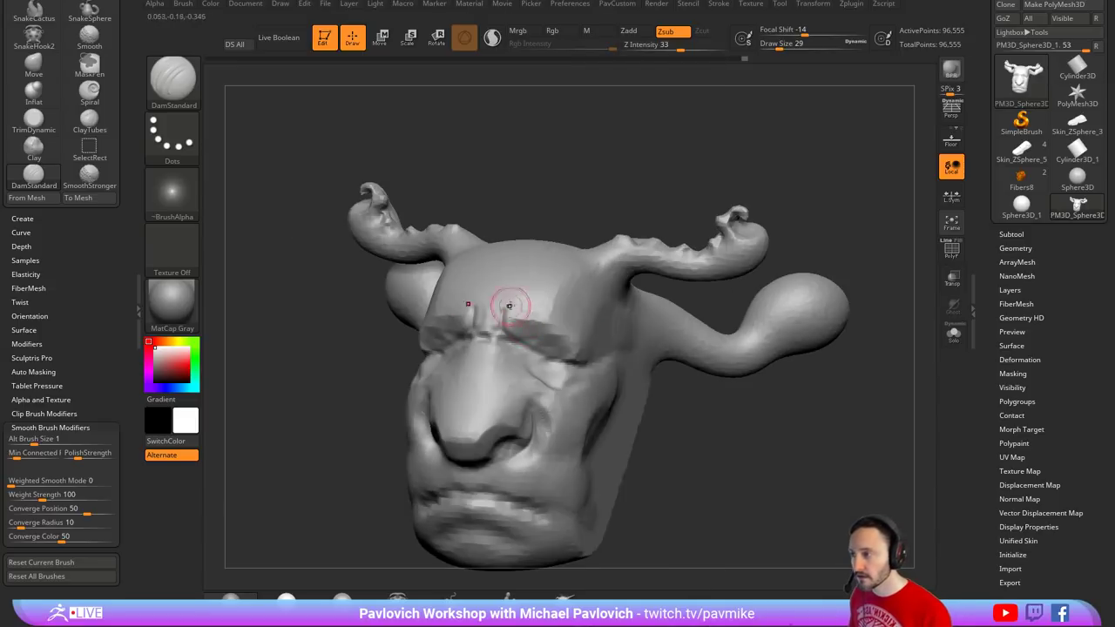
{"action": "left_click_drag", "start_coordinate": [675, 398], "coordinate": [766, 396]}
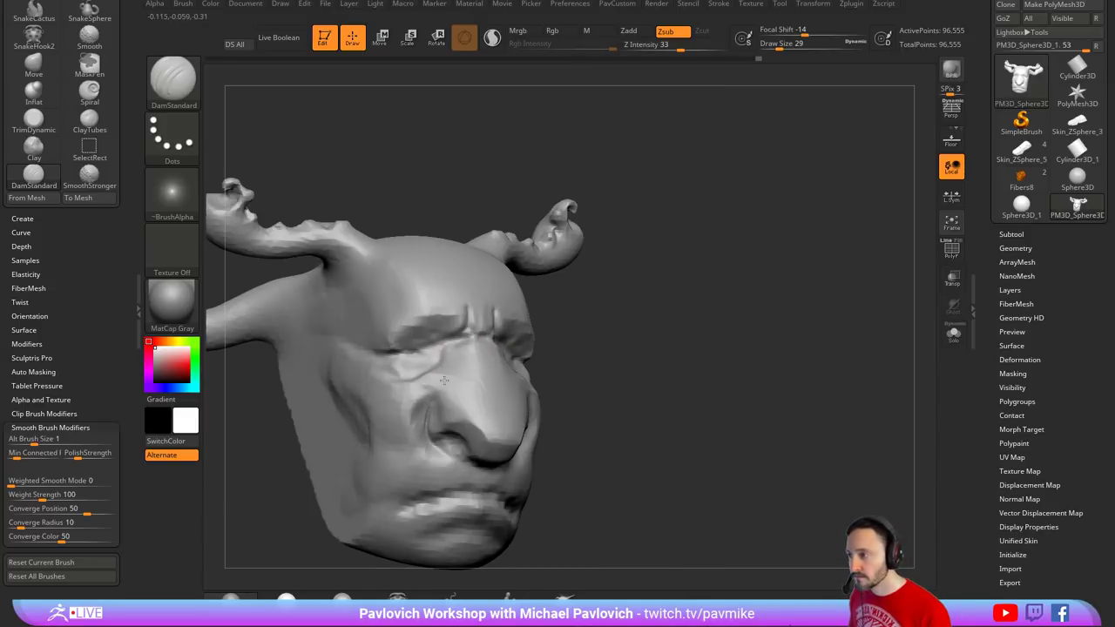
- Carve the crease around the nostril wings with the DamStandard brush at draw size 37
{"action": "left_click_drag", "start_coordinate": [645, 393], "coordinate": [495, 390]}
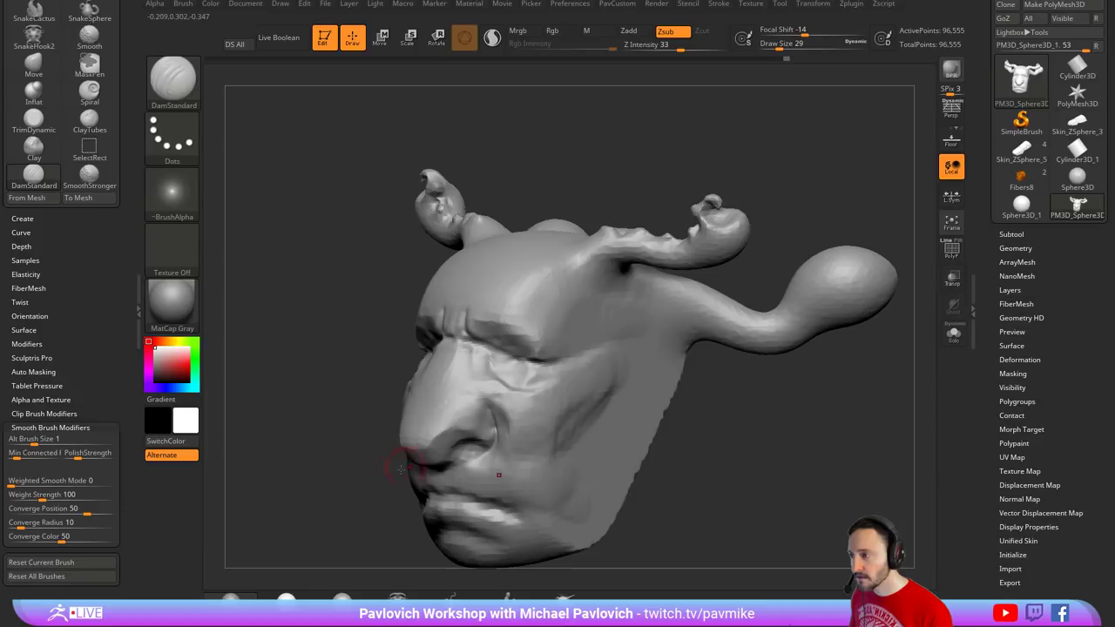
{"action": "left_click_drag", "start_coordinate": [402, 470], "coordinate": [523, 466]}
{"action": "key", "text": "bracketright"}
{"action": "left_click_drag", "start_coordinate": [376, 400], "coordinate": [403, 397]}
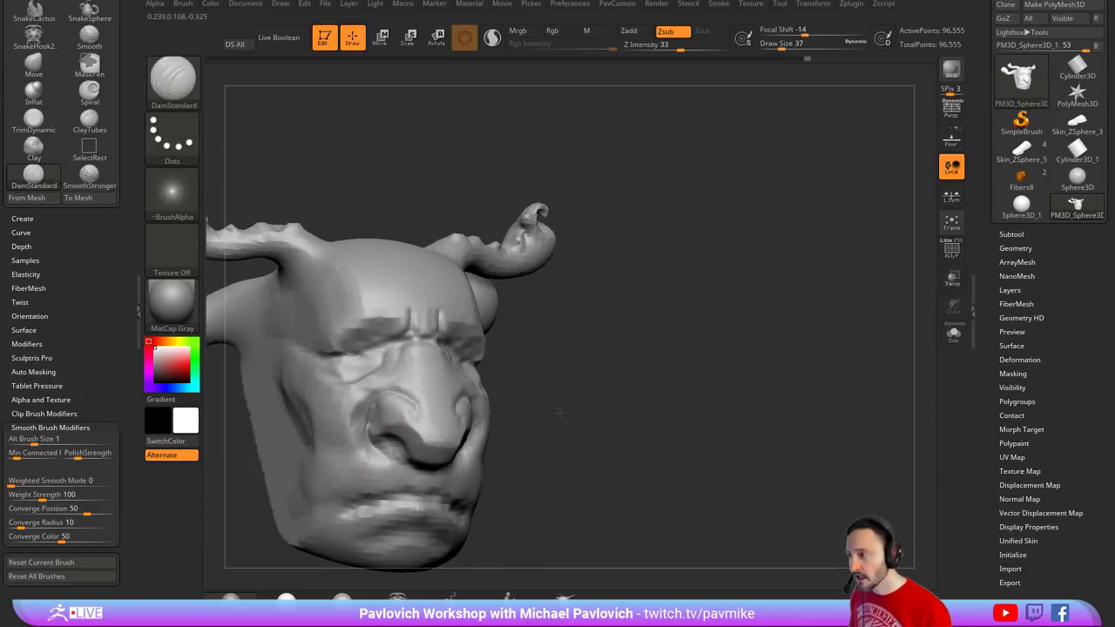
- Build up the bridge and side planes of the nose with the Clay brush at draw size 37
{"action": "left_click_drag", "start_coordinate": [560, 413], "coordinate": [484, 403]}
{"action": "key", "text": "b"}
{"action": "key", "text": "c"}
{"action": "key", "text": "l"}
{"action": "mouse_move", "coordinate": [441, 355]}
{"action": "left_mouse_down"}
{"action": "mouse_move", "coordinate": [432, 425]}
{"action": "mouse_move", "coordinate": [433, 389]}
{"action": "left_mouse_up"}
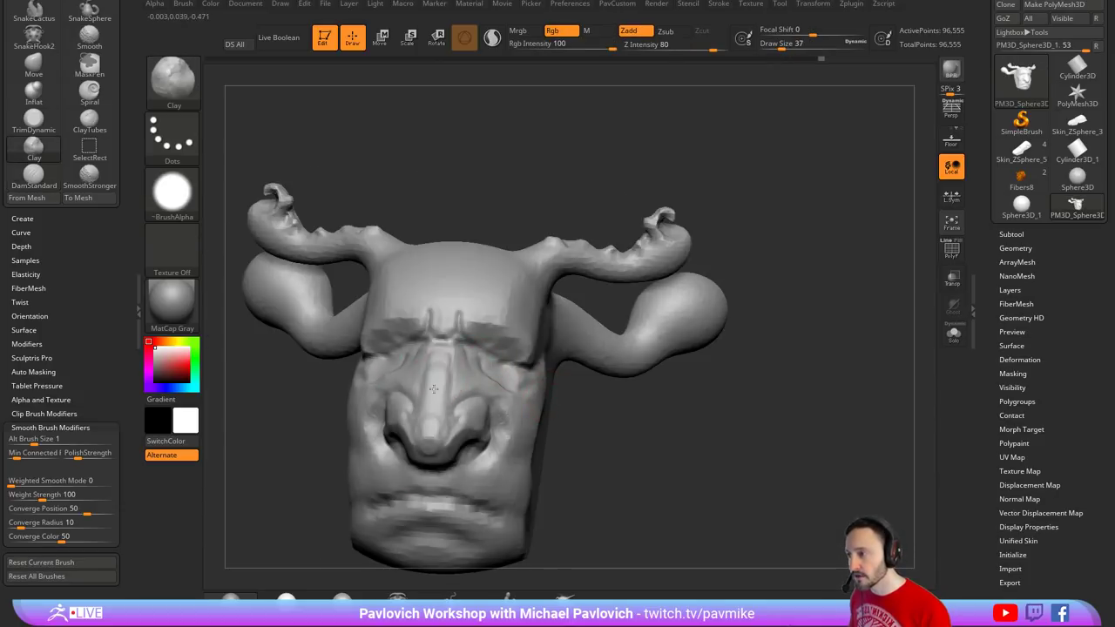
{"action": "left_click_drag", "start_coordinate": [636, 422], "coordinate": [558, 418]}
{"action": "left_click_drag", "start_coordinate": [441, 392], "coordinate": [455, 349]}
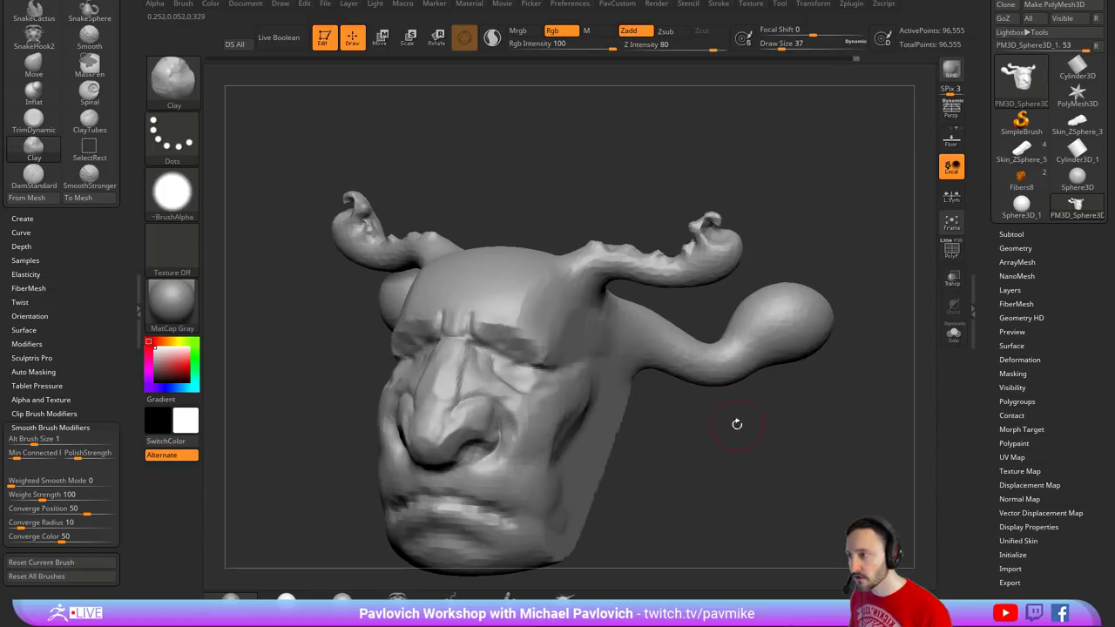
- Reshape the nose profile and tip using the Move brush at draw size 65
{"action": "left_click_drag", "start_coordinate": [737, 423], "coordinate": [461, 380]}
{"action": "key", "text": "b"}
{"action": "key", "text": "m"}
{"action": "key", "text": "v"}
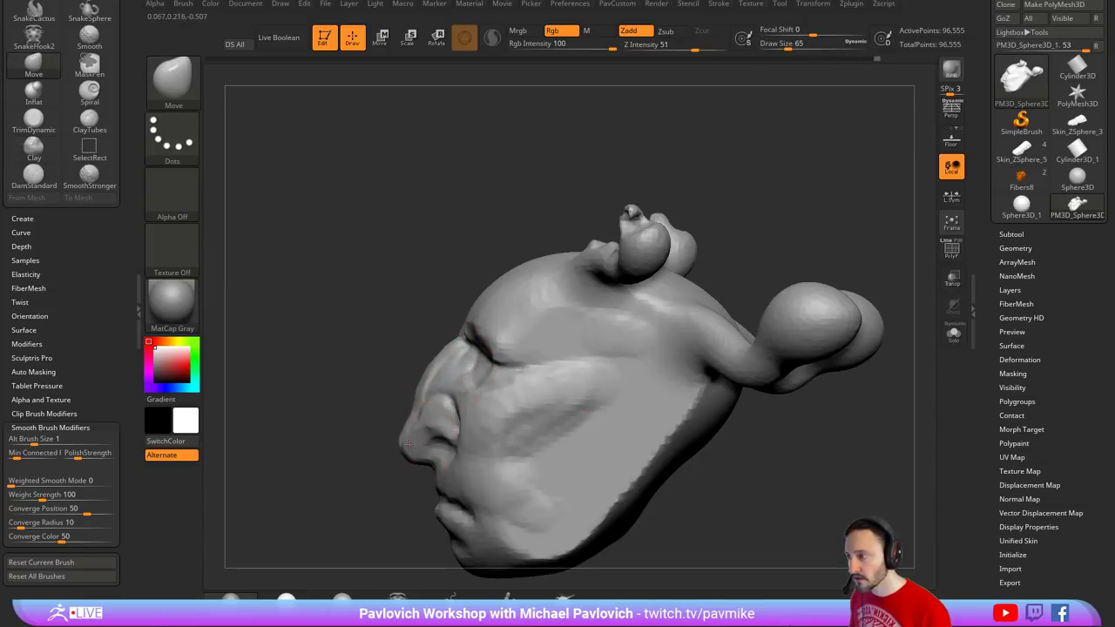
{"action": "mouse_move", "coordinate": [408, 444]}
{"action": "left_mouse_down"}
{"action": "mouse_move", "coordinate": [574, 438]}
{"action": "mouse_move", "coordinate": [640, 375]}
{"action": "mouse_move", "coordinate": [649, 436]}
{"action": "left_mouse_up"}
{"action": "left_click_drag", "start_coordinate": [649, 435], "coordinate": [767, 383]}
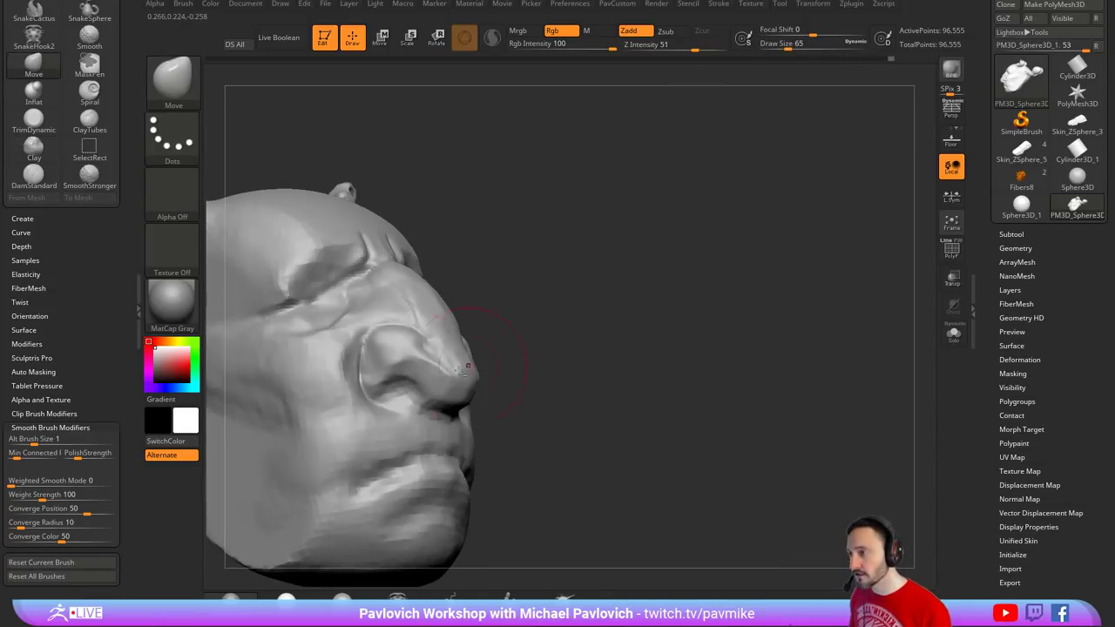
- Carve the nostrils and mouth corners with the Standard brush at draw size 14, and preview the mesh with Dynamic Subdiv
{"action": "key", "text": "b"}
{"action": "key", "text": "s"}
{"action": "key", "text": "t"}
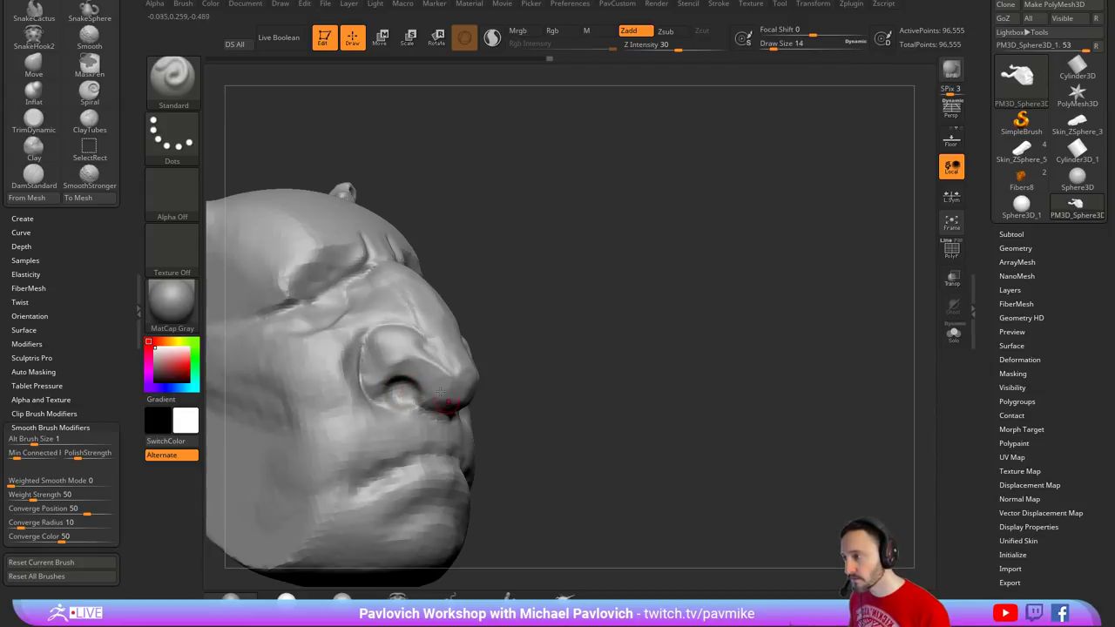
{"action": "left_click_drag", "start_coordinate": [620, 349], "coordinate": [514, 400]}
{"action": "left_click_drag", "start_coordinate": [697, 453], "coordinate": [741, 357], "text": "alt"}
{"action": "left_click_drag", "start_coordinate": [740, 357], "coordinate": [740, 400], "text": "alt"}
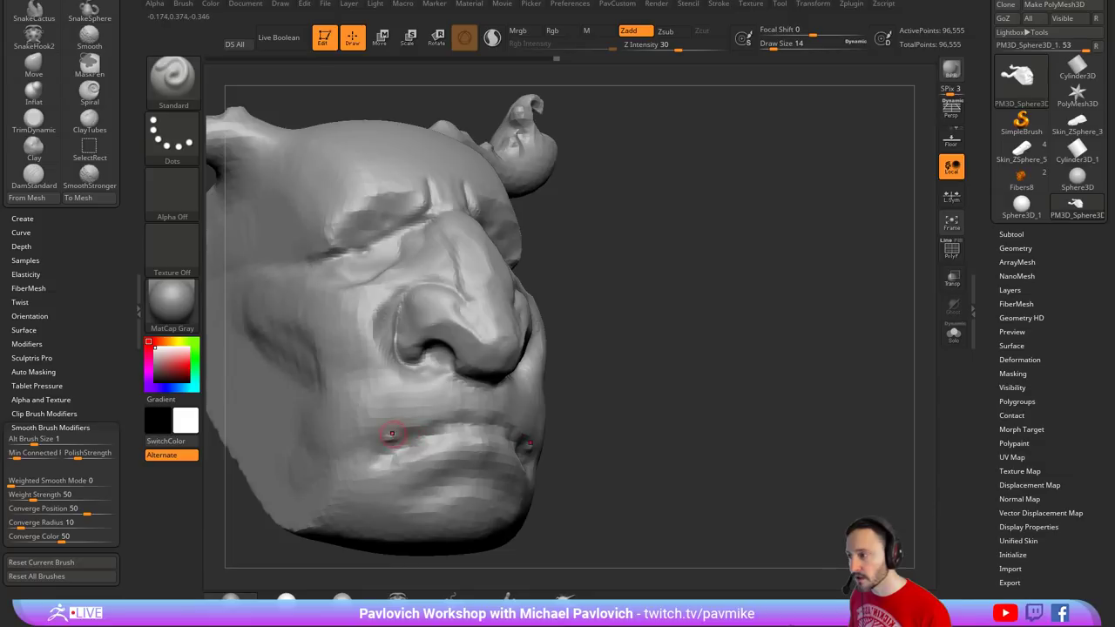
{"action": "left_click_drag", "start_coordinate": [660, 394], "coordinate": [558, 407], "text": "shift"}
{"action": "key", "text": "ctrl+z"}
{"action": "key", "text": "d"}
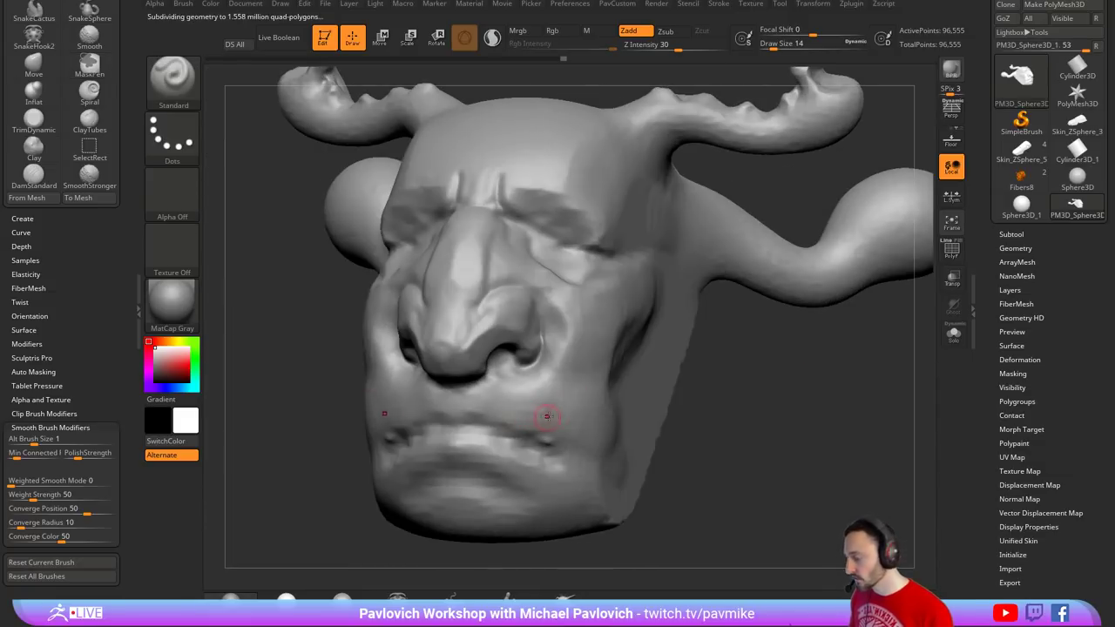
- Deepen the hollow of the cheek with the Standard brush at draw size 33
{"action": "mouse_move", "coordinate": [748, 351]}
{"action": "left_mouse_down", "text": "alt"}
{"action": "mouse_move", "coordinate": [741, 386]}
{"action": "mouse_move", "coordinate": [730, 353]}
{"action": "left_mouse_up", "text": "alt"}
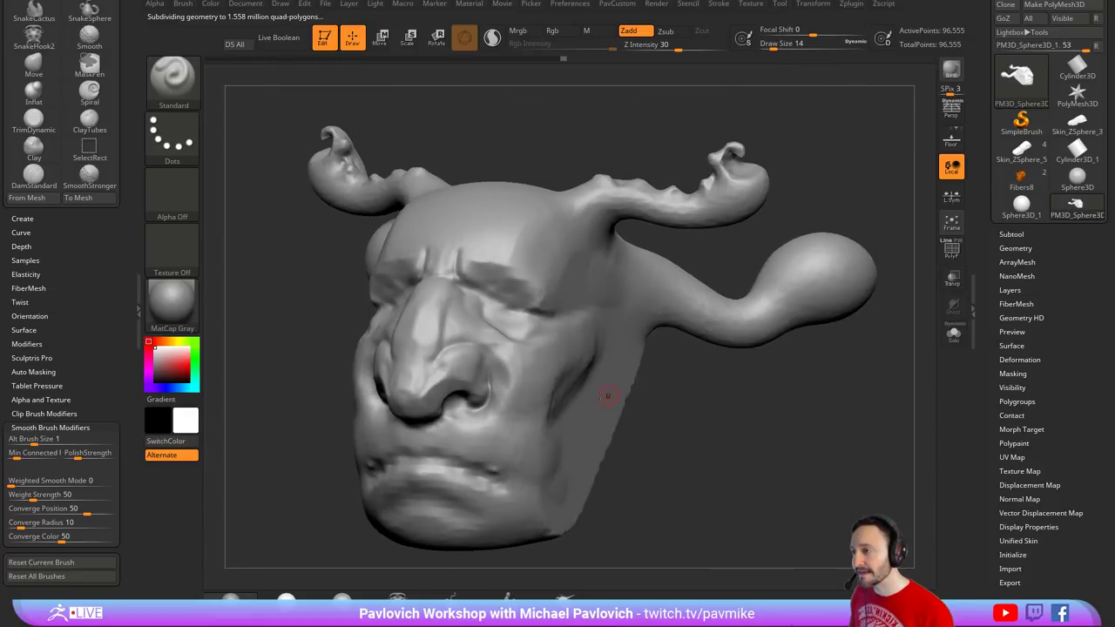
{"action": "key", "text": "s"}
{"action": "left_click_drag", "start_coordinate": [590, 363], "coordinate": [563, 387], "text": "alt"}
{"action": "key", "text": "s"}
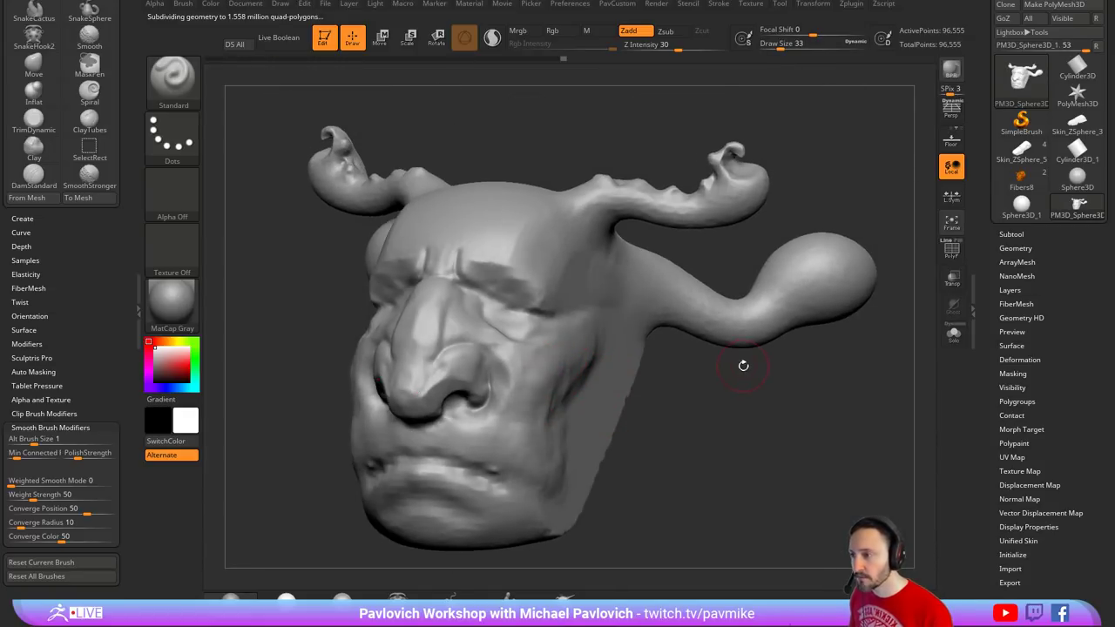
- Expand the tool's Geometry settings and switch Dynamic Subdiv on and off to compare the surface
{"action": "left_click", "coordinate": [1015, 248]}
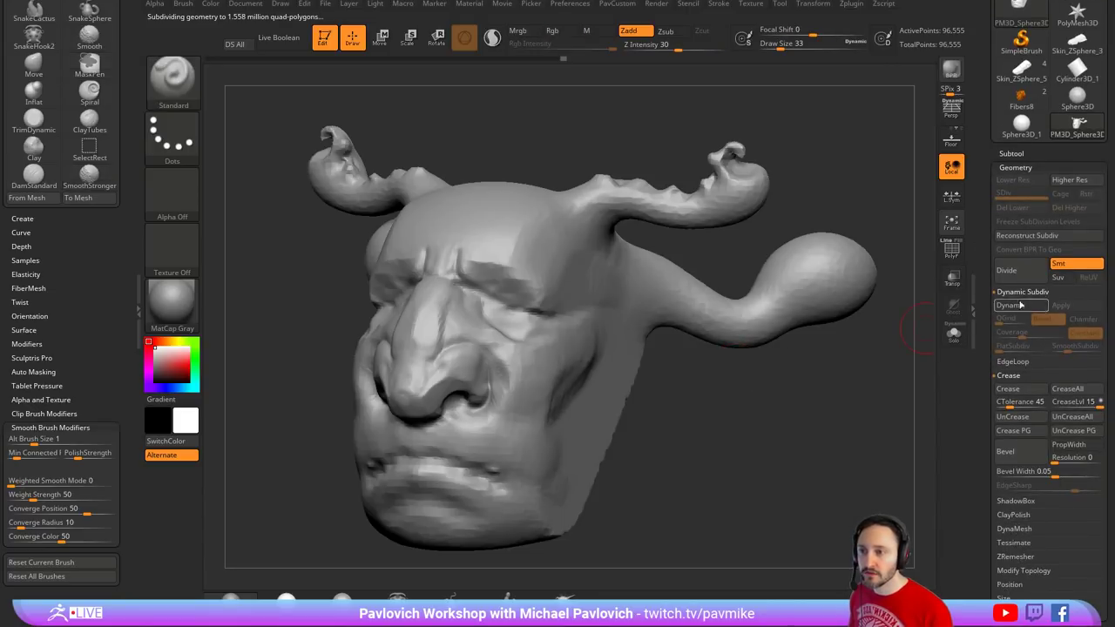
{"action": "left_click", "coordinate": [1019, 307]}
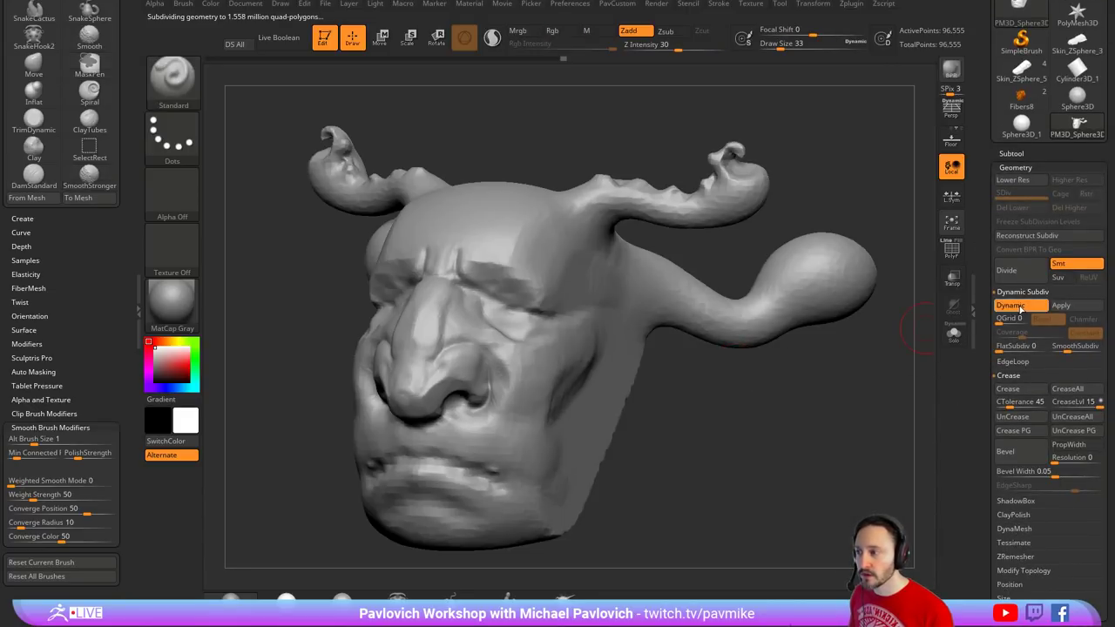
{"action": "left_click", "coordinate": [1019, 306]}
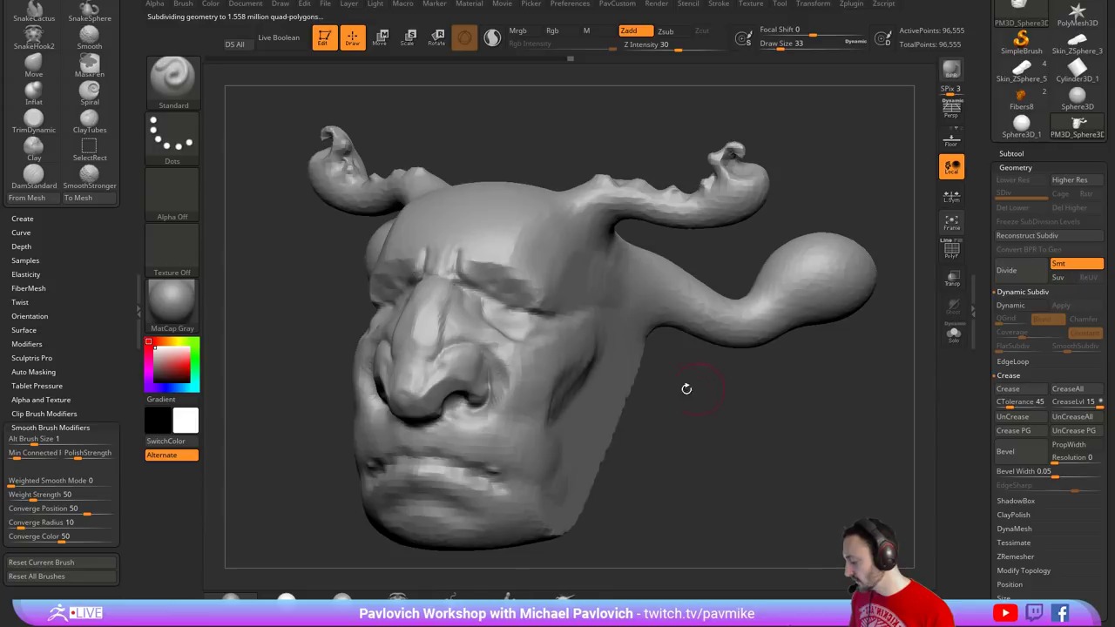
- Carve the parting line and corners of the mouth with the DamStandard brush at draw size 31
{"action": "left_click_drag", "start_coordinate": [560, 365], "coordinate": [519, 425]}
{"action": "key", "text": "ctrl+z"}
{"action": "mouse_move", "coordinate": [705, 417]}
{"action": "left_mouse_down"}
{"action": "mouse_move", "coordinate": [758, 385]}
{"action": "mouse_move", "coordinate": [769, 415]}
{"action": "mouse_move", "coordinate": [734, 415]}
{"action": "mouse_move", "coordinate": [756, 382]}
{"action": "mouse_move", "coordinate": [724, 388]}
{"action": "left_mouse_up"}
{"action": "key", "text": "b"}
{"action": "key", "text": "d"}
{"action": "key", "text": "s"}
{"action": "key", "text": "s"}
{"action": "left_click_drag", "start_coordinate": [512, 385], "coordinate": [613, 391]}
{"action": "mouse_move", "coordinate": [706, 392]}
{"action": "left_mouse_down"}
{"action": "mouse_move", "coordinate": [578, 398]}
{"action": "mouse_move", "coordinate": [604, 404]}
{"action": "mouse_move", "coordinate": [597, 413]}
{"action": "left_mouse_up"}
{"action": "left_click_drag", "start_coordinate": [448, 425], "coordinate": [626, 422]}
{"action": "right_click_drag", "start_coordinate": [626, 421], "coordinate": [562, 381]}
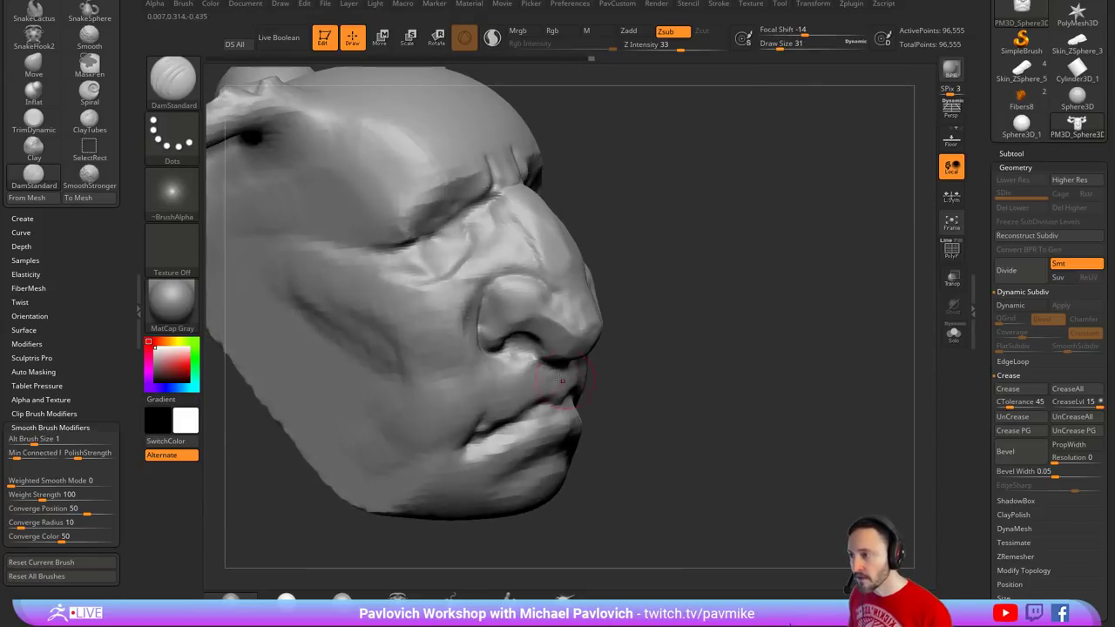
{"action": "mouse_move", "coordinate": [492, 434]}
{"action": "left_mouse_down"}
{"action": "mouse_move", "coordinate": [579, 428]}
{"action": "mouse_move", "coordinate": [514, 396]}
{"action": "mouse_move", "coordinate": [575, 426]}
{"action": "left_mouse_up"}
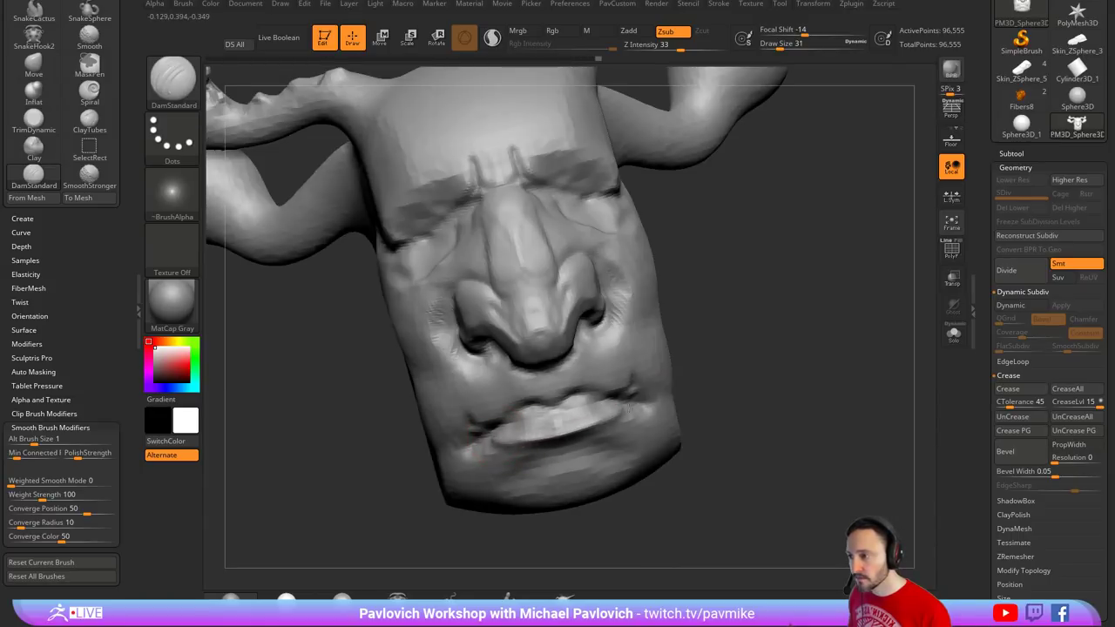
{"action": "left_click_drag", "start_coordinate": [397, 423], "coordinate": [502, 404]}
{"action": "mouse_move", "coordinate": [726, 346]}
{"action": "left_mouse_down"}
{"action": "mouse_move", "coordinate": [683, 371]}
{"action": "mouse_move", "coordinate": [805, 372]}
{"action": "left_mouse_up"}
- Build up the upper lip with the Clay brush at draw size 27
{"action": "key", "text": "2"}
{"action": "key", "text": "s"}
{"action": "left_click_drag", "start_coordinate": [508, 394], "coordinate": [535, 388]}
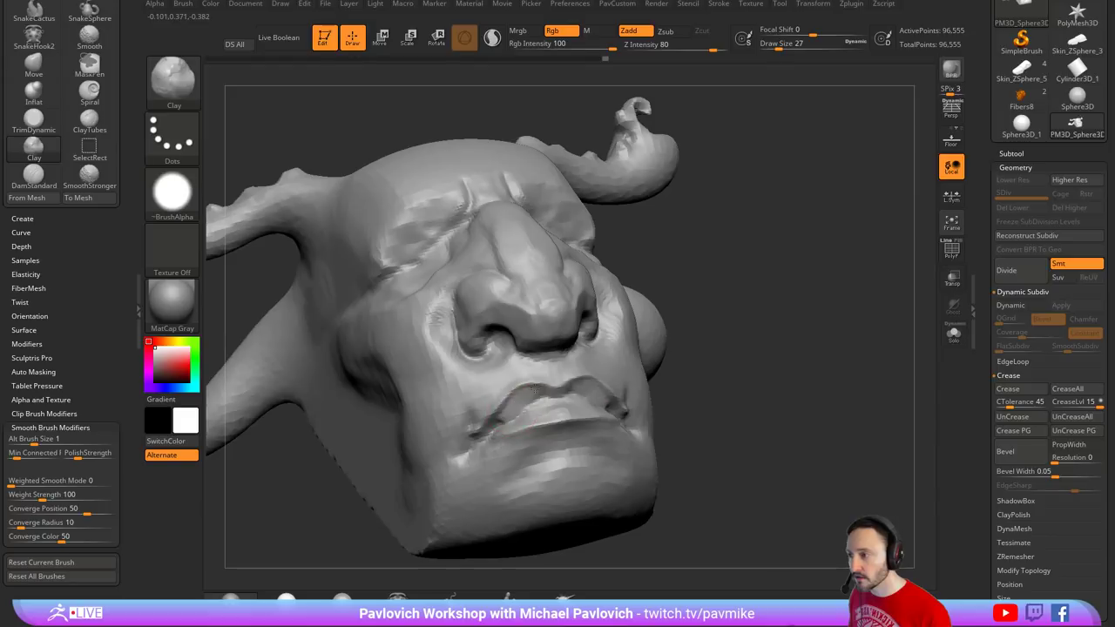
{"action": "mouse_move", "coordinate": [708, 364]}
{"action": "right_mouse_down"}
{"action": "mouse_move", "coordinate": [569, 385]}
{"action": "mouse_move", "coordinate": [544, 402]}
{"action": "right_mouse_up"}
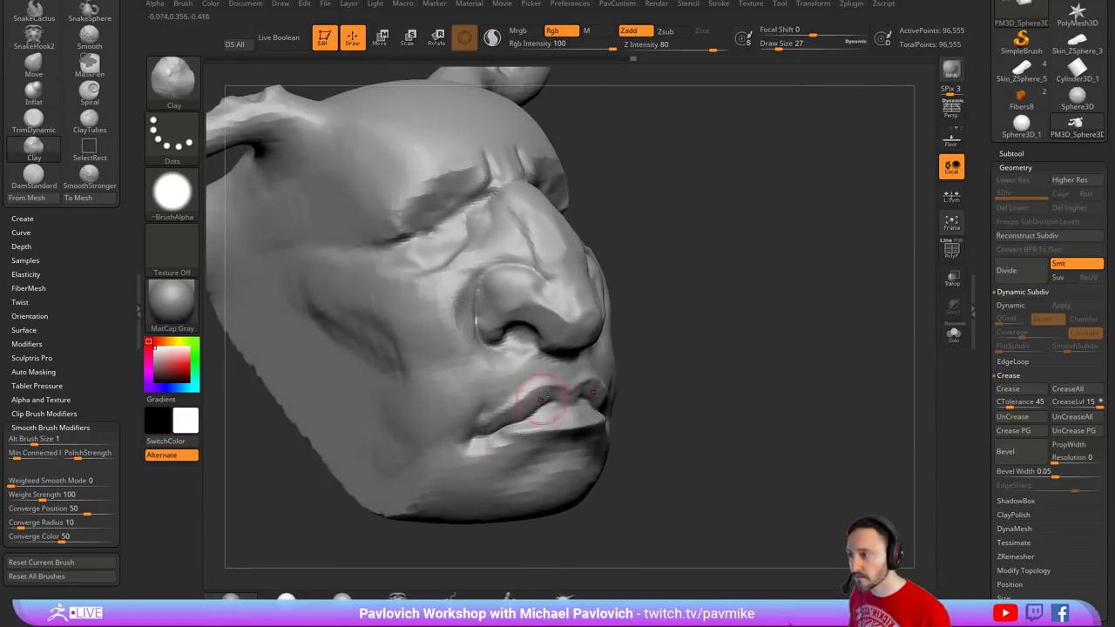
{"action": "right_click_drag", "start_coordinate": [701, 367], "coordinate": [554, 401]}
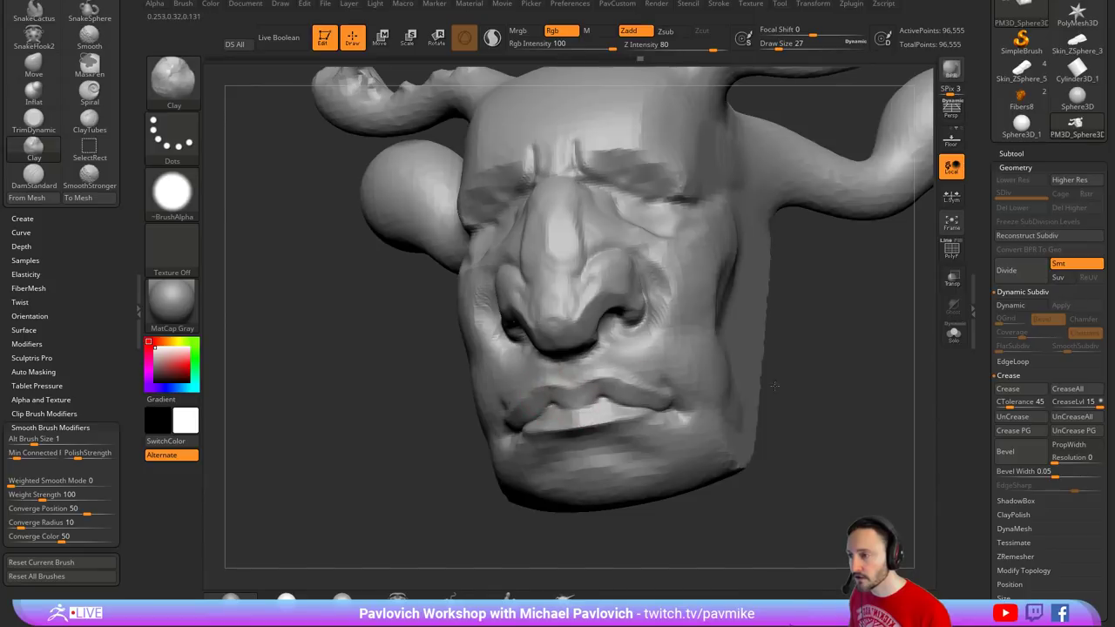
{"action": "right_click_drag", "start_coordinate": [774, 385], "coordinate": [547, 409]}
{"action": "mouse_move", "coordinate": [669, 377]}
{"action": "left_mouse_down"}
{"action": "mouse_move", "coordinate": [740, 375]}
{"action": "mouse_move", "coordinate": [609, 387]}
{"action": "left_mouse_up"}
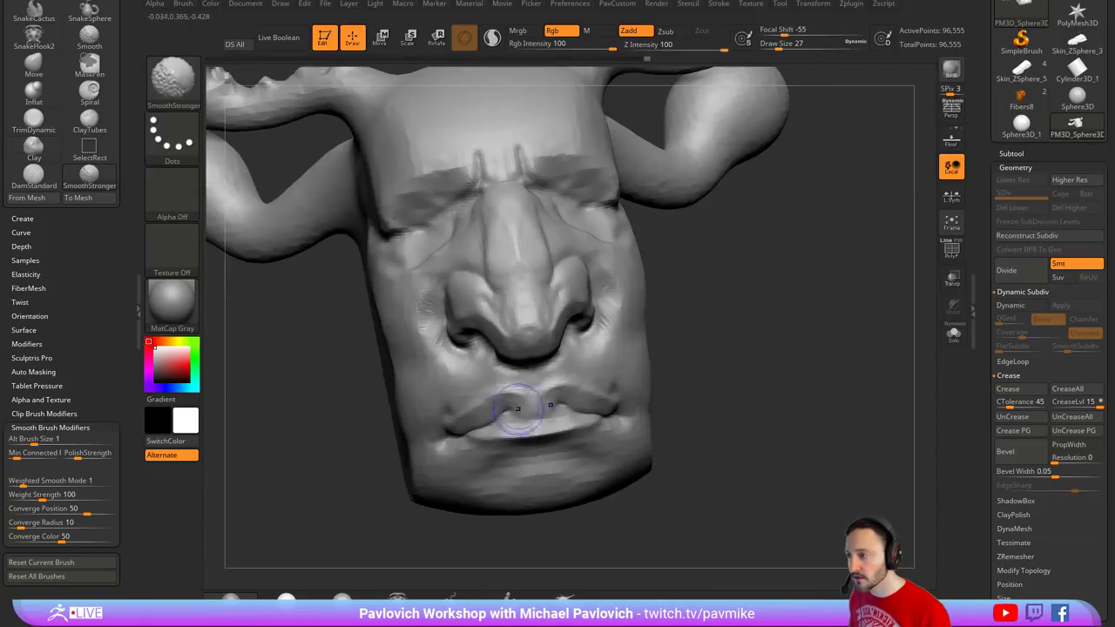
- Smooth the upper lip with SmoothStronger and shape its centre with the Standard brush at draw size 17
{"action": "left_click_drag", "start_coordinate": [529, 409], "coordinate": [557, 401], "text": "shift"}
{"action": "left_click_drag", "start_coordinate": [781, 372], "coordinate": [696, 379]}
{"action": "key", "text": "1"}
{"action": "key", "text": "["}
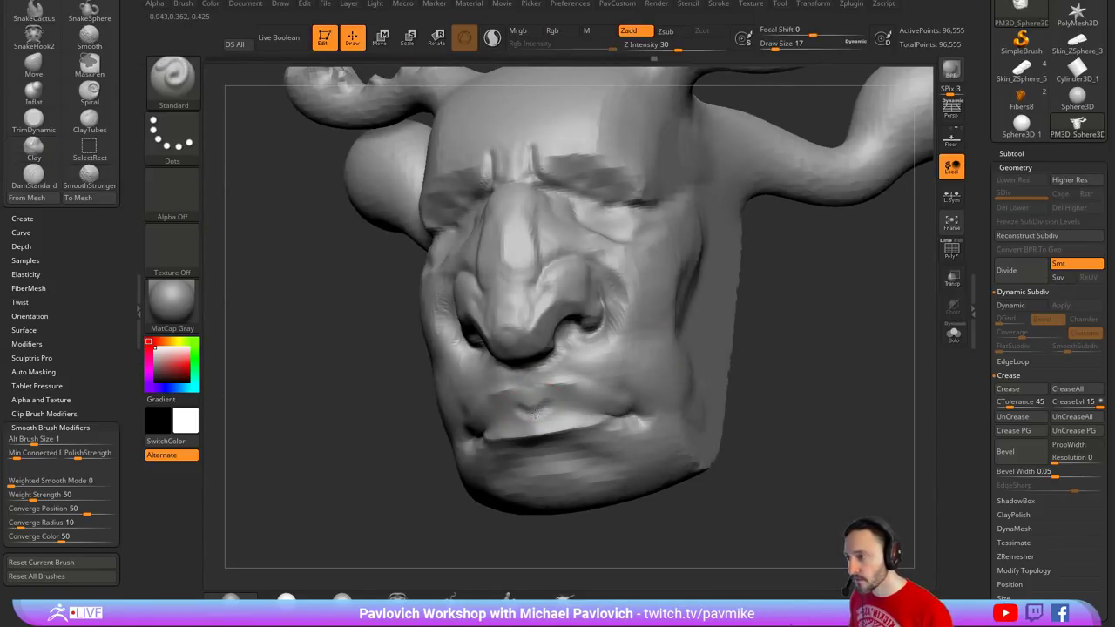
- Sharpen the line between the lips and the mouth corners with the DamStandard brush at draw size 22
{"action": "key", "text": "b"}
{"action": "key", "text": "d"}
{"action": "key", "text": "s"}
{"action": "left_click_drag", "start_coordinate": [495, 438], "coordinate": [498, 438]}
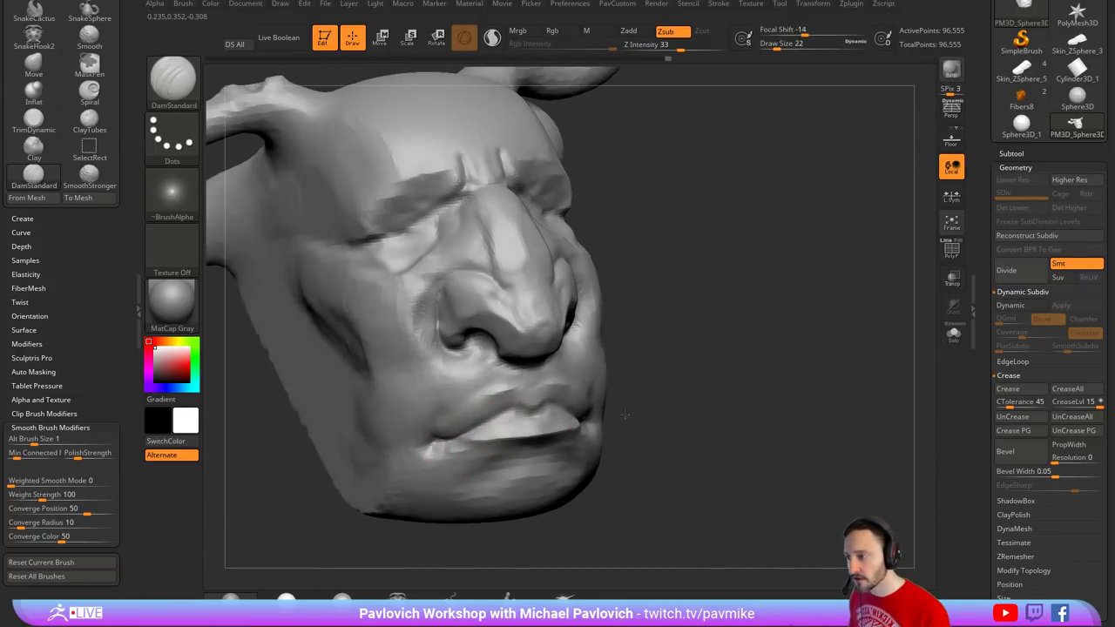
{"action": "left_click_drag", "start_coordinate": [624, 414], "coordinate": [530, 417]}
{"action": "left_click_drag", "start_coordinate": [727, 389], "coordinate": [684, 388]}
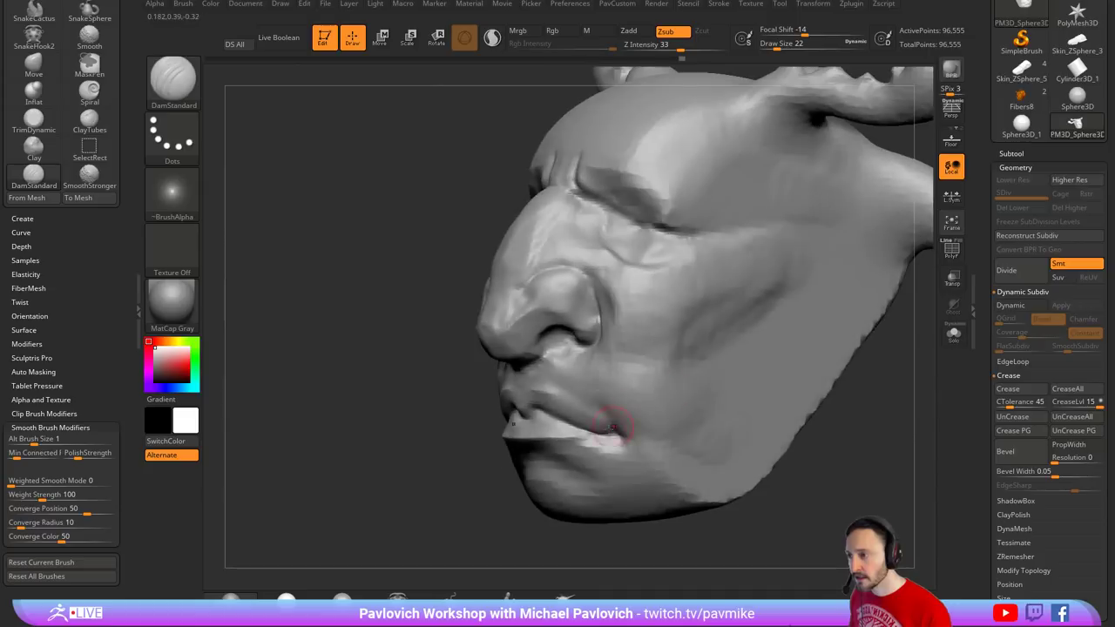
{"action": "left_click_drag", "start_coordinate": [533, 516], "coordinate": [608, 440]}
- Mask the upper lip on both sides of the mouth with the MaskPen brush
{"action": "left_click_drag", "start_coordinate": [451, 421], "coordinate": [443, 432], "text": "ctrl"}
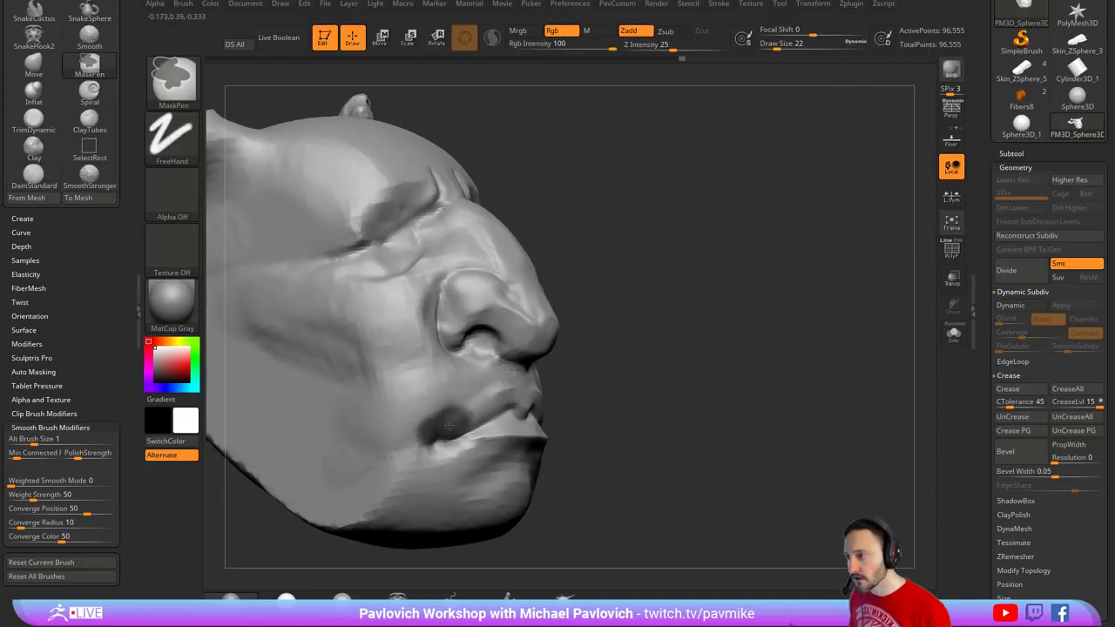
{"action": "left_click", "coordinate": [682, 366], "text": "ctrl"}
{"action": "left_click_drag", "start_coordinate": [740, 369], "coordinate": [686, 385]}
{"action": "left_click", "coordinate": [759, 416], "text": "ctrl"}
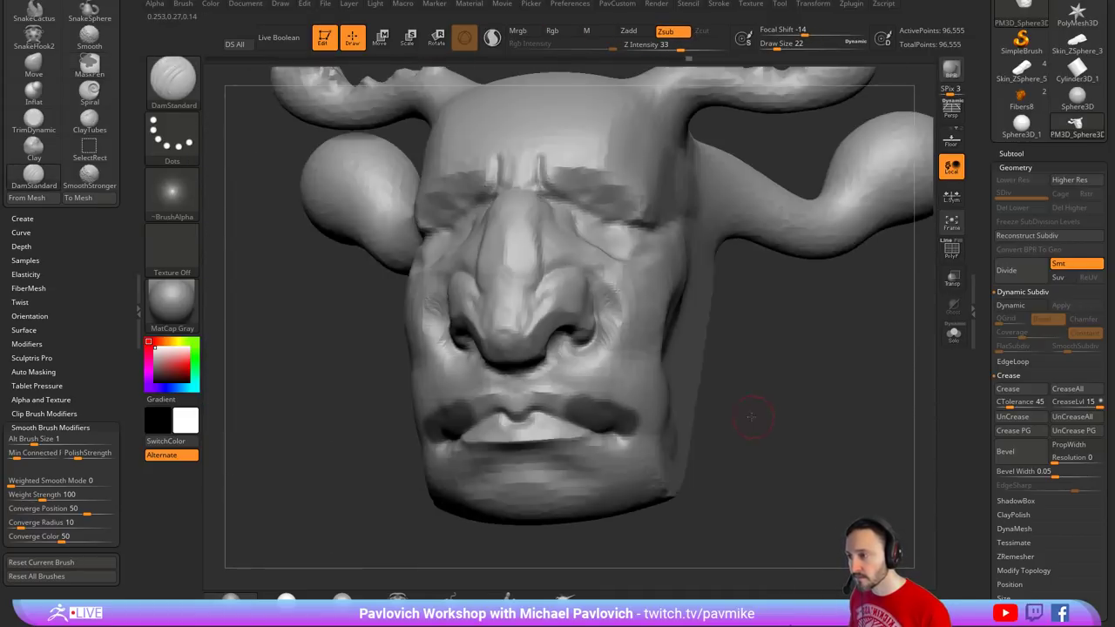
{"action": "left_click_drag", "start_coordinate": [758, 415], "coordinate": [693, 420]}
- Reshape the lower lip beneath the masked upper lip with the Move brush, reducing its draw size to 41
{"action": "key", "text": "b"}
{"action": "key", "text": "m"}
{"action": "key", "text": "v"}
{"action": "left_click_drag", "start_coordinate": [570, 449], "coordinate": [531, 443]}
{"action": "right_click_drag", "start_coordinate": [528, 441], "coordinate": [601, 442]}
{"action": "key", "text": "s"}
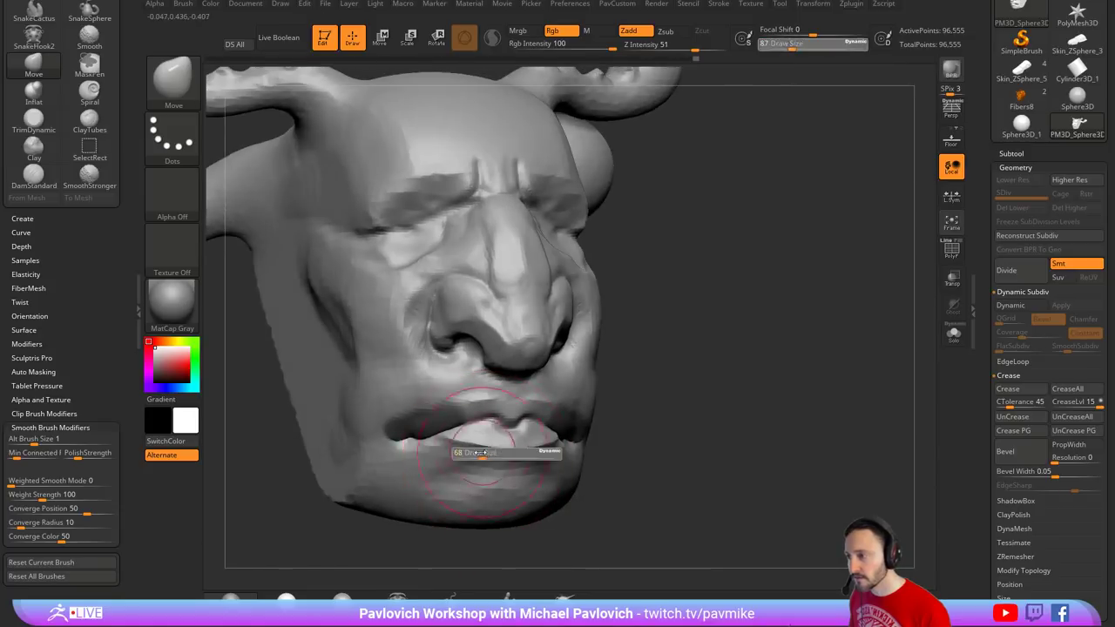
{"action": "left_click_drag", "start_coordinate": [421, 448], "coordinate": [557, 450]}
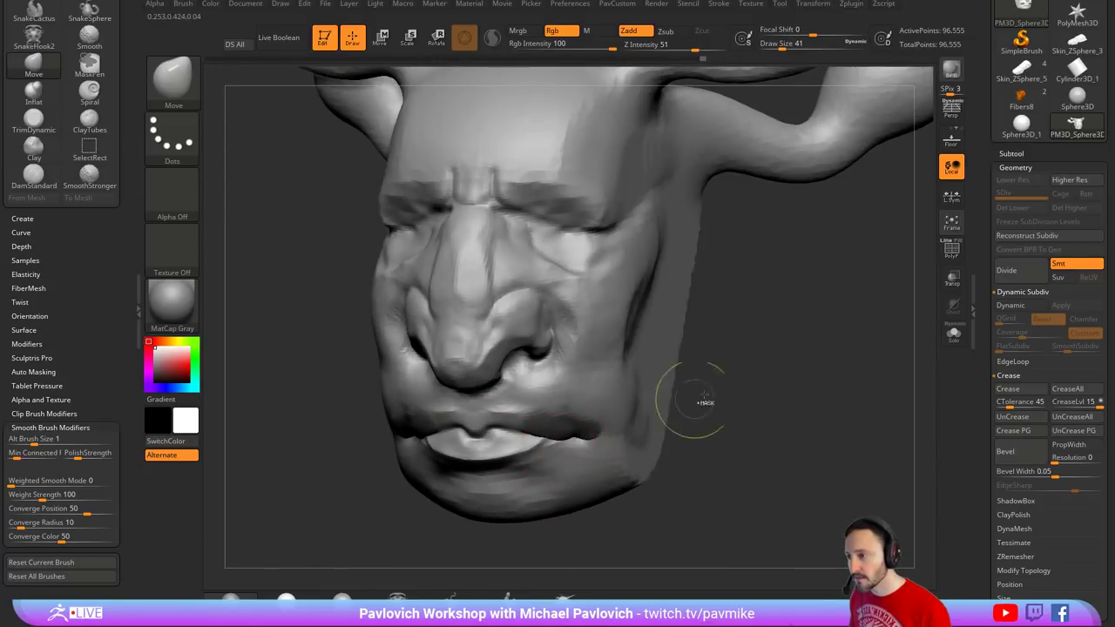
- Clear the lip mask and remesh the head with DynaMesh, and undo the remesh
{"action": "left_click_drag", "start_coordinate": [704, 396], "coordinate": [797, 438], "text": "ctrl"}
{"action": "left_click_drag", "start_coordinate": [764, 369], "coordinate": [803, 469], "text": "ctrl"}
{"action": "left_click_drag", "start_coordinate": [742, 427], "coordinate": [663, 428]}
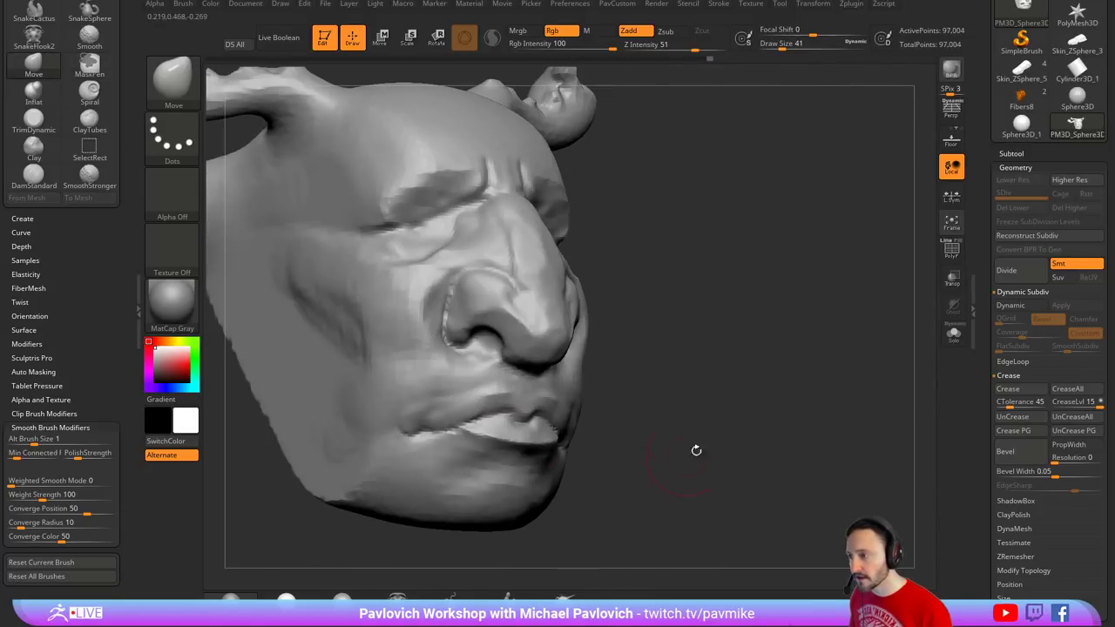
{"action": "key", "text": "ctrl+z"}
- Switch off DynaMesh for the head and deactivate Sculptris Pro mode
{"action": "left_click_drag", "start_coordinate": [758, 357], "coordinate": [737, 391], "text": "shift"}
{"action": "key", "text": "2"}
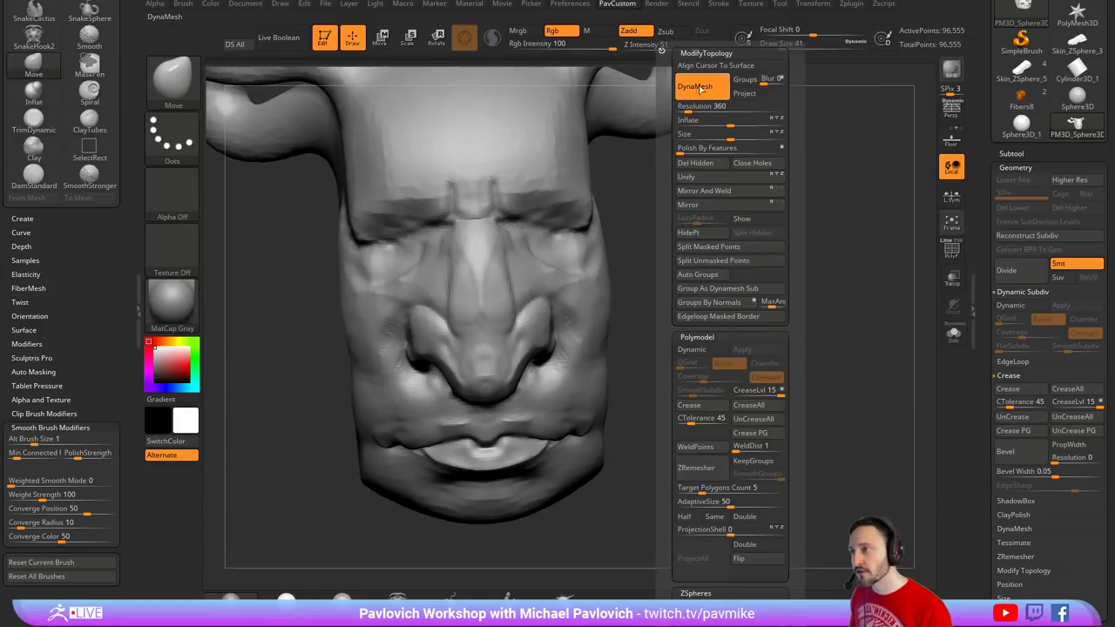
{"action": "left_click", "coordinate": [699, 88]}
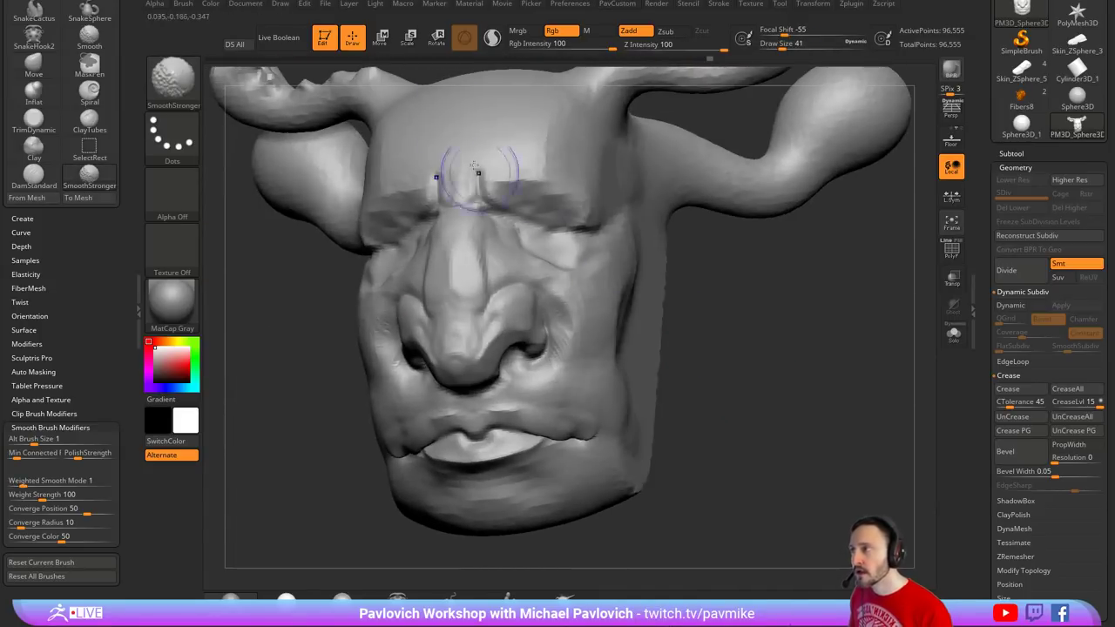
{"action": "left_click_drag", "start_coordinate": [716, 363], "coordinate": [667, 366]}
{"action": "key", "text": "bracketleft"}
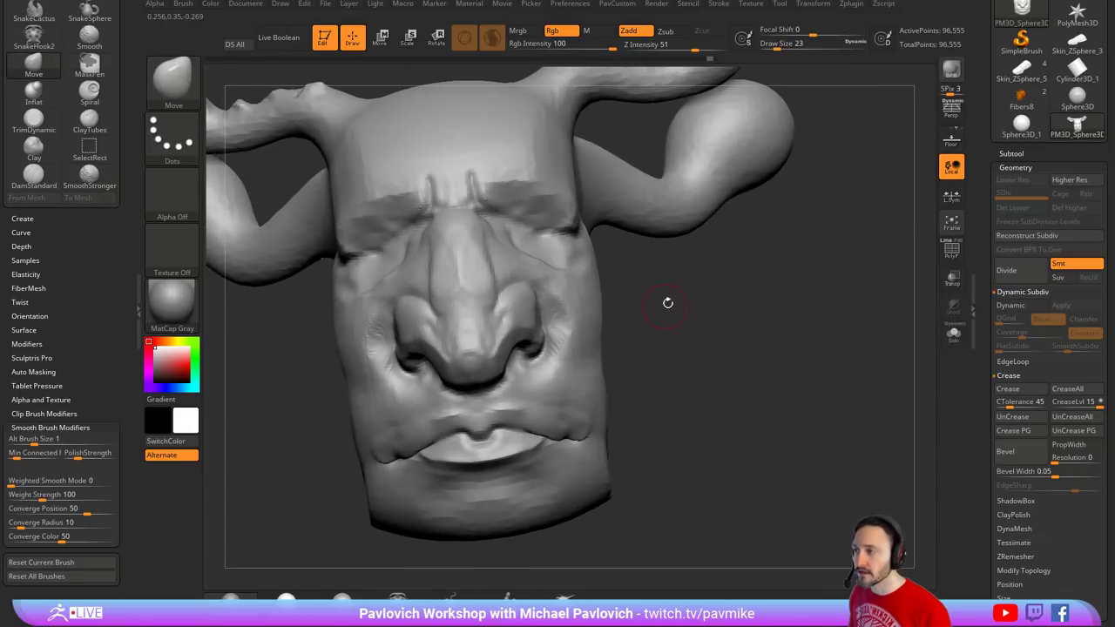
{"action": "key", "text": "shift"}
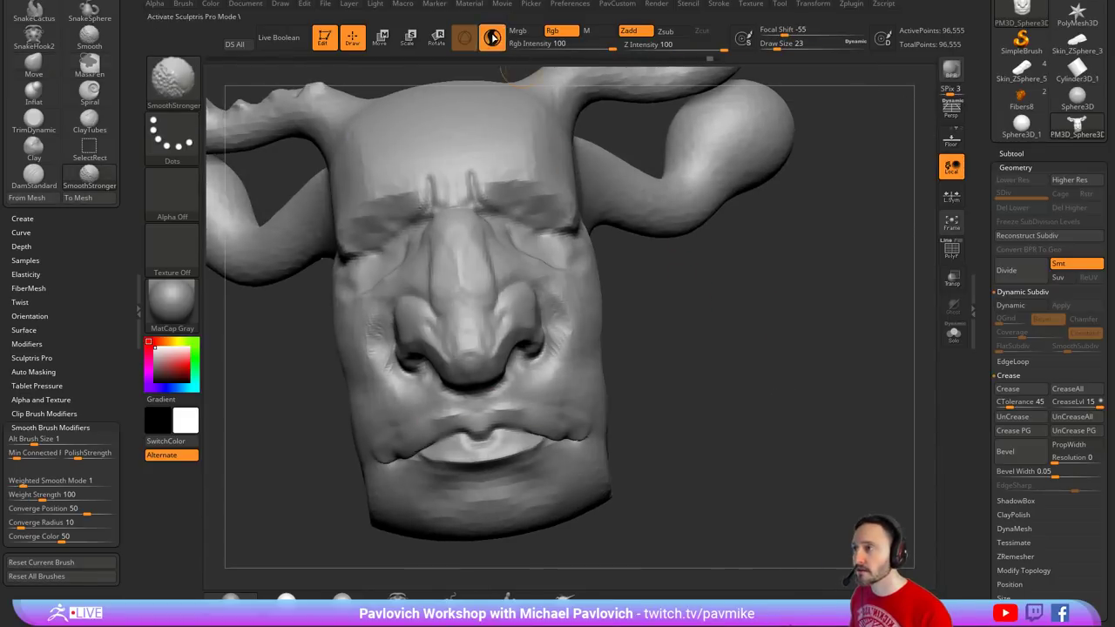
{"action": "left_click", "coordinate": [493, 38]}
- Smooth the skin at the mouth corners with SmoothStronger at draw size 23
{"action": "left_click_drag", "start_coordinate": [770, 363], "coordinate": [706, 364]}
{"action": "left_click_drag", "start_coordinate": [560, 447], "coordinate": [609, 445], "text": "shift"}
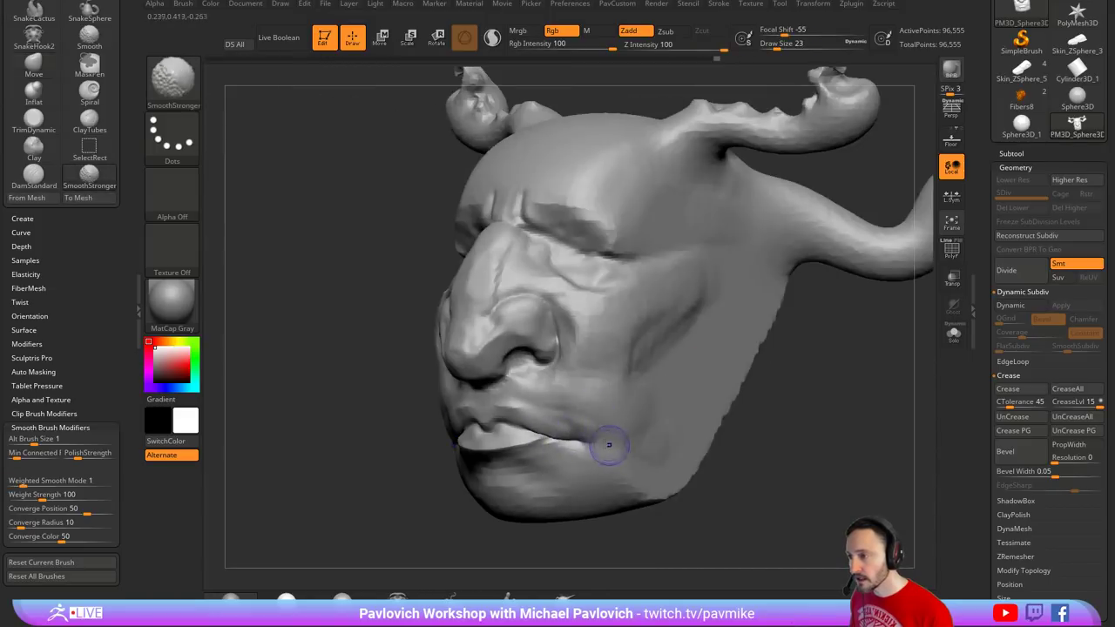
{"action": "mouse_move", "coordinate": [470, 540]}
{"action": "left_mouse_down"}
{"action": "mouse_move", "coordinate": [552, 552]}
{"action": "mouse_move", "coordinate": [529, 525]}
{"action": "left_mouse_up"}
- Mask the upper lip with the MaskPen brush at draw size 23
{"action": "left_click_drag", "start_coordinate": [685, 382], "coordinate": [615, 357]}
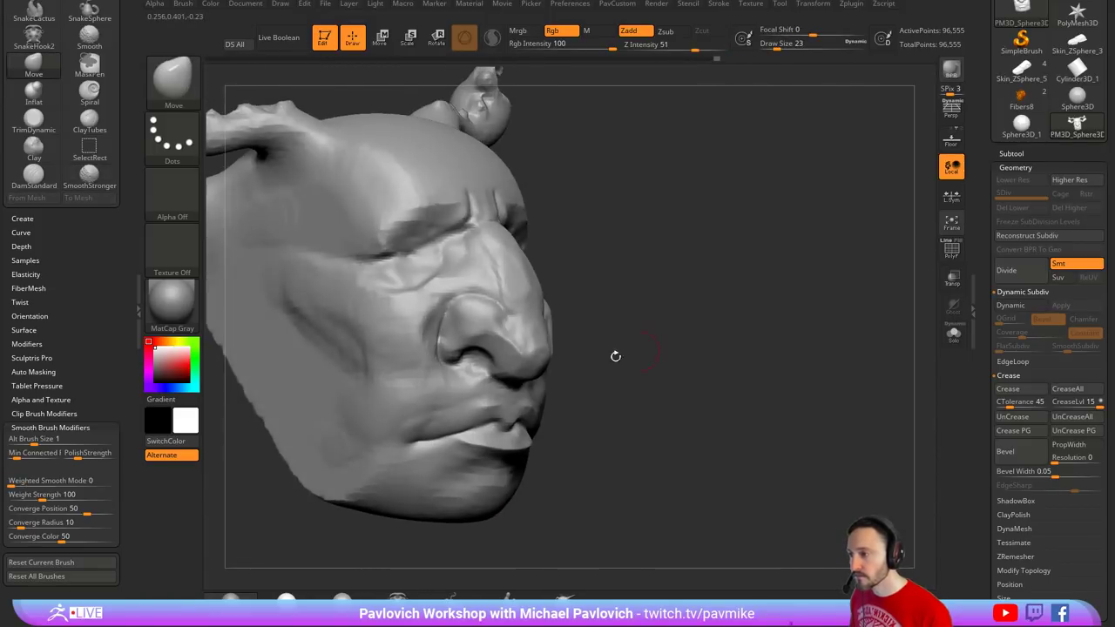
{"action": "key", "text": "ctrl"}
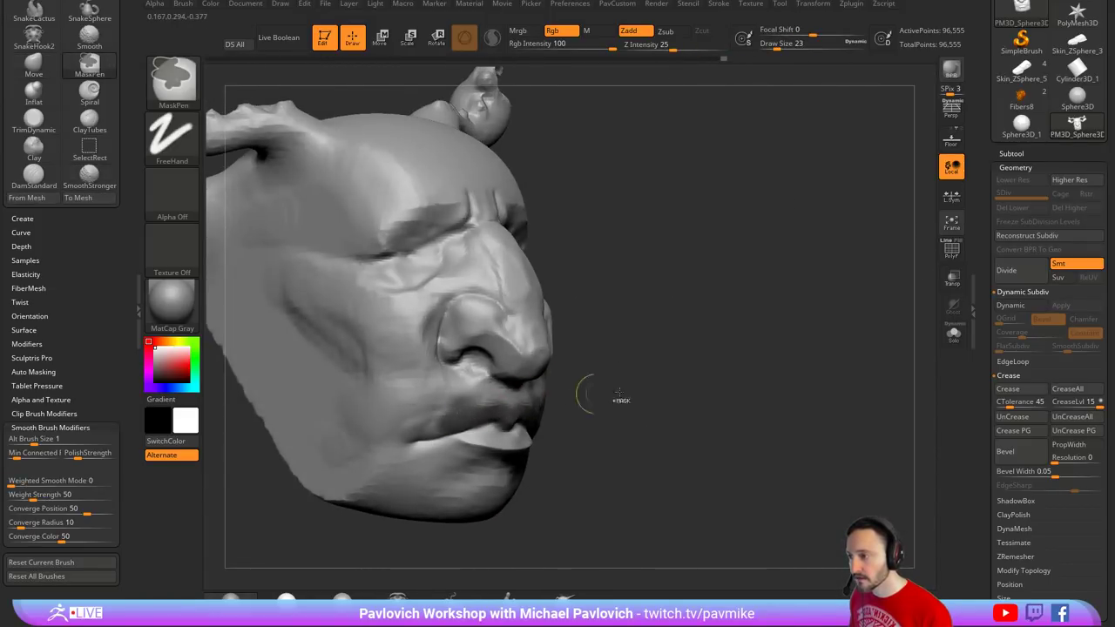
{"action": "left_click", "coordinate": [614, 393], "text": "ctrl"}
{"action": "left_click_drag", "start_coordinate": [579, 393], "coordinate": [609, 383]}
{"action": "left_click", "coordinate": [520, 418], "text": "ctrl"}
- Reshape the mouth around the masked upper lip with the Move brush at draw size 51, and reduce the draw size to 33
{"action": "left_click_drag", "start_coordinate": [476, 421], "coordinate": [461, 431]}
{"action": "key", "text": "s"}
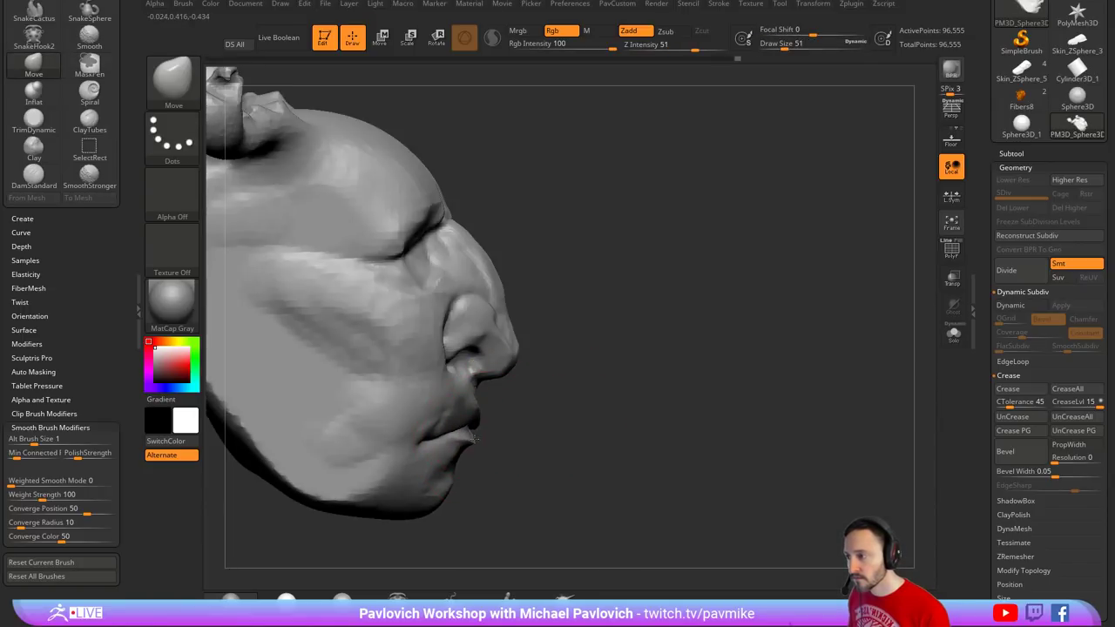
{"action": "left_click_drag", "start_coordinate": [602, 412], "coordinate": [523, 432]}
{"action": "key", "text": "["}
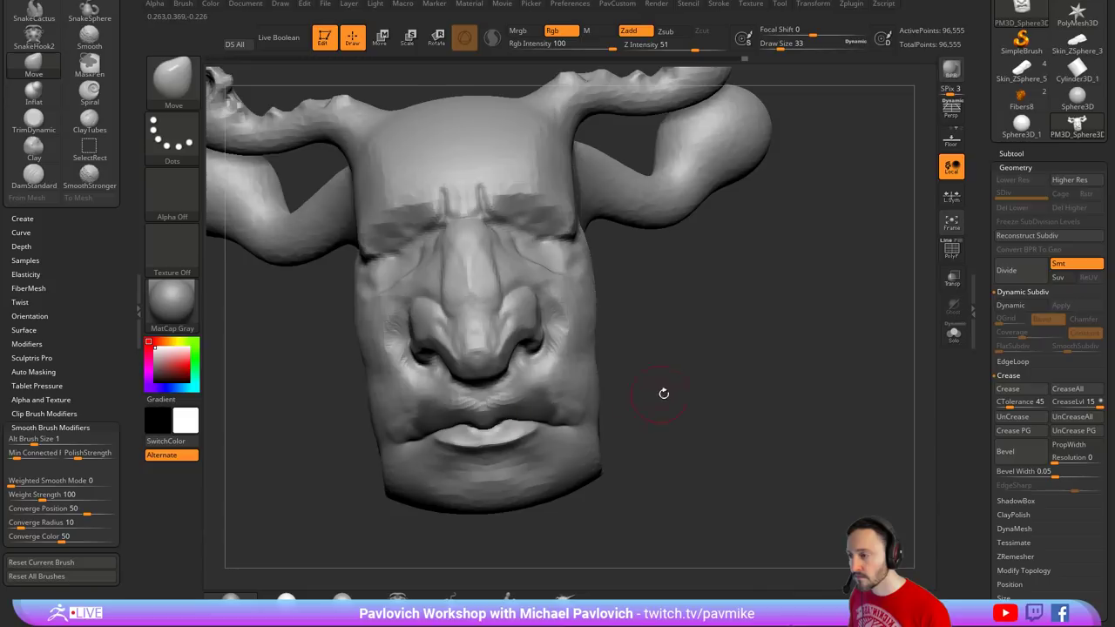
- Build up the lower lip toward the mouth corners with the Standard brush at draw size 23
{"action": "left_click_drag", "start_coordinate": [664, 393], "coordinate": [783, 423]}
{"action": "key", "text": "b"}
{"action": "key", "text": "s"}
{"action": "key", "text": "t"}
{"action": "key", "text": "s"}
{"action": "left_click", "coordinate": [464, 451]}
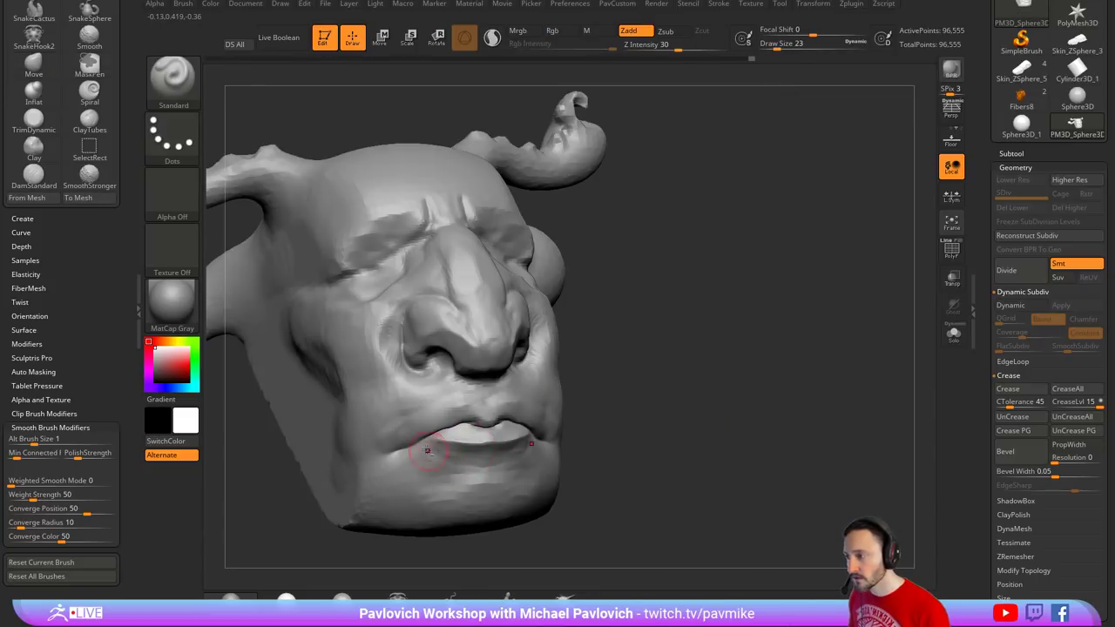
- Narrow the bridge of the nose with the Move and Pinch brushes at draw size 65
{"action": "mouse_move", "coordinate": [653, 433]}
{"action": "left_mouse_down"}
{"action": "mouse_move", "coordinate": [561, 440]}
{"action": "mouse_move", "coordinate": [722, 427]}
{"action": "mouse_move", "coordinate": [722, 453]}
{"action": "left_mouse_up"}
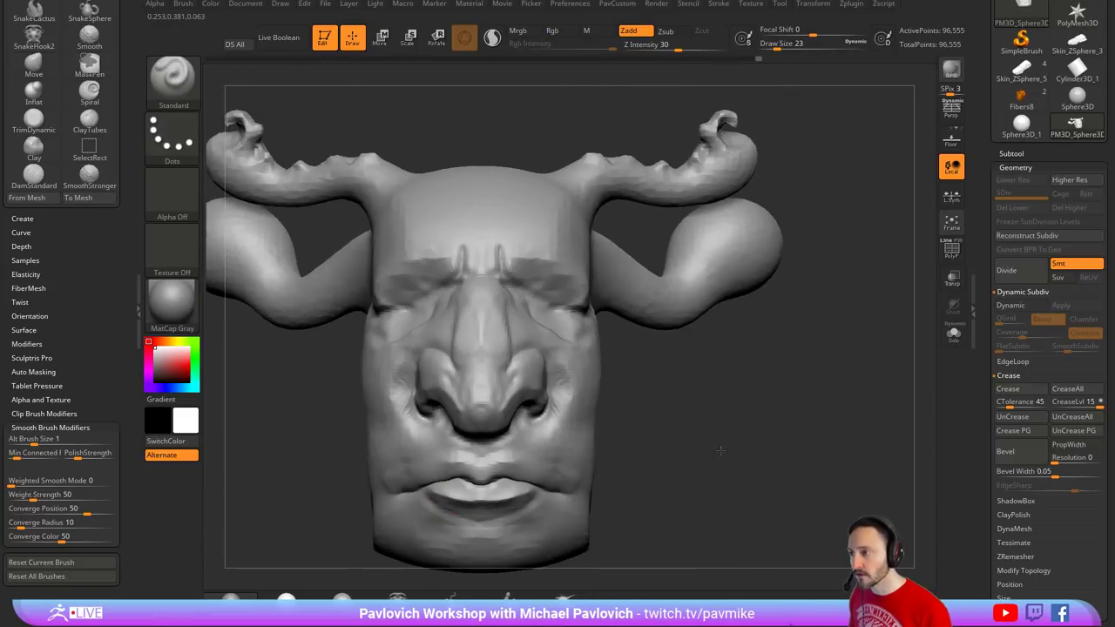
{"action": "key", "text": "s"}
{"action": "key", "text": "b"}
{"action": "key", "text": "m"}
{"action": "key", "text": "v"}
{"action": "left_click_drag", "start_coordinate": [690, 377], "coordinate": [660, 359], "text": "alt"}
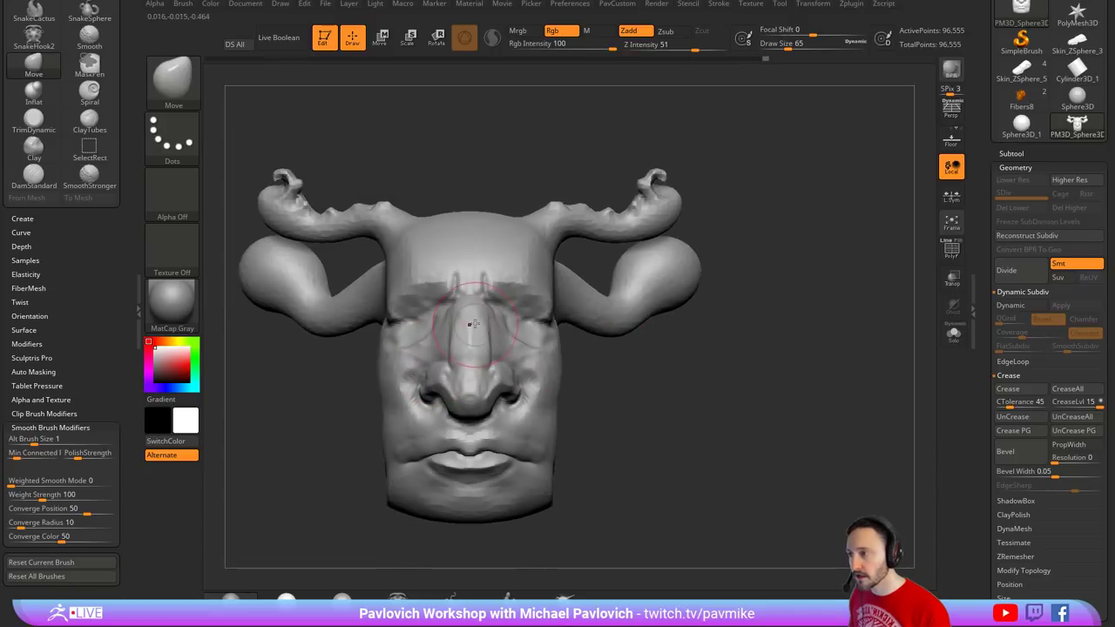
{"action": "key", "text": "b"}
{"action": "key", "text": "p"}
{"action": "key", "text": "i"}
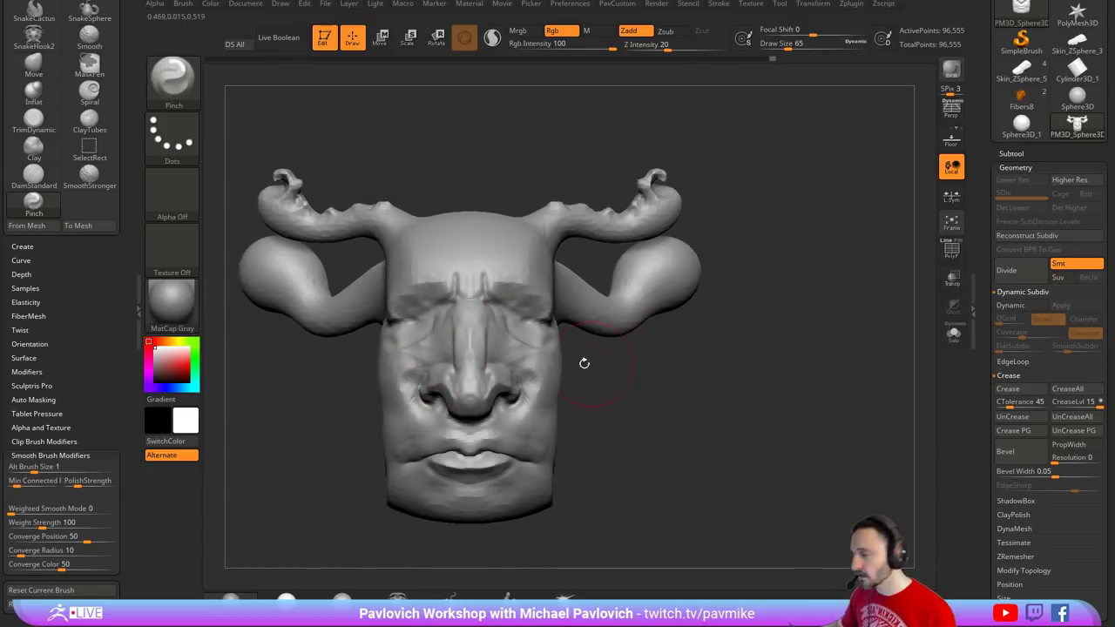
- Inflate the nose and nostril wings with the Inflat brush at draw size 68
{"action": "mouse_move", "coordinate": [619, 355]}
{"action": "left_mouse_down"}
{"action": "mouse_move", "coordinate": [684, 363]}
{"action": "mouse_move", "coordinate": [592, 362]}
{"action": "mouse_move", "coordinate": [506, 394]}
{"action": "left_mouse_up"}
{"action": "key", "text": "b"}
{"action": "key", "text": "i"}
{"action": "key", "text": "n"}
{"action": "key", "text": "s"}
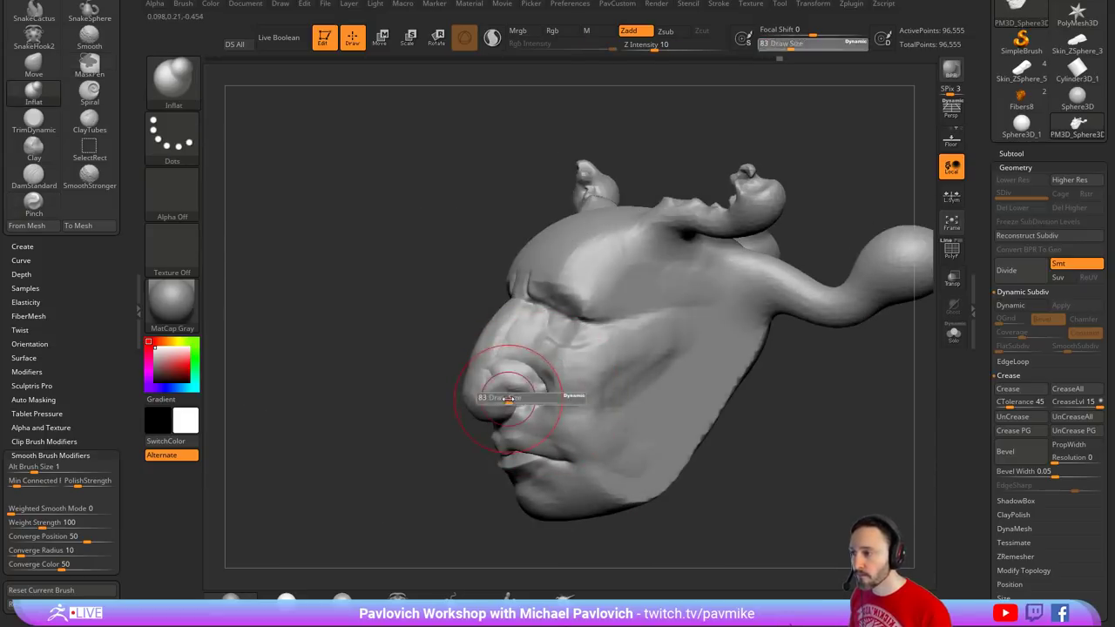
- Reshape the nose profile and the area beneath the brows with the Move brush at draw size 68
{"action": "key", "text": "b"}
{"action": "key", "text": "m"}
{"action": "key", "text": "v"}
{"action": "left_click_drag", "start_coordinate": [435, 379], "coordinate": [488, 372]}
{"action": "left_click_drag", "start_coordinate": [649, 364], "coordinate": [701, 421]}
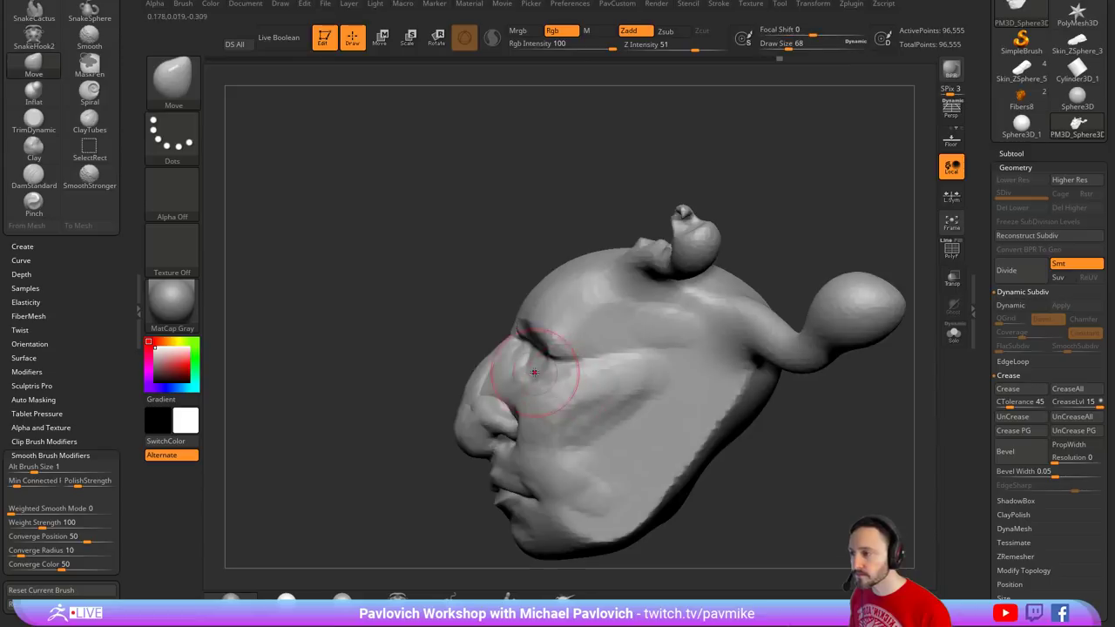
{"action": "left_click_drag", "start_coordinate": [425, 396], "coordinate": [435, 349]}
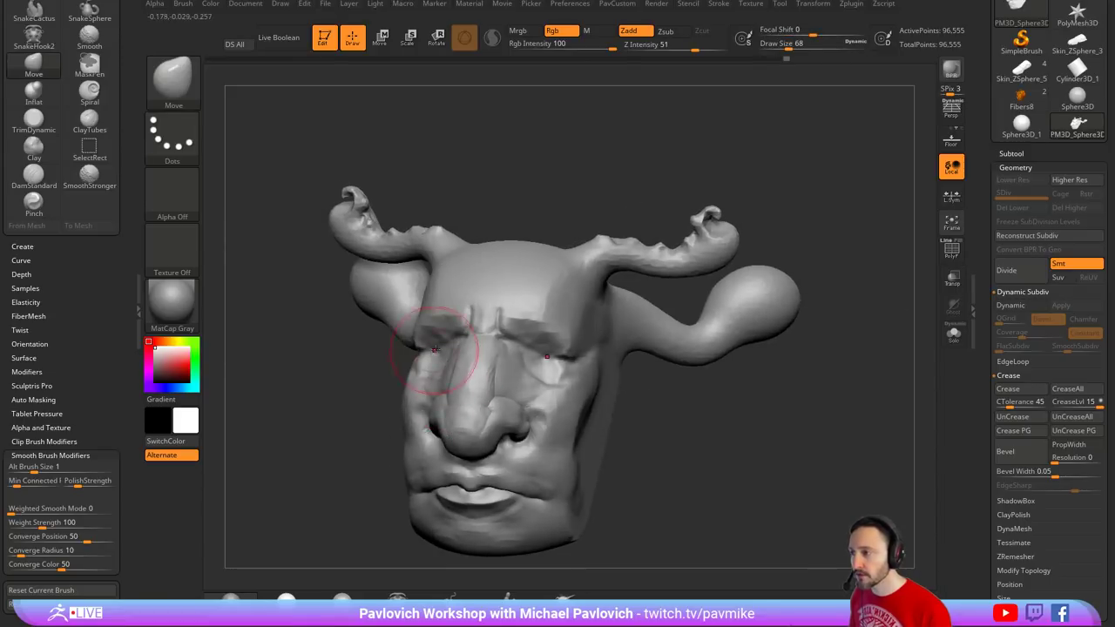
- Sculpt the area around and beneath the eye sockets with the Standard brush at draw size 20
{"action": "key", "text": "b"}
{"action": "key", "text": "s"}
{"action": "key", "text": "t"}
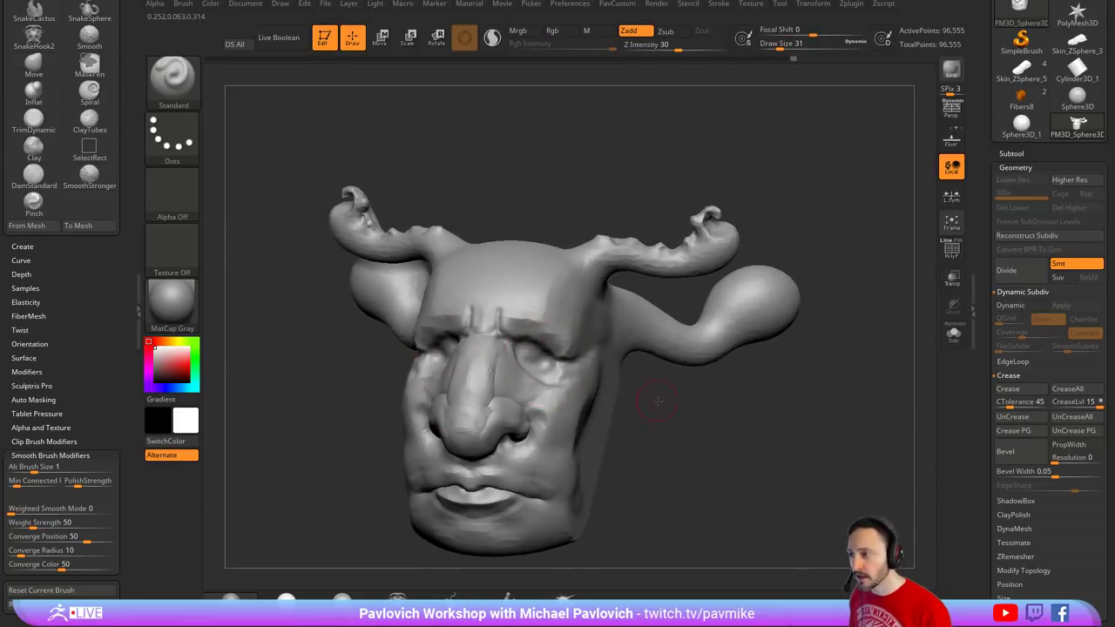
{"action": "left_click_drag", "start_coordinate": [658, 402], "coordinate": [601, 432], "text": "shift"}
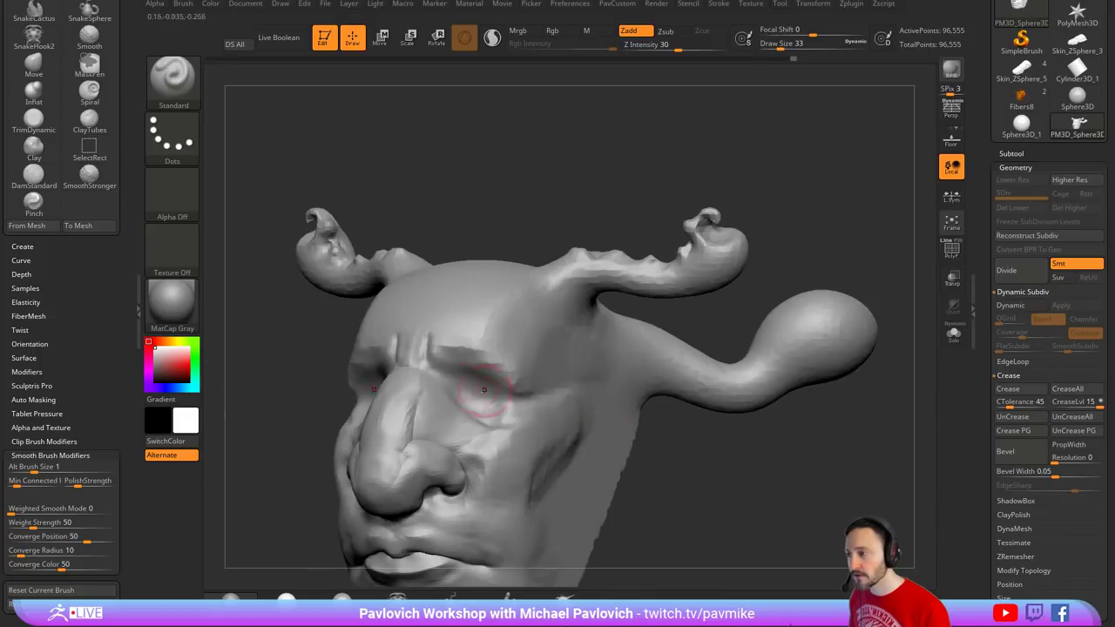
{"action": "left_click_drag", "start_coordinate": [723, 481], "coordinate": [695, 455], "text": "alt"}
{"action": "left_click_drag", "start_coordinate": [694, 455], "coordinate": [632, 470]}
{"action": "right_click_drag", "start_coordinate": [540, 412], "coordinate": [462, 389], "text": "ctrl"}
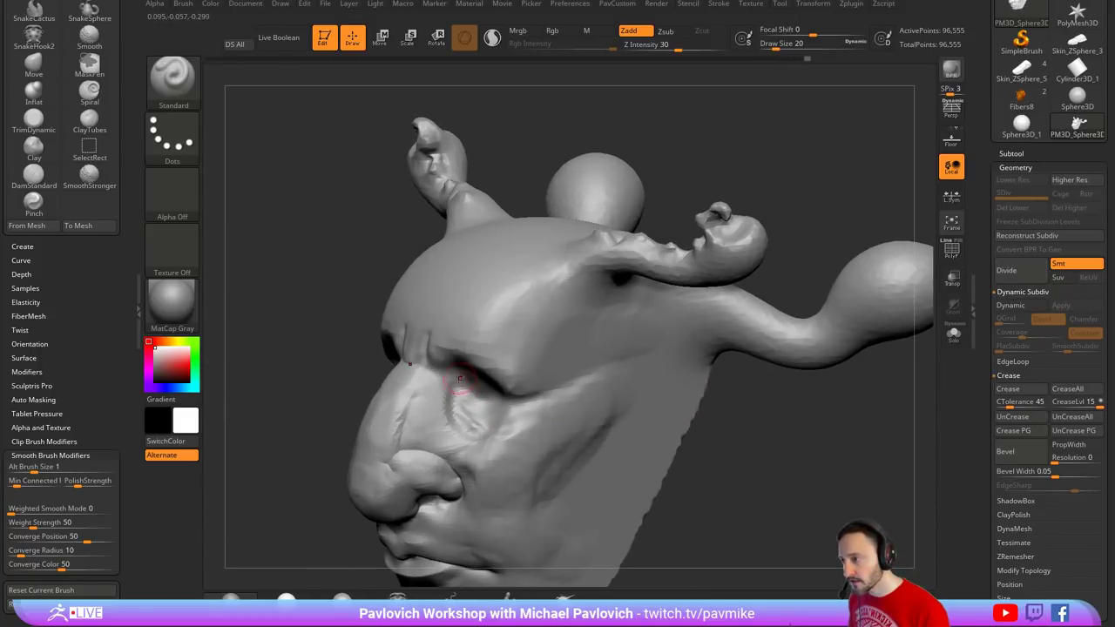
{"action": "left_click_drag", "start_coordinate": [795, 451], "coordinate": [858, 446]}
{"action": "left_click_drag", "start_coordinate": [632, 438], "coordinate": [575, 426]}
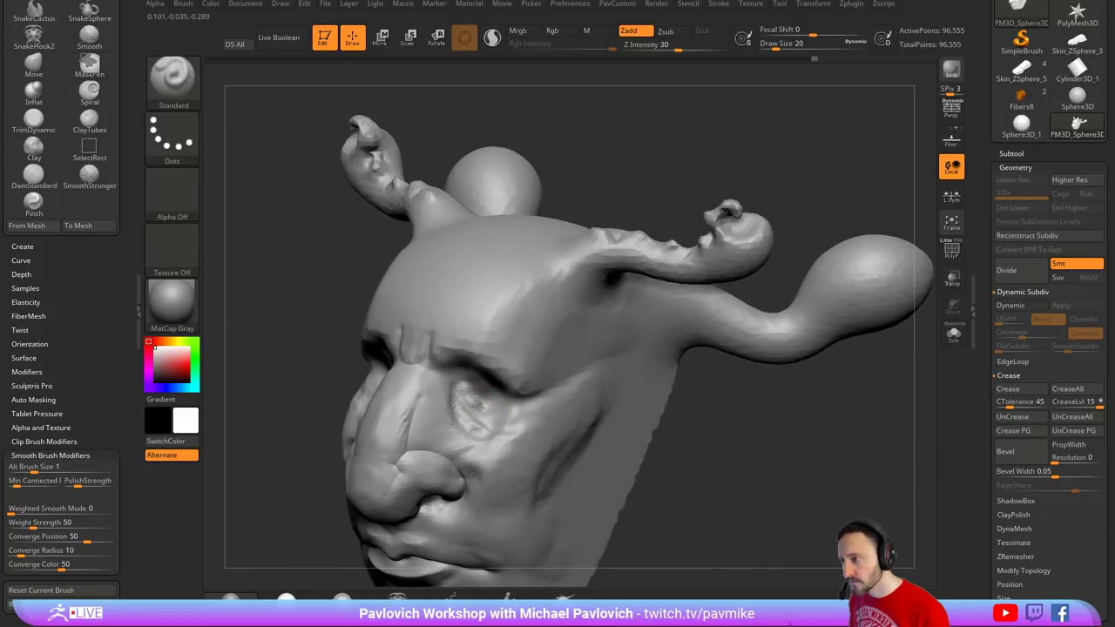
{"action": "left_click_drag", "start_coordinate": [746, 422], "coordinate": [810, 425]}
{"action": "left_click_drag", "start_coordinate": [598, 427], "coordinate": [536, 418]}
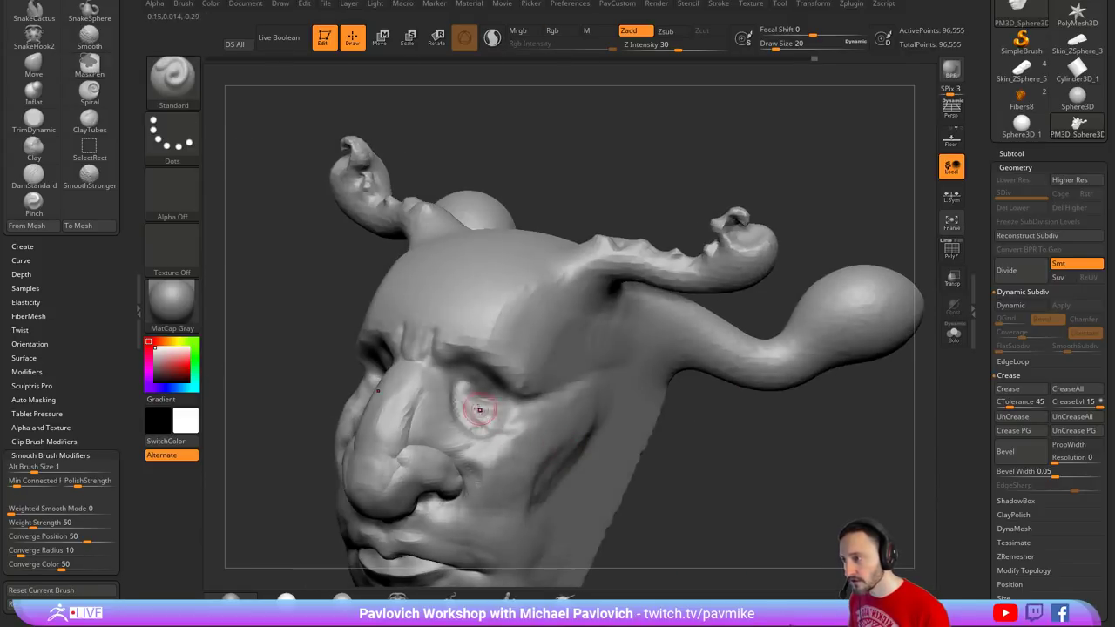
- Reshape the eye area of the head with the Move brush
{"action": "key", "text": "b"}
{"action": "key", "text": "m"}
{"action": "key", "text": "v"}
{"action": "left_click_drag", "start_coordinate": [474, 397], "coordinate": [468, 382]}
{"action": "left_click_drag", "start_coordinate": [702, 459], "coordinate": [496, 402]}
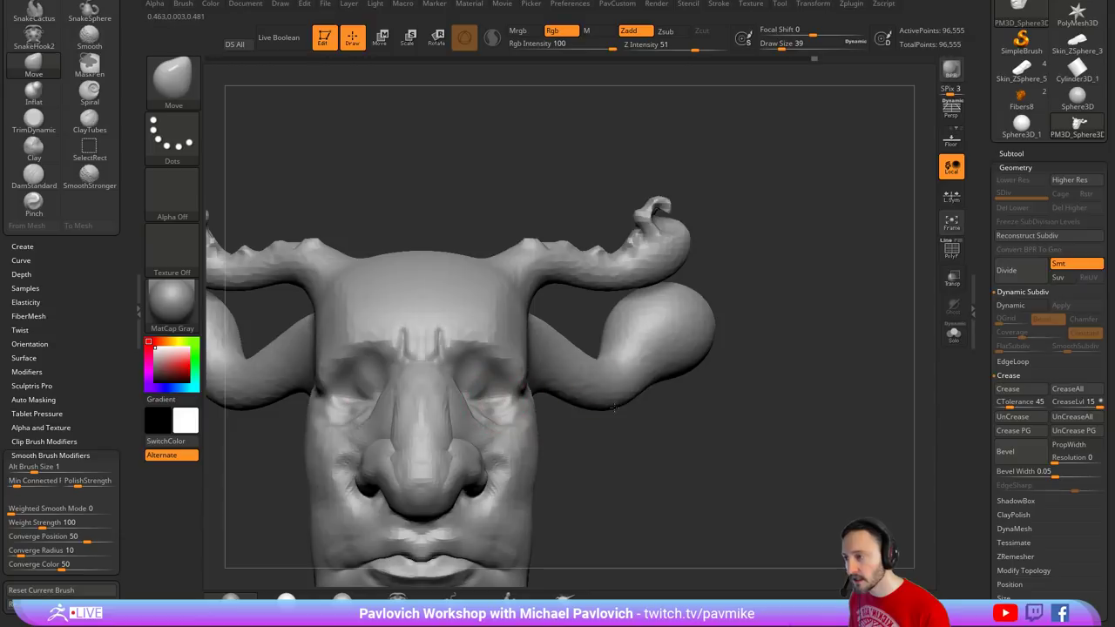
{"action": "left_click_drag", "start_coordinate": [614, 408], "coordinate": [611, 449]}
{"action": "key", "text": "ctrl+z"}
{"action": "mouse_move", "coordinate": [594, 436]}
{"action": "right_mouse_down", "text": "ctrl"}
{"action": "mouse_move", "coordinate": [599, 384]}
{"action": "mouse_move", "coordinate": [552, 465]}
{"action": "mouse_move", "coordinate": [566, 367]}
{"action": "right_mouse_up", "text": "ctrl"}
{"action": "key", "text": "bracketright"}
{"action": "key", "text": "bracketright"}
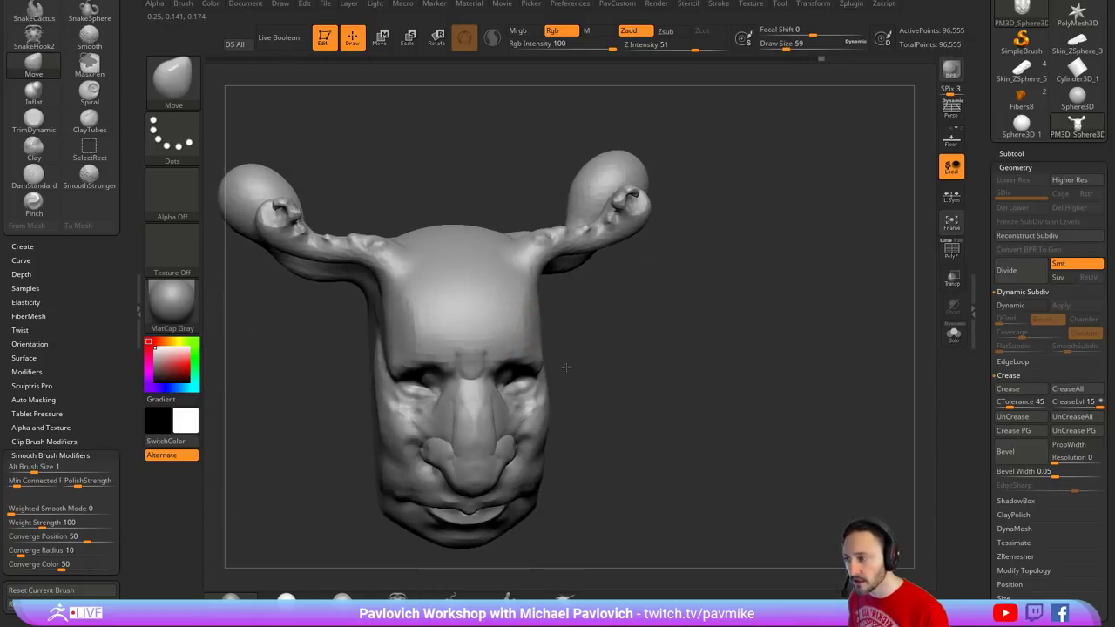
{"action": "left_click_drag", "start_coordinate": [565, 368], "coordinate": [513, 391]}
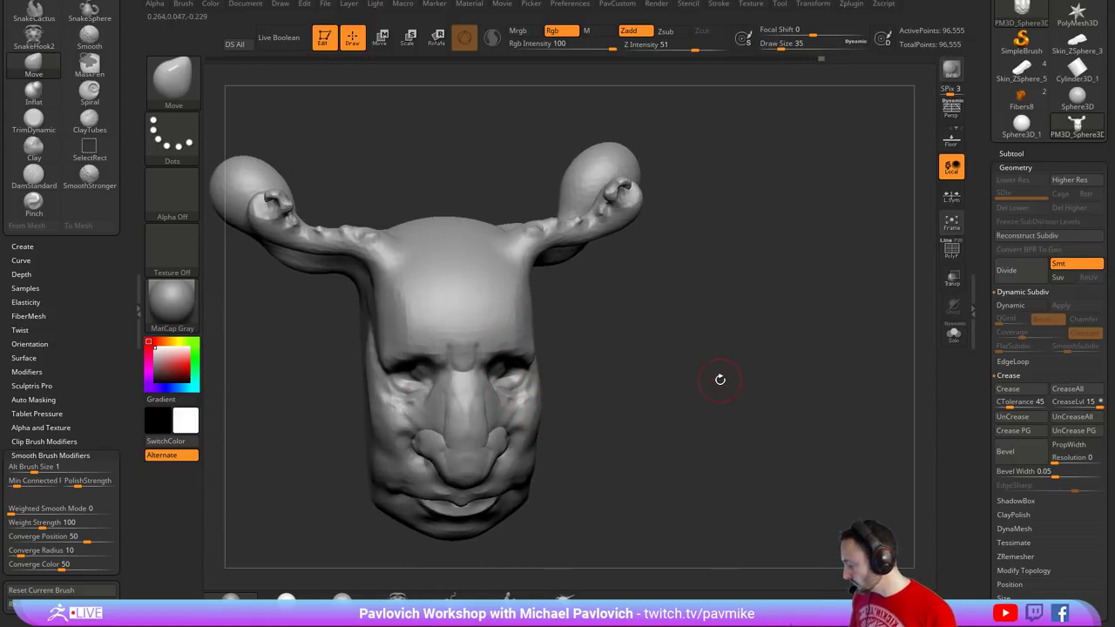
- Insert a mirrored pair of spheres at the eye sockets with the IMM_Base_Prim insert mesh brush
{"action": "key", "text": "b"}
{"action": "key", "text": "i"}
{"action": "left_click", "coordinate": [962, 435]}
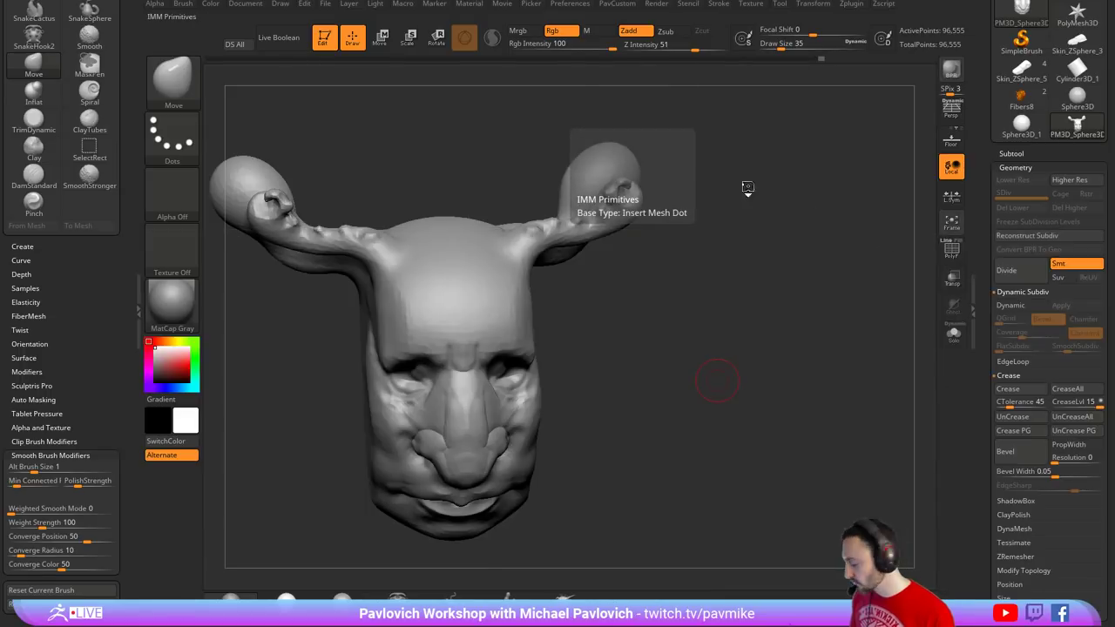
{"action": "key", "text": "m"}
{"action": "left_click", "coordinate": [649, 247]}
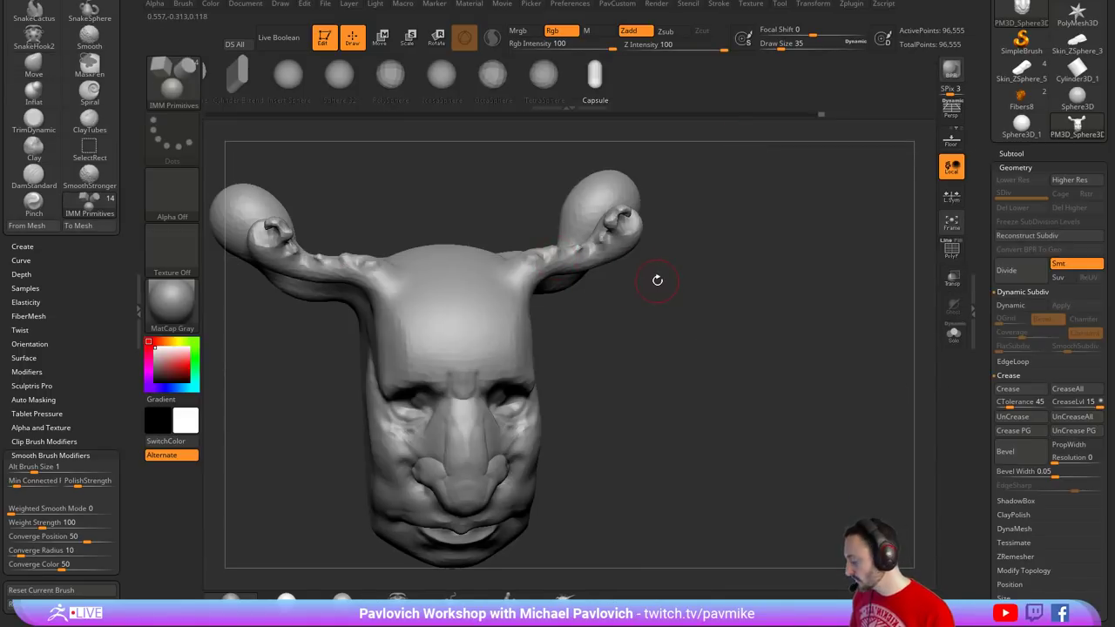
{"action": "key", "text": "1"}
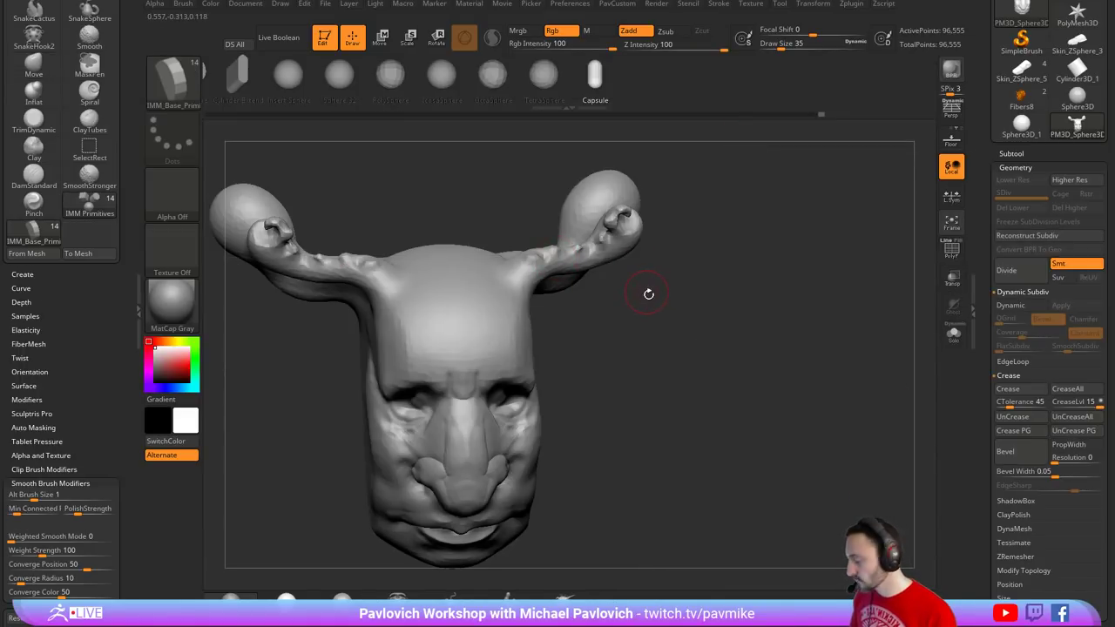
{"action": "key", "text": "m"}
{"action": "left_click", "coordinate": [506, 336]}
{"action": "left_click_drag", "start_coordinate": [664, 362], "coordinate": [665, 383], "text": "shift"}
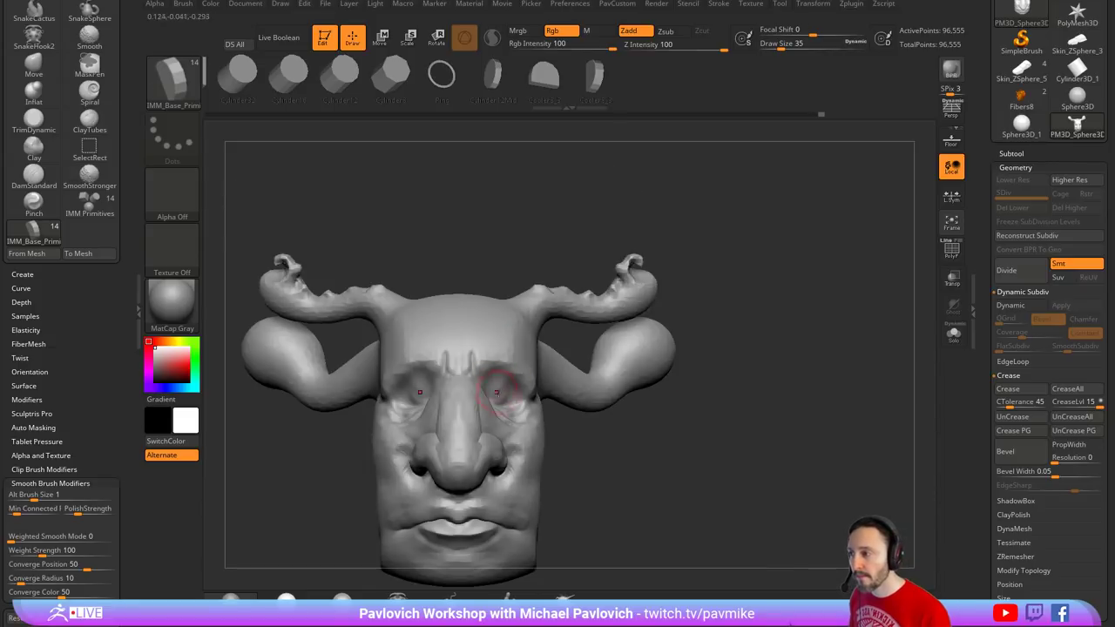
{"action": "left_click_drag", "start_coordinate": [519, 399], "coordinate": [538, 413]}
- Push the eyeball spheres back into the sockets and adjust their placement from the front with the transform gizmo
{"action": "left_click_drag", "start_coordinate": [758, 359], "coordinate": [655, 369]}
{"action": "key", "text": "w"}
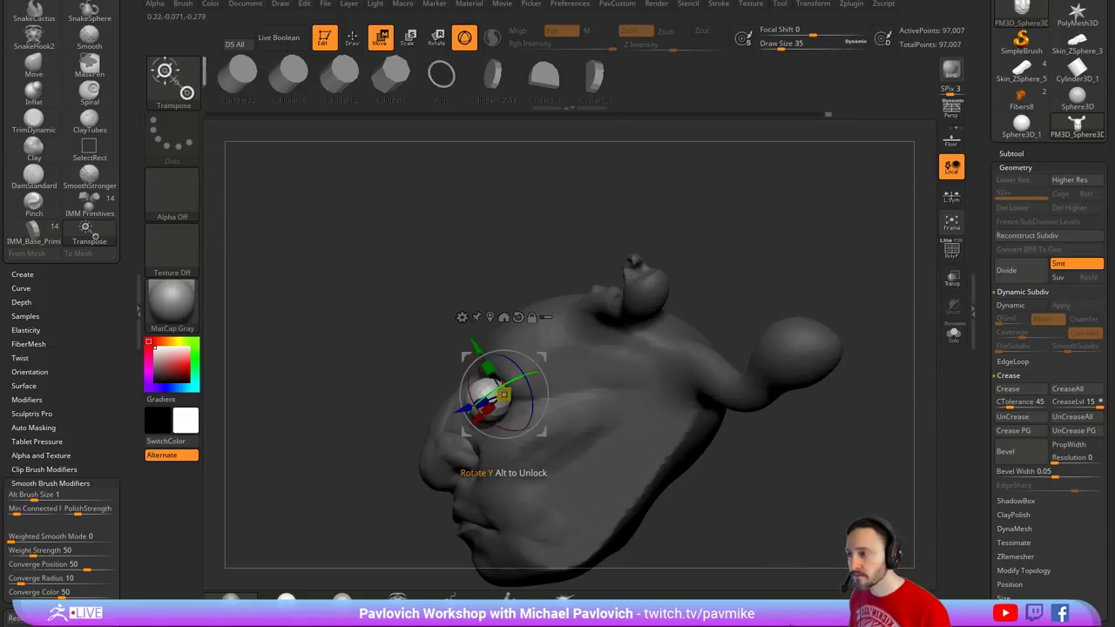
{"action": "left_click_drag", "start_coordinate": [501, 383], "coordinate": [569, 361]}
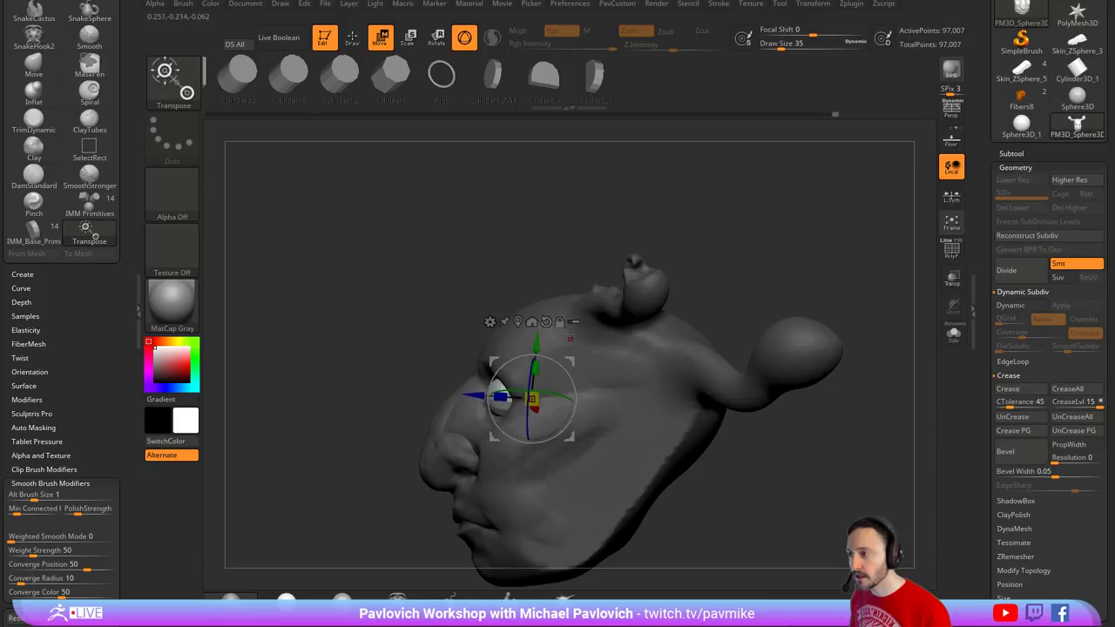
{"action": "key", "text": "q"}
{"action": "left_click_drag", "start_coordinate": [714, 287], "coordinate": [797, 292], "text": "shift"}
{"action": "key", "text": "w"}
{"action": "left_click_drag", "start_coordinate": [534, 399], "coordinate": [564, 391]}
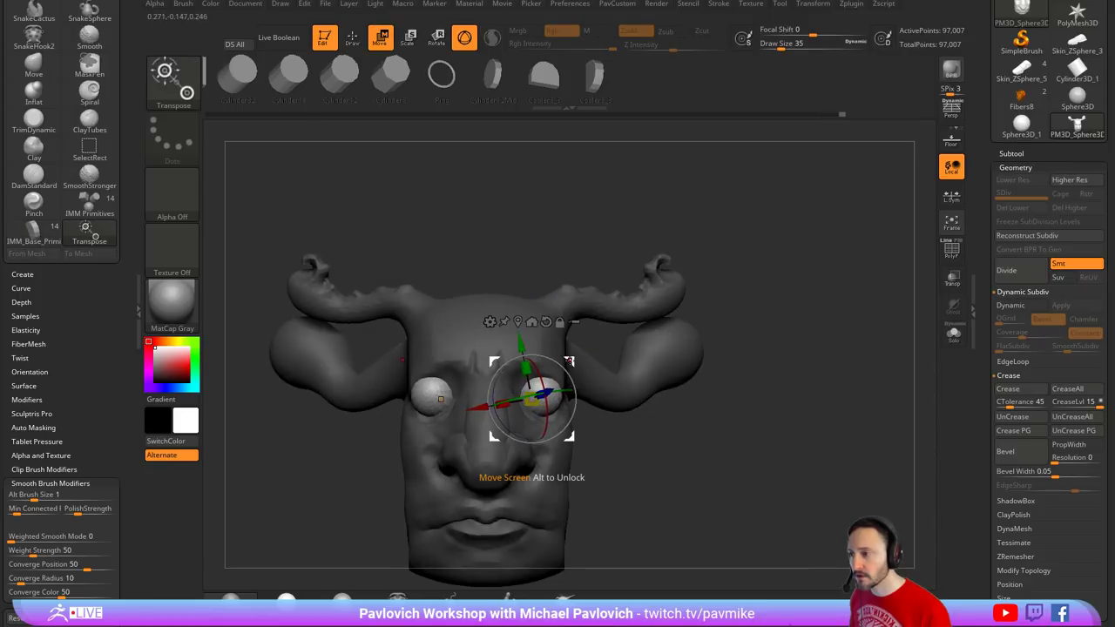
- Enable local symmetry and fine-tune the placement of the eyeballs in the sockets
{"action": "left_click", "coordinate": [951, 195]}
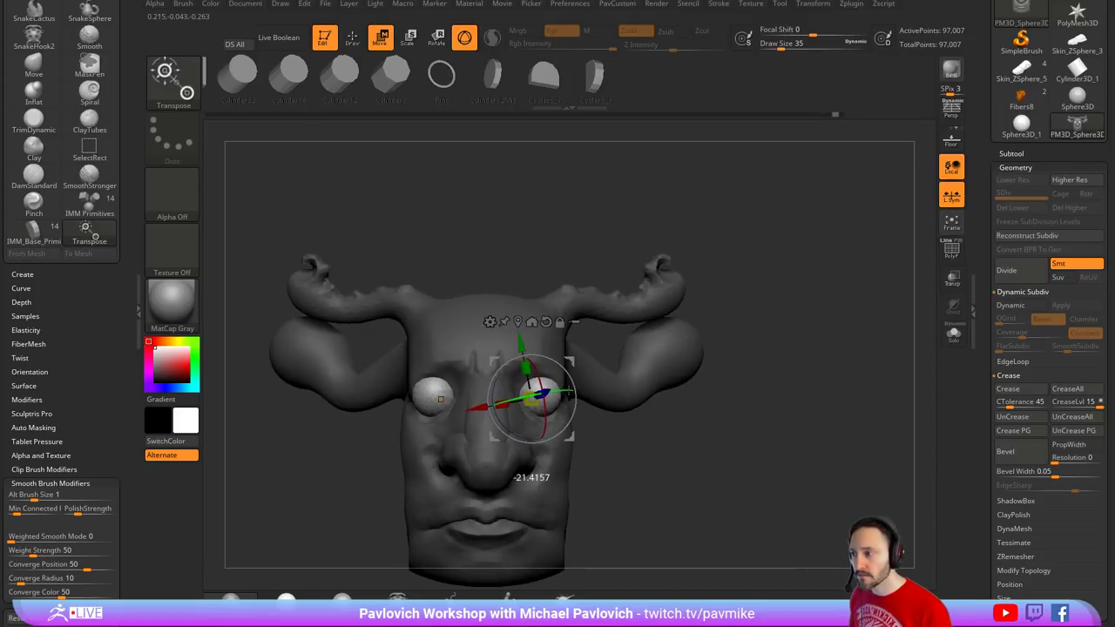
{"action": "mouse_move", "coordinate": [568, 393]}
{"action": "left_mouse_down"}
{"action": "mouse_move", "coordinate": [578, 389]}
{"action": "mouse_move", "coordinate": [564, 393]}
{"action": "left_mouse_up"}
{"action": "key", "text": "ctrl+z"}
{"action": "left_click_drag", "start_coordinate": [771, 418], "coordinate": [722, 387]}
{"action": "left_click_drag", "start_coordinate": [568, 363], "coordinate": [554, 365]}
{"action": "key", "text": "q"}
- Split the masked points so the eyeballs and the head become separate subtools
{"action": "mouse_move", "coordinate": [790, 319]}
{"action": "left_mouse_down"}
{"action": "mouse_move", "coordinate": [710, 335]}
{"action": "mouse_move", "coordinate": [775, 341]}
{"action": "left_mouse_up"}
{"action": "key", "text": "c"}
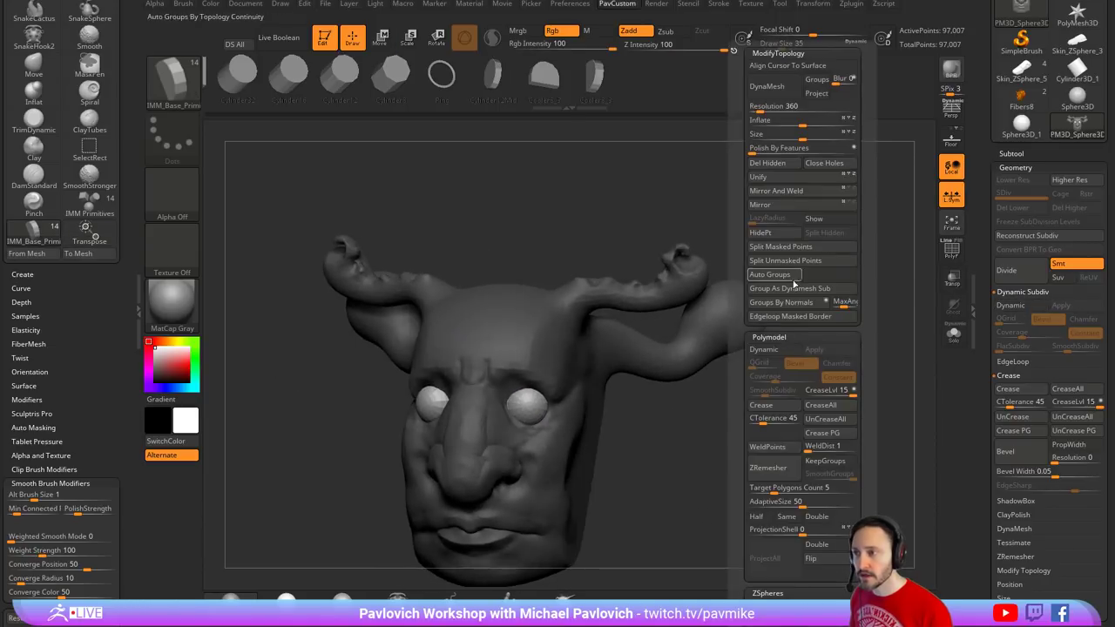
{"action": "left_click", "coordinate": [808, 251]}
{"action": "mouse_move", "coordinate": [786, 422]}
{"action": "left_mouse_down"}
{"action": "mouse_move", "coordinate": [752, 410]}
{"action": "mouse_move", "coordinate": [803, 418]}
{"action": "left_mouse_up"}
- Try scaling the eyeballs with local symmetry on and off
{"action": "key", "text": "w"}
{"action": "left_click_drag", "start_coordinate": [876, 286], "coordinate": [907, 289]}
{"action": "left_click_drag", "start_coordinate": [521, 408], "coordinate": [542, 403]}
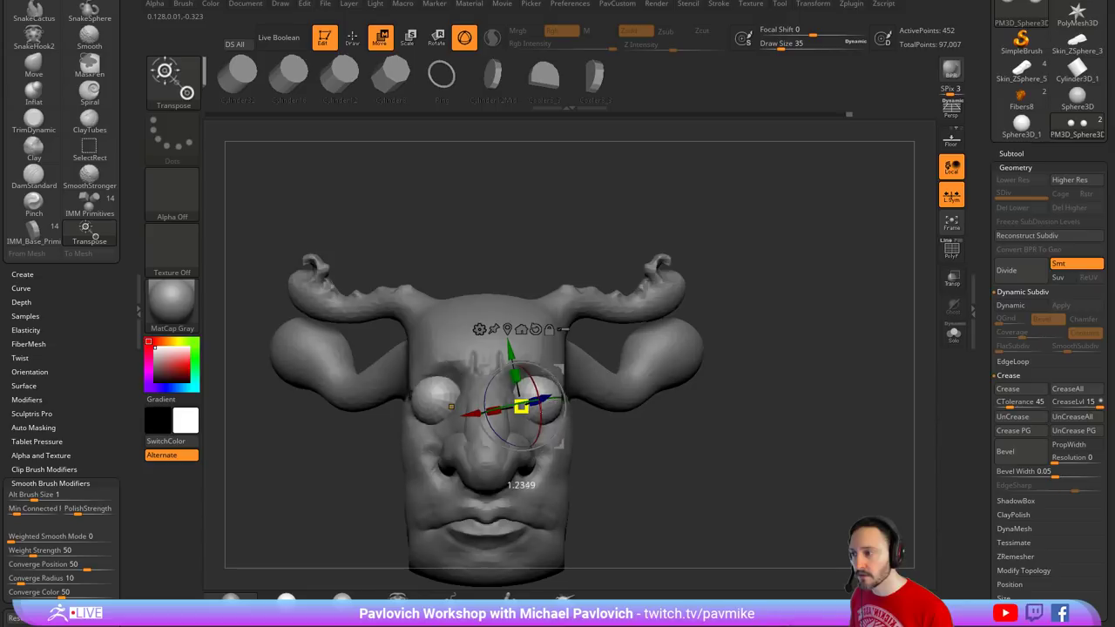
{"action": "key", "text": "ctrl+z"}
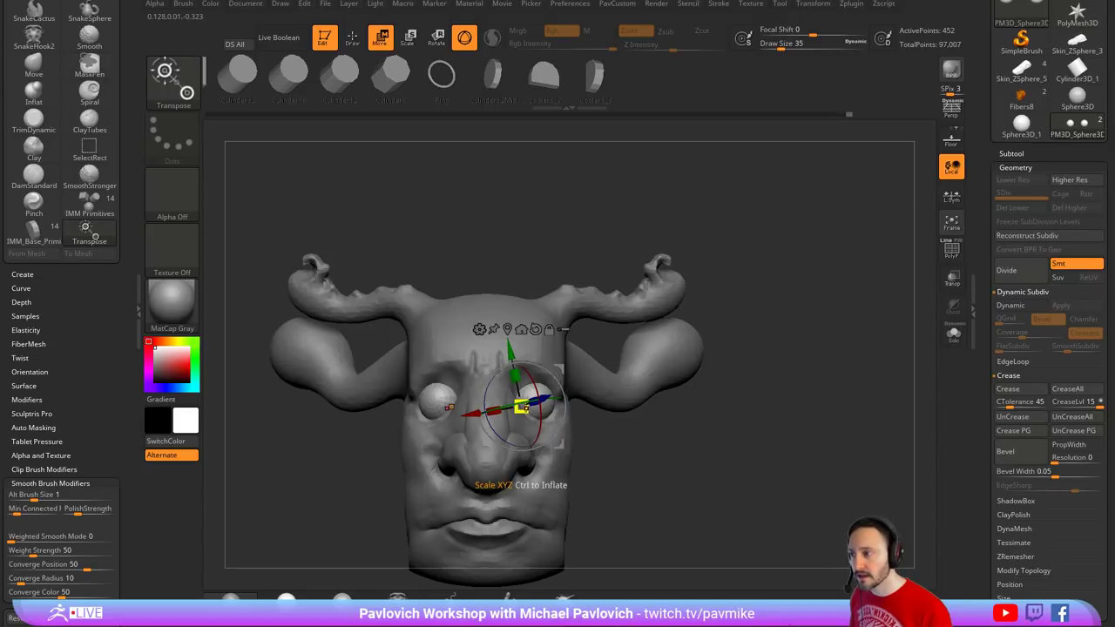
{"action": "left_click_drag", "start_coordinate": [437, 427], "coordinate": [818, 357]}
{"action": "key", "text": "ctrl+z"}
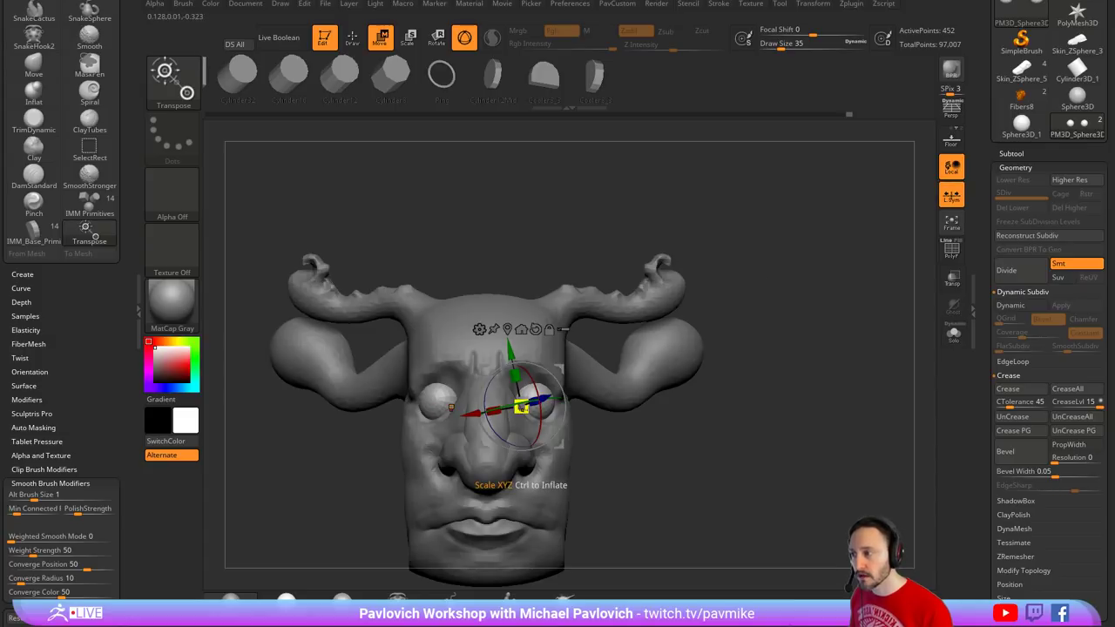
- Enlarge the eyeballs slightly and adjust their fit in the sockets with the transform gizmo
{"action": "left_click_drag", "start_coordinate": [565, 386], "coordinate": [571, 381]}
{"action": "left_click_drag", "start_coordinate": [796, 360], "coordinate": [779, 363]}
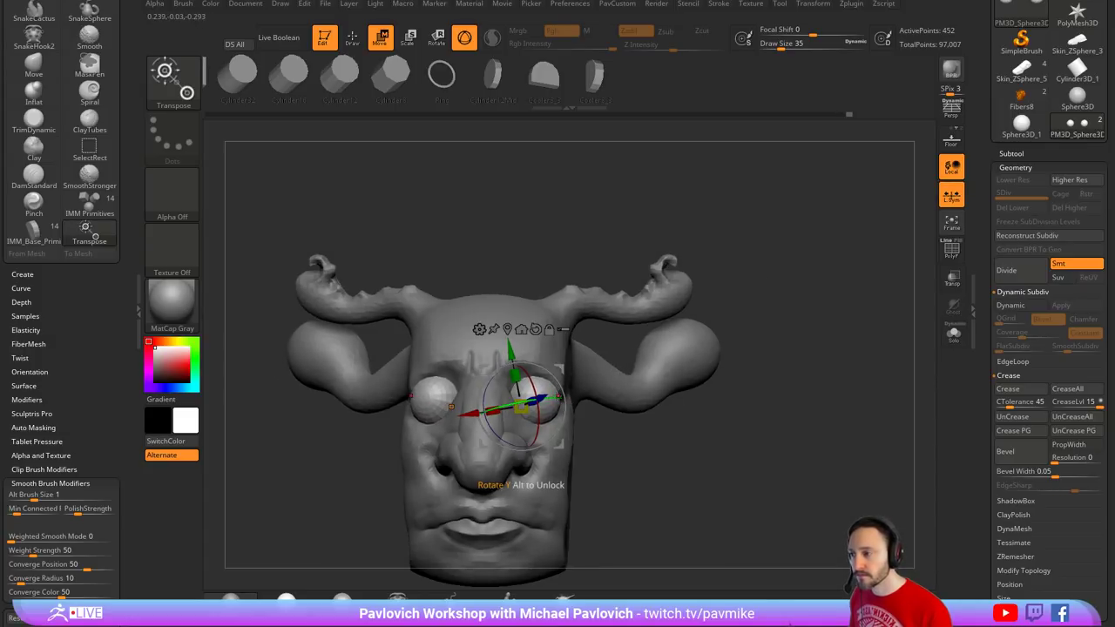
{"action": "mouse_move", "coordinate": [559, 397]}
{"action": "left_mouse_down"}
{"action": "mouse_move", "coordinate": [570, 394]}
{"action": "mouse_move", "coordinate": [546, 374]}
{"action": "left_mouse_up"}
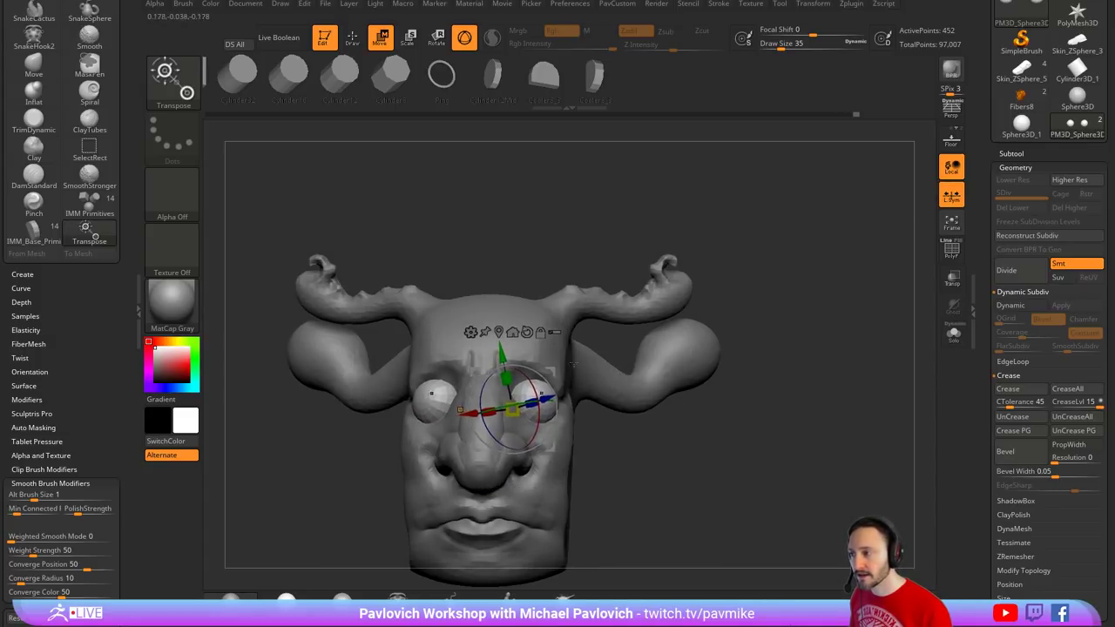
{"action": "key", "text": "q"}
{"action": "mouse_move", "coordinate": [815, 393]}
{"action": "left_mouse_down"}
{"action": "mouse_move", "coordinate": [740, 453]}
{"action": "mouse_move", "coordinate": [804, 404]}
{"action": "left_mouse_up"}
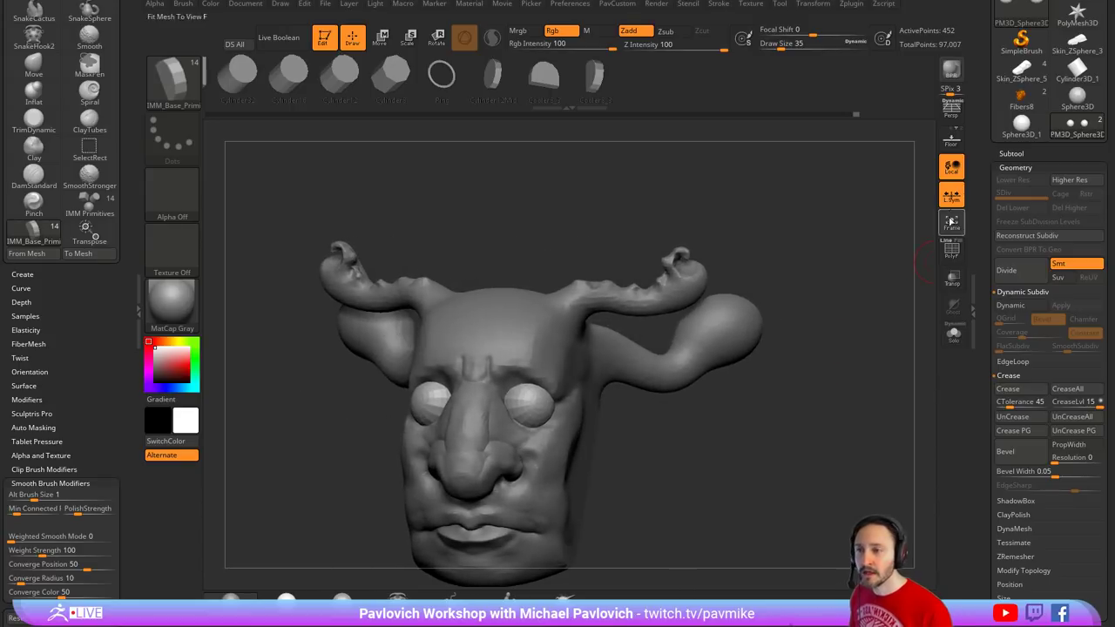
- Duplicate the eyeball subtool and display the polyframe on the copy
{"action": "left_click", "coordinate": [1008, 153]}
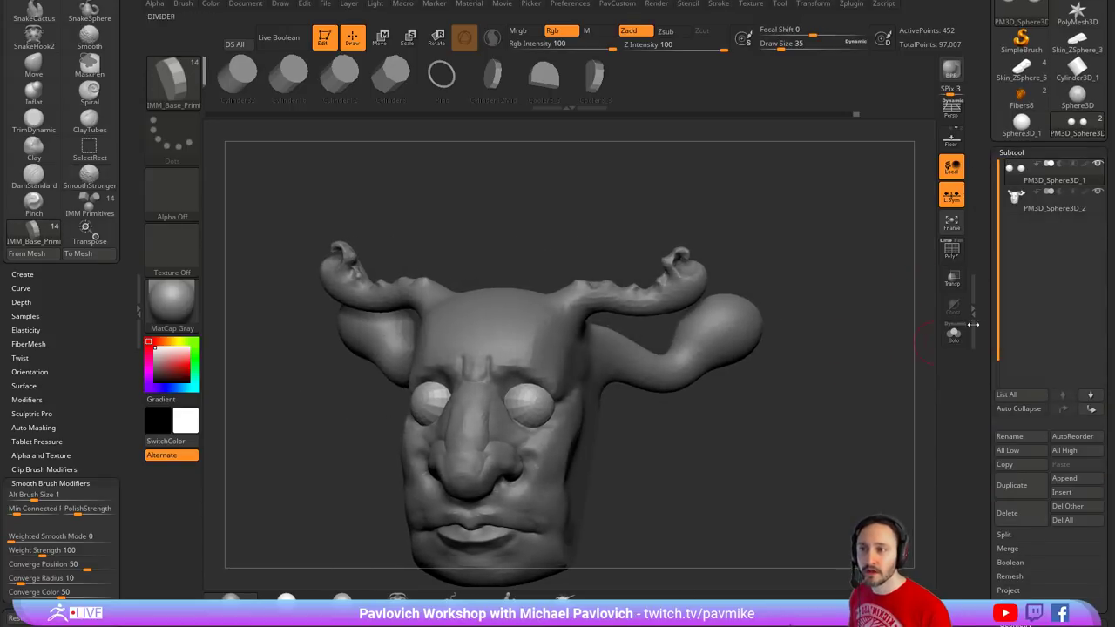
{"action": "left_click", "coordinate": [1019, 485]}
{"action": "key", "text": "grave"}
{"action": "left_click", "coordinate": [946, 253]}
{"action": "left_click_drag", "start_coordinate": [906, 361], "coordinate": [905, 531], "text": "alt"}
{"action": "left_click", "coordinate": [958, 241]}
- Enlarge the duplicated spheres around the eyeballs with the ZModeler brush
{"action": "key", "text": "b"}
{"action": "key", "text": "z"}
{"action": "key", "text": "m"}
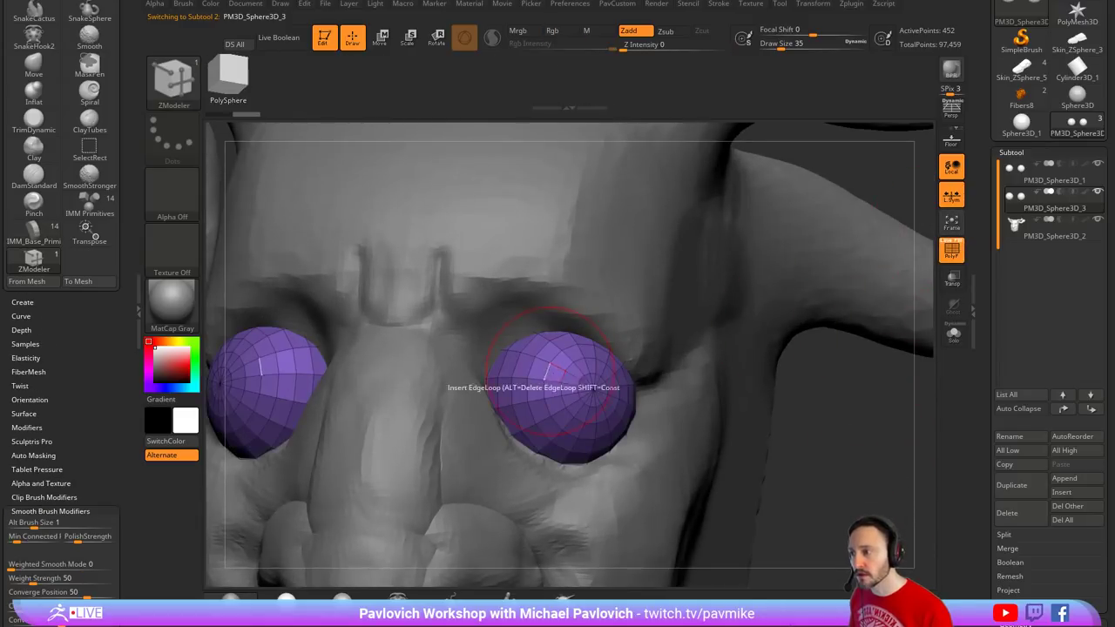
{"action": "key", "text": "space"}
{"action": "left_click", "coordinate": [630, 309]}
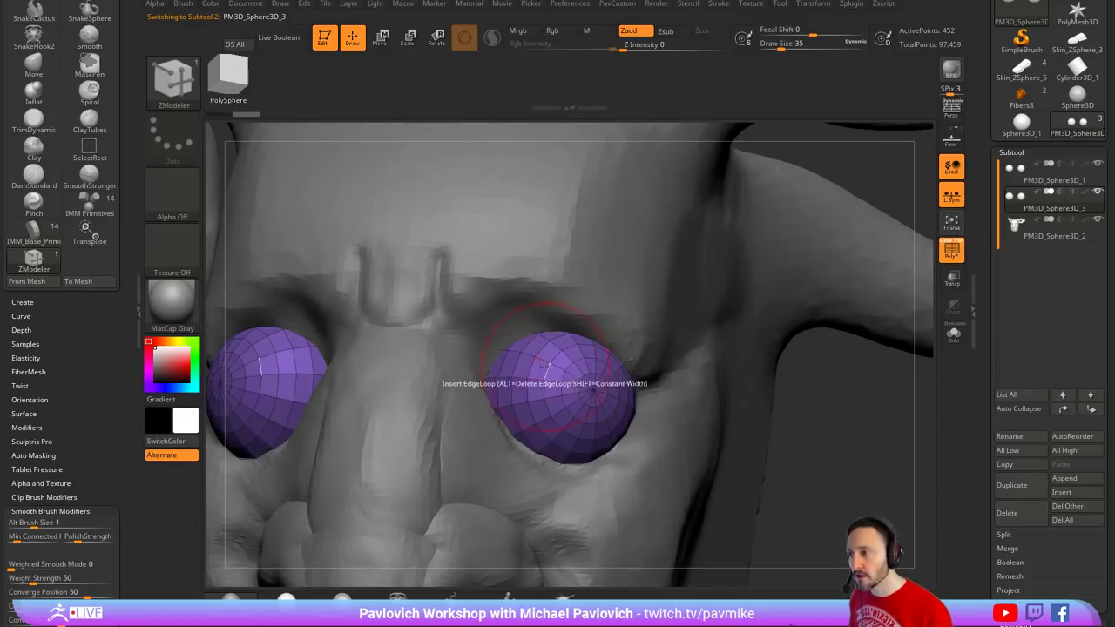
{"action": "left_click_drag", "start_coordinate": [836, 455], "coordinate": [661, 378], "text": "alt"}
- Duplicate the enlarged spheres and isolate the new copy in Solo mode
{"action": "left_click", "coordinate": [1009, 493]}
{"action": "left_click_drag", "start_coordinate": [831, 434], "coordinate": [751, 432]}
{"action": "left_click", "coordinate": [172, 82], "text": "ctrl+shift"}
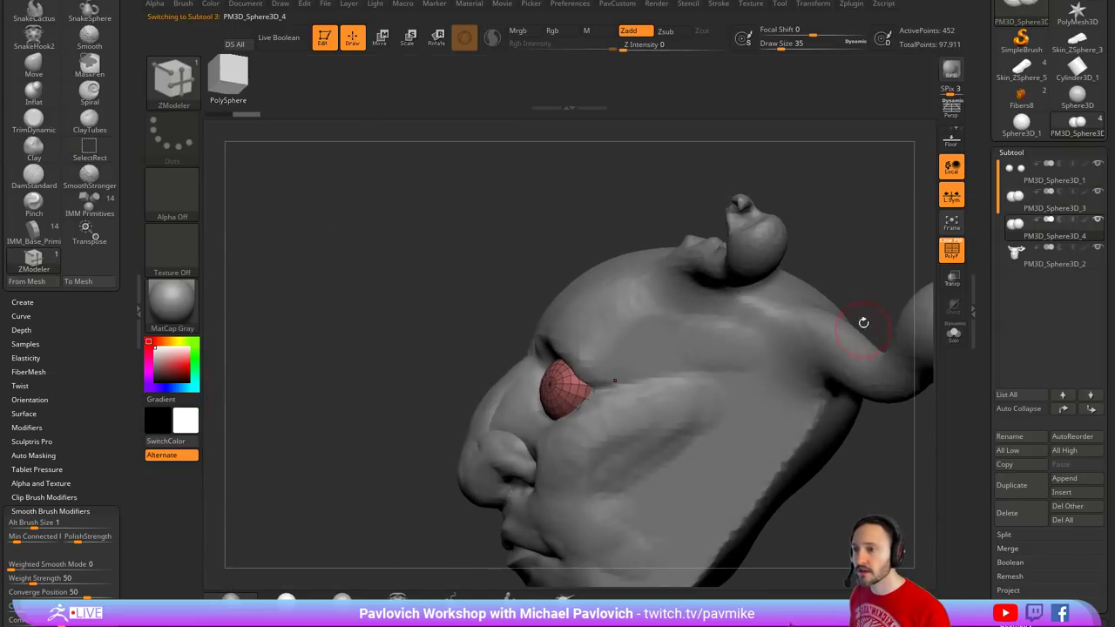
{"action": "left_click_drag", "start_coordinate": [863, 322], "coordinate": [930, 340]}
{"action": "left_click", "coordinate": [952, 336]}
{"action": "left_click_drag", "start_coordinate": [613, 356], "coordinate": [621, 346], "text": "shift"}
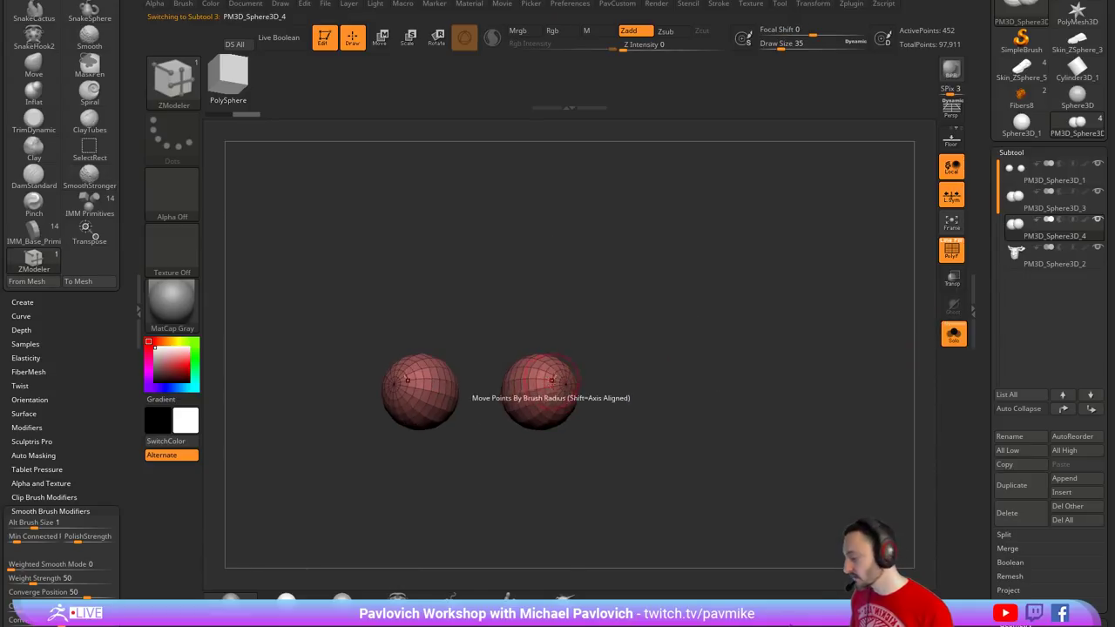
- Hide one sphere of the isolated copy and delete the hidden geometry
{"action": "left_click_drag", "start_coordinate": [277, 220], "coordinate": [470, 498], "text": "ctrl+alt+shift"}
{"action": "key", "text": "grave"}
{"action": "left_click", "coordinate": [663, 177]}
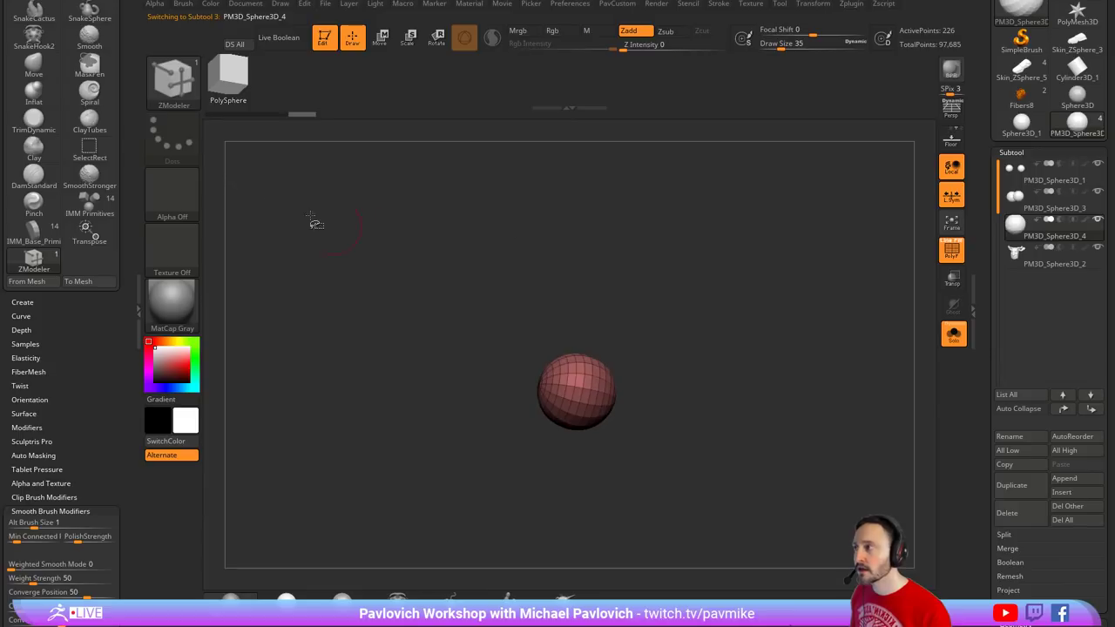
- Cut away the lower half of the remaining sphere with the TrimCurve brush, leaving an upper dome
{"action": "key", "text": "b"}
{"action": "left_click", "coordinate": [797, 146]}
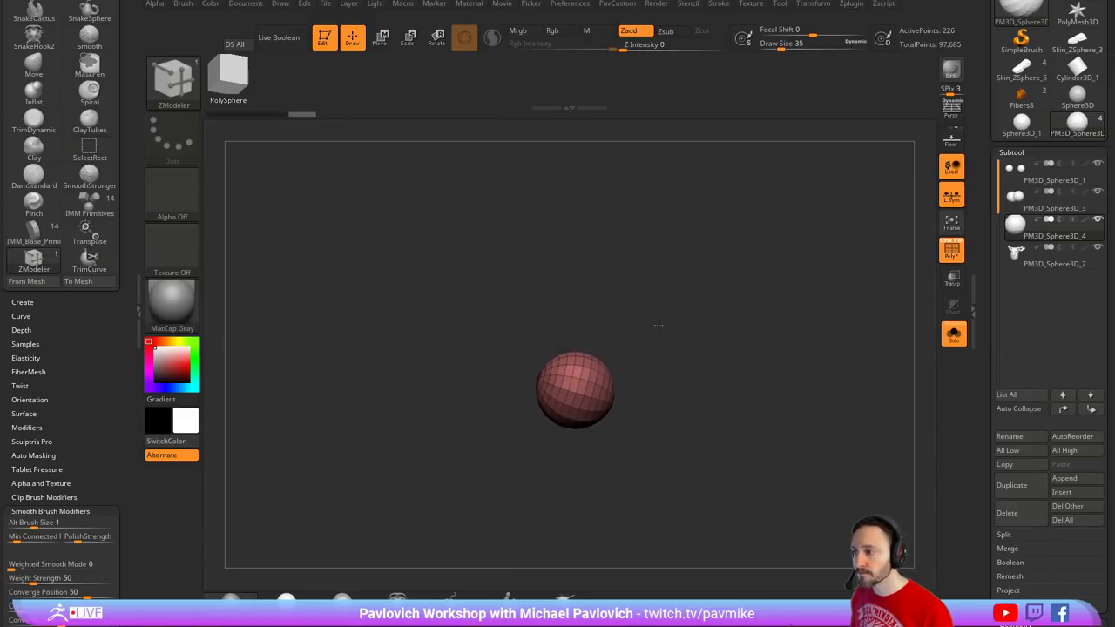
{"action": "left_click_drag", "start_coordinate": [735, 451], "coordinate": [412, 331], "text": "ctrl+shift"}
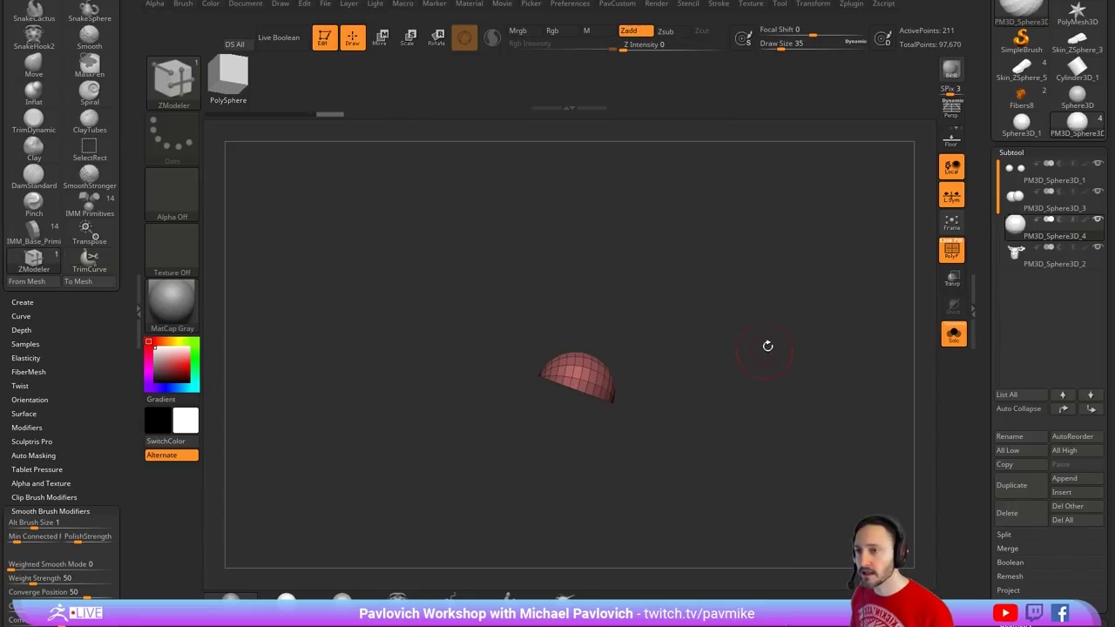
- Try to delete one of the two spheres in the first enlarged duplicate subtool
{"action": "left_click", "coordinate": [1030, 211]}
{"action": "left_click_drag", "start_coordinate": [739, 302], "coordinate": [800, 321]}
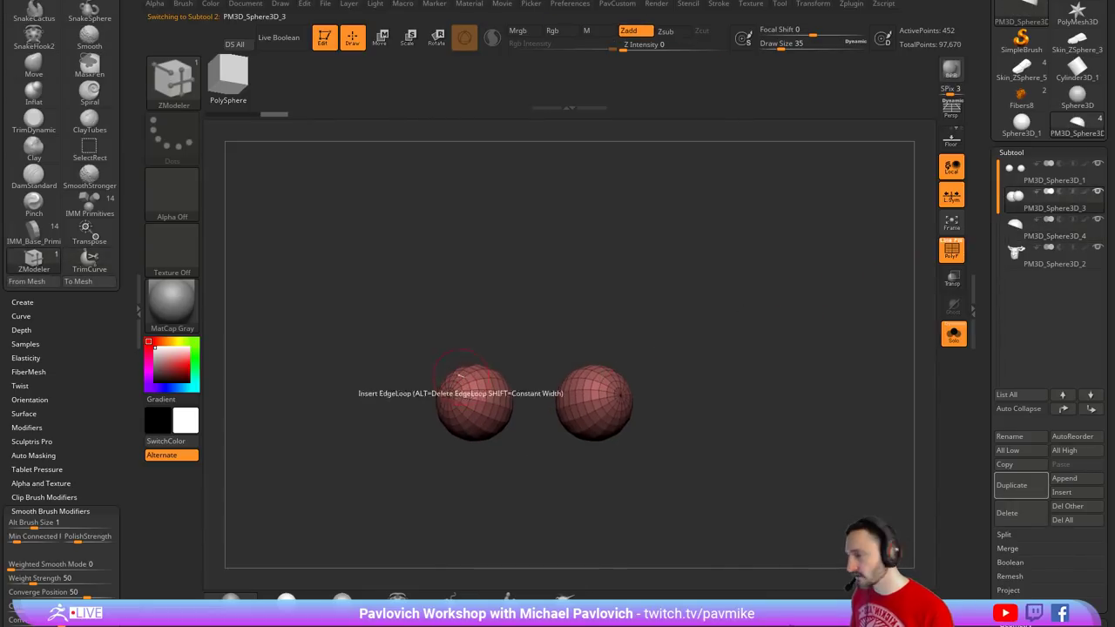
{"action": "left_click_drag", "start_coordinate": [376, 316], "coordinate": [529, 499], "text": "ctrl+shift"}
{"action": "key", "text": "2"}
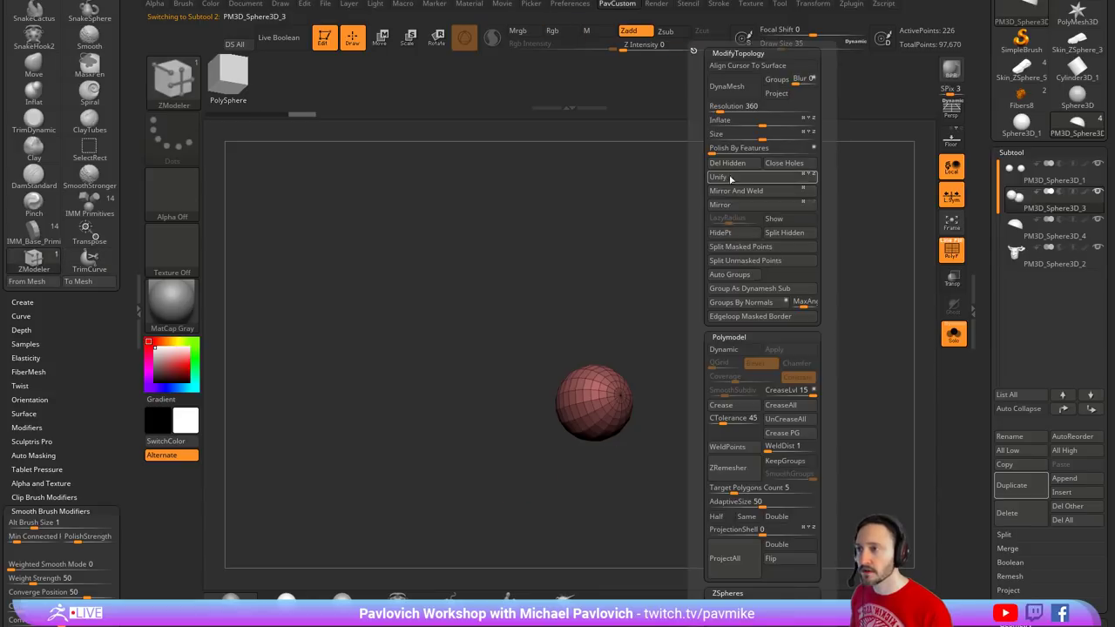
{"action": "left_click", "coordinate": [729, 163]}
{"action": "key", "text": "ctrl+z"}
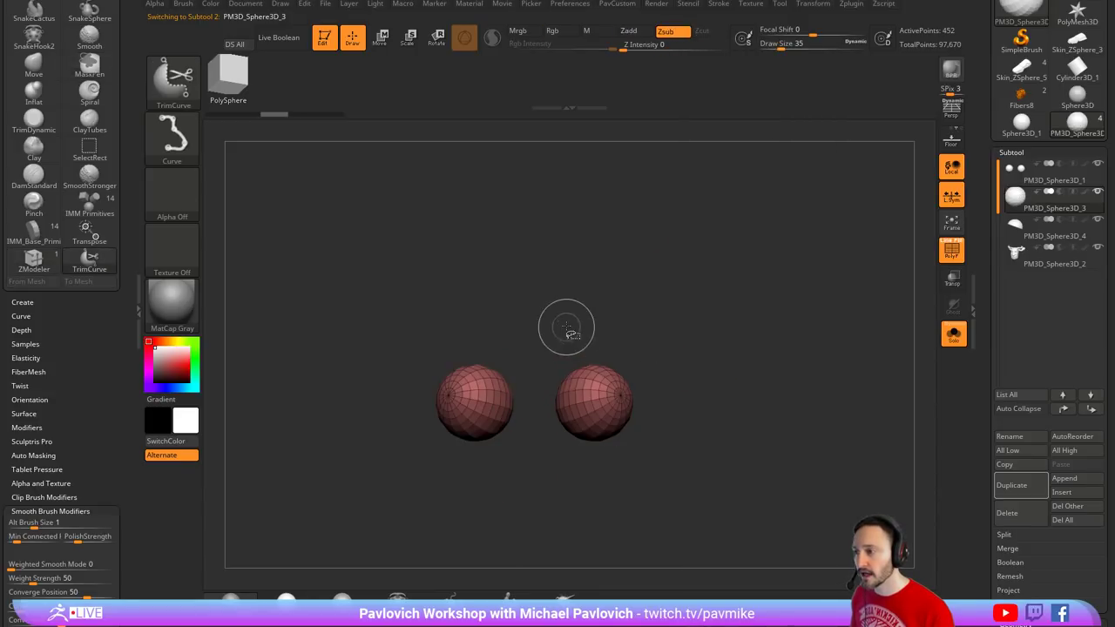
- Trim a diagonal slice off the outer upper side of one sphere in the first enlarged duplicate with TrimCurve
{"action": "left_click_drag", "start_coordinate": [562, 282], "coordinate": [648, 445], "text": "ctrl+shift"}
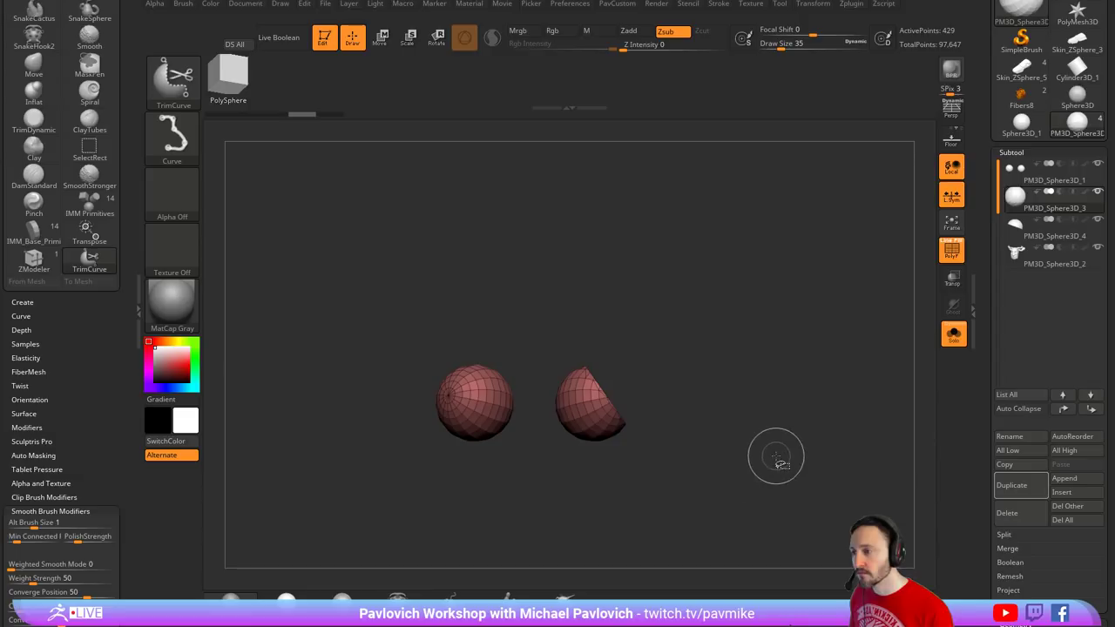
- Undo the diagonal trim, hide the sphere over the viewer's left eye and delete the hidden geometry
{"action": "key", "text": "ctrl+z"}
{"action": "left_click_drag", "start_coordinate": [351, 244], "coordinate": [533, 518], "text": "ctrl+shift"}
{"action": "key", "text": "space"}
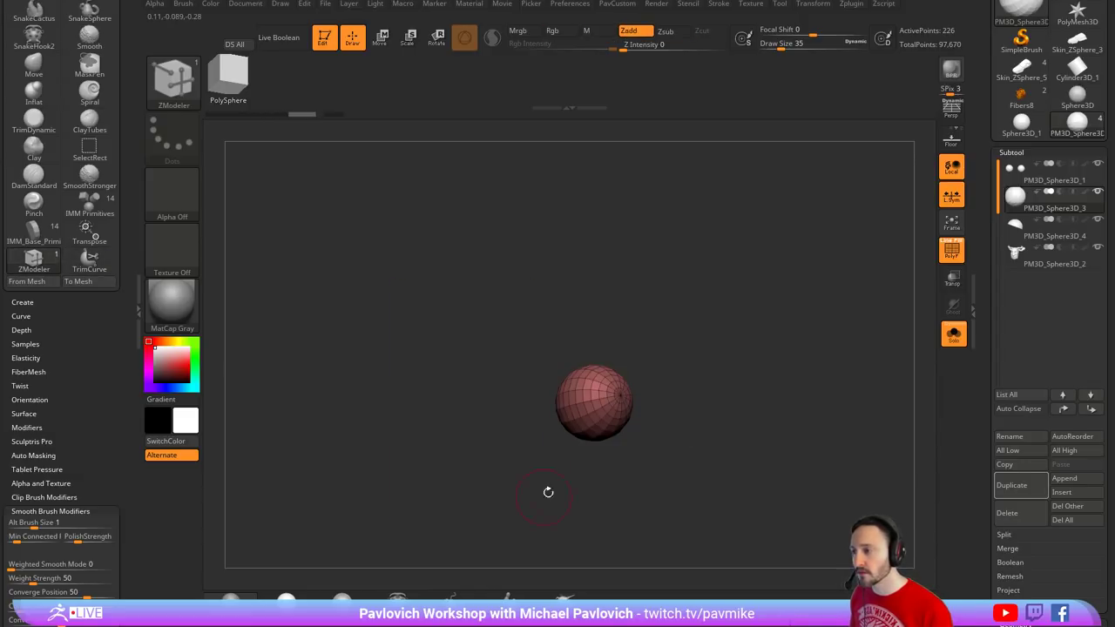
{"action": "key", "text": "2"}
{"action": "left_click", "coordinate": [733, 167]}
- Cut away the upper half of the remaining sphere with TrimCurve, leaving a lower bowl, and show all subtools again
{"action": "left_click_drag", "start_coordinate": [696, 348], "coordinate": [738, 403]}
{"action": "left_click_drag", "start_coordinate": [480, 352], "coordinate": [798, 478], "text": "ctrl+shift"}
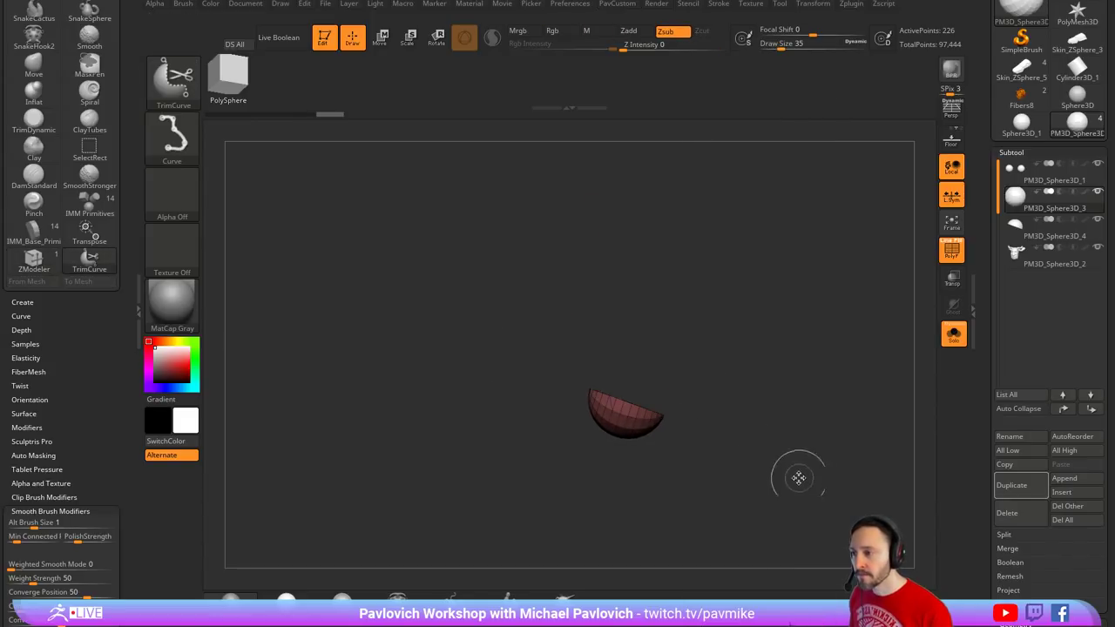
{"action": "left_click_drag", "start_coordinate": [770, 375], "coordinate": [804, 372]}
{"action": "left_click", "coordinate": [953, 338]}
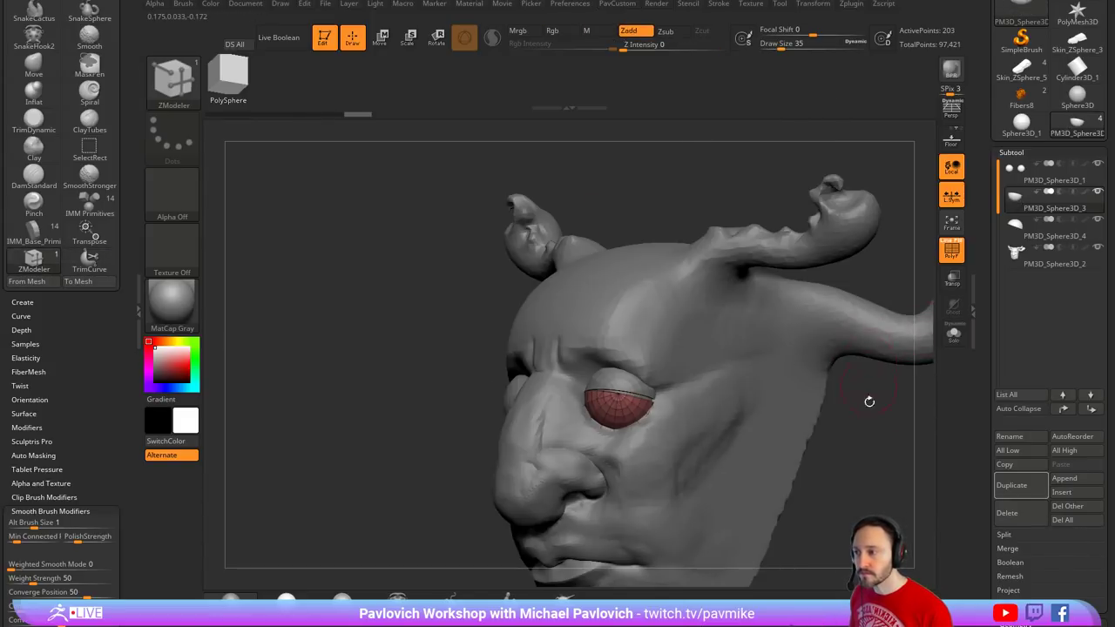
- Shift the lower eyelid shell slightly against the eyeball with the transform gizmo
{"action": "left_click_drag", "start_coordinate": [868, 400], "coordinate": [914, 397]}
{"action": "key", "text": "w"}
{"action": "mouse_move", "coordinate": [609, 380]}
{"action": "left_mouse_down"}
{"action": "mouse_move", "coordinate": [615, 396]}
{"action": "mouse_move", "coordinate": [640, 366]}
{"action": "left_mouse_up"}
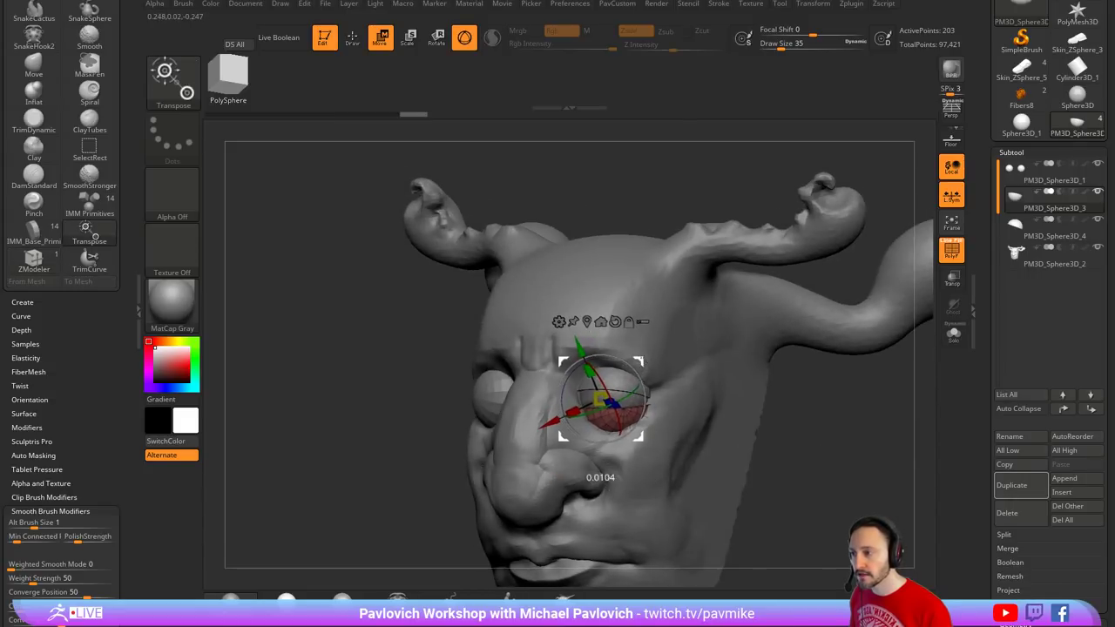
{"action": "key", "text": "q"}
- Reshape the lower eyelid shell around the eyeball with an enlarged Move brush
{"action": "mouse_move", "coordinate": [773, 439]}
{"action": "left_mouse_down"}
{"action": "mouse_move", "coordinate": [803, 451]}
{"action": "mouse_move", "coordinate": [847, 429]}
{"action": "left_mouse_up"}
{"action": "key", "text": "s"}
{"action": "left_click_drag", "start_coordinate": [761, 419], "coordinate": [774, 419]}
{"action": "key", "text": "b"}
{"action": "key", "text": "m"}
{"action": "key", "text": "v"}
{"action": "key", "text": "s"}
{"action": "left_click_drag", "start_coordinate": [628, 409], "coordinate": [621, 407]}
{"action": "left_click_drag", "start_coordinate": [609, 387], "coordinate": [599, 378]}
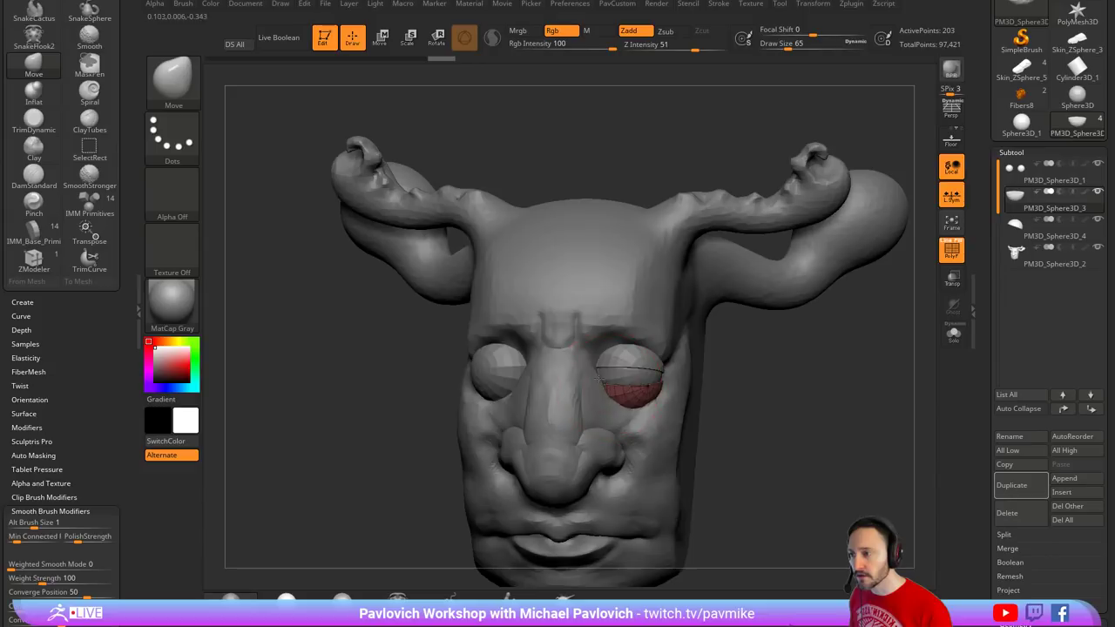
- Select the upper eyelid shell and pull its lower edge up into an arch over the eyeball with the Move brush
{"action": "left_click_drag", "start_coordinate": [754, 355], "coordinate": [693, 359]}
{"action": "left_click", "coordinate": [635, 357], "text": "alt"}
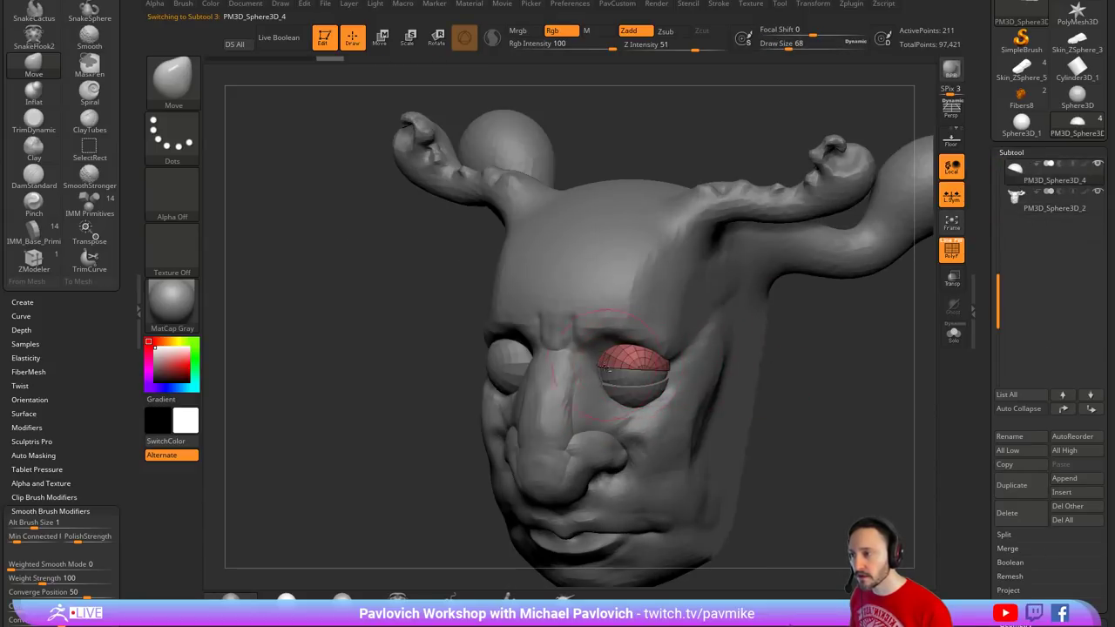
{"action": "left_click_drag", "start_coordinate": [615, 362], "coordinate": [610, 355]}
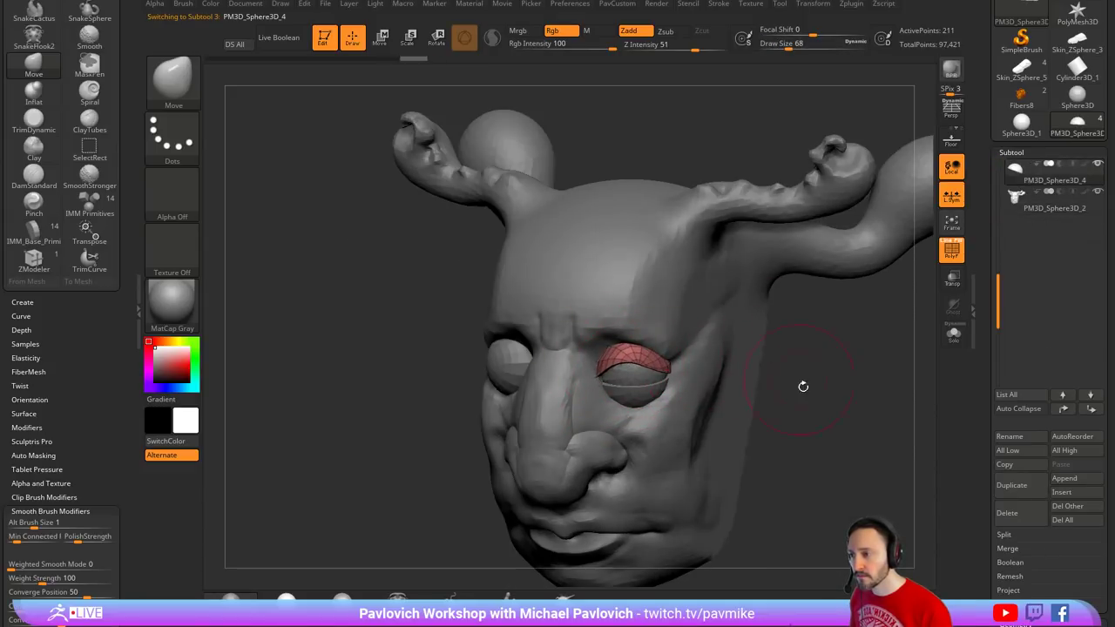
{"action": "left_click_drag", "start_coordinate": [803, 386], "coordinate": [685, 372]}
{"action": "left_click_drag", "start_coordinate": [505, 440], "coordinate": [605, 427]}
{"action": "left_click_drag", "start_coordinate": [649, 358], "coordinate": [653, 354]}
{"action": "left_click_drag", "start_coordinate": [810, 389], "coordinate": [842, 383], "text": "shift"}
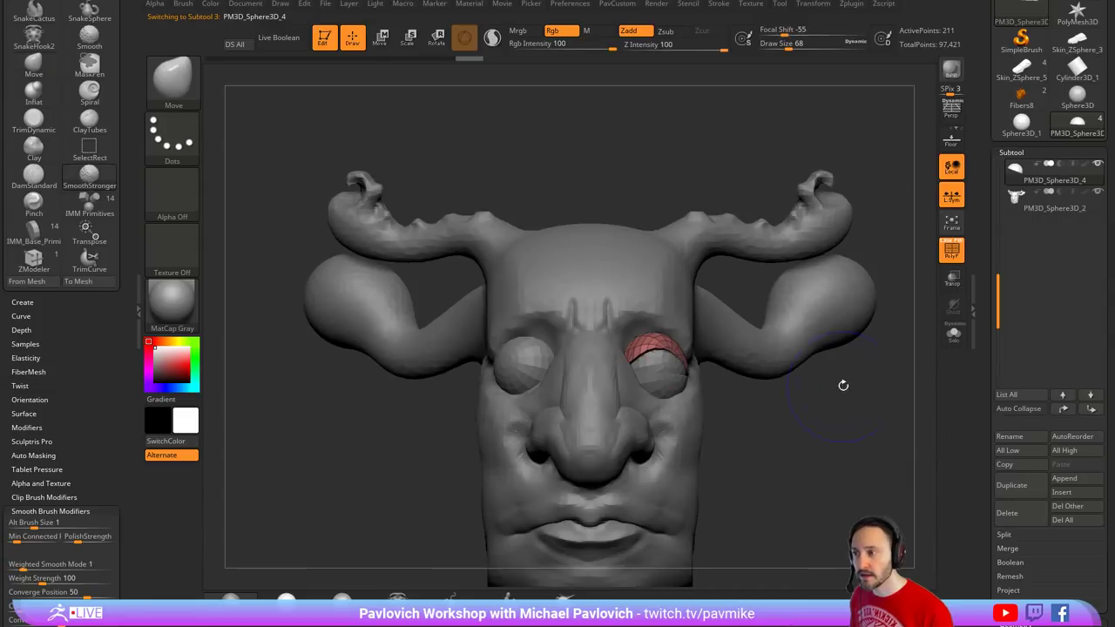
- Turn off local symmetry and mirror and weld the upper eyelid shell across to the other eye
{"action": "key", "text": "space"}
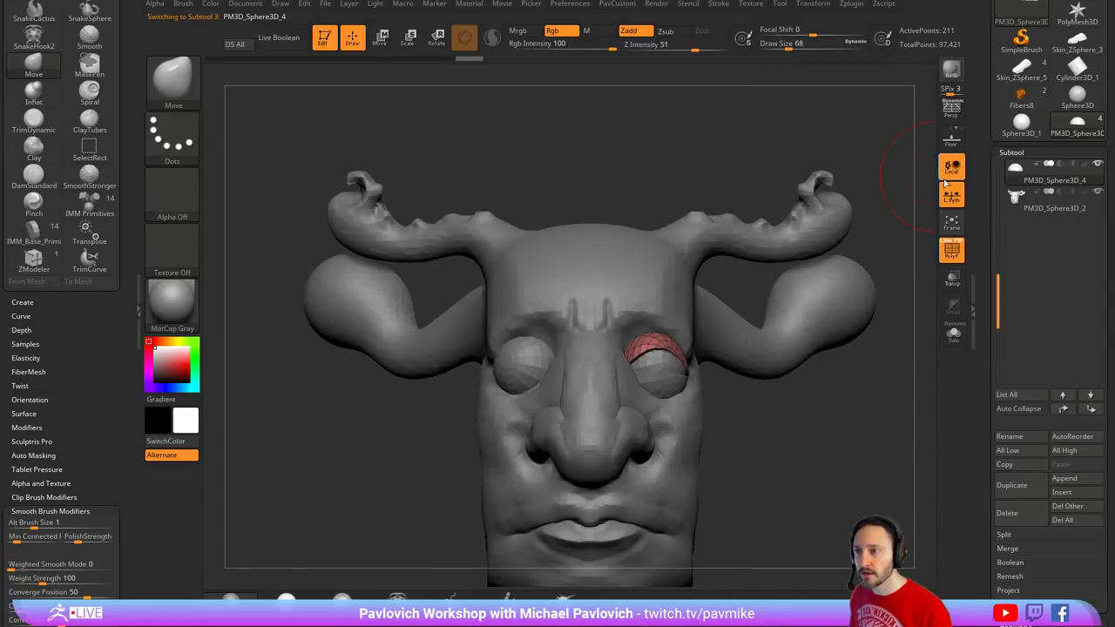
{"action": "left_click", "coordinate": [951, 195]}
{"action": "key", "text": "space"}
{"action": "left_click", "coordinate": [816, 209]}
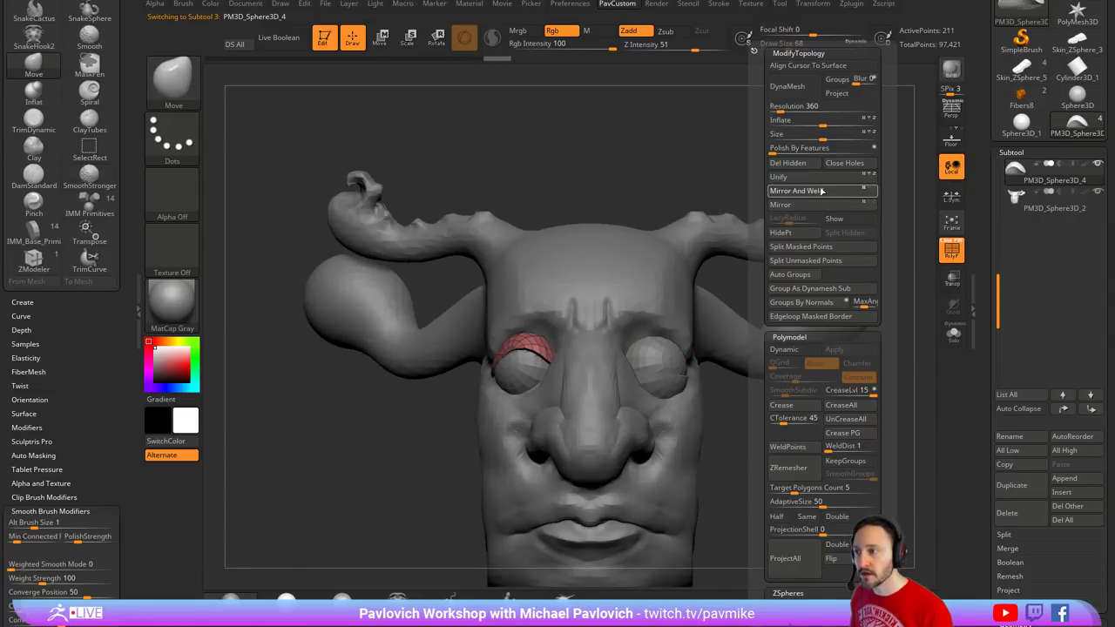
{"action": "left_click", "coordinate": [820, 191]}
- Select the lower eyelid shell and mirror and weld it across to the other eye
{"action": "left_click", "coordinate": [665, 378], "text": "alt"}
{"action": "key", "text": "space"}
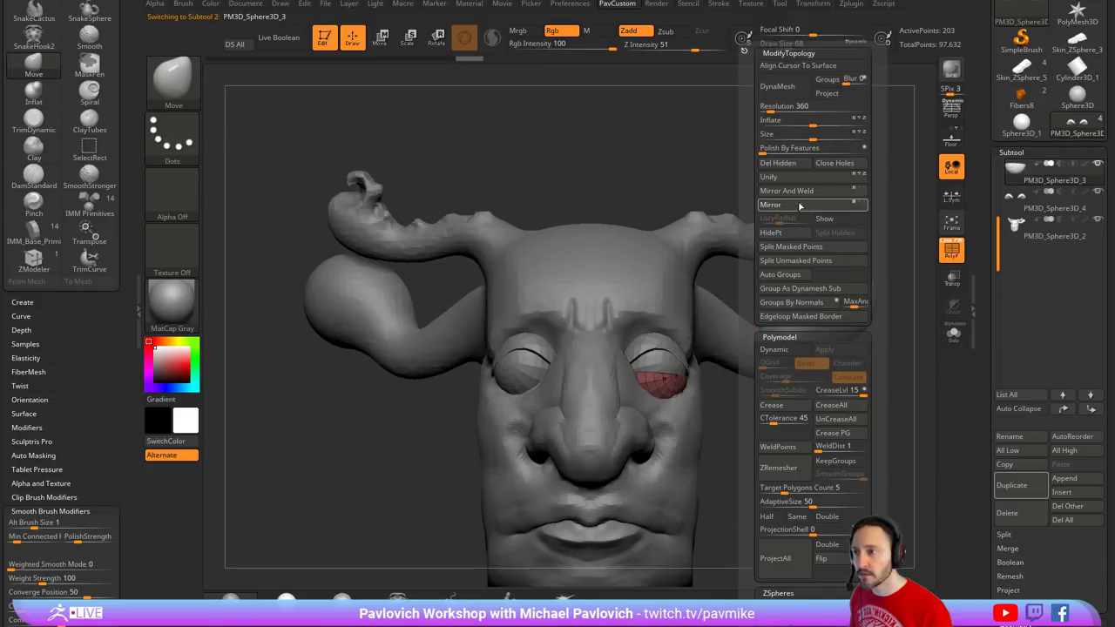
{"action": "left_click", "coordinate": [799, 206]}
{"action": "left_click", "coordinate": [802, 191]}
- Reorder the head subtool so it sits below the eyeballs and directly above the two eyelid subtools
{"action": "left_click_drag", "start_coordinate": [852, 407], "coordinate": [905, 427]}
{"action": "left_click", "coordinate": [1048, 232]}
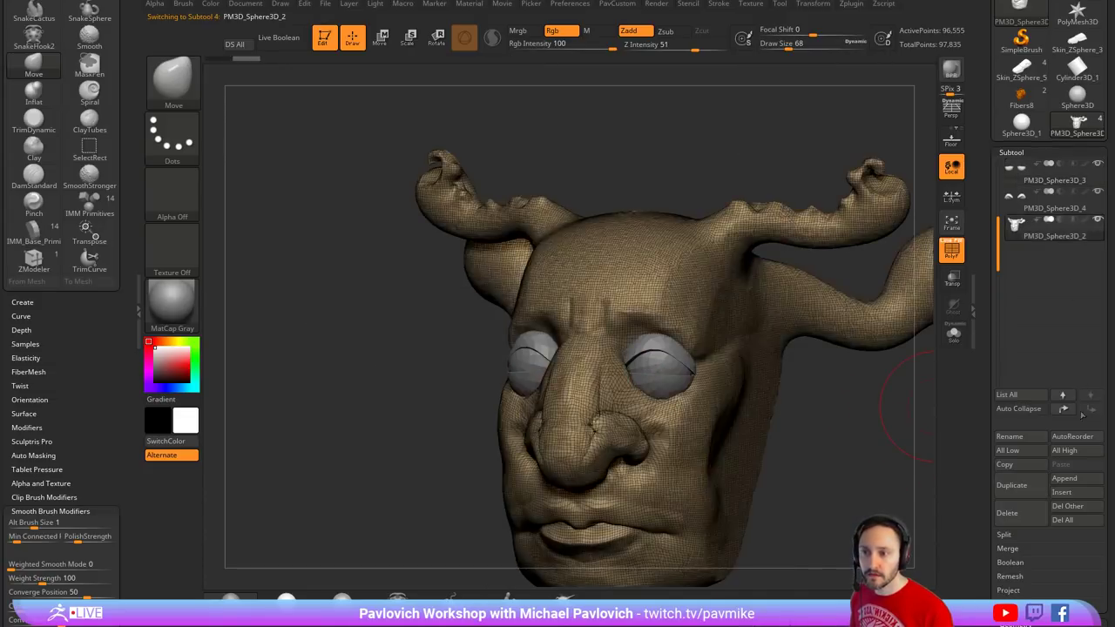
{"action": "left_click", "coordinate": [1065, 409]}
{"action": "left_click", "coordinate": [1066, 409]}
{"action": "left_click", "coordinate": [1066, 408]}
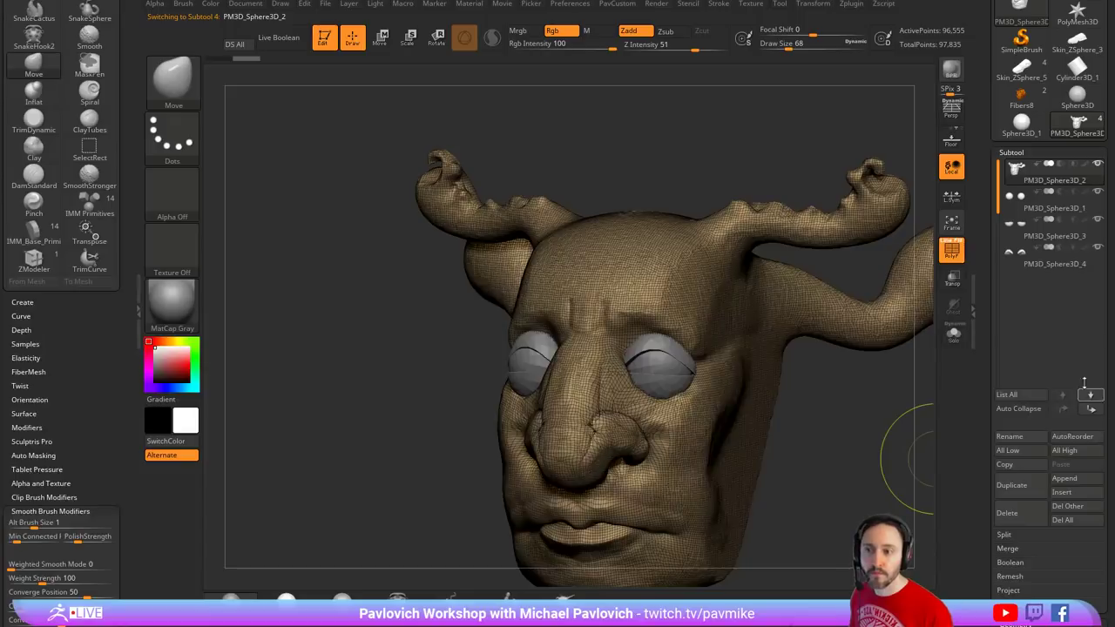
{"action": "left_click", "coordinate": [1090, 409]}
- Merge both eyelid subtools down into the head and DynaMesh the combined mesh
{"action": "key", "text": "ctrl+e"}
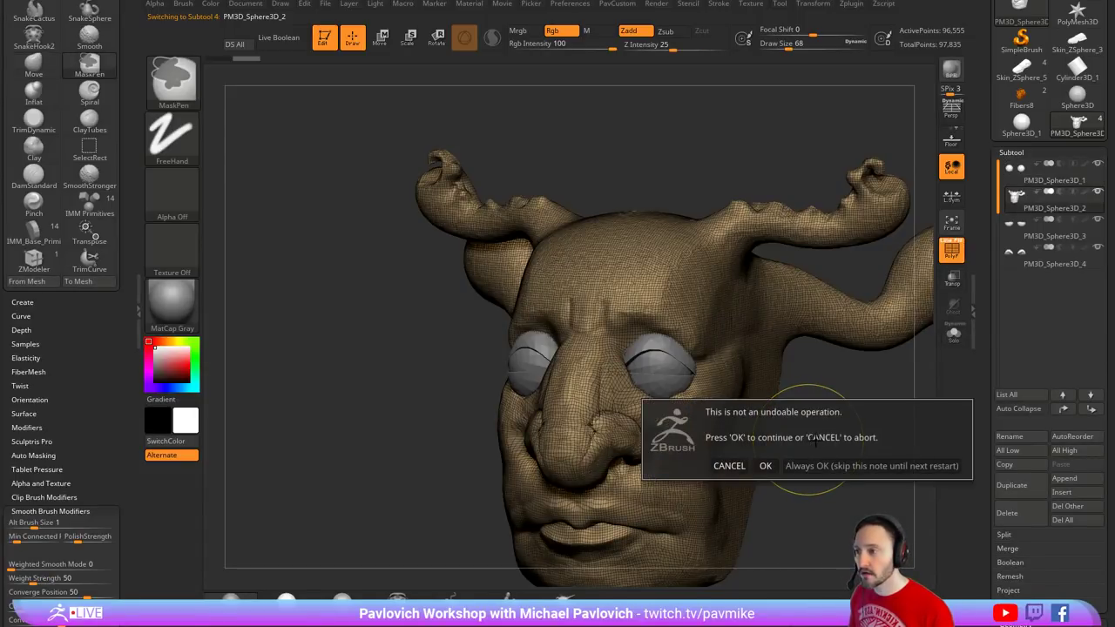
{"action": "left_click", "coordinate": [832, 464]}
{"action": "key", "text": "ctrl+e"}
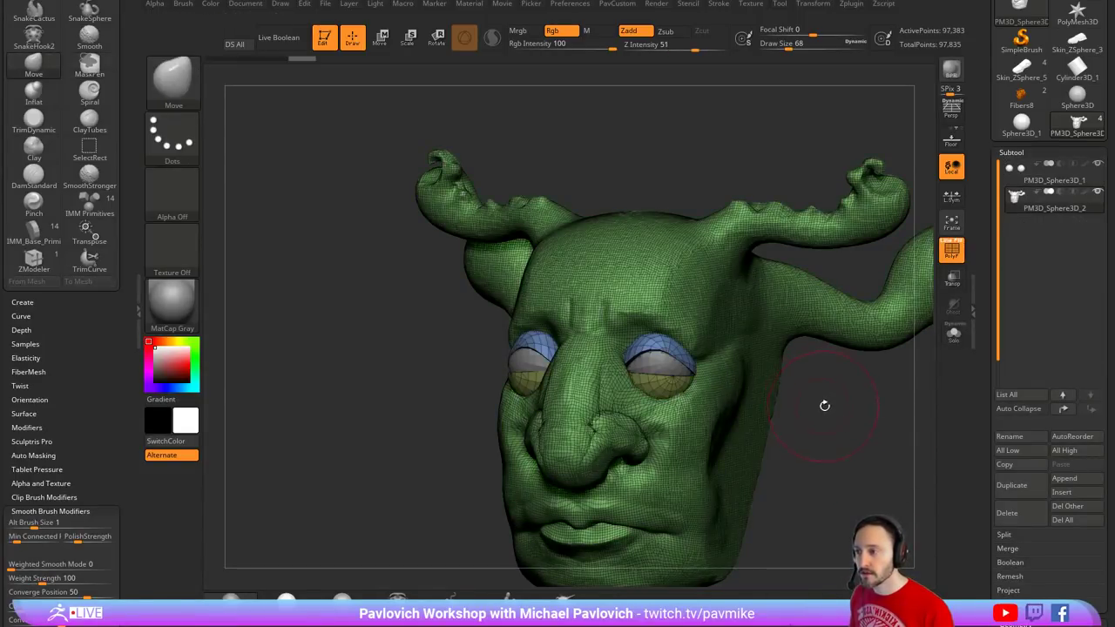
{"action": "key", "text": "space"}
{"action": "left_click", "coordinate": [823, 92]}
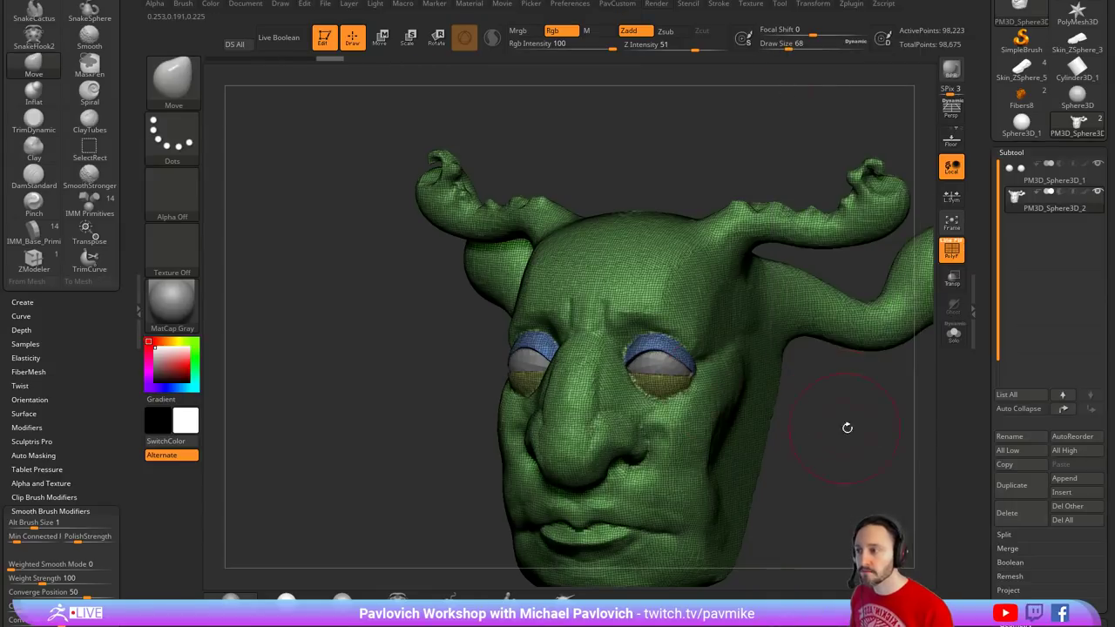
- Turn off the polyframe display on the fused head and reduce the brush's draw size to 14
{"action": "key", "text": "s"}
{"action": "left_click_drag", "start_coordinate": [846, 425], "coordinate": [827, 411], "text": "alt"}
{"action": "left_click", "coordinate": [953, 253]}
{"action": "mouse_move", "coordinate": [871, 357]}
{"action": "left_mouse_down"}
{"action": "mouse_move", "coordinate": [748, 384]}
{"action": "mouse_move", "coordinate": [613, 346]}
{"action": "mouse_move", "coordinate": [622, 367]}
{"action": "left_mouse_up"}
{"action": "mouse_move", "coordinate": [828, 440]}
{"action": "left_mouse_down", "text": "alt"}
{"action": "mouse_move", "coordinate": [820, 386]}
{"action": "mouse_move", "coordinate": [851, 420]}
{"action": "mouse_move", "coordinate": [825, 401]}
{"action": "left_mouse_up", "text": "alt"}
{"action": "key", "text": "ctrl+z"}
{"action": "key", "text": "s"}
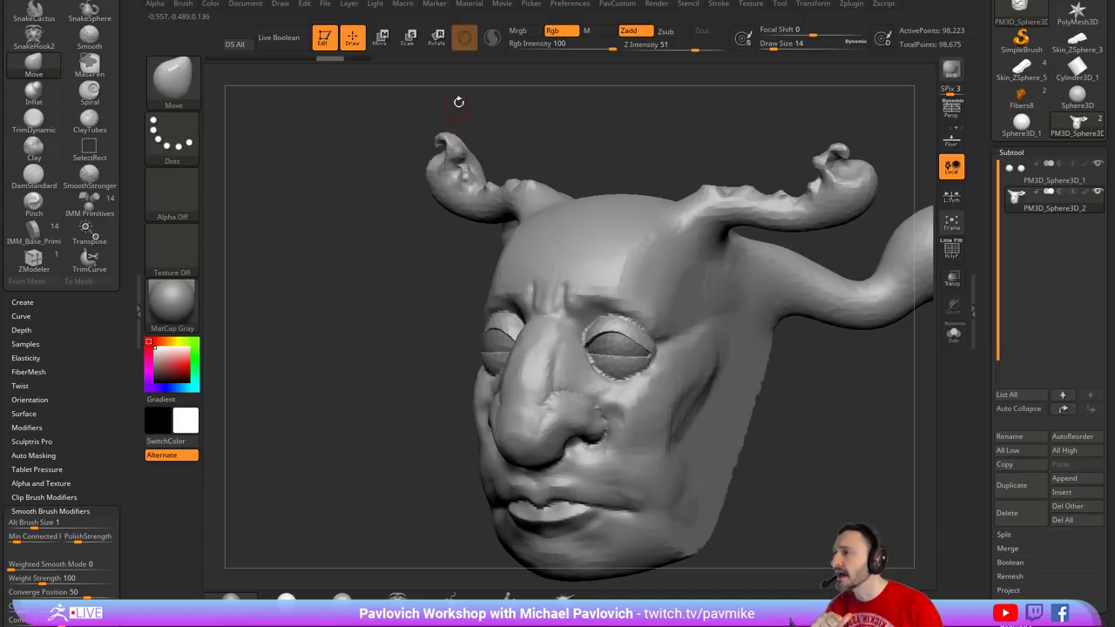
- Clear the head from the canvas, place a PolyMesh3D star and make it editable
{"action": "left_click", "coordinate": [326, 38]}
{"action": "key", "text": "ctrl+n"}
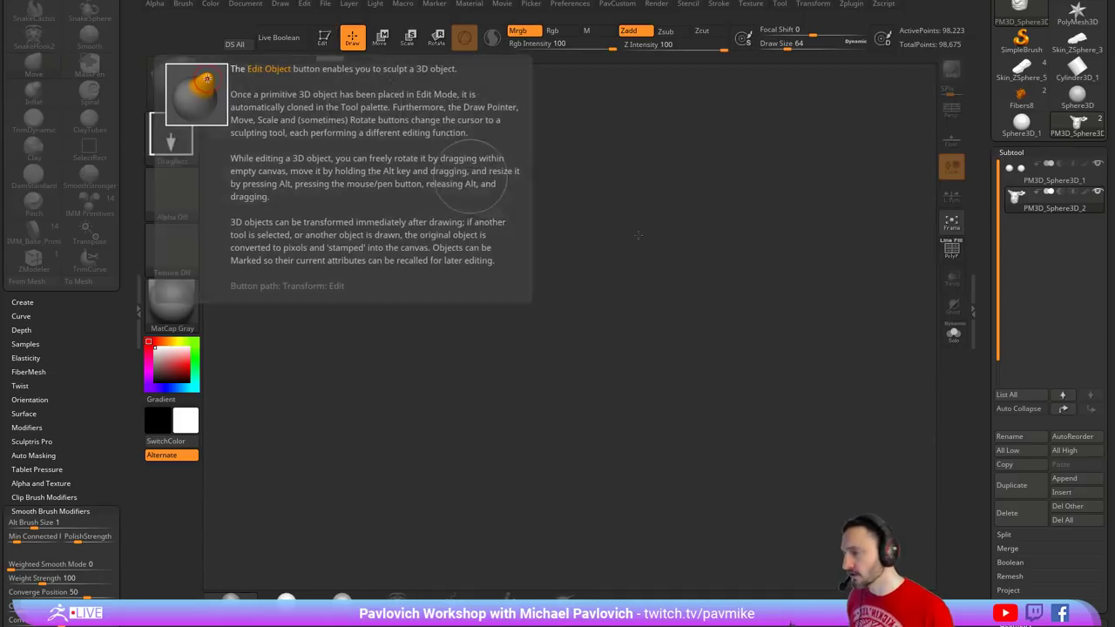
{"action": "left_click_drag", "start_coordinate": [991, 113], "coordinate": [991, 252]}
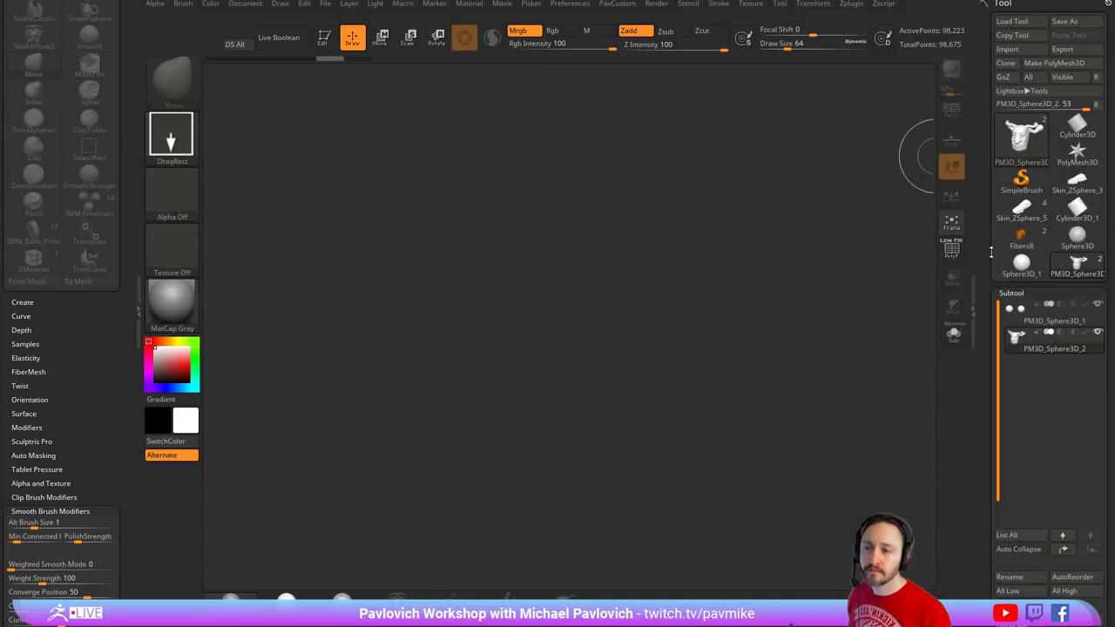
{"action": "left_click", "coordinate": [1077, 153]}
{"action": "left_click_drag", "start_coordinate": [497, 344], "coordinate": [416, 282]}
{"action": "left_click", "coordinate": [325, 37]}
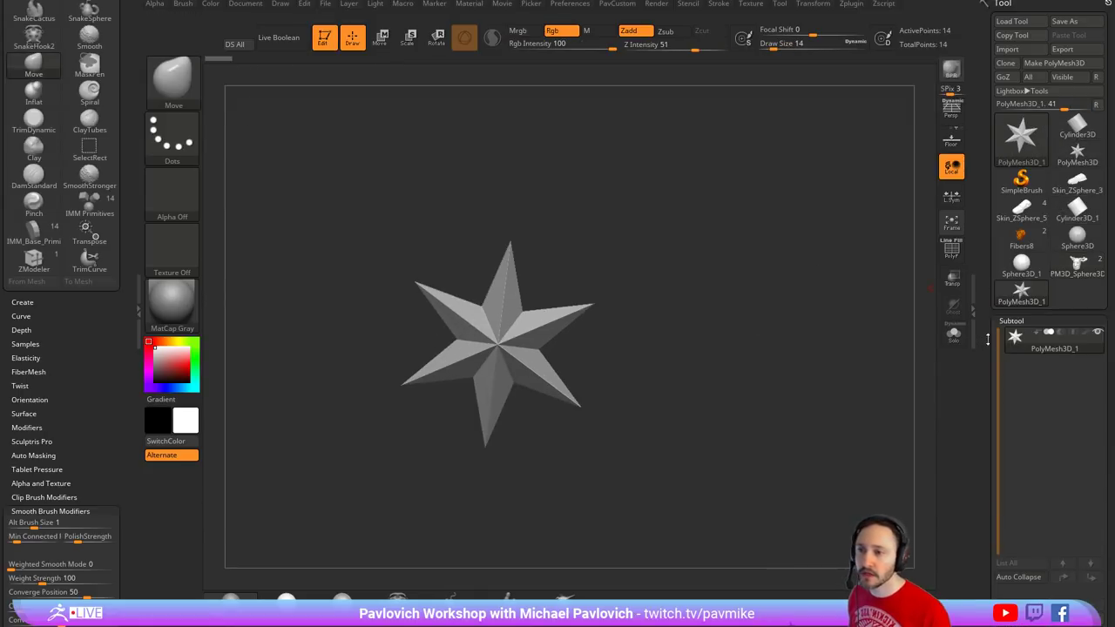
- Initialize the star as a QCube with a resolution of 2 on each axis and show its polyframe
{"action": "left_click_drag", "start_coordinate": [990, 418], "coordinate": [989, 201]}
{"action": "left_click_drag", "start_coordinate": [977, 440], "coordinate": [1038, 406]}
{"action": "left_click", "coordinate": [1019, 413]}
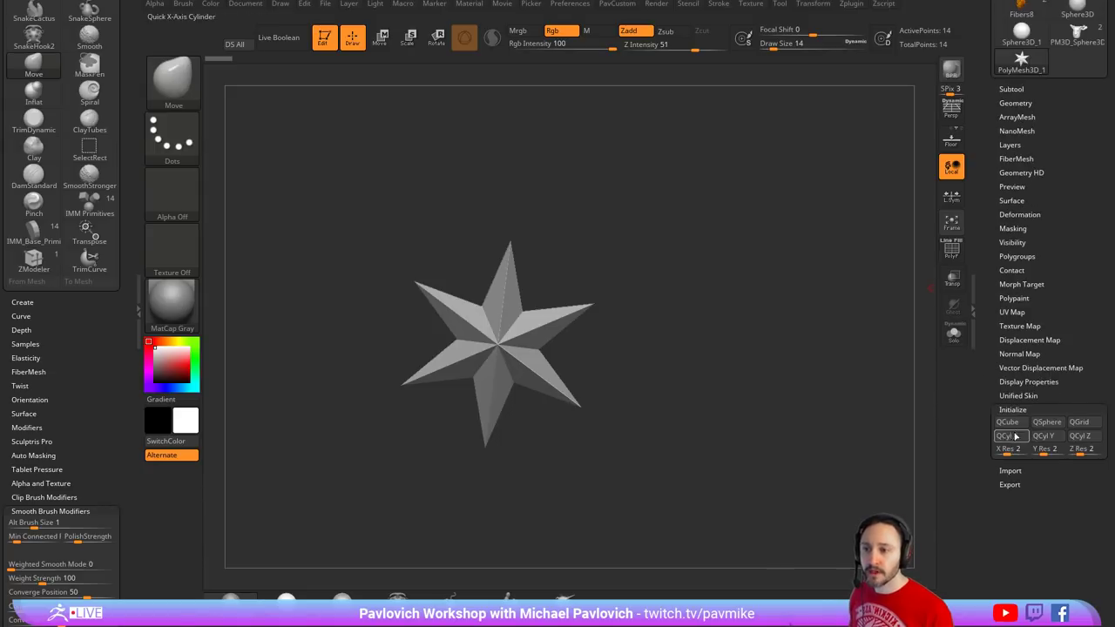
{"action": "left_click", "coordinate": [1008, 423]}
{"action": "left_click", "coordinate": [952, 252]}
- Stretch the cube along the X axis into an elongated box with the transform gizmo
{"action": "left_click_drag", "start_coordinate": [828, 261], "coordinate": [818, 288], "text": "shift"}
{"action": "right_click_drag", "start_coordinate": [818, 287], "coordinate": [798, 401], "text": "ctrl"}
{"action": "key", "text": "w"}
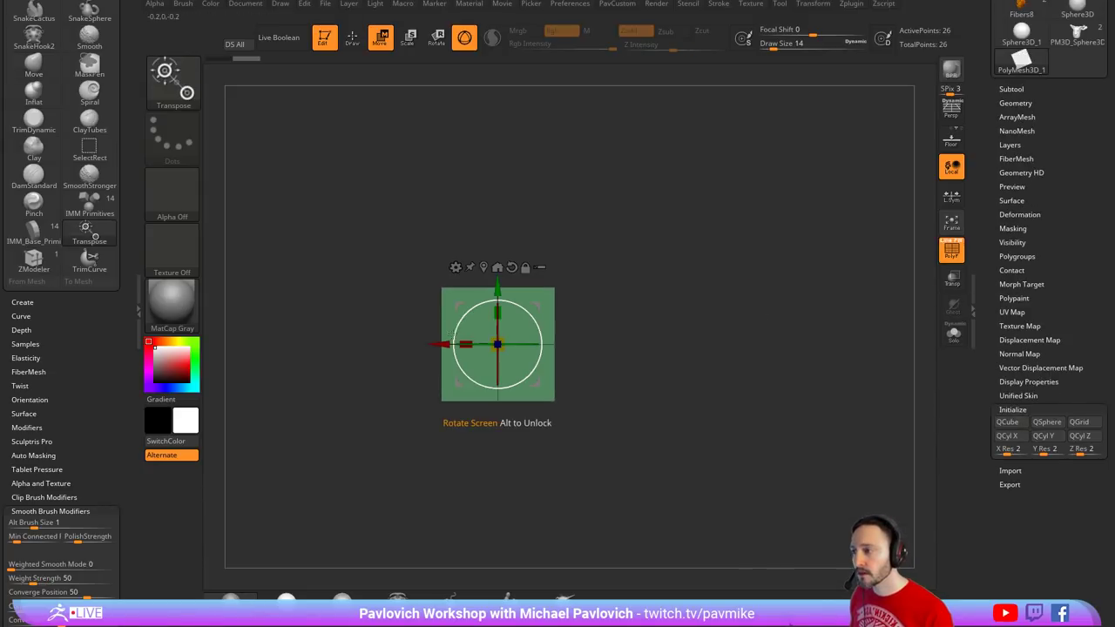
{"action": "left_click_drag", "start_coordinate": [465, 344], "coordinate": [409, 343]}
{"action": "key", "text": "q"}
{"action": "mouse_move", "coordinate": [694, 230]}
{"action": "left_mouse_down"}
{"action": "mouse_move", "coordinate": [732, 271]}
{"action": "mouse_move", "coordinate": [727, 248]}
{"action": "left_mouse_up"}
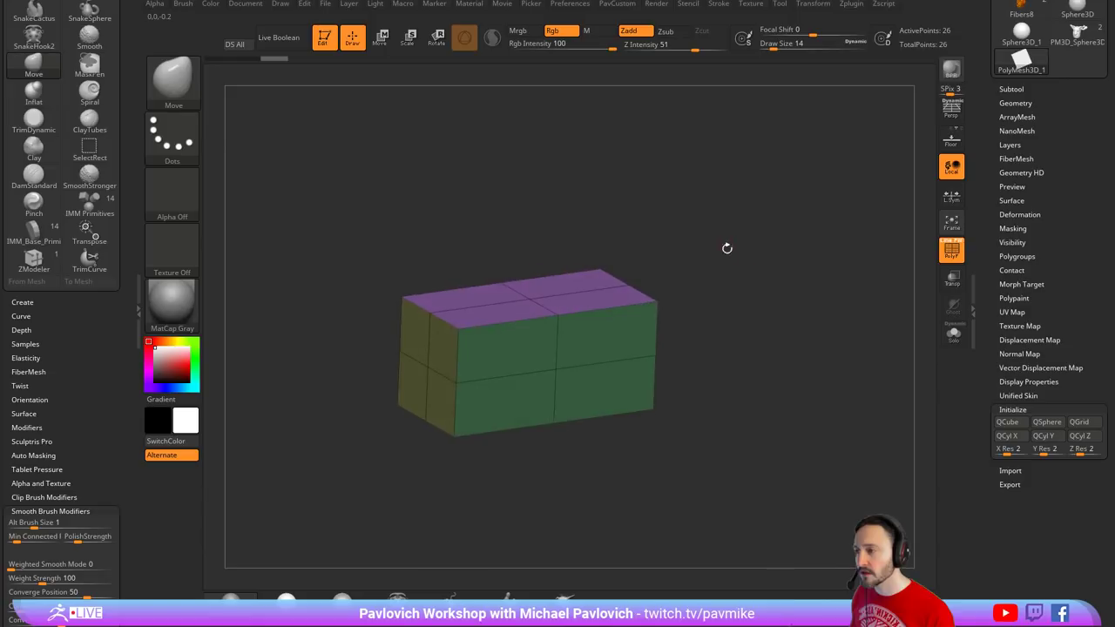
- Delete the box's end faces using the ZModeler polygon action Delete with the Polygroup All target
{"action": "key", "text": "b"}
{"action": "key", "text": "z"}
{"action": "key", "text": "m"}
{"action": "key", "text": "space"}
{"action": "left_click", "coordinate": [351, 208]}
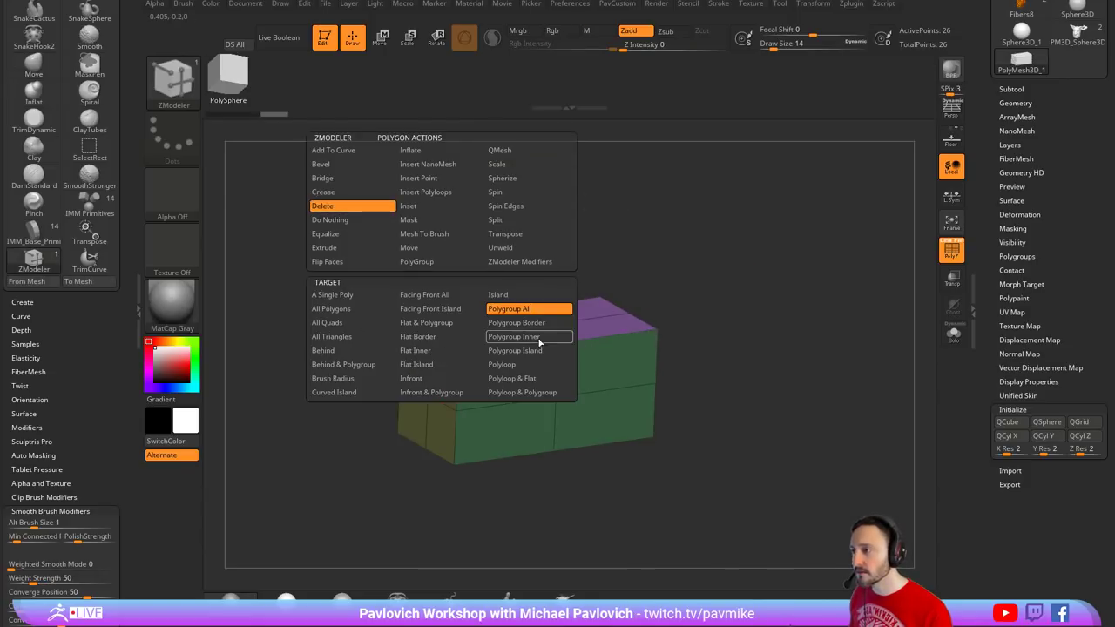
{"action": "left_click", "coordinate": [435, 380]}
{"action": "left_click_drag", "start_coordinate": [692, 324], "coordinate": [571, 351]}
{"action": "left_click_drag", "start_coordinate": [647, 283], "coordinate": [783, 292]}
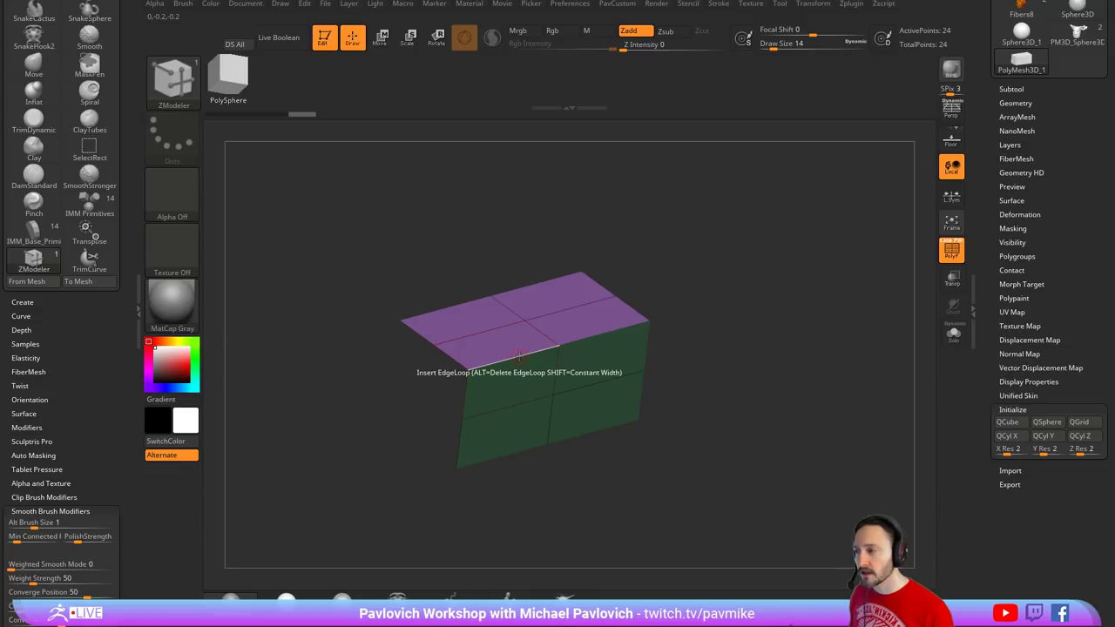
- Bevel the box's middle cross edge loop into two loops and assign the whole mesh to one polygroup
{"action": "key", "text": "space"}
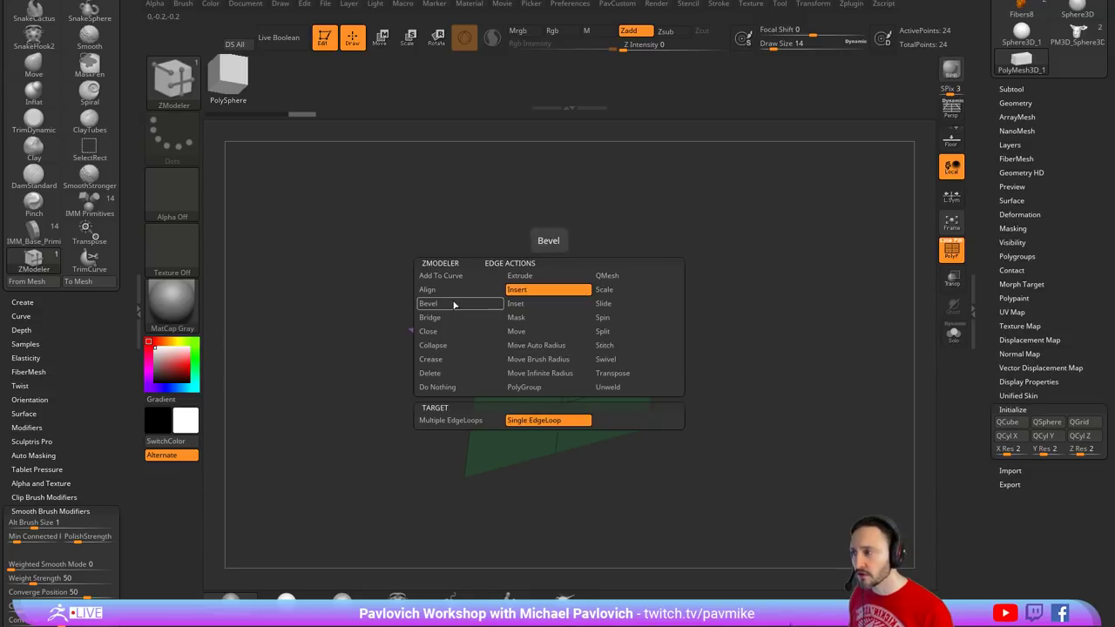
{"action": "left_click", "coordinate": [453, 305]}
{"action": "left_click_drag", "start_coordinate": [533, 330], "coordinate": [528, 299]}
{"action": "key", "text": "ctrl+w"}
{"action": "left_click_drag", "start_coordinate": [756, 326], "coordinate": [755, 319]}
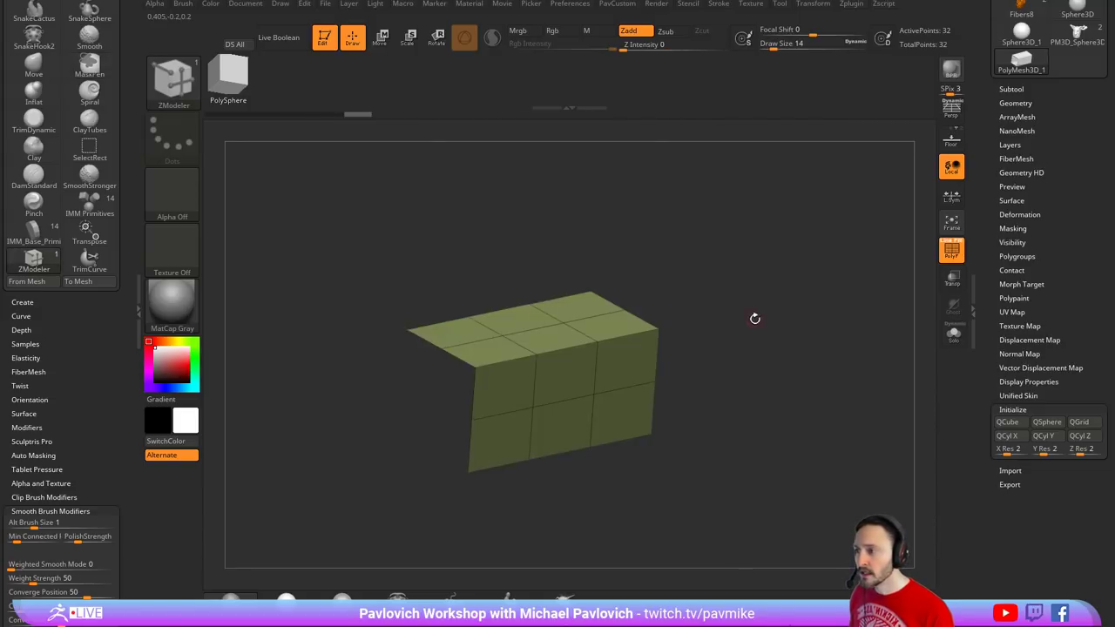
- Slide the complete lengthwise edge loop toward the box's long upper corner with the ZModeler edge action Slide
{"action": "key", "text": "space"}
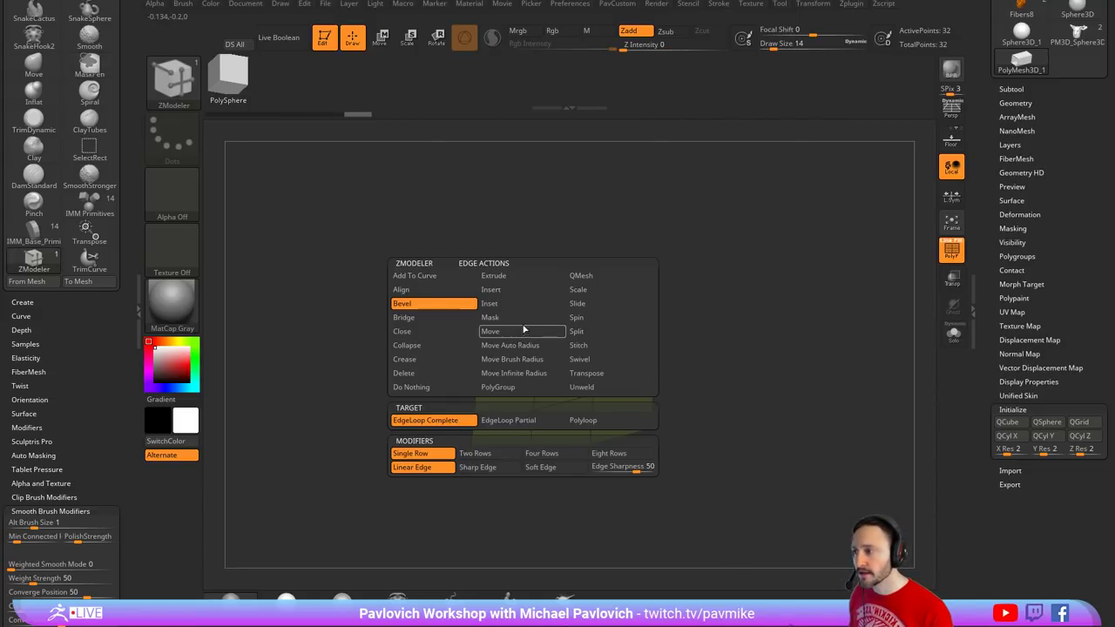
{"action": "left_click", "coordinate": [587, 306]}
{"action": "left_click", "coordinate": [515, 421]}
{"action": "left_click_drag", "start_coordinate": [537, 331], "coordinate": [557, 350]}
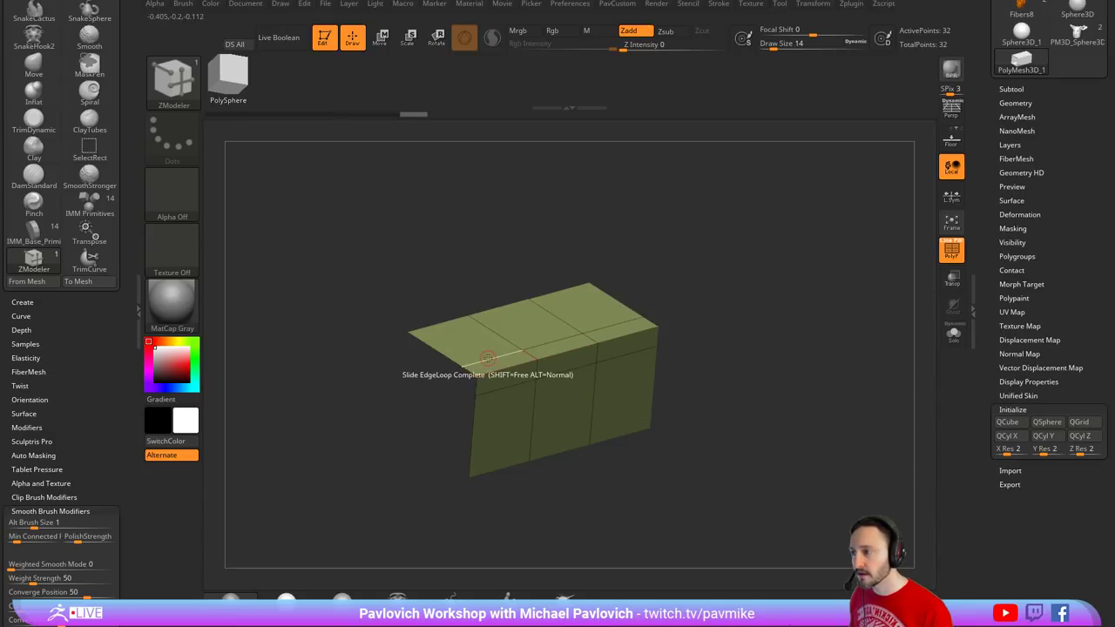
- Slide only the end section of the lengthwise loops away from the corner on the top and front faces
{"action": "key", "text": "space"}
{"action": "left_click", "coordinate": [404, 420]}
{"action": "left_click_drag", "start_coordinate": [481, 358], "coordinate": [468, 349]}
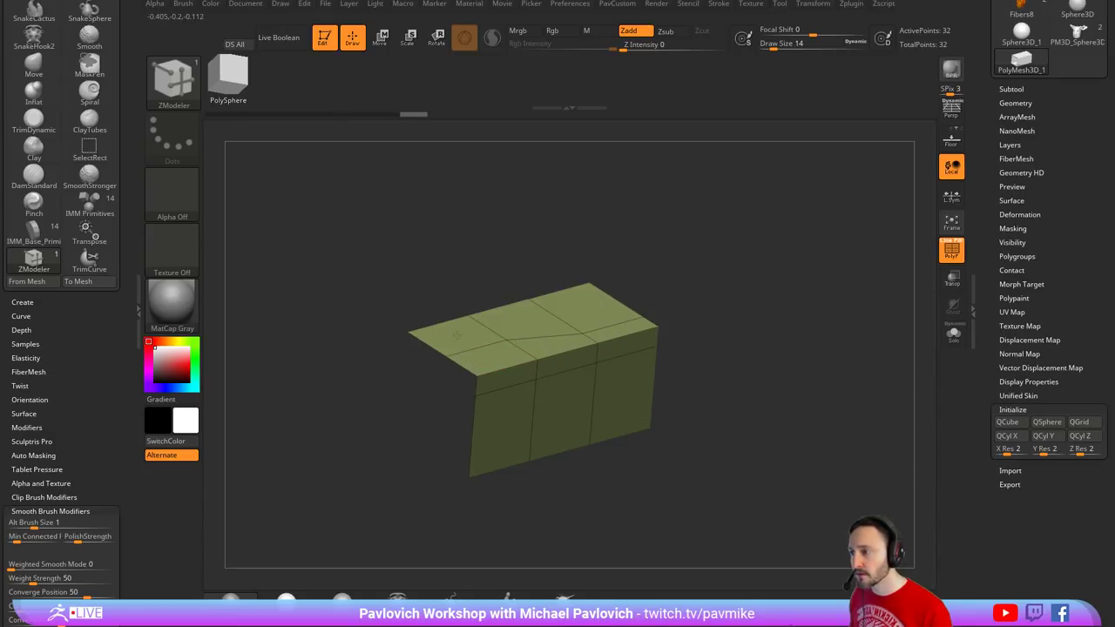
{"action": "left_click_drag", "start_coordinate": [721, 328], "coordinate": [754, 282]}
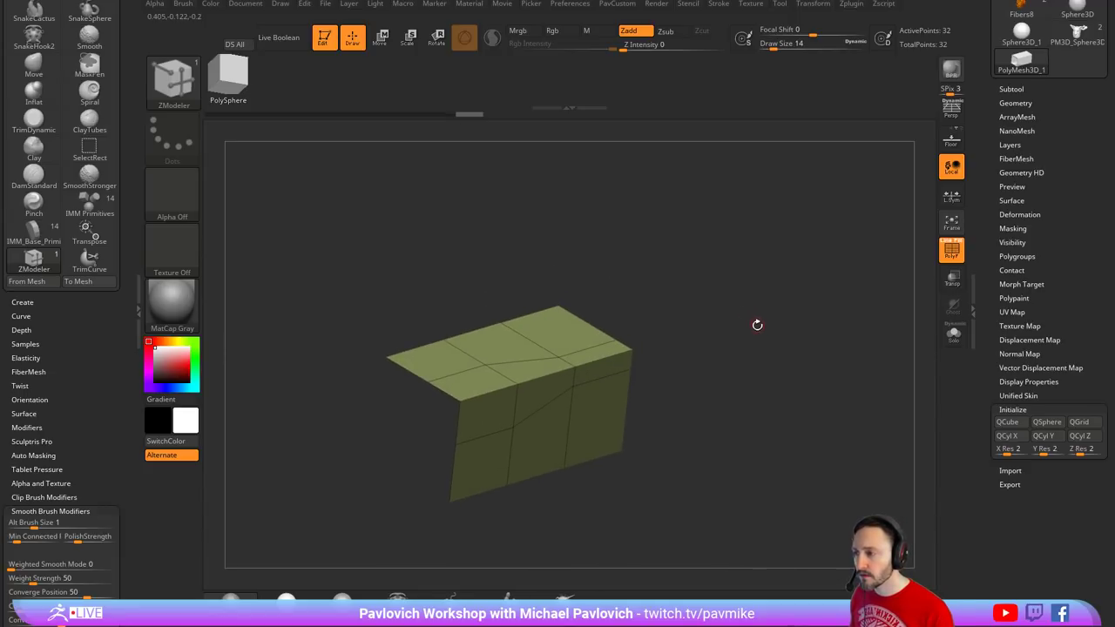
- Preview the box with dynamic subdivision, hide the polyframe and set SmoothSubdiv to 4
{"action": "left_click_drag", "start_coordinate": [757, 324], "coordinate": [801, 306]}
{"action": "key", "text": "d"}
{"action": "left_click", "coordinate": [951, 254]}
{"action": "key", "text": "space"}
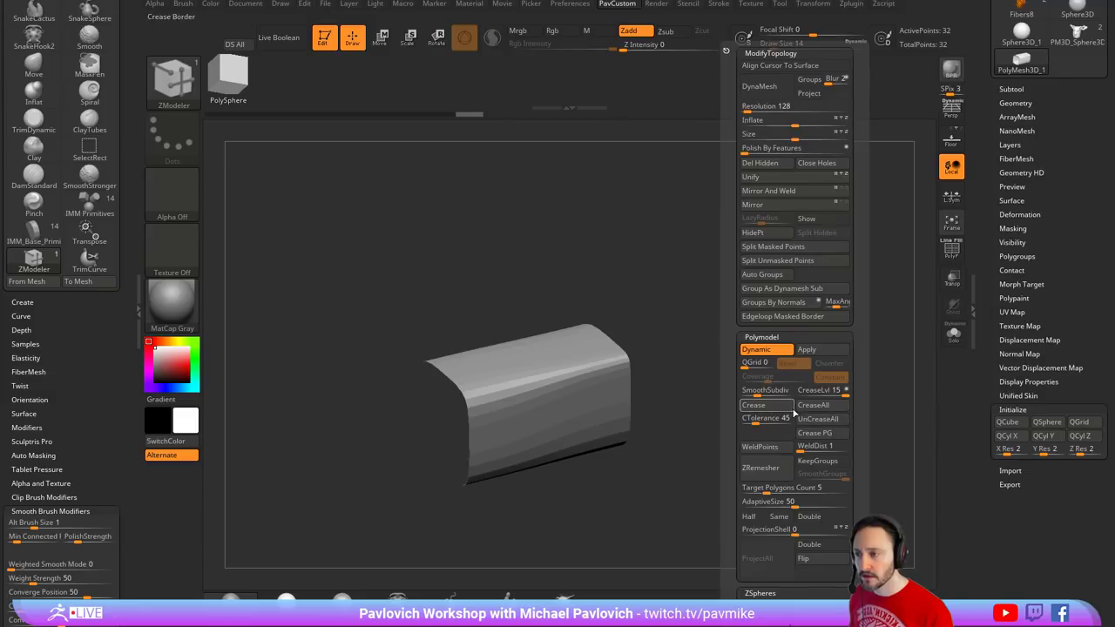
{"action": "left_click", "coordinate": [763, 392]}
{"action": "type", "text": "4"}
{"action": "key", "text": "Return"}
- Show the polyframe again and turn off the box's dynamic subdivision preview
{"action": "left_click_drag", "start_coordinate": [698, 360], "coordinate": [911, 289]}
{"action": "left_click", "coordinate": [951, 253]}
{"action": "left_click_drag", "start_coordinate": [809, 294], "coordinate": [759, 319]}
{"action": "key", "text": "shift+d"}
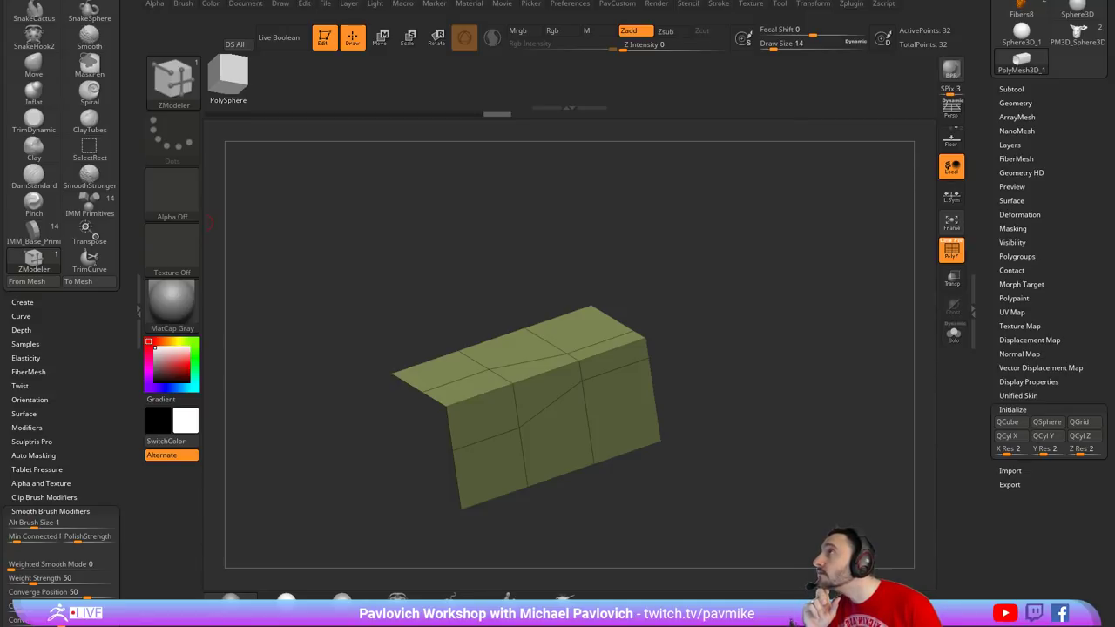
- Load the BertiLivestream.ZTL tool from the Berti folder inside streaming on Local Disk (E:)
{"action": "scroll", "coordinate": [988, 122], "scroll_direction": "up", "scroll_amount": 5}
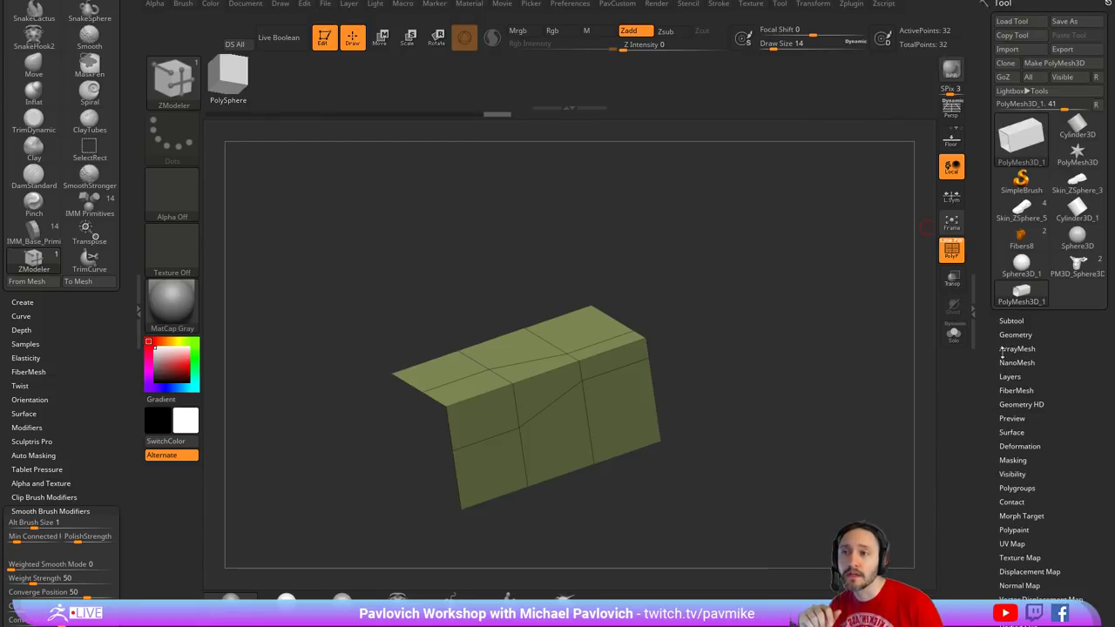
{"action": "left_click", "coordinate": [1011, 21]}
{"action": "scroll", "coordinate": [168, 216], "scroll_direction": "up", "scroll_amount": 5}
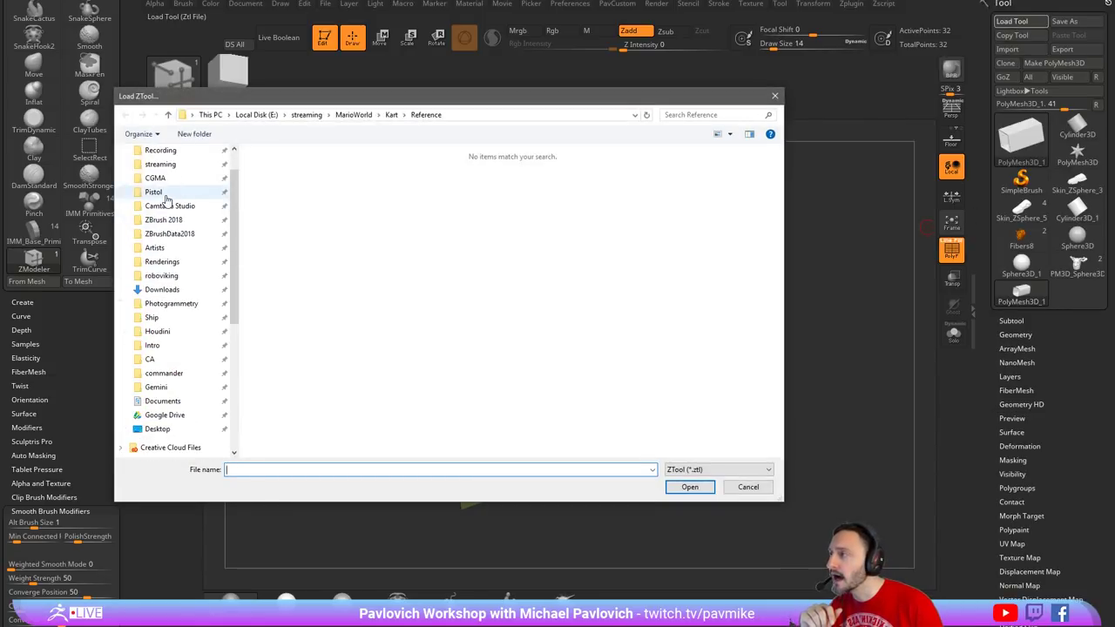
{"action": "left_click", "coordinate": [174, 187]}
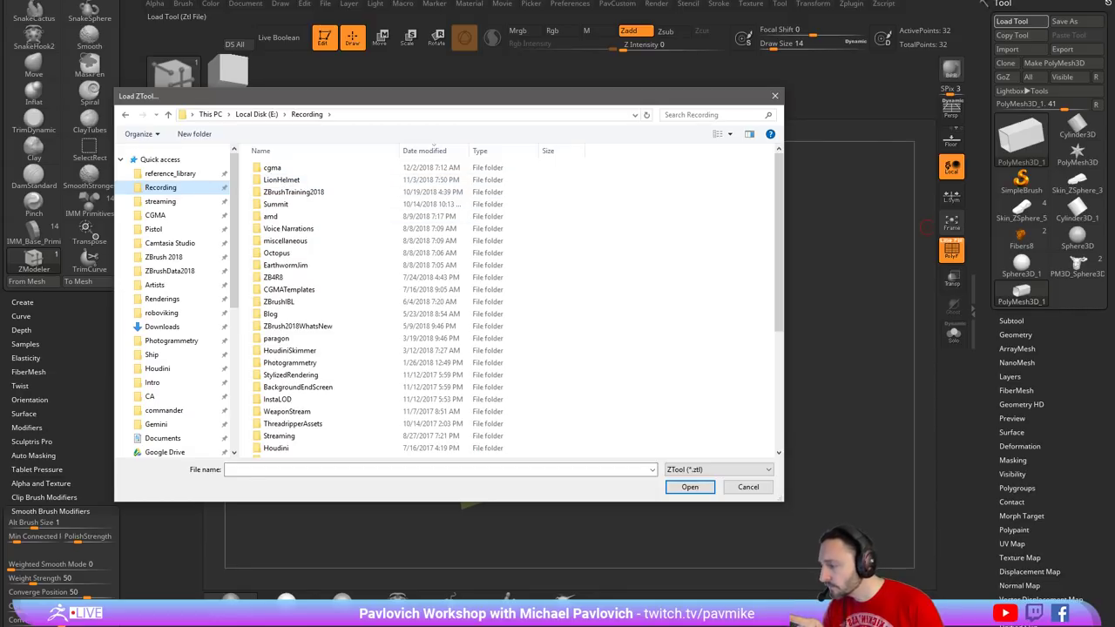
{"action": "left_click_drag", "start_coordinate": [377, 626], "coordinate": [688, 44]}
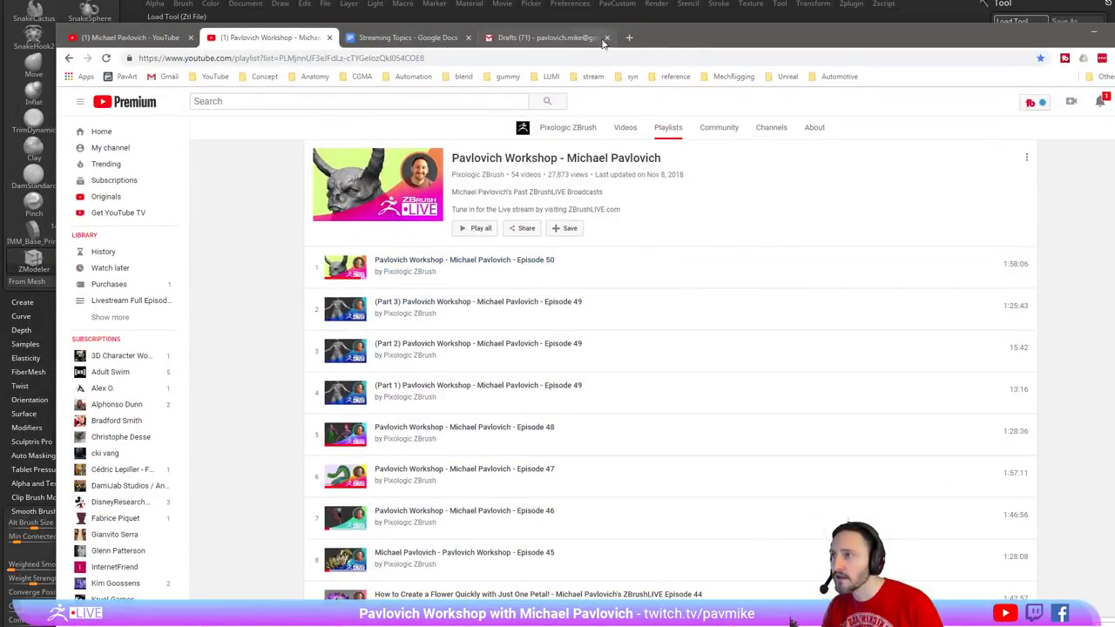
{"action": "key", "text": "alt+Tab"}
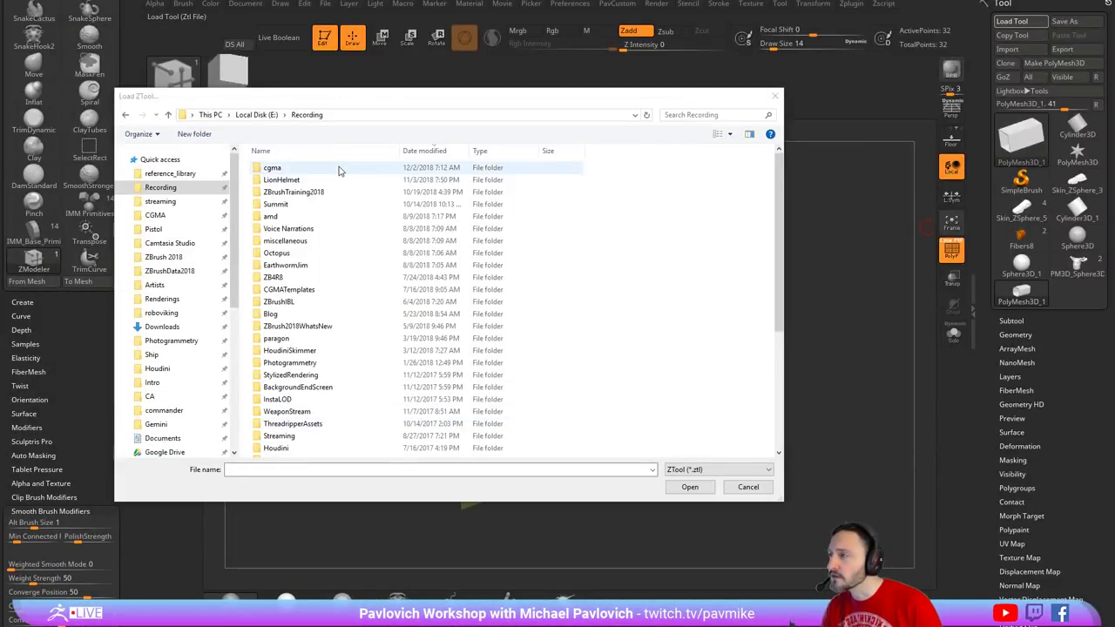
{"action": "left_click", "coordinate": [253, 116]}
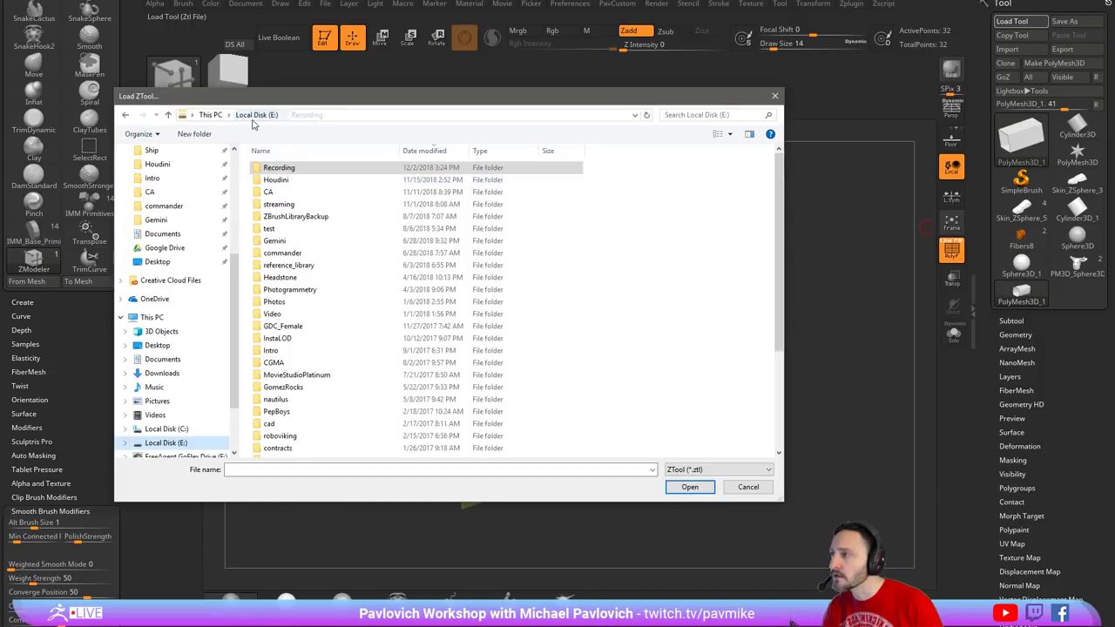
{"action": "double_click", "coordinate": [295, 203]}
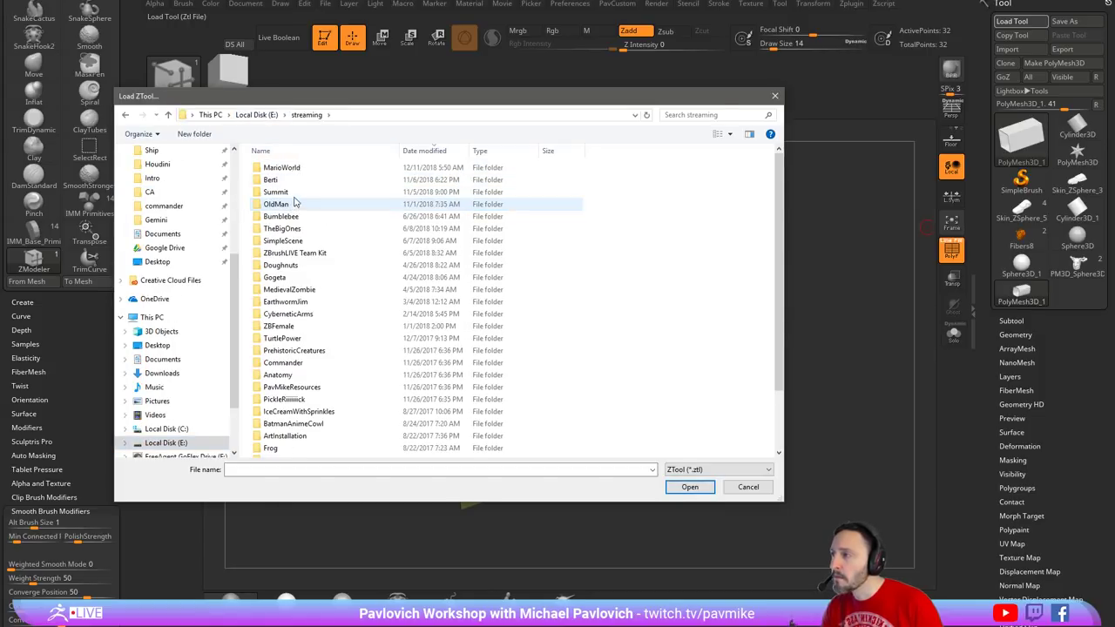
{"action": "double_click", "coordinate": [307, 168]}
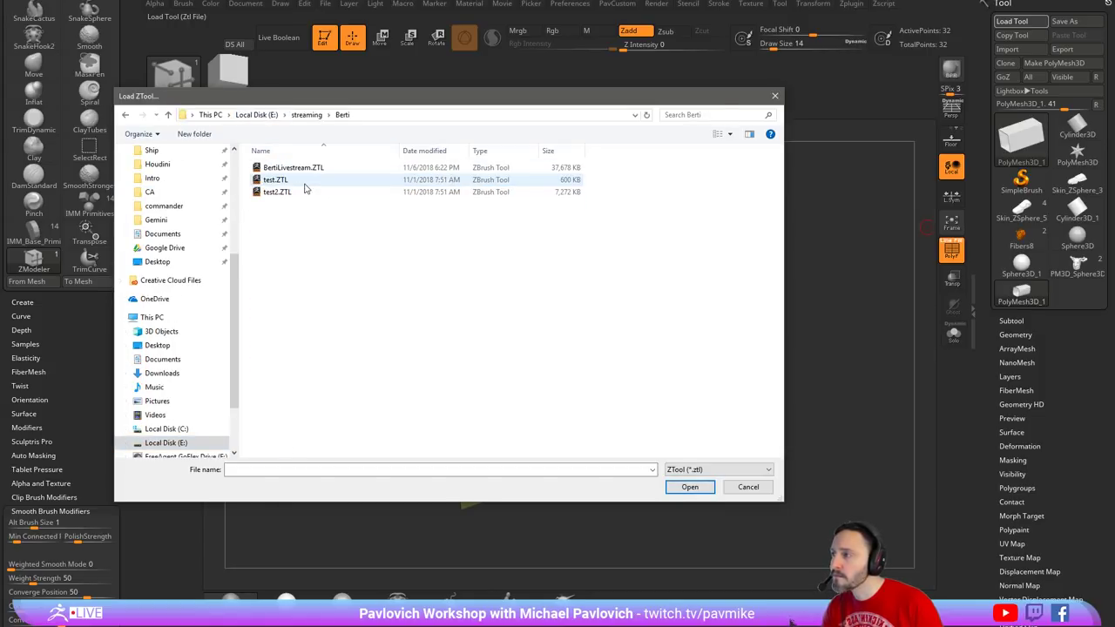
{"action": "left_click", "coordinate": [448, 152]}
{"action": "double_click", "coordinate": [306, 168]}
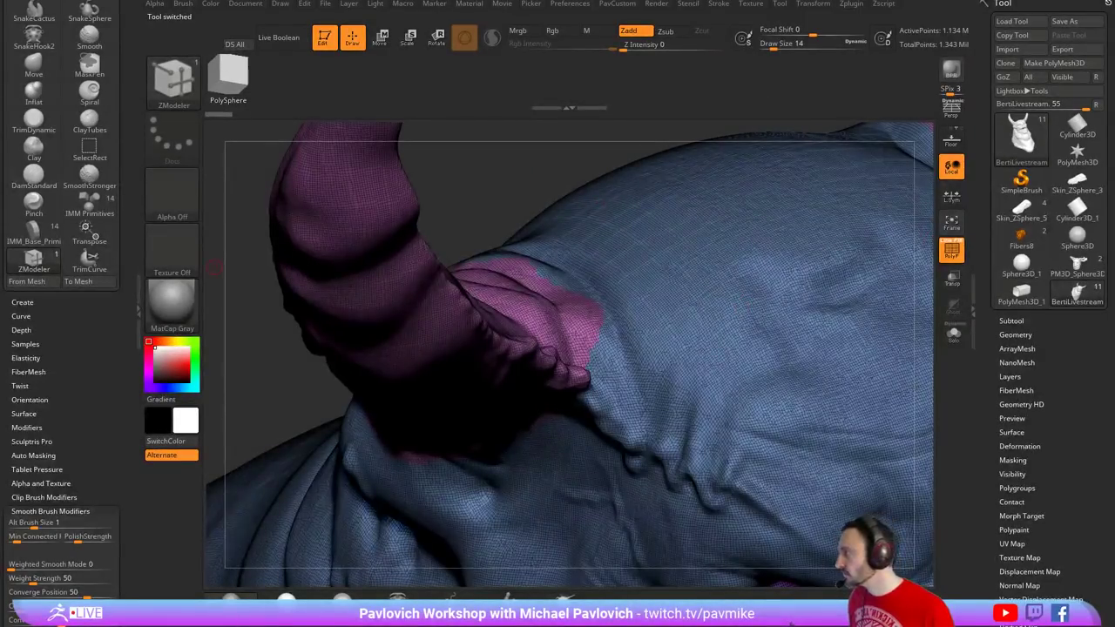
- Hide the polyframe and fit the whole horned creature in view to inspect its side
{"action": "left_click", "coordinate": [951, 250]}
{"action": "key", "text": "f"}
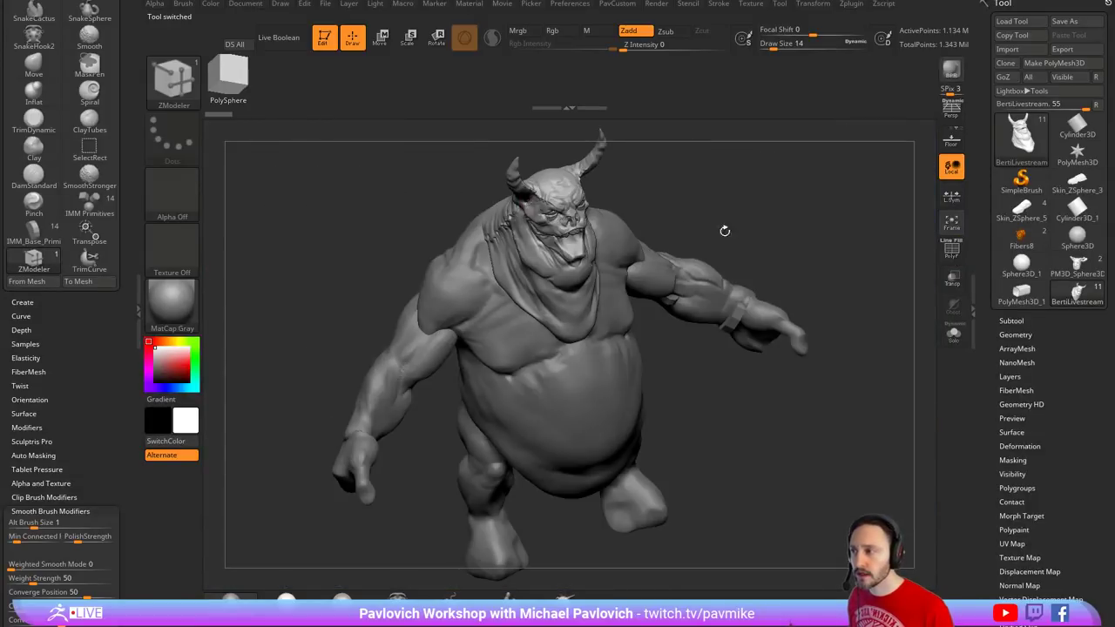
{"action": "mouse_move", "coordinate": [725, 231]}
{"action": "left_mouse_down", "text": "shift"}
{"action": "mouse_move", "coordinate": [781, 208]}
{"action": "mouse_move", "coordinate": [721, 228]}
{"action": "mouse_move", "coordinate": [756, 224]}
{"action": "left_mouse_up", "text": "shift"}
{"action": "key", "text": "s"}
{"action": "left_click_drag", "start_coordinate": [757, 224], "coordinate": [782, 226]}
{"action": "left_click_drag", "start_coordinate": [782, 225], "coordinate": [682, 199]}
{"action": "mouse_move", "coordinate": [658, 314]}
{"action": "left_mouse_down"}
{"action": "mouse_move", "coordinate": [800, 282]}
{"action": "mouse_move", "coordinate": [666, 280]}
{"action": "left_mouse_up"}
{"action": "mouse_move", "coordinate": [739, 258]}
{"action": "left_mouse_down", "text": "alt"}
{"action": "mouse_move", "coordinate": [741, 306]}
{"action": "mouse_move", "coordinate": [704, 342]}
{"action": "mouse_move", "coordinate": [746, 294]}
{"action": "mouse_move", "coordinate": [667, 372]}
{"action": "mouse_move", "coordinate": [767, 337]}
{"action": "left_mouse_up", "text": "alt"}
- Choose the Standard brush with draw size 154 and make the creature's arm the active subtool
{"action": "key", "text": "b"}
{"action": "key", "text": "s"}
{"action": "key", "text": "t"}
{"action": "key", "text": "s"}
{"action": "key", "text": "s"}
{"action": "left_click", "coordinate": [632, 331], "text": "alt"}
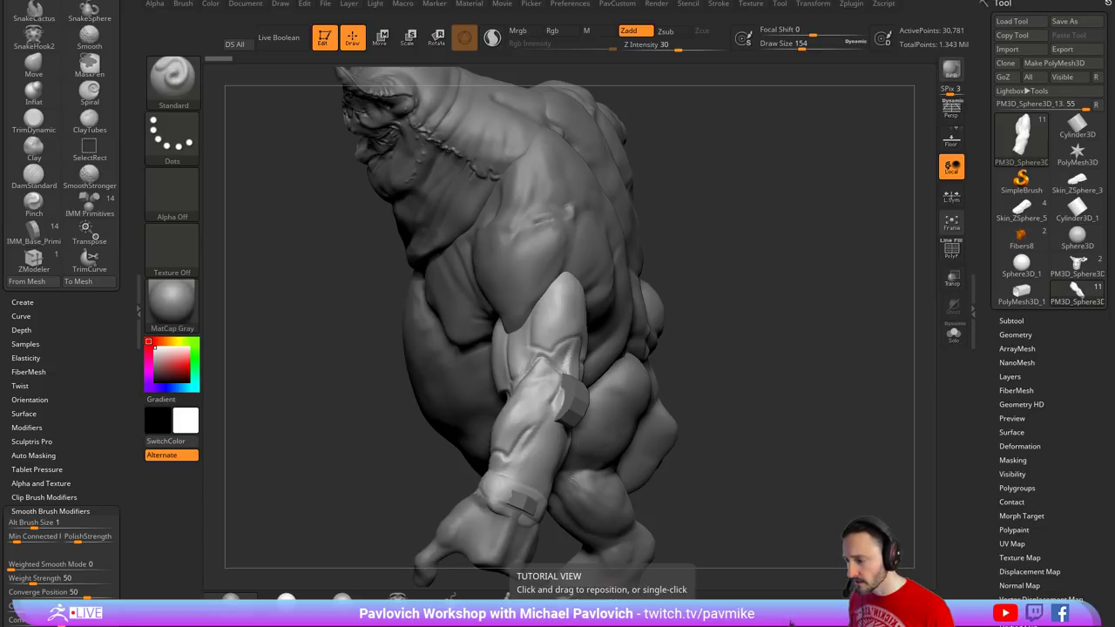
- Switch to the browser and examine the mechanical leg plating and its joints with the flesh on the Sketchfab Cybie model
{"action": "mouse_move", "coordinate": [948, 626]}
{"action": "left_mouse_down"}
{"action": "mouse_move", "coordinate": [945, 443]}
{"action": "mouse_move", "coordinate": [771, 9]}
{"action": "left_mouse_up"}
{"action": "mouse_move", "coordinate": [639, 378]}
{"action": "left_mouse_down"}
{"action": "mouse_move", "coordinate": [500, 348]}
{"action": "mouse_move", "coordinate": [466, 373]}
{"action": "left_mouse_up"}
{"action": "scroll", "coordinate": [514, 398], "scroll_direction": "up", "scroll_amount": 5}
{"action": "right_click_drag", "start_coordinate": [608, 476], "coordinate": [773, 311]}
{"action": "left_click_drag", "start_coordinate": [773, 311], "coordinate": [757, 418]}
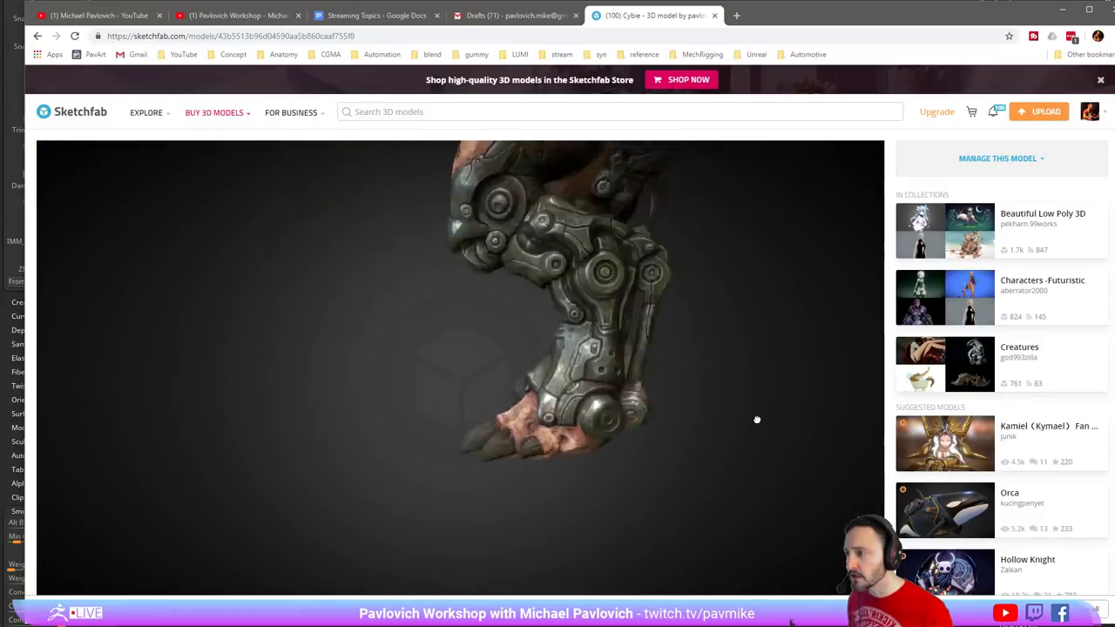
{"action": "scroll", "coordinate": [763, 349], "scroll_direction": "up", "scroll_amount": 3}
{"action": "right_click_drag", "start_coordinate": [762, 346], "coordinate": [684, 428]}
{"action": "scroll", "coordinate": [685, 425], "scroll_direction": "down", "scroll_amount": 3}
{"action": "left_click_drag", "start_coordinate": [610, 402], "coordinate": [731, 396]}
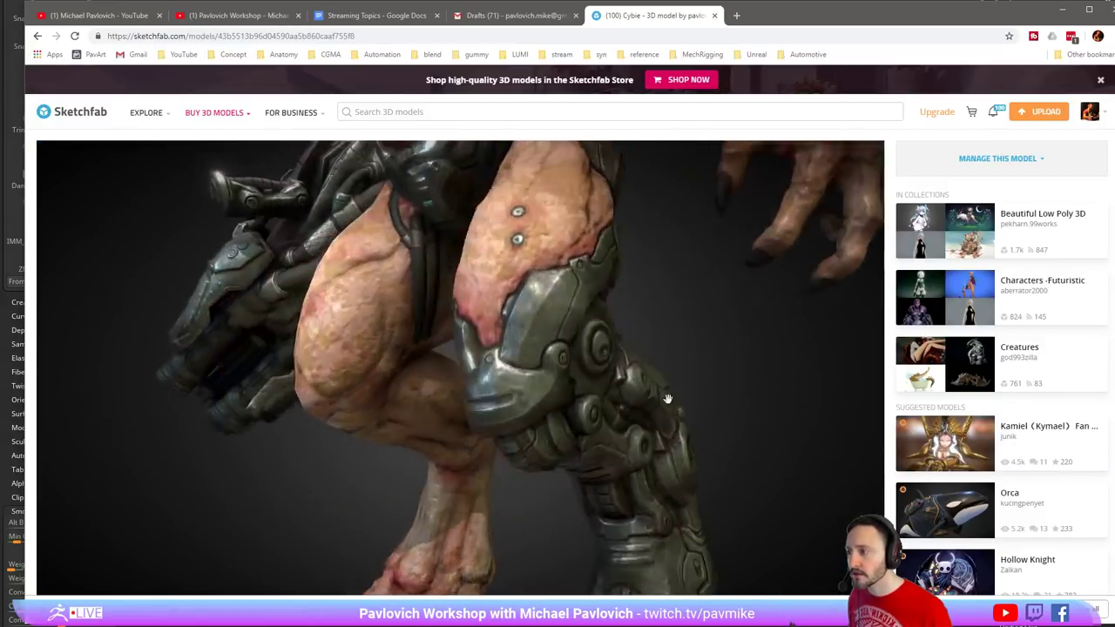
{"action": "scroll", "coordinate": [668, 399], "scroll_direction": "down", "scroll_amount": 3}
{"action": "right_click_drag", "start_coordinate": [527, 218], "coordinate": [518, 416]}
{"action": "mouse_move", "coordinate": [517, 415]}
{"action": "left_mouse_down"}
{"action": "mouse_move", "coordinate": [626, 363]}
{"action": "mouse_move", "coordinate": [537, 363]}
{"action": "mouse_move", "coordinate": [617, 380]}
{"action": "mouse_move", "coordinate": [600, 261]}
{"action": "mouse_move", "coordinate": [490, 297]}
{"action": "mouse_move", "coordinate": [468, 284]}
{"action": "mouse_move", "coordinate": [495, 385]}
{"action": "mouse_move", "coordinate": [561, 332]}
{"action": "left_mouse_up"}
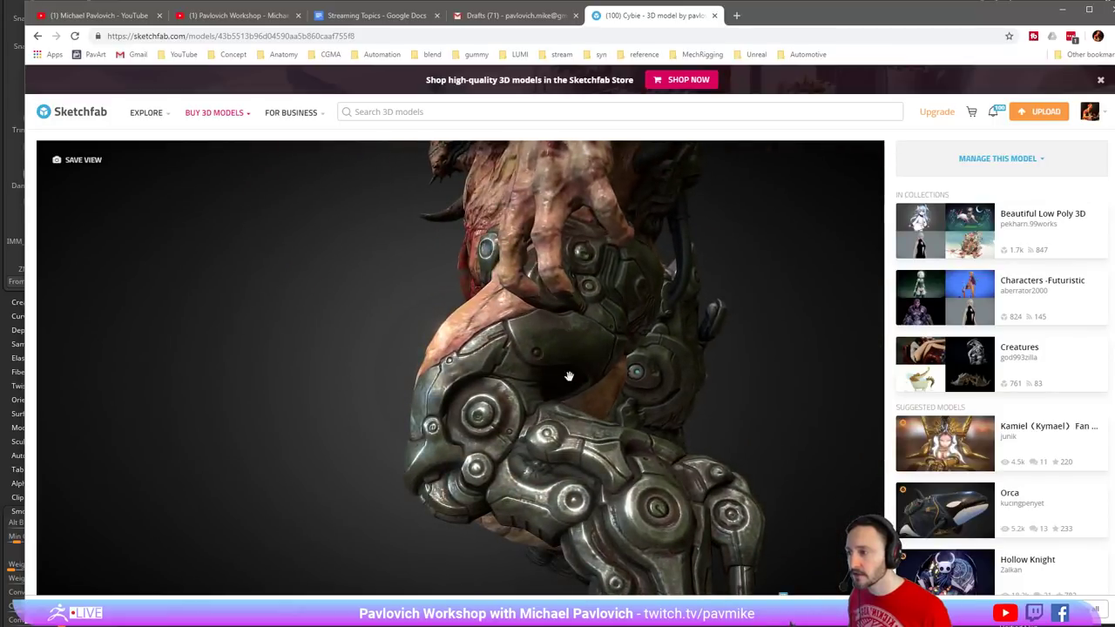
{"action": "mouse_move", "coordinate": [569, 376]}
{"action": "left_mouse_down"}
{"action": "mouse_move", "coordinate": [534, 403]}
{"action": "mouse_move", "coordinate": [549, 363]}
{"action": "mouse_move", "coordinate": [700, 375]}
{"action": "mouse_move", "coordinate": [496, 356]}
{"action": "mouse_move", "coordinate": [612, 227]}
{"action": "left_mouse_up"}
{"action": "scroll", "coordinate": [487, 358], "scroll_direction": "down", "scroll_amount": 5}
{"action": "left_click", "coordinate": [1062, 10]}
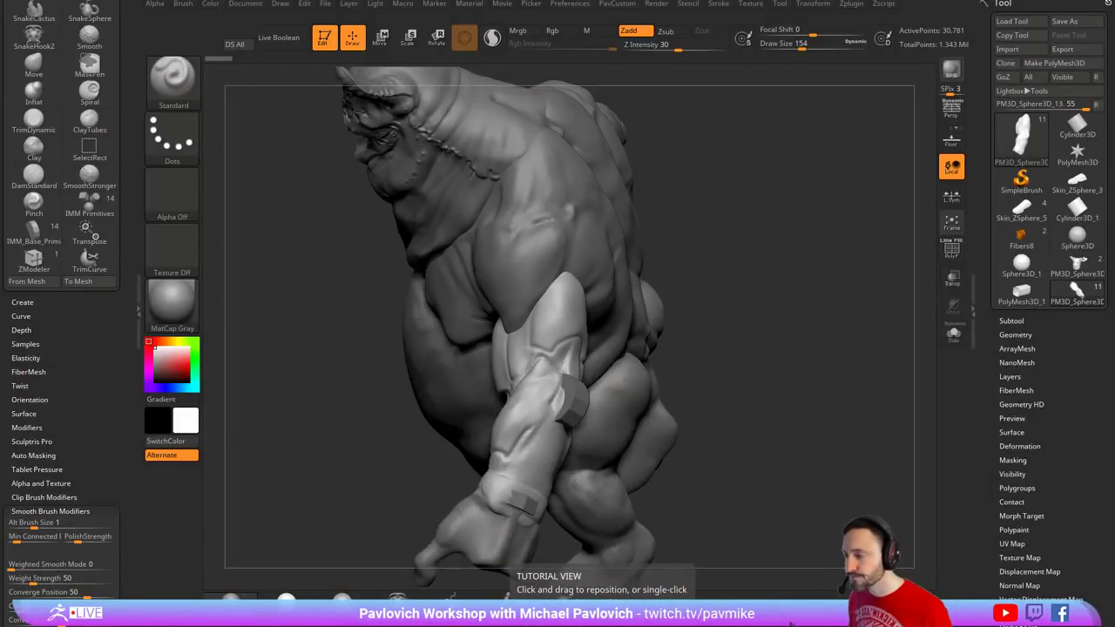
- Return to ZBrush, isolate the arm with Solo and inspect its wireframe with the polyframe
{"action": "left_click_drag", "start_coordinate": [811, 255], "coordinate": [841, 311]}
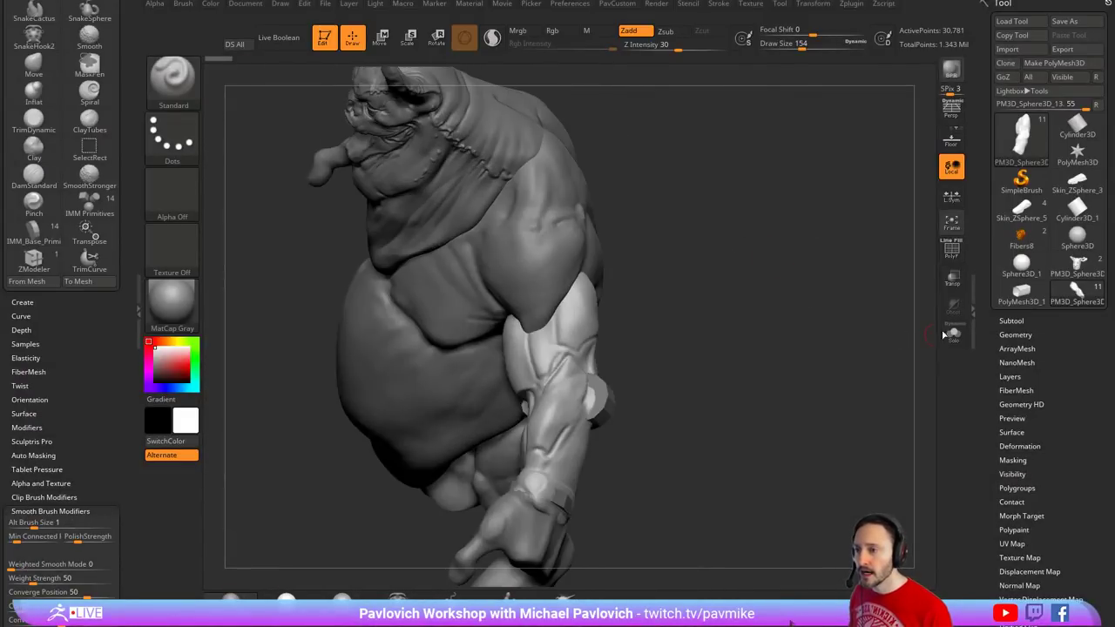
{"action": "left_click", "coordinate": [952, 334]}
{"action": "left_click", "coordinate": [951, 250]}
{"action": "mouse_move", "coordinate": [779, 283]}
{"action": "left_mouse_down", "text": "alt"}
{"action": "mouse_move", "coordinate": [798, 302]}
{"action": "mouse_move", "coordinate": [784, 281]}
{"action": "mouse_move", "coordinate": [821, 298]}
{"action": "mouse_move", "coordinate": [811, 318]}
{"action": "left_mouse_up", "text": "alt"}
{"action": "left_click", "coordinate": [951, 250]}
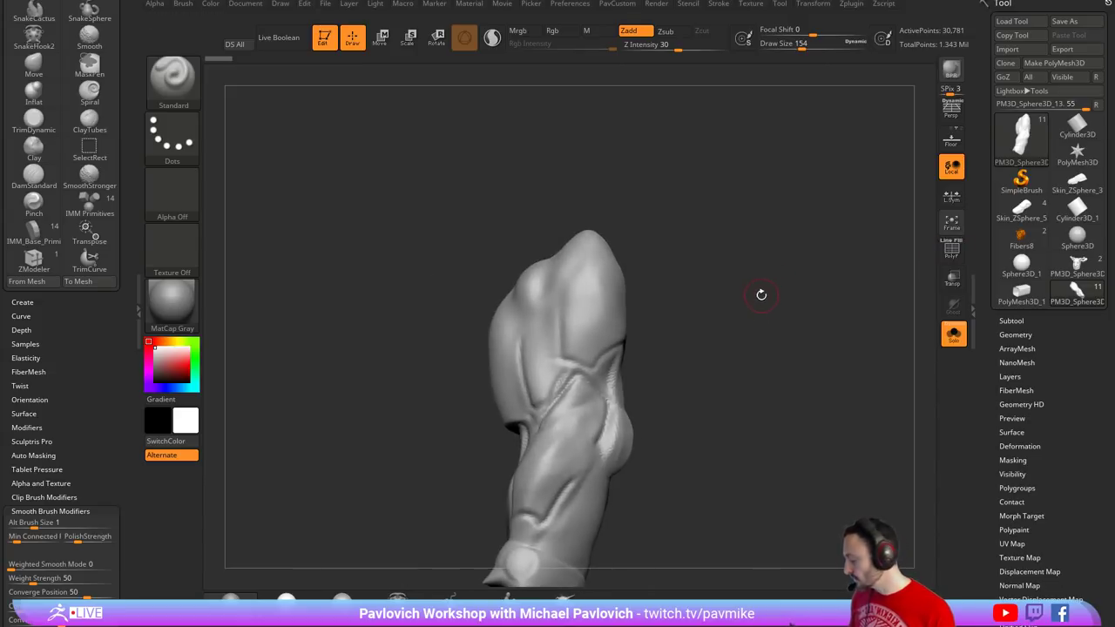
- Carve a panel groove down the upper arm and across its lower part with the DamStandard brush
{"action": "key", "text": "b"}
{"action": "key", "text": "d"}
{"action": "key", "text": "s"}
{"action": "key", "text": "s"}
{"action": "left_click_drag", "start_coordinate": [576, 317], "coordinate": [580, 317]}
{"action": "left_click_drag", "start_coordinate": [545, 264], "coordinate": [571, 322]}
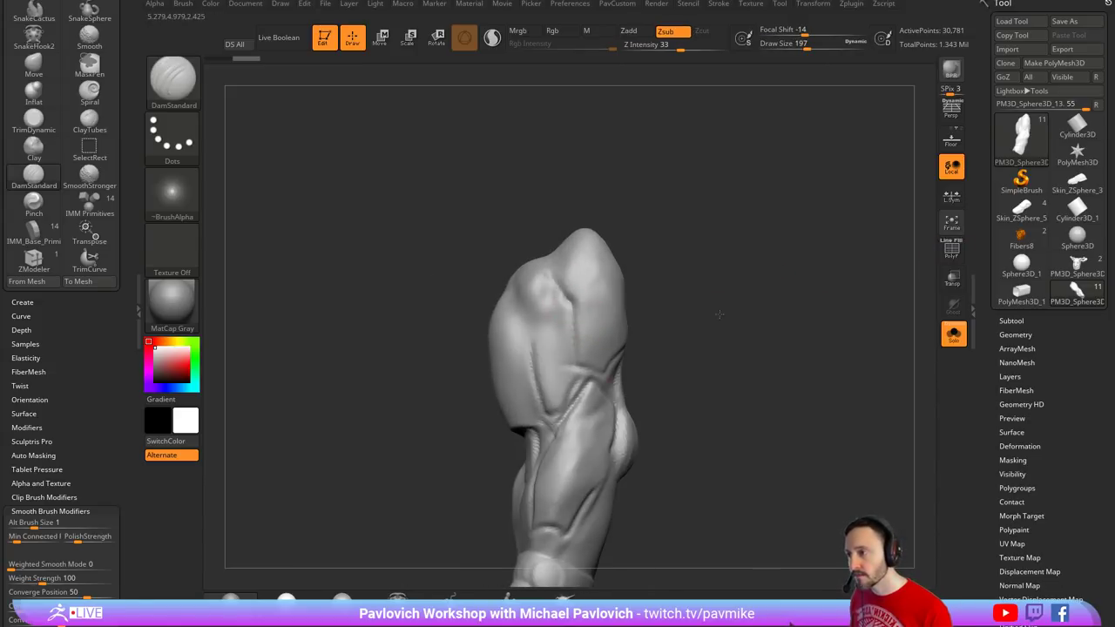
{"action": "mouse_move", "coordinate": [722, 313]}
{"action": "left_mouse_down"}
{"action": "mouse_move", "coordinate": [662, 322]}
{"action": "mouse_move", "coordinate": [652, 338]}
{"action": "left_mouse_up"}
{"action": "left_click_drag", "start_coordinate": [540, 347], "coordinate": [569, 369]}
- Set the DamStandard Z Intensity to 38 and deepen the groove around the lower end of the upper-arm plate
{"action": "key", "text": "grave"}
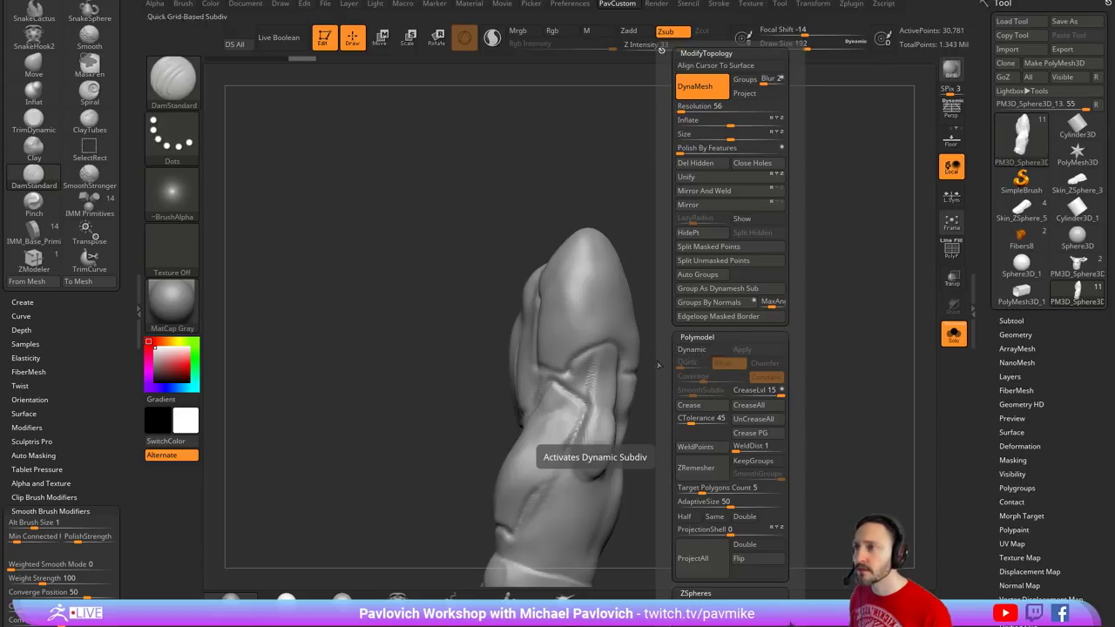
{"action": "left_click", "coordinate": [685, 49]}
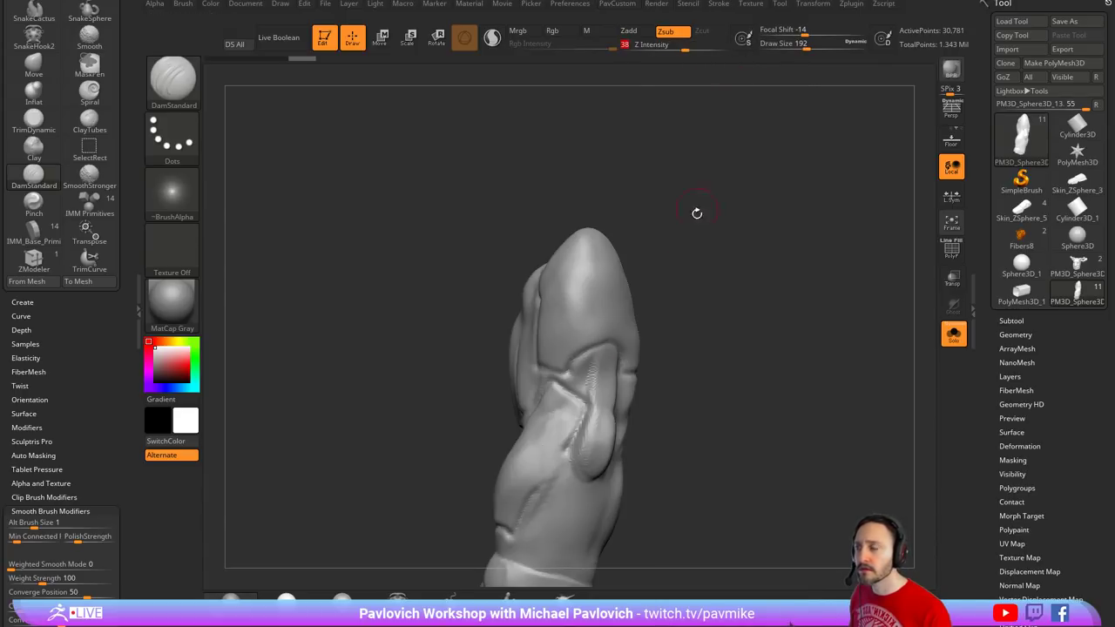
{"action": "left_click_drag", "start_coordinate": [697, 212], "coordinate": [563, 392]}
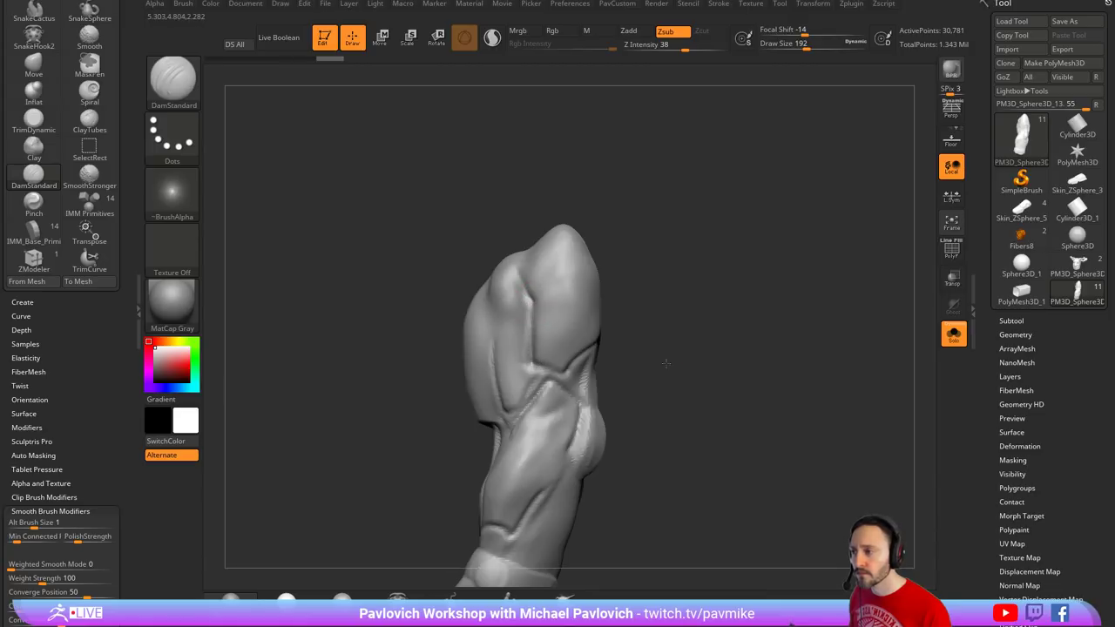
{"action": "left_click_drag", "start_coordinate": [665, 363], "coordinate": [538, 315]}
{"action": "left_click_drag", "start_coordinate": [641, 341], "coordinate": [548, 371]}
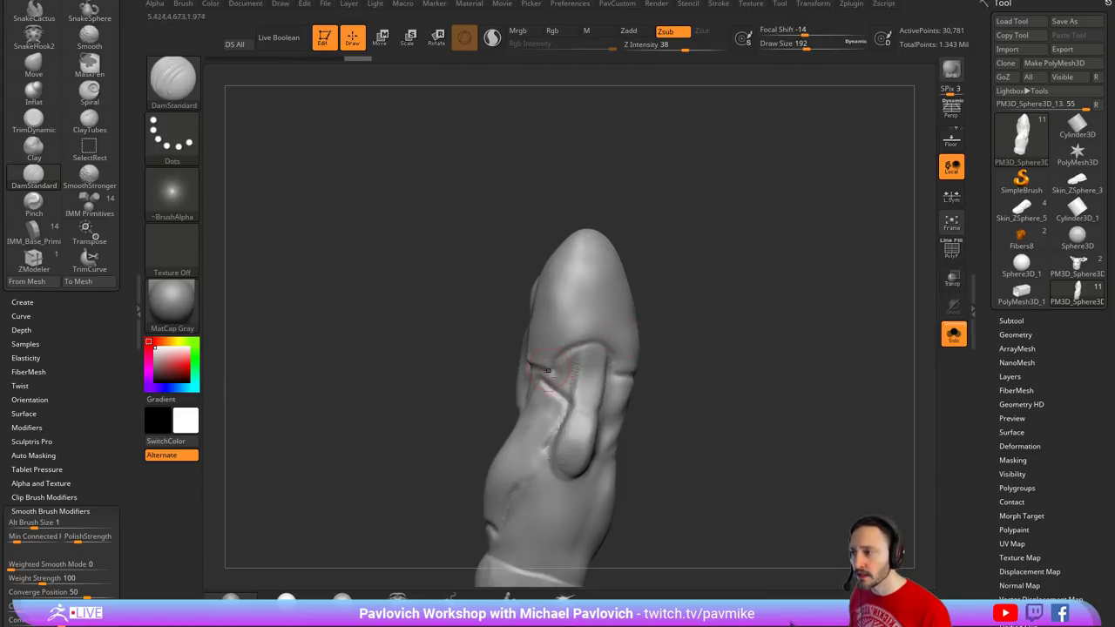
{"action": "left_click_drag", "start_coordinate": [599, 338], "coordinate": [620, 348]}
{"action": "left_click_drag", "start_coordinate": [670, 358], "coordinate": [620, 372]}
{"action": "mouse_move", "coordinate": [700, 362]}
{"action": "left_mouse_down"}
{"action": "mouse_move", "coordinate": [662, 363]}
{"action": "mouse_move", "coordinate": [789, 328]}
{"action": "mouse_move", "coordinate": [756, 309]}
{"action": "mouse_move", "coordinate": [778, 346]}
{"action": "left_mouse_up"}
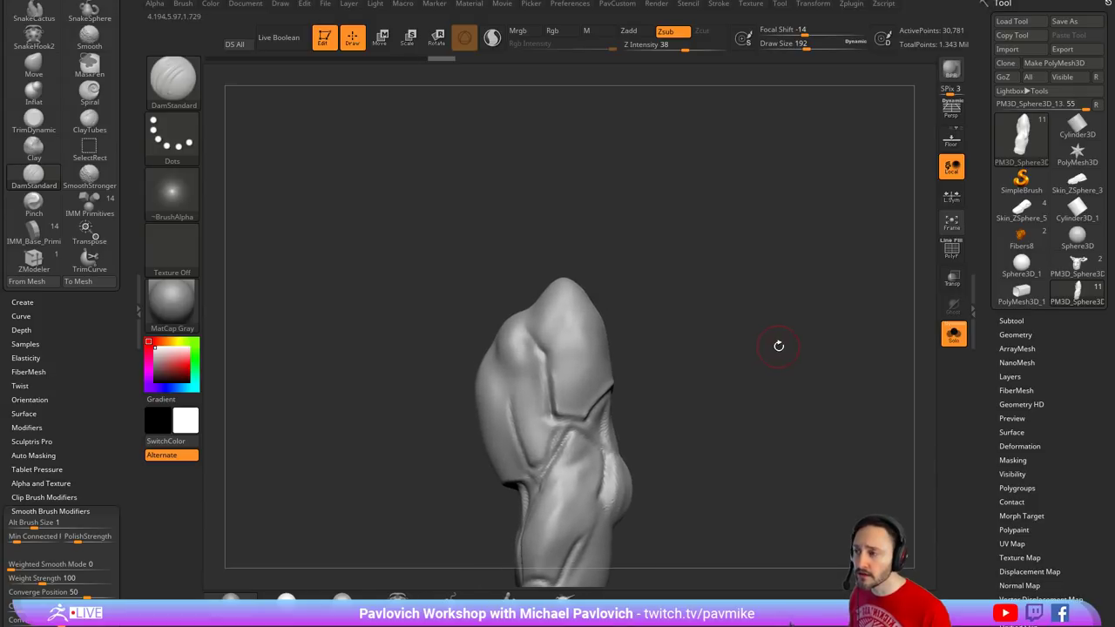
- Paint a mask outline along the carved edges of the upper-arm plate with the MaskPen brush at draw size 149
{"action": "left_click", "coordinate": [946, 250]}
{"action": "key", "text": "1"}
{"action": "key", "text": "s"}
{"action": "left_click_drag", "start_coordinate": [568, 333], "coordinate": [556, 346]}
{"action": "left_click", "coordinate": [952, 250]}
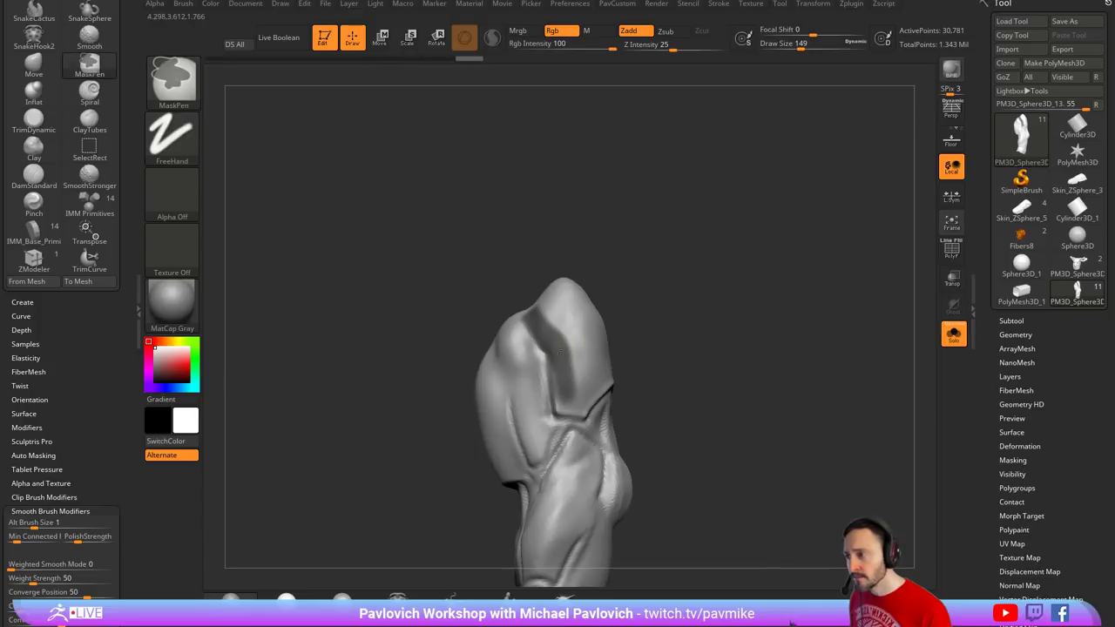
{"action": "left_click_drag", "start_coordinate": [562, 405], "coordinate": [564, 413], "text": "ctrl"}
{"action": "left_click_drag", "start_coordinate": [691, 366], "coordinate": [640, 369]}
{"action": "mouse_move", "coordinate": [567, 403]}
{"action": "left_mouse_down", "text": "ctrl"}
{"action": "mouse_move", "coordinate": [659, 376]}
{"action": "mouse_move", "coordinate": [592, 374]}
{"action": "mouse_move", "coordinate": [620, 406]}
{"action": "mouse_move", "coordinate": [649, 409]}
{"action": "left_mouse_up", "text": "ctrl"}
{"action": "left_click_drag", "start_coordinate": [719, 394], "coordinate": [678, 395]}
{"action": "mouse_move", "coordinate": [600, 383]}
{"action": "left_mouse_down", "text": "ctrl"}
{"action": "mouse_move", "coordinate": [623, 396]}
{"action": "mouse_move", "coordinate": [639, 342]}
{"action": "left_mouse_up", "text": "ctrl"}
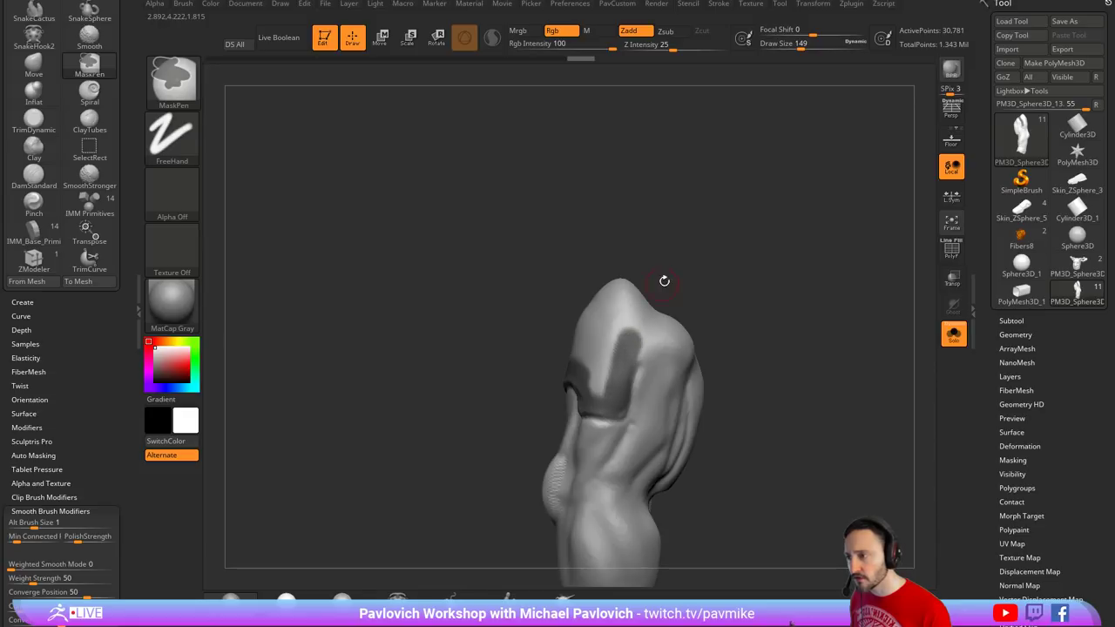
- Close the mask outline over the top of the upper arm and fill in the whole plate area
{"action": "left_click_drag", "start_coordinate": [664, 281], "coordinate": [694, 290]}
{"action": "left_click_drag", "start_coordinate": [616, 335], "coordinate": [597, 292], "text": "ctrl"}
{"action": "left_click_drag", "start_coordinate": [568, 331], "coordinate": [572, 355], "text": "ctrl"}
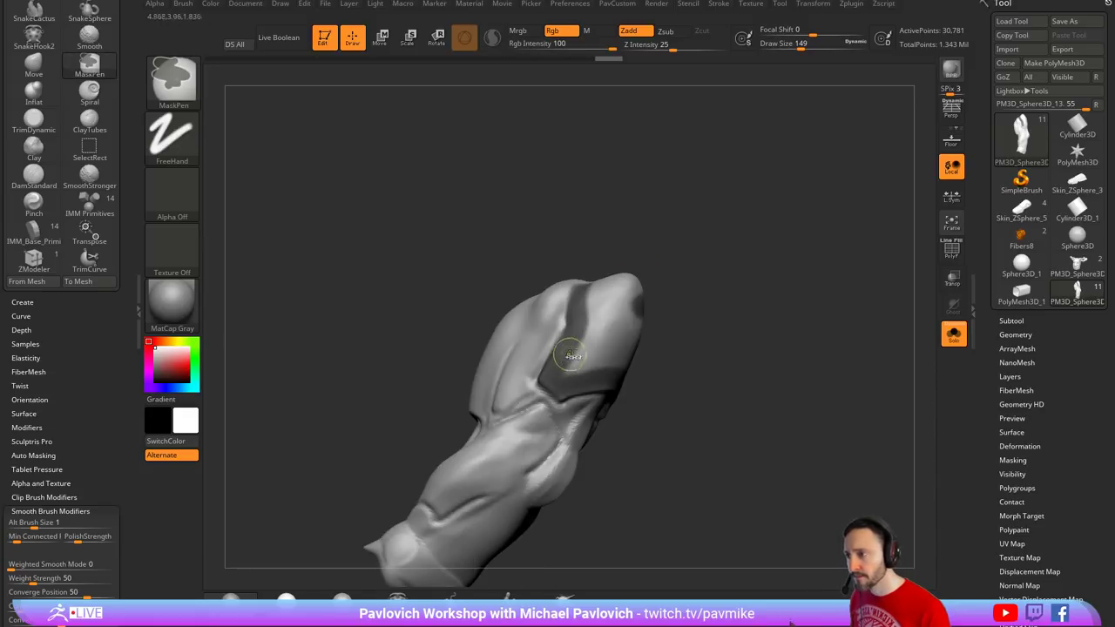
{"action": "left_click_drag", "start_coordinate": [647, 256], "coordinate": [650, 274]}
{"action": "left_click_drag", "start_coordinate": [593, 315], "coordinate": [583, 319], "text": "ctrl"}
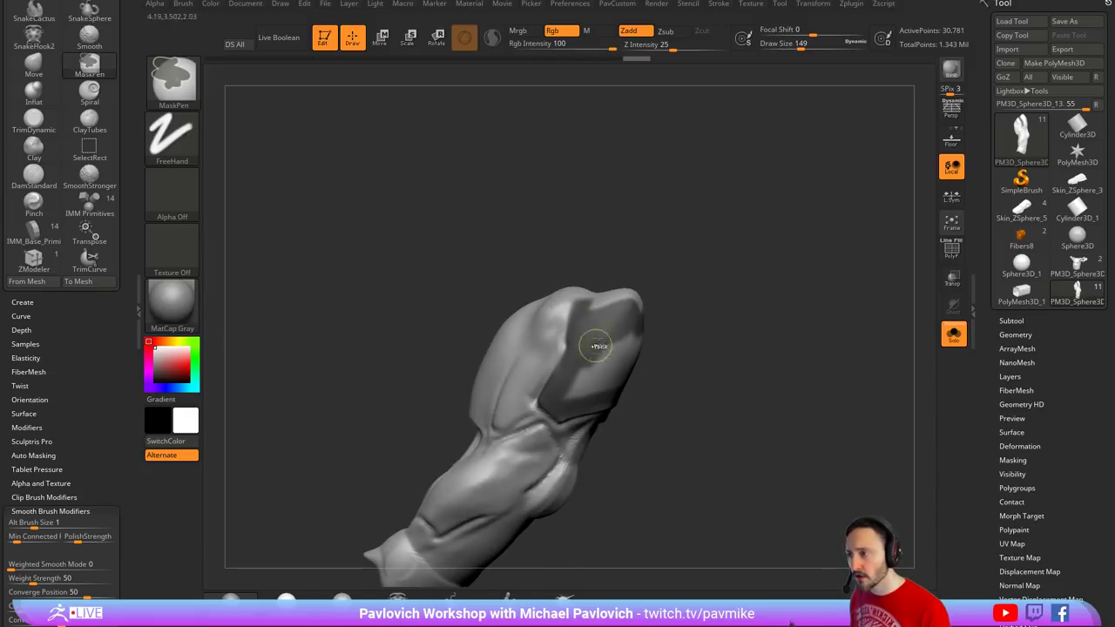
{"action": "left_click_drag", "start_coordinate": [672, 297], "coordinate": [623, 305]}
{"action": "mouse_move", "coordinate": [568, 365]}
{"action": "left_mouse_down", "text": "ctrl"}
{"action": "mouse_move", "coordinate": [572, 350]}
{"action": "mouse_move", "coordinate": [615, 376]}
{"action": "left_mouse_up", "text": "ctrl"}
{"action": "mouse_move", "coordinate": [705, 335]}
{"action": "left_mouse_down"}
{"action": "mouse_move", "coordinate": [655, 342]}
{"action": "mouse_move", "coordinate": [616, 375]}
{"action": "left_mouse_up"}
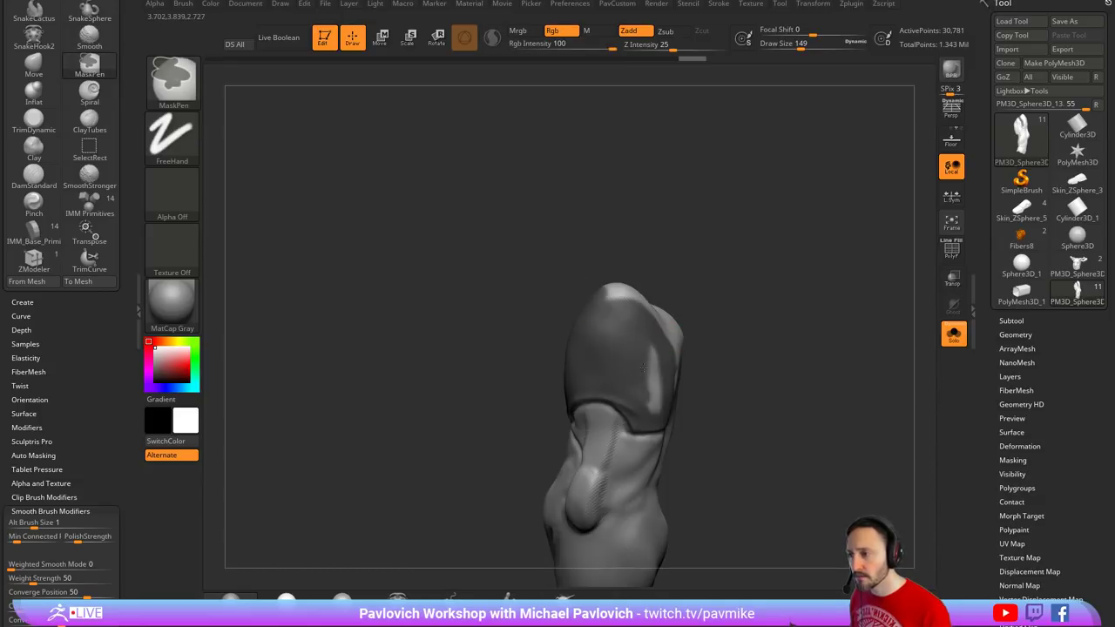
{"action": "left_click_drag", "start_coordinate": [716, 300], "coordinate": [714, 343]}
{"action": "left_click_drag", "start_coordinate": [594, 305], "coordinate": [630, 291], "text": "ctrl"}
- Turn the masked upper-arm plate into its own polygroup and show the polyframe
{"action": "key", "text": "ctrl+s"}
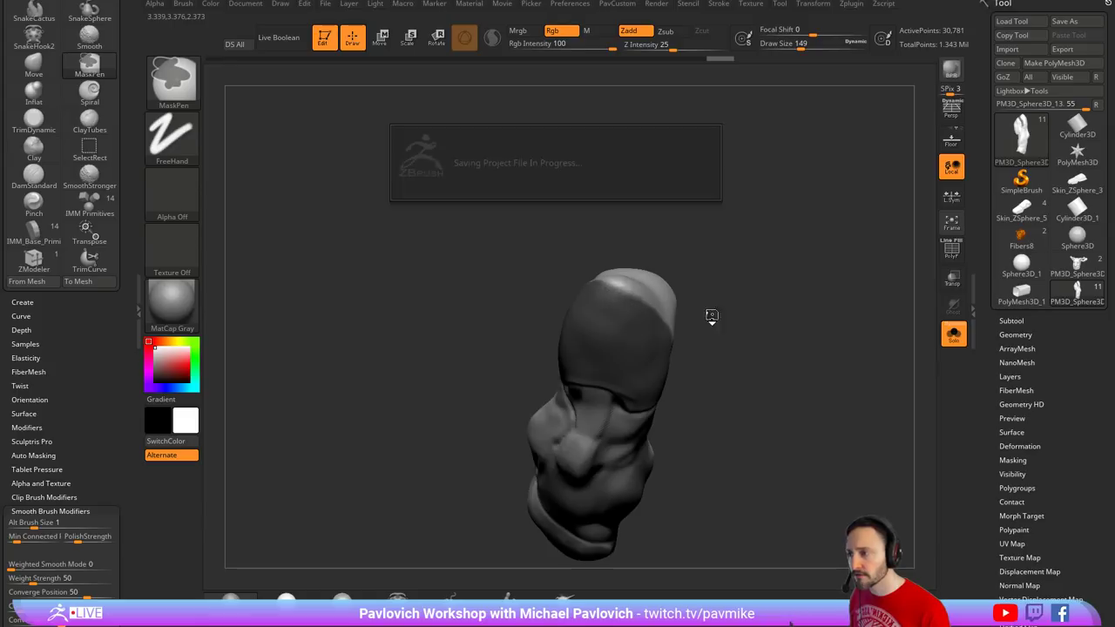
{"action": "key", "text": "ctrl+w"}
{"action": "left_click_drag", "start_coordinate": [801, 311], "coordinate": [829, 285]}
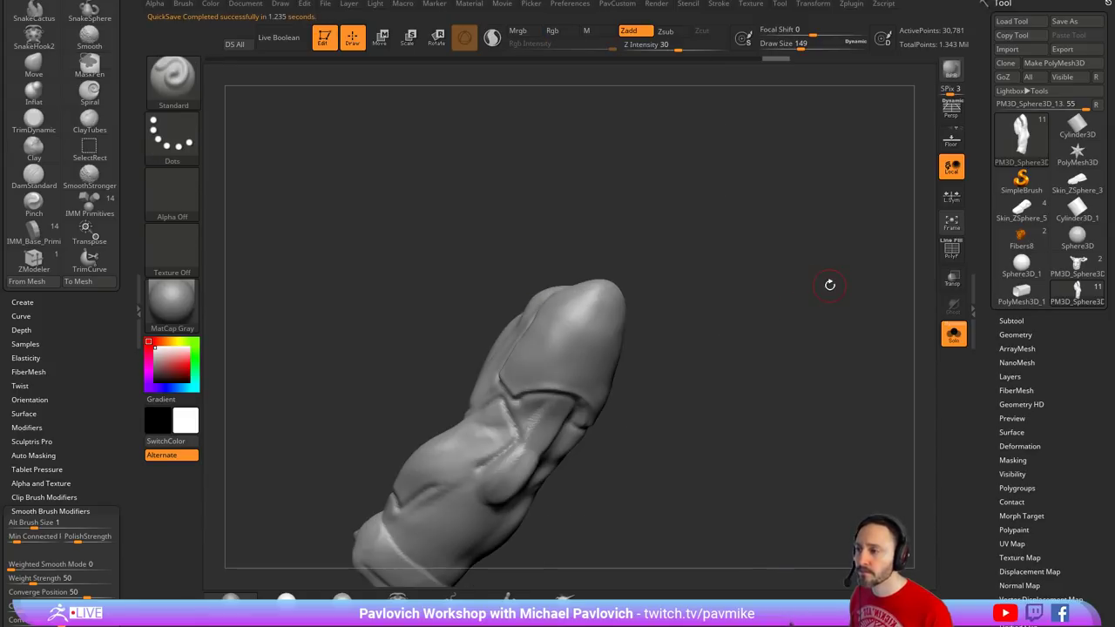
{"action": "key", "text": "shift+f"}
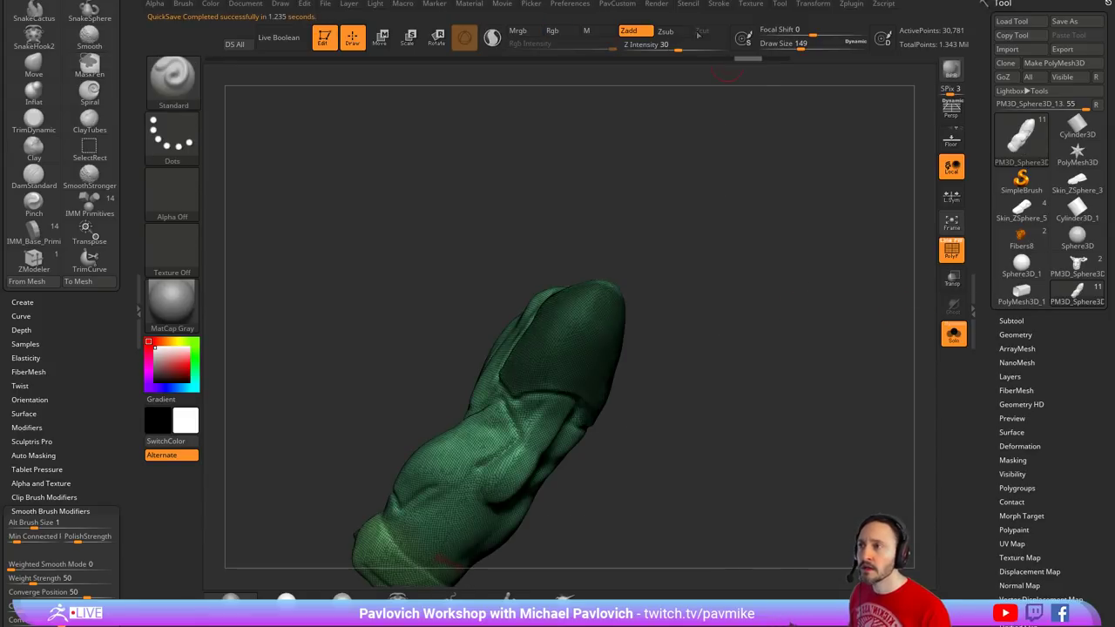
- Review the QuickSave preferences, including the Maximum Duration setting
{"action": "mouse_move", "coordinate": [584, 7]}
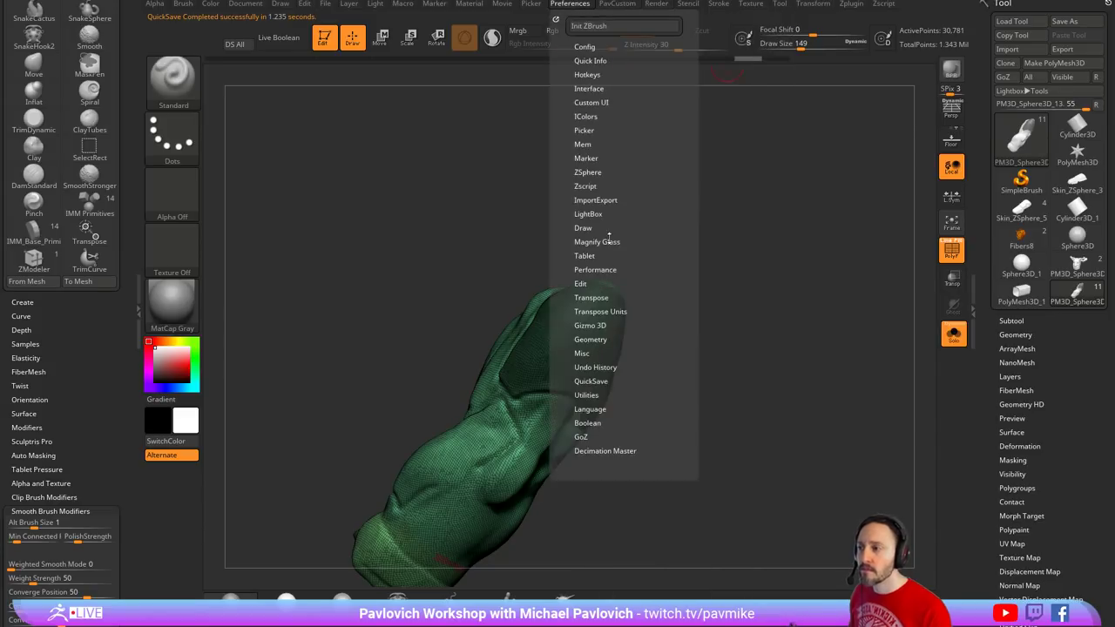
{"action": "left_click", "coordinate": [595, 381]}
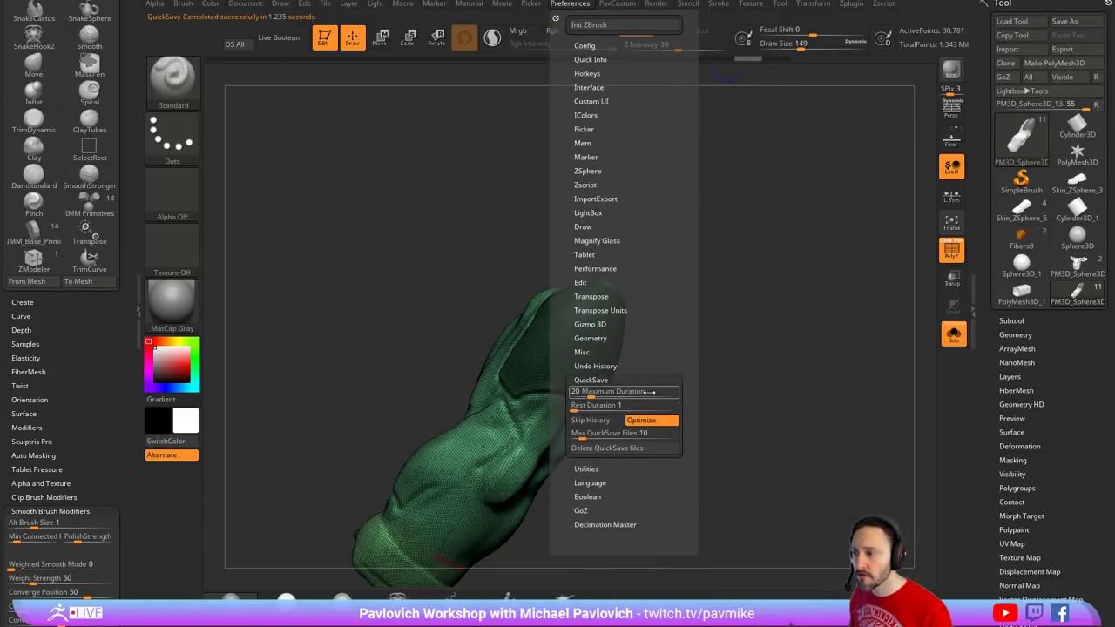
{"action": "left_click_drag", "start_coordinate": [656, 392], "coordinate": [686, 406]}
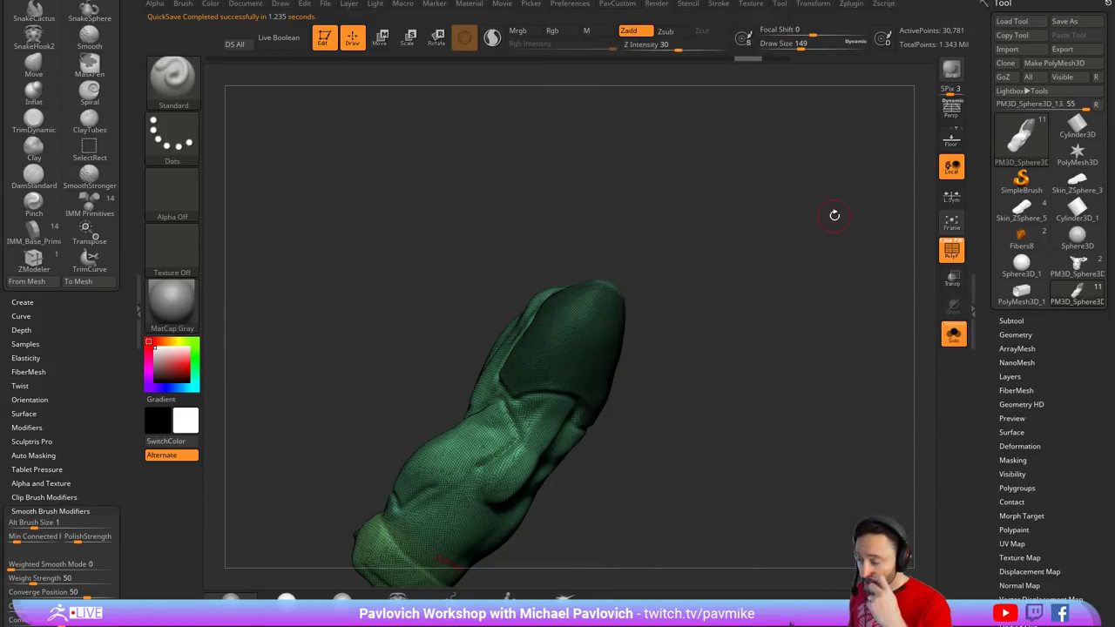
{"action": "left_click_drag", "start_coordinate": [684, 317], "coordinate": [722, 343]}
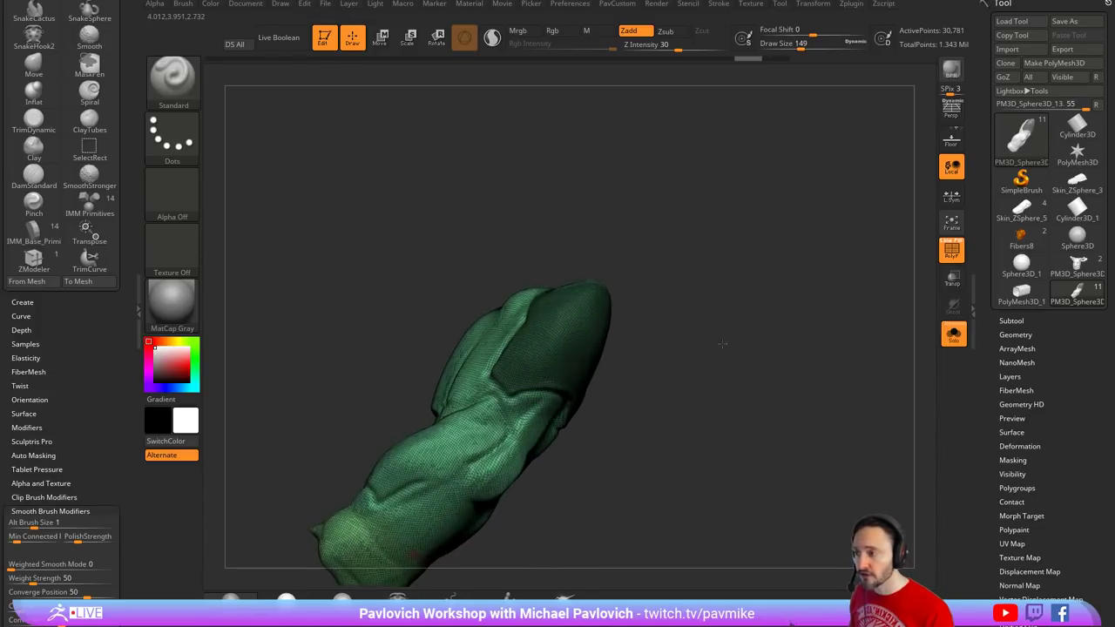
- Duplicate the masked arm subtool and make the copy the active one
{"action": "left_click_drag", "start_coordinate": [1011, 345], "coordinate": [1011, 342]}
{"action": "left_click", "coordinate": [1012, 319]}
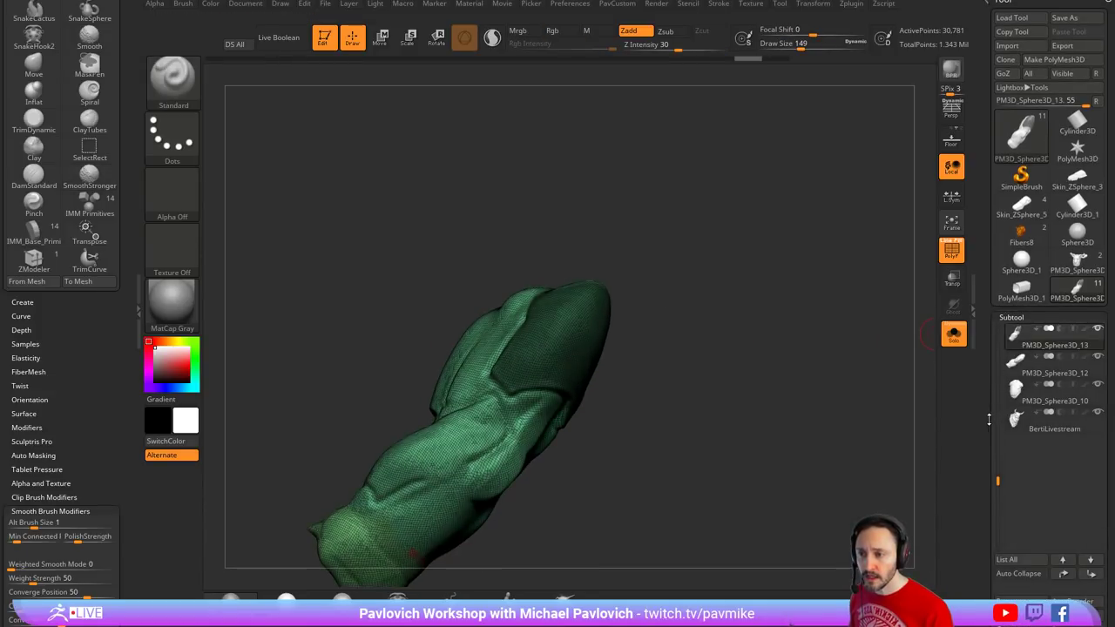
{"action": "left_click_drag", "start_coordinate": [989, 419], "coordinate": [989, 320]}
{"action": "left_click", "coordinate": [1036, 552]}
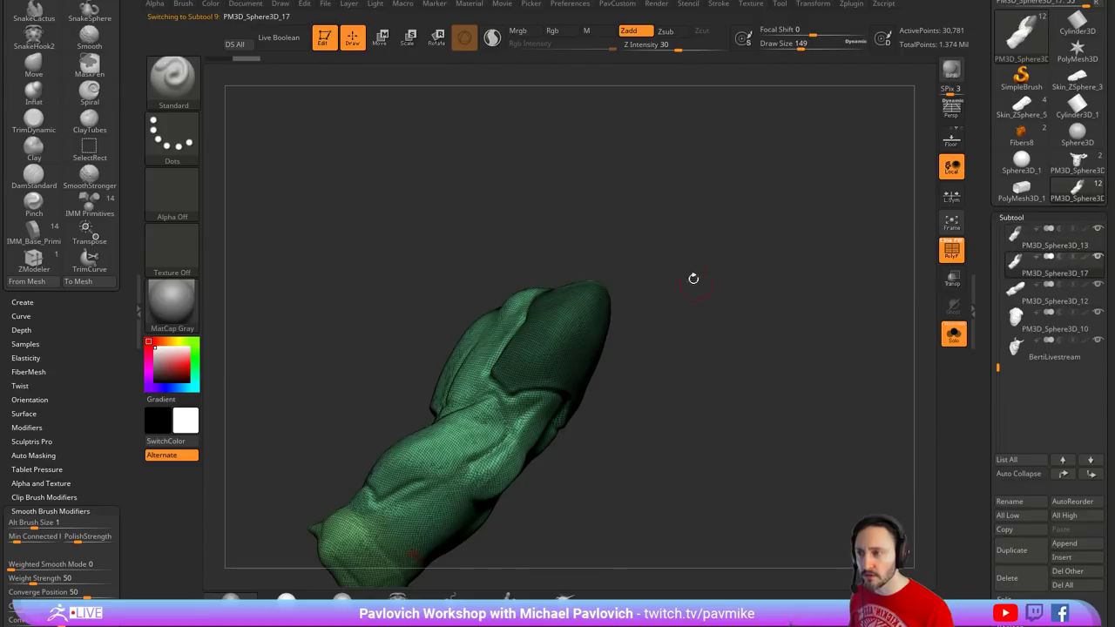
{"action": "mouse_move", "coordinate": [694, 279]}
{"action": "left_mouse_down"}
{"action": "mouse_move", "coordinate": [730, 348]}
{"action": "mouse_move", "coordinate": [779, 386]}
{"action": "left_mouse_up"}
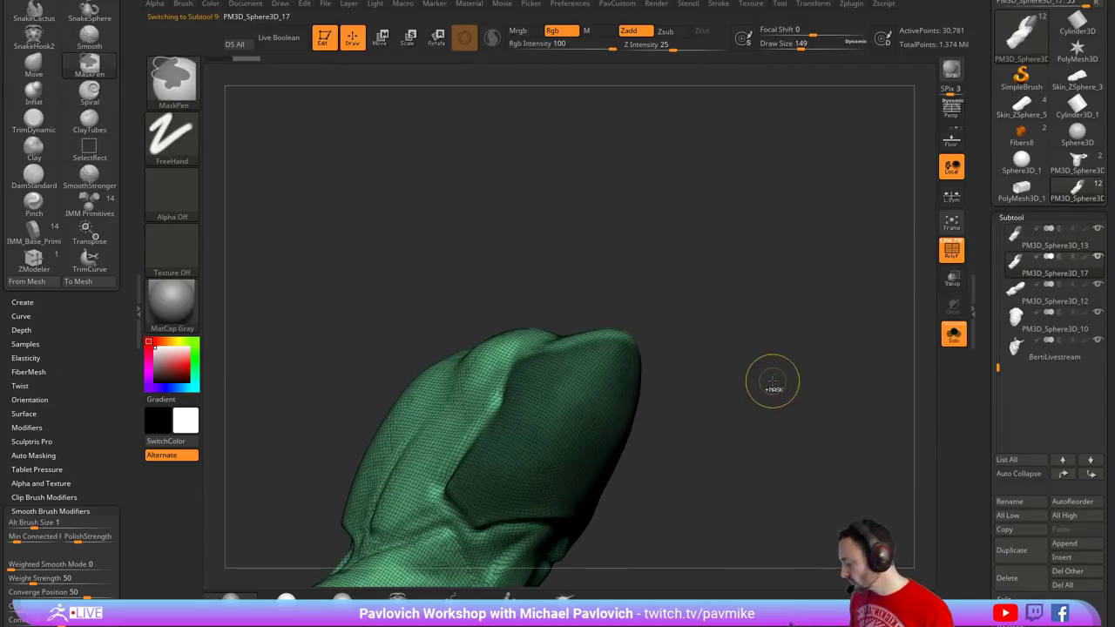
{"action": "key", "text": "ctrl+w"}
{"action": "key", "text": "ctrl+z"}
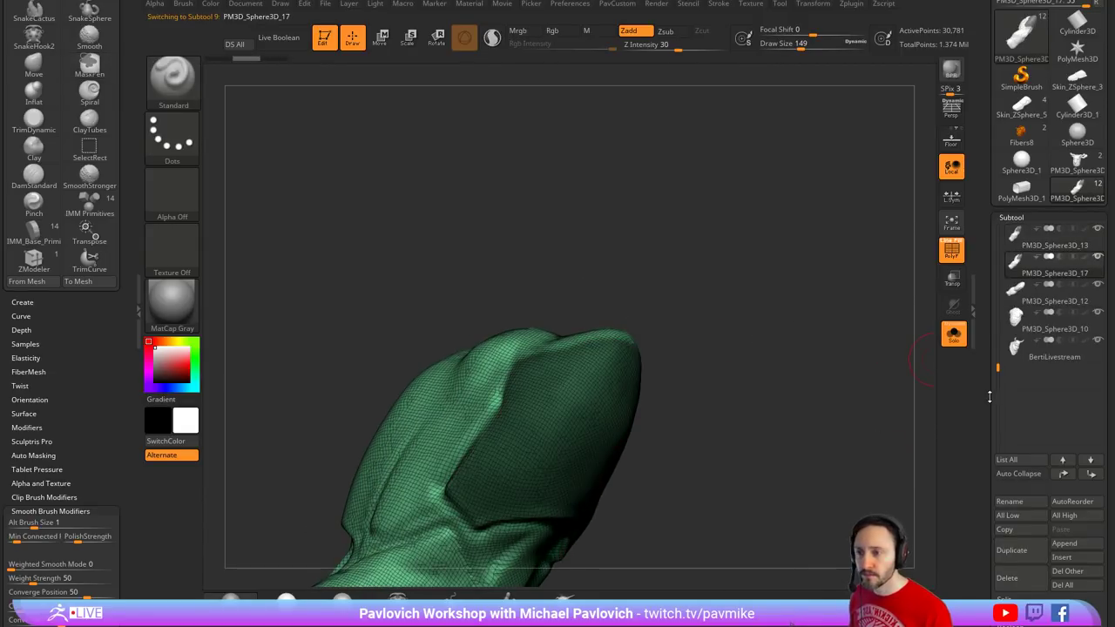
- Add an edge loop along the masked border of the upper-arm plate on the duplicate with Edgeloop Masked Border
{"action": "left_click_drag", "start_coordinate": [989, 397], "coordinate": [986, 280]}
{"action": "left_click", "coordinate": [1022, 256], "text": "shift"}
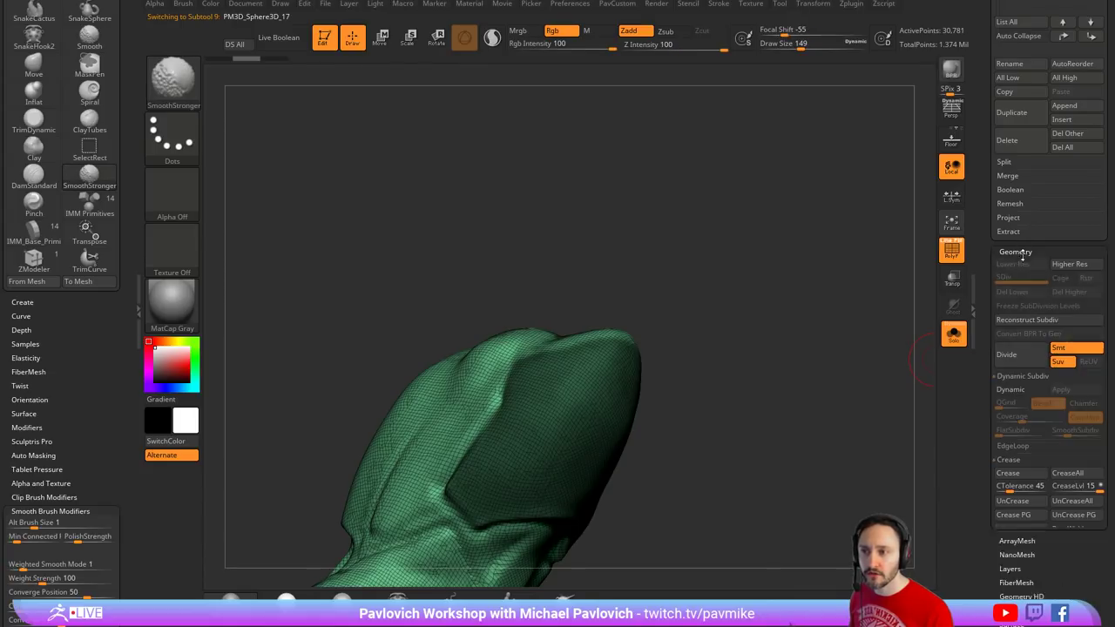
{"action": "left_click_drag", "start_coordinate": [988, 382], "coordinate": [988, 279]}
{"action": "left_click", "coordinate": [1021, 273], "text": "shift"}
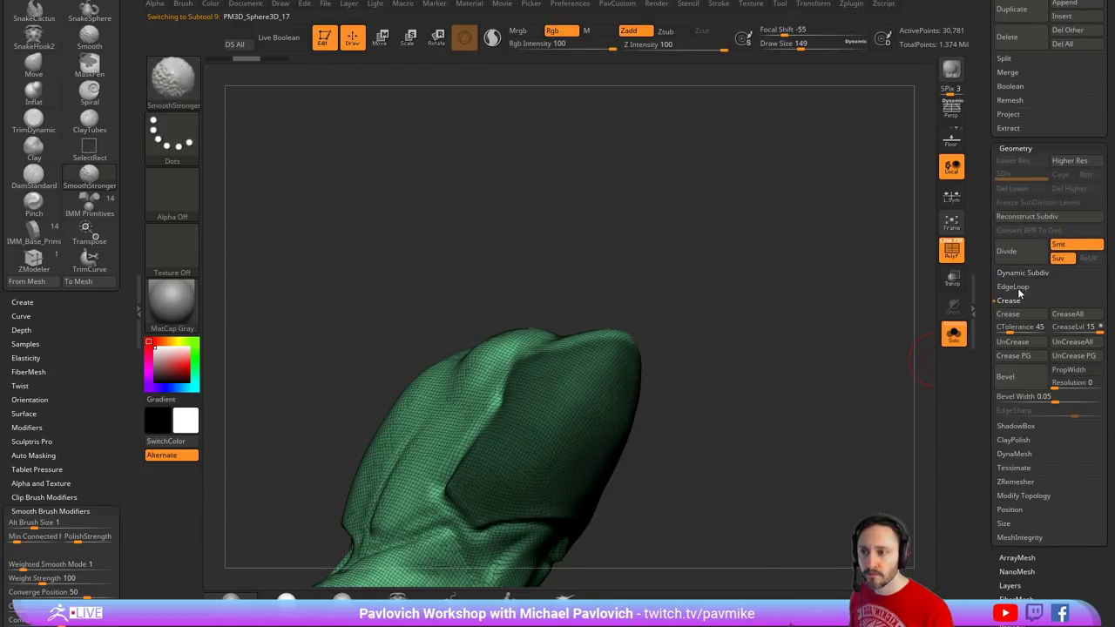
{"action": "left_click", "coordinate": [1018, 288], "text": "shift"}
{"action": "left_click", "coordinate": [1031, 301]}
{"action": "left_click_drag", "start_coordinate": [764, 385], "coordinate": [806, 371], "text": "alt"}
- Isolate the upper-arm plate polygroup and delete the hidden rest of the duplicated arm
{"action": "left_click", "coordinate": [592, 375], "text": "ctrl+shift"}
{"action": "key", "text": "shift+f"}
{"action": "mouse_move", "coordinate": [848, 312]}
{"action": "left_mouse_down"}
{"action": "mouse_move", "coordinate": [814, 277]}
{"action": "mouse_move", "coordinate": [836, 301]}
{"action": "left_mouse_up"}
{"action": "key", "text": "4"}
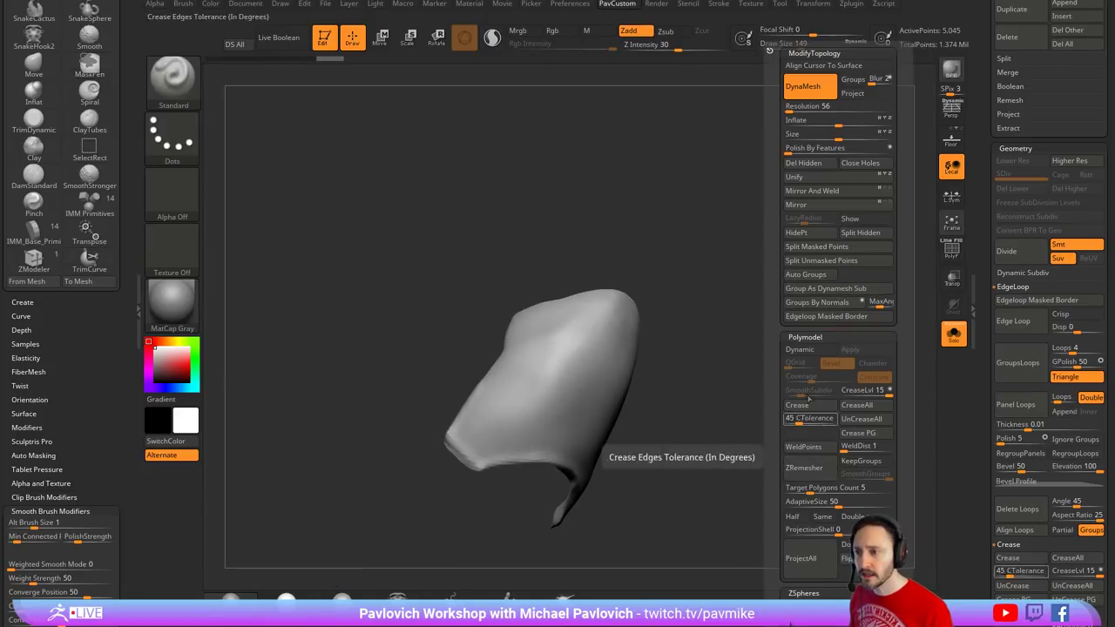
{"action": "left_click", "coordinate": [814, 164]}
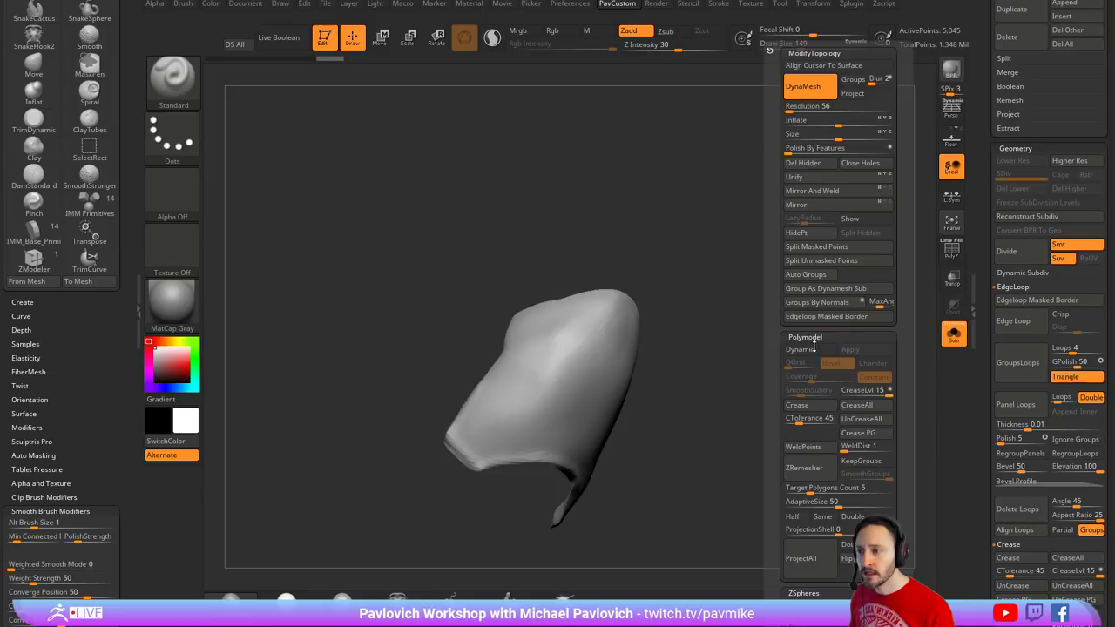
- ZRemesh the plate shell at half density with adaptive size 0, show its polyframe and activate the MoveAccu brush
{"action": "left_click", "coordinate": [800, 517]}
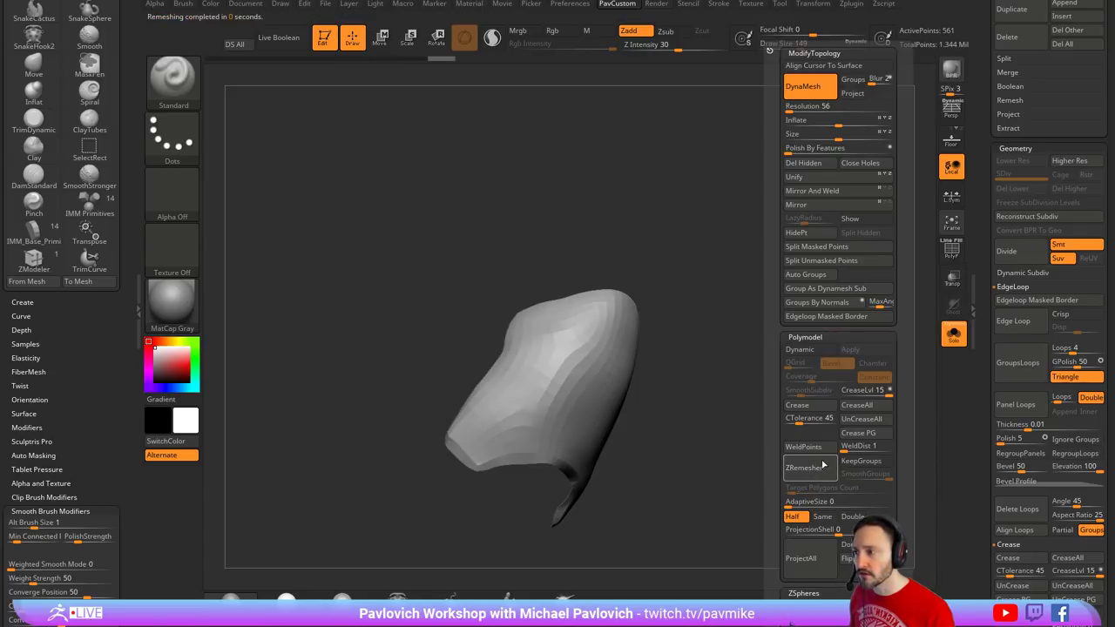
{"action": "left_click", "coordinate": [951, 251]}
{"action": "key", "text": "b"}
{"action": "key", "text": "m"}
{"action": "key", "text": "a"}
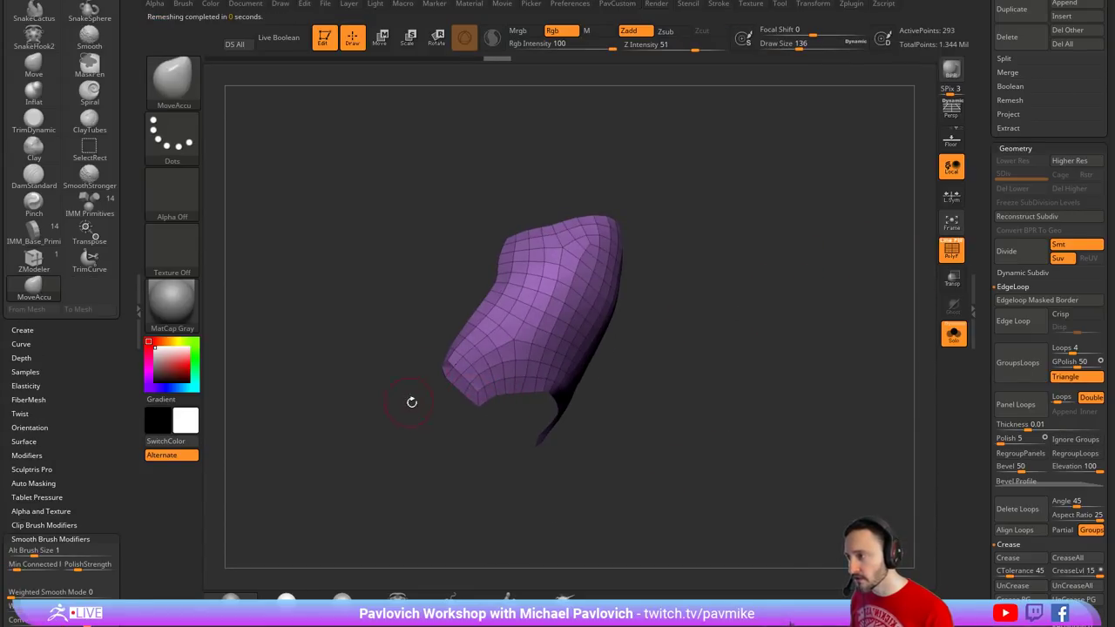
{"action": "left_click_drag", "start_coordinate": [412, 402], "coordinate": [441, 366]}
{"action": "left_click_drag", "start_coordinate": [665, 264], "coordinate": [484, 231]}
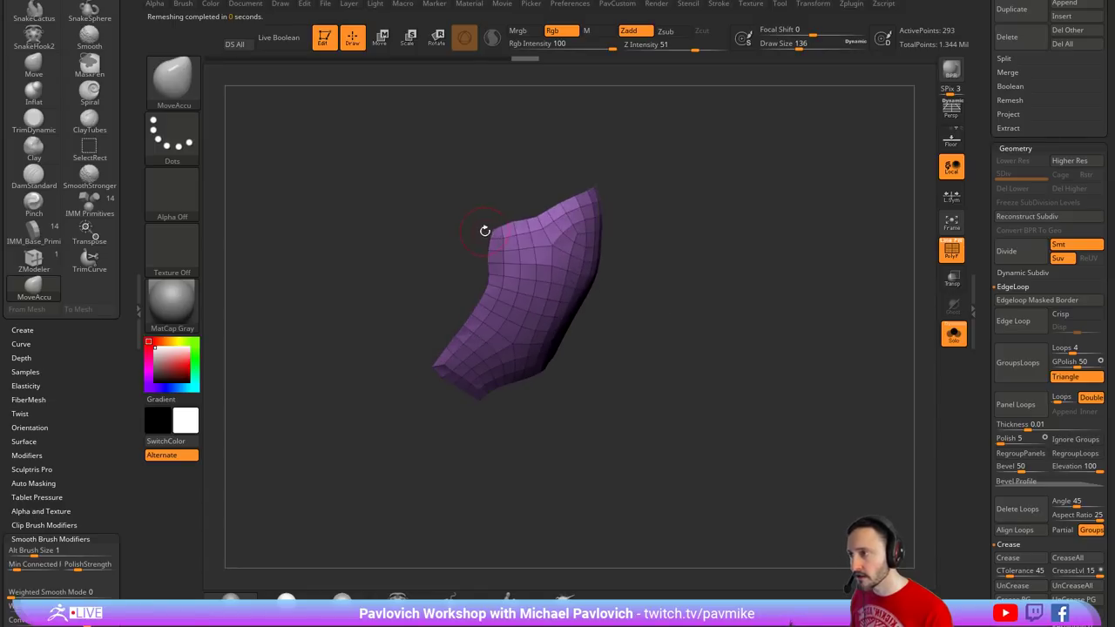
{"action": "left_click_drag", "start_coordinate": [743, 227], "coordinate": [666, 279]}
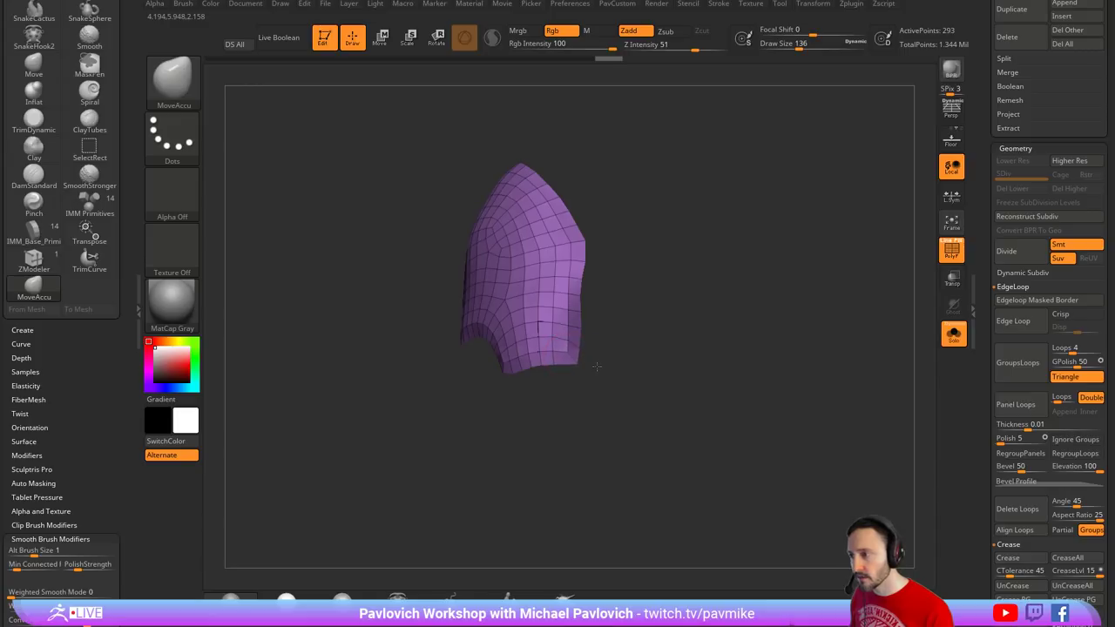
- Repeat the half-density ZRemesh on the plate twice to get a coarse quad mesh
{"action": "left_click_drag", "start_coordinate": [619, 274], "coordinate": [754, 342]}
{"action": "key", "text": "1"}
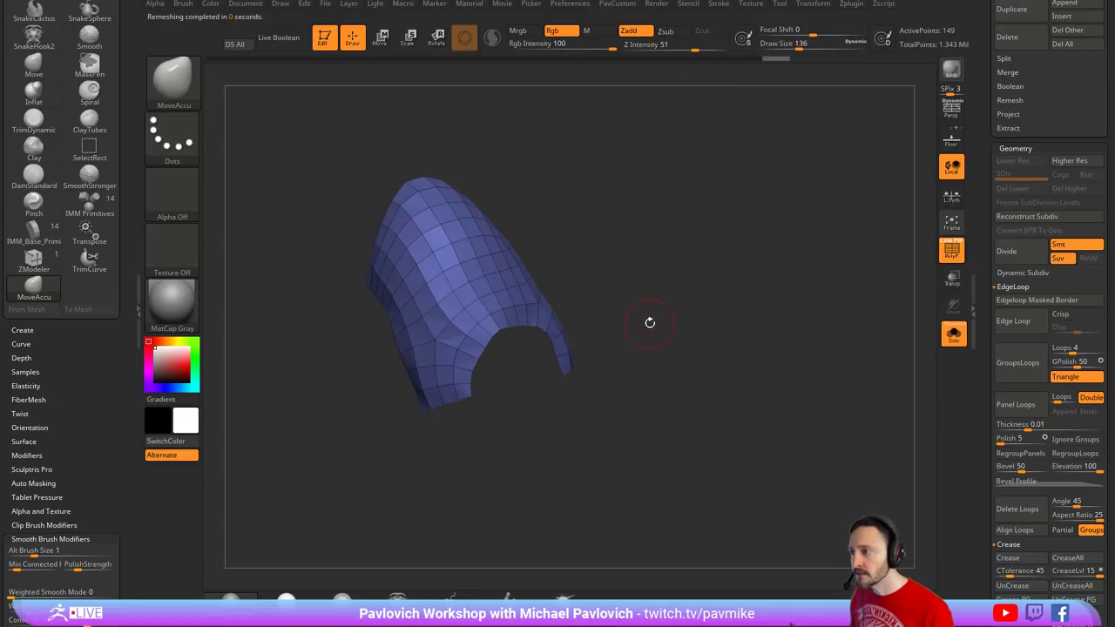
{"action": "left_click_drag", "start_coordinate": [649, 321], "coordinate": [804, 353]}
{"action": "key", "text": "1"}
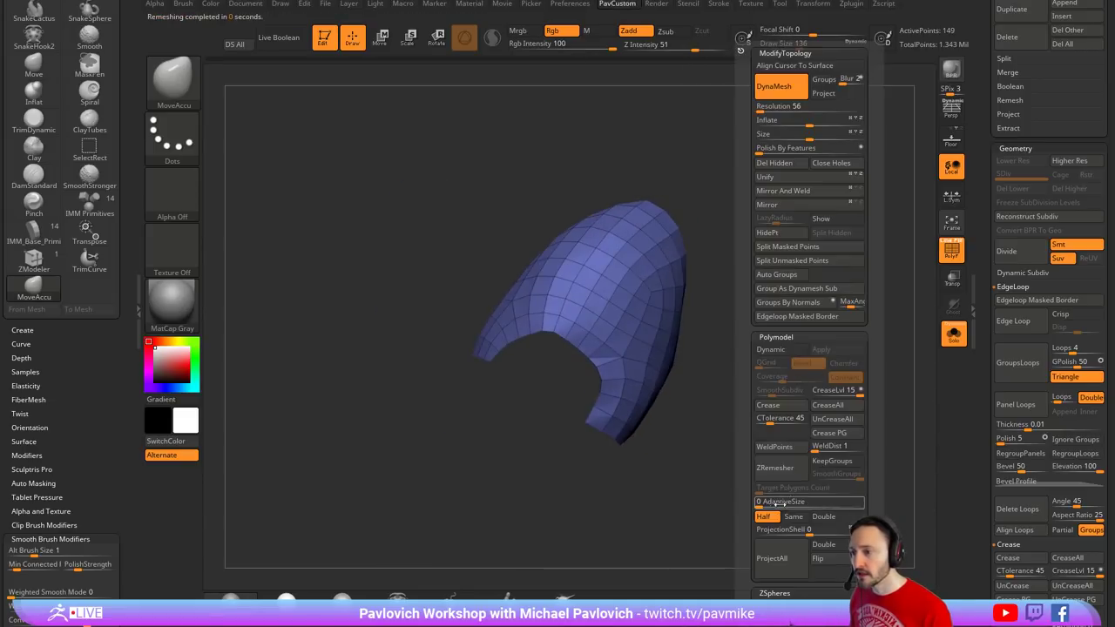
{"action": "left_click", "coordinate": [780, 470]}
{"action": "mouse_move", "coordinate": [725, 294]}
{"action": "left_mouse_down"}
{"action": "mouse_move", "coordinate": [791, 279]}
{"action": "mouse_move", "coordinate": [722, 311]}
{"action": "mouse_move", "coordinate": [736, 305]}
{"action": "left_mouse_up"}
- Give the plate shell thickness with the ZModeler QMesh polygon action on Polygroup All
{"action": "key", "text": "b"}
{"action": "key", "text": "z"}
{"action": "key", "text": "m"}
{"action": "key", "text": "space"}
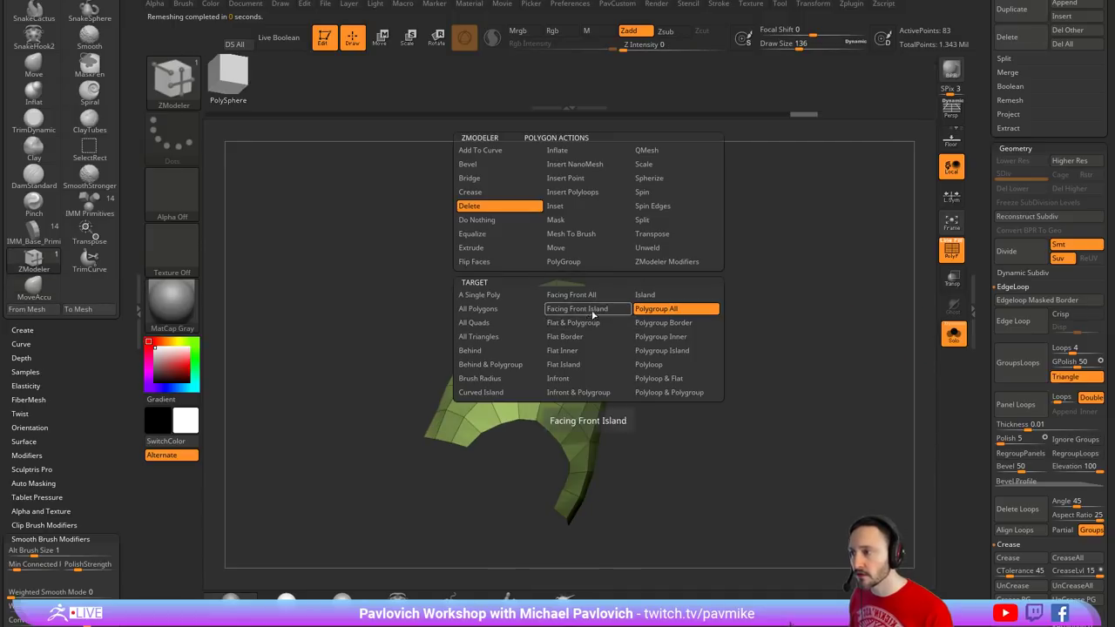
{"action": "left_click", "coordinate": [664, 146]}
{"action": "left_click_drag", "start_coordinate": [589, 312], "coordinate": [594, 313]}
- Extrude the plate's rim strip with QMesh and change the action's target to Polygroup Island
{"action": "mouse_move", "coordinate": [670, 303]}
{"action": "left_mouse_down"}
{"action": "mouse_move", "coordinate": [725, 279]}
{"action": "mouse_move", "coordinate": [716, 323]}
{"action": "mouse_move", "coordinate": [675, 335]}
{"action": "left_mouse_up"}
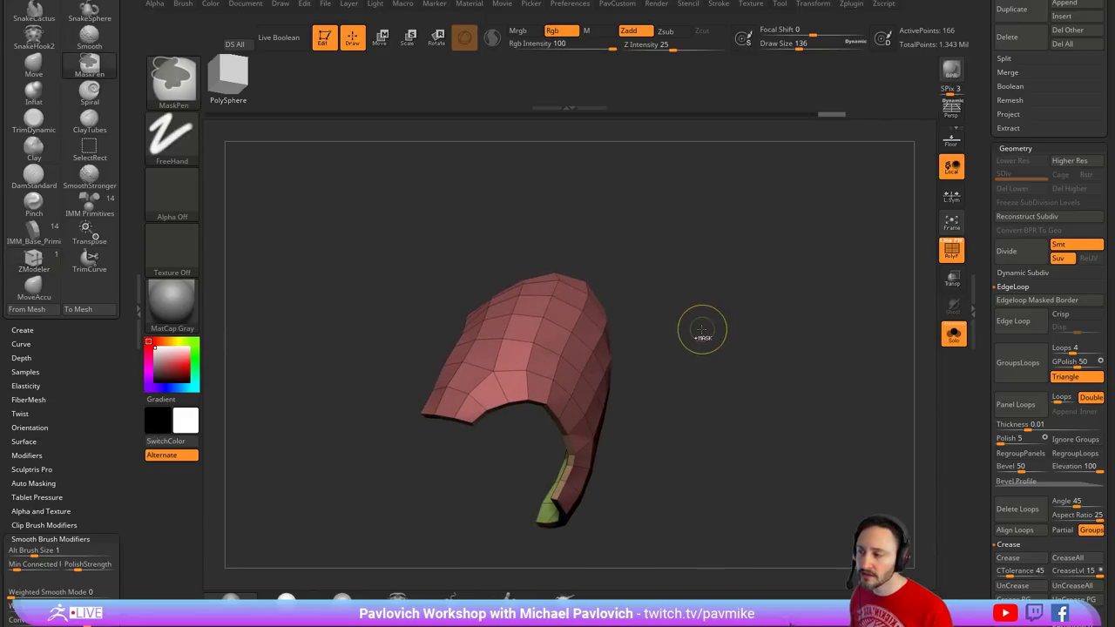
{"action": "left_click_drag", "start_coordinate": [692, 338], "coordinate": [640, 309]}
{"action": "key", "text": "space"}
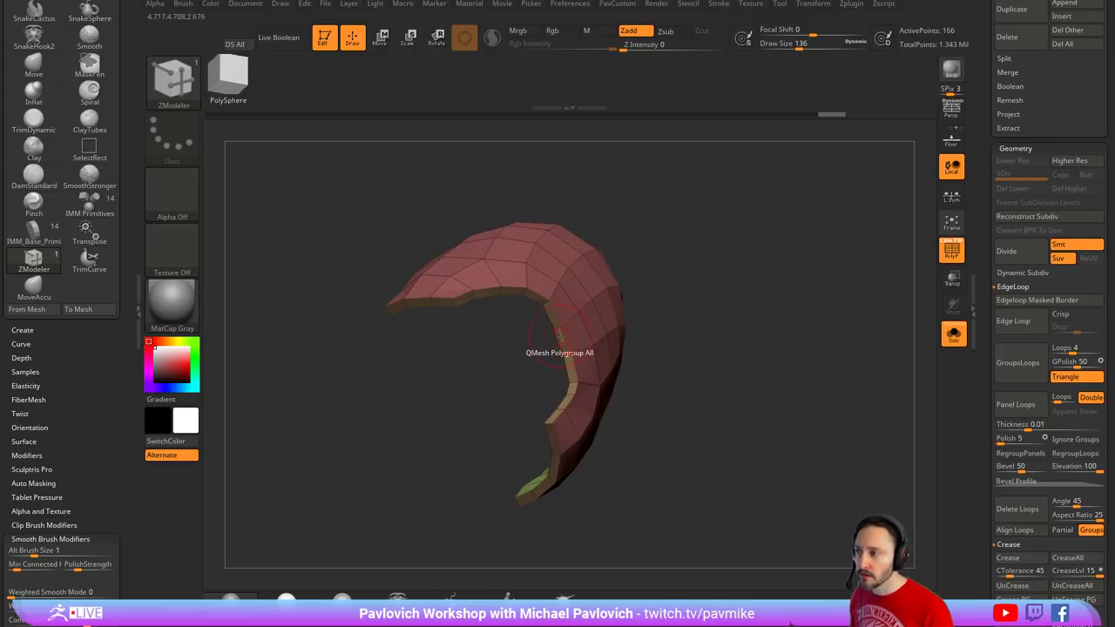
{"action": "left_click_drag", "start_coordinate": [559, 341], "coordinate": [545, 344]}
{"action": "key", "text": "space"}
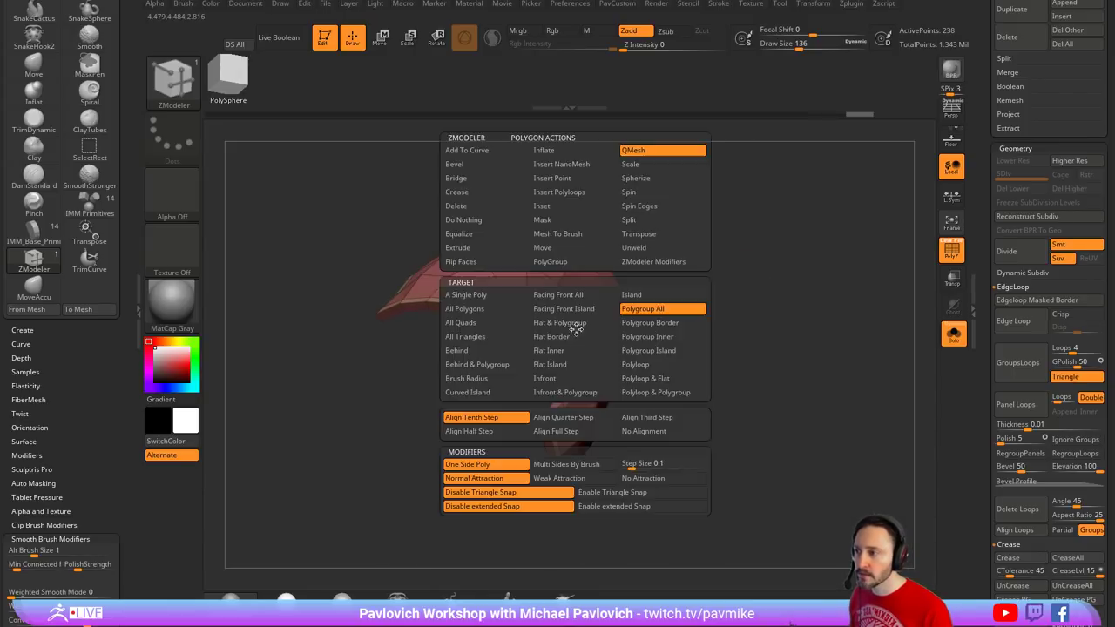
{"action": "left_click", "coordinate": [662, 350]}
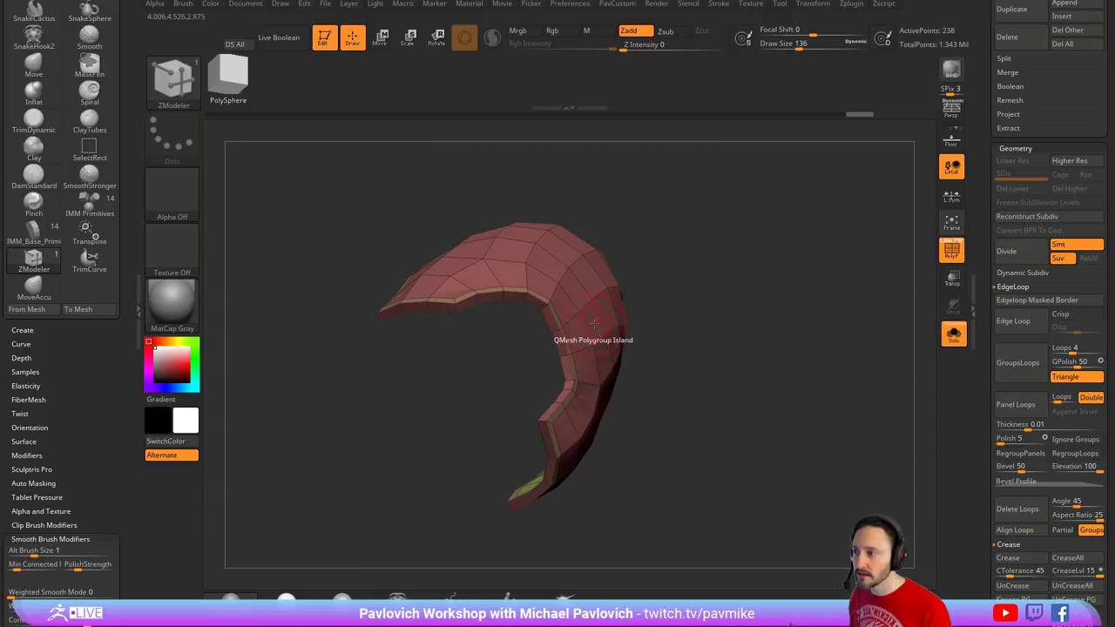
{"action": "left_click_drag", "start_coordinate": [553, 341], "coordinate": [542, 343]}
- Crease the plate's polygroup borders and turn on dynamic subdivision
{"action": "left_click_drag", "start_coordinate": [701, 324], "coordinate": [806, 348]}
{"action": "key", "text": "2"}
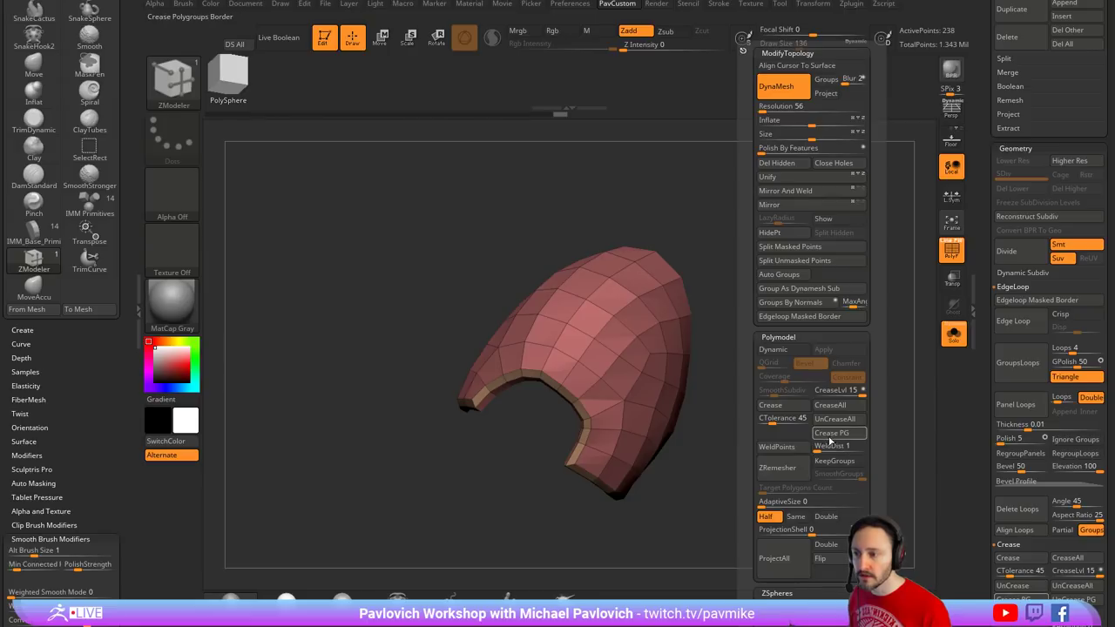
{"action": "left_click_drag", "start_coordinate": [700, 418], "coordinate": [784, 396]}
{"action": "key", "text": "d"}
- Set the plate's crease level to 3 and show it on the full creature without the polyframe
{"action": "left_click", "coordinate": [951, 251]}
{"action": "left_click_drag", "start_coordinate": [873, 266], "coordinate": [883, 344], "text": "alt"}
{"action": "key", "text": "2"}
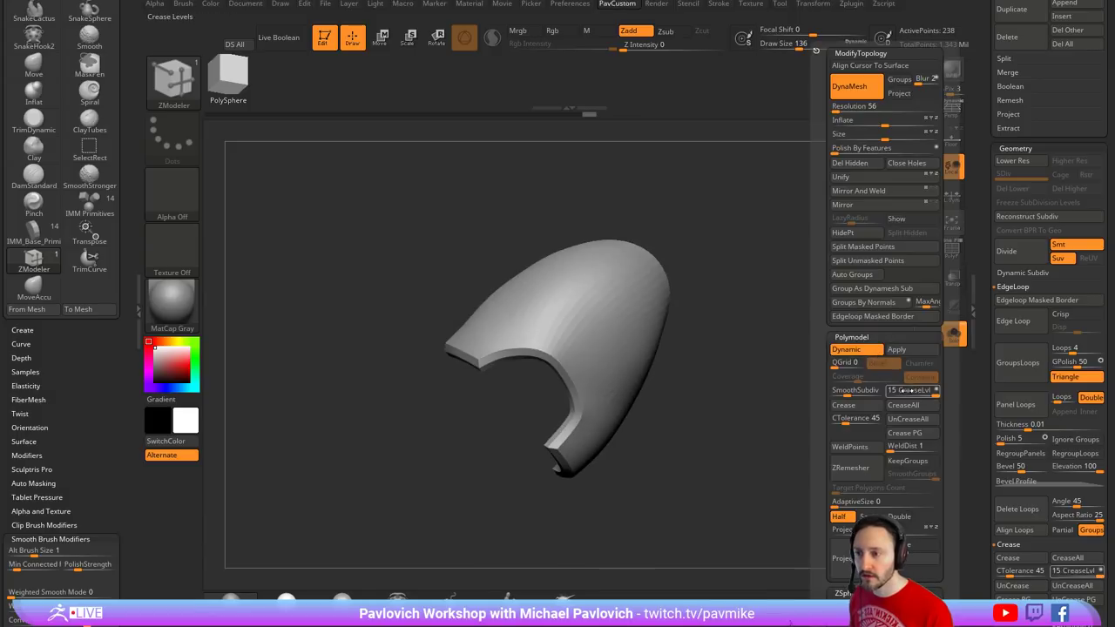
{"action": "left_click", "coordinate": [953, 335]}
{"action": "left_click", "coordinate": [951, 252]}
{"action": "mouse_move", "coordinate": [396, 316]}
{"action": "left_mouse_down", "text": "alt"}
{"action": "mouse_move", "coordinate": [392, 298]}
{"action": "mouse_move", "coordinate": [841, 288]}
{"action": "mouse_move", "coordinate": [811, 315]}
{"action": "mouse_move", "coordinate": [648, 305]}
{"action": "mouse_move", "coordinate": [666, 280]}
{"action": "mouse_move", "coordinate": [648, 300]}
{"action": "mouse_move", "coordinate": [876, 286]}
{"action": "mouse_move", "coordinate": [838, 277]}
{"action": "left_mouse_up", "text": "alt"}
{"action": "left_click", "coordinate": [949, 253]}
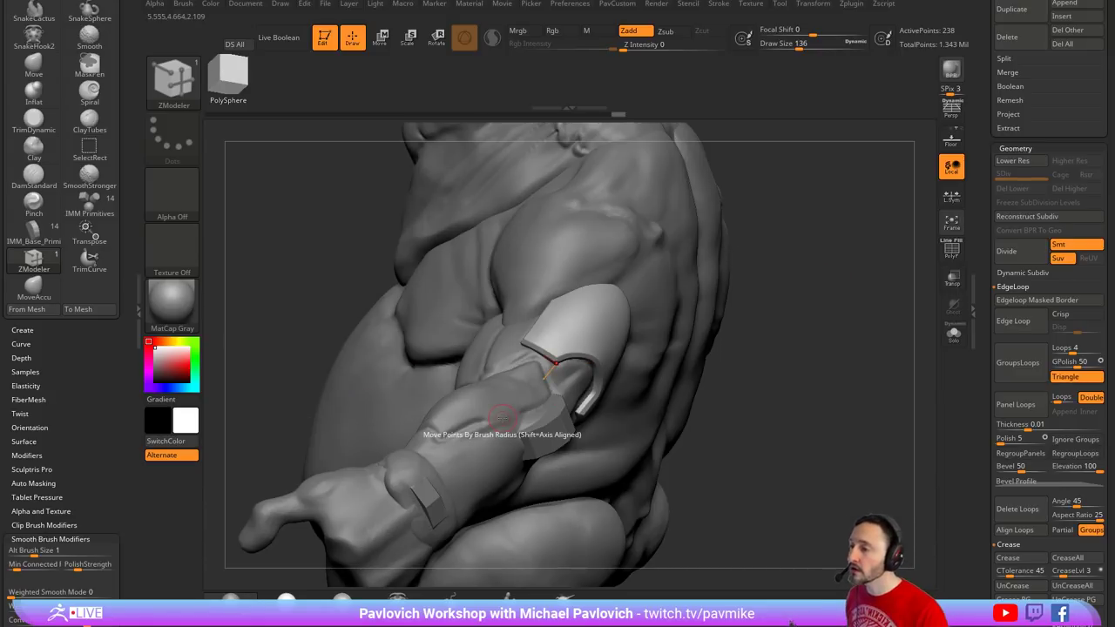
{"action": "left_click_drag", "start_coordinate": [802, 267], "coordinate": [831, 276]}
- Select the original arm subtool, isolate it in Solo mode, clear its mask and hide the polyframe
{"action": "left_click", "coordinate": [542, 372], "text": "alt"}
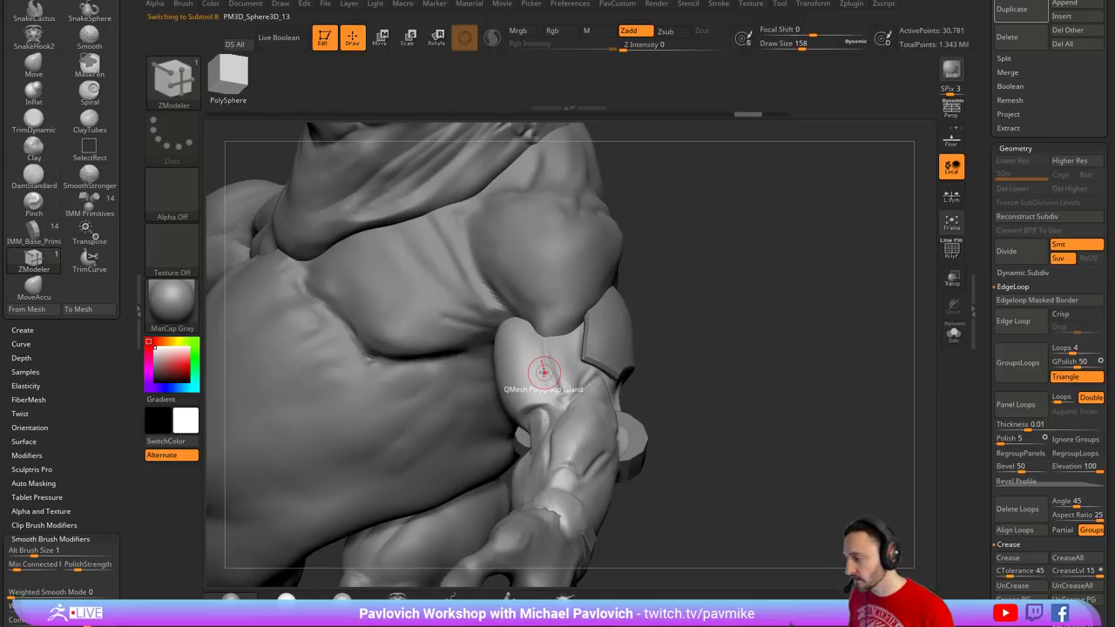
{"action": "left_click", "coordinate": [950, 254]}
{"action": "left_click_drag", "start_coordinate": [860, 281], "coordinate": [822, 317]}
{"action": "left_click", "coordinate": [952, 335]}
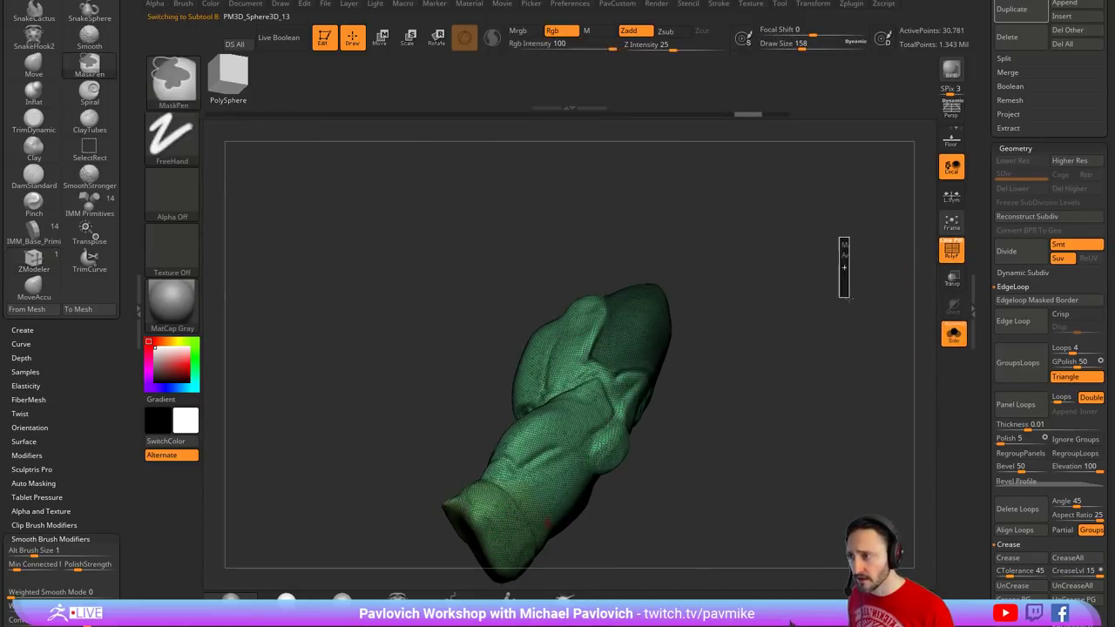
{"action": "left_click", "coordinate": [947, 256]}
{"action": "mouse_move", "coordinate": [882, 286]}
{"action": "left_mouse_down"}
{"action": "mouse_move", "coordinate": [843, 290]}
{"action": "mouse_move", "coordinate": [865, 279]}
{"action": "left_mouse_up"}
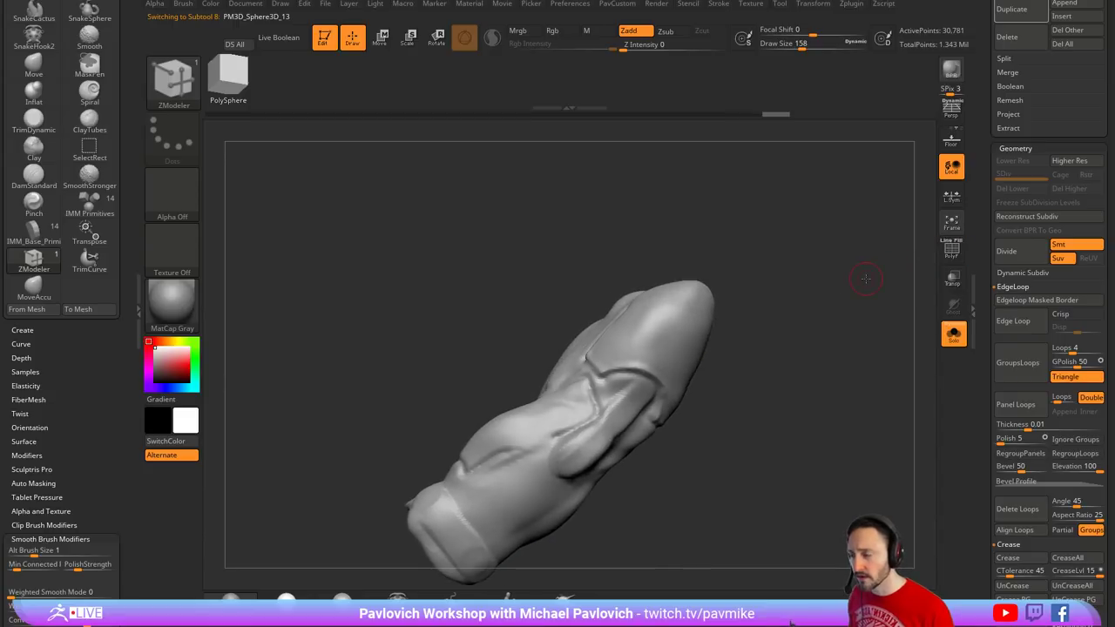
- Sculpt over the plate area of the upper arm with the Clay brush
{"action": "mouse_move", "coordinate": [748, 240]}
{"action": "left_mouse_down"}
{"action": "mouse_move", "coordinate": [789, 281]}
{"action": "mouse_move", "coordinate": [754, 273]}
{"action": "left_mouse_up"}
{"action": "key", "text": "b"}
{"action": "key", "text": "c"}
{"action": "key", "text": "l"}
{"action": "key", "text": "s"}
{"action": "left_click_drag", "start_coordinate": [592, 333], "coordinate": [608, 337]}
{"action": "left_click_drag", "start_coordinate": [689, 324], "coordinate": [758, 307]}
- Try to flatten the plate area of the upper arm with the hPolish brush at draw size 228
{"action": "key", "text": "b"}
{"action": "key", "text": "h"}
{"action": "key", "text": "p"}
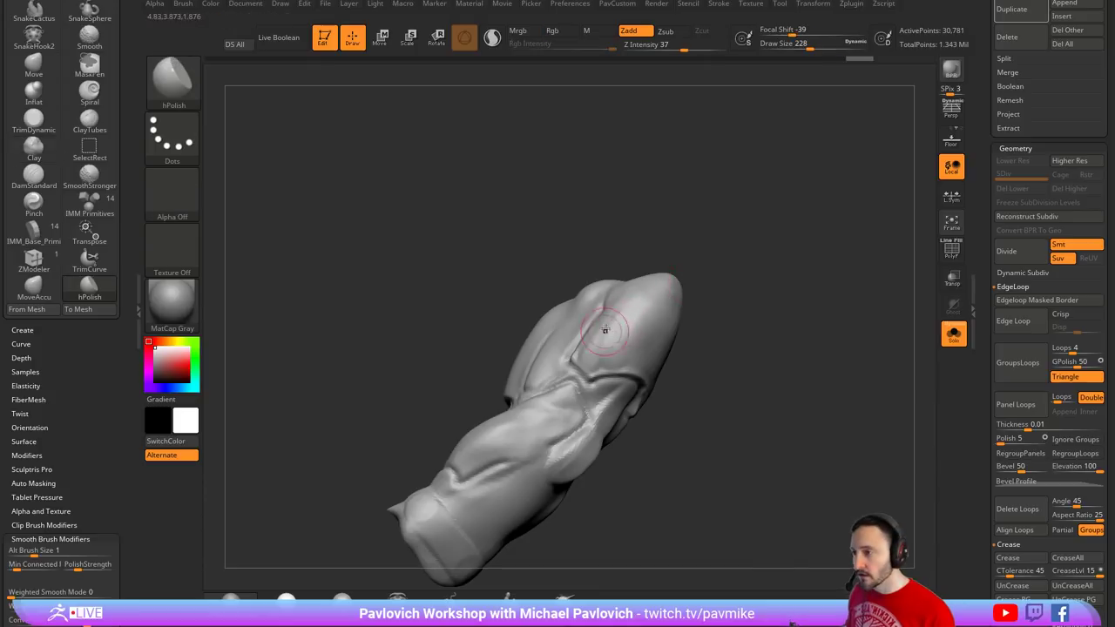
{"action": "mouse_move", "coordinate": [628, 323]}
{"action": "left_mouse_down"}
{"action": "mouse_move", "coordinate": [643, 329]}
{"action": "mouse_move", "coordinate": [602, 354]}
{"action": "mouse_move", "coordinate": [624, 342]}
{"action": "left_mouse_up"}
{"action": "key", "text": "ctrl+z"}
- Recut the lower edge of the plate area on the upper arm with the DamStandard brush
{"action": "key", "text": "s"}
{"action": "mouse_move", "coordinate": [704, 315]}
{"action": "left_mouse_down"}
{"action": "mouse_move", "coordinate": [747, 296]}
{"action": "mouse_move", "coordinate": [745, 340]}
{"action": "mouse_move", "coordinate": [752, 295]}
{"action": "mouse_move", "coordinate": [722, 299]}
{"action": "left_mouse_up"}
{"action": "key", "text": "b"}
{"action": "key", "text": "d"}
{"action": "key", "text": "s"}
{"action": "key", "text": "["}
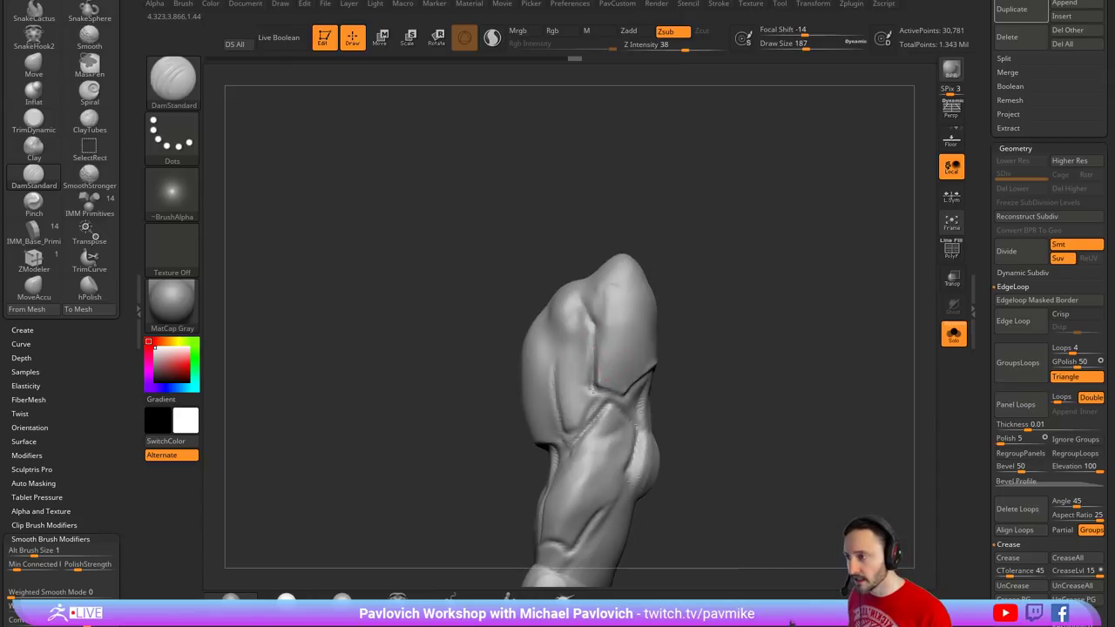
{"action": "left_click_drag", "start_coordinate": [593, 388], "coordinate": [646, 372]}
{"action": "left_click_drag", "start_coordinate": [670, 357], "coordinate": [681, 361]}
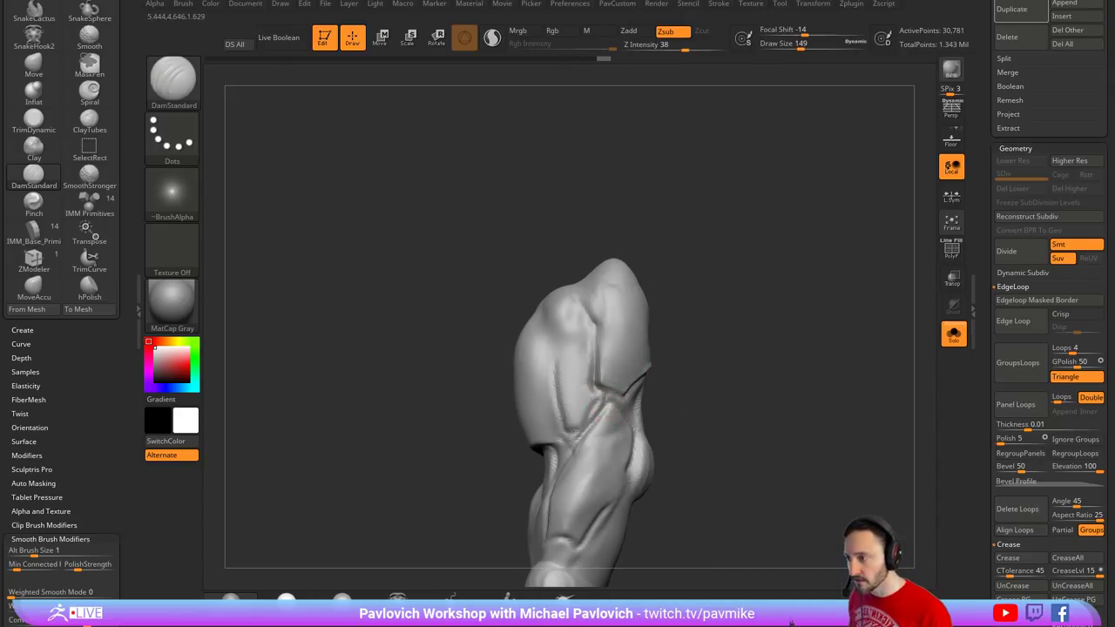
- Carve the muscle creases below and beside the plate area with the DamStandard brush at draw size 149
{"action": "left_click_drag", "start_coordinate": [577, 433], "coordinate": [571, 438]}
{"action": "right_click_drag", "start_coordinate": [573, 433], "coordinate": [590, 418]}
{"action": "left_click_drag", "start_coordinate": [594, 406], "coordinate": [579, 425]}
{"action": "right_click_drag", "start_coordinate": [571, 380], "coordinate": [568, 367]}
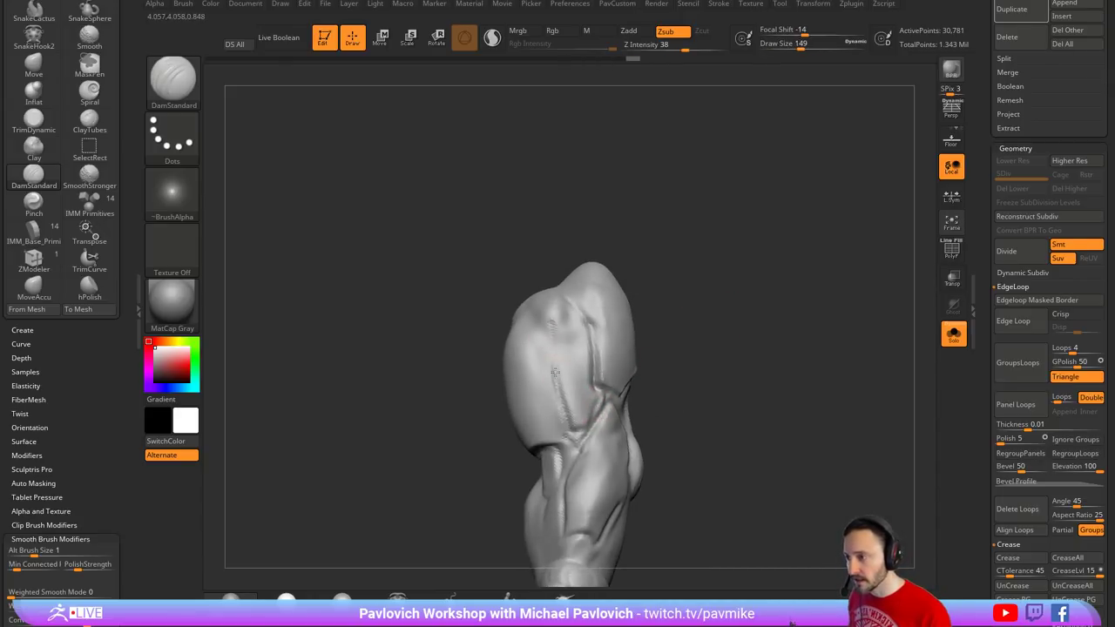
{"action": "left_click_drag", "start_coordinate": [554, 372], "coordinate": [554, 328]}
- Show all subtools again and switch to the Standard brush with the arm subtool active
{"action": "mouse_move", "coordinate": [740, 398]}
{"action": "left_mouse_down"}
{"action": "mouse_move", "coordinate": [754, 383]}
{"action": "mouse_move", "coordinate": [740, 297]}
{"action": "mouse_move", "coordinate": [720, 348]}
{"action": "mouse_move", "coordinate": [679, 348]}
{"action": "mouse_move", "coordinate": [692, 344]}
{"action": "mouse_move", "coordinate": [639, 323]}
{"action": "mouse_move", "coordinate": [694, 354]}
{"action": "mouse_move", "coordinate": [736, 307]}
{"action": "left_mouse_up"}
{"action": "left_click", "coordinate": [954, 335]}
{"action": "left_click_drag", "start_coordinate": [820, 291], "coordinate": [667, 306]}
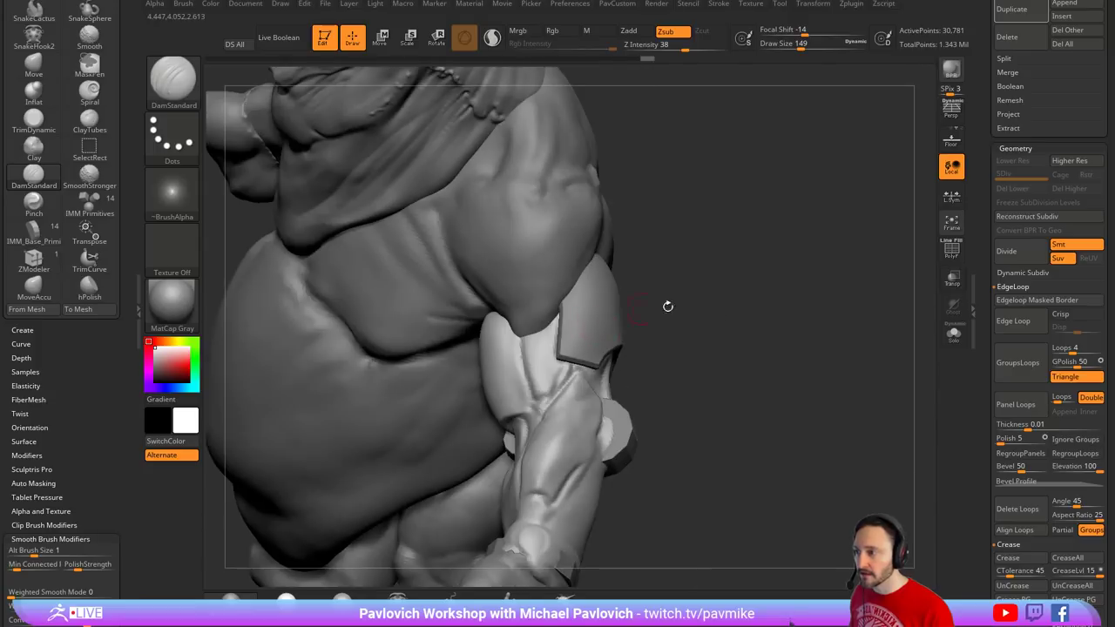
{"action": "left_click_drag", "start_coordinate": [749, 292], "coordinate": [671, 301]}
{"action": "key", "text": "b"}
{"action": "key", "text": "s"}
{"action": "key", "text": "t"}
{"action": "left_click", "coordinate": [615, 320], "text": "alt"}
{"action": "left_click_drag", "start_coordinate": [856, 313], "coordinate": [766, 313]}
{"action": "left_click", "coordinate": [592, 348], "text": "alt"}
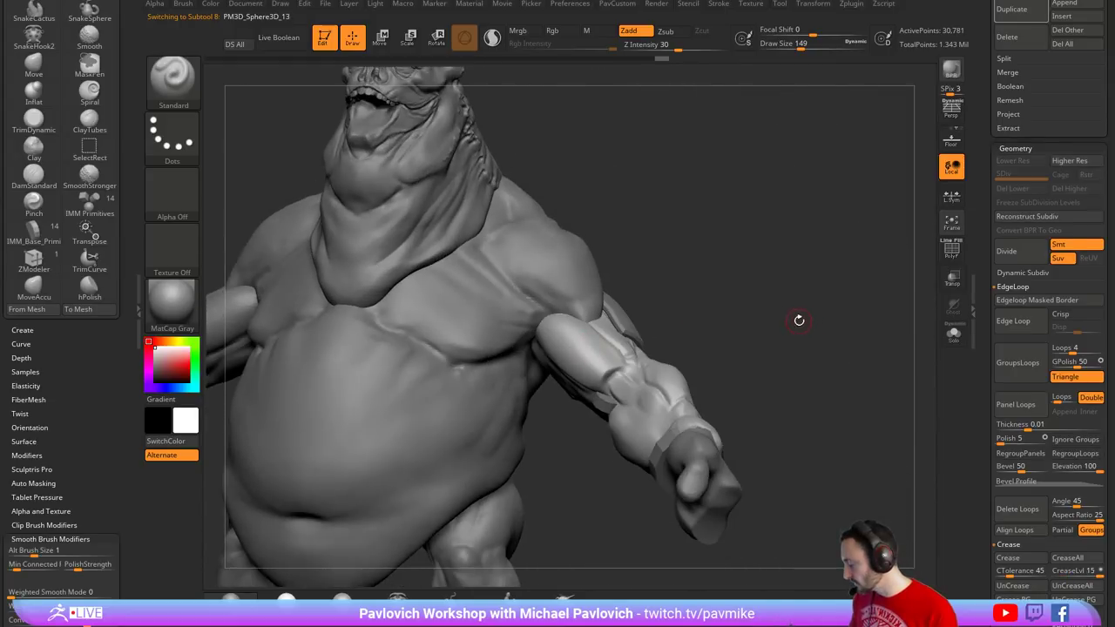
- Insert a sphere on the creature's upper arm using the first primitive of the IMM base primitives brush
{"action": "key", "text": "i"}
{"action": "key", "text": "m"}
{"action": "left_click", "coordinate": [676, 345]}
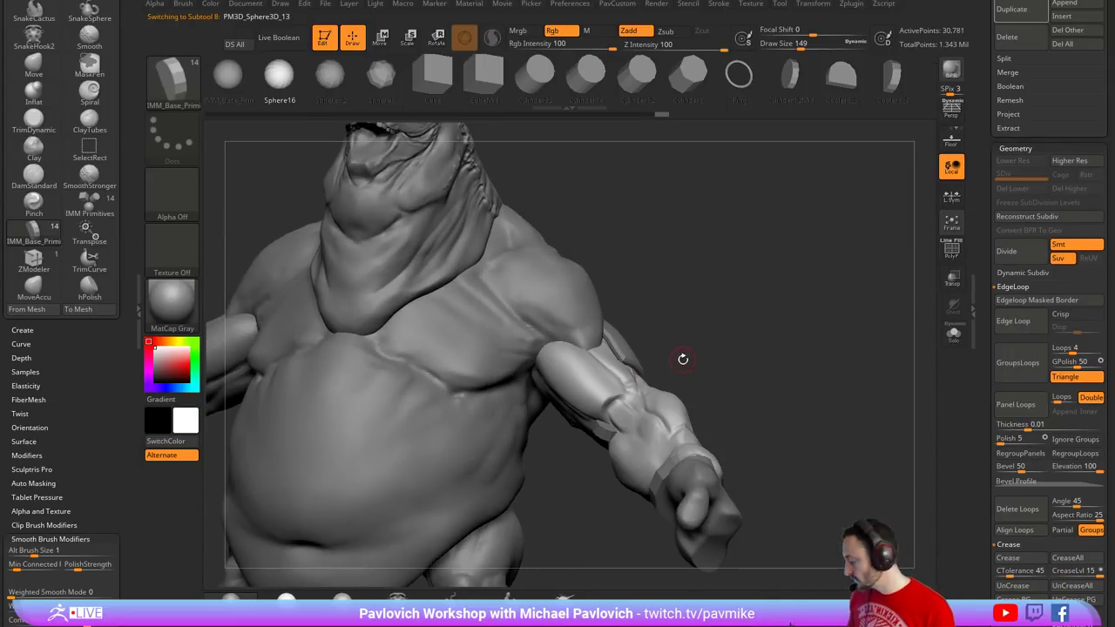
{"action": "key", "text": "m"}
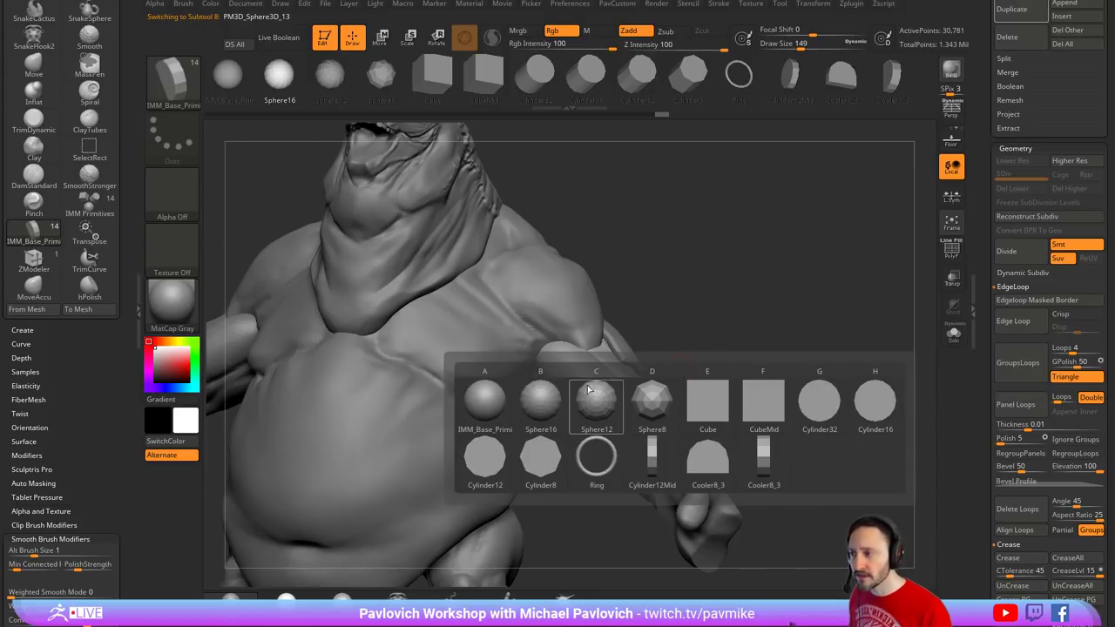
{"action": "left_click", "coordinate": [484, 400]}
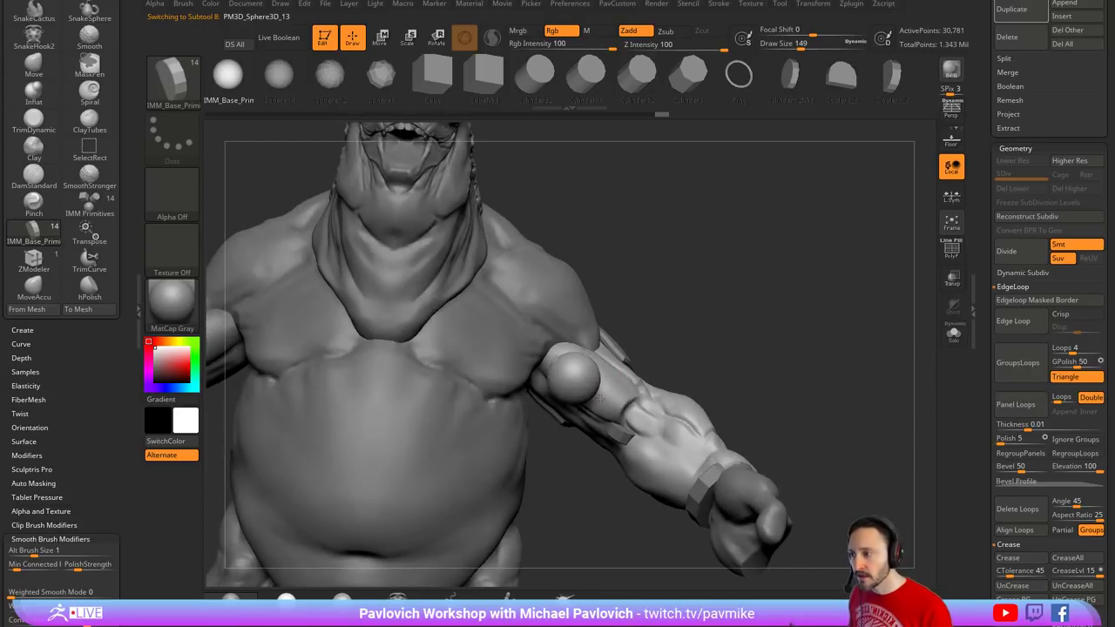
{"action": "left_click_drag", "start_coordinate": [600, 398], "coordinate": [608, 406]}
- Move the inserted sphere outward onto the upper arm and stretch it lengthwise into an ellipsoid along the arm
{"action": "key", "text": "w"}
{"action": "right_click_drag", "start_coordinate": [697, 348], "coordinate": [582, 379]}
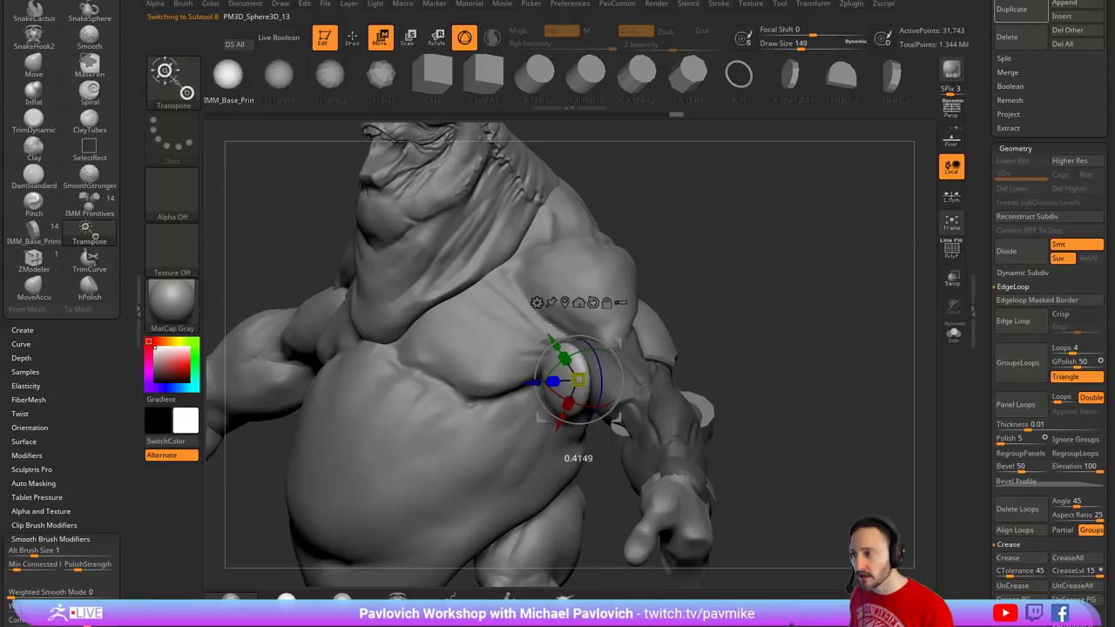
{"action": "left_click_drag", "start_coordinate": [535, 382], "coordinate": [574, 380]}
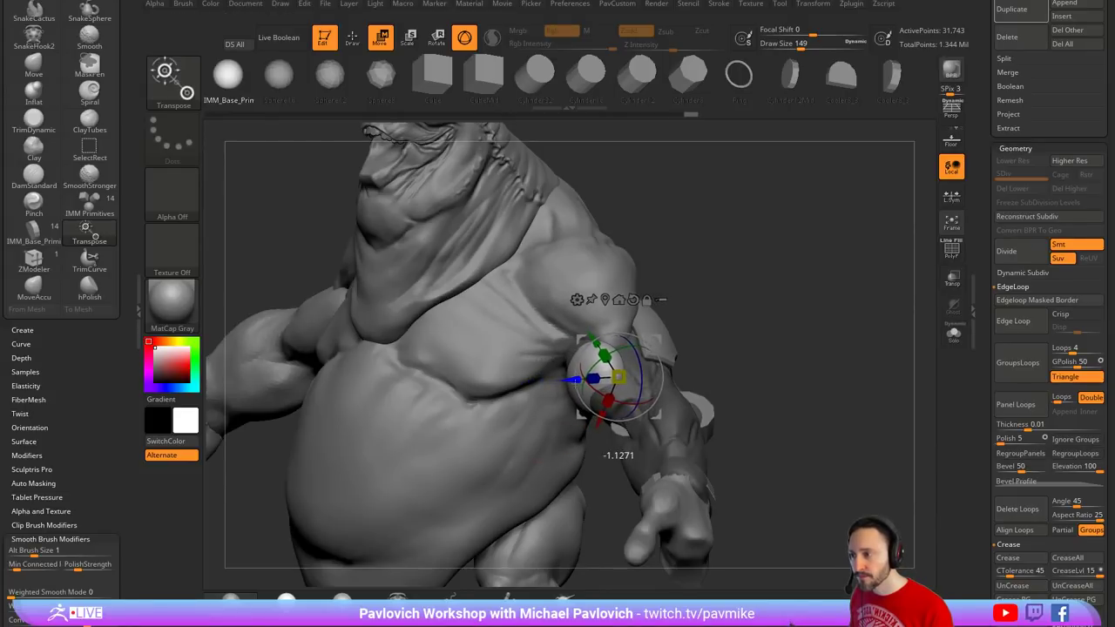
{"action": "right_click_drag", "start_coordinate": [609, 374], "coordinate": [702, 333]}
{"action": "left_click_drag", "start_coordinate": [594, 355], "coordinate": [575, 336]}
{"action": "key", "text": "q"}
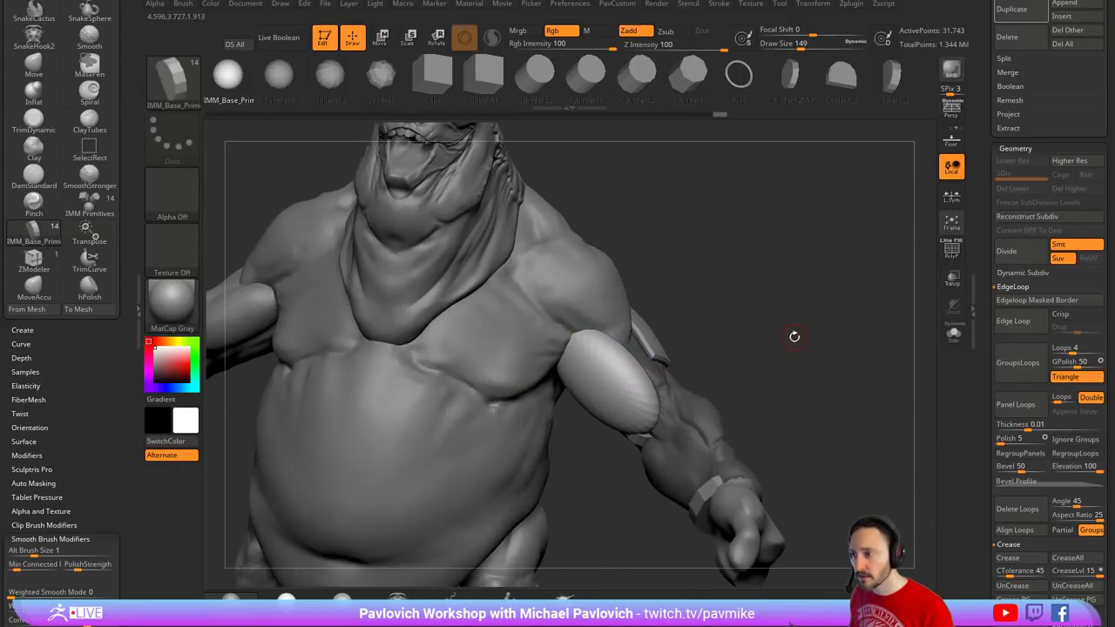
- Split the ellipsoid into its own subtool and rescale it closely around the upper arm with local symmetry enabled
{"action": "key", "text": "3"}
{"action": "left_click", "coordinate": [781, 259]}
{"action": "key", "text": "w"}
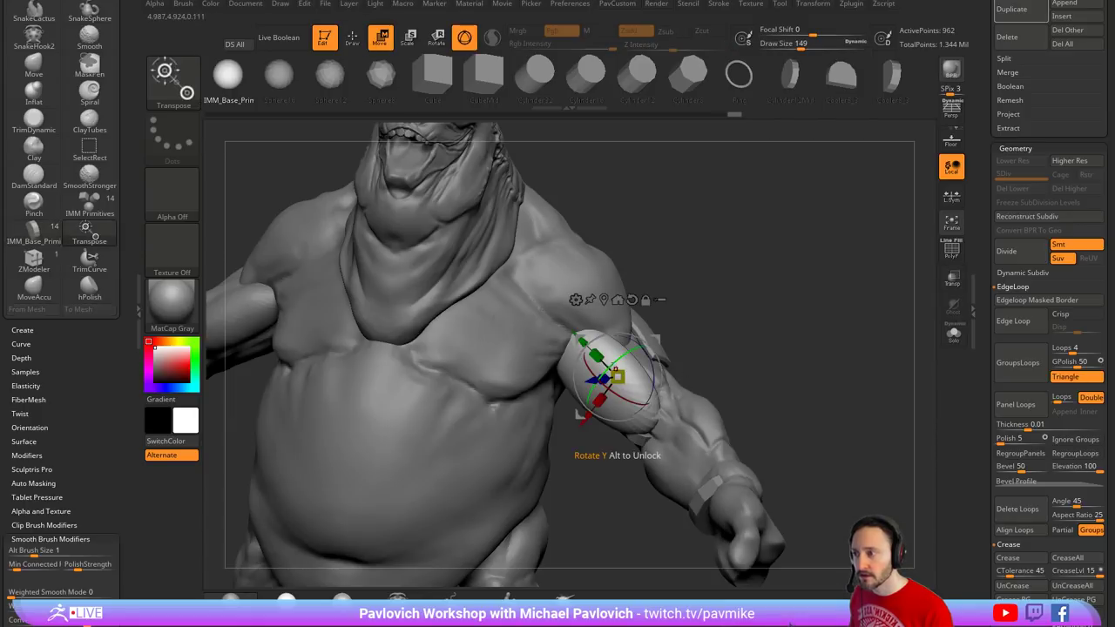
{"action": "left_click_drag", "start_coordinate": [617, 376], "coordinate": [618, 377]}
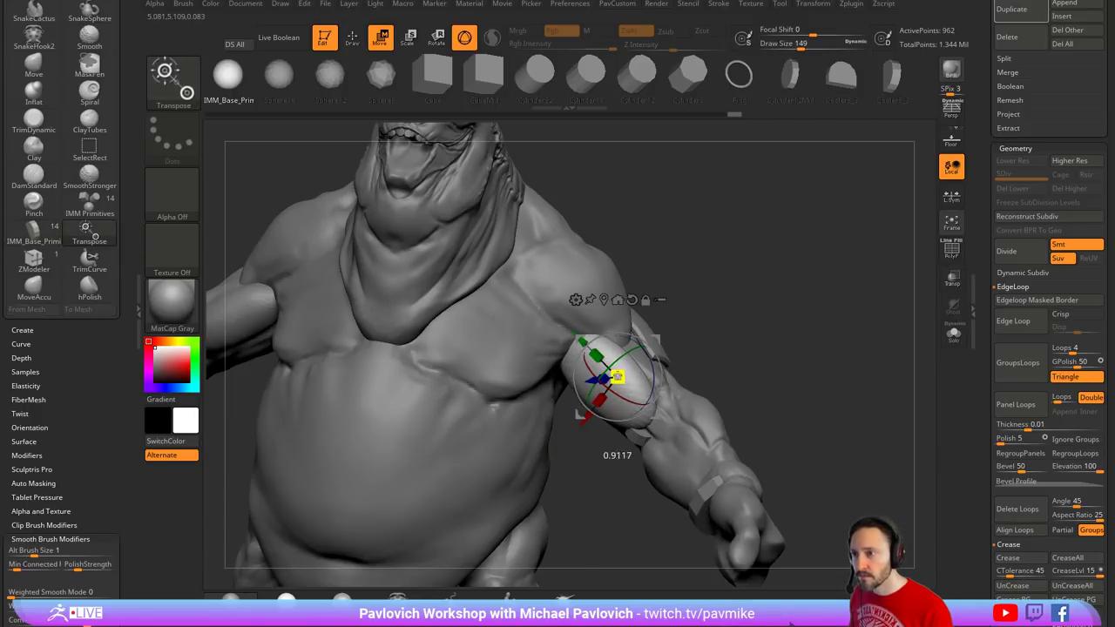
{"action": "left_click", "coordinate": [959, 202]}
{"action": "left_click_drag", "start_coordinate": [775, 287], "coordinate": [688, 292]}
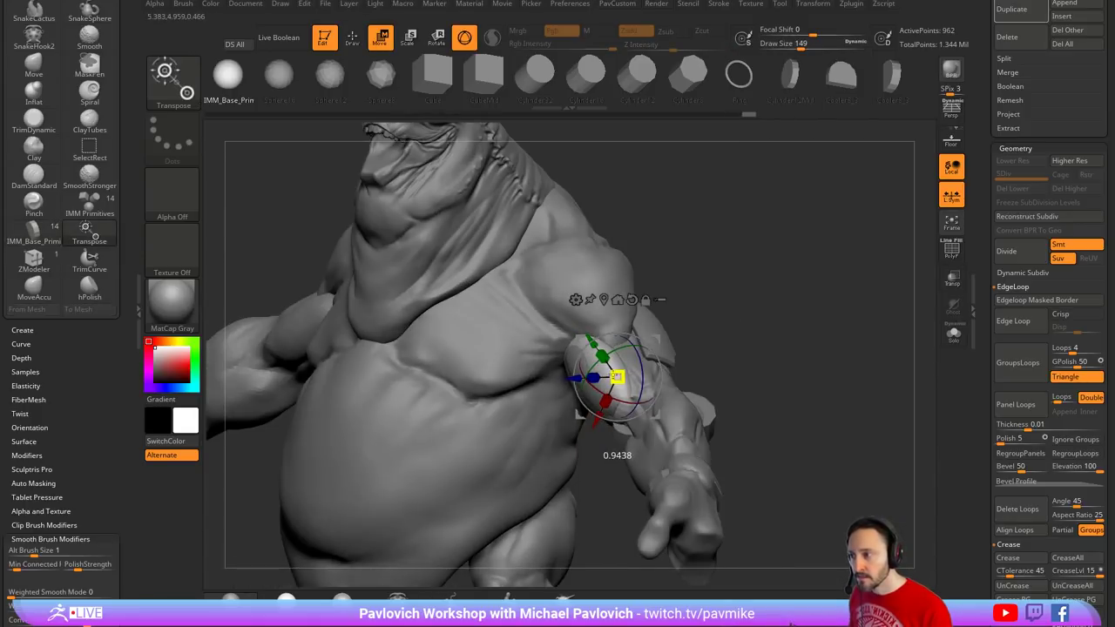
{"action": "mouse_move", "coordinate": [593, 377]}
{"action": "left_mouse_down"}
{"action": "mouse_move", "coordinate": [576, 379]}
{"action": "mouse_move", "coordinate": [591, 377]}
{"action": "left_mouse_up"}
{"action": "key", "text": "q"}
- Display the polygon wireframe and trim off the elbow end of the ellipsoid with the TrimCurve brush
{"action": "mouse_move", "coordinate": [740, 315]}
{"action": "left_mouse_down"}
{"action": "mouse_move", "coordinate": [814, 301]}
{"action": "mouse_move", "coordinate": [793, 323]}
{"action": "left_mouse_up"}
{"action": "key", "text": "ctrl+shift"}
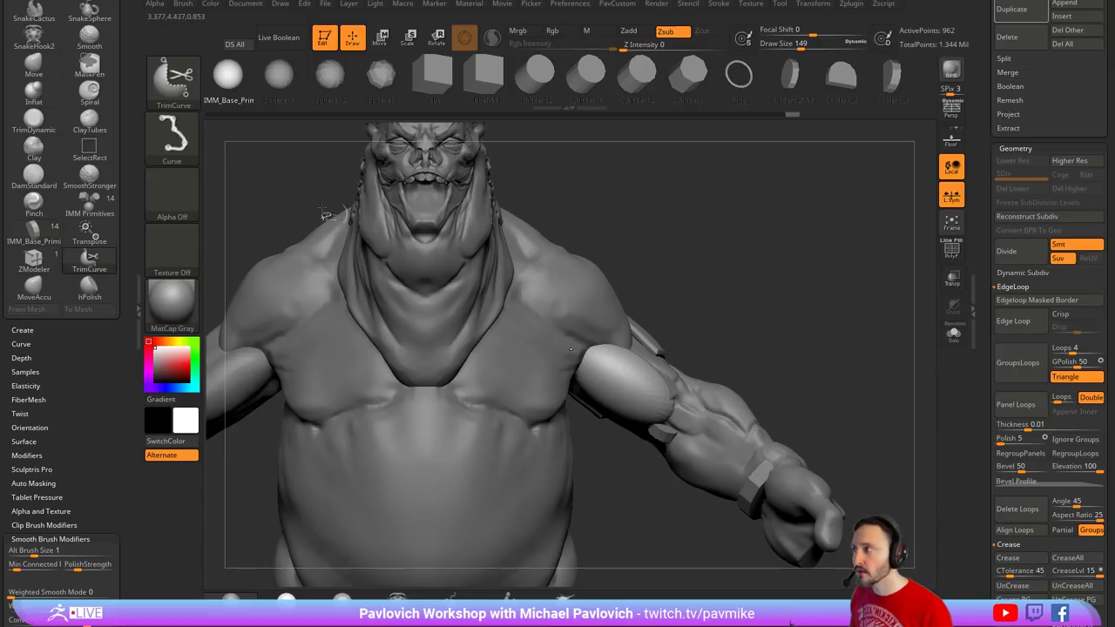
{"action": "left_click", "coordinate": [952, 251]}
{"action": "left_click_drag", "start_coordinate": [829, 348], "coordinate": [831, 321]}
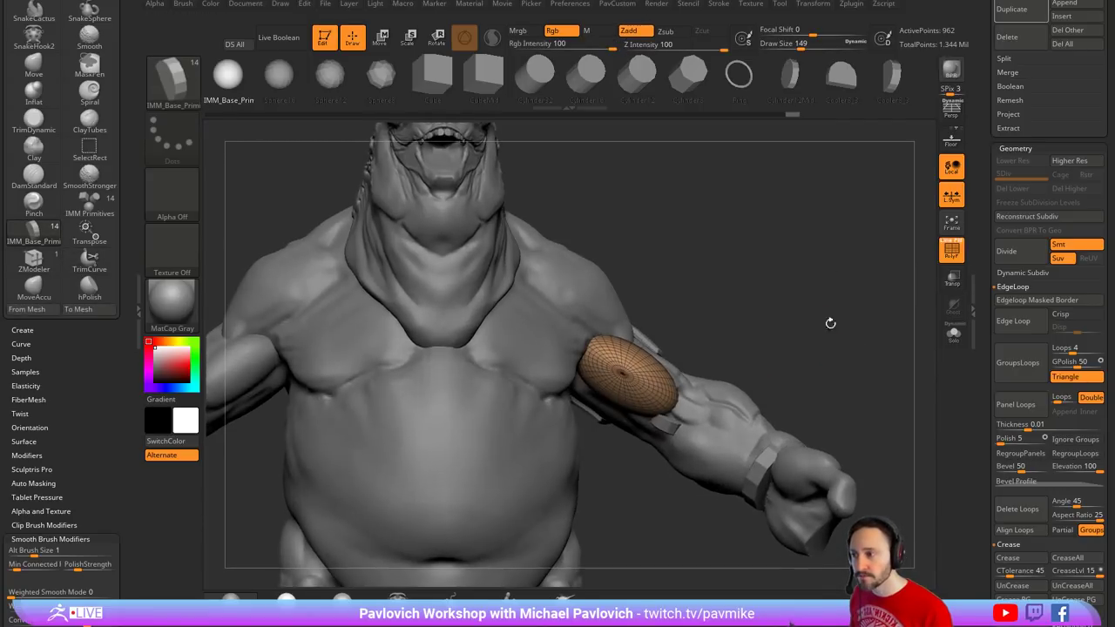
{"action": "mouse_move", "coordinate": [777, 294]}
{"action": "left_mouse_down", "text": "ctrl+shift"}
{"action": "mouse_move", "coordinate": [592, 492]}
{"action": "mouse_move", "coordinate": [605, 470]}
{"action": "mouse_move", "coordinate": [616, 474]}
{"action": "left_mouse_up", "text": "ctrl+shift"}
- Isolate the ellipsoid and cut it in half lengthwise with TrimCurve, viewed from its trimmed end
{"action": "left_click", "coordinate": [953, 335]}
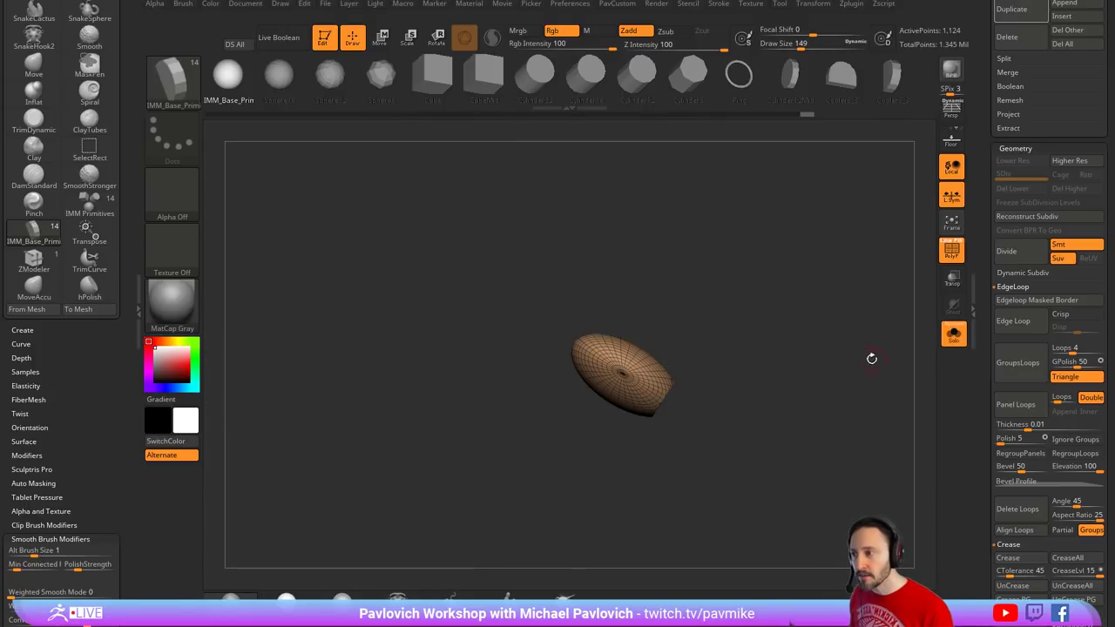
{"action": "left_click_drag", "start_coordinate": [870, 358], "coordinate": [821, 305]}
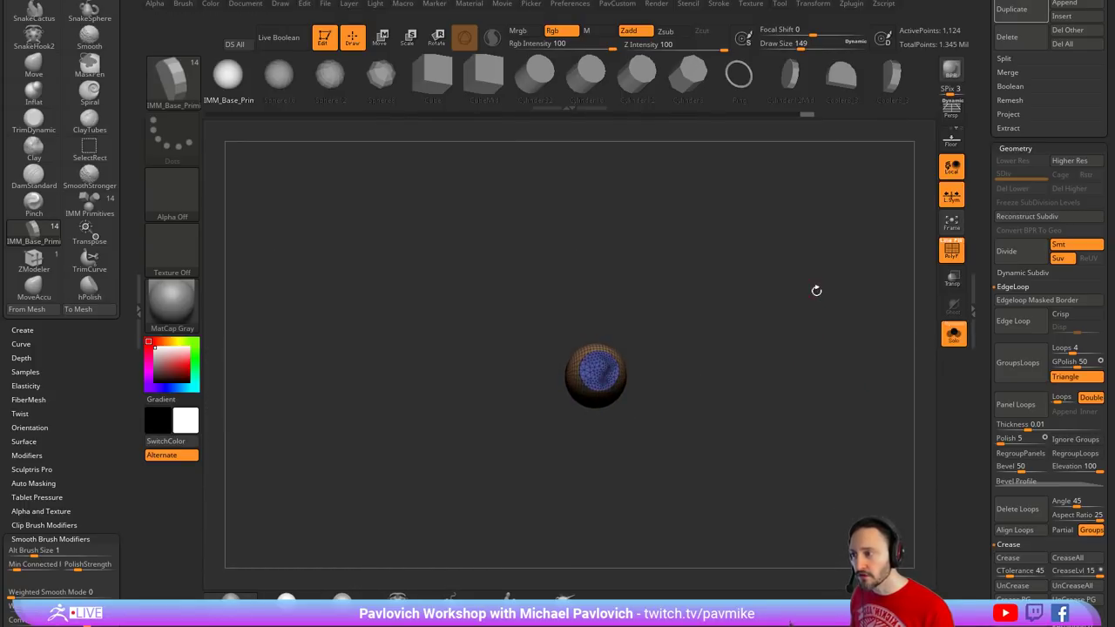
{"action": "left_click_drag", "start_coordinate": [603, 272], "coordinate": [602, 484], "text": "ctrl+shift"}
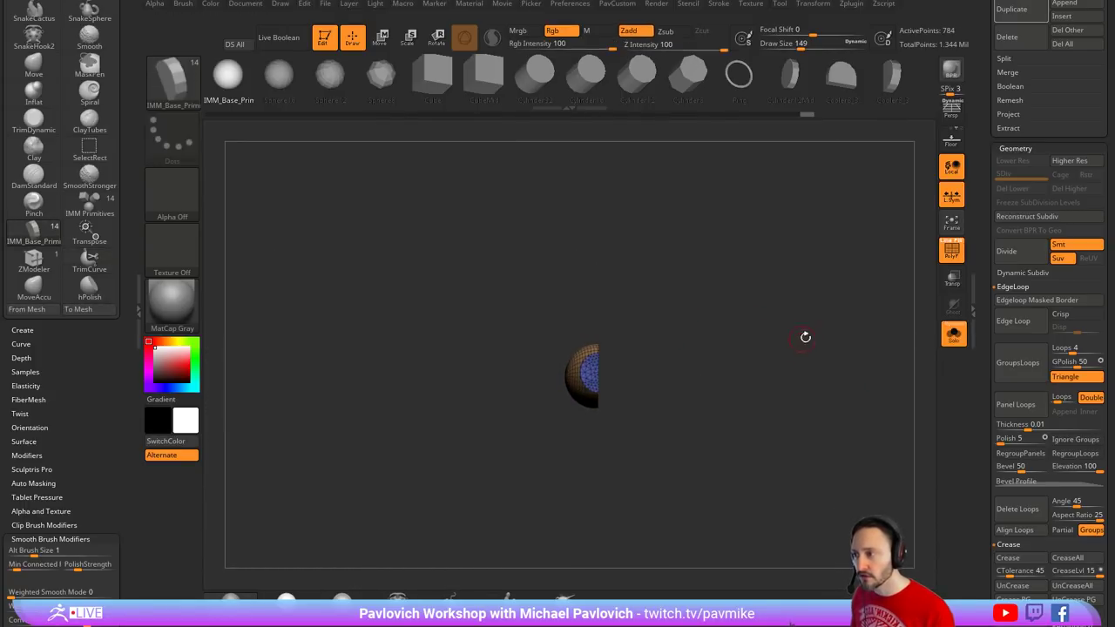
- Isolate the outer shell polygroup of the trimmed ellipsoid and delete the hidden cap faces
{"action": "left_click_drag", "start_coordinate": [805, 337], "coordinate": [788, 353]}
{"action": "left_click", "coordinate": [627, 362], "text": "ctrl+shift"}
{"action": "key", "text": "grave"}
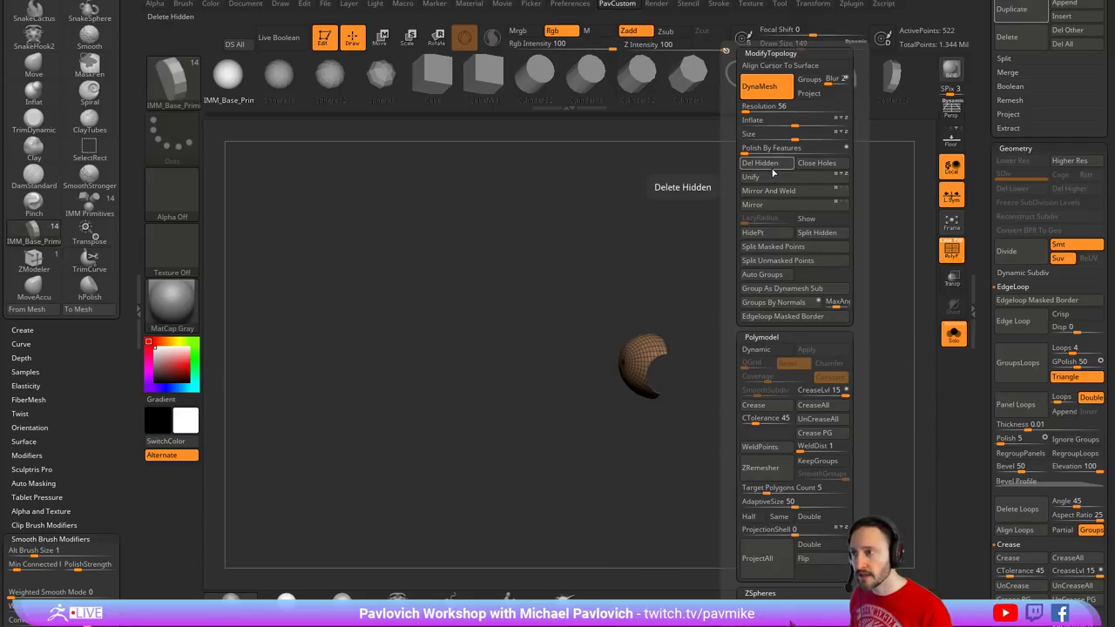
{"action": "left_click", "coordinate": [770, 168]}
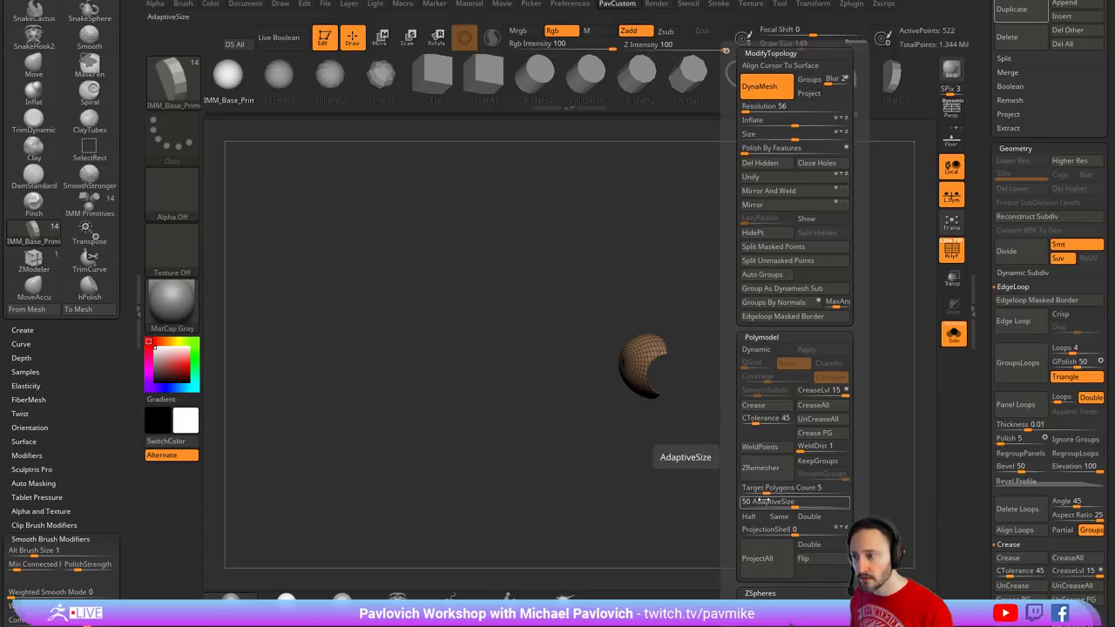
- ZRemesh the open shell using the Half option and an adaptive size of 0
{"action": "left_click", "coordinate": [752, 517]}
{"action": "left_click_drag", "start_coordinate": [768, 503], "coordinate": [732, 499]}
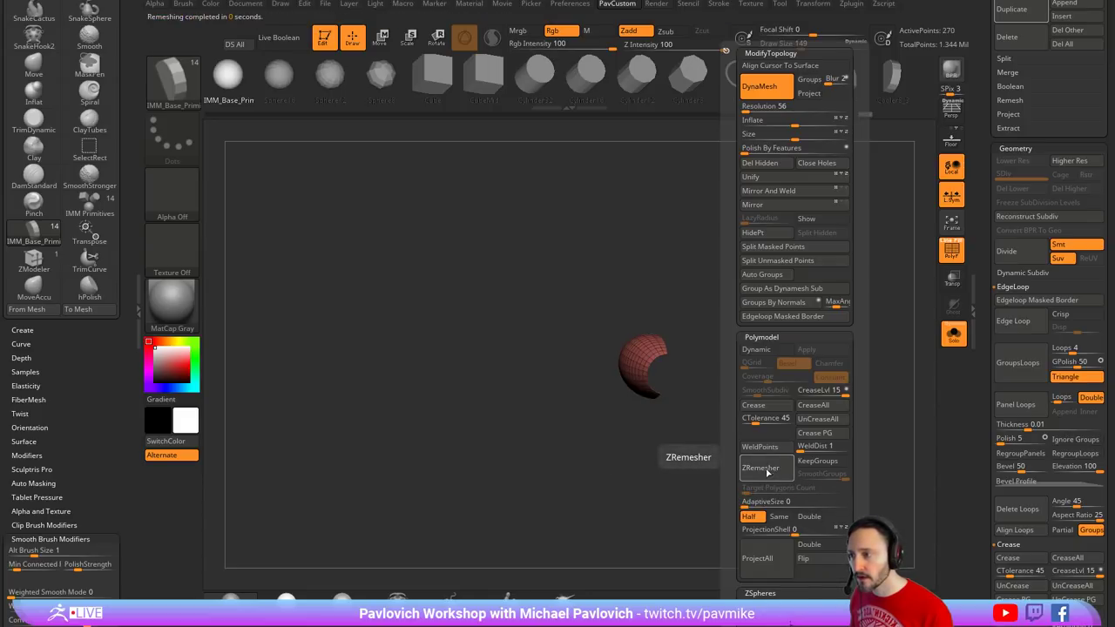
{"action": "mouse_move", "coordinate": [791, 436]}
{"action": "right_mouse_down"}
{"action": "mouse_move", "coordinate": [804, 406]}
{"action": "mouse_move", "coordinate": [779, 371]}
{"action": "mouse_move", "coordinate": [806, 444]}
{"action": "right_mouse_up"}
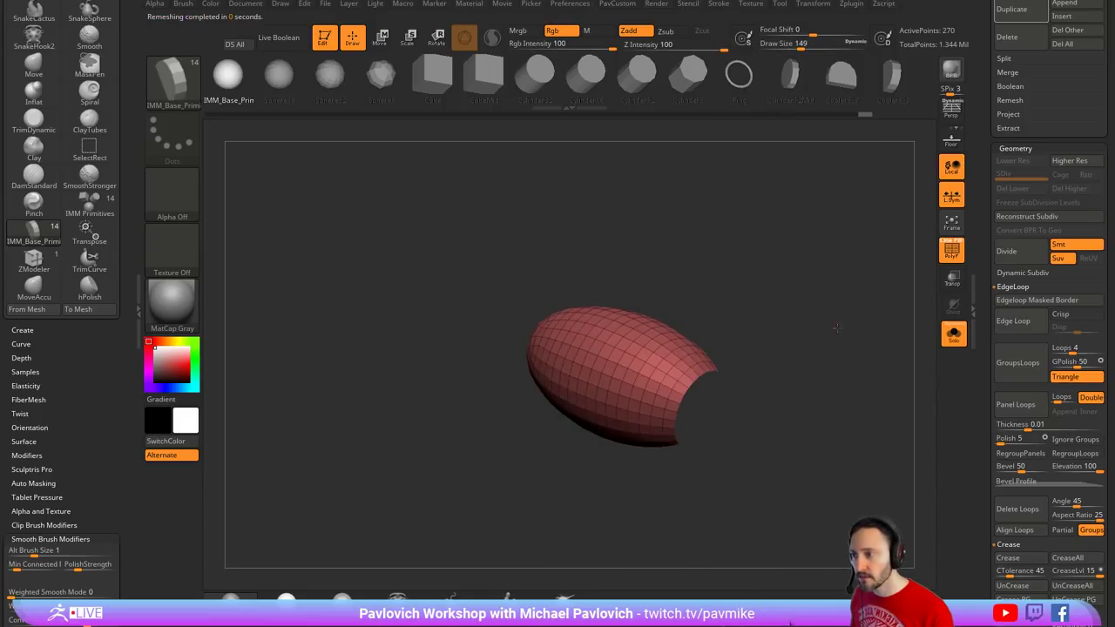
{"action": "left_click_drag", "start_coordinate": [836, 327], "coordinate": [824, 323]}
{"action": "left_click_drag", "start_coordinate": [823, 382], "coordinate": [802, 344]}
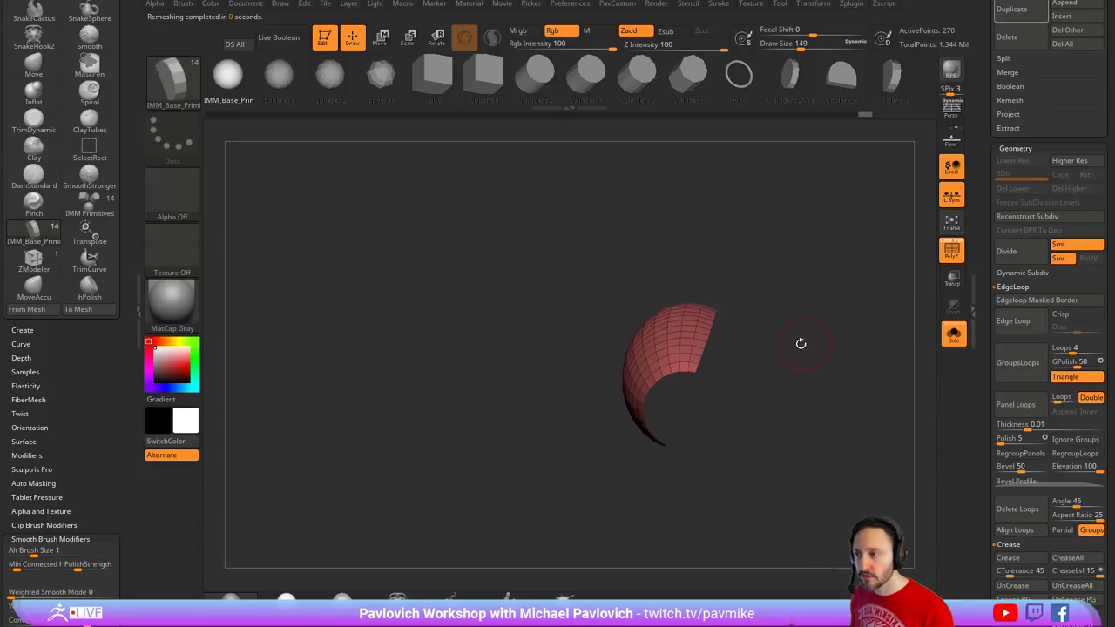
- Thicken the shell into a solid plate with the ZModeler polygon action QMesh targeting Polygroup Island
{"action": "key", "text": "b"}
{"action": "key", "text": "z"}
{"action": "key", "text": "m"}
{"action": "key", "text": "space"}
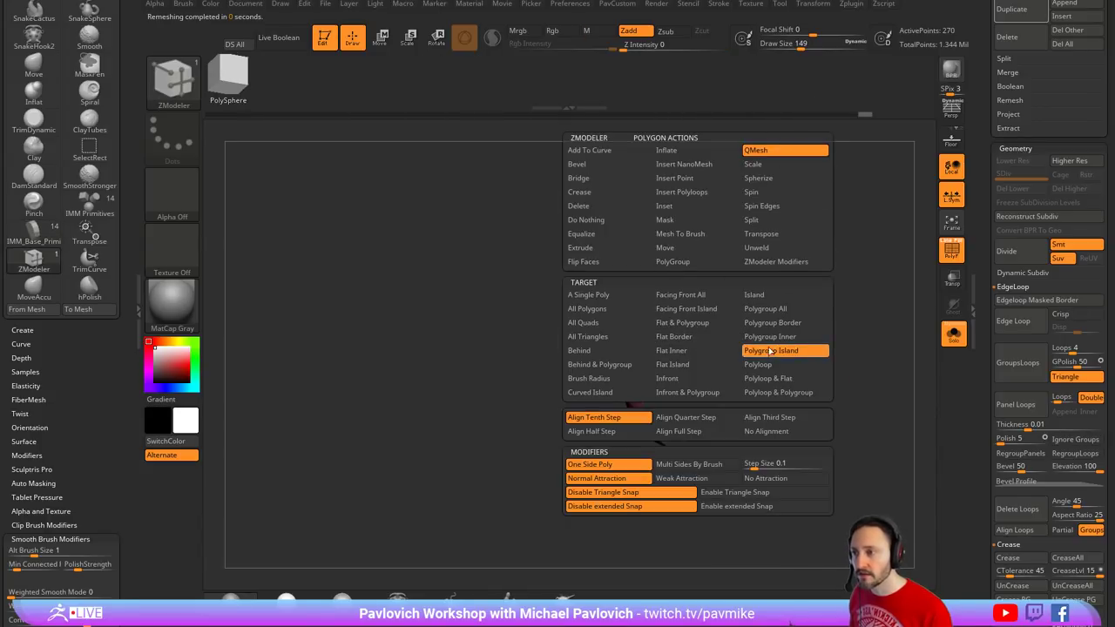
{"action": "left_click_drag", "start_coordinate": [699, 342], "coordinate": [833, 353]}
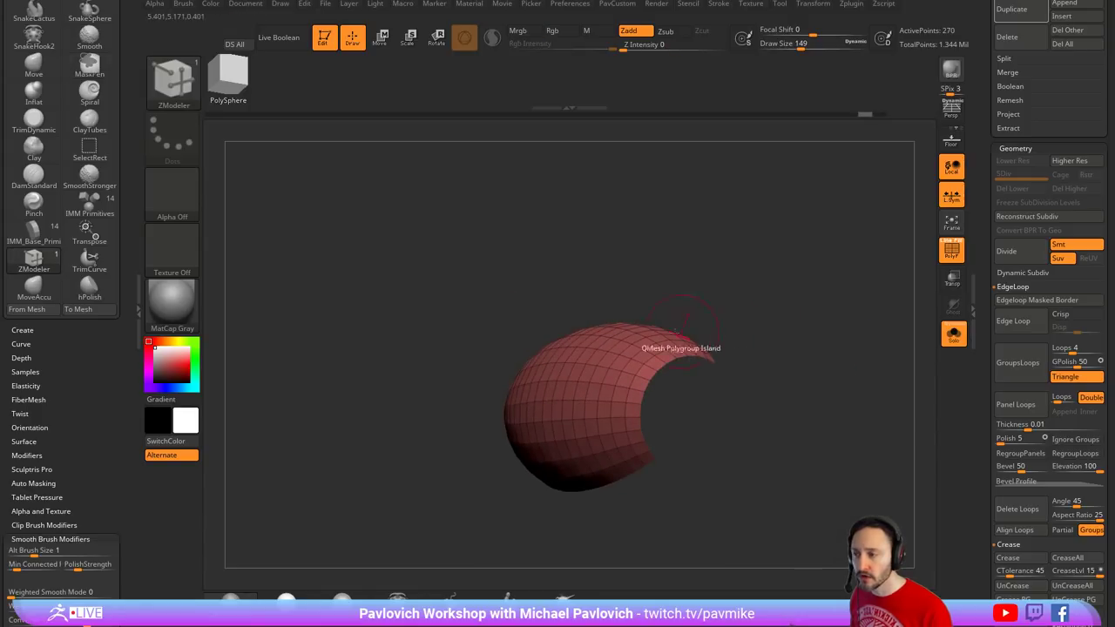
{"action": "left_click_drag", "start_coordinate": [634, 359], "coordinate": [673, 336]}
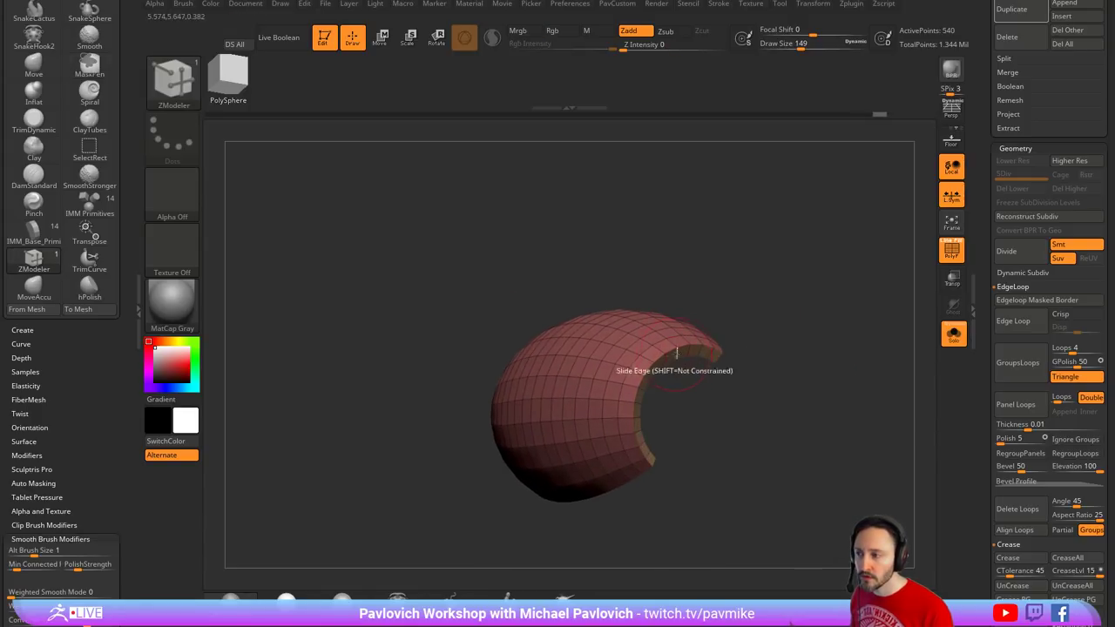
- Try to slide the edge loop along the plate's rim with the ZModeler Slide action targeting EdgeLoop Partial
{"action": "key", "text": "space"}
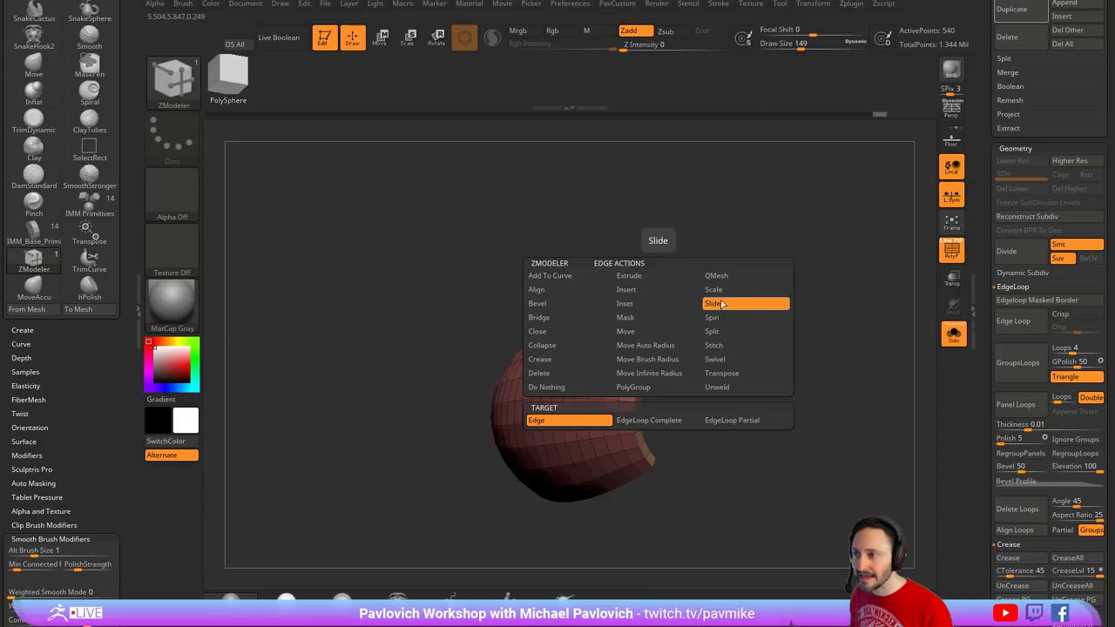
{"action": "left_click", "coordinate": [694, 421]}
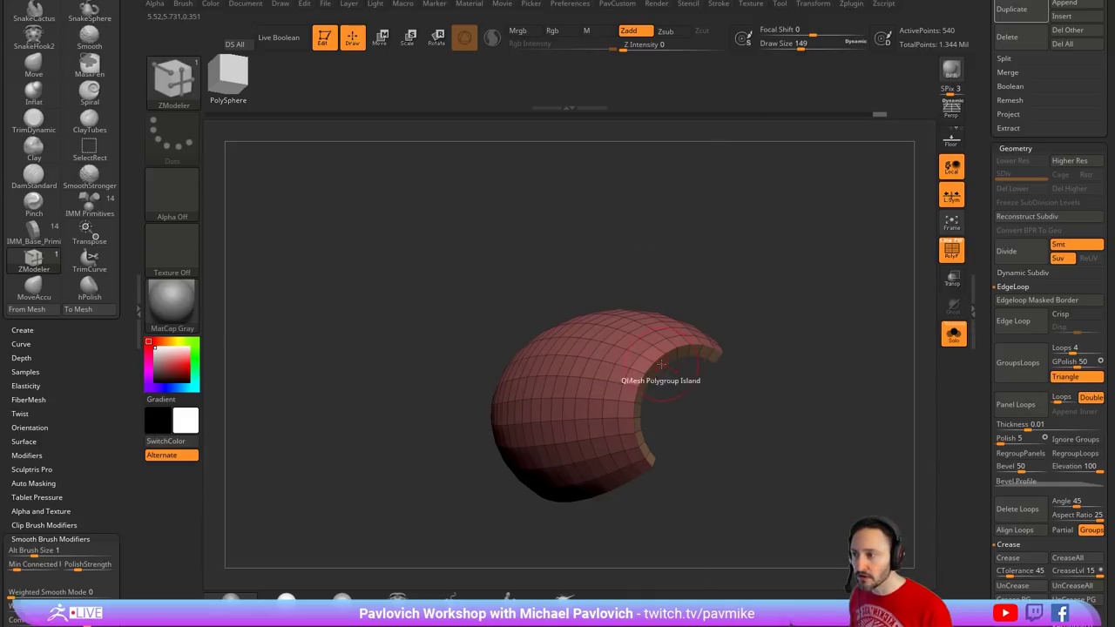
{"action": "left_click_drag", "start_coordinate": [659, 358], "coordinate": [649, 348]}
{"action": "left_click_drag", "start_coordinate": [783, 291], "coordinate": [829, 235]}
{"action": "left_click_drag", "start_coordinate": [821, 273], "coordinate": [607, 332]}
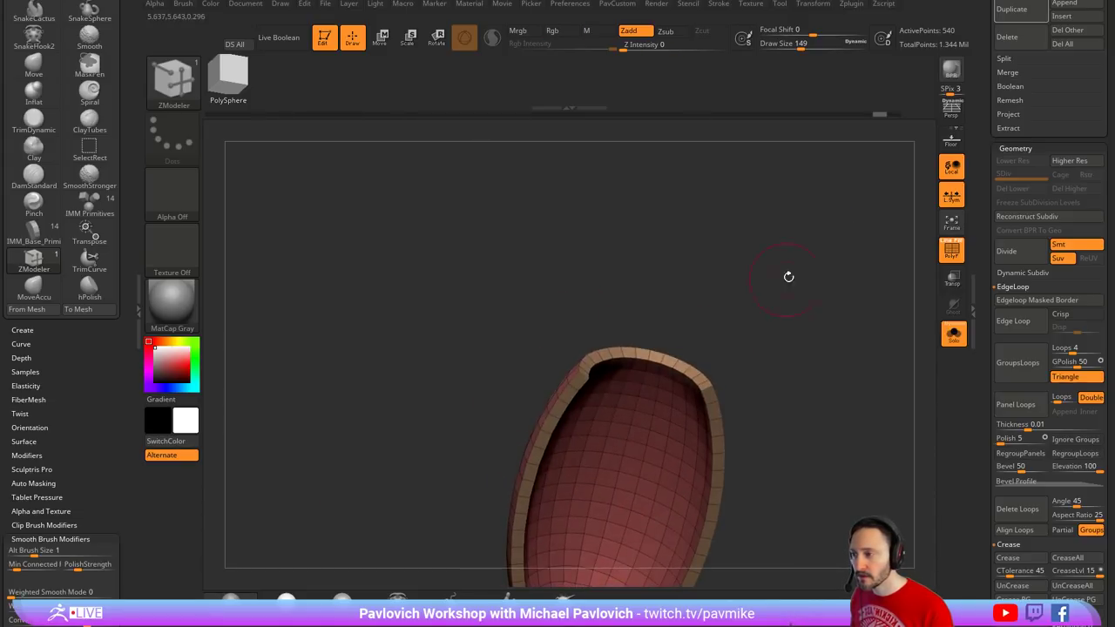
{"action": "left_click_drag", "start_coordinate": [789, 276], "coordinate": [828, 330]}
- Try inserting an extra edge loop beside the plate's open end with ZModeler, and undo it
{"action": "key", "text": "space"}
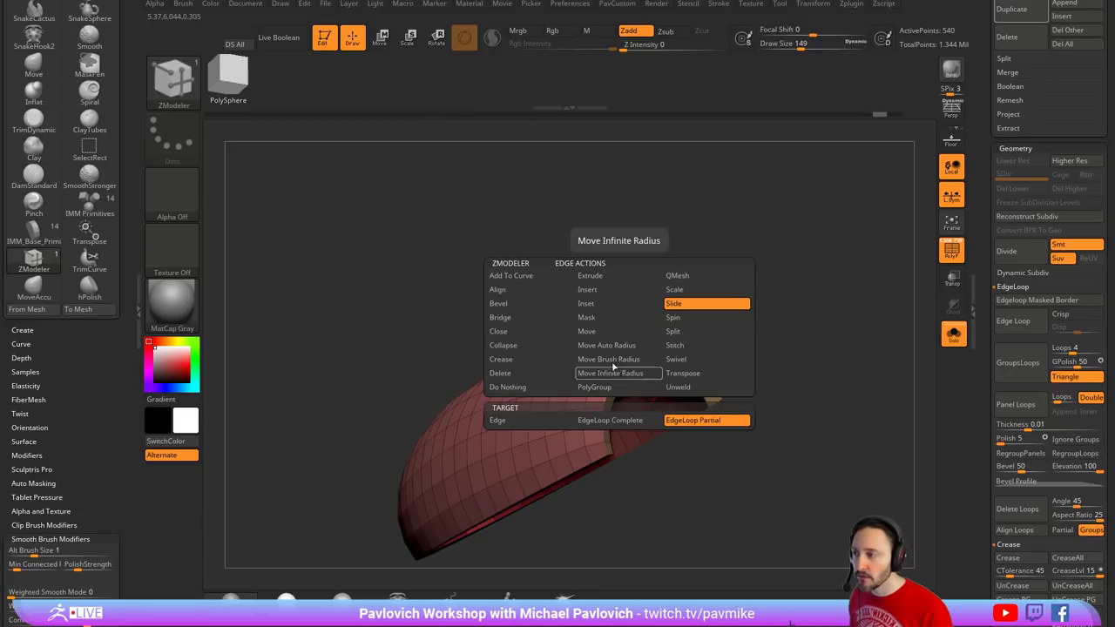
{"action": "left_click", "coordinate": [597, 291]}
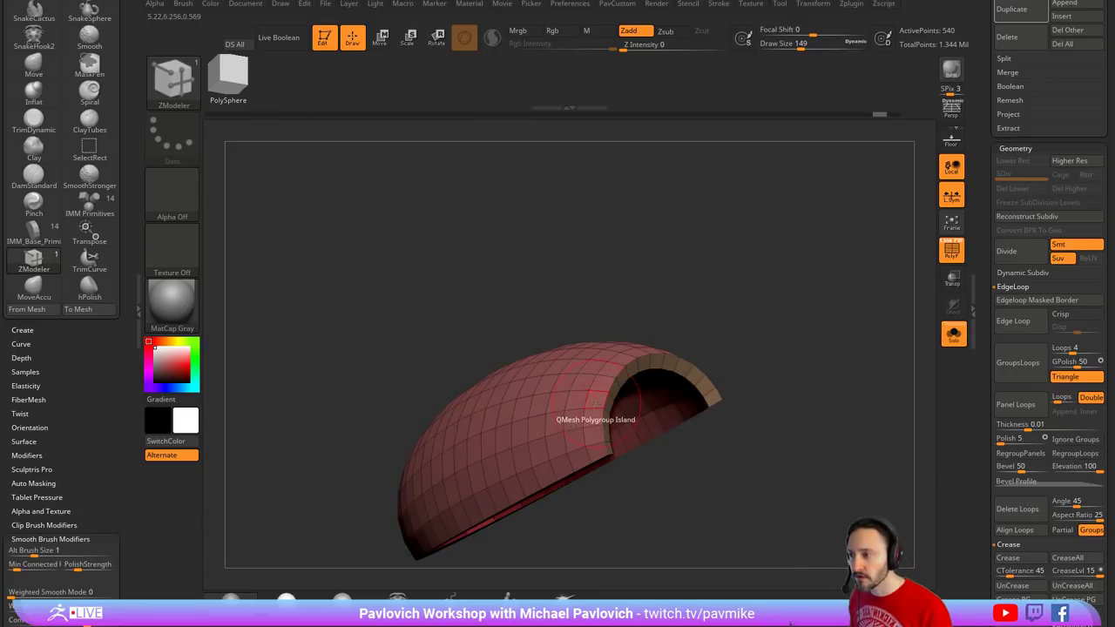
{"action": "left_click", "coordinate": [600, 405]}
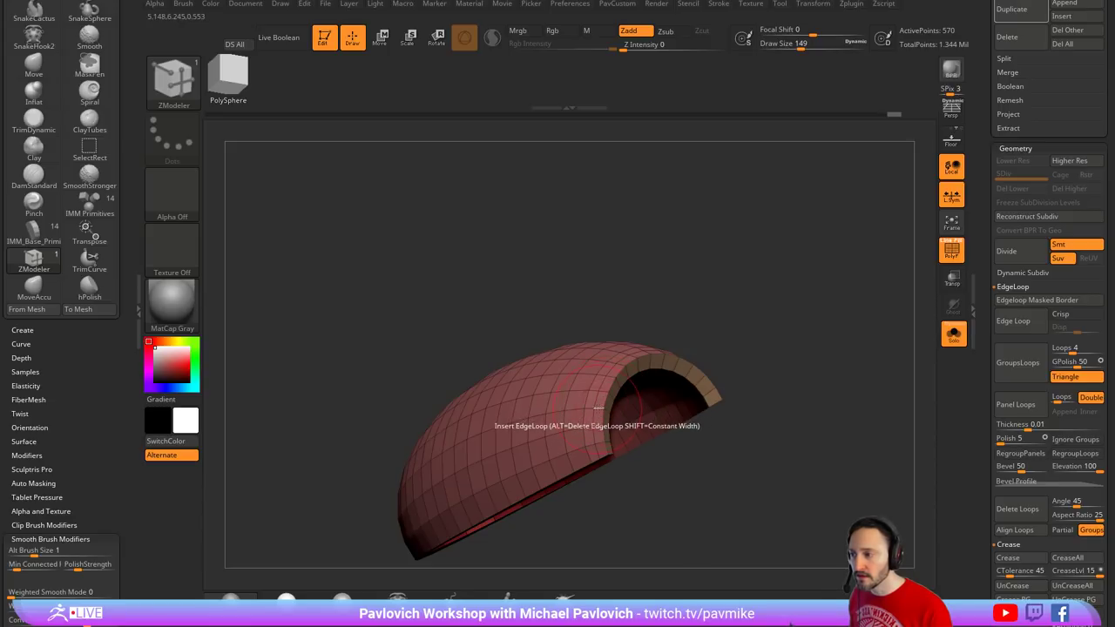
{"action": "key", "text": "space"}
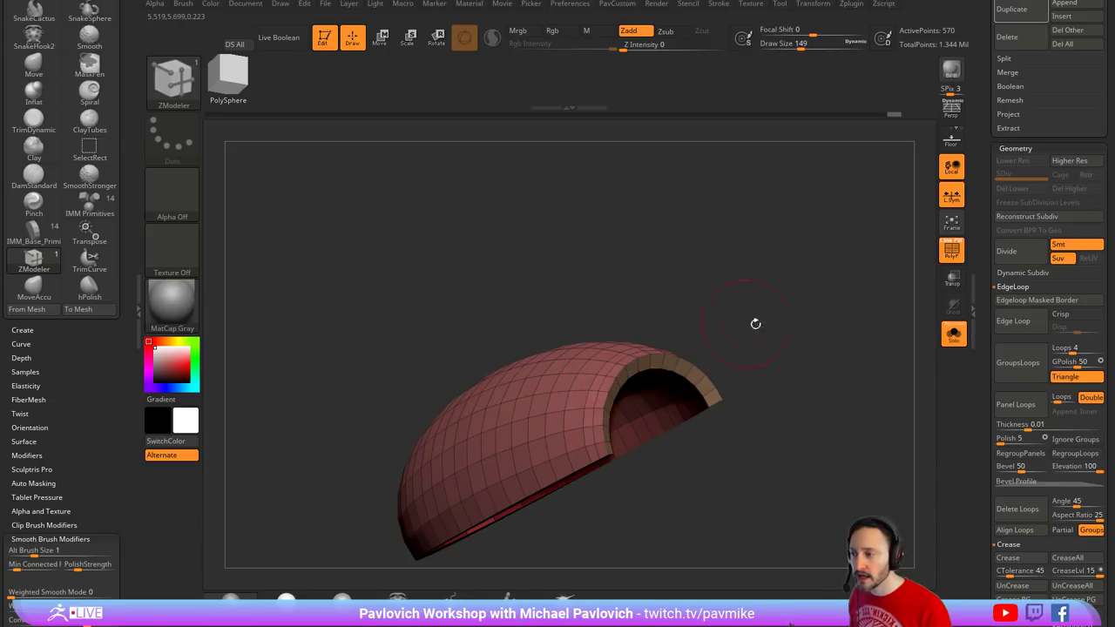
{"action": "mouse_move", "coordinate": [754, 323]}
{"action": "left_mouse_down", "text": "alt"}
{"action": "mouse_move", "coordinate": [751, 299]}
{"action": "mouse_move", "coordinate": [763, 356]}
{"action": "mouse_move", "coordinate": [811, 317]}
{"action": "mouse_move", "coordinate": [740, 340]}
{"action": "left_mouse_up", "text": "alt"}
{"action": "key", "text": "ctrl+z"}
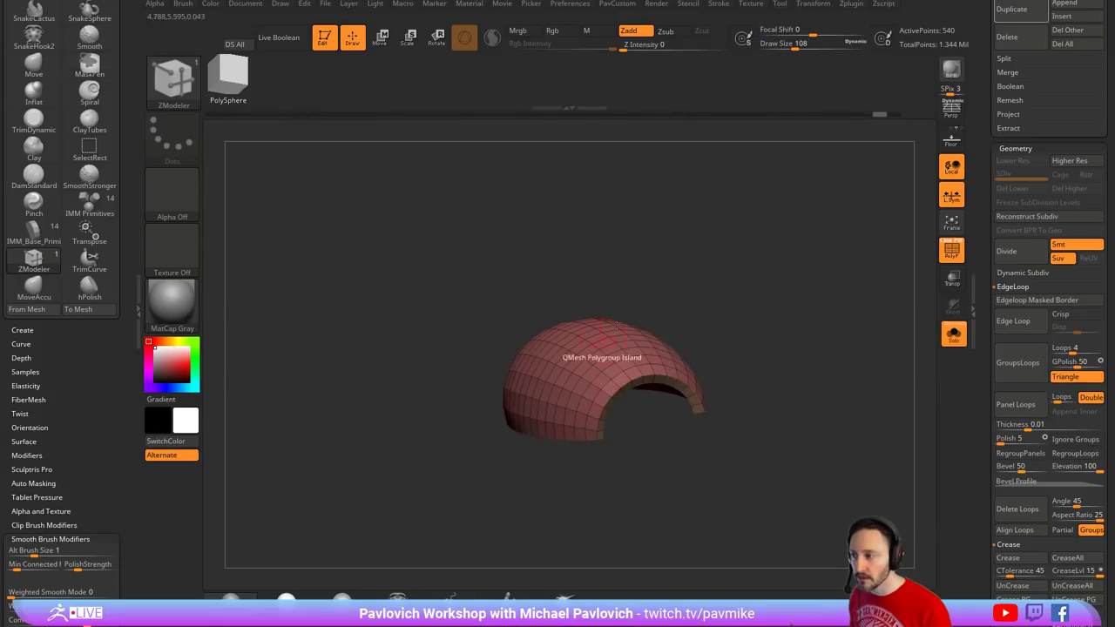
- Set the plate's crease level to 2, enable dynamic subdivision, and preview it smoothed without the wireframe
{"action": "key", "text": "grave"}
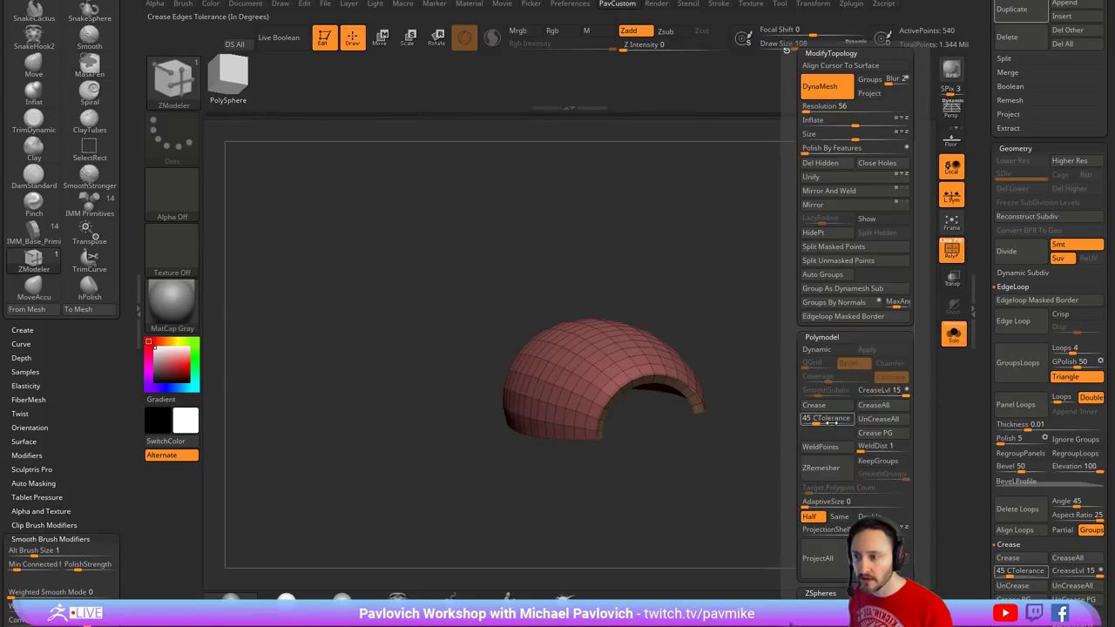
{"action": "left_click_drag", "start_coordinate": [866, 392], "coordinate": [824, 392]}
{"action": "left_click", "coordinate": [838, 350]}
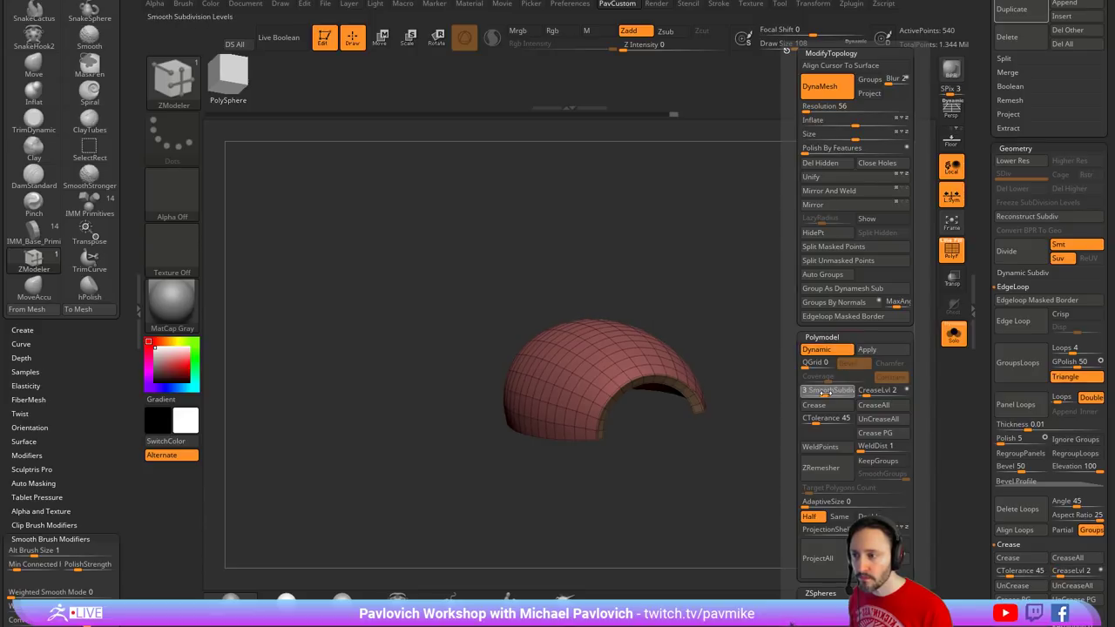
{"action": "left_click_drag", "start_coordinate": [755, 393], "coordinate": [810, 296]}
{"action": "key", "text": "shift+d"}
{"action": "left_click", "coordinate": [951, 252]}
{"action": "key", "text": "d"}
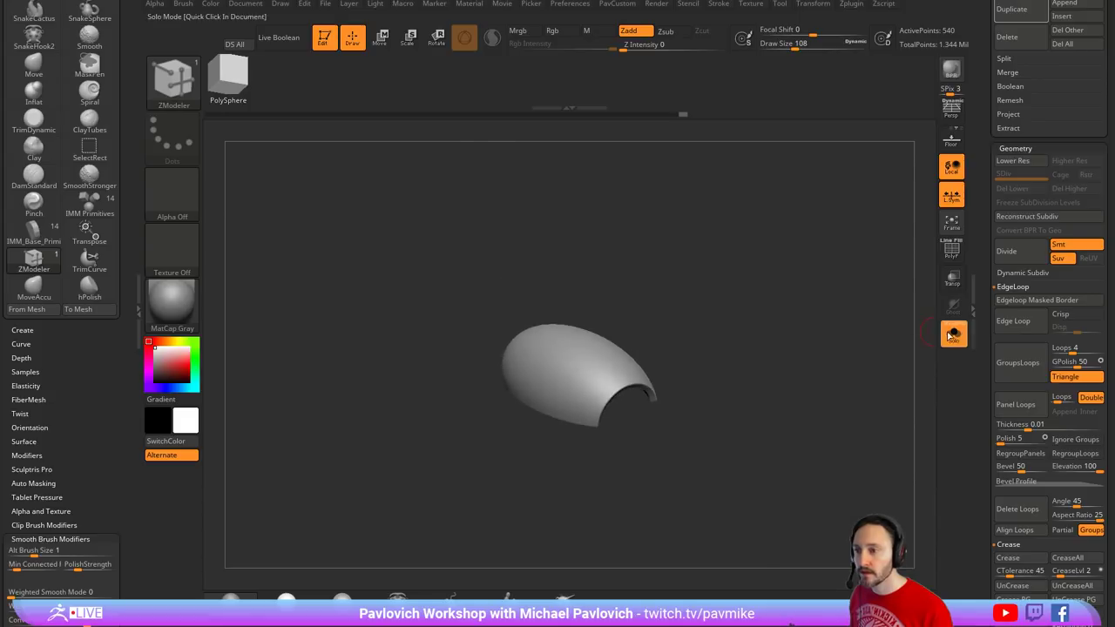
- Show the whole creature again and fit the smooth plate onto the upper arm by scaling, rotating and moving it with the gizmo
{"action": "left_click", "coordinate": [953, 334]}
{"action": "left_click_drag", "start_coordinate": [798, 227], "coordinate": [803, 263]}
{"action": "key", "text": "w"}
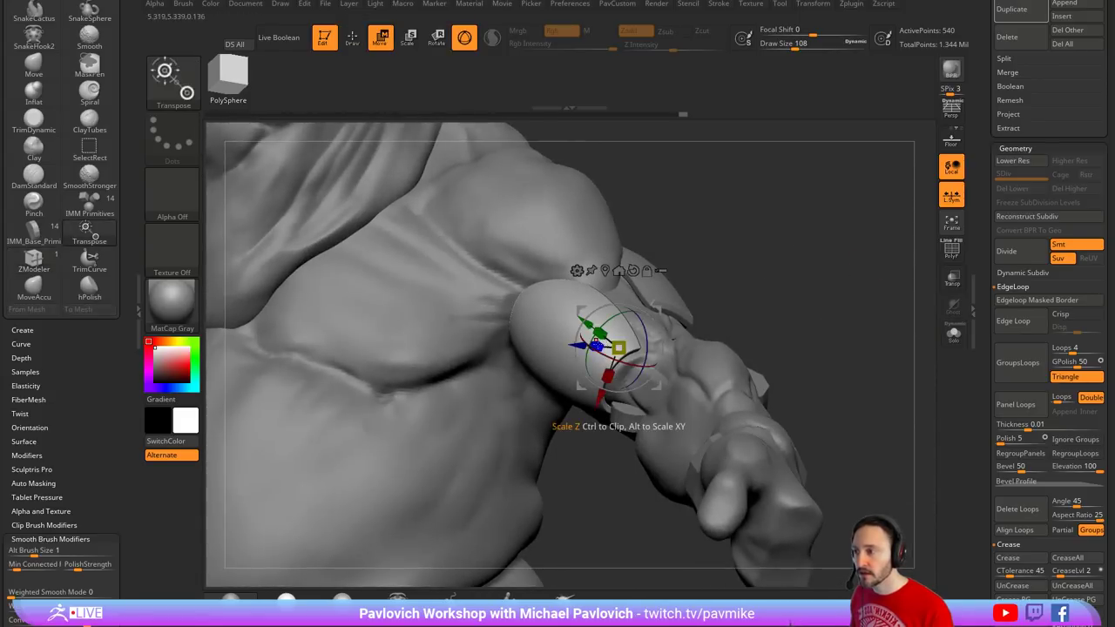
{"action": "left_click_drag", "start_coordinate": [620, 345], "coordinate": [618, 350]}
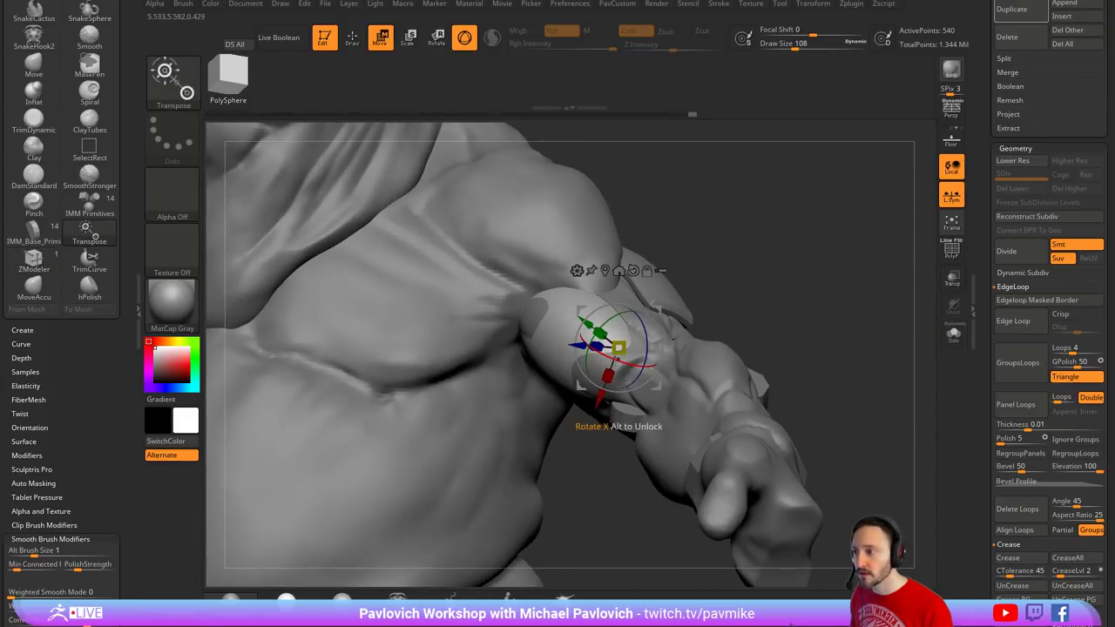
{"action": "left_click_drag", "start_coordinate": [599, 398], "coordinate": [599, 397]}
{"action": "key", "text": "q"}
{"action": "left_click_drag", "start_coordinate": [824, 326], "coordinate": [818, 316], "text": "shift"}
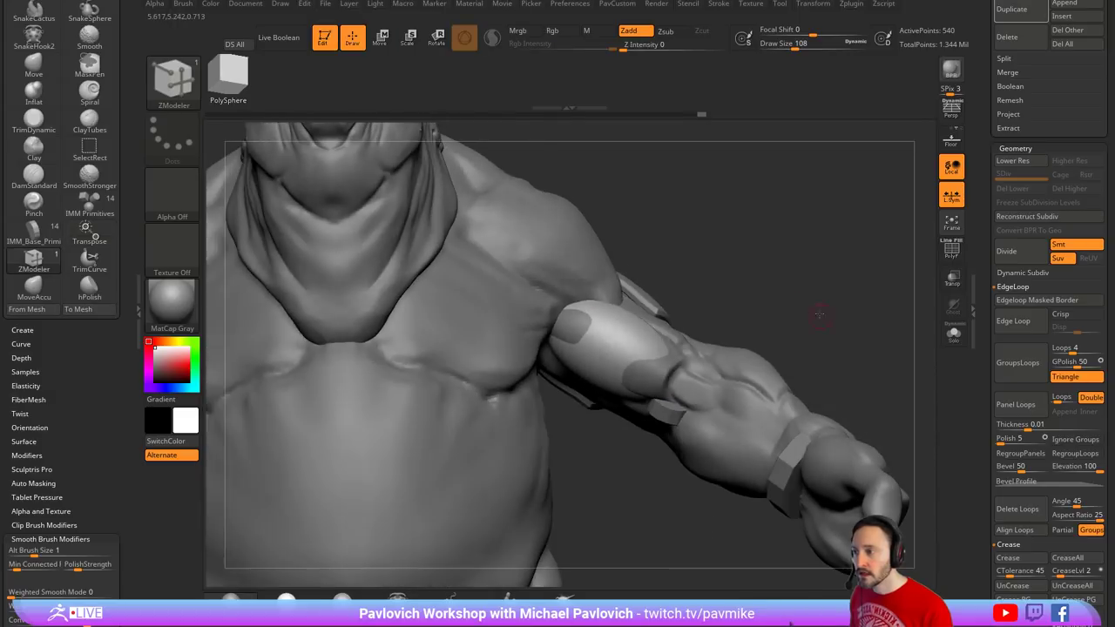
{"action": "key", "text": "w"}
{"action": "left_click_drag", "start_coordinate": [596, 330], "coordinate": [585, 322]}
{"action": "key", "text": "q"}
- Switch to the Standard brush, select the subtool containing the faceted wrist band, and isolate it with its polyframe shown
{"action": "key", "text": "s"}
{"action": "left_click_drag", "start_coordinate": [833, 329], "coordinate": [798, 332]}
{"action": "mouse_move", "coordinate": [798, 332]}
{"action": "left_mouse_down", "text": "alt"}
{"action": "mouse_move", "coordinate": [808, 323]}
{"action": "mouse_move", "coordinate": [778, 326]}
{"action": "mouse_move", "coordinate": [800, 328]}
{"action": "mouse_move", "coordinate": [774, 348]}
{"action": "mouse_move", "coordinate": [729, 342]}
{"action": "mouse_move", "coordinate": [768, 310]}
{"action": "mouse_move", "coordinate": [735, 321]}
{"action": "left_mouse_up", "text": "alt"}
{"action": "left_click", "coordinate": [653, 386], "text": "alt"}
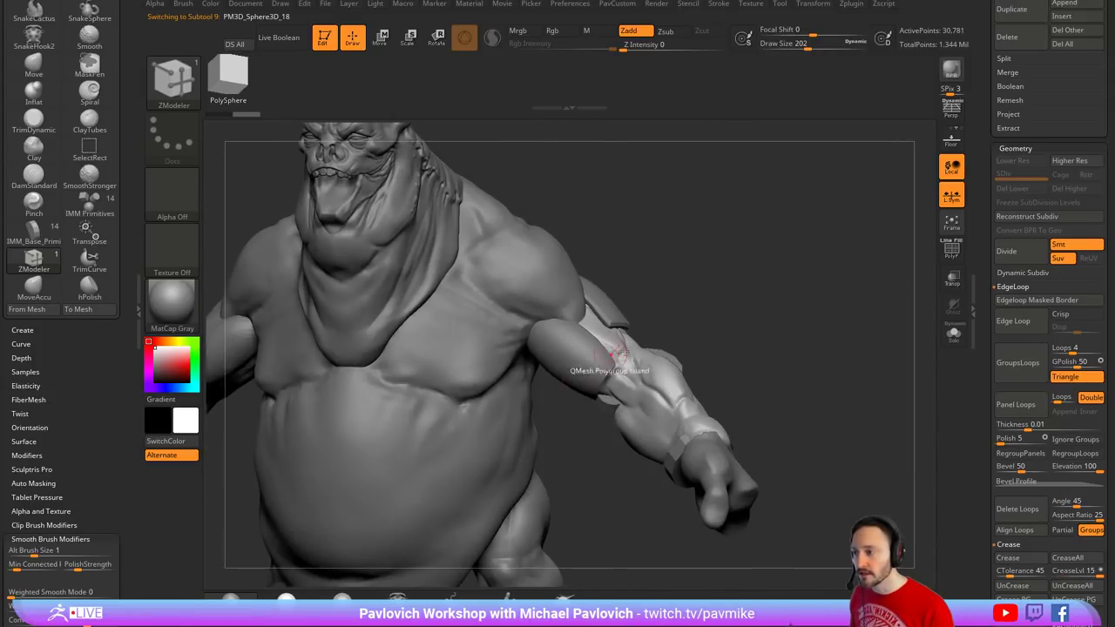
{"action": "mouse_move", "coordinate": [762, 367]}
{"action": "left_mouse_down"}
{"action": "mouse_move", "coordinate": [790, 277]}
{"action": "mouse_move", "coordinate": [775, 330]}
{"action": "mouse_move", "coordinate": [752, 332]}
{"action": "left_mouse_up"}
{"action": "key", "text": "b"}
{"action": "key", "text": "s"}
{"action": "key", "text": "t"}
{"action": "left_click", "coordinate": [696, 421], "text": "alt"}
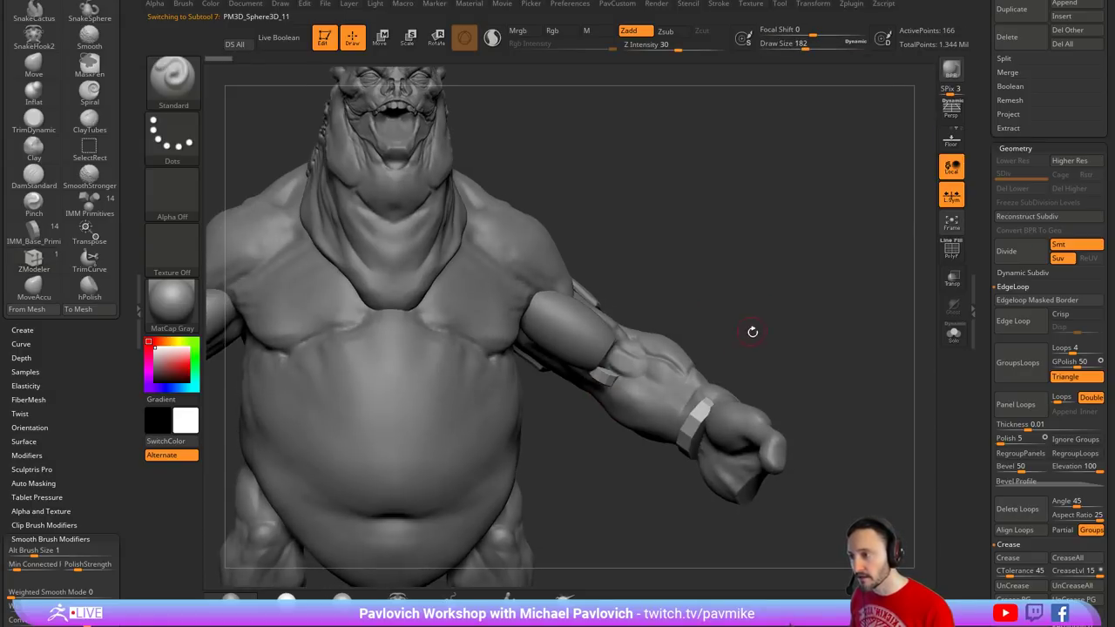
{"action": "left_click", "coordinate": [953, 333]}
{"action": "left_click", "coordinate": [951, 248]}
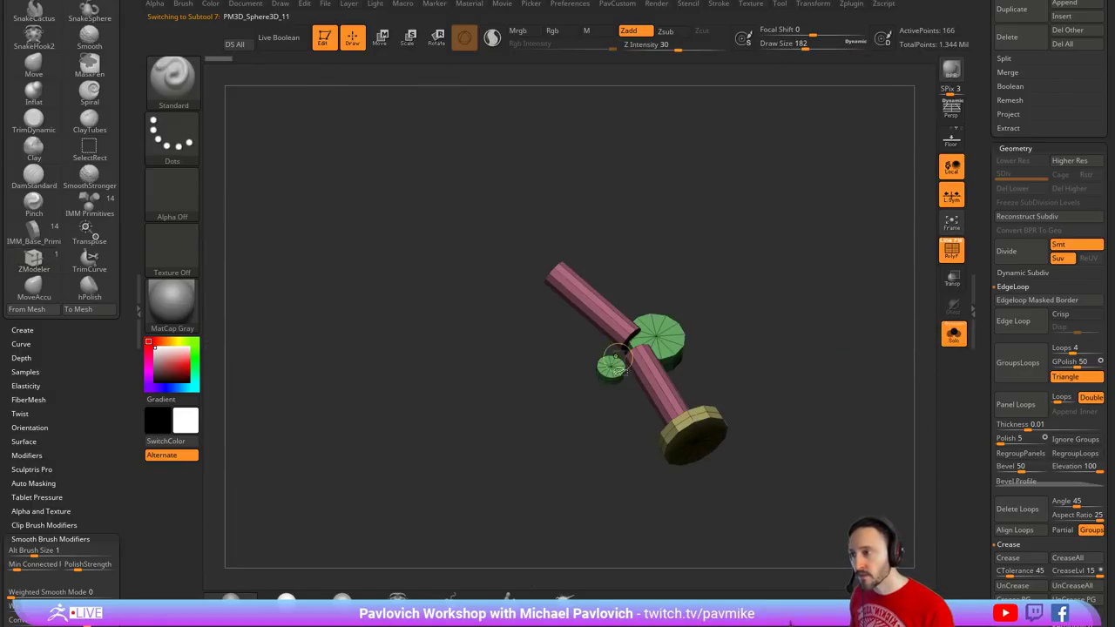
- Isolate the two green discs, give each its own polygroup with Auto Groups, and split the small disc off with Split Hidden
{"action": "left_click", "coordinate": [660, 343], "text": "ctrl+shift"}
{"action": "key", "text": "2"}
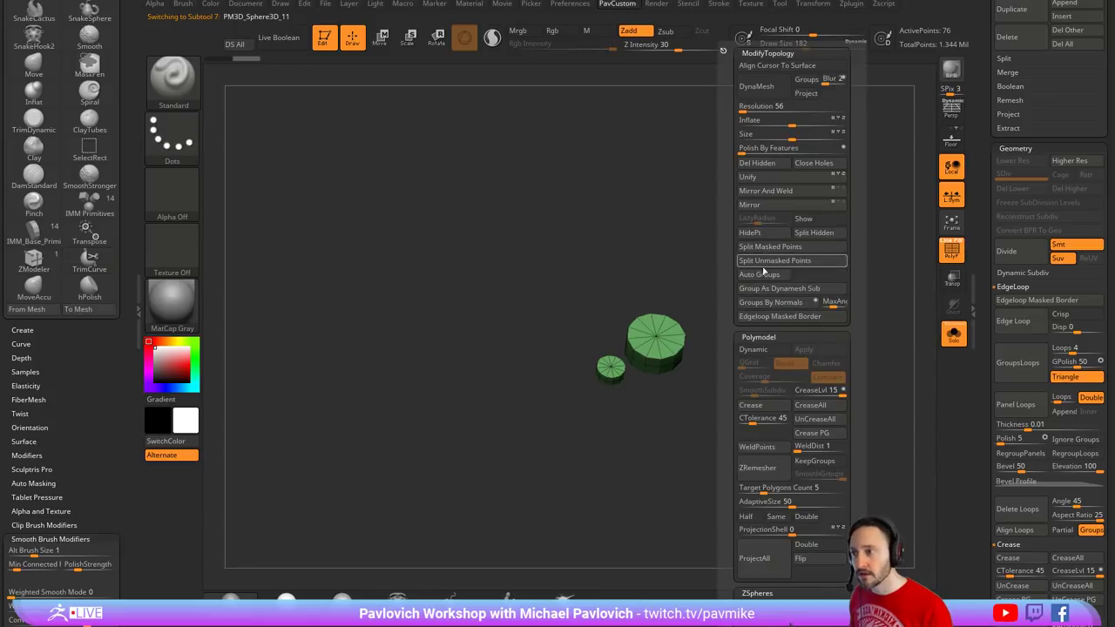
{"action": "left_click", "coordinate": [764, 273]}
{"action": "left_click", "coordinate": [673, 299], "text": "ctrl+shift"}
{"action": "left_click", "coordinate": [609, 370], "text": "ctrl+shift"}
{"action": "key", "text": "2"}
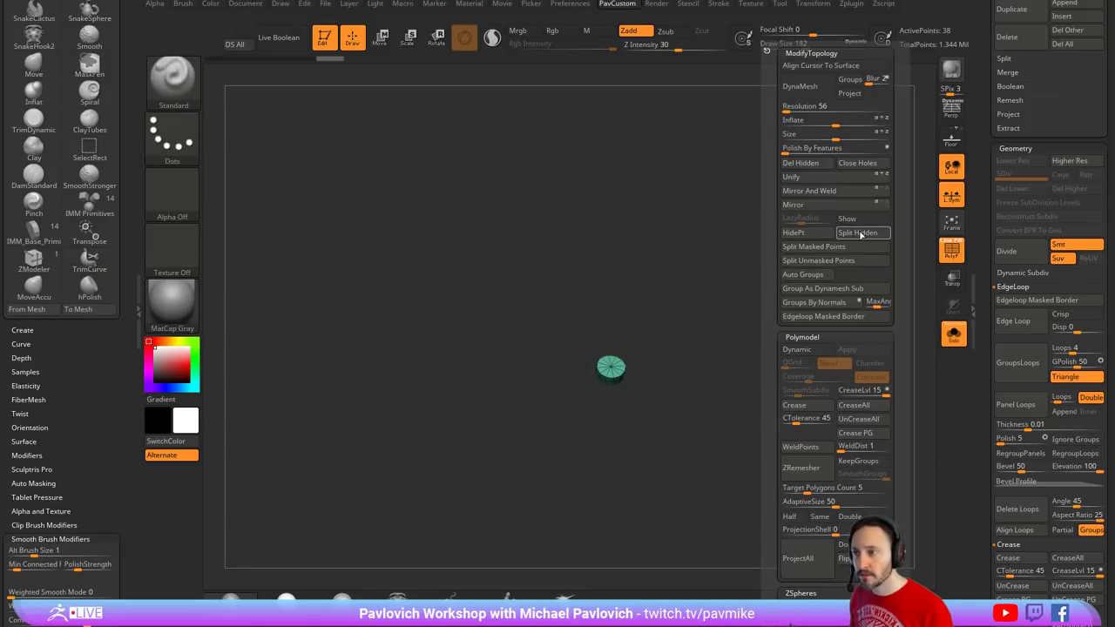
{"action": "left_click", "coordinate": [861, 234]}
- Center the transform gizmo on the small disc and realign its axes to the disc, using the isolated view to check it
{"action": "left_click", "coordinate": [957, 339]}
{"action": "left_click_drag", "start_coordinate": [863, 340], "coordinate": [849, 283]}
{"action": "key", "text": "w"}
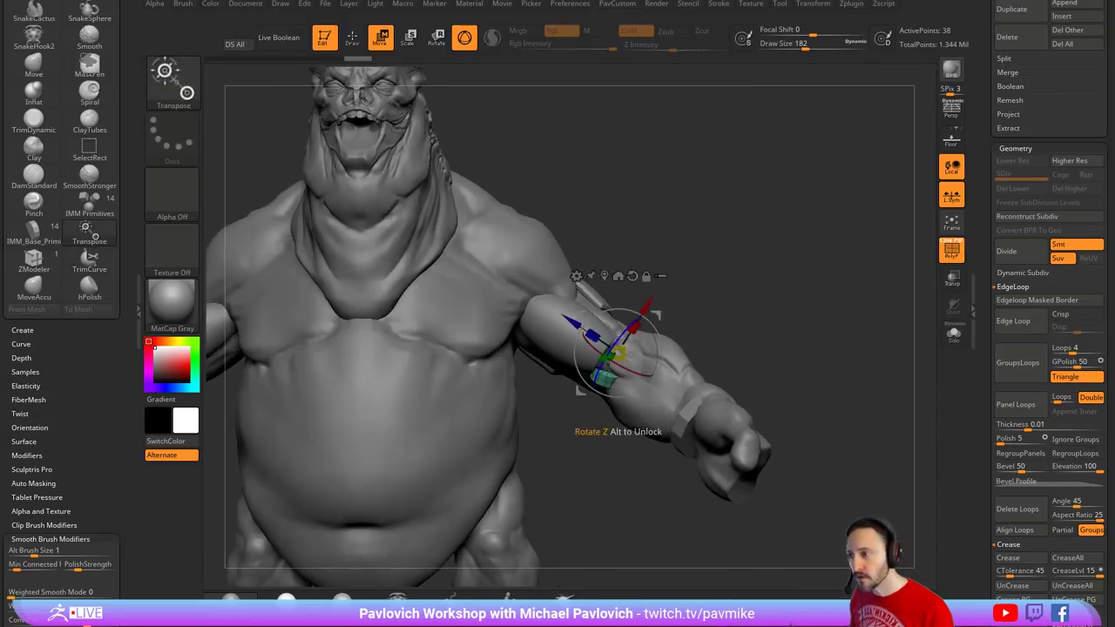
{"action": "left_click", "coordinate": [605, 276]}
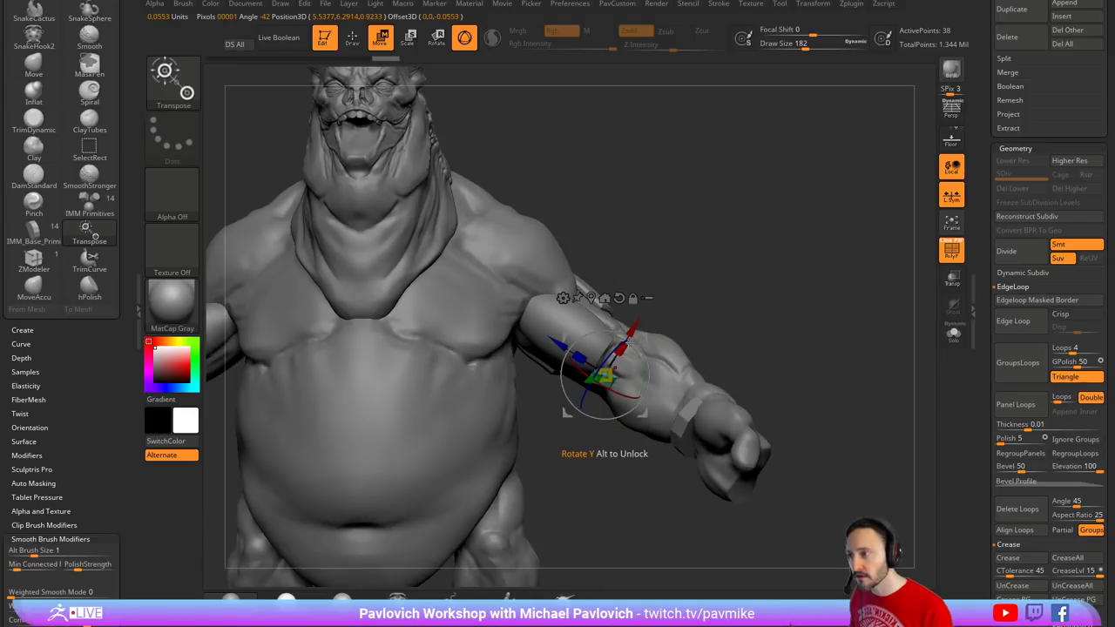
{"action": "left_click", "coordinate": [953, 335]}
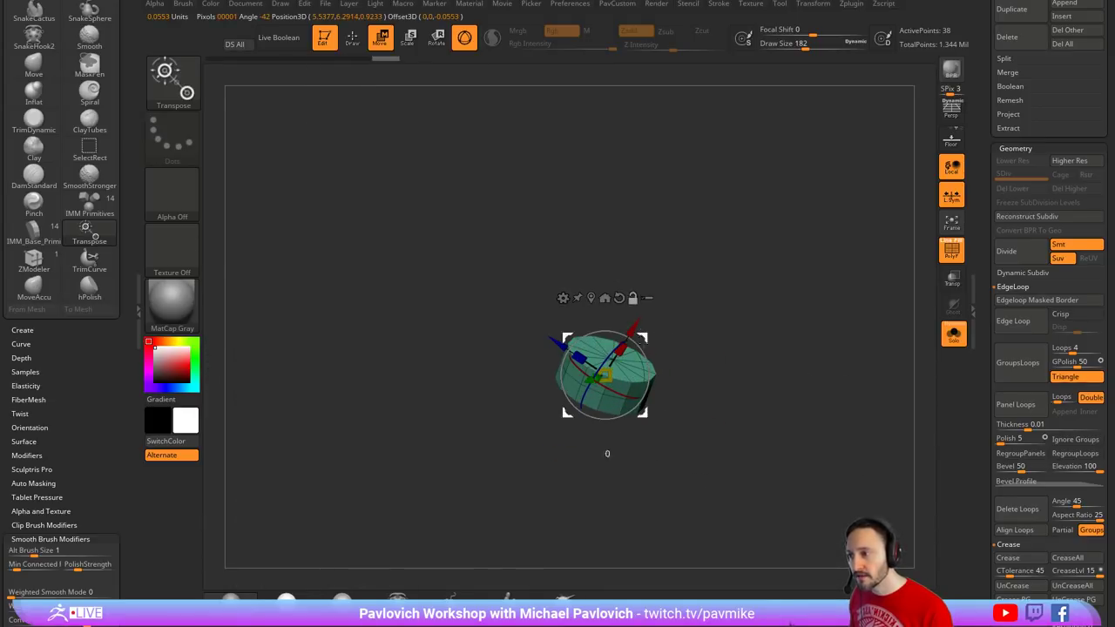
{"action": "left_click_drag", "start_coordinate": [616, 350], "coordinate": [789, 330], "text": "alt"}
{"action": "left_click", "coordinate": [789, 330], "text": "alt"}
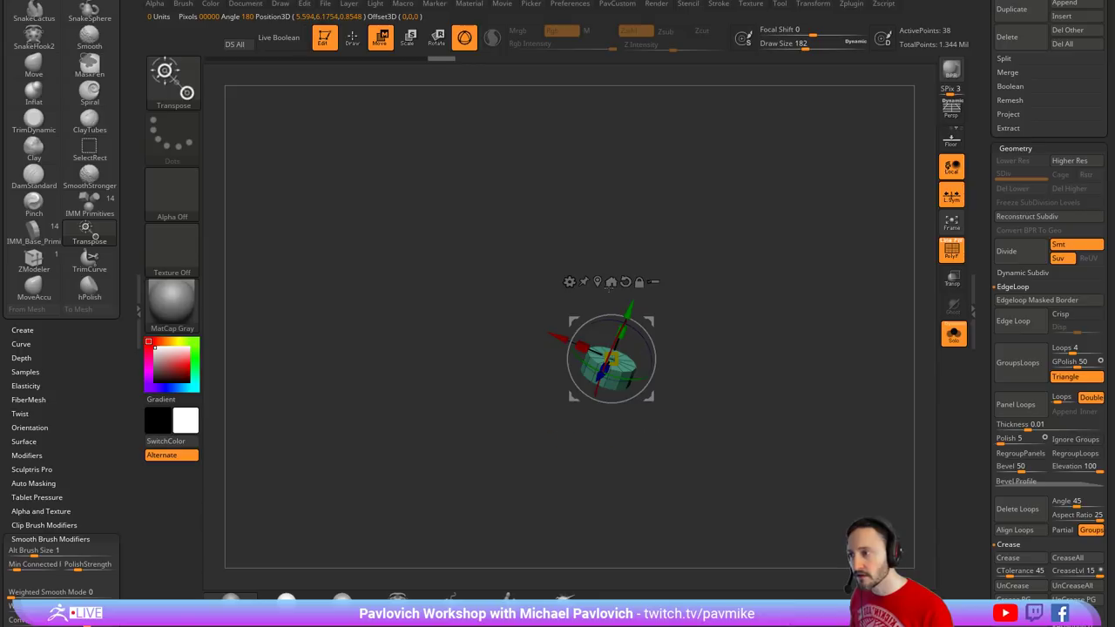
{"action": "left_click", "coordinate": [598, 282]}
{"action": "left_click", "coordinate": [952, 332]}
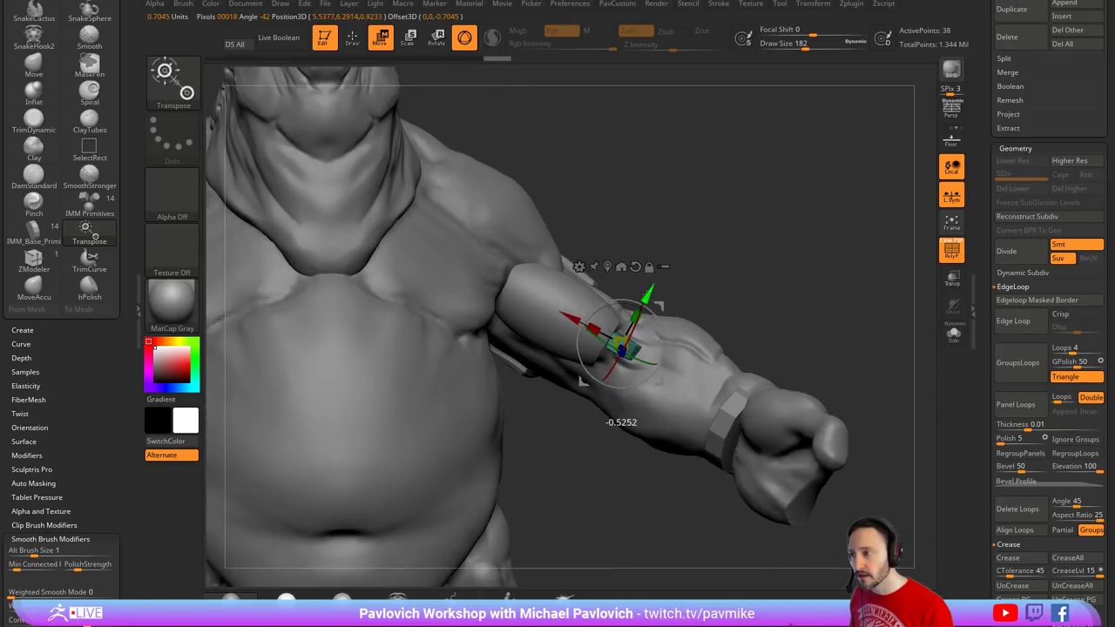
- Move and rotate the small disc into place at the inner elbow, where the upper arm plate meets the forearm
{"action": "right_click_drag", "start_coordinate": [736, 291], "coordinate": [663, 287]}
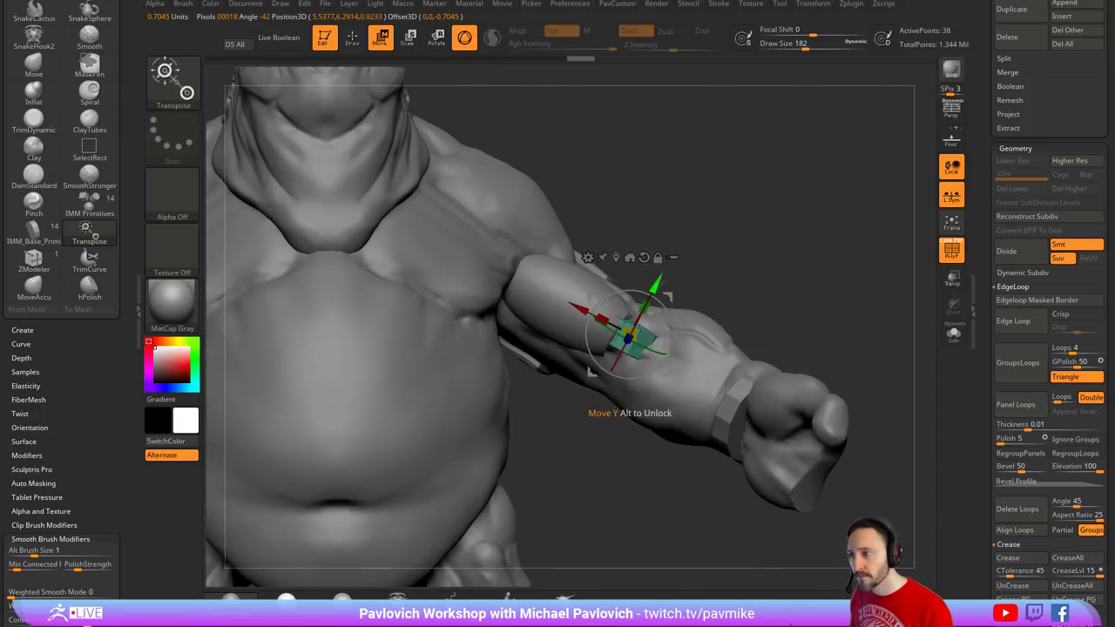
{"action": "left_click_drag", "start_coordinate": [659, 288], "coordinate": [660, 286]}
{"action": "right_click_drag", "start_coordinate": [660, 287], "coordinate": [624, 332]}
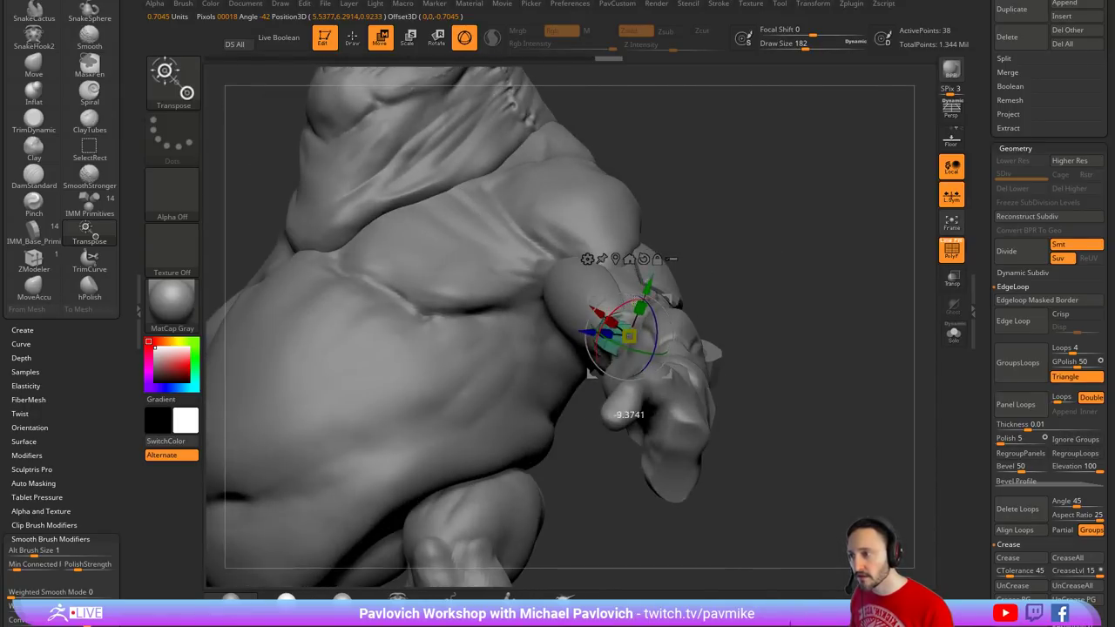
{"action": "left_click_drag", "start_coordinate": [596, 330], "coordinate": [596, 328]}
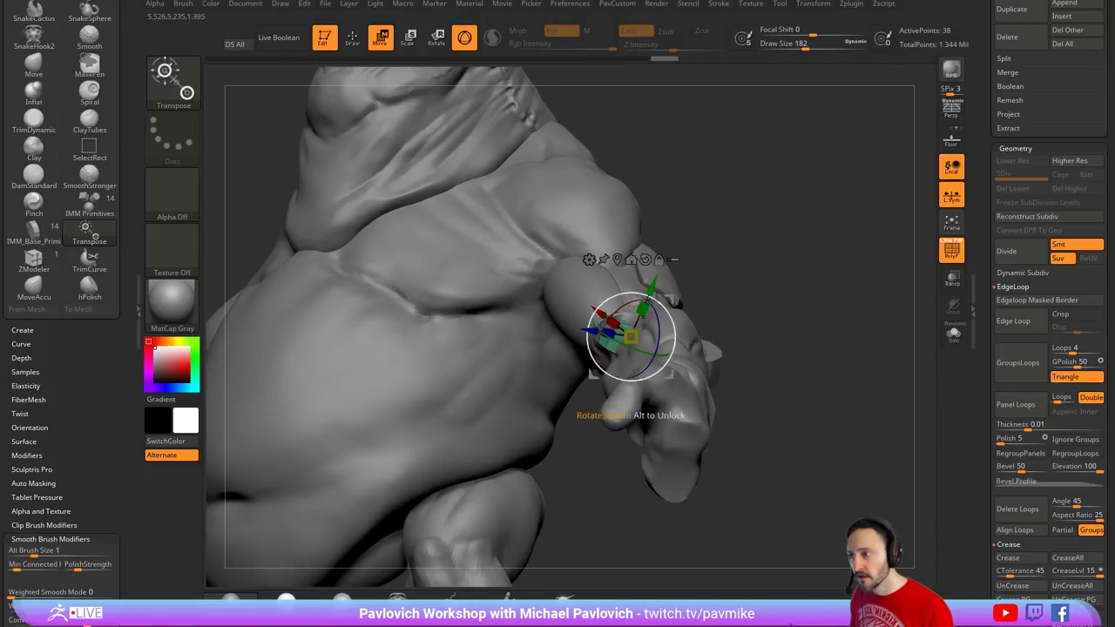
{"action": "mouse_move", "coordinate": [688, 324]}
{"action": "right_mouse_down"}
{"action": "mouse_move", "coordinate": [740, 282]}
{"action": "mouse_move", "coordinate": [734, 269]}
{"action": "right_mouse_up"}
{"action": "key", "text": "q"}
{"action": "key", "text": "w"}
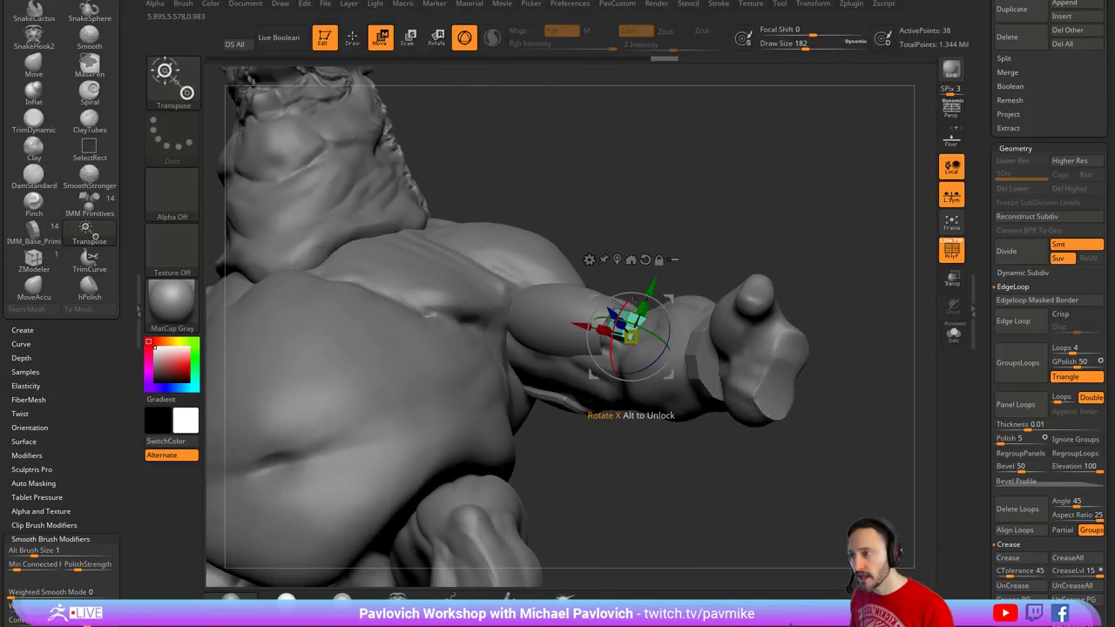
{"action": "left_click_drag", "start_coordinate": [651, 296], "coordinate": [653, 293]}
{"action": "key", "text": "q"}
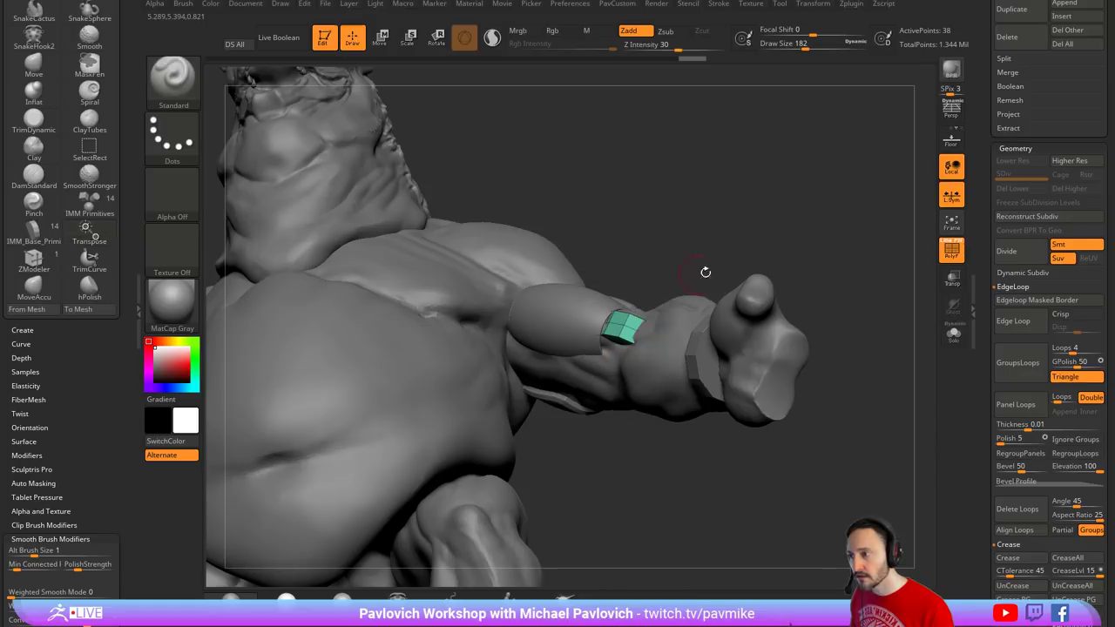
{"action": "right_click_drag", "start_coordinate": [704, 271], "coordinate": [780, 328]}
{"action": "key", "text": "w"}
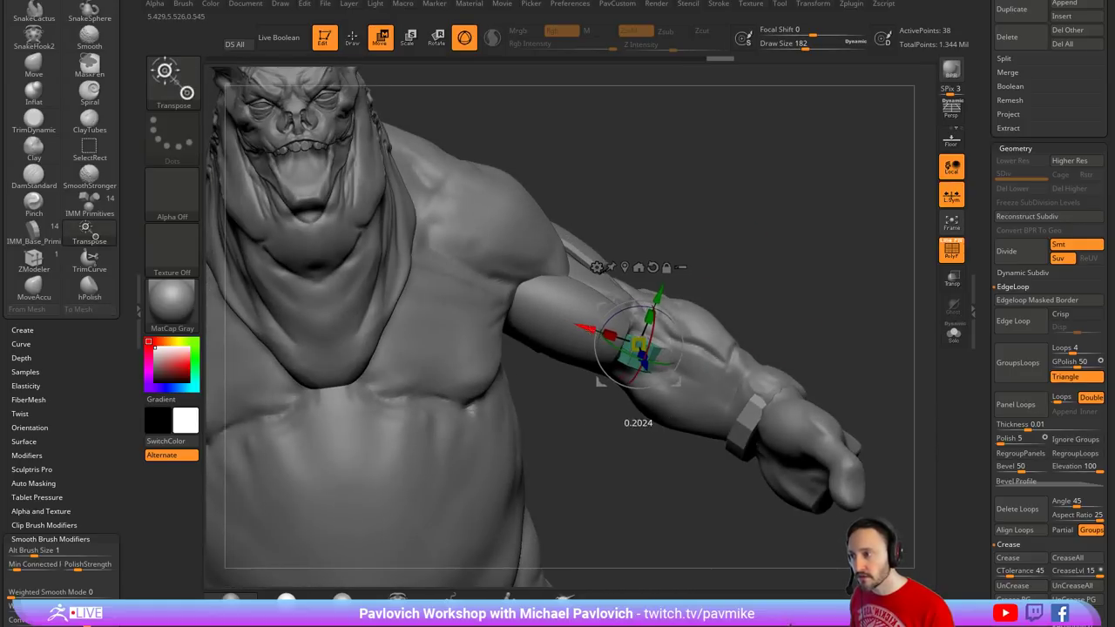
{"action": "key", "text": "q"}
- Isolate the disc, switch to the ZModeler brush, and separate the disc's caps and side wall into their own polygroups
{"action": "mouse_move", "coordinate": [721, 277]}
{"action": "right_mouse_down"}
{"action": "mouse_move", "coordinate": [758, 286]}
{"action": "mouse_move", "coordinate": [806, 325]}
{"action": "mouse_move", "coordinate": [857, 396]}
{"action": "right_mouse_up"}
{"action": "left_click", "coordinate": [960, 335]}
{"action": "key", "text": "b"}
{"action": "key", "text": "z"}
{"action": "key", "text": "m"}
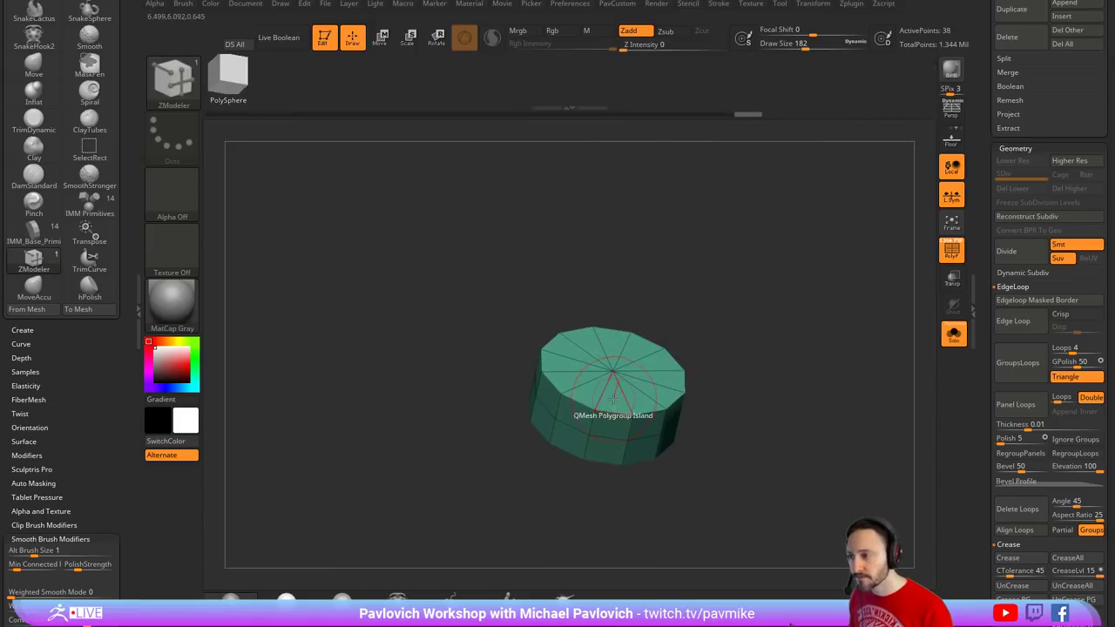
{"action": "key", "text": "space"}
{"action": "mouse_move", "coordinate": [617, 4]}
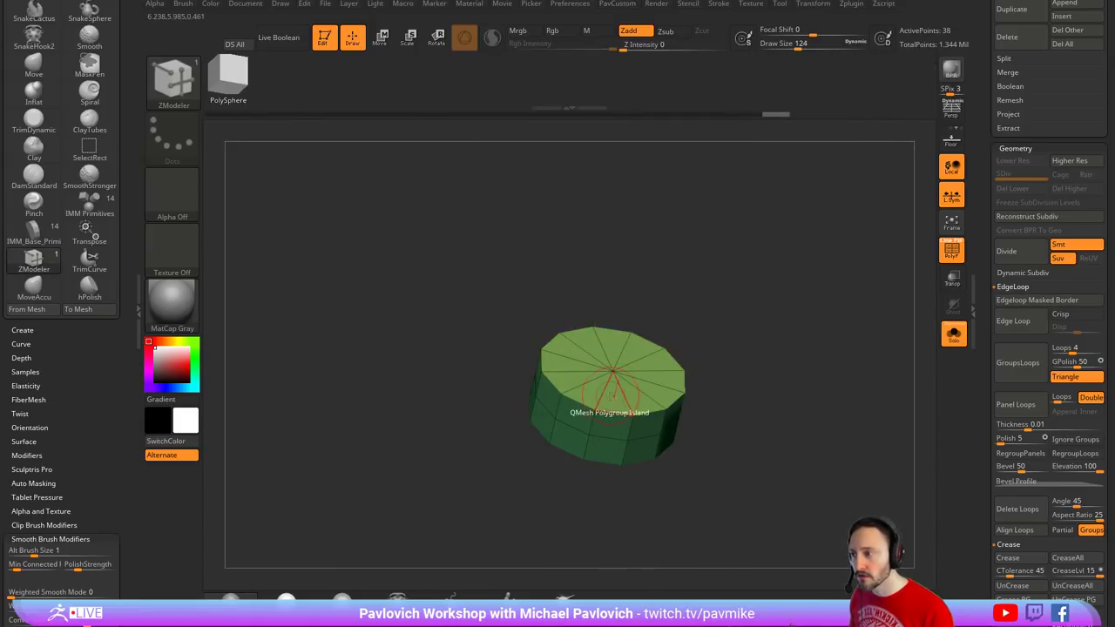
- Inset the disc's two end caps with the ZModeler Inset action targeting Polygroup All, redoing the change on the underside cap
{"action": "key", "text": "space"}
{"action": "left_click", "coordinate": [594, 208]}
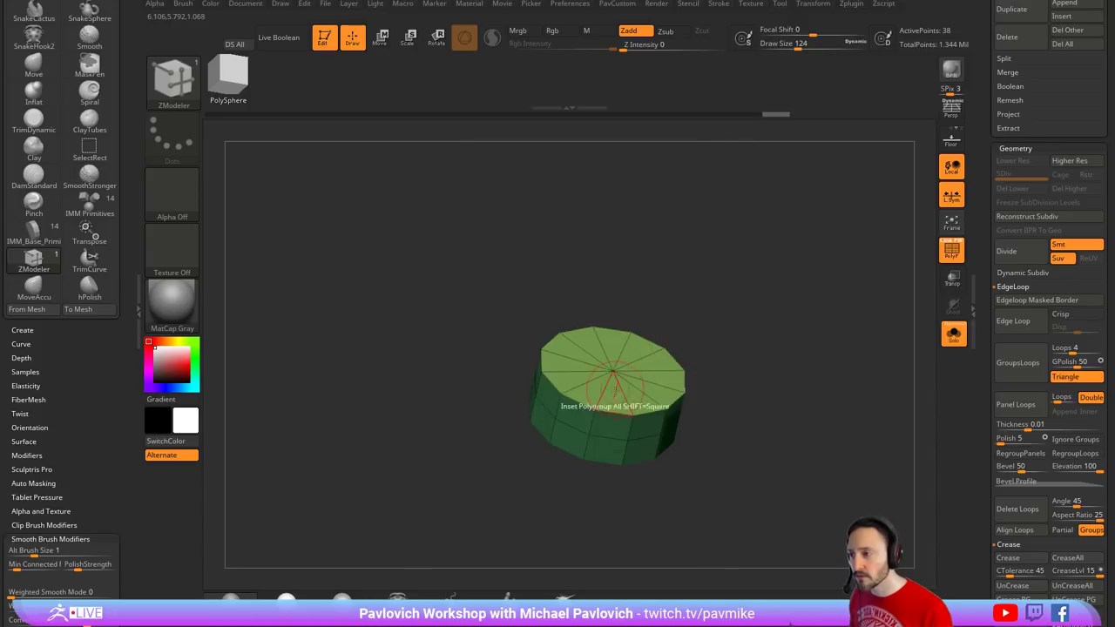
{"action": "right_click_drag", "start_coordinate": [649, 488], "coordinate": [649, 383]}
{"action": "left_click", "coordinate": [605, 453]}
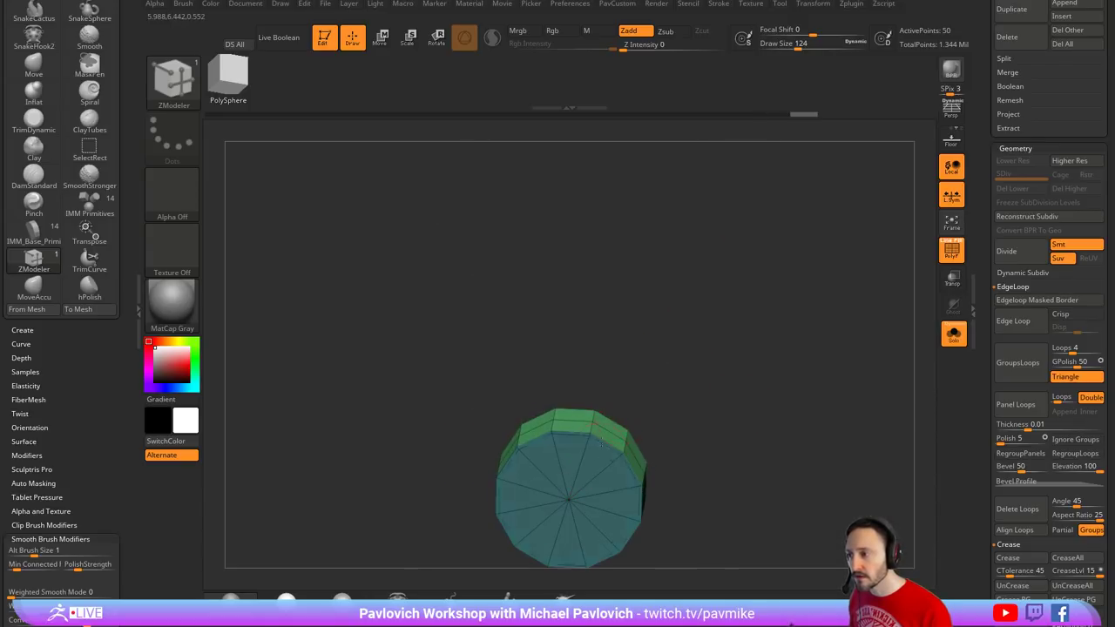
{"action": "right_click_drag", "start_coordinate": [697, 296], "coordinate": [688, 417]}
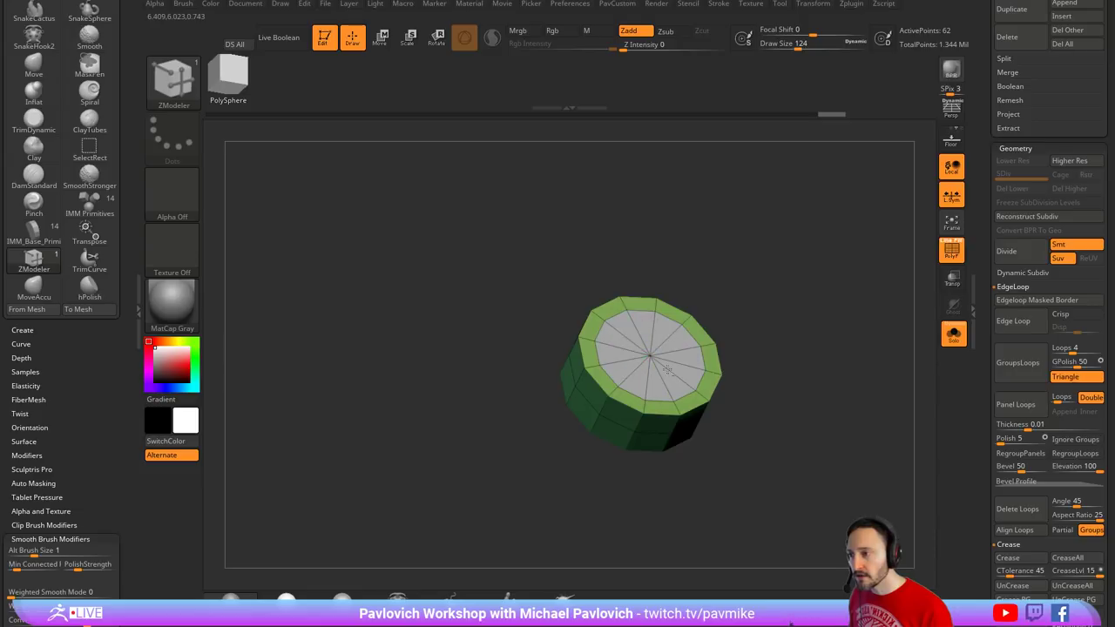
{"action": "right_click_drag", "start_coordinate": [667, 471], "coordinate": [632, 378]}
{"action": "left_click", "coordinate": [596, 452]}
{"action": "right_click_drag", "start_coordinate": [710, 296], "coordinate": [763, 368]}
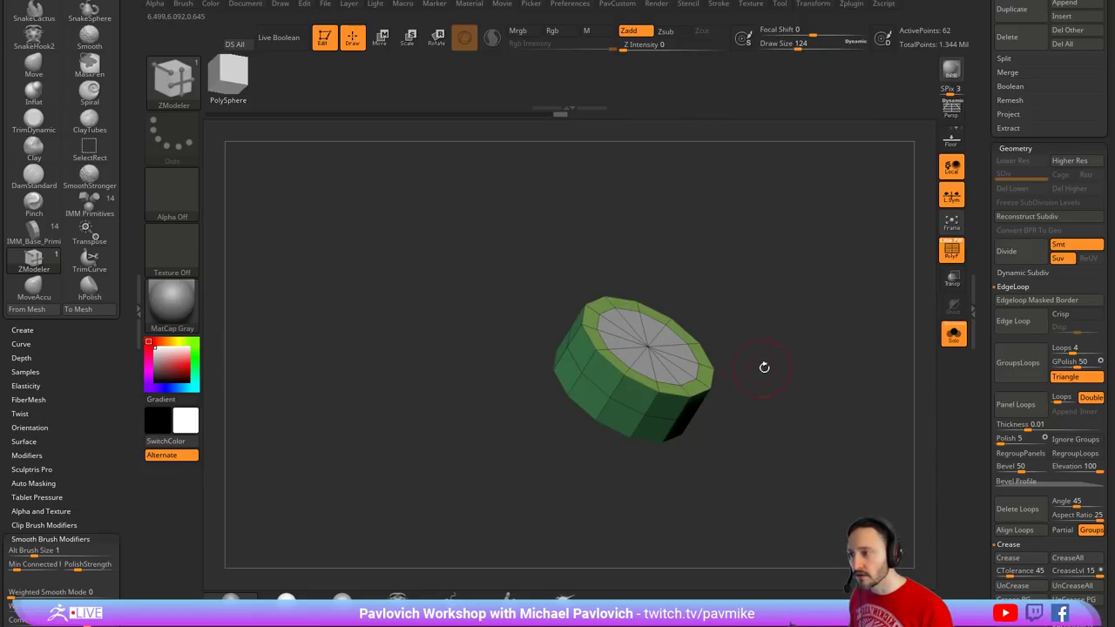
{"action": "right_click_drag", "start_coordinate": [697, 470], "coordinate": [640, 383]}
{"action": "key", "text": "ctrl+z"}
{"action": "left_click", "coordinate": [599, 432]}
{"action": "right_click_drag", "start_coordinate": [683, 301], "coordinate": [670, 371]}
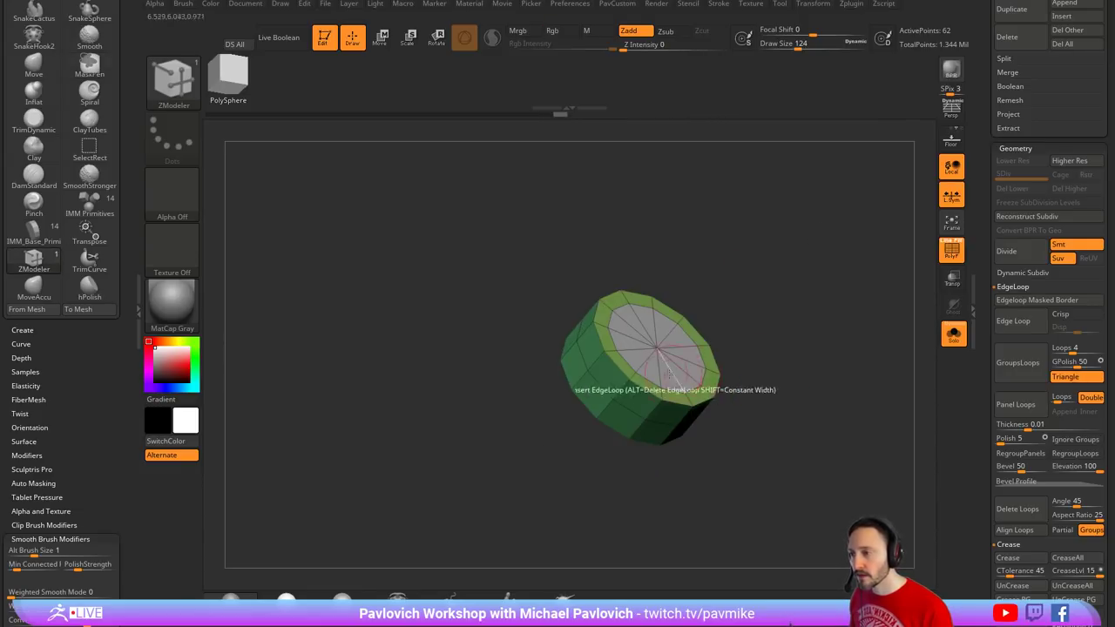
- Raise the inset caps with QMesh targeting Polygroup All, without adding geometry, so the surrounding rings slope like a bevel
{"action": "key", "text": "space"}
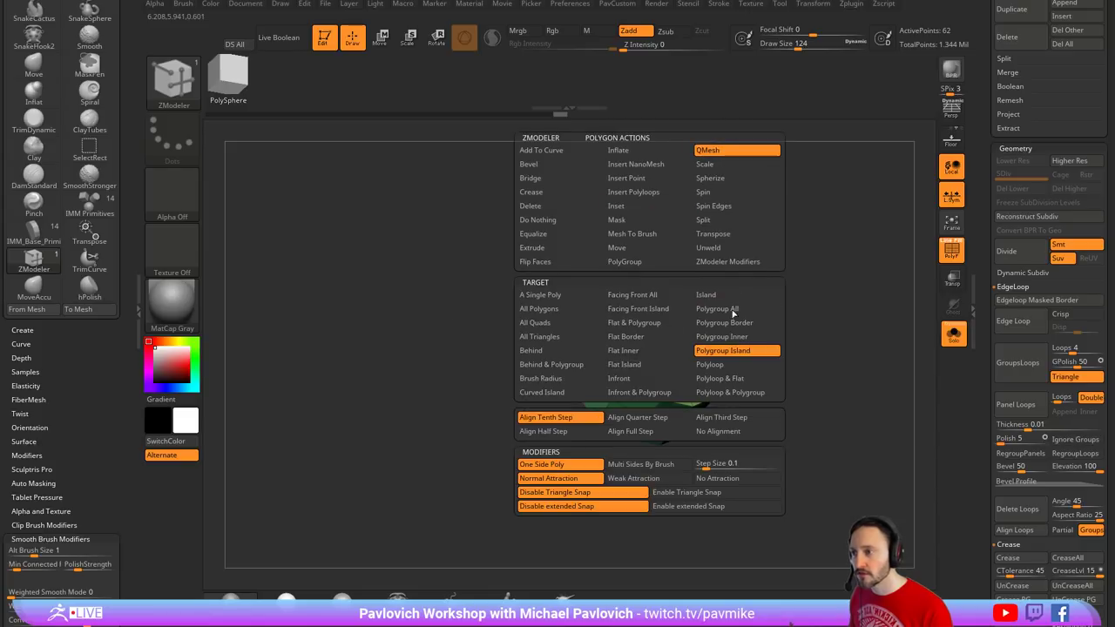
{"action": "left_click", "coordinate": [732, 311]}
{"action": "left_click_drag", "start_coordinate": [654, 359], "coordinate": [662, 356], "text": "shift"}
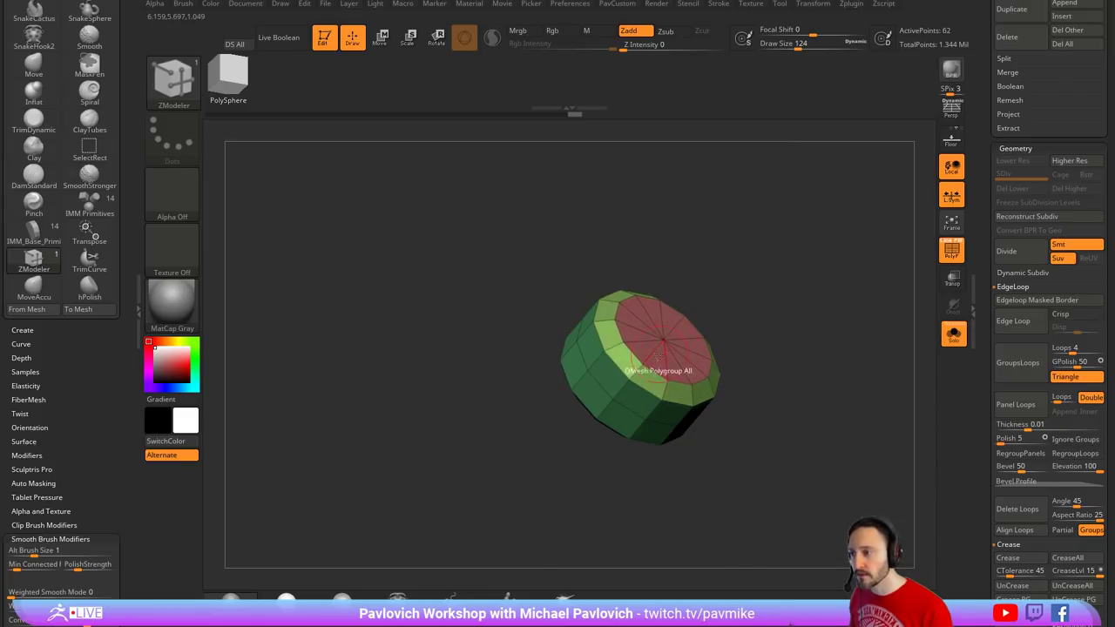
- Inset the raised caps twice more with the ZModeler Inset action targeting Polygroup All
{"action": "key", "text": "space"}
{"action": "left_click", "coordinate": [644, 213]}
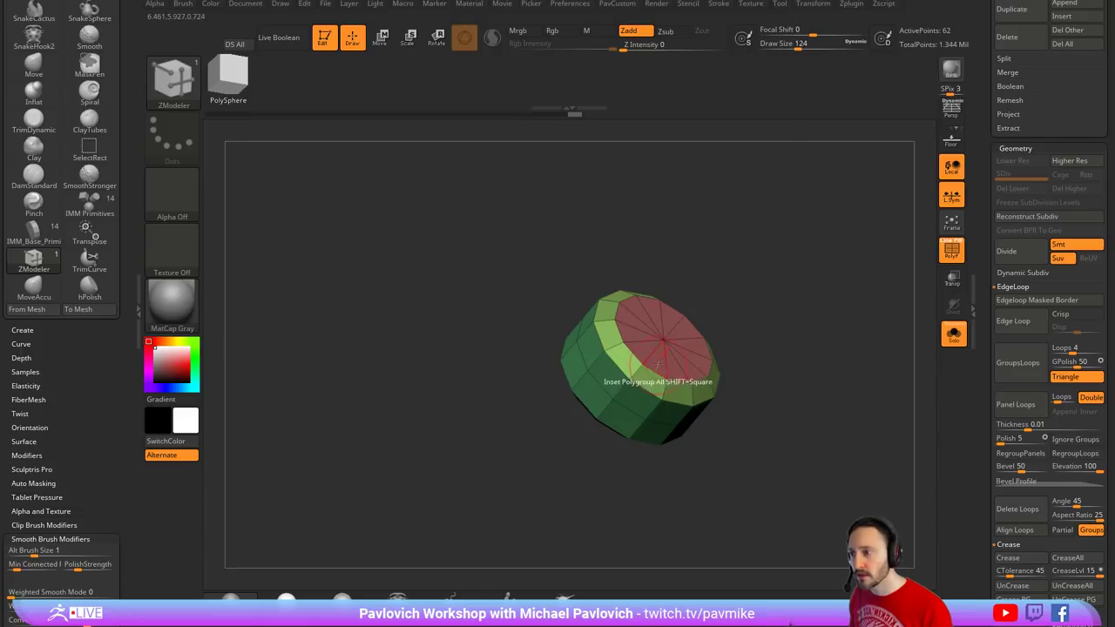
{"action": "left_click_drag", "start_coordinate": [659, 364], "coordinate": [665, 356]}
{"action": "left_click_drag", "start_coordinate": [760, 343], "coordinate": [735, 355]}
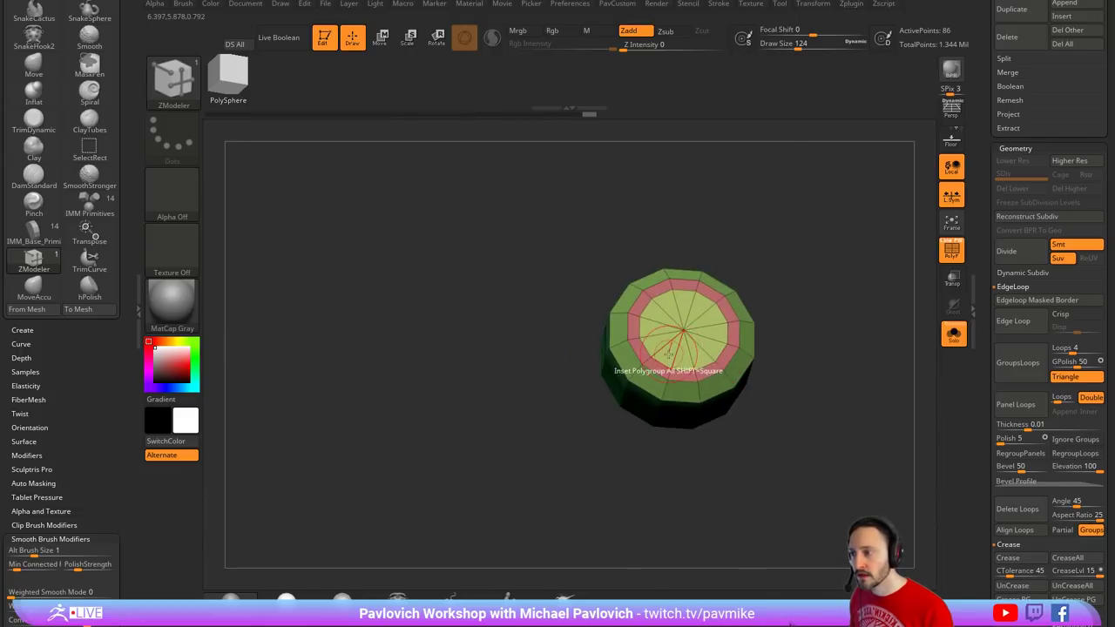
{"action": "left_click_drag", "start_coordinate": [667, 355], "coordinate": [669, 351]}
- Sink the innermost cap faces inward into a round recess with QMesh targeting Polygroup All
{"action": "key", "text": "space"}
{"action": "left_click", "coordinate": [736, 150]}
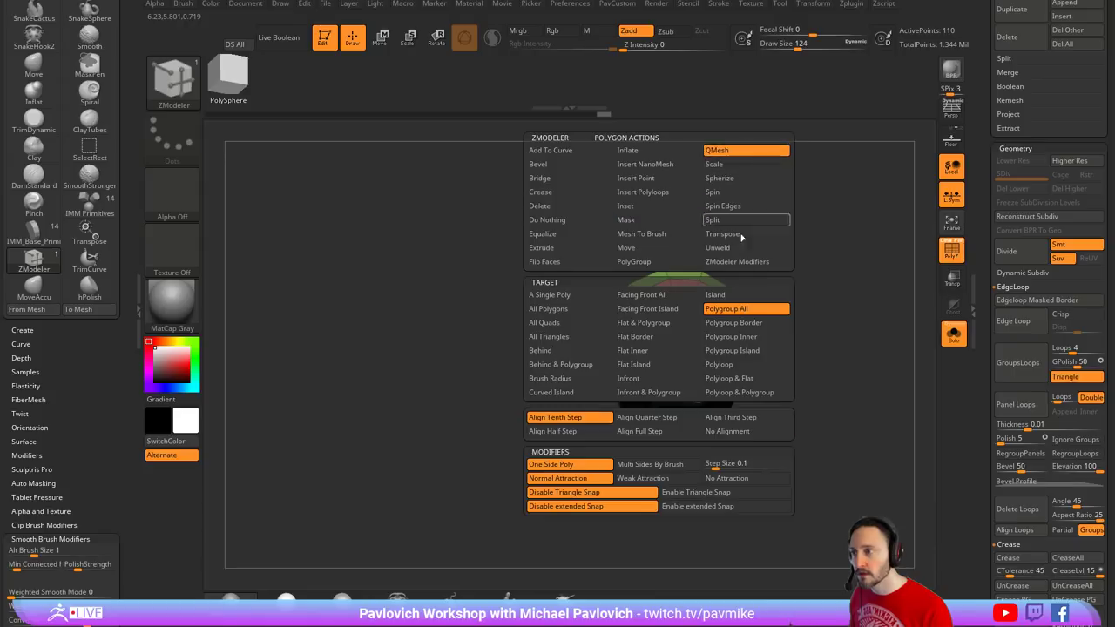
{"action": "left_click", "coordinate": [735, 323]}
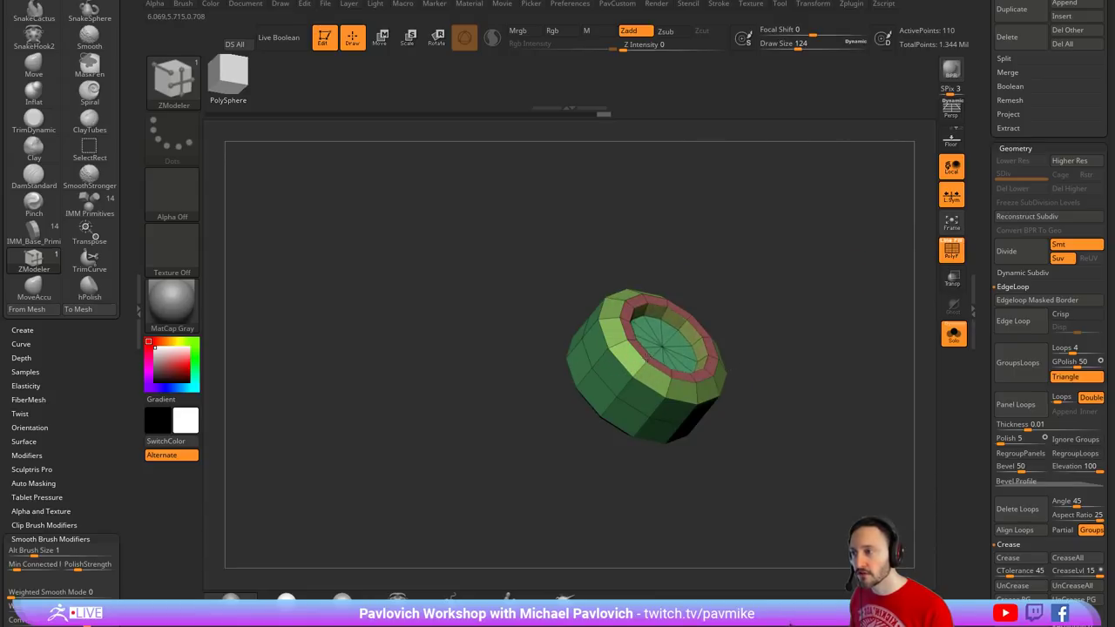
{"action": "left_click", "coordinate": [647, 359]}
{"action": "left_click_drag", "start_coordinate": [775, 277], "coordinate": [799, 322]}
- Insert the Fasteners_16 hex nut from the IMM ModelKit brush into the center of the elbow disc's round recess
{"action": "key", "text": "b"}
{"action": "key", "text": "i"}
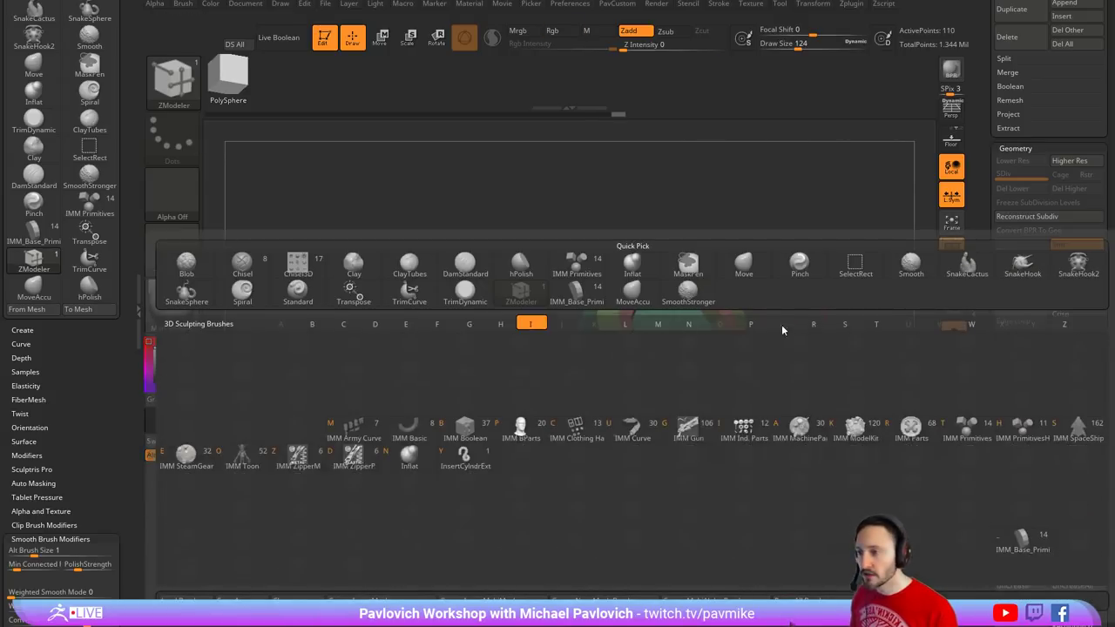
{"action": "left_click", "coordinate": [854, 427]}
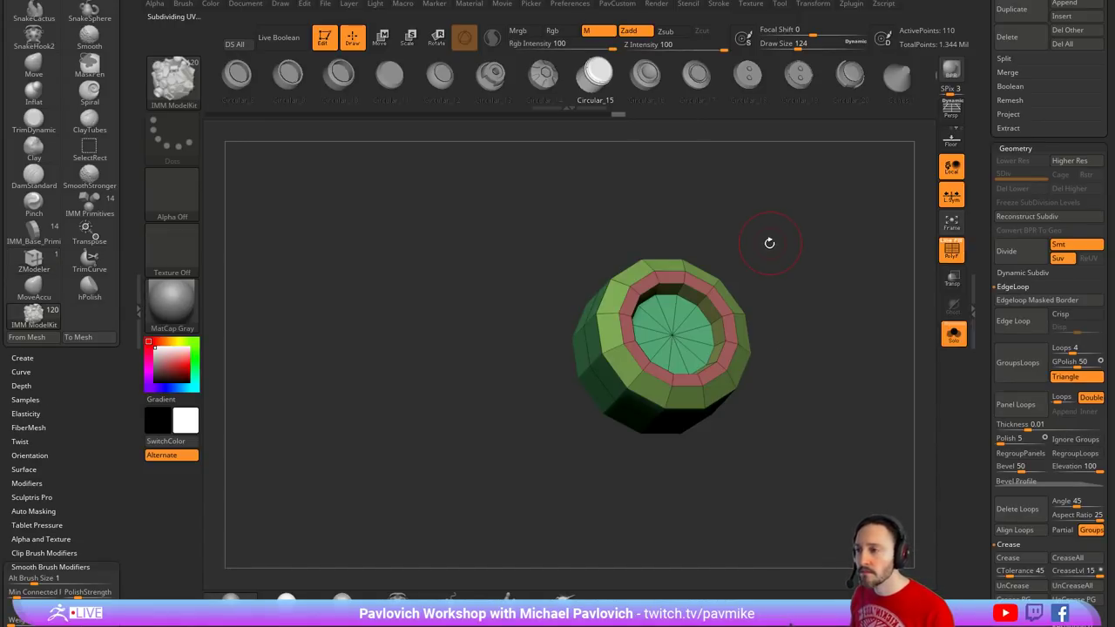
{"action": "key", "text": "m"}
{"action": "left_click", "coordinate": [688, 249]}
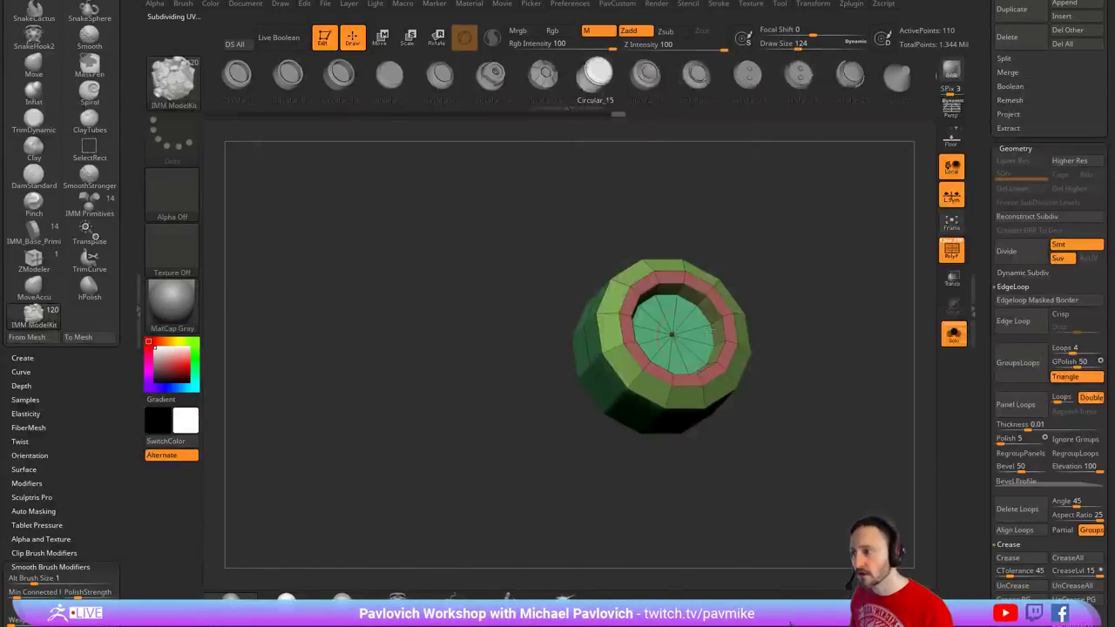
{"action": "key", "text": "m"}
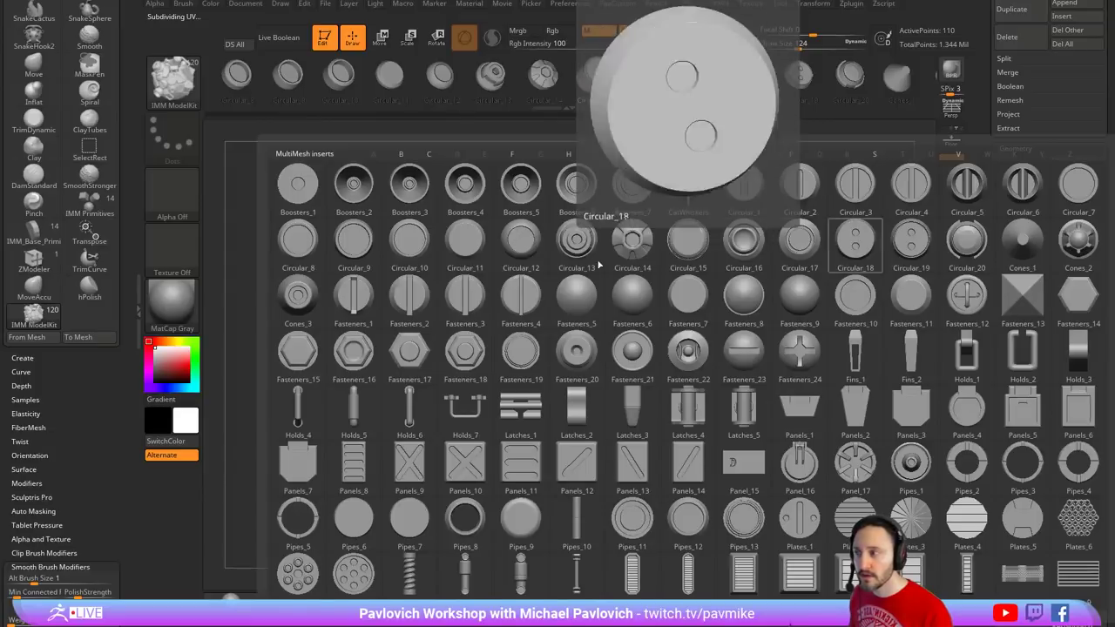
{"action": "left_click", "coordinate": [688, 244]}
{"action": "key", "text": "m"}
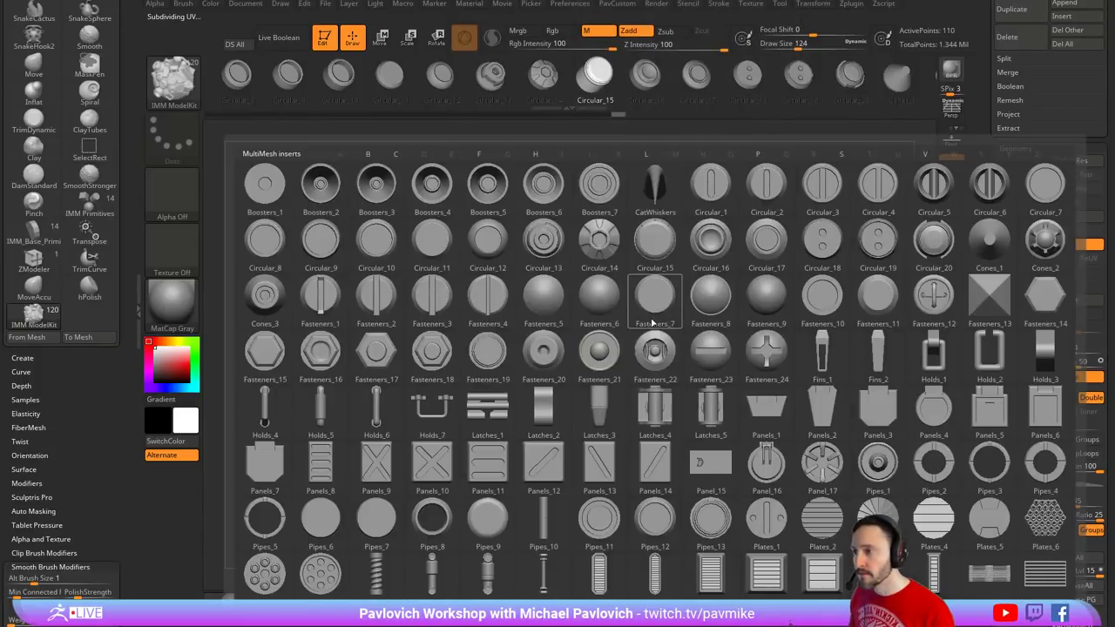
{"action": "left_click", "coordinate": [321, 355]}
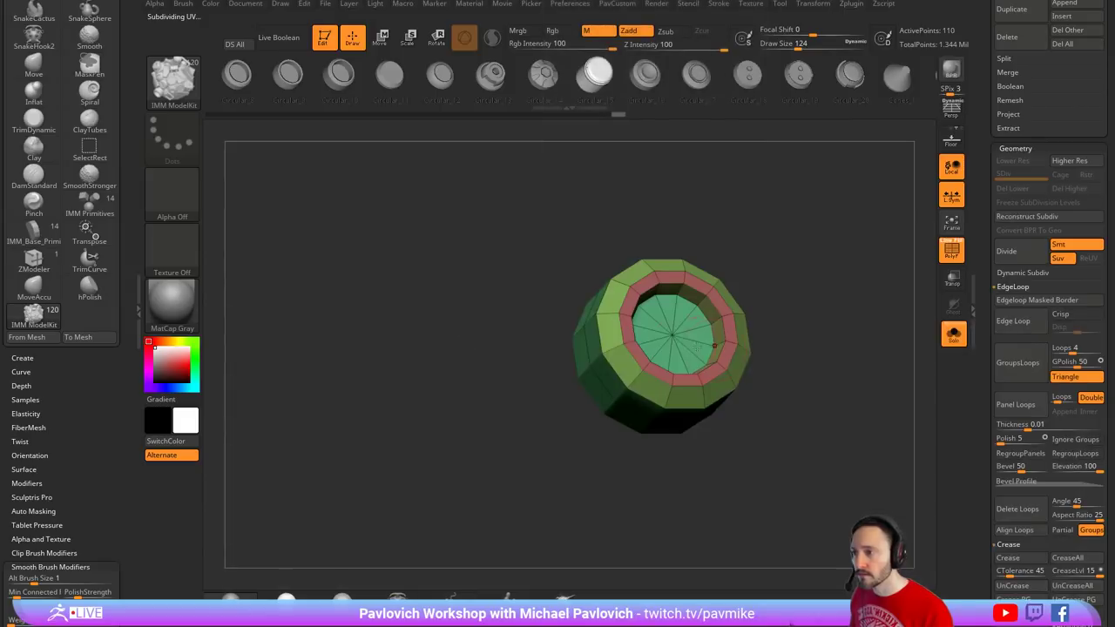
{"action": "left_click_drag", "start_coordinate": [672, 334], "coordinate": [702, 336]}
{"action": "left_click_drag", "start_coordinate": [811, 331], "coordinate": [865, 325]}
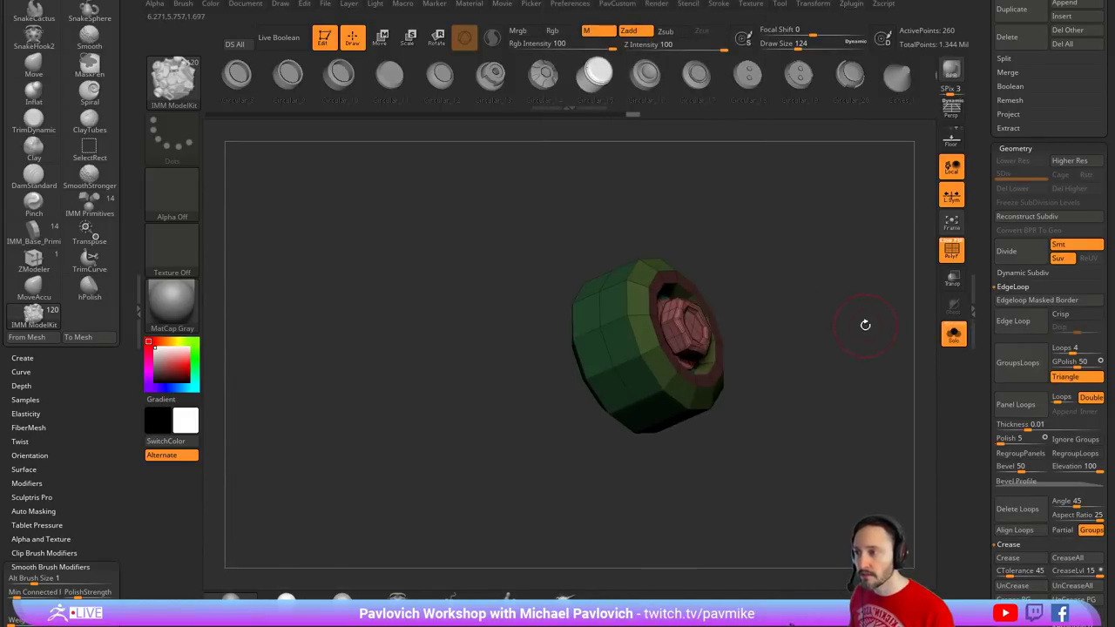
- Split the inserted hex fastener off the elbow disc into its own subtool
{"action": "key", "text": "grave"}
{"action": "left_click", "coordinate": [841, 250]}
{"action": "key", "text": "w"}
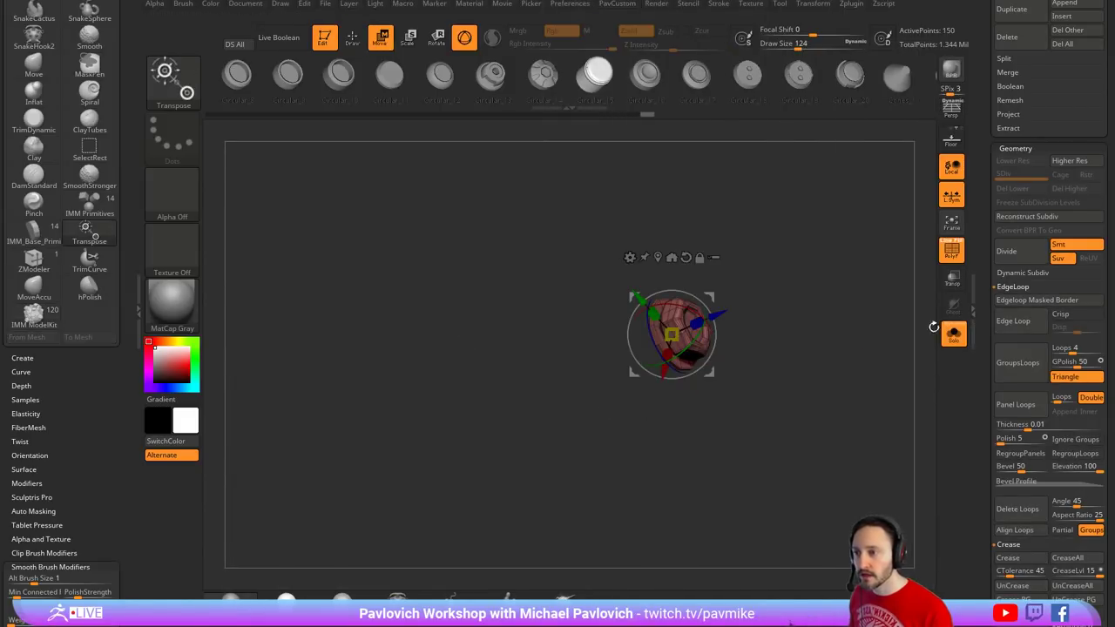
- Bring the other subtools back into view and hide the arm's flesh mesh that covers the elbow joint
{"action": "left_click", "coordinate": [952, 334]}
{"action": "left_click_drag", "start_coordinate": [891, 334], "coordinate": [843, 338]}
{"action": "key", "text": "q"}
{"action": "left_click", "coordinate": [778, 347], "text": "alt"}
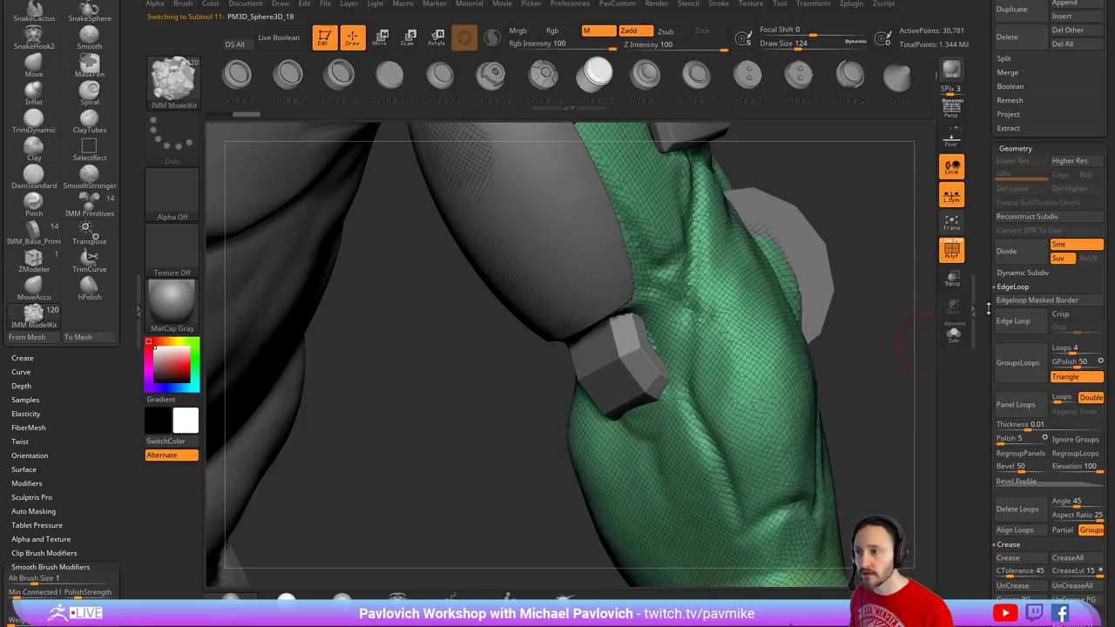
{"action": "left_click_drag", "start_coordinate": [986, 291], "coordinate": [977, 461]}
{"action": "left_click", "coordinate": [1097, 332]}
- Select the hex fastener and reposition it within the elbow disc's recess
{"action": "left_click", "coordinate": [620, 367], "text": "alt"}
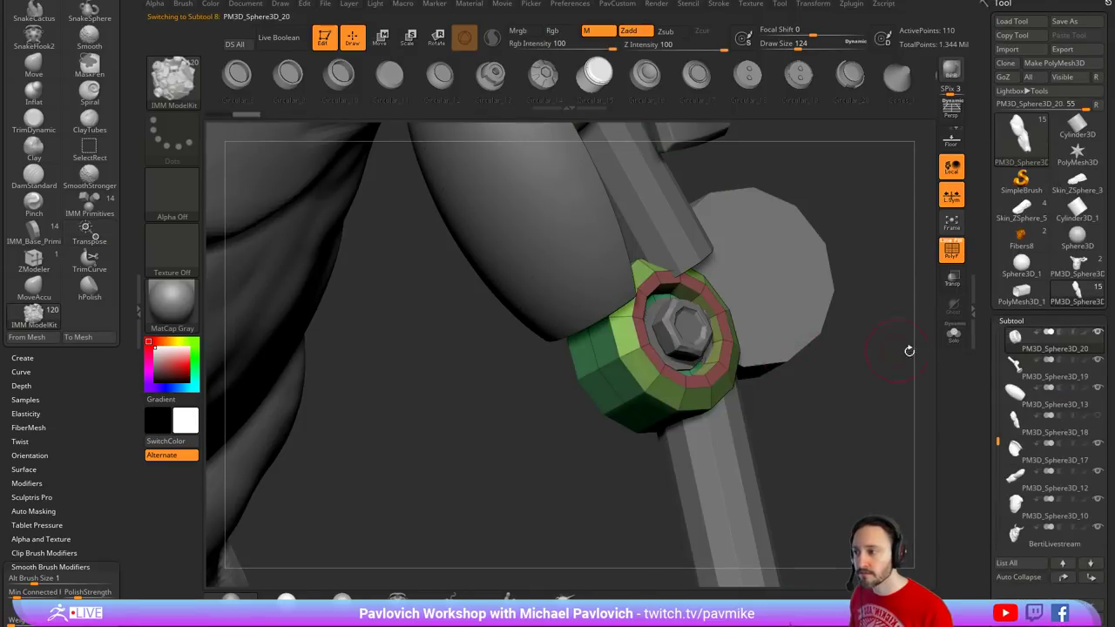
{"action": "left_click", "coordinate": [683, 331], "text": "alt"}
{"action": "key", "text": "w"}
{"action": "left_click", "coordinate": [784, 290]}
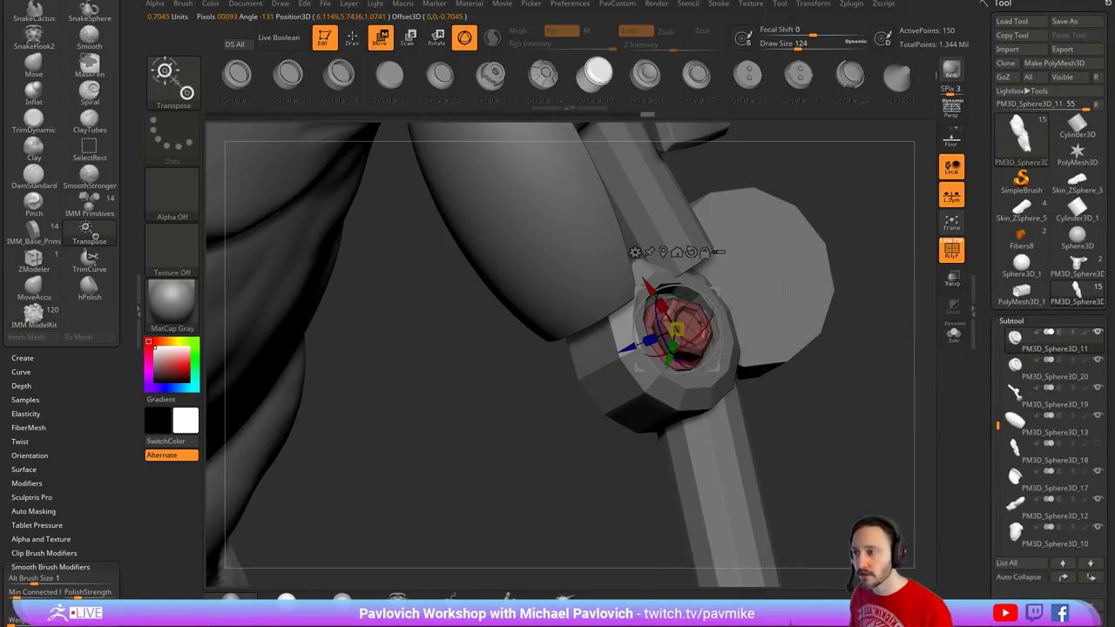
{"action": "left_click_drag", "start_coordinate": [677, 329], "coordinate": [687, 323]}
{"action": "key", "text": "q"}
- Isolate the hex fastener to check its underside, recenter its transform gizmo, and show the surrounding parts again
{"action": "left_click", "coordinate": [955, 335]}
{"action": "mouse_move", "coordinate": [857, 337]}
{"action": "right_mouse_down"}
{"action": "mouse_move", "coordinate": [876, 323]}
{"action": "mouse_move", "coordinate": [880, 335]}
{"action": "right_mouse_up"}
{"action": "right_click_drag", "start_coordinate": [880, 336], "coordinate": [881, 388], "text": "ctrl"}
{"action": "key", "text": "w"}
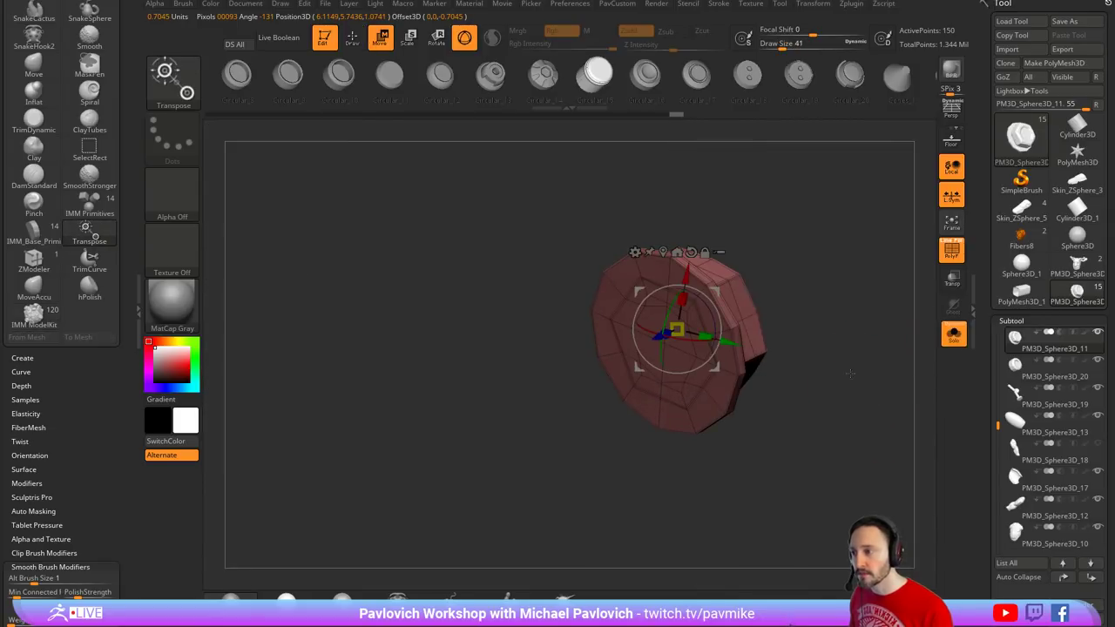
{"action": "left_click_drag", "start_coordinate": [715, 370], "coordinate": [912, 334], "text": "alt"}
{"action": "left_click", "coordinate": [664, 342], "text": "alt"}
{"action": "right_click_drag", "start_coordinate": [664, 342], "coordinate": [740, 306], "text": "ctrl"}
{"action": "left_click", "coordinate": [953, 336]}
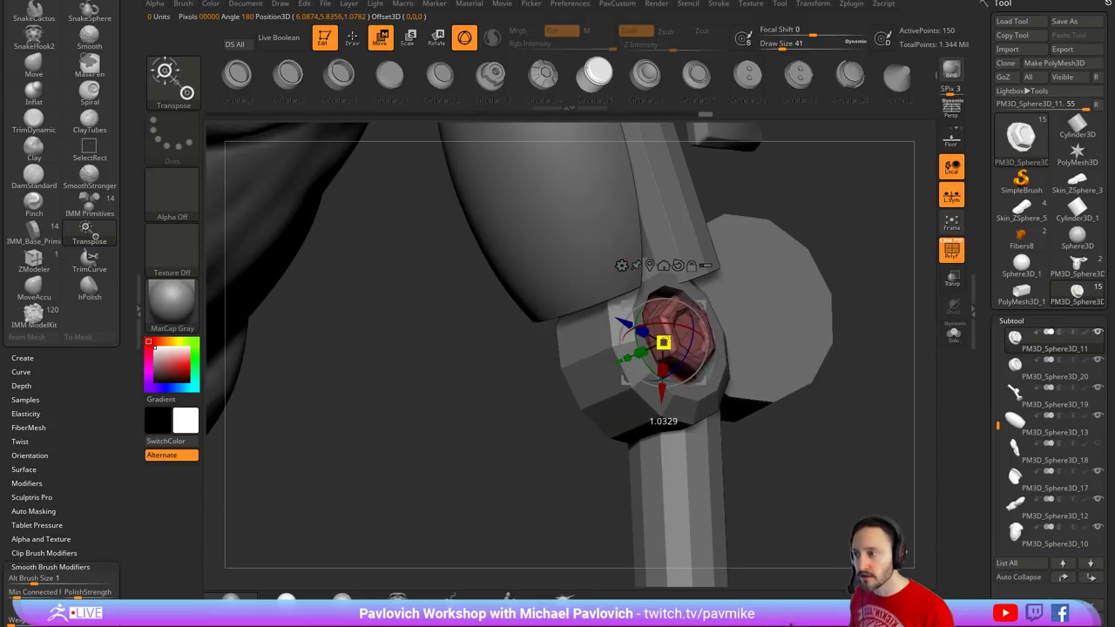
- Select the elbow disc and turn on Dynamic Subdiv to smooth its faceted shape
{"action": "key", "text": "q"}
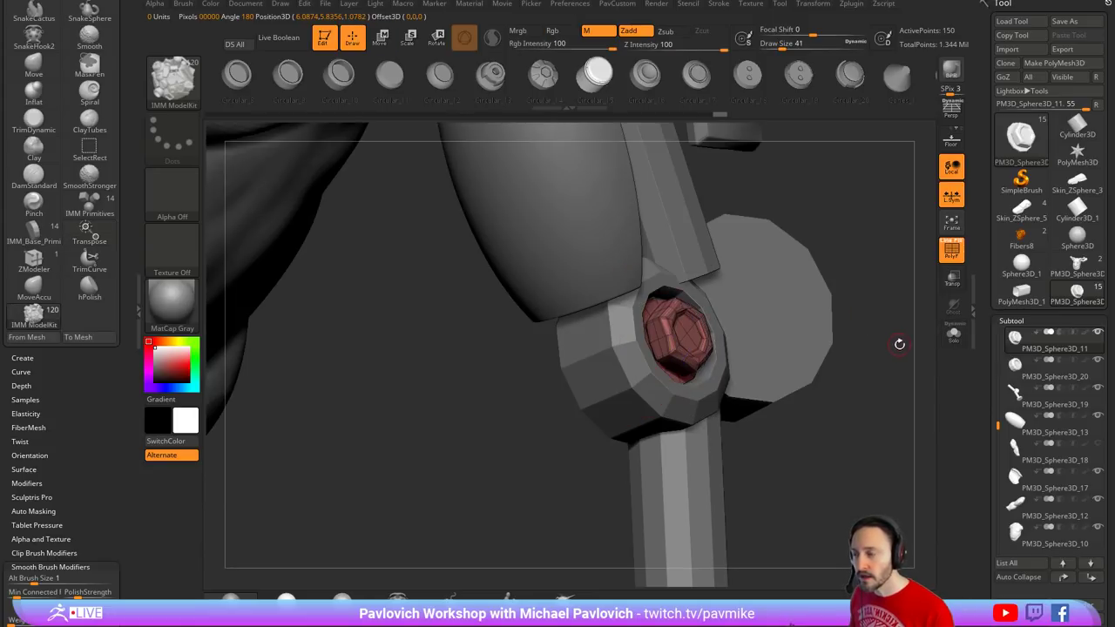
{"action": "key", "text": "3"}
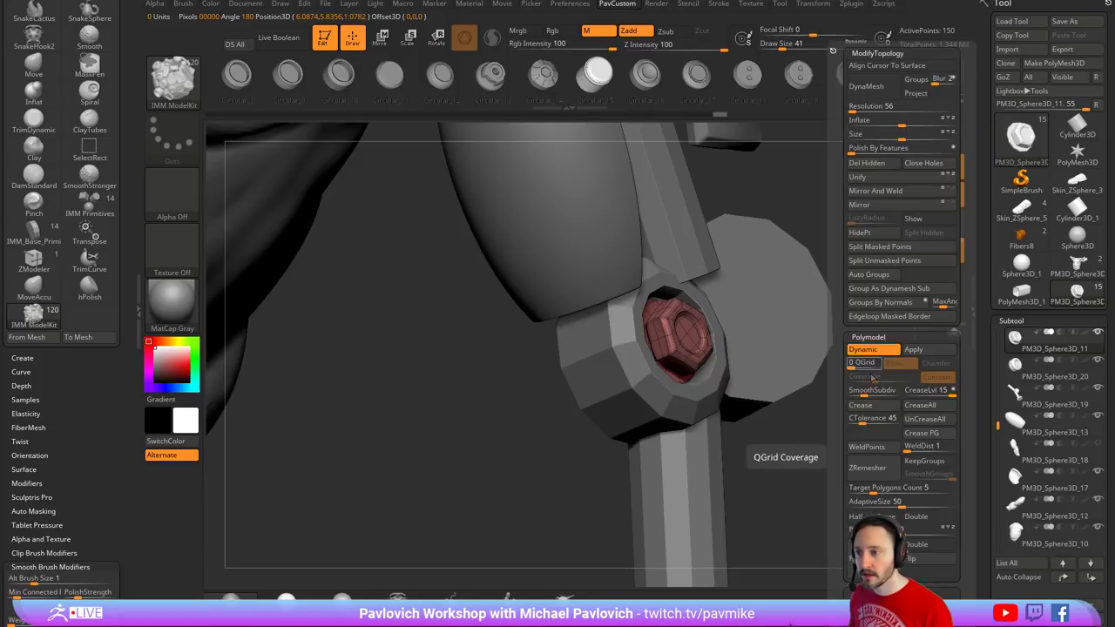
{"action": "right_click_drag", "start_coordinate": [695, 404], "coordinate": [673, 421], "text": "alt"}
{"action": "left_click", "coordinate": [673, 421], "text": "alt"}
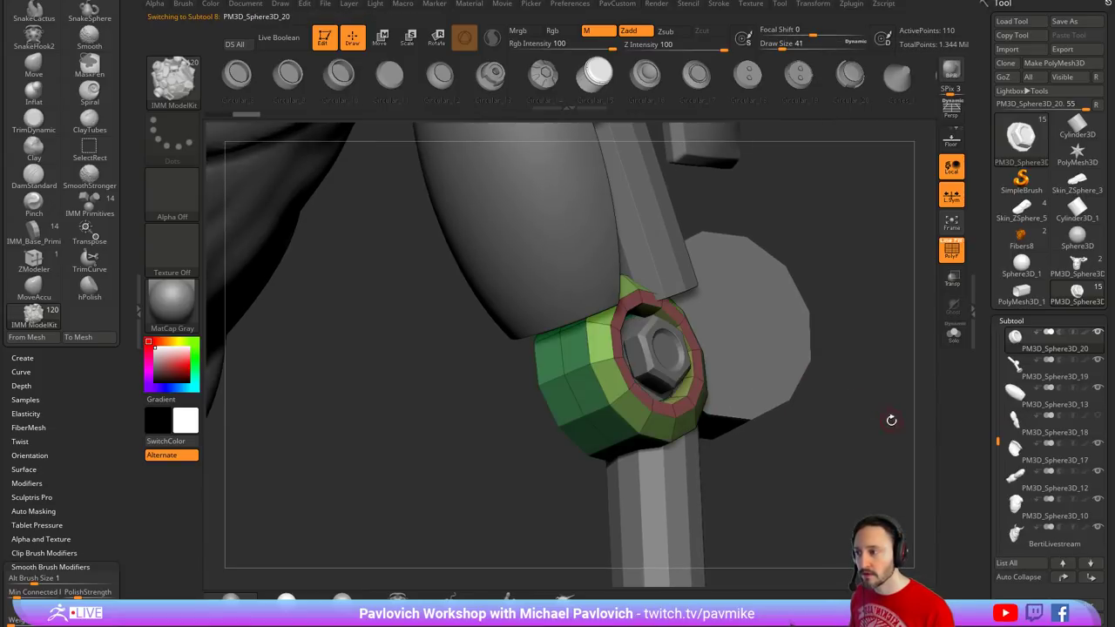
{"action": "left_click_drag", "start_coordinate": [891, 418], "coordinate": [871, 418]}
{"action": "key", "text": "3"}
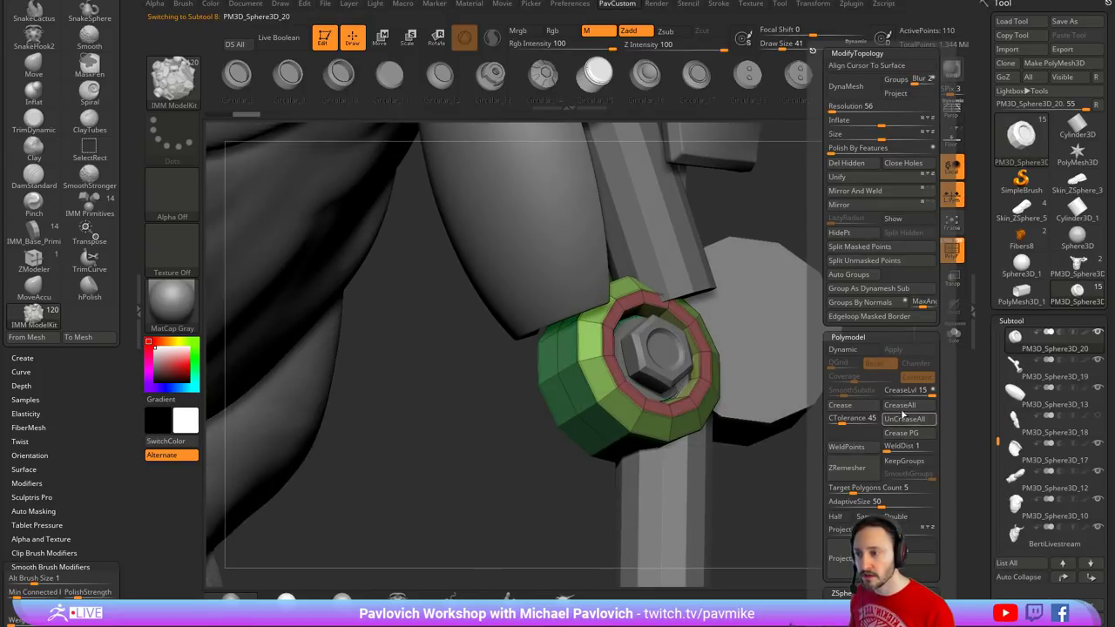
{"action": "left_click", "coordinate": [842, 349]}
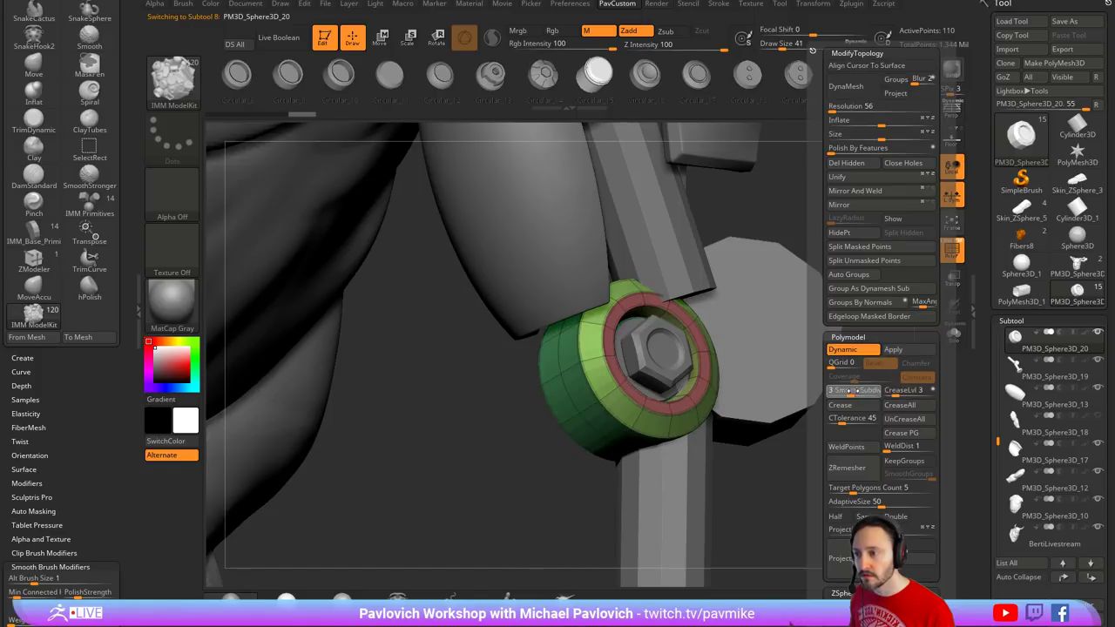
- Examine the arm armor against the full creature from several angles with the wireframe display off
{"action": "mouse_move", "coordinate": [945, 349]}
{"action": "left_mouse_down", "text": "alt"}
{"action": "mouse_move", "coordinate": [938, 273]}
{"action": "mouse_move", "coordinate": [849, 316]}
{"action": "mouse_move", "coordinate": [936, 301]}
{"action": "mouse_move", "coordinate": [826, 371]}
{"action": "mouse_move", "coordinate": [929, 342]}
{"action": "mouse_move", "coordinate": [833, 336]}
{"action": "mouse_move", "coordinate": [851, 335]}
{"action": "left_mouse_up", "text": "alt"}
{"action": "key", "text": "shift+f"}
{"action": "key", "text": "s"}
{"action": "left_click_drag", "start_coordinate": [851, 335], "coordinate": [856, 331]}
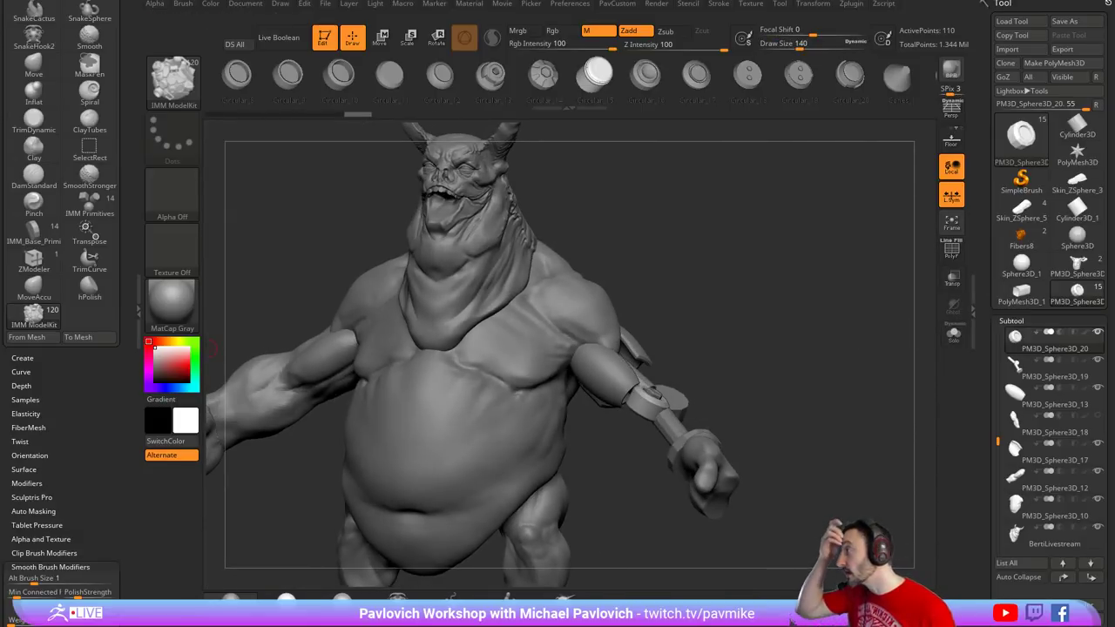
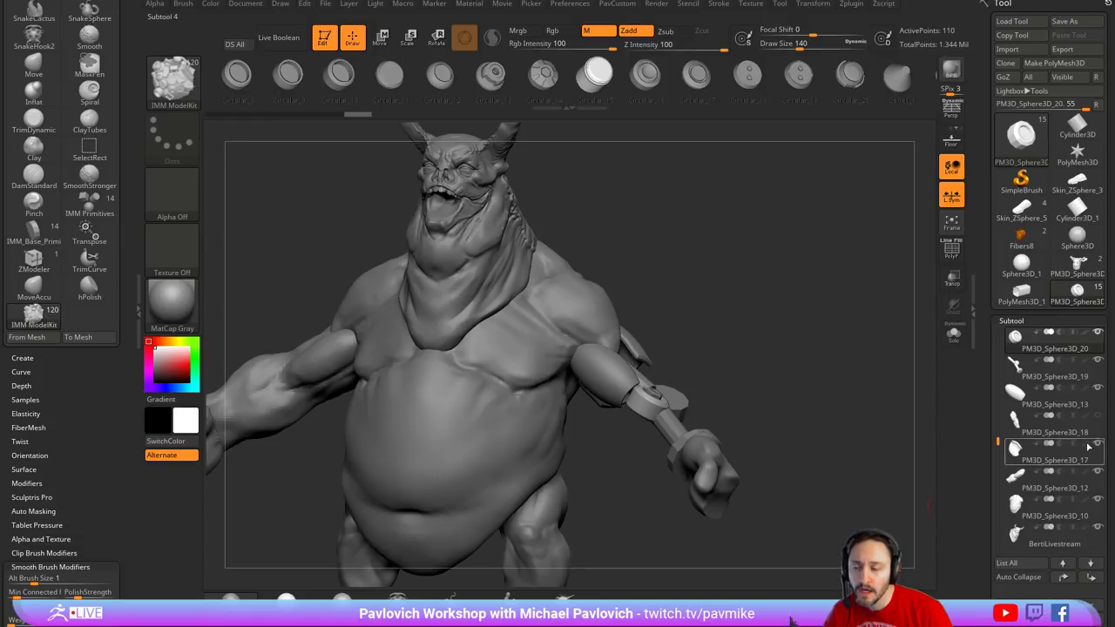
{"action": "mouse_move", "coordinate": [1063, 365]}
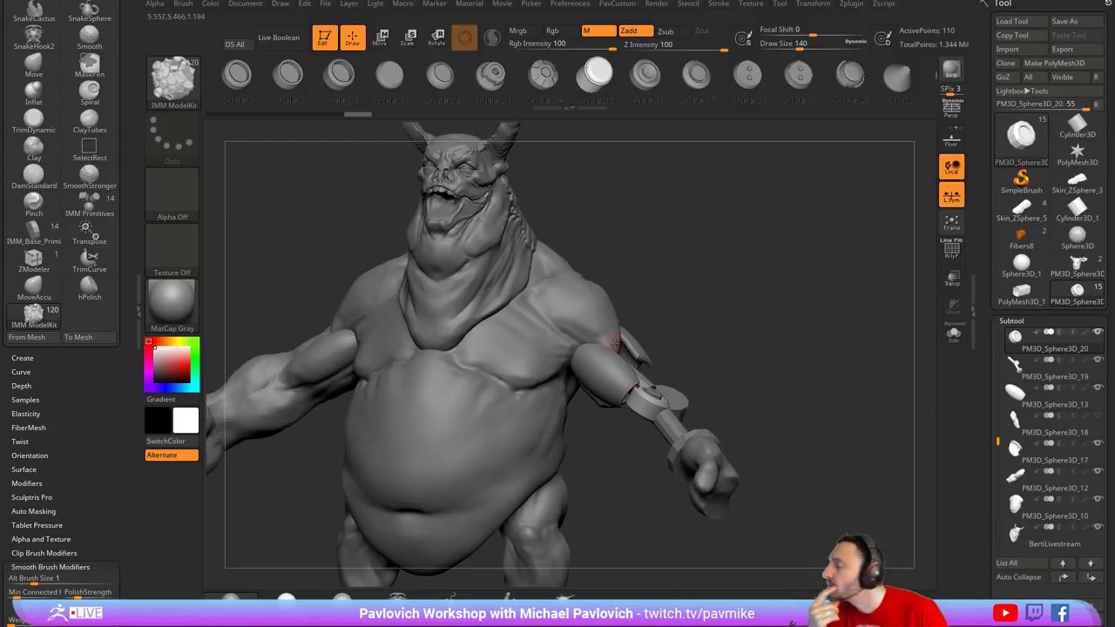
{"action": "mouse_move", "coordinate": [1061, 366]}
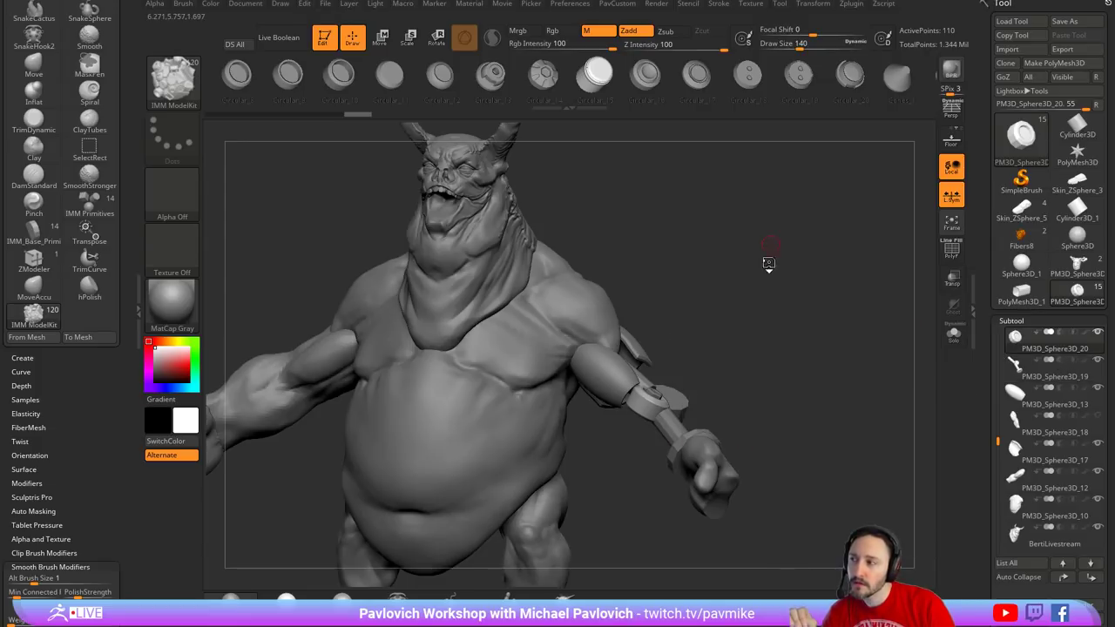
{"action": "left_click_drag", "start_coordinate": [769, 263], "coordinate": [710, 269]}
{"action": "left_click_drag", "start_coordinate": [840, 267], "coordinate": [884, 274]}
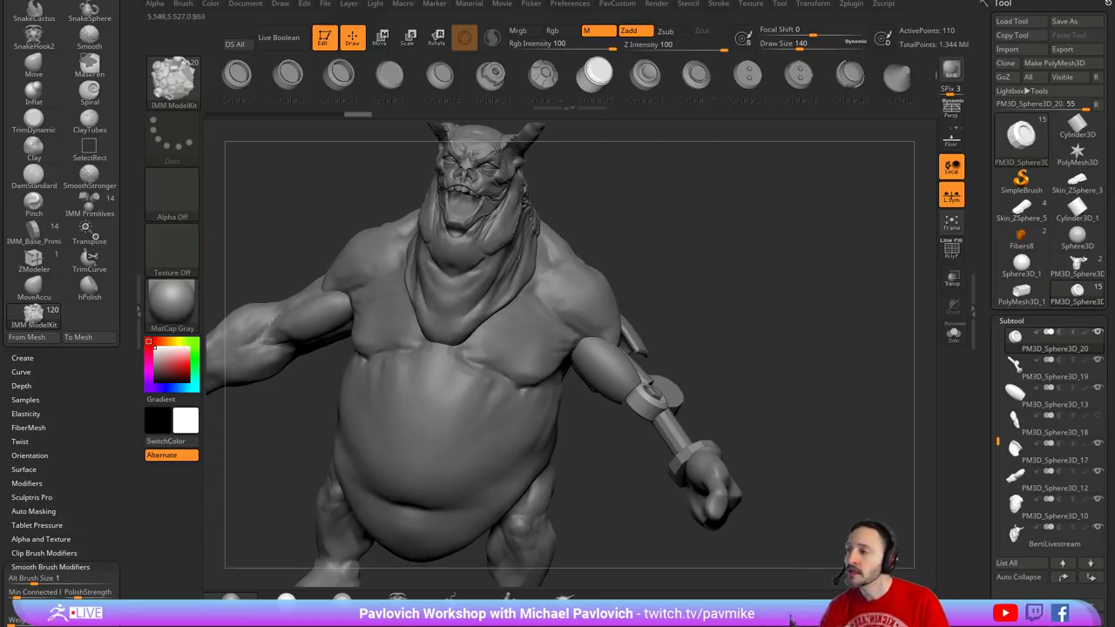
{"action": "left_click_drag", "start_coordinate": [624, 186], "coordinate": [611, 184]}
{"action": "left_click_drag", "start_coordinate": [687, 177], "coordinate": [614, 181]}
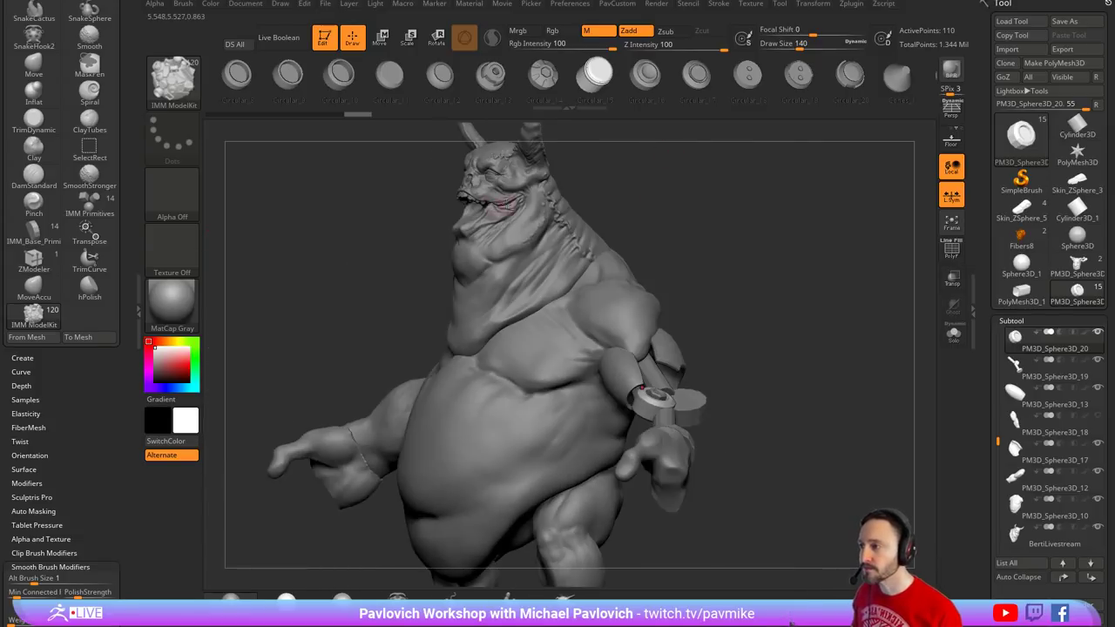
- Select the creature's head subtool and isolate it with its wireframe and polygroups displayed
{"action": "left_click", "coordinate": [499, 208], "text": "alt"}
{"action": "left_click_drag", "start_coordinate": [788, 214], "coordinate": [867, 203], "text": "alt"}
{"action": "key", "text": "shift+f"}
{"action": "left_click_drag", "start_coordinate": [766, 231], "coordinate": [871, 248]}
{"action": "mouse_move", "coordinate": [871, 248]}
{"action": "left_mouse_down", "text": "alt"}
{"action": "mouse_move", "coordinate": [875, 344]}
{"action": "mouse_move", "coordinate": [862, 383]}
{"action": "left_mouse_up", "text": "alt"}
{"action": "key", "text": "s"}
{"action": "left_click_drag", "start_coordinate": [834, 322], "coordinate": [839, 322]}
{"action": "left_click_drag", "start_coordinate": [809, 269], "coordinate": [679, 279]}
{"action": "left_click", "coordinate": [953, 335]}
{"action": "left_click_drag", "start_coordinate": [787, 334], "coordinate": [841, 293]}
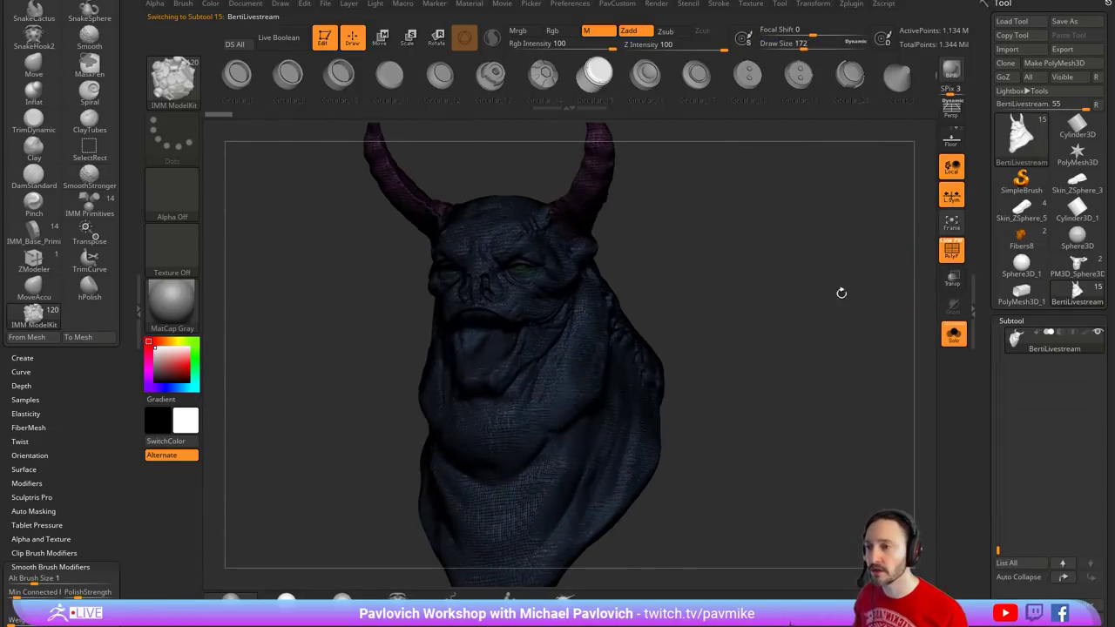
{"action": "mouse_move", "coordinate": [1076, 345]}
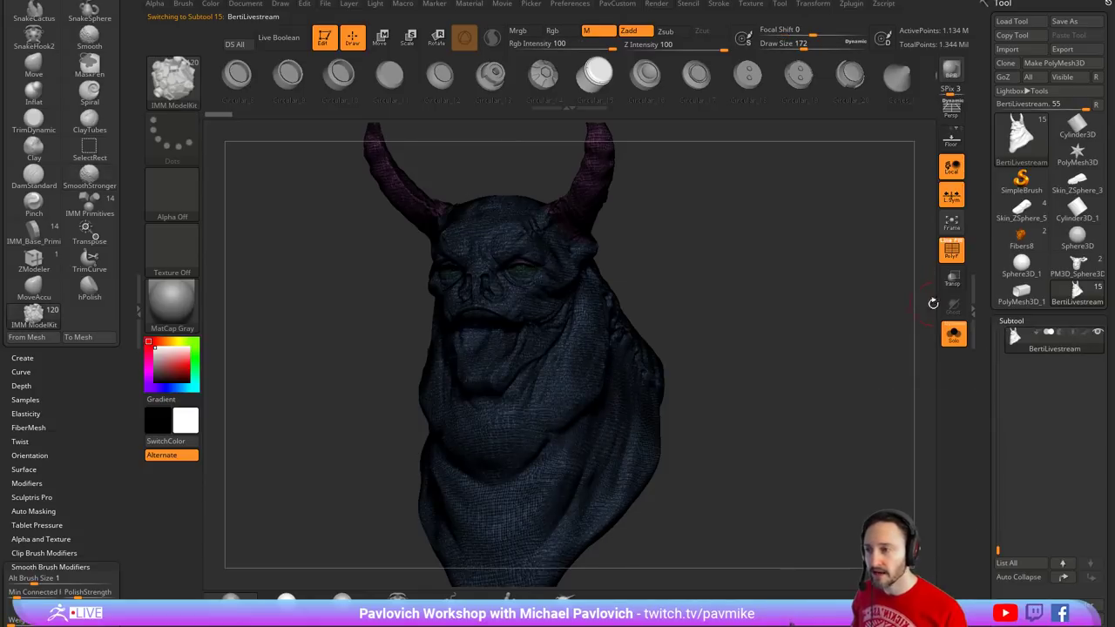
- Examine the isolated head's sculpted forms up close and from the side with the wireframe display off
{"action": "left_click", "coordinate": [951, 250]}
{"action": "mouse_move", "coordinate": [796, 266]}
{"action": "left_mouse_down", "text": "alt"}
{"action": "mouse_move", "coordinate": [862, 326]}
{"action": "mouse_move", "coordinate": [848, 332]}
{"action": "left_mouse_up", "text": "alt"}
{"action": "key", "text": "s"}
{"action": "left_click_drag", "start_coordinate": [842, 328], "coordinate": [821, 327]}
{"action": "left_click_drag", "start_coordinate": [715, 251], "coordinate": [779, 435], "text": "alt"}
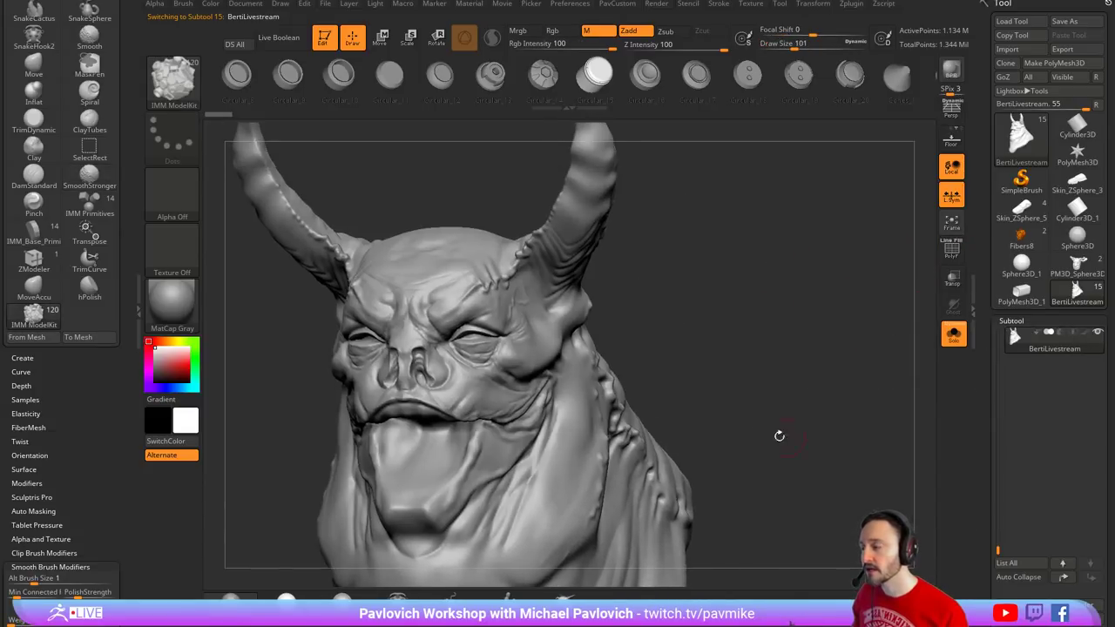
{"action": "mouse_move", "coordinate": [770, 307]}
{"action": "left_mouse_down", "text": "alt"}
{"action": "mouse_move", "coordinate": [801, 291]}
{"action": "mouse_move", "coordinate": [805, 318]}
{"action": "left_mouse_up", "text": "alt"}
{"action": "key", "text": "s"}
{"action": "left_click_drag", "start_coordinate": [808, 292], "coordinate": [778, 293]}
{"action": "left_click_drag", "start_coordinate": [833, 331], "coordinate": [756, 223], "text": "alt"}
{"action": "mouse_move", "coordinate": [738, 281]}
{"action": "left_mouse_down"}
{"action": "mouse_move", "coordinate": [742, 260]}
{"action": "mouse_move", "coordinate": [799, 245]}
{"action": "mouse_move", "coordinate": [734, 255]}
{"action": "mouse_move", "coordinate": [758, 229]}
{"action": "left_mouse_up"}
{"action": "key", "text": "s"}
{"action": "mouse_move", "coordinate": [786, 202]}
{"action": "left_mouse_down"}
{"action": "mouse_move", "coordinate": [823, 223]}
{"action": "mouse_move", "coordinate": [781, 246]}
{"action": "mouse_move", "coordinate": [760, 210]}
{"action": "left_mouse_up"}
- Try Clay brush strokes along the side of the creature's neck and undo them
{"action": "key", "text": "b"}
{"action": "key", "text": "s"}
{"action": "key", "text": "t"}
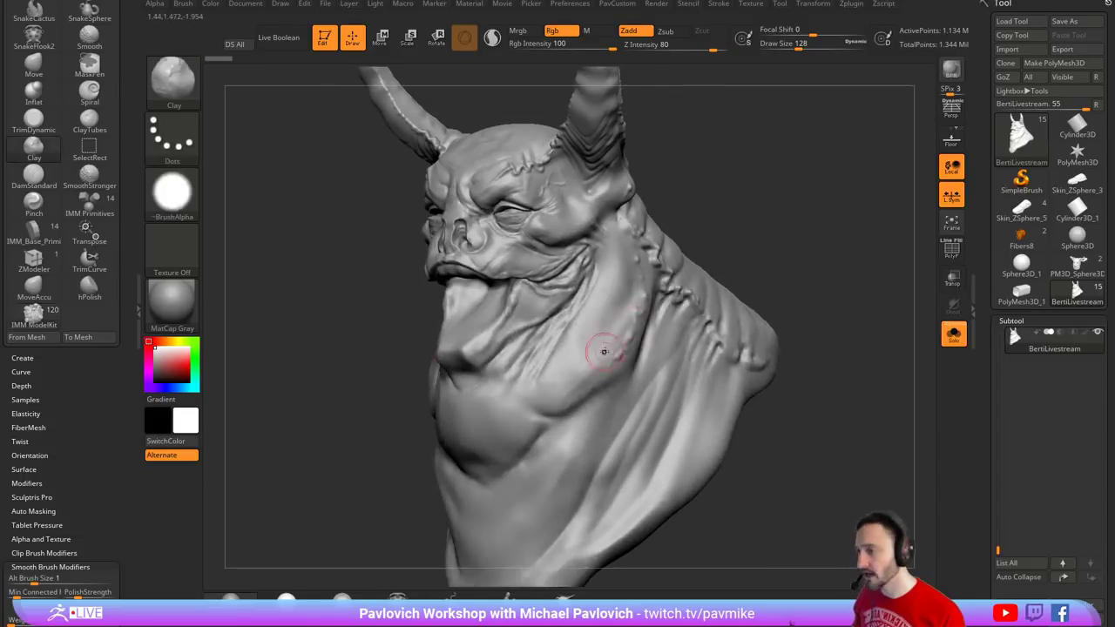
{"action": "key", "text": "s"}
{"action": "left_click_drag", "start_coordinate": [604, 350], "coordinate": [626, 350]}
{"action": "left_click_drag", "start_coordinate": [616, 305], "coordinate": [561, 399]}
{"action": "mouse_move", "coordinate": [622, 268]}
{"action": "left_mouse_down"}
{"action": "mouse_move", "coordinate": [600, 304]}
{"action": "mouse_move", "coordinate": [619, 263]}
{"action": "mouse_move", "coordinate": [617, 316]}
{"action": "mouse_move", "coordinate": [589, 355]}
{"action": "left_mouse_up"}
{"action": "mouse_move", "coordinate": [729, 240]}
{"action": "left_mouse_down"}
{"action": "mouse_move", "coordinate": [773, 241]}
{"action": "mouse_move", "coordinate": [747, 243]}
{"action": "left_mouse_up"}
{"action": "key", "text": "ctrl+z"}
{"action": "key", "text": "ctrl+z"}
- Duplicate the creature's head subtool
{"action": "key", "text": "s"}
{"action": "left_click_drag", "start_coordinate": [860, 243], "coordinate": [866, 307], "text": "alt"}
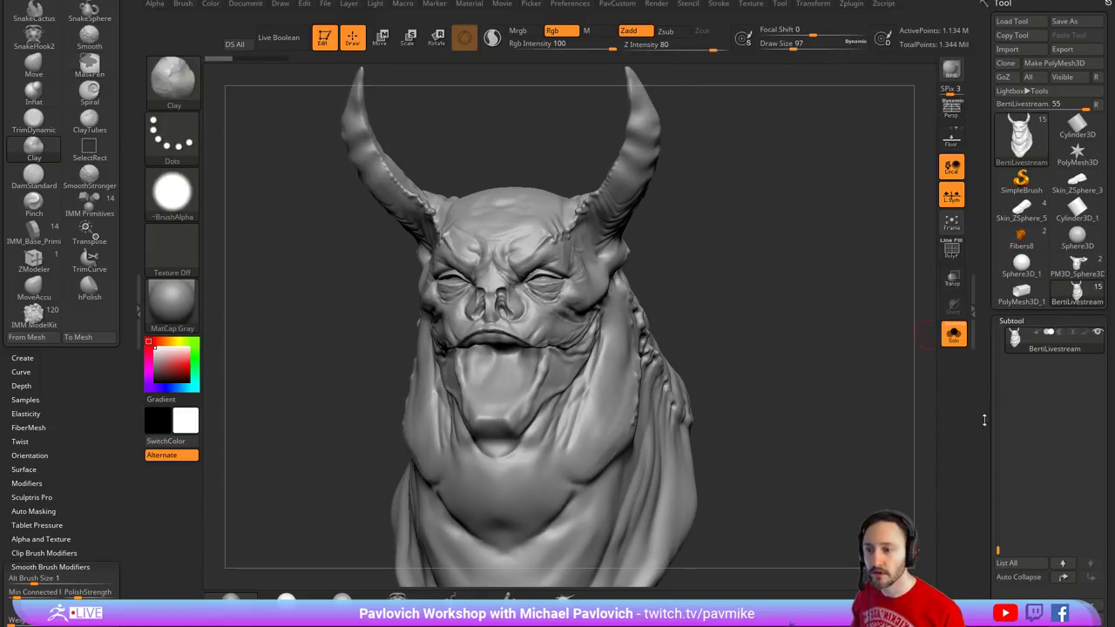
{"action": "left_click_drag", "start_coordinate": [984, 420], "coordinate": [984, 253]}
{"action": "left_click", "coordinate": [1018, 487]}
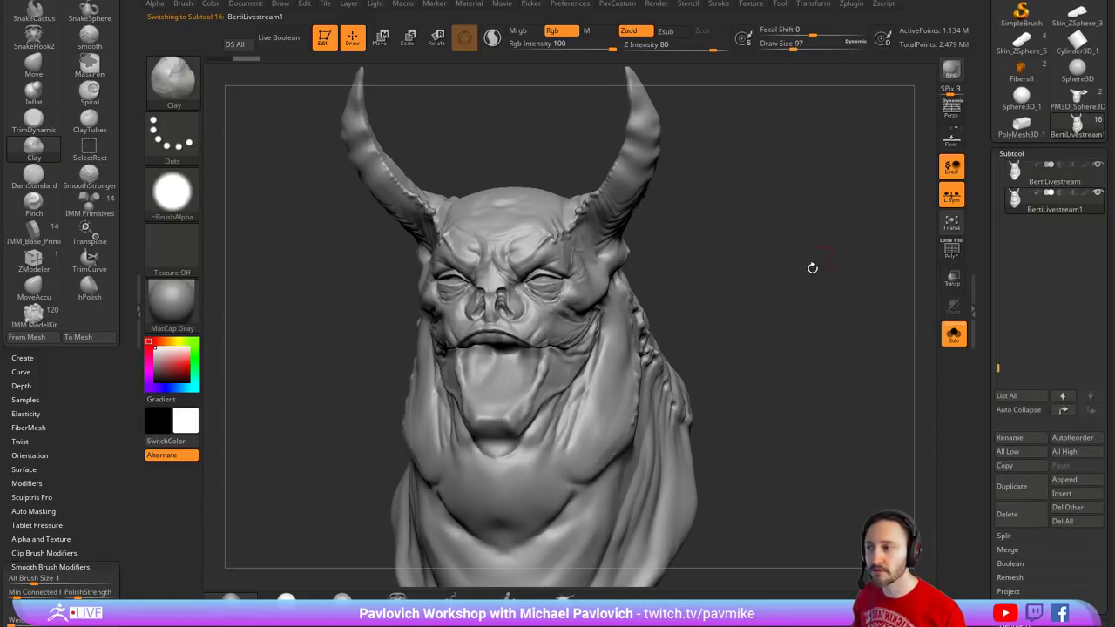
- Combine the duplicated head's polygroups into a single group, checking them with the wireframe display
{"action": "left_click_drag", "start_coordinate": [812, 267], "coordinate": [940, 261]}
{"action": "left_click", "coordinate": [949, 251]}
{"action": "mouse_move", "coordinate": [805, 260]}
{"action": "left_mouse_down"}
{"action": "mouse_move", "coordinate": [854, 252]}
{"action": "mouse_move", "coordinate": [880, 308]}
{"action": "mouse_move", "coordinate": [861, 320]}
{"action": "left_mouse_up"}
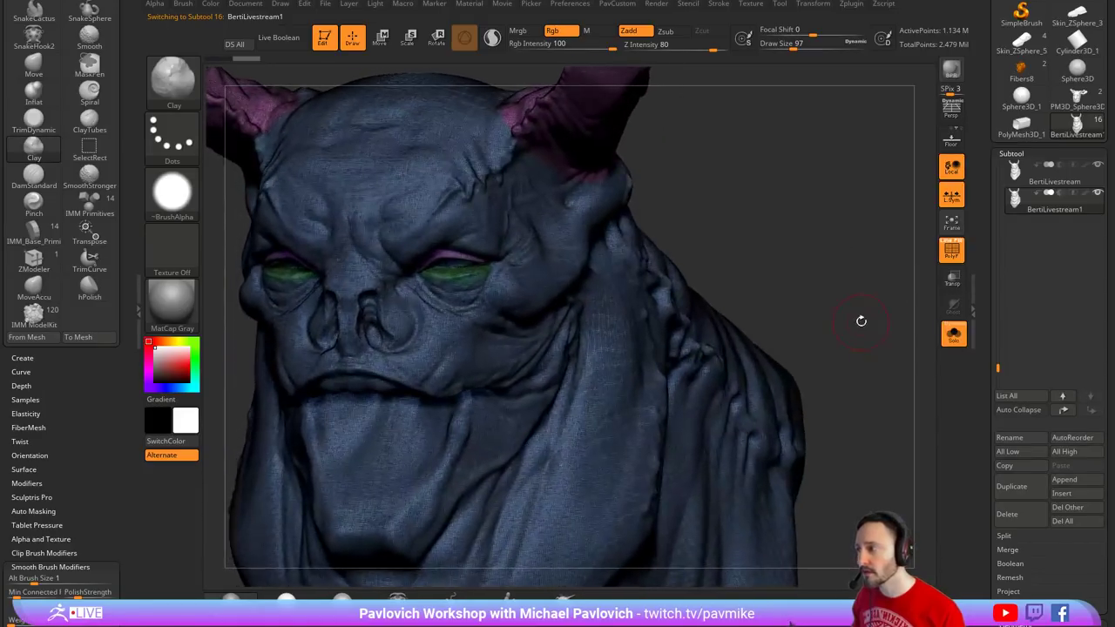
{"action": "key", "text": "ctrl+w"}
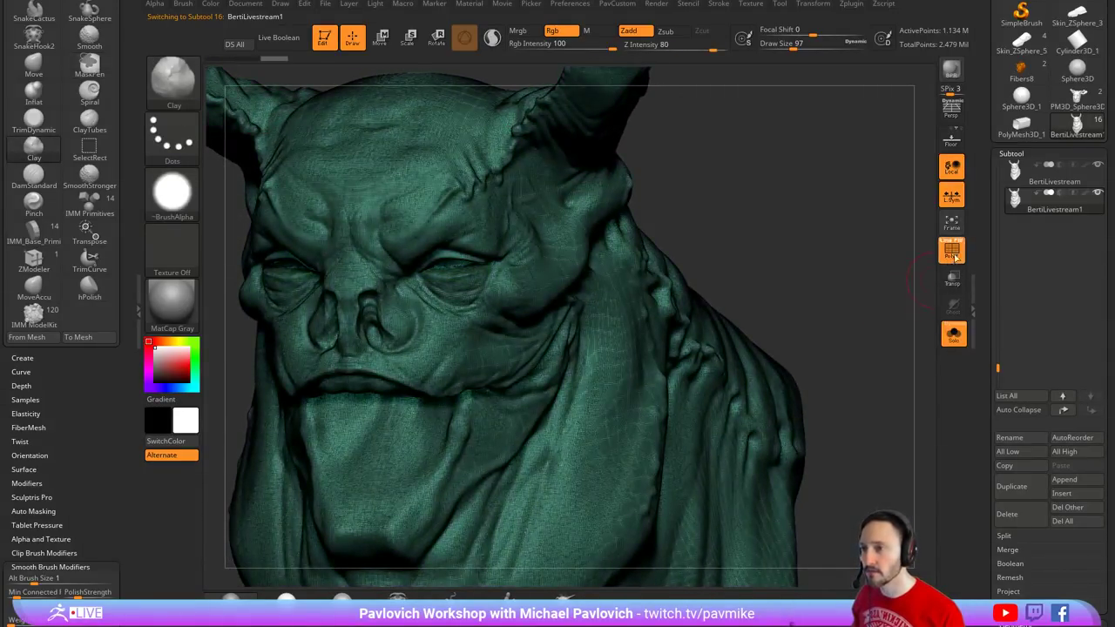
{"action": "left_click", "coordinate": [955, 256]}
- Set the draw size to 25 and mask the creature's eye surface along the eyelid edges with MaskPen
{"action": "left_click_drag", "start_coordinate": [850, 281], "coordinate": [881, 383], "text": "alt"}
{"action": "mouse_move", "coordinate": [799, 245]}
{"action": "left_mouse_down", "text": "alt"}
{"action": "mouse_move", "coordinate": [771, 316]}
{"action": "mouse_move", "coordinate": [925, 321]}
{"action": "mouse_move", "coordinate": [876, 294]}
{"action": "mouse_move", "coordinate": [868, 246]}
{"action": "mouse_move", "coordinate": [865, 326]}
{"action": "mouse_move", "coordinate": [898, 336]}
{"action": "mouse_move", "coordinate": [884, 337]}
{"action": "left_mouse_up", "text": "alt"}
{"action": "key", "text": "s"}
{"action": "key", "text": "s"}
{"action": "left_click_drag", "start_coordinate": [882, 281], "coordinate": [890, 304]}
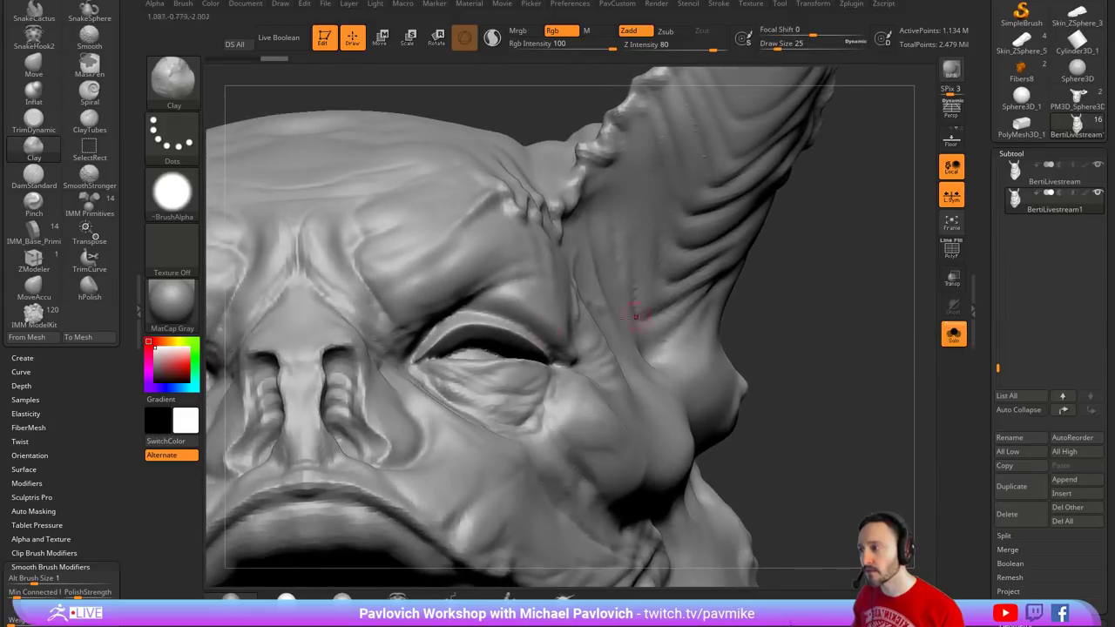
{"action": "key", "text": "ctrl"}
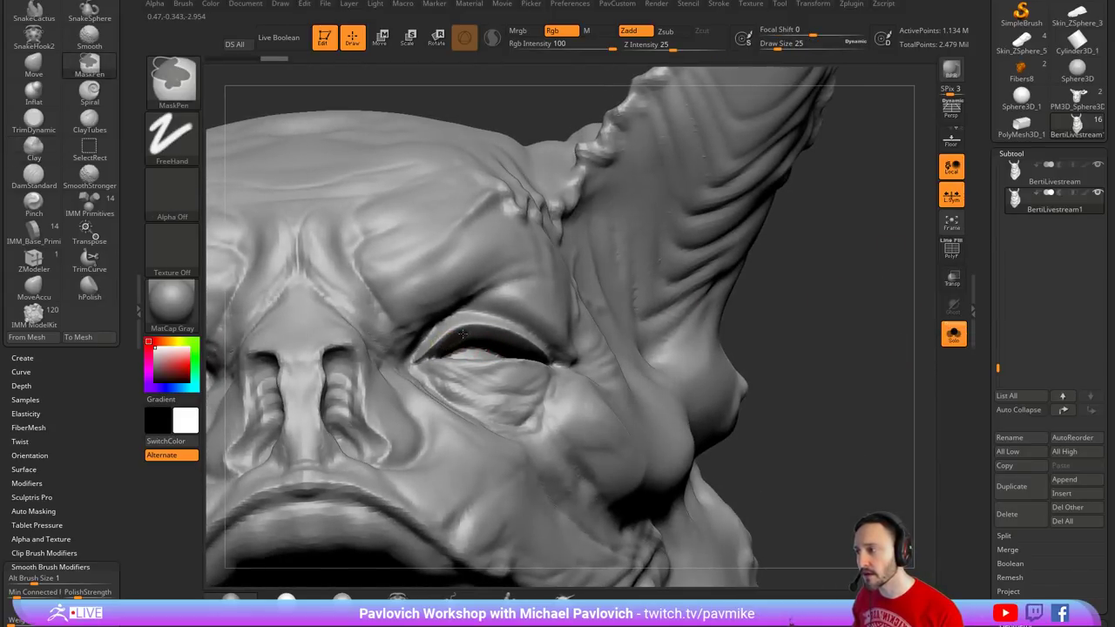
{"action": "left_click_drag", "start_coordinate": [841, 292], "coordinate": [819, 336]}
{"action": "key", "text": "ctrl"}
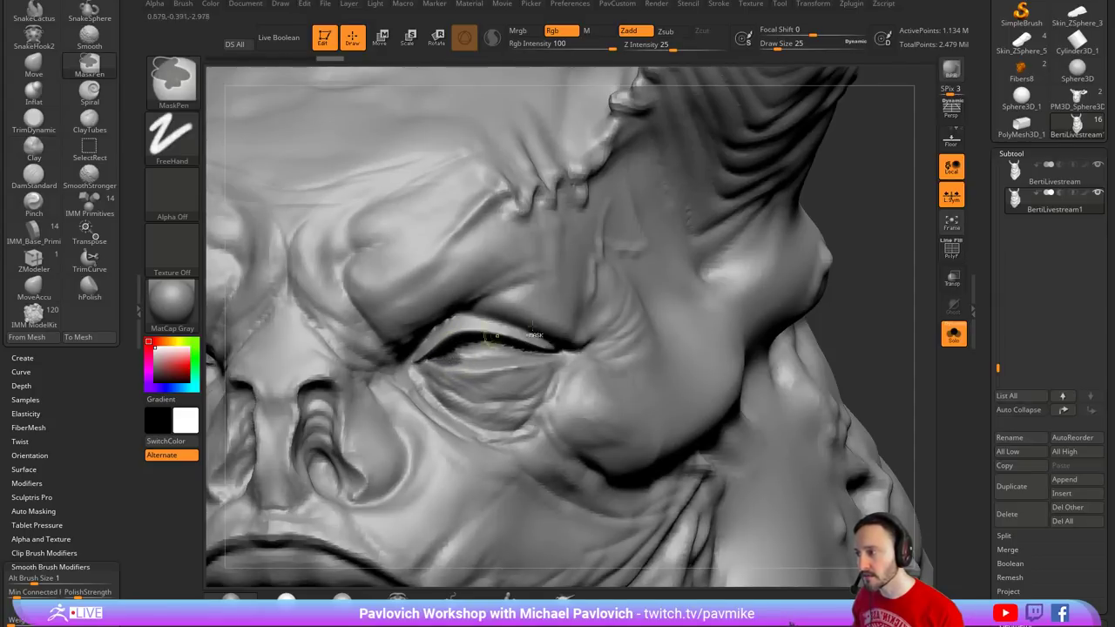
{"action": "left_click_drag", "start_coordinate": [862, 261], "coordinate": [834, 305]}
{"action": "key", "text": "ctrl"}
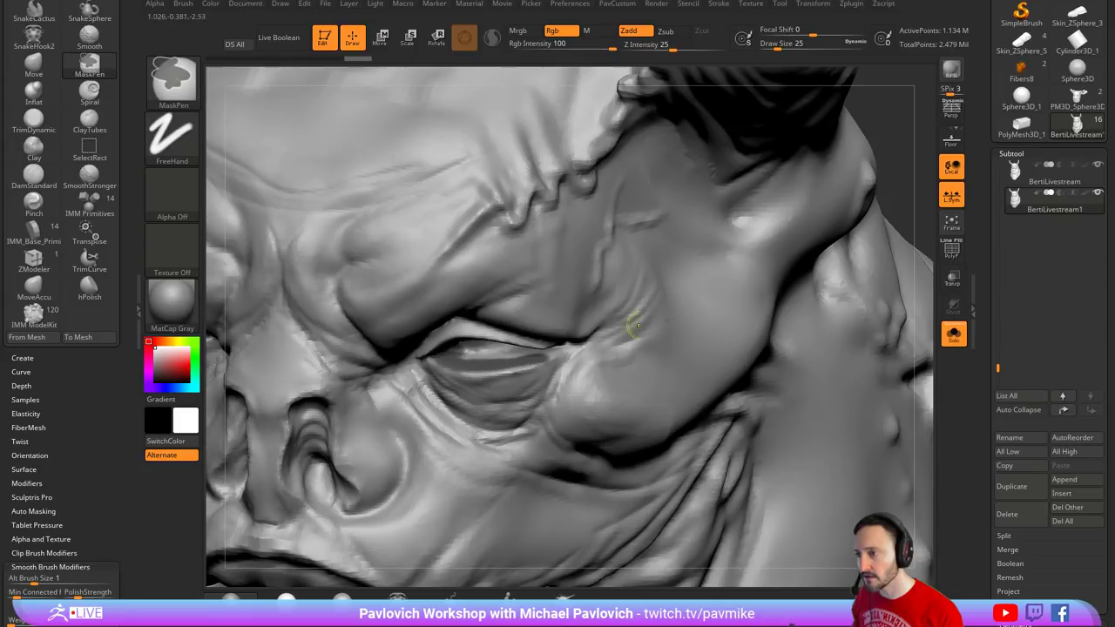
- Fill the rest of the eye surface between the lids with the mask, including under the upper lid
{"action": "left_click_drag", "start_coordinate": [893, 216], "coordinate": [921, 220]}
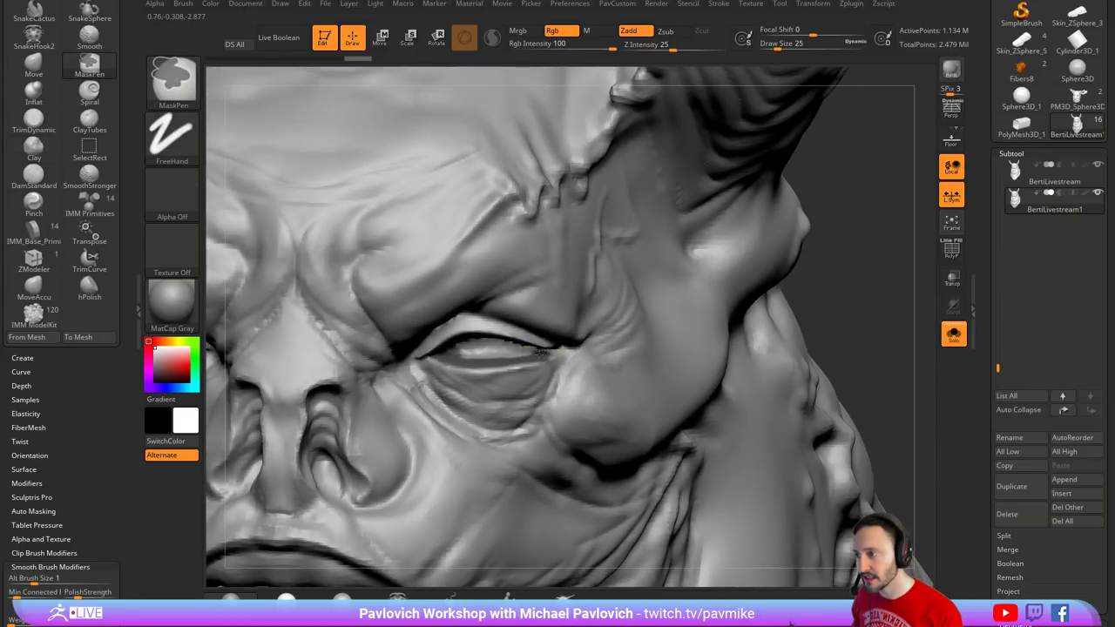
{"action": "mouse_move", "coordinate": [837, 272]}
{"action": "left_mouse_down"}
{"action": "mouse_move", "coordinate": [878, 242]}
{"action": "mouse_move", "coordinate": [806, 296]}
{"action": "left_mouse_up"}
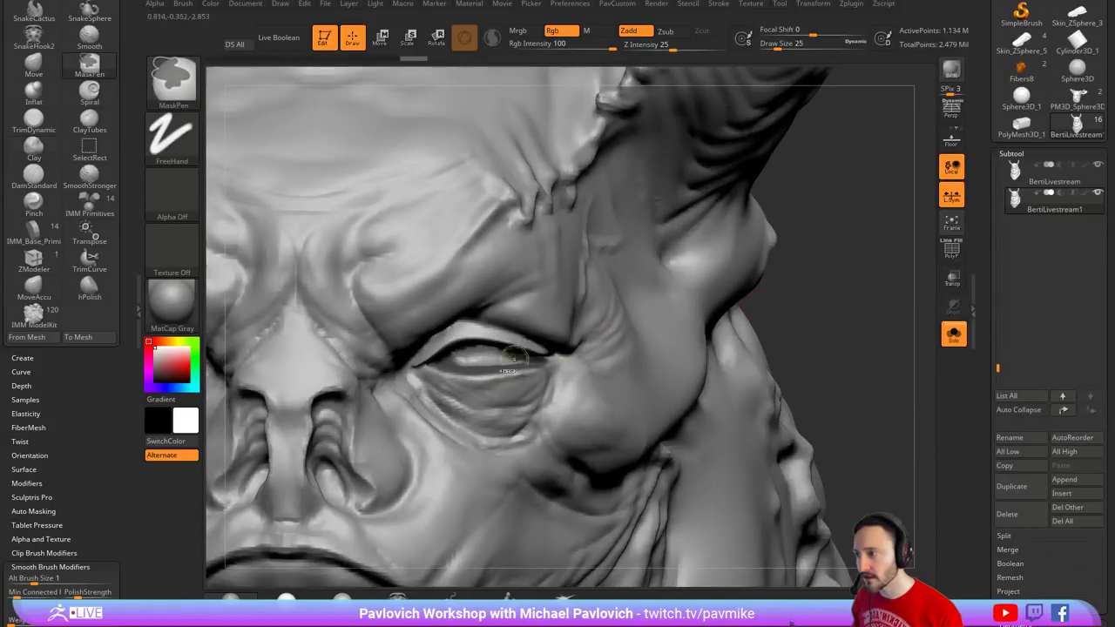
{"action": "left_click_drag", "start_coordinate": [520, 356], "coordinate": [477, 356], "text": "ctrl"}
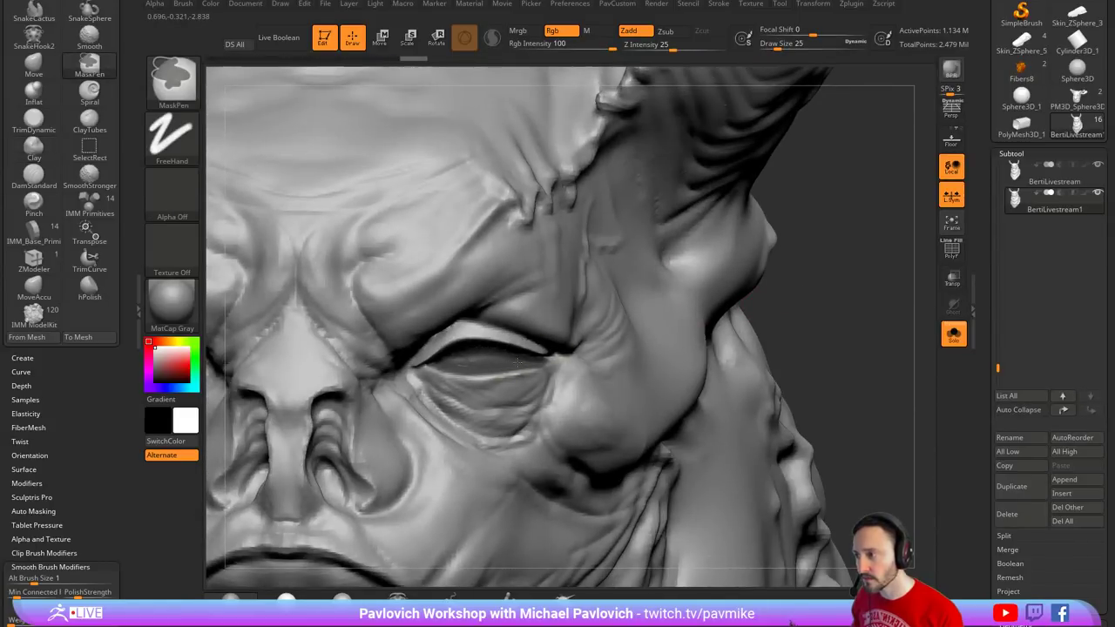
{"action": "left_click_drag", "start_coordinate": [846, 331], "coordinate": [833, 274]}
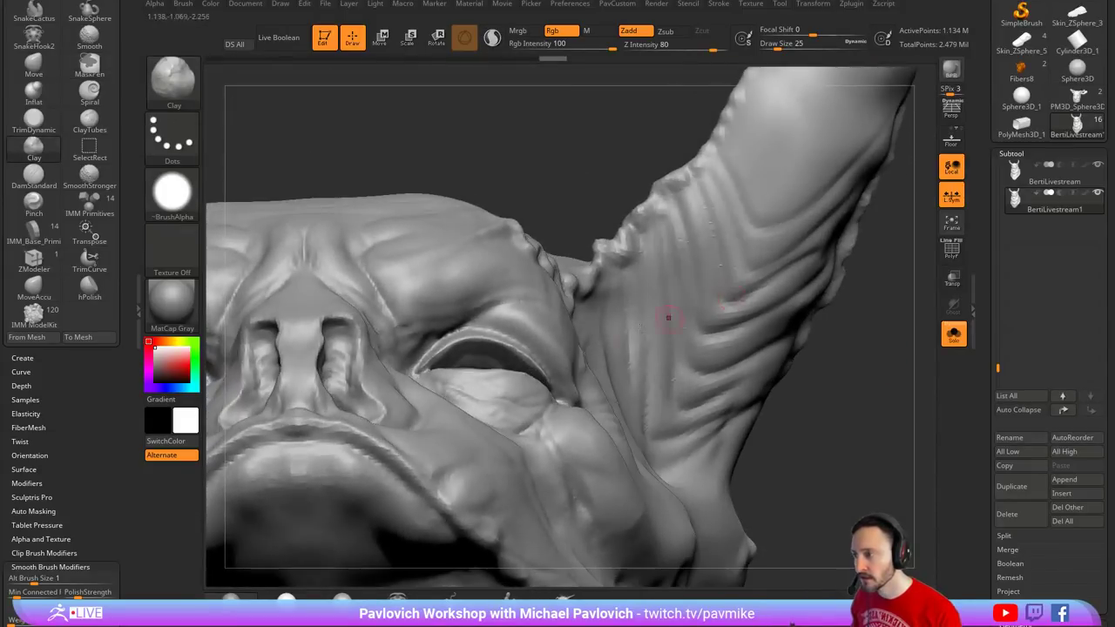
{"action": "left_click_drag", "start_coordinate": [523, 368], "coordinate": [528, 372], "text": "ctrl"}
{"action": "left_click_drag", "start_coordinate": [831, 348], "coordinate": [824, 414]}
- Switch the material to SkinShade4 and touch up the eye mask with a draw size of 16
{"action": "left_click", "coordinate": [655, 3]}
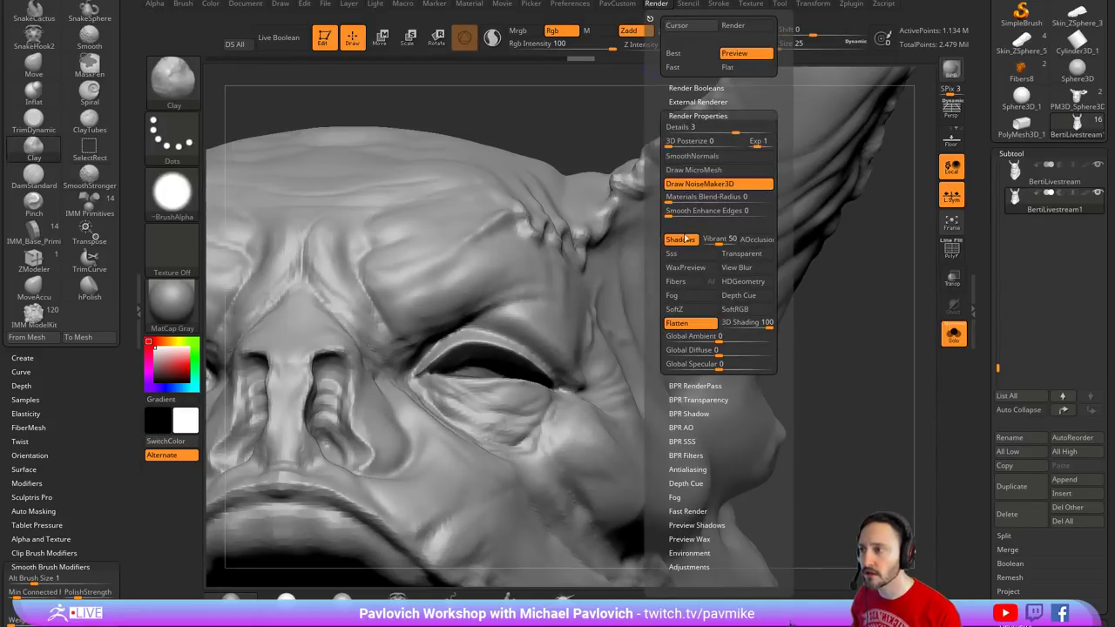
{"action": "mouse_move", "coordinate": [846, 341]}
{"action": "left_mouse_down"}
{"action": "mouse_move", "coordinate": [881, 312]}
{"action": "mouse_move", "coordinate": [857, 352]}
{"action": "mouse_move", "coordinate": [867, 371]}
{"action": "mouse_move", "coordinate": [867, 358]}
{"action": "mouse_move", "coordinate": [809, 352]}
{"action": "mouse_move", "coordinate": [777, 366]}
{"action": "mouse_move", "coordinate": [833, 369]}
{"action": "mouse_move", "coordinate": [811, 371]}
{"action": "left_mouse_up"}
{"action": "left_click", "coordinate": [496, 361], "text": "ctrl"}
{"action": "left_click", "coordinate": [298, 597]}
{"action": "left_click", "coordinate": [493, 365], "text": "ctrl"}
{"action": "key", "text": "s"}
{"action": "left_click_drag", "start_coordinate": [555, 383], "coordinate": [553, 376]}
{"action": "mouse_move", "coordinate": [838, 326]}
{"action": "left_mouse_down"}
{"action": "mouse_move", "coordinate": [810, 333]}
{"action": "mouse_move", "coordinate": [829, 320]}
{"action": "left_mouse_up"}
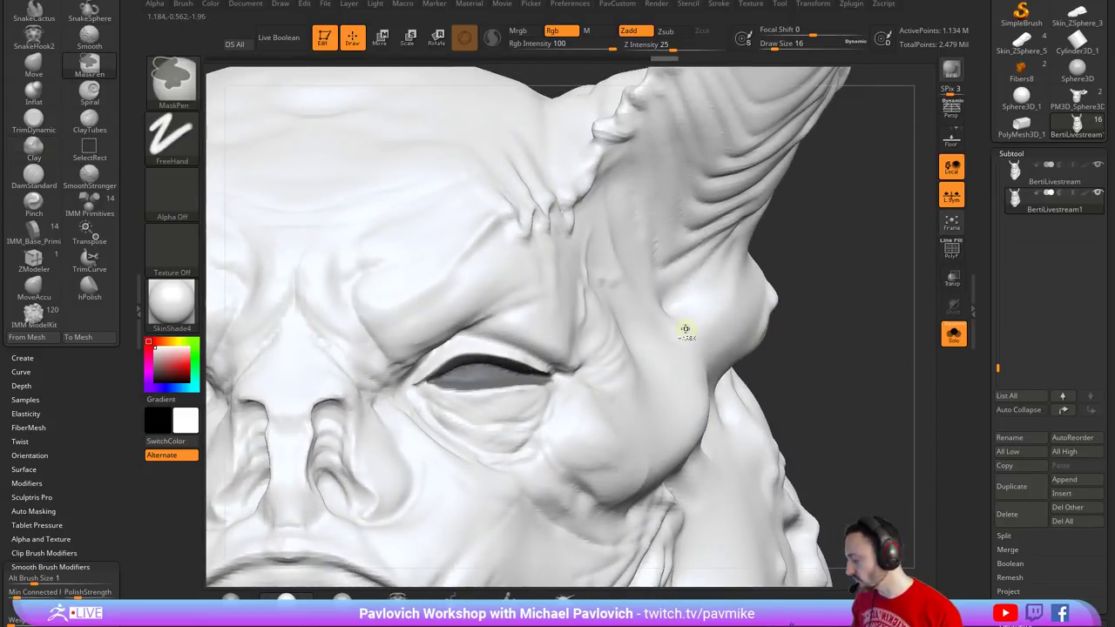
- Turn the masked eye surfaces into their own polygroup, hide that group and delete the hidden geometry
{"action": "key", "text": "ctrl+w"}
{"action": "left_click", "coordinate": [502, 370], "text": "ctrl+shift"}
{"action": "left_click_drag", "start_coordinate": [857, 277], "coordinate": [867, 333], "text": "ctrl+shift"}
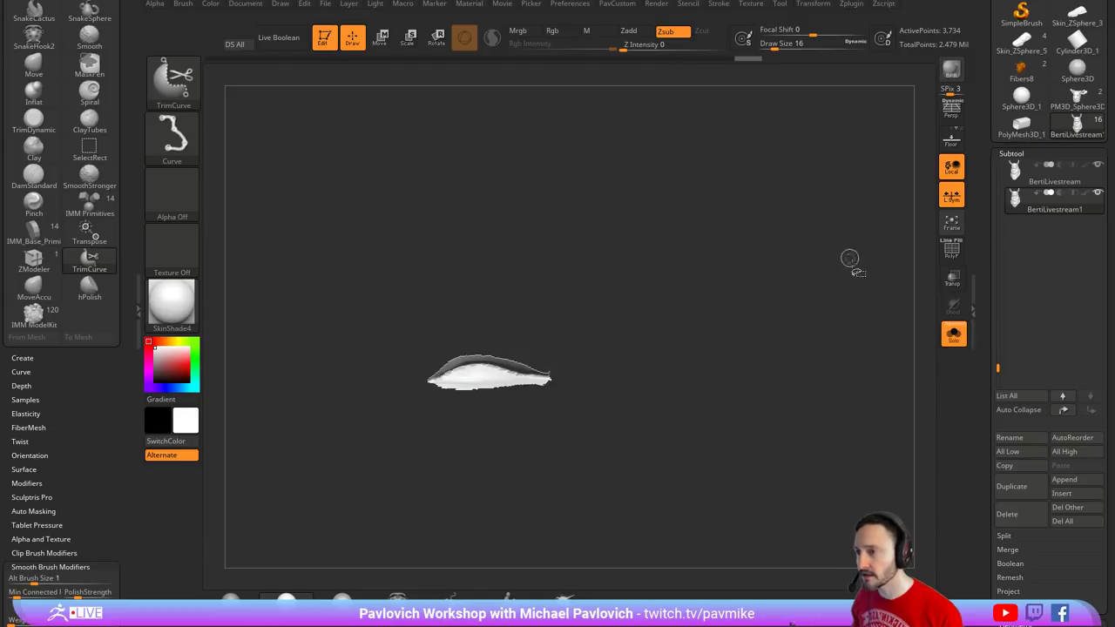
{"action": "left_click_drag", "start_coordinate": [849, 257], "coordinate": [868, 311], "text": "ctrl+shift"}
{"action": "key", "text": "3"}
{"action": "left_click", "coordinate": [837, 164]}
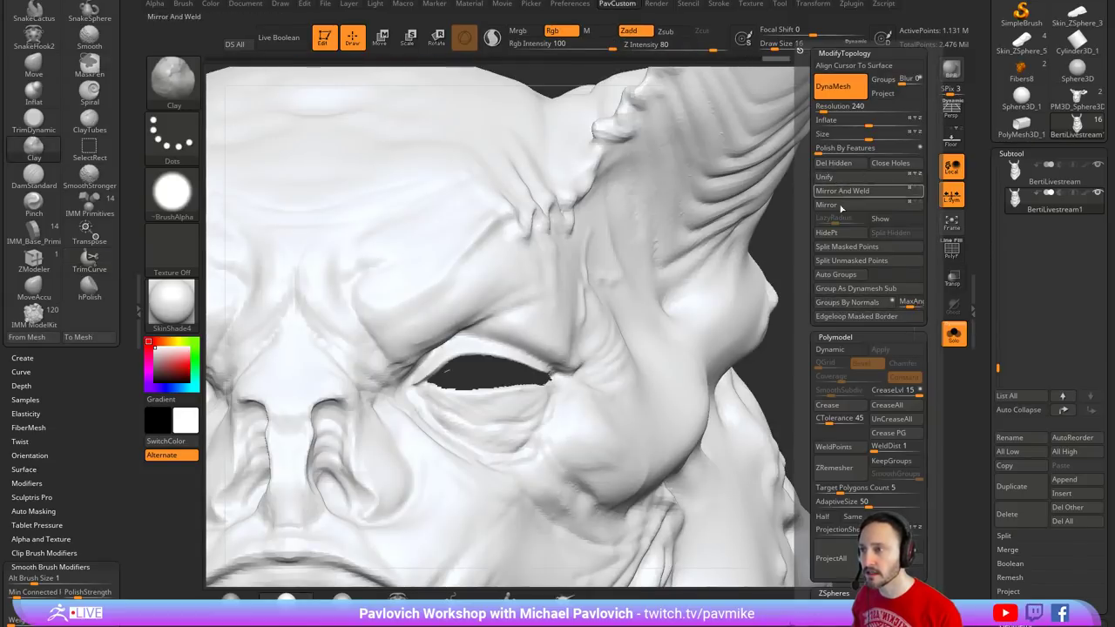
- Set the selection brush to SelectRect, isolate a band across both horns and show the whole head again
{"action": "mouse_move", "coordinate": [851, 252]}
{"action": "left_mouse_down"}
{"action": "mouse_move", "coordinate": [805, 266]}
{"action": "mouse_move", "coordinate": [872, 259]}
{"action": "left_mouse_up"}
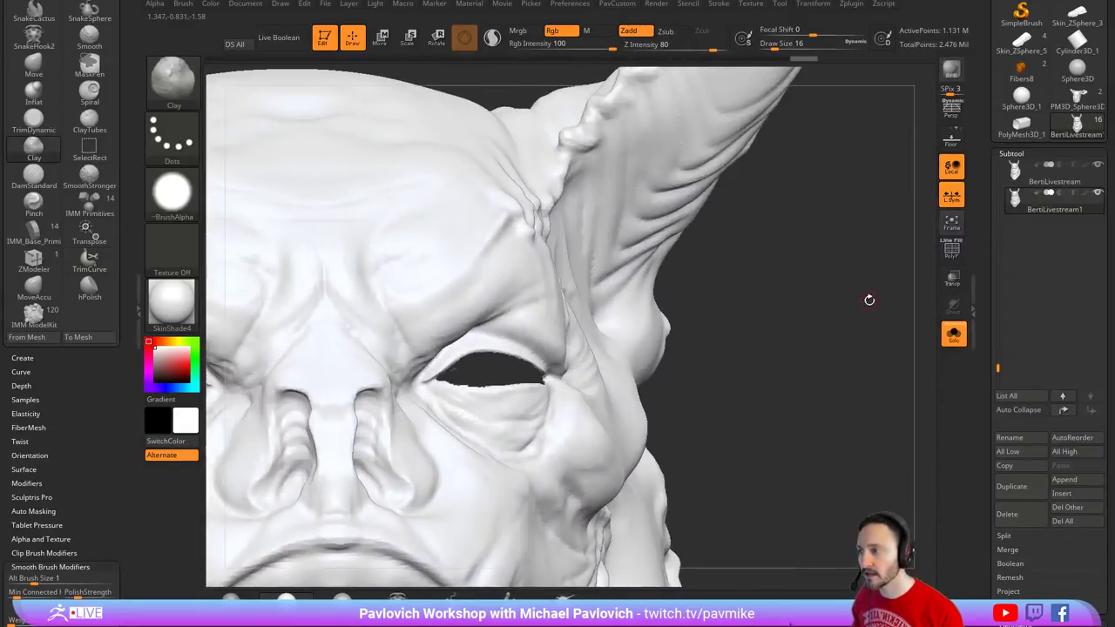
{"action": "mouse_move", "coordinate": [869, 300]}
{"action": "left_mouse_down", "text": "alt"}
{"action": "mouse_move", "coordinate": [771, 237]}
{"action": "mouse_move", "coordinate": [836, 258]}
{"action": "left_mouse_up", "text": "alt"}
{"action": "left_click", "coordinate": [177, 86], "text": "ctrl+shift"}
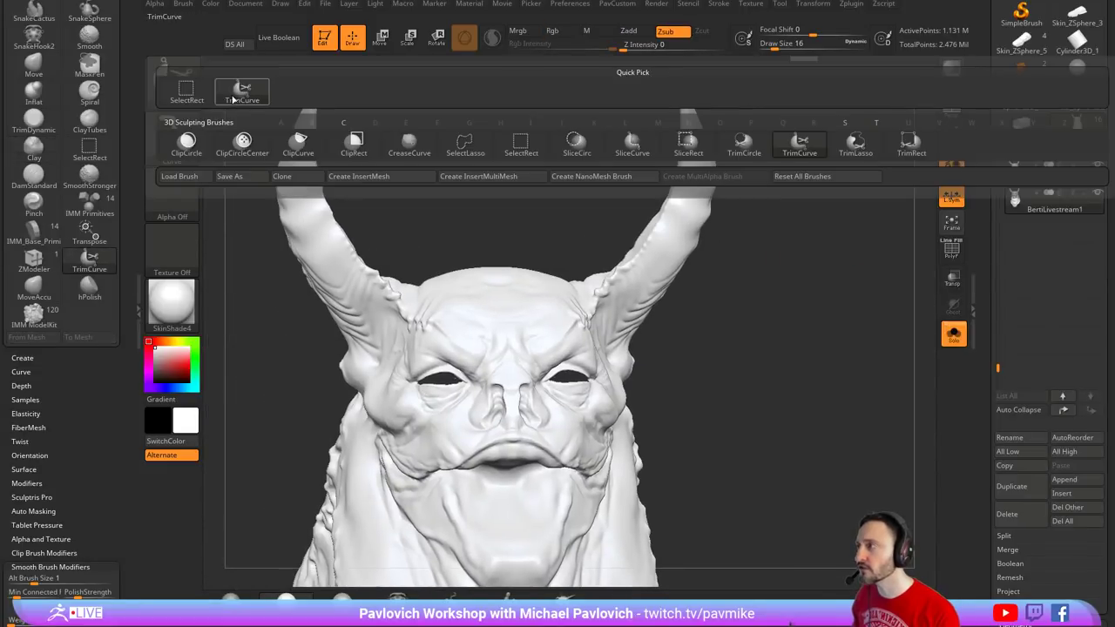
{"action": "left_click", "coordinate": [193, 93], "text": "ctrl+shift"}
{"action": "left_click_drag", "start_coordinate": [738, 181], "coordinate": [685, 201], "text": "ctrl+shift"}
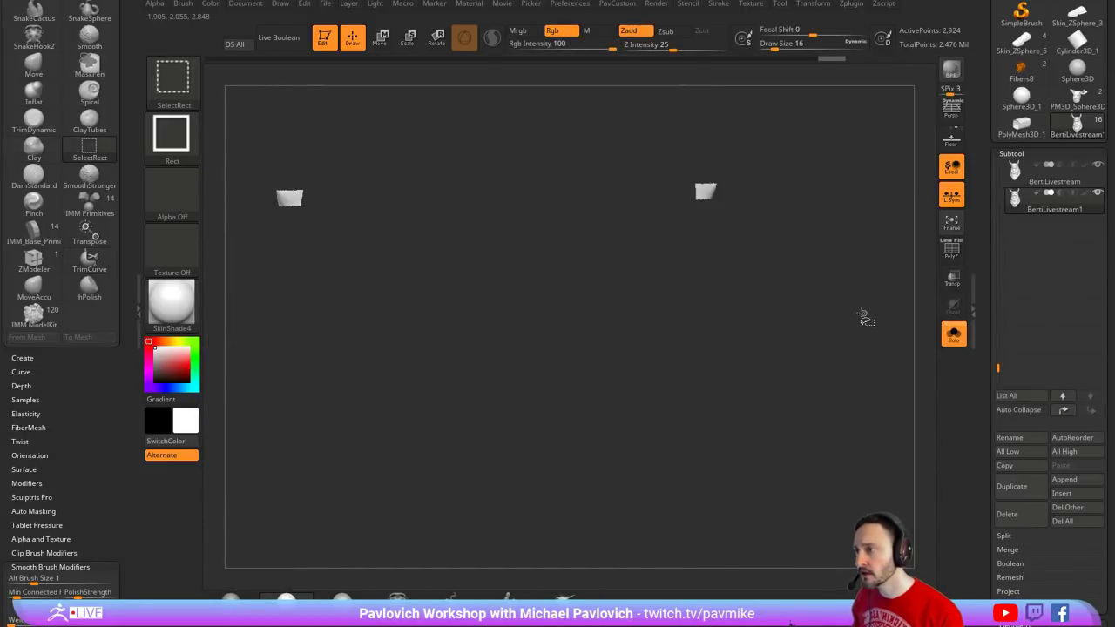
{"action": "left_click", "coordinate": [862, 317], "text": "ctrl+shift"}
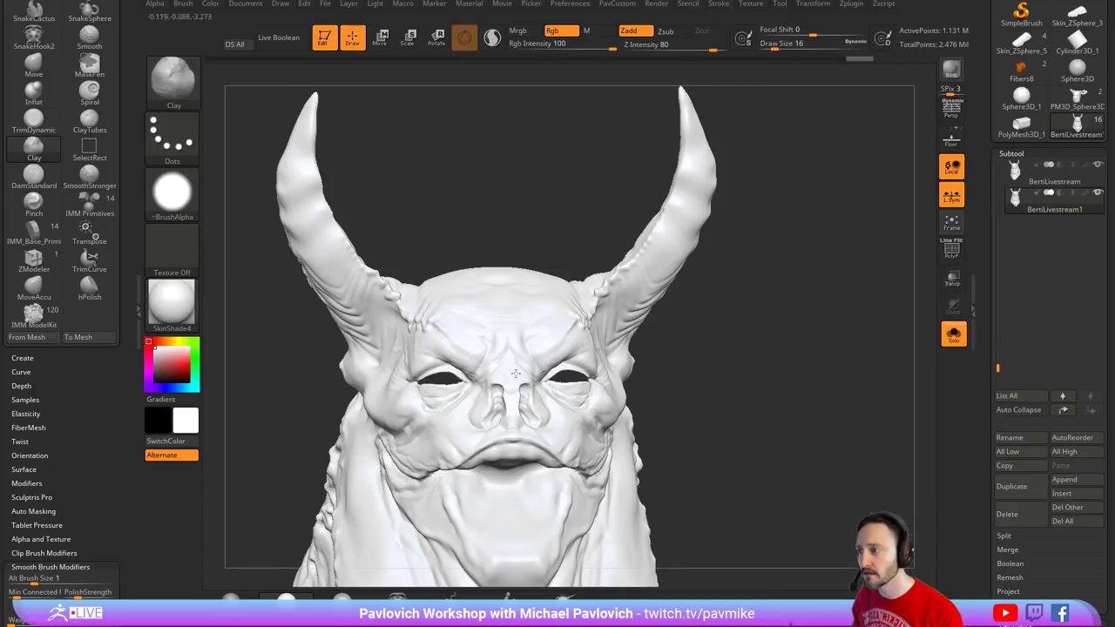
- Mask along the inside of the upper lip with a draw size of 31, checking the wireframe display
{"action": "left_click_drag", "start_coordinate": [806, 373], "coordinate": [930, 269], "text": "alt"}
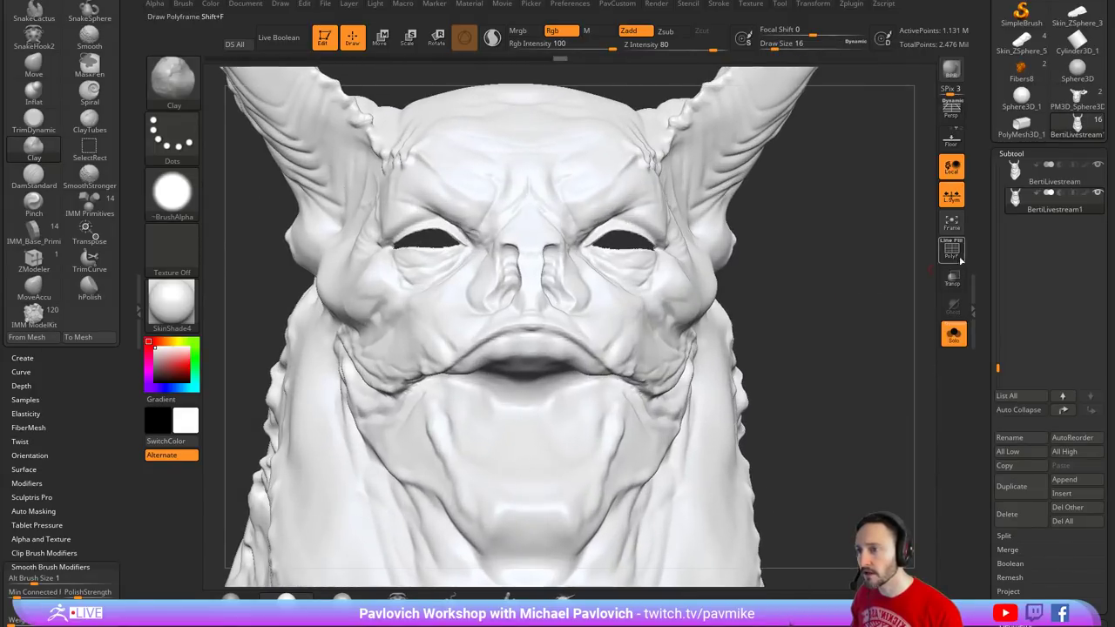
{"action": "left_click", "coordinate": [961, 261]}
{"action": "key", "text": "s"}
{"action": "mouse_move", "coordinate": [488, 336]}
{"action": "right_mouse_down"}
{"action": "mouse_move", "coordinate": [545, 331]}
{"action": "mouse_move", "coordinate": [481, 322]}
{"action": "right_mouse_up"}
{"action": "left_click", "coordinate": [520, 334]}
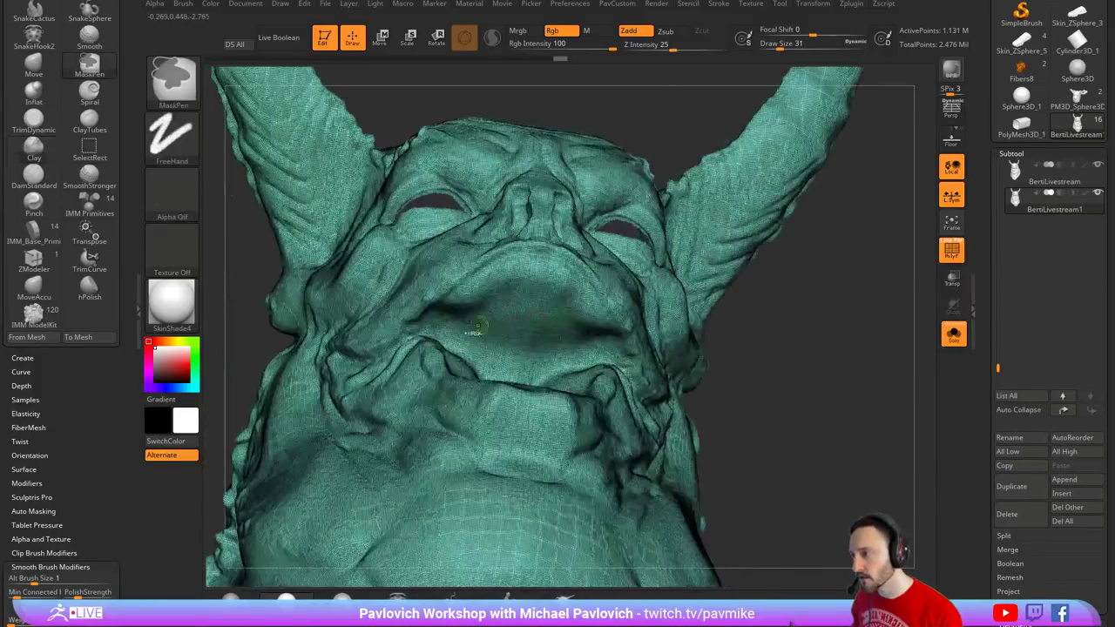
{"action": "mouse_move", "coordinate": [428, 317]}
{"action": "left_mouse_down", "text": "ctrl"}
{"action": "mouse_move", "coordinate": [487, 268]}
{"action": "mouse_move", "coordinate": [559, 252]}
{"action": "left_mouse_up", "text": "ctrl"}
{"action": "left_click", "coordinate": [956, 256]}
- Extend the upper lip mask into the corners of the mouth with a draw size of 33
{"action": "right_click_drag", "start_coordinate": [413, 294], "coordinate": [462, 330]}
{"action": "mouse_move", "coordinate": [759, 305]}
{"action": "right_mouse_down"}
{"action": "mouse_move", "coordinate": [701, 294]}
{"action": "mouse_move", "coordinate": [699, 280]}
{"action": "right_mouse_up"}
{"action": "key", "text": "s"}
{"action": "left_click", "coordinate": [625, 327]}
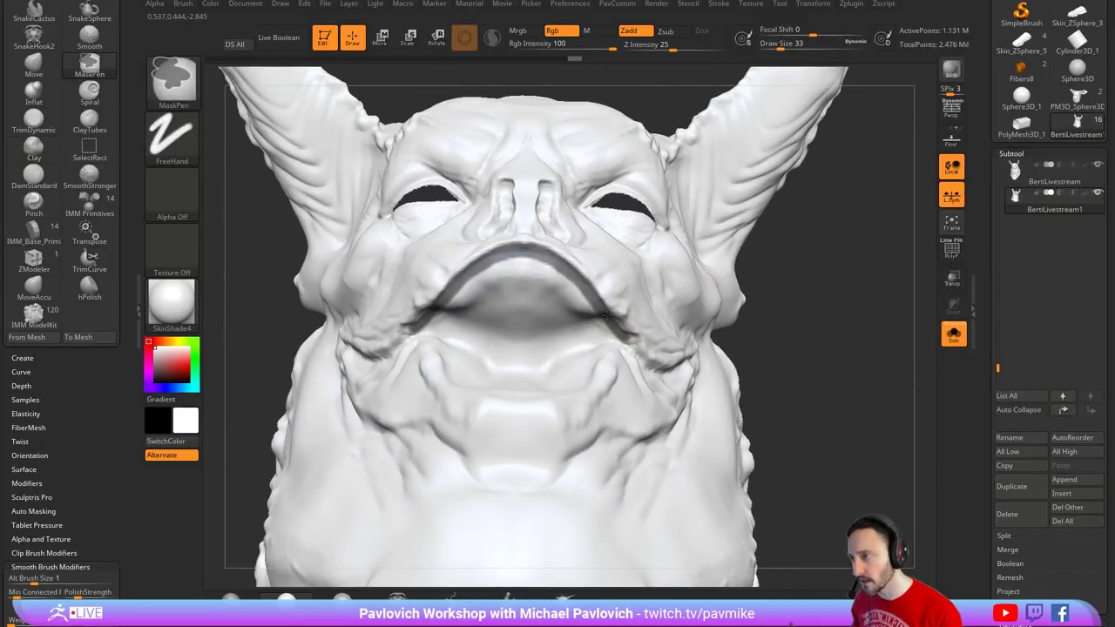
{"action": "left_click_drag", "start_coordinate": [607, 316], "coordinate": [630, 337], "text": "ctrl"}
{"action": "right_click_drag", "start_coordinate": [781, 301], "coordinate": [766, 333]}
- Carry the mask along the lower lip edge and fill the whole mouth interior using a draw size of 59
{"action": "left_click_drag", "start_coordinate": [613, 340], "coordinate": [593, 390], "text": "ctrl"}
{"action": "right_click_drag", "start_coordinate": [444, 364], "coordinate": [494, 383]}
{"action": "mouse_move", "coordinate": [459, 380]}
{"action": "left_mouse_down", "text": "ctrl"}
{"action": "mouse_move", "coordinate": [546, 460]}
{"action": "mouse_move", "coordinate": [586, 463]}
{"action": "left_mouse_up", "text": "ctrl"}
{"action": "right_click_drag", "start_coordinate": [579, 384], "coordinate": [481, 350]}
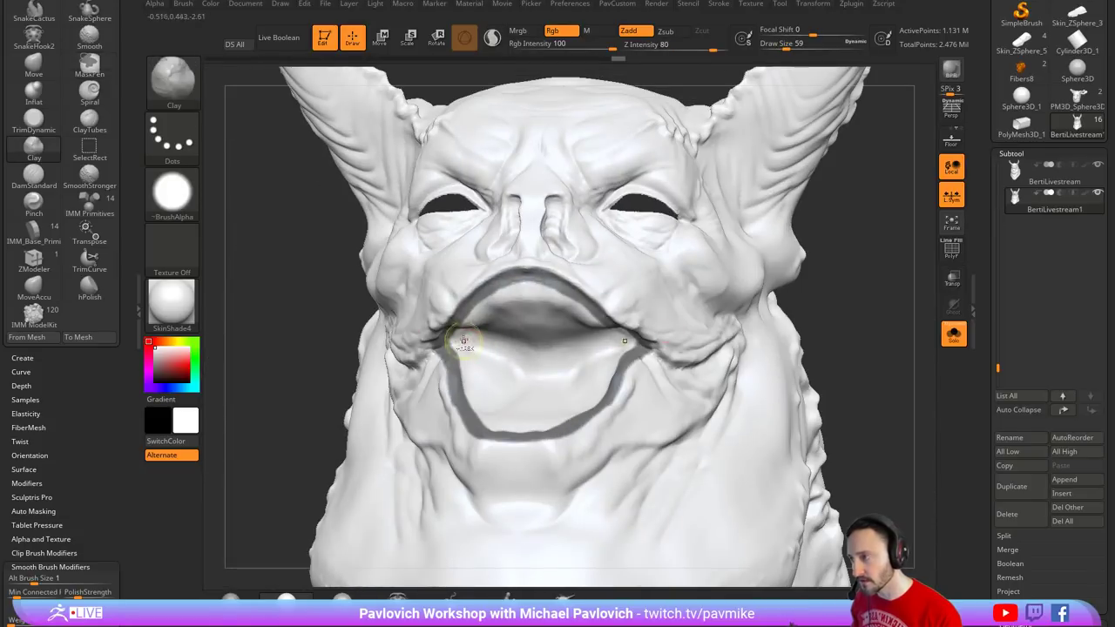
{"action": "mouse_move", "coordinate": [461, 340]}
{"action": "left_mouse_down", "text": "ctrl"}
{"action": "mouse_move", "coordinate": [528, 293]}
{"action": "mouse_move", "coordinate": [460, 351]}
{"action": "mouse_move", "coordinate": [492, 421]}
{"action": "mouse_move", "coordinate": [527, 415]}
{"action": "mouse_move", "coordinate": [509, 368]}
{"action": "mouse_move", "coordinate": [511, 320]}
{"action": "left_mouse_up", "text": "ctrl"}
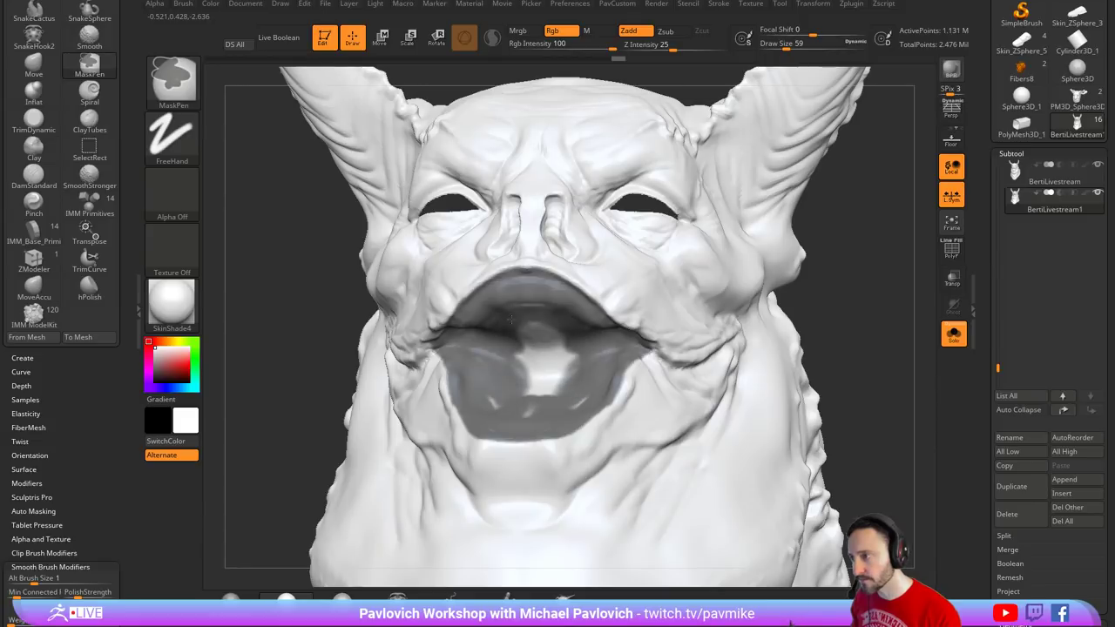
{"action": "left_click_drag", "start_coordinate": [501, 370], "coordinate": [529, 409], "text": "ctrl"}
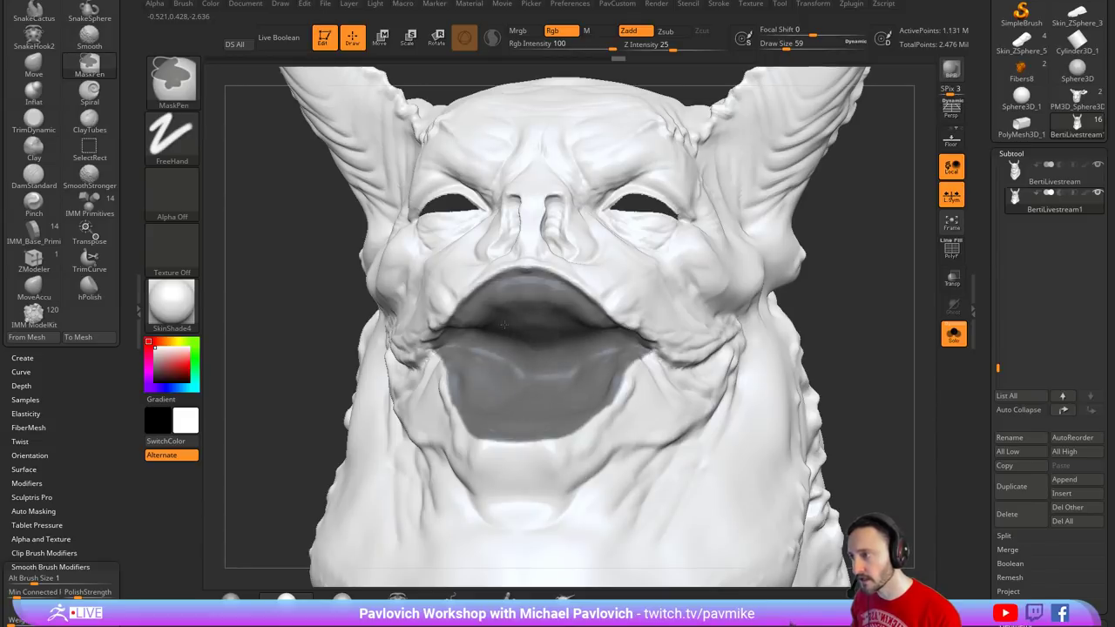
{"action": "mouse_move", "coordinate": [755, 261]}
{"action": "right_mouse_down"}
{"action": "mouse_move", "coordinate": [808, 259]}
{"action": "mouse_move", "coordinate": [770, 239]}
{"action": "right_mouse_up"}
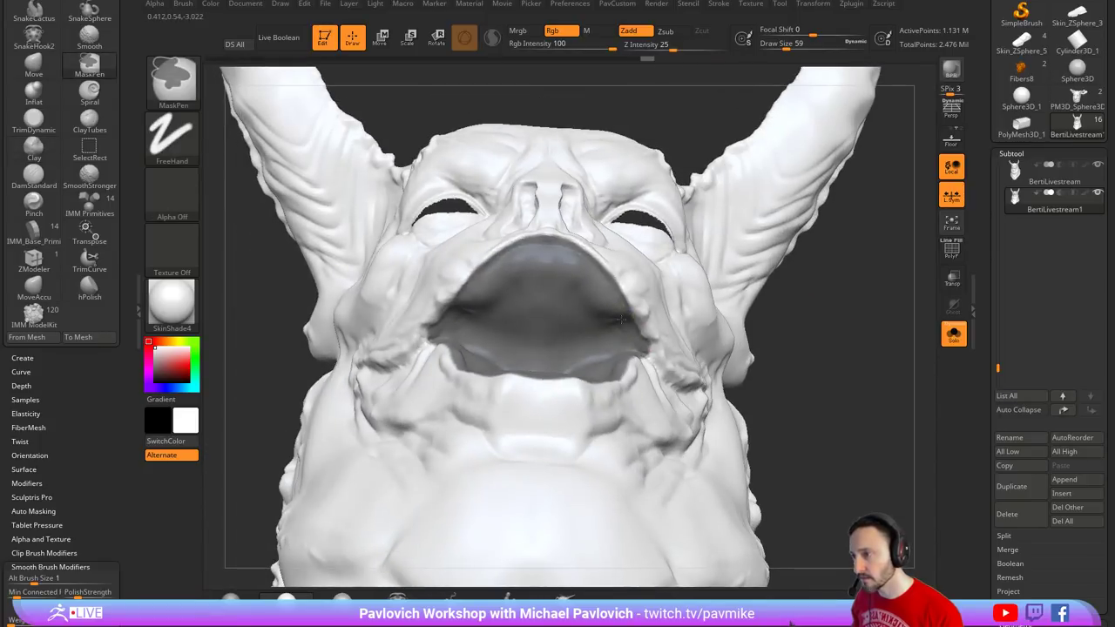
- Make the masked mouth interior its own polygroup, isolate it for inspection and show the whole head again
{"action": "key", "text": "ctrl+w"}
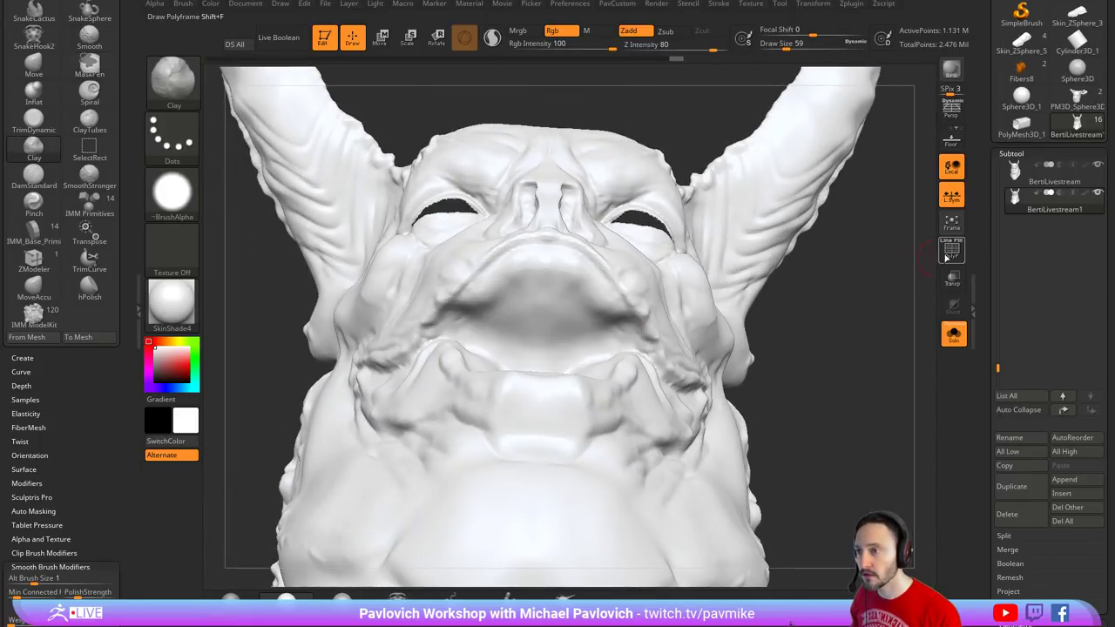
{"action": "left_click", "coordinate": [951, 250]}
{"action": "mouse_move", "coordinate": [872, 311]}
{"action": "right_mouse_down"}
{"action": "mouse_move", "coordinate": [878, 323]}
{"action": "mouse_move", "coordinate": [797, 317]}
{"action": "mouse_move", "coordinate": [856, 310]}
{"action": "mouse_move", "coordinate": [773, 292]}
{"action": "mouse_move", "coordinate": [820, 240]}
{"action": "right_mouse_up"}
{"action": "left_click", "coordinate": [549, 319], "text": "ctrl+shift"}
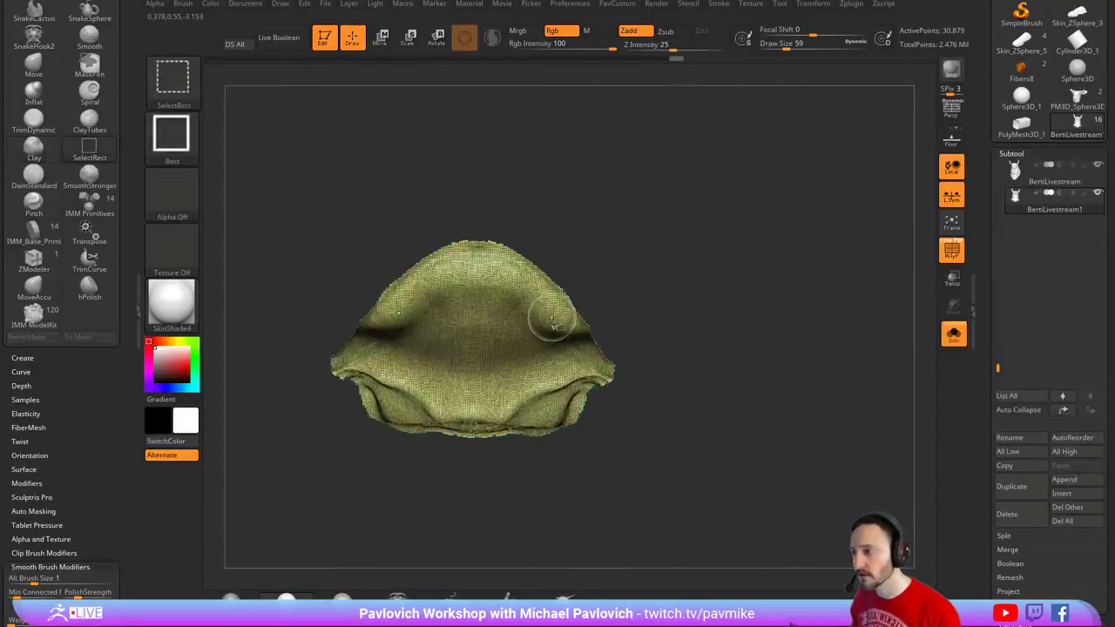
{"action": "right_click_drag", "start_coordinate": [821, 328], "coordinate": [834, 373]}
{"action": "left_click", "coordinate": [840, 364], "text": "ctrl+shift"}
{"action": "mouse_move", "coordinate": [840, 363]}
{"action": "left_mouse_down"}
{"action": "mouse_move", "coordinate": [814, 226]}
{"action": "mouse_move", "coordinate": [896, 277]}
{"action": "left_mouse_up"}
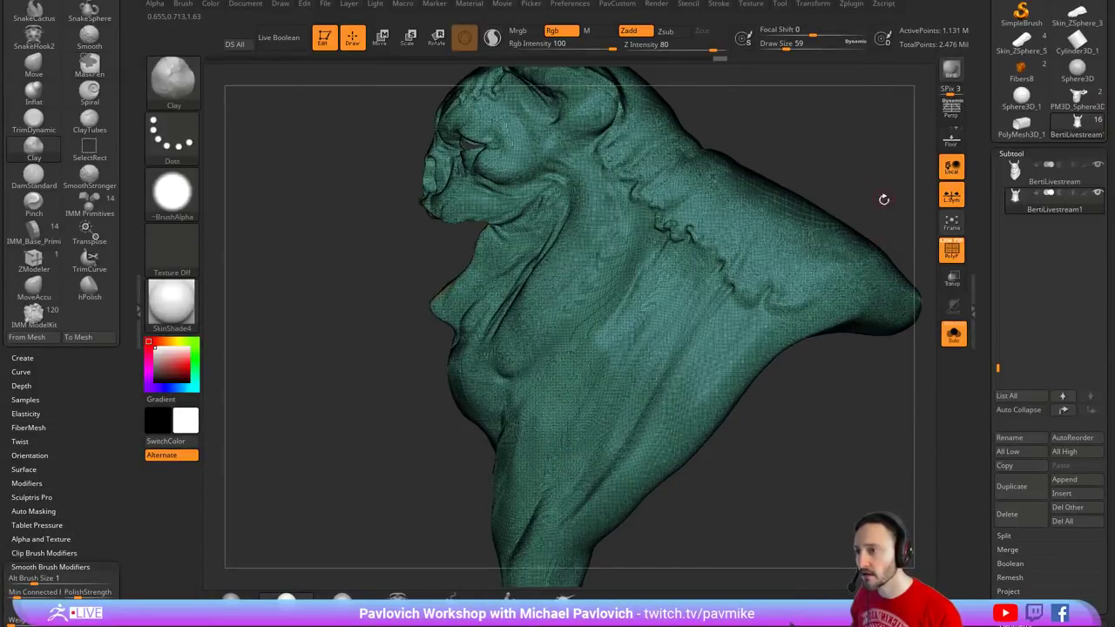
- Slice a separate polygroup along the underside of the bust from shoulder to chest with SliceCurve, and hide the wireframe
{"action": "mouse_move", "coordinate": [883, 200]}
{"action": "left_mouse_down", "text": "alt"}
{"action": "mouse_move", "coordinate": [871, 144]}
{"action": "mouse_move", "coordinate": [816, 158]}
{"action": "left_mouse_up", "text": "alt"}
{"action": "left_click", "coordinate": [181, 91], "text": "ctrl+shift"}
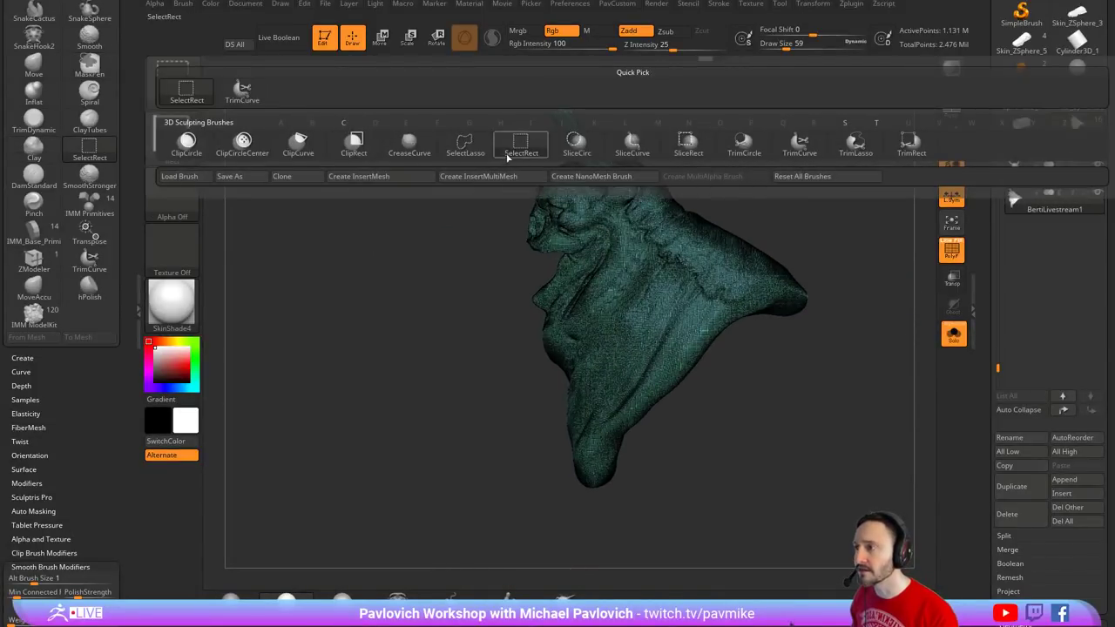
{"action": "left_click", "coordinate": [631, 141]}
{"action": "mouse_move", "coordinate": [759, 303]}
{"action": "left_mouse_down", "text": "ctrl+shift"}
{"action": "mouse_move", "coordinate": [707, 303]}
{"action": "mouse_move", "coordinate": [672, 370]}
{"action": "mouse_move", "coordinate": [614, 439]}
{"action": "mouse_move", "coordinate": [573, 552]}
{"action": "left_mouse_up", "text": "ctrl+shift"}
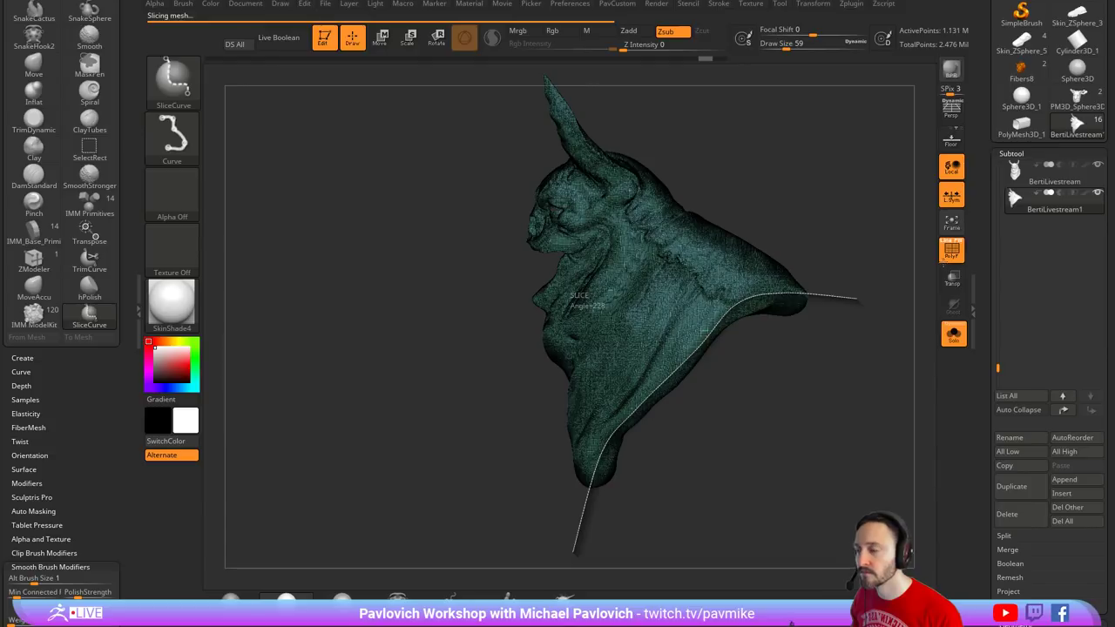
{"action": "left_click", "coordinate": [945, 252]}
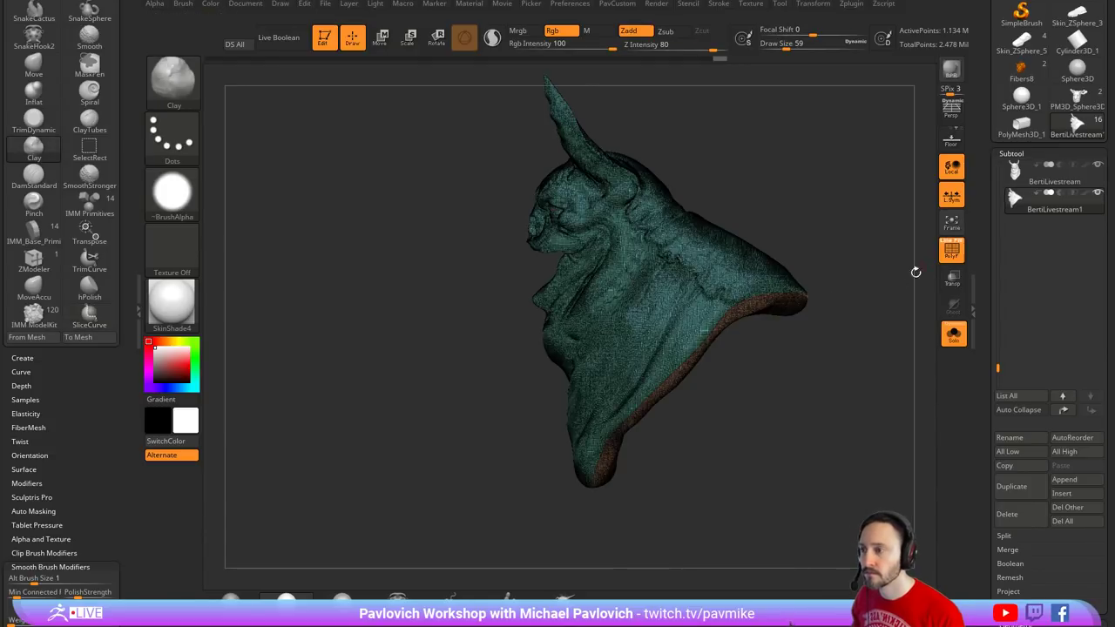
{"action": "left_click_drag", "start_coordinate": [872, 326], "coordinate": [875, 446]}
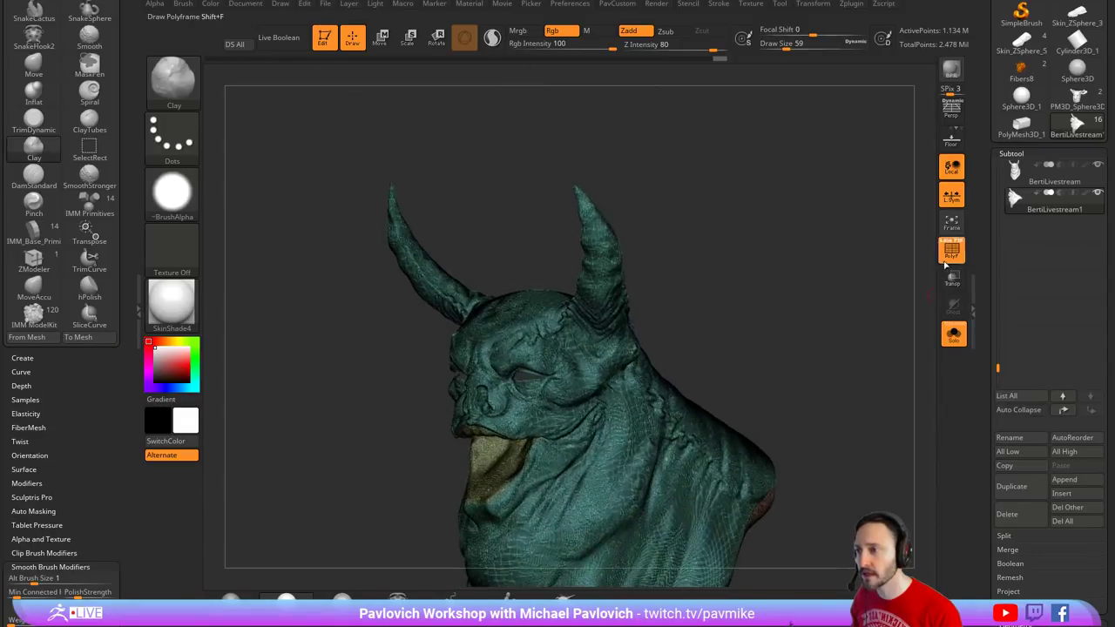
{"action": "left_click", "coordinate": [946, 252]}
- Remesh the head with ZRemesher using KeepGroups and a reduced adaptive size, and set the draw size to 187
{"action": "left_click_drag", "start_coordinate": [826, 298], "coordinate": [851, 305]}
{"action": "left_click_drag", "start_coordinate": [836, 361], "coordinate": [809, 251], "text": "alt"}
{"action": "mouse_move", "coordinate": [883, 253]}
{"action": "left_mouse_down"}
{"action": "mouse_move", "coordinate": [816, 260]}
{"action": "mouse_move", "coordinate": [885, 241]}
{"action": "left_mouse_up"}
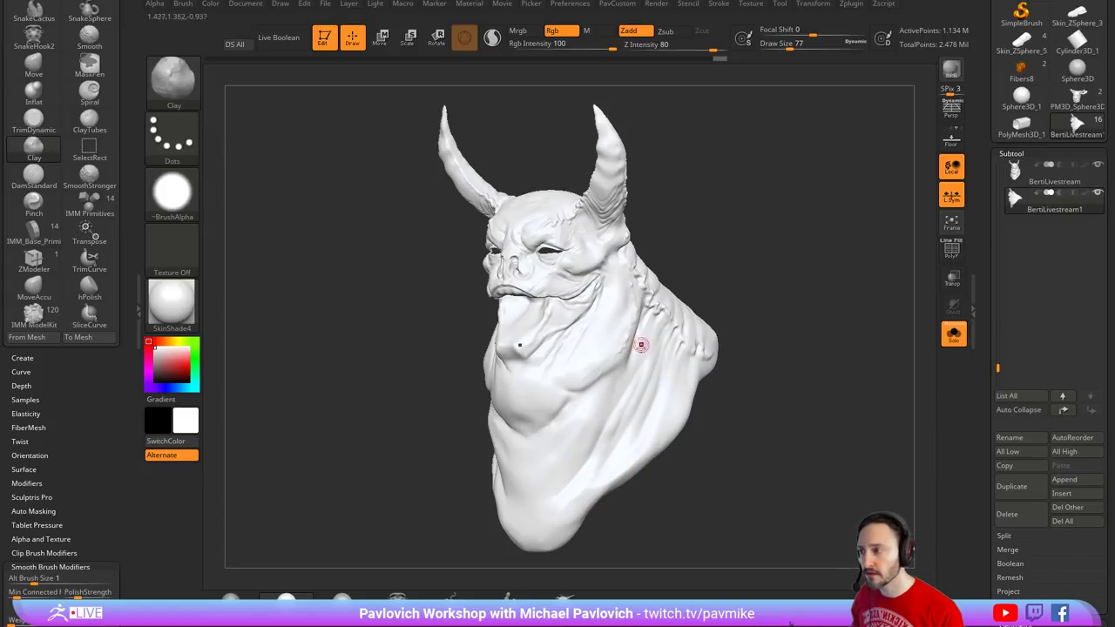
{"action": "key", "text": "space"}
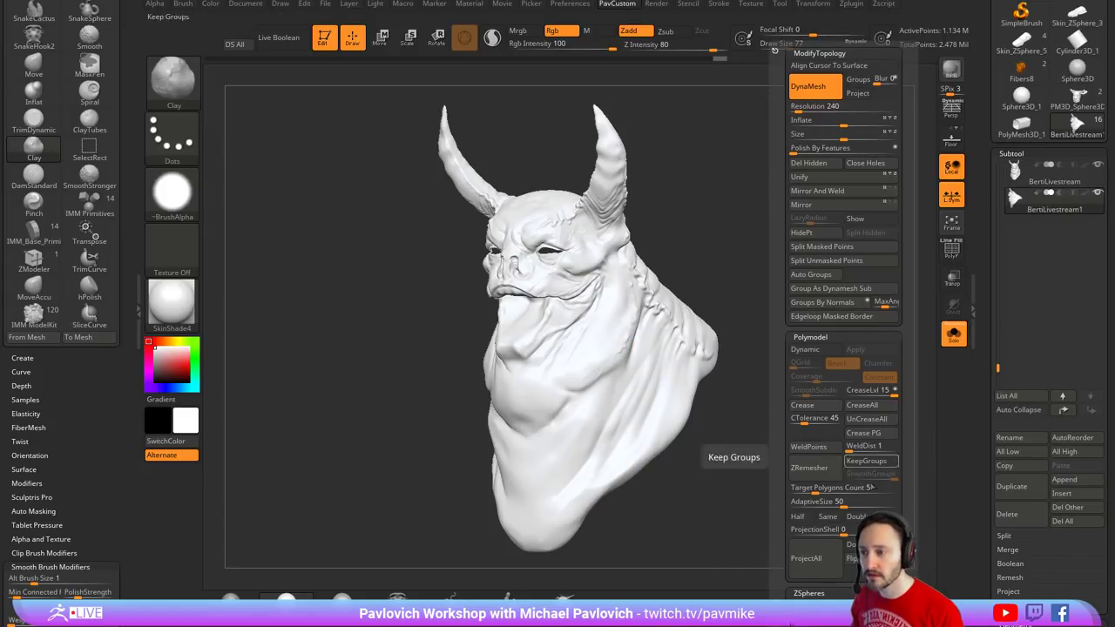
{"action": "left_click", "coordinate": [866, 461]}
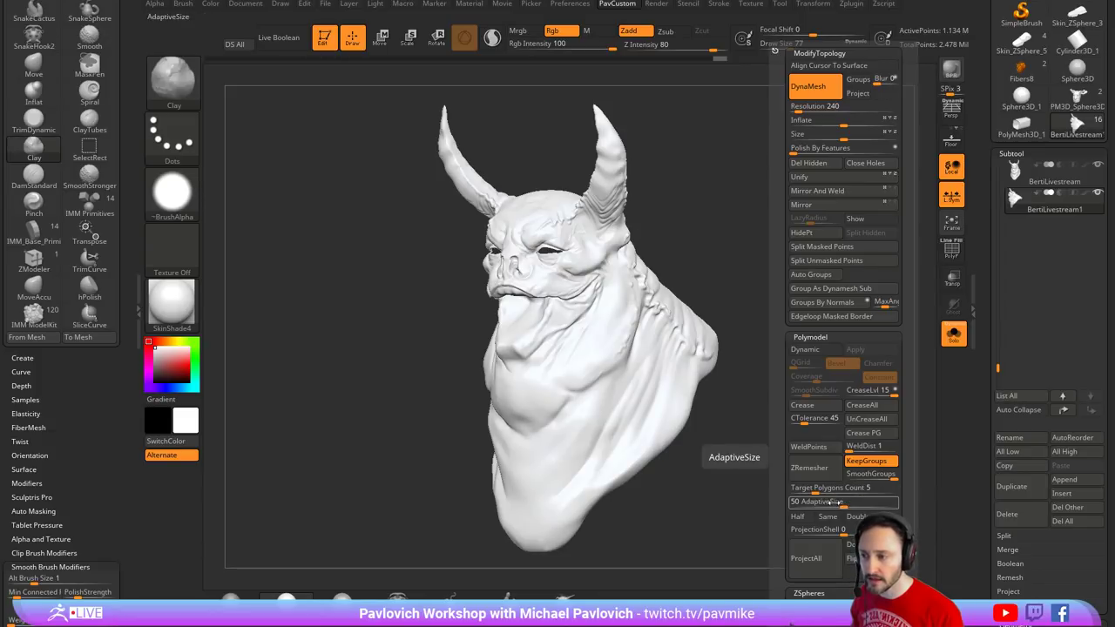
{"action": "left_click_drag", "start_coordinate": [836, 503], "coordinate": [818, 504]}
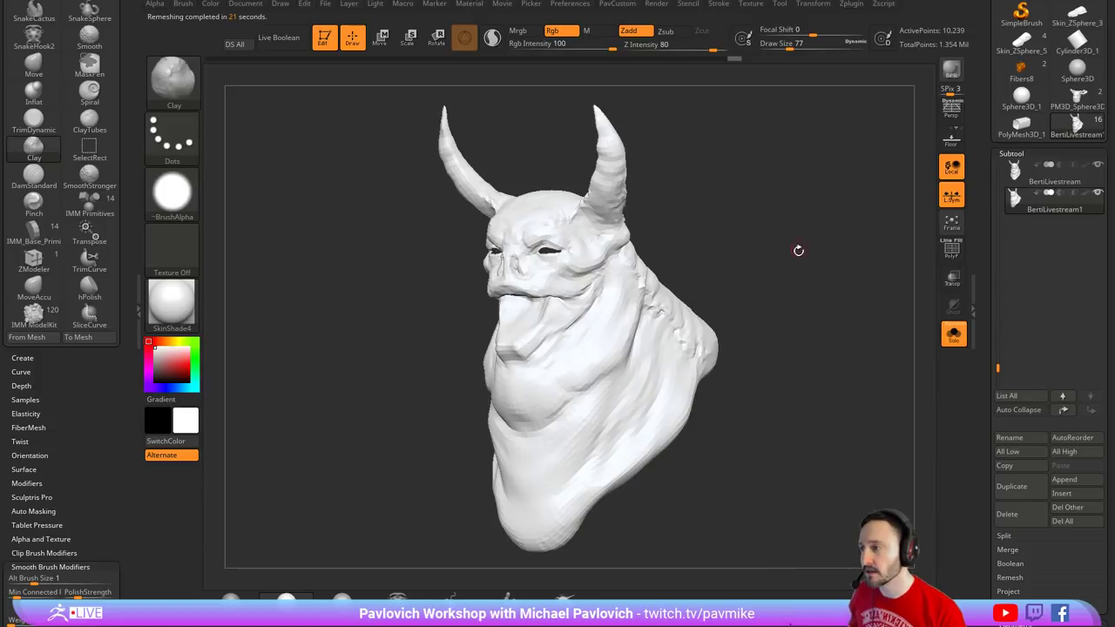
{"action": "mouse_move", "coordinate": [799, 251]}
{"action": "left_mouse_down"}
{"action": "mouse_move", "coordinate": [827, 257]}
{"action": "mouse_move", "coordinate": [736, 231]}
{"action": "mouse_move", "coordinate": [772, 230]}
{"action": "left_mouse_up"}
{"action": "key", "text": "s"}
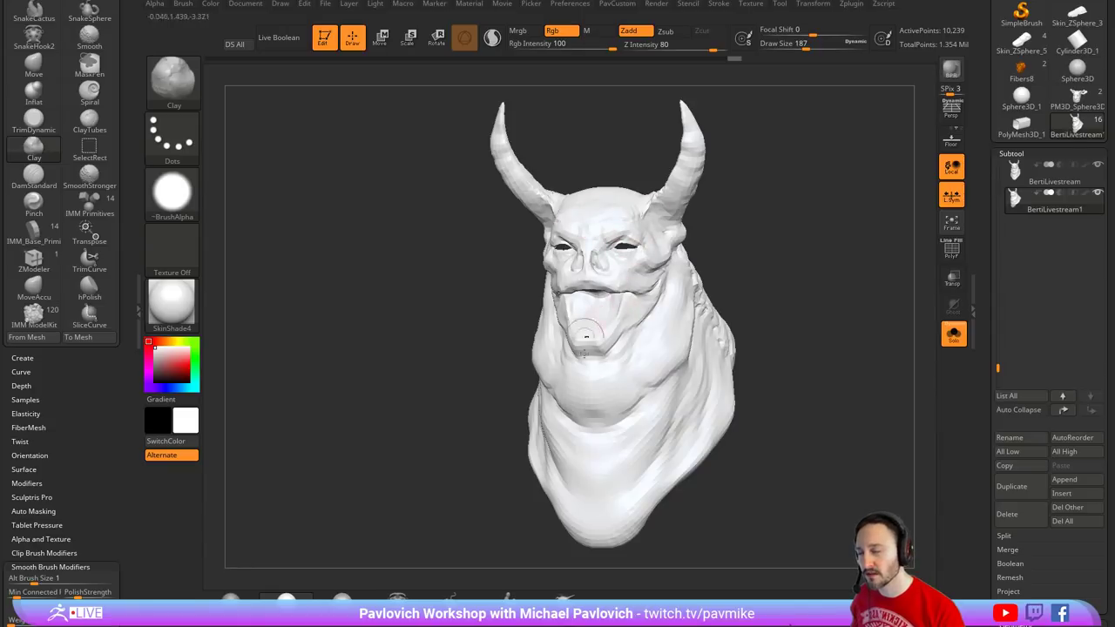
- Show the wireframe and examine the remeshed topology and polygroup borders around the face, bust underside and mouth
{"action": "left_click_drag", "start_coordinate": [793, 276], "coordinate": [869, 303]}
{"action": "left_click", "coordinate": [959, 253]}
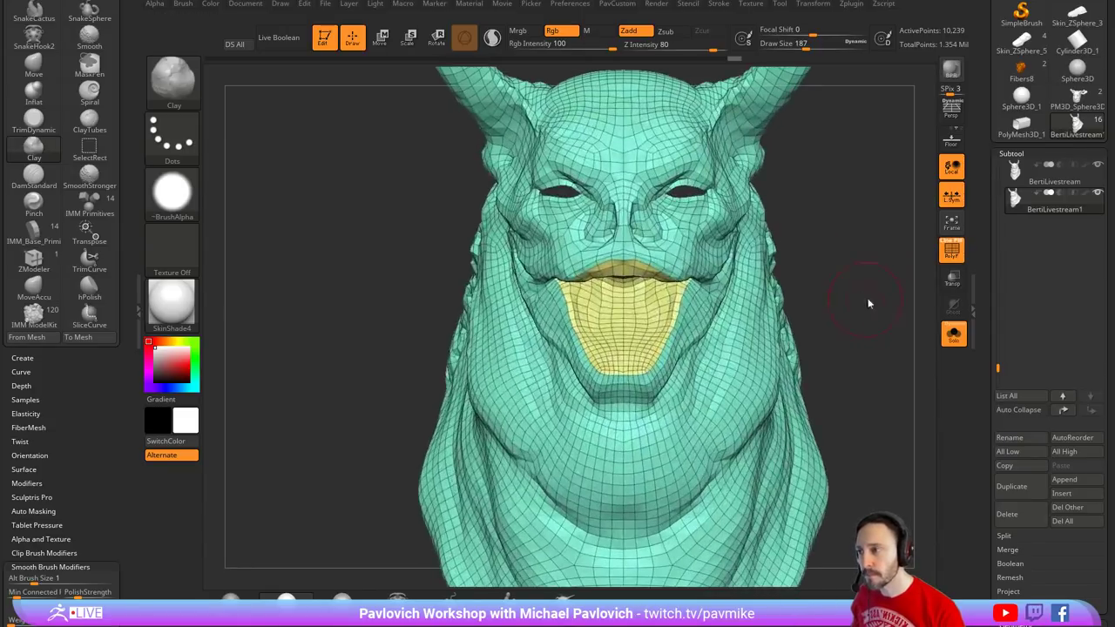
{"action": "left_click_drag", "start_coordinate": [877, 258], "coordinate": [866, 225], "text": "alt"}
{"action": "mouse_move", "coordinate": [866, 226]}
{"action": "left_mouse_down"}
{"action": "mouse_move", "coordinate": [805, 193]}
{"action": "mouse_move", "coordinate": [820, 228]}
{"action": "mouse_move", "coordinate": [861, 233]}
{"action": "mouse_move", "coordinate": [776, 293]}
{"action": "left_mouse_up"}
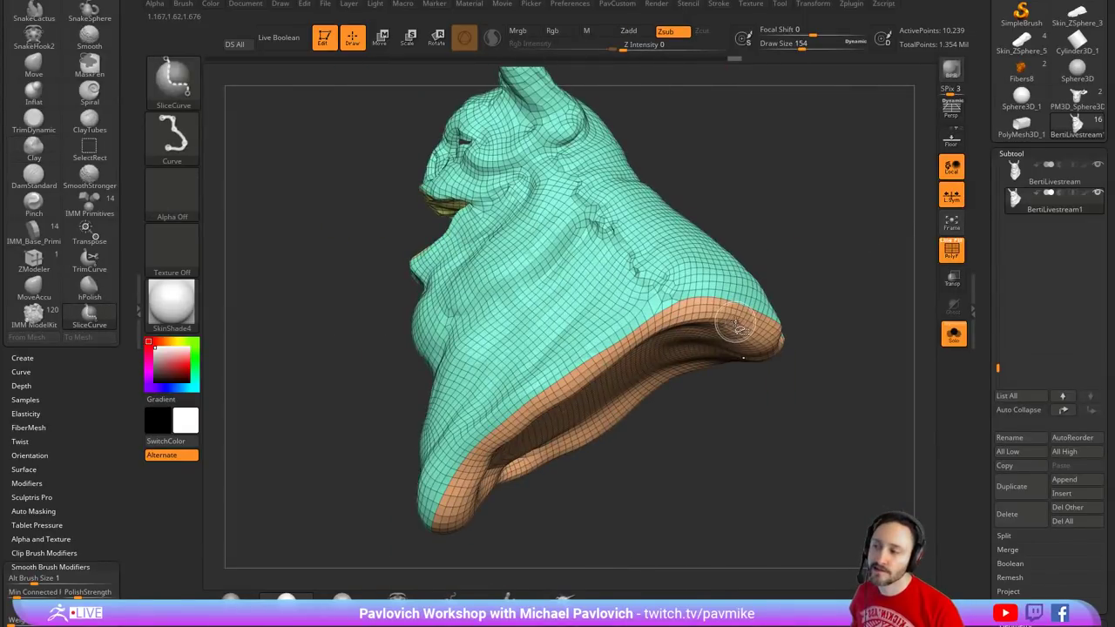
{"action": "mouse_move", "coordinate": [812, 279]}
{"action": "left_mouse_down"}
{"action": "mouse_move", "coordinate": [861, 280]}
{"action": "mouse_move", "coordinate": [854, 319]}
{"action": "mouse_move", "coordinate": [901, 305]}
{"action": "left_mouse_up"}
{"action": "mouse_move", "coordinate": [864, 227]}
{"action": "left_mouse_down", "text": "alt"}
{"action": "mouse_move", "coordinate": [827, 327]}
{"action": "mouse_move", "coordinate": [841, 246]}
{"action": "left_mouse_up", "text": "alt"}
{"action": "key", "text": "f"}
{"action": "left_click_drag", "start_coordinate": [840, 246], "coordinate": [852, 277], "text": "alt"}
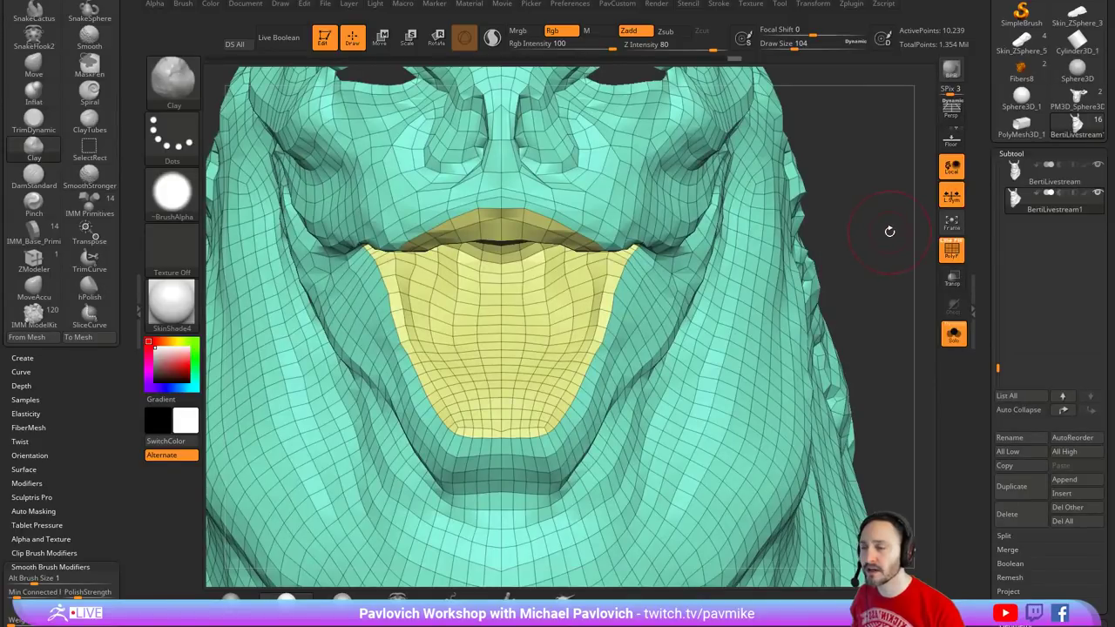
{"action": "mouse_move", "coordinate": [889, 231]}
{"action": "left_mouse_down", "text": "alt"}
{"action": "mouse_move", "coordinate": [835, 233]}
{"action": "mouse_move", "coordinate": [837, 245]}
{"action": "mouse_move", "coordinate": [827, 247]}
{"action": "mouse_move", "coordinate": [865, 257]}
{"action": "left_mouse_up", "text": "alt"}
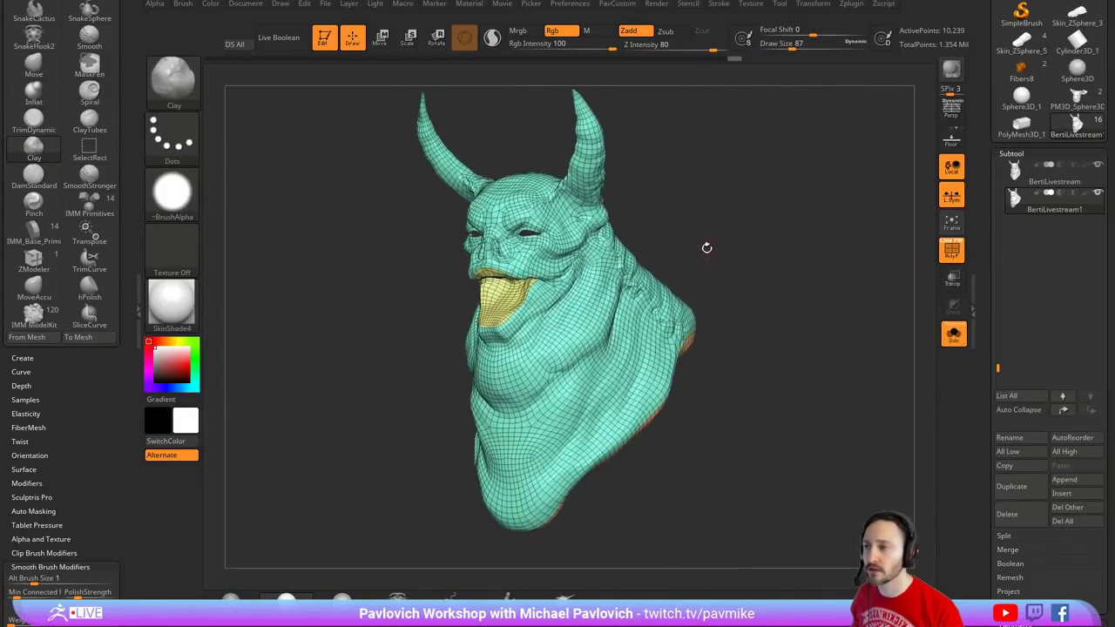
- Leave solo display, make both head subtools visible and project the original sculpt onto the remeshed BertiLivestream1 with ProjectAll
{"action": "left_click", "coordinate": [964, 335]}
{"action": "left_click", "coordinate": [1097, 191]}
{"action": "left_click", "coordinate": [1095, 163]}
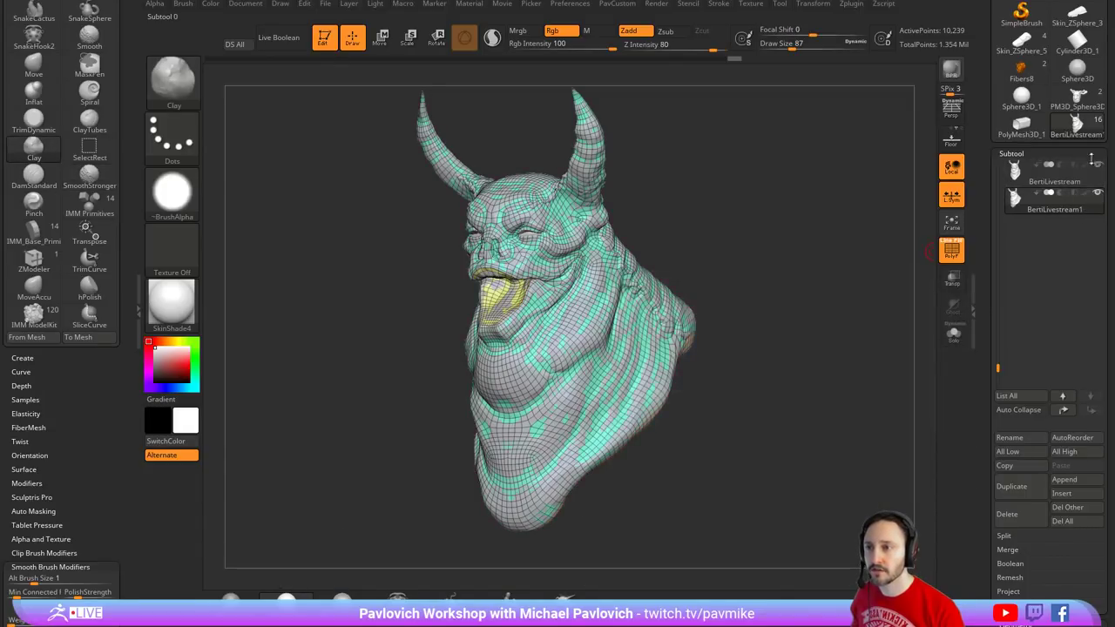
{"action": "mouse_move", "coordinate": [804, 268]}
{"action": "left_mouse_down", "text": "alt"}
{"action": "mouse_move", "coordinate": [841, 286]}
{"action": "mouse_move", "coordinate": [818, 281]}
{"action": "left_mouse_up", "text": "alt"}
{"action": "left_click_drag", "start_coordinate": [994, 559], "coordinate": [993, 351]}
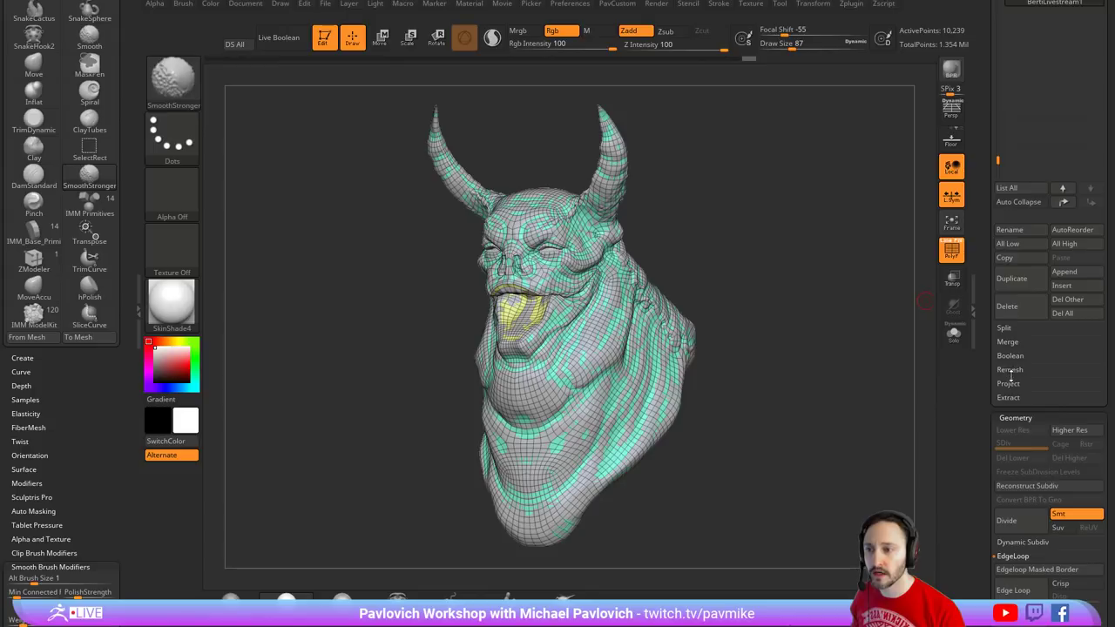
{"action": "left_click", "coordinate": [1008, 384]}
{"action": "key", "text": "1"}
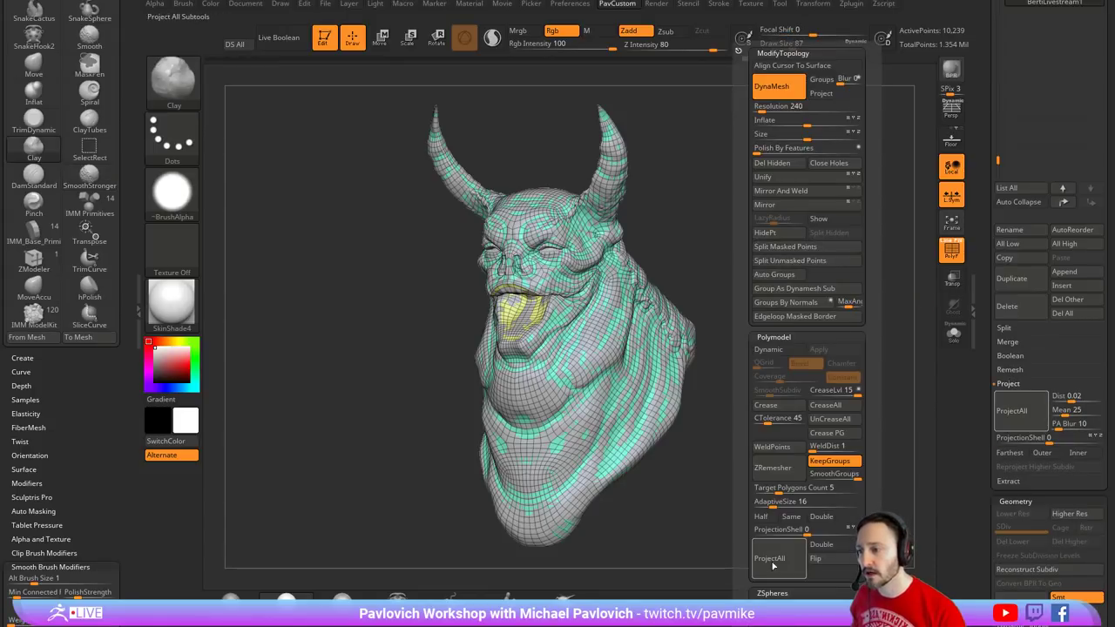
{"action": "left_click", "coordinate": [773, 566]}
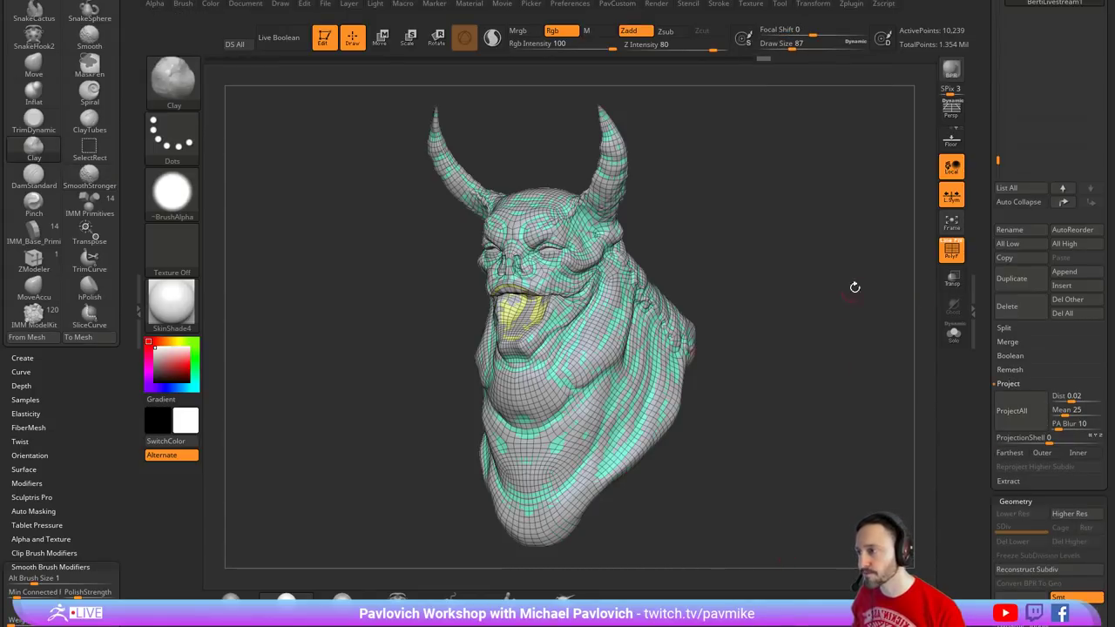
- Divide the remeshed head up to subdivision level 4, running ProjectAll after each division to recover the sculpted detail
{"action": "key", "text": "ctrl+d"}
{"action": "key", "text": "1"}
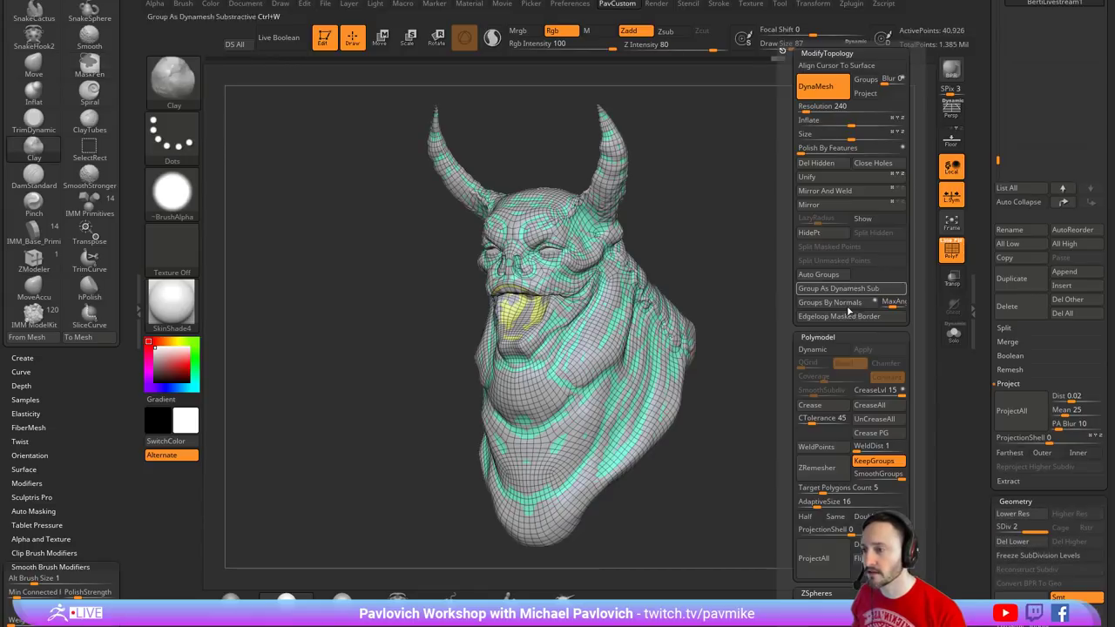
{"action": "left_click", "coordinate": [814, 569]}
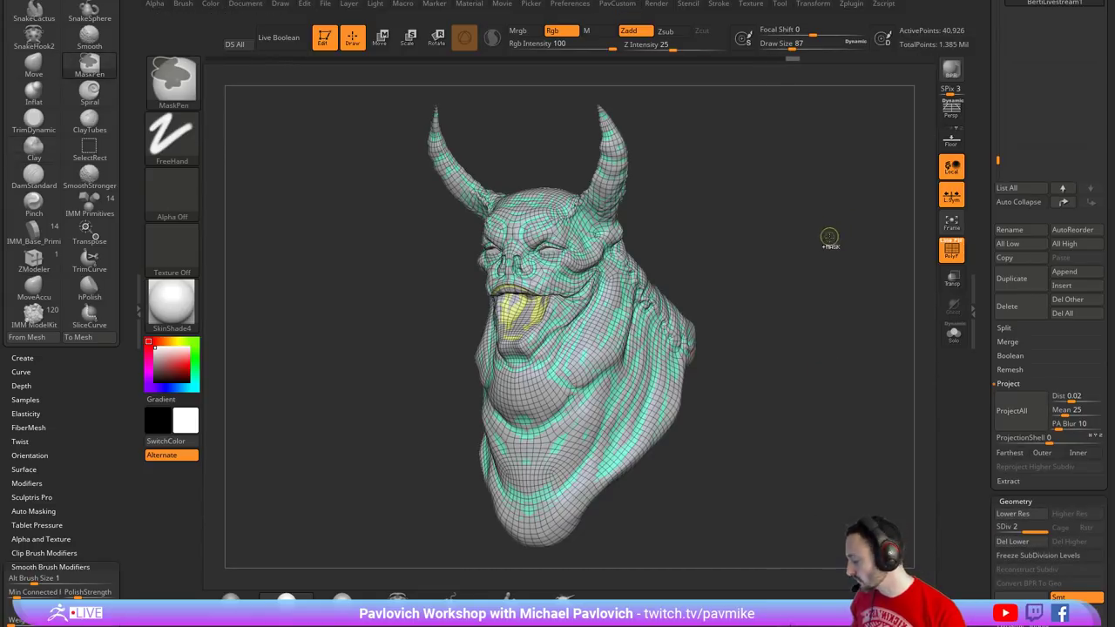
{"action": "key", "text": "ctrl+d"}
{"action": "key", "text": "1"}
{"action": "left_click", "coordinate": [816, 547]}
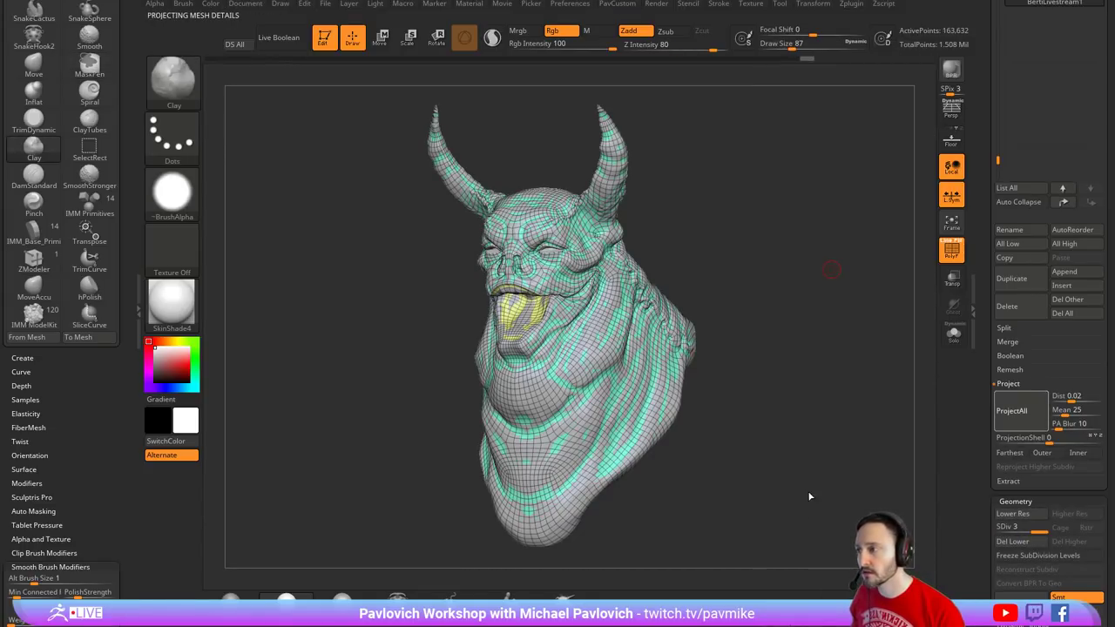
{"action": "key", "text": "ctrl+d"}
{"action": "key", "text": "1"}
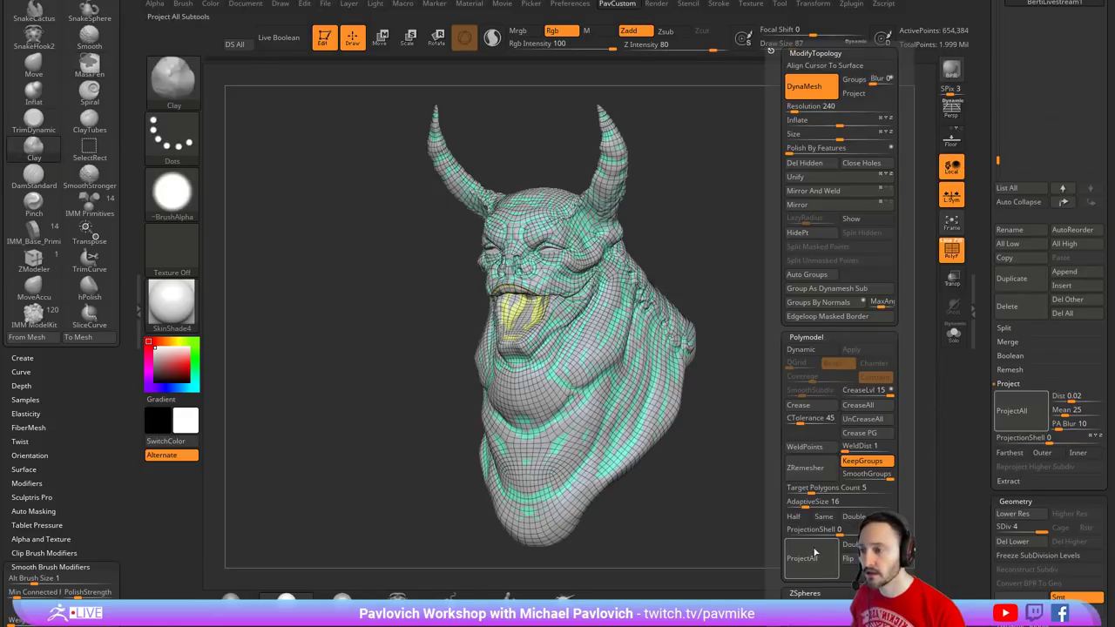
{"action": "left_click", "coordinate": [814, 553]}
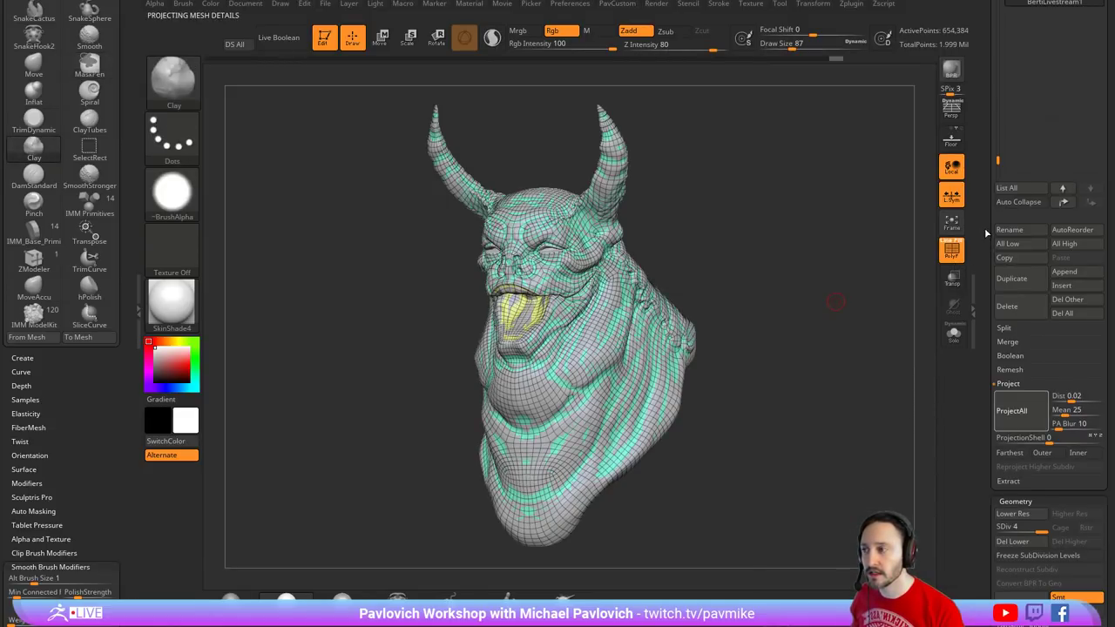
- Isolate the projected head in solo display without its wireframe and apply the MatCap Gray material
{"action": "left_click_drag", "start_coordinate": [971, 219], "coordinate": [977, 343]}
{"action": "left_click", "coordinate": [954, 334]}
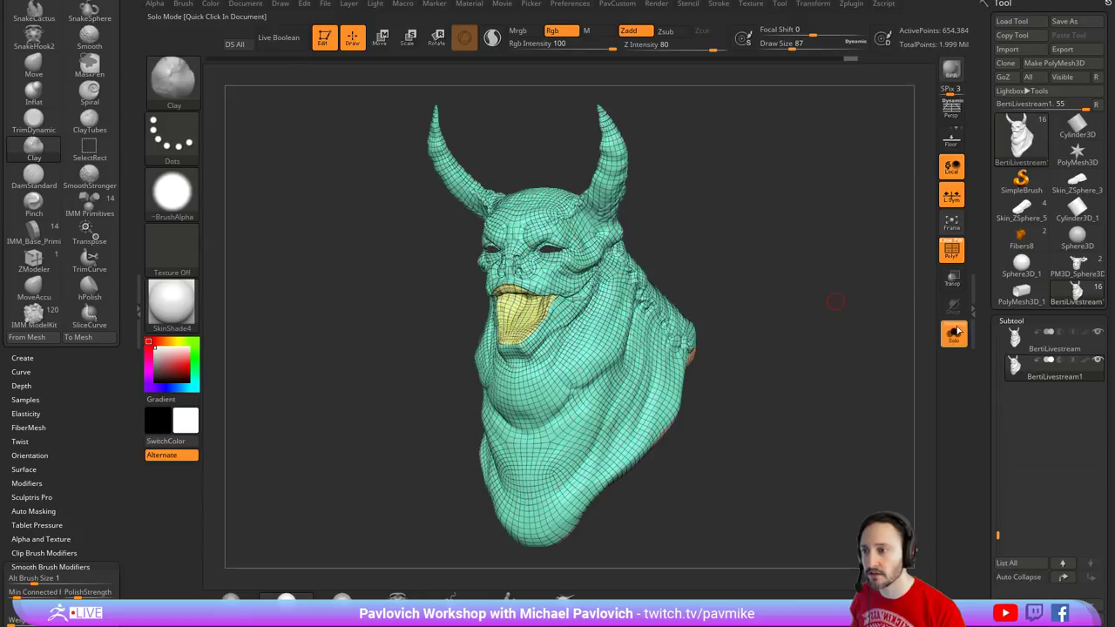
{"action": "left_click", "coordinate": [953, 251]}
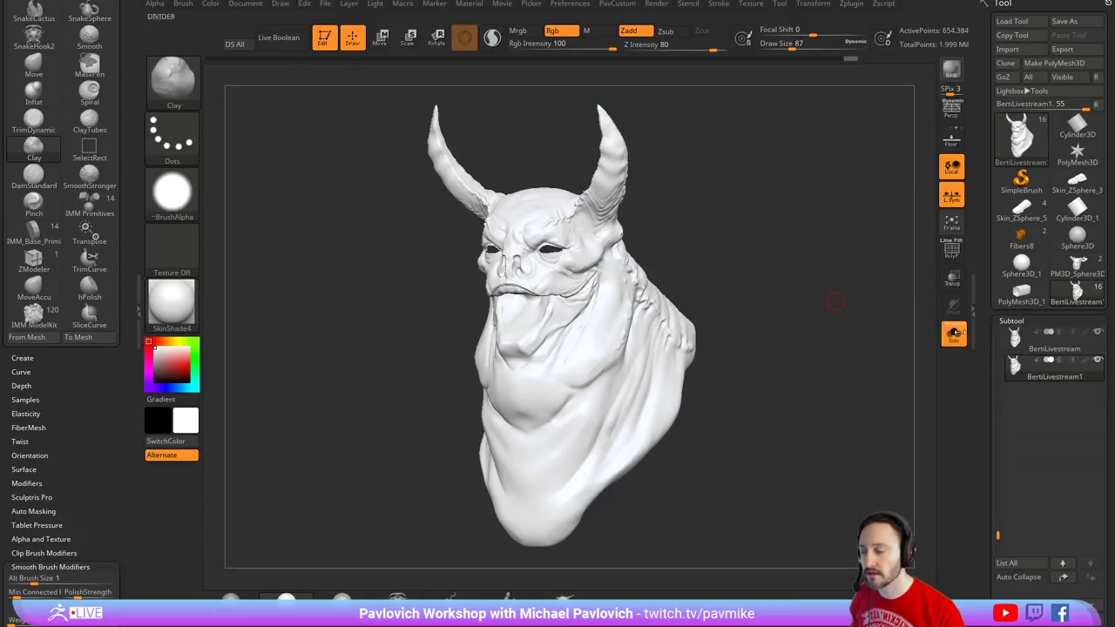
{"action": "right_click_drag", "start_coordinate": [837, 305], "coordinate": [859, 336], "text": "ctrl"}
{"action": "left_click", "coordinate": [231, 598]}
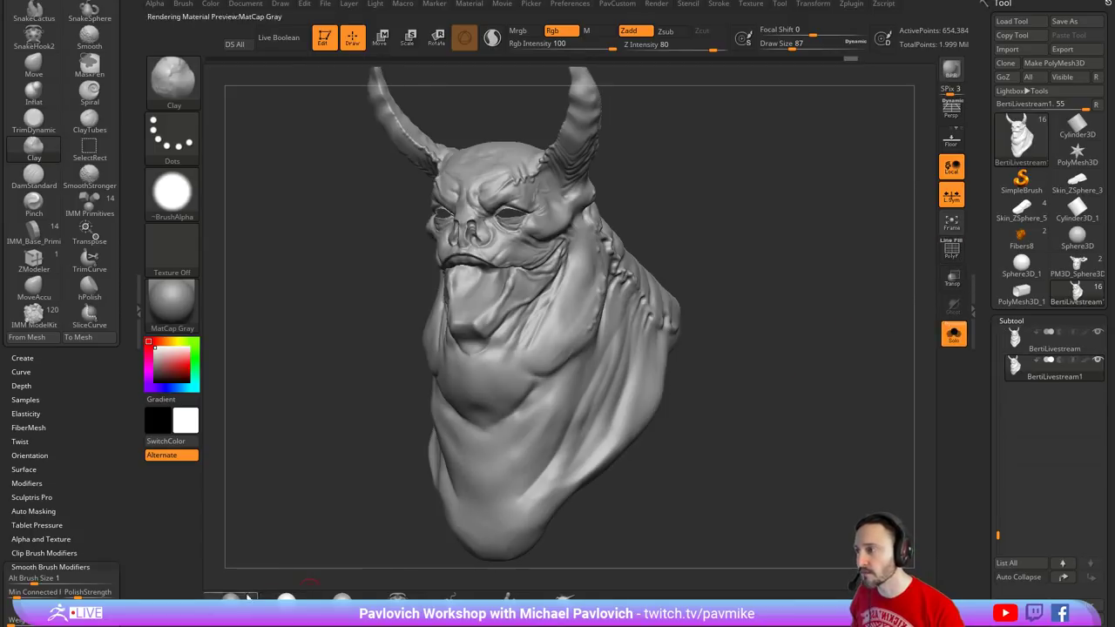
- Compare the original BertiLivestream subtool with the projected BertiLivestream1 and examine the projected detail on the face
{"action": "mouse_move", "coordinate": [1062, 378]}
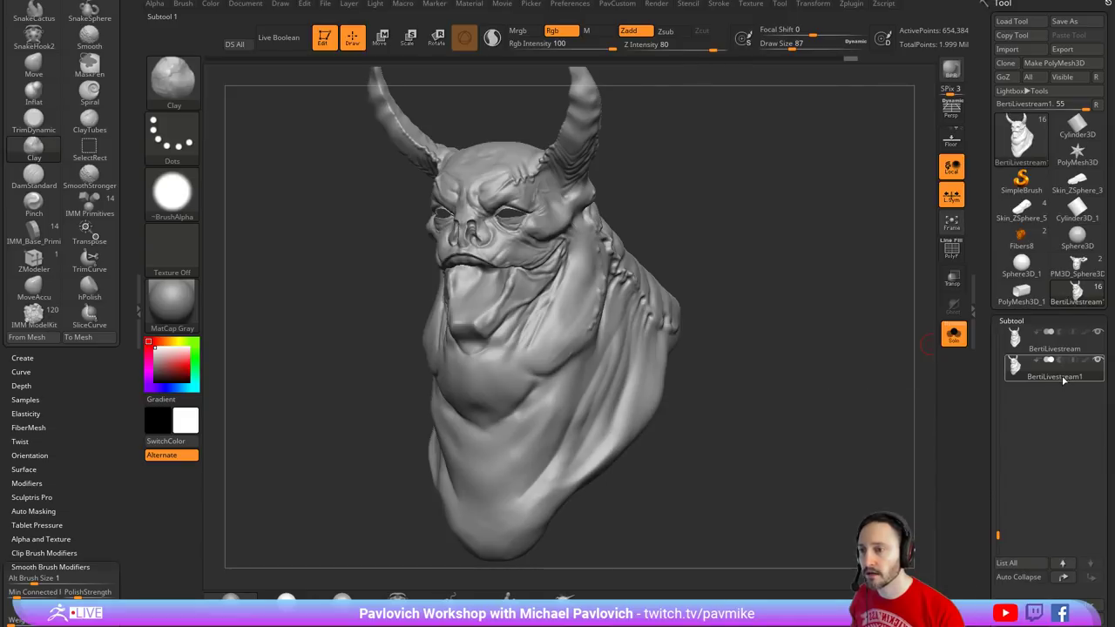
{"action": "left_click", "coordinate": [1073, 350]}
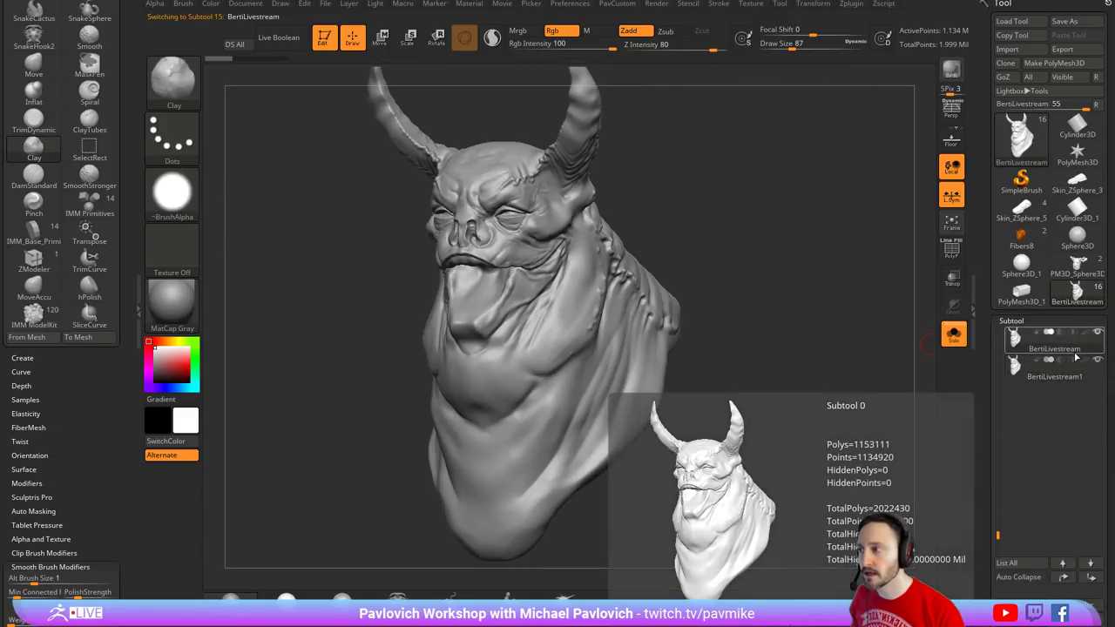
{"action": "left_click", "coordinate": [1069, 372]}
{"action": "left_click", "coordinate": [1061, 350]}
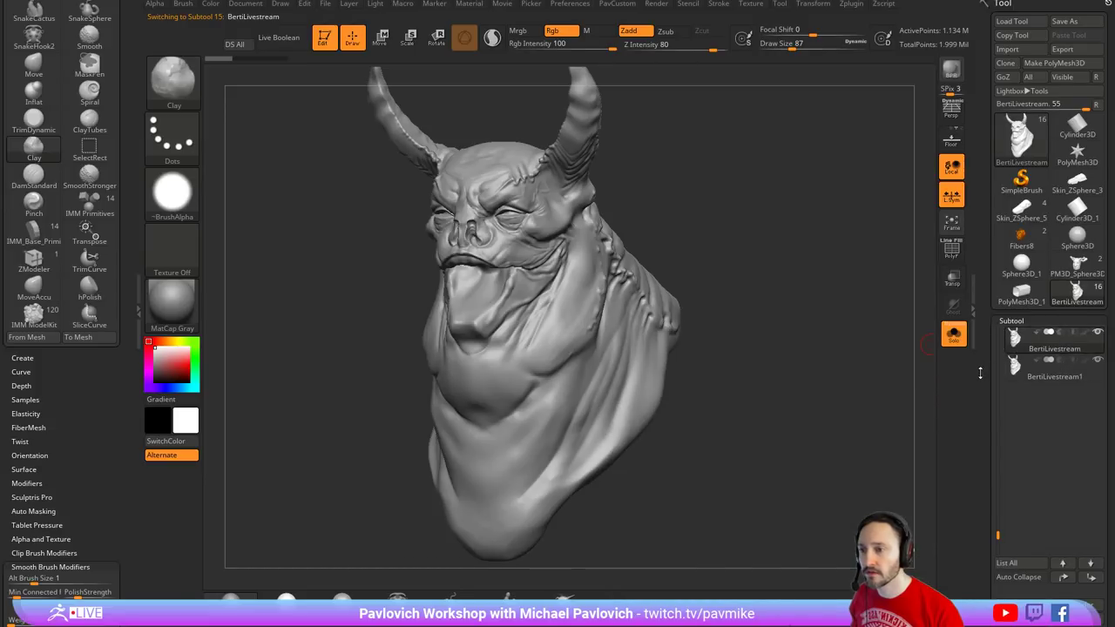
{"action": "left_click_drag", "start_coordinate": [979, 373], "coordinate": [988, 335]}
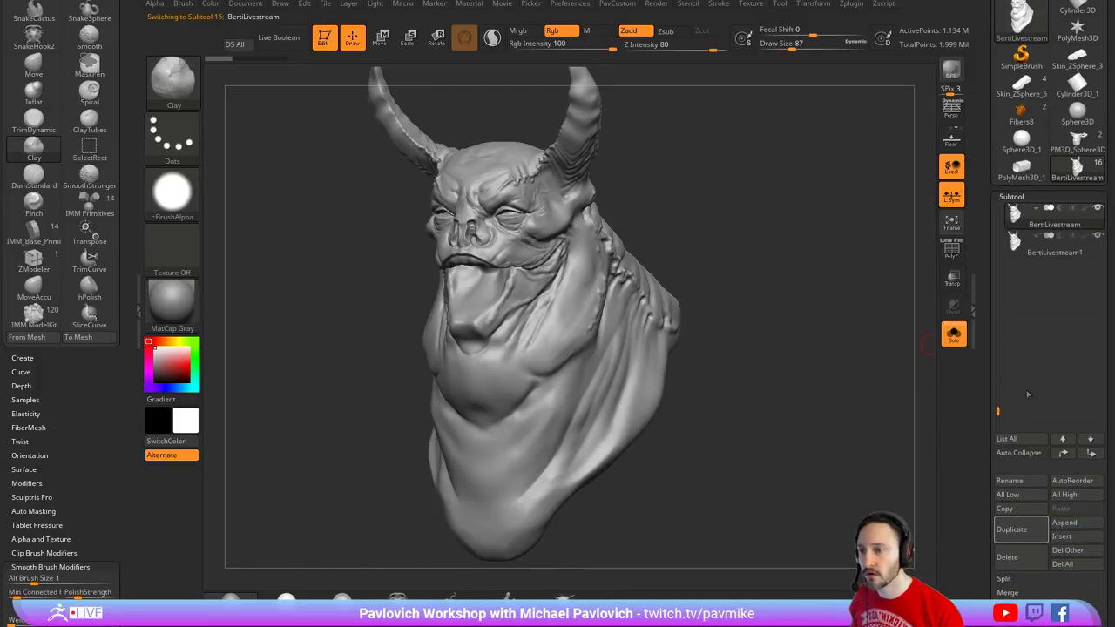
{"action": "left_click", "coordinate": [1064, 251]}
{"action": "left_click_drag", "start_coordinate": [775, 215], "coordinate": [817, 270], "text": "alt"}
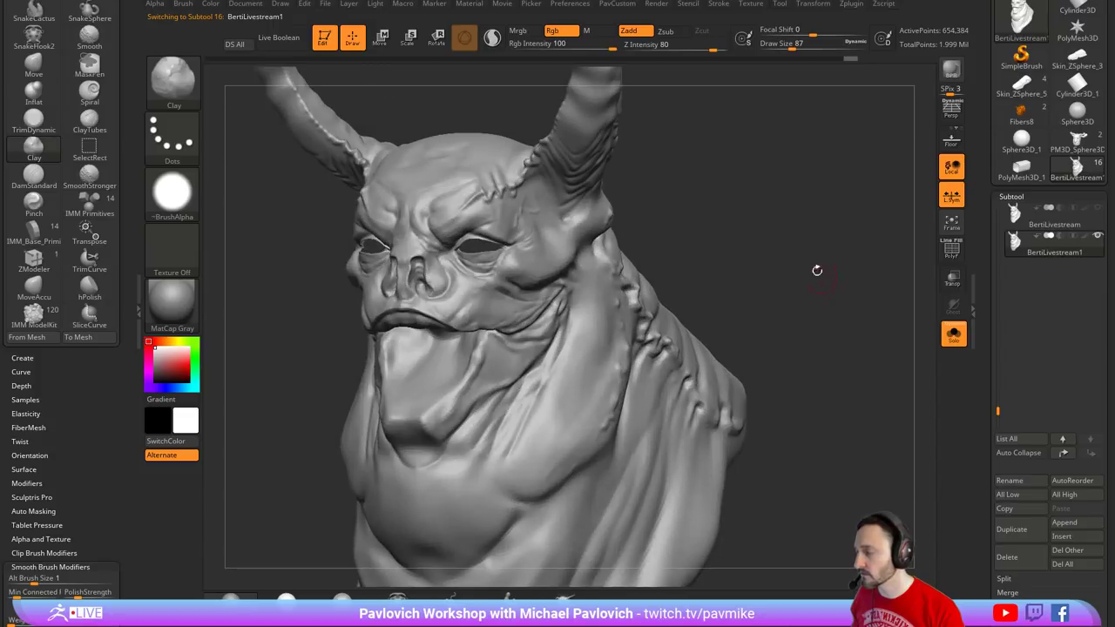
{"action": "mouse_move", "coordinate": [777, 188]}
{"action": "left_mouse_down"}
{"action": "mouse_move", "coordinate": [809, 242]}
{"action": "mouse_move", "coordinate": [927, 248]}
{"action": "mouse_move", "coordinate": [814, 245]}
{"action": "mouse_move", "coordinate": [793, 160]}
{"action": "mouse_move", "coordinate": [863, 319]}
{"action": "mouse_move", "coordinate": [890, 330]}
{"action": "left_mouse_up"}
{"action": "left_click_drag", "start_coordinate": [828, 282], "coordinate": [828, 241], "text": "alt"}
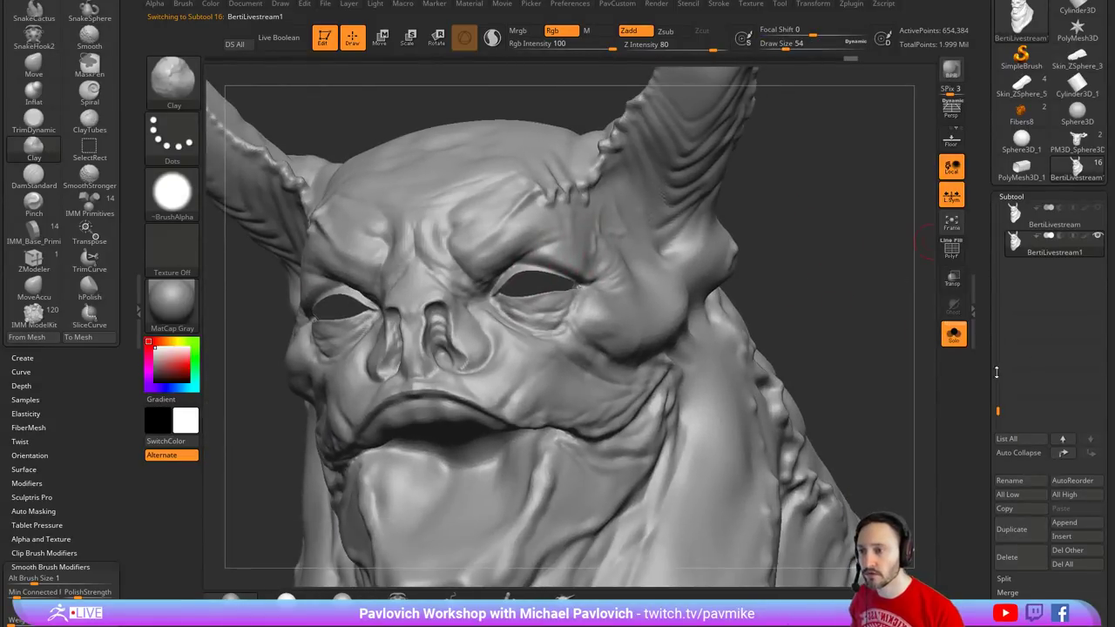
- Turn on Freeze SubDivision Levels for BertiLivestream1 and show the wireframe around the eyes
{"action": "left_click_drag", "start_coordinate": [991, 409], "coordinate": [991, 106]}
{"action": "scroll", "coordinate": [1016, 364], "scroll_direction": "down", "scroll_amount": 5}
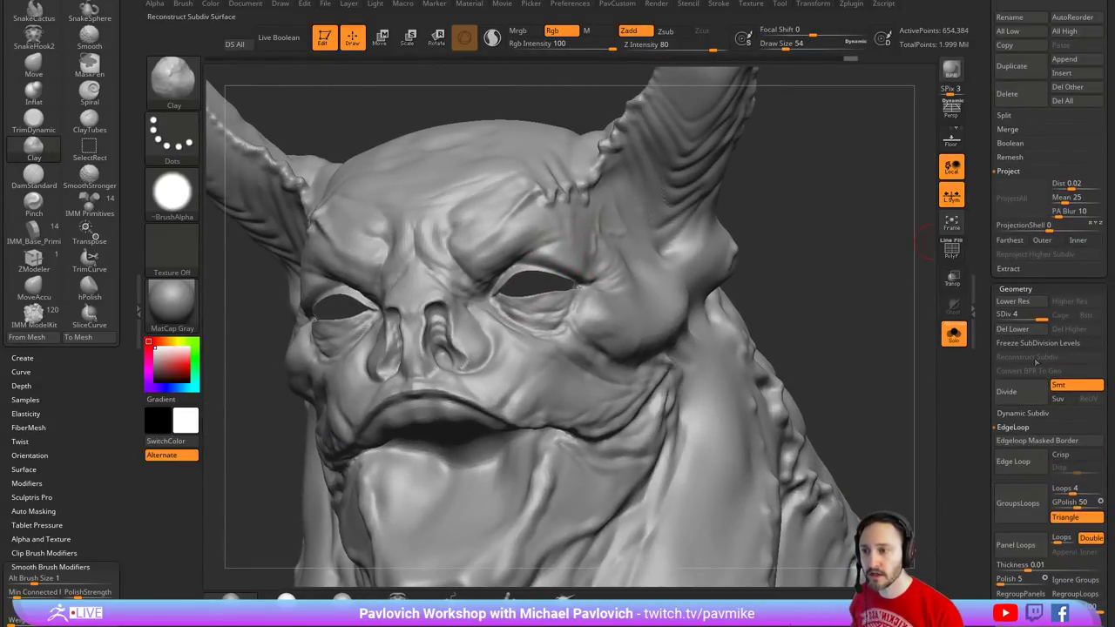
{"action": "left_click", "coordinate": [1017, 342]}
{"action": "left_click", "coordinate": [951, 250]}
{"action": "mouse_move", "coordinate": [824, 241]}
{"action": "left_mouse_down", "text": "alt"}
{"action": "mouse_move", "coordinate": [906, 309]}
{"action": "mouse_move", "coordinate": [930, 379]}
{"action": "left_mouse_up", "text": "alt"}
- Cap the open eye holes using the ZModeler edge action Close with the Convex Hole target
{"action": "key", "text": "b"}
{"action": "key", "text": "z"}
{"action": "key", "text": "m"}
{"action": "key", "text": "space"}
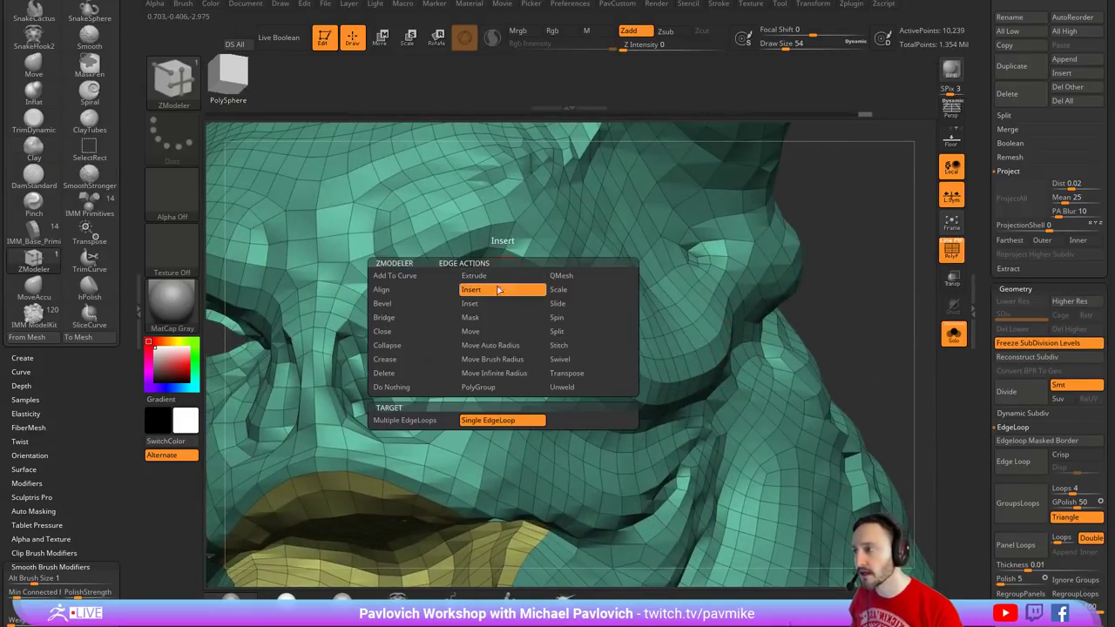
{"action": "left_click", "coordinate": [385, 331]}
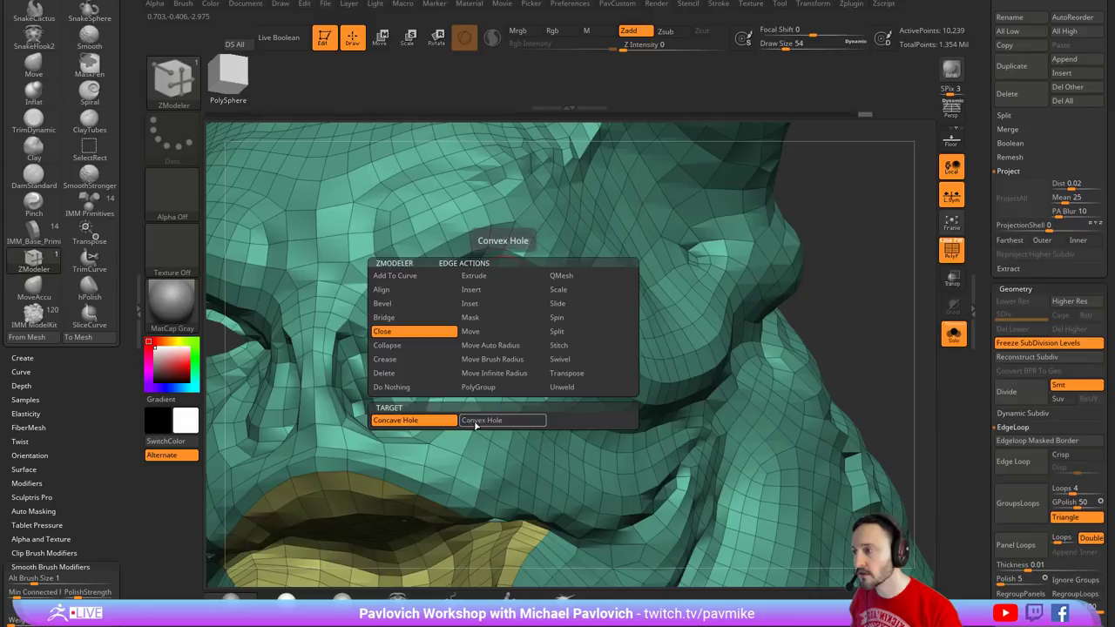
{"action": "left_click", "coordinate": [488, 419]}
{"action": "left_click", "coordinate": [494, 293]}
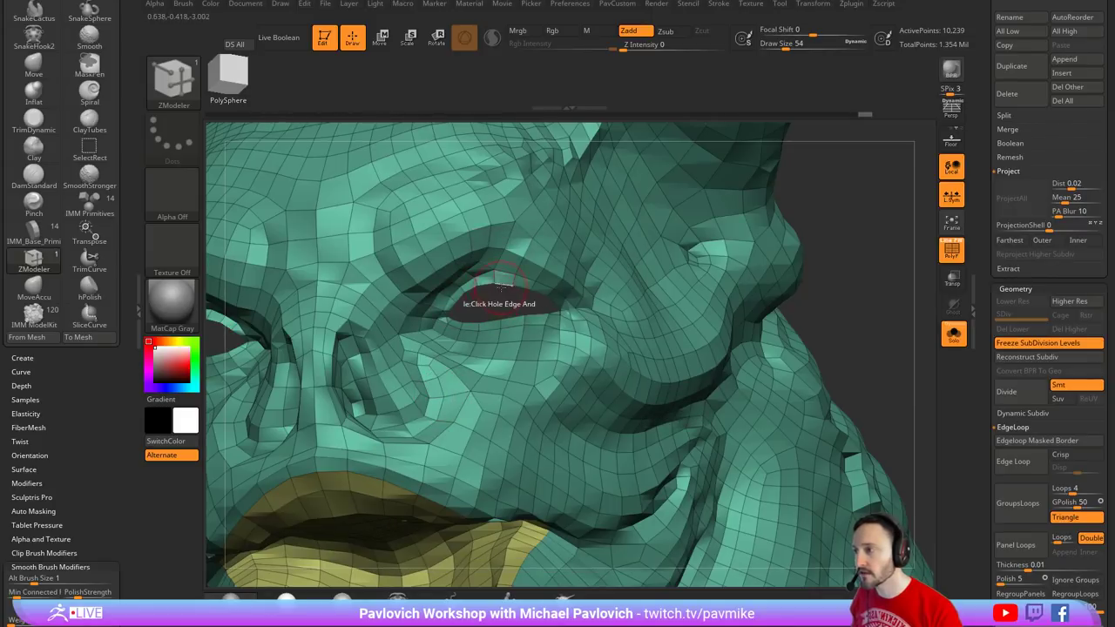
{"action": "left_click", "coordinate": [502, 284]}
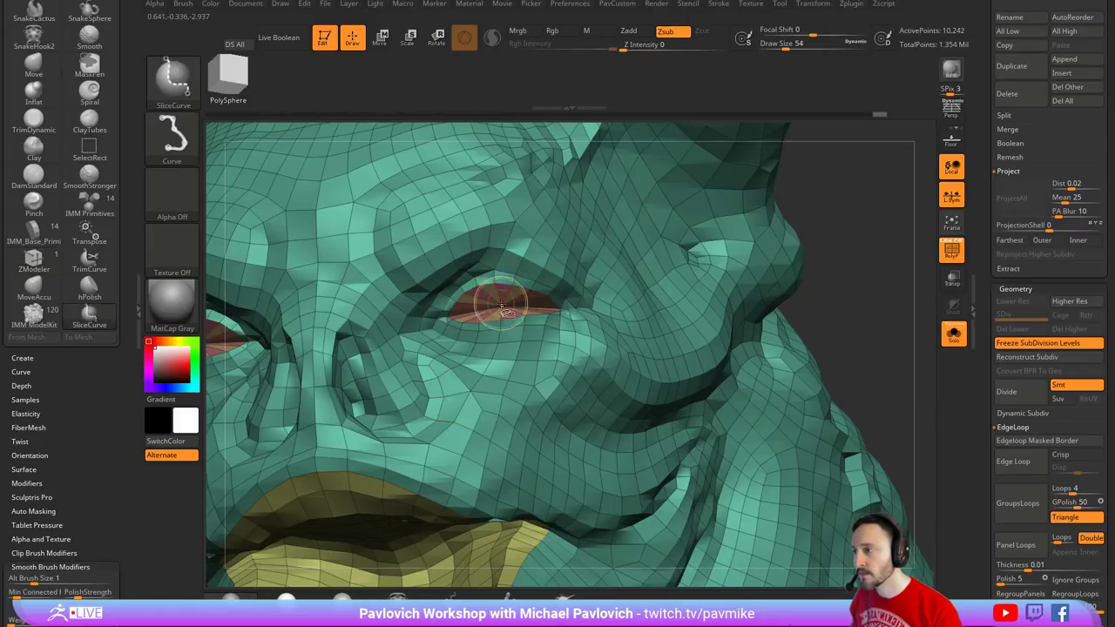
- Isolate the new eye cap faces, assign them a fresh polygroup and show the whole head again
{"action": "left_click", "coordinate": [500, 298], "text": "ctrl+shift"}
{"action": "key", "text": "ctrl+w"}
{"action": "left_click_drag", "start_coordinate": [859, 245], "coordinate": [876, 228]}
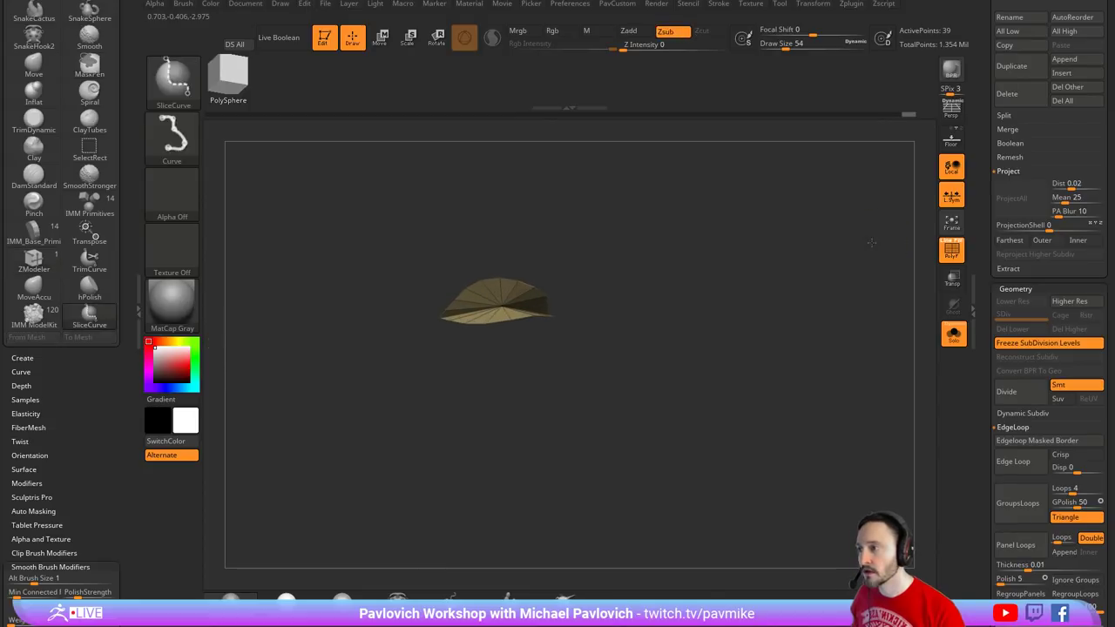
{"action": "left_click", "coordinate": [876, 228], "text": "ctrl+shift"}
- Inset the eye cap faces twice using the ZModeler polygon action Inset with the Polygroup All target
{"action": "key", "text": "space"}
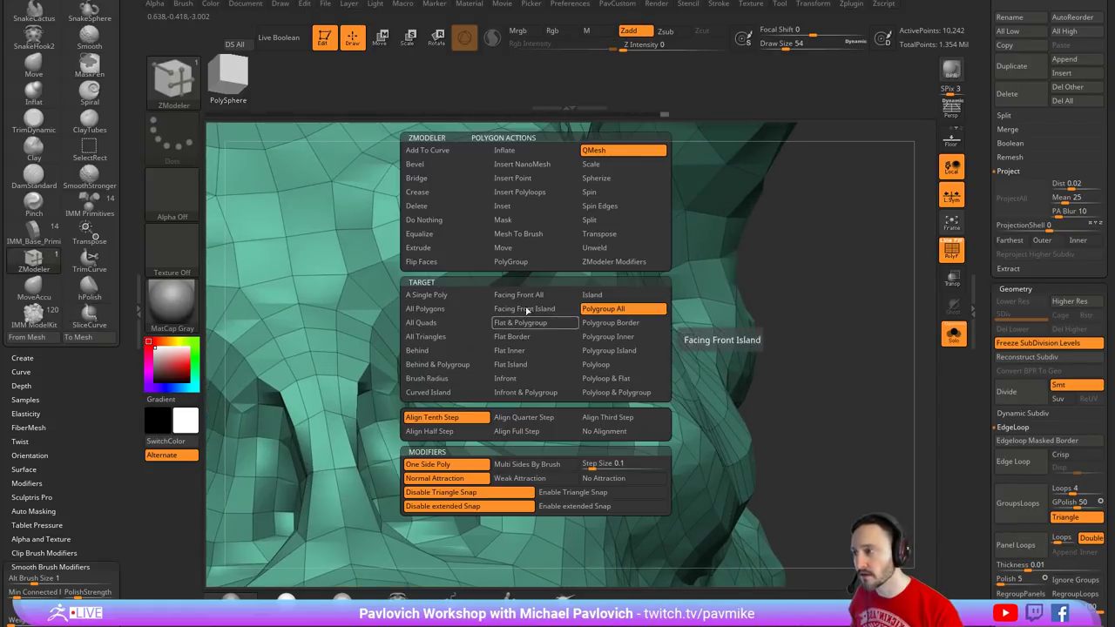
{"action": "left_click", "coordinate": [530, 206]}
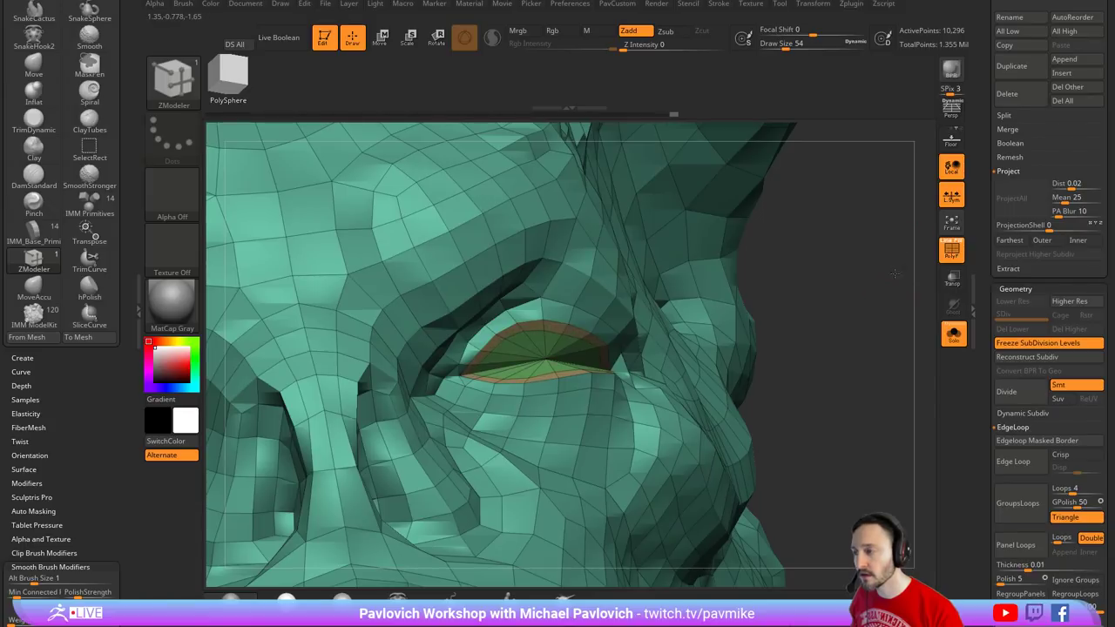
{"action": "left_click_drag", "start_coordinate": [894, 273], "coordinate": [597, 334]}
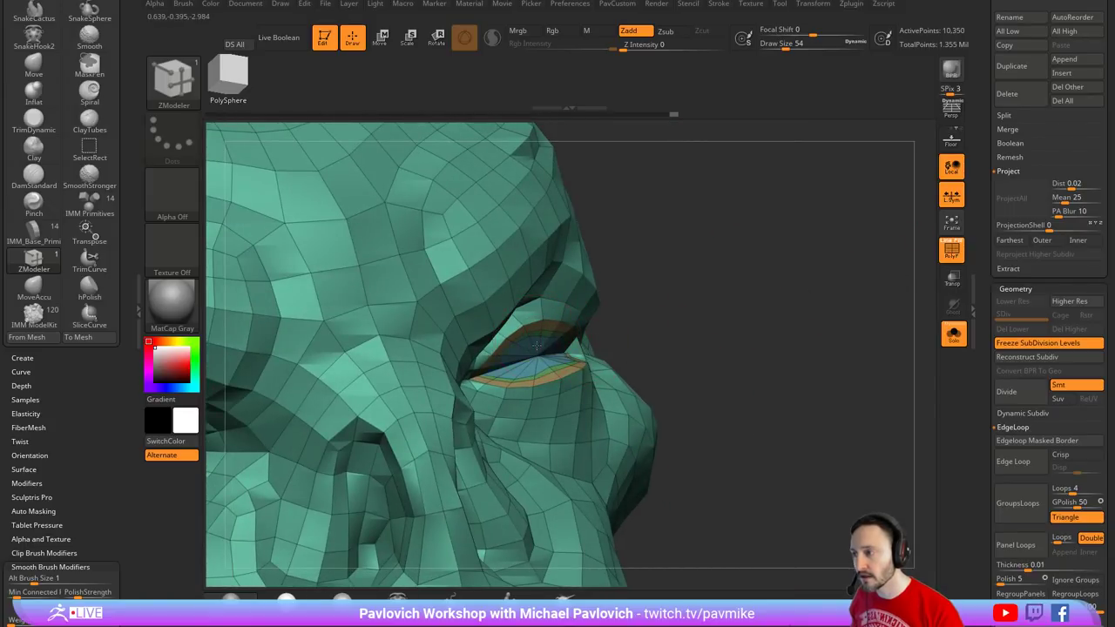
- Mask the head except for the inner eye cap faces, using the ZModeler Mask action on Polygroup All
{"action": "key", "text": "space"}
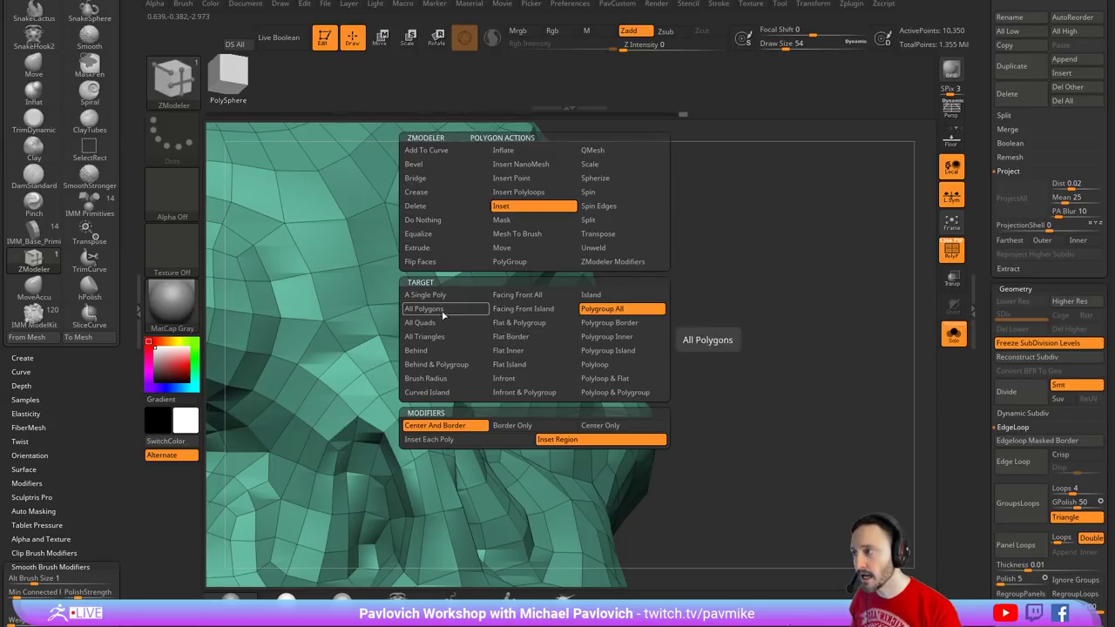
{"action": "left_click", "coordinate": [512, 219]}
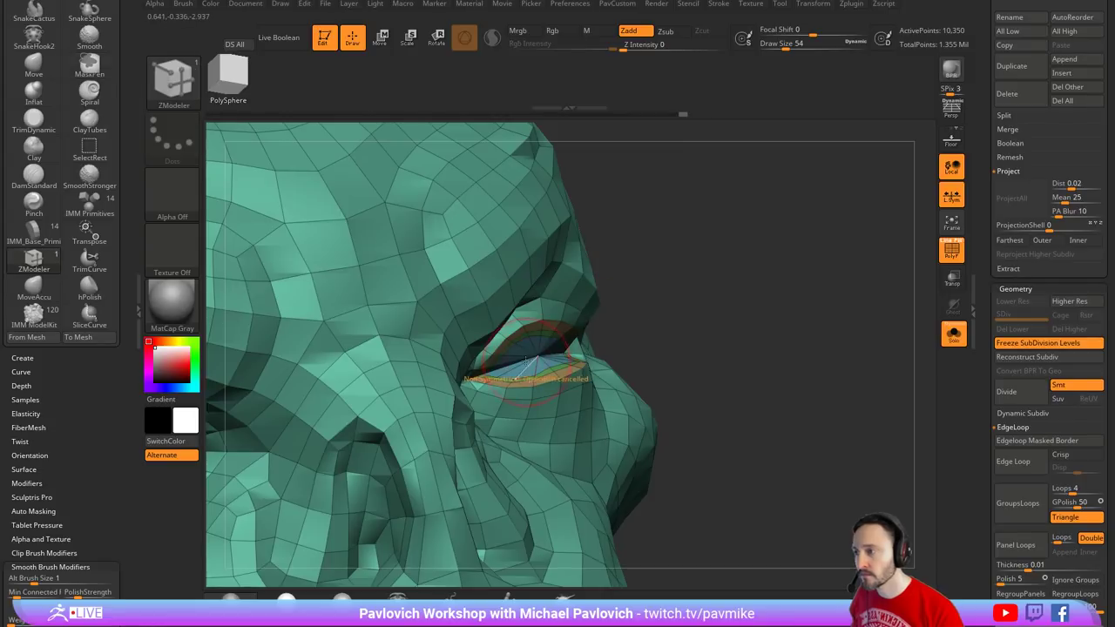
{"action": "left_click", "coordinate": [519, 349]}
- Move the unmasked inner eye cap faces slightly back into the sockets and return to Draw mode
{"action": "key", "text": "w"}
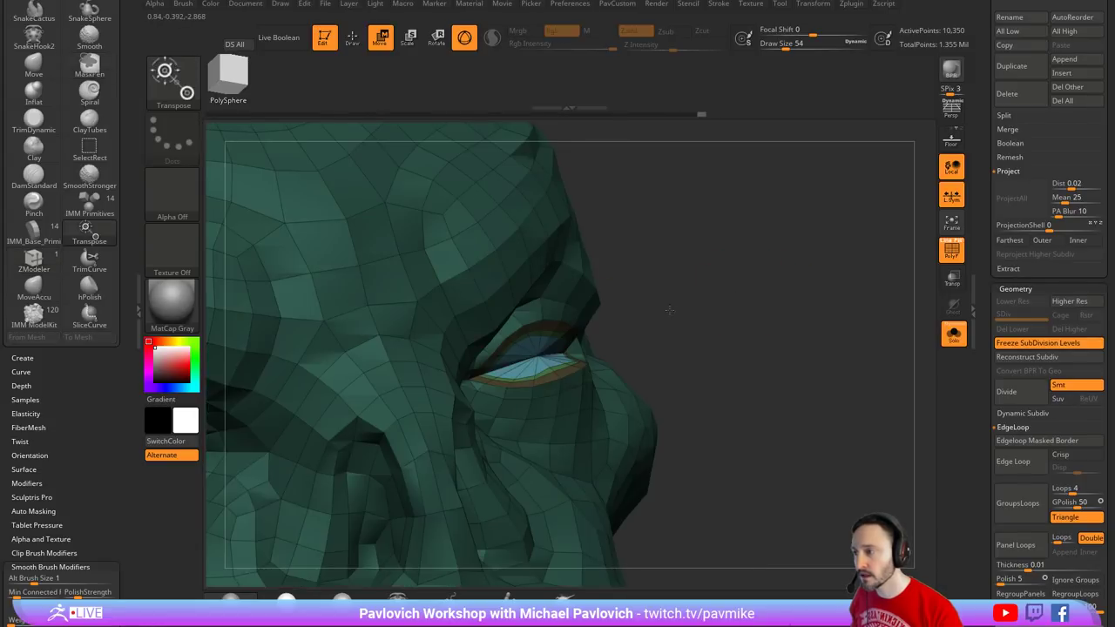
{"action": "left_click", "coordinate": [537, 355], "text": "alt"}
{"action": "mouse_move", "coordinate": [659, 302]}
{"action": "left_mouse_down"}
{"action": "mouse_move", "coordinate": [610, 314]}
{"action": "mouse_move", "coordinate": [660, 307]}
{"action": "left_mouse_up"}
{"action": "left_click", "coordinate": [551, 278], "text": "alt"}
{"action": "left_click_drag", "start_coordinate": [581, 346], "coordinate": [555, 344]}
{"action": "key", "text": "q"}
{"action": "mouse_move", "coordinate": [836, 298]}
{"action": "left_mouse_down"}
{"action": "mouse_move", "coordinate": [697, 292]}
{"action": "mouse_move", "coordinate": [781, 291]}
{"action": "mouse_move", "coordinate": [747, 237]}
{"action": "mouse_move", "coordinate": [769, 316]}
{"action": "mouse_move", "coordinate": [804, 293]}
{"action": "mouse_move", "coordinate": [848, 310]}
{"action": "left_mouse_up"}
{"action": "left_click", "coordinate": [848, 301], "text": "ctrl"}
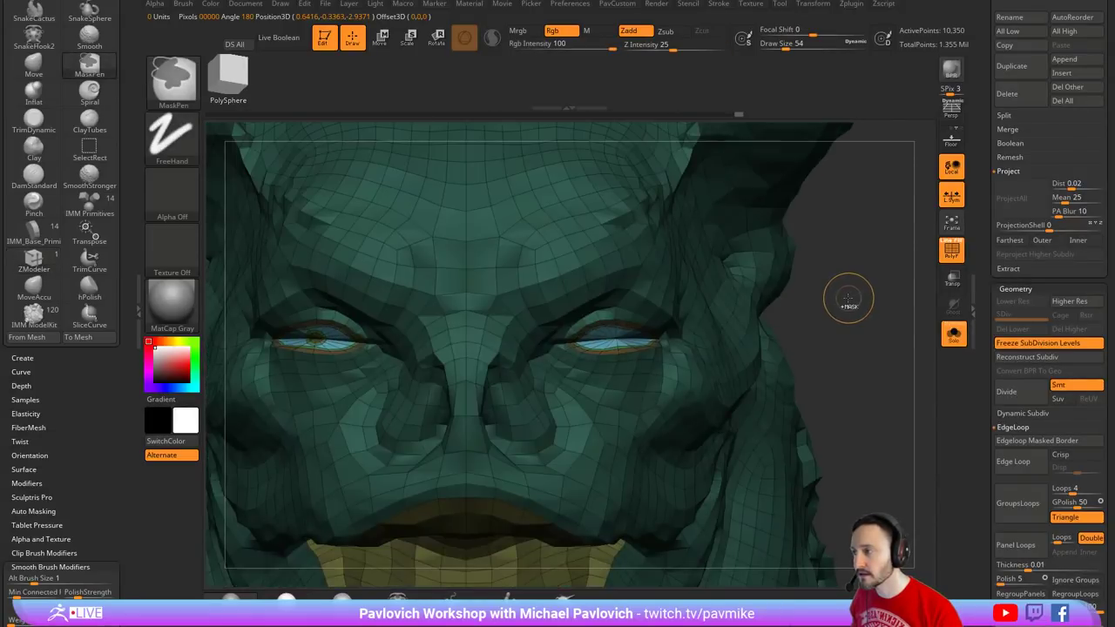
- Clear the mask and undo the previous eye cap move and both insets
{"action": "left_click", "coordinate": [847, 300], "text": "ctrl"}
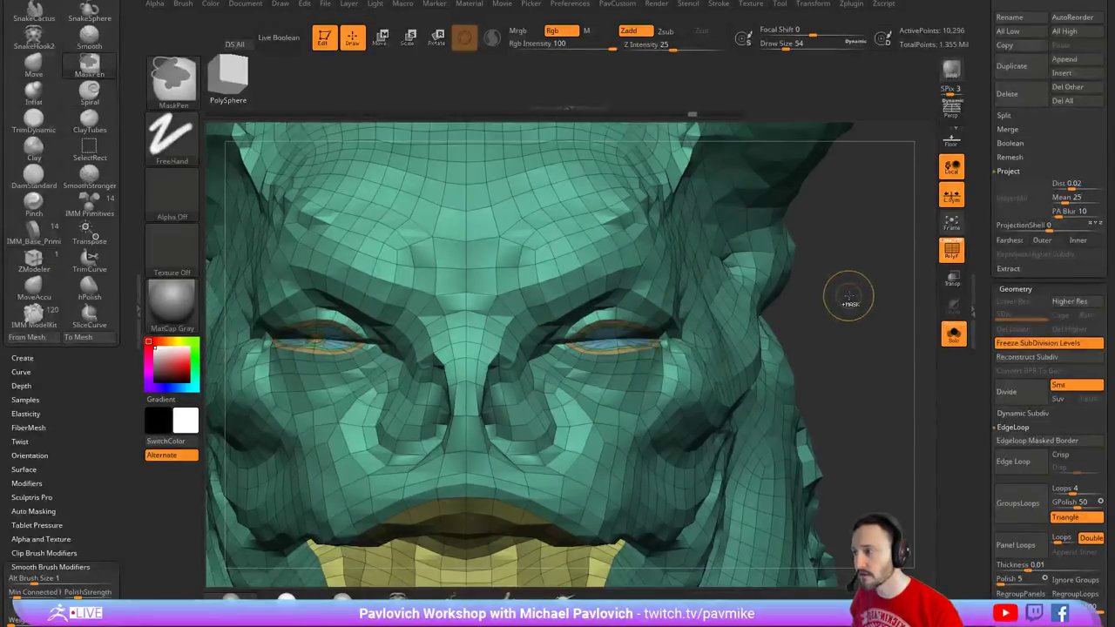
{"action": "key", "text": "ctrl+z"}
{"action": "left_click_drag", "start_coordinate": [853, 293], "coordinate": [801, 281]}
- Set the ZModeler polygon action back to Inset and try one inset on the eye cap faces
{"action": "key", "text": "space"}
{"action": "left_click", "coordinate": [593, 207]}
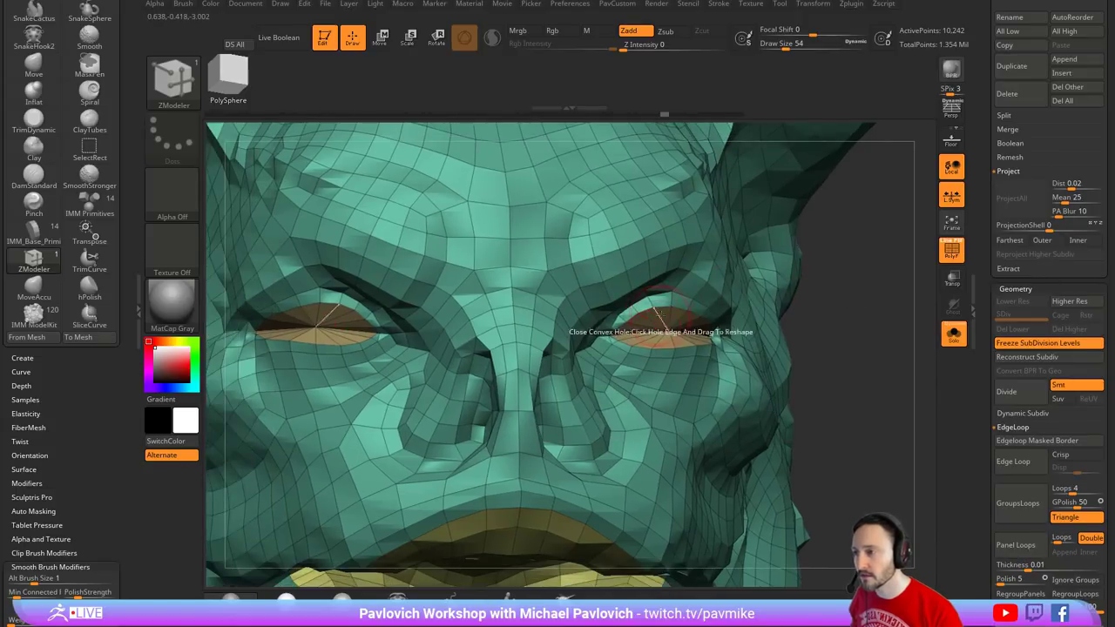
{"action": "left_click", "coordinate": [659, 311]}
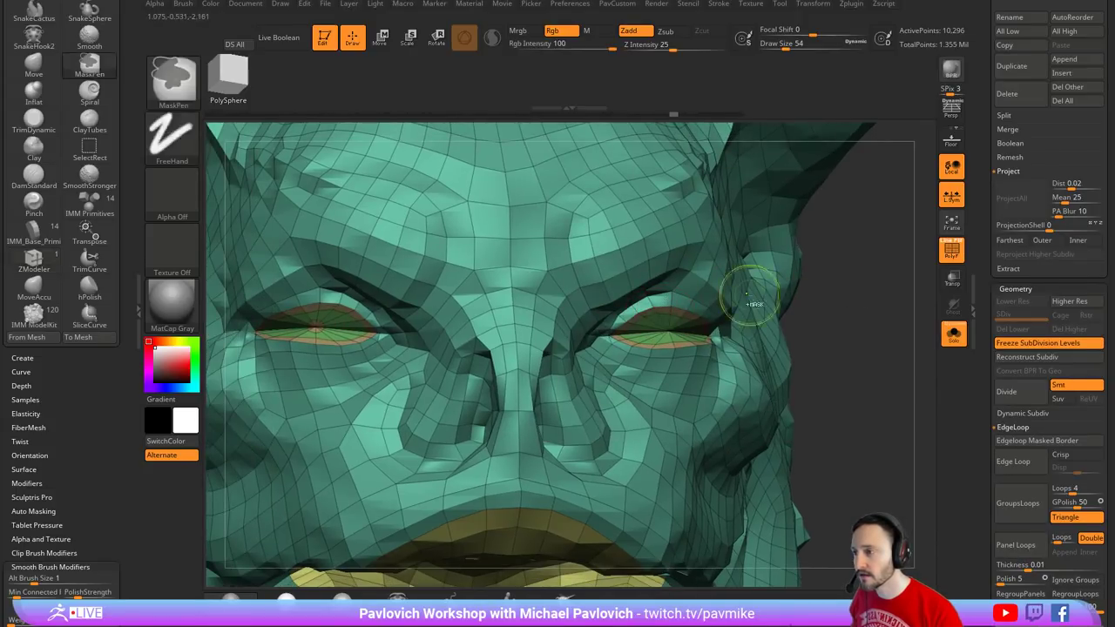
{"action": "key", "text": "ctrl+z"}
- Weld the mesh's points and inset the eye cap faces twice with the Polygroup All target
{"action": "key", "text": "2"}
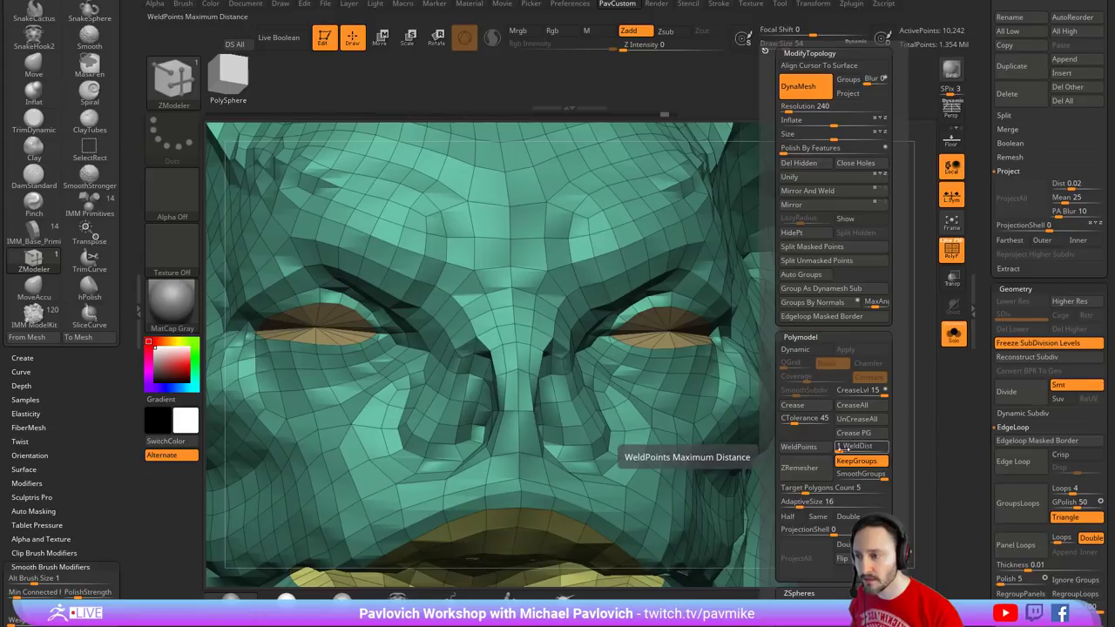
{"action": "left_click", "coordinate": [821, 447]}
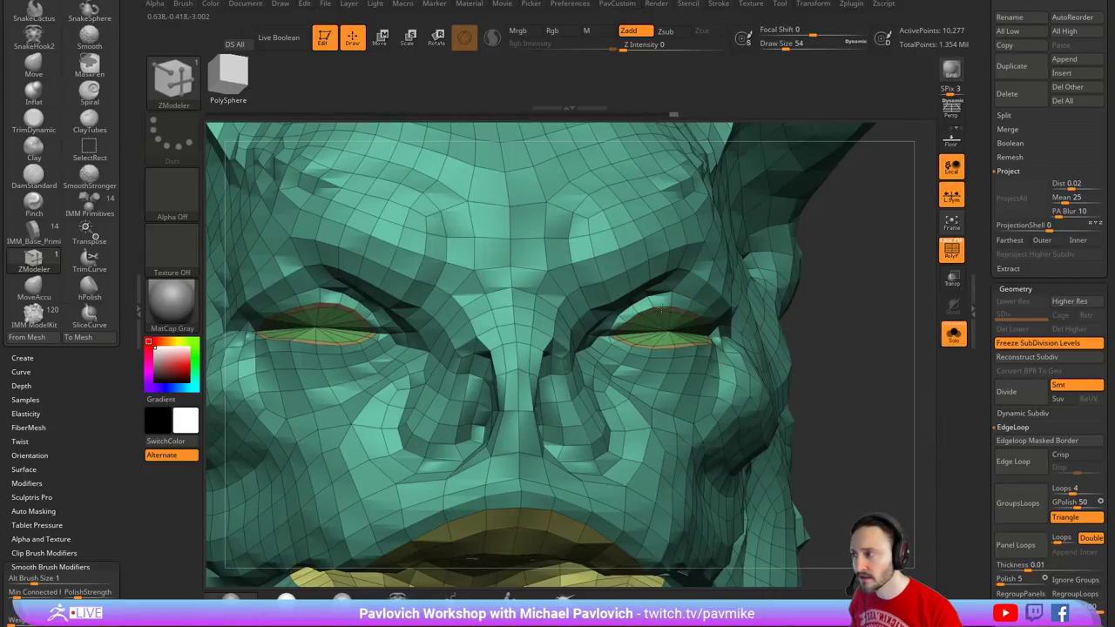
{"action": "left_click_drag", "start_coordinate": [863, 318], "coordinate": [849, 422], "text": "alt"}
{"action": "left_click", "coordinate": [583, 366]}
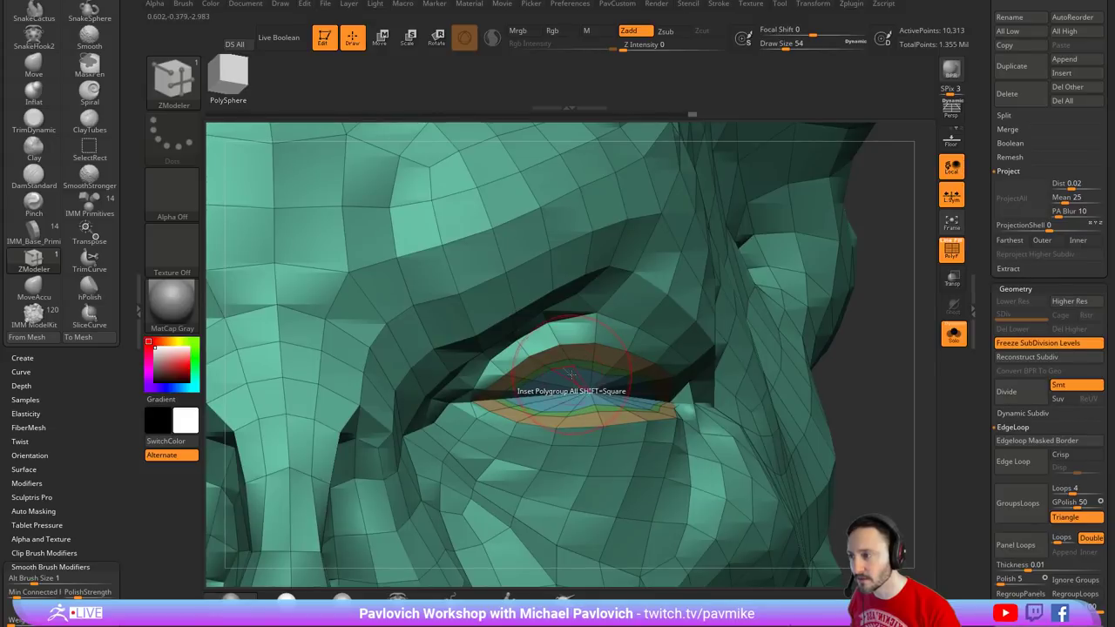
- Mask everything except the innermost eye cap faces using the ZModeler Mask action on Polygroup All
{"action": "key", "text": "space"}
{"action": "left_click", "coordinate": [546, 220]}
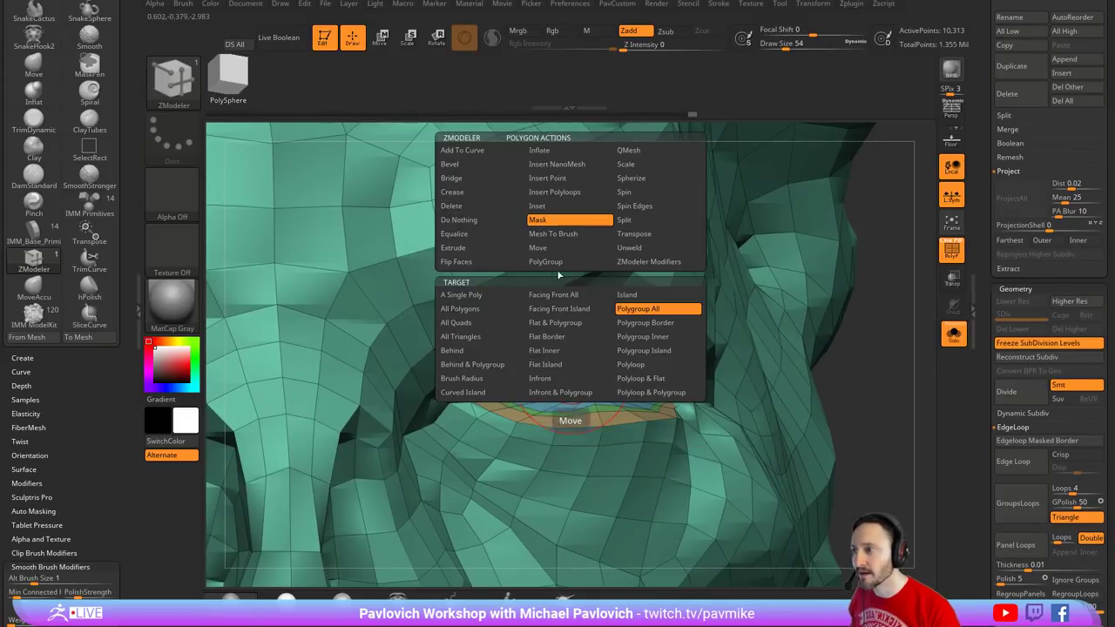
{"action": "left_click", "coordinate": [558, 377]}
{"action": "left_click_drag", "start_coordinate": [910, 309], "coordinate": [876, 294]}
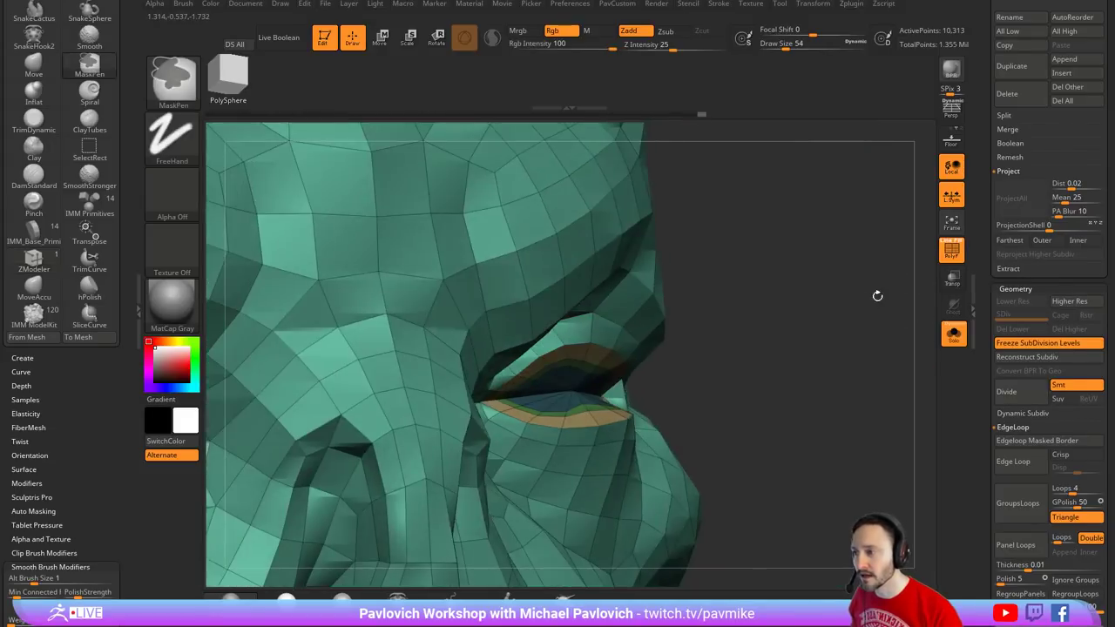
{"action": "left_click", "coordinate": [876, 295], "text": "ctrl"}
- Reset the gizmo orientation on the inner eye cap faces, push them back into the sockets and return to Draw mode
{"action": "key", "text": "w"}
{"action": "left_click", "coordinate": [573, 390]}
{"action": "left_click_drag", "start_coordinate": [699, 348], "coordinate": [622, 371]}
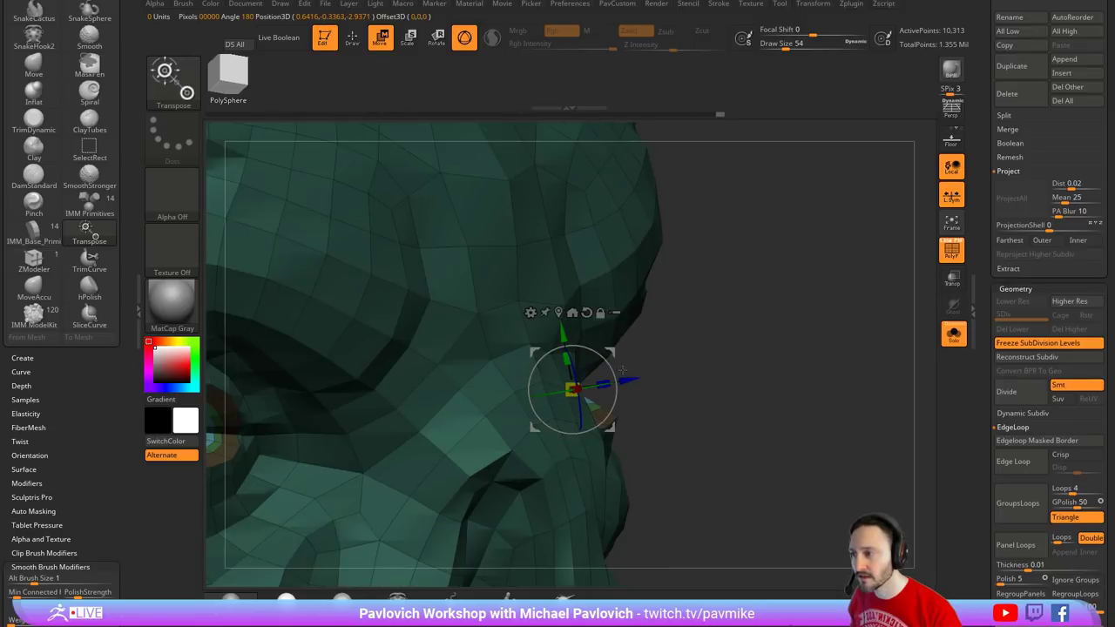
{"action": "left_click", "coordinate": [586, 311], "text": "alt"}
{"action": "left_click_drag", "start_coordinate": [694, 372], "coordinate": [583, 375]}
{"action": "key", "text": "q"}
- Unfreeze the subdivision levels to bring back level 4 and turn off the polyframe display
{"action": "mouse_move", "coordinate": [784, 286]}
{"action": "left_mouse_down", "text": "alt"}
{"action": "mouse_move", "coordinate": [763, 301]}
{"action": "mouse_move", "coordinate": [806, 350]}
{"action": "mouse_move", "coordinate": [844, 354]}
{"action": "mouse_move", "coordinate": [796, 356]}
{"action": "left_mouse_up", "text": "alt"}
{"action": "right_click_drag", "start_coordinate": [797, 355], "coordinate": [825, 340]}
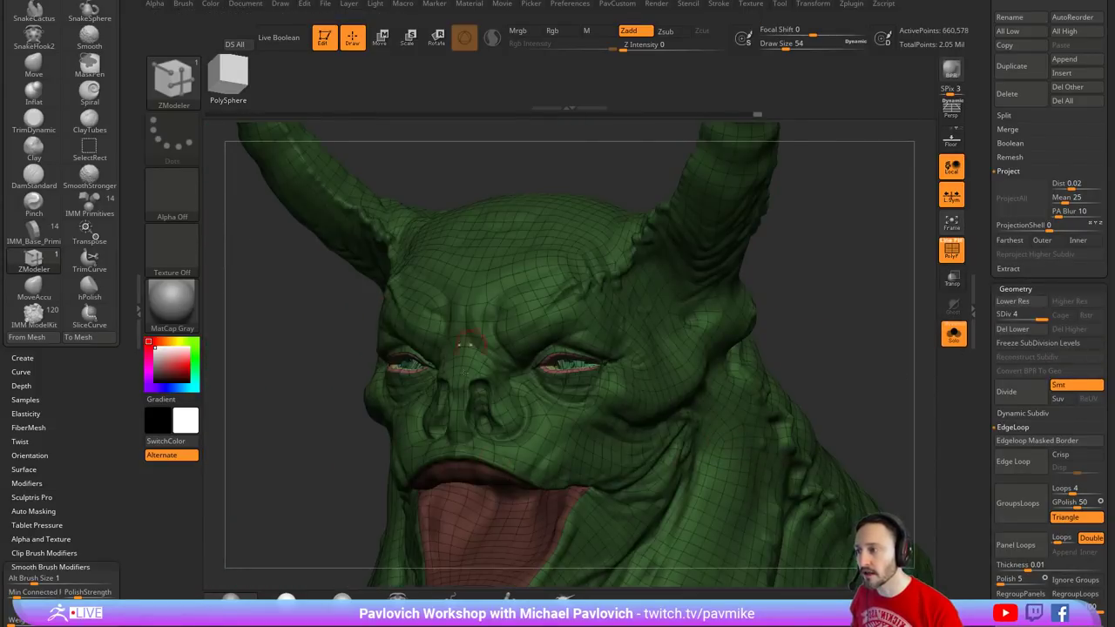
{"action": "left_click_drag", "start_coordinate": [896, 317], "coordinate": [845, 320]}
{"action": "key", "text": "shift+f"}
{"action": "left_click_drag", "start_coordinate": [760, 304], "coordinate": [723, 334], "text": "alt"}
{"action": "left_click_drag", "start_coordinate": [273, 423], "coordinate": [335, 414]}
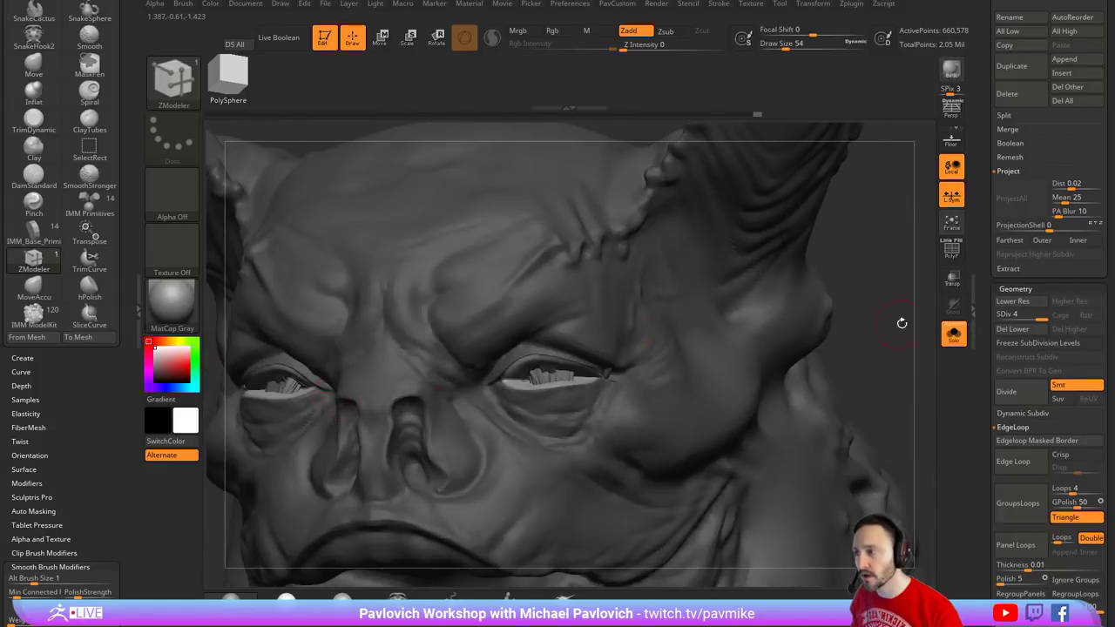
{"action": "left_click_drag", "start_coordinate": [901, 323], "coordinate": [849, 344], "text": "alt"}
{"action": "left_click_drag", "start_coordinate": [849, 344], "coordinate": [876, 305]}
- Clear the mask and pick the Standard brush with a draw size of 37
{"action": "mouse_move", "coordinate": [891, 264]}
{"action": "left_mouse_down", "text": "ctrl"}
{"action": "mouse_move", "coordinate": [878, 324]}
{"action": "mouse_move", "coordinate": [822, 335]}
{"action": "left_mouse_up", "text": "ctrl"}
{"action": "key", "text": "b"}
{"action": "key", "text": "s"}
{"action": "key", "text": "t"}
{"action": "key", "text": "s"}
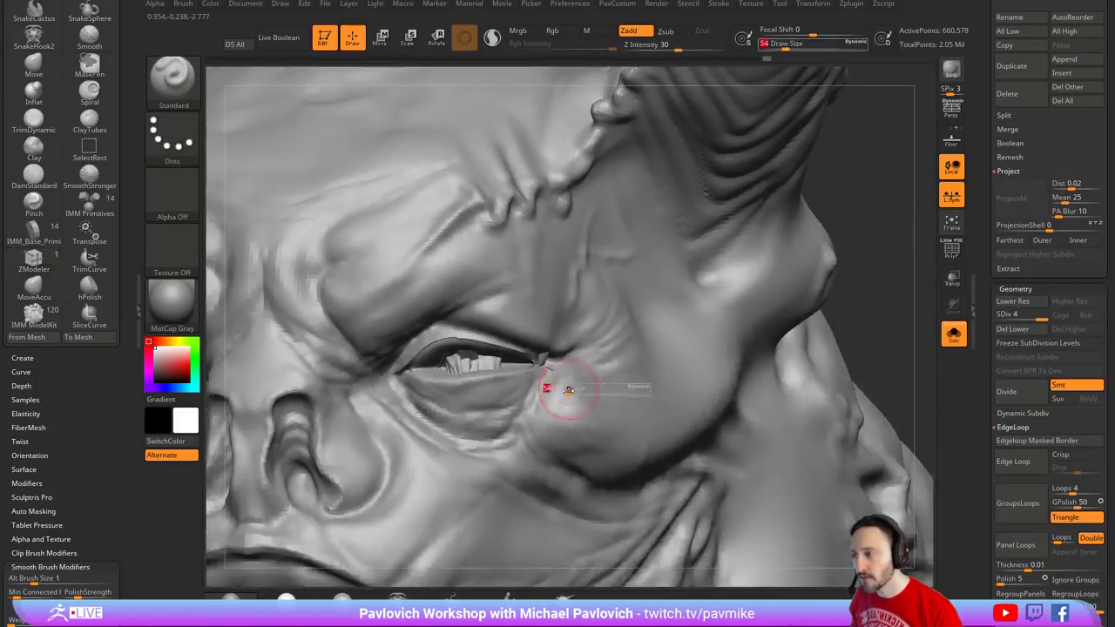
{"action": "mouse_move", "coordinate": [568, 389]}
{"action": "left_mouse_down"}
{"action": "mouse_move", "coordinate": [555, 390]}
{"action": "mouse_move", "coordinate": [575, 379]}
{"action": "left_mouse_up"}
- Step through subdivision levels 2 and 3, smooth the spiky surface inside the eye sockets, and return to level 4
{"action": "left_click", "coordinate": [1008, 315]}
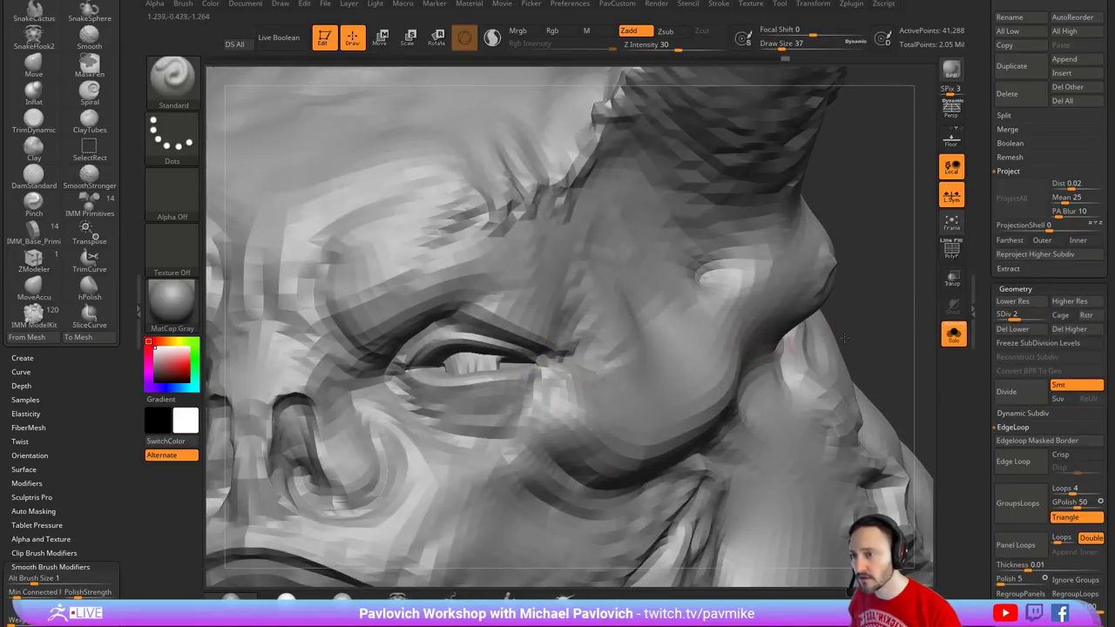
{"action": "left_click", "coordinate": [1029, 312]}
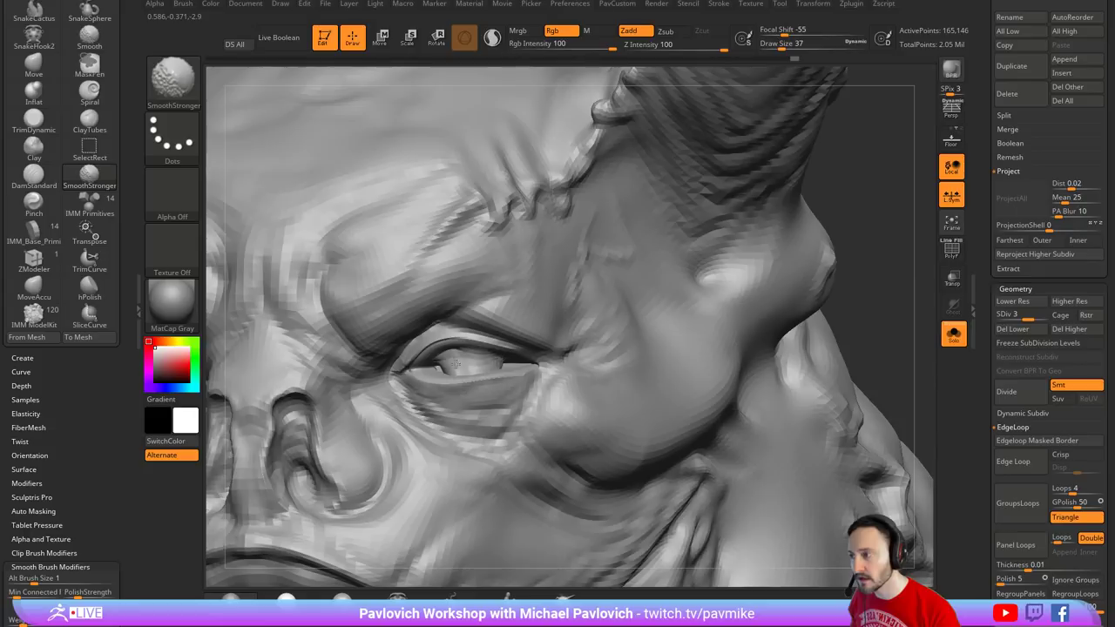
{"action": "key", "text": "d"}
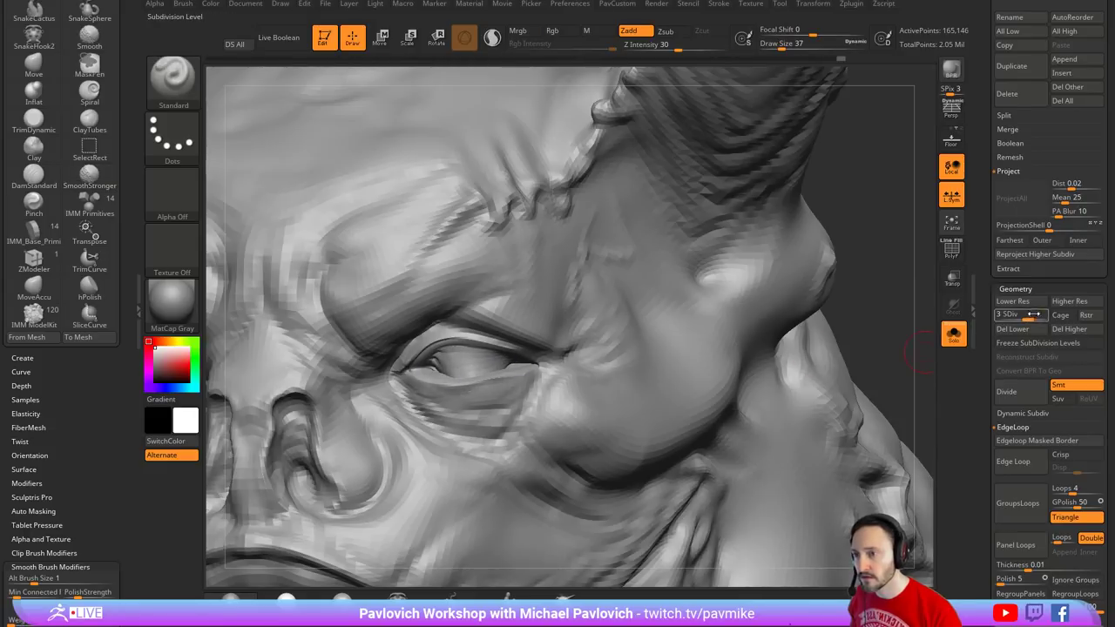
- Isolate the inner eye socket faces and grow the visible area to reveal the first surrounding spikes
{"action": "key", "text": "ctrl+shift"}
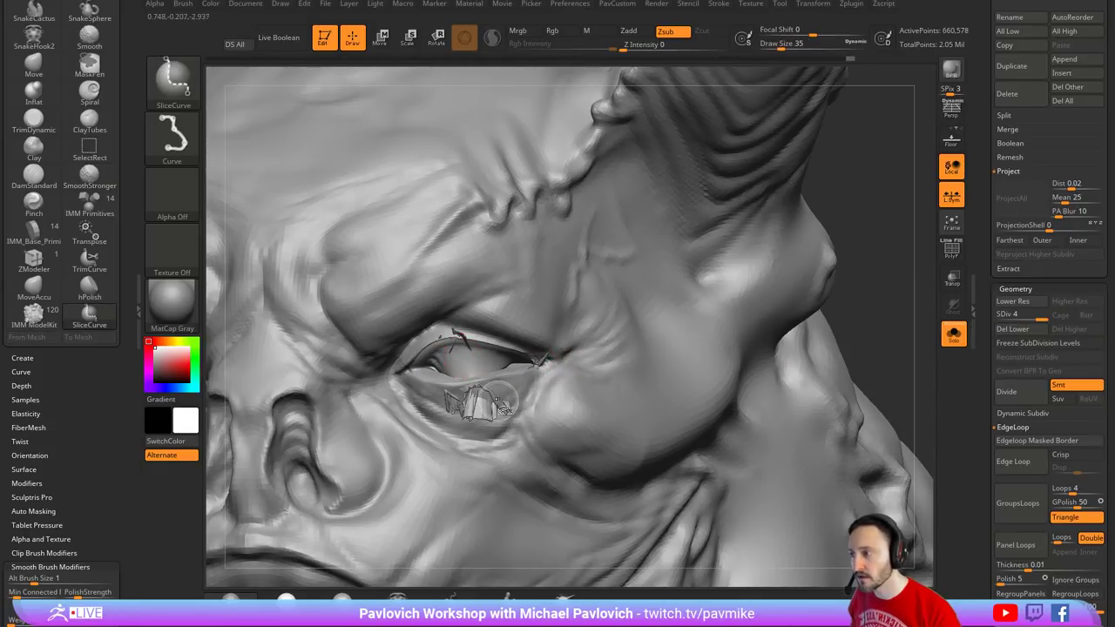
{"action": "left_click", "coordinate": [468, 367], "text": "ctrl+shift"}
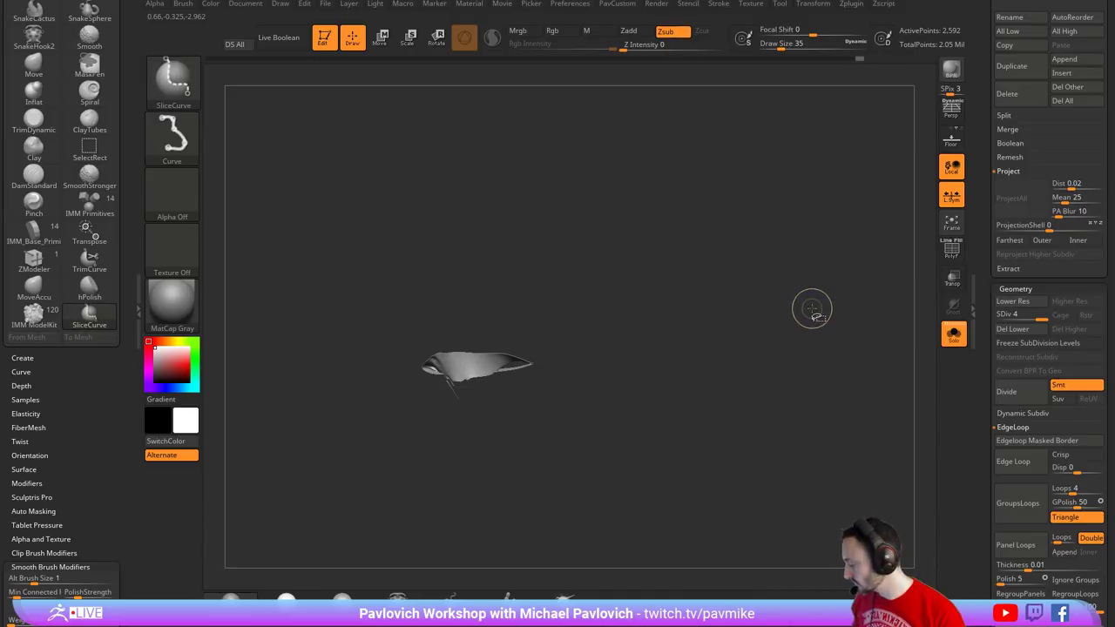
{"action": "key", "text": "ctrl+shift+x"}
{"action": "left_click_drag", "start_coordinate": [813, 302], "coordinate": [730, 297]}
{"action": "left_click_drag", "start_coordinate": [627, 303], "coordinate": [702, 305]}
{"action": "left_click_drag", "start_coordinate": [627, 357], "coordinate": [578, 383], "text": "shift"}
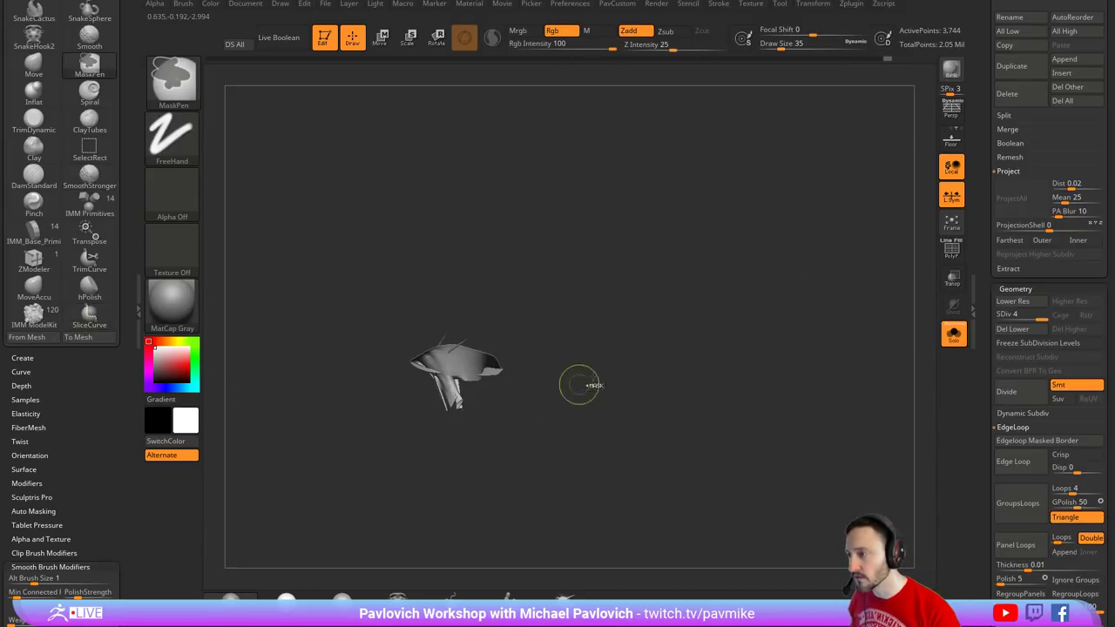
- Grow the visible area around the eye sockets further until the eyelid rims and all stretched spikes are included
{"action": "key", "text": "ctrl+shift+s"}
{"action": "key", "text": "ctrl+shift+a"}
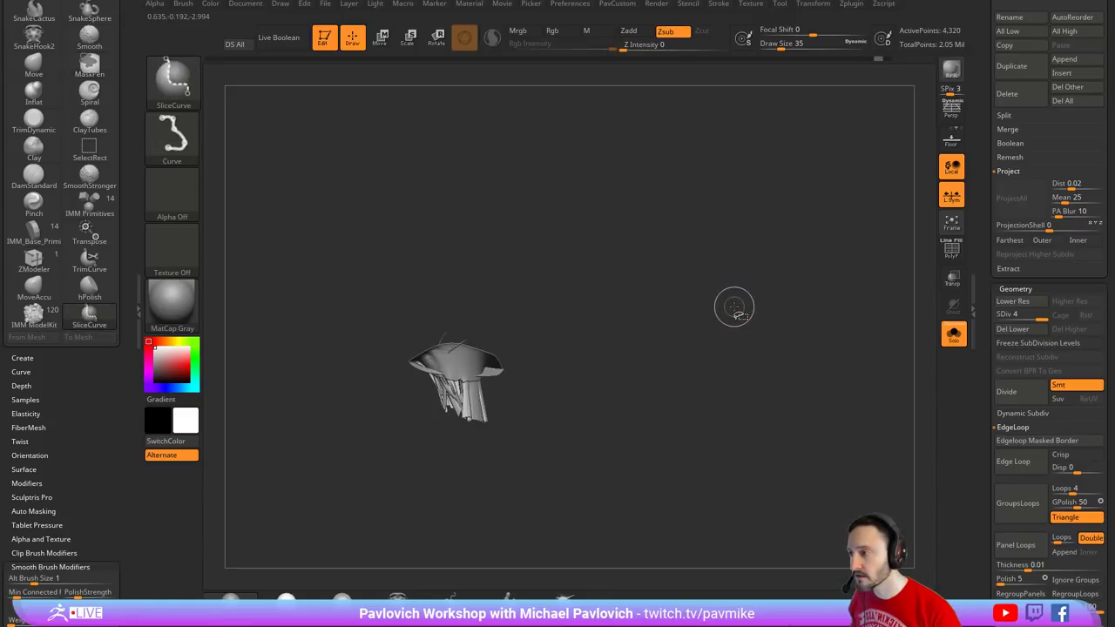
{"action": "key", "text": "ctrl+shift+x"}
{"action": "key", "text": "ctrl+shift+x"}
{"action": "key", "text": "ctrl+shift+x"}
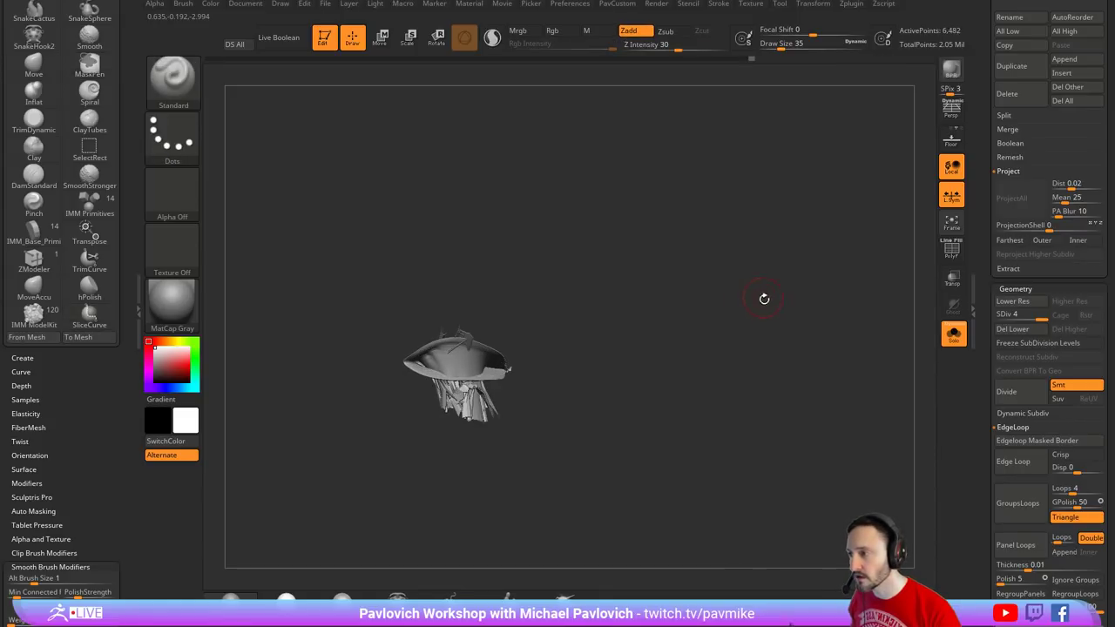
{"action": "mouse_move", "coordinate": [764, 299]}
{"action": "left_mouse_down"}
{"action": "mouse_move", "coordinate": [678, 303]}
{"action": "mouse_move", "coordinate": [705, 295]}
{"action": "left_mouse_up"}
{"action": "key", "text": "ctrl+shift+x"}
{"action": "key", "text": "ctrl+shift+x"}
{"action": "key", "text": "ctrl+shift+x"}
{"action": "key", "text": "ctrl+shift+x"}
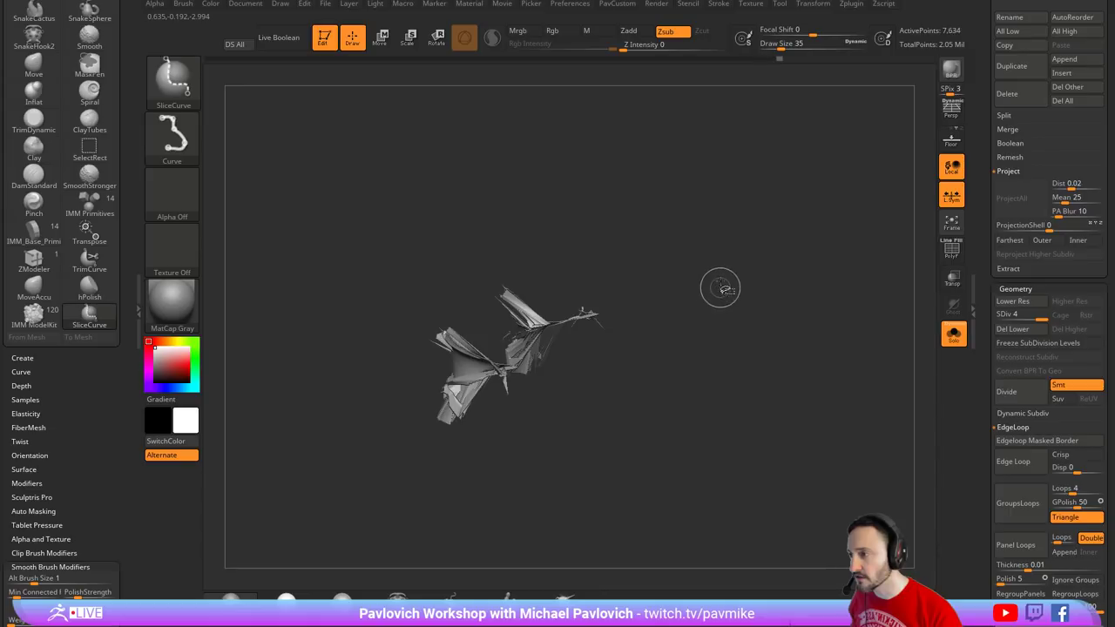
{"action": "left_click_drag", "start_coordinate": [719, 252], "coordinate": [610, 310]}
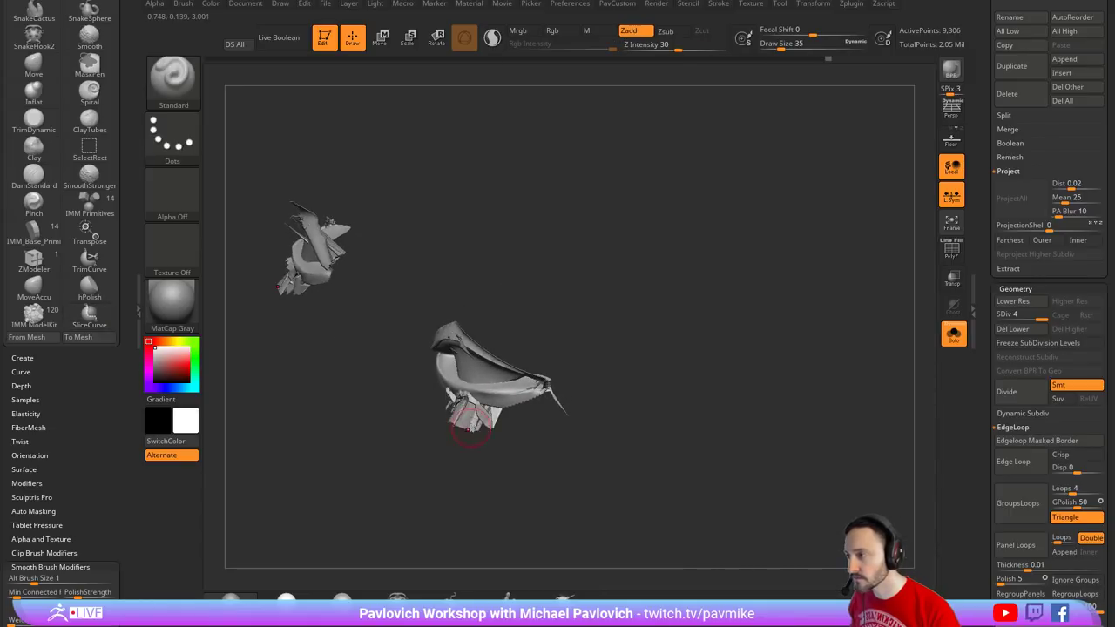
- Smooth away the stretched spikes along the isolated upper and lower eyelid rims and the eye corners
{"action": "left_click_drag", "start_coordinate": [462, 423], "coordinate": [465, 427], "text": "shift"}
{"action": "left_click_drag", "start_coordinate": [456, 398], "coordinate": [440, 378], "text": "shift"}
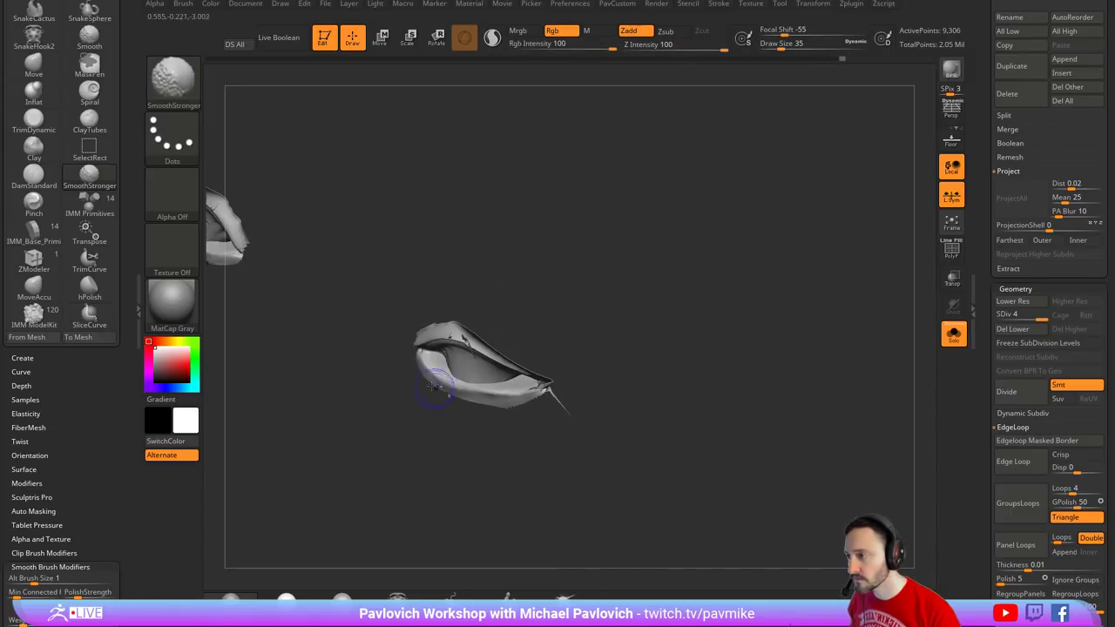
{"action": "left_click_drag", "start_coordinate": [603, 390], "coordinate": [535, 388]}
{"action": "left_click_drag", "start_coordinate": [618, 371], "coordinate": [636, 326]}
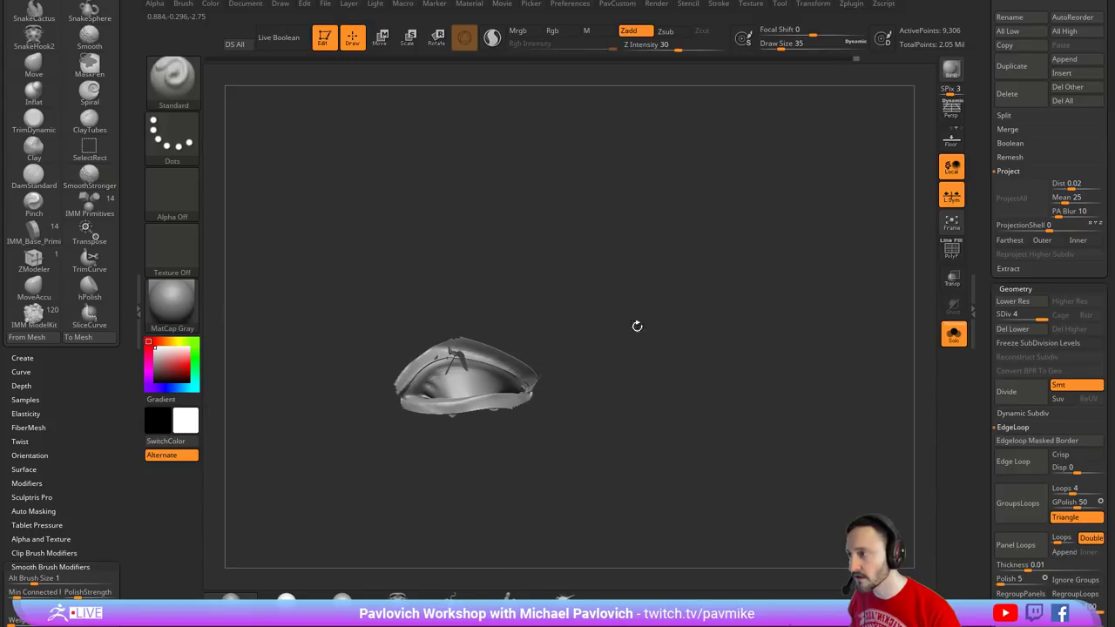
{"action": "left_click_drag", "start_coordinate": [467, 368], "coordinate": [455, 352], "text": "shift"}
{"action": "mouse_move", "coordinate": [550, 327]}
{"action": "left_mouse_down"}
{"action": "mouse_move", "coordinate": [545, 356]}
{"action": "mouse_move", "coordinate": [644, 320]}
{"action": "left_mouse_up"}
{"action": "left_click_drag", "start_coordinate": [421, 379], "coordinate": [392, 392], "text": "shift"}
{"action": "left_click_drag", "start_coordinate": [454, 355], "coordinate": [446, 381]}
{"action": "left_click_drag", "start_coordinate": [377, 409], "coordinate": [392, 395], "text": "shift"}
- Show the whole head again and smooth the inner and outer corners of the eyes
{"action": "left_click_drag", "start_coordinate": [485, 298], "coordinate": [680, 277]}
{"action": "left_click", "coordinate": [703, 273], "text": "ctrl+shift"}
{"action": "left_click_drag", "start_coordinate": [609, 196], "coordinate": [849, 409]}
{"action": "mouse_move", "coordinate": [585, 427]}
{"action": "left_mouse_down", "text": "shift"}
{"action": "mouse_move", "coordinate": [571, 440]}
{"action": "mouse_move", "coordinate": [563, 431]}
{"action": "left_mouse_up", "text": "shift"}
{"action": "left_click_drag", "start_coordinate": [447, 430], "coordinate": [462, 432], "text": "shift"}
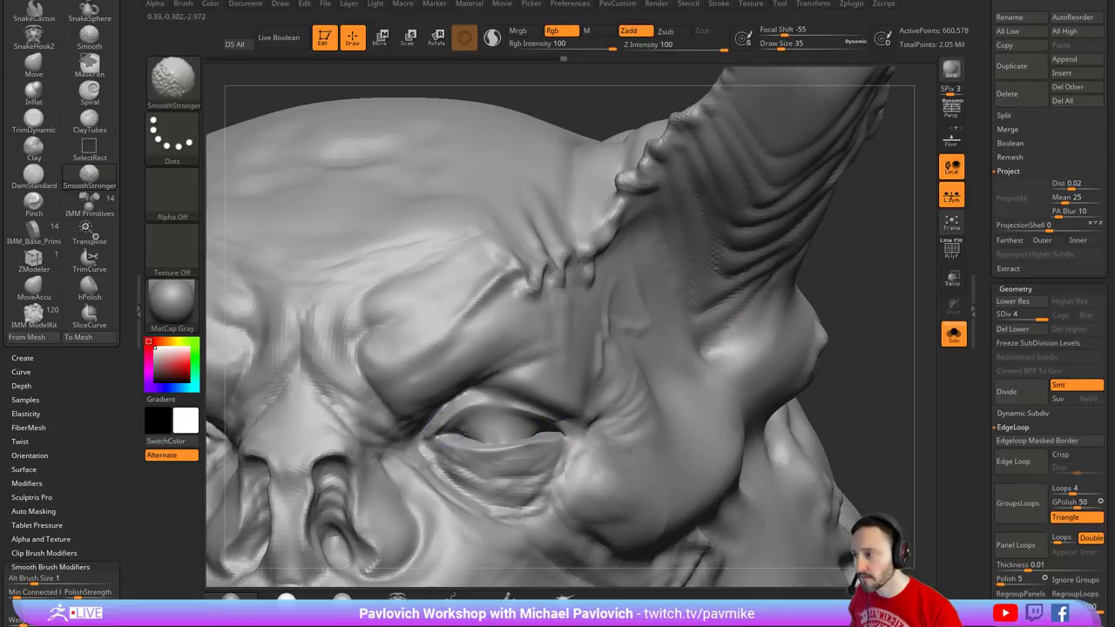
- Carve the upper eyelid crease out to the eye's outer corner with the DamStandard brush at draw size 49
{"action": "left_click_drag", "start_coordinate": [907, 368], "coordinate": [918, 341]}
{"action": "key", "text": "b"}
{"action": "key", "text": "d"}
{"action": "key", "text": "s"}
{"action": "key", "text": "s"}
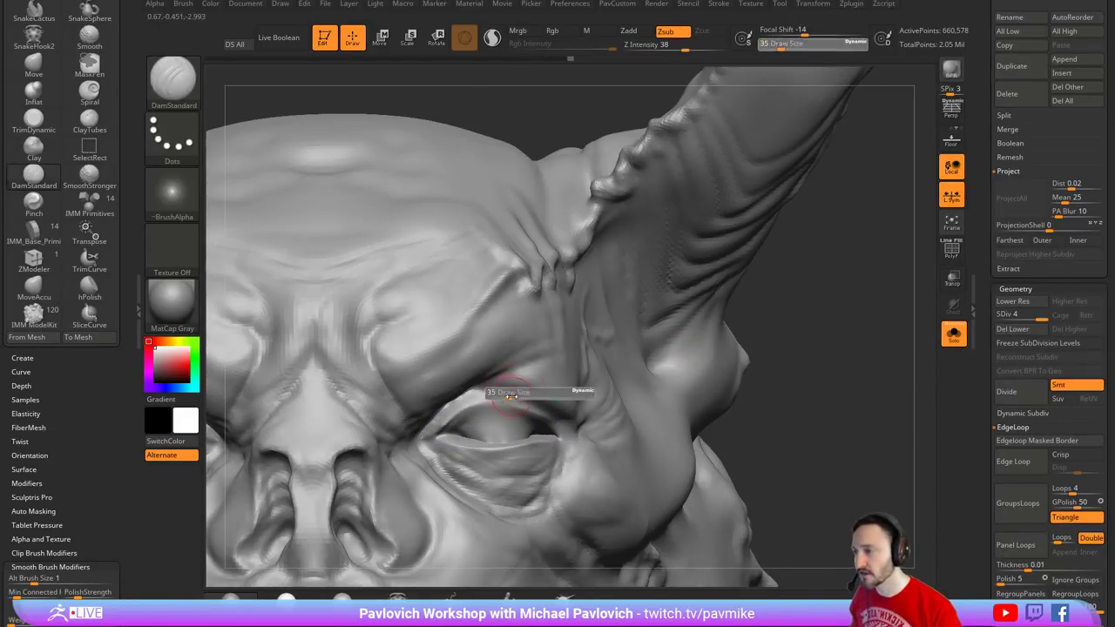
{"action": "left_click_drag", "start_coordinate": [507, 395], "coordinate": [535, 423]}
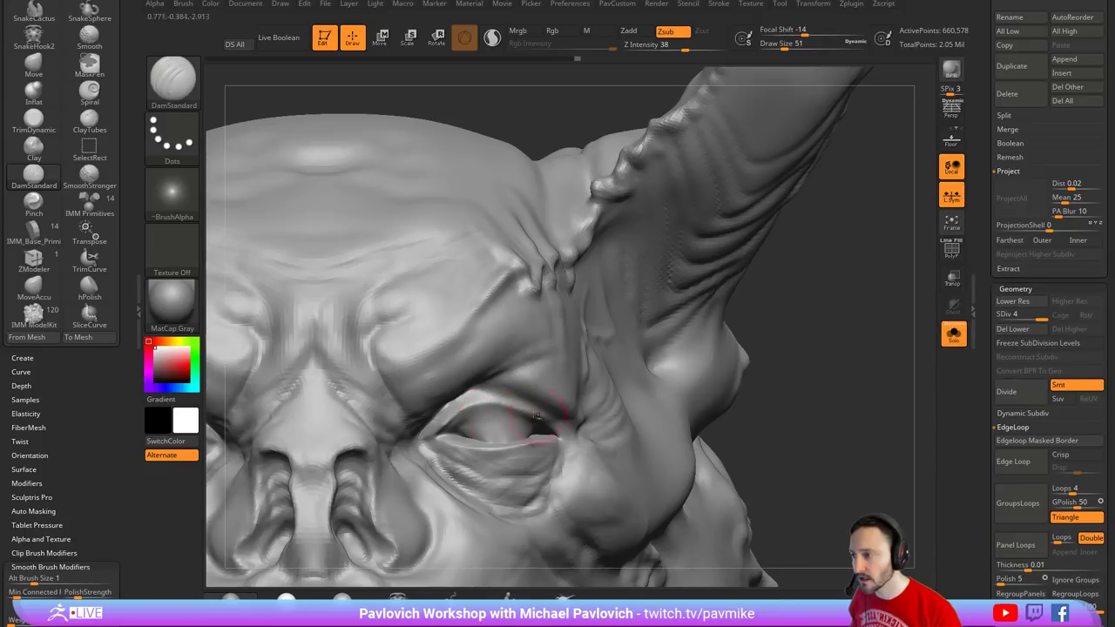
{"action": "left_click_drag", "start_coordinate": [481, 397], "coordinate": [533, 409]}
{"action": "left_click_drag", "start_coordinate": [808, 383], "coordinate": [703, 374]}
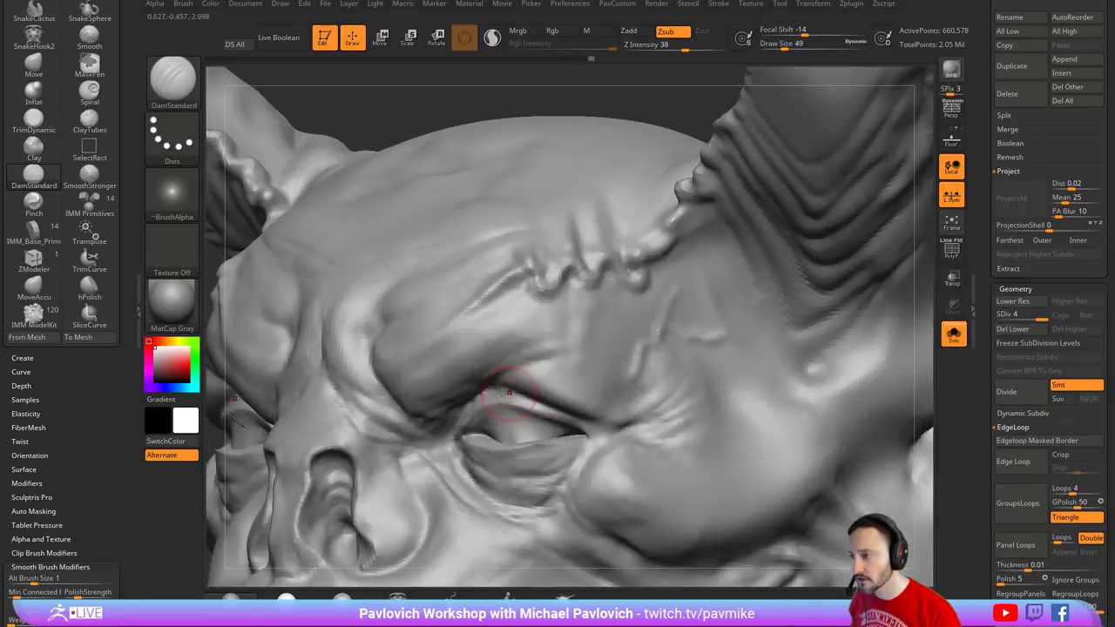
{"action": "left_click_drag", "start_coordinate": [511, 396], "coordinate": [596, 426]}
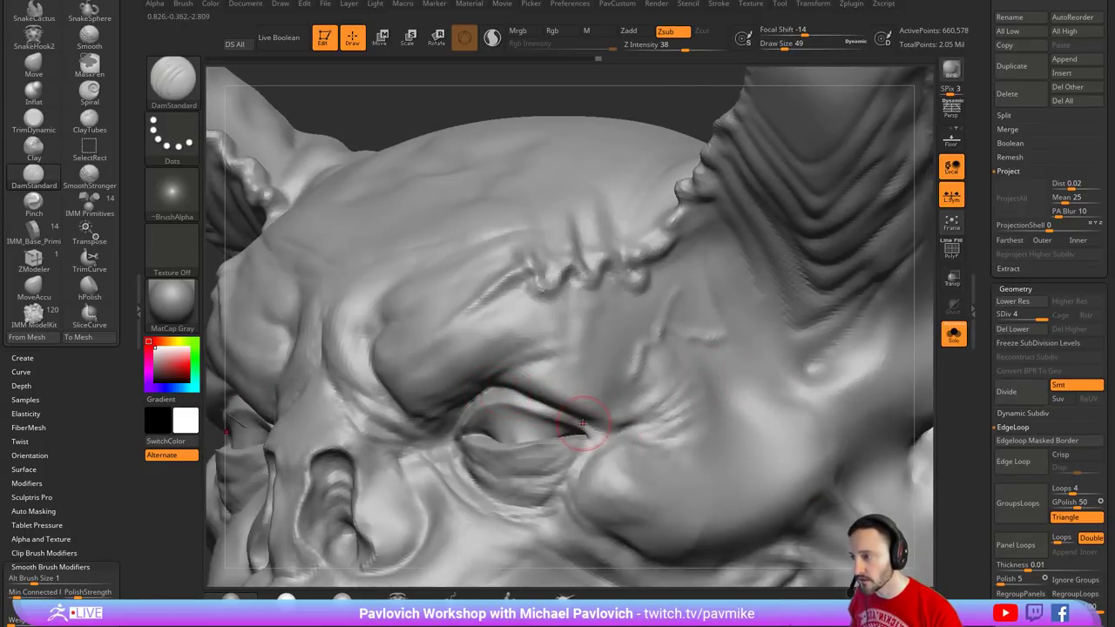
- Lower the head to subdivision level 2 and mask one half of it along the centre line from the front
{"action": "right_click_drag", "start_coordinate": [812, 234], "coordinate": [856, 203], "text": "ctrl"}
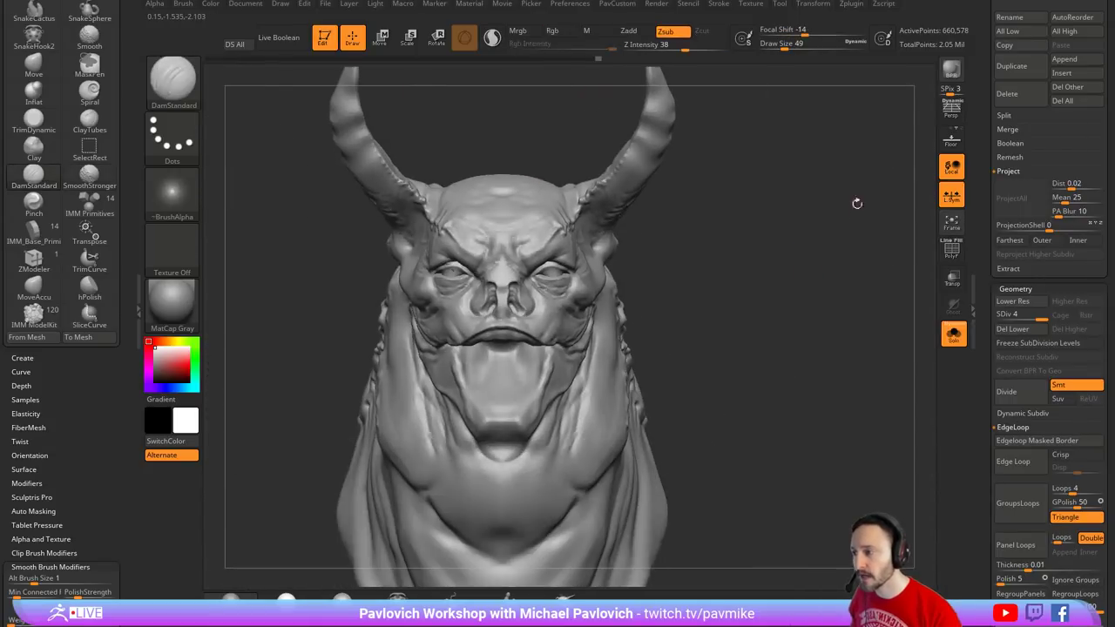
{"action": "right_click_drag", "start_coordinate": [725, 285], "coordinate": [829, 316]}
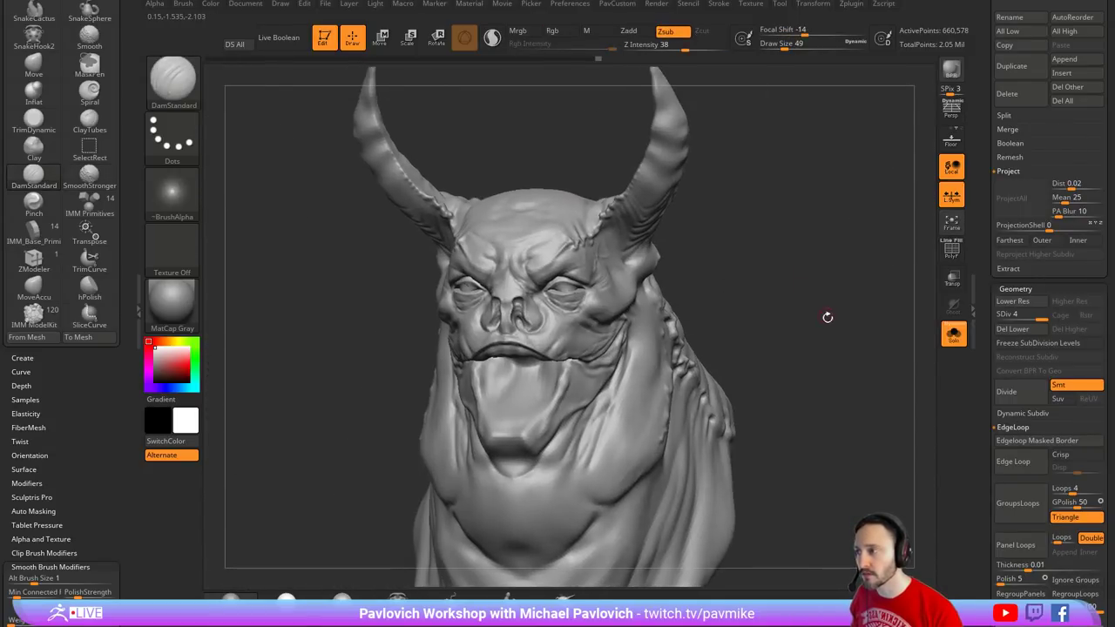
{"action": "key", "text": "f"}
{"action": "right_click_drag", "start_coordinate": [498, 281], "coordinate": [664, 241], "text": "shift"}
{"action": "left_click_drag", "start_coordinate": [696, 114], "coordinate": [543, 567], "text": "ctrl"}
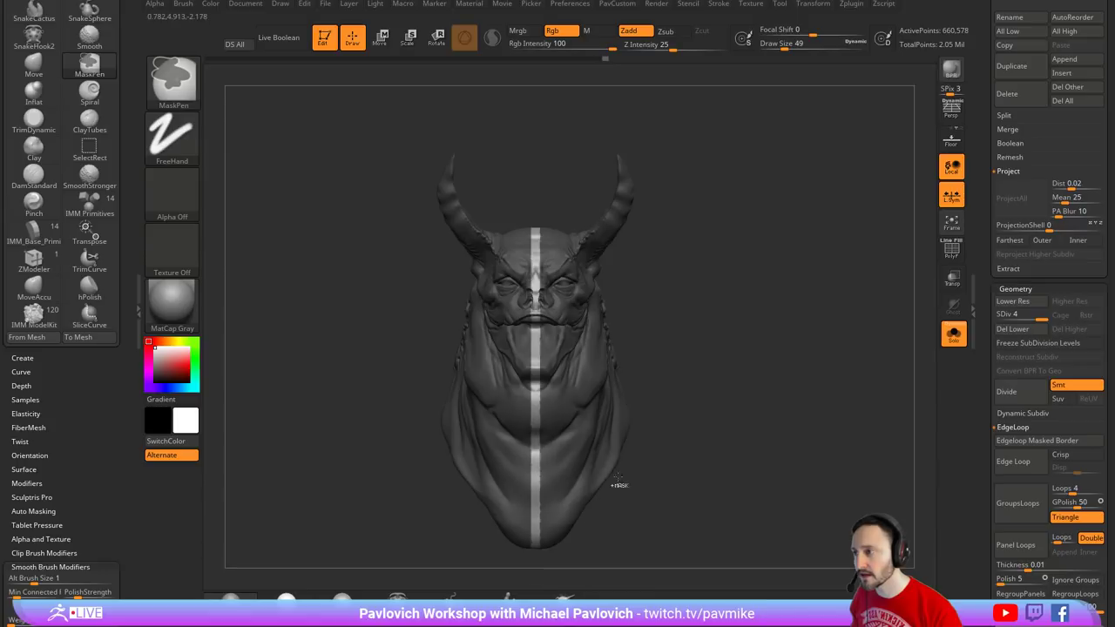
{"action": "left_click_drag", "start_coordinate": [754, 257], "coordinate": [721, 364], "text": "ctrl"}
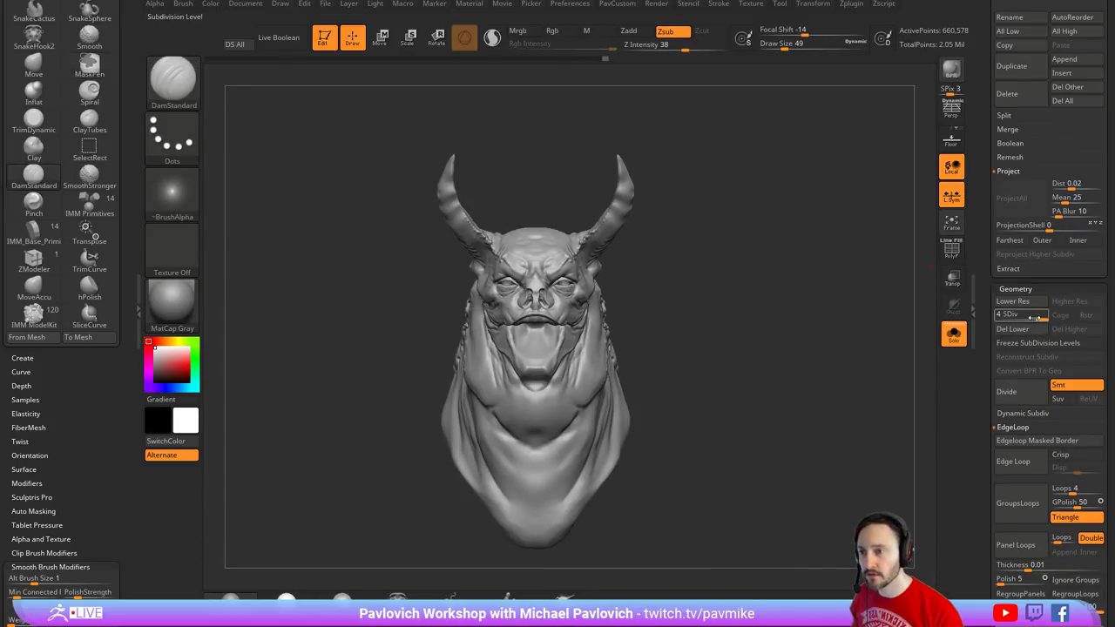
{"action": "left_click_drag", "start_coordinate": [1036, 319], "coordinate": [1013, 318]}
{"action": "left_click_drag", "start_coordinate": [707, 111], "coordinate": [535, 566], "text": "ctrl"}
- Restore the head's symmetry at subdivision level 2 from the masked half with Smart ReSym, and clear the mask
{"action": "left_click_drag", "start_coordinate": [991, 424], "coordinate": [993, 275]}
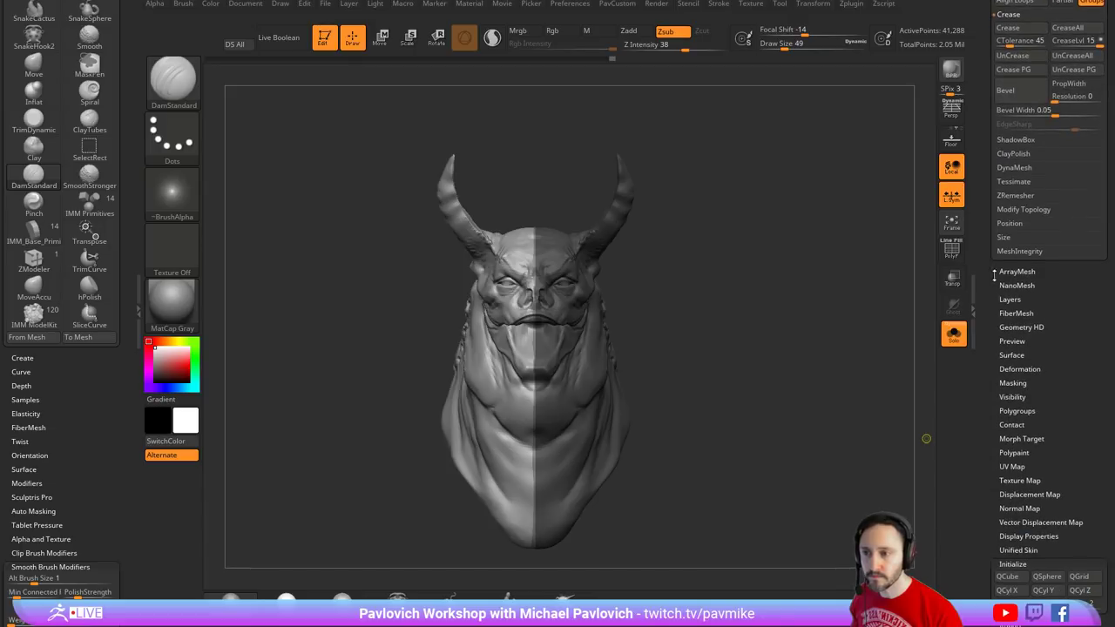
{"action": "left_click", "coordinate": [1018, 371], "text": "shift"}
{"action": "left_click_drag", "start_coordinate": [995, 381], "coordinate": [995, 337]}
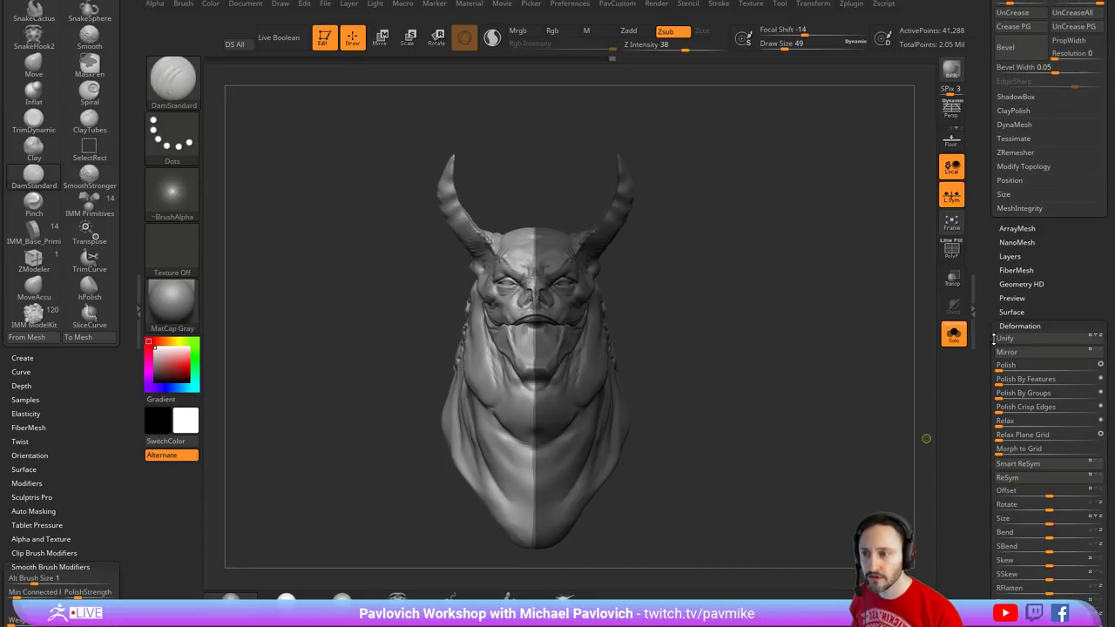
{"action": "left_click", "coordinate": [1032, 465]}
{"action": "left_click_drag", "start_coordinate": [806, 235], "coordinate": [771, 311], "text": "ctrl"}
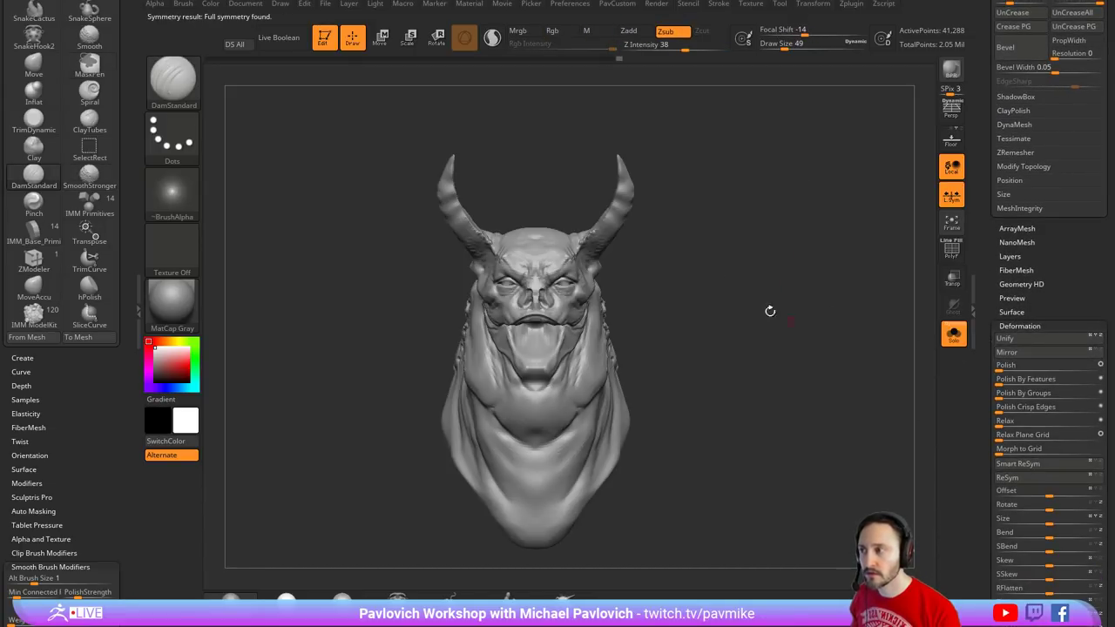
- Raise the head to subdivision level 3 and mask one half of it along the centre line
{"action": "left_click_drag", "start_coordinate": [708, 116], "coordinate": [534, 566], "text": "ctrl"}
{"action": "left_click_drag", "start_coordinate": [621, 340], "coordinate": [622, 340], "text": "ctrl"}
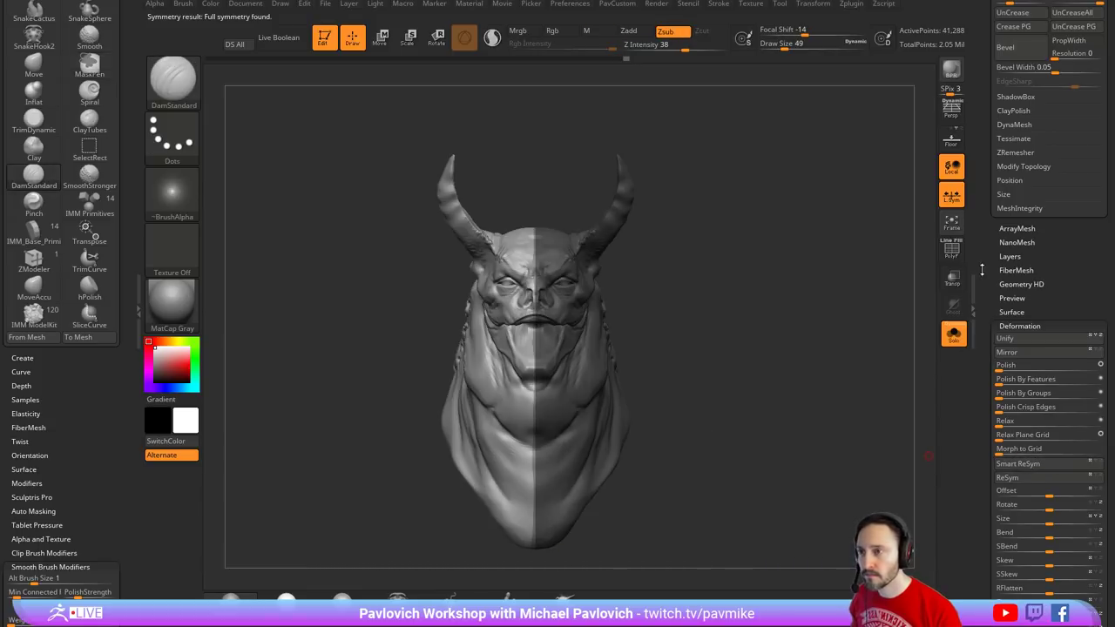
{"action": "left_click_drag", "start_coordinate": [982, 179], "coordinate": [985, 353]}
{"action": "left_click_drag", "start_coordinate": [983, 80], "coordinate": [983, 133]}
{"action": "scroll", "coordinate": [983, 132], "scroll_direction": "up", "scroll_amount": 5}
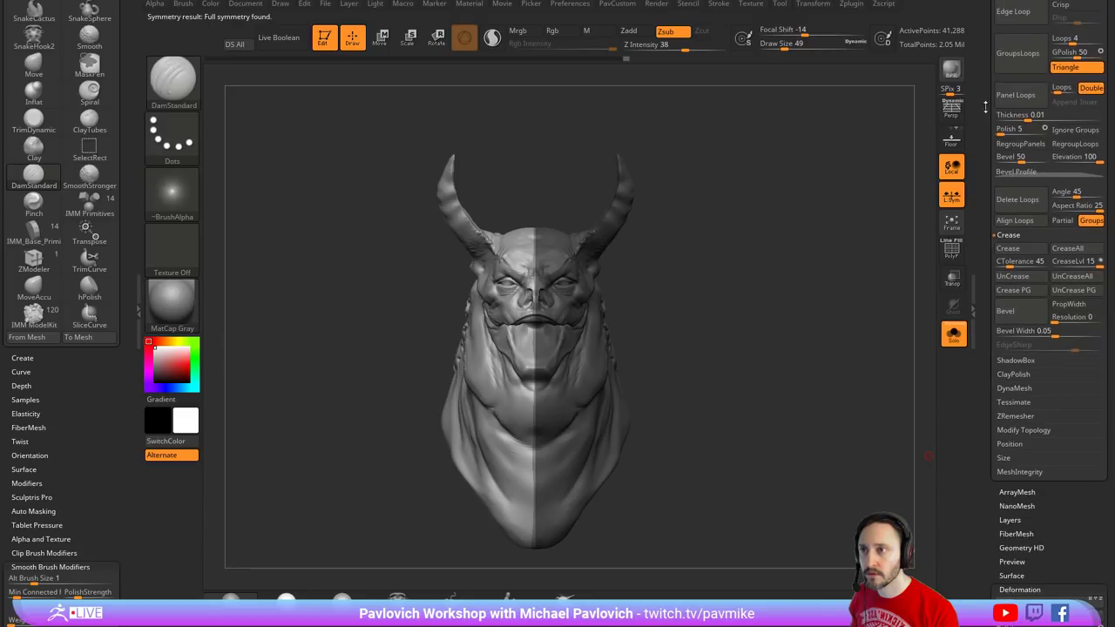
{"action": "left_click_drag", "start_coordinate": [716, 198], "coordinate": [699, 215], "text": "ctrl"}
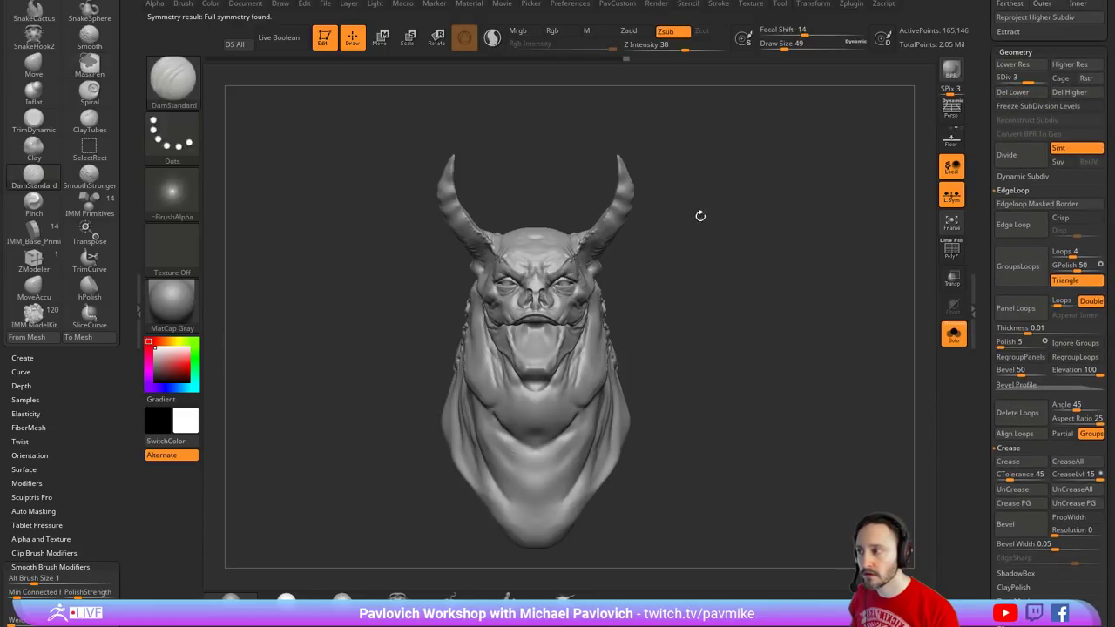
{"action": "left_click_drag", "start_coordinate": [741, 117], "coordinate": [534, 571], "text": "ctrl"}
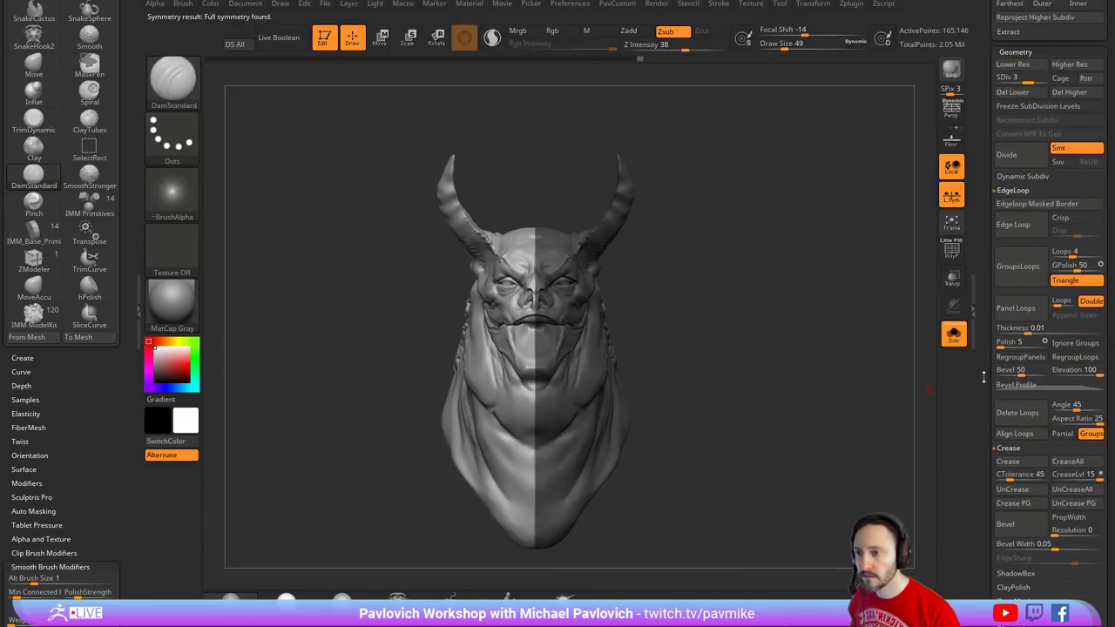
- Apply Smart ReSym to the half-masked head at subdivision level 3 and clear the mask
{"action": "scroll", "coordinate": [988, 372], "scroll_direction": "down", "scroll_amount": 10}
{"action": "left_click_drag", "start_coordinate": [988, 373], "coordinate": [988, 315]}
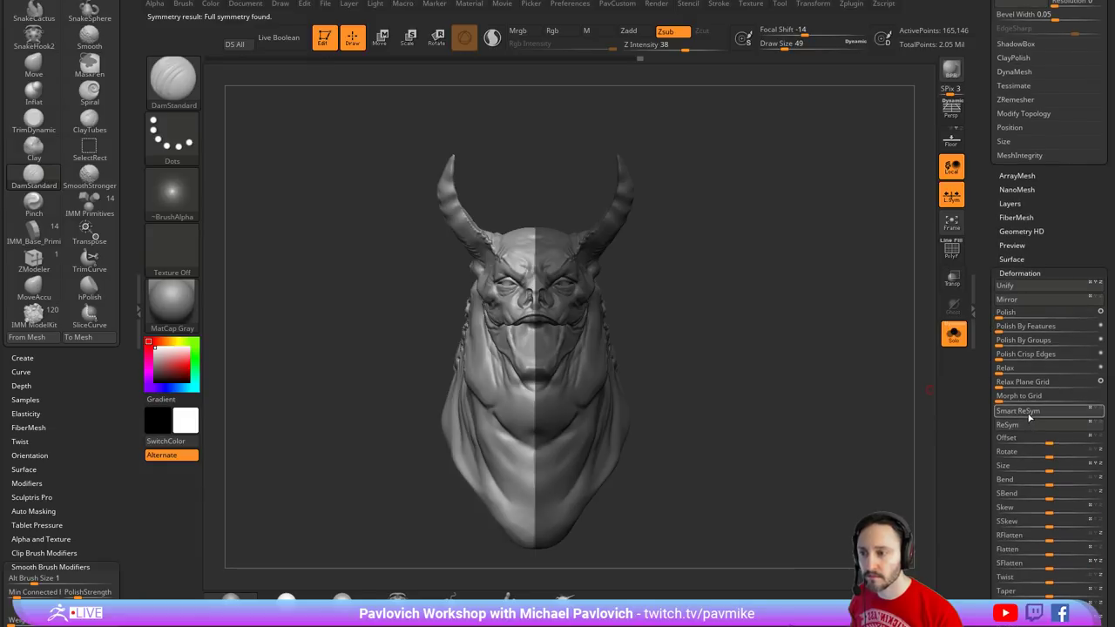
{"action": "left_click", "coordinate": [1028, 415]}
{"action": "left_click_drag", "start_coordinate": [737, 339], "coordinate": [765, 346], "text": "ctrl"}
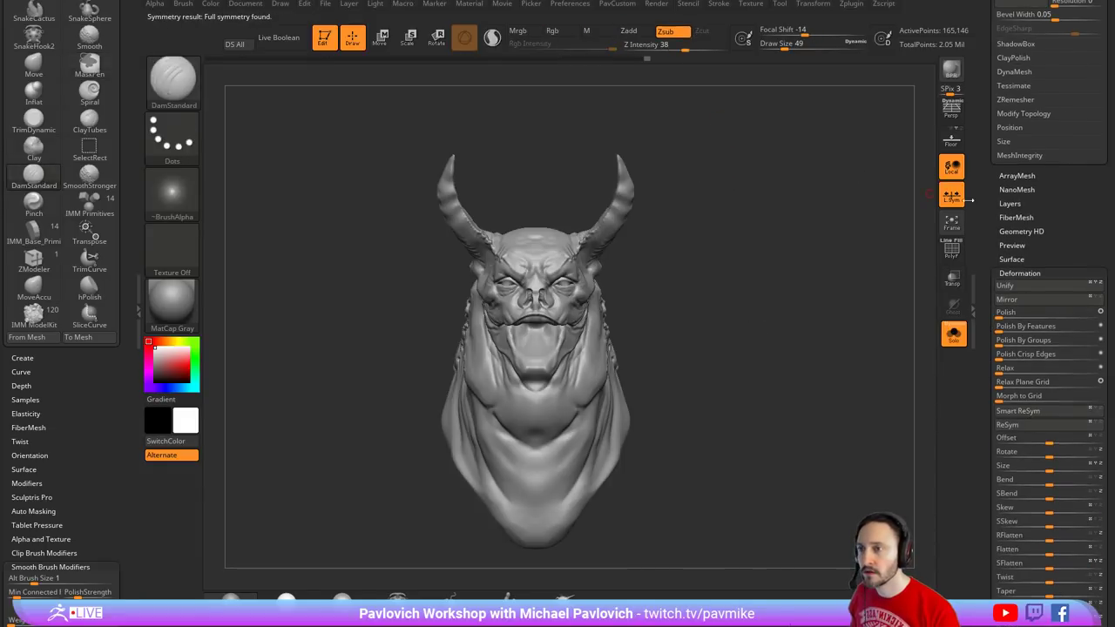
- Raise the head to subdivision level 4 and mask one half along the centre line again
{"action": "scroll", "coordinate": [978, 153], "scroll_direction": "up", "scroll_amount": 15}
{"action": "left_click_drag", "start_coordinate": [979, 152], "coordinate": [983, 203]}
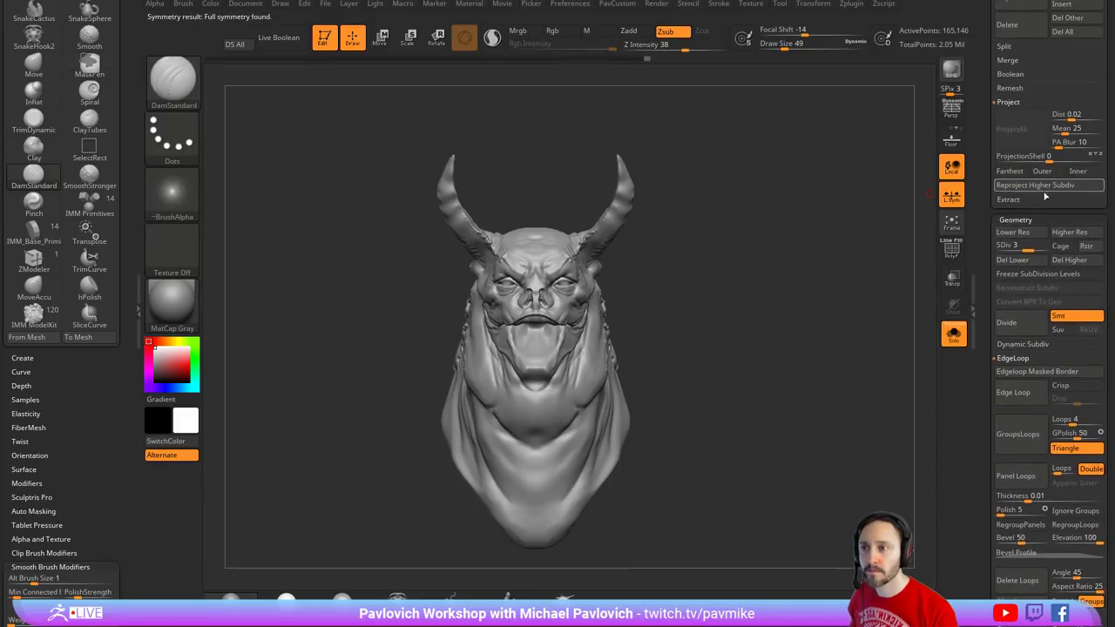
{"action": "left_click", "coordinate": [1039, 246]}
{"action": "left_click_drag", "start_coordinate": [988, 256], "coordinate": [985, 187]}
{"action": "left_click_drag", "start_coordinate": [731, 104], "coordinate": [531, 594], "text": "ctrl"}
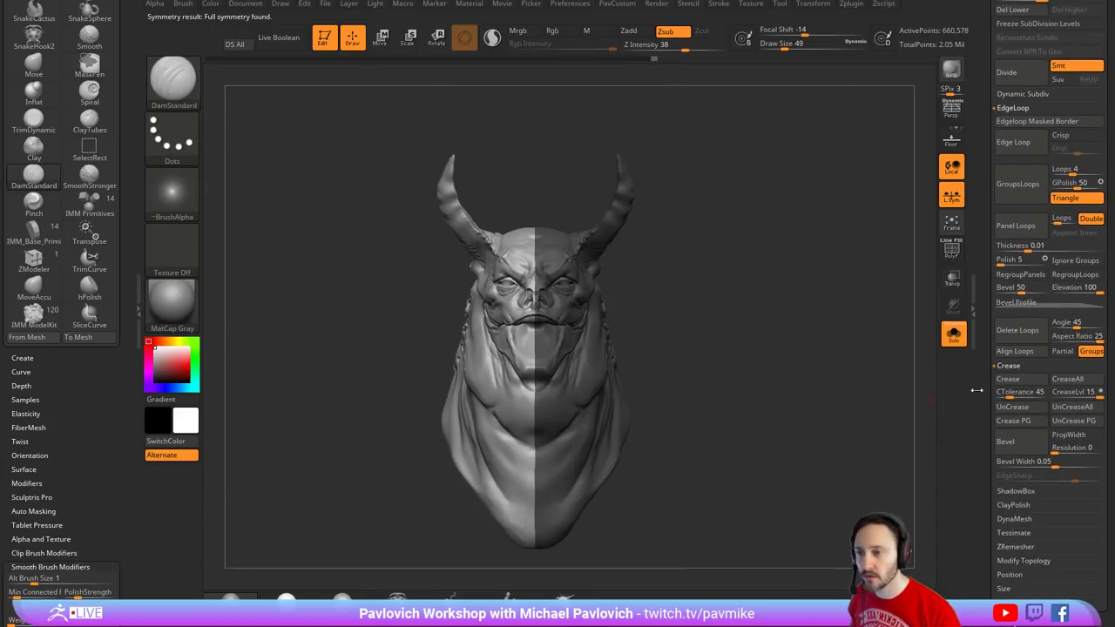
- Apply Smart ReSym to the half-masked head at subdivision level 4 and clear the mask
{"action": "scroll", "coordinate": [1037, 289], "scroll_direction": "down", "scroll_amount": 14}
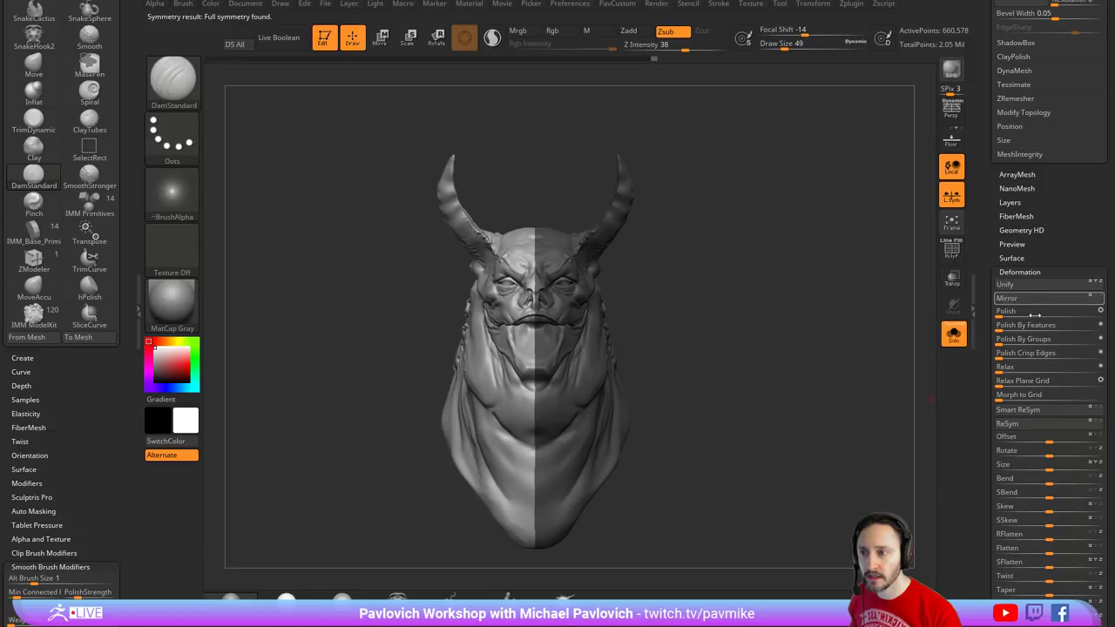
{"action": "left_click", "coordinate": [1020, 409]}
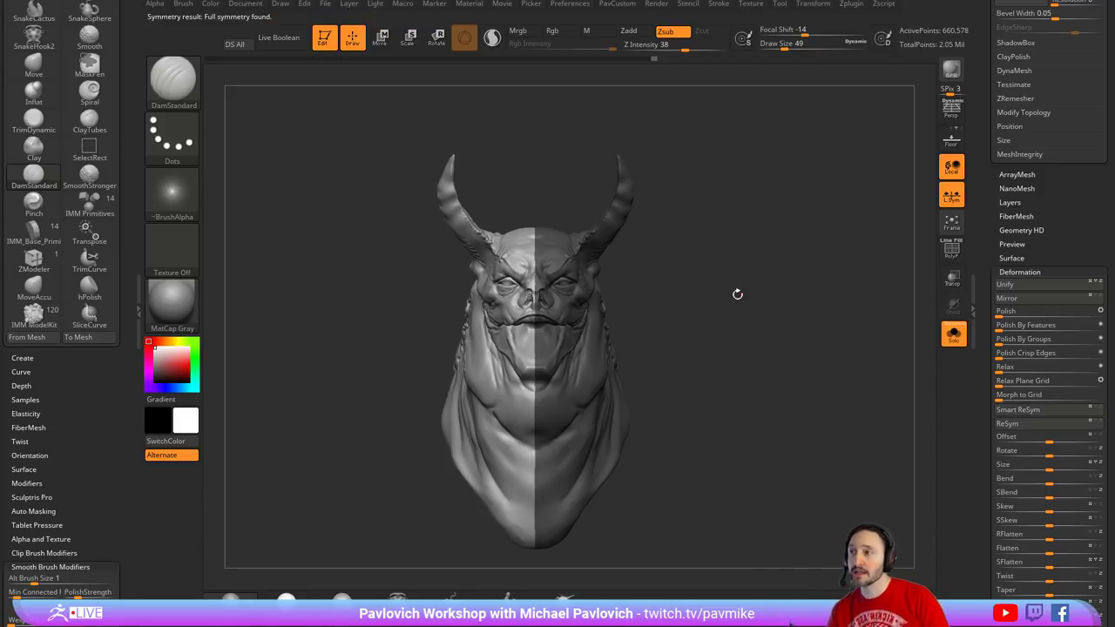
{"action": "mouse_move", "coordinate": [771, 328]}
{"action": "left_mouse_down"}
{"action": "mouse_move", "coordinate": [730, 286]}
{"action": "mouse_move", "coordinate": [804, 246]}
{"action": "mouse_move", "coordinate": [809, 305]}
{"action": "left_mouse_up"}
{"action": "left_click_drag", "start_coordinate": [762, 273], "coordinate": [789, 306], "text": "alt"}
- Lower the head to subdivision level 2 and select the Clay brush with its alpha turned off
{"action": "left_click_drag", "start_coordinate": [985, 200], "coordinate": [992, 375]}
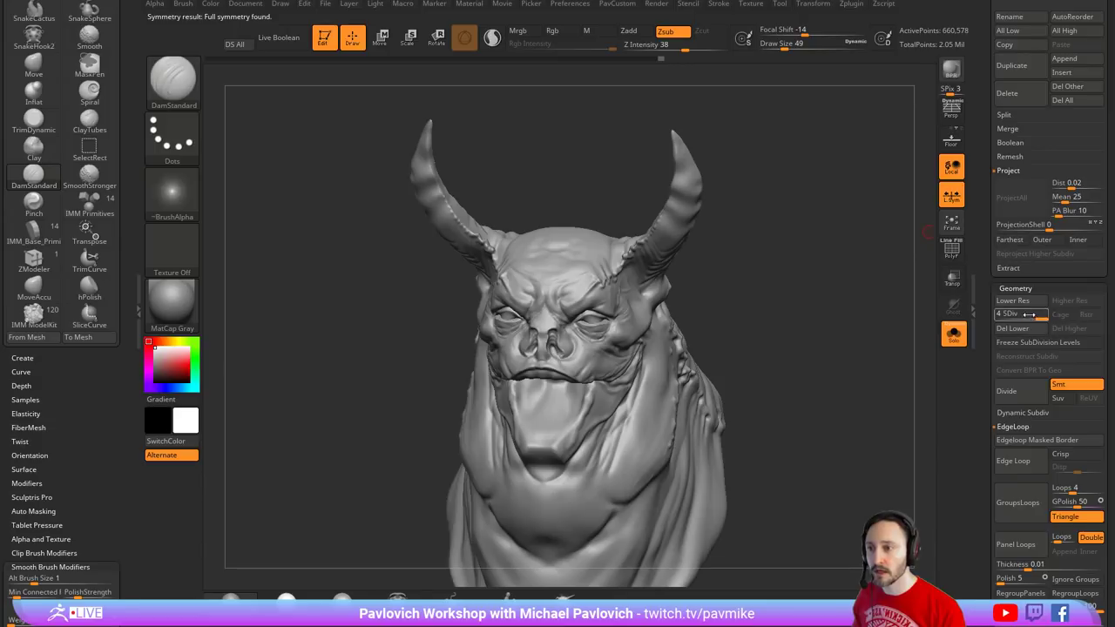
{"action": "left_click_drag", "start_coordinate": [1032, 316], "coordinate": [1014, 316]}
{"action": "mouse_move", "coordinate": [782, 323]}
{"action": "left_mouse_down", "text": "alt"}
{"action": "mouse_move", "coordinate": [858, 287]}
{"action": "mouse_move", "coordinate": [831, 224]}
{"action": "left_mouse_up", "text": "alt"}
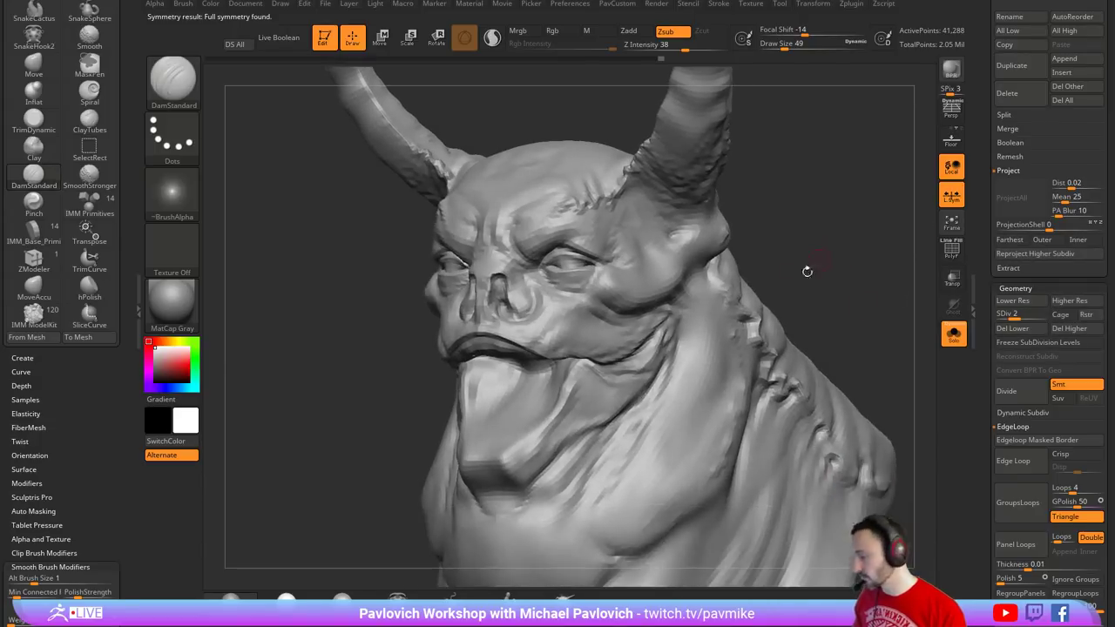
{"action": "key", "text": "b"}
{"action": "key", "text": "c"}
{"action": "key", "text": "l"}
{"action": "left_click", "coordinate": [173, 191]}
{"action": "left_click", "coordinate": [243, 203]}
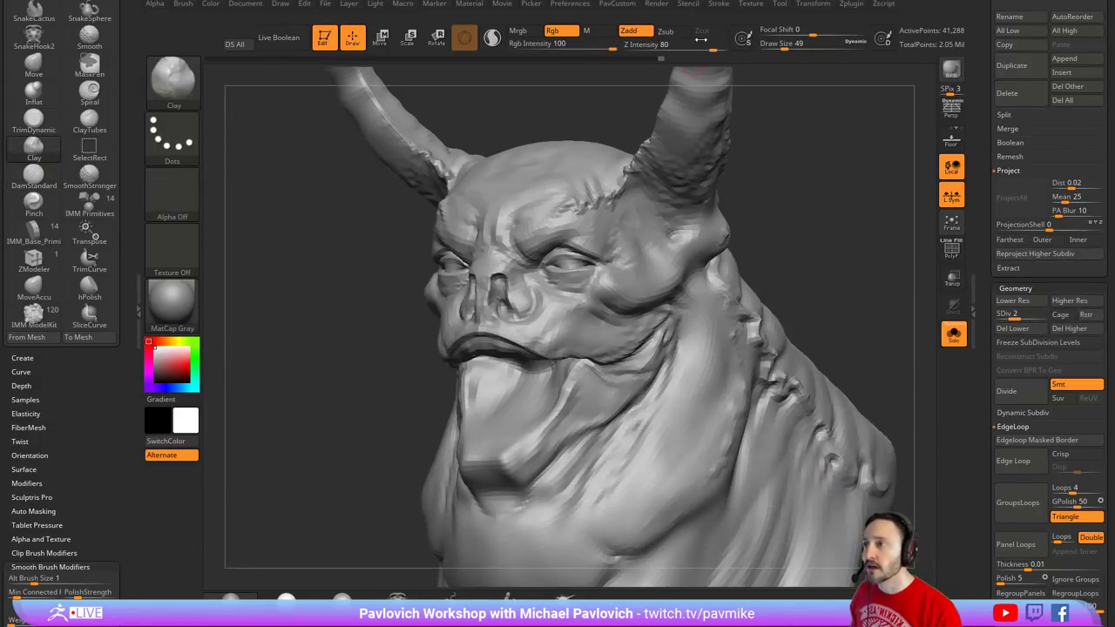
- Set the Clay brush to Z Intensity 65 and draw size 120, and build up the side of the lower jaw beside the chin
{"action": "left_click_drag", "start_coordinate": [712, 50], "coordinate": [704, 49]}
{"action": "key", "text": "s"}
{"action": "left_click_drag", "start_coordinate": [563, 344], "coordinate": [572, 343]}
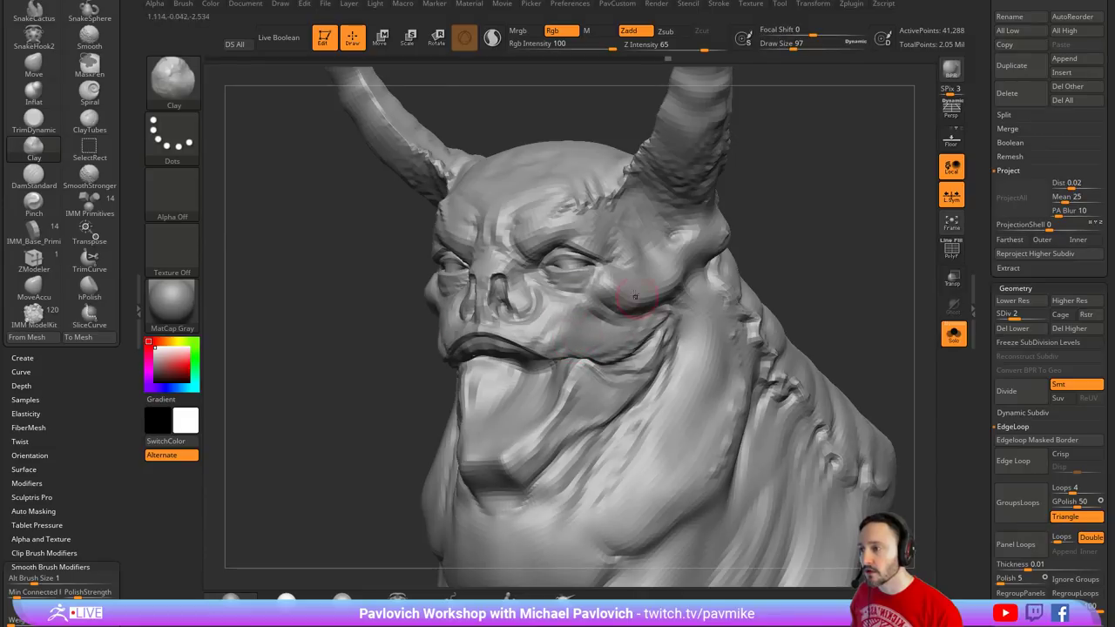
{"action": "left_click_drag", "start_coordinate": [822, 279], "coordinate": [793, 212], "text": "alt"}
{"action": "key", "text": "bracketright"}
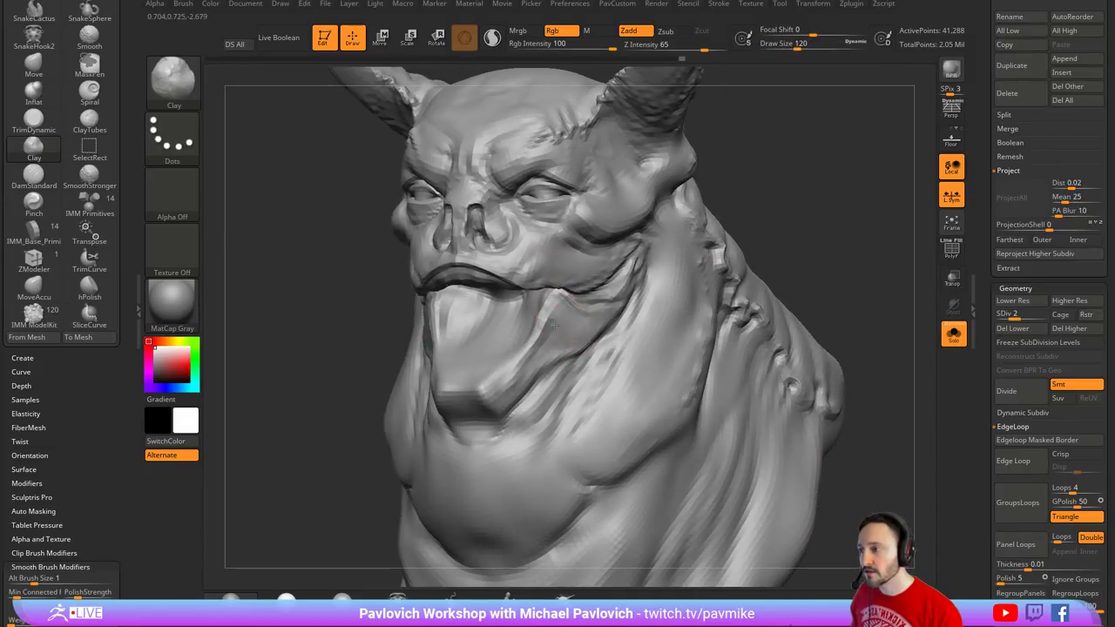
{"action": "left_click_drag", "start_coordinate": [554, 324], "coordinate": [541, 380]}
- Add further Clay strokes along the lower jaw between the chin and the mouth corner
{"action": "left_click_drag", "start_coordinate": [754, 225], "coordinate": [852, 228]}
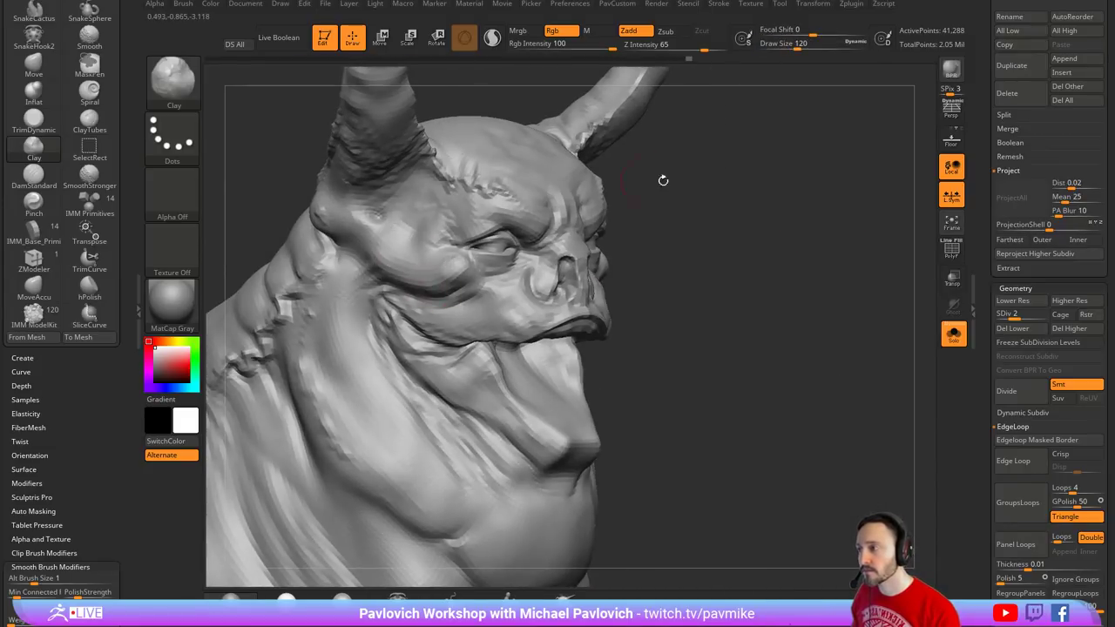
{"action": "left_click_drag", "start_coordinate": [663, 180], "coordinate": [531, 186]}
{"action": "left_click_drag", "start_coordinate": [765, 226], "coordinate": [761, 146], "text": "alt"}
{"action": "left_click_drag", "start_coordinate": [578, 289], "coordinate": [566, 365]}
{"action": "left_click_drag", "start_coordinate": [574, 326], "coordinate": [557, 357]}
- Raise the bust to subdivision level 4 and carve creases around the cheek and mouth corner with DamStandard at draw size 41
{"action": "left_click_drag", "start_coordinate": [764, 229], "coordinate": [854, 256]}
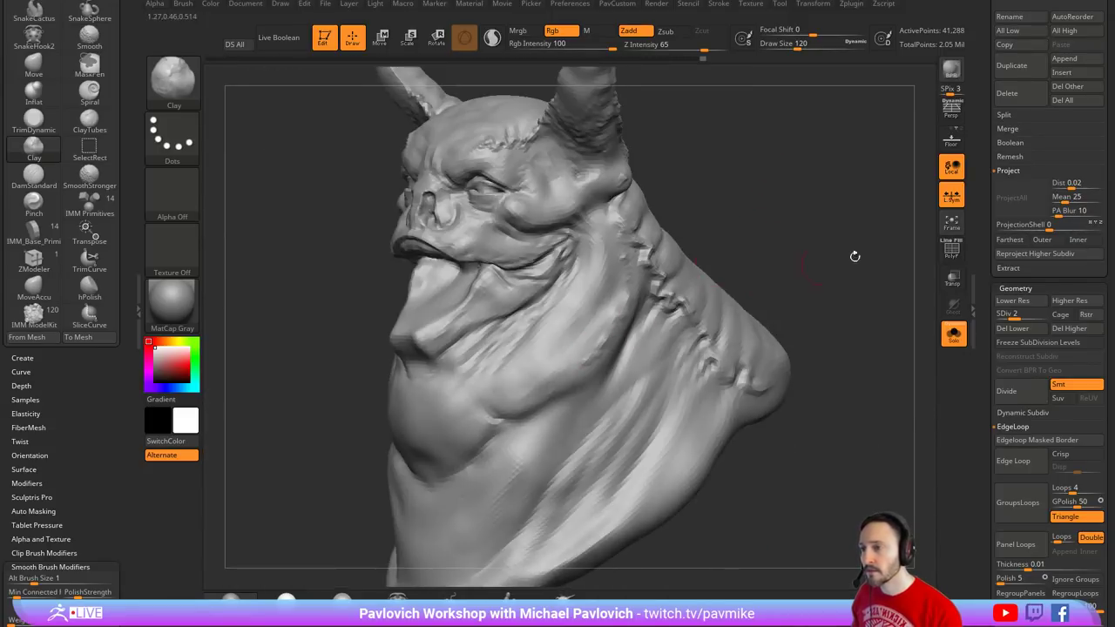
{"action": "left_click", "coordinate": [1045, 316]}
{"action": "mouse_move", "coordinate": [737, 155]}
{"action": "left_mouse_down", "text": "alt"}
{"action": "mouse_move", "coordinate": [799, 242]}
{"action": "mouse_move", "coordinate": [862, 246]}
{"action": "mouse_move", "coordinate": [790, 208]}
{"action": "mouse_move", "coordinate": [841, 254]}
{"action": "mouse_move", "coordinate": [849, 296]}
{"action": "left_mouse_up", "text": "alt"}
{"action": "key", "text": "b"}
{"action": "key", "text": "d"}
{"action": "key", "text": "s"}
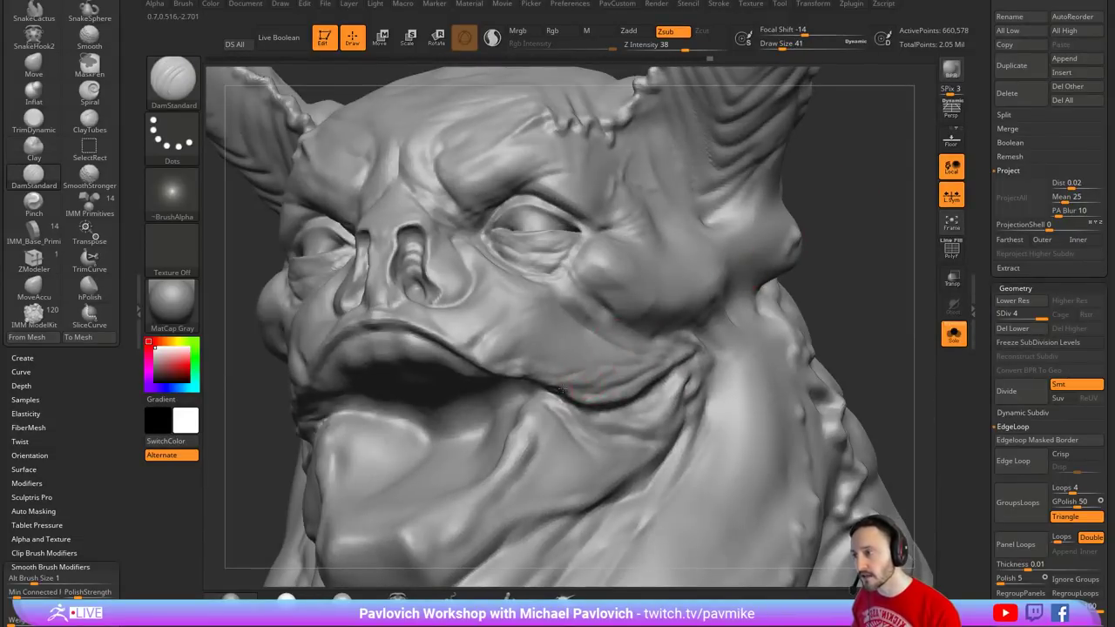
{"action": "left_click_drag", "start_coordinate": [811, 258], "coordinate": [683, 288]}
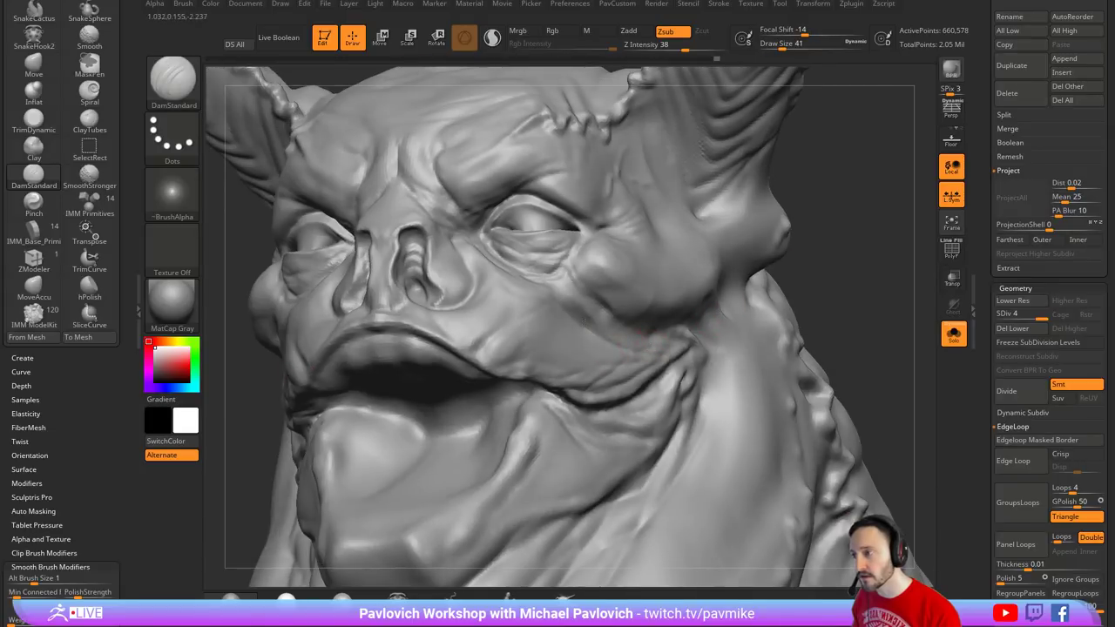
{"action": "left_click_drag", "start_coordinate": [810, 248], "coordinate": [740, 318]}
{"action": "mouse_move", "coordinate": [647, 343]}
{"action": "left_mouse_down"}
{"action": "mouse_move", "coordinate": [600, 355]}
{"action": "mouse_move", "coordinate": [584, 376]}
{"action": "left_mouse_up"}
- Carve a crease along the lower eyelid with the DamStandard brush at draw size 39
{"action": "mouse_move", "coordinate": [849, 278]}
{"action": "left_mouse_down", "text": "alt"}
{"action": "mouse_move", "coordinate": [858, 223]}
{"action": "mouse_move", "coordinate": [1010, 253]}
{"action": "mouse_move", "coordinate": [875, 267]}
{"action": "mouse_move", "coordinate": [940, 242]}
{"action": "left_mouse_up", "text": "alt"}
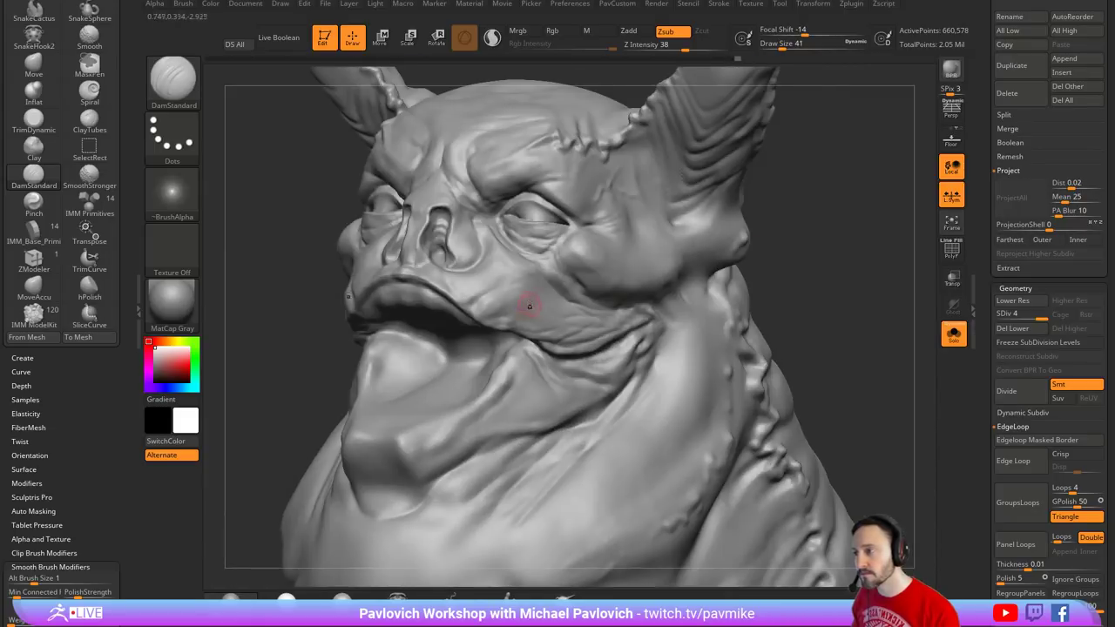
{"action": "mouse_move", "coordinate": [859, 224]}
{"action": "left_mouse_down", "text": "alt"}
{"action": "mouse_move", "coordinate": [839, 279]}
{"action": "mouse_move", "coordinate": [857, 224]}
{"action": "mouse_move", "coordinate": [773, 212]}
{"action": "left_mouse_up", "text": "alt"}
{"action": "key", "text": "s"}
{"action": "left_click", "coordinate": [510, 259]}
{"action": "left_click_drag", "start_coordinate": [527, 269], "coordinate": [566, 267]}
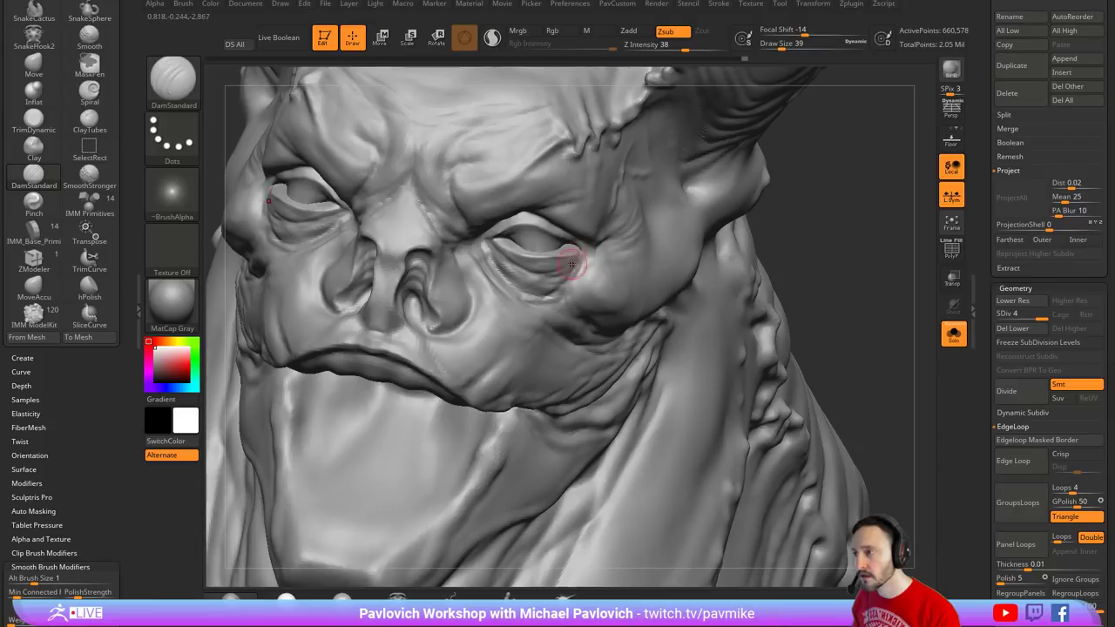
- Adjust the DamStandard brush's LazyRadius and carve fine wrinkles under the eye at draw size 33
{"action": "key", "text": "ctrl+1"}
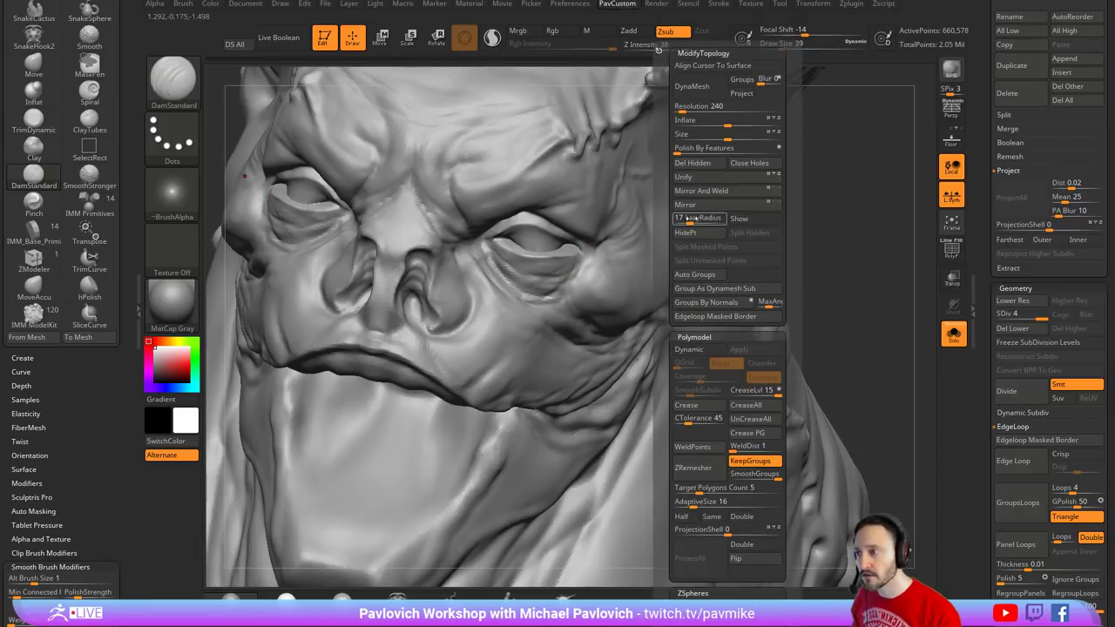
{"action": "left_click", "coordinate": [680, 220]}
{"action": "key", "text": "Return"}
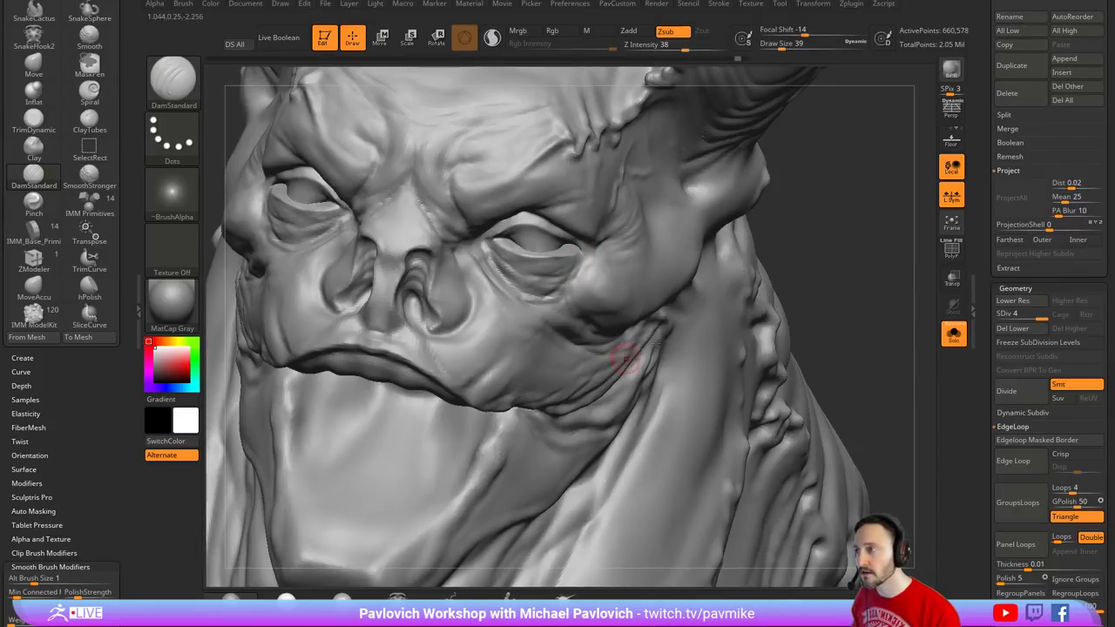
{"action": "left_click_drag", "start_coordinate": [889, 159], "coordinate": [907, 268], "text": "alt"}
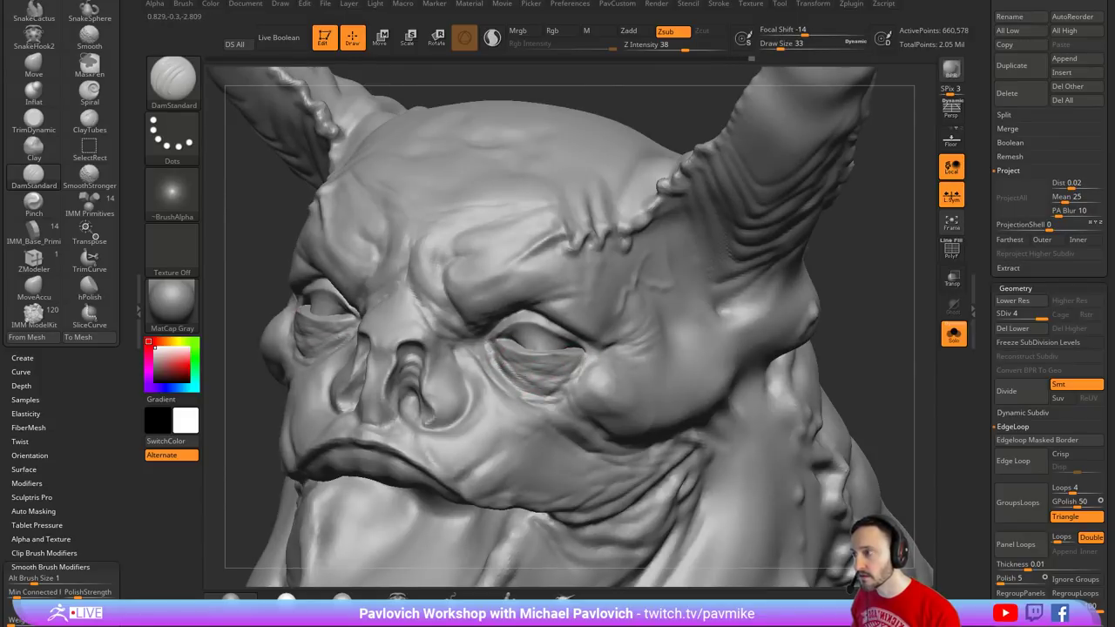
{"action": "left_click_drag", "start_coordinate": [584, 360], "coordinate": [494, 350]}
{"action": "left_click_drag", "start_coordinate": [890, 330], "coordinate": [718, 290]}
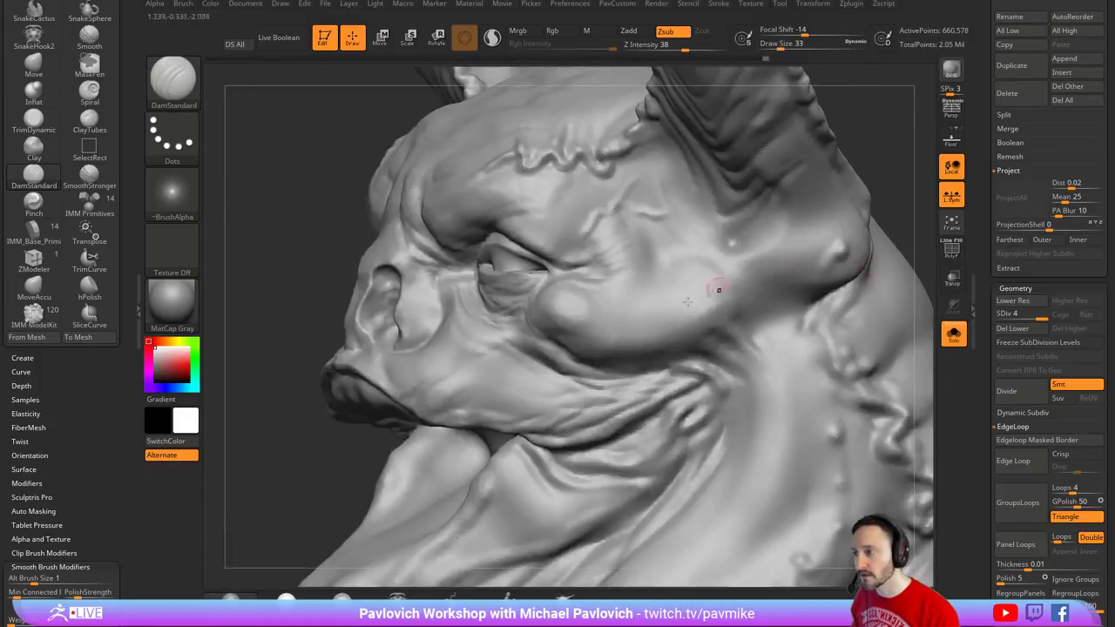
- Undo the last stroke and carve cheek folds between the cheekbone and the mouth corner with DamStandard at draw size 46
{"action": "key", "text": "ctrl+z"}
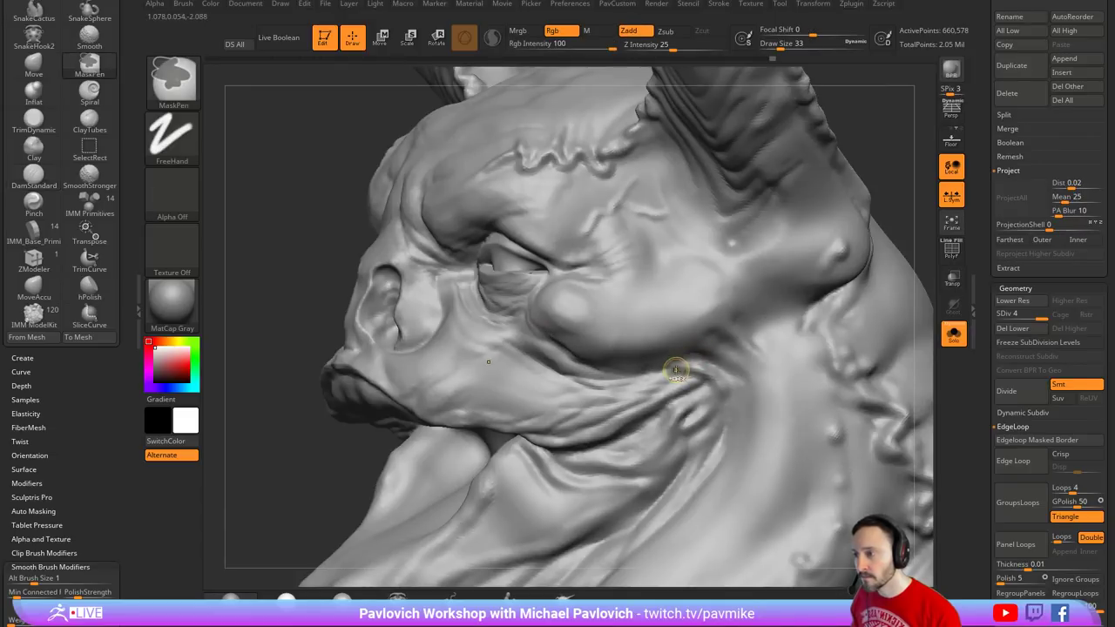
{"action": "key", "text": "bracketright"}
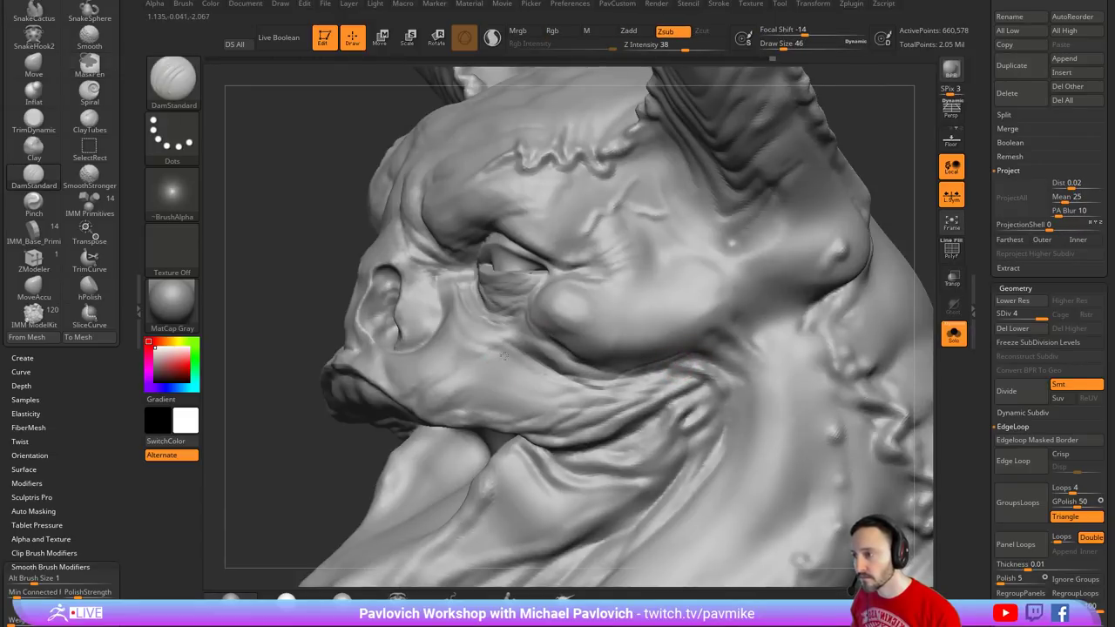
{"action": "mouse_move", "coordinate": [668, 375]}
{"action": "left_mouse_down"}
{"action": "mouse_move", "coordinate": [592, 403]}
{"action": "mouse_move", "coordinate": [526, 400]}
{"action": "left_mouse_up"}
{"action": "left_click_drag", "start_coordinate": [568, 393], "coordinate": [547, 401]}
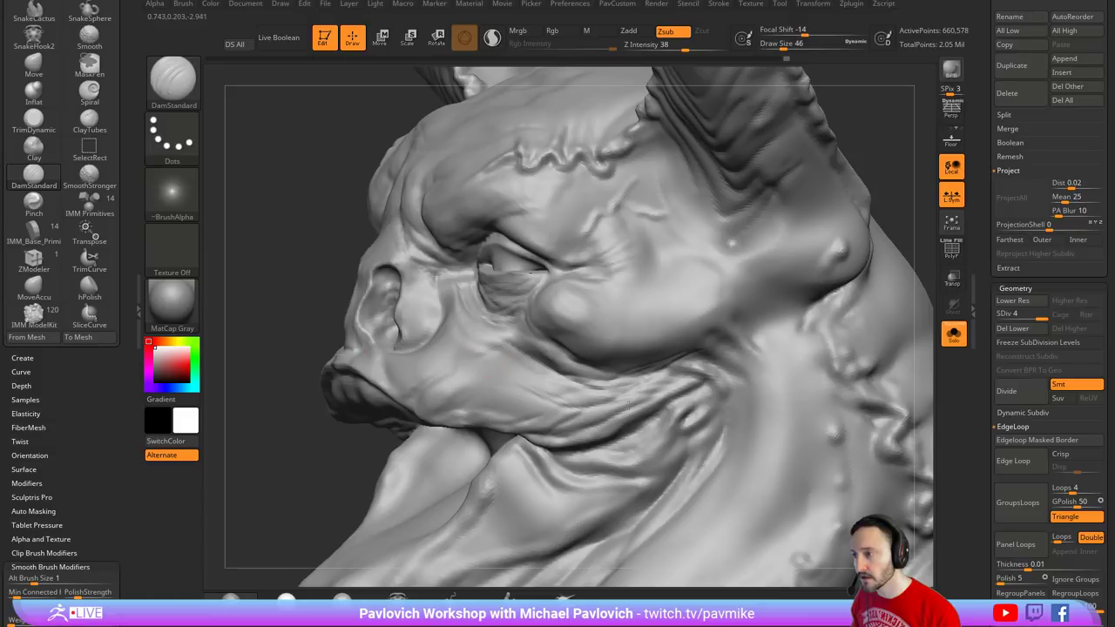
- Build up the cheek folds above the mouth on both sides of the face with the Clay brush at draw size 46
{"action": "key", "text": "2"}
{"action": "key", "text": "s"}
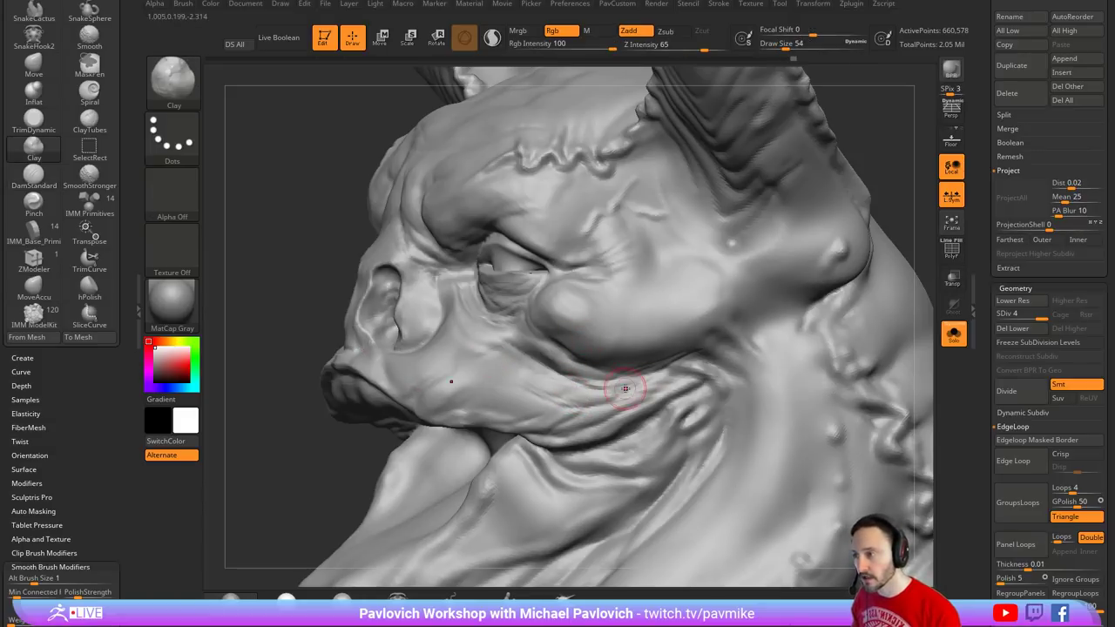
{"action": "left_click_drag", "start_coordinate": [568, 415], "coordinate": [505, 386]}
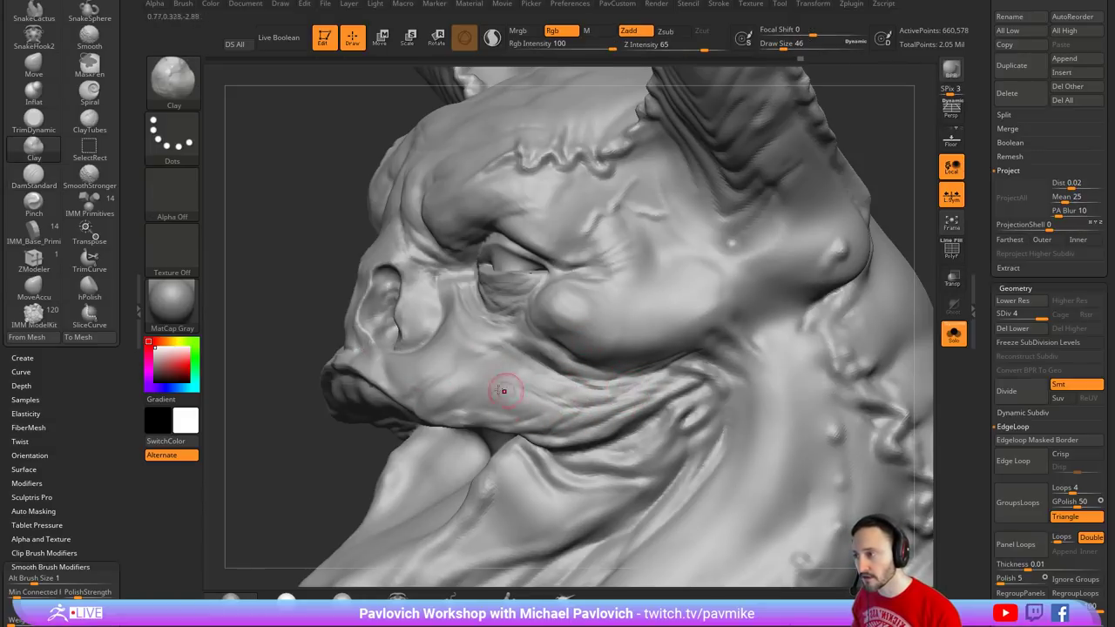
{"action": "mouse_move", "coordinate": [288, 456]}
{"action": "left_mouse_down"}
{"action": "mouse_move", "coordinate": [610, 366]}
{"action": "mouse_move", "coordinate": [813, 272]}
{"action": "mouse_move", "coordinate": [858, 289]}
{"action": "left_mouse_up"}
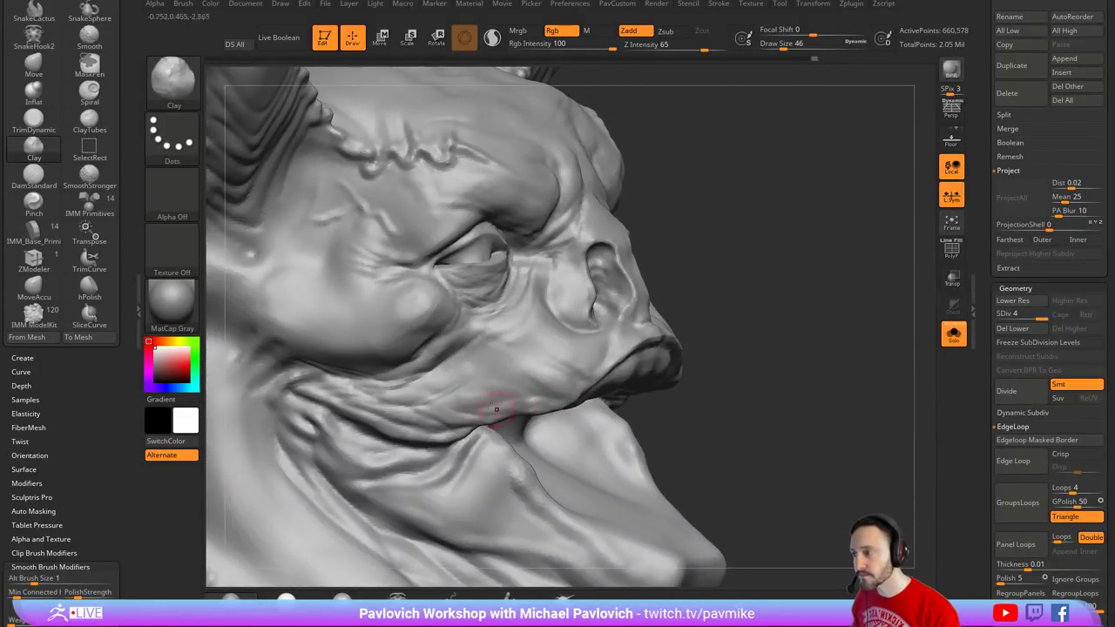
{"action": "left_click_drag", "start_coordinate": [380, 406], "coordinate": [453, 376]}
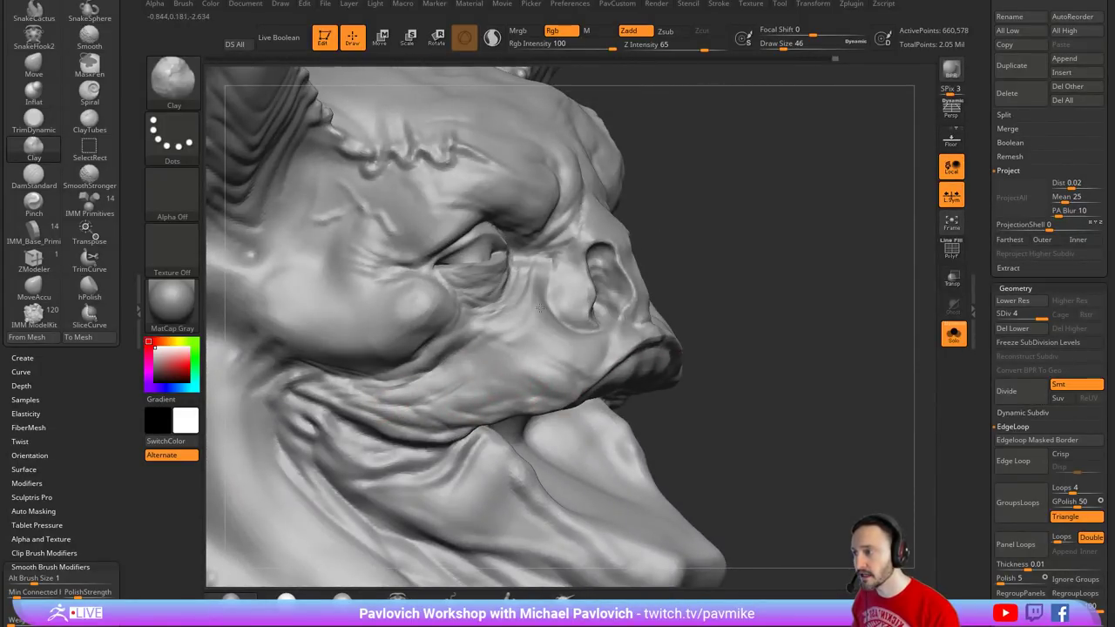
- Add Clay strokes to the upper cheek beside the nostril
{"action": "left_click_drag", "start_coordinate": [540, 306], "coordinate": [533, 324]}
{"action": "mouse_move", "coordinate": [814, 283]}
{"action": "left_mouse_down", "text": "alt"}
{"action": "mouse_move", "coordinate": [799, 239]}
{"action": "mouse_move", "coordinate": [771, 244]}
{"action": "left_mouse_up", "text": "alt"}
{"action": "left_click_drag", "start_coordinate": [560, 326], "coordinate": [516, 347]}
- Review the whole bust from several angles, comparing its lower subdivision levels with level 4
{"action": "mouse_move", "coordinate": [841, 273]}
{"action": "left_mouse_down", "text": "alt"}
{"action": "mouse_move", "coordinate": [778, 207]}
{"action": "mouse_move", "coordinate": [727, 239]}
{"action": "left_mouse_up", "text": "alt"}
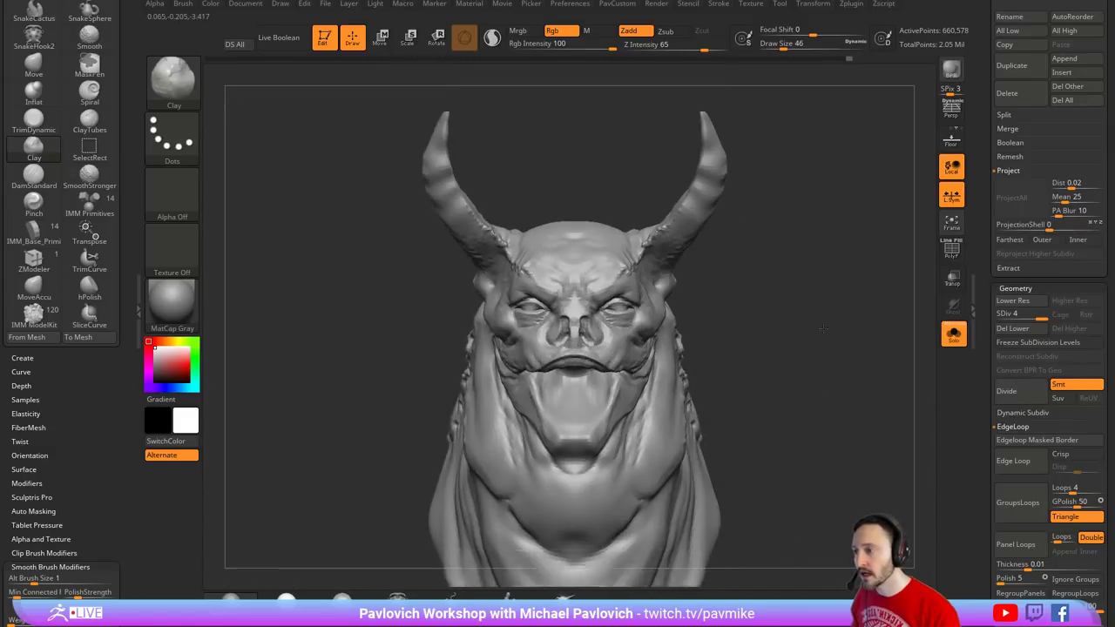
{"action": "mouse_move", "coordinate": [822, 327]}
{"action": "left_mouse_down"}
{"action": "mouse_move", "coordinate": [838, 268]}
{"action": "mouse_move", "coordinate": [838, 323]}
{"action": "left_mouse_up"}
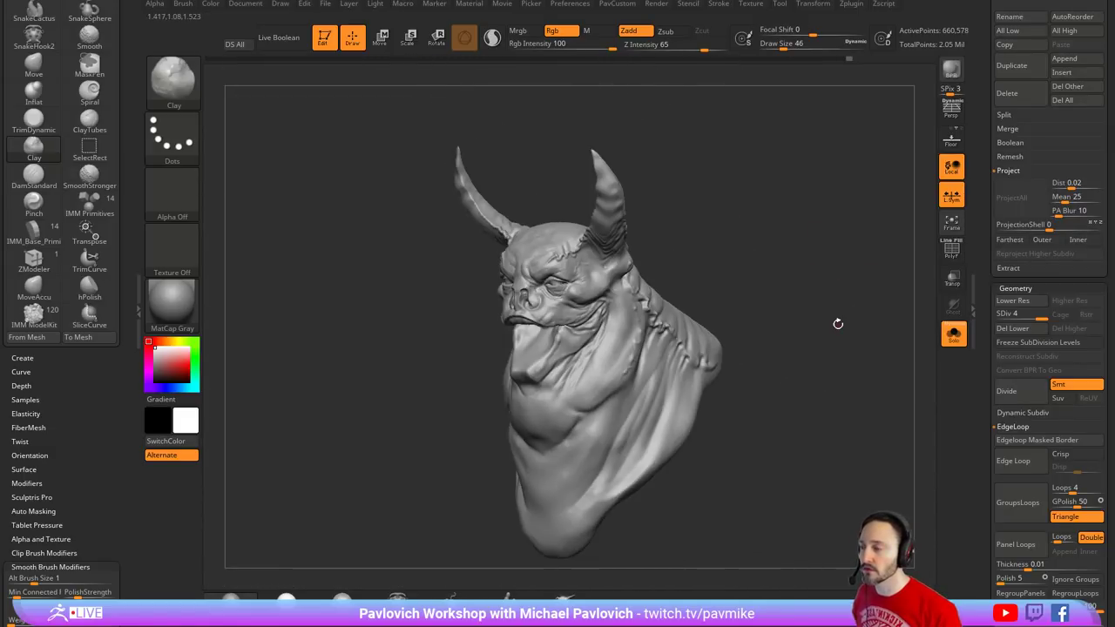
{"action": "mouse_move", "coordinate": [1032, 316]}
{"action": "left_mouse_down"}
{"action": "mouse_move", "coordinate": [1014, 316]}
{"action": "mouse_move", "coordinate": [1041, 314]}
{"action": "mouse_move", "coordinate": [1003, 314]}
{"action": "mouse_move", "coordinate": [1042, 315]}
{"action": "left_mouse_up"}
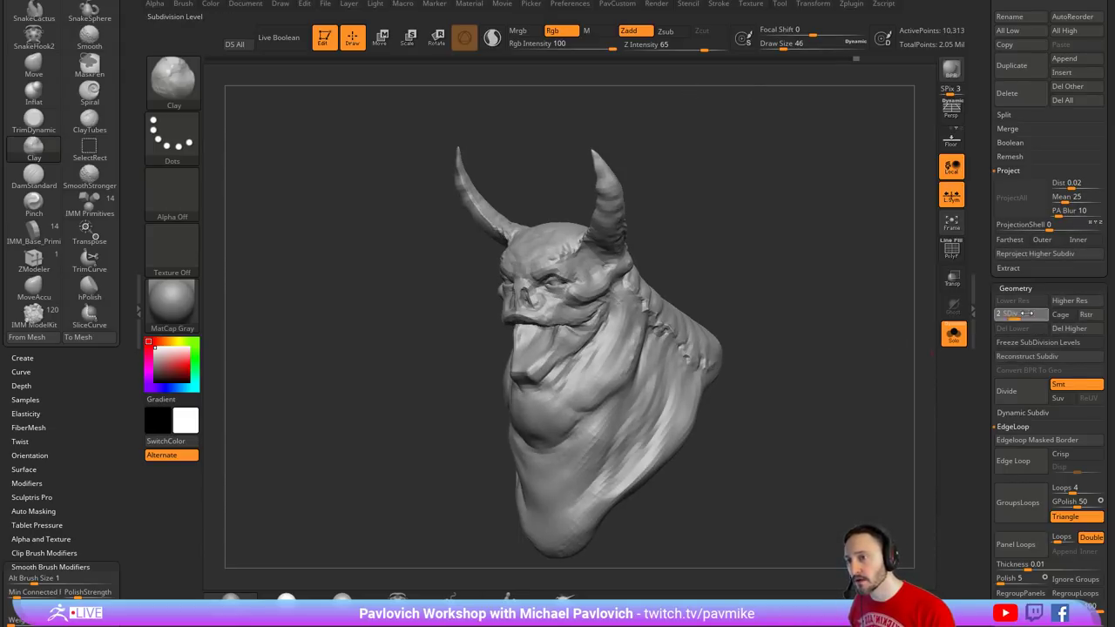
{"action": "mouse_move", "coordinate": [762, 282]}
{"action": "left_mouse_down", "text": "shift"}
{"action": "mouse_move", "coordinate": [780, 281]}
{"action": "mouse_move", "coordinate": [754, 280]}
{"action": "left_mouse_up", "text": "shift"}
{"action": "key", "text": "s"}
{"action": "left_click_drag", "start_coordinate": [768, 284], "coordinate": [756, 274], "text": "alt"}
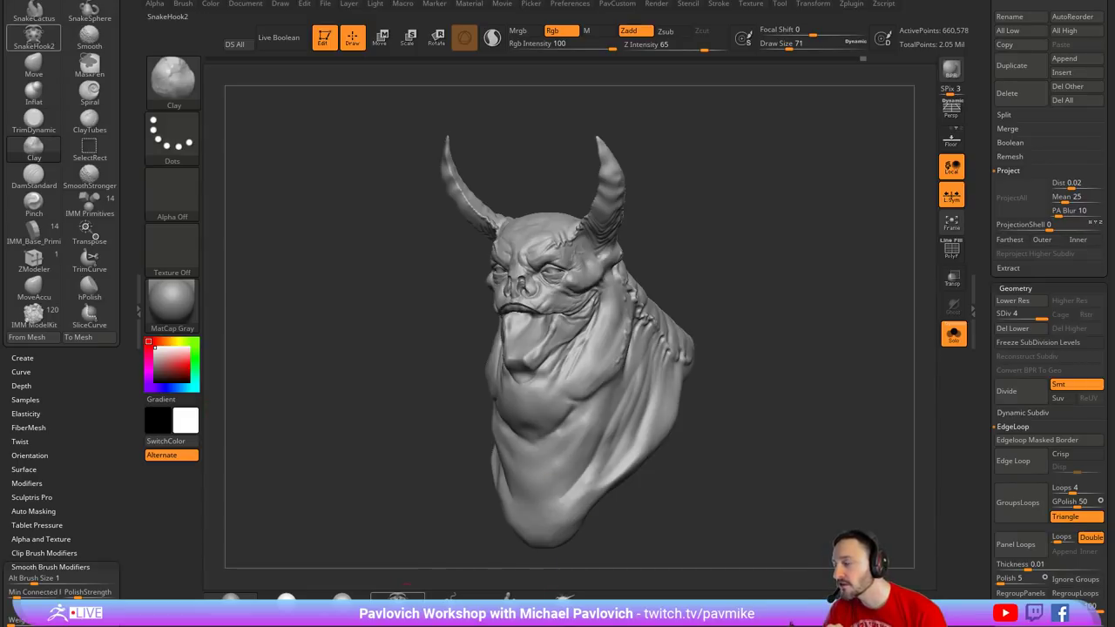
- Switch the active tool to Cylinder3D and convert it to a PolyMesh3D
{"action": "left_click_drag", "start_coordinate": [73, 407], "coordinate": [73, 402]}
{"action": "scroll", "coordinate": [73, 401], "scroll_direction": "down", "scroll_amount": 2}
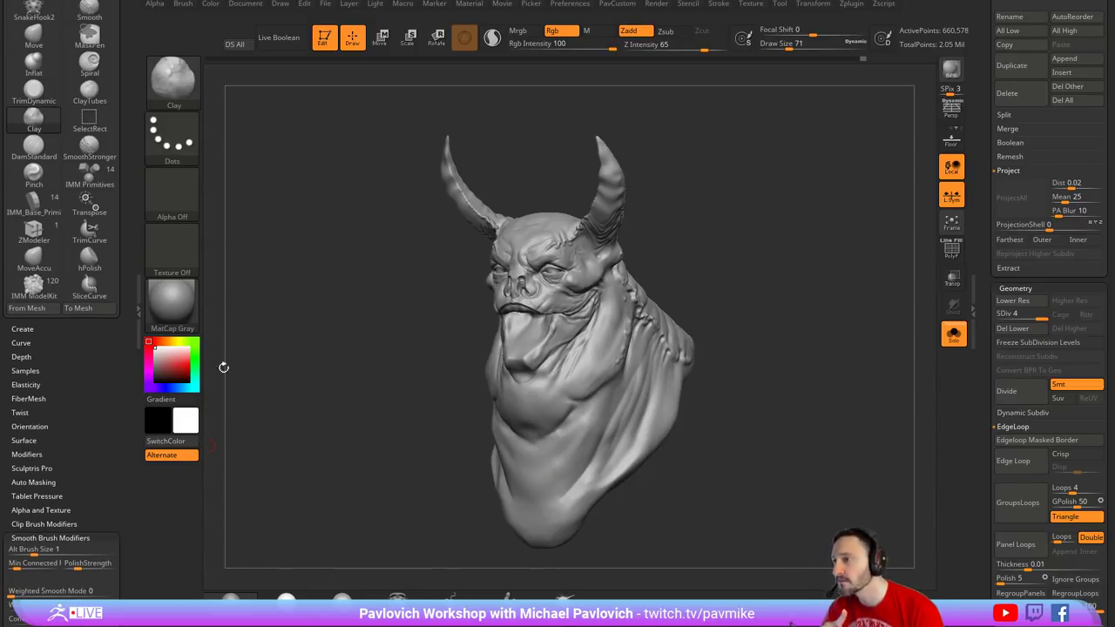
{"action": "left_click", "coordinate": [991, 232]}
{"action": "left_click", "coordinate": [1077, 137]}
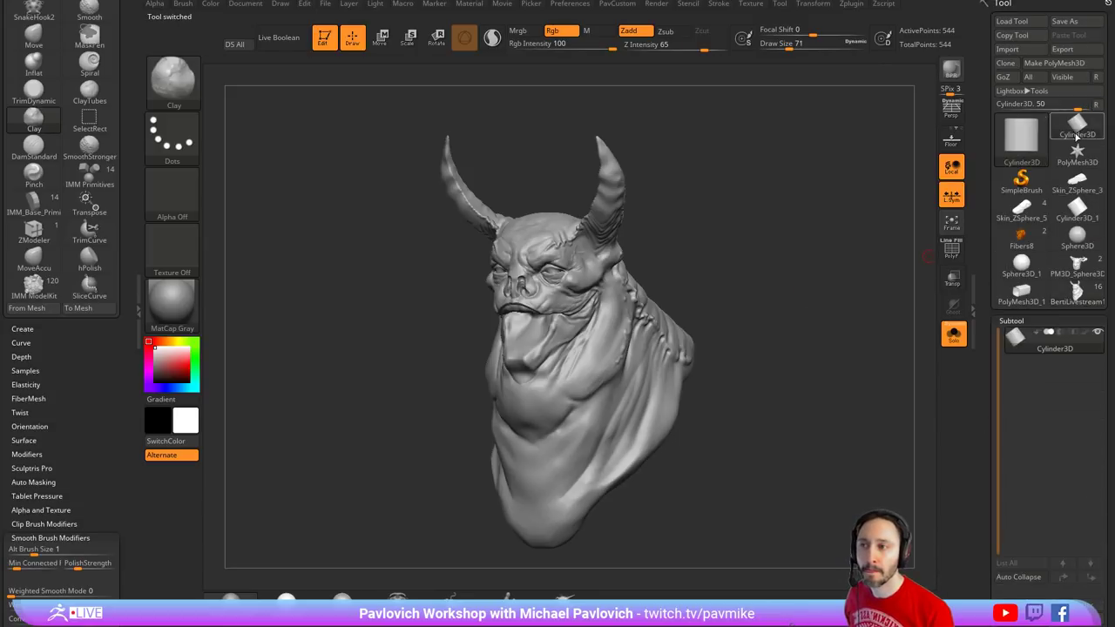
{"action": "left_click", "coordinate": [1049, 65]}
{"action": "left_click_drag", "start_coordinate": [788, 191], "coordinate": [747, 265]}
- DynaMesh the cylinder at resolution 128 with Blur set to 0
{"action": "key", "text": "2"}
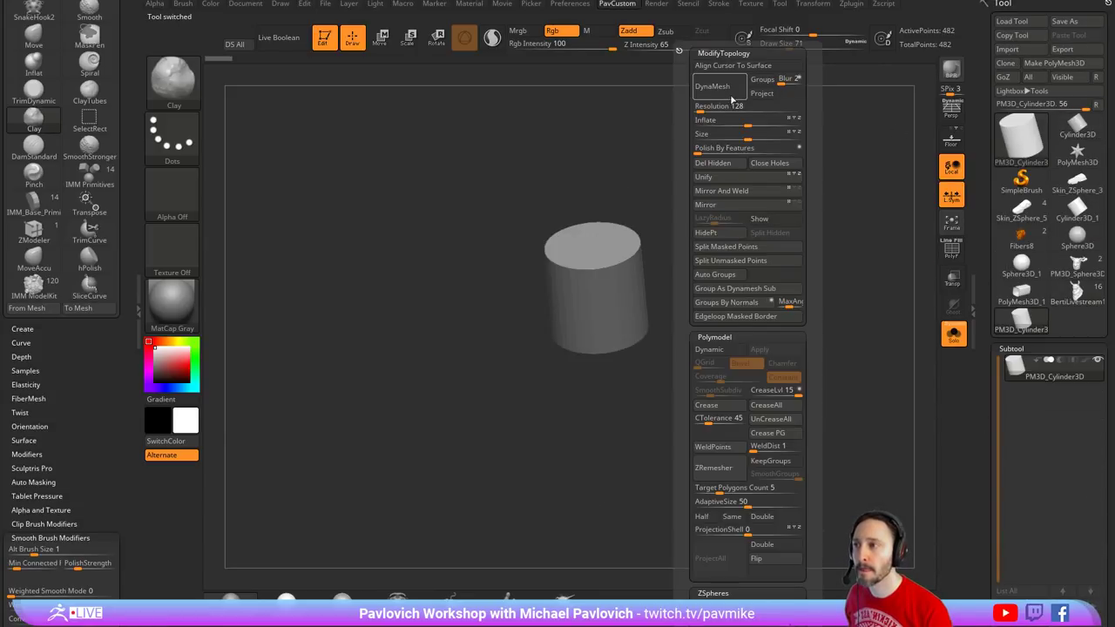
{"action": "left_click", "coordinate": [721, 93]}
{"action": "key", "text": "2"}
{"action": "left_click_drag", "start_coordinate": [819, 81], "coordinate": [803, 82]}
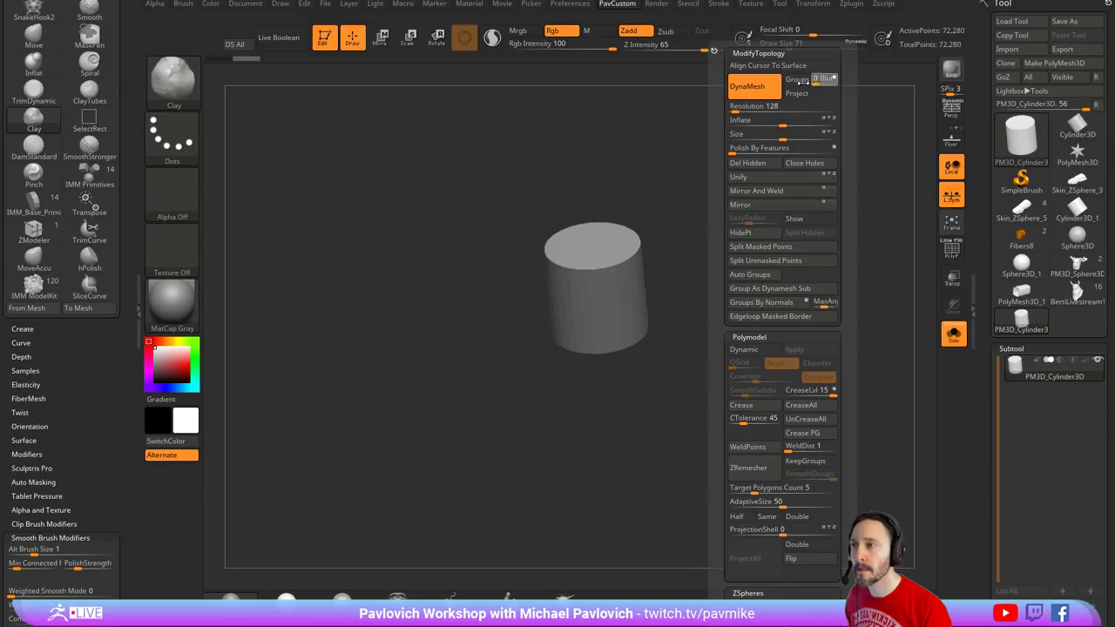
{"action": "left_click", "coordinate": [759, 86]}
{"action": "mouse_move", "coordinate": [584, 258]}
{"action": "right_mouse_down", "text": "ctrl"}
{"action": "mouse_move", "coordinate": [711, 291]}
{"action": "mouse_move", "coordinate": [616, 295]}
{"action": "right_mouse_up", "text": "ctrl"}
{"action": "key", "text": "2"}
{"action": "left_click", "coordinate": [695, 88]}
- Try pulling a strand out of the cylinder's rim with the SnakeHook brush at draw size 124 and undo it
{"action": "key", "text": "s"}
{"action": "left_click", "coordinate": [676, 290]}
{"action": "left_click", "coordinate": [564, 598]}
{"action": "key", "text": "s"}
{"action": "left_click", "coordinate": [550, 329]}
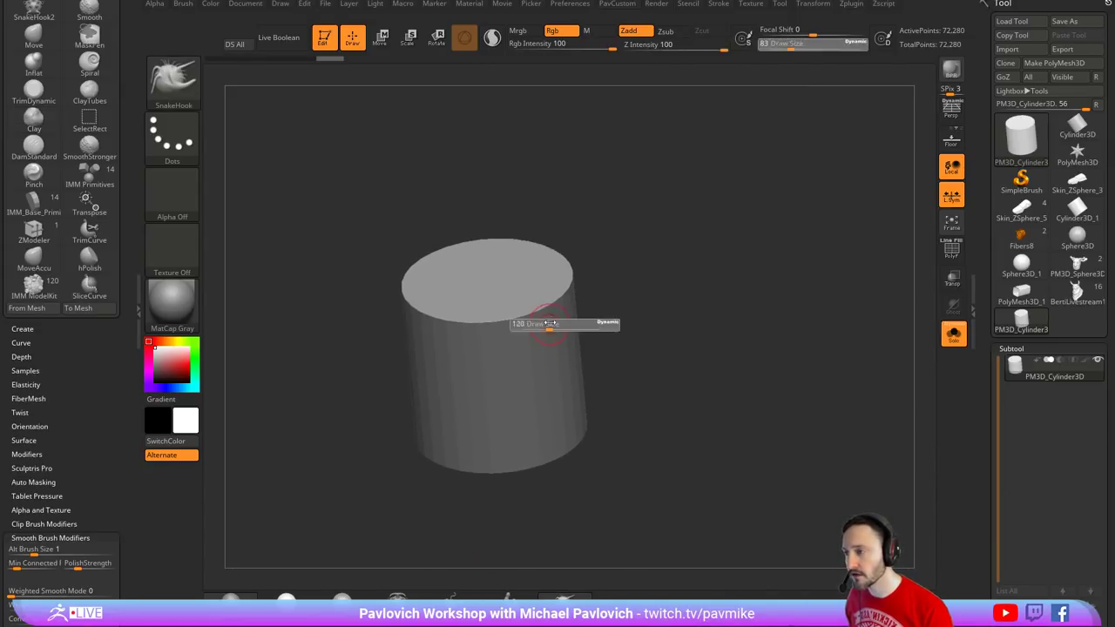
{"action": "left_click_drag", "start_coordinate": [554, 301], "coordinate": [725, 223]}
{"action": "key", "text": "ctrl+z"}
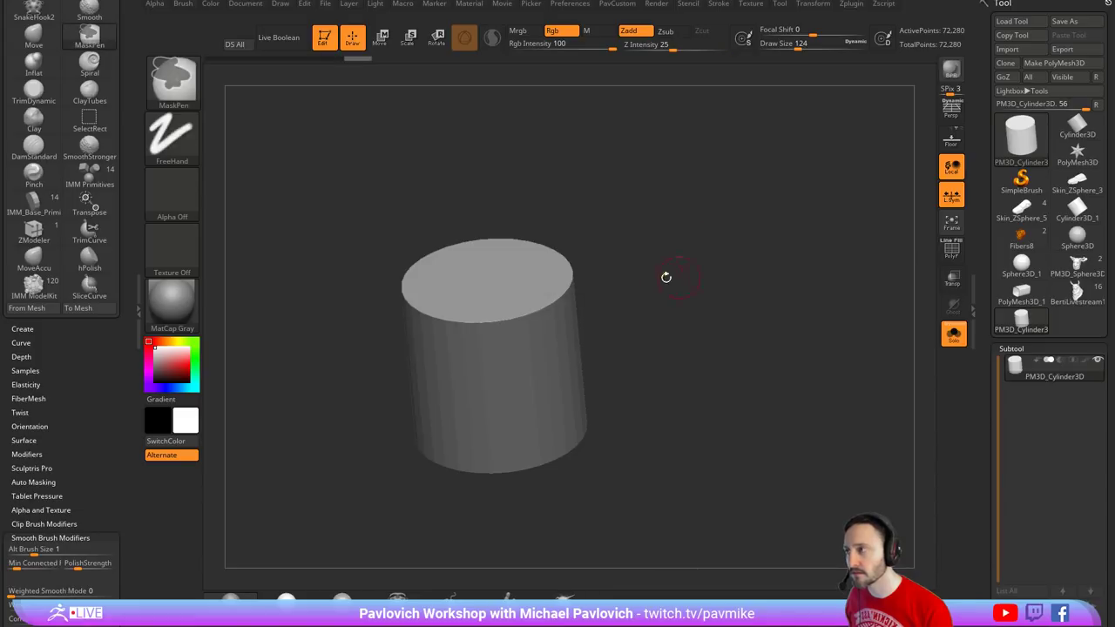
- Enable Sculptris Pro, test a SnakeHook pull from the cylinder's rim and undo that stroke
{"action": "left_click", "coordinate": [492, 39]}
{"action": "left_click_drag", "start_coordinate": [558, 285], "coordinate": [721, 247]}
{"action": "key", "text": "ctrl+z"}
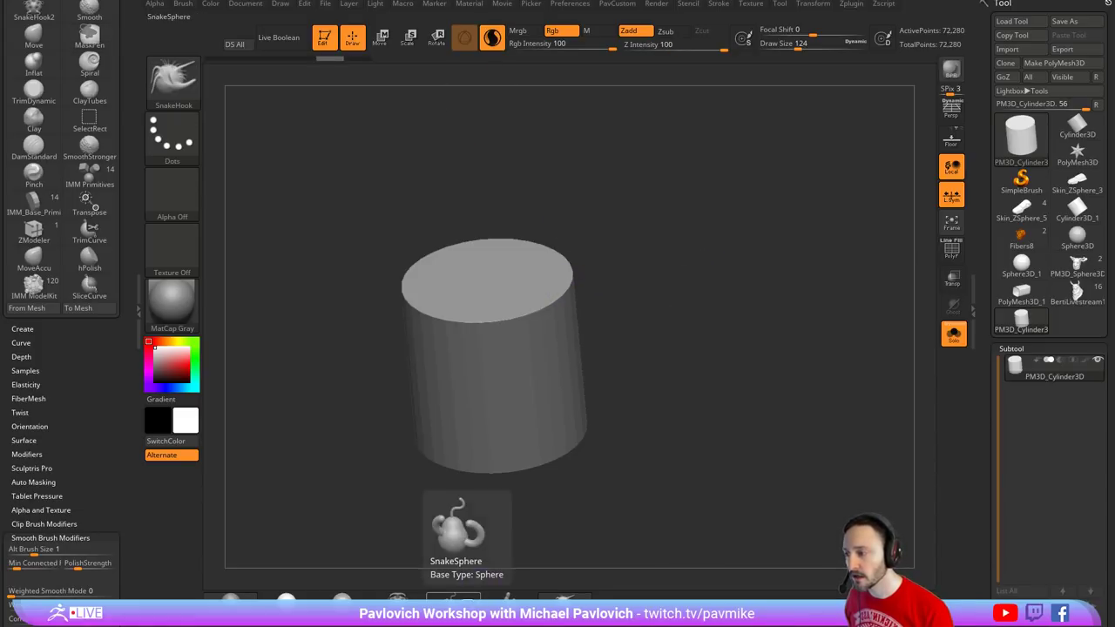
- Pull a long tentacle diagonally upward from the cylinder's rim with the SnakeSphere brush at draw size 124
{"action": "left_click", "coordinate": [452, 599]}
{"action": "left_click_drag", "start_coordinate": [581, 268], "coordinate": [678, 143]}
{"action": "left_click_drag", "start_coordinate": [753, 229], "coordinate": [747, 253]}
{"action": "left_click_drag", "start_coordinate": [566, 216], "coordinate": [566, 256], "text": "alt"}
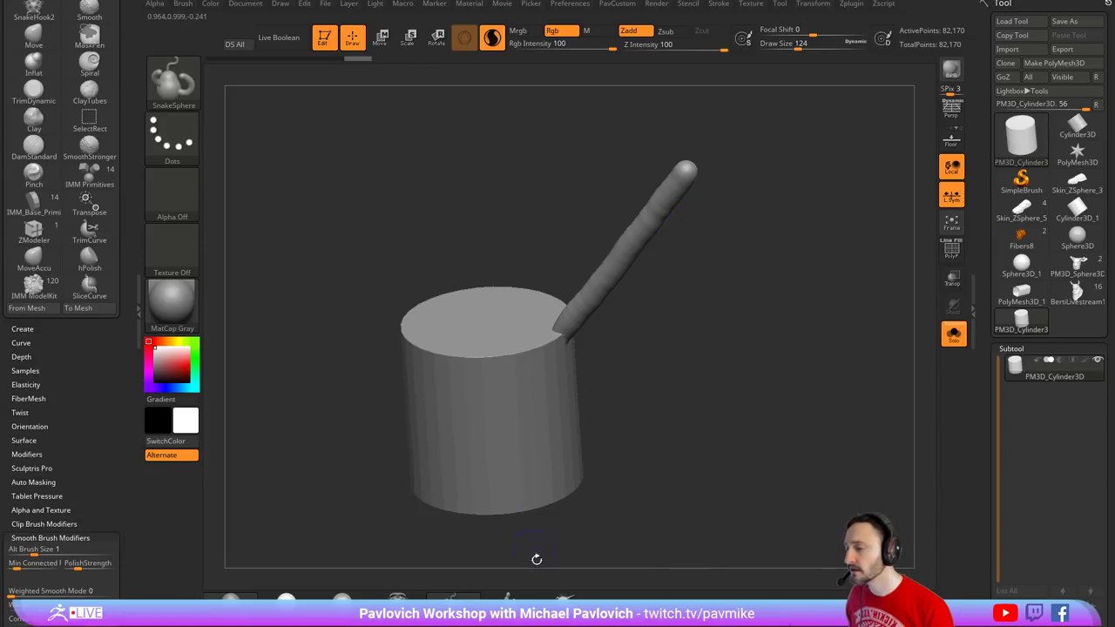
- Pull a second, textured tentacle upward from the cylinder's top face with the SnakeCactus brush
{"action": "left_click", "coordinate": [526, 597]}
{"action": "left_click_drag", "start_coordinate": [520, 317], "coordinate": [545, 157]}
{"action": "left_click_drag", "start_coordinate": [740, 233], "coordinate": [746, 262]}
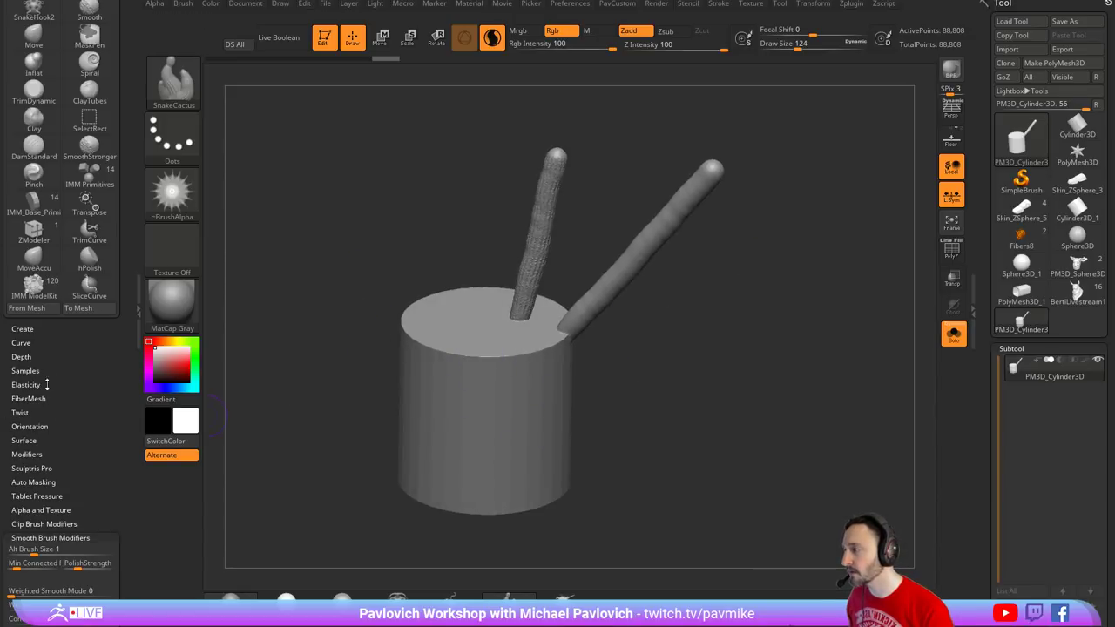
- Expand the SnakeCactus brush's modifier settings for inspection
{"action": "key", "text": "shift"}
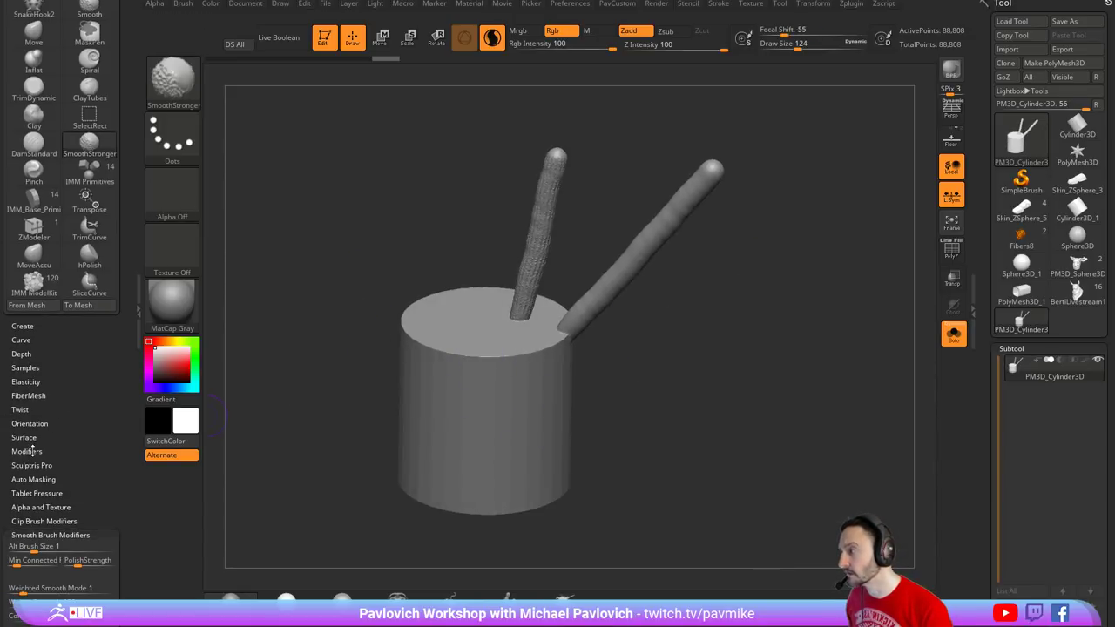
{"action": "left_click", "coordinate": [31, 454], "text": "shift"}
{"action": "left_click_drag", "start_coordinate": [73, 418], "coordinate": [74, 339]}
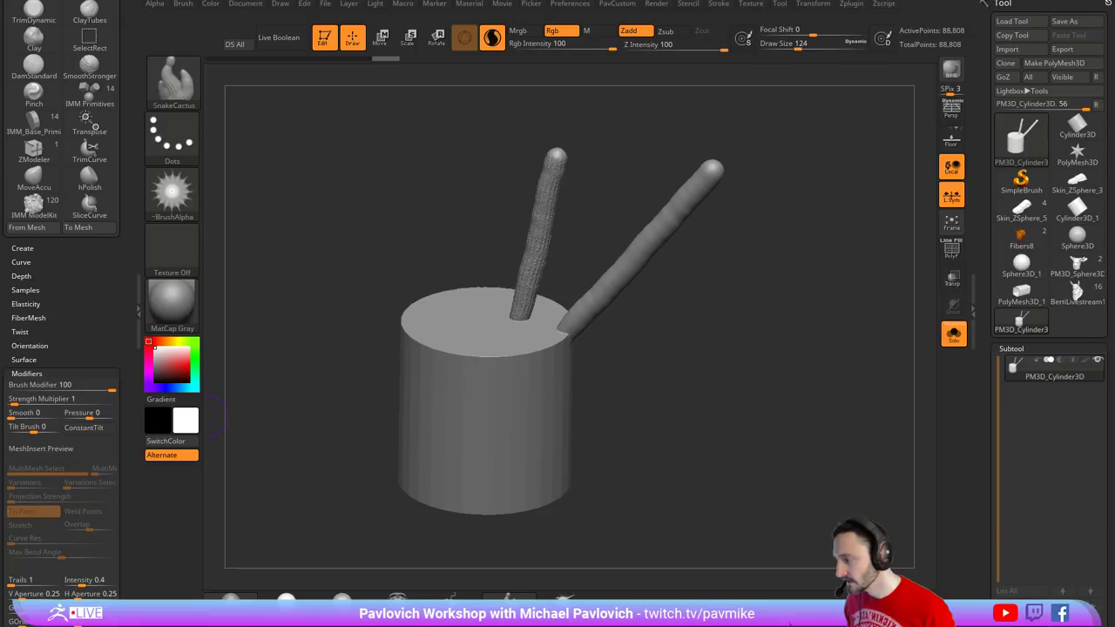
- Switch to the YouTube channel in the browser, search it for "snakehook" and open the video "017 ZBrush 2018 New Snakehook Functionality"
{"action": "left_click_drag", "start_coordinate": [1114, 208], "coordinate": [507, 0]}
{"action": "scroll", "coordinate": [488, 166], "scroll_direction": "up", "scroll_amount": 2}
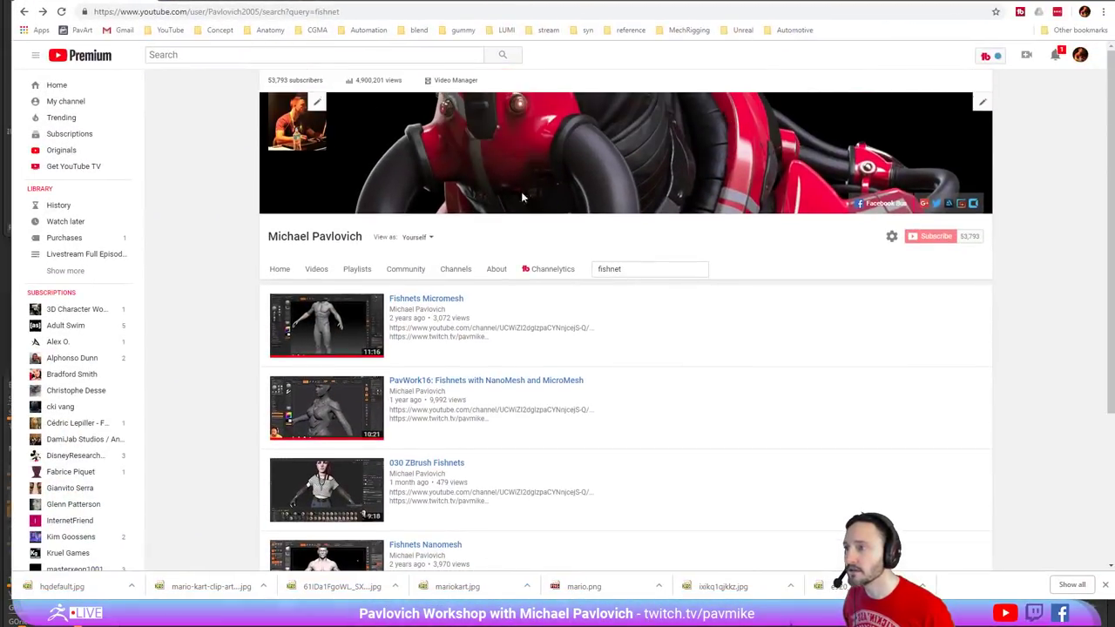
{"action": "left_click_drag", "start_coordinate": [640, 267], "coordinate": [454, 279]}
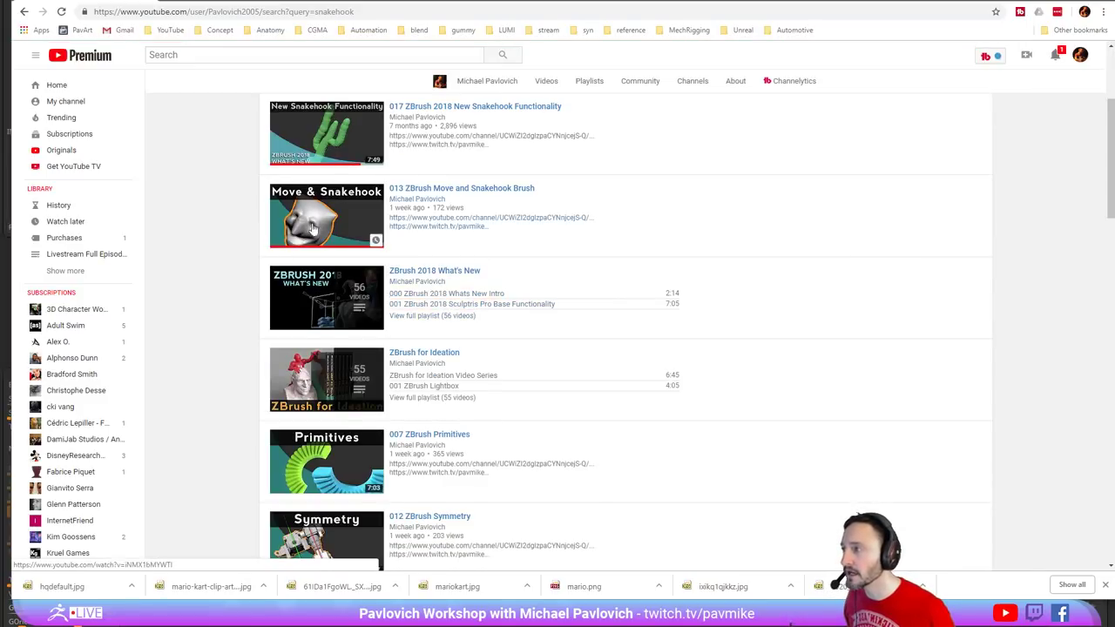
{"action": "scroll", "coordinate": [358, 223], "scroll_direction": "up", "scroll_amount": 2}
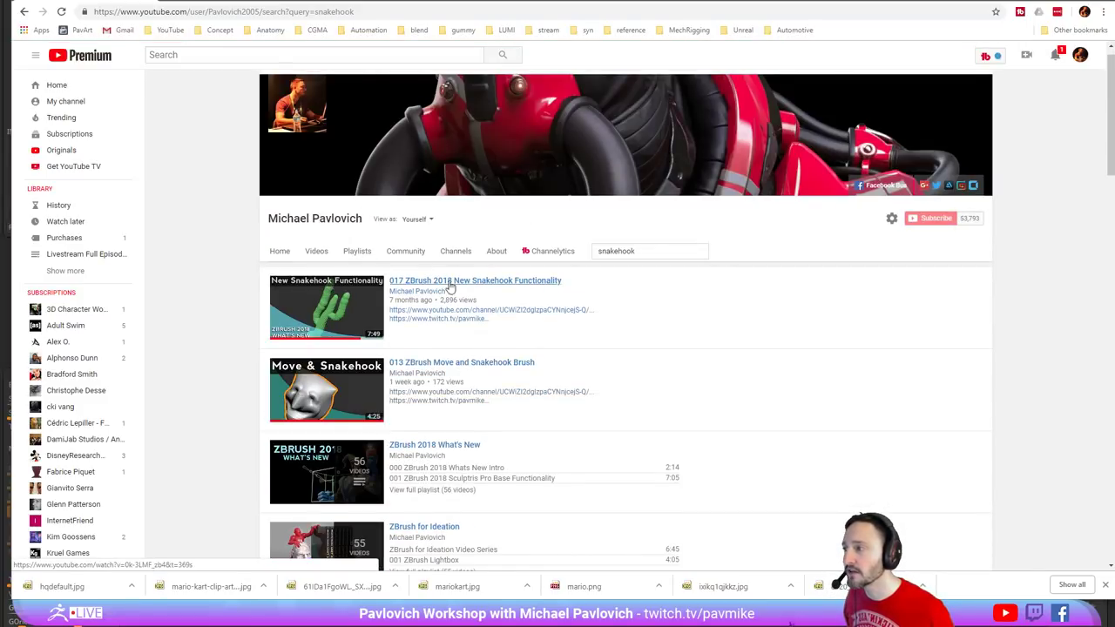
{"action": "left_click", "coordinate": [463, 282]}
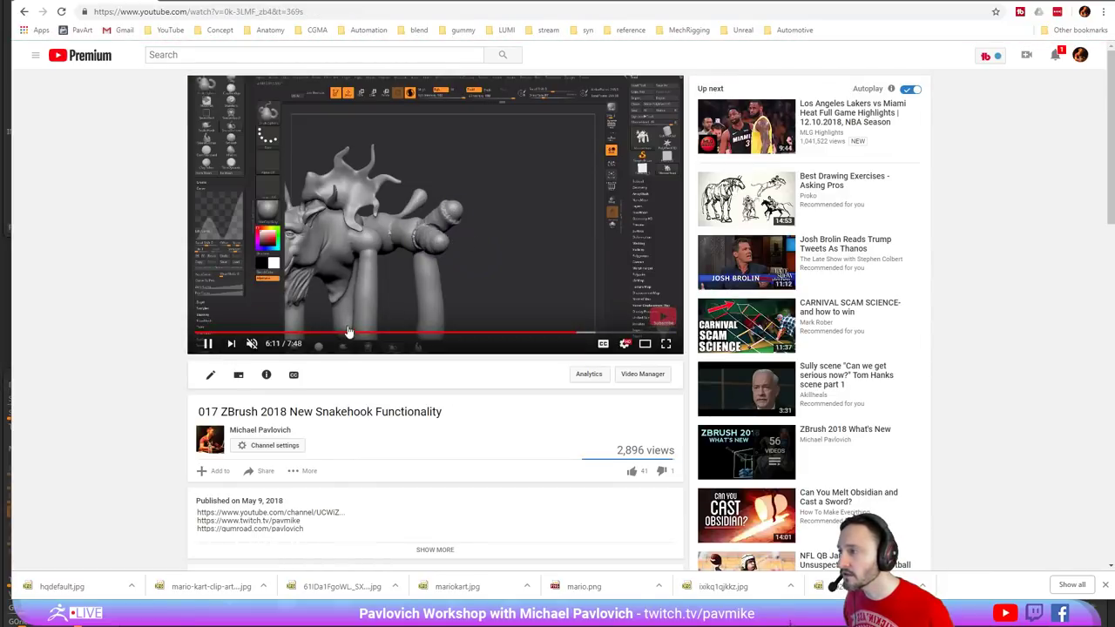
- Skip the Snakehook video ahead to 3:22, enlarge the player to examine the brush modifier settings, pause it and return to ZBrush
{"action": "left_click", "coordinate": [353, 334]}
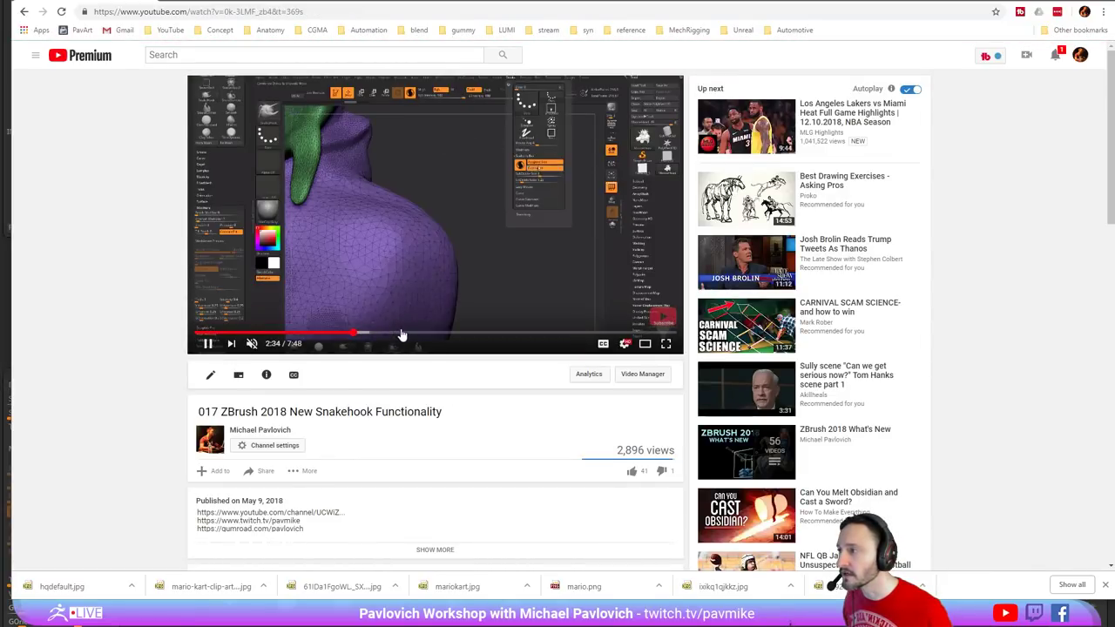
{"action": "left_click", "coordinate": [401, 334]}
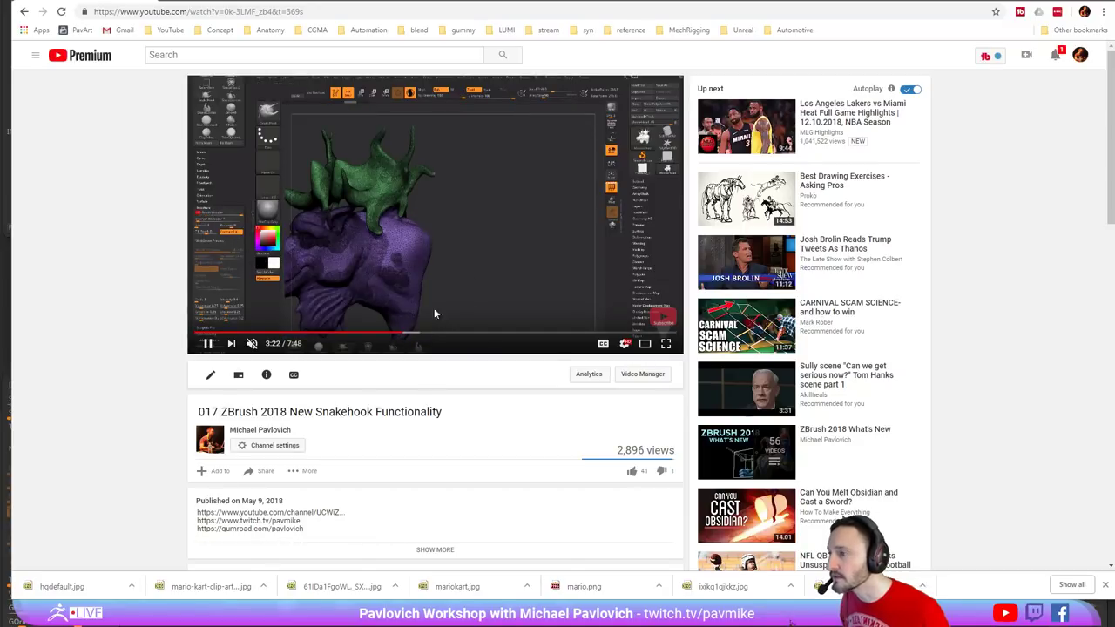
{"action": "left_click", "coordinate": [647, 345]}
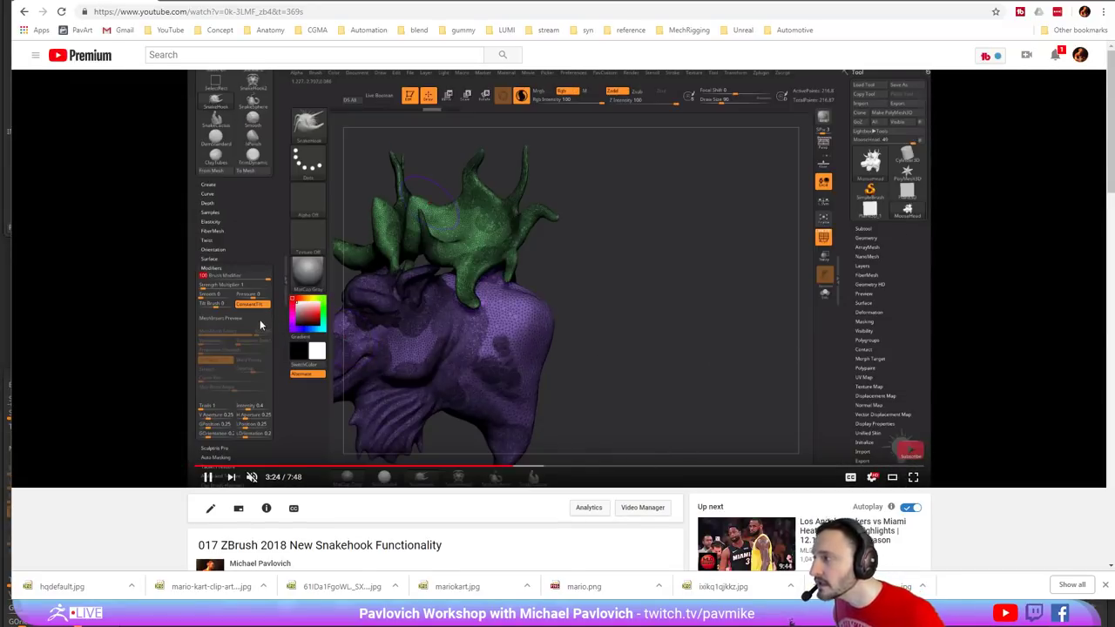
{"action": "left_click", "coordinate": [208, 476]}
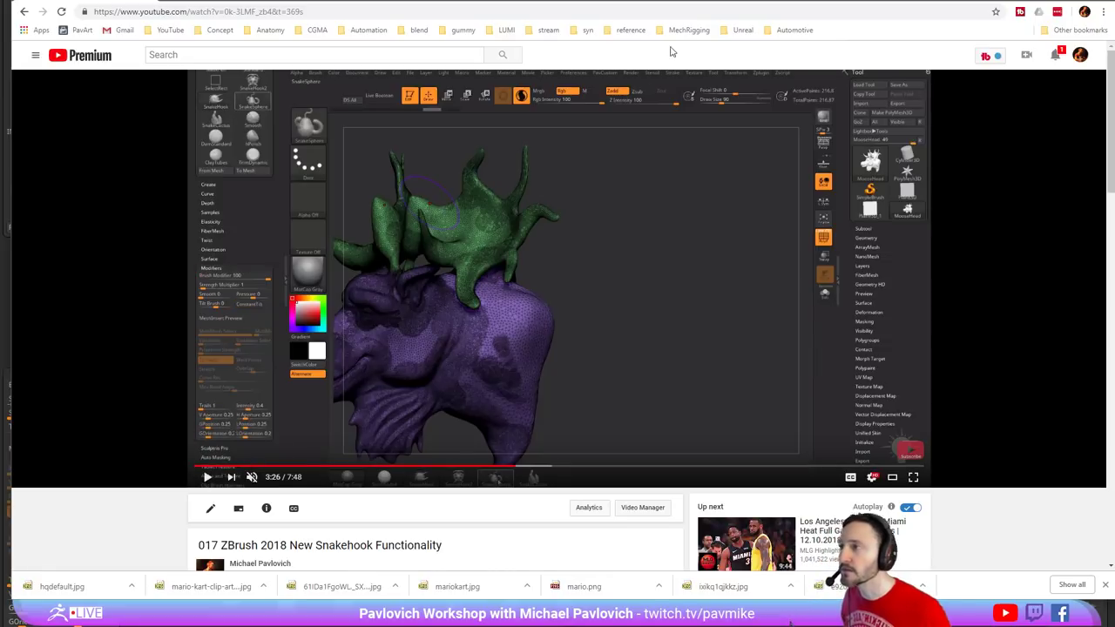
{"action": "key", "text": "alt+Tab"}
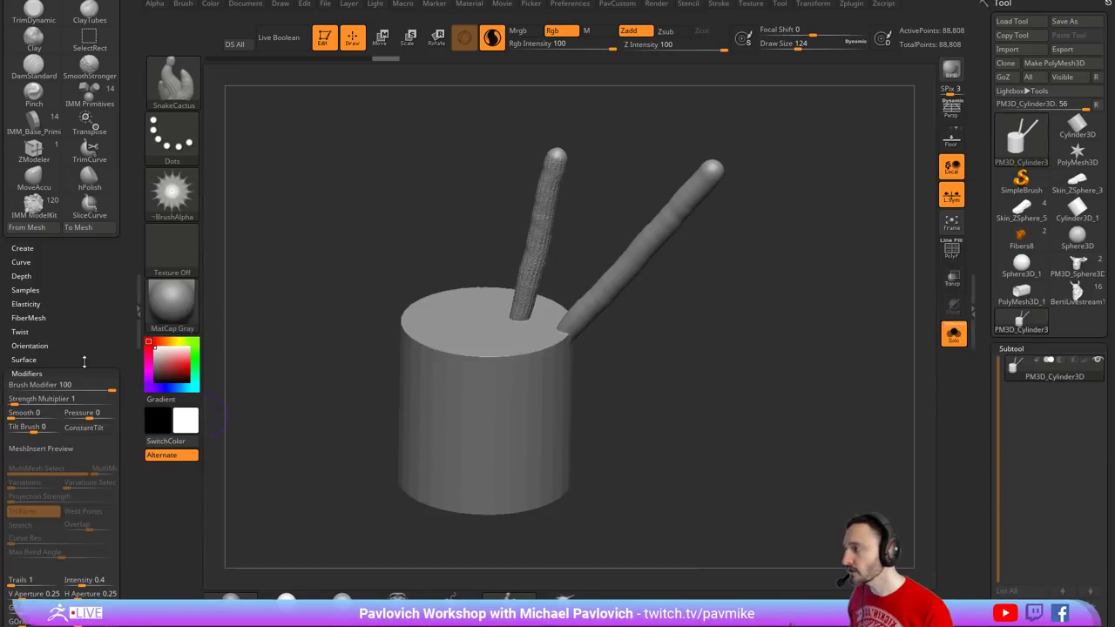
- Try SnakeCactus pulls from the cylinder's top face, including one at Brush Modifier 0, and undo them
{"action": "left_click_drag", "start_coordinate": [451, 308], "coordinate": [443, 191]}
{"action": "key", "text": "ctrl"}
{"action": "key", "text": "ctrl+z"}
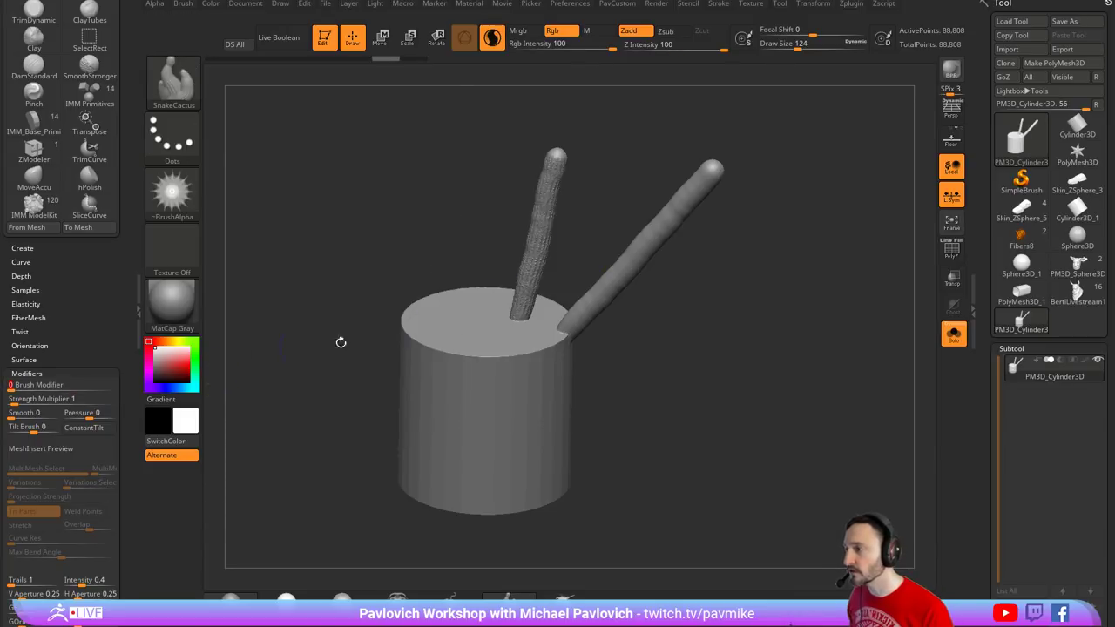
{"action": "left_click_drag", "start_coordinate": [474, 318], "coordinate": [475, 215]}
{"action": "left_click_drag", "start_coordinate": [732, 309], "coordinate": [771, 351]}
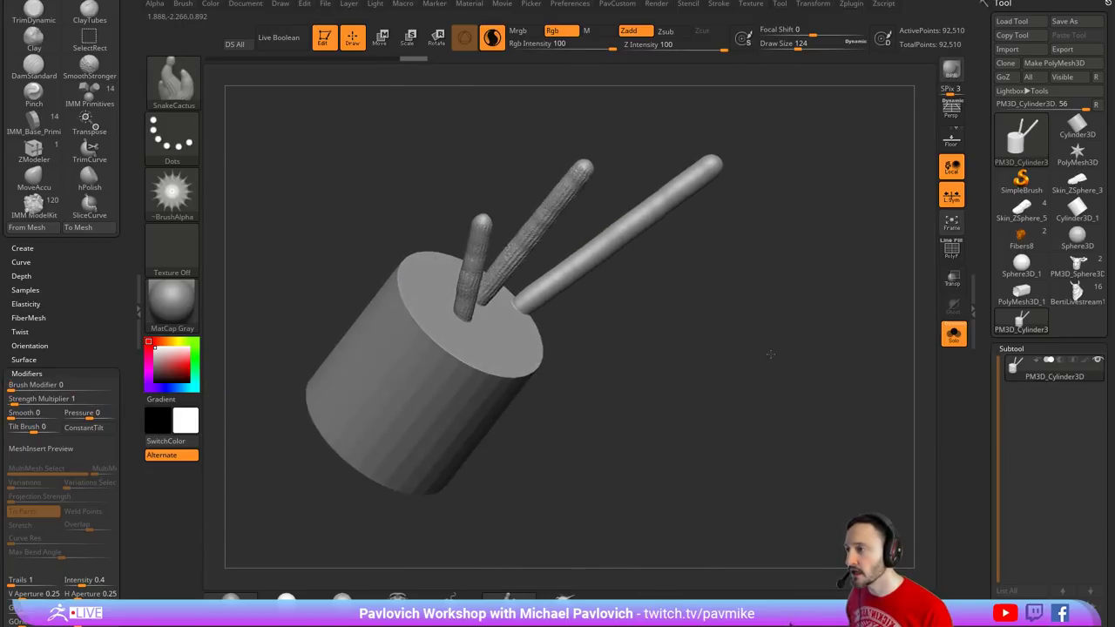
{"action": "key", "text": "ctrl+z"}
{"action": "mouse_move", "coordinate": [511, 335]}
{"action": "left_mouse_down"}
{"action": "mouse_move", "coordinate": [642, 318]}
{"action": "mouse_move", "coordinate": [704, 297]}
{"action": "left_mouse_up"}
{"action": "left_click_drag", "start_coordinate": [752, 282], "coordinate": [709, 302]}
{"action": "key", "text": "ctrl+z"}
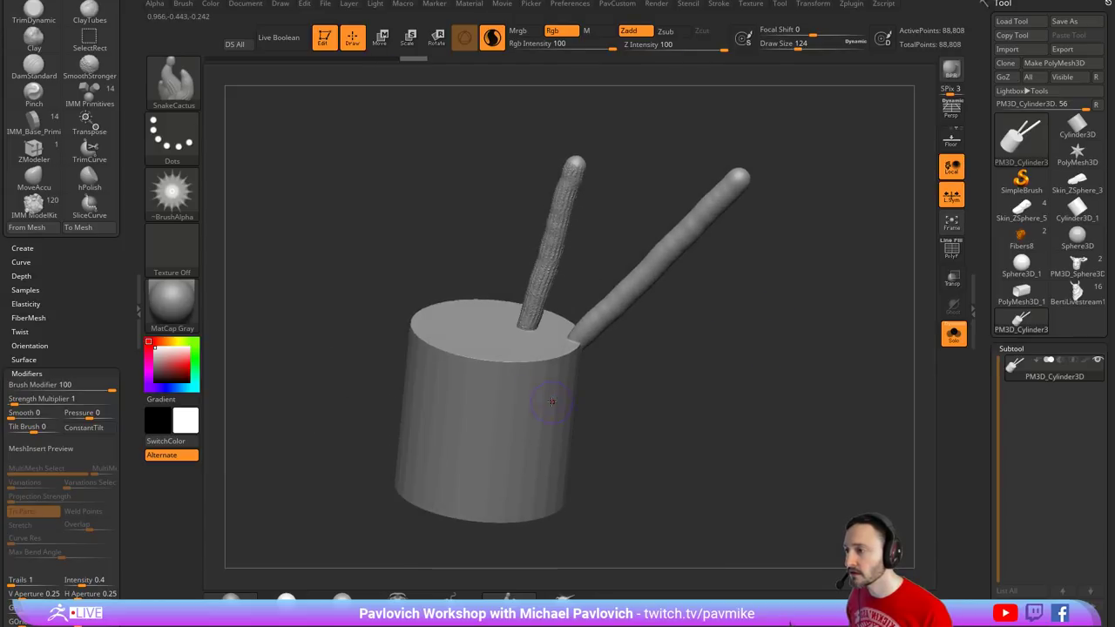
- Pull two textured SnakeCactus tentacles from the cylinder's side, the upper at Brush Modifier 100 and the lower at Brush Modifier 0
{"action": "left_click_drag", "start_coordinate": [553, 403], "coordinate": [724, 435]}
{"action": "left_click_drag", "start_coordinate": [92, 388], "coordinate": [11, 388]}
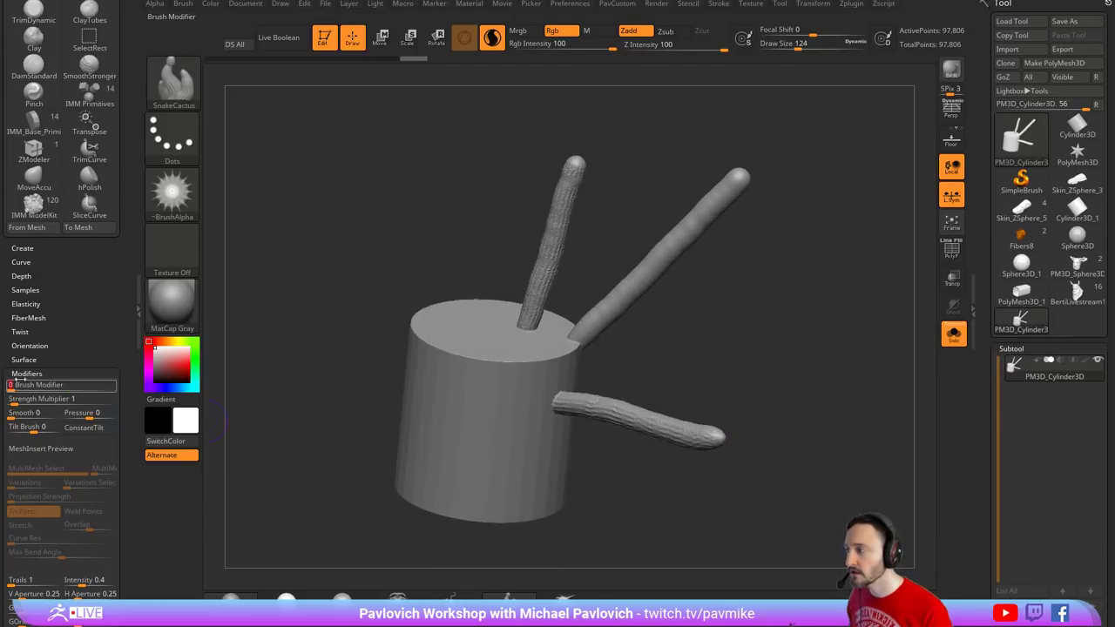
{"action": "left_click_drag", "start_coordinate": [546, 439], "coordinate": [704, 497]}
{"action": "mouse_move", "coordinate": [844, 396]}
{"action": "left_mouse_down"}
{"action": "mouse_move", "coordinate": [801, 441]}
{"action": "mouse_move", "coordinate": [659, 429]}
{"action": "left_mouse_up"}
{"action": "left_click_drag", "start_coordinate": [805, 414], "coordinate": [779, 383], "text": "alt"}
{"action": "mouse_move", "coordinate": [779, 383]}
{"action": "left_mouse_down"}
{"action": "mouse_move", "coordinate": [763, 400]}
{"action": "mouse_move", "coordinate": [790, 378]}
{"action": "left_mouse_up"}
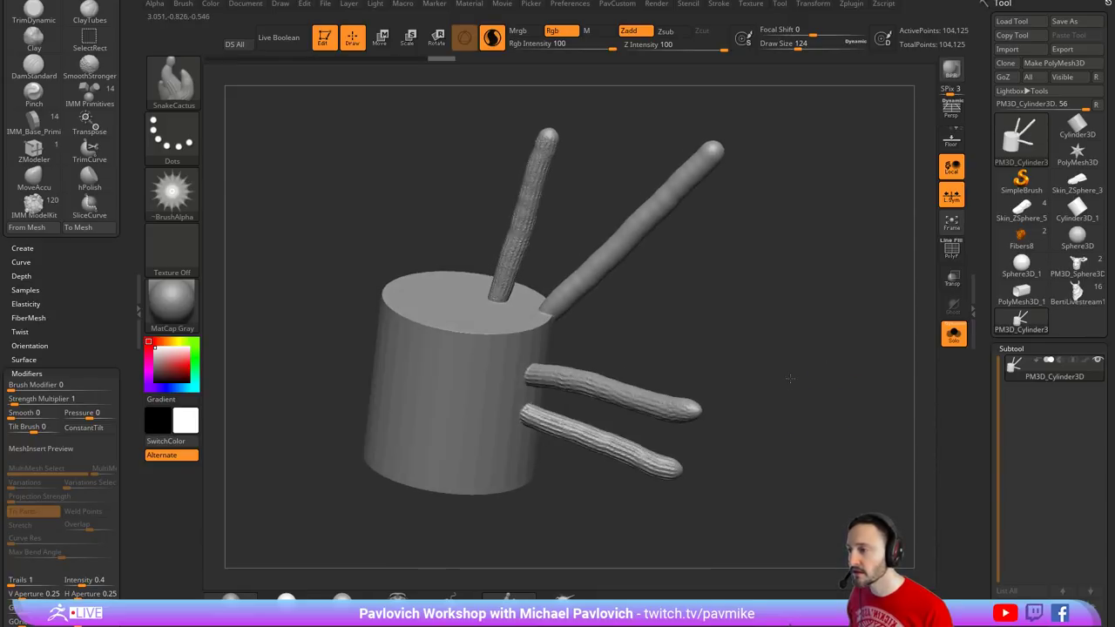
- Compare the modifier settings of the SnakeHook and SnakeSphere brushes
{"action": "left_click_drag", "start_coordinate": [85, 343], "coordinate": [82, 313]}
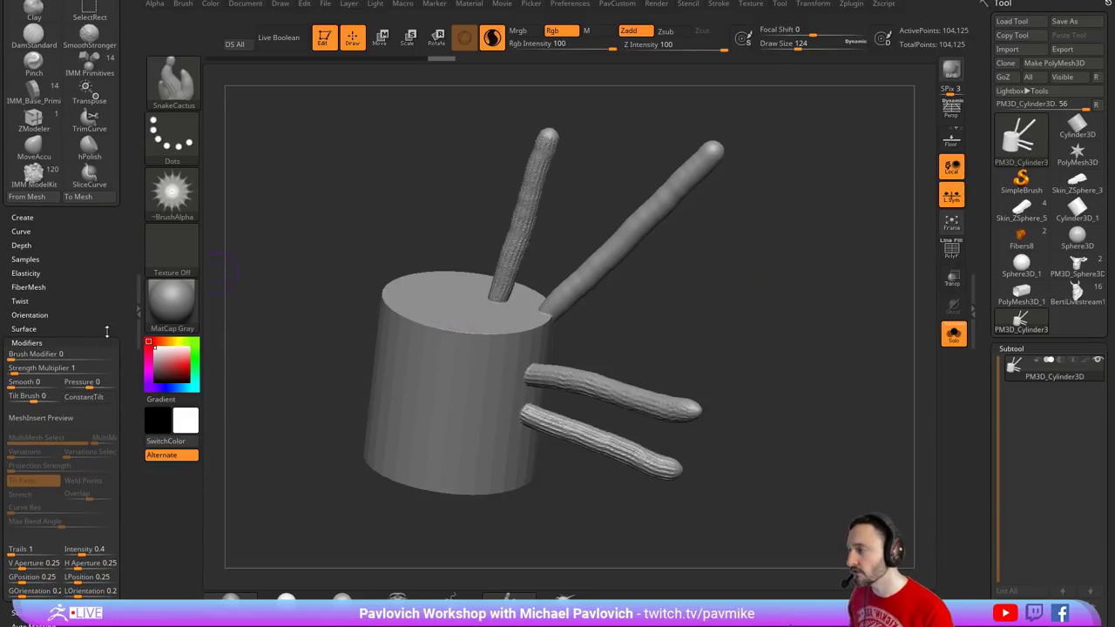
{"action": "left_click", "coordinate": [565, 599]}
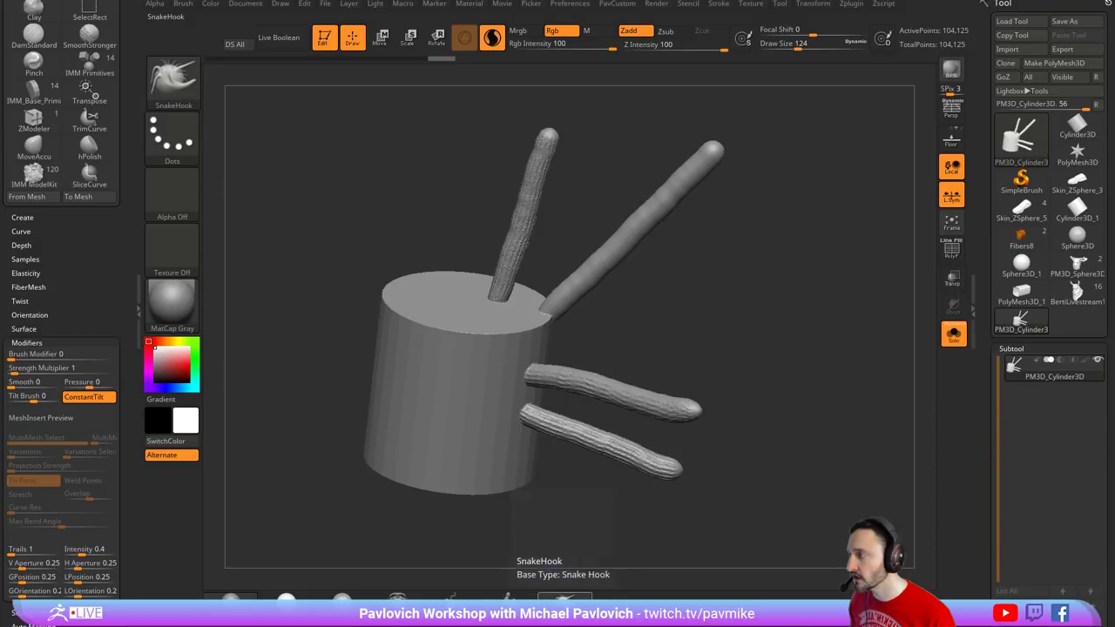
{"action": "left_click", "coordinate": [453, 599]}
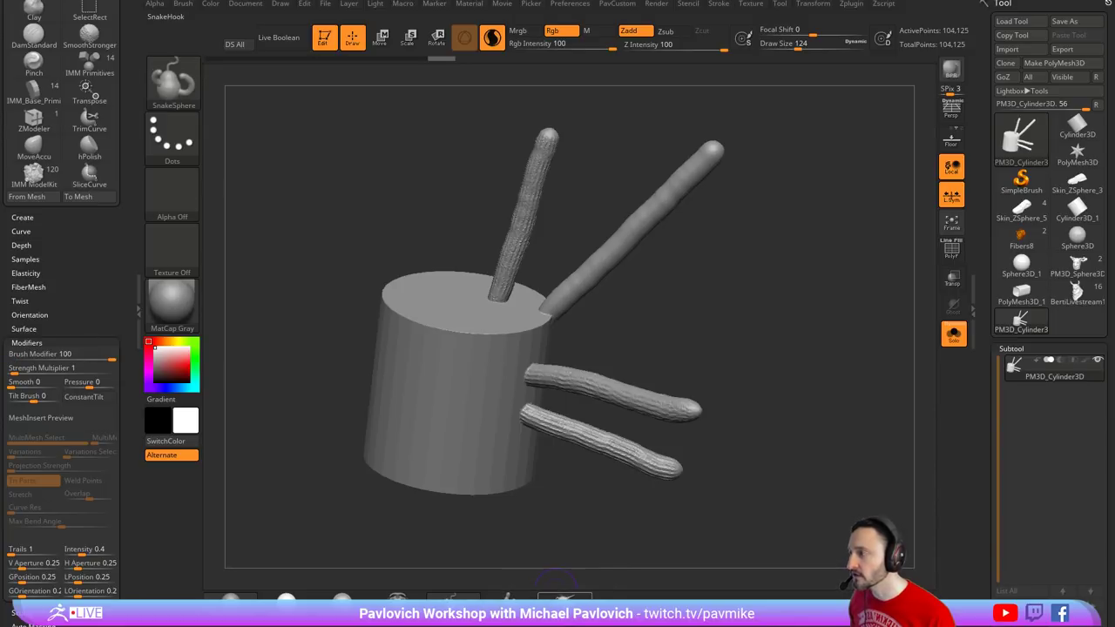
{"action": "left_click", "coordinate": [560, 598]}
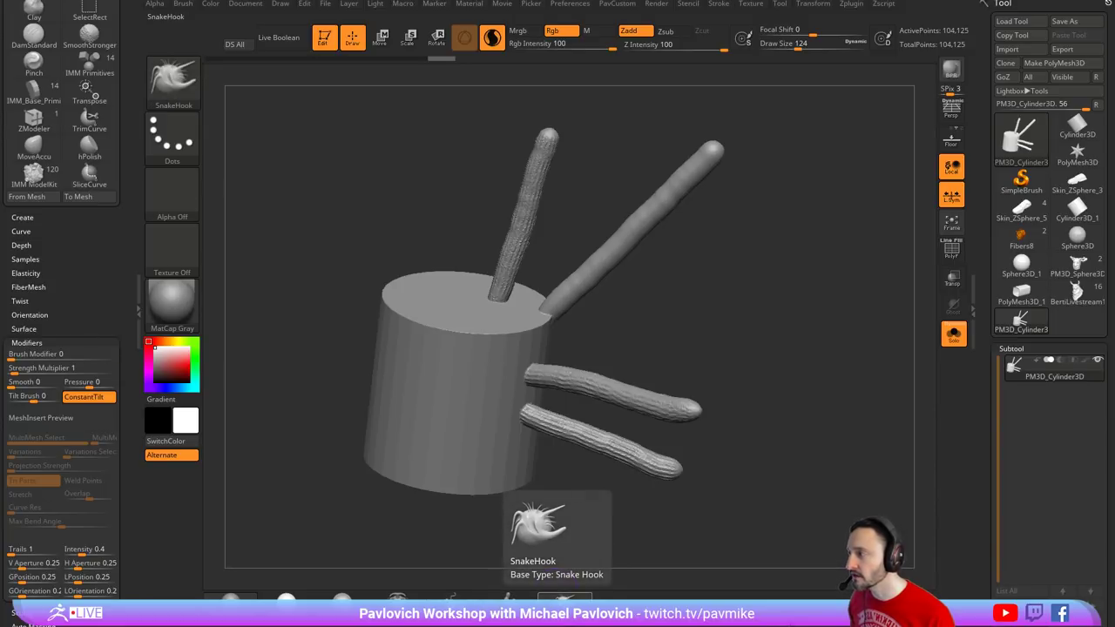
- Turn off ConstantTilt for the SnakeHook brush, test a pull from the cylinder's top face and undo that stroke
{"action": "left_click", "coordinate": [84, 396]}
{"action": "left_click_drag", "start_coordinate": [433, 293], "coordinate": [434, 209]}
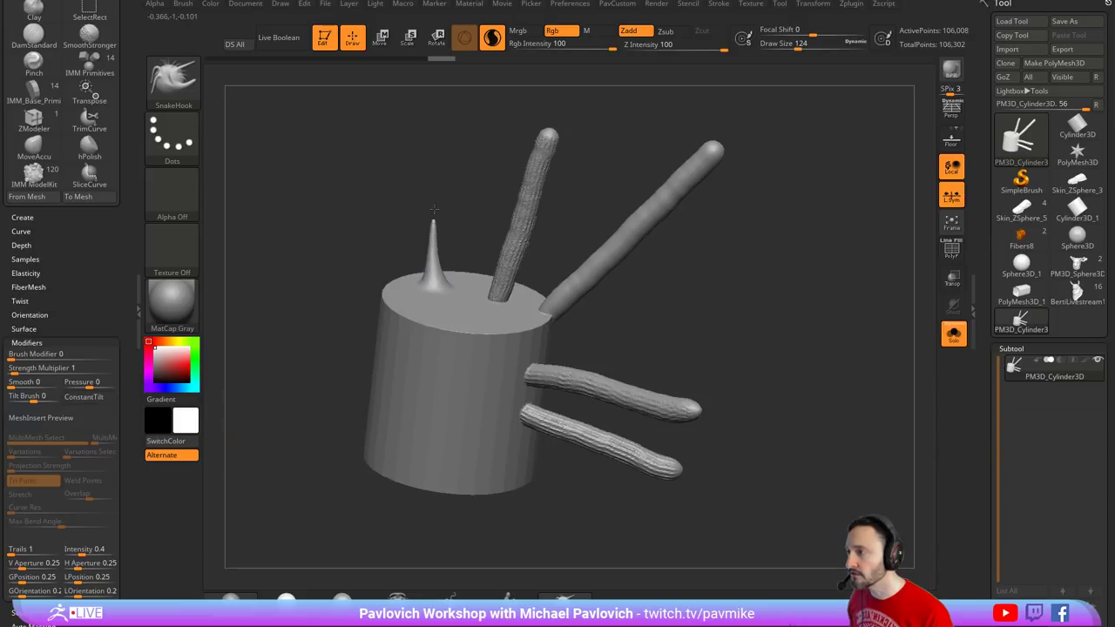
{"action": "key", "text": "ctrl+z"}
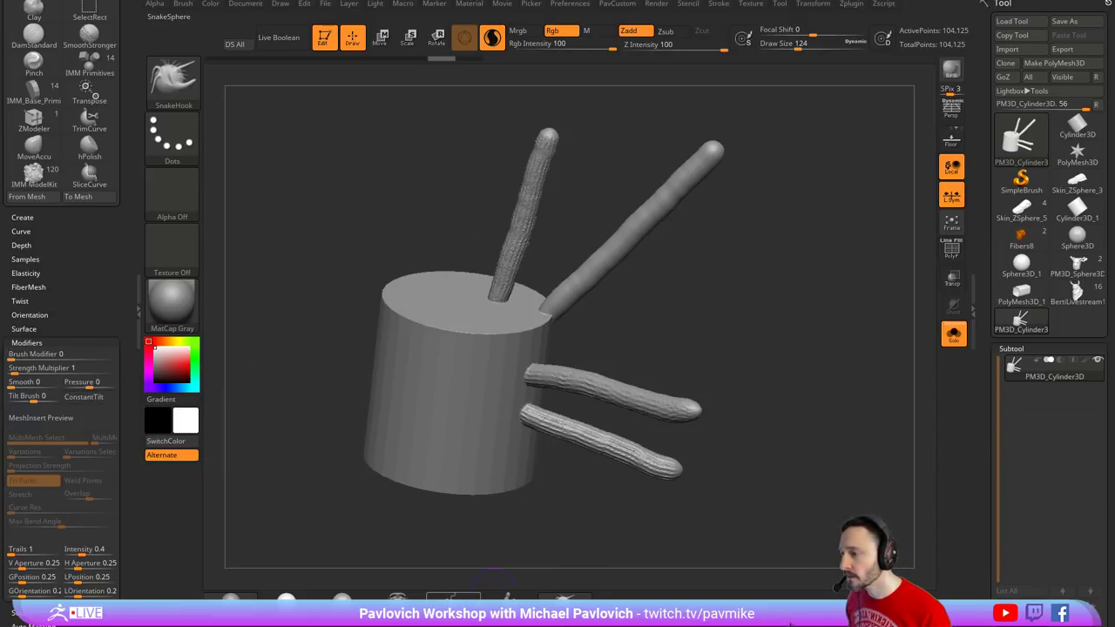
- Pull a thin spike upward from the cylinder's top face, near the rim opposite the tentacles, with the SnakeHook brush
{"action": "left_click", "coordinate": [453, 599]}
{"action": "left_click", "coordinate": [561, 599]}
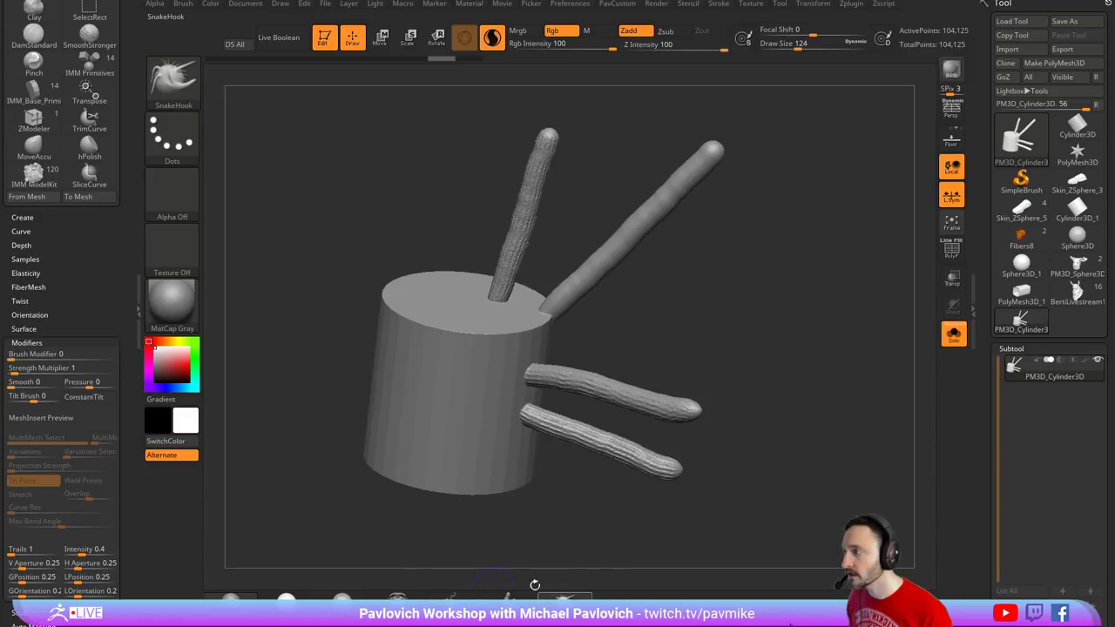
{"action": "left_click_drag", "start_coordinate": [419, 295], "coordinate": [415, 176]}
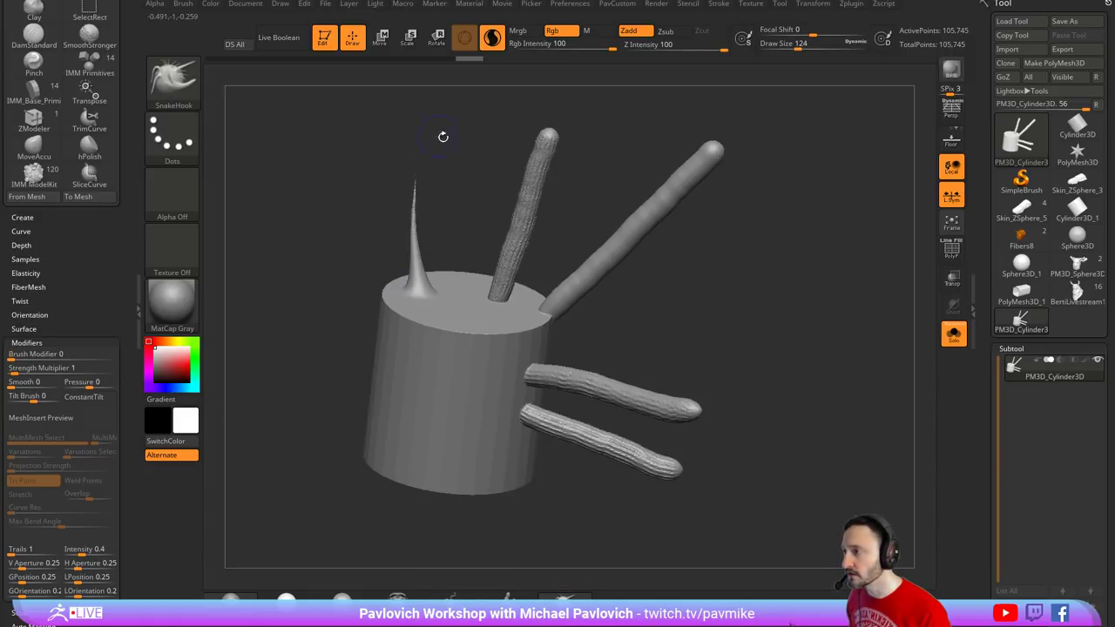
- Expand the brush Samples settings and compare them between the SnakeSphere and SnakeHook brushes
{"action": "left_click", "coordinate": [454, 599]}
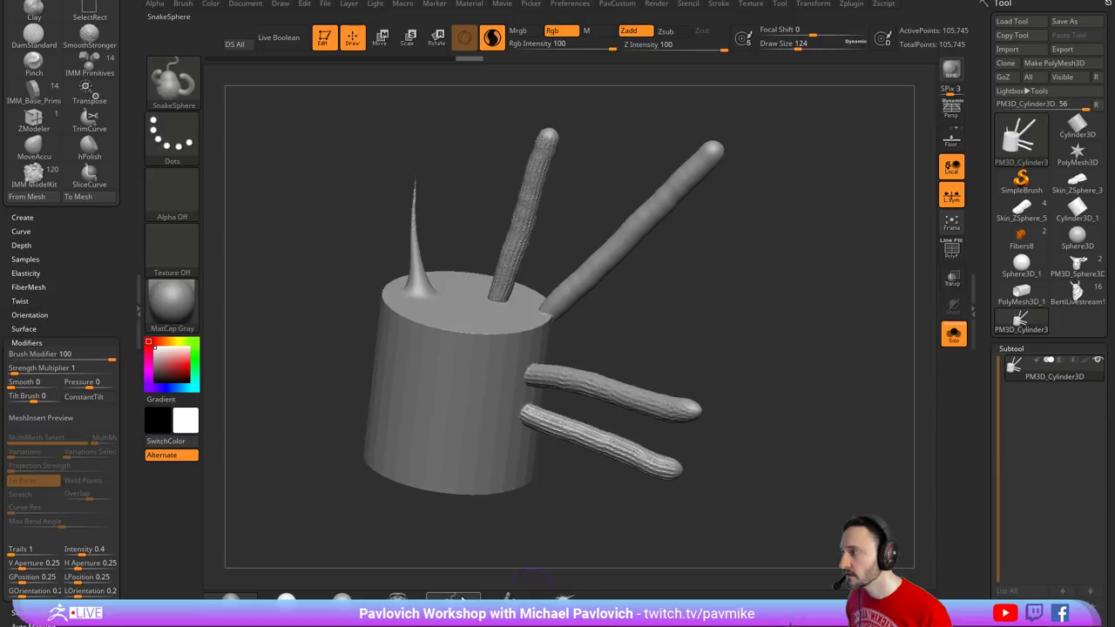
{"action": "left_click", "coordinate": [26, 258]}
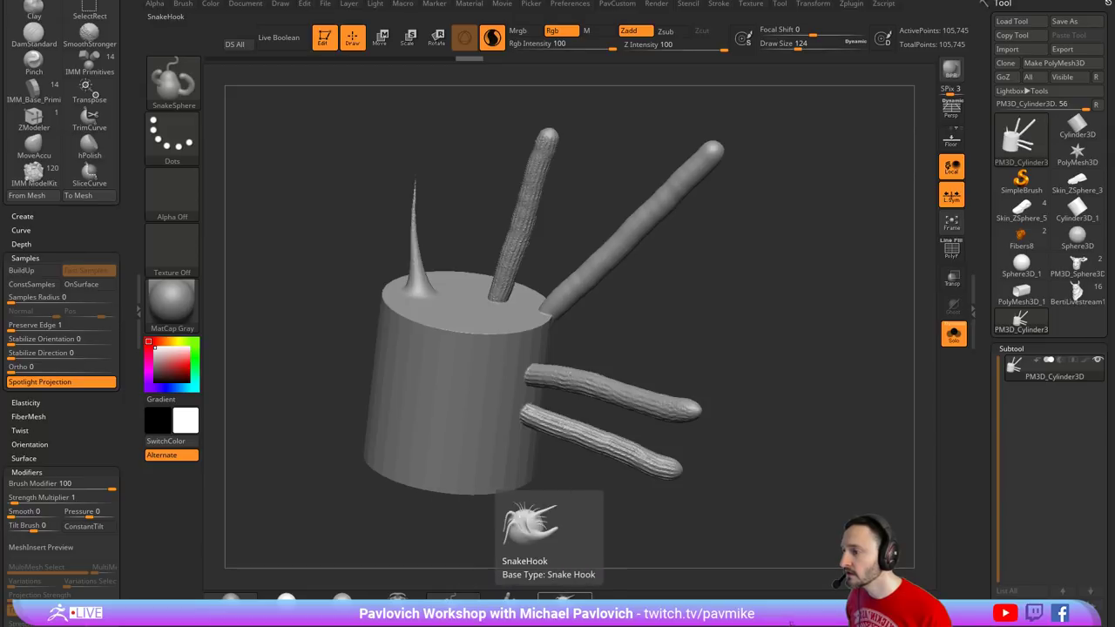
{"action": "left_click", "coordinate": [564, 599]}
{"action": "left_click", "coordinate": [451, 599]}
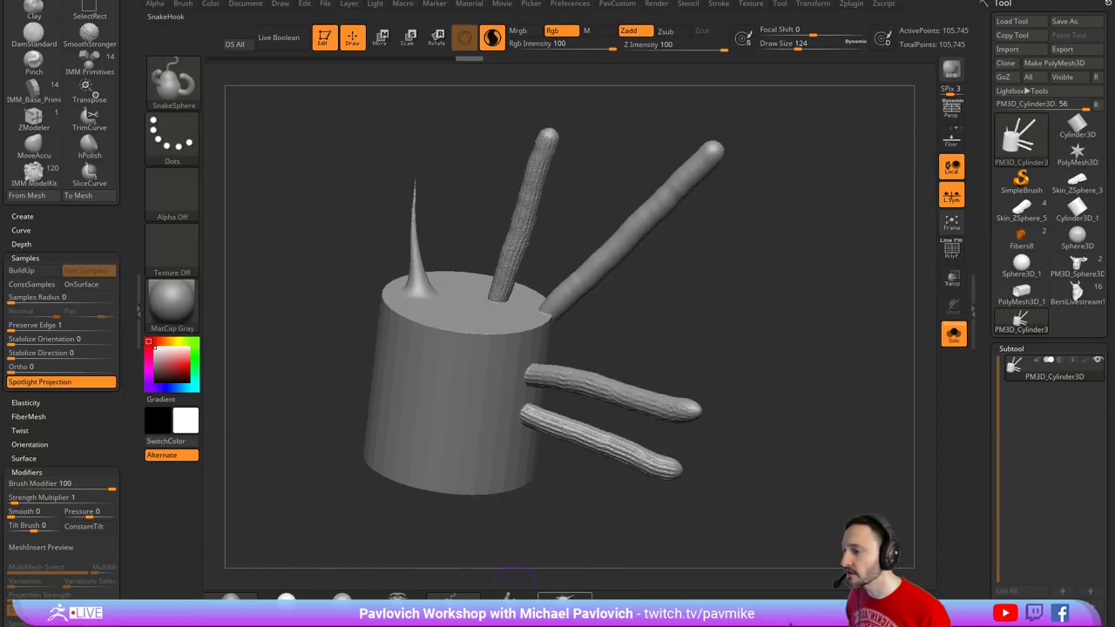
{"action": "left_click", "coordinate": [564, 599]}
- Pull two more SnakeHook spikes from the cylinder's top face, one at Samples Radius 0 and one at Brush Modifier 100
{"action": "left_click_drag", "start_coordinate": [37, 299], "coordinate": [2, 298]}
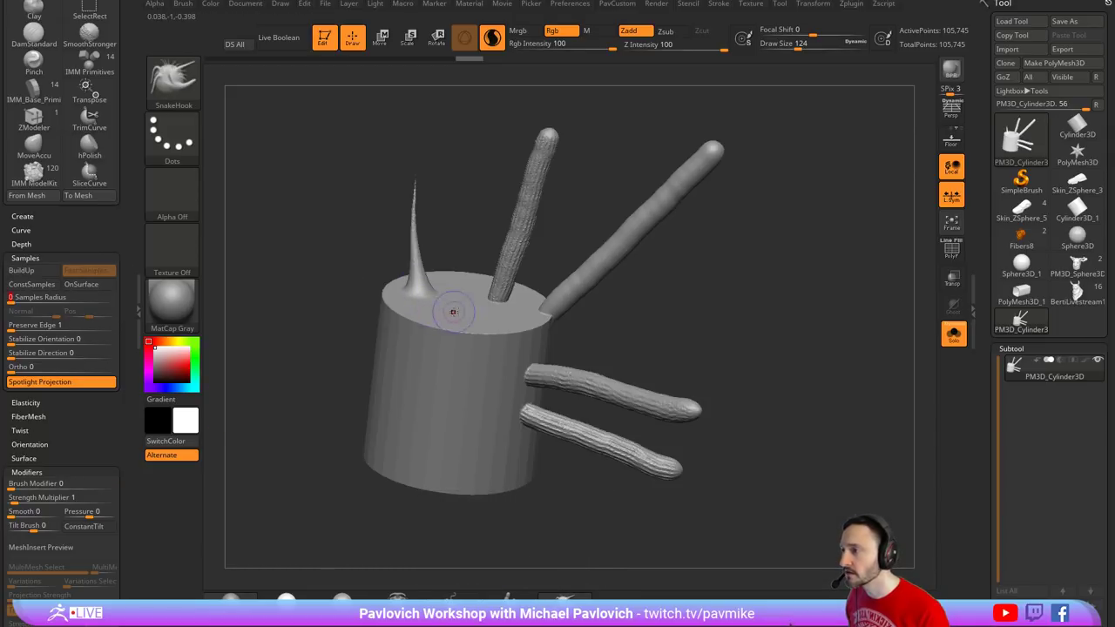
{"action": "left_click_drag", "start_coordinate": [452, 311], "coordinate": [463, 212]}
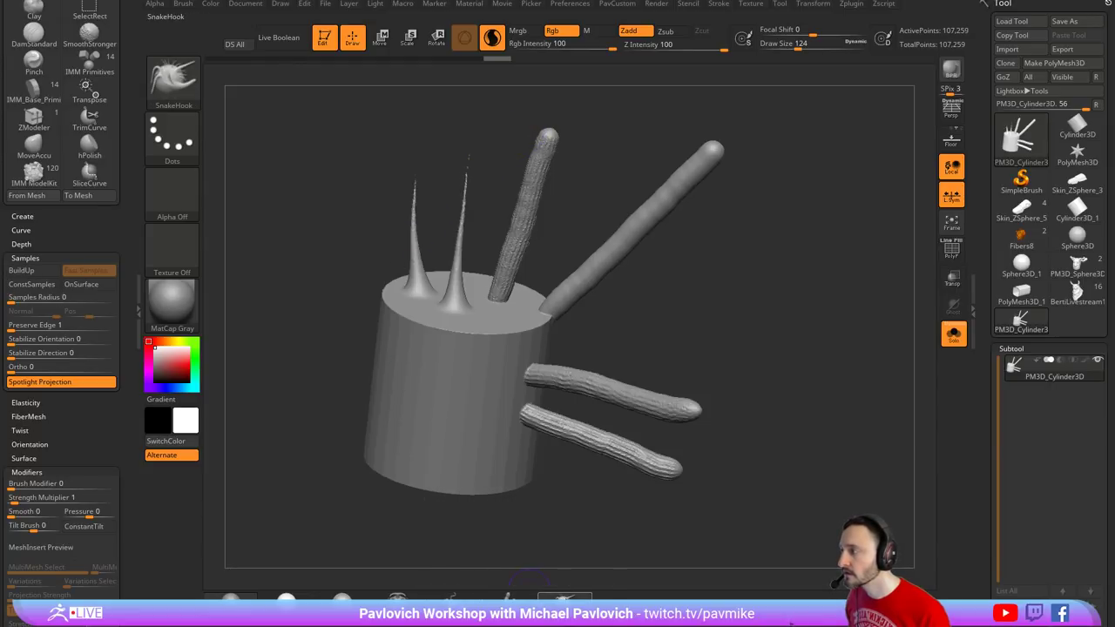
{"action": "left_click", "coordinate": [453, 599]}
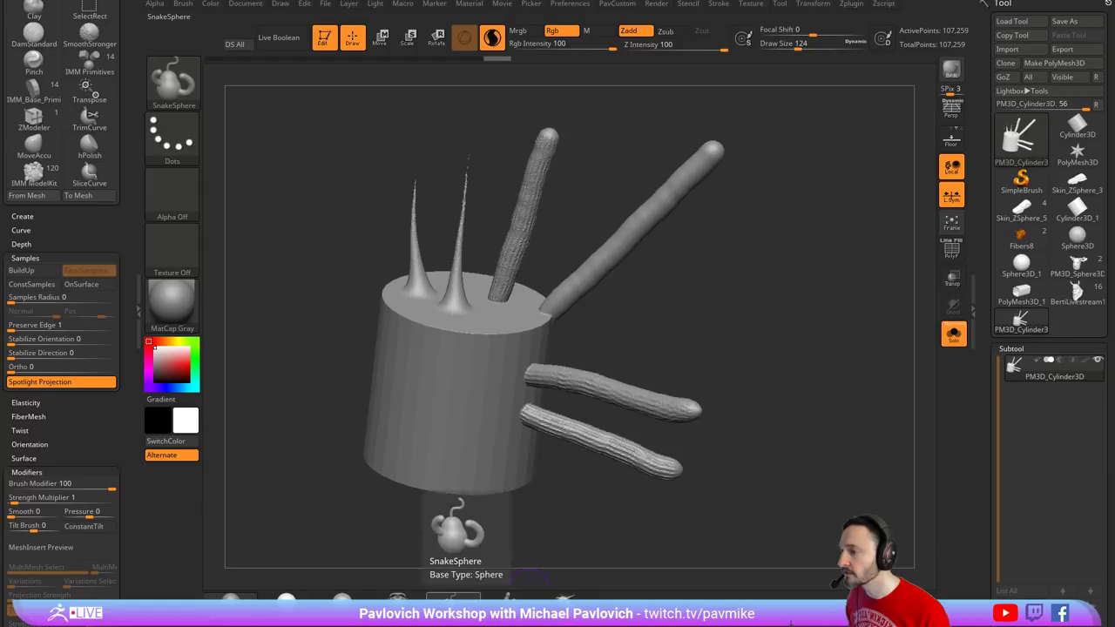
{"action": "left_click", "coordinate": [564, 599]}
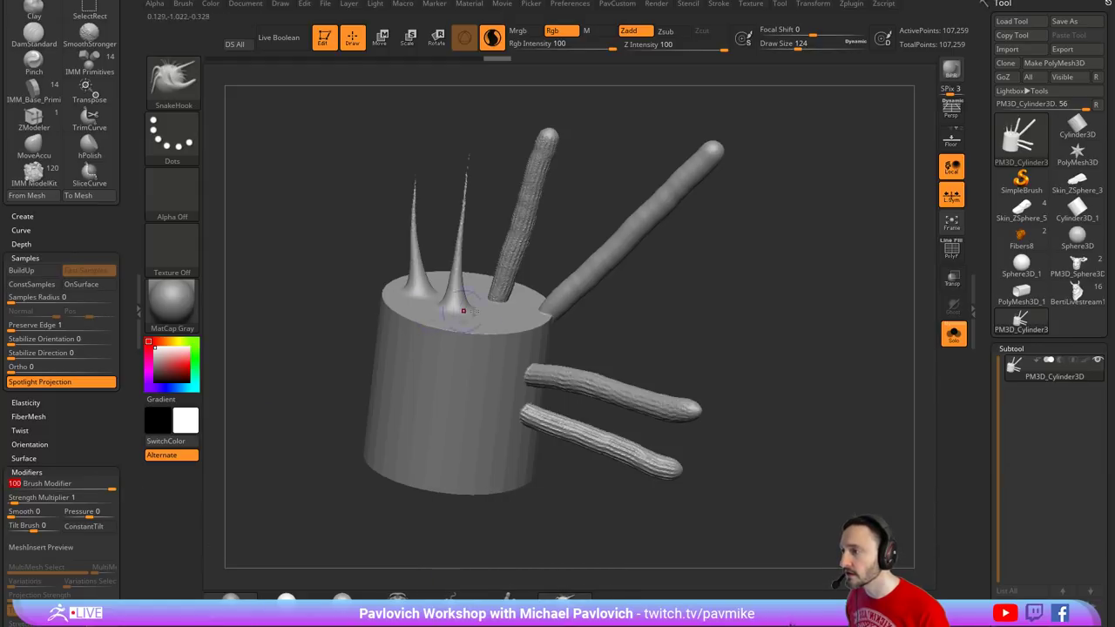
{"action": "left_click_drag", "start_coordinate": [515, 306], "coordinate": [579, 200]}
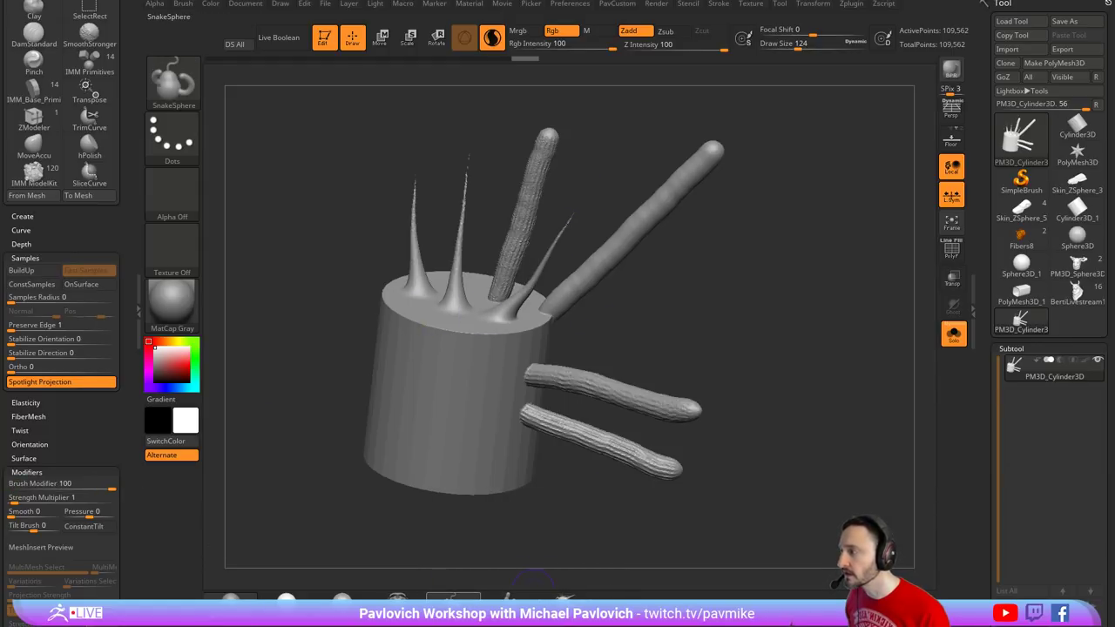
- Alternate between the SnakeHook and SnakeSphere brushes to examine differences in their Samples and Modifiers settings
{"action": "left_click", "coordinate": [564, 599]}
{"action": "left_click", "coordinate": [452, 599]}
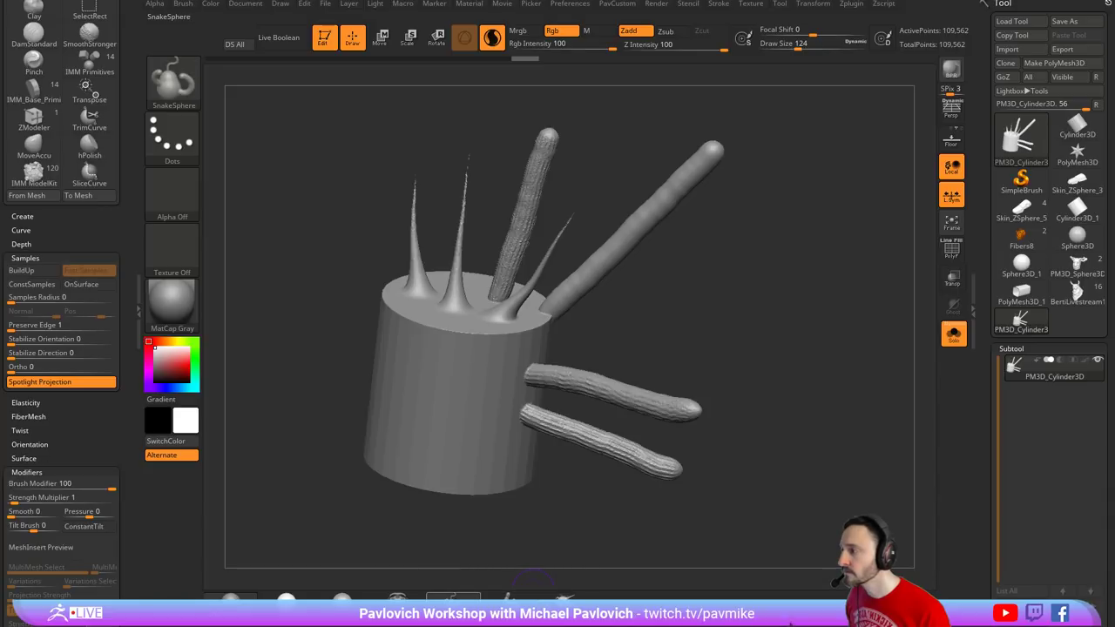
{"action": "left_click_drag", "start_coordinate": [110, 419], "coordinate": [107, 391]}
{"action": "scroll", "coordinate": [107, 391], "scroll_direction": "down", "scroll_amount": 3}
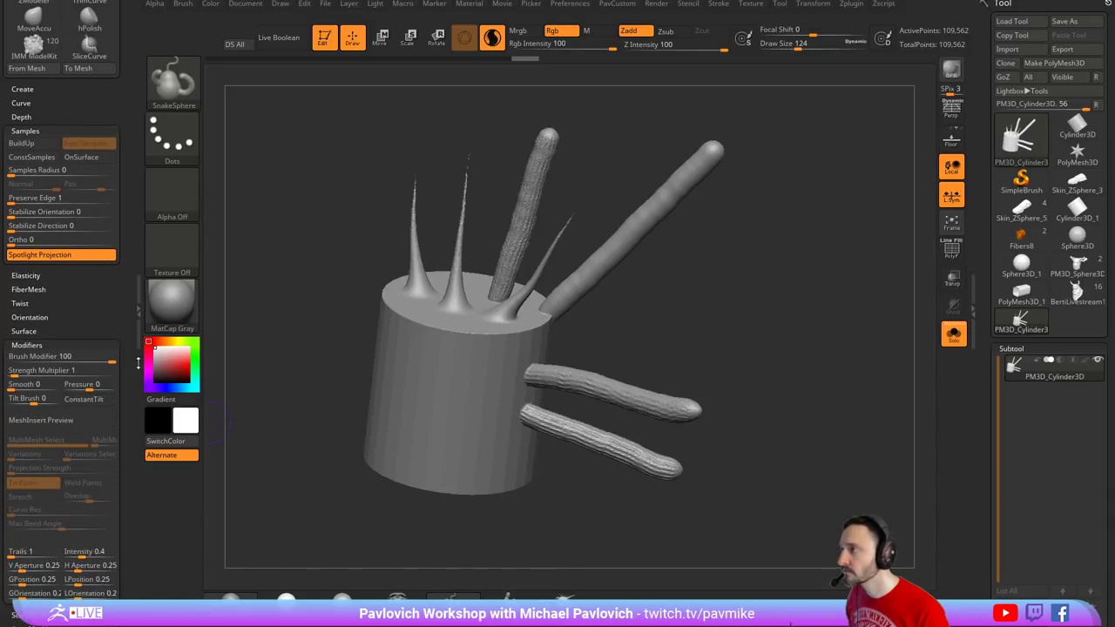
{"action": "left_click", "coordinate": [564, 599]}
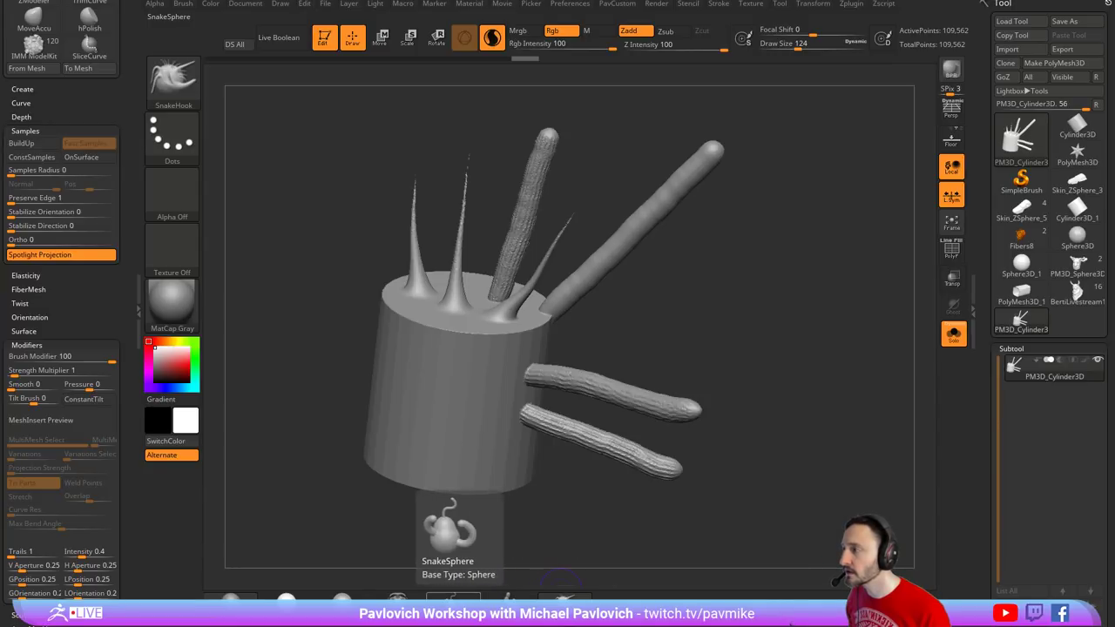
{"action": "left_click", "coordinate": [453, 599]}
{"action": "left_click_drag", "start_coordinate": [83, 286], "coordinate": [83, 260]}
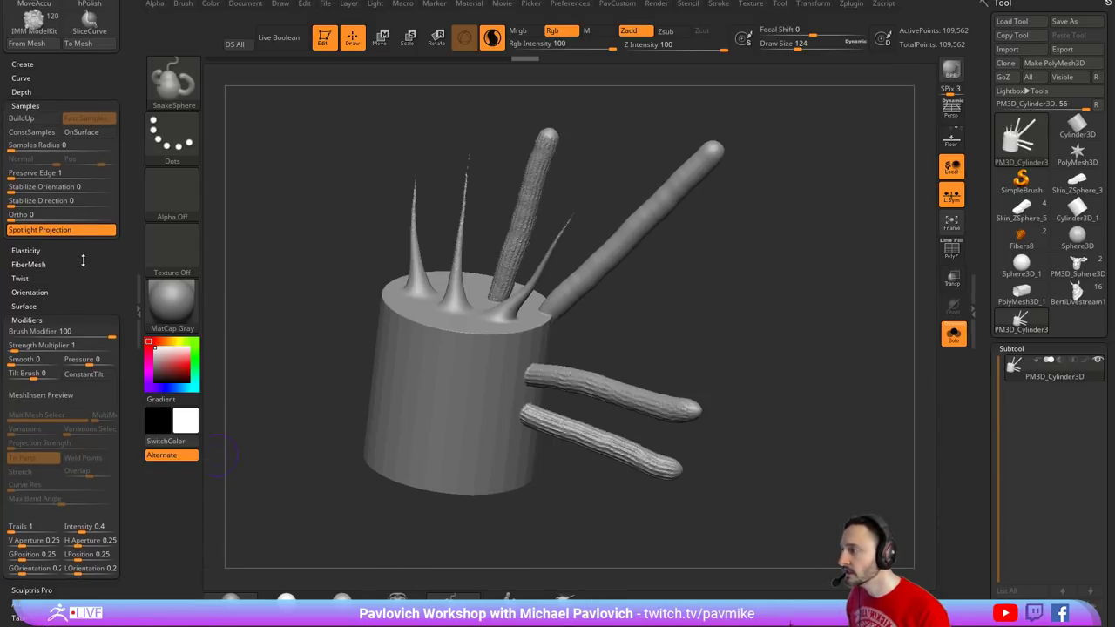
{"action": "left_click", "coordinate": [562, 599]}
{"action": "left_click", "coordinate": [454, 599]}
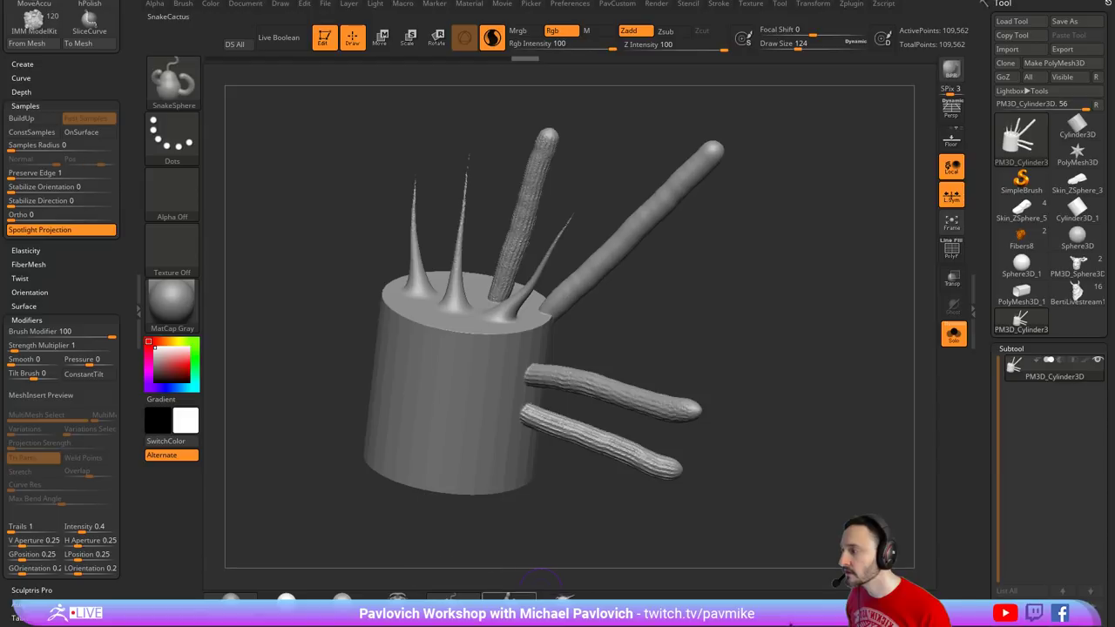
- Set the SnakeHook brush's depth Imbed to -100 and pull two spikes outward from opposite sides of the cylinder's wall
{"action": "left_click", "coordinate": [562, 599]}
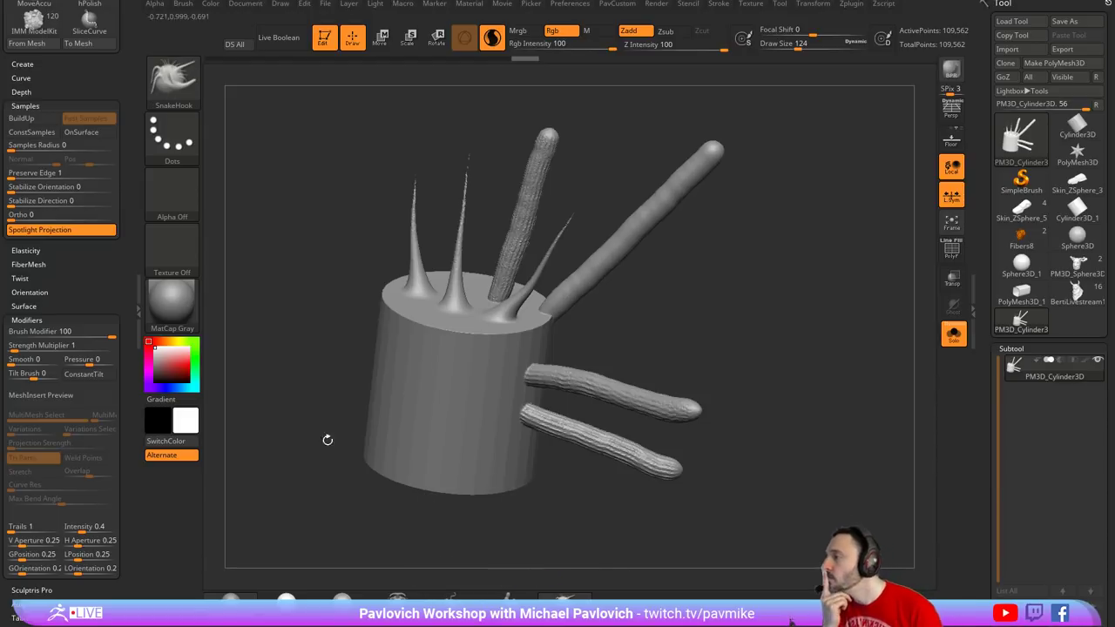
{"action": "left_click", "coordinate": [35, 291]}
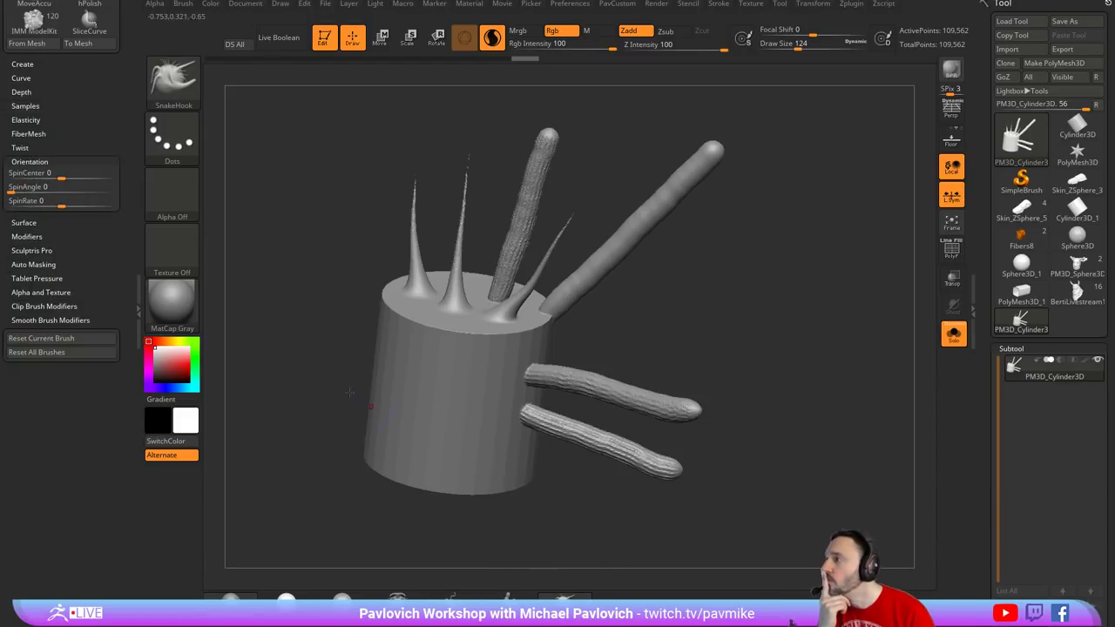
{"action": "scroll", "coordinate": [40, 132], "scroll_direction": "up", "scroll_amount": 2}
{"action": "left_click", "coordinate": [22, 125]}
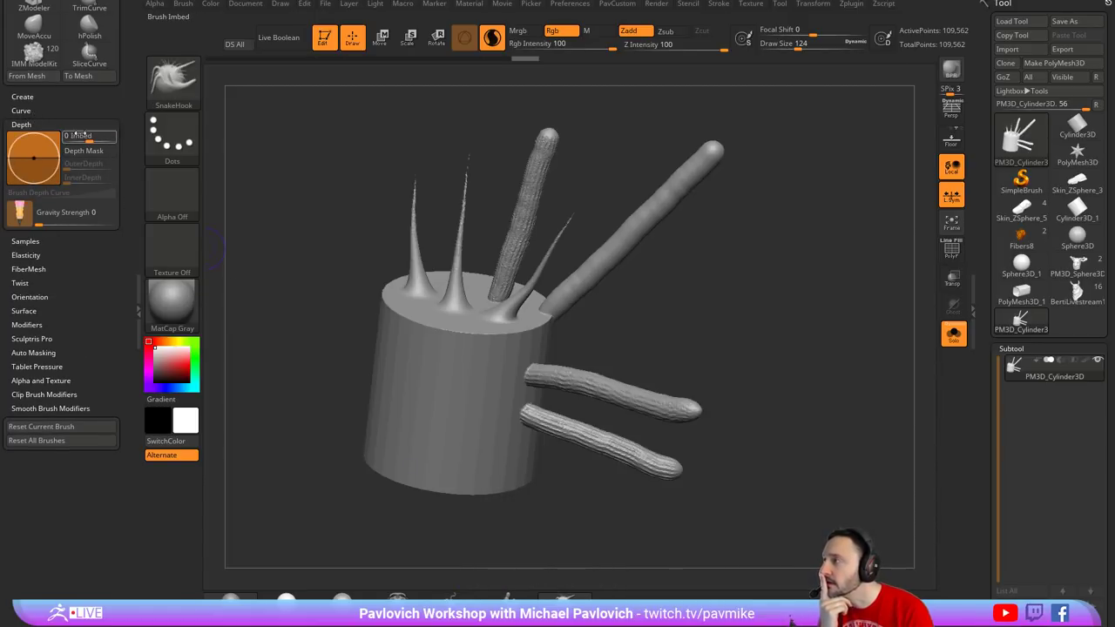
{"action": "left_click_drag", "start_coordinate": [87, 138], "coordinate": [64, 139]}
{"action": "left_click_drag", "start_coordinate": [410, 389], "coordinate": [345, 372]}
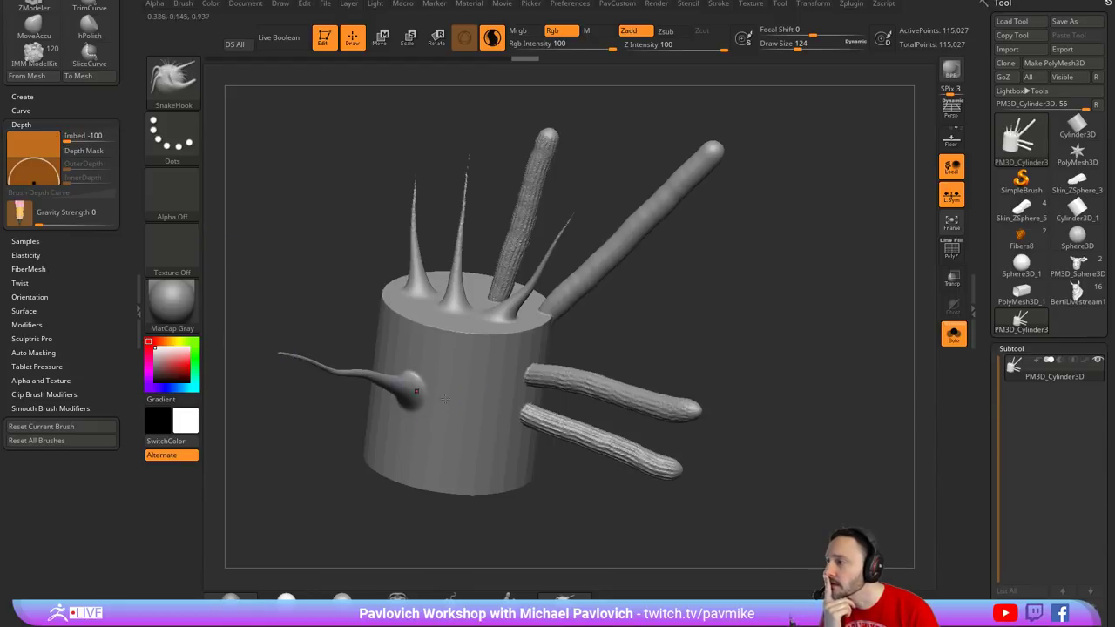
{"action": "mouse_move", "coordinate": [321, 490]}
{"action": "left_mouse_down"}
{"action": "mouse_move", "coordinate": [307, 514]}
{"action": "mouse_move", "coordinate": [324, 507]}
{"action": "left_mouse_up"}
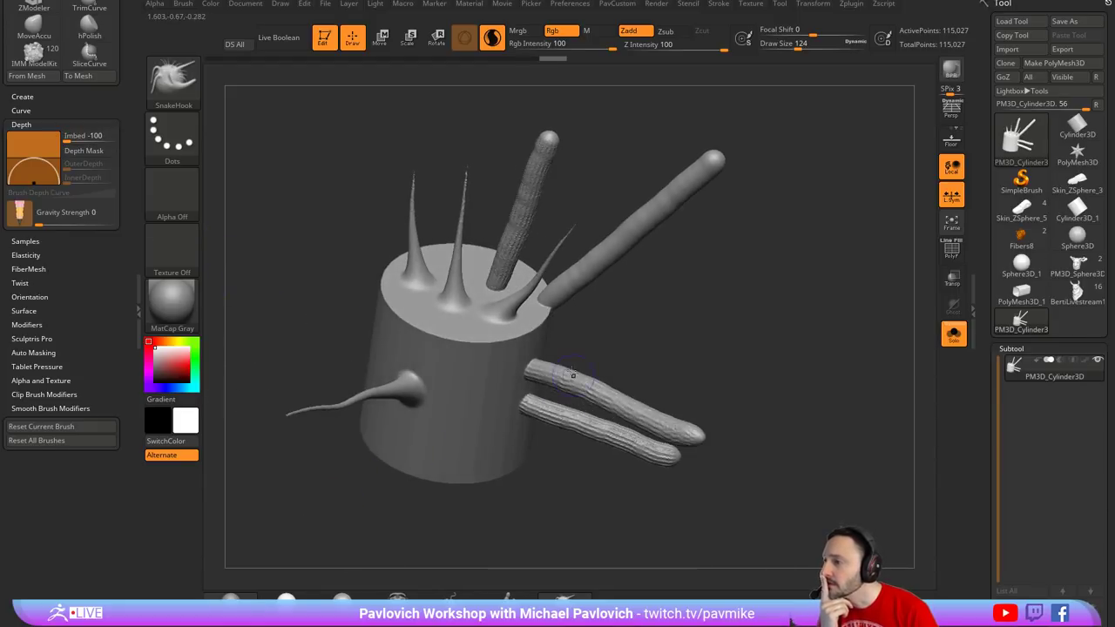
{"action": "left_click_drag", "start_coordinate": [544, 334], "coordinate": [702, 336]}
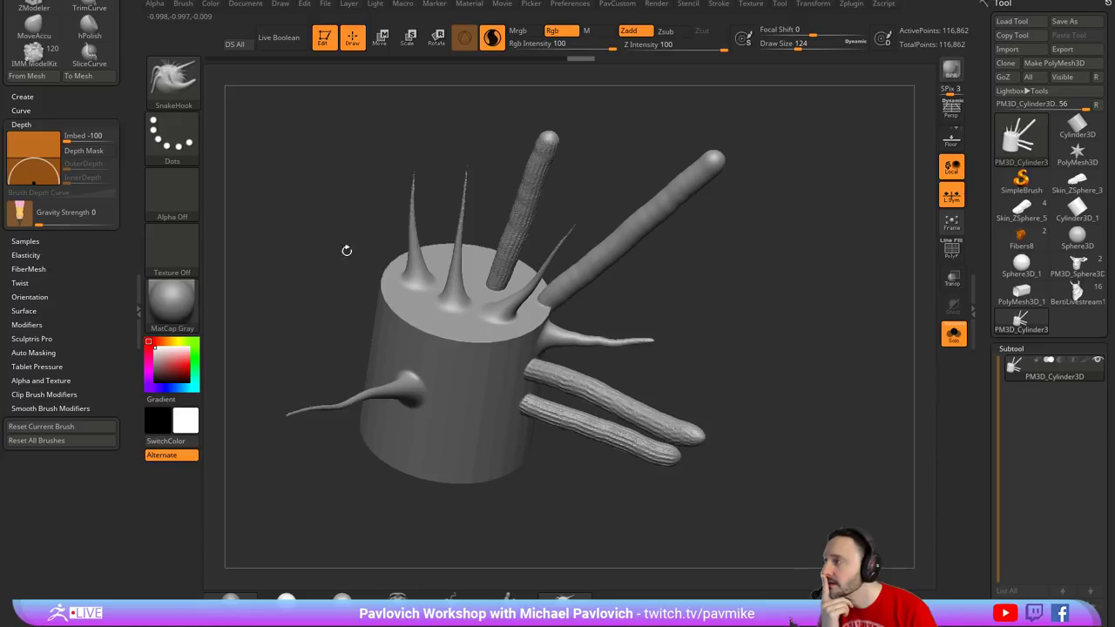
- Examine the SnakeSphere brush's Samples, Orientation, Modifiers and Tablet Pressure settings and compare its Tablet Pressure with SnakeHook's
{"action": "left_click", "coordinate": [452, 599]}
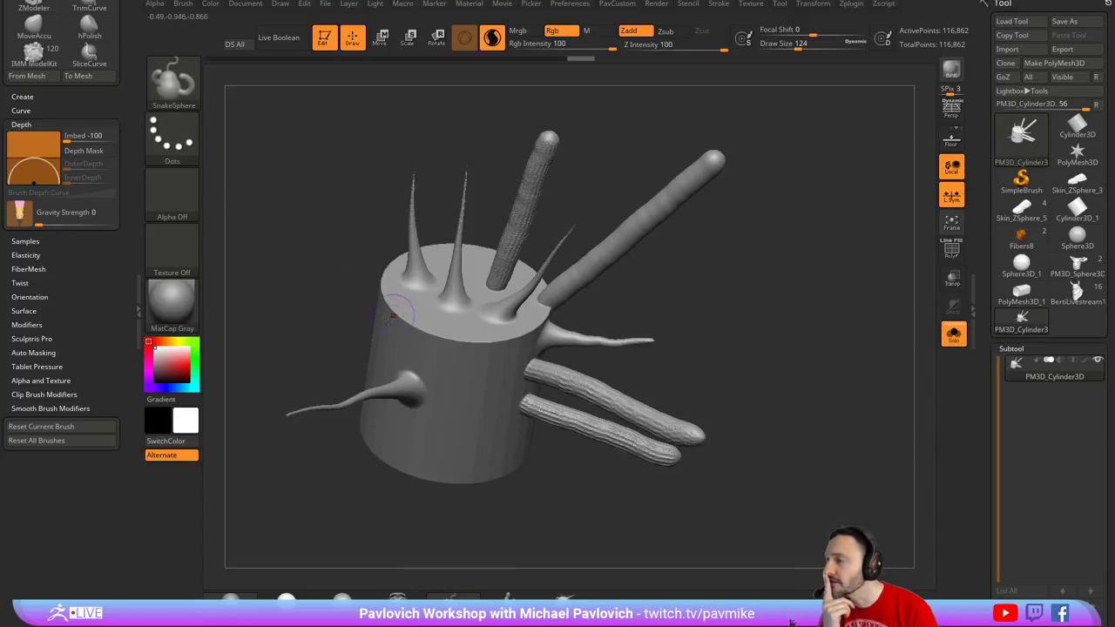
{"action": "left_click", "coordinate": [25, 241]}
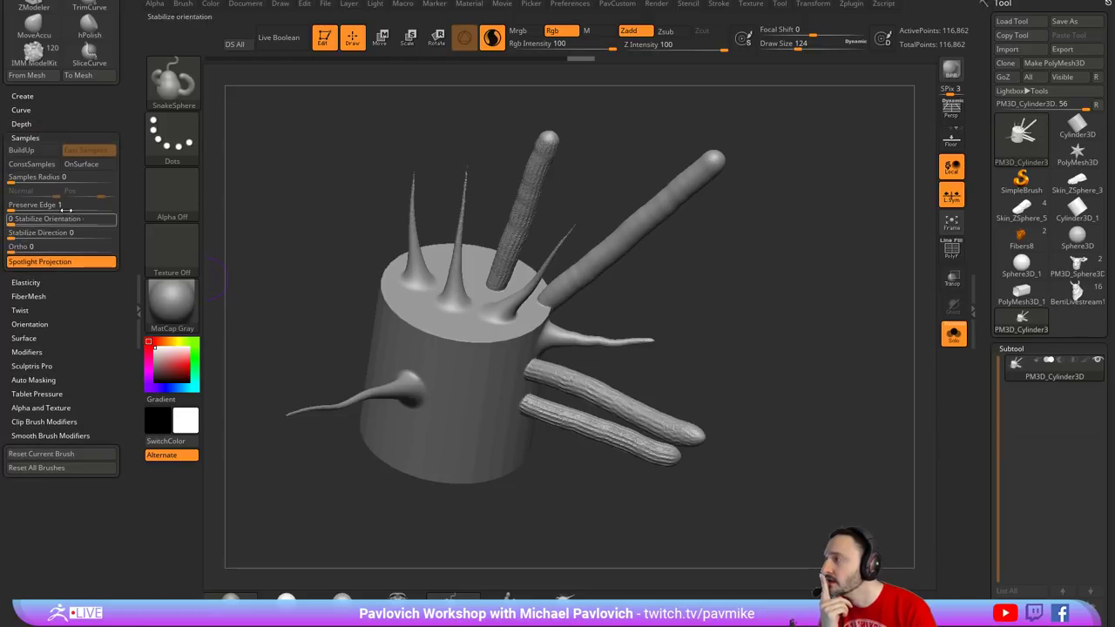
{"action": "left_click", "coordinate": [29, 324]}
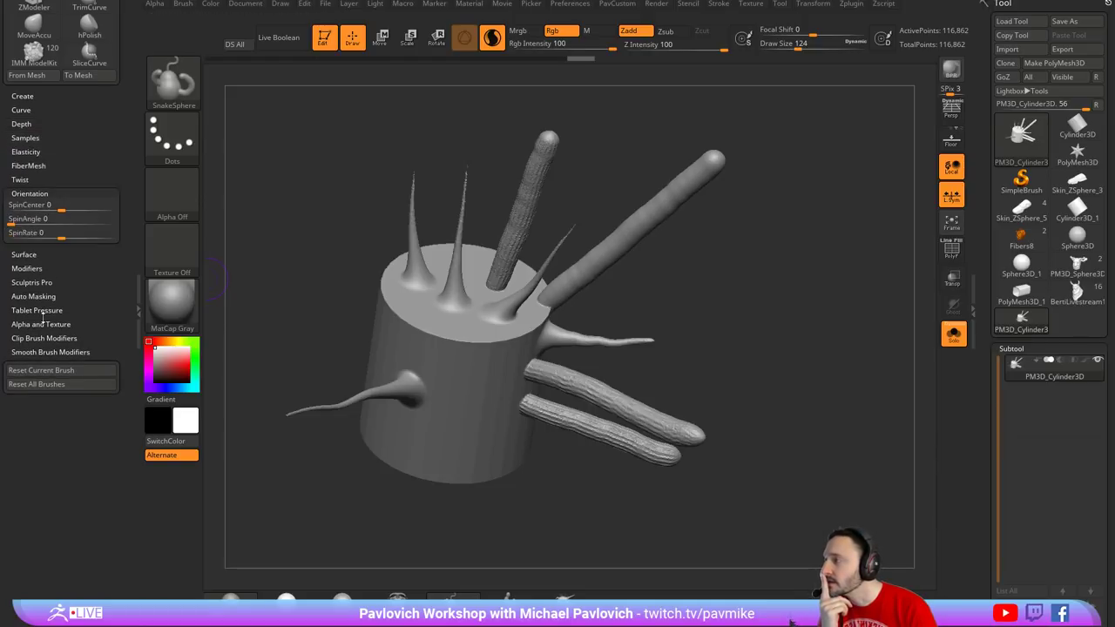
{"action": "left_click", "coordinate": [25, 254]}
{"action": "left_click", "coordinate": [27, 239]}
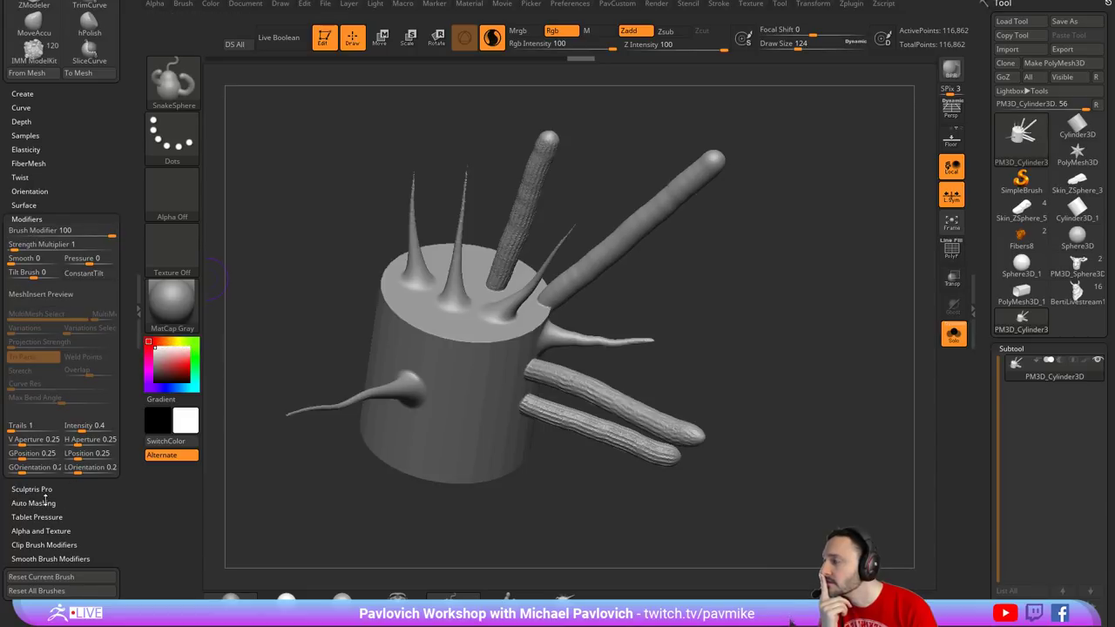
{"action": "left_click", "coordinate": [37, 517]}
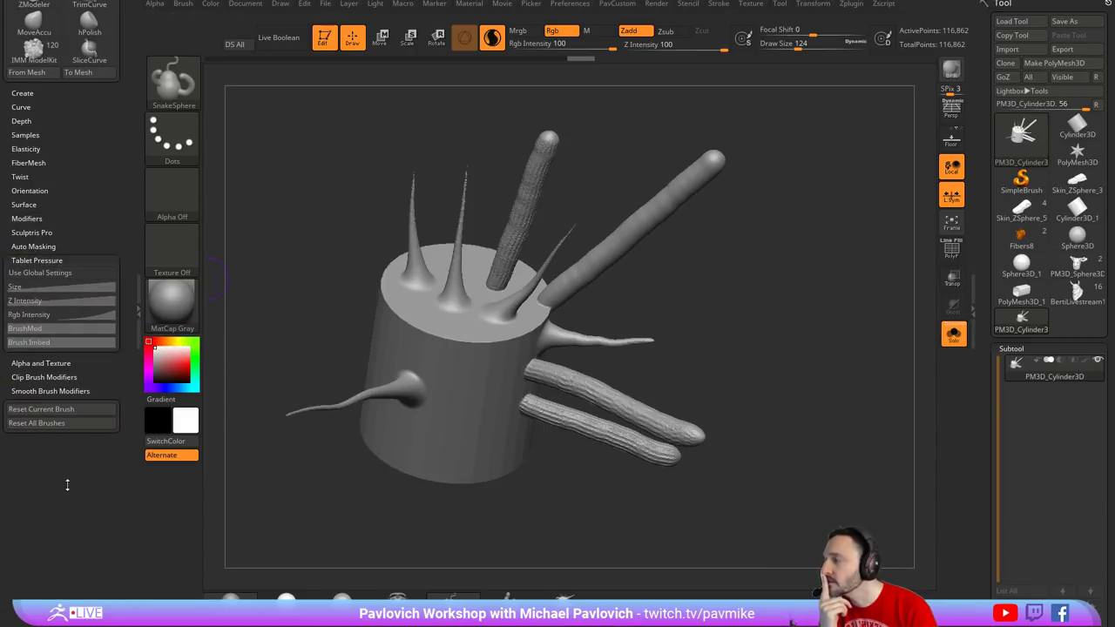
{"action": "left_click", "coordinate": [563, 597]}
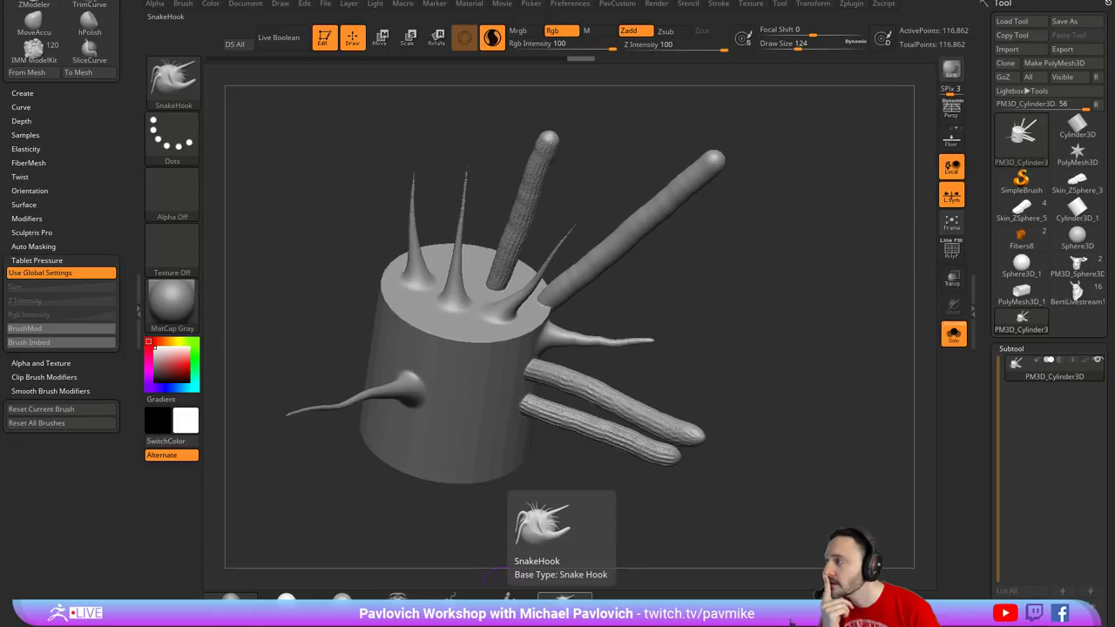
{"action": "left_click", "coordinate": [460, 599]}
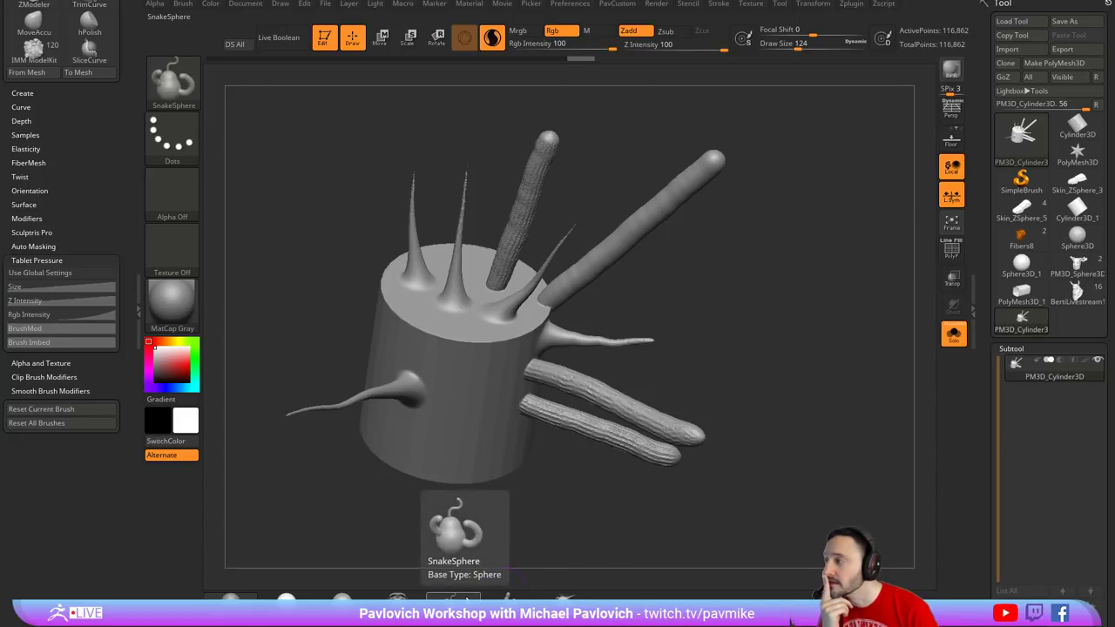
- Turn off Use Global Settings for the SnakeHook brush's tablet pressure and pull four tapering tentacles from the cylinder's side wall
{"action": "left_click", "coordinate": [564, 597]}
{"action": "left_click", "coordinate": [111, 273]}
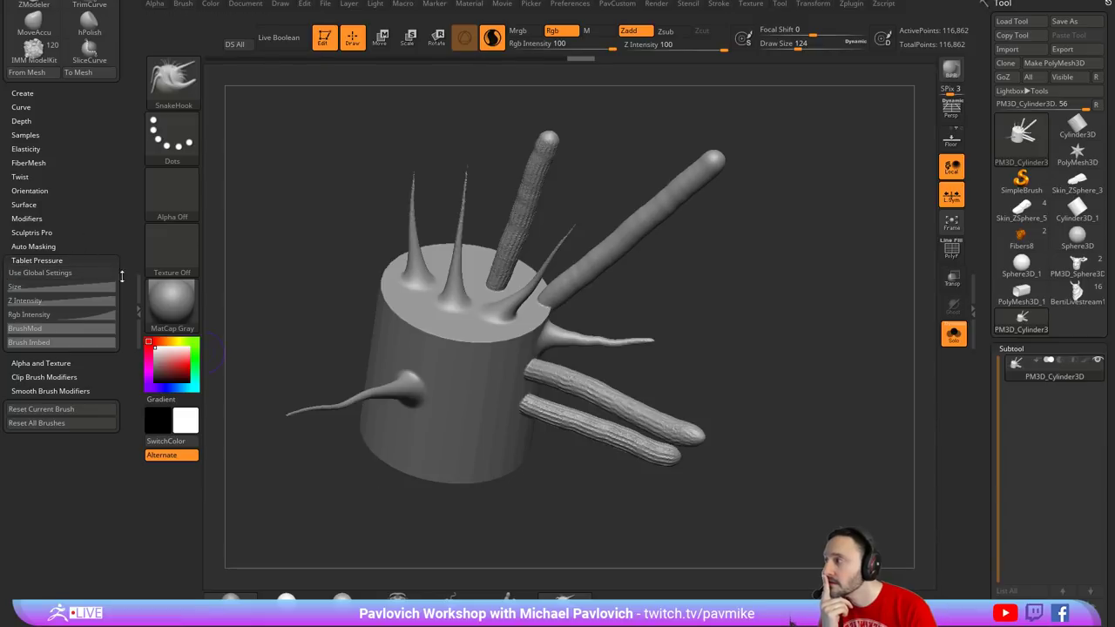
{"action": "mouse_move", "coordinate": [466, 396]}
{"action": "left_mouse_down"}
{"action": "mouse_move", "coordinate": [462, 417]}
{"action": "mouse_move", "coordinate": [393, 470]}
{"action": "left_mouse_up"}
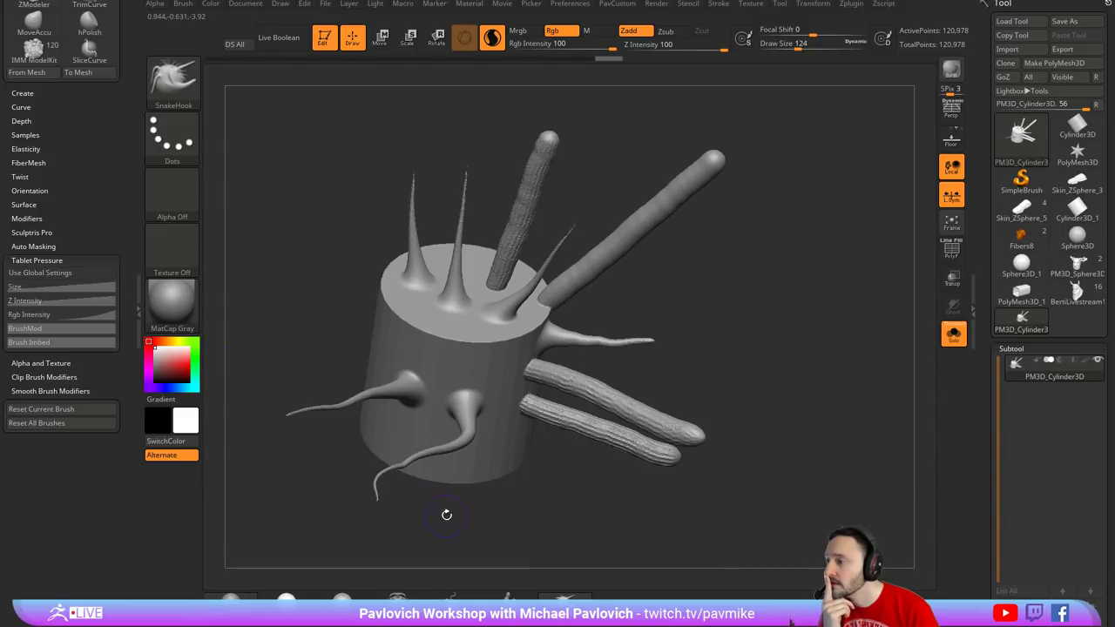
{"action": "left_click_drag", "start_coordinate": [446, 514], "coordinate": [419, 397]}
{"action": "left_click_drag", "start_coordinate": [404, 347], "coordinate": [344, 350]}
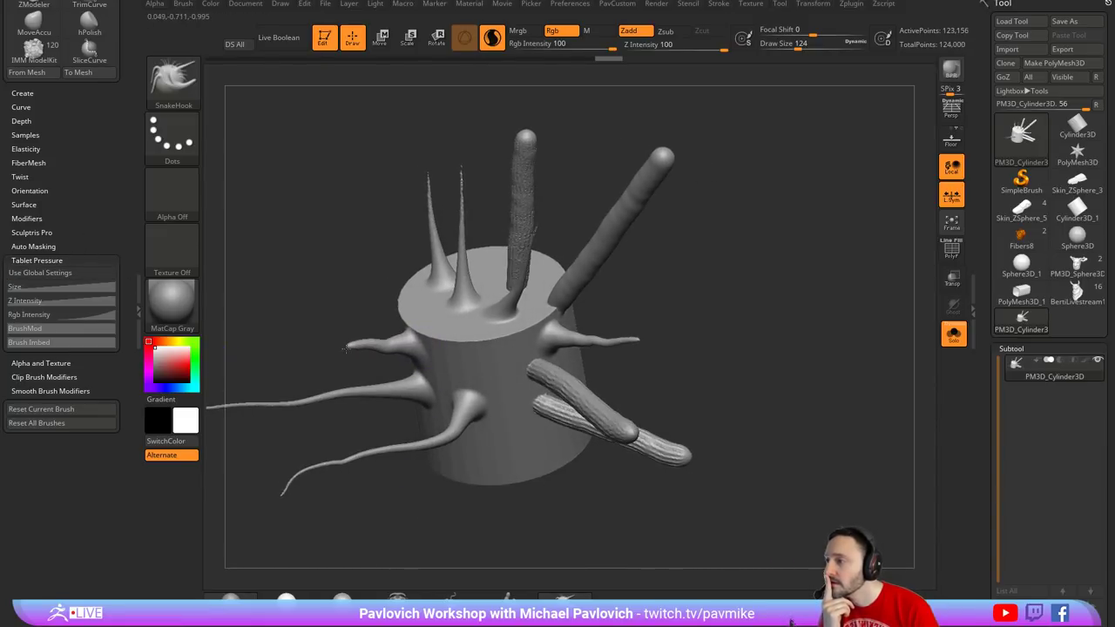
{"action": "left_click_drag", "start_coordinate": [460, 367], "coordinate": [445, 364]}
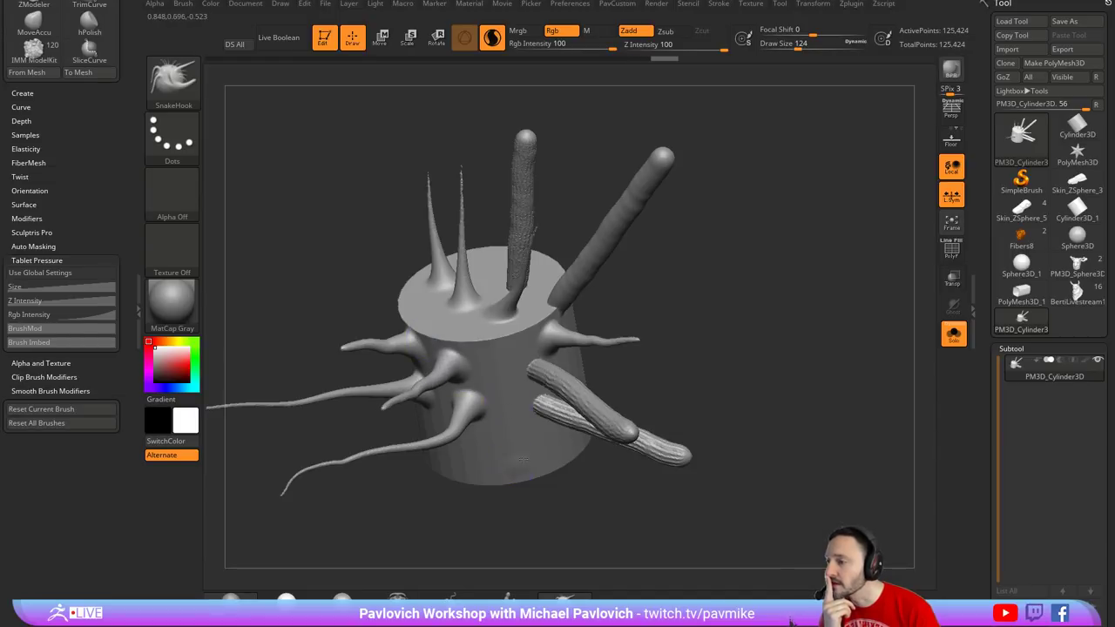
{"action": "left_click_drag", "start_coordinate": [523, 460], "coordinate": [563, 488]}
{"action": "left_click_drag", "start_coordinate": [654, 383], "coordinate": [691, 358]}
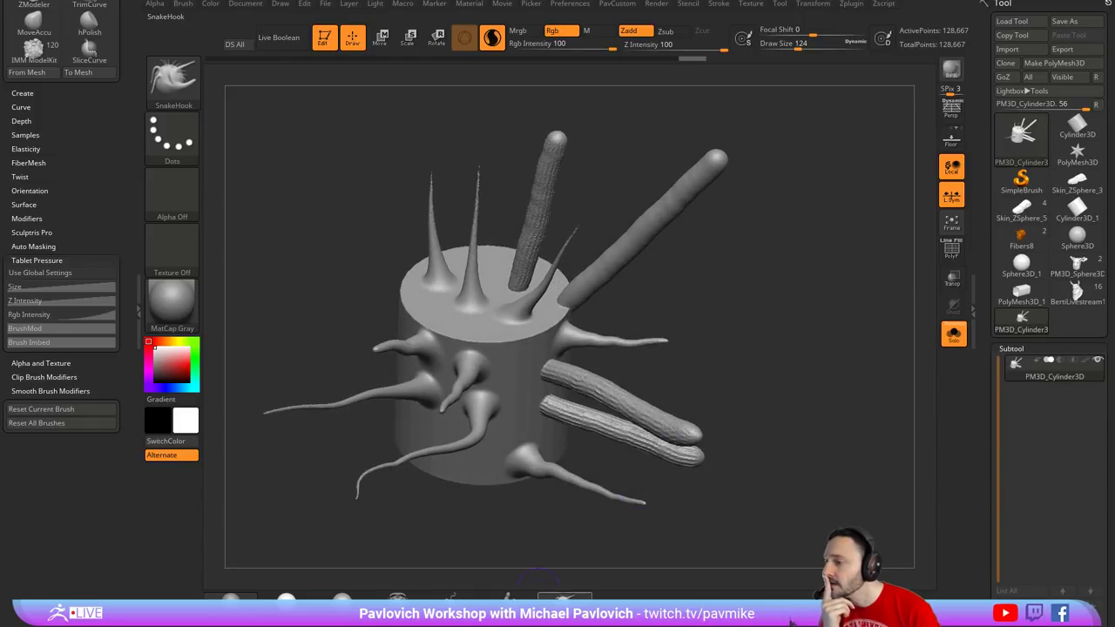
- Dock the Stroke palette above the Brush palette
{"action": "left_click", "coordinate": [453, 598]}
{"action": "left_click", "coordinate": [564, 599]}
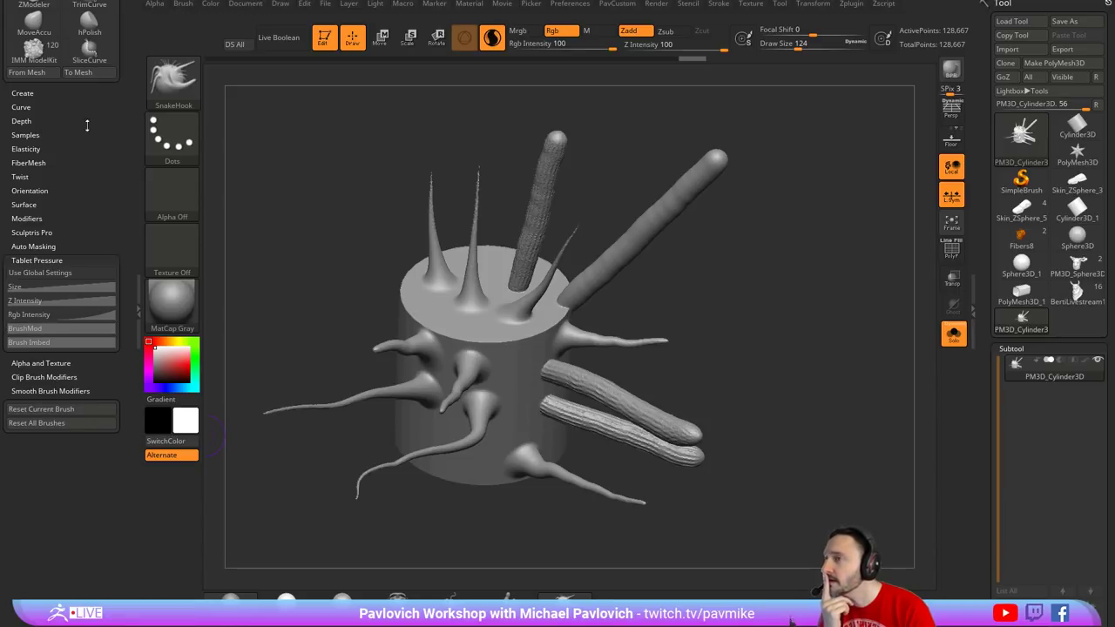
{"action": "left_click", "coordinate": [729, 4]}
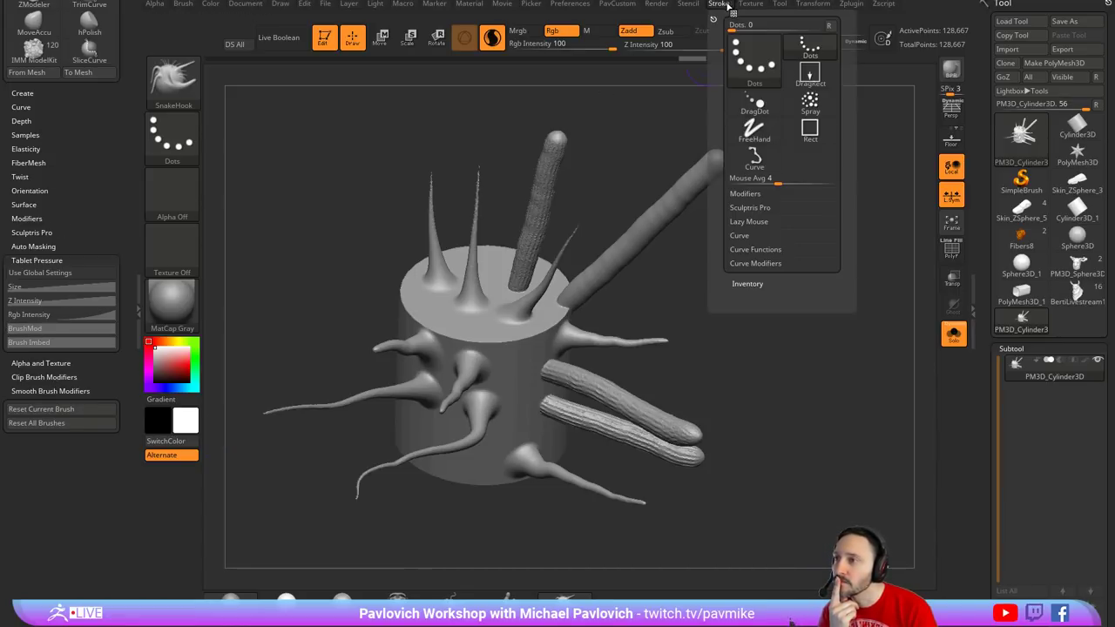
{"action": "left_click_drag", "start_coordinate": [124, 78], "coordinate": [131, 189]}
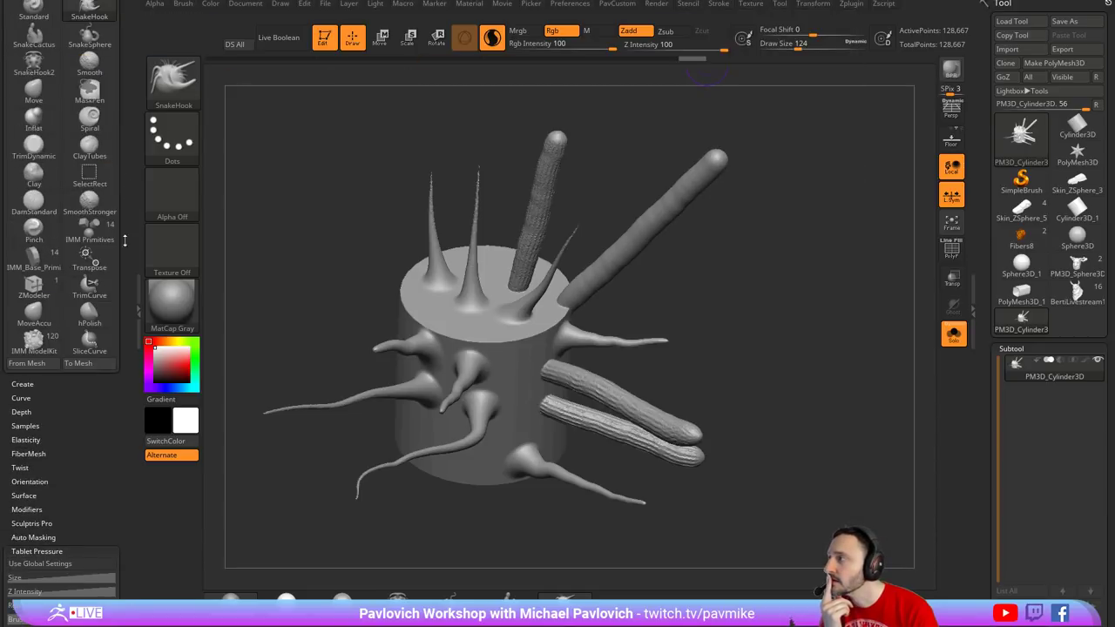
{"action": "left_click_drag", "start_coordinate": [124, 240], "coordinate": [120, 432]}
- Compare the Lazy Mouse, Sculptris Pro and Modifiers stroke settings between the SnakeSphere and SnakeHook brushes
{"action": "left_click", "coordinate": [453, 599]}
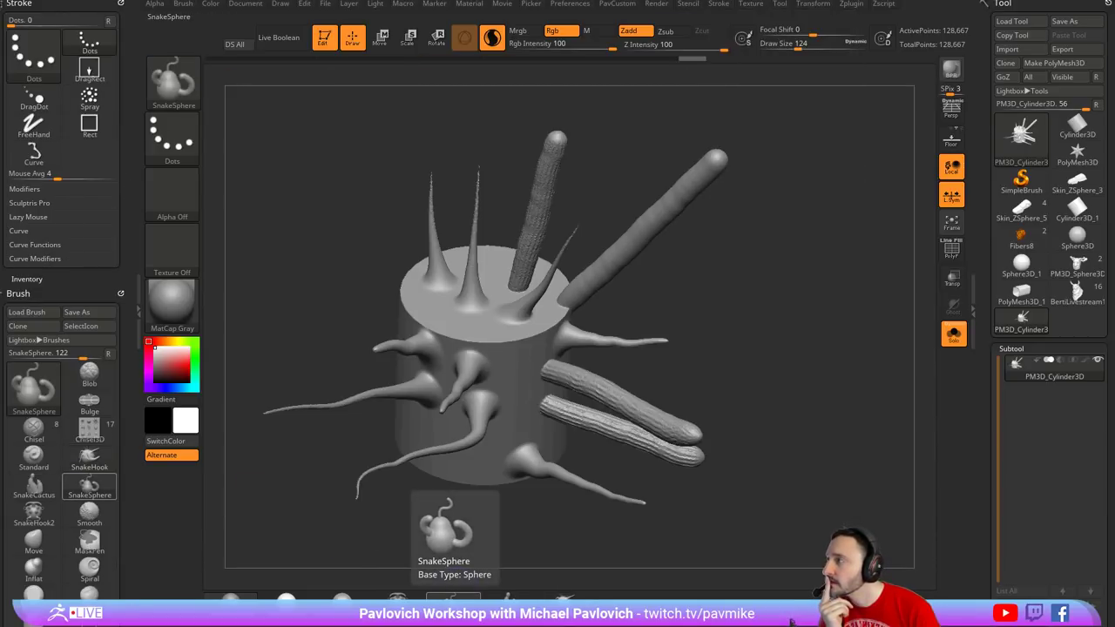
{"action": "left_click", "coordinate": [43, 217]}
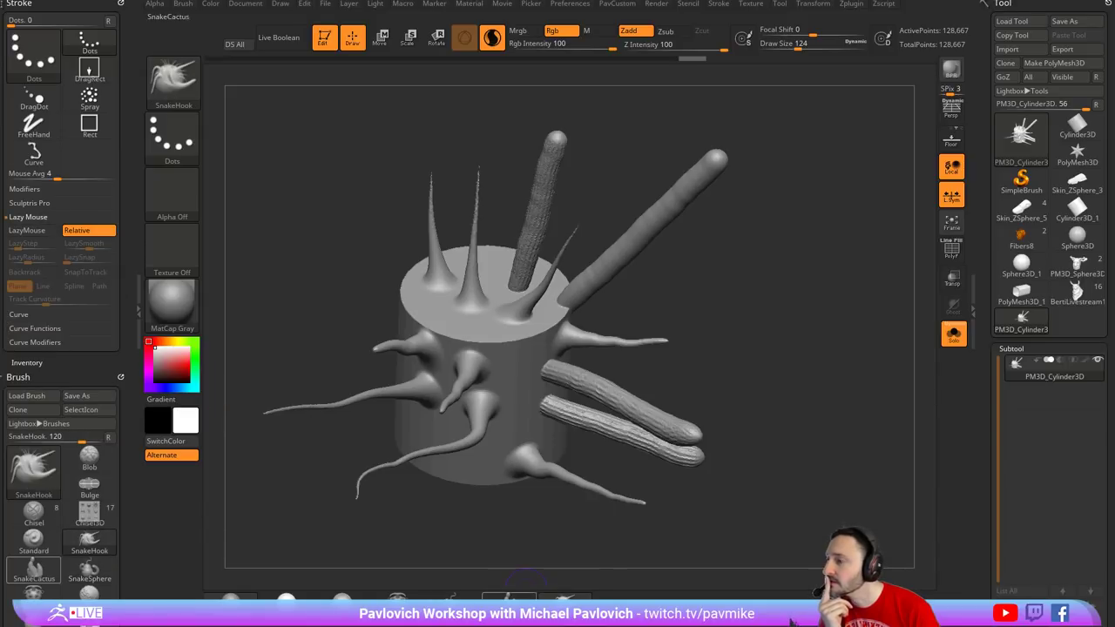
{"action": "left_click", "coordinate": [52, 203]}
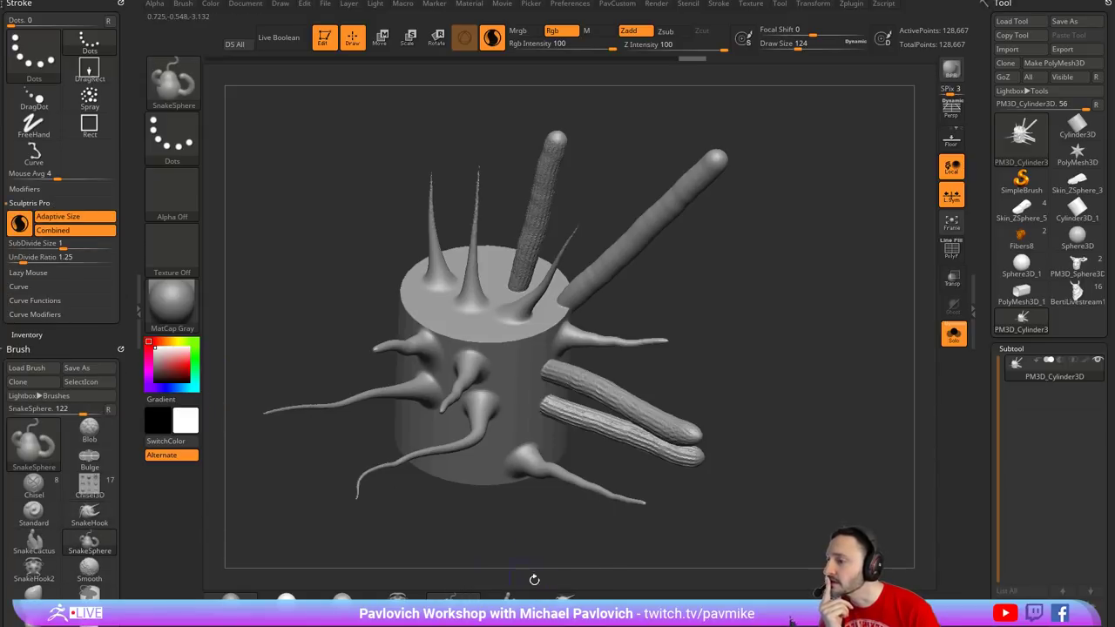
{"action": "left_click", "coordinate": [63, 191]}
{"action": "left_click", "coordinate": [565, 601]}
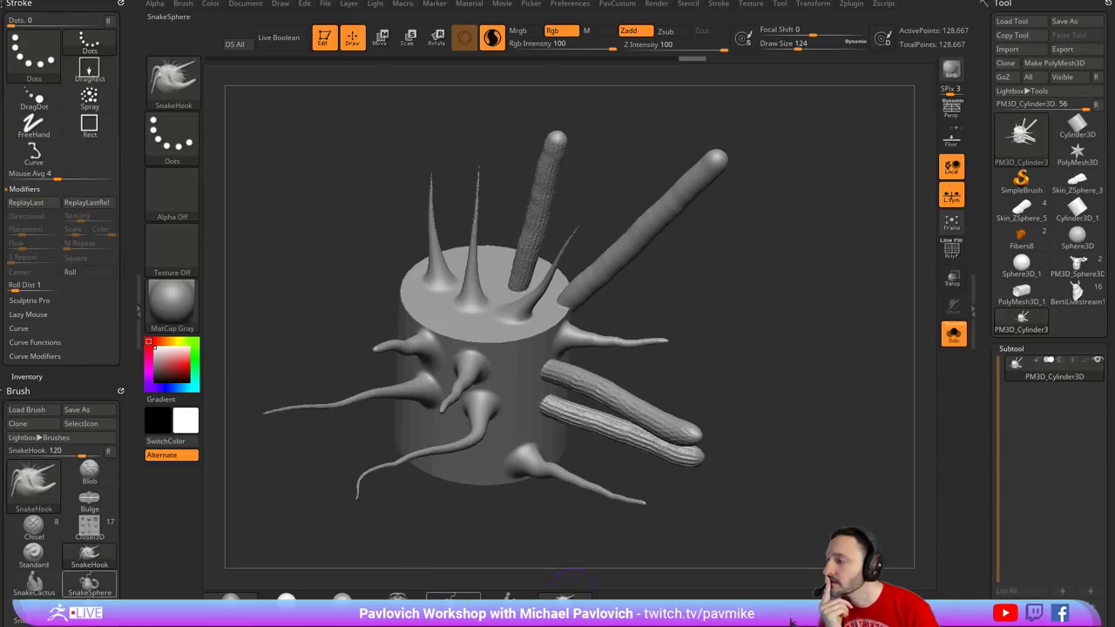
{"action": "left_click", "coordinate": [90, 582]}
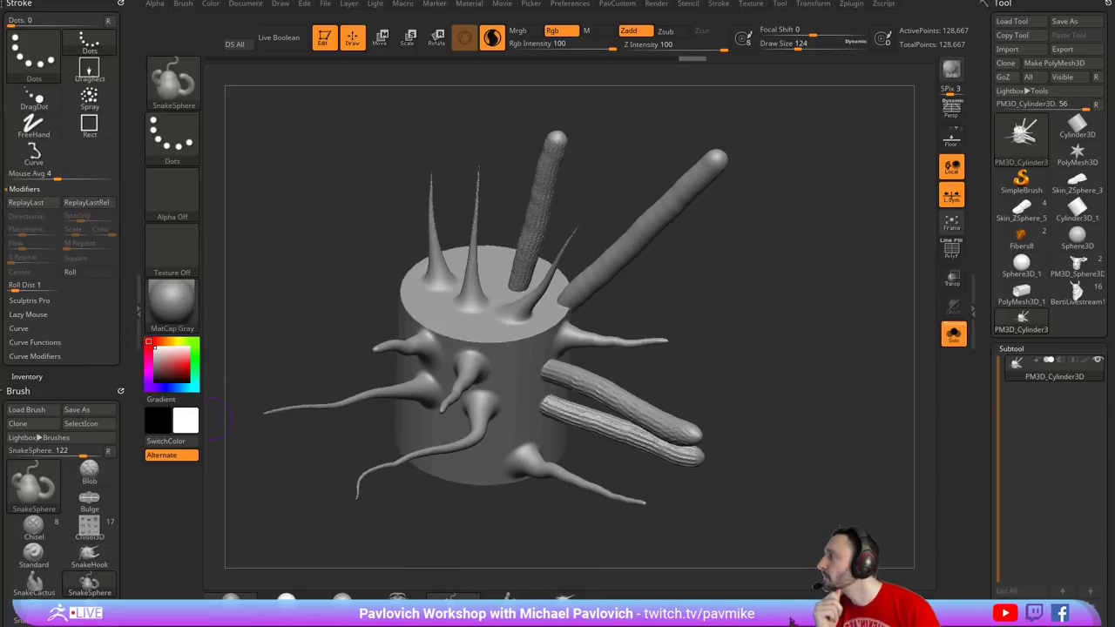
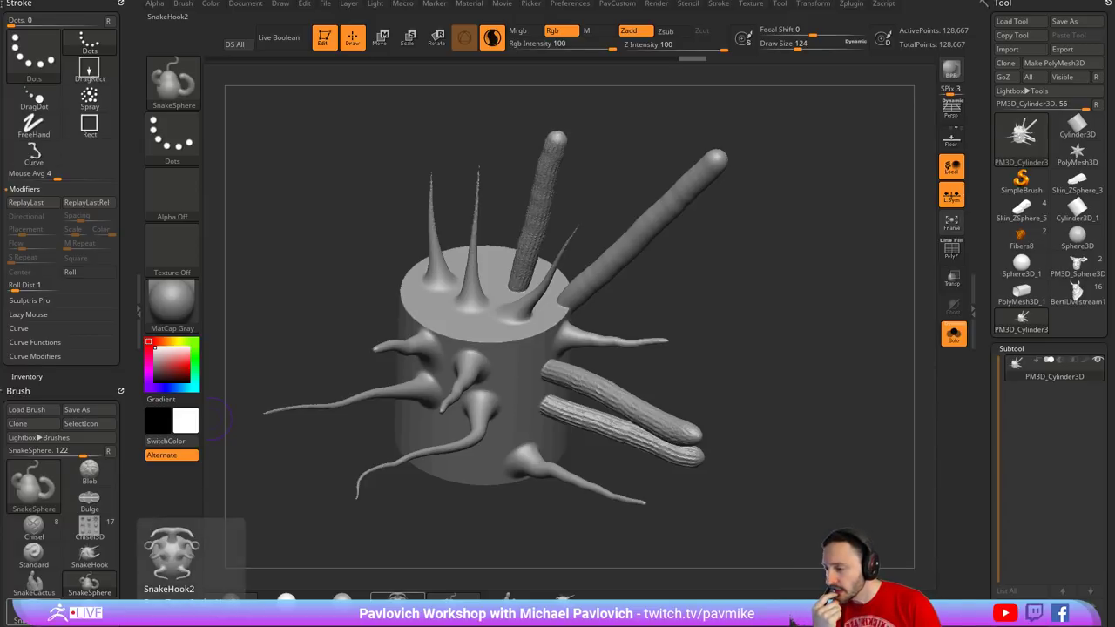
- Switch to the web browser and open the Sci Fi Pistol Series playlist among the YouTube channel's created playlists
{"action": "left_click_drag", "start_coordinate": [592, 626], "coordinate": [576, 32]}
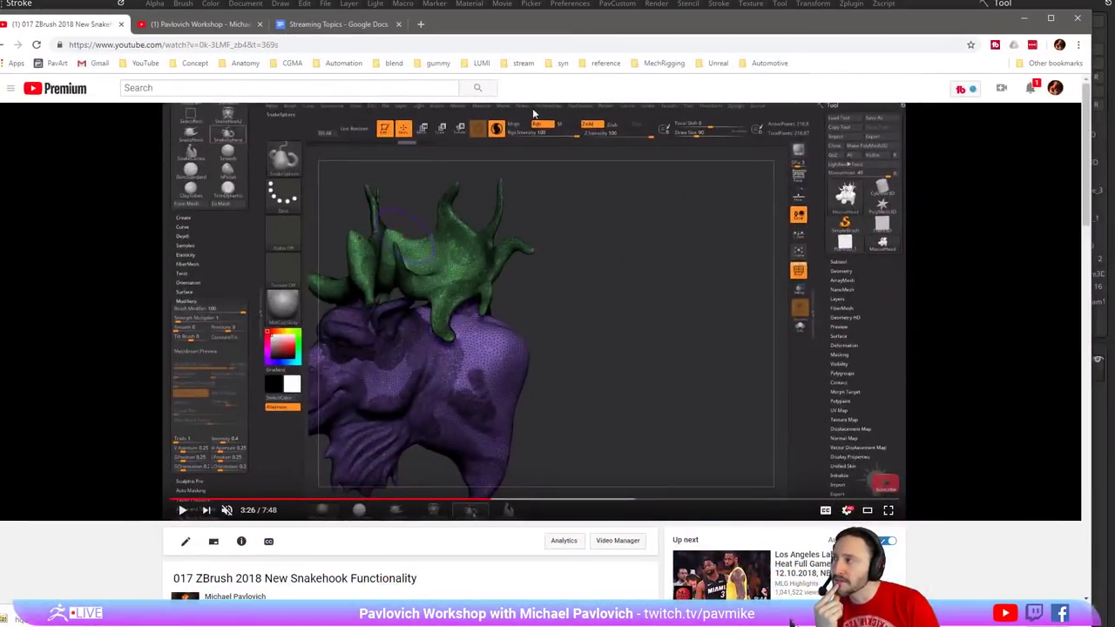
{"action": "left_click", "coordinate": [4, 45]}
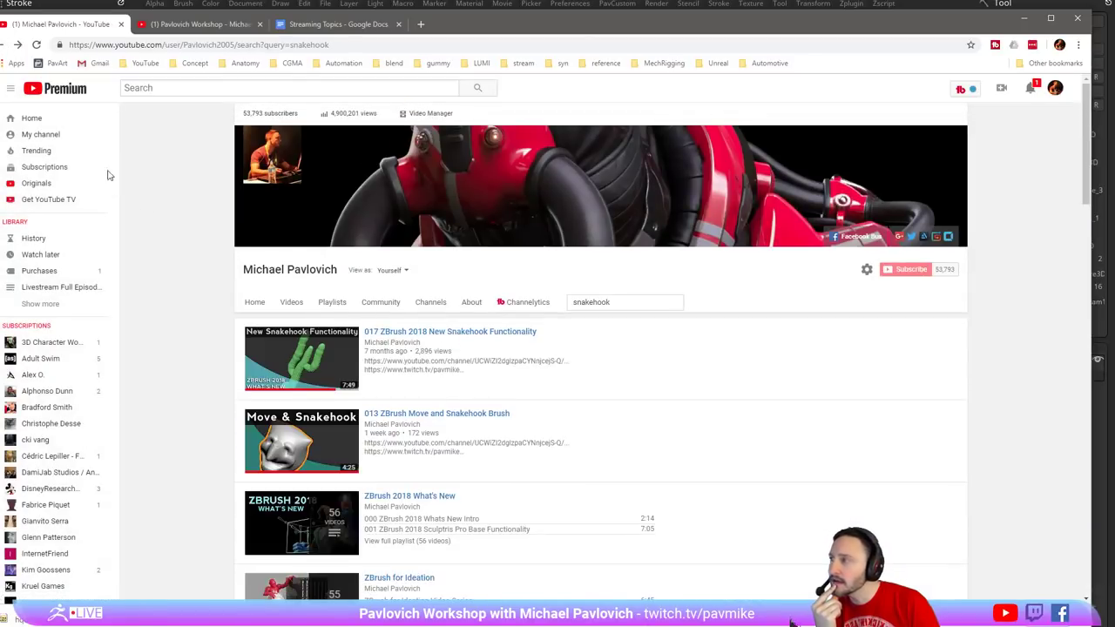
{"action": "left_click", "coordinate": [4, 46]}
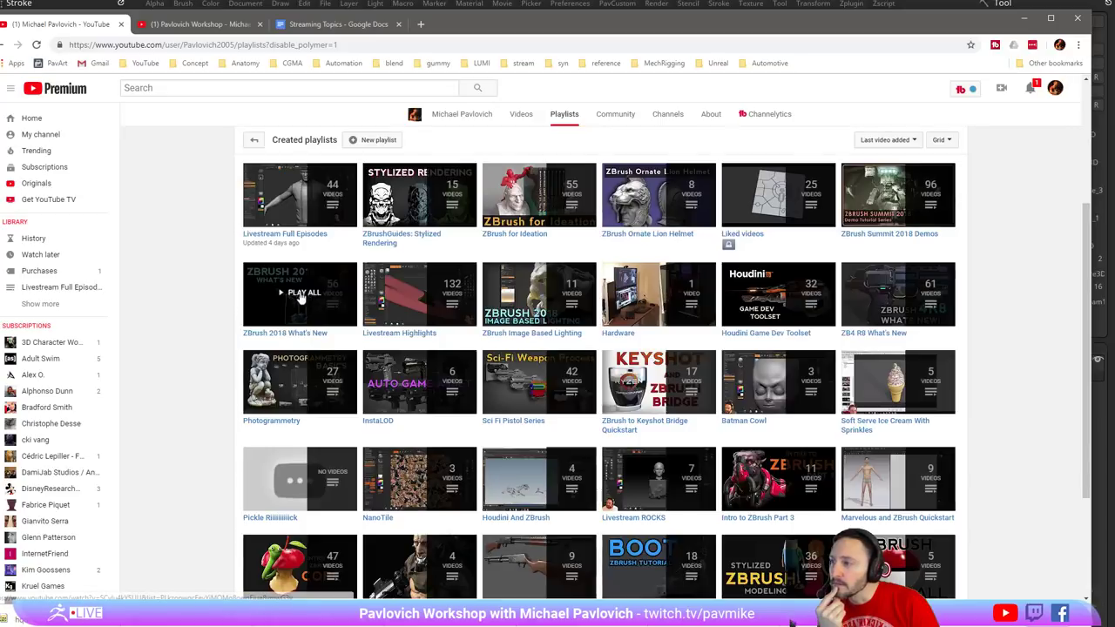
{"action": "left_click", "coordinate": [537, 427]}
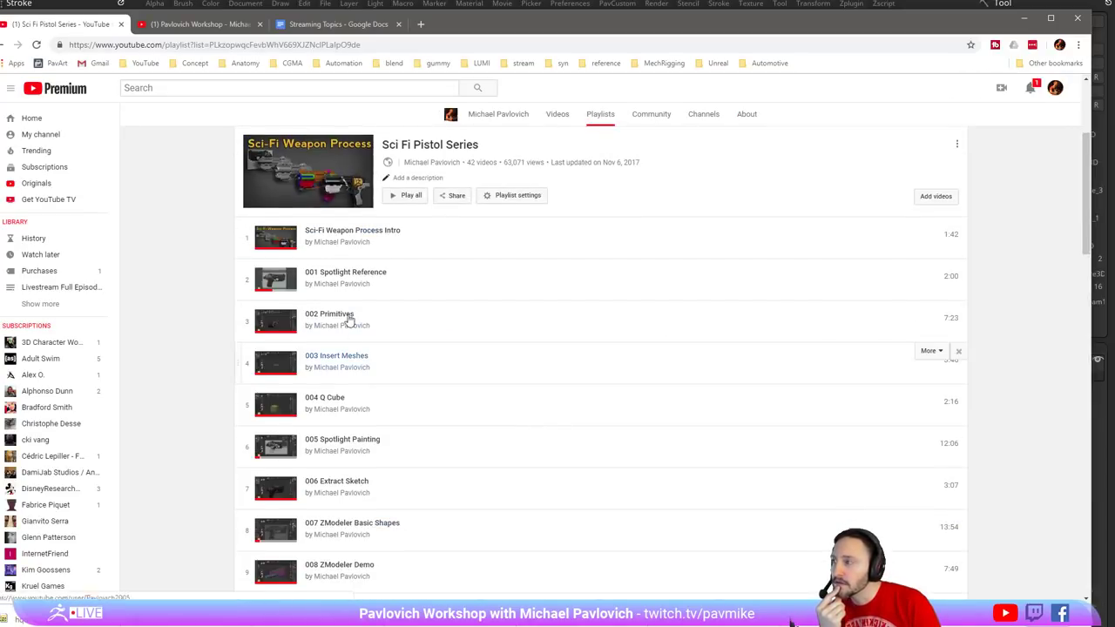
- Preview the 001 Spotlight Reference video and browse the Sci Fi Pistol Series list down to its last entries
{"action": "scroll", "coordinate": [284, 284], "scroll_direction": "down", "scroll_amount": 2}
{"action": "scroll", "coordinate": [279, 286], "scroll_direction": "up", "scroll_amount": 5}
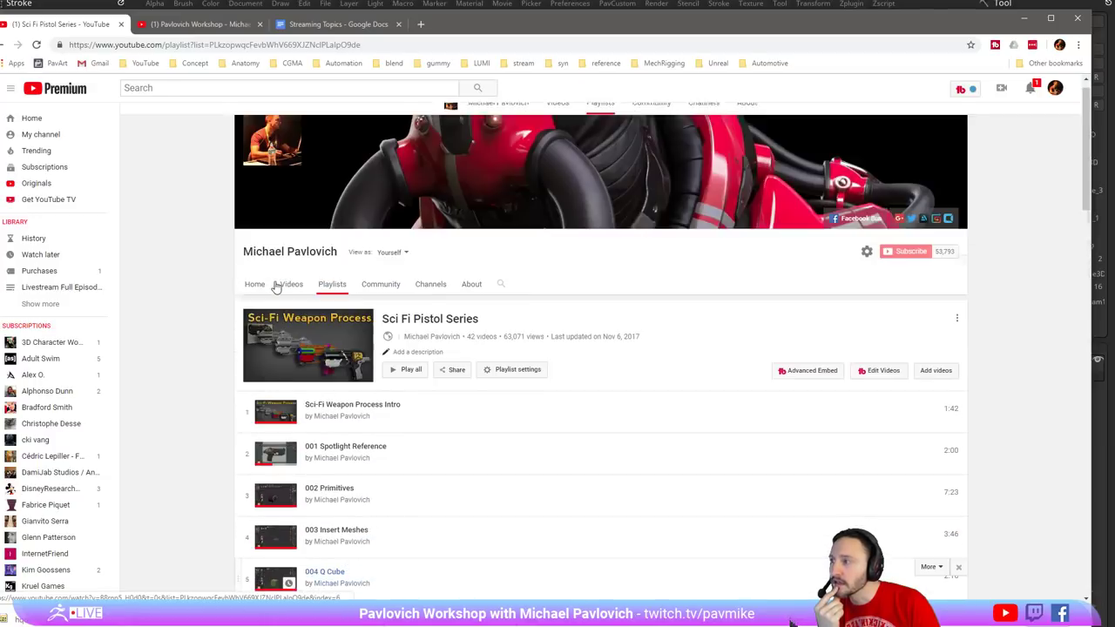
{"action": "left_click", "coordinate": [281, 460]}
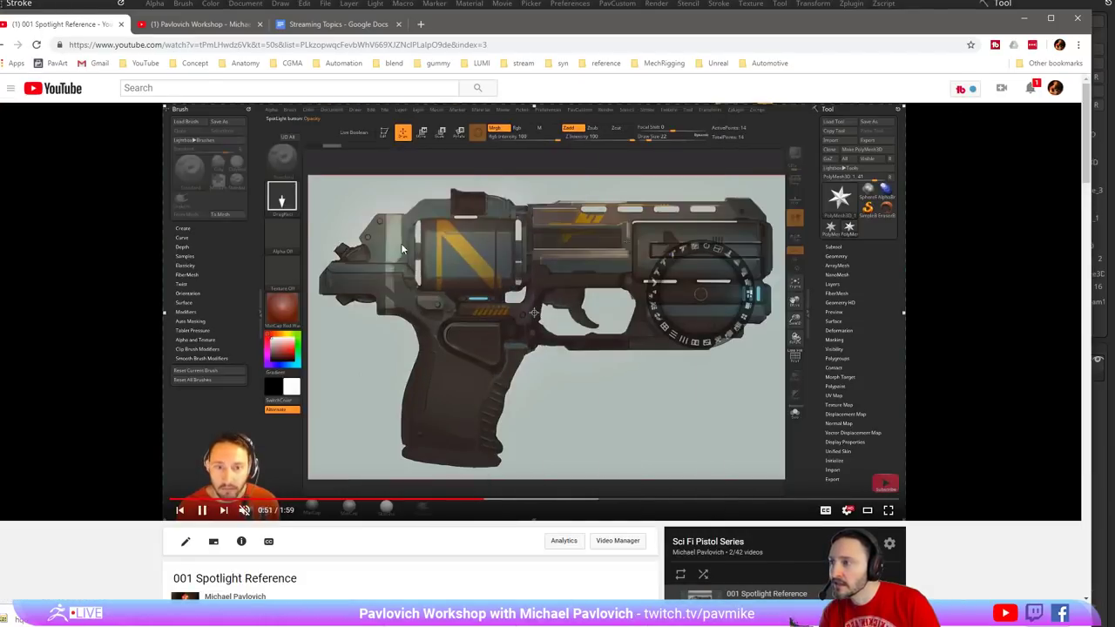
{"action": "left_click", "coordinate": [4, 46]}
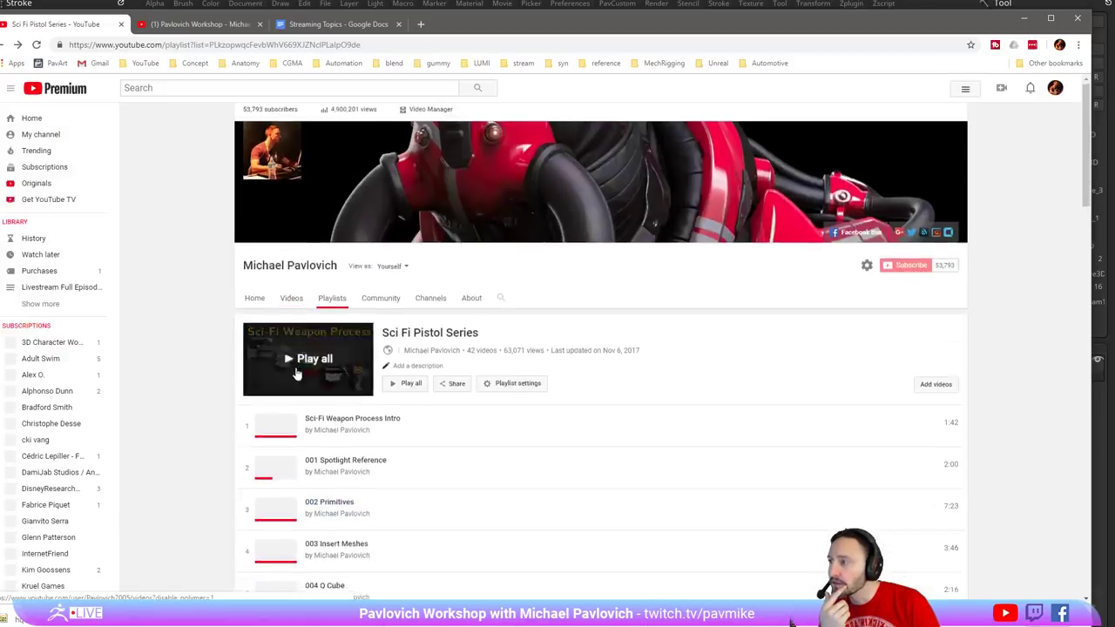
{"action": "scroll", "coordinate": [300, 372], "scroll_direction": "down", "scroll_amount": 10}
{"action": "scroll", "coordinate": [300, 370], "scroll_direction": "down", "scroll_amount": 10}
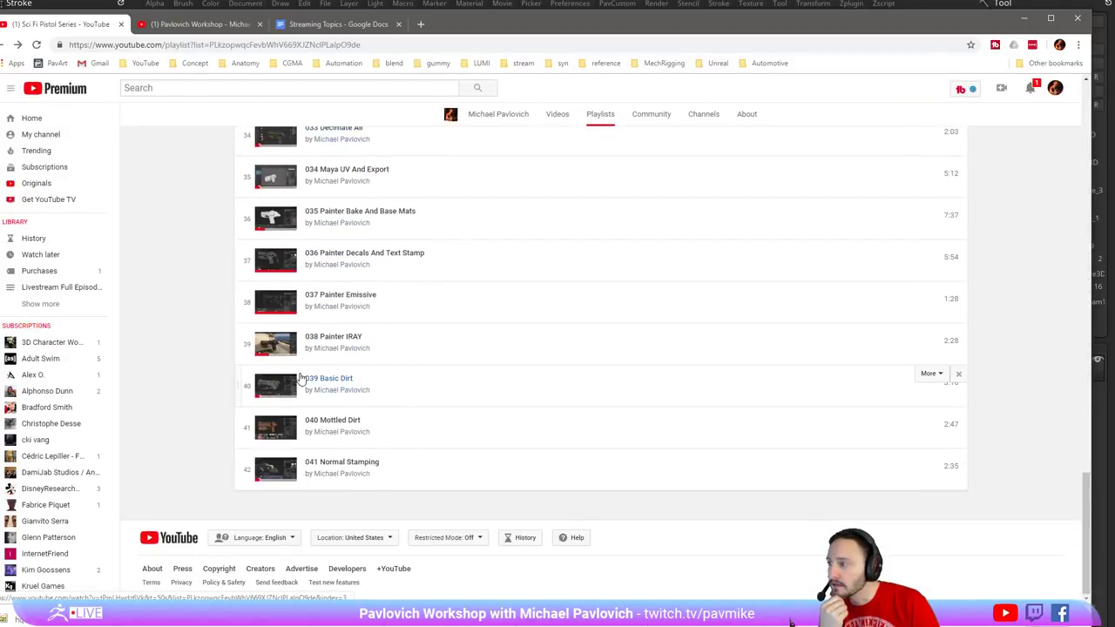
- Open the 038 Painter IRAY video and skim through its render previews up to about 2:13
{"action": "left_click", "coordinate": [277, 344]}
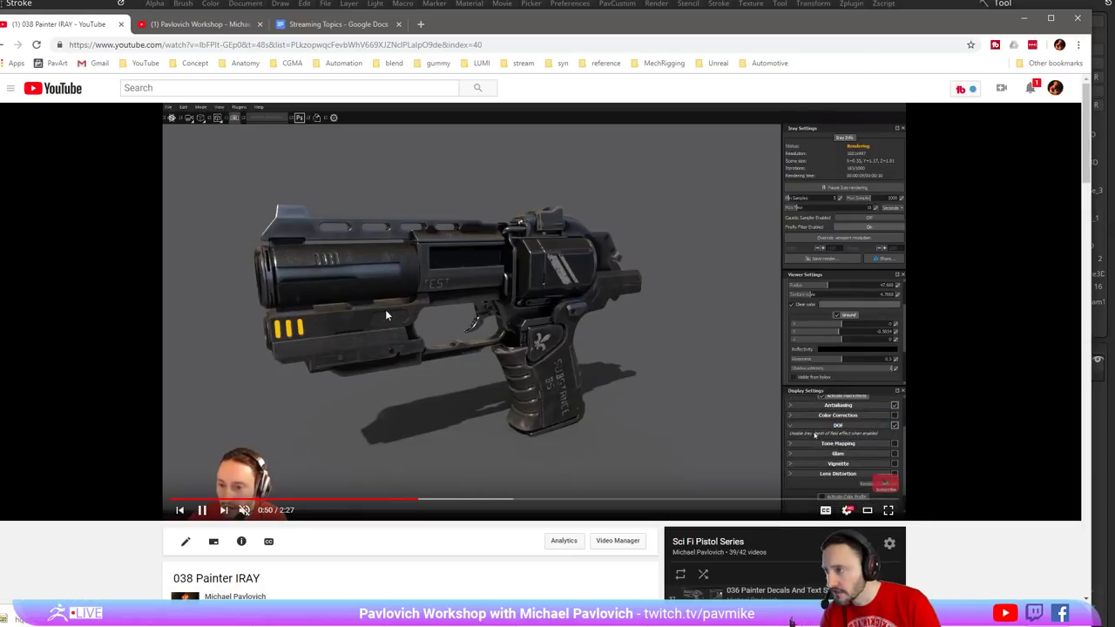
{"action": "left_click", "coordinate": [376, 499]}
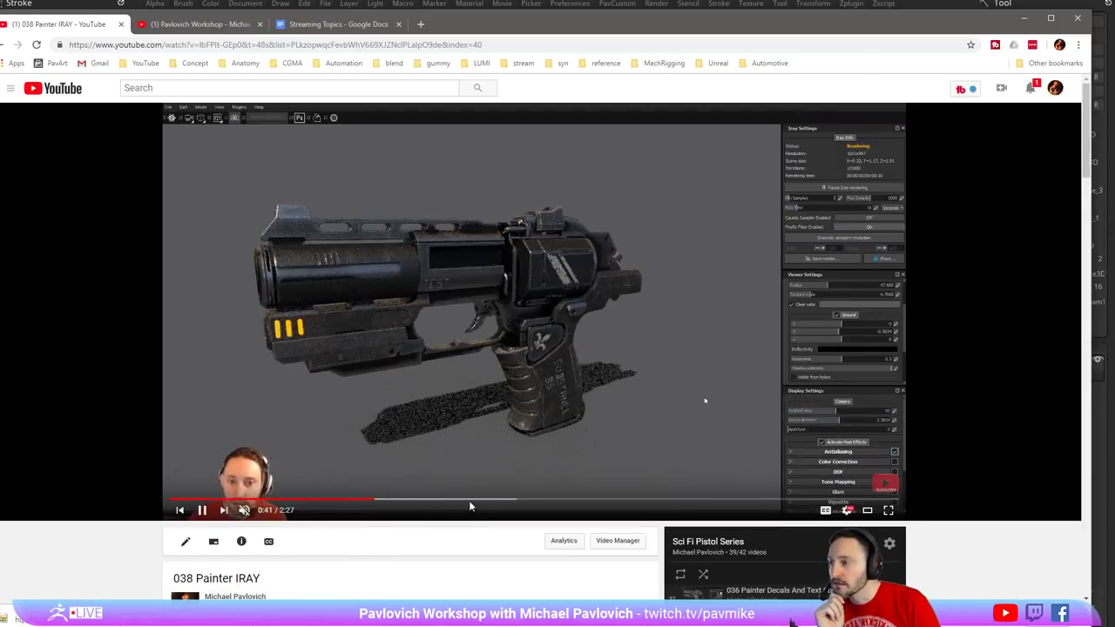
{"action": "left_click_drag", "start_coordinate": [468, 501], "coordinate": [832, 507]}
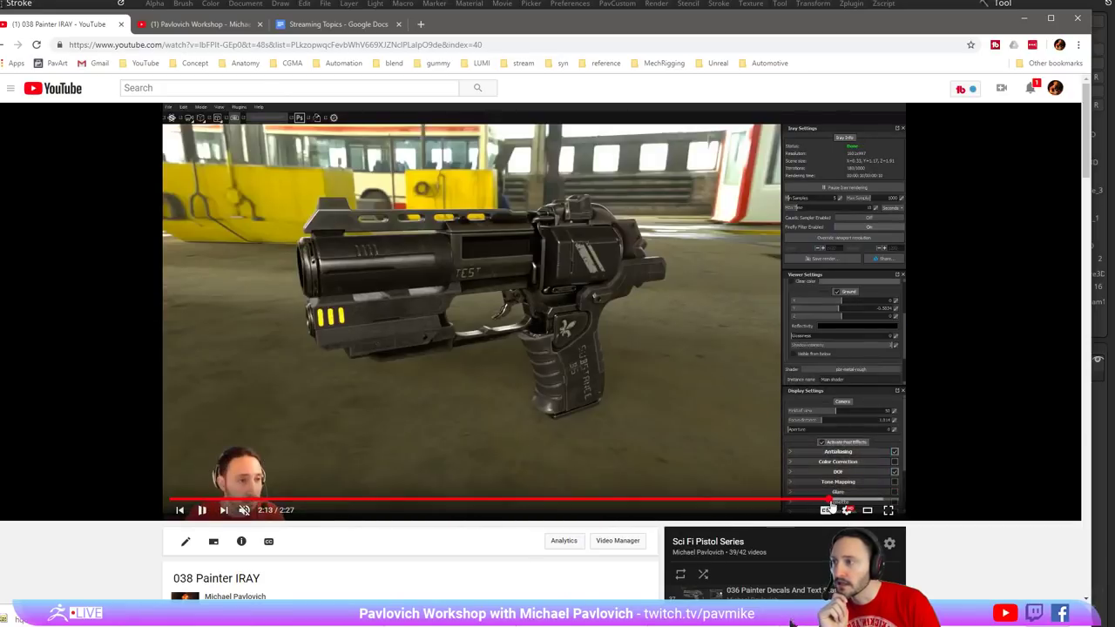
- Return to the channel's created playlists, reveal the remaining ones, and open the Concept Sketching playlist
{"action": "left_click", "coordinate": [5, 45]}
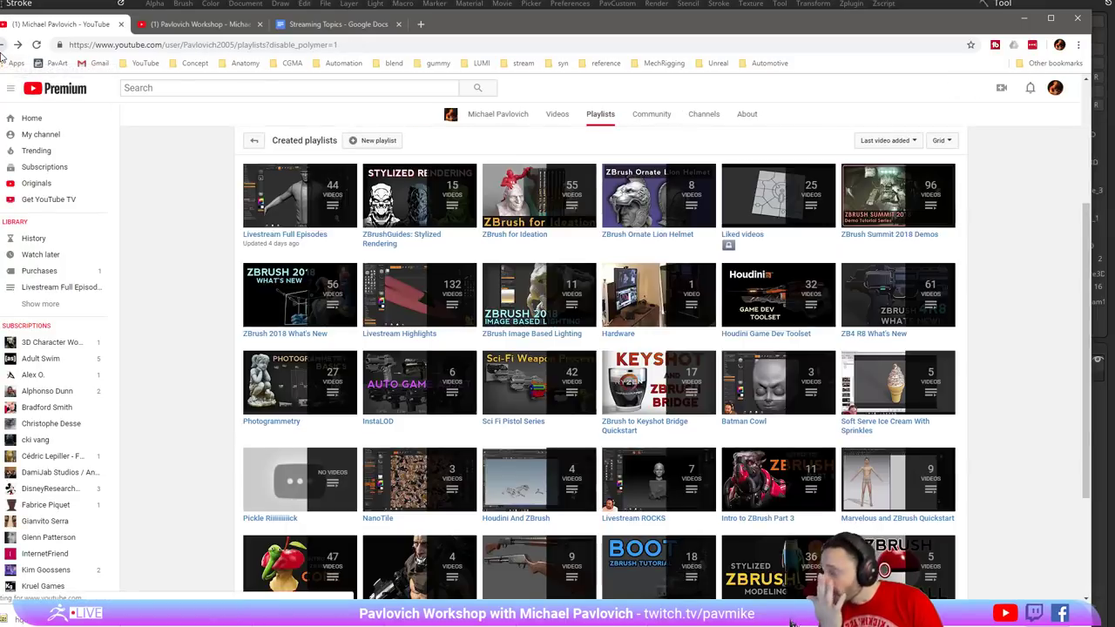
{"action": "scroll", "coordinate": [161, 228], "scroll_direction": "down", "scroll_amount": 3}
{"action": "scroll", "coordinate": [161, 232], "scroll_direction": "down", "scroll_amount": 1}
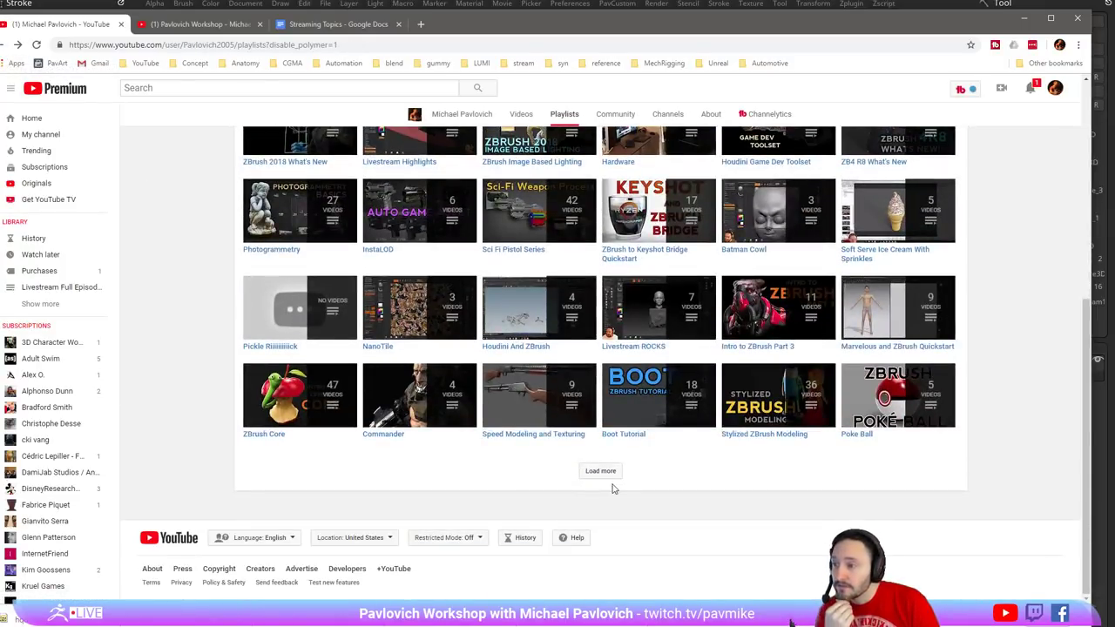
{"action": "scroll", "coordinate": [378, 391], "scroll_direction": "down", "scroll_amount": 3}
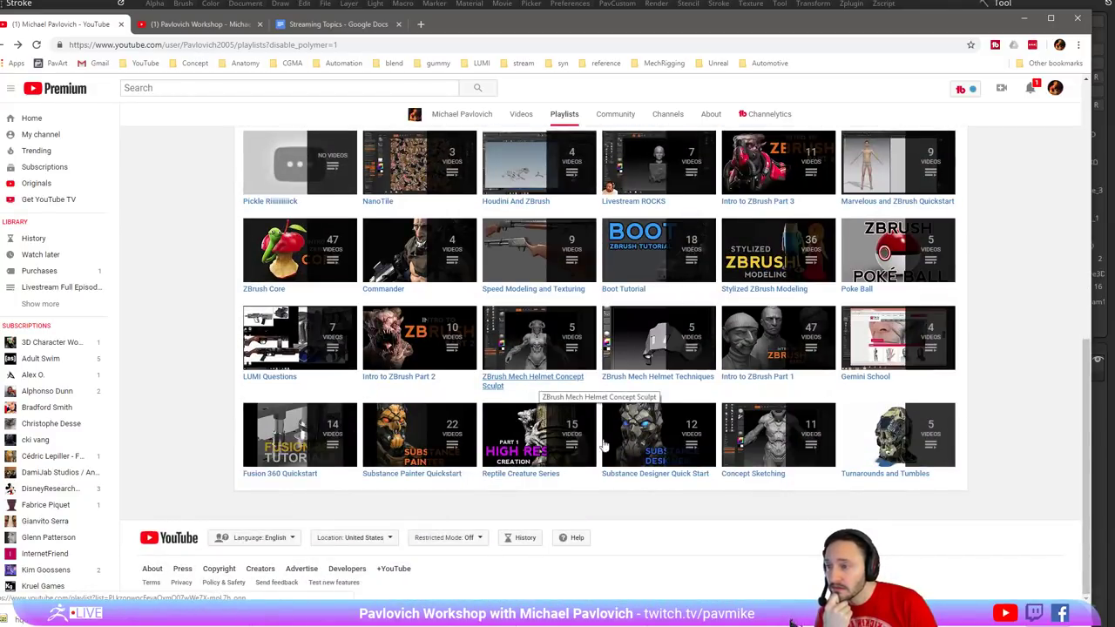
{"action": "left_click", "coordinate": [772, 478]}
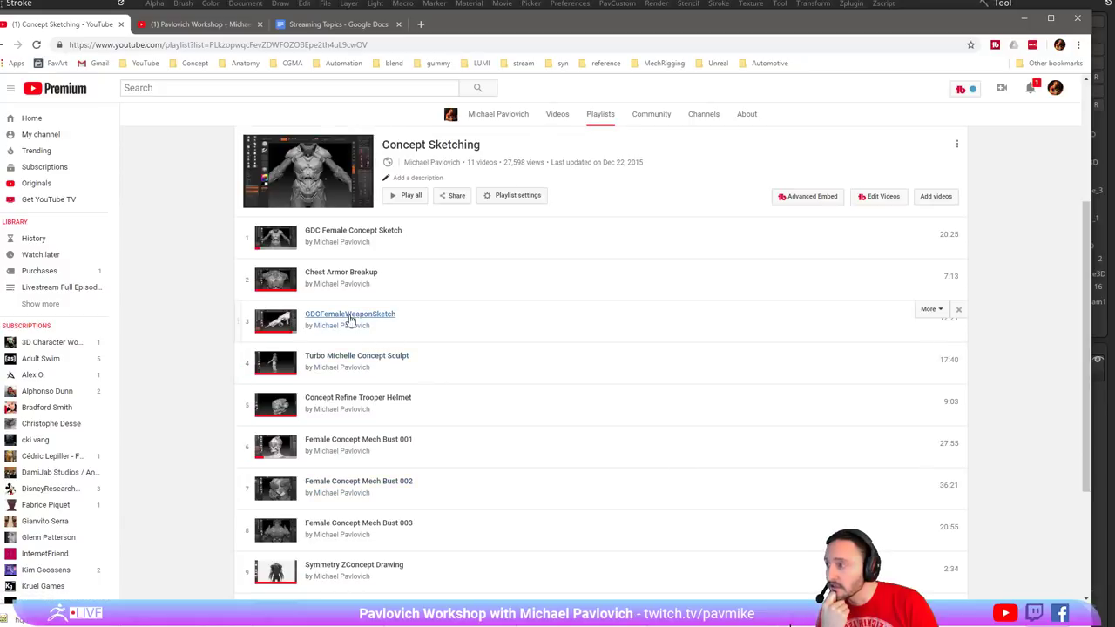
- Open the GDCFemaleWeaponSketch video and skim the rifle sculpt's progress from about 4:17 to 11:02
{"action": "left_click", "coordinate": [349, 317]}
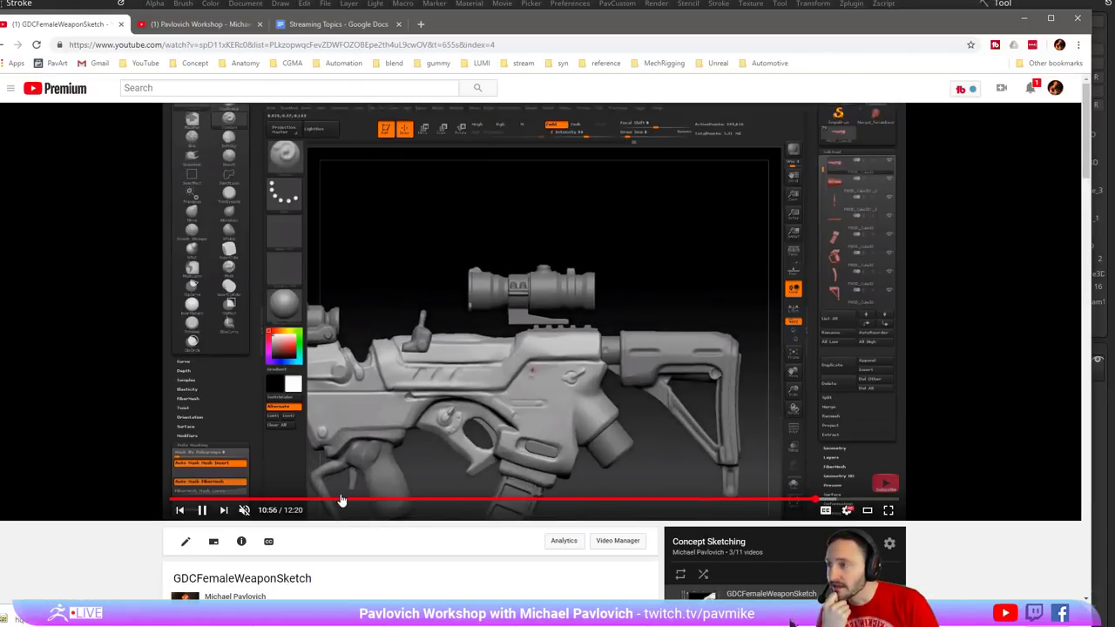
{"action": "left_click", "coordinate": [419, 502]}
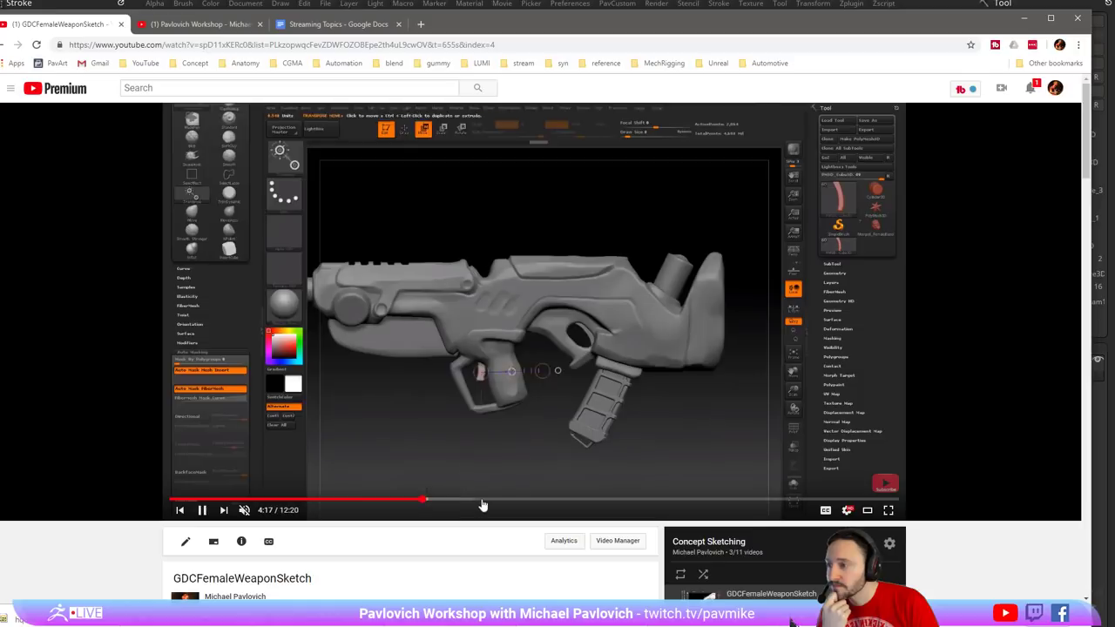
{"action": "left_click", "coordinate": [484, 502]}
{"action": "left_click", "coordinate": [592, 502]}
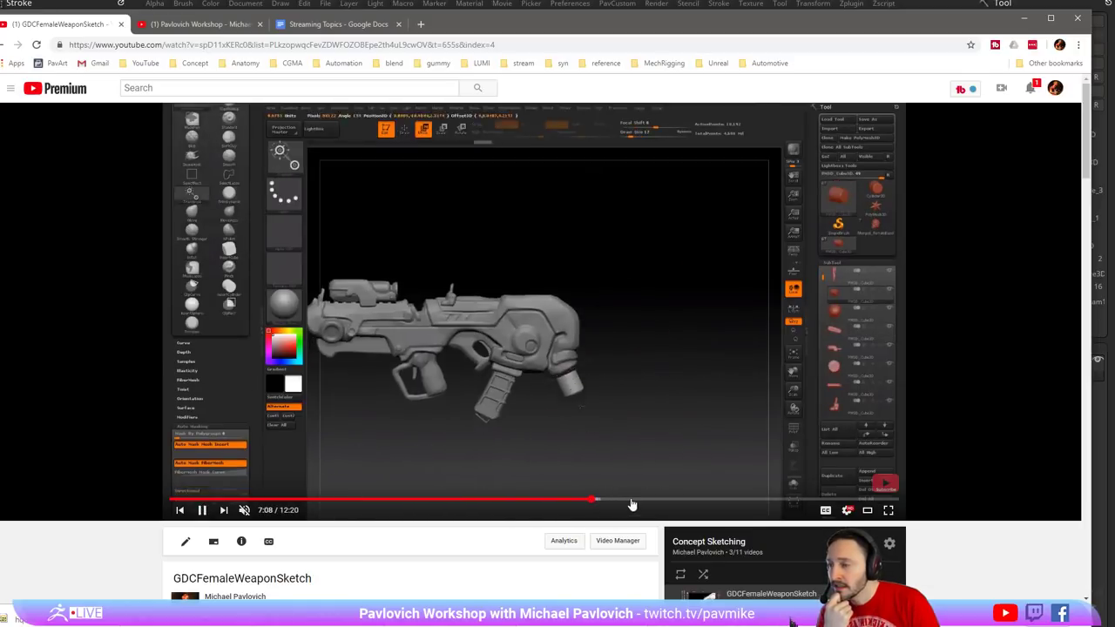
{"action": "left_click", "coordinate": [632, 503]}
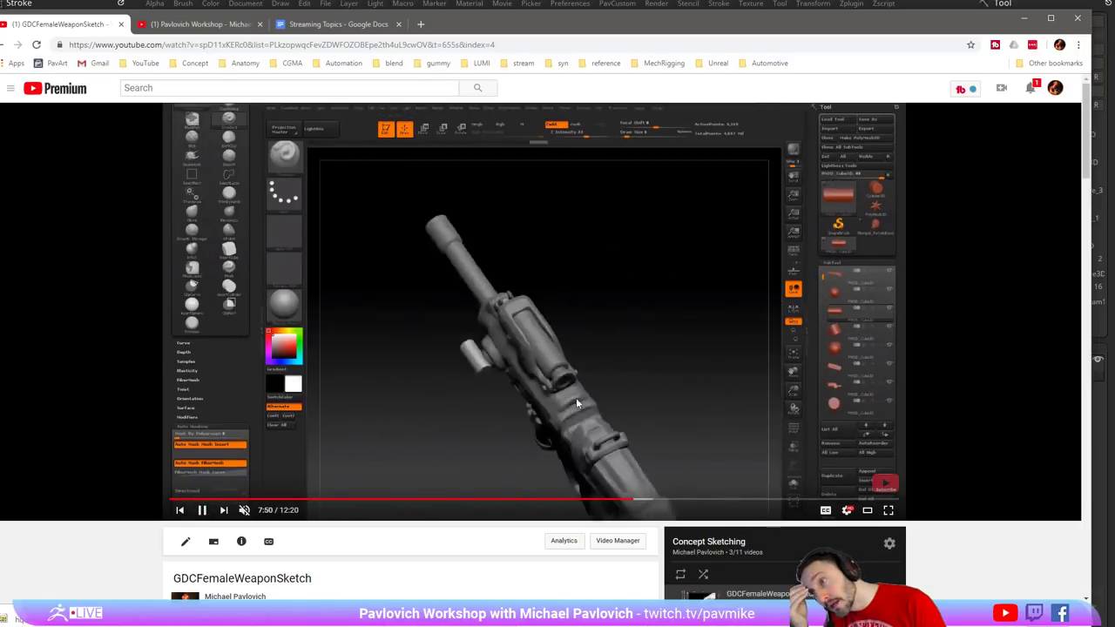
{"action": "left_click", "coordinate": [663, 502]}
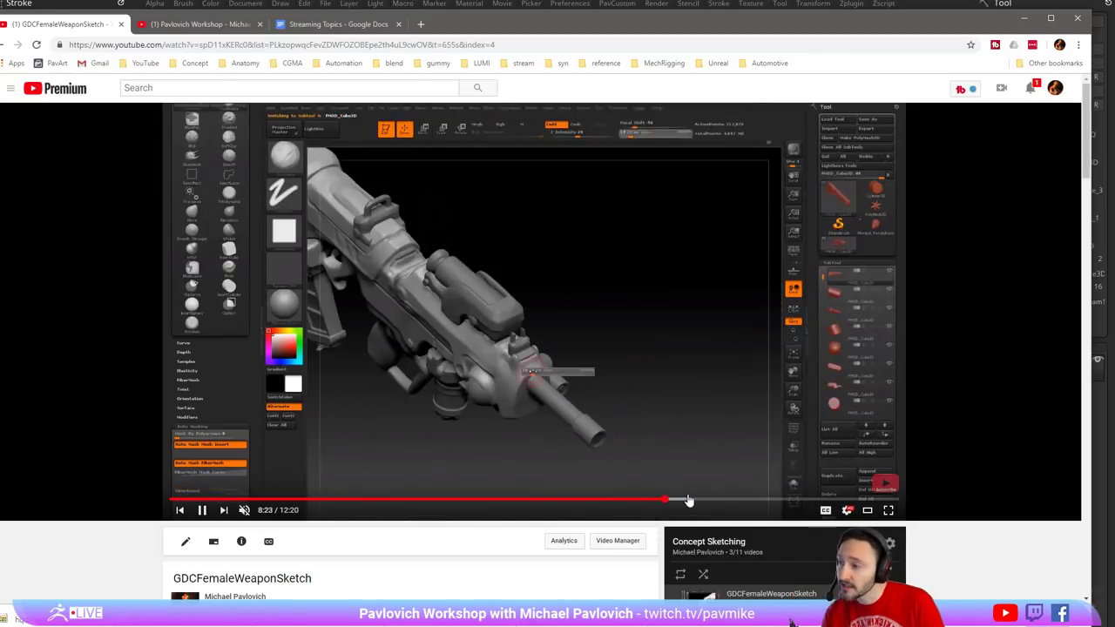
{"action": "left_click", "coordinate": [699, 501]}
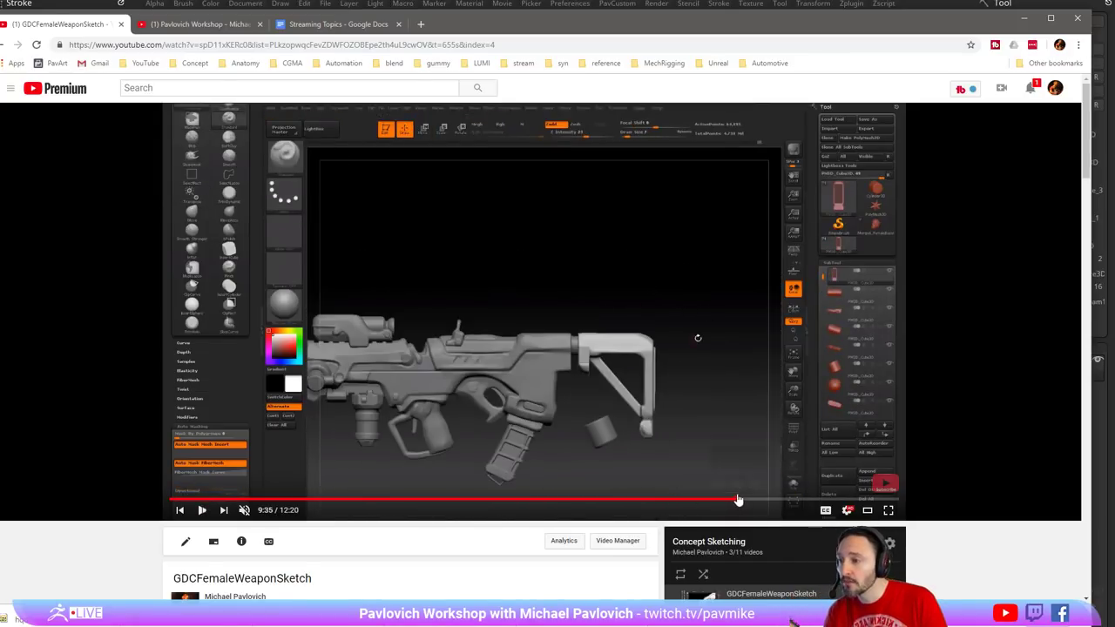
{"action": "left_click", "coordinate": [736, 500]}
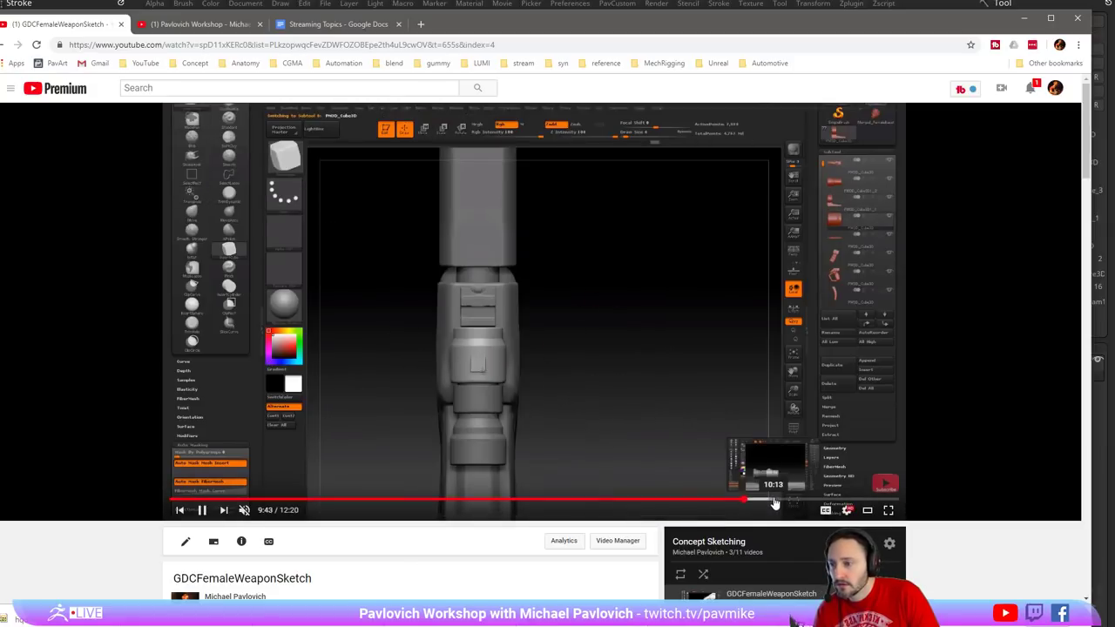
{"action": "left_click", "coordinate": [775, 500]}
{"action": "left_click", "coordinate": [794, 500]}
{"action": "left_click", "coordinate": [823, 502]}
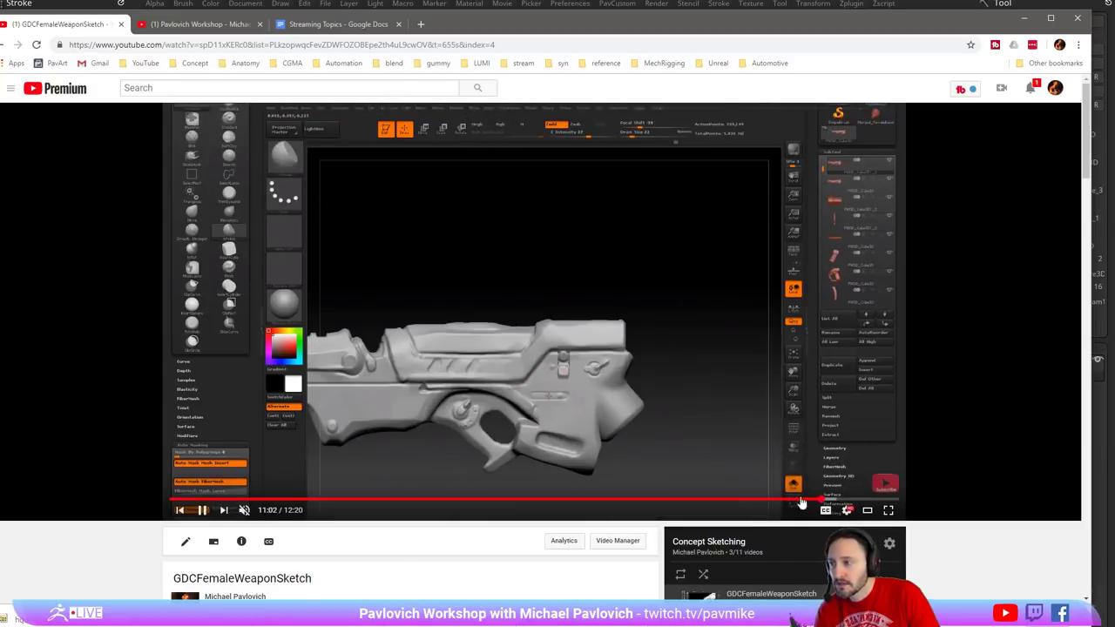
- Go back to the created playlists, load the additional entries, and open the Fusion 360 Quickstart playlist
{"action": "left_click", "coordinate": [2, 46]}
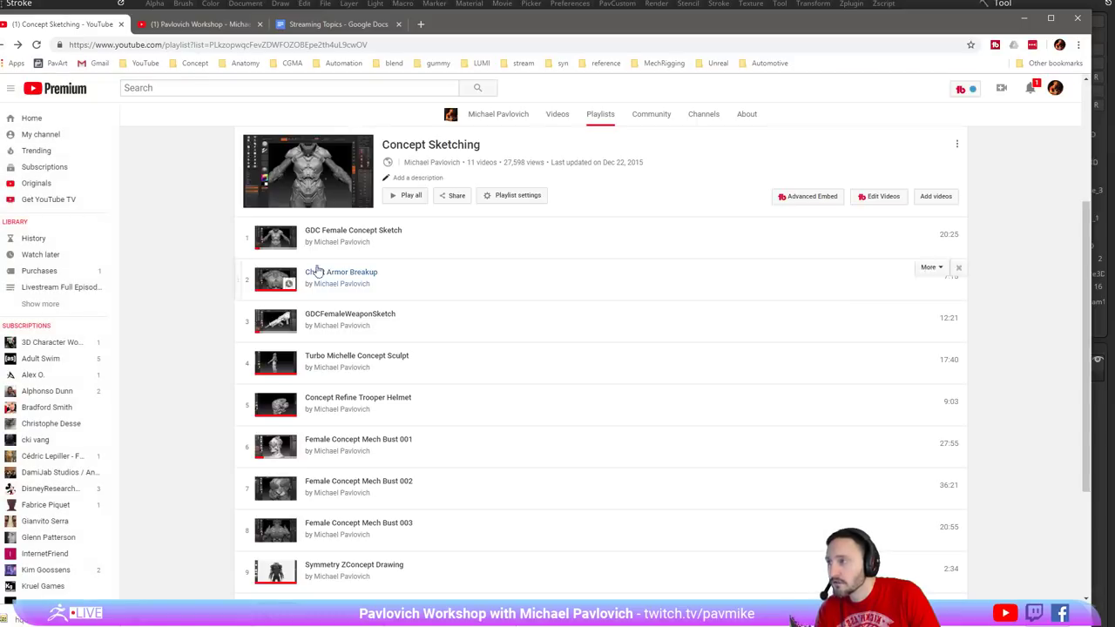
{"action": "left_click", "coordinate": [4, 46]}
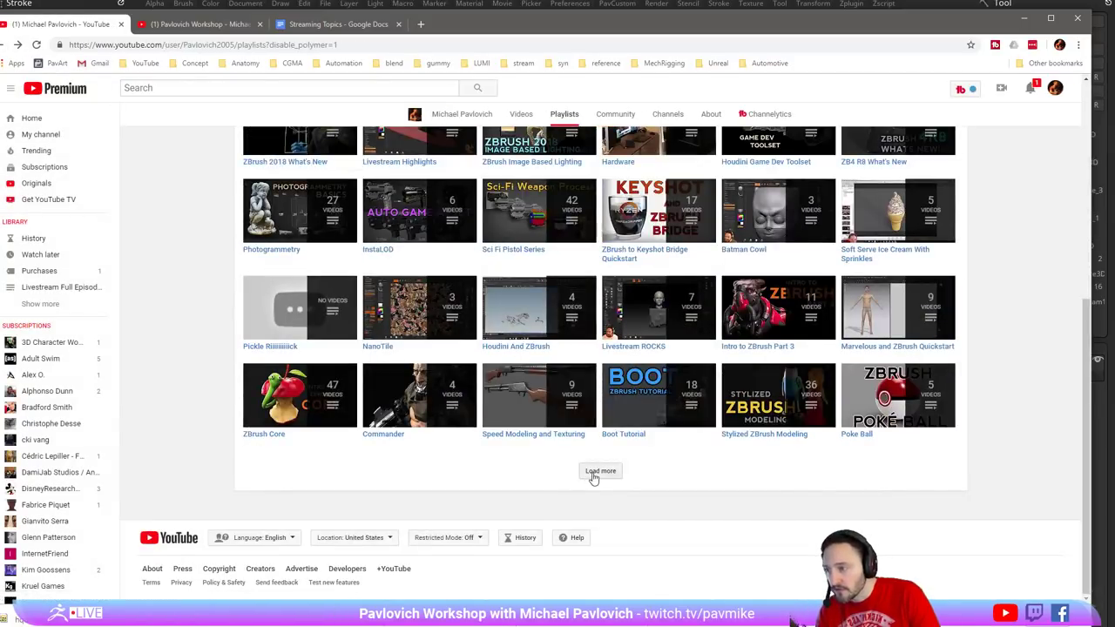
{"action": "left_click", "coordinate": [600, 470]}
{"action": "scroll", "coordinate": [182, 370], "scroll_direction": "down", "scroll_amount": 1}
{"action": "scroll", "coordinate": [182, 371], "scroll_direction": "down", "scroll_amount": 1}
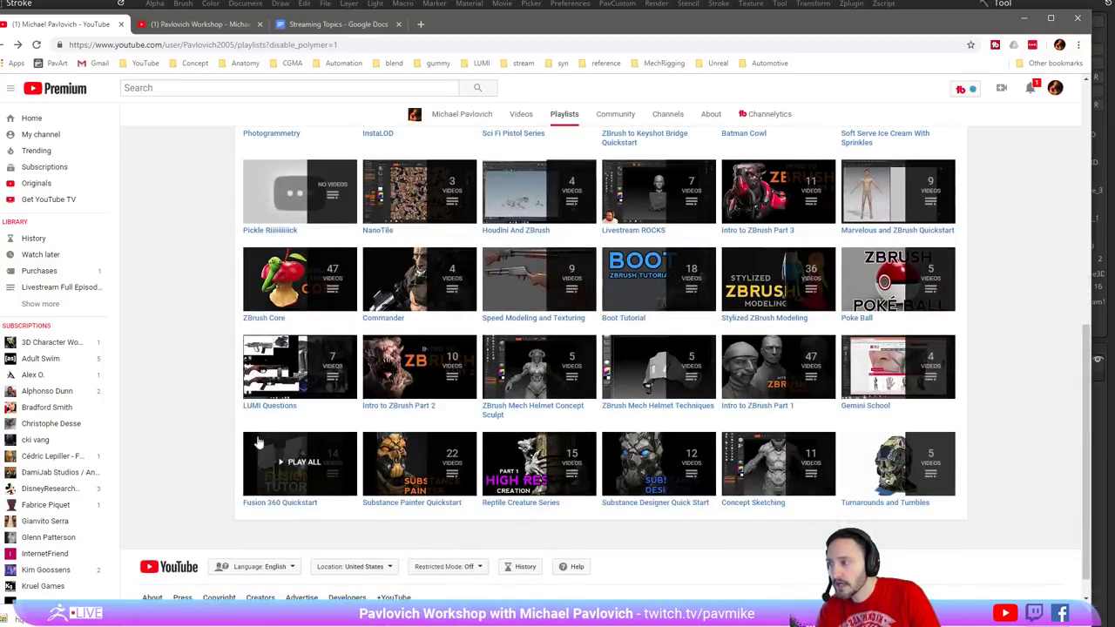
{"action": "left_click", "coordinate": [294, 505]}
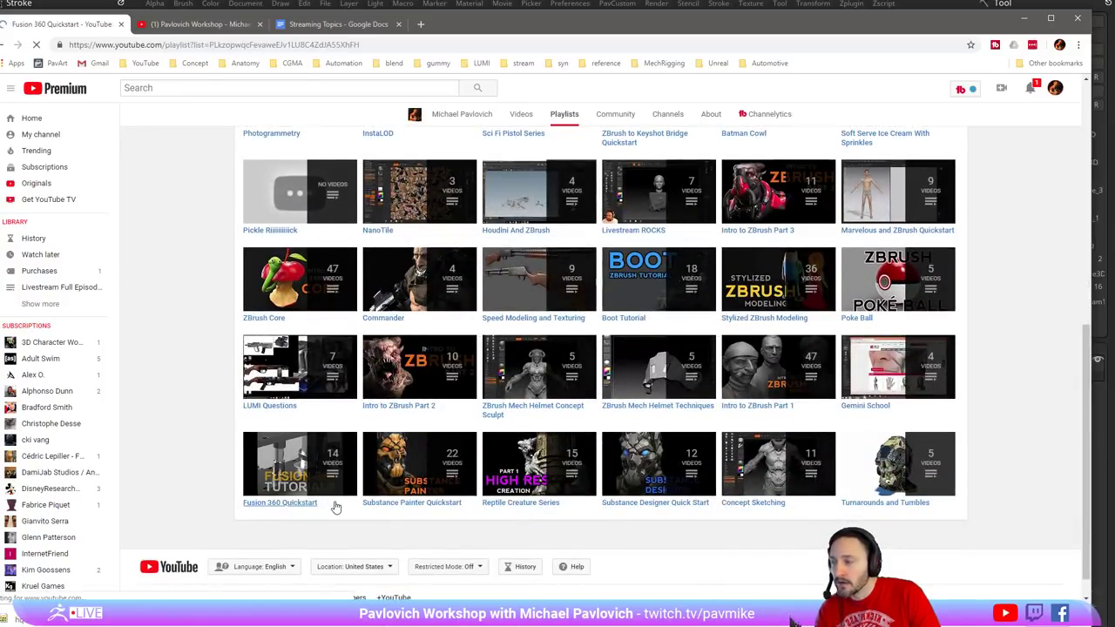
- Open 012 Working With Imported Objects and skim its imported-part assembly section, including the ZBrush portion at about 2:46
{"action": "scroll", "coordinate": [411, 471], "scroll_direction": "down", "scroll_amount": 3}
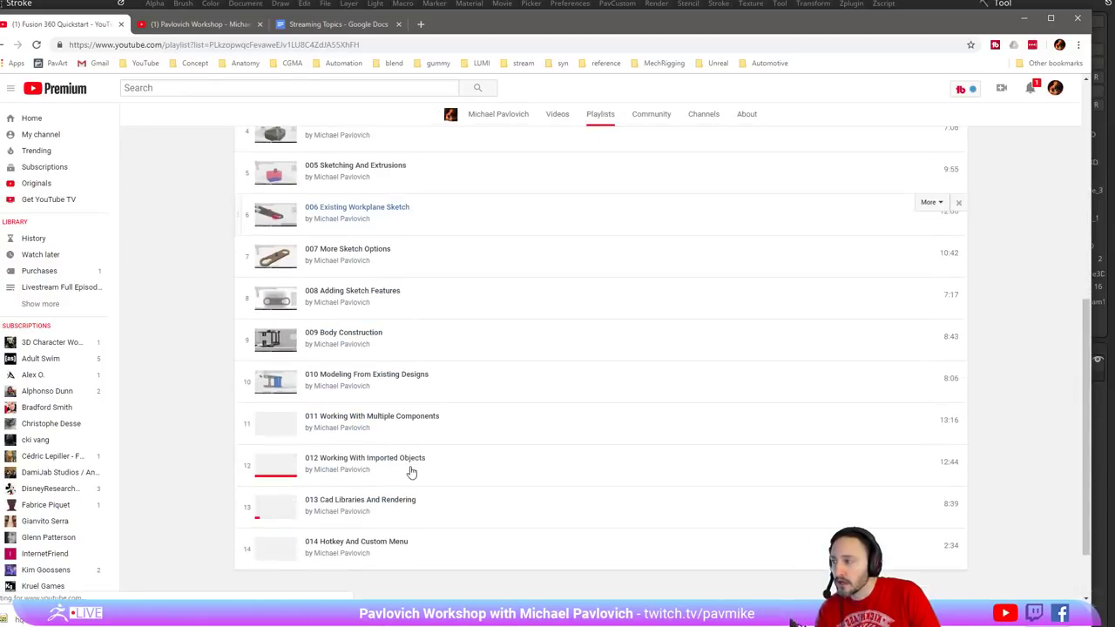
{"action": "left_click", "coordinate": [344, 461]}
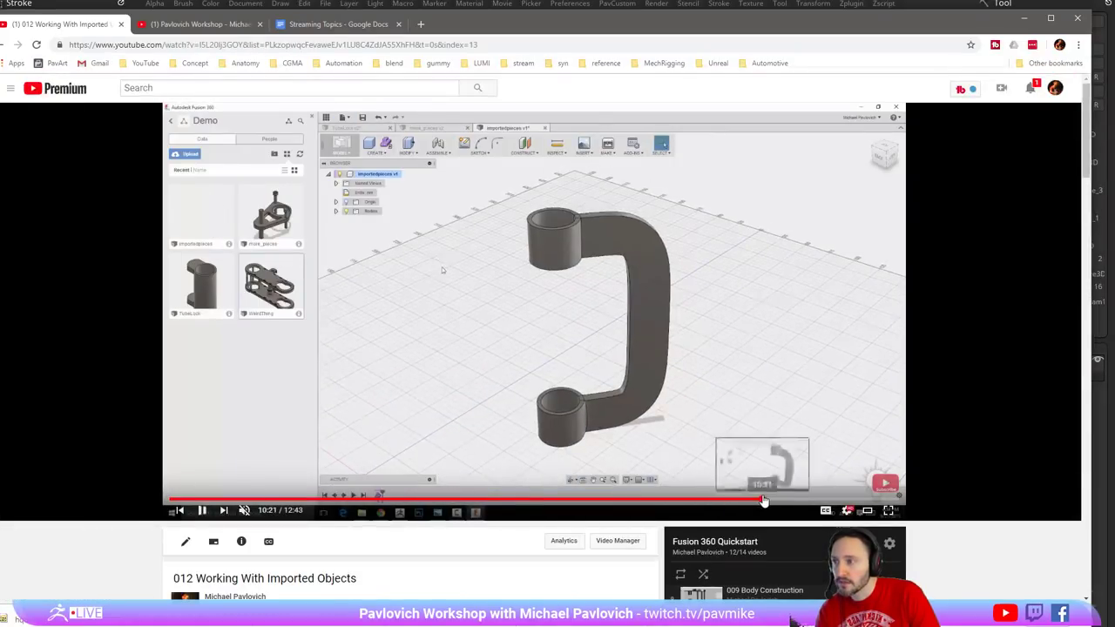
{"action": "left_click", "coordinate": [765, 499]}
{"action": "left_click_drag", "start_coordinate": [777, 501], "coordinate": [819, 503]}
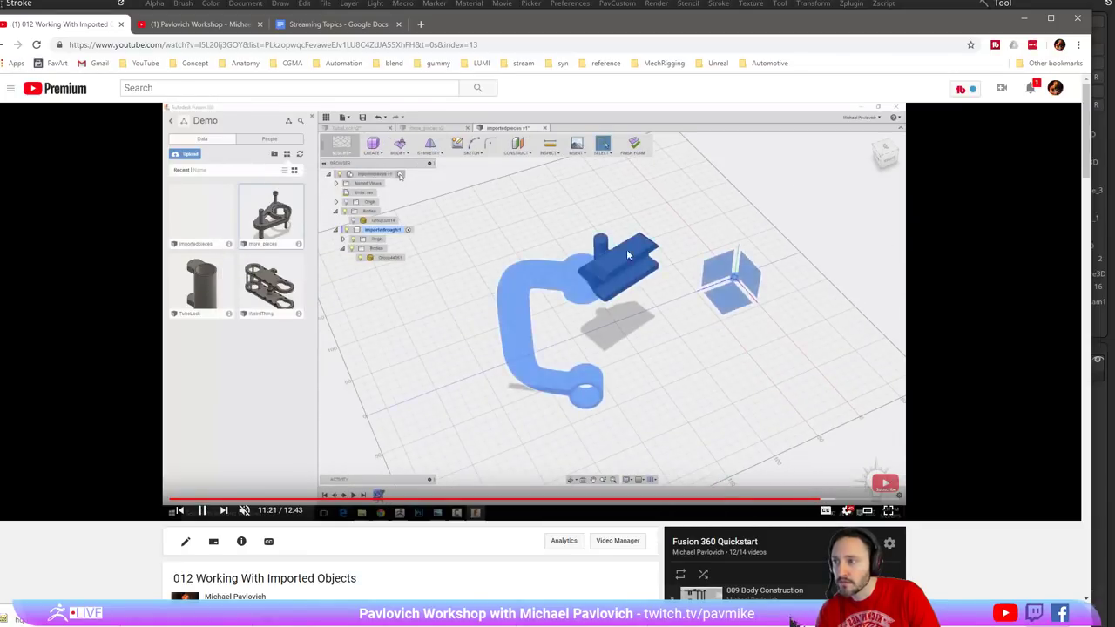
{"action": "left_click", "coordinate": [833, 499]}
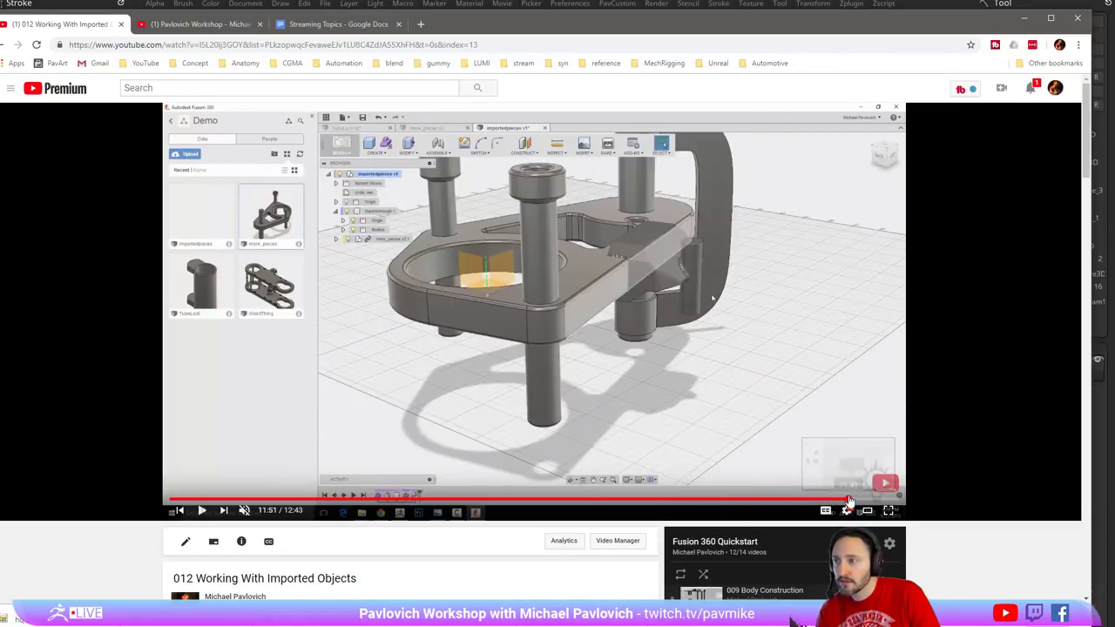
{"action": "left_click", "coordinate": [849, 501]}
{"action": "left_click", "coordinate": [860, 500]}
{"action": "left_click", "coordinate": [871, 500]}
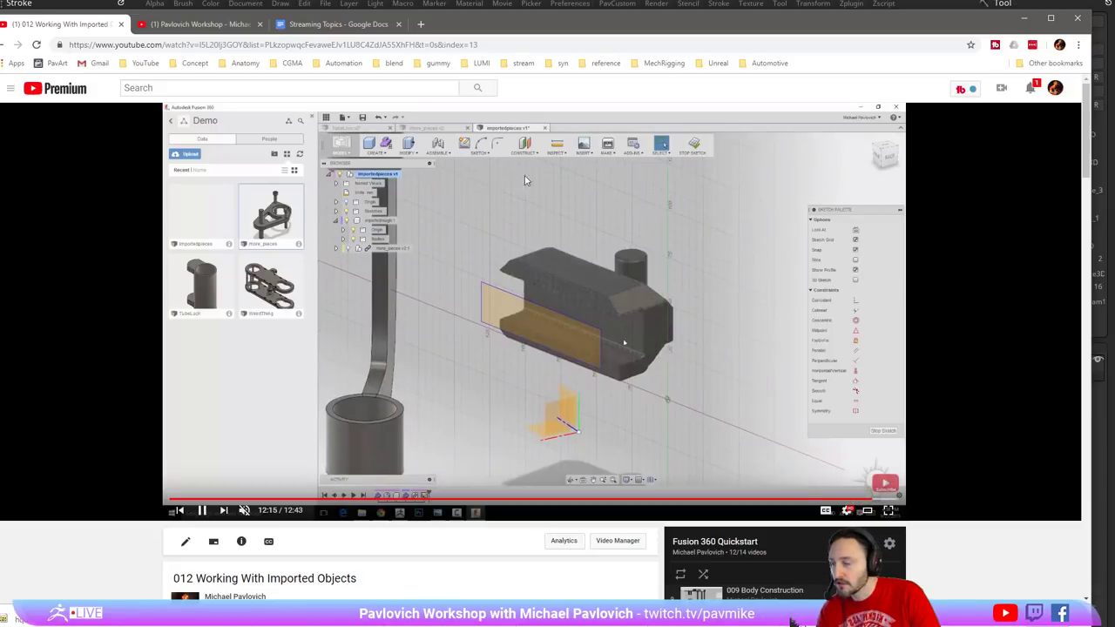
{"action": "left_click", "coordinate": [329, 498]}
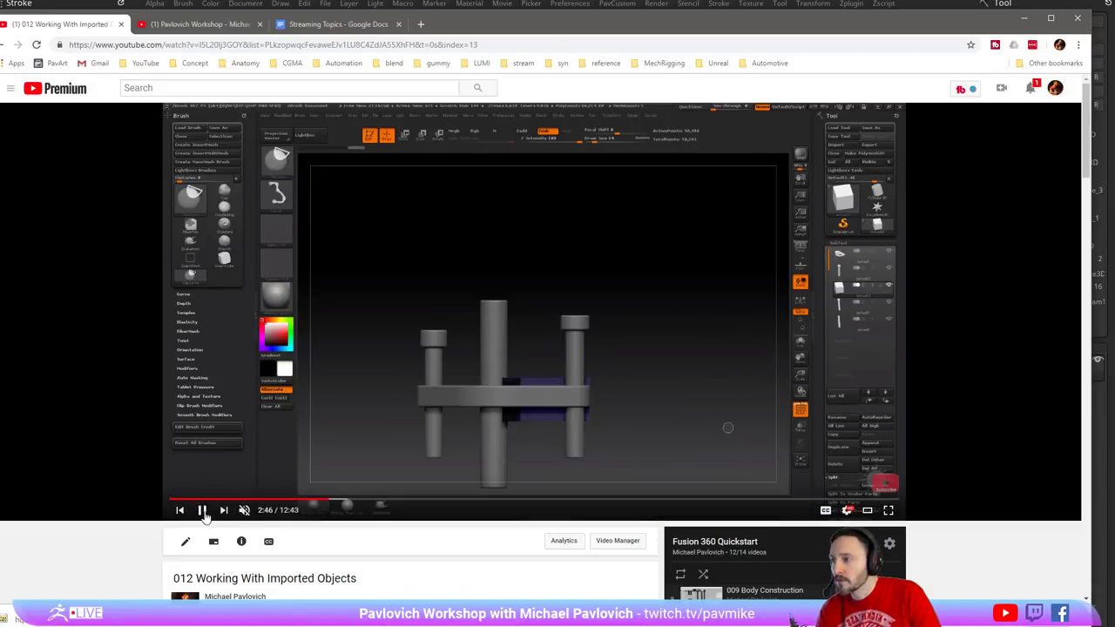
- Switch back to ZBrush, replace the active tool with the Cylinder3D primitive, and convert it to a PolyMesh3D
{"action": "left_click_drag", "start_coordinate": [437, 22], "coordinate": [0, 22]}
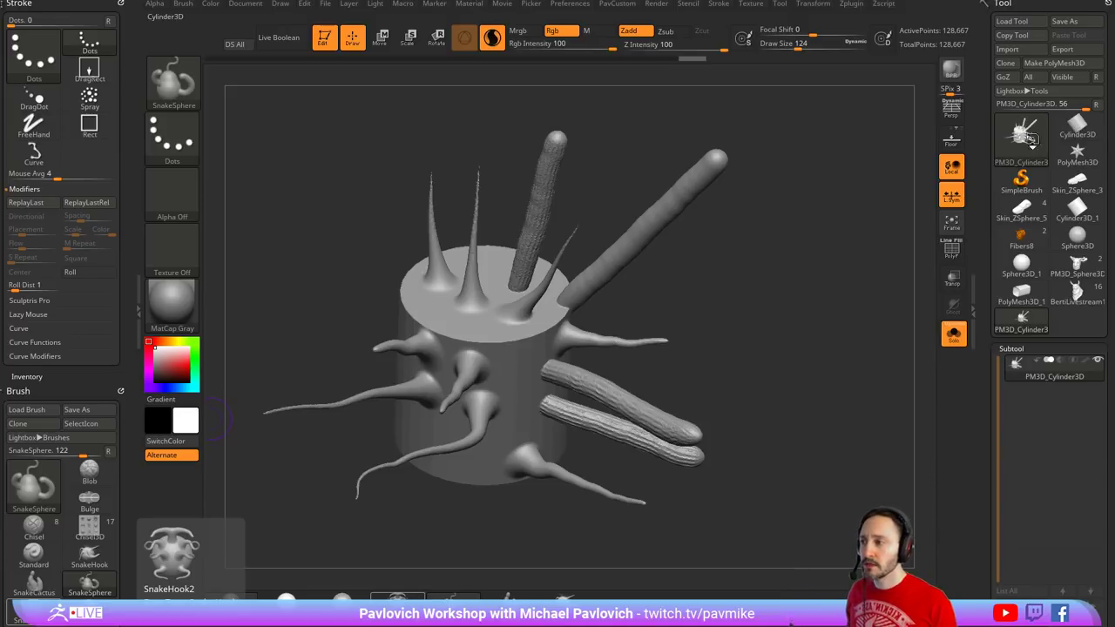
{"action": "left_click", "coordinate": [1077, 128]}
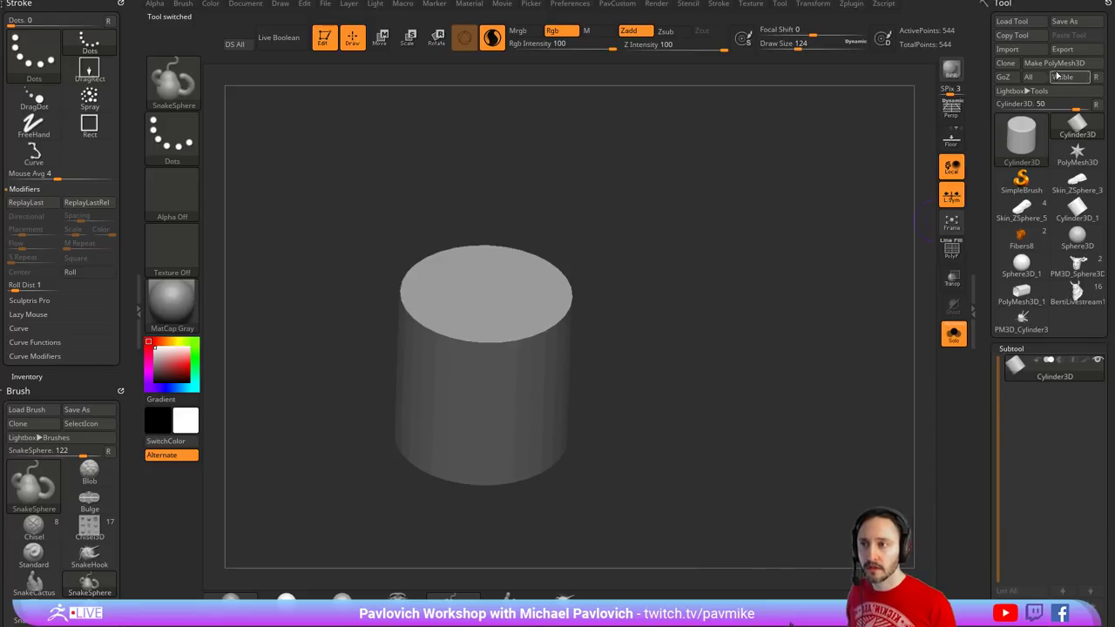
{"action": "left_click", "coordinate": [1055, 64]}
{"action": "right_click_drag", "start_coordinate": [800, 167], "coordinate": [803, 200], "text": "ctrl"}
{"action": "right_click_drag", "start_coordinate": [802, 200], "coordinate": [813, 212]}
- Subdivide the new cylinder five times and check its wireframe density
{"action": "key", "text": "ctrl+d"}
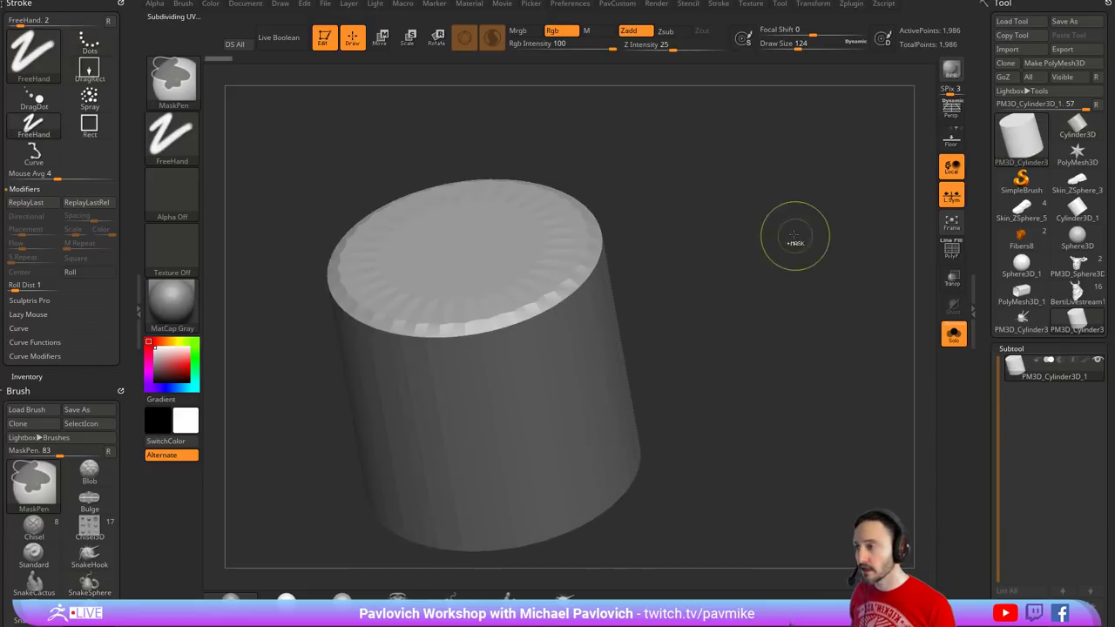
{"action": "key", "text": "ctrl+d"}
{"action": "key", "text": "ctrl+d"}
{"action": "key", "text": "ctrl+d"}
{"action": "key", "text": "ctrl+d"}
{"action": "left_click", "coordinate": [950, 250]}
{"action": "right_click_drag", "start_coordinate": [801, 273], "coordinate": [710, 288]}
{"action": "left_click", "coordinate": [951, 250]}
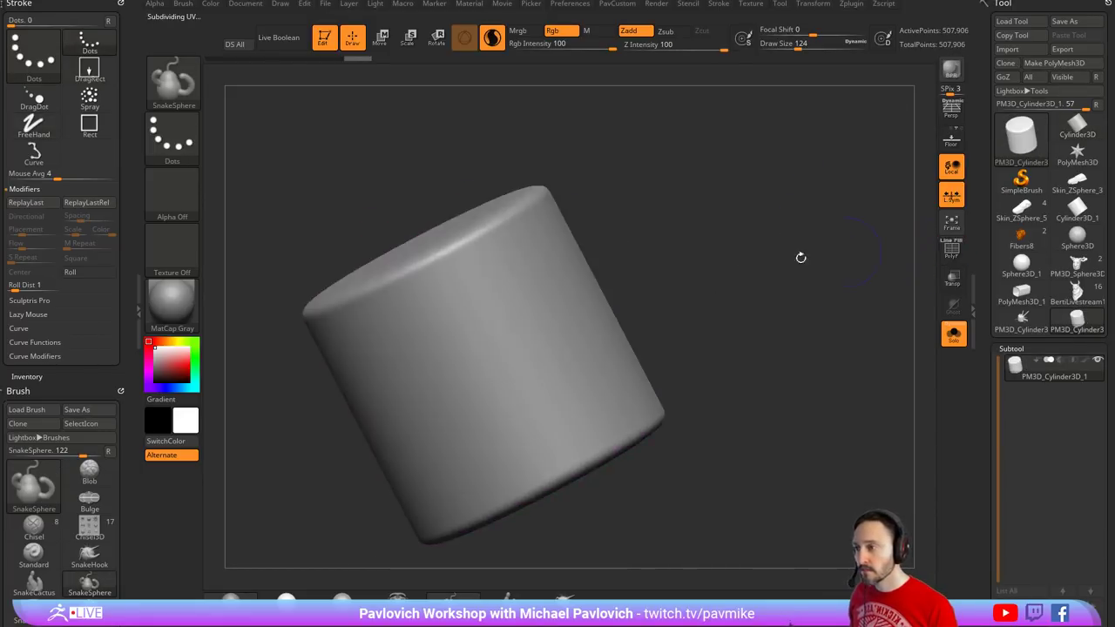
- Select the Standard brush, set the draw size to 65, and test curved strokes on the cylinder's side, undoing each one
{"action": "key", "text": "b"}
{"action": "key", "text": "s"}
{"action": "key", "text": "t"}
{"action": "mouse_move", "coordinate": [475, 290]}
{"action": "left_mouse_down"}
{"action": "mouse_move", "coordinate": [564, 375]}
{"action": "mouse_move", "coordinate": [569, 333]}
{"action": "left_mouse_up"}
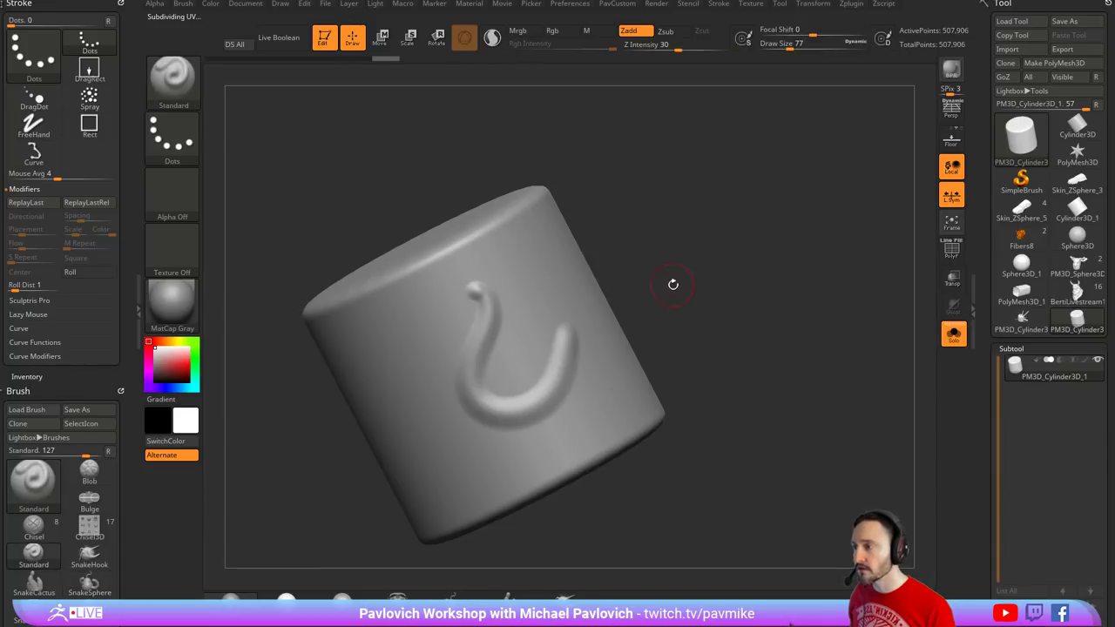
{"action": "right_click_drag", "start_coordinate": [673, 285], "coordinate": [679, 256], "text": "alt"}
{"action": "key", "text": "ctrl+z"}
{"action": "key", "text": "s"}
{"action": "left_click", "coordinate": [514, 291]}
{"action": "mouse_move", "coordinate": [499, 259]}
{"action": "left_mouse_down"}
{"action": "mouse_move", "coordinate": [538, 380]}
{"action": "mouse_move", "coordinate": [565, 305]}
{"action": "left_mouse_up"}
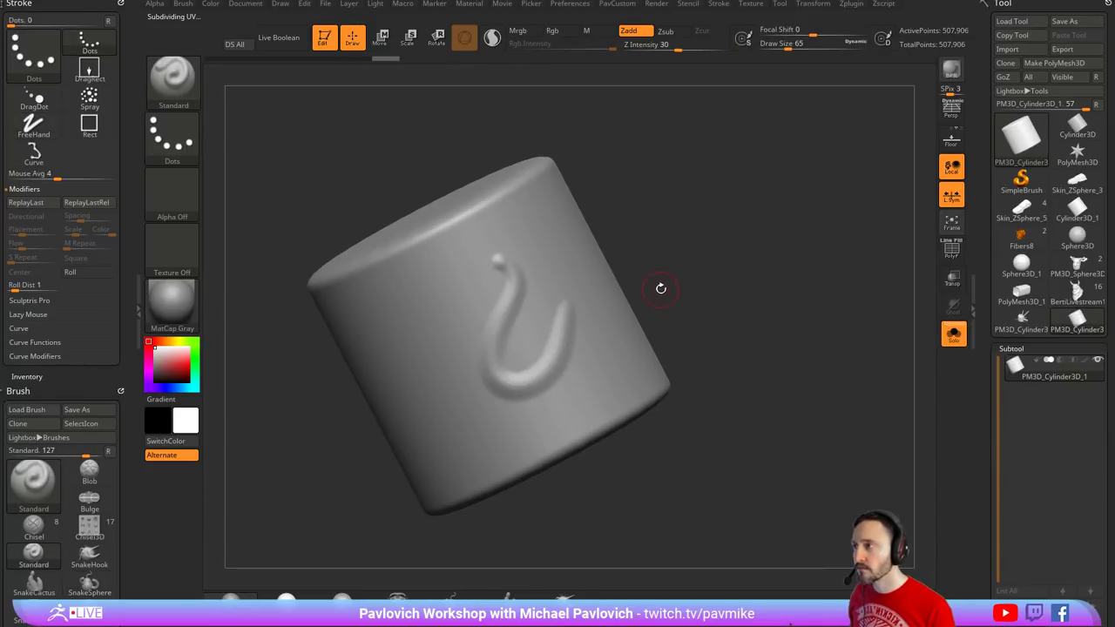
{"action": "key", "text": "ctrl+z"}
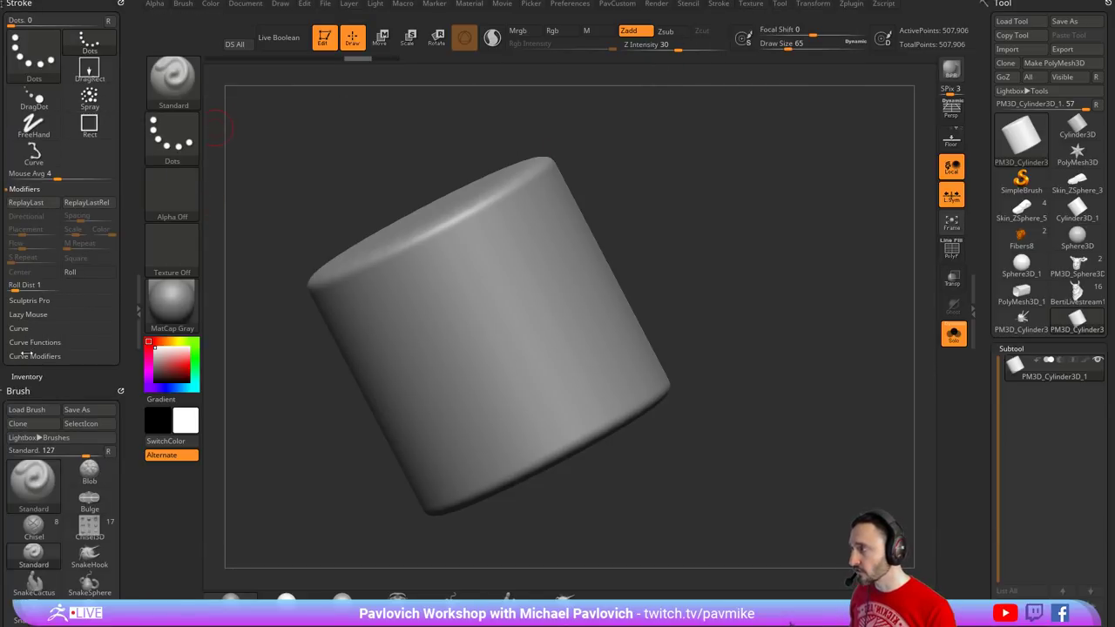
- Expand the Lazy Mouse stroke settings and test strokes across the cylinder with LazyMouse off, undoing each test
{"action": "left_click", "coordinate": [30, 314]}
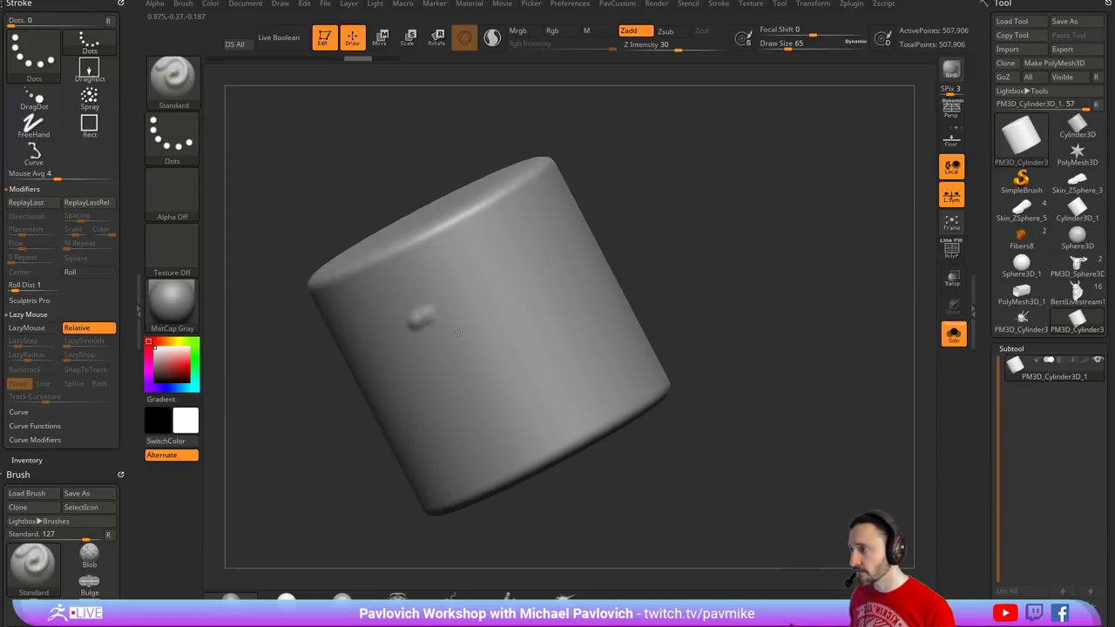
{"action": "left_click_drag", "start_coordinate": [457, 332], "coordinate": [717, 335]}
{"action": "left_click_drag", "start_coordinate": [726, 293], "coordinate": [679, 340]}
{"action": "key", "text": "ctrl+z"}
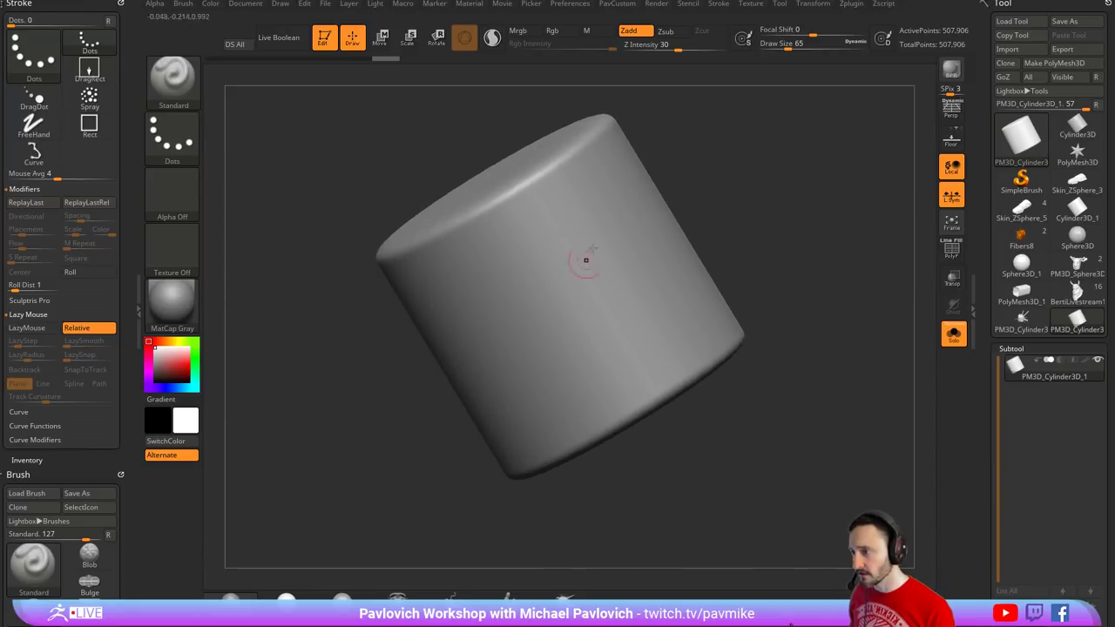
{"action": "left_click_drag", "start_coordinate": [619, 214], "coordinate": [500, 449]}
{"action": "mouse_move", "coordinate": [595, 489]}
{"action": "left_mouse_down"}
{"action": "mouse_move", "coordinate": [699, 440]}
{"action": "mouse_move", "coordinate": [717, 396]}
{"action": "left_mouse_up"}
{"action": "key", "text": "ctrl+z"}
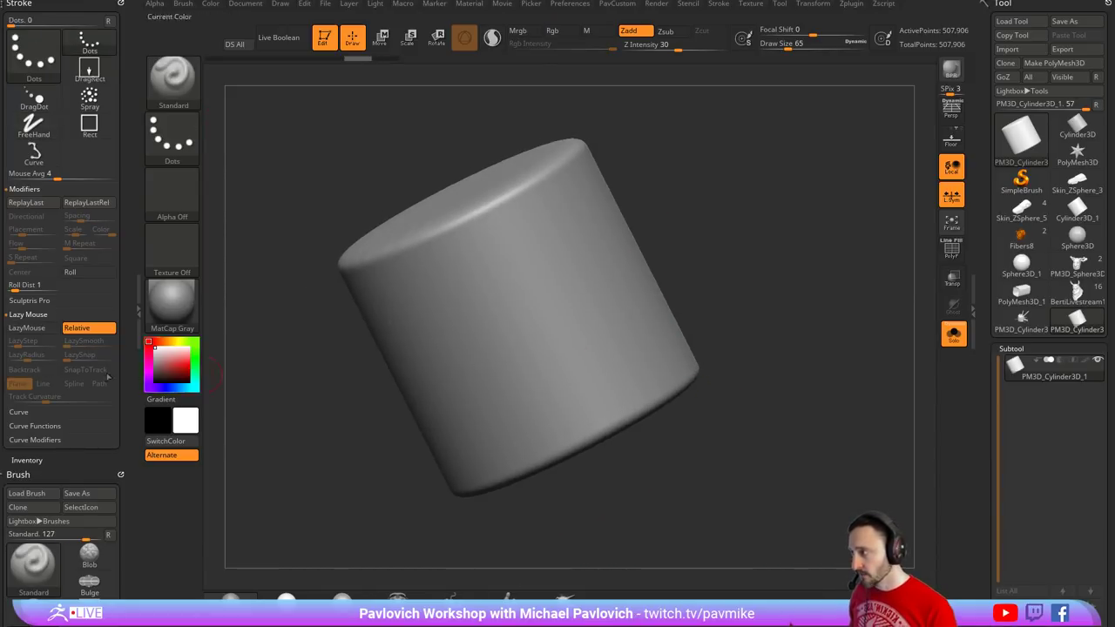
- Turn LazyMouse on, test a stroke across the cylinder's side, and undo it
{"action": "left_click", "coordinate": [38, 328]}
{"action": "mouse_move", "coordinate": [546, 288]}
{"action": "left_mouse_down"}
{"action": "mouse_move", "coordinate": [567, 364]}
{"action": "mouse_move", "coordinate": [653, 373]}
{"action": "left_mouse_up"}
{"action": "key", "text": "ctrl+z"}
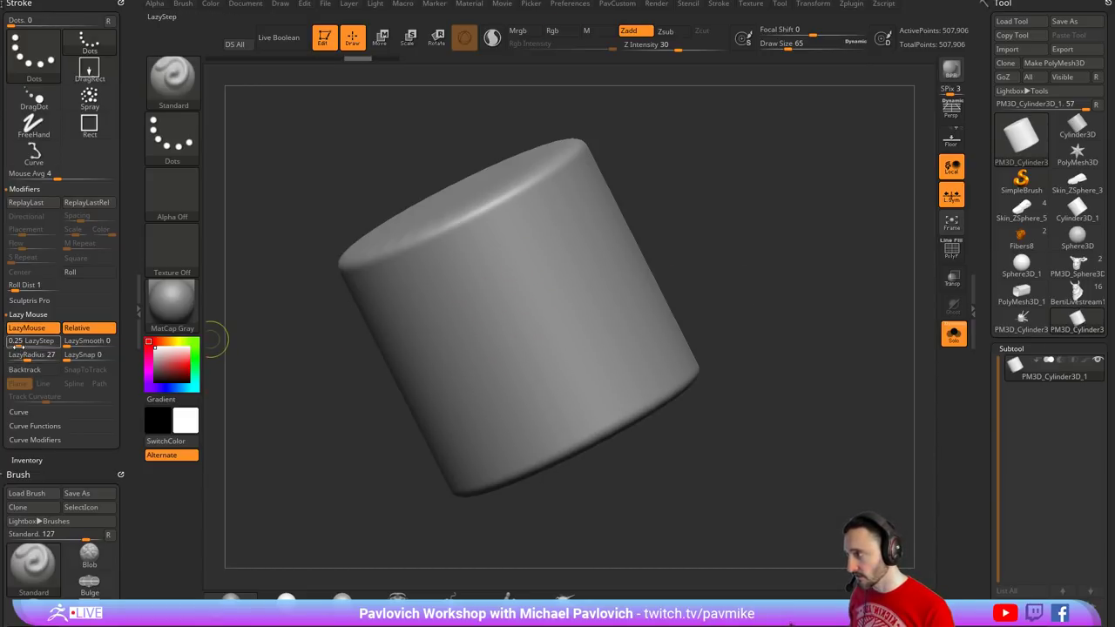
- Reduce LazyStep to about 0.08 and test curved strokes on the cylinder, undoing each one
{"action": "left_click_drag", "start_coordinate": [15, 344], "coordinate": [7, 346]}
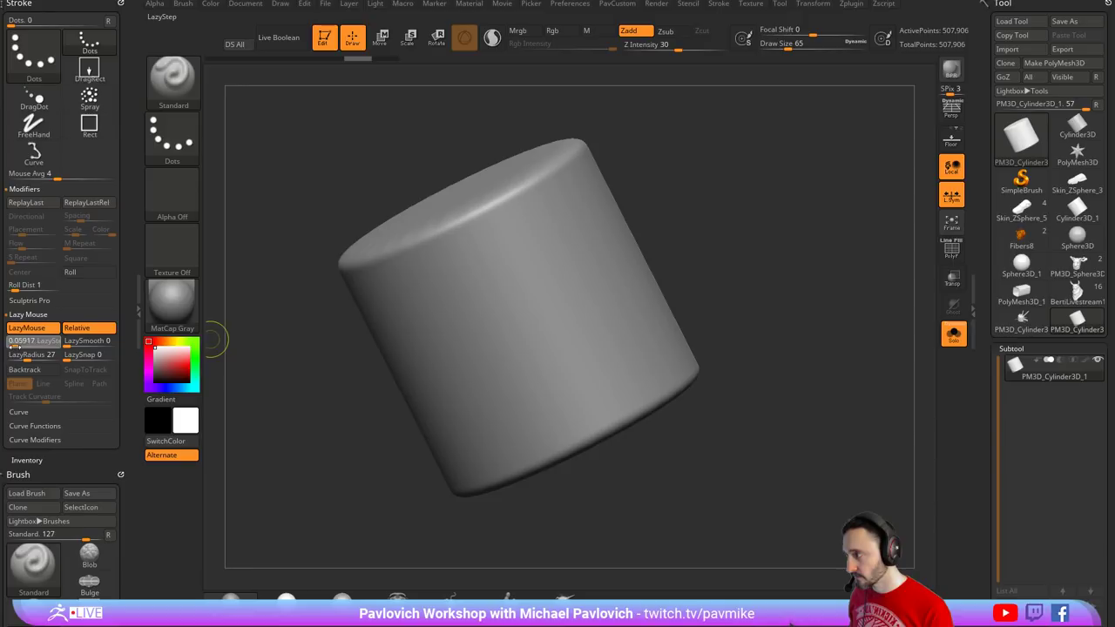
{"action": "mouse_move", "coordinate": [545, 242]}
{"action": "left_mouse_down"}
{"action": "mouse_move", "coordinate": [474, 383]}
{"action": "mouse_move", "coordinate": [841, 259]}
{"action": "left_mouse_up"}
{"action": "key", "text": "ctrl+z"}
{"action": "left_click_drag", "start_coordinate": [575, 213], "coordinate": [474, 425]}
{"action": "key", "text": "ctrl+z"}
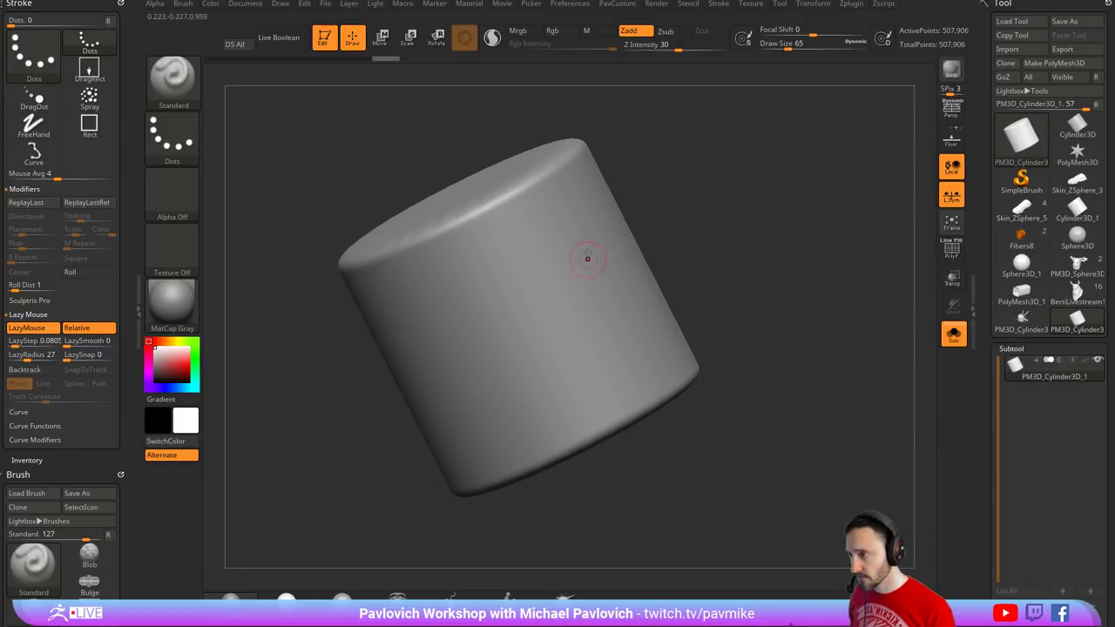
{"action": "left_click_drag", "start_coordinate": [582, 225], "coordinate": [498, 397]}
{"action": "key", "text": "ctrl+z"}
{"action": "left_click_drag", "start_coordinate": [577, 228], "coordinate": [475, 418]}
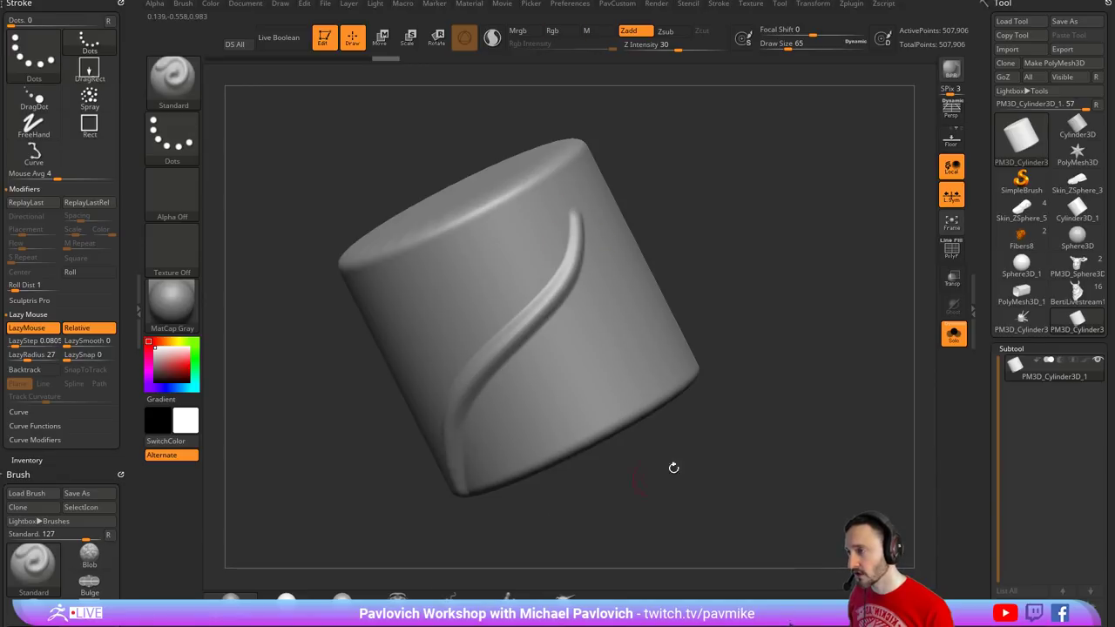
{"action": "key", "text": "ctrl+z"}
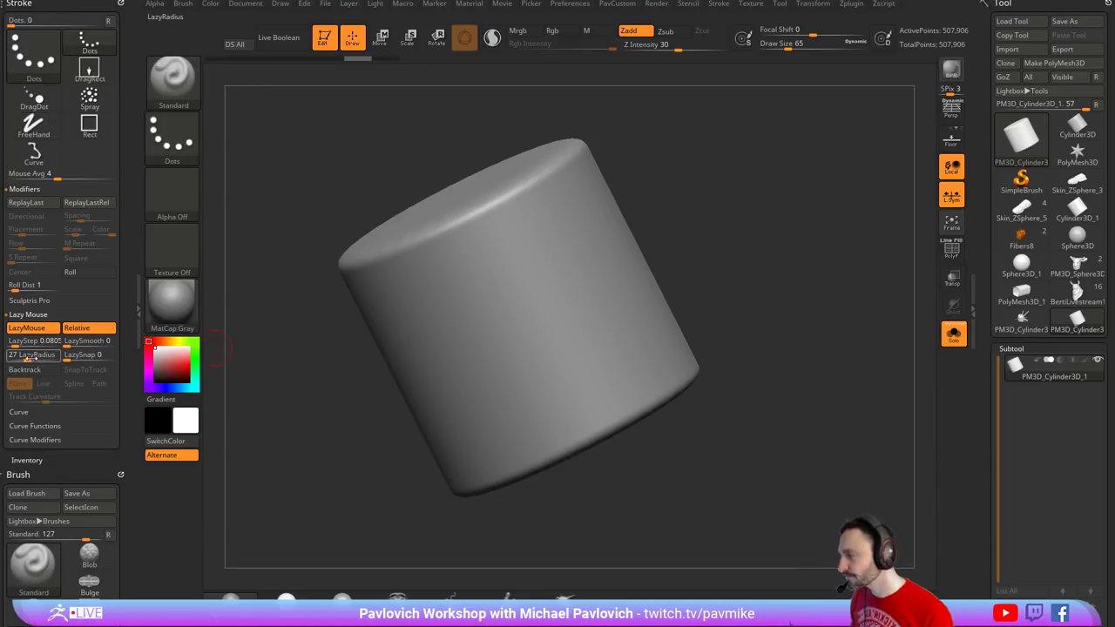
- Lower LazyRadius to 2 and test winding strokes on the cylinder, undoing each one
{"action": "left_click_drag", "start_coordinate": [29, 359], "coordinate": [11, 359]}
{"action": "mouse_move", "coordinate": [570, 247]}
{"action": "left_mouse_down"}
{"action": "mouse_move", "coordinate": [518, 363]}
{"action": "mouse_move", "coordinate": [643, 260]}
{"action": "left_mouse_up"}
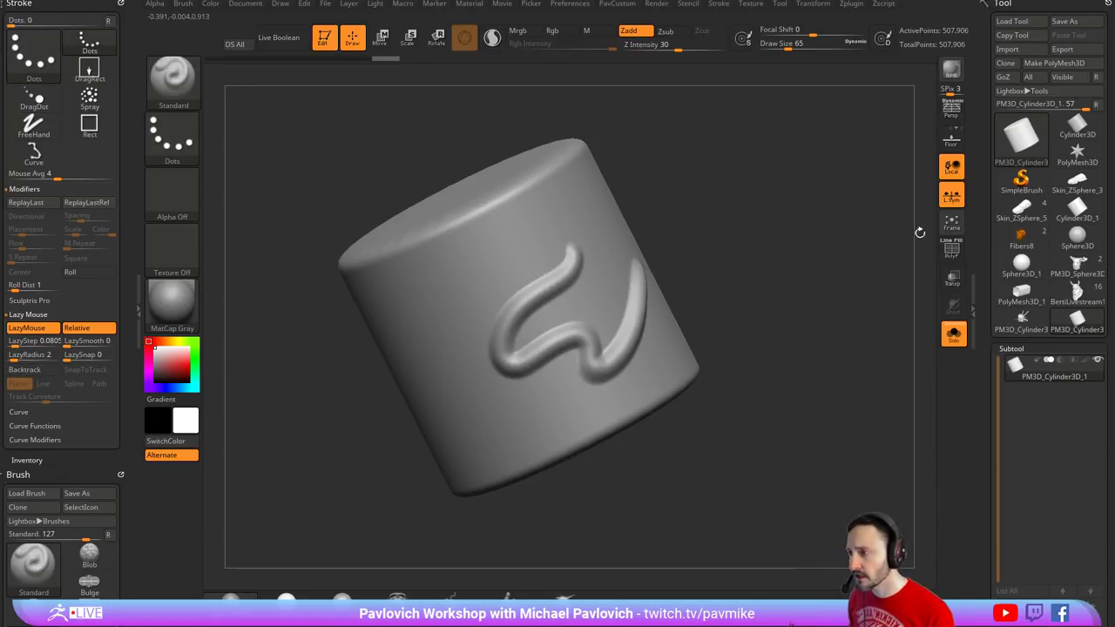
{"action": "key", "text": "ctrl+z"}
{"action": "mouse_move", "coordinate": [565, 216]}
{"action": "left_mouse_down"}
{"action": "mouse_move", "coordinate": [485, 306]}
{"action": "mouse_move", "coordinate": [569, 350]}
{"action": "mouse_move", "coordinate": [646, 254]}
{"action": "left_mouse_up"}
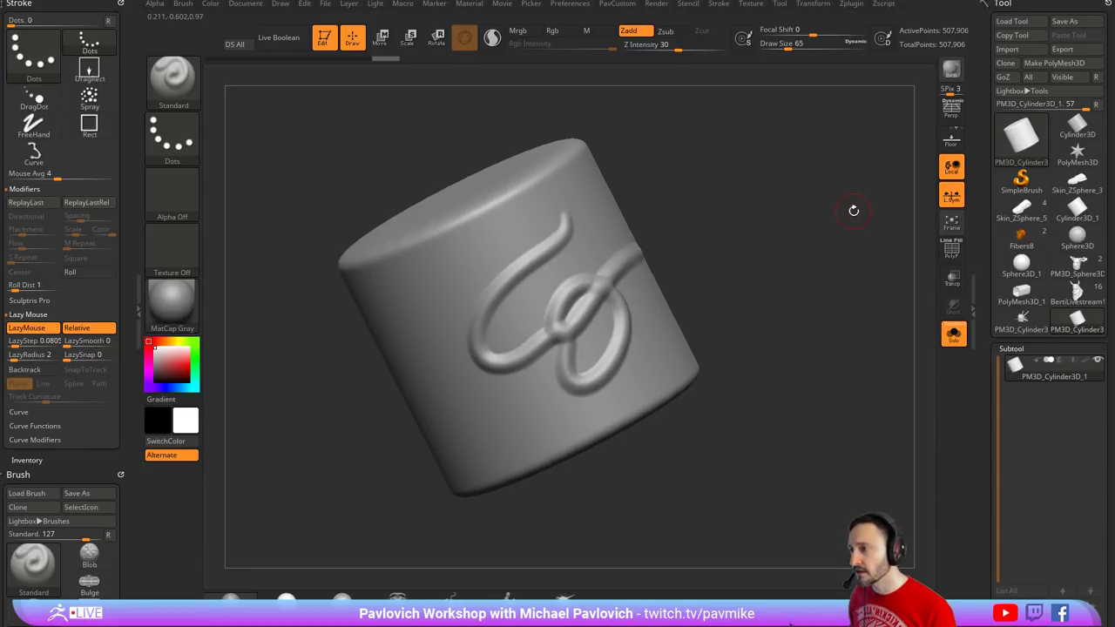
{"action": "key", "text": "ctrl+z"}
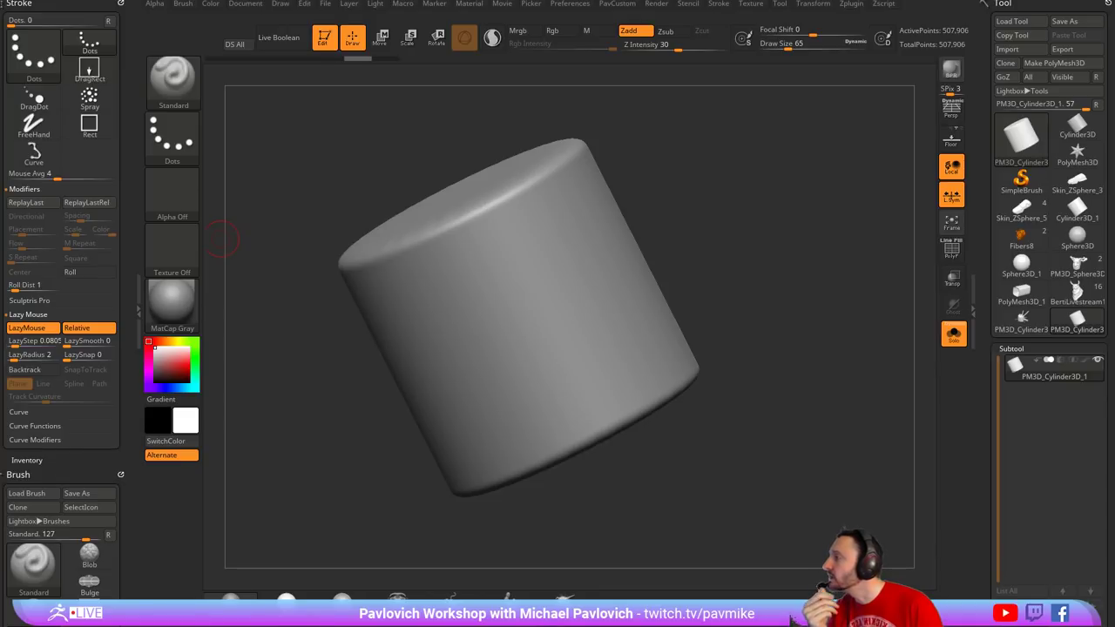
- Bring back the BertiLivestream creature bust as the active tool and set the draw size to 154
{"action": "left_click", "coordinate": [1080, 266]}
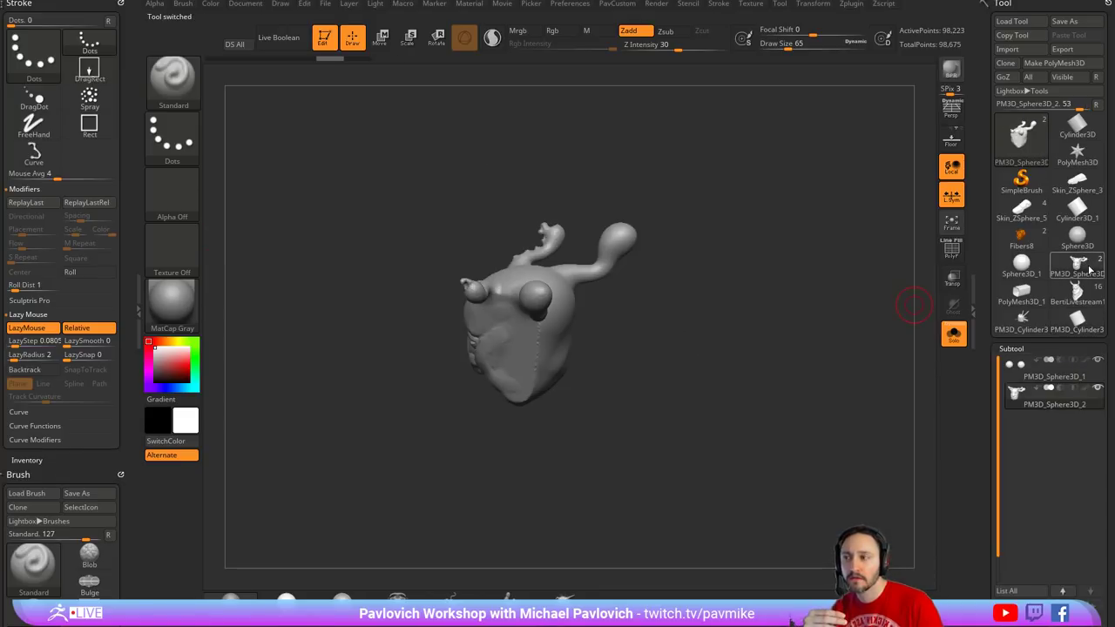
{"action": "left_click", "coordinate": [1071, 301]}
{"action": "left_click_drag", "start_coordinate": [799, 201], "coordinate": [831, 172]}
{"action": "left_click_drag", "start_coordinate": [981, 405], "coordinate": [981, 313]}
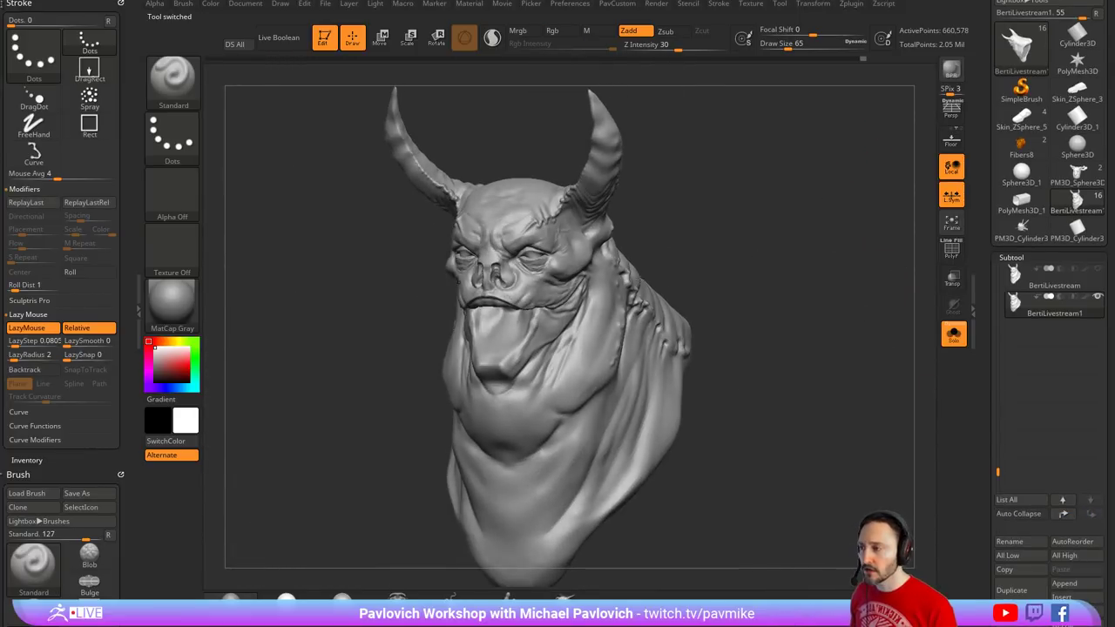
{"action": "key", "text": "s"}
{"action": "left_click", "coordinate": [712, 284]}
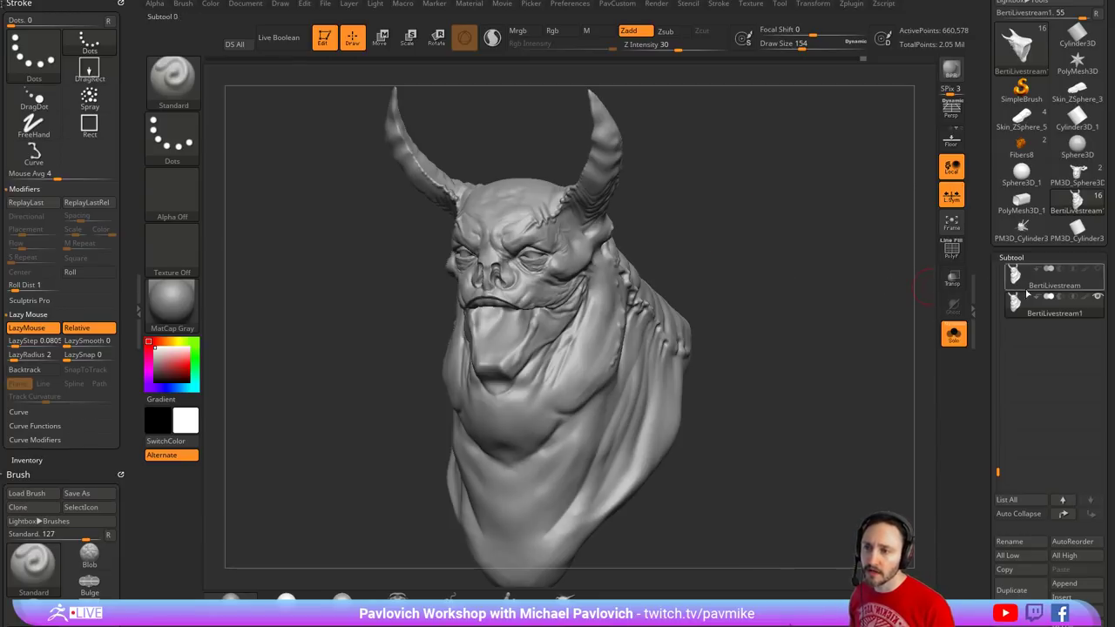
- Make the BertiLivestream subtool active and check its wireframe density
{"action": "left_click", "coordinate": [1037, 287]}
{"action": "left_click", "coordinate": [951, 252]}
{"action": "left_click_drag", "start_coordinate": [861, 277], "coordinate": [825, 308], "text": "alt"}
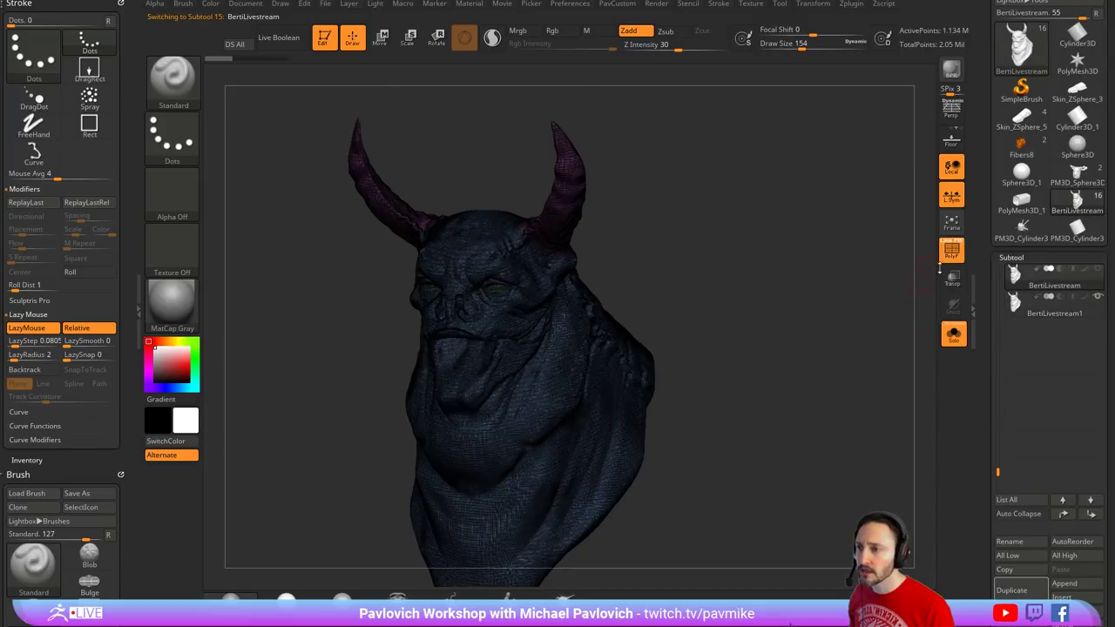
{"action": "left_click", "coordinate": [950, 253]}
- Lower the DynaMesh resolution and remesh the bust at the coarser density
{"action": "key", "text": "grave"}
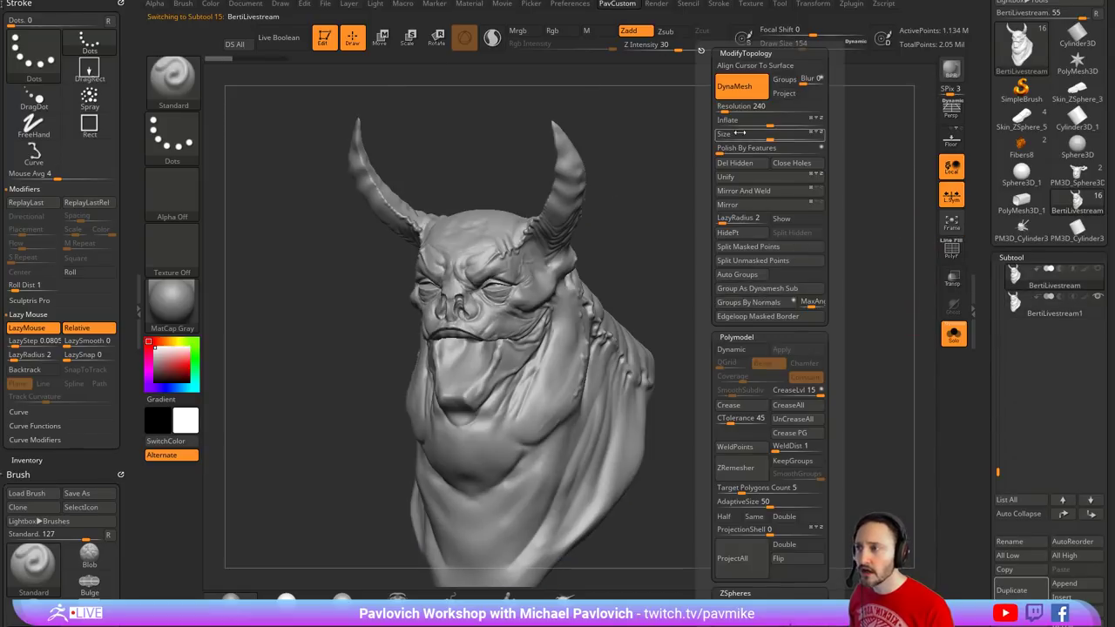
{"action": "left_click", "coordinate": [725, 107]}
{"action": "left_click_drag", "start_coordinate": [703, 116], "coordinate": [796, 308], "text": "ctrl"}
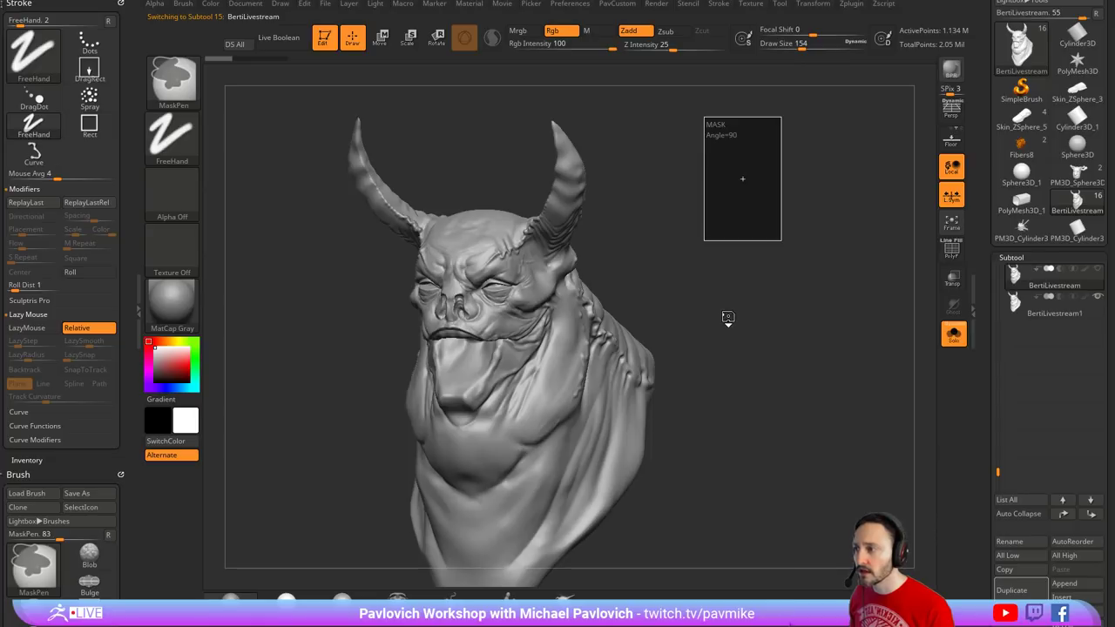
{"action": "key", "text": "space"}
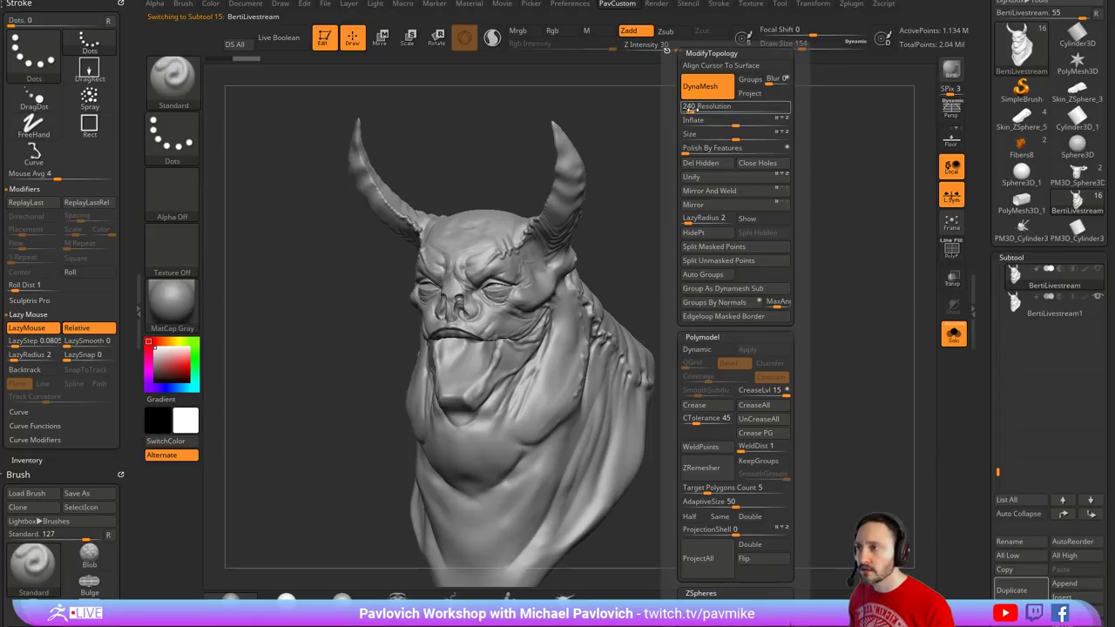
{"action": "left_click_drag", "start_coordinate": [692, 109], "coordinate": [690, 109]}
{"action": "left_click_drag", "start_coordinate": [746, 190], "coordinate": [797, 284], "text": "ctrl"}
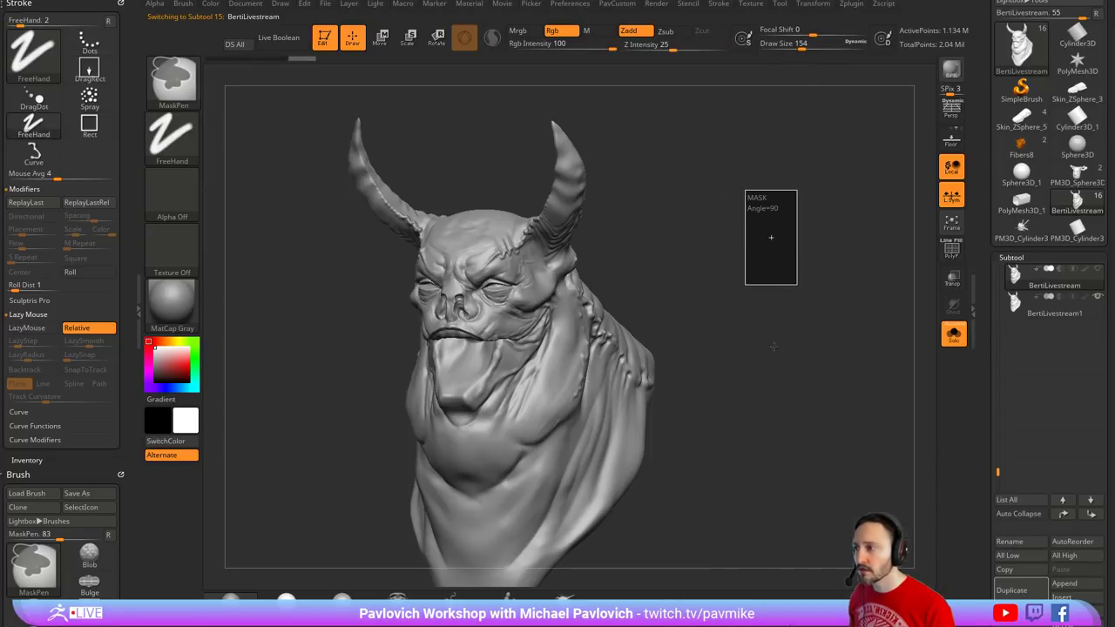
{"action": "key", "text": "space"}
{"action": "left_click_drag", "start_coordinate": [693, 108], "coordinate": [690, 109]}
{"action": "left_click_drag", "start_coordinate": [793, 329], "coordinate": [782, 324], "text": "ctrl"}
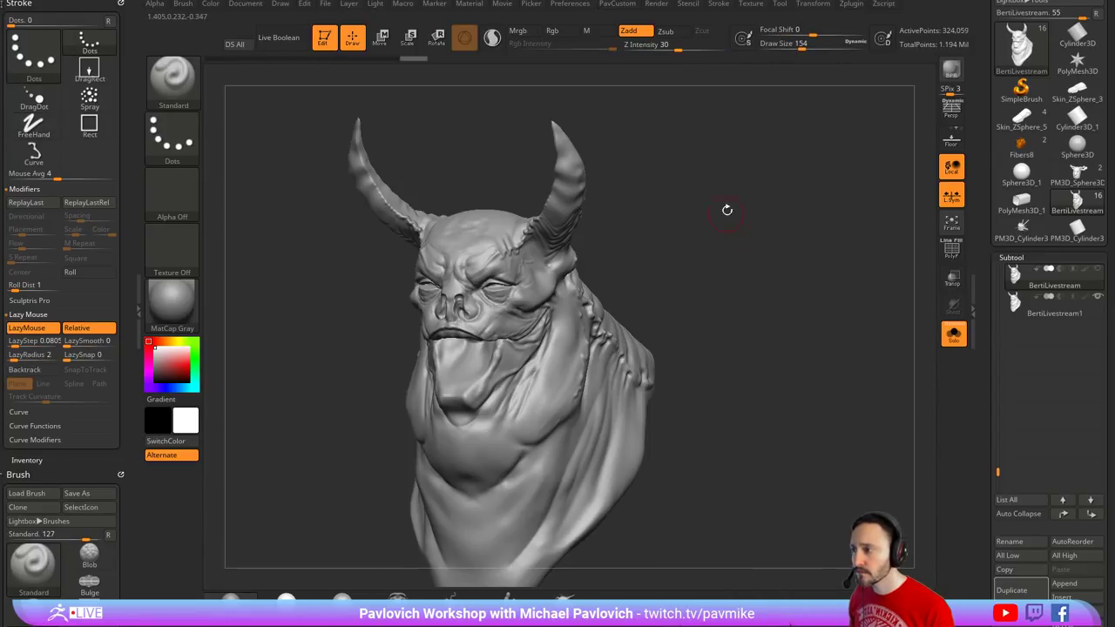
- Resize the Standard brush and sculpt short wrinkle strokes on the creature's forehead
{"action": "mouse_move", "coordinate": [726, 210]}
{"action": "left_mouse_down", "text": "alt"}
{"action": "mouse_move", "coordinate": [790, 189]}
{"action": "mouse_move", "coordinate": [776, 205]}
{"action": "mouse_move", "coordinate": [697, 209]}
{"action": "left_mouse_up", "text": "alt"}
{"action": "key", "text": "s"}
{"action": "left_click_drag", "start_coordinate": [508, 242], "coordinate": [505, 242]}
{"action": "mouse_move", "coordinate": [791, 184]}
{"action": "left_mouse_down", "text": "alt"}
{"action": "mouse_move", "coordinate": [841, 231]}
{"action": "mouse_move", "coordinate": [743, 246]}
{"action": "left_mouse_up", "text": "alt"}
{"action": "key", "text": "s"}
{"action": "mouse_move", "coordinate": [432, 286]}
{"action": "left_mouse_down"}
{"action": "mouse_move", "coordinate": [407, 303]}
{"action": "mouse_move", "coordinate": [448, 338]}
{"action": "left_mouse_up"}
{"action": "mouse_move", "coordinate": [652, 308]}
{"action": "left_mouse_down"}
{"action": "mouse_move", "coordinate": [558, 300]}
{"action": "mouse_move", "coordinate": [579, 284]}
{"action": "left_mouse_up"}
{"action": "mouse_move", "coordinate": [772, 199]}
{"action": "left_mouse_down"}
{"action": "mouse_move", "coordinate": [803, 247]}
{"action": "mouse_move", "coordinate": [764, 249]}
{"action": "left_mouse_up"}
- With the Clay brush at draw size 120, build up mirrored round discs above the creature's brows
{"action": "key", "text": "b"}
{"action": "key", "text": "c"}
{"action": "key", "text": "l"}
{"action": "key", "text": "s"}
{"action": "left_click_drag", "start_coordinate": [385, 243], "coordinate": [374, 247]}
{"action": "left_click_drag", "start_coordinate": [714, 213], "coordinate": [601, 243]}
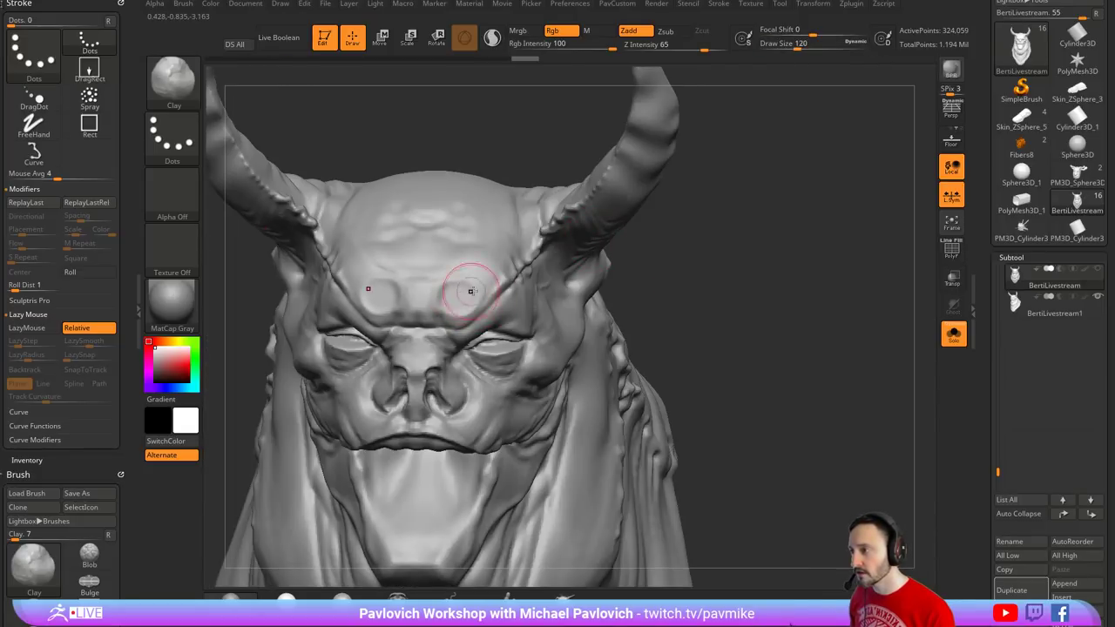
{"action": "left_click", "coordinate": [461, 292]}
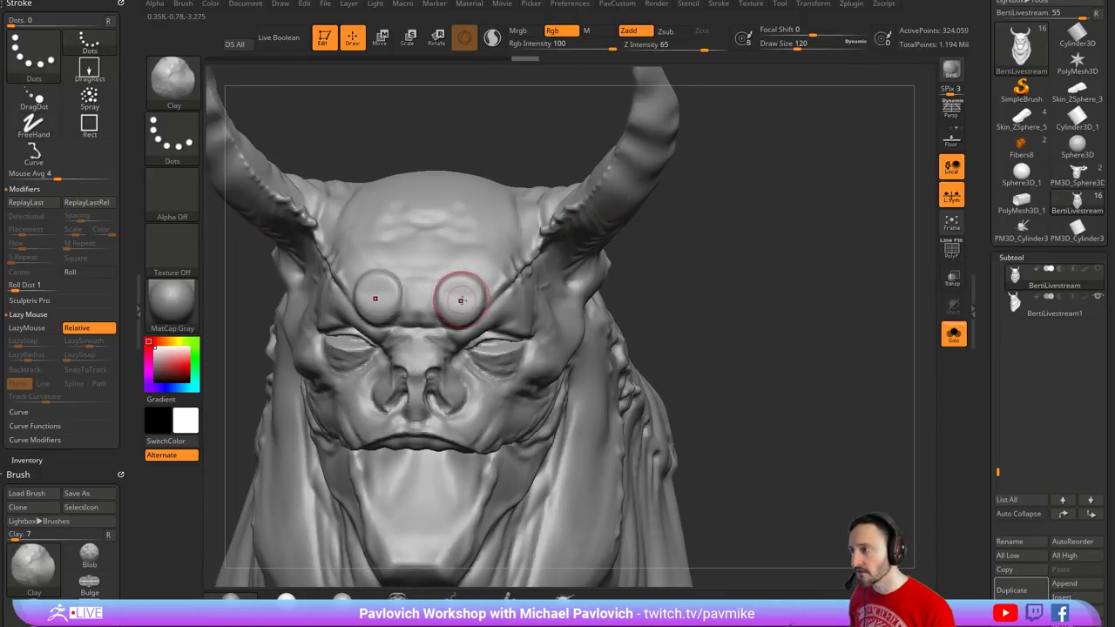
{"action": "left_click_drag", "start_coordinate": [721, 275], "coordinate": [679, 234]}
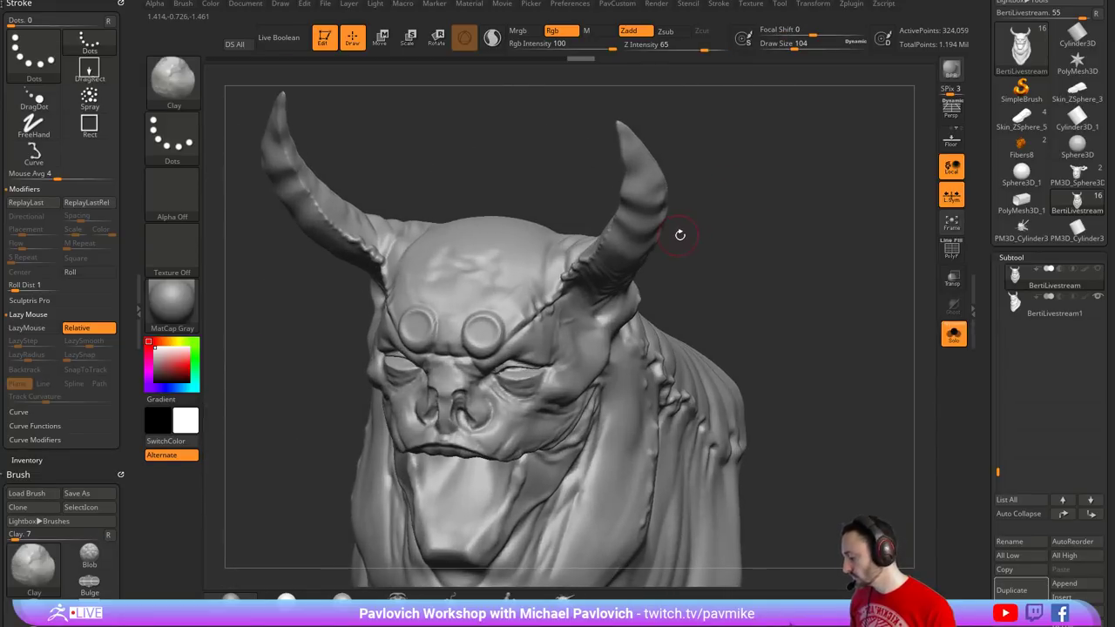
- Smooth the area around the brow discs and work along the brow with the DamStandard brush
{"action": "left_click_drag", "start_coordinate": [562, 306], "coordinate": [492, 344], "text": "shift"}
{"action": "left_click_drag", "start_coordinate": [775, 192], "coordinate": [630, 270], "text": "alt"}
{"action": "key", "text": "b"}
{"action": "key", "text": "d"}
{"action": "key", "text": "s"}
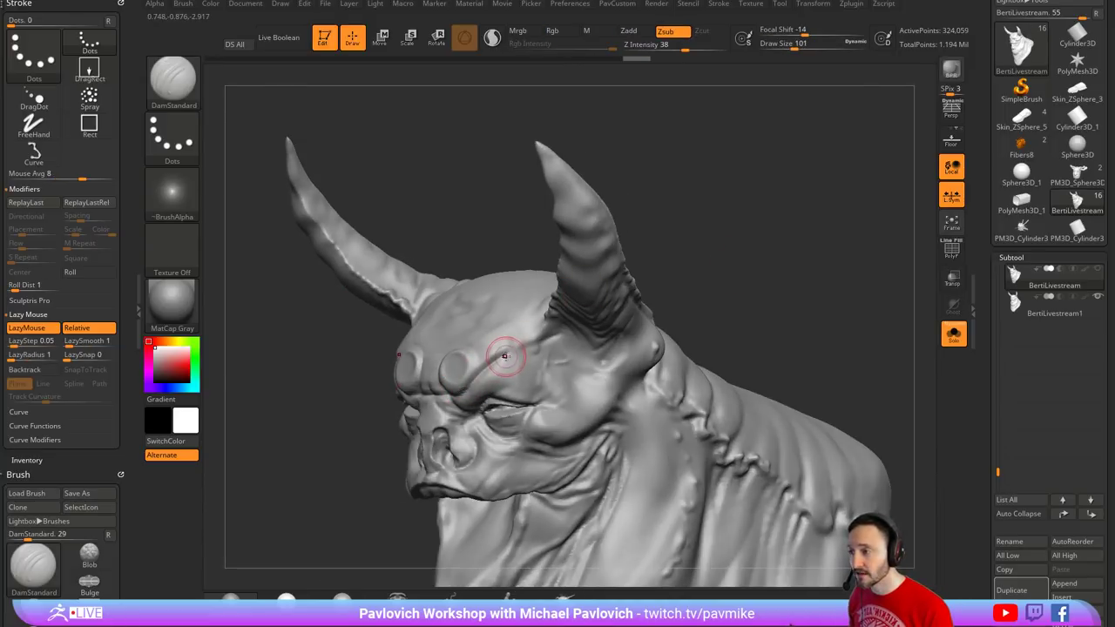
{"action": "left_click_drag", "start_coordinate": [516, 251], "coordinate": [539, 339]}
{"action": "left_click_drag", "start_coordinate": [697, 257], "coordinate": [803, 280]}
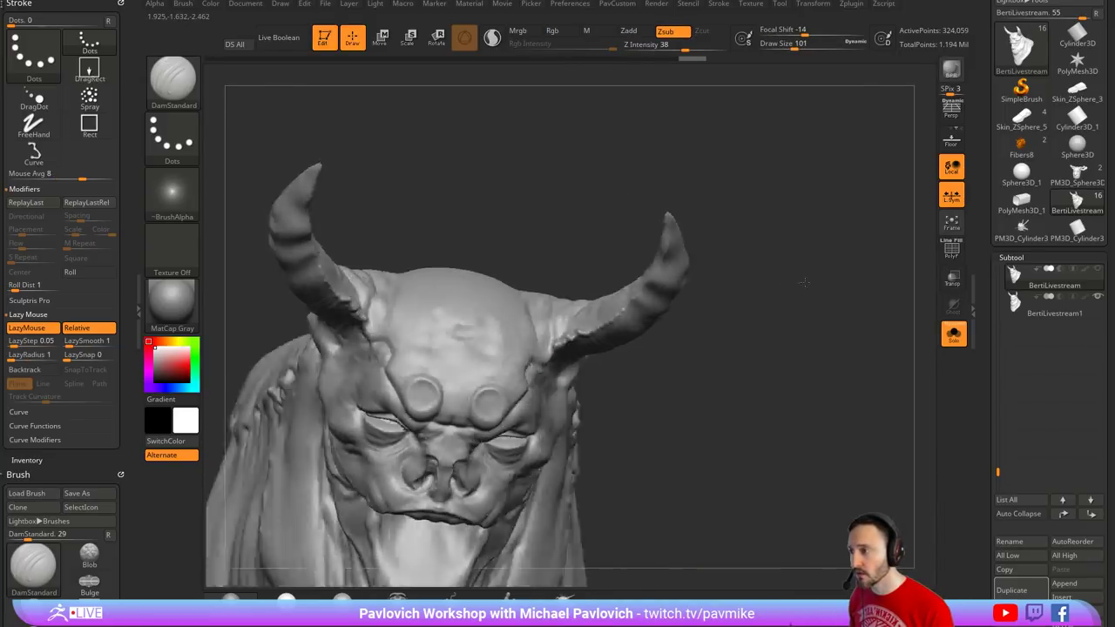
- Mask a round patch on the upper forehead and invert the mask so only that patch is editable
{"action": "left_click_drag", "start_coordinate": [481, 319], "coordinate": [461, 311], "text": "ctrl"}
{"action": "left_click", "coordinate": [782, 280], "text": "ctrl"}
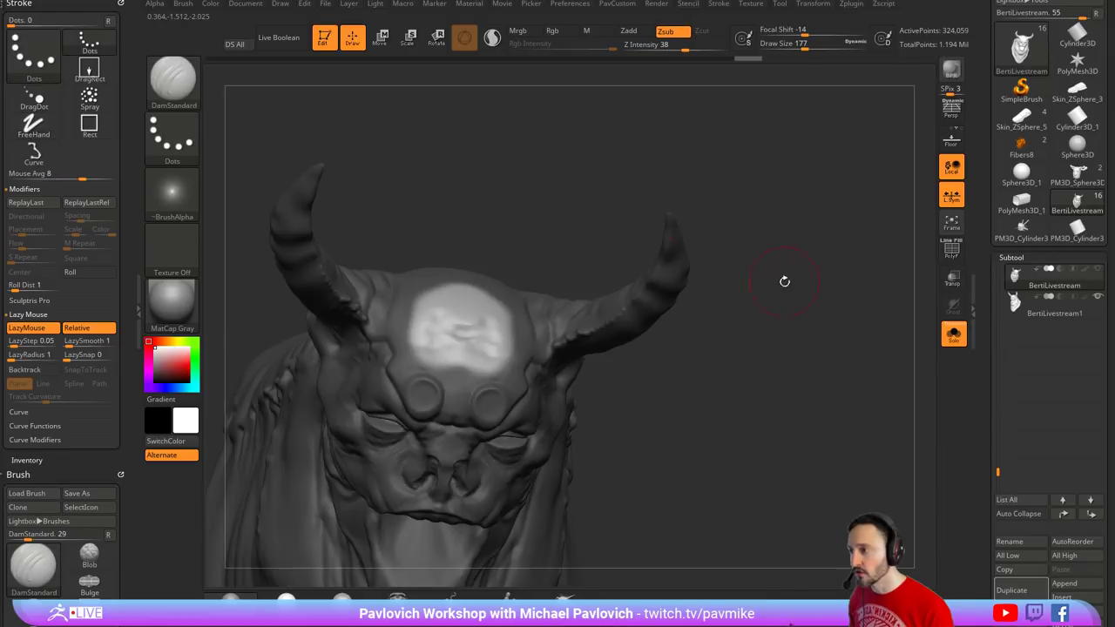
{"action": "left_click_drag", "start_coordinate": [784, 281], "coordinate": [740, 196]}
- Pull the unmasked forehead patch upward with the transform gizmo, narrow it sideways, and tilt it into a tapered bump
{"action": "key", "text": "w"}
{"action": "mouse_move", "coordinate": [514, 257]}
{"action": "left_mouse_down", "text": "shift"}
{"action": "mouse_move", "coordinate": [518, 283]}
{"action": "mouse_move", "coordinate": [512, 266]}
{"action": "left_mouse_up", "text": "shift"}
{"action": "left_click", "coordinate": [511, 343], "text": "alt"}
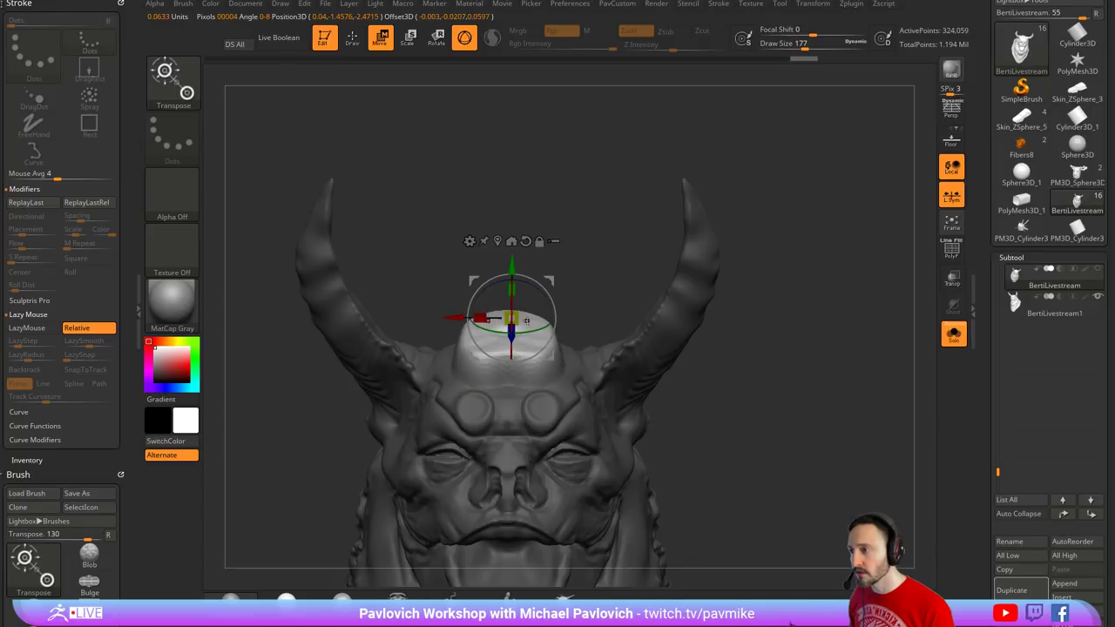
{"action": "left_click_drag", "start_coordinate": [480, 318], "coordinate": [502, 319]}
{"action": "right_click_drag", "start_coordinate": [502, 304], "coordinate": [600, 298], "text": "shift"}
{"action": "left_click_drag", "start_coordinate": [541, 330], "coordinate": [521, 319]}
{"action": "right_click_drag", "start_coordinate": [602, 331], "coordinate": [560, 328]}
{"action": "left_click_drag", "start_coordinate": [532, 266], "coordinate": [538, 244]}
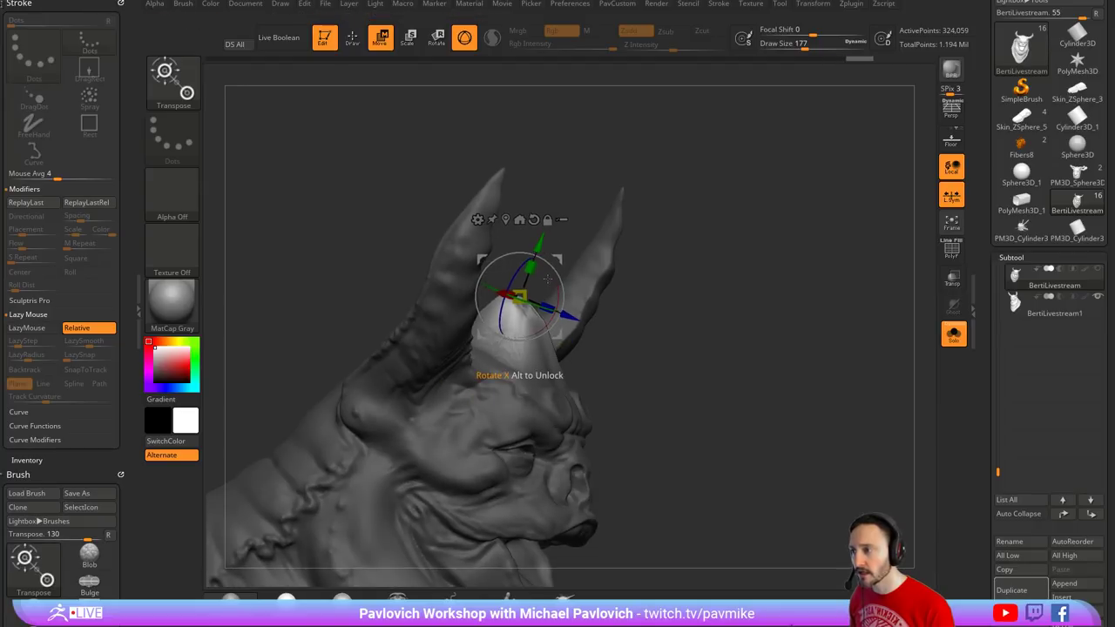
{"action": "left_click_drag", "start_coordinate": [555, 304], "coordinate": [556, 305]}
- Clear the mask, remesh the stretched head with DynaMesh, and return to draw mode
{"action": "right_click_drag", "start_coordinate": [690, 308], "coordinate": [610, 308]}
{"action": "left_click_drag", "start_coordinate": [791, 265], "coordinate": [828, 333], "text": "ctrl"}
{"action": "key", "text": "q"}
{"action": "mouse_move", "coordinate": [755, 277]}
{"action": "right_mouse_down"}
{"action": "mouse_move", "coordinate": [796, 262]}
{"action": "mouse_move", "coordinate": [766, 259]}
{"action": "mouse_move", "coordinate": [781, 269]}
{"action": "right_mouse_up"}
{"action": "key", "text": "shift"}
{"action": "mouse_move", "coordinate": [786, 227]}
{"action": "right_mouse_down"}
{"action": "mouse_move", "coordinate": [753, 208]}
{"action": "mouse_move", "coordinate": [768, 205]}
{"action": "right_mouse_up"}
- Flatten the top and front of the forehead bump into planes with the hPolish brush
{"action": "key", "text": "b"}
{"action": "key", "text": "h"}
{"action": "key", "text": "p"}
{"action": "right_click_drag", "start_coordinate": [505, 264], "coordinate": [488, 359]}
{"action": "mouse_move", "coordinate": [474, 300]}
{"action": "left_mouse_down"}
{"action": "mouse_move", "coordinate": [457, 304]}
{"action": "mouse_move", "coordinate": [492, 298]}
{"action": "left_mouse_up"}
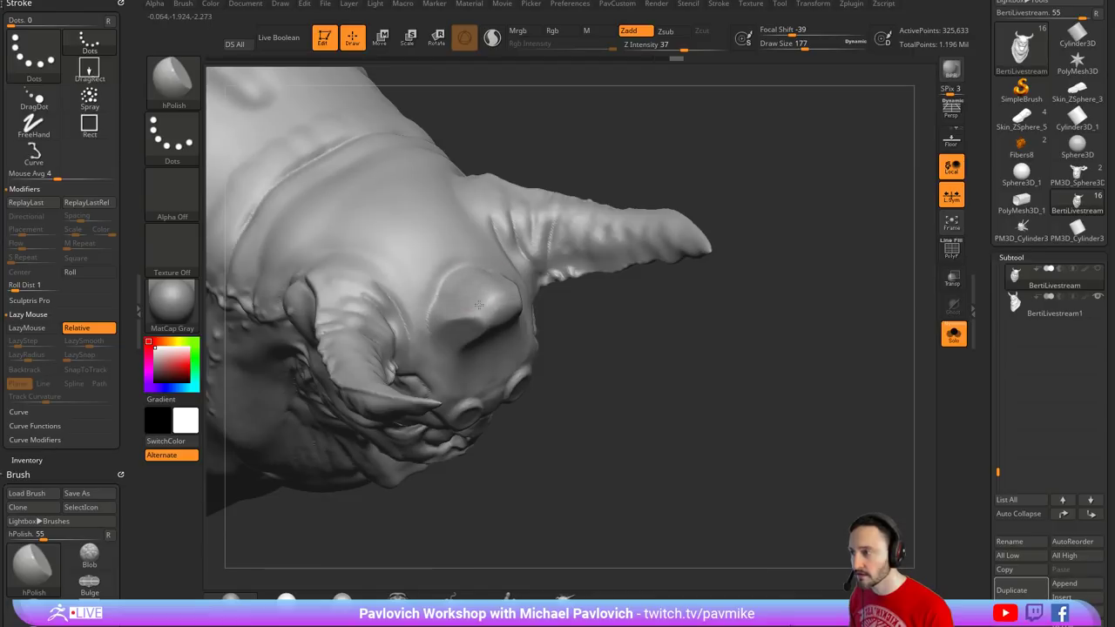
{"action": "right_click_drag", "start_coordinate": [714, 300], "coordinate": [700, 213]}
{"action": "right_click_drag", "start_coordinate": [495, 253], "coordinate": [492, 280]}
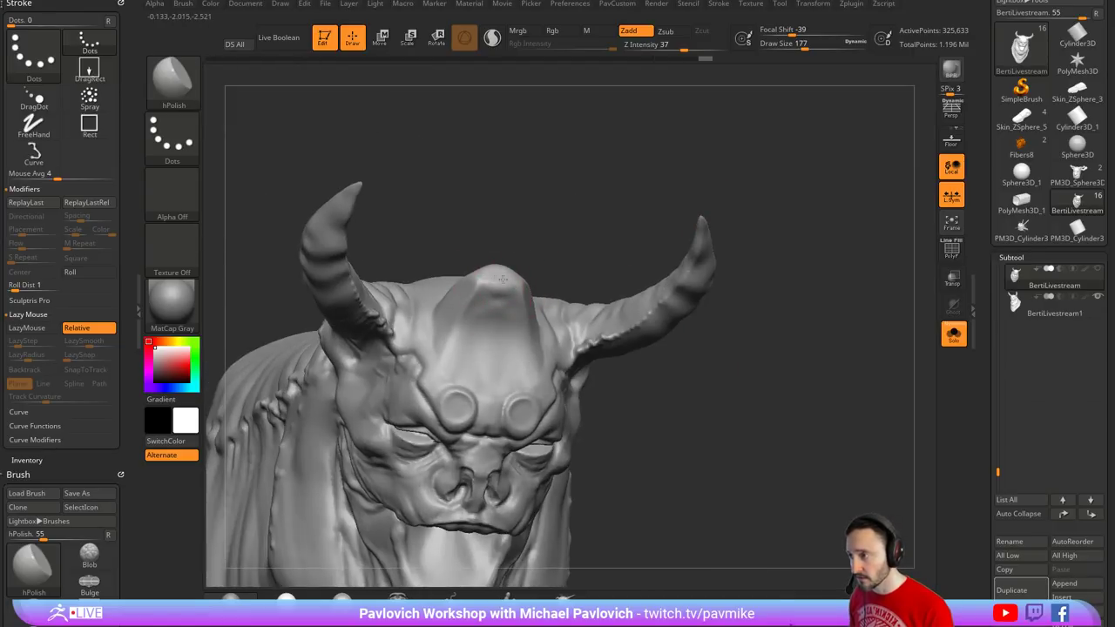
{"action": "left_click_drag", "start_coordinate": [535, 265], "coordinate": [494, 301]}
{"action": "mouse_move", "coordinate": [527, 210]}
{"action": "left_mouse_down"}
{"action": "mouse_move", "coordinate": [692, 241]}
{"action": "mouse_move", "coordinate": [473, 305]}
{"action": "left_mouse_up"}
{"action": "left_click_drag", "start_coordinate": [649, 298], "coordinate": [654, 269]}
- Fill in the back of the forehead bump with the Clay brush at draw size 177
{"action": "key", "text": "b"}
{"action": "key", "text": "c"}
{"action": "key", "text": "l"}
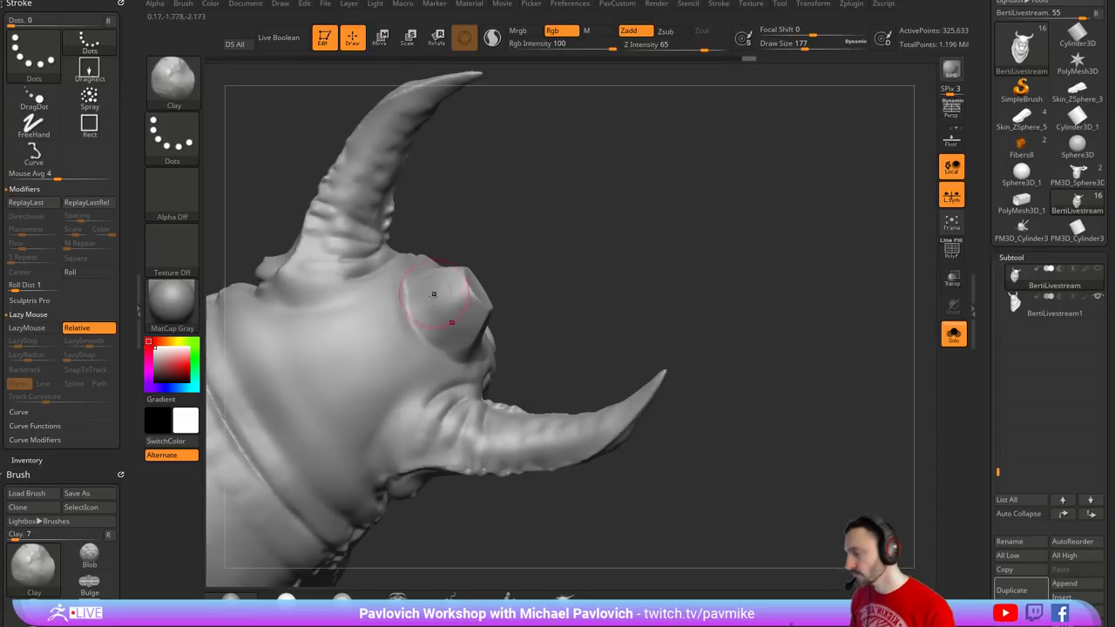
{"action": "mouse_move", "coordinate": [432, 293]}
{"action": "left_mouse_down"}
{"action": "mouse_move", "coordinate": [418, 321]}
{"action": "mouse_move", "coordinate": [403, 283]}
{"action": "left_mouse_up"}
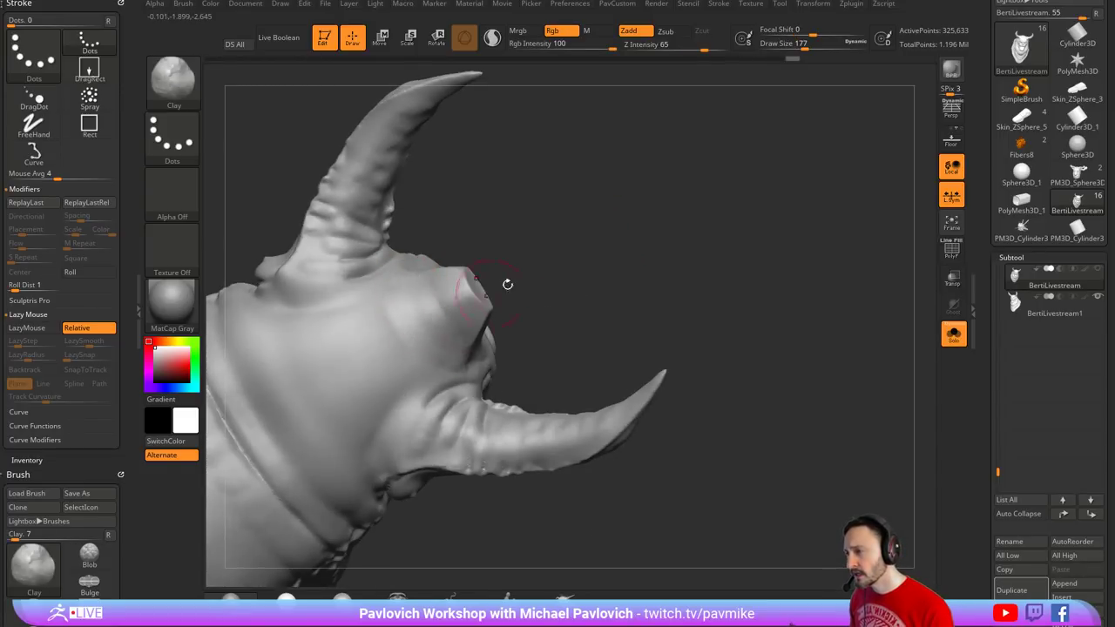
{"action": "mouse_move", "coordinate": [505, 284]}
{"action": "left_mouse_down"}
{"action": "mouse_move", "coordinate": [743, 186]}
{"action": "mouse_move", "coordinate": [676, 128]}
{"action": "mouse_move", "coordinate": [674, 112]}
{"action": "mouse_move", "coordinate": [791, 162]}
{"action": "left_mouse_up"}
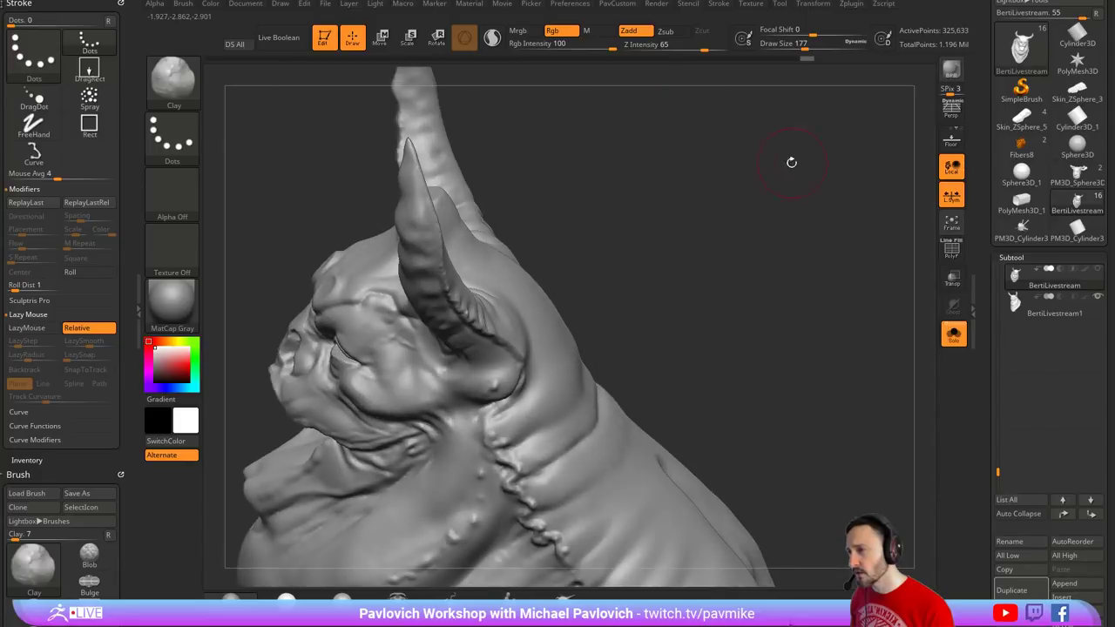
{"action": "mouse_move", "coordinate": [715, 164]}
{"action": "left_mouse_down", "text": "alt"}
{"action": "mouse_move", "coordinate": [759, 276]}
{"action": "mouse_move", "coordinate": [787, 217]}
{"action": "left_mouse_up", "text": "alt"}
{"action": "mouse_move", "coordinate": [655, 309]}
{"action": "left_mouse_down"}
{"action": "mouse_move", "coordinate": [789, 244]}
{"action": "mouse_move", "coordinate": [779, 294]}
{"action": "mouse_move", "coordinate": [768, 261]}
{"action": "mouse_move", "coordinate": [760, 299]}
{"action": "mouse_move", "coordinate": [789, 313]}
{"action": "mouse_move", "coordinate": [778, 251]}
{"action": "mouse_move", "coordinate": [800, 263]}
{"action": "left_mouse_up"}
- Try carving creases into the forehead with a resized DamStandard brush, and undo the strokes
{"action": "key", "text": "b"}
{"action": "key", "text": "d"}
{"action": "key", "text": "s"}
{"action": "key", "text": "s"}
{"action": "mouse_move", "coordinate": [457, 345]}
{"action": "left_mouse_down"}
{"action": "mouse_move", "coordinate": [440, 354]}
{"action": "mouse_move", "coordinate": [490, 339]}
{"action": "left_mouse_up"}
{"action": "mouse_move", "coordinate": [696, 300]}
{"action": "left_mouse_down"}
{"action": "mouse_move", "coordinate": [743, 205]}
{"action": "mouse_move", "coordinate": [788, 267]}
{"action": "mouse_move", "coordinate": [727, 324]}
{"action": "mouse_move", "coordinate": [640, 277]}
{"action": "left_mouse_up"}
{"action": "key", "text": "ctrl+z"}
{"action": "key", "text": "ctrl+z"}
- Try building a raised vertical strip between the brow discs with the ClayTubes brush, and undo it
{"action": "key", "text": "b"}
{"action": "key", "text": "c"}
{"action": "key", "text": "t"}
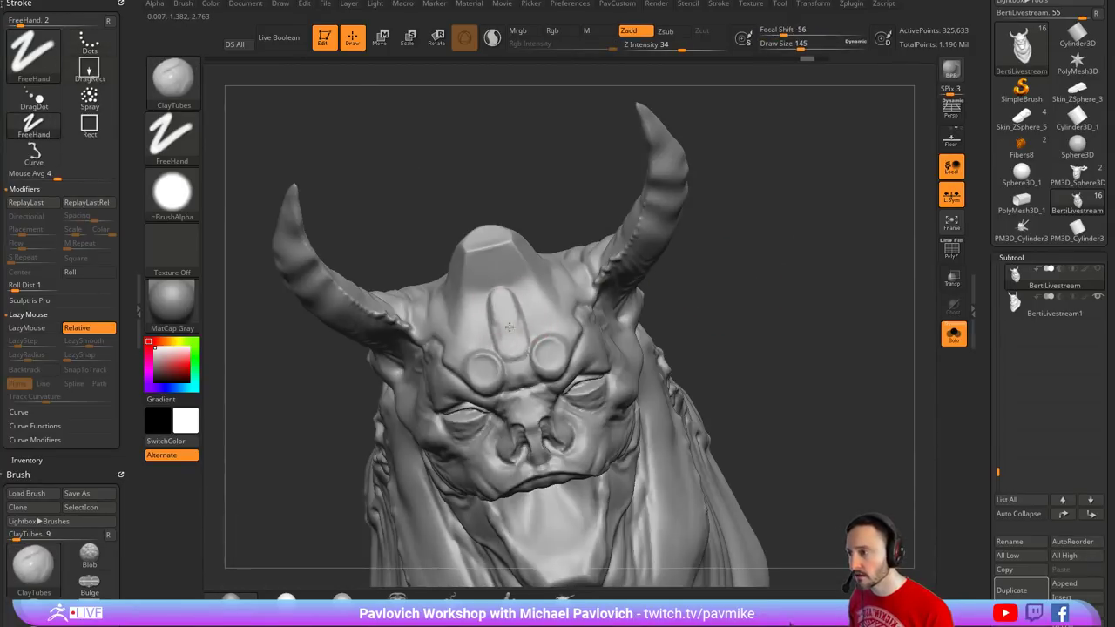
{"action": "left_click_drag", "start_coordinate": [509, 327], "coordinate": [512, 348]}
{"action": "mouse_move", "coordinate": [736, 257]}
{"action": "left_mouse_down"}
{"action": "mouse_move", "coordinate": [743, 299]}
{"action": "mouse_move", "coordinate": [779, 256]}
{"action": "mouse_move", "coordinate": [769, 287]}
{"action": "left_mouse_up"}
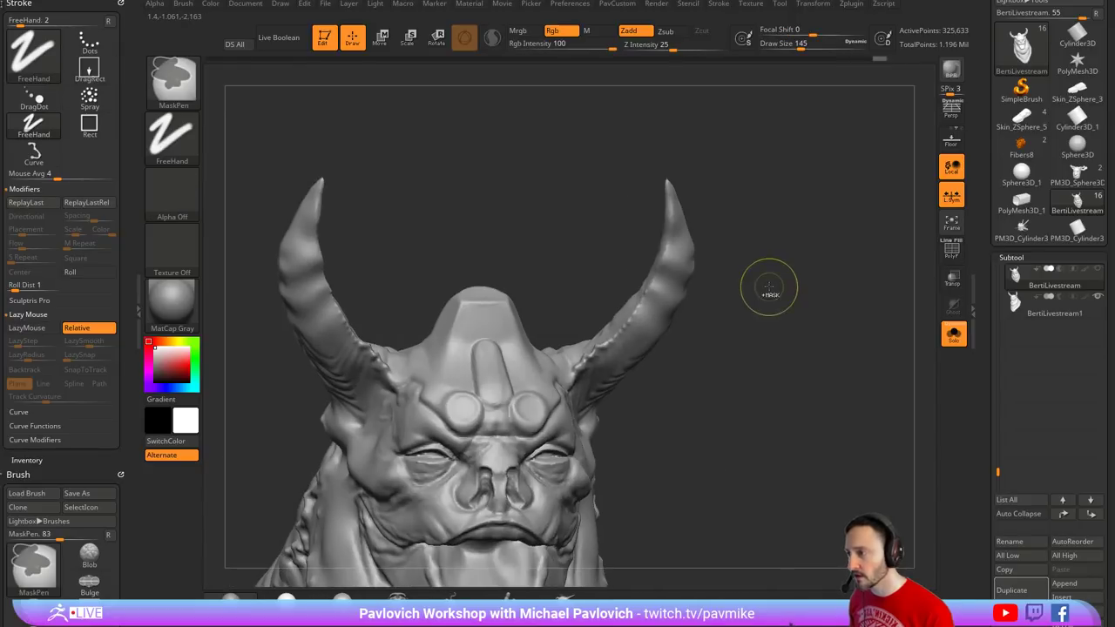
{"action": "key", "text": "ctrl+z"}
{"action": "key", "text": "ctrl+z"}
{"action": "key", "text": "ctrl+z"}
{"action": "key", "text": "ctrl+z"}
- Select the IMM_Base_Primitives brush and choose its Cylinder12Mid mesh
{"action": "key", "text": "b"}
{"action": "key", "text": "i"}
{"action": "key", "text": "p"}
{"action": "key", "text": "m"}
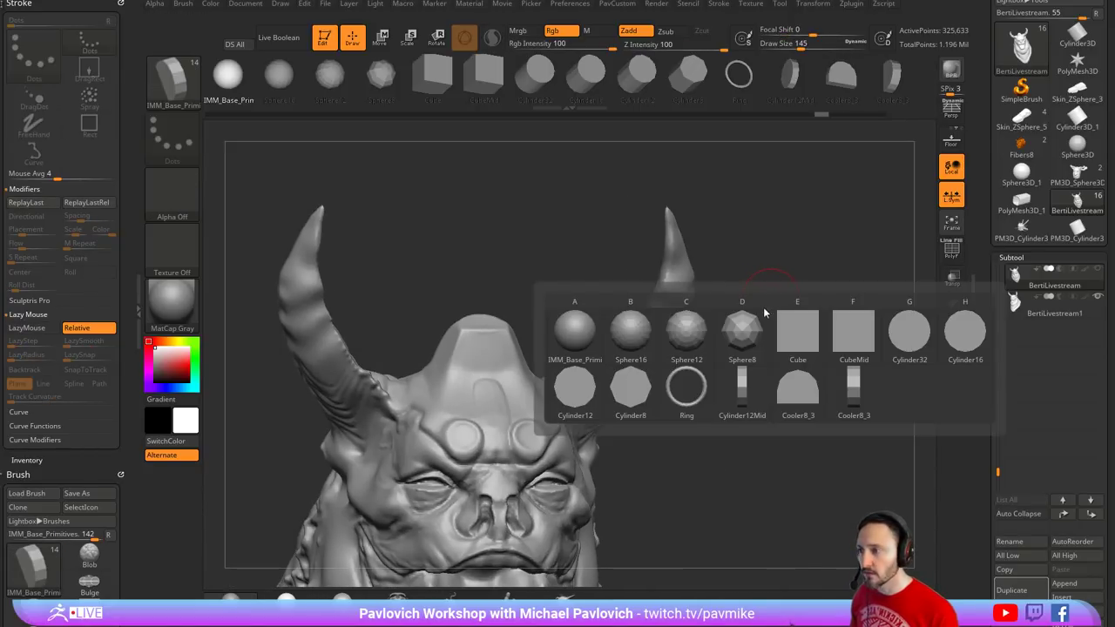
{"action": "left_click", "coordinate": [750, 391]}
{"action": "left_click_drag", "start_coordinate": [747, 389], "coordinate": [710, 379]}
- Try inserting and placing the cylinder mesh on the forehead, undo it, and return to draw mode
{"action": "left_click_drag", "start_coordinate": [489, 380], "coordinate": [490, 410]}
{"action": "left_click_drag", "start_coordinate": [687, 283], "coordinate": [709, 288]}
{"action": "key", "text": "ctrl+z"}
{"action": "left_click_drag", "start_coordinate": [775, 233], "coordinate": [864, 244]}
{"action": "key", "text": "w"}
{"action": "key", "text": "ctrl+z"}
{"action": "mouse_move", "coordinate": [829, 304]}
{"action": "left_mouse_down"}
{"action": "mouse_move", "coordinate": [800, 308]}
{"action": "mouse_move", "coordinate": [807, 322]}
{"action": "left_mouse_up"}
{"action": "key", "text": "q"}
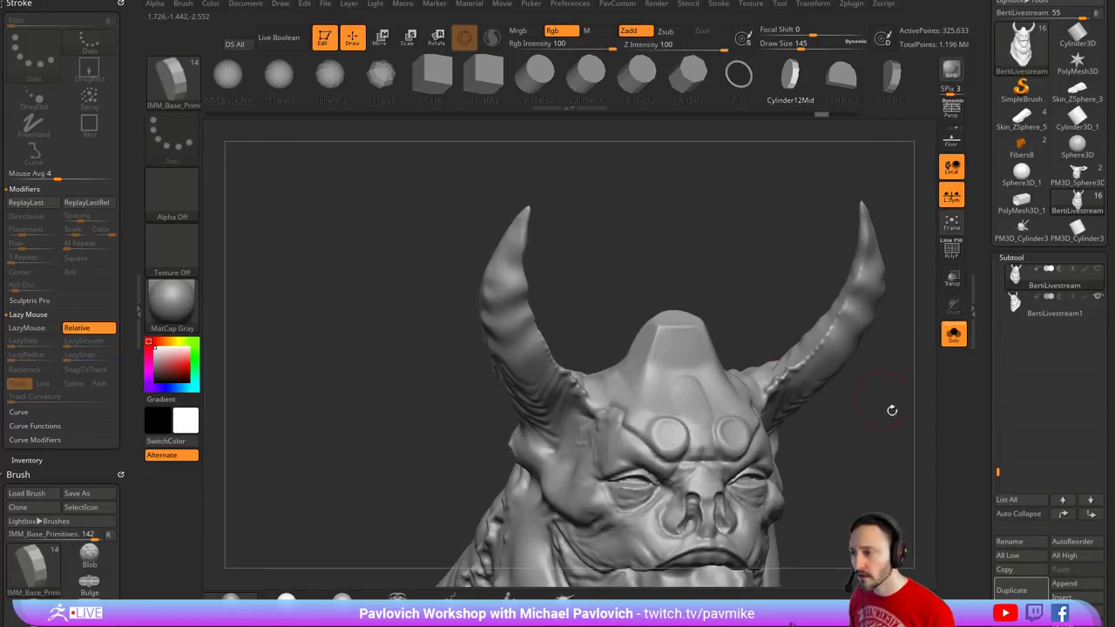
- Insert a Cylinder12Mid mesh upright on the forehead above the brow discs
{"action": "left_click_drag", "start_coordinate": [892, 411], "coordinate": [724, 373]}
{"action": "left_click_drag", "start_coordinate": [528, 337], "coordinate": [535, 396]}
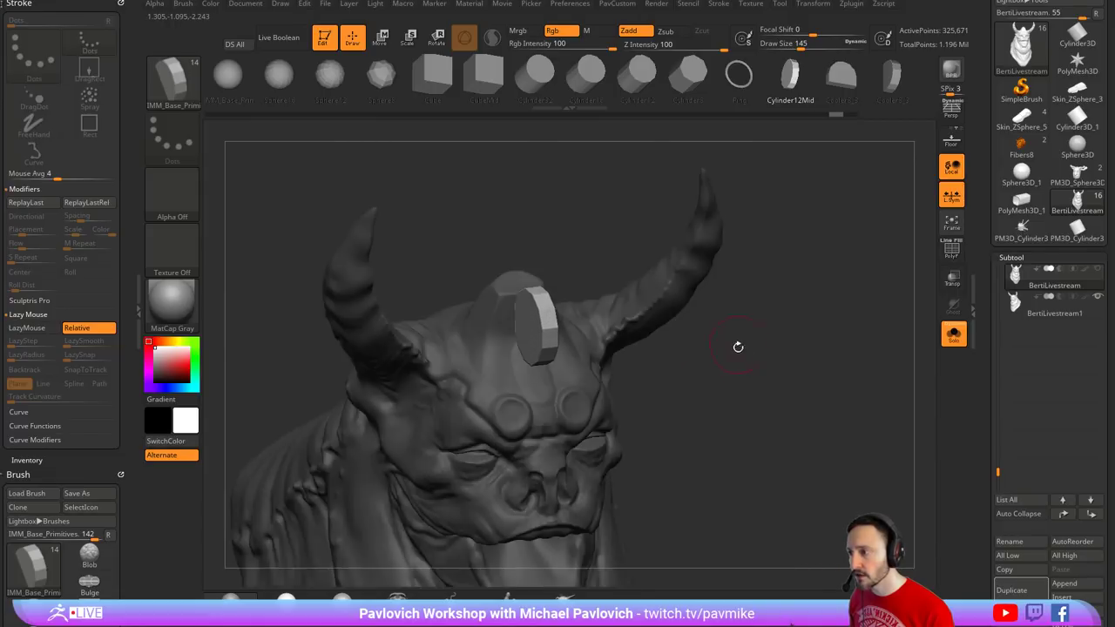
- Undo the inserted cylinder and insert a new Cylinder12Mid mesh upright on the centre line of the forehead
{"action": "left_click_drag", "start_coordinate": [737, 346], "coordinate": [637, 323]}
{"action": "mouse_move", "coordinate": [790, 320]}
{"action": "left_mouse_down"}
{"action": "mouse_move", "coordinate": [816, 329]}
{"action": "mouse_move", "coordinate": [686, 327]}
{"action": "left_mouse_up"}
{"action": "key", "text": "ctrl+z"}
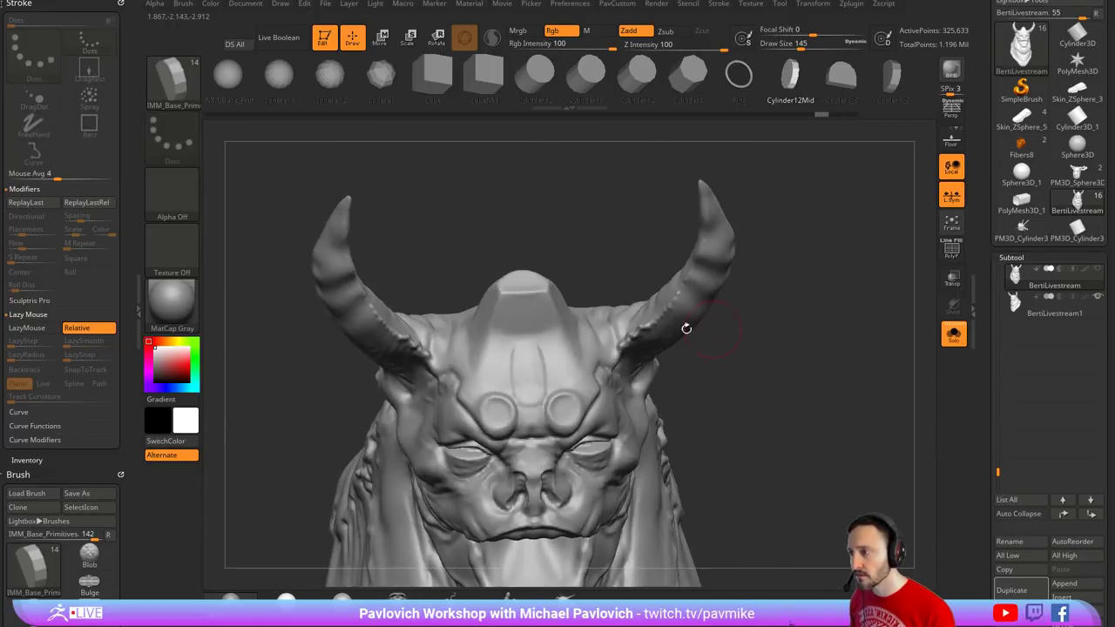
{"action": "left_click_drag", "start_coordinate": [527, 338], "coordinate": [532, 364]}
{"action": "left_click", "coordinate": [531, 368], "text": "ctrl+shift"}
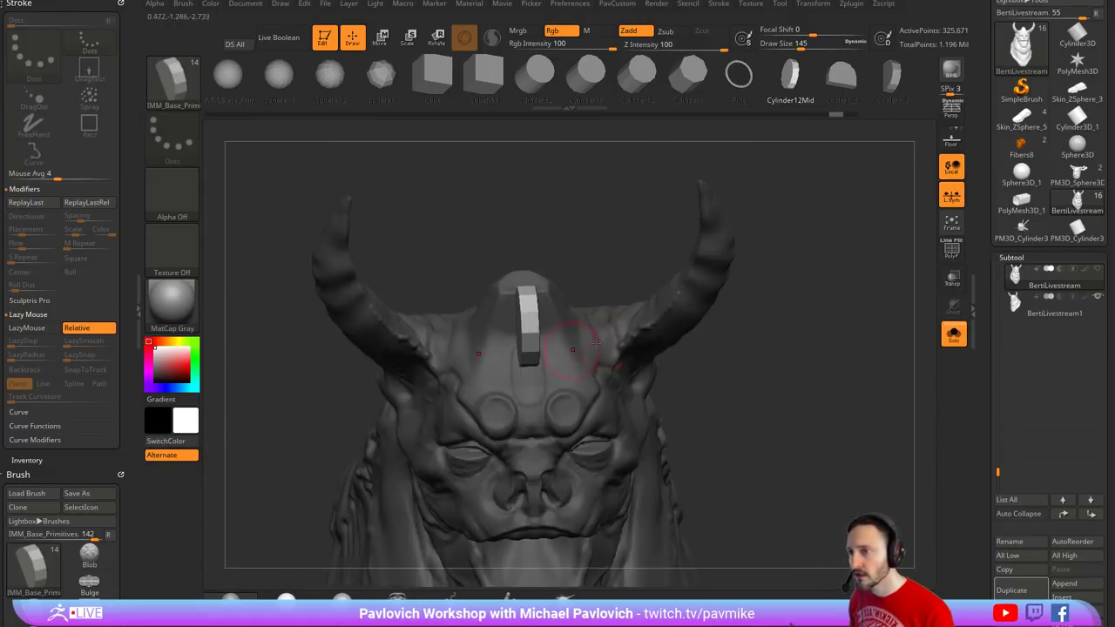
- Move the inserted cylinder back along its Z axis so it sinks partly into the forehead, and return to draw mode
{"action": "left_click_drag", "start_coordinate": [809, 340], "coordinate": [670, 319]}
{"action": "key", "text": "w"}
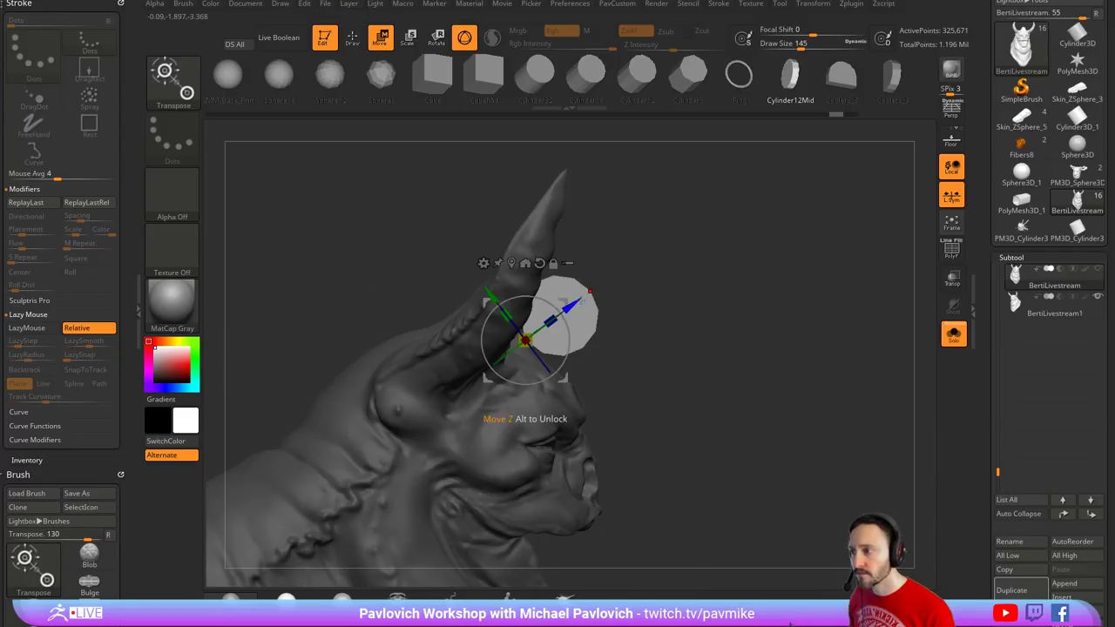
{"action": "mouse_move", "coordinate": [565, 304]}
{"action": "left_mouse_down"}
{"action": "mouse_move", "coordinate": [550, 332]}
{"action": "mouse_move", "coordinate": [534, 330]}
{"action": "left_mouse_up"}
{"action": "key", "text": "q"}
- Split the inserted cylinder into its own subtool and smooth it using dynamic subdivision with creased edges
{"action": "mouse_move", "coordinate": [649, 291]}
{"action": "left_mouse_down"}
{"action": "mouse_move", "coordinate": [827, 286]}
{"action": "mouse_move", "coordinate": [794, 288]}
{"action": "left_mouse_up"}
{"action": "key", "text": "2"}
{"action": "left_click", "coordinate": [826, 248]}
{"action": "key", "text": "2"}
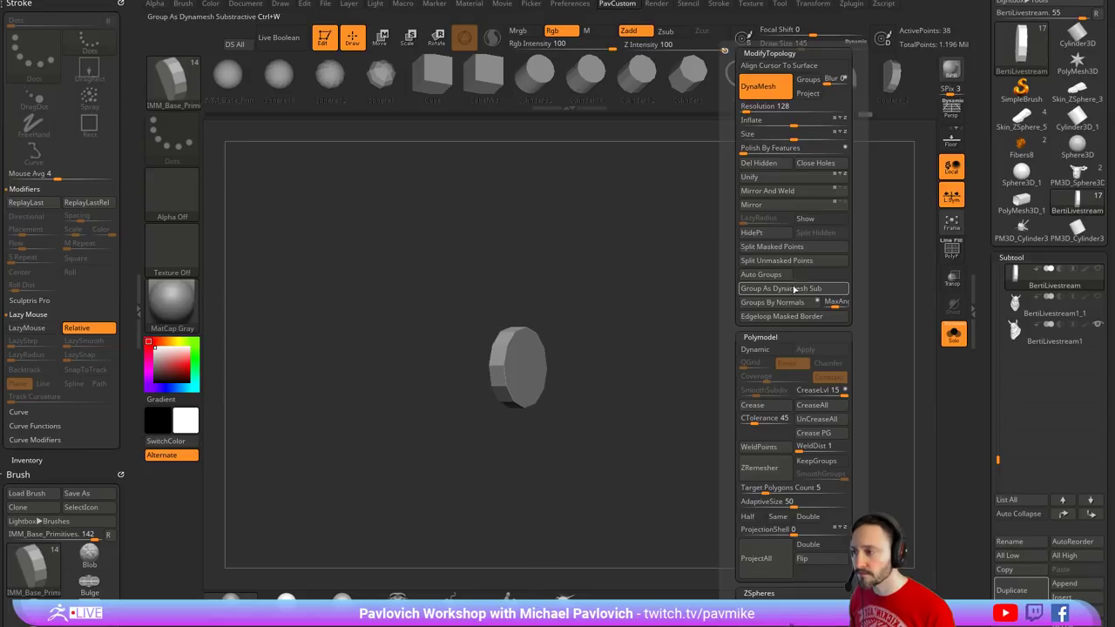
{"action": "left_click", "coordinate": [770, 350]}
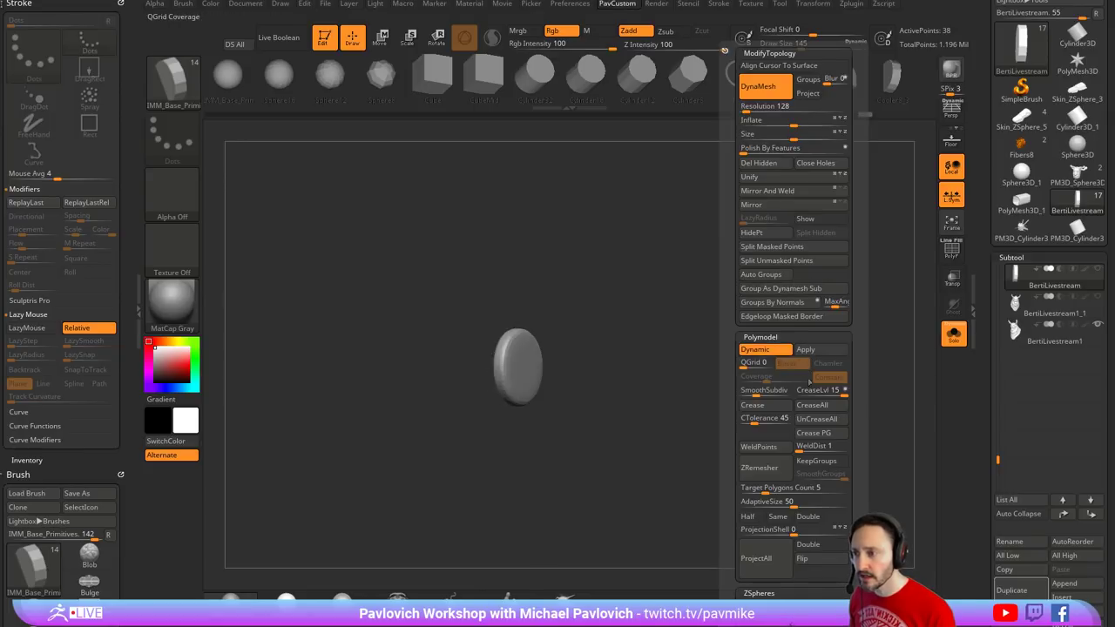
{"action": "left_click", "coordinate": [764, 403]}
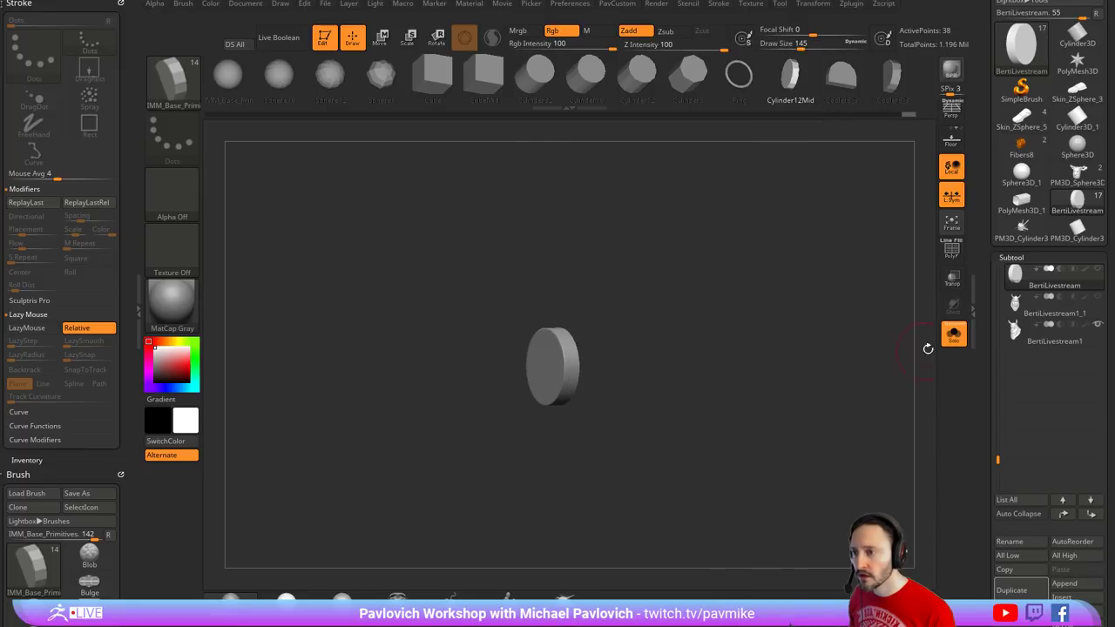
- Leave Solo, order the cylinder subtool directly below BertiLivestream1_1, and show those two while hiding the BertiLivestream1 bust
{"action": "left_click", "coordinate": [953, 334]}
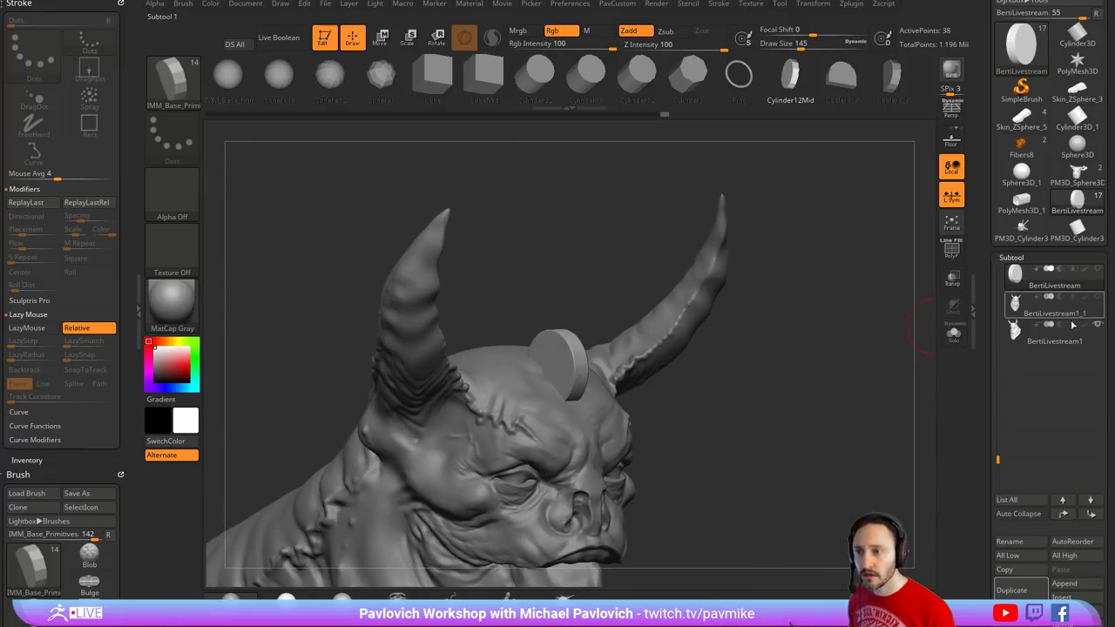
{"action": "left_click", "coordinate": [1098, 270], "text": "shift"}
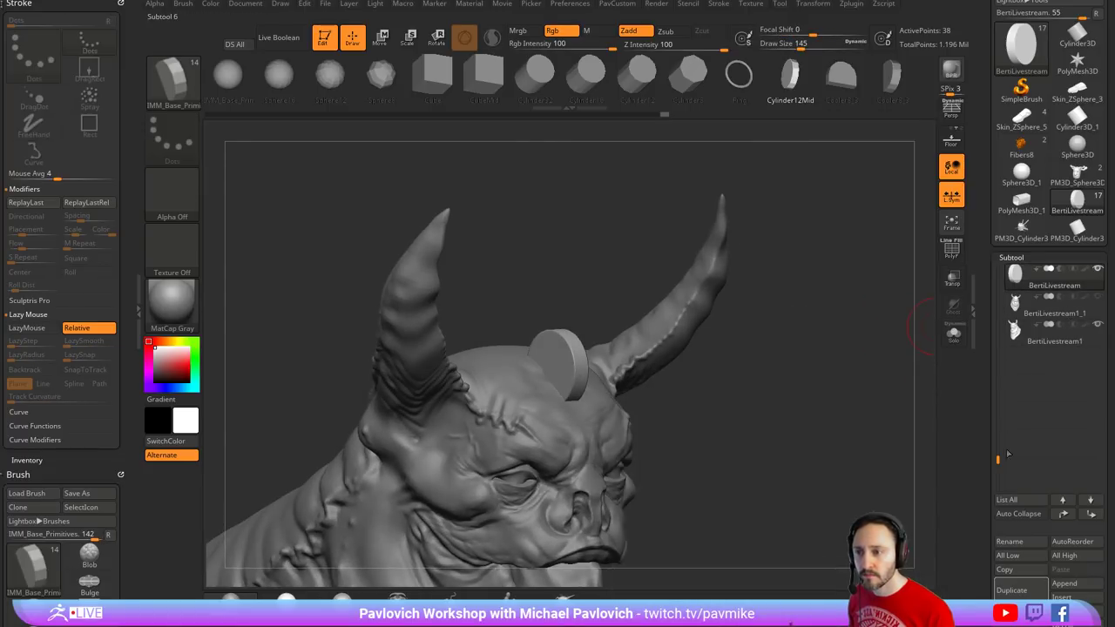
{"action": "left_click_drag", "start_coordinate": [999, 458], "coordinate": [1000, 407]}
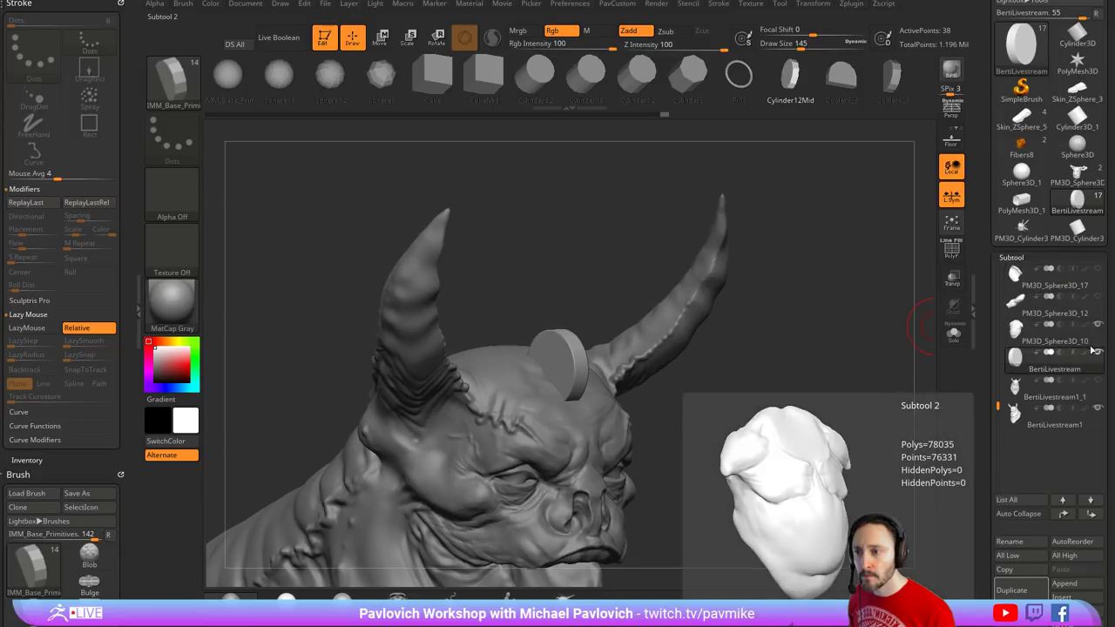
{"action": "left_click_drag", "start_coordinate": [1093, 388], "coordinate": [1099, 362]}
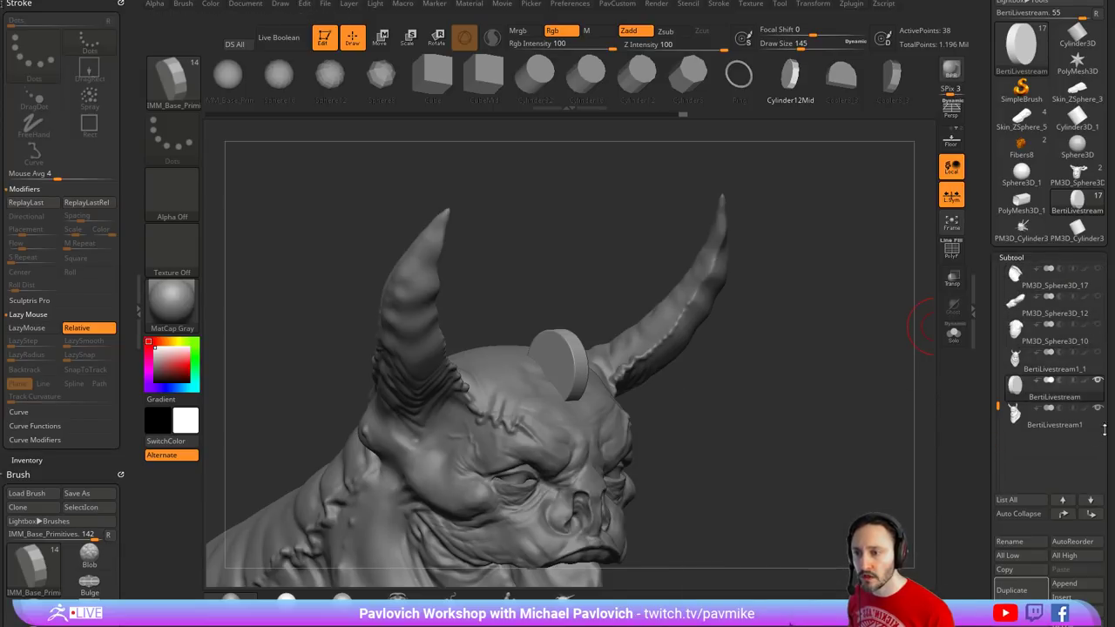
{"action": "left_click", "coordinate": [1098, 355]}
{"action": "left_click", "coordinate": [1096, 408]}
{"action": "left_click_drag", "start_coordinate": [828, 316], "coordinate": [817, 313]}
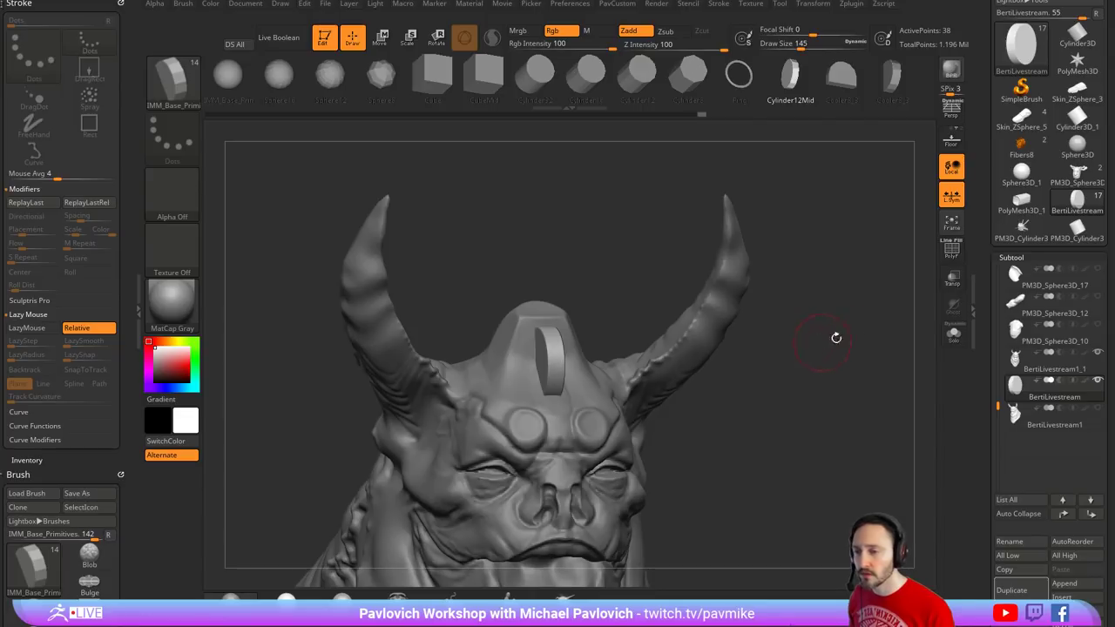
{"action": "left_click_drag", "start_coordinate": [868, 361], "coordinate": [849, 379], "text": "alt"}
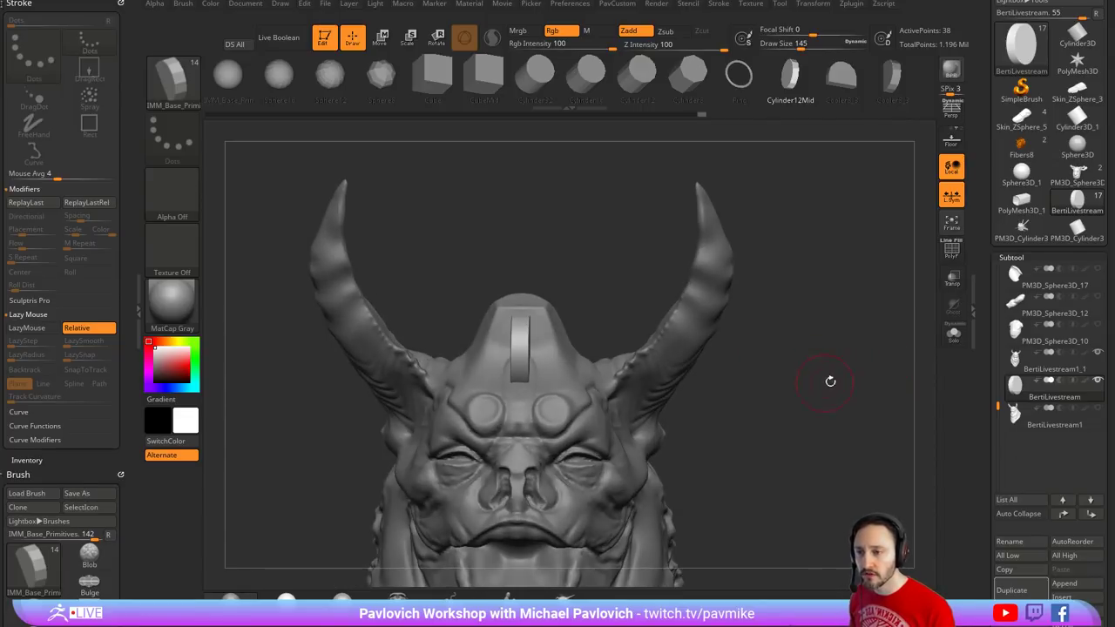
- Duplicate the cylinder, set the original cylinder subtool to subtraction, and turn on Live Boolean
{"action": "left_click", "coordinate": [1011, 590]}
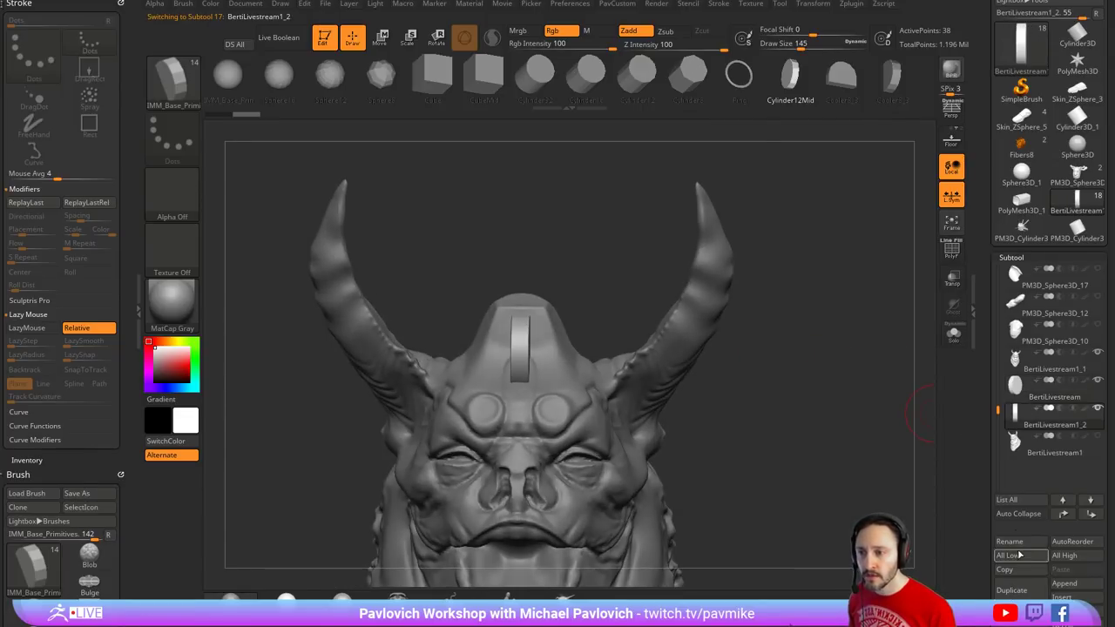
{"action": "left_click", "coordinate": [1053, 395]}
{"action": "left_click", "coordinate": [1059, 381]}
{"action": "left_click_drag", "start_coordinate": [779, 384], "coordinate": [766, 348]}
{"action": "left_click", "coordinate": [277, 40]}
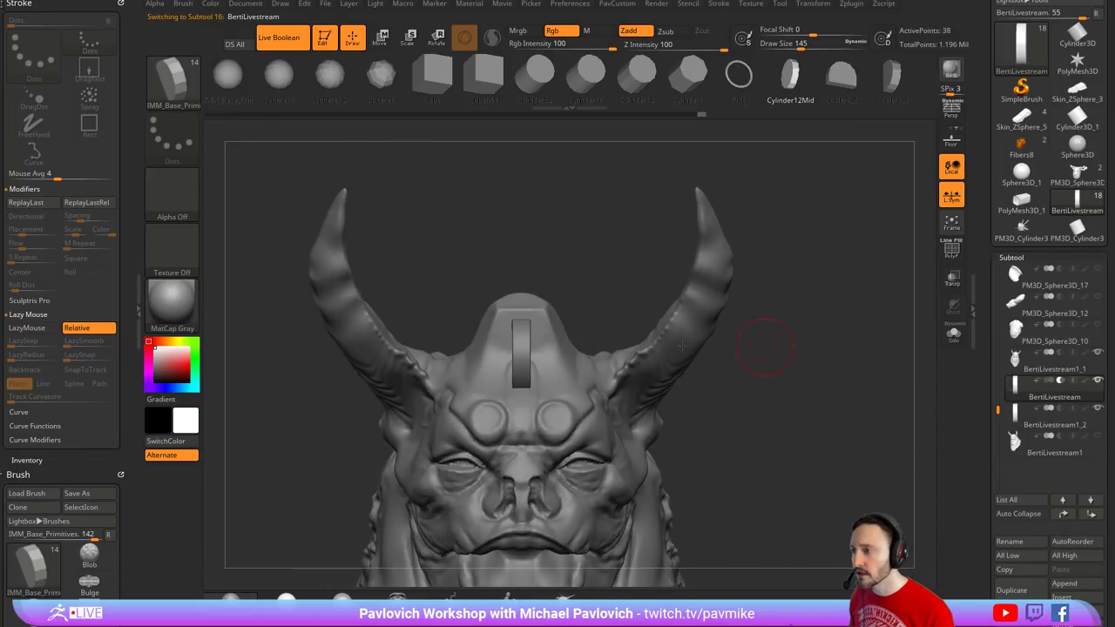
- Widen and enlarge the subtractive cylinder so it cuts a clearance slot around the disc in the forehead
{"action": "key", "text": "w"}
{"action": "left_click_drag", "start_coordinate": [489, 382], "coordinate": [473, 381]}
{"action": "left_click_drag", "start_coordinate": [771, 361], "coordinate": [828, 355]}
{"action": "left_click_drag", "start_coordinate": [521, 382], "coordinate": [528, 381]}
{"action": "key", "text": "q"}
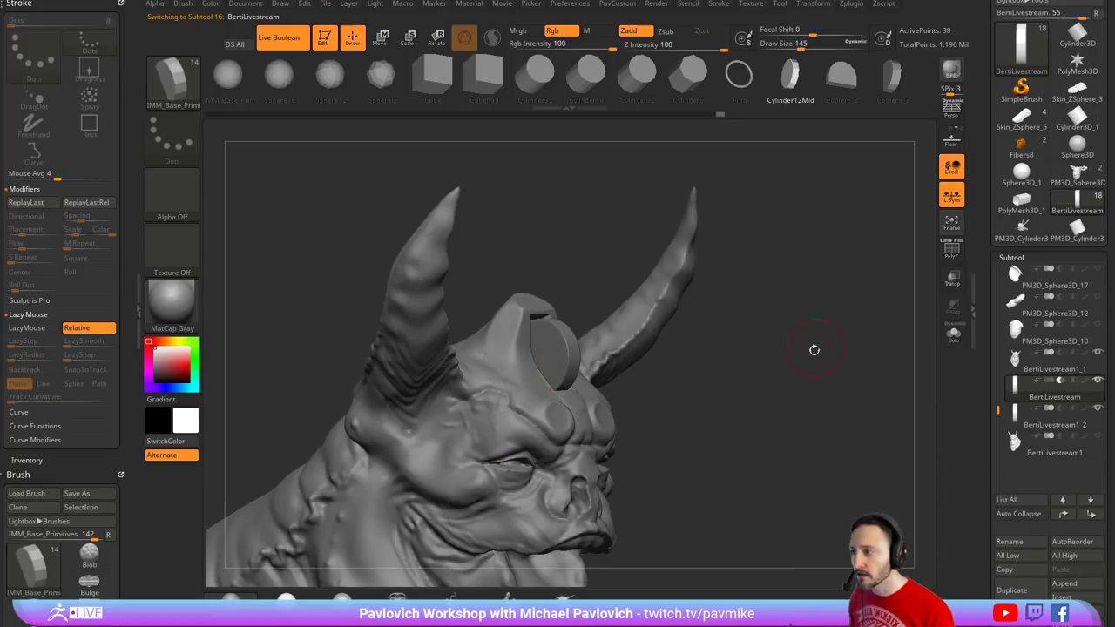
{"action": "mouse_move", "coordinate": [813, 350]}
{"action": "left_mouse_down"}
{"action": "mouse_move", "coordinate": [744, 348]}
{"action": "mouse_move", "coordinate": [855, 375]}
{"action": "left_mouse_up"}
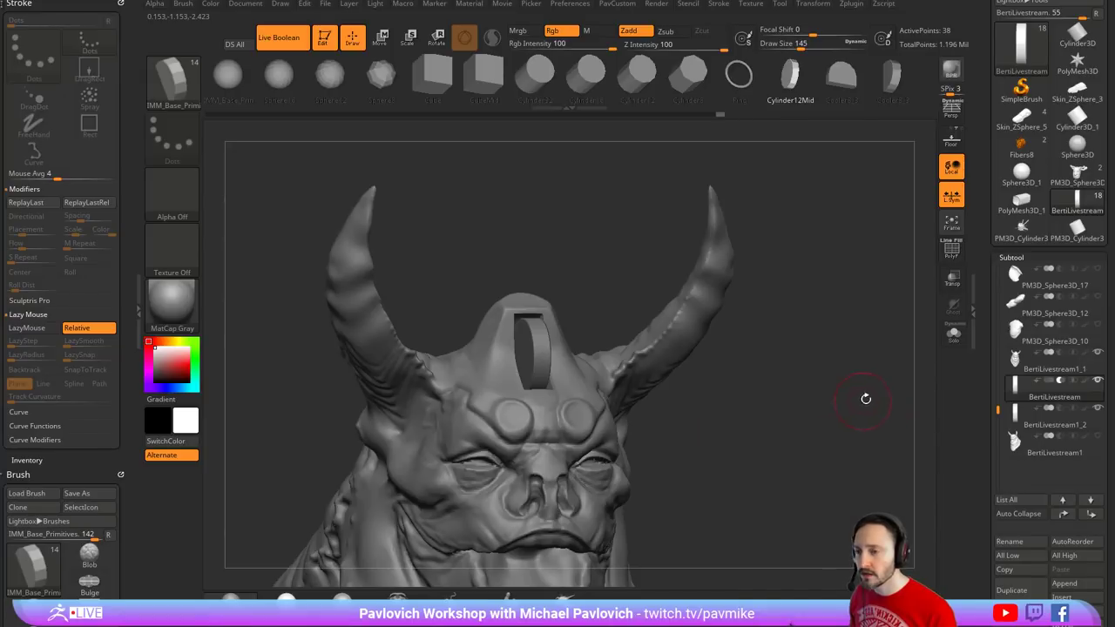
- Merge the subtractive cylinder into the BertiLivestream1_1 head and update the DynaMesh to cut the slot
{"action": "left_click", "coordinate": [1057, 373]}
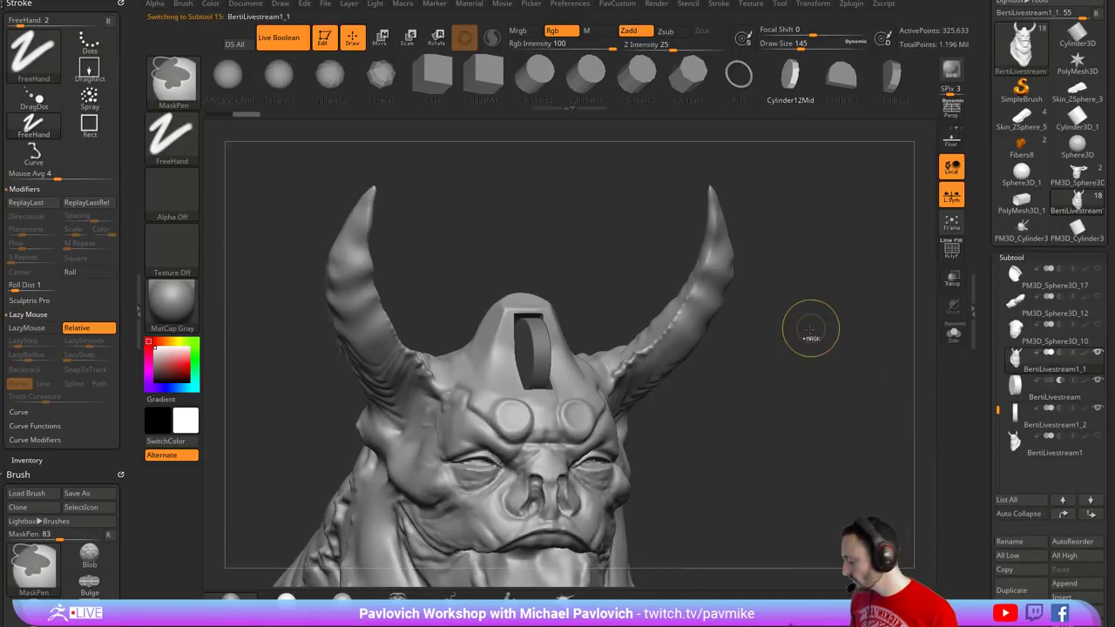
{"action": "key", "text": "ctrl+m"}
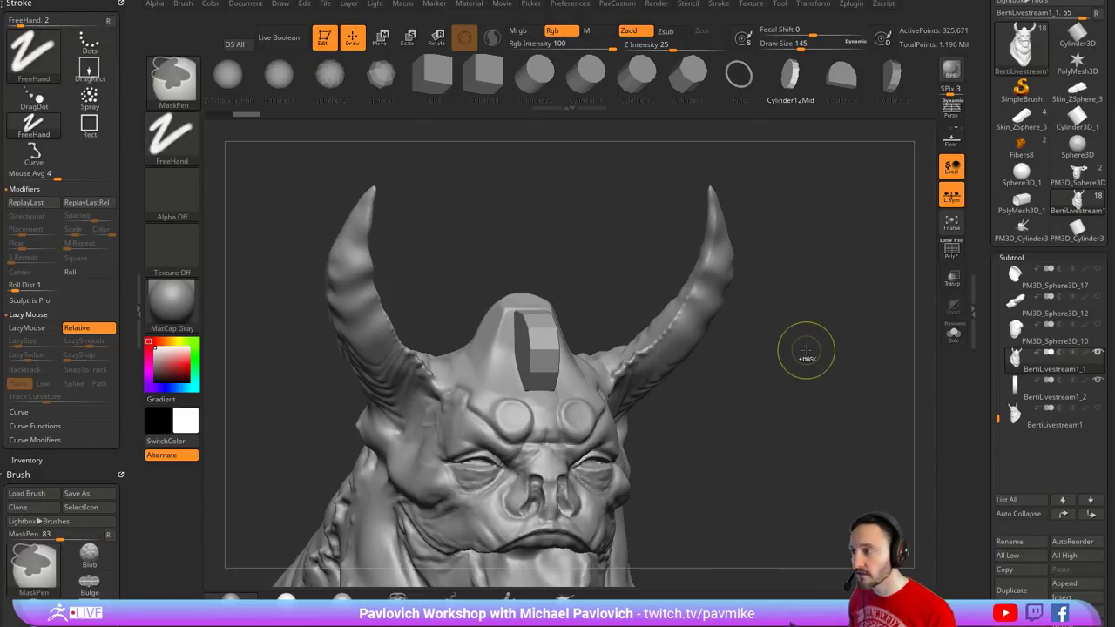
{"action": "left_click_drag", "start_coordinate": [823, 274], "coordinate": [863, 401], "text": "ctrl"}
{"action": "mouse_move", "coordinate": [815, 290]}
{"action": "left_mouse_down"}
{"action": "mouse_move", "coordinate": [811, 306]}
{"action": "mouse_move", "coordinate": [845, 306]}
{"action": "mouse_move", "coordinate": [773, 316]}
{"action": "left_mouse_up"}
- Smooth the forehead surface around the rim of the slot, reducing the draw size to 112
{"action": "left_click_drag", "start_coordinate": [512, 402], "coordinate": [516, 398], "text": "shift"}
{"action": "left_click_drag", "start_coordinate": [868, 336], "coordinate": [806, 335]}
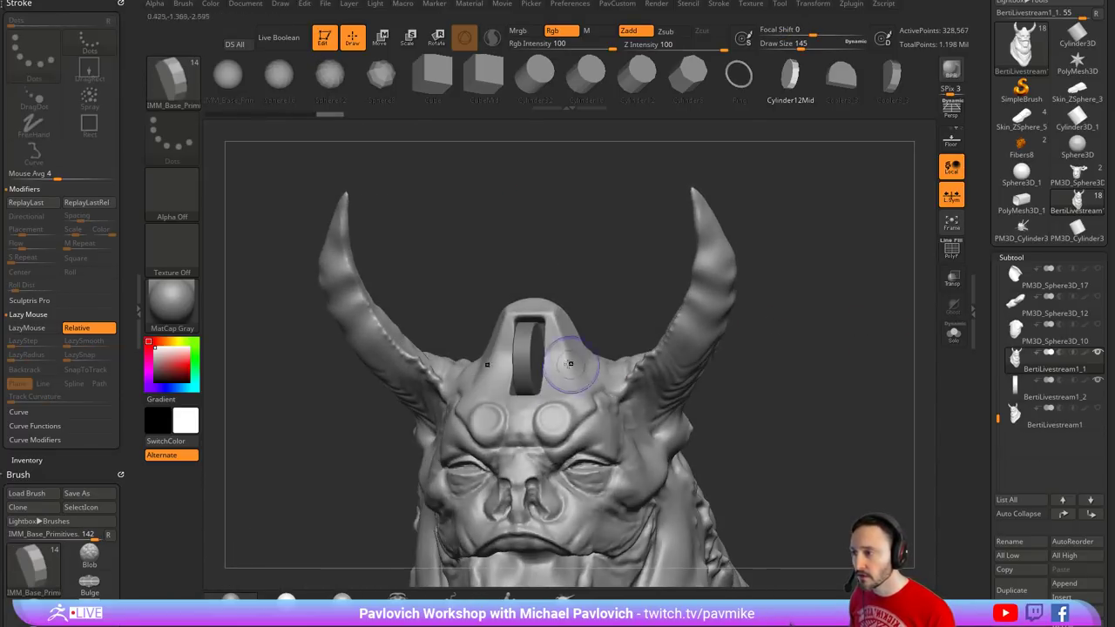
{"action": "left_click_drag", "start_coordinate": [568, 361], "coordinate": [561, 344], "text": "shift"}
{"action": "mouse_move", "coordinate": [836, 327]}
{"action": "left_mouse_down"}
{"action": "mouse_move", "coordinate": [879, 332]}
{"action": "mouse_move", "coordinate": [825, 310]}
{"action": "mouse_move", "coordinate": [854, 312]}
{"action": "left_mouse_up"}
{"action": "key", "text": "s"}
{"action": "left_click_drag", "start_coordinate": [544, 364], "coordinate": [544, 362]}
- Adjust the forehead slot area slightly with the Move gizmo, refresh the DynaMesh, and return to draw mode
{"action": "left_click_drag", "start_coordinate": [819, 324], "coordinate": [688, 312]}
{"action": "key", "text": "w"}
{"action": "left_click_drag", "start_coordinate": [597, 346], "coordinate": [587, 341]}
{"action": "left_click_drag", "start_coordinate": [887, 364], "coordinate": [810, 299], "text": "ctrl"}
{"action": "key", "text": "q"}
{"action": "mouse_move", "coordinate": [696, 300]}
{"action": "left_mouse_down"}
{"action": "mouse_move", "coordinate": [834, 283]}
{"action": "mouse_move", "coordinate": [788, 311]}
{"action": "left_mouse_up"}
{"action": "left_click_drag", "start_coordinate": [871, 296], "coordinate": [838, 281]}
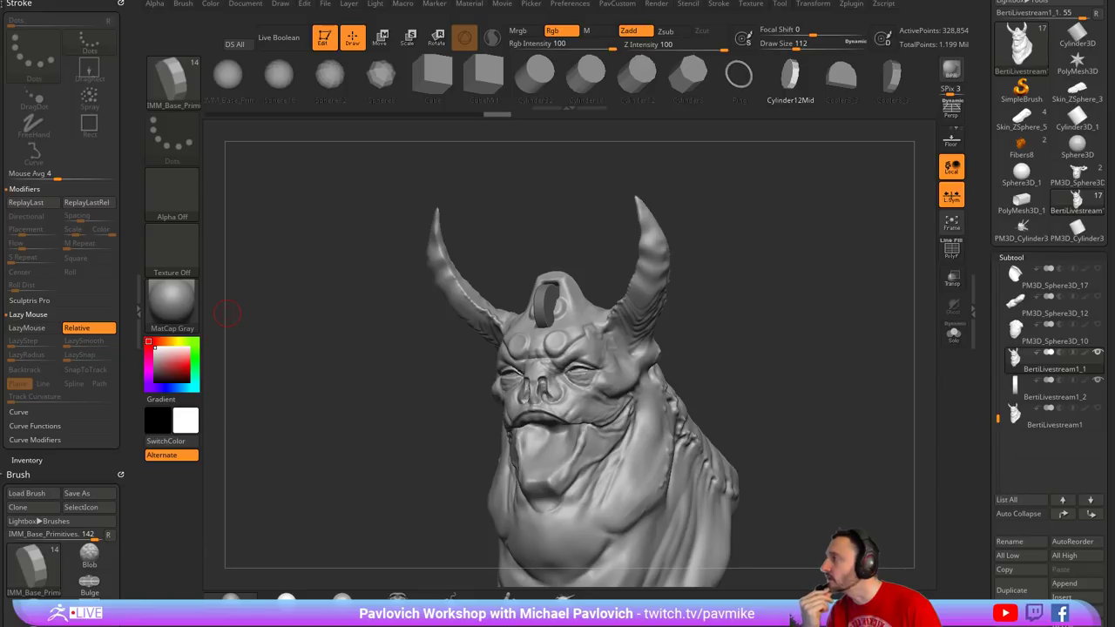
{"action": "left_click_drag", "start_coordinate": [731, 335], "coordinate": [787, 303]}
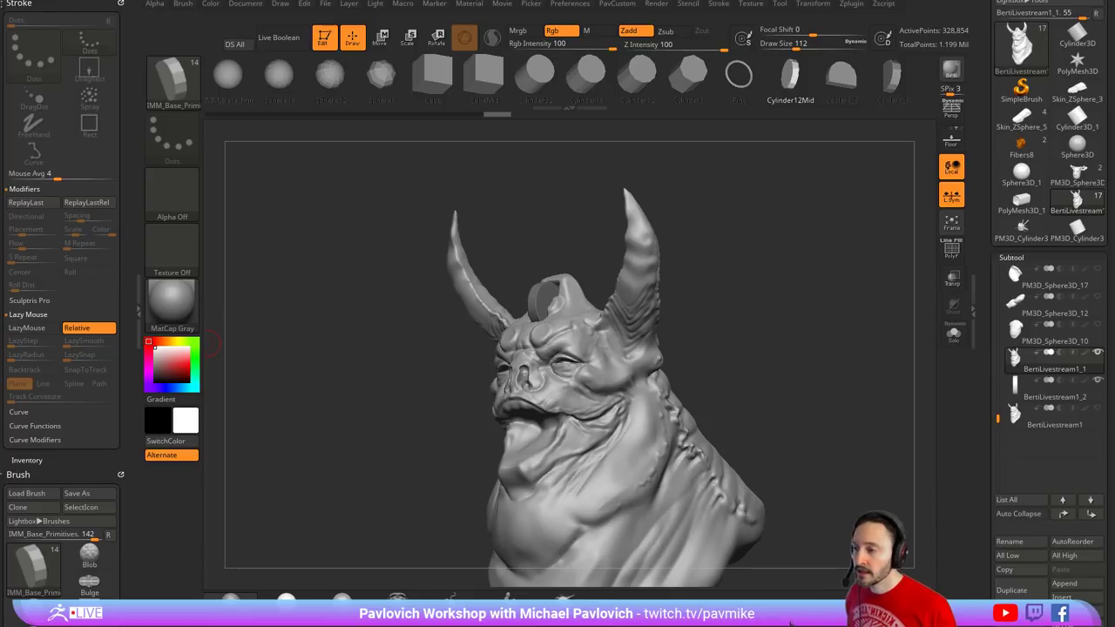
{"action": "mouse_move", "coordinate": [831, 338]}
{"action": "left_mouse_down", "text": "shift"}
{"action": "mouse_move", "coordinate": [848, 339]}
{"action": "mouse_move", "coordinate": [787, 267]}
{"action": "mouse_move", "coordinate": [824, 267]}
{"action": "mouse_move", "coordinate": [836, 279]}
{"action": "left_mouse_up", "text": "shift"}
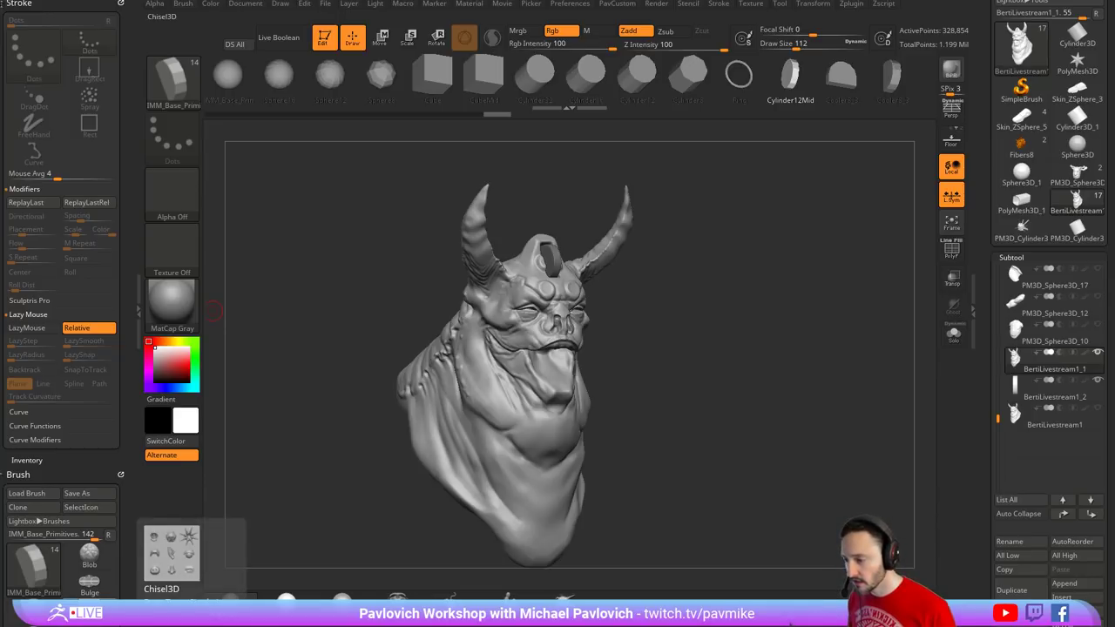
- Switch to the web browser and open artstation.com in a new tab
{"action": "left_click_drag", "start_coordinate": [767, 625], "coordinate": [780, 45]}
{"action": "left_click", "coordinate": [444, 46]}
{"action": "type", "text": "artstation.com"}
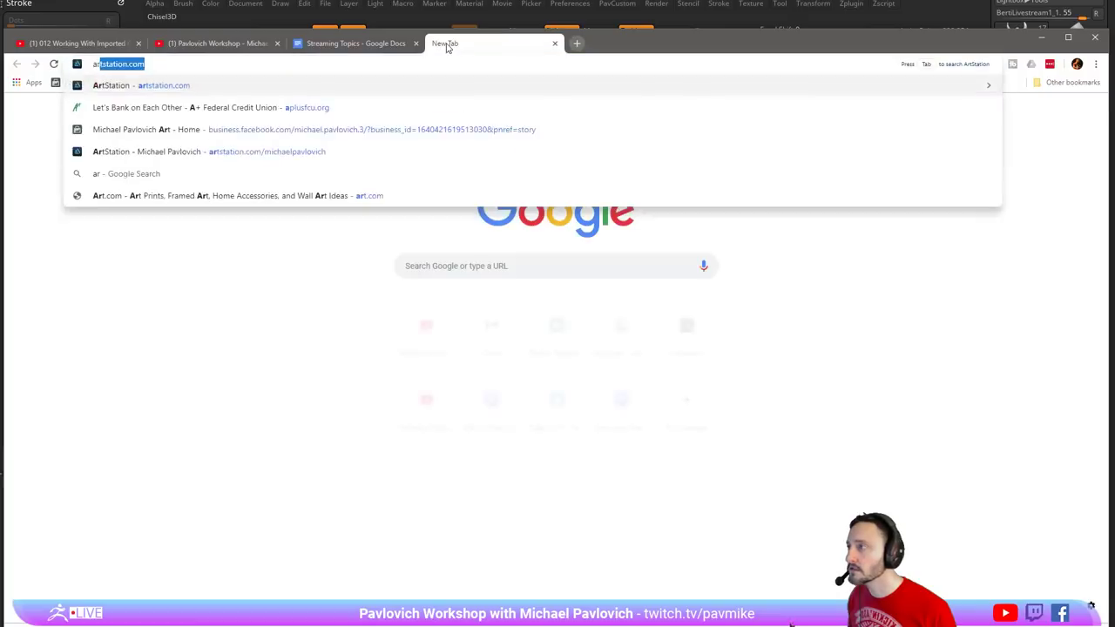
{"action": "key", "text": "Return"}
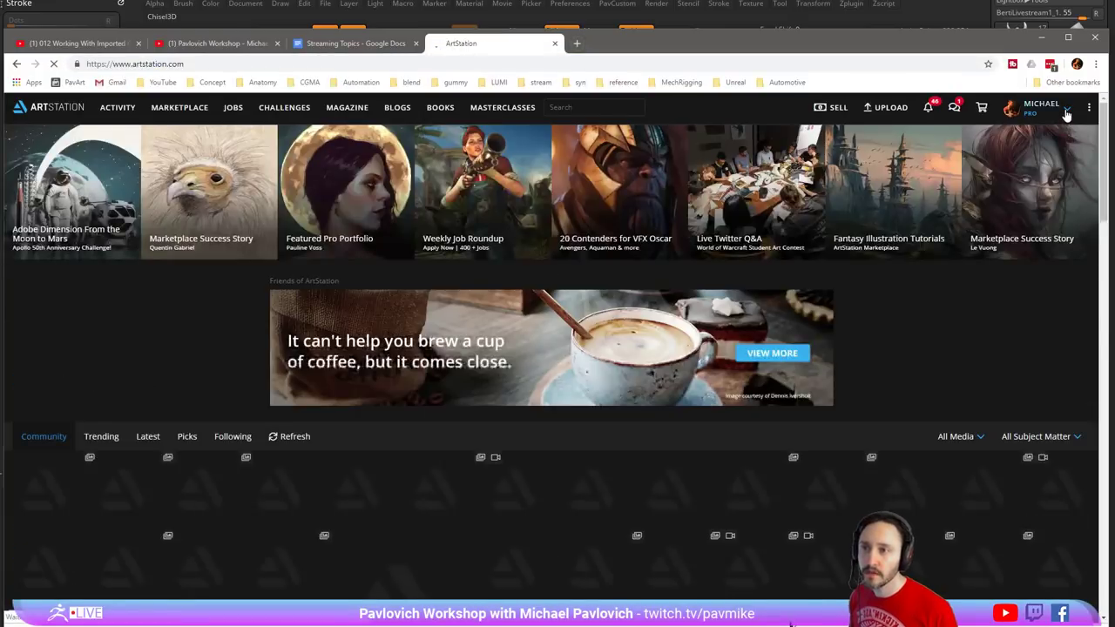
- Open the signed-in account's ArtStation profile and go to its Blog page
{"action": "left_click", "coordinate": [1067, 112]}
{"action": "left_click", "coordinate": [1031, 156]}
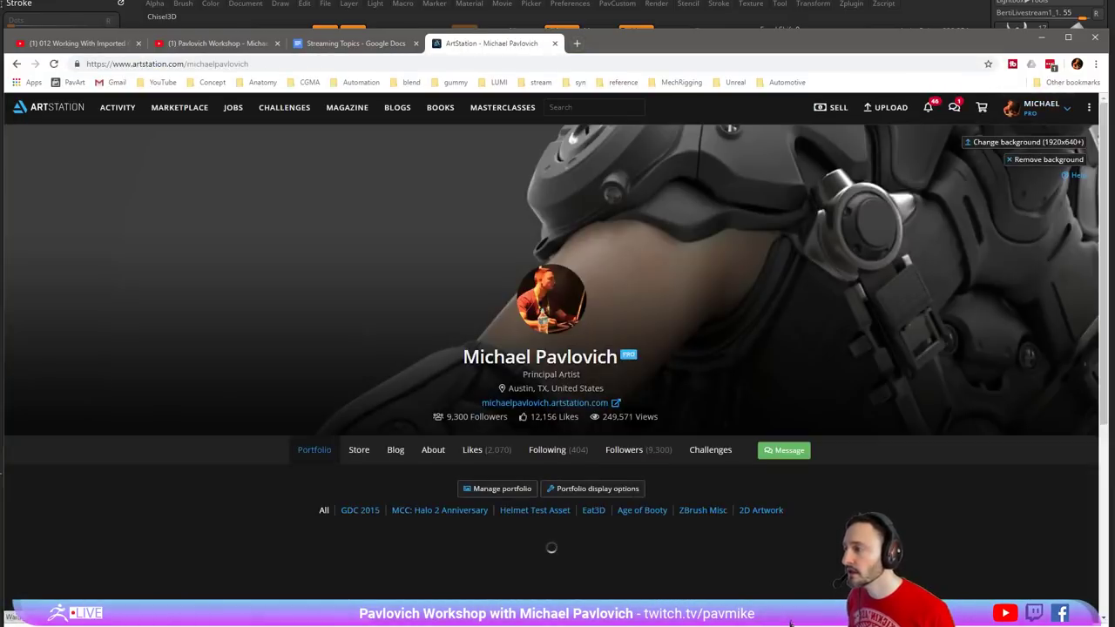
{"action": "scroll", "coordinate": [338, 416], "scroll_direction": "down", "scroll_amount": 2}
{"action": "left_click", "coordinate": [390, 278]}
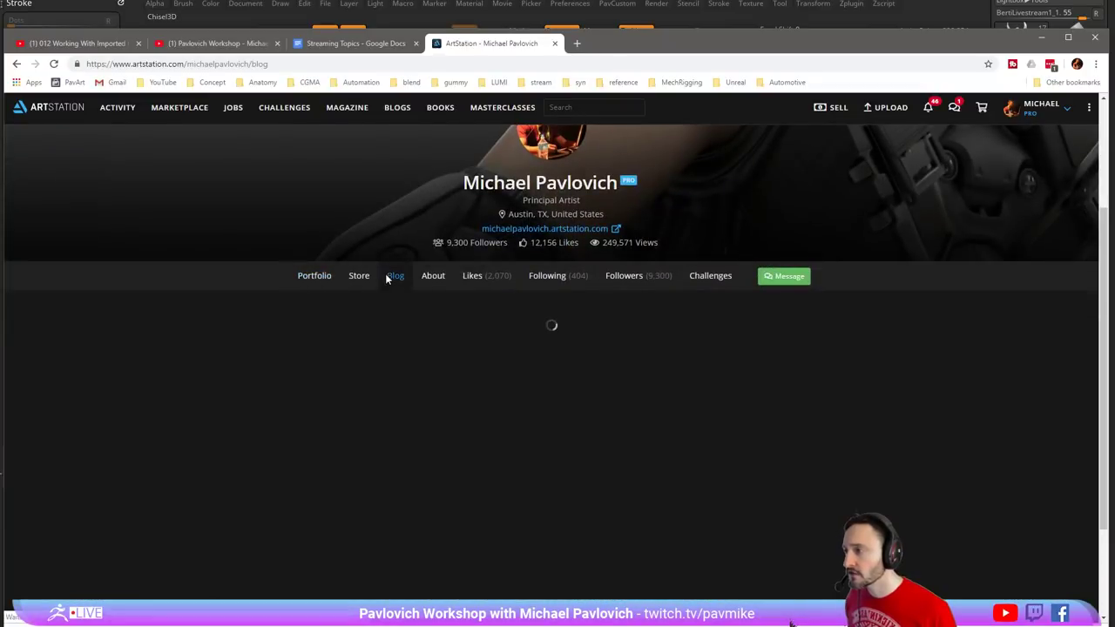
{"action": "left_click_drag", "start_coordinate": [679, 43], "coordinate": [666, 0]}
- Look through the profile's blog posts for the article about breaking into the games industry
{"action": "scroll", "coordinate": [255, 240], "scroll_direction": "down", "scroll_amount": 20}
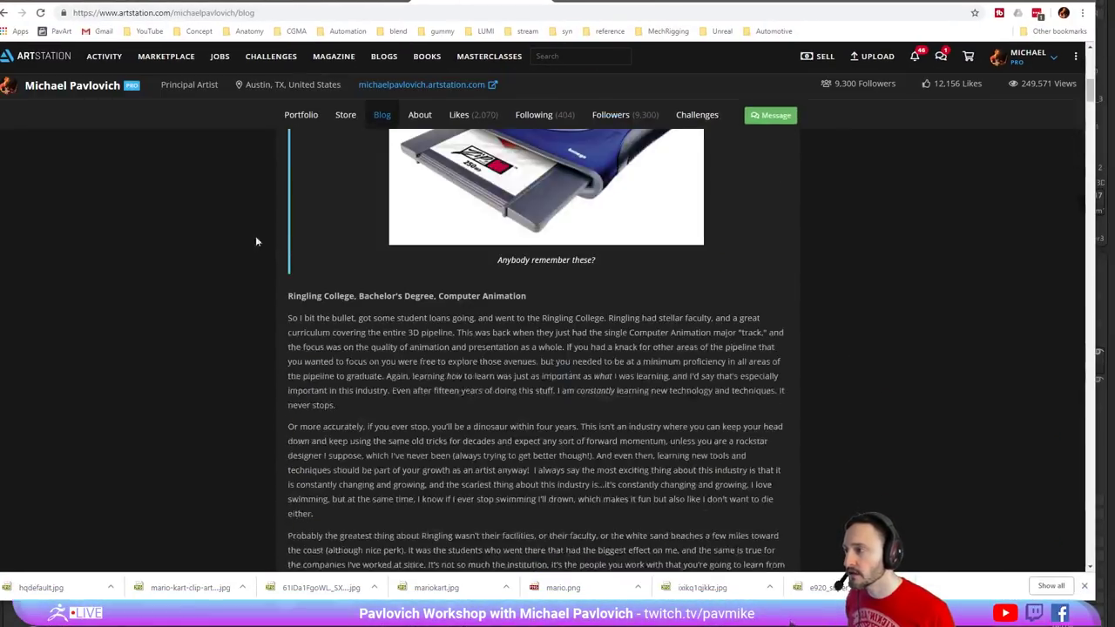
{"action": "scroll", "coordinate": [234, 265], "scroll_direction": "down", "scroll_amount": 15}
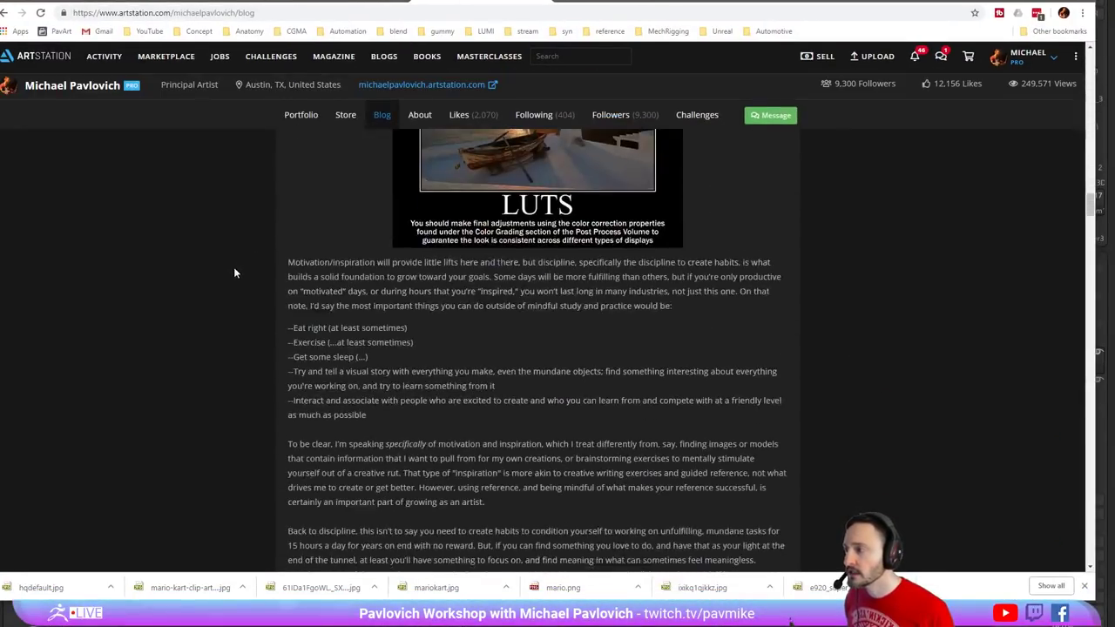
{"action": "scroll", "coordinate": [240, 264], "scroll_direction": "up", "scroll_amount": 4}
{"action": "scroll", "coordinate": [243, 268], "scroll_direction": "down", "scroll_amount": 10}
{"action": "scroll", "coordinate": [242, 274], "scroll_direction": "down", "scroll_amount": 20}
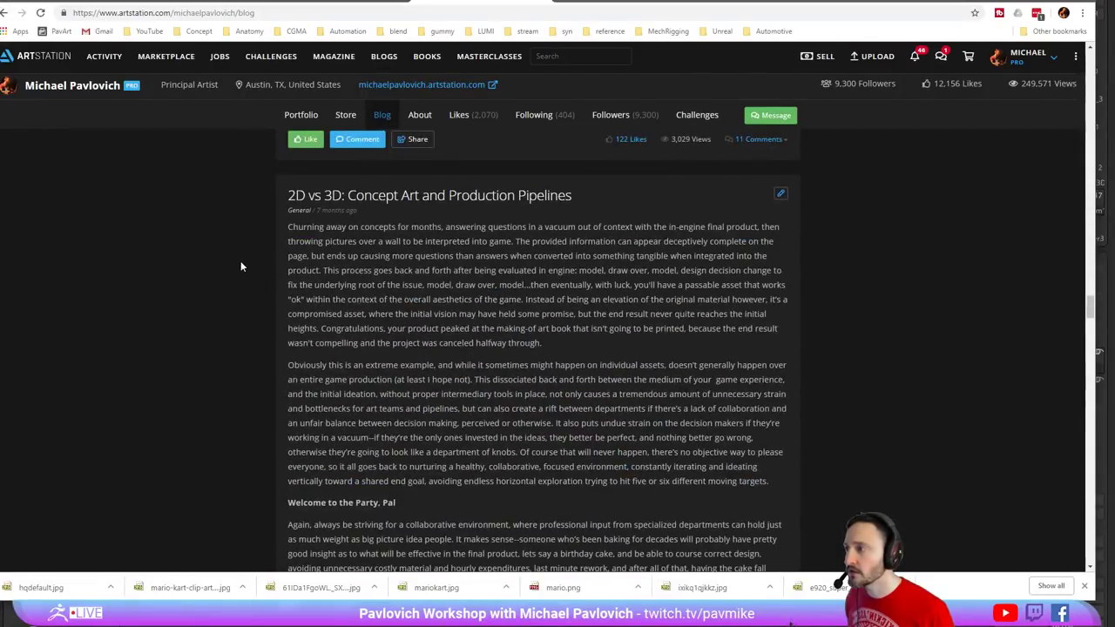
{"action": "scroll", "coordinate": [241, 267], "scroll_direction": "down", "scroll_amount": 12}
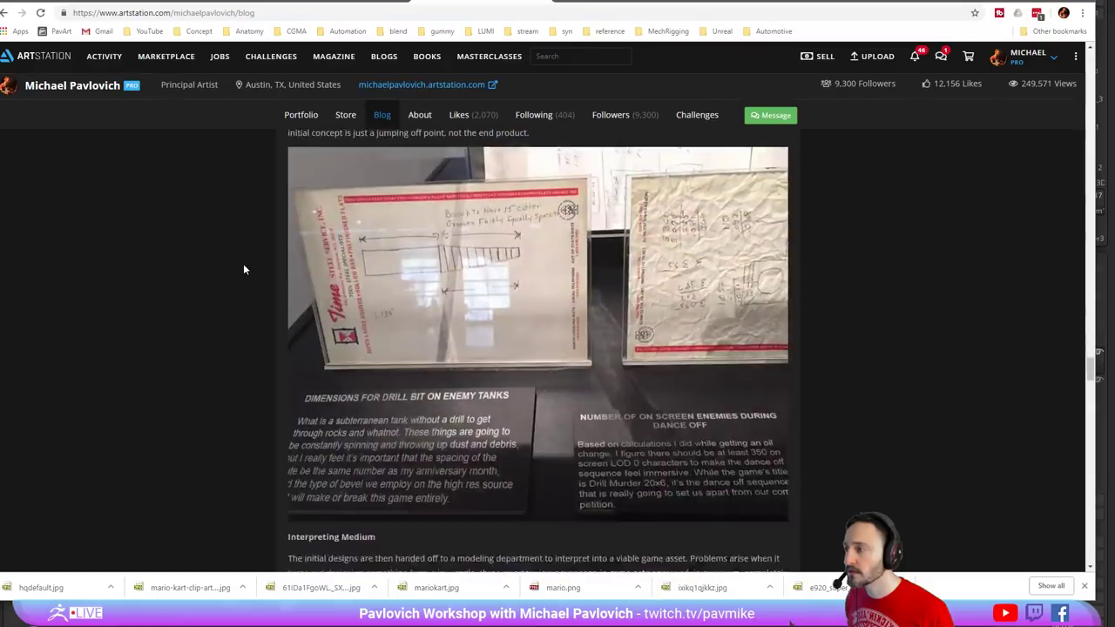
{"action": "scroll", "coordinate": [244, 270], "scroll_direction": "down", "scroll_amount": 15}
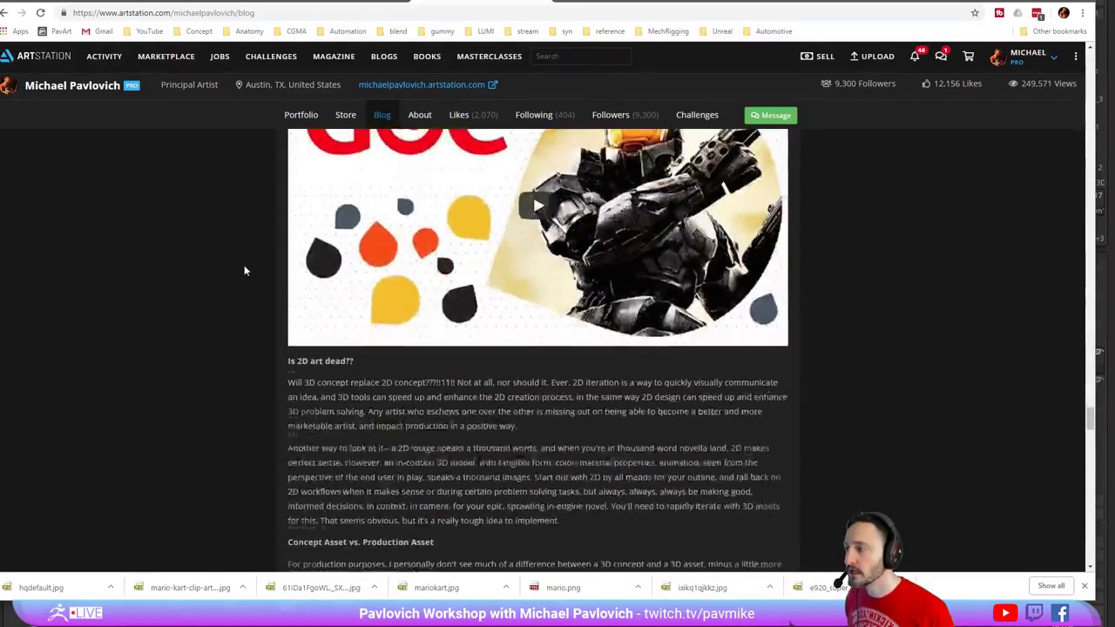
{"action": "scroll", "coordinate": [243, 270], "scroll_direction": "down", "scroll_amount": 10}
- Open the post How to "Break Into" the Games Industry in a new tab with its address selected, and skim the article
{"action": "right_click", "coordinate": [456, 211]}
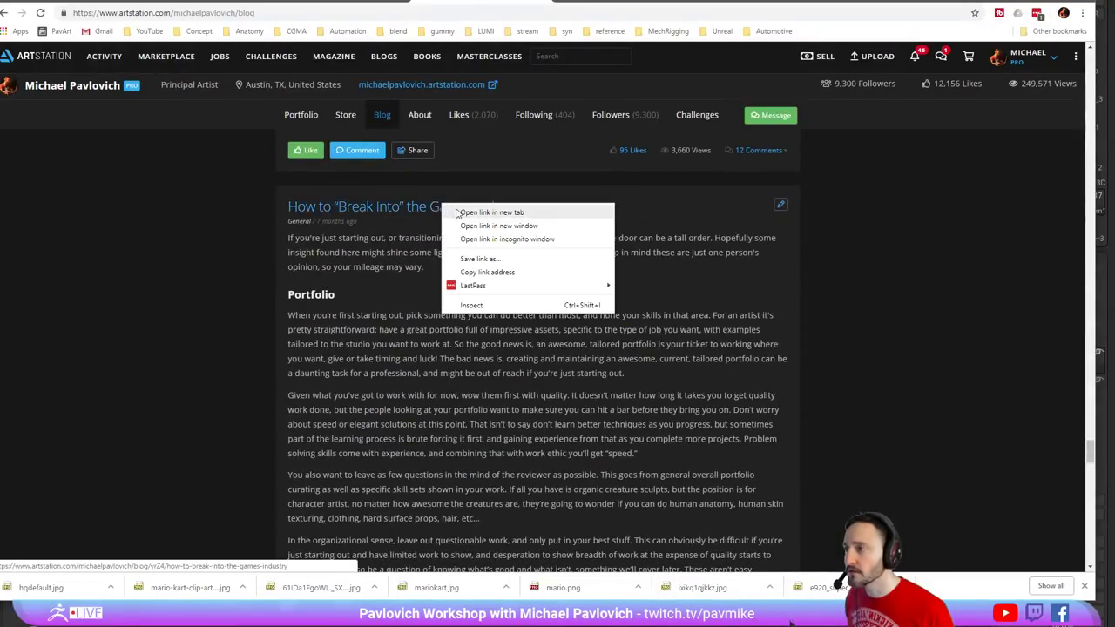
{"action": "left_click", "coordinate": [458, 213]}
{"action": "left_click", "coordinate": [591, 2]}
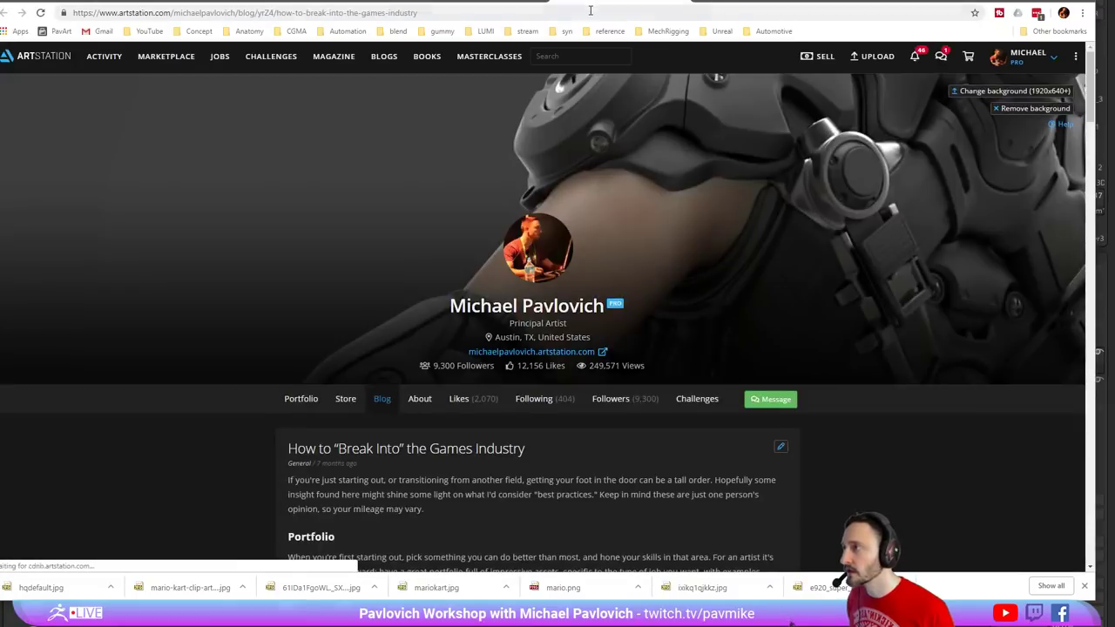
{"action": "left_click", "coordinate": [591, 10]}
{"action": "scroll", "coordinate": [157, 346], "scroll_direction": "down", "scroll_amount": 10}
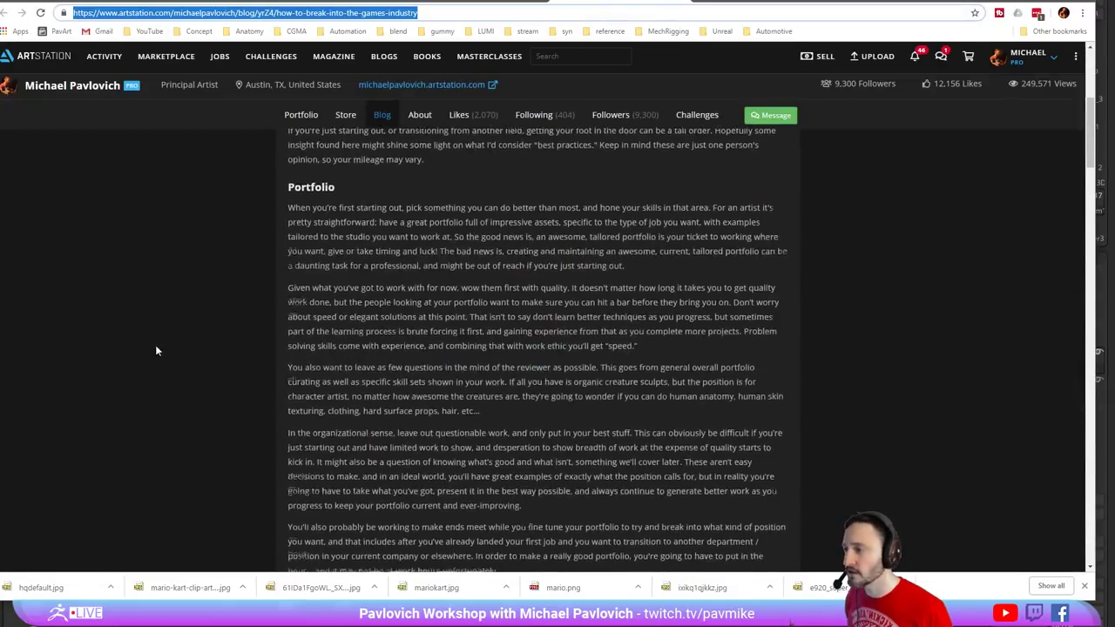
{"action": "scroll", "coordinate": [158, 347], "scroll_direction": "down", "scroll_amount": 15}
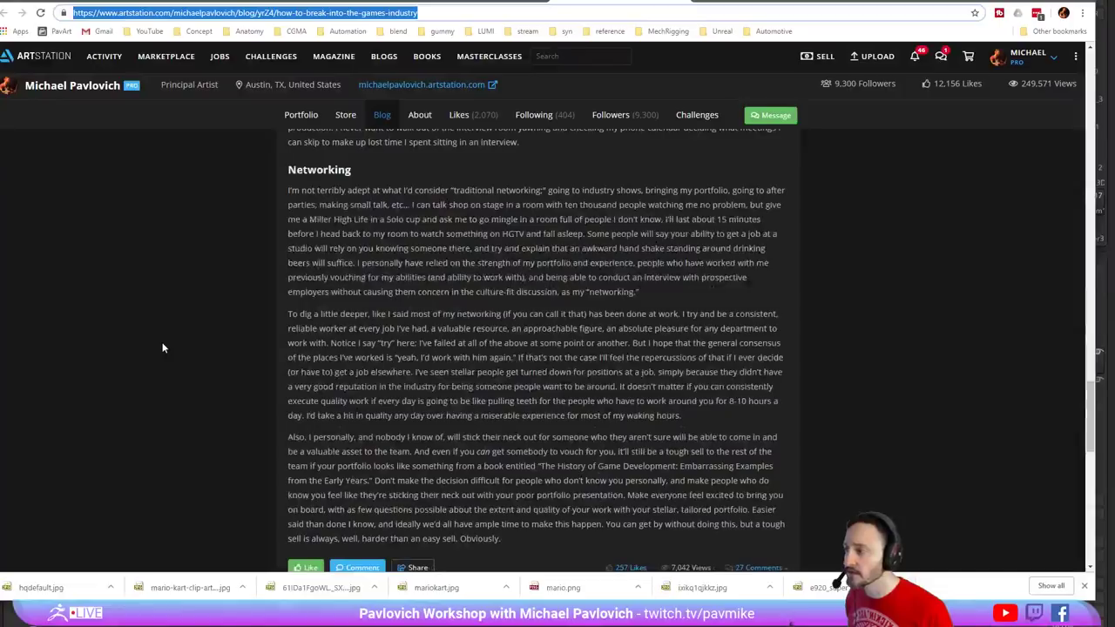
- Leave the article and examine the W.A.S.P. character sculpt and its Blocking tutorial sheet in the browser's image search
{"action": "left_click", "coordinate": [791, 623]}
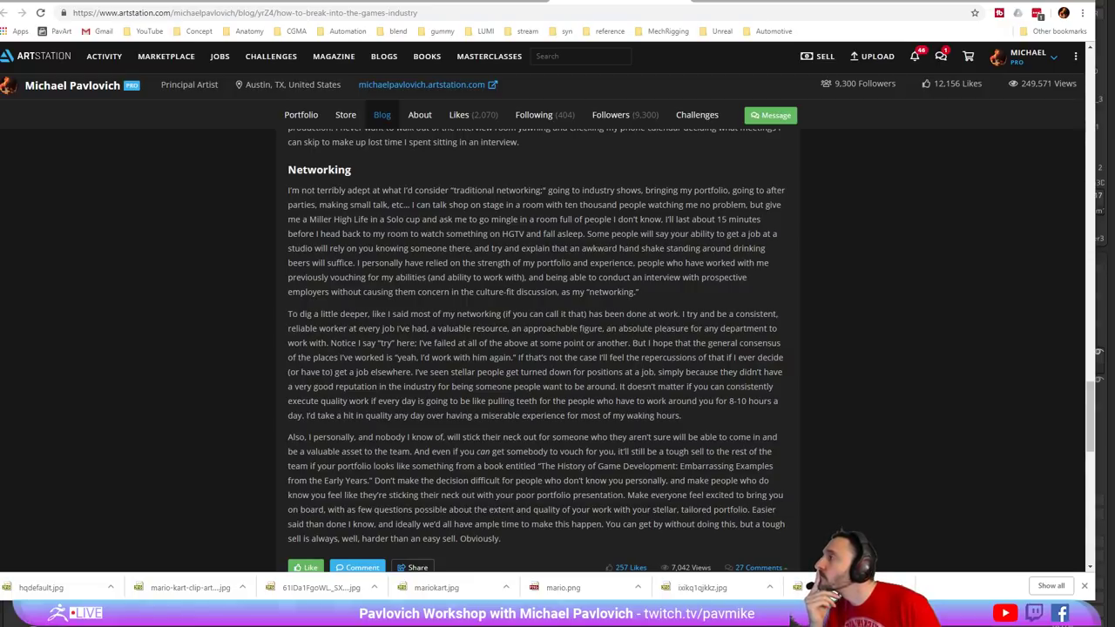
{"action": "left_click", "coordinate": [1028, 1]}
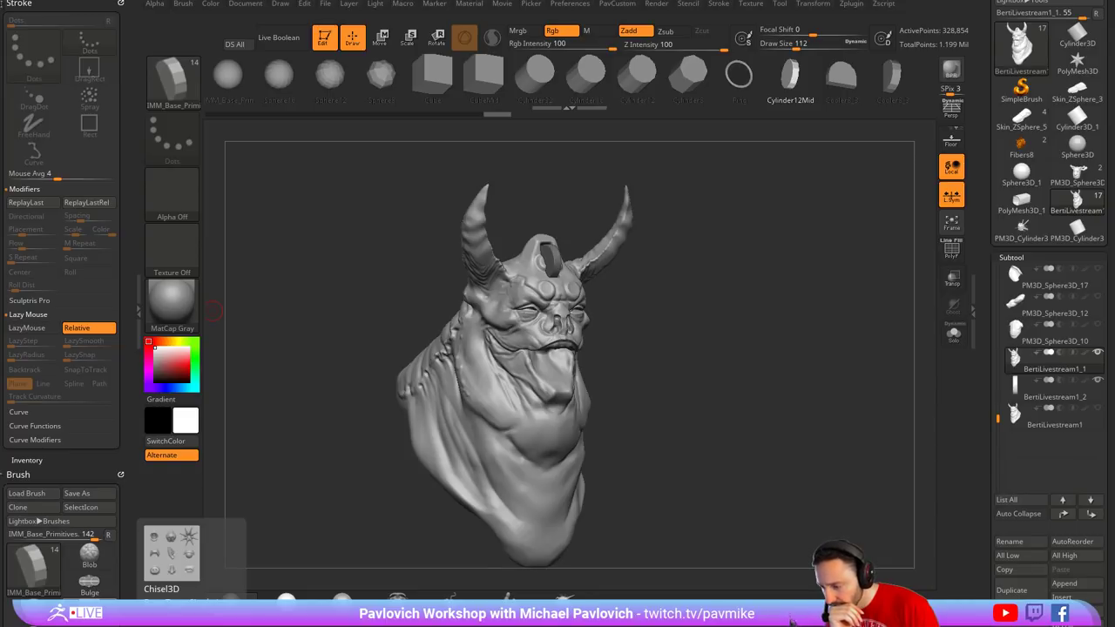
{"action": "left_click_drag", "start_coordinate": [971, 626], "coordinate": [989, 63]}
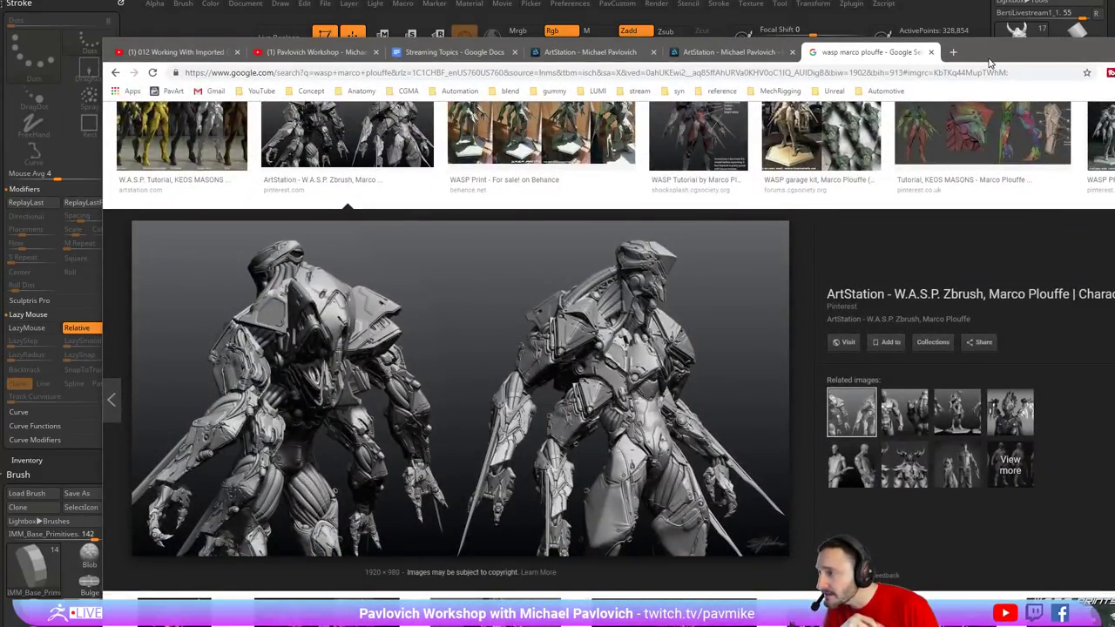
{"action": "mouse_move", "coordinate": [989, 63]}
{"action": "left_mouse_down"}
{"action": "mouse_move", "coordinate": [964, 72]}
{"action": "mouse_move", "coordinate": [882, 332]}
{"action": "mouse_move", "coordinate": [867, 626]}
{"action": "left_mouse_up"}
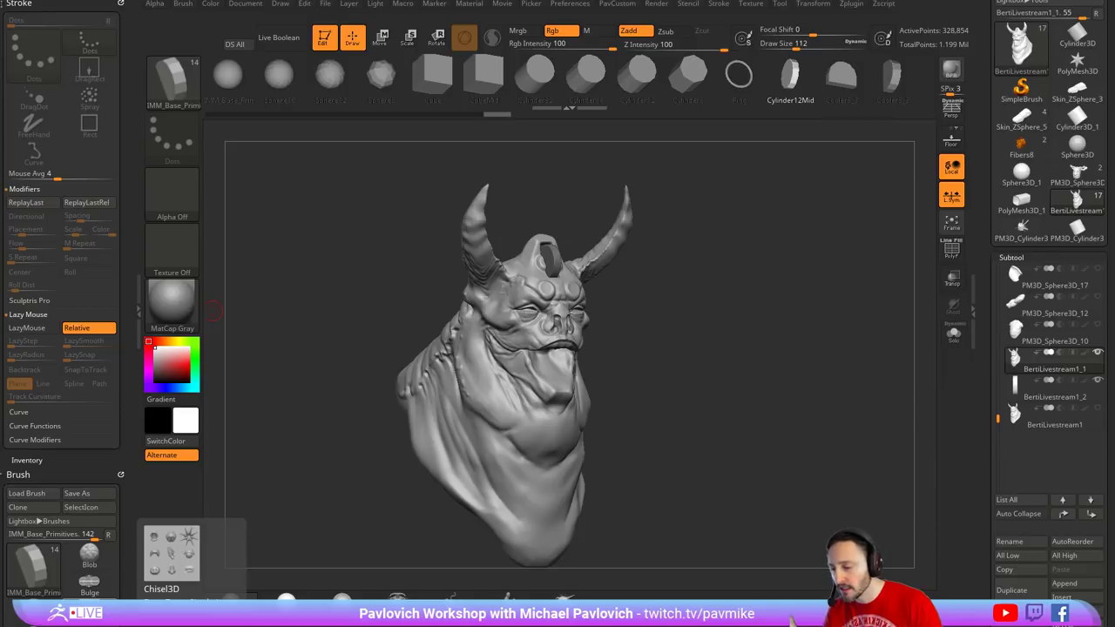
{"action": "left_click_drag", "start_coordinate": [905, 626], "coordinate": [948, 41]}
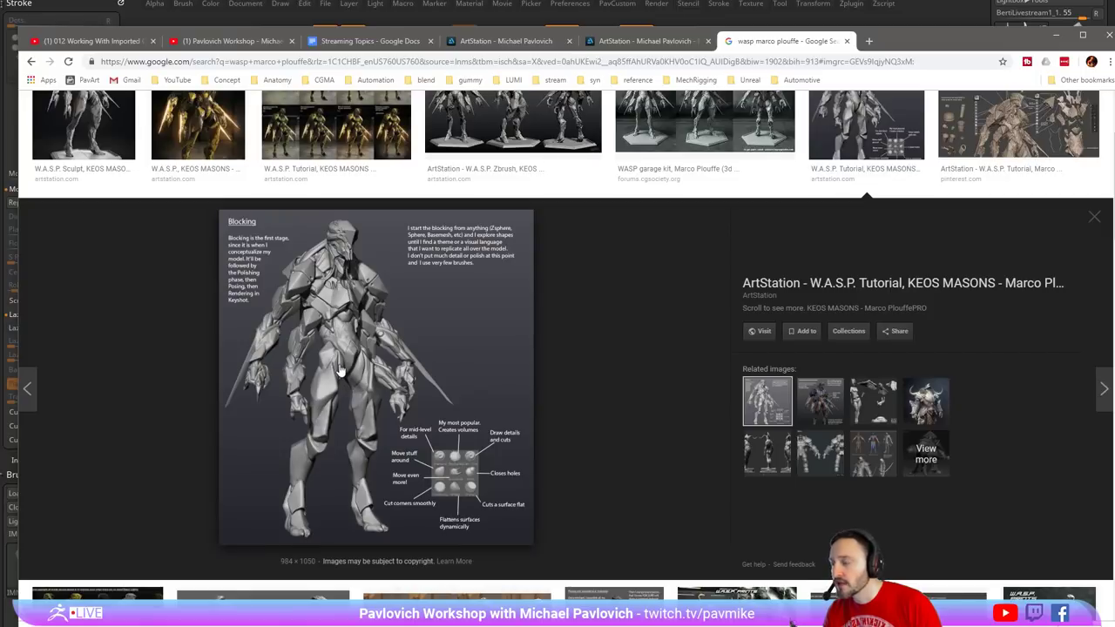
{"action": "left_click_drag", "start_coordinate": [906, 41], "coordinate": [906, 626]}
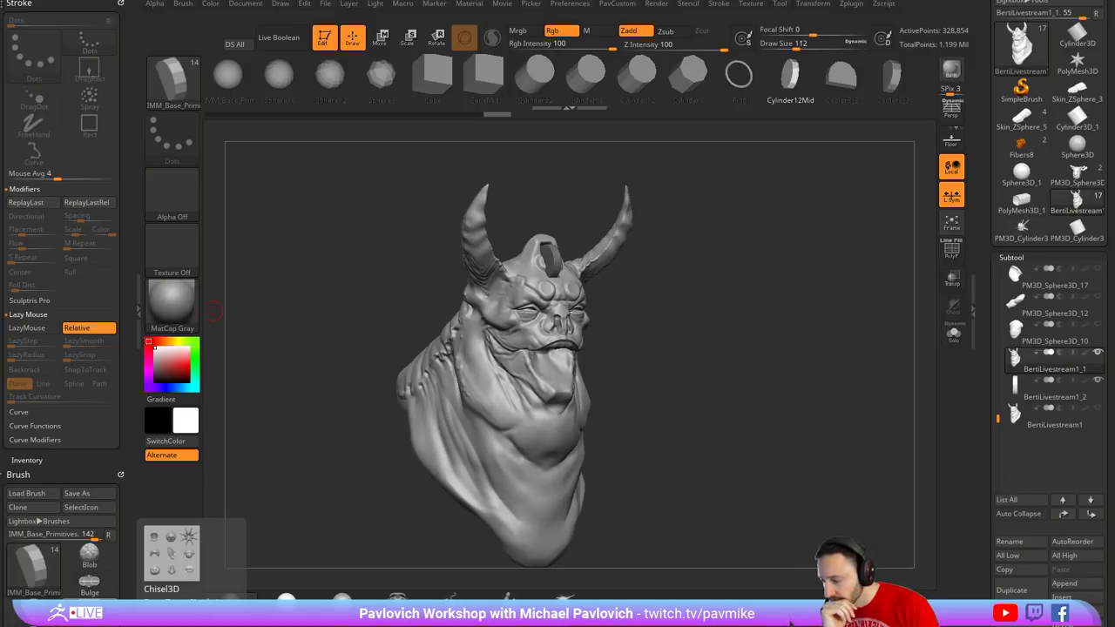
- View the complex machinery image results, including the jet landing gear and the related Large Hadron Collider picture
{"action": "left_click_drag", "start_coordinate": [986, 0], "coordinate": [967, 25]}
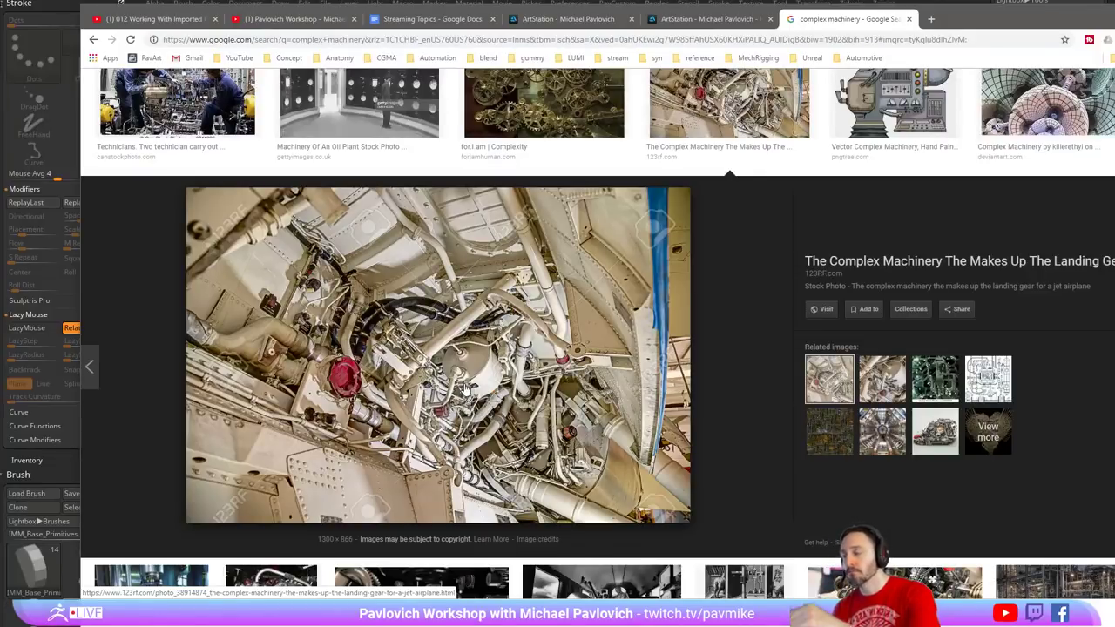
{"action": "left_click", "coordinate": [881, 436]}
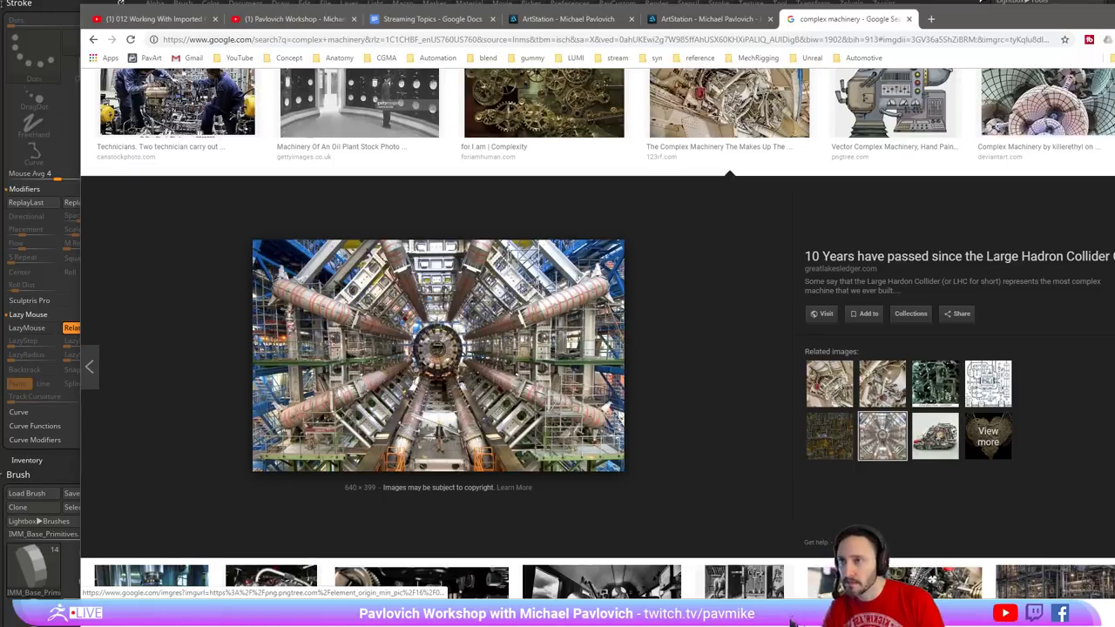
{"action": "left_click", "coordinate": [1113, 18]}
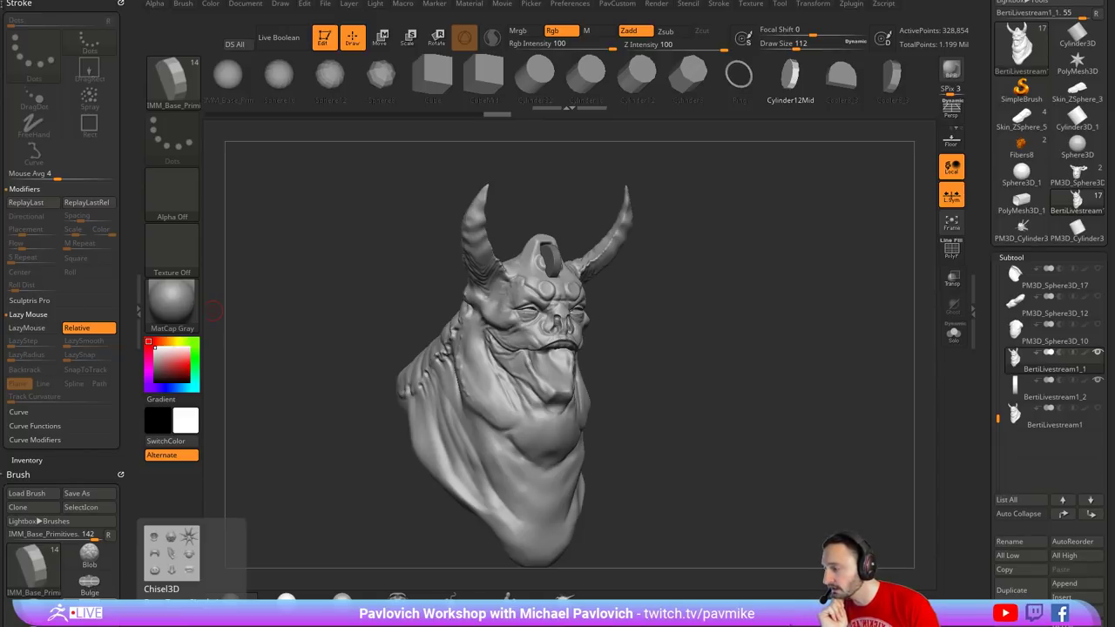
- Switch to the YouTube tab in the browser and go back to the Fusion 360 Quickstart playlist page
{"action": "left_click_drag", "start_coordinate": [674, 626], "coordinate": [754, 47]}
{"action": "scroll", "coordinate": [470, 254], "scroll_direction": "down", "scroll_amount": 5}
{"action": "scroll", "coordinate": [391, 237], "scroll_direction": "up", "scroll_amount": 5}
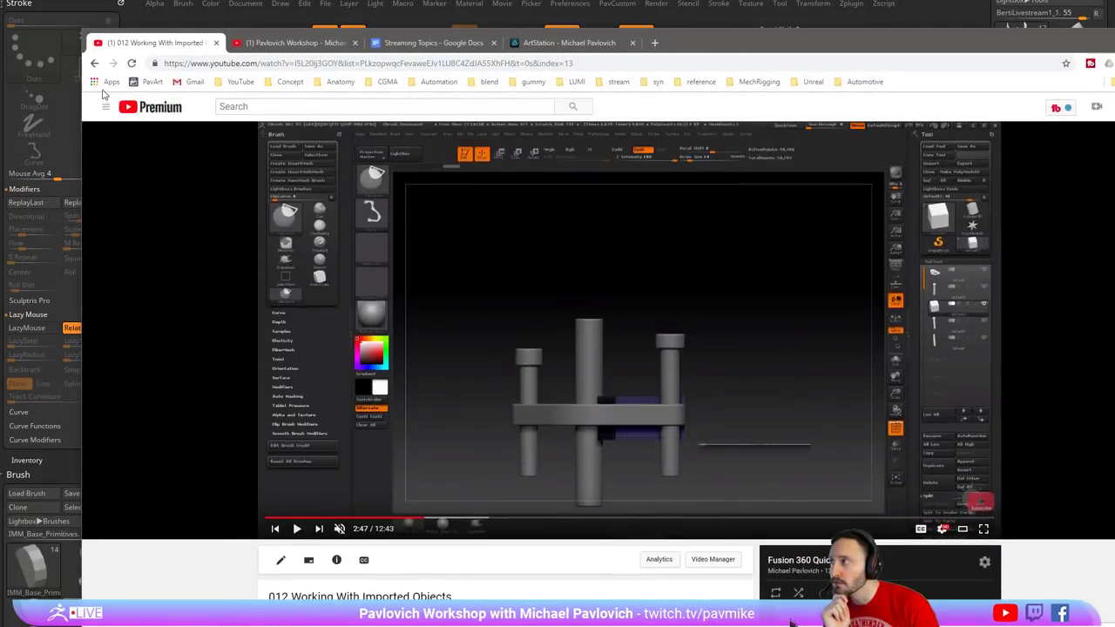
{"action": "left_click", "coordinate": [94, 63]}
{"action": "scroll", "coordinate": [255, 150], "scroll_direction": "up", "scroll_amount": 5}
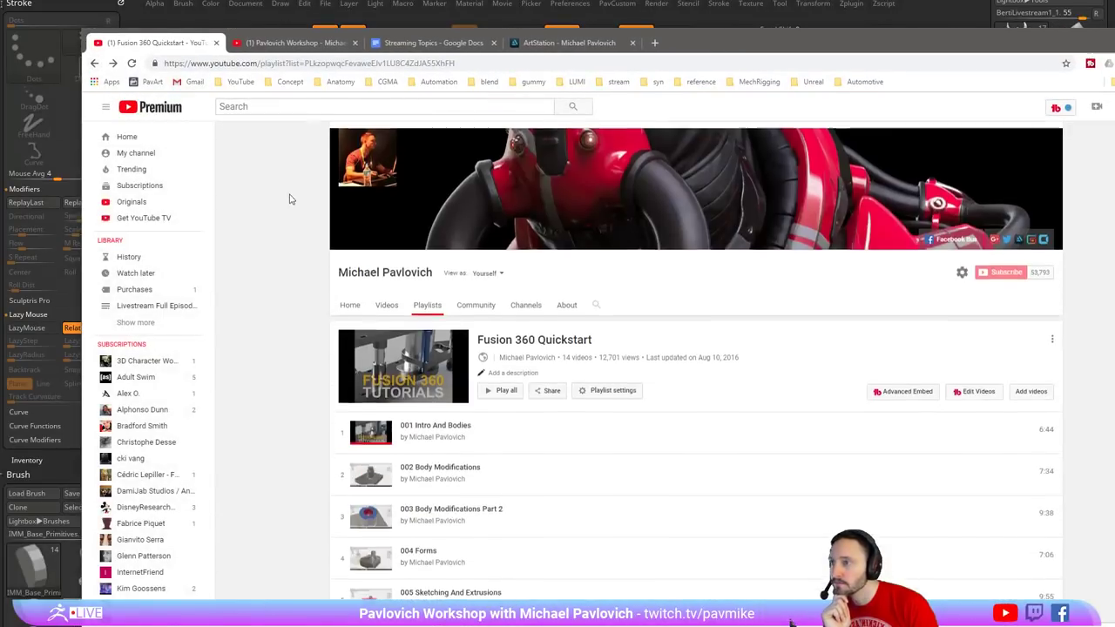
- Search the YouTube channel for polygroupit
{"action": "left_click", "coordinate": [601, 325]}
{"action": "left_click", "coordinate": [600, 322]}
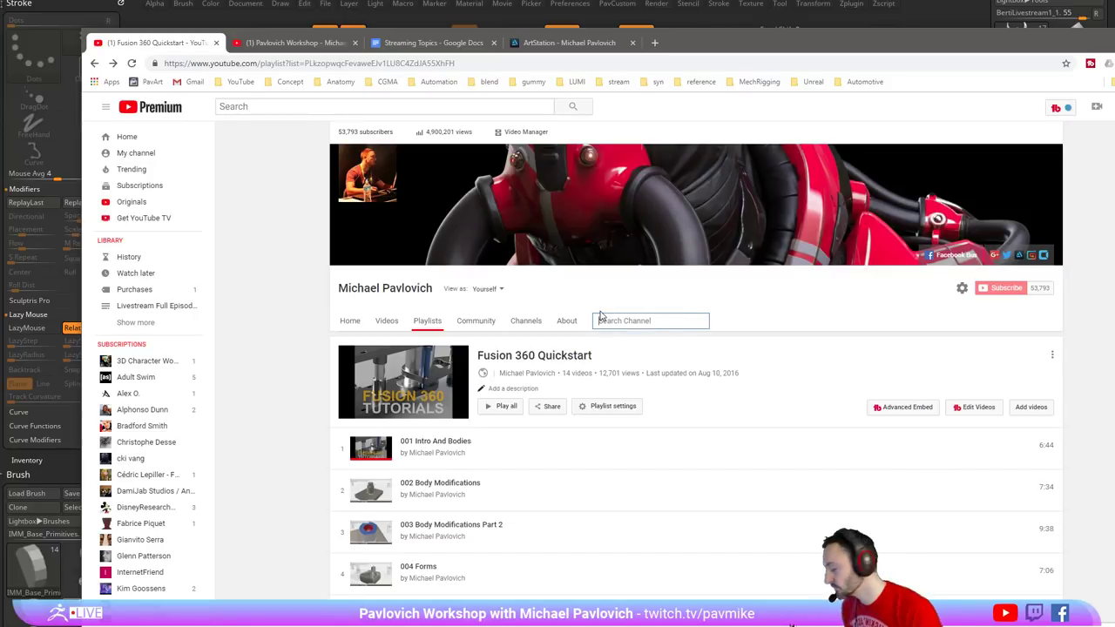
{"action": "type", "text": "polygroup"}
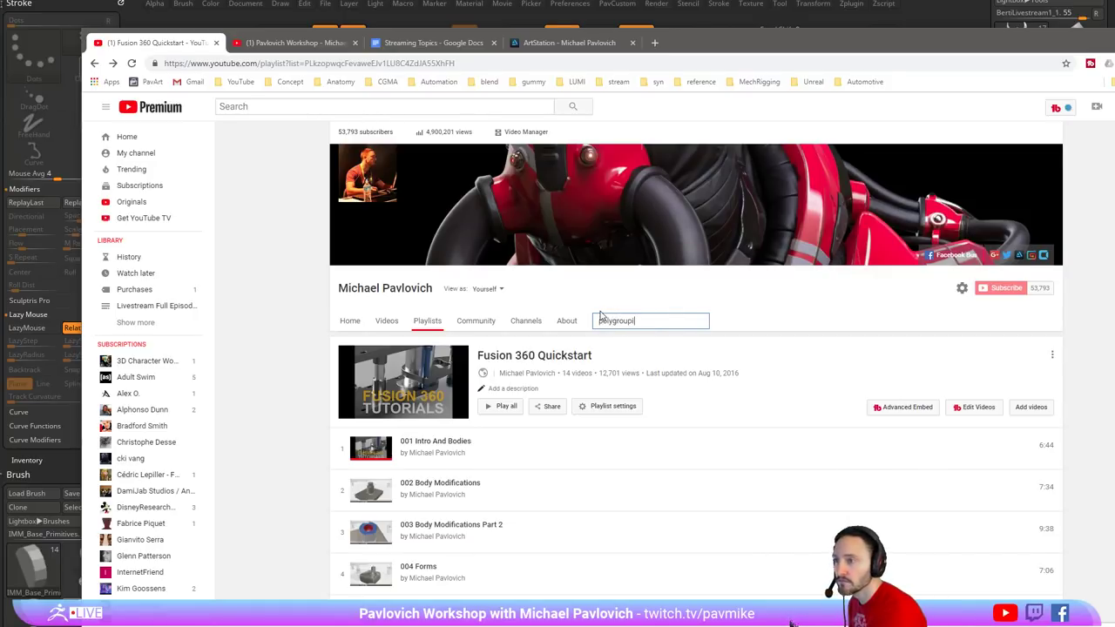
{"action": "type", "text": "it"}
{"action": "key", "text": "Return"}
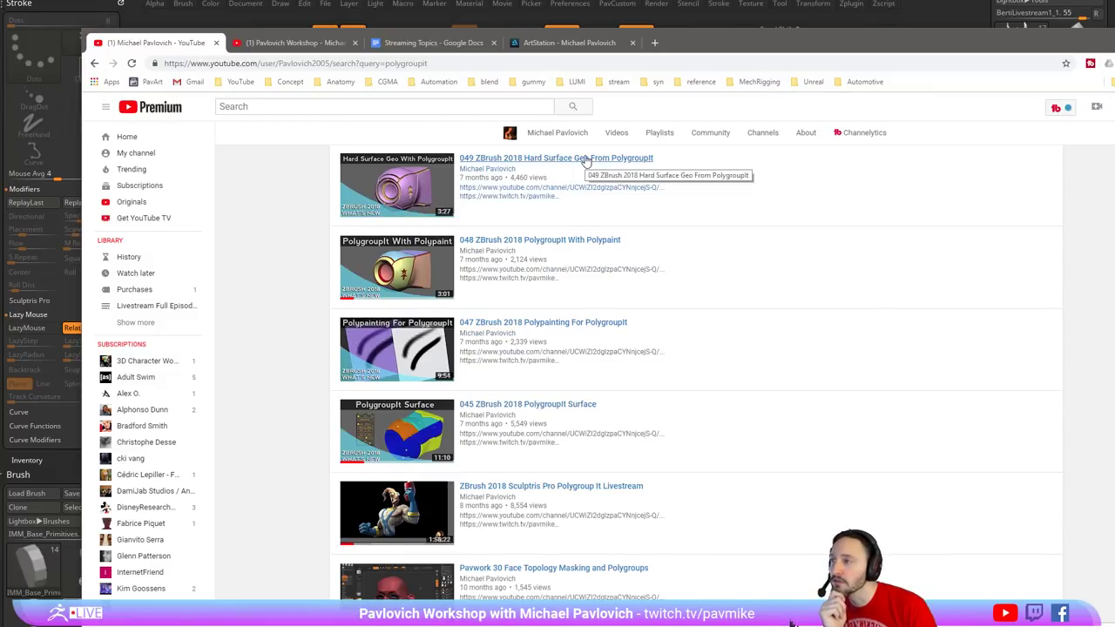
- Open the video 049 ZBrush 2018 Hard Surface Geo From PolygroupIt, skim it, pause at 2:19, and switch back to ZBrush
{"action": "left_click", "coordinate": [584, 159]}
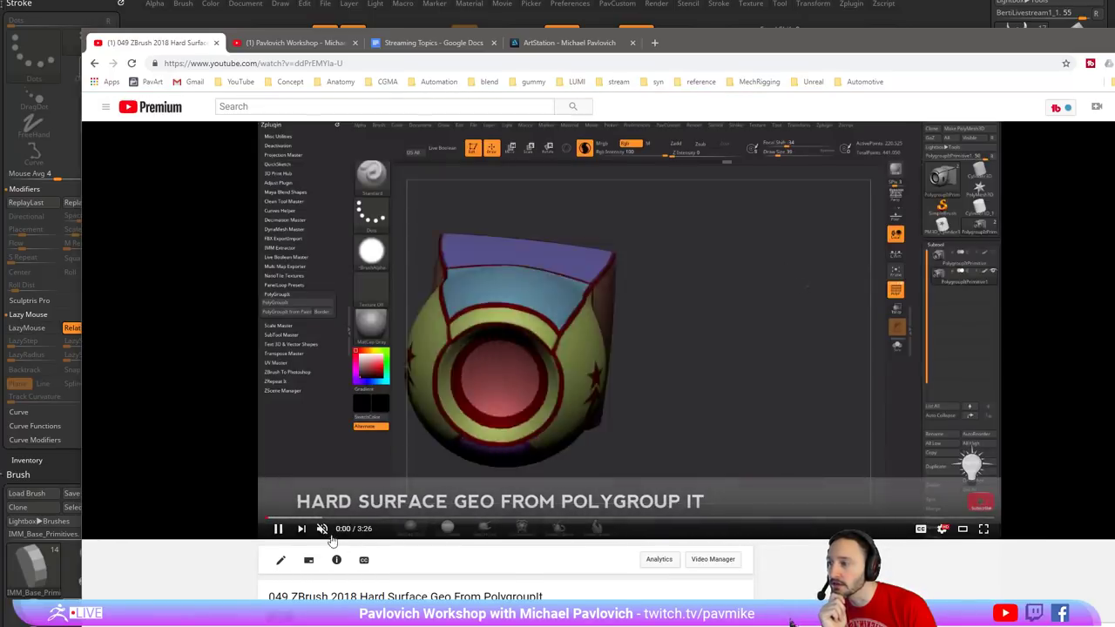
{"action": "left_click", "coordinate": [327, 519]}
{"action": "left_click", "coordinate": [378, 519]}
{"action": "left_click", "coordinate": [434, 519]}
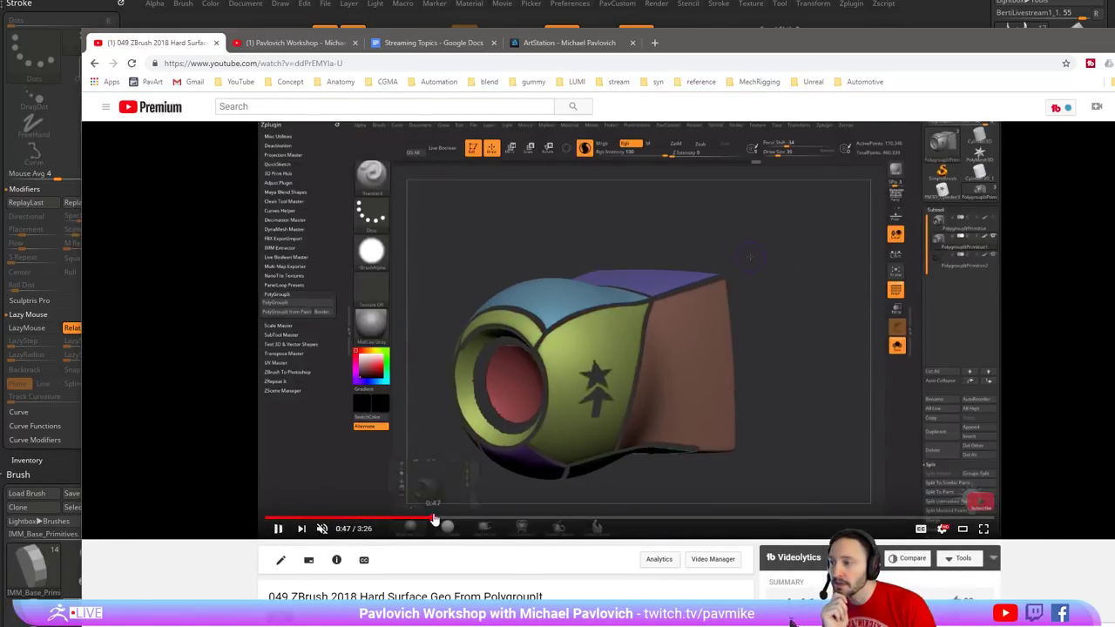
{"action": "left_click_drag", "start_coordinate": [434, 519], "coordinate": [758, 521]}
{"action": "left_click", "coordinate": [281, 529]}
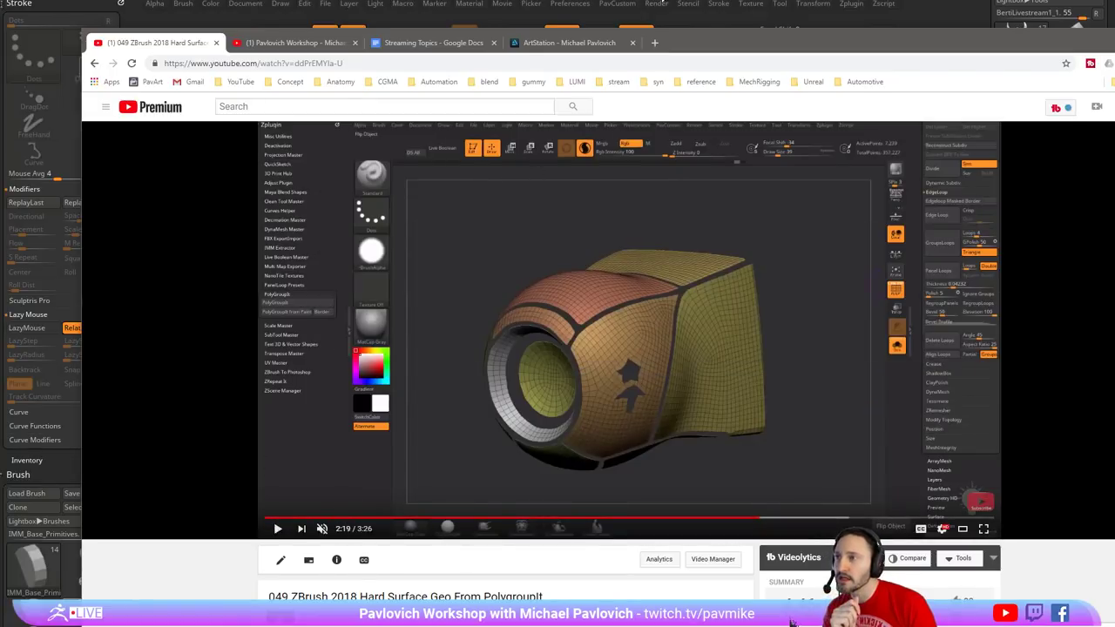
{"action": "left_click_drag", "start_coordinate": [710, 38], "coordinate": [684, 623]}
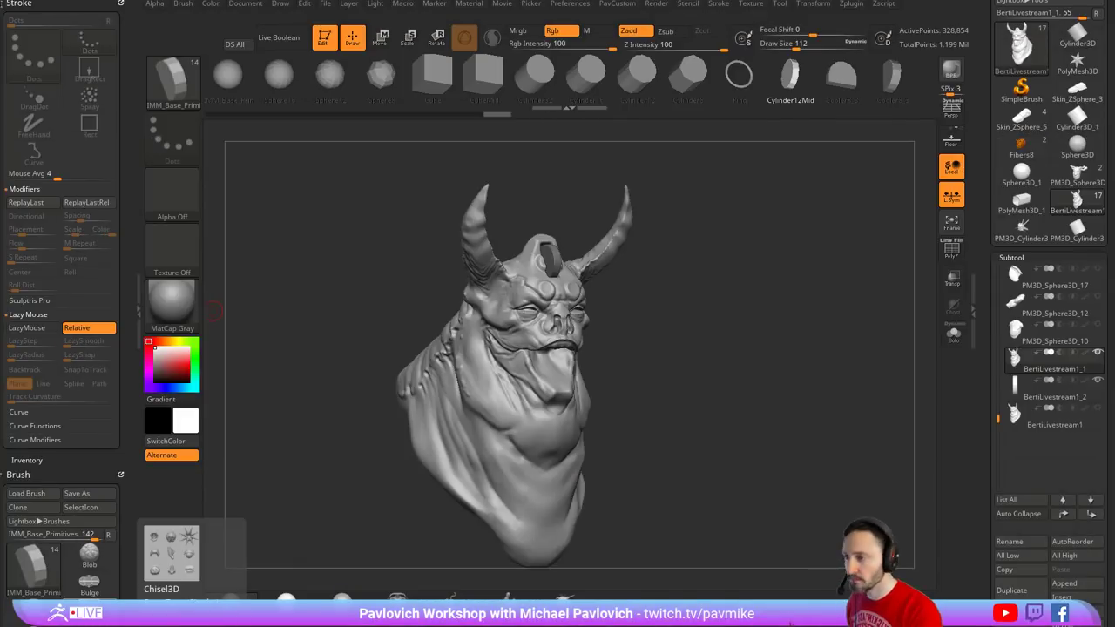
- Duplicate the BertiLivestream1_1 bust subtool and turn on its polyframe display
{"action": "left_click_drag", "start_coordinate": [745, 270], "coordinate": [610, 436]}
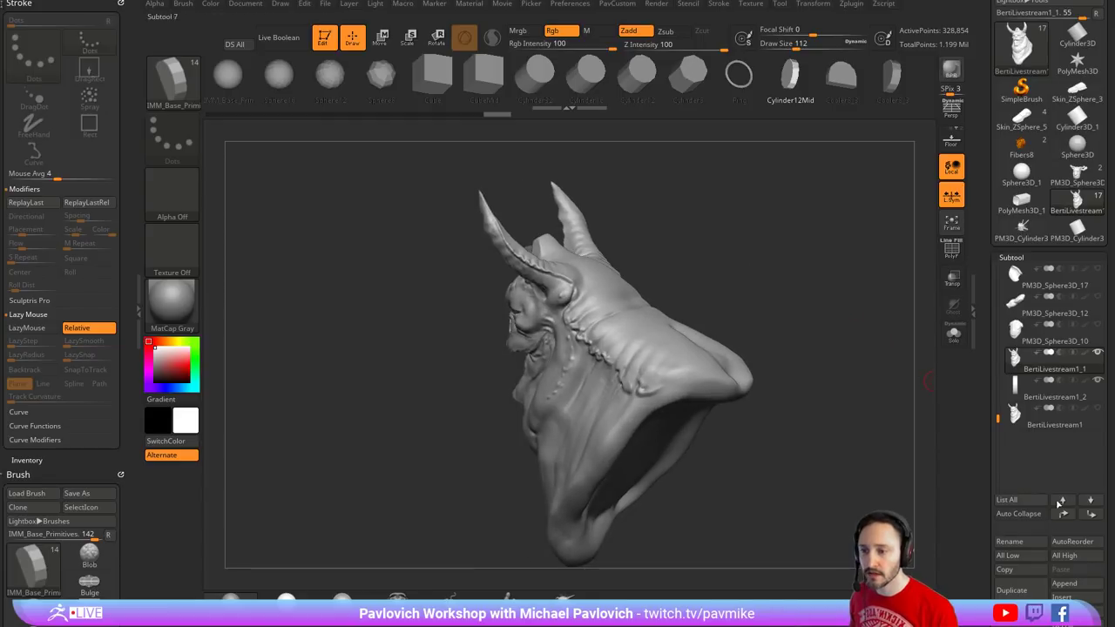
{"action": "left_click", "coordinate": [1020, 597]}
{"action": "key", "text": "shift+f"}
- Mask the broad back area of the duplicate from behind the horns to the rear edge and make it a polygroup
{"action": "mouse_move", "coordinate": [879, 316]}
{"action": "left_mouse_down"}
{"action": "mouse_move", "coordinate": [843, 301]}
{"action": "mouse_move", "coordinate": [662, 309]}
{"action": "left_mouse_up"}
{"action": "key", "text": "s"}
{"action": "mouse_move", "coordinate": [488, 320]}
{"action": "left_mouse_down"}
{"action": "mouse_move", "coordinate": [506, 320]}
{"action": "mouse_move", "coordinate": [495, 310]}
{"action": "mouse_move", "coordinate": [503, 298]}
{"action": "mouse_move", "coordinate": [494, 431]}
{"action": "mouse_move", "coordinate": [561, 383]}
{"action": "mouse_move", "coordinate": [571, 412]}
{"action": "left_mouse_up"}
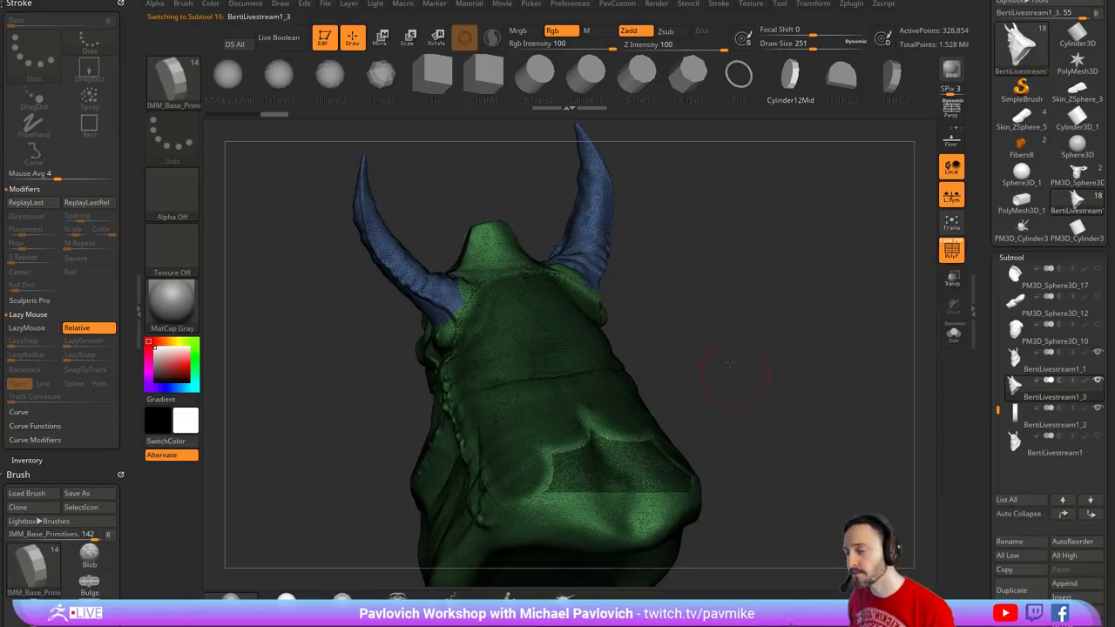
{"action": "left_click_drag", "start_coordinate": [730, 383], "coordinate": [723, 323]}
{"action": "mouse_move", "coordinate": [562, 423]}
{"action": "left_mouse_down", "text": "ctrl"}
{"action": "mouse_move", "coordinate": [594, 416]}
{"action": "mouse_move", "coordinate": [607, 386]}
{"action": "mouse_move", "coordinate": [634, 453]}
{"action": "left_mouse_up", "text": "ctrl"}
{"action": "key", "text": "ctrl+w"}
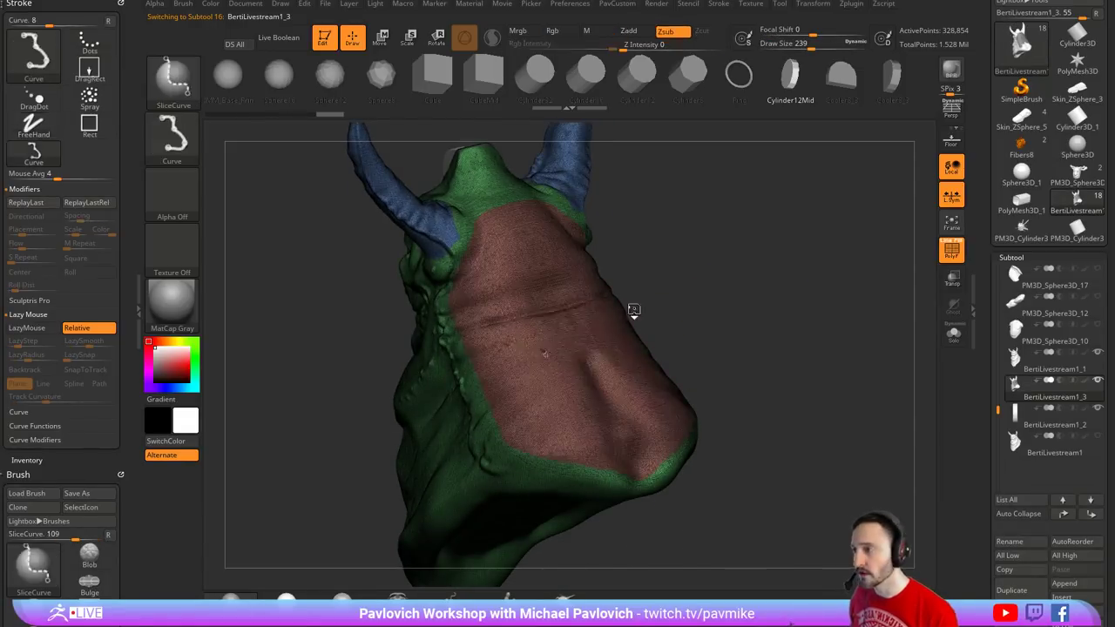
- Isolate the new back polygroup on the duplicate and delete the hidden geometry
{"action": "left_click", "coordinate": [634, 312], "text": "ctrl+shift"}
{"action": "key", "text": "3"}
{"action": "left_click", "coordinate": [724, 164]}
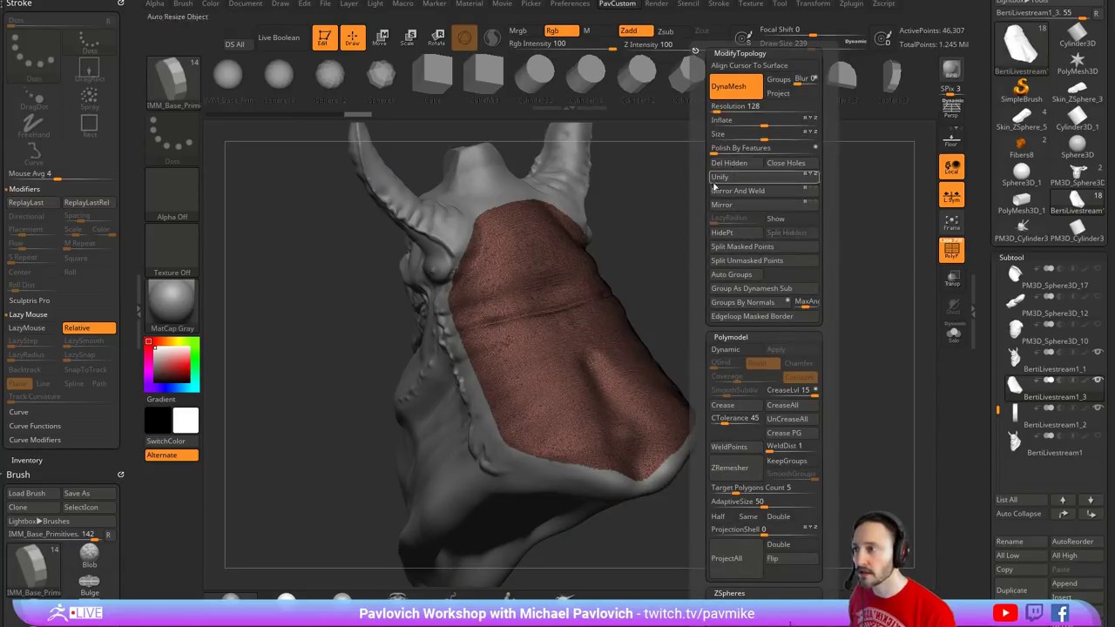
- Slice three diagonal bands across the back panel using the SliceCurve brush with BRadius on
{"action": "left_click", "coordinate": [177, 85], "text": "ctrl+shift"}
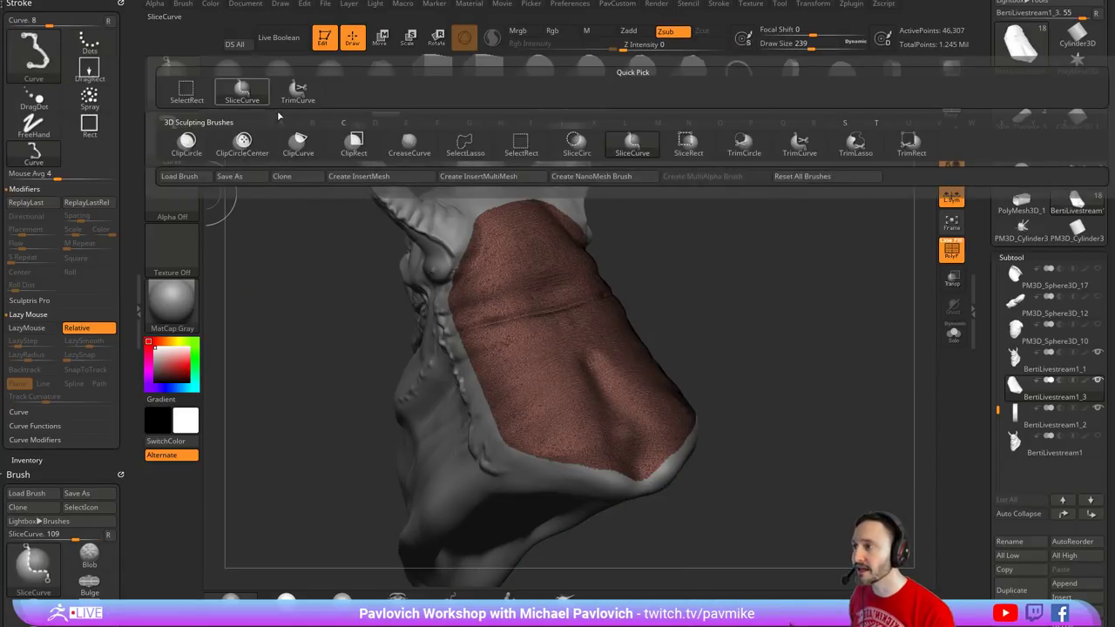
{"action": "left_click", "coordinate": [653, 157], "text": "ctrl+shift"}
{"action": "key", "text": "ctrl+shift+space"}
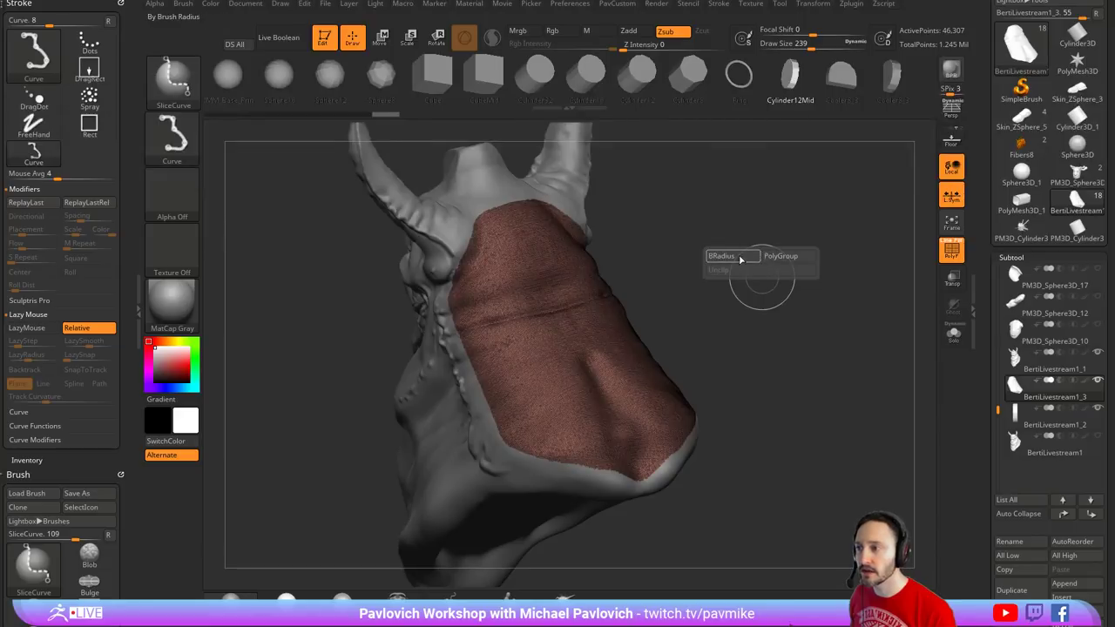
{"action": "left_click", "coordinate": [740, 258], "text": "ctrl+shift"}
{"action": "left_click_drag", "start_coordinate": [743, 245], "coordinate": [737, 242], "text": "shift"}
{"action": "left_click_drag", "start_coordinate": [540, 202], "coordinate": [357, 522], "text": "ctrl+shift"}
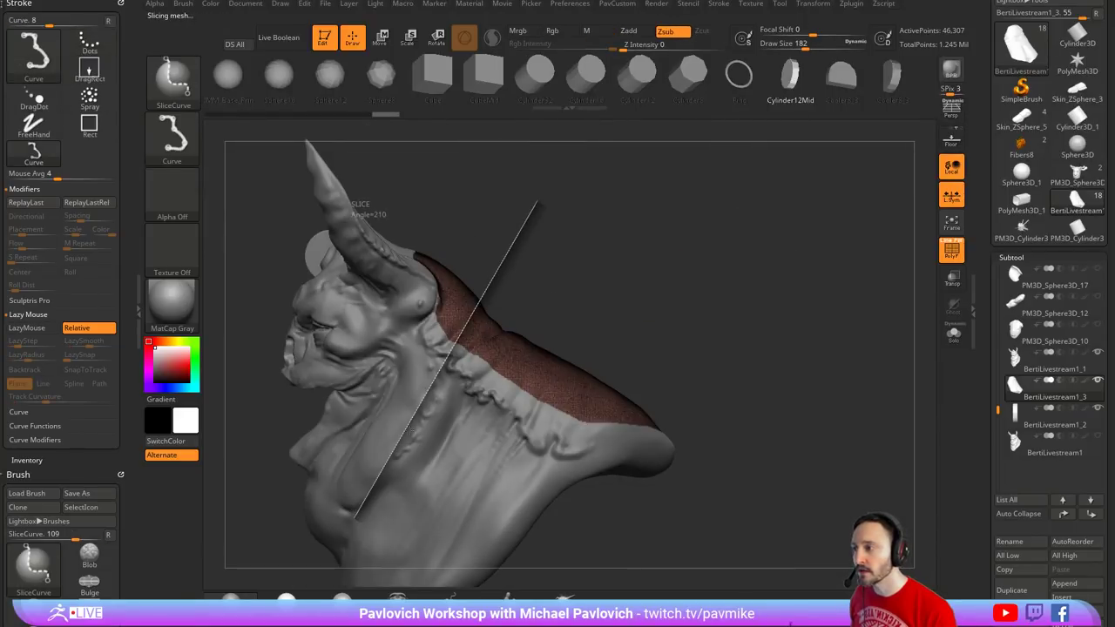
{"action": "left_click_drag", "start_coordinate": [610, 243], "coordinate": [403, 542], "text": "ctrl+shift"}
{"action": "left_click_drag", "start_coordinate": [698, 291], "coordinate": [453, 540], "text": "ctrl+shift"}
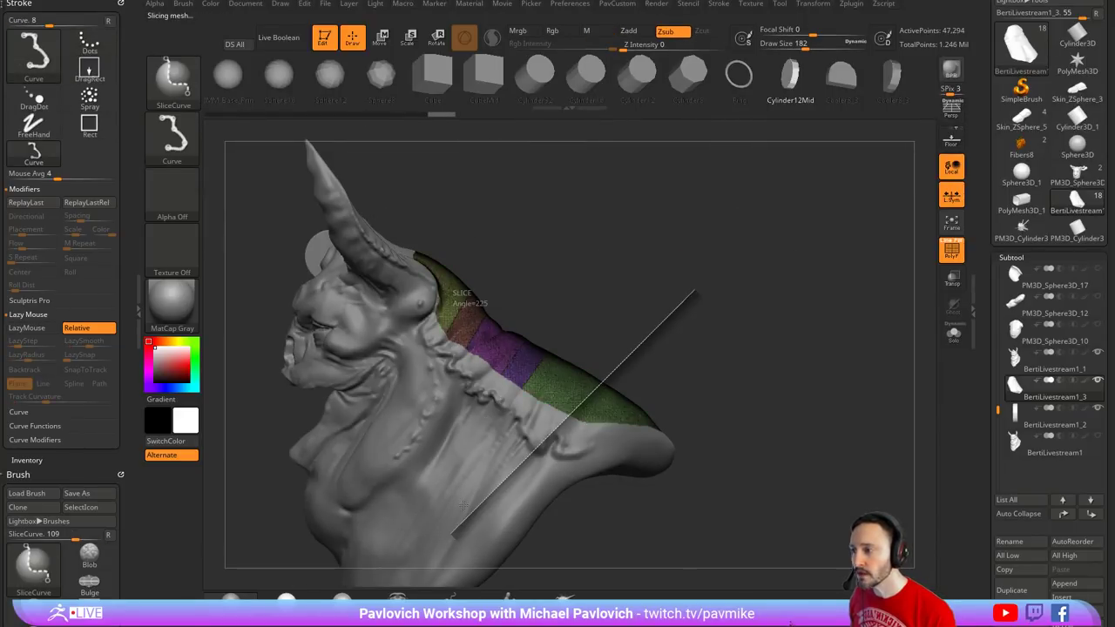
- Hide the three narrow sliced bands with the SelectRect brush and delete them, leaving four wide strips
{"action": "mouse_move", "coordinate": [834, 316]}
{"action": "left_mouse_down"}
{"action": "mouse_move", "coordinate": [783, 228]}
{"action": "mouse_move", "coordinate": [818, 202]}
{"action": "mouse_move", "coordinate": [858, 248]}
{"action": "left_mouse_up"}
{"action": "left_click", "coordinate": [173, 80], "text": "ctrl+shift"}
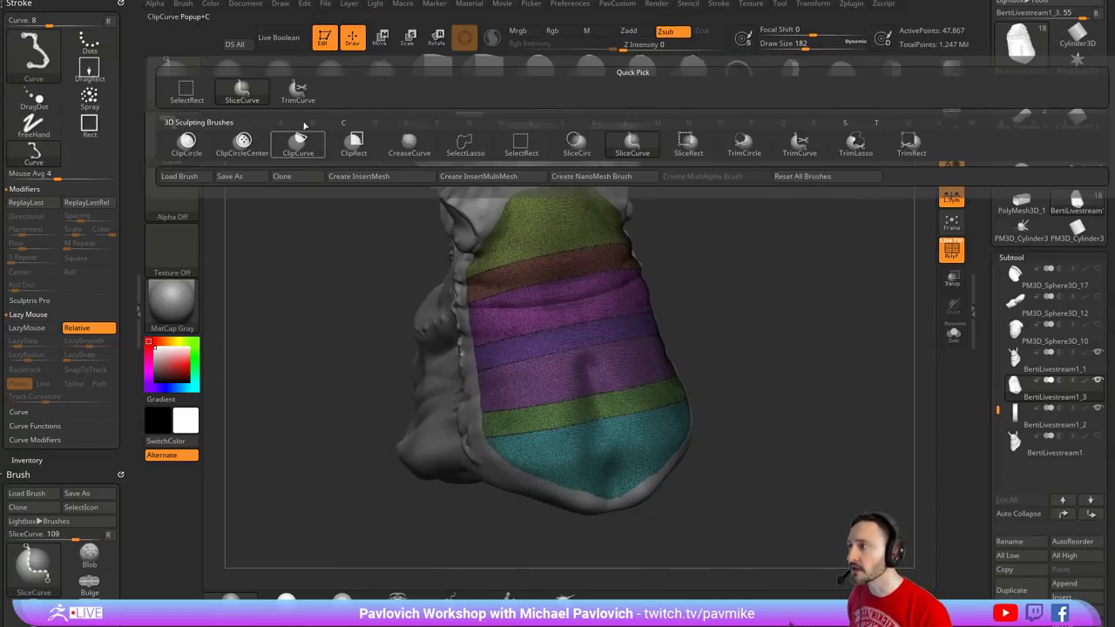
{"action": "left_click", "coordinate": [186, 93], "text": "ctrl+shift"}
{"action": "left_click", "coordinate": [571, 229], "text": "ctrl+shift"}
{"action": "left_click_drag", "start_coordinate": [756, 323], "coordinate": [828, 368], "text": "ctrl+shift"}
{"action": "left_click", "coordinate": [571, 312], "text": "ctrl+shift"}
{"action": "left_click", "coordinate": [619, 364], "text": "ctrl+shift"}
{"action": "left_click", "coordinate": [655, 425], "text": "ctrl+shift"}
{"action": "key", "text": "4"}
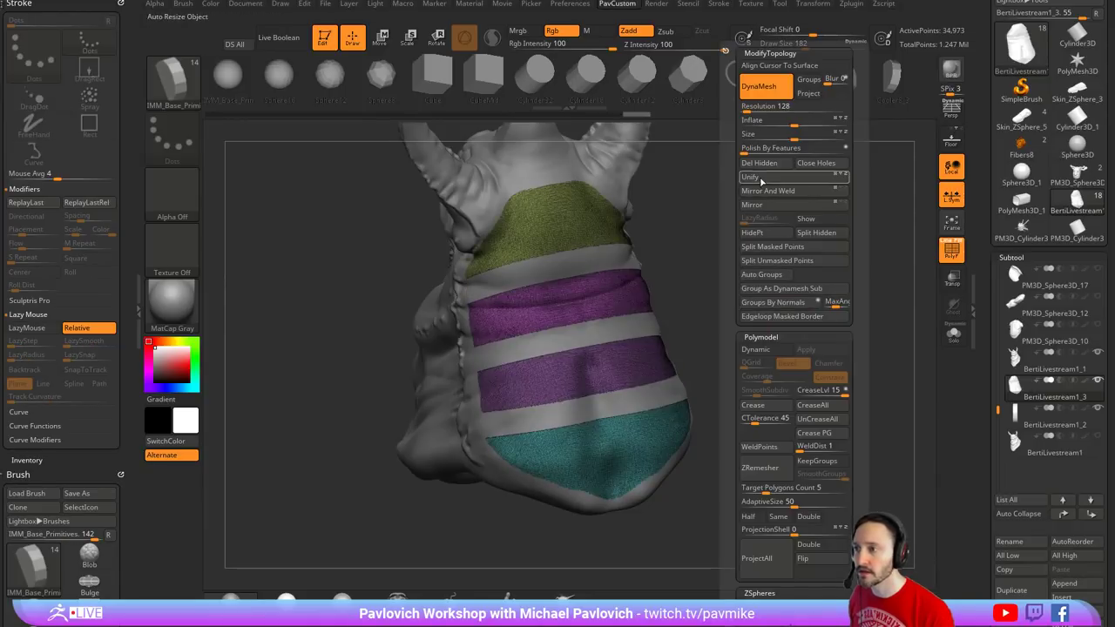
{"action": "left_click", "coordinate": [757, 165]}
- Select the SliceCurve brush for cutting the four back strips lengthwise
{"action": "left_click", "coordinate": [168, 89], "text": "ctrl+shift"}
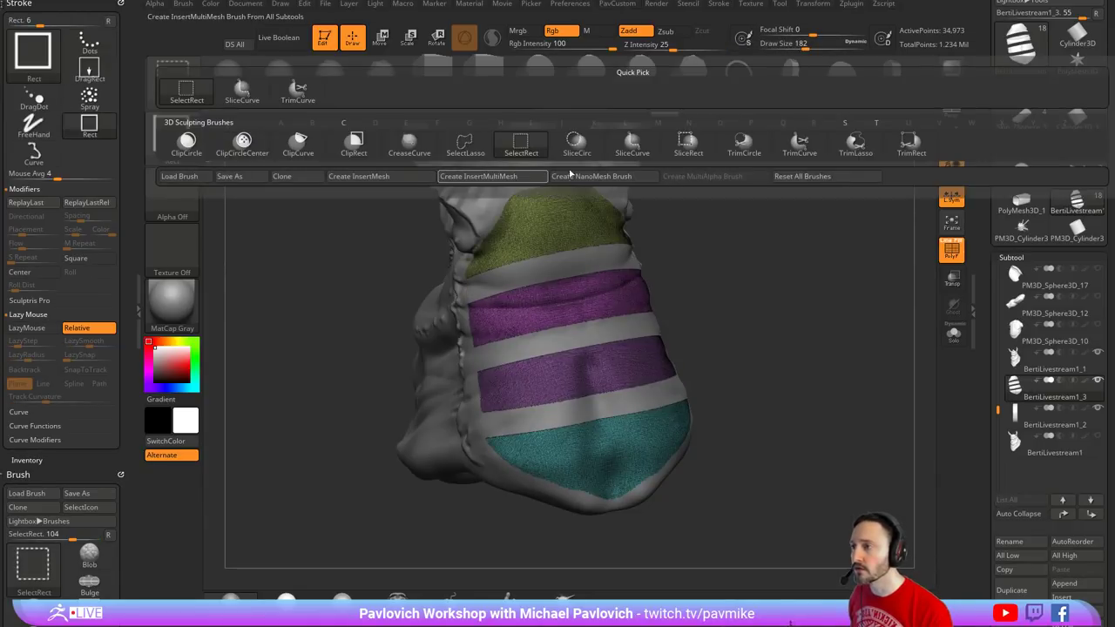
{"action": "left_click", "coordinate": [632, 145], "text": "ctrl+shift"}
{"action": "left_click", "coordinate": [716, 265]}
{"action": "left_click_drag", "start_coordinate": [821, 301], "coordinate": [726, 301], "text": "shift"}
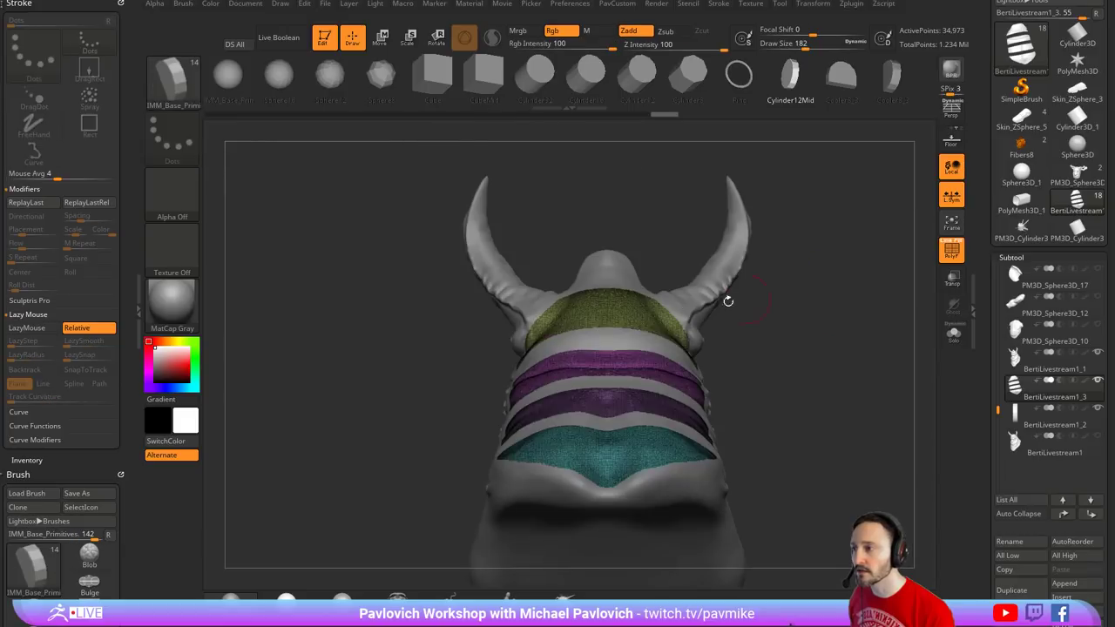
{"action": "left_click_drag", "start_coordinate": [660, 177], "coordinate": [619, 582], "text": "ctrl+shift"}
{"action": "key", "text": "4"}
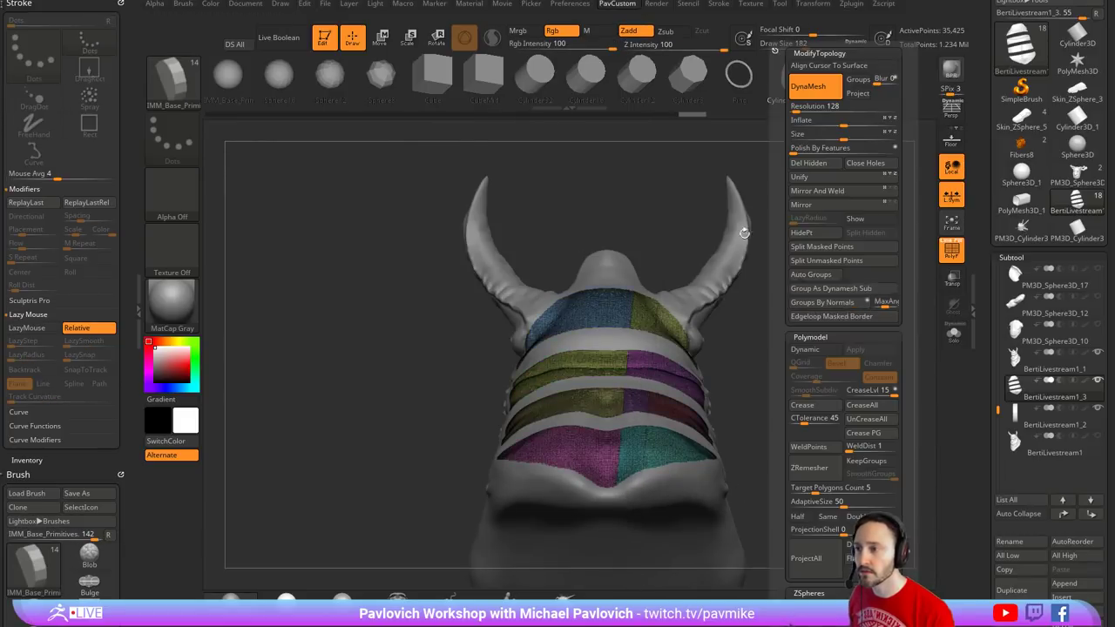
{"action": "key", "text": "ctrl+z"}
- Slice the four strips lengthwise near the centreline and apply Mirror And Weld to them
{"action": "key", "text": "ctrl+shift+space"}
{"action": "left_click", "coordinate": [796, 276], "text": "ctrl+shift"}
{"action": "left_click_drag", "start_coordinate": [645, 177], "coordinate": [617, 568], "text": "ctrl+shift"}
{"action": "key", "text": "4"}
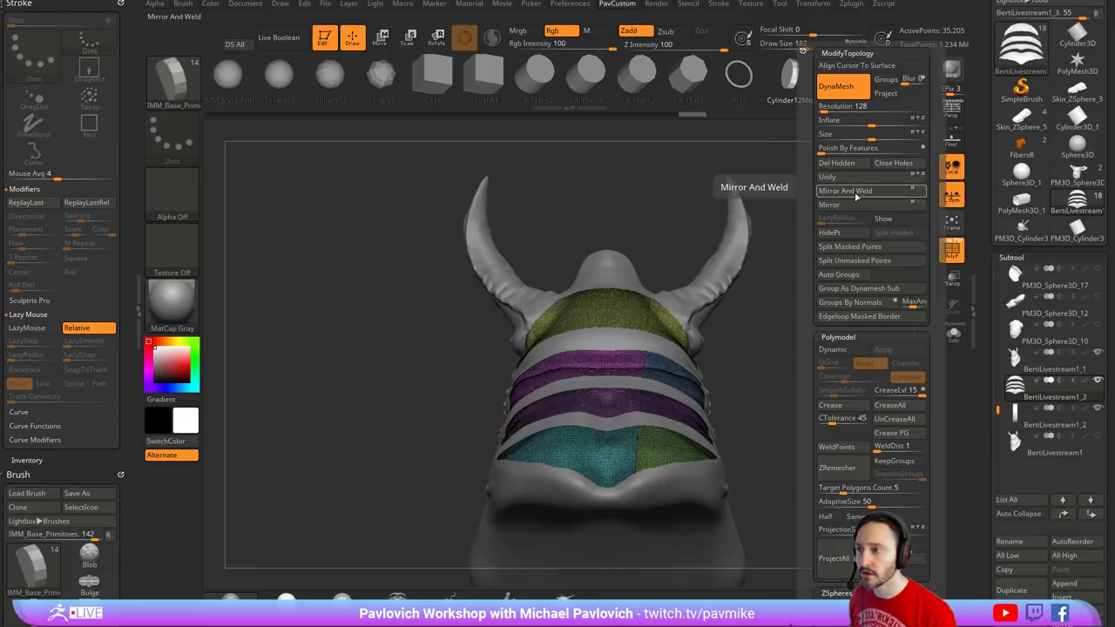
{"action": "left_click", "coordinate": [865, 191]}
- Set the draw size to 94 and turn on transparency with polyframes to inspect the mirrored strips
{"action": "key", "text": "s"}
{"action": "mouse_move", "coordinate": [818, 270]}
{"action": "left_mouse_down"}
{"action": "mouse_move", "coordinate": [845, 296]}
{"action": "mouse_move", "coordinate": [834, 296]}
{"action": "left_mouse_up"}
{"action": "mouse_move", "coordinate": [834, 296]}
{"action": "left_mouse_down"}
{"action": "mouse_move", "coordinate": [852, 303]}
{"action": "mouse_move", "coordinate": [845, 312]}
{"action": "mouse_move", "coordinate": [841, 304]}
{"action": "mouse_move", "coordinate": [893, 324]}
{"action": "left_mouse_up"}
{"action": "left_click", "coordinate": [951, 252]}
{"action": "left_click", "coordinate": [951, 278]}
{"action": "left_click", "coordinate": [951, 252]}
{"action": "left_click_drag", "start_coordinate": [859, 290], "coordinate": [862, 336]}
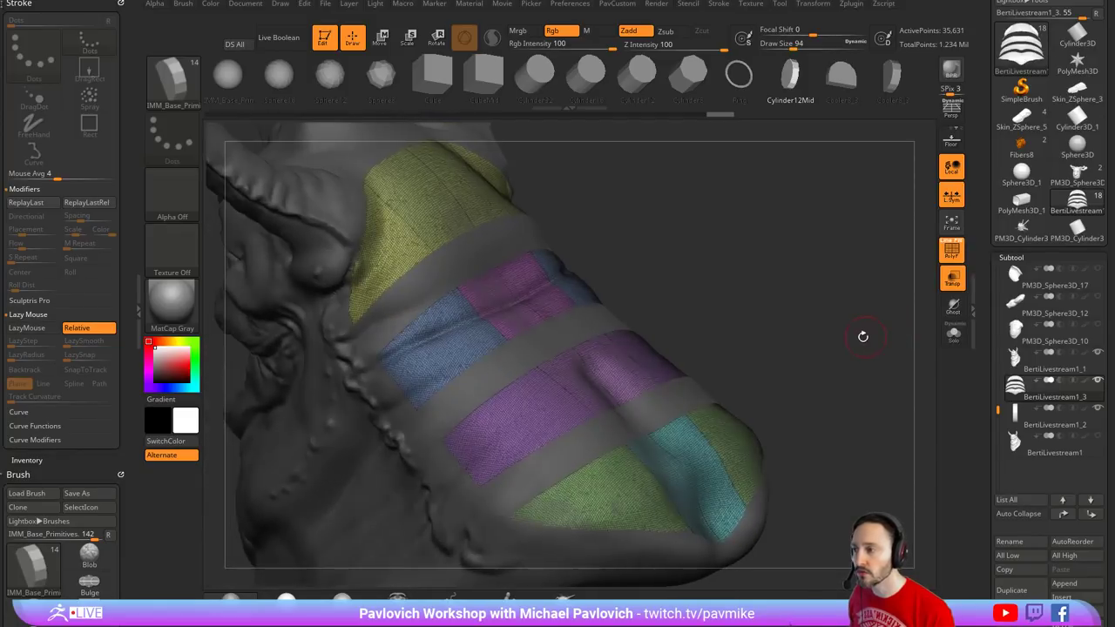
- Remesh the back strips twice with ZRemesher using Half, an AdaptiveSize of 0 and KeepGroups
{"action": "key", "text": "grave"}
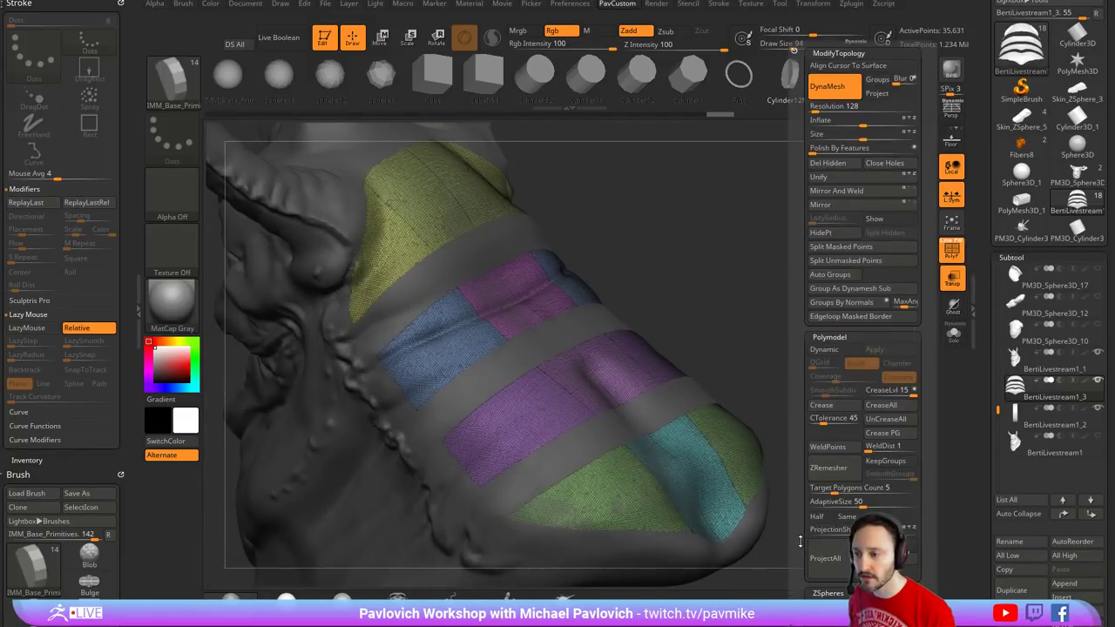
{"action": "left_click_drag", "start_coordinate": [801, 537], "coordinate": [818, 478]}
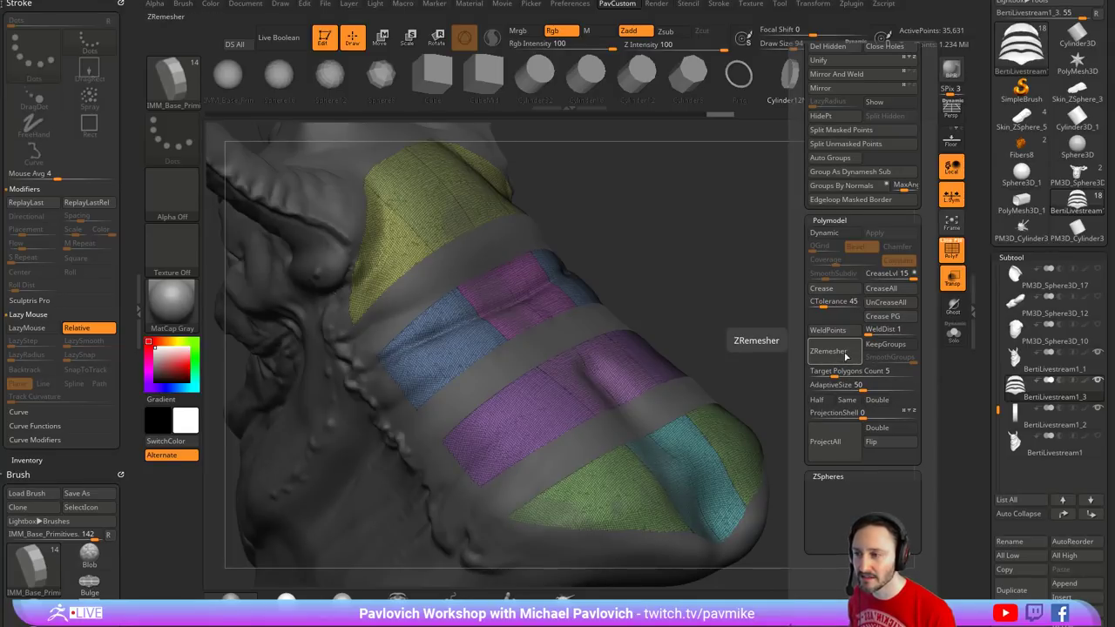
{"action": "left_click", "coordinate": [825, 400]}
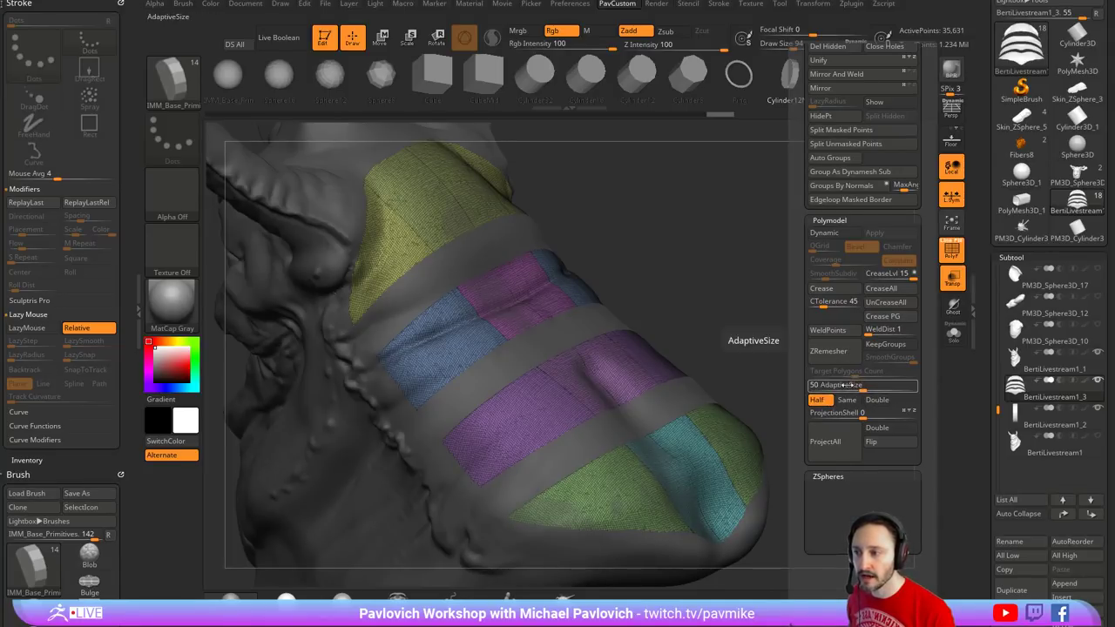
{"action": "left_click_drag", "start_coordinate": [847, 385], "coordinate": [795, 383]}
{"action": "left_click", "coordinate": [886, 345]}
{"action": "left_click", "coordinate": [842, 357]}
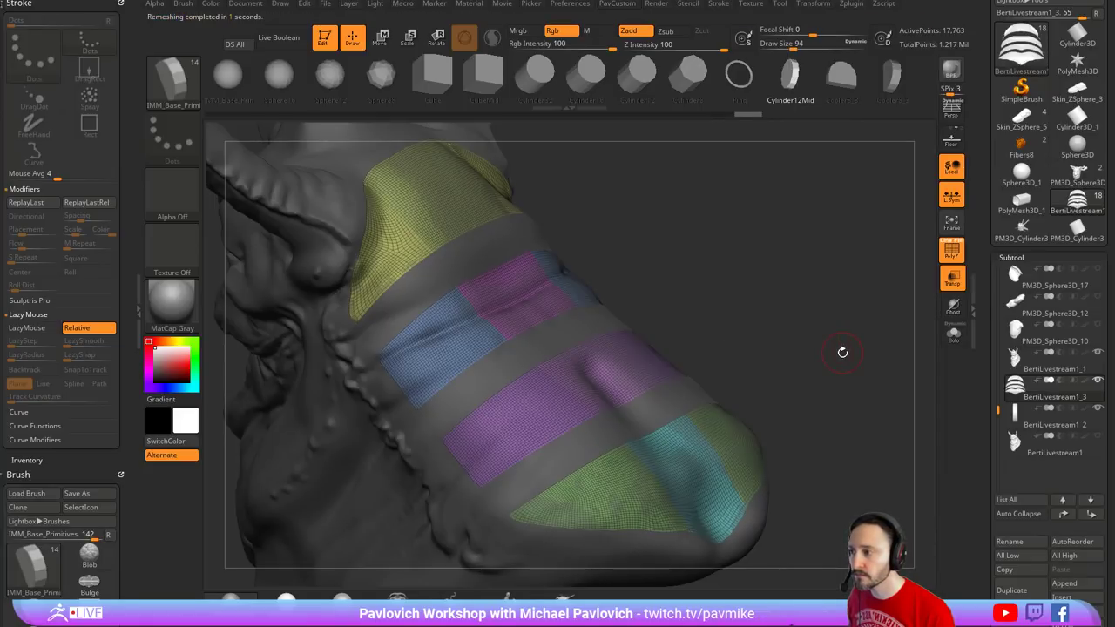
{"action": "key", "text": "c"}
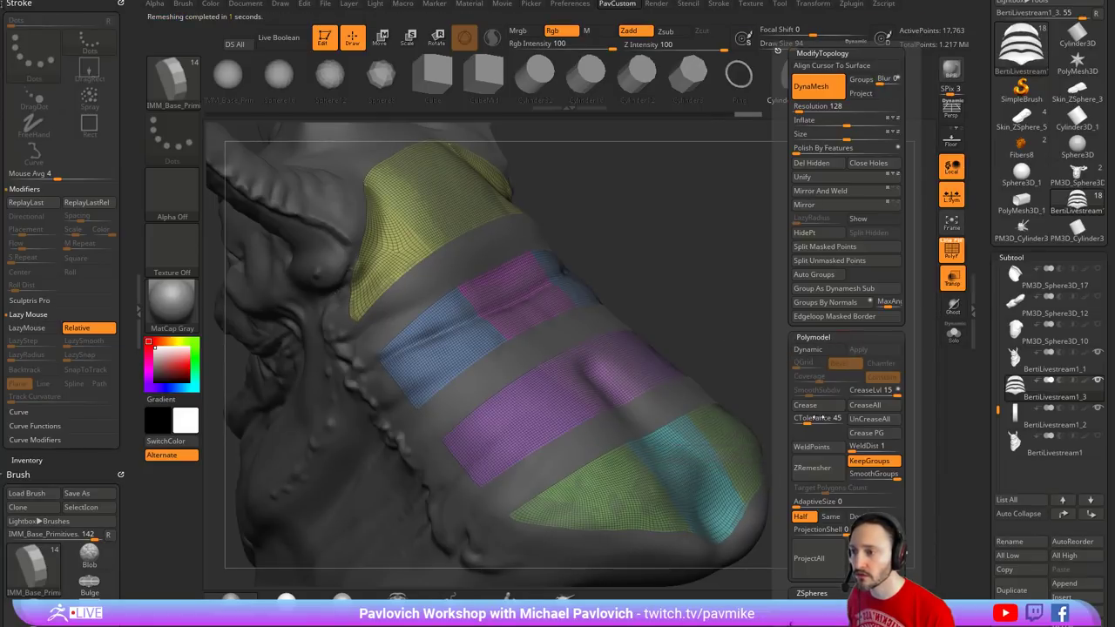
{"action": "left_click", "coordinate": [812, 468]}
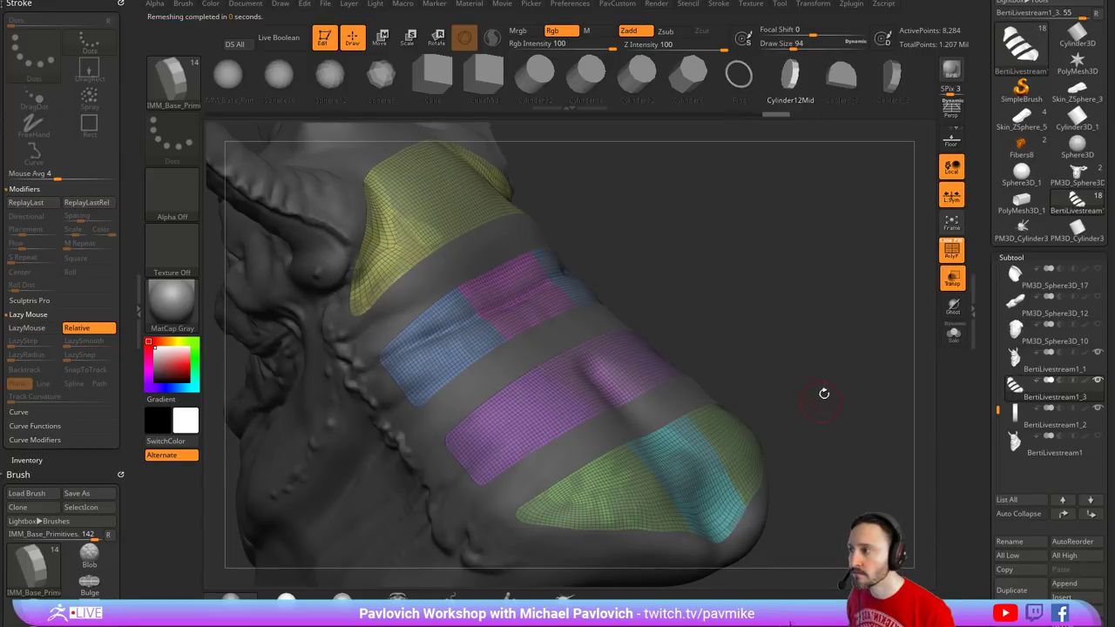
- Apply Panel Loops to the remeshed strips with a Thickness of 0.05656 and turn off polyframes
{"action": "left_click_drag", "start_coordinate": [824, 393], "coordinate": [856, 361]}
{"action": "left_click_drag", "start_coordinate": [980, 414], "coordinate": [991, 305]}
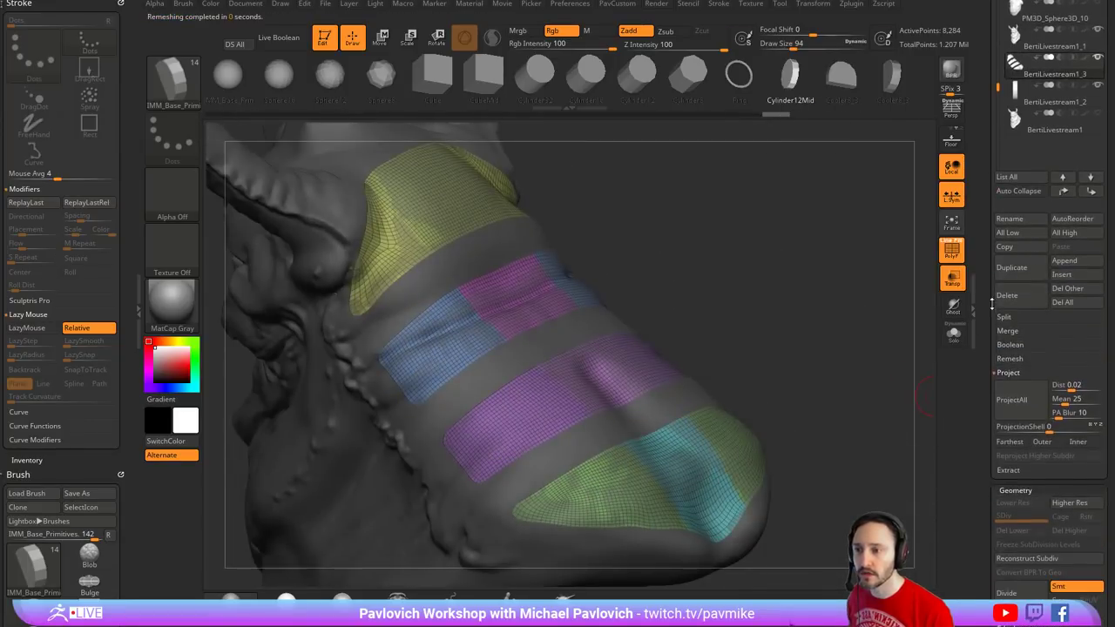
{"action": "scroll", "coordinate": [992, 303], "scroll_direction": "down", "scroll_amount": 8}
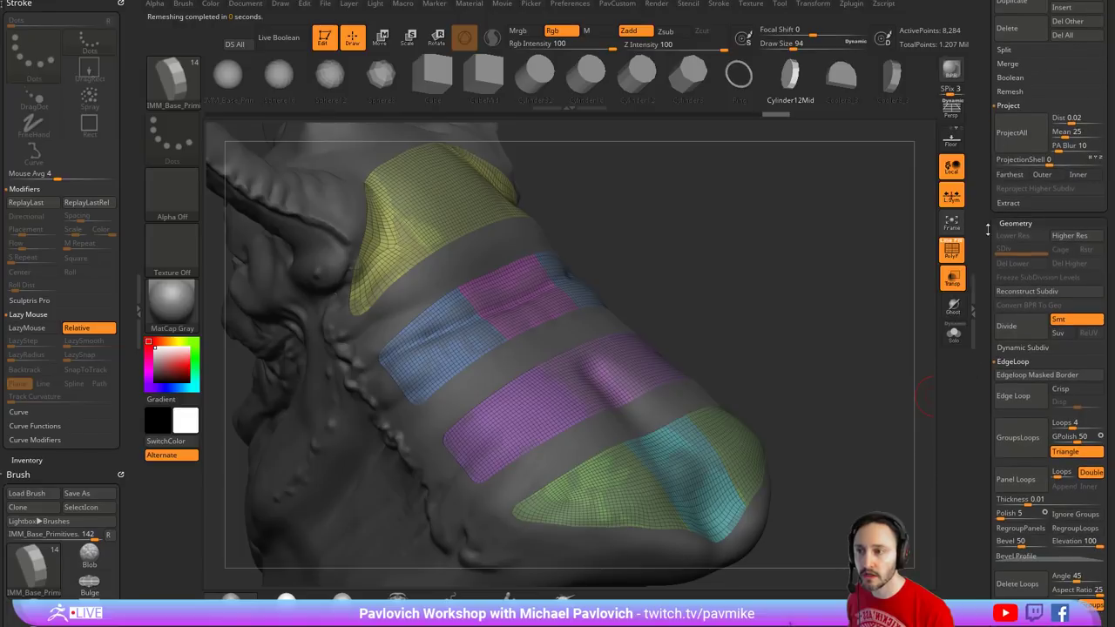
{"action": "scroll", "coordinate": [993, 244], "scroll_direction": "down", "scroll_amount": 7}
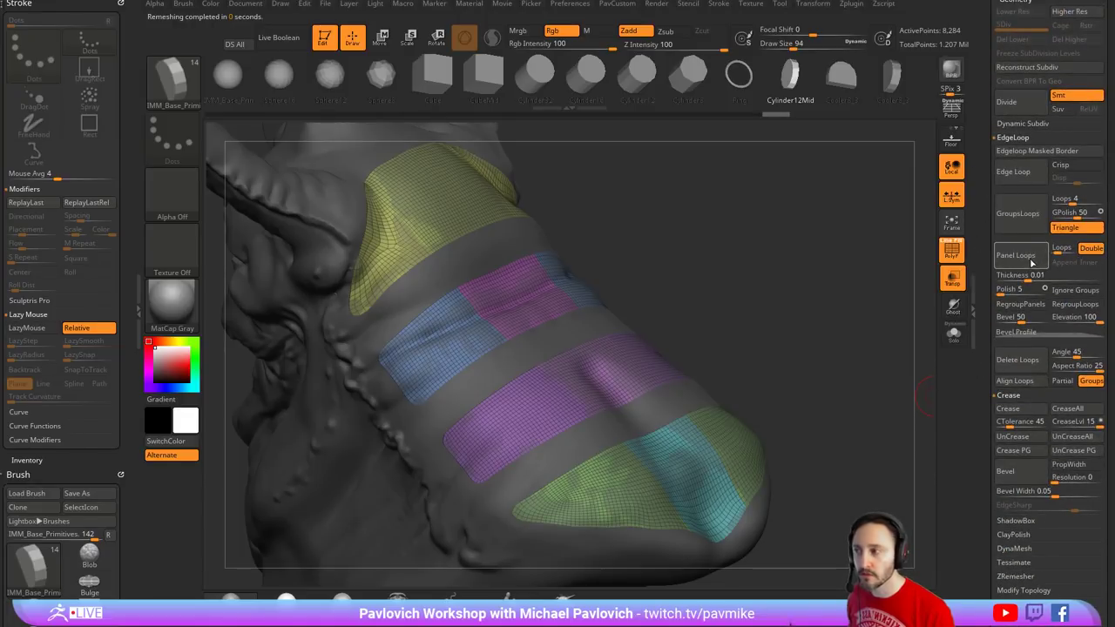
{"action": "left_click", "coordinate": [1031, 263]}
{"action": "key", "text": "ctrl+z"}
{"action": "left_click_drag", "start_coordinate": [1028, 278], "coordinate": [1040, 277]}
{"action": "left_click", "coordinate": [1037, 263]}
{"action": "key", "text": "ctrl+z"}
{"action": "left_click", "coordinate": [1037, 264]}
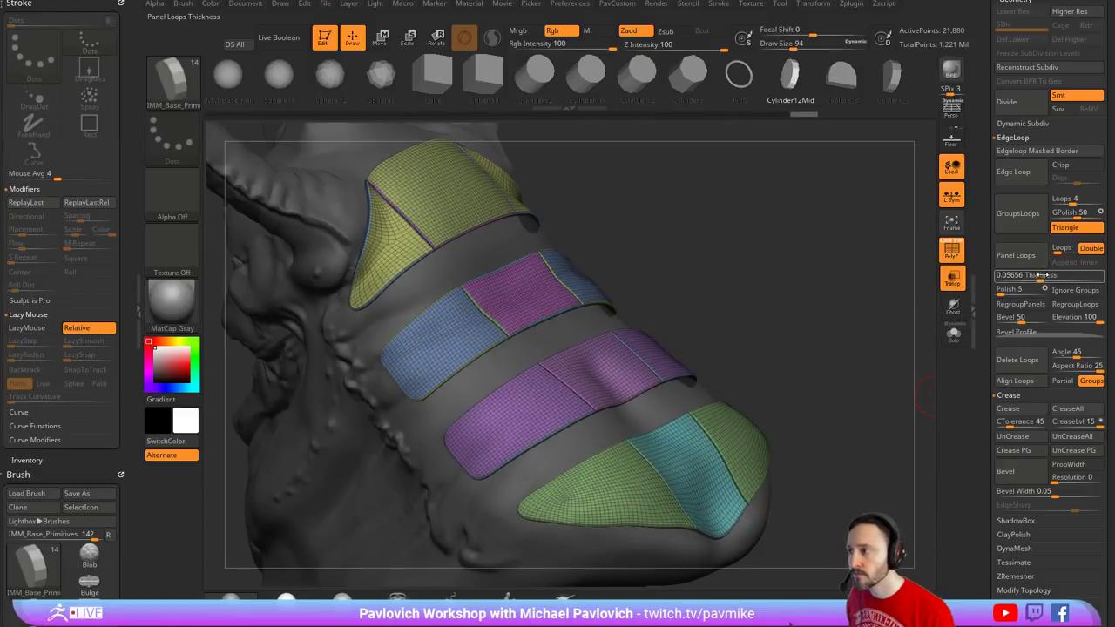
{"action": "key", "text": "shift+f"}
{"action": "mouse_move", "coordinate": [883, 279]}
{"action": "left_mouse_down"}
{"action": "mouse_move", "coordinate": [775, 287]}
{"action": "mouse_move", "coordinate": [884, 286]}
{"action": "left_mouse_up"}
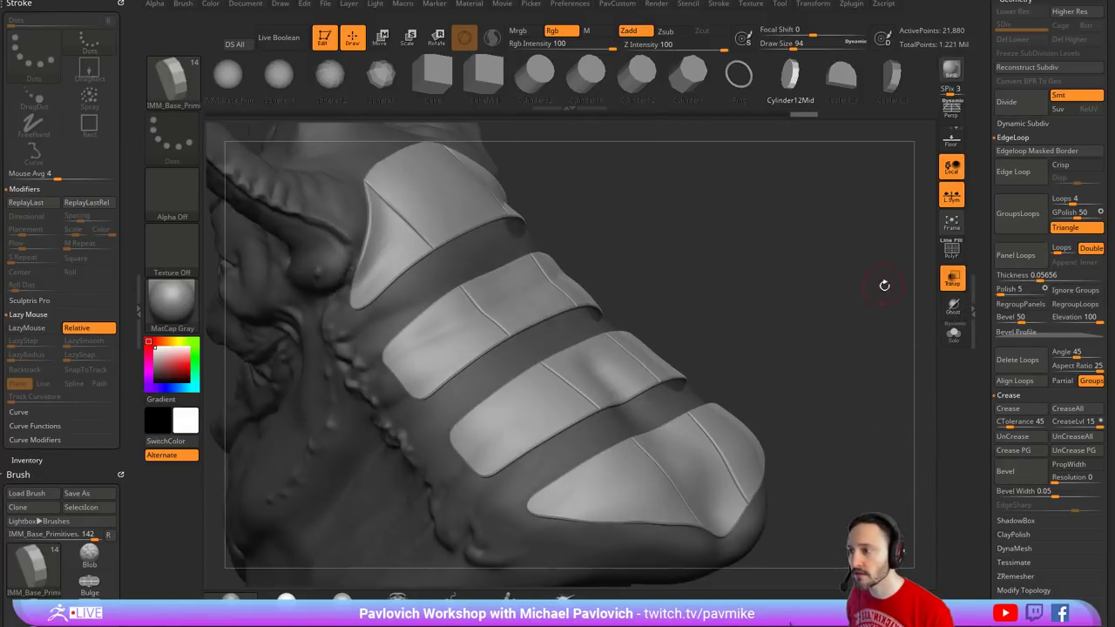
{"action": "left_click_drag", "start_coordinate": [878, 325], "coordinate": [868, 305]}
- Try to polish the isolated centre panel of the lowest strip with Polish By Features
{"action": "left_click", "coordinate": [711, 447], "text": "ctrl+shift"}
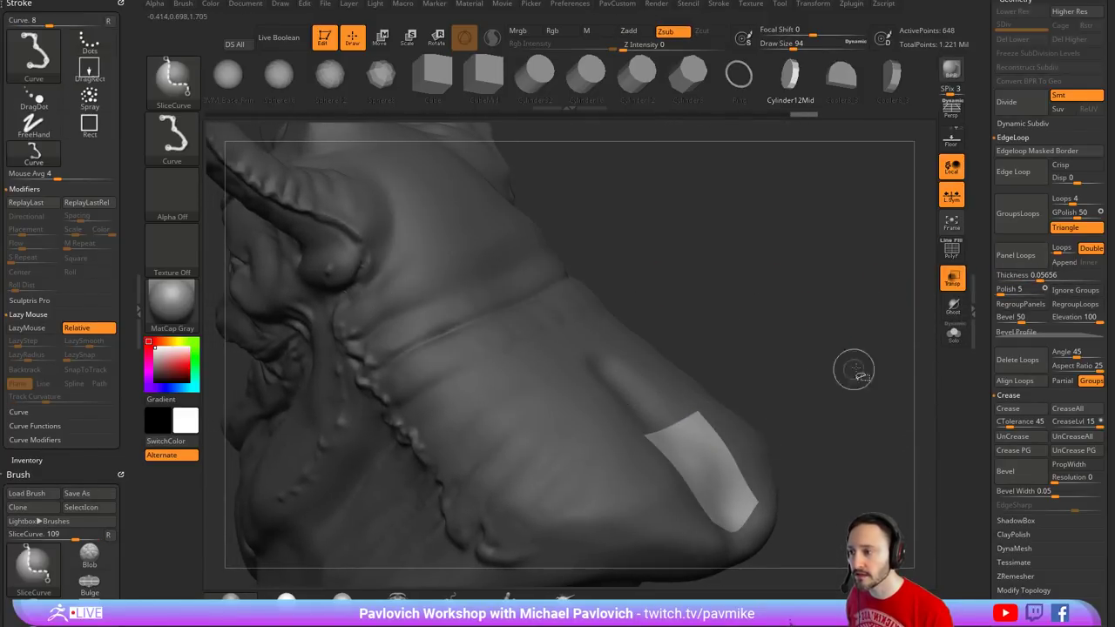
{"action": "key", "text": "2"}
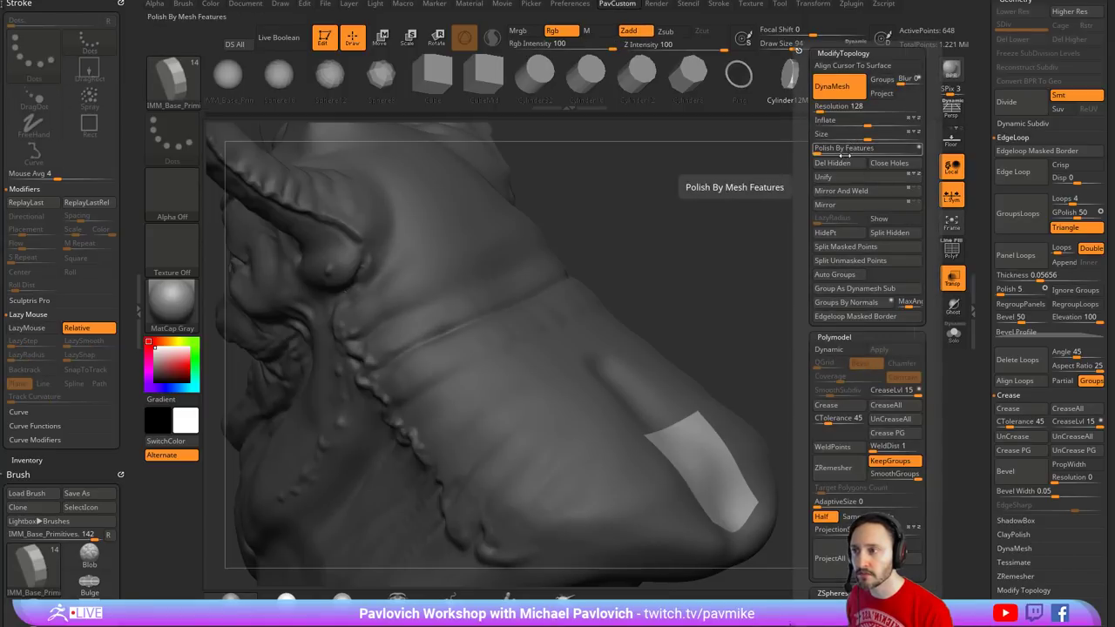
{"action": "left_click", "coordinate": [917, 148]}
{"action": "left_click_drag", "start_coordinate": [818, 151], "coordinate": [847, 151]}
{"action": "left_click", "coordinate": [849, 151]}
{"action": "key", "text": "ctrl+z"}
{"action": "key", "text": "ctrl+z"}
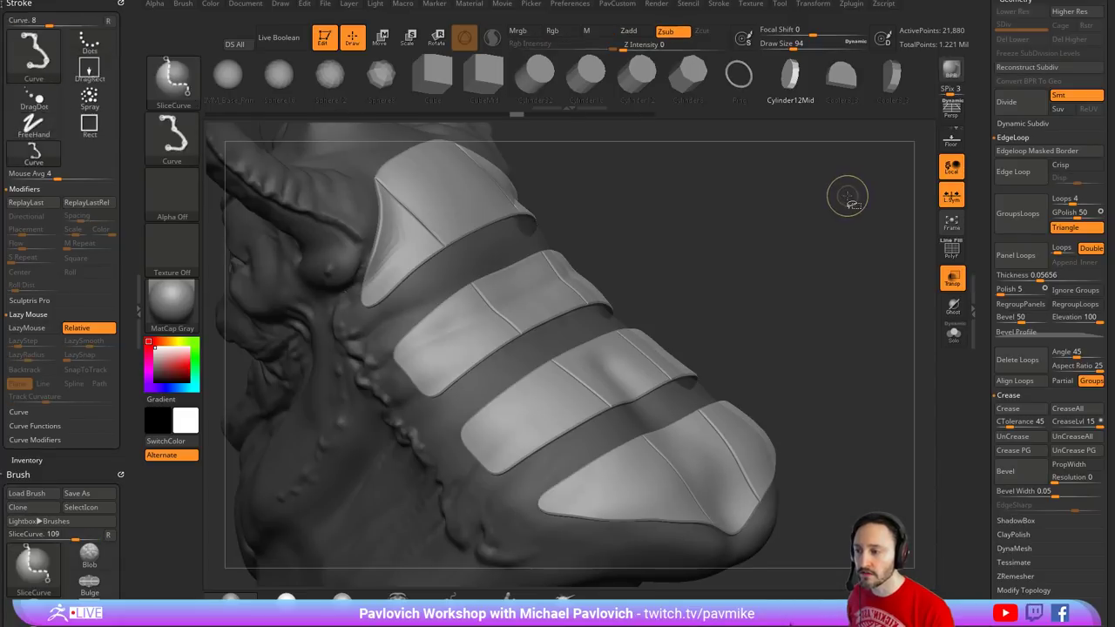
- Turn off transparency and inspect the panels on the bust's back with and without polyframes
{"action": "mouse_move", "coordinate": [846, 187]}
{"action": "left_mouse_down"}
{"action": "mouse_move", "coordinate": [852, 274]}
{"action": "mouse_move", "coordinate": [829, 214]}
{"action": "mouse_move", "coordinate": [888, 244]}
{"action": "mouse_move", "coordinate": [843, 273]}
{"action": "mouse_move", "coordinate": [928, 249]}
{"action": "left_mouse_up"}
{"action": "left_click", "coordinate": [952, 278]}
{"action": "left_click", "coordinate": [951, 251]}
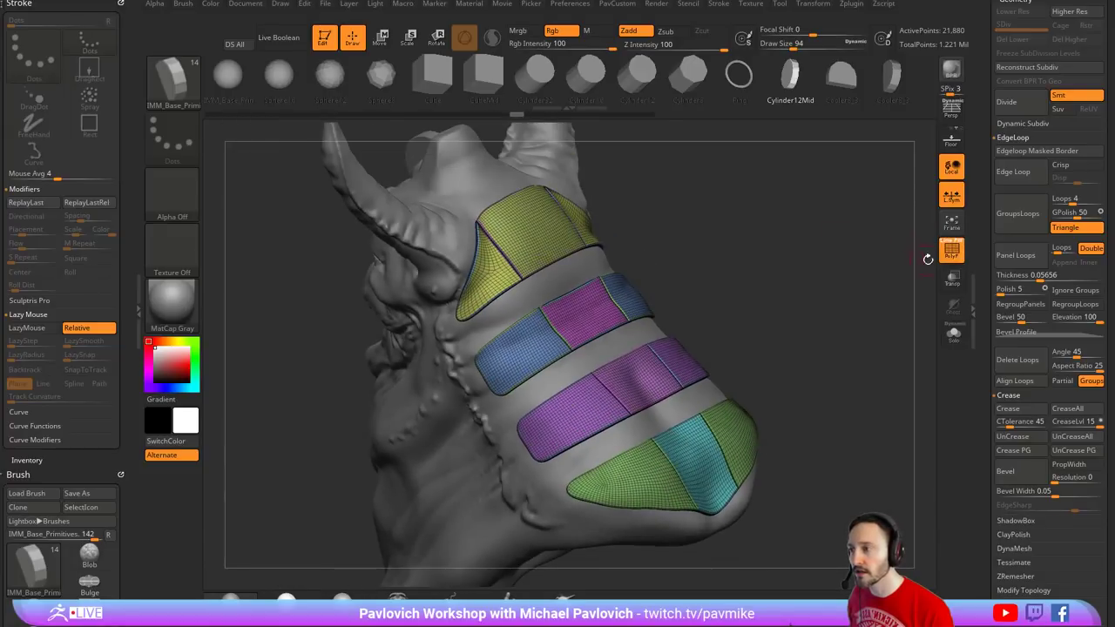
{"action": "left_click", "coordinate": [951, 251]}
{"action": "left_click_drag", "start_coordinate": [845, 276], "coordinate": [689, 235]}
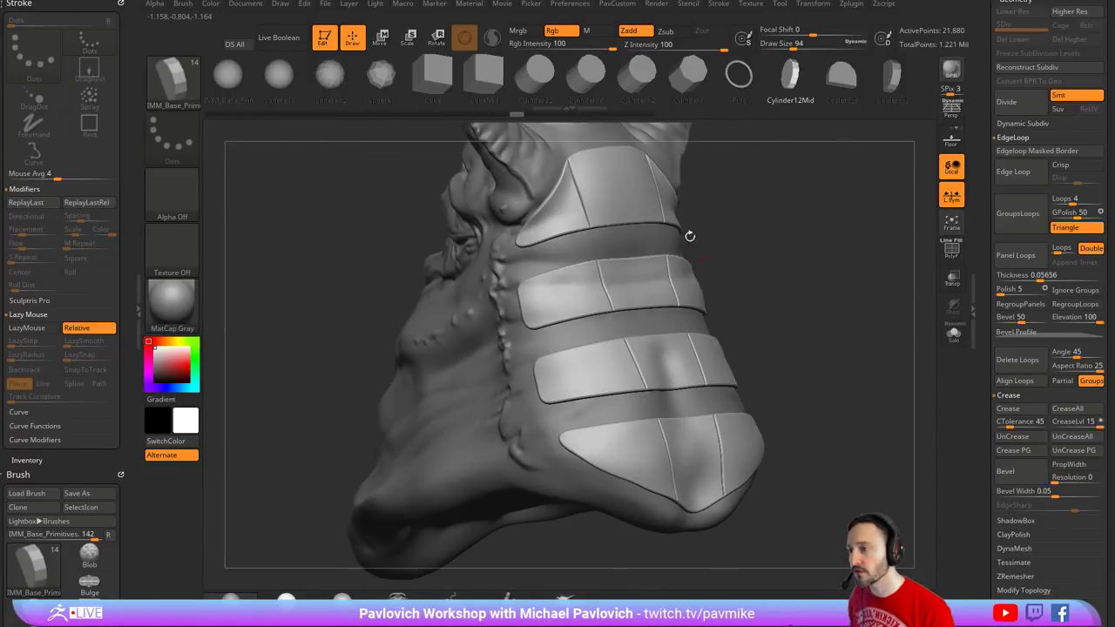
{"action": "mouse_move", "coordinate": [854, 340]}
{"action": "left_mouse_down"}
{"action": "mouse_move", "coordinate": [791, 256]}
{"action": "mouse_move", "coordinate": [863, 308]}
{"action": "mouse_move", "coordinate": [832, 253]}
{"action": "left_mouse_up"}
{"action": "mouse_move", "coordinate": [811, 311]}
{"action": "left_mouse_down"}
{"action": "mouse_move", "coordinate": [846, 328]}
{"action": "mouse_move", "coordinate": [835, 267]}
{"action": "mouse_move", "coordinate": [926, 264]}
{"action": "mouse_move", "coordinate": [839, 306]}
{"action": "mouse_move", "coordinate": [854, 287]}
{"action": "mouse_move", "coordinate": [856, 301]}
{"action": "mouse_move", "coordinate": [822, 279]}
{"action": "left_mouse_up"}
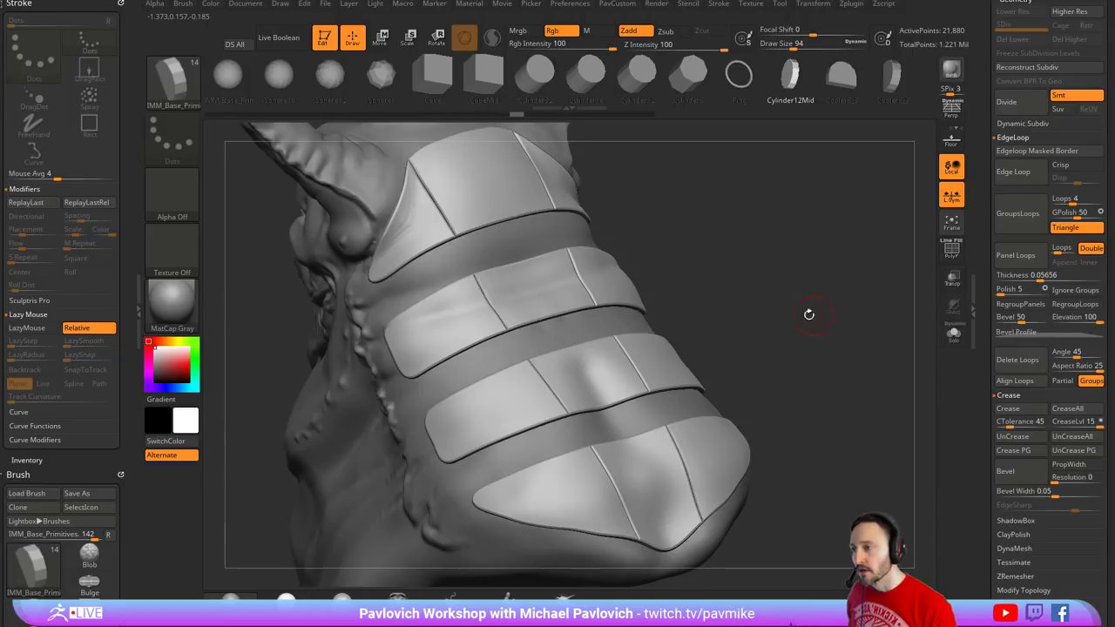
- Select the Move brush and set its auto masking Mask By Polygroups to 100
{"action": "key", "text": "b"}
{"action": "key", "text": "m"}
{"action": "key", "text": "v"}
{"action": "left_click_drag", "start_coordinate": [105, 306], "coordinate": [101, 190]}
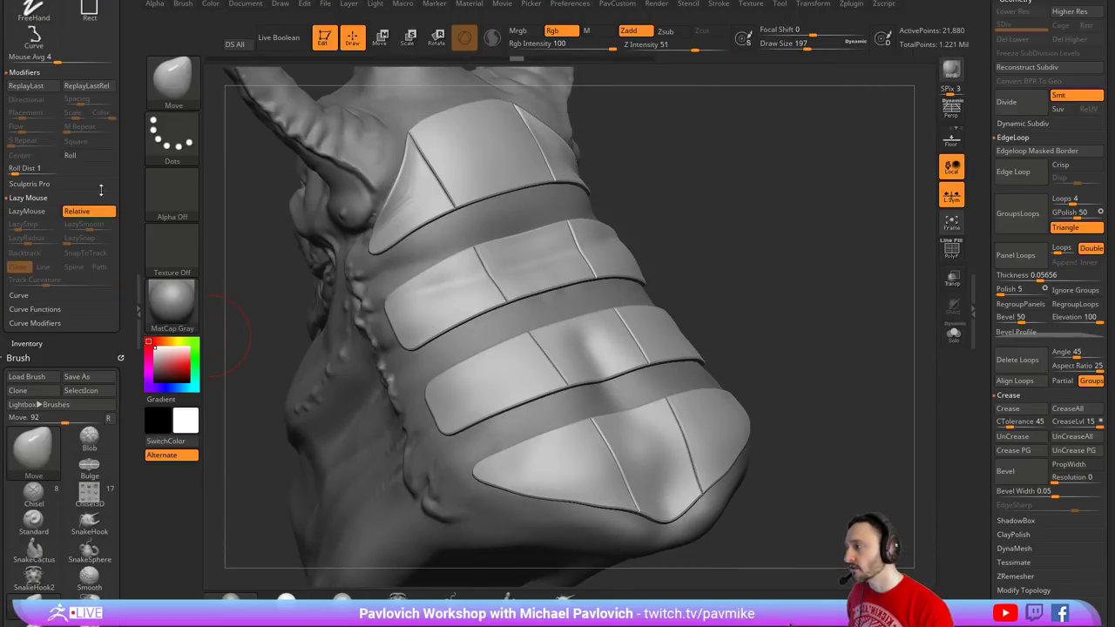
{"action": "left_click_drag", "start_coordinate": [129, 318], "coordinate": [118, 163]}
{"action": "key", "text": "shift"}
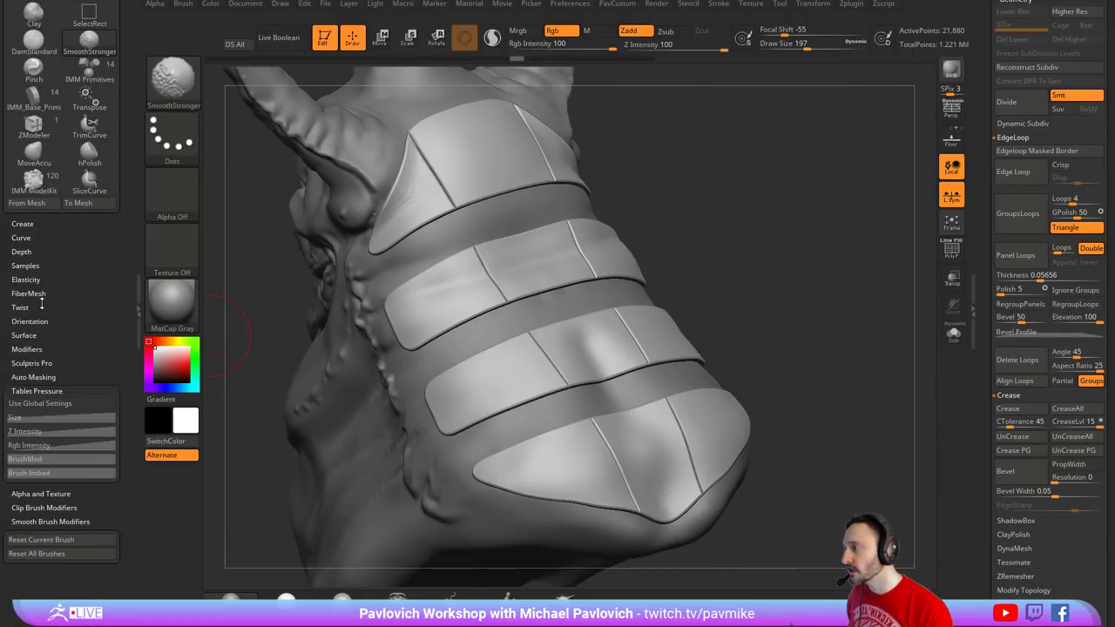
{"action": "left_click", "coordinate": [43, 373]}
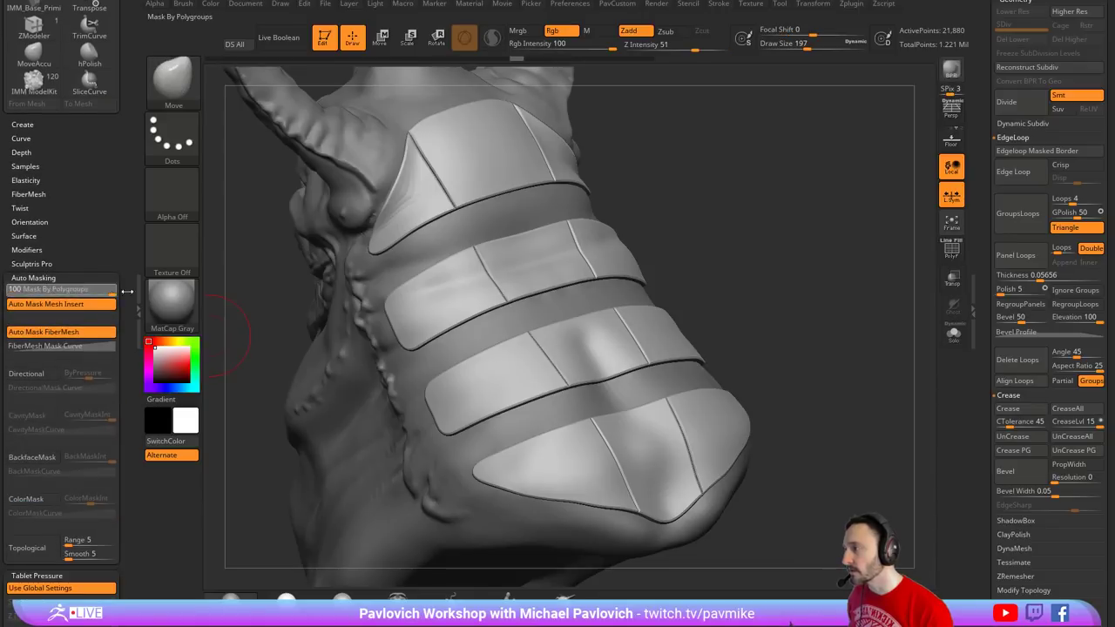
- Raise the centre panel of the third strip above its neighbours with the Move brush at draw size 351
{"action": "left_click_drag", "start_coordinate": [764, 264], "coordinate": [733, 287]}
{"action": "key", "text": "s"}
{"action": "left_click_drag", "start_coordinate": [695, 343], "coordinate": [709, 342]}
{"action": "left_click_drag", "start_coordinate": [633, 368], "coordinate": [641, 383]}
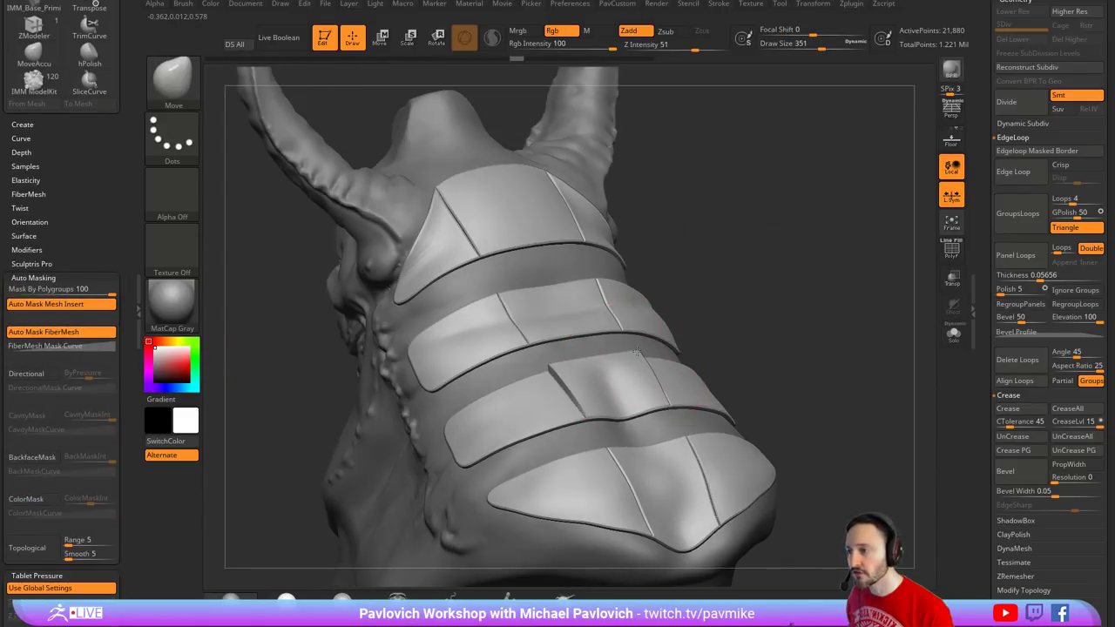
{"action": "mouse_move", "coordinate": [727, 333]}
{"action": "left_mouse_down"}
{"action": "mouse_move", "coordinate": [749, 349]}
{"action": "mouse_move", "coordinate": [728, 356]}
{"action": "left_mouse_up"}
{"action": "left_click_drag", "start_coordinate": [658, 396], "coordinate": [649, 407]}
{"action": "left_click_drag", "start_coordinate": [762, 372], "coordinate": [725, 377]}
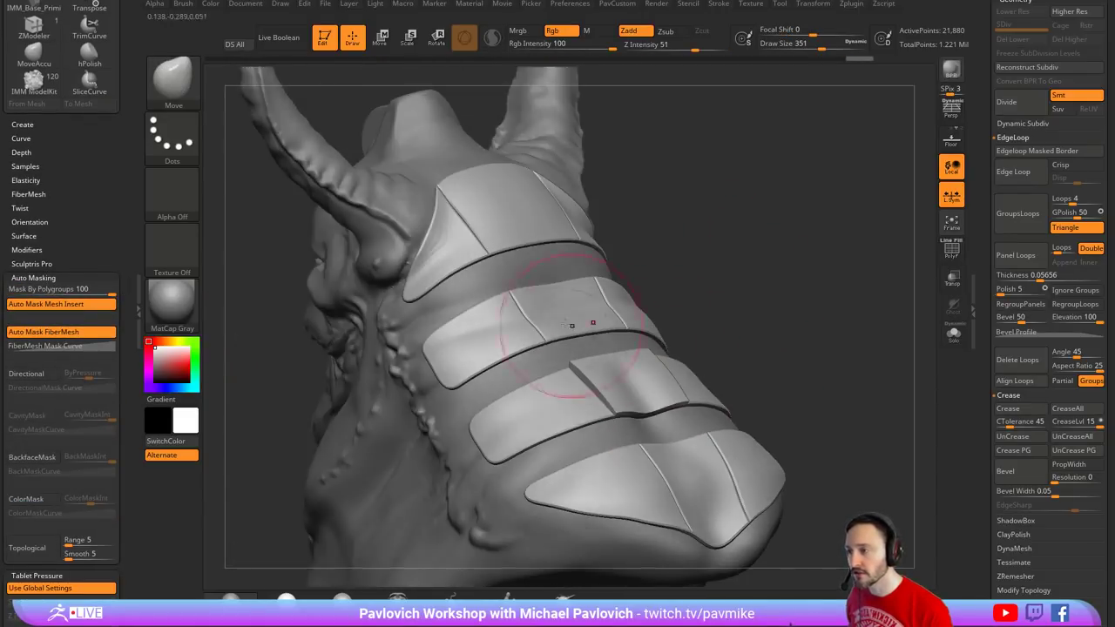
- Sink the second strip's centre panel and shift the top strip's panels with the Move brush at draw size 386
{"action": "left_click_drag", "start_coordinate": [697, 294], "coordinate": [695, 261]}
{"action": "key", "text": "s"}
{"action": "left_click_drag", "start_coordinate": [534, 319], "coordinate": [559, 325]}
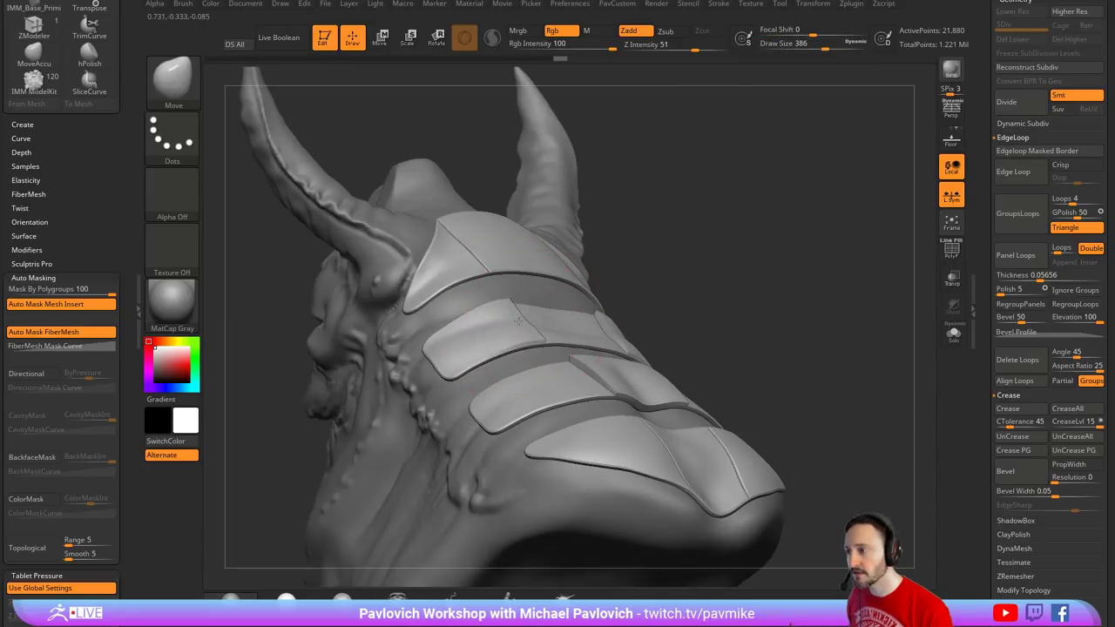
{"action": "left_click_drag", "start_coordinate": [675, 263], "coordinate": [690, 258]}
{"action": "left_click_drag", "start_coordinate": [442, 267], "coordinate": [447, 276]}
{"action": "left_click_drag", "start_coordinate": [627, 209], "coordinate": [553, 216]}
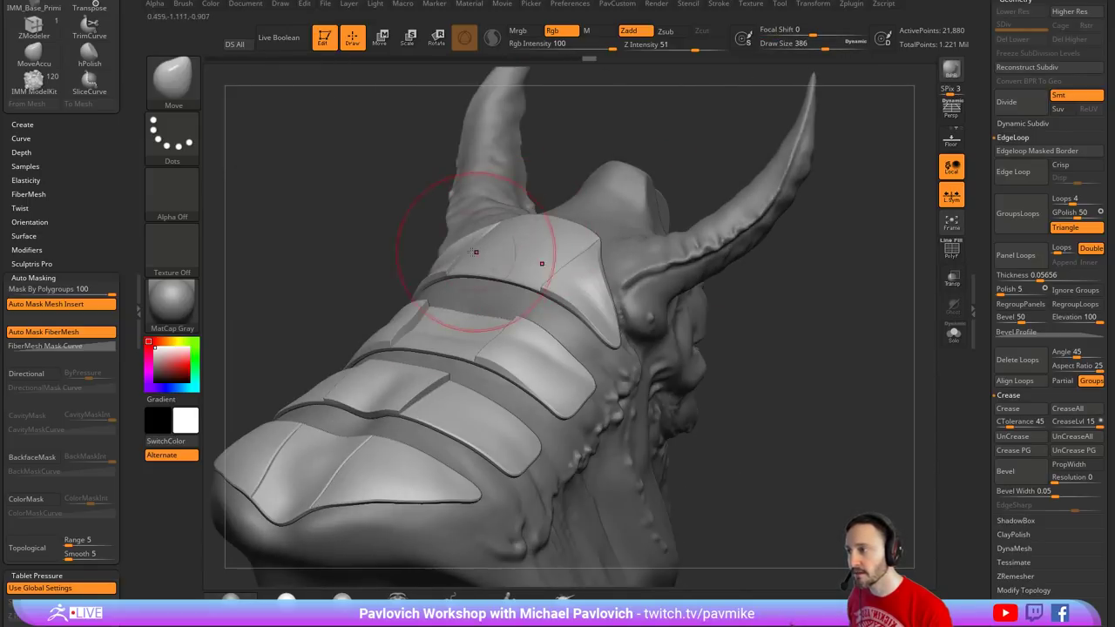
{"action": "left_click_drag", "start_coordinate": [457, 238], "coordinate": [460, 243]}
- Pull the lowest strip's side panels outward and nudge the third strip's centre panel with the Move brush
{"action": "mouse_move", "coordinate": [402, 287]}
{"action": "left_mouse_down"}
{"action": "mouse_move", "coordinate": [737, 281]}
{"action": "mouse_move", "coordinate": [750, 261]}
{"action": "left_mouse_up"}
{"action": "left_click_drag", "start_coordinate": [750, 261], "coordinate": [720, 165], "text": "alt"}
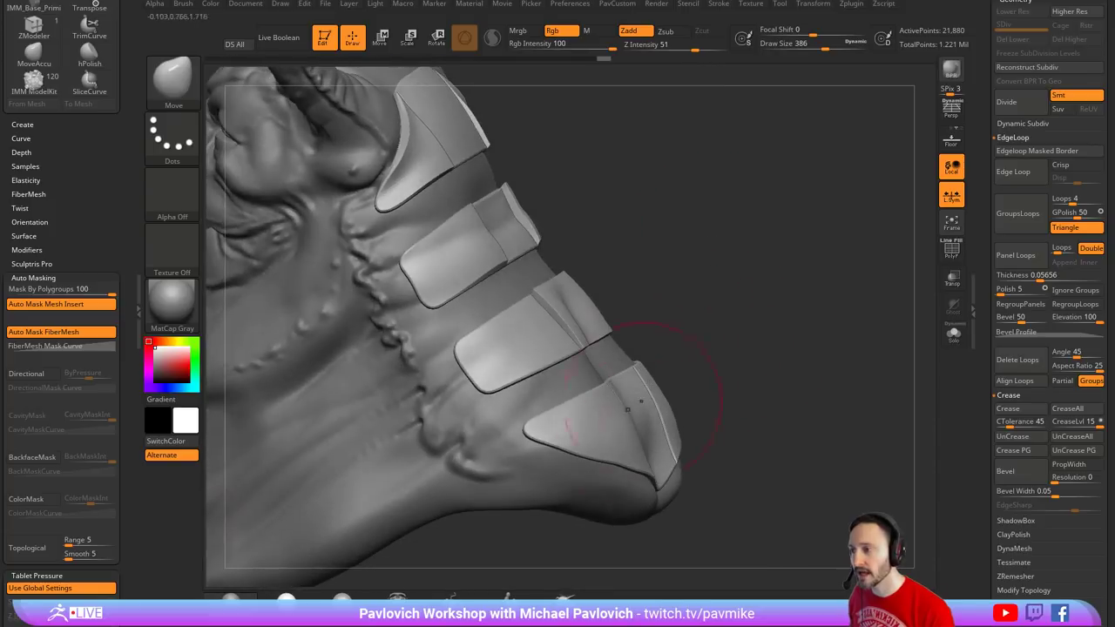
{"action": "left_click_drag", "start_coordinate": [626, 419], "coordinate": [643, 404]}
{"action": "mouse_move", "coordinate": [783, 343]}
{"action": "left_mouse_down"}
{"action": "mouse_move", "coordinate": [605, 321]}
{"action": "mouse_move", "coordinate": [785, 295]}
{"action": "mouse_move", "coordinate": [761, 317]}
{"action": "left_mouse_up"}
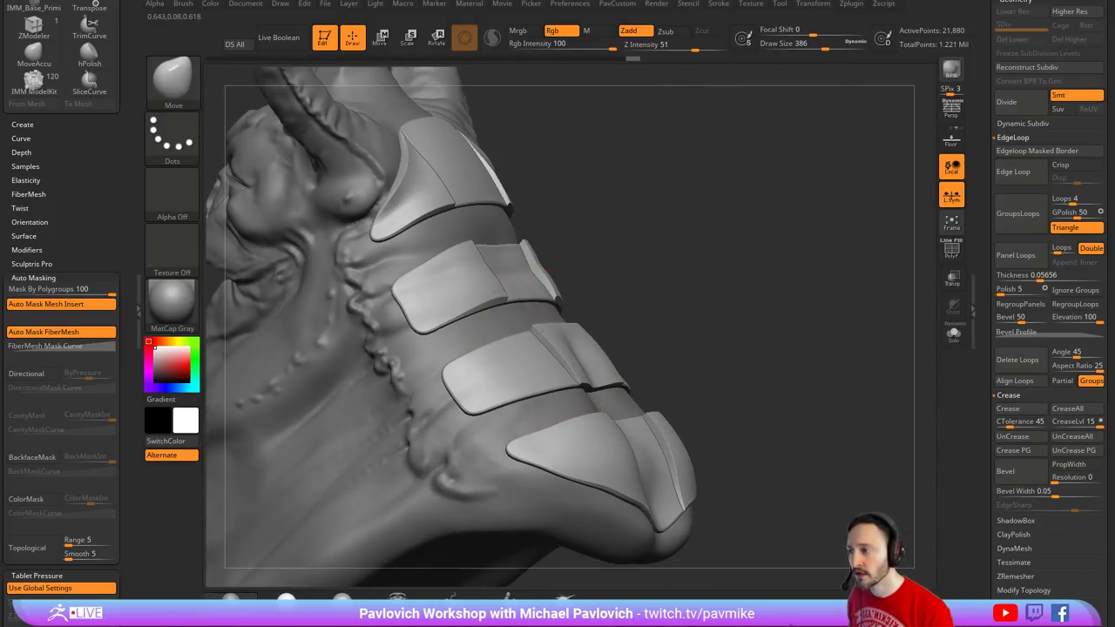
{"action": "left_click_drag", "start_coordinate": [552, 343], "coordinate": [558, 343]}
- Set the draw size to 149 and inspect the offset panels from the back, side and front of the bust
{"action": "left_click_drag", "start_coordinate": [780, 334], "coordinate": [616, 332]}
{"action": "left_click_drag", "start_coordinate": [516, 361], "coordinate": [626, 317]}
{"action": "key", "text": "s"}
{"action": "left_click", "coordinate": [678, 310]}
{"action": "mouse_move", "coordinate": [682, 276]}
{"action": "left_mouse_down", "text": "alt"}
{"action": "mouse_move", "coordinate": [710, 267]}
{"action": "mouse_move", "coordinate": [646, 327]}
{"action": "left_mouse_up", "text": "alt"}
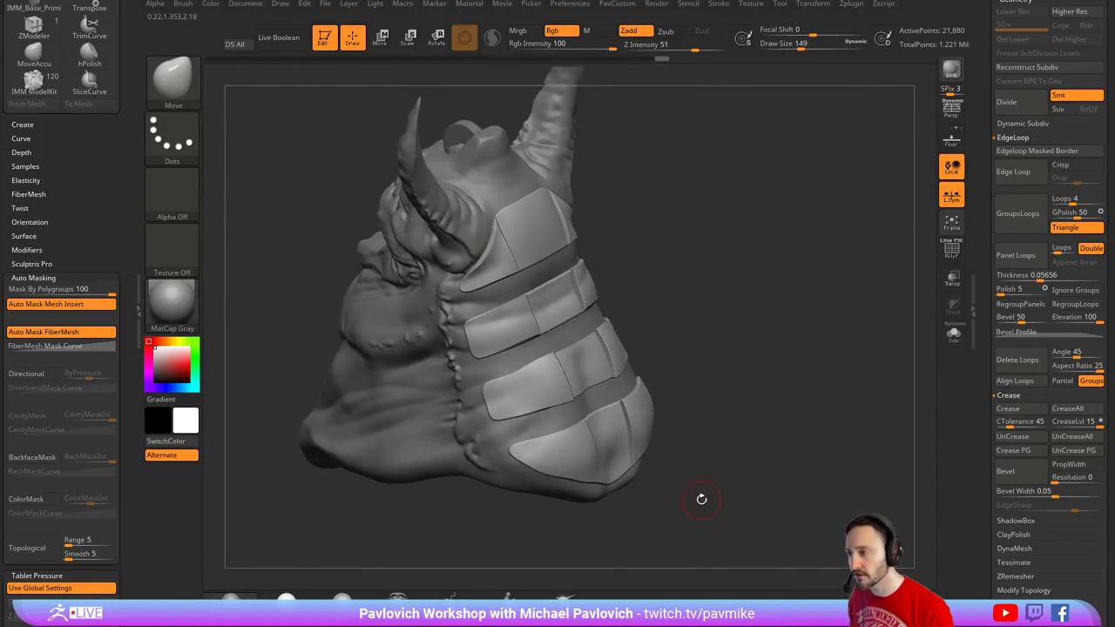
{"action": "left_click_drag", "start_coordinate": [701, 499], "coordinate": [719, 395]}
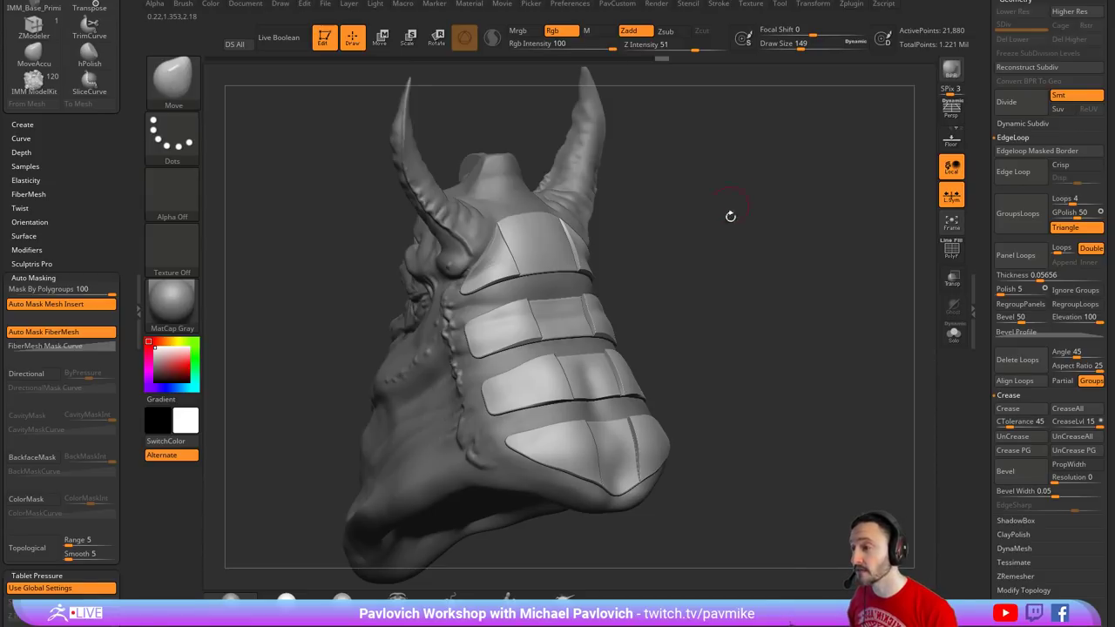
{"action": "mouse_move", "coordinate": [731, 217]}
{"action": "left_mouse_down"}
{"action": "mouse_move", "coordinate": [741, 306]}
{"action": "mouse_move", "coordinate": [700, 323]}
{"action": "mouse_move", "coordinate": [798, 329]}
{"action": "mouse_move", "coordinate": [607, 236]}
{"action": "mouse_move", "coordinate": [741, 288]}
{"action": "mouse_move", "coordinate": [777, 332]}
{"action": "mouse_move", "coordinate": [749, 278]}
{"action": "mouse_move", "coordinate": [812, 324]}
{"action": "left_mouse_up"}
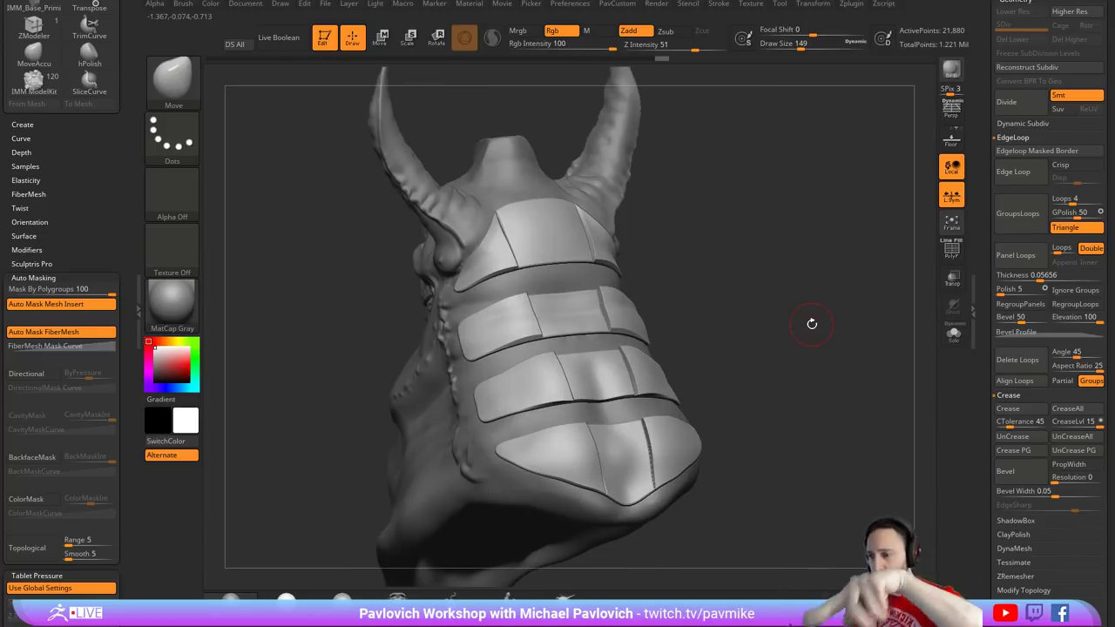
{"action": "mouse_move", "coordinate": [695, 224]}
{"action": "left_mouse_down"}
{"action": "mouse_move", "coordinate": [726, 191]}
{"action": "mouse_move", "coordinate": [722, 254]}
{"action": "mouse_move", "coordinate": [736, 284]}
{"action": "mouse_move", "coordinate": [714, 287]}
{"action": "mouse_move", "coordinate": [711, 270]}
{"action": "mouse_move", "coordinate": [767, 254]}
{"action": "mouse_move", "coordinate": [540, 305]}
{"action": "left_mouse_up"}
{"action": "left_click_drag", "start_coordinate": [778, 299], "coordinate": [802, 281]}
{"action": "mouse_move", "coordinate": [633, 241]}
{"action": "left_mouse_down"}
{"action": "mouse_move", "coordinate": [685, 182]}
{"action": "mouse_move", "coordinate": [751, 225]}
{"action": "left_mouse_up"}
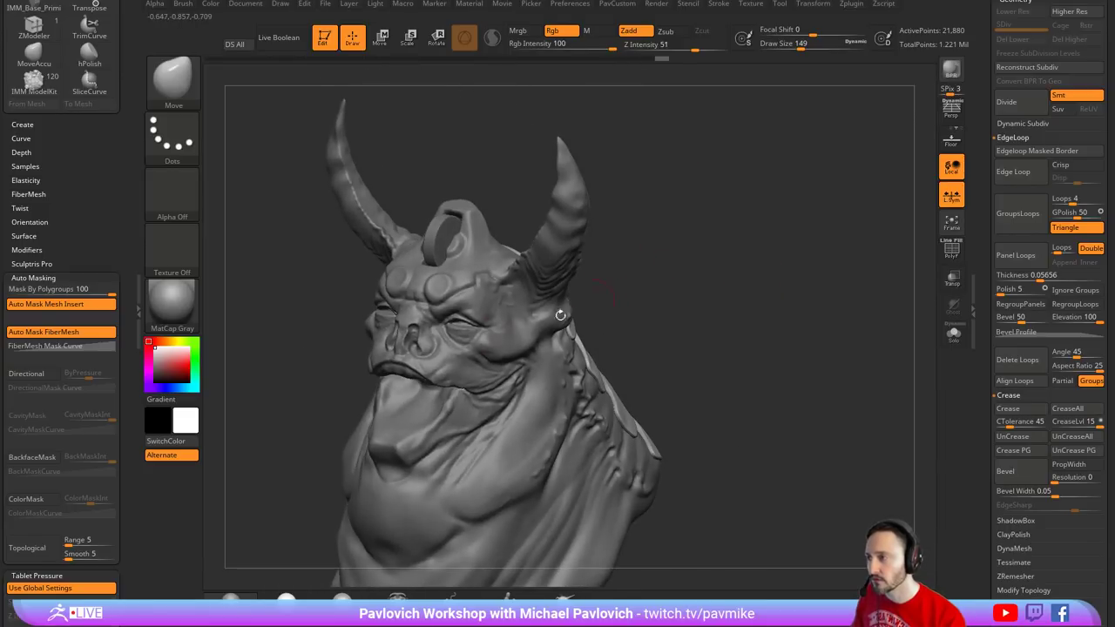
{"action": "mouse_move", "coordinate": [687, 339]}
{"action": "left_mouse_down"}
{"action": "mouse_move", "coordinate": [686, 350]}
{"action": "mouse_move", "coordinate": [540, 361]}
{"action": "mouse_move", "coordinate": [738, 297]}
{"action": "left_mouse_up"}
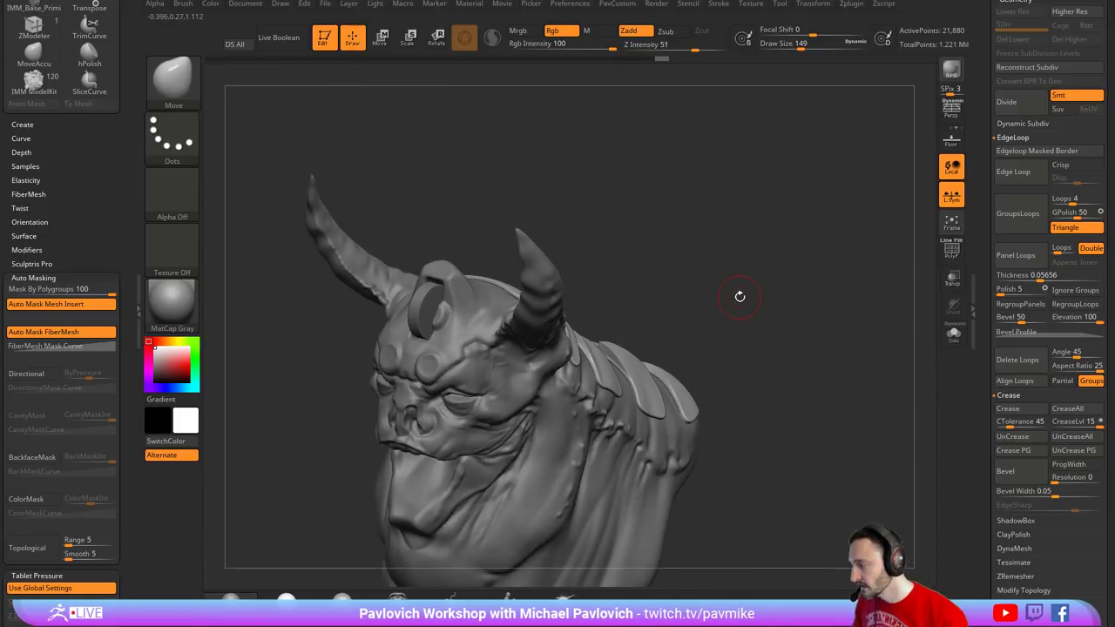
- Switch to the browser and skip through the YouTube video "049 ZBrush 2018 Hard Surface Geo From PolygroupIt" to 2:58
{"action": "left_click_drag", "start_coordinate": [927, 0], "coordinate": [861, 10]}
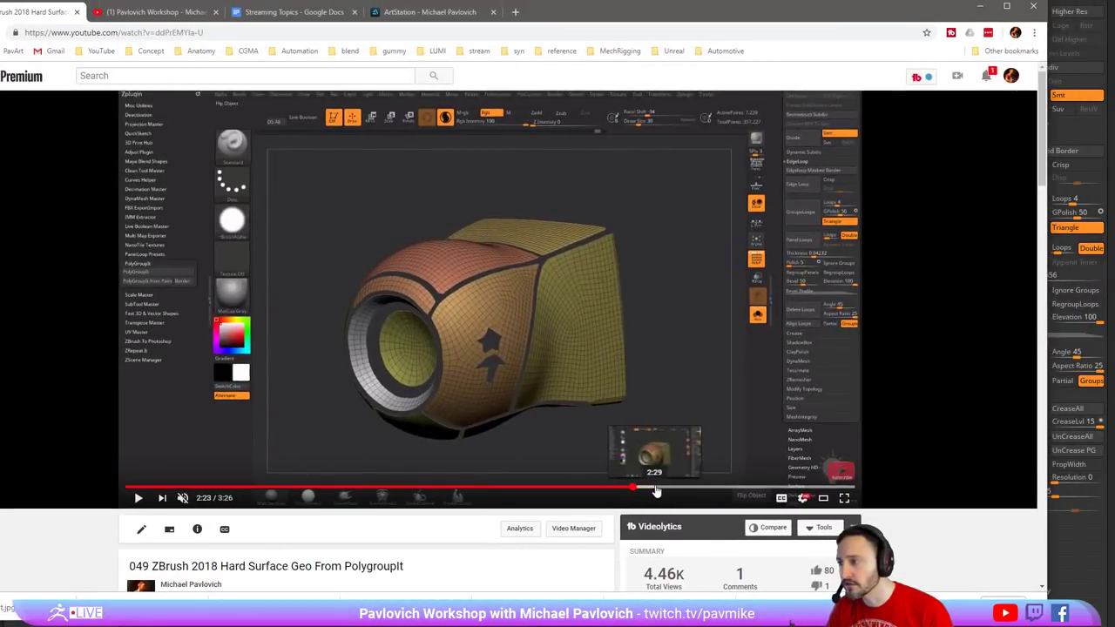
{"action": "left_click", "coordinate": [690, 490]}
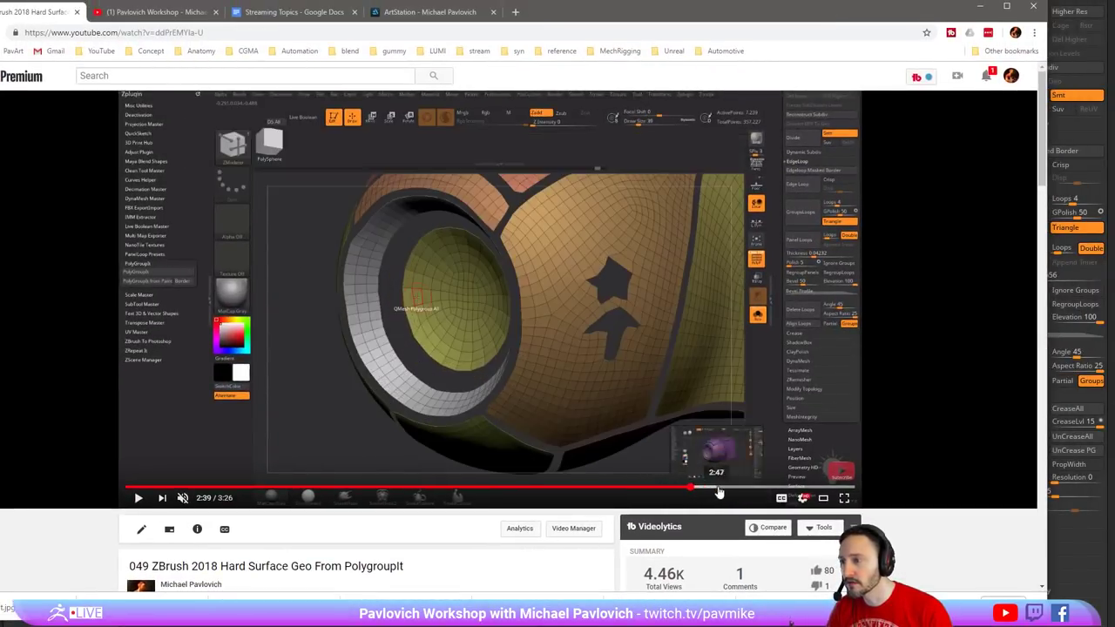
{"action": "left_click", "coordinate": [719, 492]}
{"action": "left_click", "coordinate": [739, 493]}
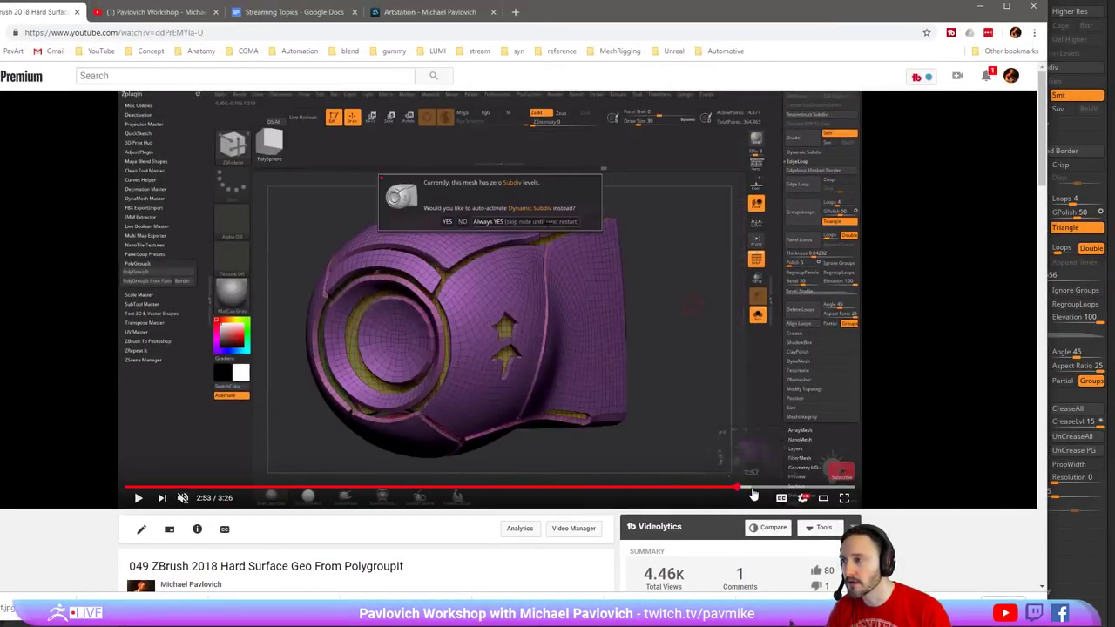
{"action": "left_click", "coordinate": [755, 494]}
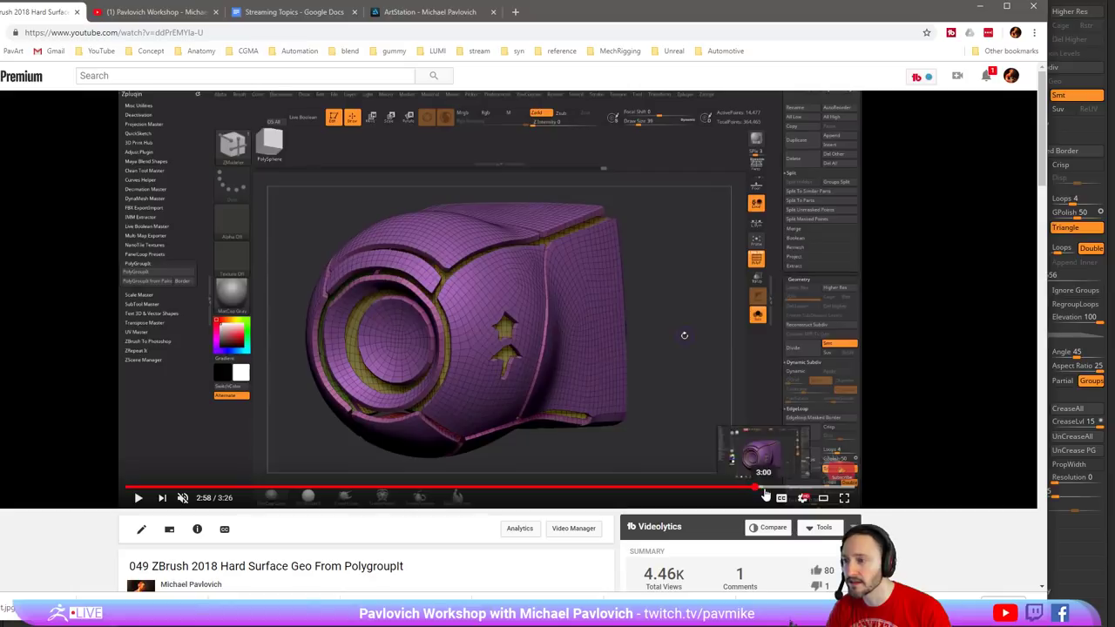
- Skip ahead in the PolygroupIt video to 3:18 and return to ZBrush
{"action": "mouse_move", "coordinate": [763, 495]}
{"action": "left_mouse_down"}
{"action": "mouse_move", "coordinate": [783, 493]}
{"action": "mouse_move", "coordinate": [774, 489]}
{"action": "left_mouse_up"}
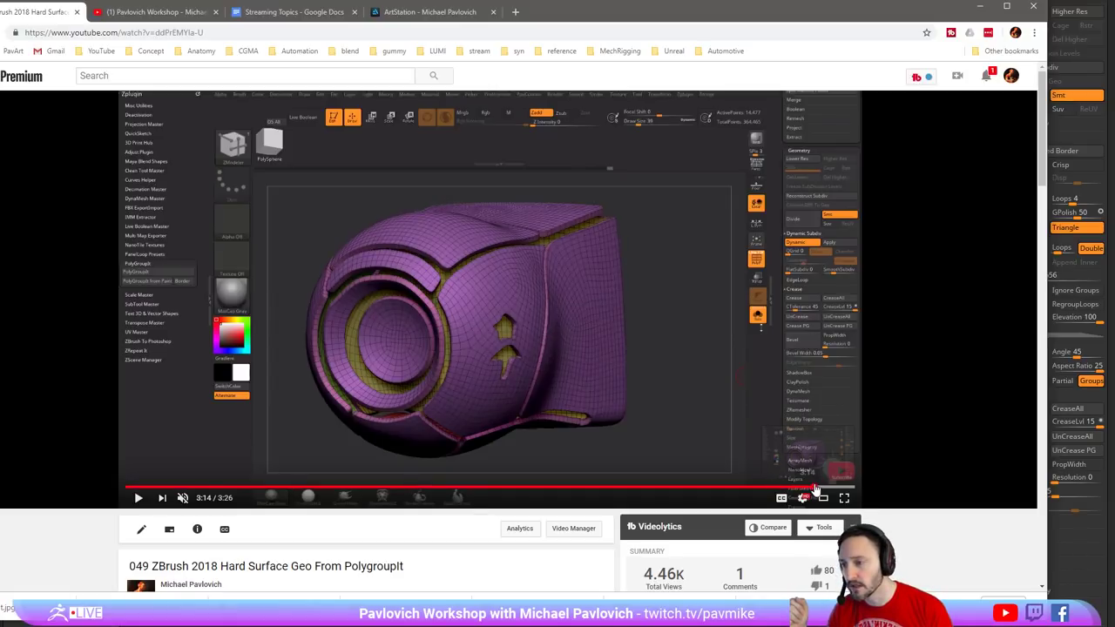
{"action": "left_click", "coordinate": [827, 489]}
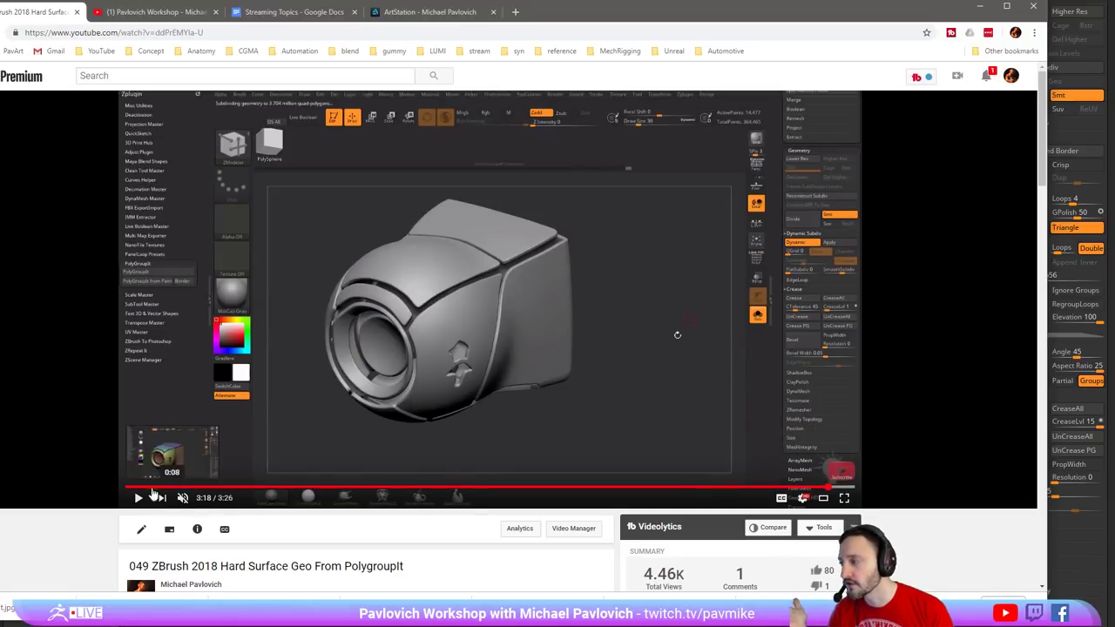
{"action": "left_click_drag", "start_coordinate": [589, 20], "coordinate": [601, 623]}
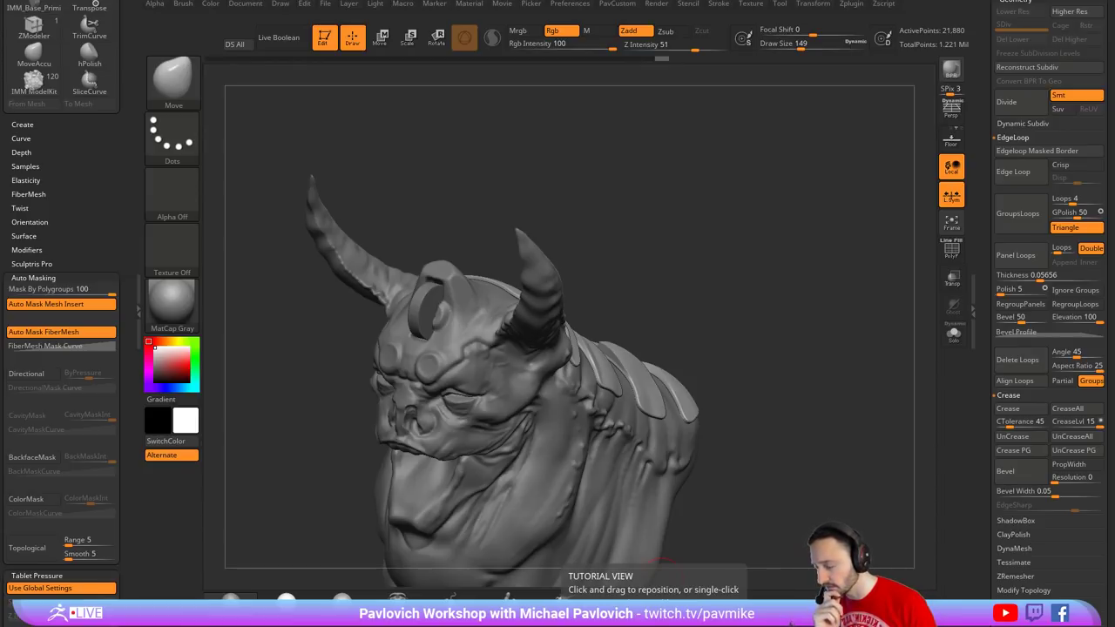
- Switch to the browser and open the "Intro to ZBrush Files" product page in the Cubebrush store
{"action": "left_click_drag", "start_coordinate": [875, 623], "coordinate": [911, 25]}
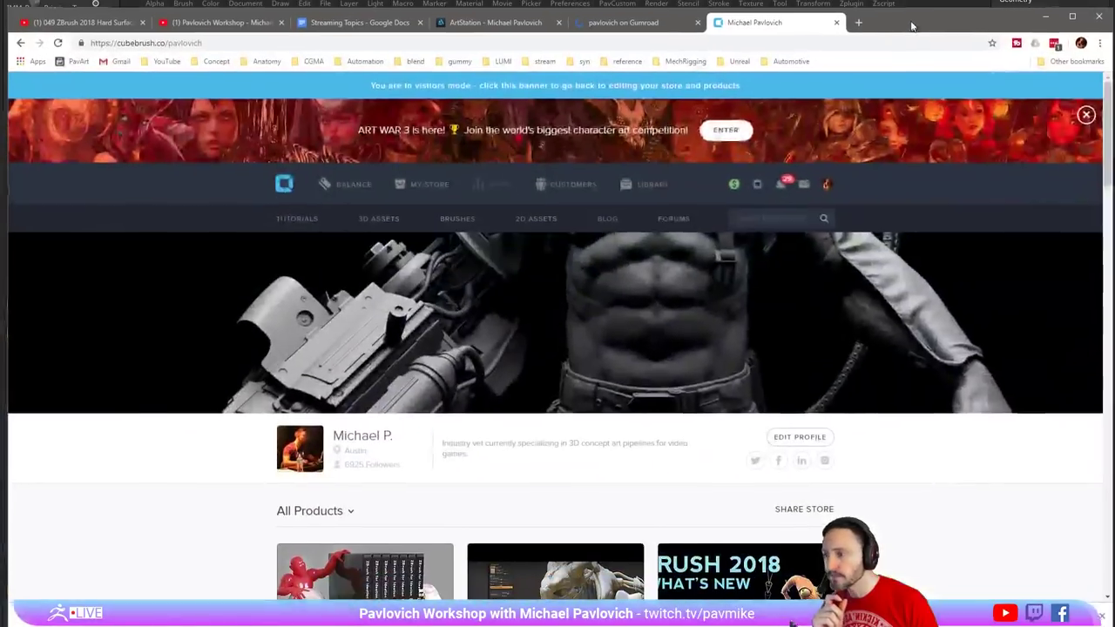
{"action": "scroll", "coordinate": [458, 300], "scroll_direction": "down", "scroll_amount": 11}
{"action": "scroll", "coordinate": [456, 307], "scroll_direction": "down", "scroll_amount": 4}
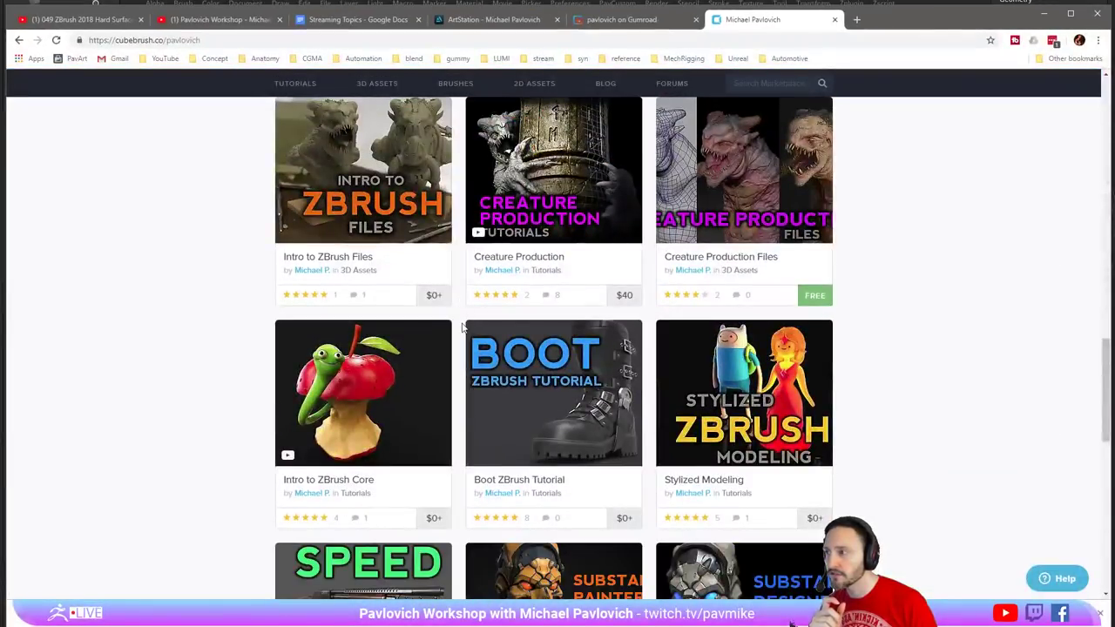
{"action": "scroll", "coordinate": [366, 224], "scroll_direction": "up", "scroll_amount": 2}
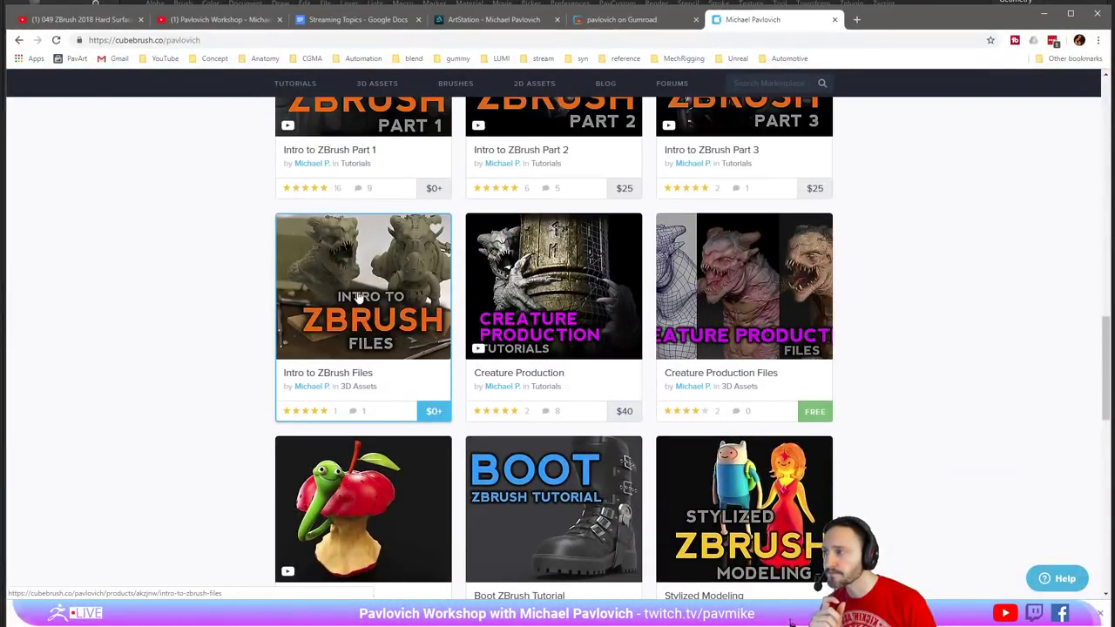
{"action": "left_click", "coordinate": [359, 309]}
{"action": "scroll", "coordinate": [362, 309], "scroll_direction": "down", "scroll_amount": 2}
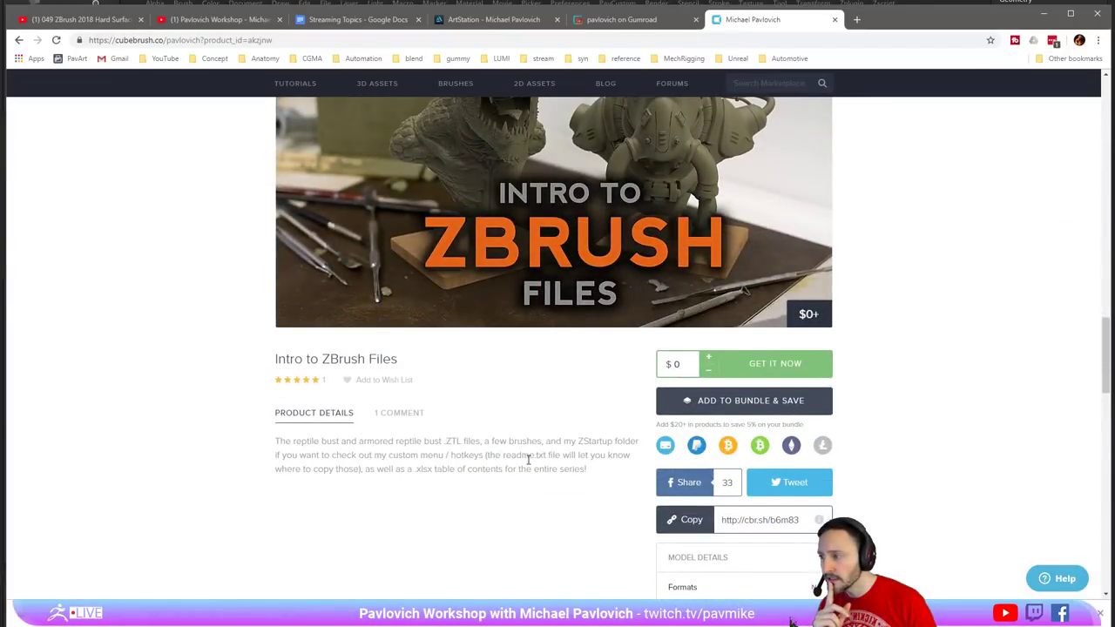
- Highlight the "custom menu / hotkeys" mention in the Cubebrush product description
{"action": "left_click_drag", "start_coordinate": [399, 455], "coordinate": [485, 456]}
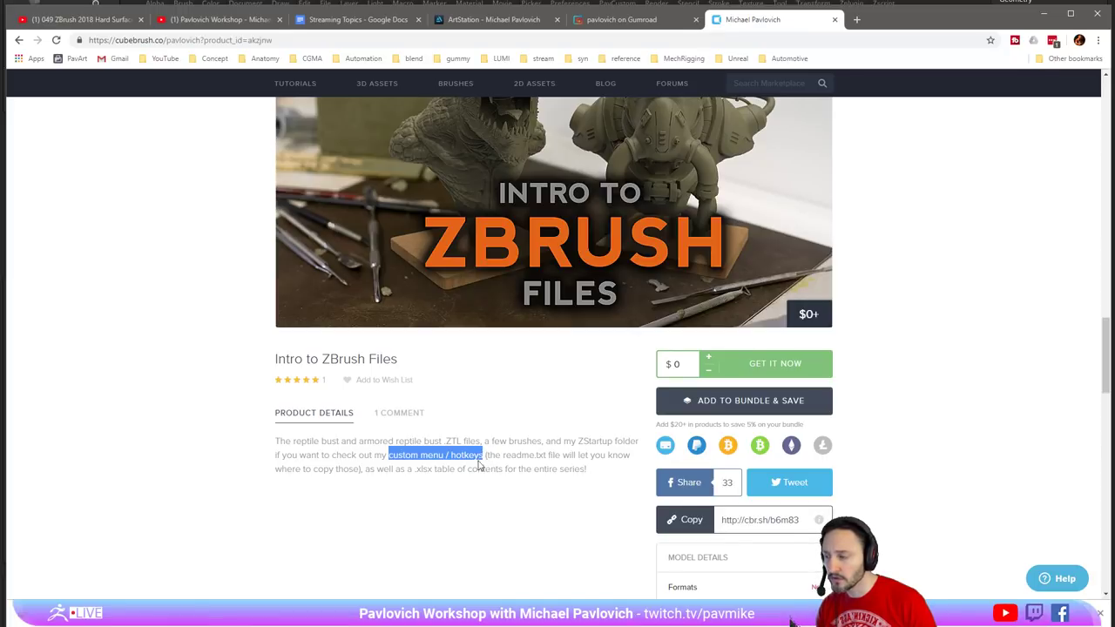
{"action": "left_click", "coordinate": [457, 458]}
{"action": "left_click_drag", "start_coordinate": [451, 457], "coordinate": [481, 457]}
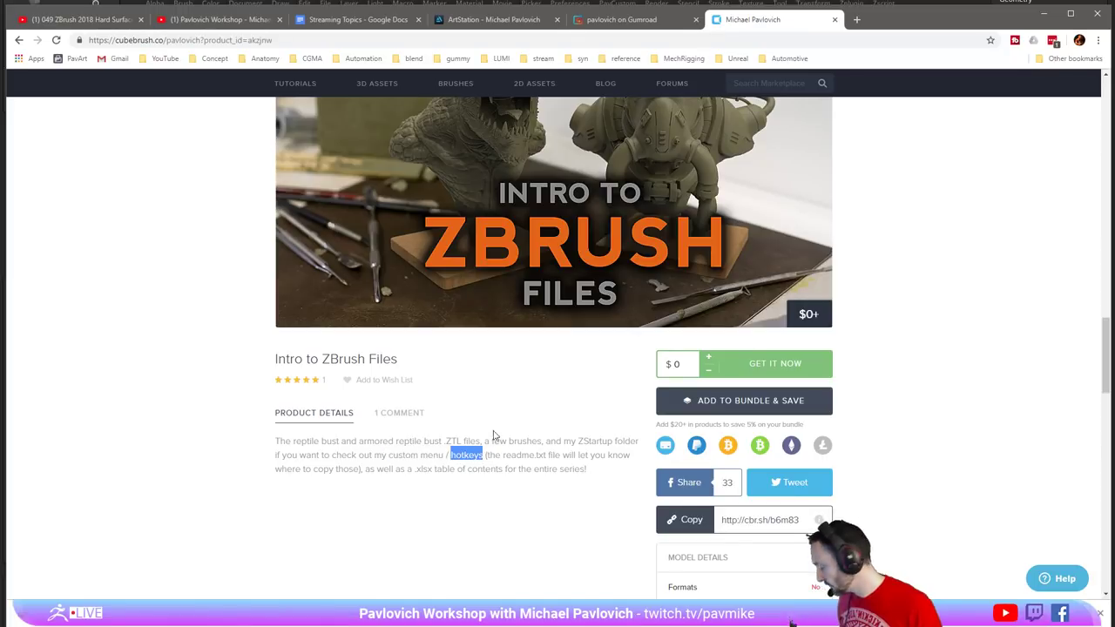
- Review StartupHotkeys.TXT from the ZBrushData2018 > ZStartup > Hotkeys folder in File Explorer, and close both windows
{"action": "key", "text": "alt+Tab"}
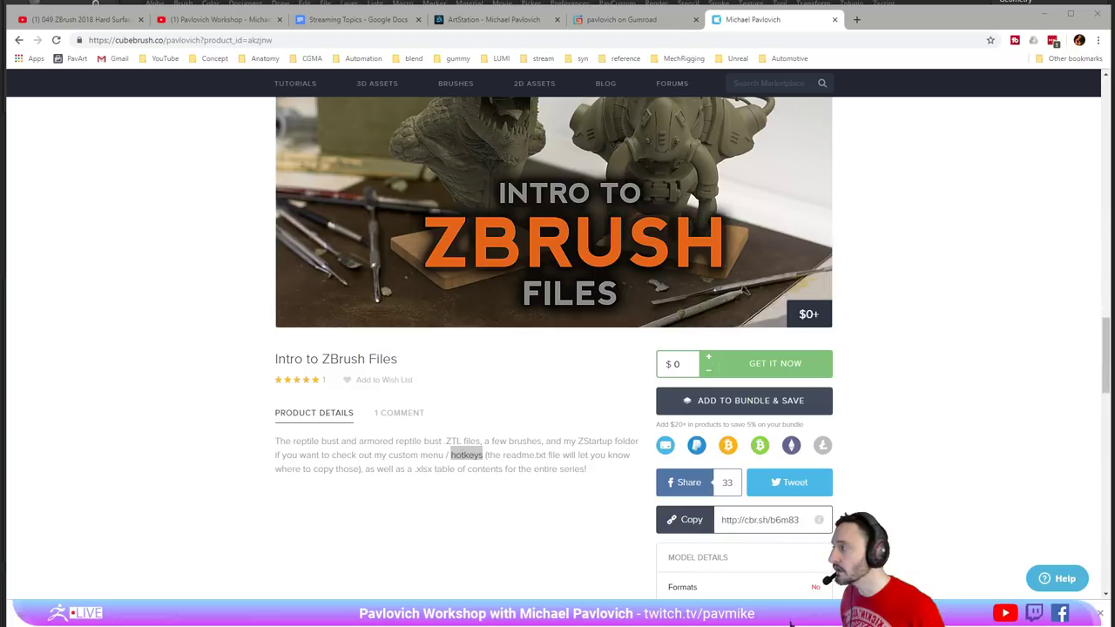
{"action": "key", "text": "super+e"}
{"action": "scroll", "coordinate": [136, 390], "scroll_direction": "up", "scroll_amount": 3}
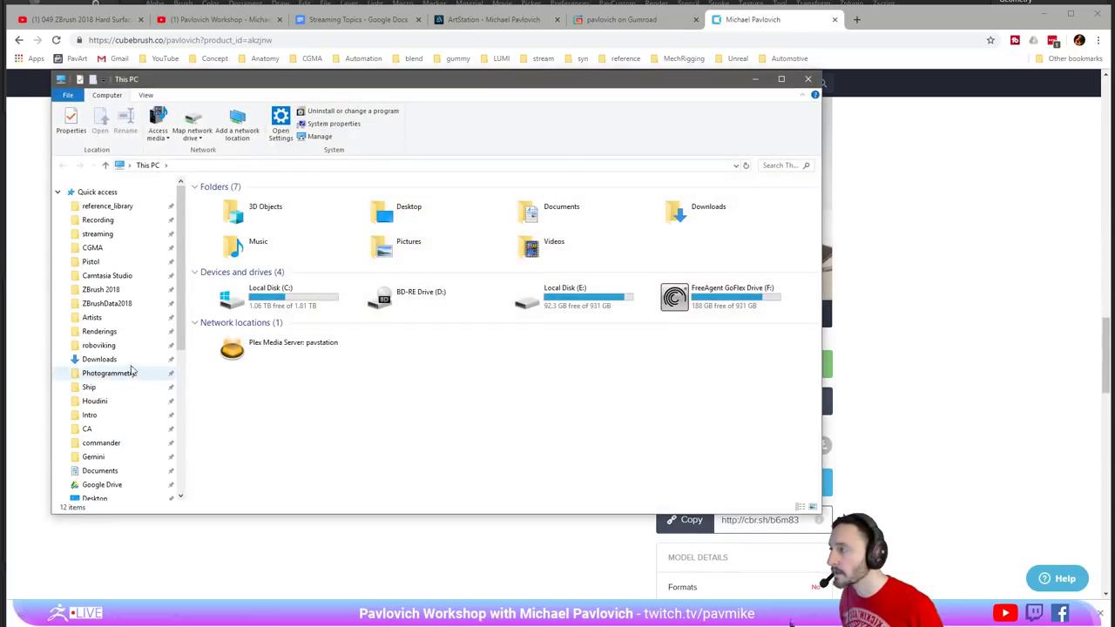
{"action": "left_click", "coordinate": [130, 301]}
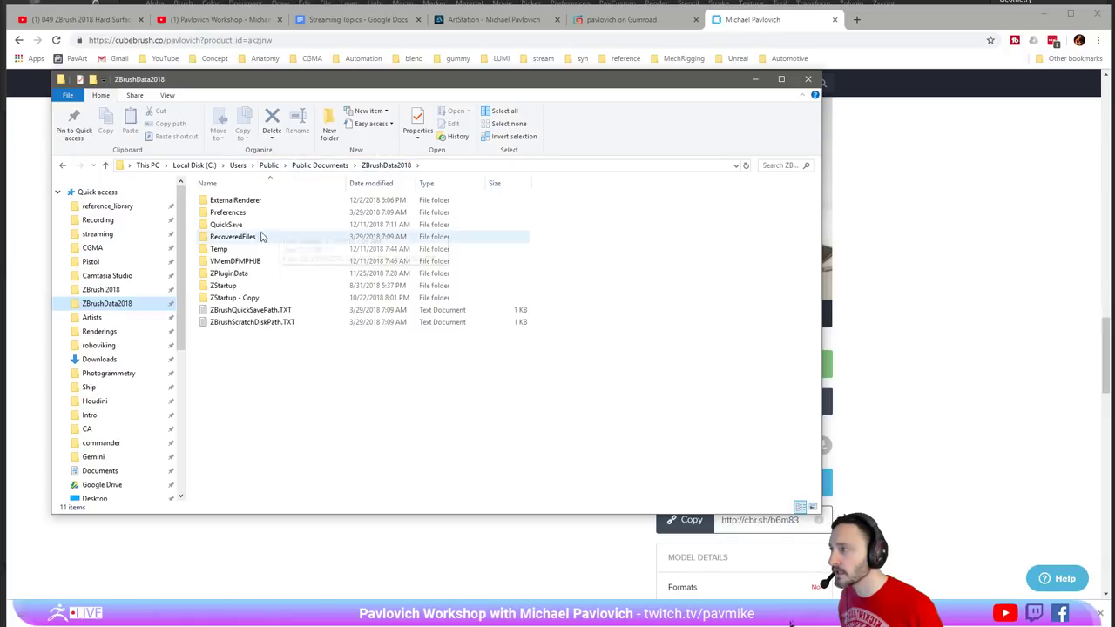
{"action": "left_click", "coordinate": [246, 288]}
{"action": "double_click", "coordinate": [246, 288]}
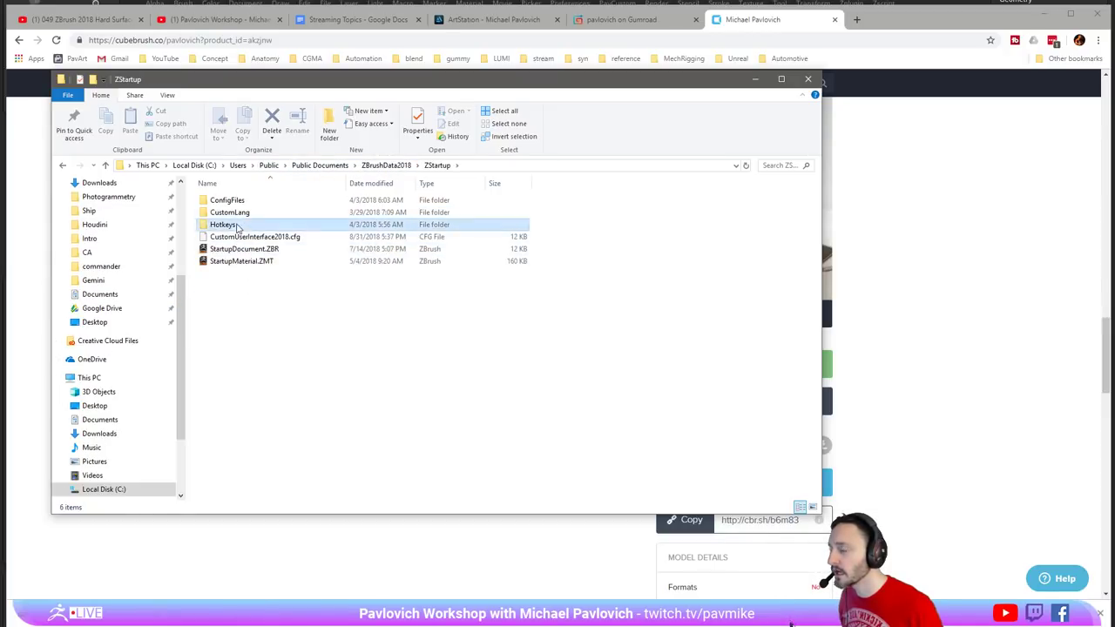
{"action": "double_click", "coordinate": [242, 224]}
{"action": "double_click", "coordinate": [240, 202]}
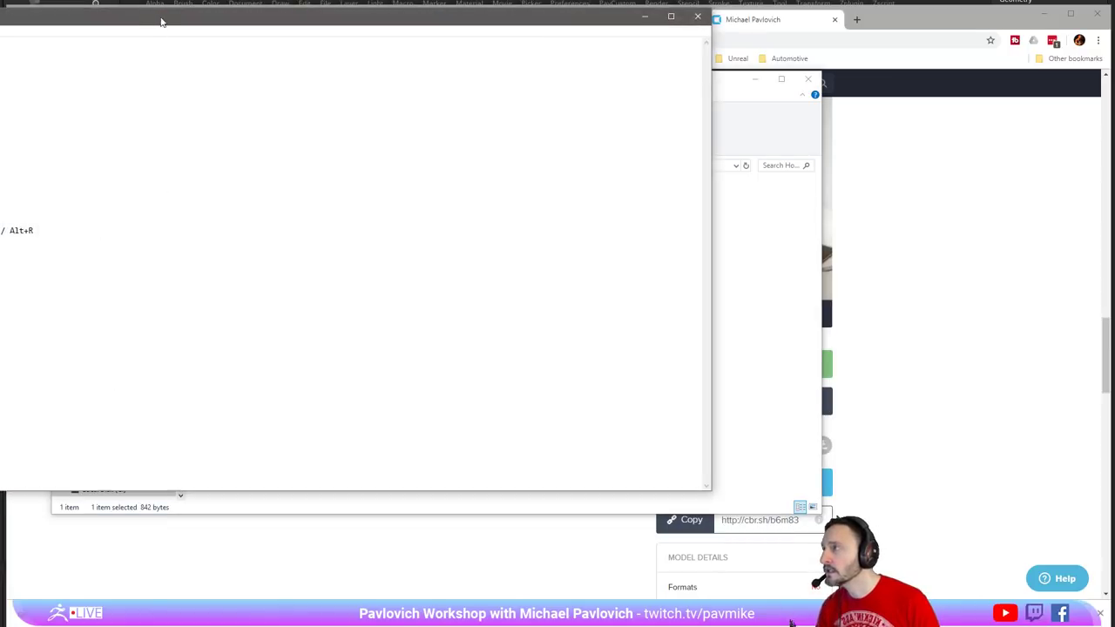
{"action": "left_click_drag", "start_coordinate": [162, 21], "coordinate": [541, 112]}
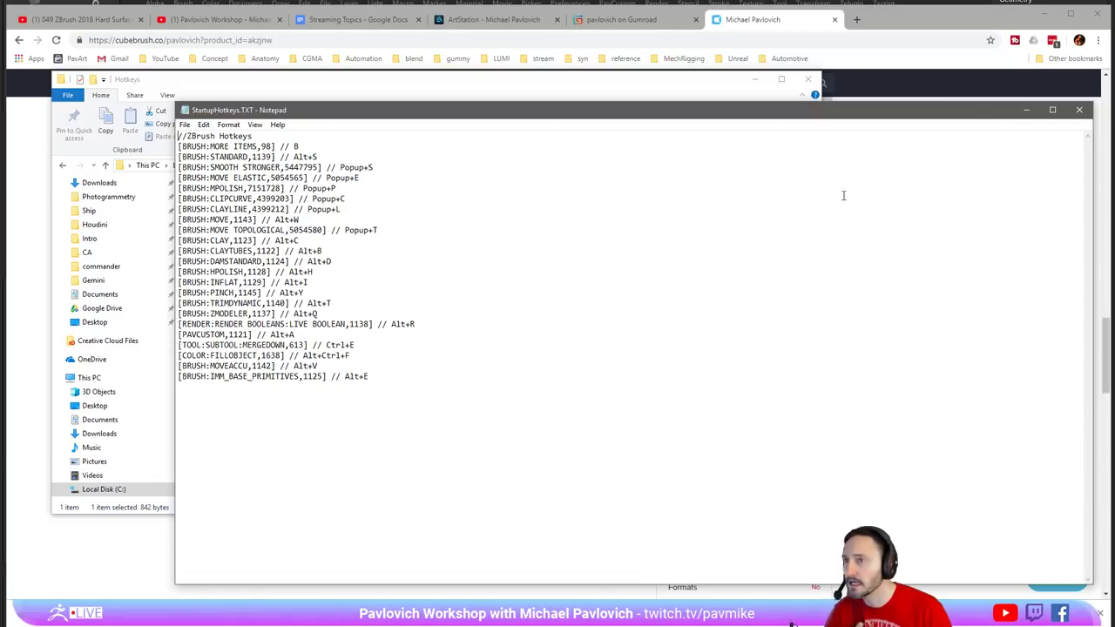
{"action": "left_click", "coordinate": [1085, 108]}
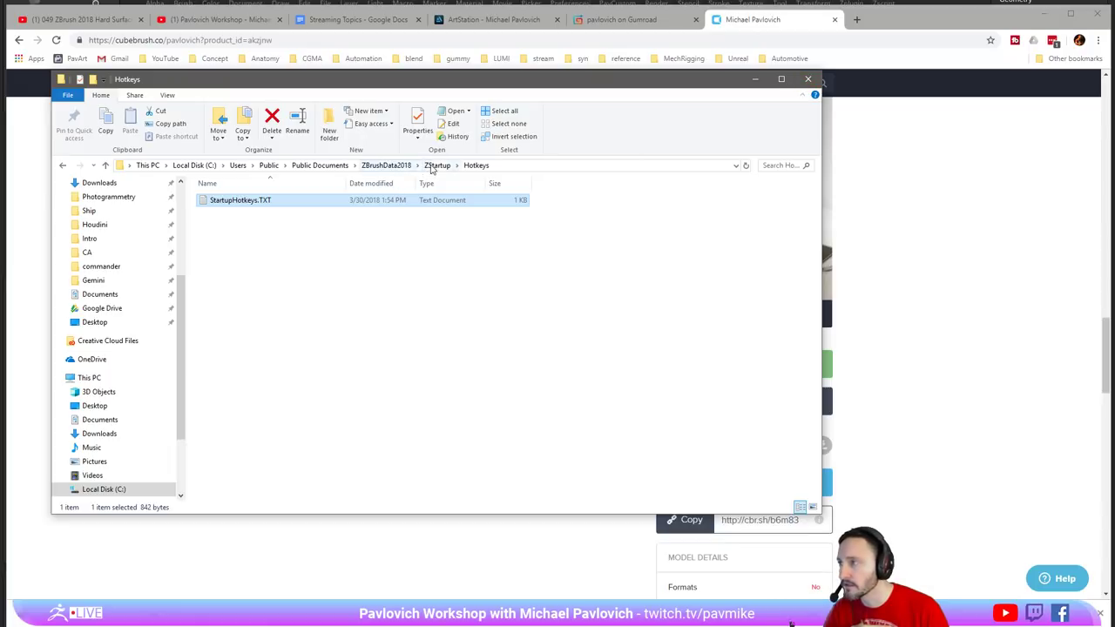
{"action": "left_click", "coordinate": [812, 80]}
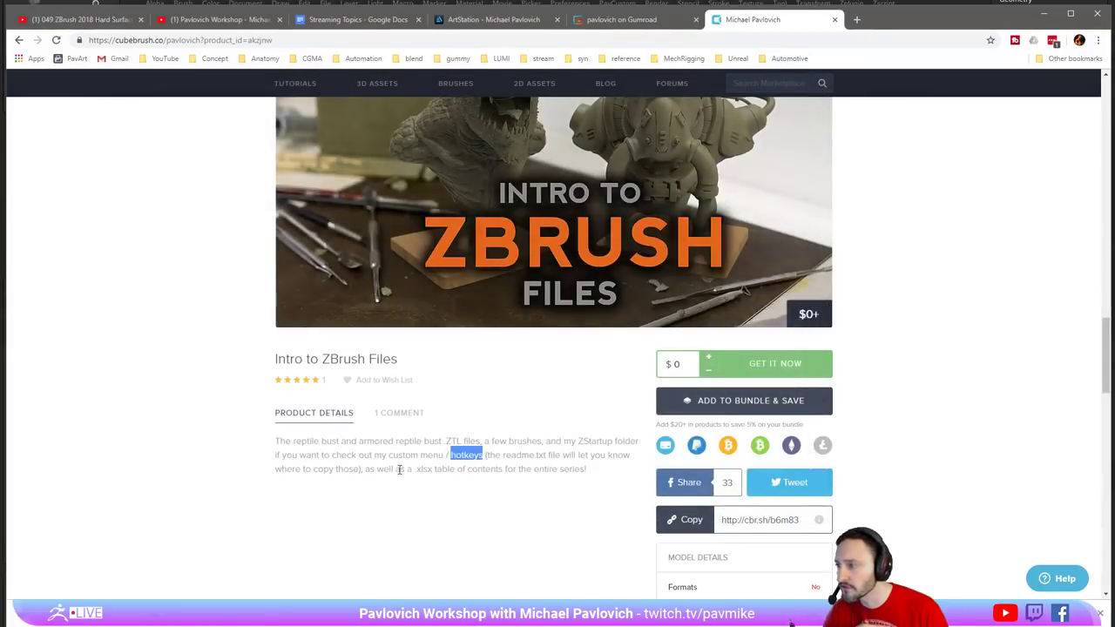
- Find the Intro To ZBrush files product on the Gumroad profile and open its page
{"action": "left_click", "coordinate": [621, 19]}
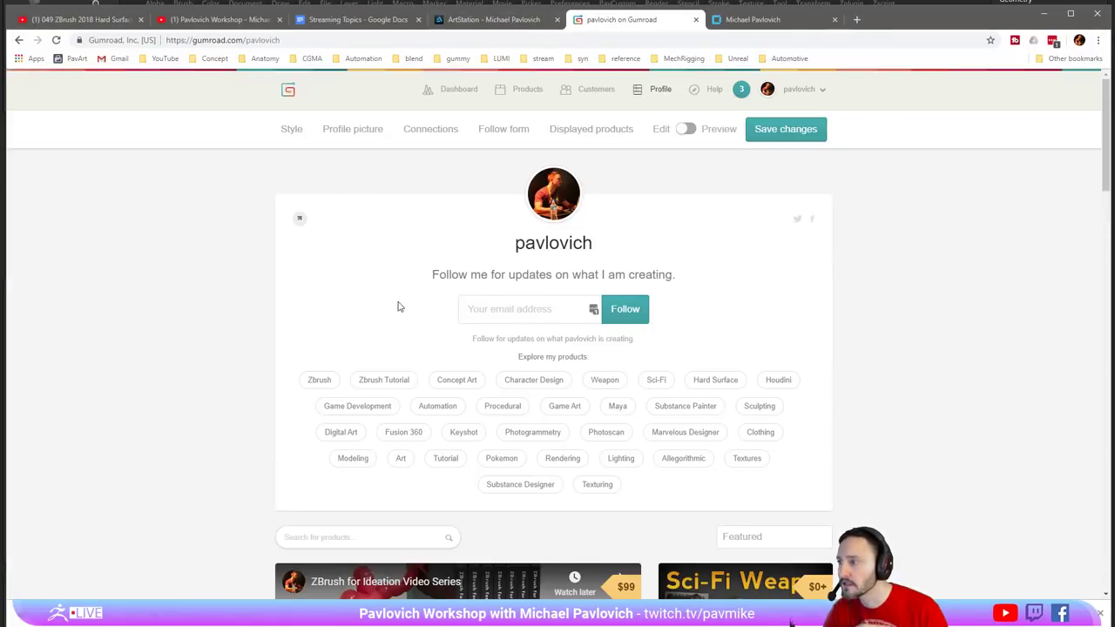
{"action": "scroll", "coordinate": [398, 306], "scroll_direction": "down", "scroll_amount": 10}
{"action": "scroll", "coordinate": [339, 339], "scroll_direction": "down", "scroll_amount": 10}
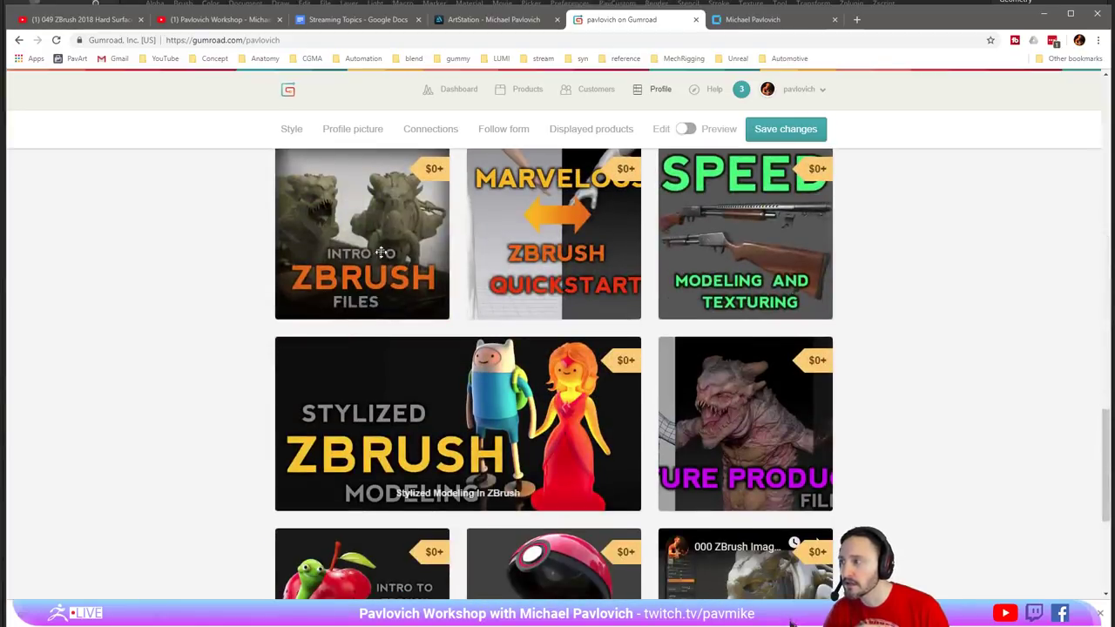
{"action": "left_click", "coordinate": [288, 164]}
{"action": "scroll", "coordinate": [489, 387], "scroll_direction": "down", "scroll_amount": 3}
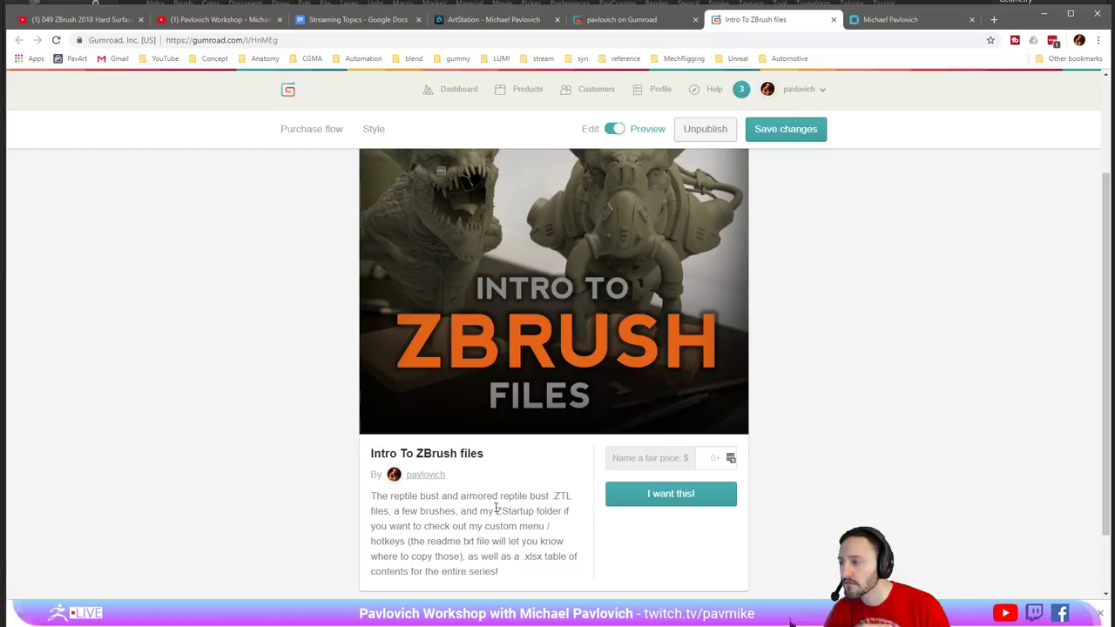
- Highlight the ZStartup folder and hotkeys text in the Gumroad description, and return to ZBrush
{"action": "left_click_drag", "start_coordinate": [496, 509], "coordinate": [541, 541]}
{"action": "scroll", "coordinate": [580, 548], "scroll_direction": "down", "scroll_amount": 2}
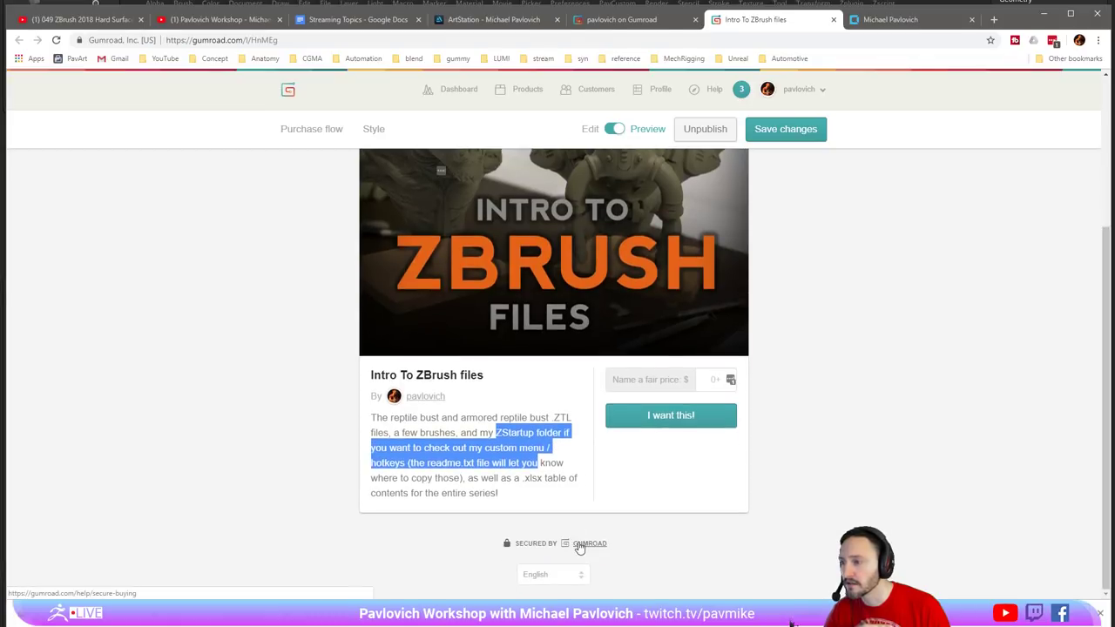
{"action": "scroll", "coordinate": [580, 547], "scroll_direction": "up", "scroll_amount": 3}
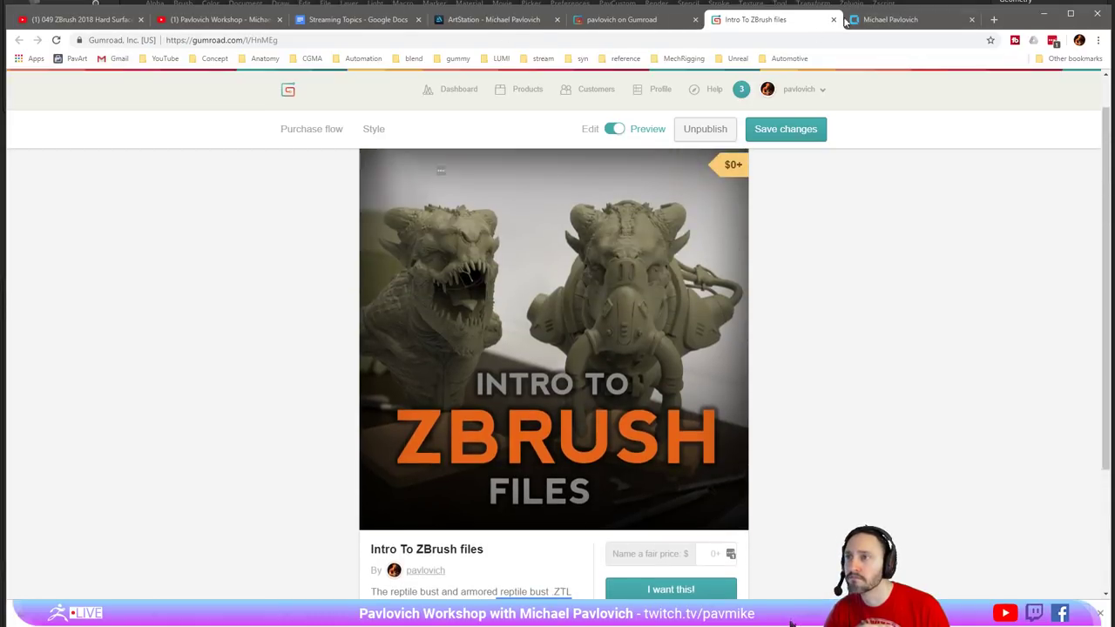
{"action": "left_click", "coordinate": [1043, 15]}
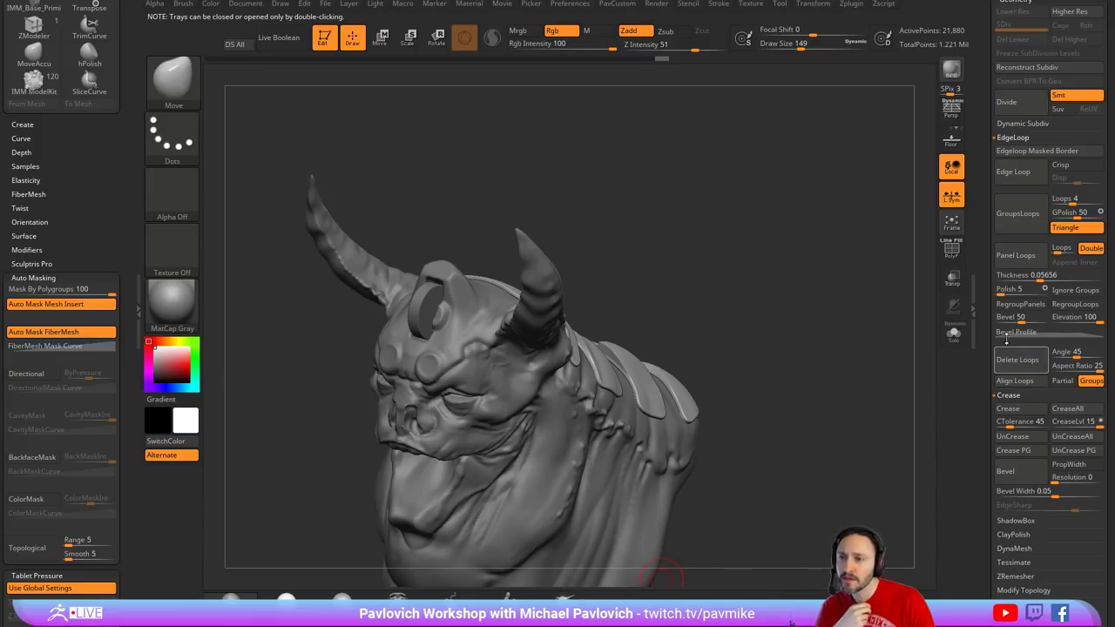
- Select the PM3D_Sphere3D_12 arm subtool, isolate it with Solo and frame it in the view
{"action": "left_click_drag", "start_coordinate": [990, 275], "coordinate": [1011, 523]}
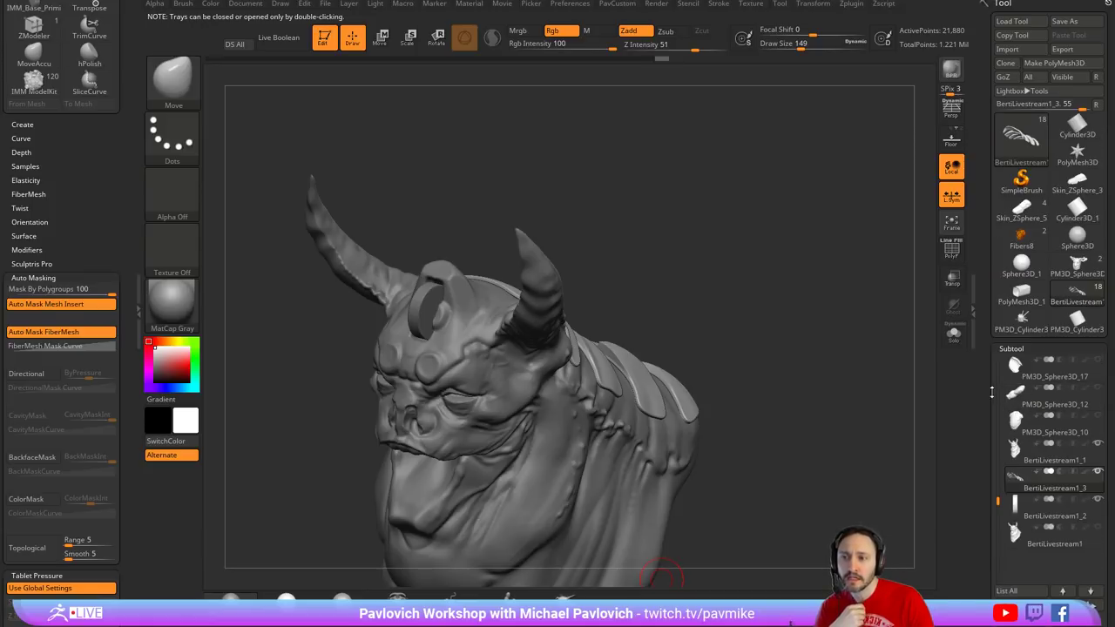
{"action": "left_click", "coordinate": [1037, 402]}
{"action": "left_click_drag", "start_coordinate": [751, 384], "coordinate": [751, 290]}
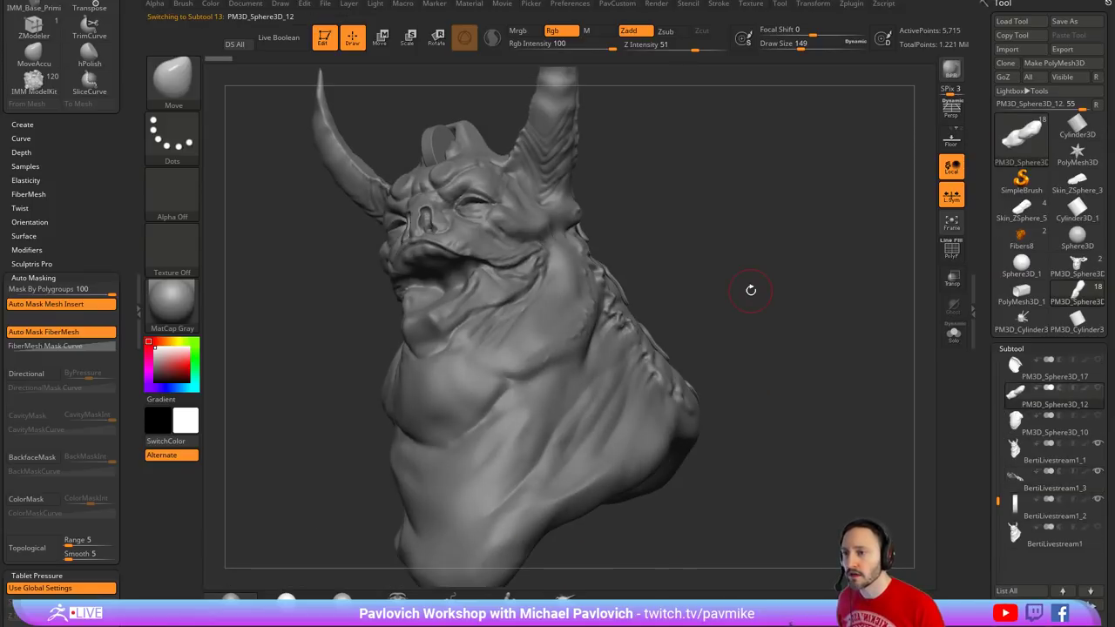
{"action": "left_click_drag", "start_coordinate": [784, 144], "coordinate": [884, 314]}
{"action": "left_click", "coordinate": [953, 334]}
{"action": "key", "text": "f"}
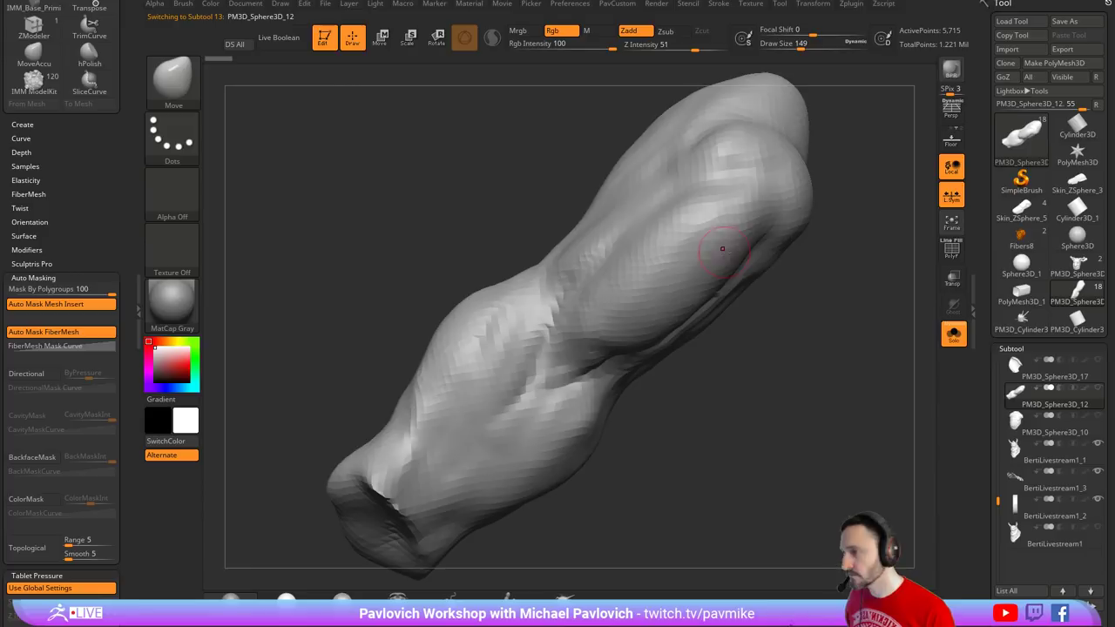
{"action": "key", "text": "f"}
{"action": "left_click_drag", "start_coordinate": [771, 251], "coordinate": [883, 341]}
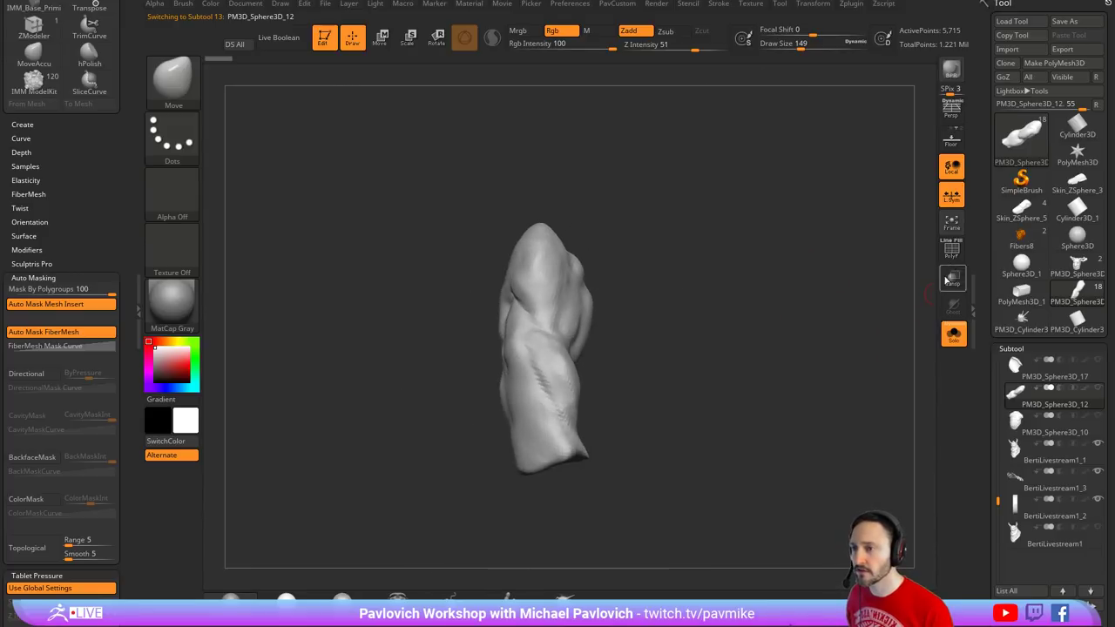
- Display the polyframe, assign the whole arm to one polygroup and choose the SliceCurve brush
{"action": "left_click", "coordinate": [951, 251]}
{"action": "mouse_move", "coordinate": [871, 296]}
{"action": "left_mouse_down"}
{"action": "mouse_move", "coordinate": [846, 324]}
{"action": "mouse_move", "coordinate": [755, 302]}
{"action": "left_mouse_up"}
{"action": "key", "text": "ctrl+w"}
{"action": "left_click", "coordinate": [174, 82], "text": "ctrl+shift"}
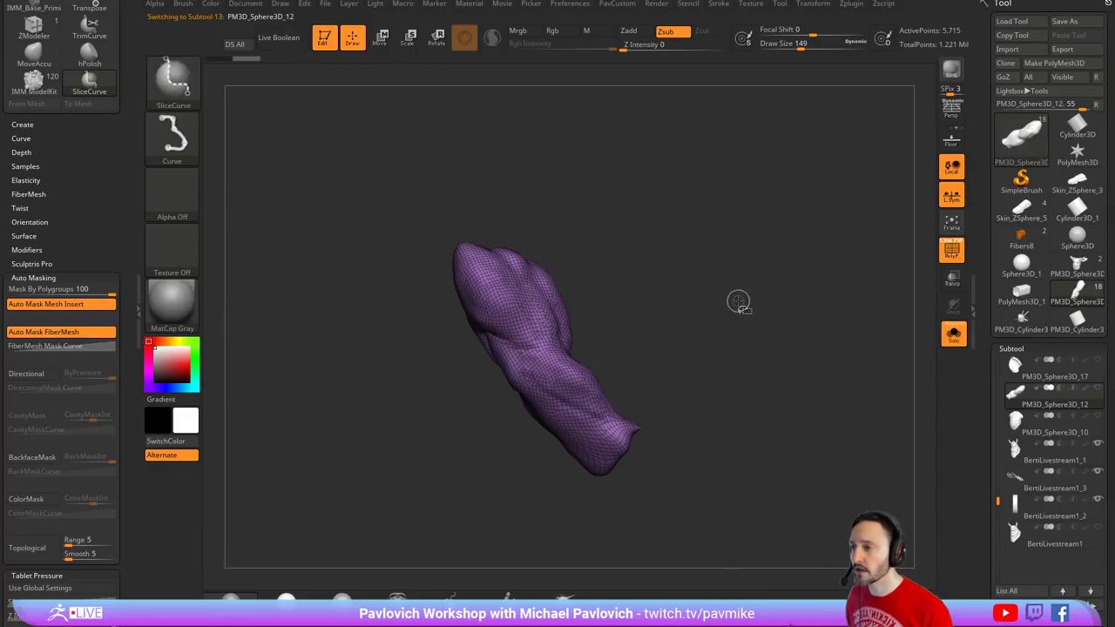
- Try a diagonal SliceCurve cut across the arm
{"action": "key", "text": "ctrl+shift+space"}
{"action": "left_click", "coordinate": [709, 280]}
{"action": "left_click_drag", "start_coordinate": [709, 301], "coordinate": [415, 448]}
{"action": "key", "text": "ctrl+z"}
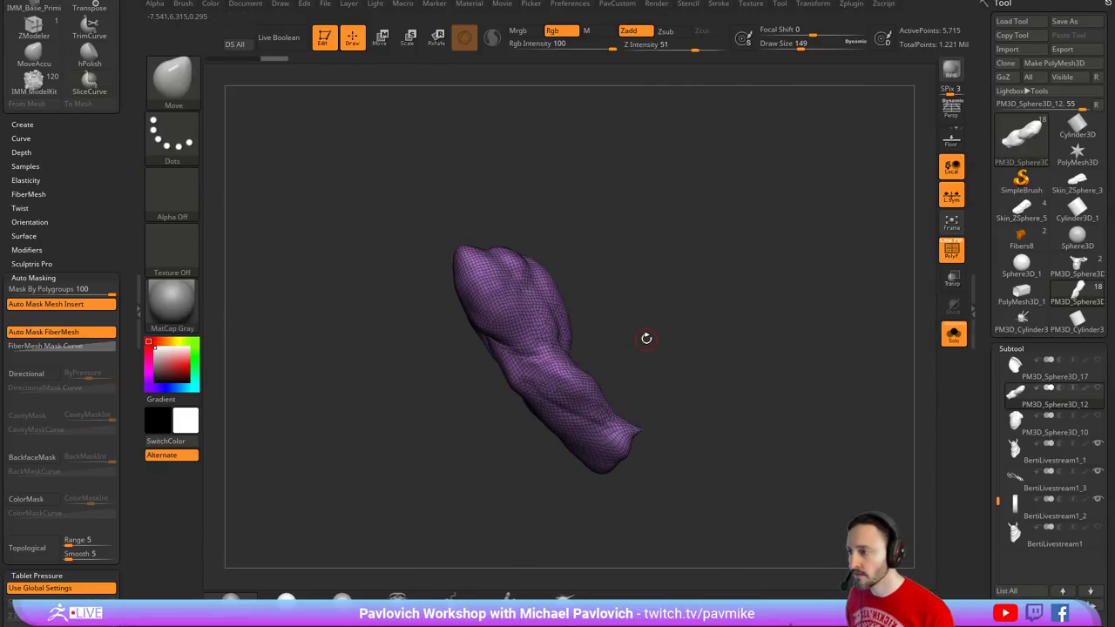
- Set the draw size to 318 and slice the lower arm into polygroup bands with SliceCurve
{"action": "key", "text": "s"}
{"action": "left_click_drag", "start_coordinate": [665, 344], "coordinate": [664, 344]}
{"action": "mouse_move", "coordinate": [632, 342]}
{"action": "left_mouse_down", "text": "ctrl+shift"}
{"action": "mouse_move", "coordinate": [454, 445]}
{"action": "mouse_move", "coordinate": [442, 435]}
{"action": "mouse_move", "coordinate": [434, 456]}
{"action": "left_mouse_up", "text": "ctrl+shift"}
{"action": "mouse_move", "coordinate": [660, 418]}
{"action": "left_mouse_down"}
{"action": "mouse_move", "coordinate": [733, 307]}
{"action": "mouse_move", "coordinate": [640, 372]}
{"action": "mouse_move", "coordinate": [450, 461]}
{"action": "mouse_move", "coordinate": [444, 449]}
{"action": "left_mouse_up"}
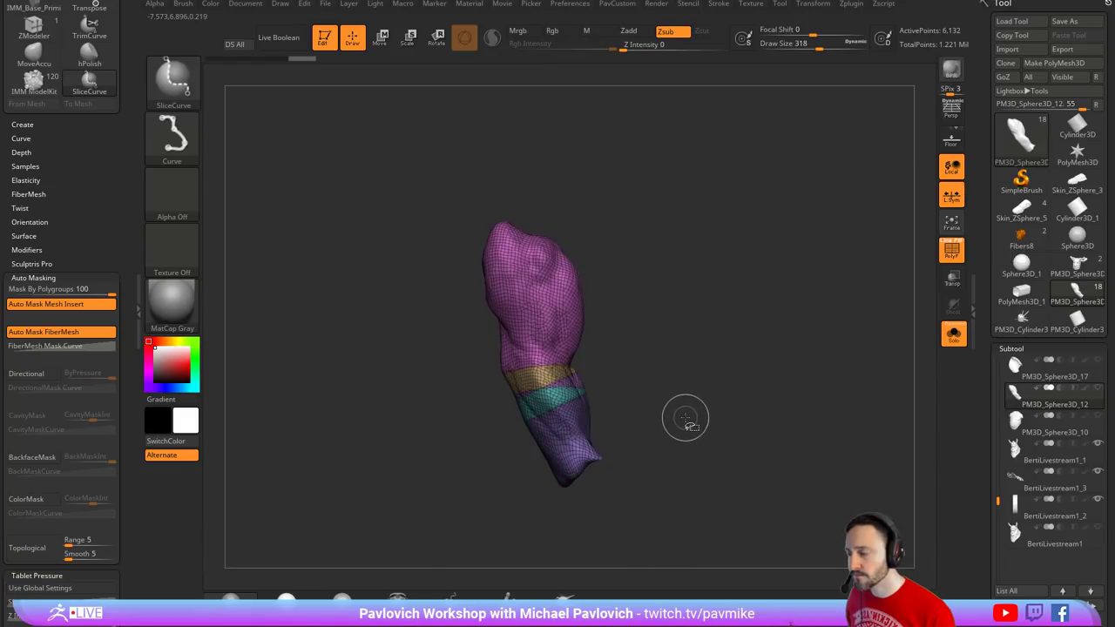
- Undo the SliceCurve cuts on the lower arm
{"action": "key", "text": "ctrl+z"}
{"action": "key", "text": "ctrl+z"}
{"action": "key", "text": "ctrl+z"}
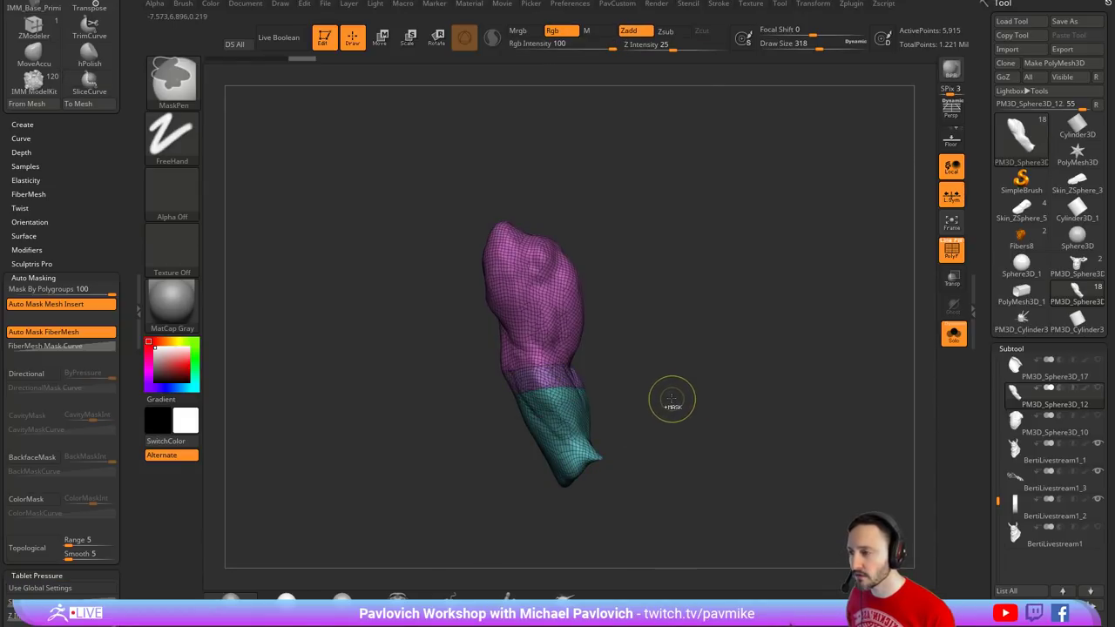
{"action": "left_click_drag", "start_coordinate": [658, 384], "coordinate": [643, 383]}
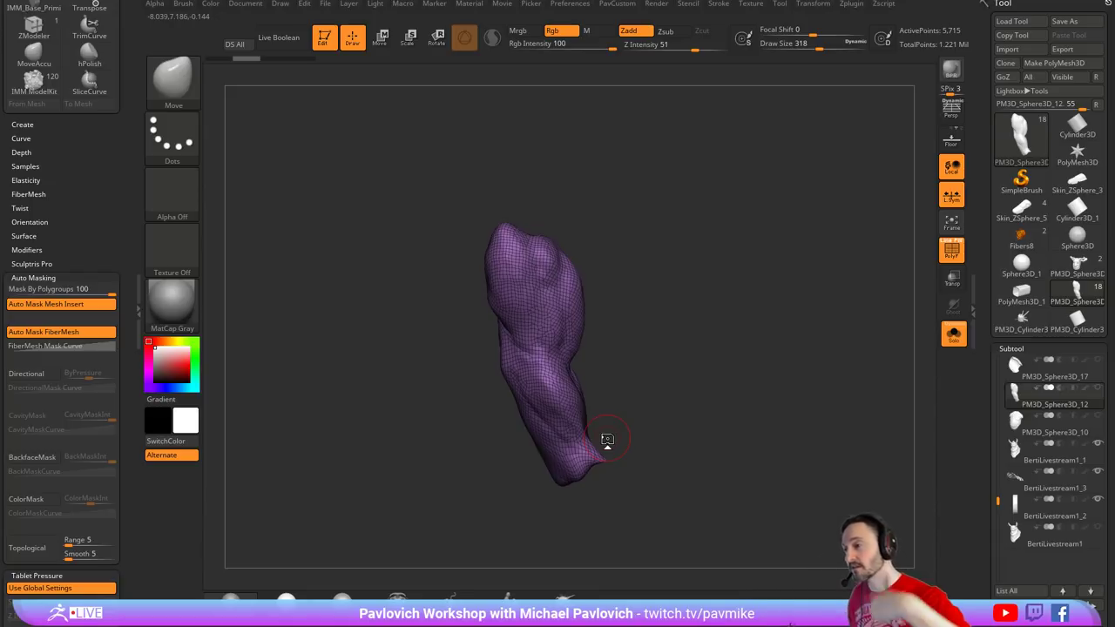
{"action": "left_click_drag", "start_coordinate": [727, 309], "coordinate": [760, 343]}
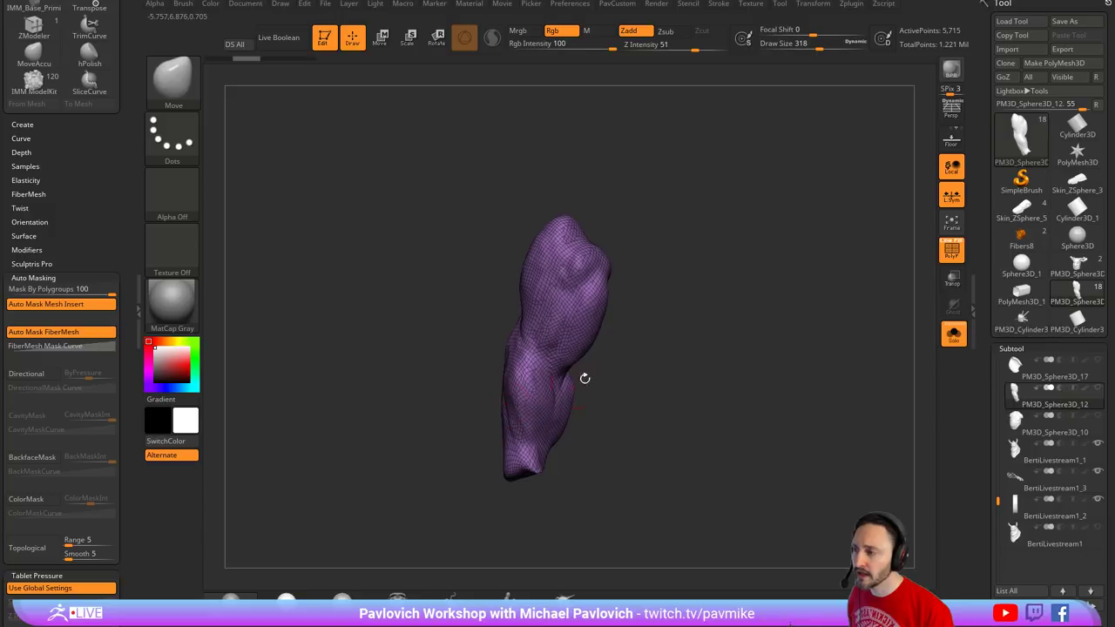
{"action": "left_click_drag", "start_coordinate": [584, 378], "coordinate": [639, 385]}
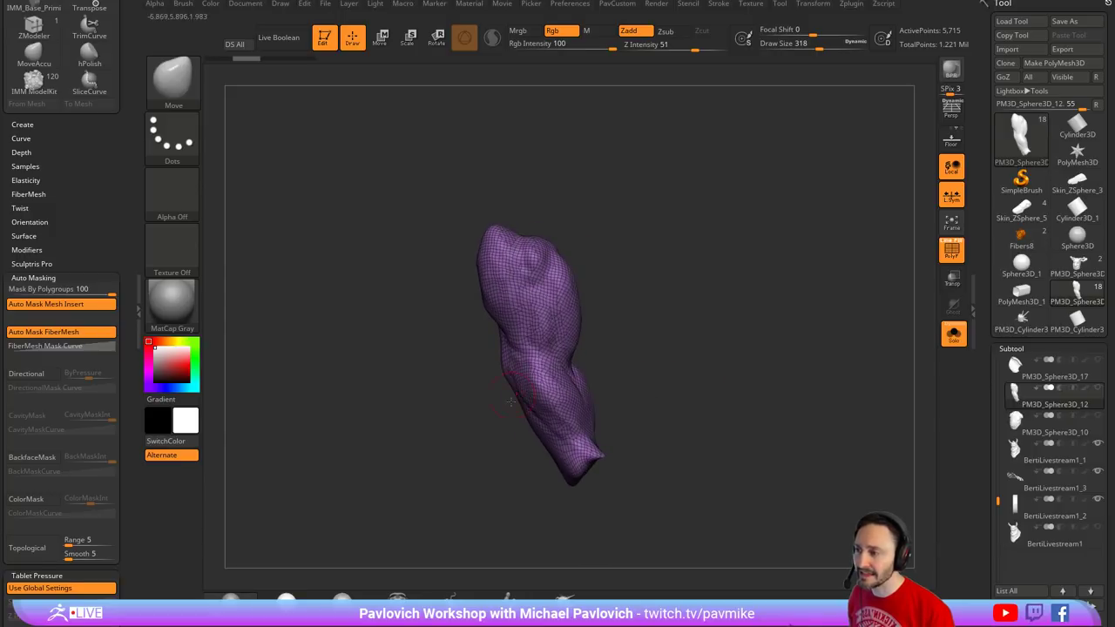
{"action": "left_click_drag", "start_coordinate": [777, 304], "coordinate": [565, 360]}
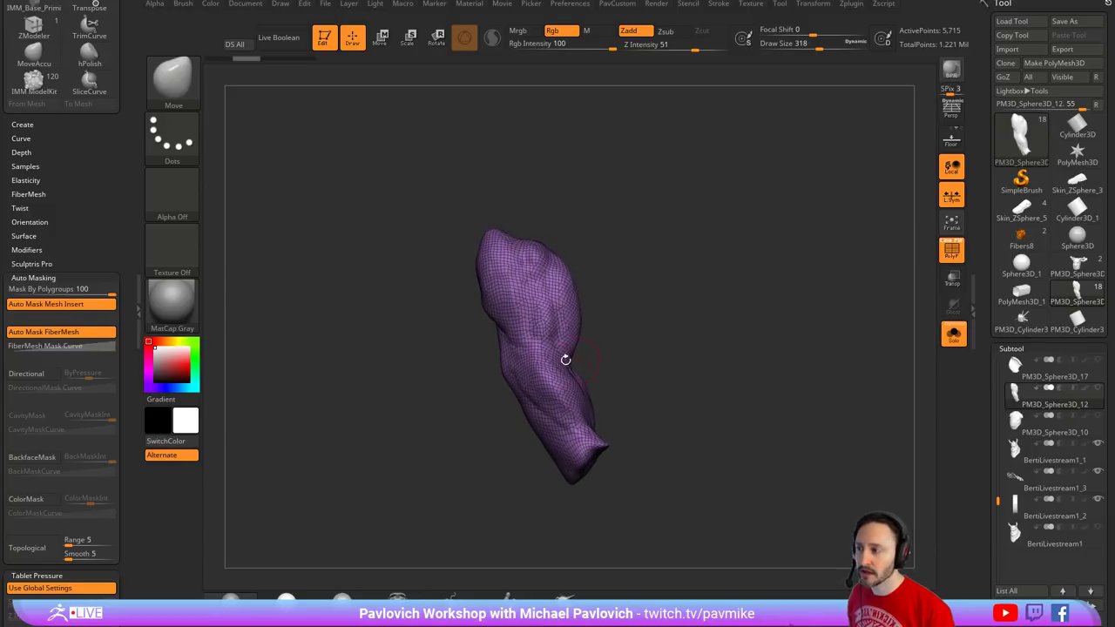
- Cut the lower arm from several angles with SliceCurve to form crossing polygroup bands
{"action": "left_click_drag", "start_coordinate": [657, 380], "coordinate": [719, 353]}
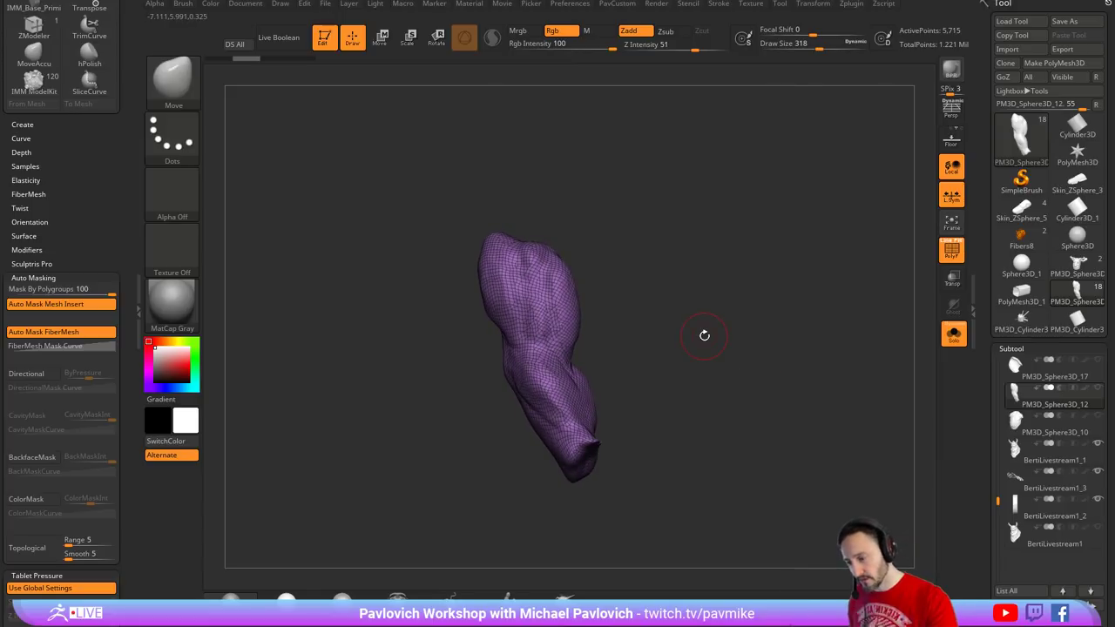
{"action": "left_click_drag", "start_coordinate": [699, 312], "coordinate": [445, 394]}
{"action": "left_click_drag", "start_coordinate": [642, 380], "coordinate": [427, 459], "text": "ctrl+shift"}
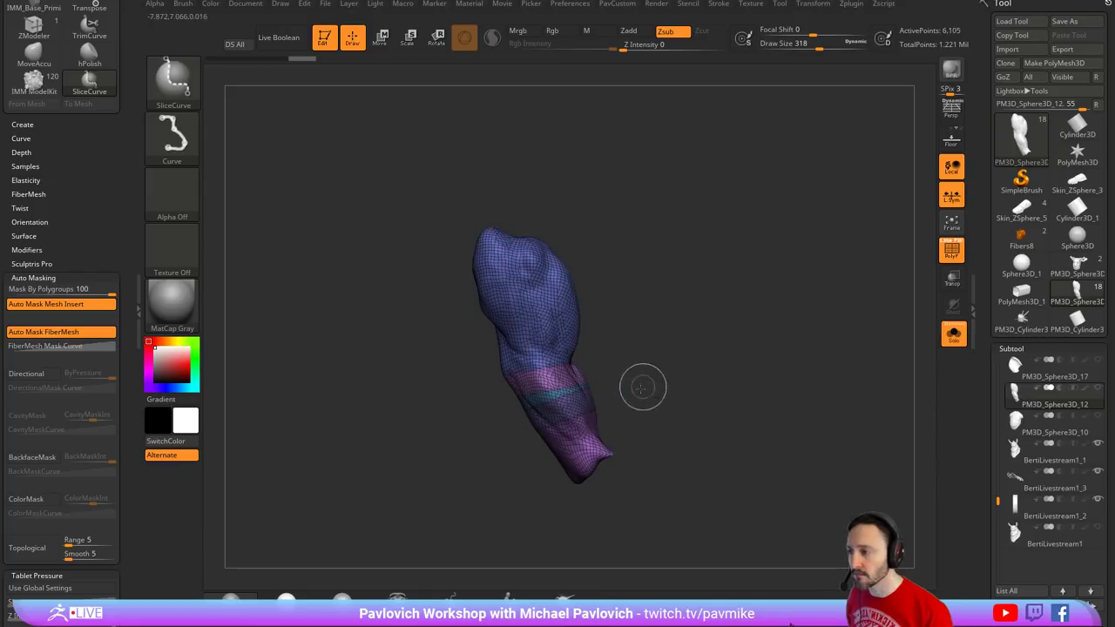
{"action": "left_click_drag", "start_coordinate": [641, 389], "coordinate": [494, 491], "text": "ctrl+shift"}
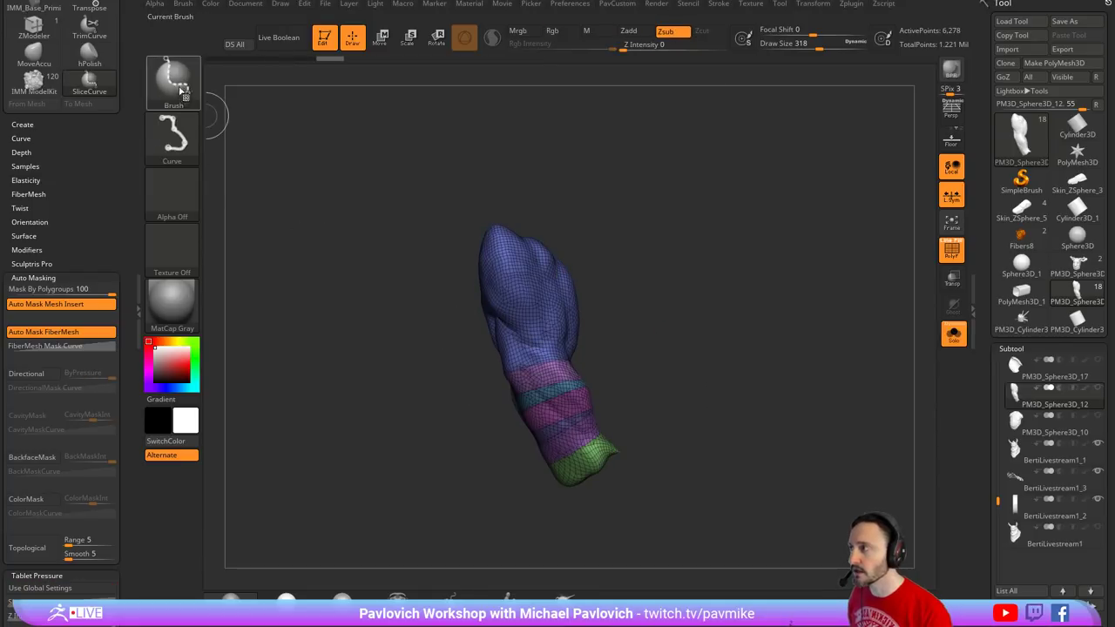
- Switch to the SelectRect brush and hide the forearm bands, leaving the upper arm and wrist end displayed
{"action": "left_click", "coordinate": [173, 80]}
{"action": "left_click", "coordinate": [193, 95], "text": "ctrl+shift"}
{"action": "left_click_drag", "start_coordinate": [637, 366], "coordinate": [602, 375]}
{"action": "left_click", "coordinate": [547, 374], "text": "ctrl+shift"}
{"action": "left_click_drag", "start_coordinate": [666, 334], "coordinate": [689, 400], "text": "ctrl+shift"}
{"action": "left_click", "coordinate": [552, 391], "text": "ctrl+shift"}
{"action": "left_click", "coordinate": [575, 400], "text": "ctrl+shift"}
{"action": "left_click", "coordinate": [550, 424], "text": "ctrl+shift"}
{"action": "left_click", "coordinate": [574, 430], "text": "ctrl+shift"}
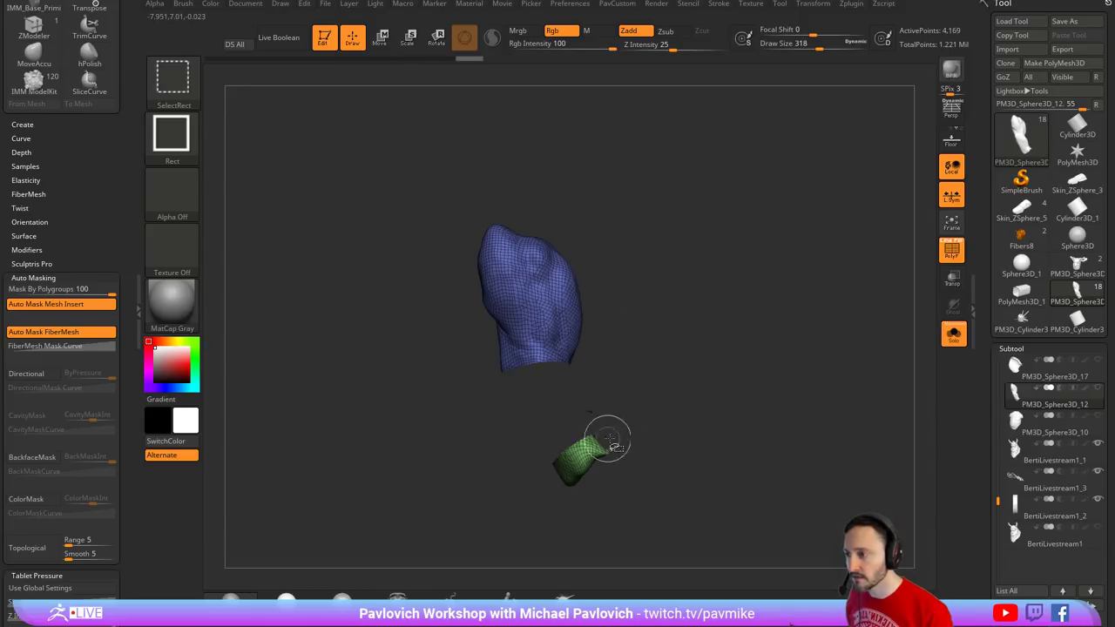
- Invert the visibility to show only the forearm bands and delete the hidden geometry
{"action": "left_click_drag", "start_coordinate": [756, 348], "coordinate": [778, 363], "text": "ctrl+shift"}
{"action": "key", "text": "4"}
{"action": "left_click", "coordinate": [746, 203]}
{"action": "left_click_drag", "start_coordinate": [634, 244], "coordinate": [753, 276]}
{"action": "key", "text": "4"}
{"action": "left_click", "coordinate": [733, 165]}
{"action": "left_click_drag", "start_coordinate": [535, 279], "coordinate": [782, 323]}
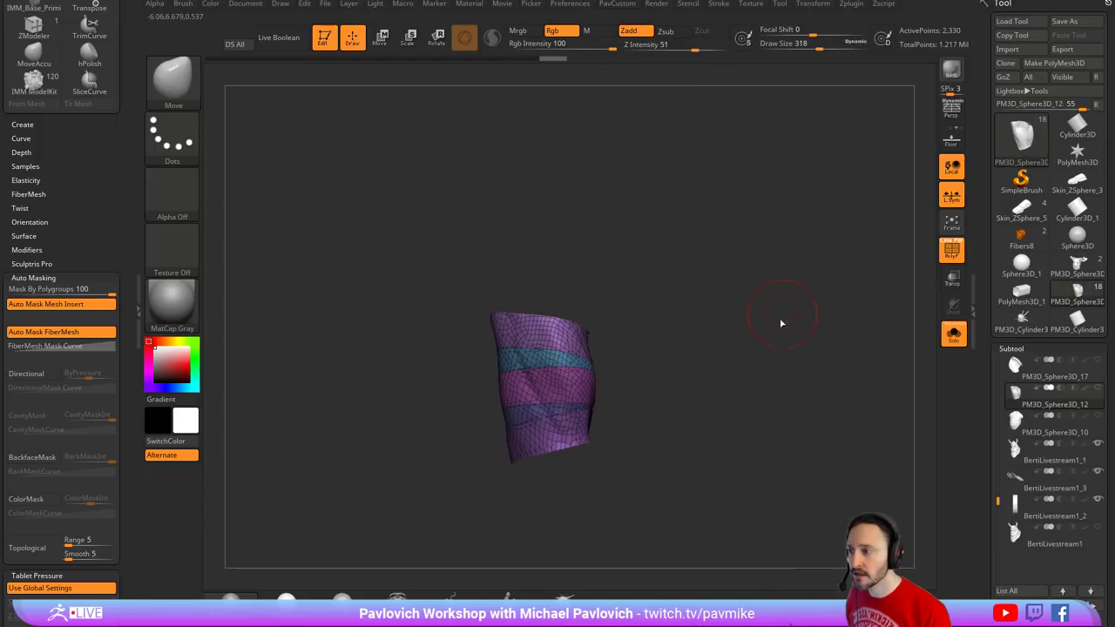
- Try Panel Loops on the forearm bands with a thickness of 0.01 and 0.03366, undoing each result
{"action": "key", "text": "4"}
{"action": "key", "text": "4"}
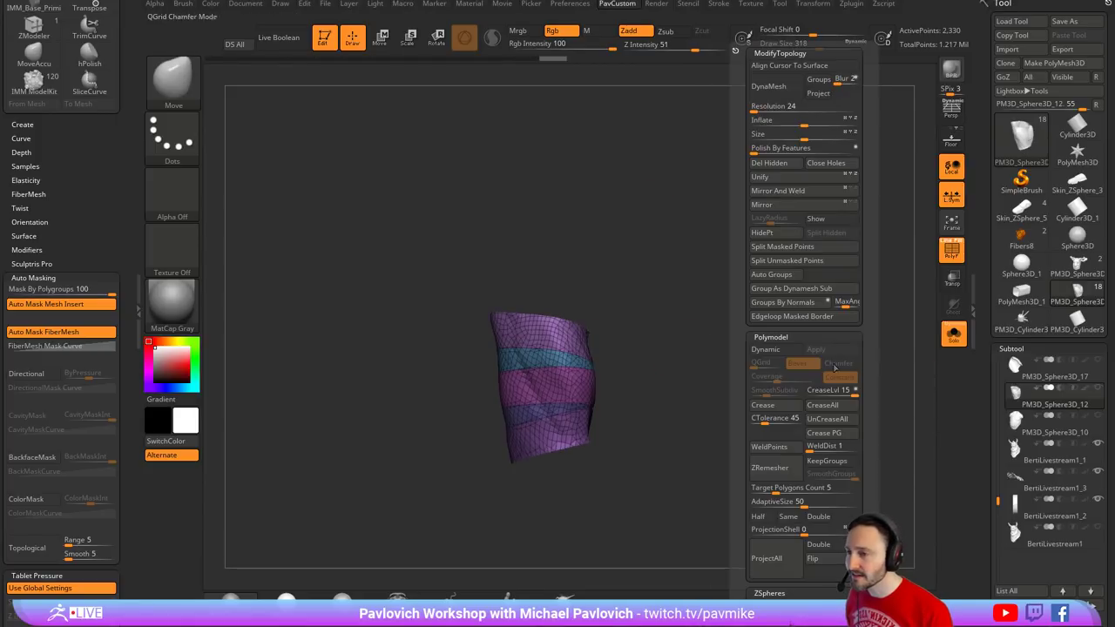
{"action": "left_click_drag", "start_coordinate": [642, 345], "coordinate": [828, 378]}
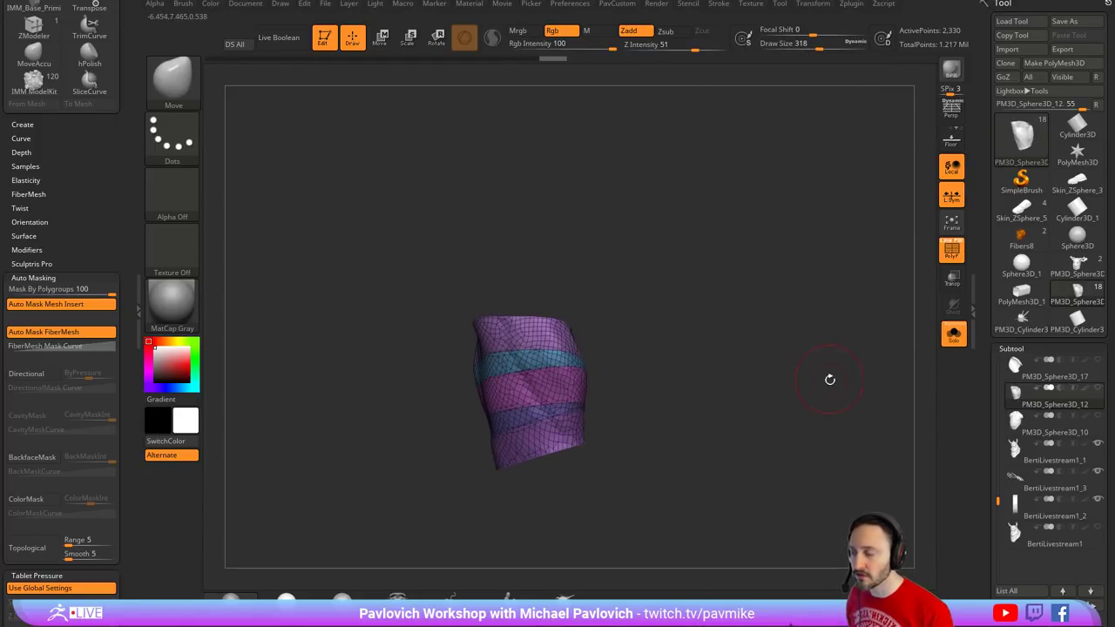
{"action": "key", "text": "4"}
{"action": "left_click_drag", "start_coordinate": [985, 433], "coordinate": [985, 178]}
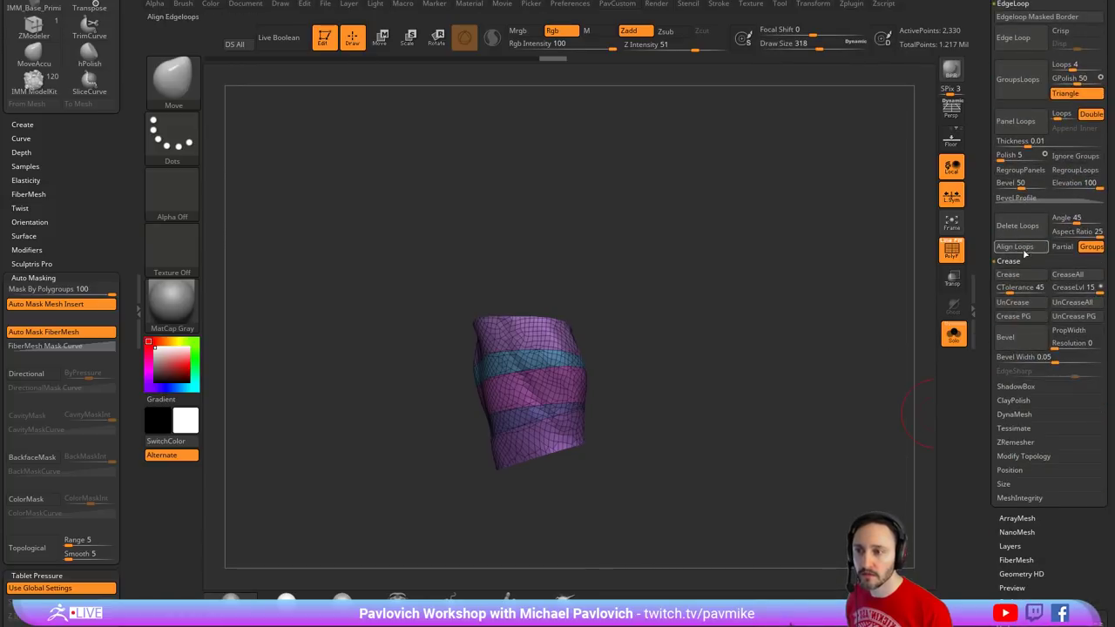
{"action": "scroll", "coordinate": [982, 384], "scroll_direction": "down", "scroll_amount": 4}
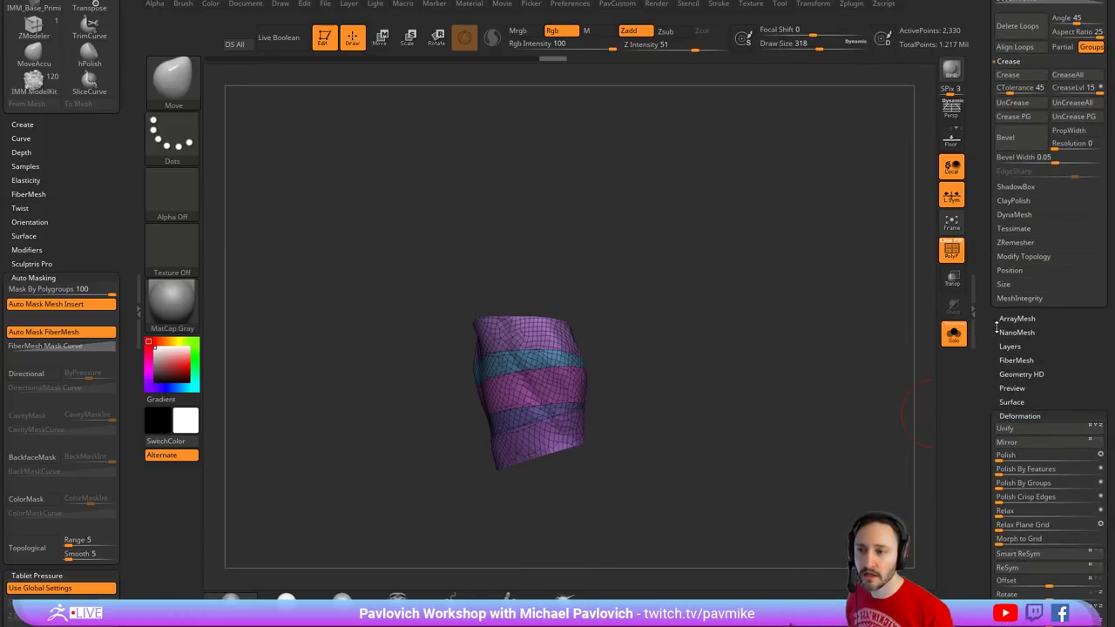
{"action": "scroll", "coordinate": [997, 325], "scroll_direction": "up", "scroll_amount": 4}
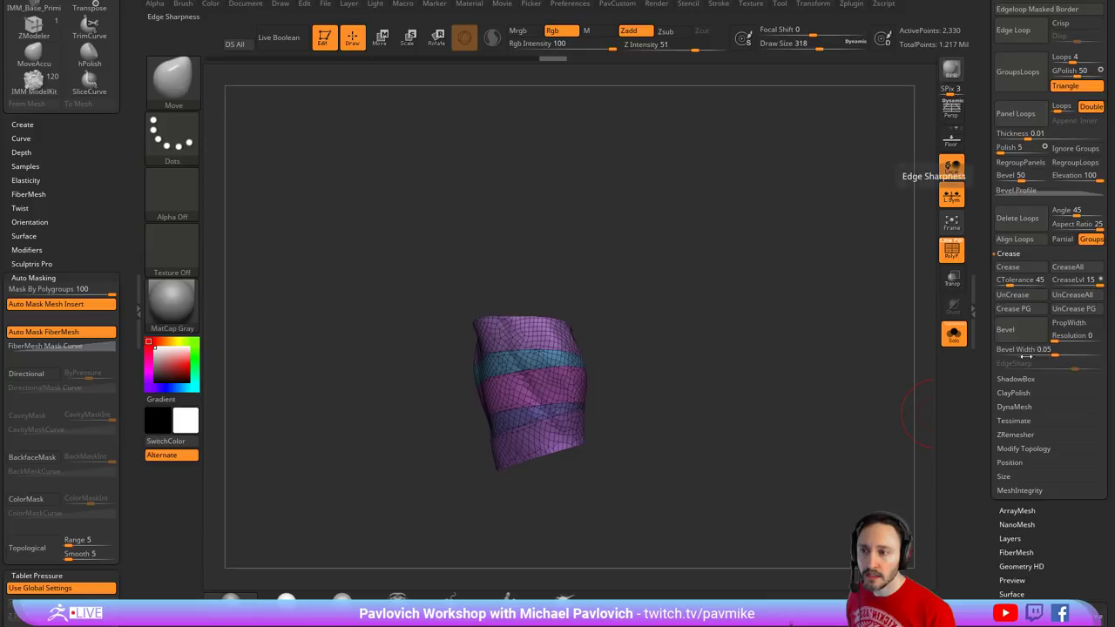
{"action": "left_click_drag", "start_coordinate": [990, 244], "coordinate": [990, 274]}
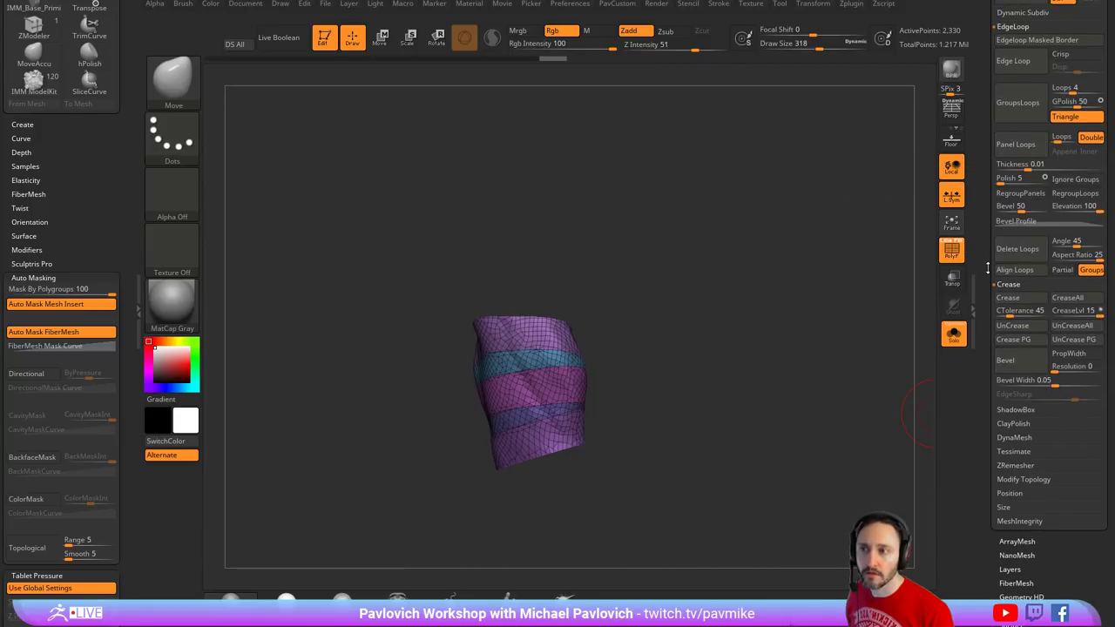
{"action": "left_click", "coordinate": [1027, 149]}
{"action": "key", "text": "ctrl+z"}
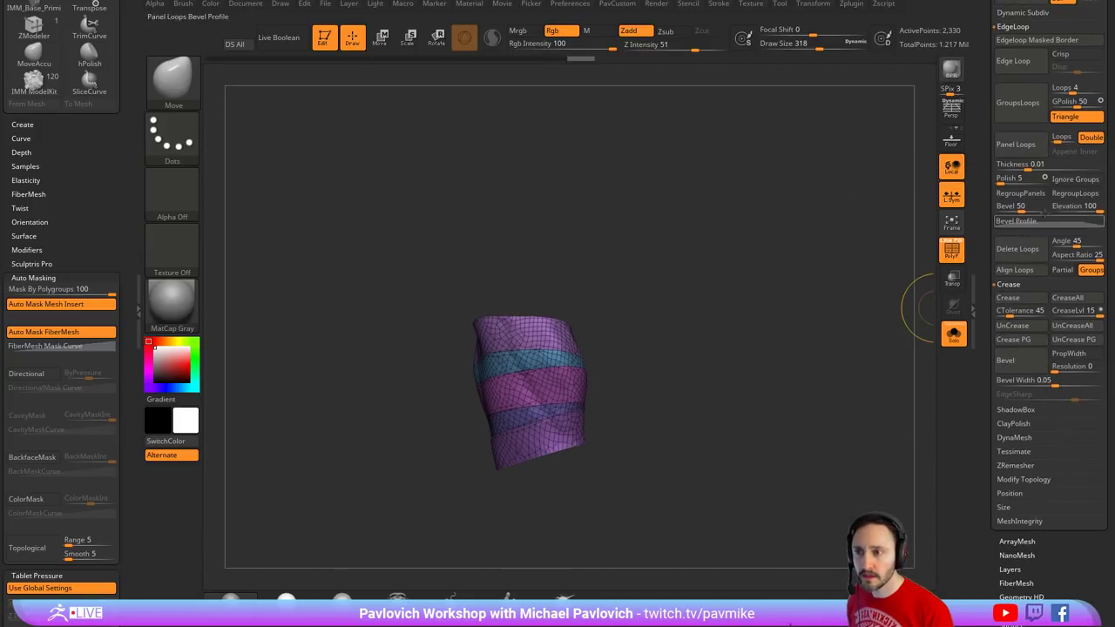
{"action": "left_click", "coordinate": [1035, 166]}
{"action": "left_click", "coordinate": [1035, 153]}
{"action": "key", "text": "ctrl+z"}
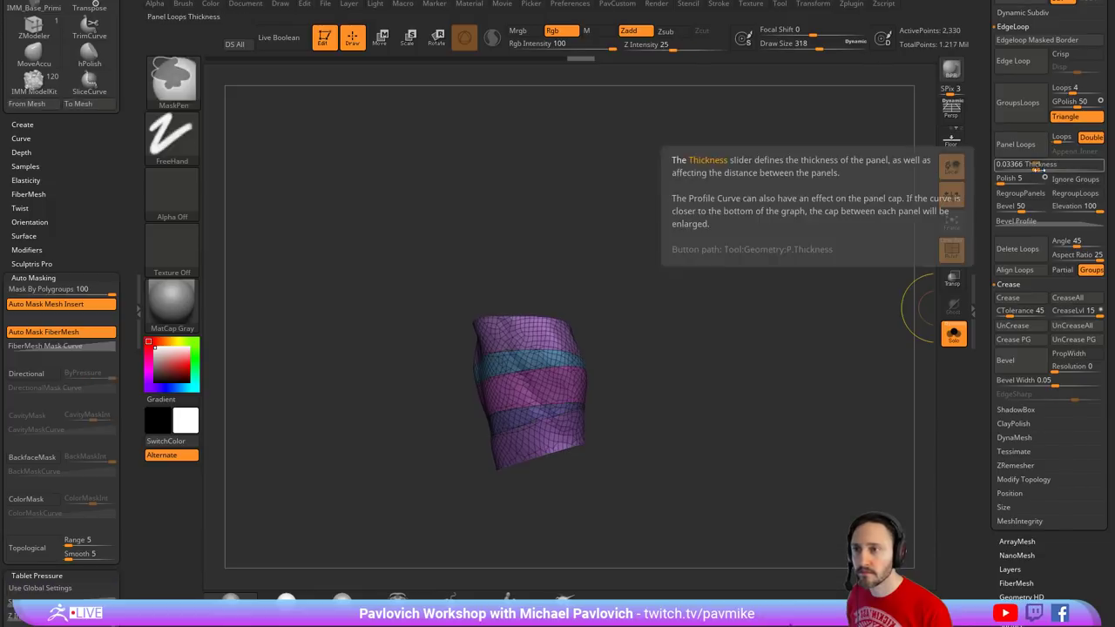
- Hide the polyframe and turn the forearm bands into thick panels using Panel Loops with a thickness of 0.20661
{"action": "left_click", "coordinate": [1041, 165]}
{"action": "left_click", "coordinate": [1040, 153]}
{"action": "left_click", "coordinate": [956, 256]}
{"action": "mouse_move", "coordinate": [858, 309]}
{"action": "left_mouse_down"}
{"action": "mouse_move", "coordinate": [800, 259]}
{"action": "mouse_move", "coordinate": [862, 296]}
{"action": "left_mouse_up"}
{"action": "key", "text": "ctrl+z"}
{"action": "key", "text": "z"}
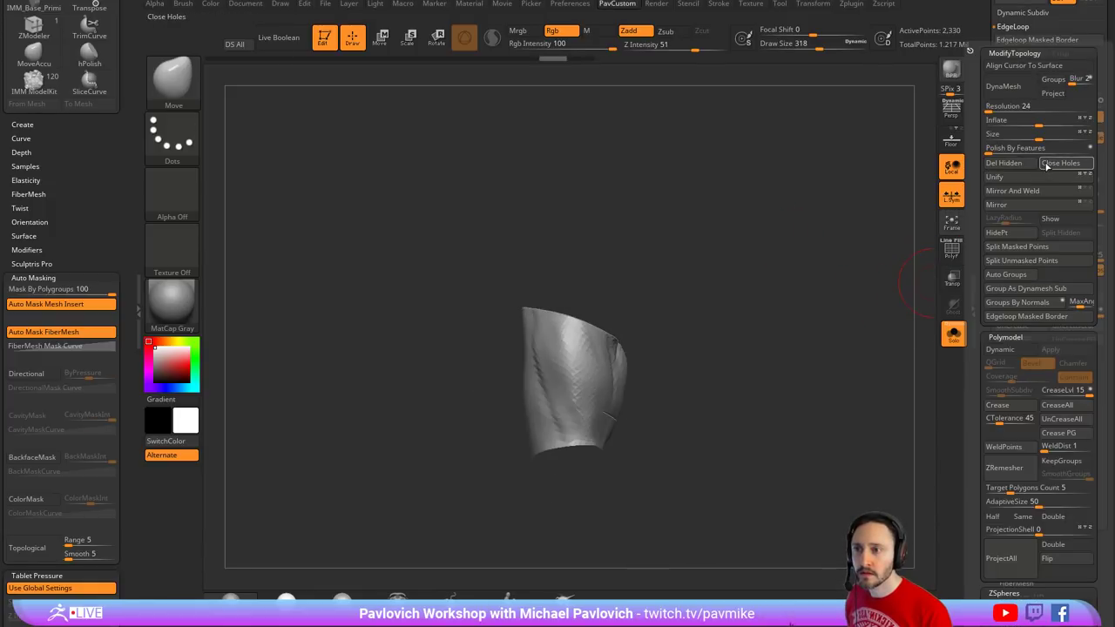
{"action": "left_click", "coordinate": [1051, 165]}
{"action": "left_click", "coordinate": [1040, 150]}
{"action": "left_click_drag", "start_coordinate": [936, 222], "coordinate": [785, 319]}
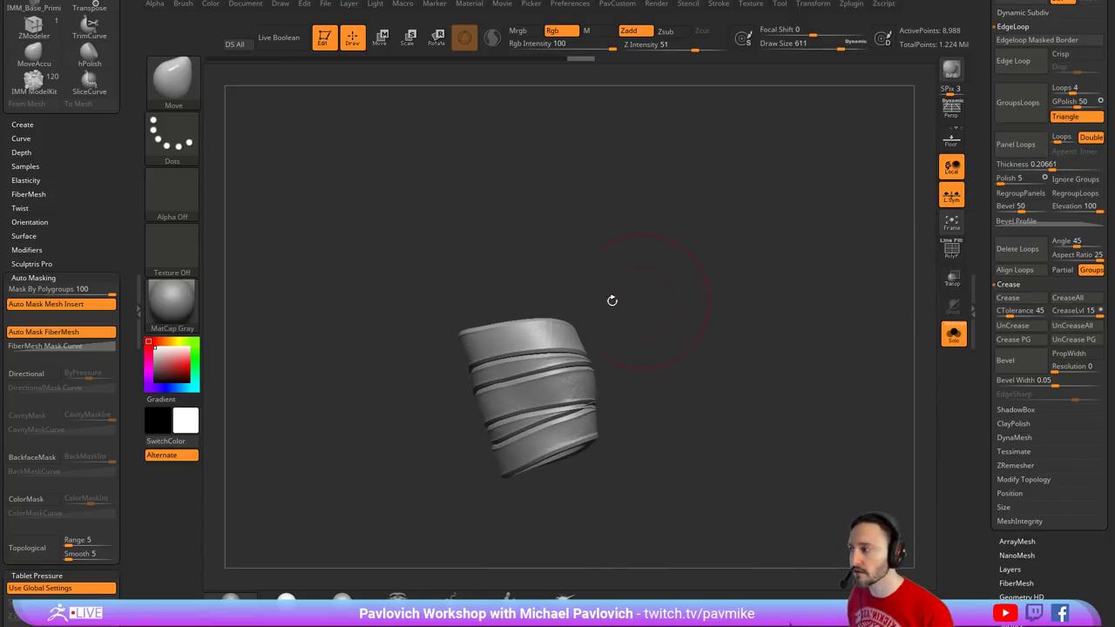
- Set Mask By Polygroups to 0, enable Topological auto masking and try the Move brush on the uppermost panel
{"action": "left_click", "coordinate": [87, 289]}
{"action": "type", "text": "0"}
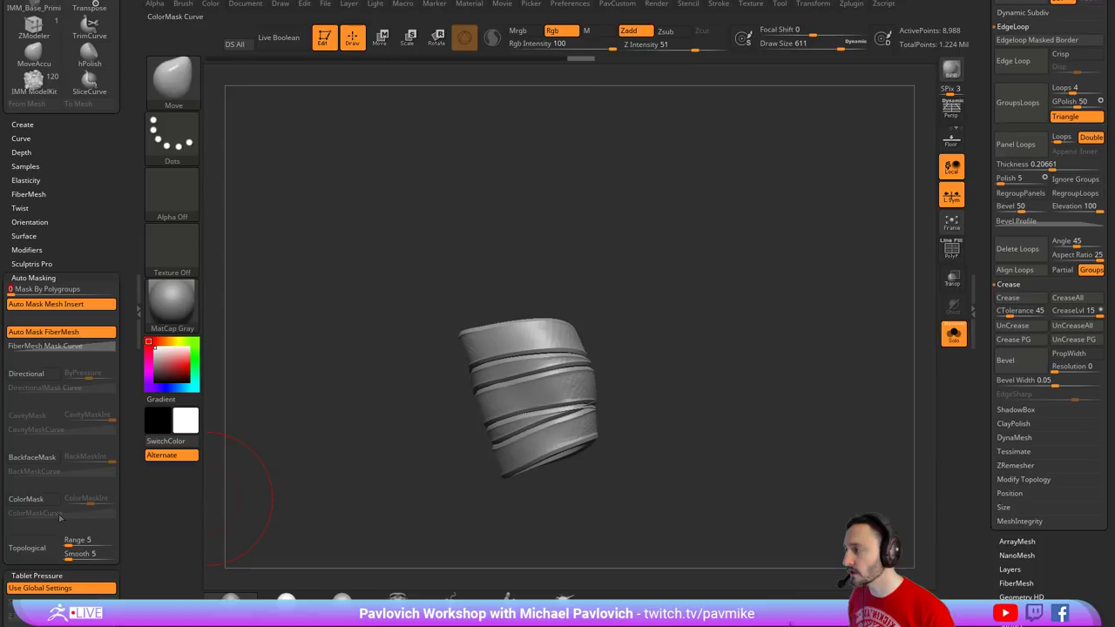
{"action": "left_click", "coordinate": [43, 544]}
{"action": "mouse_move", "coordinate": [532, 347]}
{"action": "left_mouse_down"}
{"action": "mouse_move", "coordinate": [537, 329]}
{"action": "mouse_move", "coordinate": [540, 359]}
{"action": "left_mouse_up"}
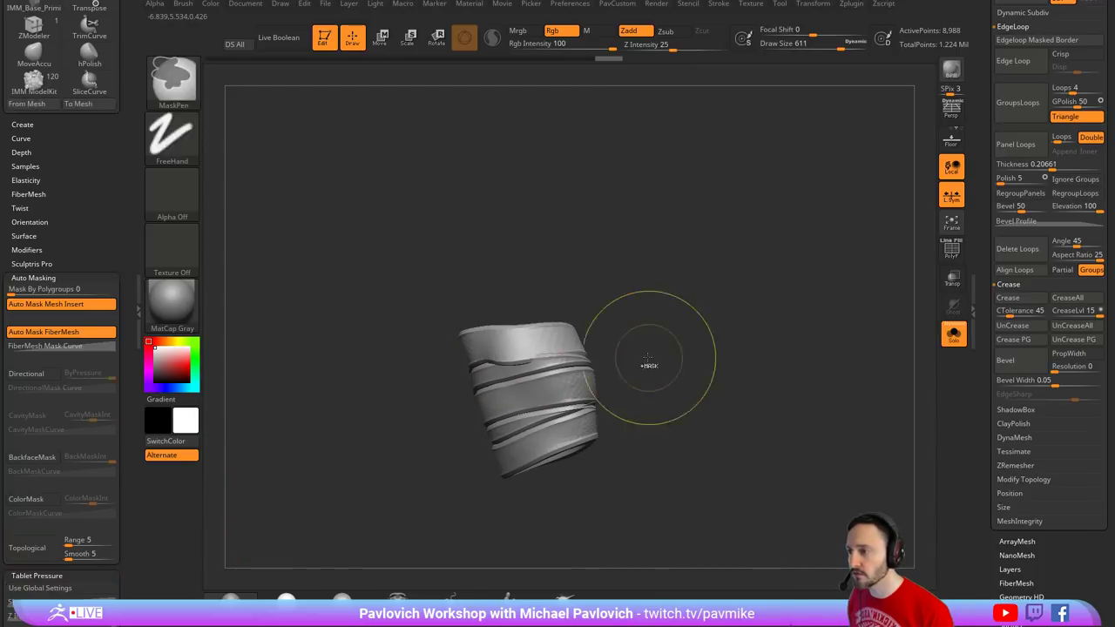
{"action": "key", "text": "ctrl+z"}
- Reduce the draw size to 525 and reshape the overlapping panels with the Move brush
{"action": "mouse_move", "coordinate": [608, 342]}
{"action": "left_mouse_down"}
{"action": "mouse_move", "coordinate": [549, 353]}
{"action": "mouse_move", "coordinate": [621, 331]}
{"action": "left_mouse_up"}
{"action": "mouse_move", "coordinate": [645, 333]}
{"action": "left_mouse_down"}
{"action": "mouse_move", "coordinate": [705, 343]}
{"action": "mouse_move", "coordinate": [694, 343]}
{"action": "left_mouse_up"}
{"action": "key", "text": "["}
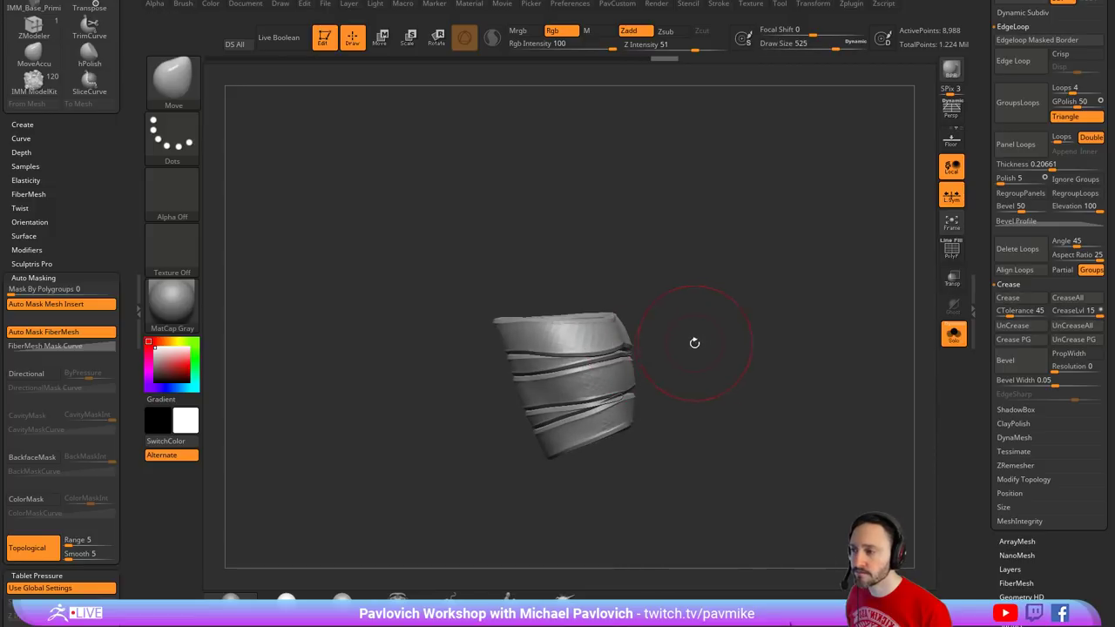
{"action": "mouse_move", "coordinate": [613, 366]}
{"action": "left_mouse_down"}
{"action": "mouse_move", "coordinate": [625, 348]}
{"action": "mouse_move", "coordinate": [674, 369]}
{"action": "mouse_move", "coordinate": [694, 336]}
{"action": "left_mouse_up"}
{"action": "left_click_drag", "start_coordinate": [707, 378], "coordinate": [698, 395]}
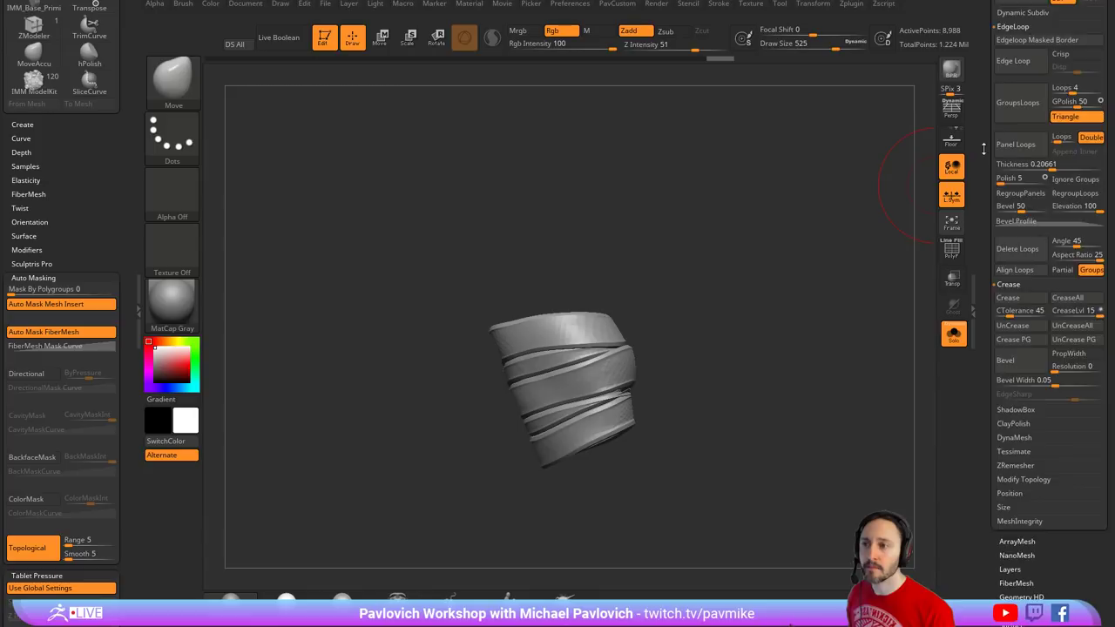
- Go back through the undo history to the uncut full arm and display the polyframe again
{"action": "left_click_drag", "start_coordinate": [983, 149], "coordinate": [943, 422]}
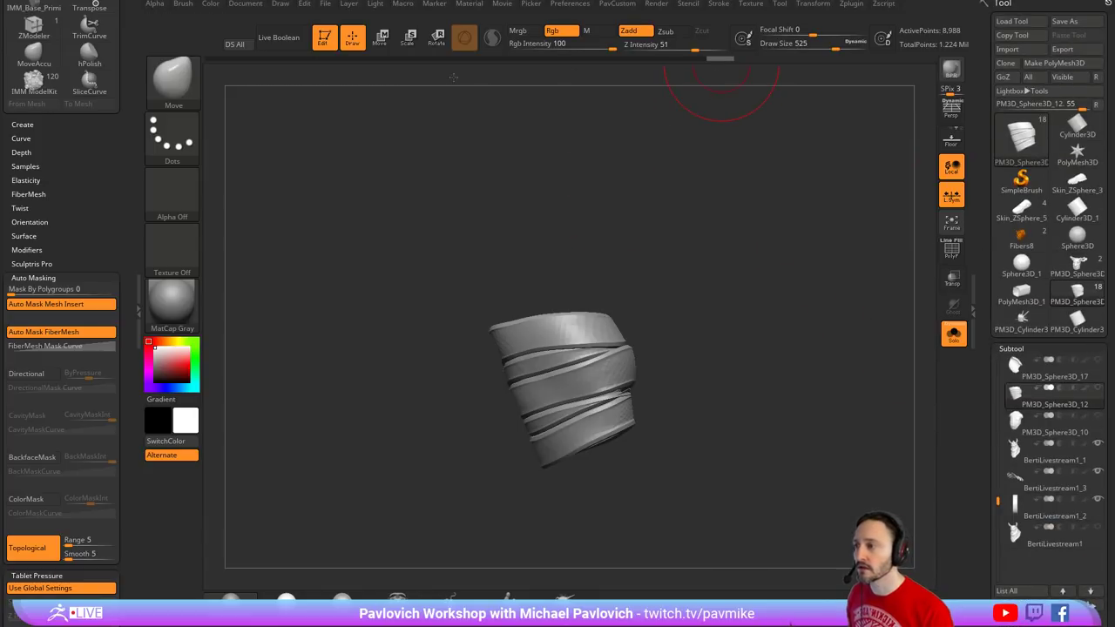
{"action": "left_click_drag", "start_coordinate": [714, 62], "coordinate": [246, 57]}
{"action": "left_click", "coordinate": [950, 256]}
- Choose the SliceCurve brush and try a diagonal cut across the arm, undoing the result
{"action": "left_click", "coordinate": [177, 83], "text": "ctrl+shift"}
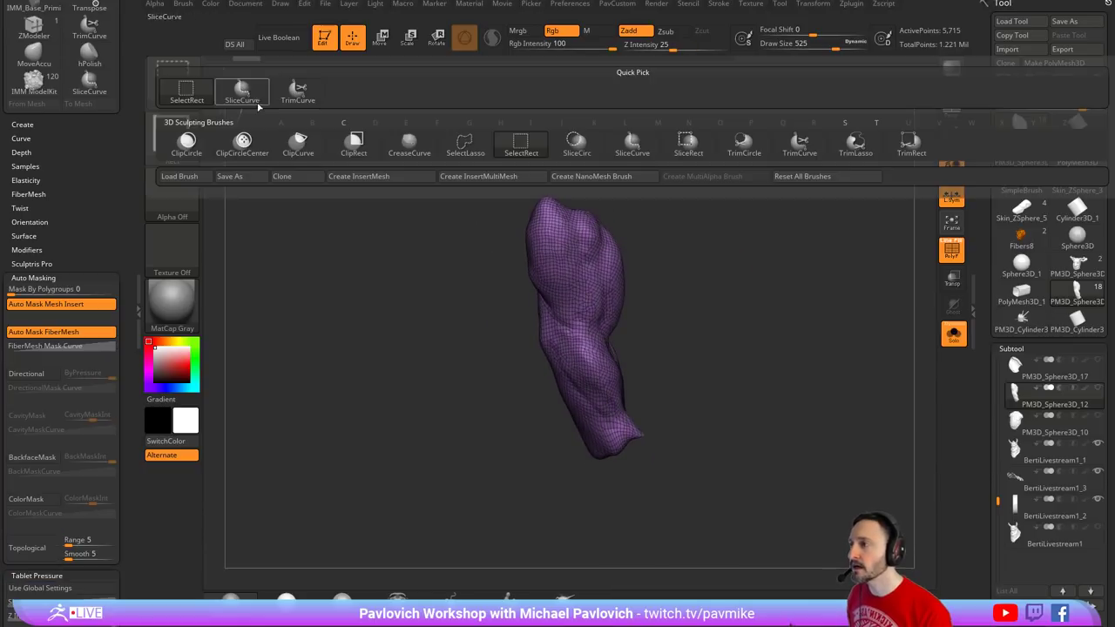
{"action": "left_click", "coordinate": [634, 148], "text": "ctrl+shift"}
{"action": "left_click_drag", "start_coordinate": [728, 294], "coordinate": [694, 250], "text": "alt"}
{"action": "left_click_drag", "start_coordinate": [448, 339], "coordinate": [803, 246], "text": "ctrl+shift"}
{"action": "key", "text": "ctrl+z"}
- Set the draw size to 324 and slice the lower arm into successive slanted polygroup bands with SliceCurve
{"action": "key", "text": "s"}
{"action": "left_click_drag", "start_coordinate": [669, 286], "coordinate": [661, 295]}
{"action": "key", "text": "s"}
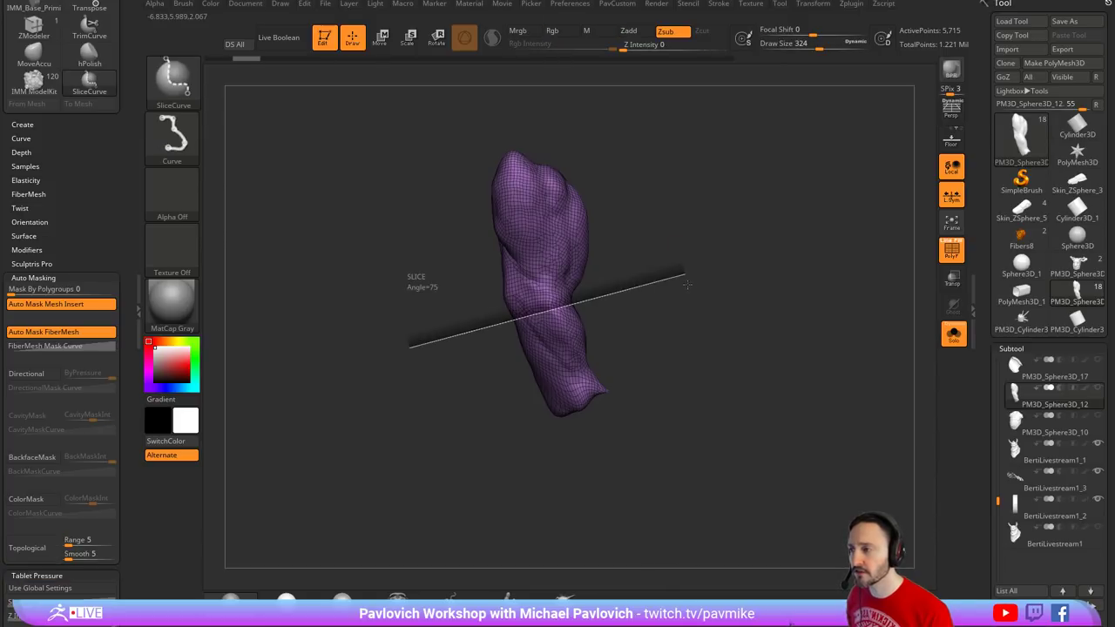
{"action": "left_click_drag", "start_coordinate": [408, 341], "coordinate": [688, 277]}
{"action": "left_click_drag", "start_coordinate": [688, 277], "coordinate": [691, 274], "text": "ctrl+shift"}
{"action": "mouse_move", "coordinate": [431, 380]}
{"action": "left_mouse_down", "text": "ctrl+shift"}
{"action": "mouse_move", "coordinate": [712, 321]}
{"action": "mouse_move", "coordinate": [714, 291]}
{"action": "mouse_move", "coordinate": [722, 305]}
{"action": "left_mouse_up", "text": "ctrl+shift"}
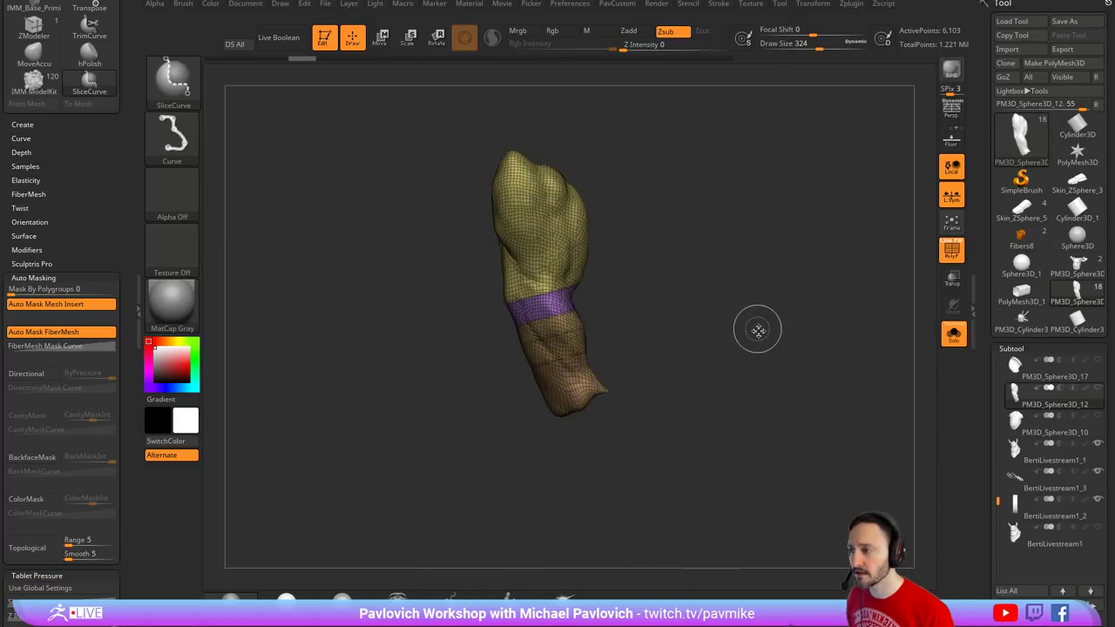
{"action": "left_click_drag", "start_coordinate": [459, 418], "coordinate": [701, 348], "text": "ctrl+shift"}
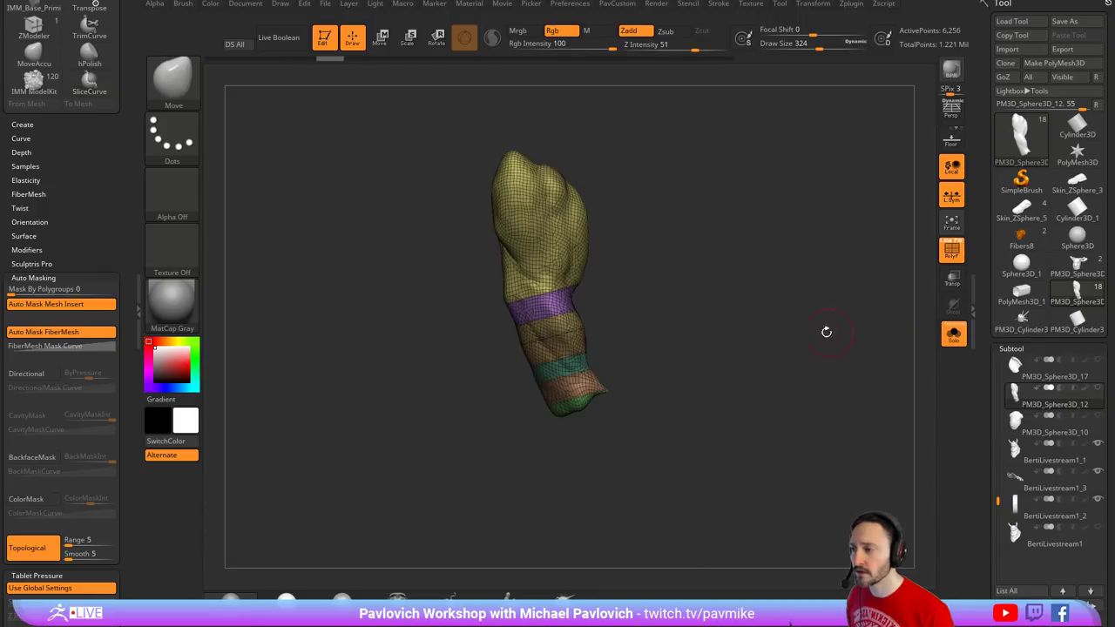
- Hide the wrist end and the upper arm with SelectRect and delete them, keeping the four forearm bands
{"action": "left_click_drag", "start_coordinate": [826, 332], "coordinate": [813, 330]}
{"action": "left_click", "coordinate": [181, 87], "text": "ctrl+shift"}
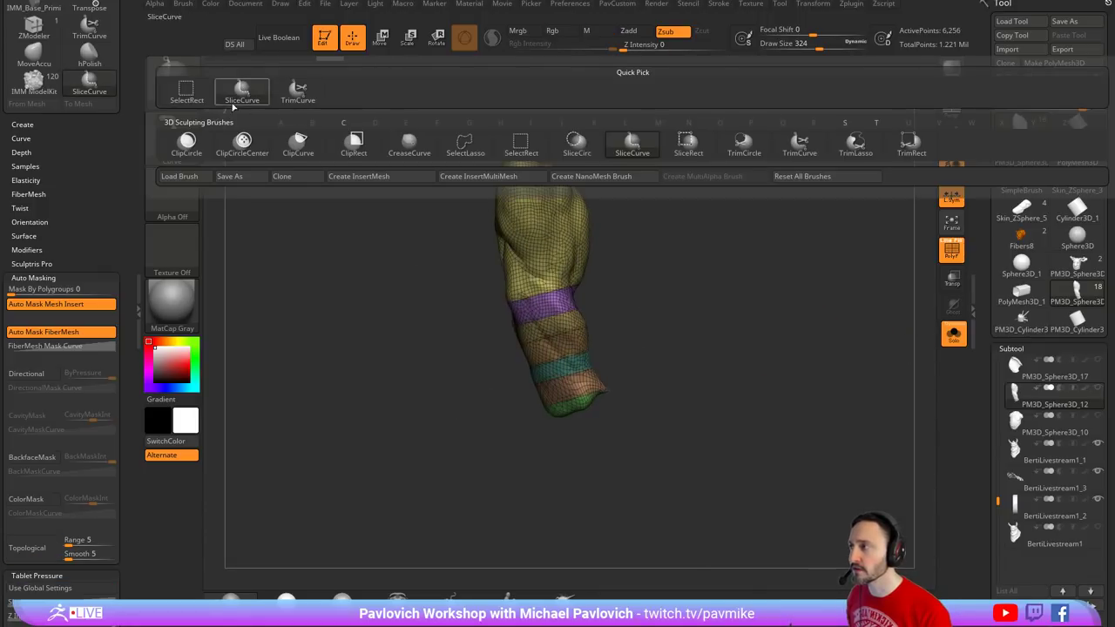
{"action": "left_click", "coordinate": [186, 94], "text": "ctrl+shift"}
{"action": "left_click", "coordinate": [574, 406], "text": "ctrl+shift"}
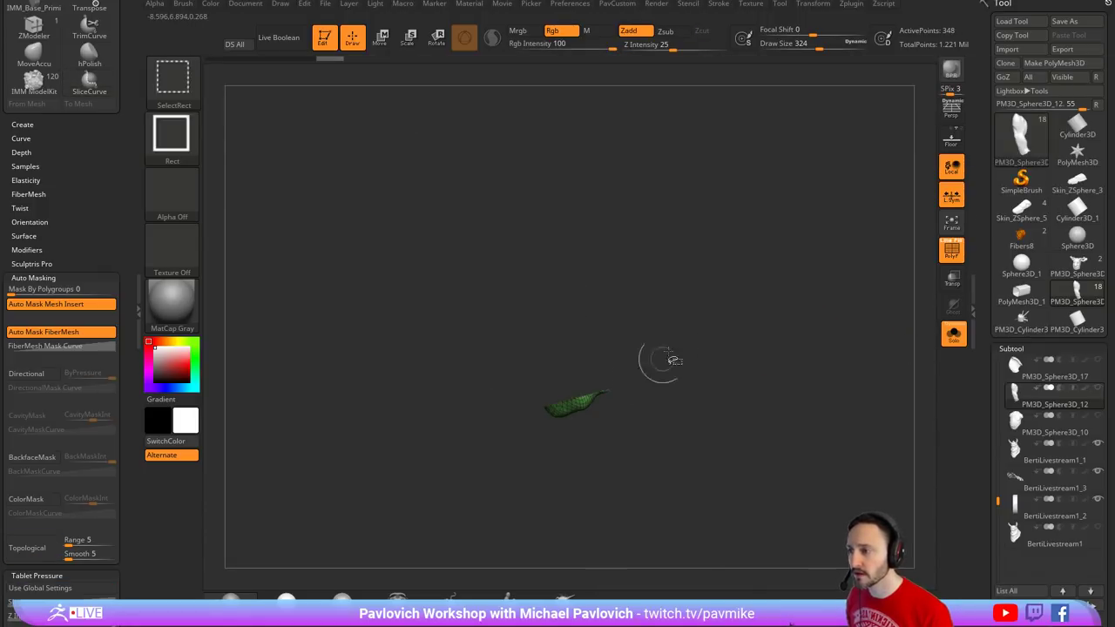
{"action": "left_click_drag", "start_coordinate": [686, 372], "coordinate": [716, 287], "text": "ctrl+shift"}
{"action": "left_click", "coordinate": [554, 224], "text": "ctrl+shift"}
{"action": "key", "text": "1"}
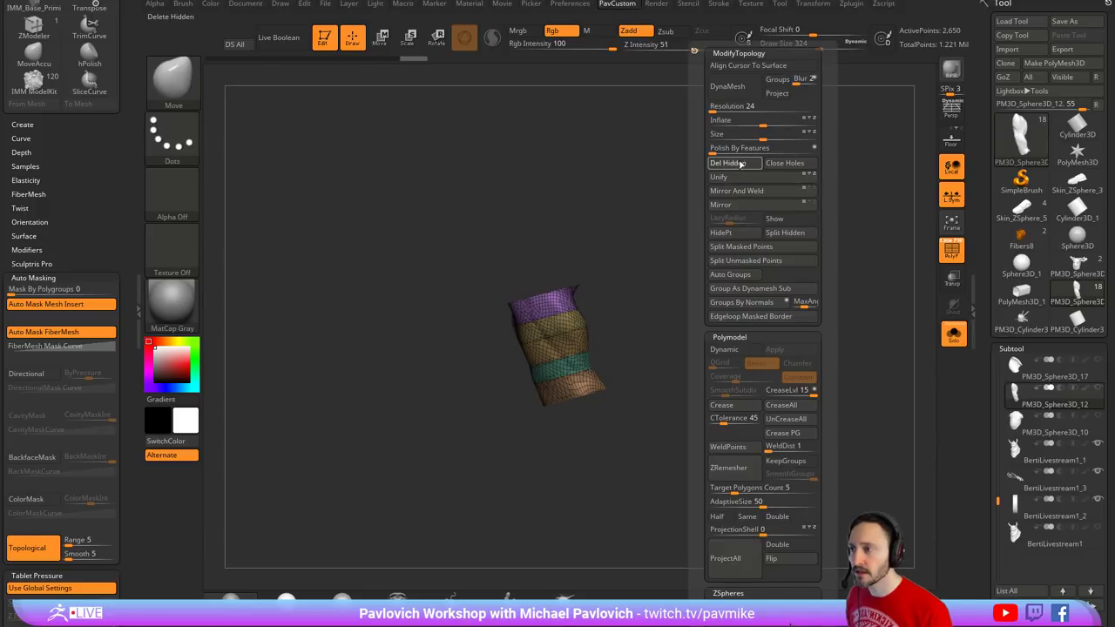
{"action": "left_click", "coordinate": [740, 164]}
{"action": "left_click_drag", "start_coordinate": [778, 326], "coordinate": [795, 349]}
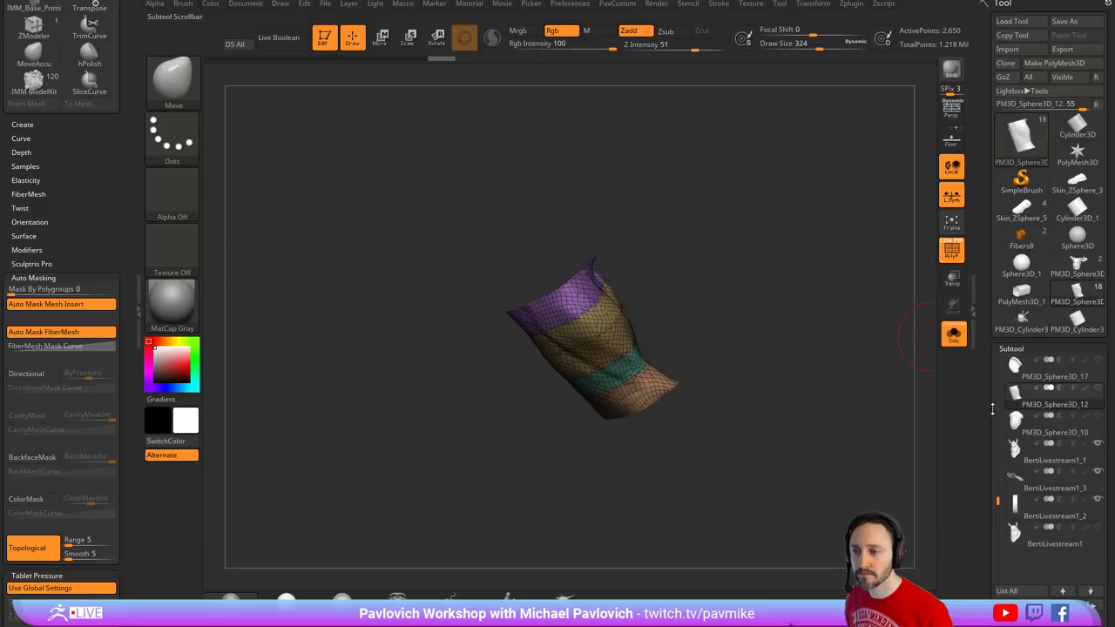
- Set ZRemesher to Half with AdaptiveSize 0 and try it on the forearm bands, undoing the result
{"action": "left_click_drag", "start_coordinate": [992, 408], "coordinate": [989, 235]}
{"action": "key", "text": "1"}
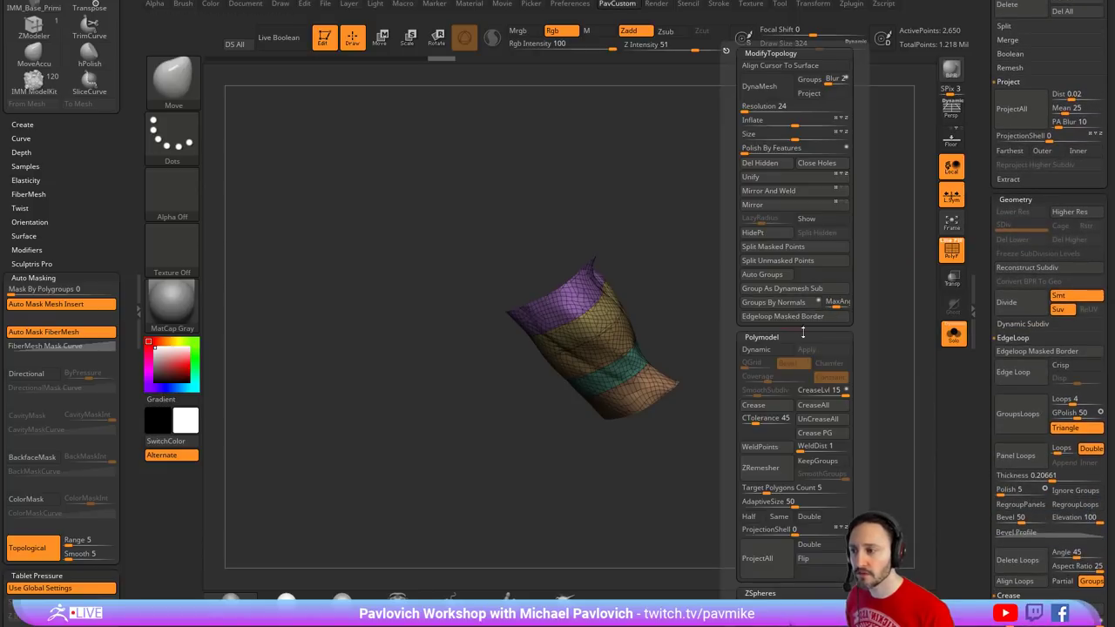
{"action": "left_click_drag", "start_coordinate": [753, 503], "coordinate": [740, 505]}
{"action": "left_click", "coordinate": [752, 517]}
{"action": "left_click", "coordinate": [776, 472]}
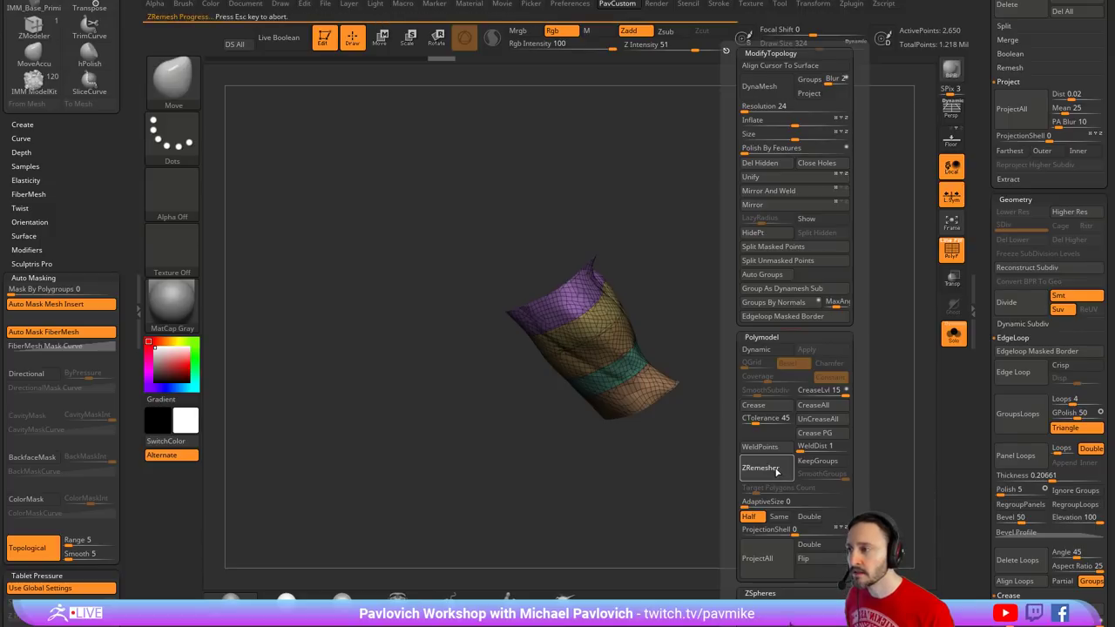
{"action": "key", "text": "ctrl+z"}
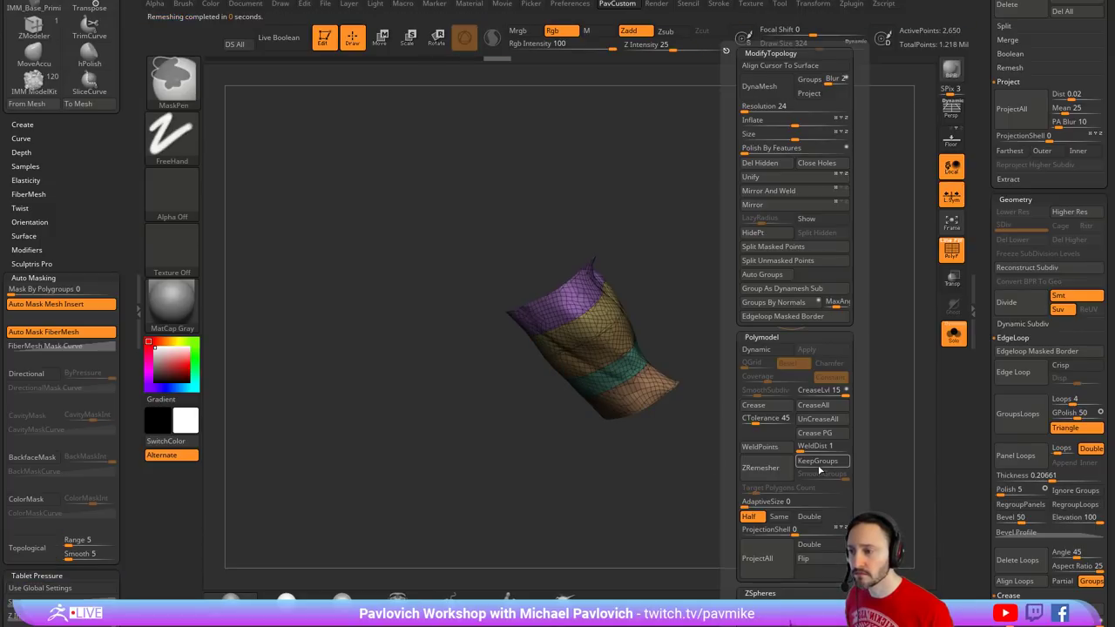
- Enable KeepGroups and ZRemesh the forearm bands twice at half density
{"action": "left_click", "coordinate": [818, 462]}
{"action": "left_click", "coordinate": [778, 470]}
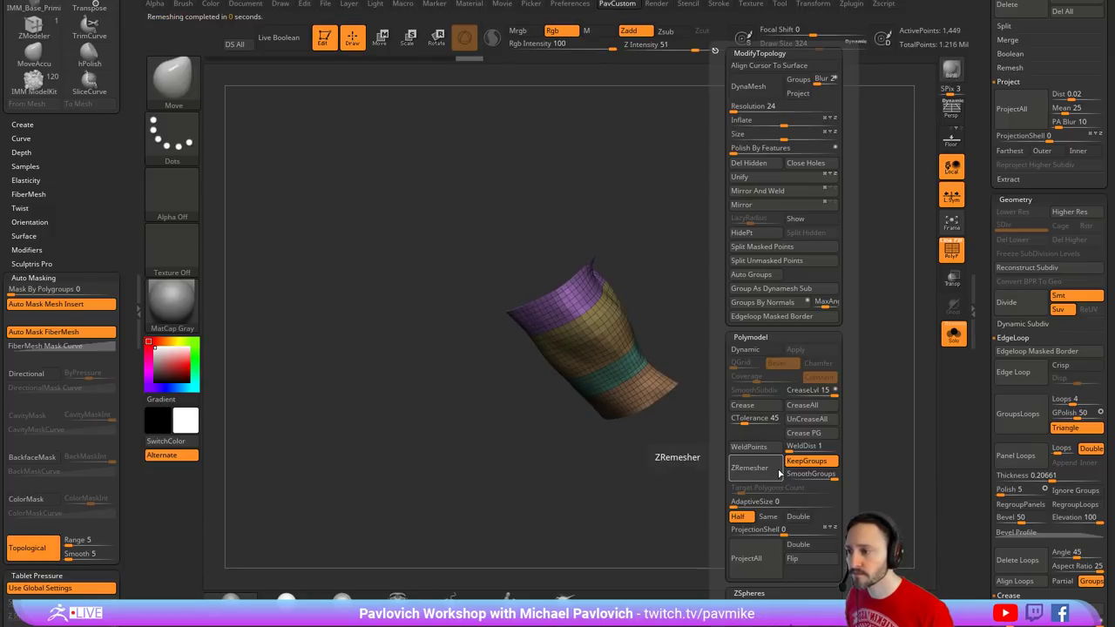
{"action": "left_click", "coordinate": [772, 473]}
{"action": "left_click_drag", "start_coordinate": [787, 439], "coordinate": [801, 410]}
{"action": "left_click_drag", "start_coordinate": [706, 413], "coordinate": [749, 408]}
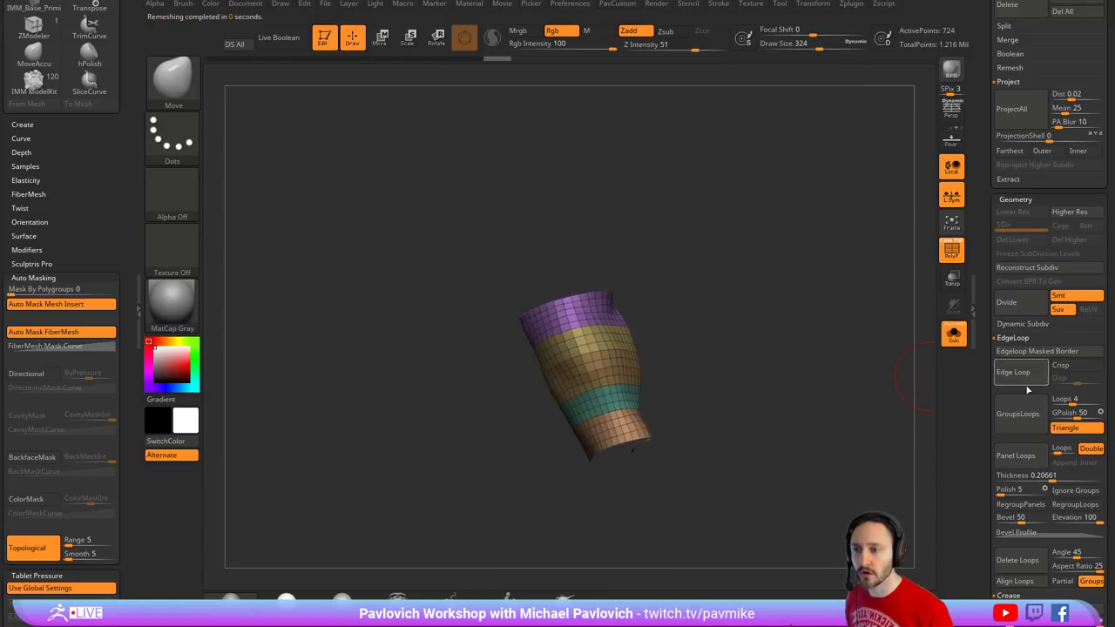
- Convert the remeshed bands into panels with Panel Loops and give each separate panel its own polygroup
{"action": "left_click", "coordinate": [1017, 457]}
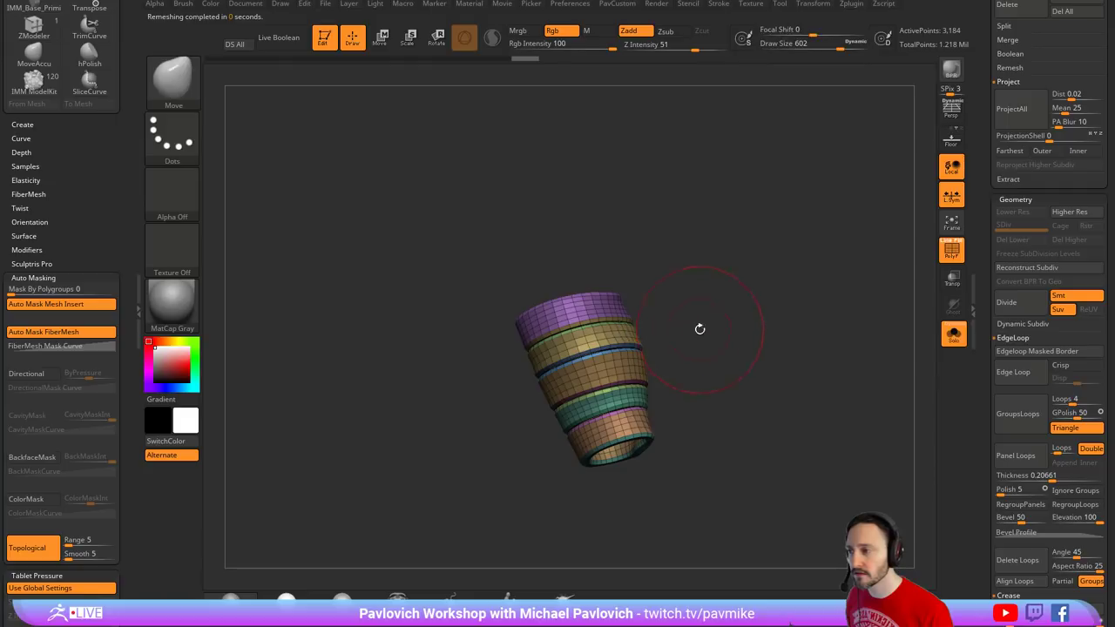
{"action": "left_click_drag", "start_coordinate": [697, 351], "coordinate": [742, 346]}
{"action": "key", "text": "w"}
{"action": "key", "text": "grave"}
{"action": "left_click", "coordinate": [692, 274]}
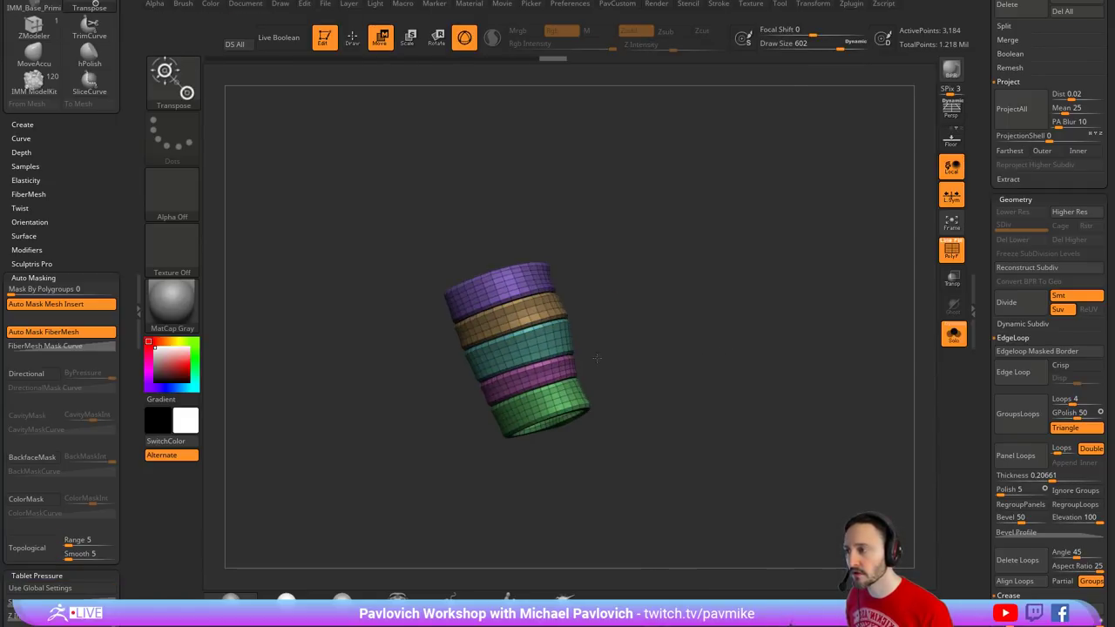
- Mask every panel except the teal middle one and tilt that panel between its neighbours
{"action": "key", "text": "q"}
{"action": "left_click", "coordinate": [545, 348], "text": "ctrl"}
{"action": "key", "text": "w"}
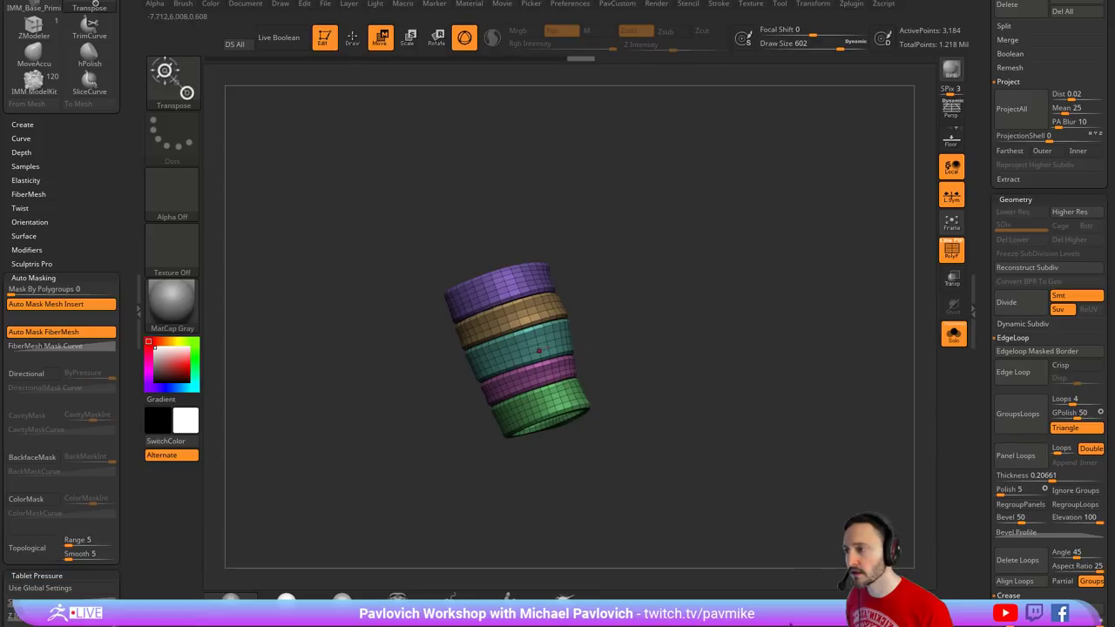
{"action": "left_click", "coordinate": [539, 350], "text": "ctrl"}
{"action": "mouse_move", "coordinate": [592, 327]}
{"action": "left_mouse_down", "text": "alt"}
{"action": "mouse_move", "coordinate": [628, 331]}
{"action": "mouse_move", "coordinate": [632, 343]}
{"action": "left_mouse_up", "text": "alt"}
{"action": "key", "text": "q"}
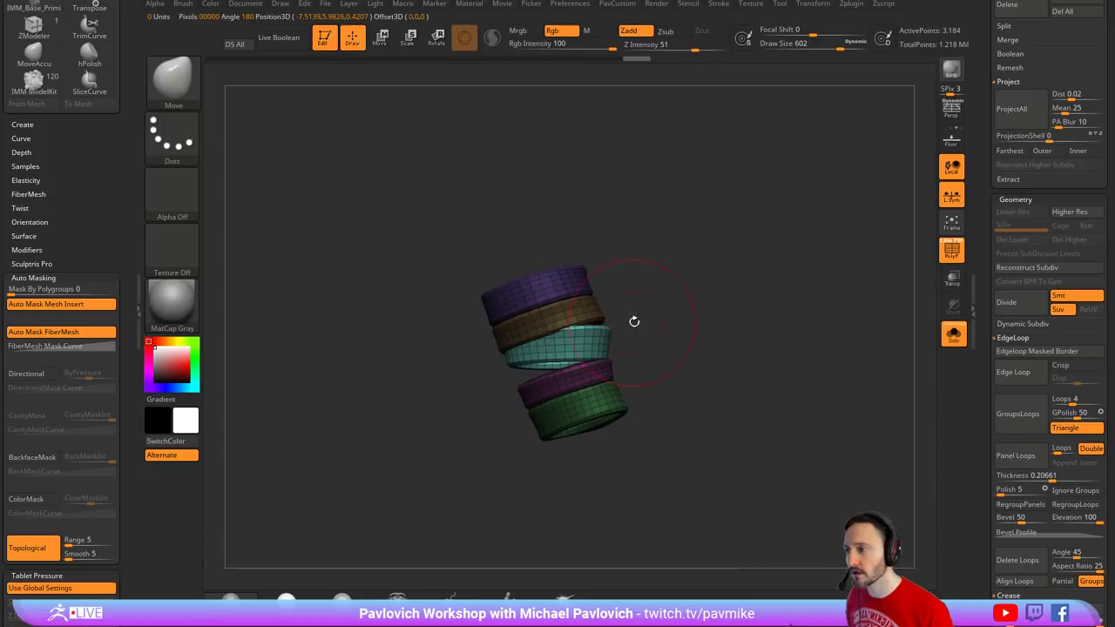
- Set the draw size to 639, reshape the middle panel with the Move brush and clear the mask
{"action": "left_click_drag", "start_coordinate": [644, 305], "coordinate": [645, 309]}
{"action": "key", "text": "s"}
{"action": "left_click_drag", "start_coordinate": [601, 338], "coordinate": [600, 343]}
{"action": "left_click_drag", "start_coordinate": [535, 360], "coordinate": [539, 370]}
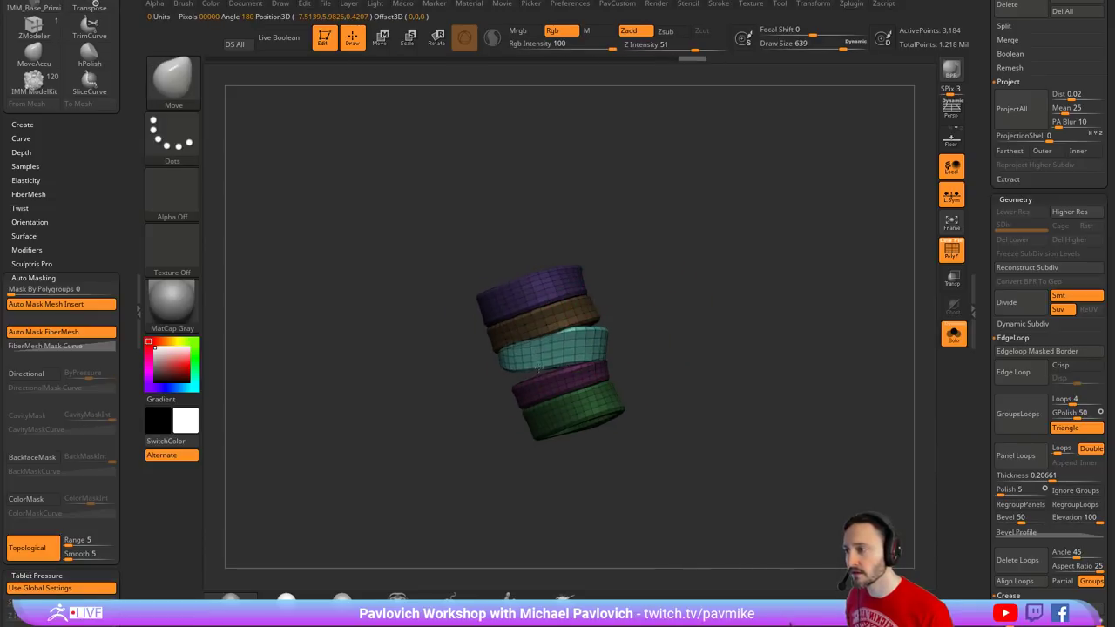
{"action": "left_click_drag", "start_coordinate": [564, 333], "coordinate": [566, 339]}
{"action": "mouse_move", "coordinate": [694, 321]}
{"action": "left_mouse_down"}
{"action": "mouse_move", "coordinate": [683, 318]}
{"action": "mouse_move", "coordinate": [739, 333]}
{"action": "mouse_move", "coordinate": [691, 312]}
{"action": "mouse_move", "coordinate": [685, 327]}
{"action": "mouse_move", "coordinate": [652, 323]}
{"action": "mouse_move", "coordinate": [769, 426]}
{"action": "left_mouse_up"}
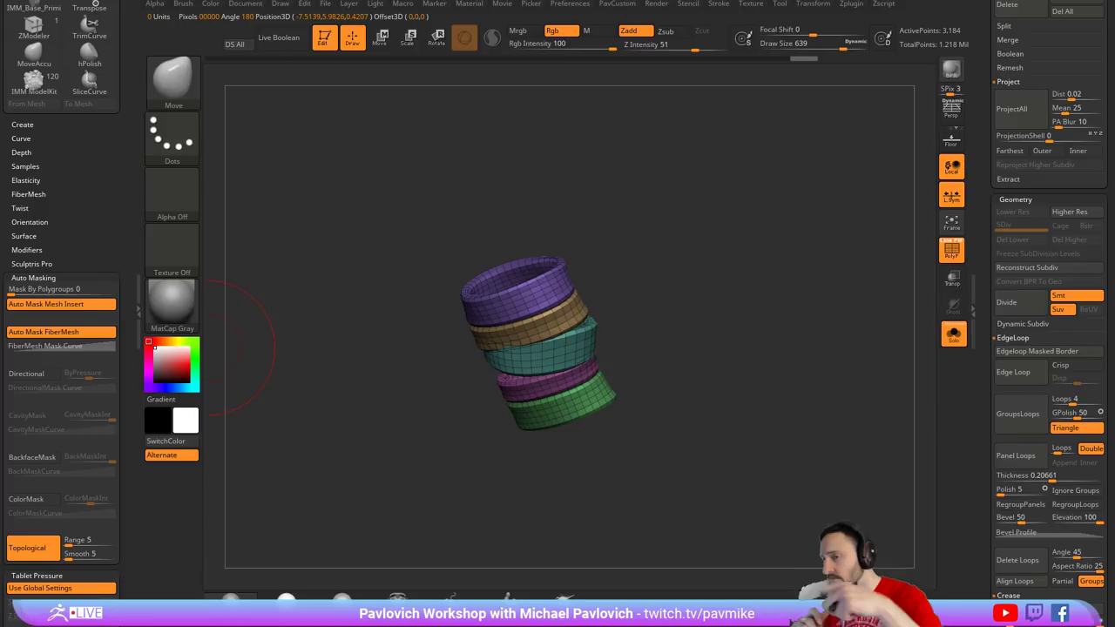